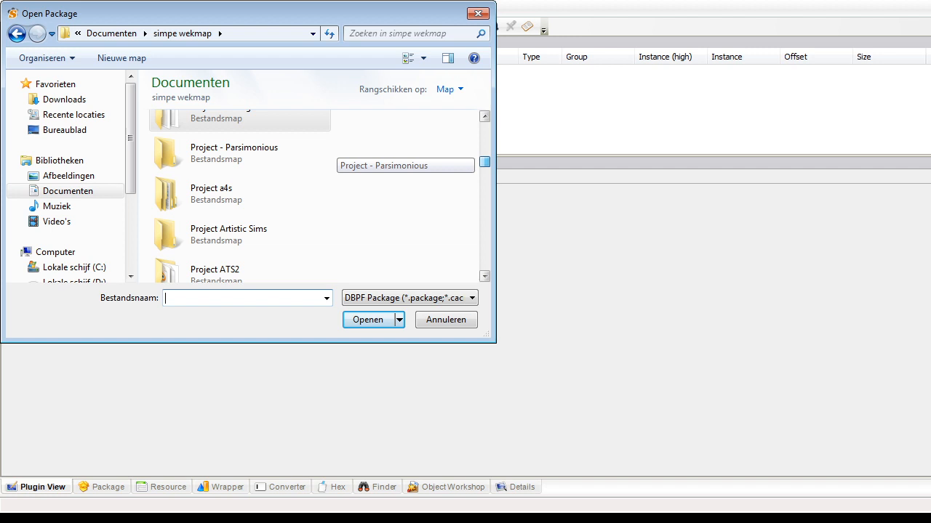
Step: Open covered bowl tan.package from the simpe wekmap folder's middleclass buy > clutter > tan subfolder
{"action": "left_click_drag", "start_coordinate": [484, 161], "coordinate": [484, 153]}
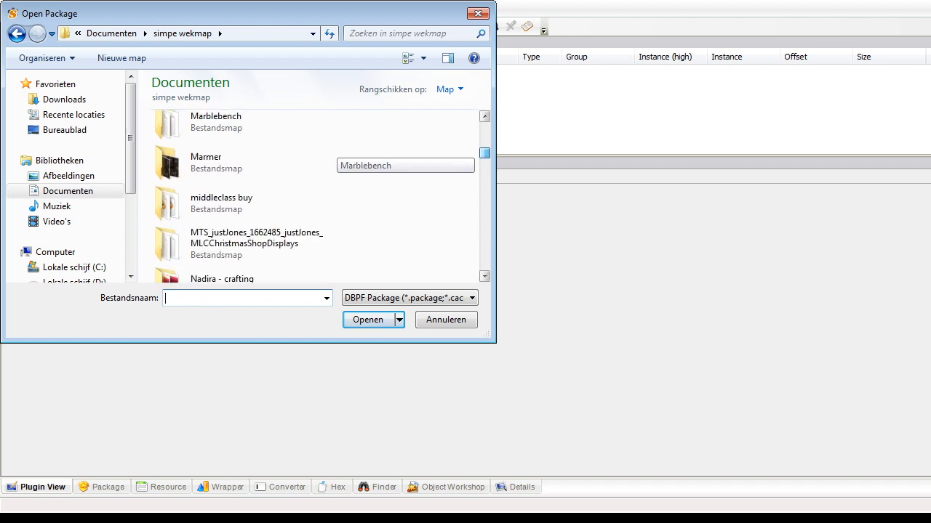
{"action": "double_click", "coordinate": [221, 203]}
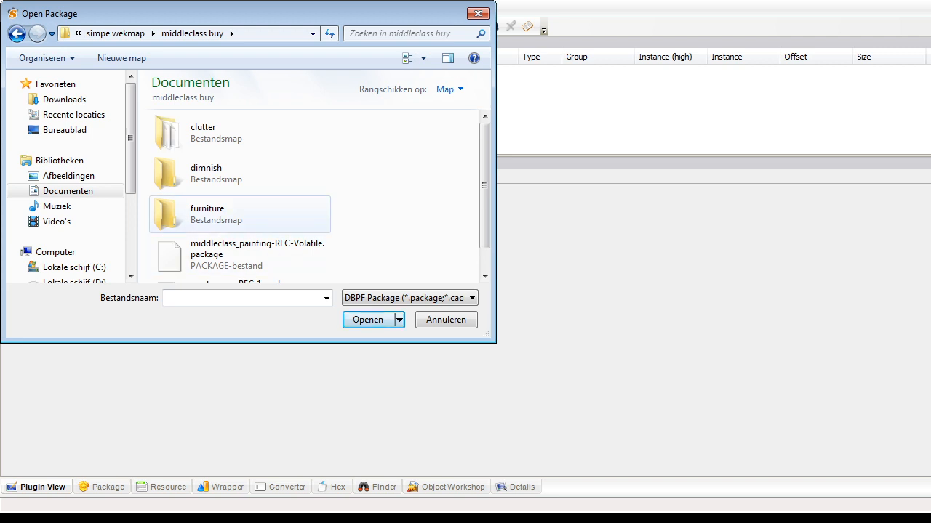
{"action": "mouse_move", "coordinate": [485, 182]}
{"action": "left_mouse_down"}
{"action": "mouse_move", "coordinate": [484, 191]}
{"action": "mouse_move", "coordinate": [484, 181]}
{"action": "left_mouse_up"}
{"action": "left_click", "coordinate": [221, 133]}
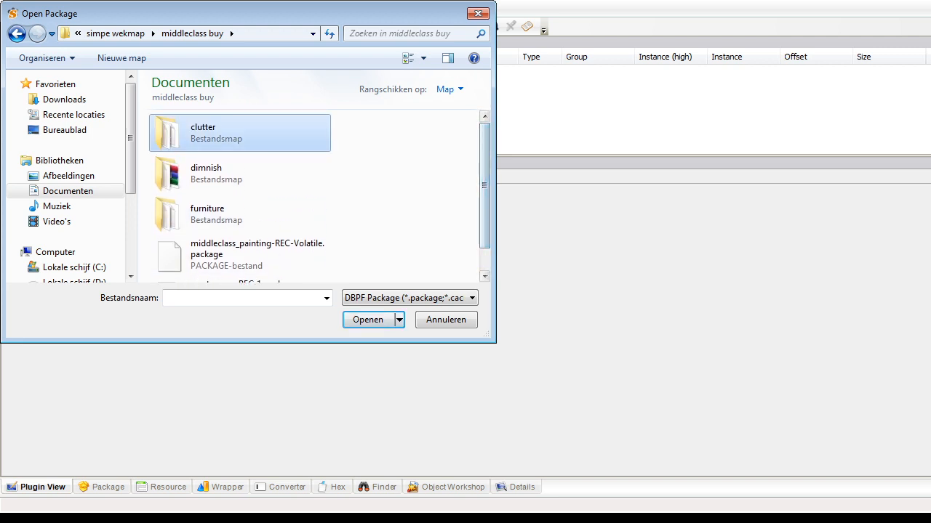
{"action": "double_click", "coordinate": [221, 133]}
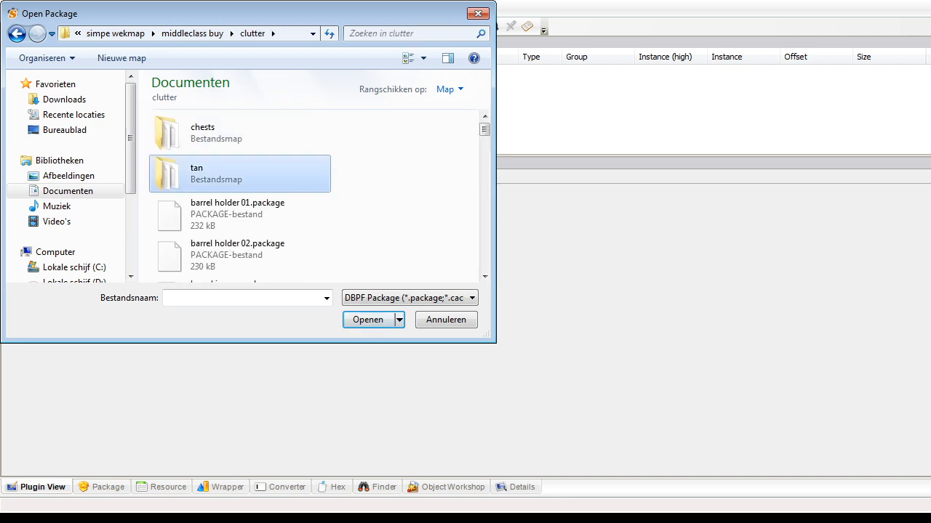
{"action": "double_click", "coordinate": [221, 174]}
{"action": "mouse_move", "coordinate": [484, 140]}
{"action": "left_mouse_down"}
{"action": "mouse_move", "coordinate": [484, 253]}
{"action": "mouse_move", "coordinate": [484, 138]}
{"action": "left_mouse_up"}
{"action": "double_click", "coordinate": [240, 133]}
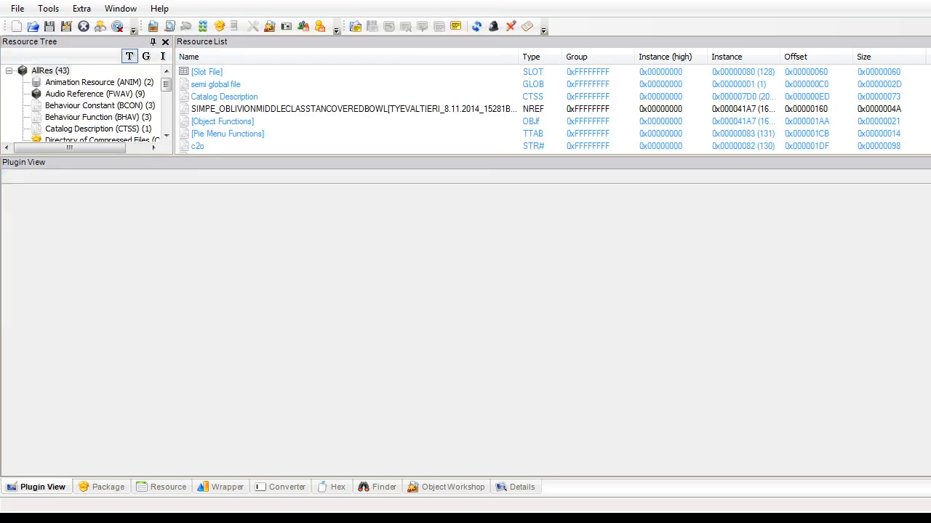
Step: Check the package's three texture images and export the 256x128 texture01 image as a PNG into the tan folder
{"action": "left_click_drag", "start_coordinate": [165, 85], "coordinate": [166, 124]}
{"action": "left_click", "coordinate": [90, 129]}
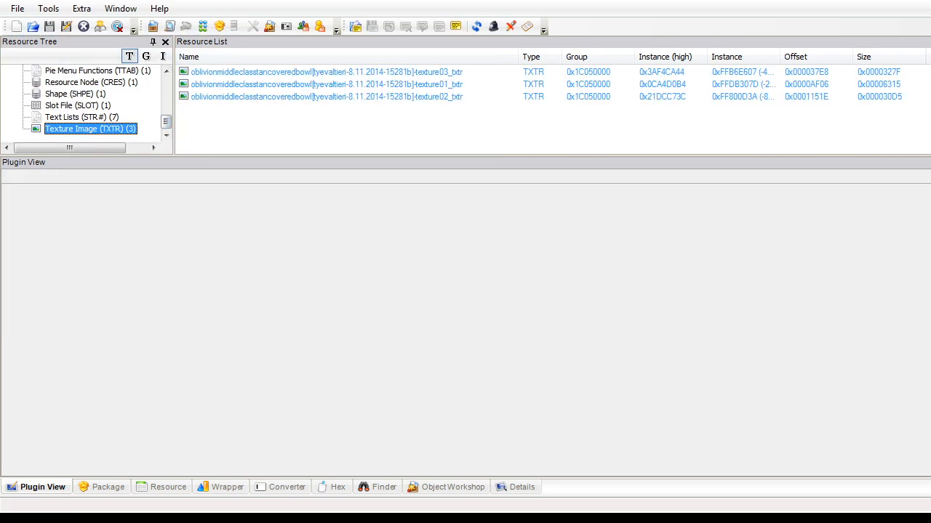
{"action": "left_click", "coordinate": [326, 72]}
{"action": "left_click", "coordinate": [326, 85]}
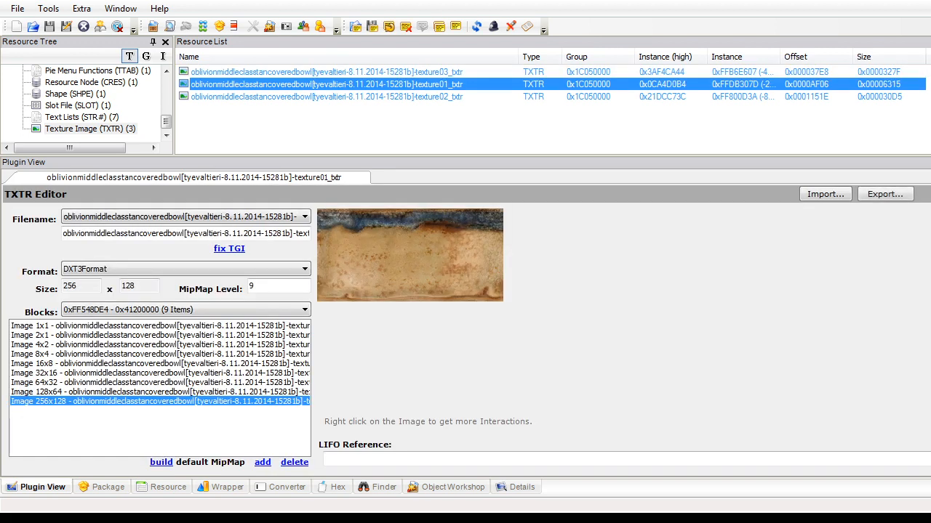
{"action": "left_click", "coordinate": [326, 96]}
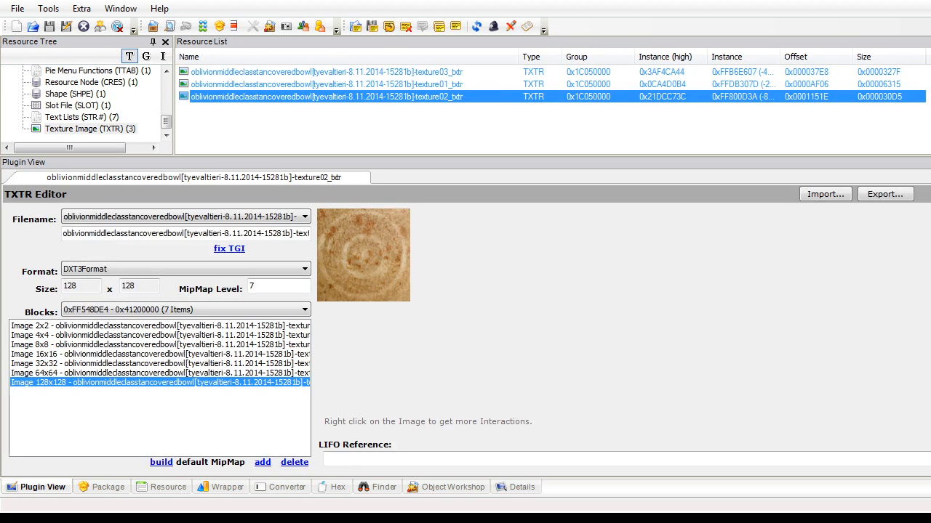
{"action": "left_click", "coordinate": [326, 84]}
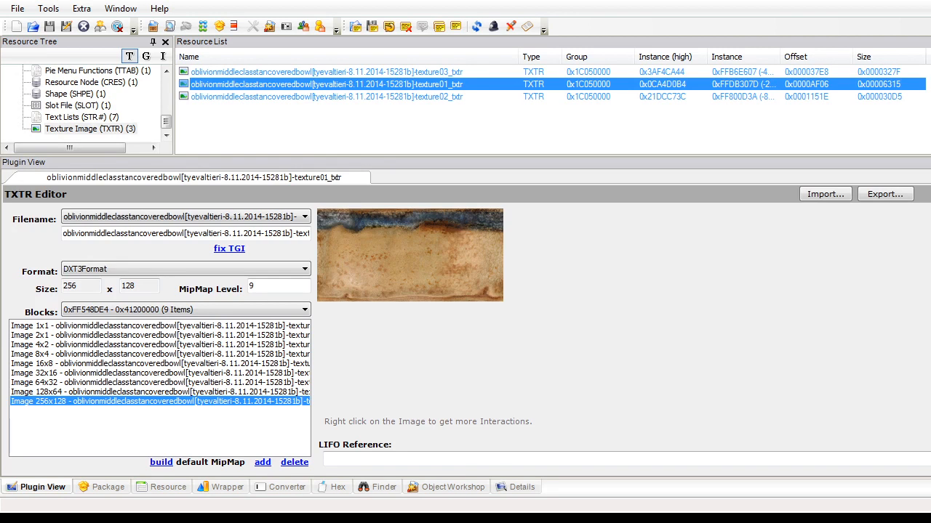
{"action": "right_click", "coordinate": [410, 262]}
{"action": "left_click", "coordinate": [451, 374]}
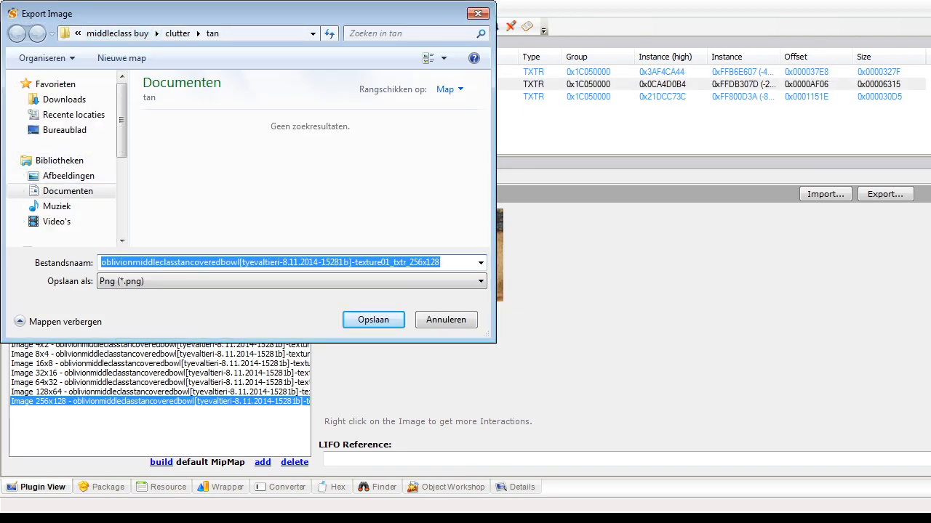
{"action": "left_click", "coordinate": [240, 263]}
{"action": "key", "text": "Return"}
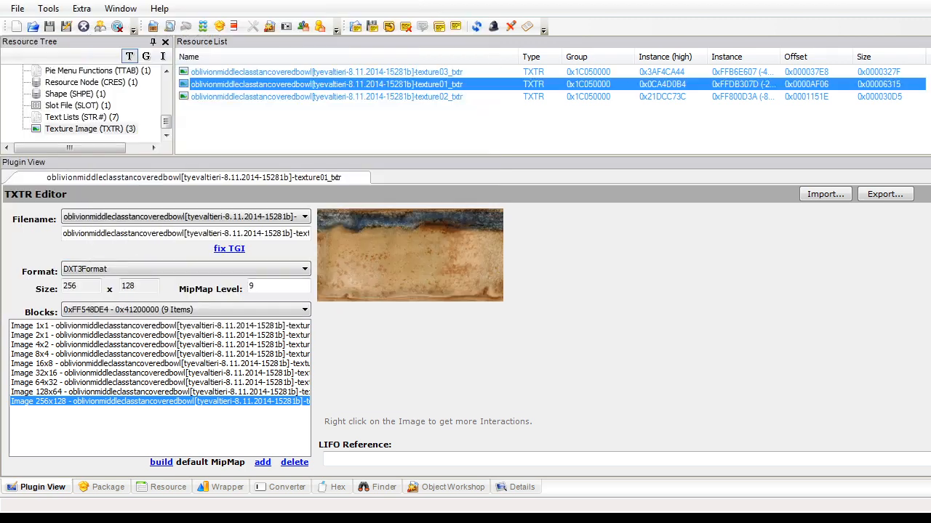
Step: Export the covered bowl's mesh from its Geometric Data Container with the texture01, texture02 and texture03 models included
{"action": "left_click_drag", "start_coordinate": [167, 122], "coordinate": [166, 97]}
{"action": "left_click", "coordinate": [98, 94]}
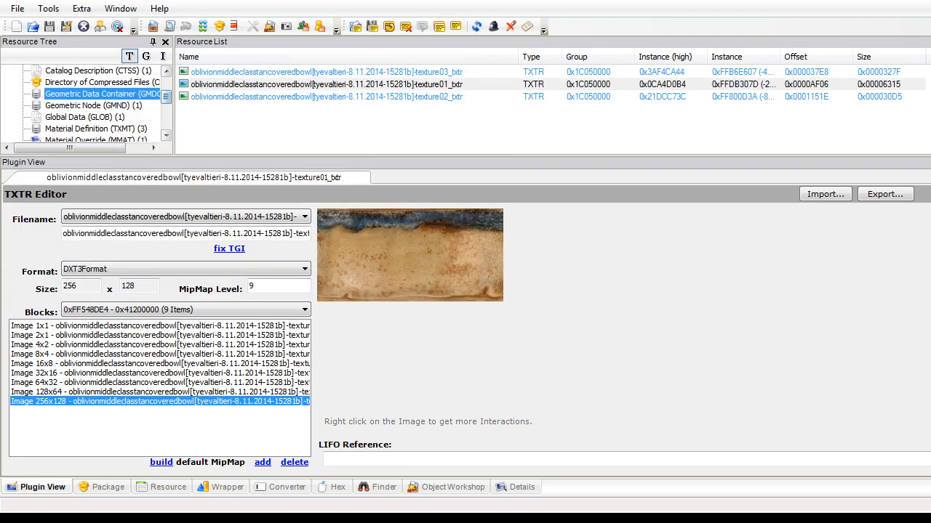
{"action": "left_click", "coordinate": [330, 72]}
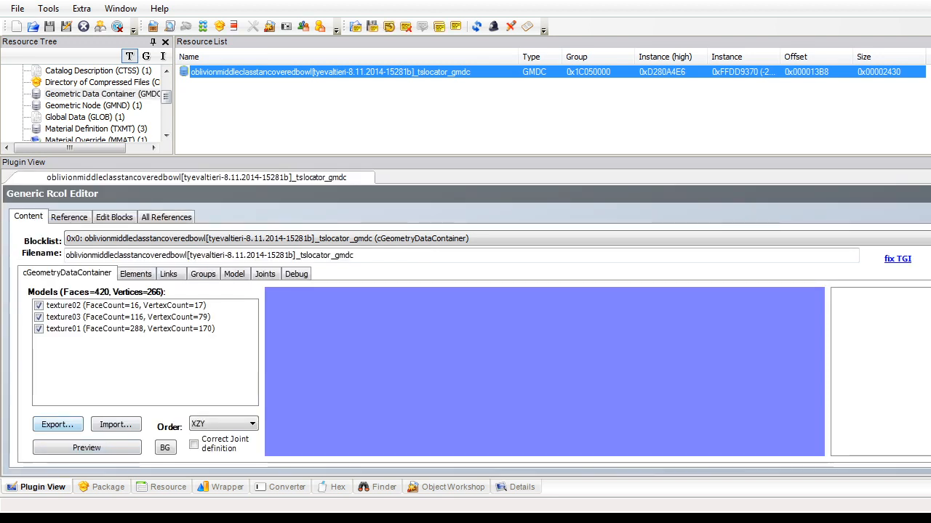
{"action": "left_click", "coordinate": [58, 425]}
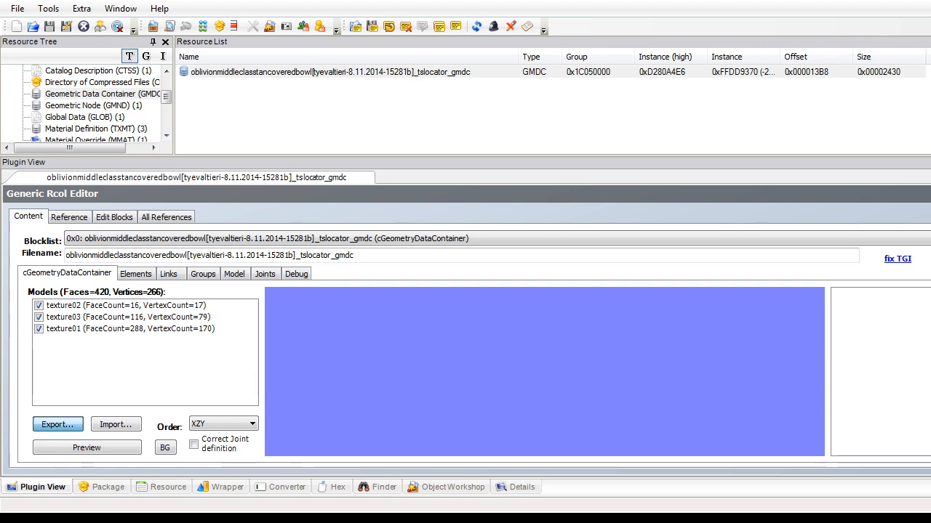
{"action": "left_click", "coordinate": [373, 319]}
Step: Open tan bowl 01.package from the tan folder and export the mesh from its Geometric Data Container
{"action": "left_click", "coordinate": [17, 8]}
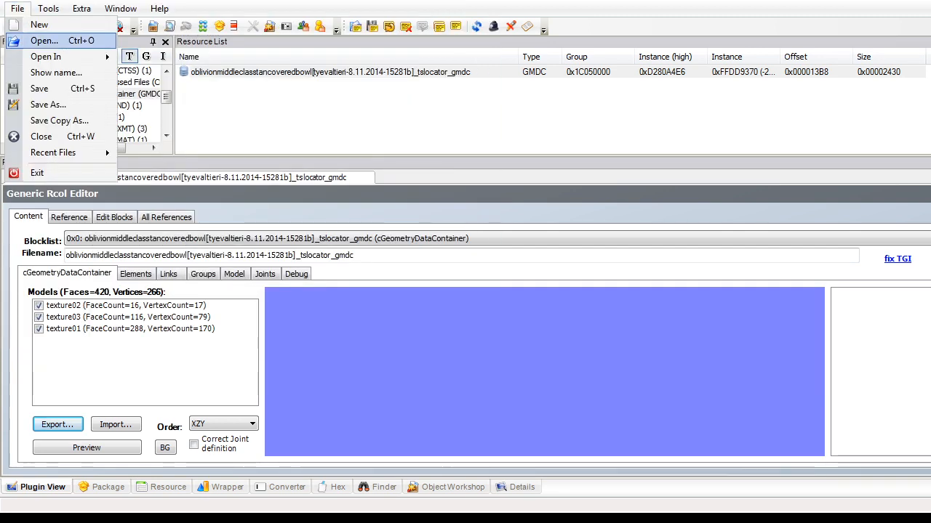
{"action": "left_click", "coordinate": [44, 40]}
{"action": "left_click", "coordinate": [228, 174]}
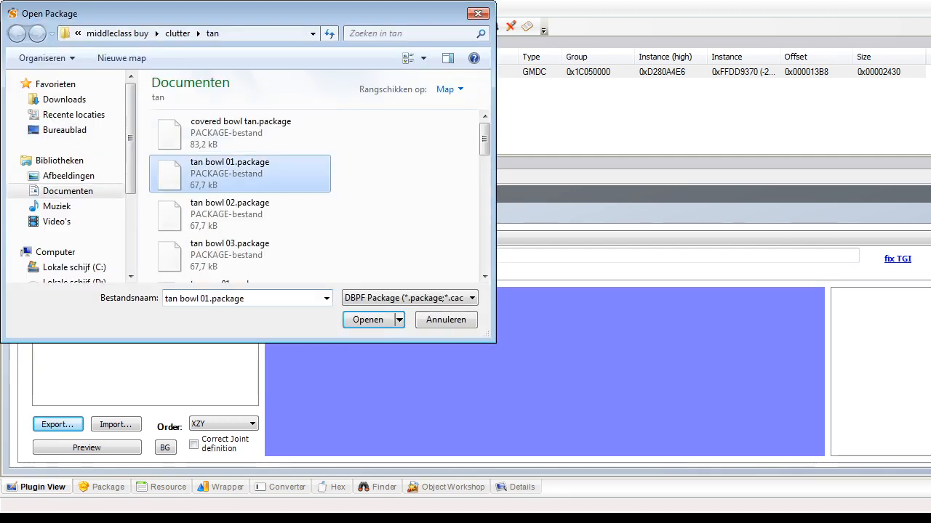
{"action": "left_click", "coordinate": [368, 319]}
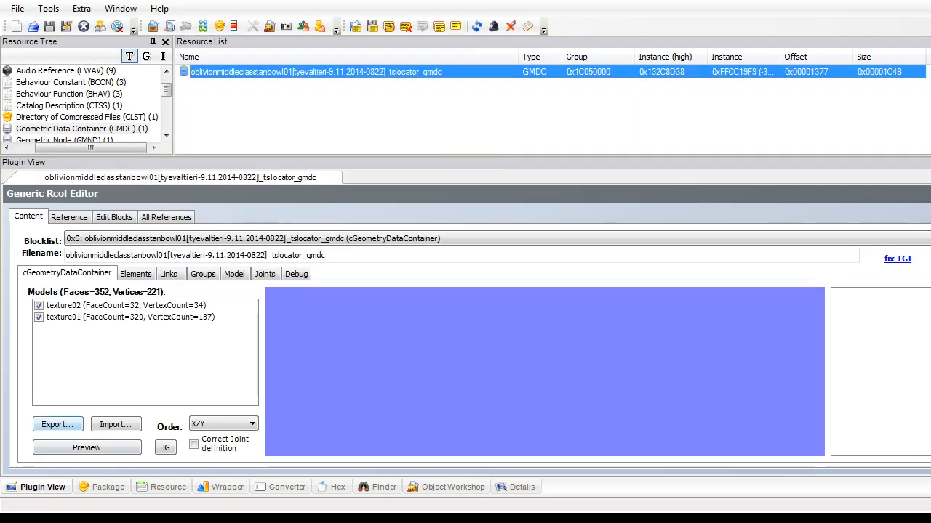
{"action": "left_click", "coordinate": [57, 424]}
{"action": "key", "text": "Return"}
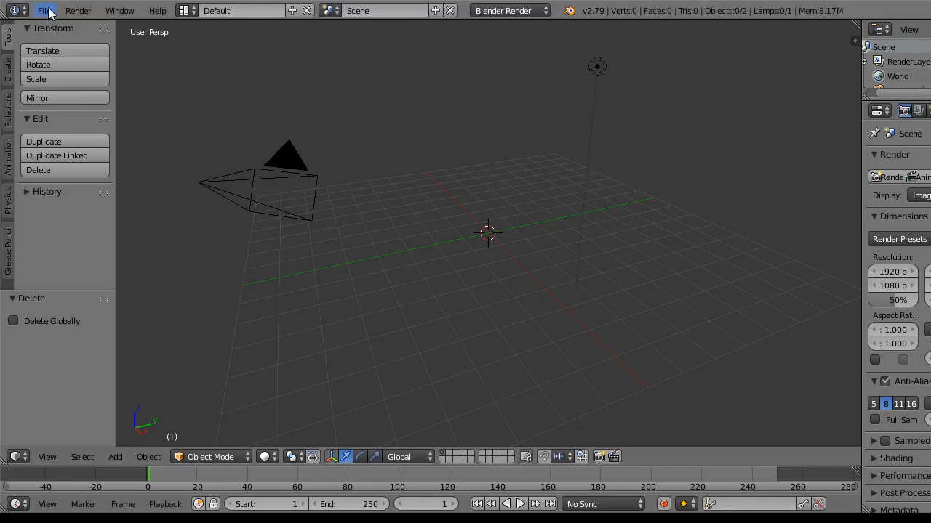
Step: In Blender, import the Wavefront file wiccan.skyrim.glazedpottery.base1_tslocator_gmdc.obj from simpe wekmap's glazed pottery folder
{"action": "left_click", "coordinate": [44, 10]}
{"action": "mouse_move", "coordinate": [110, 284]}
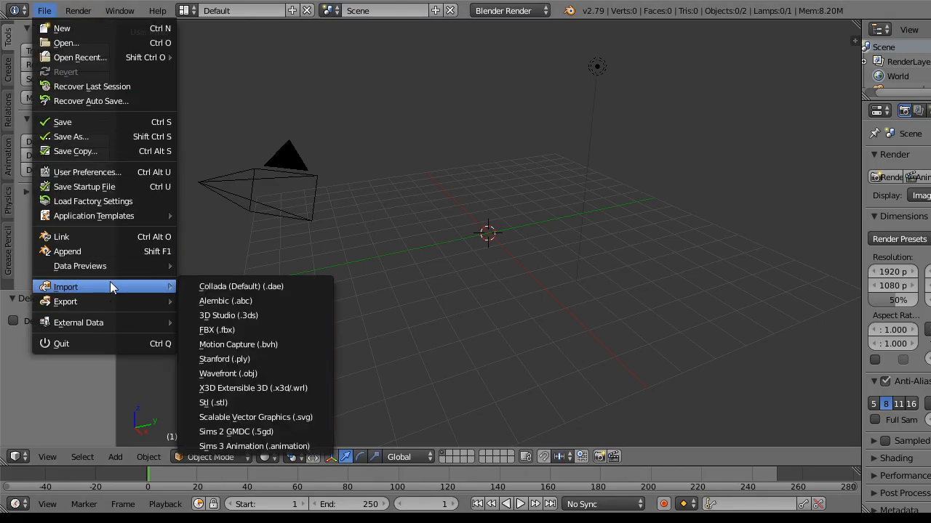
{"action": "left_click", "coordinate": [243, 375]}
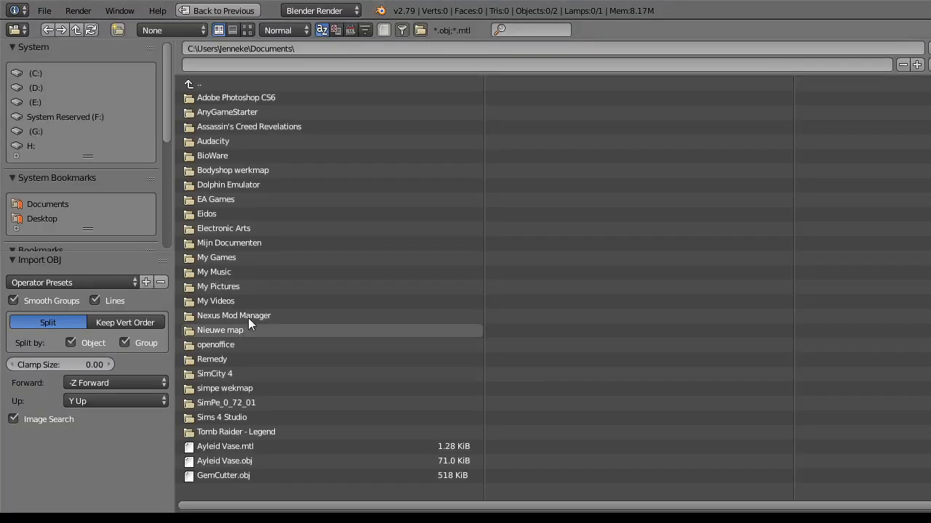
{"action": "left_click", "coordinate": [254, 389]}
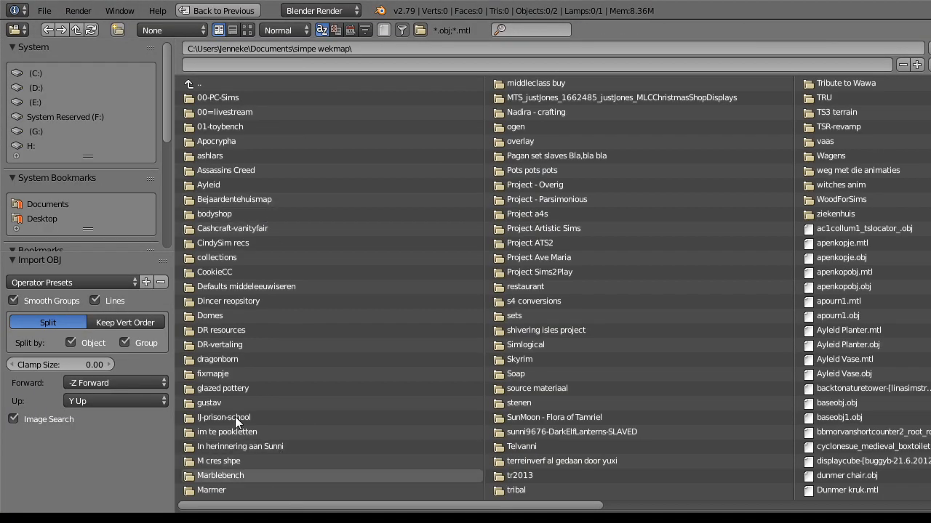
{"action": "left_click", "coordinate": [302, 388]}
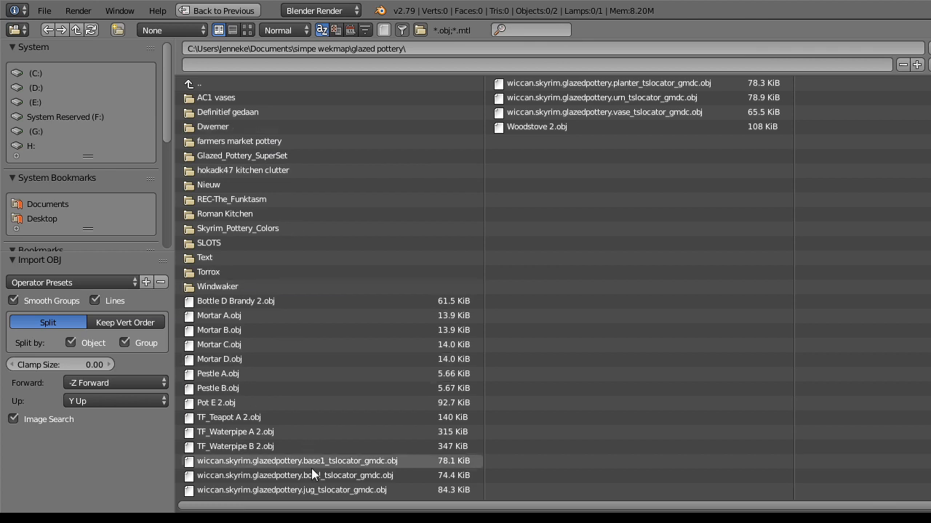
{"action": "left_click", "coordinate": [354, 461]}
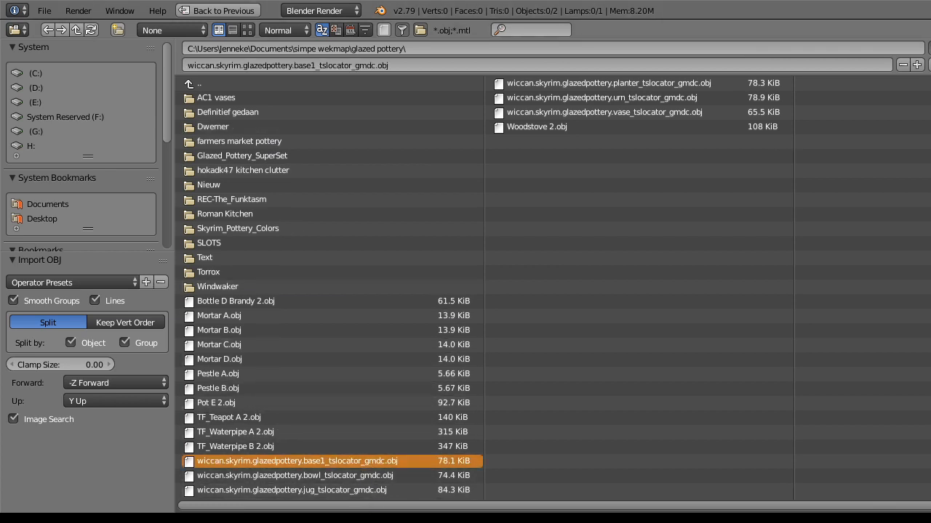
{"action": "key", "text": "Return"}
{"action": "scroll", "coordinate": [525, 232], "scroll_direction": "up", "scroll_amount": 4}
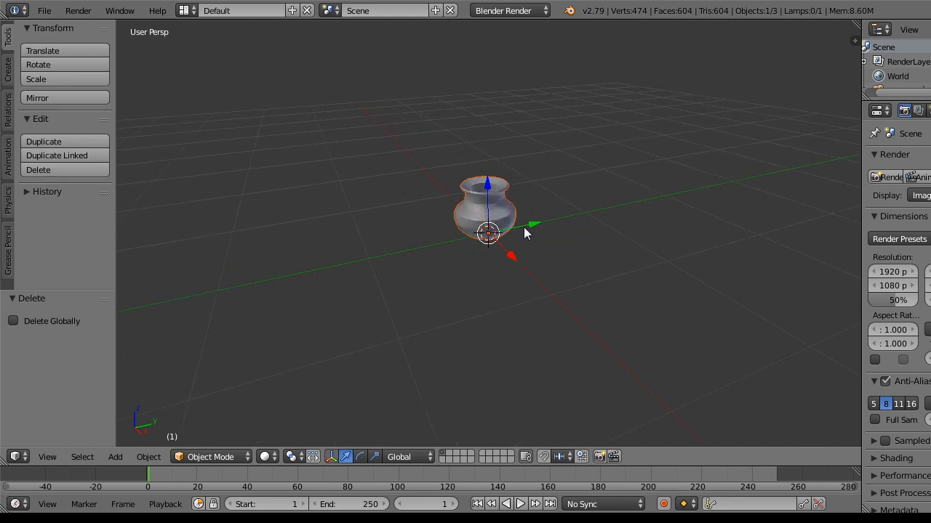
Step: Import the Wavefront file Bottle D Brandy 2.obj from the glazed pottery folder into the scene
{"action": "left_click", "coordinate": [45, 10]}
{"action": "mouse_move", "coordinate": [123, 285]}
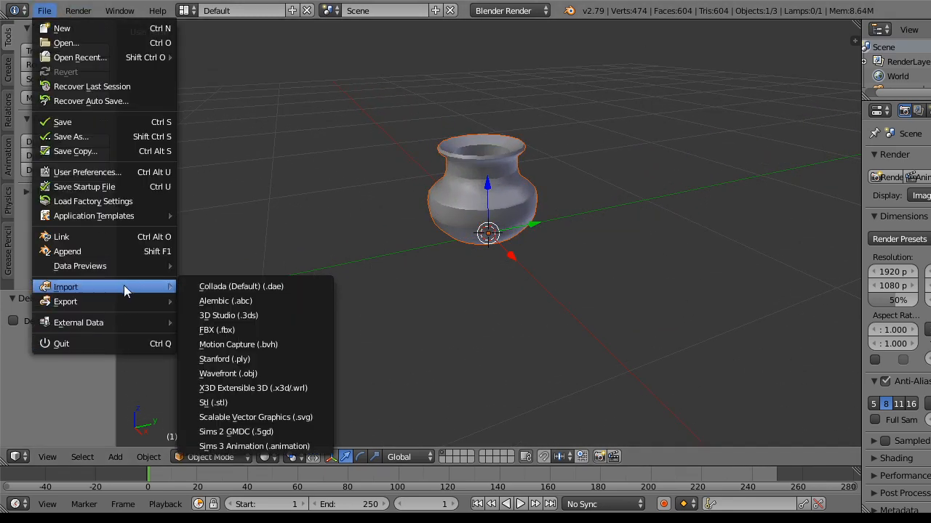
{"action": "left_click", "coordinate": [234, 376]}
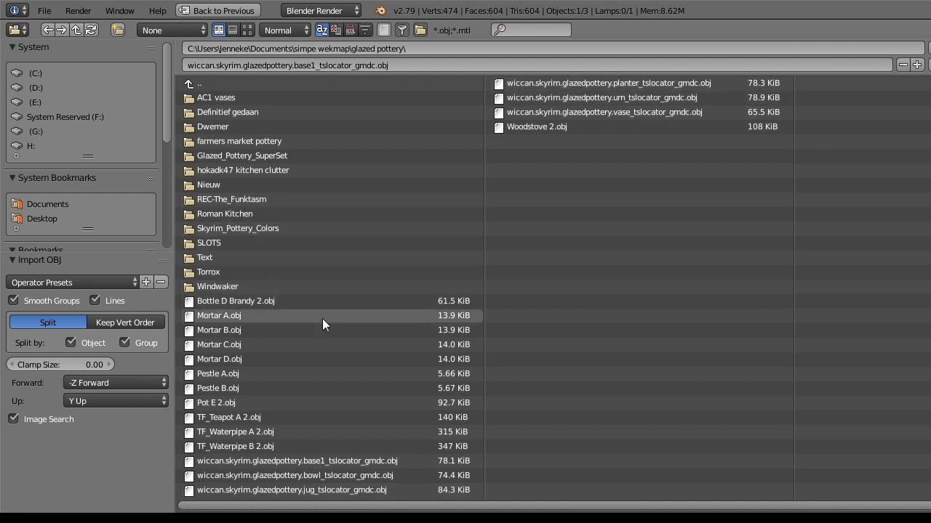
{"action": "left_click", "coordinate": [307, 301]}
{"action": "left_click", "coordinate": [929, 48]}
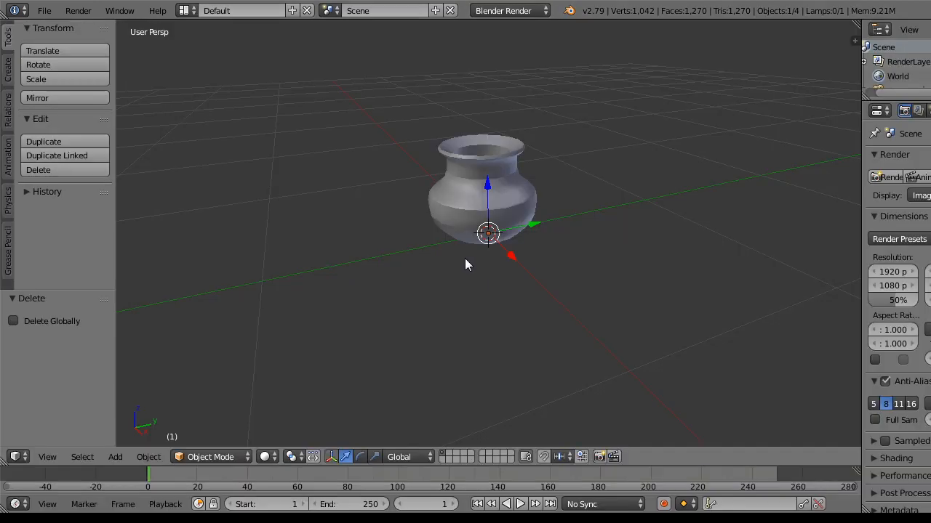
{"action": "left_click_drag", "start_coordinate": [465, 258], "coordinate": [454, 306]}
Step: Try importing the Wavefront file wiccan.skyrim.glazedpottery.urn_tslocator_gmdc.obj from the glazed pottery folder
{"action": "left_click", "coordinate": [40, 12]}
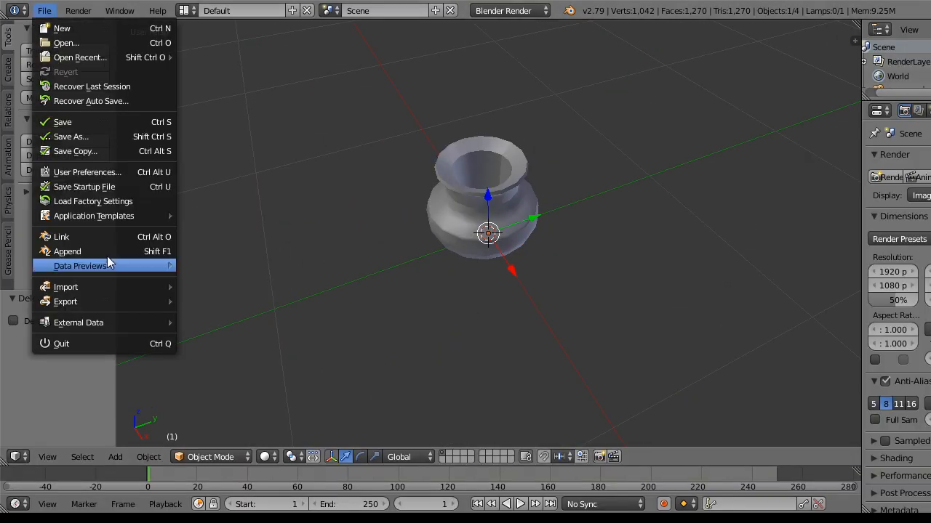
{"action": "mouse_move", "coordinate": [129, 282]}
{"action": "left_click", "coordinate": [294, 374]}
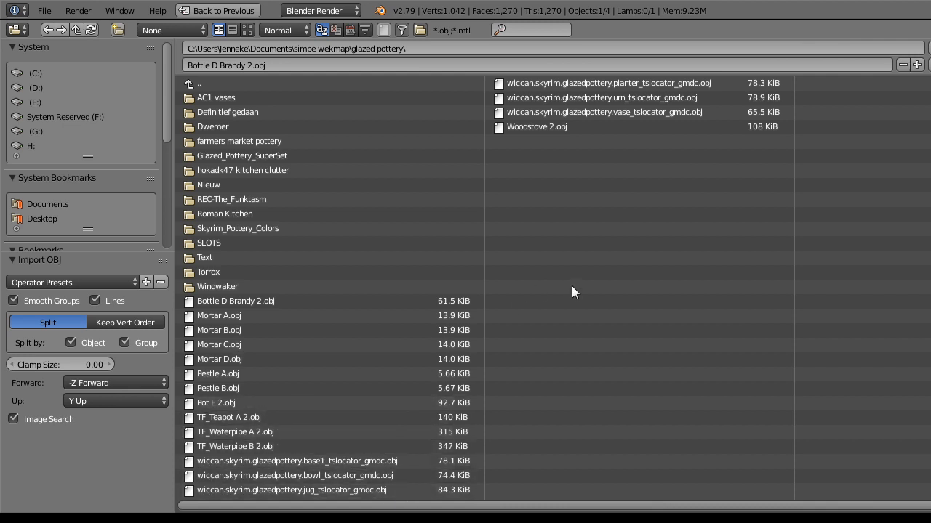
{"action": "left_click", "coordinate": [644, 98]}
{"action": "left_click", "coordinate": [929, 48]}
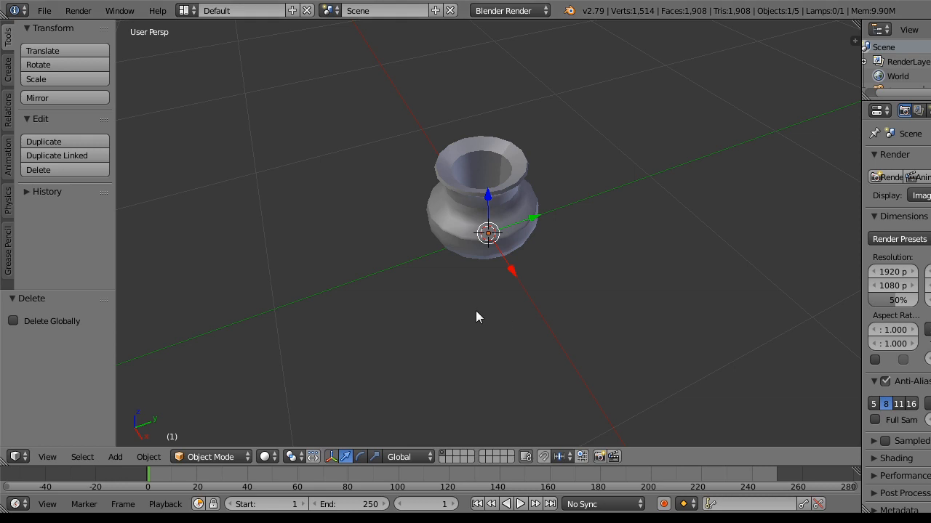
{"action": "mouse_move", "coordinate": [476, 311]}
{"action": "left_mouse_down"}
{"action": "mouse_move", "coordinate": [562, 391]}
{"action": "mouse_move", "coordinate": [535, 370]}
{"action": "mouse_move", "coordinate": [587, 352]}
{"action": "mouse_move", "coordinate": [517, 342]}
{"action": "mouse_move", "coordinate": [473, 307]}
{"action": "left_mouse_up"}
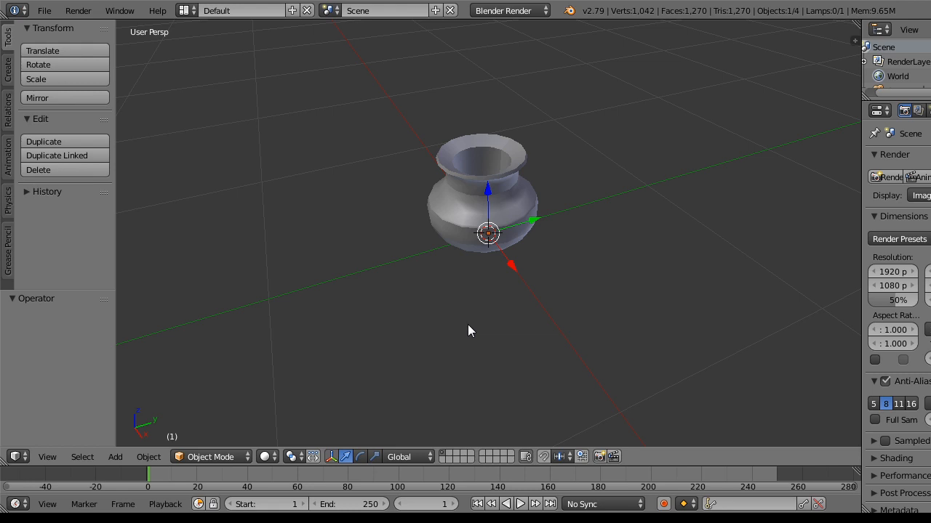
{"action": "left_click", "coordinate": [43, 10]}
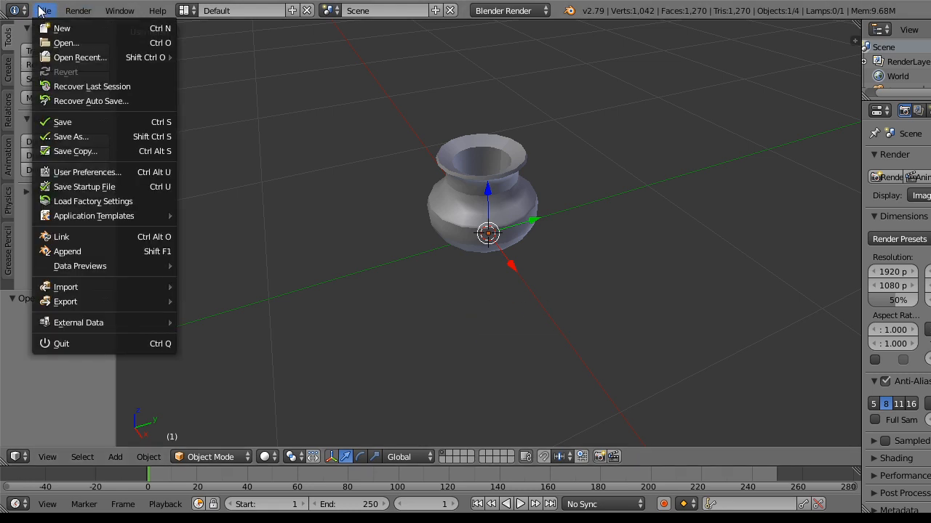
{"action": "mouse_move", "coordinate": [140, 286]}
{"action": "left_click", "coordinate": [266, 372]}
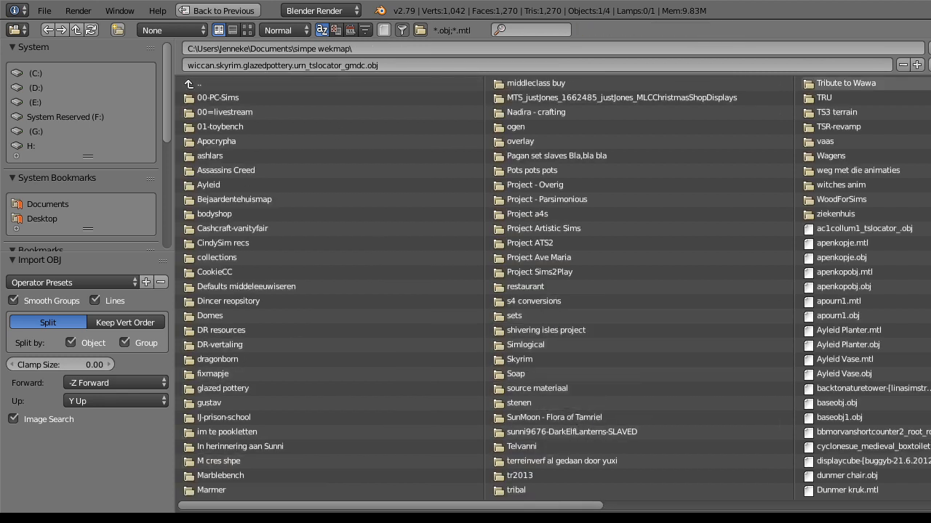
{"action": "left_click", "coordinate": [930, 65]}
Step: Switch to the file explorer and create a folder named tye inside simpe wekmap's glazed pottery folder
{"action": "key", "text": "alt+Tab"}
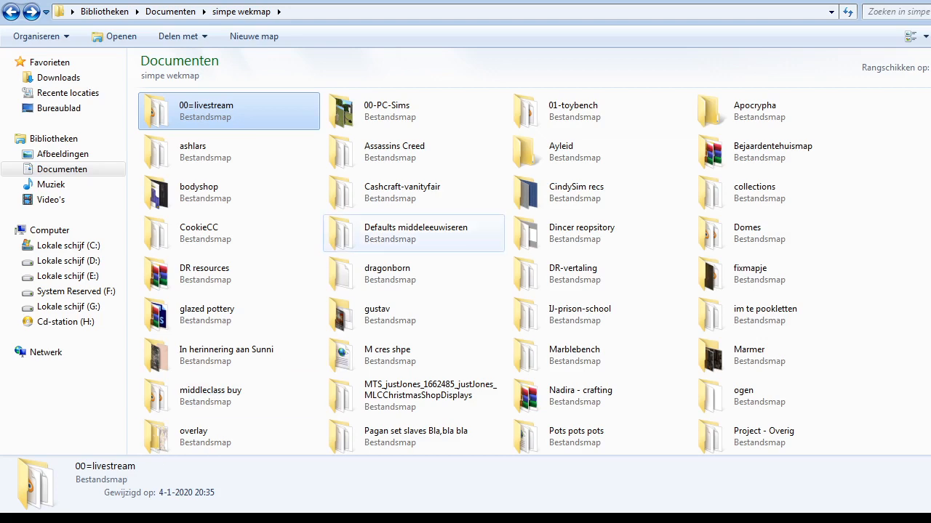
{"action": "scroll", "coordinate": [535, 271], "scroll_direction": "down", "scroll_amount": 3}
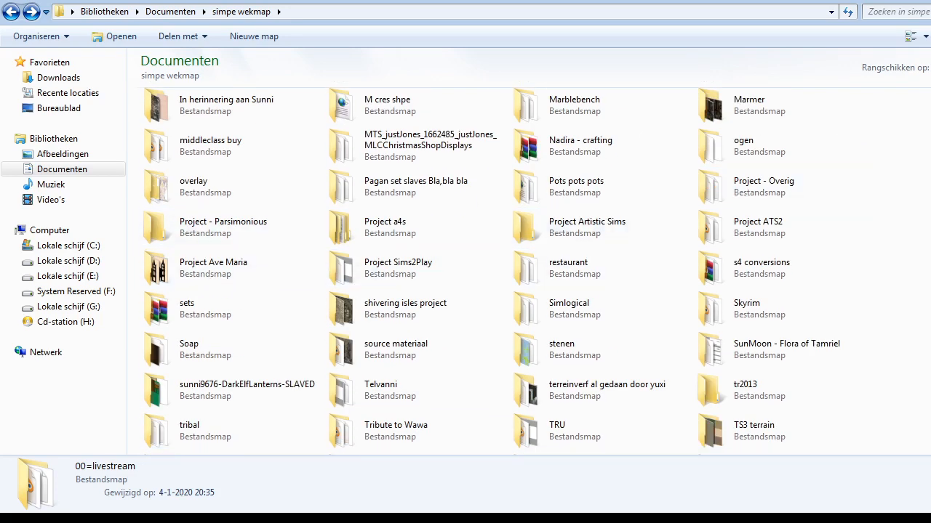
{"action": "scroll", "coordinate": [512, 271], "scroll_direction": "up", "scroll_amount": 2}
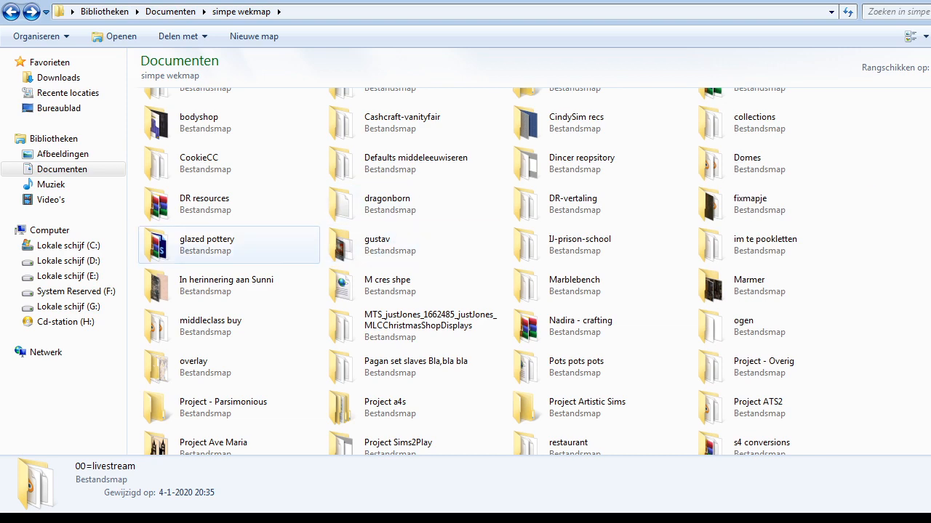
{"action": "double_click", "coordinate": [206, 244]}
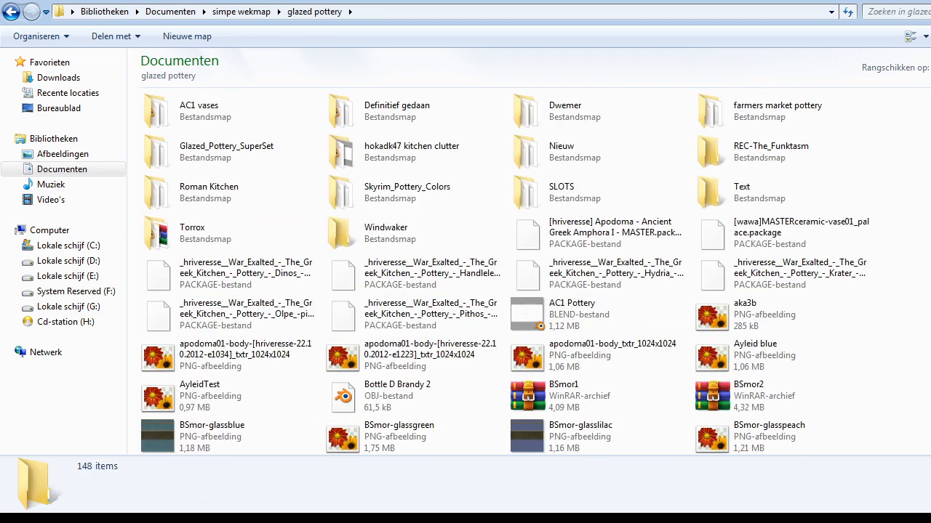
{"action": "right_click", "coordinate": [134, 273]}
{"action": "mouse_move", "coordinate": [174, 434]}
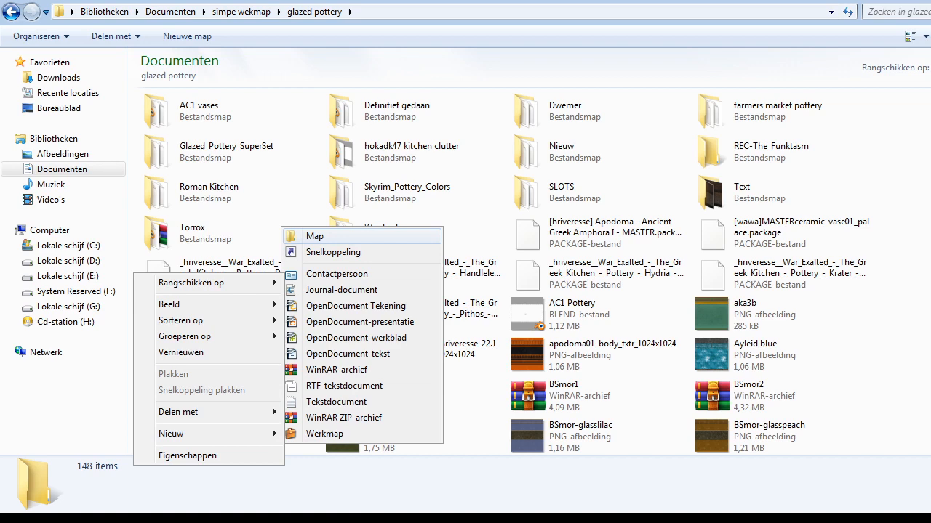
{"action": "left_click", "coordinate": [314, 236]}
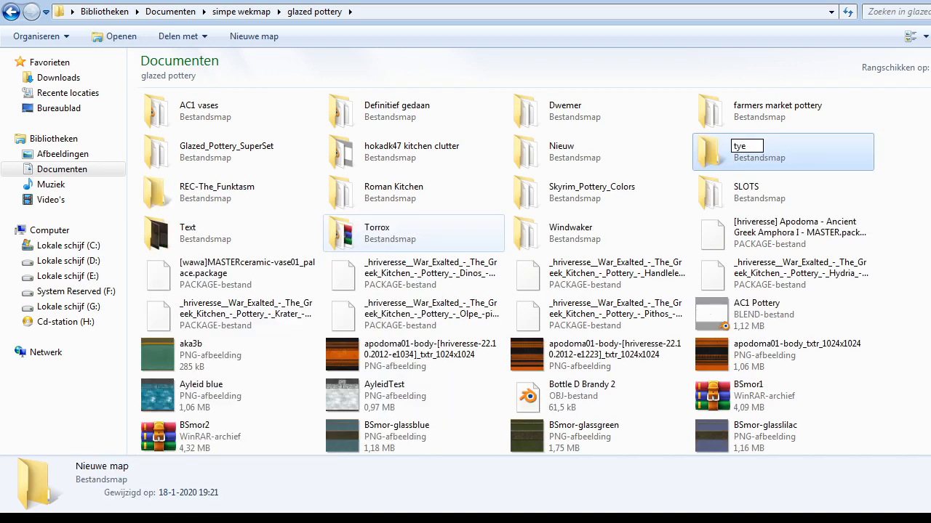
{"action": "key", "text": "Return"}
{"action": "double_click", "coordinate": [407, 232]}
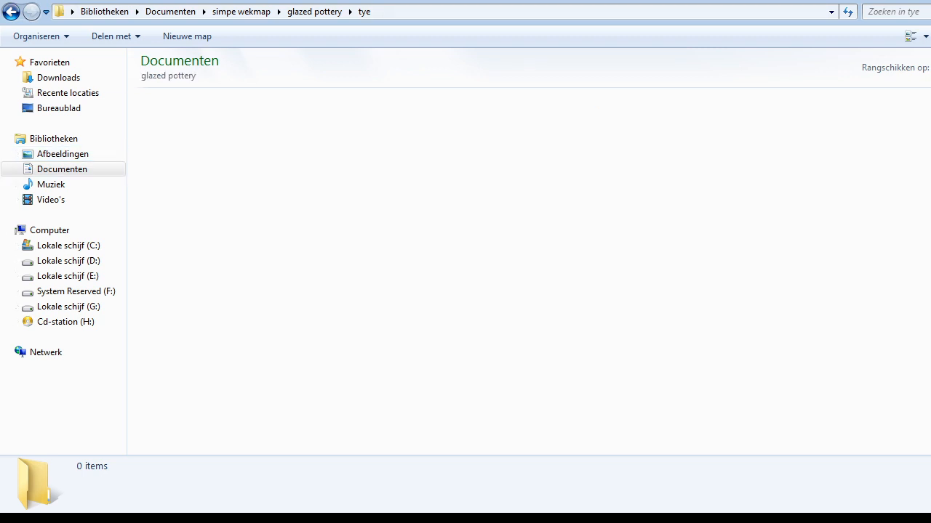
{"action": "left_click", "coordinate": [10, 12]}
Step: In a separate explorer window, open the tan folder under simpe wekmap's middleclass buy and clutter folders
{"action": "left_click", "coordinate": [211, 111]}
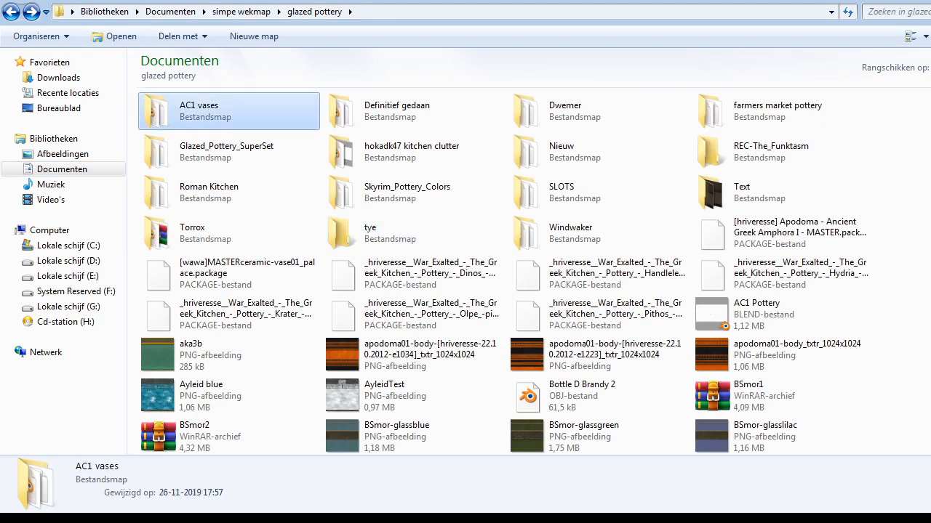
{"action": "right_click", "coordinate": [216, 109]}
{"action": "left_click", "coordinate": [240, 144]}
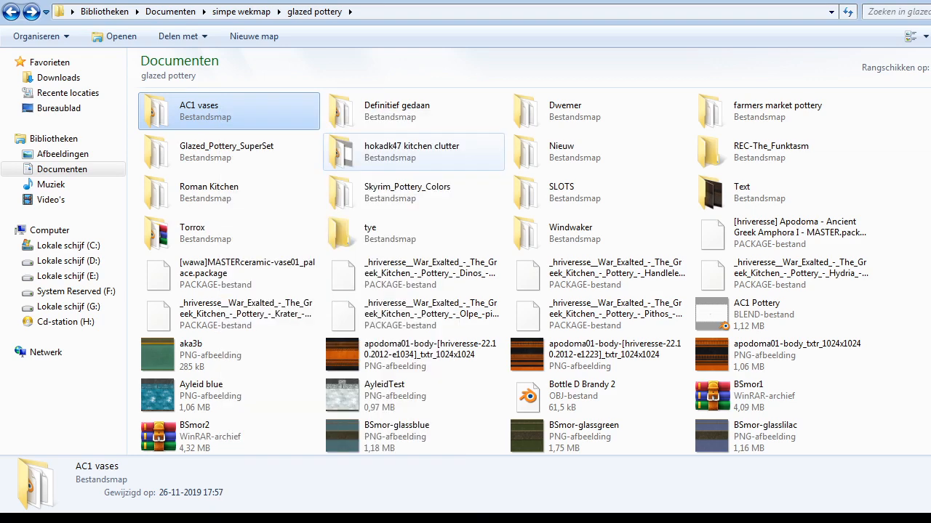
{"action": "left_click", "coordinate": [240, 12]}
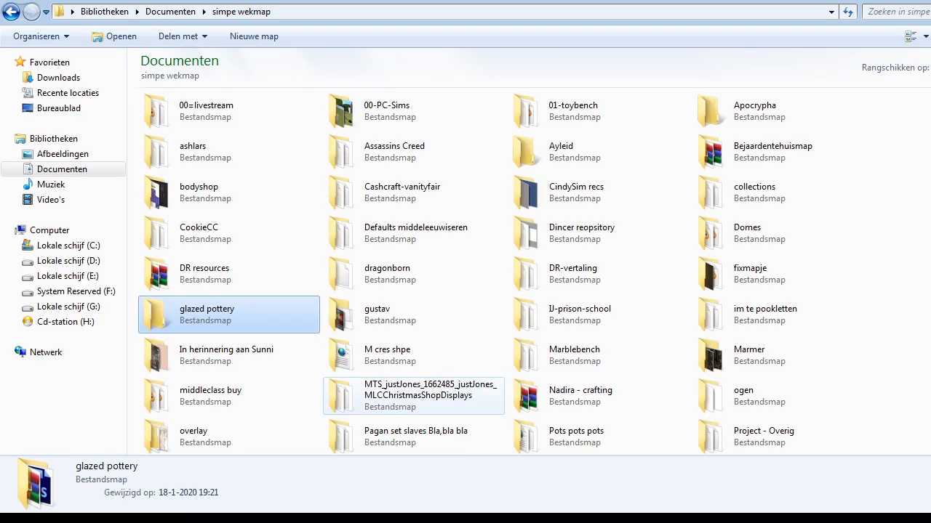
{"action": "scroll", "coordinate": [783, 168], "scroll_direction": "down", "scroll_amount": 3}
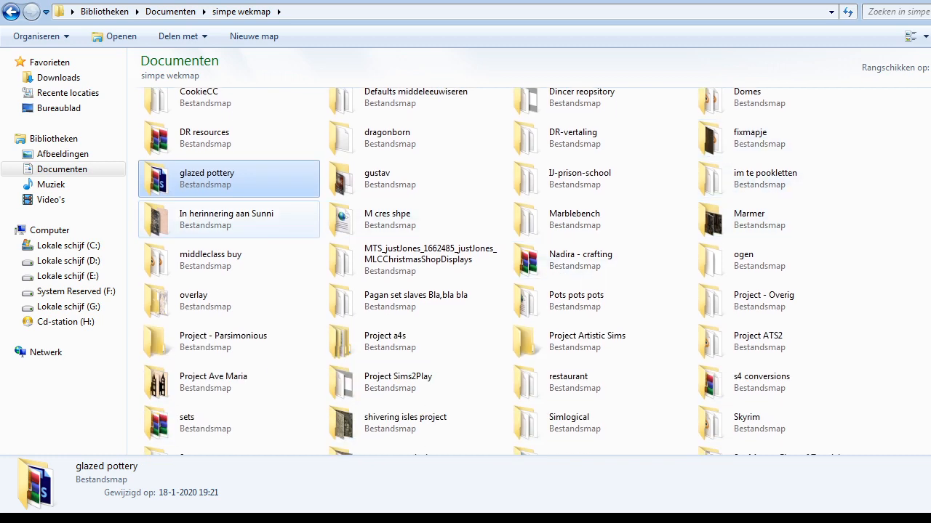
{"action": "double_click", "coordinate": [210, 259]}
{"action": "double_click", "coordinate": [218, 111]}
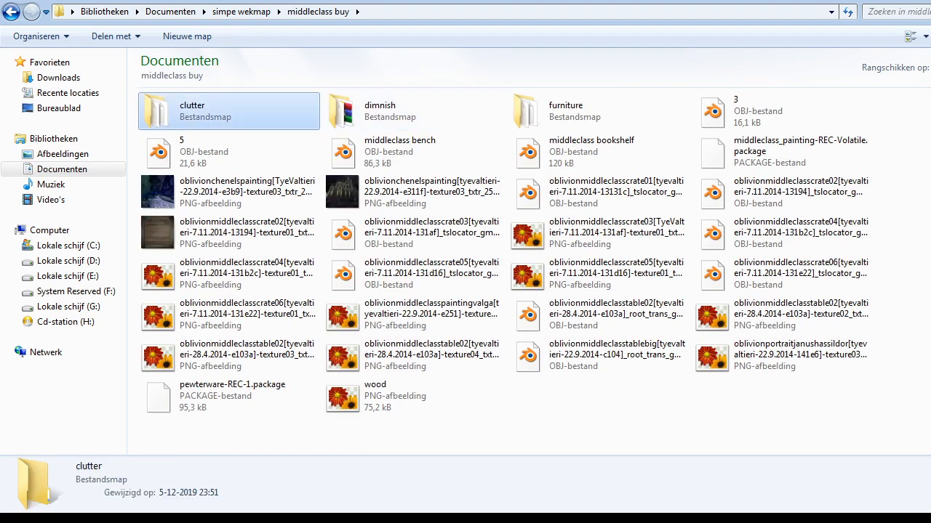
{"action": "double_click", "coordinate": [364, 111]}
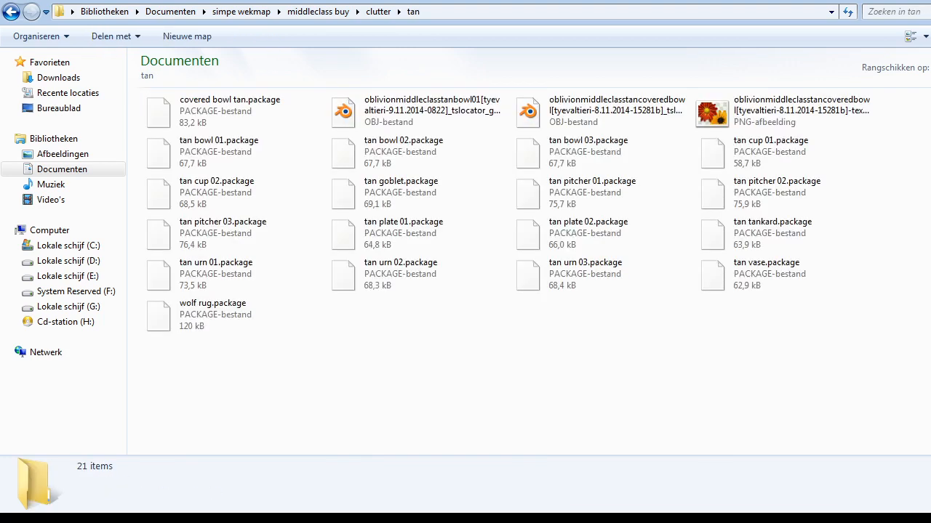
Step: Copy all files from the tan folder and paste them into glazed pottery's tye folder
{"action": "left_click_drag", "start_coordinate": [204, 398], "coordinate": [922, 92]}
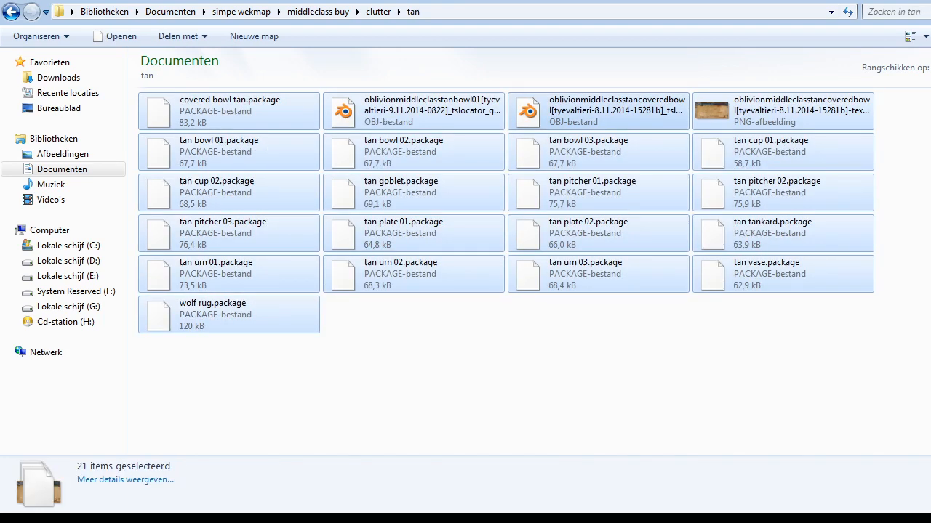
{"action": "right_click", "coordinate": [547, 113]}
{"action": "left_click", "coordinate": [587, 326]}
{"action": "key", "text": "alt+Tab"}
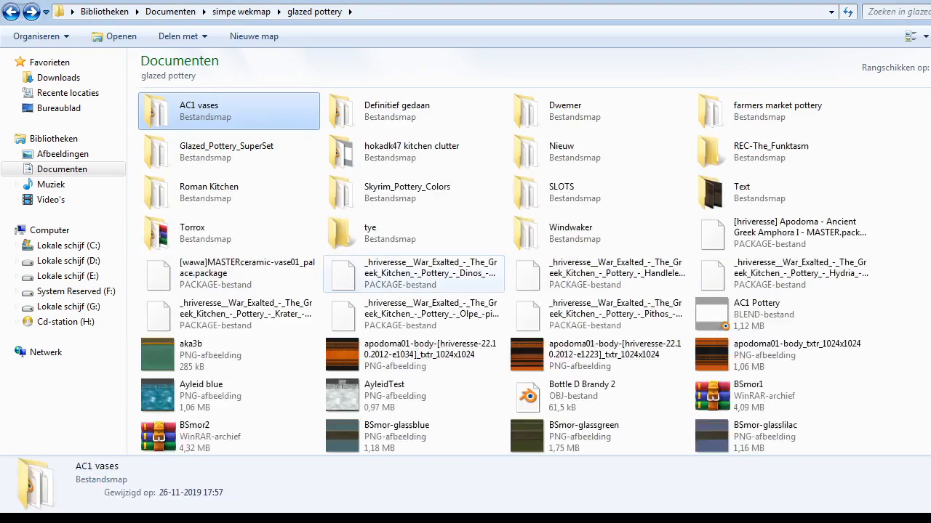
{"action": "double_click", "coordinate": [349, 233]}
{"action": "right_click", "coordinate": [345, 266]}
{"action": "key", "text": "Escape"}
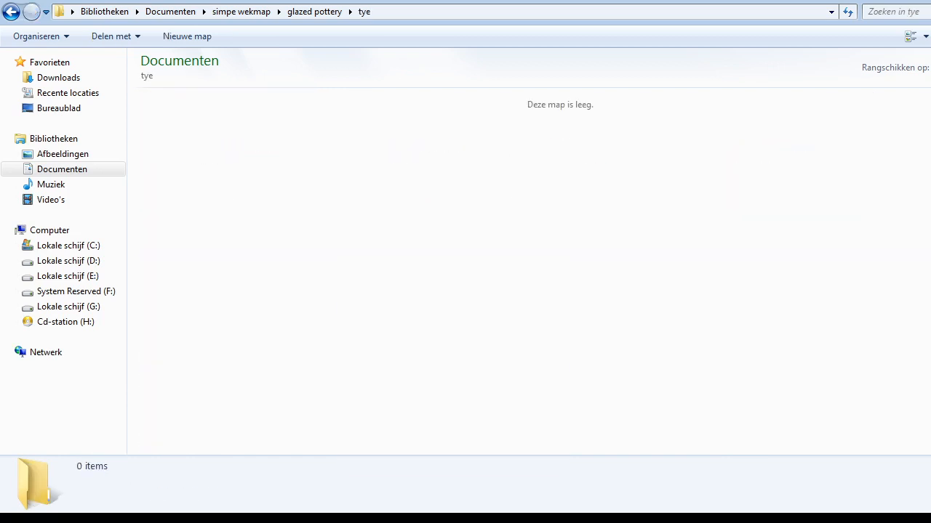
{"action": "key", "text": "ctrl+v"}
Step: Move the covered bowl's PNG texture from the tye folder up into the glazed pottery folder
{"action": "key", "text": "BackSpace"}
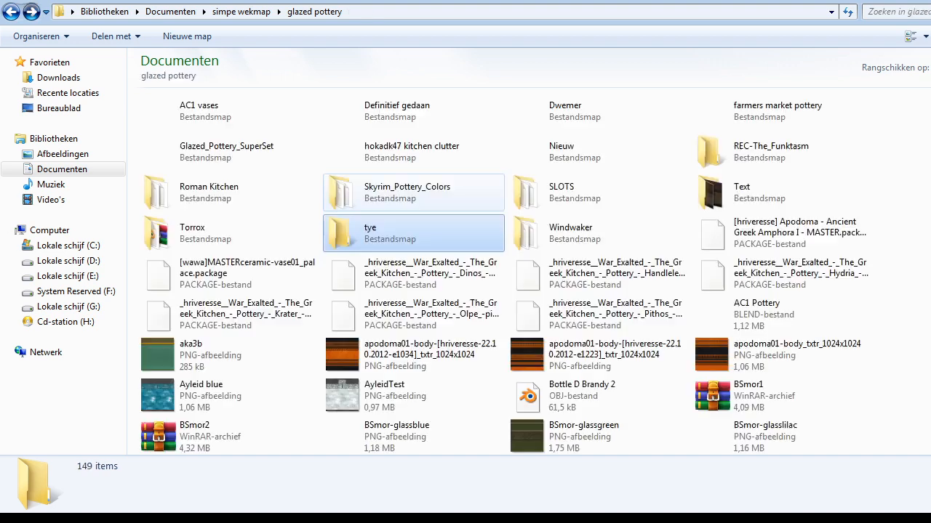
{"action": "key", "text": "Return"}
{"action": "right_click", "coordinate": [783, 110]}
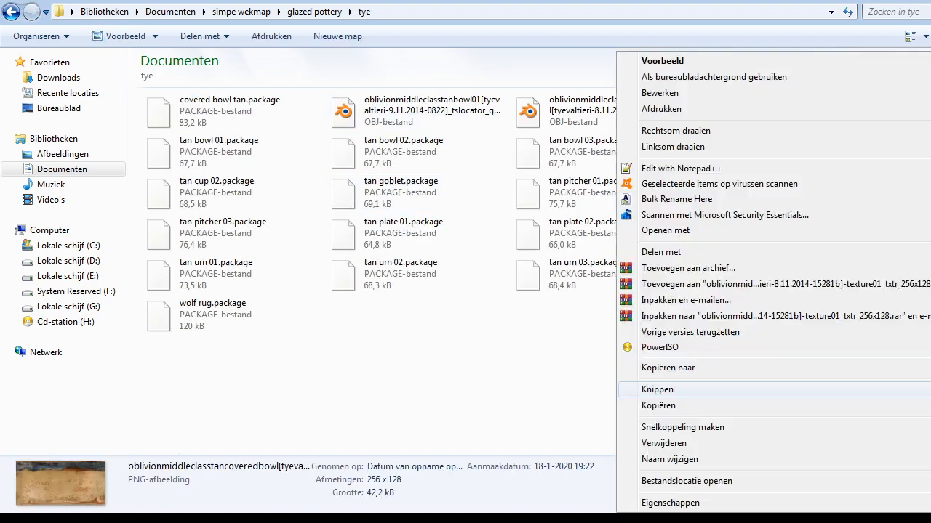
{"action": "left_click", "coordinate": [657, 390]}
{"action": "left_click", "coordinate": [12, 11]}
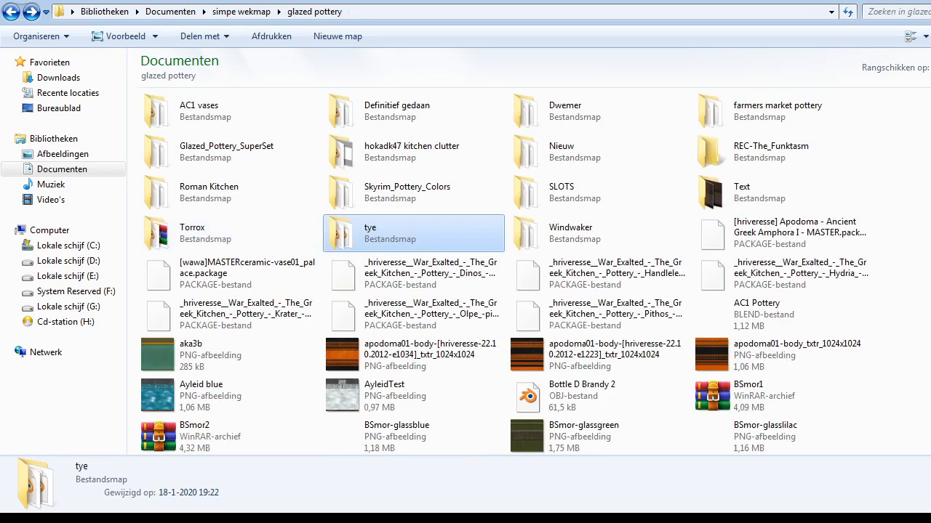
{"action": "right_click", "coordinate": [134, 214]}
{"action": "left_click", "coordinate": [173, 315]}
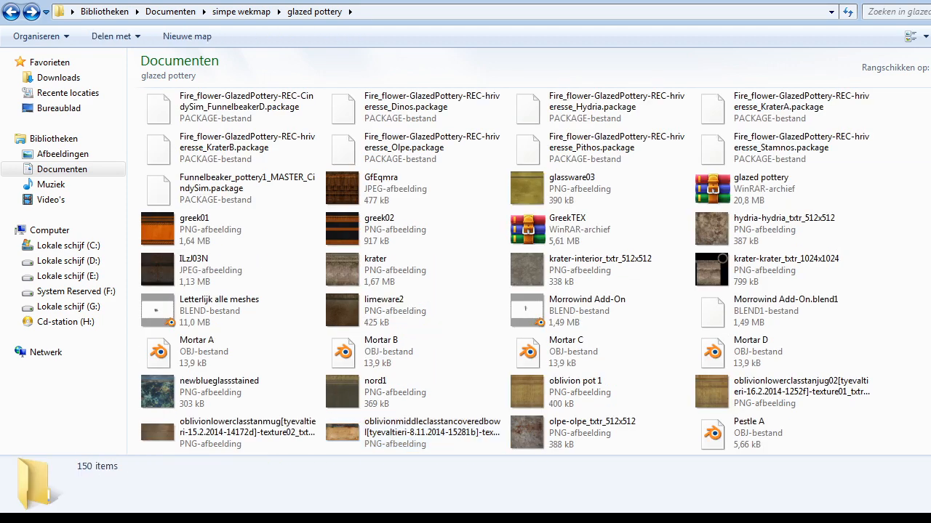
Step: Switch to Blender and import the oblivionmiddleclasstancoveredbowl Wavefront mesh from glazed pottery's tye folder
{"action": "left_click", "coordinate": [31, 11]}
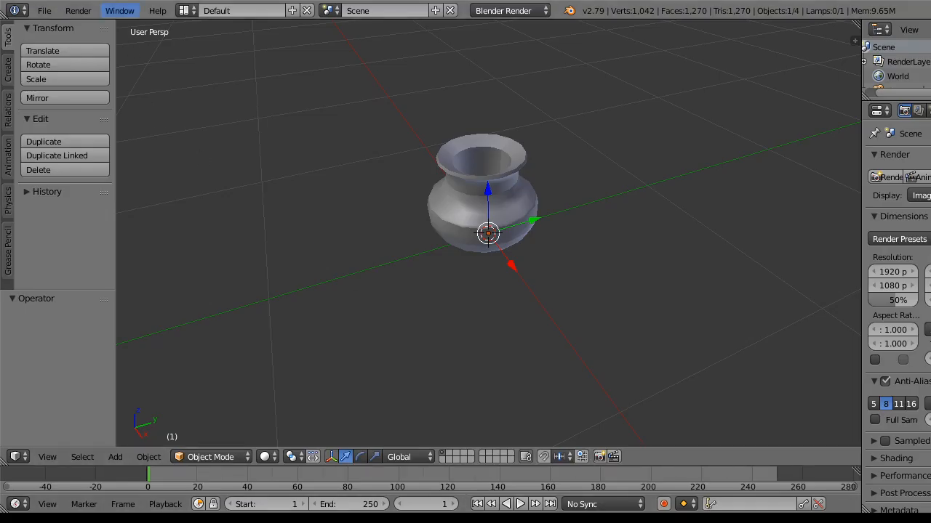
{"action": "left_click", "coordinate": [43, 10]}
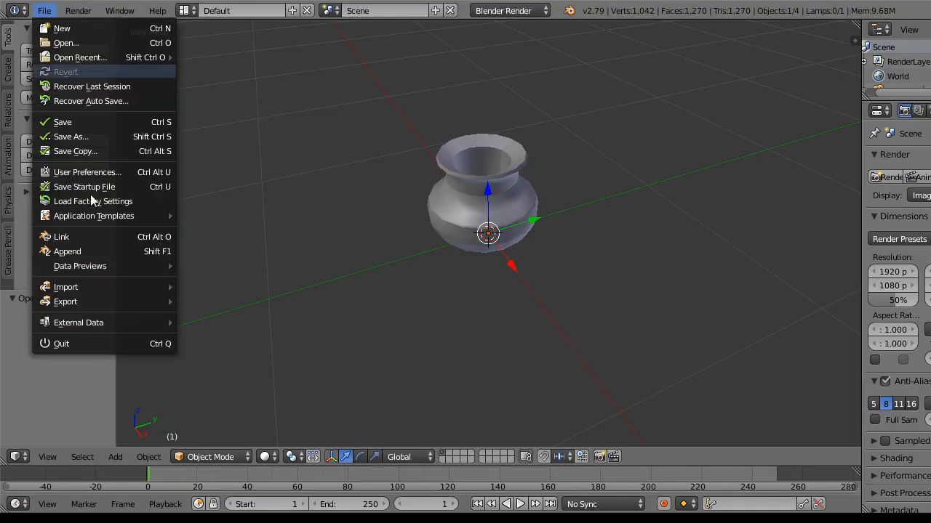
{"action": "mouse_move", "coordinate": [124, 287]}
{"action": "left_click", "coordinate": [280, 378]}
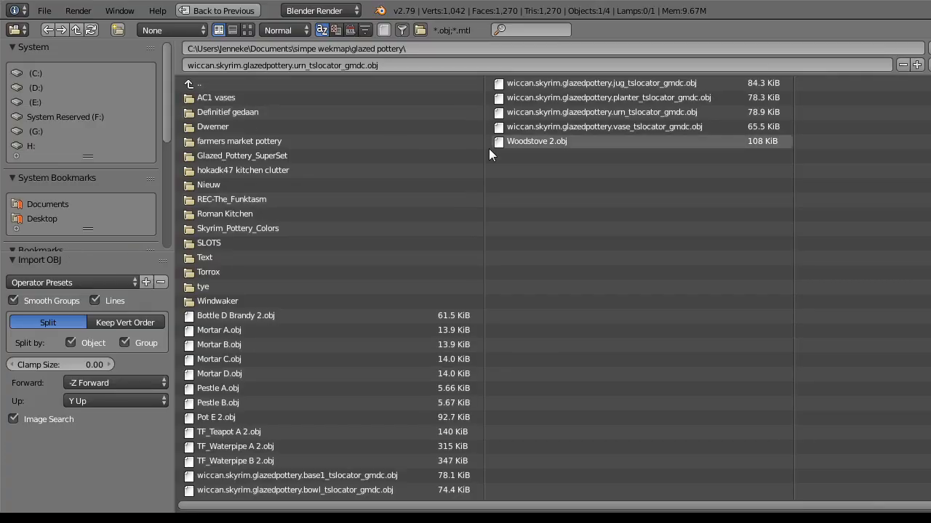
{"action": "left_click", "coordinate": [298, 291]}
{"action": "left_click", "coordinate": [251, 98]}
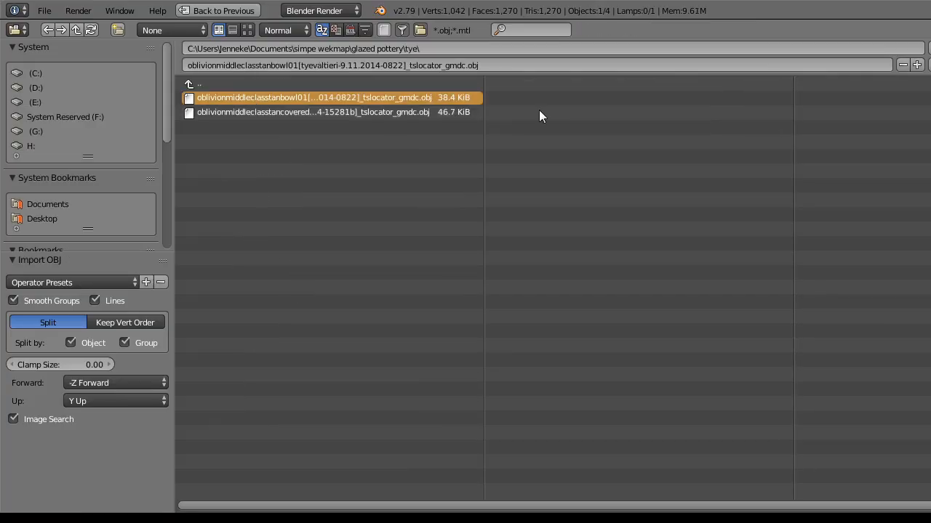
{"action": "left_click", "coordinate": [445, 111]}
{"action": "left_click", "coordinate": [929, 49]}
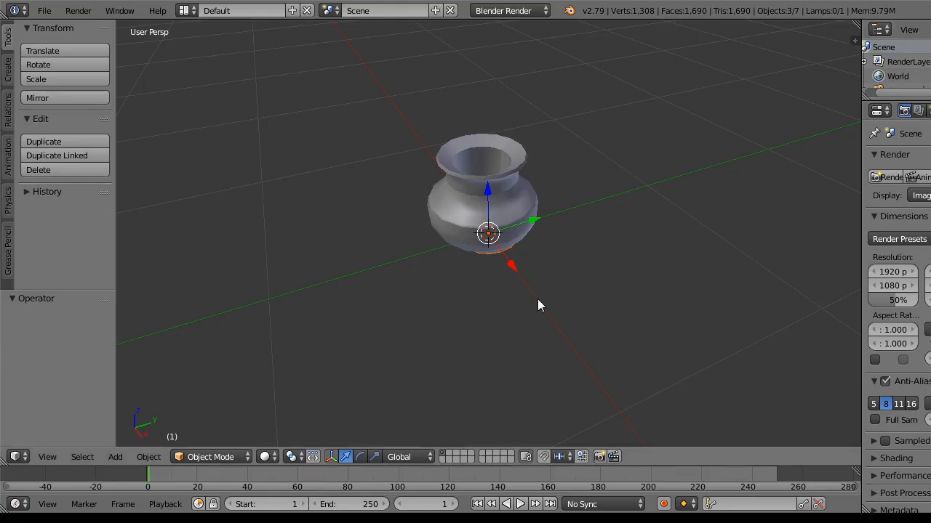
Step: Enlarge the Outliner and hide the sculpturechinavase_design vase so the covered bowl shows alone
{"action": "left_click_drag", "start_coordinate": [537, 299], "coordinate": [513, 290]}
{"action": "scroll", "coordinate": [898, 69], "scroll_direction": "down", "scroll_amount": 3}
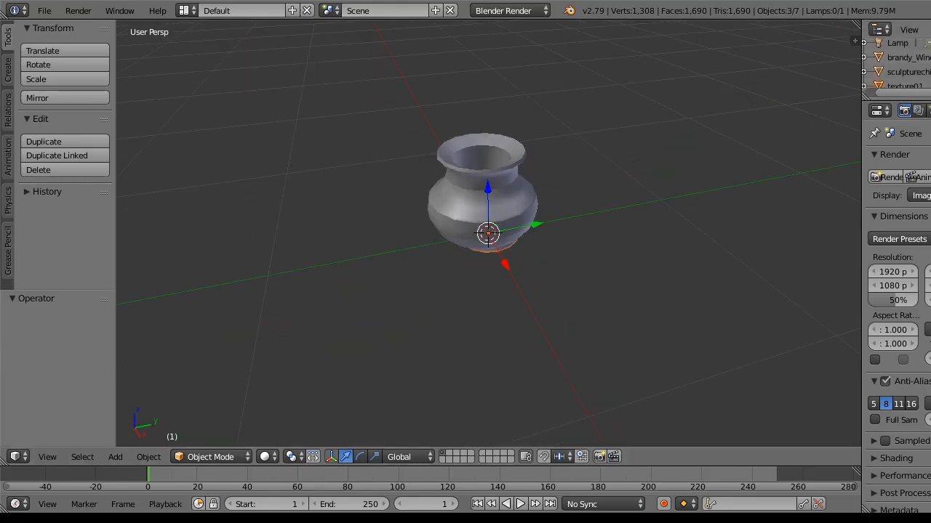
{"action": "left_click_drag", "start_coordinate": [898, 96], "coordinate": [898, 317]}
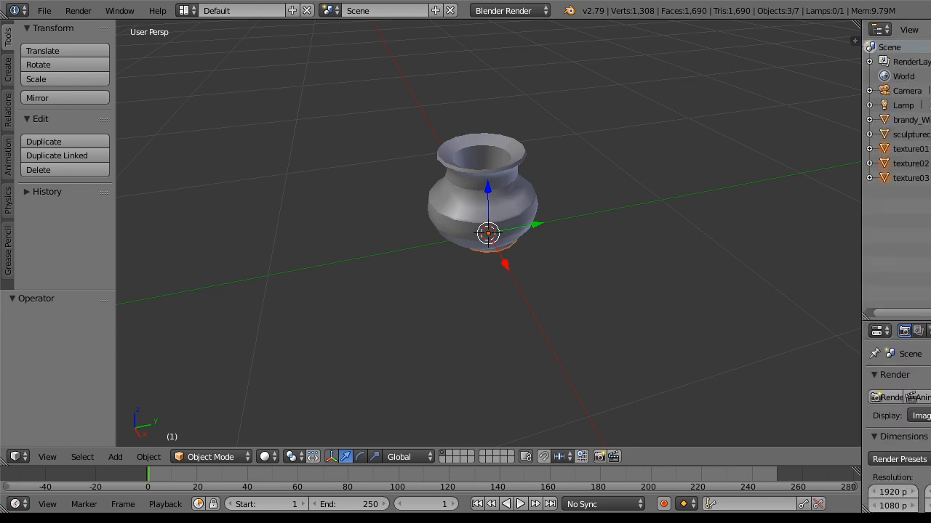
{"action": "left_click", "coordinate": [929, 134]}
{"action": "left_click_drag", "start_coordinate": [515, 300], "coordinate": [530, 317]}
{"action": "scroll", "coordinate": [538, 312], "scroll_direction": "up", "scroll_amount": 4}
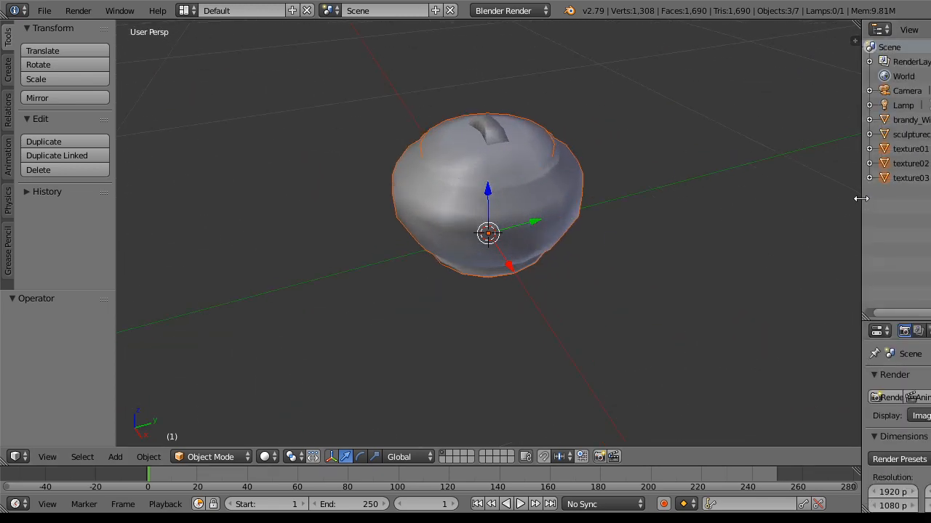
{"action": "left_click_drag", "start_coordinate": [861, 198], "coordinate": [771, 201]}
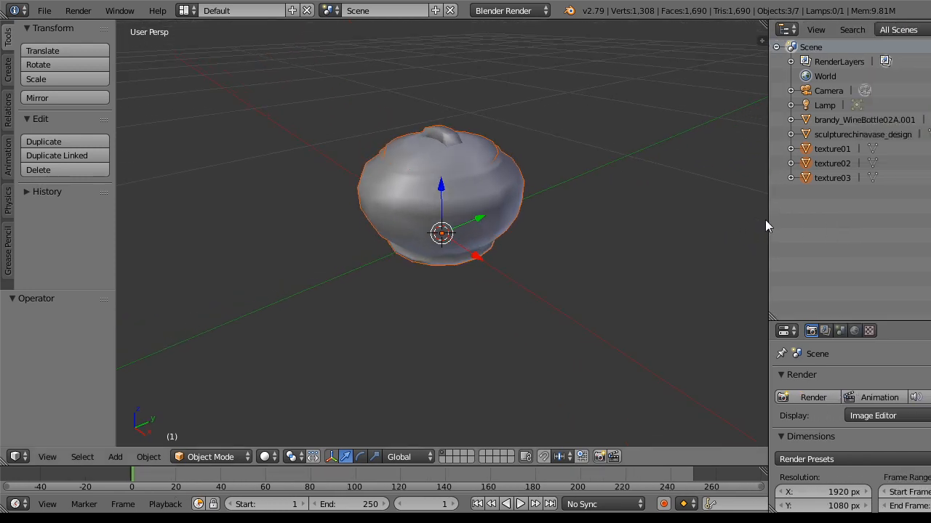
Step: Change the screen layout to UV Editing and set the 3D viewport shading to Texture
{"action": "left_click", "coordinate": [188, 10]}
{"action": "left_click", "coordinate": [211, 131]}
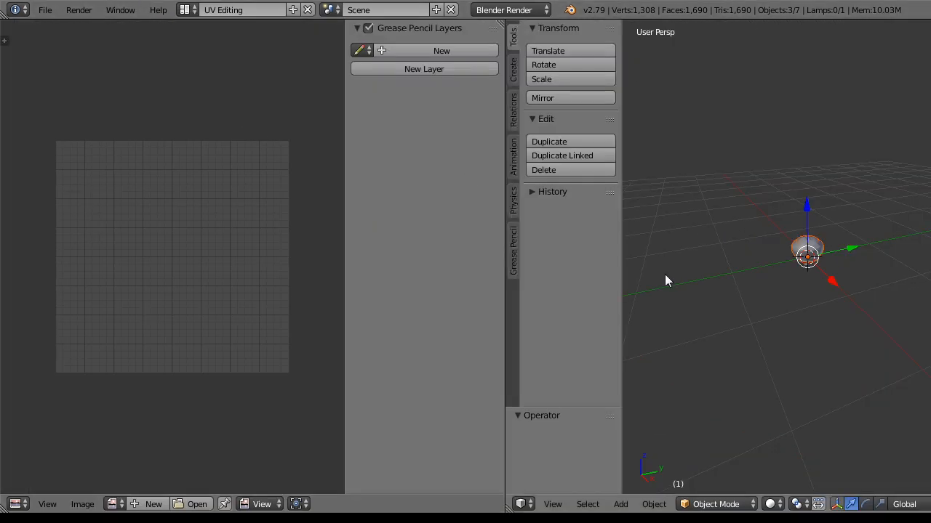
{"action": "scroll", "coordinate": [796, 230], "scroll_direction": "up", "scroll_amount": 6}
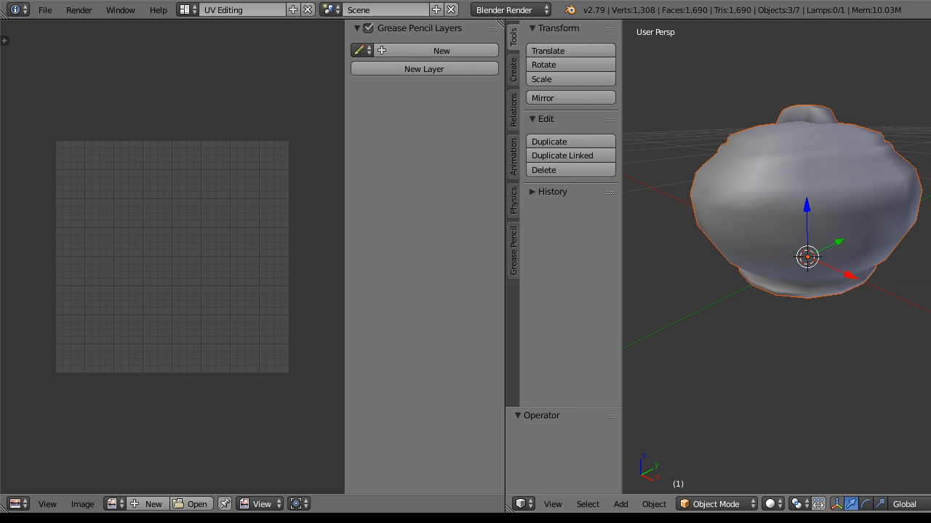
{"action": "left_click", "coordinate": [773, 504]}
{"action": "left_click", "coordinate": [792, 439]}
Step: Select the bowl's base disc texture02, inspect its UV layout in Edit Mode, and return to Object Mode
{"action": "left_click_drag", "start_coordinate": [839, 314], "coordinate": [798, 253]}
{"action": "right_click", "coordinate": [798, 253]}
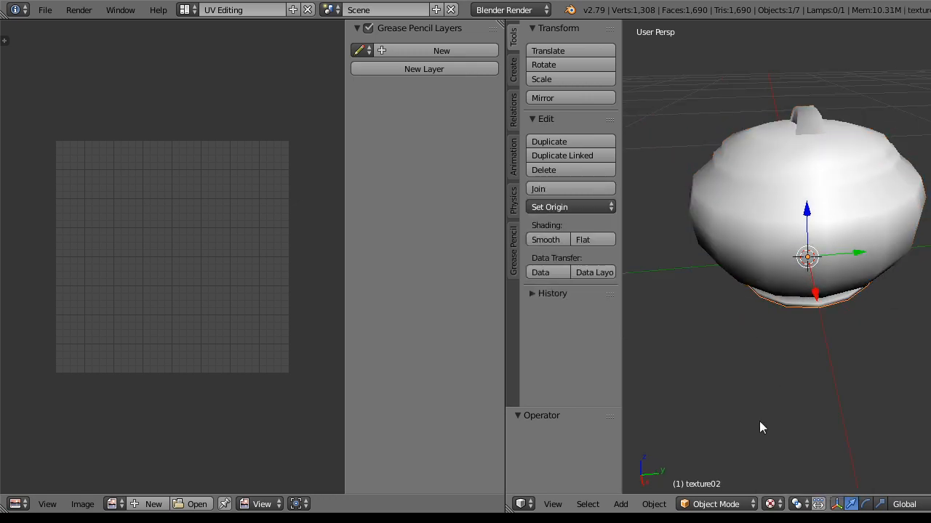
{"action": "left_click", "coordinate": [745, 505]}
{"action": "left_click", "coordinate": [715, 471]}
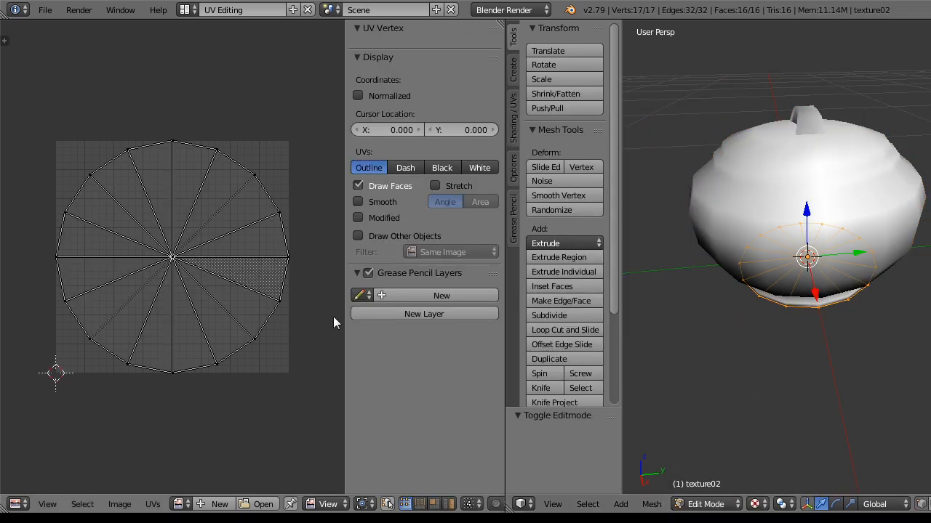
{"action": "left_click", "coordinate": [715, 504]}
{"action": "left_click", "coordinate": [714, 487]}
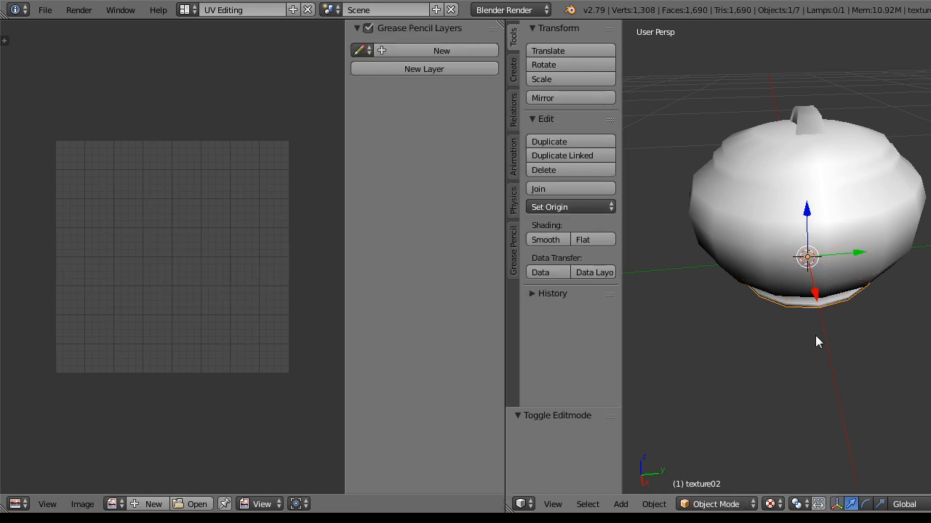
Step: Put the bowl body texture01 in Edit Mode, load a wiccan.skyrim.glazedpottery image from the glazed pottery folder onto it, and return to Object Mode
{"action": "left_click", "coordinate": [714, 504]}
{"action": "left_click", "coordinate": [714, 471]}
{"action": "left_click", "coordinate": [178, 504]}
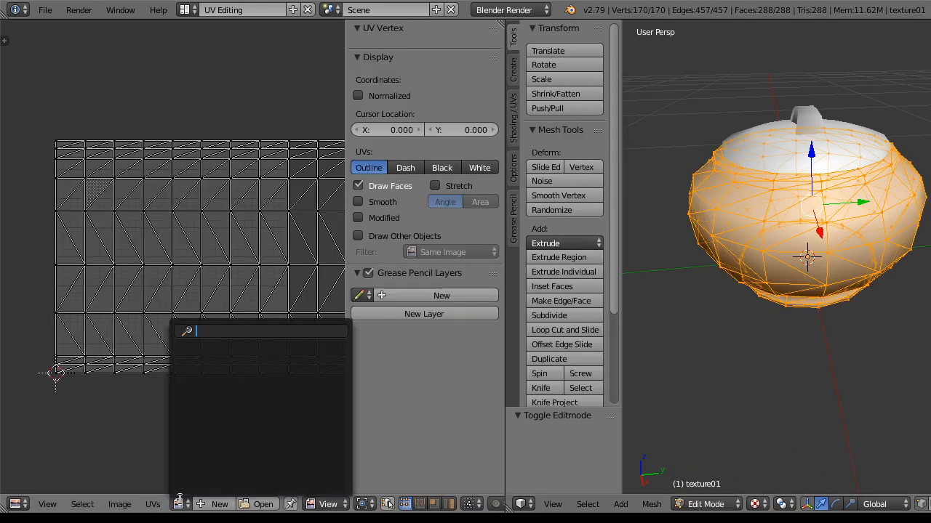
{"action": "left_click", "coordinate": [119, 504]}
{"action": "left_click", "coordinate": [148, 471]}
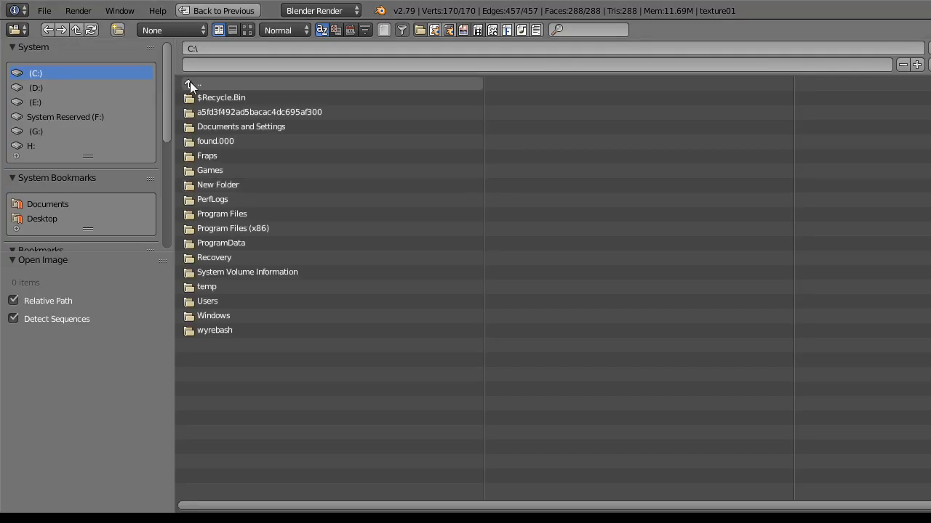
{"action": "scroll", "coordinate": [167, 193], "scroll_direction": "down", "scroll_amount": 5}
{"action": "left_click", "coordinate": [56, 125]}
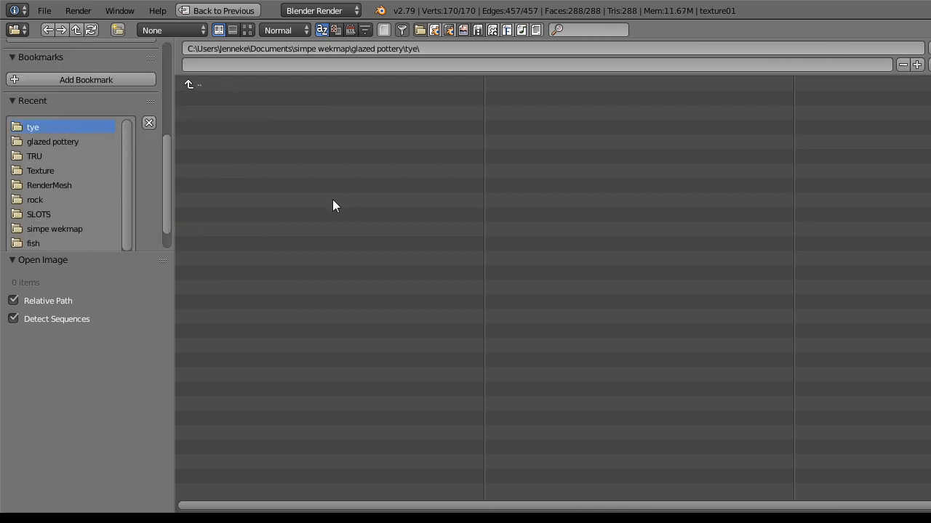
{"action": "left_click", "coordinate": [68, 141]}
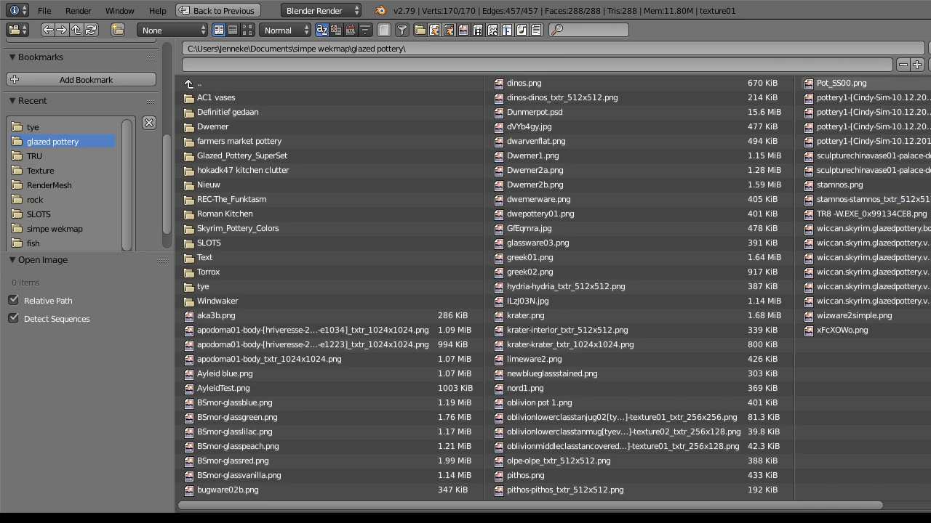
{"action": "left_click", "coordinate": [922, 227]}
{"action": "left_click", "coordinate": [707, 503]}
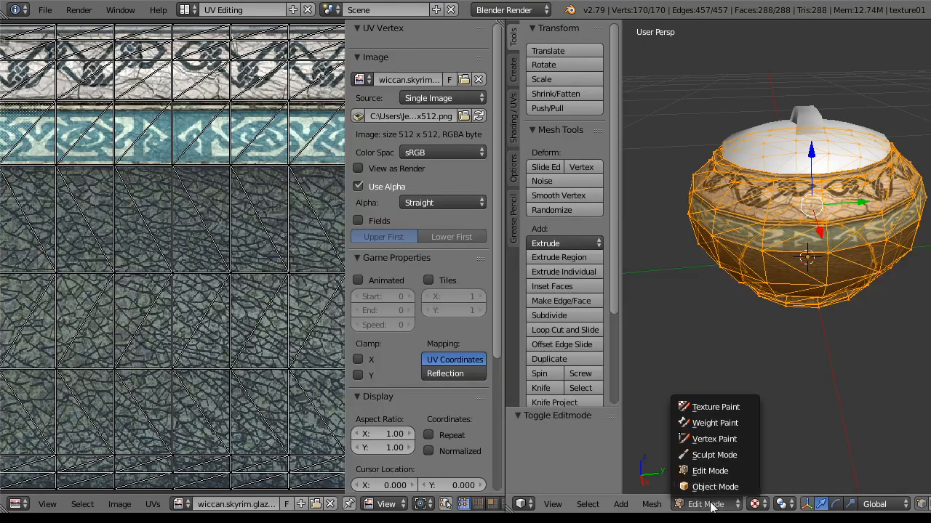
{"action": "left_click", "coordinate": [717, 486]}
Step: Add a point lamp and move it along the Y axis to one side of the covered bowl
{"action": "left_click_drag", "start_coordinate": [784, 390], "coordinate": [781, 364]}
{"action": "left_click", "coordinate": [513, 71]}
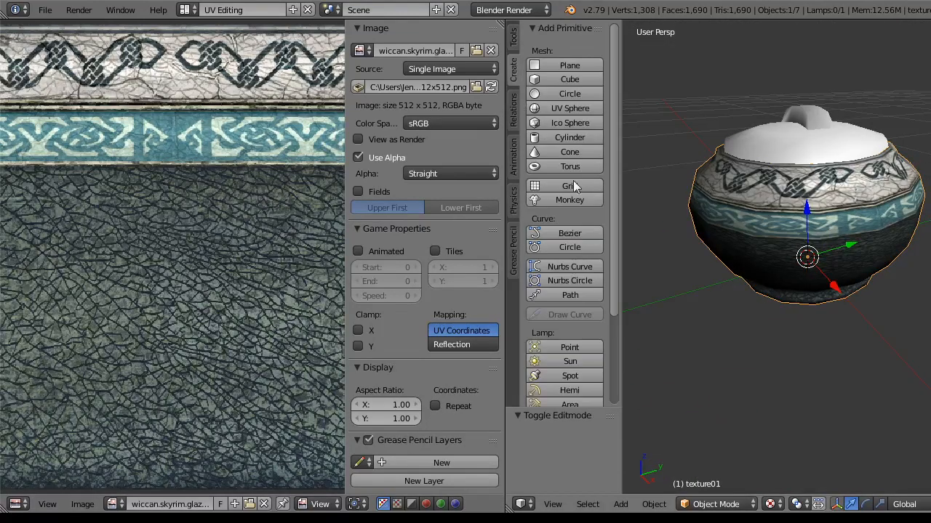
{"action": "left_click", "coordinate": [570, 347]}
{"action": "key", "text": "g"}
{"action": "key", "text": "y"}
{"action": "left_click_drag", "start_coordinate": [658, 282], "coordinate": [641, 285]}
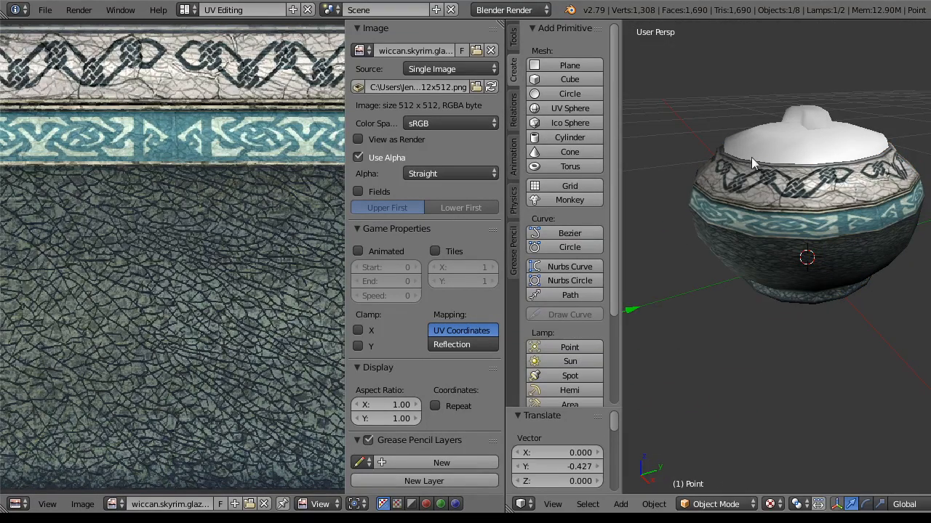
{"action": "scroll", "coordinate": [753, 227], "scroll_direction": "down", "scroll_amount": 6}
{"action": "left_click_drag", "start_coordinate": [752, 228], "coordinate": [836, 243]}
{"action": "left_click_drag", "start_coordinate": [863, 288], "coordinate": [626, 283]}
{"action": "left_click_drag", "start_coordinate": [857, 280], "coordinate": [748, 226]}
Step: Add two more point lamps around the bowl, moving one -0.947 and the other 1.214 along the Y axis
{"action": "left_click", "coordinate": [574, 348]}
{"action": "left_click_drag", "start_coordinate": [736, 203], "coordinate": [660, 237]}
{"action": "left_click", "coordinate": [577, 344]}
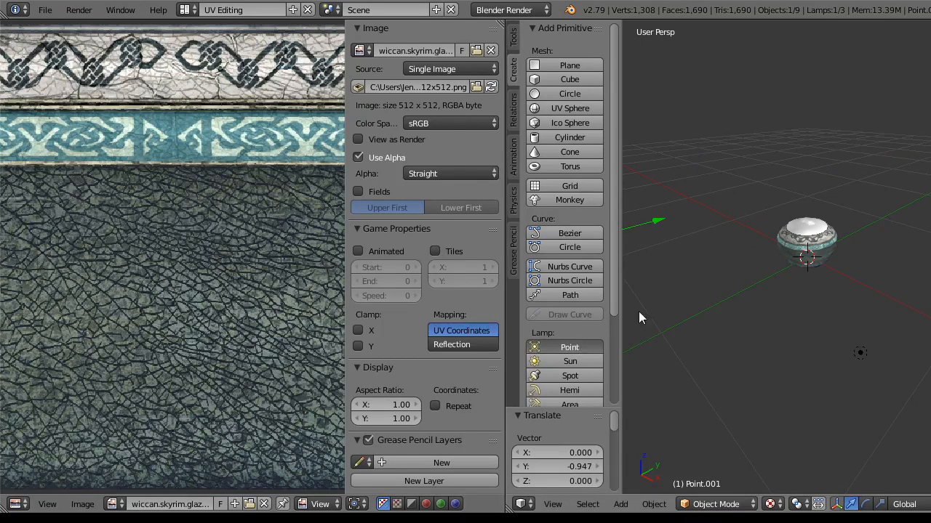
{"action": "left_click_drag", "start_coordinate": [814, 284], "coordinate": [880, 458]}
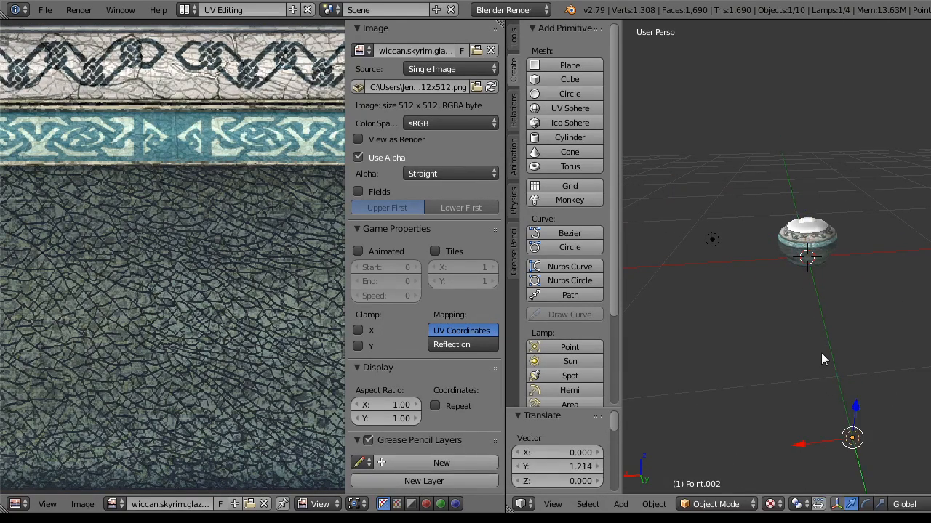
{"action": "scroll", "coordinate": [821, 352], "scroll_direction": "down", "scroll_amount": 2}
{"action": "left_click_drag", "start_coordinate": [821, 352], "coordinate": [930, 338]}
{"action": "scroll", "coordinate": [843, 241], "scroll_direction": "up", "scroll_amount": 10}
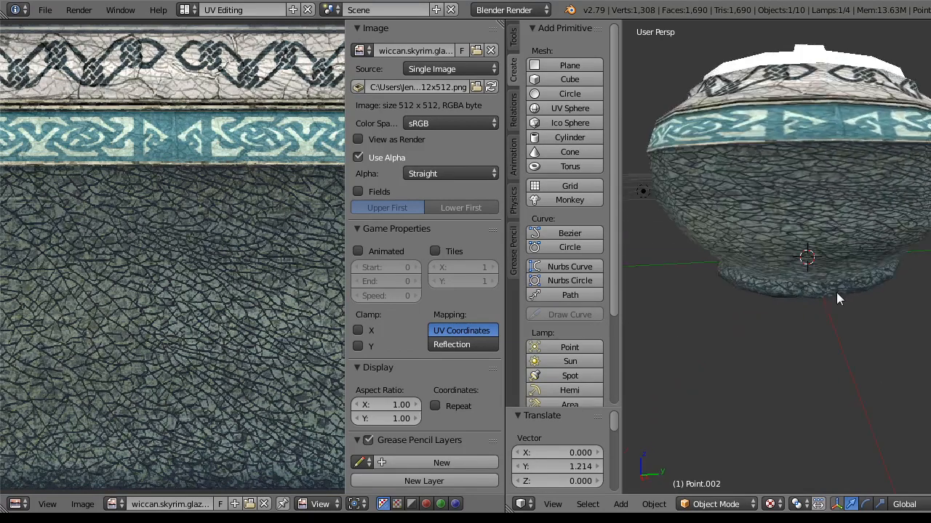
{"action": "left_click_drag", "start_coordinate": [836, 293], "coordinate": [813, 268]}
{"action": "scroll", "coordinate": [814, 269], "scroll_direction": "down", "scroll_amount": 3}
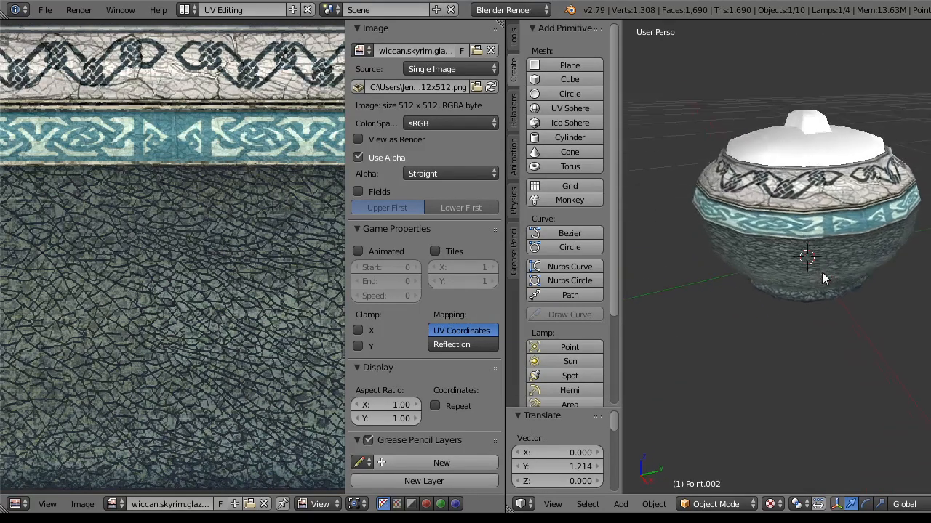
Step: Select the lid texture03, put it in Edit Mode, and assign the already loaded wiccan.skyrim.glazedpottery image to it
{"action": "right_click", "coordinate": [806, 162]}
{"action": "left_click", "coordinate": [715, 503]}
{"action": "left_click", "coordinate": [698, 470]}
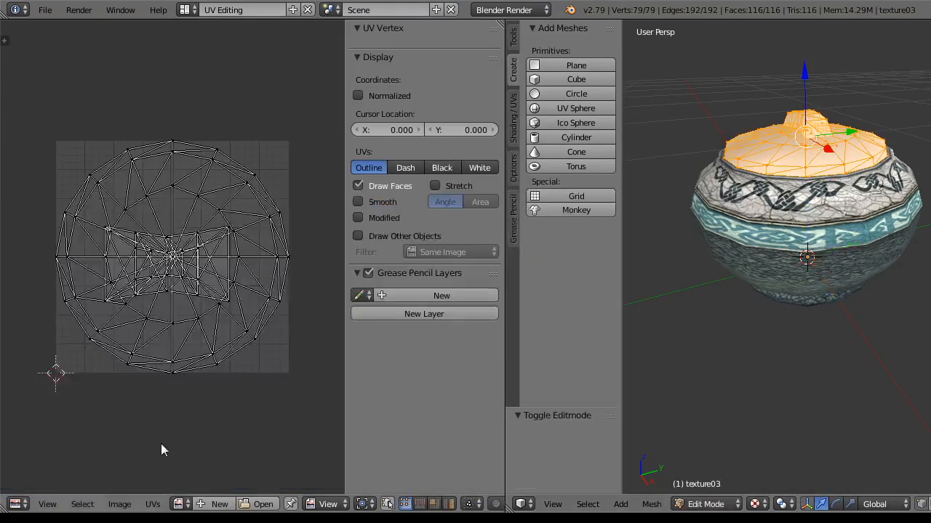
{"action": "left_click", "coordinate": [180, 503]}
{"action": "left_click", "coordinate": [188, 478]}
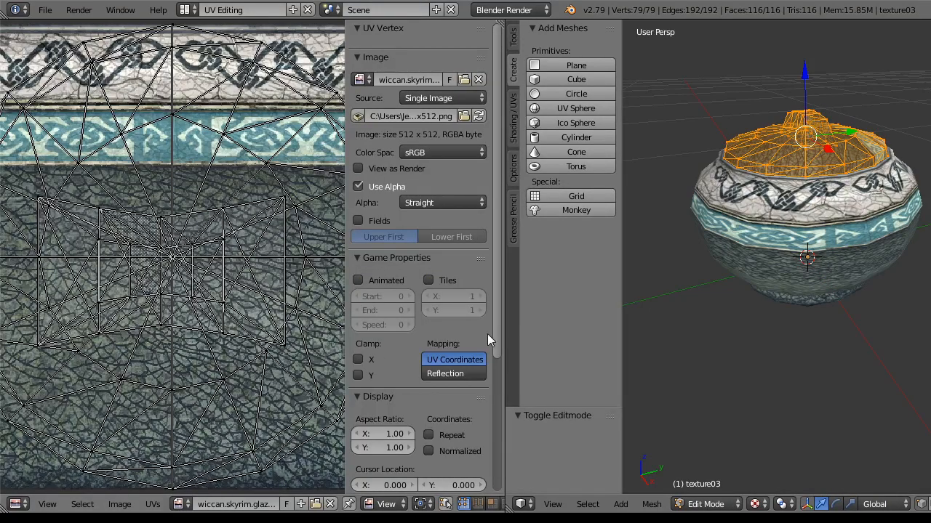
Step: Scale the lid's entire UV layout to about 0.597 and move it -0.127 vertically onto the dark crackled area of the texture
{"action": "left_click_drag", "start_coordinate": [807, 279], "coordinate": [768, 328]}
{"action": "scroll", "coordinate": [770, 313], "scroll_direction": "up", "scroll_amount": 4}
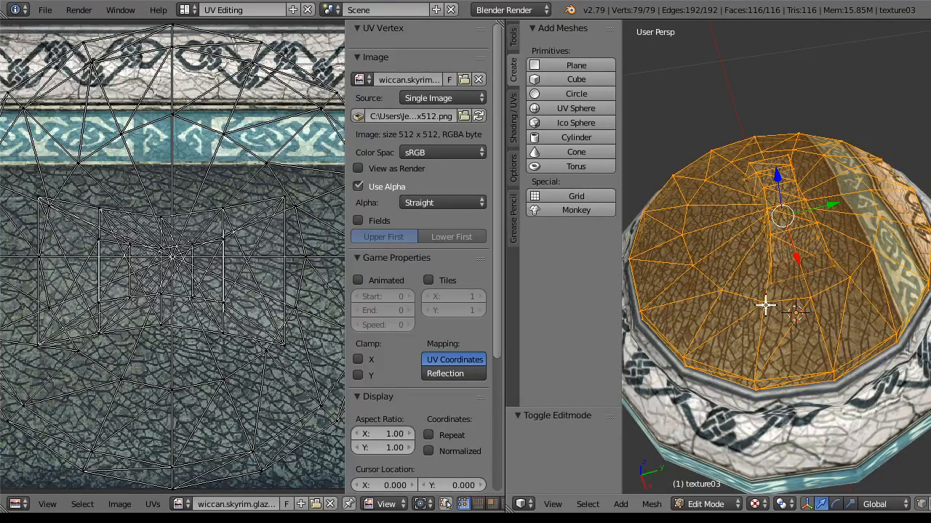
{"action": "scroll", "coordinate": [828, 291], "scroll_direction": "down", "scroll_amount": 5}
{"action": "left_click_drag", "start_coordinate": [824, 348], "coordinate": [789, 325]}
{"action": "scroll", "coordinate": [276, 301], "scroll_direction": "down", "scroll_amount": 5}
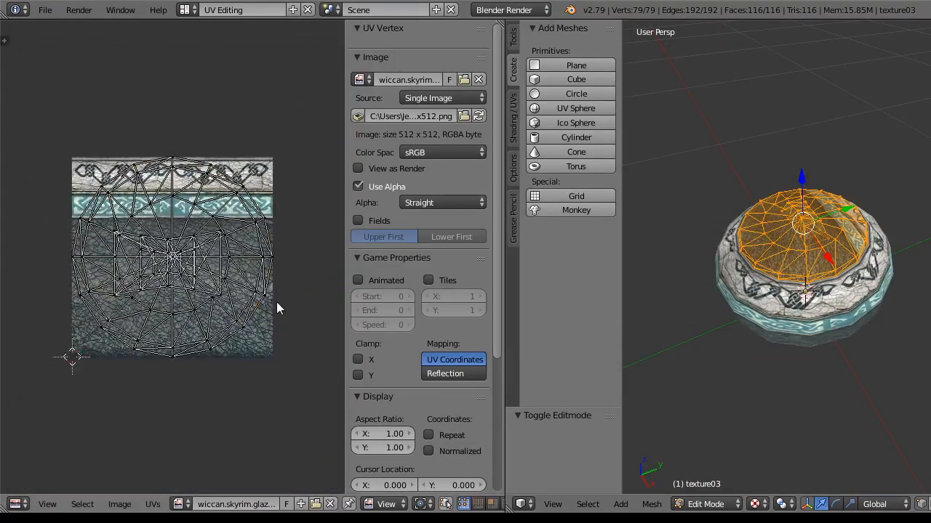
{"action": "key", "text": "a"}
{"action": "key", "text": "s"}
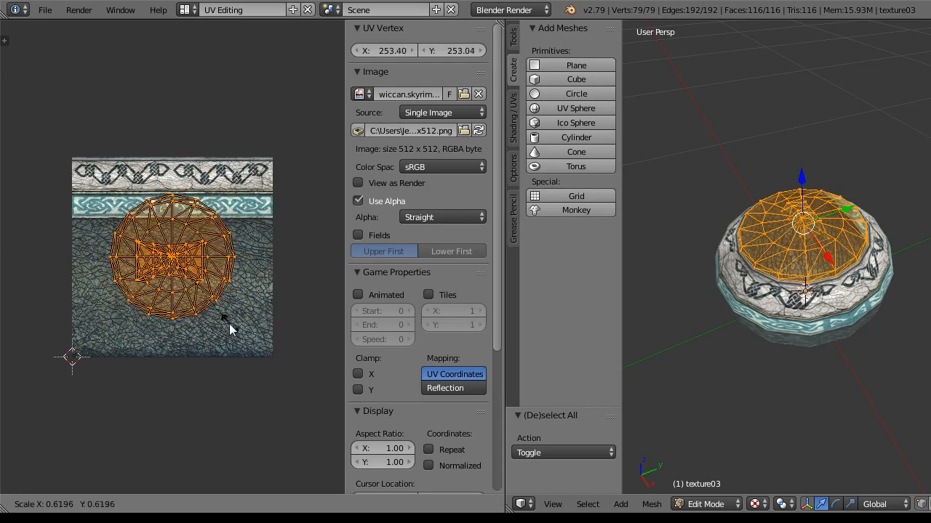
{"action": "left_click", "coordinate": [232, 329]}
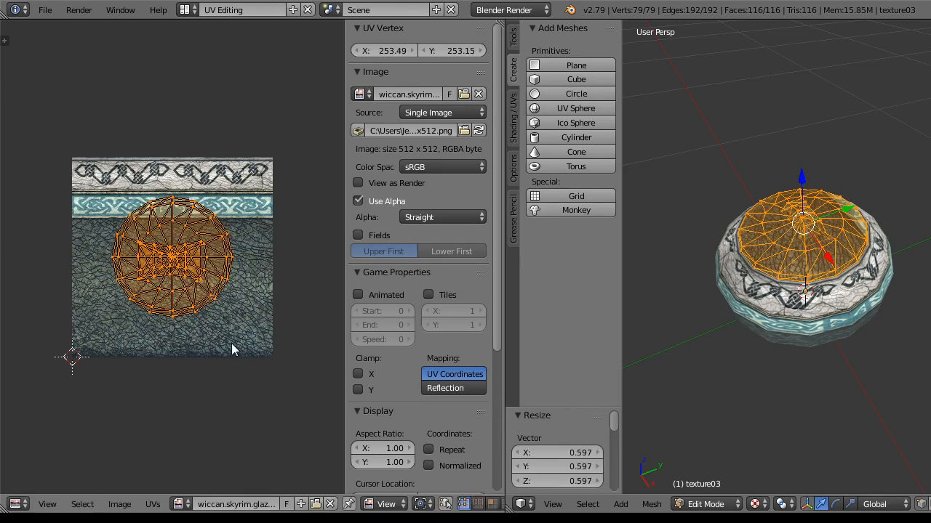
{"action": "key", "text": "g"}
{"action": "left_click", "coordinate": [231, 369]}
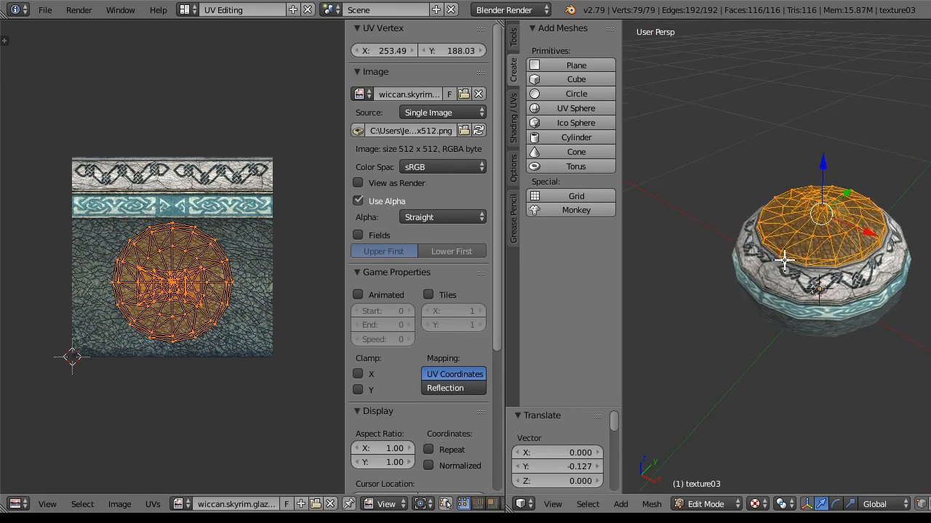
Step: Select the lid's whole handle in front orthographic view with Wireframe shading and examine its UV layout over the texture
{"action": "left_click_drag", "start_coordinate": [785, 260], "coordinate": [750, 253]}
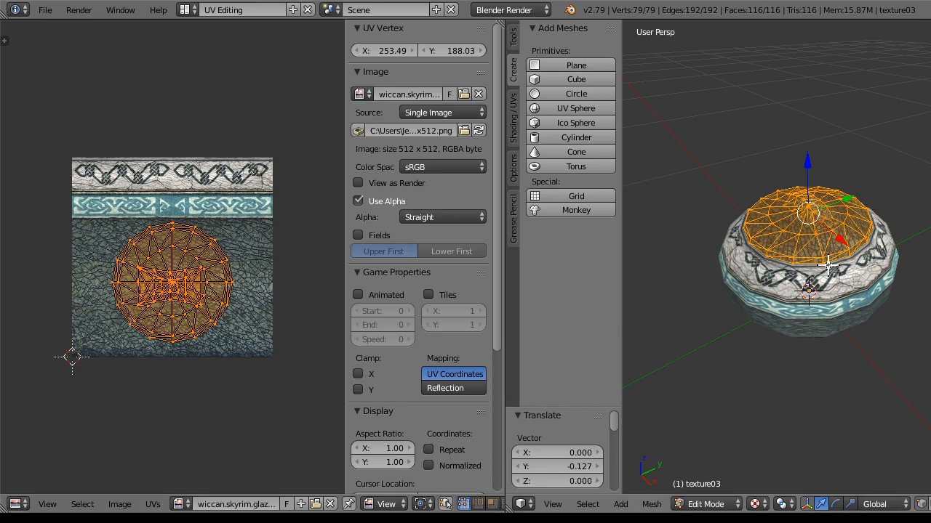
{"action": "scroll", "coordinate": [825, 240], "scroll_direction": "up", "scroll_amount": 5}
{"action": "left_click_drag", "start_coordinate": [833, 226], "coordinate": [823, 252]}
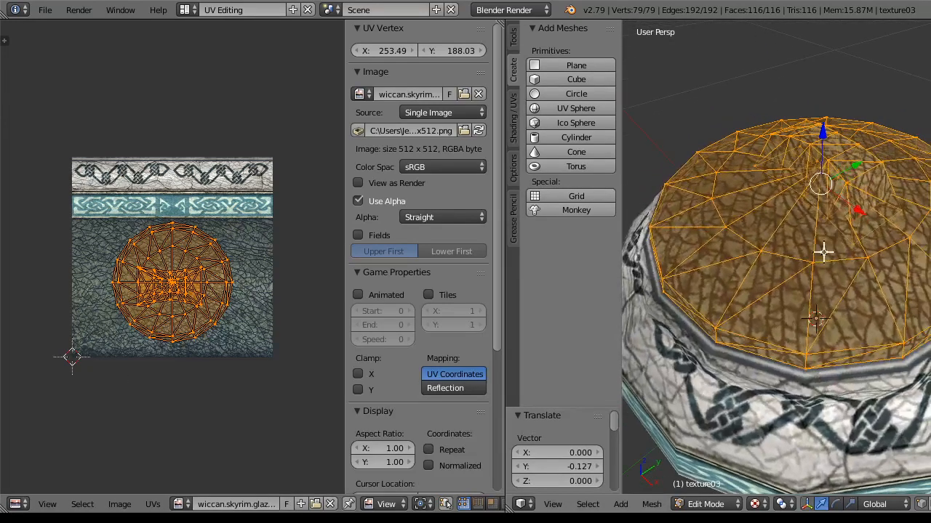
{"action": "left_click", "coordinate": [547, 498]}
{"action": "left_click", "coordinate": [591, 406]}
{"action": "key", "text": "KP_5"}
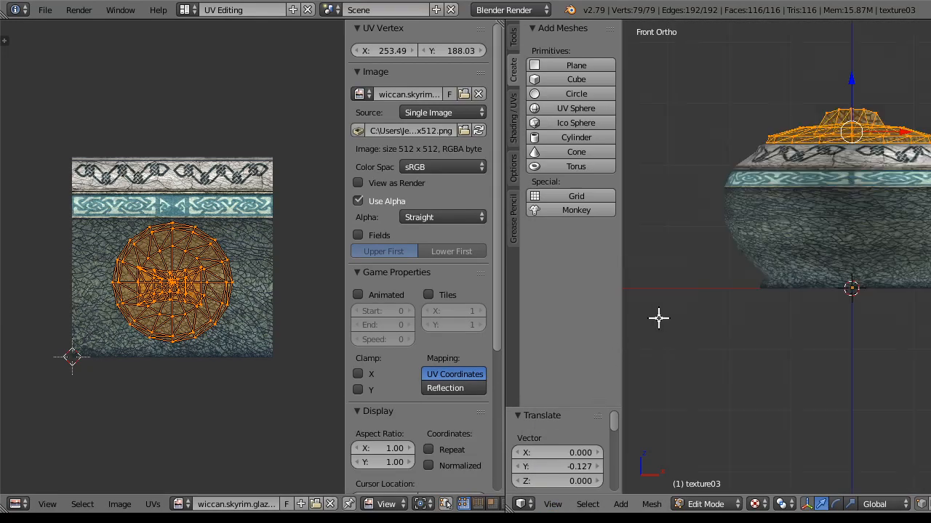
{"action": "left_click_drag", "start_coordinate": [846, 194], "coordinate": [758, 332]}
{"action": "scroll", "coordinate": [730, 291], "scroll_direction": "up", "scroll_amount": 6}
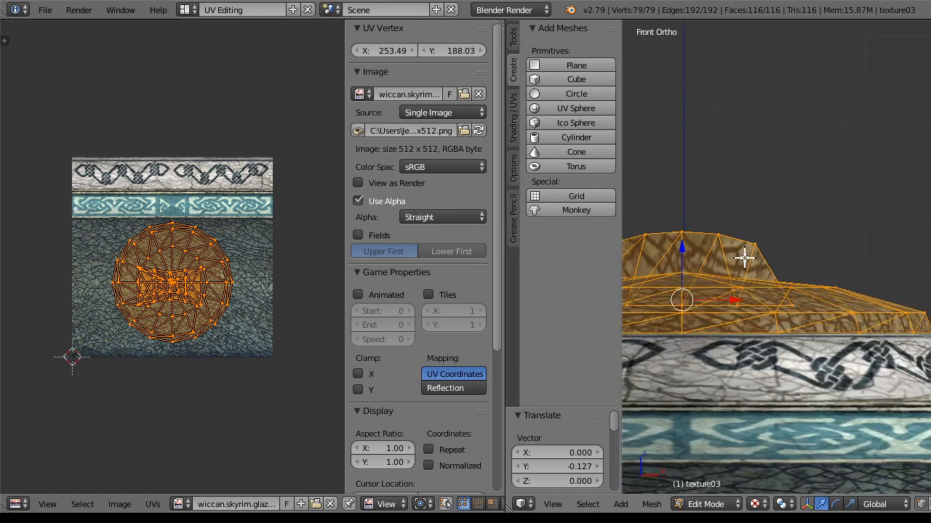
{"action": "left_click_drag", "start_coordinate": [713, 269], "coordinate": [763, 275]}
{"action": "right_click", "coordinate": [785, 250]}
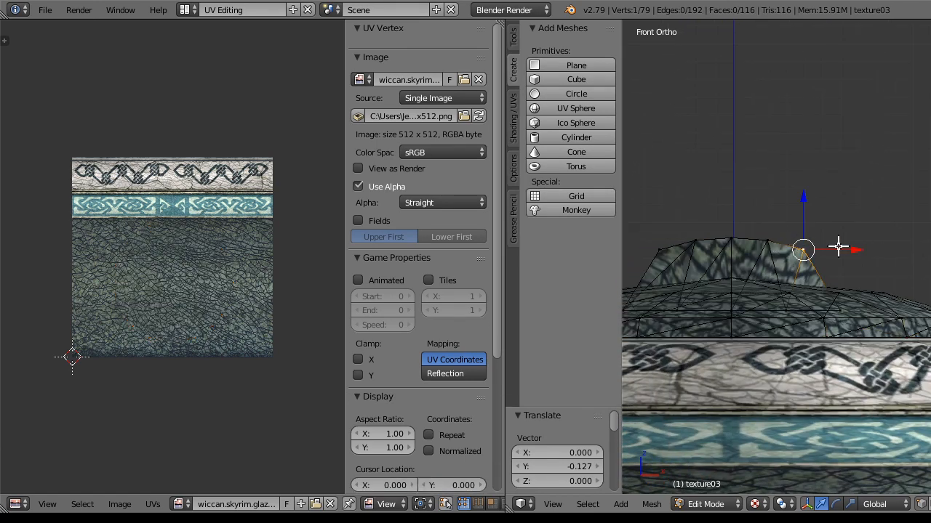
{"action": "left_click", "coordinate": [757, 503]}
{"action": "left_click", "coordinate": [786, 473]}
{"action": "mouse_move", "coordinate": [706, 172]}
{"action": "left_mouse_down", "text": "ctrl"}
{"action": "mouse_move", "coordinate": [768, 267]}
{"action": "mouse_move", "coordinate": [830, 300]}
{"action": "mouse_move", "coordinate": [669, 306]}
{"action": "mouse_move", "coordinate": [757, 337]}
{"action": "left_mouse_up", "text": "ctrl"}
{"action": "left_click_drag", "start_coordinate": [673, 308], "coordinate": [679, 310], "text": "ctrl"}
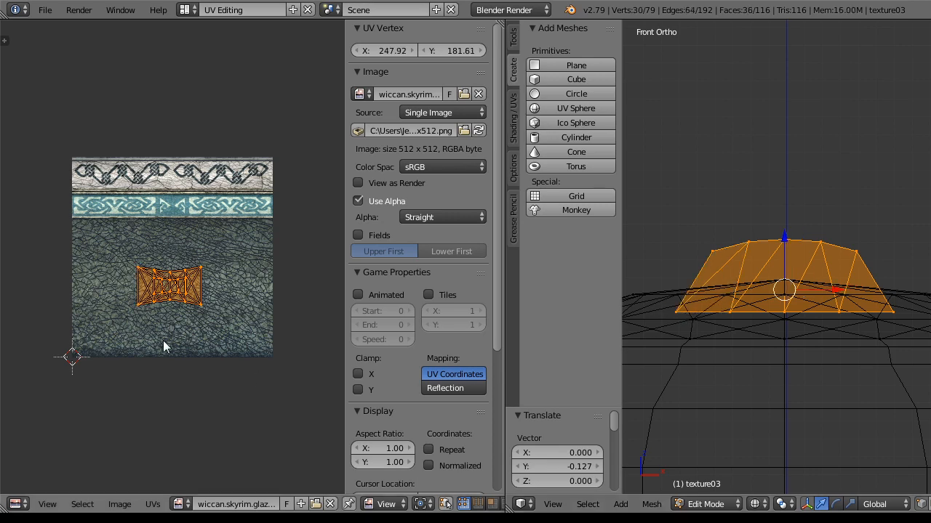
{"action": "left_click_drag", "start_coordinate": [163, 343], "coordinate": [215, 253], "text": "ctrl"}
{"action": "left_click_drag", "start_coordinate": [668, 269], "coordinate": [149, 308]}
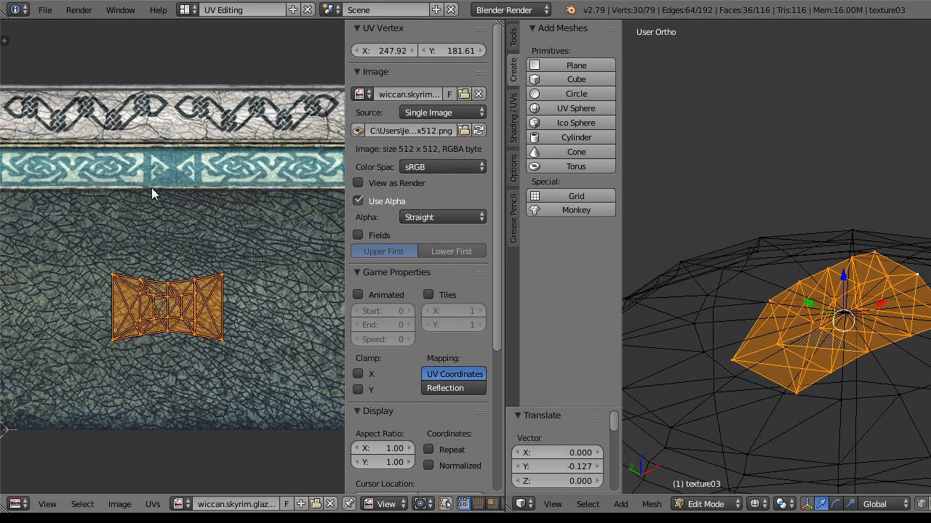
{"action": "scroll", "coordinate": [262, 151], "scroll_direction": "down", "scroll_amount": 3}
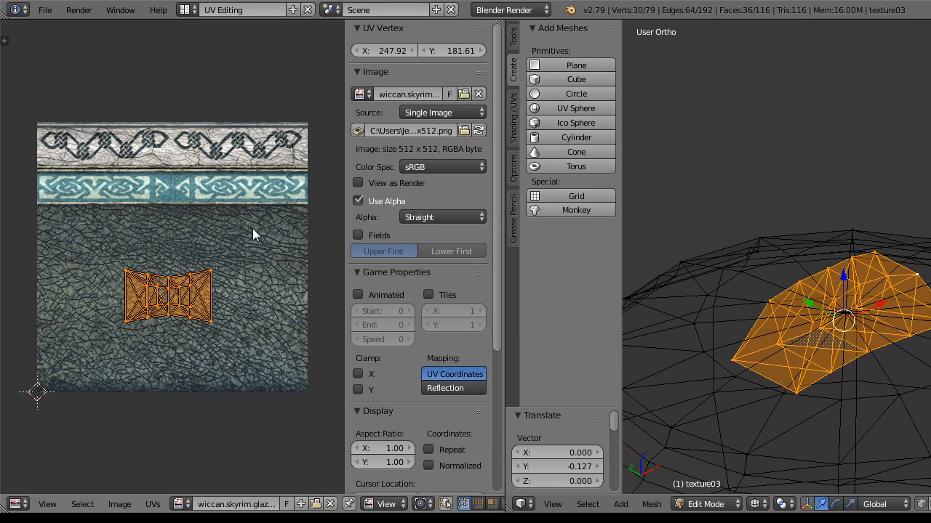
Step: Set the viewport shading back to Texture and select the vertices at one end of the lid handle's outer surface
{"action": "left_click", "coordinate": [756, 503]}
{"action": "left_click", "coordinate": [793, 437]}
{"action": "left_click_drag", "start_coordinate": [814, 417], "coordinate": [721, 377]}
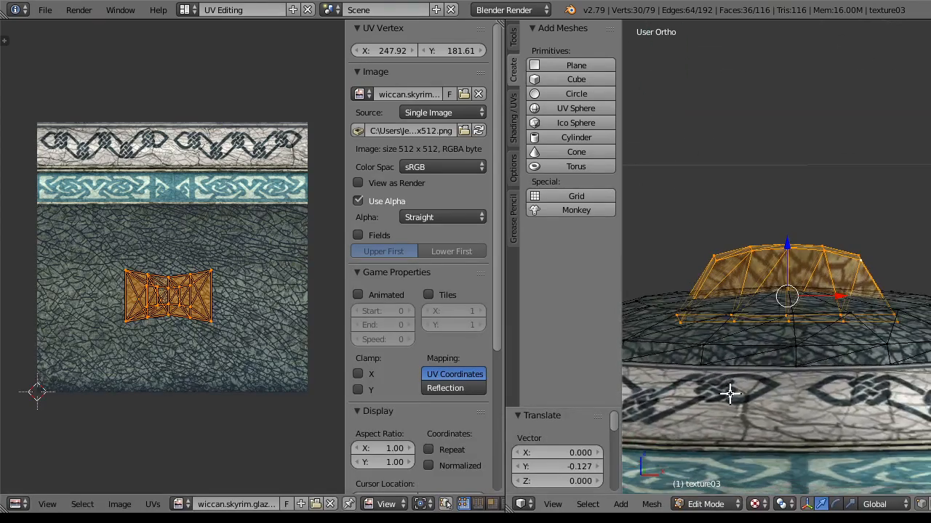
{"action": "scroll", "coordinate": [729, 393], "scroll_direction": "up", "scroll_amount": 3}
{"action": "left_click_drag", "start_coordinate": [739, 310], "coordinate": [810, 349]}
{"action": "right_click", "coordinate": [862, 328]}
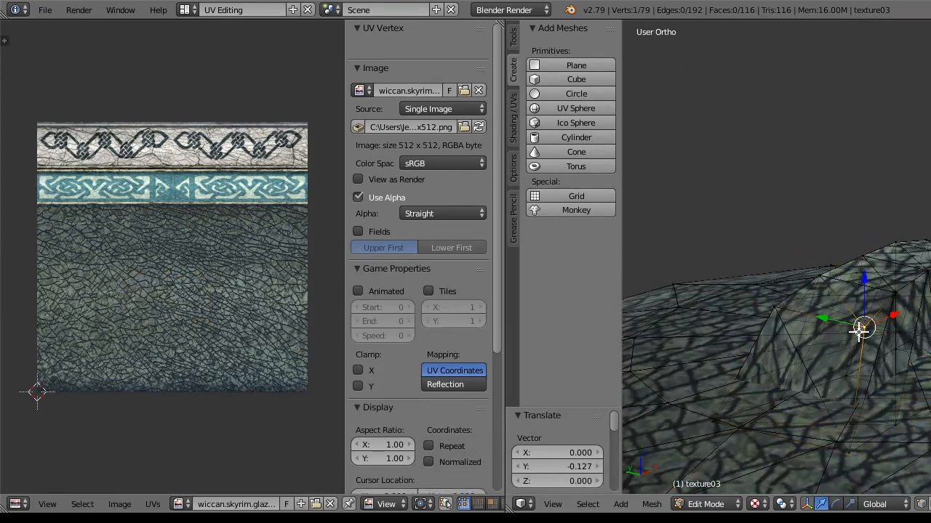
{"action": "right_click", "coordinate": [776, 308], "text": "shift"}
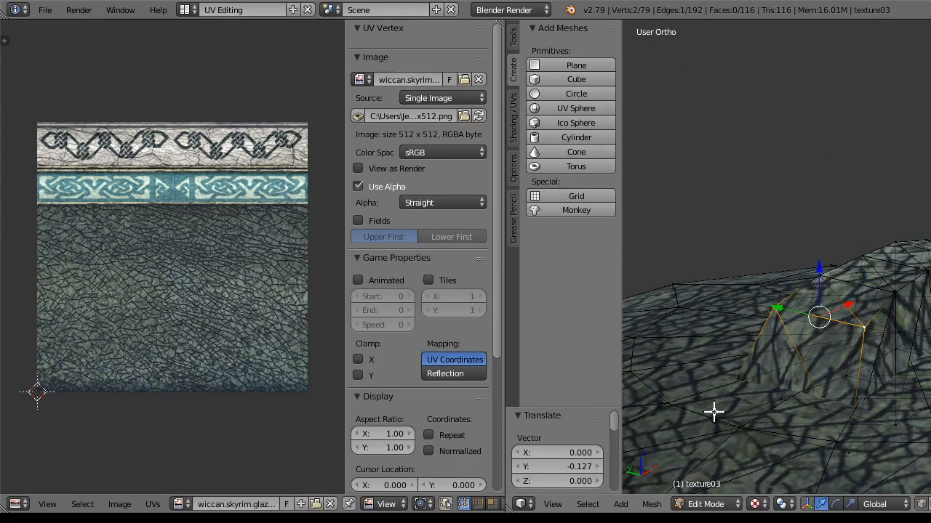
{"action": "mouse_move", "coordinate": [714, 413]}
{"action": "left_mouse_down", "text": "ctrl"}
{"action": "mouse_move", "coordinate": [824, 453]}
{"action": "mouse_move", "coordinate": [855, 451]}
{"action": "mouse_move", "coordinate": [852, 442]}
{"action": "left_mouse_up", "text": "ctrl"}
{"action": "left_click_drag", "start_coordinate": [734, 438], "coordinate": [758, 428], "text": "ctrl+shift"}
{"action": "left_click_drag", "start_coordinate": [821, 426], "coordinate": [776, 428]}
Step: Extend the selection vertex pair by vertex pair along the top strip of the lid handle to its far bend
{"action": "right_click", "coordinate": [755, 294], "text": "shift"}
{"action": "right_click", "coordinate": [813, 341], "text": "shift"}
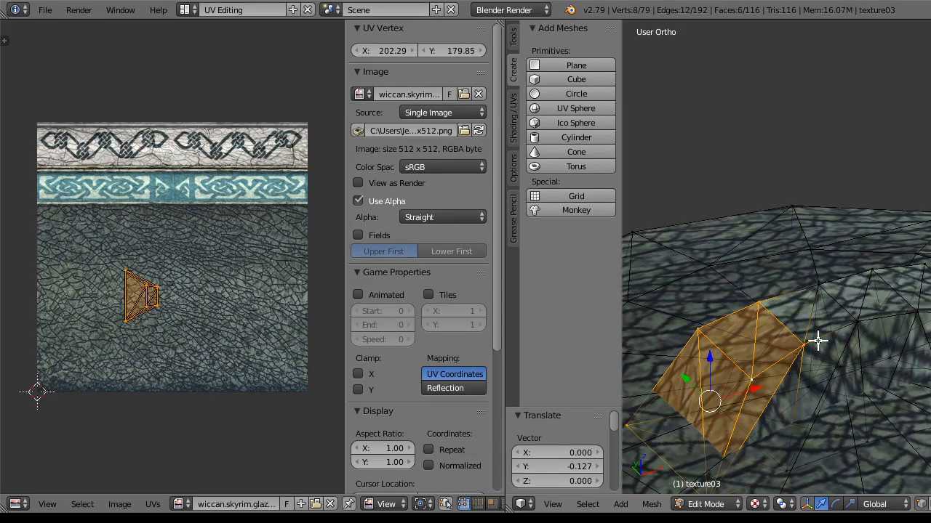
{"action": "right_click", "coordinate": [815, 284], "text": "shift"}
{"action": "right_click", "coordinate": [858, 320], "text": "shift"}
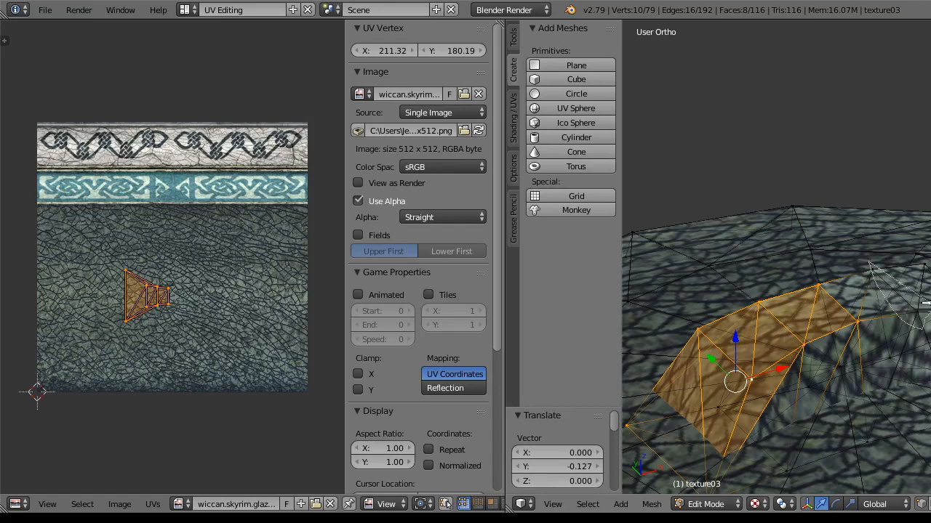
{"action": "right_click", "coordinate": [872, 270], "text": "shift"}
{"action": "right_click", "coordinate": [916, 311], "text": "shift"}
{"action": "left_click_drag", "start_coordinate": [924, 263], "coordinate": [930, 311]}
{"action": "left_click_drag", "start_coordinate": [930, 333], "coordinate": [822, 329]}
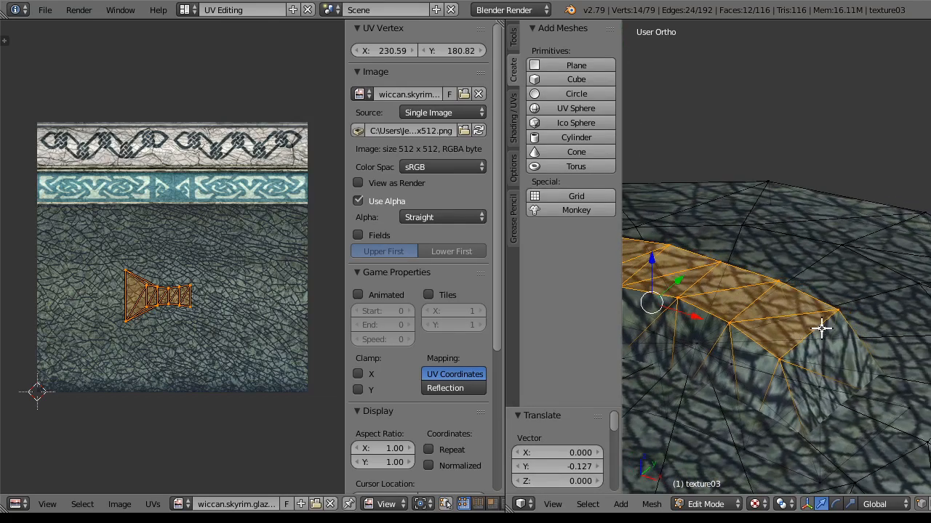
Step: Switch the viewport shading to Wireframe and add the far end's base vertices to the handle strip selection
{"action": "left_click", "coordinate": [757, 504]}
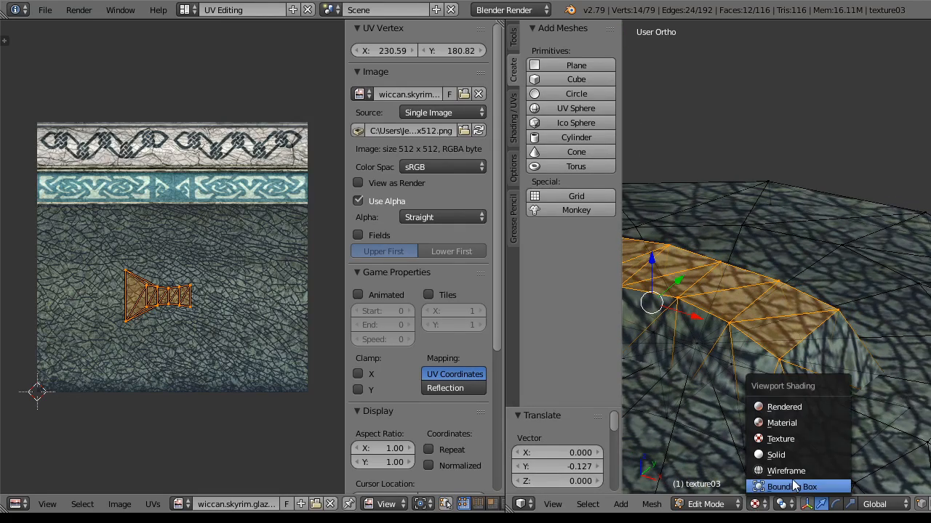
{"action": "left_click", "coordinate": [792, 470]}
{"action": "left_click_drag", "start_coordinate": [823, 474], "coordinate": [832, 483]}
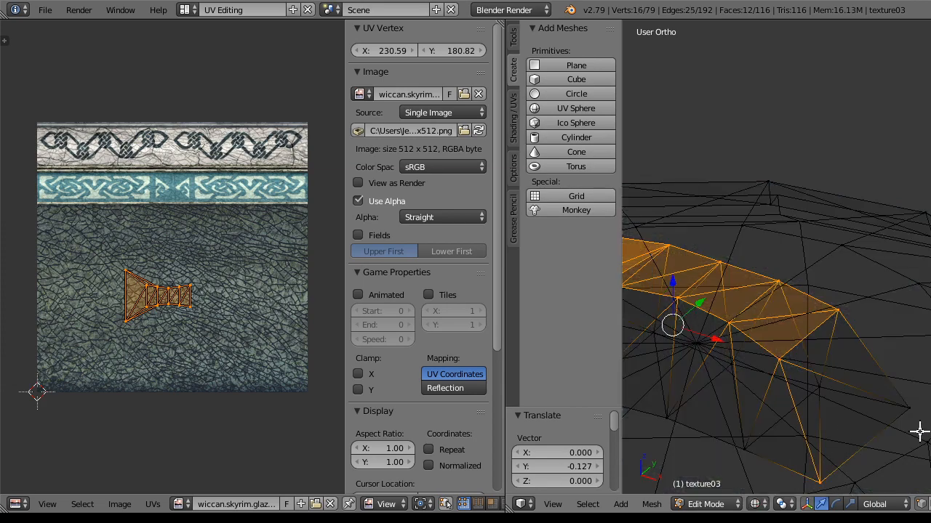
{"action": "mouse_move", "coordinate": [916, 400]}
{"action": "left_mouse_down"}
{"action": "mouse_move", "coordinate": [914, 426]}
{"action": "mouse_move", "coordinate": [922, 404]}
{"action": "left_mouse_up"}
{"action": "scroll", "coordinate": [763, 359], "scroll_direction": "down", "scroll_amount": 3}
{"action": "left_click_drag", "start_coordinate": [759, 375], "coordinate": [683, 354]}
{"action": "left_click_drag", "start_coordinate": [730, 331], "coordinate": [764, 310]}
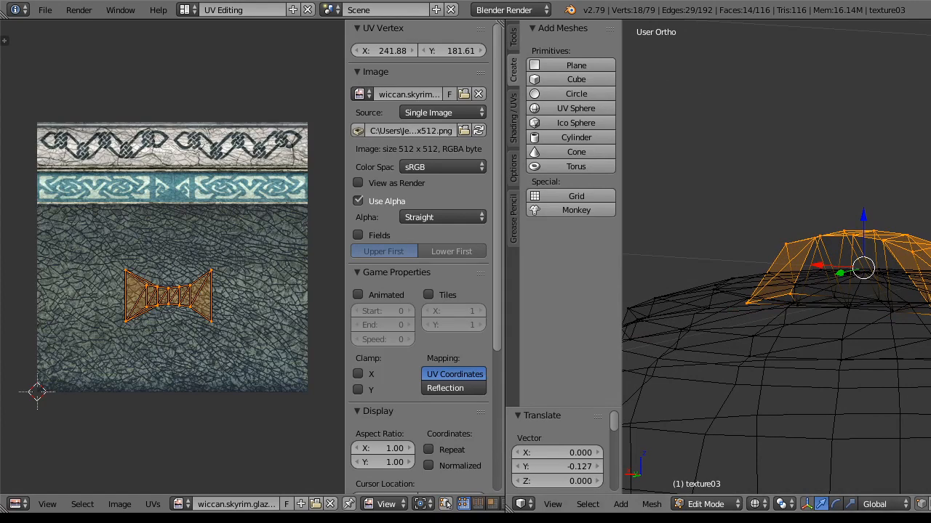
Step: In face select mode, deselect the stray faces so only the lid handle's outer strip remains selected
{"action": "left_click", "coordinate": [929, 504]}
{"action": "right_click", "coordinate": [917, 271], "text": "shift"}
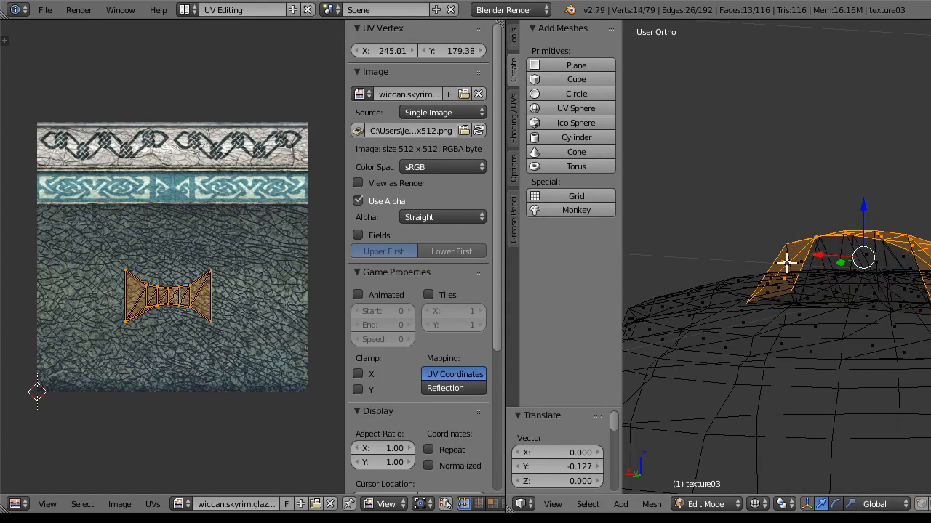
{"action": "left_click_drag", "start_coordinate": [824, 276], "coordinate": [862, 327]}
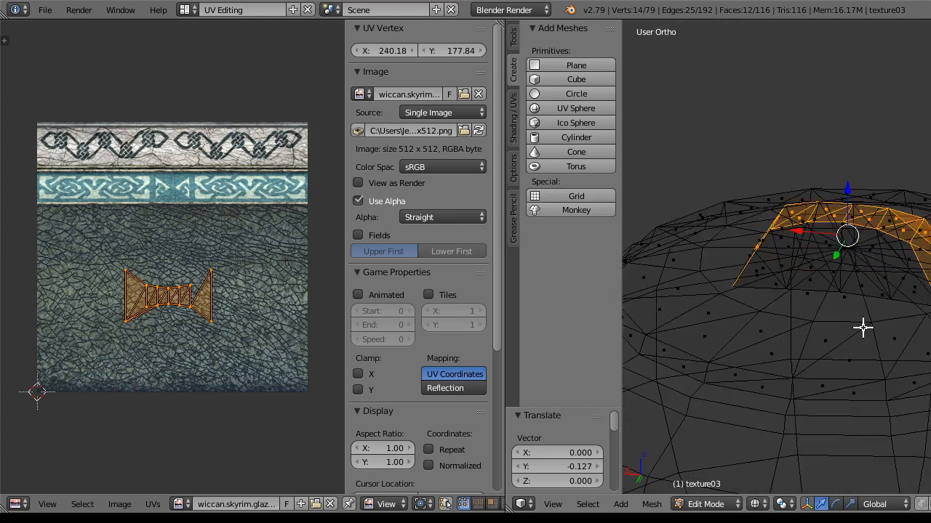
{"action": "left_click_drag", "start_coordinate": [760, 308], "coordinate": [912, 298]}
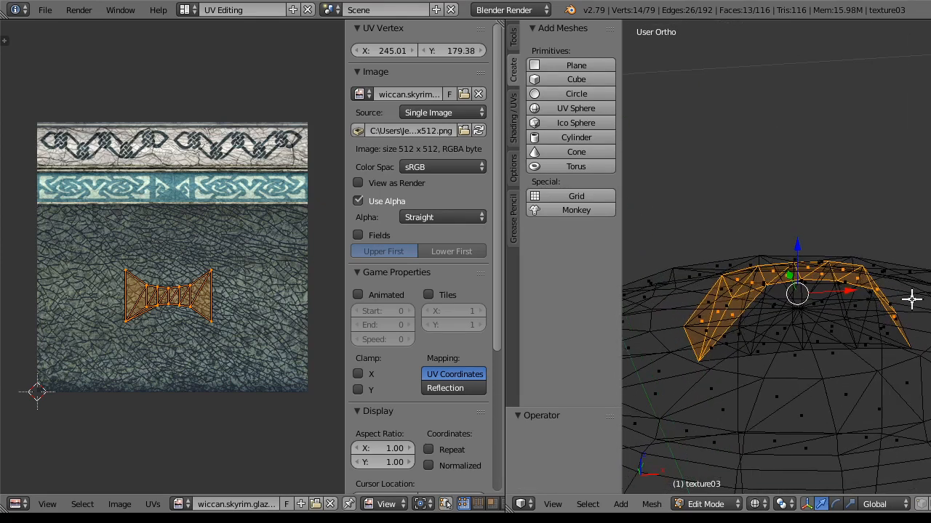
{"action": "right_click", "coordinate": [739, 306], "text": "shift"}
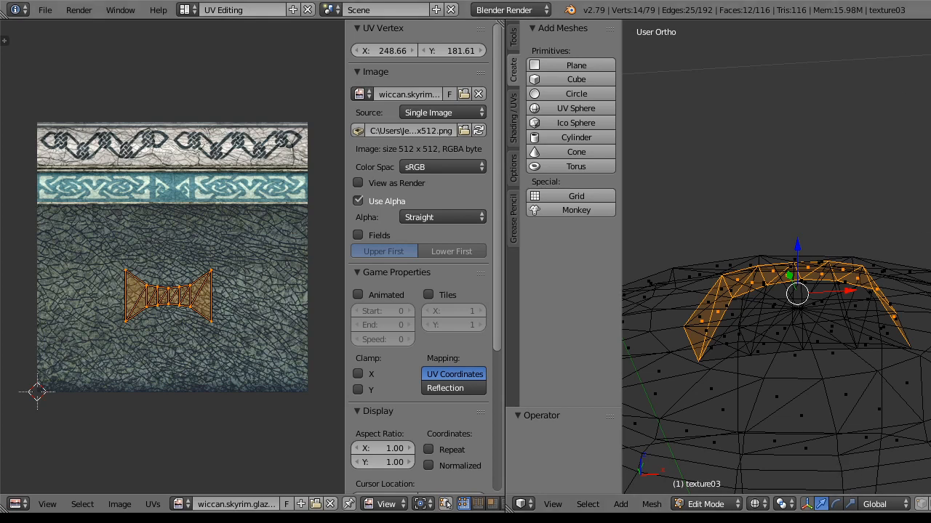
Step: Resize the program window so all header controls fit, and return the mesh to vertex select mode
{"action": "left_click", "coordinate": [930, 0]}
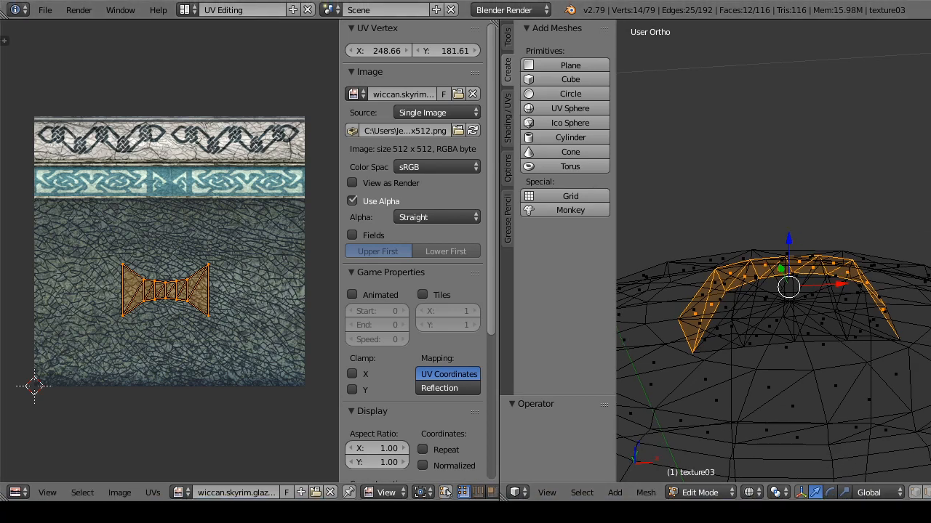
{"action": "left_click_drag", "start_coordinate": [929, 108], "coordinate": [925, 107]}
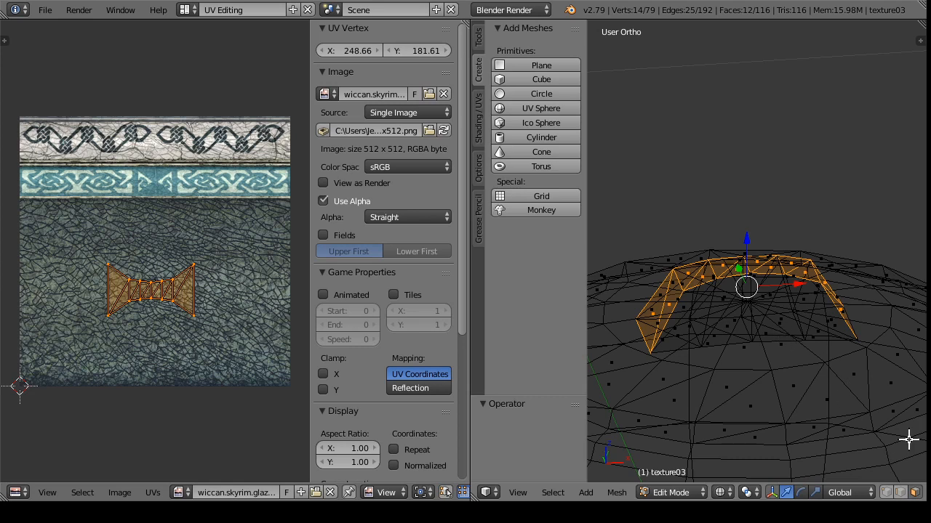
{"action": "left_click", "coordinate": [885, 494]}
{"action": "left_click_drag", "start_coordinate": [676, 381], "coordinate": [697, 381]}
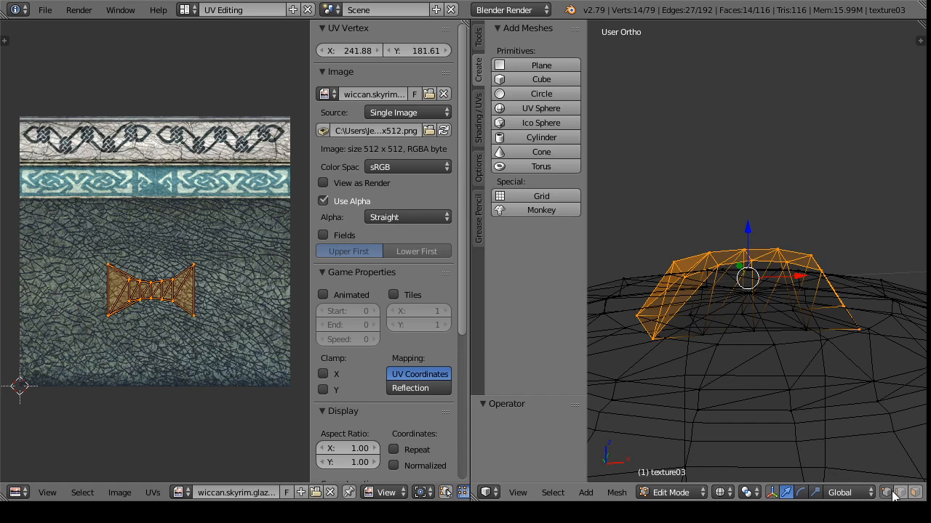
Step: Switch to edge select mode, try adding an edge to the handle selection, and undo the addition
{"action": "left_click", "coordinate": [893, 495]}
{"action": "left_click_drag", "start_coordinate": [644, 346], "coordinate": [802, 463]}
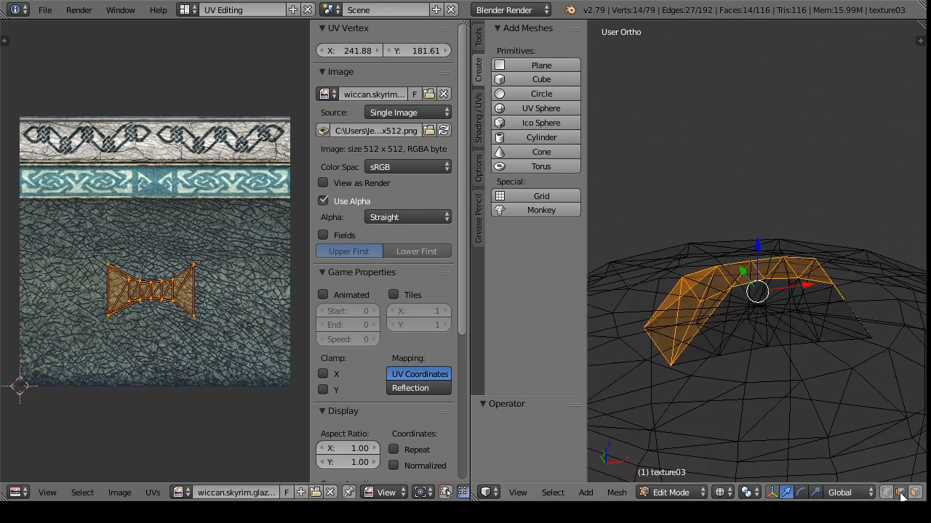
{"action": "right_click", "coordinate": [758, 349], "text": "shift"}
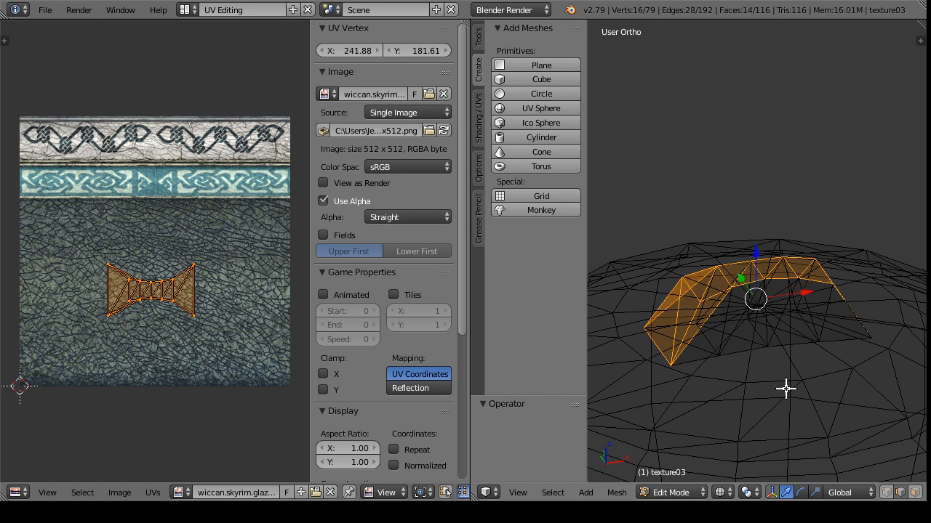
{"action": "key", "text": "ctrl+z"}
Step: Deselect the extra faces beside the lid handle's outer strip in face select mode
{"action": "left_click", "coordinate": [617, 493]}
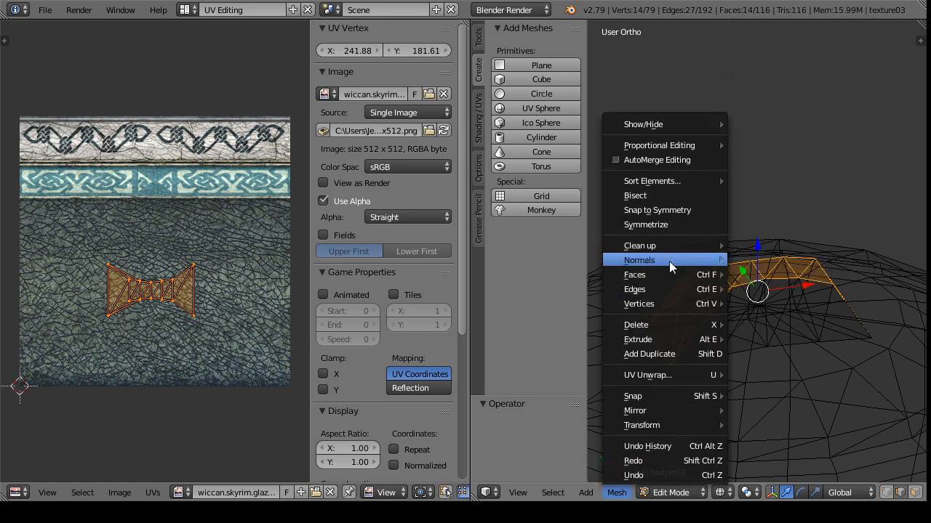
{"action": "mouse_move", "coordinate": [668, 290]}
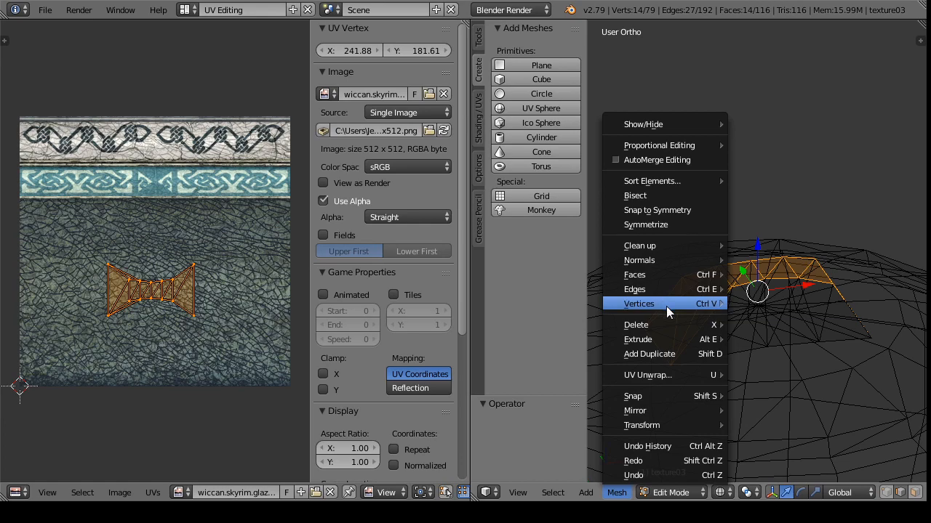
{"action": "left_click_drag", "start_coordinate": [686, 353], "coordinate": [673, 286]}
{"action": "right_click", "coordinate": [664, 276], "text": "shift"}
{"action": "left_click_drag", "start_coordinate": [733, 309], "coordinate": [733, 346]}
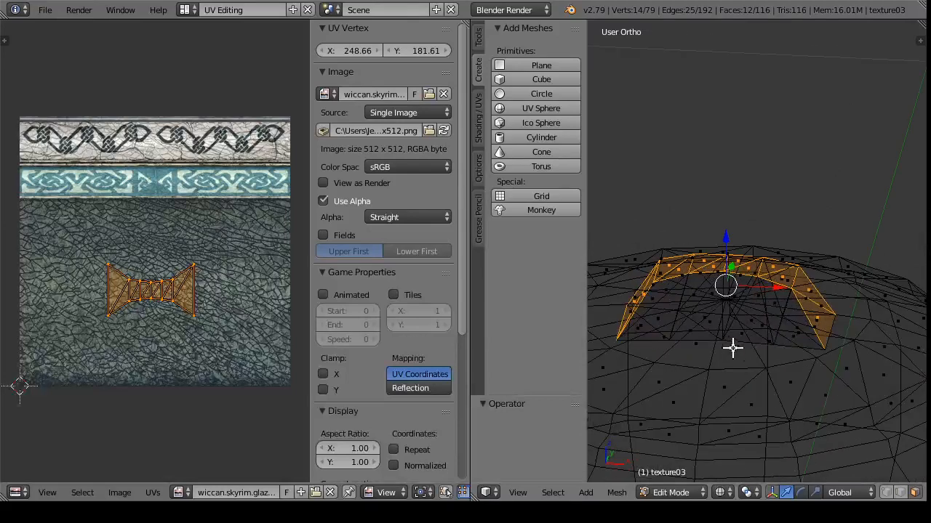
Step: Try Unwrap on the selected faces of the handle's outer strip and undo it
{"action": "left_click_drag", "start_coordinate": [771, 390], "coordinate": [727, 378]}
{"action": "left_click", "coordinate": [616, 493]}
{"action": "mouse_move", "coordinate": [665, 376]}
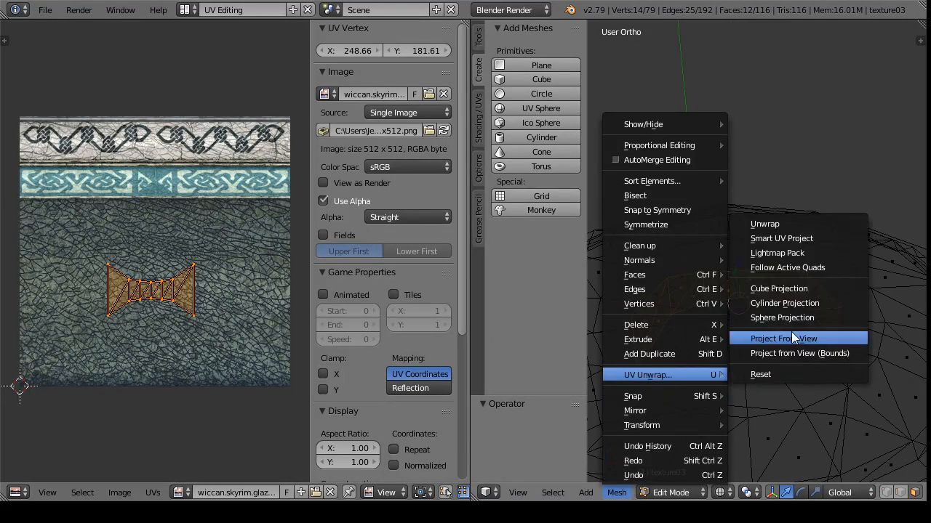
{"action": "left_click", "coordinate": [819, 224]}
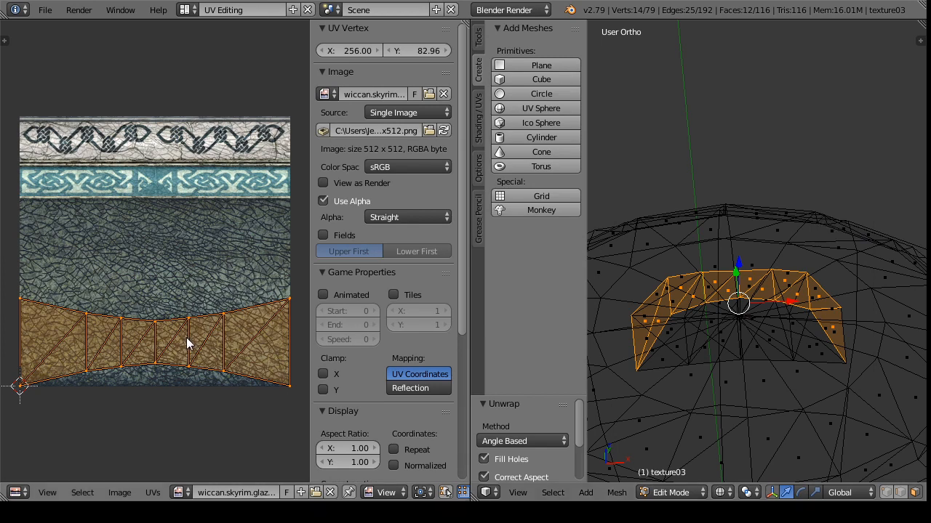
{"action": "key", "text": "ctrl+z"}
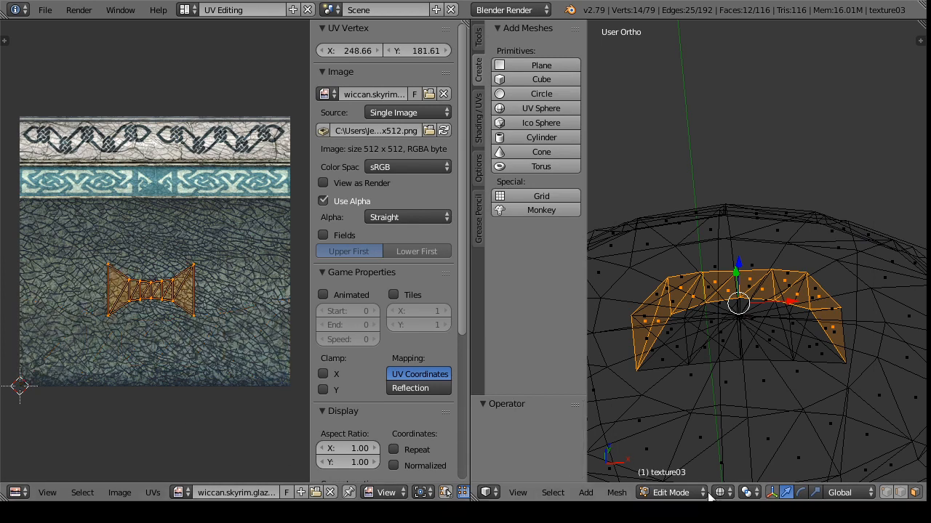
Step: Try Cylinder Projection and Cube Projection on the selected handle strip, undoing each one
{"action": "left_click", "coordinate": [617, 493]}
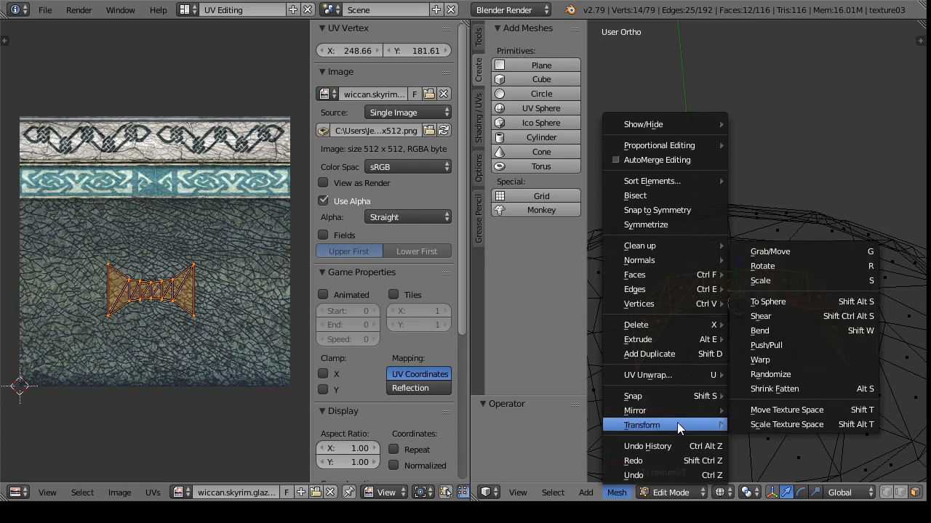
{"action": "mouse_move", "coordinate": [665, 376]}
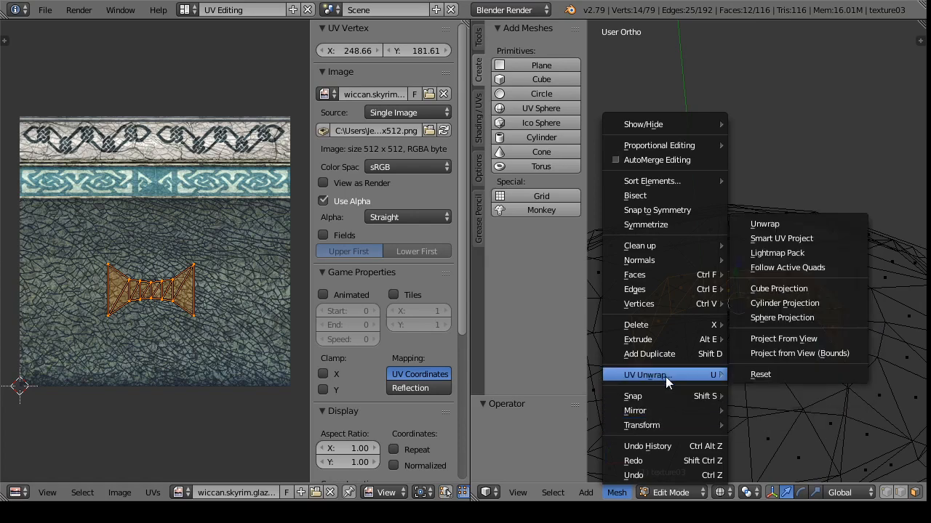
{"action": "left_click", "coordinate": [803, 304]}
{"action": "key", "text": "ctrl+z"}
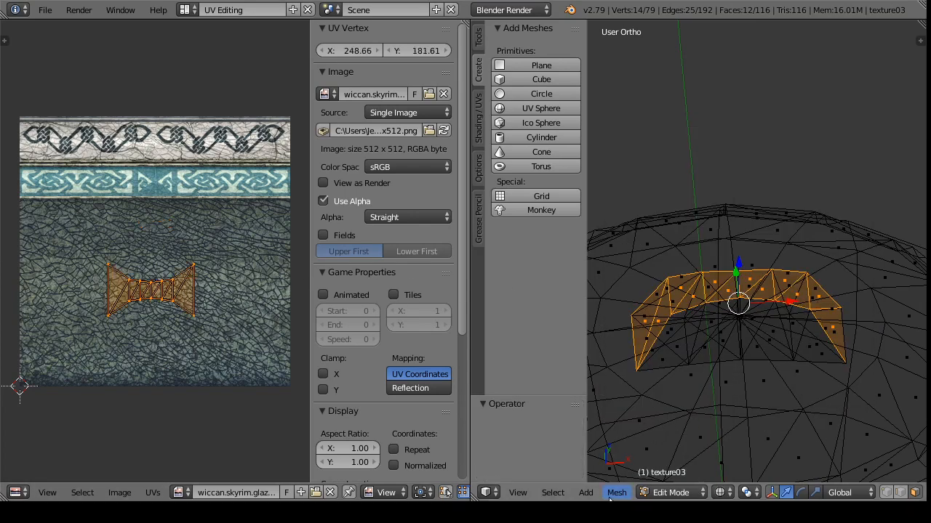
{"action": "left_click", "coordinate": [616, 493]}
{"action": "mouse_move", "coordinate": [680, 377]}
{"action": "left_click", "coordinate": [796, 304]}
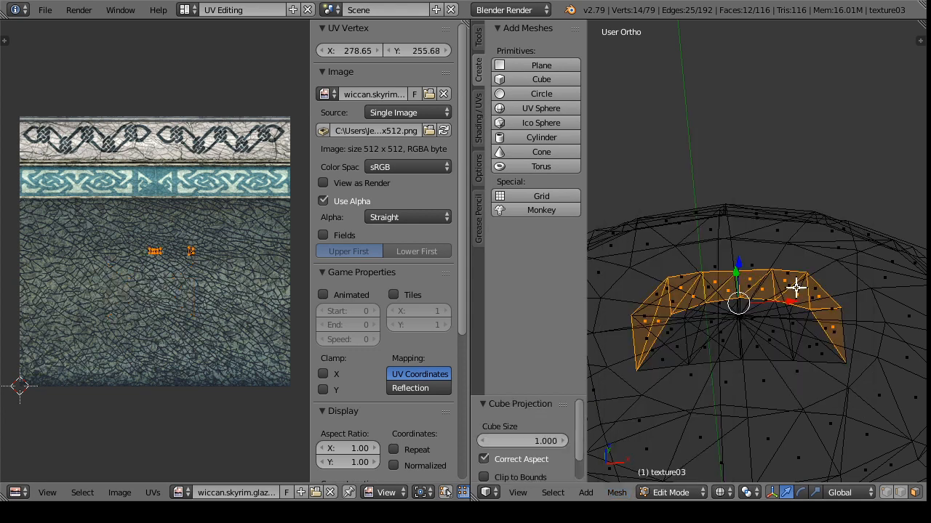
{"action": "key", "text": "ctrl+z"}
Step: Try Smart UV Project on the handle strip with a 66.00 angle limit and 0.00 island margin, and undo it
{"action": "left_click", "coordinate": [616, 493]}
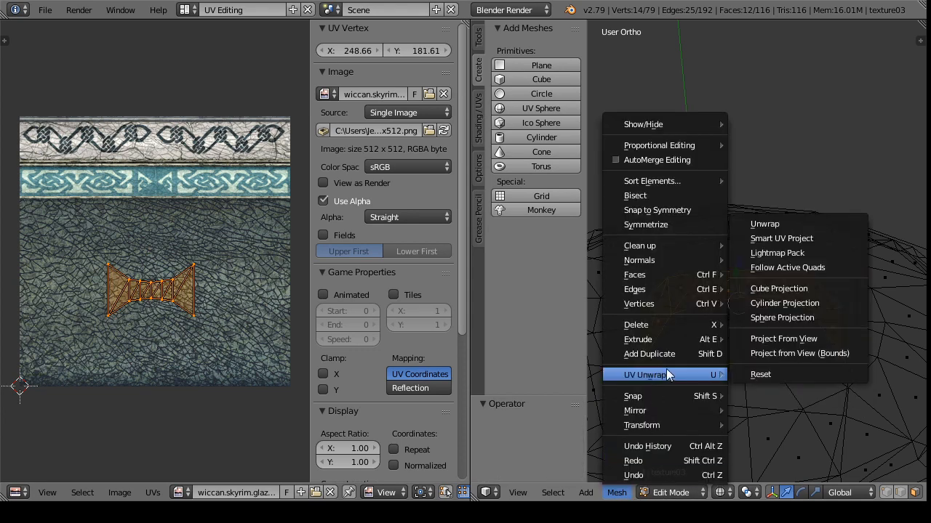
{"action": "left_click", "coordinate": [813, 240]}
{"action": "left_click", "coordinate": [787, 347]}
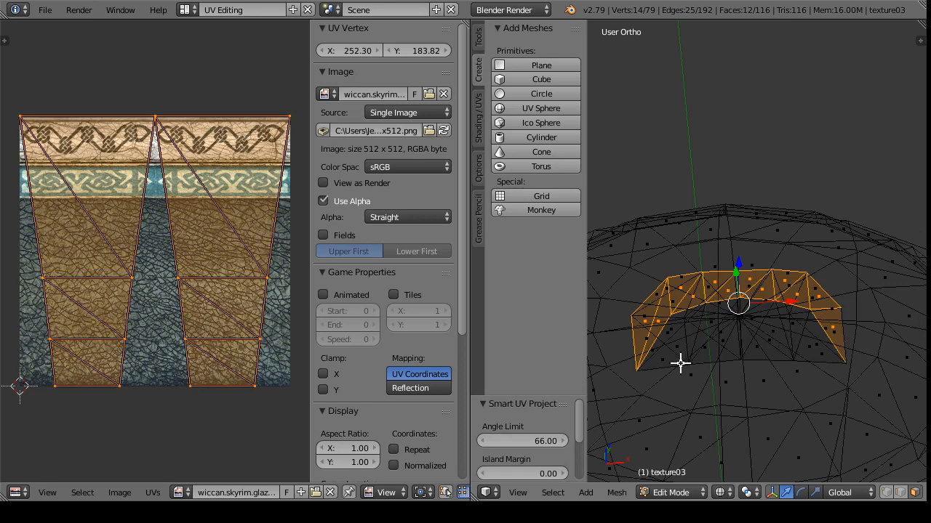
{"action": "key", "text": "ctrl+z"}
Step: Unwrap the handle strip's selected faces with the Angle Based method
{"action": "left_click", "coordinate": [617, 493]}
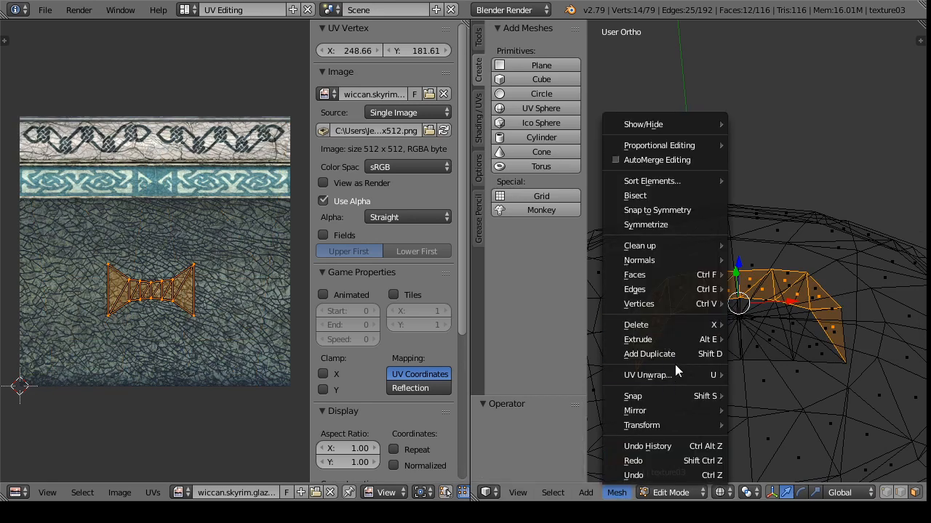
{"action": "mouse_move", "coordinate": [669, 375]}
{"action": "left_click", "coordinate": [771, 224]}
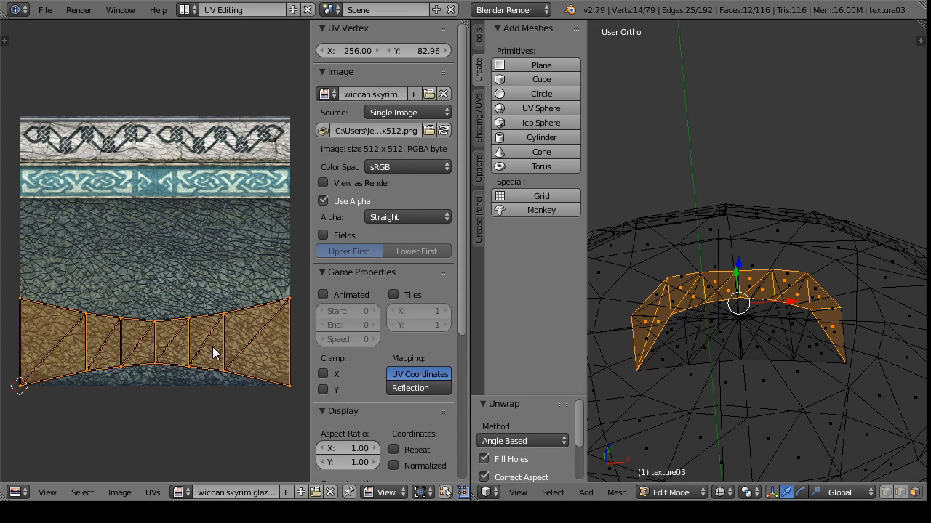
Step: Move the strip's UVs 0.754 along Y onto the top knotwork band and scale them to 0.464 along Y
{"action": "key", "text": "g"}
{"action": "key", "text": "y"}
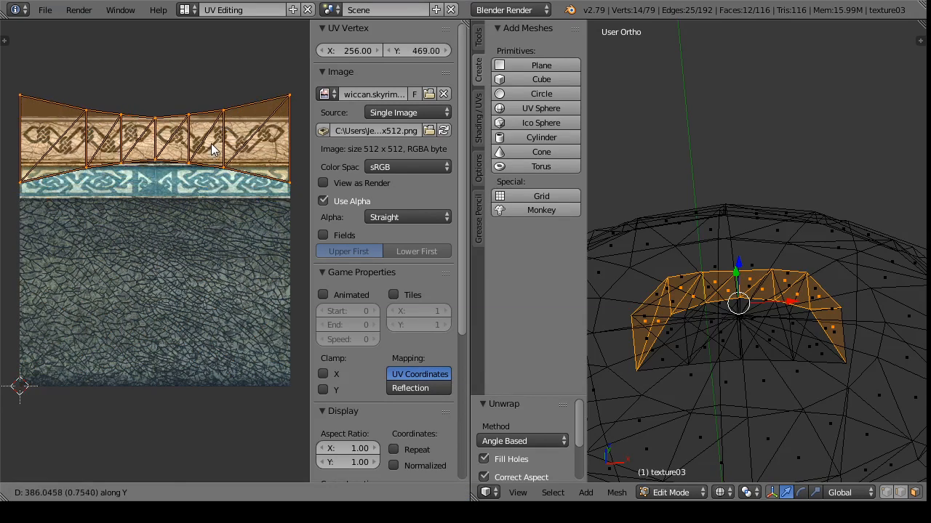
{"action": "left_click", "coordinate": [213, 149]}
{"action": "key", "text": "s"}
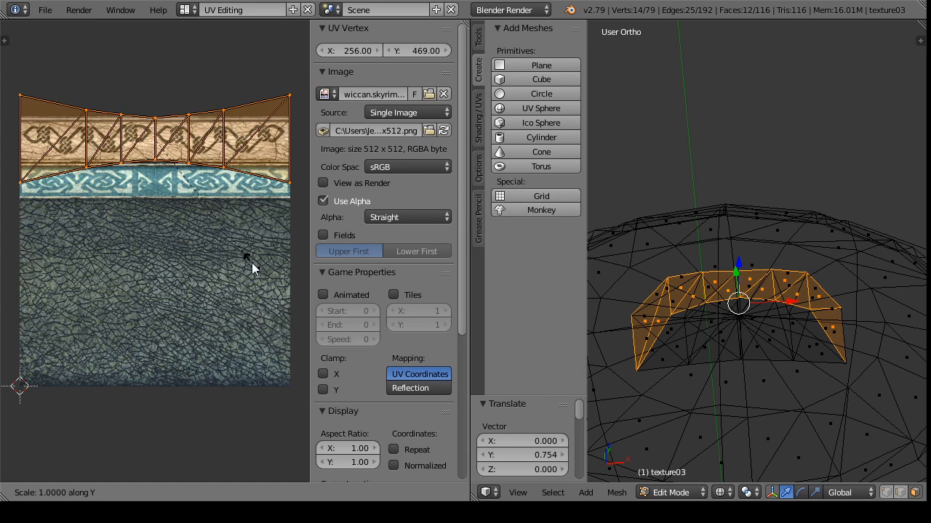
{"action": "key", "text": "y"}
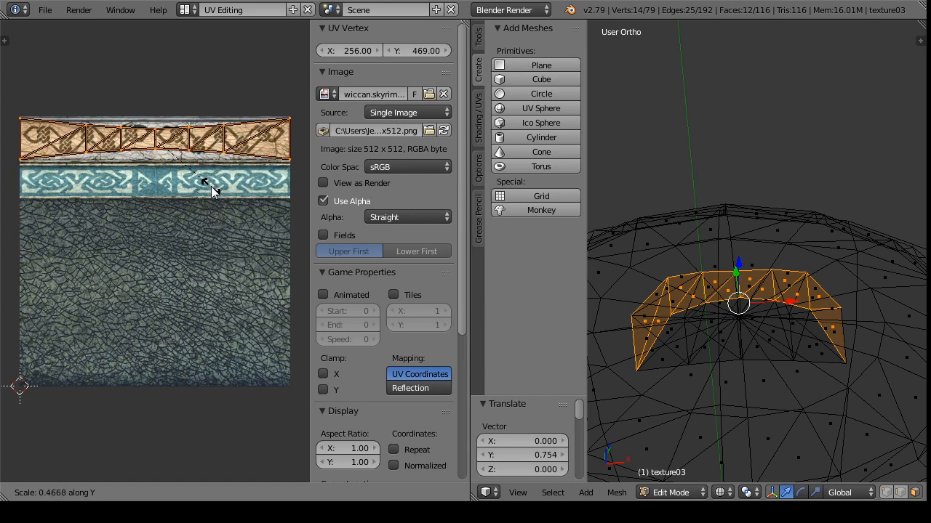
{"action": "left_click", "coordinate": [212, 187]}
Step: Set the viewport shading to Texture and examine the knotwork pattern along the lid handle
{"action": "left_click", "coordinate": [734, 494]}
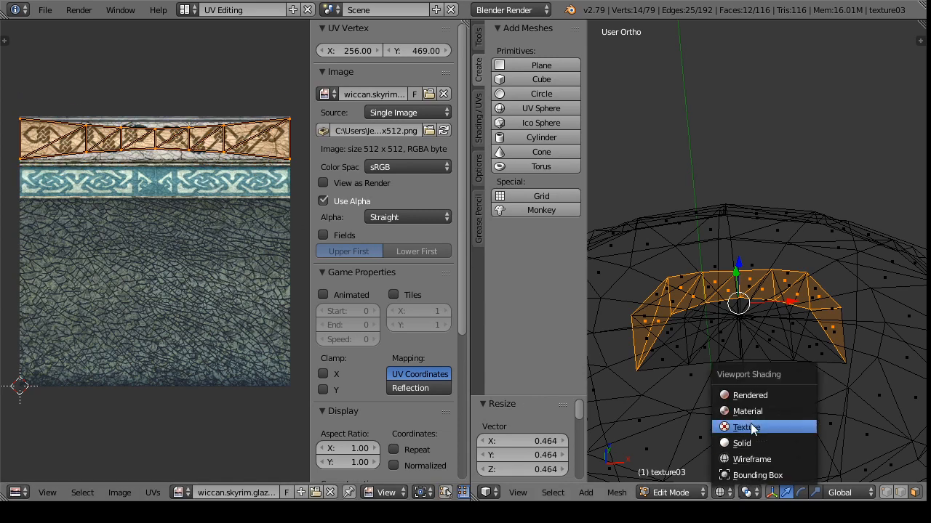
{"action": "left_click", "coordinate": [786, 425]}
{"action": "left_click_drag", "start_coordinate": [692, 370], "coordinate": [717, 378]}
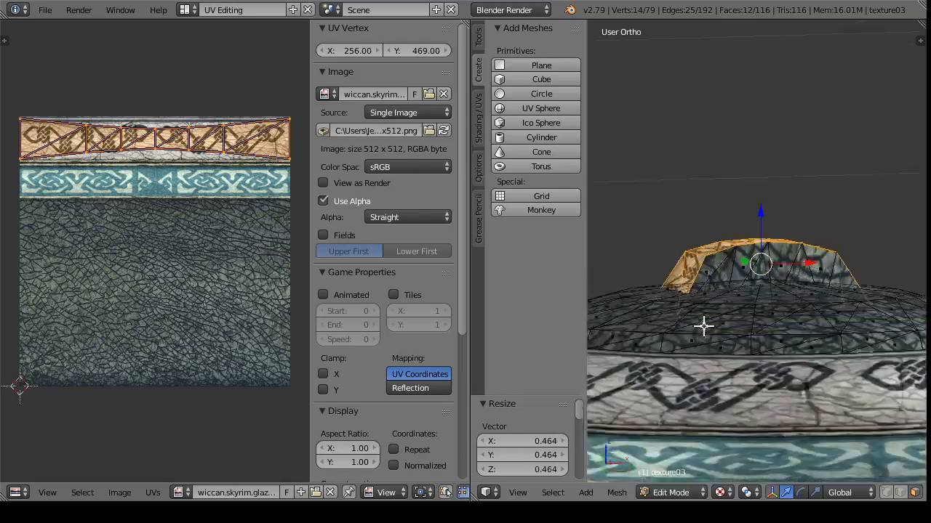
{"action": "scroll", "coordinate": [741, 414], "scroll_direction": "up", "scroll_amount": 3}
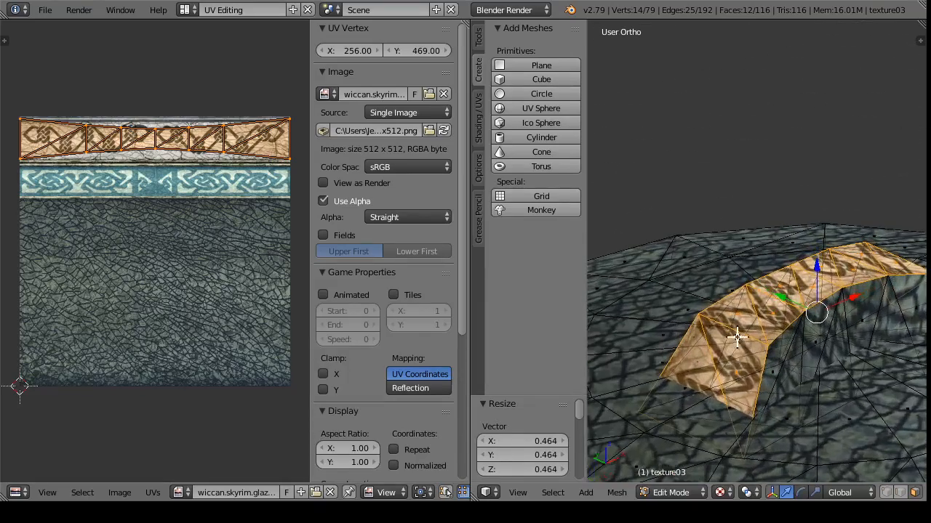
{"action": "left_click_drag", "start_coordinate": [735, 338], "coordinate": [702, 404]}
Step: Undo the handle strip's UV scaling, move and unwrap
{"action": "key", "text": "ctrl+z"}
{"action": "key", "text": "ctrl+z"}
{"action": "key", "text": "ctrl+z"}
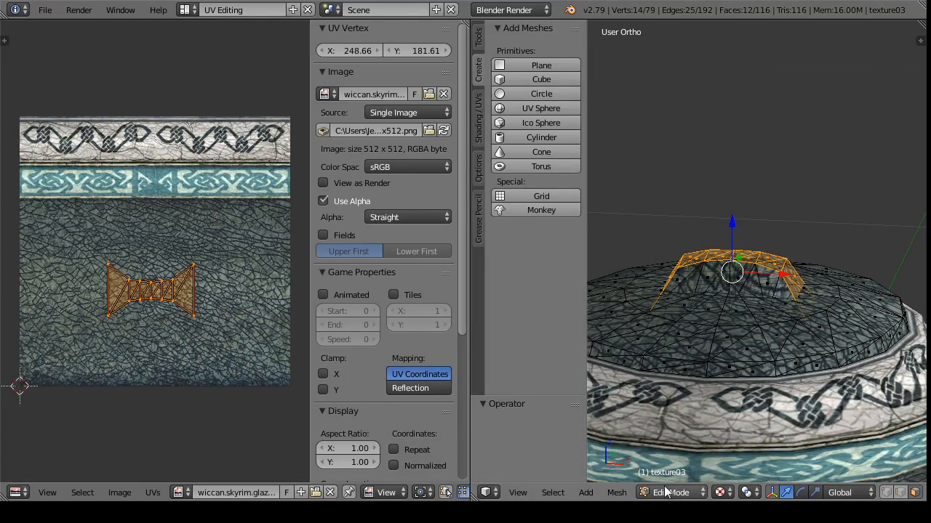
Step: Replace the handle selection with a single edge near the lid's rim and switch to vertex select mode
{"action": "right_click", "coordinate": [681, 390]}
{"action": "right_click", "coordinate": [648, 358]}
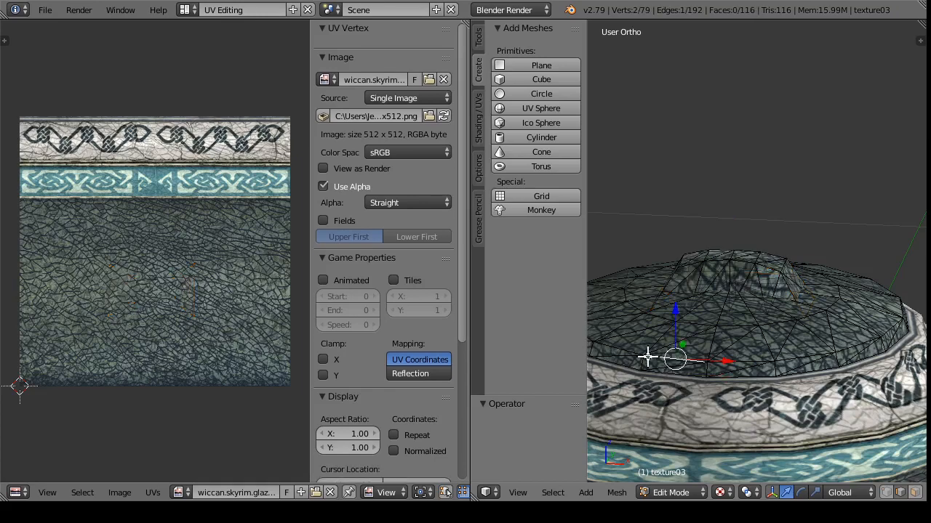
{"action": "left_click", "coordinate": [888, 494]}
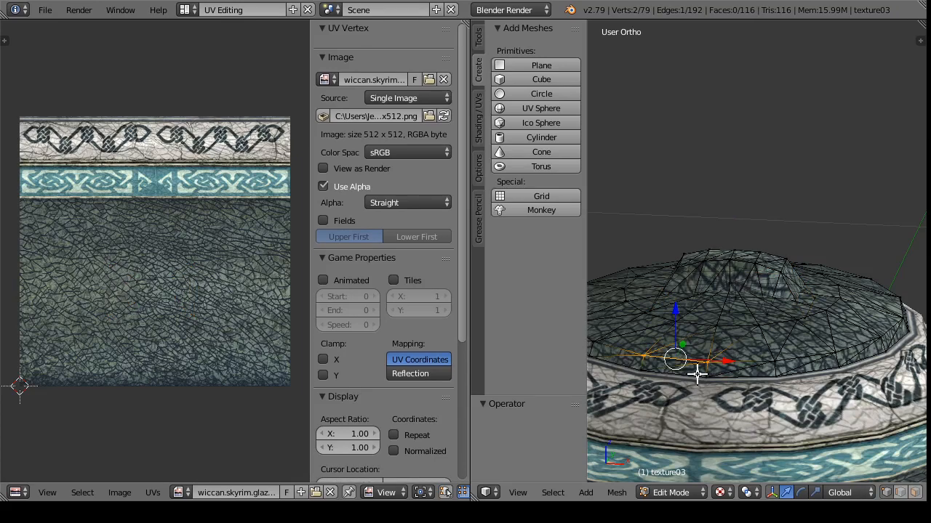
Step: Show the whole bowl in front view with Wireframe viewport shading
{"action": "left_click", "coordinate": [518, 493]}
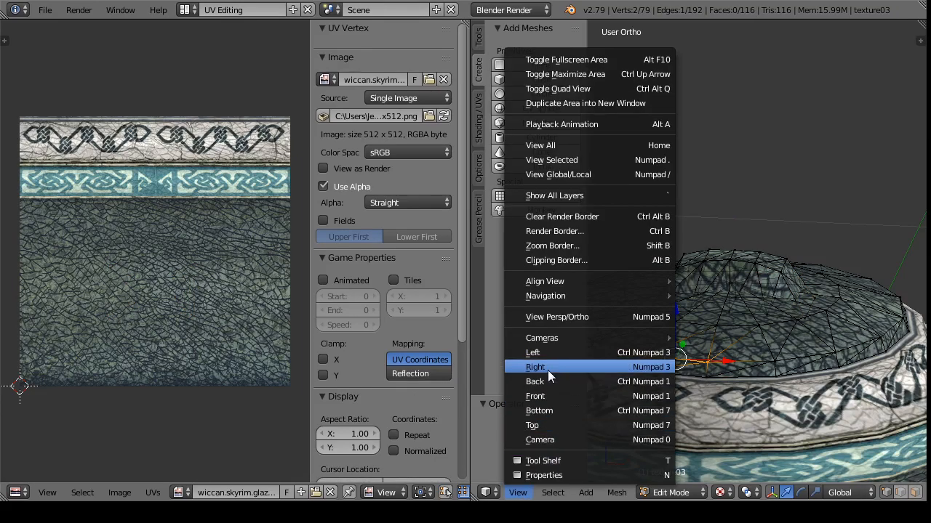
{"action": "left_click", "coordinate": [525, 495]}
{"action": "left_click", "coordinate": [566, 395]}
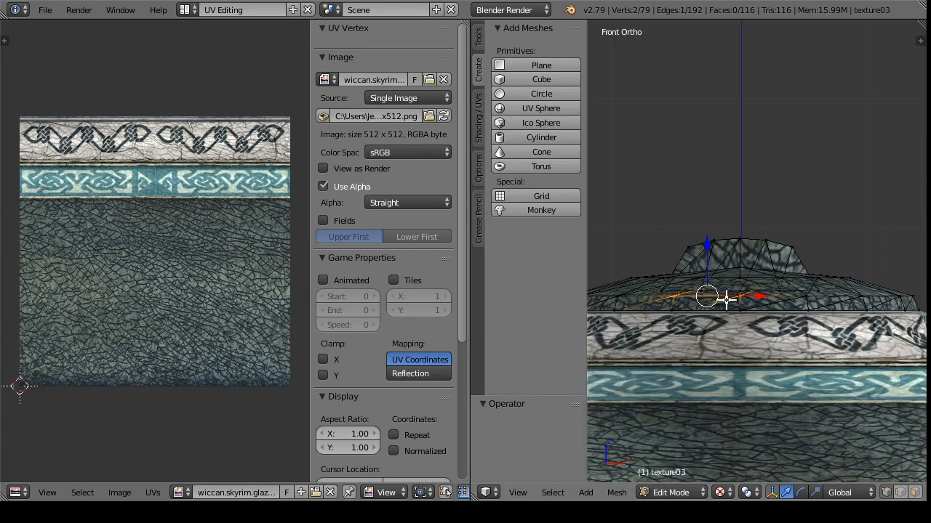
{"action": "left_click", "coordinate": [720, 492]}
{"action": "left_click", "coordinate": [751, 462]}
{"action": "scroll", "coordinate": [679, 329], "scroll_direction": "down", "scroll_amount": 2}
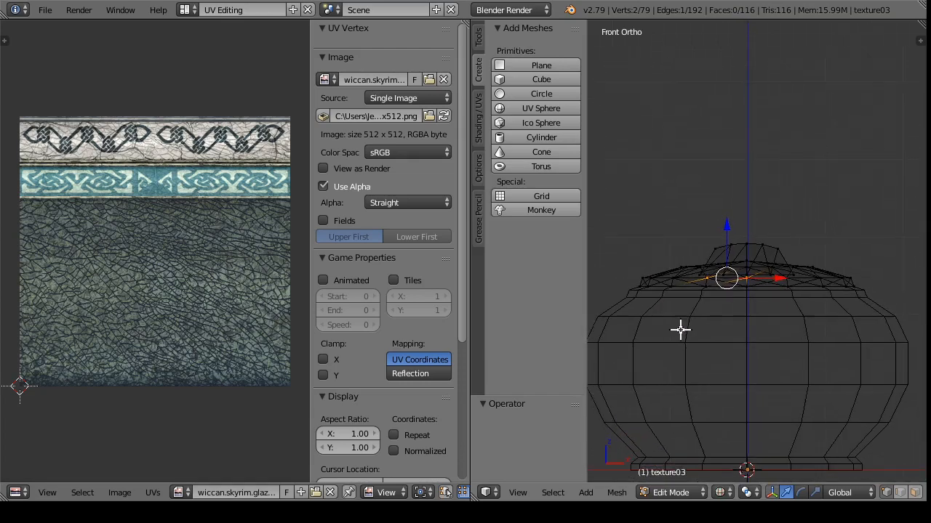
Step: Select all vertices of the lid's outer rim band in front view, replacing the single-edge selection
{"action": "scroll", "coordinate": [677, 325], "scroll_direction": "up", "scroll_amount": 2}
{"action": "right_click", "coordinate": [619, 285]}
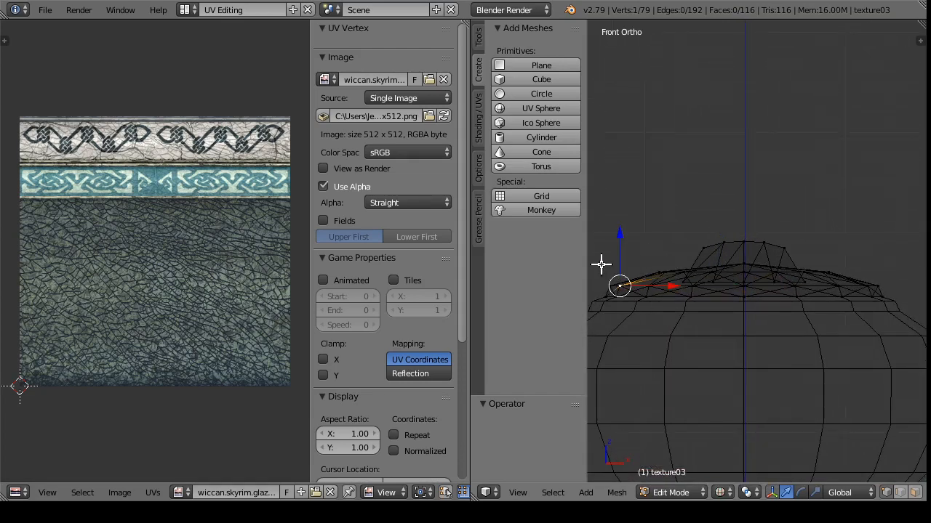
{"action": "mouse_move", "coordinate": [601, 264]}
{"action": "left_mouse_down"}
{"action": "mouse_move", "coordinate": [669, 318]}
{"action": "mouse_move", "coordinate": [712, 297]}
{"action": "mouse_move", "coordinate": [673, 293]}
{"action": "mouse_move", "coordinate": [730, 312]}
{"action": "mouse_move", "coordinate": [843, 287]}
{"action": "mouse_move", "coordinate": [891, 299]}
{"action": "left_mouse_up"}
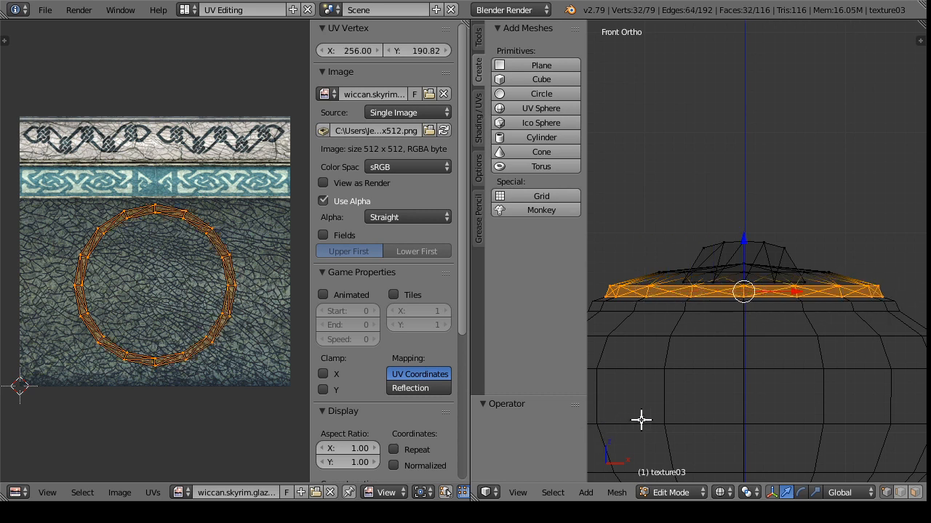
Step: Try a plain Unwrap on the lid's rim band and undo the accidental dissolve of its vertices
{"action": "left_click", "coordinate": [627, 494]}
{"action": "mouse_move", "coordinate": [671, 373]}
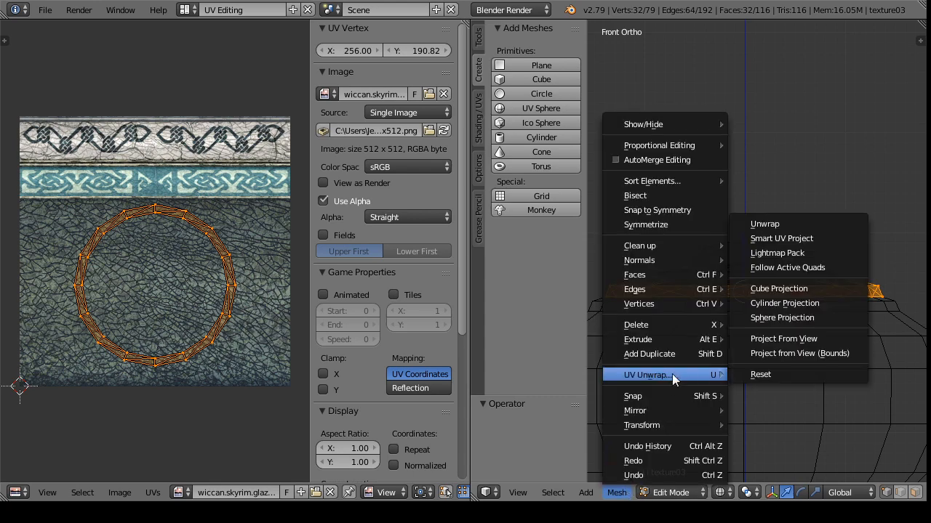
{"action": "left_click", "coordinate": [765, 226]}
{"action": "key", "text": "ctrl+x"}
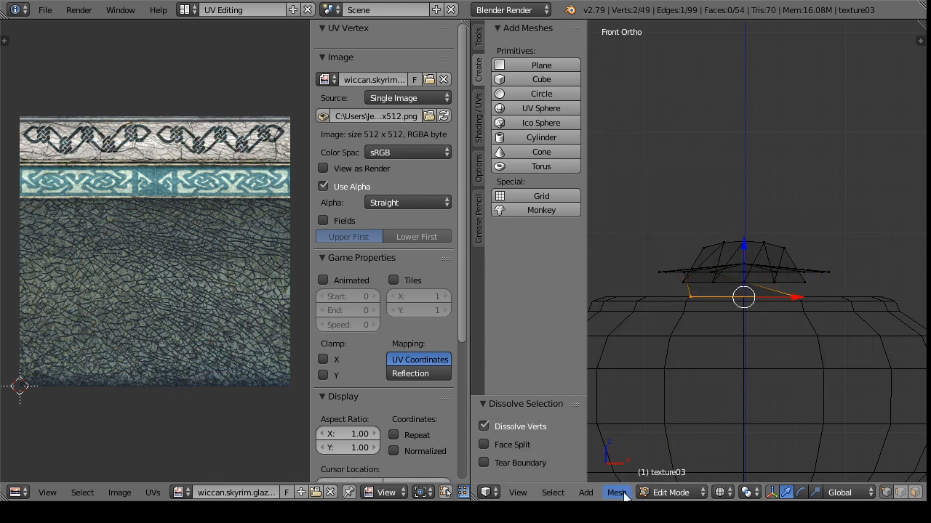
{"action": "left_click", "coordinate": [616, 493]}
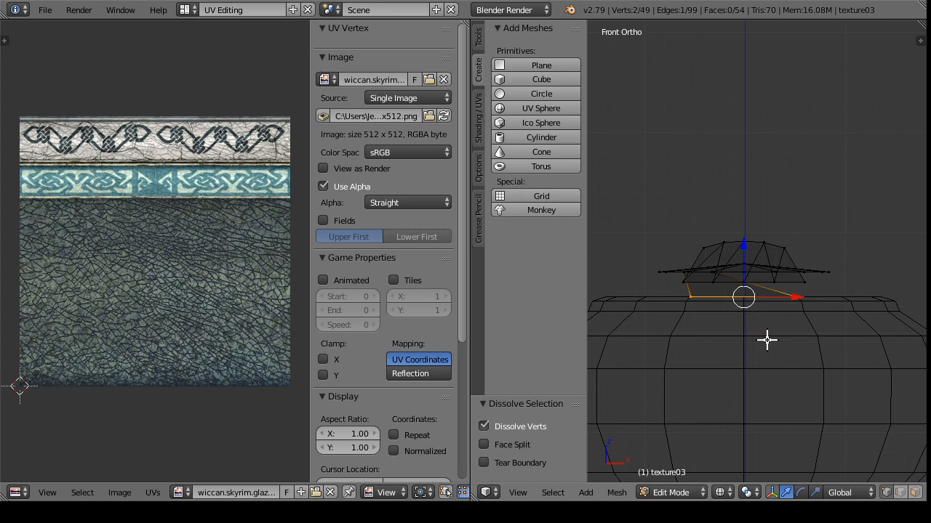
{"action": "key", "text": "ctrl+z"}
Step: Try Smart UV Project with default settings on the rim band, and undo it
{"action": "left_click", "coordinate": [616, 493]}
{"action": "mouse_move", "coordinate": [655, 379]}
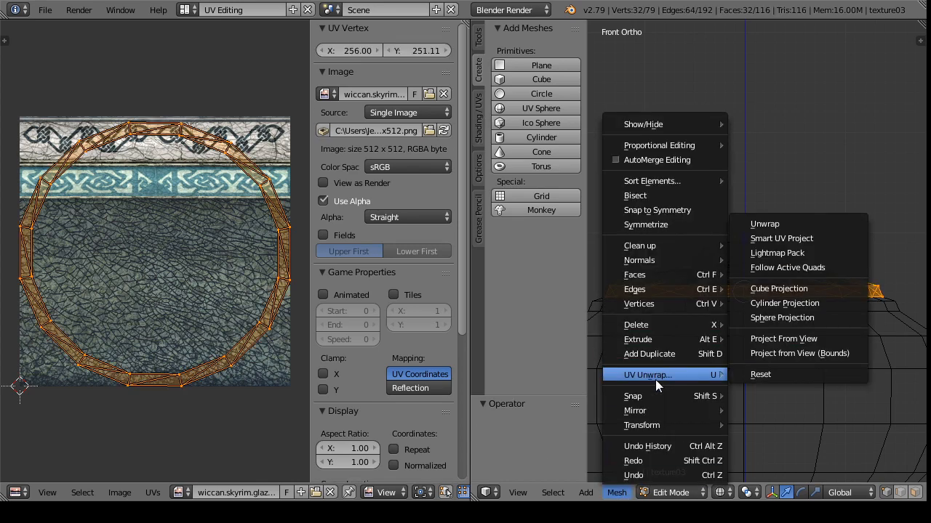
{"action": "left_click", "coordinate": [792, 239]}
{"action": "left_click", "coordinate": [767, 346]}
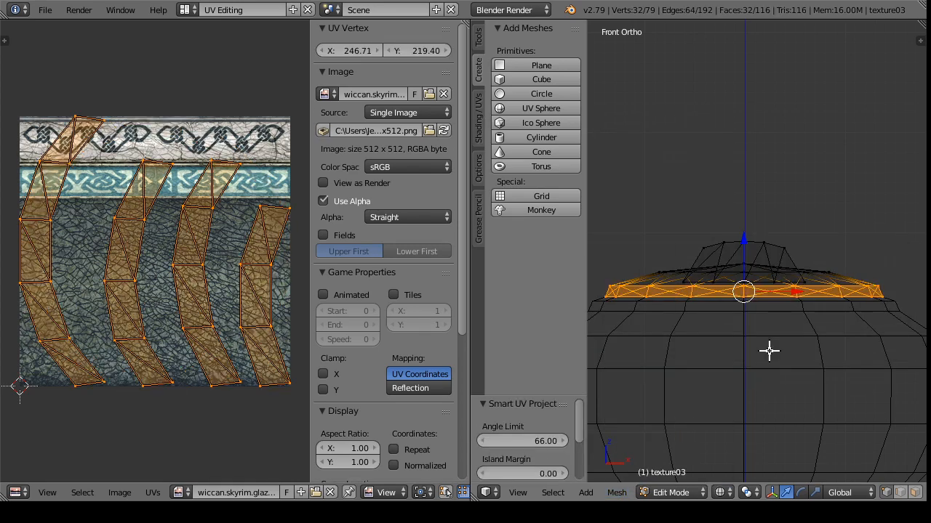
{"action": "key", "text": "ctrl+z"}
Step: Unwrap the rim band with Cylinder Projection and move its UV strip up by about 0.141 onto the teal knotwork band
{"action": "left_click", "coordinate": [616, 493]}
{"action": "mouse_move", "coordinate": [675, 375]}
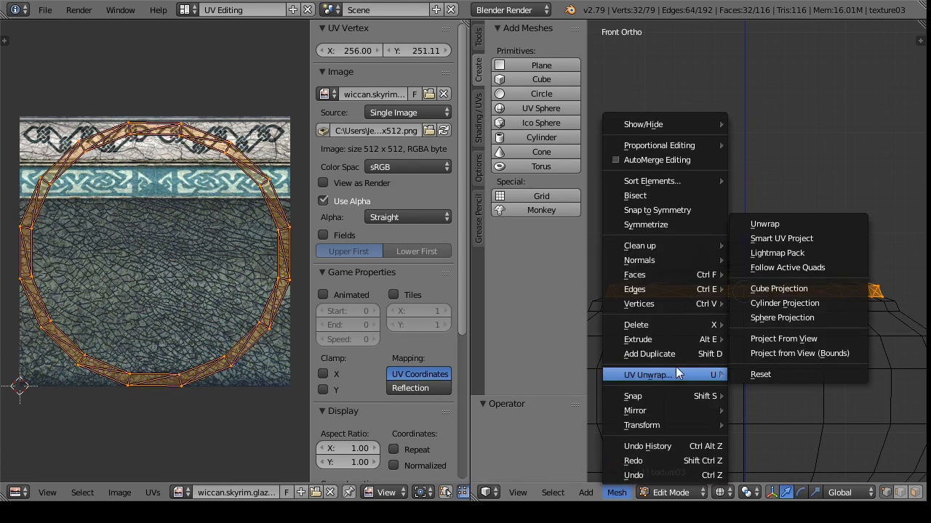
{"action": "left_click", "coordinate": [803, 303]}
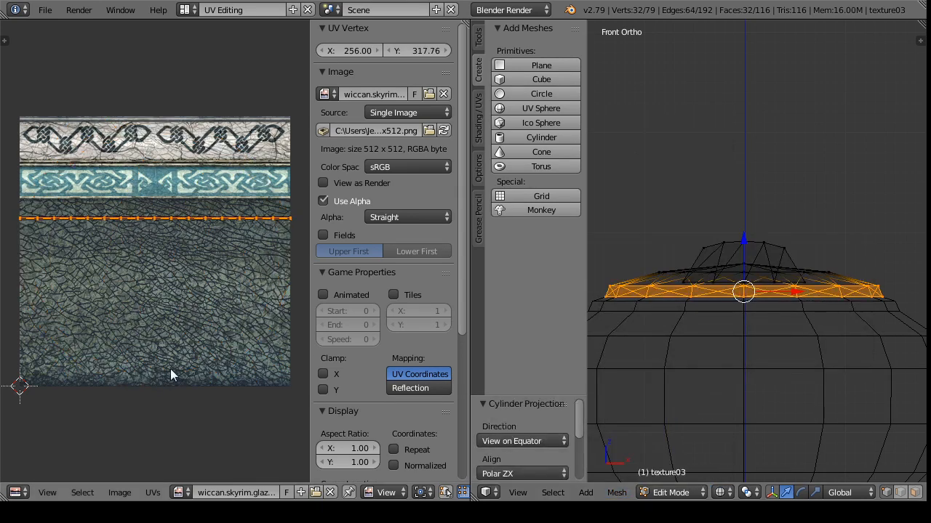
{"action": "scroll", "coordinate": [170, 376], "scroll_direction": "up", "scroll_amount": 3}
{"action": "scroll", "coordinate": [172, 291], "scroll_direction": "up", "scroll_amount": 3}
{"action": "left_click_drag", "start_coordinate": [190, 162], "coordinate": [178, 312]}
{"action": "scroll", "coordinate": [204, 305], "scroll_direction": "down", "scroll_amount": 4}
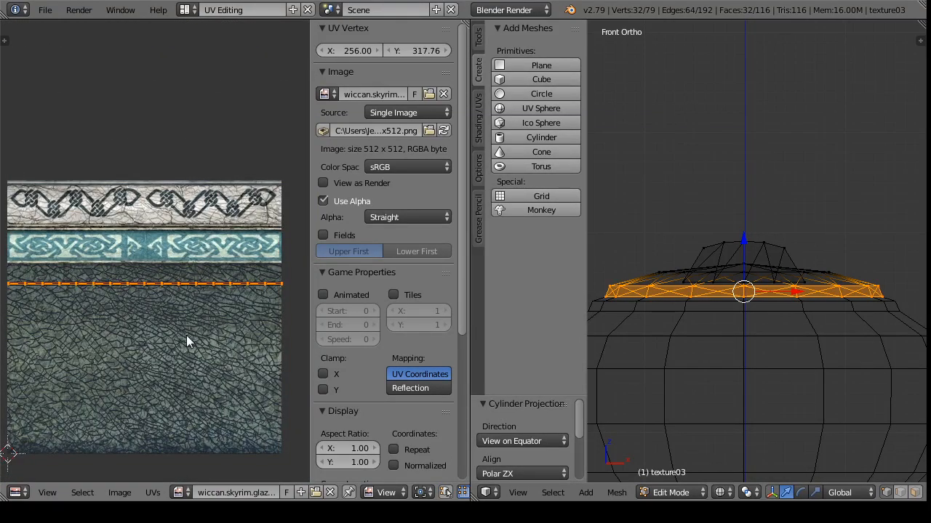
{"action": "key", "text": "g"}
{"action": "left_click", "coordinate": [185, 294]}
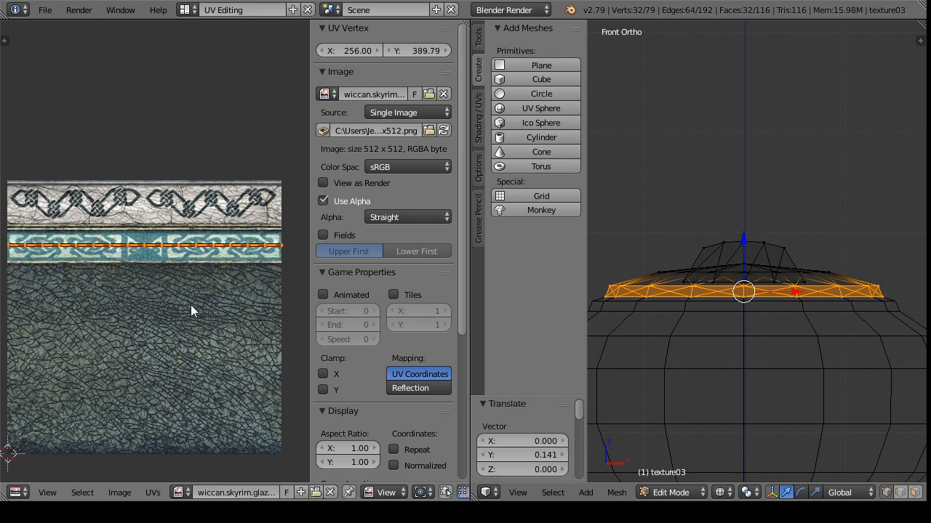
Step: Set the viewport shading to Texture and check the pattern on the lid's rim
{"action": "left_click", "coordinate": [721, 492]}
{"action": "left_click", "coordinate": [740, 423]}
{"action": "scroll", "coordinate": [723, 384], "scroll_direction": "up", "scroll_amount": 2}
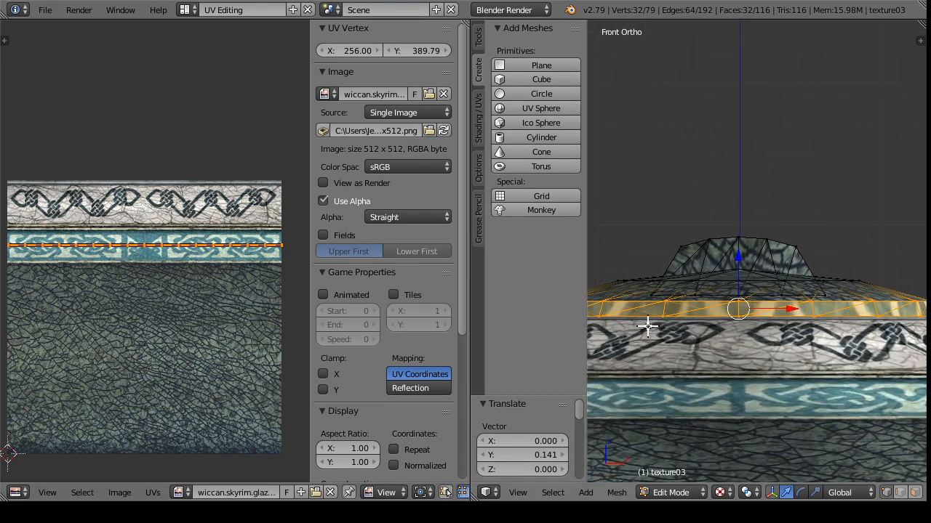
{"action": "scroll", "coordinate": [679, 334], "scroll_direction": "down", "scroll_amount": 1}
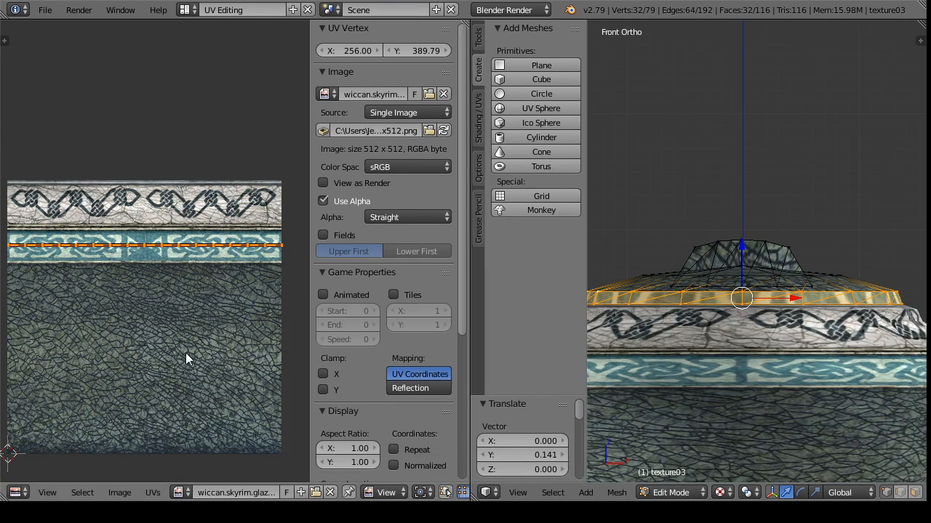
Step: Scale the rim's UV strip along Y by 10 and again by 2 to span the teal band's height
{"action": "type", "text": "s1"}
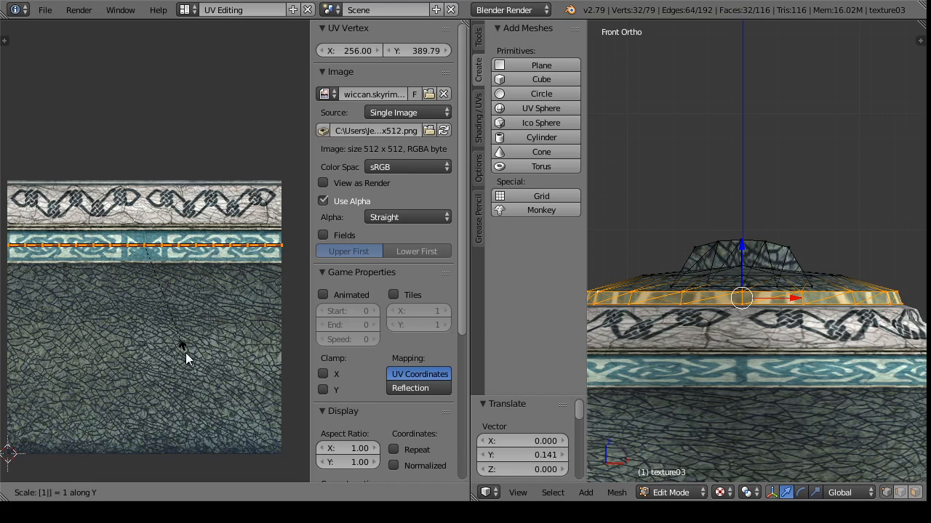
{"action": "type", "text": "0"}
{"action": "key", "text": "Return"}
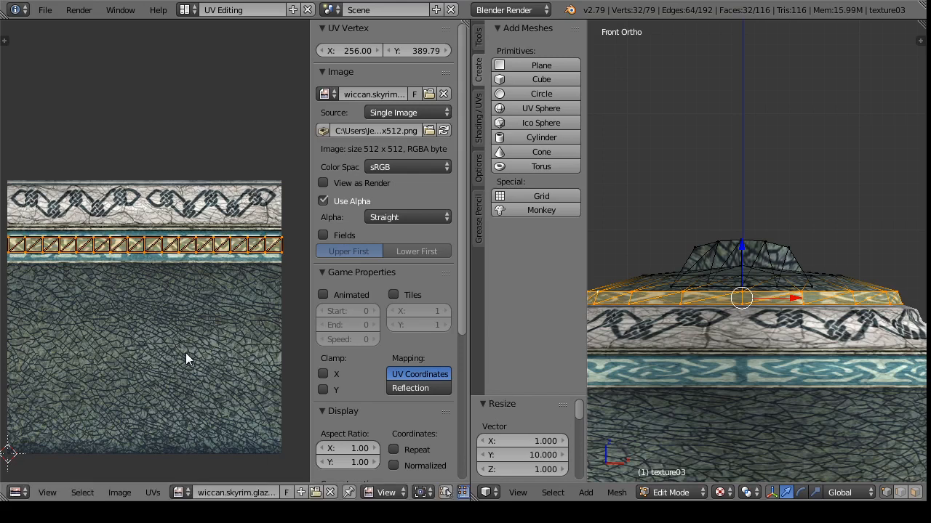
{"action": "key", "text": "s"}
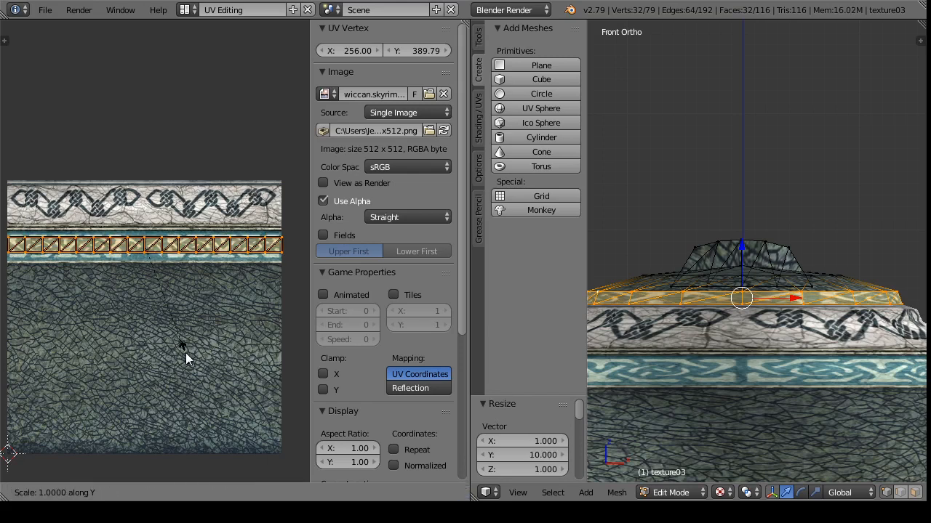
{"action": "type", "text": "2"}
{"action": "key", "text": "Return"}
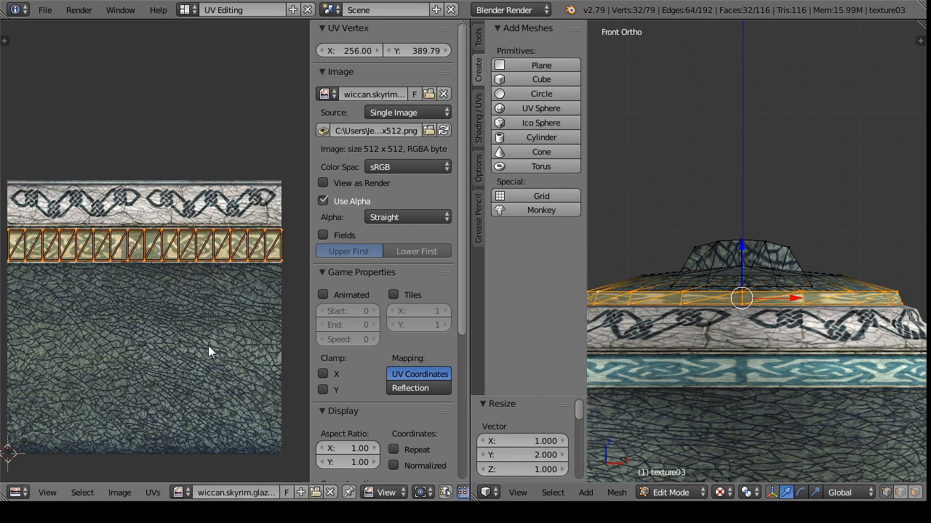
Step: Try enlarging the rim's UV strip uniformly in both directions, and undo the scaling
{"action": "scroll", "coordinate": [727, 381], "scroll_direction": "up", "scroll_amount": 4}
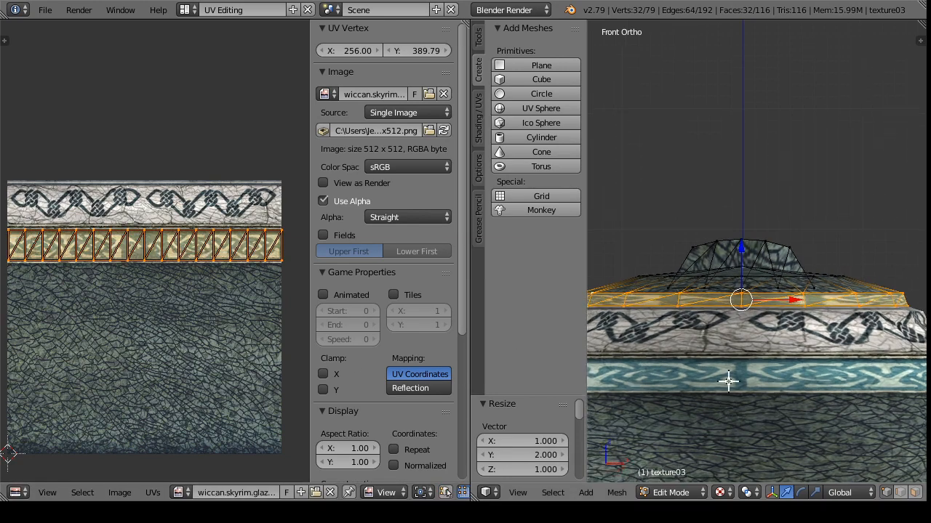
{"action": "scroll", "coordinate": [737, 311], "scroll_direction": "down", "scroll_amount": 3}
{"action": "left_click_drag", "start_coordinate": [768, 370], "coordinate": [680, 493]}
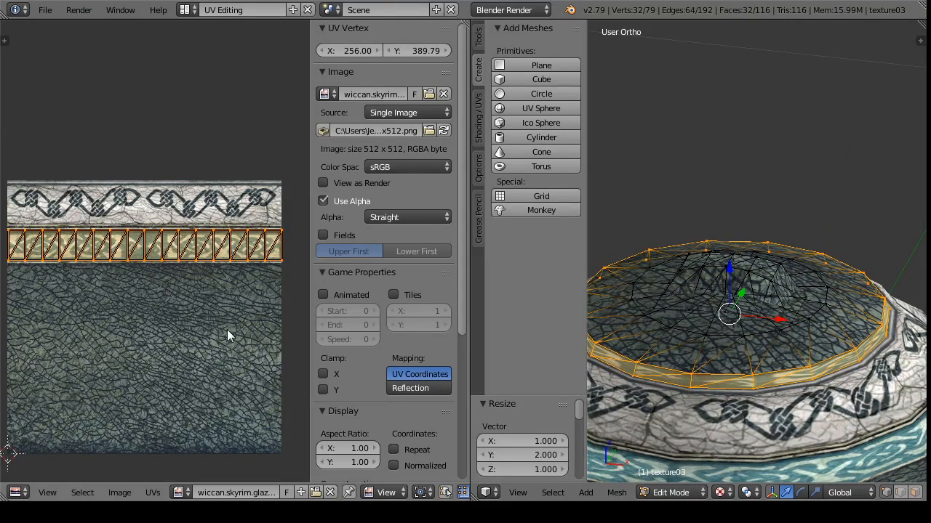
{"action": "key", "text": "s"}
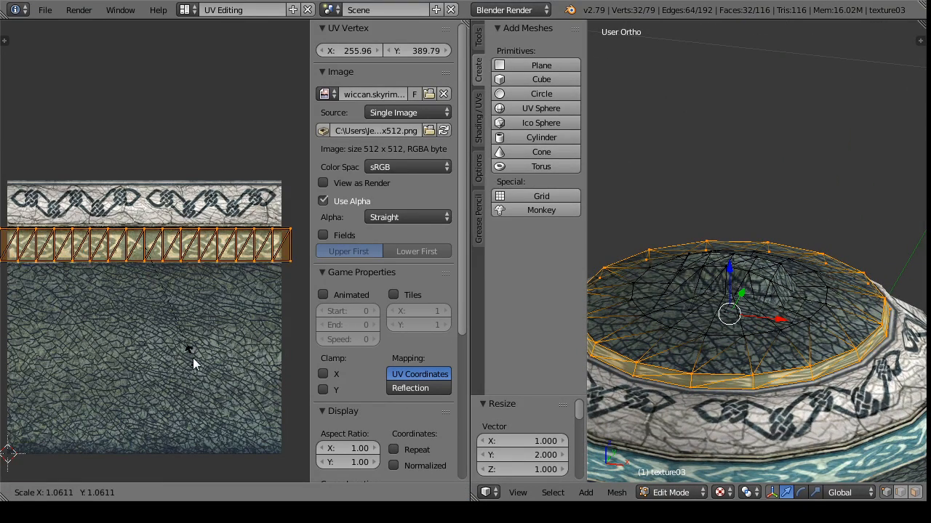
{"action": "left_click", "coordinate": [194, 364]}
{"action": "key", "text": "ctrl+z"}
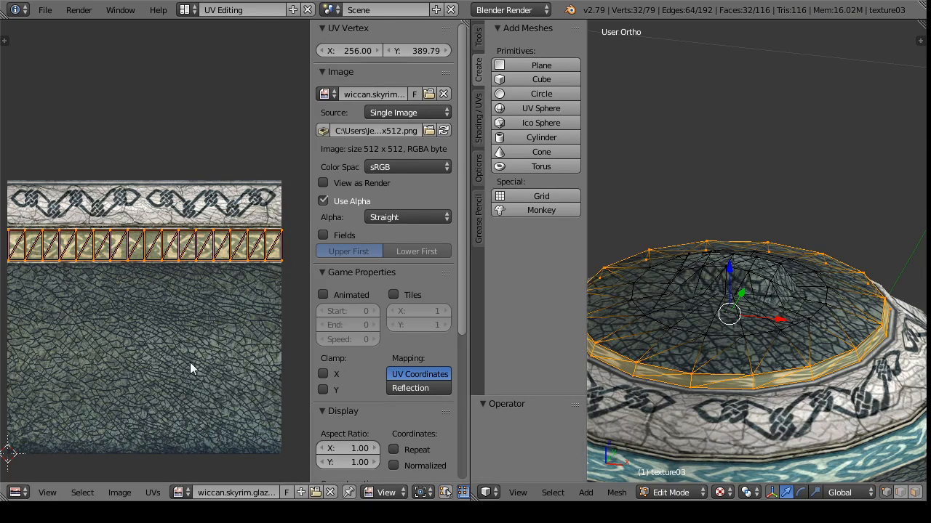
Step: Scale the rim's UV strip along Y by about 1.265 and switch to Object Mode to view it
{"action": "key", "text": "s"}
{"action": "key", "text": "y"}
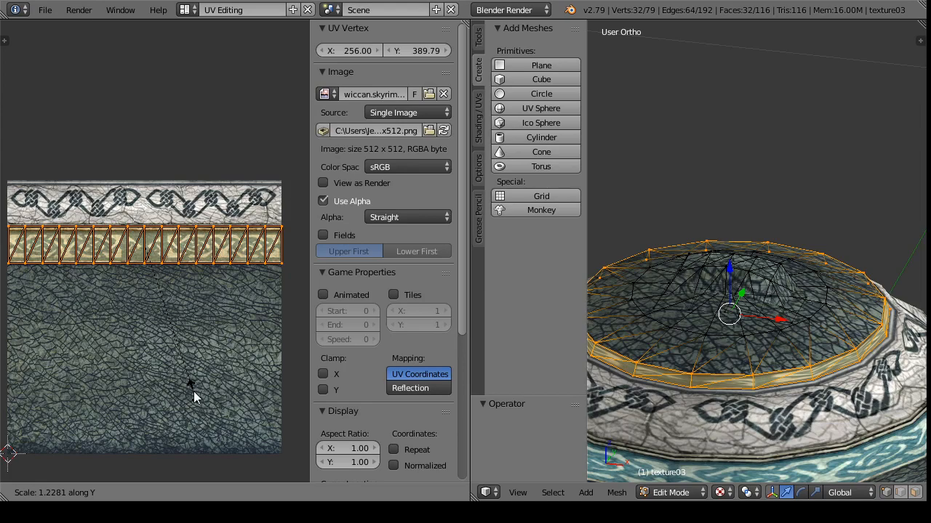
{"action": "left_click", "coordinate": [192, 393]}
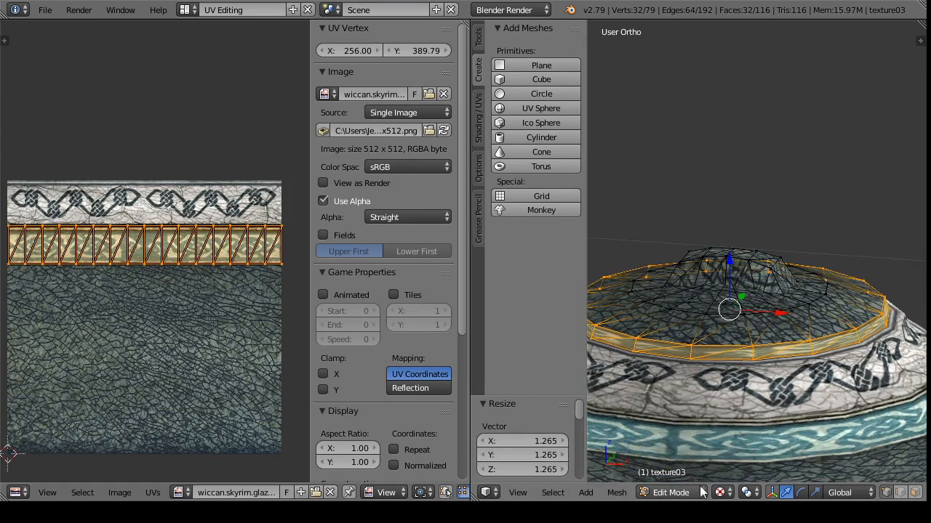
{"action": "key", "text": "Tab"}
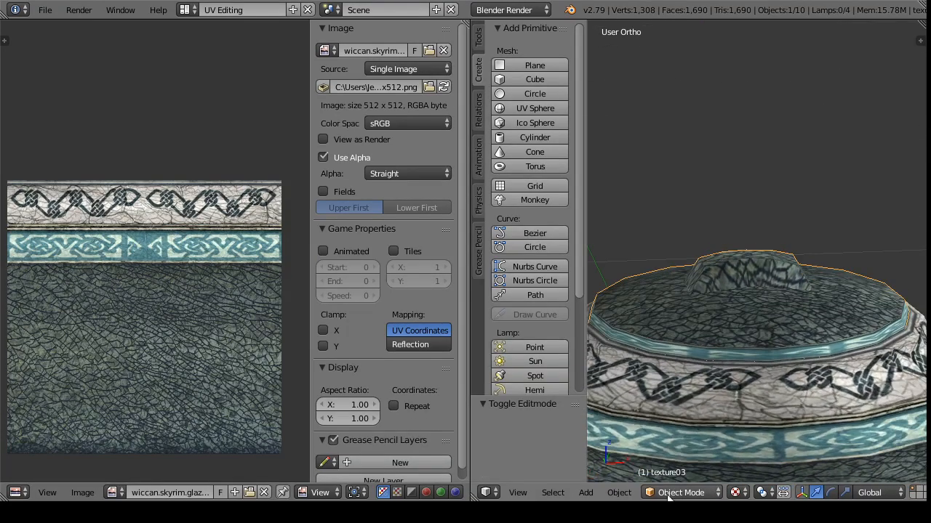
Step: Return to Edit Mode and scale the rim's UV strip along X by 2.5
{"action": "left_click", "coordinate": [680, 492]}
{"action": "left_click", "coordinate": [679, 480]}
{"action": "scroll", "coordinate": [196, 325], "scroll_direction": "down", "scroll_amount": 2}
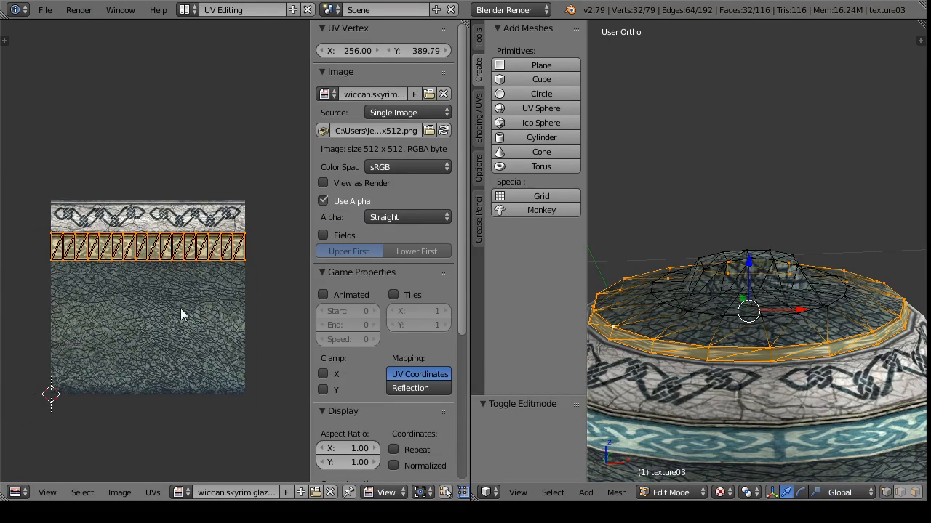
{"action": "key", "text": "s"}
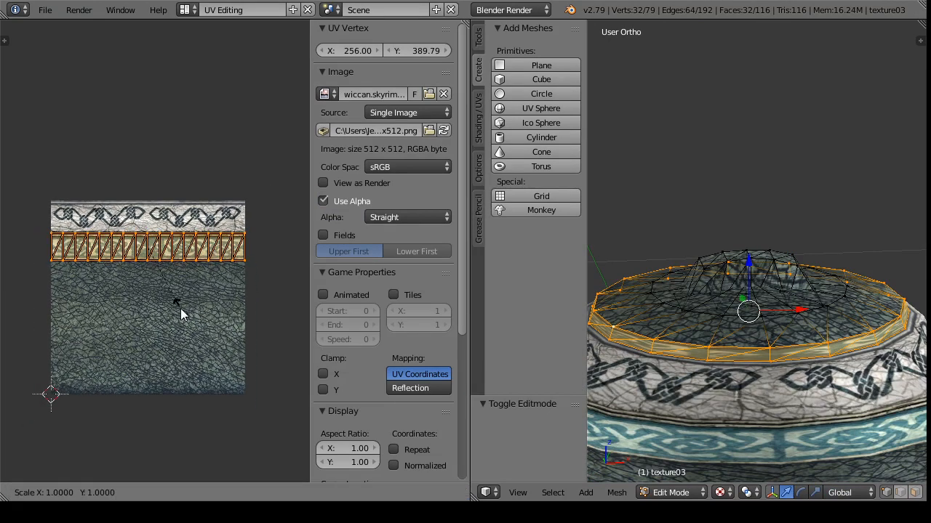
{"action": "type", "text": "2"}
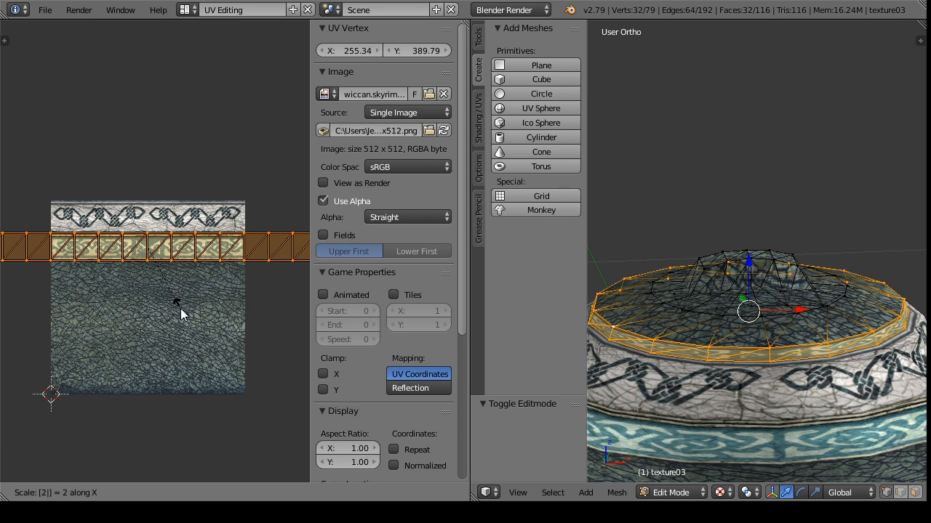
{"action": "type", "text": ".5"}
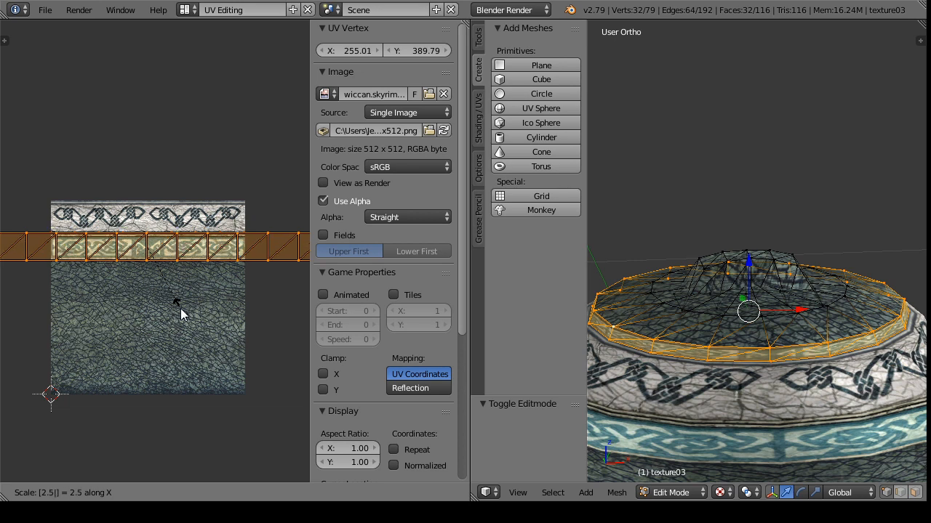
{"action": "key", "text": "Return"}
Step: Switch to Object Mode and examine how the teal knotwork fits around the lid's rim
{"action": "left_click", "coordinate": [672, 492]}
{"action": "left_click", "coordinate": [706, 446]}
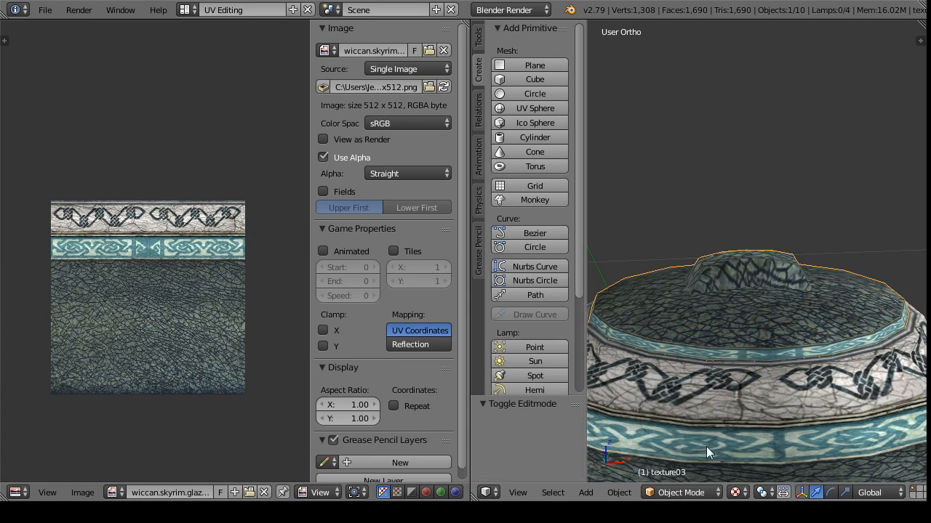
{"action": "left_click_drag", "start_coordinate": [720, 395], "coordinate": [675, 468]}
{"action": "scroll", "coordinate": [708, 363], "scroll_direction": "up", "scroll_amount": 2}
Step: Widen the rim's UV strip further in Edit Mode, scaling it along X by 1.5
{"action": "left_click", "coordinate": [680, 492]}
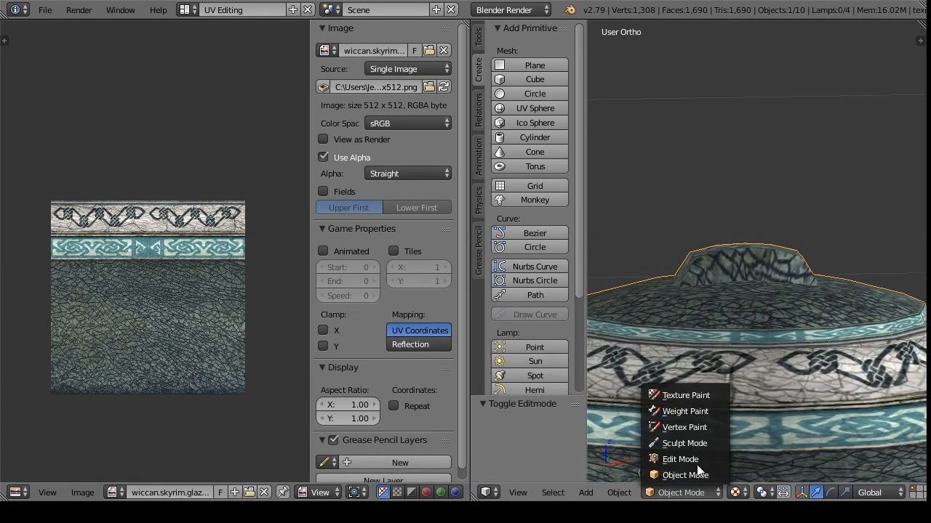
{"action": "left_click", "coordinate": [709, 453]}
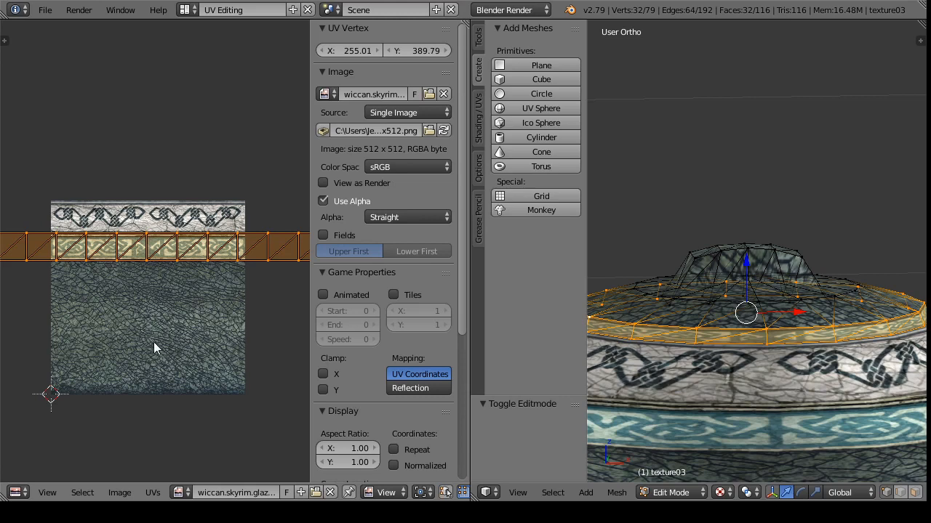
{"action": "key", "text": "s"}
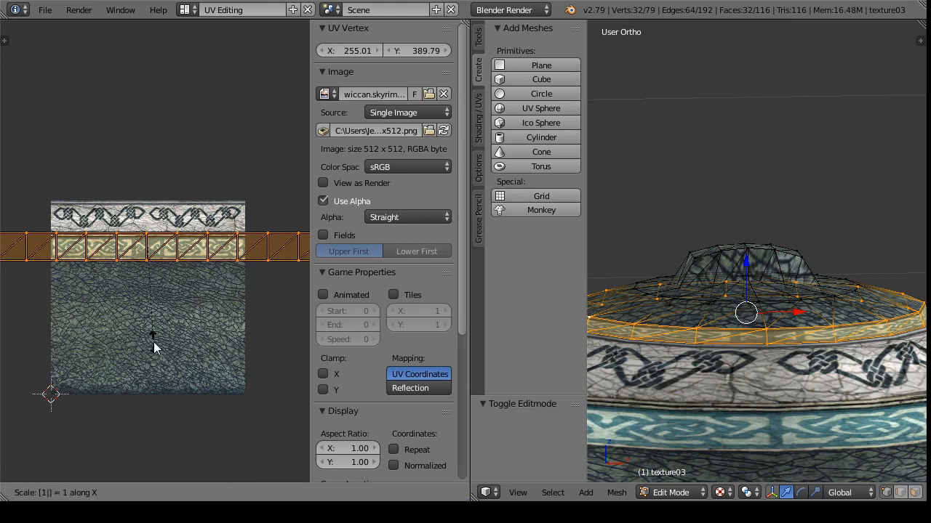
{"action": "type", "text": "5"}
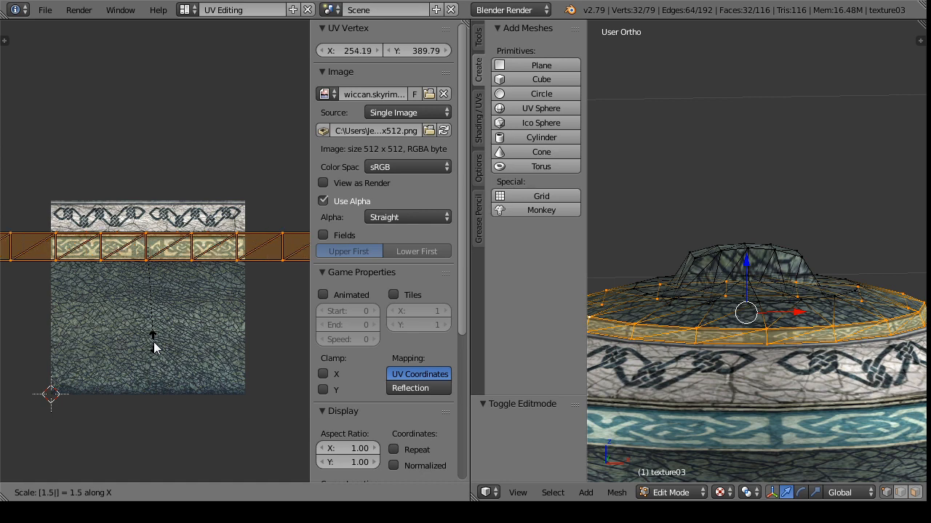
{"action": "key", "text": "Return"}
Step: Leave Edit Mode for Object Mode and examine the textured bowl with its lid from several angles
{"action": "left_click", "coordinate": [673, 493]}
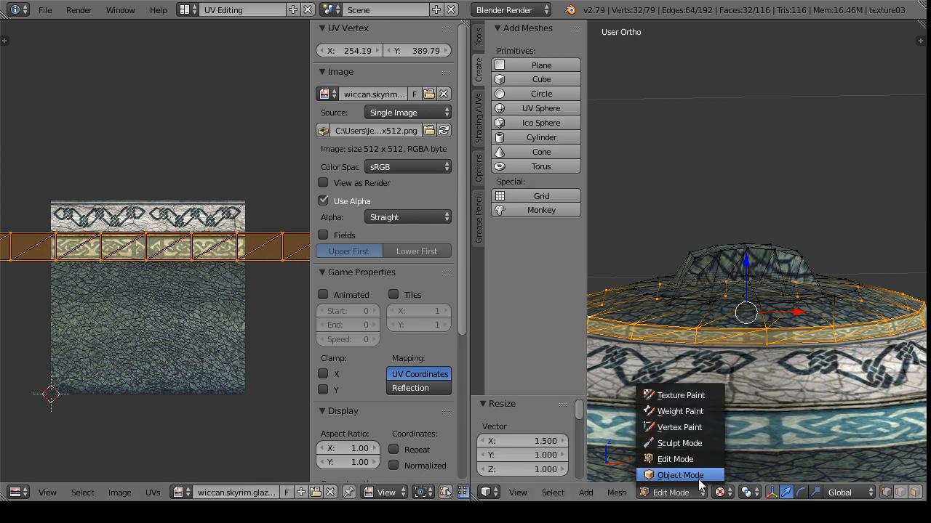
{"action": "left_click", "coordinate": [667, 473]}
{"action": "left_click_drag", "start_coordinate": [648, 395], "coordinate": [771, 373]}
{"action": "scroll", "coordinate": [712, 350], "scroll_direction": "down", "scroll_amount": 1}
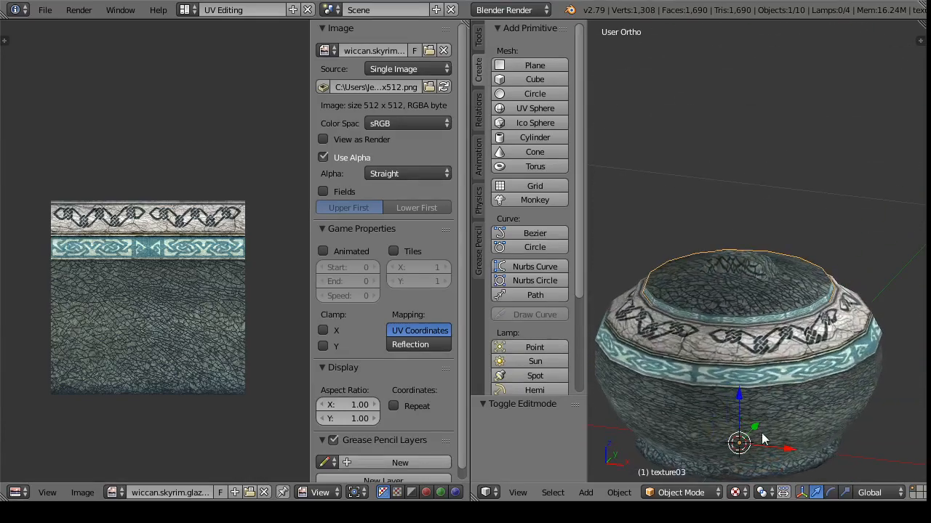
Step: Select the bowl's flat base disc, enter Edit Mode, and assign the existing wiccan.skyrim glazed pottery image to it
{"action": "left_click_drag", "start_coordinate": [756, 427], "coordinate": [720, 341]}
{"action": "key", "text": "ctrl+z"}
{"action": "right_click", "coordinate": [720, 340]}
{"action": "left_click", "coordinate": [698, 492]}
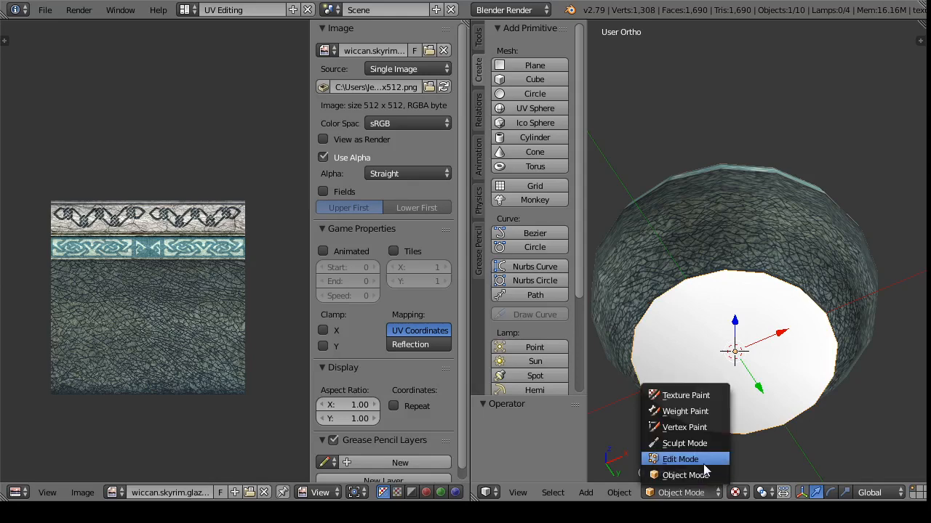
{"action": "left_click", "coordinate": [702, 464]}
{"action": "left_click", "coordinate": [181, 493]}
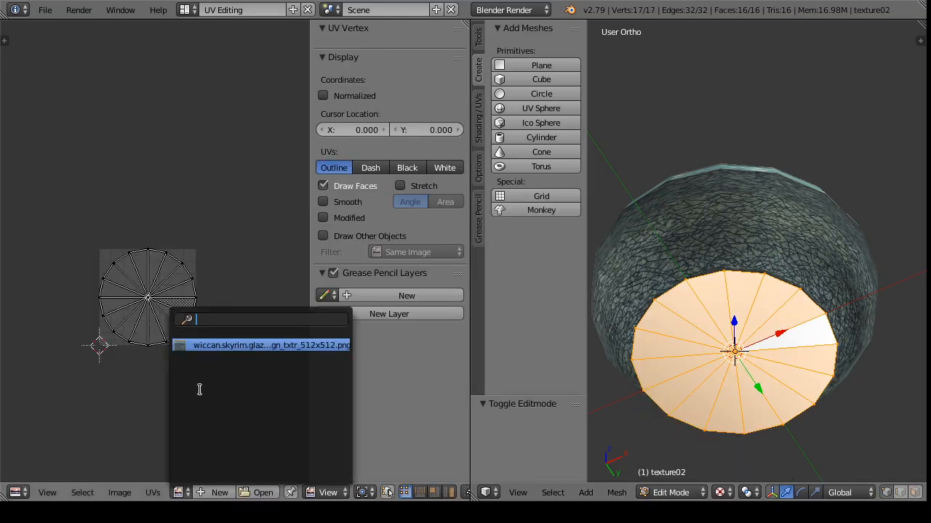
{"action": "left_click", "coordinate": [207, 346]}
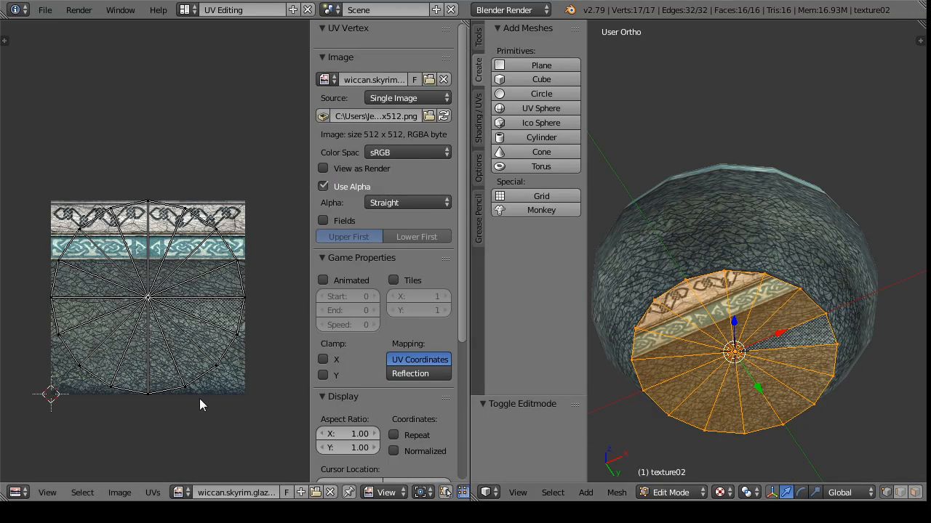
Step: Scale the base disc's UVs to about 0.615, move them down onto the dark crackle glaze, and return to Object Mode
{"action": "key", "text": "a"}
{"action": "key", "text": "s"}
{"action": "left_click", "coordinate": [209, 380]}
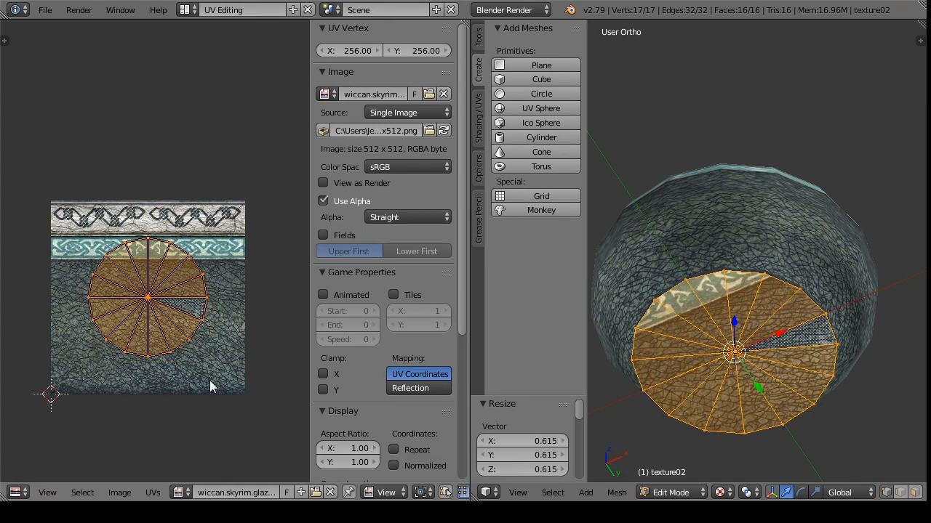
{"action": "key", "text": "g"}
{"action": "left_click", "coordinate": [245, 415]}
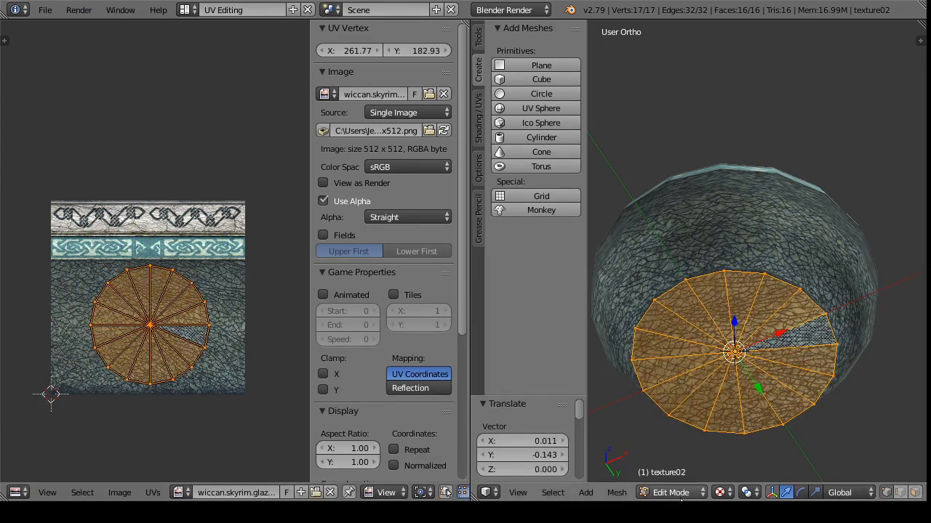
{"action": "left_click", "coordinate": [670, 492]}
{"action": "left_click", "coordinate": [674, 477]}
{"action": "left_click_drag", "start_coordinate": [717, 374], "coordinate": [722, 412]}
{"action": "right_click", "coordinate": [770, 382]}
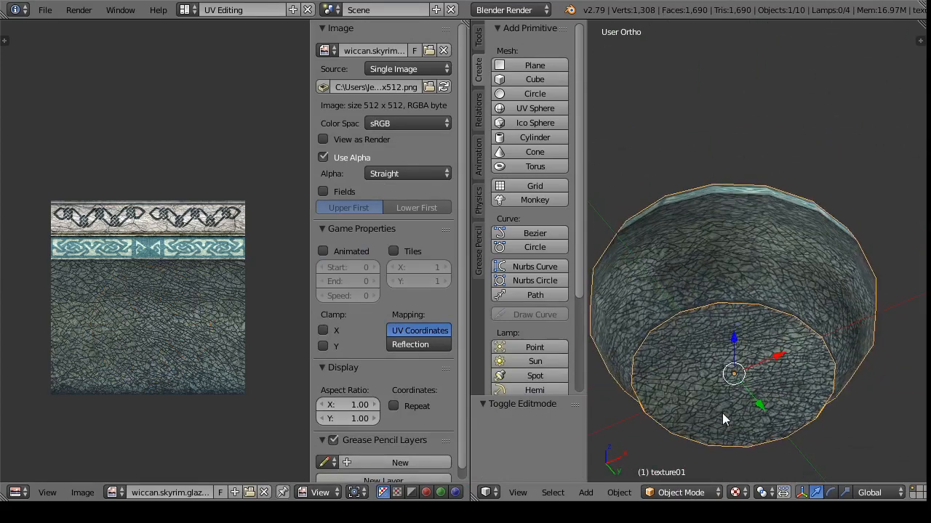
{"action": "right_click", "coordinate": [722, 413]}
{"action": "left_click", "coordinate": [698, 493]}
{"action": "left_click", "coordinate": [705, 462]}
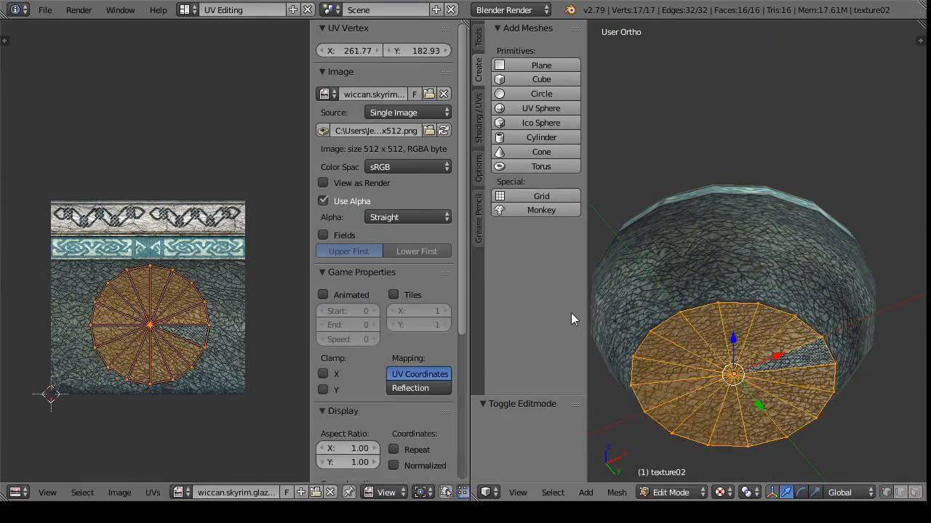
{"action": "left_click", "coordinate": [671, 493]}
{"action": "left_click", "coordinate": [677, 475]}
Step: Select the bowl's body, open greek01.png as its texture in Edit Mode, and return to Object Mode
{"action": "right_click", "coordinate": [671, 263]}
{"action": "left_click", "coordinate": [680, 493]}
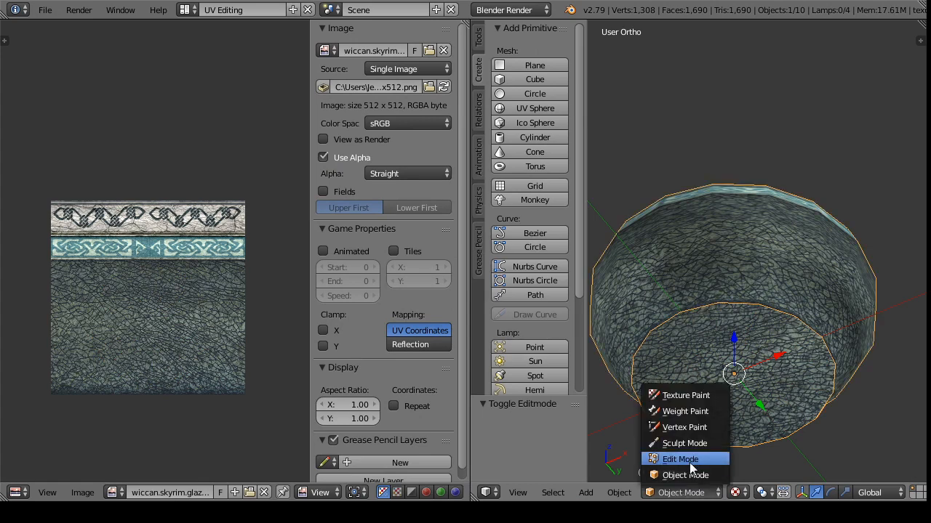
{"action": "left_click", "coordinate": [651, 460]}
{"action": "left_click_drag", "start_coordinate": [655, 394], "coordinate": [740, 442]}
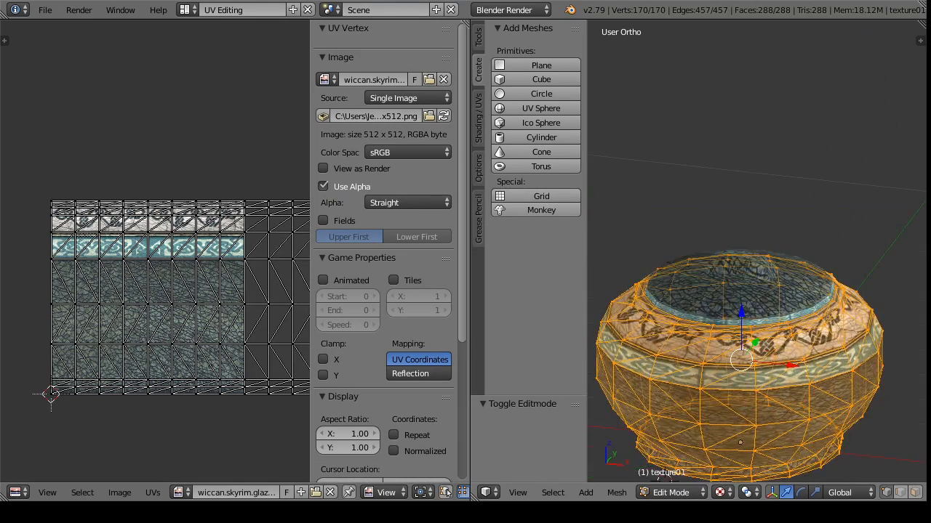
{"action": "left_click", "coordinate": [119, 493]}
{"action": "left_click", "coordinate": [138, 461]}
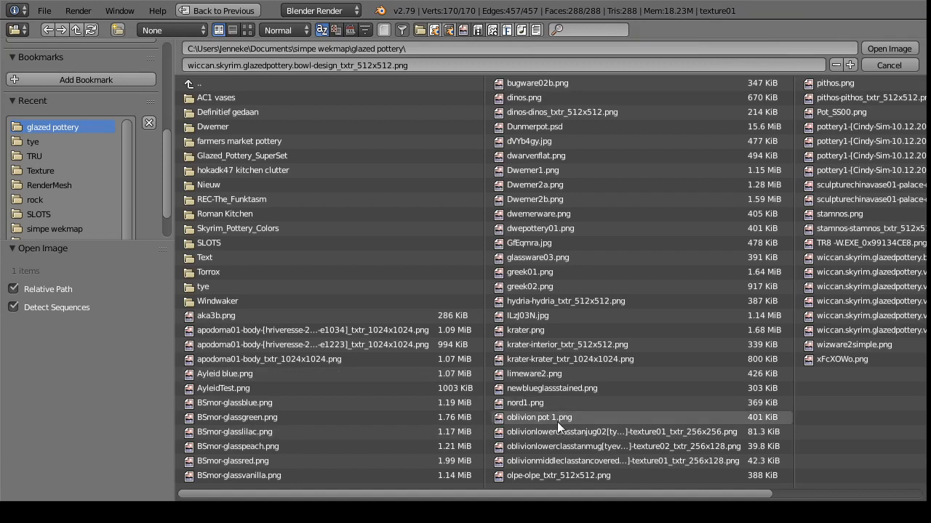
{"action": "left_click", "coordinate": [618, 272]}
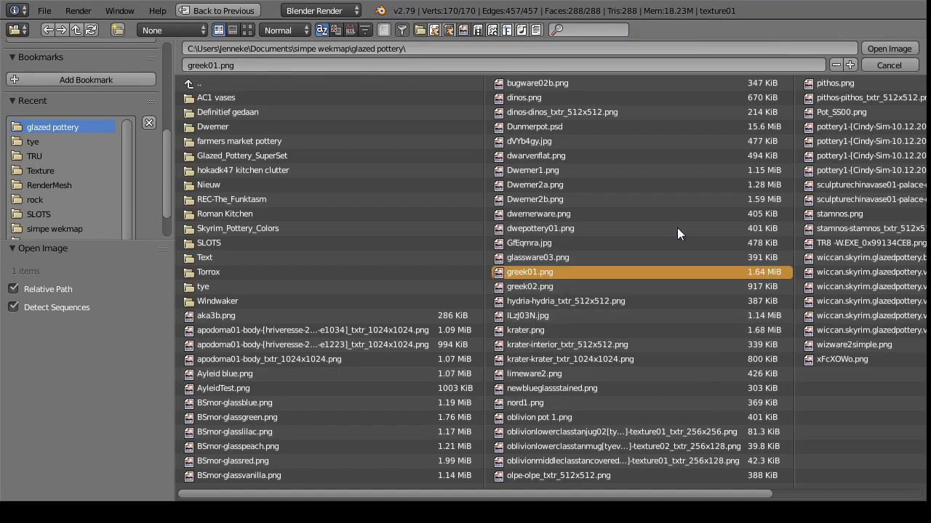
{"action": "left_click", "coordinate": [902, 49]}
{"action": "left_click", "coordinate": [680, 493]}
{"action": "left_click", "coordinate": [699, 472]}
{"action": "mouse_move", "coordinate": [700, 465]}
{"action": "left_mouse_down"}
{"action": "mouse_move", "coordinate": [723, 407]}
{"action": "mouse_move", "coordinate": [761, 418]}
{"action": "mouse_move", "coordinate": [731, 352]}
{"action": "mouse_move", "coordinate": [807, 429]}
{"action": "mouse_move", "coordinate": [730, 419]}
{"action": "mouse_move", "coordinate": [738, 396]}
{"action": "left_mouse_up"}
Step: Select the bowl's base disc and assign the already loaded greek01.png to it in Edit Mode
{"action": "left_click", "coordinate": [681, 493]}
{"action": "left_click", "coordinate": [758, 425]}
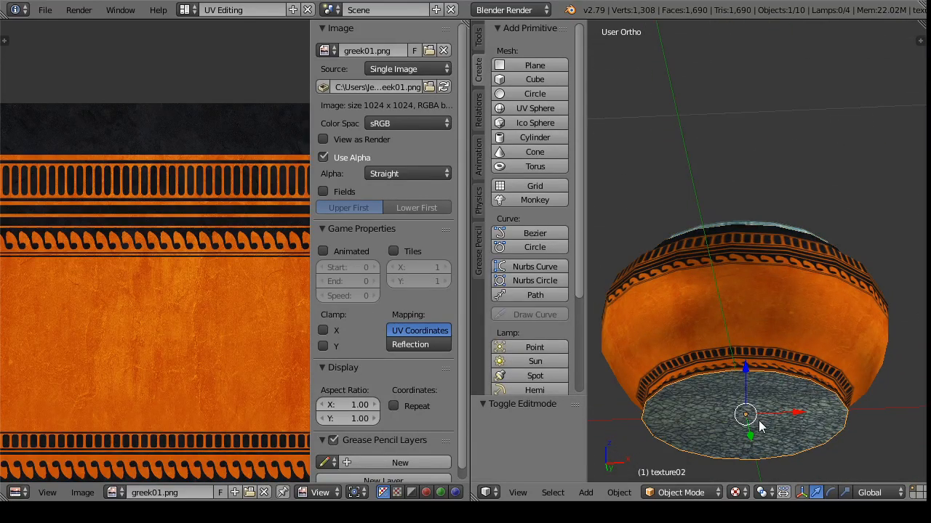
{"action": "left_click", "coordinate": [680, 493]}
{"action": "left_click", "coordinate": [679, 460]}
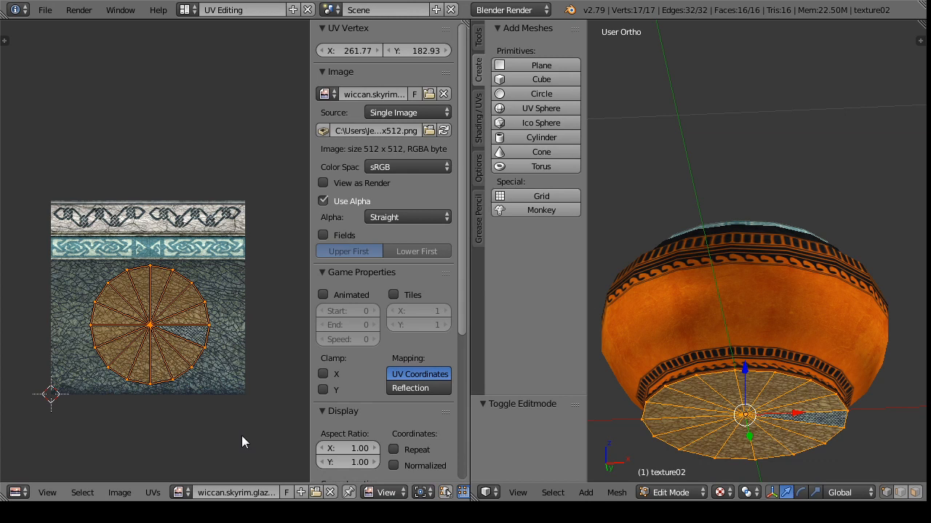
{"action": "left_click", "coordinate": [119, 492]}
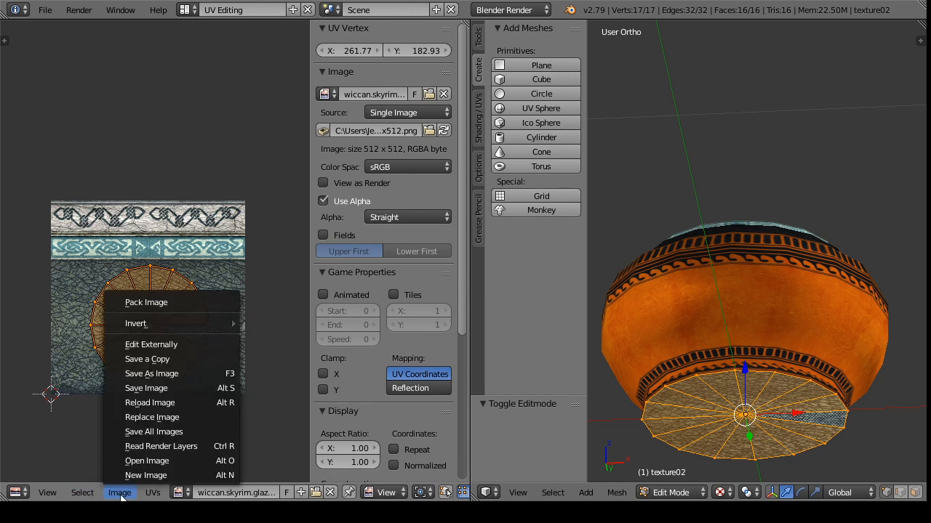
{"action": "left_click", "coordinate": [146, 461]}
{"action": "left_click", "coordinate": [869, 66]}
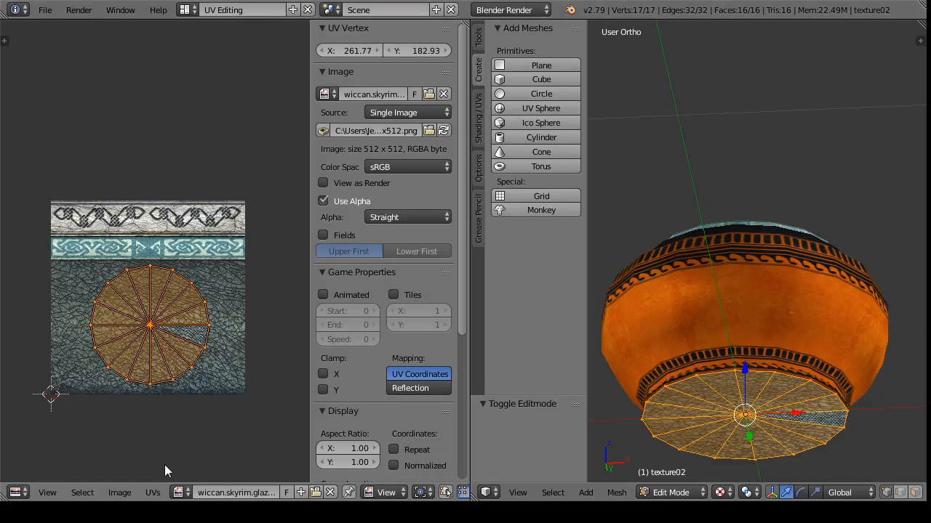
{"action": "left_click", "coordinate": [178, 492]}
{"action": "left_click", "coordinate": [218, 339]}
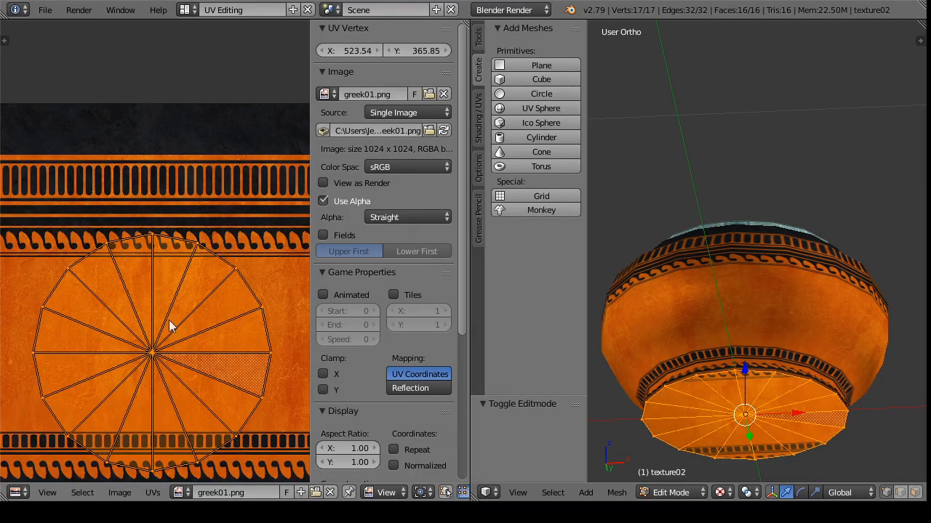
Step: Scale the base disc's UVs to about 0.717, shift them inside the plain orange area, and leave Edit Mode
{"action": "key", "text": "a"}
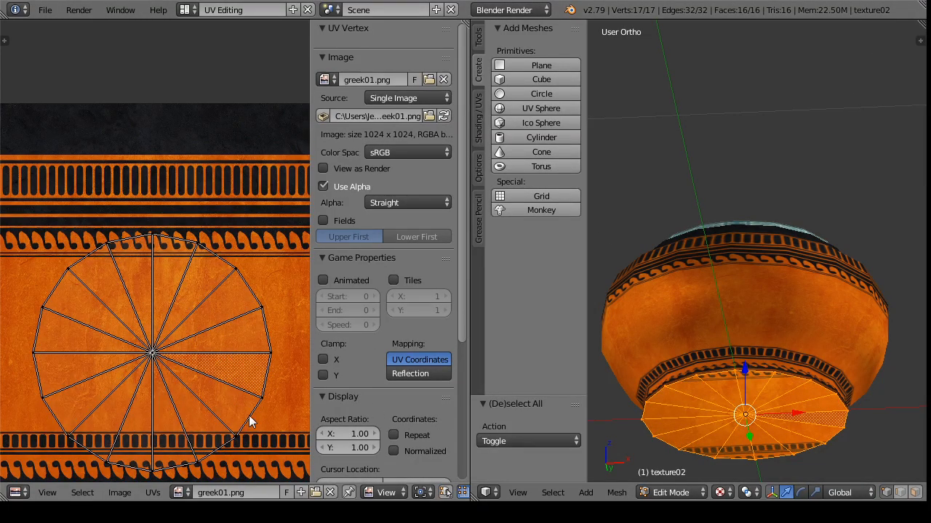
{"action": "key", "text": "a"}
{"action": "key", "text": "a"}
{"action": "key", "text": "a"}
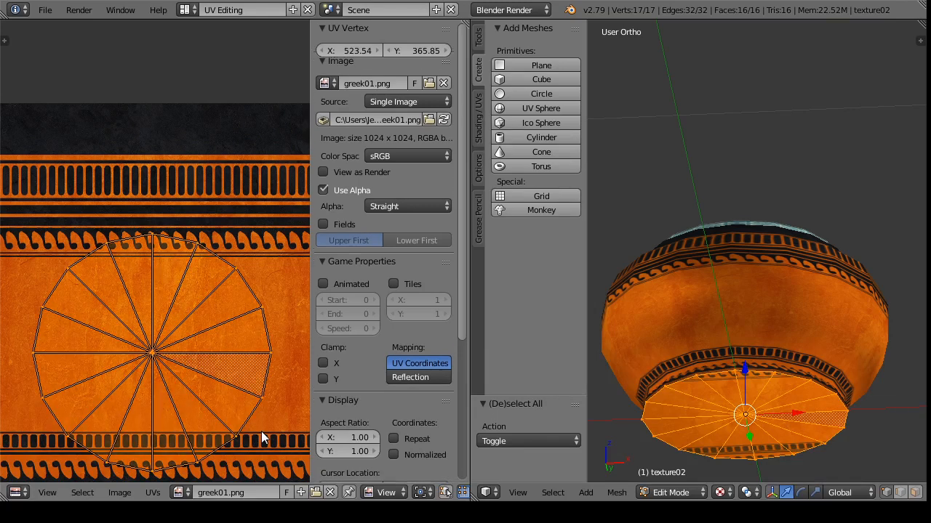
{"action": "key", "text": "s"}
{"action": "left_click", "coordinate": [227, 409]}
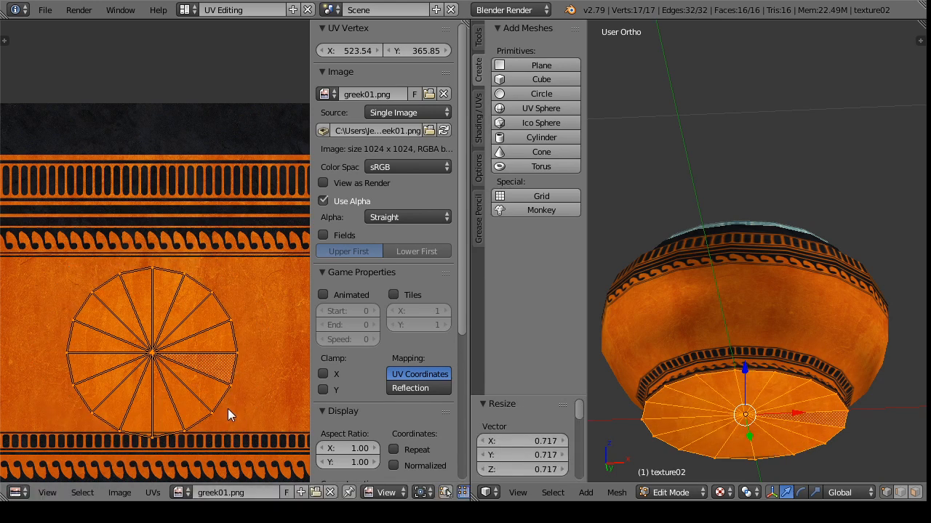
{"action": "key", "text": "g"}
{"action": "left_click", "coordinate": [233, 402]}
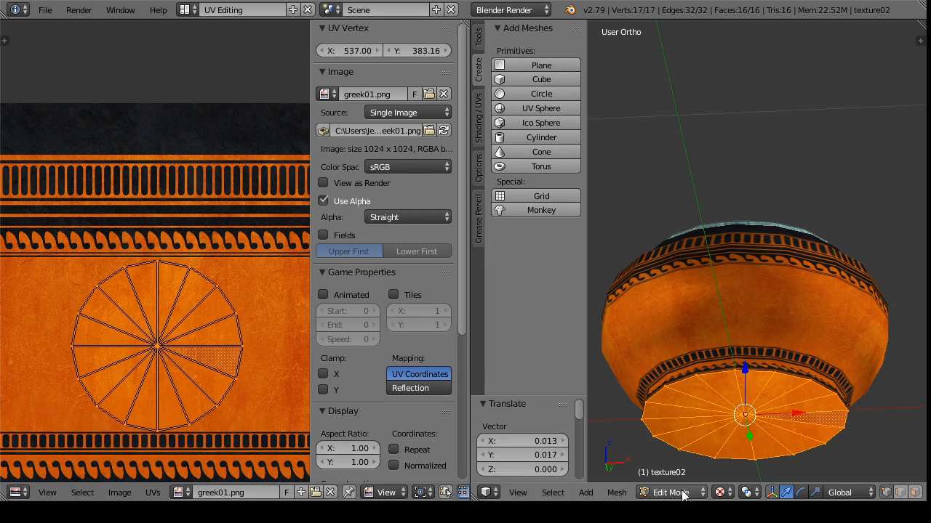
{"action": "left_click", "coordinate": [696, 493]}
{"action": "left_click", "coordinate": [688, 494]}
{"action": "left_click", "coordinate": [688, 493]}
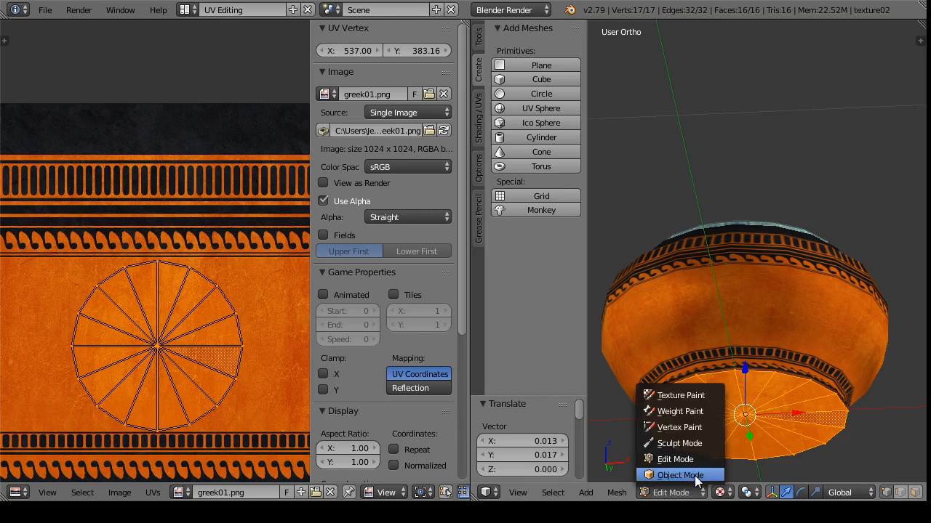
{"action": "left_click", "coordinate": [695, 476]}
Step: Select the lid, enter Edit Mode, select all its geometry, and assign the loaded greek01.png to it
{"action": "right_click", "coordinate": [764, 319]}
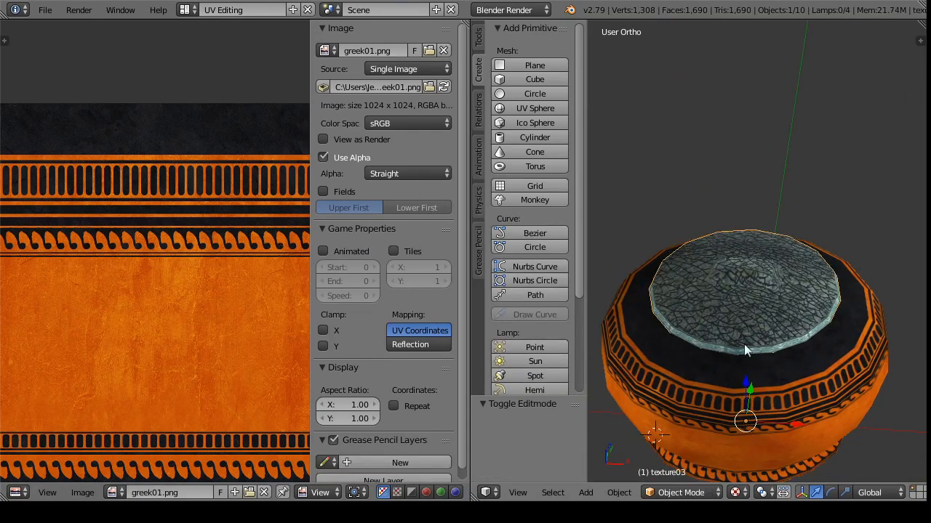
{"action": "left_click", "coordinate": [680, 492]}
{"action": "left_click", "coordinate": [684, 479]}
{"action": "left_click", "coordinate": [153, 492]}
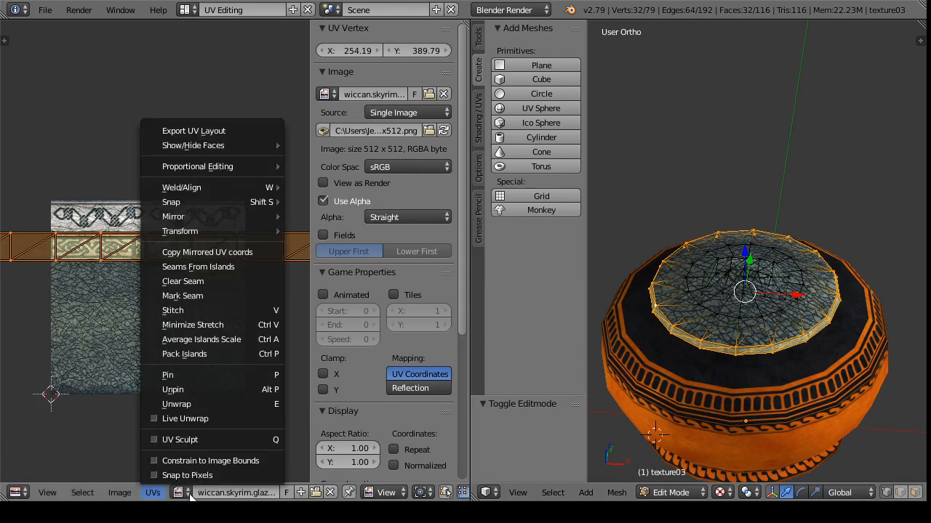
{"action": "key", "text": "a"}
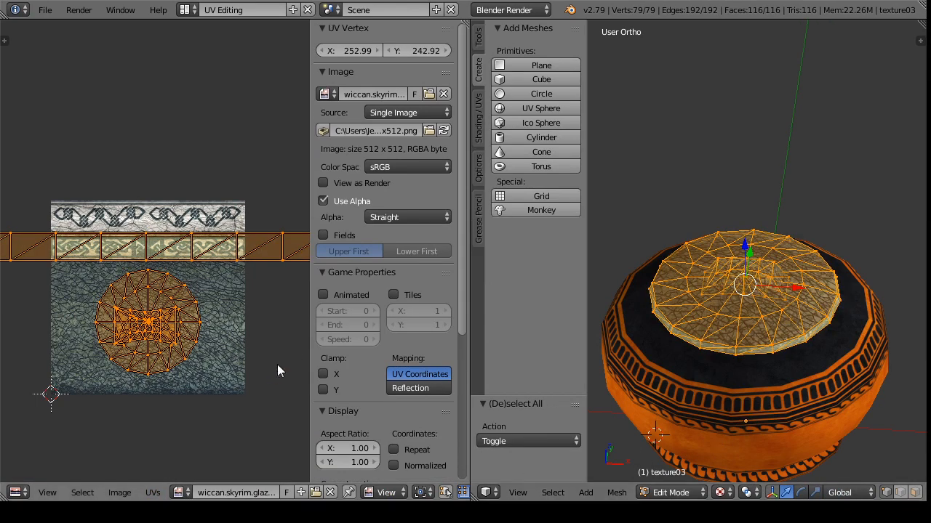
{"action": "left_click", "coordinate": [178, 495]}
{"action": "left_click", "coordinate": [218, 343]}
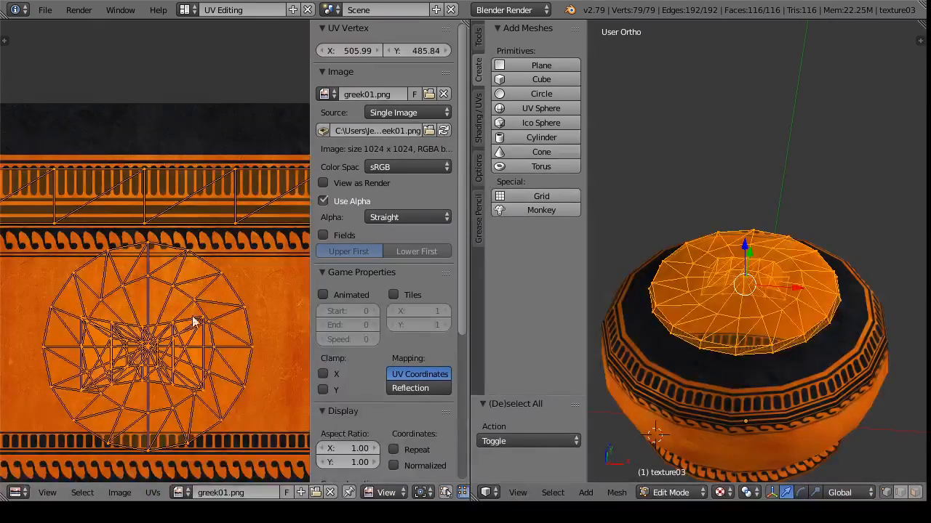
Step: Scale only the lid's circular UV island to about 0.8 within the plain orange area, and return to Object Mode
{"action": "scroll", "coordinate": [163, 290], "scroll_direction": "down", "scroll_amount": 2}
{"action": "right_click", "coordinate": [166, 289]}
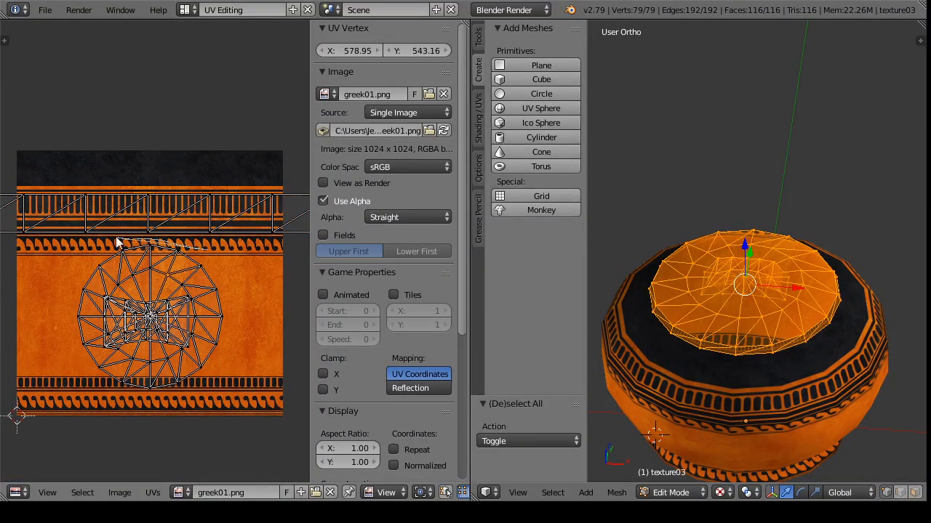
{"action": "mouse_move", "coordinate": [116, 240]}
{"action": "left_mouse_down"}
{"action": "mouse_move", "coordinate": [68, 424]}
{"action": "mouse_move", "coordinate": [268, 296]}
{"action": "left_mouse_up"}
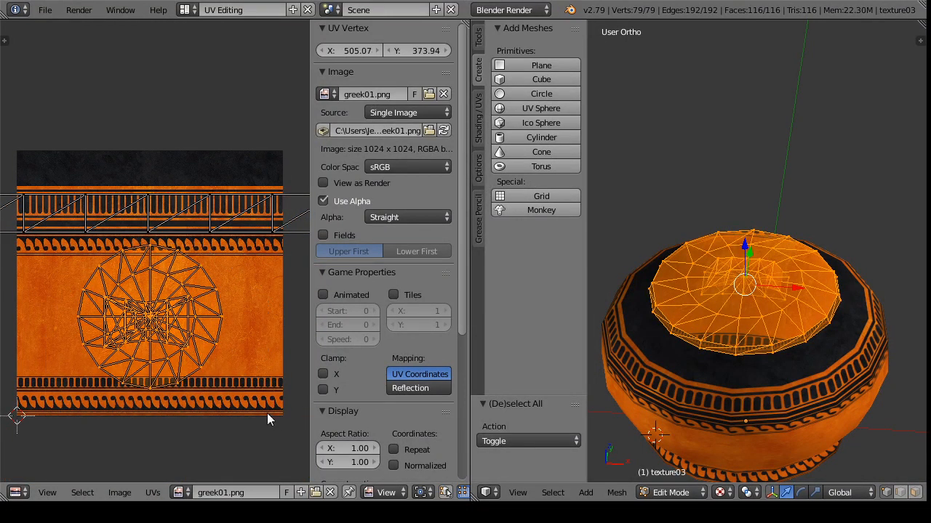
{"action": "key", "text": "s"}
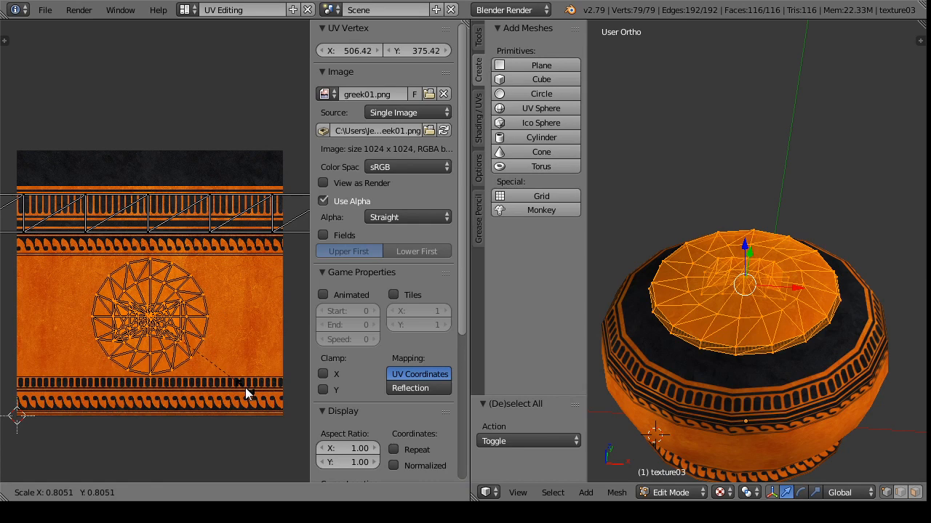
{"action": "left_click", "coordinate": [245, 388]}
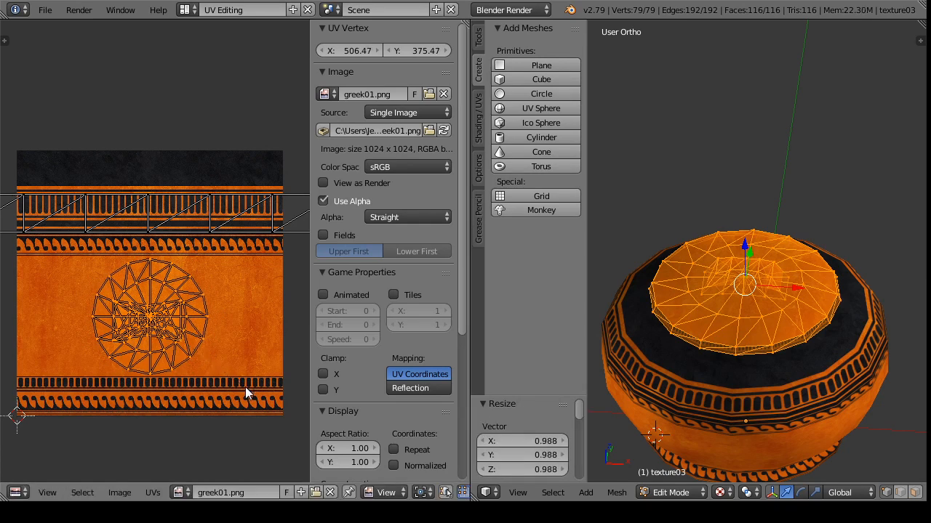
{"action": "left_click", "coordinate": [664, 492]}
{"action": "left_click", "coordinate": [686, 460]}
{"action": "left_click_drag", "start_coordinate": [727, 345], "coordinate": [708, 356]}
Step: Open bugware02b.png as the lid's texture in Edit Mode and return to Object Mode
{"action": "left_click", "coordinate": [681, 492]}
{"action": "left_click", "coordinate": [685, 445]}
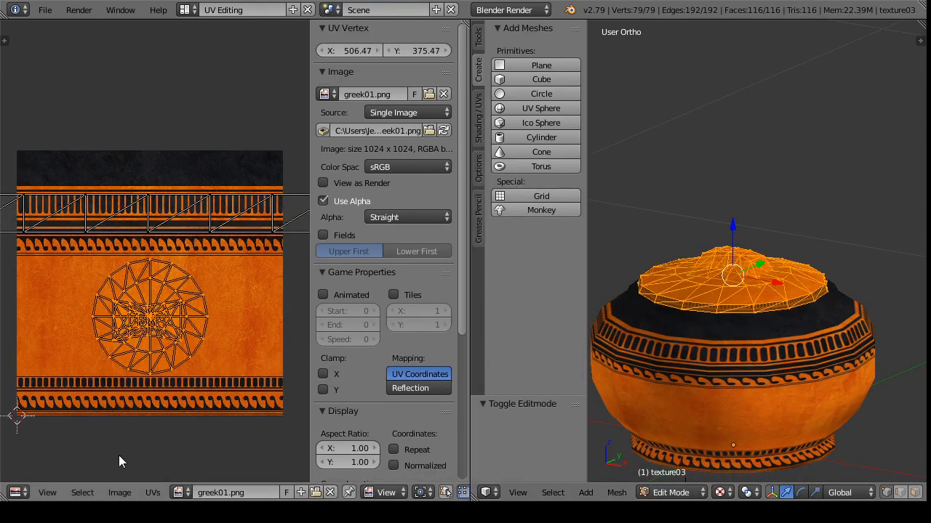
{"action": "left_click", "coordinate": [109, 493]}
{"action": "left_click", "coordinate": [156, 465]}
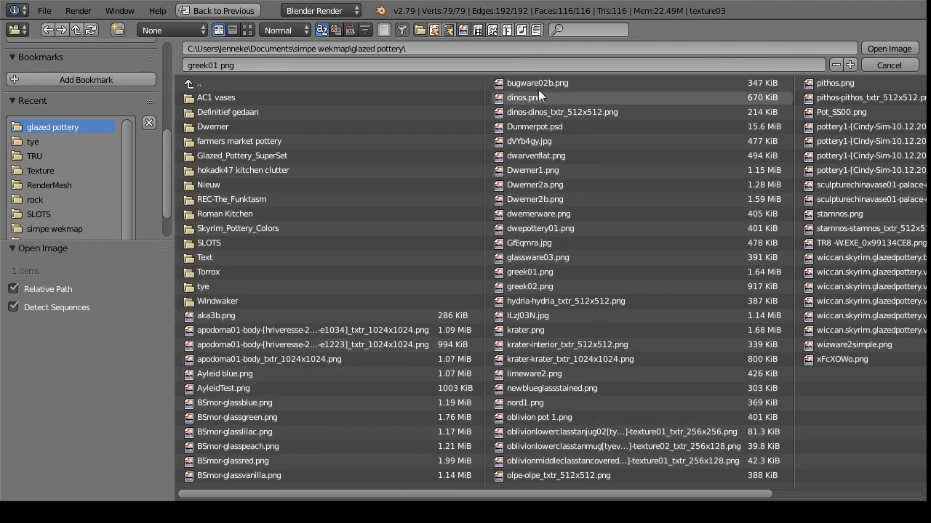
{"action": "left_click", "coordinate": [640, 83]}
{"action": "left_click", "coordinate": [889, 49]}
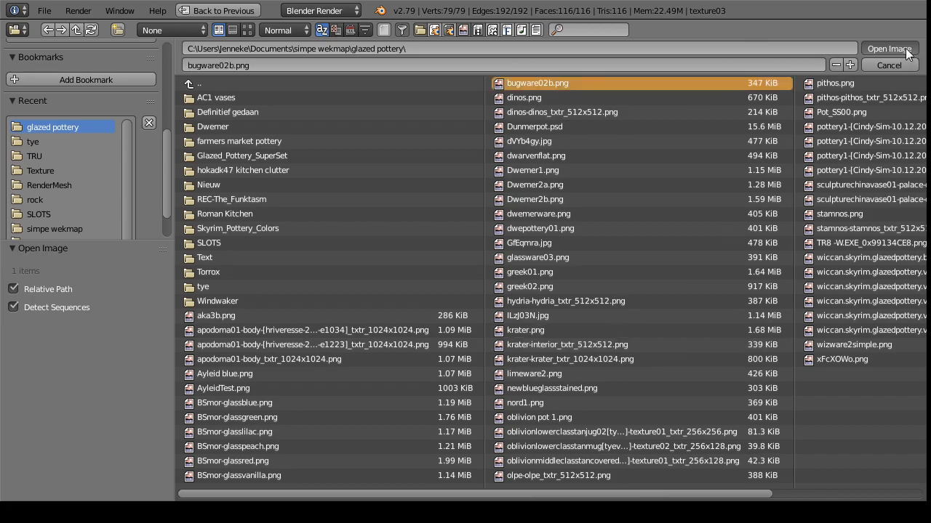
{"action": "left_click", "coordinate": [670, 492]}
{"action": "left_click", "coordinate": [675, 486]}
Step: Select the bowl's body, open bugware02b.png as its texture in Edit Mode, and return to Object Mode
{"action": "right_click", "coordinate": [735, 385]}
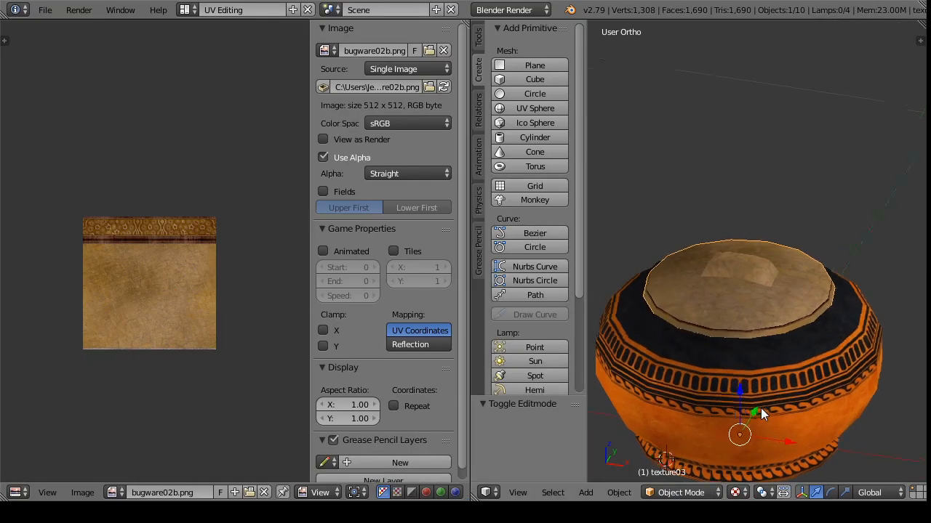
{"action": "left_click", "coordinate": [680, 492]}
{"action": "left_click", "coordinate": [684, 460]}
{"action": "left_click", "coordinate": [123, 492]}
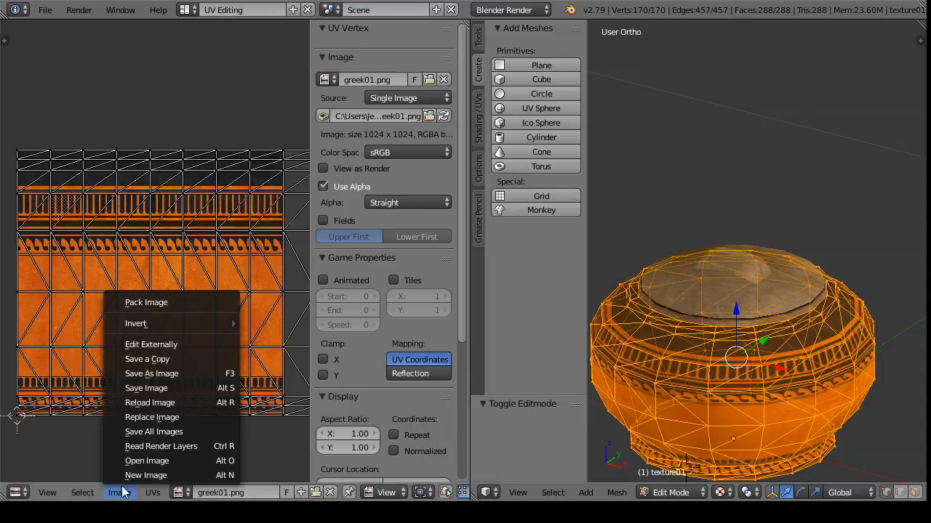
{"action": "left_click", "coordinate": [145, 462]}
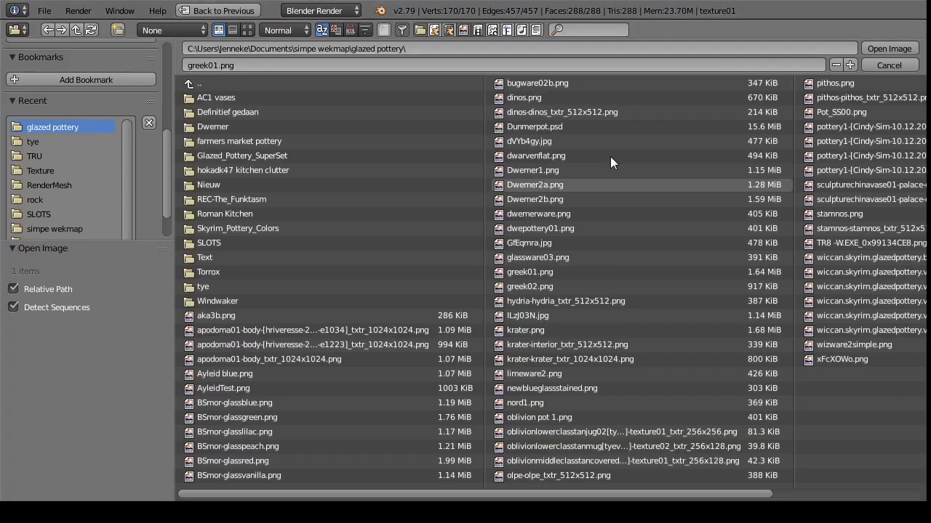
{"action": "left_click", "coordinate": [594, 82]}
{"action": "left_click", "coordinate": [904, 45]}
{"action": "left_click", "coordinate": [687, 492]}
{"action": "left_click", "coordinate": [687, 476]}
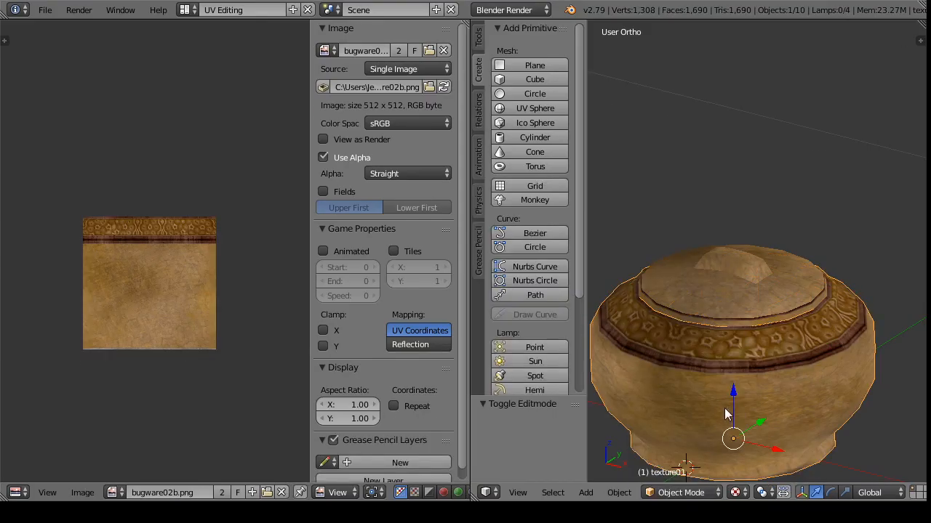
Step: Assign the loaded bugware02b.png to the base disc in Edit Mode and return to Object Mode
{"action": "left_click_drag", "start_coordinate": [726, 408], "coordinate": [753, 334]}
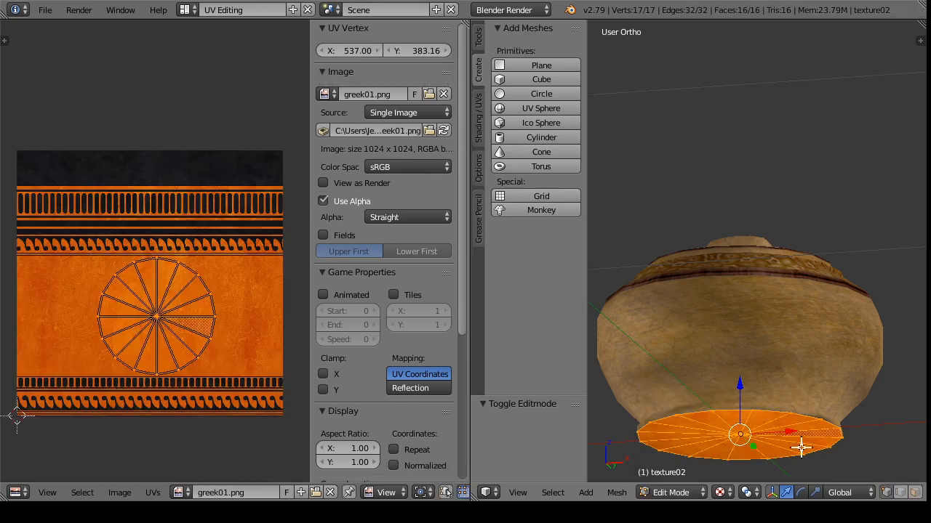
{"action": "left_click", "coordinate": [178, 492]}
{"action": "left_click", "coordinate": [218, 345]}
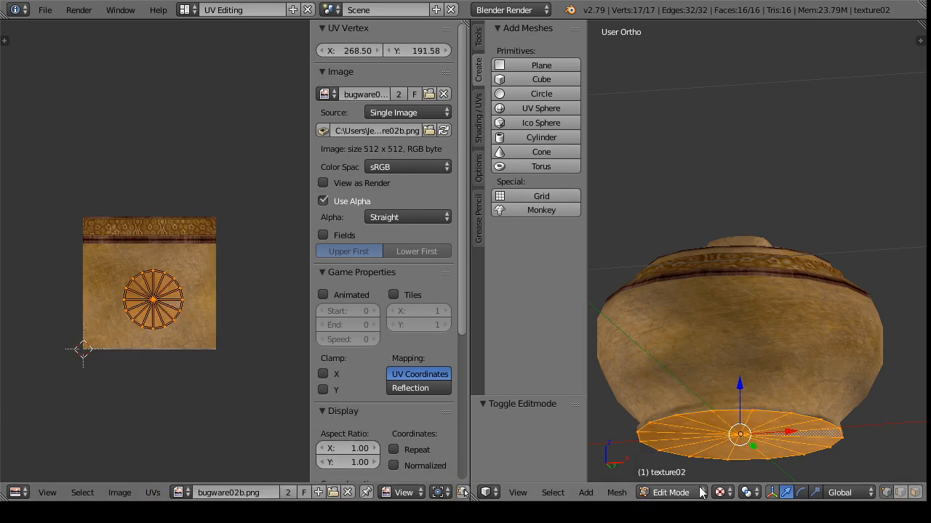
{"action": "left_click", "coordinate": [697, 492]}
{"action": "left_click", "coordinate": [691, 476]}
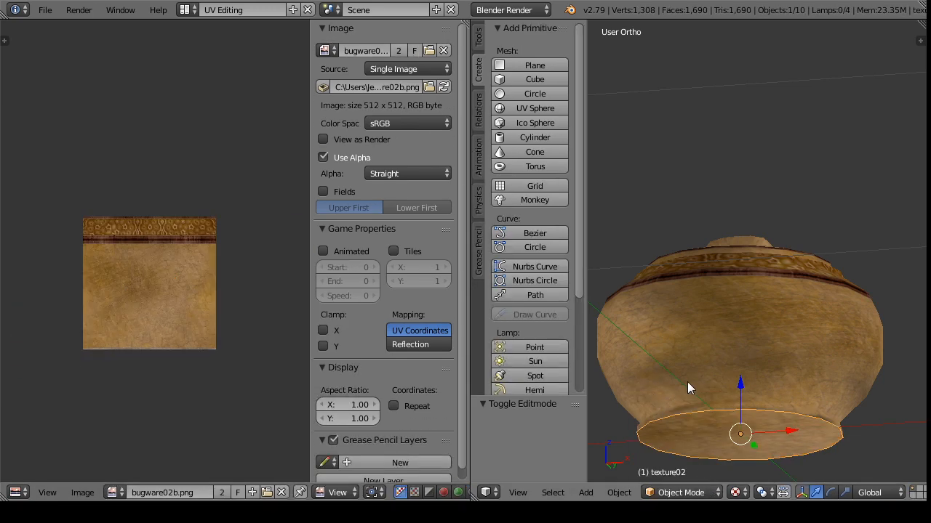
Step: Select the bowl's body, open the 256x128 oblivionmiddleclasstancovered texture01 image on it in Edit Mode, and return to Object Mode
{"action": "left_click_drag", "start_coordinate": [687, 382], "coordinate": [663, 420]}
{"action": "right_click", "coordinate": [663, 423]}
{"action": "left_click", "coordinate": [690, 492]}
{"action": "left_click", "coordinate": [687, 460]}
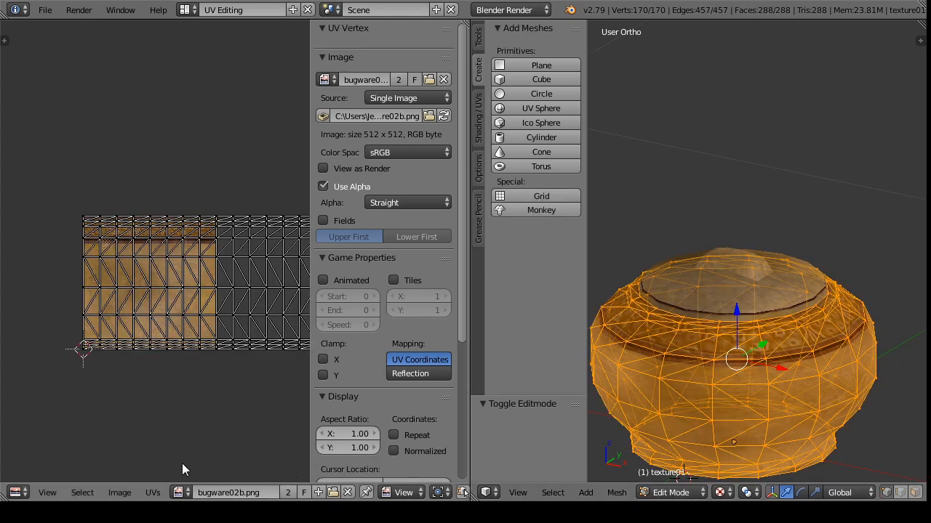
{"action": "left_click", "coordinate": [137, 492]}
{"action": "left_click", "coordinate": [156, 460]}
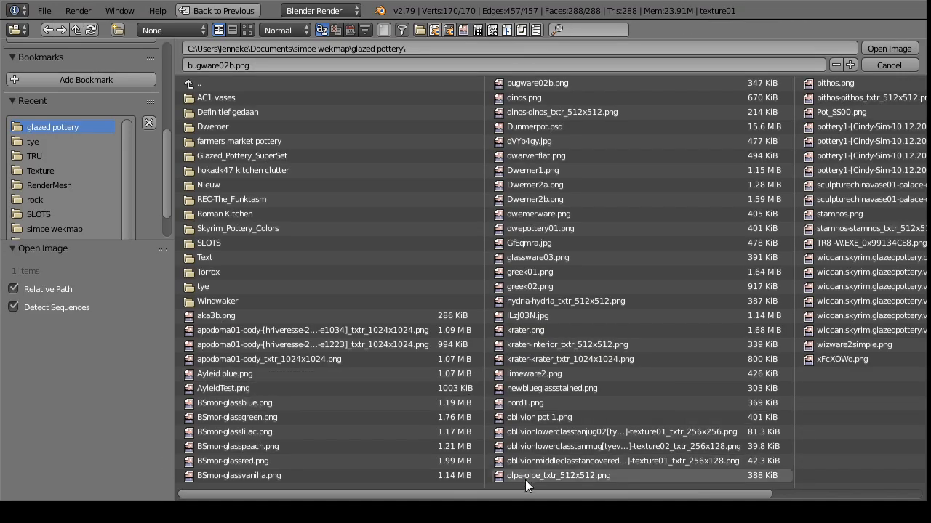
{"action": "left_click", "coordinate": [575, 435]}
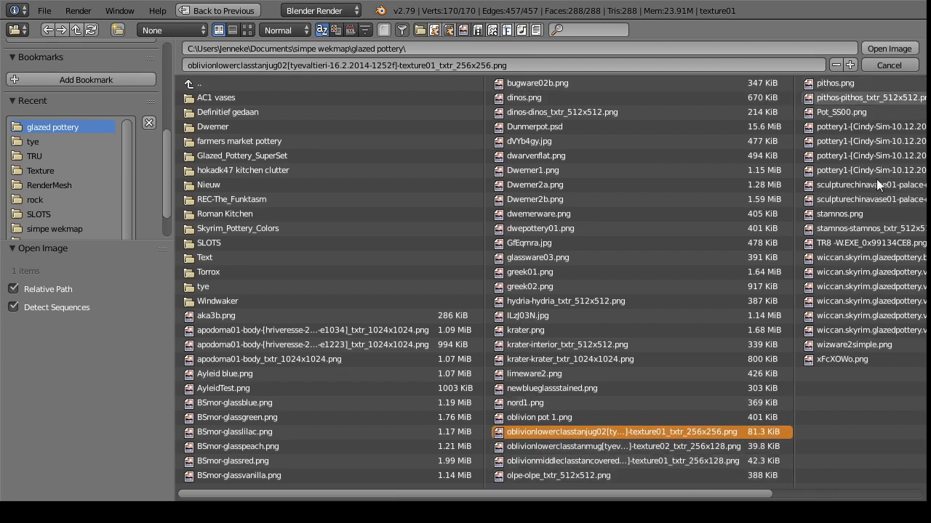
{"action": "left_click", "coordinate": [707, 461]}
{"action": "left_click", "coordinate": [885, 44]}
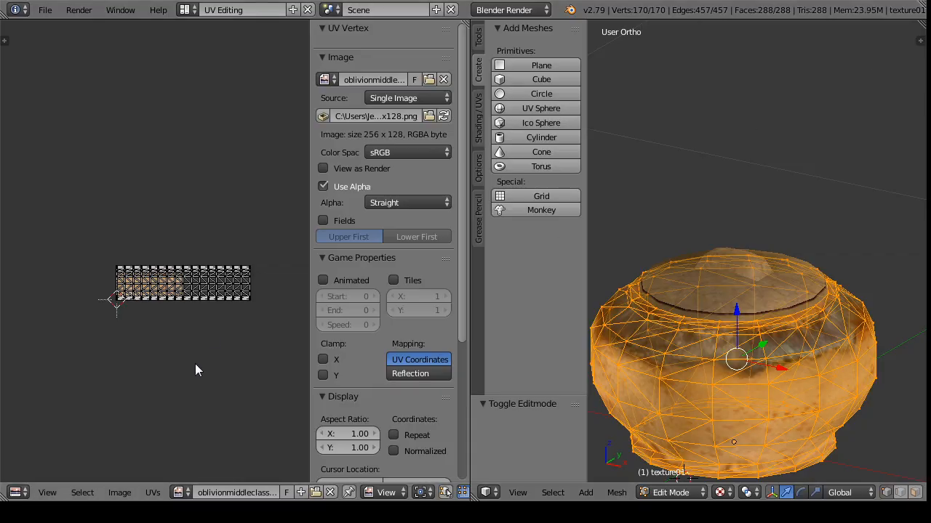
{"action": "left_click", "coordinate": [685, 492]}
{"action": "left_click", "coordinate": [705, 474]}
Step: Assign the loaded oblivionmiddleclass texture to the lid in Edit Mode and return to Object Mode
{"action": "mouse_move", "coordinate": [709, 438]}
{"action": "left_mouse_down"}
{"action": "mouse_move", "coordinate": [727, 384]}
{"action": "mouse_move", "coordinate": [727, 426]}
{"action": "mouse_move", "coordinate": [716, 433]}
{"action": "left_mouse_up"}
{"action": "left_click", "coordinate": [681, 492]}
{"action": "left_click", "coordinate": [705, 459]}
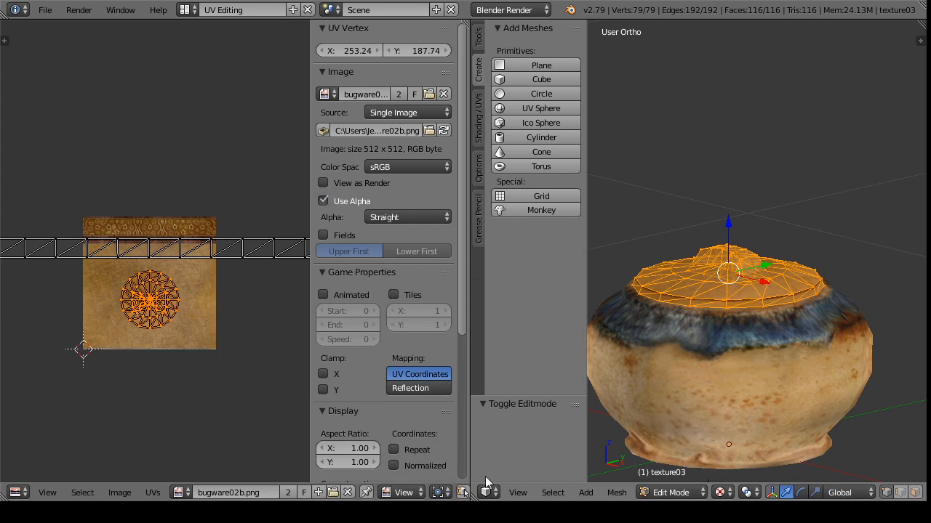
{"action": "left_click", "coordinate": [180, 492]}
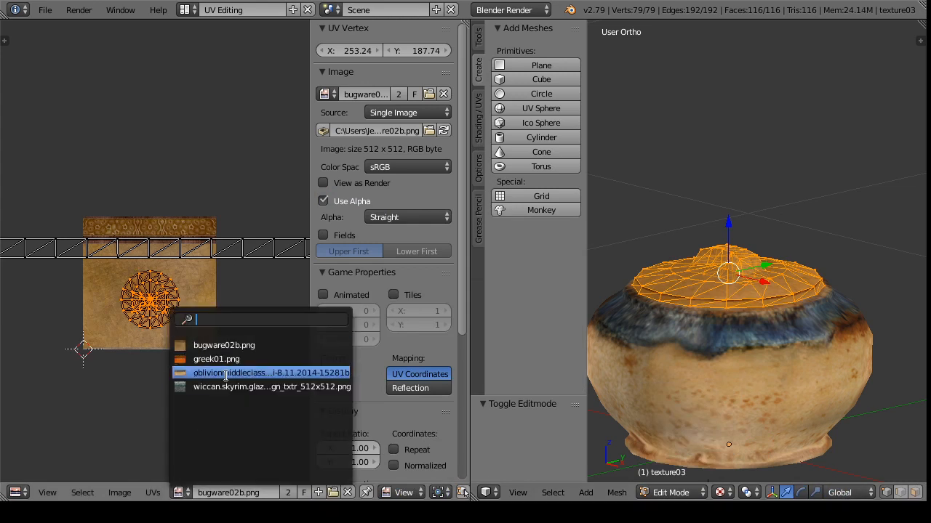
{"action": "left_click", "coordinate": [219, 373]}
{"action": "left_click", "coordinate": [683, 493]}
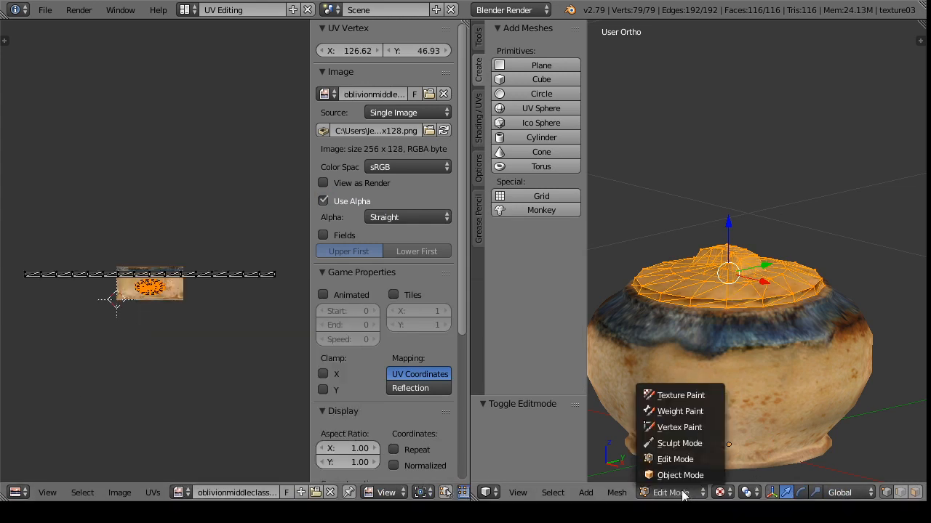
{"action": "left_click", "coordinate": [682, 476]}
Step: Select the base disc, assign the loaded oblivionmiddleclass texture to it in Edit Mode, and return to Object Mode
{"action": "left_click_drag", "start_coordinate": [736, 434], "coordinate": [700, 405]}
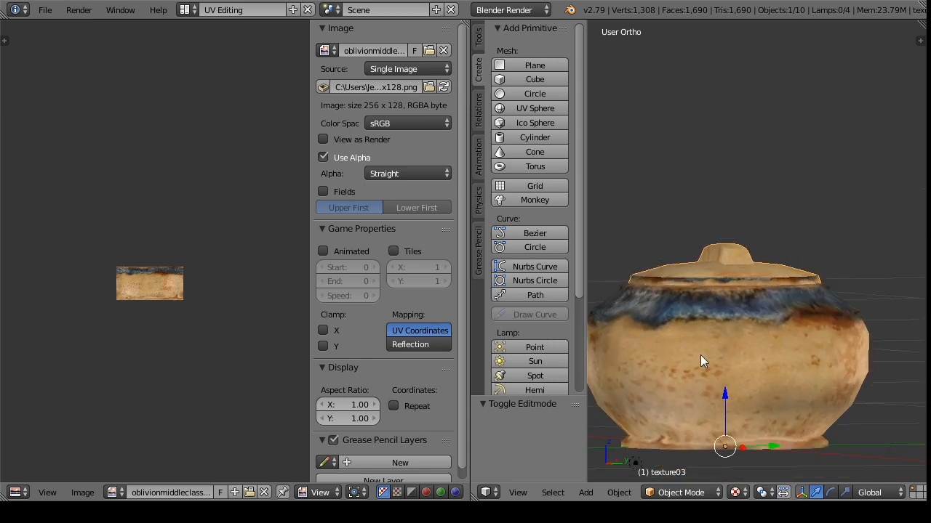
{"action": "left_click_drag", "start_coordinate": [702, 361], "coordinate": [720, 418]}
{"action": "right_click", "coordinate": [698, 440]}
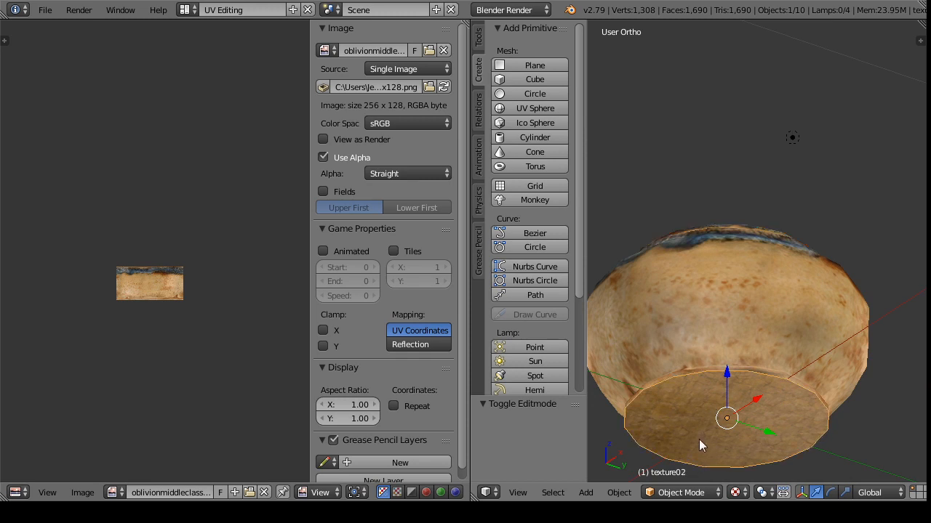
{"action": "left_click", "coordinate": [680, 492]}
{"action": "left_click", "coordinate": [663, 459]}
{"action": "left_click", "coordinate": [180, 493]}
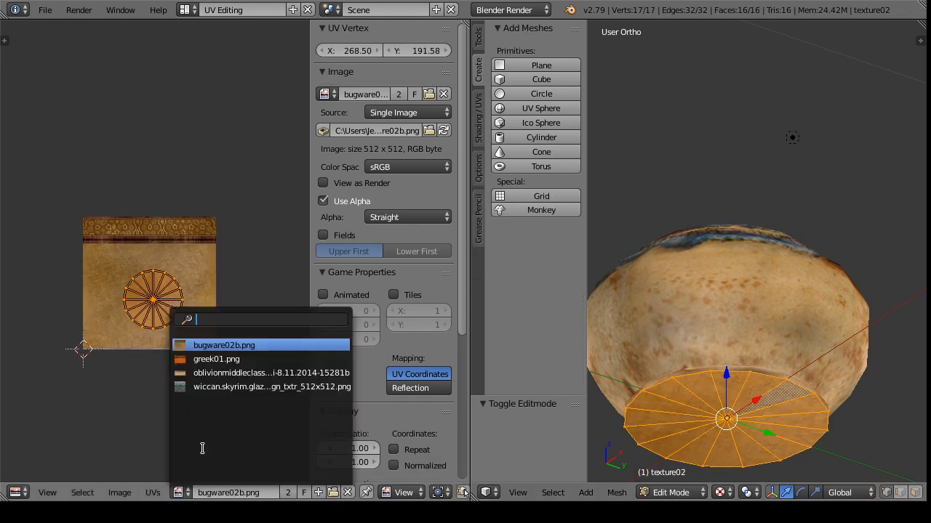
{"action": "left_click", "coordinate": [271, 373]}
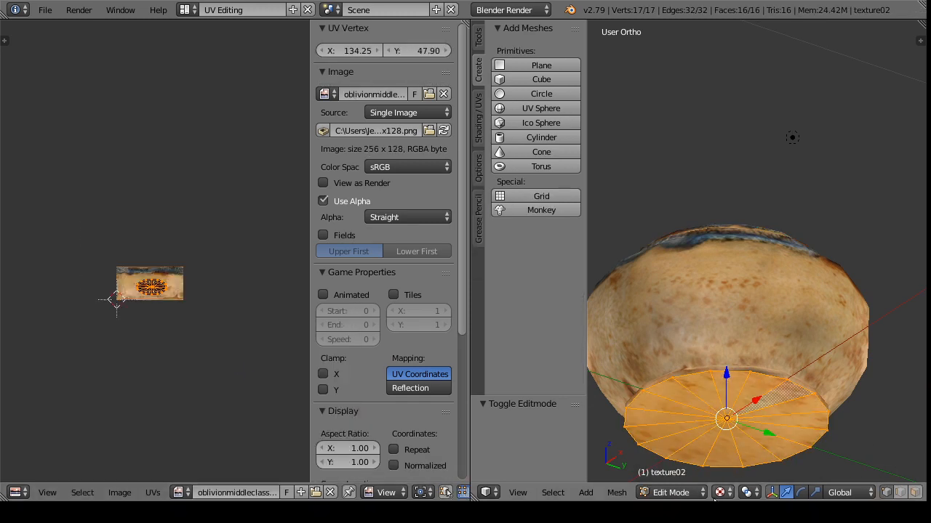
{"action": "left_click", "coordinate": [676, 492]}
{"action": "left_click", "coordinate": [698, 473]}
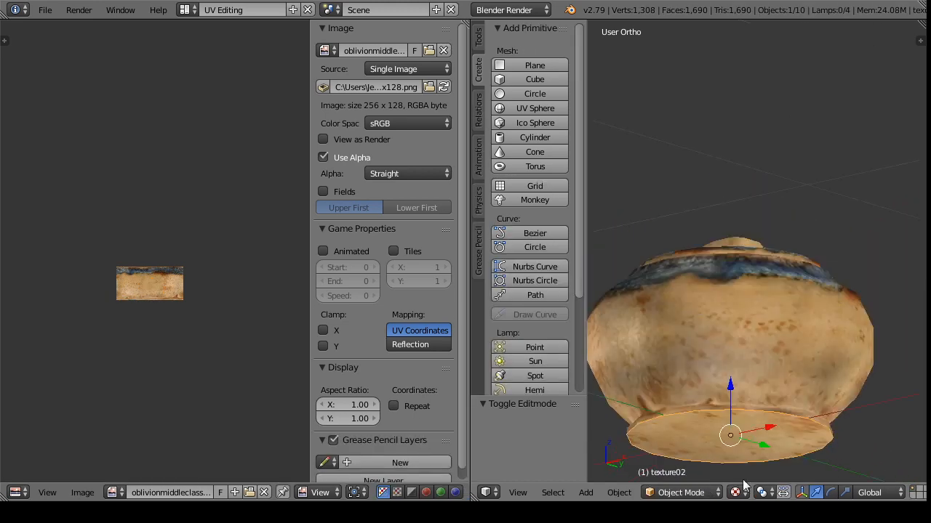
Step: Select the lid, enter Edit Mode, and select only the long rim strip of its UVs
{"action": "left_click_drag", "start_coordinate": [744, 482], "coordinate": [733, 66]}
{"action": "right_click", "coordinate": [739, 242]}
{"action": "left_click", "coordinate": [680, 492]}
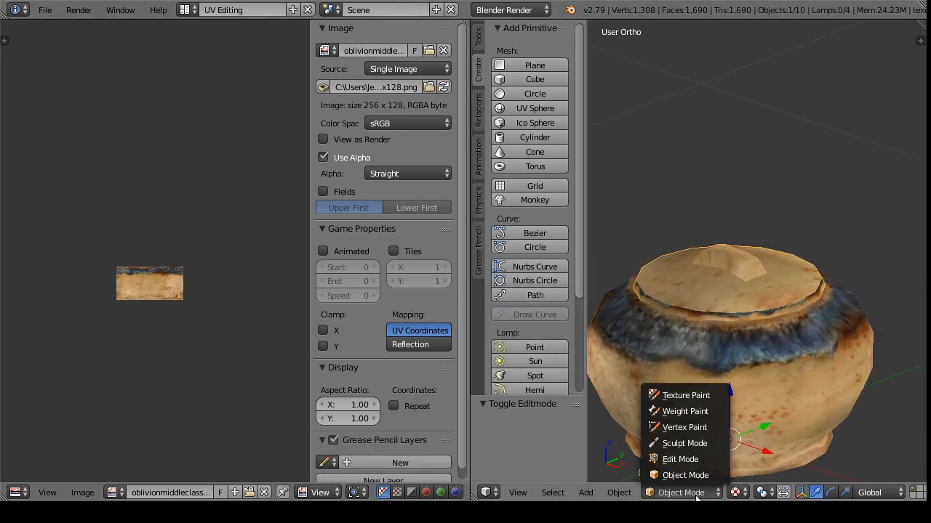
{"action": "left_click", "coordinate": [676, 459]}
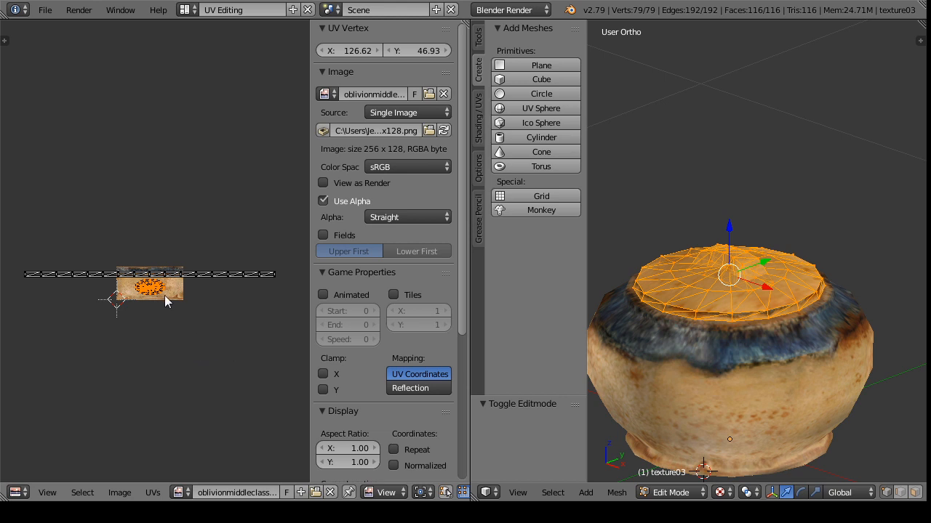
{"action": "left_click_drag", "start_coordinate": [170, 364], "coordinate": [296, 261]}
{"action": "left_click_drag", "start_coordinate": [77, 248], "coordinate": [75, 309]}
{"action": "mouse_move", "coordinate": [45, 260]}
{"action": "left_mouse_down"}
{"action": "mouse_move", "coordinate": [167, 287]}
{"action": "mouse_move", "coordinate": [255, 251]}
{"action": "mouse_move", "coordinate": [127, 243]}
{"action": "left_mouse_up"}
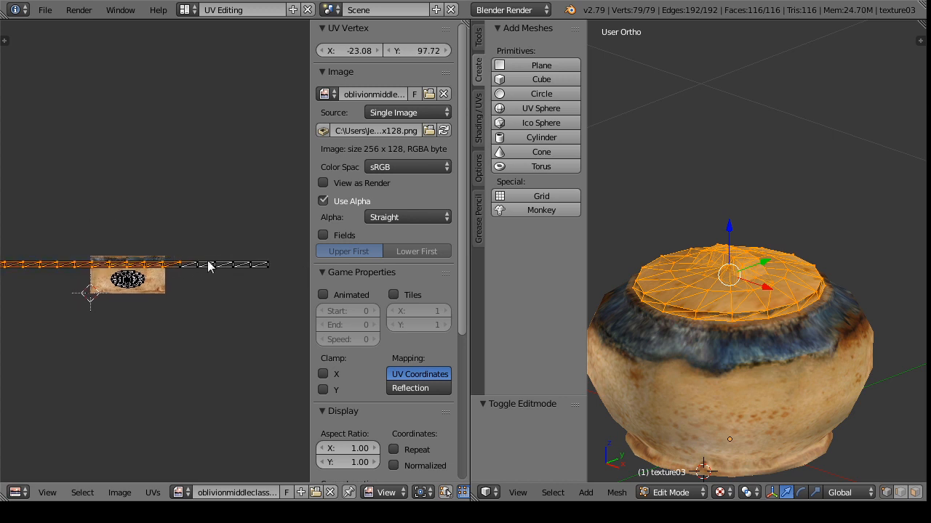
{"action": "left_click_drag", "start_coordinate": [196, 309], "coordinate": [201, 393]}
Step: Try mirroring the lid's rim UV strip along the X axis
{"action": "left_click", "coordinate": [149, 493]}
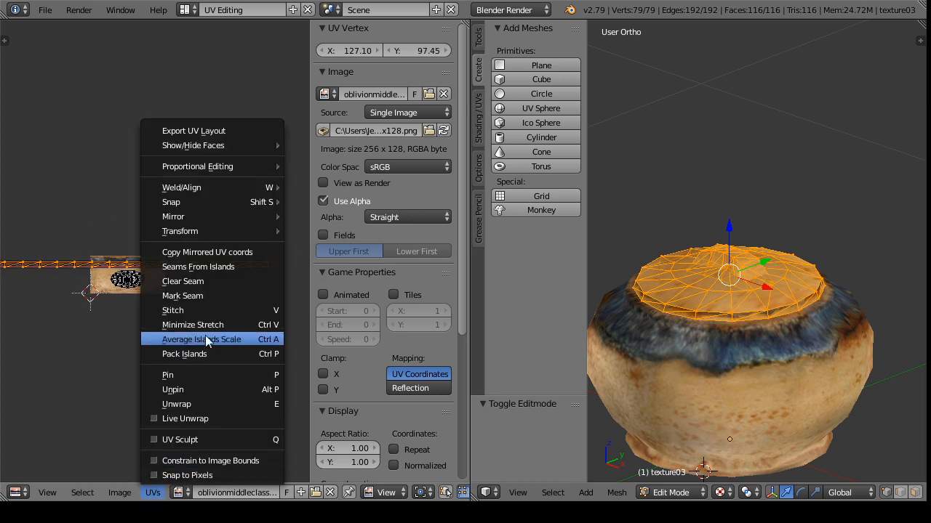
{"action": "mouse_move", "coordinate": [208, 216]}
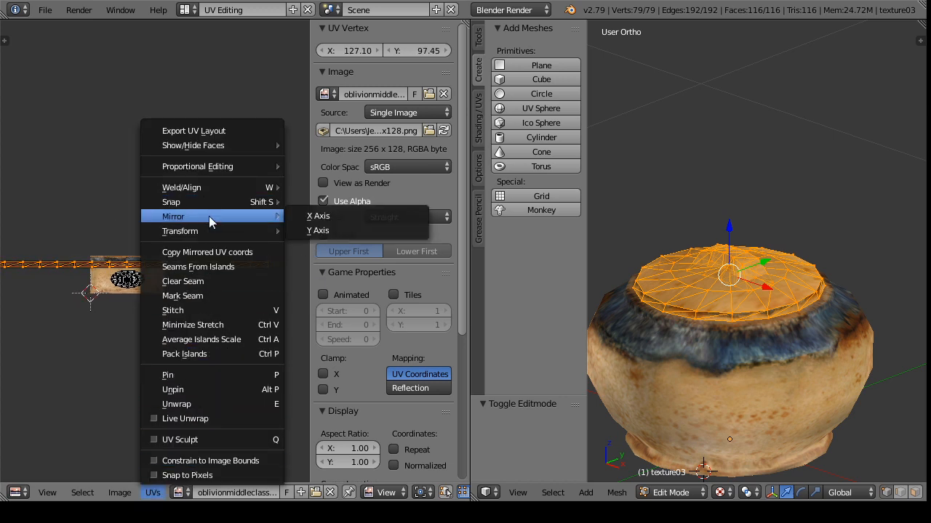
{"action": "left_click", "coordinate": [307, 217]}
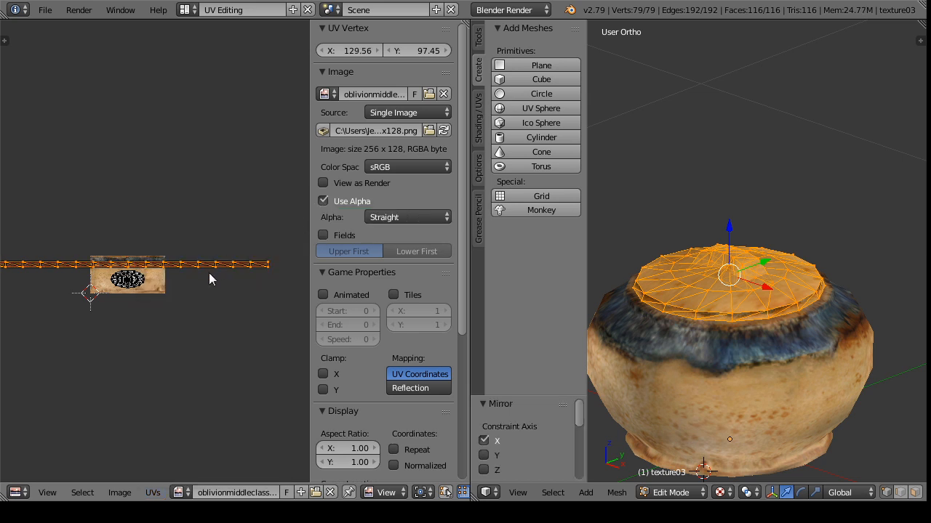
Step: Mirror the lid's rim UV strip along the Y axis, return to Object Mode, and inspect the covered bowl
{"action": "left_click", "coordinate": [149, 492]}
{"action": "mouse_move", "coordinate": [218, 218]}
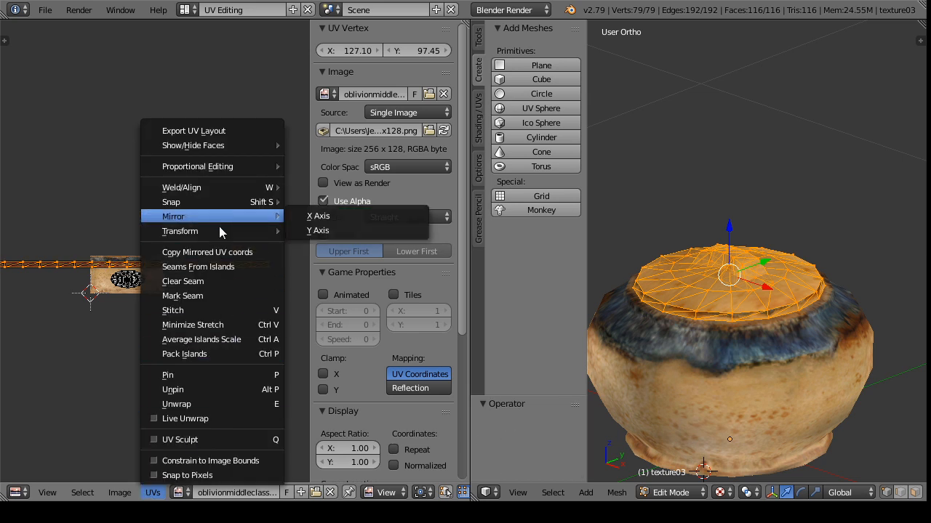
{"action": "left_click", "coordinate": [325, 230]}
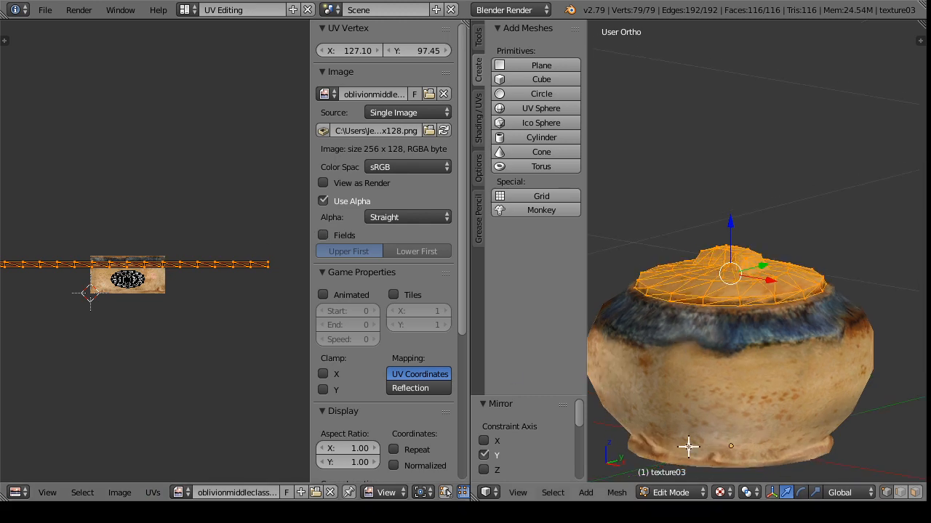
{"action": "left_click", "coordinate": [673, 492]}
{"action": "left_click", "coordinate": [658, 480]}
{"action": "left_click_drag", "start_coordinate": [730, 396], "coordinate": [649, 372]}
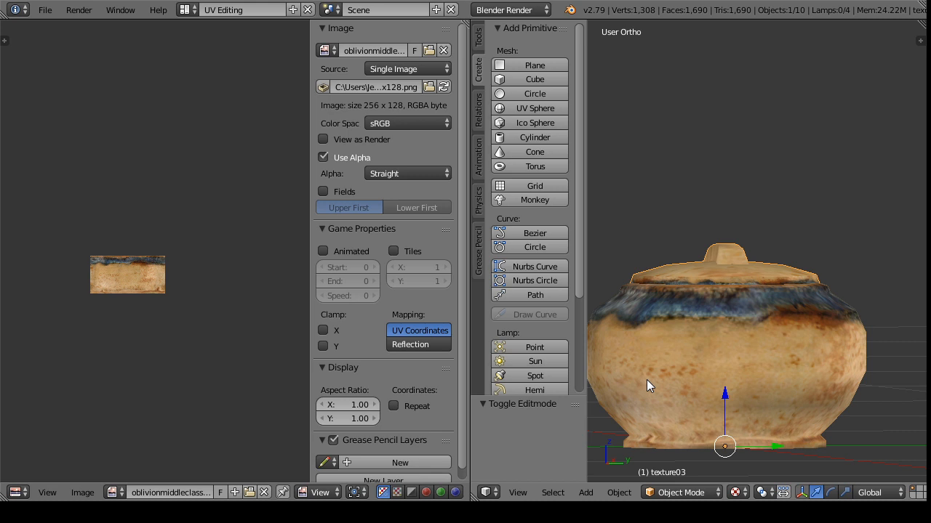
{"action": "mouse_move", "coordinate": [679, 379]}
{"action": "left_mouse_down"}
{"action": "mouse_move", "coordinate": [702, 400]}
{"action": "mouse_move", "coordinate": [686, 394]}
{"action": "mouse_move", "coordinate": [691, 389]}
{"action": "left_mouse_up"}
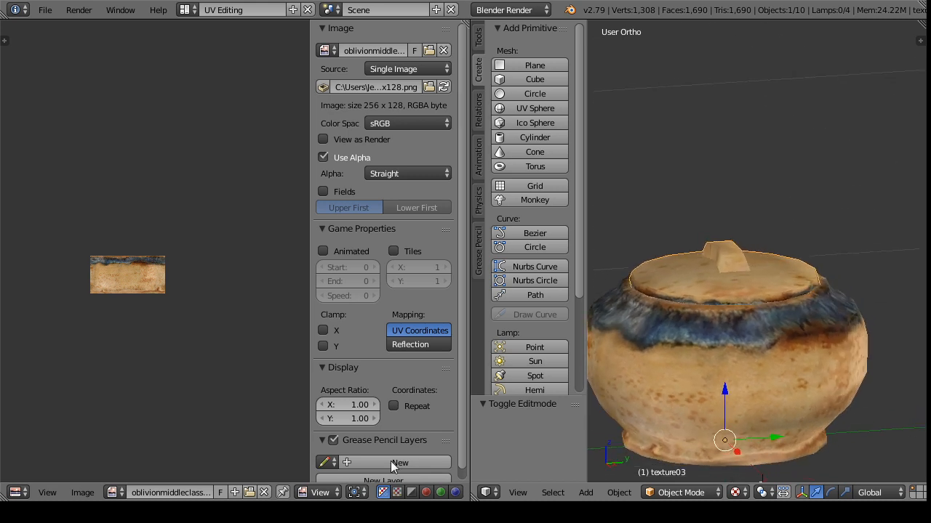
{"action": "left_click_drag", "start_coordinate": [703, 308], "coordinate": [702, 341]}
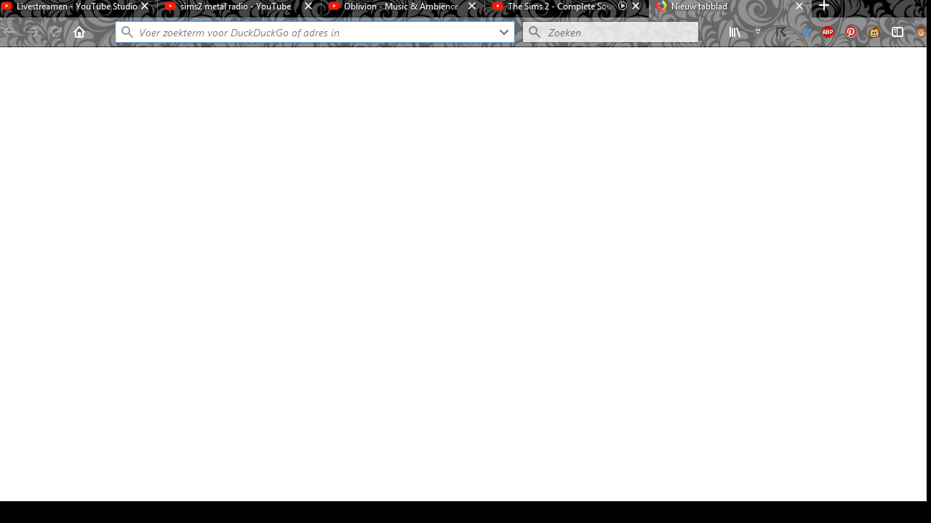
Step: Switch to the web browser and search Google for "OBLIVION NEXYS HD POTTERY" using the !G prefix
{"action": "type", "text": "!G O"}
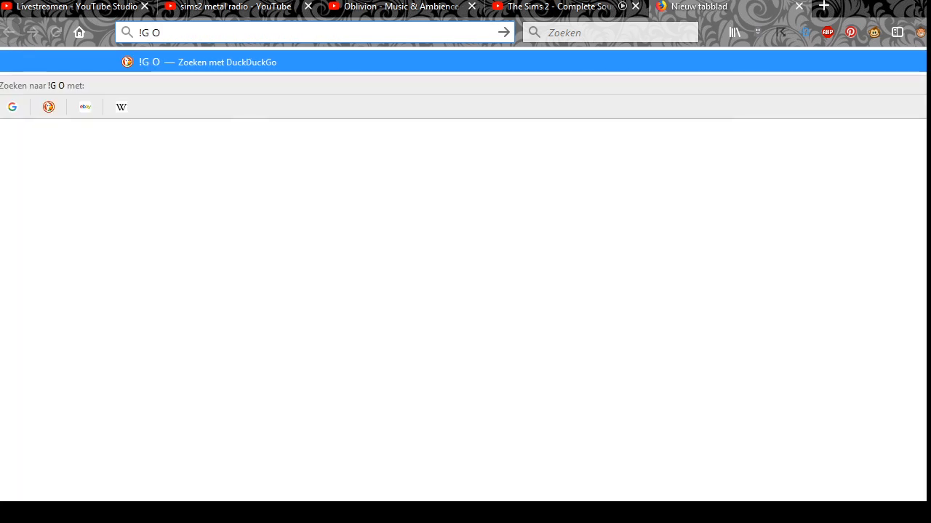
{"action": "type", "text": "BLIVION NEX"}
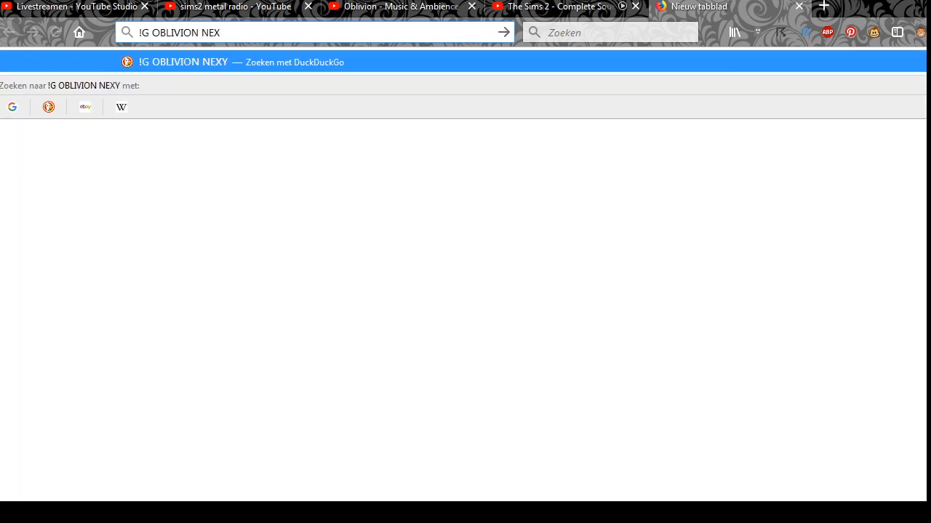
{"action": "type", "text": "YS HD "}
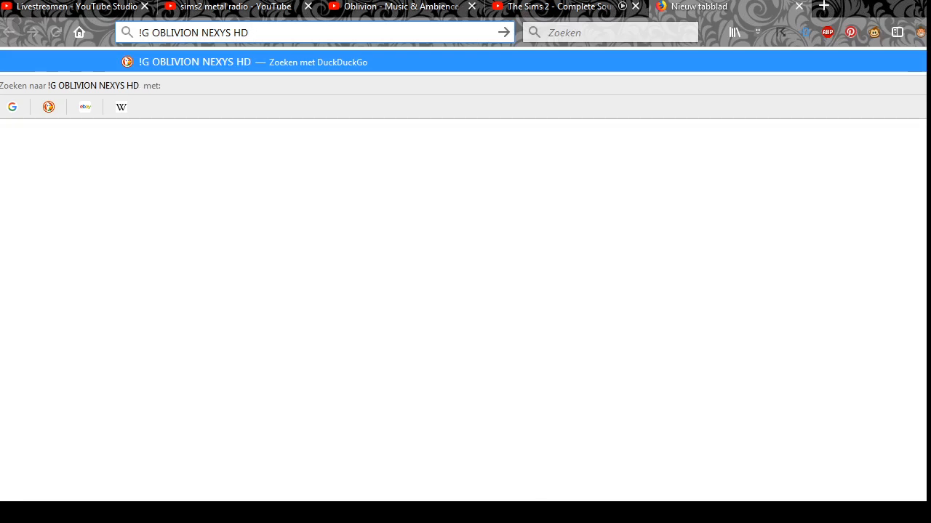
{"action": "type", "text": "POTTERY"}
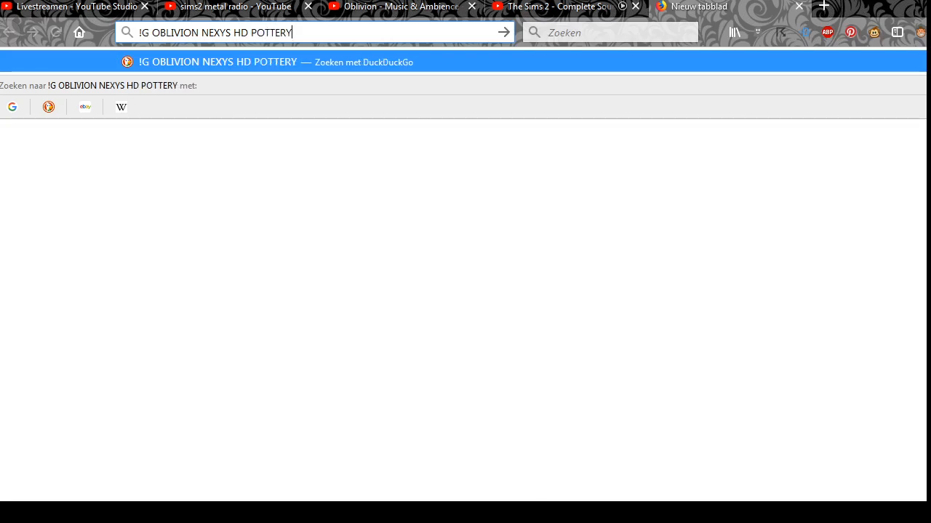
{"action": "key", "text": "Return"}
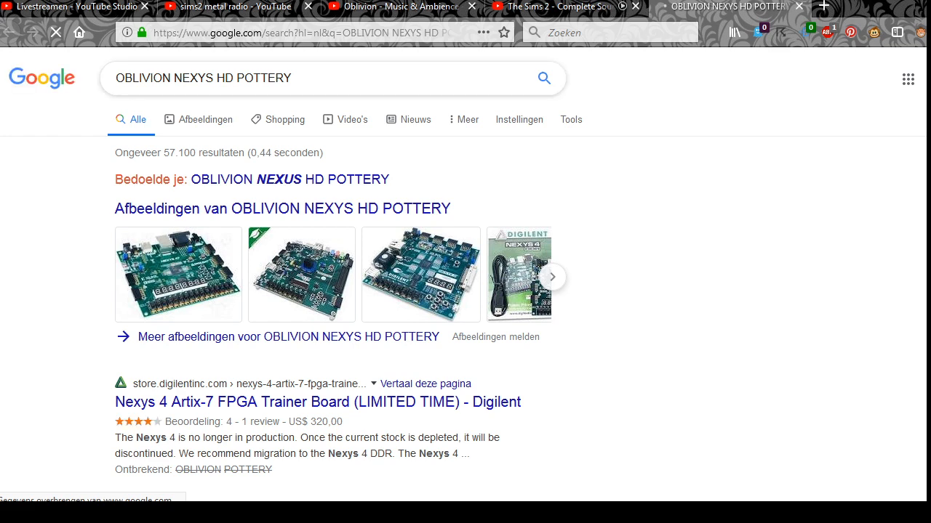
Step: Search Google for the corrected query "OBLIVION NEXUS HD POTTERY" and open the "Mods of the month at Oblivion Nexus" result
{"action": "left_click", "coordinate": [289, 179]}
{"action": "scroll", "coordinate": [462, 273], "scroll_direction": "down", "scroll_amount": 1}
{"action": "scroll", "coordinate": [312, 119], "scroll_direction": "down", "scroll_amount": 2}
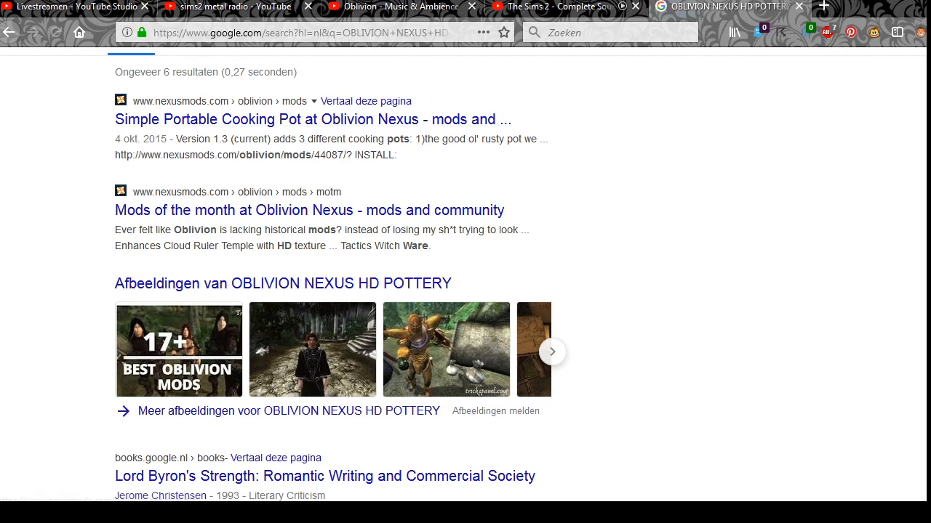
{"action": "scroll", "coordinate": [333, 291], "scroll_direction": "down", "scroll_amount": 5}
{"action": "scroll", "coordinate": [312, 158], "scroll_direction": "up", "scroll_amount": 4}
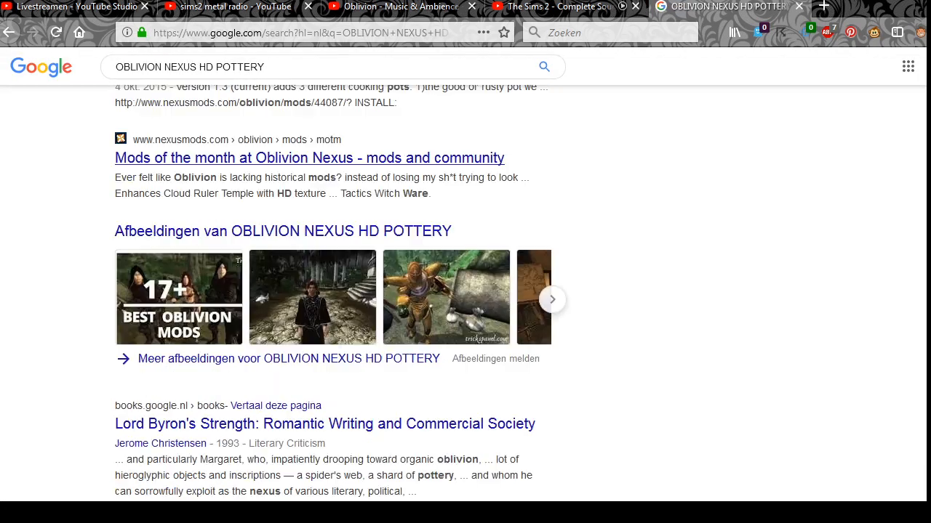
{"action": "left_click", "coordinate": [312, 158]}
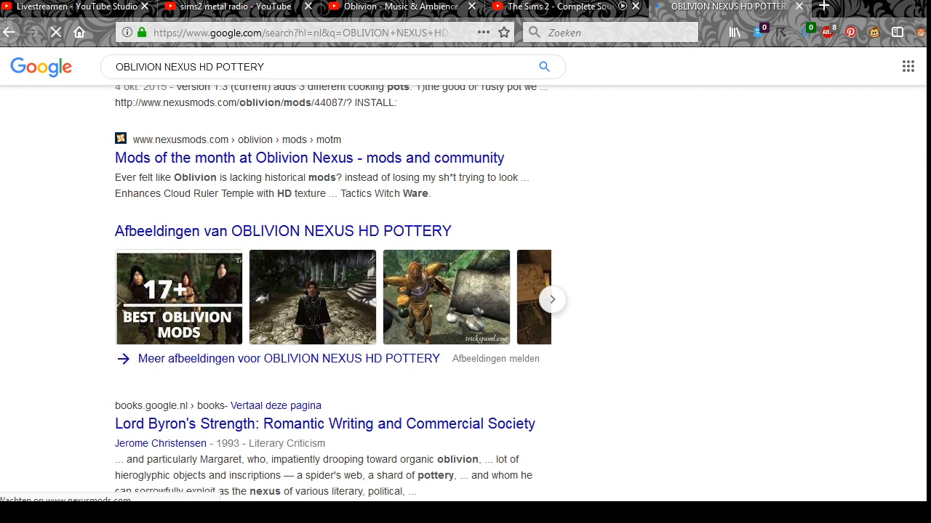
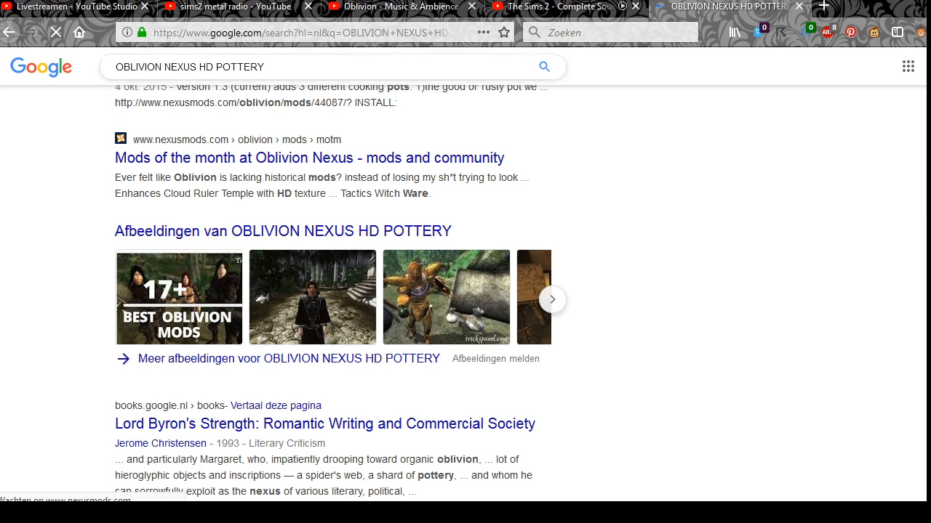
Step: Start playback of the "Oblivion - Music & Ambience - Towns" video and return to the Google search results
{"action": "left_click", "coordinate": [396, 6]}
{"action": "left_click", "coordinate": [44, 441]}
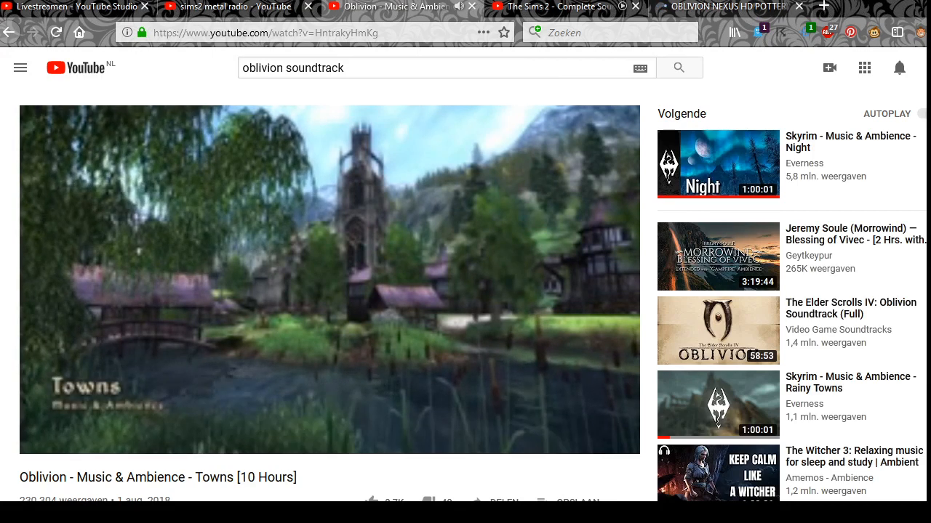
{"action": "left_click", "coordinate": [727, 6]}
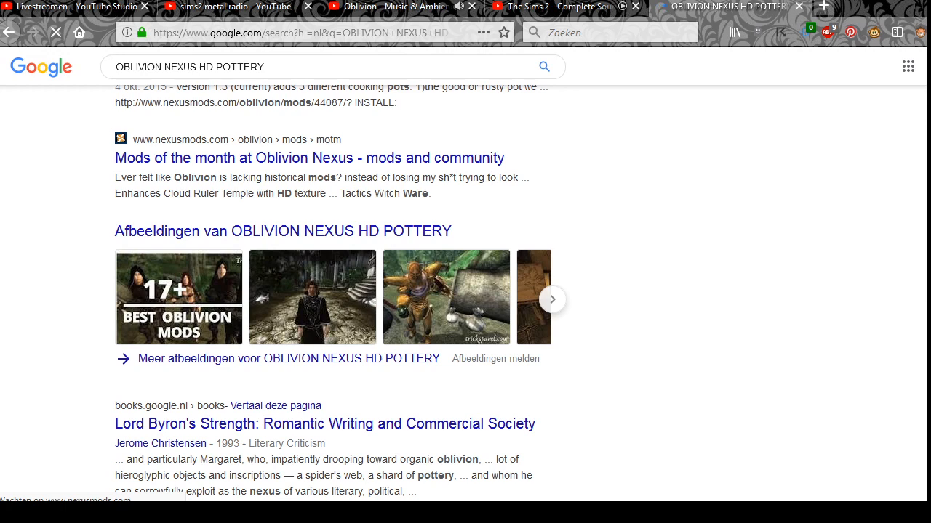
Step: Change the Google query to "OBLIVION HD POTTERY" and show the image results
{"action": "scroll", "coordinate": [465, 291], "scroll_direction": "up", "scroll_amount": 2}
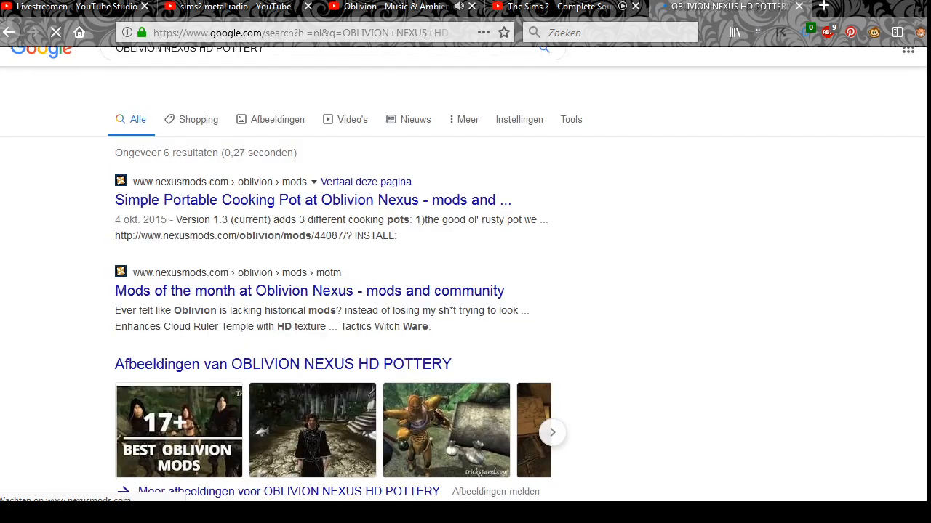
{"action": "left_click_drag", "start_coordinate": [217, 79], "coordinate": [182, 79]}
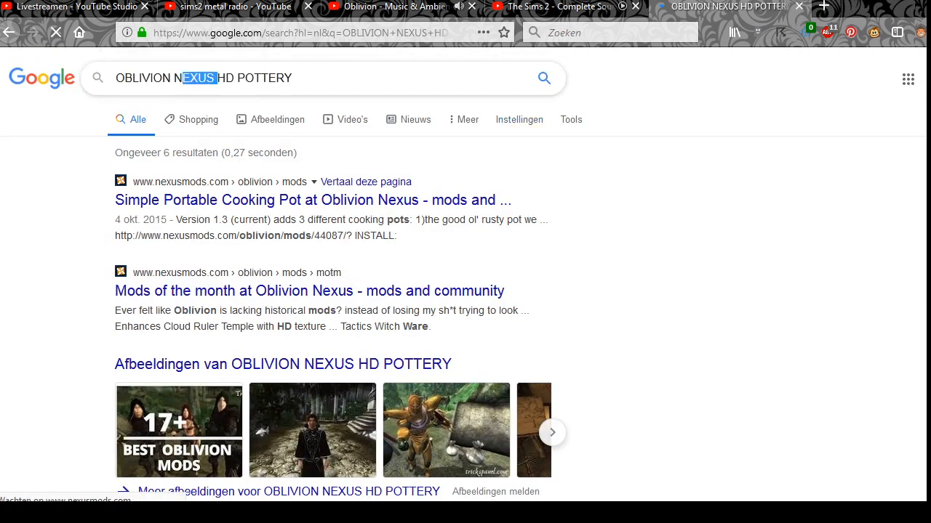
{"action": "key", "text": "BackSpace"}
{"action": "key", "text": "BackSpace"}
{"action": "key", "text": "Return"}
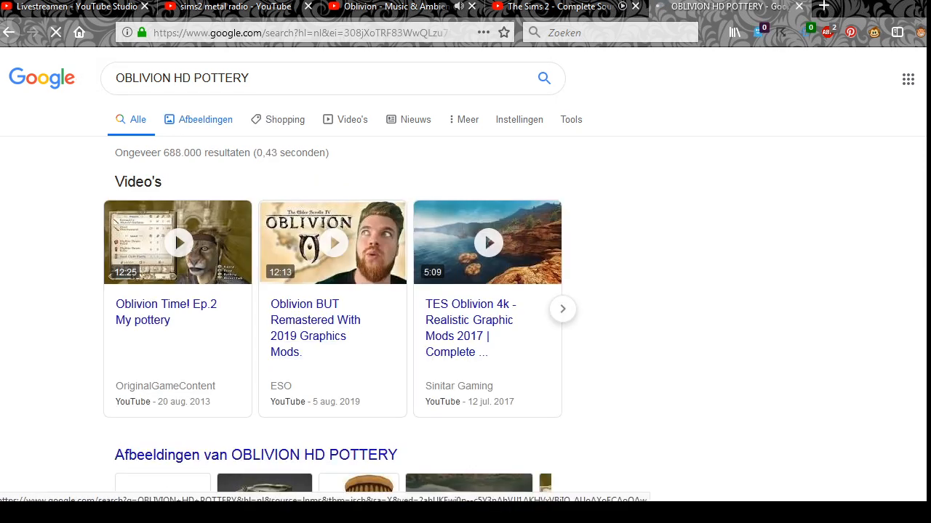
{"action": "left_click", "coordinate": [205, 119]}
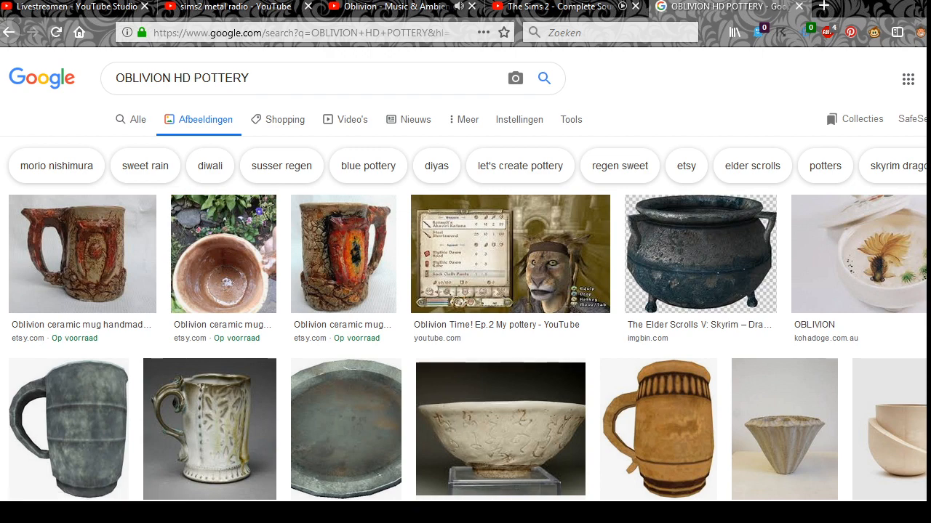
Step: Look through the "OBLIVION HD POTTERY" image results for usable pottery textures
{"action": "scroll", "coordinate": [465, 291], "scroll_direction": "down", "scroll_amount": 3}
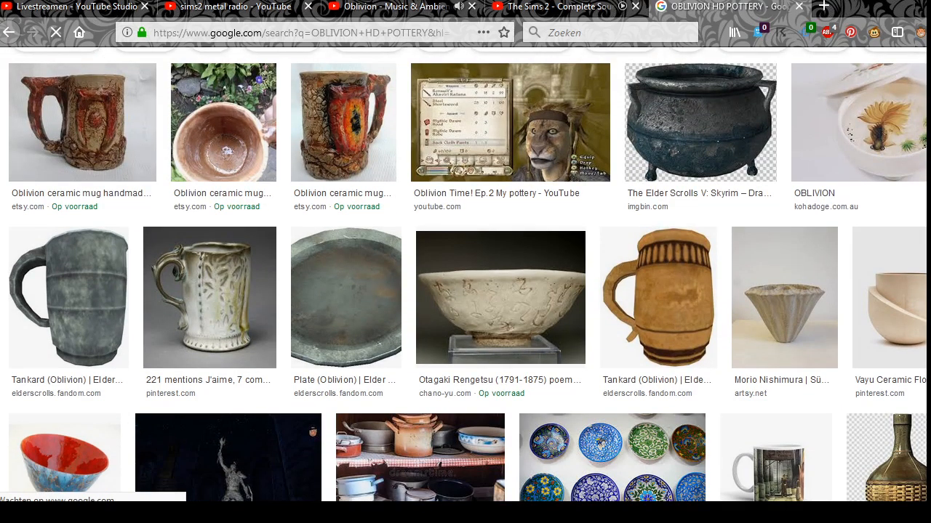
{"action": "scroll", "coordinate": [465, 291], "scroll_direction": "down", "scroll_amount": 2}
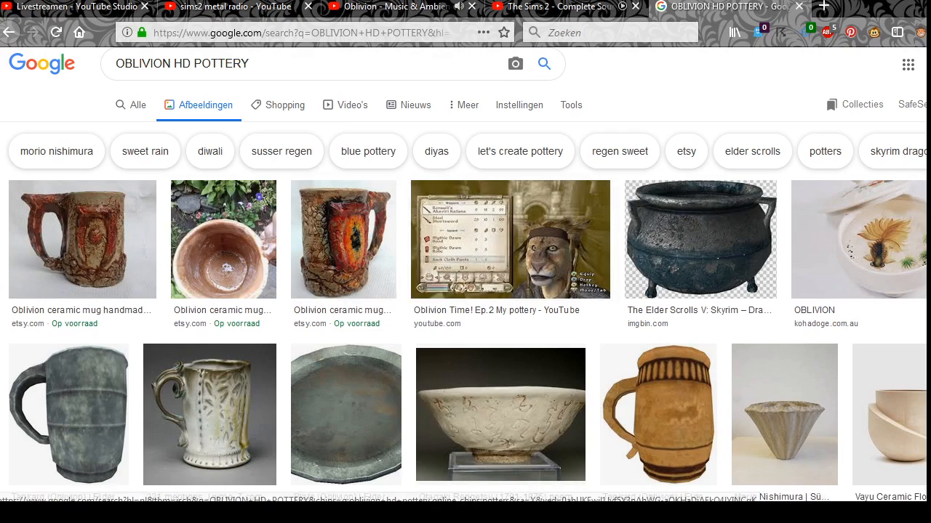
{"action": "scroll", "coordinate": [465, 276], "scroll_direction": "down", "scroll_amount": 8}
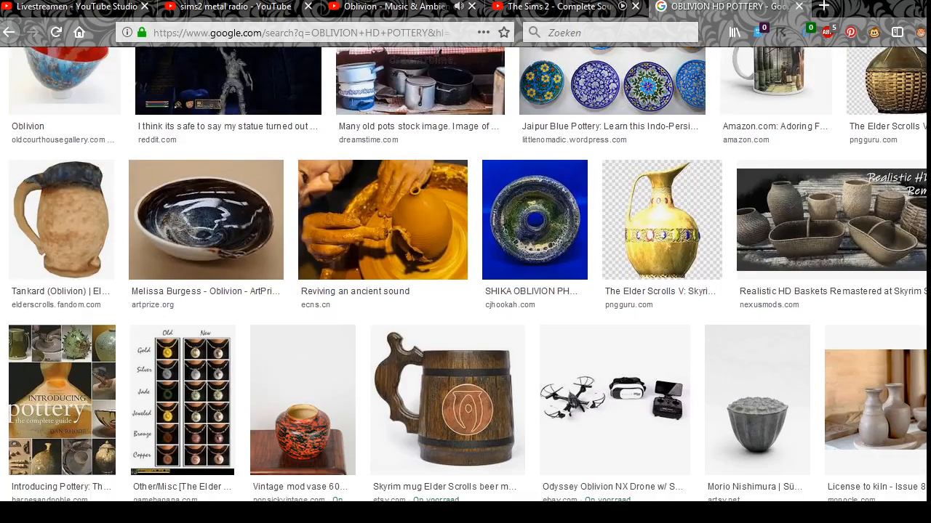
{"action": "scroll", "coordinate": [447, 276], "scroll_direction": "down", "scroll_amount": 2}
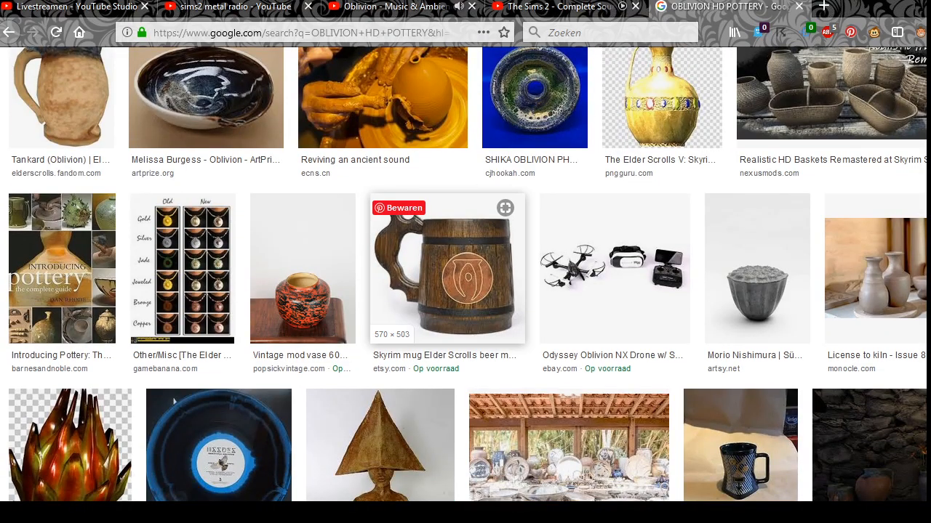
{"action": "scroll", "coordinate": [447, 276], "scroll_direction": "down", "scroll_amount": 4}
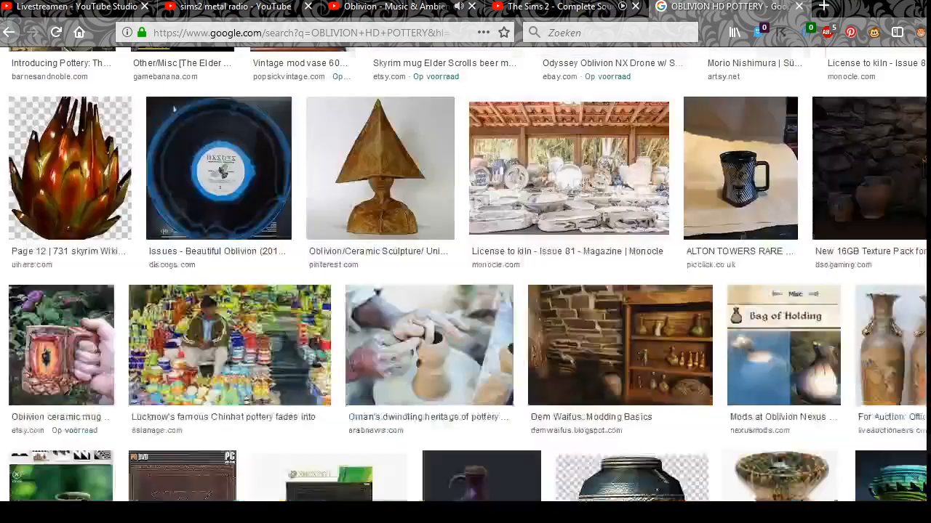
{"action": "scroll", "coordinate": [173, 107], "scroll_direction": "down", "scroll_amount": 4}
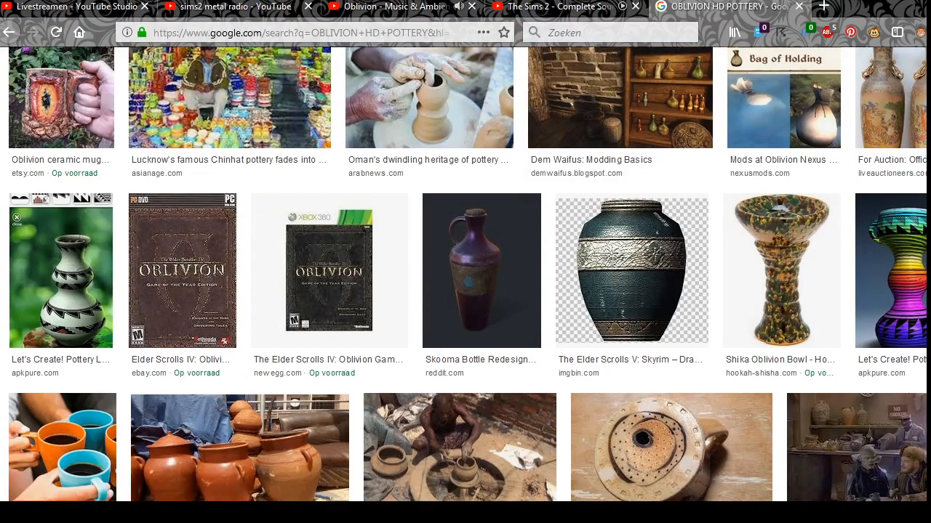
{"action": "scroll", "coordinate": [468, 274], "scroll_direction": "down", "scroll_amount": 3}
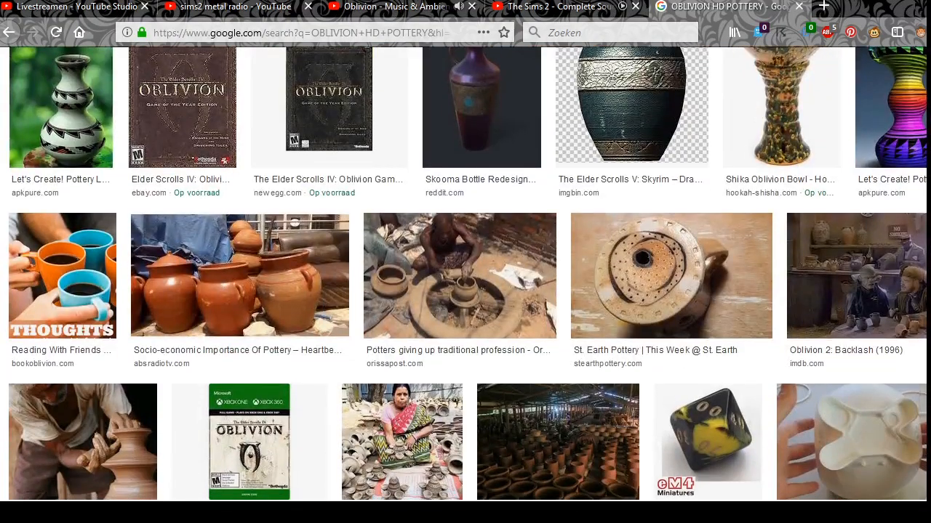
{"action": "scroll", "coordinate": [468, 274], "scroll_direction": "down", "scroll_amount": 6}
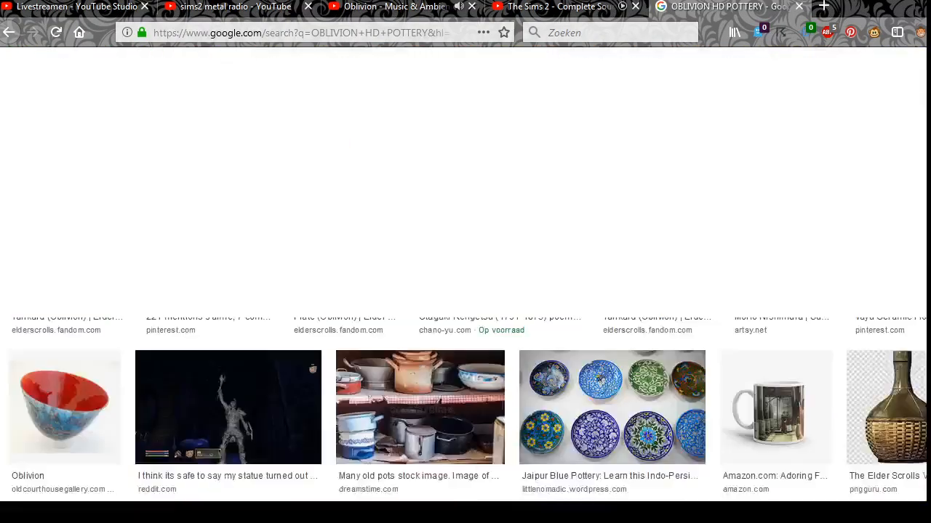
{"action": "scroll", "coordinate": [469, 274], "scroll_direction": "up", "scroll_amount": 3}
Step: Search DuckDuckGo for "oblivion nexus"
{"action": "left_click", "coordinate": [313, 33]}
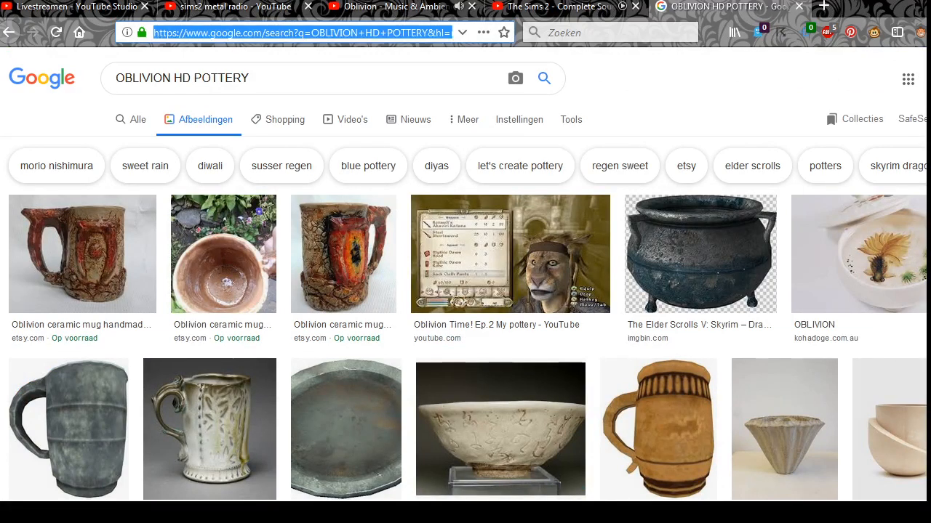
{"action": "type", "text": "bli"}
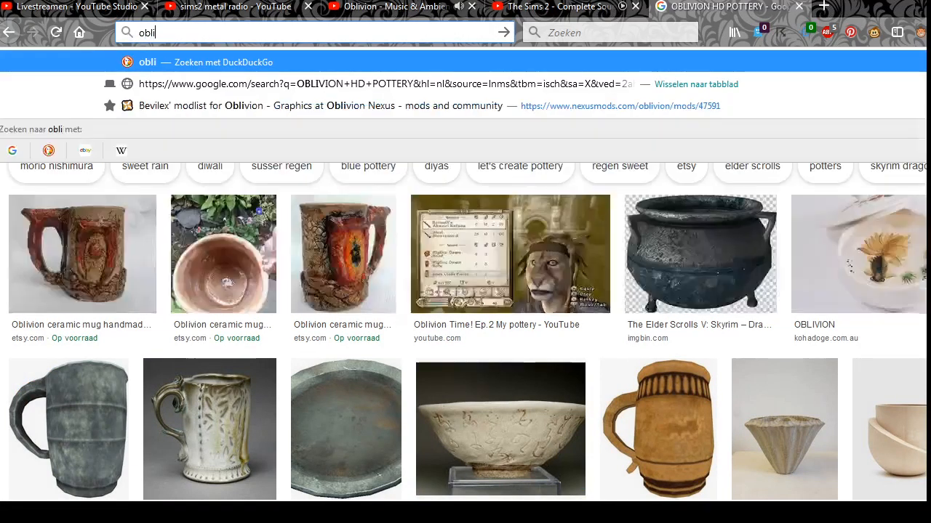
{"action": "type", "text": "vion nexus"}
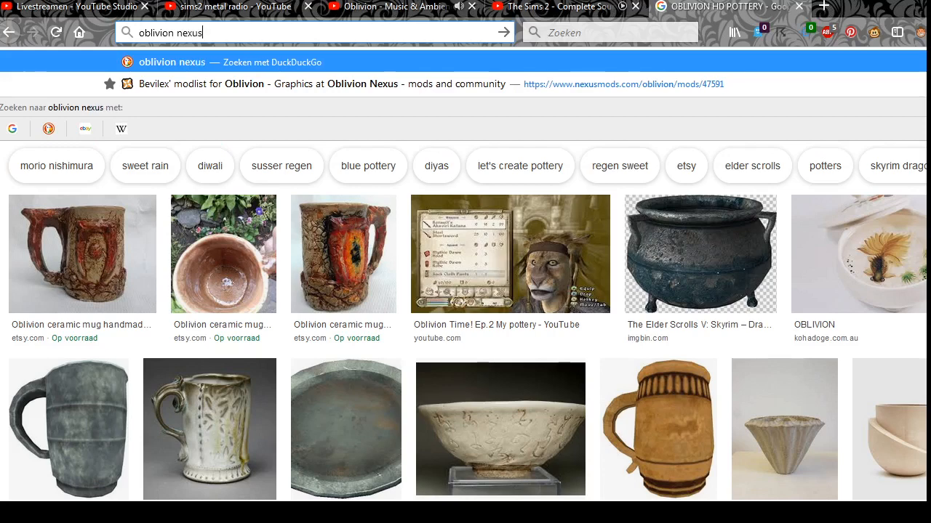
{"action": "key", "text": "Return"}
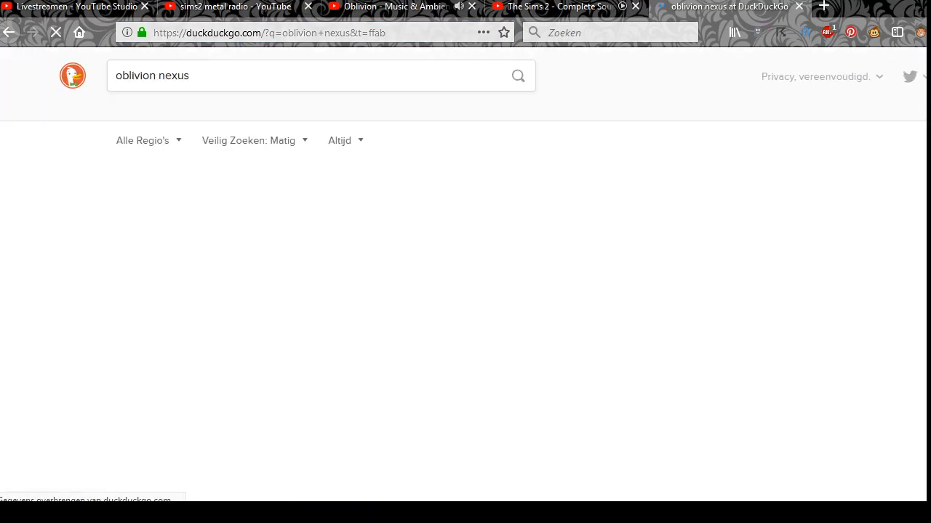
{"action": "right_click", "coordinate": [481, 138]}
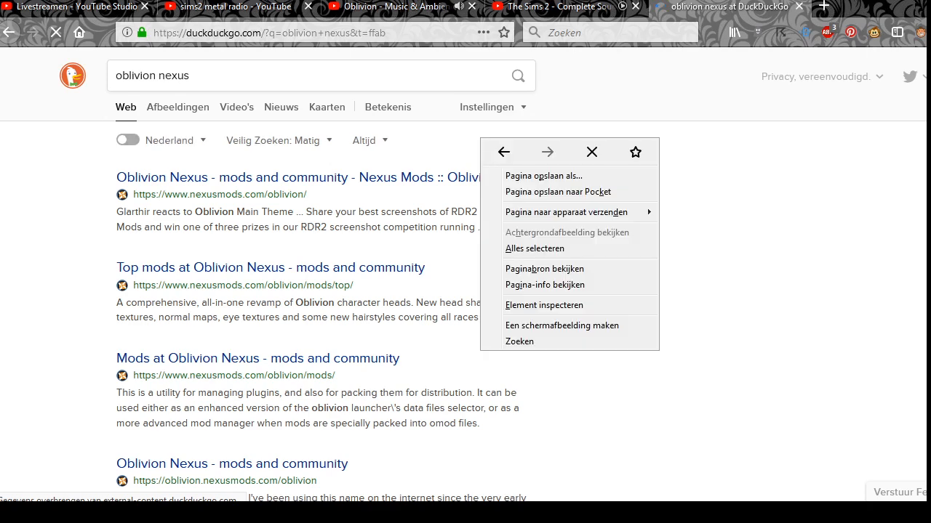
{"action": "key", "text": "Escape"}
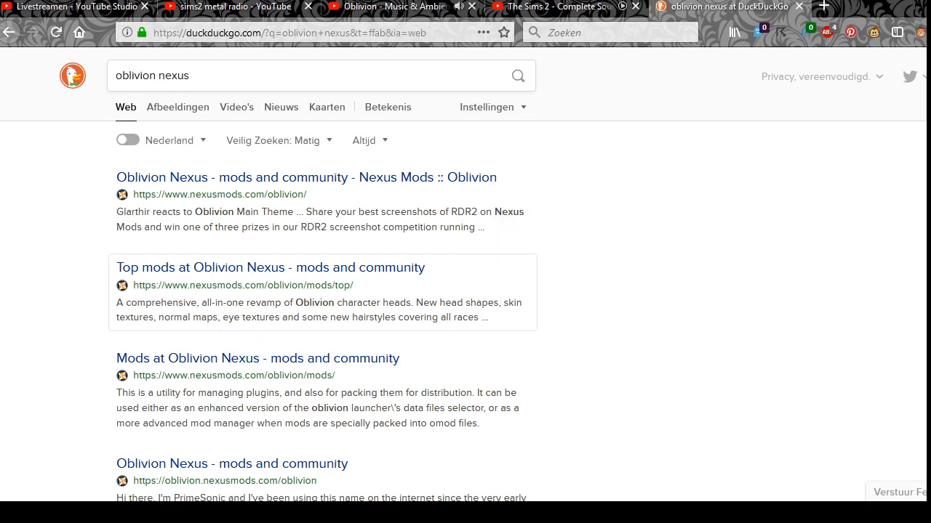
Step: Switch to Windows Explorer and open Lokale schijf (G:) in a new window from the tan clutter folder
{"action": "left_click", "coordinate": [109, 512]}
{"action": "left_click", "coordinate": [363, 336]}
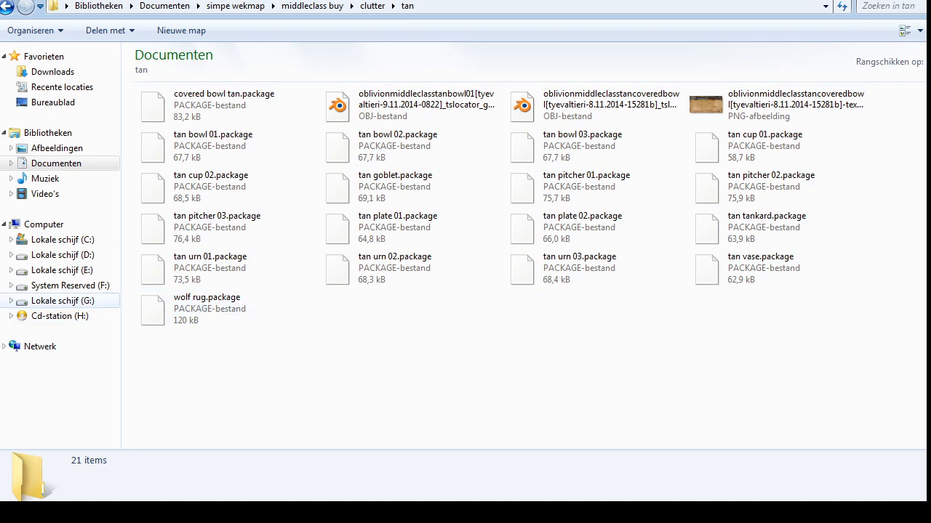
{"action": "right_click", "coordinate": [88, 301]}
{"action": "left_click", "coordinate": [160, 194]}
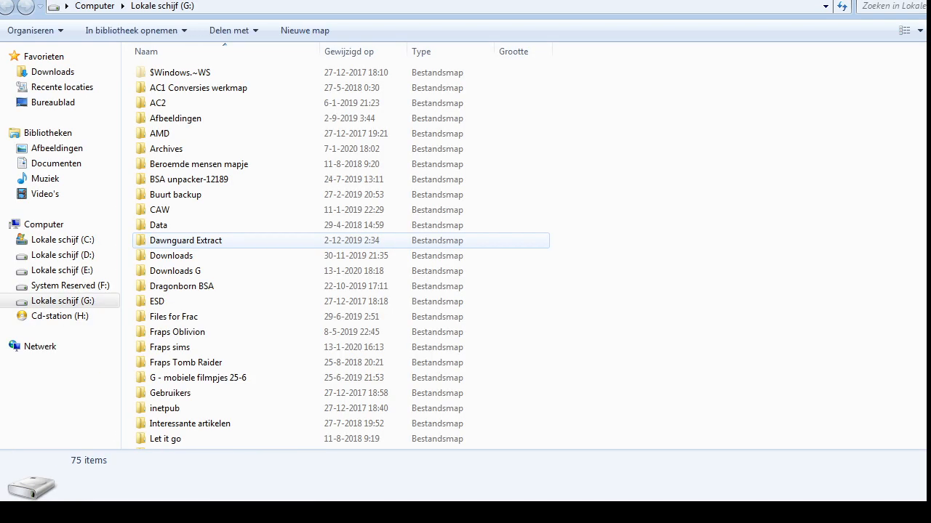
Step: Check the Program Files (x86) folder on drive G and go back to the drive's root
{"action": "scroll", "coordinate": [342, 247], "scroll_direction": "down", "scroll_amount": 11}
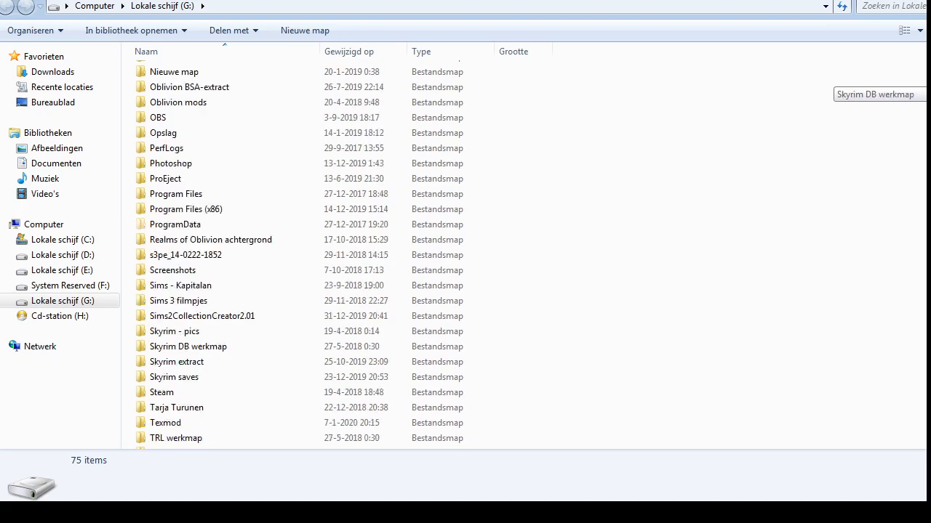
{"action": "scroll", "coordinate": [218, 148], "scroll_direction": "down", "scroll_amount": 2}
{"action": "double_click", "coordinate": [185, 147]}
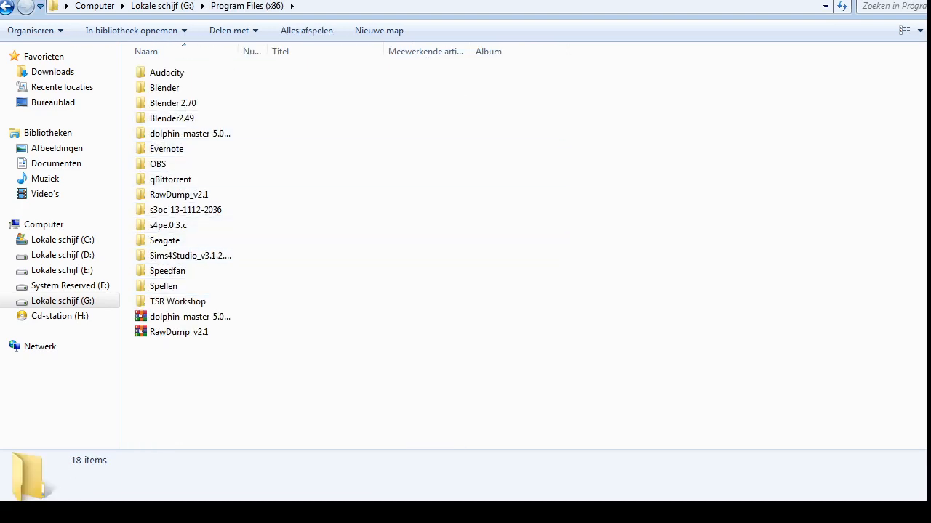
{"action": "left_click", "coordinate": [6, 7]}
Step: Open the Oblivion game folder on drive G under Steam > steamapps > common
{"action": "left_click_drag", "start_coordinate": [929, 175], "coordinate": [929, 251]}
{"action": "double_click", "coordinate": [174, 347]}
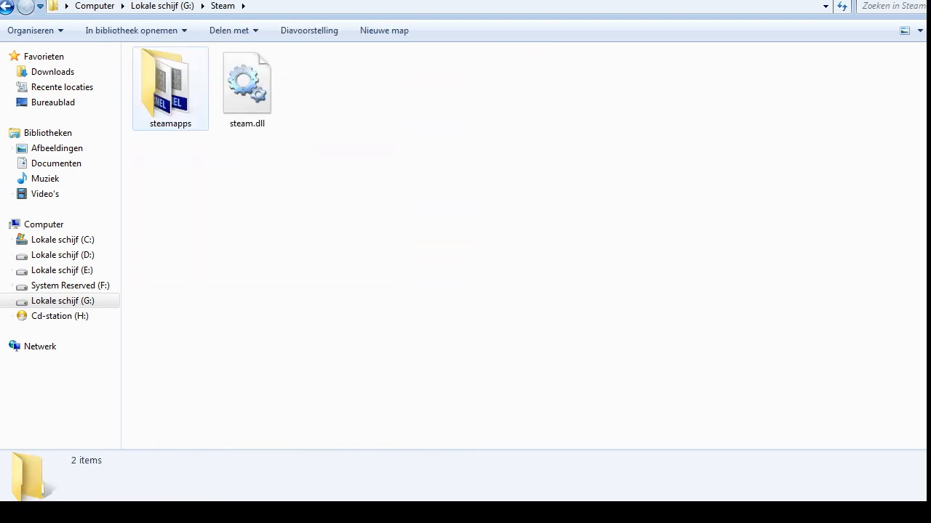
{"action": "double_click", "coordinate": [171, 115]}
{"action": "left_click", "coordinate": [168, 73]}
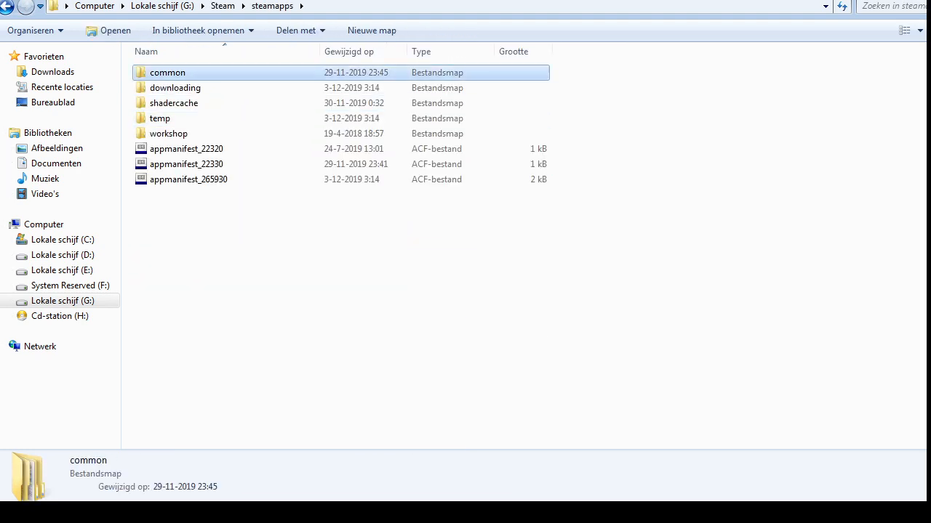
{"action": "double_click", "coordinate": [169, 73]}
{"action": "double_click", "coordinate": [161, 102]}
Step: Open the game's Data > Textures > Clutter > lowerclass folder and look through its DDS texture files
{"action": "left_click", "coordinate": [159, 72]}
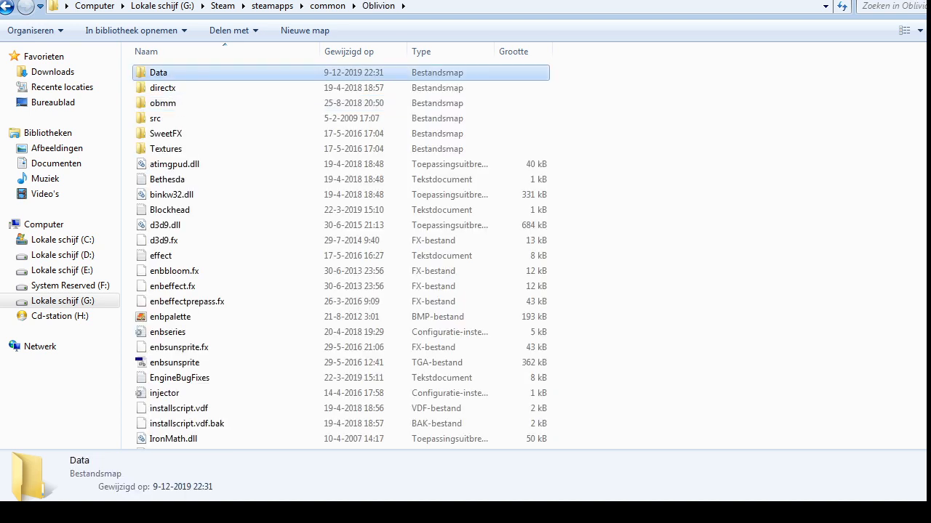
{"action": "double_click", "coordinate": [159, 73]}
{"action": "left_click", "coordinate": [166, 286]}
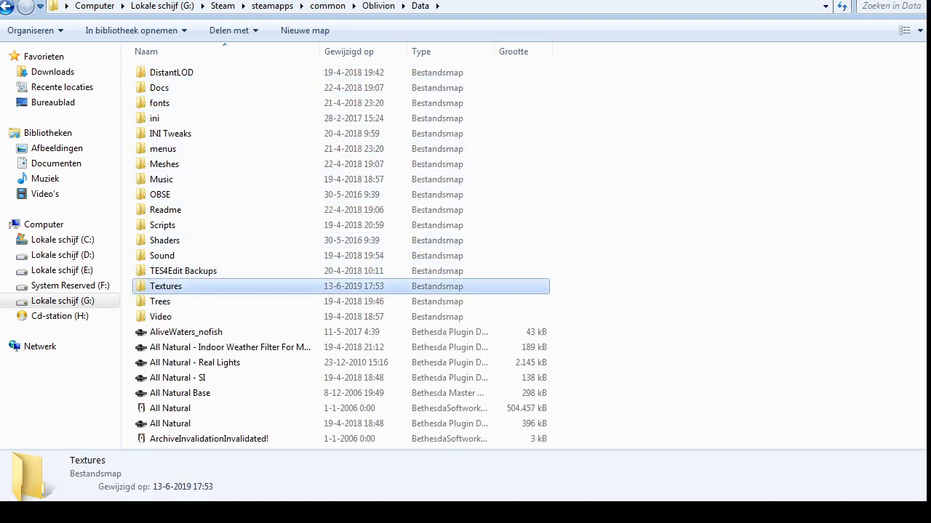
{"action": "double_click", "coordinate": [166, 287]}
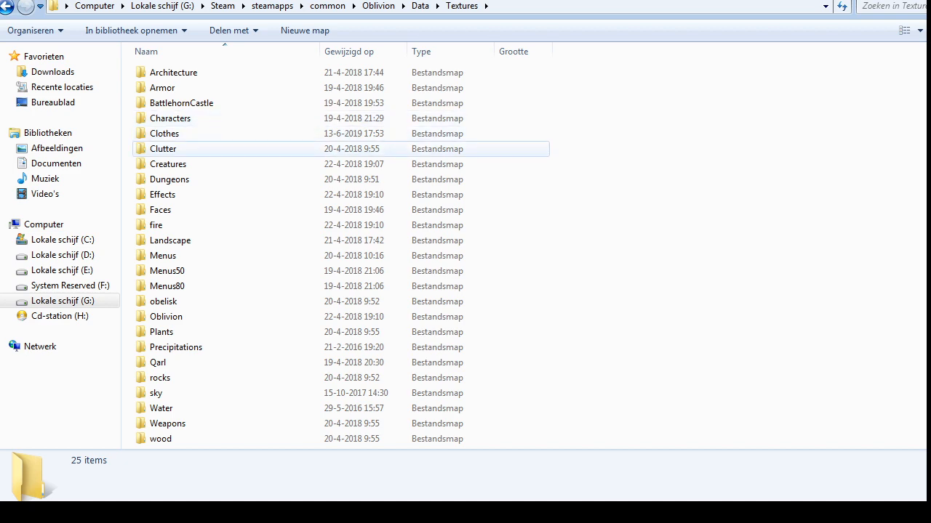
{"action": "double_click", "coordinate": [163, 148]}
{"action": "left_click", "coordinate": [169, 133]}
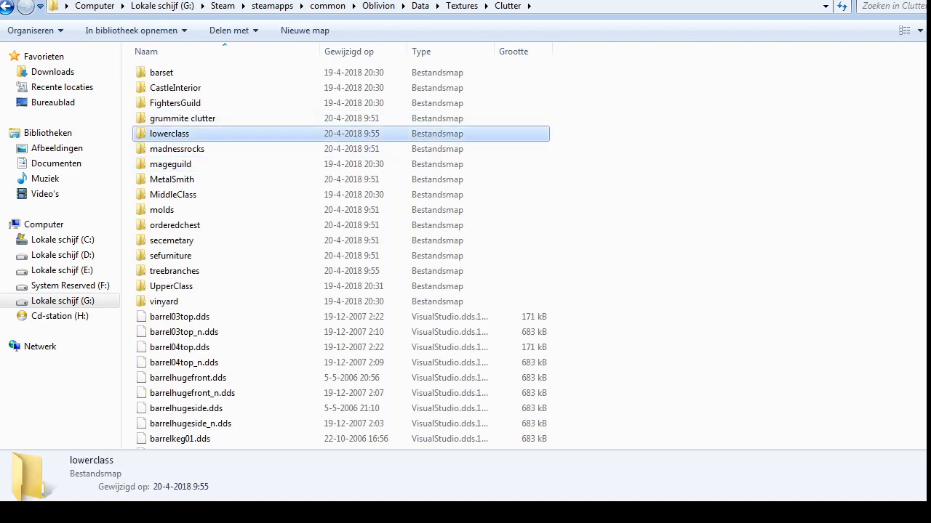
{"action": "double_click", "coordinate": [170, 133]}
{"action": "scroll", "coordinate": [532, 255], "scroll_direction": "down", "scroll_amount": 4}
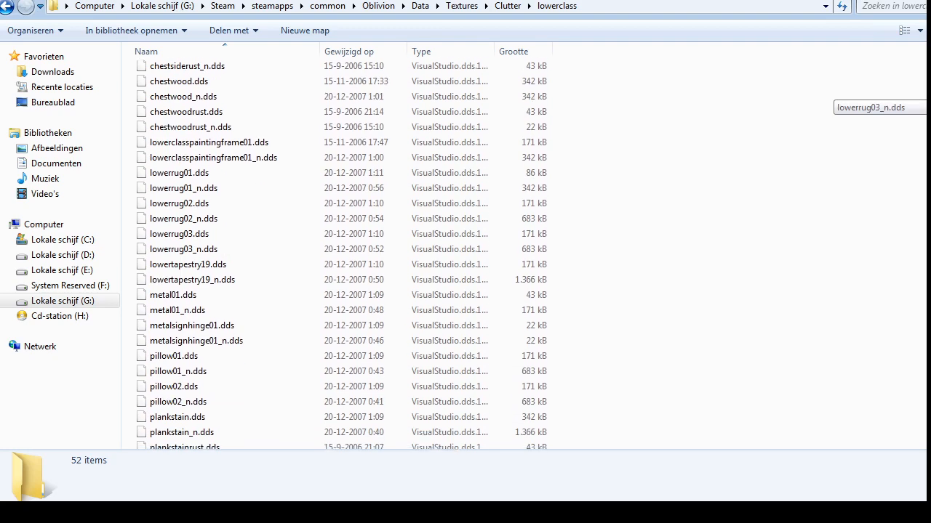
Step: Look through the remaining texture files in the lowerclass folder and go back to the Clutter folder
{"action": "scroll", "coordinate": [532, 255], "scroll_direction": "down", "scroll_amount": 5}
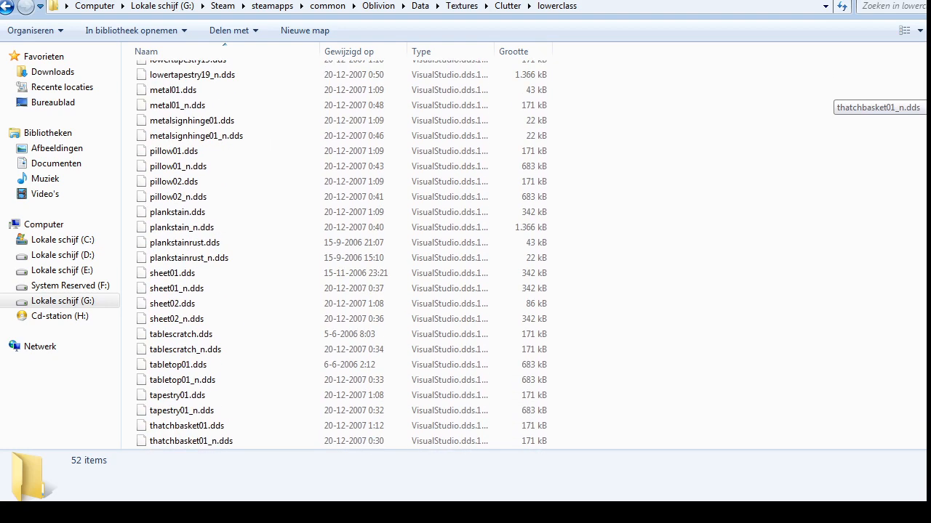
{"action": "scroll", "coordinate": [531, 255], "scroll_direction": "up", "scroll_amount": 6}
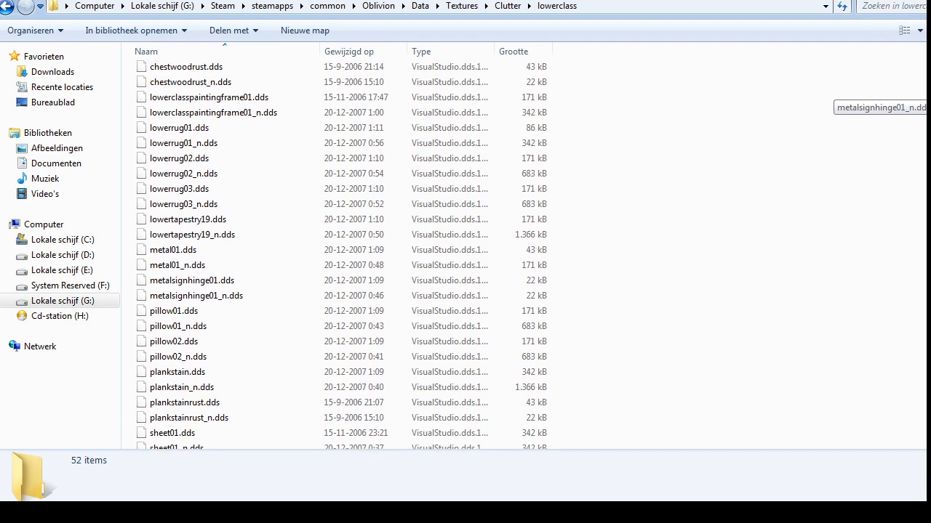
{"action": "scroll", "coordinate": [532, 255], "scroll_direction": "up", "scroll_amount": 3}
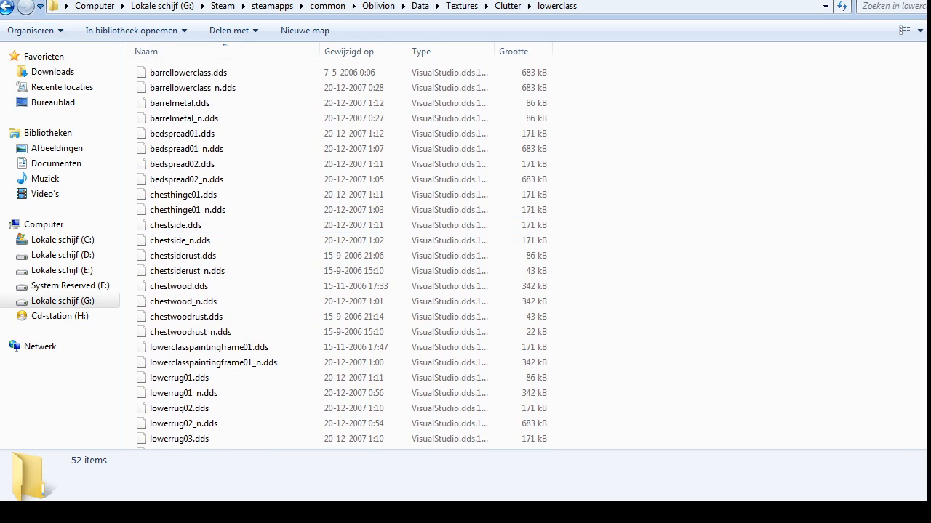
{"action": "left_click", "coordinate": [7, 7]}
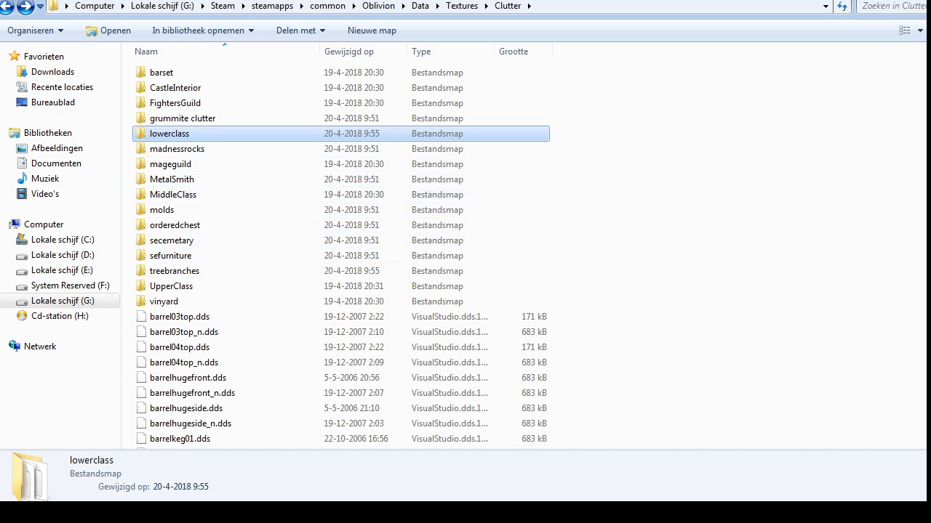
{"action": "mouse_move", "coordinate": [928, 88]}
{"action": "left_mouse_down"}
{"action": "mouse_move", "coordinate": [929, 116]}
{"action": "mouse_move", "coordinate": [929, 87]}
{"action": "left_mouse_up"}
{"action": "left_click", "coordinate": [799, 159]}
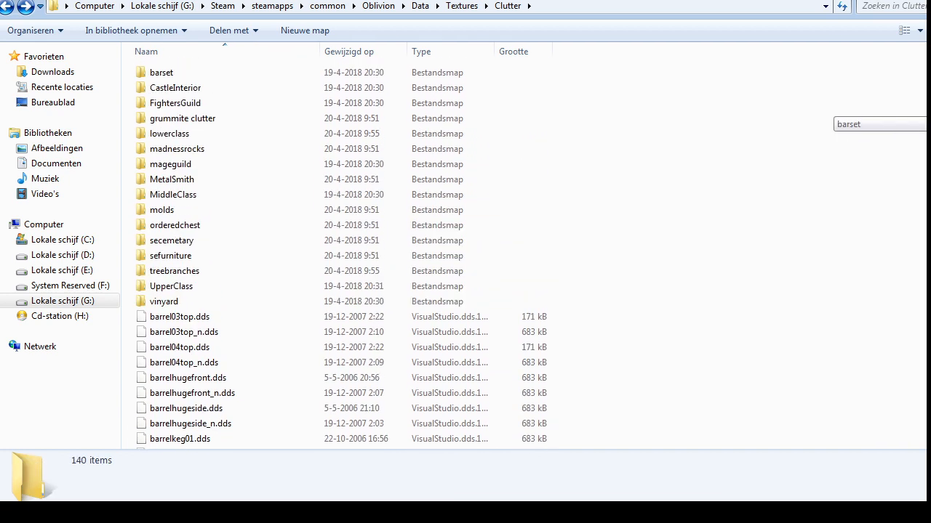
Step: Check the MiddleClass folder for pottery textures and return to the Clutter folder
{"action": "double_click", "coordinate": [173, 194]}
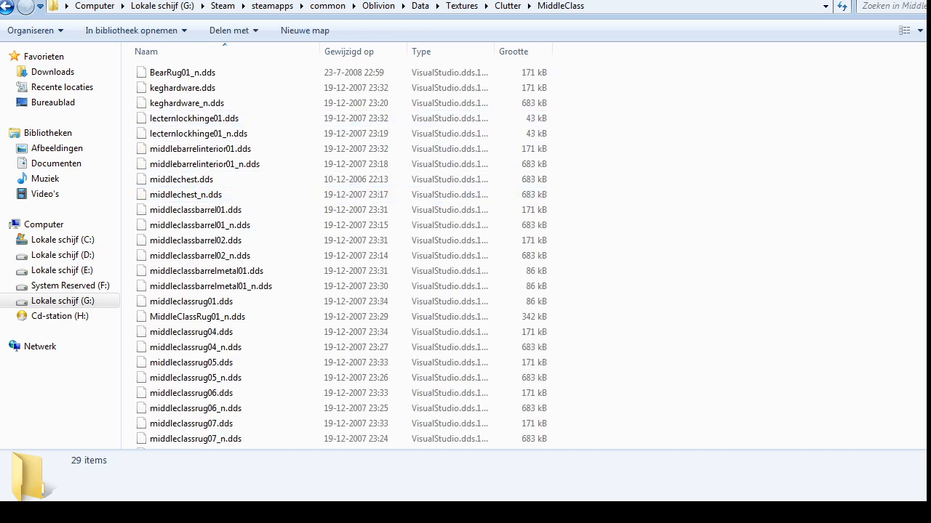
{"action": "mouse_move", "coordinate": [929, 196]}
{"action": "left_mouse_down"}
{"action": "mouse_move", "coordinate": [928, 223]}
{"action": "mouse_move", "coordinate": [929, 197]}
{"action": "left_mouse_up"}
{"action": "scroll", "coordinate": [342, 254], "scroll_direction": "down", "scroll_amount": 2}
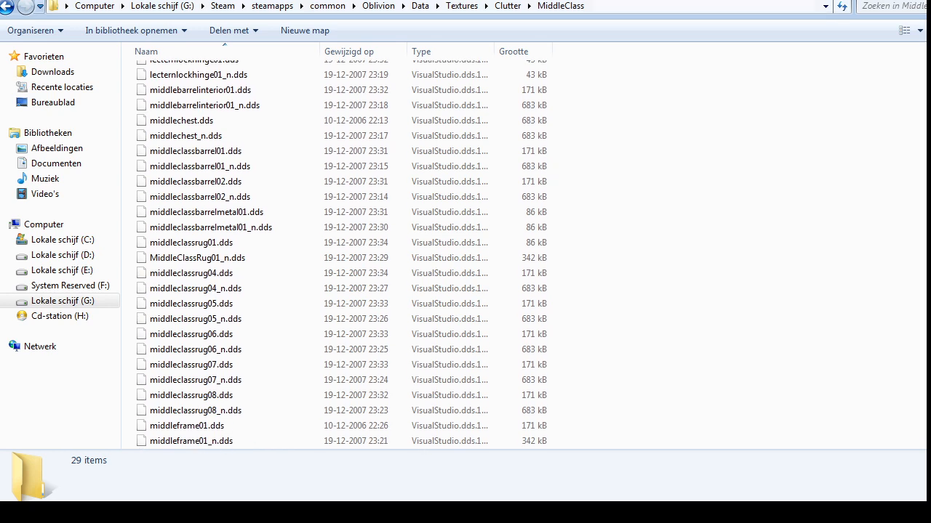
{"action": "key", "text": "BackSpace"}
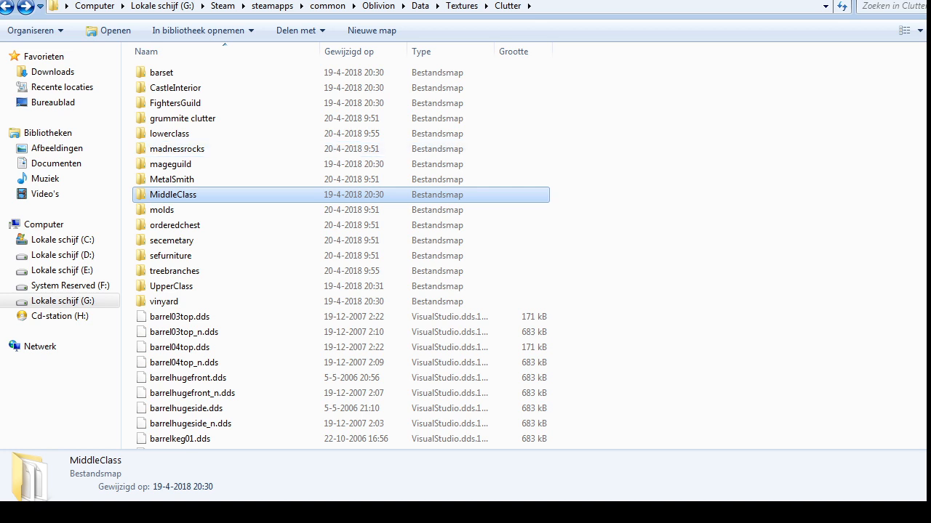
Step: Check the UpperClass folder for pottery textures and return to the Clutter folder
{"action": "left_click_drag", "start_coordinate": [928, 93], "coordinate": [928, 121]}
{"action": "left_click", "coordinate": [728, 182]}
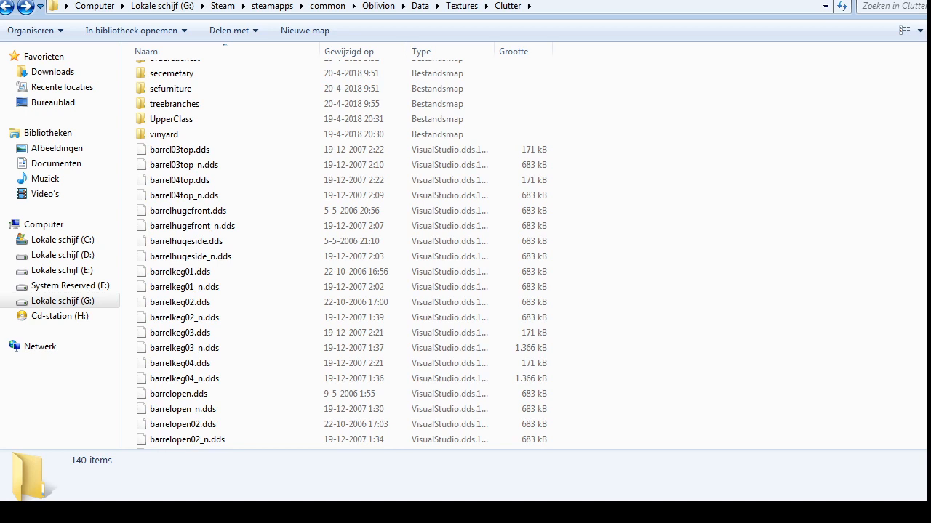
{"action": "mouse_move", "coordinate": [929, 124]}
{"action": "left_mouse_down"}
{"action": "mouse_move", "coordinate": [929, 398]}
{"action": "mouse_move", "coordinate": [929, 109]}
{"action": "left_mouse_up"}
{"action": "double_click", "coordinate": [171, 286]}
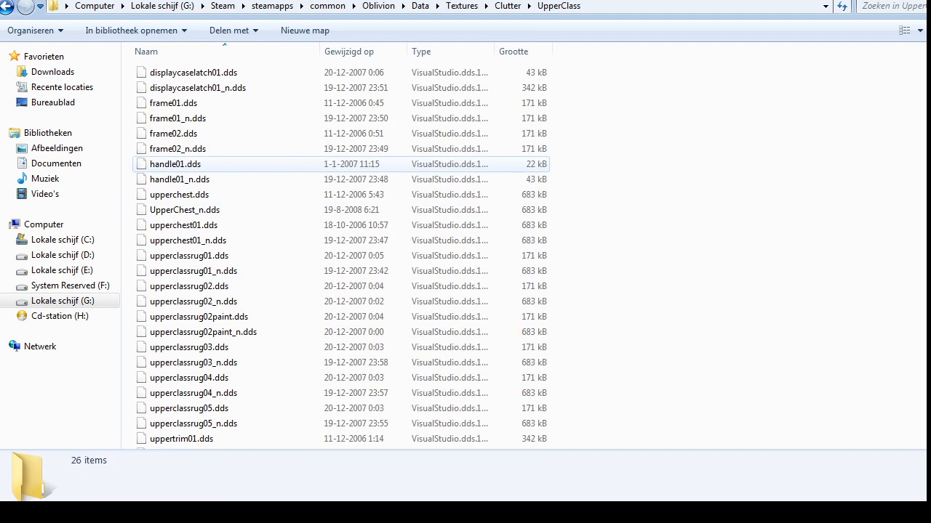
{"action": "scroll", "coordinate": [175, 134], "scroll_direction": "down", "scroll_amount": 1}
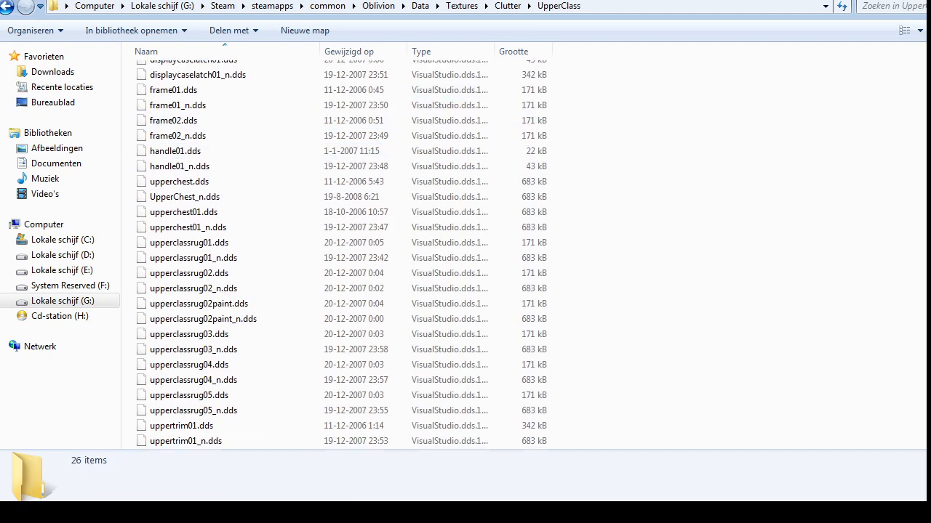
{"action": "key", "text": "BackSpace"}
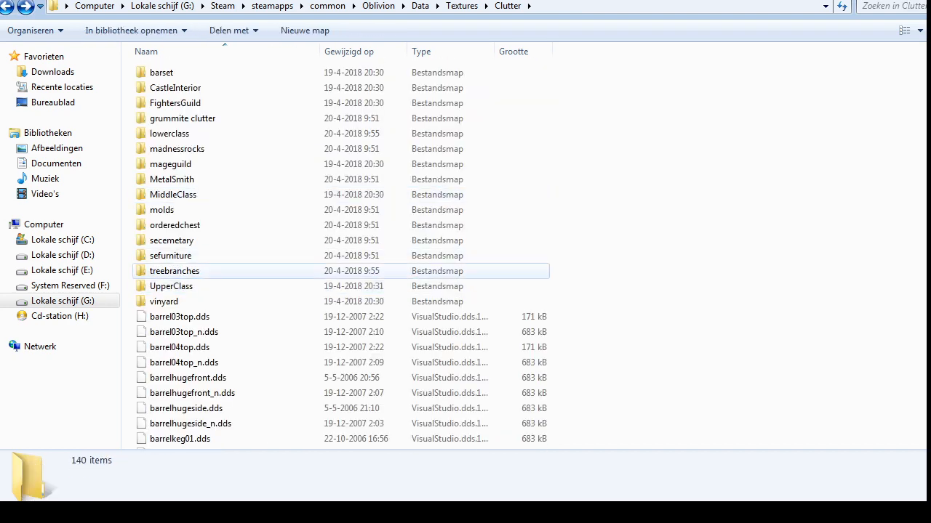
Step: Switch to the web browser and search DuckDuckGo for "oblivion nhd clutter"
{"action": "key", "text": "alt+Tab"}
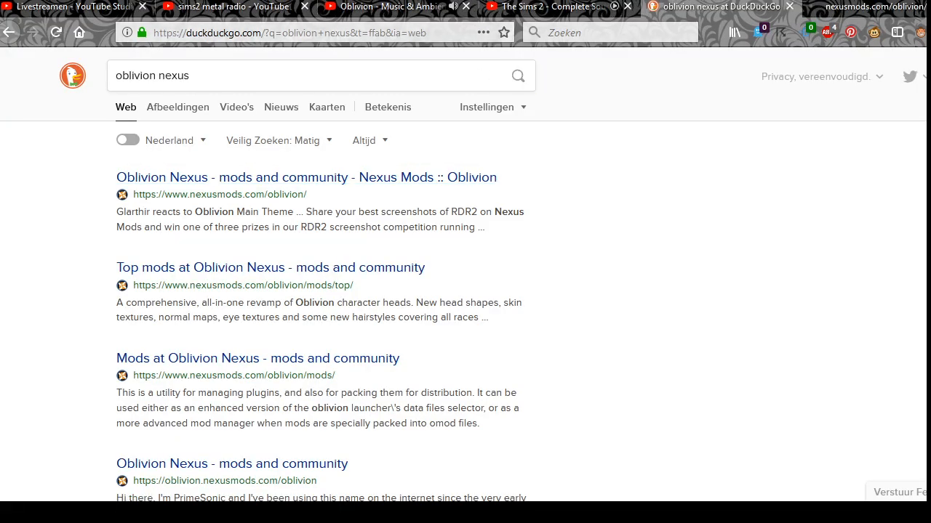
{"action": "key", "text": "ctrl+shift+Left"}
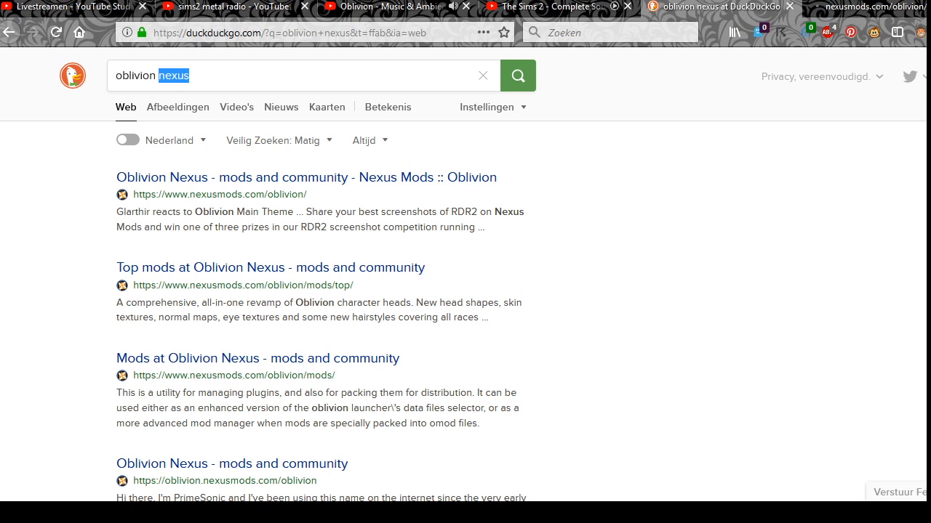
{"action": "key", "text": "shift+Right"}
{"action": "type", "text": "h"}
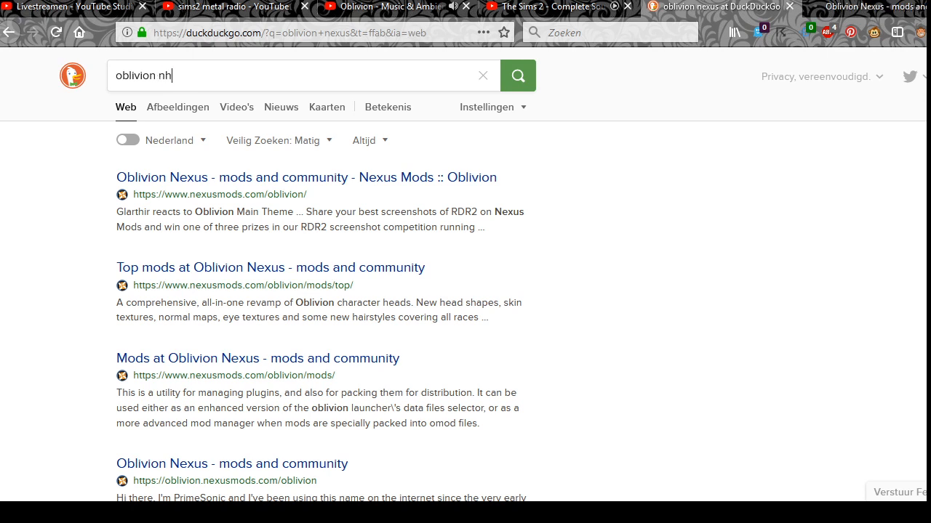
{"action": "type", "text": "d clutter"}
{"action": "key", "text": "Return"}
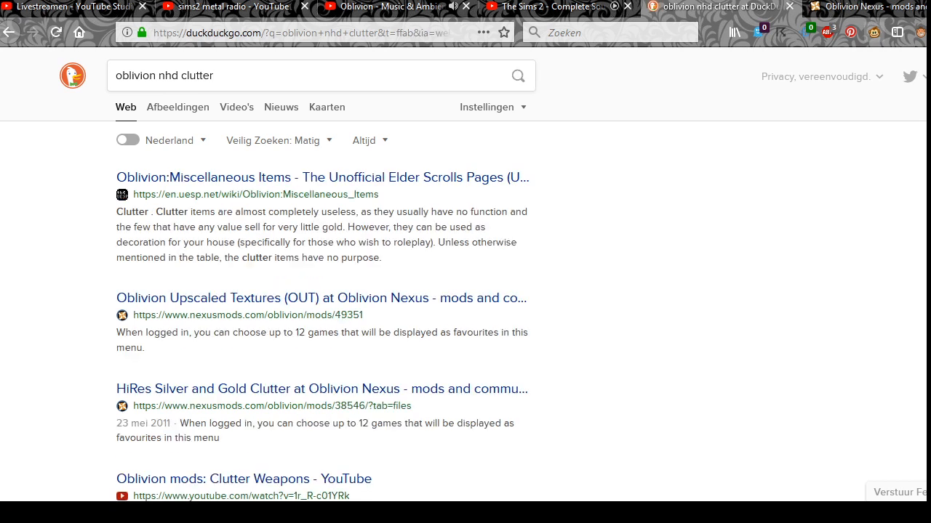
Step: Search the mods on the Oblivion Nexus page for "pottery"
{"action": "key", "text": "ctrl+Tab"}
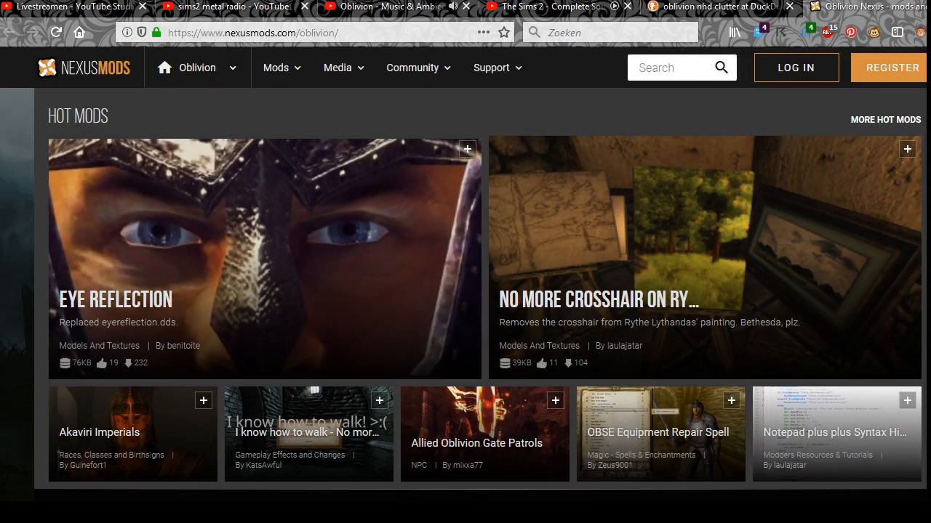
{"action": "scroll", "coordinate": [465, 291], "scroll_direction": "down", "scroll_amount": 1}
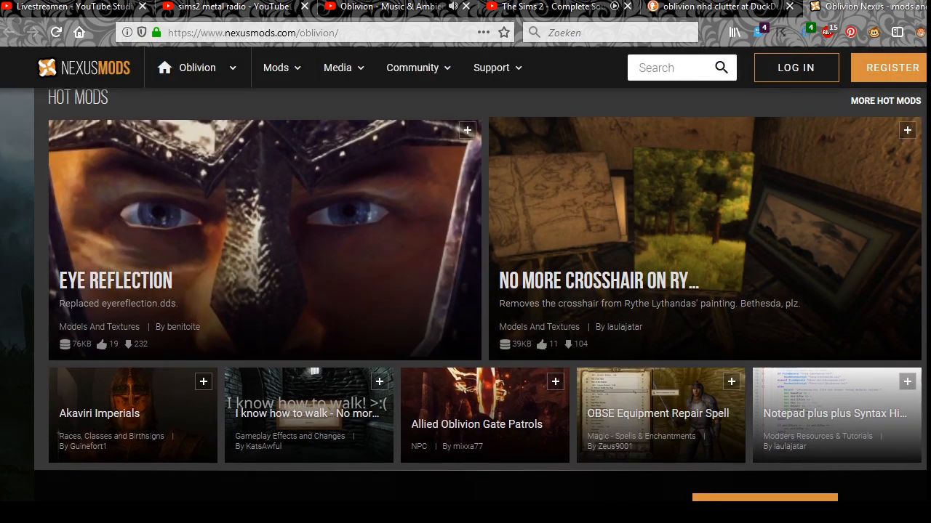
{"action": "scroll", "coordinate": [466, 291], "scroll_direction": "down", "scroll_amount": 2}
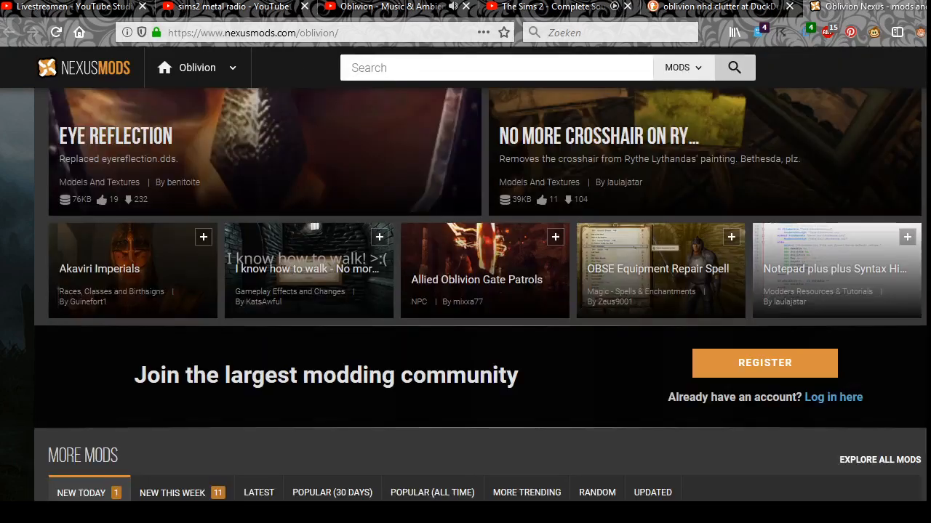
{"action": "left_click", "coordinate": [357, 68]}
{"action": "type", "text": "potter"}
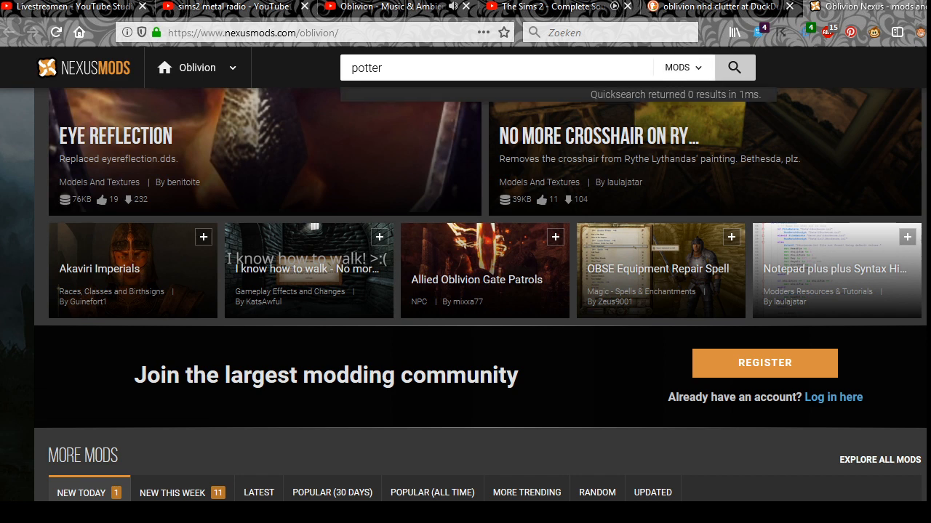
{"action": "type", "text": "y"}
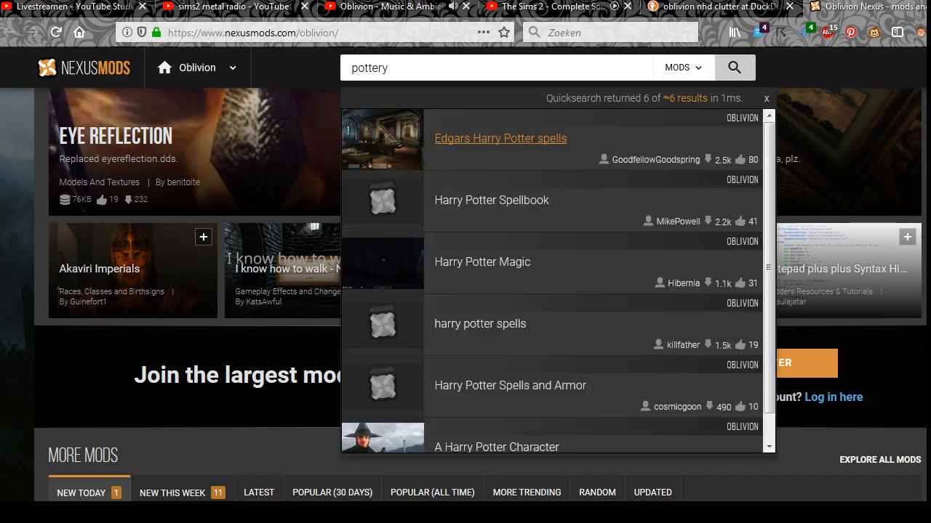
Step: Search the Oblivion mods for "clutter" instead and open the TESA Clutter Pack result in a new tab
{"action": "key", "text": "ctrl+a"}
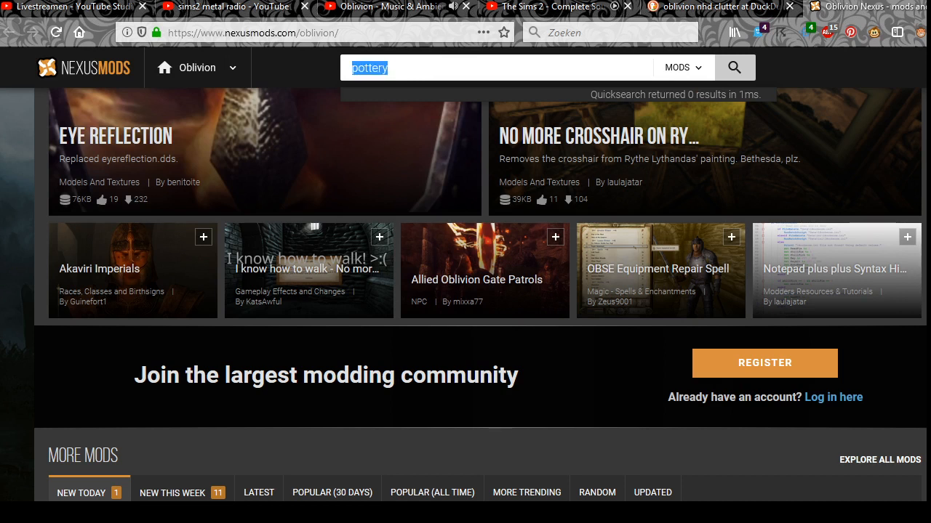
{"action": "type", "text": "clutte"}
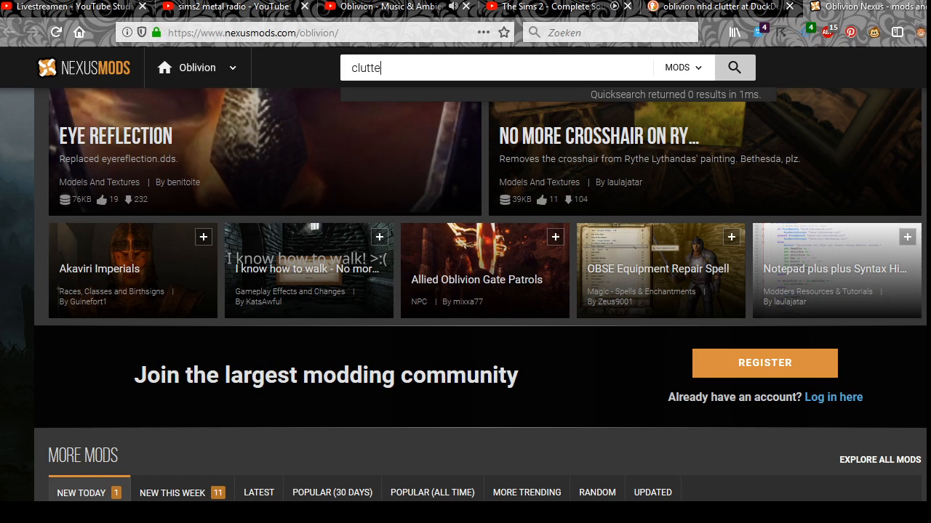
{"action": "type", "text": "r"}
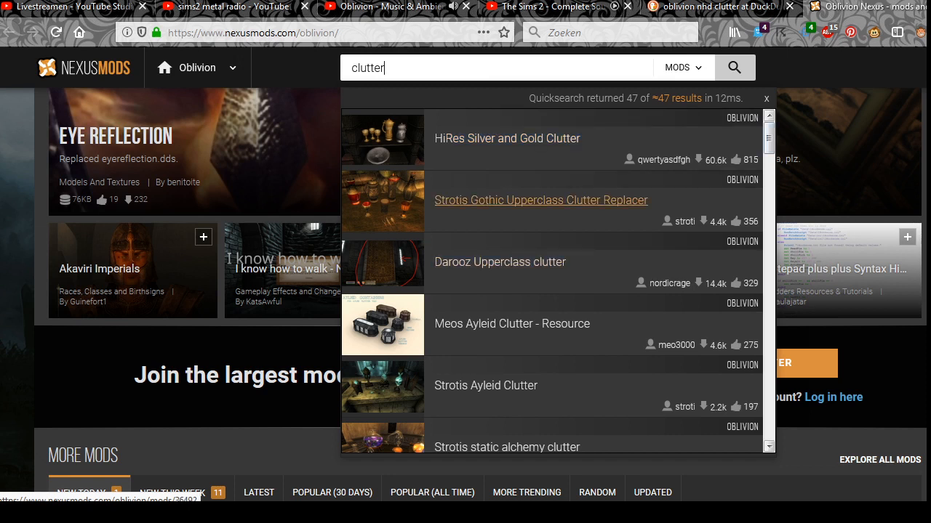
{"action": "scroll", "coordinate": [509, 200], "scroll_direction": "down", "scroll_amount": 2}
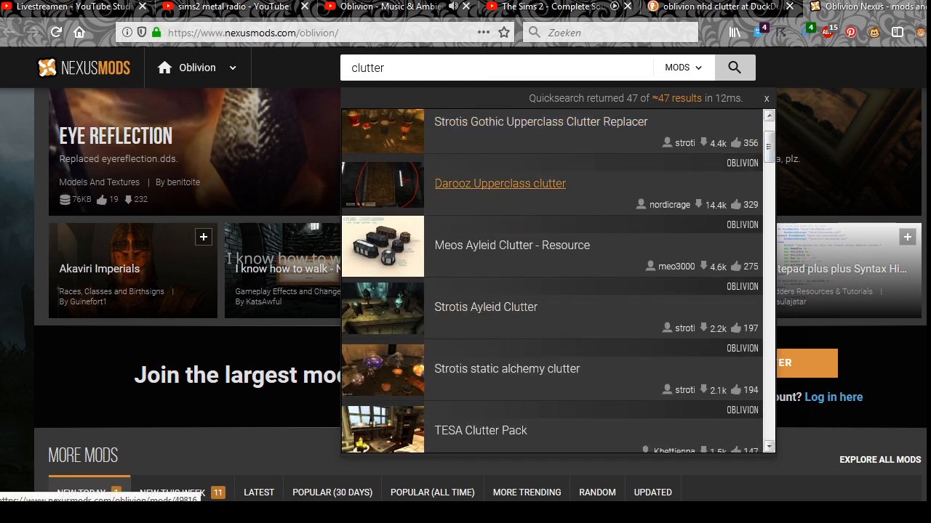
{"action": "scroll", "coordinate": [500, 183], "scroll_direction": "down", "scroll_amount": 3}
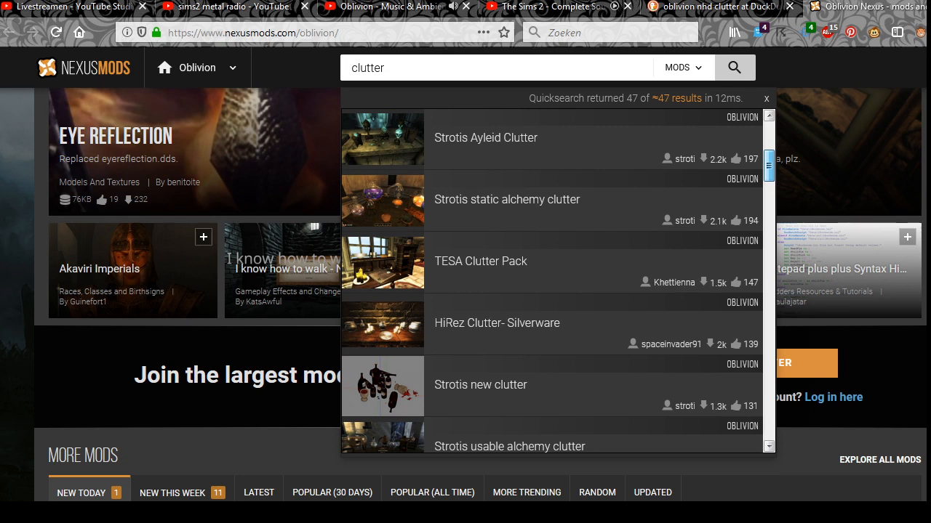
{"action": "scroll", "coordinate": [553, 281], "scroll_direction": "down", "scroll_amount": 2}
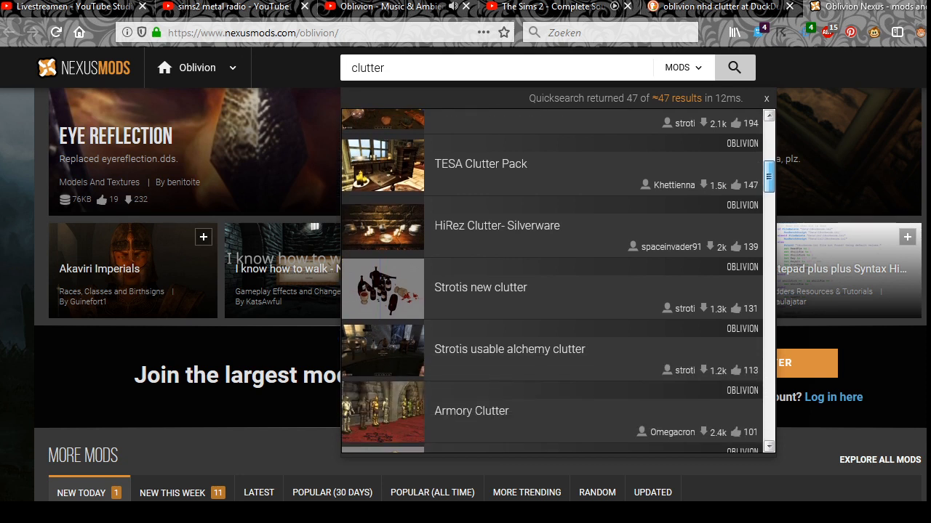
{"action": "scroll", "coordinate": [497, 252], "scroll_direction": "up", "scroll_amount": 1}
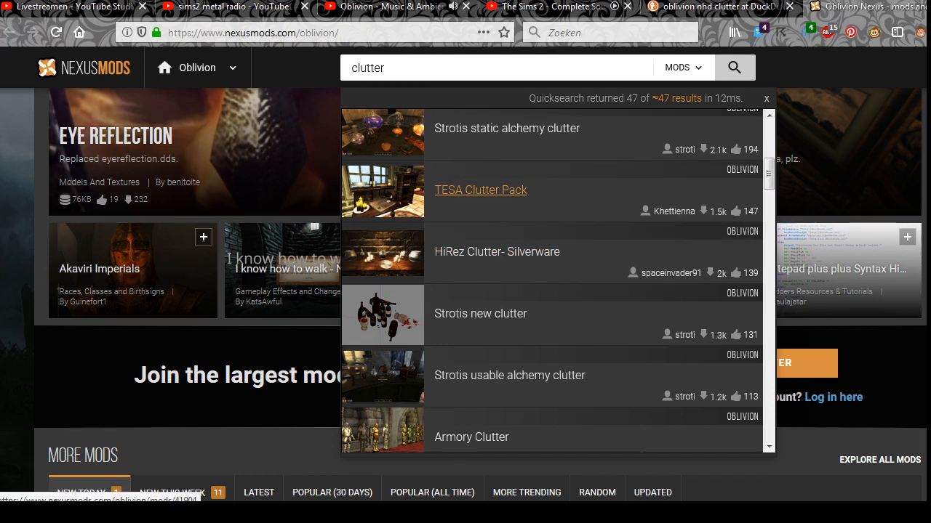
{"action": "right_click", "coordinate": [483, 191]}
{"action": "left_click", "coordinate": [509, 203]}
Step: Look through the Oblivion "clutter" quick-search results for mods with suitable pottery
{"action": "scroll", "coordinate": [509, 280], "scroll_direction": "down", "scroll_amount": 3}
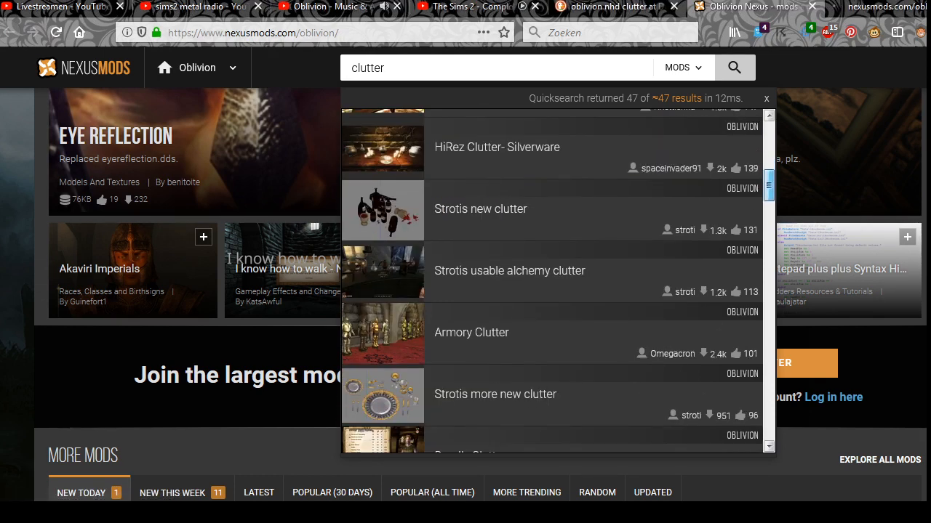
{"action": "scroll", "coordinate": [559, 281], "scroll_direction": "down", "scroll_amount": 5}
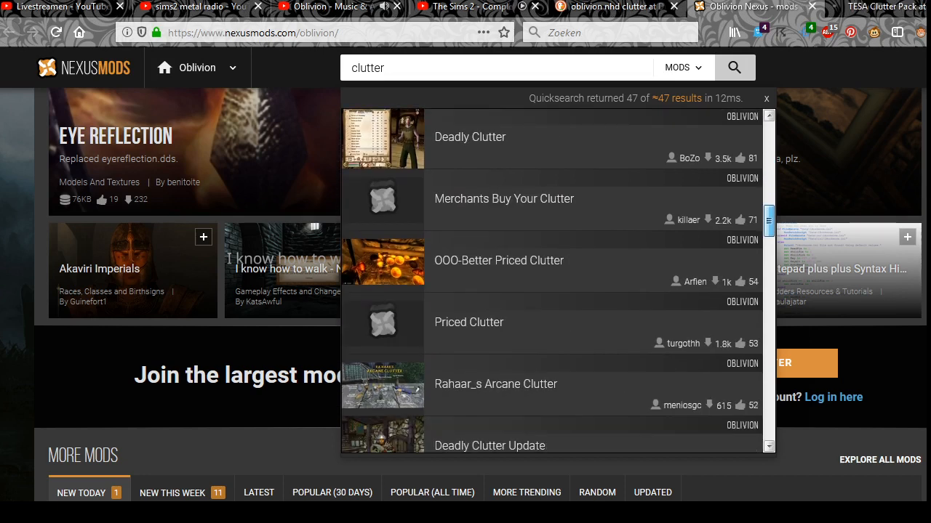
{"action": "scroll", "coordinate": [559, 280], "scroll_direction": "down", "scroll_amount": 5}
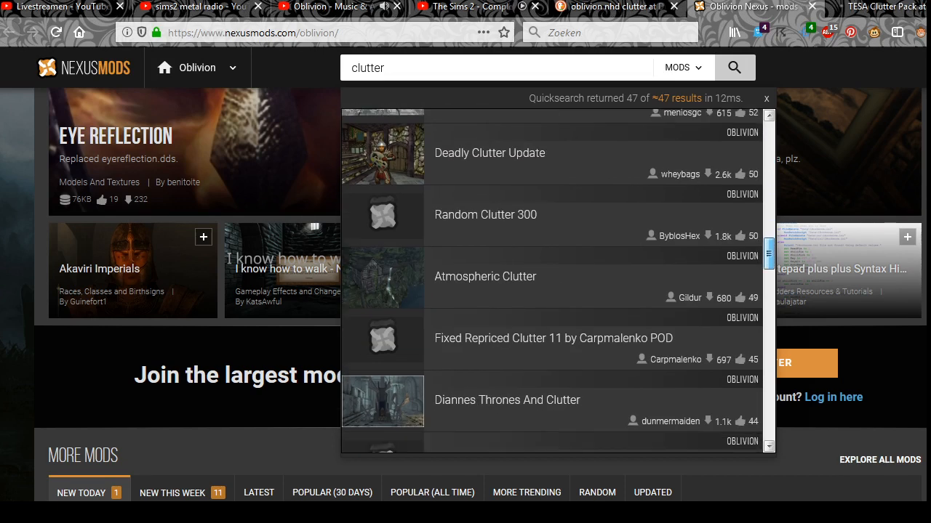
{"action": "scroll", "coordinate": [492, 303], "scroll_direction": "down", "scroll_amount": 4}
{"action": "scroll", "coordinate": [492, 303], "scroll_direction": "up", "scroll_amount": 1}
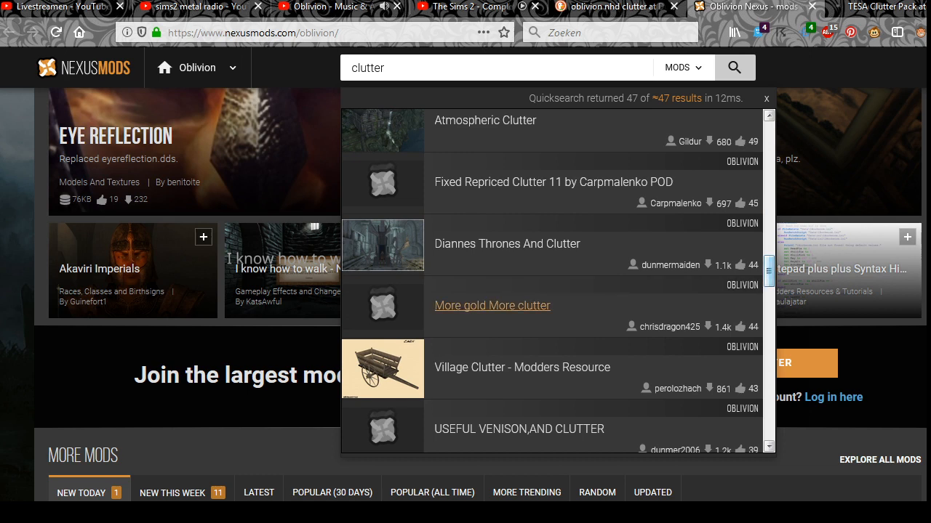
{"action": "scroll", "coordinate": [492, 303], "scroll_direction": "down", "scroll_amount": 3}
{"action": "scroll", "coordinate": [558, 282], "scroll_direction": "down", "scroll_amount": 1}
{"action": "scroll", "coordinate": [558, 282], "scroll_direction": "down", "scroll_amount": 1}
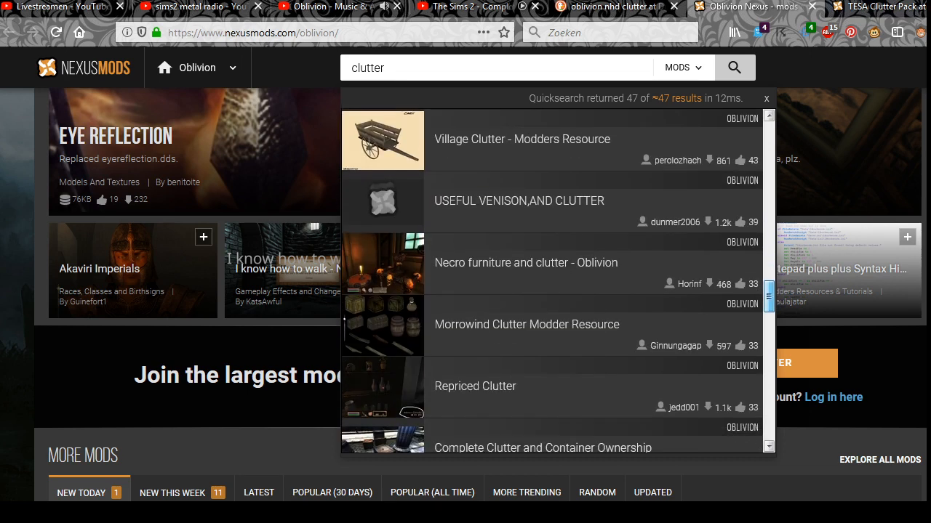
{"action": "scroll", "coordinate": [558, 281], "scroll_direction": "down", "scroll_amount": 3}
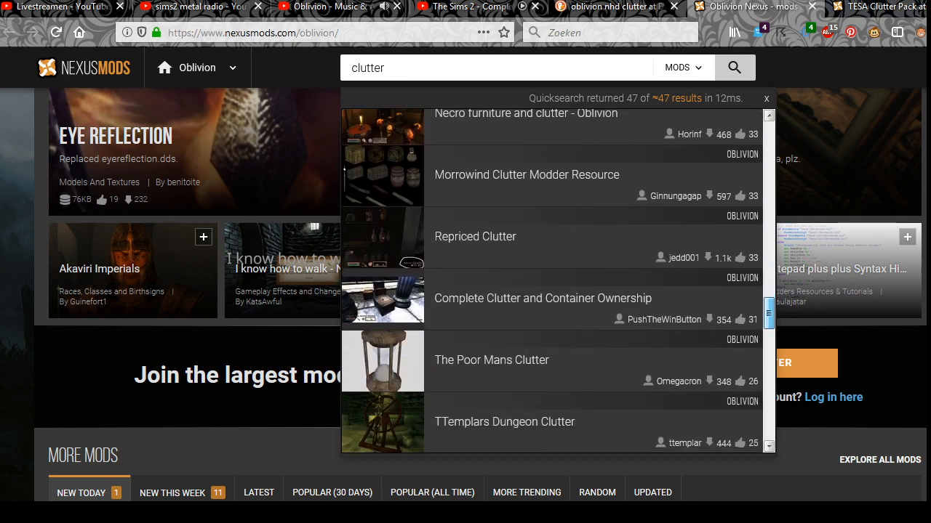
{"action": "scroll", "coordinate": [559, 281], "scroll_direction": "down", "scroll_amount": 5}
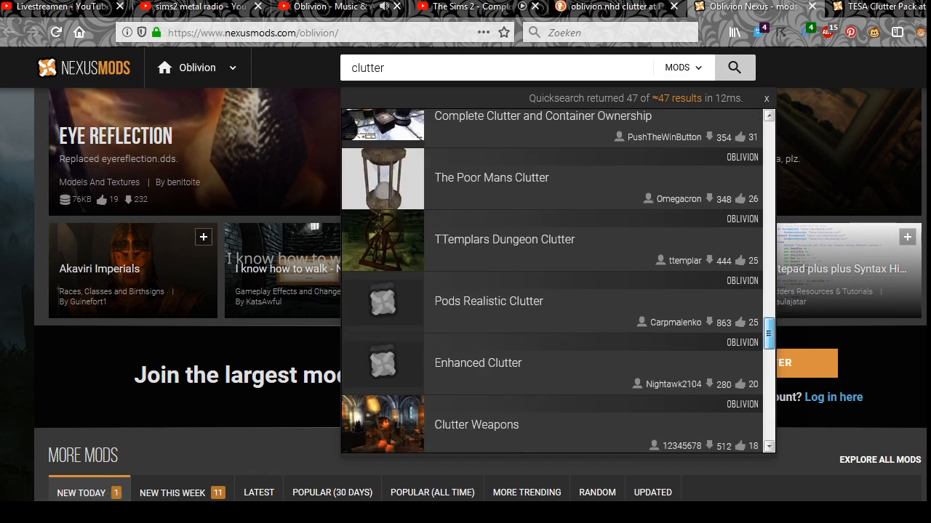
{"action": "scroll", "coordinate": [558, 281], "scroll_direction": "down", "scroll_amount": 10}
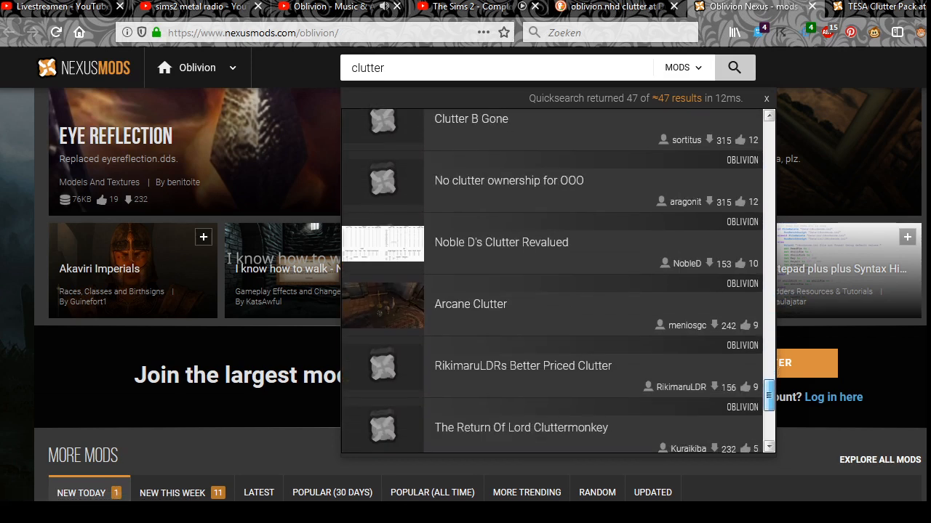
Step: Return to the start of the clutter results and open Strotis Gothic Upperclass Clutter Replacer in a new tab
{"action": "left_click_drag", "start_coordinate": [768, 415], "coordinate": [768, 139]}
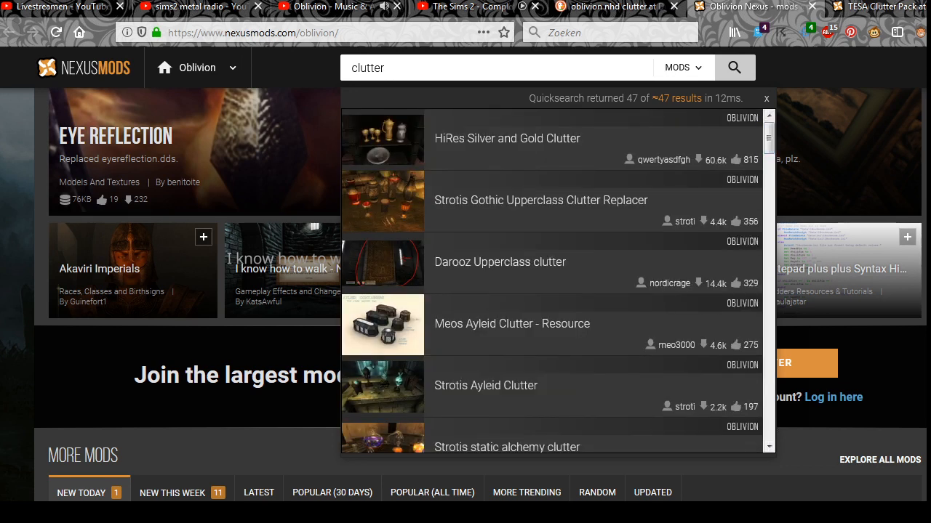
{"action": "right_click", "coordinate": [608, 205]}
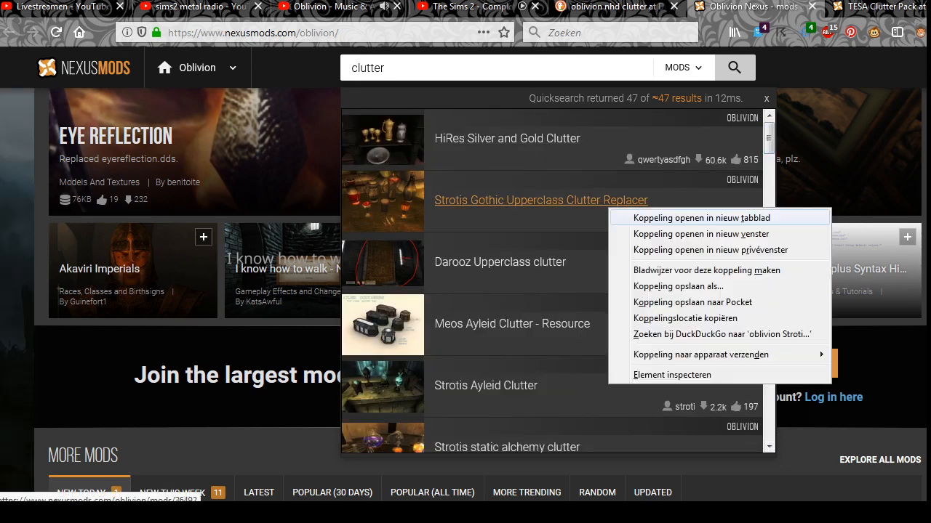
{"action": "left_click", "coordinate": [654, 218]}
Step: View the TESA Clutter Pack page and examine its gallery images up to Desk Clutter for pottery
{"action": "left_click", "coordinate": [789, 7]}
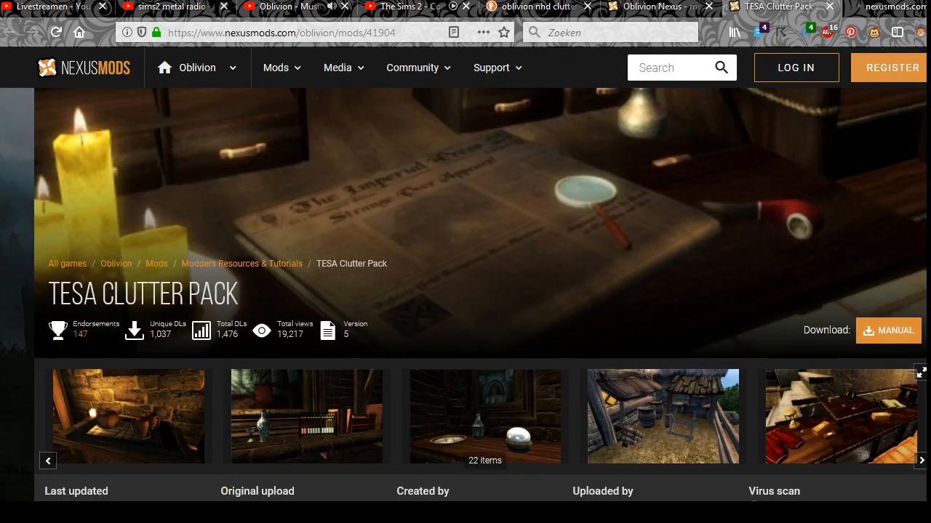
{"action": "scroll", "coordinate": [480, 291], "scroll_direction": "down", "scroll_amount": 4}
{"action": "scroll", "coordinate": [480, 291], "scroll_direction": "up", "scroll_amount": 1}
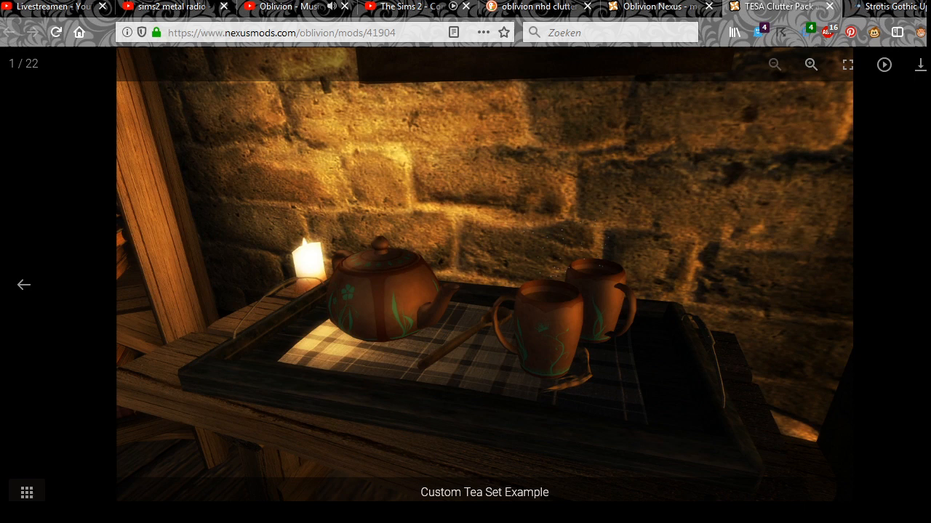
{"action": "key", "text": "Right"}
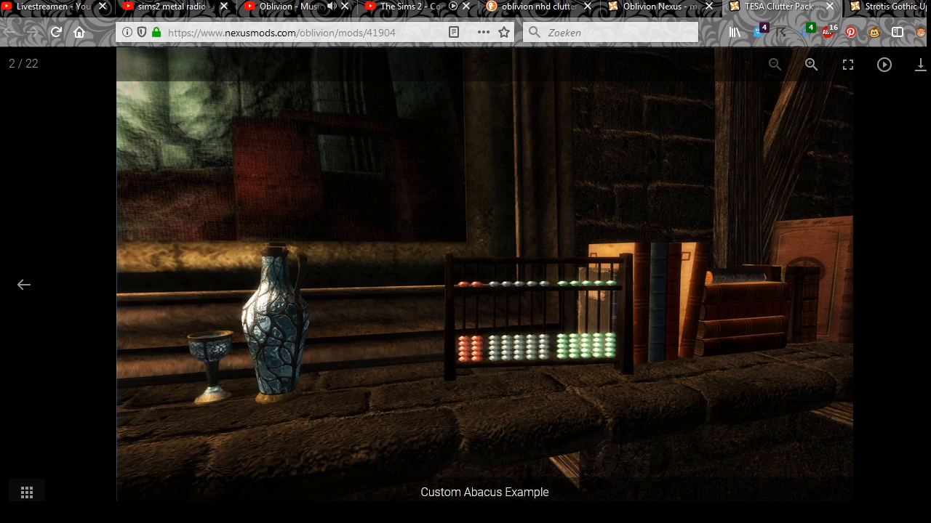
{"action": "key", "text": "Right"}
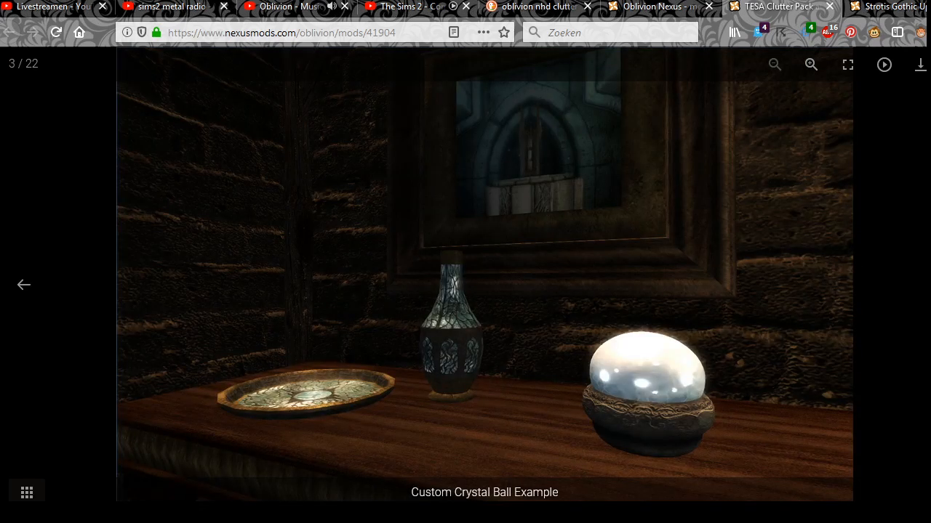
{"action": "key", "text": "Right"}
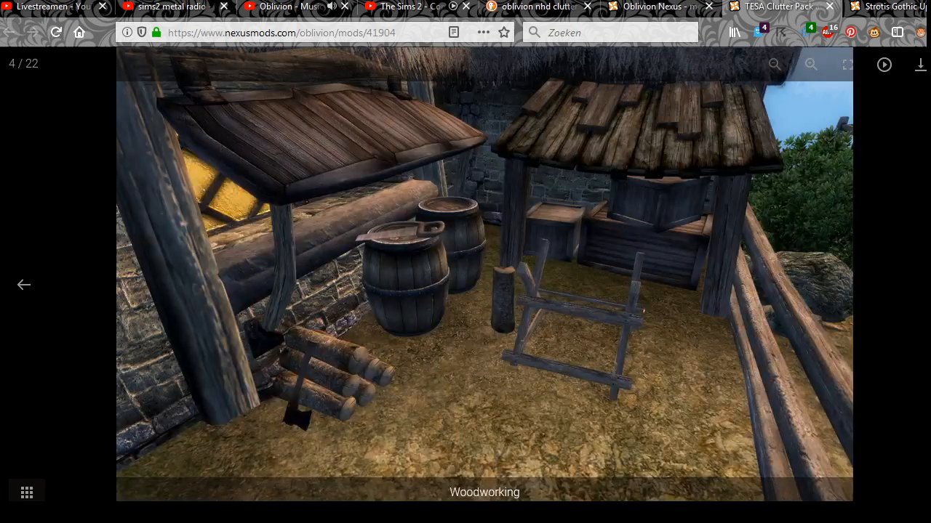
{"action": "key", "text": "Right"}
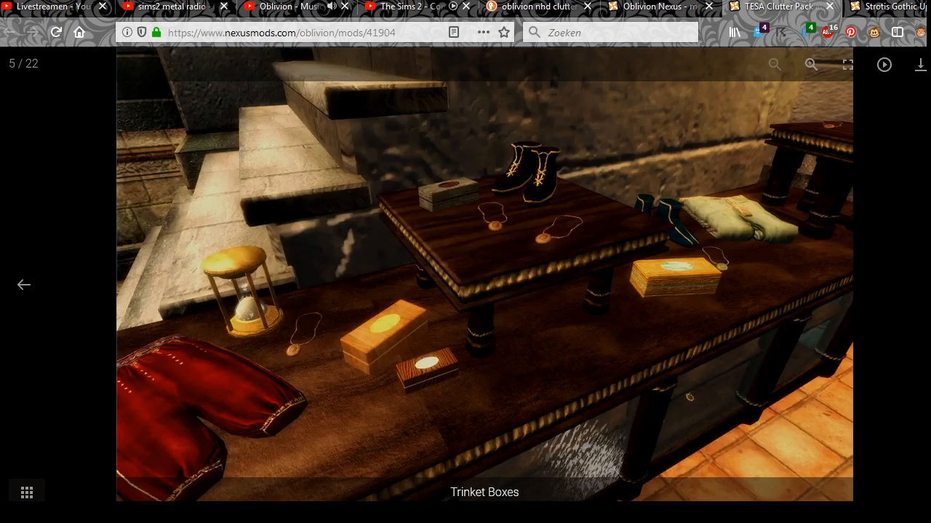
{"action": "key", "text": "Right"}
{"action": "key", "text": "Right"}
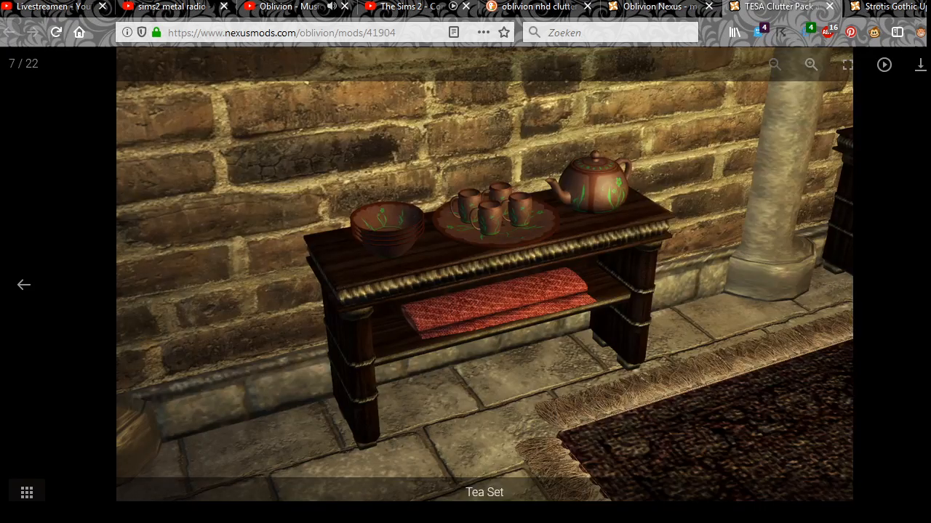
{"action": "key", "text": "Right"}
{"action": "key", "text": "Right"}
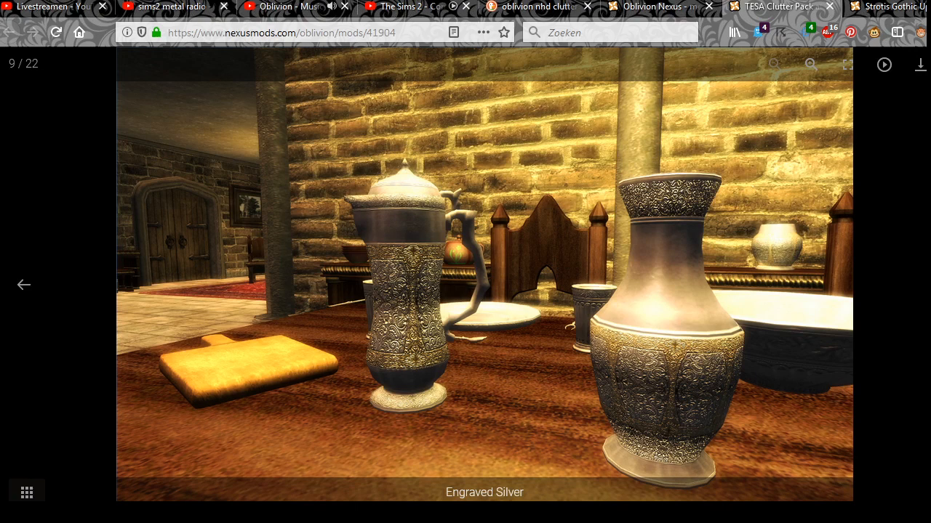
{"action": "key", "text": "Right"}
{"action": "key", "text": "Right"}
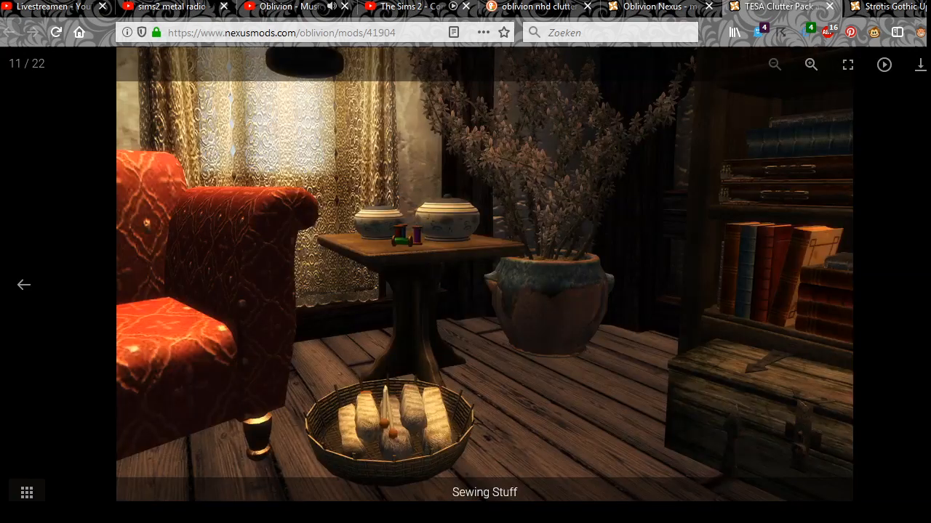
{"action": "key", "text": "Left"}
{"action": "key", "text": "Right"}
{"action": "key", "text": "Right"}
{"action": "key", "text": "Right"}
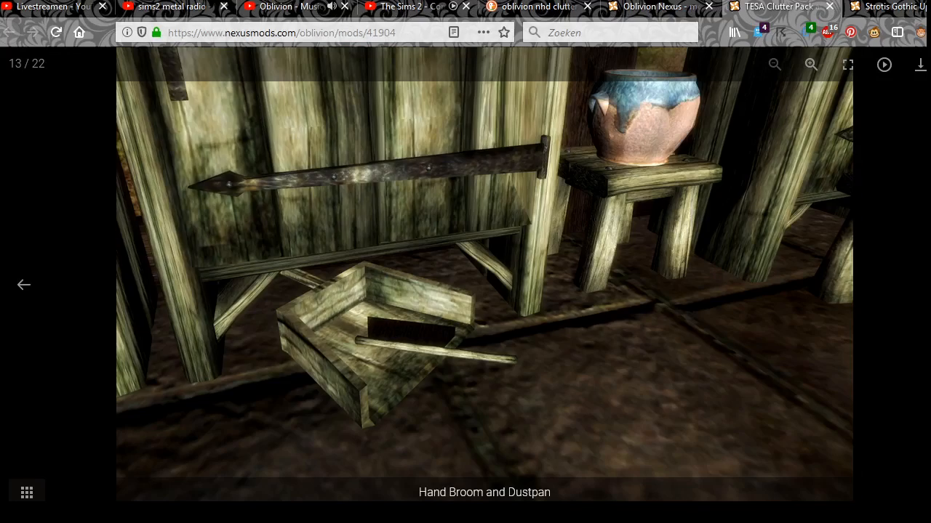
{"action": "key", "text": "Right"}
{"action": "key", "text": "Right"}
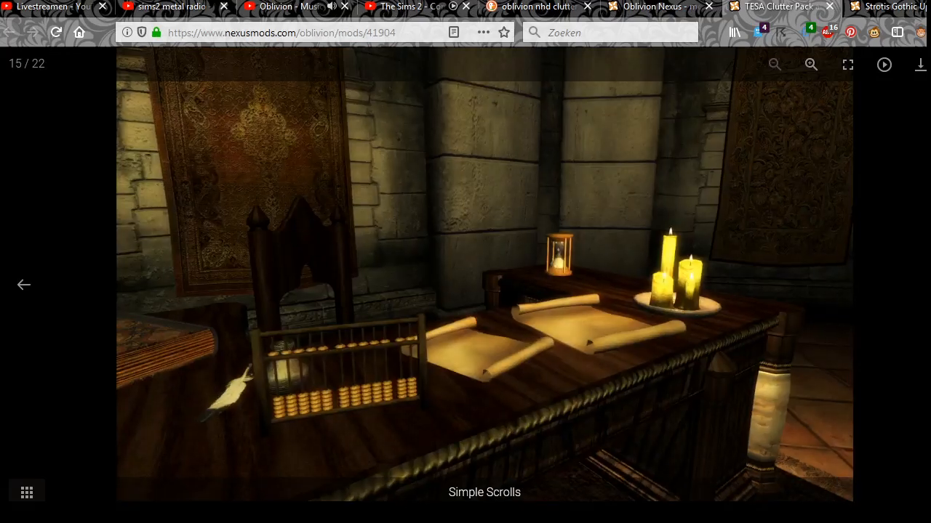
{"action": "key", "text": "Right"}
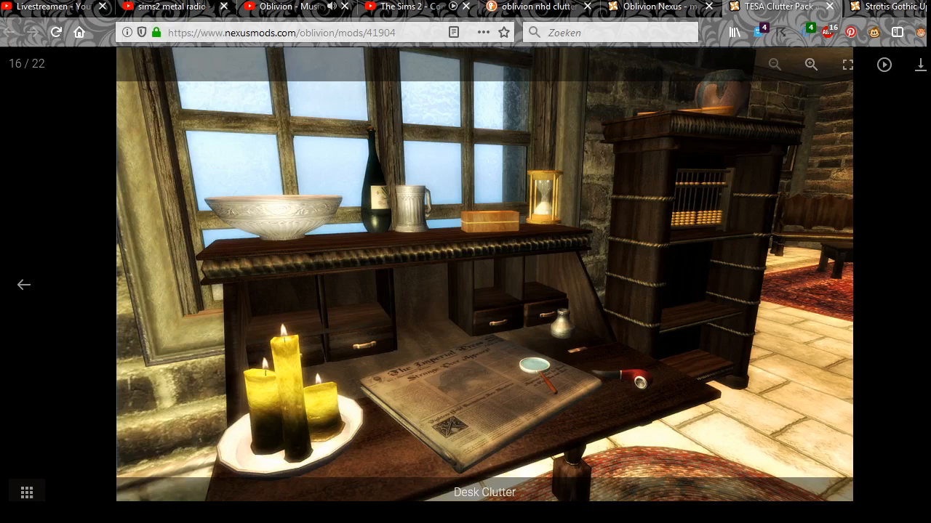
Step: Switch to the Strotis Gothic Upperclass Clutter Replacer page, examine its gallery images for pottery, and close the gallery
{"action": "key", "text": "ctrl+Tab"}
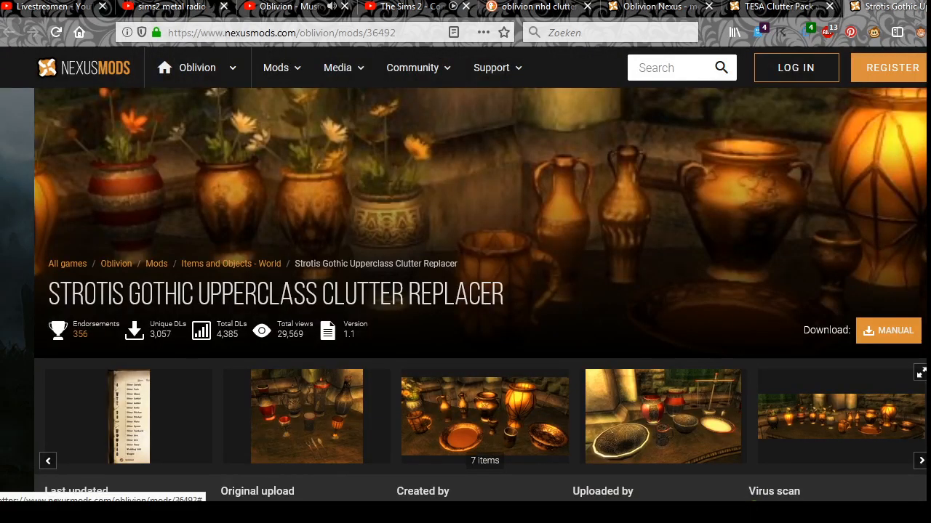
{"action": "left_click", "coordinate": [129, 417]}
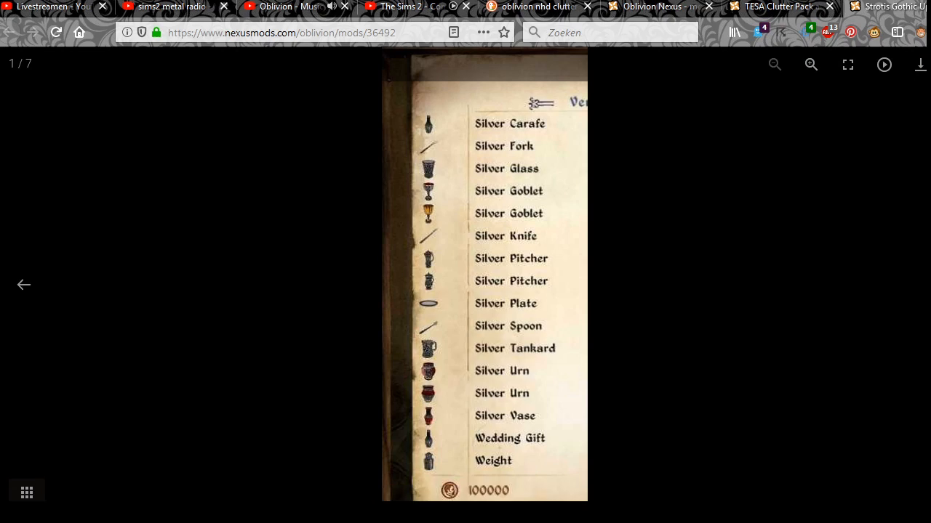
{"action": "key", "text": "Right"}
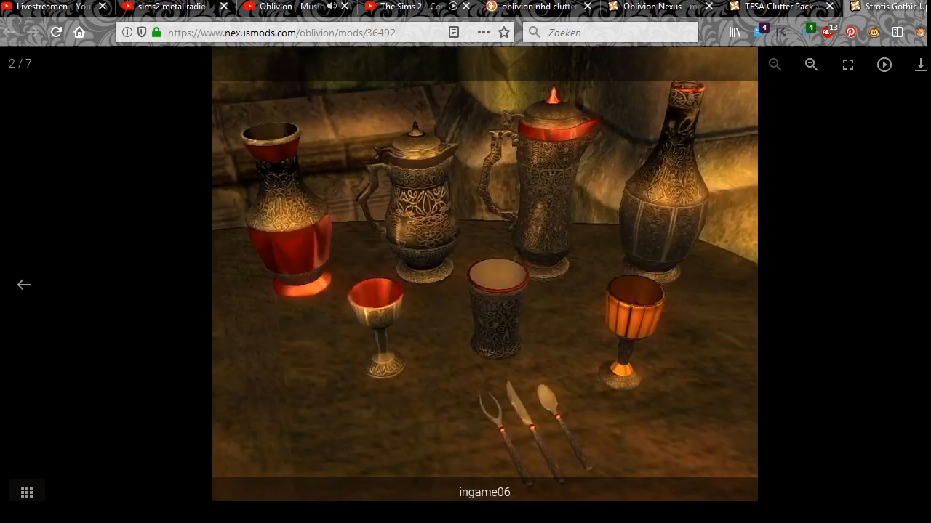
{"action": "key", "text": "Right"}
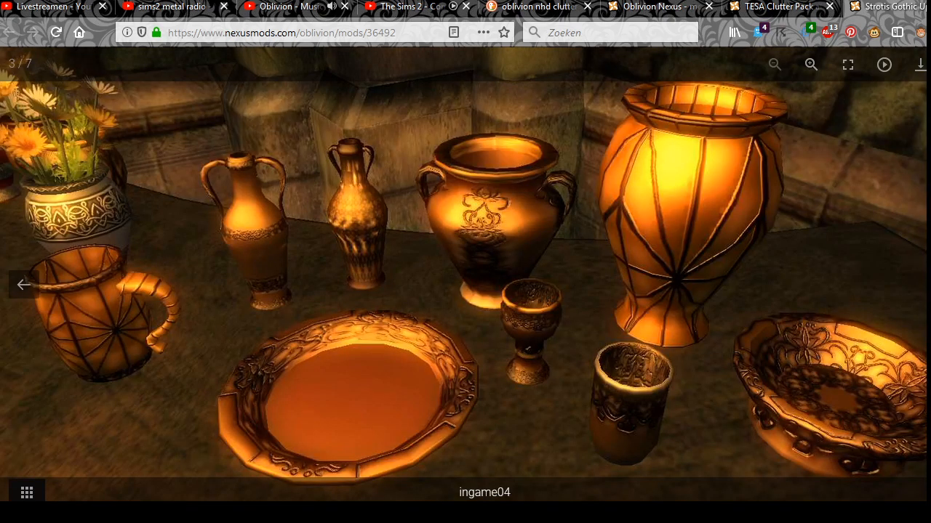
{"action": "key", "text": "Right"}
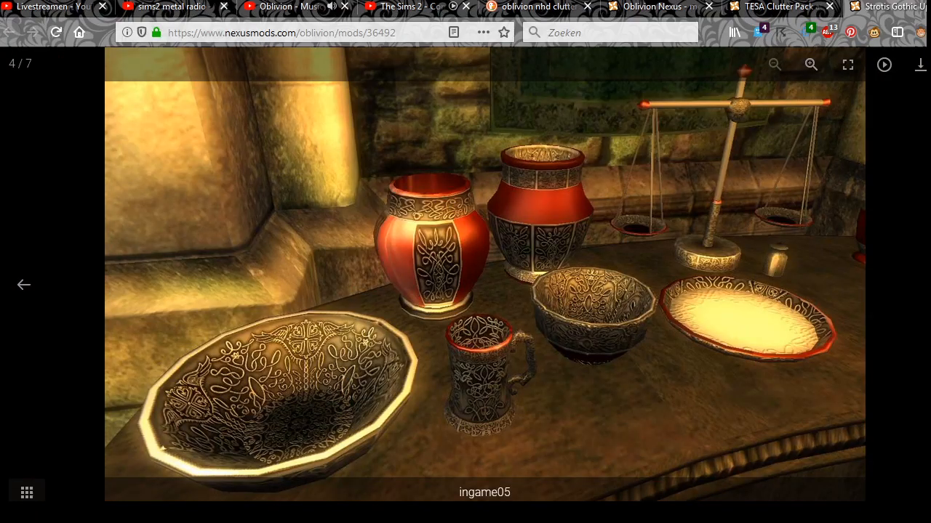
{"action": "key", "text": "Left"}
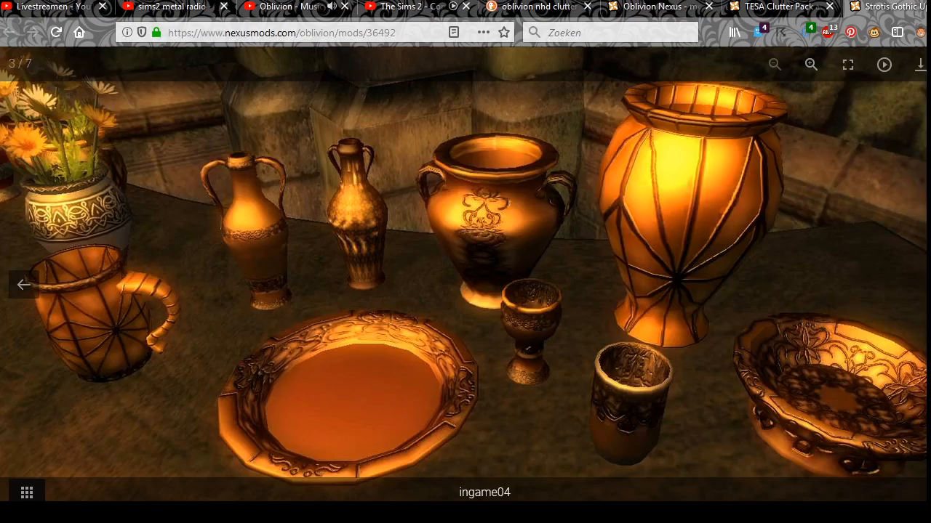
{"action": "key", "text": "Right"}
{"action": "key", "text": "Right"}
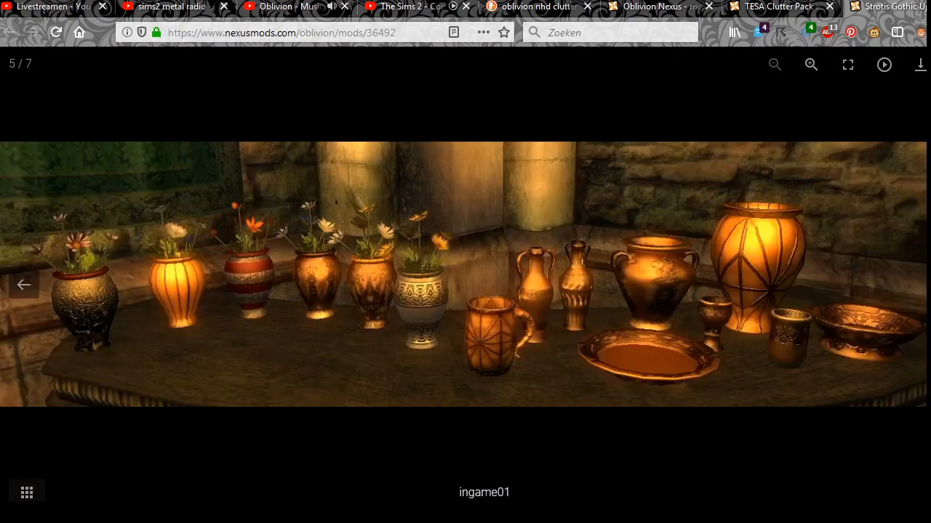
{"action": "key", "text": "Right"}
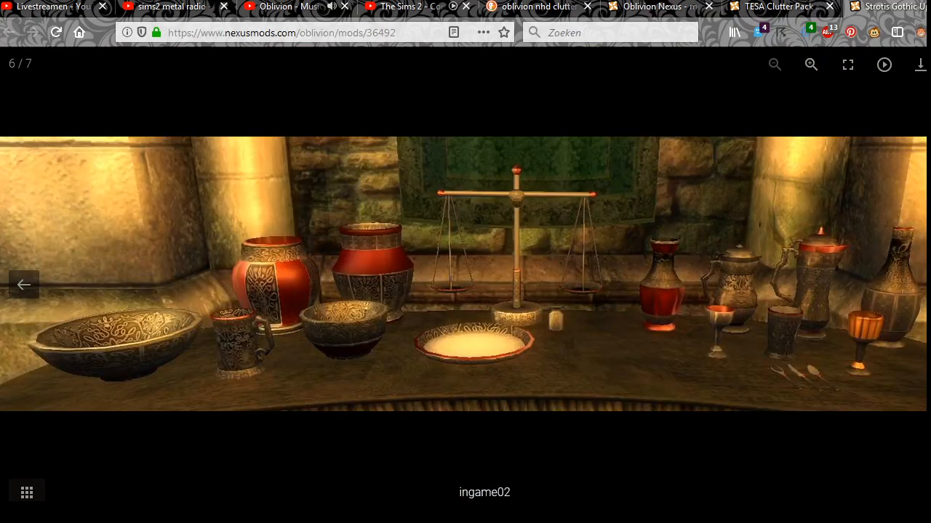
{"action": "key", "text": "Escape"}
Step: Search the Oblivion mods for "tan" and look through the results
{"action": "left_click", "coordinate": [670, 68]}
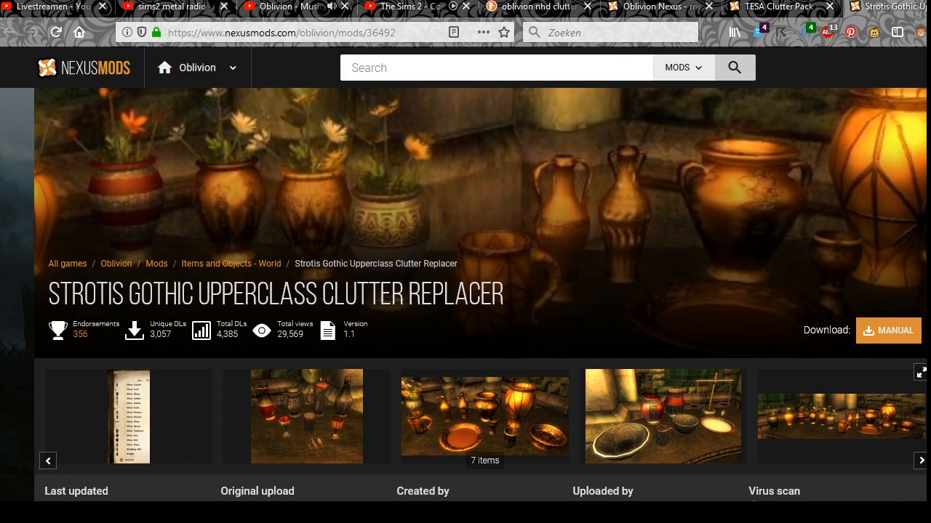
{"action": "type", "text": "tan"}
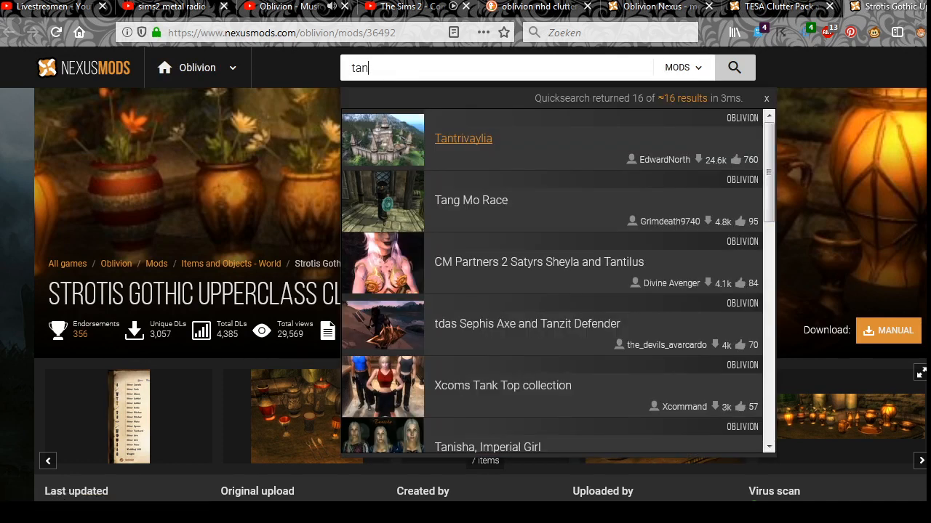
{"action": "scroll", "coordinate": [553, 281], "scroll_direction": "down", "scroll_amount": 1}
{"action": "scroll", "coordinate": [553, 281], "scroll_direction": "down", "scroll_amount": 6}
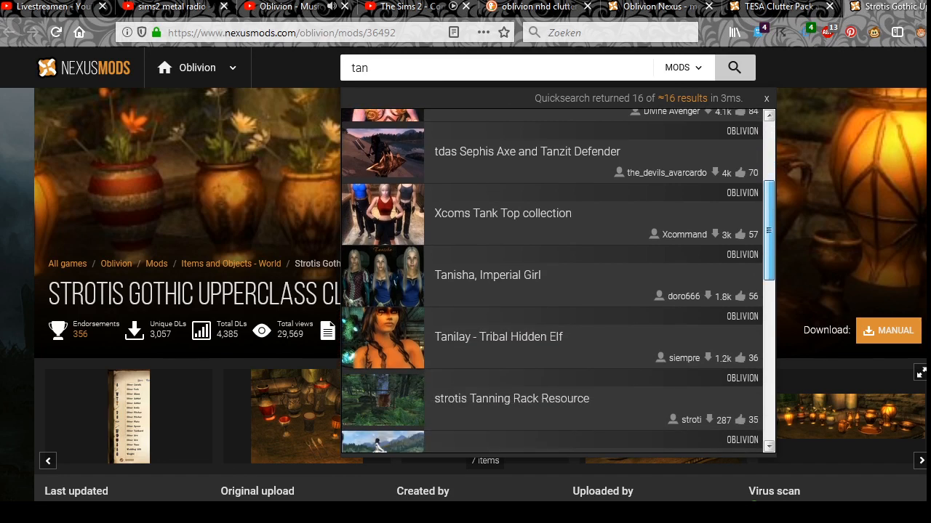
{"action": "scroll", "coordinate": [552, 280], "scroll_direction": "up", "scroll_amount": 3}
{"action": "scroll", "coordinate": [553, 281], "scroll_direction": "up", "scroll_amount": 5}
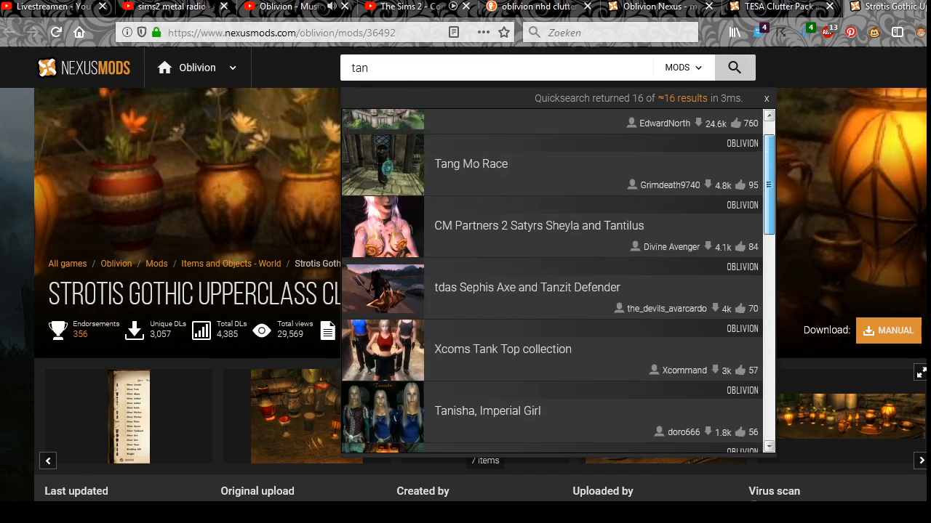
{"action": "scroll", "coordinate": [553, 280], "scroll_direction": "down", "scroll_amount": 10}
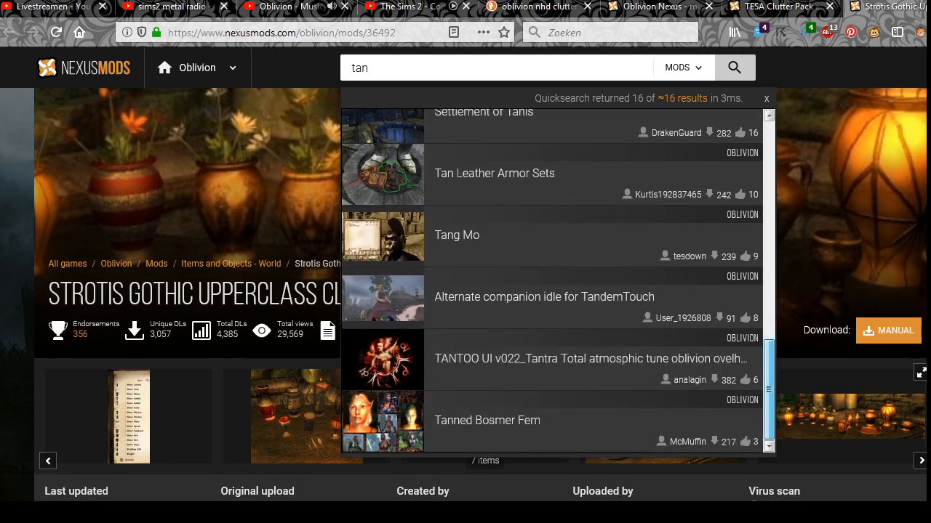
Step: Search the Oblivion mods for "clay" and look through the results
{"action": "scroll", "coordinate": [552, 281], "scroll_direction": "up", "scroll_amount": 10}
{"action": "key", "text": "ctrl+a"}
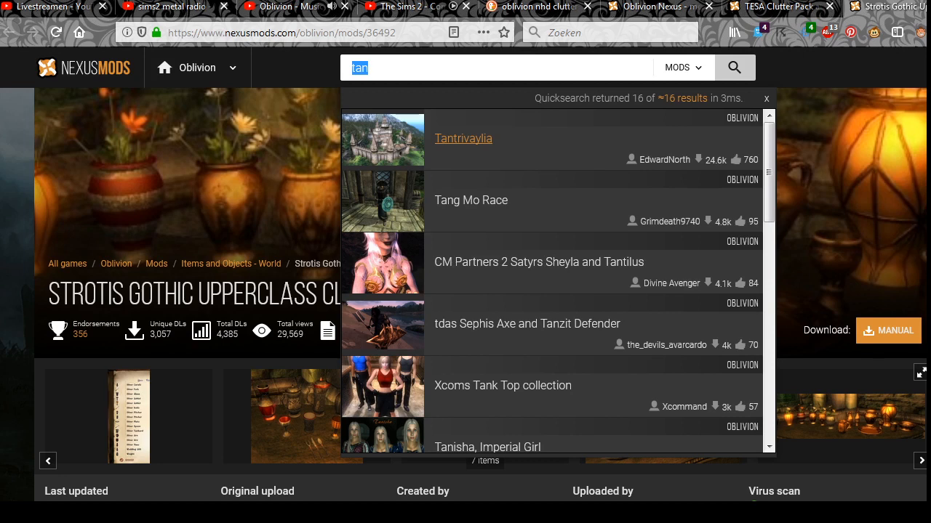
{"action": "type", "text": "clay"}
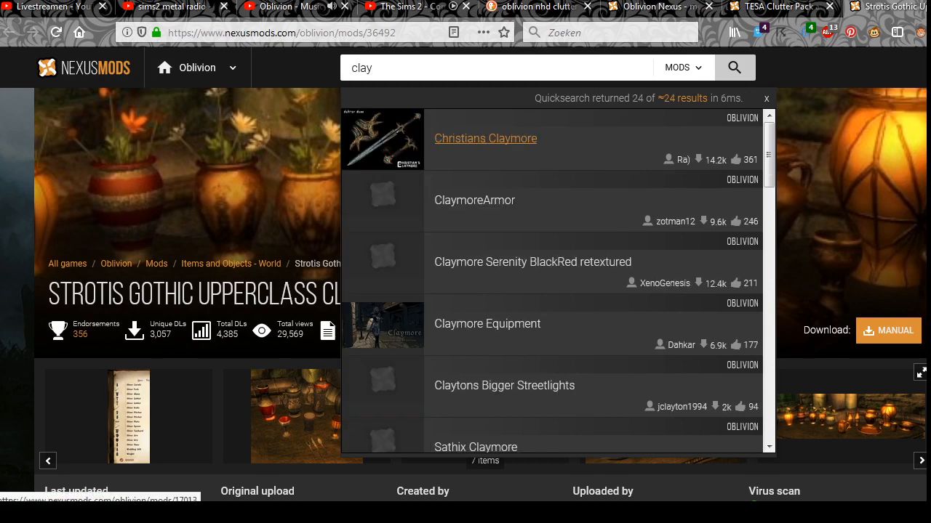
{"action": "scroll", "coordinate": [486, 142], "scroll_direction": "down", "scroll_amount": 5}
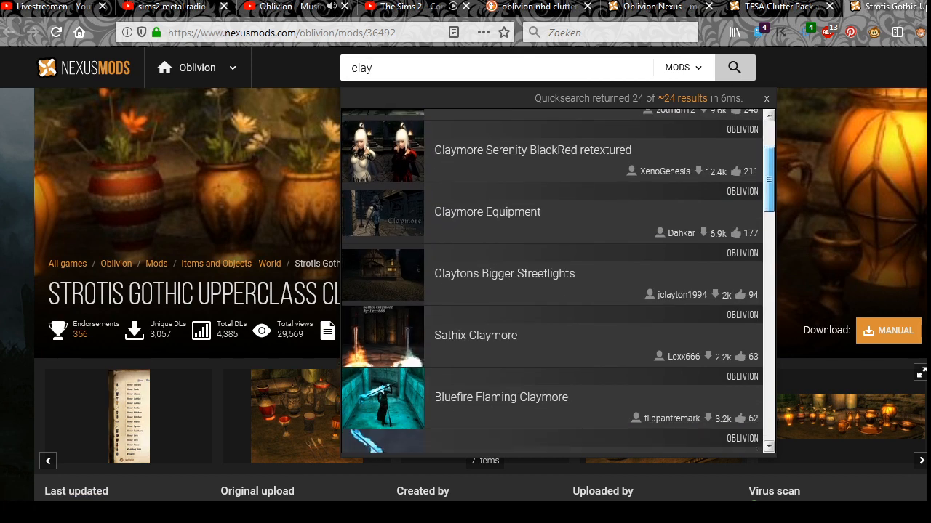
{"action": "scroll", "coordinate": [552, 280], "scroll_direction": "down", "scroll_amount": 4}
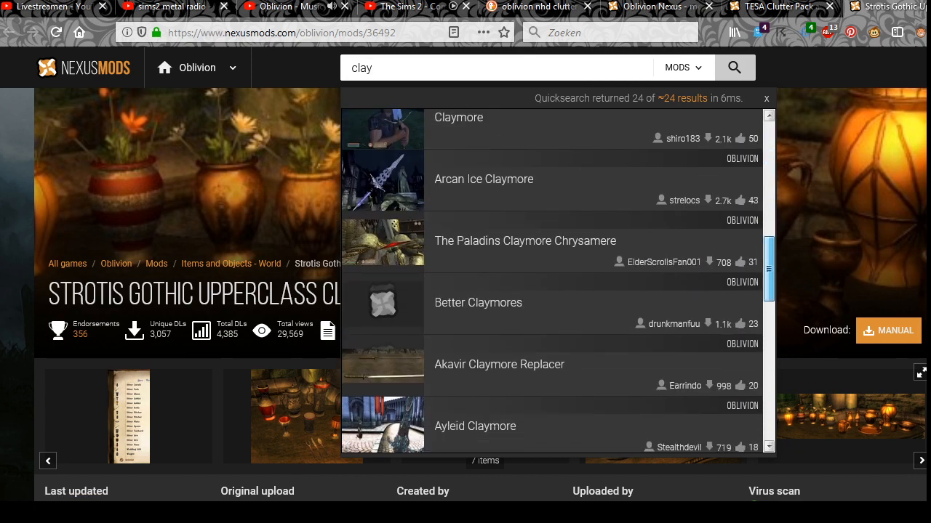
{"action": "scroll", "coordinate": [553, 281], "scroll_direction": "down", "scroll_amount": 8}
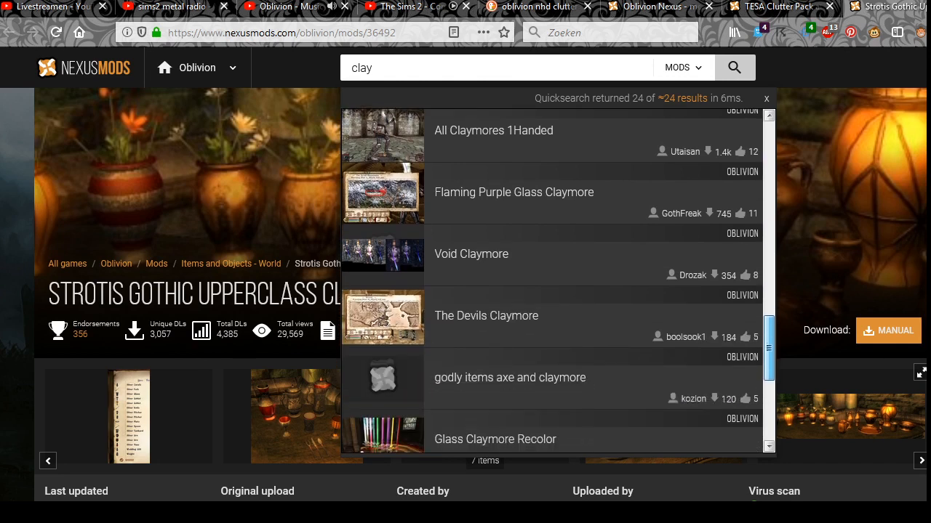
{"action": "left_click_drag", "start_coordinate": [769, 398], "coordinate": [769, 153]}
Step: Search the Oblivion mods for "middle", look through the results, and close the Strotis Gothic Upperclass Clutter Replacer page
{"action": "double_click", "coordinate": [362, 68]}
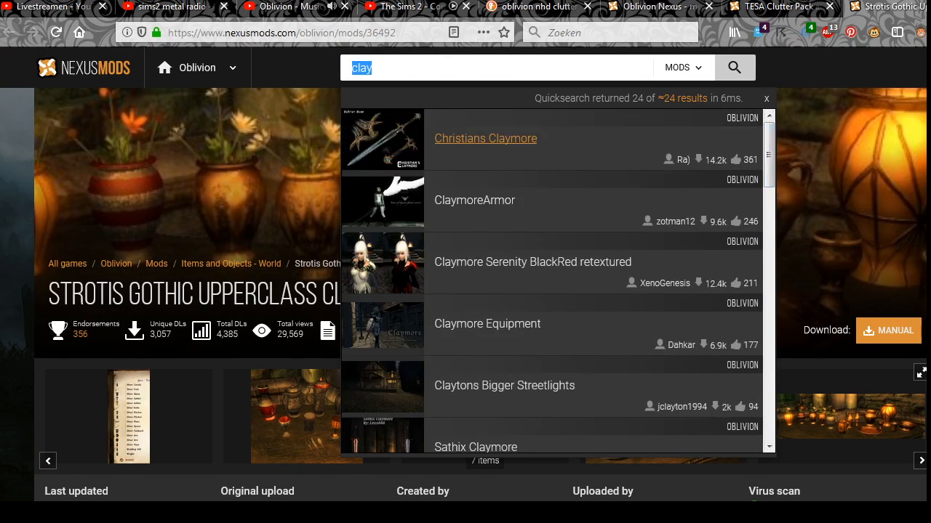
{"action": "type", "text": "middle"}
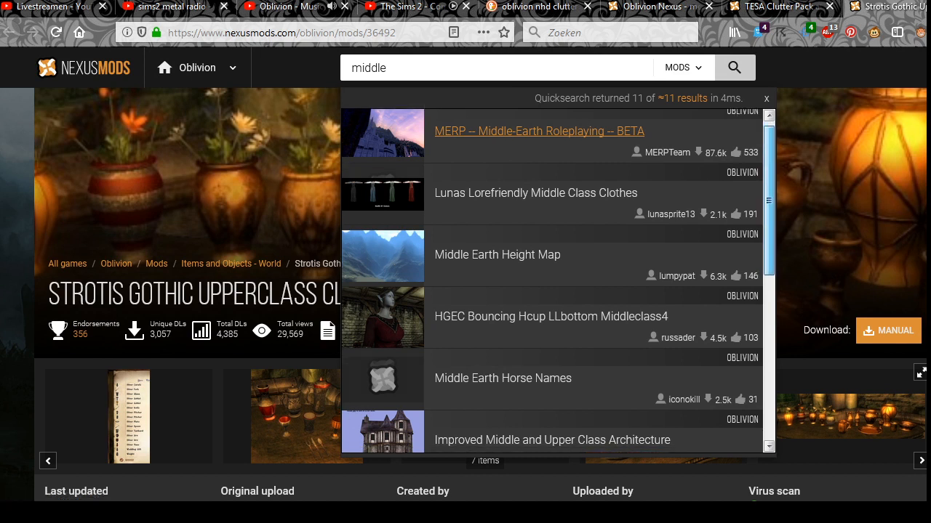
{"action": "scroll", "coordinate": [553, 284], "scroll_direction": "down", "scroll_amount": 3}
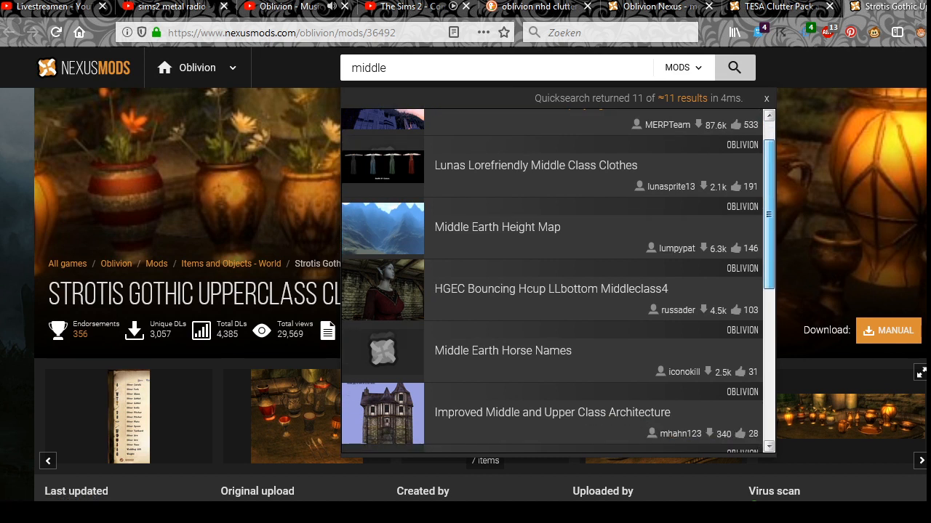
{"action": "scroll", "coordinate": [552, 203], "scroll_direction": "down", "scroll_amount": 1}
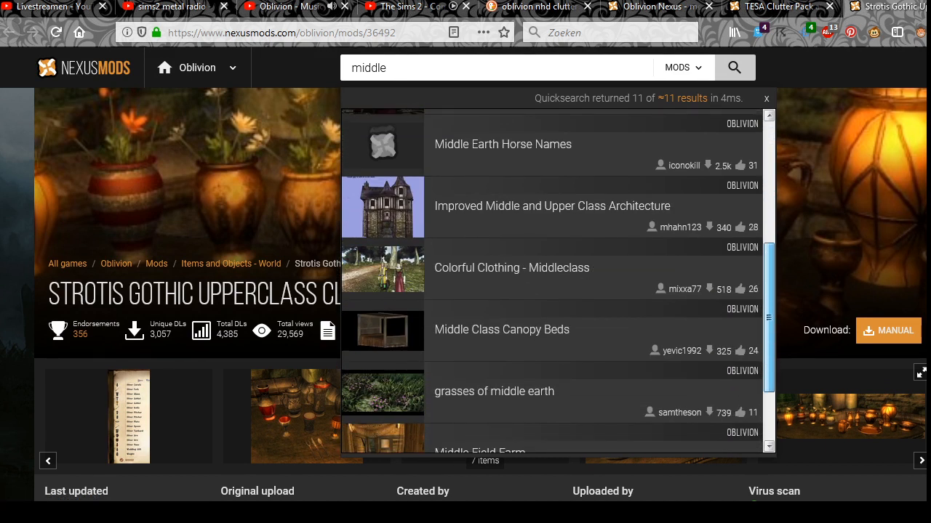
{"action": "scroll", "coordinate": [558, 282], "scroll_direction": "down", "scroll_amount": 2}
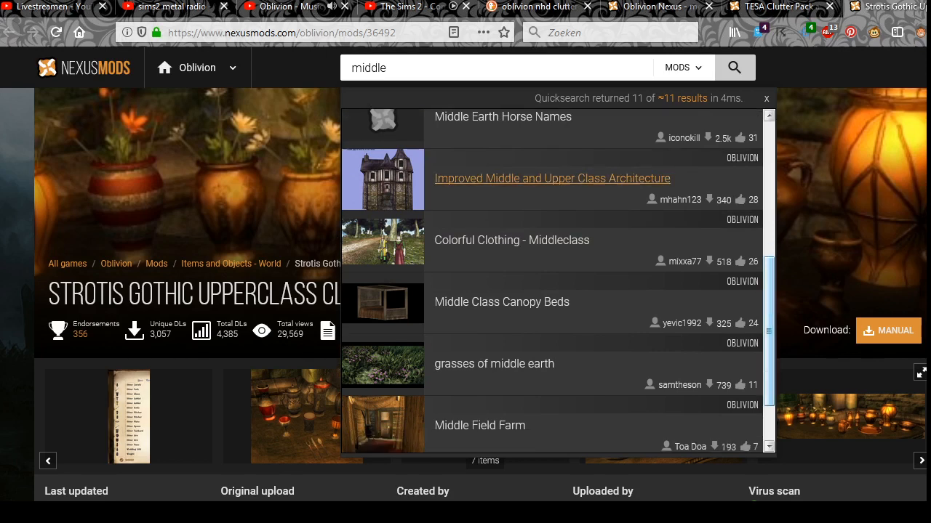
{"action": "scroll", "coordinate": [559, 282], "scroll_direction": "up", "scroll_amount": 6}
{"action": "key", "text": "ctrl+w"}
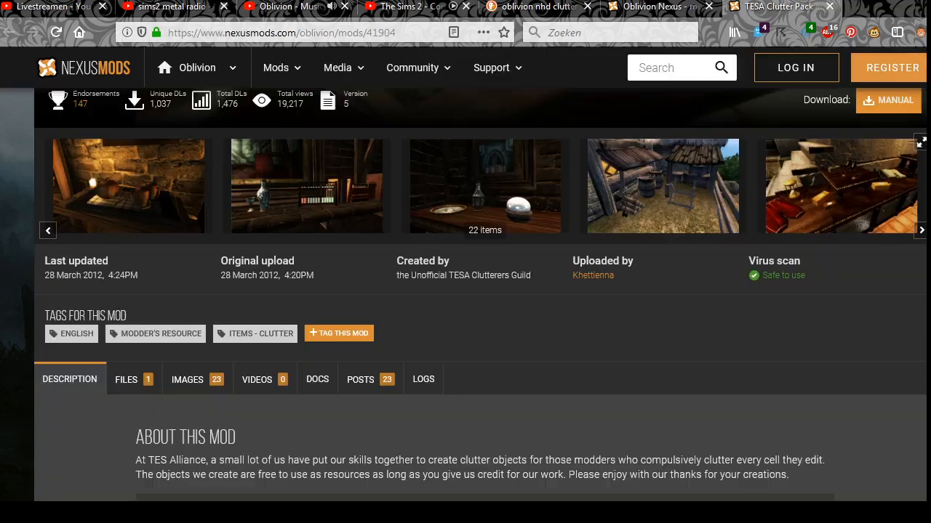
Step: From the DuckDuckGo results, open Oblivion Upscaled Textures (OUT) in a new tab and rerun the search on Google as "oblivion hd clutter"
{"action": "key", "text": "ctrl+shift+Tab"}
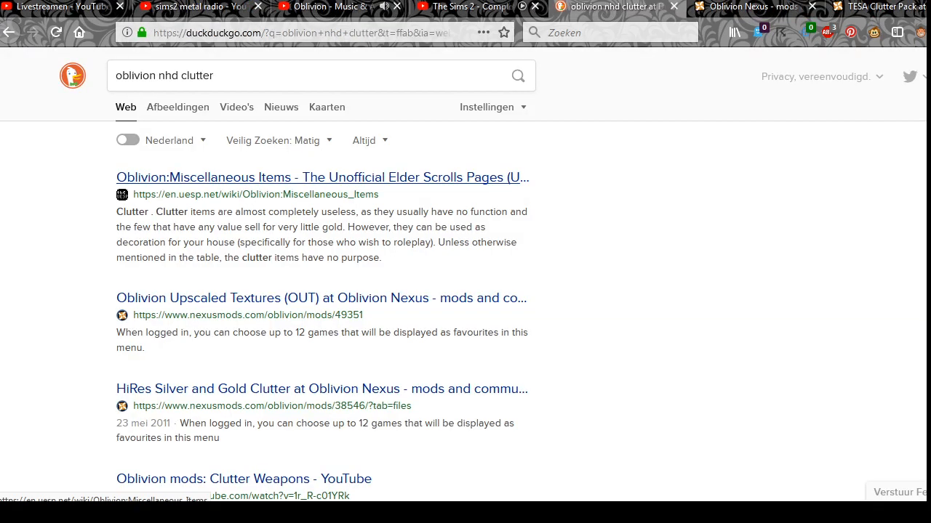
{"action": "key", "text": "BackSpace"}
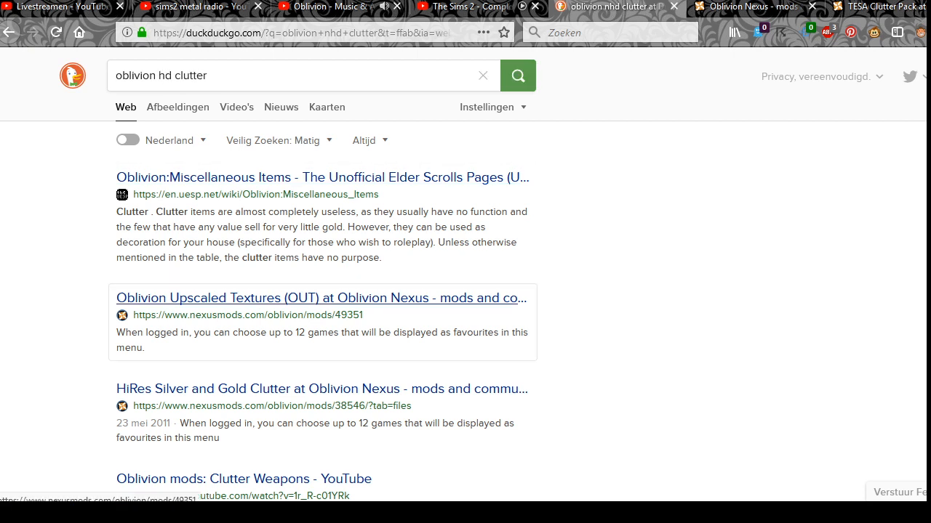
{"action": "right_click", "coordinate": [436, 296]}
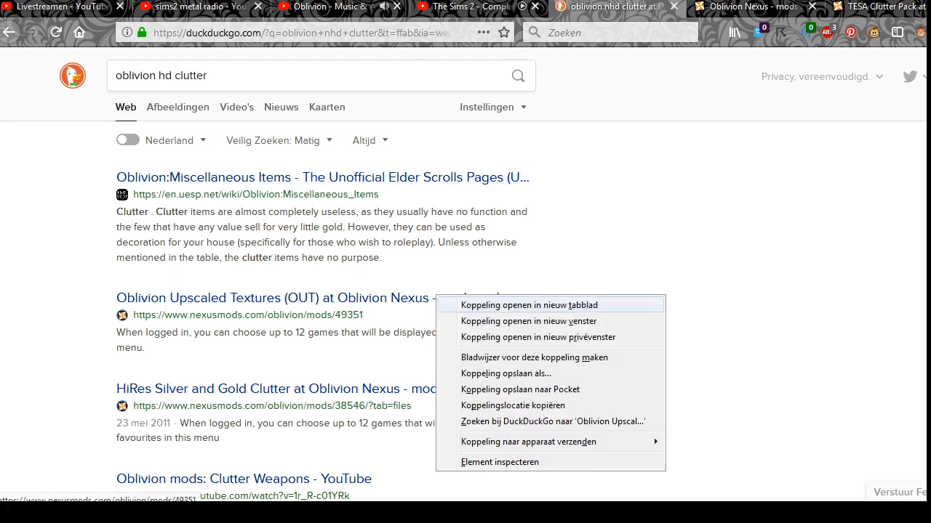
{"action": "left_click", "coordinate": [495, 304]}
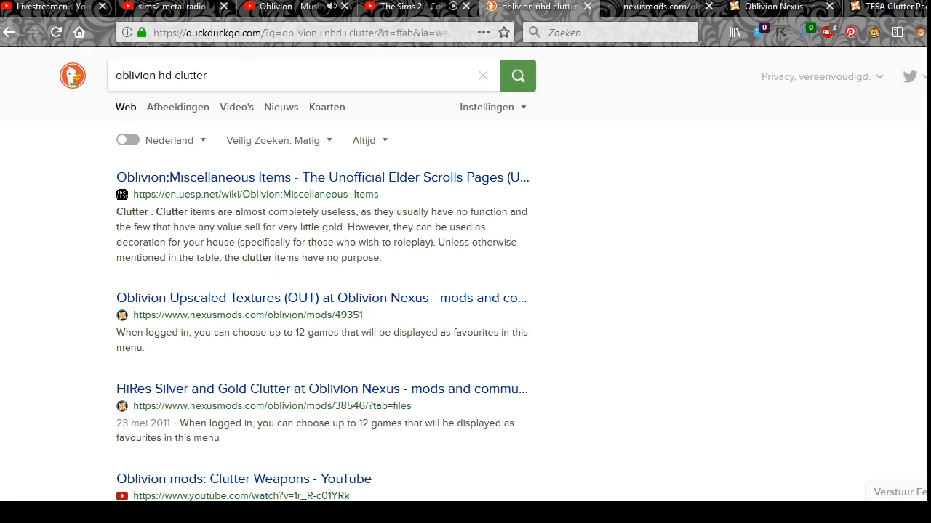
{"action": "type", "text": "!g"}
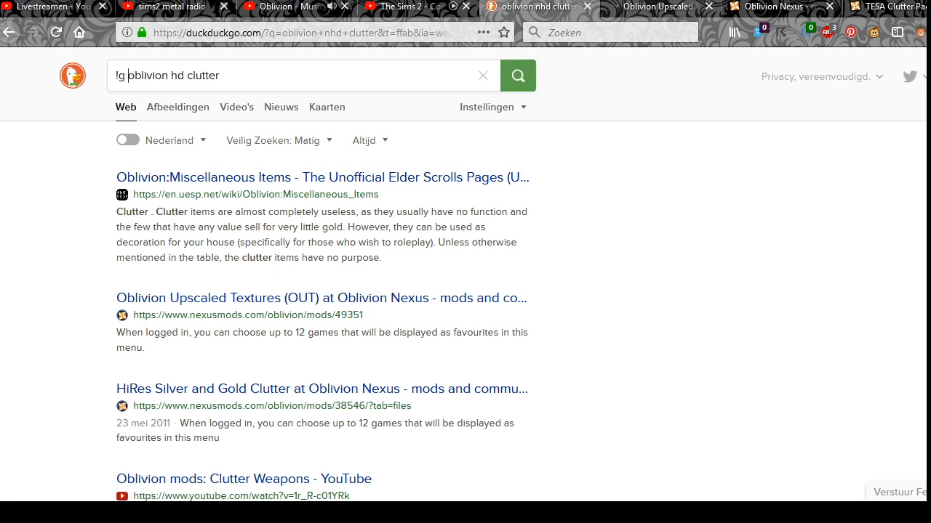
Step: View the pottery image and description on the Oblivion Upscaled Textures (OUT) page and open the mod's file list
{"action": "key", "text": "ctrl+Tab"}
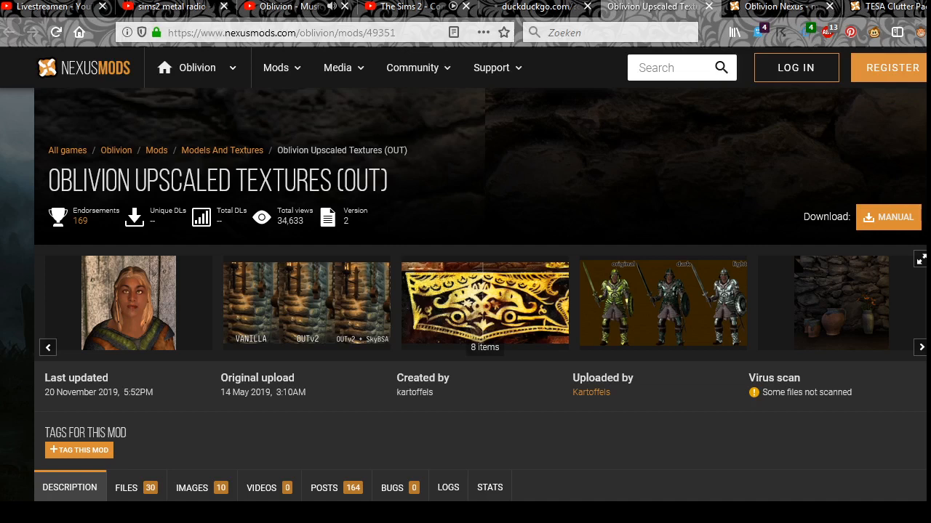
{"action": "left_click", "coordinate": [841, 303]}
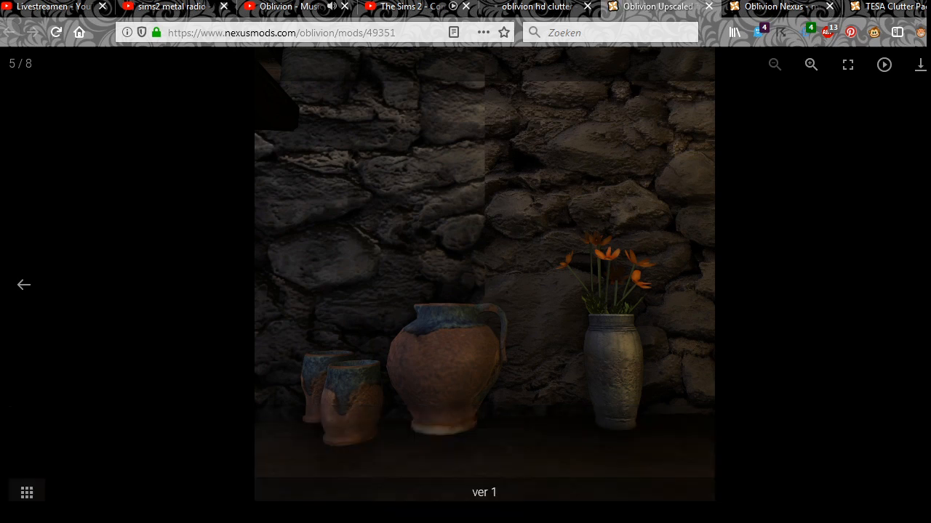
{"action": "key", "text": "Escape"}
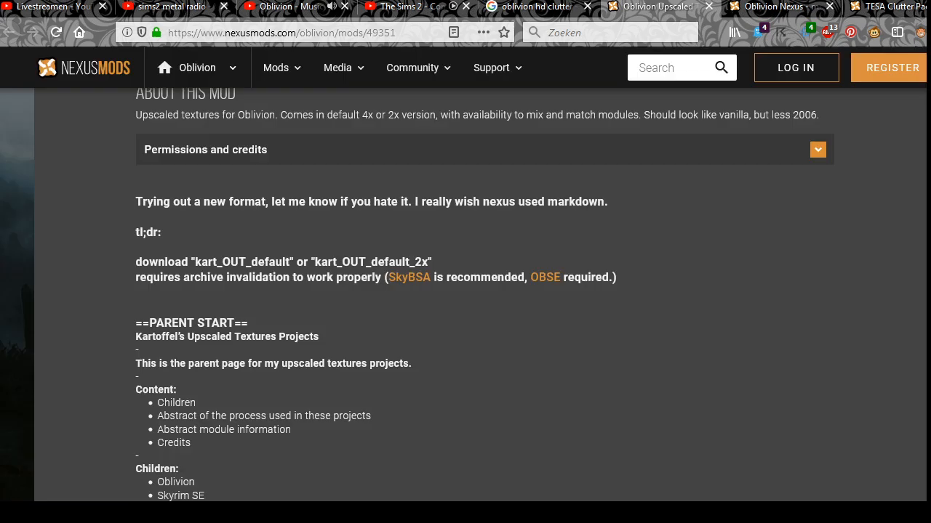
{"action": "scroll", "coordinate": [480, 295], "scroll_direction": "up", "scroll_amount": 3}
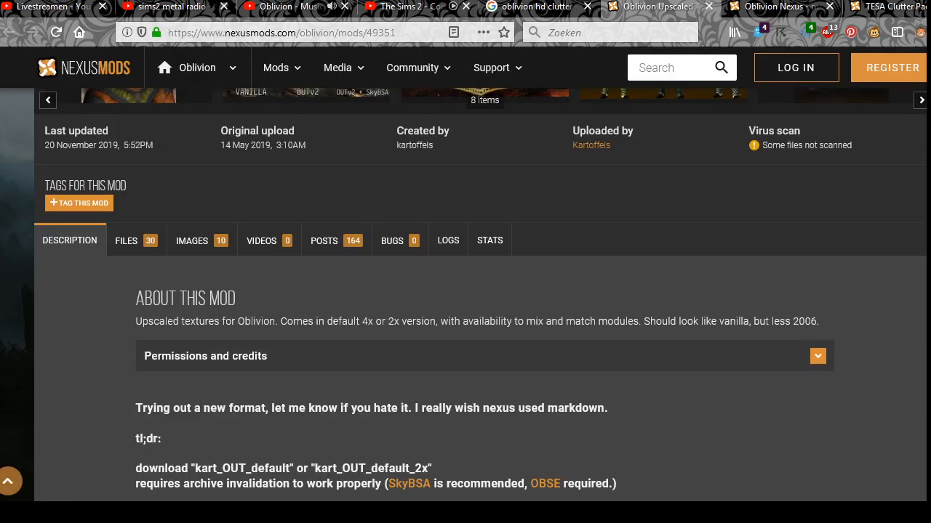
{"action": "left_click", "coordinate": [136, 240]}
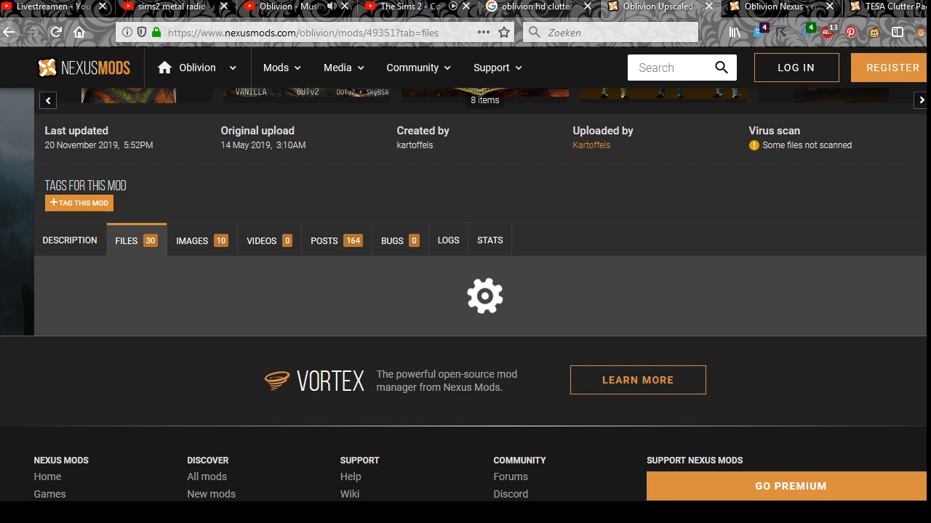
Step: Look through the Google results for "oblivion hd clutter" for other high-resolution clutter texture mods
{"action": "left_click", "coordinate": [537, 6]}
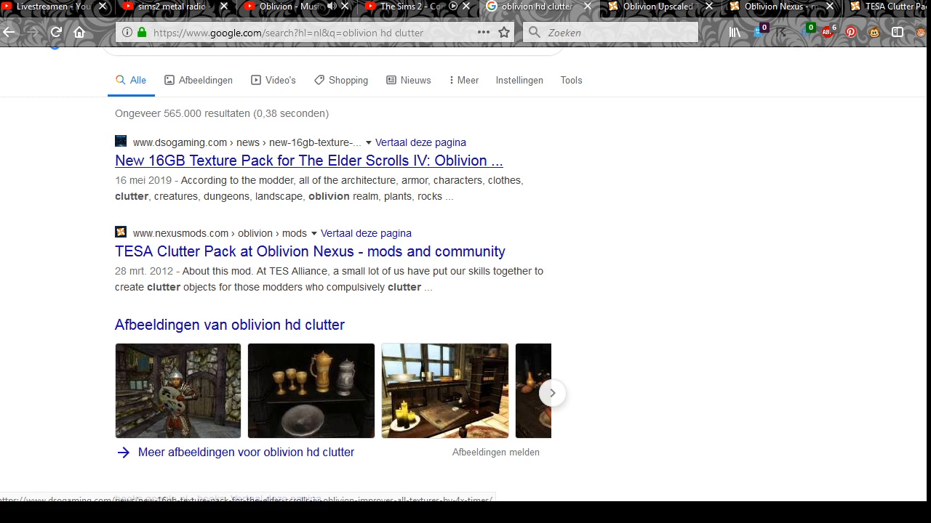
{"action": "scroll", "coordinate": [334, 290], "scroll_direction": "down", "scroll_amount": 3}
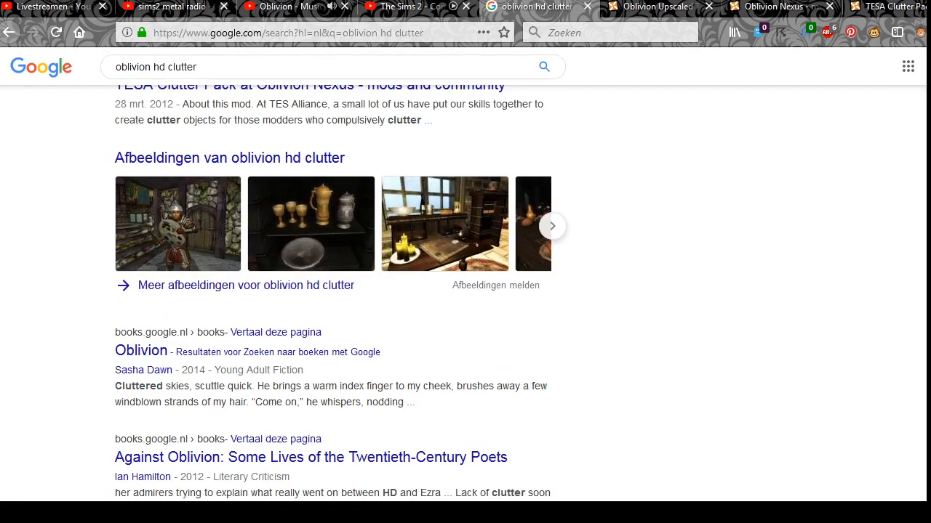
{"action": "scroll", "coordinate": [335, 291], "scroll_direction": "down", "scroll_amount": 8}
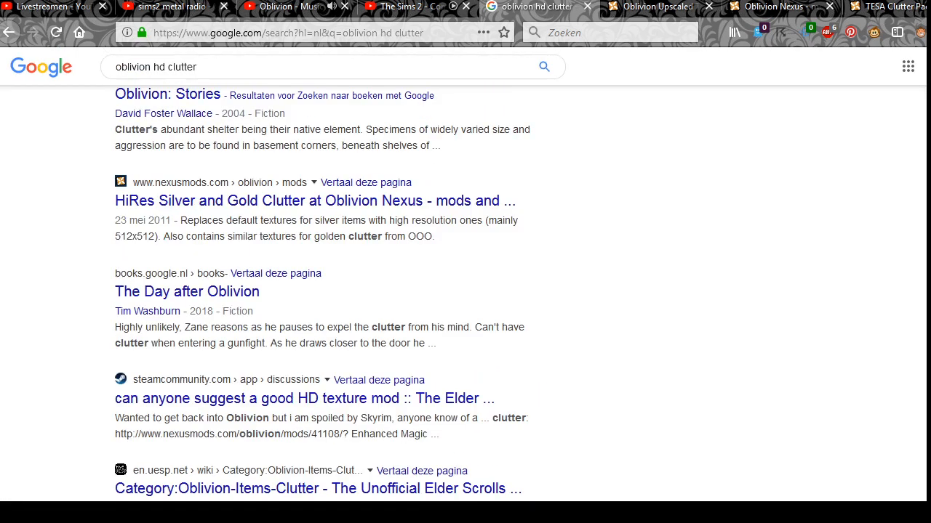
{"action": "scroll", "coordinate": [327, 291], "scroll_direction": "down", "scroll_amount": 1}
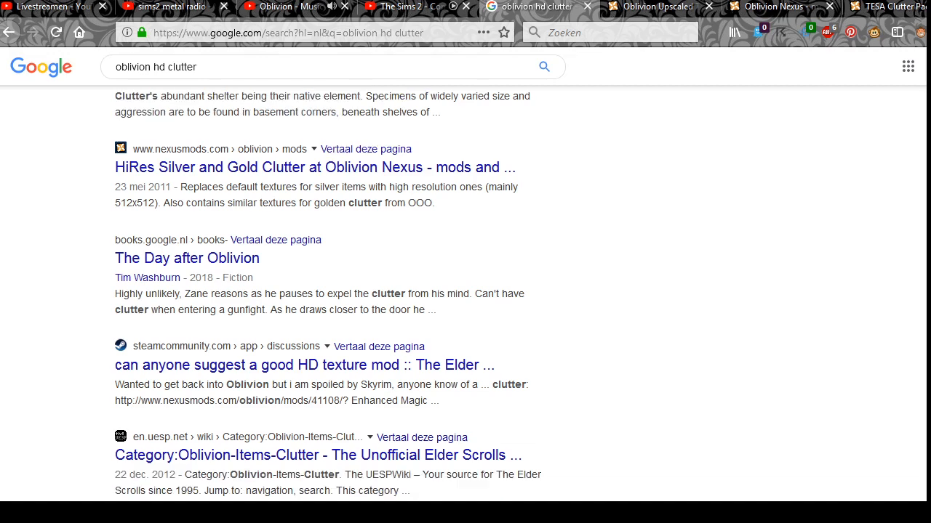
{"action": "scroll", "coordinate": [327, 290], "scroll_direction": "down", "scroll_amount": 2}
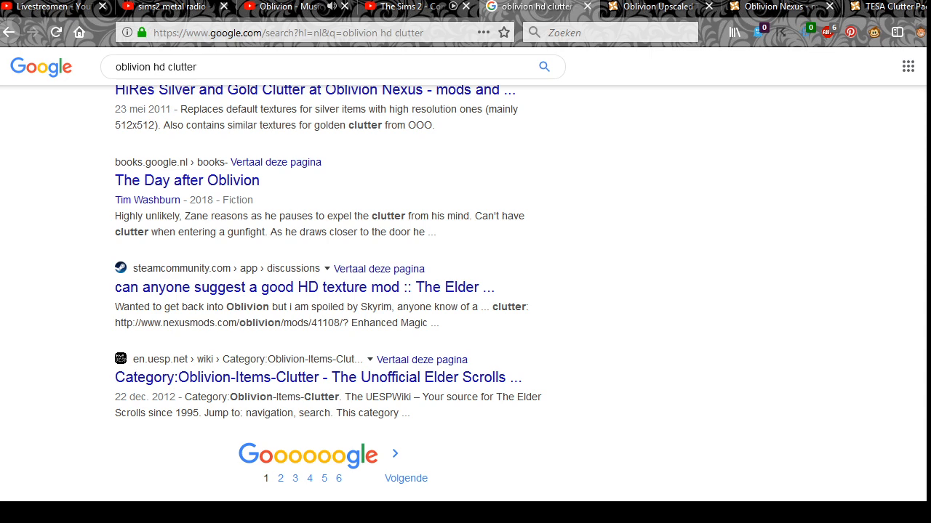
{"action": "scroll", "coordinate": [327, 291], "scroll_direction": "up", "scroll_amount": 5}
Step: Check the loaded Oblivion Upscaled Textures (OUT) file page and close the Google results for "oblivion hd clutter"
{"action": "left_click", "coordinate": [657, 7]}
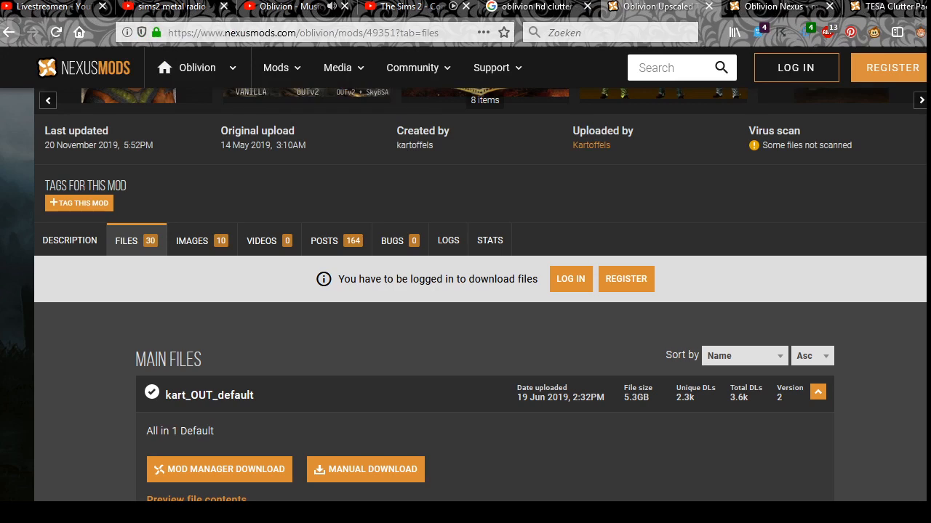
{"action": "scroll", "coordinate": [480, 291], "scroll_direction": "up", "scroll_amount": 2}
{"action": "left_click", "coordinate": [536, 7]}
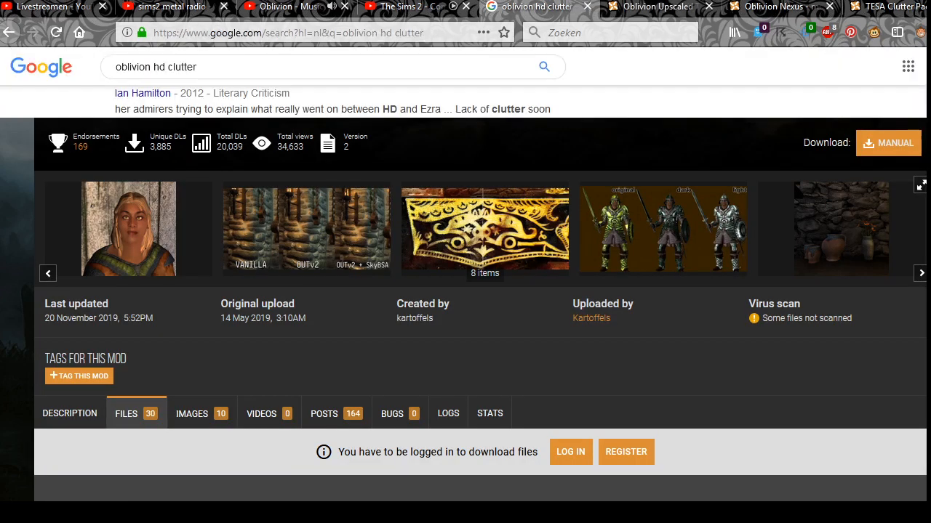
{"action": "left_click", "coordinate": [641, 6]}
{"action": "left_click", "coordinate": [557, 7]}
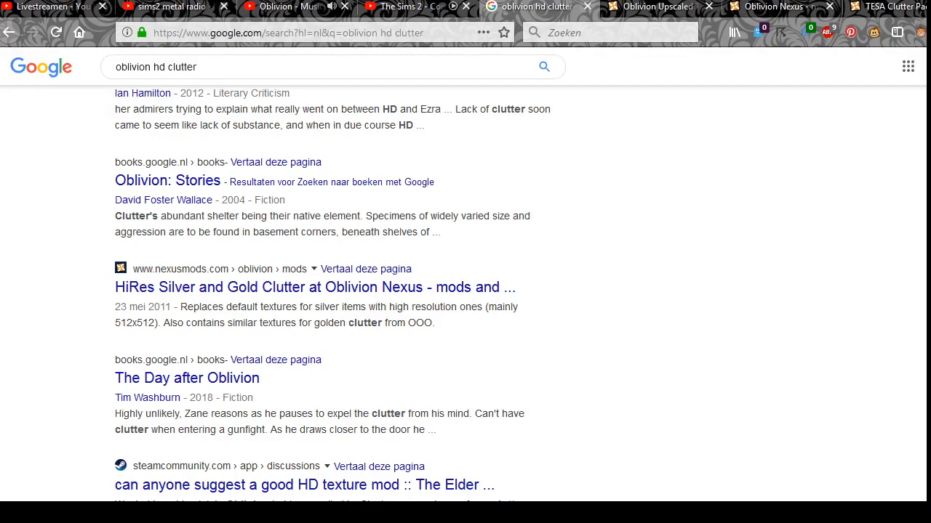
{"action": "key", "text": "ctrl+w"}
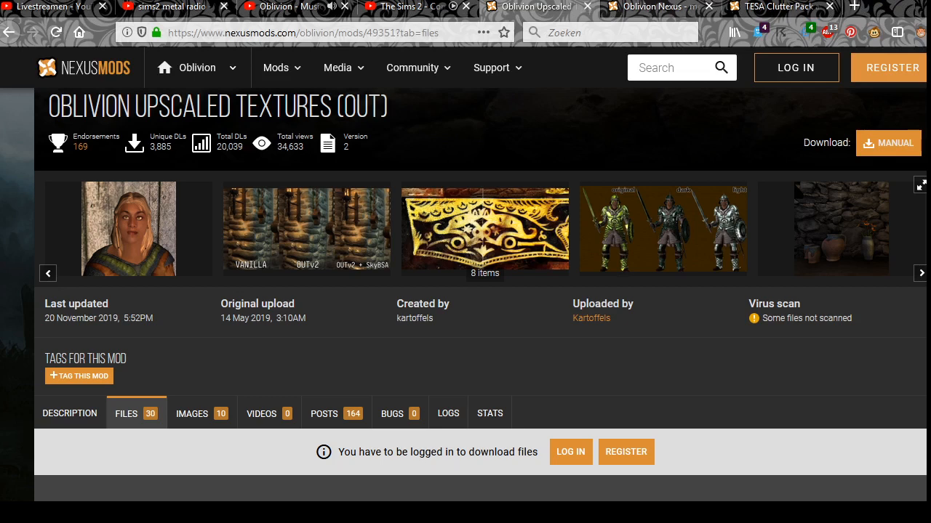
Step: Search Google for "bell beaker pottery" in a new tab and show the image results
{"action": "key", "text": "ctrl+t"}
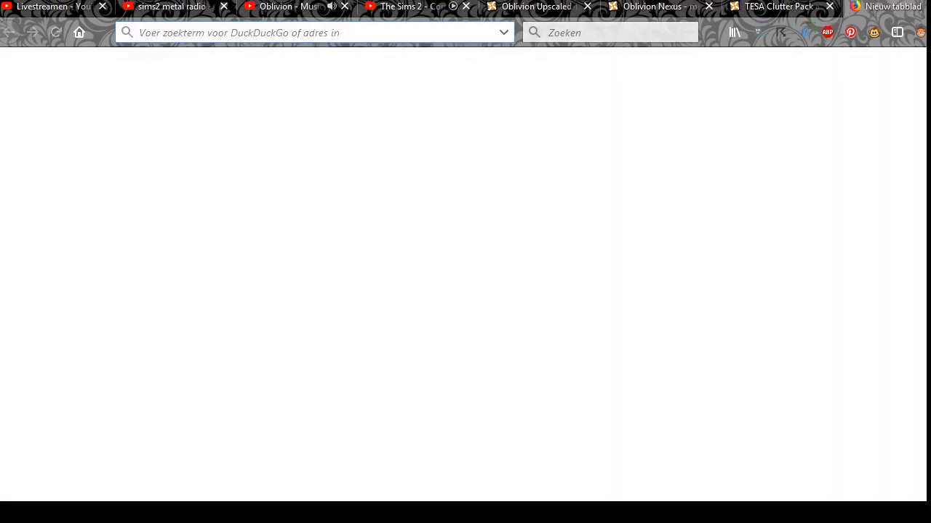
{"action": "type", "text": "!g "}
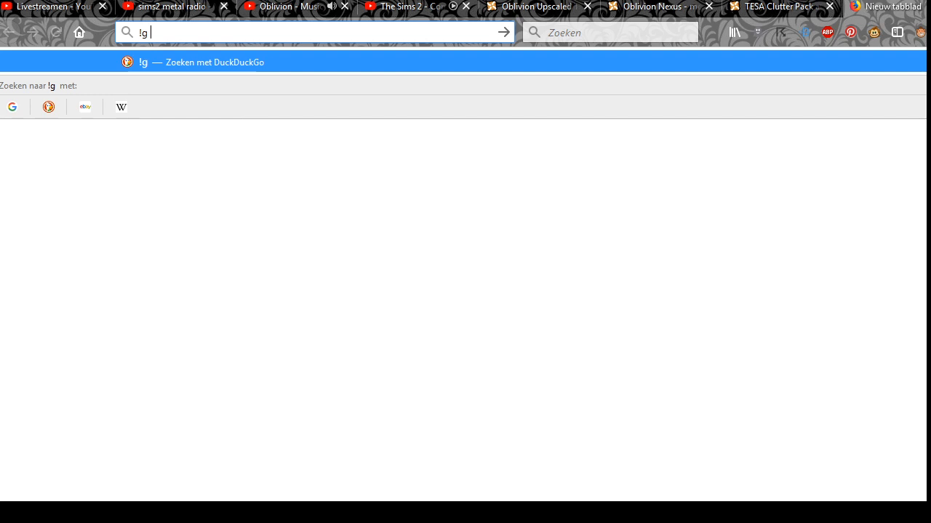
{"action": "type", "text": "bell beaker"}
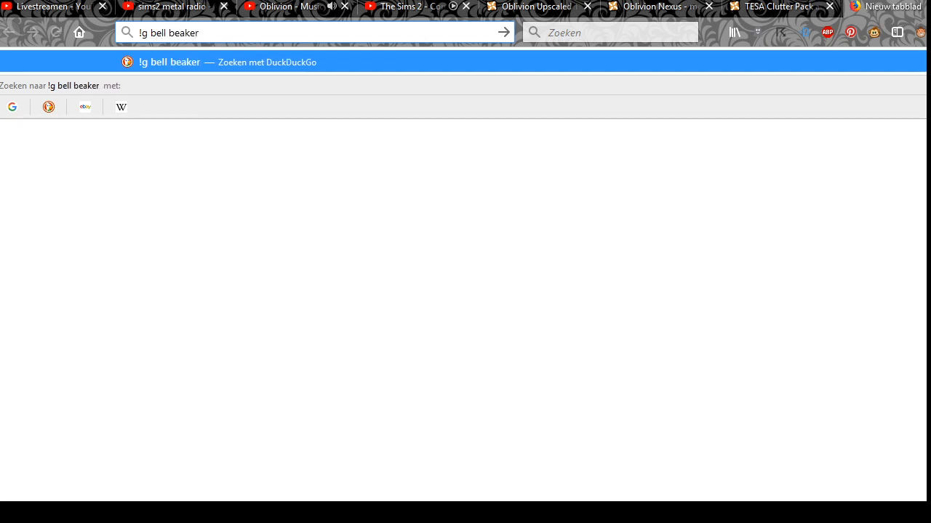
{"action": "type", "text": " pottery"}
{"action": "key", "text": "Return"}
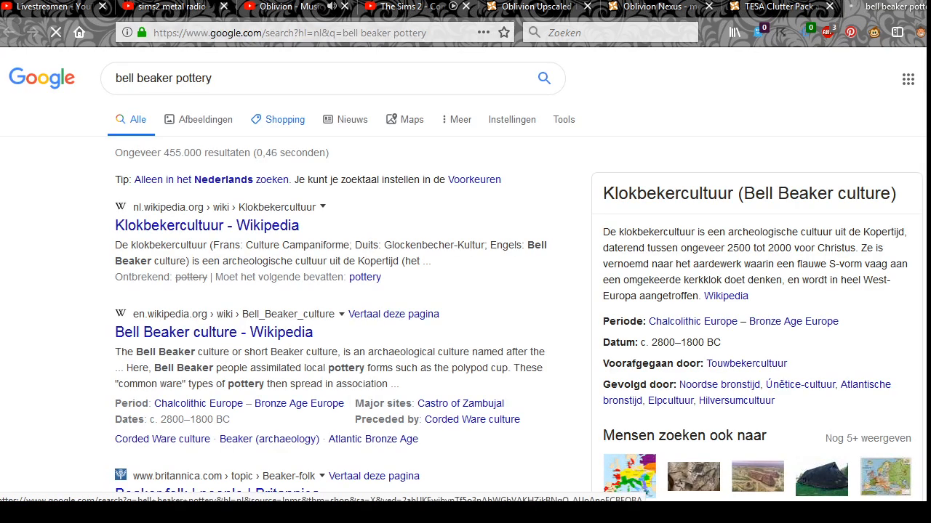
{"action": "left_click", "coordinate": [205, 120]}
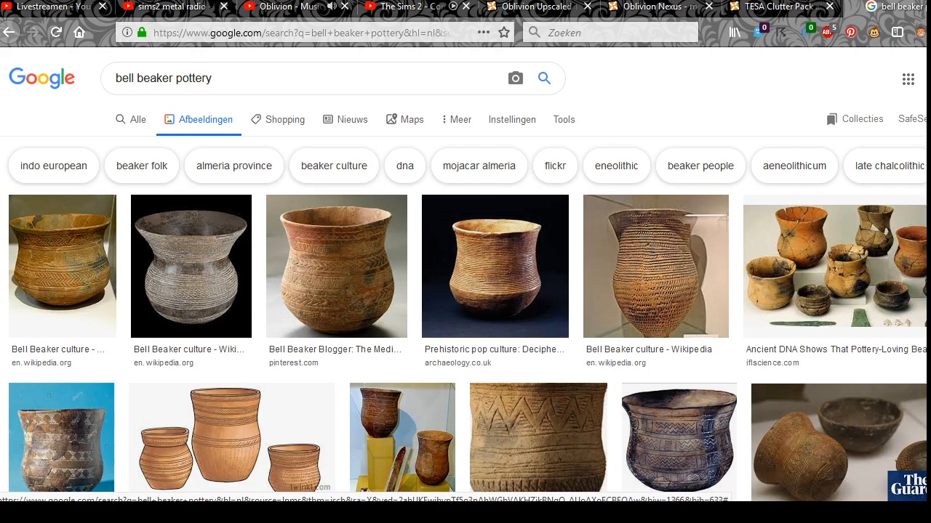
Step: Preview the Bell Beaker Blogger, Bronze Age Pinterest and Haaretz pottery images, and close the image preview
{"action": "left_click", "coordinate": [353, 291]}
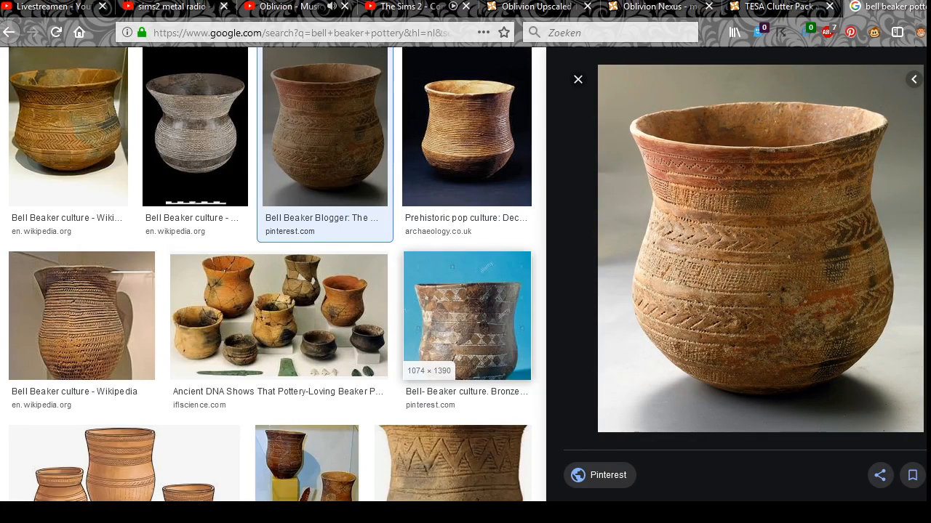
{"action": "left_click", "coordinate": [466, 315]}
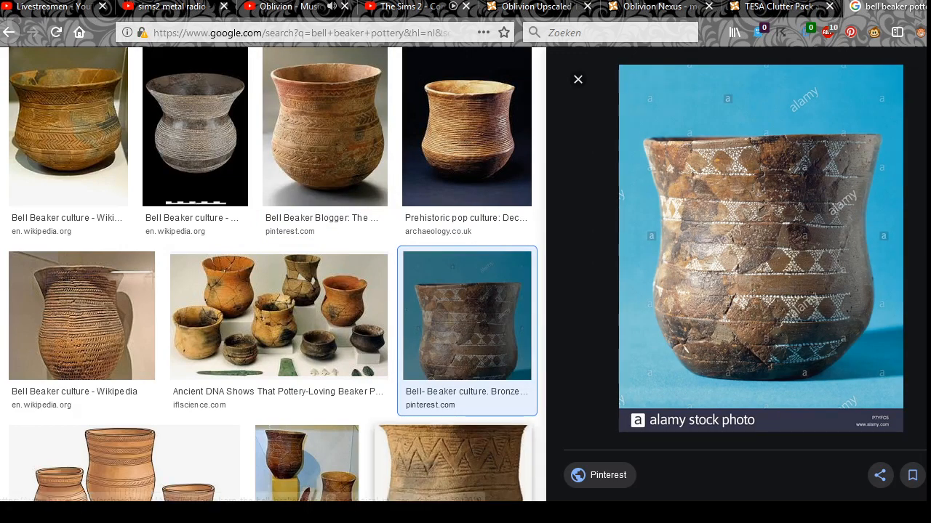
{"action": "left_click", "coordinate": [451, 466]}
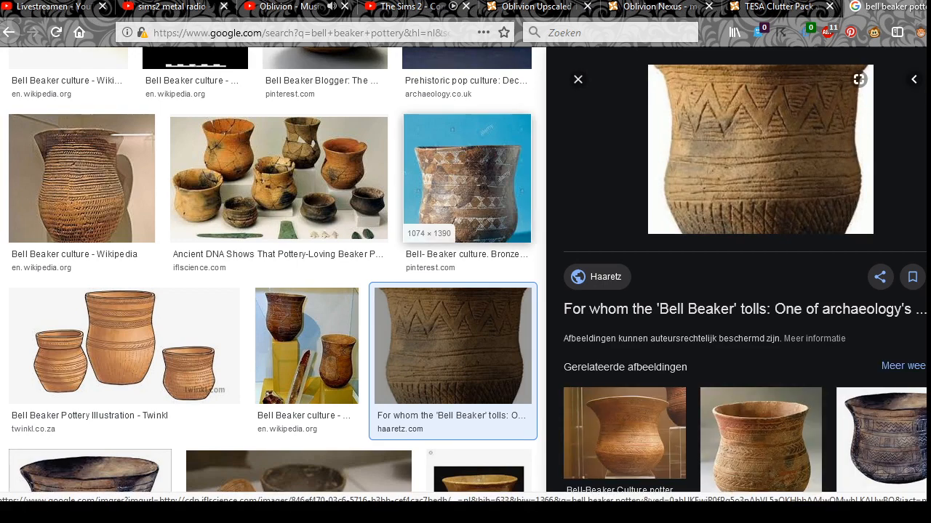
{"action": "key", "text": "Escape"}
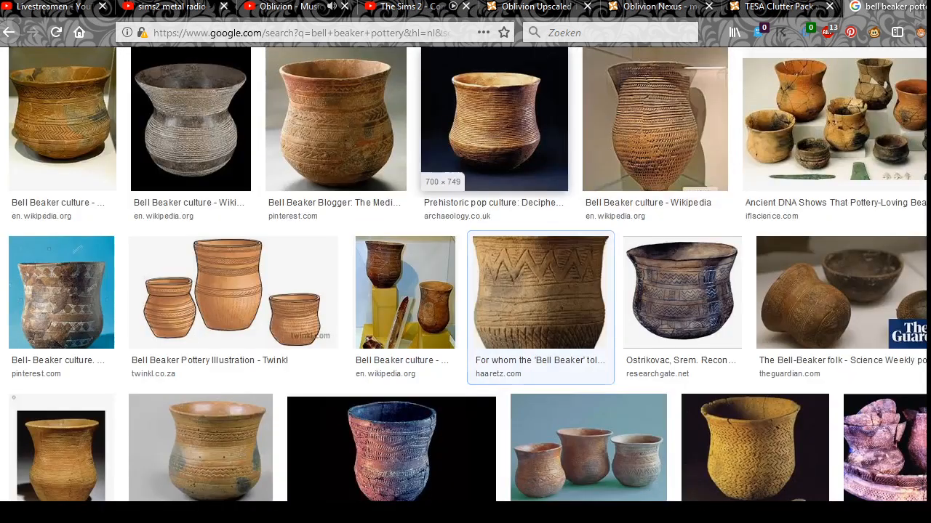
Step: Look through the remaining bell beaker pottery image results for vessel shapes and decoration
{"action": "scroll", "coordinate": [465, 276], "scroll_direction": "down", "scroll_amount": 2}
{"action": "scroll", "coordinate": [465, 276], "scroll_direction": "down", "scroll_amount": 3}
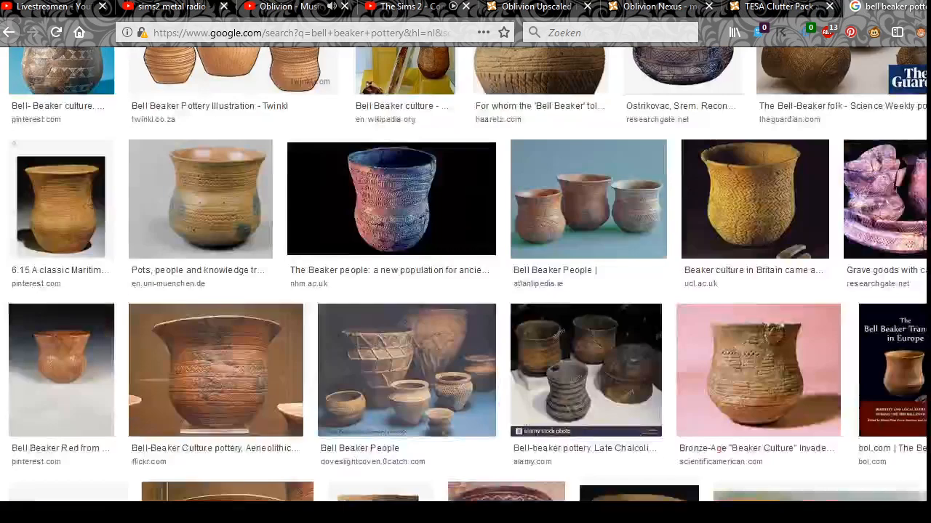
{"action": "scroll", "coordinate": [466, 276], "scroll_direction": "down", "scroll_amount": 4}
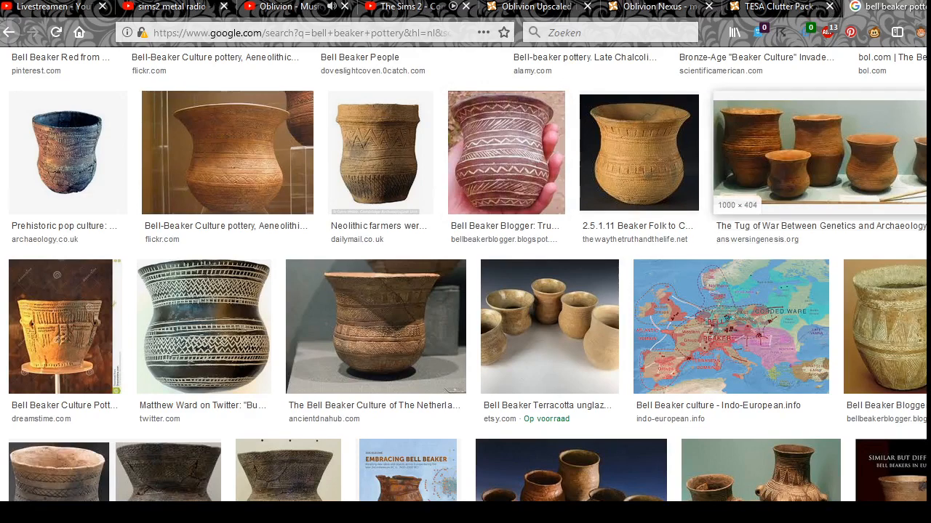
{"action": "scroll", "coordinate": [800, 160], "scroll_direction": "down", "scroll_amount": 3}
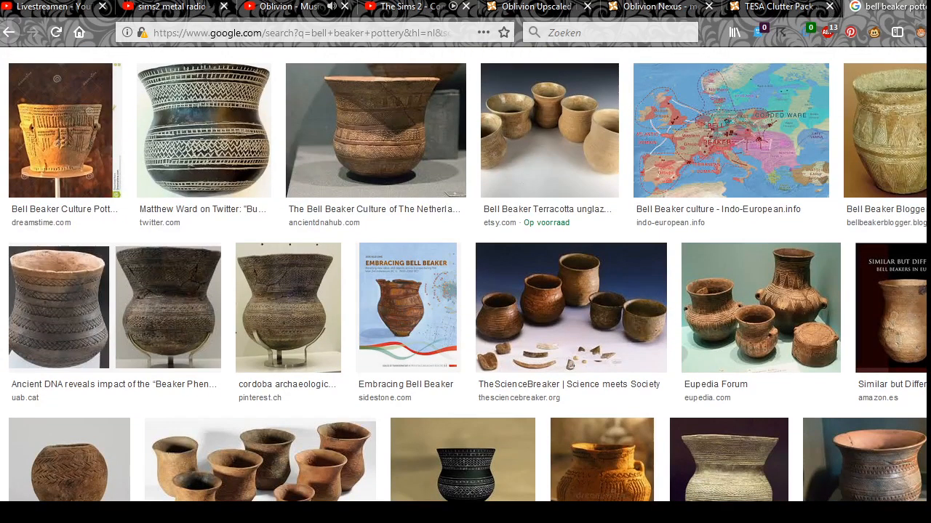
{"action": "scroll", "coordinate": [538, 407], "scroll_direction": "up", "scroll_amount": 10}
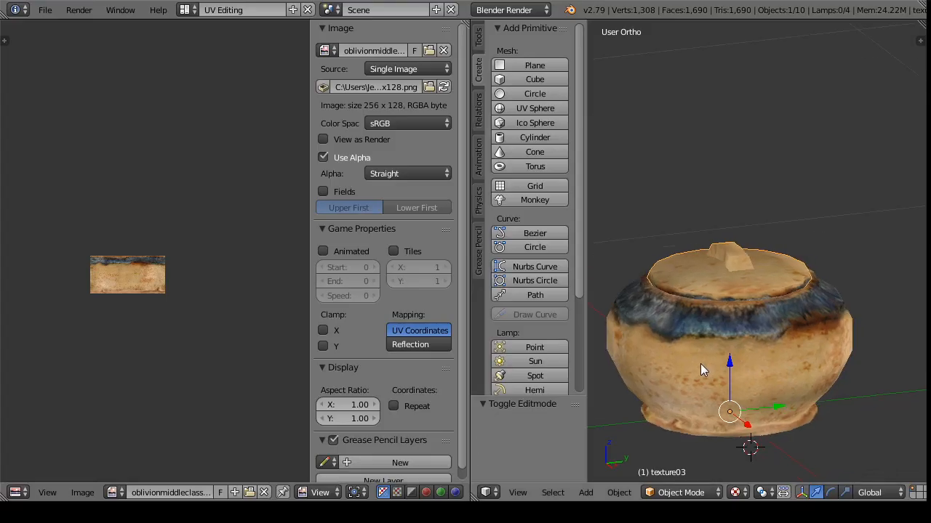
Step: Switch to Blender and apply the aka3b.png texture from the glazed pottery folder to the covered bowl's lid
{"action": "mouse_move", "coordinate": [701, 364]}
{"action": "left_mouse_down"}
{"action": "mouse_move", "coordinate": [742, 341]}
{"action": "mouse_move", "coordinate": [721, 338]}
{"action": "mouse_move", "coordinate": [709, 376]}
{"action": "mouse_move", "coordinate": [687, 373]}
{"action": "left_mouse_up"}
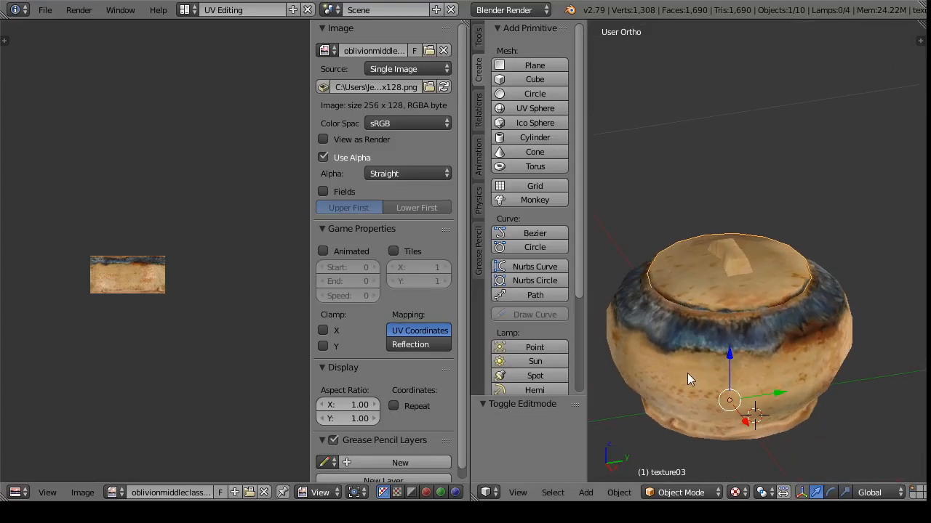
{"action": "scroll", "coordinate": [714, 335], "scroll_direction": "up", "scroll_amount": 3}
{"action": "left_click_drag", "start_coordinate": [715, 334], "coordinate": [722, 315]}
{"action": "scroll", "coordinate": [725, 343], "scroll_direction": "up", "scroll_amount": 2}
{"action": "scroll", "coordinate": [733, 252], "scroll_direction": "down", "scroll_amount": 4}
{"action": "left_click", "coordinate": [699, 492]}
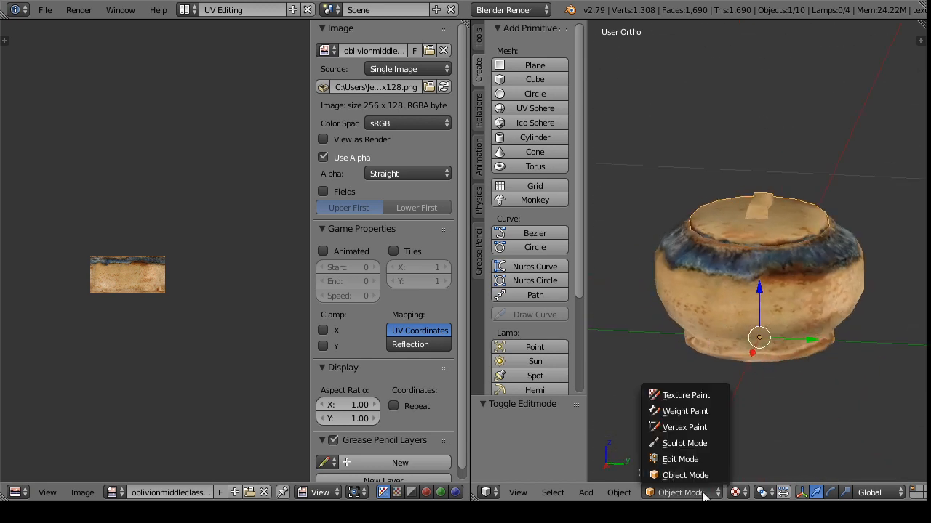
{"action": "left_click", "coordinate": [687, 478]}
{"action": "left_click", "coordinate": [120, 493]}
{"action": "left_click", "coordinate": [147, 461]}
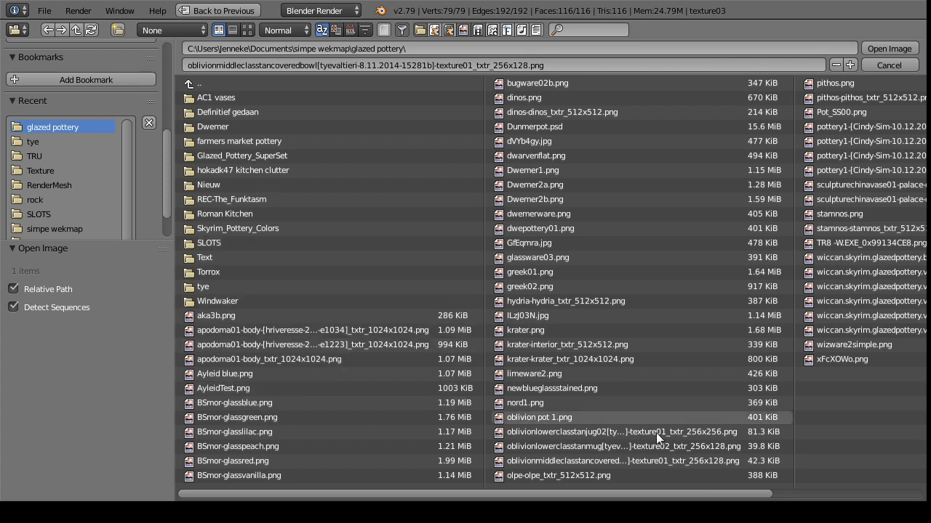
{"action": "left_click", "coordinate": [320, 315]}
{"action": "left_click", "coordinate": [889, 49]}
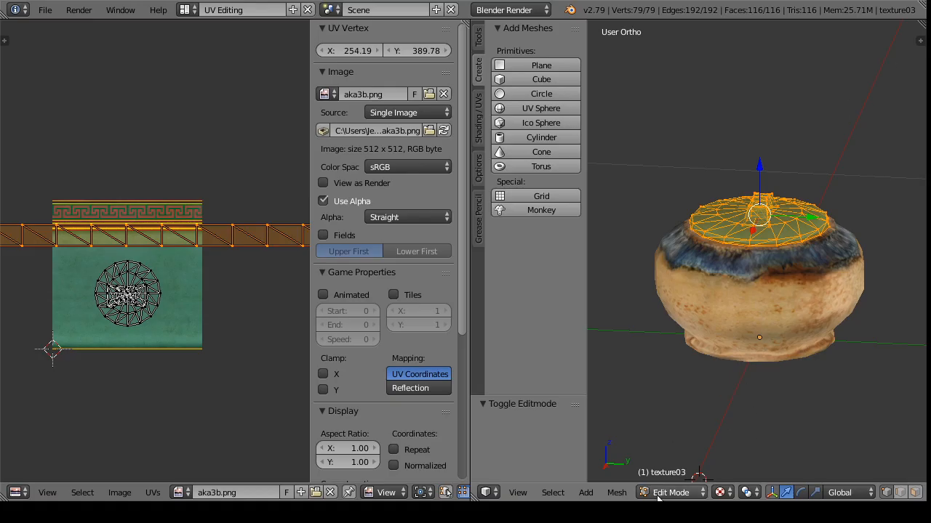
{"action": "left_click", "coordinate": [681, 492]}
{"action": "left_click", "coordinate": [654, 473]}
Step: Apply the already loaded aka3b.png texture to the body of the covered bowl
{"action": "left_click", "coordinate": [681, 492]}
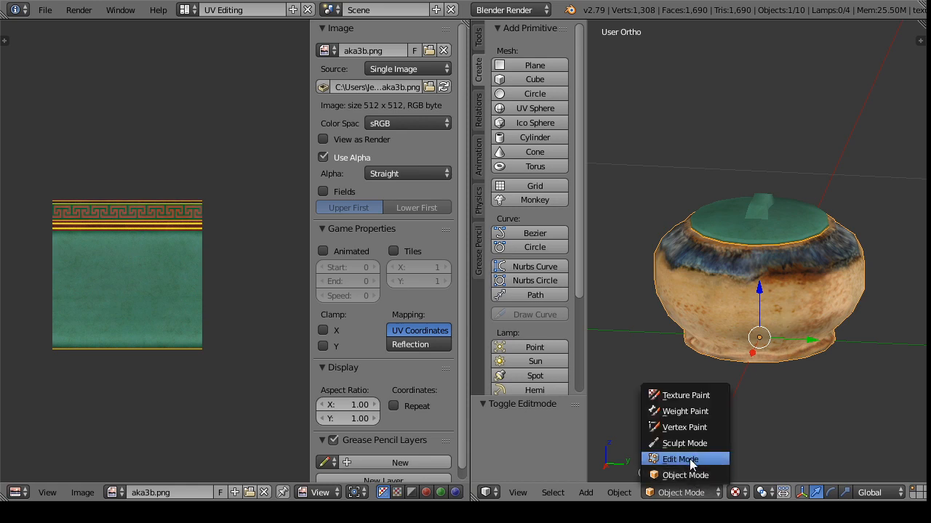
{"action": "left_click", "coordinate": [686, 458]}
{"action": "left_click", "coordinate": [175, 493]}
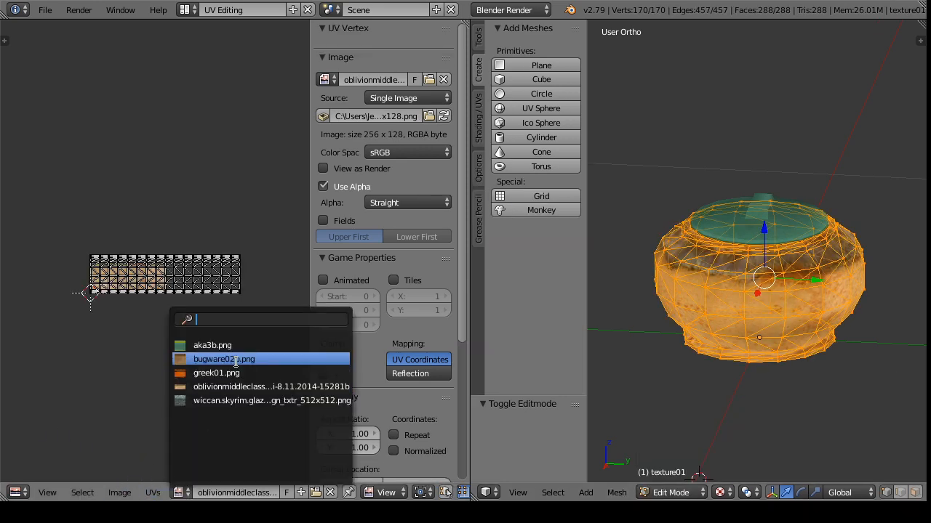
{"action": "left_click", "coordinate": [218, 359]}
{"action": "left_click", "coordinate": [681, 495]}
{"action": "left_click", "coordinate": [682, 472]}
{"action": "left_click_drag", "start_coordinate": [708, 407], "coordinate": [691, 388]}
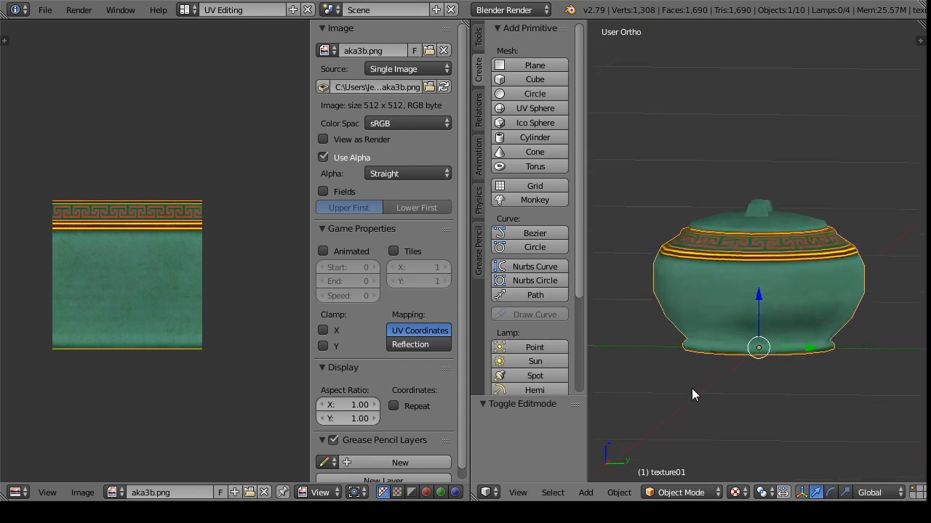
Step: Load oblivion pot 1.png from the glazed pottery folder and apply it to the bowl's body
{"action": "left_click", "coordinate": [681, 493]}
{"action": "left_click", "coordinate": [683, 459]}
{"action": "left_click", "coordinate": [119, 493]}
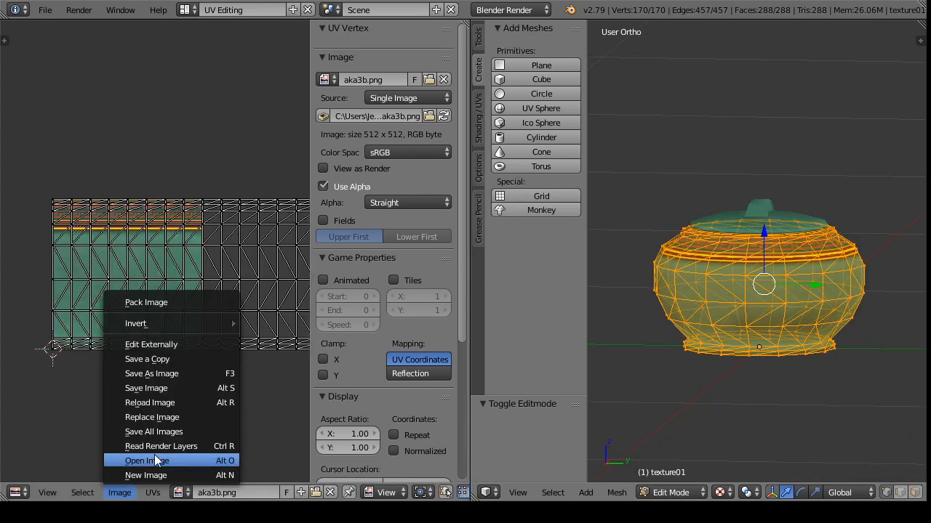
{"action": "left_click", "coordinate": [145, 461]}
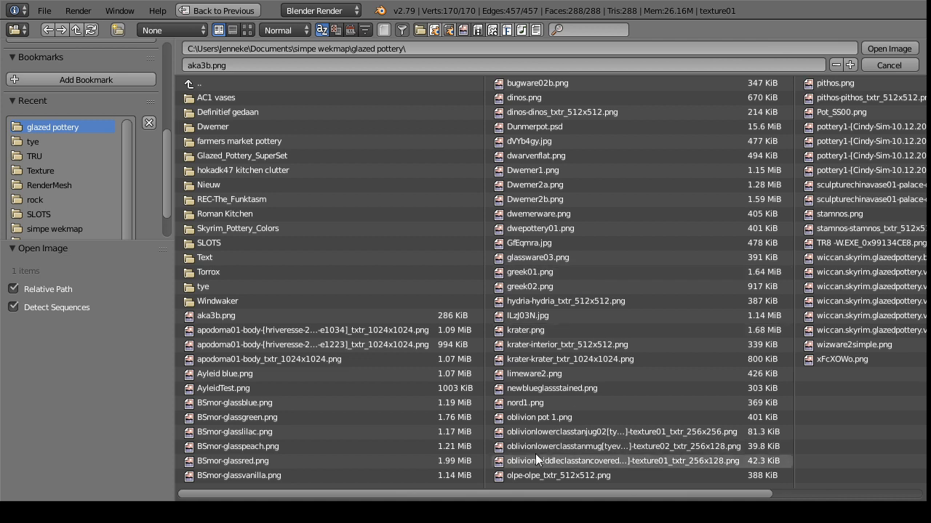
{"action": "left_click_drag", "start_coordinate": [565, 499], "coordinate": [598, 497]}
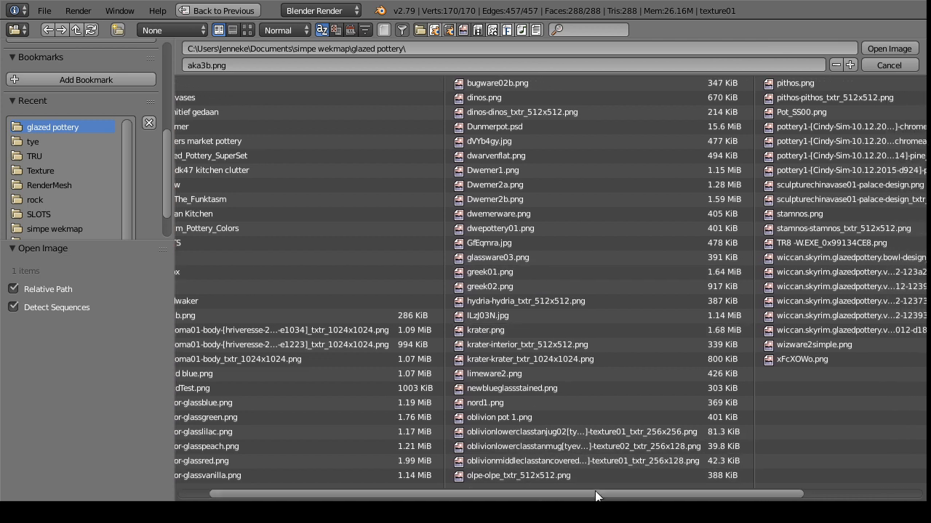
{"action": "left_click", "coordinate": [553, 418]}
{"action": "left_click", "coordinate": [888, 49]}
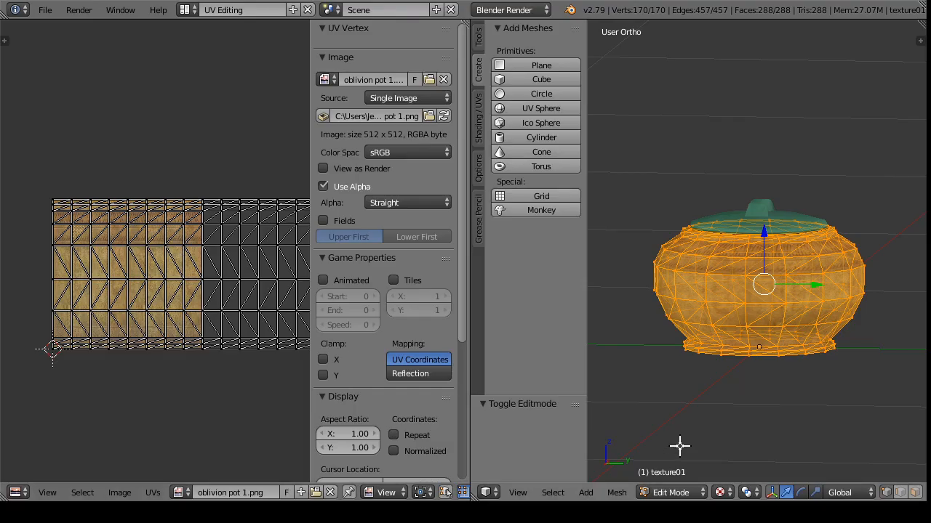
{"action": "left_click", "coordinate": [671, 492]}
{"action": "left_click", "coordinate": [684, 474]}
{"action": "left_click_drag", "start_coordinate": [676, 395], "coordinate": [735, 365]}
Step: Assign the loaded oblivion pot 1.png texture to the bowl's lid and return to Object Mode
{"action": "left_click", "coordinate": [685, 493]}
{"action": "left_click", "coordinate": [683, 460]}
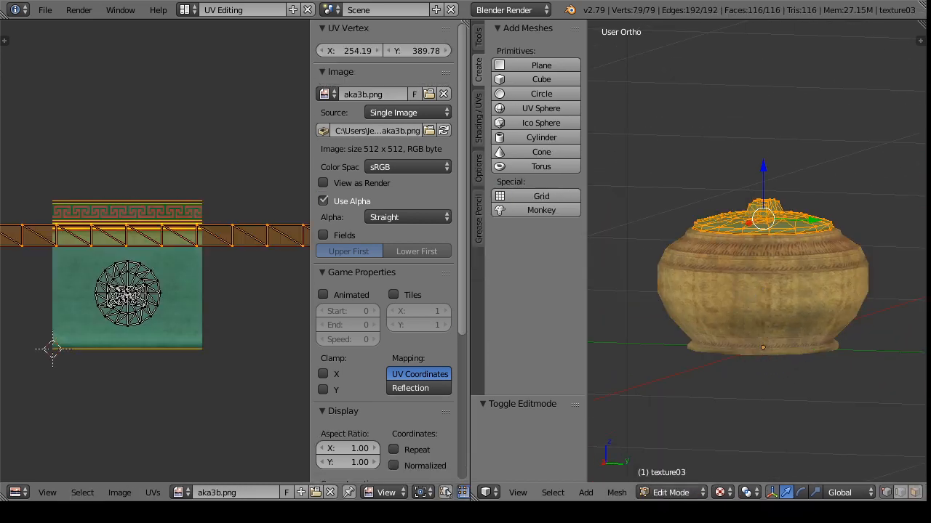
{"action": "left_click", "coordinate": [179, 493]}
{"action": "left_click", "coordinate": [215, 386]}
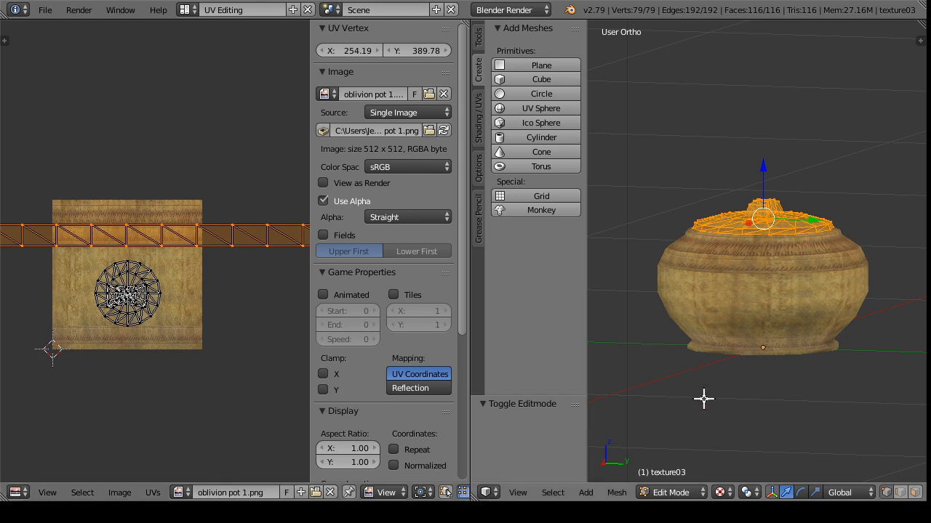
{"action": "left_click", "coordinate": [665, 493]}
{"action": "left_click", "coordinate": [677, 467]}
Step: Assign the oblivion pot 1.png texture to the underside of the bowl and return to Object Mode
{"action": "left_click_drag", "start_coordinate": [715, 408], "coordinate": [768, 324]}
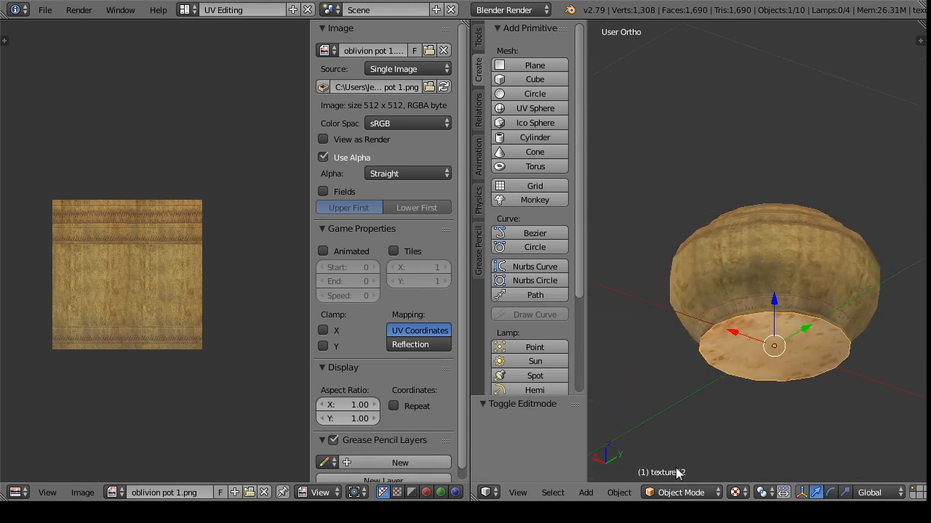
{"action": "left_click", "coordinate": [681, 492]}
{"action": "left_click", "coordinate": [698, 459]}
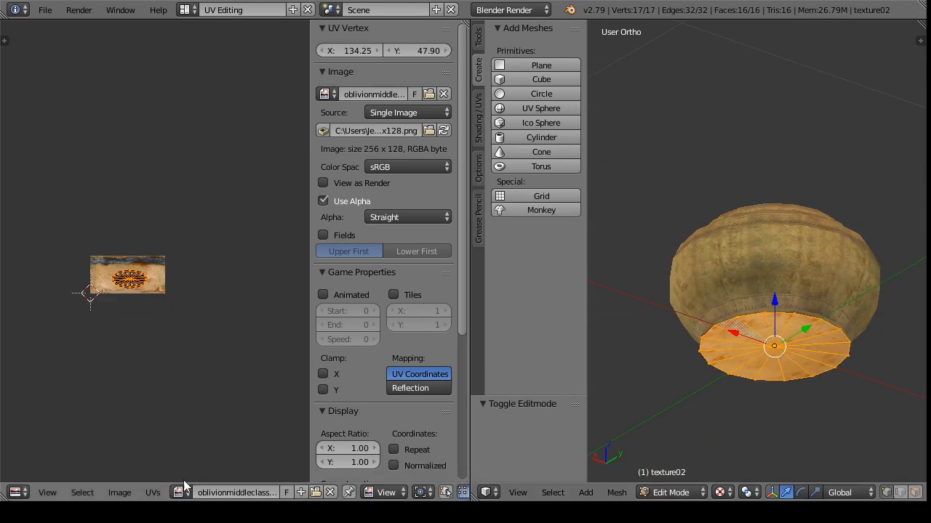
{"action": "left_click", "coordinate": [180, 492]}
{"action": "left_click", "coordinate": [212, 386]}
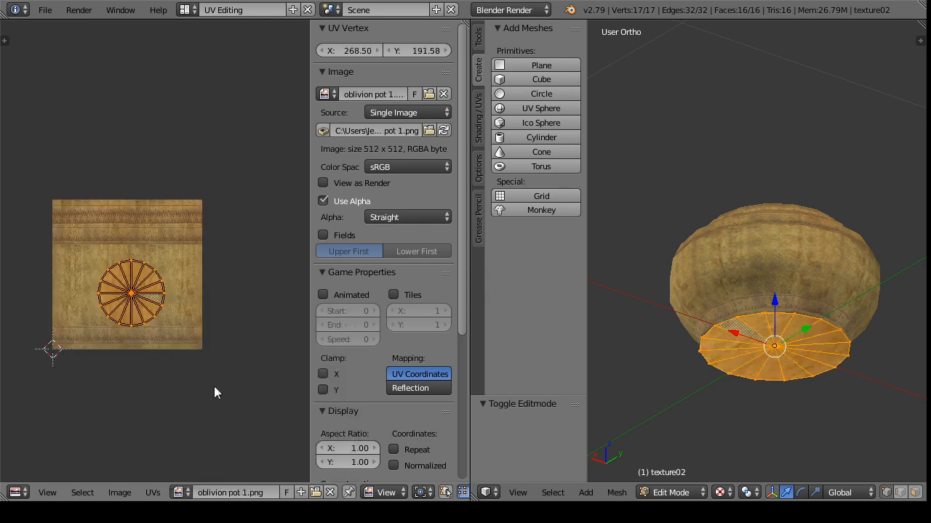
{"action": "left_click", "coordinate": [674, 493]}
{"action": "left_click", "coordinate": [688, 475]}
{"action": "left_click_drag", "start_coordinate": [718, 393], "coordinate": [731, 445]}
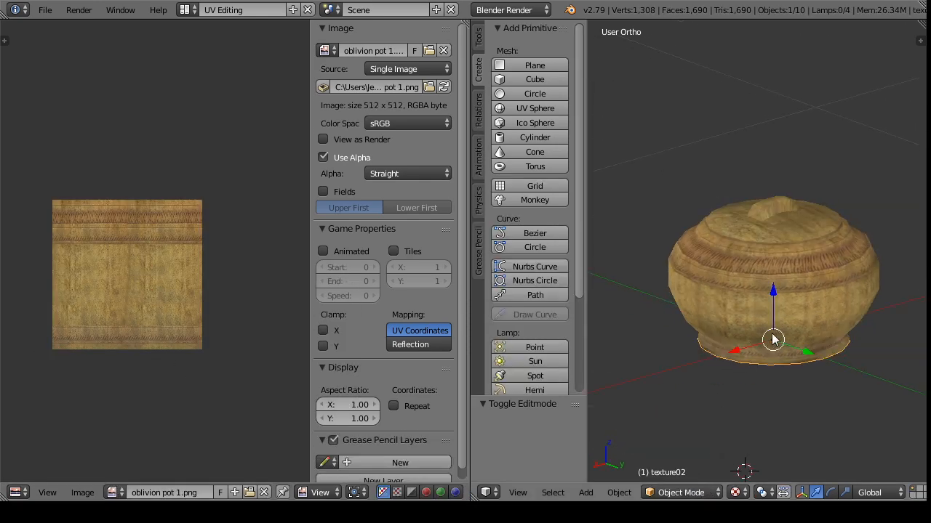
Step: Move the bowl's body and underside together 0.310 along the X axis, away from the lid
{"action": "left_click_drag", "start_coordinate": [698, 393], "coordinate": [685, 336]}
{"action": "left_click_drag", "start_coordinate": [731, 339], "coordinate": [600, 318]}
{"action": "mouse_move", "coordinate": [735, 281]}
{"action": "left_mouse_down"}
{"action": "mouse_move", "coordinate": [758, 439]}
{"action": "mouse_move", "coordinate": [729, 285]}
{"action": "left_mouse_up"}
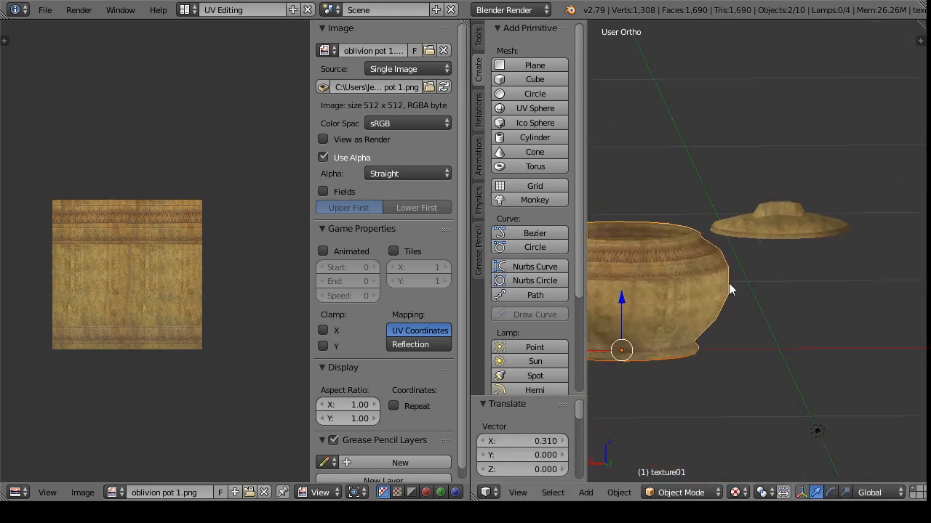
Step: Undo the last move and join the two selected pot parts into one object
{"action": "left_click_drag", "start_coordinate": [738, 242], "coordinate": [804, 309]}
{"action": "key", "text": "ctrl+z"}
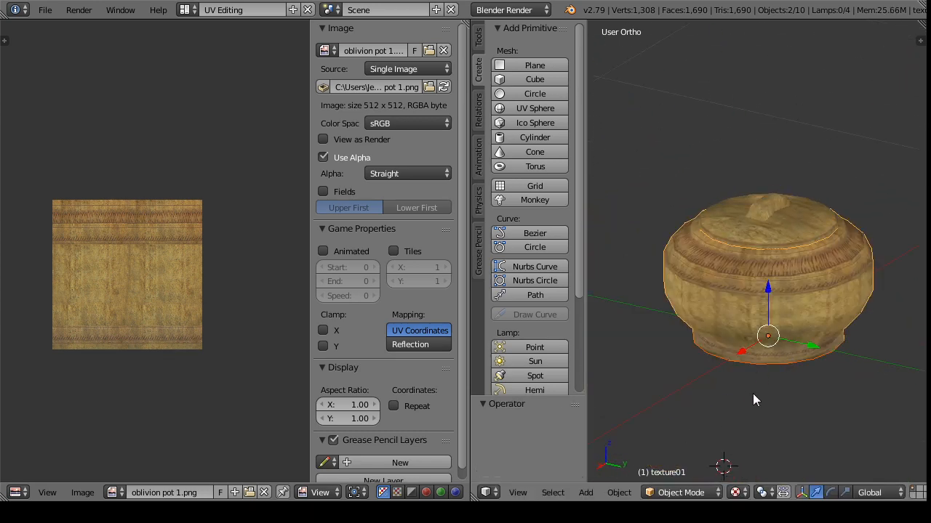
{"action": "key", "text": "ctrl+j"}
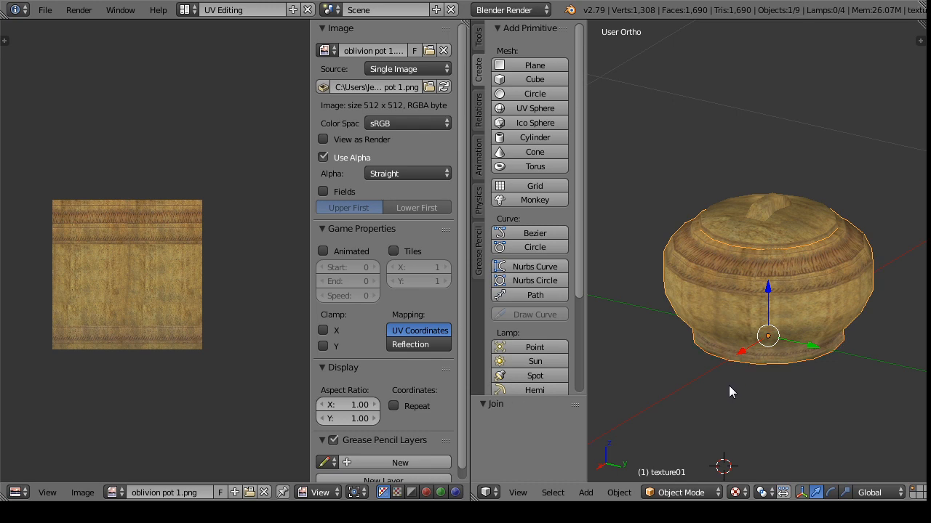
Step: Set up a Wavefront OBJ export of the pot and lid in the tye folder with the file name Covered pot.obj
{"action": "left_click_drag", "start_coordinate": [729, 385], "coordinate": [725, 375]}
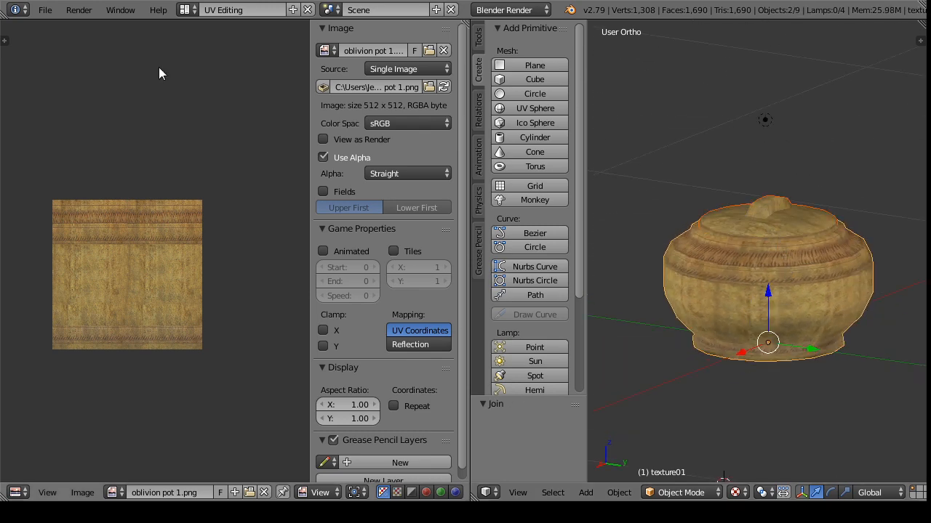
{"action": "left_click", "coordinate": [45, 10]}
{"action": "mouse_move", "coordinate": [111, 300]}
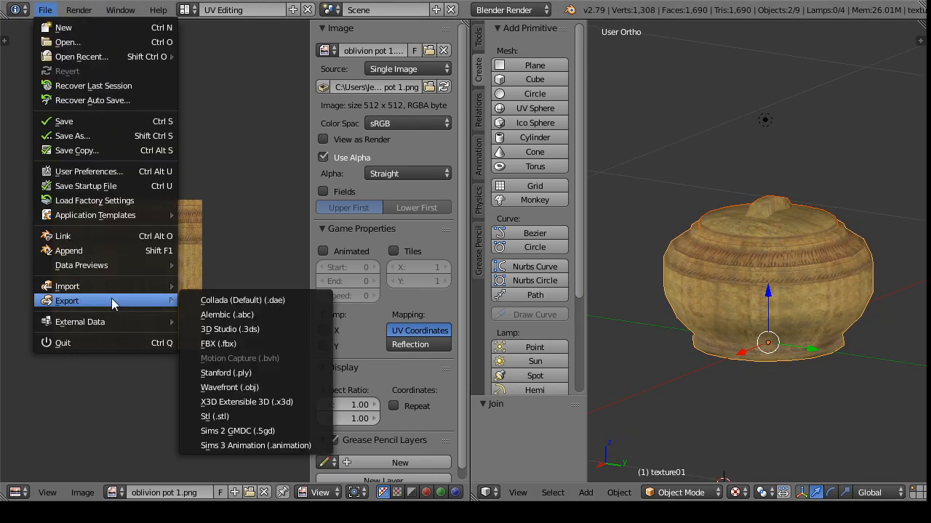
{"action": "left_click", "coordinate": [240, 387]}
{"action": "scroll", "coordinate": [169, 201], "scroll_direction": "down", "scroll_amount": 5}
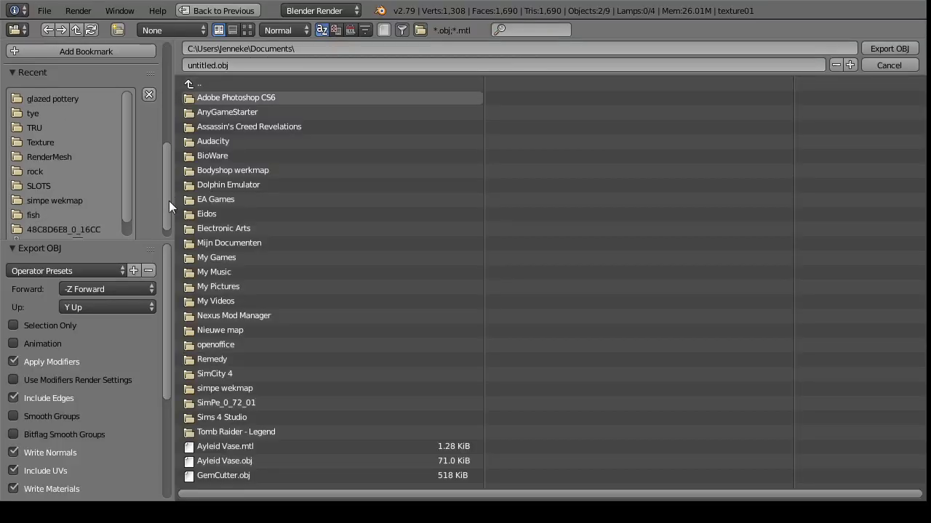
{"action": "left_click", "coordinate": [46, 100]}
{"action": "left_click", "coordinate": [32, 114]}
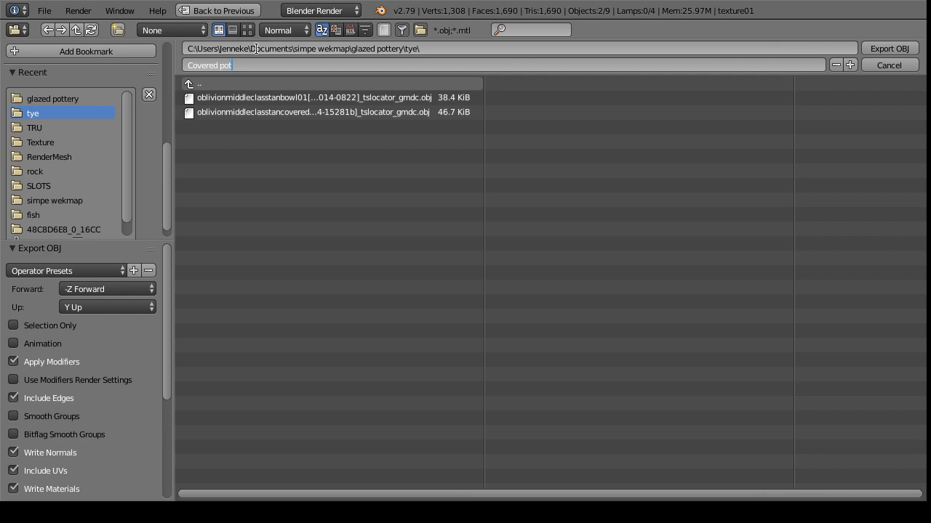
{"action": "key", "text": "Return"}
Step: Export the OBJ with Selection Only enabled, Write Materials disabled and Objects as OBJ Groups as the grouping
{"action": "left_click", "coordinate": [47, 267]}
{"action": "left_click", "coordinate": [73, 324]}
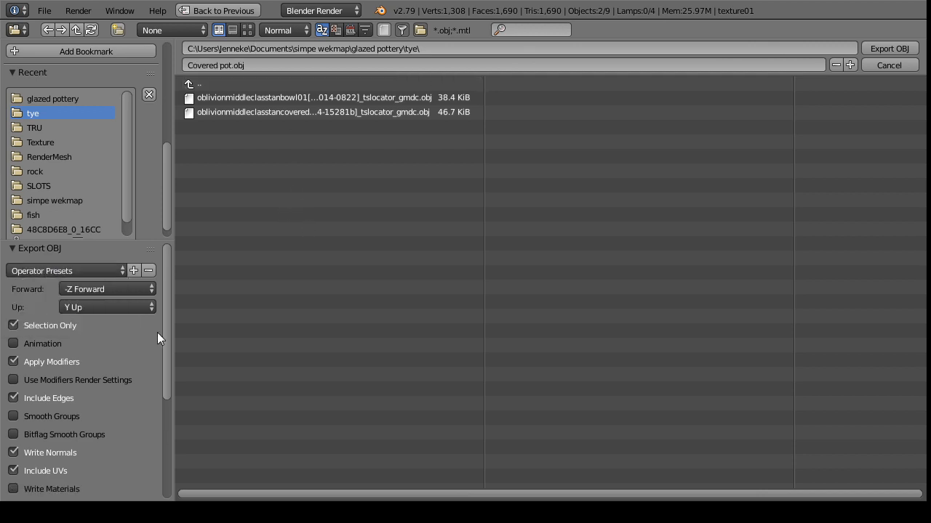
{"action": "left_click_drag", "start_coordinate": [167, 326], "coordinate": [120, 458]}
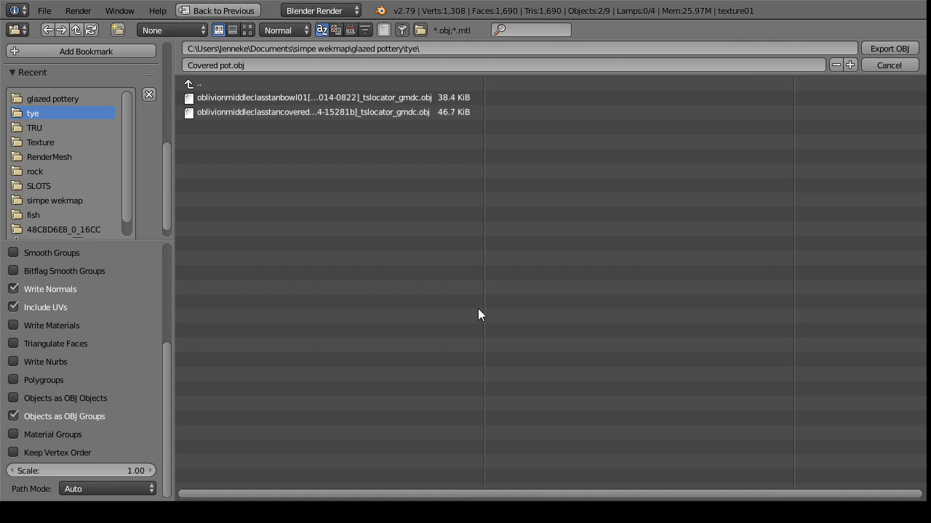
{"action": "left_click", "coordinate": [888, 48]}
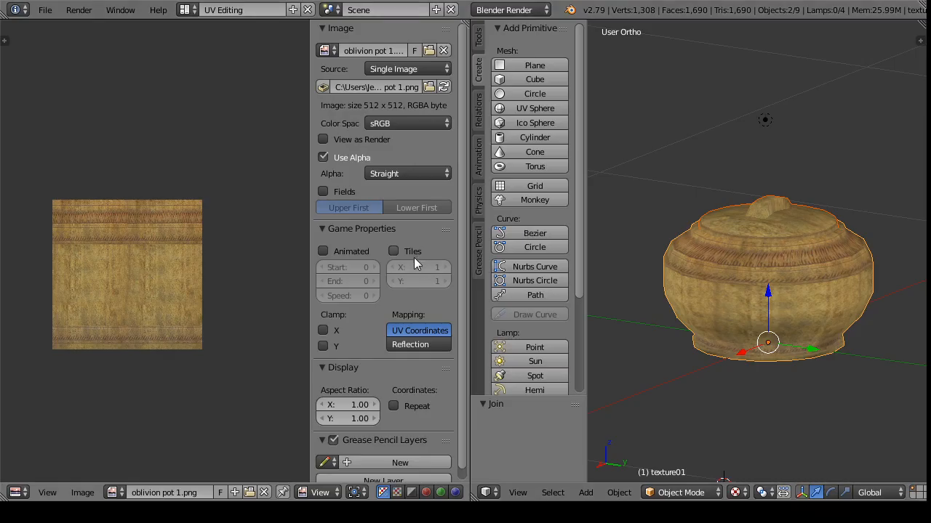
Step: Switch to the Default screen layout and hide the texture01 and texture03 objects
{"action": "left_click", "coordinate": [187, 10]}
{"action": "left_click", "coordinate": [207, 73]}
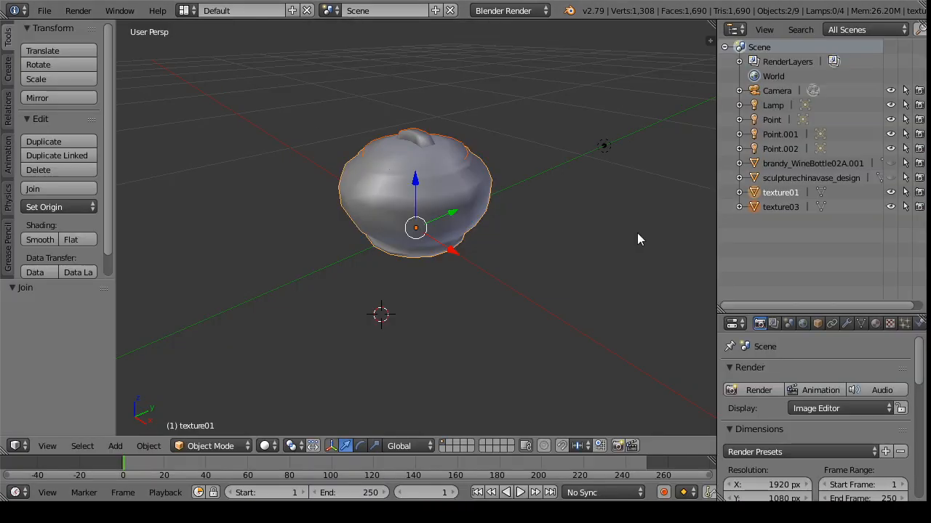
{"action": "left_click", "coordinate": [890, 192]}
{"action": "left_click", "coordinate": [891, 206]}
Step: Import the oblivionmiddleclasstanbowl01 Wavefront OBJ file from the tye folder
{"action": "left_click", "coordinate": [45, 10]}
{"action": "mouse_move", "coordinate": [138, 291]}
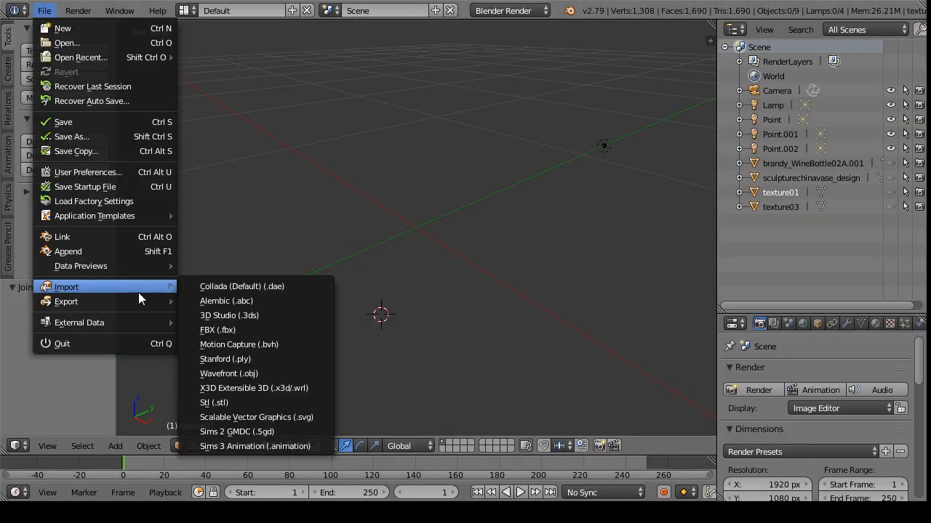
{"action": "left_click", "coordinate": [280, 374]}
{"action": "left_click", "coordinate": [341, 125]}
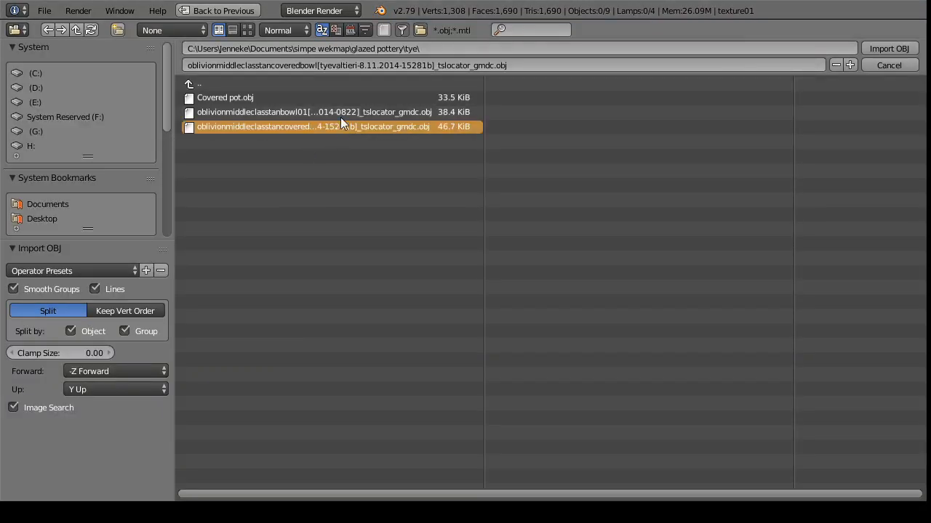
{"action": "left_click", "coordinate": [341, 113]}
{"action": "left_click", "coordinate": [880, 49]}
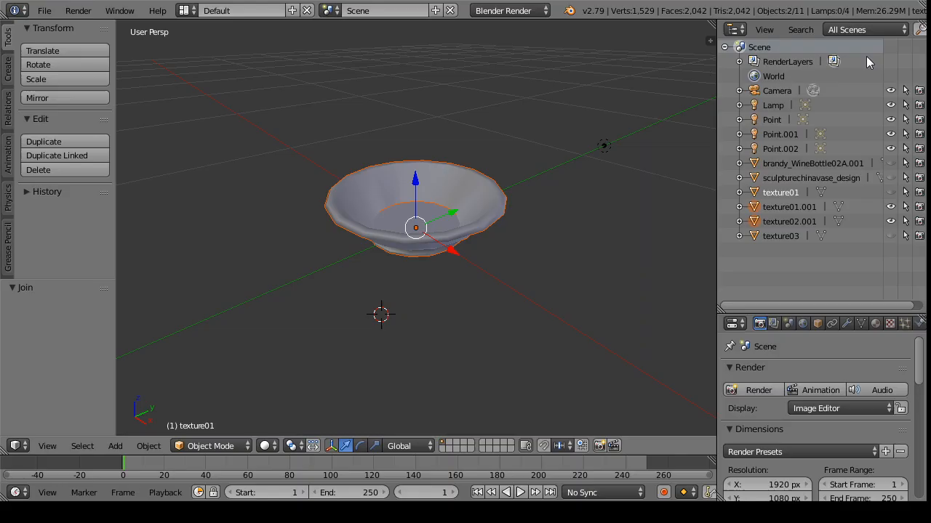
Step: Assign the aka3b.png image to the bowl's outer mesh in the UV Editing layout and return to Object Mode
{"action": "right_click", "coordinate": [414, 241]}
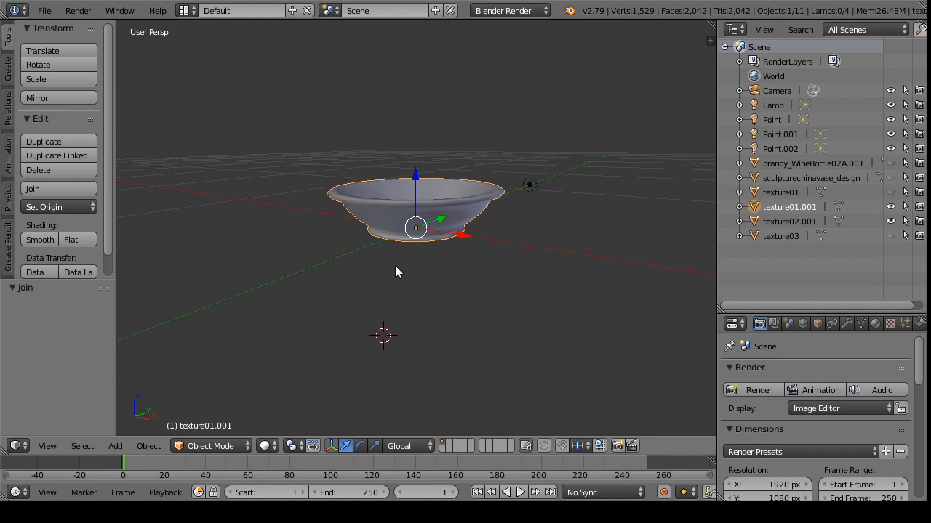
{"action": "left_click", "coordinate": [225, 11]}
{"action": "left_click", "coordinate": [218, 126]}
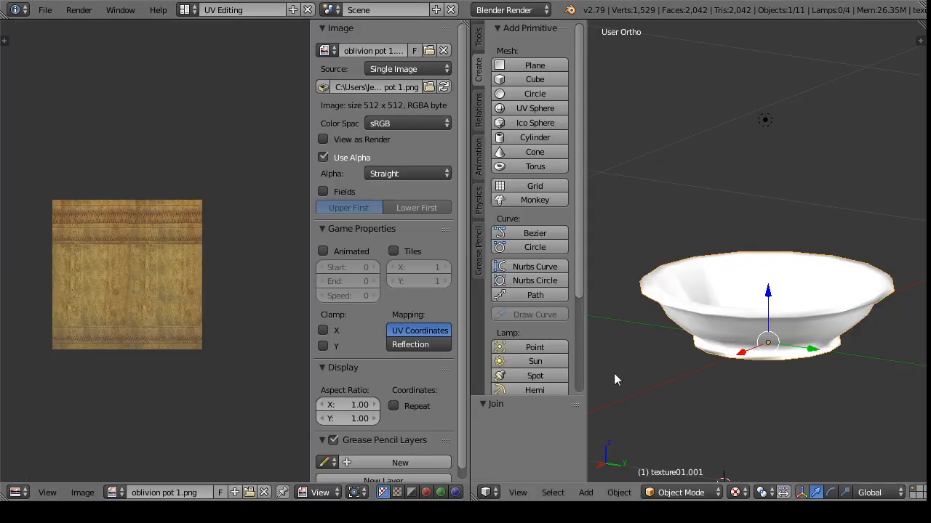
{"action": "left_click", "coordinate": [698, 493]}
{"action": "left_click", "coordinate": [695, 460]}
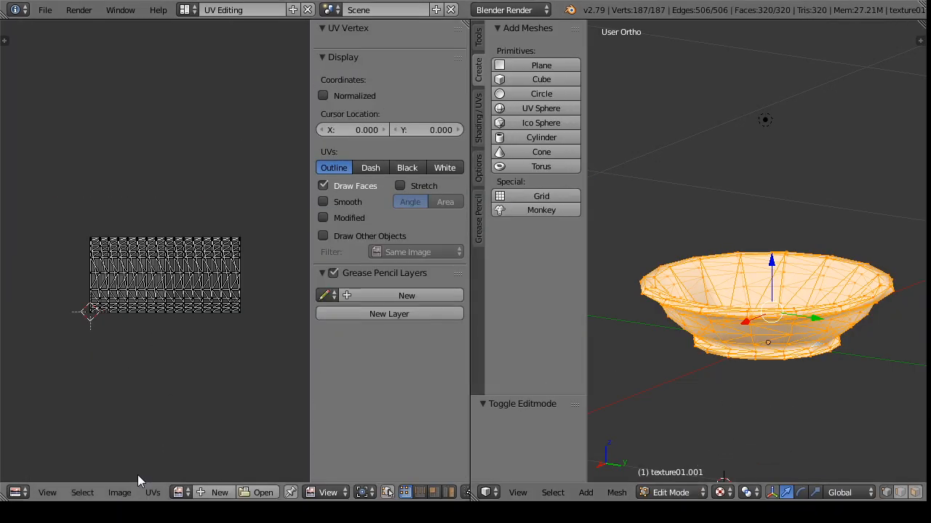
{"action": "left_click", "coordinate": [176, 493]}
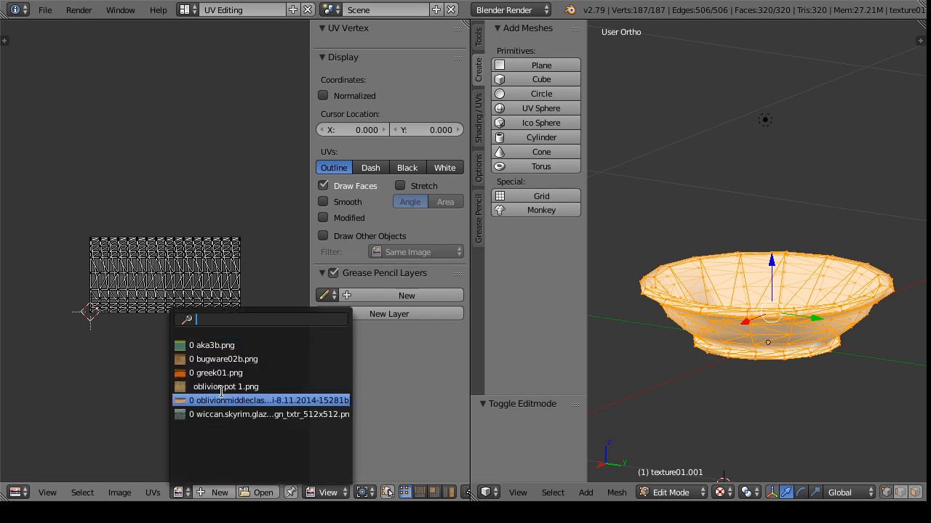
{"action": "left_click", "coordinate": [211, 345]}
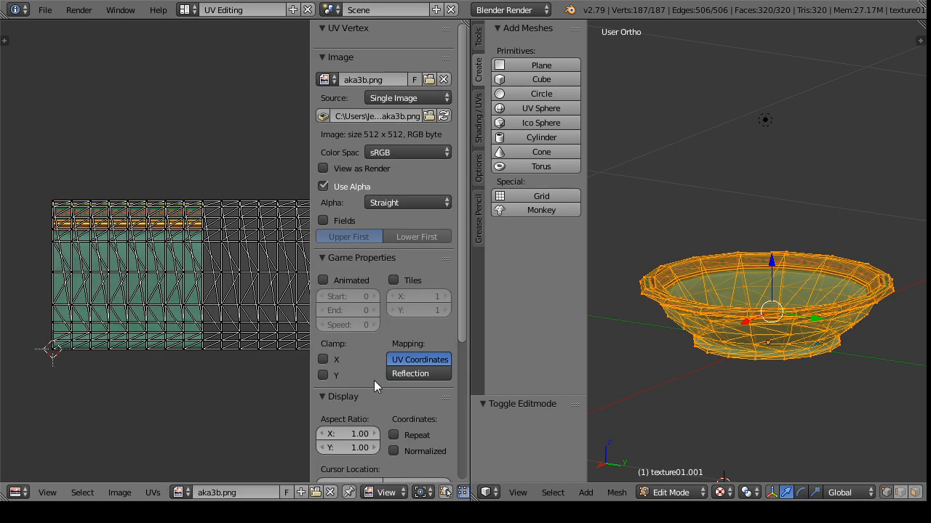
{"action": "left_click", "coordinate": [669, 492]}
{"action": "left_click", "coordinate": [701, 473]}
Step: Select the bowl's bottom disc and assign the greek01.png image to it in Edit Mode
{"action": "left_click_drag", "start_coordinate": [718, 405], "coordinate": [724, 448]}
{"action": "right_click", "coordinate": [748, 328], "text": "shift"}
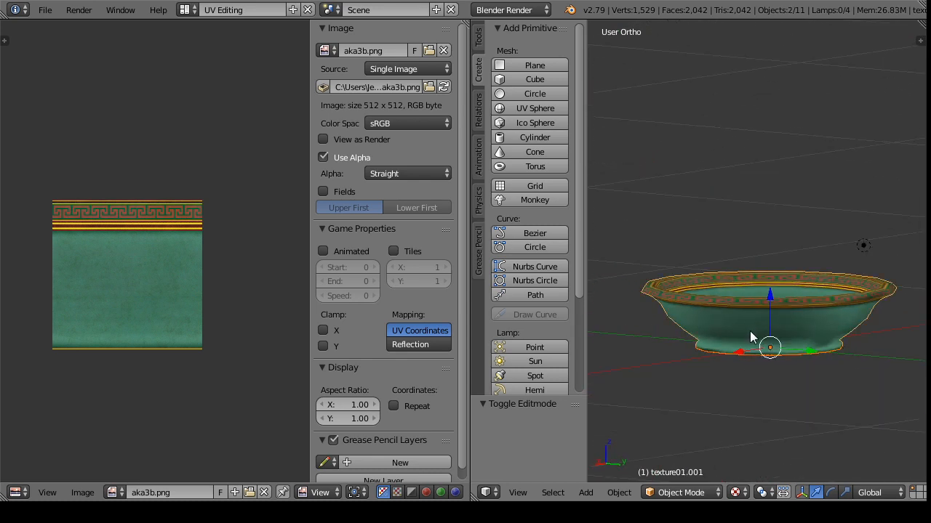
{"action": "left_click_drag", "start_coordinate": [752, 356], "coordinate": [746, 306]}
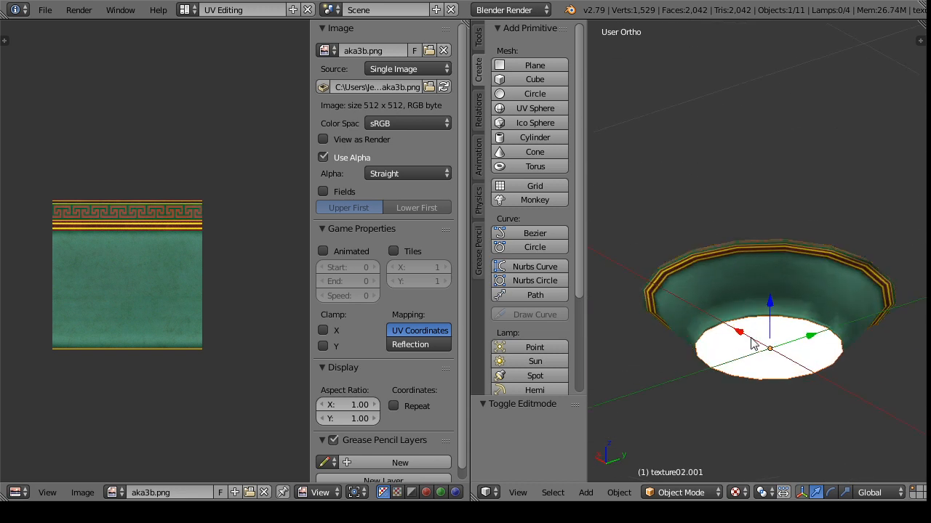
{"action": "left_click", "coordinate": [699, 492]}
{"action": "left_click", "coordinate": [711, 461]}
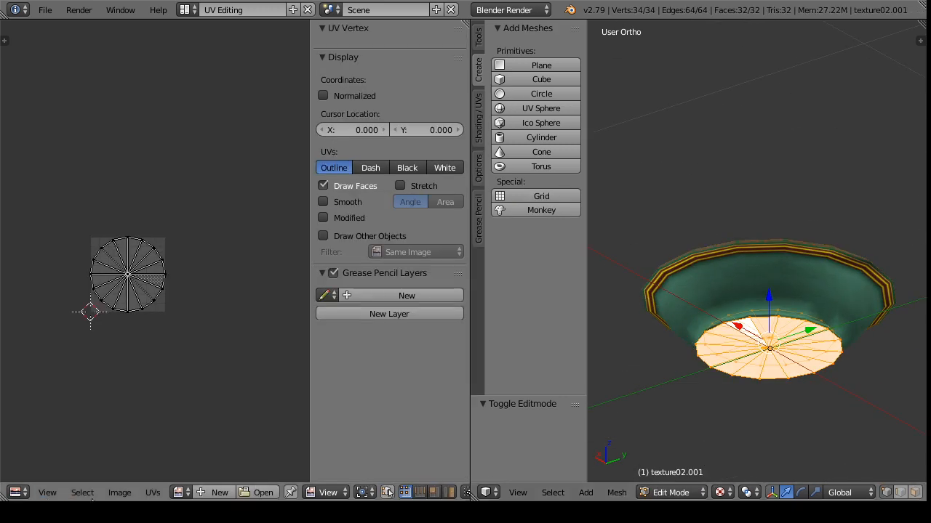
{"action": "left_click", "coordinate": [178, 492]}
{"action": "left_click", "coordinate": [207, 374]}
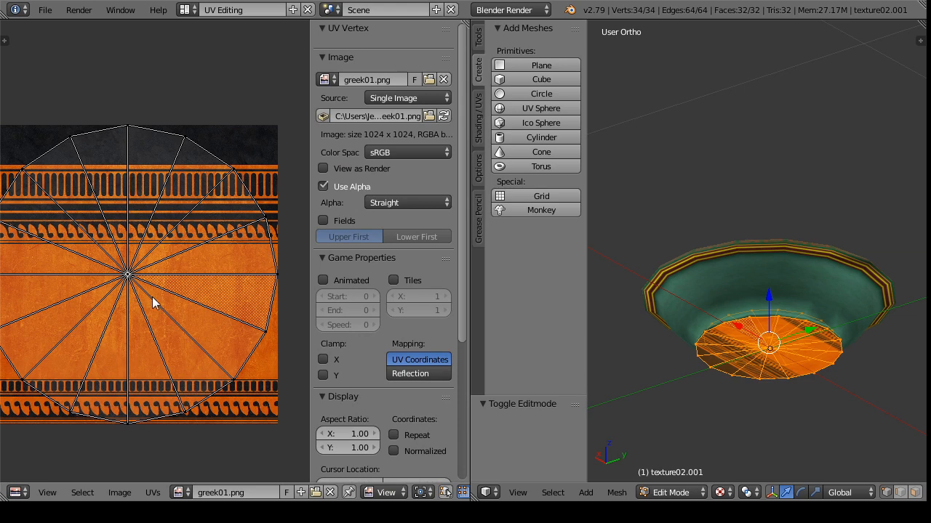
Step: Select all UVs of the bottom disc and scale them by about 0.486
{"action": "key", "text": "a"}
{"action": "key", "text": "s"}
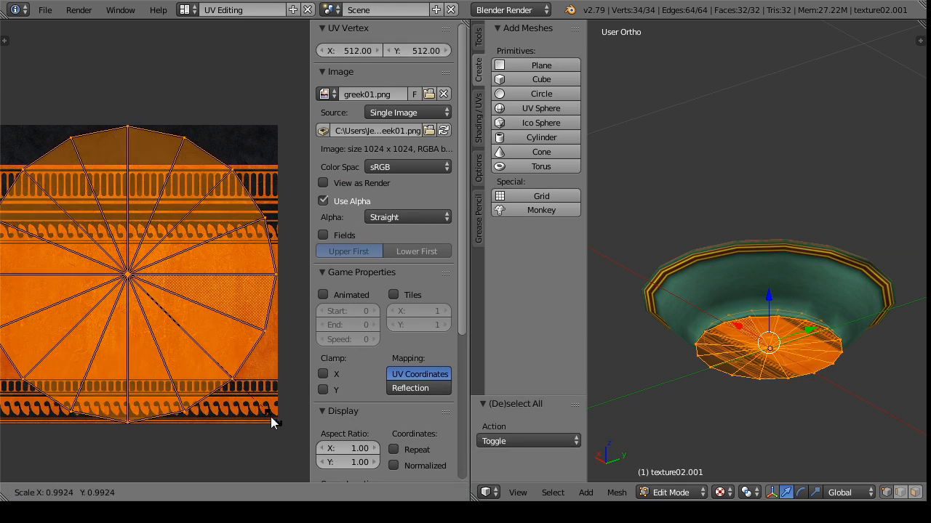
{"action": "left_click", "coordinate": [198, 344]}
{"action": "key", "text": "g"}
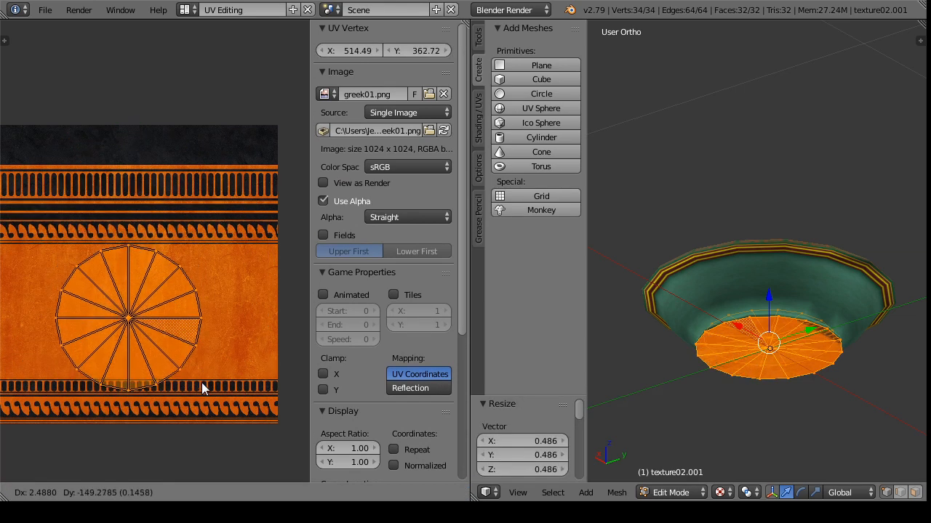
{"action": "left_click", "coordinate": [201, 382]}
{"action": "key", "text": "ctrl+z"}
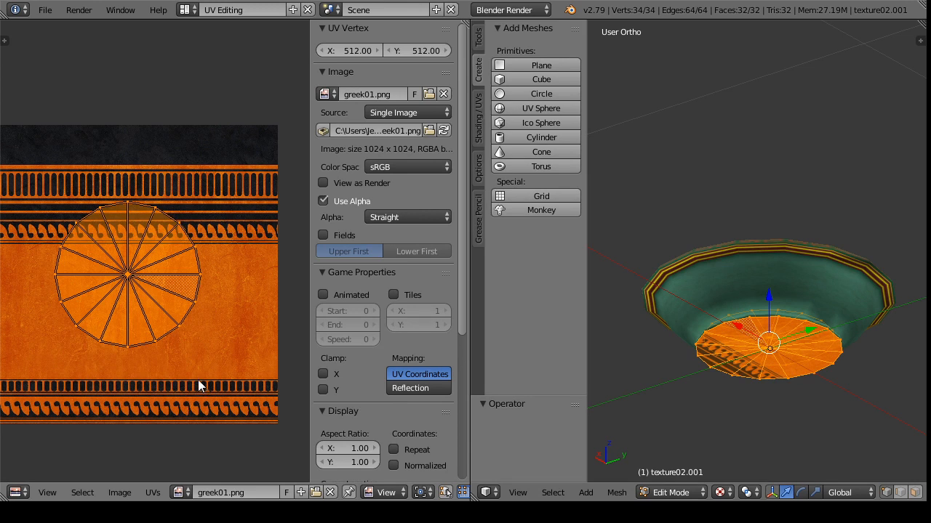
{"action": "key", "text": "g"}
{"action": "key", "text": "x"}
{"action": "left_click", "coordinate": [186, 416]}
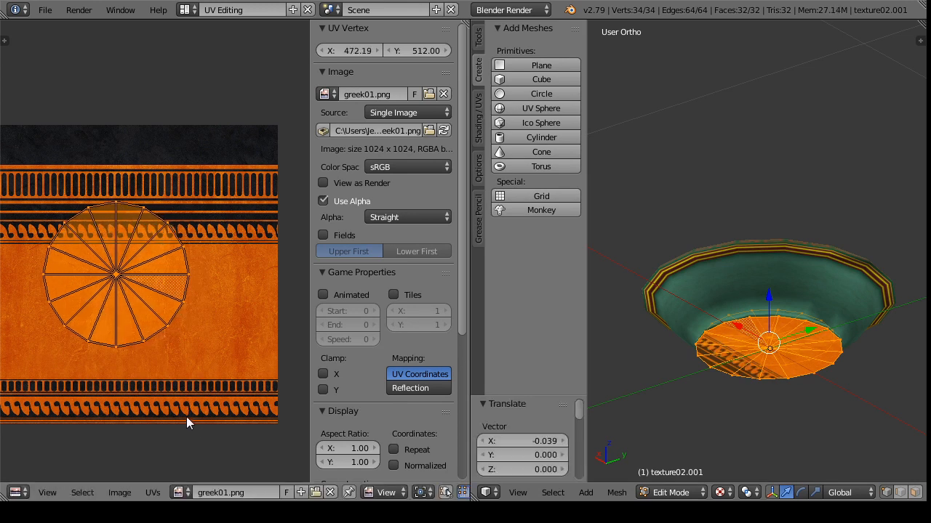
{"action": "key", "text": "ctrl+z"}
Step: Move the bottom disc's UVs about -0.124 along Y, scale them by about 0.887 and return to Object Mode
{"action": "key", "text": "g"}
{"action": "key", "text": "y"}
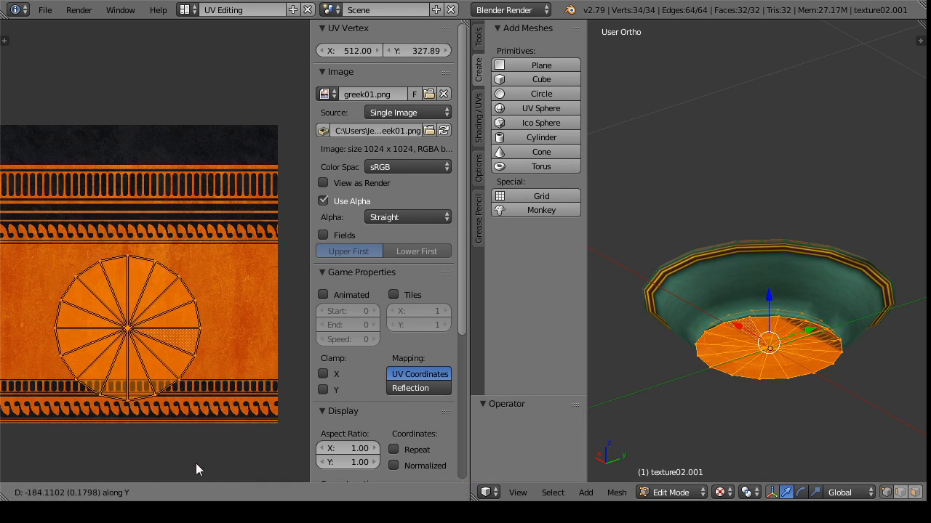
{"action": "left_click", "coordinate": [194, 447]}
{"action": "key", "text": "s"}
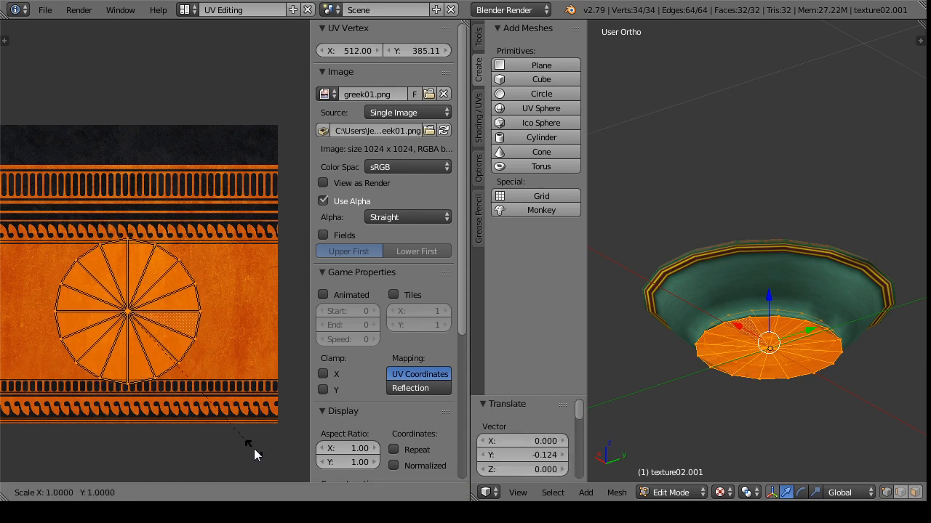
{"action": "left_click", "coordinate": [234, 438]}
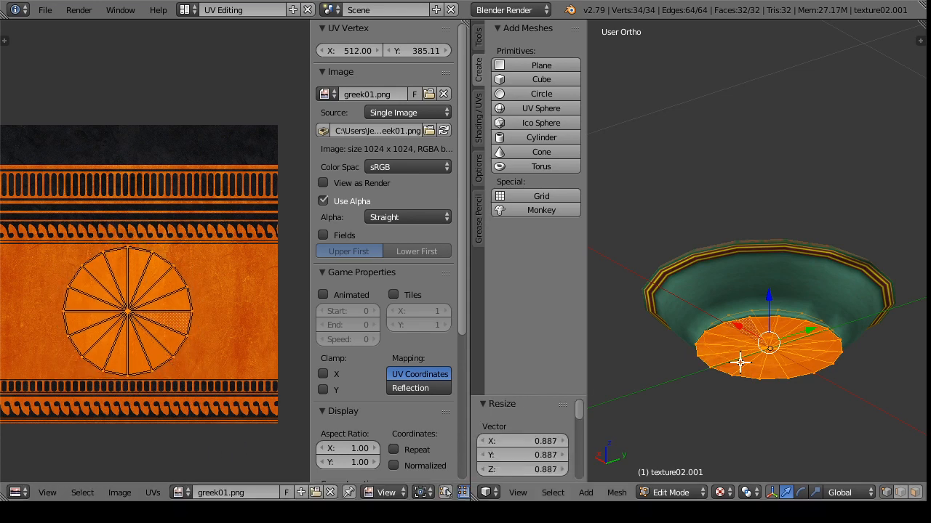
{"action": "left_click", "coordinate": [670, 492]}
{"action": "left_click", "coordinate": [675, 477]}
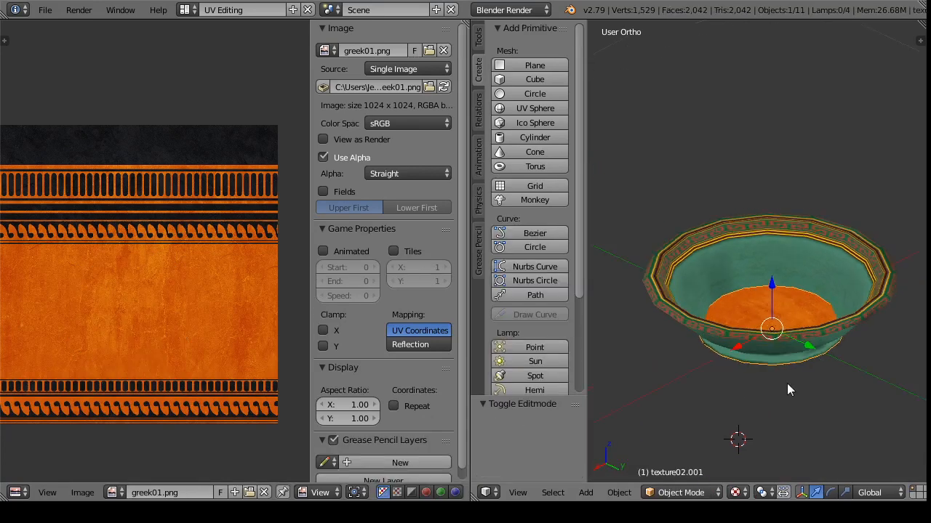
Step: Replace the bottom disc's image with aka3b.png in Edit Mode and return to Object Mode
{"action": "left_click_drag", "start_coordinate": [787, 383], "coordinate": [756, 264]}
{"action": "left_click", "coordinate": [683, 492]}
{"action": "left_click", "coordinate": [696, 493]}
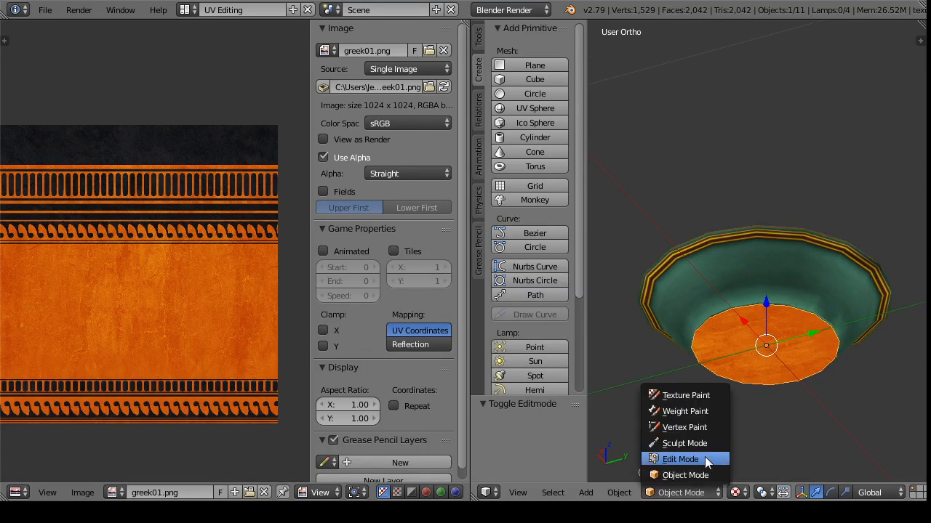
{"action": "left_click", "coordinate": [694, 461]}
{"action": "left_click", "coordinate": [182, 492]}
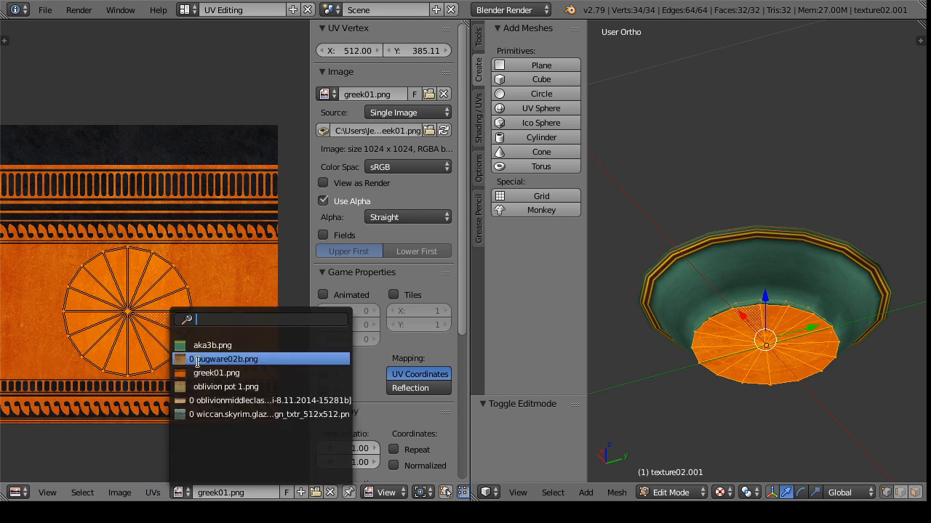
{"action": "left_click", "coordinate": [218, 342]}
{"action": "left_click", "coordinate": [663, 496]}
{"action": "left_click", "coordinate": [685, 446]}
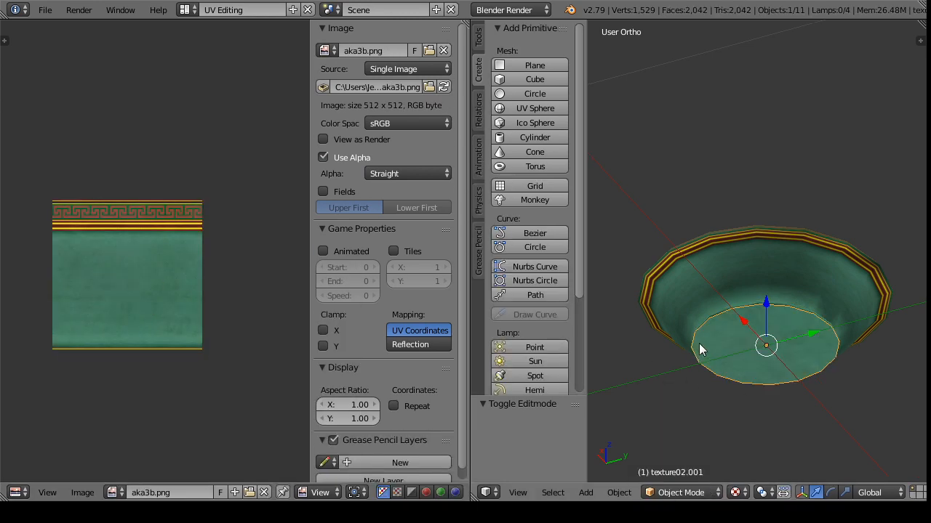
Step: Load BSmor-glassgreen.png onto the bowl's body in Edit Mode and return to Object Mode
{"action": "left_click_drag", "start_coordinate": [699, 343], "coordinate": [729, 337]}
{"action": "left_click", "coordinate": [680, 492]}
{"action": "left_click", "coordinate": [685, 447]}
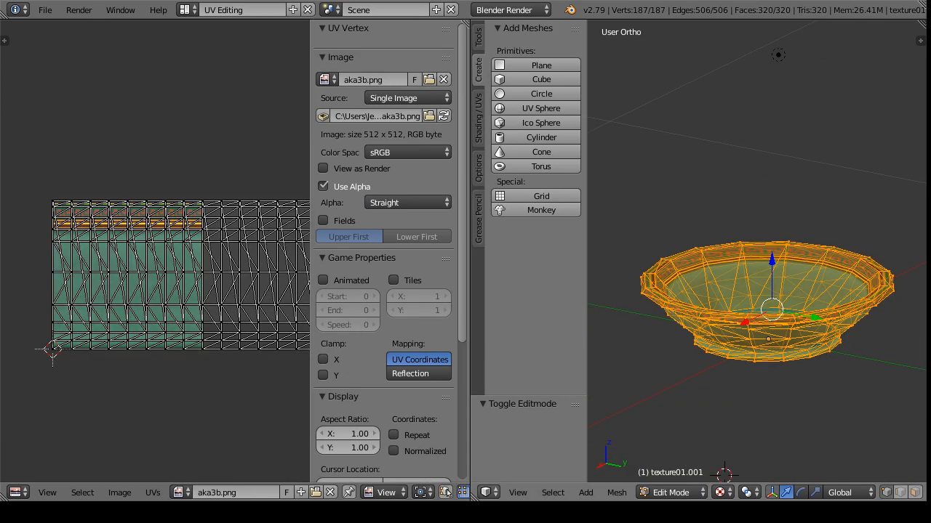
{"action": "left_click", "coordinate": [119, 493]}
{"action": "left_click", "coordinate": [153, 461]}
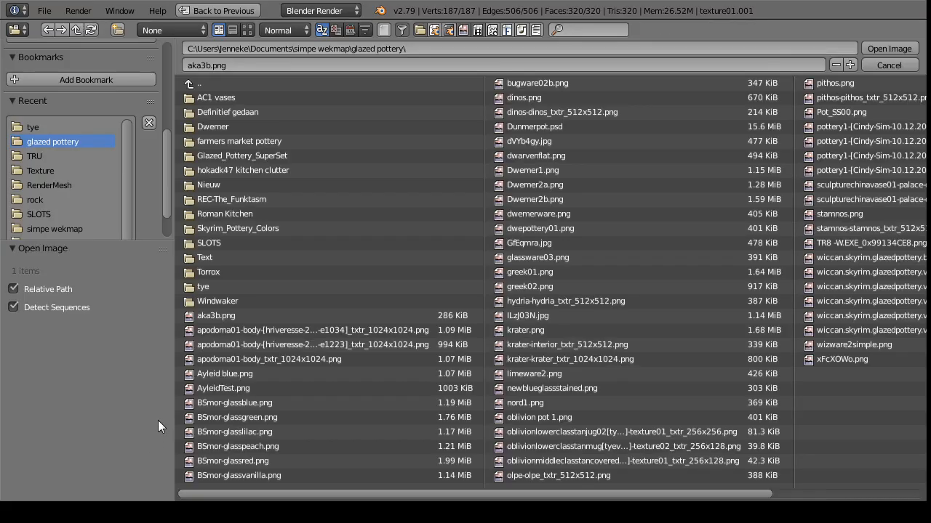
{"action": "left_click", "coordinate": [254, 415]}
{"action": "left_click", "coordinate": [876, 49]}
{"action": "left_click", "coordinate": [681, 492]}
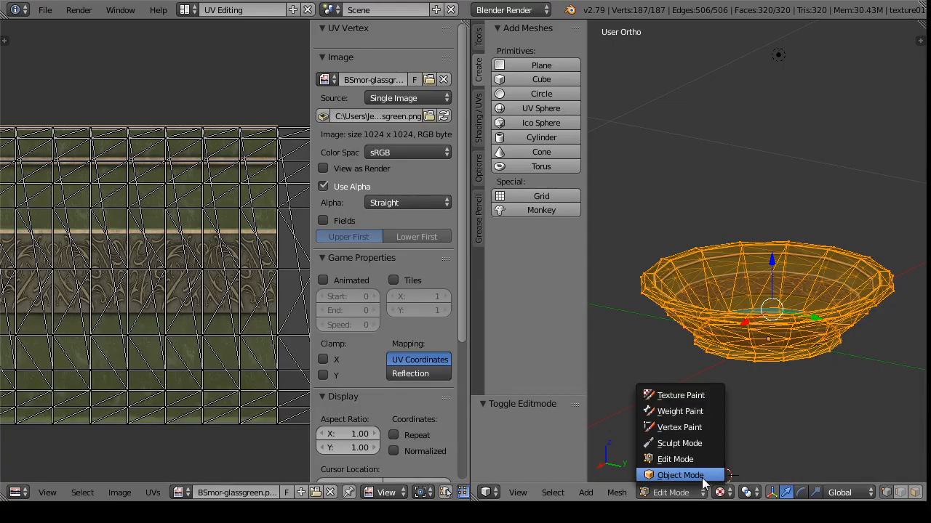
{"action": "left_click", "coordinate": [676, 475]}
Step: Assign the BSmor-glassgreen.png image to the bowl's bottom disc in Edit Mode and return to Object Mode
{"action": "left_click_drag", "start_coordinate": [613, 407], "coordinate": [776, 321]}
{"action": "left_click", "coordinate": [680, 492]}
{"action": "left_click", "coordinate": [675, 459]}
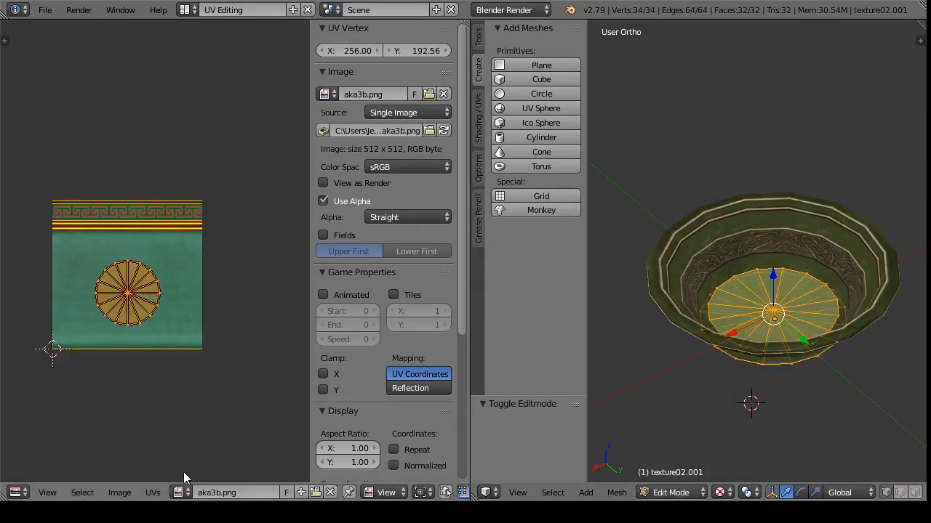
{"action": "left_click", "coordinate": [180, 492]}
{"action": "left_click", "coordinate": [206, 359]}
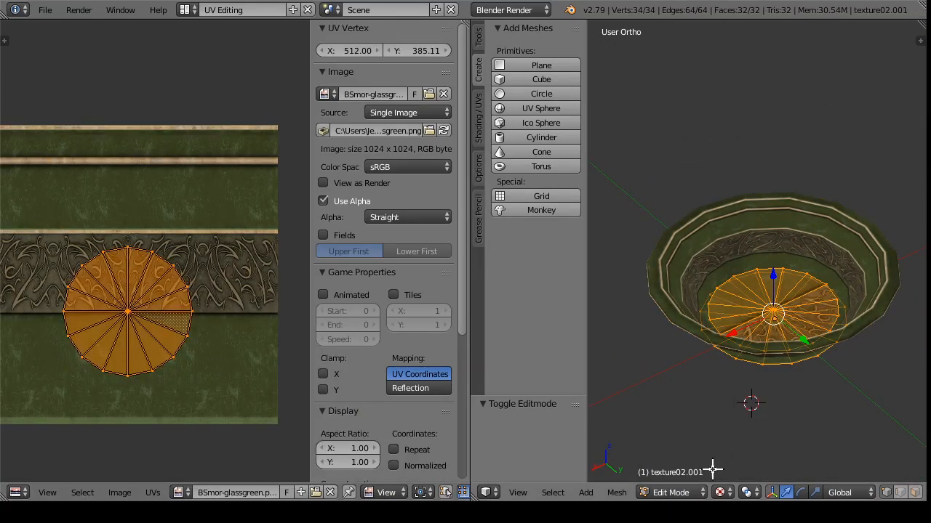
{"action": "left_click", "coordinate": [681, 492]}
{"action": "left_click", "coordinate": [676, 474]}
{"action": "left_click_drag", "start_coordinate": [698, 370], "coordinate": [732, 414]}
{"action": "left_click", "coordinate": [680, 492]}
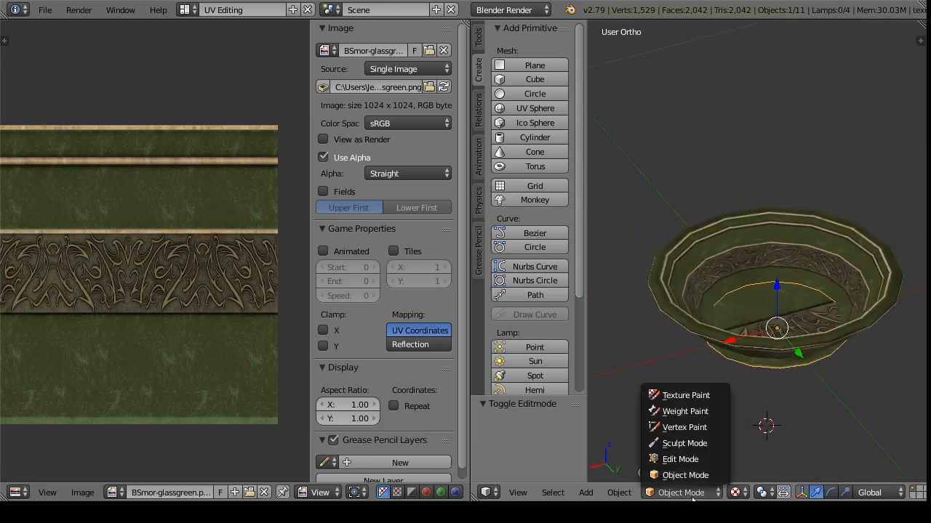
{"action": "left_click", "coordinate": [677, 459]}
{"action": "left_click_drag", "start_coordinate": [177, 264], "coordinate": [211, 266]}
{"action": "left_click", "coordinate": [670, 492]}
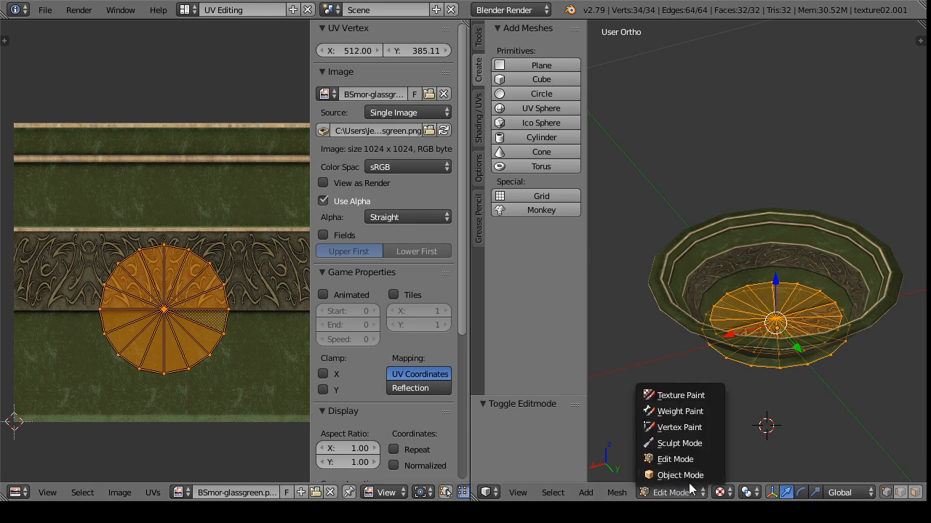
{"action": "left_click", "coordinate": [665, 473]}
Step: Select the bowl's body, replace its image with aka3b.png in Edit Mode and return to Object Mode
{"action": "left_click_drag", "start_coordinate": [738, 403], "coordinate": [654, 287]}
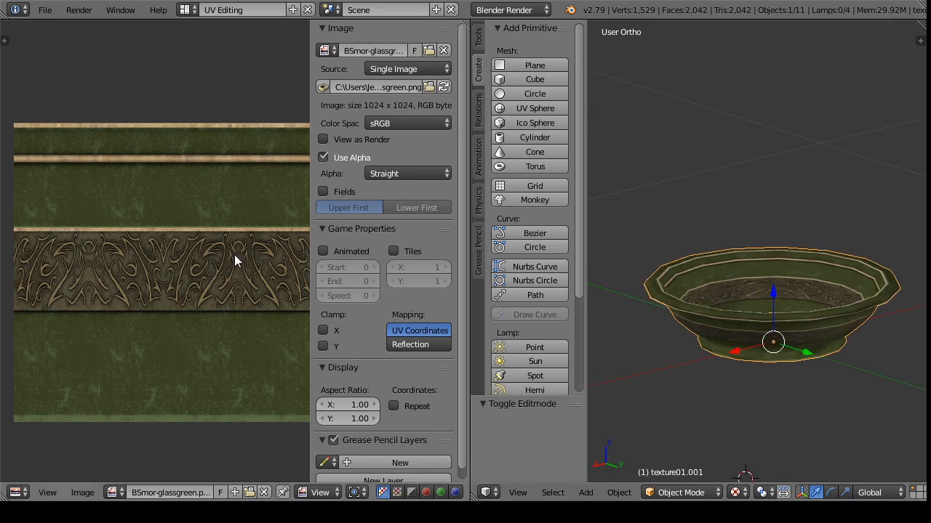
{"action": "left_click", "coordinate": [689, 492]}
{"action": "left_click", "coordinate": [691, 464]}
{"action": "left_click", "coordinate": [178, 492]}
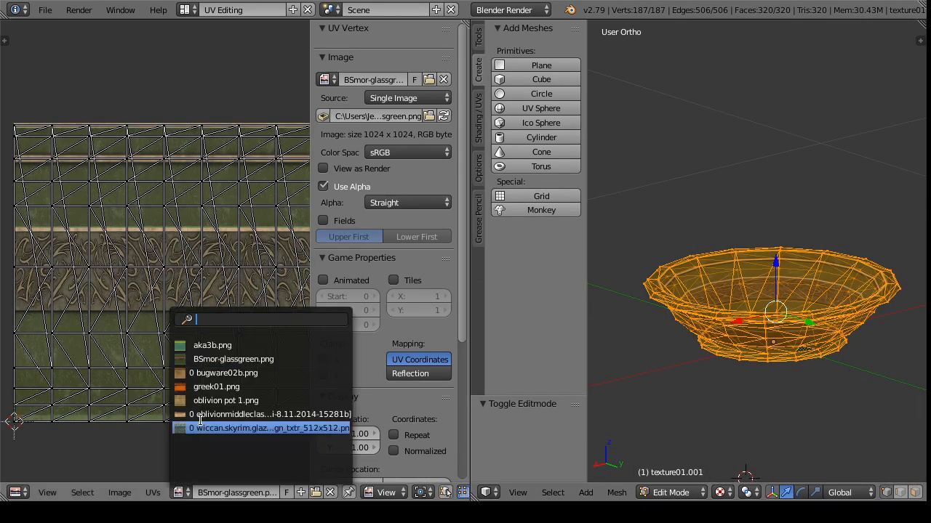
{"action": "left_click", "coordinate": [208, 346]}
{"action": "key", "text": "Tab"}
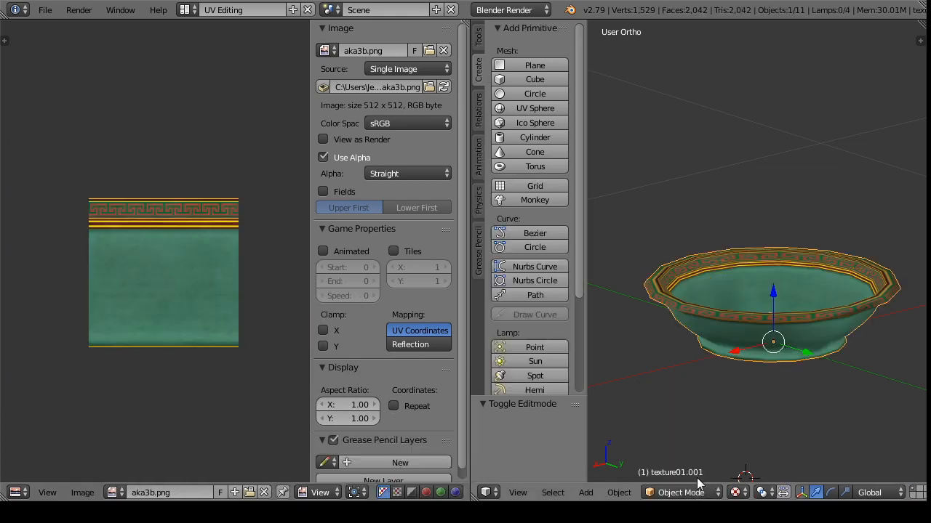
Step: Join the bowl's body and bottom disc, assign the 512x512 wiccan.skyrim image to the whole mesh, and return to Object Mode
{"action": "left_click_drag", "start_coordinate": [740, 399], "coordinate": [752, 333]}
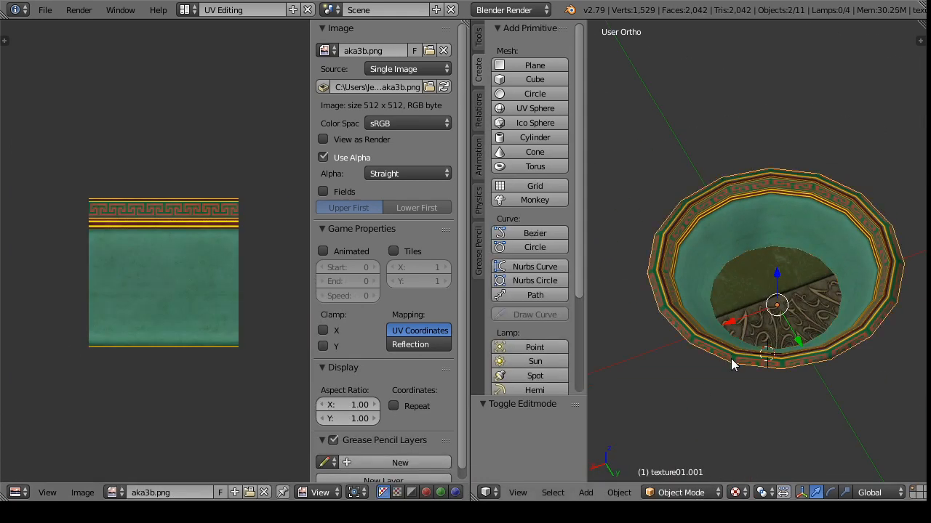
{"action": "left_click", "coordinate": [702, 492]}
{"action": "left_click", "coordinate": [702, 462]}
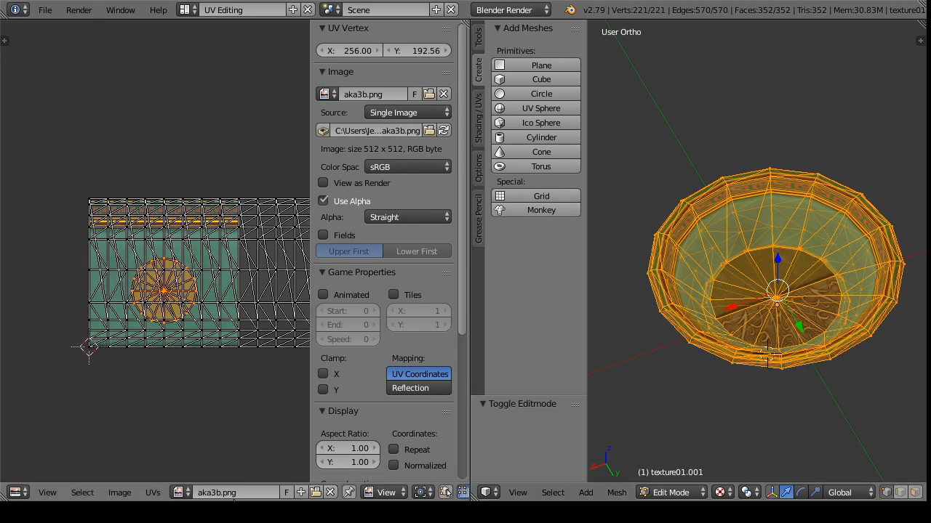
{"action": "left_click", "coordinate": [181, 490]}
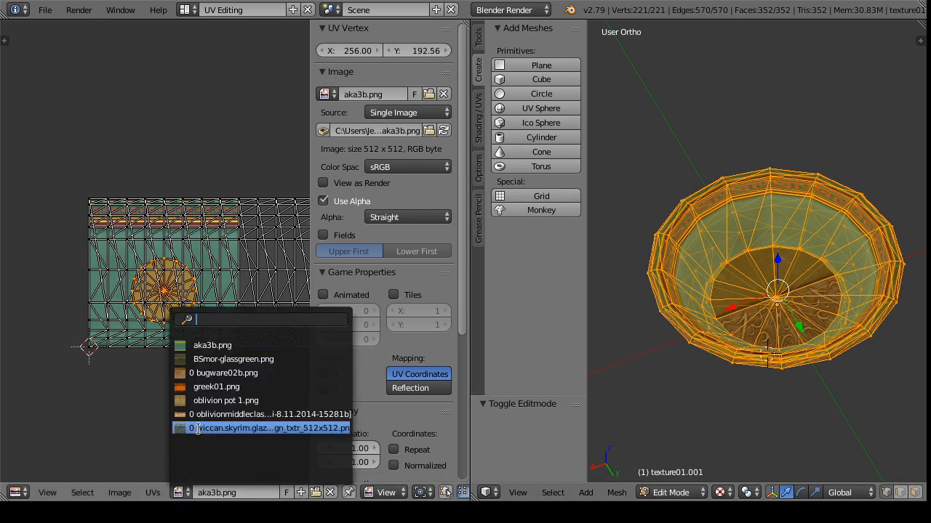
{"action": "left_click", "coordinate": [198, 429]}
{"action": "left_click", "coordinate": [693, 493]}
{"action": "left_click", "coordinate": [690, 461]}
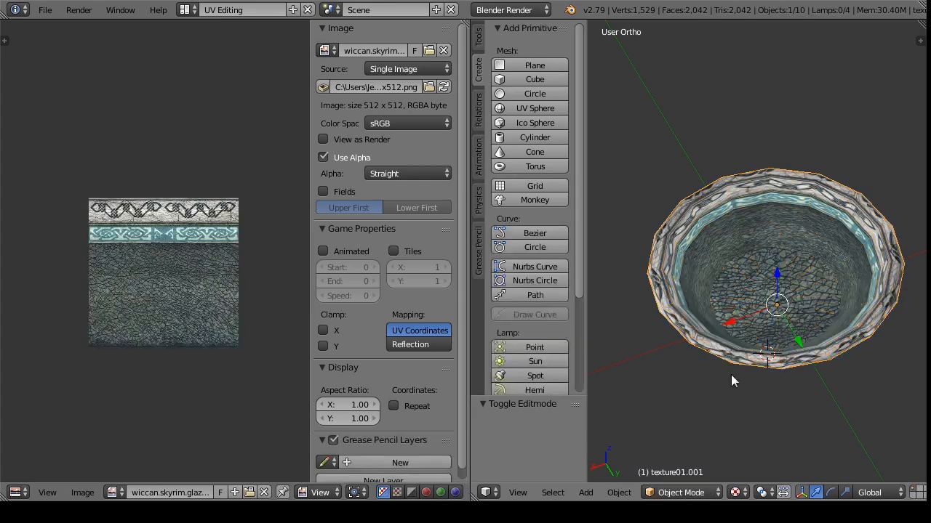
Step: Replace the joined bowl's image with the oblivionmiddleclass texture in Edit Mode and return to Object Mode
{"action": "left_click_drag", "start_coordinate": [731, 375], "coordinate": [775, 296]}
{"action": "scroll", "coordinate": [775, 295], "scroll_direction": "up", "scroll_amount": 3}
{"action": "scroll", "coordinate": [775, 296], "scroll_direction": "up", "scroll_amount": 3}
{"action": "left_click", "coordinate": [681, 493]}
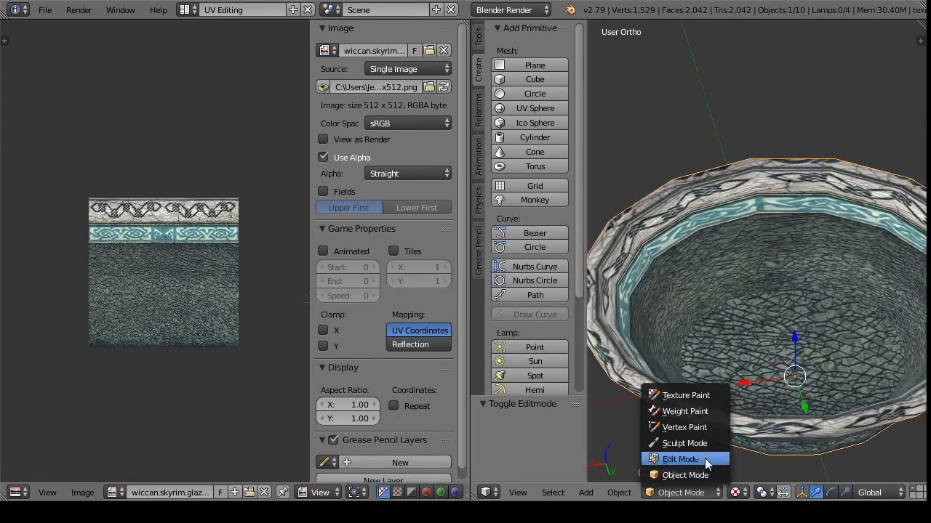
{"action": "left_click", "coordinate": [686, 467]}
{"action": "left_click", "coordinate": [178, 492]}
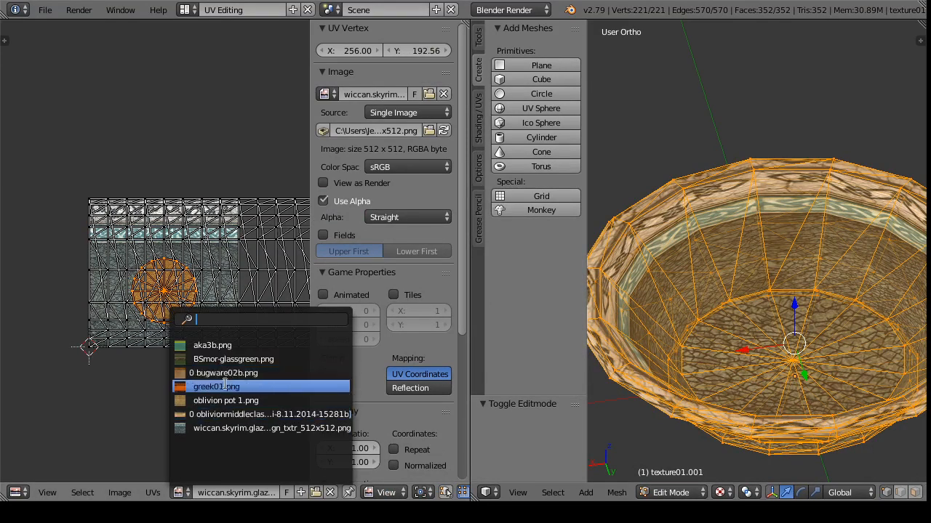
{"action": "left_click", "coordinate": [331, 412]}
{"action": "left_click", "coordinate": [681, 493]}
{"action": "left_click", "coordinate": [704, 460]}
{"action": "scroll", "coordinate": [706, 323], "scroll_direction": "down", "scroll_amount": 4}
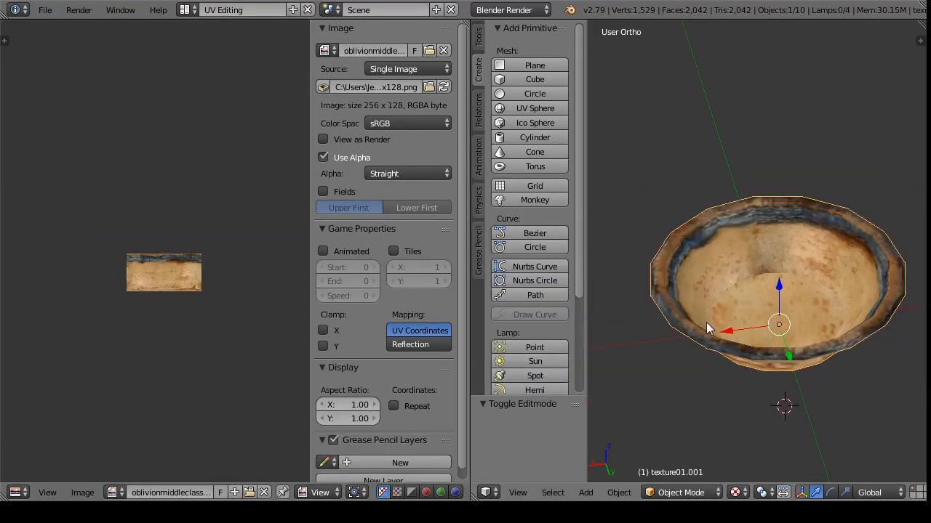
Step: Export the joined bowl as Bowl 1.obj into the tye folder
{"action": "left_click_drag", "start_coordinate": [734, 385], "coordinate": [654, 247]}
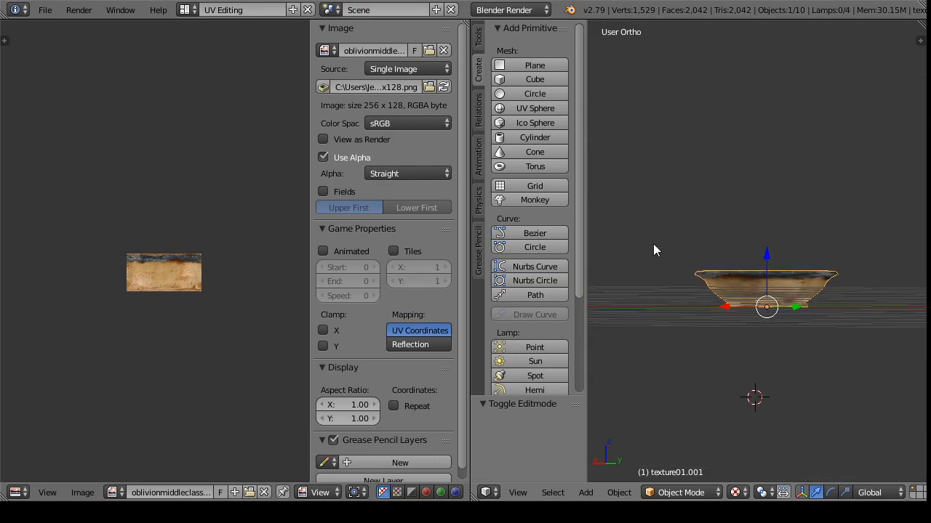
{"action": "left_click", "coordinate": [45, 11]}
{"action": "mouse_move", "coordinate": [114, 301]}
{"action": "left_click", "coordinate": [218, 387]}
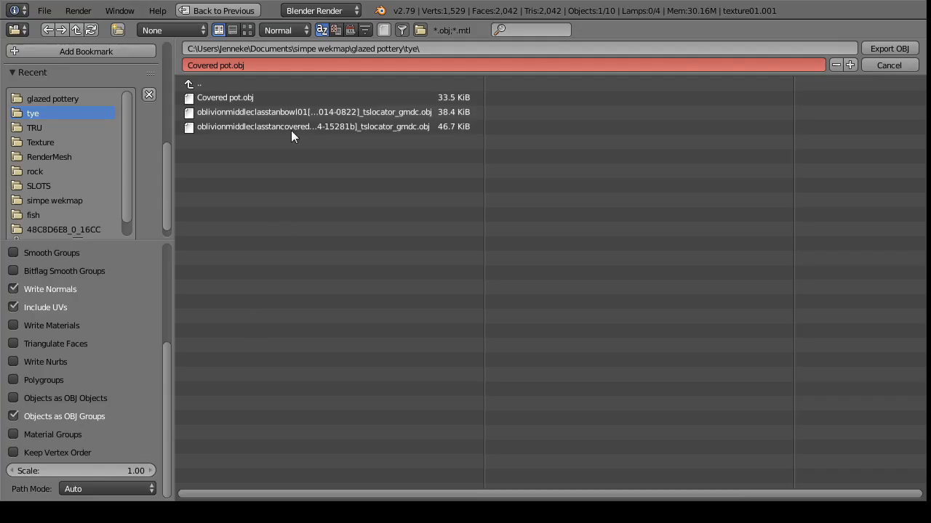
{"action": "left_click", "coordinate": [269, 65]}
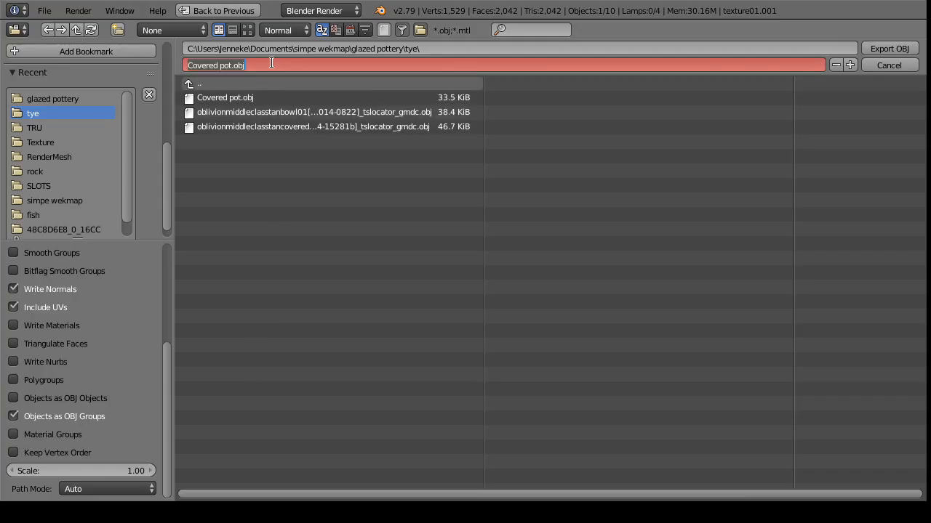
{"action": "type", "text": "Bowl 1"}
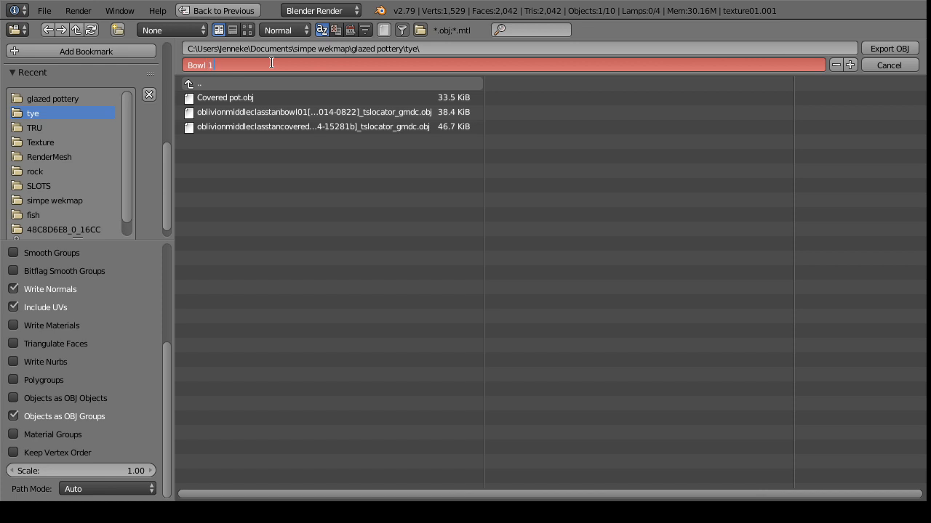
{"action": "key", "text": "Return"}
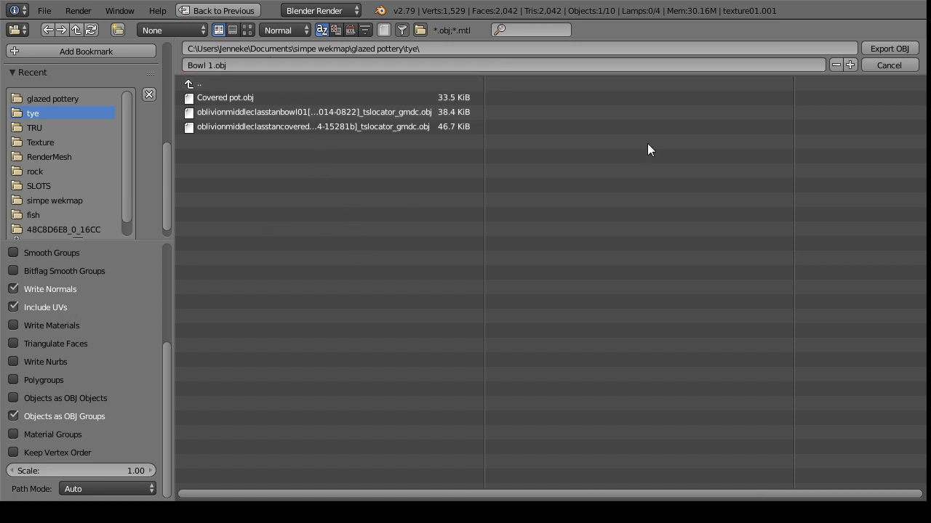
{"action": "left_click", "coordinate": [888, 51]}
{"action": "left_click_drag", "start_coordinate": [664, 285], "coordinate": [730, 350]}
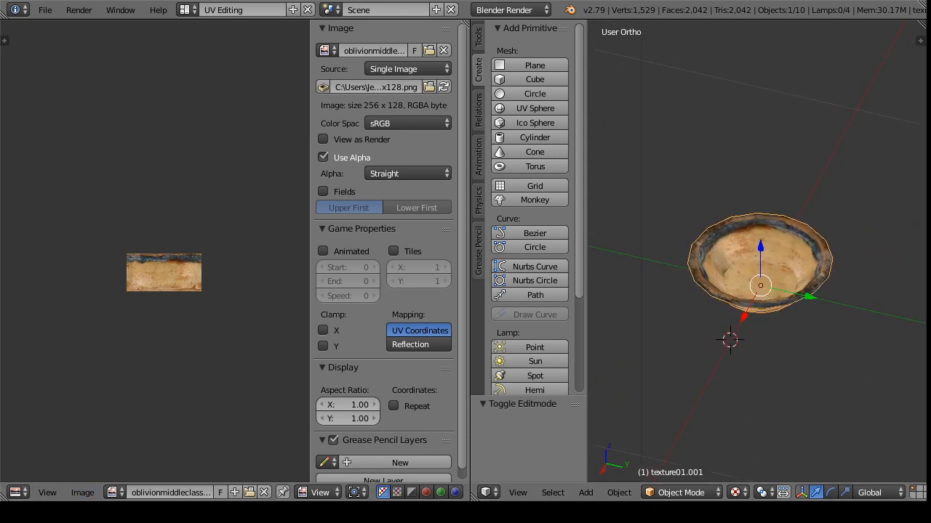
Step: Switch to SimPE and list the bowl package's Texture Image (TXTR) resources
{"action": "key", "text": "alt+Tab"}
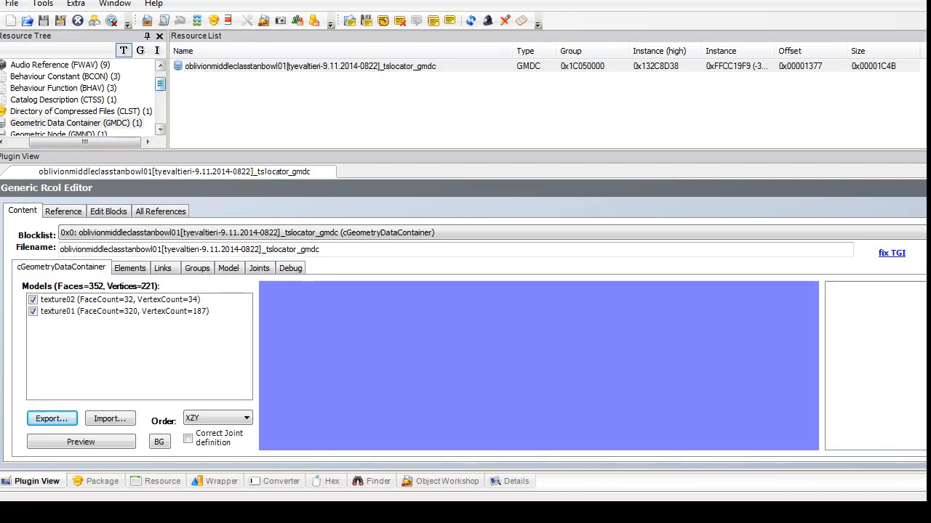
{"action": "left_click_drag", "start_coordinate": [160, 85], "coordinate": [160, 117]}
{"action": "left_click", "coordinate": [55, 123]}
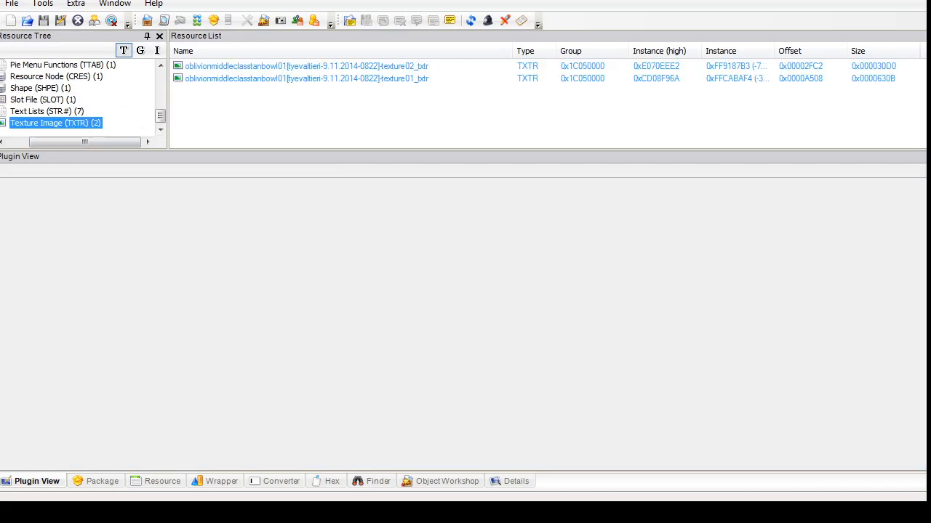
{"action": "left_click", "coordinate": [47, 111]}
{"action": "left_click", "coordinate": [55, 123]}
{"action": "right_click", "coordinate": [246, 114]}
{"action": "left_click", "coordinate": [270, 121]}
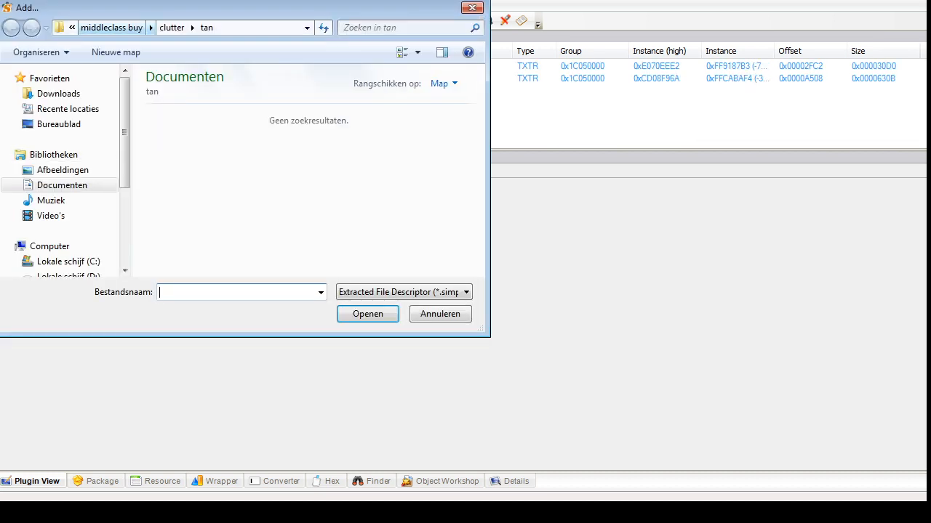
{"action": "left_click", "coordinate": [171, 28]}
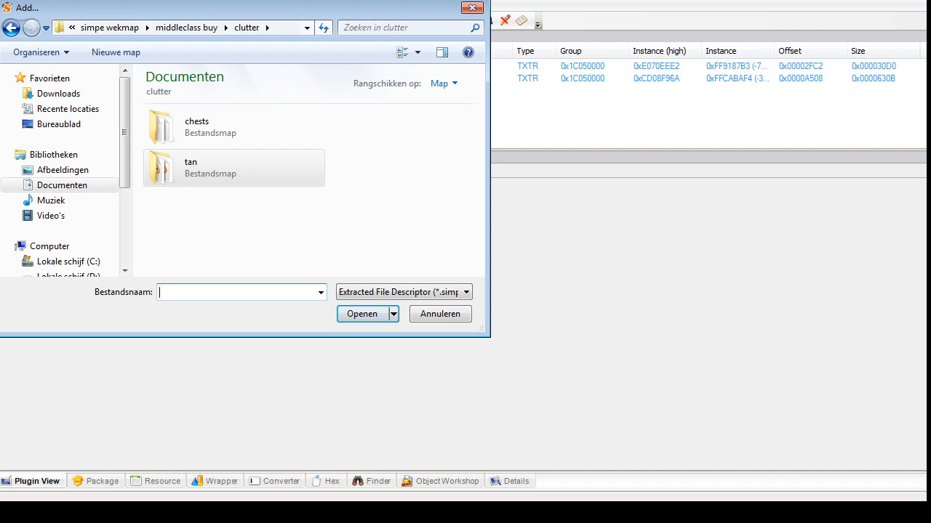
{"action": "left_click", "coordinate": [109, 28]}
{"action": "left_click_drag", "start_coordinate": [479, 173], "coordinate": [478, 183]}
{"action": "left_click", "coordinate": [472, 7]}
Step: Open the package Fire_flower-Wiccan_Skyrim_GlazedPottery_Bowl_Mesh-MASTER from the Nieuw folder inside glazed pottery
{"action": "left_click", "coordinate": [12, 4]}
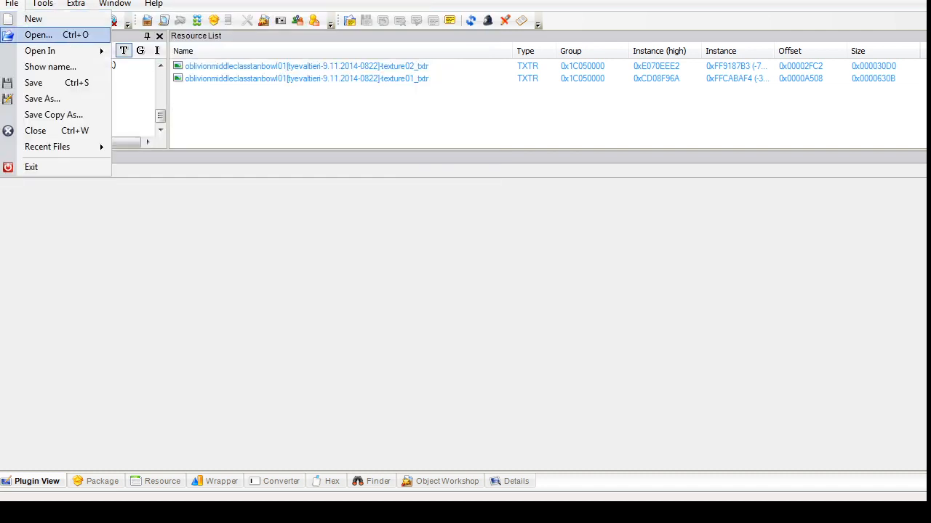
{"action": "left_click", "coordinate": [29, 34]}
{"action": "left_click", "coordinate": [112, 27]}
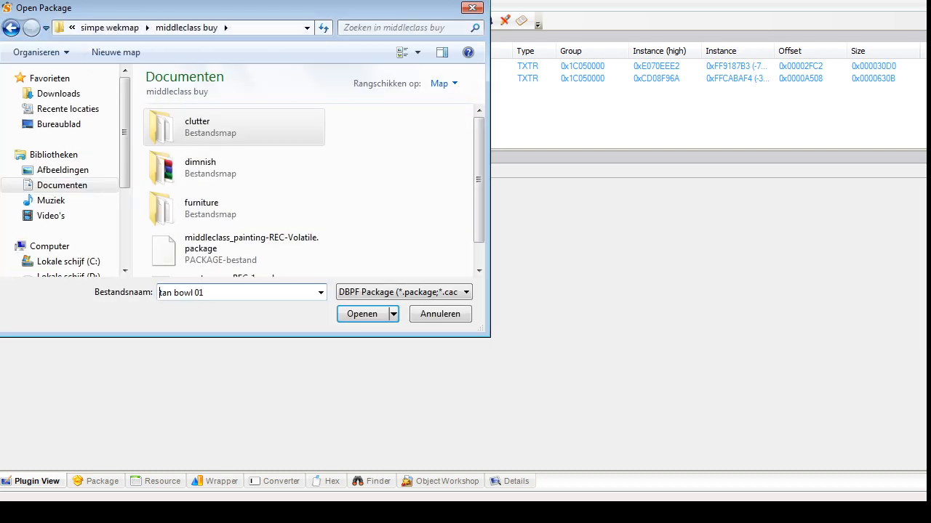
{"action": "left_click", "coordinate": [111, 28]}
{"action": "left_click_drag", "start_coordinate": [478, 149], "coordinate": [478, 125]}
{"action": "double_click", "coordinate": [212, 185]}
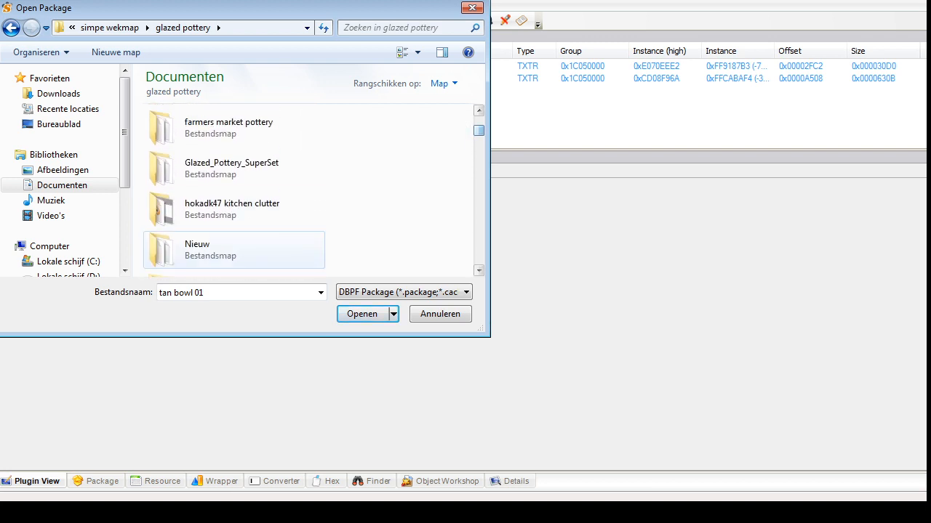
{"action": "double_click", "coordinate": [197, 245]}
{"action": "left_click", "coordinate": [235, 167]}
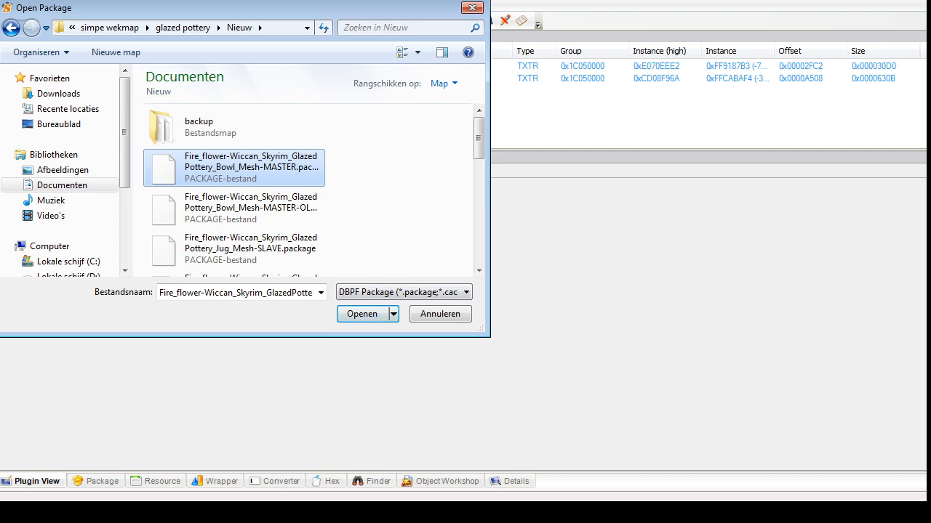
{"action": "double_click", "coordinate": [234, 168]}
Step: Open the glazed pottery bowl's Shape (SHPE) resource and bring up an empty Notepad window beside it
{"action": "left_click", "coordinate": [66, 88]}
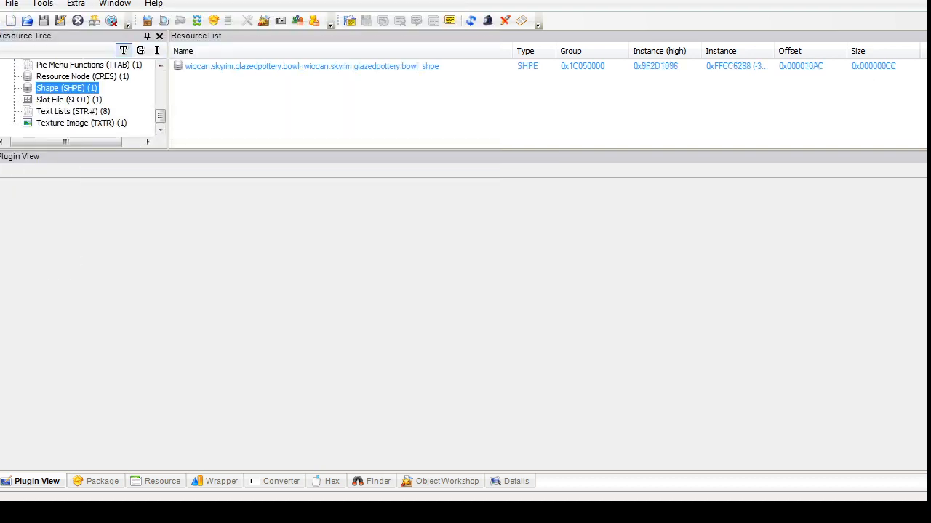
{"action": "left_click", "coordinate": [262, 66]}
{"action": "key", "text": "super"}
{"action": "key", "text": "Return"}
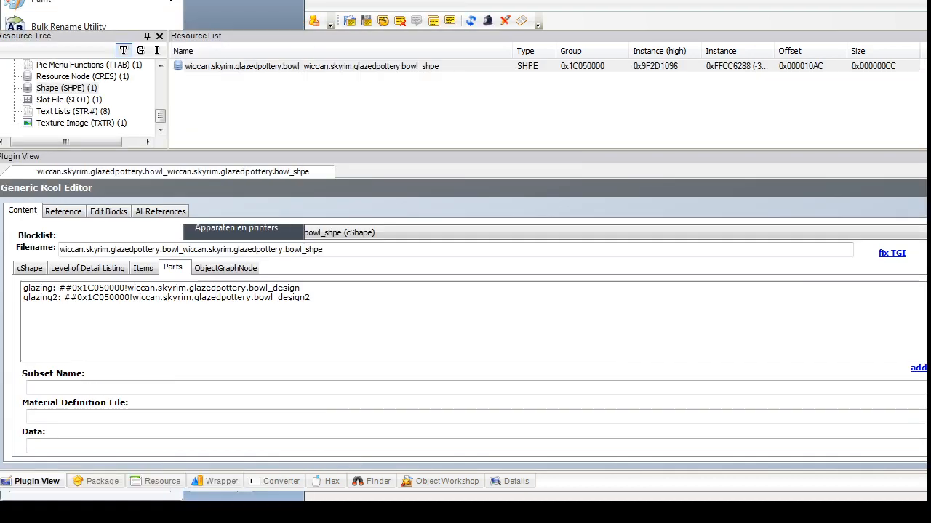
{"action": "left_click_drag", "start_coordinate": [393, 117], "coordinate": [546, 98]}
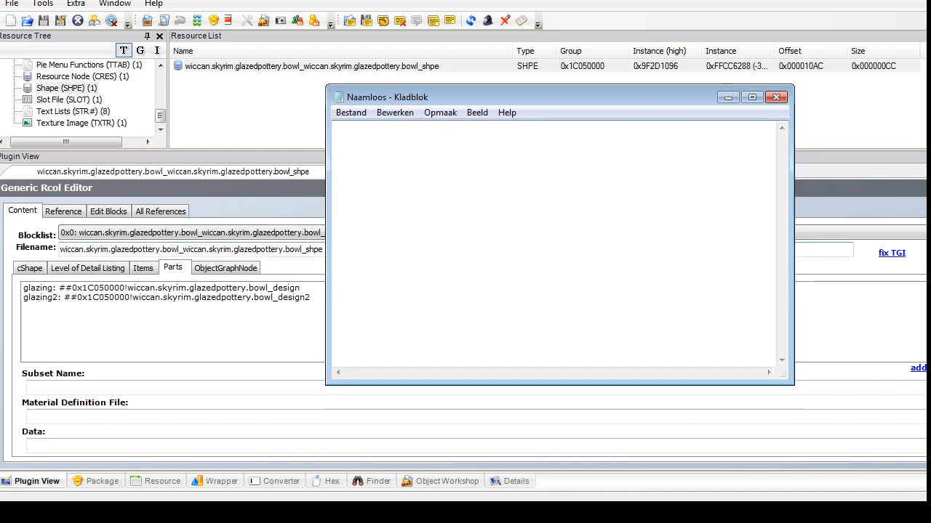
Step: Copy the full Material Definition File text of the glazing subset in the Shape's parts list
{"action": "left_click", "coordinate": [160, 288]}
{"action": "left_click", "coordinate": [284, 416]}
{"action": "key", "text": "ctrl+a"}
{"action": "key", "text": "ctrl+c"}
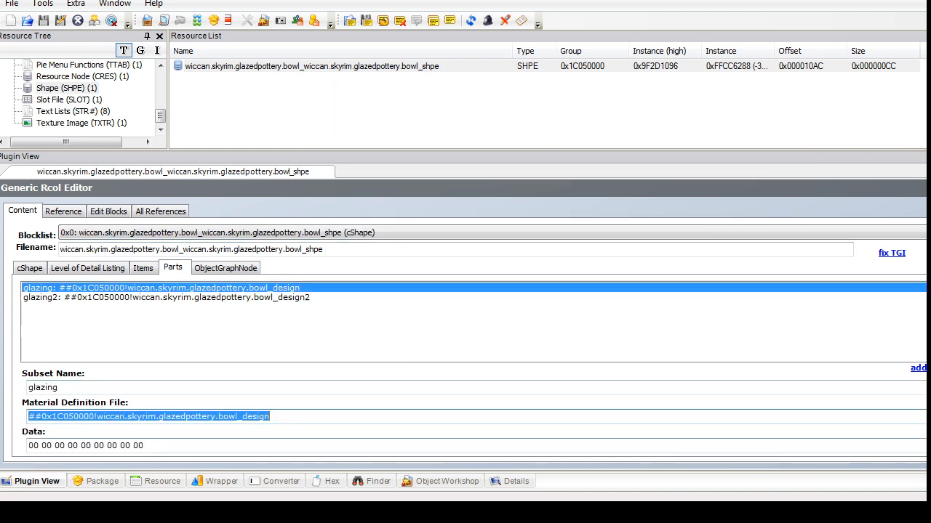
Step: In the empty Notepad document, enter glazing with the copied ##0x1C050000!wiccan.skyrim.glazedpottery.bowl_design on the line below
{"action": "key", "text": "alt+Tab"}
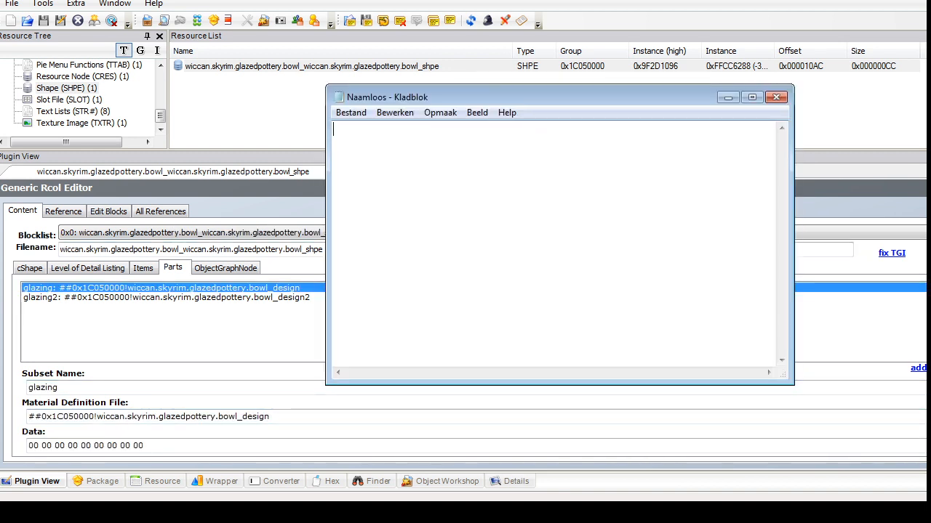
{"action": "type", "text": "glazing"}
{"action": "key", "text": "Return"}
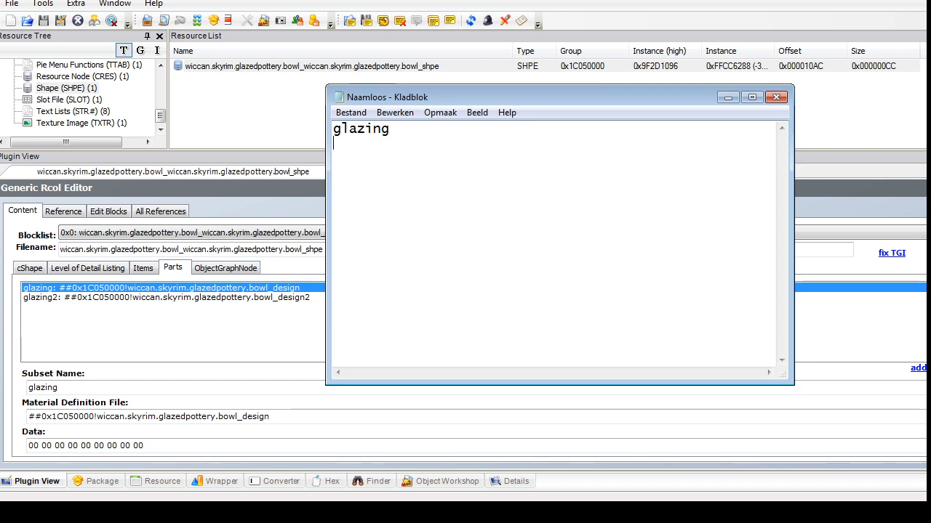
{"action": "key", "text": "ctrl+v"}
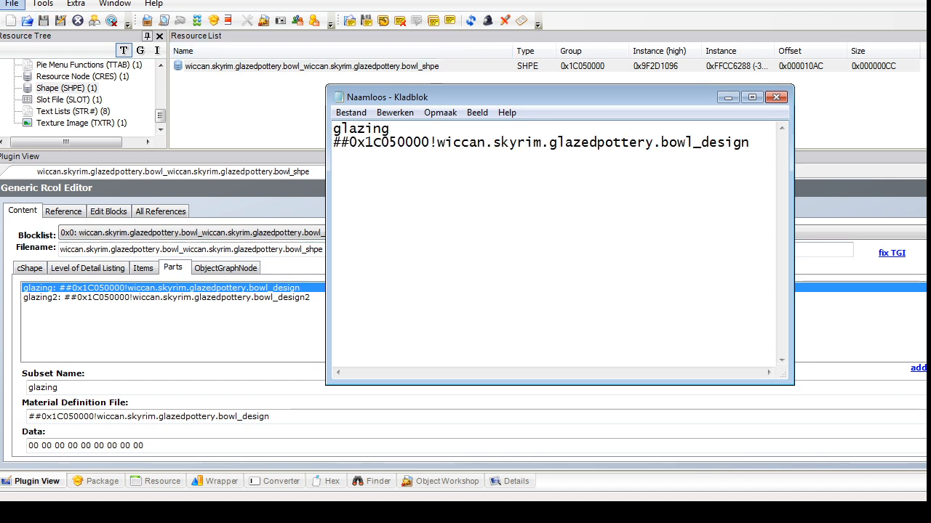
{"action": "left_click", "coordinate": [12, 3]}
{"action": "left_click", "coordinate": [12, 4]}
{"action": "left_click", "coordinate": [38, 35]}
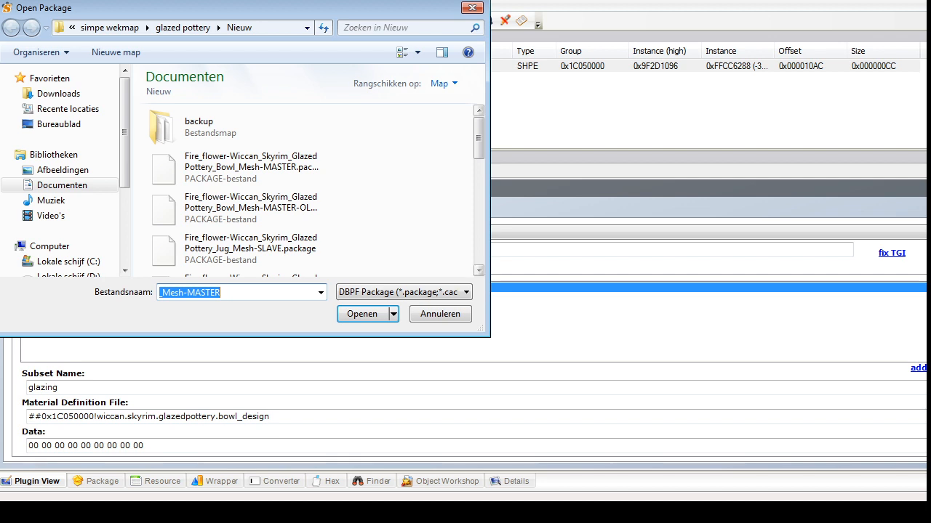
{"action": "left_click", "coordinate": [183, 27]}
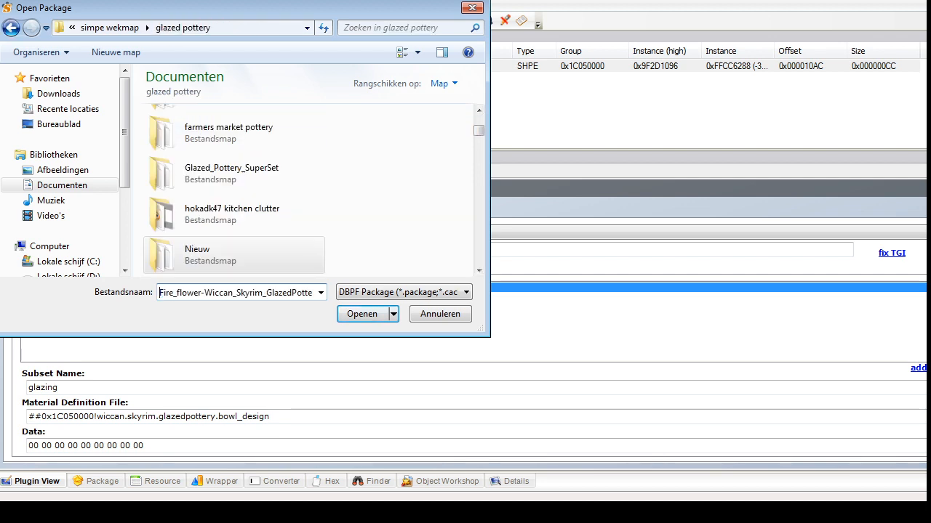
{"action": "scroll", "coordinate": [232, 189], "scroll_direction": "down", "scroll_amount": 5}
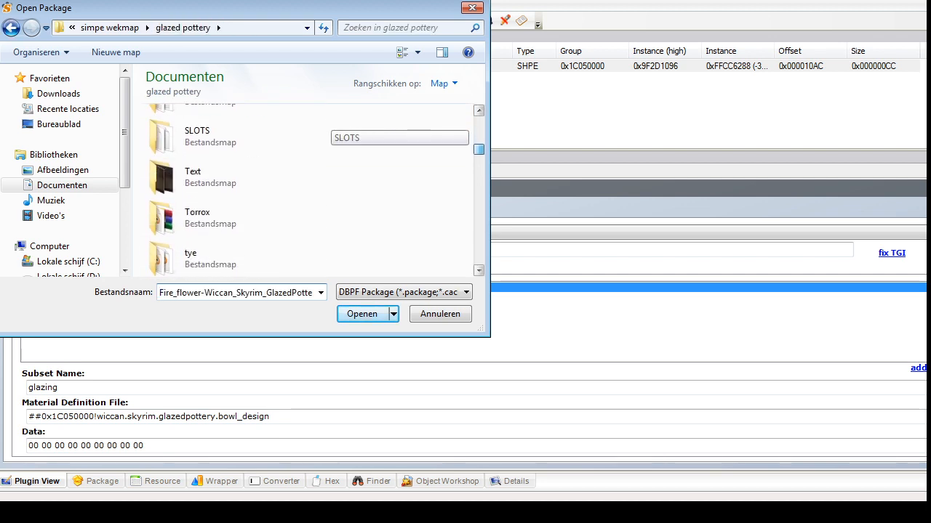
{"action": "double_click", "coordinate": [197, 145]}
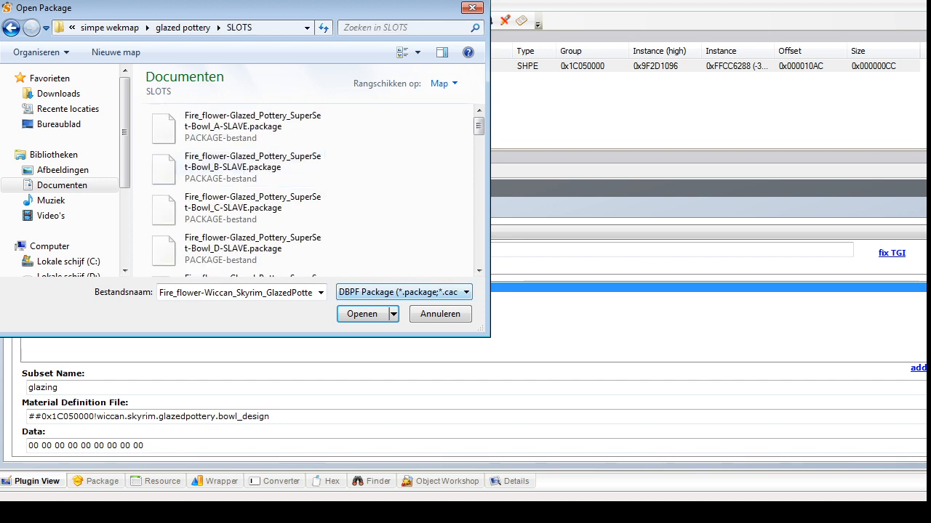
{"action": "left_click", "coordinate": [404, 293]}
{"action": "left_click", "coordinate": [361, 329]}
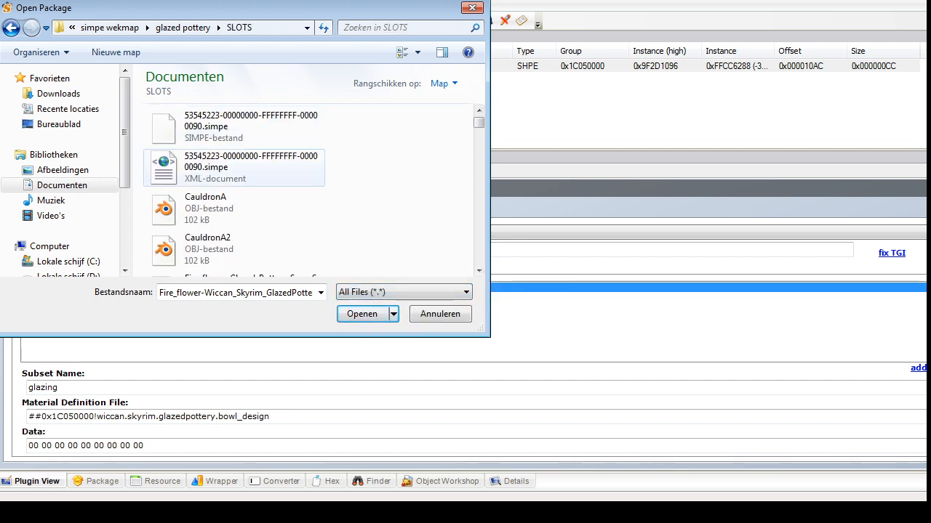
{"action": "left_click", "coordinate": [403, 293]}
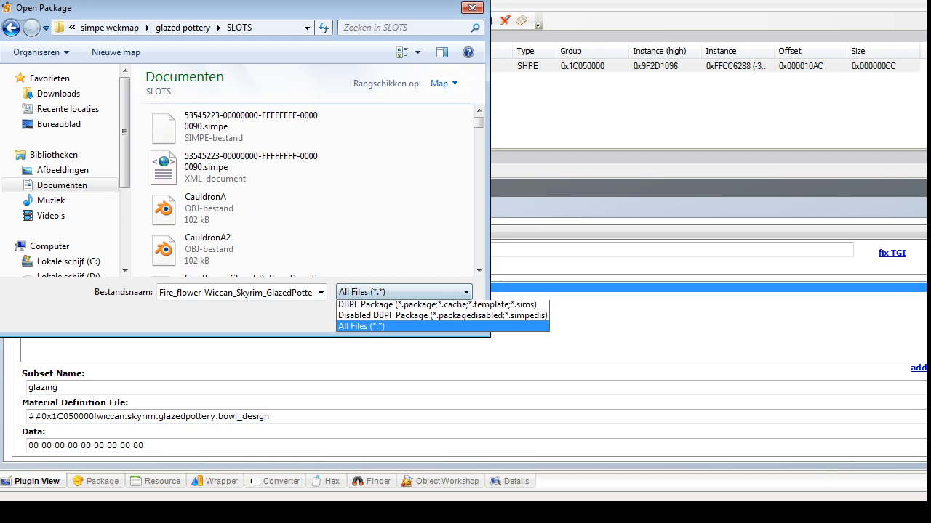
{"action": "left_click", "coordinate": [370, 328]}
{"action": "left_click", "coordinate": [403, 292]}
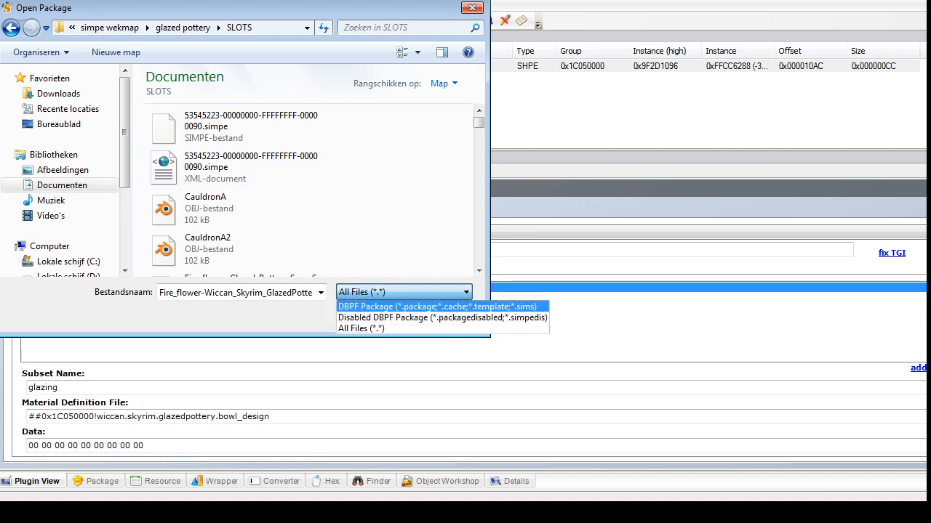
{"action": "left_click", "coordinate": [385, 303]}
{"action": "key", "text": "Escape"}
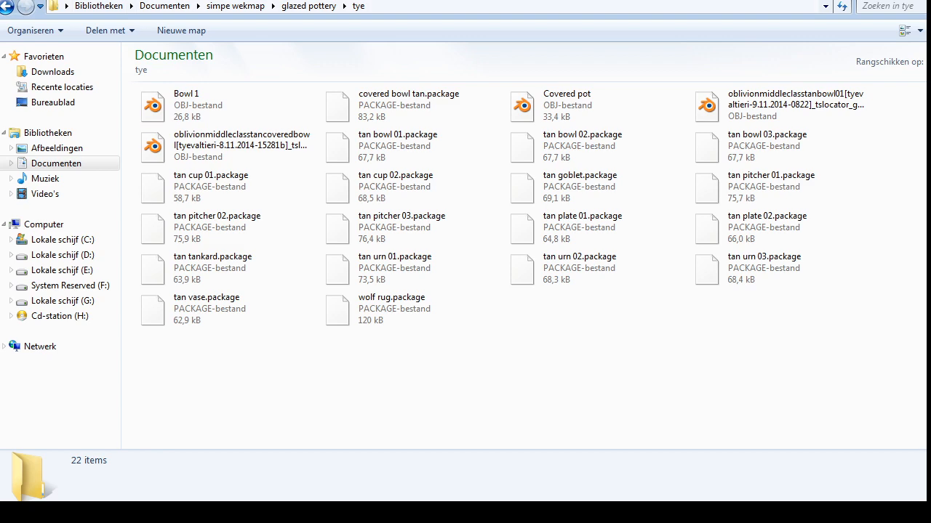
{"action": "left_click", "coordinate": [6, 6]}
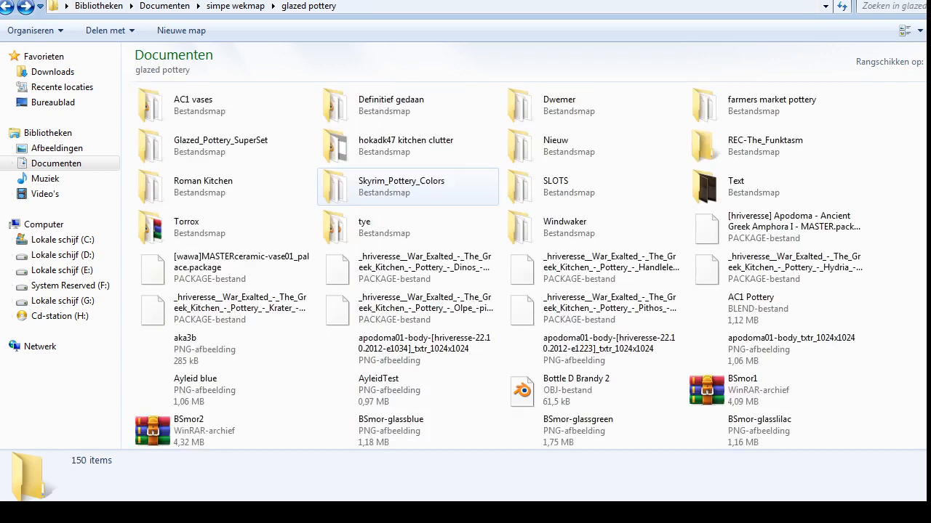
{"action": "double_click", "coordinate": [560, 186]}
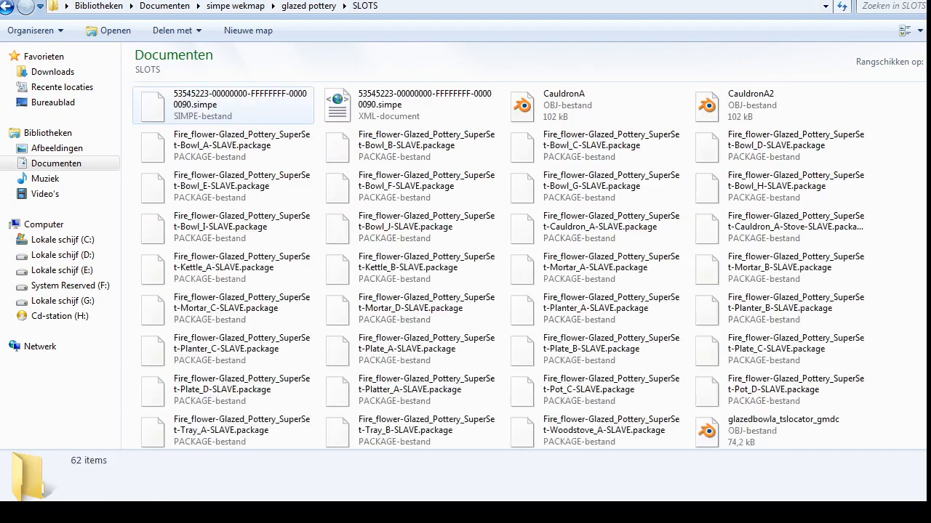
{"action": "left_click_drag", "start_coordinate": [131, 98], "coordinate": [449, 105]}
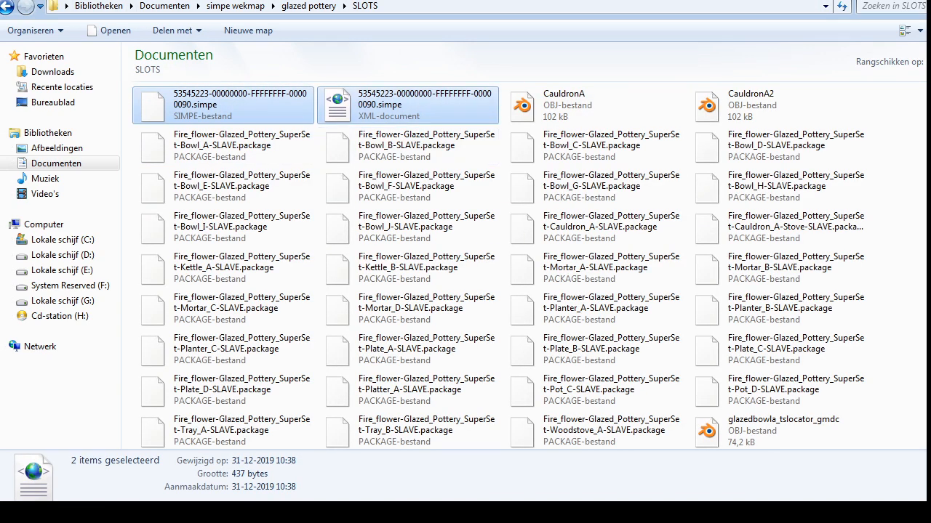
{"action": "right_click", "coordinate": [405, 96]}
{"action": "left_click", "coordinate": [446, 309]}
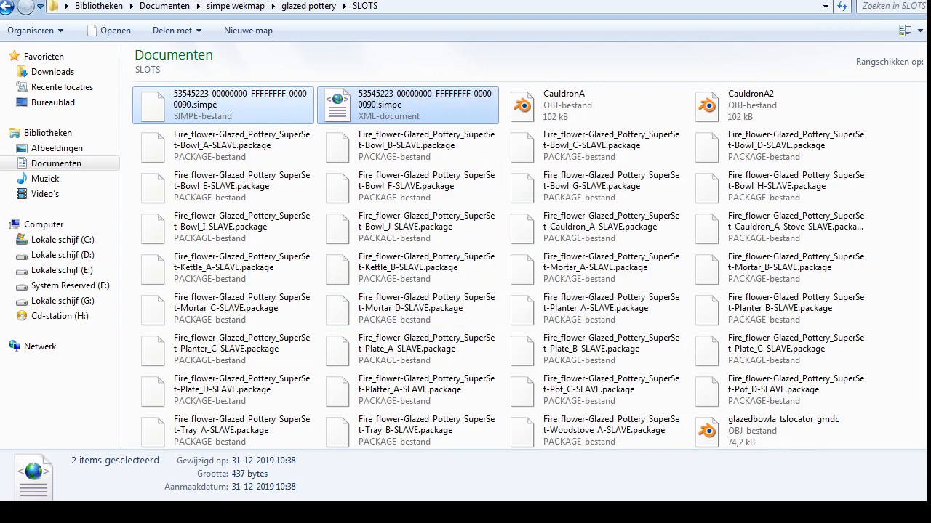
Step: Paste the two copied .simpe files into the tye folder inside glazed pottery
{"action": "key", "text": "alt+Left"}
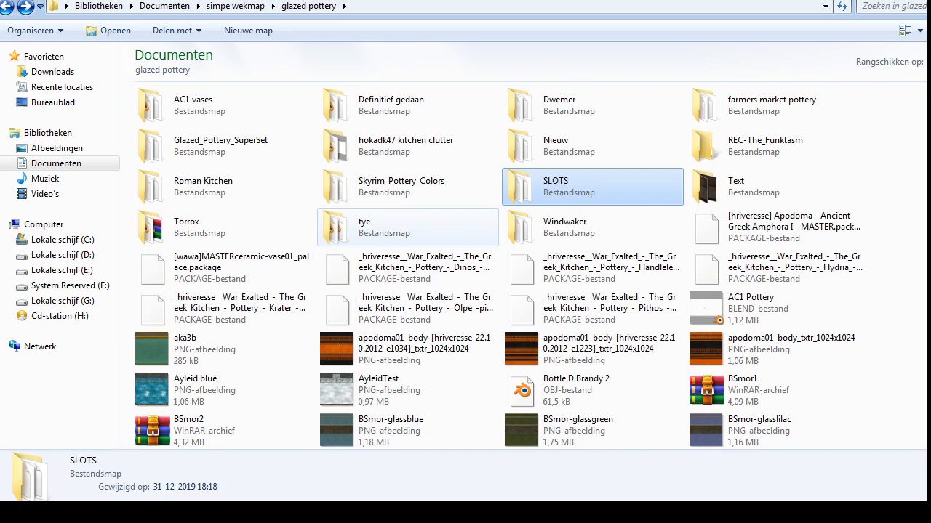
{"action": "double_click", "coordinate": [378, 227]}
{"action": "right_click", "coordinate": [334, 205]}
{"action": "right_click", "coordinate": [301, 162]}
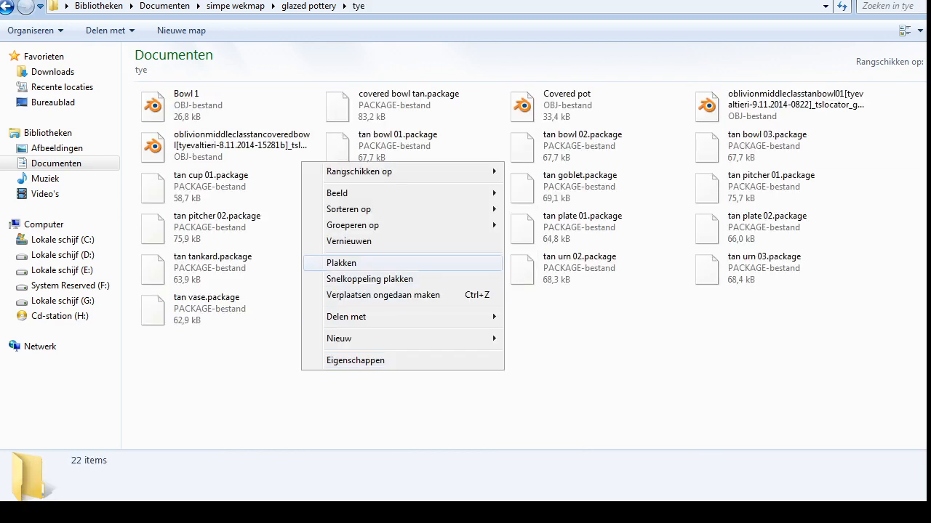
{"action": "left_click", "coordinate": [349, 263]}
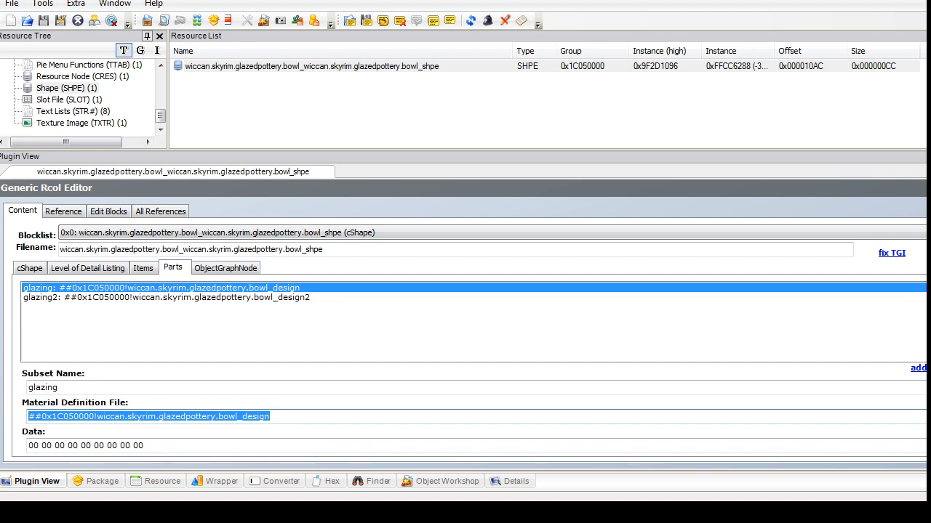
Step: Switch to SimPE and open the package covered bowl tan from the tye folder inside glazed pottery
{"action": "left_click", "coordinate": [81, 123]}
{"action": "left_click", "coordinate": [12, 4]}
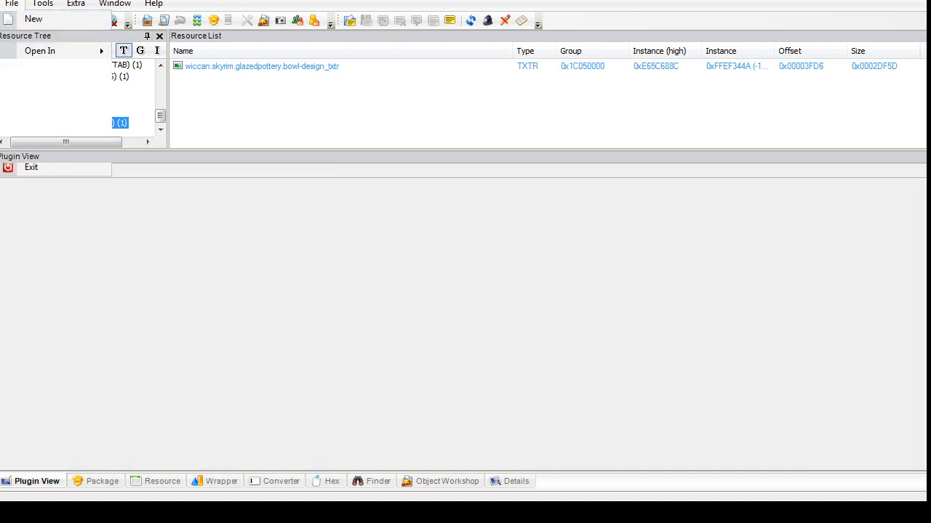
{"action": "left_click", "coordinate": [28, 33]}
{"action": "left_click", "coordinate": [182, 27]}
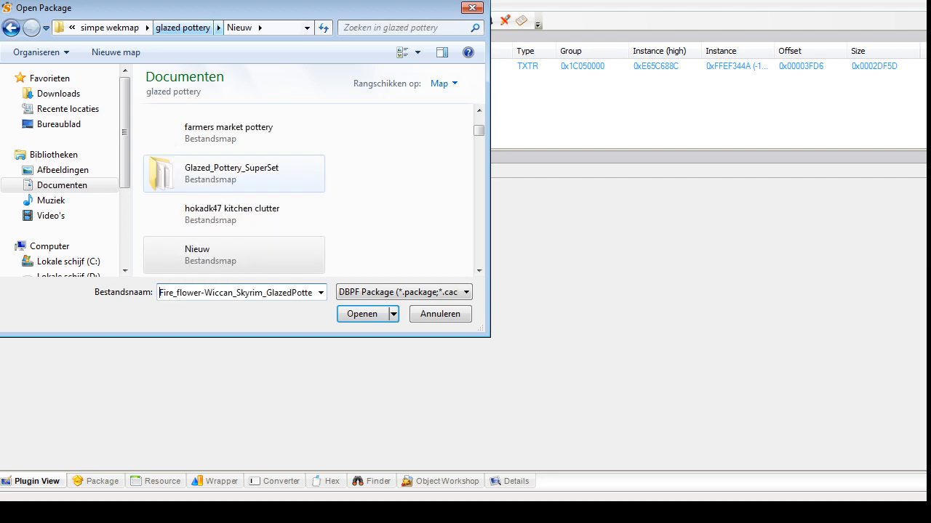
{"action": "left_click_drag", "start_coordinate": [478, 131], "coordinate": [478, 153]}
{"action": "left_click", "coordinate": [218, 205]}
{"action": "double_click", "coordinate": [218, 205]}
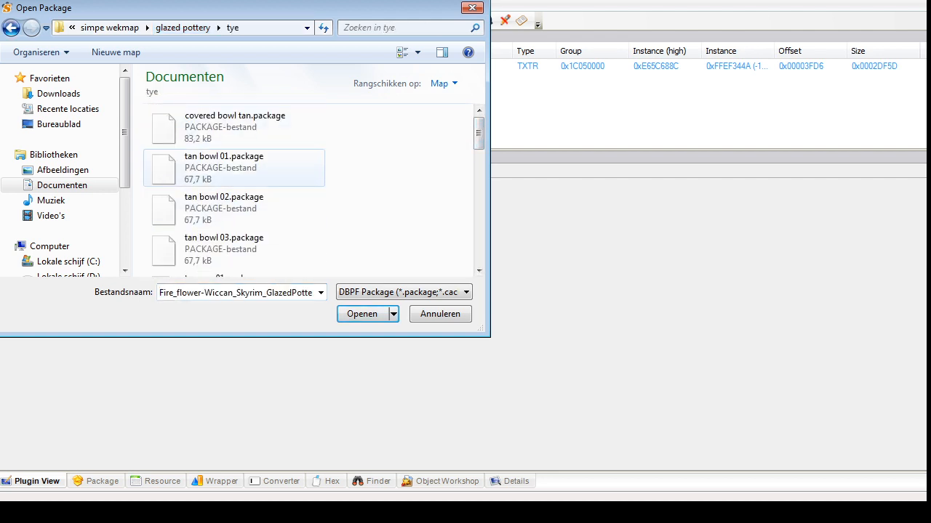
{"action": "left_click", "coordinate": [218, 168]}
{"action": "left_click", "coordinate": [218, 128]}
{"action": "left_click", "coordinate": [362, 314]}
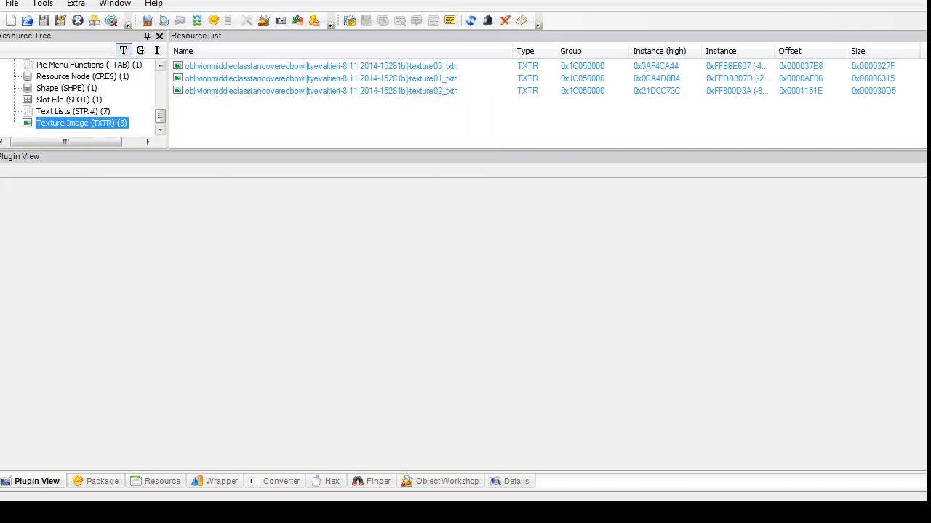
Step: Open the covered bowl's Geometric Data Container (GMDC) resource and delete its texture02 group
{"action": "left_click_drag", "start_coordinate": [161, 118], "coordinate": [161, 90]}
{"action": "left_click", "coordinate": [95, 99]}
{"action": "left_click", "coordinate": [320, 67]}
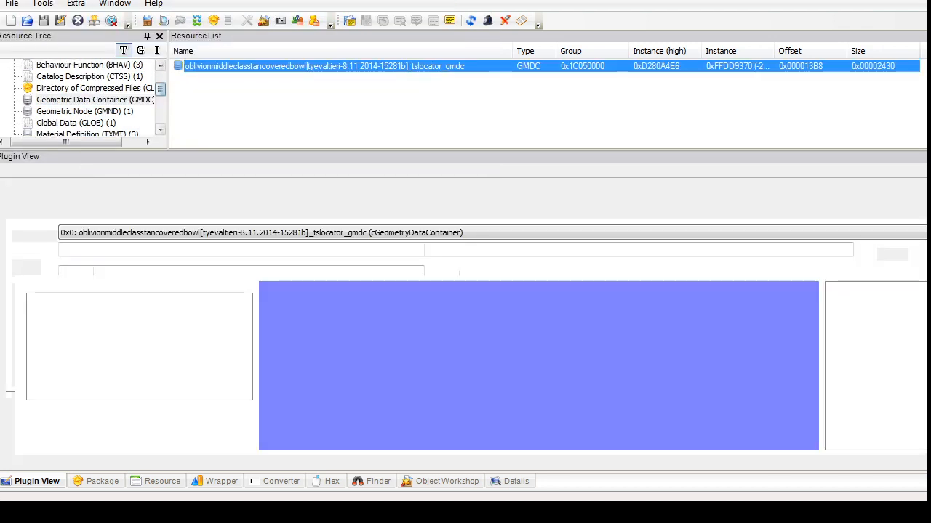
{"action": "left_click", "coordinate": [197, 267]}
{"action": "left_click", "coordinate": [121, 305]}
{"action": "left_click", "coordinate": [541, 368]}
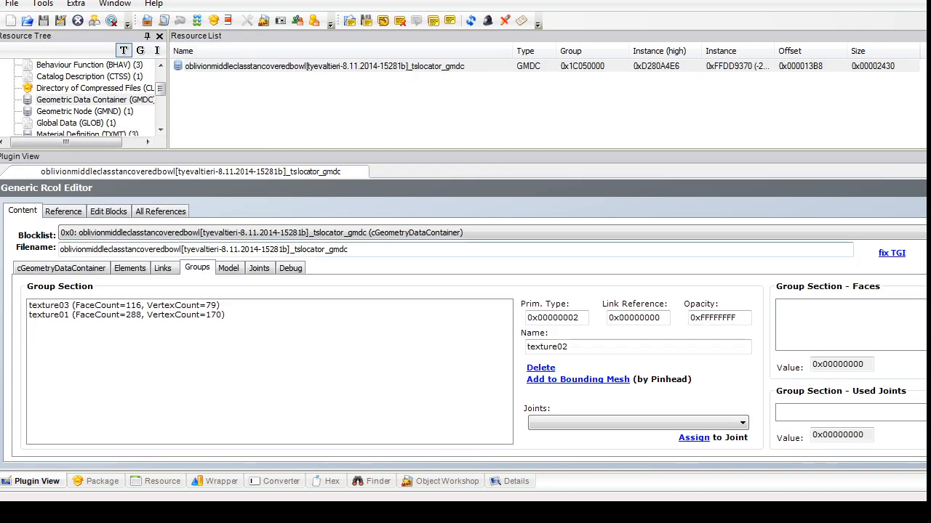
Step: Start importing the Covered pot OBJ mesh from the tye folder into the Geometric Data Container
{"action": "left_click", "coordinate": [61, 269]}
{"action": "left_click", "coordinate": [111, 419]}
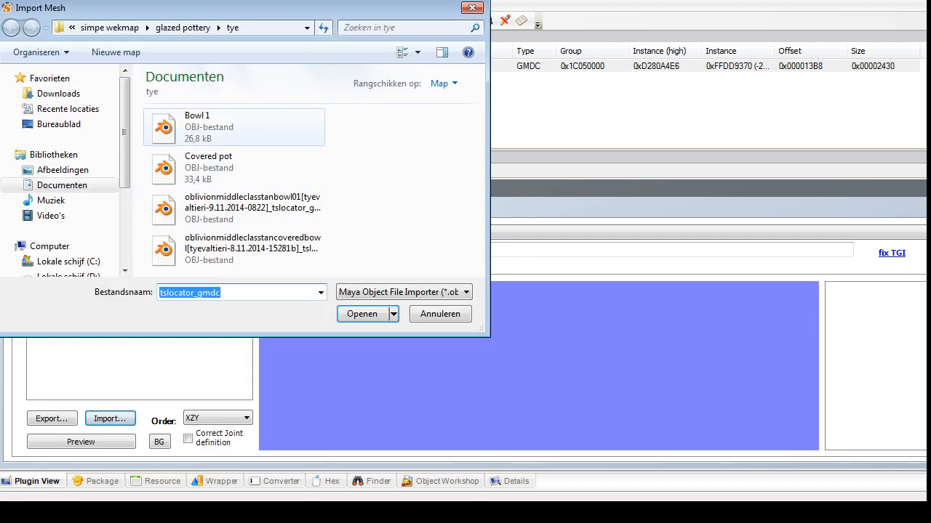
{"action": "left_click", "coordinate": [234, 128]}
{"action": "left_click", "coordinate": [233, 167]}
{"action": "left_click", "coordinate": [361, 314]}
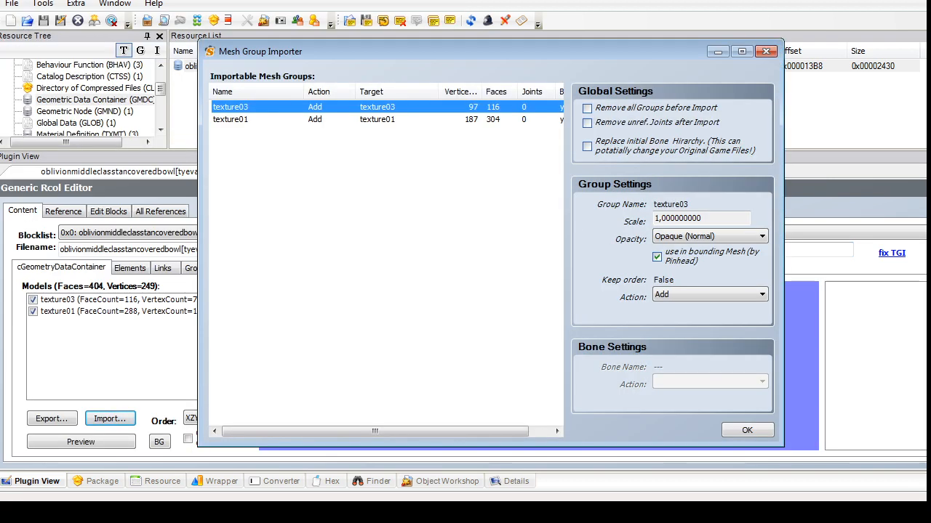
Step: In the Mesh Group Importer, set texture03 to Rename as glazing2 and texture01 to Rename as glazing
{"action": "left_click", "coordinate": [709, 295]}
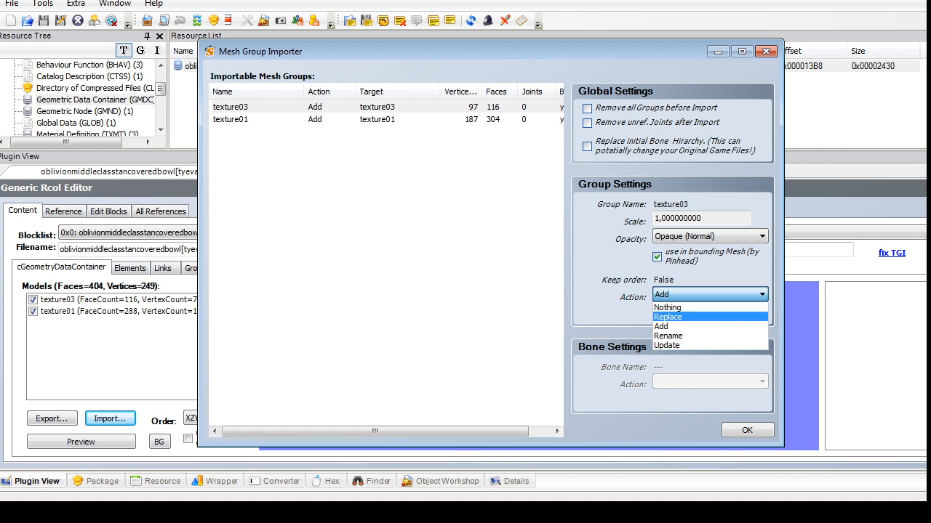
{"action": "left_click", "coordinate": [669, 336]}
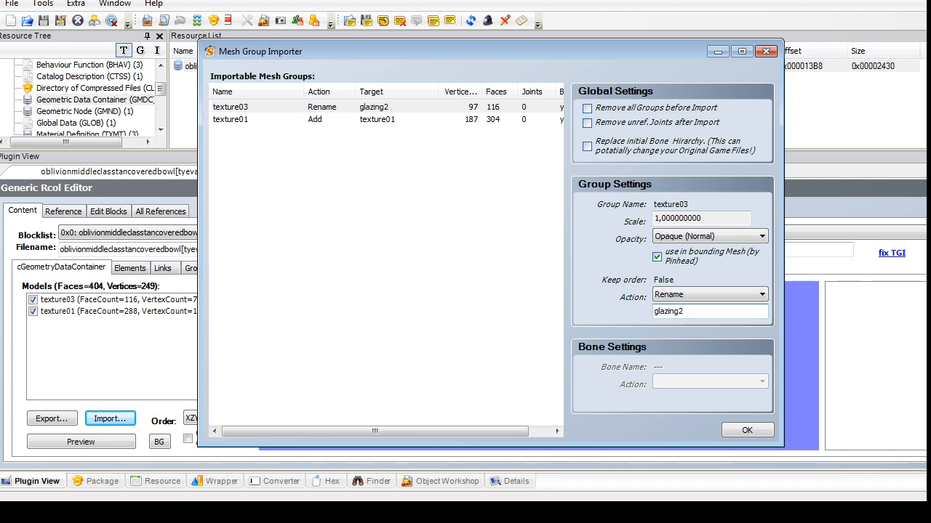
{"action": "left_click", "coordinate": [376, 120]}
{"action": "left_click", "coordinate": [710, 294]}
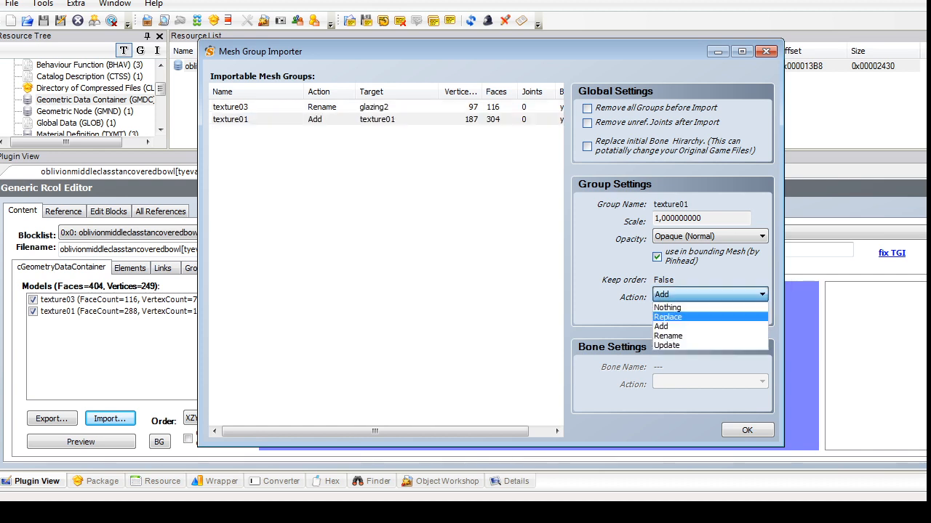
{"action": "left_click", "coordinate": [670, 317]}
{"action": "left_click", "coordinate": [709, 312]}
{"action": "left_click", "coordinate": [710, 296]}
{"action": "left_click", "coordinate": [710, 311]}
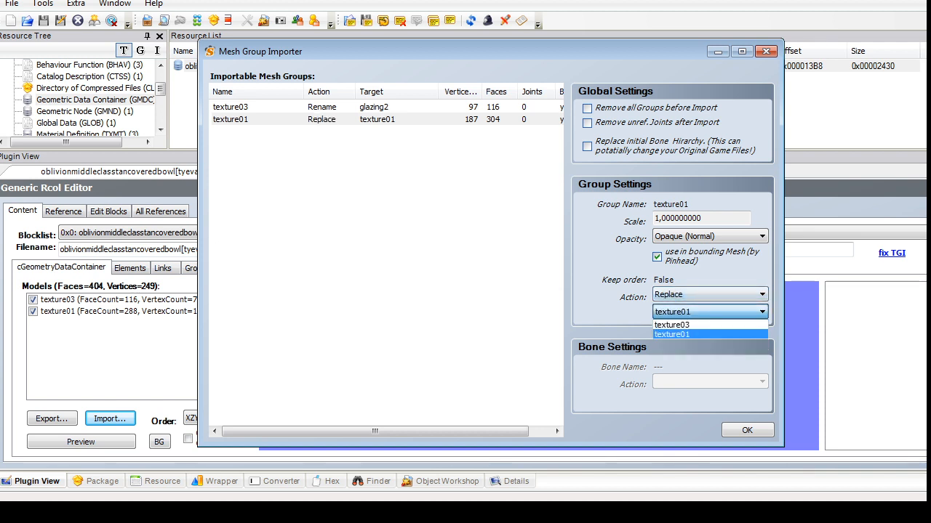
{"action": "left_click", "coordinate": [709, 296]}
{"action": "left_click", "coordinate": [710, 296]}
{"action": "left_click", "coordinate": [676, 335]}
{"action": "double_click", "coordinate": [672, 311]}
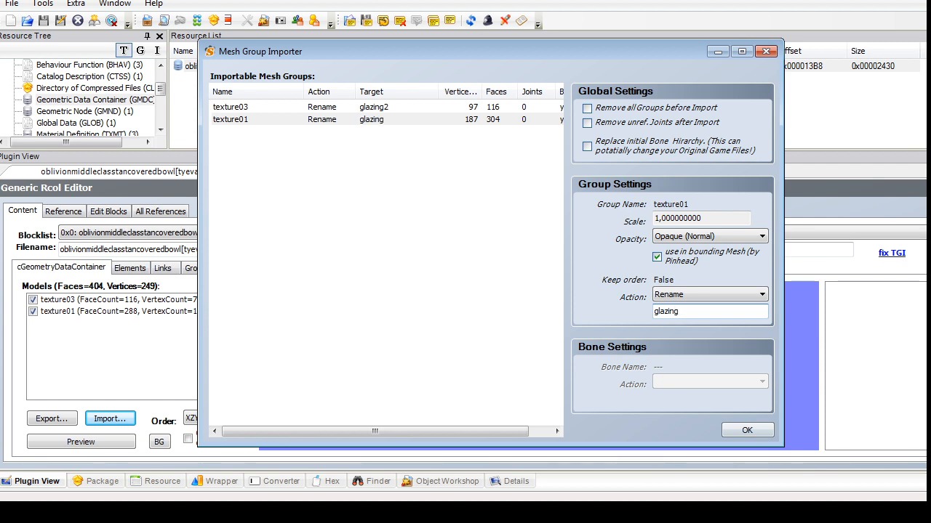
Step: Complete the mesh group import and commit the changes to the Geometric Data Container
{"action": "left_click", "coordinate": [747, 431]}
{"action": "left_click", "coordinate": [923, 188]}
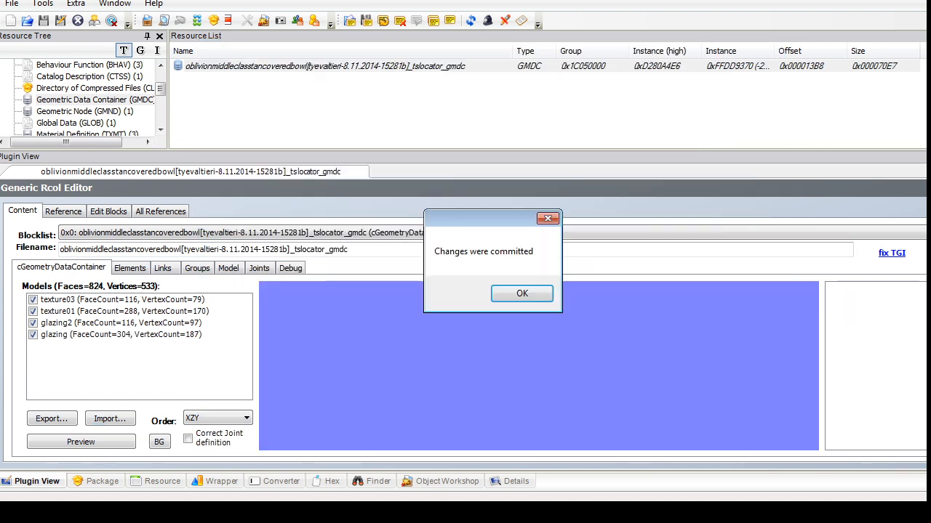
{"action": "key", "text": "Return"}
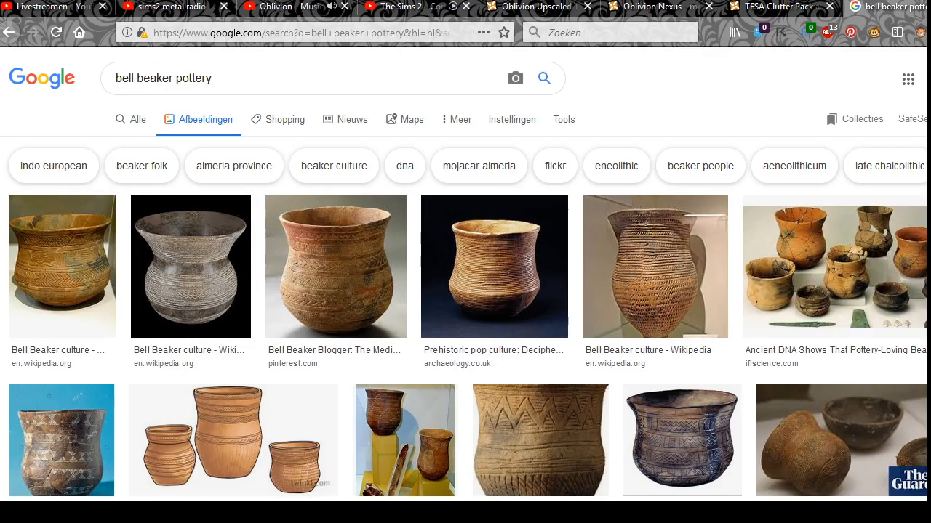
Step: Open fireflowersims.tumblr.com in a new browser tab and go through the Tumblr privacy notice
{"action": "key", "text": "ctrl+t"}
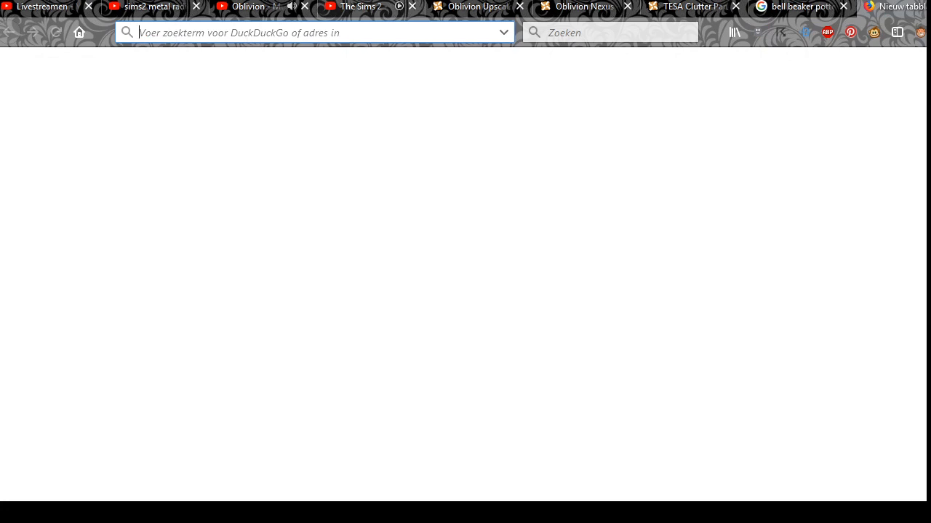
{"action": "type", "text": "fireflow"}
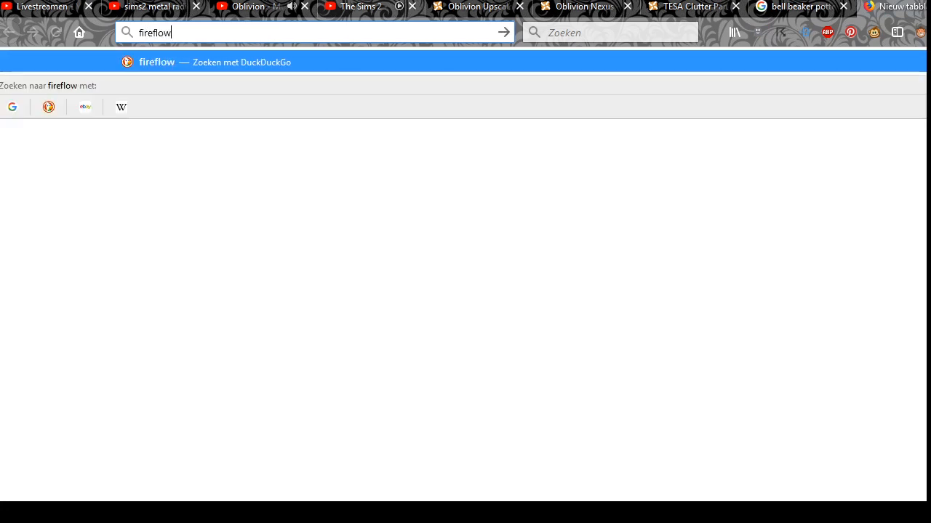
{"action": "type", "text": "erssims.tumblr.com"}
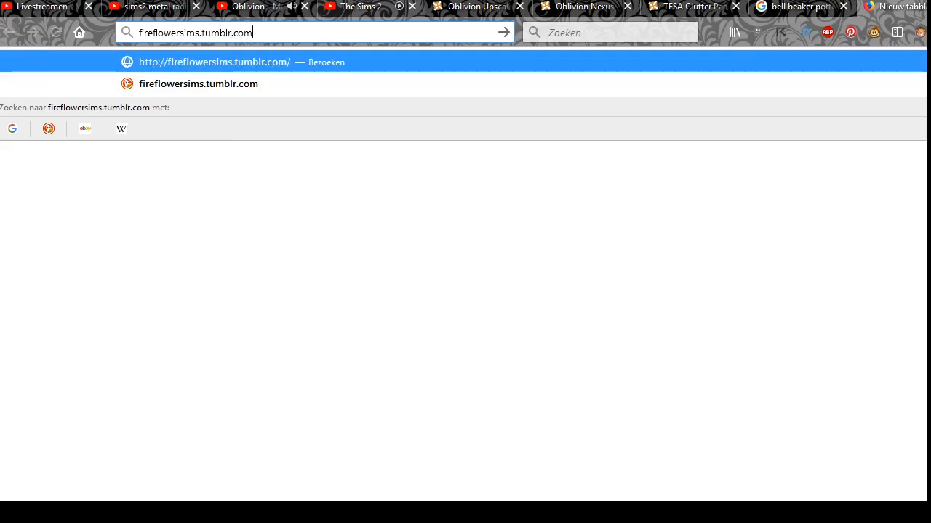
{"action": "key", "text": "Return"}
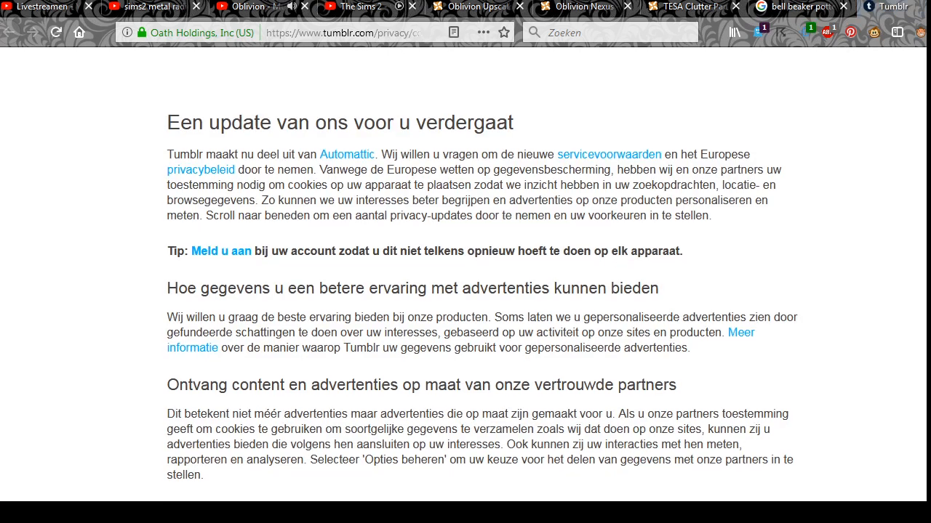
{"action": "scroll", "coordinate": [465, 277], "scroll_direction": "down", "scroll_amount": 1}
{"action": "scroll", "coordinate": [465, 277], "scroll_direction": "down", "scroll_amount": 3}
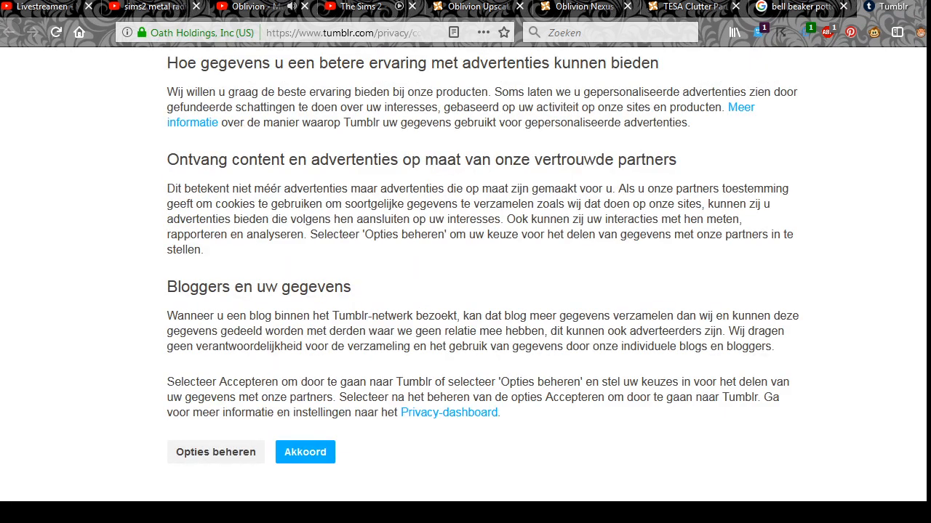
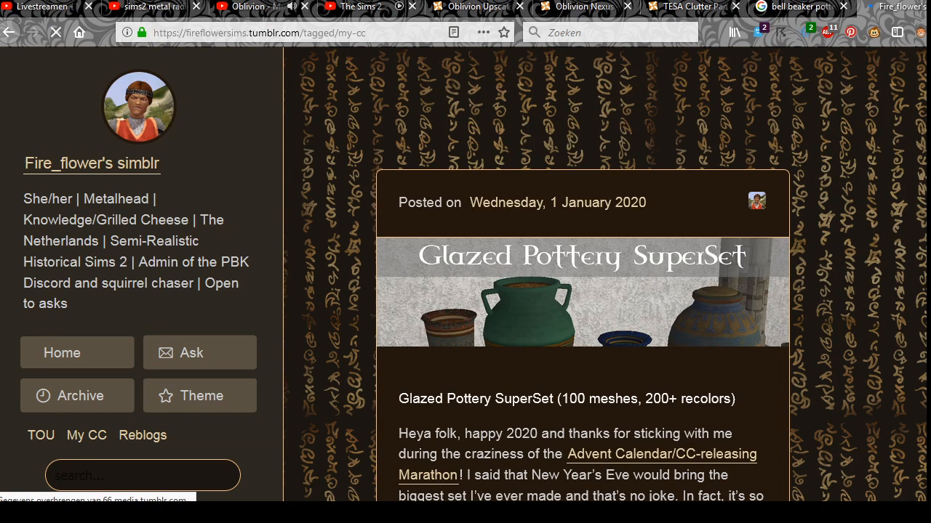
Step: Look through the Glazed Pottery SuperSet post, including its preview pictures and description
{"action": "scroll", "coordinate": [582, 291], "scroll_direction": "down", "scroll_amount": 2}
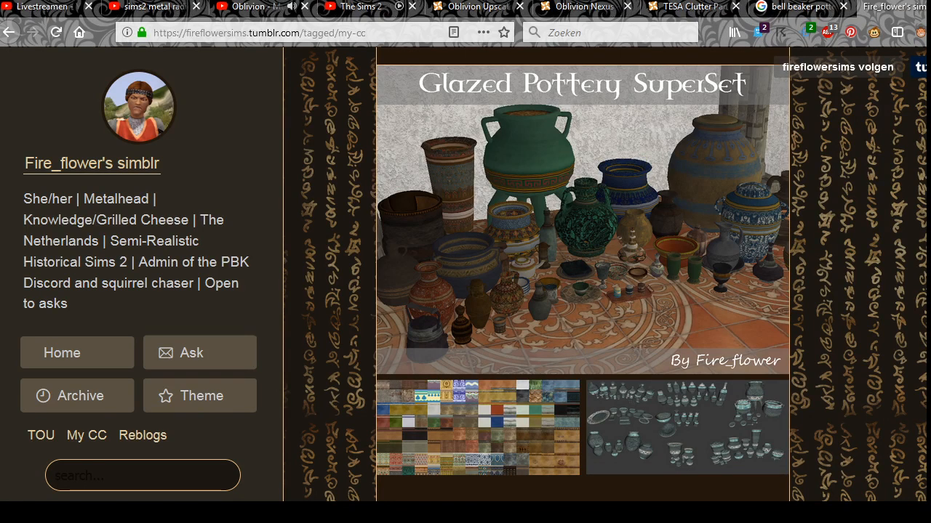
{"action": "scroll", "coordinate": [582, 291], "scroll_direction": "down", "scroll_amount": 6}
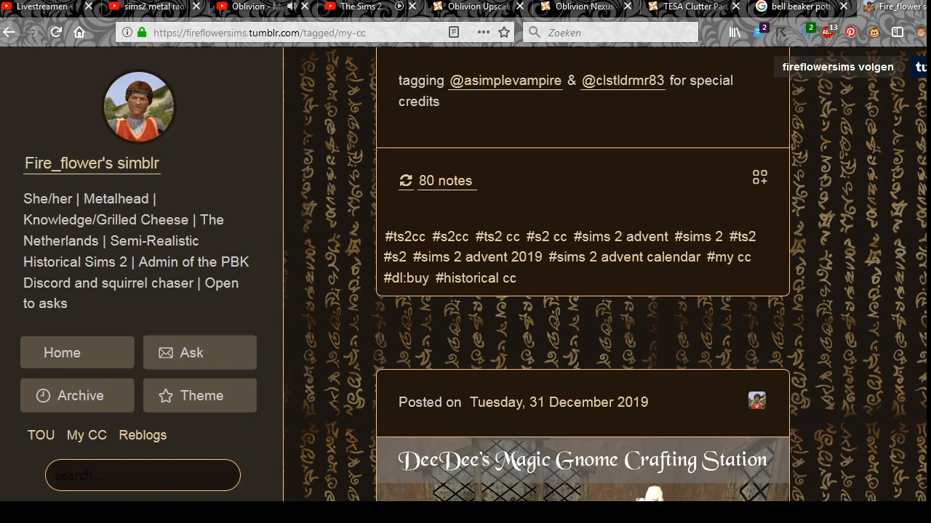
{"action": "scroll", "coordinate": [582, 275], "scroll_direction": "up", "scroll_amount": 3}
{"action": "scroll", "coordinate": [582, 275], "scroll_direction": "up", "scroll_amount": 5}
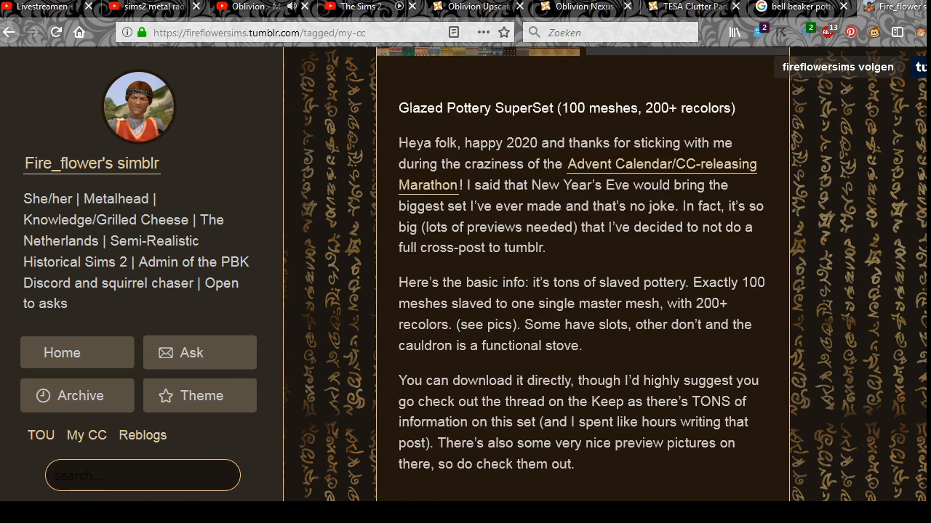
Step: Open the linked Advent Calendar post and find the December 5 entry in its list of released gifts
{"action": "left_click", "coordinate": [660, 165]}
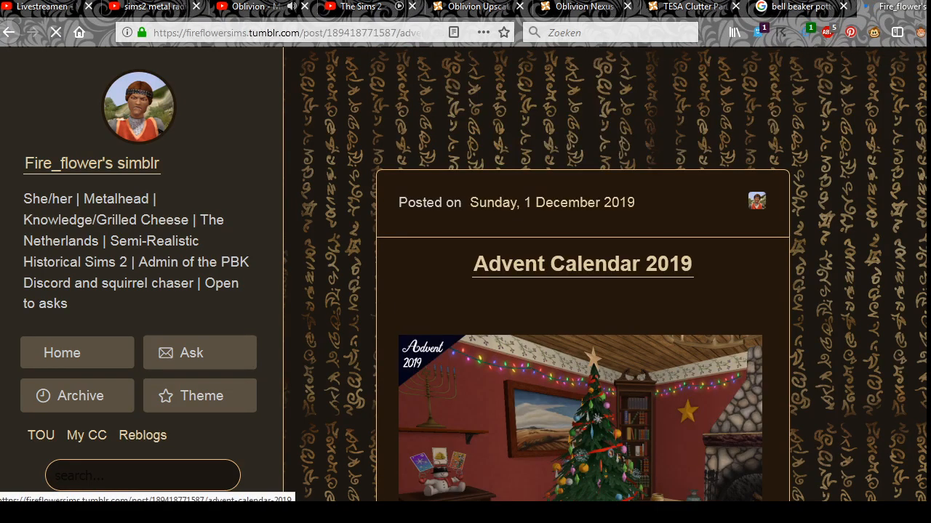
{"action": "scroll", "coordinate": [582, 276], "scroll_direction": "down", "scroll_amount": 12}
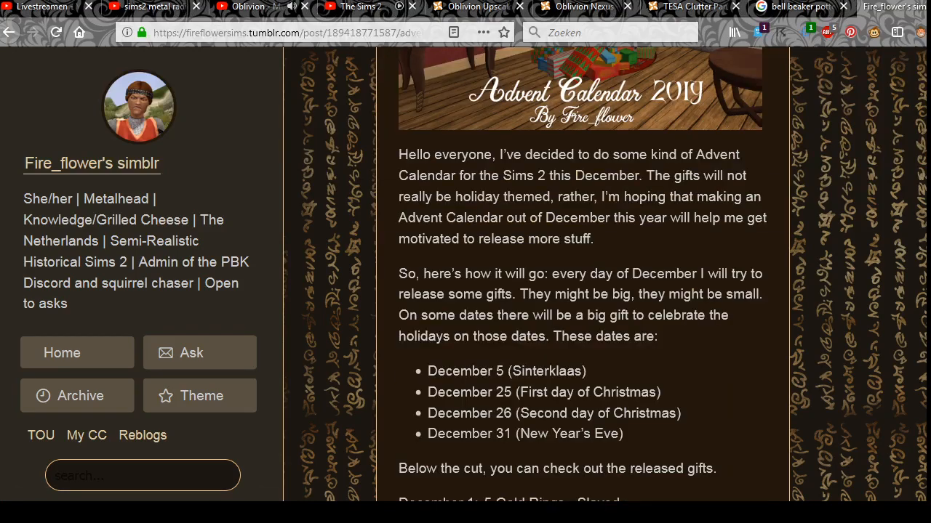
{"action": "scroll", "coordinate": [582, 276], "scroll_direction": "down", "scroll_amount": 8}
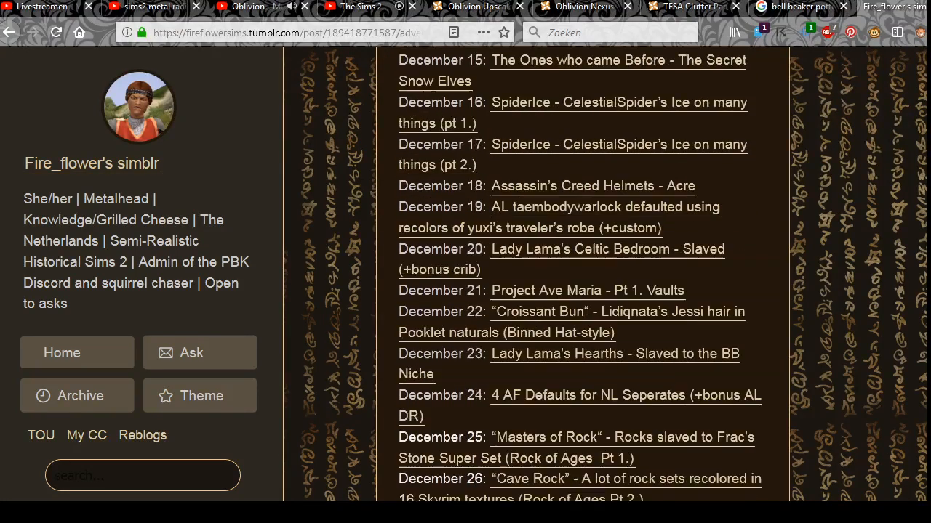
{"action": "scroll", "coordinate": [581, 276], "scroll_direction": "up", "scroll_amount": 9}
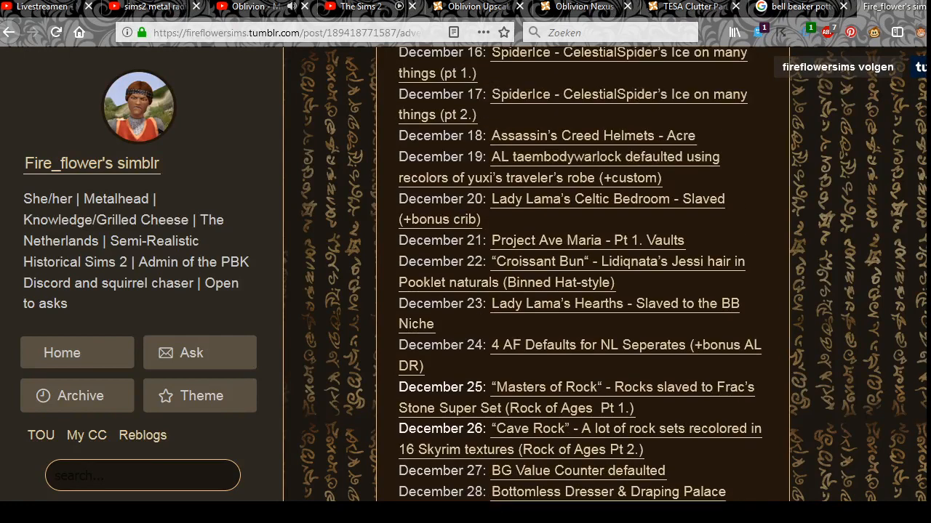
{"action": "scroll", "coordinate": [581, 269], "scroll_direction": "up", "scroll_amount": 5}
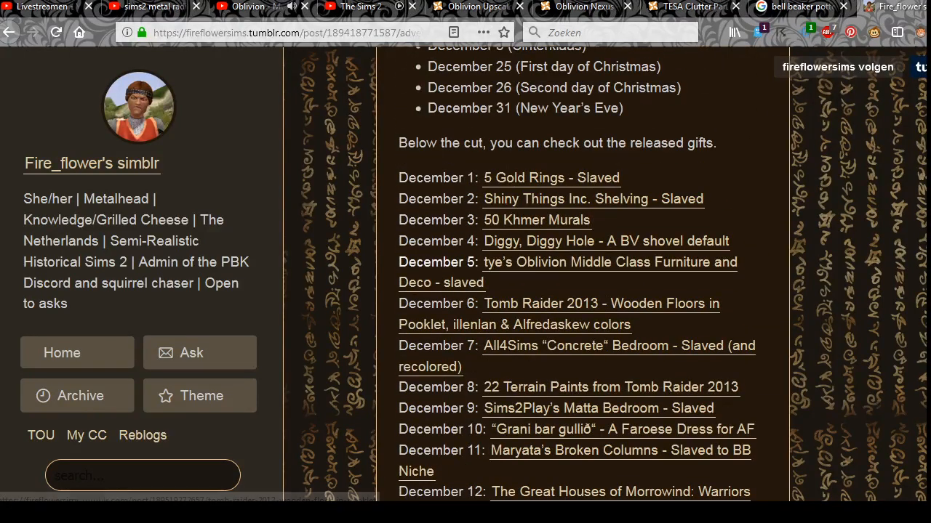
Step: Open the tye's Oblivion Middle Class Furniture and Deco - slaved post and view its pottery preview picture
{"action": "left_click", "coordinate": [582, 262]}
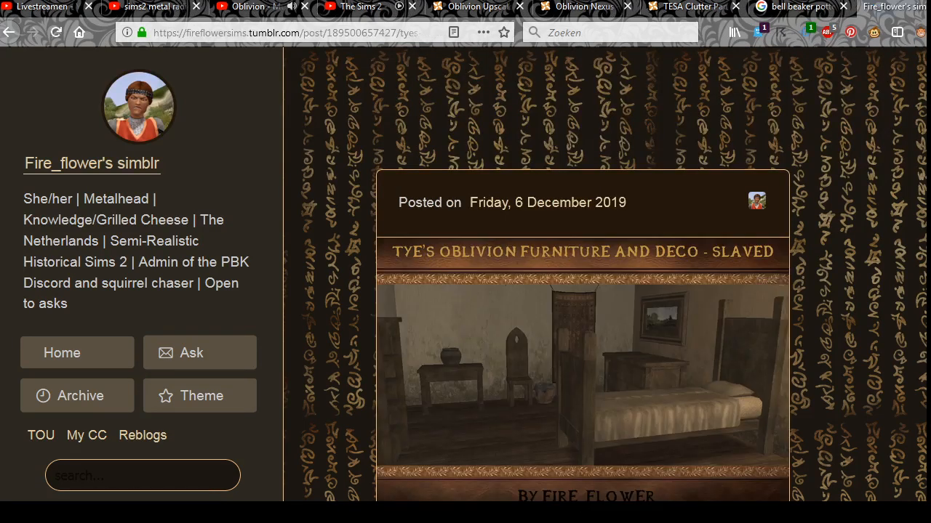
{"action": "scroll", "coordinate": [582, 291], "scroll_direction": "down", "scroll_amount": 3}
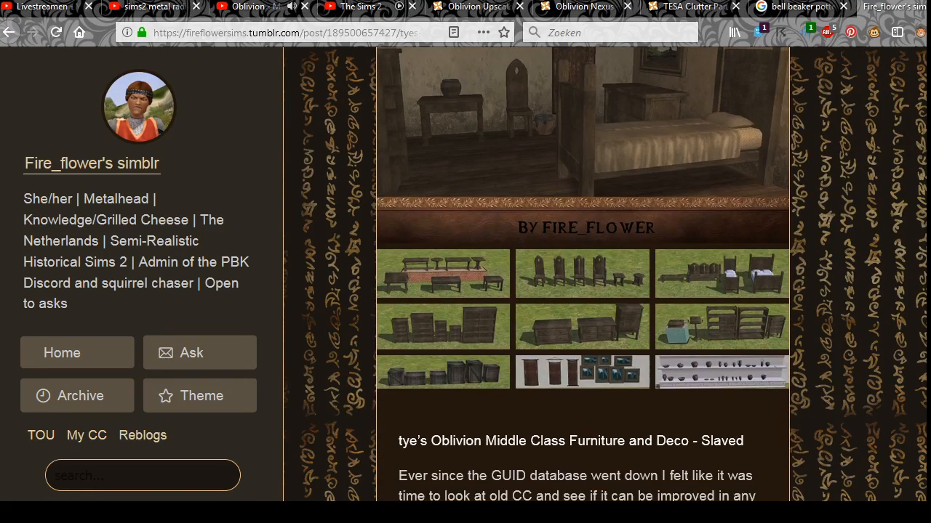
{"action": "left_click", "coordinate": [721, 371]}
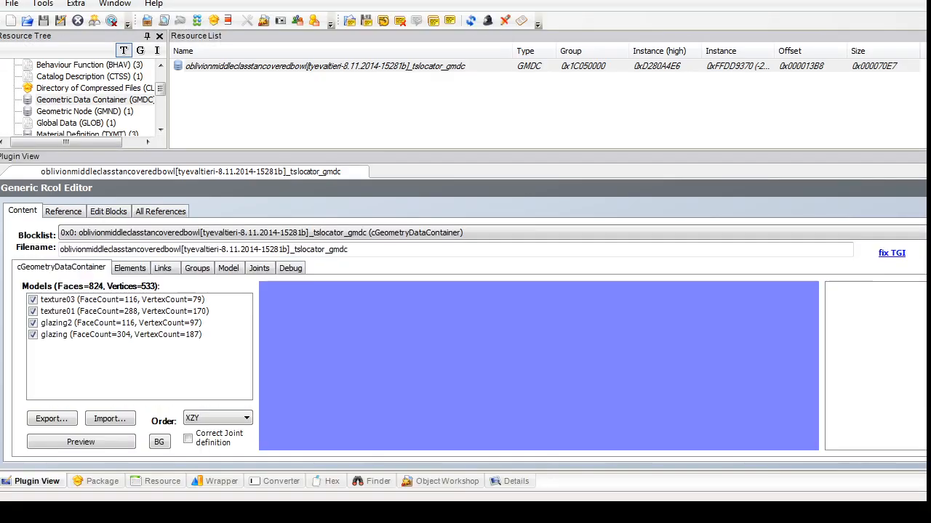
Step: In SimPE, delete the texture03 and texture01 groups from the covered bowl's Geometric Data Container and commit the change
{"action": "left_click", "coordinate": [197, 267]}
{"action": "left_click", "coordinate": [124, 306]}
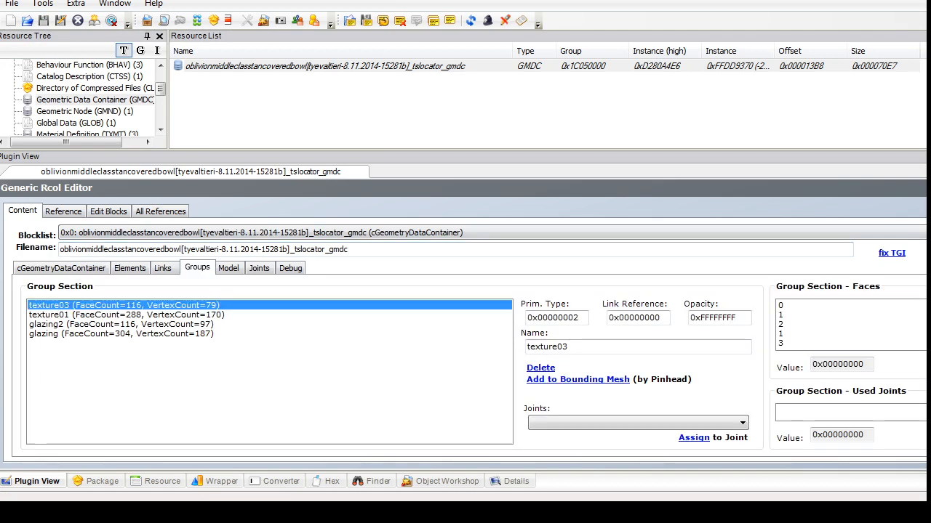
{"action": "left_click", "coordinate": [540, 368]}
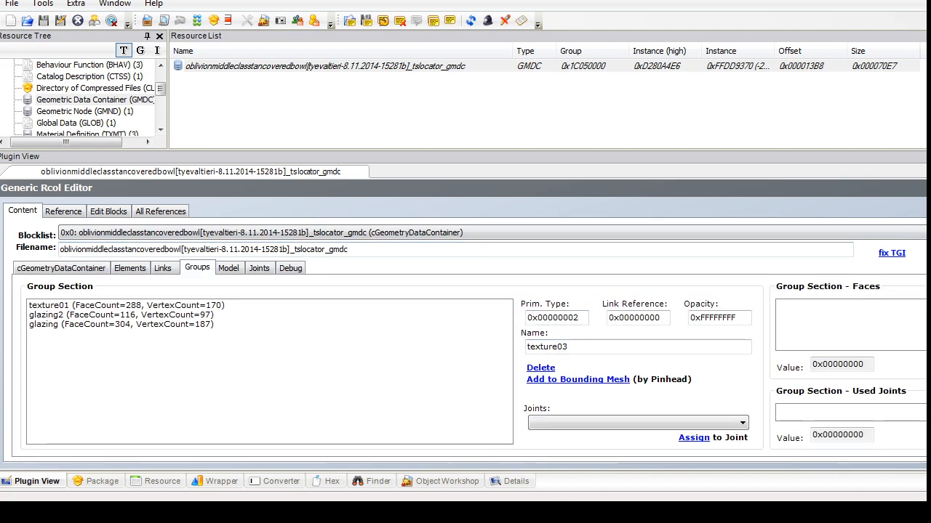
{"action": "left_click", "coordinate": [126, 306]}
{"action": "left_click", "coordinate": [541, 368]}
{"action": "left_click", "coordinate": [61, 267]}
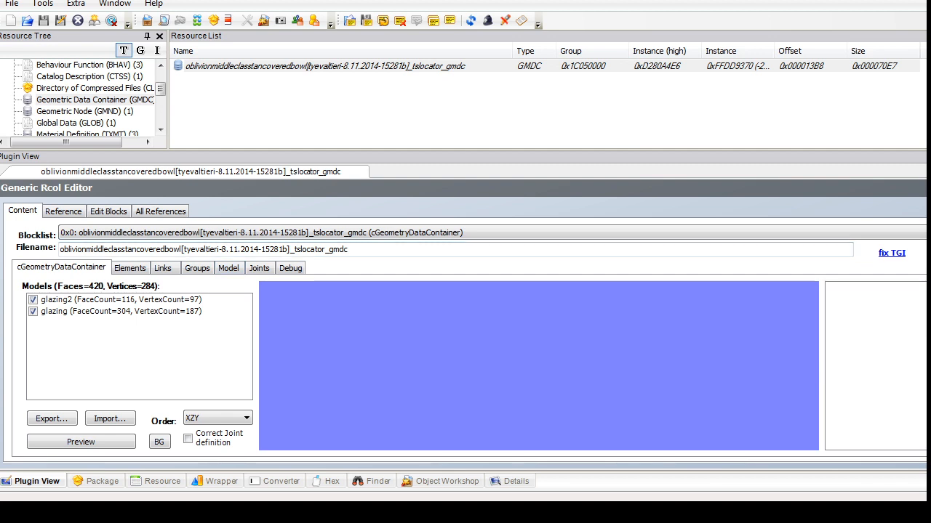
{"action": "left_click", "coordinate": [927, 187]}
{"action": "left_click", "coordinate": [519, 292]}
Step: Mark all three Texture Image (TXTR) resources of the covered bowl package as deleted
{"action": "left_click_drag", "start_coordinate": [161, 89], "coordinate": [161, 118]}
{"action": "left_click", "coordinate": [81, 123]}
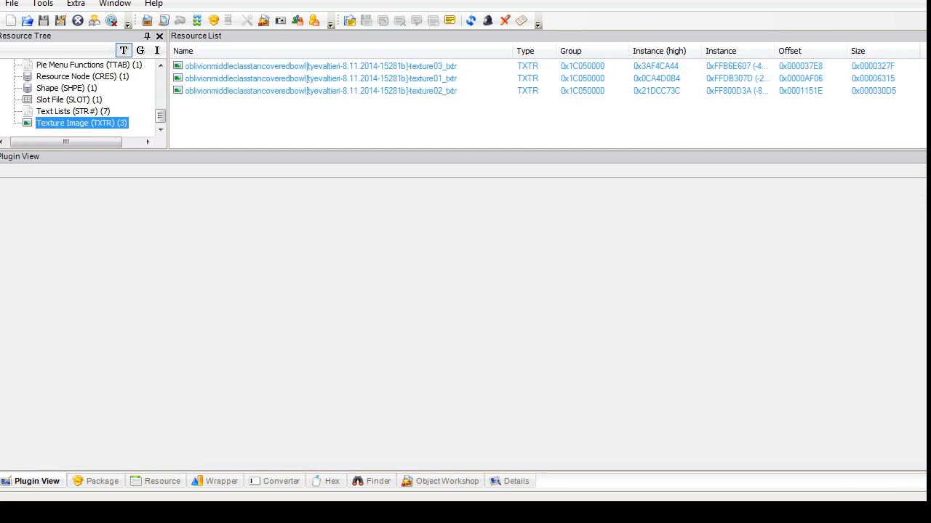
{"action": "left_click_drag", "start_coordinate": [291, 125], "coordinate": [305, 55]}
{"action": "right_click", "coordinate": [305, 77]}
{"action": "left_click", "coordinate": [342, 134]}
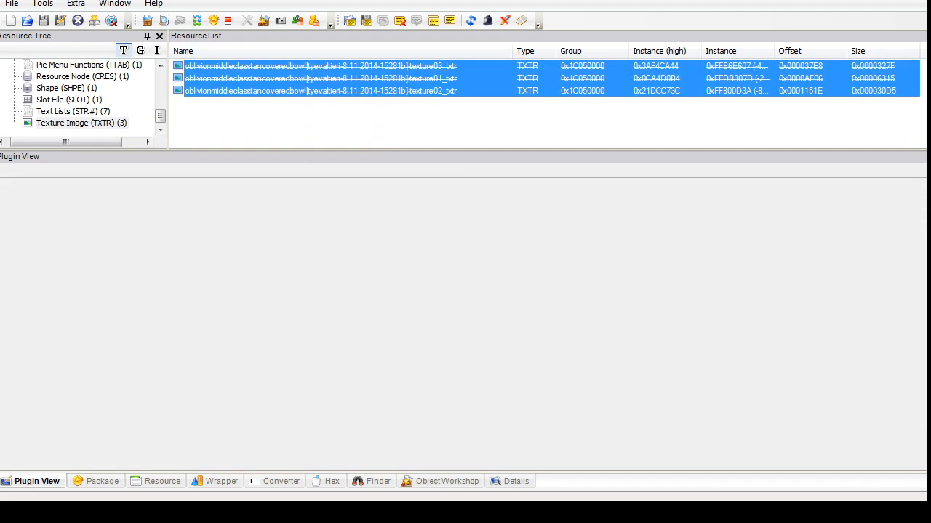
Step: Open the package's Shape (SHPE) resource and copy the ##0x1C050000!wiccan.skyrim.glazedpottery.bowl_design line from the Notepad note
{"action": "left_click", "coordinate": [66, 88]}
{"action": "left_click", "coordinate": [291, 66]}
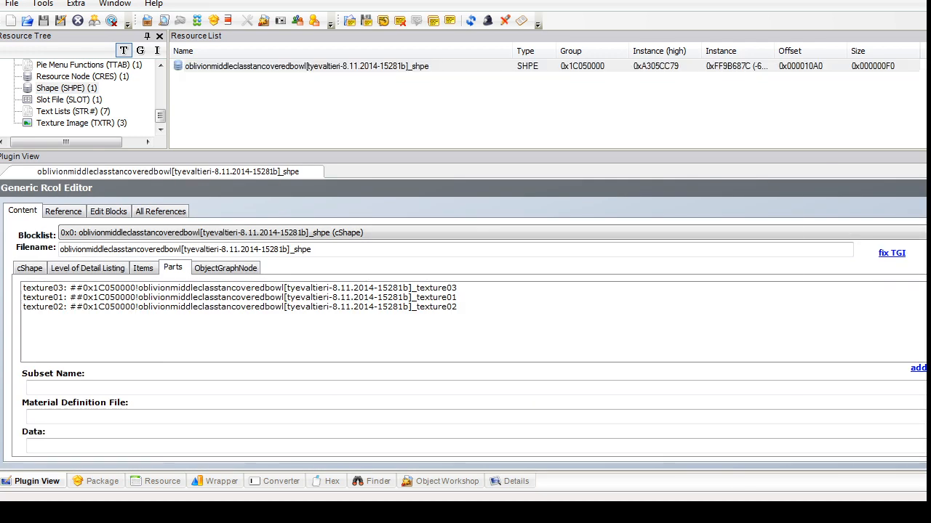
{"action": "key", "text": "alt+Tab"}
{"action": "left_click_drag", "start_coordinate": [334, 143], "coordinate": [750, 144]}
{"action": "key", "text": "ctrl+c"}
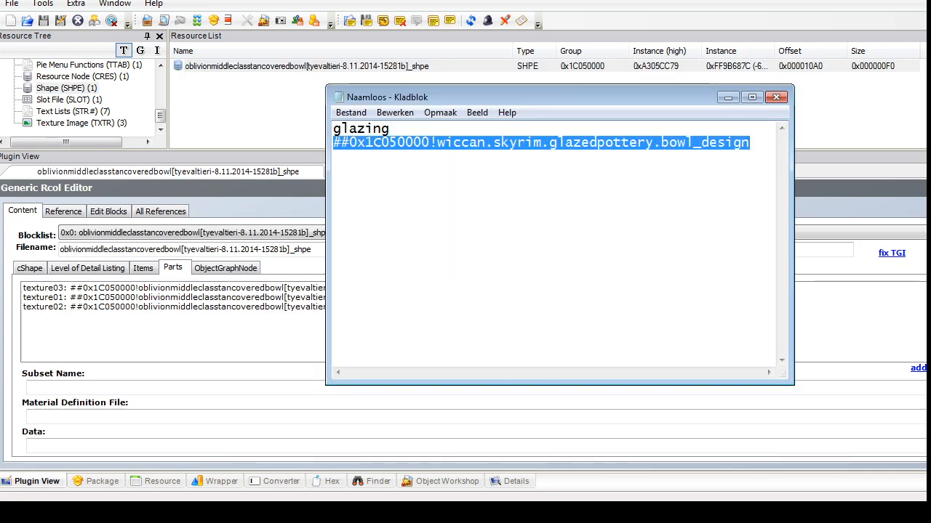
Step: Delete the texture01 part, then give the texture03 part subset name glazing and material definition ##0x1C050000!wiccan.skyrim.glazedpottery.bowl_design
{"action": "left_click", "coordinate": [174, 298]}
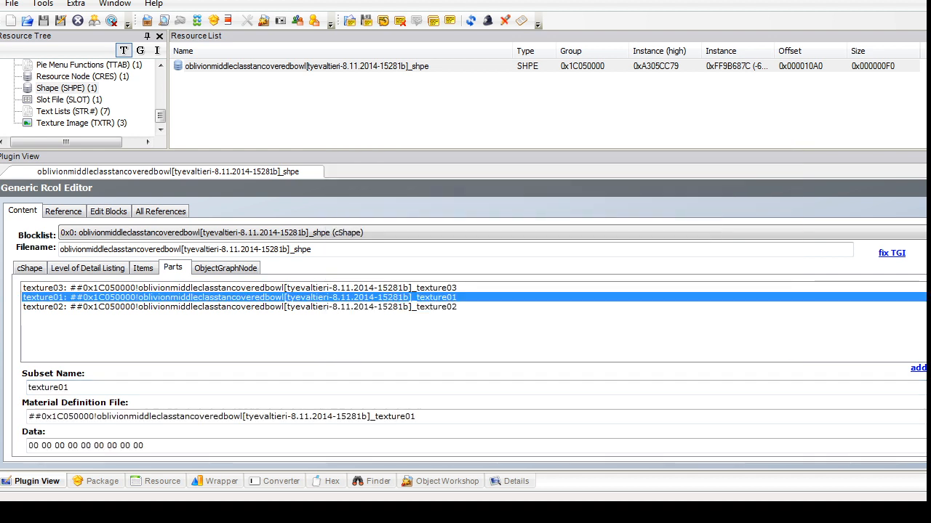
{"action": "left_click", "coordinate": [929, 367]}
{"action": "left_click", "coordinate": [436, 288]}
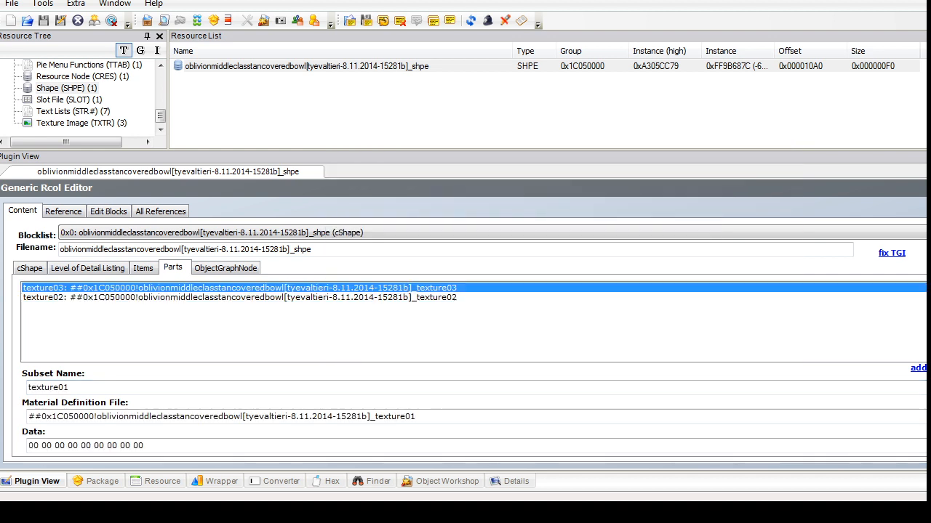
{"action": "left_click_drag", "start_coordinate": [418, 416], "coordinate": [28, 417]}
{"action": "key", "text": "ctrl+v"}
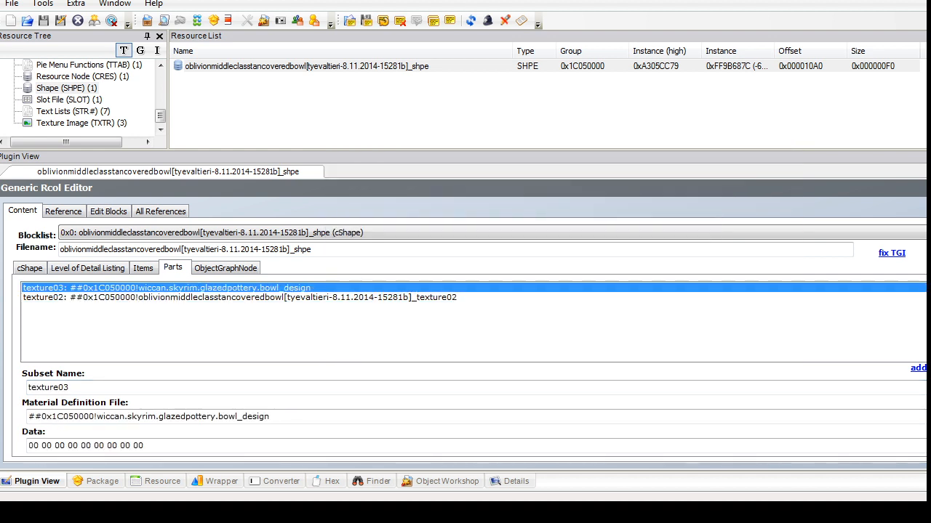
{"action": "double_click", "coordinate": [48, 387]}
{"action": "type", "text": "glazing"}
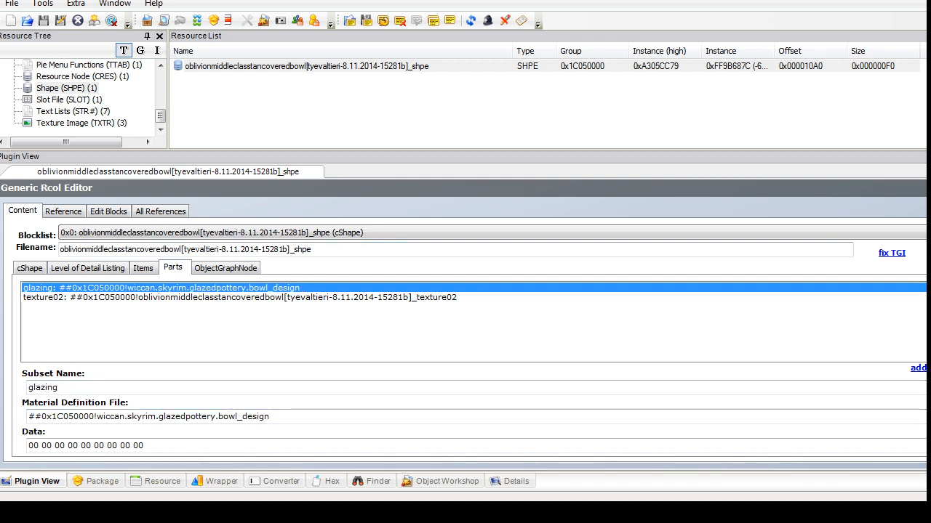
Step: Add a duplicate of the glazing part to the Shape and delete the texture02 part
{"action": "left_click", "coordinate": [918, 368]}
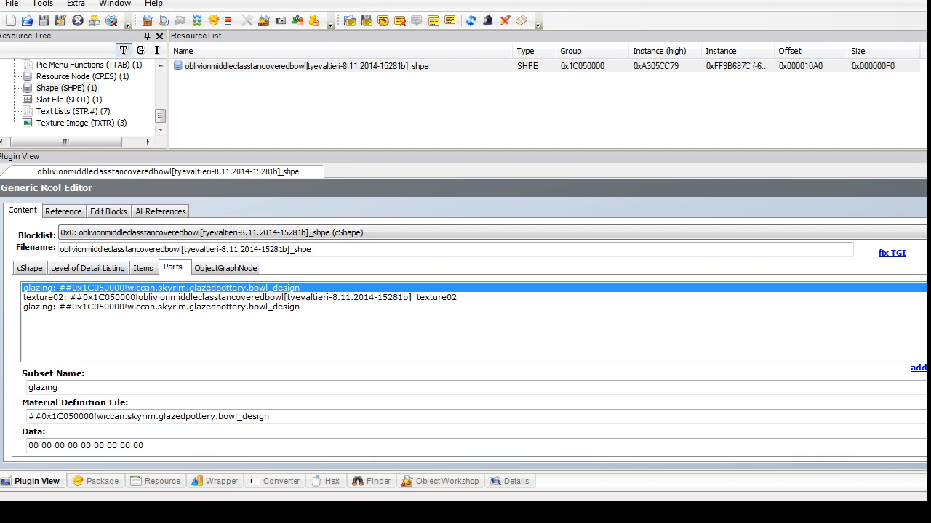
{"action": "left_click", "coordinate": [240, 298]}
{"action": "left_click", "coordinate": [930, 368]}
{"action": "left_click", "coordinate": [161, 288]}
Step: Set the second part's subset name to glazing2 and its material definition to ##0x1C050000!wiccan.skyrim.glazedpottery.bowl_design2, and commit the Shape
{"action": "left_click", "coordinate": [161, 298]}
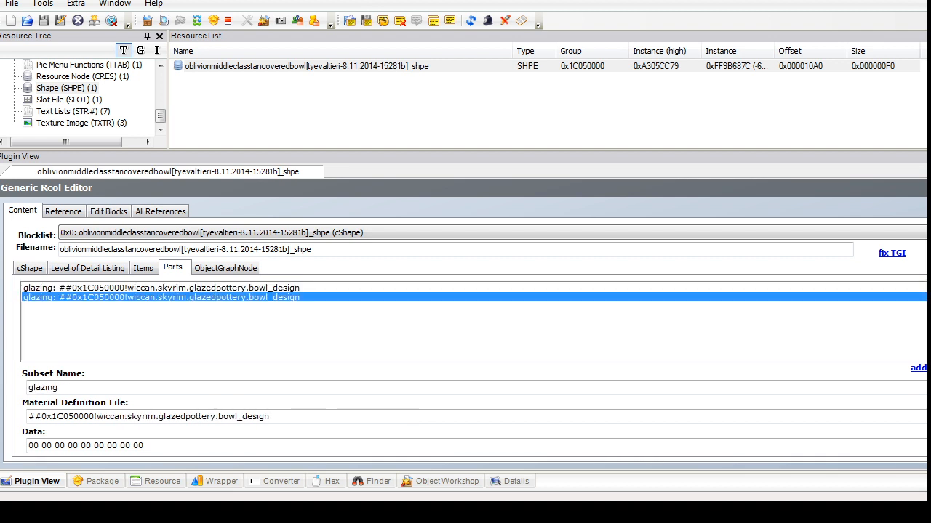
{"action": "left_click", "coordinate": [271, 417]}
{"action": "type", "text": "1"}
{"action": "left_click", "coordinate": [62, 388]}
{"action": "type", "text": "1"}
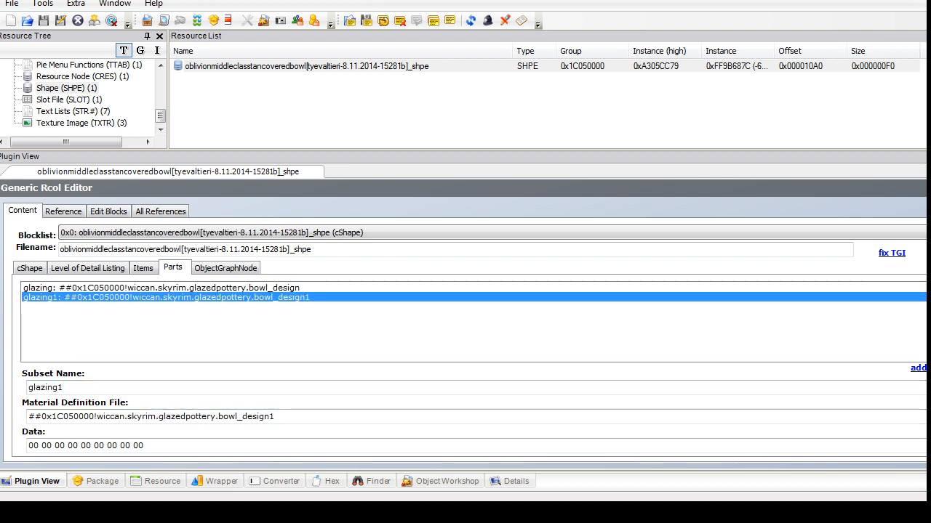
{"action": "left_click_drag", "start_coordinate": [64, 387], "coordinate": [58, 387]}
{"action": "type", "text": "2"}
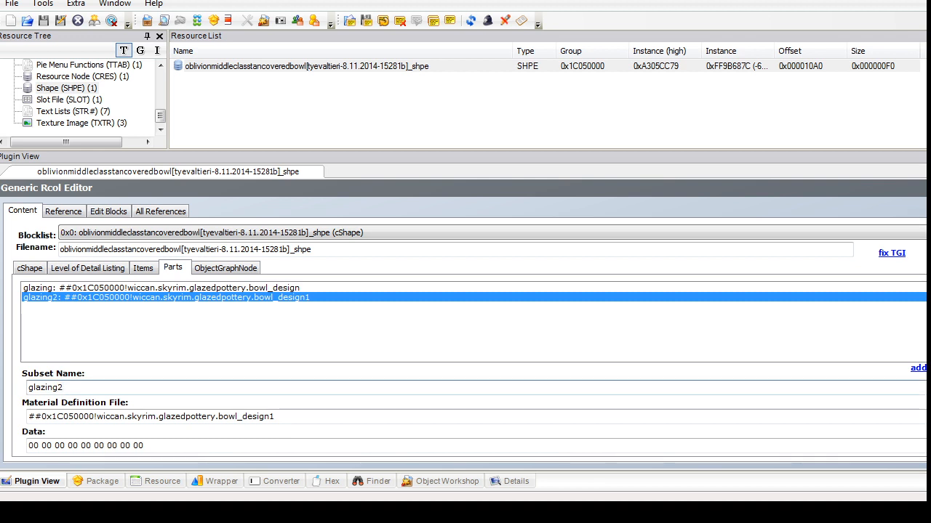
{"action": "left_click_drag", "start_coordinate": [275, 416], "coordinate": [269, 417]}
{"action": "type", "text": "2"}
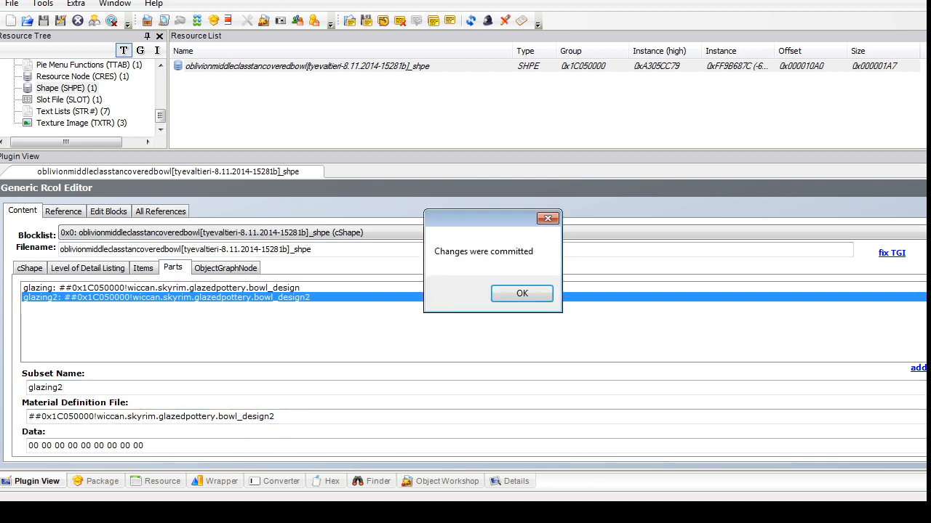
{"action": "left_click", "coordinate": [522, 293]}
Step: Delete the package's Material Override (MMAT) resource that carries the sculpturechinavase_design subset
{"action": "left_click", "coordinate": [70, 99]}
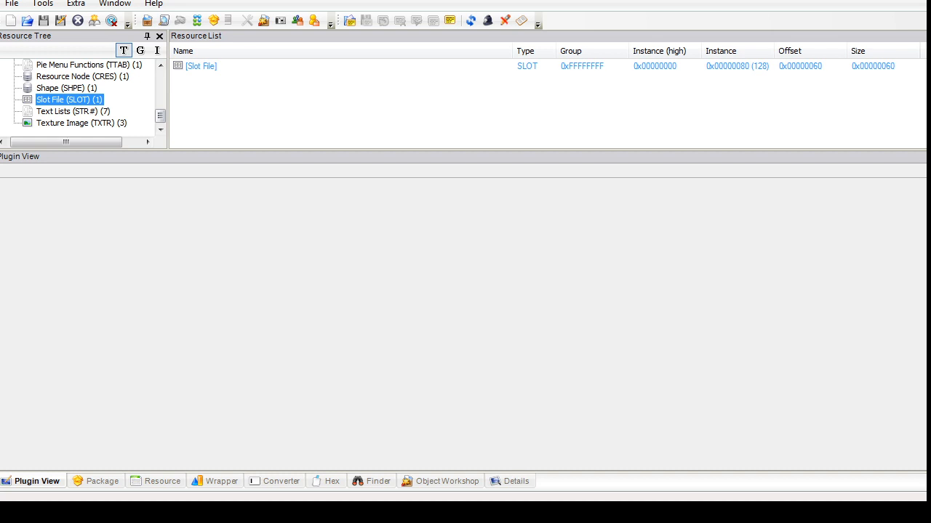
{"action": "left_click_drag", "start_coordinate": [160, 115], "coordinate": [160, 106]}
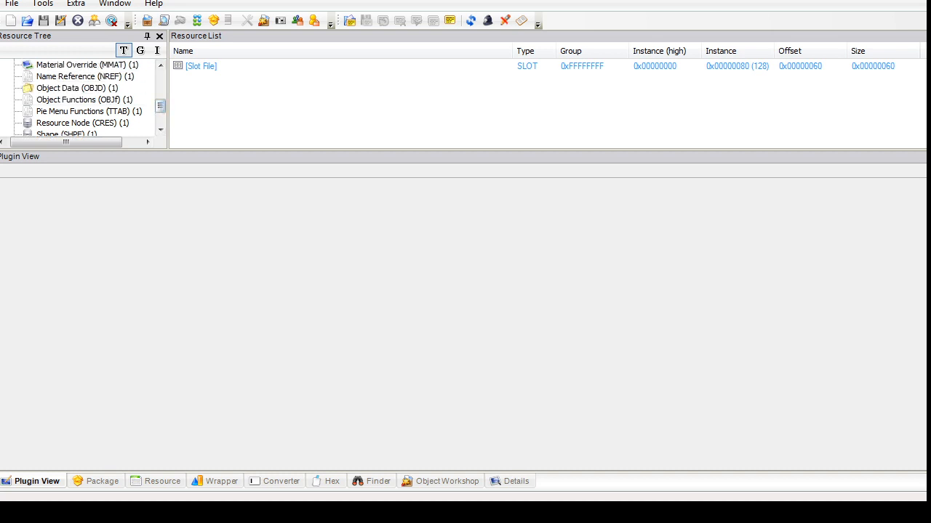
{"action": "left_click", "coordinate": [87, 66]}
{"action": "right_click", "coordinate": [249, 66]}
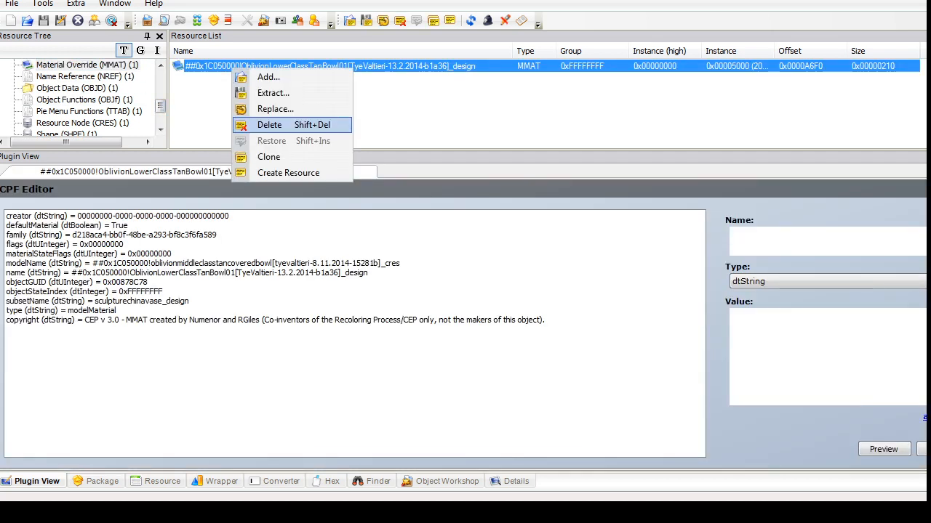
{"action": "left_click", "coordinate": [263, 123]}
Step: Open the Object Data (OBJD) resource's raw data in decimal format and set the sale price to 35
{"action": "left_click_drag", "start_coordinate": [160, 93], "coordinate": [160, 101]}
{"action": "left_click", "coordinate": [66, 111]}
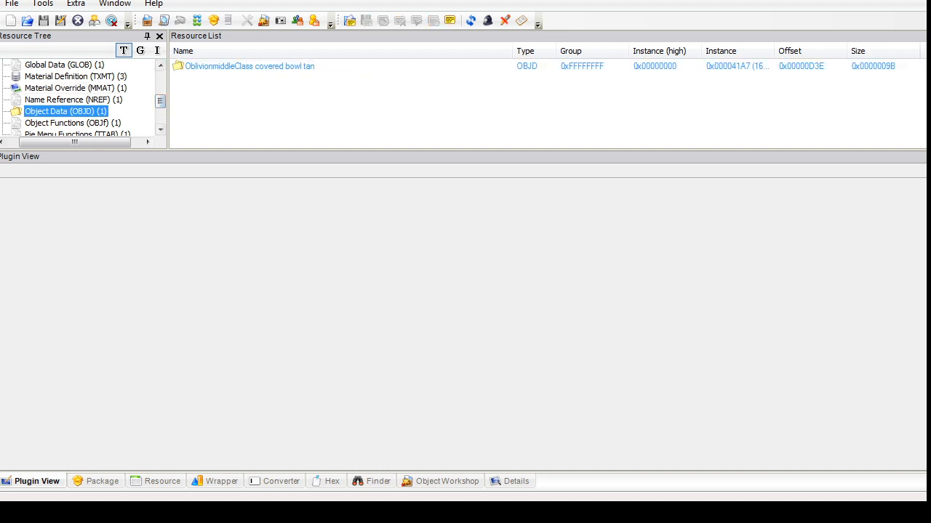
{"action": "left_click", "coordinate": [249, 67]}
{"action": "left_click", "coordinate": [288, 229]}
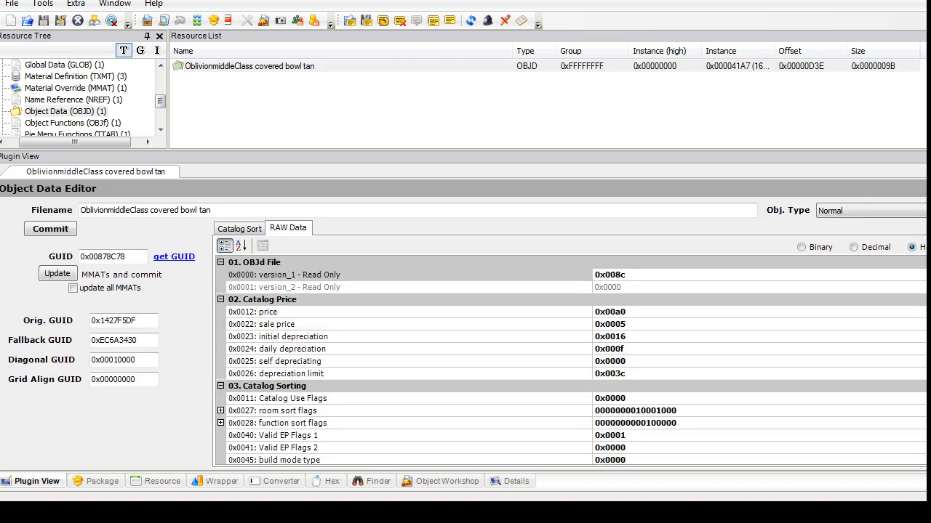
{"action": "left_click", "coordinate": [618, 324]}
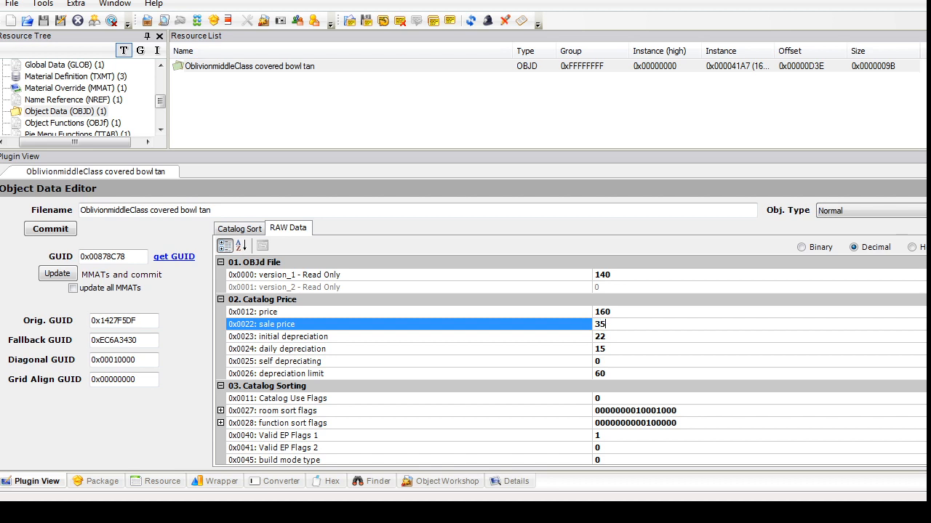
{"action": "left_click_drag", "start_coordinate": [614, 275], "coordinate": [606, 275]}
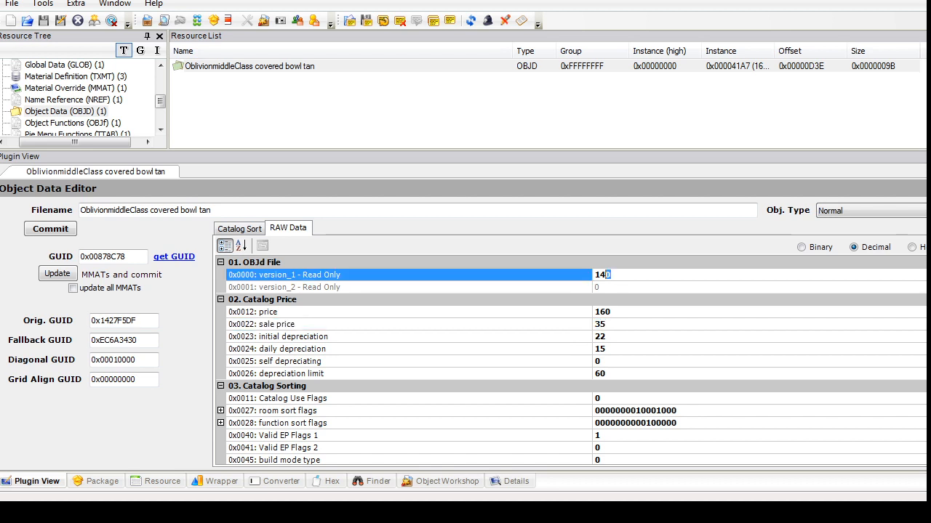
Step: Set the object's ratingRoom catalog rating to 2
{"action": "scroll", "coordinate": [571, 360], "scroll_direction": "down", "scroll_amount": 15}
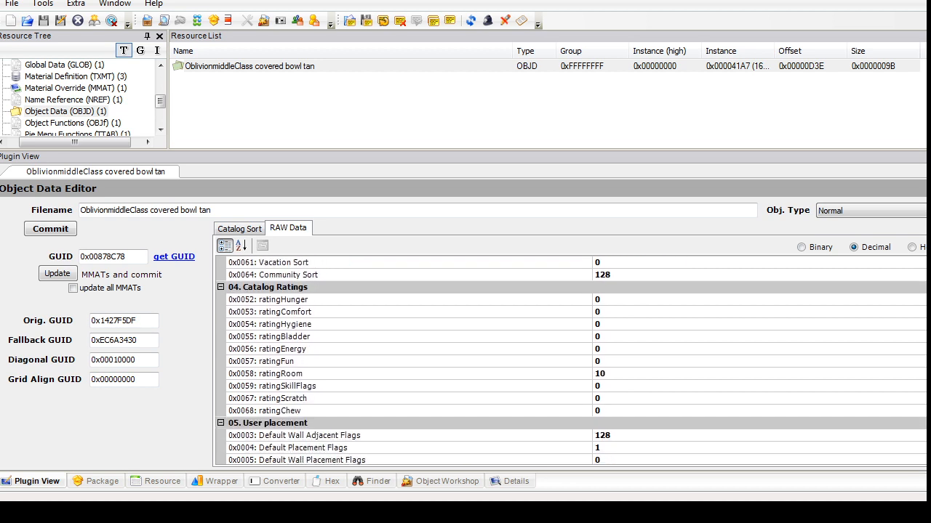
{"action": "scroll", "coordinate": [571, 360], "scroll_direction": "up", "scroll_amount": 5}
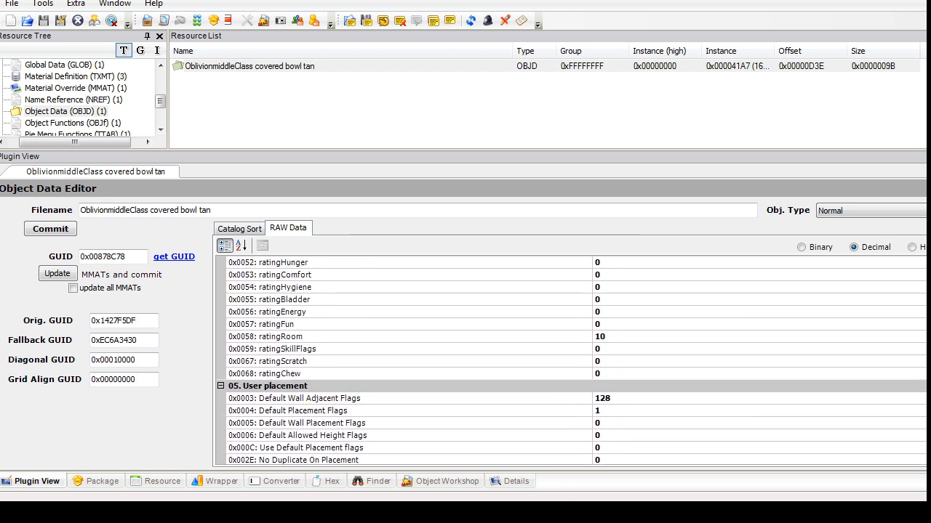
{"action": "left_click", "coordinate": [611, 336]}
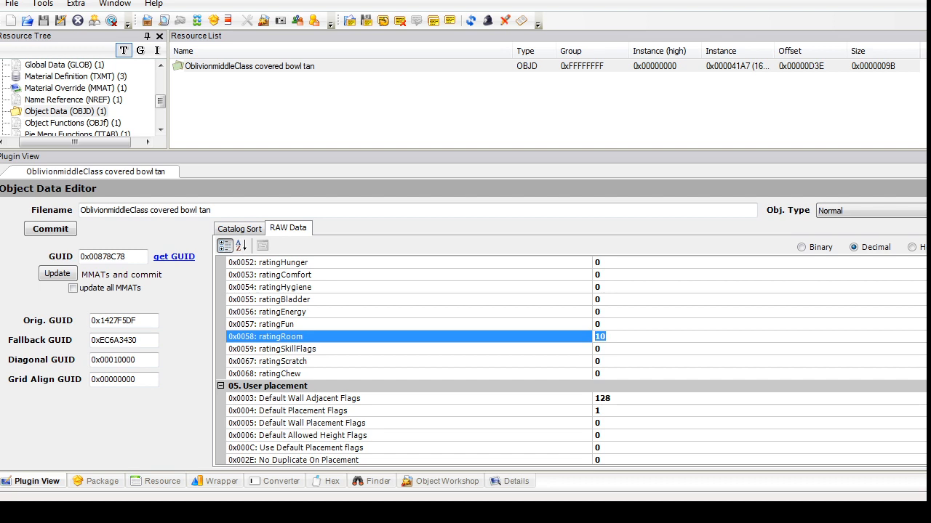
{"action": "type", "text": "2"}
Step: Replace the Object size (quantity per shelf) value, check the catalog sort, and commit the Object Data
{"action": "scroll", "coordinate": [570, 359], "scroll_direction": "down", "scroll_amount": 7}
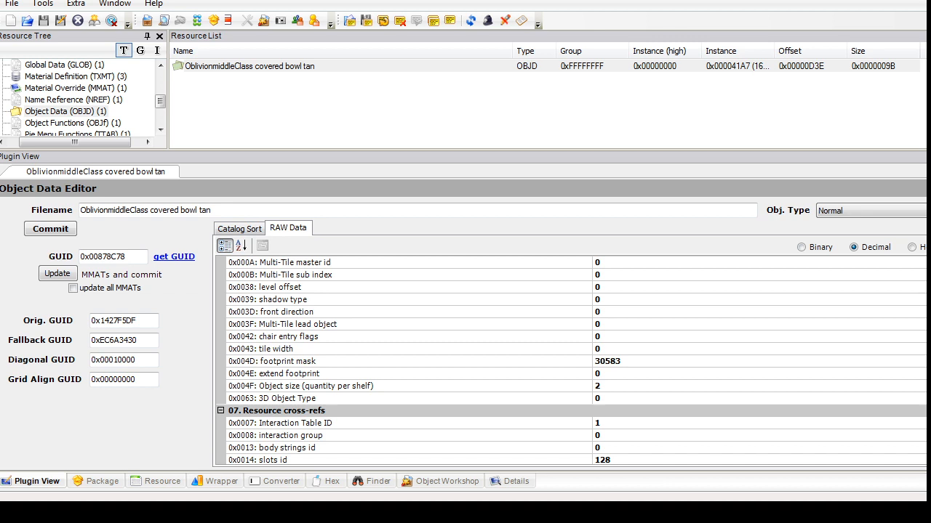
{"action": "left_click", "coordinate": [605, 386]}
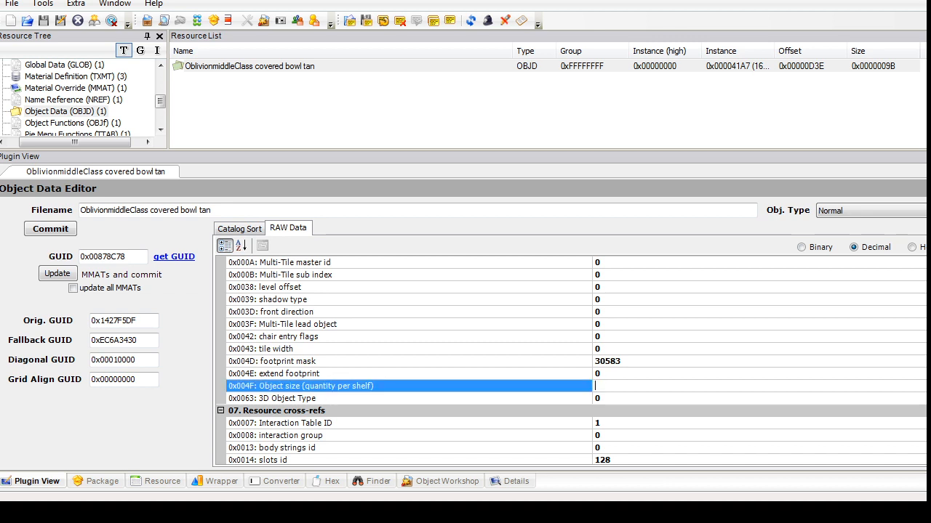
{"action": "left_click", "coordinate": [239, 229]}
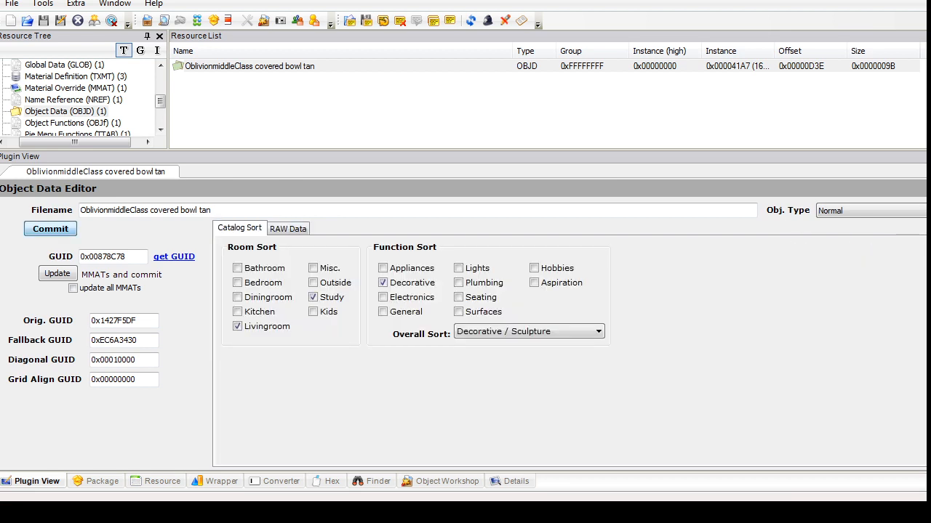
{"action": "left_click", "coordinate": [50, 229]}
Step: Delete all three Material Definition (TXMT) resources: texture01, texture02 and texture03
{"action": "left_click", "coordinate": [76, 88]}
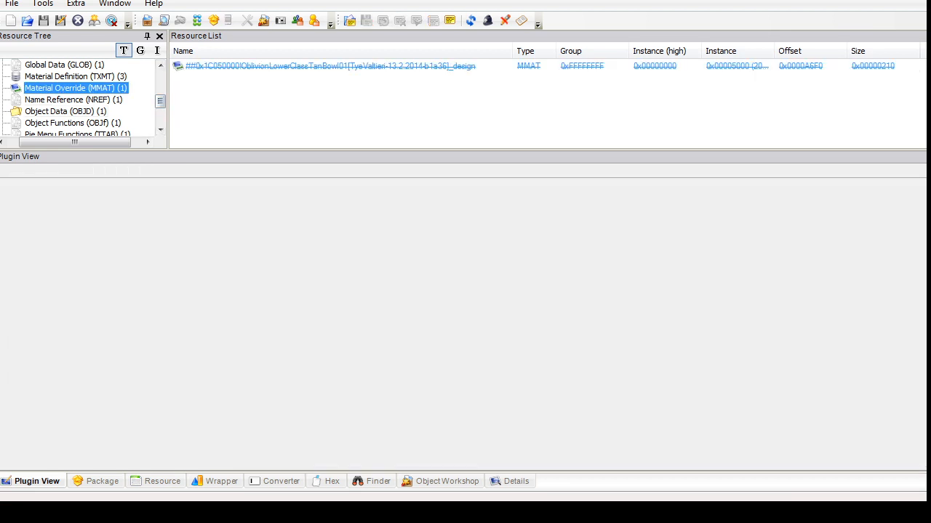
{"action": "left_click_drag", "start_coordinate": [160, 101], "coordinate": [160, 94]}
{"action": "left_click", "coordinate": [76, 111]}
{"action": "left_click_drag", "start_coordinate": [262, 107], "coordinate": [259, 62]}
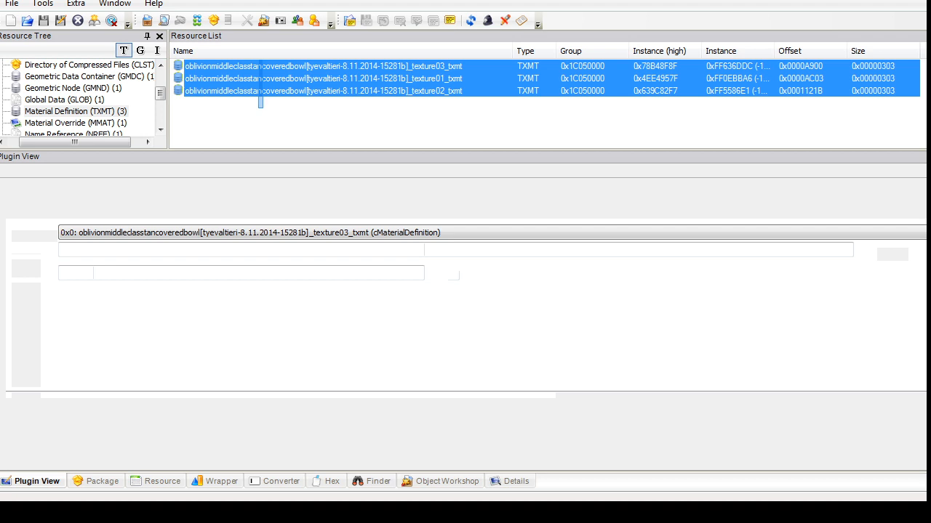
{"action": "right_click", "coordinate": [258, 62]}
{"action": "left_click", "coordinate": [291, 117]}
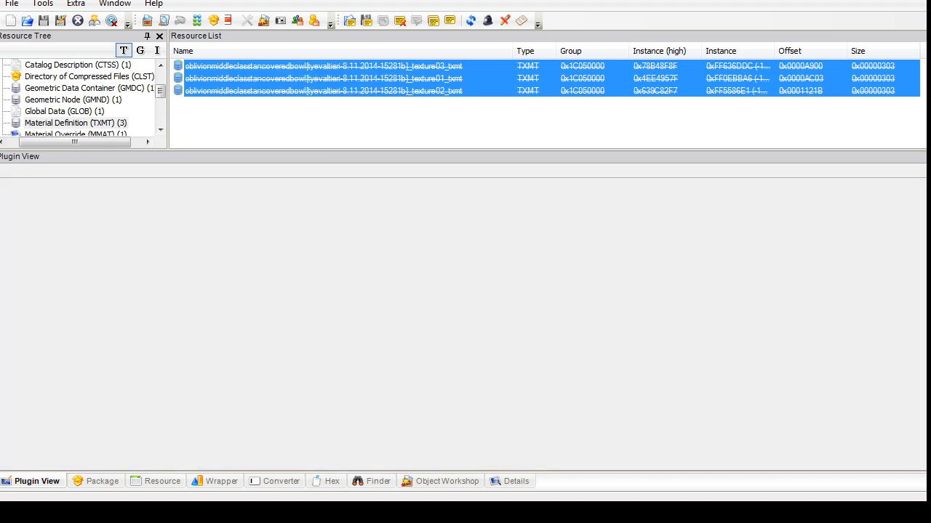
Step: Open the Geometric Node (GMND) and rename the sculpturechinavase_design item in its tsDesignModeEnabled block to glazing
{"action": "left_click", "coordinate": [73, 100]}
{"action": "left_click", "coordinate": [291, 67]}
{"action": "left_click", "coordinate": [290, 233]}
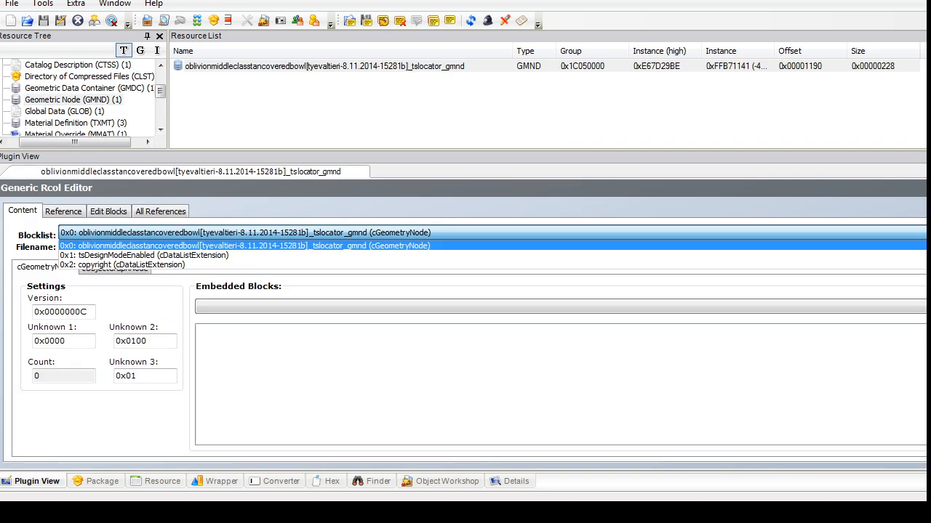
{"action": "left_click", "coordinate": [144, 255]}
{"action": "left_click", "coordinate": [297, 305]}
{"action": "left_click_drag", "start_coordinate": [899, 318], "coordinate": [781, 317]}
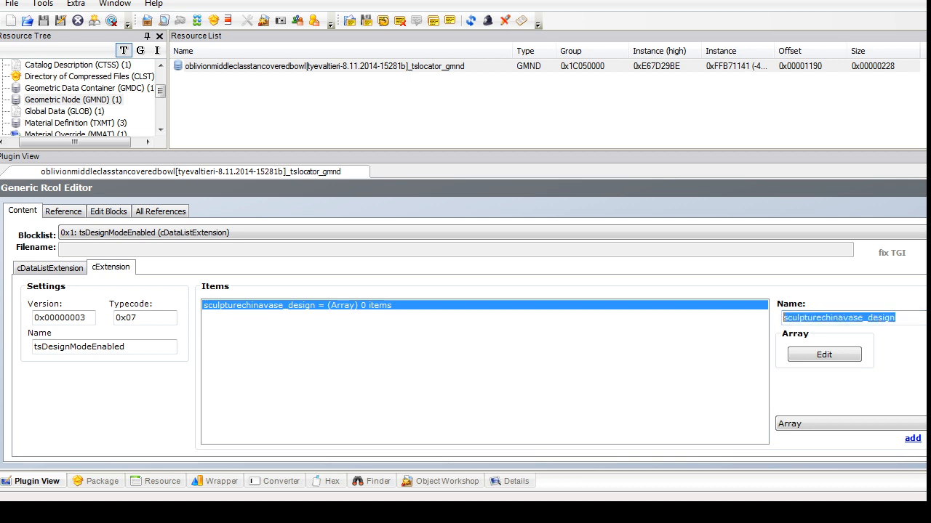
{"action": "type", "text": "glazing"}
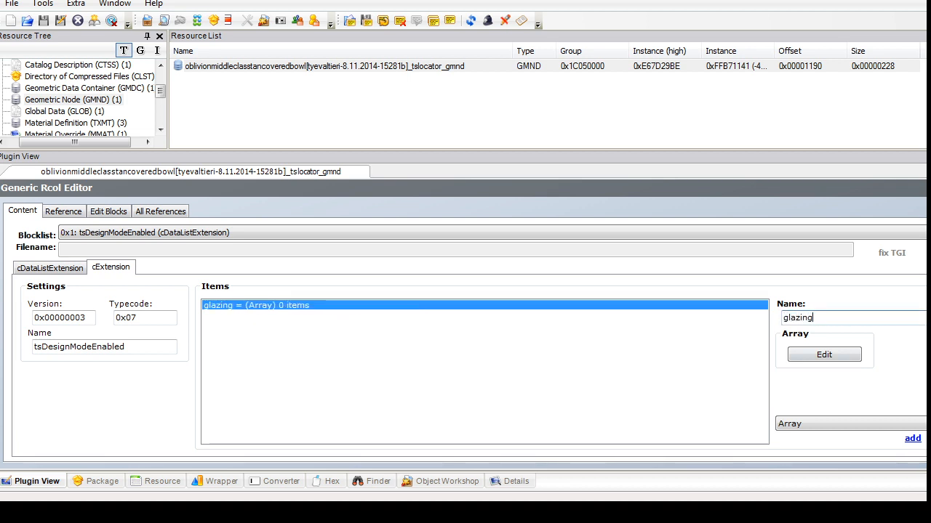
Step: Add a second Array item named glazing2 to the tsDesignModeEnabled block
{"action": "left_click", "coordinate": [912, 438]}
{"action": "left_click", "coordinate": [297, 315]}
{"action": "left_click", "coordinate": [837, 317]}
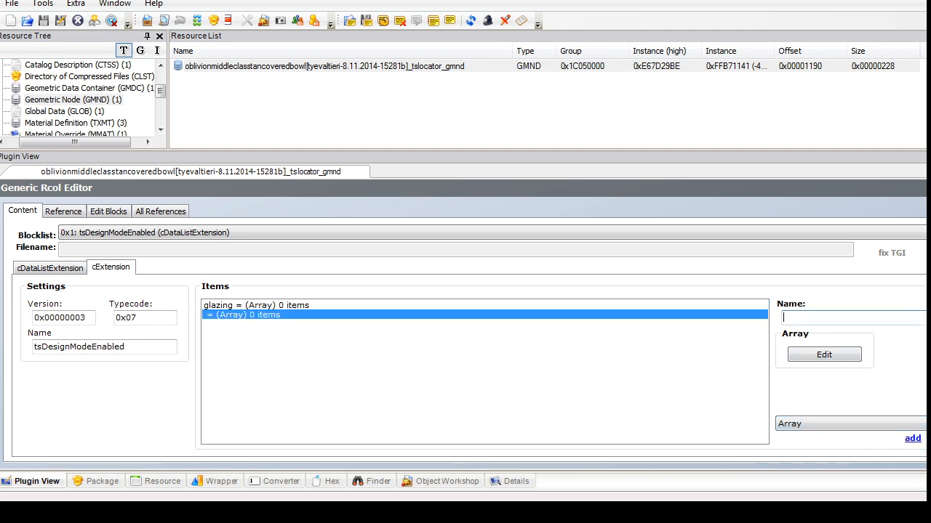
{"action": "type", "text": "glazing"}
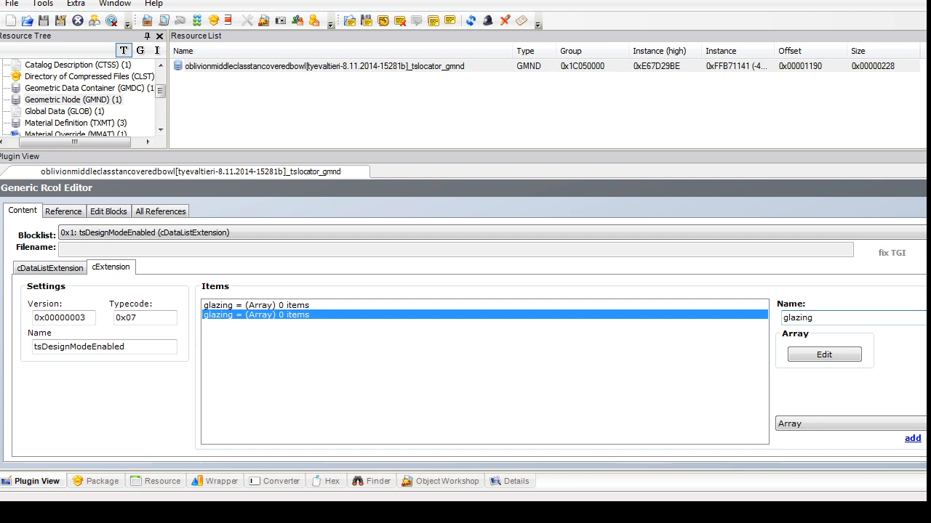
{"action": "type", "text": "2"}
Step: Add a new cDataListExtension block to the Geometric Node
{"action": "left_click", "coordinate": [108, 212]}
{"action": "left_click", "coordinate": [407, 291]}
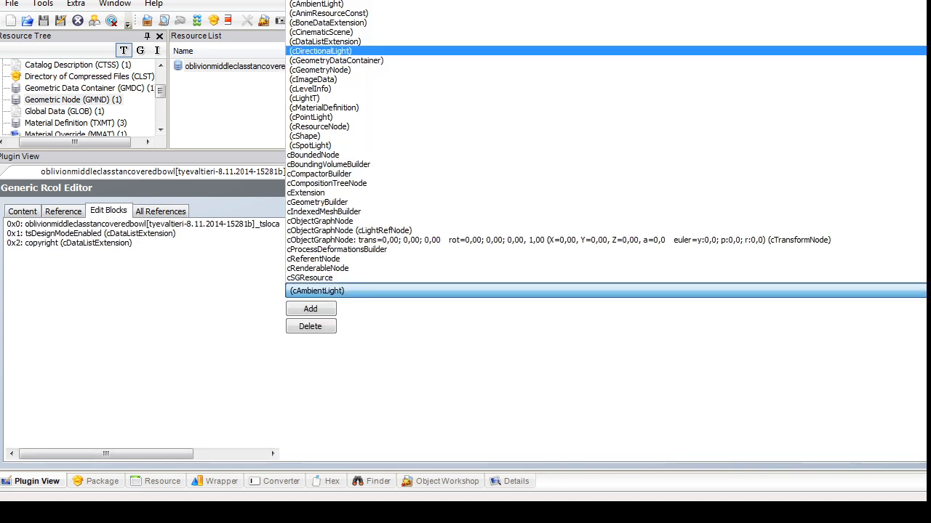
{"action": "left_click", "coordinate": [325, 41]}
{"action": "left_click", "coordinate": [310, 309]}
Step: Add a datalist extension reference to the geometry node's cObjectGraphNode, with Enabled 0x01 and index 3
{"action": "left_click", "coordinate": [23, 211]}
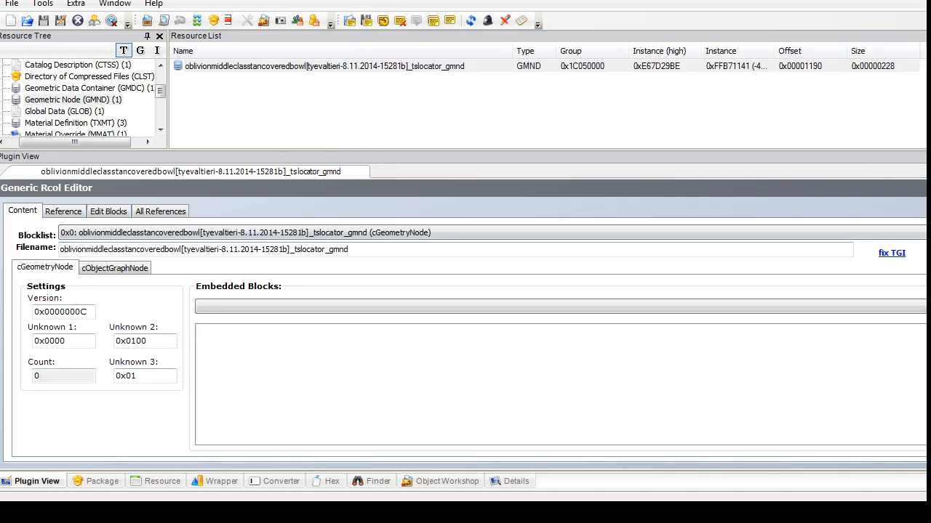
{"action": "left_click", "coordinate": [115, 268]}
{"action": "left_click", "coordinate": [912, 385]}
{"action": "left_click", "coordinate": [813, 325]}
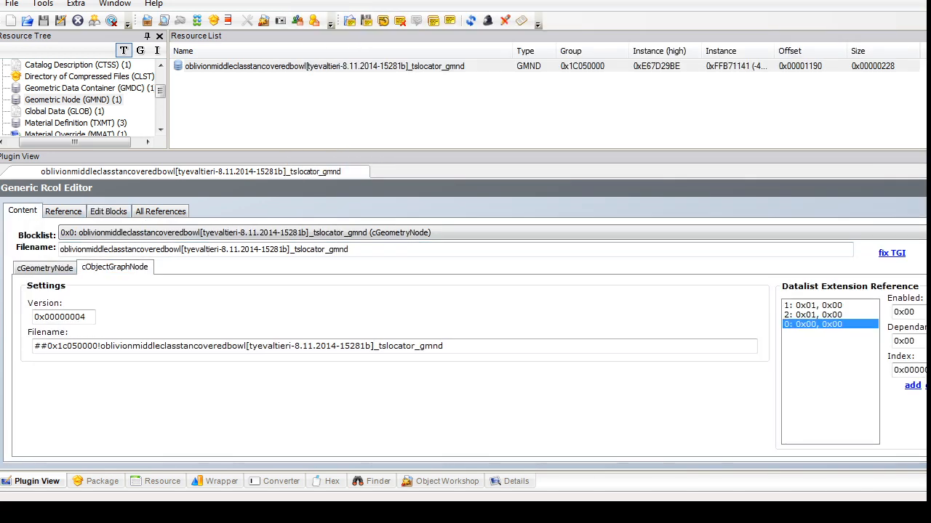
{"action": "type", "text": "1"}
Step: Select the new 0x3 cDataListExtension block and name it tsMaterialsMeshName
{"action": "left_click", "coordinate": [509, 232]}
{"action": "left_click", "coordinate": [509, 232]}
{"action": "left_click", "coordinate": [509, 232]}
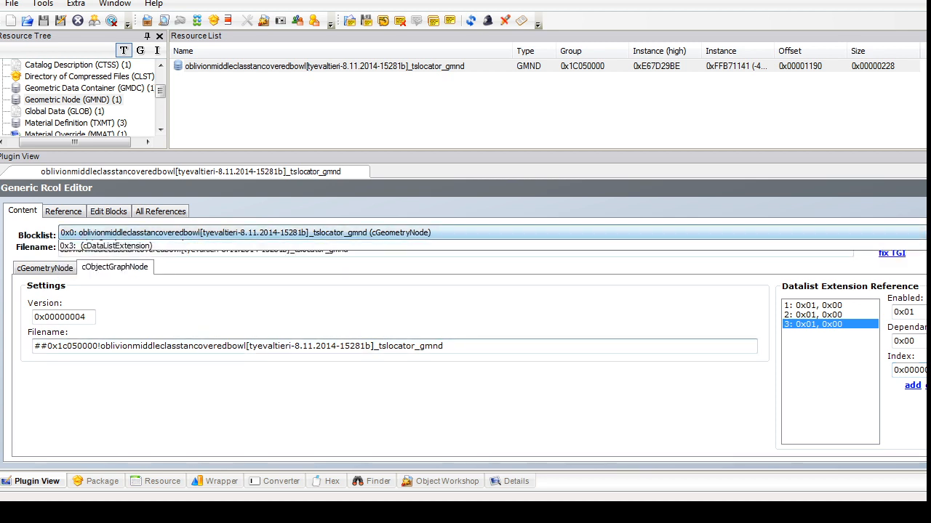
{"action": "left_click", "coordinate": [109, 271]}
{"action": "left_click", "coordinate": [104, 347]}
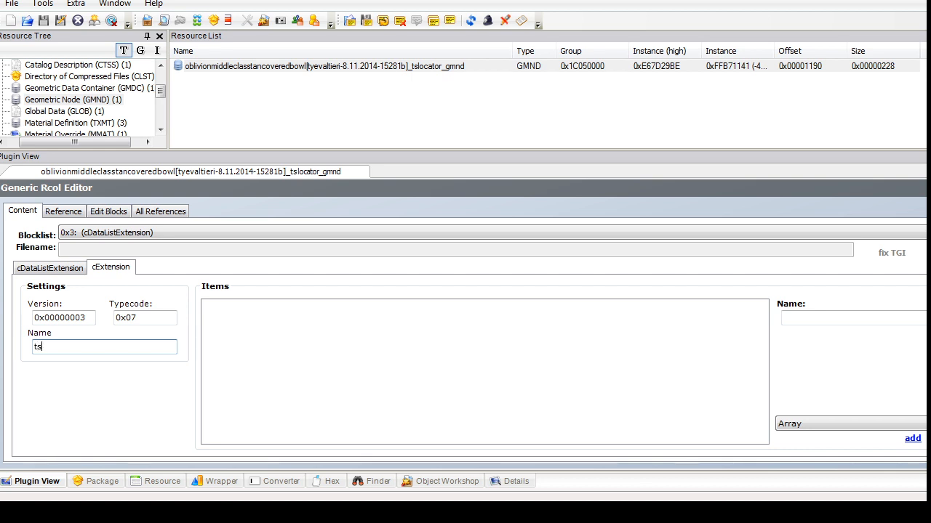
{"action": "type", "text": "tsMaterialsMeshName"}
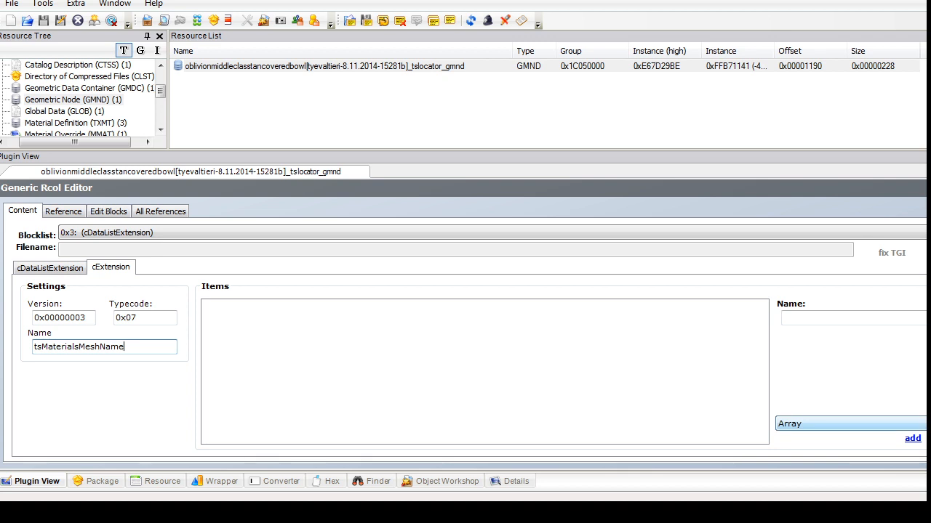
Step: Add a String item named glazing to tsMaterialsMeshName with the value ##0x1C050000!wiccan.skyrim.glazedpottery.bowl
{"action": "left_click", "coordinate": [851, 424]}
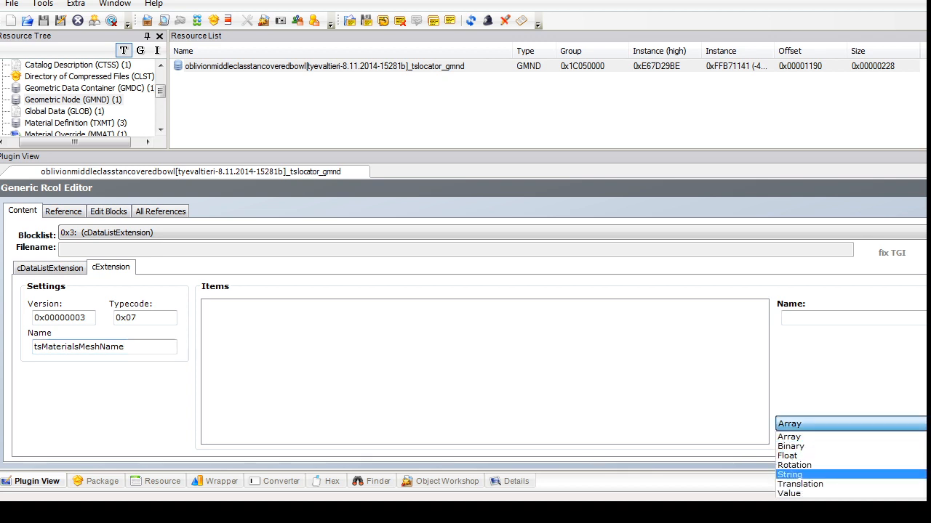
{"action": "left_click", "coordinate": [851, 475]}
{"action": "left_click", "coordinate": [913, 439]}
{"action": "left_click", "coordinate": [654, 306]}
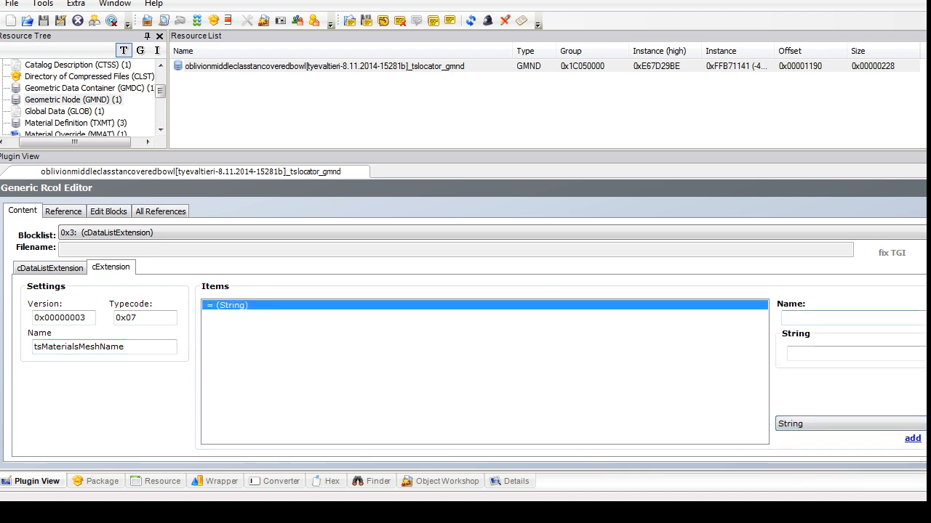
{"action": "left_click", "coordinate": [851, 317]}
{"action": "type", "text": "glazing"}
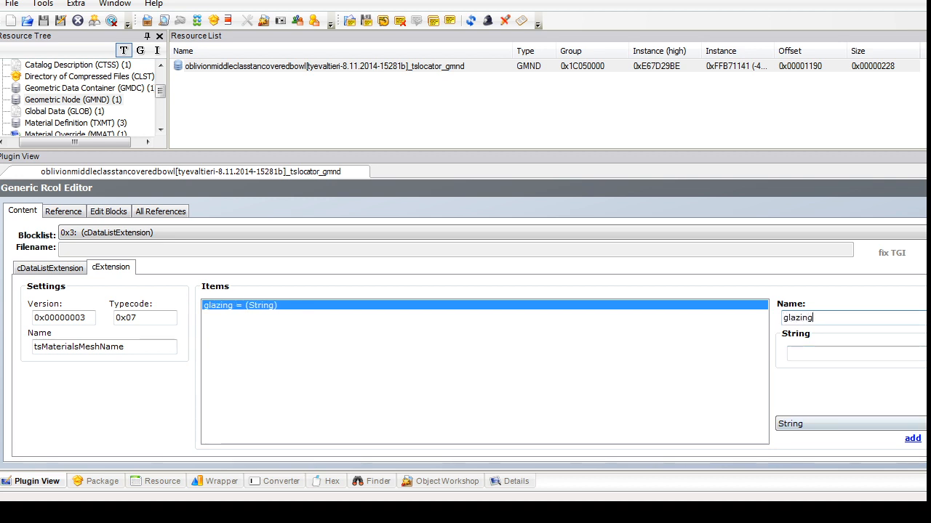
{"action": "left_click", "coordinate": [851, 354]}
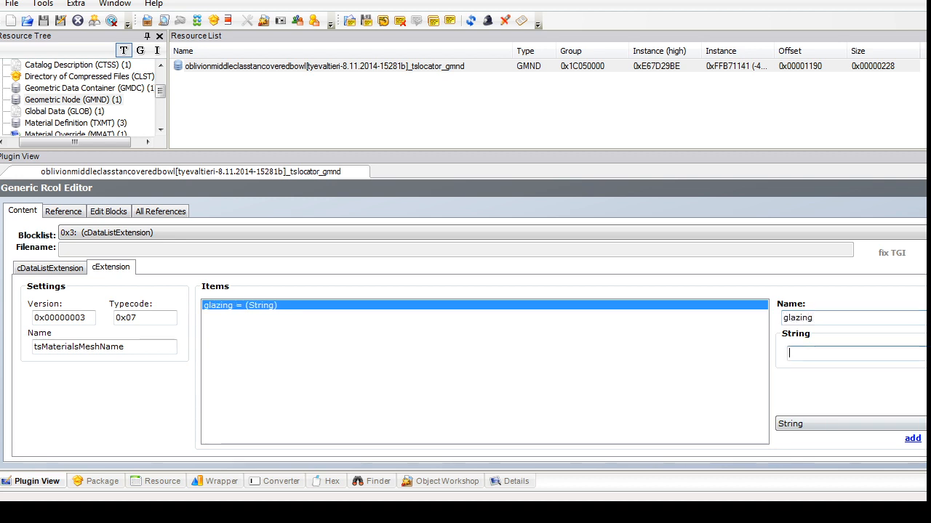
{"action": "key", "text": "ctrl+v"}
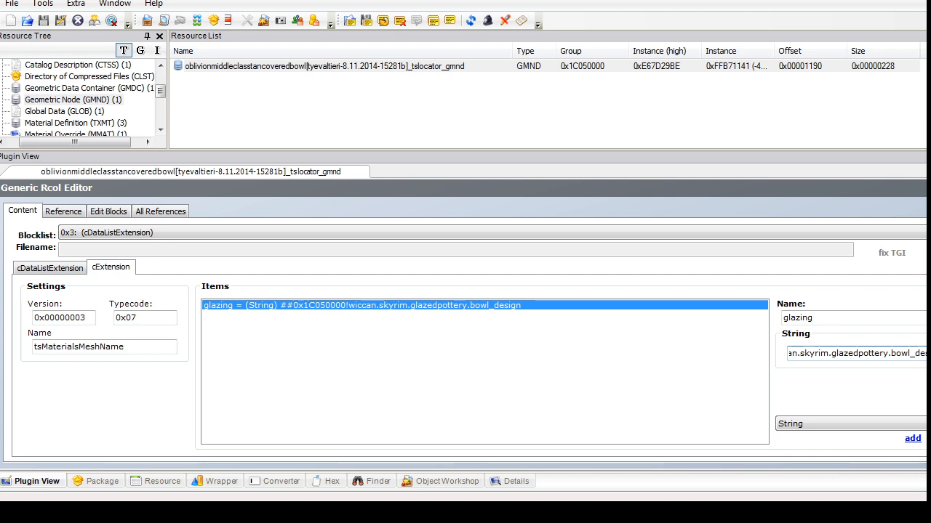
{"action": "key", "text": "shift+Left"}
{"action": "key", "text": "shift+Left"}
{"action": "key", "text": "shift+Left"}
{"action": "key", "text": "shift+Left"}
{"action": "key", "text": "shift+Left"}
{"action": "key", "text": "shift+Left"}
{"action": "key", "text": "shift+Left"}
{"action": "key", "text": "Delete"}
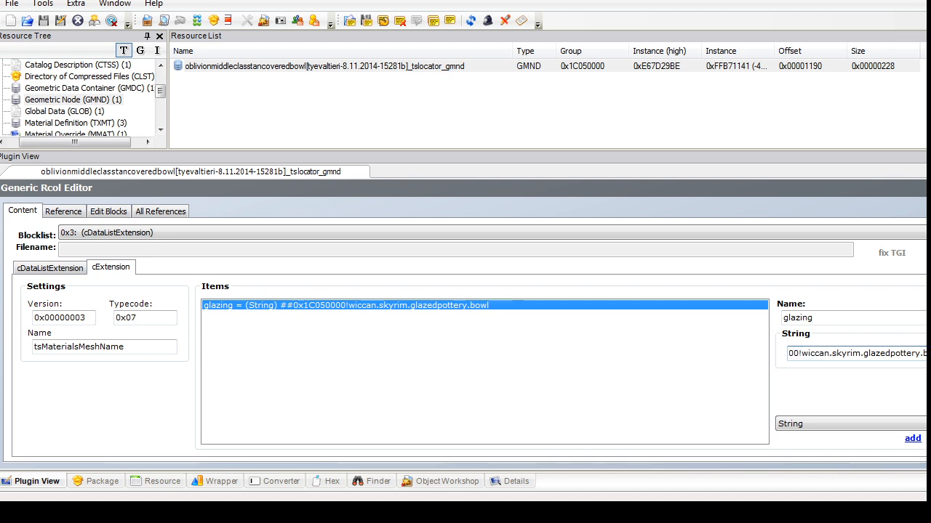
Step: Add a second String item named glazing2 with the value ##0x1C050000!wiccan.skyrim.glazedpottery.bowl to tsMaterialsMeshName and commit the Geometric Node
{"action": "left_click", "coordinate": [913, 438]}
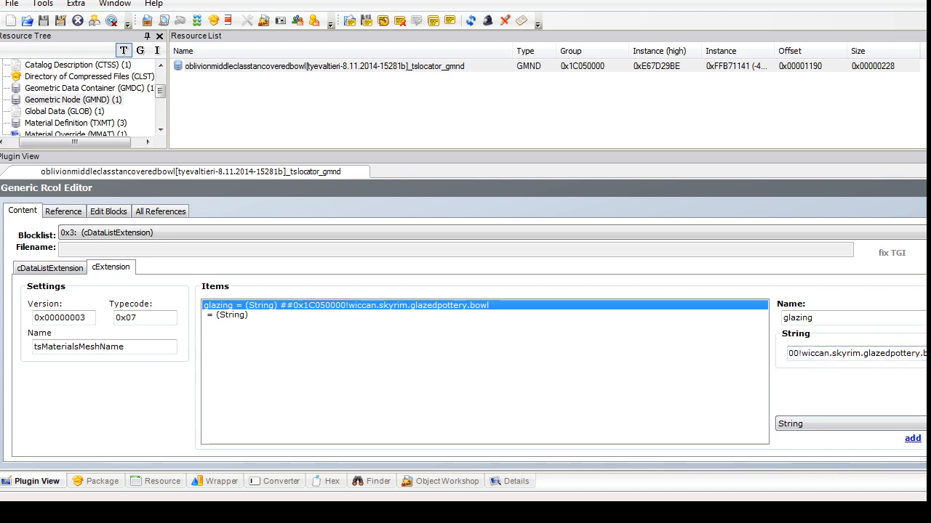
{"action": "left_click", "coordinate": [849, 354]}
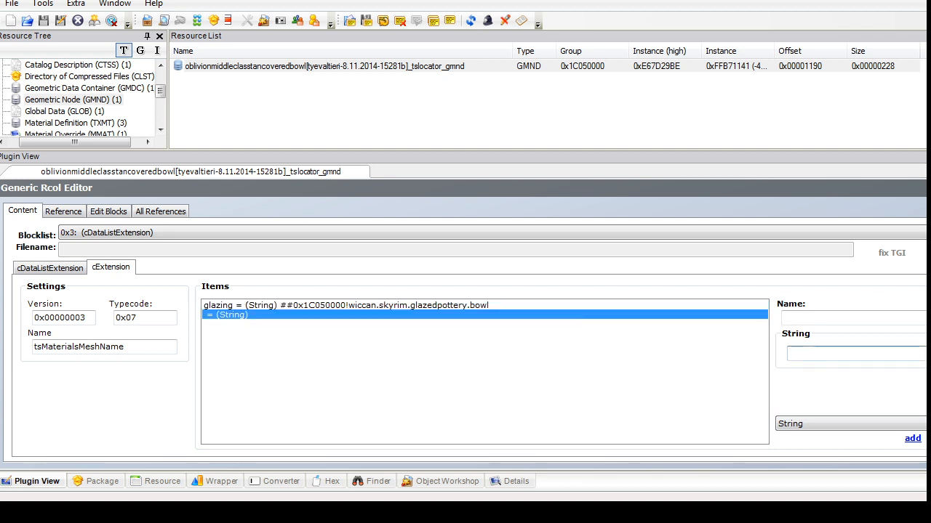
{"action": "key", "text": "ctrl+v"}
{"action": "key", "text": "BackSpace"}
{"action": "key", "text": "BackSpace"}
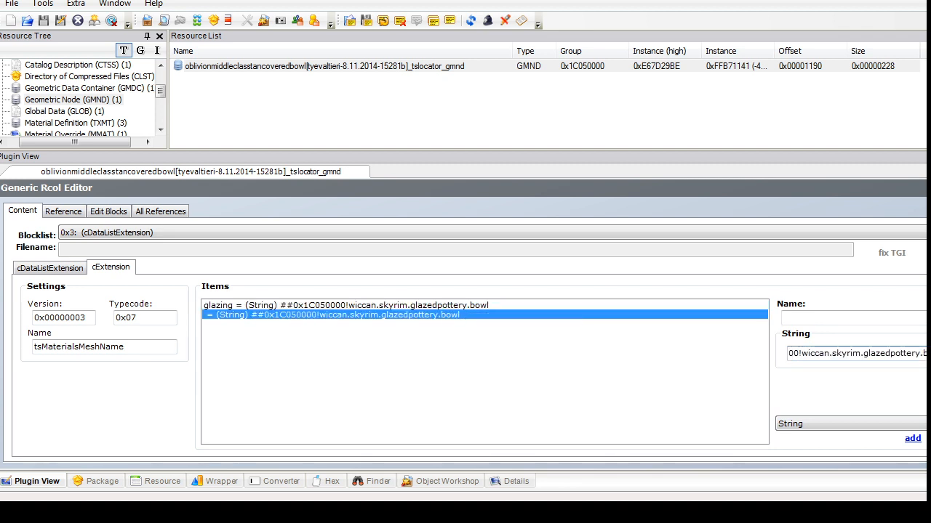
{"action": "left_click", "coordinate": [852, 318]}
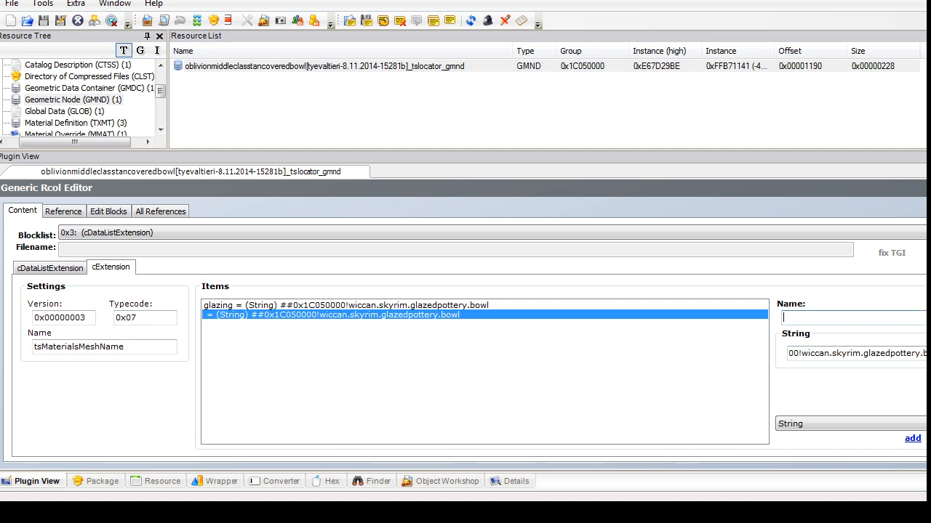
{"action": "type", "text": "glazing2"}
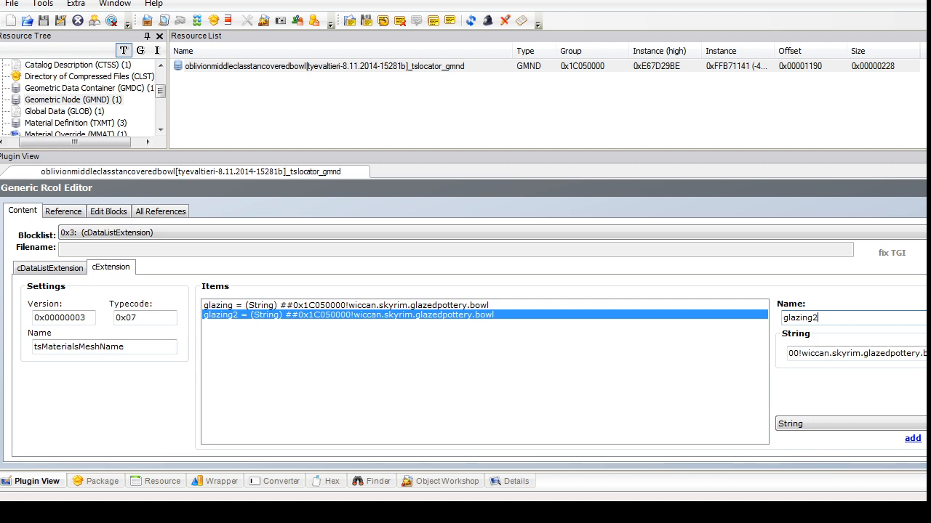
{"action": "left_click", "coordinate": [923, 188]}
{"action": "left_click", "coordinate": [522, 293]}
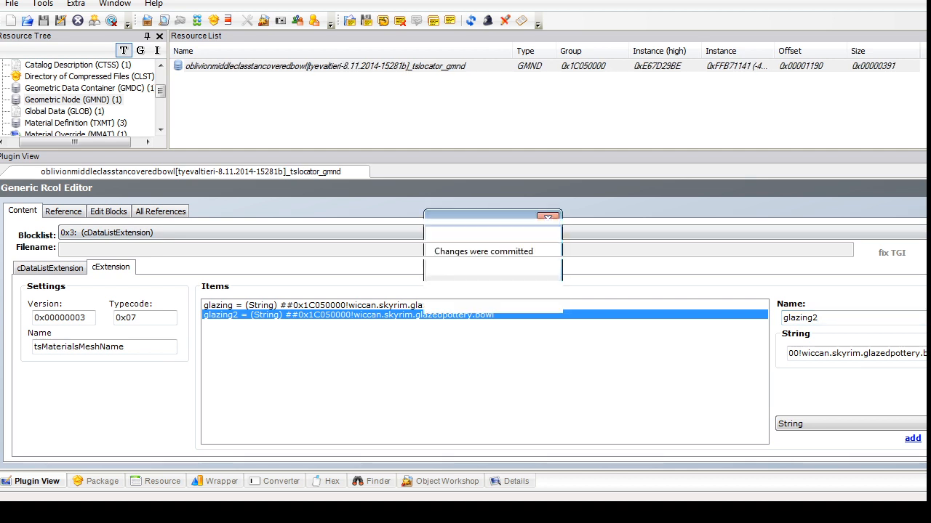
{"action": "left_click", "coordinate": [492, 233]}
{"action": "left_click", "coordinate": [491, 233]}
Step: In the Catalog Description's second string, insert "Original" before "conversion", remove the blank line and start a new line at the end
{"action": "left_click_drag", "start_coordinate": [160, 91], "coordinate": [160, 81]}
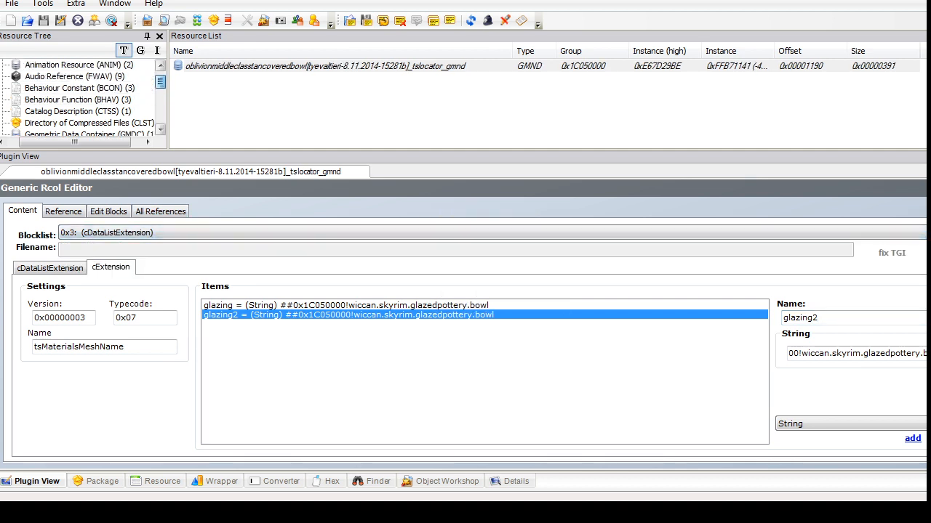
{"action": "left_click", "coordinate": [160, 65]}
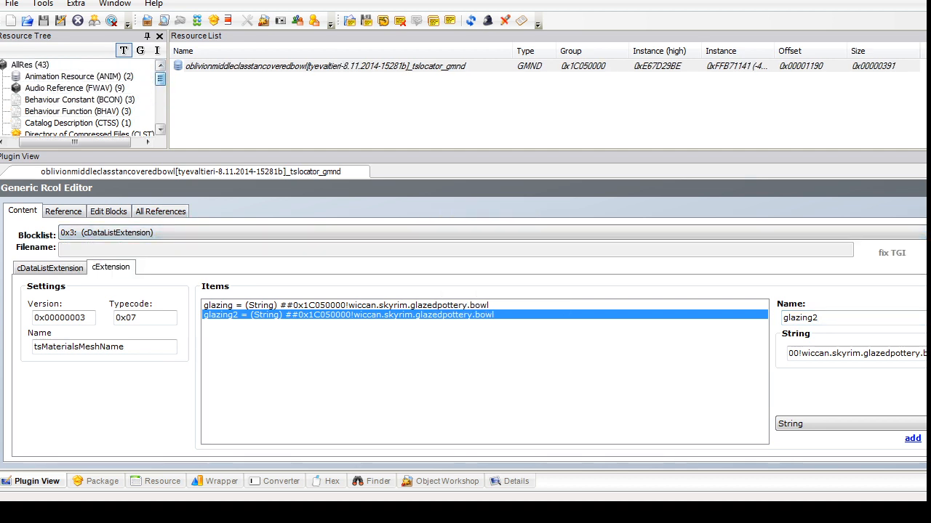
{"action": "left_click_drag", "start_coordinate": [160, 78], "coordinate": [160, 84]}
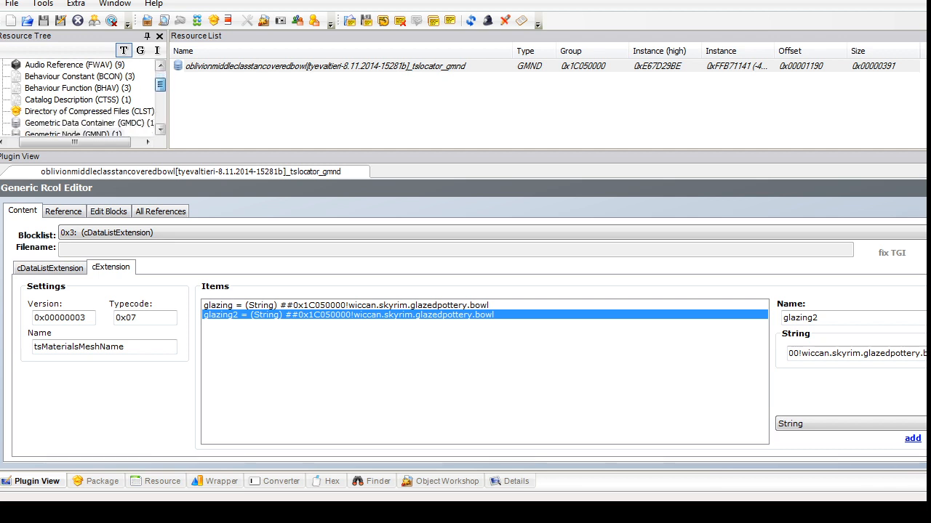
{"action": "left_click", "coordinate": [78, 88]}
{"action": "left_click", "coordinate": [78, 99]}
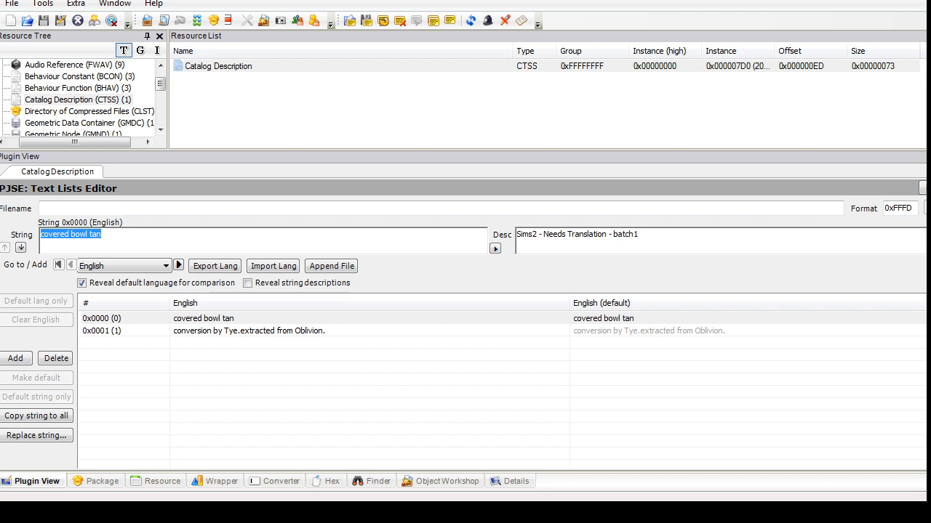
{"action": "left_click", "coordinate": [249, 331]}
{"action": "left_click", "coordinate": [218, 235]}
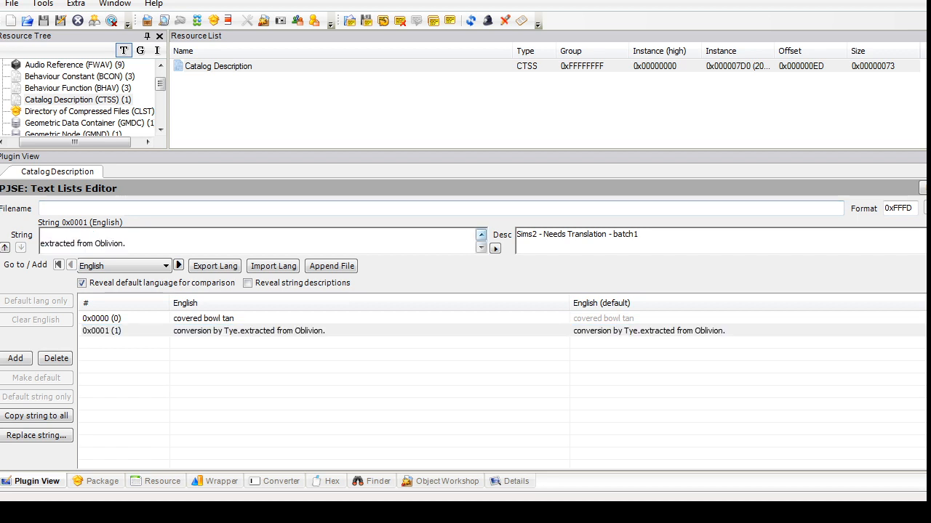
{"action": "left_click", "coordinate": [481, 235]}
{"action": "left_click_drag", "start_coordinate": [111, 235], "coordinate": [40, 235]}
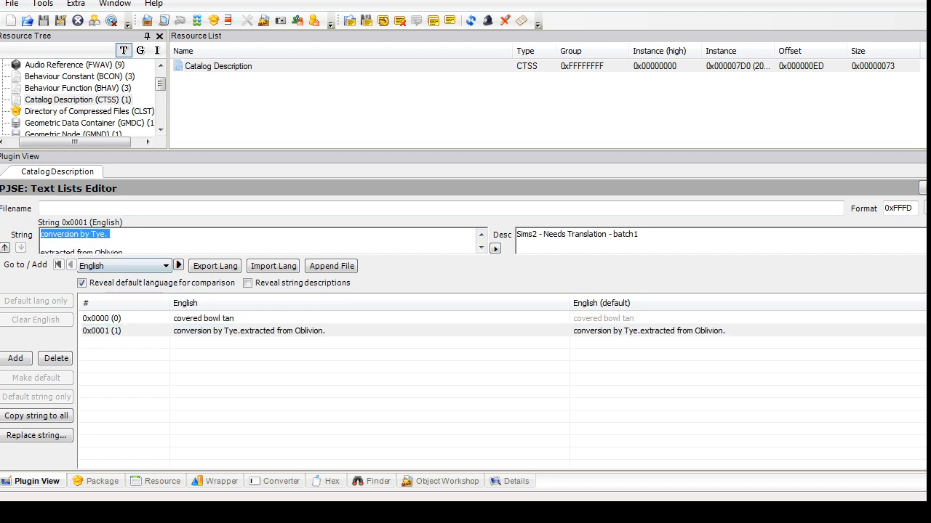
{"action": "left_click", "coordinate": [41, 234]}
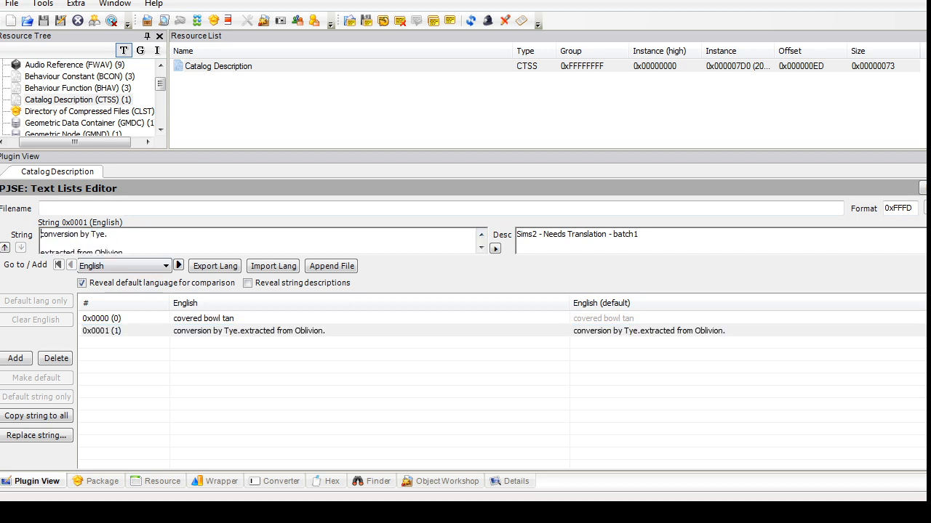
{"action": "type", "text": "Ori"}
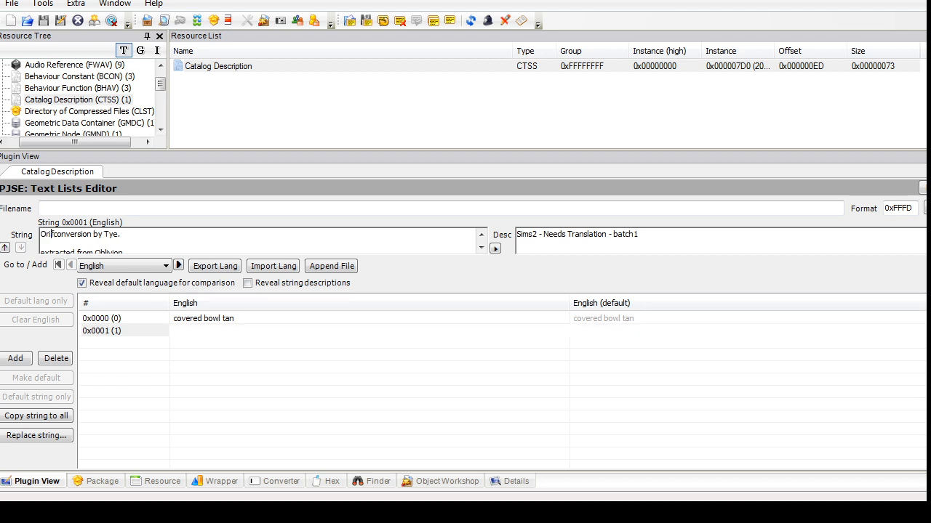
{"action": "type", "text": "ginal"}
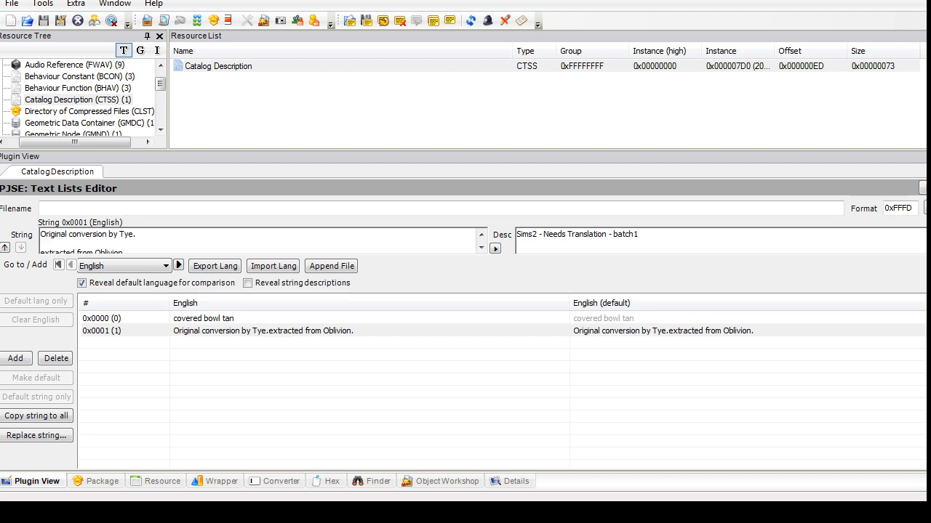
{"action": "key", "text": "BackSpace"}
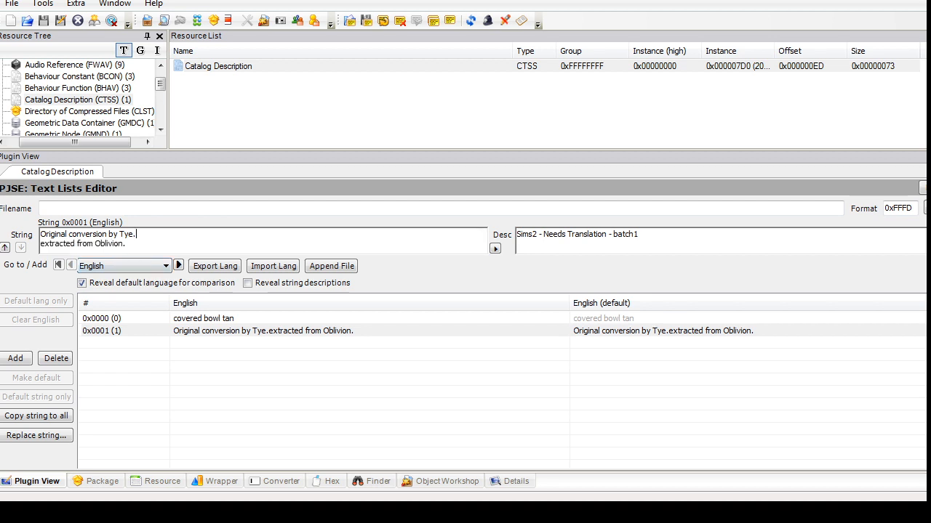
{"action": "key", "text": "Return"}
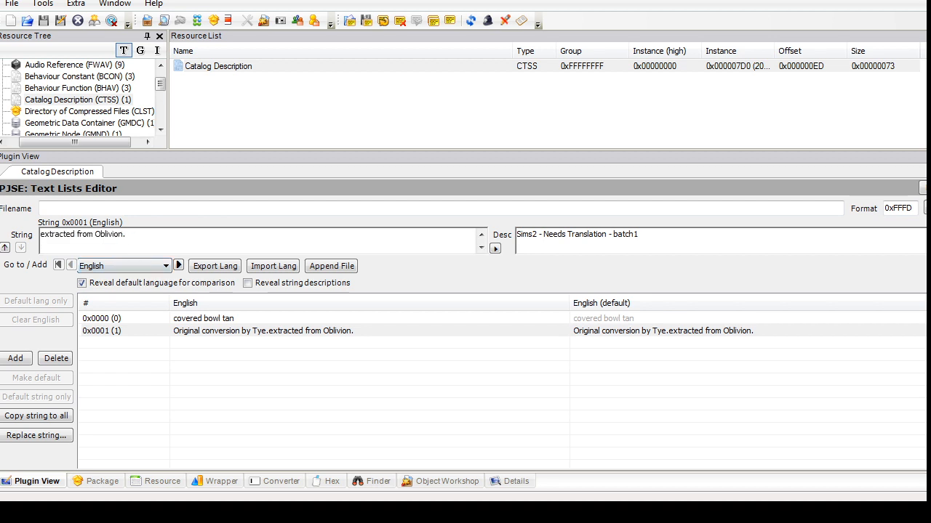
{"action": "type", "text": "Slaved and "}
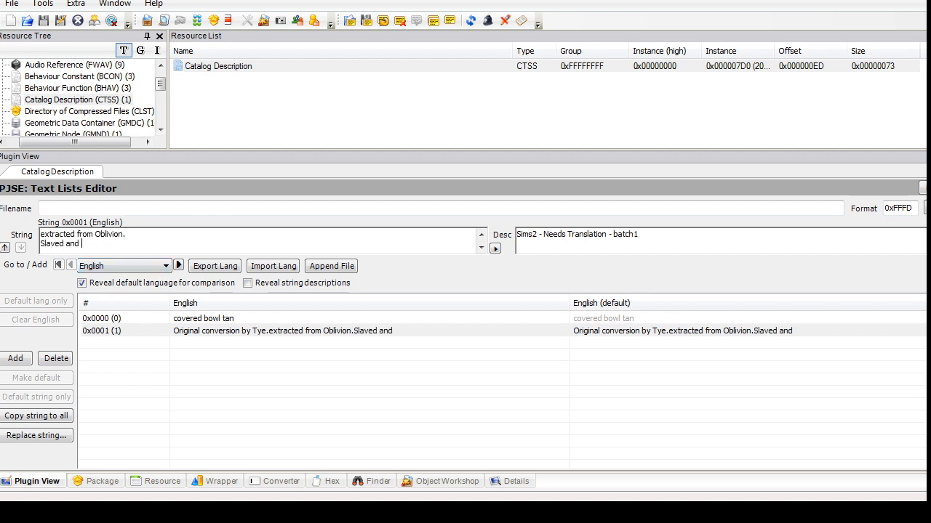
{"action": "type", "text": "remappe"}
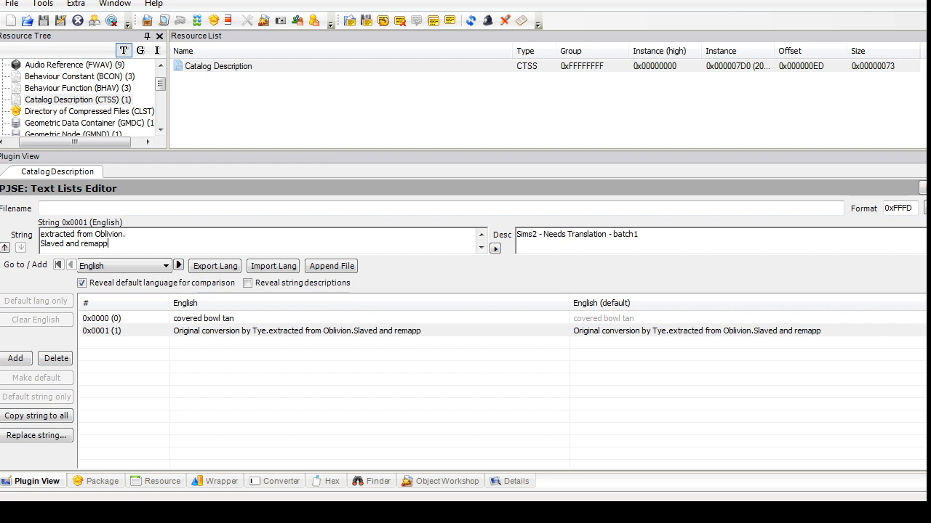
{"action": "key", "text": "BackSpace"}
{"action": "key", "text": "BackSpace"}
{"action": "key", "text": "BackSpace"}
{"action": "key", "text": "BackSpace"}
{"action": "key", "text": "BackSpace"}
{"action": "key", "text": "BackSpace"}
{"action": "key", "text": "BackSpace"}
{"action": "key", "text": "BackSpace"}
{"action": "key", "text": "BackSpace"}
{"action": "key", "text": "BackSpace"}
{"action": "key", "text": "BackSpace"}
{"action": "key", "text": "BackSpace"}
{"action": "key", "text": "BackSpace"}
{"action": "key", "text": "BackSpace"}
{"action": "key", "text": "BackSpace"}
{"action": "key", "text": "BackSpace"}
{"action": "key", "text": "BackSpace"}
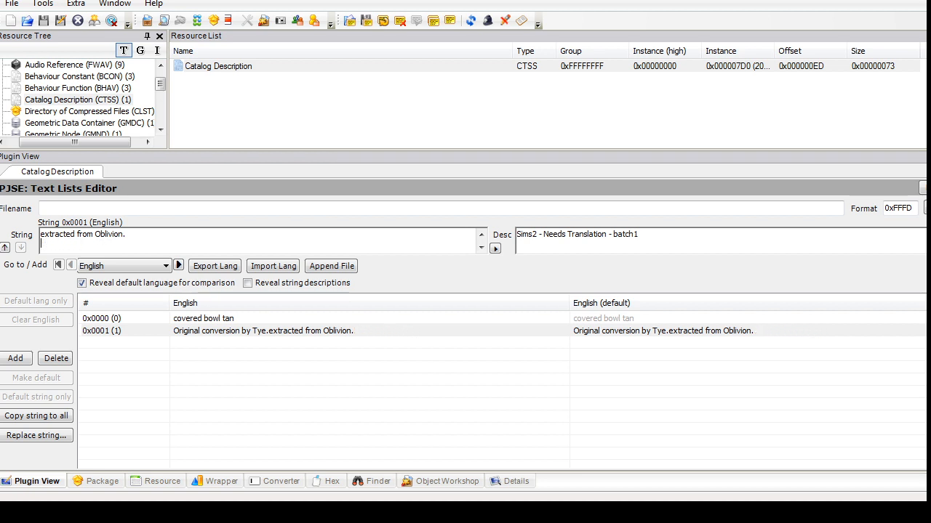
{"action": "type", "text": "Slaved by Fire"}
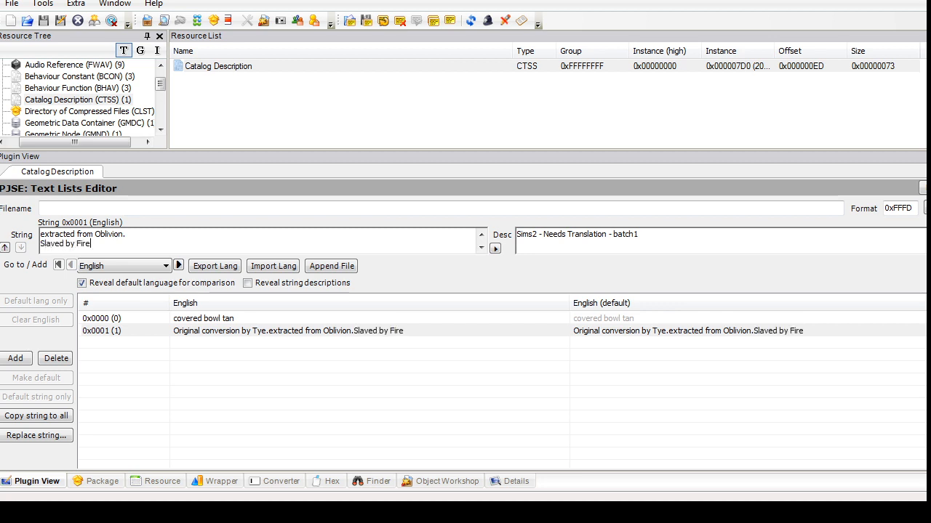
{"action": "type", "text": "_flower @"}
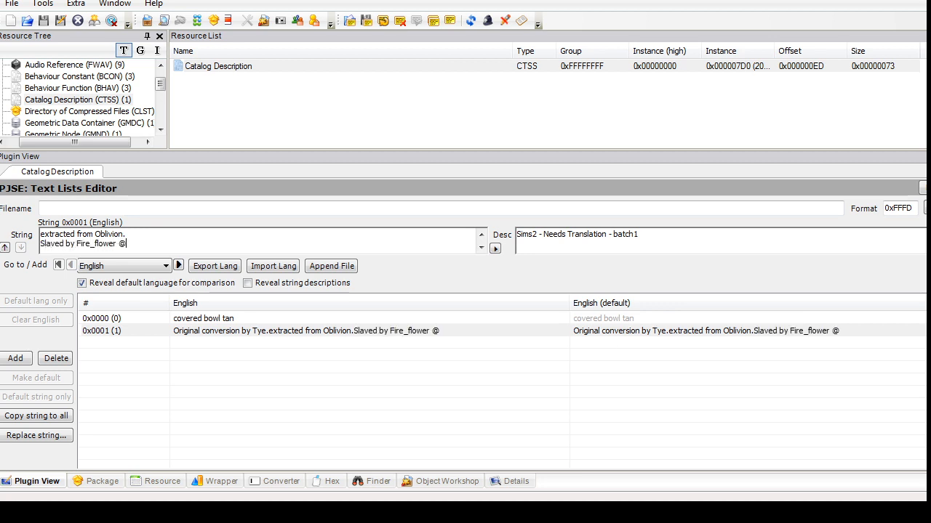
{"action": "type", "text": "PBK"}
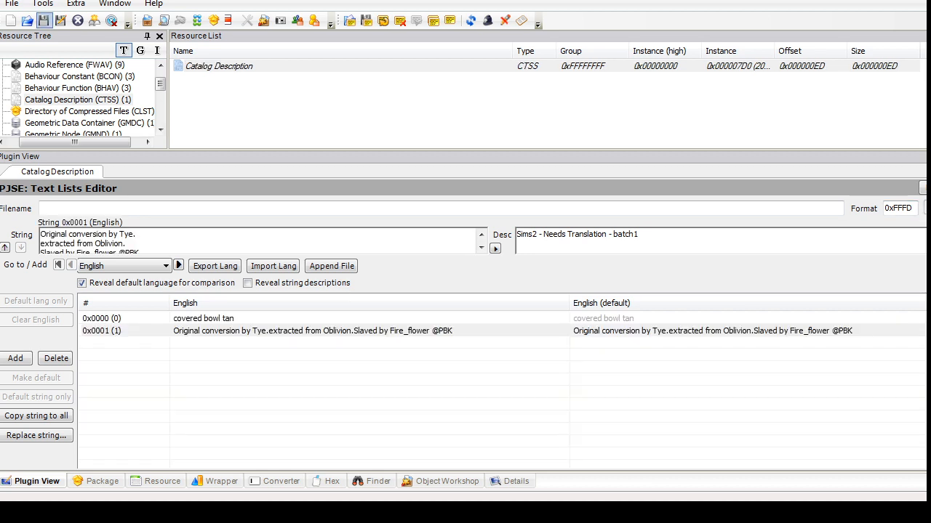
{"action": "left_click", "coordinate": [11, 4]}
{"action": "left_click", "coordinate": [32, 82]}
{"action": "left_click", "coordinate": [58, 109]}
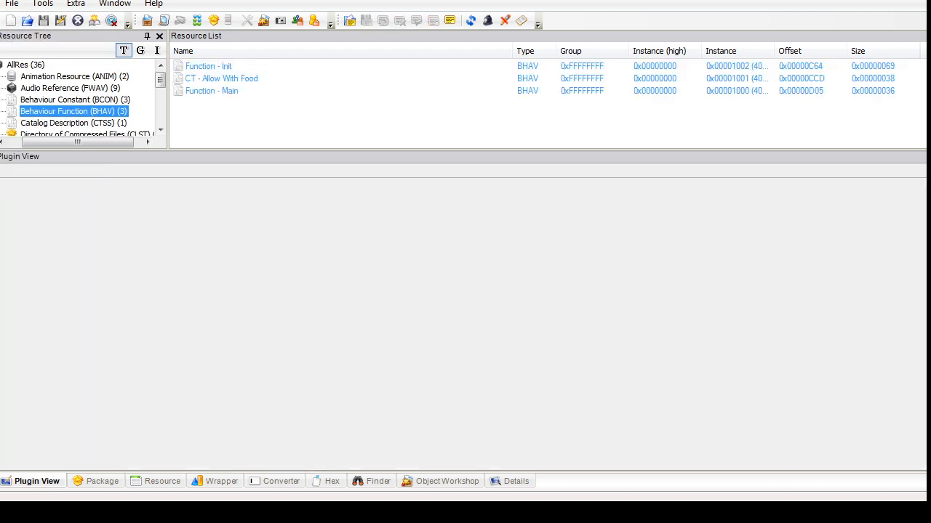
Step: Run the Scenegraph rename Wizard with the existing model name and University Ready v2 unchecked, and save the package
{"action": "left_click", "coordinate": [42, 4]}
{"action": "mouse_move", "coordinate": [146, 98]}
{"action": "left_click", "coordinate": [247, 148]}
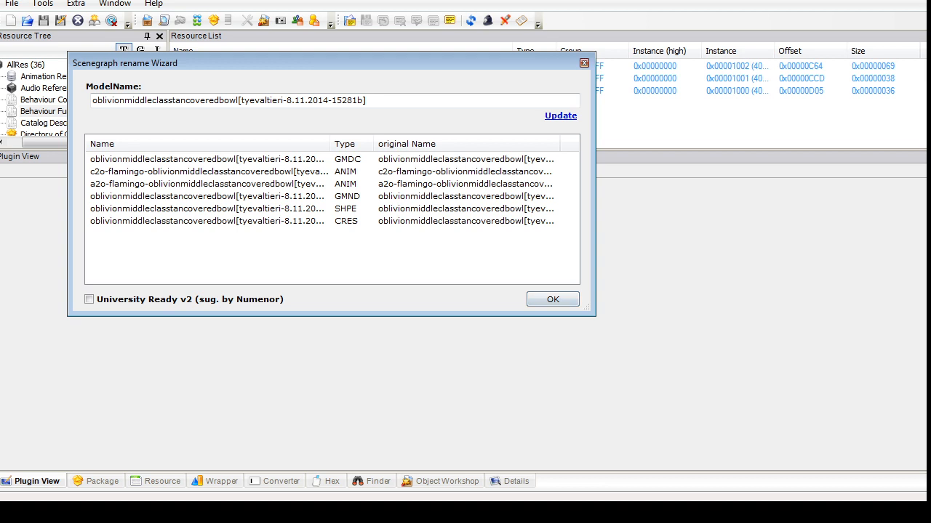
{"action": "left_click", "coordinate": [553, 299]}
{"action": "left_click", "coordinate": [12, 3]}
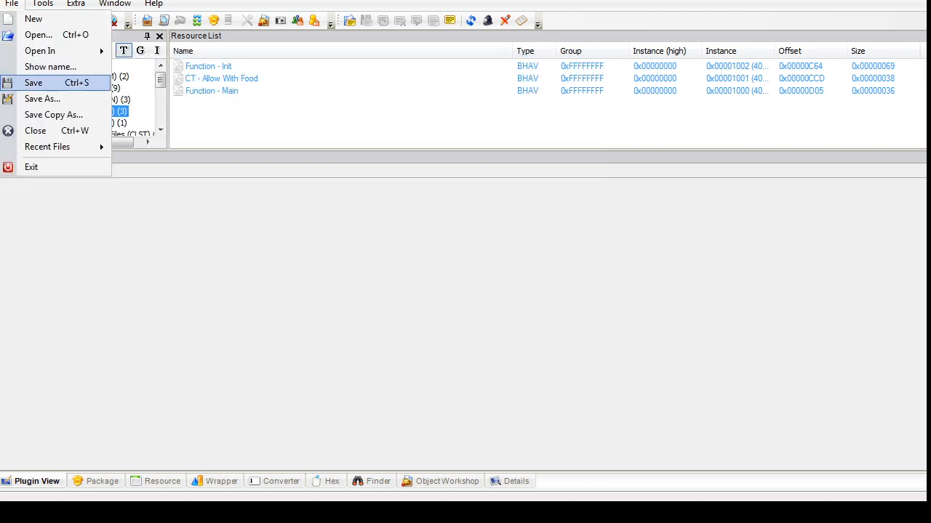
{"action": "left_click", "coordinate": [32, 82]}
Step: Open the Glazed_Pottery_SuperSet-Bowl_A-SLAVE package from the SLOTS folder inside glazed pottery
{"action": "left_click", "coordinate": [12, 4]}
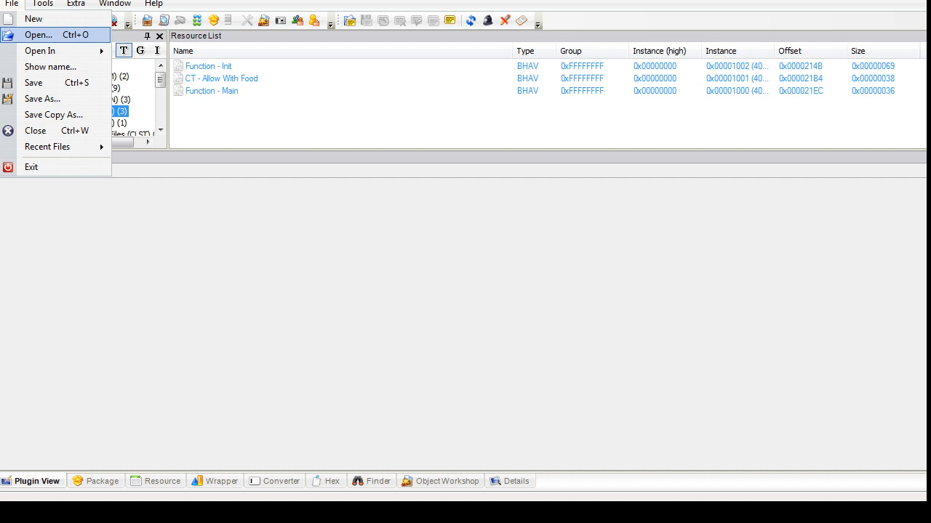
{"action": "left_click", "coordinate": [36, 34]}
{"action": "left_click", "coordinate": [182, 28]}
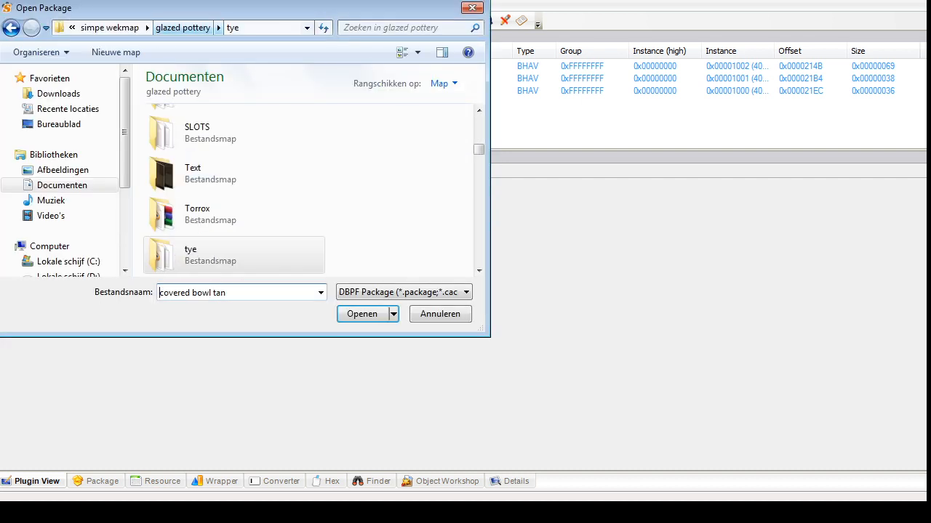
{"action": "scroll", "coordinate": [306, 189], "scroll_direction": "down", "scroll_amount": 5}
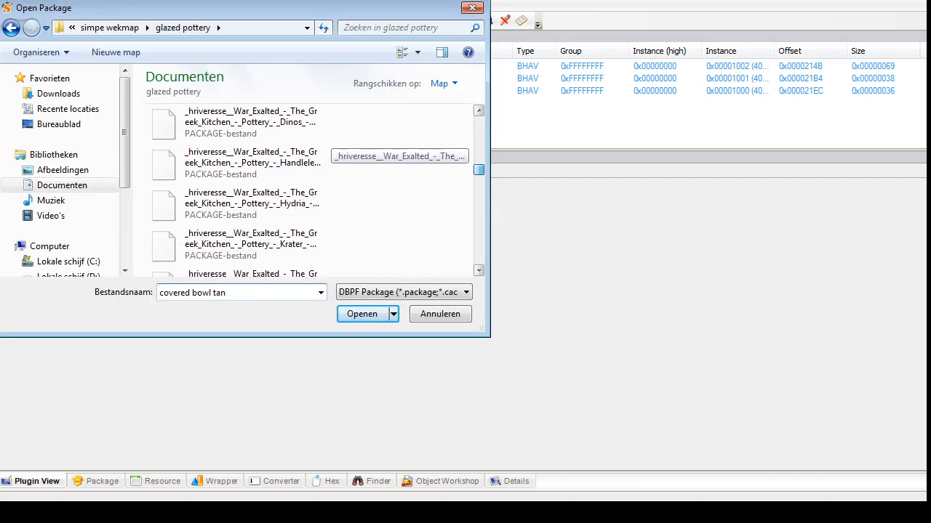
{"action": "scroll", "coordinate": [313, 156], "scroll_direction": "up", "scroll_amount": 5}
{"action": "scroll", "coordinate": [312, 156], "scroll_direction": "down", "scroll_amount": 2}
{"action": "scroll", "coordinate": [312, 156], "scroll_direction": "up", "scroll_amount": 2}
{"action": "scroll", "coordinate": [312, 157], "scroll_direction": "down", "scroll_amount": 1}
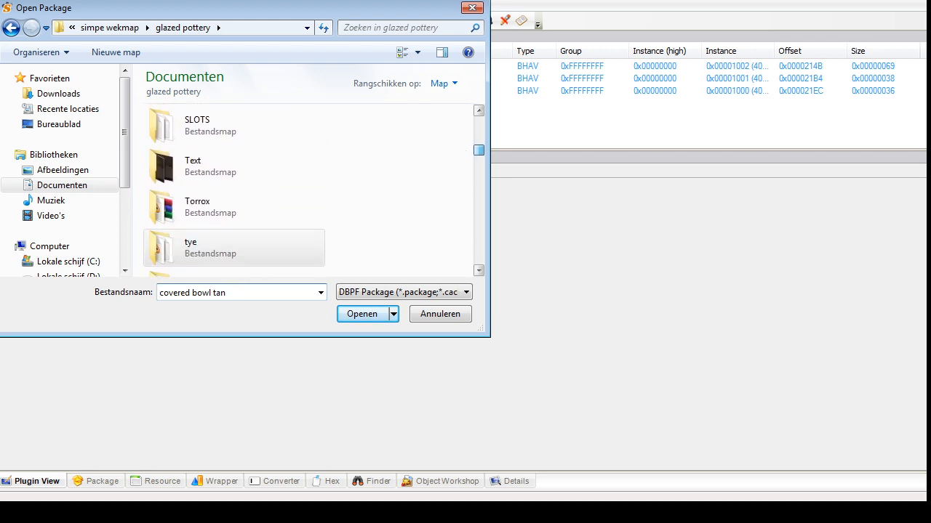
{"action": "double_click", "coordinate": [218, 125]}
{"action": "double_click", "coordinate": [218, 125]}
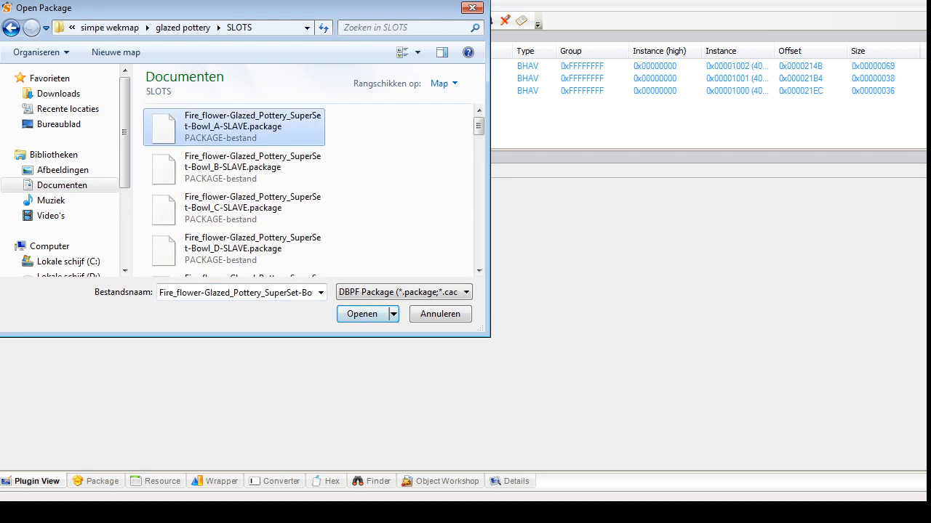
Step: In this package's Catalog Description, select the second string's text from "This is part of the Glazed Pottery SuperSet" through "wielding brooms."
{"action": "left_click", "coordinate": [72, 123]}
{"action": "left_click", "coordinate": [218, 67]}
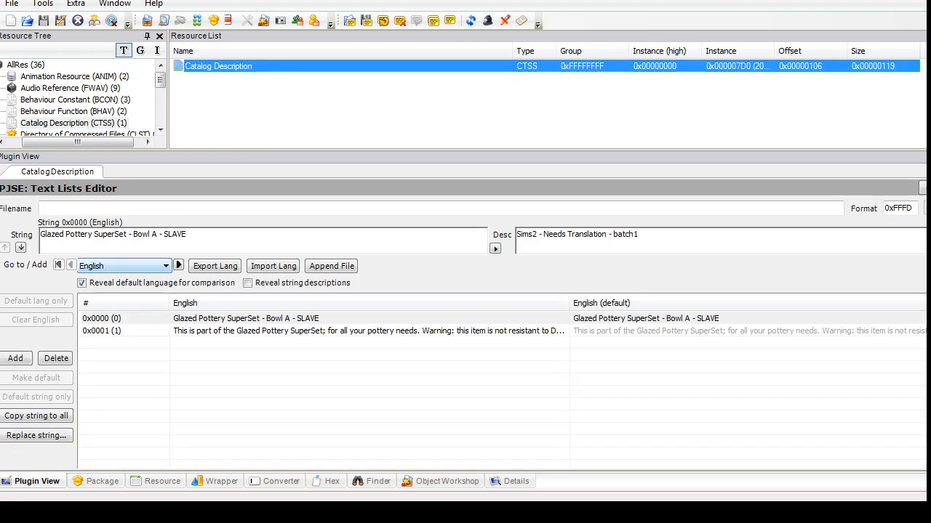
{"action": "left_click", "coordinate": [181, 331]}
{"action": "left_click", "coordinate": [143, 251]}
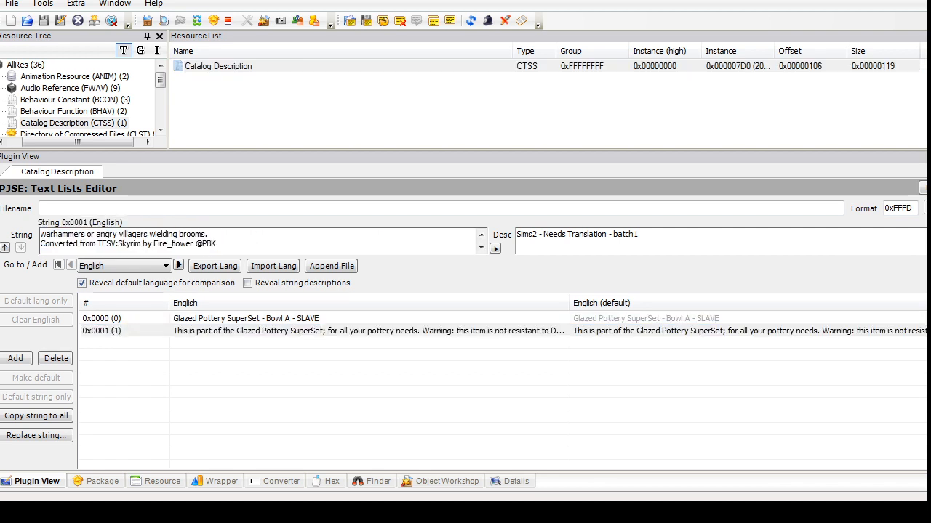
{"action": "left_click_drag", "start_coordinate": [208, 235], "coordinate": [41, 232]}
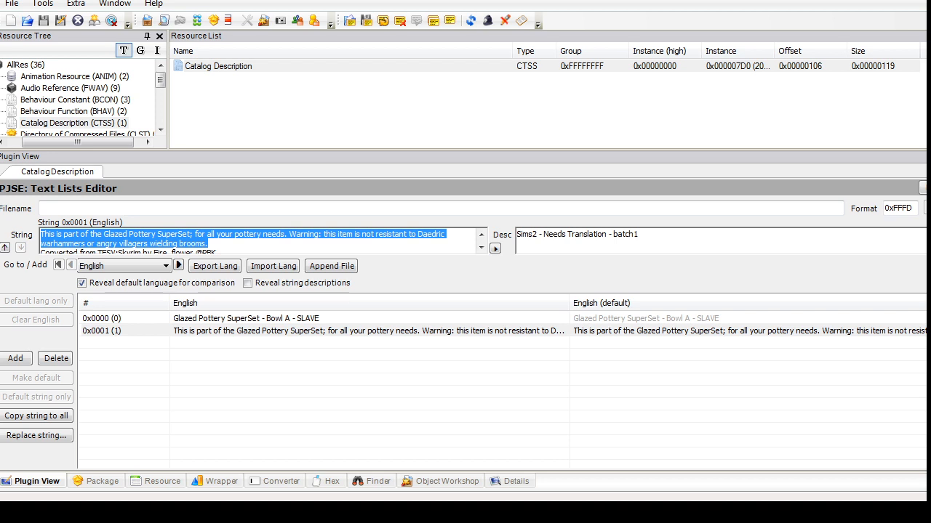
Step: Close the current package and open the covered bowl tan package from the tye folder inside glazed pottery
{"action": "left_click", "coordinate": [12, 5]}
{"action": "left_click", "coordinate": [11, 4]}
{"action": "left_click", "coordinate": [11, 4]}
{"action": "left_click", "coordinate": [36, 131]}
{"action": "left_click", "coordinate": [11, 4]}
{"action": "left_click", "coordinate": [37, 34]}
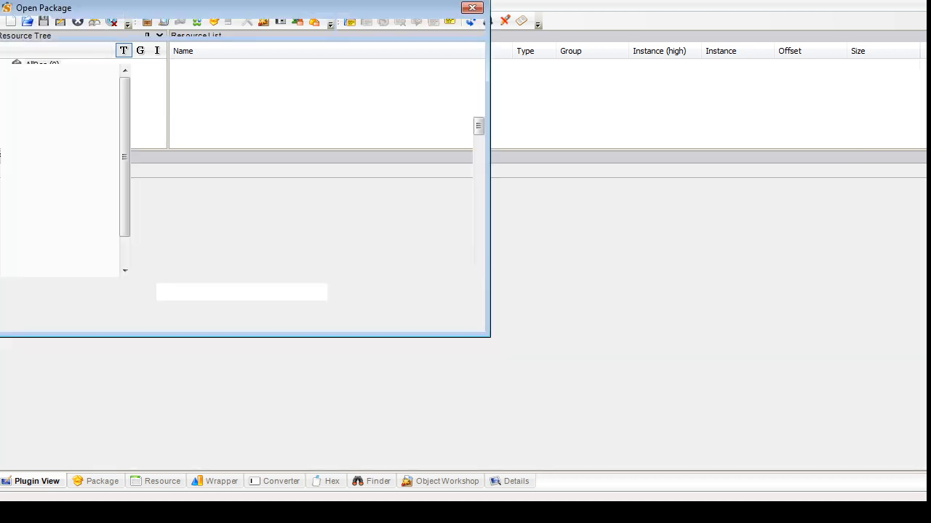
{"action": "left_click", "coordinate": [183, 28]}
{"action": "scroll", "coordinate": [309, 191], "scroll_direction": "down", "scroll_amount": 2}
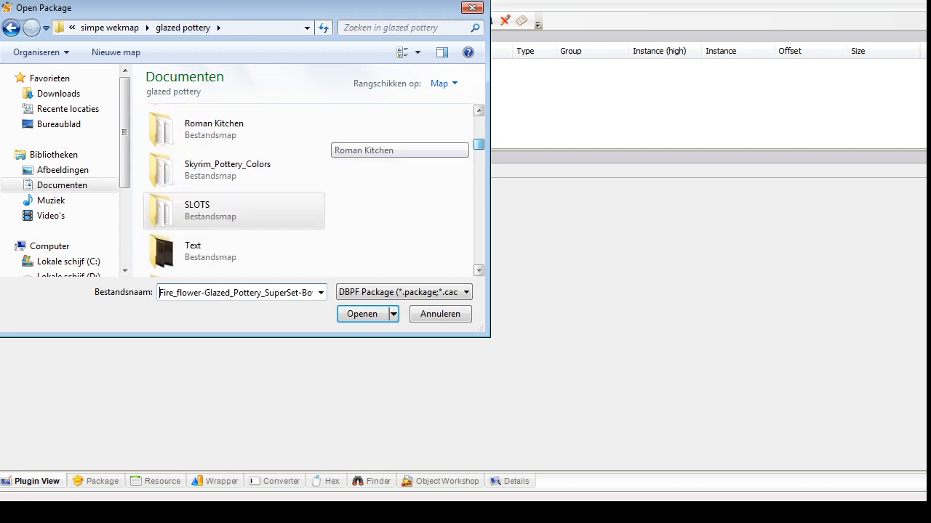
{"action": "scroll", "coordinate": [309, 191], "scroll_direction": "up", "scroll_amount": 3}
{"action": "left_click_drag", "start_coordinate": [478, 136], "coordinate": [478, 151]}
{"action": "double_click", "coordinate": [218, 187]}
{"action": "left_click", "coordinate": [11, 28]}
{"action": "double_click", "coordinate": [191, 225]}
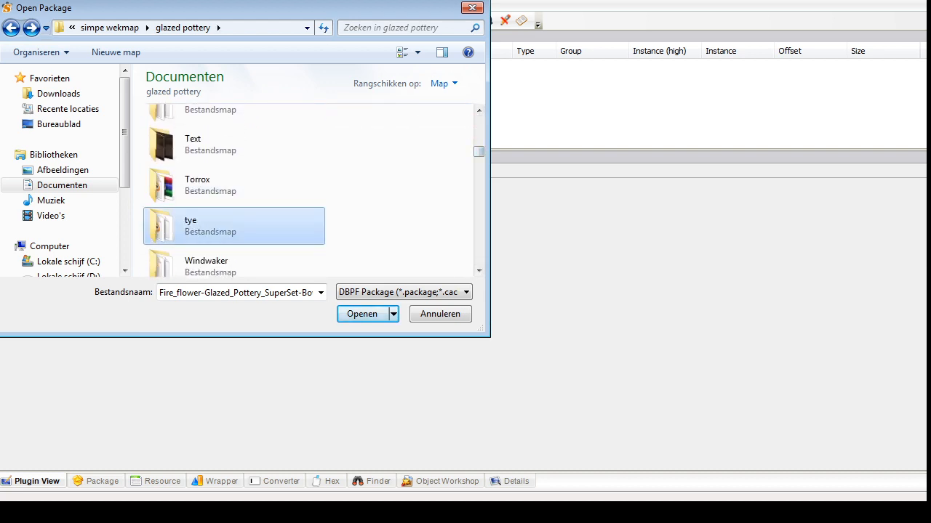
{"action": "left_click", "coordinate": [218, 123]}
{"action": "left_click", "coordinate": [362, 314]}
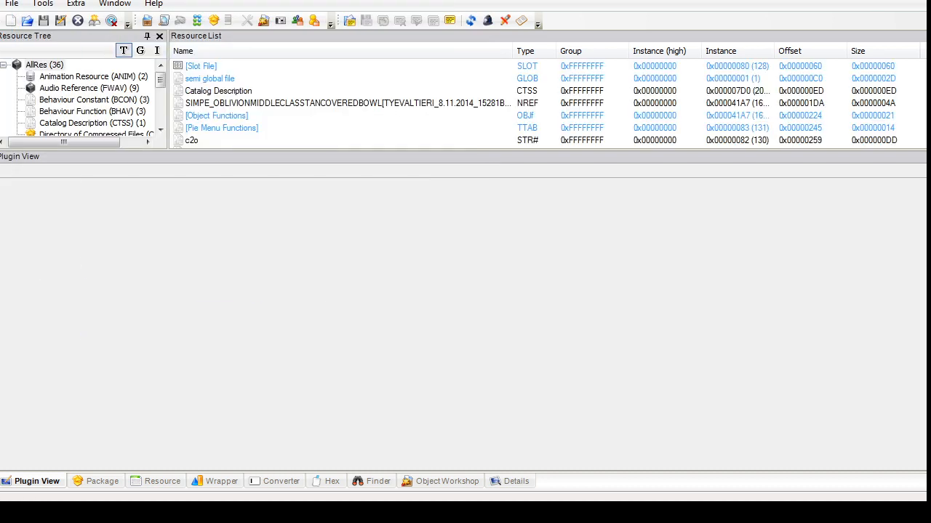
Step: Switch to Notepad and paste the copied SuperSet description, from "This is part of the Glazed Pottery SuperSet" through "wielding brooms.", below the material name
{"action": "key", "text": "alt+Tab"}
{"action": "left_click", "coordinate": [749, 143]}
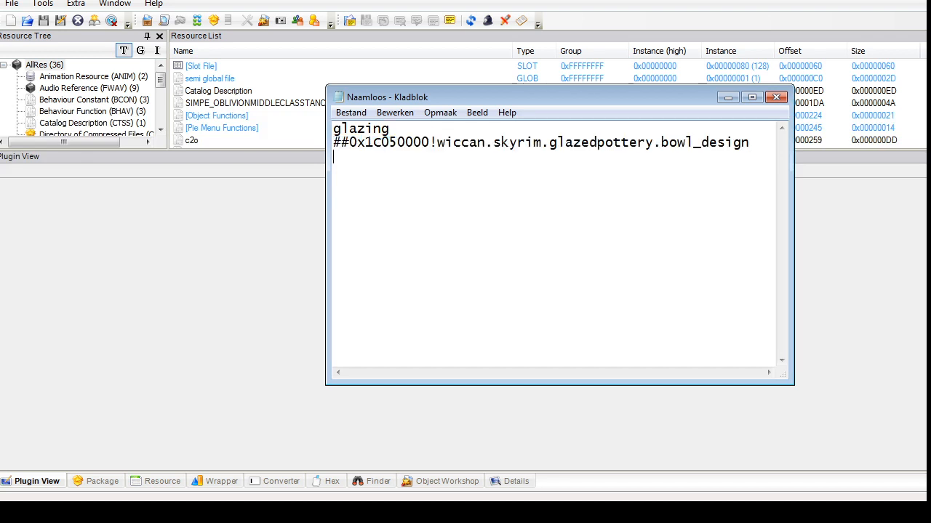
{"action": "key", "text": "Return"}
{"action": "key", "text": "ctrl+v"}
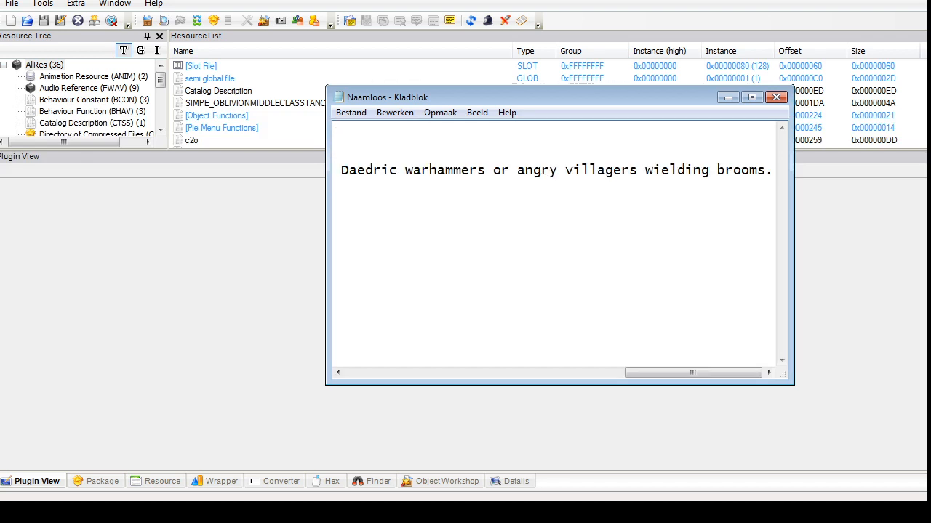
{"action": "key", "text": "Return"}
Step: In SimPE, insert "Pottery SuperSet - Tye add-on - Covered Bowl" before the existing text of the Catalog Description's first string
{"action": "left_click", "coordinate": [92, 111]}
{"action": "left_click", "coordinate": [92, 123]}
{"action": "left_click", "coordinate": [218, 66]}
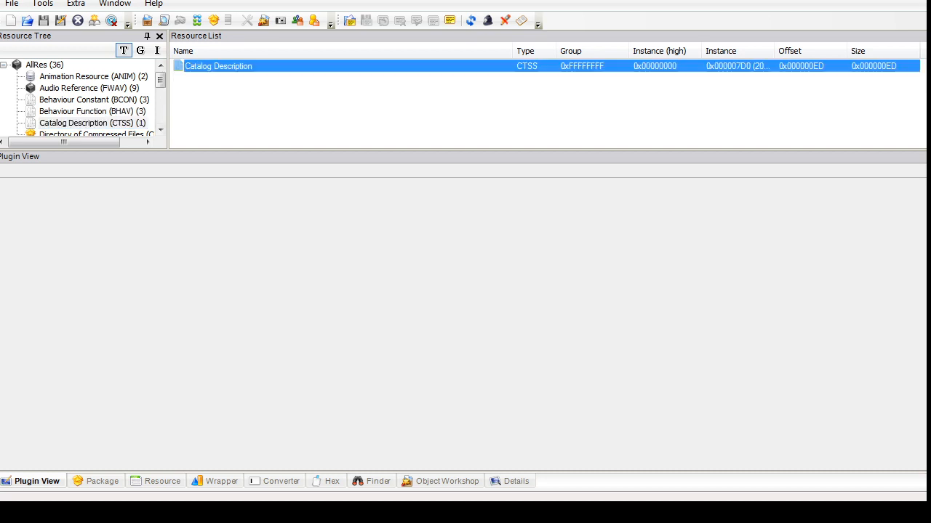
{"action": "left_click", "coordinate": [44, 233]}
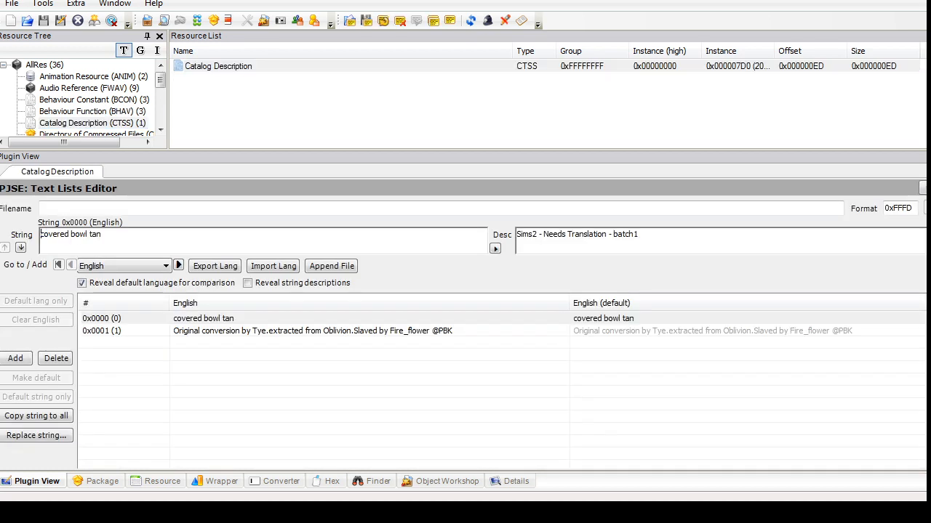
{"action": "type", "text": "Pottery "}
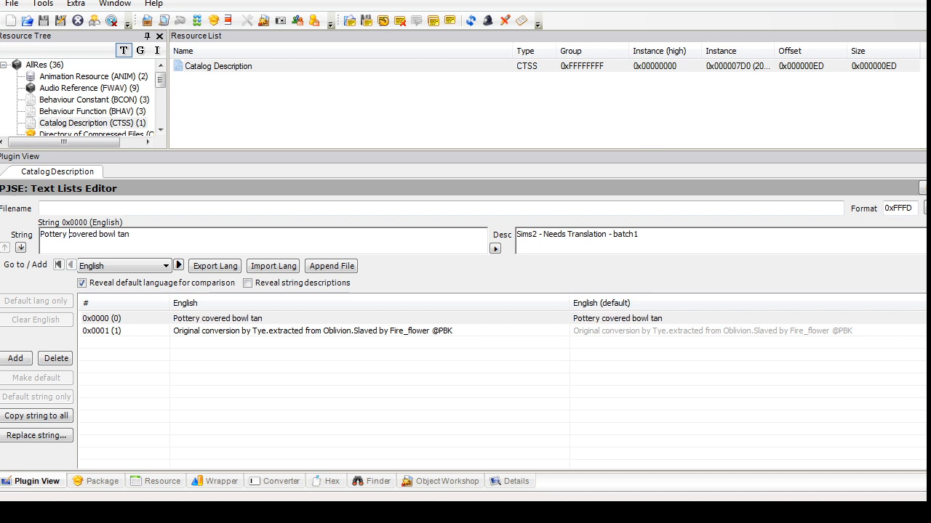
{"action": "type", "text": "SuperSet "}
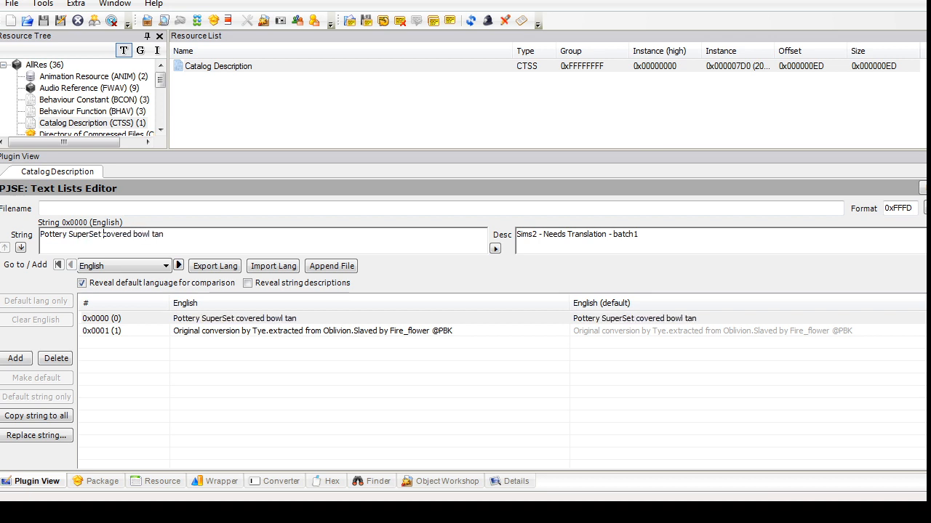
{"action": "type", "text": "-"}
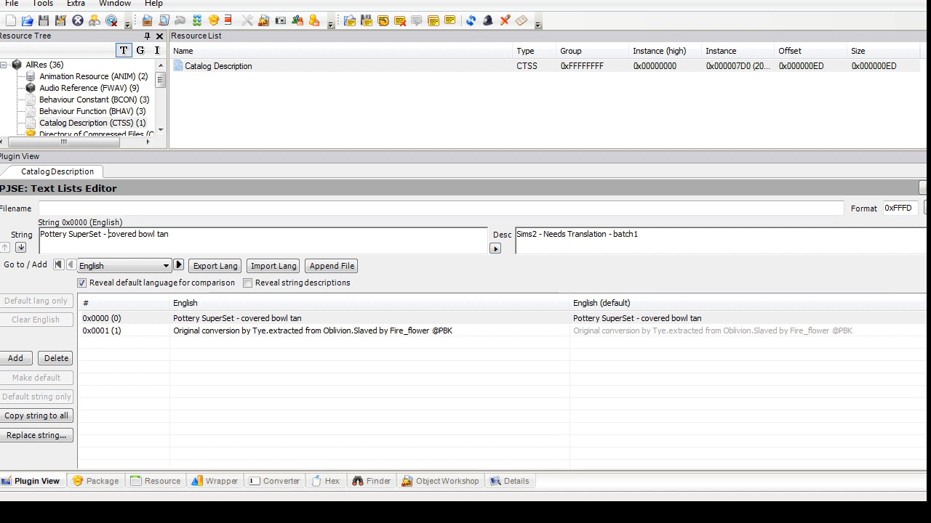
{"action": "type", "text": "Tye add-"}
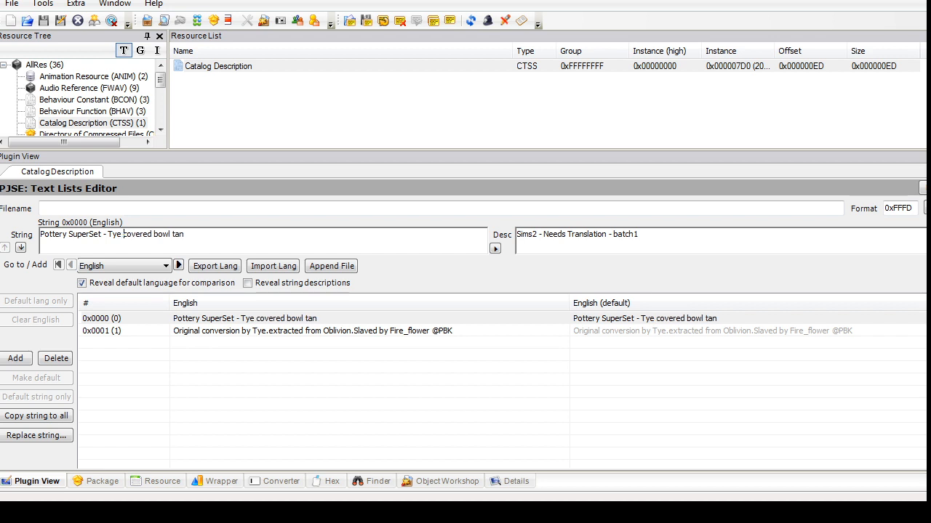
{"action": "type", "text": "on - Cov"}
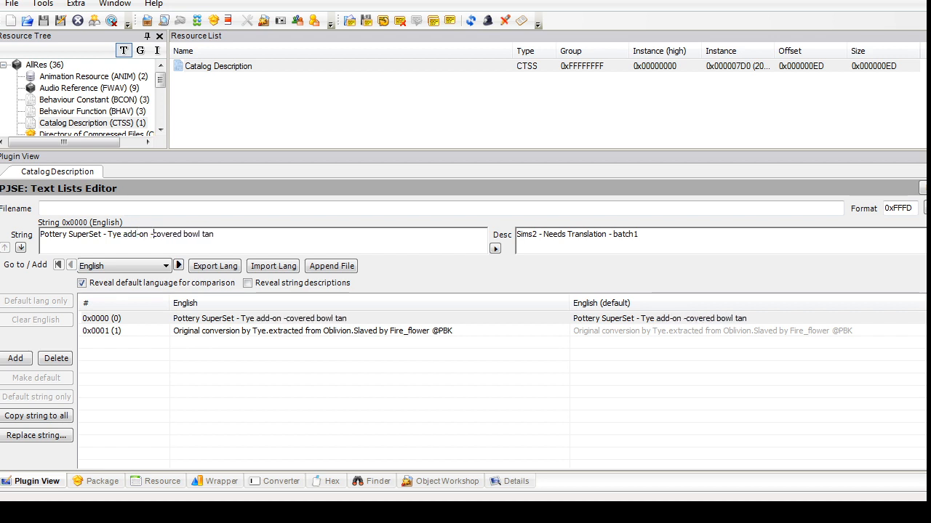
{"action": "type", "text": "ered Bowl"}
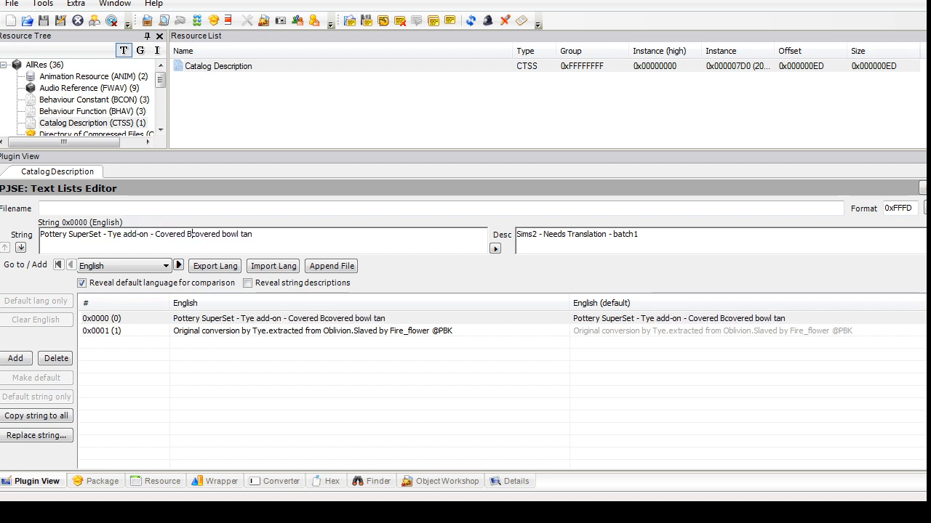
Step: Remove the leftover "covered bowl tan" from the catalog title and end the title with " - SLAVE"
{"action": "left_click_drag", "start_coordinate": [265, 234], "coordinate": [40, 234]}
{"action": "left_click", "coordinate": [264, 234]}
{"action": "key", "text": "BackSpace"}
{"action": "key", "text": "BackSpace"}
{"action": "key", "text": "BackSpace"}
{"action": "key", "text": "BackSpace"}
{"action": "key", "text": "BackSpace"}
{"action": "key", "text": "BackSpace"}
{"action": "key", "text": "BackSpace"}
{"action": "key", "text": "BackSpace"}
{"action": "key", "text": "BackSpace"}
{"action": "key", "text": "BackSpace"}
{"action": "key", "text": "BackSpace"}
{"action": "key", "text": "BackSpace"}
{"action": "key", "text": "BackSpace"}
{"action": "key", "text": "BackSpace"}
{"action": "key", "text": "BackSpace"}
{"action": "key", "text": "BackSpace"}
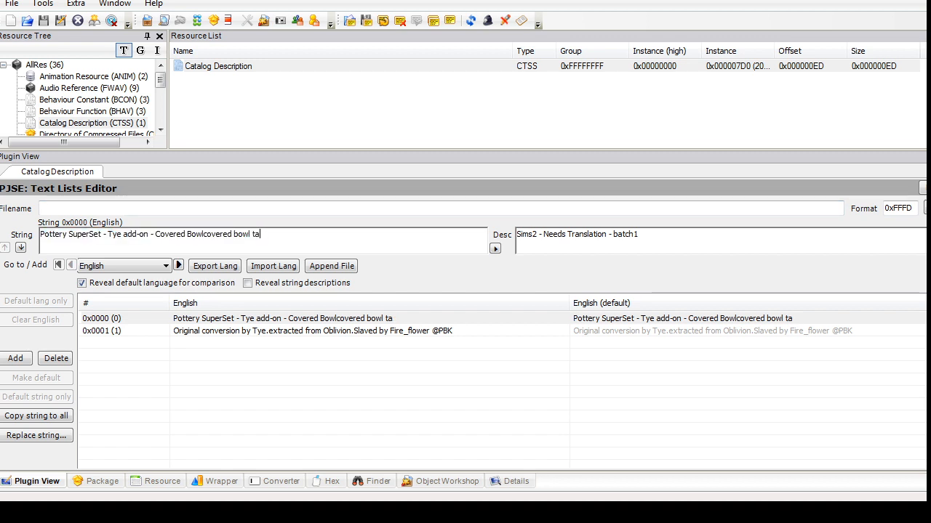
{"action": "type", "text": "0"}
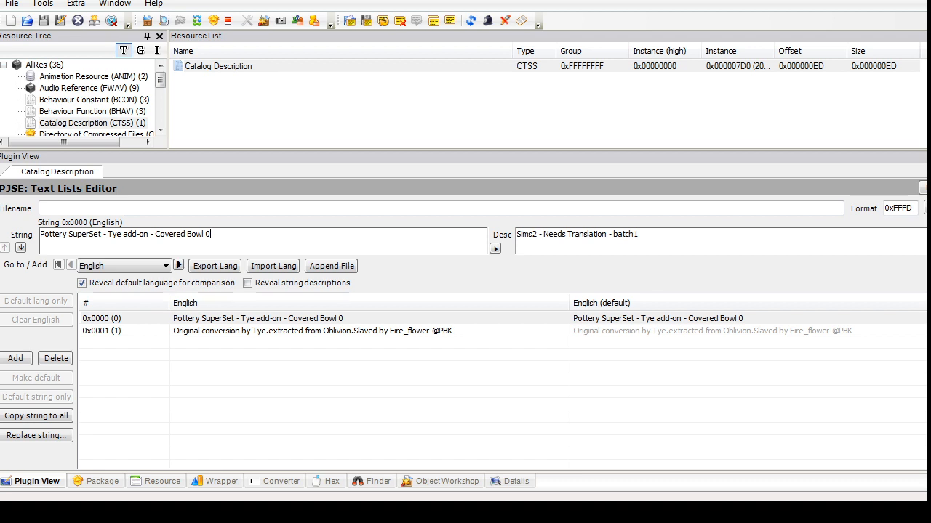
{"action": "type", "text": " SLAVE"}
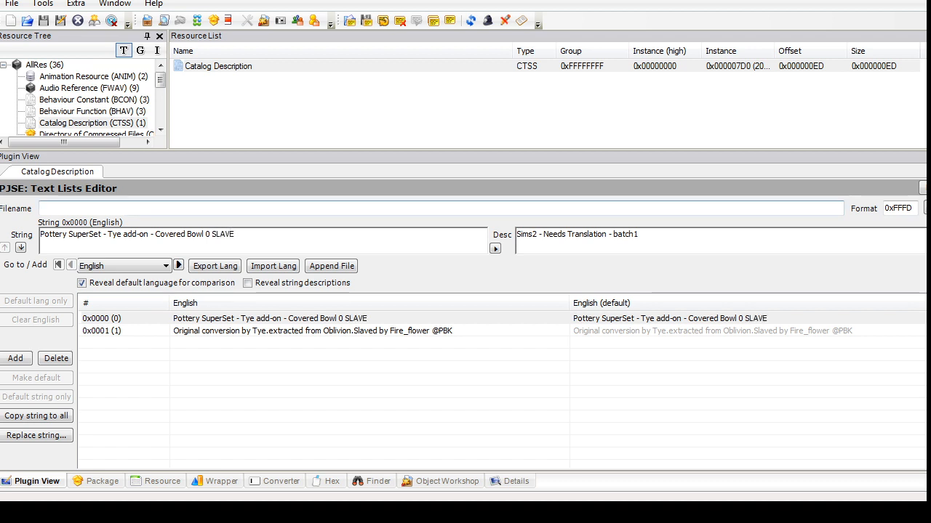
{"action": "left_click", "coordinate": [210, 234]}
{"action": "key", "text": "BackSpace"}
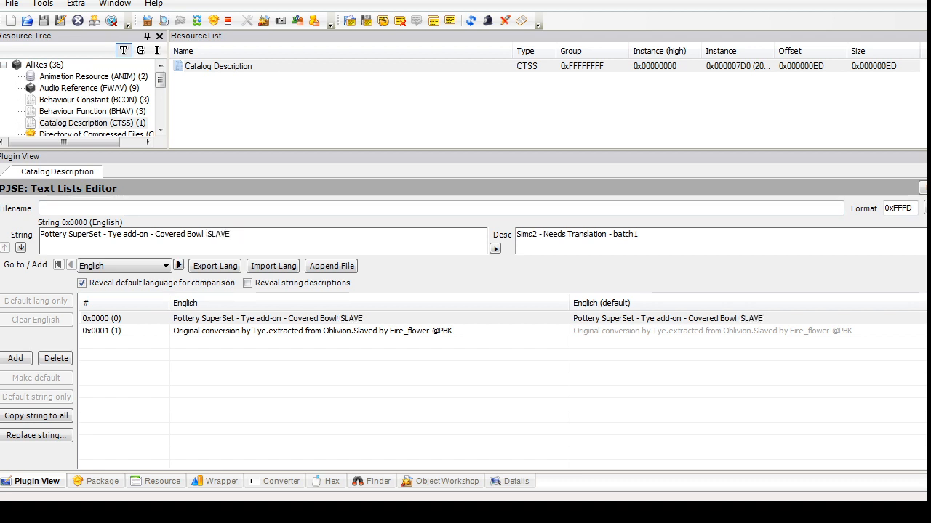
{"action": "type", "text": "-"}
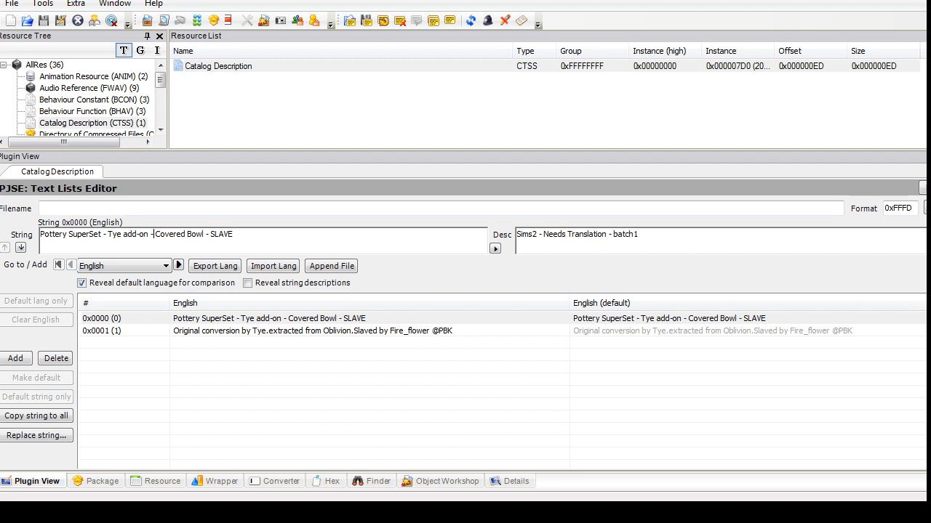
Step: Copy "Pottery SuperSet - Tye add-on -" from the catalog title and paste it onto a new line in the Notepad notes
{"action": "key", "text": "shift+Home"}
{"action": "key", "text": "ctrl+c"}
{"action": "left_click", "coordinate": [255, 235]}
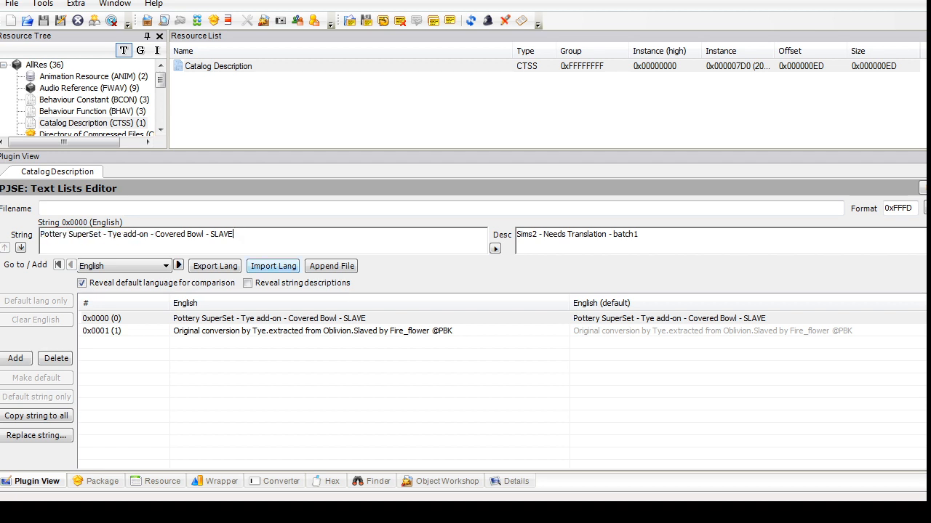
{"action": "key", "text": "alt+Tab"}
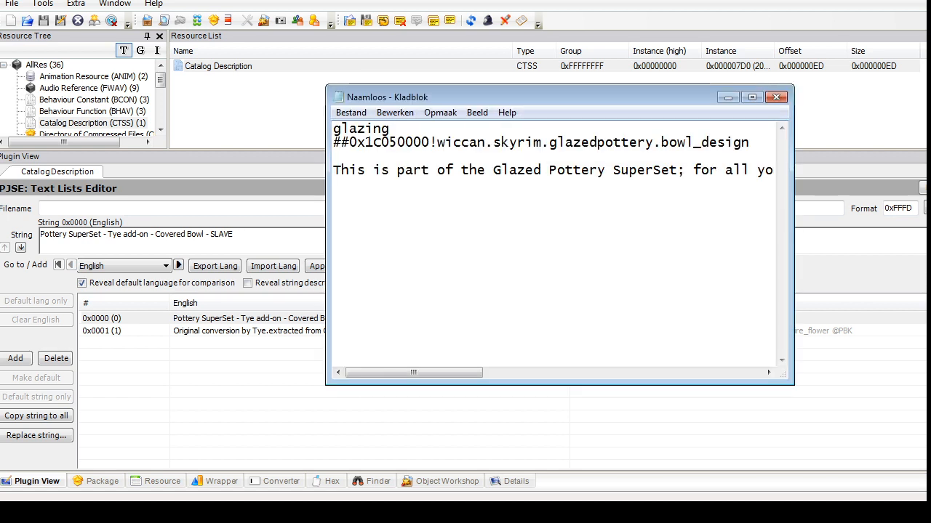
{"action": "key", "text": "Return"}
{"action": "type", "text": "v"}
{"action": "key", "text": "ctrl+v"}
Step: Return to SimPE, commit the Catalog Description and save the package
{"action": "key", "text": "alt+Tab"}
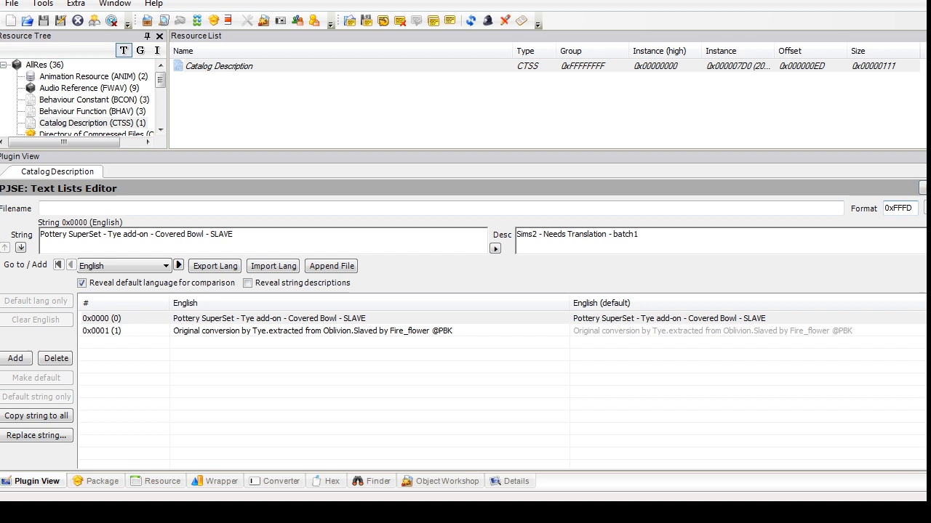
{"action": "left_click", "coordinate": [12, 4]}
{"action": "left_click", "coordinate": [34, 83]}
Step: Check the catalog title in the recent Bowl_A-SLAVE package, and reopen the covered bowl tan package
{"action": "left_click", "coordinate": [12, 4]}
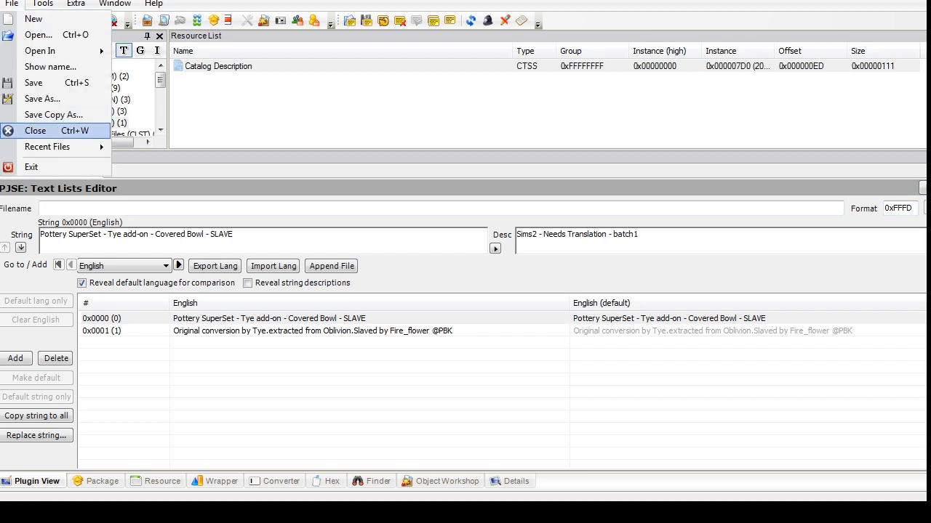
{"action": "mouse_move", "coordinate": [47, 146]}
{"action": "left_click", "coordinate": [218, 163]}
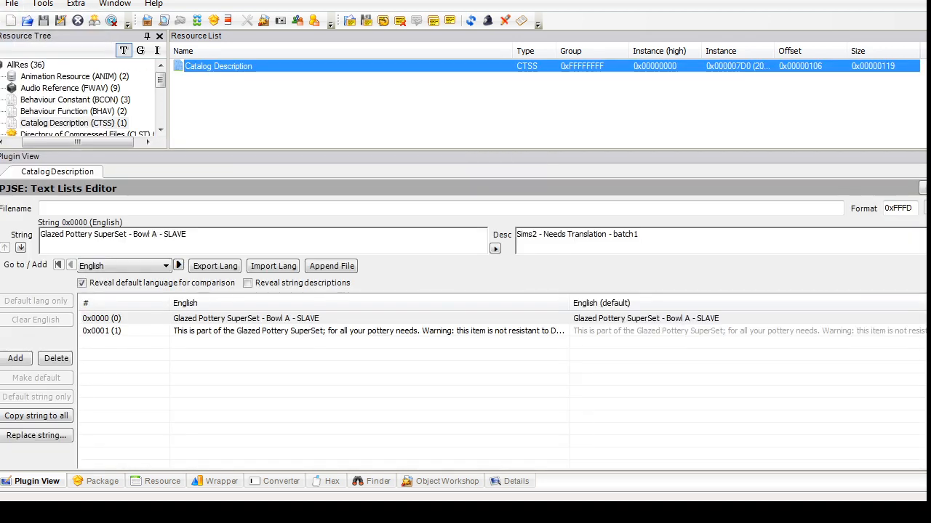
{"action": "left_click", "coordinate": [12, 5]}
{"action": "mouse_move", "coordinate": [48, 146]}
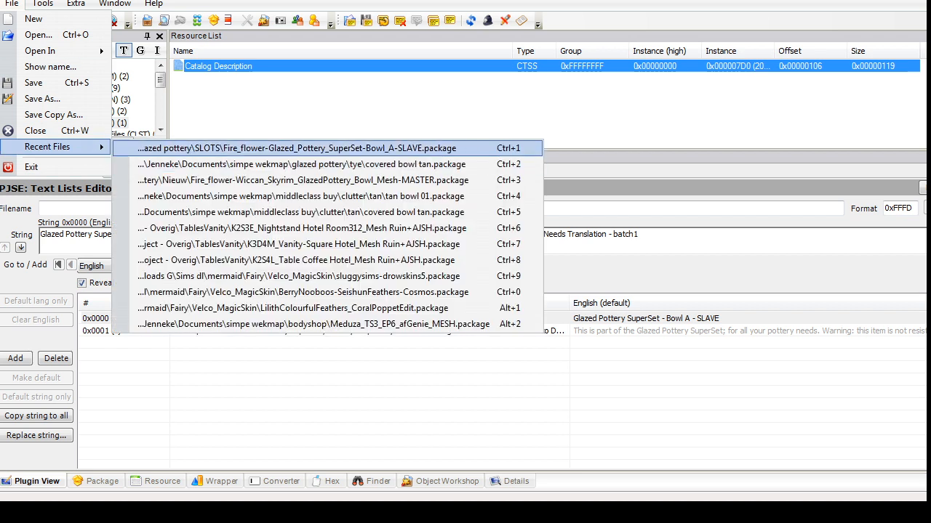
{"action": "left_click", "coordinate": [218, 163]}
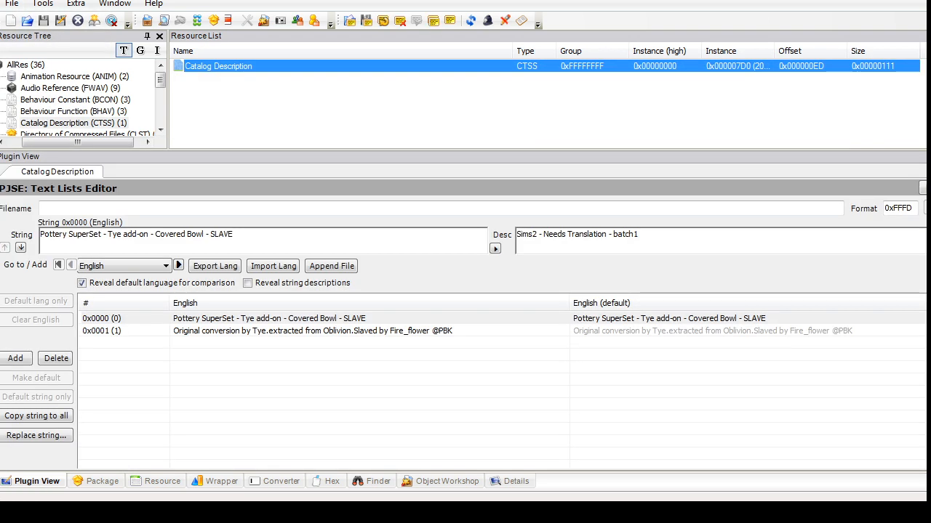
Step: Add "Glazed" at the start of the covered bowl's catalog title, commit it, and prefix the matching Notepad line with the same word
{"action": "double_click", "coordinate": [55, 235]}
{"action": "left_click", "coordinate": [41, 234]}
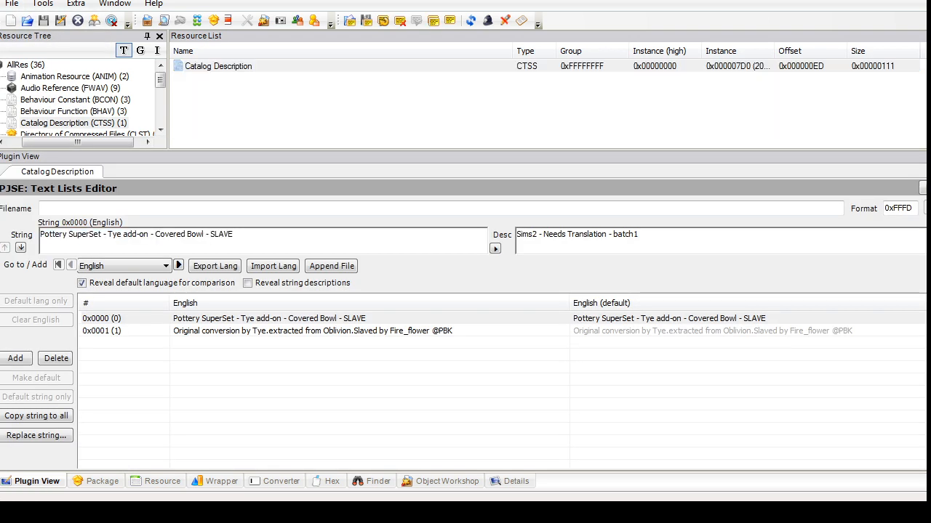
{"action": "type", "text": "Glazed"}
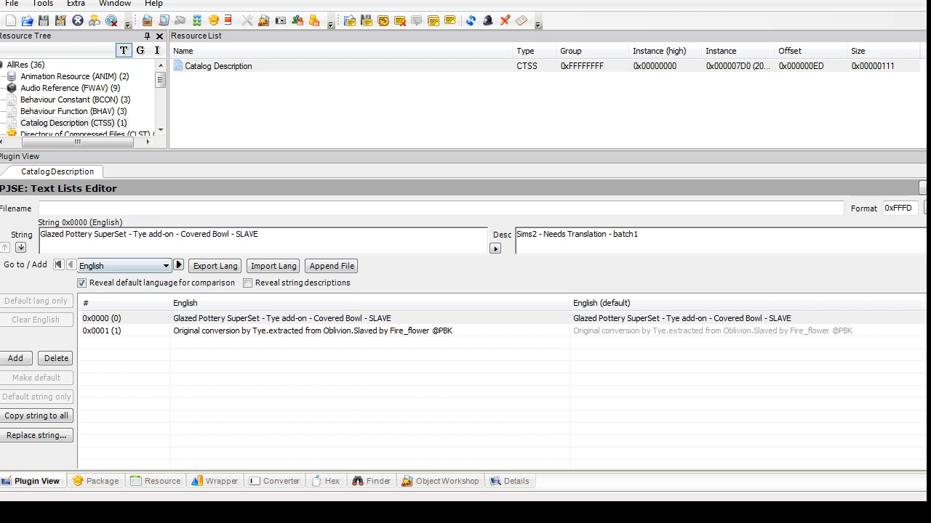
{"action": "key", "text": "alt+Tab"}
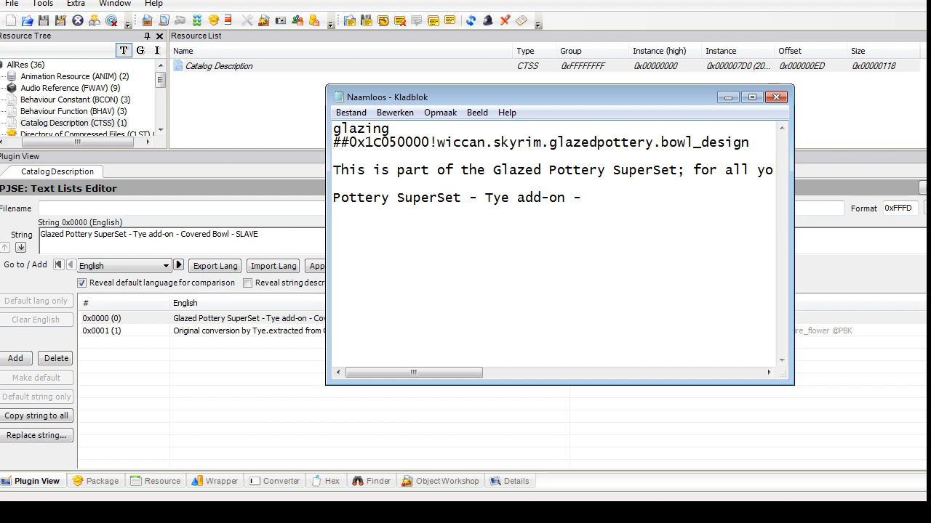
{"action": "type", "text": "Glazed"}
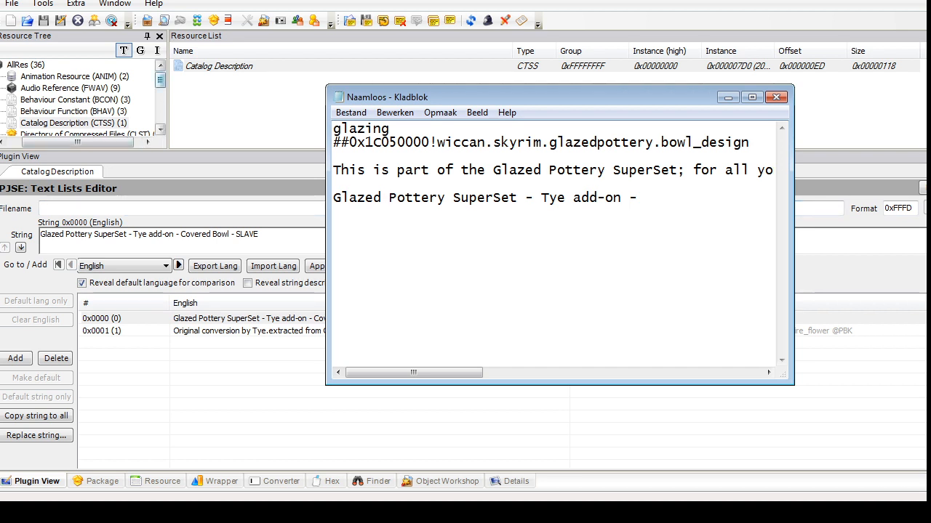
{"action": "left_click_drag", "start_coordinate": [160, 80], "coordinate": [160, 117]}
{"action": "left_click", "coordinate": [57, 123]}
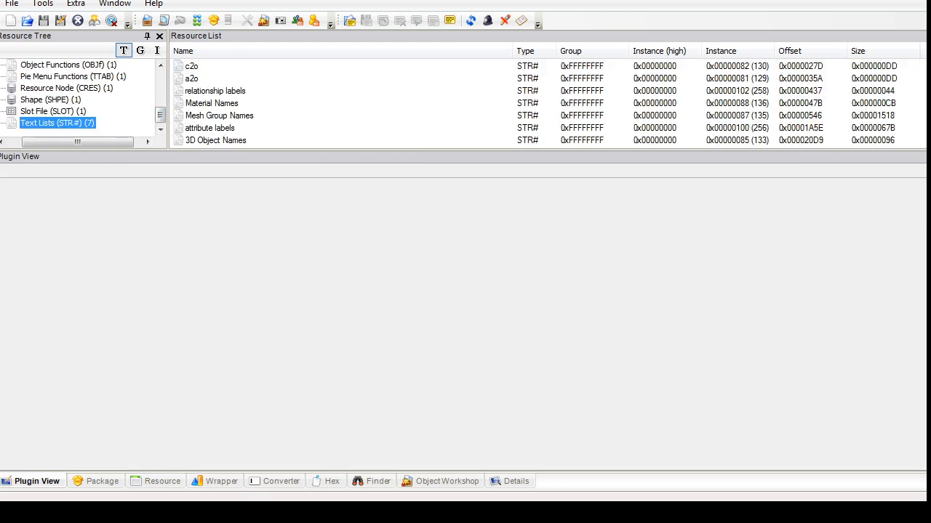
{"action": "right_click", "coordinate": [866, 114]}
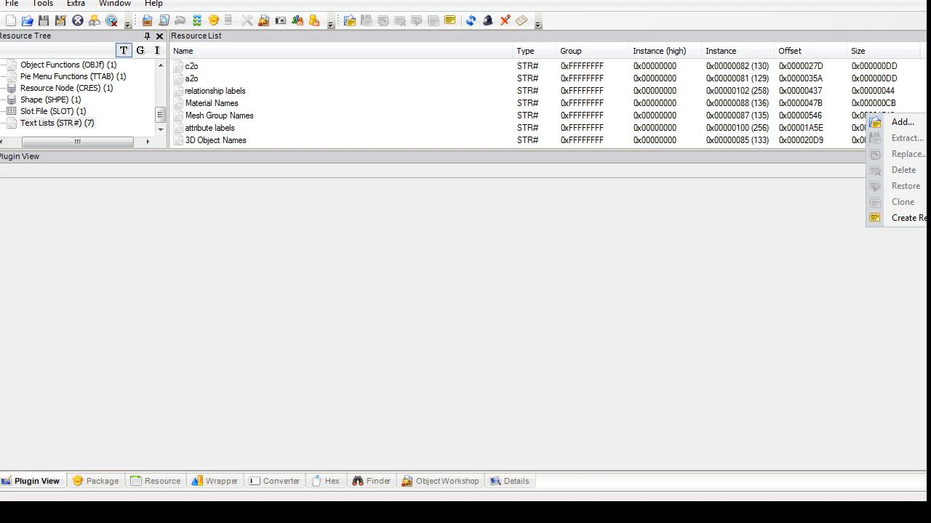
{"action": "left_click", "coordinate": [901, 122]}
{"action": "left_click", "coordinate": [233, 126]}
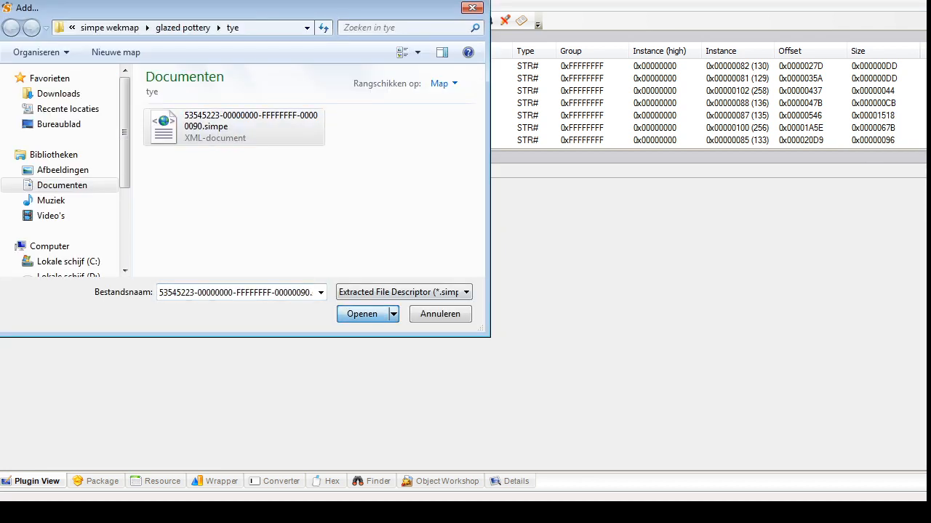
{"action": "key", "text": "Return"}
{"action": "left_click", "coordinate": [218, 66]}
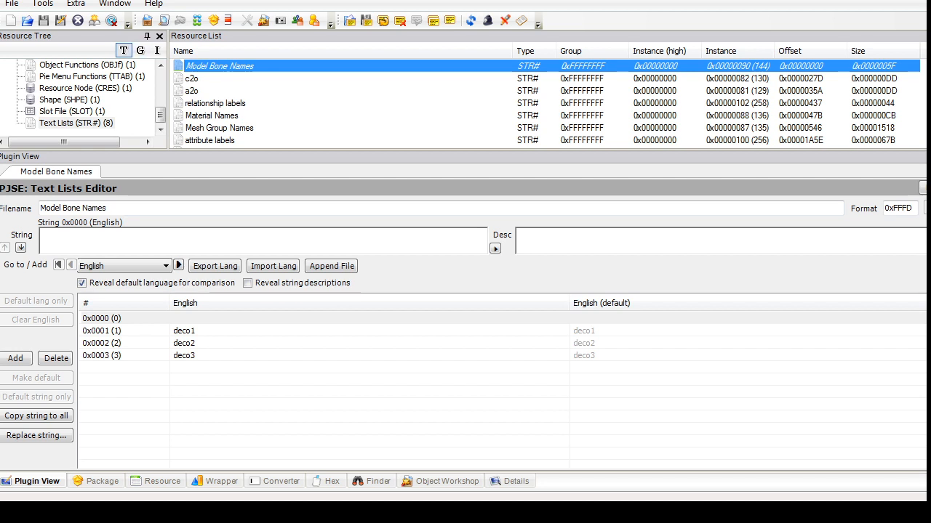
Step: Open the covered bowl's Slot File and add a slot of type Container
{"action": "left_click", "coordinate": [69, 100]}
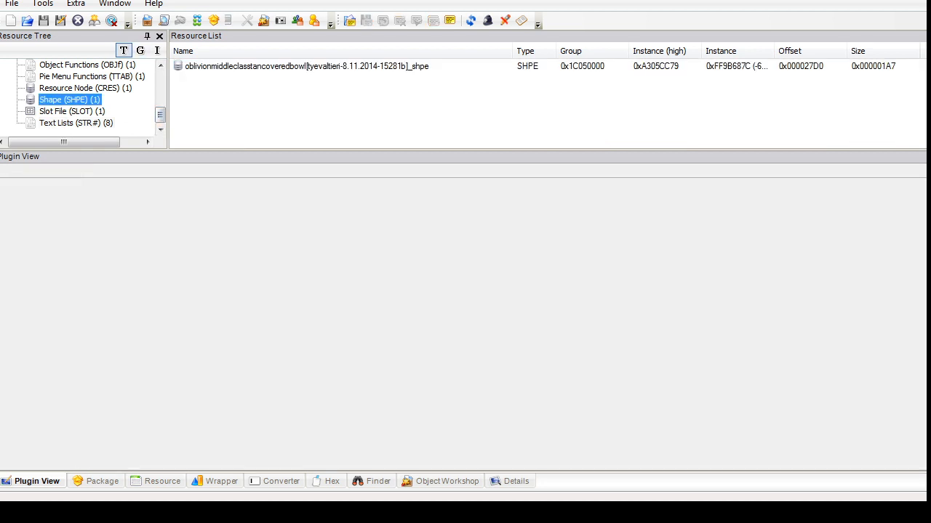
{"action": "left_click", "coordinate": [72, 111]}
{"action": "left_click", "coordinate": [202, 66]}
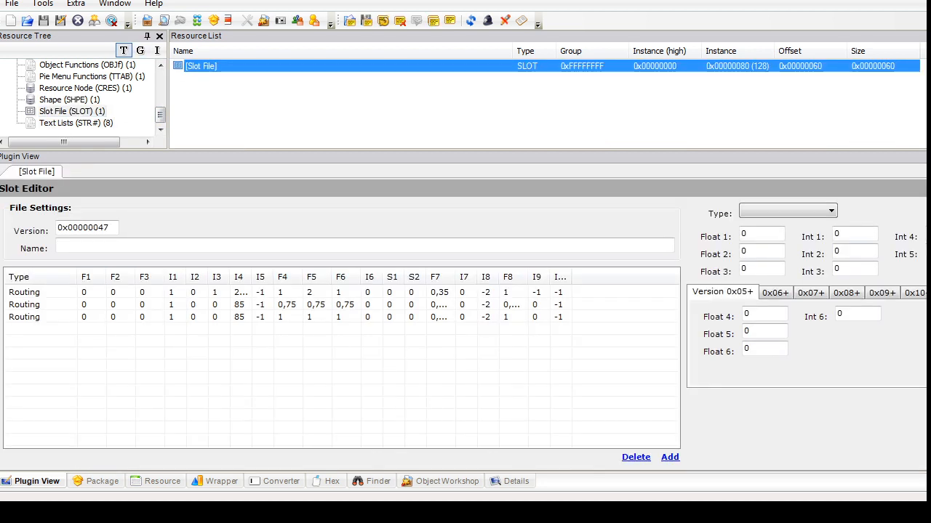
{"action": "left_click", "coordinate": [787, 211]}
{"action": "left_click", "coordinate": [764, 220]}
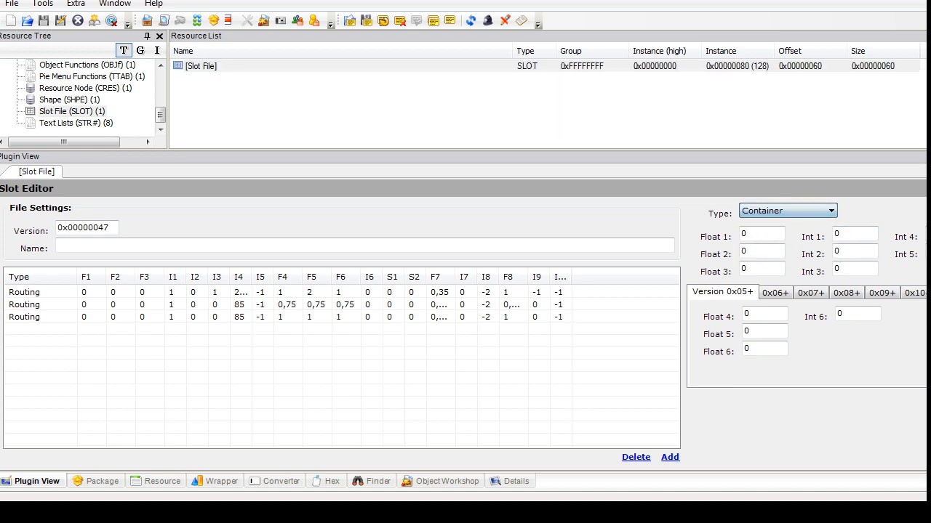
{"action": "left_click", "coordinate": [670, 458]}
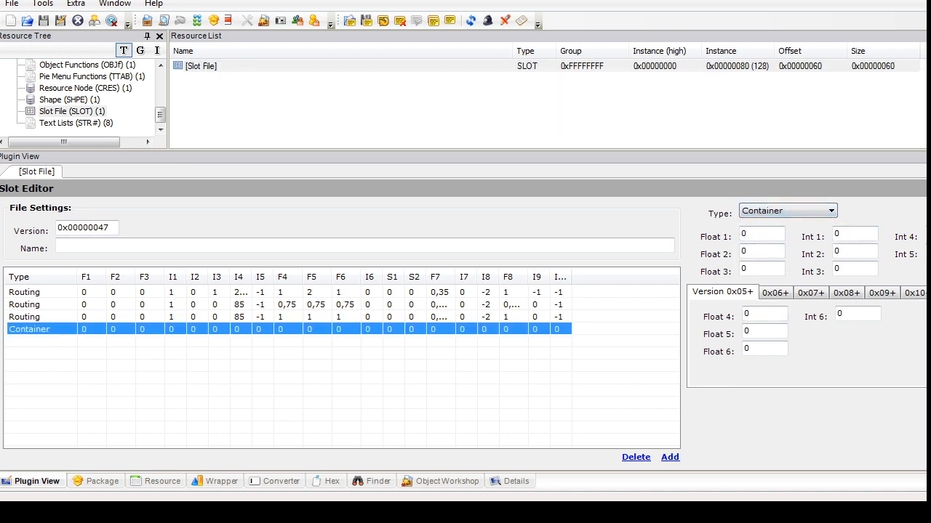
Step: Set the new container slot's Float 3 to 4 and Int 5 to -5
{"action": "double_click", "coordinate": [747, 269]}
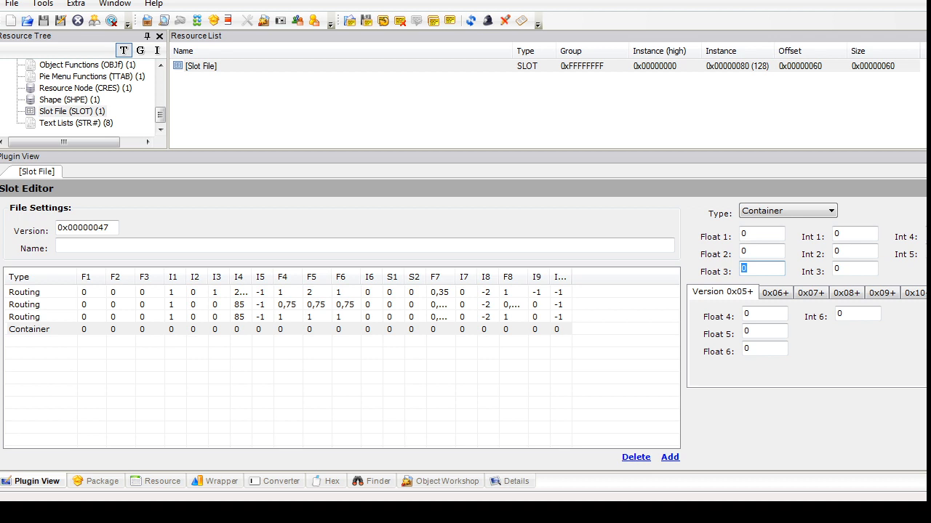
{"action": "type", "text": "4"}
{"action": "double_click", "coordinate": [929, 253]}
{"action": "type", "text": "-5"}
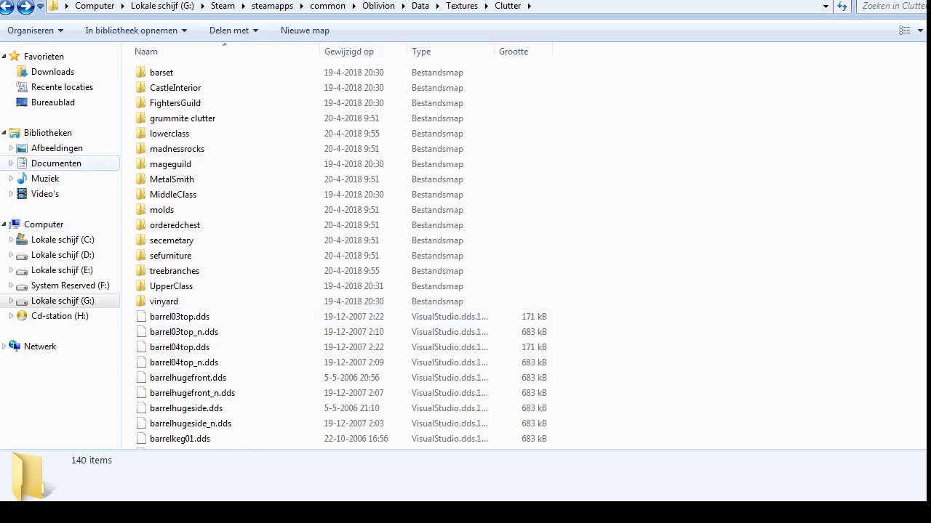
Step: Read the slot values in the slots text file in the Documents library, close it and return to SimPE
{"action": "left_click", "coordinate": [56, 163]}
{"action": "scroll", "coordinate": [523, 261], "scroll_direction": "down", "scroll_amount": 4}
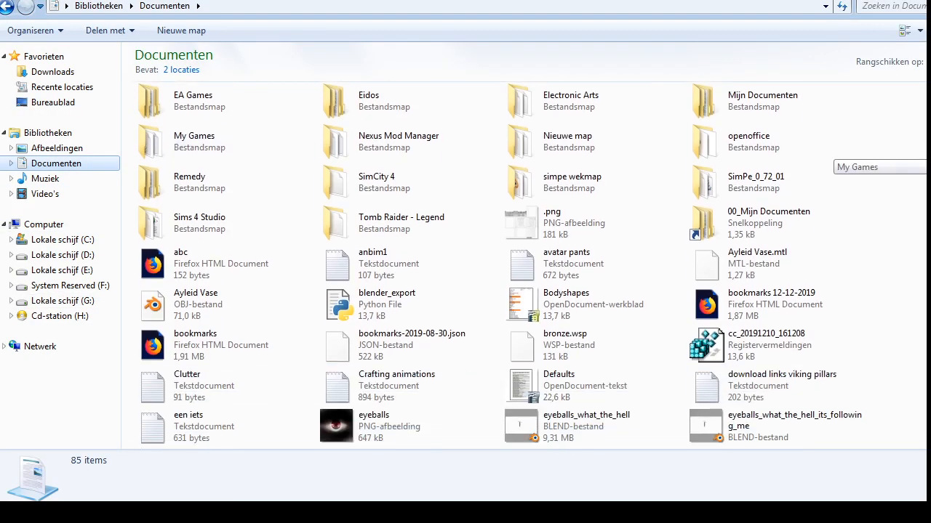
{"action": "scroll", "coordinate": [508, 265], "scroll_direction": "down", "scroll_amount": 5}
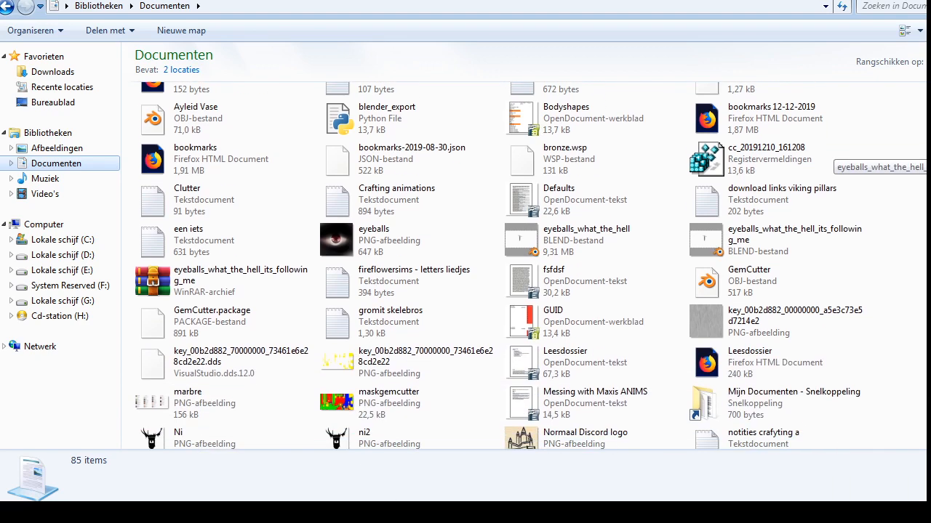
{"action": "scroll", "coordinate": [508, 265], "scroll_direction": "down", "scroll_amount": 1}
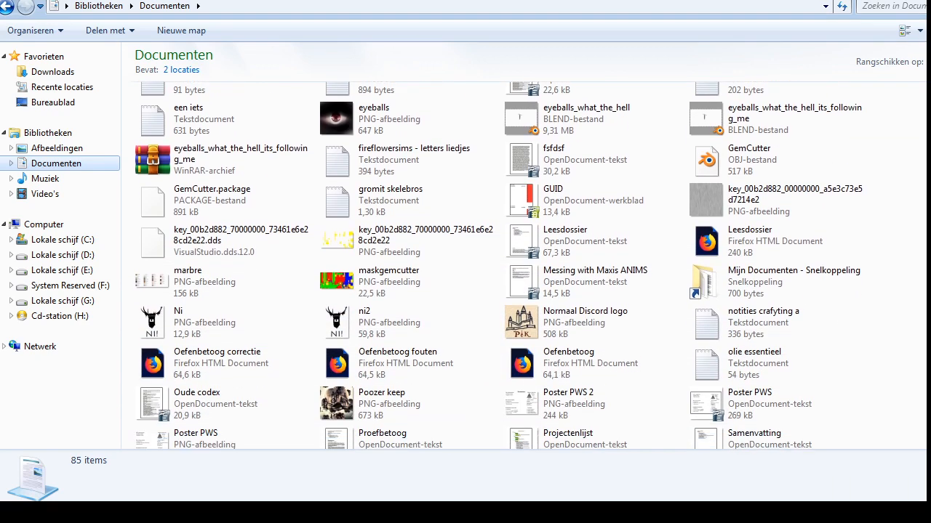
{"action": "scroll", "coordinate": [531, 265], "scroll_direction": "down", "scroll_amount": 3}
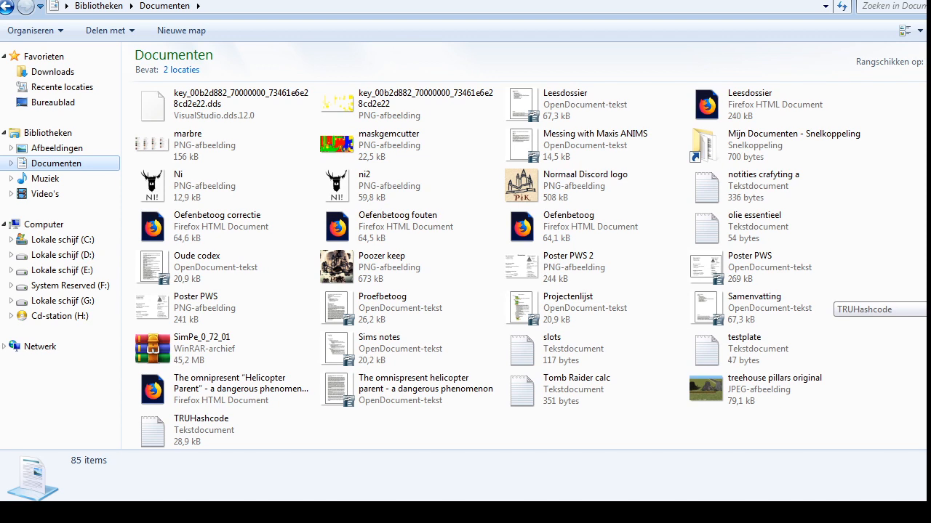
{"action": "double_click", "coordinate": [552, 341]}
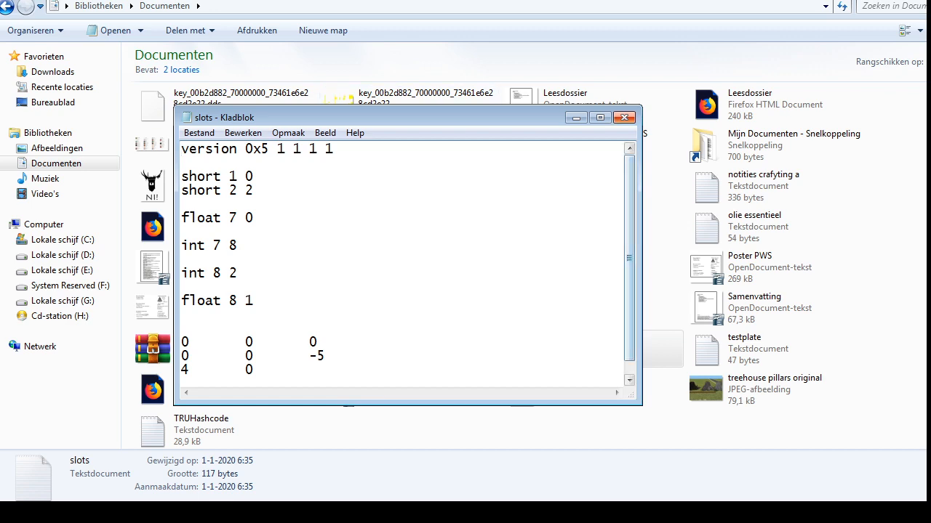
{"action": "left_click", "coordinate": [624, 117]}
{"action": "left_click", "coordinate": [178, 512]}
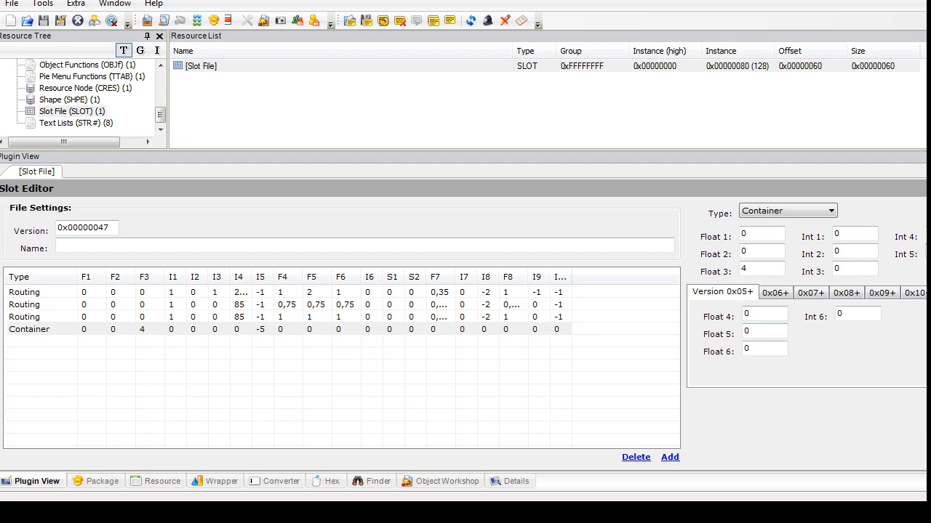
Step: Set the container slot's Float 4, Float 5, Float 6 and Int 6 to 1
{"action": "double_click", "coordinate": [748, 314]}
{"action": "key", "text": "Tab"}
{"action": "type", "text": "1"}
{"action": "key", "text": "Tab"}
{"action": "type", "text": "1"}
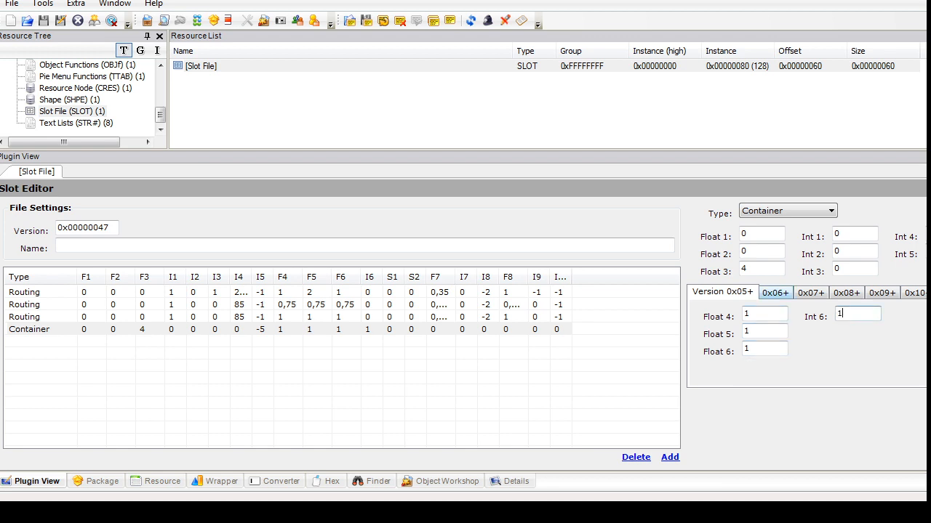
Step: Set the container slot's Short 2 to 1, Int 7 to 8 and Int 8 to 2
{"action": "left_click", "coordinate": [775, 292]}
{"action": "type", "text": "1"}
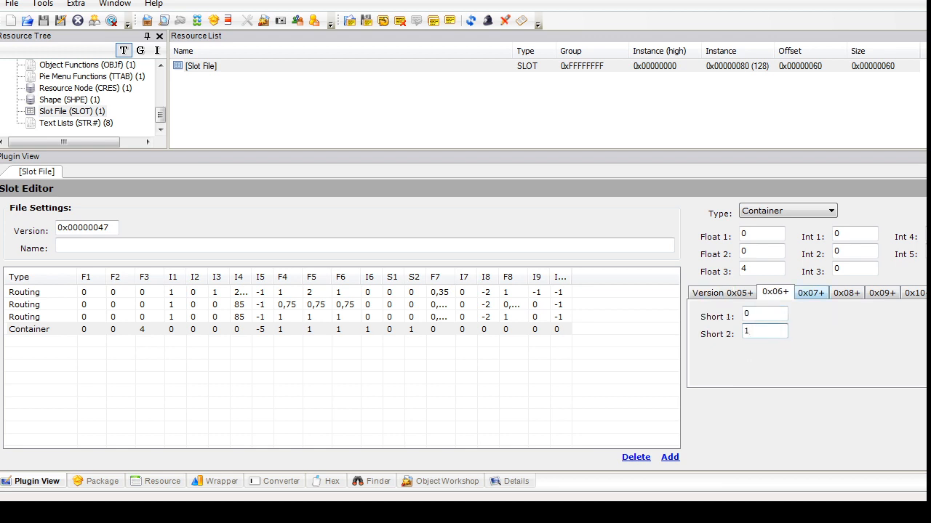
{"action": "left_click", "coordinate": [810, 292]}
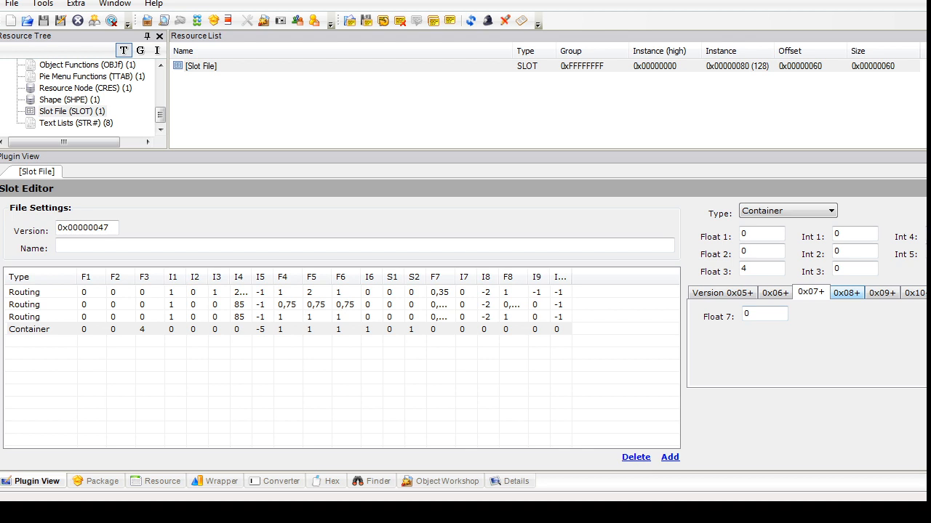
{"action": "left_click", "coordinate": [846, 292]}
{"action": "key", "text": "Tab"}
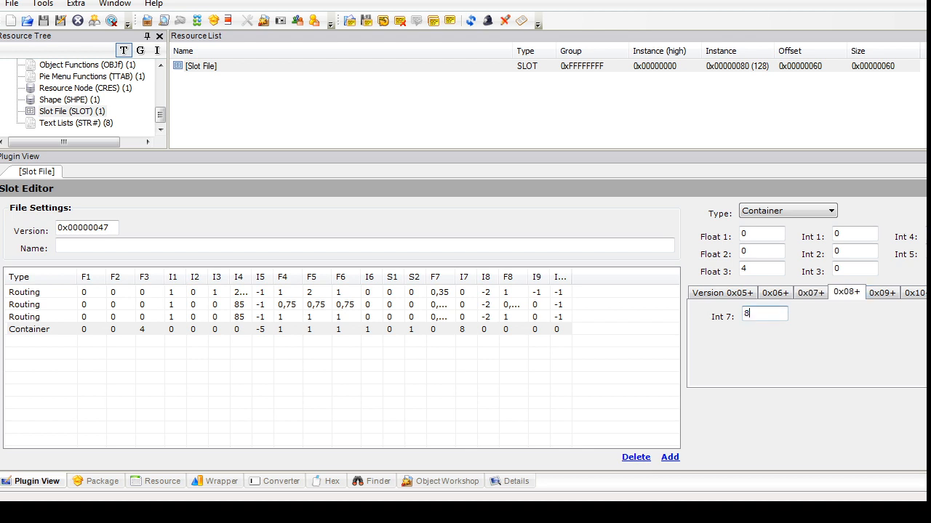
{"action": "left_click", "coordinate": [882, 293]}
{"action": "key", "text": "Tab"}
{"action": "type", "text": "2"}
Step: Set the container slot's Float 8, Int 9 and Int 10 to 1, and commit the slot file
{"action": "left_click", "coordinate": [914, 293]}
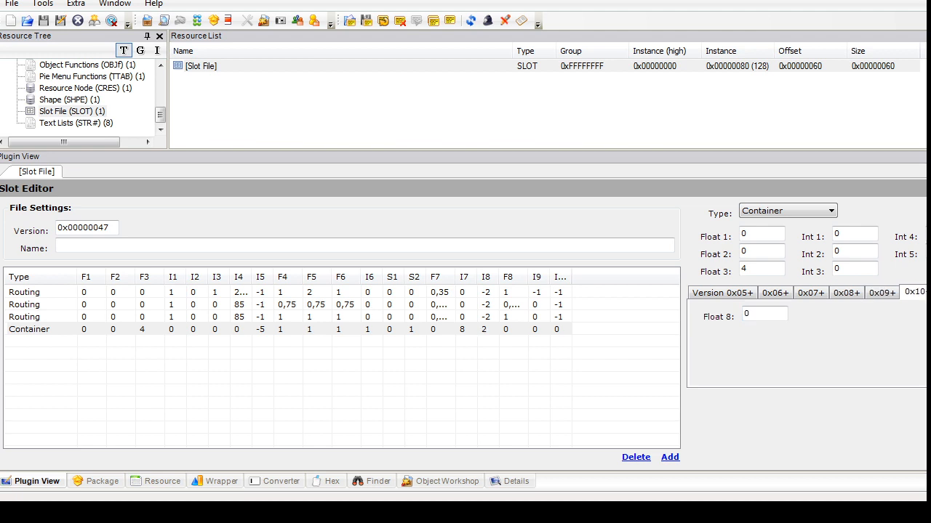
{"action": "double_click", "coordinate": [748, 314]}
{"action": "type", "text": "1"}
{"action": "left_click", "coordinate": [930, 293]}
{"action": "double_click", "coordinate": [748, 314]}
{"action": "type", "text": "1"}
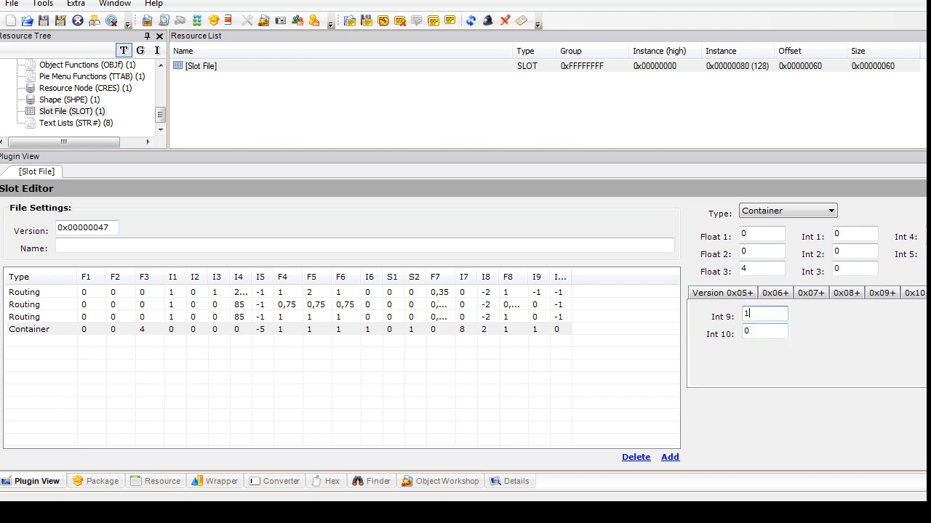
{"action": "double_click", "coordinate": [749, 331]}
{"action": "type", "text": "1"}
Step: Recheck the slots text file for the Short 2 value and set the container slot's Short 2 to 2
{"action": "left_click", "coordinate": [775, 292]}
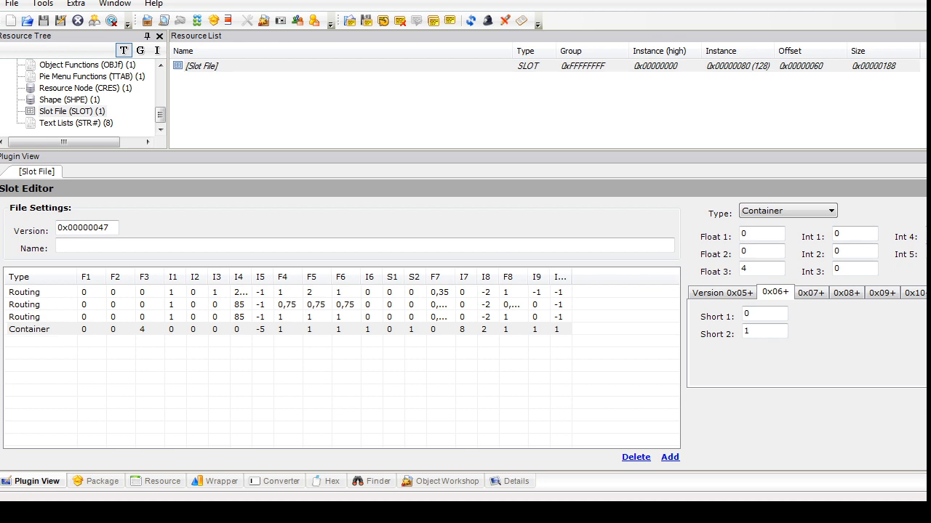
{"action": "key", "text": "alt+Tab"}
{"action": "double_click", "coordinate": [557, 349]}
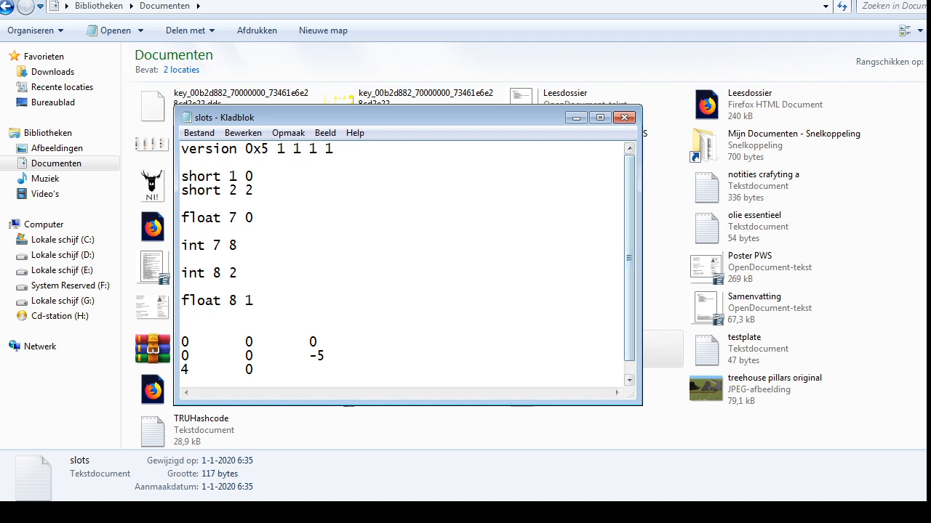
{"action": "key", "text": "alt+F4"}
{"action": "key", "text": "alt+Tab"}
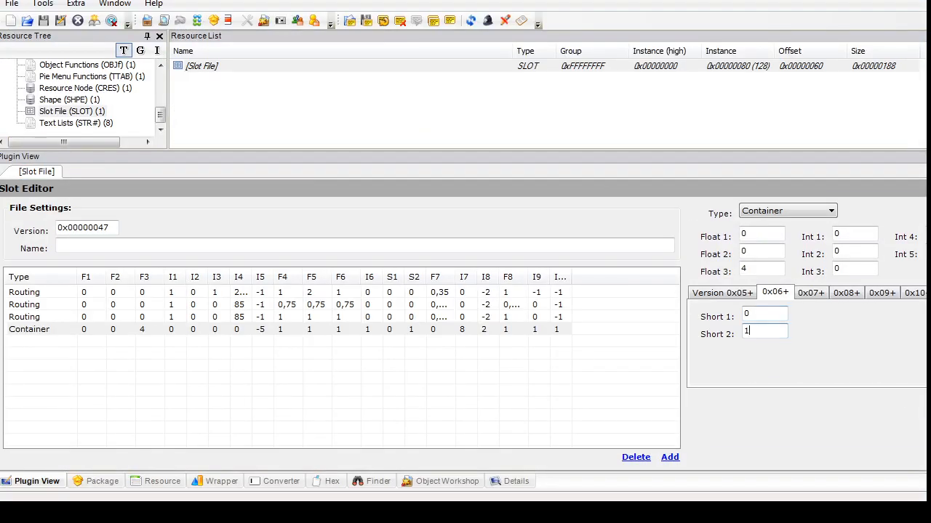
{"action": "type", "text": "2"}
Step: Review the container slot's values for each version from 0x05+ to 0x10+
{"action": "left_click", "coordinate": [811, 293]}
{"action": "left_click", "coordinate": [775, 293]}
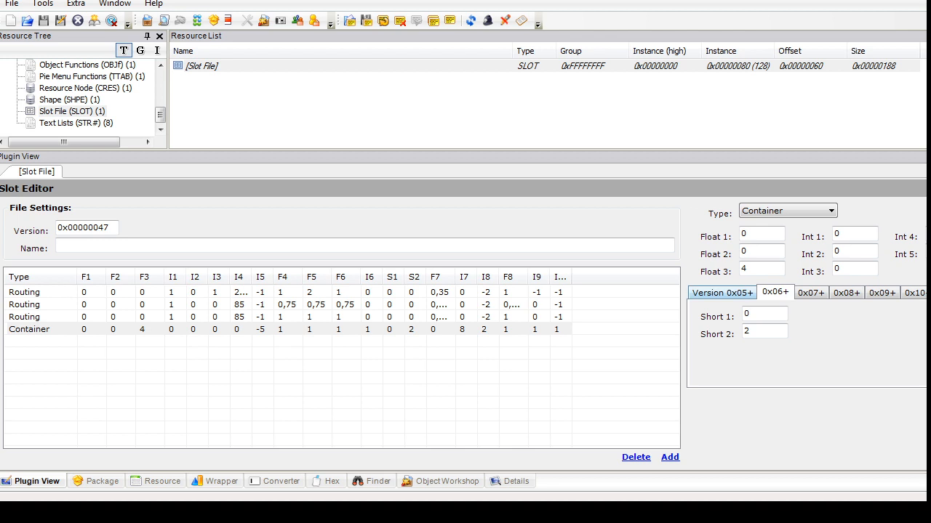
{"action": "left_click", "coordinate": [722, 293]}
{"action": "left_click", "coordinate": [775, 293]}
{"action": "left_click", "coordinate": [811, 293]}
{"action": "left_click", "coordinate": [845, 293]}
{"action": "left_click", "coordinate": [881, 293]}
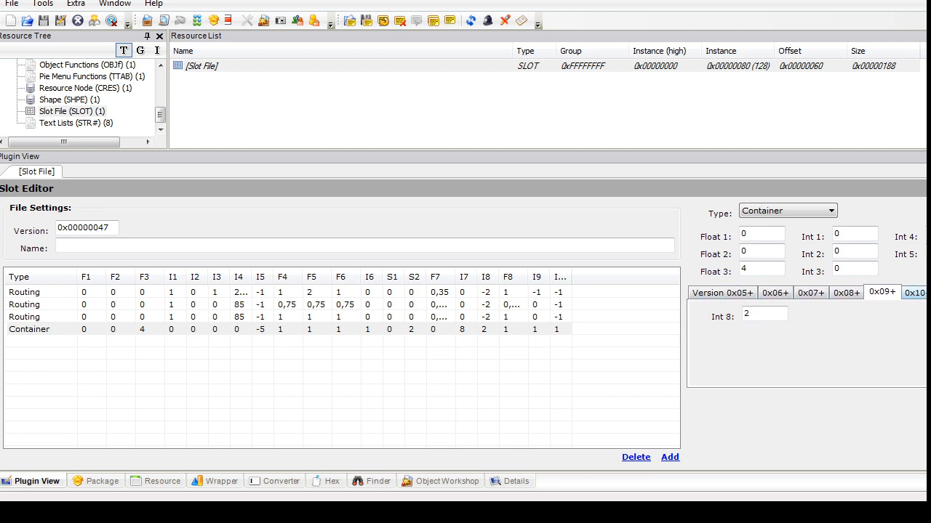
{"action": "left_click", "coordinate": [914, 293]}
{"action": "left_click", "coordinate": [881, 293]}
{"action": "left_click", "coordinate": [845, 293]}
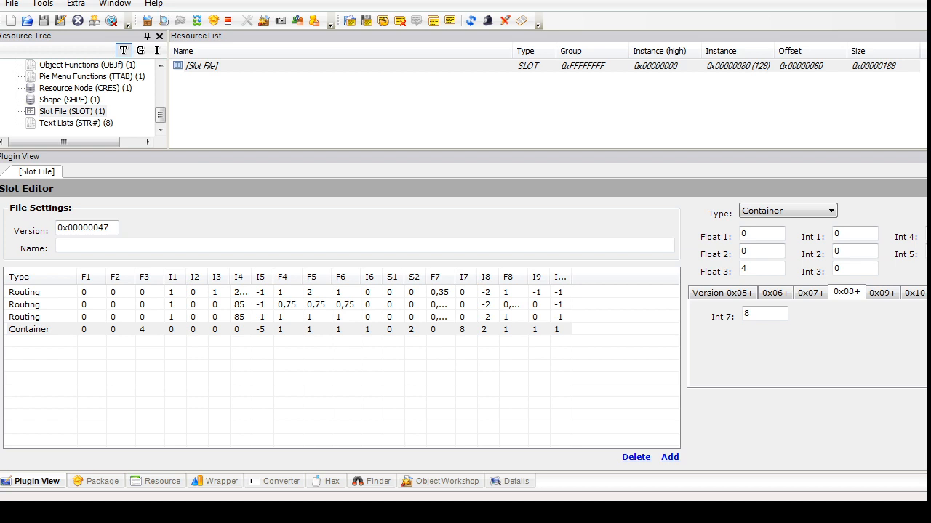
Step: Reopen the slots text file to verify the container slot's values, close it and return to SimPE
{"action": "key", "text": "alt+Tab"}
{"action": "key", "text": "Return"}
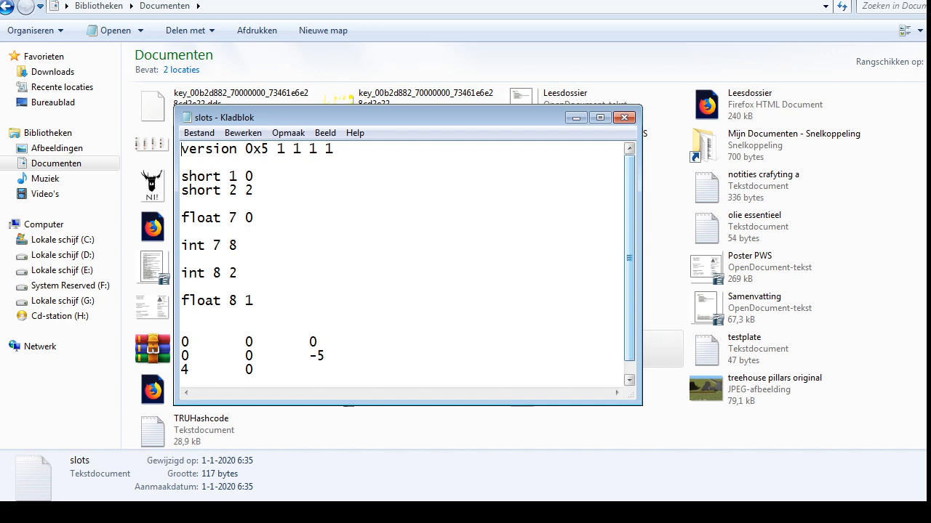
{"action": "scroll", "coordinate": [403, 266], "scroll_direction": "down", "scroll_amount": 1}
{"action": "scroll", "coordinate": [403, 265], "scroll_direction": "up", "scroll_amount": 1}
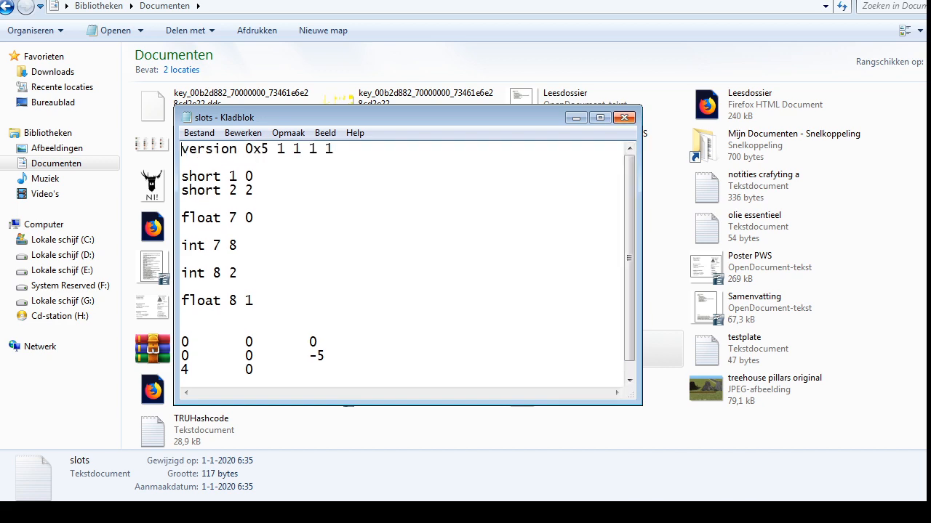
{"action": "left_click", "coordinate": [624, 117]}
{"action": "key", "text": "alt+Tab"}
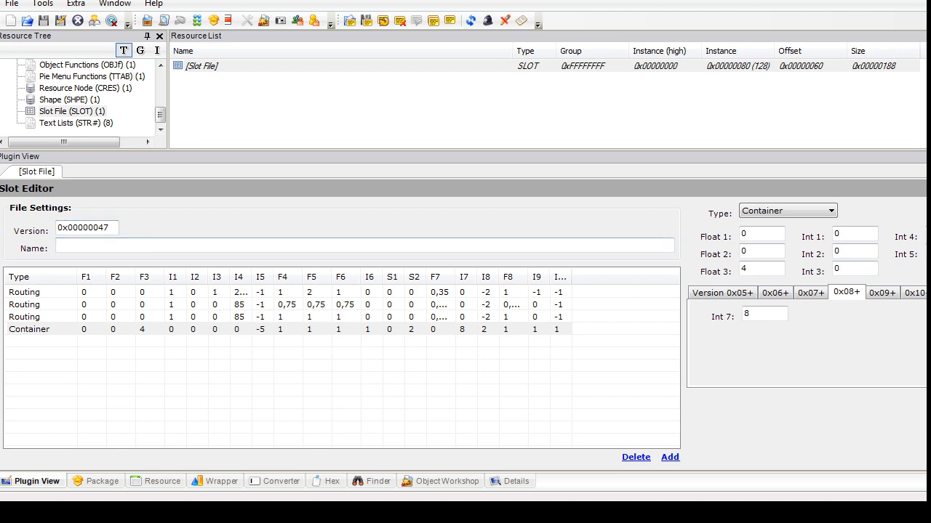
Step: Open the raw Object Data of the covered bowl tan and set its 3D Object Type to 1
{"action": "left_click_drag", "start_coordinate": [160, 115], "coordinate": [160, 100]}
{"action": "left_click", "coordinate": [80, 111]}
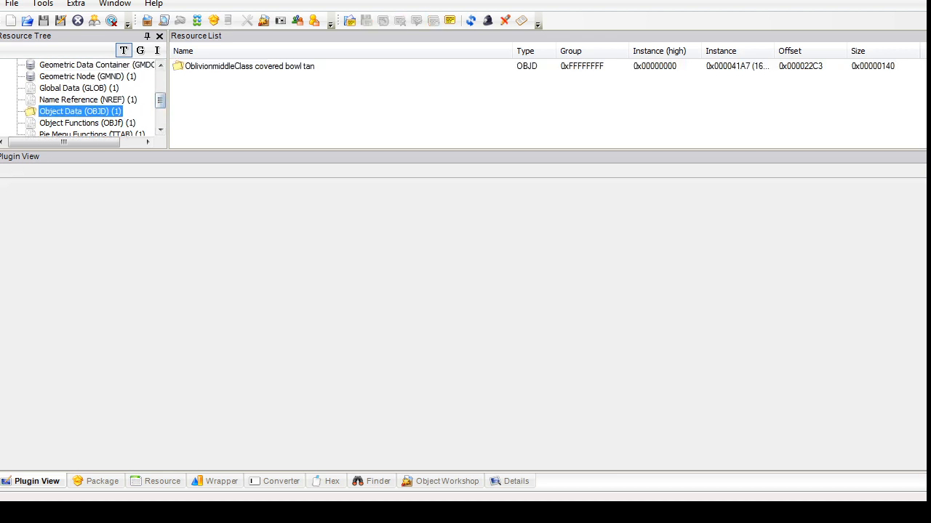
{"action": "left_click", "coordinate": [250, 66]}
{"action": "left_click", "coordinate": [288, 228]}
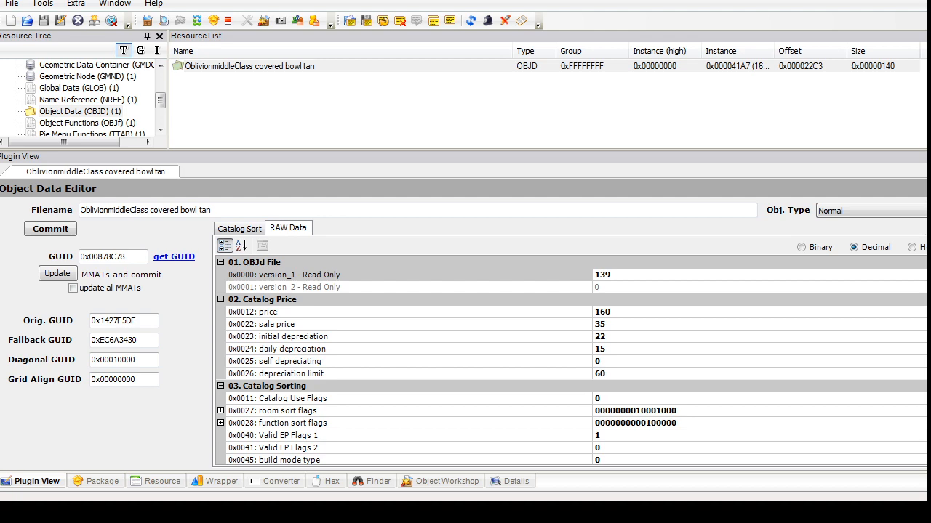
{"action": "scroll", "coordinate": [570, 360], "scroll_direction": "down", "scroll_amount": 15}
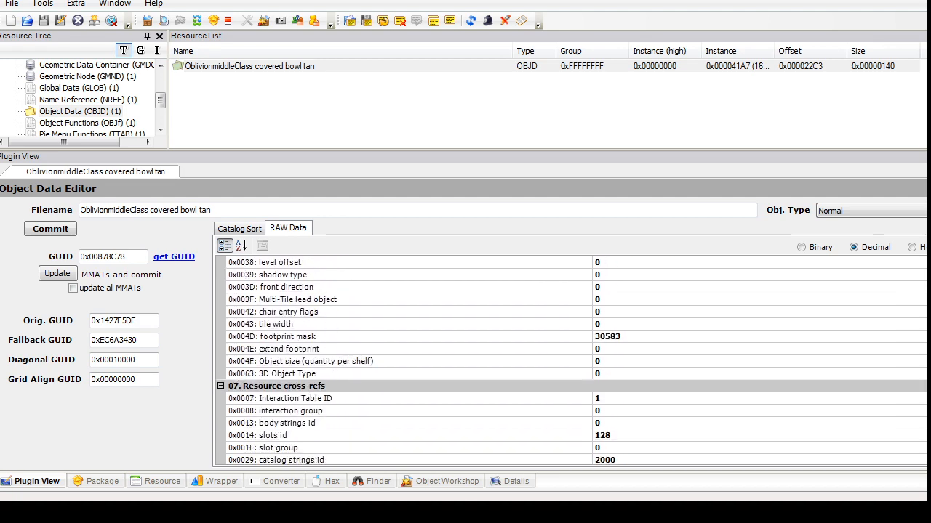
{"action": "double_click", "coordinate": [598, 374]}
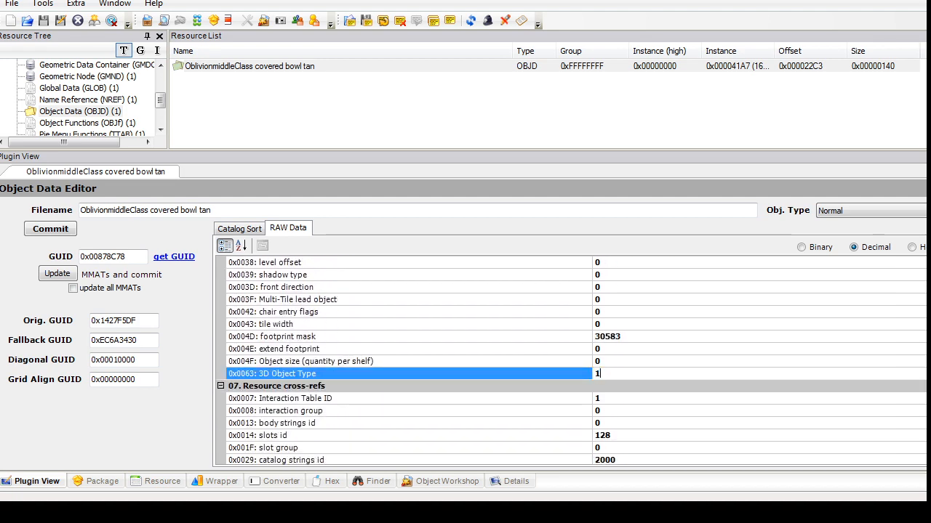
Step: Review the covered bowl tan's raw Object Data and catalog sorting, and commit the changes
{"action": "scroll", "coordinate": [570, 359], "scroll_direction": "up", "scroll_amount": 2}
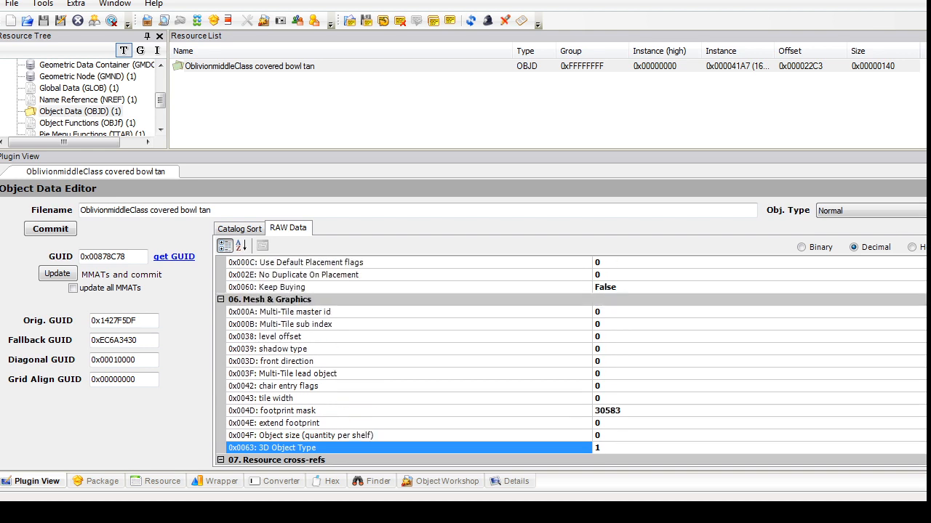
{"action": "scroll", "coordinate": [570, 360], "scroll_direction": "down", "scroll_amount": 1}
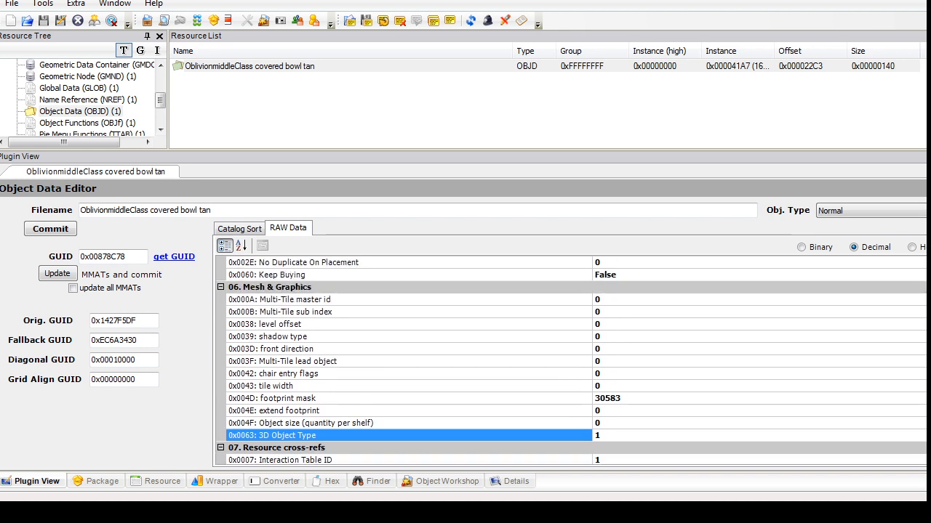
{"action": "scroll", "coordinate": [570, 360], "scroll_direction": "up", "scroll_amount": 10}
{"action": "scroll", "coordinate": [570, 360], "scroll_direction": "up", "scroll_amount": 1}
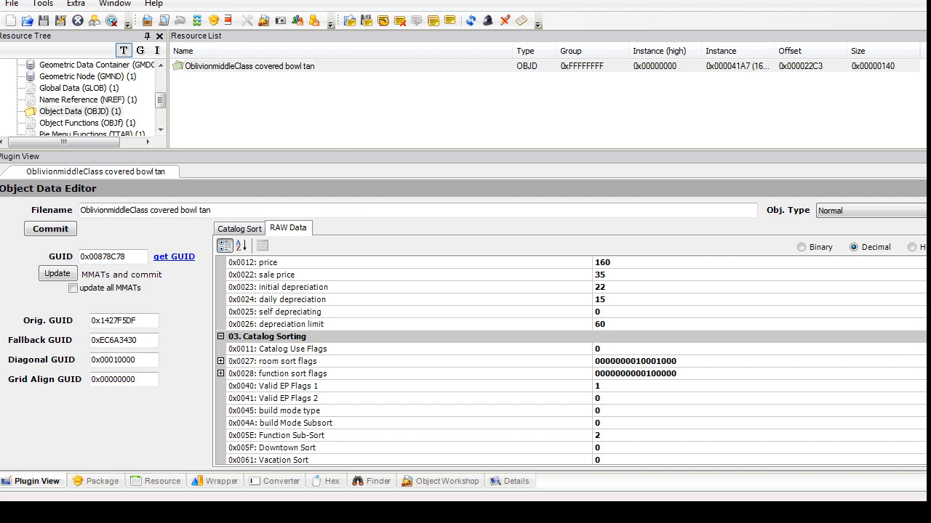
{"action": "scroll", "coordinate": [570, 360], "scroll_direction": "down", "scroll_amount": 12}
{"action": "scroll", "coordinate": [570, 360], "scroll_direction": "up", "scroll_amount": 1}
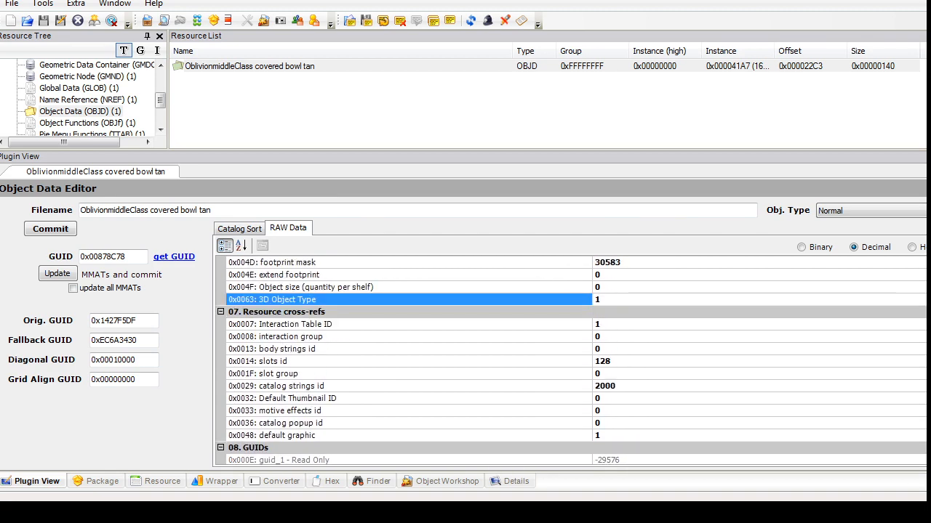
{"action": "left_click", "coordinate": [240, 229]}
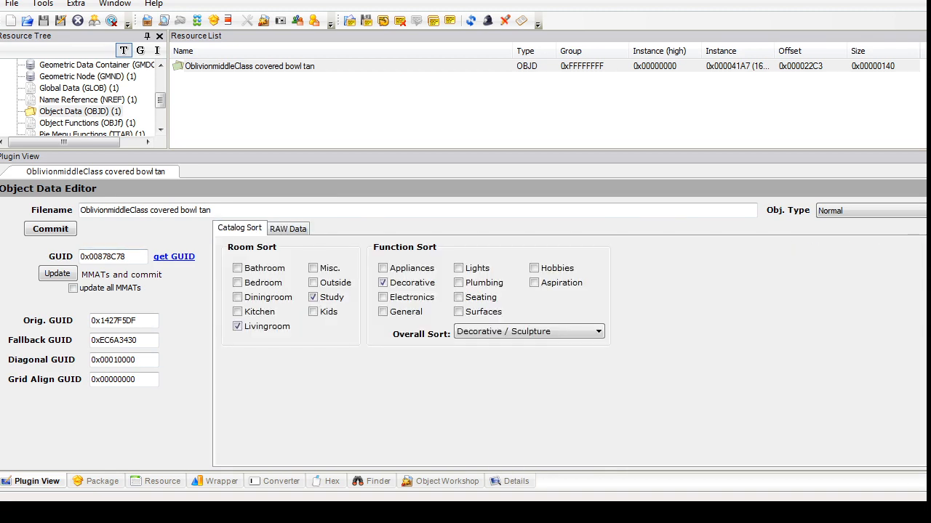
{"action": "left_click", "coordinate": [50, 229]}
Step: Open the tan covered bowl's Resource Node (CRES) and add a cObjectGraphNode (cTransformNode) block to it
{"action": "scroll", "coordinate": [83, 99], "scroll_direction": "up", "scroll_amount": 3}
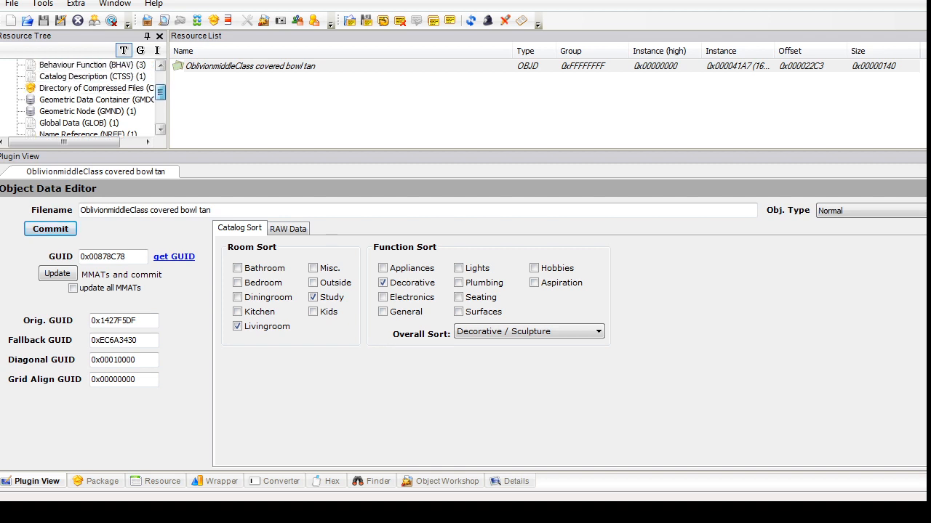
{"action": "scroll", "coordinate": [83, 98], "scroll_direction": "down", "scroll_amount": 1}
{"action": "scroll", "coordinate": [83, 98], "scroll_direction": "down", "scroll_amount": 7}
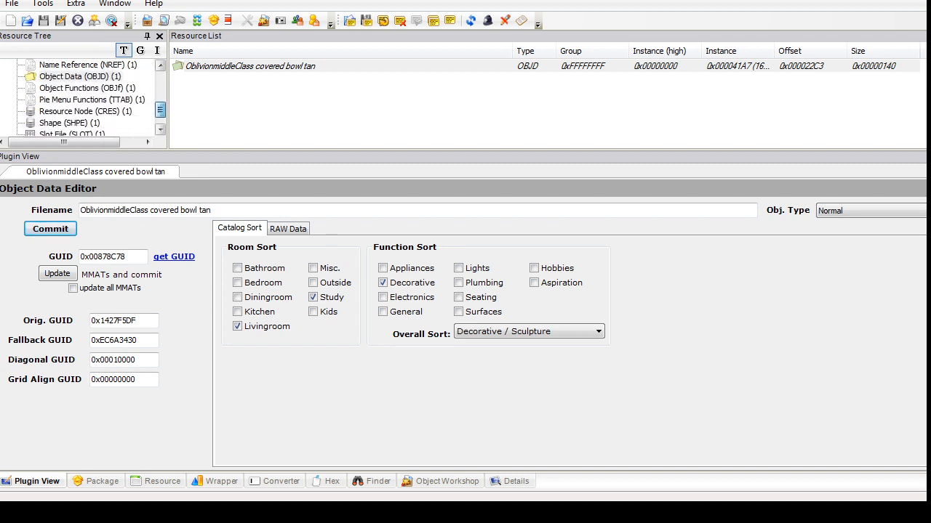
{"action": "left_click", "coordinate": [85, 88]}
{"action": "left_click", "coordinate": [225, 67]}
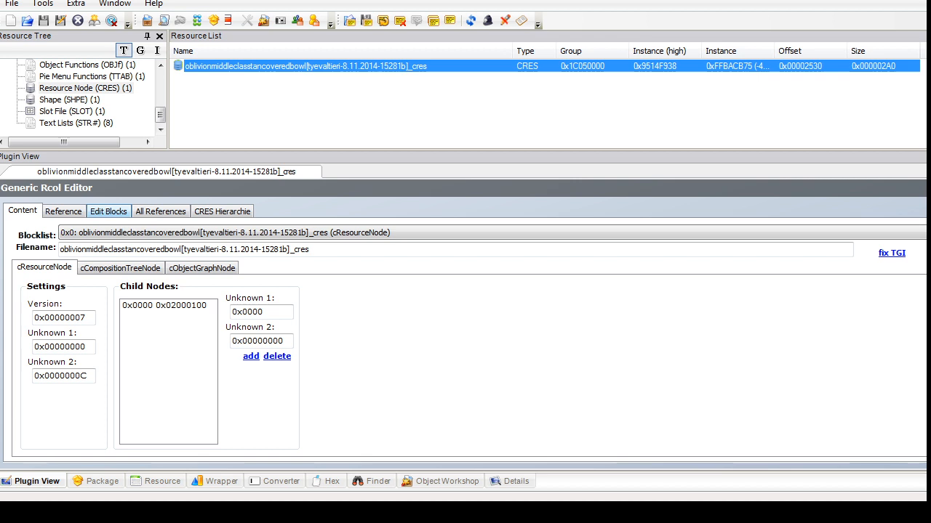
{"action": "left_click", "coordinate": [108, 212]}
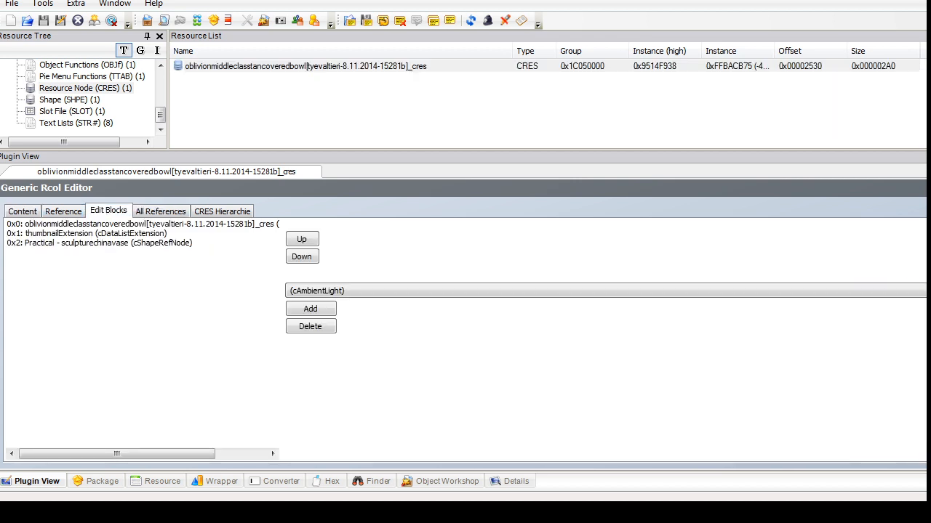
{"action": "left_click", "coordinate": [451, 291]}
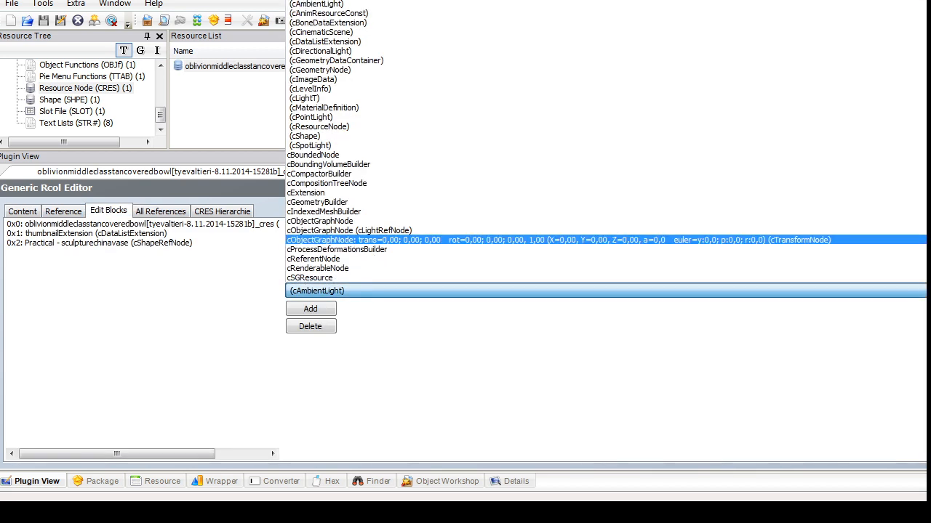
{"action": "left_click", "coordinate": [451, 240]}
{"action": "left_click", "coordinate": [311, 309]}
Step: Add a child node to the sculpturechinavase cShapeRefNode block's transform node, setting its Unknown 1 to 0x0001 and entering its Child Index
{"action": "left_click", "coordinate": [23, 211]}
{"action": "left_click", "coordinate": [225, 233]}
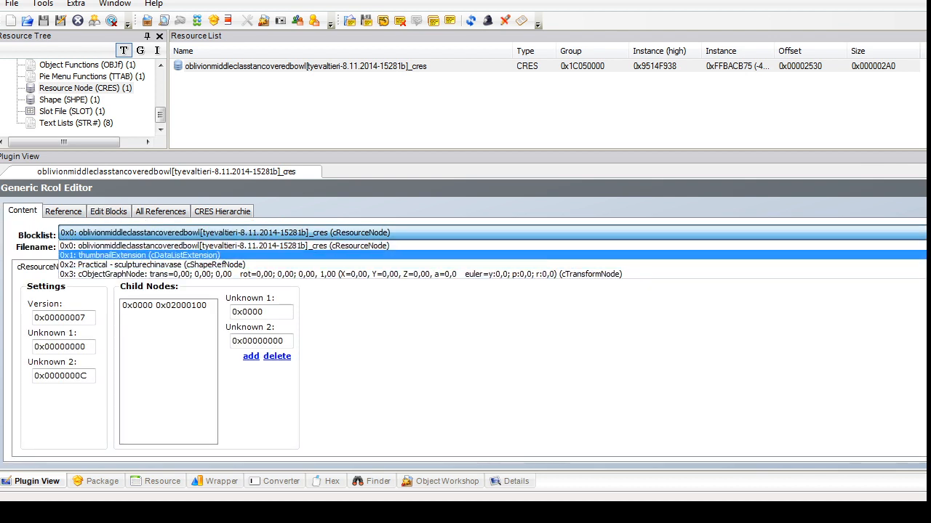
{"action": "left_click", "coordinate": [167, 264]}
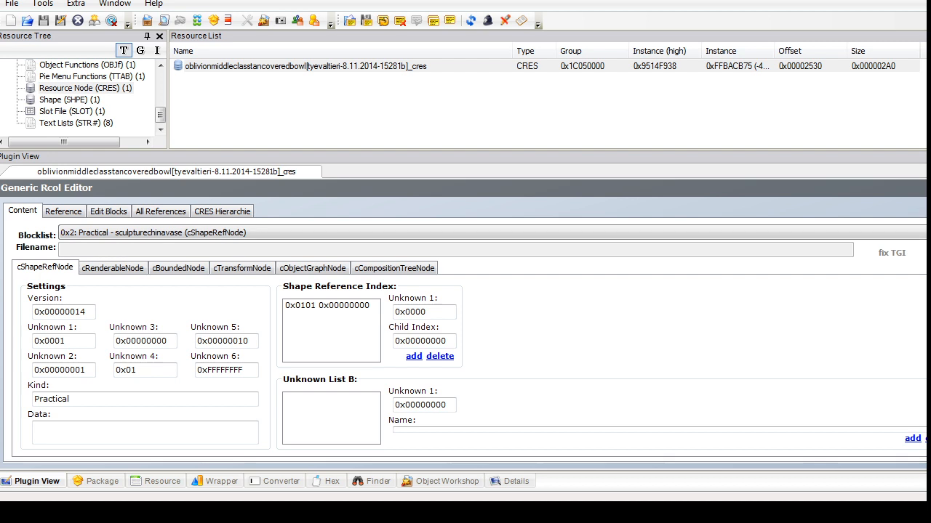
{"action": "left_click", "coordinate": [127, 233]}
{"action": "left_click", "coordinate": [167, 233]}
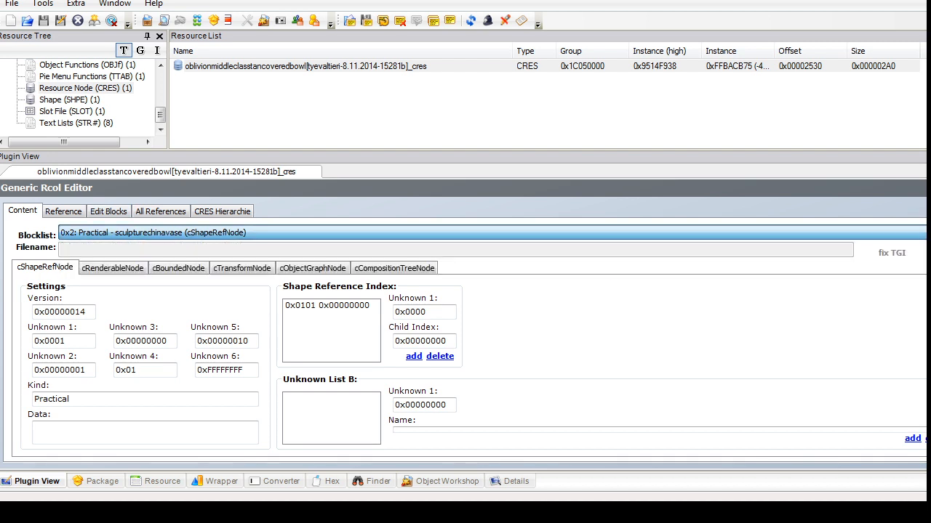
{"action": "left_click", "coordinate": [178, 268]}
{"action": "left_click", "coordinate": [243, 268]}
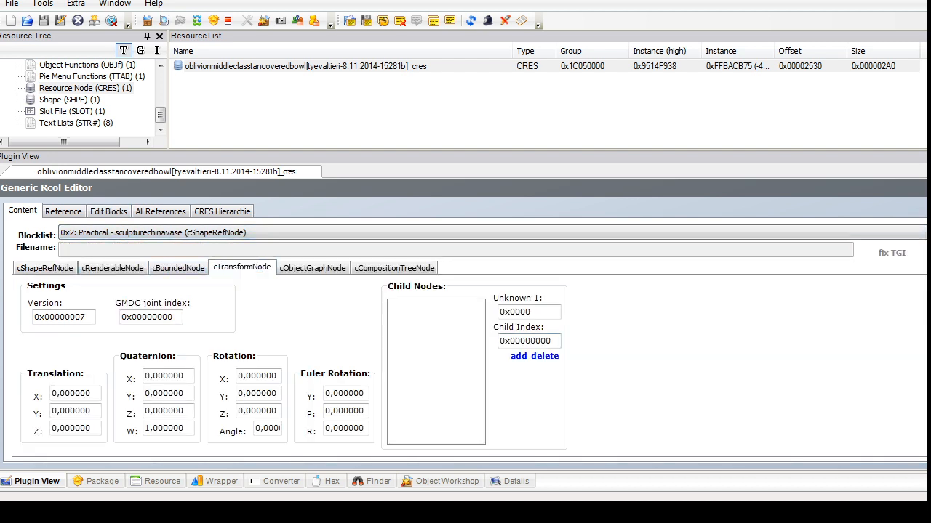
{"action": "left_click", "coordinate": [518, 356]}
{"action": "left_click", "coordinate": [432, 305]}
{"action": "left_click_drag", "start_coordinate": [532, 312], "coordinate": [525, 312]}
{"action": "type", "text": "1"}
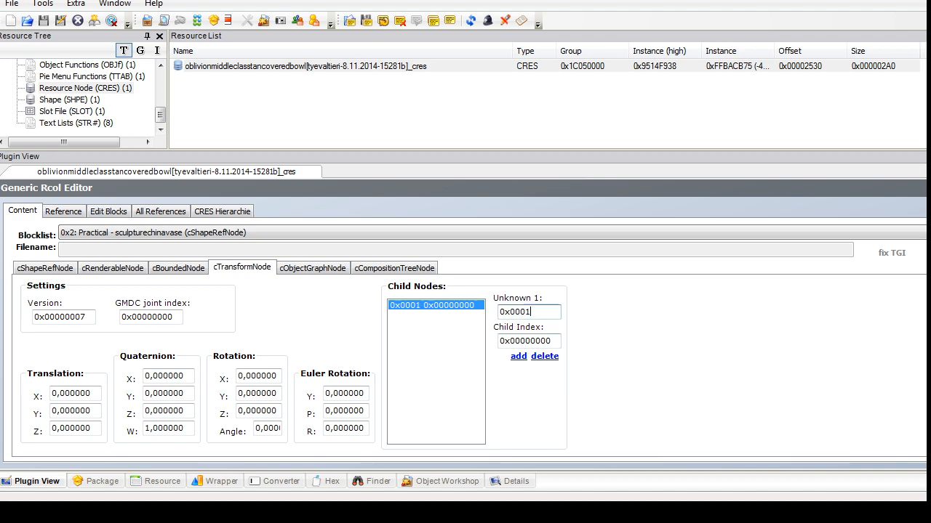
{"action": "left_click_drag", "start_coordinate": [552, 341], "coordinate": [546, 341]}
Step: Set the object graph node filename of the 0x3 cTransformNode block to deco1 and return to its transform values
{"action": "left_click", "coordinate": [291, 233]}
{"action": "left_click", "coordinate": [291, 274]}
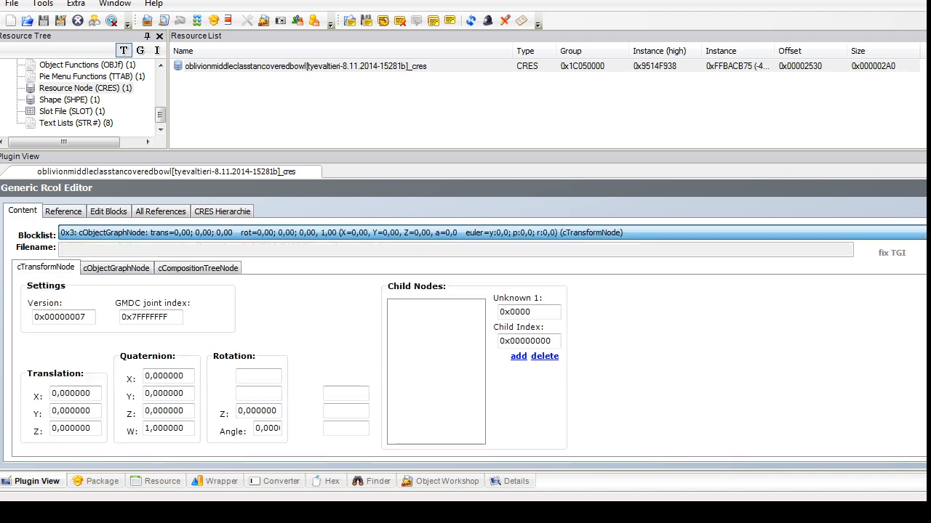
{"action": "left_click", "coordinate": [116, 268]}
{"action": "left_click_drag", "start_coordinate": [112, 346], "coordinate": [34, 346]}
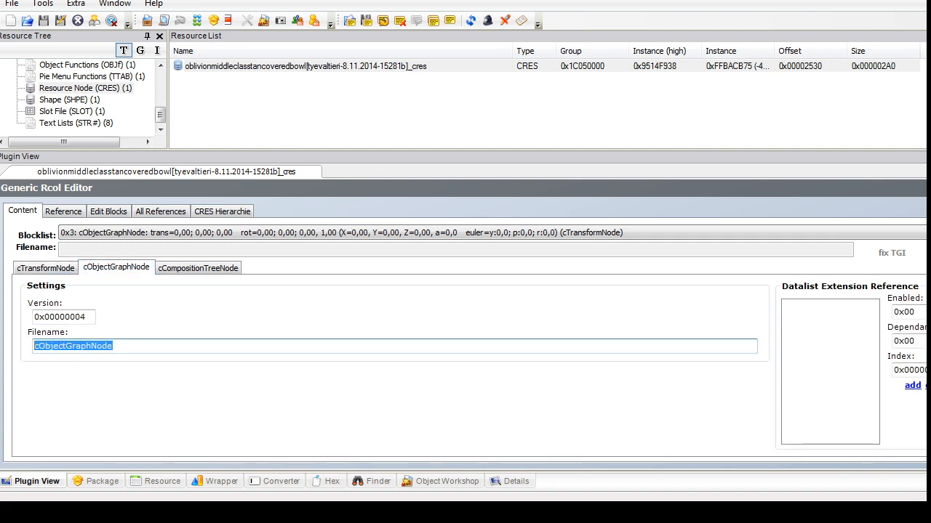
{"action": "type", "text": "deco1"}
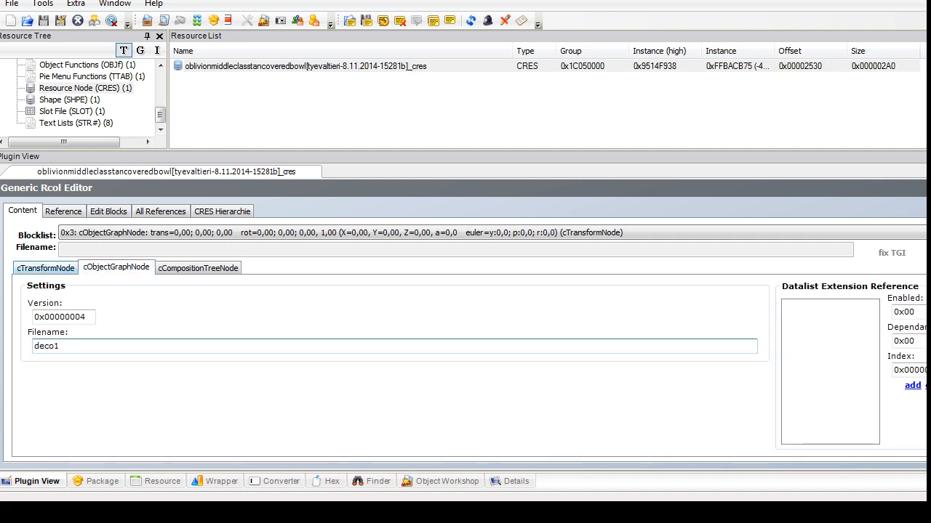
{"action": "left_click", "coordinate": [45, 267]}
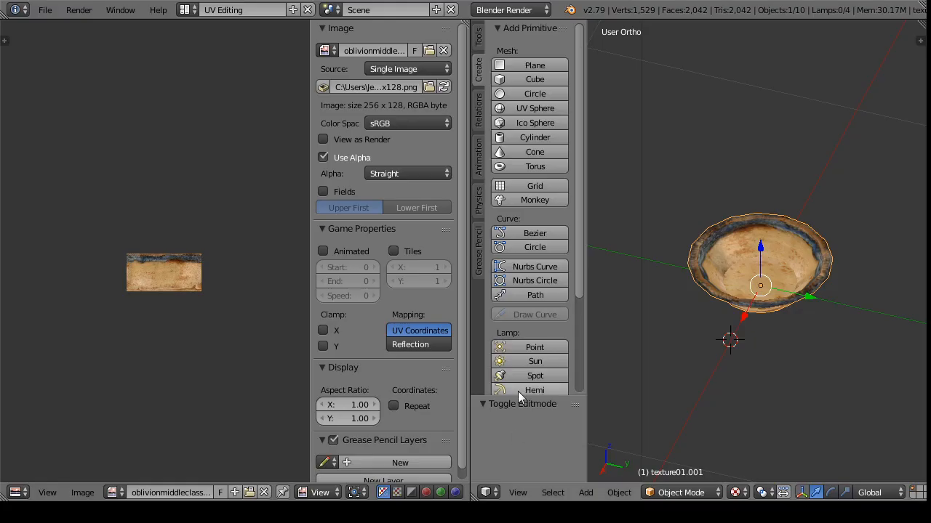
Step: Switch to Blender, put the bowl mesh in Edit Mode with its transform properties shown and view it from the front
{"action": "left_click", "coordinate": [684, 492]}
{"action": "left_click", "coordinate": [702, 466]}
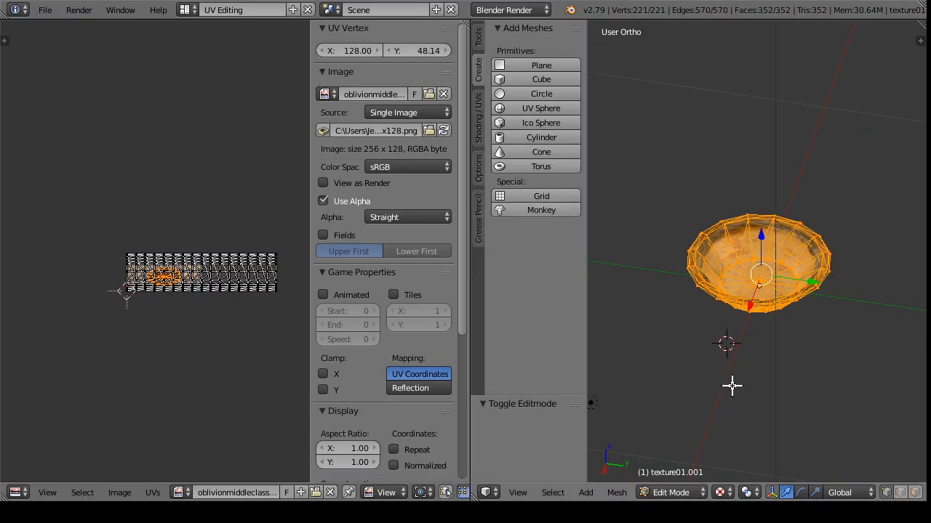
{"action": "scroll", "coordinate": [696, 409], "scroll_direction": "up", "scroll_amount": 6}
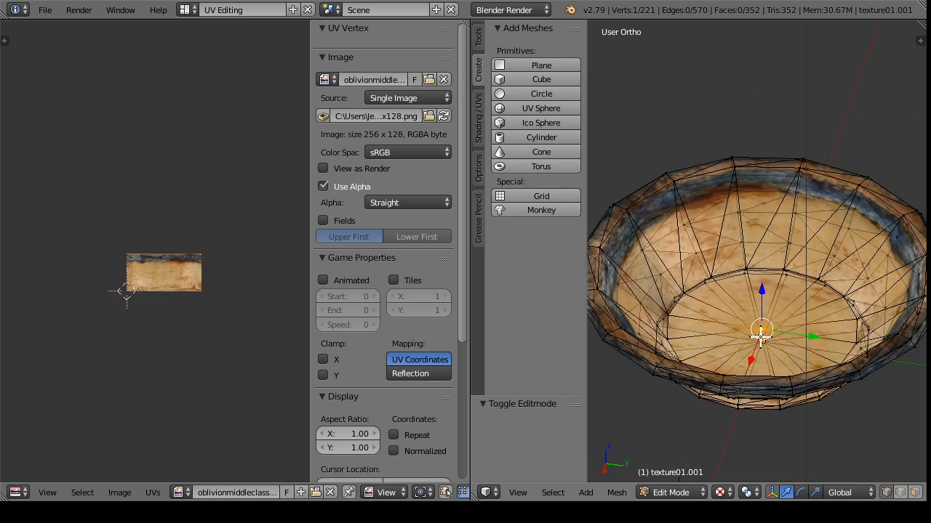
{"action": "key", "text": "n"}
{"action": "left_click_drag", "start_coordinate": [724, 343], "coordinate": [642, 255]}
{"action": "left_click", "coordinate": [914, 492]}
{"action": "left_click", "coordinate": [517, 493]}
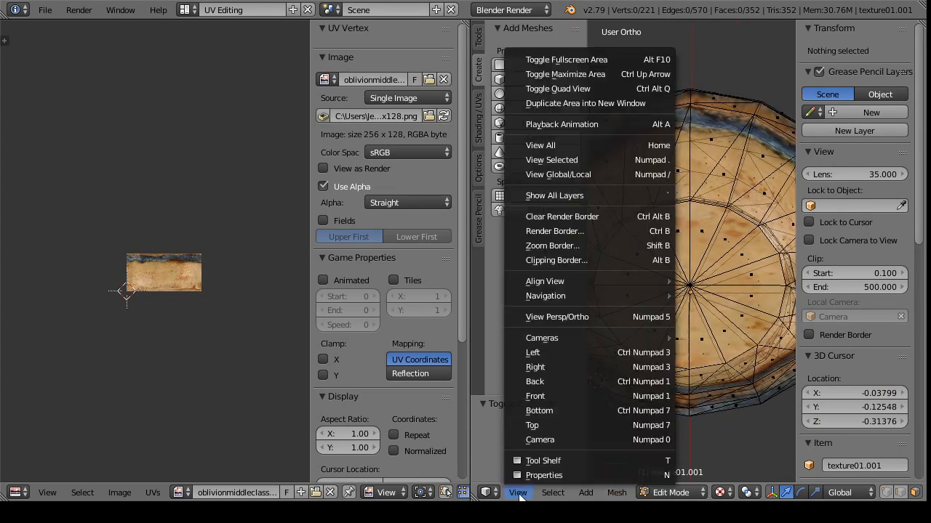
{"action": "left_click", "coordinate": [548, 398]}
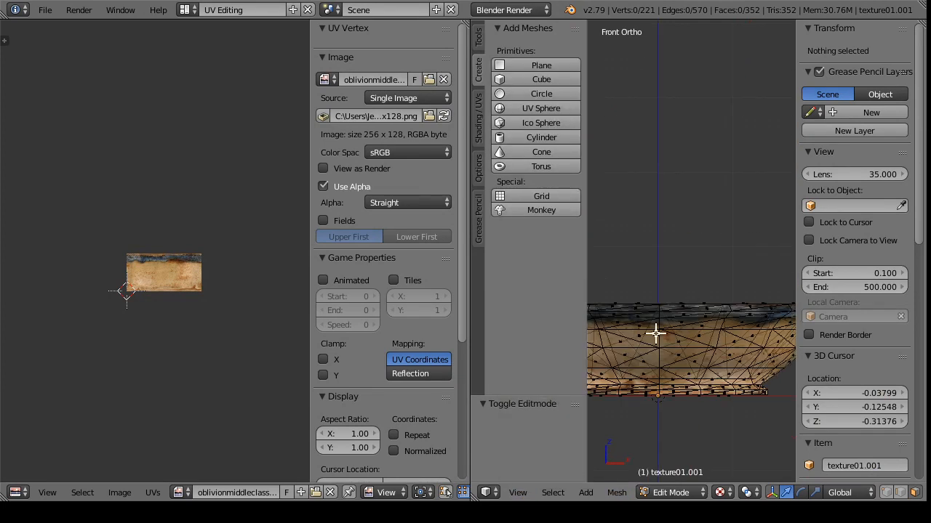
Step: Select a face on the inside bottom of the bowl and check its median Z coordinate
{"action": "left_click_drag", "start_coordinate": [668, 472], "coordinate": [676, 360]}
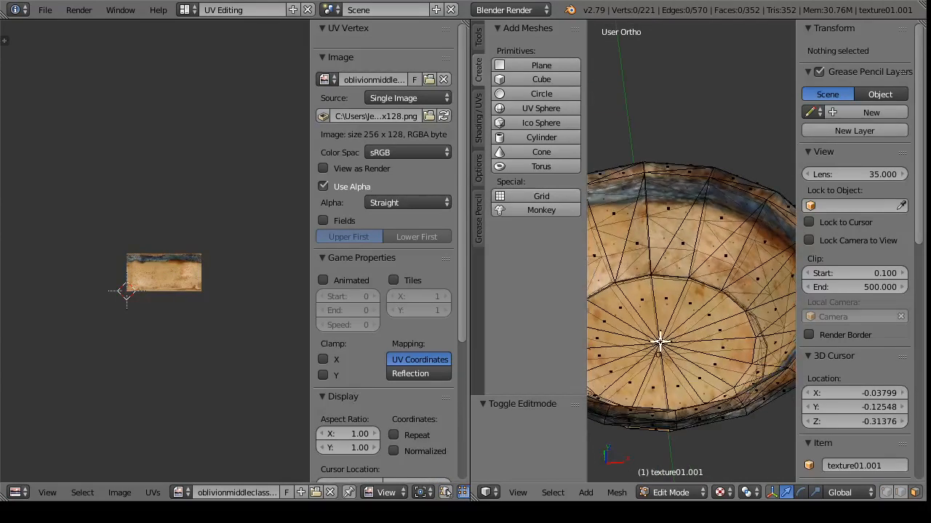
{"action": "right_click", "coordinate": [661, 340]}
{"action": "left_click", "coordinate": [835, 110]}
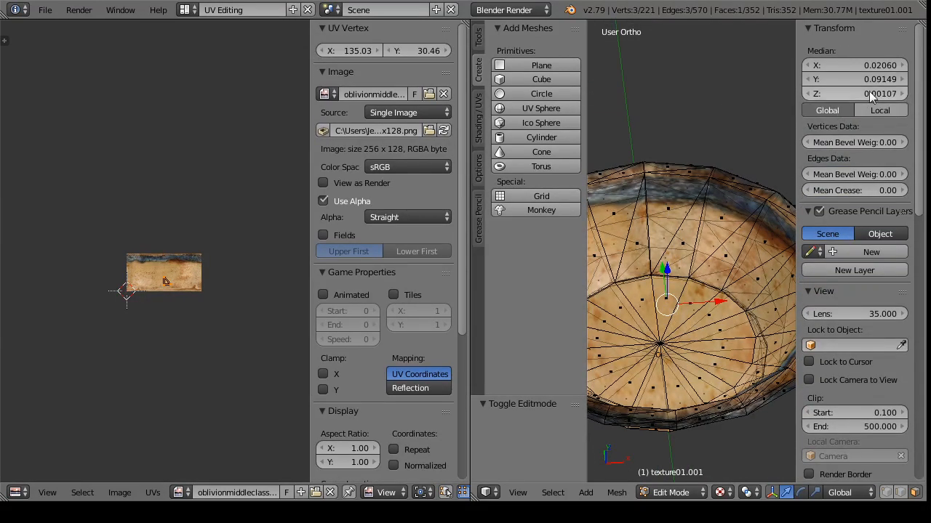
{"action": "left_click", "coordinate": [815, 96]}
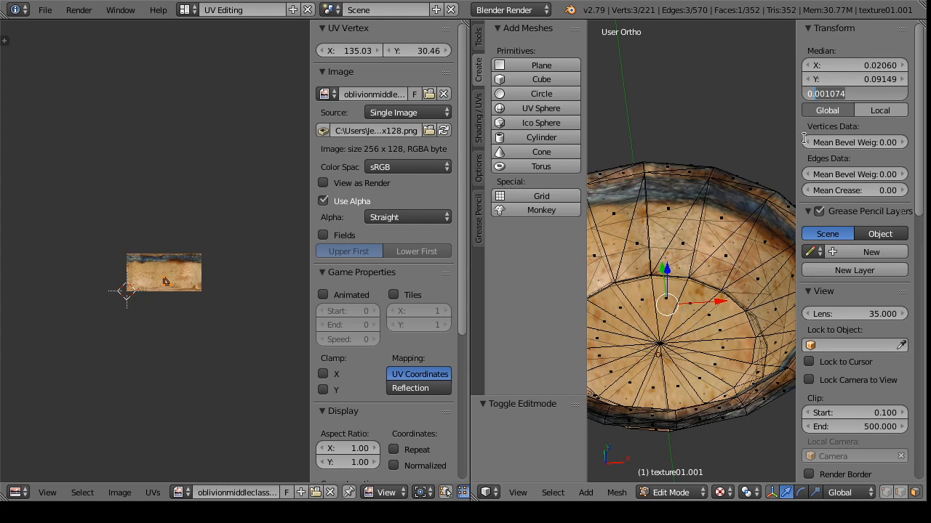
{"action": "key", "text": "Return"}
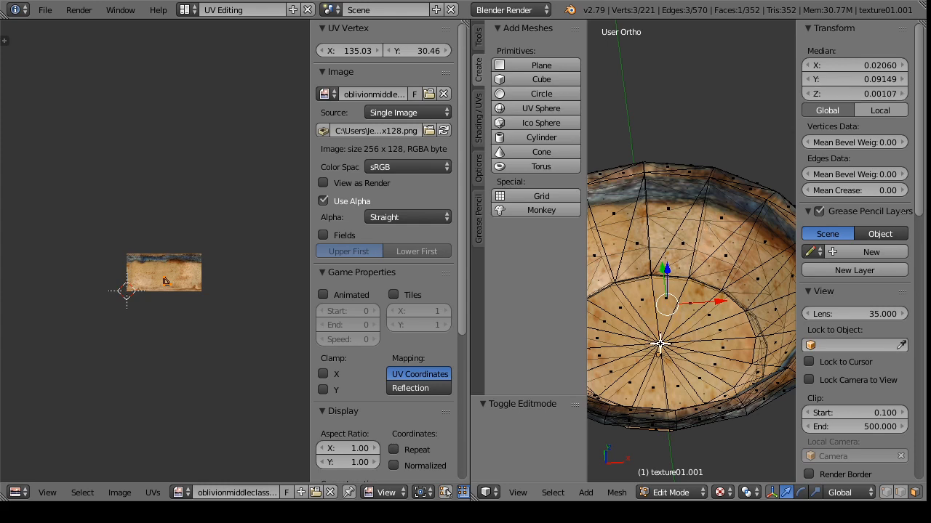
Step: Select the centre vertex of the bowl's inner bottom and open its Z coordinate to read the full value
{"action": "left_click_drag", "start_coordinate": [664, 329], "coordinate": [662, 367]}
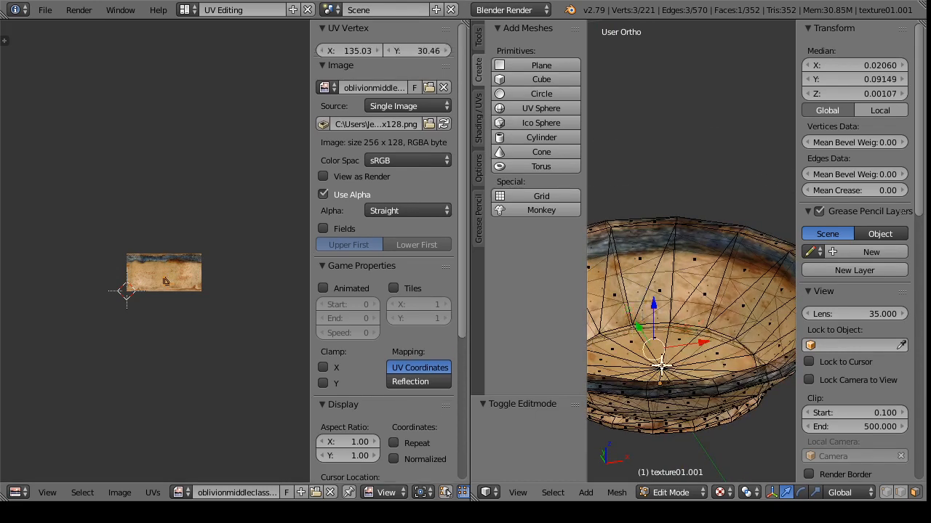
{"action": "right_click", "coordinate": [658, 365]}
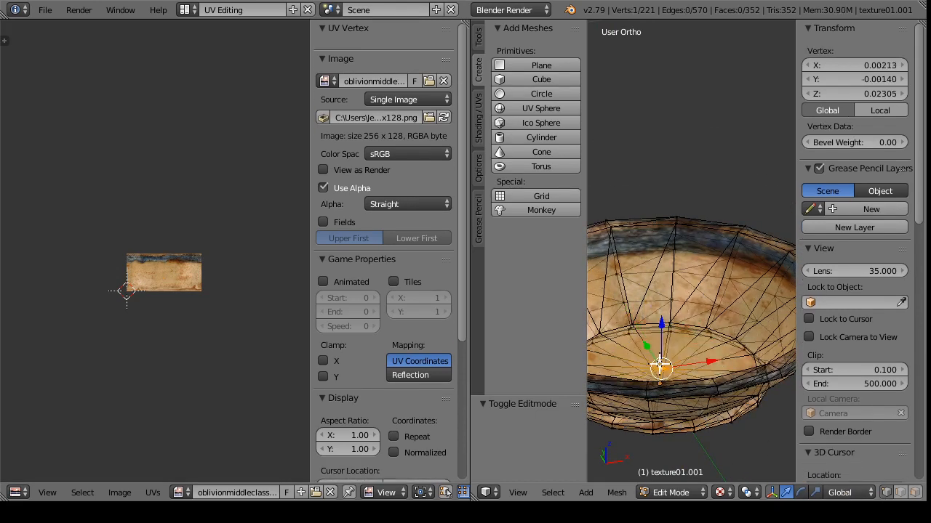
{"action": "left_click", "coordinate": [814, 95]}
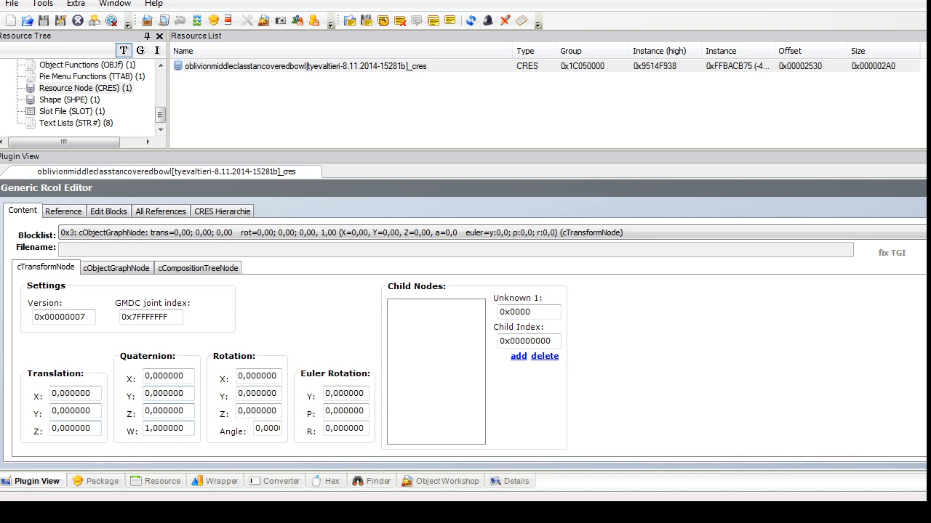
Step: Switch back to SimPE, set the deco1 transform node's Z translation to 0,023047 and commit it
{"action": "left_click_drag", "start_coordinate": [92, 429], "coordinate": [60, 429]}
{"action": "type", "text": "023047"}
{"action": "key", "text": "Return"}
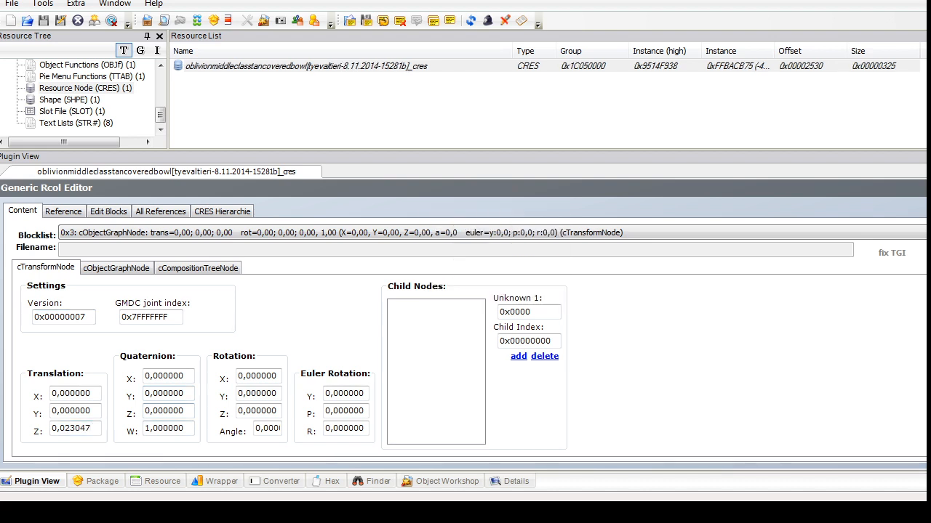
Step: Run Fix Integrity on the package, updating the scenegraph resource names from the existing model name
{"action": "left_click", "coordinate": [71, 111]}
{"action": "left_click", "coordinate": [42, 3]}
{"action": "mouse_move", "coordinate": [80, 98]}
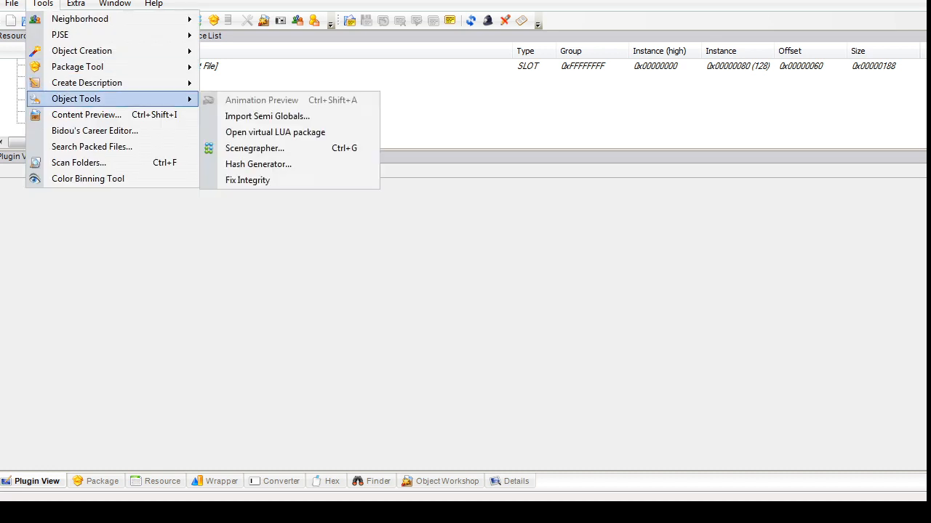
{"action": "left_click", "coordinate": [247, 180]}
{"action": "left_click", "coordinate": [579, 134]}
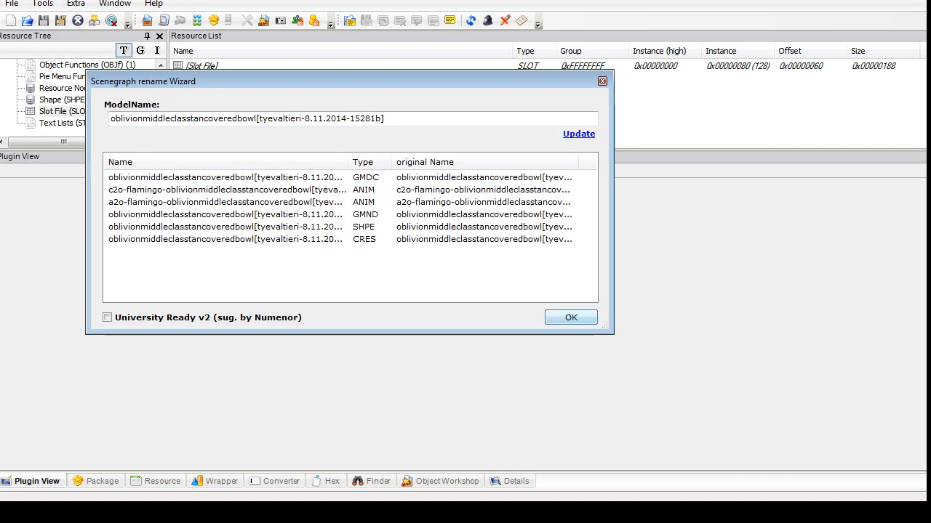
{"action": "left_click", "coordinate": [571, 318]}
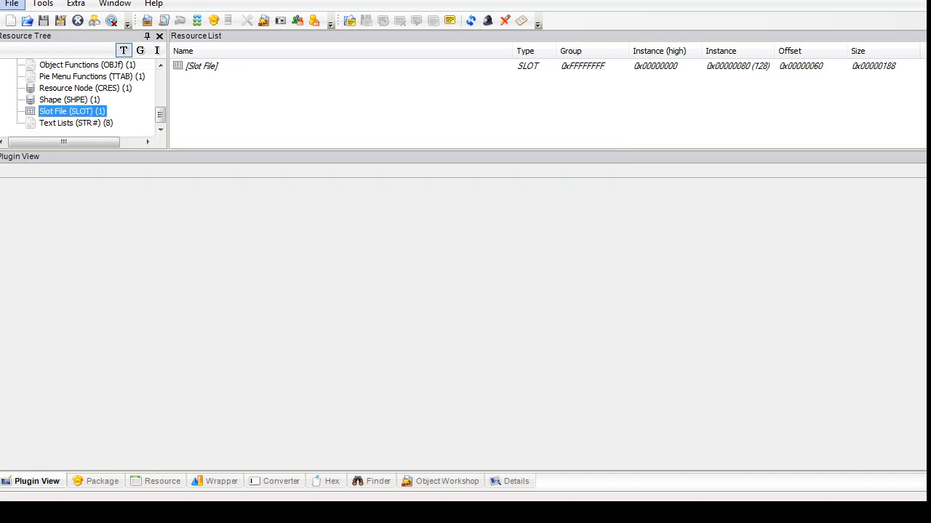
Step: Save the package and select its Resource Node (CRES) resource again
{"action": "left_click", "coordinate": [12, 3]}
{"action": "left_click", "coordinate": [31, 83]}
{"action": "left_click", "coordinate": [70, 112]}
{"action": "left_click", "coordinate": [85, 99]}
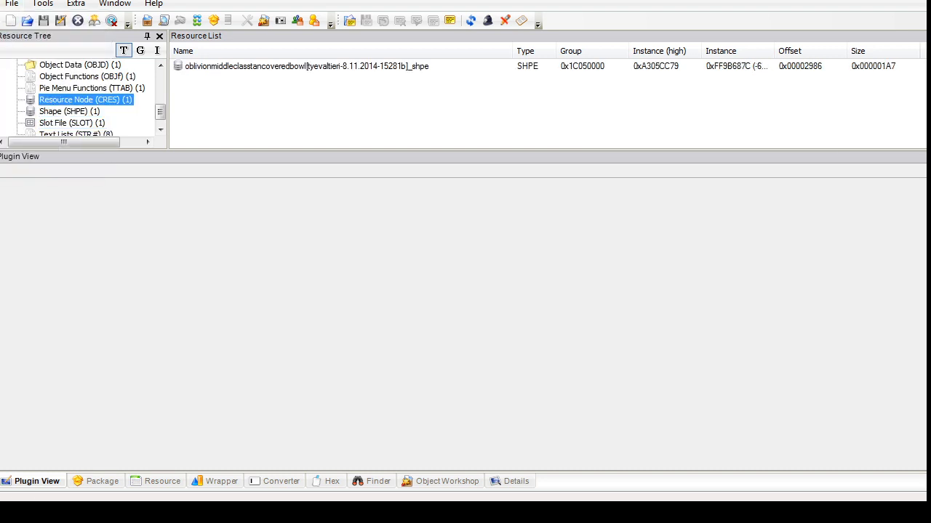
Step: Examine the covered bowl's CRES hierarchy, including the deco1 node, and return to the resource's content
{"action": "left_click", "coordinate": [86, 100]}
{"action": "left_click", "coordinate": [232, 67]}
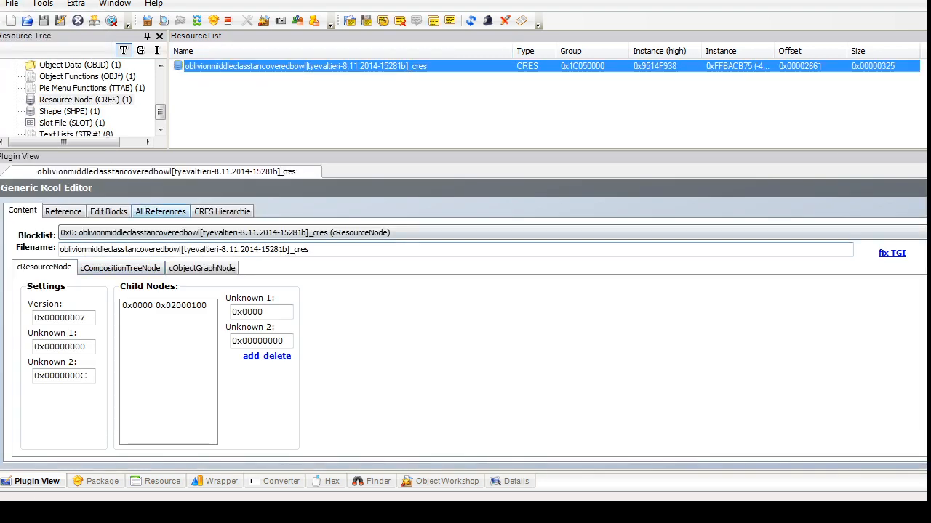
{"action": "left_click", "coordinate": [222, 212]}
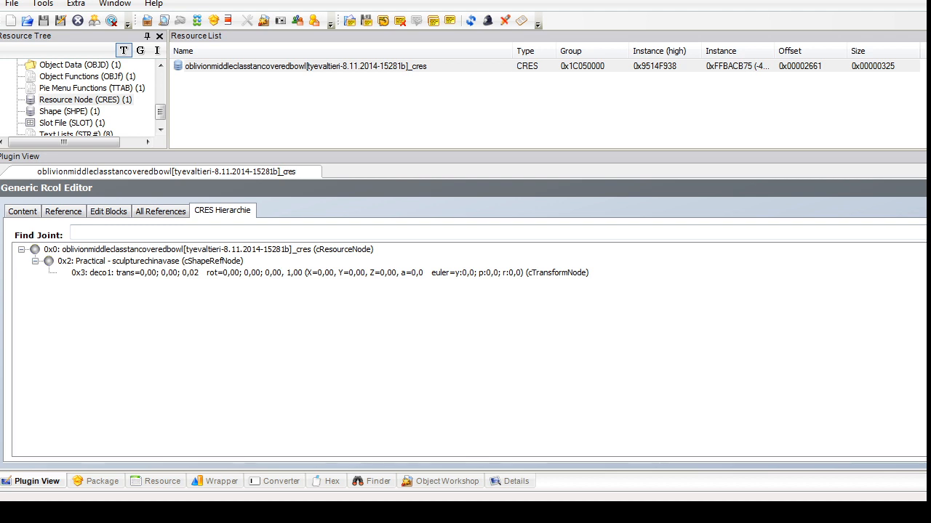
{"action": "left_click", "coordinate": [23, 212]}
Step: Close the current package and reopen covered bowl tan.package from the recent files
{"action": "left_click_drag", "start_coordinate": [161, 112], "coordinate": [161, 79]}
{"action": "left_click", "coordinate": [12, 3]}
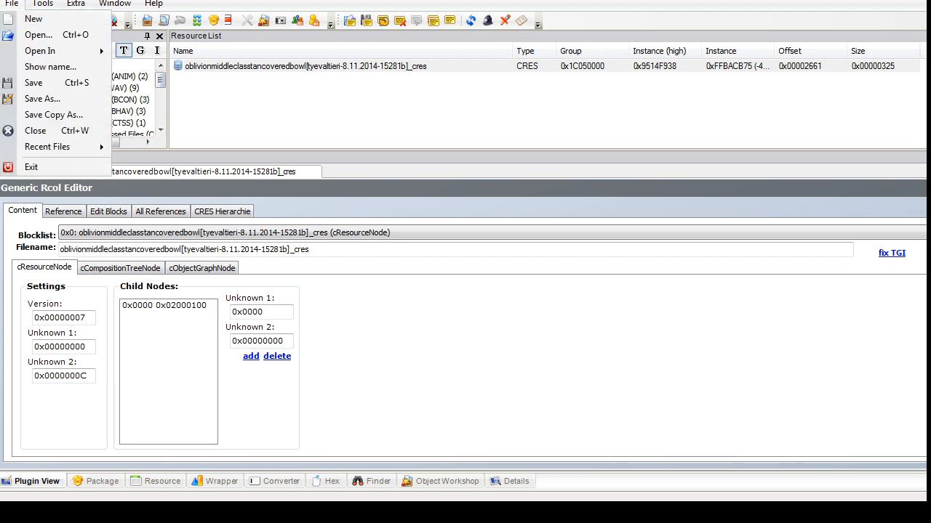
{"action": "left_click", "coordinate": [33, 19]}
{"action": "left_click", "coordinate": [11, 3]}
{"action": "mouse_move", "coordinate": [47, 147]}
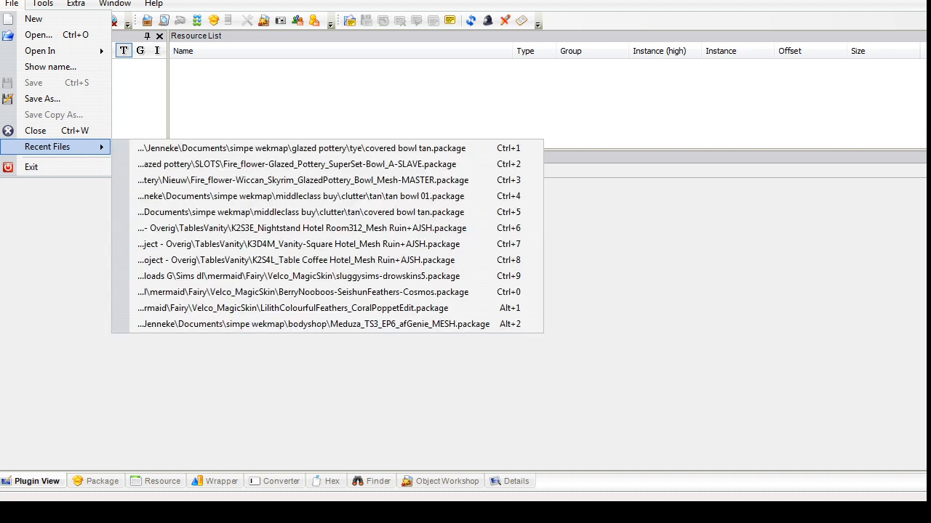
{"action": "left_click", "coordinate": [219, 150]}
Step: Delete the Container slot from the covered bowl's Slot File, keeping the three Routing slots
{"action": "left_click_drag", "start_coordinate": [160, 96], "coordinate": [160, 116]}
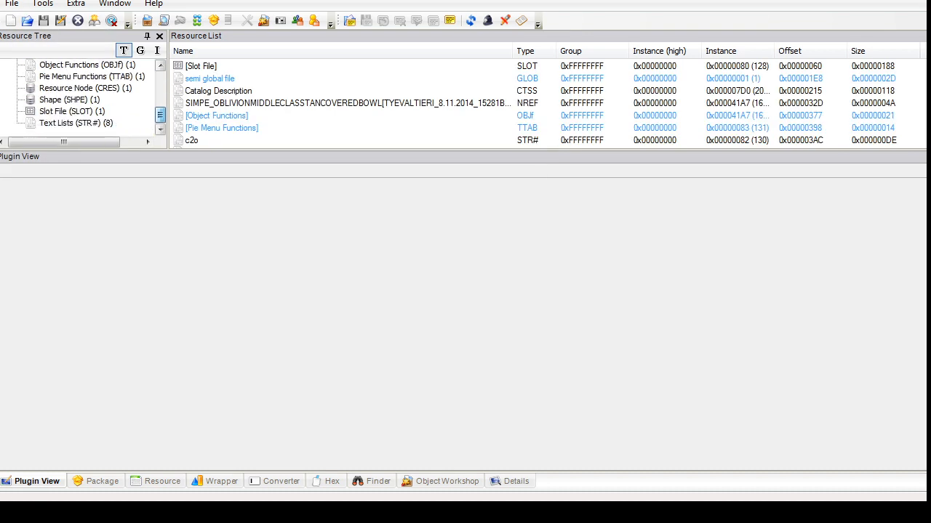
{"action": "left_click", "coordinate": [69, 100]}
{"action": "left_click", "coordinate": [71, 111]}
{"action": "left_click", "coordinate": [201, 66]}
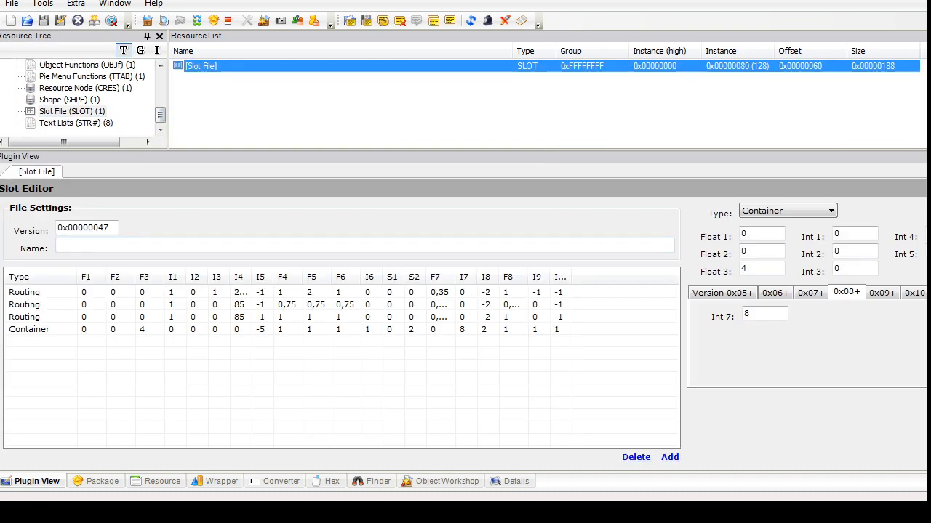
{"action": "left_click", "coordinate": [29, 329]}
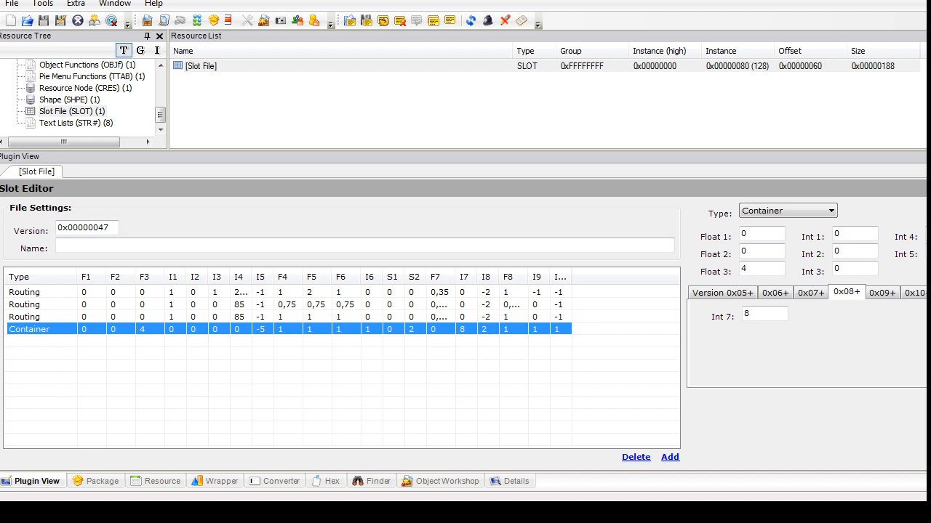
{"action": "left_click", "coordinate": [635, 457]}
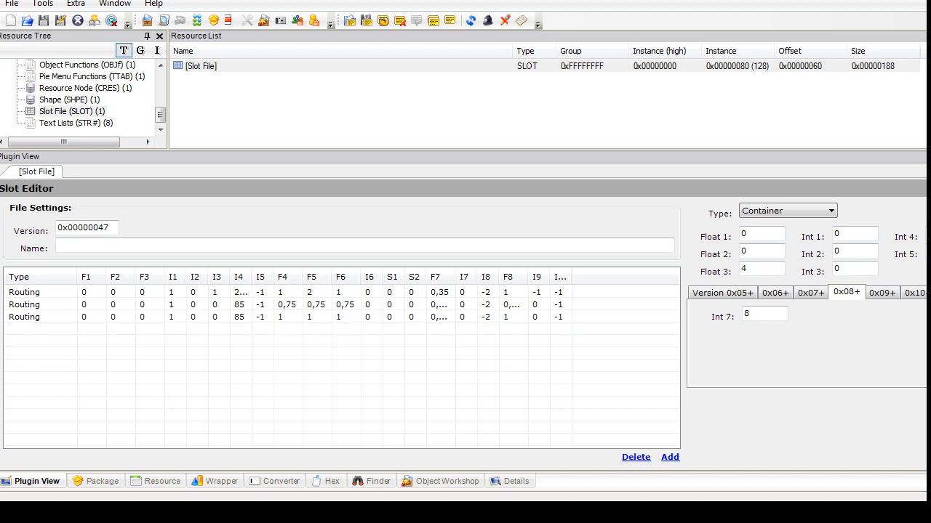
Step: Delete the Model Bone Names text list from the covered bowl package
{"action": "left_click", "coordinate": [85, 88]}
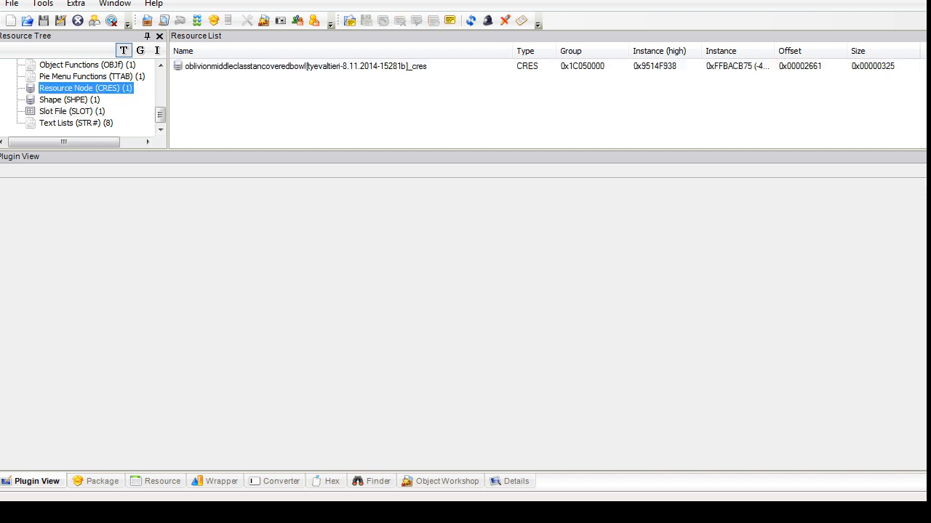
{"action": "left_click", "coordinate": [240, 66]}
{"action": "left_click", "coordinate": [76, 123]}
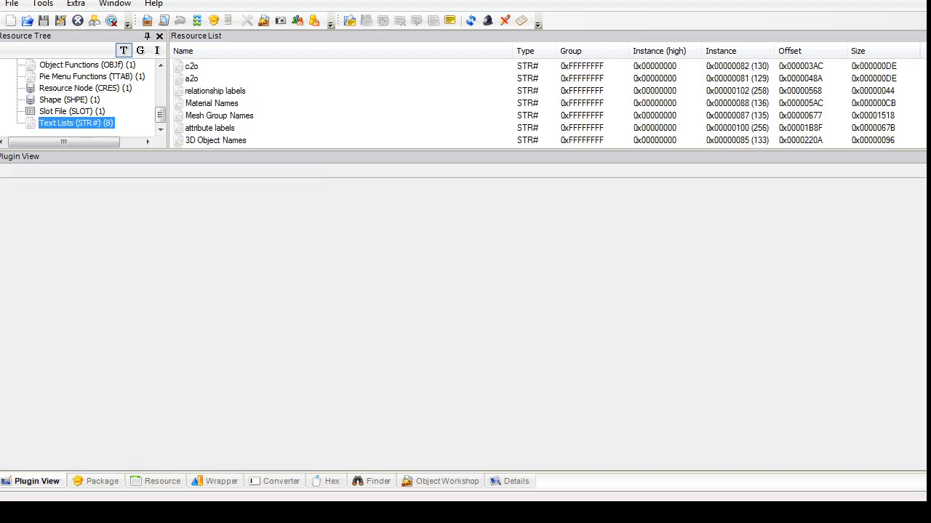
{"action": "scroll", "coordinate": [545, 103], "scroll_direction": "down", "scroll_amount": 1}
{"action": "left_click", "coordinate": [303, 140]}
{"action": "right_click", "coordinate": [303, 140]}
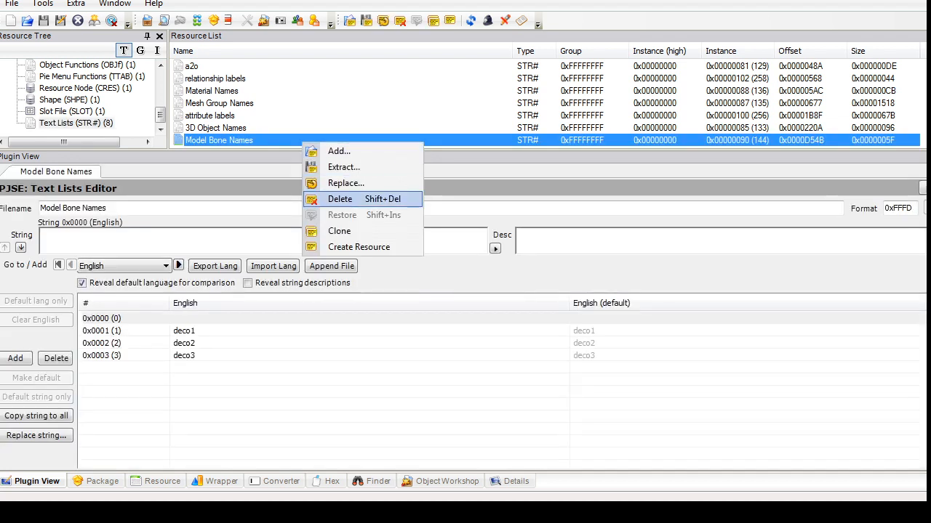
{"action": "left_click", "coordinate": [342, 197]}
Step: Delete the deco1 transform node block from the covered bowl's Resource Node (CRES)
{"action": "left_click", "coordinate": [85, 88]}
{"action": "left_click", "coordinate": [291, 66]}
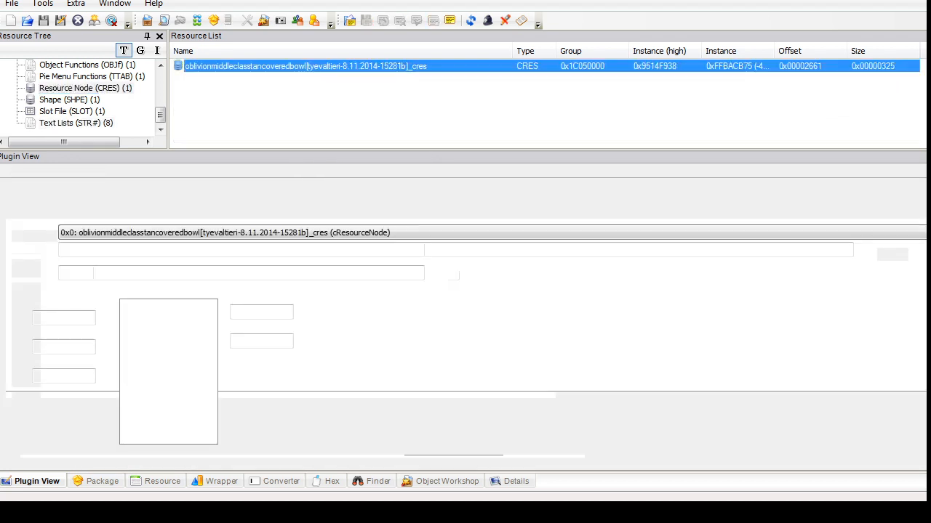
{"action": "left_click", "coordinate": [290, 233]}
{"action": "left_click", "coordinate": [247, 306]}
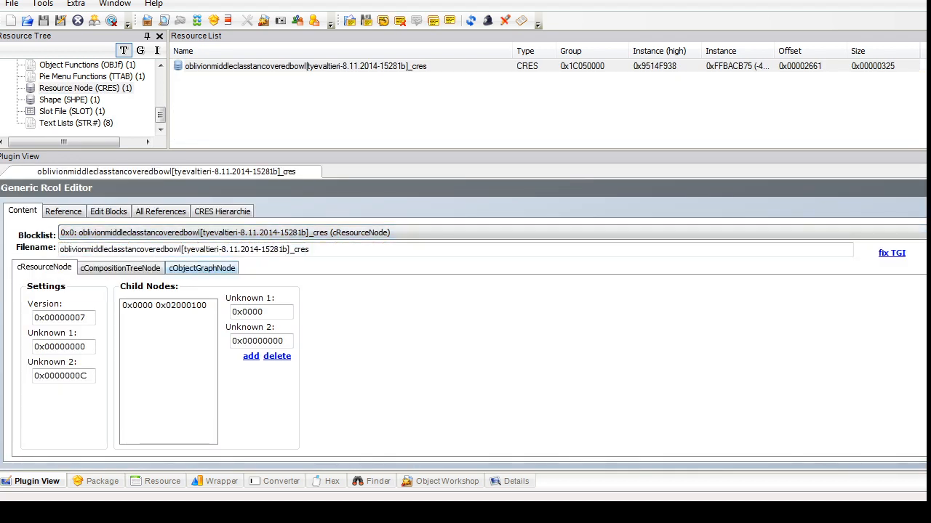
{"action": "left_click", "coordinate": [161, 212]}
{"action": "left_click", "coordinate": [109, 212]}
{"action": "left_click", "coordinate": [110, 252]}
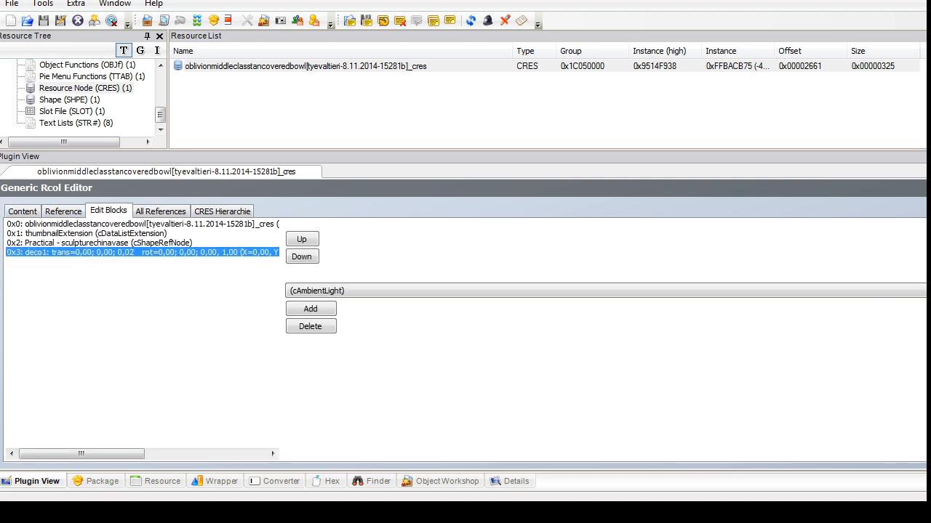
{"action": "left_click", "coordinate": [310, 327]}
Step: Remove the child node 0x0001 0x00000003 from the cShapeRefNode block's transform node and commit the CRES
{"action": "left_click", "coordinate": [22, 212]}
{"action": "left_click", "coordinate": [160, 233]}
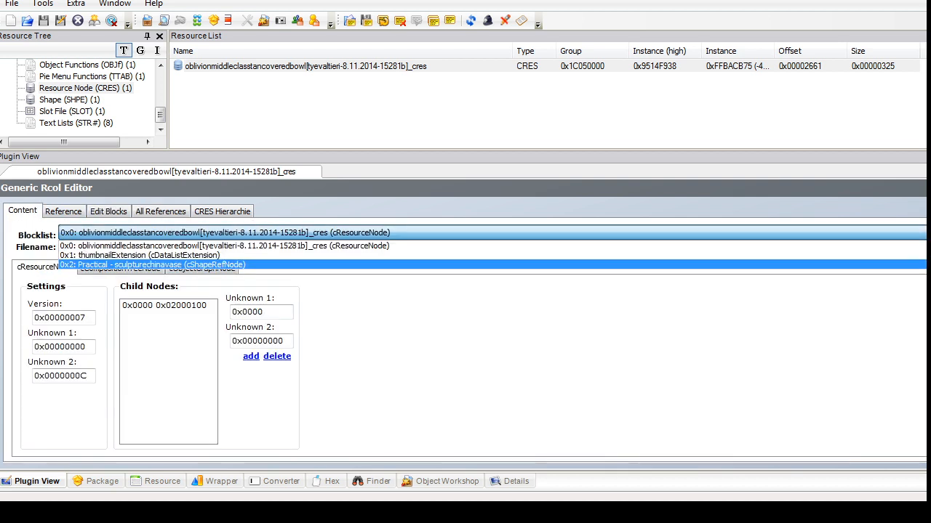
{"action": "left_click", "coordinate": [160, 265]}
{"action": "left_click", "coordinate": [243, 267]}
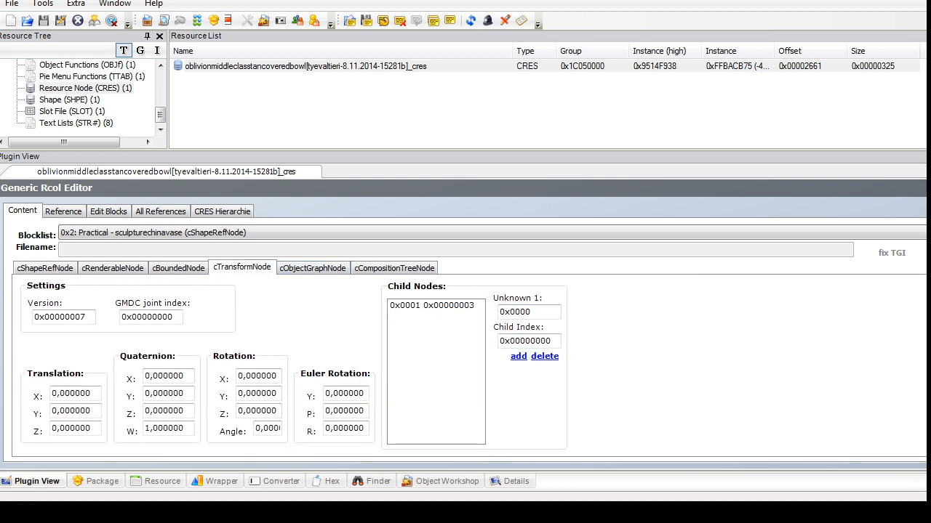
{"action": "left_click", "coordinate": [432, 306]}
{"action": "left_click", "coordinate": [544, 356]}
{"action": "left_click", "coordinate": [925, 188]}
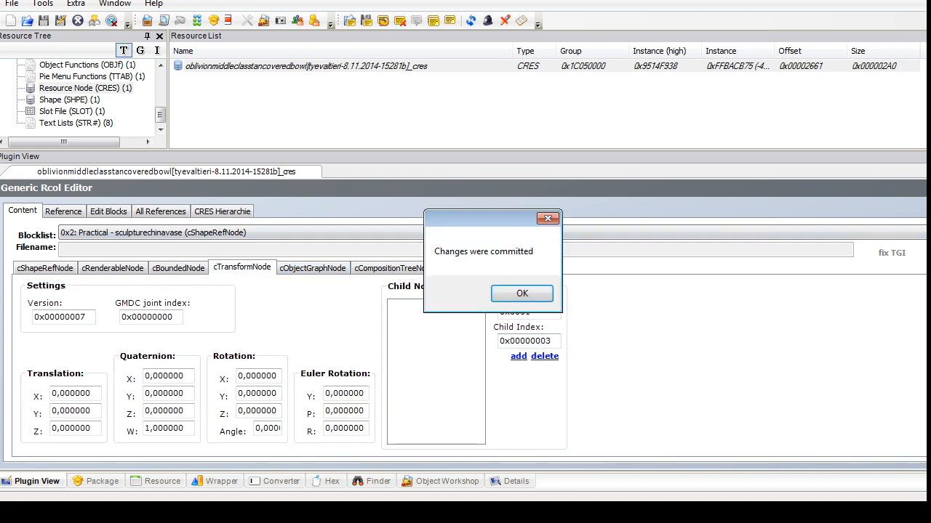
{"action": "left_click", "coordinate": [521, 293]}
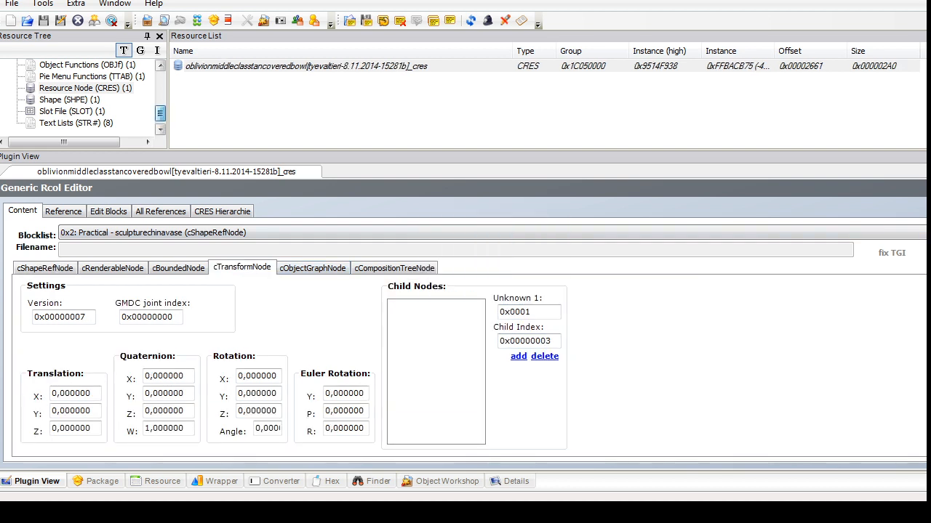
Step: Edit the 3D Object Type in the raw values of the covered bowl's Object Data and commit the resource
{"action": "left_click_drag", "start_coordinate": [160, 115], "coordinate": [160, 103]}
{"action": "left_click", "coordinate": [79, 99]}
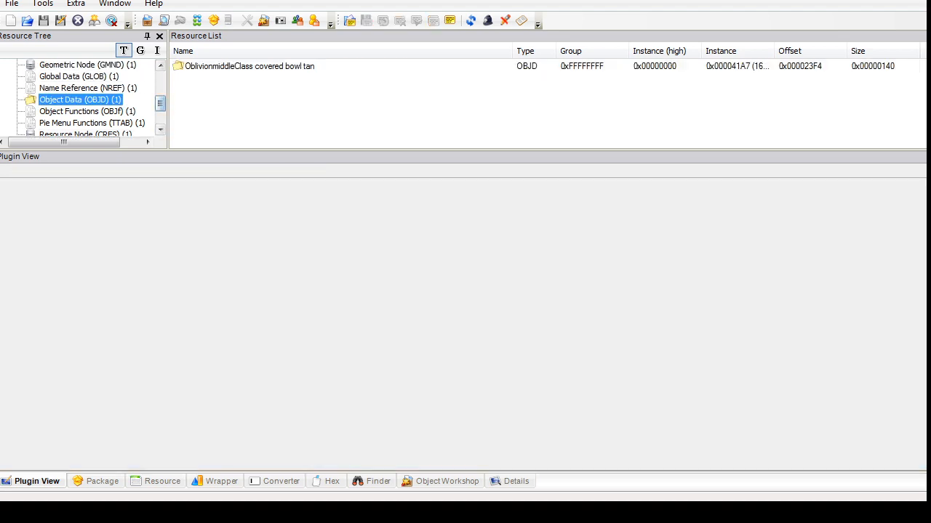
{"action": "left_click", "coordinate": [249, 66]}
{"action": "left_click", "coordinate": [288, 229]}
{"action": "scroll", "coordinate": [570, 361], "scroll_direction": "down", "scroll_amount": 2}
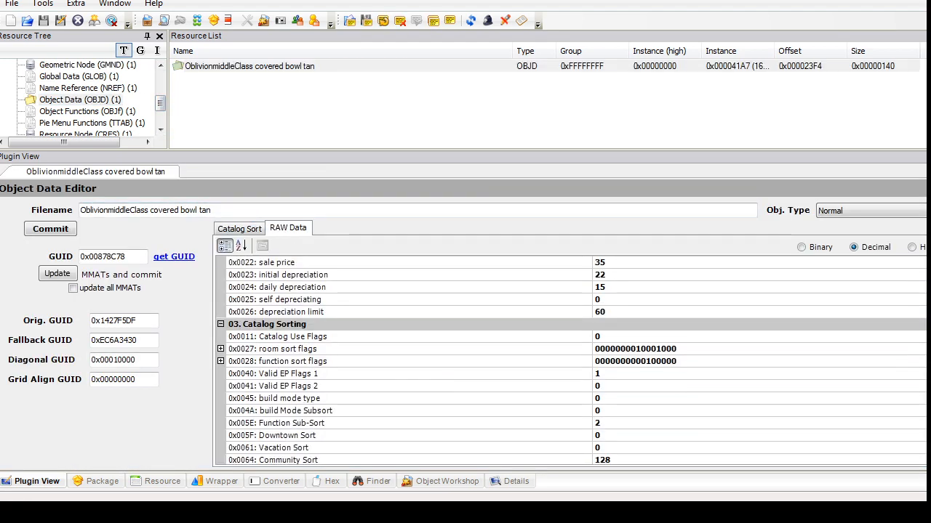
{"action": "scroll", "coordinate": [571, 361], "scroll_direction": "up", "scroll_amount": 2}
{"action": "scroll", "coordinate": [570, 361], "scroll_direction": "down", "scroll_amount": 15}
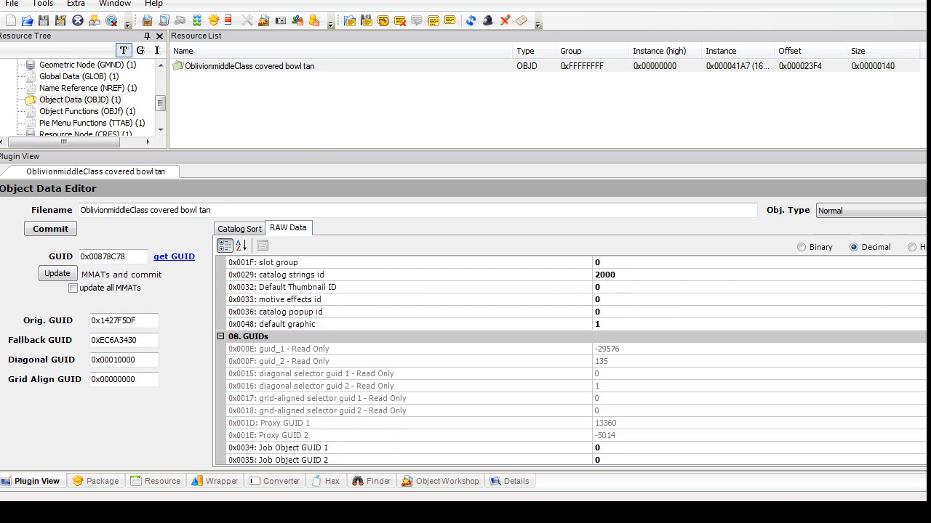
{"action": "scroll", "coordinate": [570, 362], "scroll_direction": "up", "scroll_amount": 5}
{"action": "key", "text": "Return"}
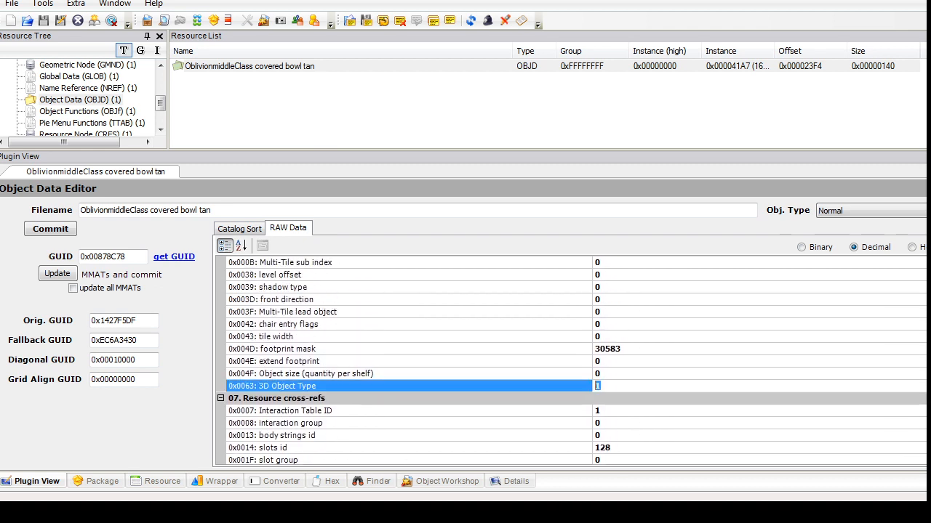
{"action": "left_click", "coordinate": [50, 229]}
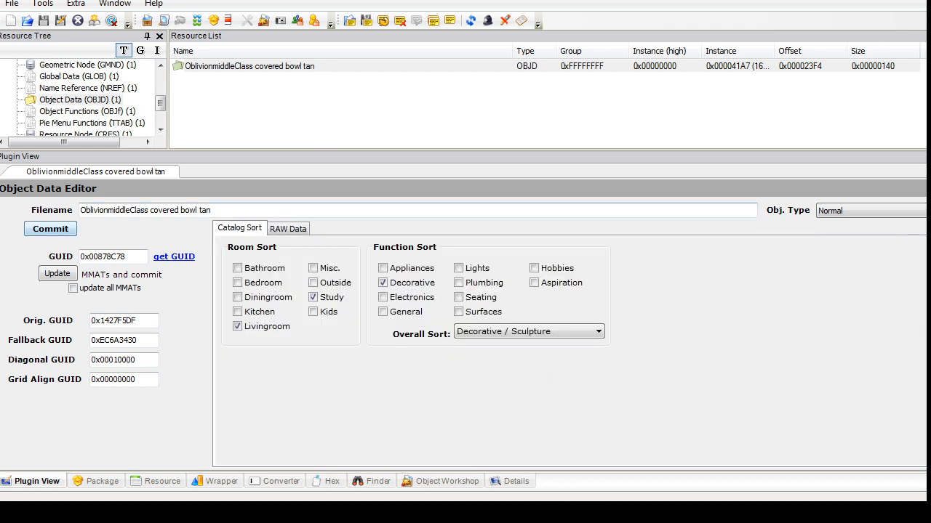
Step: Save the package, run Fix Integrity while keeping the existing model name, and save it again
{"action": "left_click", "coordinate": [12, 4]}
{"action": "left_click", "coordinate": [34, 82]}
{"action": "left_click", "coordinate": [66, 109]}
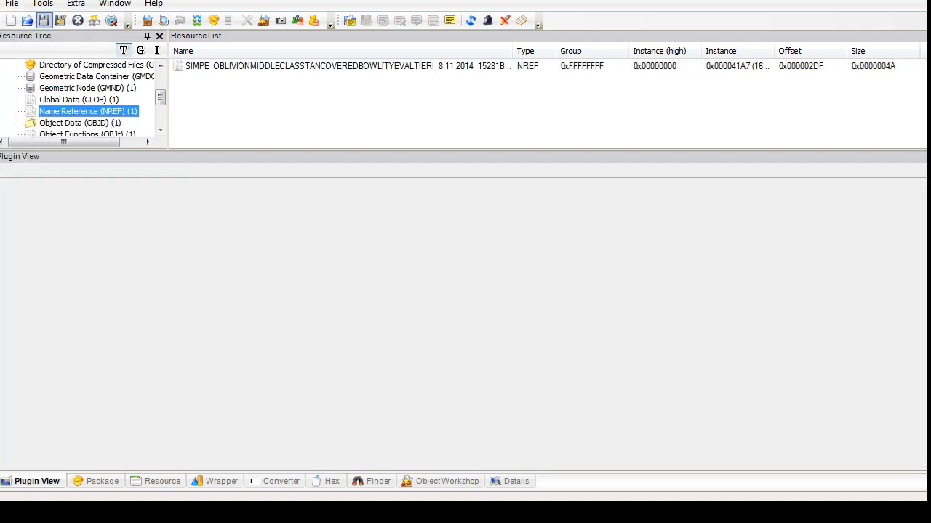
{"action": "left_click", "coordinate": [42, 3]}
{"action": "mouse_move", "coordinate": [76, 98]}
{"action": "left_click", "coordinate": [225, 180]}
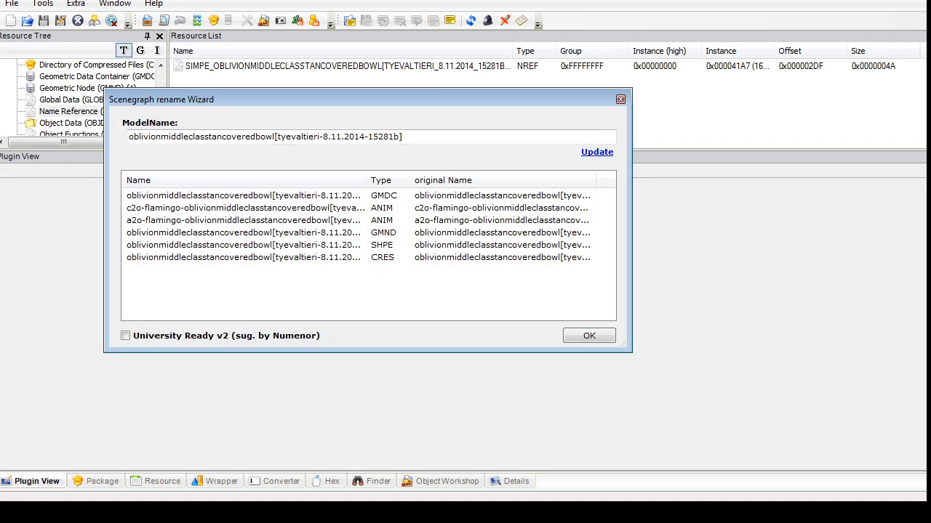
{"action": "left_click", "coordinate": [589, 335]}
{"action": "left_click", "coordinate": [12, 4]}
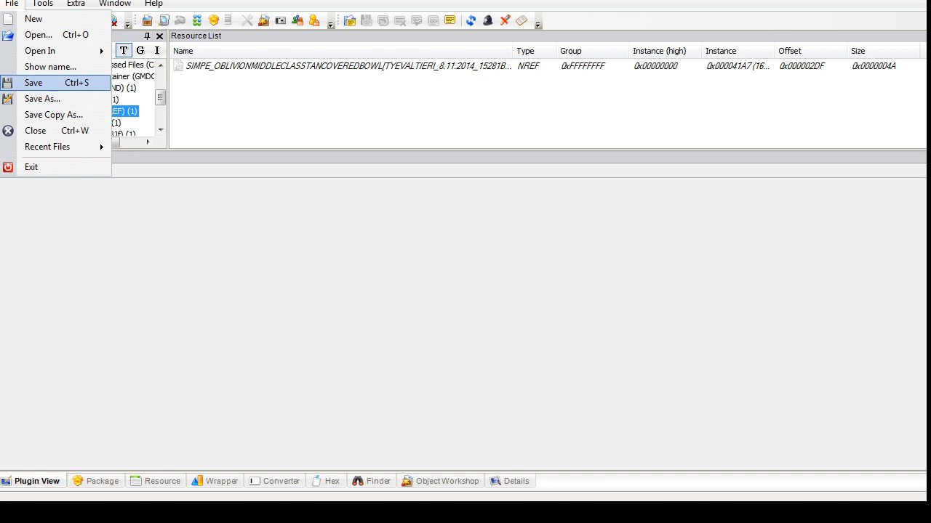
{"action": "left_click", "coordinate": [34, 82]}
Step: Check the covered bowl's CRES hierarchy for leftover slot nodes and return to the resource's content
{"action": "left_click_drag", "start_coordinate": [160, 96], "coordinate": [160, 115]}
{"action": "left_click", "coordinate": [82, 77]}
{"action": "left_click", "coordinate": [78, 88]}
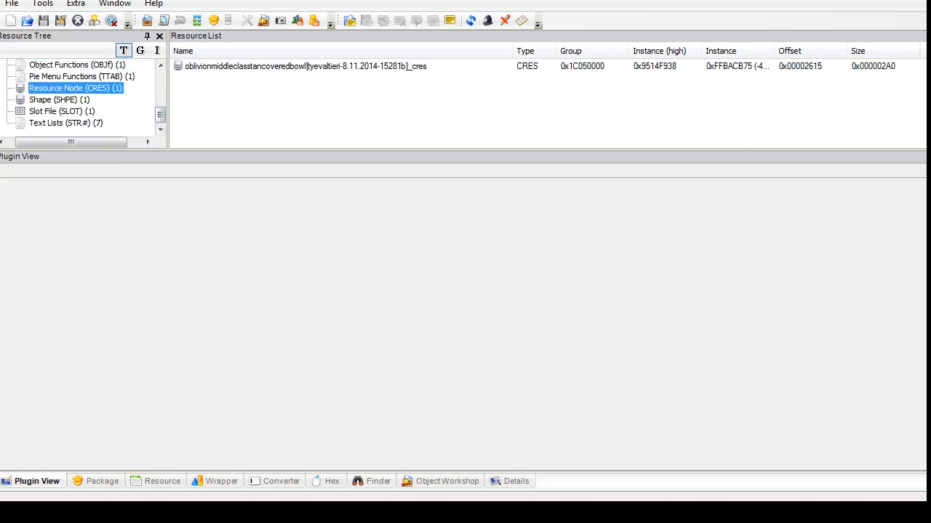
{"action": "left_click", "coordinate": [218, 67]}
{"action": "left_click", "coordinate": [222, 212]}
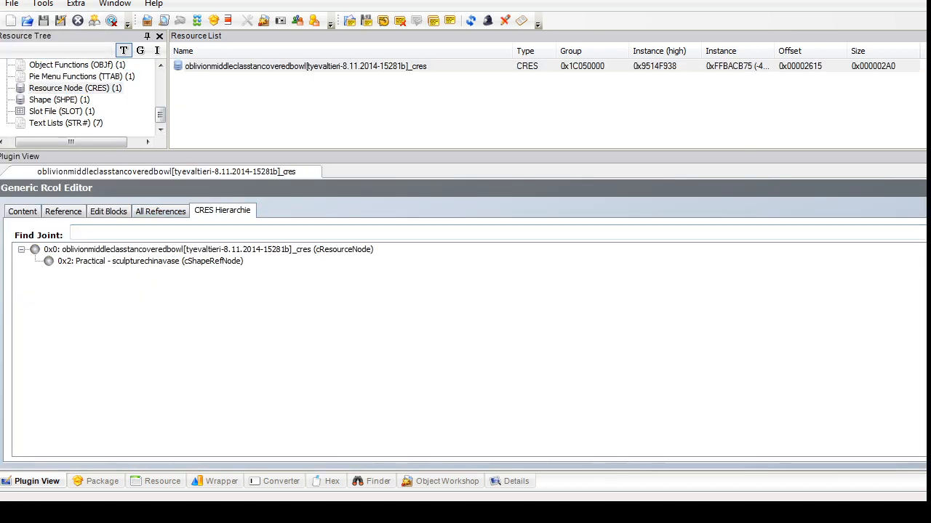
{"action": "left_click", "coordinate": [22, 211]}
Step: Close the covered bowl package and open tan bowl 01.package from the tye folder
{"action": "left_click", "coordinate": [12, 4]}
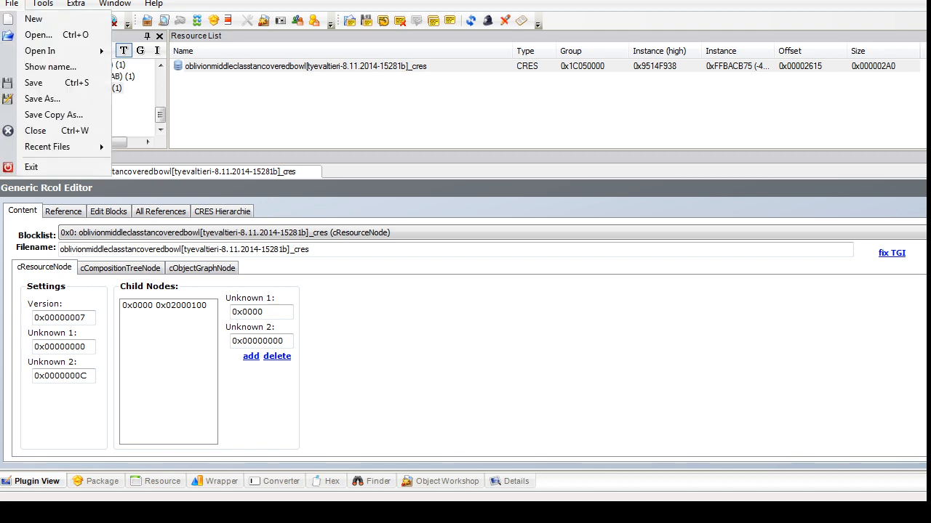
{"action": "left_click", "coordinate": [33, 18]}
{"action": "left_click", "coordinate": [11, 4]}
{"action": "left_click", "coordinate": [38, 34]}
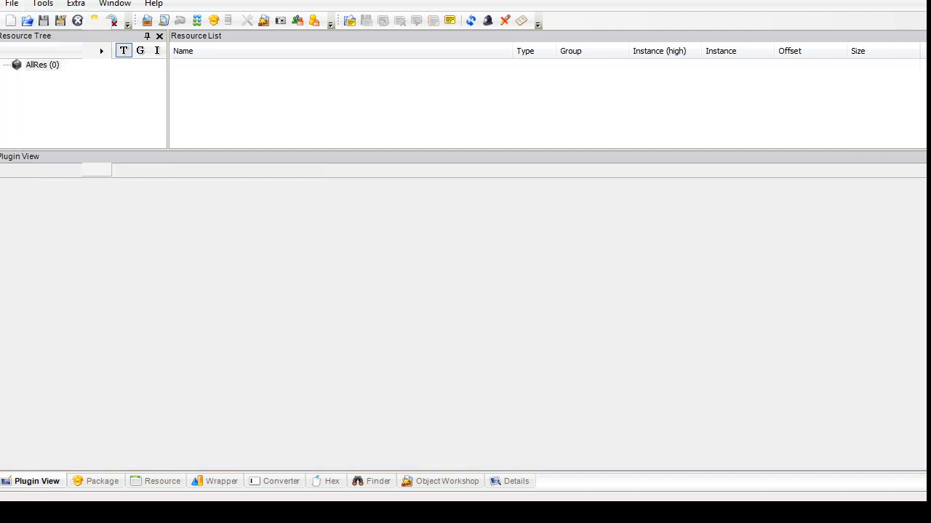
{"action": "left_click", "coordinate": [224, 167]}
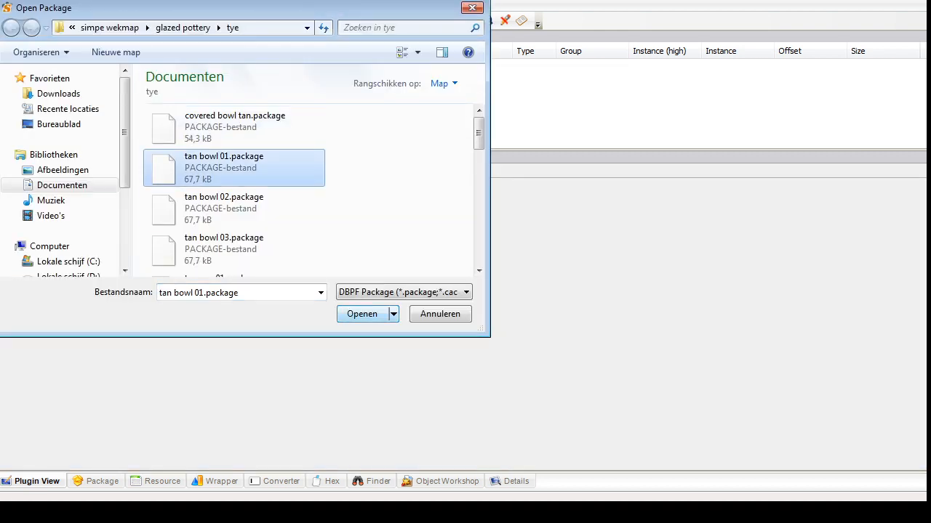
{"action": "key", "text": "Return"}
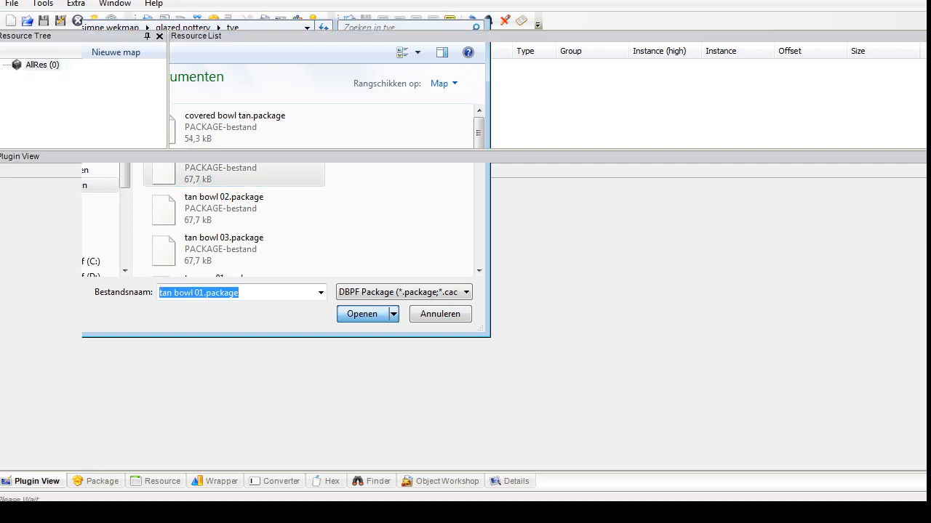
Step: Delete both Texture Image (TXTR) resources, texture01 and texture02, from the tan bowl 01 package
{"action": "left_click", "coordinate": [83, 123]}
{"action": "left_click_drag", "start_coordinate": [203, 107], "coordinate": [205, 68]}
{"action": "right_click", "coordinate": [205, 68]}
{"action": "left_click", "coordinate": [243, 124]}
Step: Open the tan bowl's Slot File and add a new Container slot below the routing slots
{"action": "left_click", "coordinate": [70, 100]}
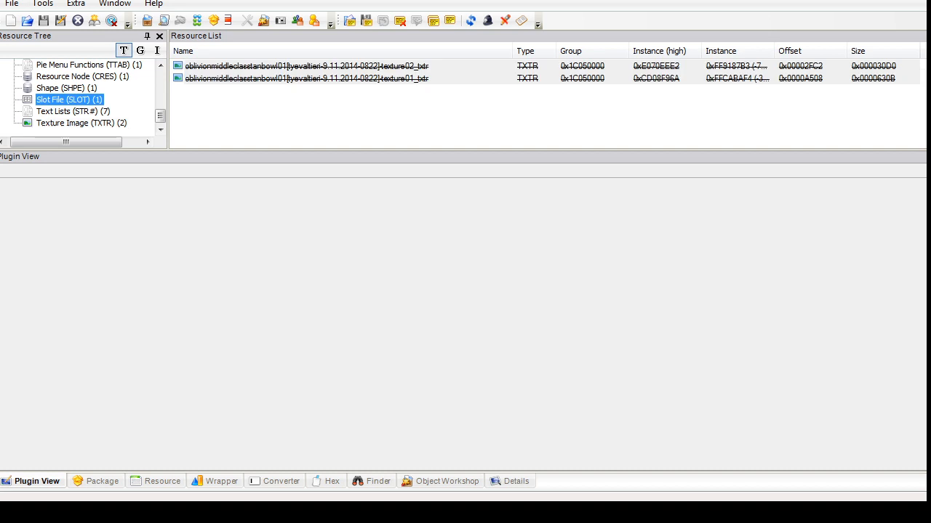
{"action": "left_click", "coordinate": [202, 66]}
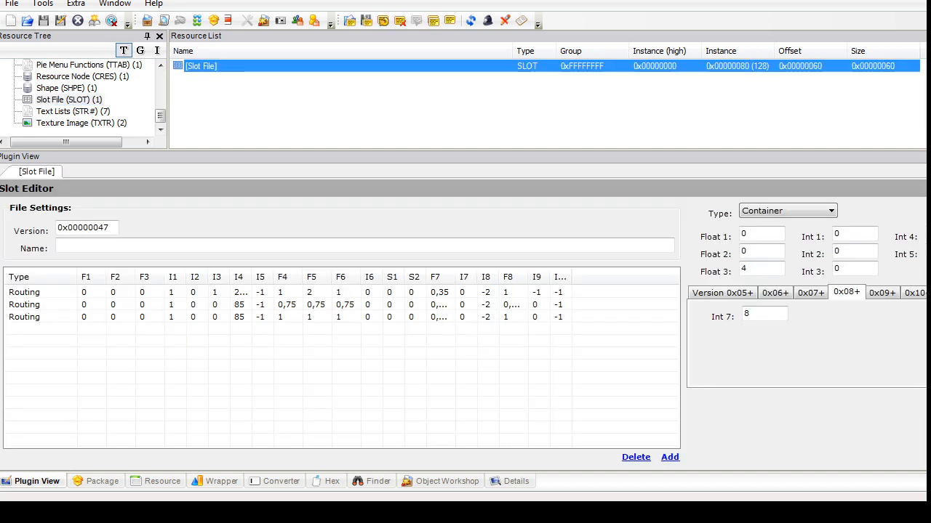
{"action": "left_click", "coordinate": [669, 457]}
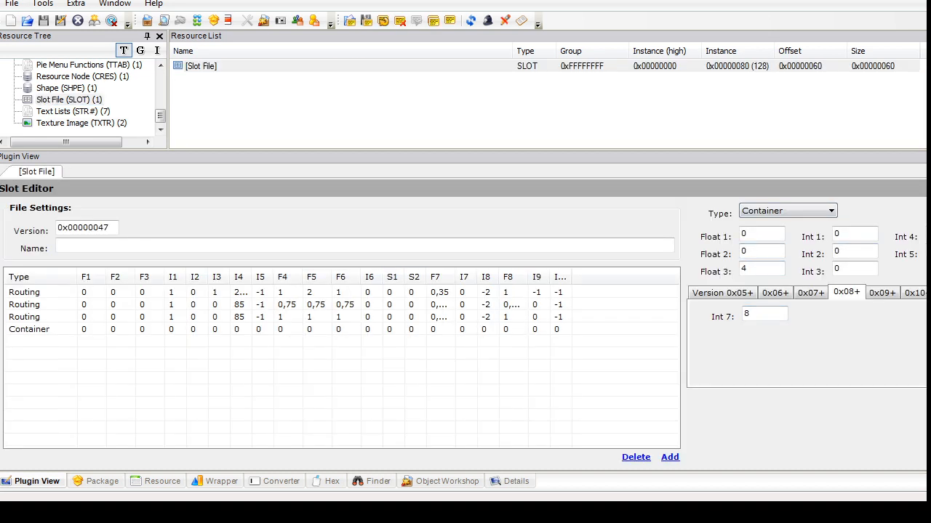
Step: Set the new Container slot's Float 3 to 4, Int 5 to -5, and Floats 4–6 and Int 6 to 1
{"action": "left_click", "coordinate": [29, 317]}
{"action": "left_click", "coordinate": [29, 329]}
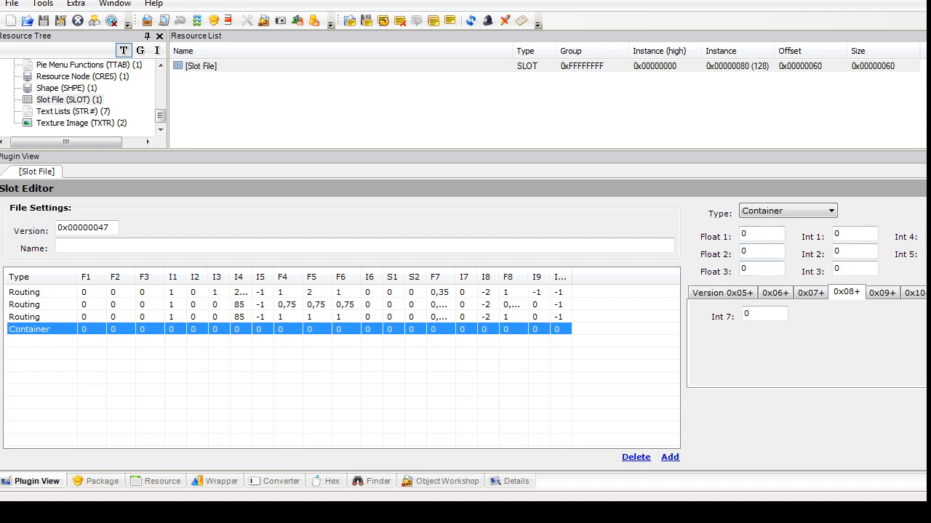
{"action": "double_click", "coordinate": [745, 269]}
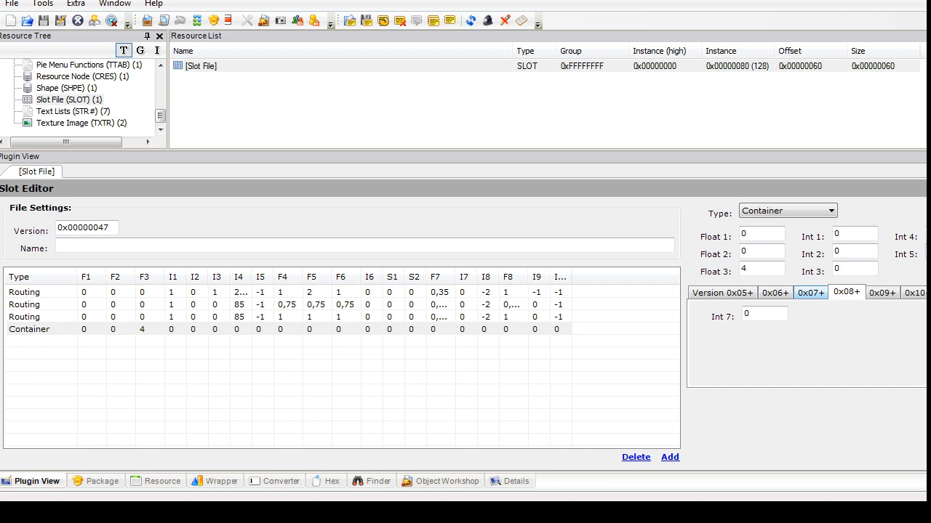
{"action": "left_click", "coordinate": [722, 292]}
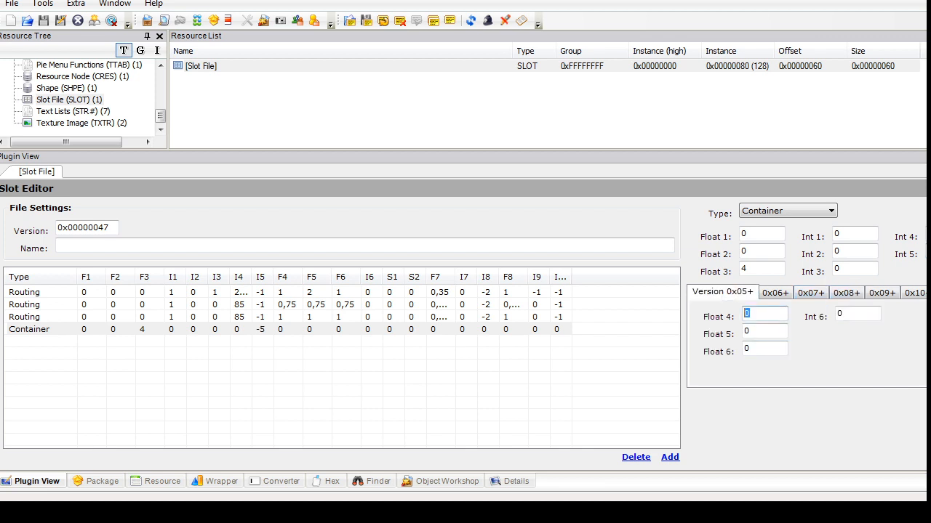
{"action": "left_click", "coordinate": [775, 292]}
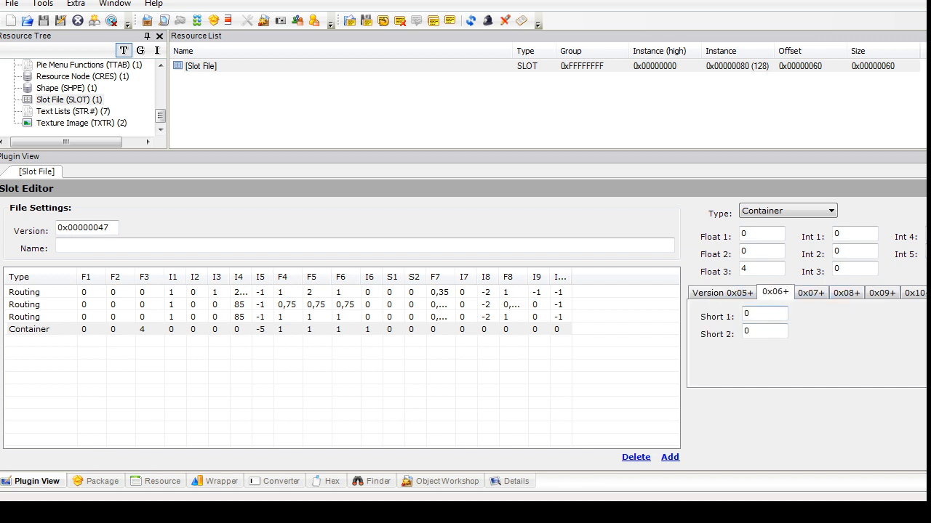
Step: Set the Container slot's Short 2 and Int 8 to 2, Int 7 to 8, Float 8, Int 9 and Int 10 to 1, and commit the file
{"action": "left_click", "coordinate": [810, 292]}
{"action": "left_click", "coordinate": [846, 292]}
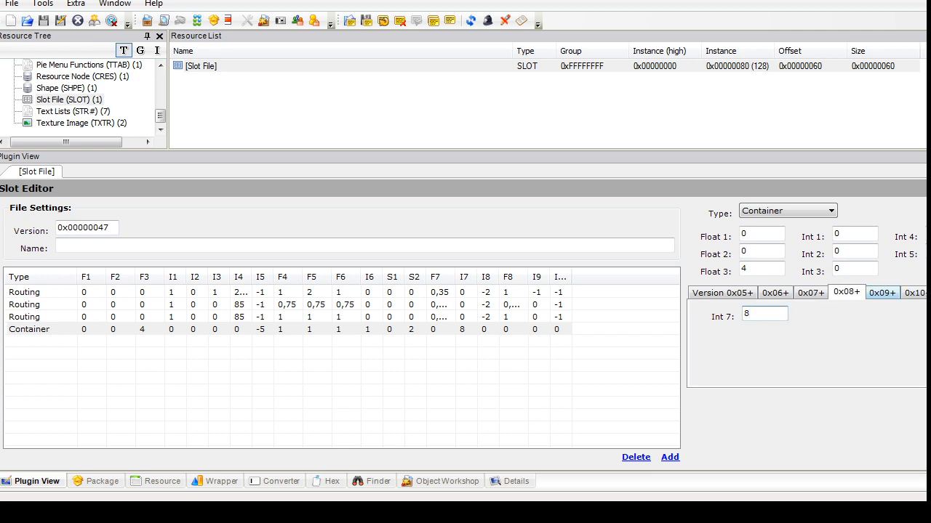
{"action": "left_click", "coordinate": [881, 292]}
{"action": "left_click", "coordinate": [914, 293]}
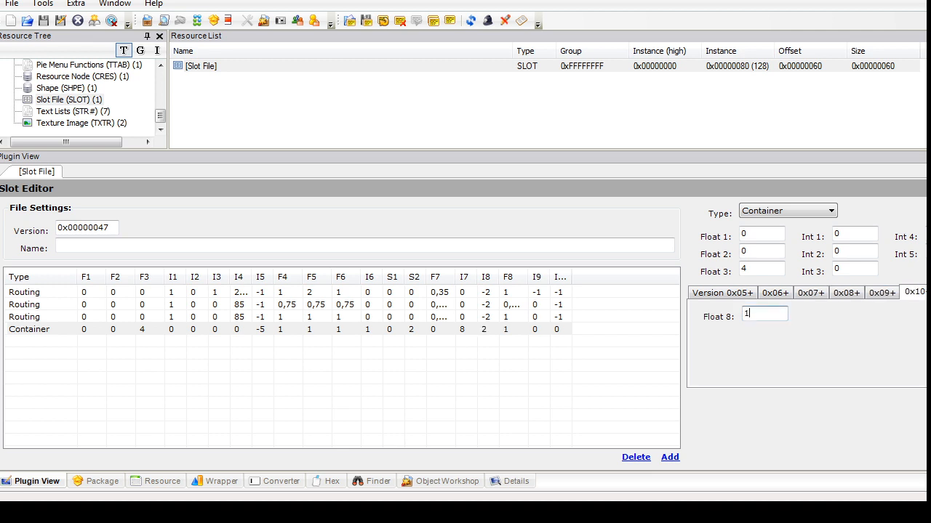
{"action": "left_click", "coordinate": [930, 292]}
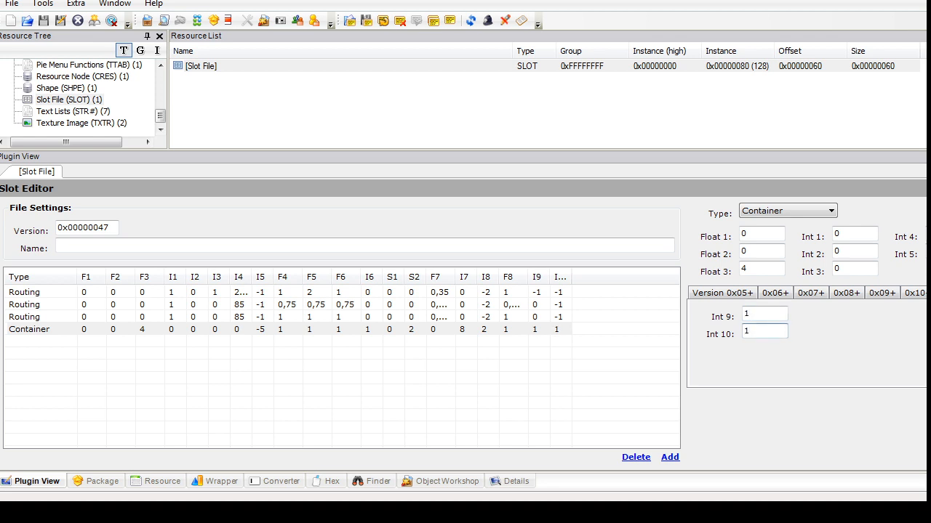
{"action": "left_click", "coordinate": [930, 189]}
{"action": "right_click", "coordinate": [428, 114]}
{"action": "left_click", "coordinate": [465, 122]}
{"action": "left_click", "coordinate": [235, 128]}
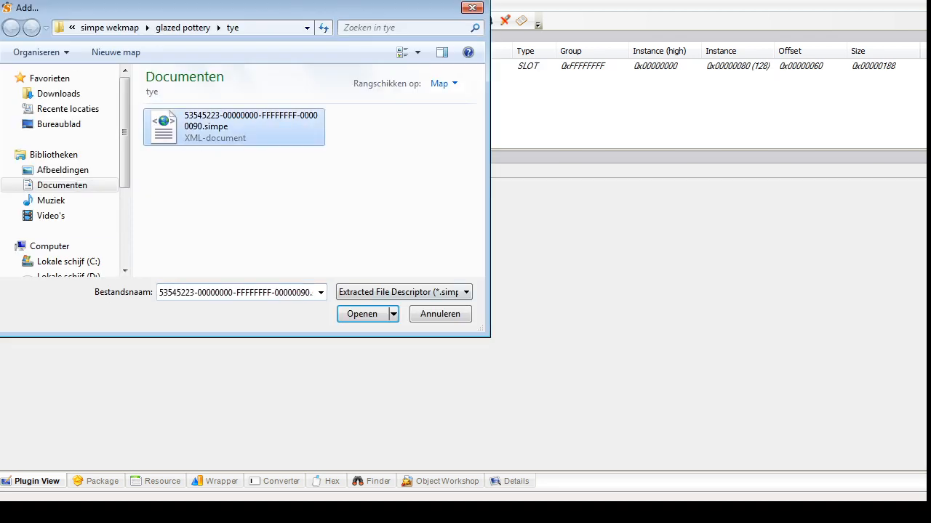
{"action": "double_click", "coordinate": [234, 127]}
Step: Open the tan bowl's Resource Node (CRES) and select its 0x2 Practical - sculpturechinavase (cShapeRefNode) block
{"action": "left_click_drag", "start_coordinate": [160, 110], "coordinate": [160, 119]}
{"action": "left_click", "coordinate": [70, 88]}
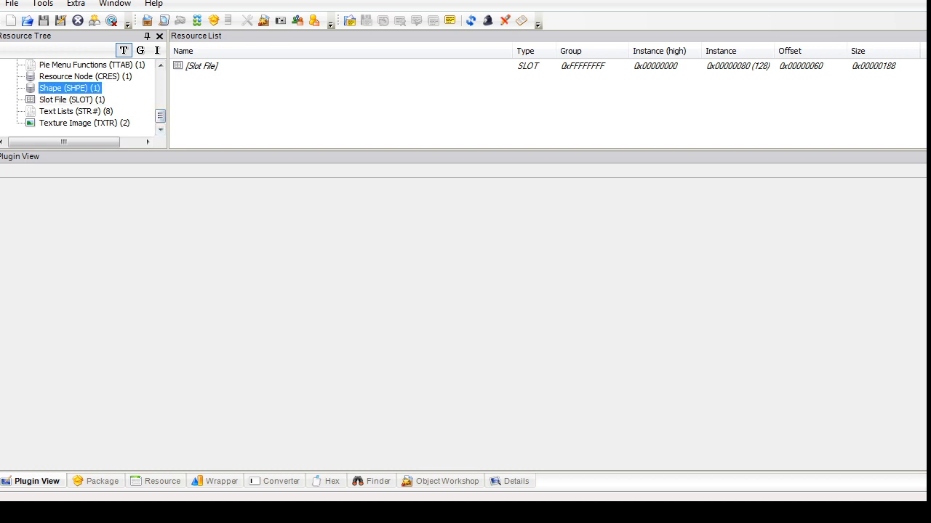
{"action": "left_click", "coordinate": [254, 66]}
{"action": "left_click_drag", "start_coordinate": [160, 117], "coordinate": [160, 111]}
{"action": "left_click", "coordinate": [85, 99]}
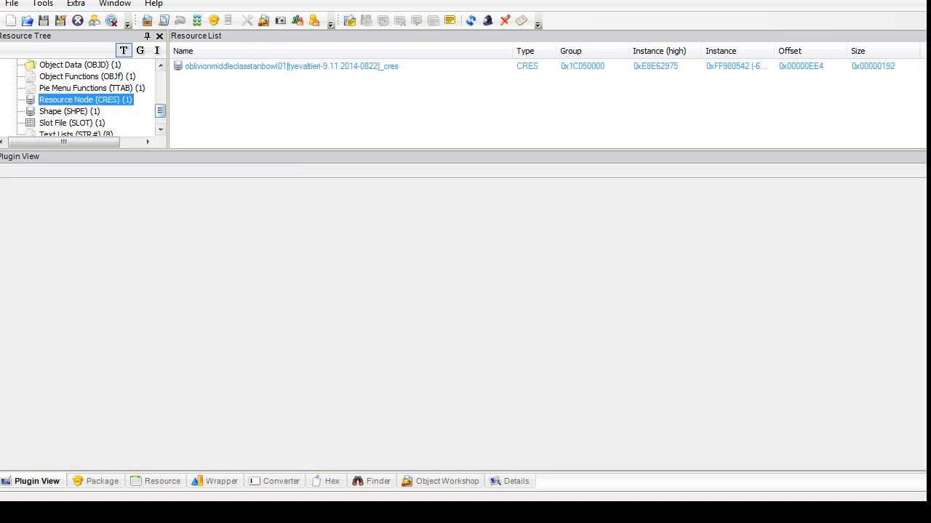
{"action": "left_click", "coordinate": [254, 66]}
{"action": "left_click", "coordinate": [202, 268]}
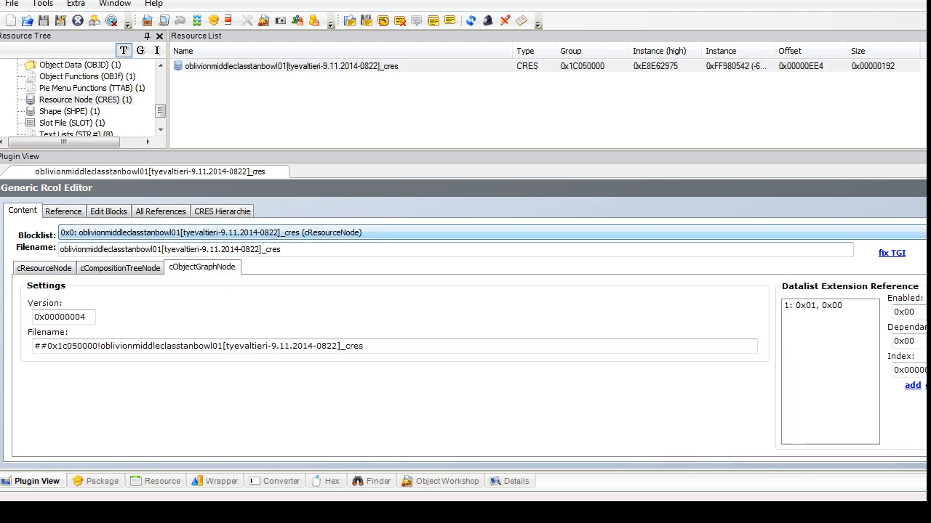
{"action": "left_click", "coordinate": [211, 233]}
{"action": "left_click", "coordinate": [152, 260]}
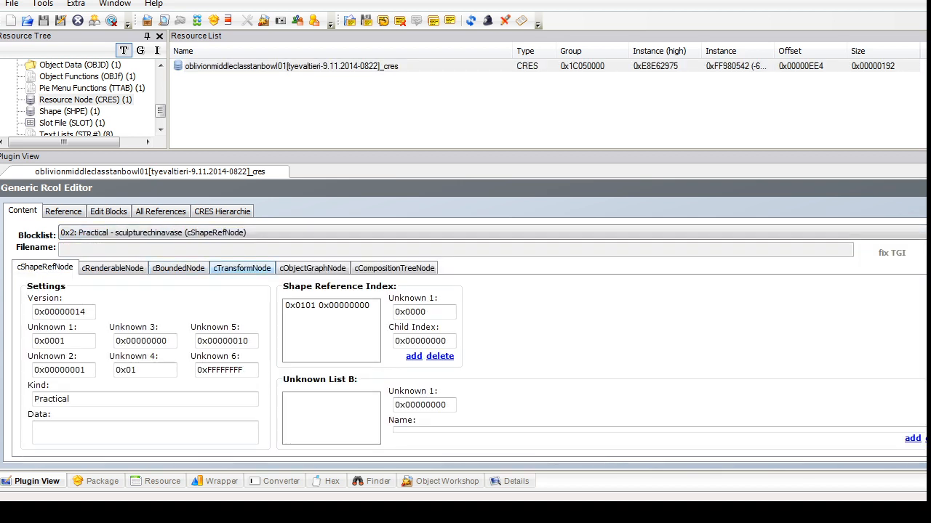
Step: Add a child node to the shape reference block's cTransformNode with Unknown 1 set to 0x0001 and Child Index 0x00000003
{"action": "left_click", "coordinate": [242, 268]}
{"action": "left_click", "coordinate": [518, 356]}
{"action": "left_click", "coordinate": [451, 305]}
{"action": "left_click_drag", "start_coordinate": [532, 312], "coordinate": [525, 312]}
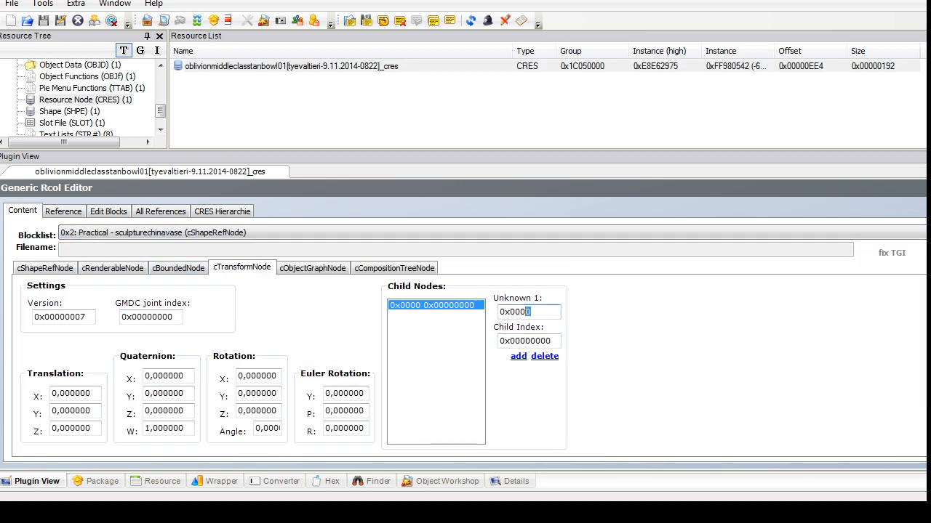
{"action": "type", "text": "1"}
{"action": "left_click_drag", "start_coordinate": [553, 341], "coordinate": [546, 341]}
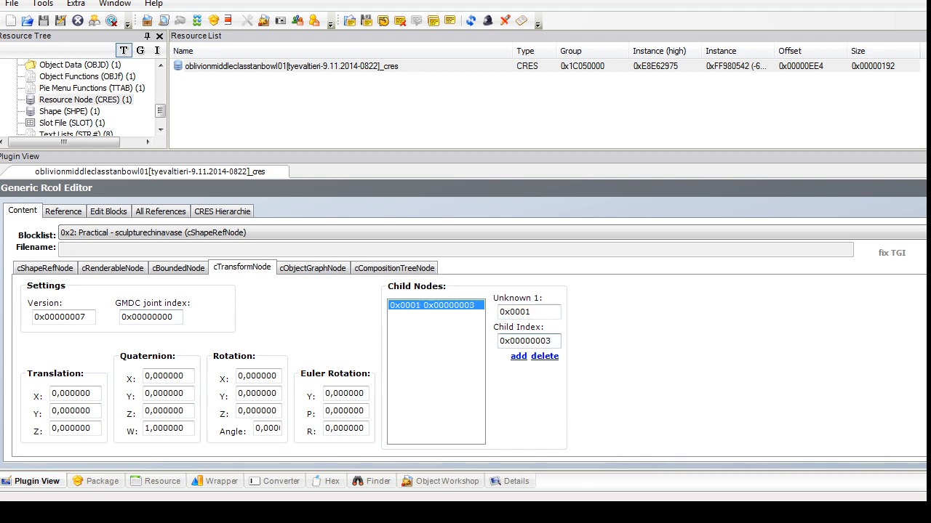
Step: Add a new cTransformNode block to the tan bowl's CRES
{"action": "left_click", "coordinate": [108, 212]}
{"action": "left_click", "coordinate": [349, 291]}
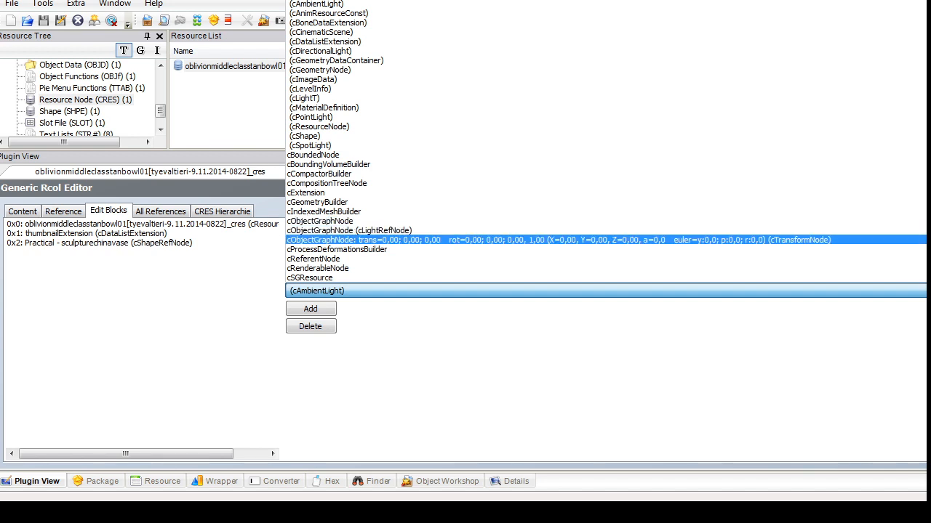
{"action": "left_click", "coordinate": [327, 240]}
{"action": "left_click", "coordinate": [310, 309]}
Step: Select the new 0x3 transform block and name its cObjectGraphNode deco1
{"action": "left_click", "coordinate": [22, 211]}
{"action": "left_click", "coordinate": [109, 233]}
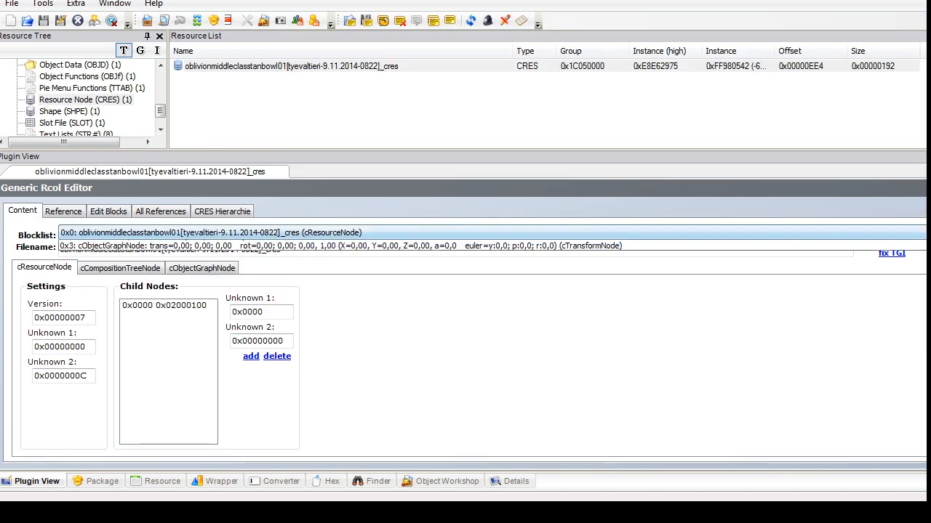
{"action": "left_click", "coordinate": [218, 274]}
{"action": "left_click", "coordinate": [197, 268]}
{"action": "left_click", "coordinate": [117, 267]}
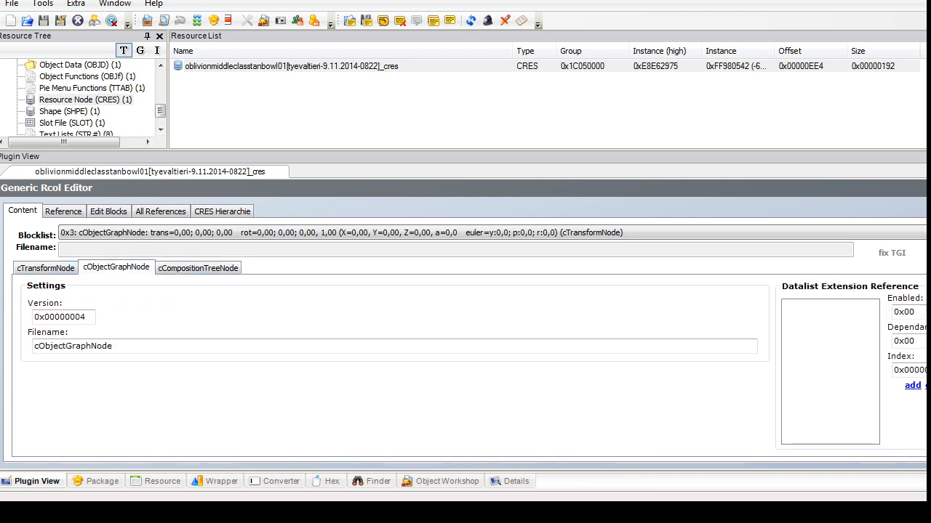
{"action": "double_click", "coordinate": [73, 346]}
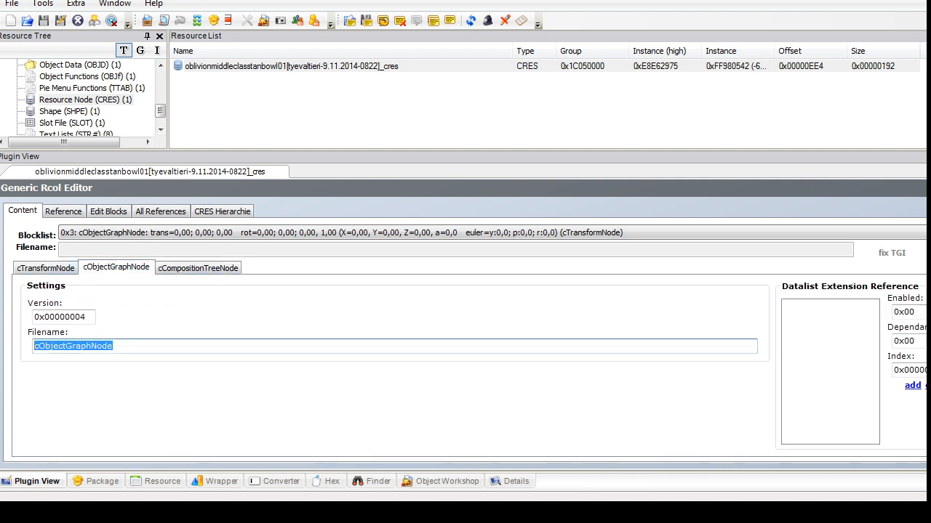
{"action": "type", "text": "deco1"}
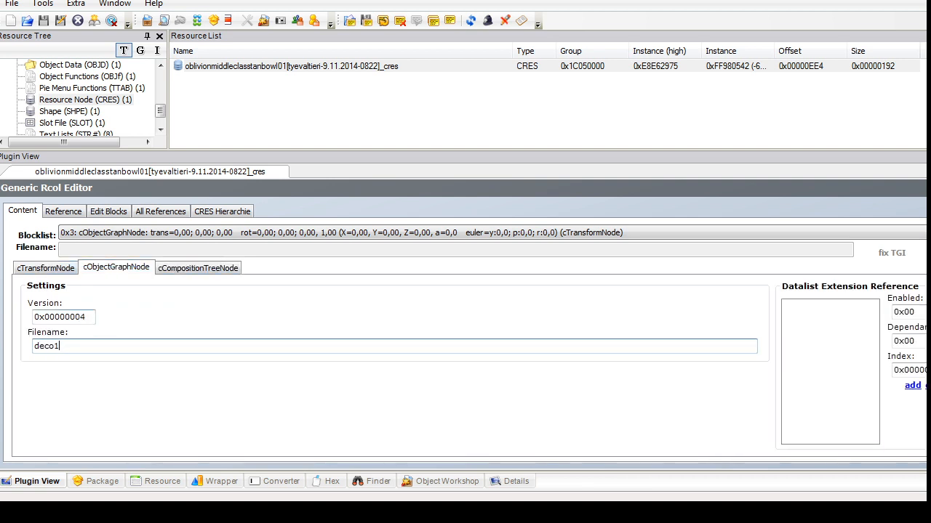
Step: Set the deco1 node's Z translation to 0,023047 and commit the CRES
{"action": "left_click", "coordinate": [45, 269]}
{"action": "left_click_drag", "start_coordinate": [93, 429], "coordinate": [64, 429]}
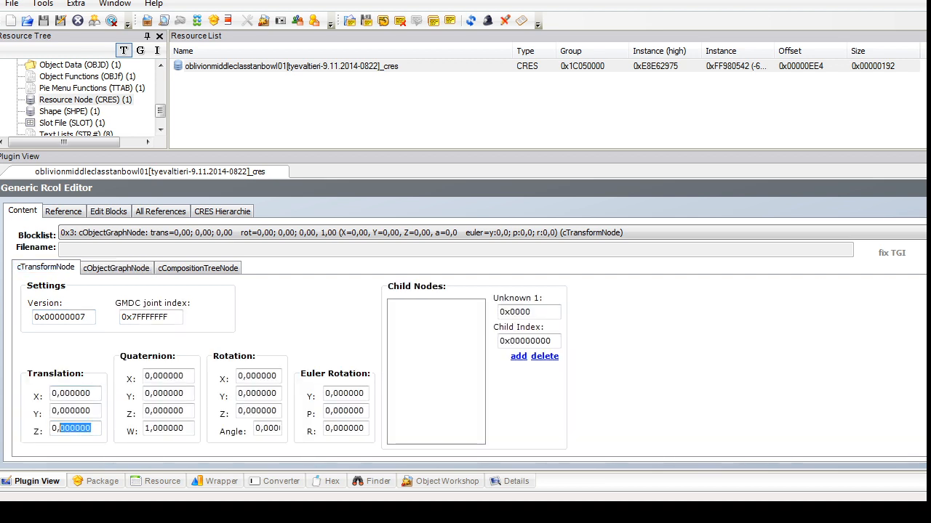
{"action": "type", "text": "023047"}
{"action": "left_click", "coordinate": [925, 188]}
{"action": "left_click", "coordinate": [522, 293]}
Step: Reopen the tan bowl's CRES and check the deco1 node's place in the hierarchy
{"action": "left_click", "coordinate": [92, 88]}
{"action": "left_click", "coordinate": [85, 99]}
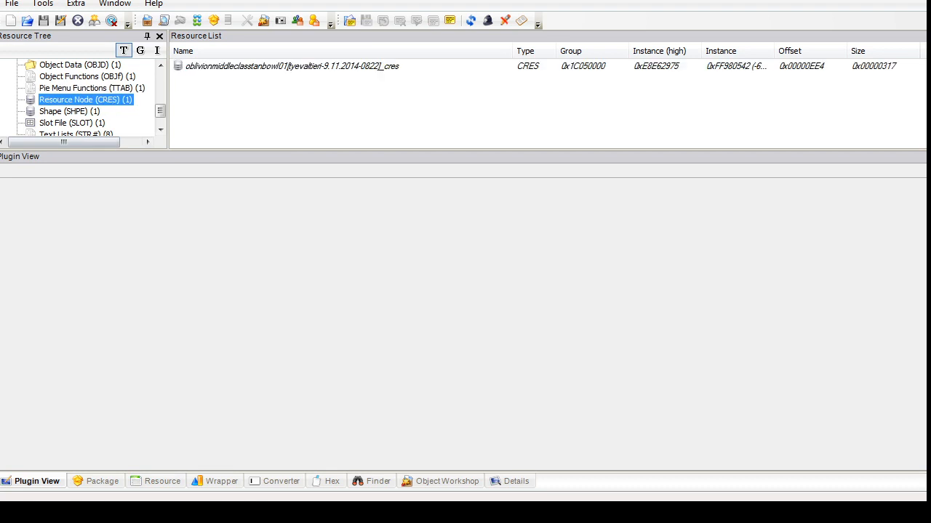
{"action": "left_click", "coordinate": [290, 66]}
{"action": "left_click", "coordinate": [221, 210]}
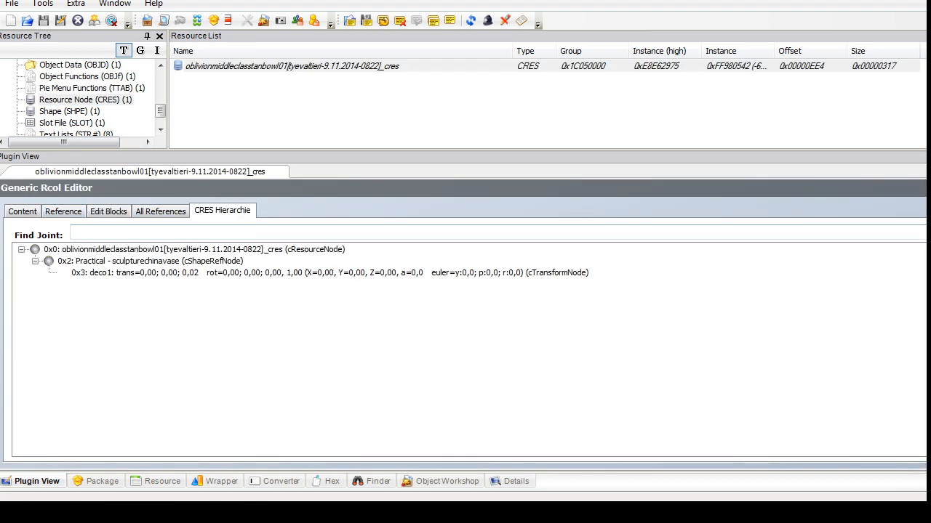
Step: Open the raw data of the tan bowl's Object Data (OBJD) resource
{"action": "left_click", "coordinate": [80, 65]}
{"action": "left_click", "coordinate": [240, 67]}
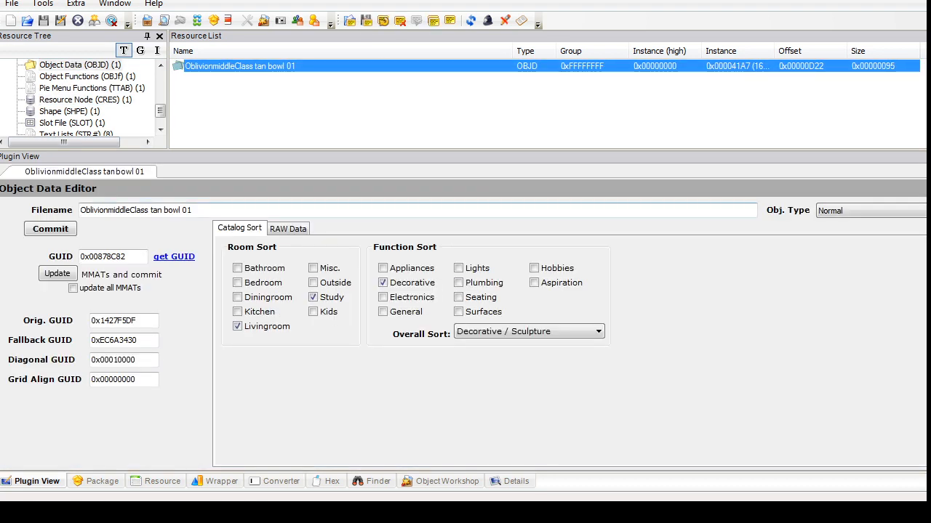
{"action": "left_click", "coordinate": [288, 228]}
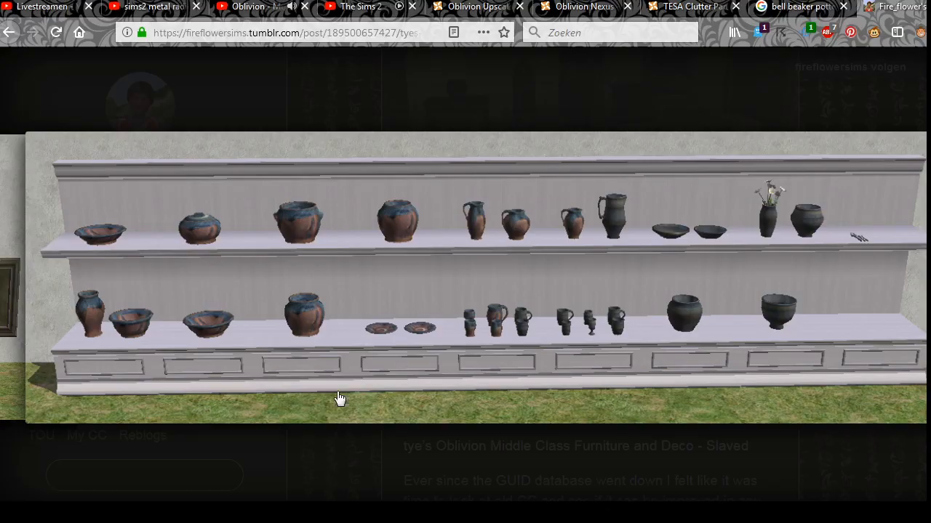
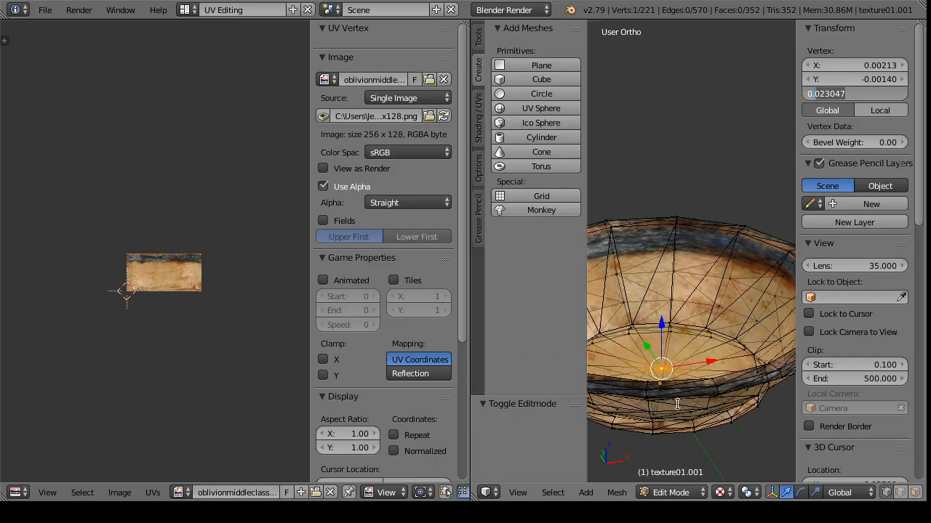
Step: Switch to Blender, close the selected vertex's Z value and examine the bowl mesh from different angles
{"action": "key", "text": "Return"}
{"action": "scroll", "coordinate": [670, 357], "scroll_direction": "down", "scroll_amount": 5}
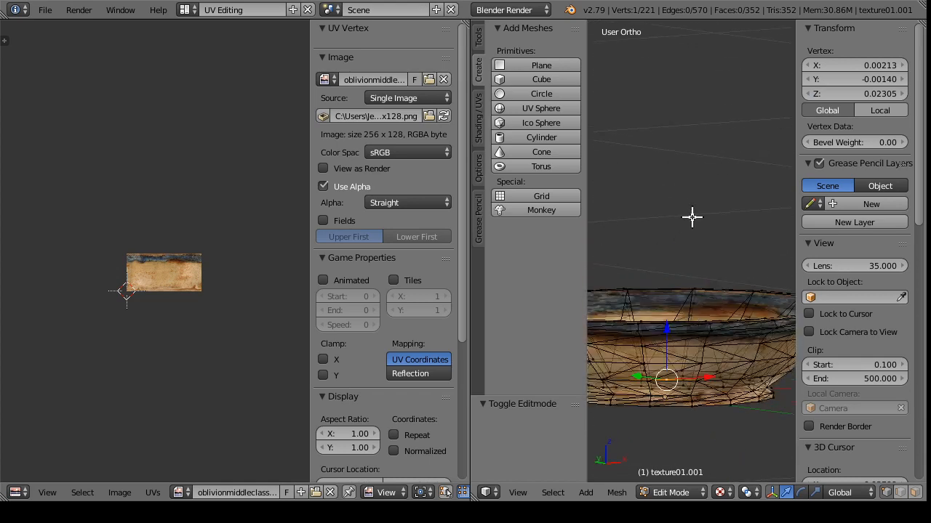
{"action": "left_click_drag", "start_coordinate": [706, 294], "coordinate": [652, 374]}
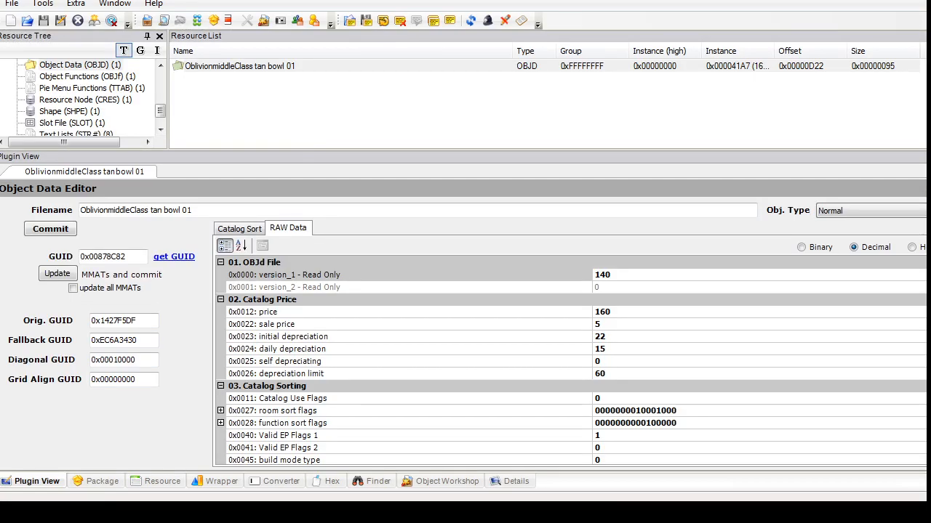
Step: Back in SimPE, set the tan bowl's version_1 value to 139 and its sale price to 35
{"action": "double_click", "coordinate": [602, 275]}
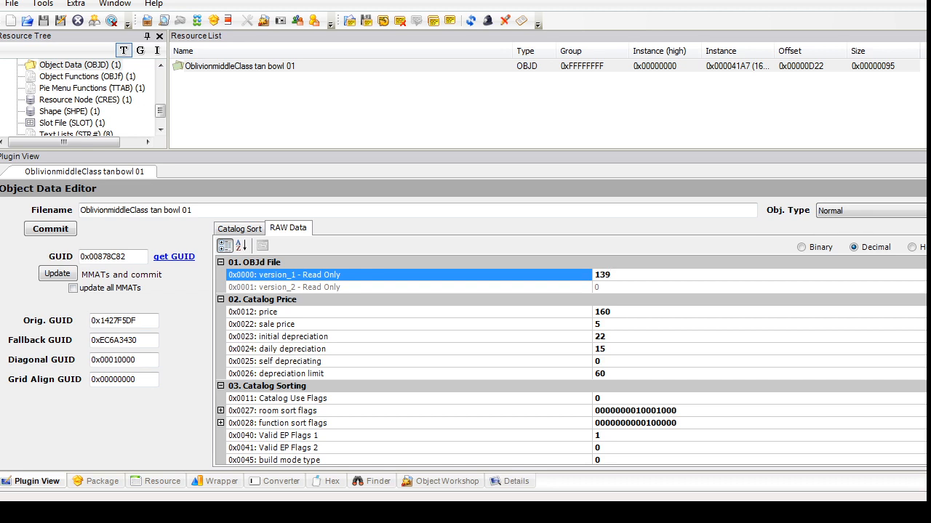
{"action": "double_click", "coordinate": [598, 325]}
{"action": "type", "text": "3"}
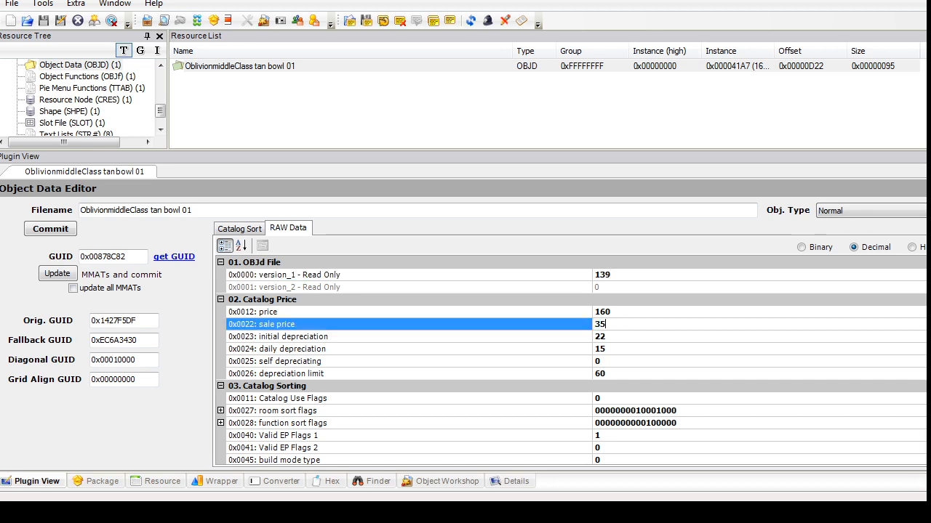
Step: Open the tan bowl's Object size (quantity per shelf) value for editing in the mesh and graphics section
{"action": "scroll", "coordinate": [571, 360], "scroll_direction": "down", "scroll_amount": 15}
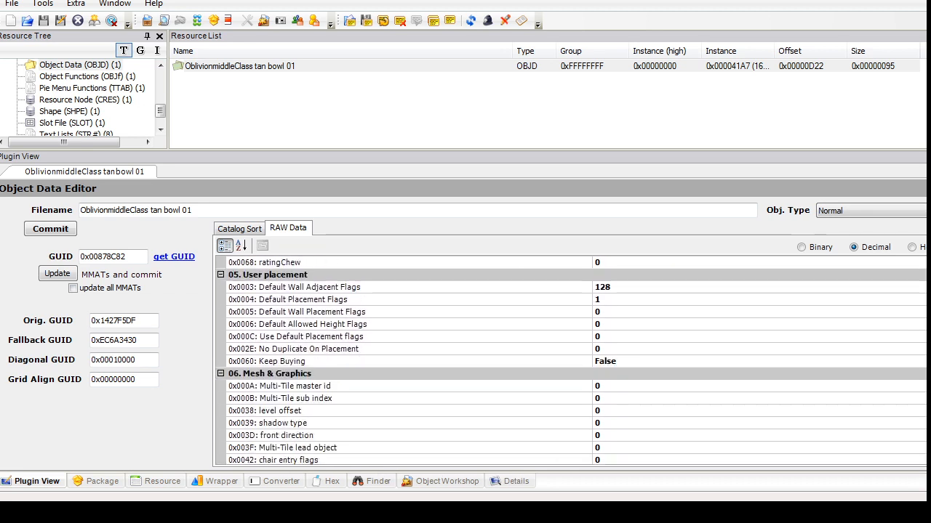
{"action": "scroll", "coordinate": [571, 359], "scroll_direction": "up", "scroll_amount": 1}
{"action": "left_click", "coordinate": [602, 349]}
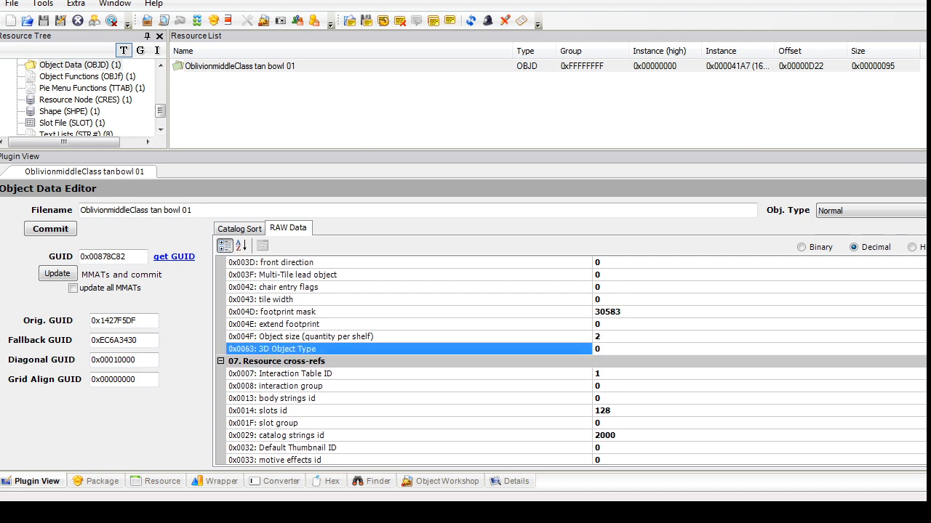
{"action": "left_click", "coordinate": [602, 337]}
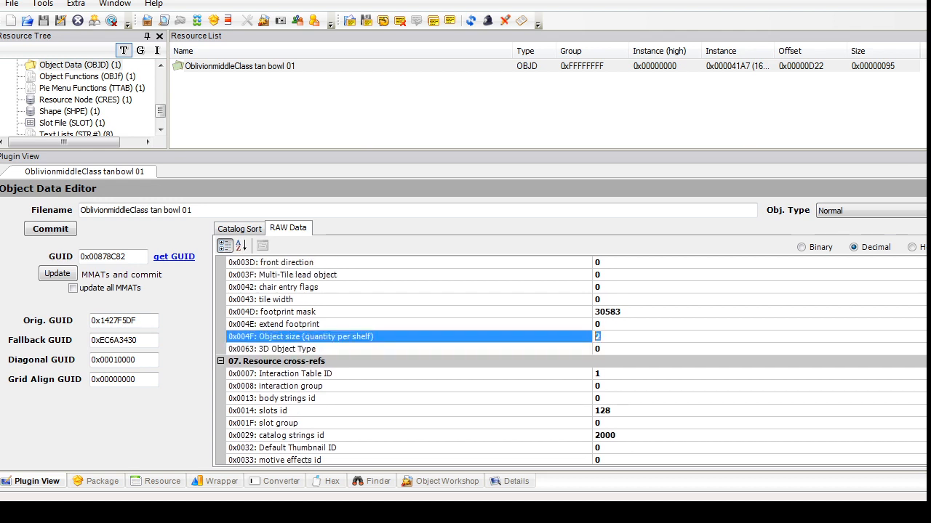
{"action": "left_click", "coordinate": [602, 349]}
{"action": "left_click", "coordinate": [602, 337]}
{"action": "left_click_drag", "start_coordinate": [602, 336], "coordinate": [593, 337]}
Step: Set the tan bowl's ratingRoom value to 2 and return to its catalog sort settings
{"action": "scroll", "coordinate": [571, 361], "scroll_direction": "up", "scroll_amount": 5}
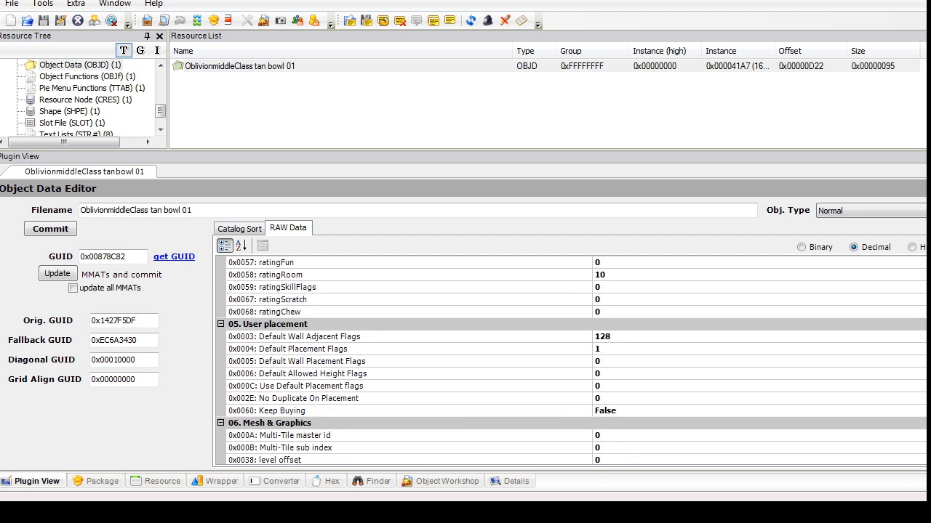
{"action": "left_click", "coordinate": [605, 312]}
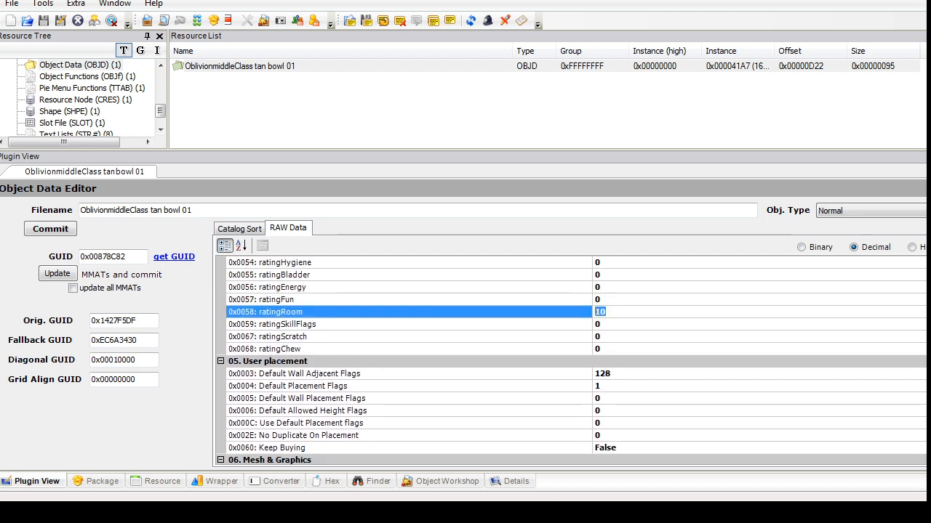
{"action": "type", "text": "2"}
{"action": "left_click", "coordinate": [240, 228]}
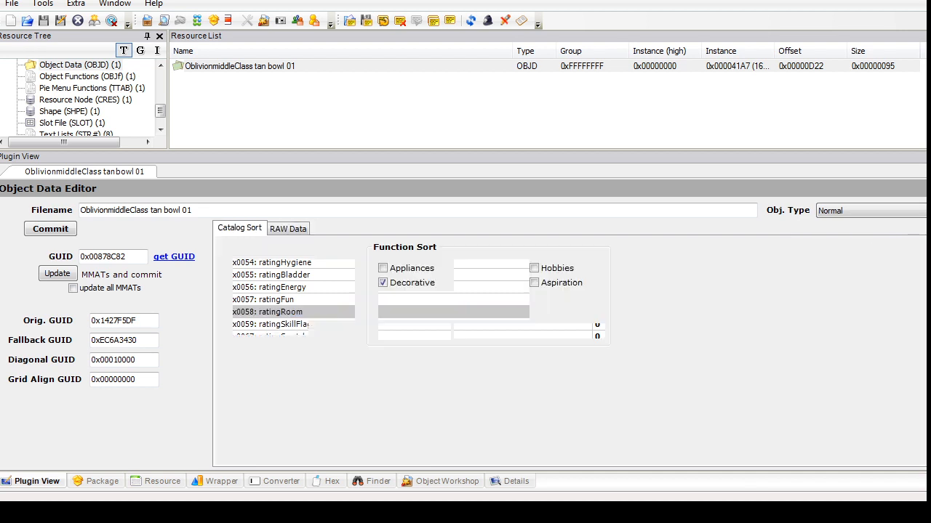
Step: Commit the tan bowl's object data, and delete the package's only Material Override (MMAT) resource
{"action": "left_click", "coordinate": [50, 229]}
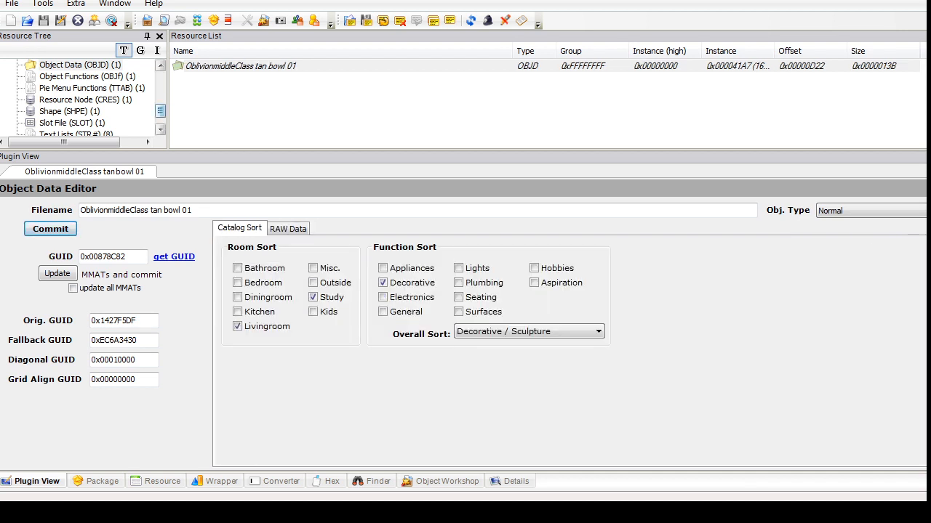
{"action": "left_click_drag", "start_coordinate": [160, 110], "coordinate": [160, 103]}
{"action": "left_click", "coordinate": [90, 76]}
{"action": "right_click", "coordinate": [233, 66]}
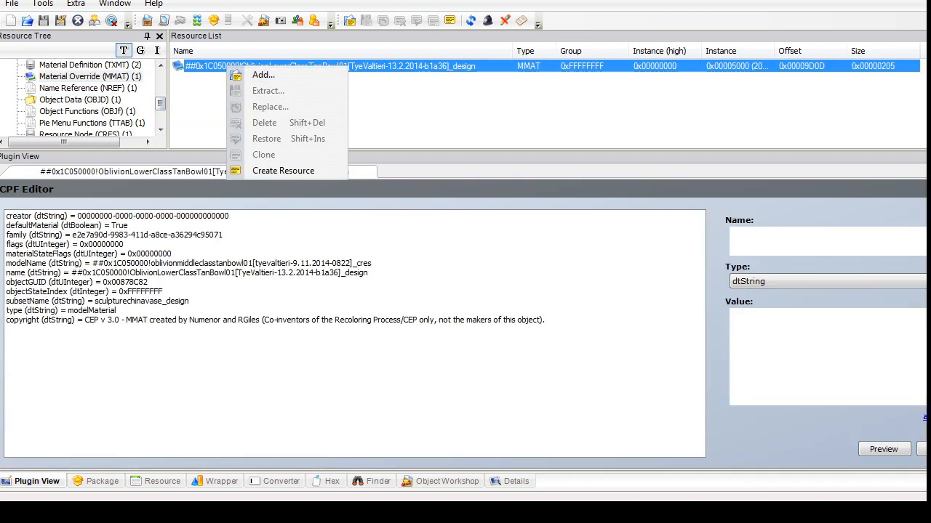
{"action": "left_click", "coordinate": [259, 121]}
Step: Delete both Material Definition (TXMT) resources, texture01 and texture02, from the tan bowl package
{"action": "left_click", "coordinate": [76, 111]}
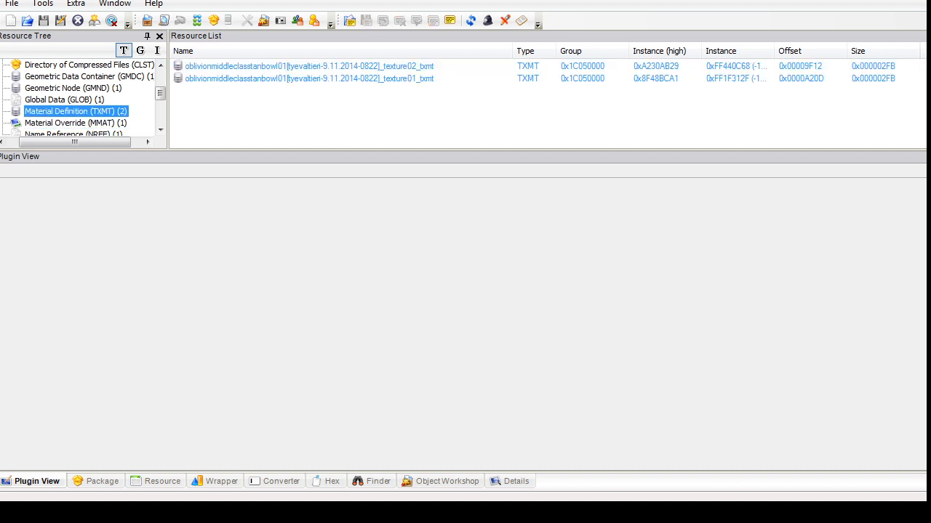
{"action": "left_click_drag", "start_coordinate": [262, 97], "coordinate": [245, 63]}
{"action": "right_click", "coordinate": [232, 66]}
{"action": "left_click", "coordinate": [268, 125]}
Step: Open the tan bowl's Shape resource and copy the material name ##0x1C050000!wiccan.skyrim.glazedpottery.bowl_design from the Notepad (Kladblok) notes
{"action": "left_click_drag", "start_coordinate": [160, 91], "coordinate": [160, 116]}
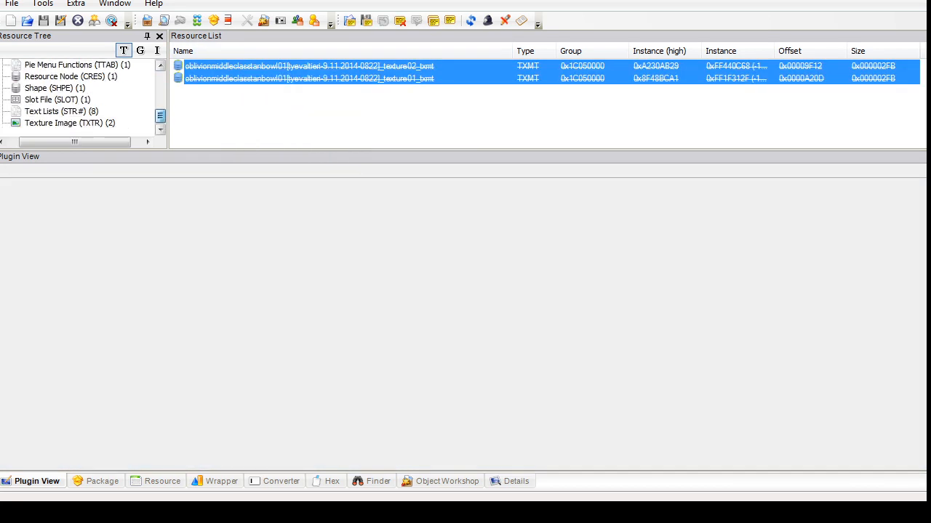
{"action": "left_click", "coordinate": [70, 123]}
{"action": "left_click", "coordinate": [58, 100]}
{"action": "left_click", "coordinate": [55, 88]}
{"action": "left_click", "coordinate": [247, 66]}
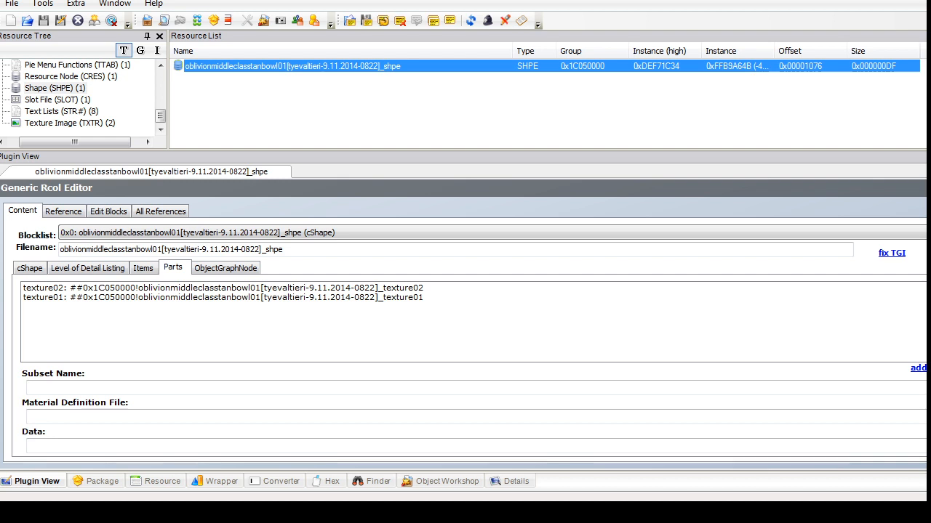
{"action": "key", "text": "alt+Tab"}
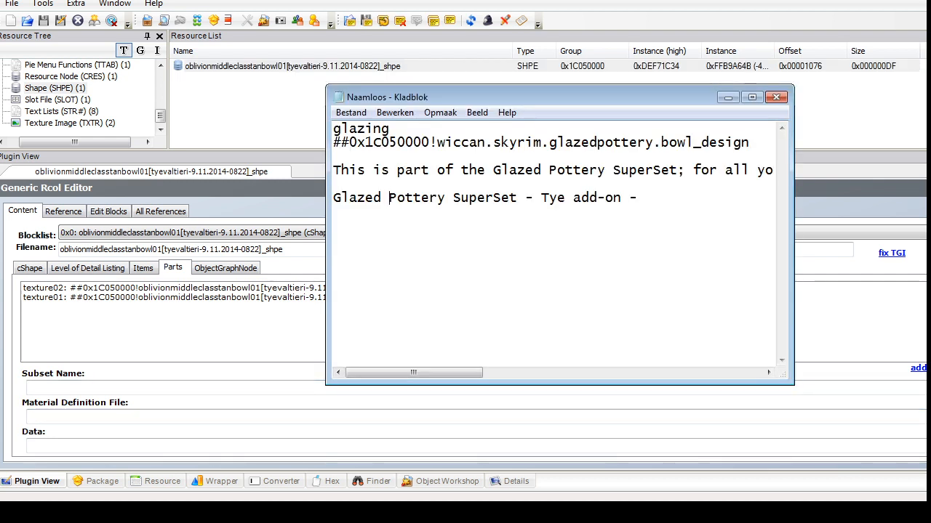
{"action": "left_click_drag", "start_coordinate": [333, 143], "coordinate": [749, 143]}
{"action": "key", "text": "ctrl+c"}
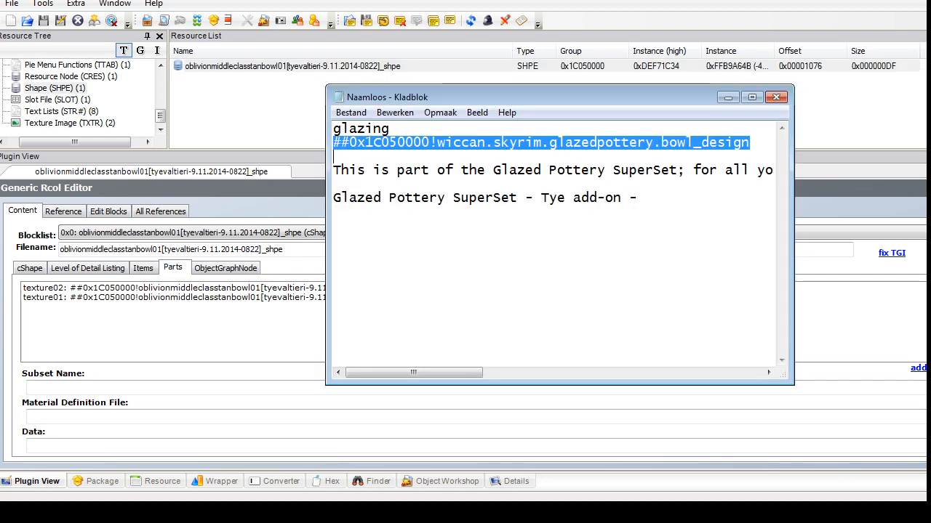
Step: Remove the shape's texture02 part and change texture01 to subset glazing with material definition ##0x1C050000!wiccan.skyrim.glazedpottery.bowl_design
{"action": "left_click", "coordinate": [174, 288]}
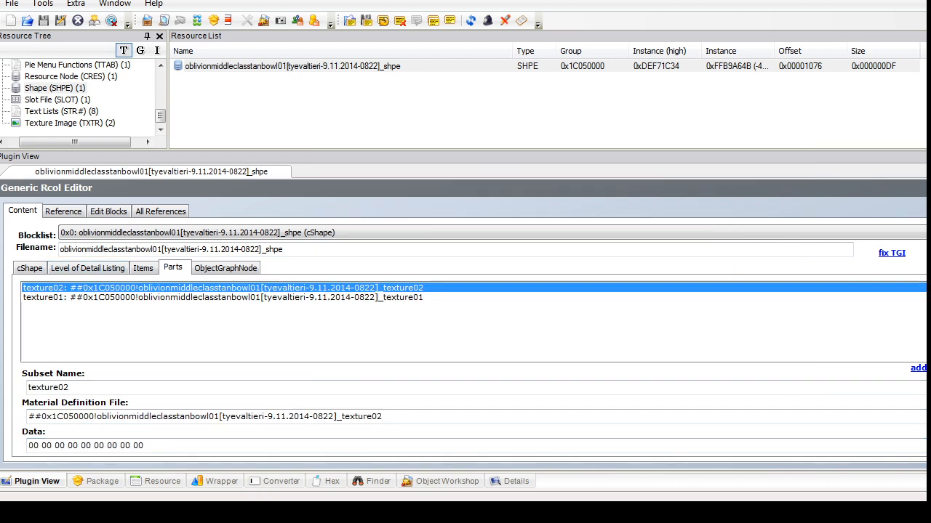
{"action": "key", "text": "Delete"}
{"action": "left_click", "coordinate": [222, 288]}
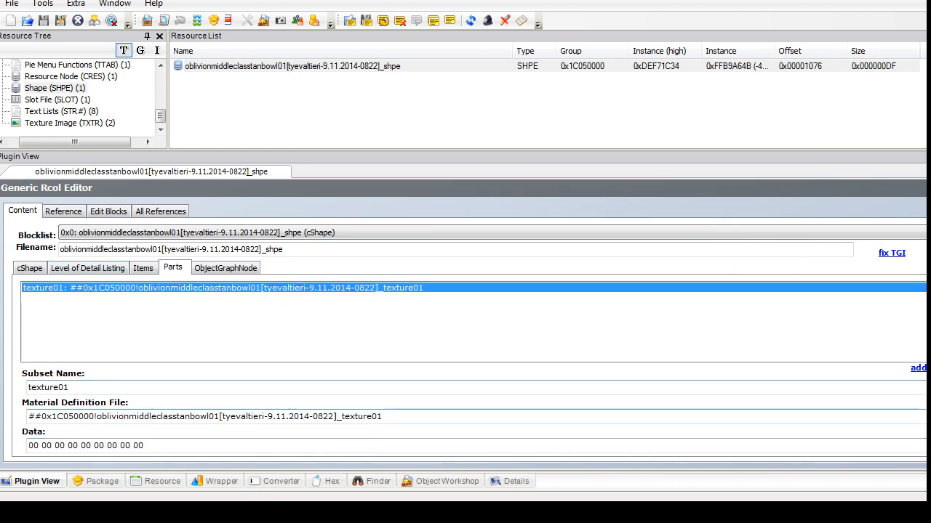
{"action": "left_click_drag", "start_coordinate": [384, 417], "coordinate": [28, 416]}
{"action": "key", "text": "ctrl+v"}
{"action": "key", "text": "shift+Tab"}
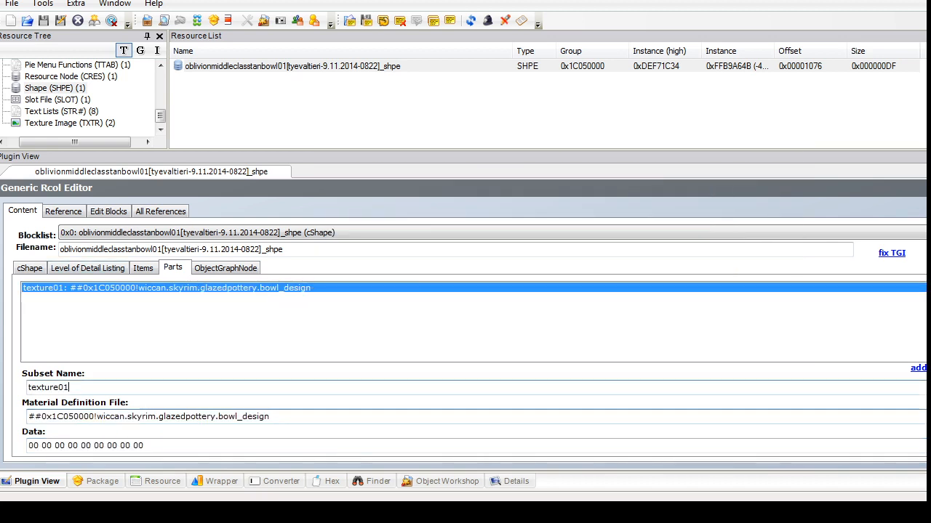
{"action": "type", "text": "glaz"}
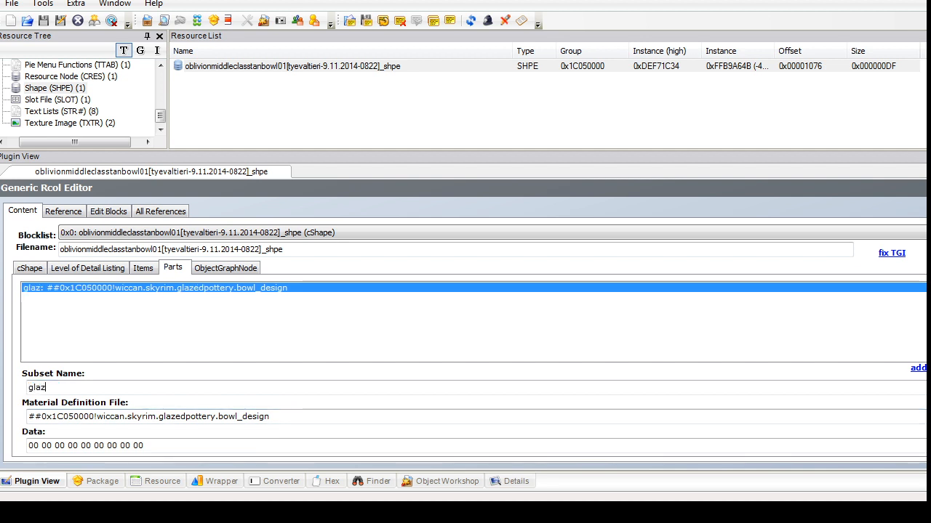
{"action": "type", "text": "ing"}
Step: Add a second shape part with subset glazing2 and material definition ##0x1C050000!wiccan.skyrim.glazedpottery.bowl_design2, and commit the shape
{"action": "left_click", "coordinate": [917, 369]}
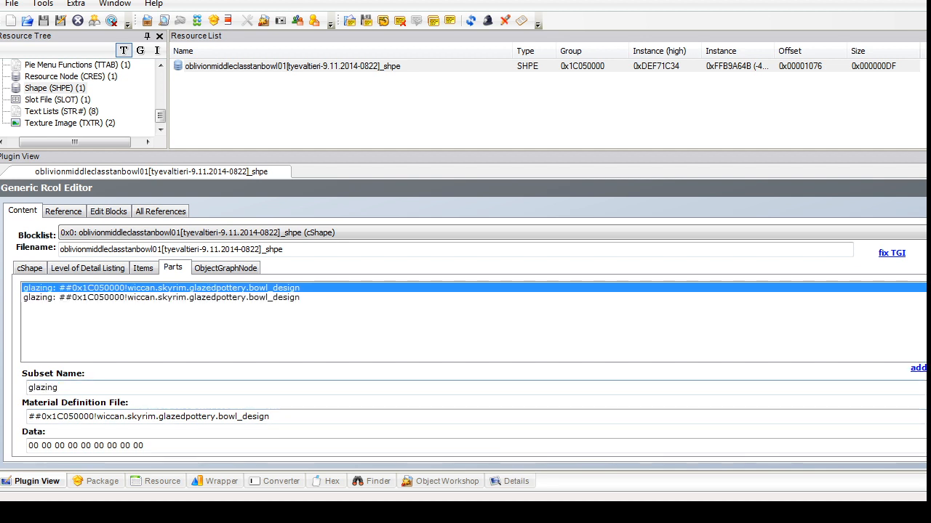
{"action": "left_click", "coordinate": [223, 297]}
{"action": "left_click", "coordinate": [271, 417]}
{"action": "type", "text": "2"}
{"action": "left_click", "coordinate": [60, 387]}
{"action": "type", "text": "2"}
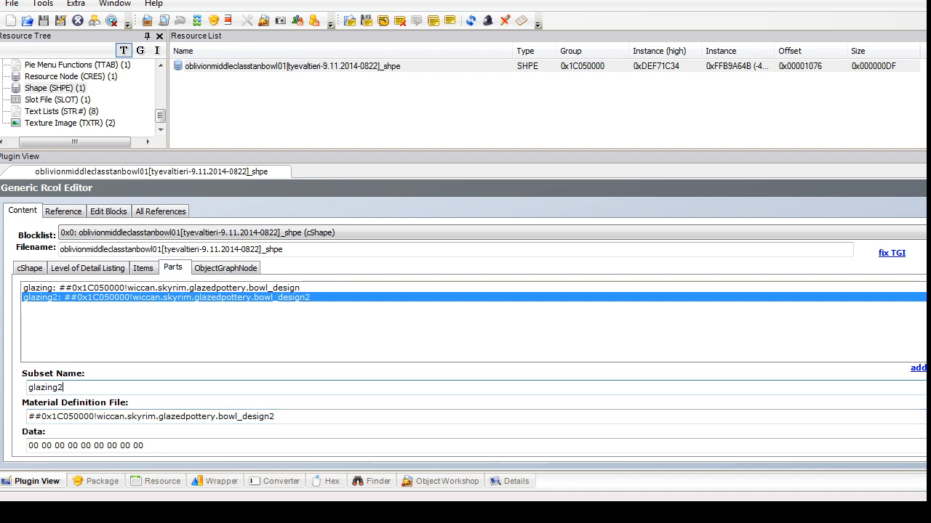
{"action": "left_click", "coordinate": [925, 188]}
{"action": "left_click", "coordinate": [521, 293]}
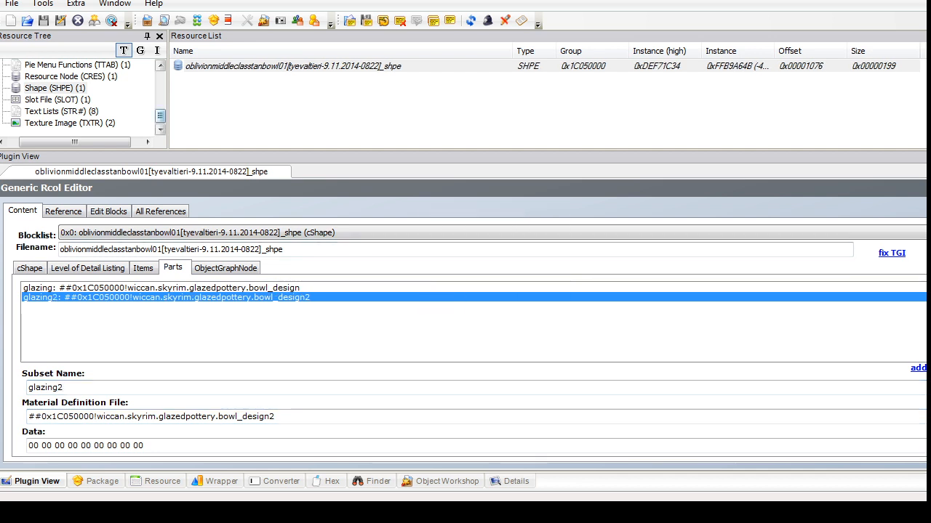
Step: Open the tan bowl's Geometric Data Container and delete its texture02 mesh group
{"action": "left_click", "coordinate": [69, 123]}
{"action": "left_click_drag", "start_coordinate": [160, 116], "coordinate": [160, 94]}
{"action": "left_click", "coordinate": [89, 76]}
{"action": "left_click", "coordinate": [310, 66]}
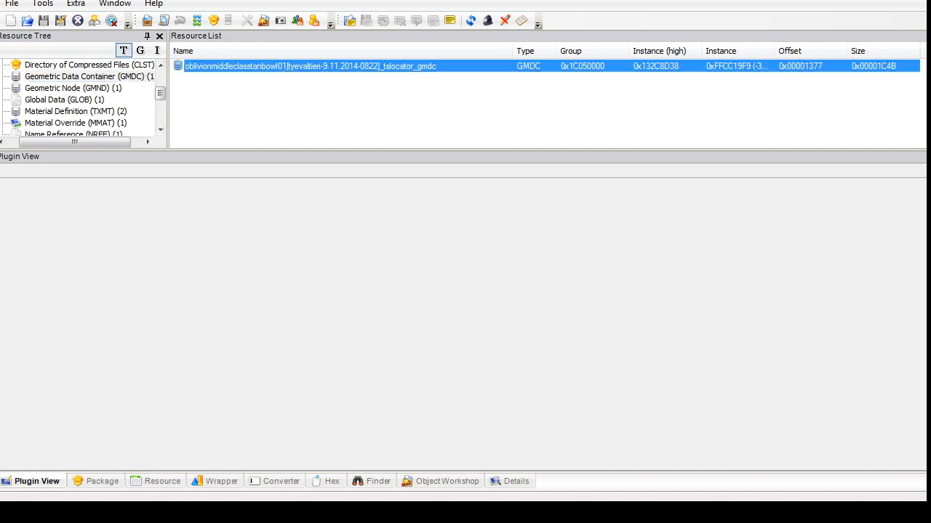
{"action": "left_click", "coordinate": [197, 269]}
{"action": "left_click", "coordinate": [122, 305]}
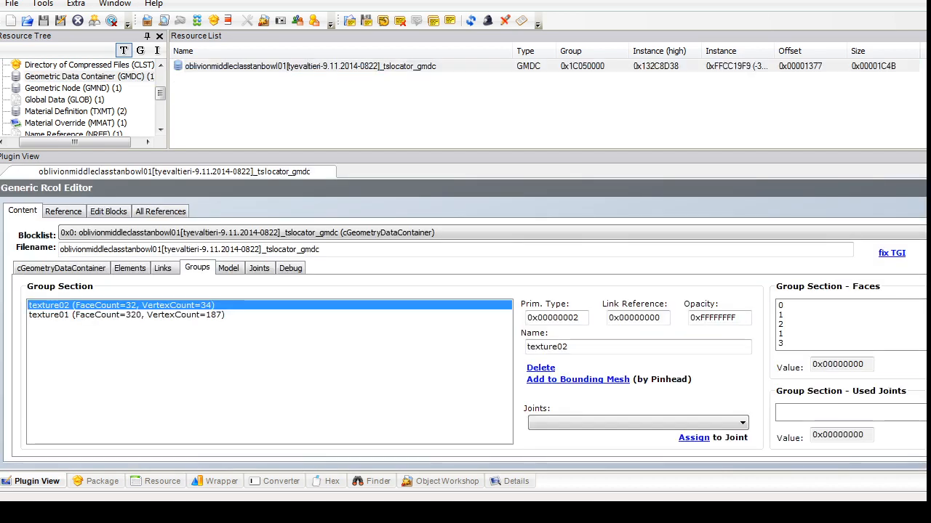
{"action": "left_click", "coordinate": [540, 367]}
Step: Import the Bowl 1 OBJ mesh from the tye folder, replacing the existing texture01 group
{"action": "left_click", "coordinate": [228, 269]}
{"action": "left_click", "coordinate": [109, 419]}
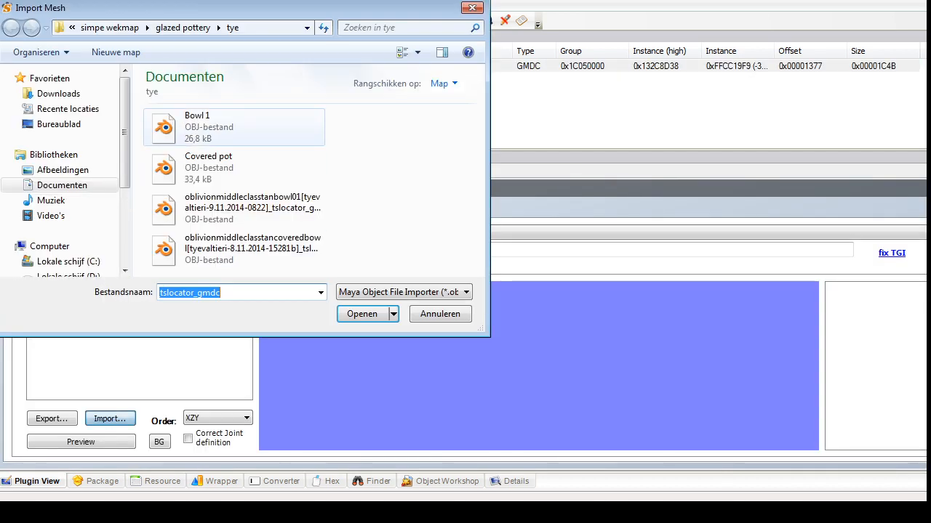
{"action": "left_click", "coordinate": [234, 168]}
{"action": "left_click", "coordinate": [234, 127]}
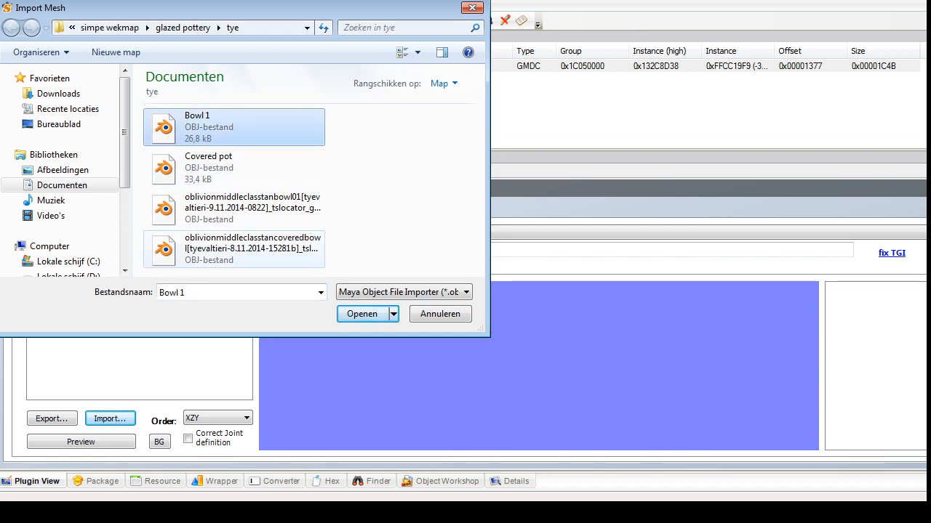
{"action": "left_click", "coordinate": [361, 314]}
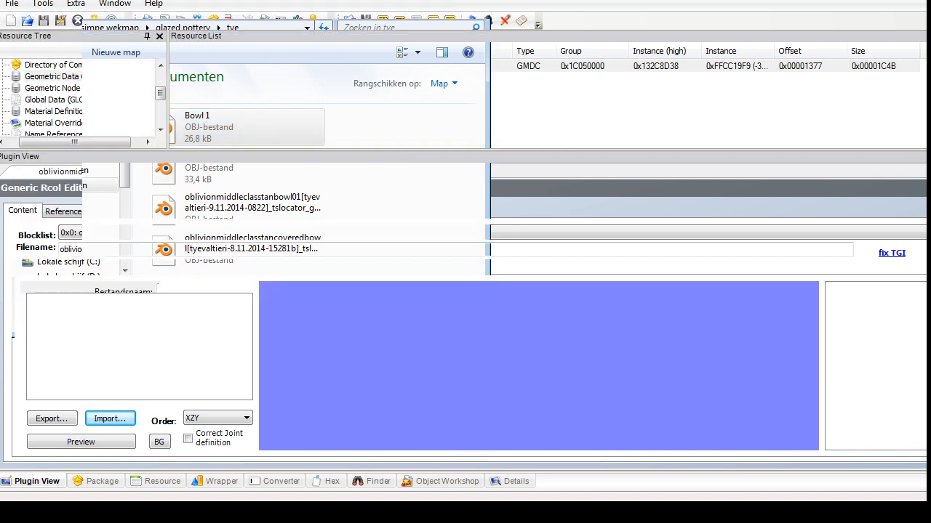
{"action": "left_click", "coordinate": [684, 317]}
{"action": "left_click", "coordinate": [710, 312]}
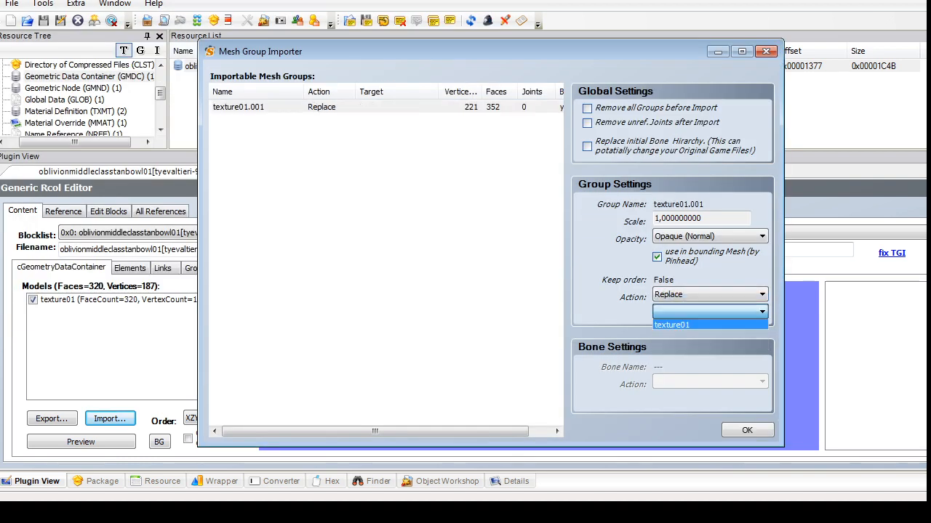
{"action": "left_click", "coordinate": [684, 324]}
{"action": "left_click", "coordinate": [747, 430]}
Step: Rename the imported texture01 mesh group as glazing and commit the Geometric Data Container
{"action": "left_click", "coordinate": [197, 267]}
{"action": "left_click", "coordinate": [186, 305]}
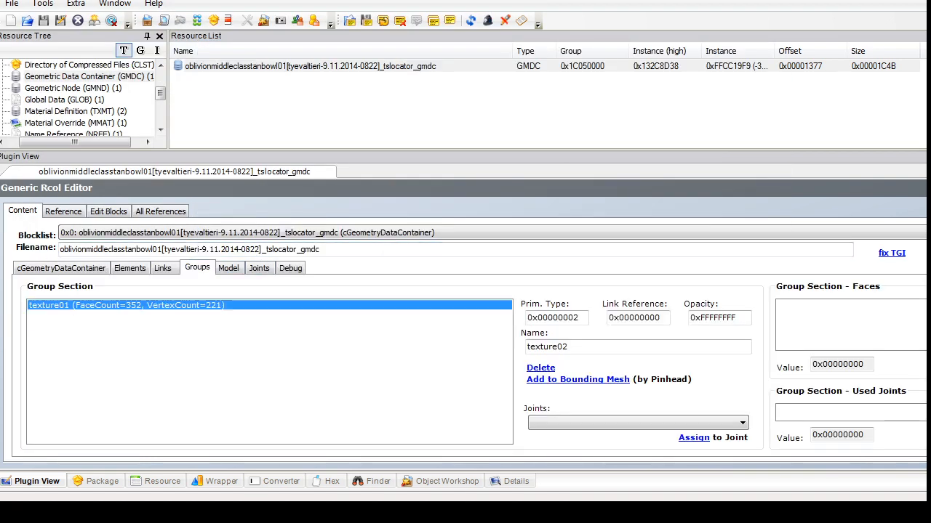
{"action": "double_click", "coordinate": [547, 346]}
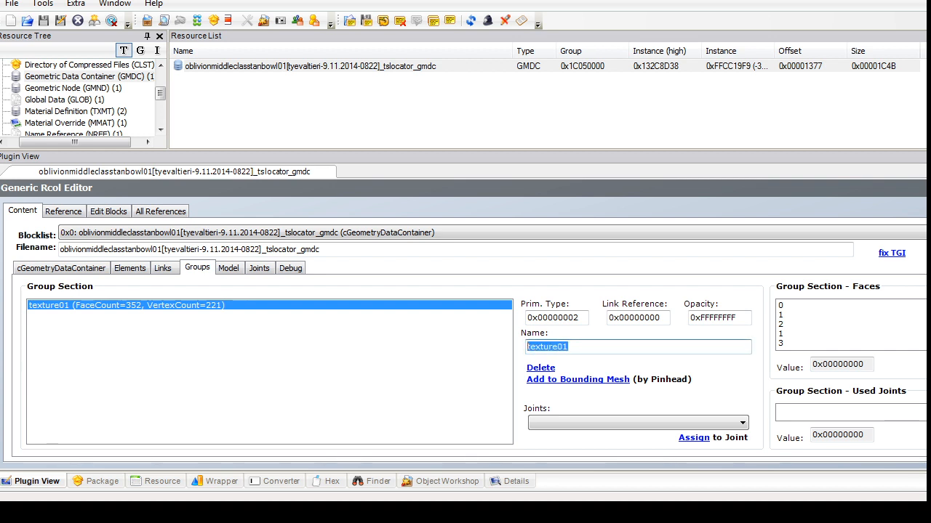
{"action": "type", "text": "glai"}
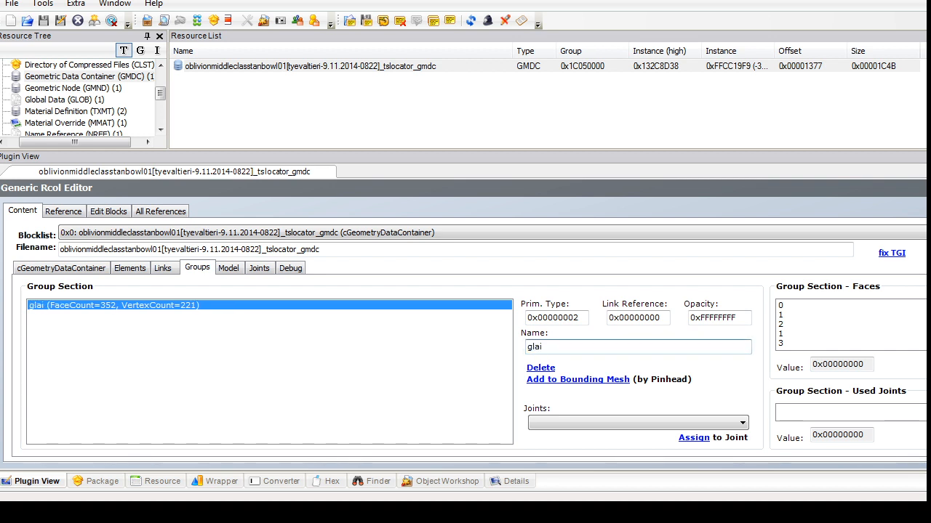
{"action": "key", "text": "BackSpace"}
{"action": "type", "text": "zing"}
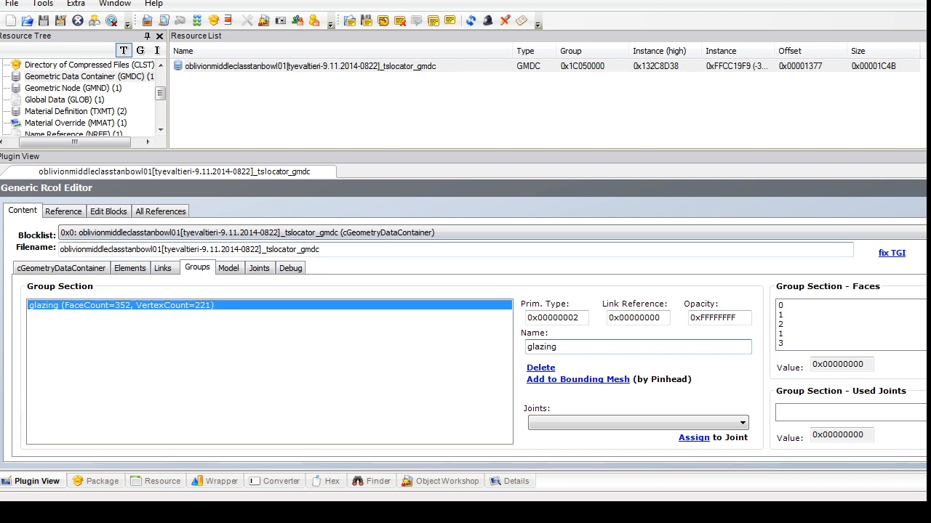
{"action": "left_click", "coordinate": [925, 188]}
{"action": "left_click", "coordinate": [521, 293]}
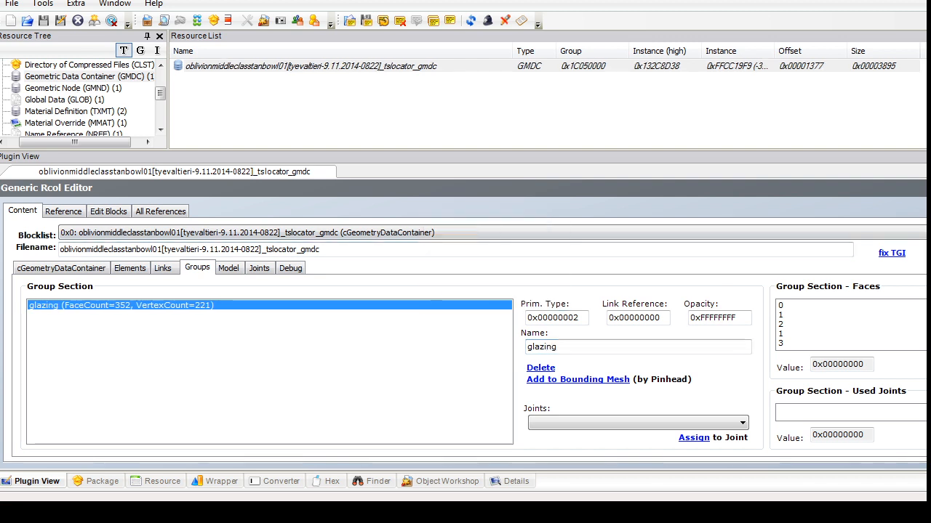
Step: Reopen the tan bowl's Shape resource and select its glazing2 part
{"action": "left_click_drag", "start_coordinate": [160, 94], "coordinate": [160, 116]}
{"action": "left_click", "coordinate": [55, 88]}
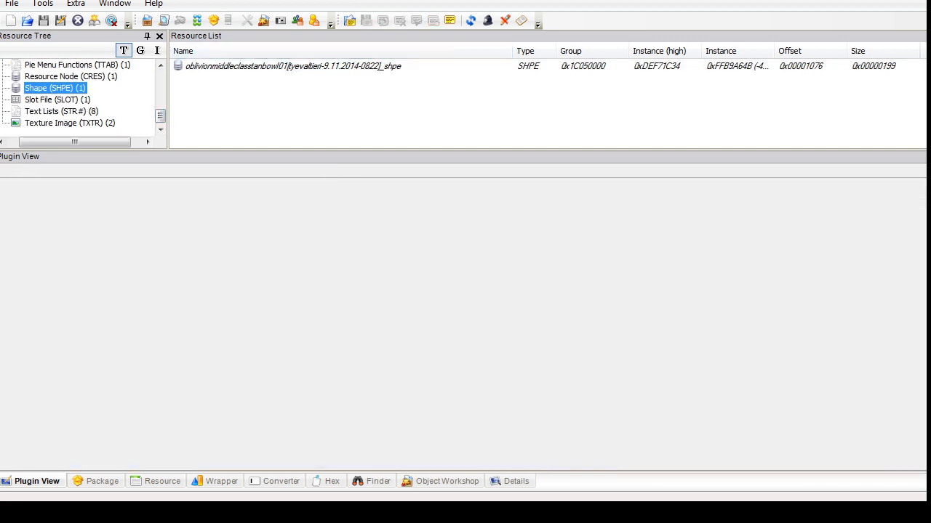
{"action": "left_click", "coordinate": [293, 66]}
{"action": "left_click", "coordinate": [167, 298]}
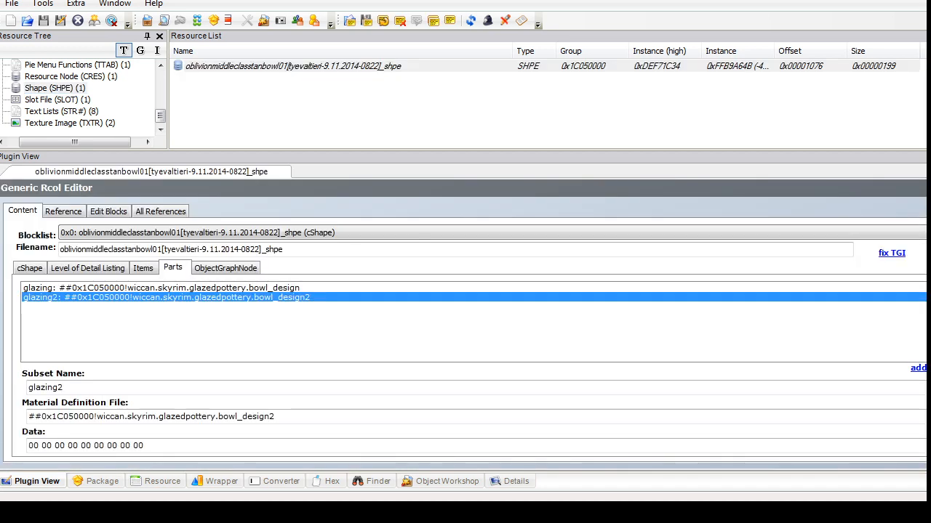
Step: Delete the glazing2 part from the bowl's shape resource and commit the change
{"action": "left_click", "coordinate": [925, 368]}
{"action": "left_click", "coordinate": [925, 188]}
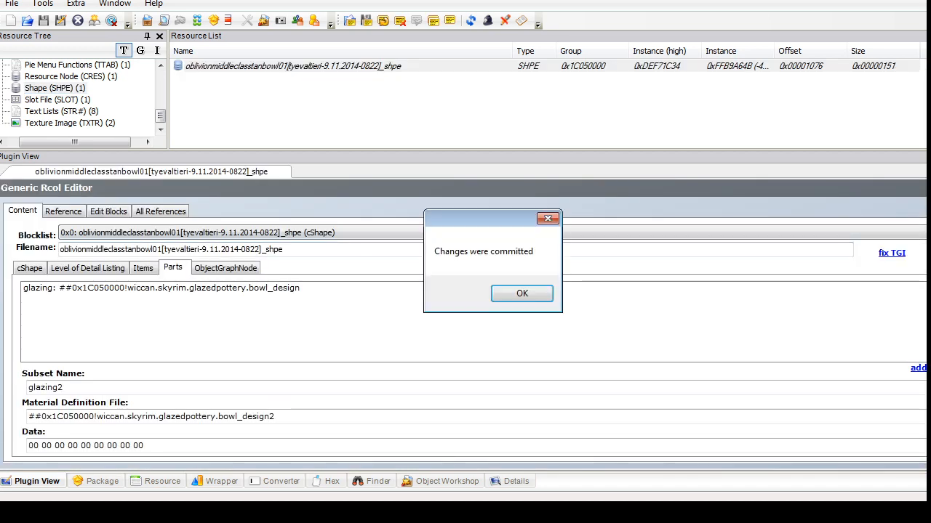
{"action": "left_click", "coordinate": [521, 293]}
Step: Open the bowl's Geometric Node resource and set Enabled to 0x01 for the last datalist extension reference
{"action": "left_click_drag", "start_coordinate": [160, 116], "coordinate": [160, 84]}
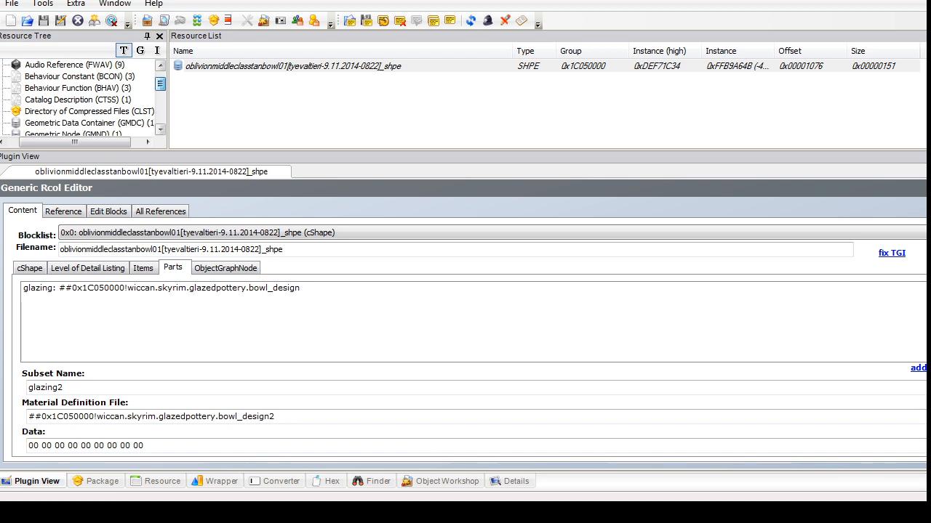
{"action": "left_click", "coordinate": [89, 123]}
{"action": "left_click", "coordinate": [73, 134]}
{"action": "left_click", "coordinate": [247, 66]}
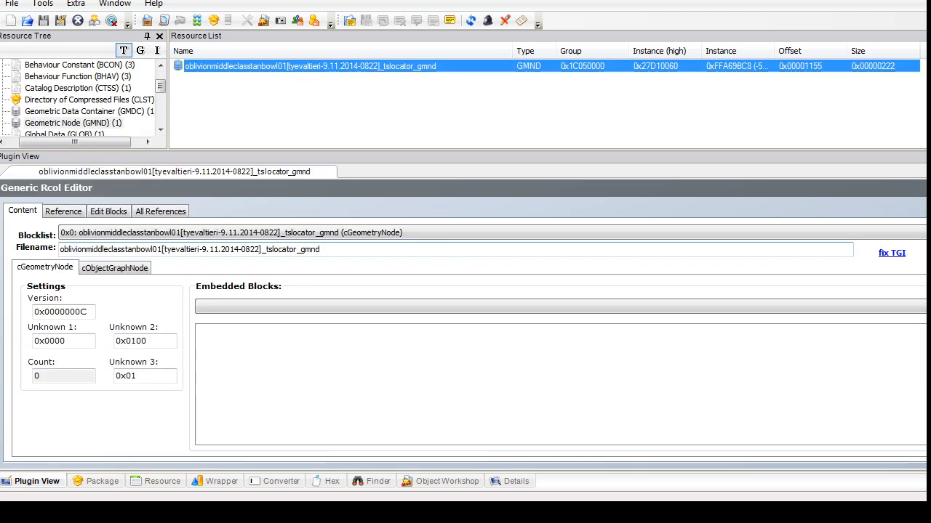
{"action": "left_click", "coordinate": [114, 269]}
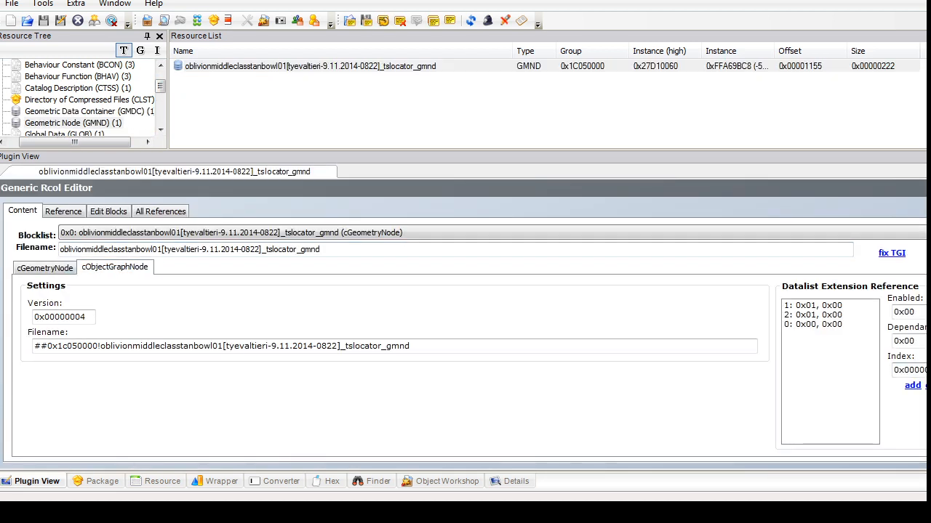
{"action": "left_click", "coordinate": [813, 325]}
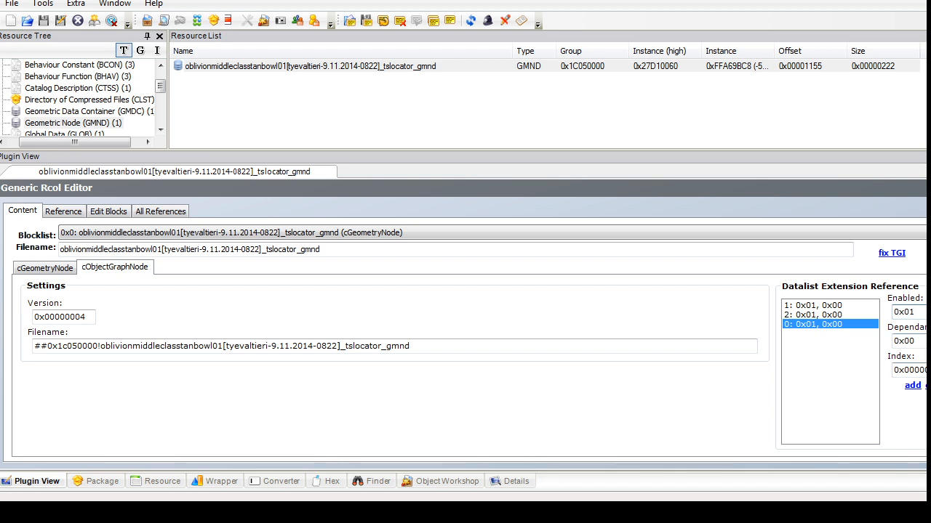
Step: Add a new cDataListExtension block to the Geometric Node resource
{"action": "left_click", "coordinate": [109, 211]}
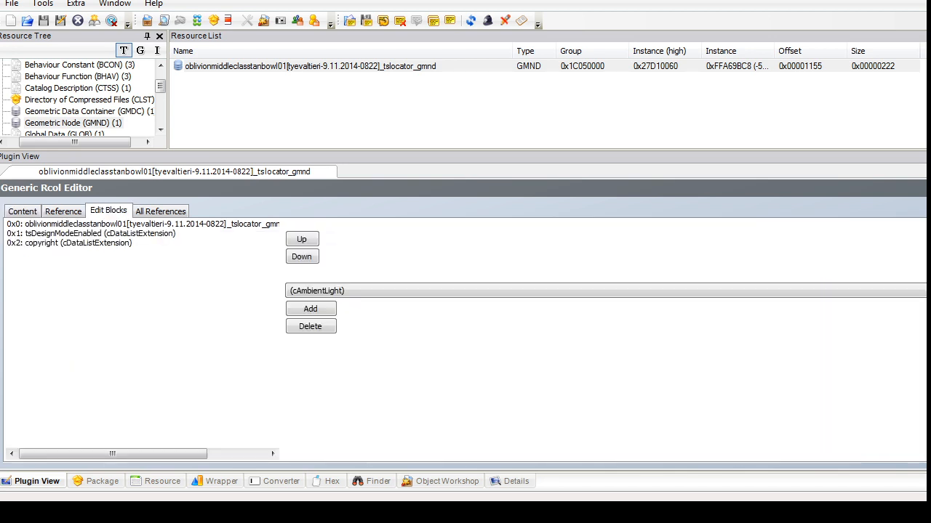
{"action": "left_click", "coordinate": [378, 290]}
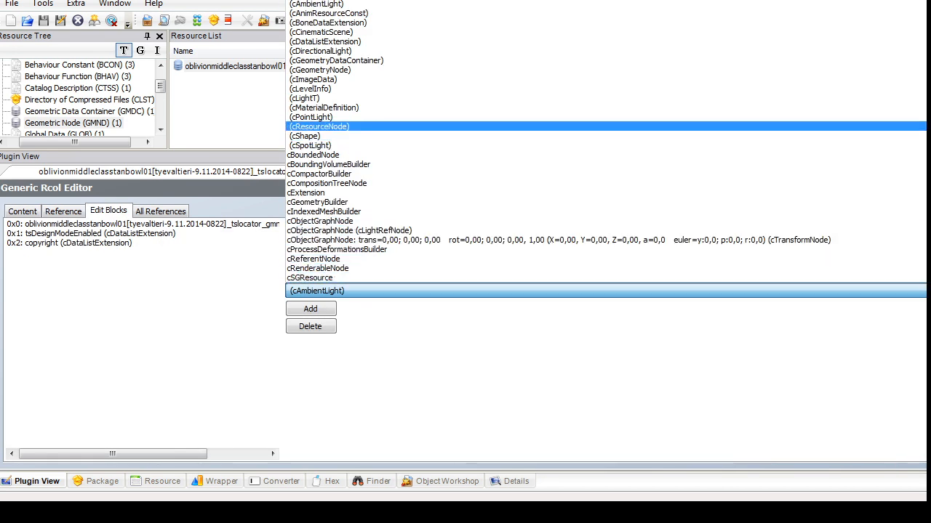
{"action": "left_click", "coordinate": [324, 41]}
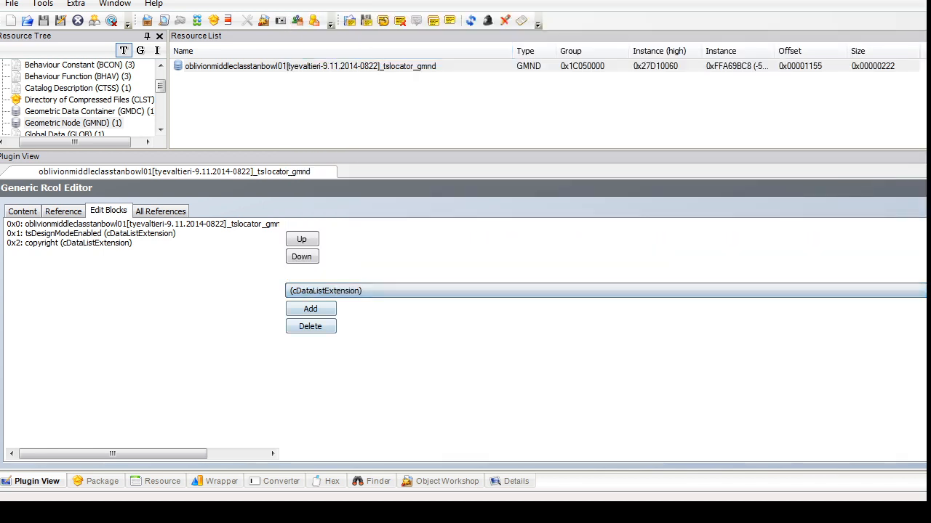
{"action": "left_click", "coordinate": [311, 309]}
Step: Rename the array item in the tsDesignModeEnabled block to glazing
{"action": "left_click", "coordinate": [22, 211]}
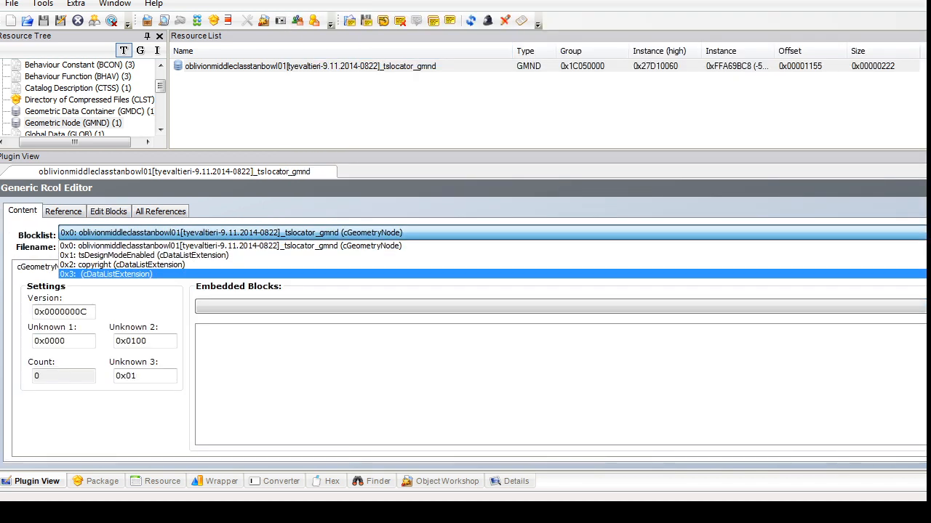
{"action": "key", "text": "Up"}
{"action": "key", "text": "Up"}
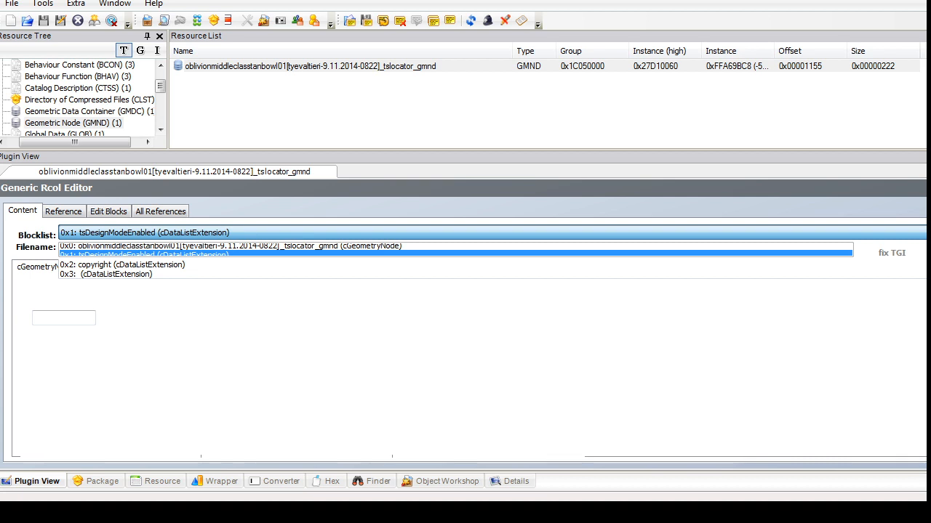
{"action": "key", "text": "Return"}
{"action": "key", "text": "Tab"}
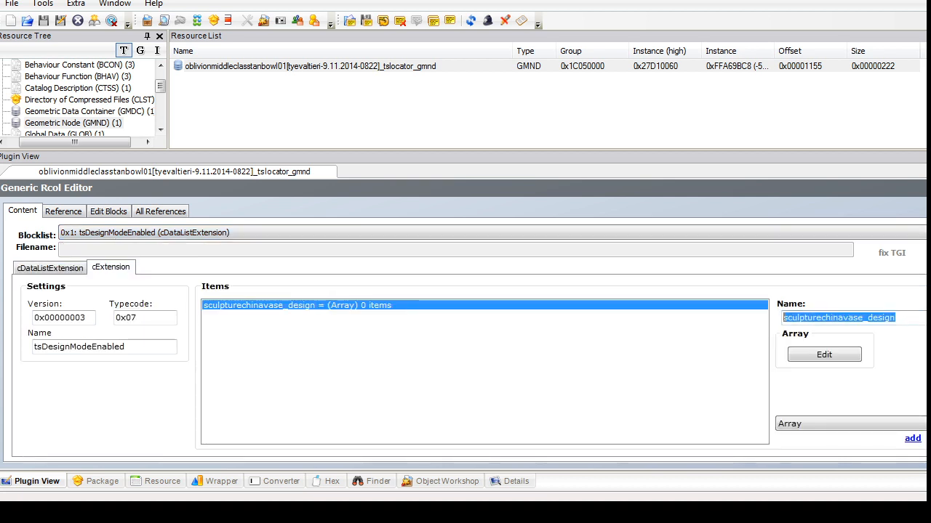
{"action": "type", "text": "glazing"}
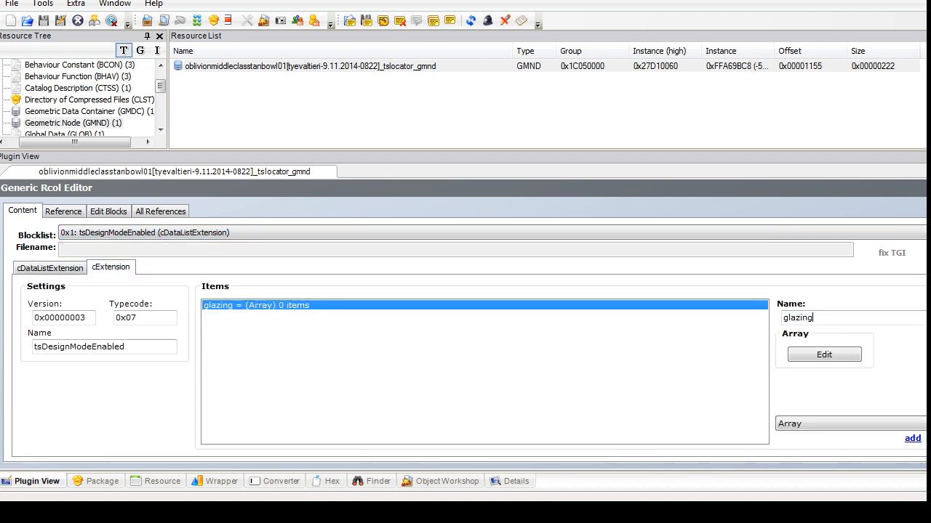
Step: Name the new unnamed cDataListExtension block tsMaterialsMeshName and add a String item to it
{"action": "left_click", "coordinate": [466, 233]}
{"action": "left_click", "coordinate": [465, 274]}
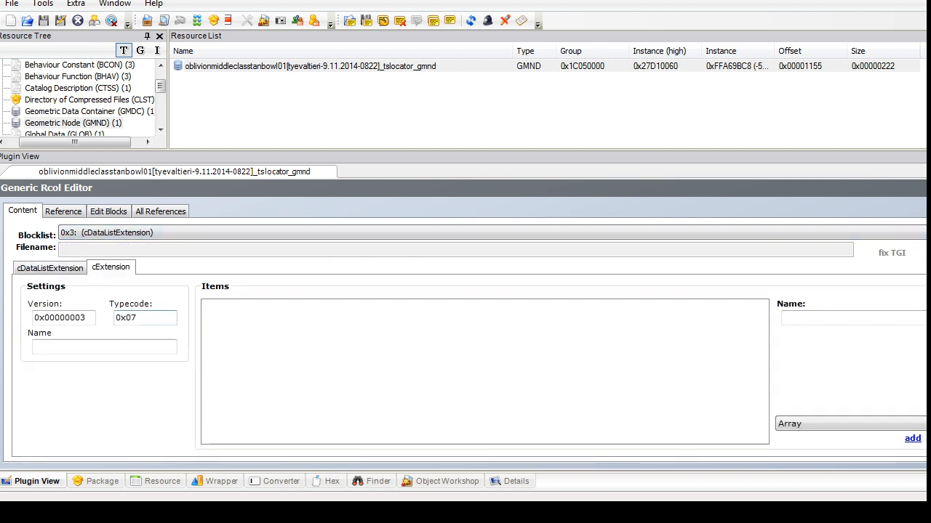
{"action": "left_click", "coordinate": [851, 423]}
{"action": "left_click", "coordinate": [850, 475]}
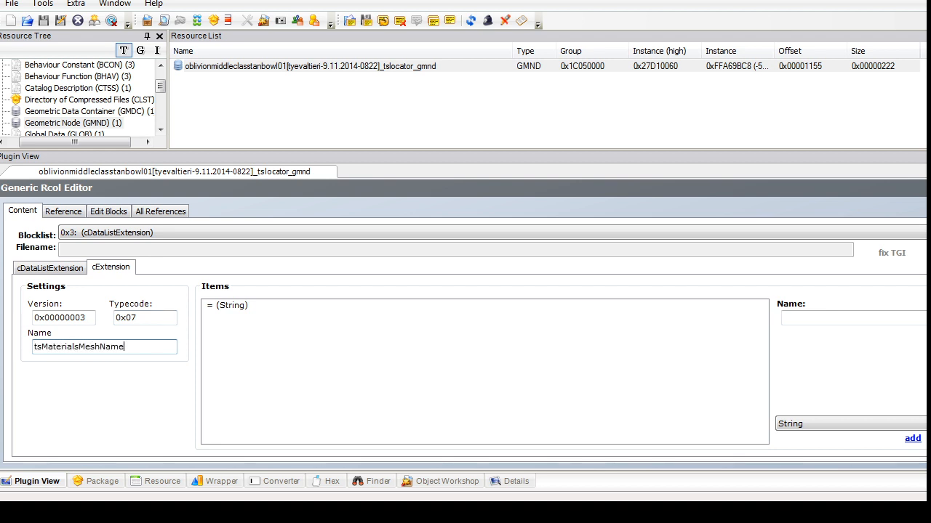
Step: Name the new String item glazing, set its value to ##0x1C050000!wiccan.skyrim.glazedpottery.bowl, and commit the Geometric Node
{"action": "left_click", "coordinate": [232, 305]}
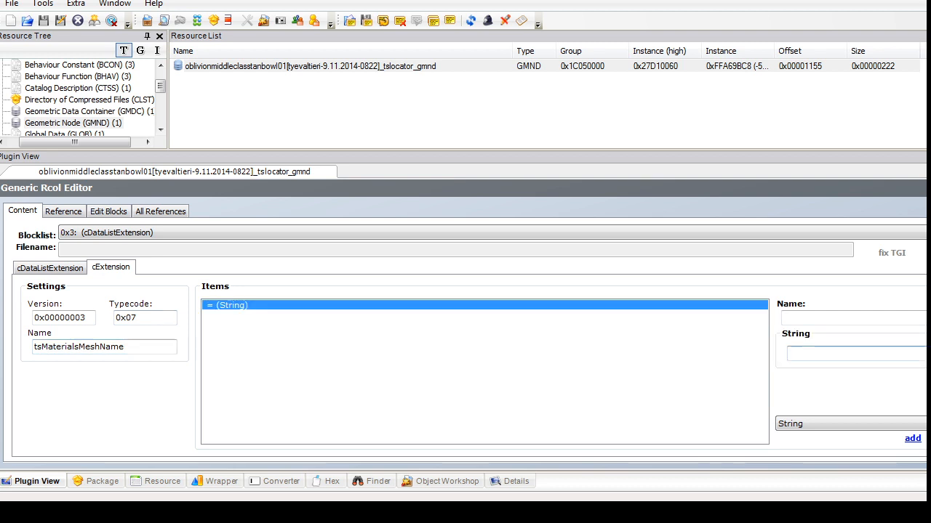
{"action": "left_click", "coordinate": [851, 319]}
{"action": "type", "text": "glazing"}
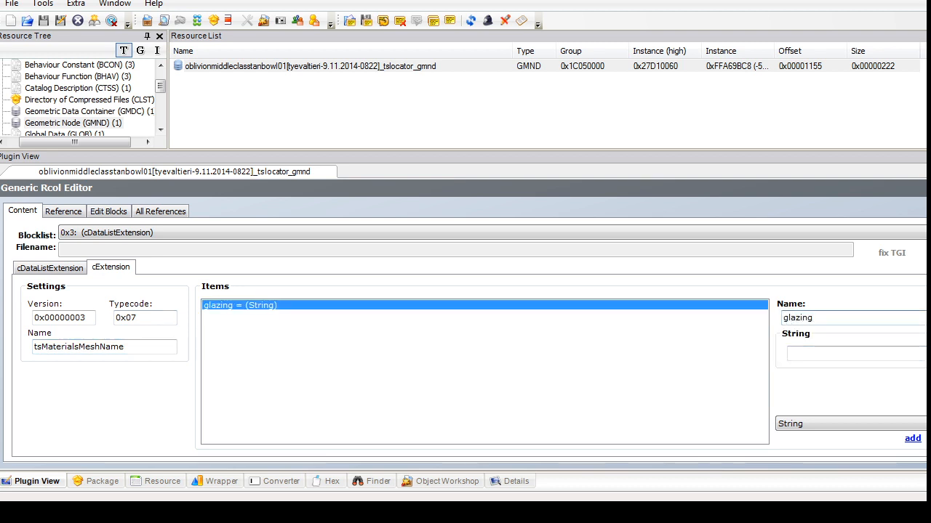
{"action": "key", "text": "Tab"}
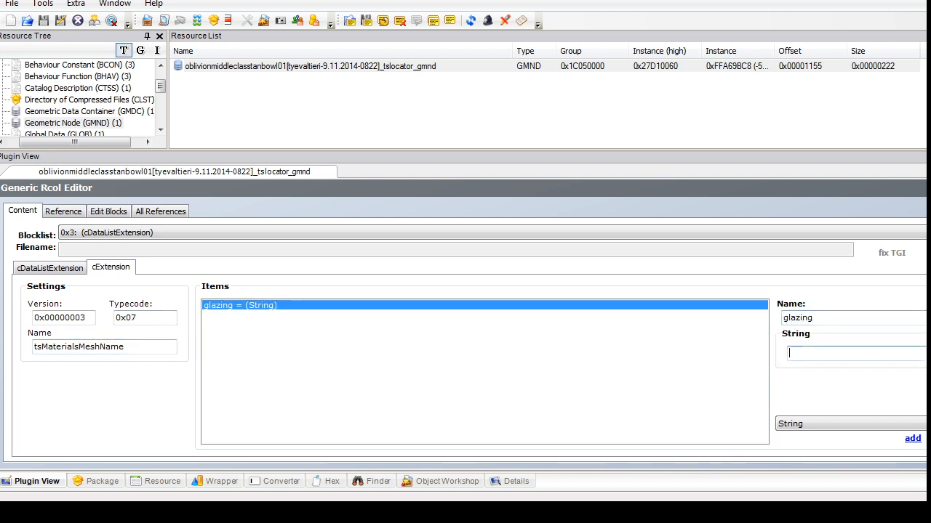
{"action": "key", "text": "ctrl+v"}
{"action": "key", "text": "BackSpace"}
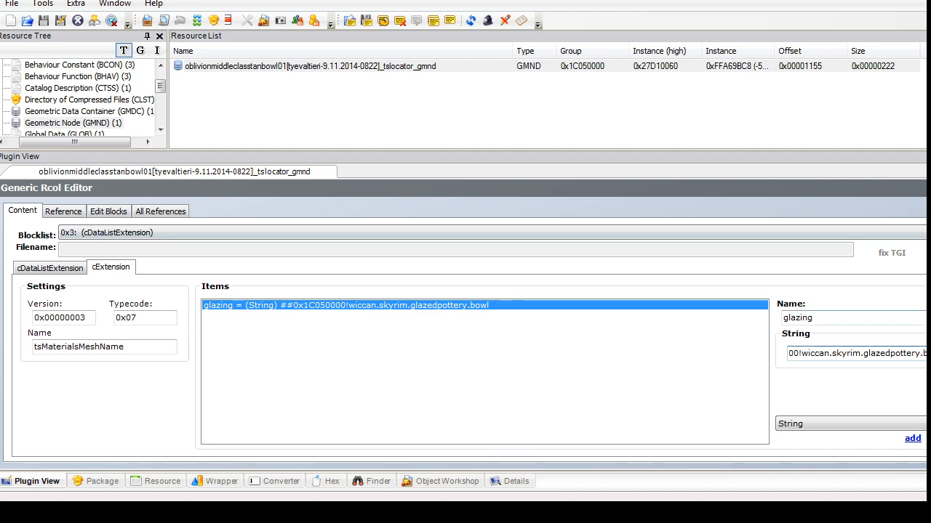
{"action": "left_click", "coordinate": [925, 188]}
{"action": "left_click", "coordinate": [522, 293]}
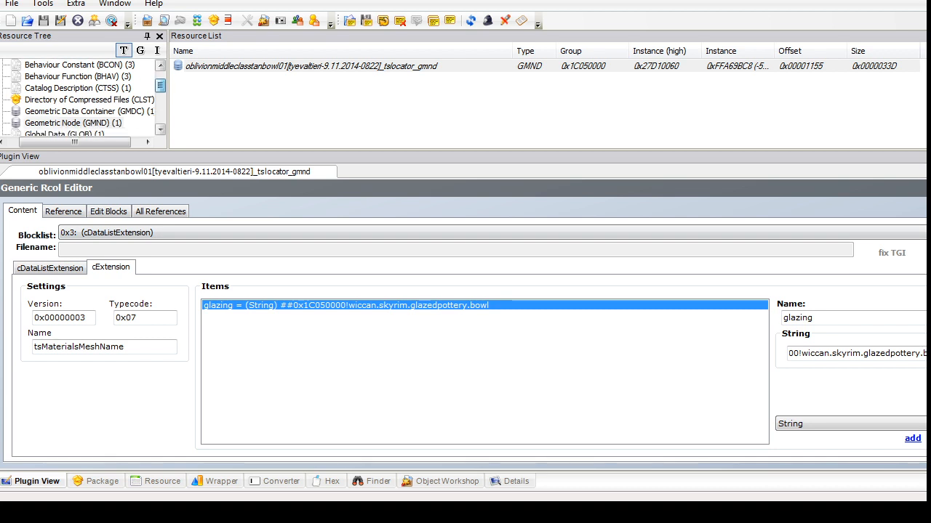
Step: Open the Catalog Description resource and copy the Glazed Pottery SuperSet description line from the Notepad notes
{"action": "left_click_drag", "start_coordinate": [160, 86], "coordinate": [160, 84]}
{"action": "left_click", "coordinate": [77, 99]}
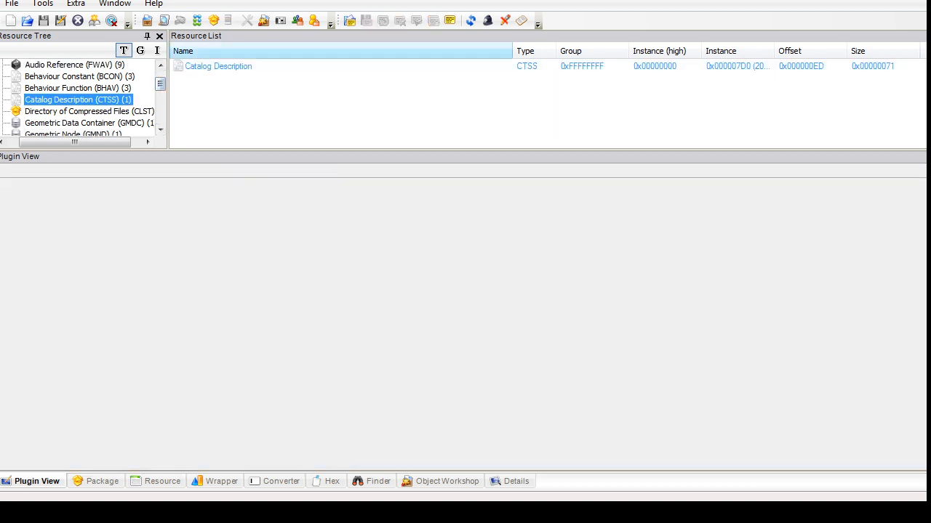
{"action": "left_click", "coordinate": [218, 66]}
{"action": "left_click", "coordinate": [85, 235]}
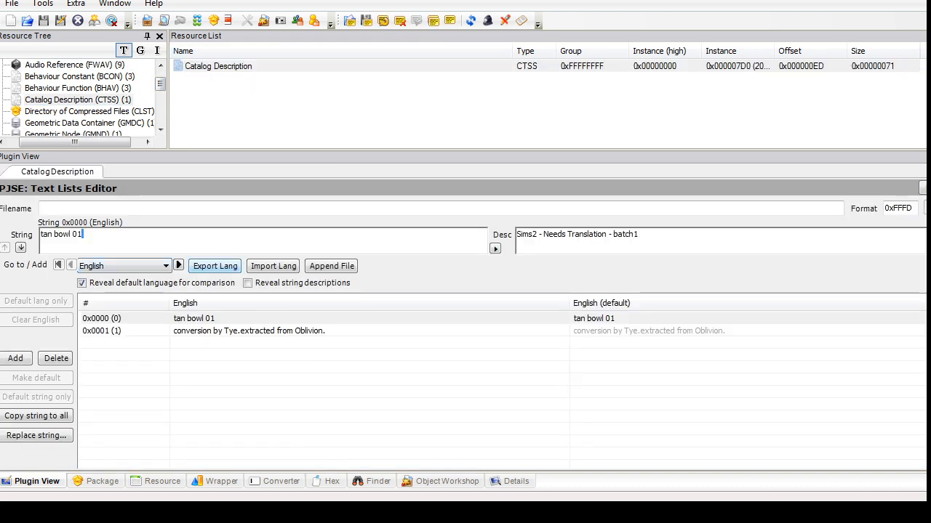
{"action": "key", "text": "alt+Tab"}
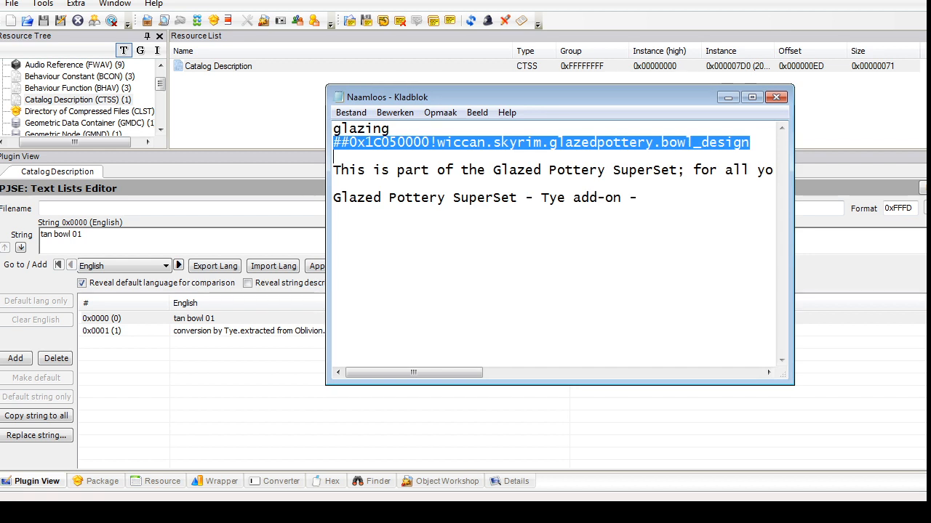
{"action": "left_click_drag", "start_coordinate": [334, 171], "coordinate": [775, 170]}
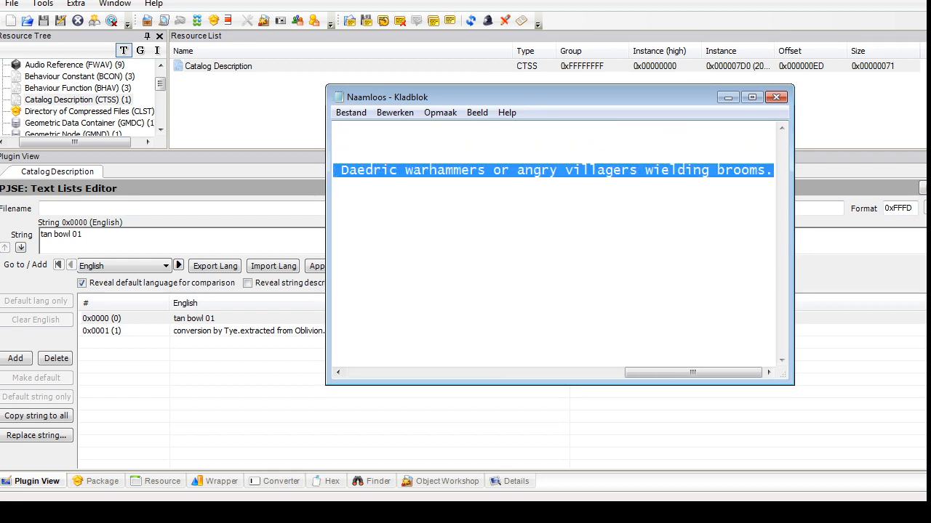
Step: Insert the copied Glazed Pottery SuperSet description above the conversion credit in the second English catalog string
{"action": "left_click", "coordinate": [248, 331]}
{"action": "left_click_drag", "start_coordinate": [40, 234], "coordinate": [128, 252]}
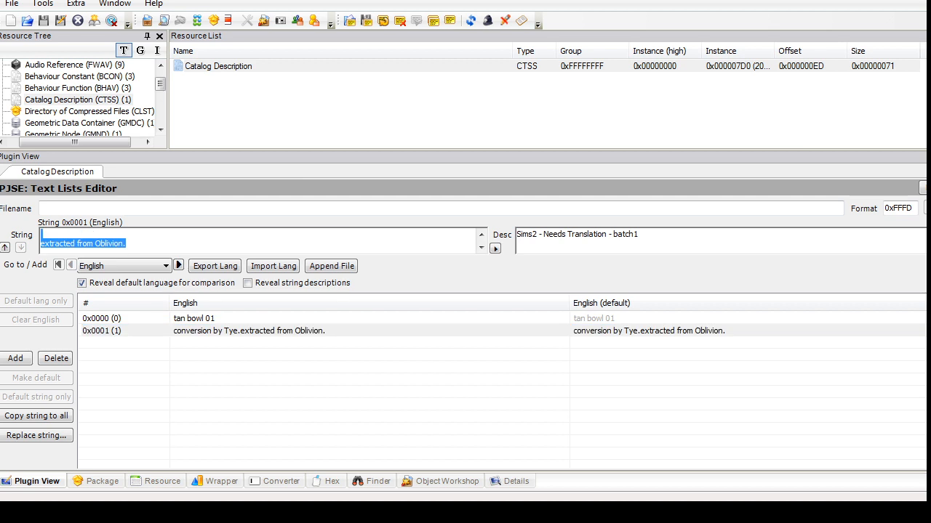
{"action": "left_click", "coordinate": [43, 234]}
{"action": "type", "text": "conversion by Tye."}
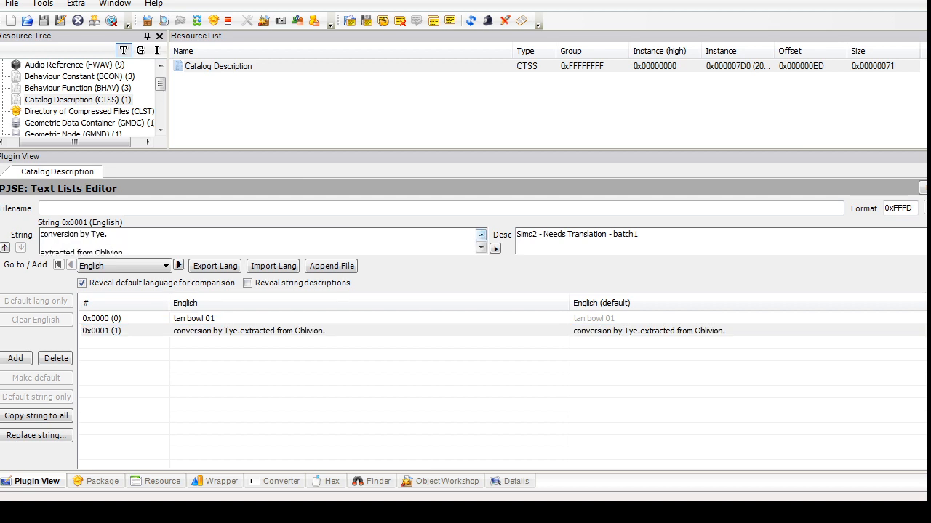
{"action": "key", "text": "Return"}
{"action": "type", "text": "This is part of the Glazed Pottery SuperSet; for all your pottery needs. Warning: this item is not resistant to Daedric warhammers or angry villagers wielding brooms."}
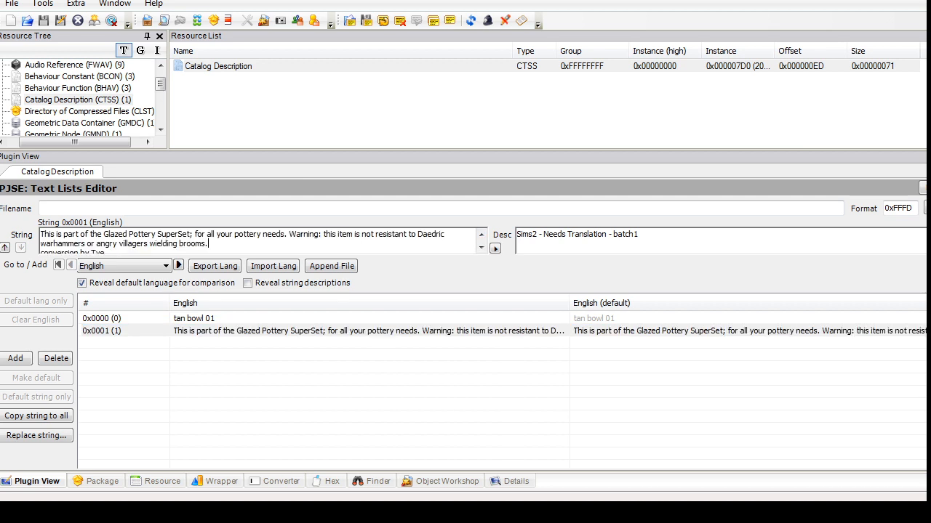
Step: Start the conversion credit with "Original" and remove the blank line before "extracted from Oblivion."
{"action": "left_click", "coordinate": [480, 248]}
{"action": "left_click", "coordinate": [481, 248]}
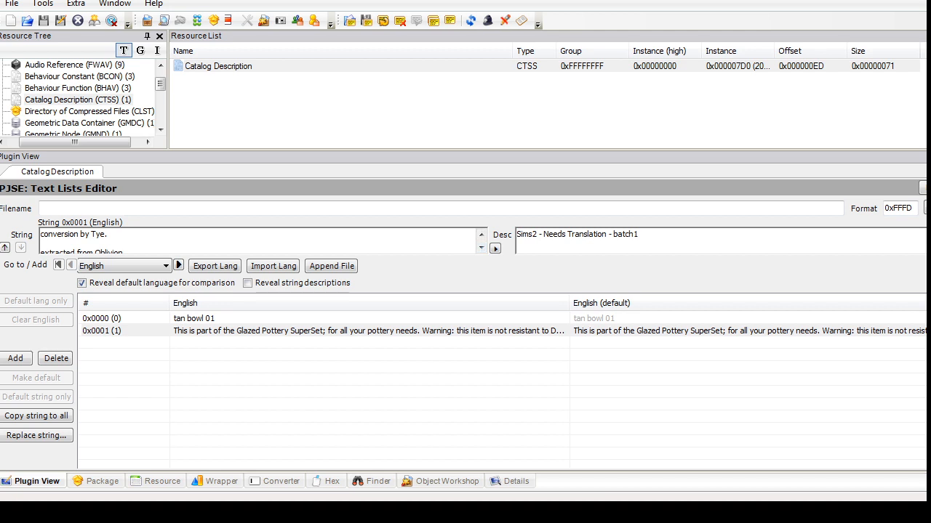
{"action": "type", "text": "Original"}
{"action": "left_click", "coordinate": [41, 252]}
{"action": "key", "text": "BackSpace"}
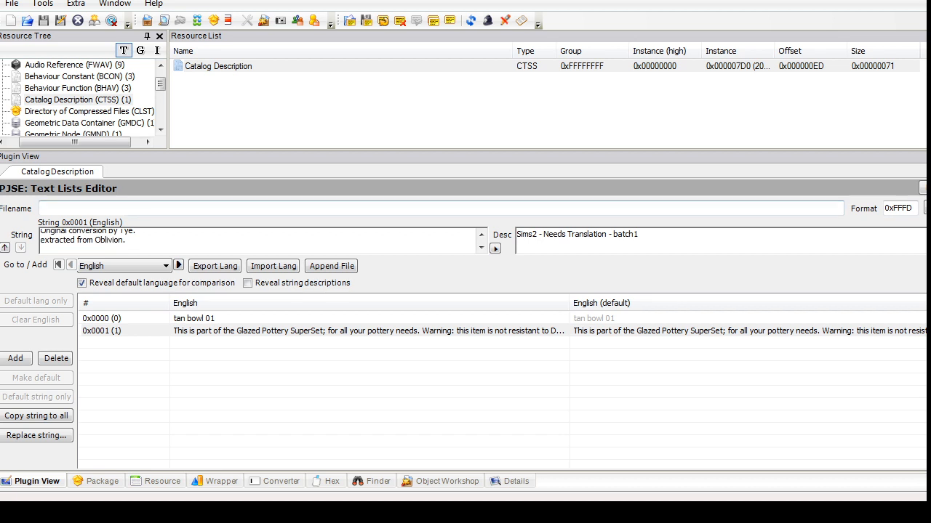
{"action": "type", "text": "Re"}
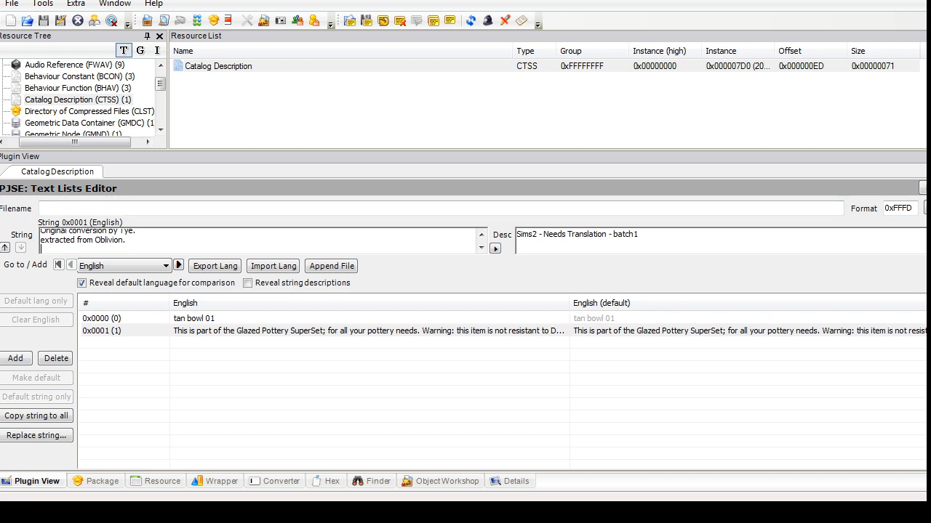
{"action": "type", "text": "laved by Firew_flower @PBK"}
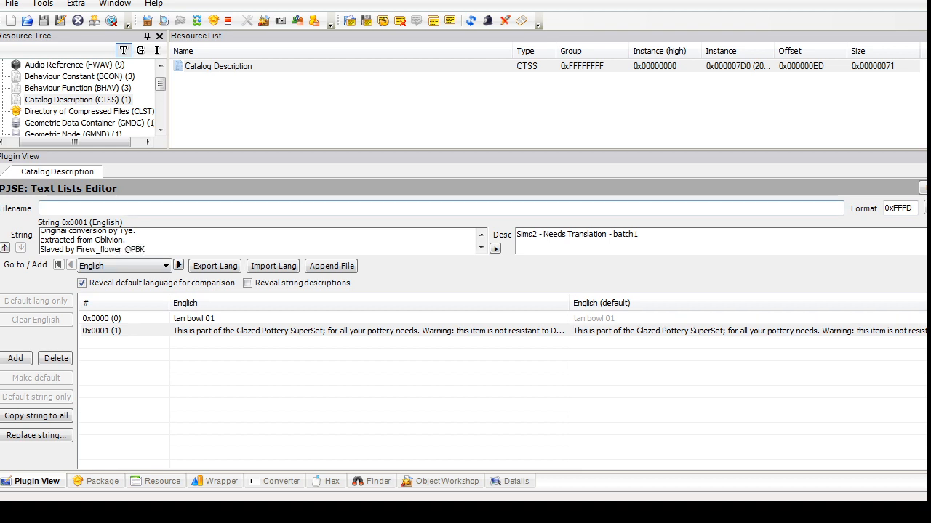
{"action": "left_click", "coordinate": [96, 249]}
{"action": "key", "text": "BackSpace"}
{"action": "left_click", "coordinate": [481, 235]}
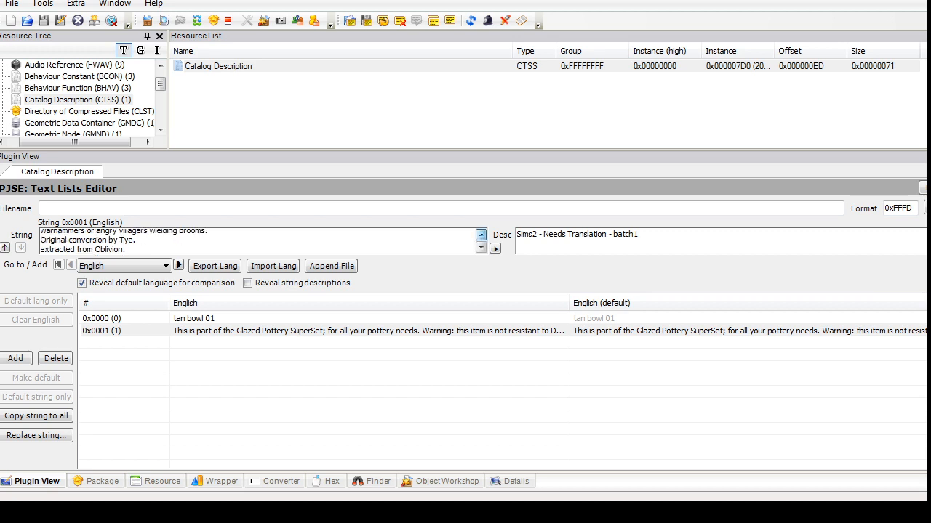
{"action": "left_click", "coordinate": [480, 235]}
{"action": "left_click", "coordinate": [480, 234]}
{"action": "left_click", "coordinate": [481, 248]}
{"action": "left_click", "coordinate": [481, 248]}
{"action": "left_click", "coordinate": [481, 235]}
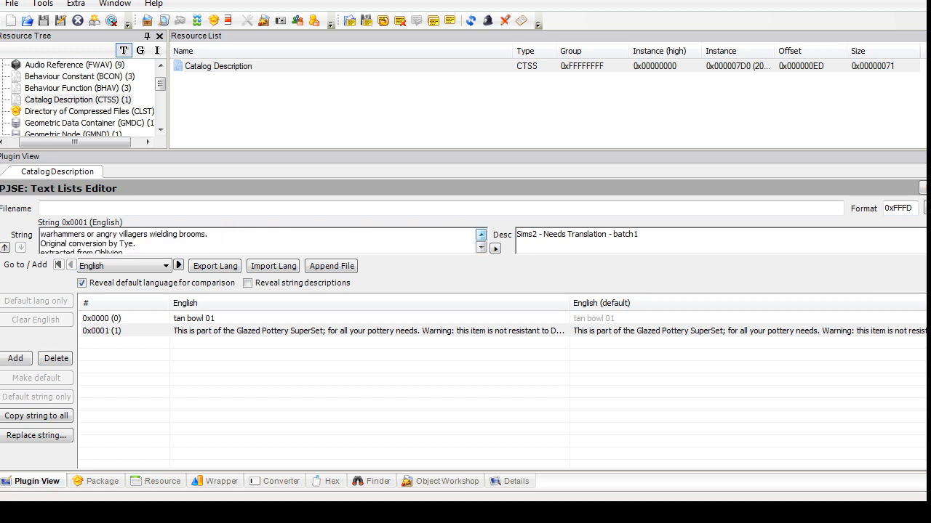
{"action": "left_click", "coordinate": [481, 248]}
{"action": "left_click", "coordinate": [481, 248]}
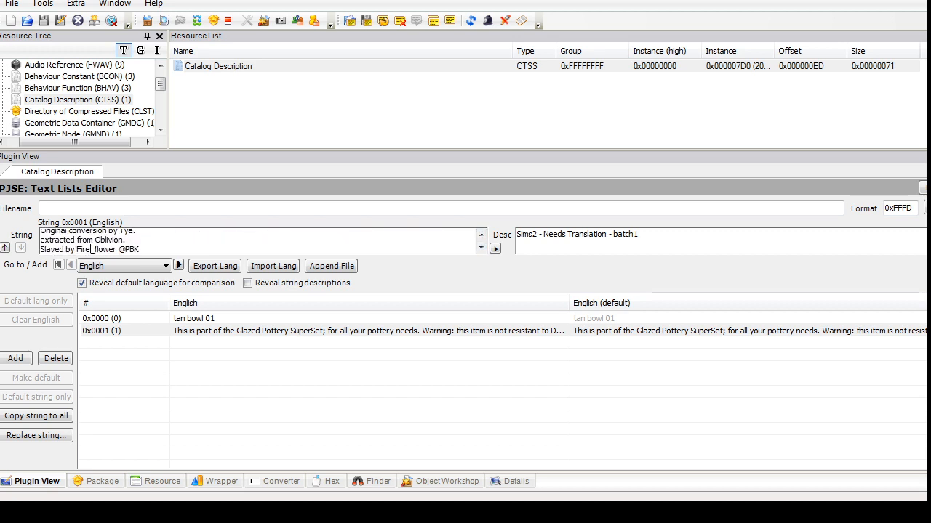
Step: Replace the first English catalog string with "Glazd Pottery SuperSet - Tye add-on - Bowl A - SLAVE" and commit the catalog description
{"action": "left_click", "coordinate": [195, 318]}
{"action": "left_click_drag", "start_coordinate": [84, 234], "coordinate": [40, 235]}
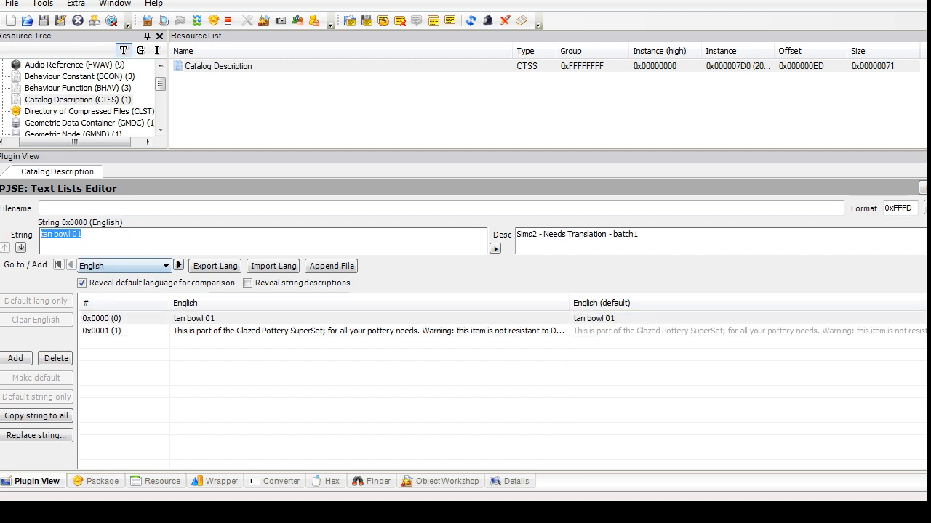
{"action": "type", "text": "Glazd Pottery Super"}
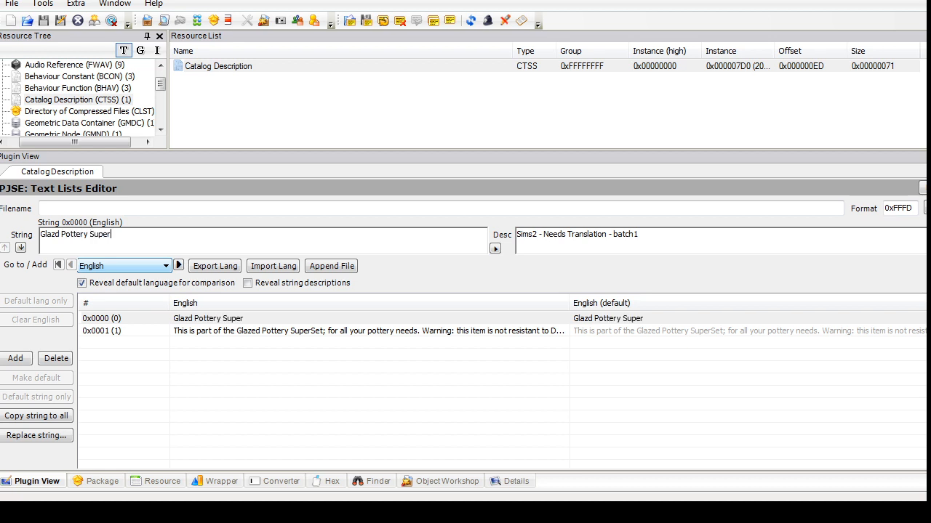
{"action": "type", "text": "Set - Ty"}
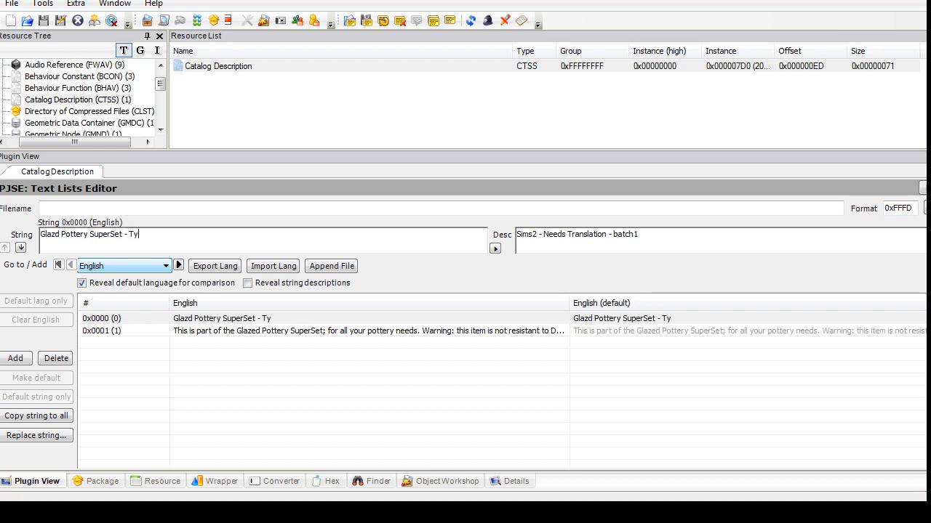
{"action": "type", "text": "e add-on - Bowl A - SLAVE"}
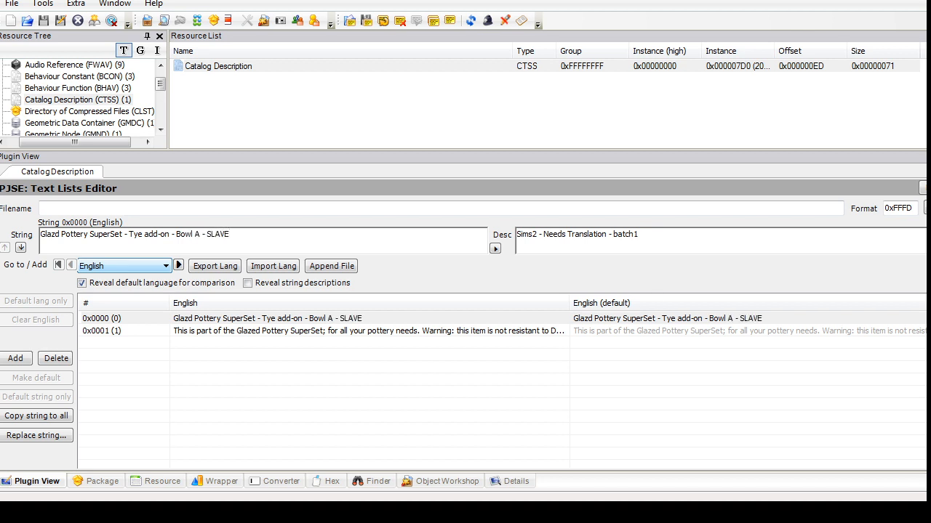
{"action": "left_click", "coordinate": [923, 189]}
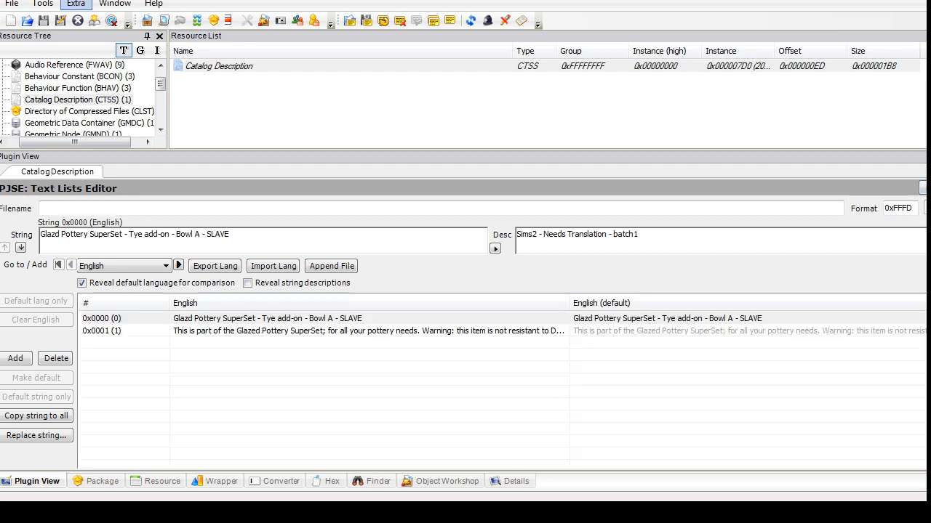
Step: Run the Scenegraph rename Wizard on the tan bowl 01 package with its existing model name and save the package
{"action": "left_click", "coordinate": [161, 65]}
{"action": "left_click", "coordinate": [89, 123]}
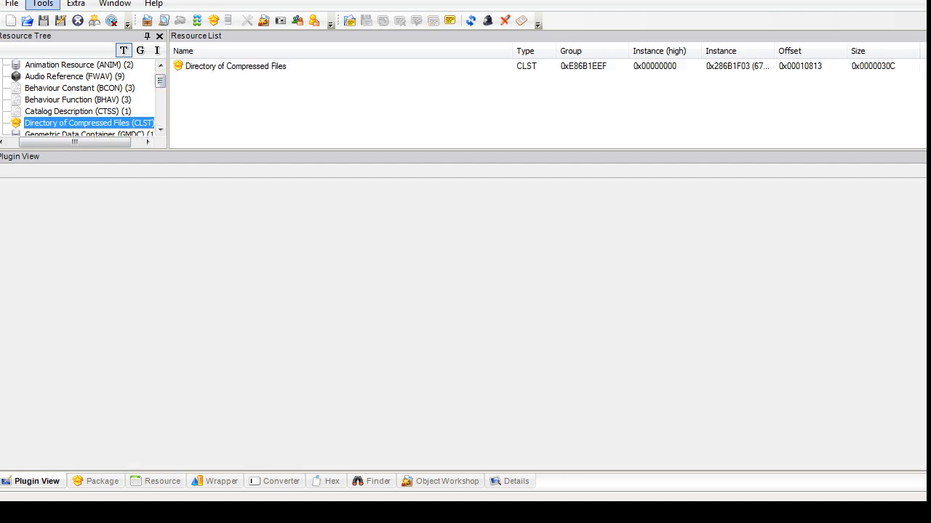
{"action": "left_click", "coordinate": [42, 3]}
{"action": "mouse_move", "coordinate": [77, 98]}
{"action": "left_click", "coordinate": [227, 180]}
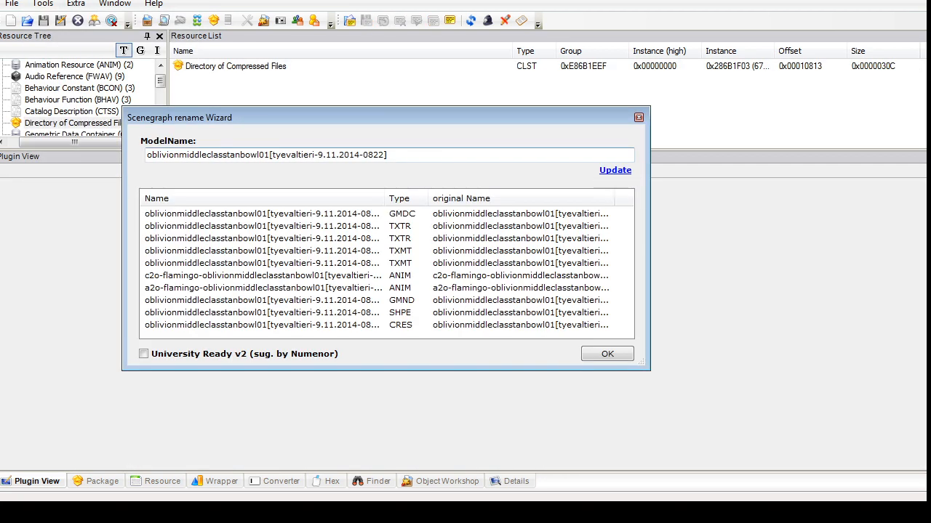
{"action": "left_click", "coordinate": [607, 353]}
{"action": "left_click", "coordinate": [12, 4]}
{"action": "left_click", "coordinate": [36, 81]}
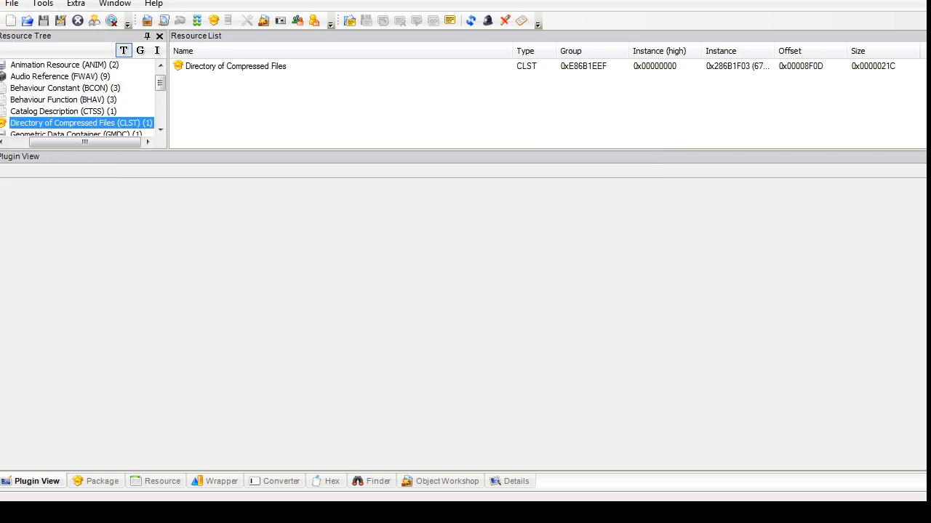
Step: Run the Scenegraph rename Wizard a second time on the saved package, keeping the model name, and save again
{"action": "left_click", "coordinate": [42, 3]}
{"action": "mouse_move", "coordinate": [77, 98]}
{"action": "left_click", "coordinate": [227, 180]}
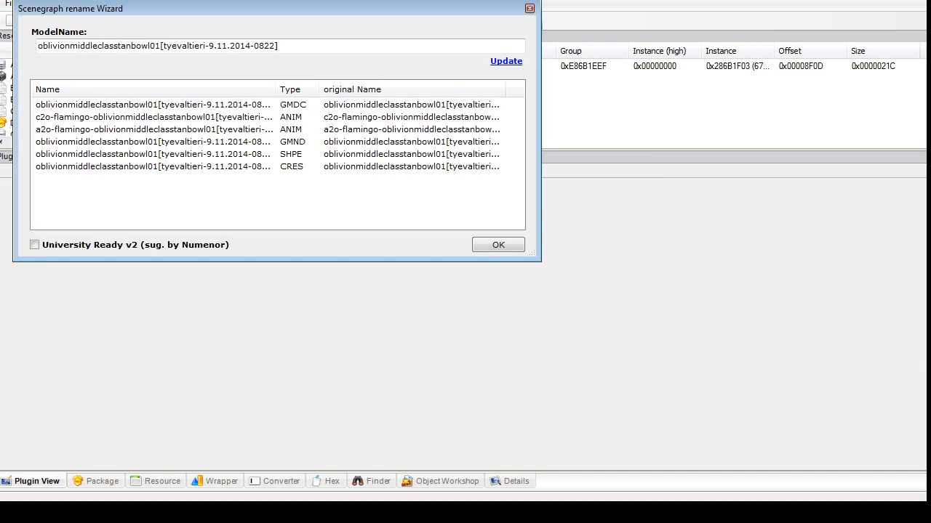
{"action": "left_click", "coordinate": [498, 244]}
{"action": "left_click", "coordinate": [12, 4]}
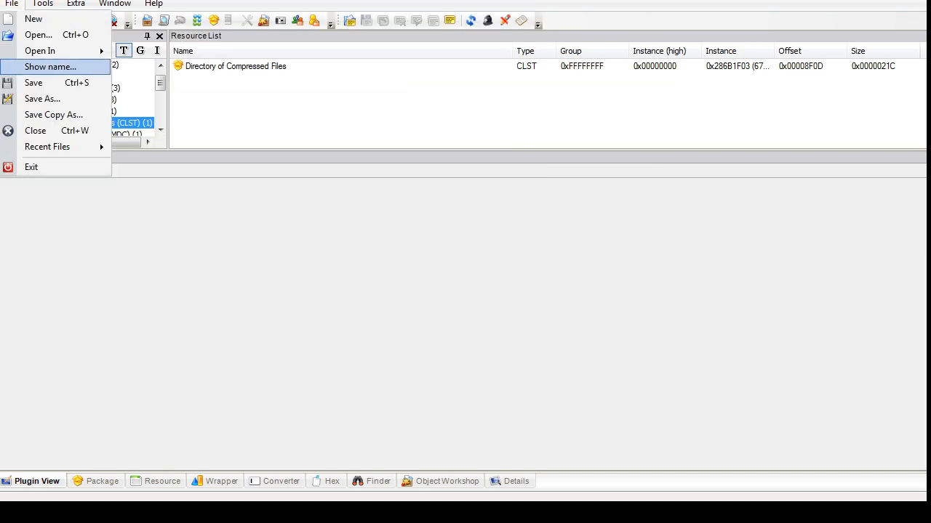
{"action": "left_click", "coordinate": [36, 81]}
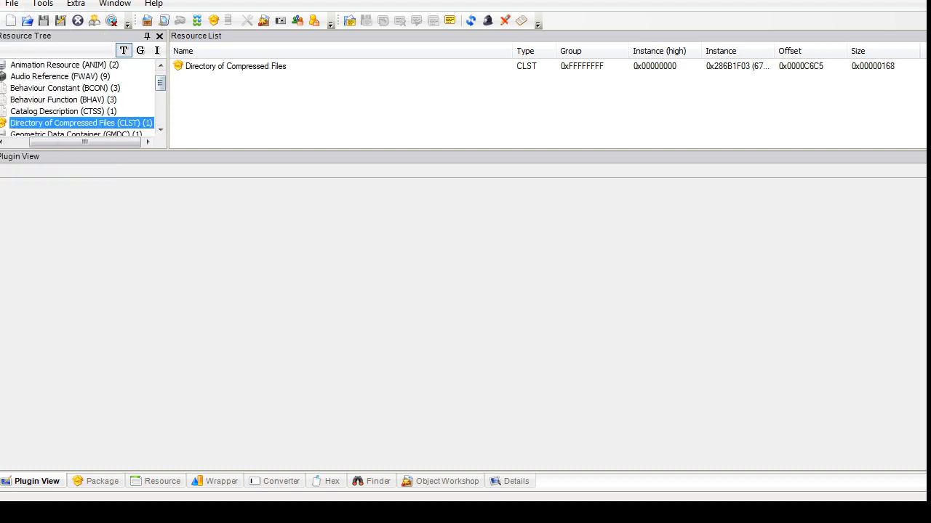
Step: Open the bowl's Resource Node and check the entries in its block list
{"action": "left_click_drag", "start_coordinate": [160, 83], "coordinate": [160, 115]}
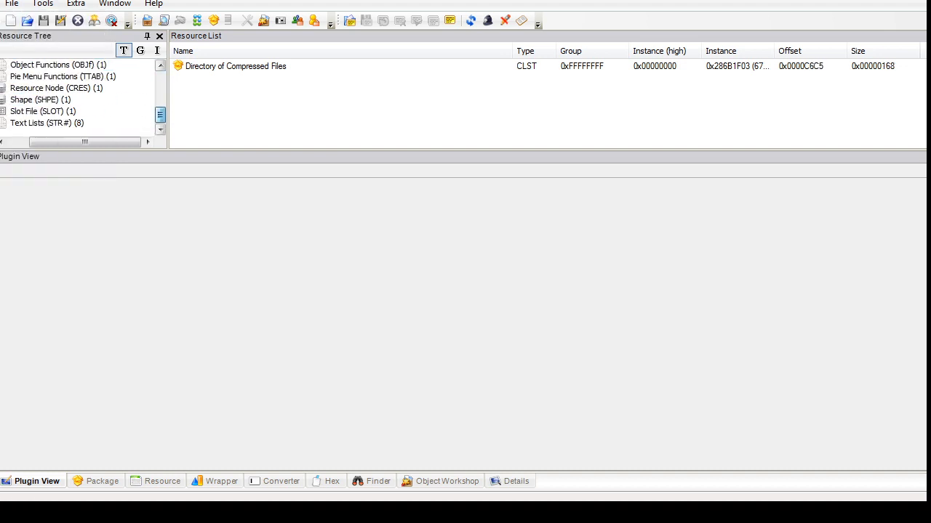
{"action": "left_click", "coordinate": [56, 88]}
{"action": "left_click", "coordinate": [291, 66]}
{"action": "left_click", "coordinate": [364, 232]}
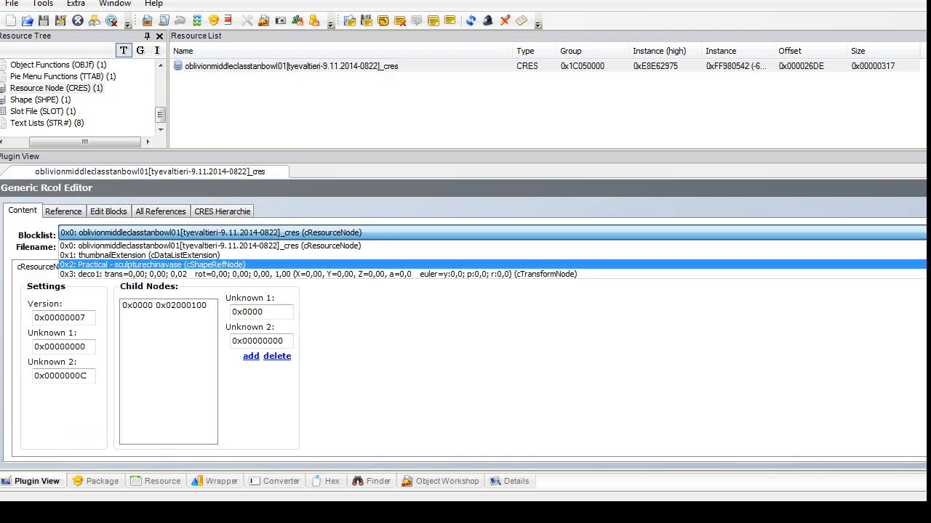
{"action": "left_click", "coordinate": [211, 246]}
{"action": "left_click", "coordinate": [63, 77]}
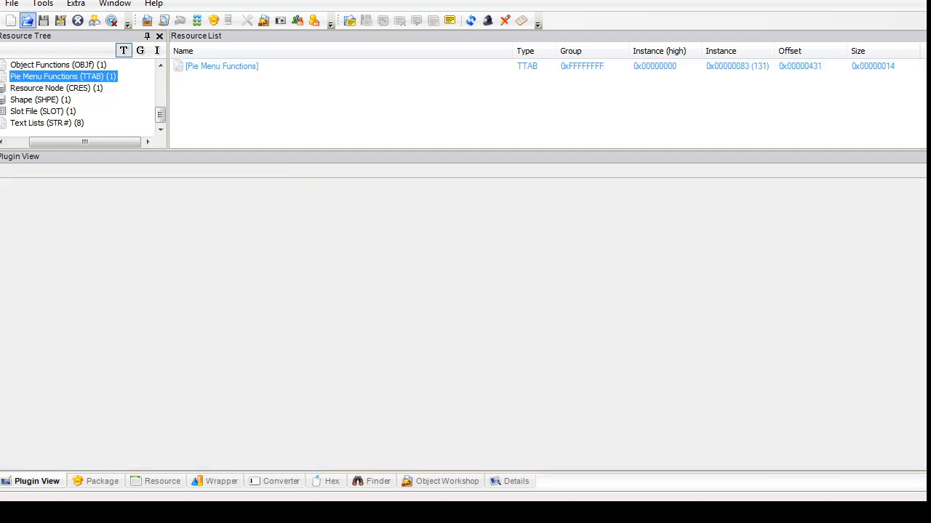
Step: Open tan bowl 02.package from the glazed pottery tye folder
{"action": "left_click", "coordinate": [12, 4]}
{"action": "left_click", "coordinate": [38, 35]}
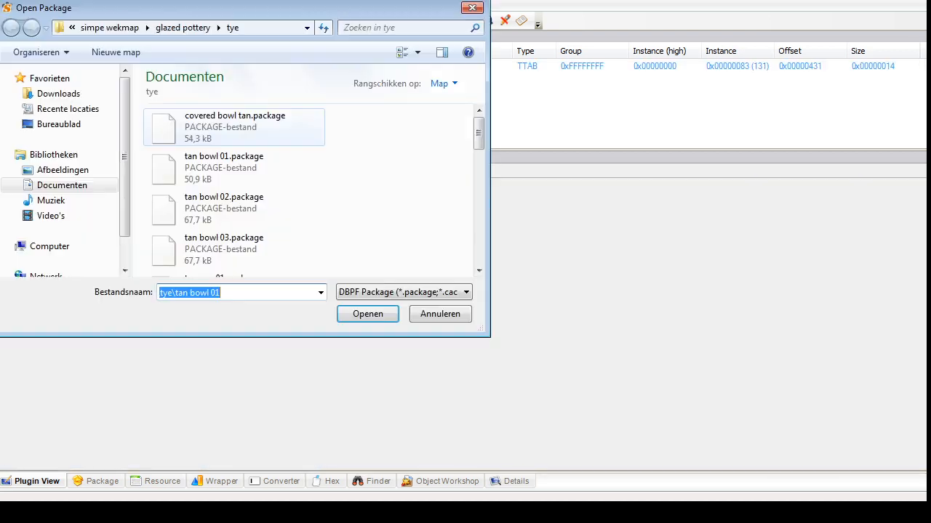
{"action": "left_click", "coordinate": [223, 209]}
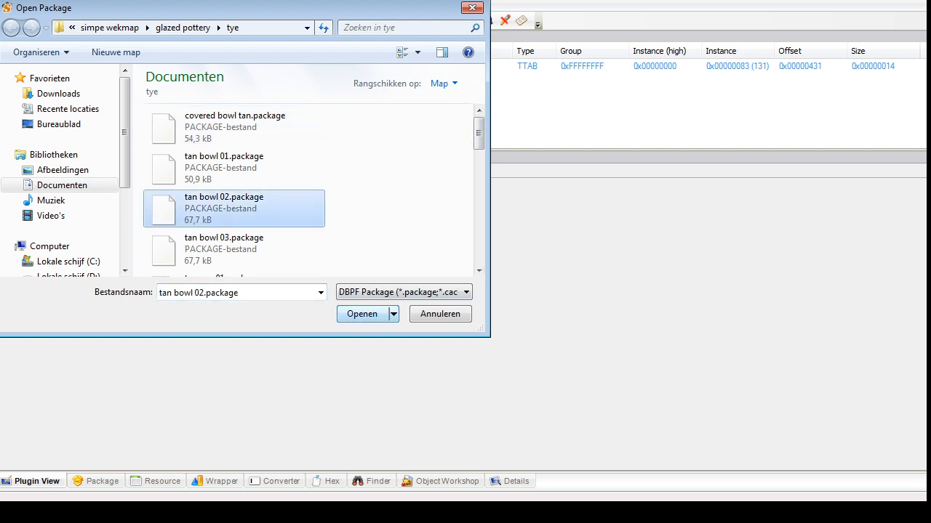
{"action": "mouse_move", "coordinate": [478, 134]}
{"action": "left_mouse_down"}
{"action": "mouse_move", "coordinate": [478, 160]}
{"action": "mouse_move", "coordinate": [478, 132]}
{"action": "left_mouse_up"}
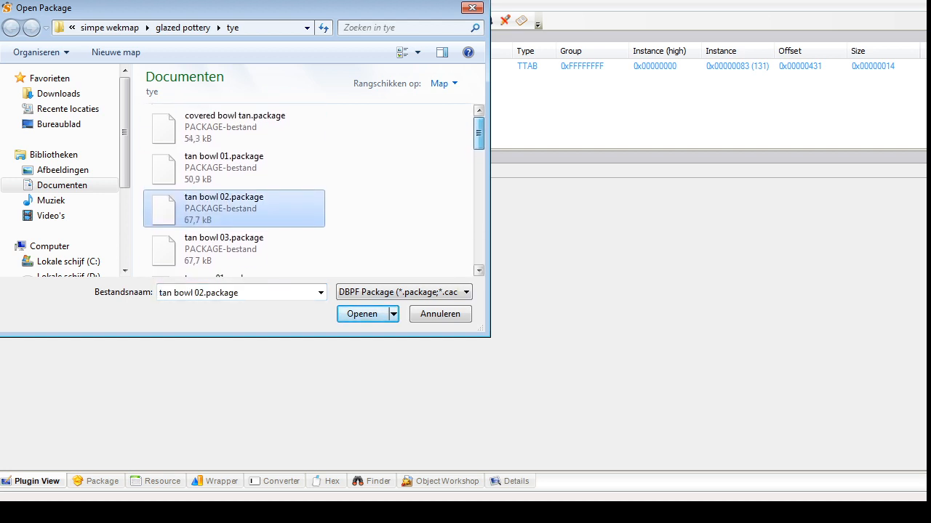
{"action": "key", "text": "Return"}
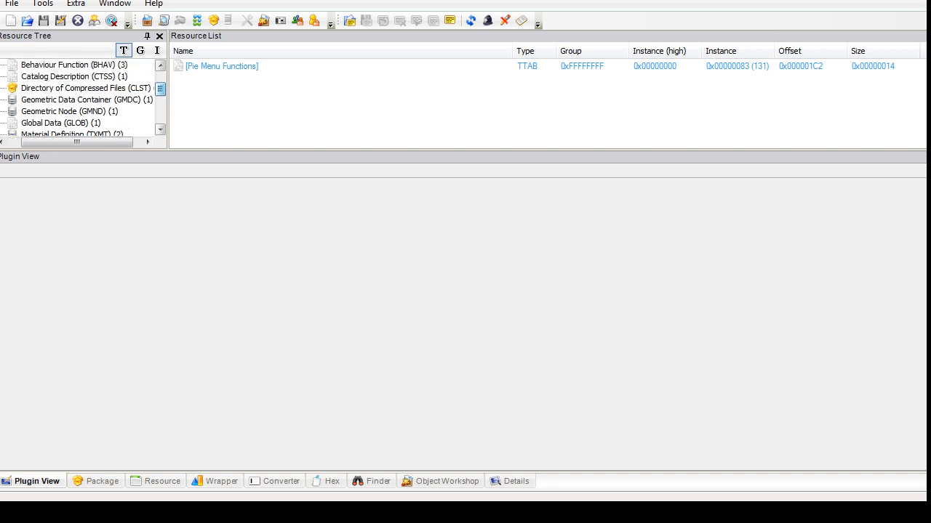
Step: Export the bowl 02 mesh with both texture01 and texture02 groups from its Geometric Data Container to the tye folder
{"action": "left_click", "coordinate": [87, 100]}
{"action": "left_click", "coordinate": [310, 66]}
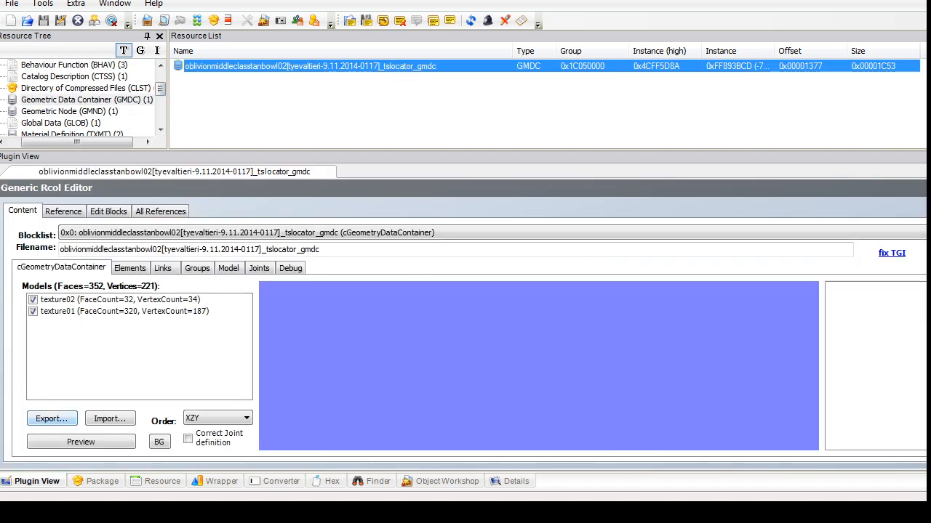
{"action": "left_click", "coordinate": [52, 419]}
{"action": "left_click", "coordinate": [368, 314]}
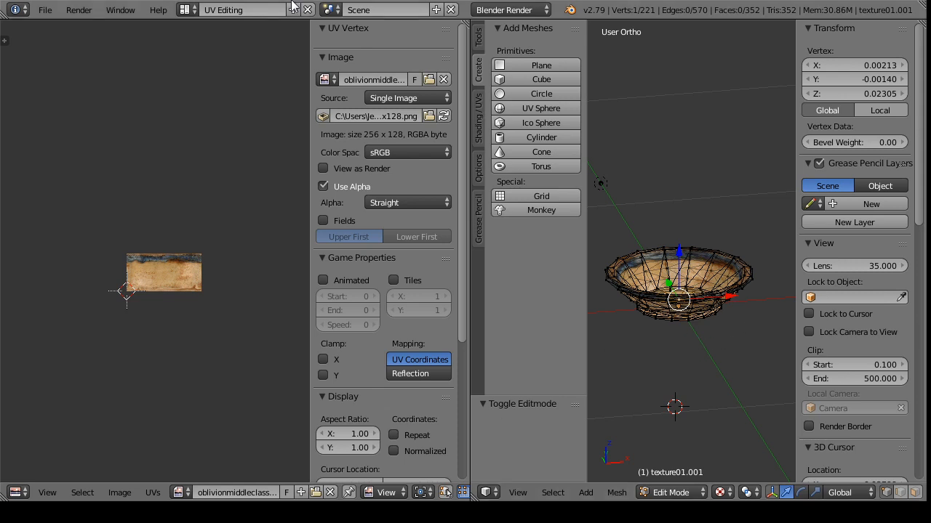
Step: In Blender, return to the Default layout, put the previous bowl in Object Mode and hide texture01.001
{"action": "left_click", "coordinate": [218, 10]}
{"action": "left_click", "coordinate": [211, 73]}
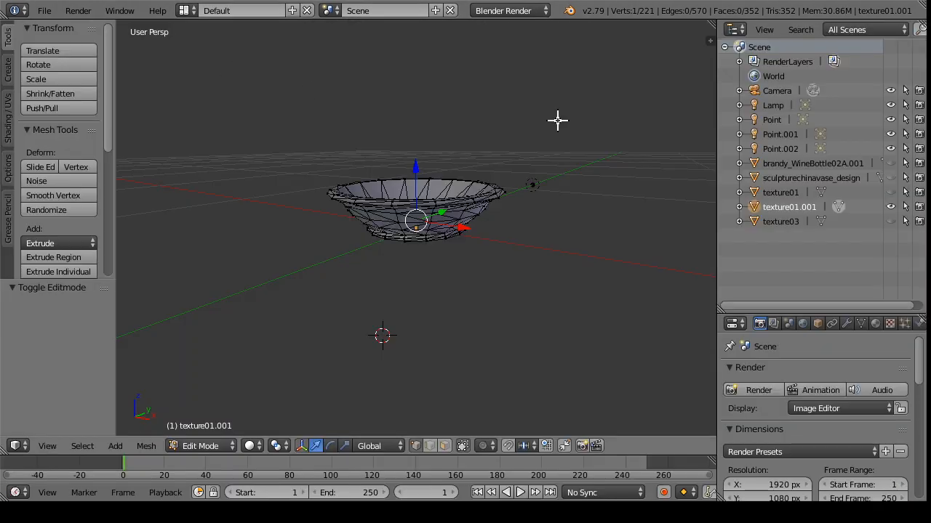
{"action": "left_click", "coordinate": [201, 446]}
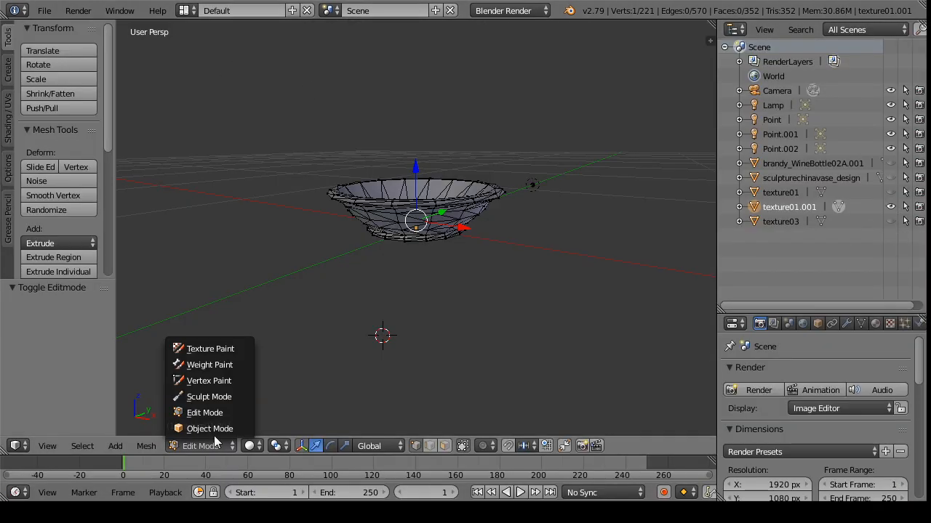
{"action": "left_click", "coordinate": [212, 429]}
{"action": "left_click", "coordinate": [890, 206]}
Step: Import the exported oblivionmiddleclasstanbowl02 OBJ file into the scene
{"action": "left_click", "coordinate": [45, 10]}
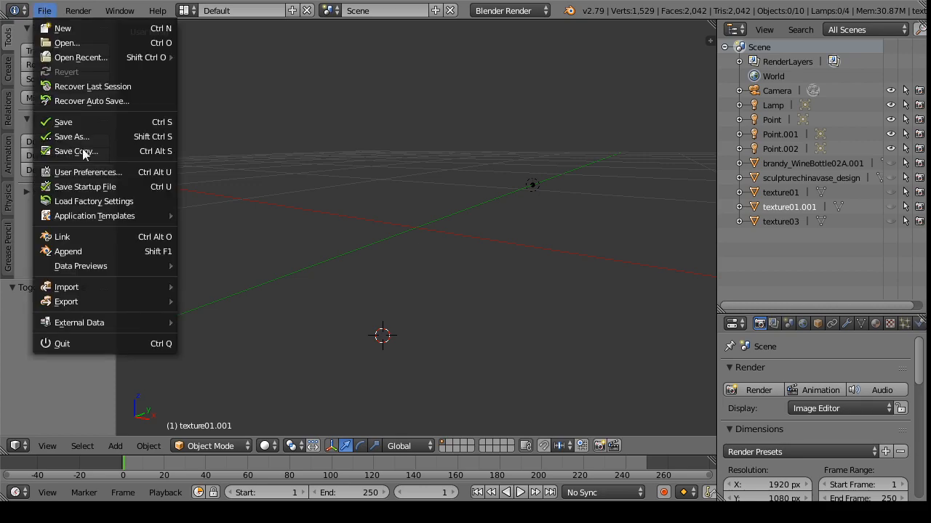
{"action": "mouse_move", "coordinate": [91, 285]}
{"action": "left_click", "coordinate": [293, 375]}
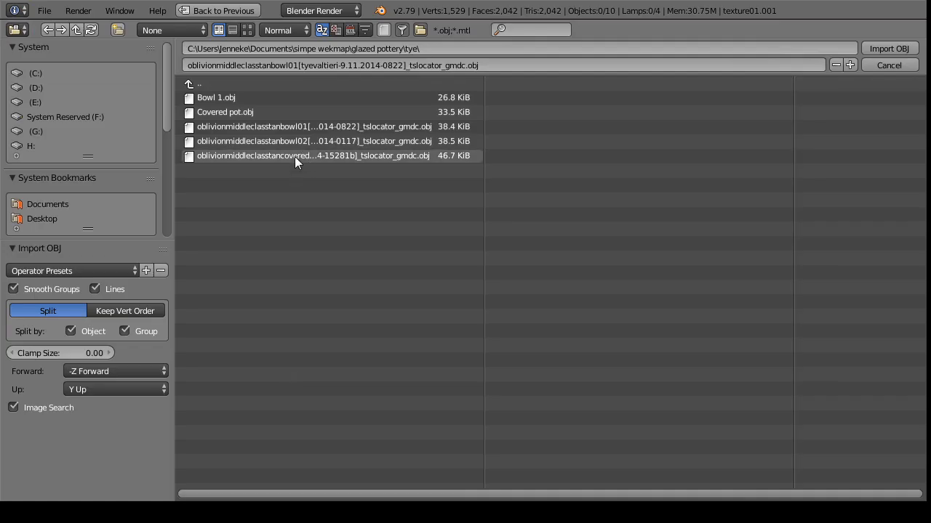
{"action": "left_click", "coordinate": [313, 139]}
{"action": "left_click", "coordinate": [902, 49]}
{"action": "left_click_drag", "start_coordinate": [333, 192], "coordinate": [414, 224]}
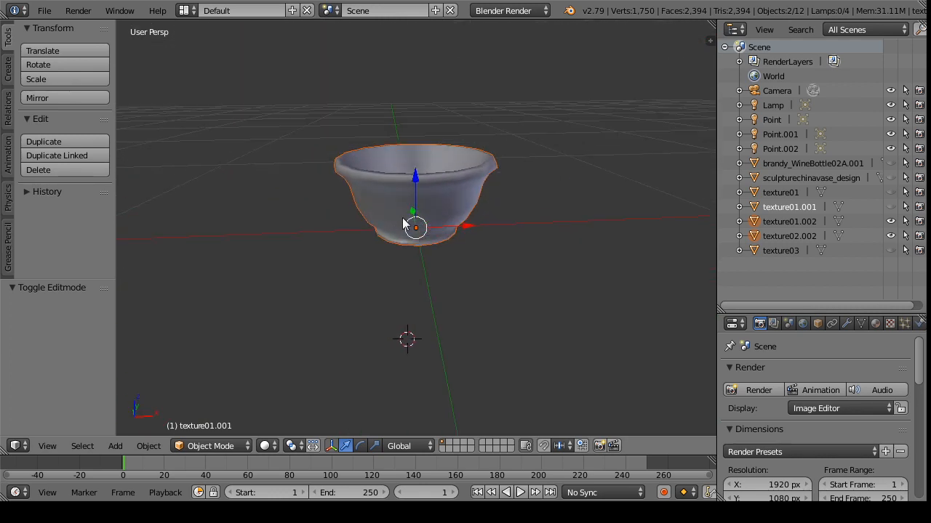
Step: In the UV Editing layout, assign the 256 x 128 oblivionmiddleclass image to the texture01.002 bowl body's UVs and return to Object Mode
{"action": "left_click", "coordinate": [185, 10]}
{"action": "left_click", "coordinate": [207, 130]}
{"action": "left_click_drag", "start_coordinate": [663, 411], "coordinate": [679, 375]}
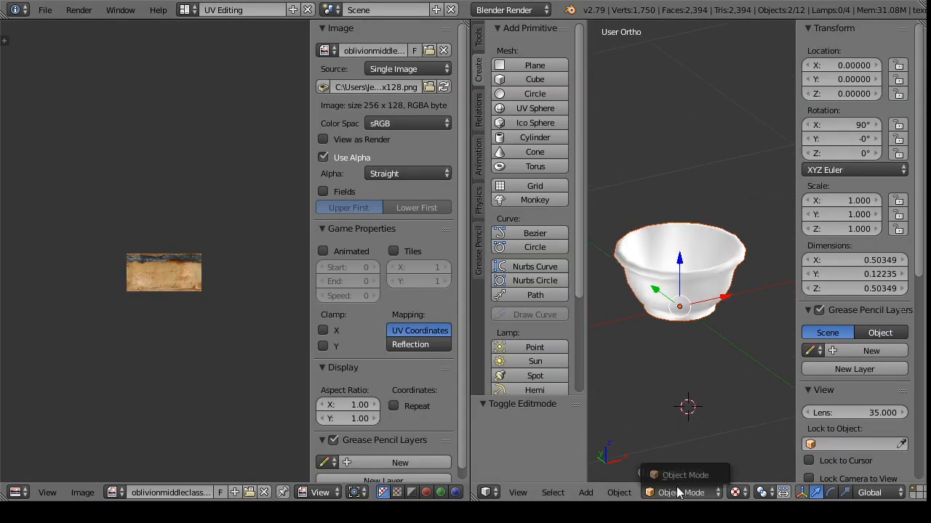
{"action": "right_click", "coordinate": [710, 270]}
{"action": "left_click", "coordinate": [680, 493]}
{"action": "left_click", "coordinate": [687, 456]}
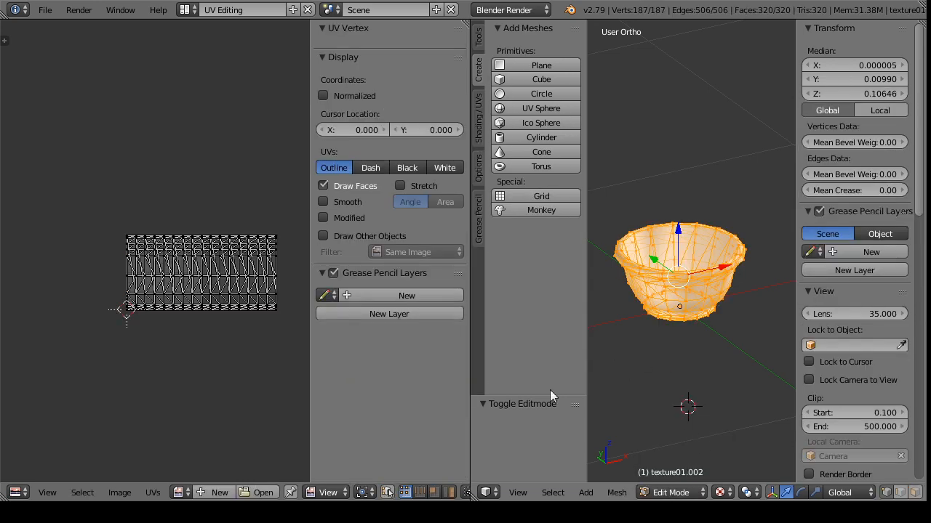
{"action": "left_click", "coordinate": [181, 492]}
{"action": "left_click", "coordinate": [213, 414]}
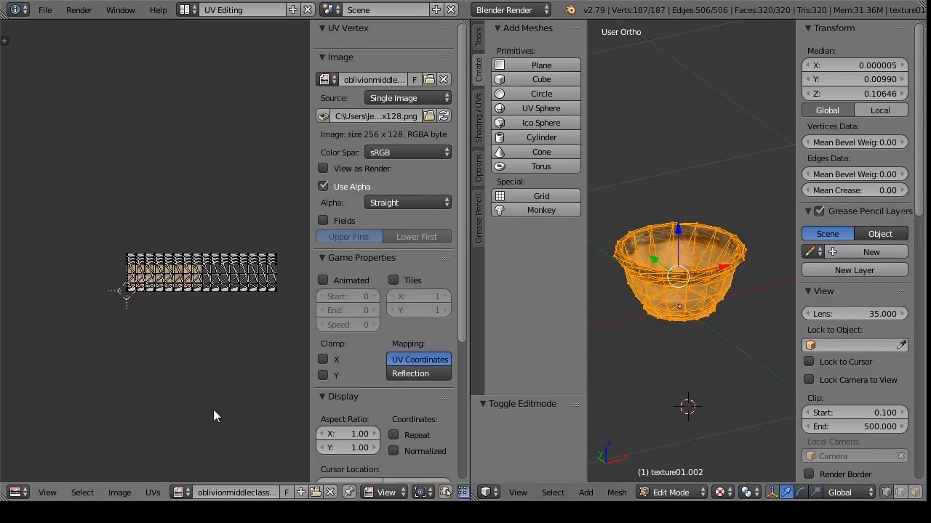
{"action": "left_click", "coordinate": [671, 492]}
{"action": "left_click", "coordinate": [680, 475]}
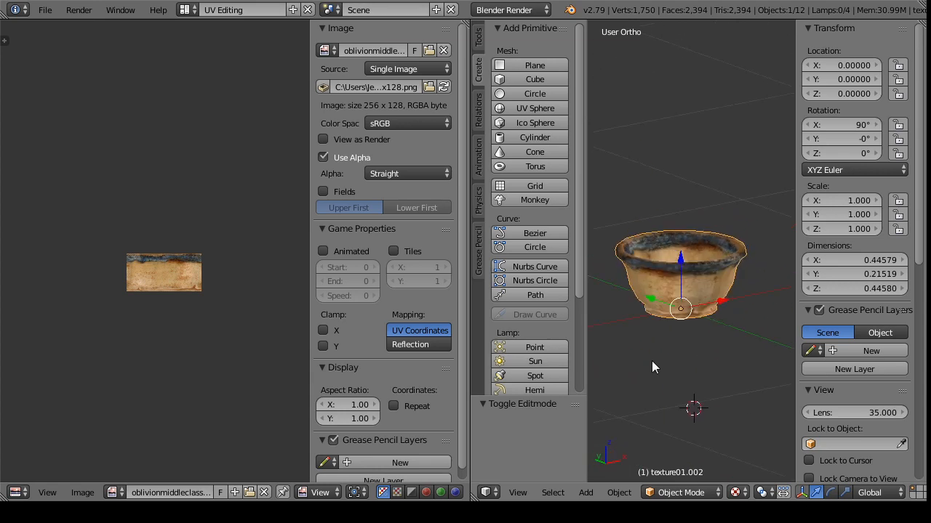
Step: Select the bowl's inner bottom, texture02.002, enter Edit Mode and assign greek01.png to its UVs
{"action": "scroll", "coordinate": [635, 329], "scroll_direction": "up", "scroll_amount": 5}
{"action": "right_click", "coordinate": [688, 362]}
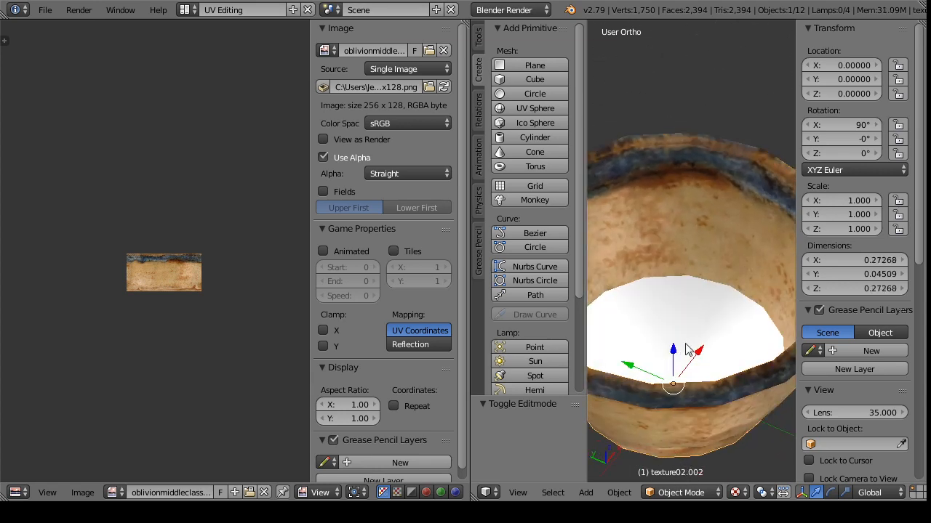
{"action": "left_click", "coordinate": [679, 493]}
{"action": "left_click", "coordinate": [687, 457]}
{"action": "left_click", "coordinate": [180, 493]}
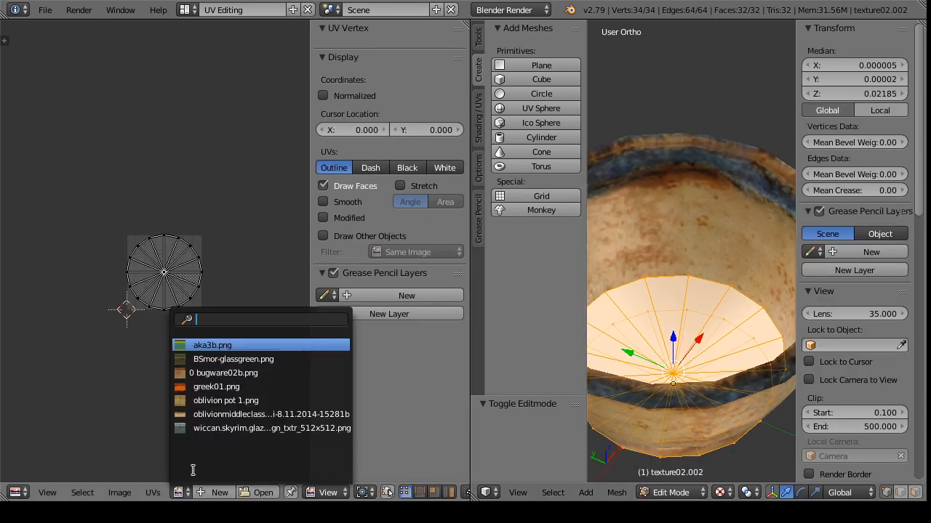
{"action": "left_click", "coordinate": [211, 386]}
Step: Select all UVs of the bowl's inner bottom and scale them to about 0.46 over the greek01.png image
{"action": "key", "text": "a"}
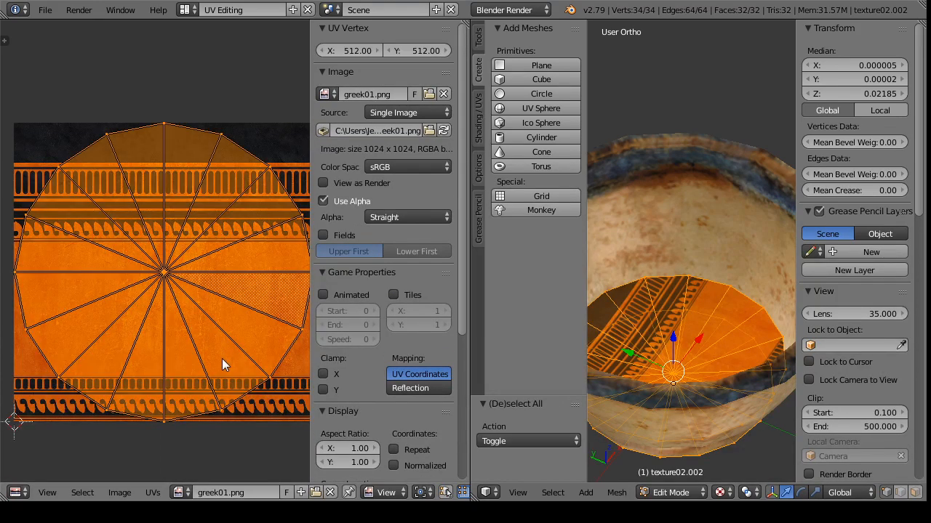
{"action": "key", "text": "s"}
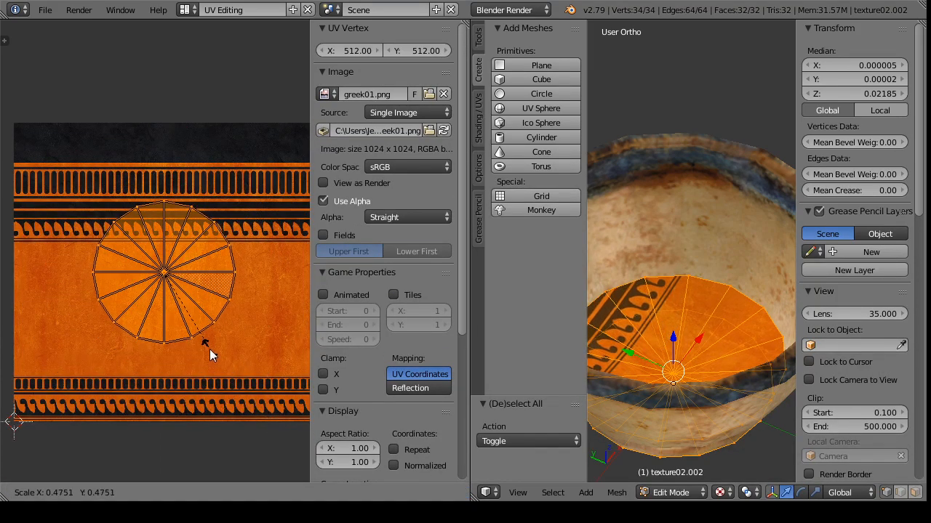
{"action": "left_click", "coordinate": [209, 347]}
{"action": "key", "text": "t"}
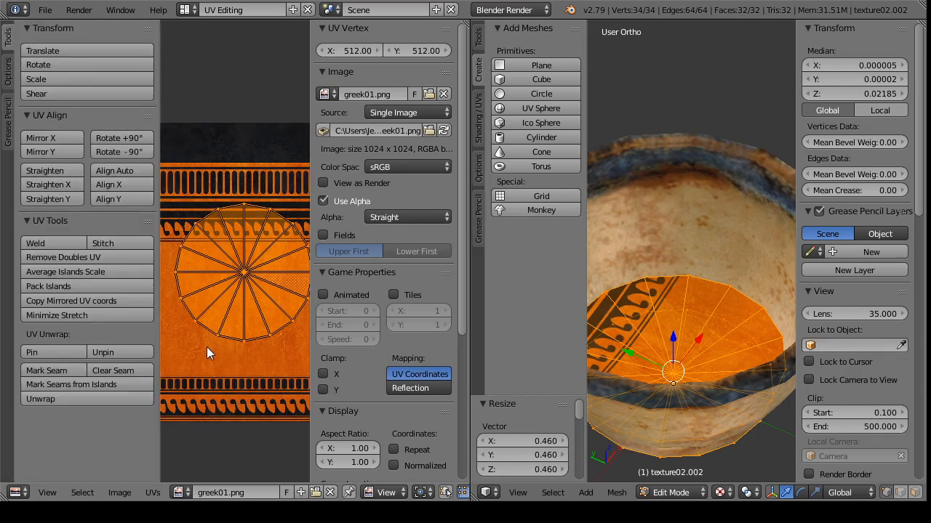
{"action": "key", "text": "t"}
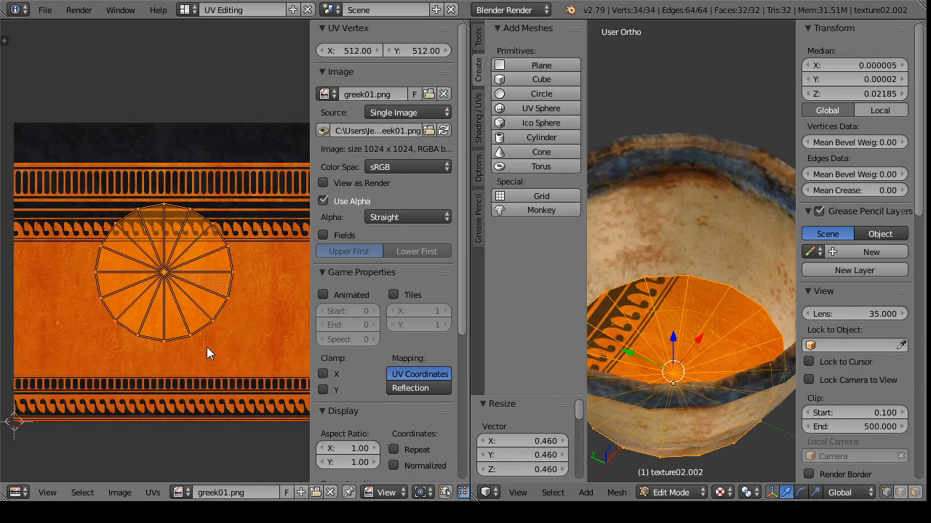
Step: Move the inner bottom's UVs down about 0.121 into greek01.png's plain orange area and scale them to about 0.933
{"action": "key", "text": "g"}
{"action": "key", "text": "y"}
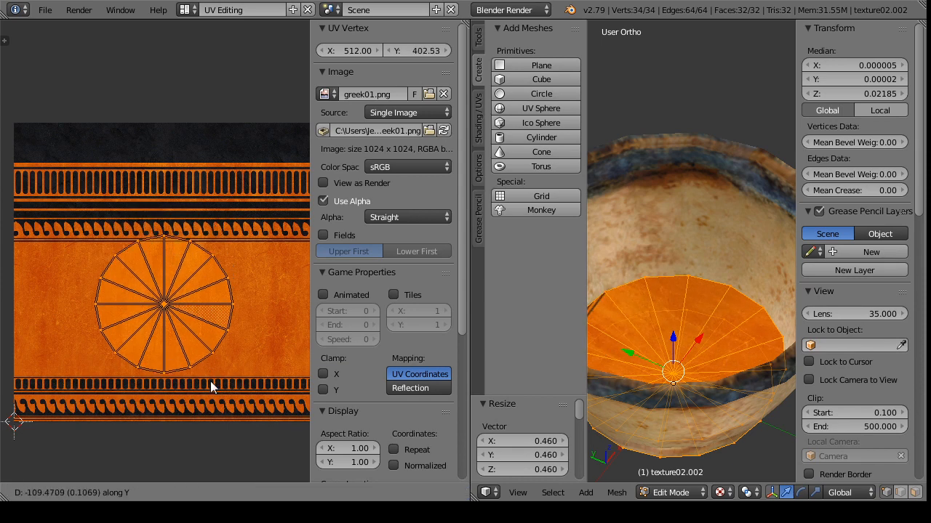
{"action": "left_click", "coordinate": [211, 383]}
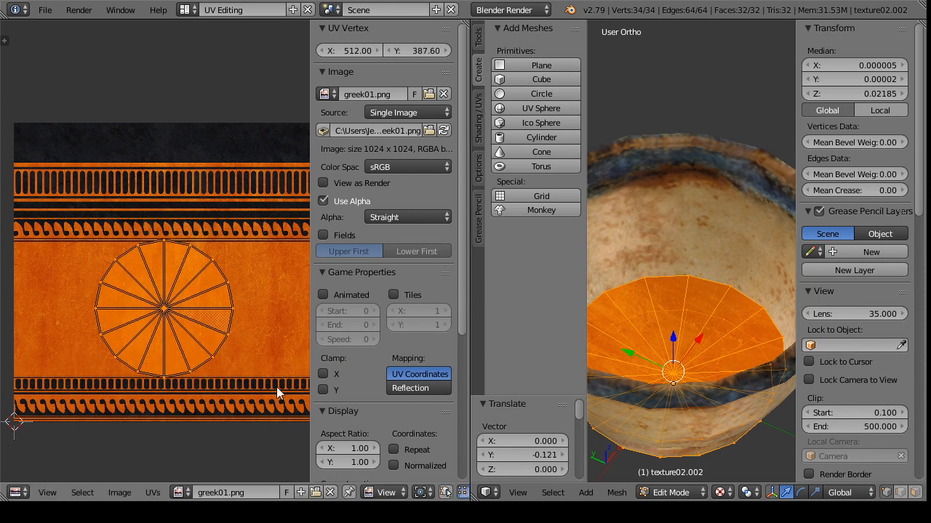
{"action": "key", "text": "s"}
{"action": "left_click", "coordinate": [264, 386]}
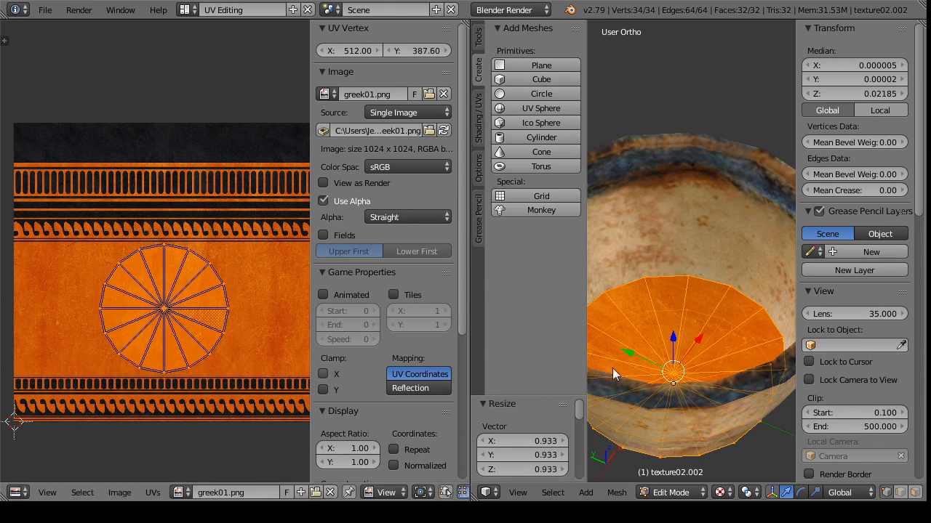
Step: Try the 256 x 128 oblivionmiddleclass image on the bowl's inner bottom, switching to Object Mode and back to Edit Mode
{"action": "left_click", "coordinate": [180, 493]}
{"action": "left_click", "coordinate": [222, 413]}
{"action": "left_click", "coordinate": [671, 492]}
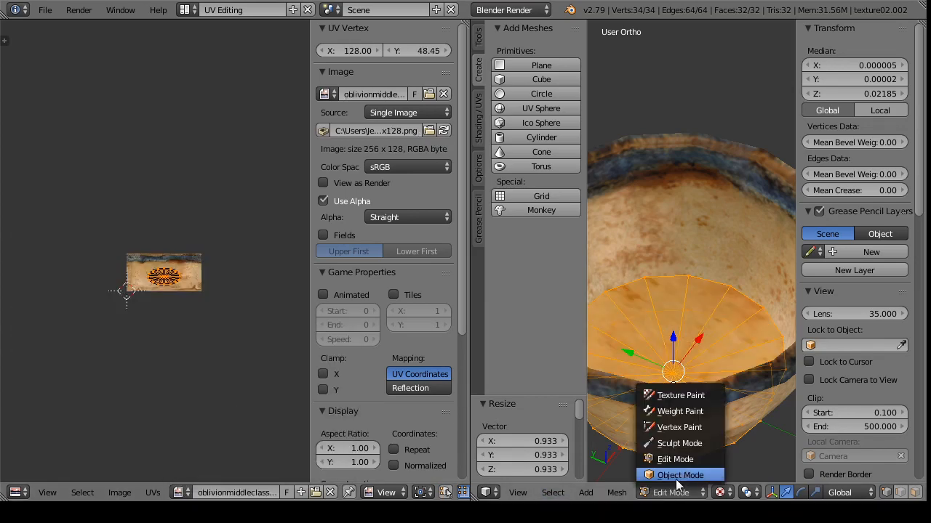
{"action": "left_click", "coordinate": [675, 477]}
{"action": "left_click", "coordinate": [680, 492]}
{"action": "left_click", "coordinate": [661, 458]}
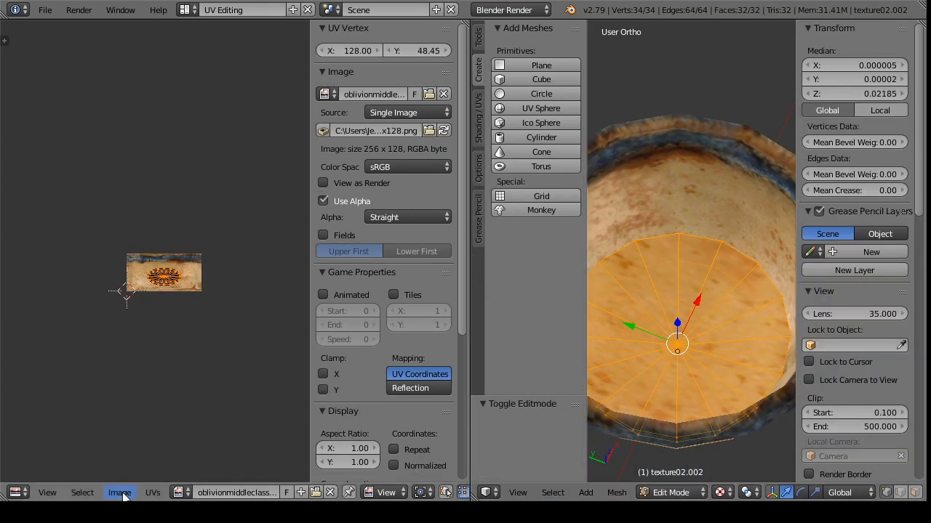
Step: Open limeware2.png from the glazed pottery folder for the inner bottom's UVs and return to Object Mode
{"action": "left_click", "coordinate": [121, 492]}
{"action": "left_click", "coordinate": [124, 459]}
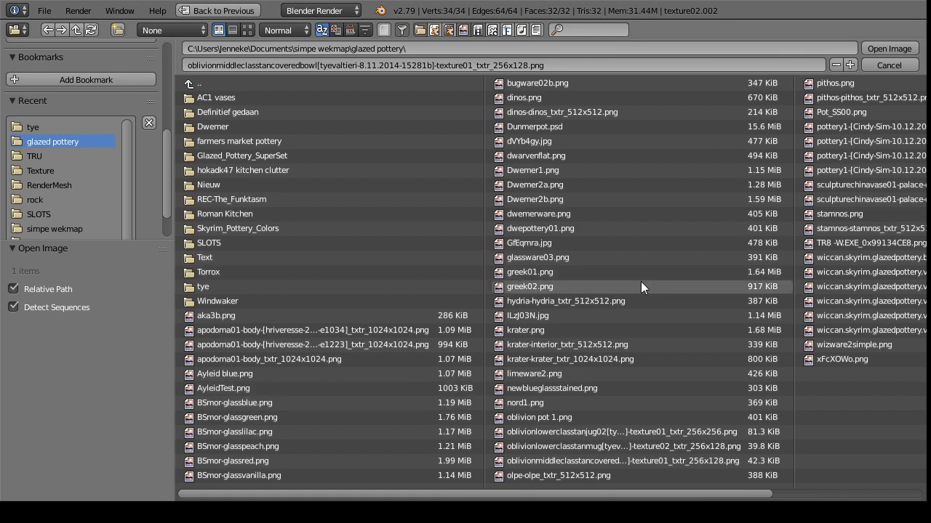
{"action": "left_click", "coordinate": [573, 389]}
{"action": "left_click", "coordinate": [564, 373]}
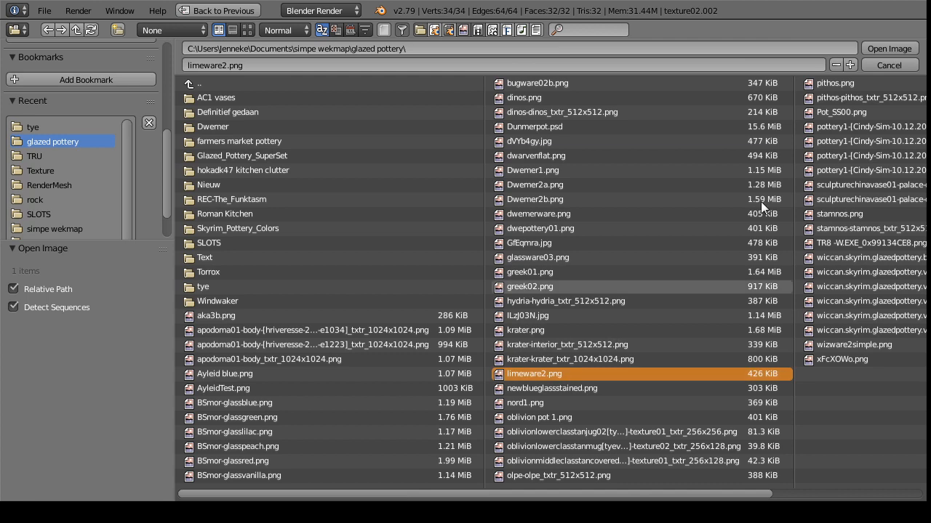
{"action": "left_click", "coordinate": [895, 46]}
{"action": "left_click", "coordinate": [671, 492]}
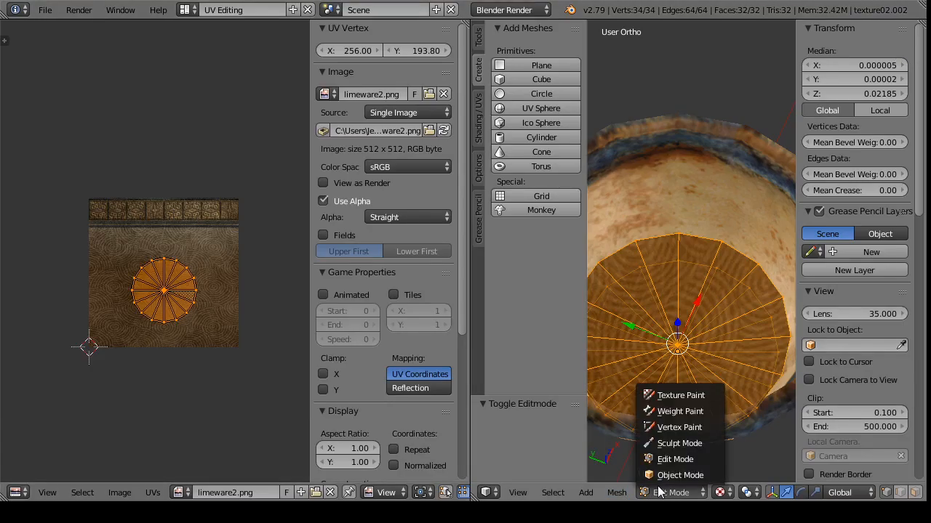
{"action": "left_click", "coordinate": [677, 480]}
Step: Assign limeware2.png to the bowl body texture01.002 in Edit Mode and return to Object Mode
{"action": "left_click", "coordinate": [677, 492]}
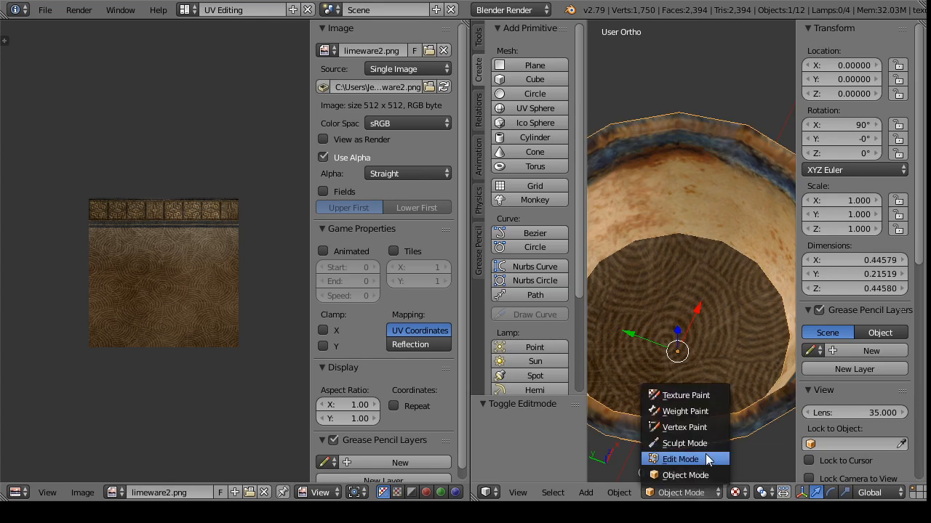
{"action": "left_click", "coordinate": [678, 460]}
{"action": "left_click", "coordinate": [181, 492]}
{"action": "left_click", "coordinate": [219, 401]}
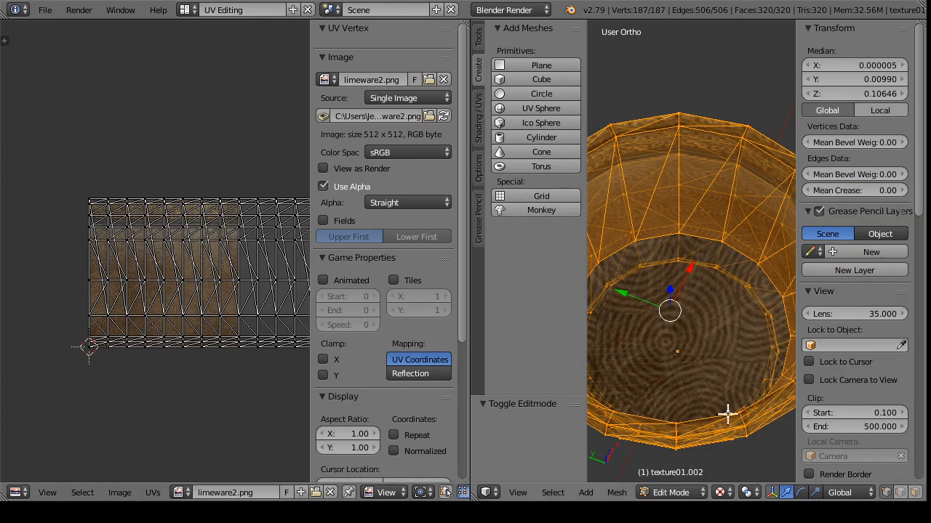
{"action": "left_click", "coordinate": [676, 492]}
{"action": "left_click", "coordinate": [676, 480]}
Step: Join the bowl body texture01.002 and the inner bottom texture02.002 into a single object
{"action": "left_click_drag", "start_coordinate": [724, 324], "coordinate": [672, 306]}
{"action": "scroll", "coordinate": [687, 184], "scroll_direction": "down", "scroll_amount": 5}
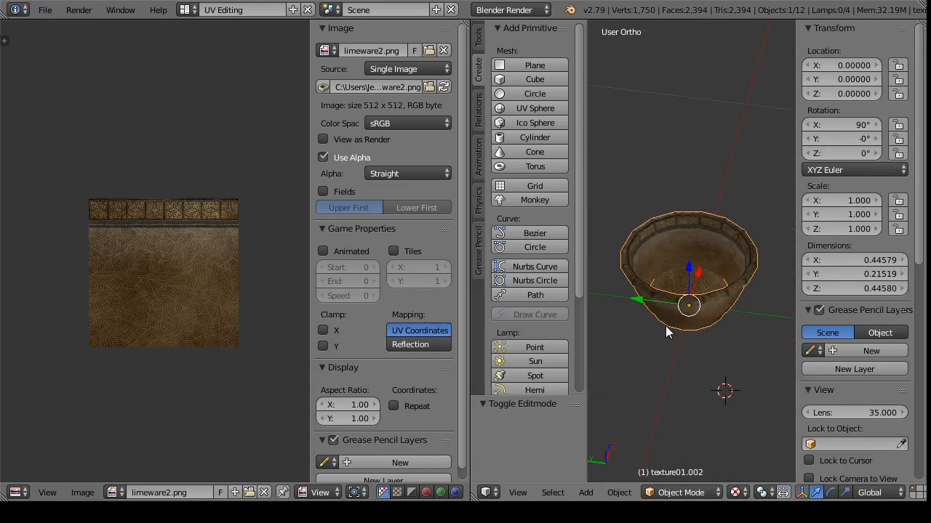
{"action": "left_click_drag", "start_coordinate": [684, 362], "coordinate": [692, 283]}
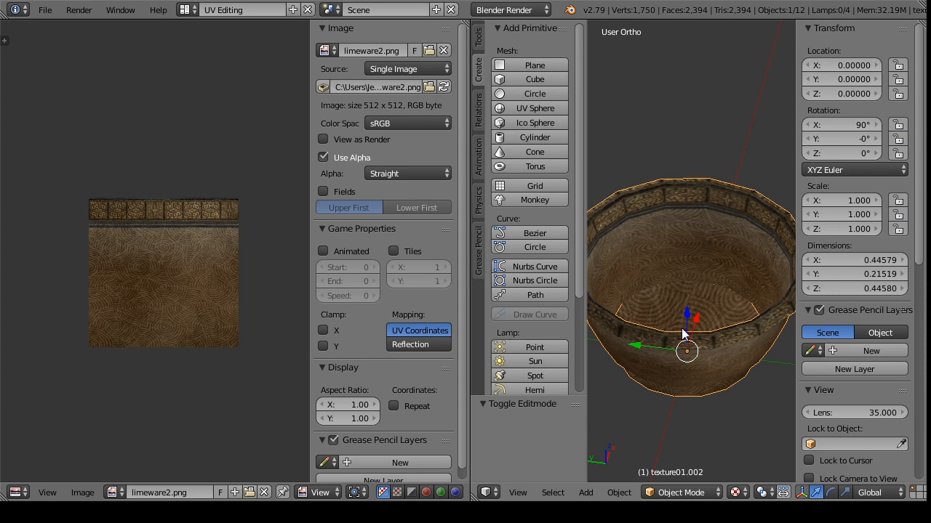
{"action": "right_click", "coordinate": [696, 381], "text": "shift"}
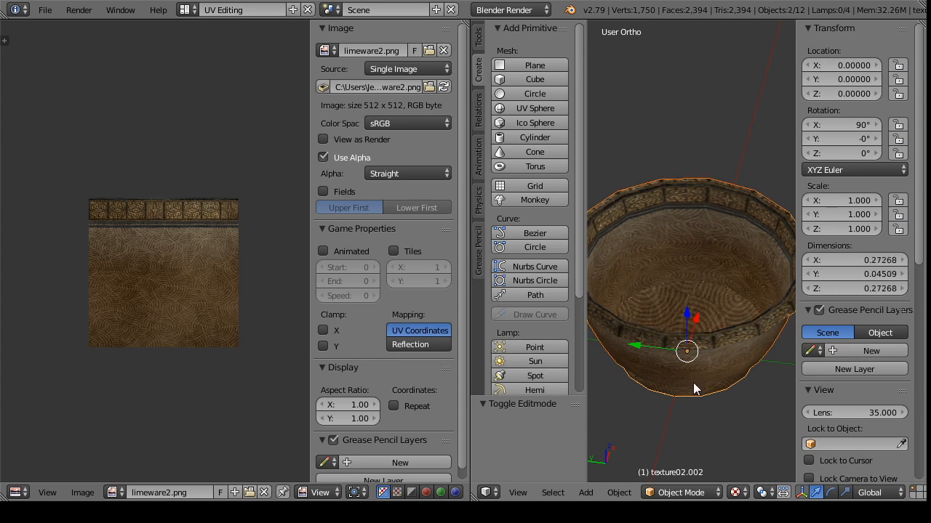
{"action": "key", "text": "ctrl+j"}
Step: Export the joined bowl as Bowl 2.obj to the tye folder
{"action": "left_click", "coordinate": [45, 10]}
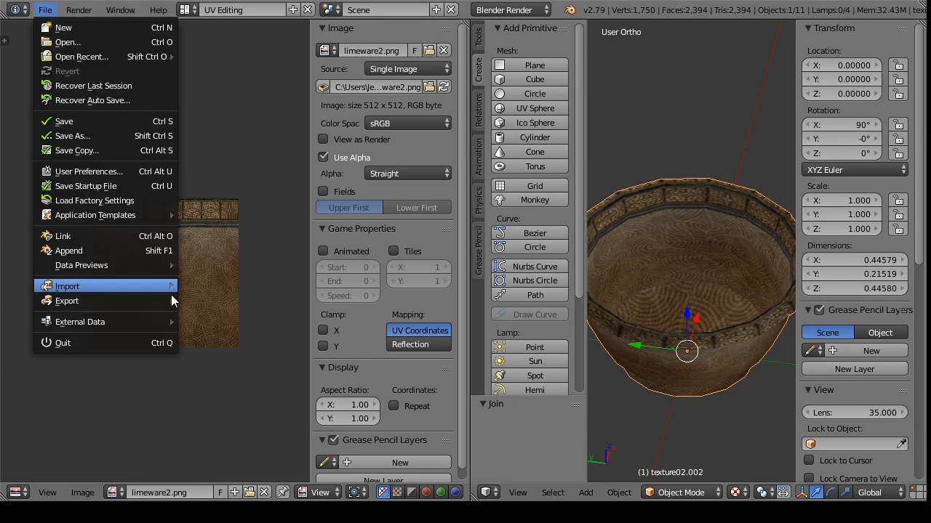
{"action": "mouse_move", "coordinate": [80, 245]}
{"action": "left_click", "coordinate": [239, 364]}
{"action": "left_click", "coordinate": [218, 63]}
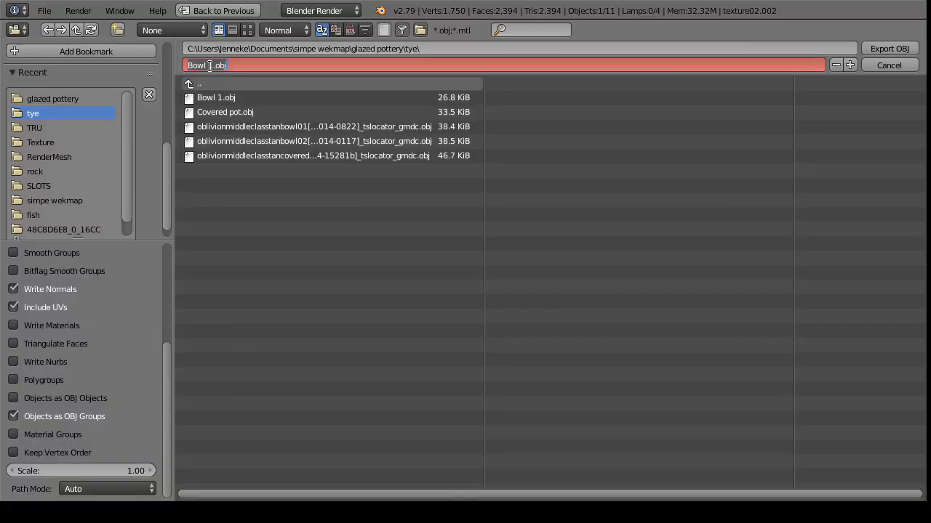
{"action": "left_click", "coordinate": [209, 66]}
{"action": "left_click", "coordinate": [305, 208]}
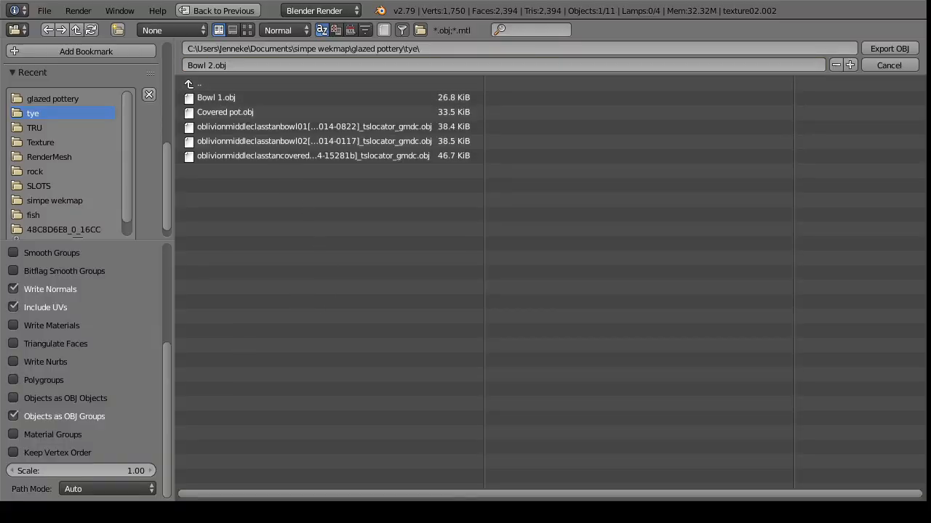
{"action": "left_click", "coordinate": [888, 48]}
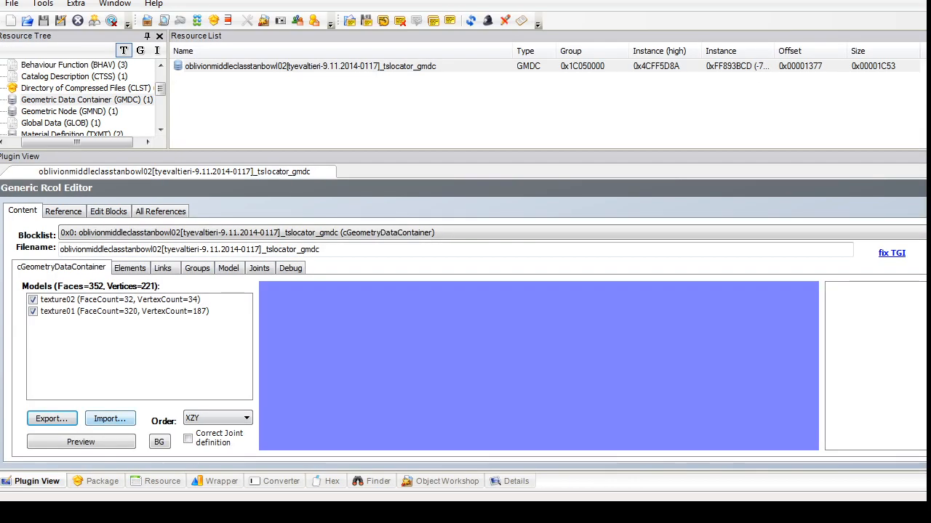
Step: In SimPE, delete the texture02 group from bowl 02's geometric data container
{"action": "left_click", "coordinate": [197, 268]}
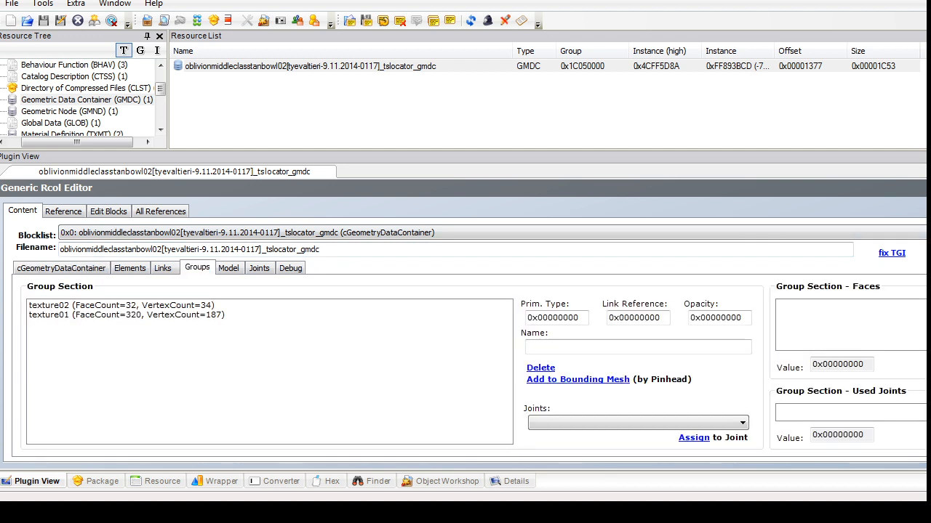
{"action": "left_click", "coordinate": [122, 305]}
{"action": "left_click", "coordinate": [541, 367]}
Step: Import Bowl 2.obj into the geometric data container, setting its texture02.002 group to replace texture01
{"action": "left_click", "coordinate": [62, 268]}
{"action": "left_click", "coordinate": [109, 419]}
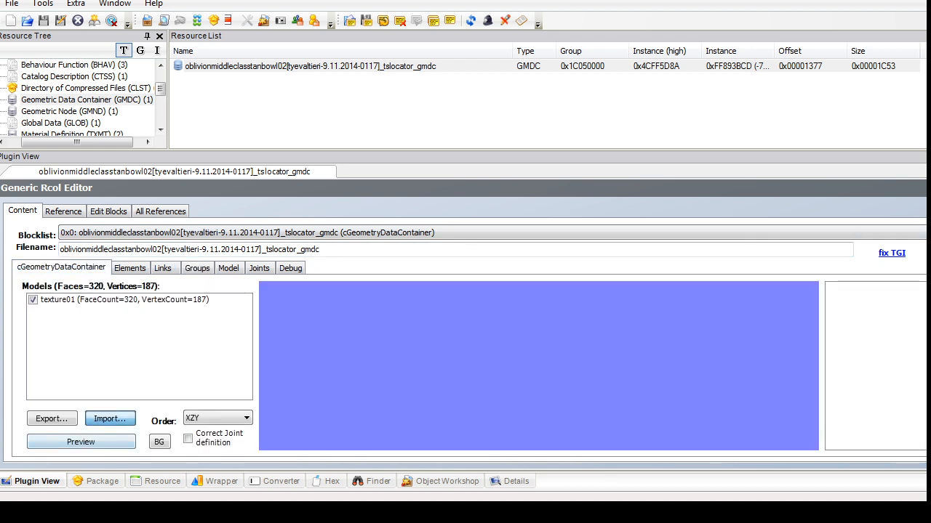
{"action": "left_click", "coordinate": [233, 209]}
{"action": "double_click", "coordinate": [234, 168]}
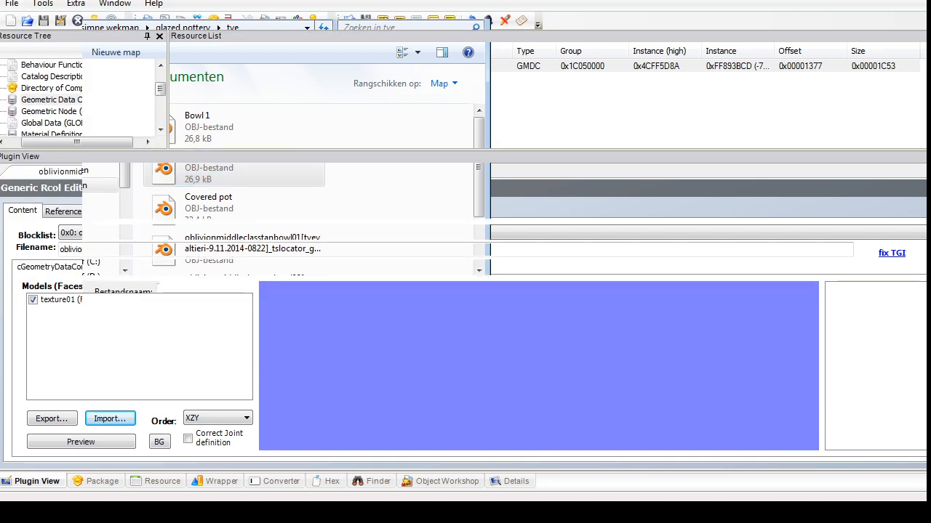
{"action": "left_click", "coordinate": [710, 294]}
{"action": "left_click", "coordinate": [691, 317]}
{"action": "left_click", "coordinate": [709, 312]}
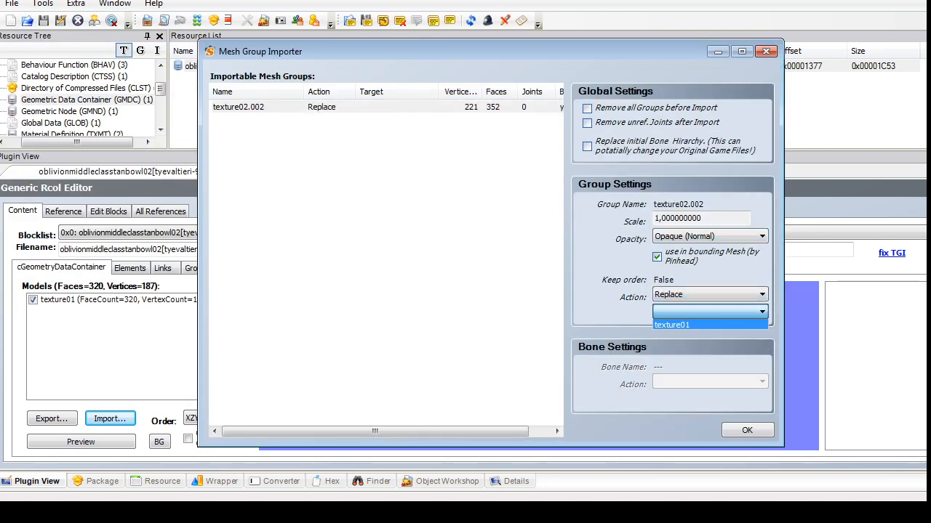
{"action": "left_click", "coordinate": [691, 322]}
{"action": "left_click", "coordinate": [747, 430]}
Step: Rename the remaining mesh group texture01 to glazing and commit the change
{"action": "left_click", "coordinate": [197, 267]}
{"action": "left_click", "coordinate": [127, 305]}
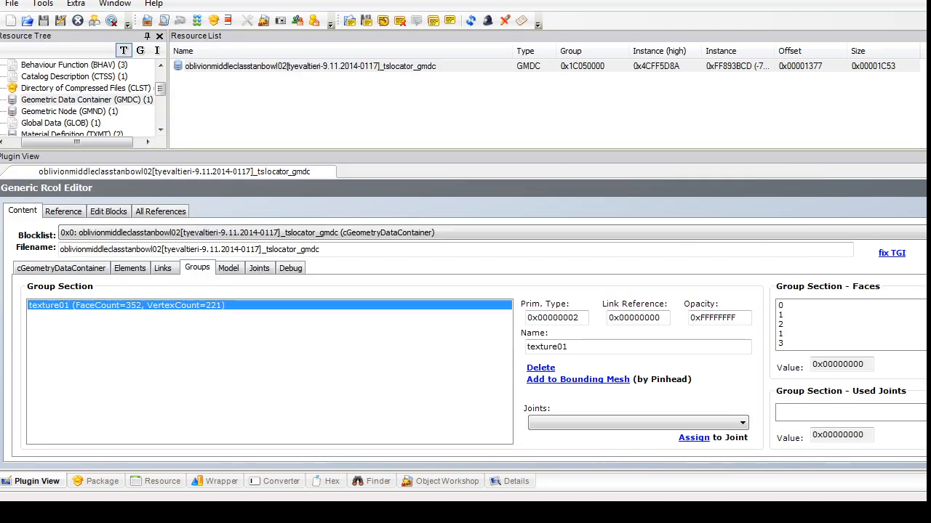
{"action": "double_click", "coordinate": [547, 347]}
{"action": "type", "text": "glazing"}
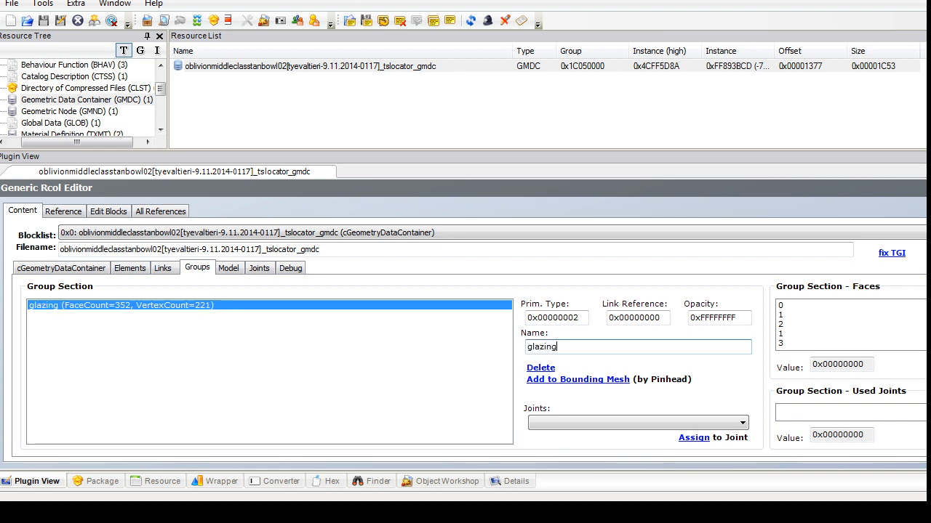
{"action": "left_click", "coordinate": [925, 188]}
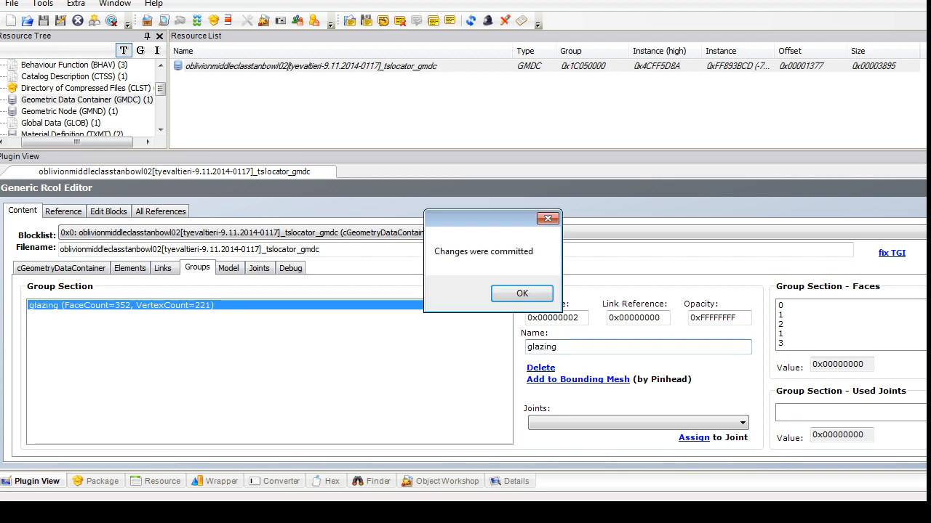
{"action": "left_click", "coordinate": [522, 293]}
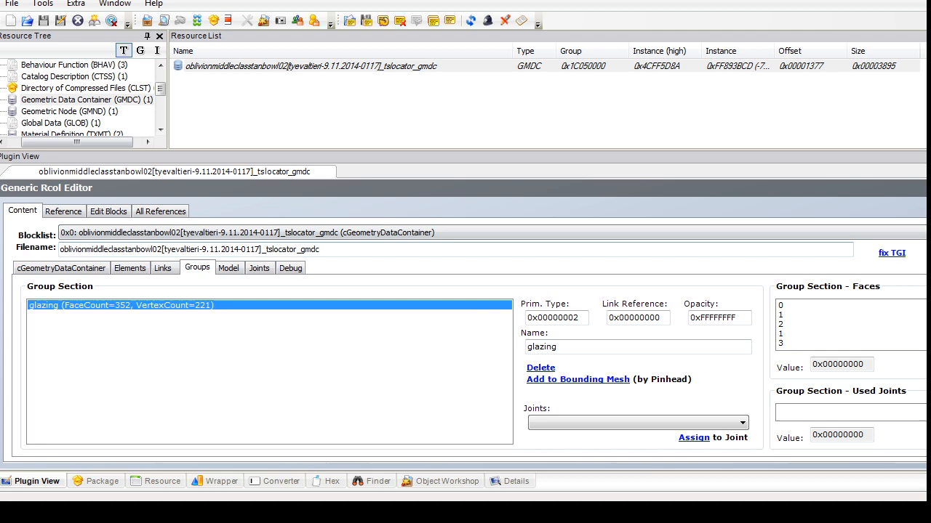
Step: Delete both of bowl 02's texture image (TXTR) resources, texture01 and texture02
{"action": "left_click_drag", "start_coordinate": [160, 89], "coordinate": [160, 118]}
{"action": "left_click", "coordinate": [66, 122]}
{"action": "left_click", "coordinate": [235, 69]}
{"action": "key", "text": "ctrl+a"}
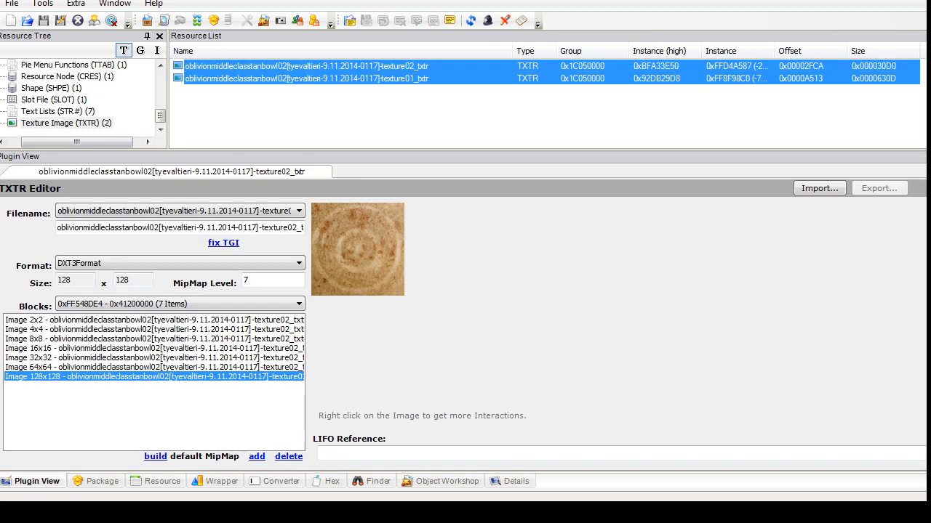
{"action": "right_click", "coordinate": [237, 70]}
{"action": "left_click", "coordinate": [274, 128]}
Step: Open bowl 02's shape (SHPE) resource to view its parts
{"action": "left_click", "coordinate": [69, 100]}
{"action": "left_click", "coordinate": [67, 88]}
{"action": "left_click", "coordinate": [239, 66]}
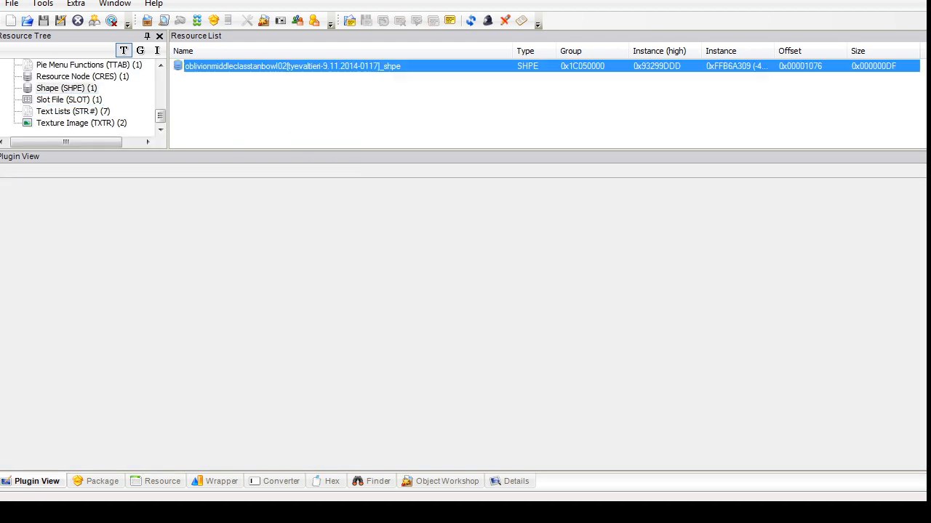
Step: In the catalog description, add the Glazed Pottery SuperSet blurb with the Daedric warhammers and angry villagers warning above the conversion credit
{"action": "left_click_drag", "start_coordinate": [160, 116], "coordinate": [160, 78]}
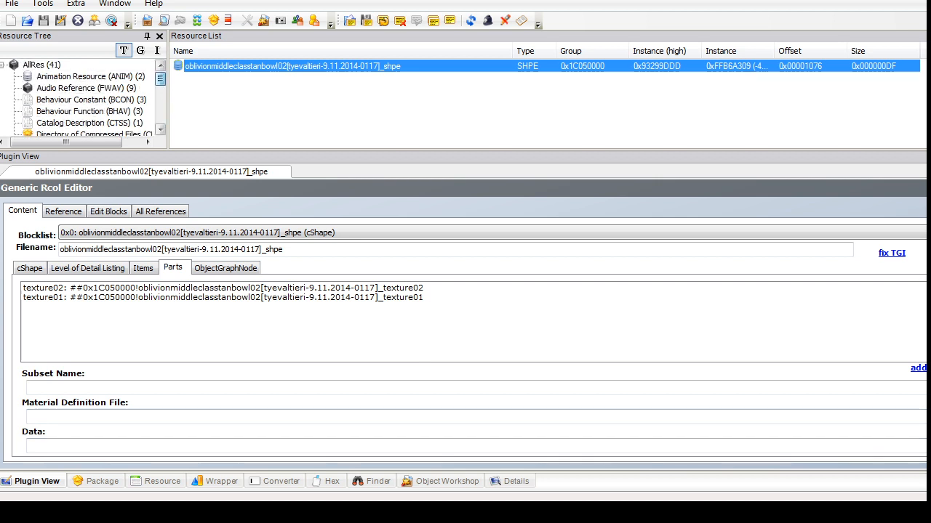
{"action": "left_click", "coordinate": [89, 123]}
{"action": "left_click", "coordinate": [218, 66]}
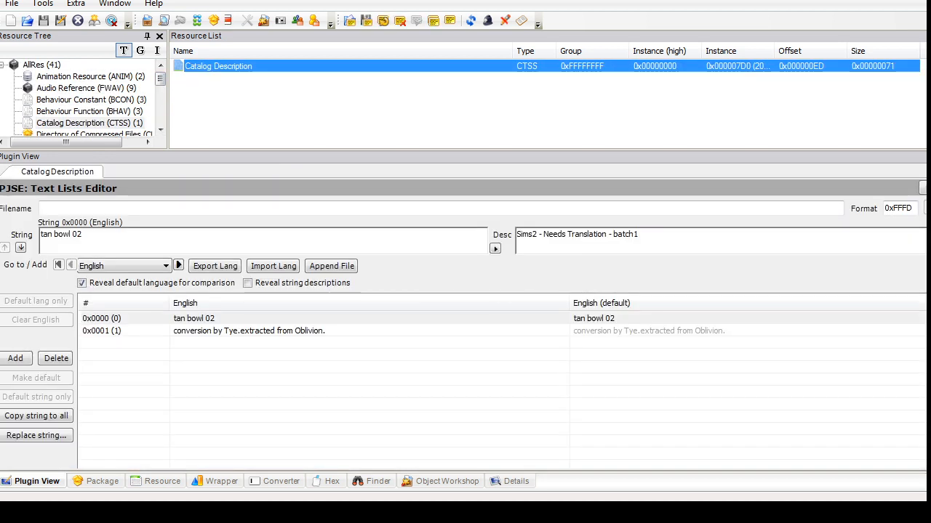
{"action": "left_click", "coordinate": [249, 331]}
{"action": "double_click", "coordinate": [248, 331]}
{"action": "key", "text": "Up"}
{"action": "key", "text": "BackSpace"}
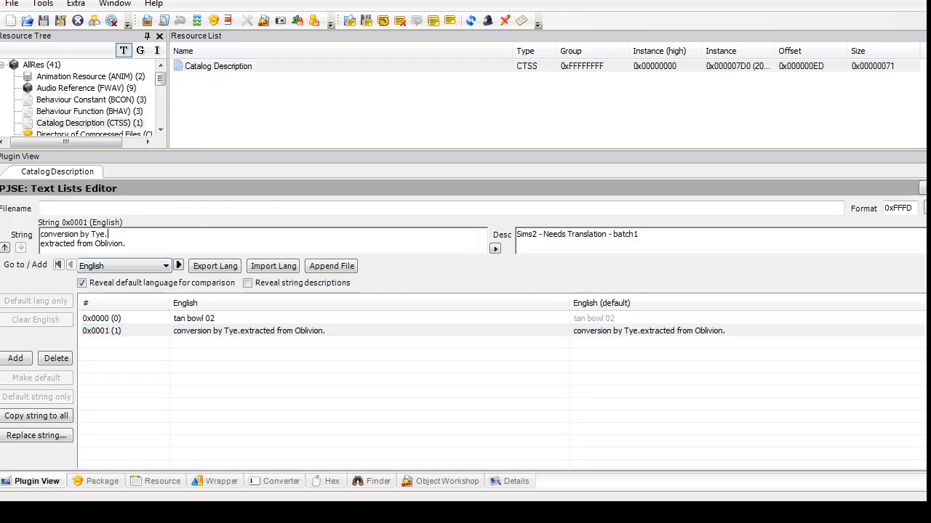
{"action": "key", "text": "Home"}
{"action": "key", "text": "Return"}
{"action": "type", "text": "This is part of the Glazed Pottery SuperSet; for all your pottery needs. Warning: this item is not resistant to Daedric warhammers or angry villagers wielding brooms."}
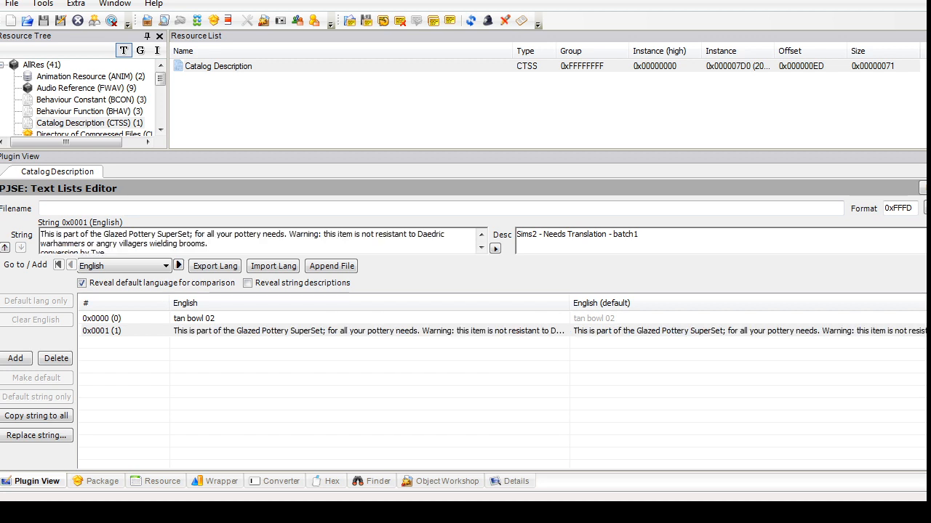
{"action": "left_click", "coordinate": [108, 250]}
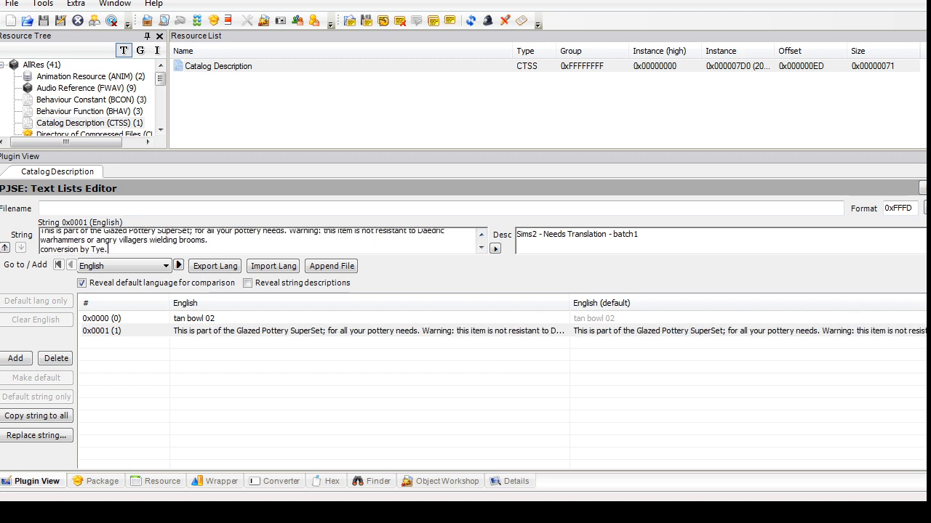
{"action": "key", "text": "Return"}
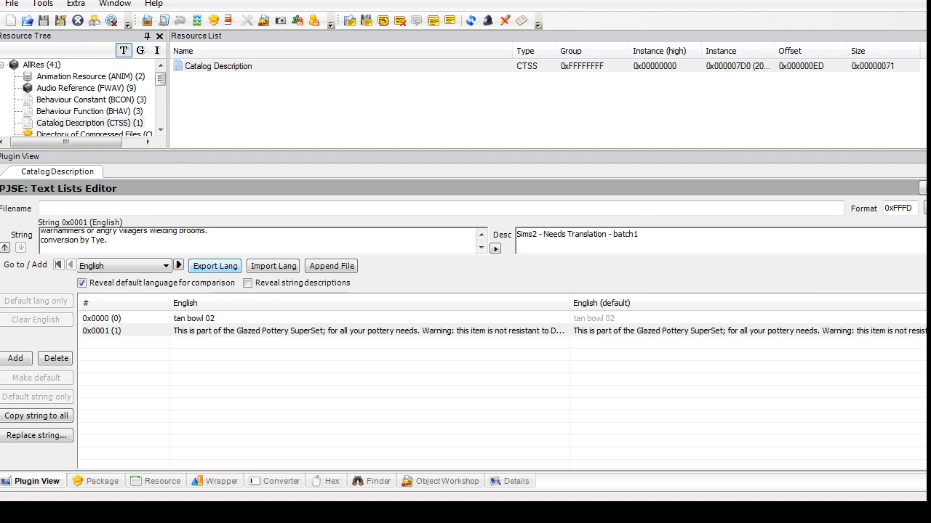
{"action": "type", "text": "Slaved by Fire_flower @PBK"}
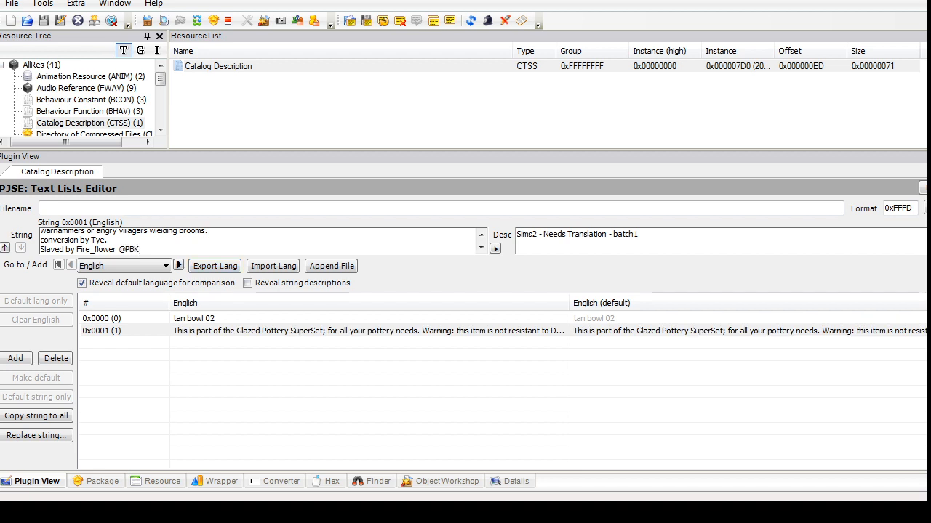
Step: Rename the catalog title to "Glazed Pottery SuperSet", the converter's name with "add-on", "Bowl B" and "SLAVE", separated by hyphens, and commit it
{"action": "double_click", "coordinate": [192, 319]}
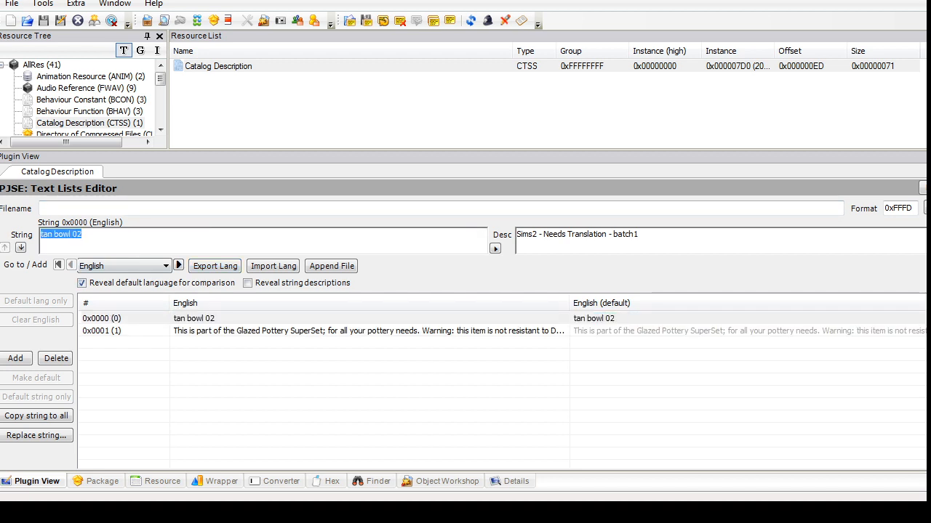
{"action": "type", "text": "Glaze"}
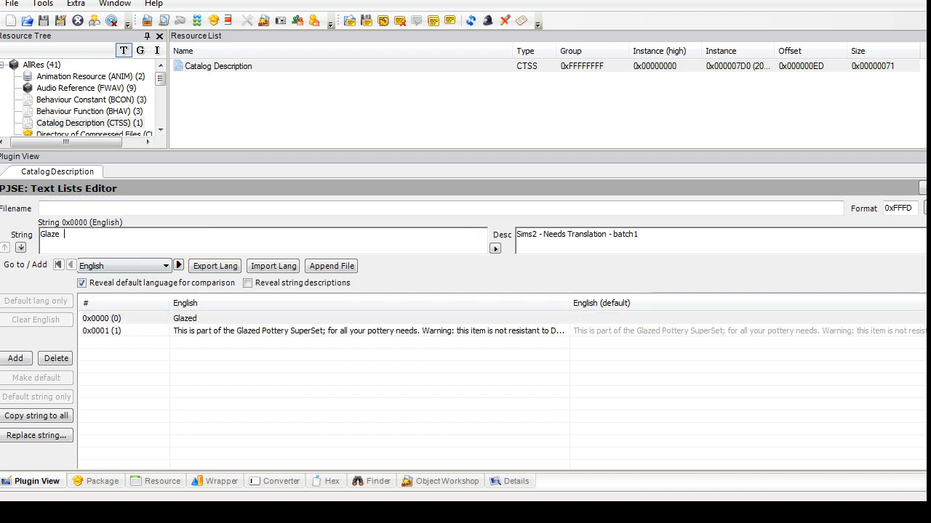
{"action": "type", "text": "d Pottery Super"}
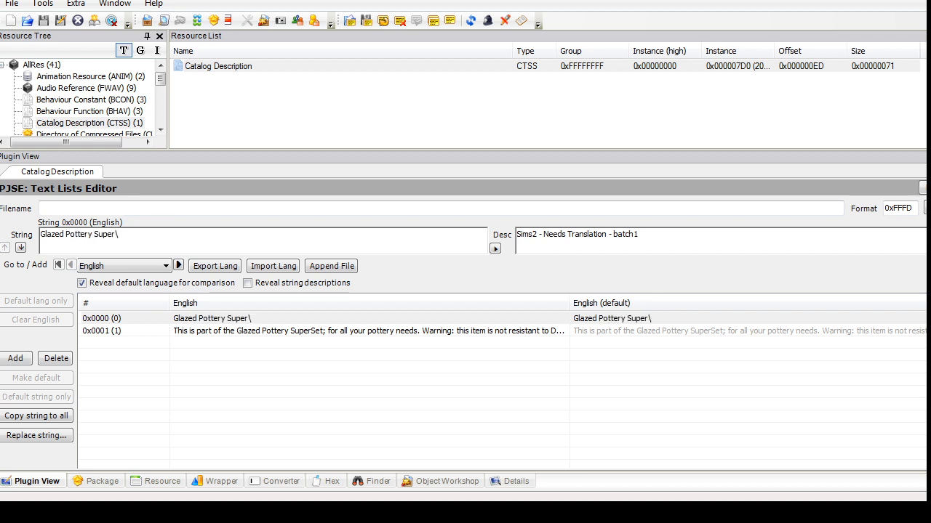
{"action": "type", "text": "\\"}
{"action": "key", "text": "BackSpace"}
{"action": "type", "text": "Set - Tye add-o"}
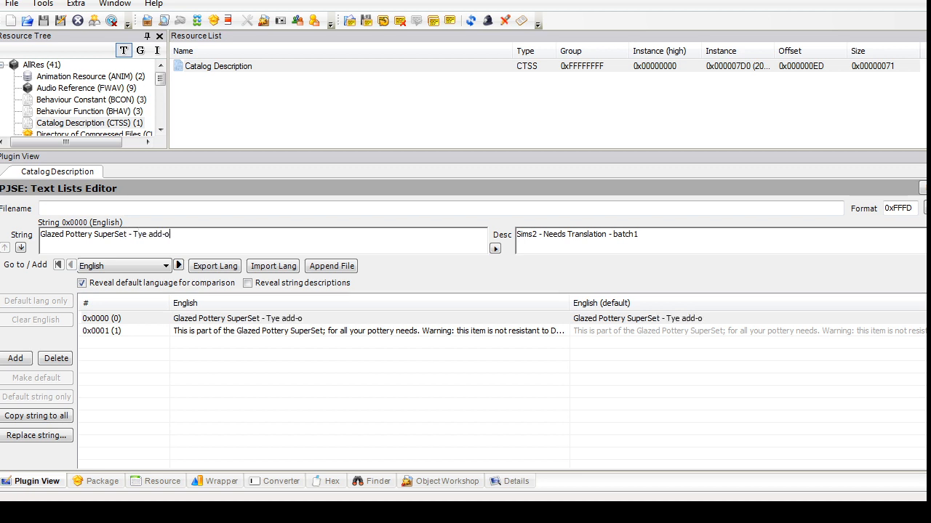
{"action": "type", "text": "n - SLAVE"}
{"action": "left_click", "coordinate": [182, 234]}
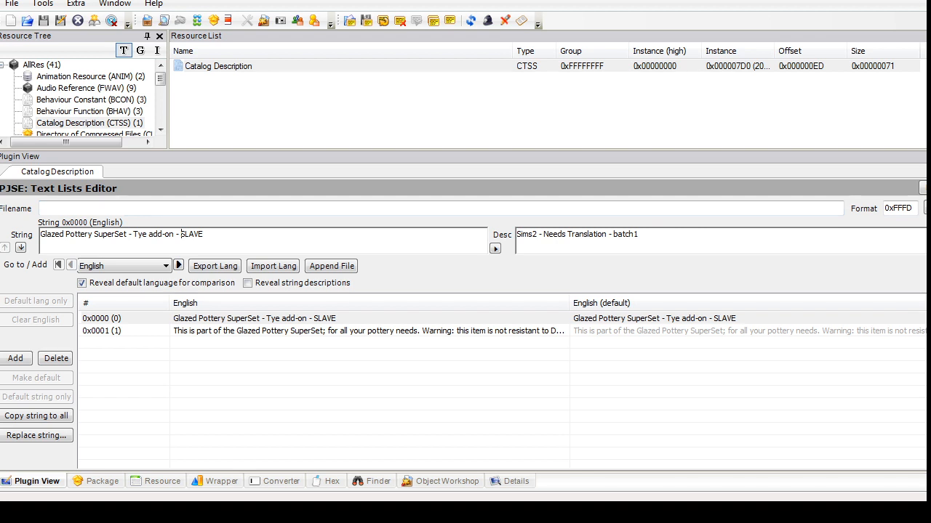
{"action": "type", "text": "Bowl B -"}
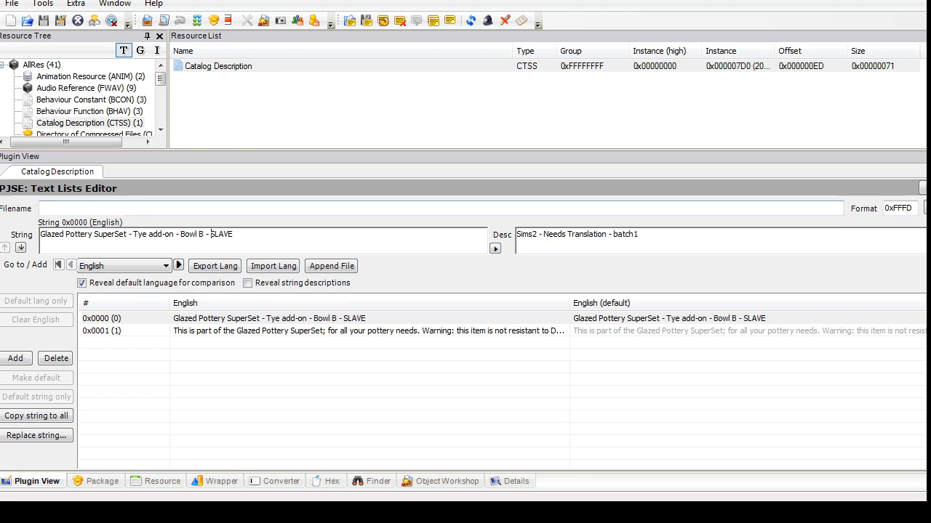
{"action": "left_click", "coordinate": [923, 188]}
{"action": "left_click", "coordinate": [166, 266]}
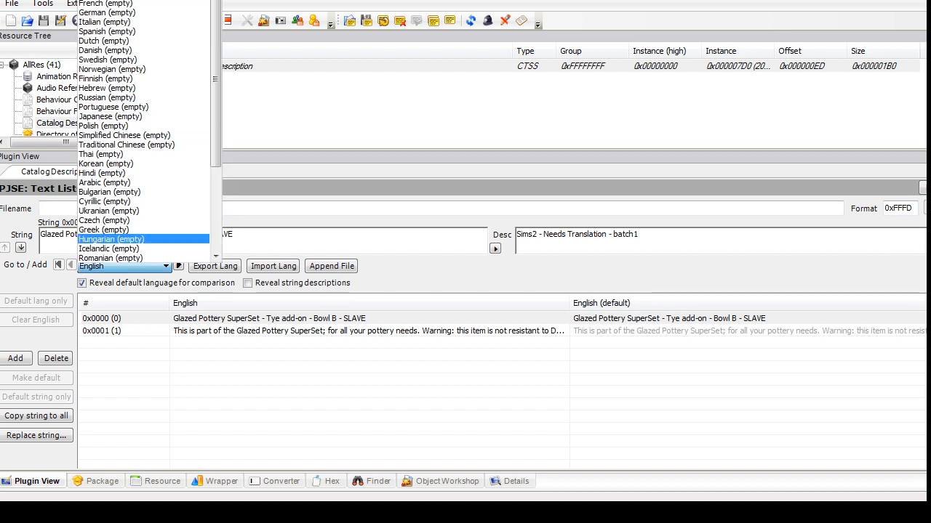
{"action": "left_click", "coordinate": [166, 266]}
Step: Open the shape (SHPE) resource and copy the line ##0x1c050000!wiccan.skyrim.glazedpottery.bowl_design from the Notepad notes
{"action": "left_click_drag", "start_coordinate": [160, 79], "coordinate": [160, 113]}
{"action": "left_click", "coordinate": [81, 123]}
{"action": "left_click", "coordinate": [67, 100]}
{"action": "left_click", "coordinate": [293, 66]}
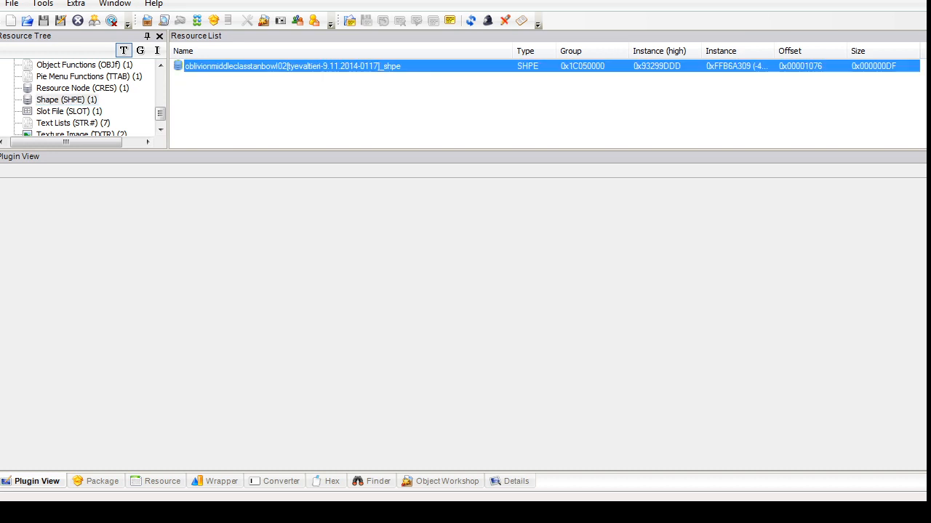
{"action": "left_click", "coordinate": [774, 501]}
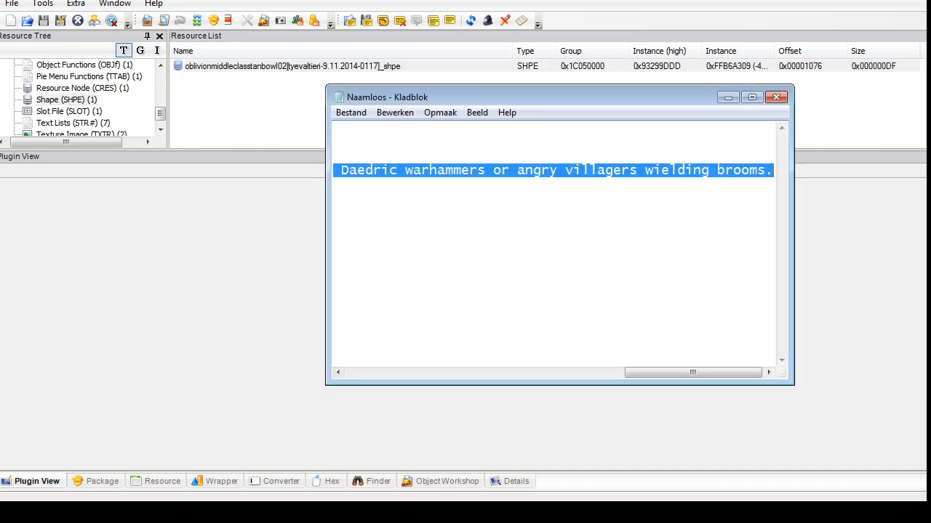
{"action": "left_click_drag", "start_coordinate": [692, 373], "coordinate": [412, 372]}
{"action": "key", "text": "Up"}
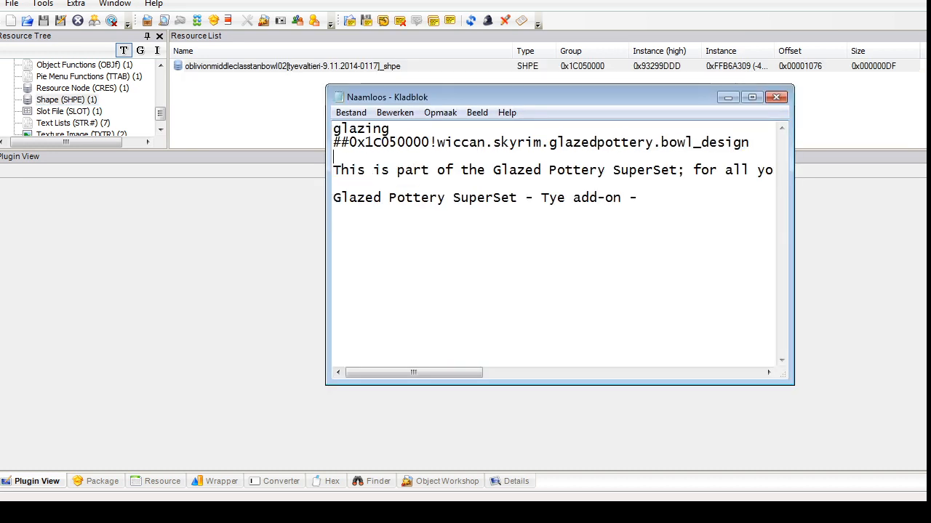
{"action": "key", "text": "shift+Up"}
{"action": "key", "text": "ctrl+c"}
Step: Delete the texture02 part from bowl 02's shape (SHPE) resource
{"action": "left_click", "coordinate": [291, 67]}
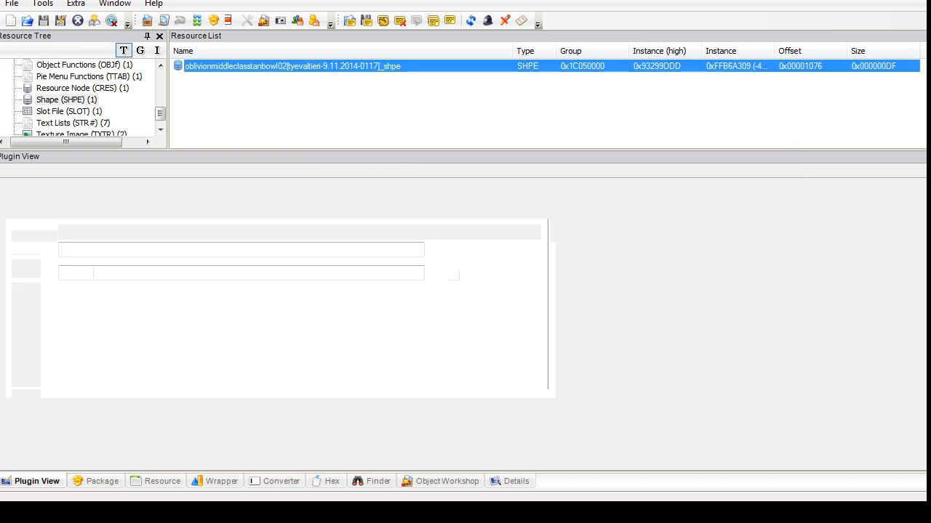
{"action": "left_click", "coordinate": [218, 288]}
{"action": "left_click", "coordinate": [928, 368]}
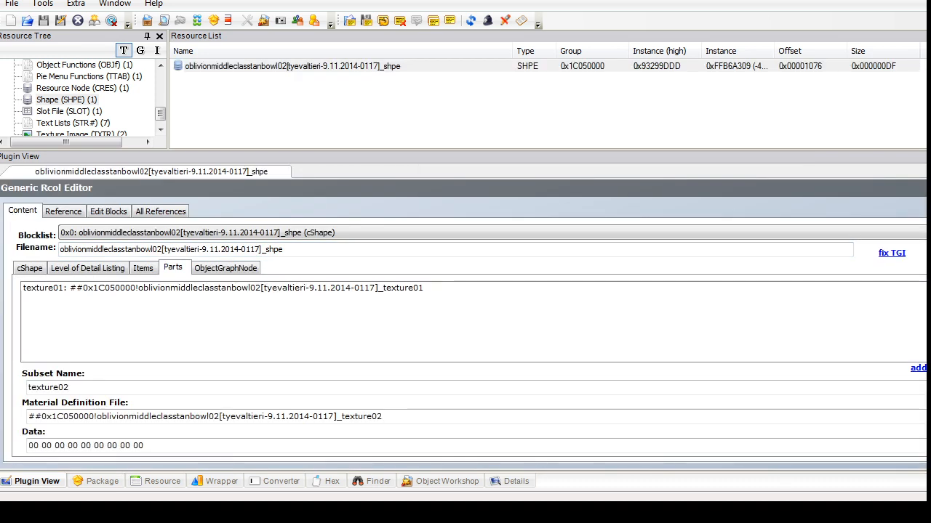
Step: Point the texture01 part to material ##0x1C050000!wiccan.skyrim.glazedpottery.bowl_design, name its subset glazing, and commit the shape
{"action": "left_click", "coordinate": [222, 288]}
{"action": "double_click", "coordinate": [205, 417]}
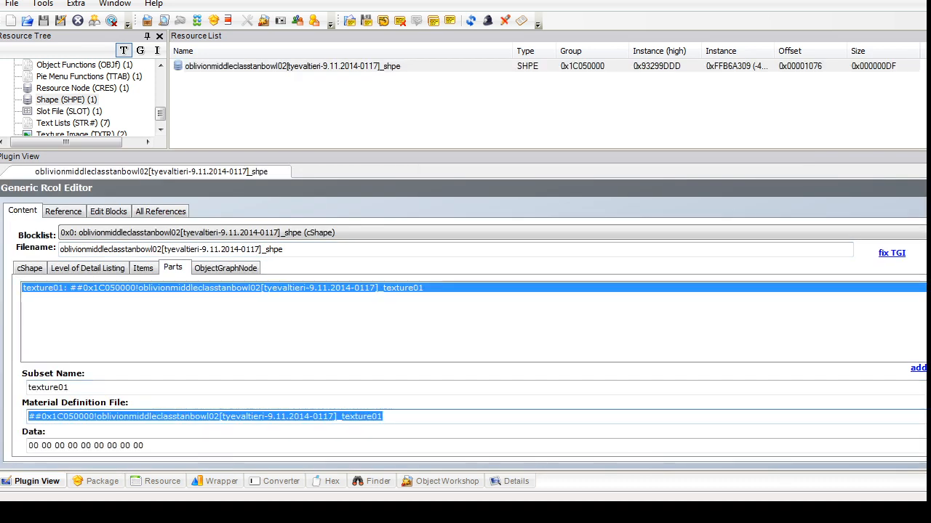
{"action": "key", "text": "ctrl+v"}
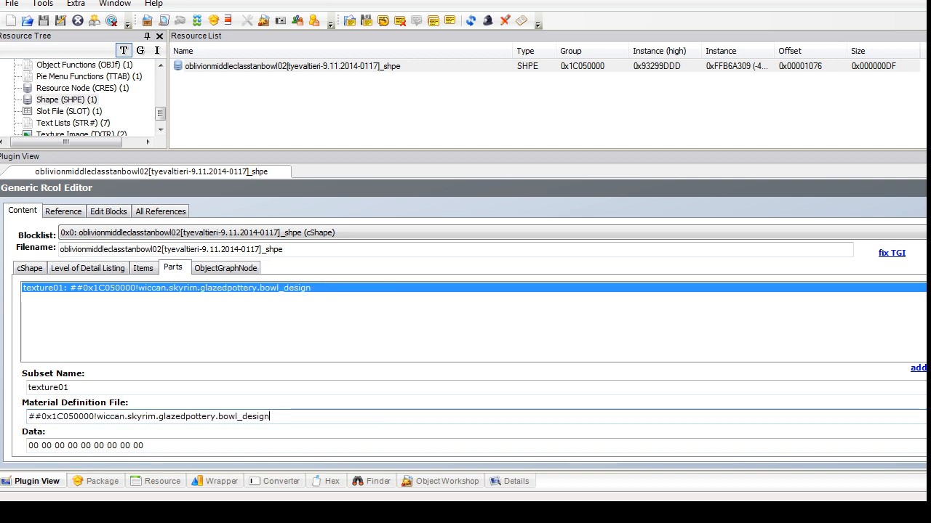
{"action": "double_click", "coordinate": [72, 388]}
{"action": "type", "text": "gla"}
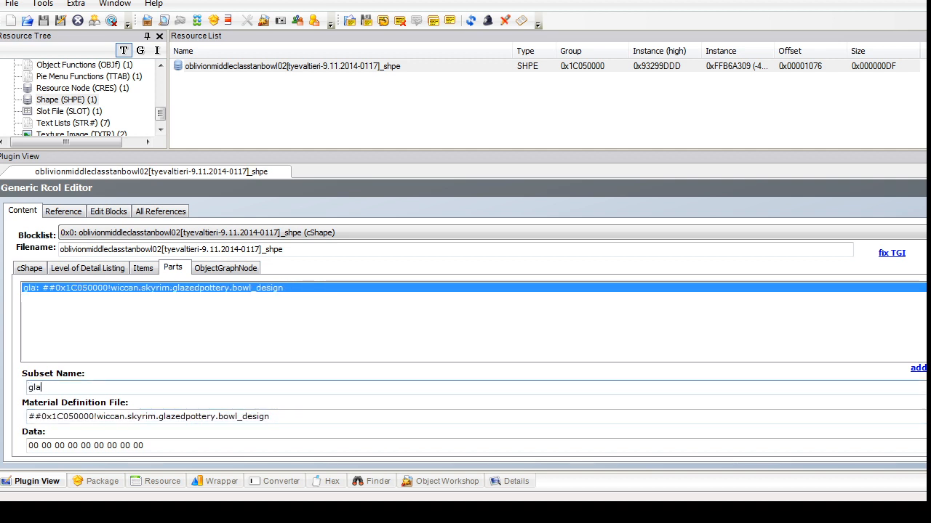
{"action": "type", "text": "zing"}
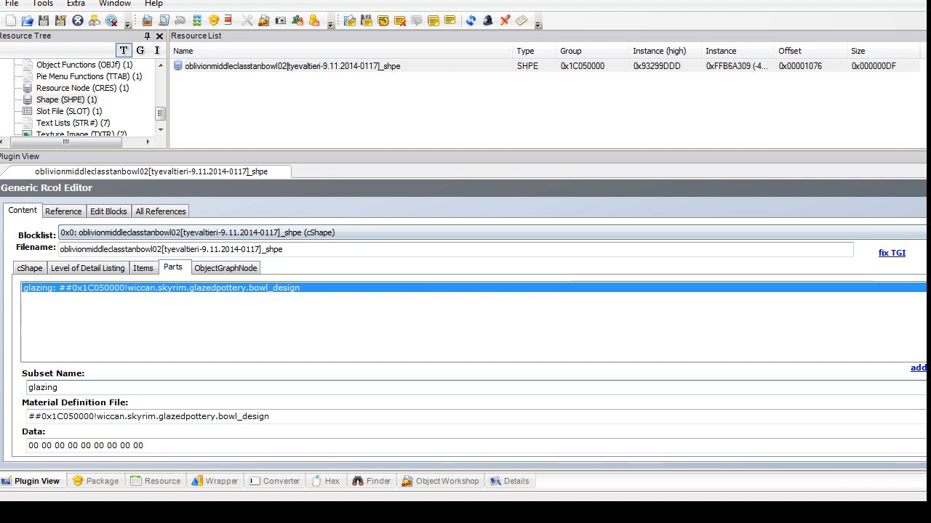
{"action": "left_click", "coordinate": [924, 188]}
{"action": "left_click", "coordinate": [521, 293]}
Step: Open the raw data of bowl 02's object data (OBJD) resource and set version_1 to 138
{"action": "left_click_drag", "start_coordinate": [160, 114], "coordinate": [160, 104]}
{"action": "left_click", "coordinate": [76, 100]}
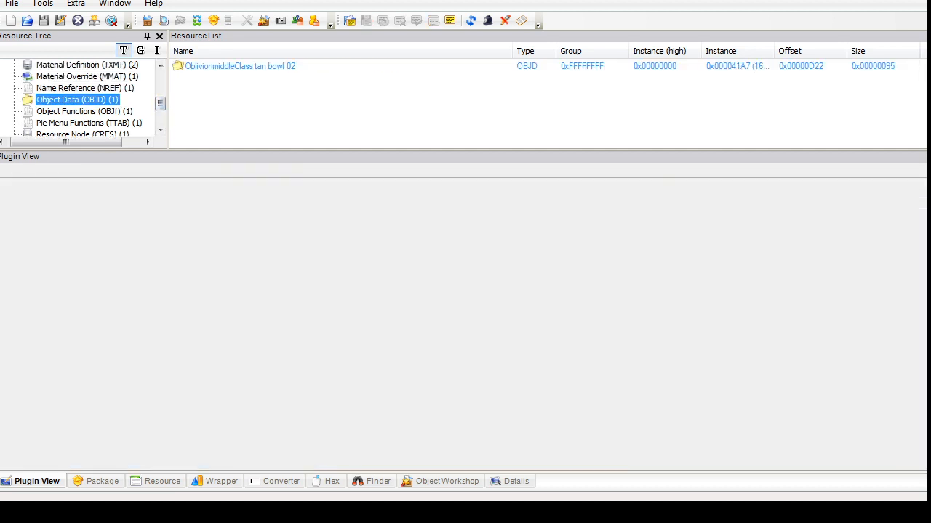
{"action": "left_click", "coordinate": [290, 65]}
{"action": "left_click", "coordinate": [287, 228]}
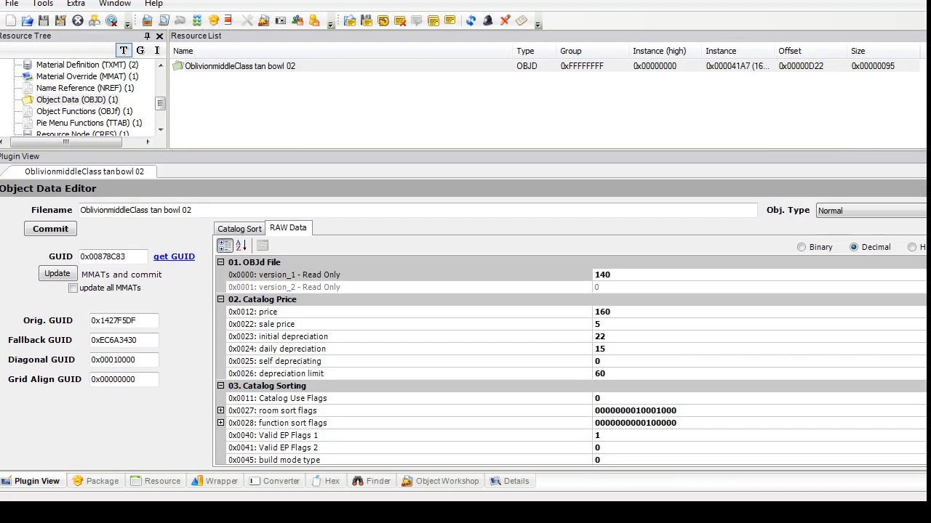
{"action": "left_click_drag", "start_coordinate": [613, 274], "coordinate": [600, 275]}
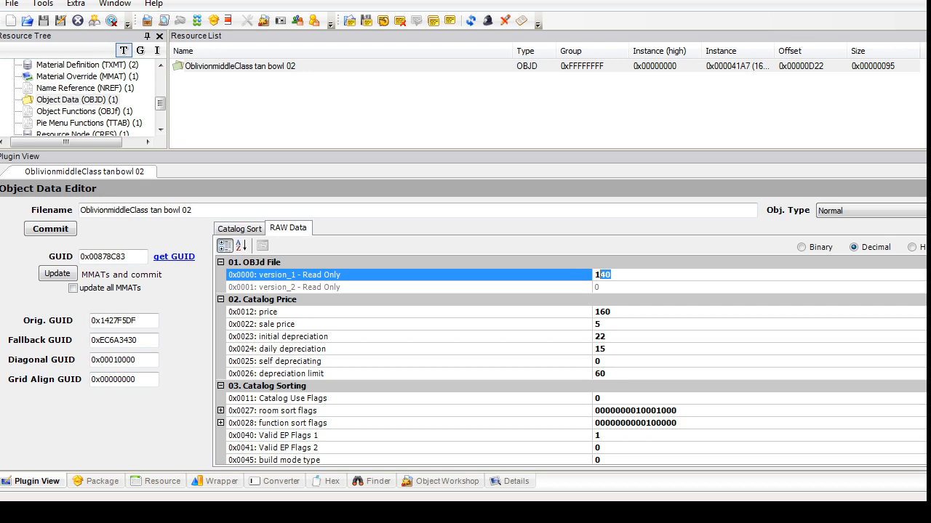
{"action": "type", "text": "38"}
{"action": "left_click", "coordinate": [602, 325]}
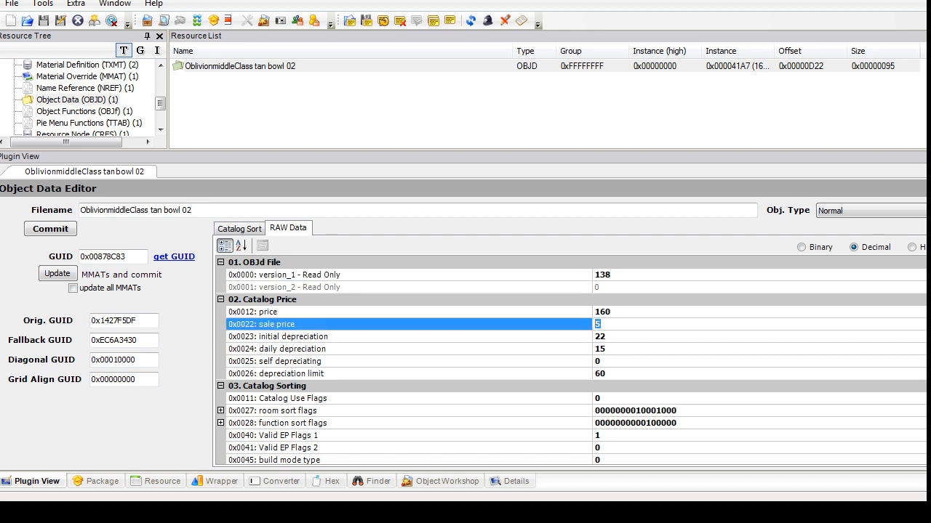
Step: Set Object size (quantity per shelf) to 1 in the bowl's raw object data
{"action": "scroll", "coordinate": [571, 364], "scroll_direction": "down", "scroll_amount": 15}
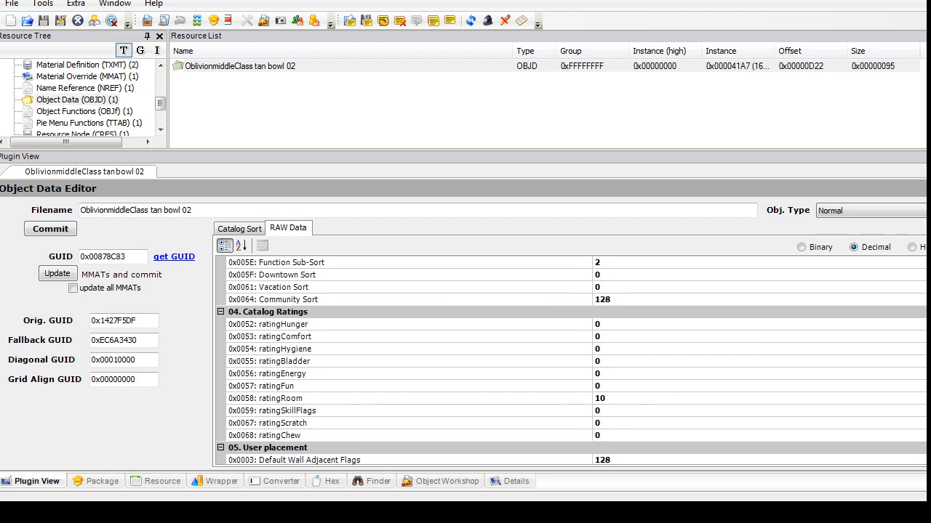
{"action": "scroll", "coordinate": [571, 360], "scroll_direction": "up", "scroll_amount": 4}
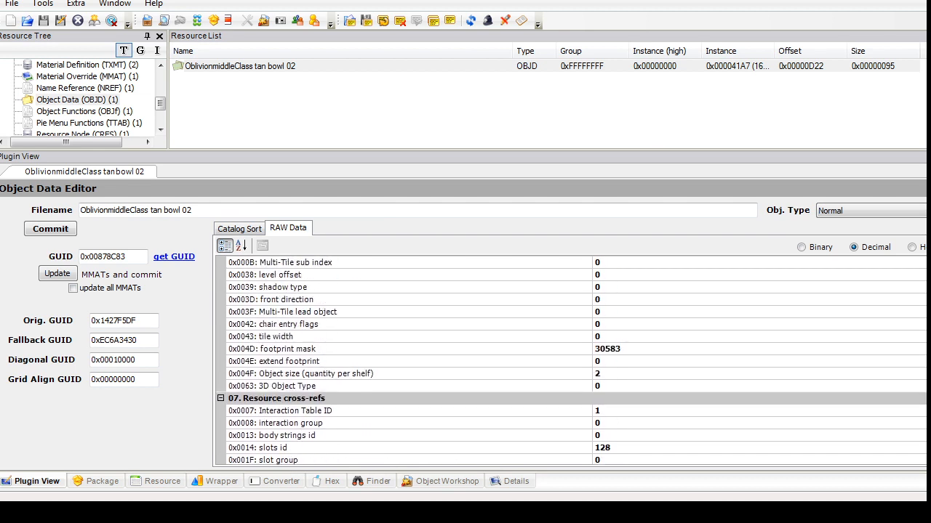
{"action": "left_click", "coordinate": [601, 374]}
{"action": "type", "text": "1"}
{"action": "double_click", "coordinate": [601, 374]}
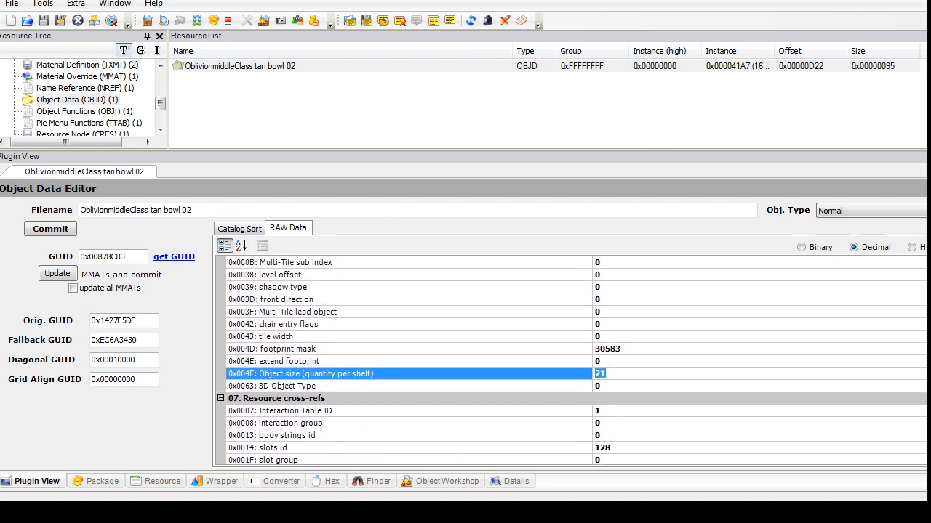
{"action": "type", "text": "1"}
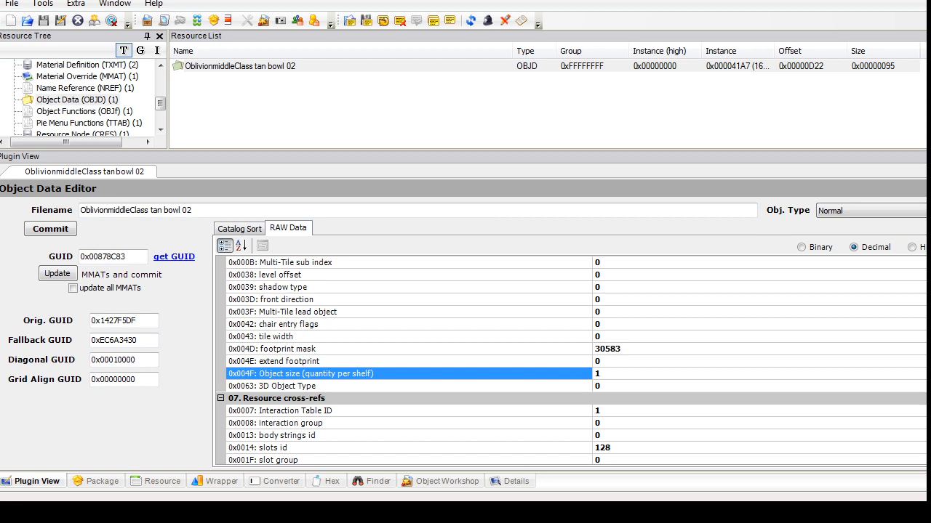
Step: Set ratingRoom to 2, check the catalog sorting, and commit the object data
{"action": "scroll", "coordinate": [571, 362], "scroll_direction": "up", "scroll_amount": 2}
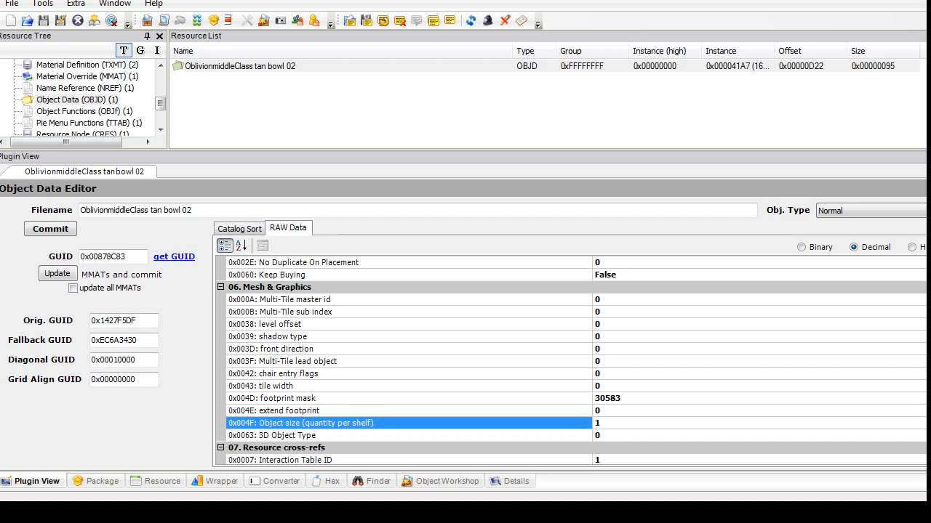
{"action": "key", "text": "alt+Tab"}
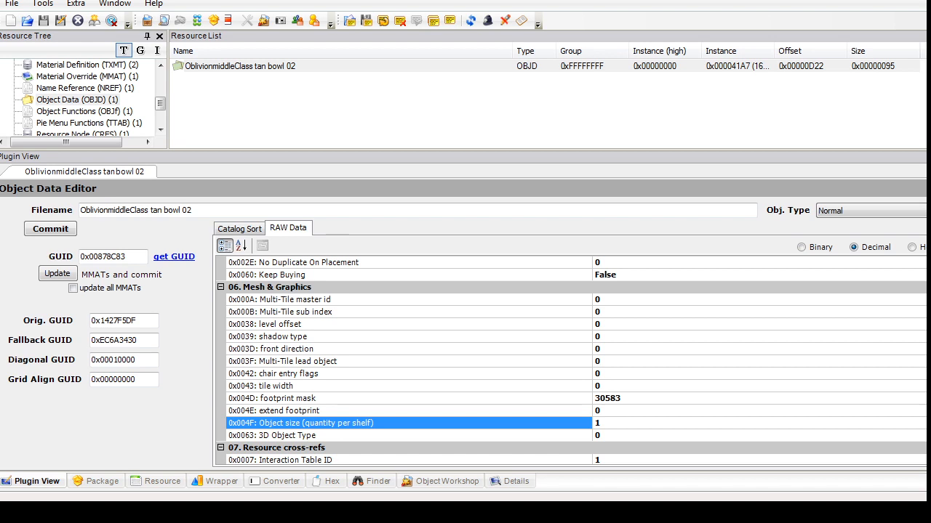
{"action": "scroll", "coordinate": [571, 361], "scroll_direction": "up", "scroll_amount": 5}
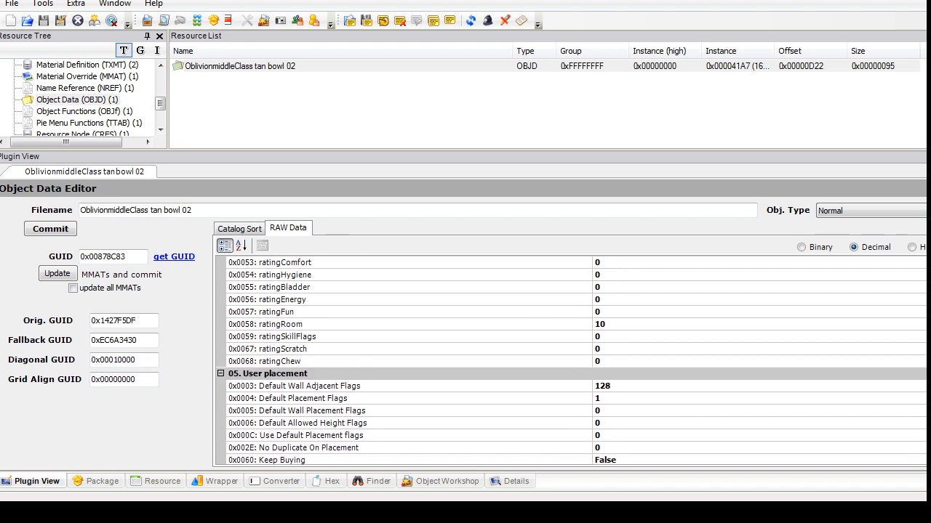
{"action": "scroll", "coordinate": [571, 361], "scroll_direction": "down", "scroll_amount": 1}
{"action": "double_click", "coordinate": [604, 288]}
{"action": "type", "text": "2"}
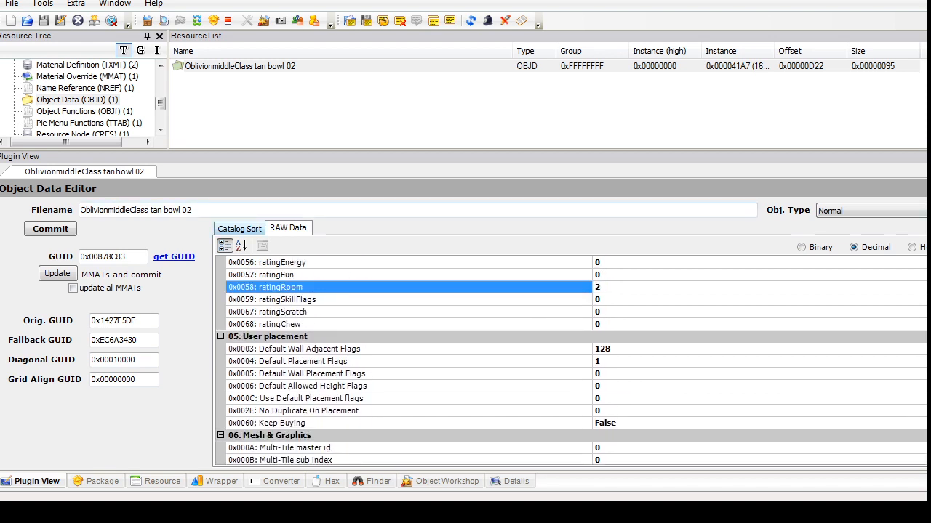
{"action": "left_click", "coordinate": [239, 228]}
{"action": "left_click", "coordinate": [50, 229]}
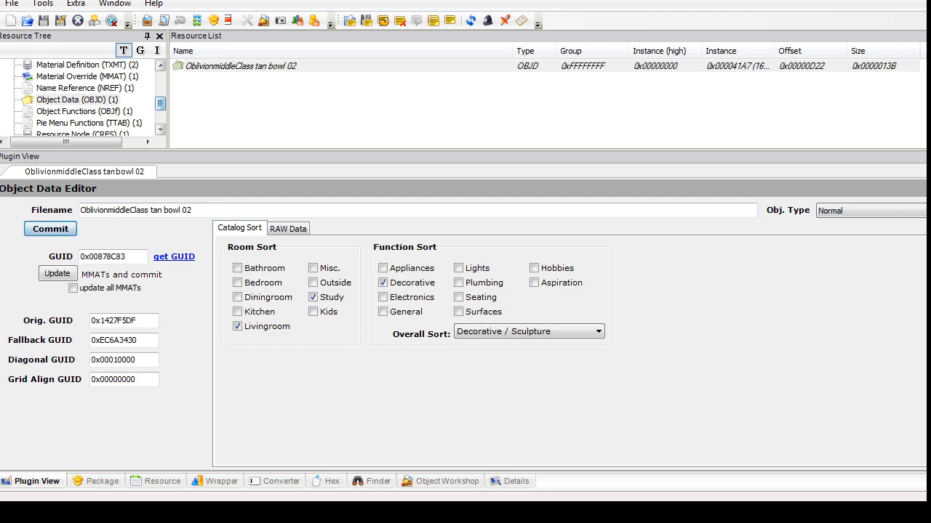
Step: Delete the bowl's material override (MMAT) and both material definition (TXMT) resources, texture01 and texture02
{"action": "left_click", "coordinate": [88, 76]}
{"action": "left_click", "coordinate": [221, 66]}
{"action": "right_click", "coordinate": [220, 66]}
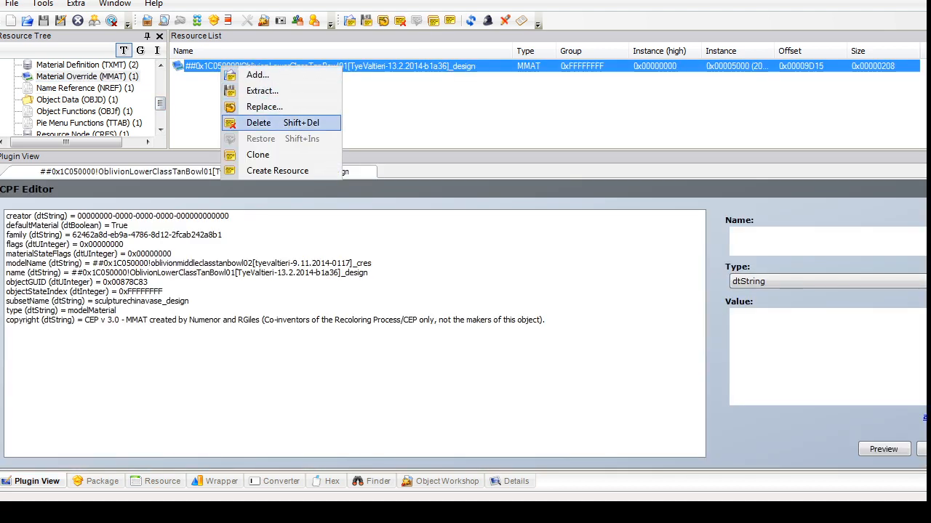
{"action": "left_click", "coordinate": [258, 123]}
{"action": "left_click", "coordinate": [73, 112]}
{"action": "right_click", "coordinate": [218, 66]}
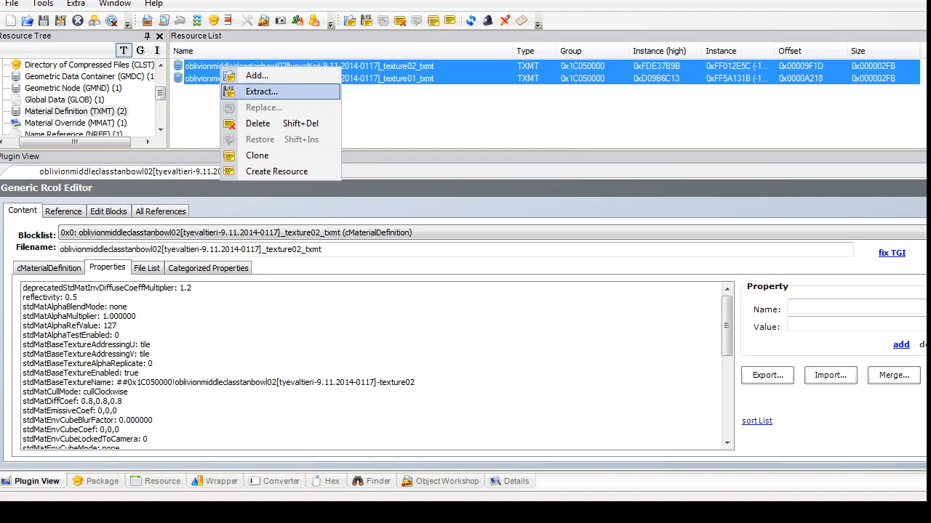
{"action": "left_click", "coordinate": [258, 123]}
Step: Add a datalist extension reference to the object graph node of the bowl's geometric node (GMND) and set its Enabled value to 0x01
{"action": "left_click", "coordinate": [69, 88]}
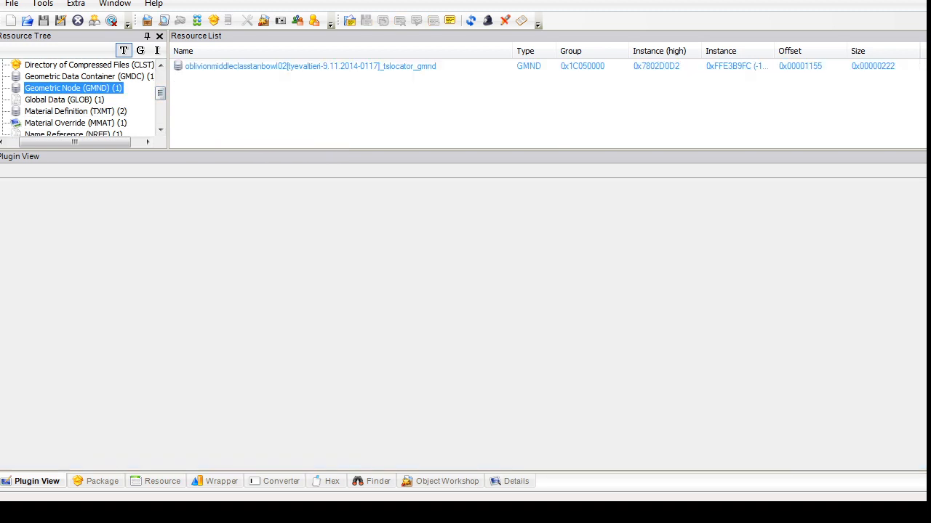
{"action": "left_click", "coordinate": [220, 66]}
{"action": "left_click", "coordinate": [218, 233]}
{"action": "left_click", "coordinate": [115, 271]}
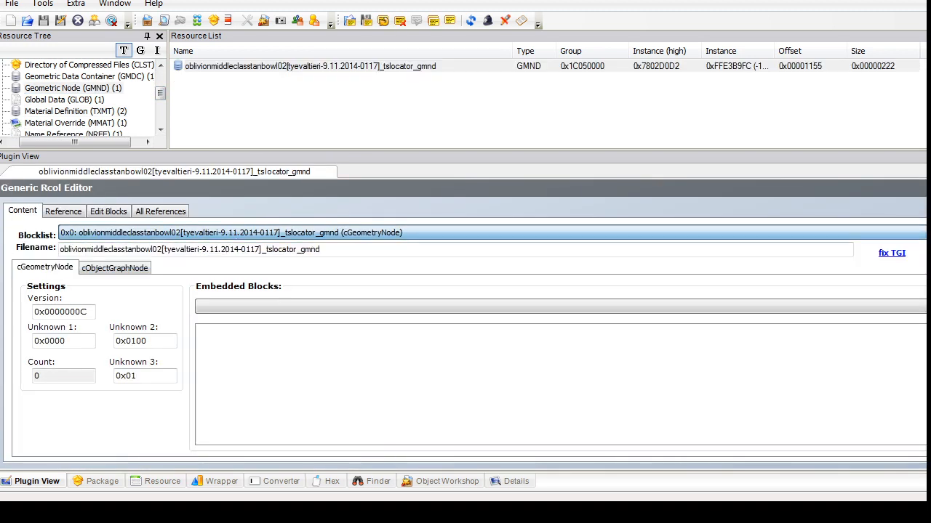
{"action": "left_click", "coordinate": [115, 269]}
{"action": "left_click", "coordinate": [912, 386]}
{"action": "left_click", "coordinate": [812, 324]}
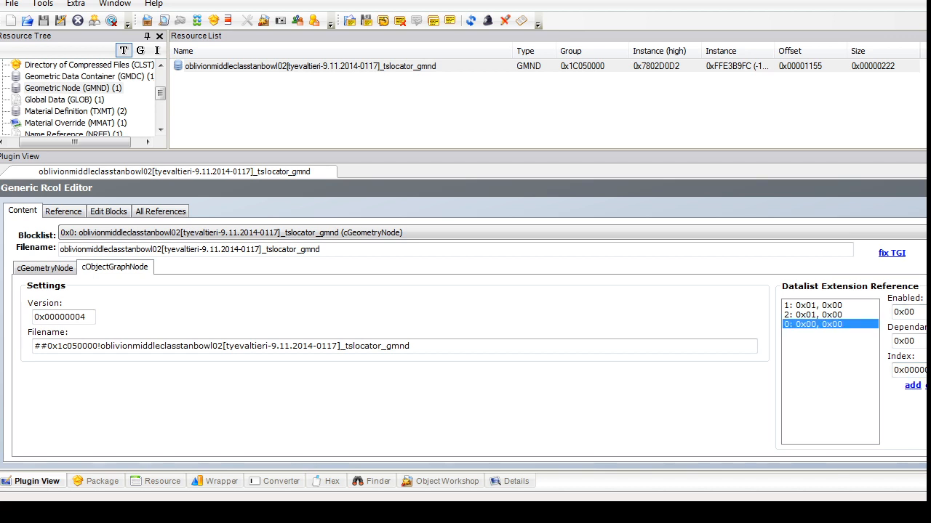
{"action": "left_click_drag", "start_coordinate": [915, 313], "coordinate": [909, 312]}
{"action": "type", "text": "1"}
Step: Add a cDataListExtension block to the bowl's geometric node
{"action": "left_click", "coordinate": [108, 211]}
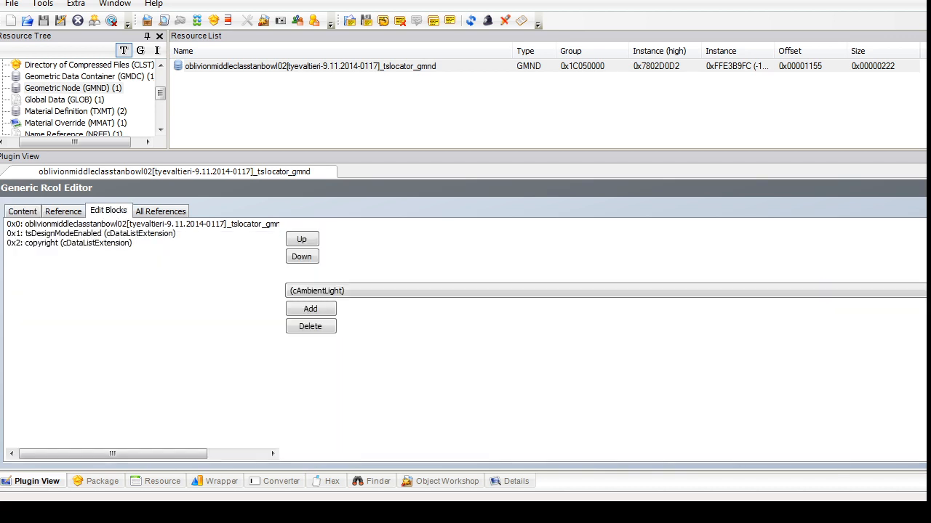
{"action": "left_click", "coordinate": [320, 291]}
{"action": "left_click", "coordinate": [325, 41]}
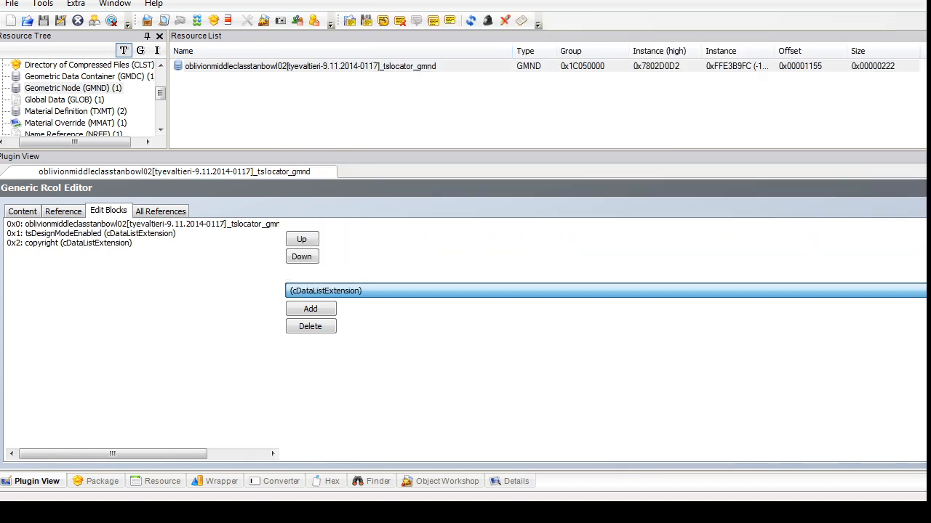
{"action": "left_click", "coordinate": [311, 309]}
Step: Name the new 0x3 data list extension block tsMaterialsMeshName
{"action": "left_click", "coordinate": [22, 212]}
{"action": "left_click", "coordinate": [117, 233]}
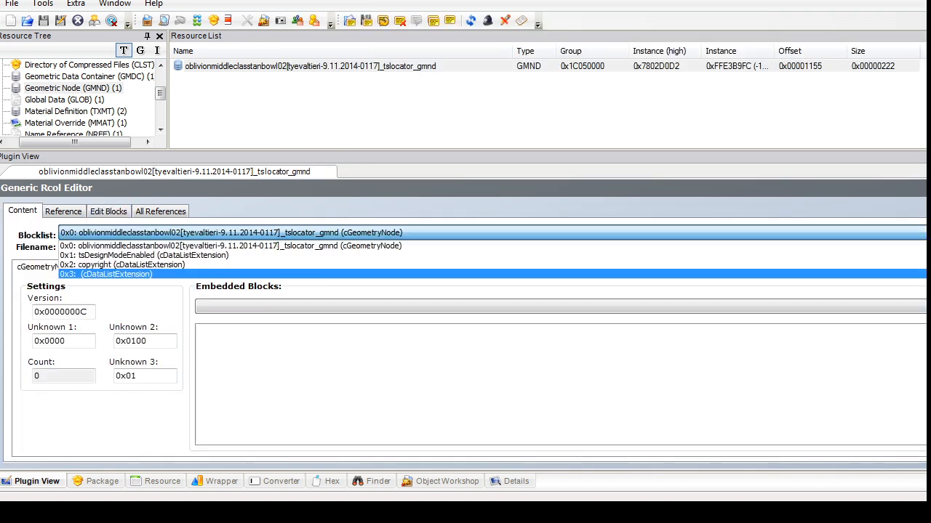
{"action": "left_click", "coordinate": [116, 274]}
{"action": "left_click", "coordinate": [123, 347]}
{"action": "type", "text": "tsMa"}
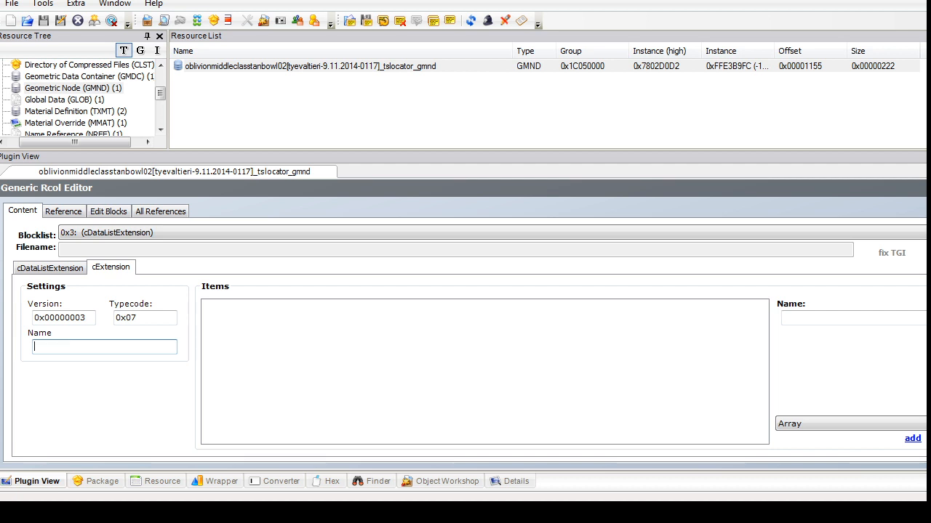
{"action": "type", "text": "terialsMeshName"}
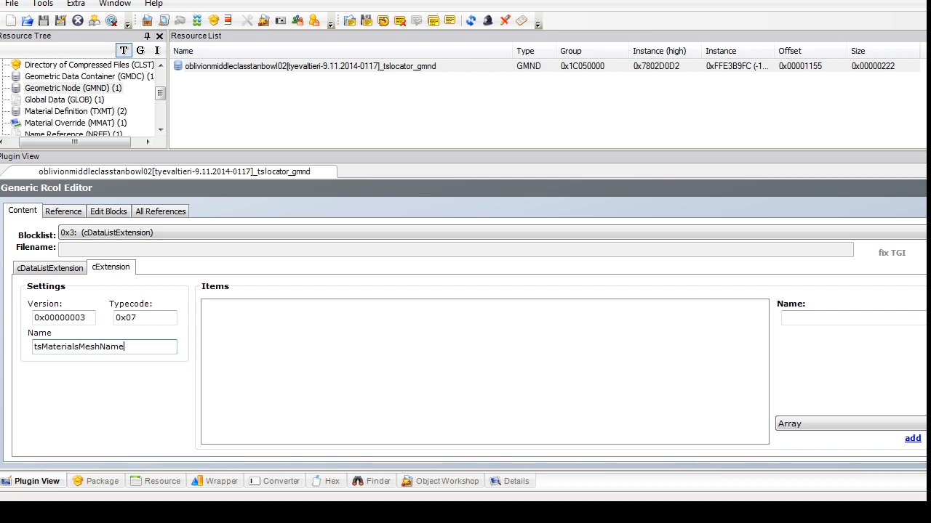
Step: Add a String item named glazing to the tsMaterialsMeshName extension
{"action": "left_click", "coordinate": [851, 424]}
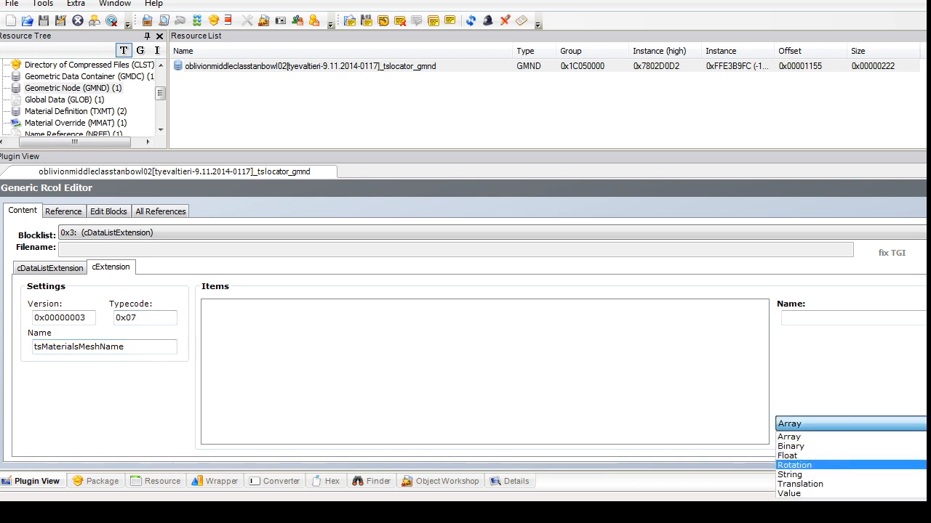
{"action": "left_click", "coordinate": [850, 474]}
{"action": "left_click", "coordinate": [913, 438]}
{"action": "left_click", "coordinate": [485, 306]}
{"action": "left_click", "coordinate": [850, 317]}
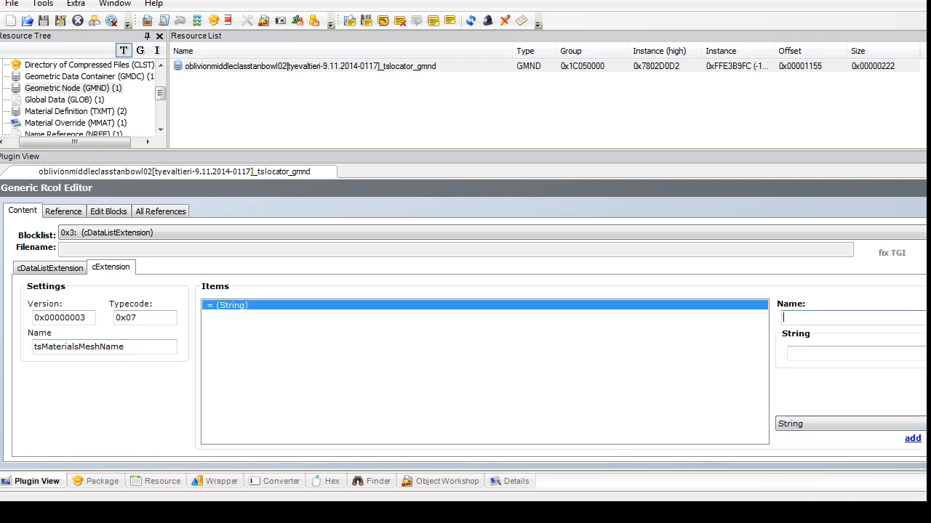
{"action": "type", "text": "glazing"}
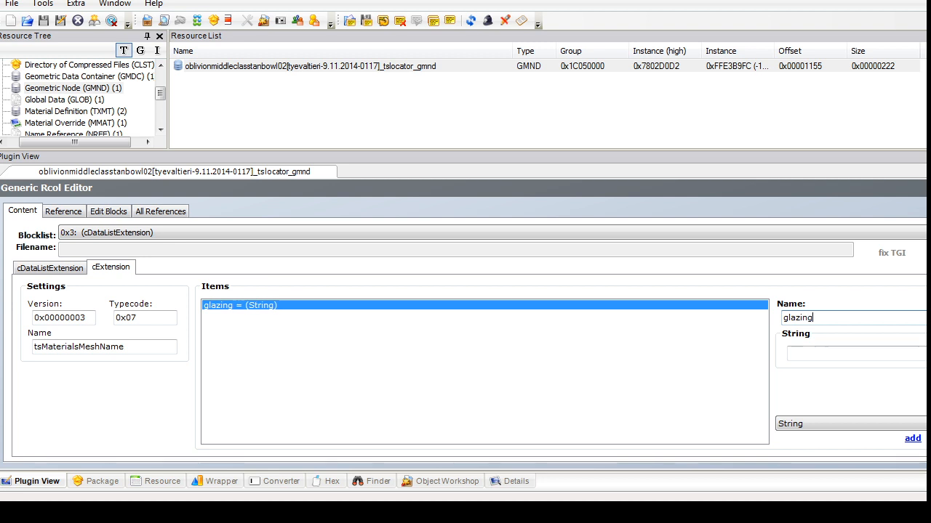
Step: Set the glazing item's string to ##0x1C050000!wiccan.skyrim.glazedpottery.bowl without the _design suffix and commit the geometric node
{"action": "left_click", "coordinate": [856, 354]}
{"action": "key", "text": "ctrl+v"}
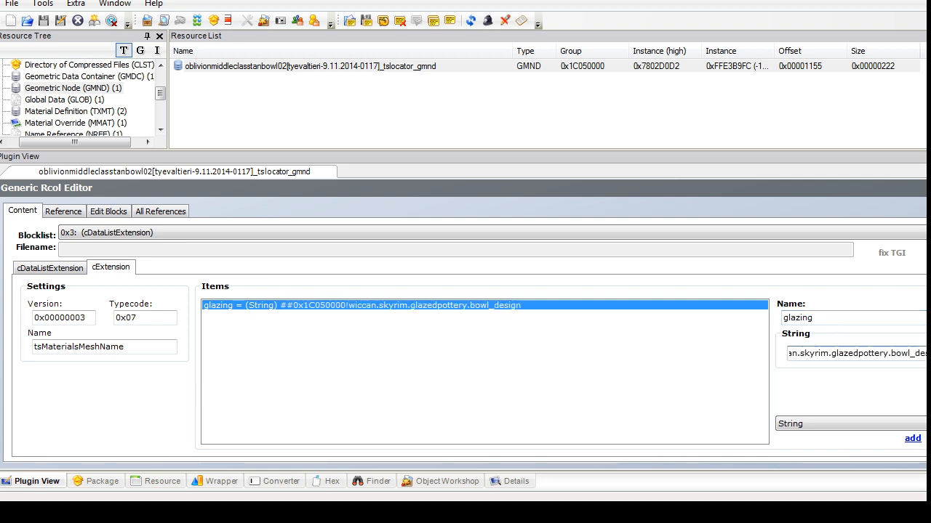
{"action": "key", "text": "shift+Left"}
{"action": "key", "text": "shift+Left"}
{"action": "key", "text": "shift+Left"}
{"action": "key", "text": "shift+Left"}
{"action": "key", "text": "shift+Left"}
{"action": "key", "text": "shift+Left"}
{"action": "key", "text": "shift+Left"}
{"action": "key", "text": "BackSpace"}
{"action": "left_click", "coordinate": [925, 189]}
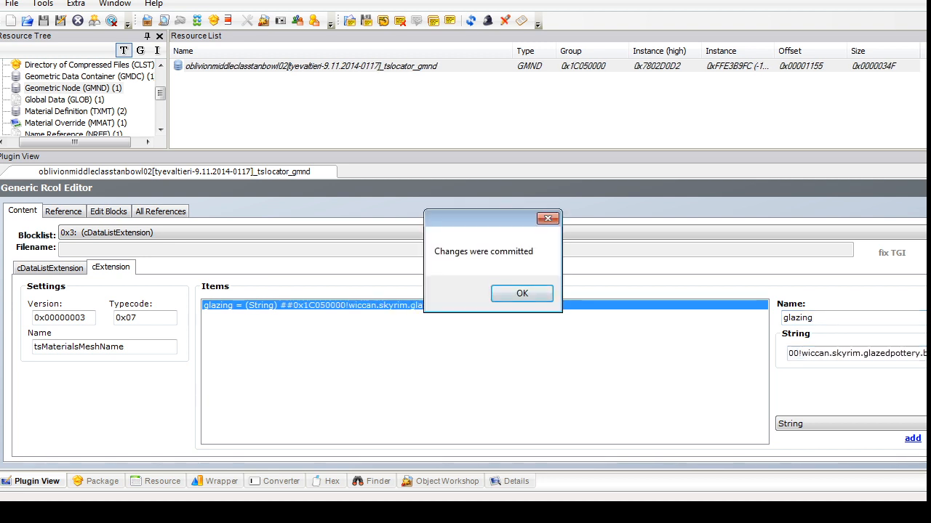
{"action": "key", "text": "Return"}
{"action": "left_click_drag", "start_coordinate": [160, 93], "coordinate": [160, 115]}
{"action": "left_click", "coordinate": [77, 100]}
{"action": "left_click", "coordinate": [219, 66]}
{"action": "left_click", "coordinate": [78, 88]}
{"action": "left_click", "coordinate": [311, 66]}
{"action": "left_click", "coordinate": [11, 3]}
{"action": "left_click", "coordinate": [34, 84]}
{"action": "left_click", "coordinate": [45, 111]}
{"action": "left_click", "coordinate": [44, 100]}
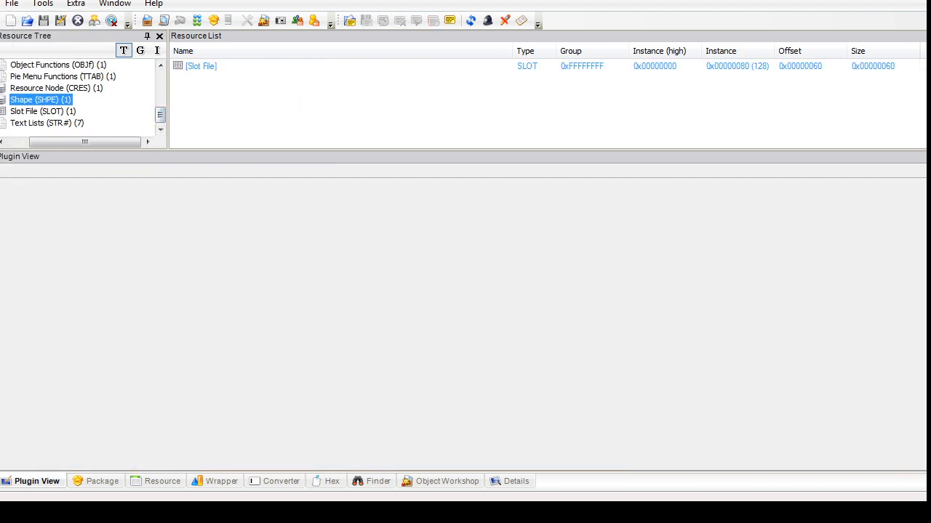
{"action": "right_click", "coordinate": [233, 95]}
{"action": "left_click", "coordinate": [262, 104]}
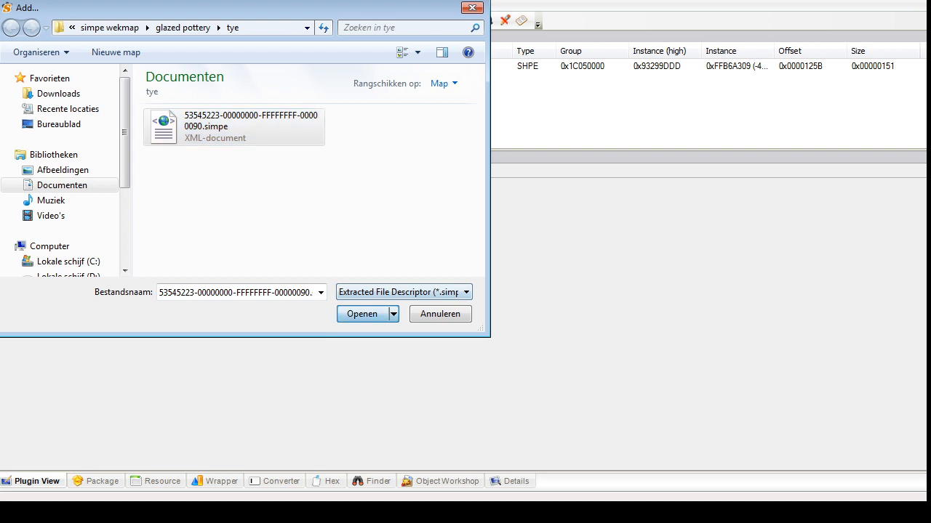
{"action": "left_click", "coordinate": [362, 314]}
Step: Open the bowl's slot file and add a Container slot entry below the three routing slots
{"action": "left_click", "coordinate": [71, 133]}
{"action": "left_click", "coordinate": [201, 66]}
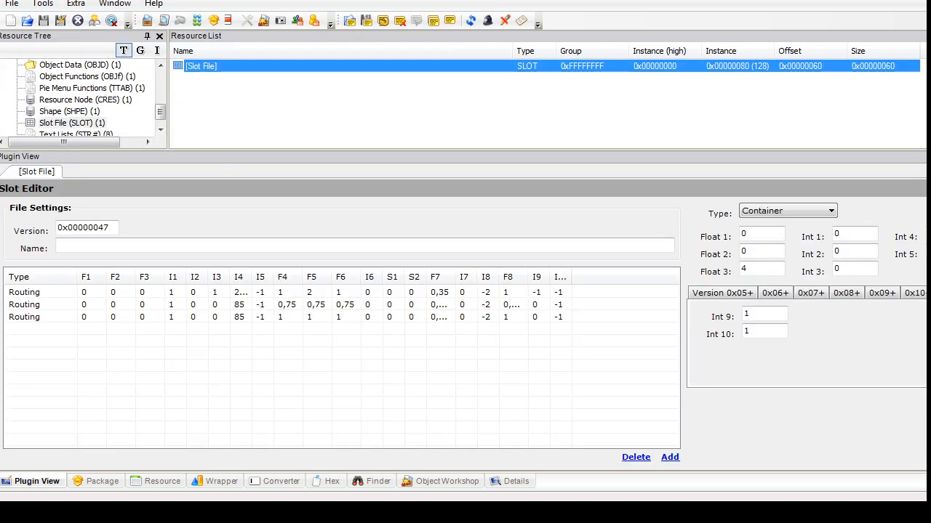
{"action": "left_click", "coordinate": [670, 457]}
{"action": "left_click", "coordinate": [495, 329]}
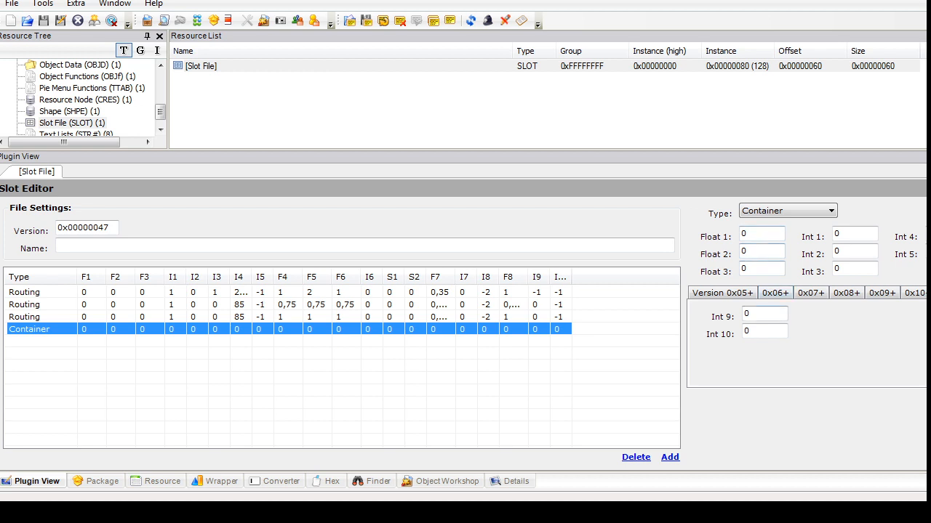
Step: Set the container slot's Float 4, 5, 6 and Int 6 to 1, Float 3 to 4, and Int 5 to -5
{"action": "left_click", "coordinate": [722, 292]}
{"action": "type", "text": "1"}
{"action": "key", "text": "Tab"}
{"action": "type", "text": "1"}
{"action": "key", "text": "Tab"}
{"action": "type", "text": "1"}
{"action": "key", "text": "Tab"}
{"action": "type", "text": "1"}
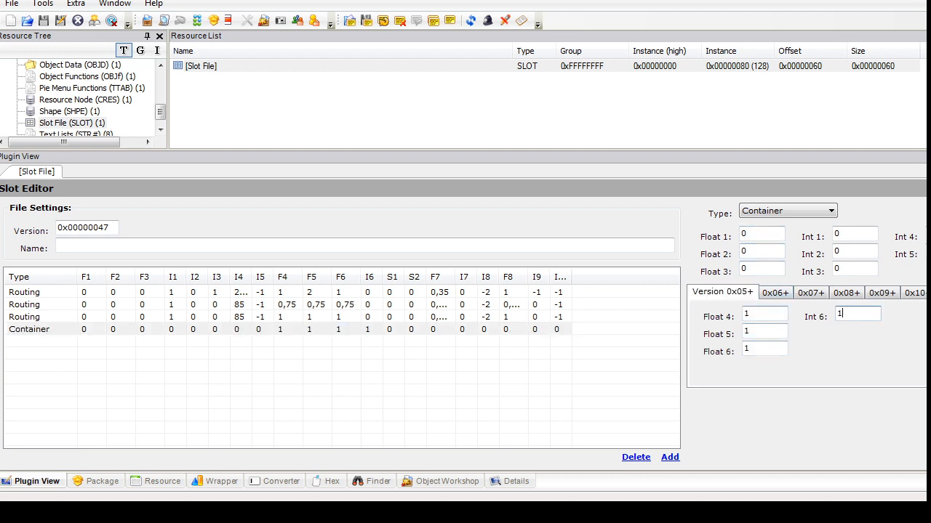
{"action": "key", "text": "Tab"}
{"action": "type", "text": "4"}
Step: Set the container slot's Short 2 to 2 and Int 7 to 8
{"action": "left_click", "coordinate": [775, 292]}
{"action": "double_click", "coordinate": [753, 332]}
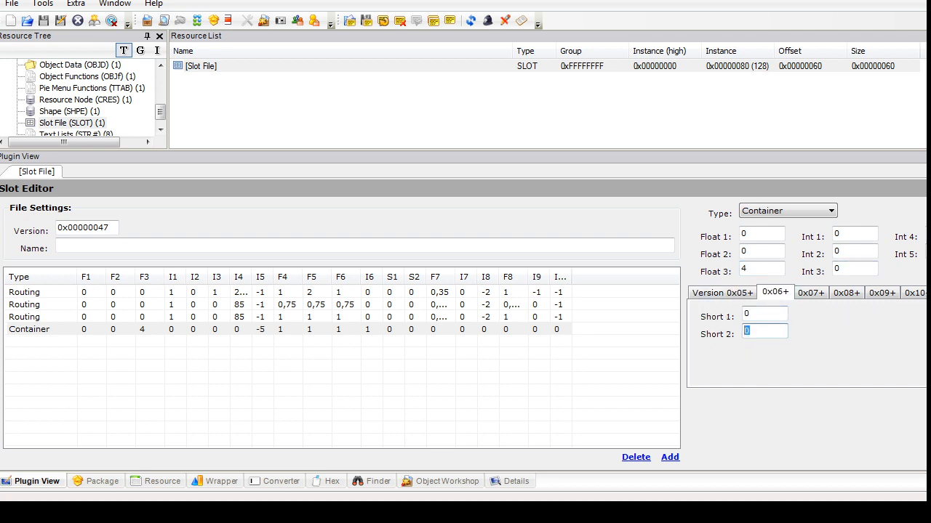
{"action": "left_click", "coordinate": [811, 293]}
{"action": "left_click", "coordinate": [846, 293]}
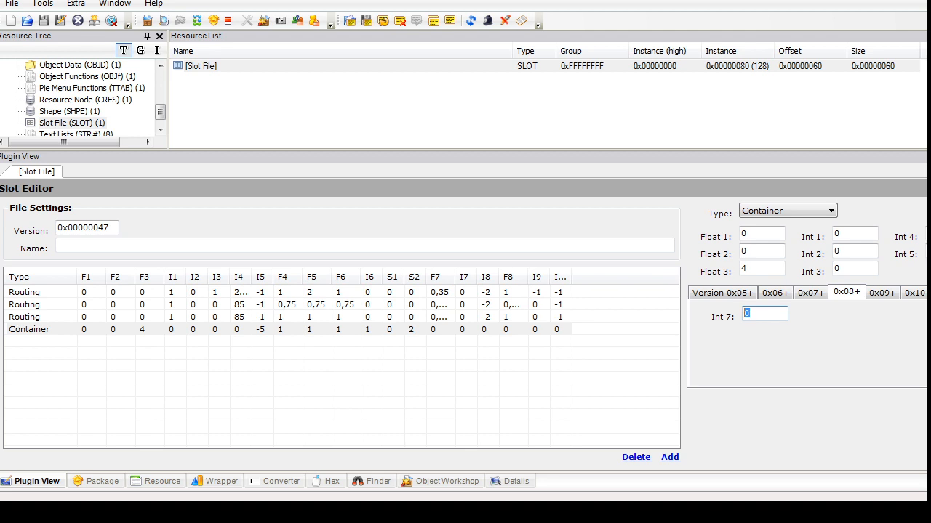
{"action": "left_click", "coordinate": [914, 292]}
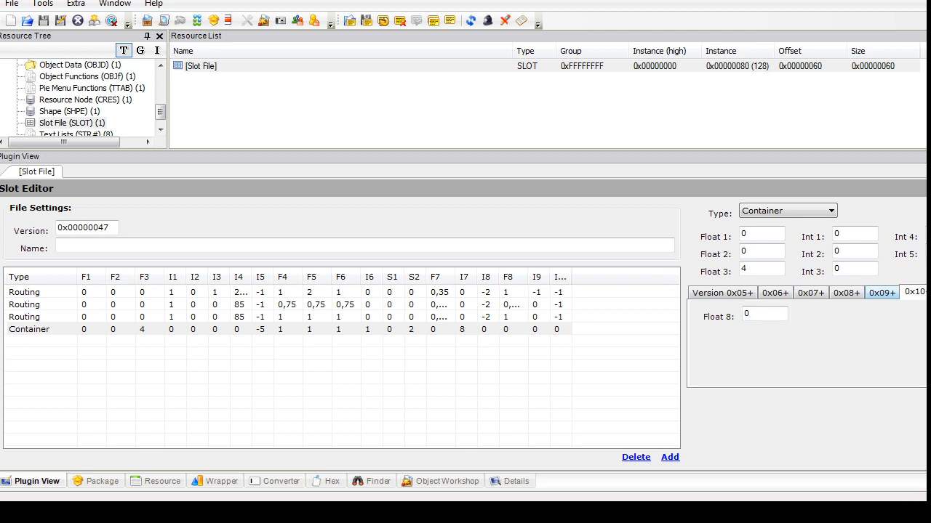
Step: Set the container slot's Int 8 to 2 and its Float 8, Int 9 and Int 10 to 1, and commit the slot file
{"action": "left_click", "coordinate": [882, 293]}
{"action": "type", "text": "2"}
{"action": "left_click", "coordinate": [914, 292]}
{"action": "left_click", "coordinate": [930, 293]}
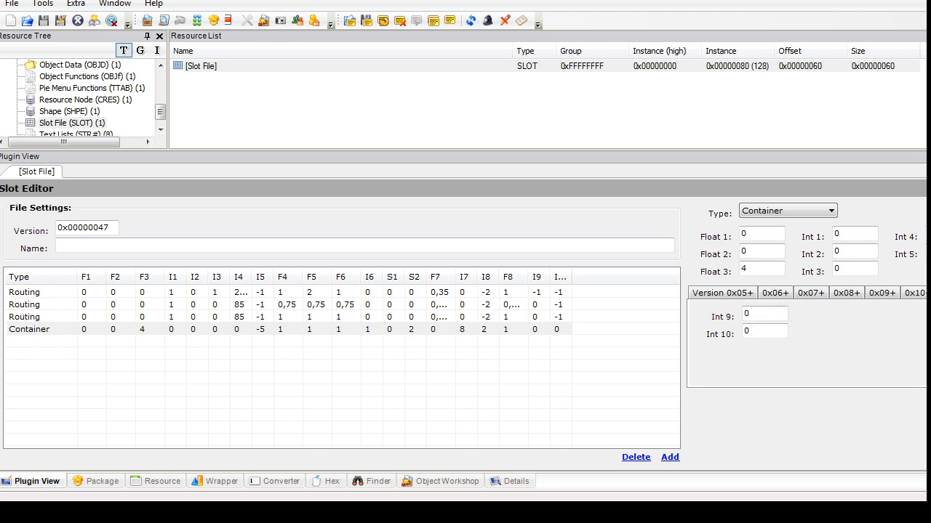
{"action": "key", "text": "Tab"}
{"action": "type", "text": "1"}
{"action": "left_click", "coordinate": [930, 188]}
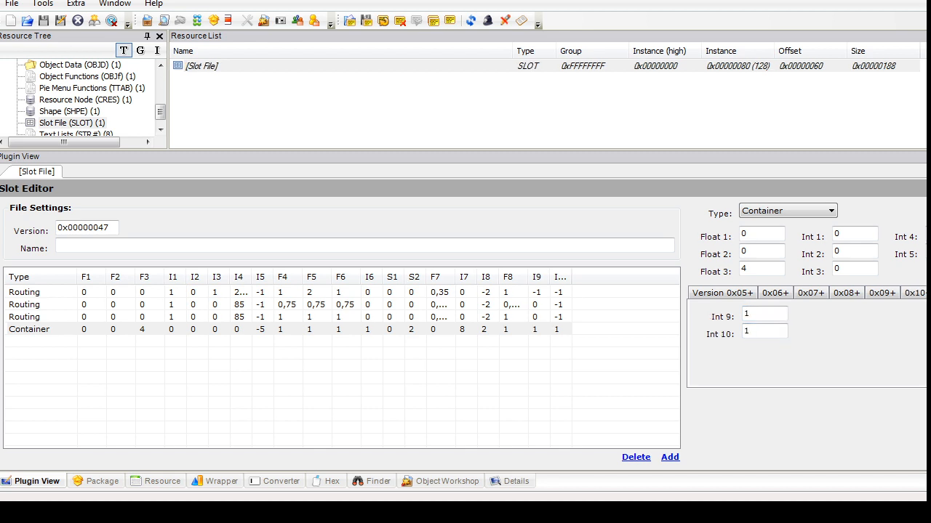
Step: Set 3D Object Type to 1 in the bowl's raw object data (OBJD) and commit it
{"action": "left_click_drag", "start_coordinate": [160, 112], "coordinate": [160, 107]}
{"action": "left_click", "coordinate": [80, 87]}
{"action": "left_click", "coordinate": [240, 66]}
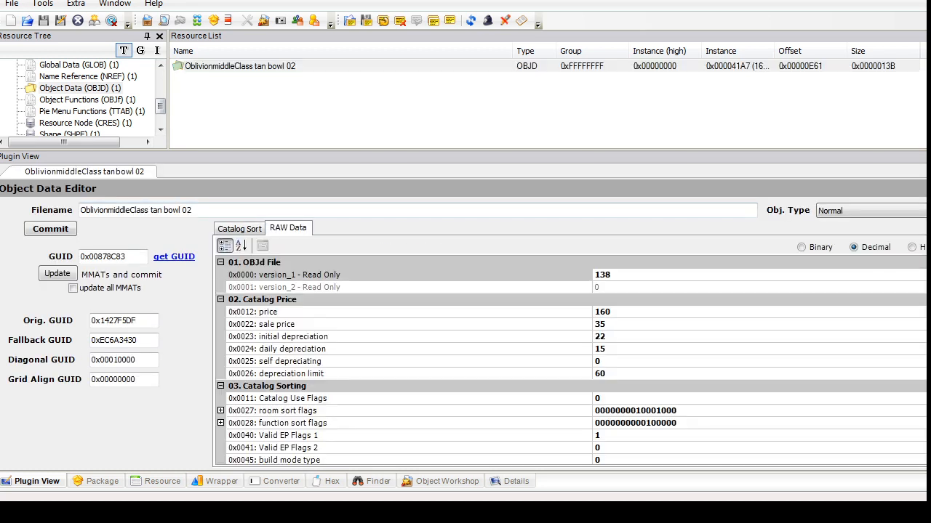
{"action": "scroll", "coordinate": [571, 360], "scroll_direction": "down", "scroll_amount": 15}
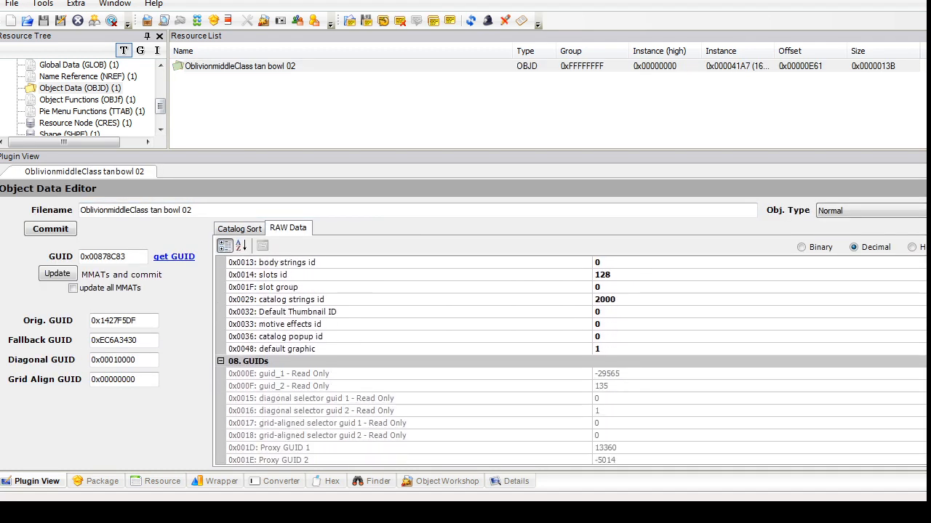
{"action": "scroll", "coordinate": [571, 360], "scroll_direction": "up", "scroll_amount": 6}
{"action": "scroll", "coordinate": [571, 359], "scroll_direction": "down", "scroll_amount": 1}
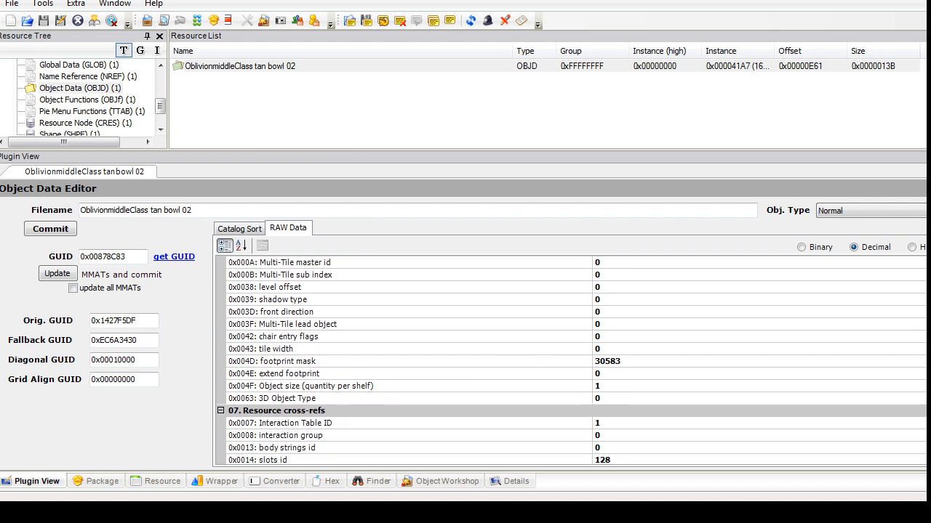
{"action": "left_click", "coordinate": [605, 398]}
{"action": "type", "text": "1"}
{"action": "key", "text": "Return"}
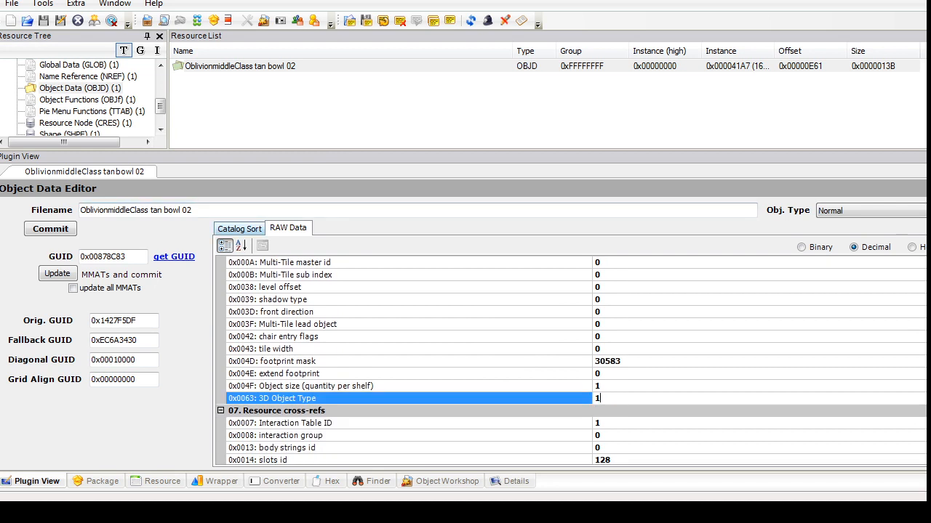
{"action": "left_click", "coordinate": [239, 229]}
{"action": "left_click", "coordinate": [50, 229]}
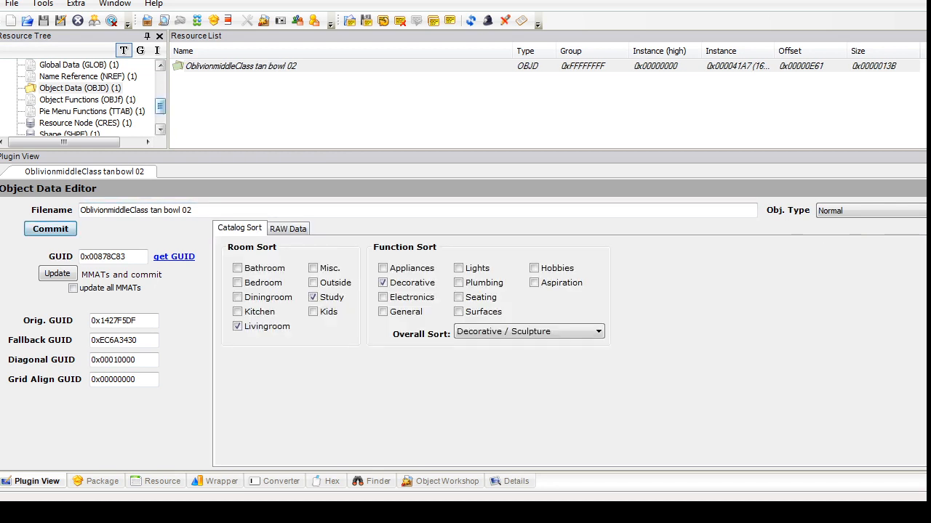
Step: Open the cTransformNode settings of the 0x2 Practical - sculpturechinavase block in the bowl's resource node (CRES)
{"action": "left_click_drag", "start_coordinate": [160, 107], "coordinate": [160, 112]}
{"action": "left_click", "coordinate": [70, 111]}
{"action": "left_click", "coordinate": [85, 100]}
{"action": "left_click", "coordinate": [240, 66]}
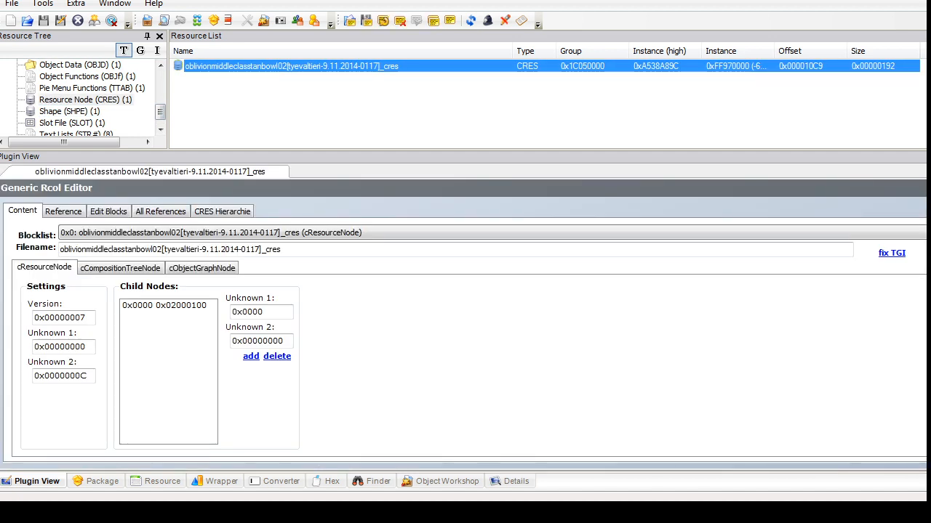
{"action": "left_click", "coordinate": [202, 269]}
{"action": "left_click", "coordinate": [211, 233]}
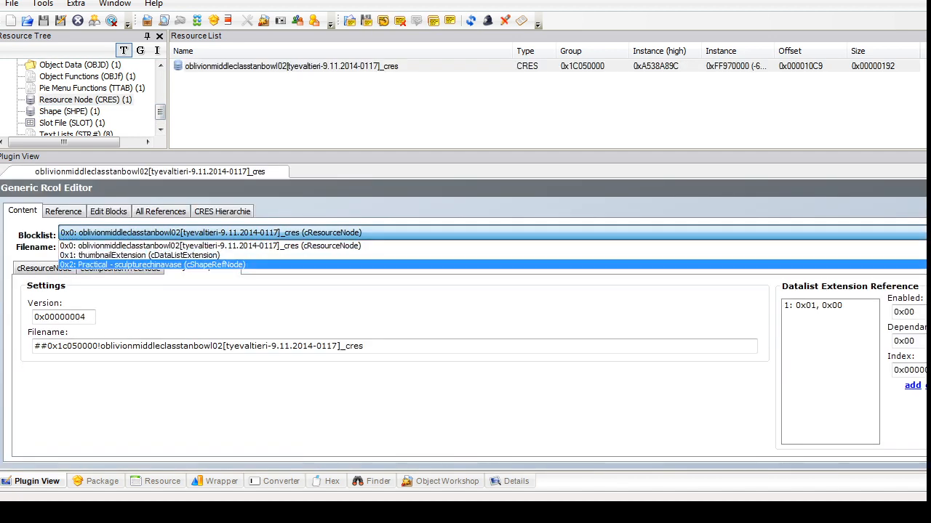
{"action": "left_click", "coordinate": [197, 264]}
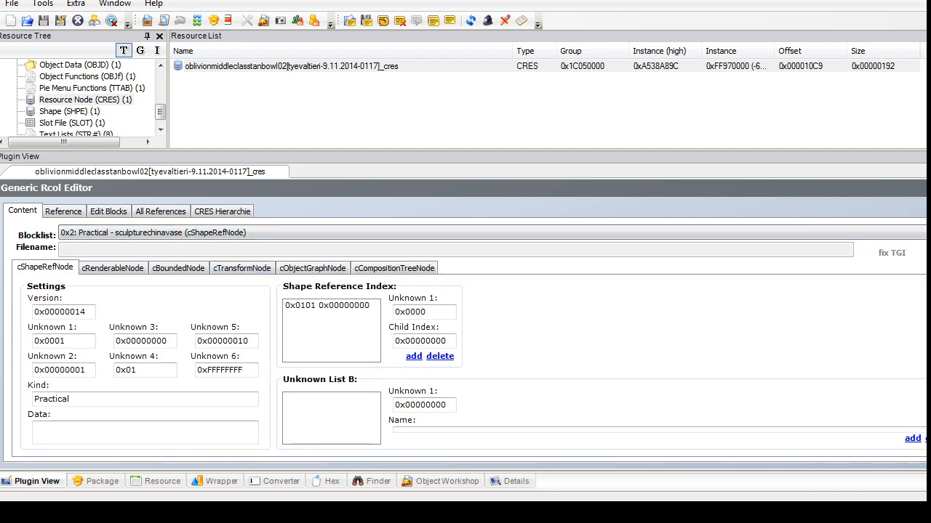
{"action": "left_click", "coordinate": [313, 268]}
{"action": "left_click", "coordinate": [242, 268]}
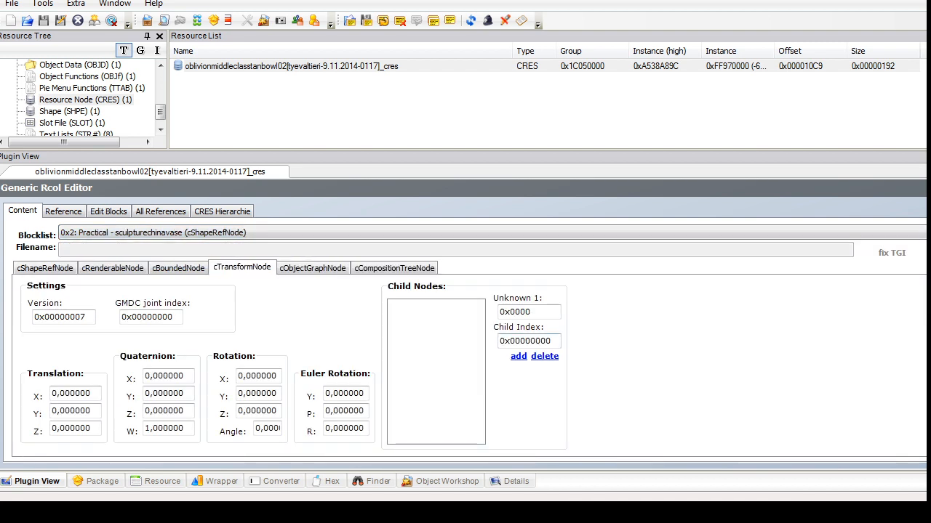
Step: Add a child node to the transform node with Unknown 1 set to 0x0001 and Child Index set to 0x00000001
{"action": "left_click", "coordinate": [518, 357]}
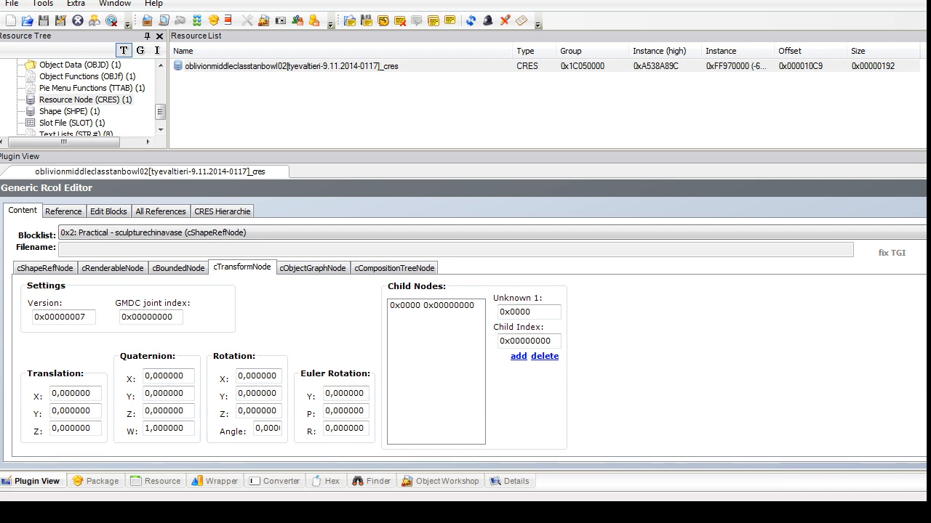
{"action": "left_click", "coordinate": [432, 306]}
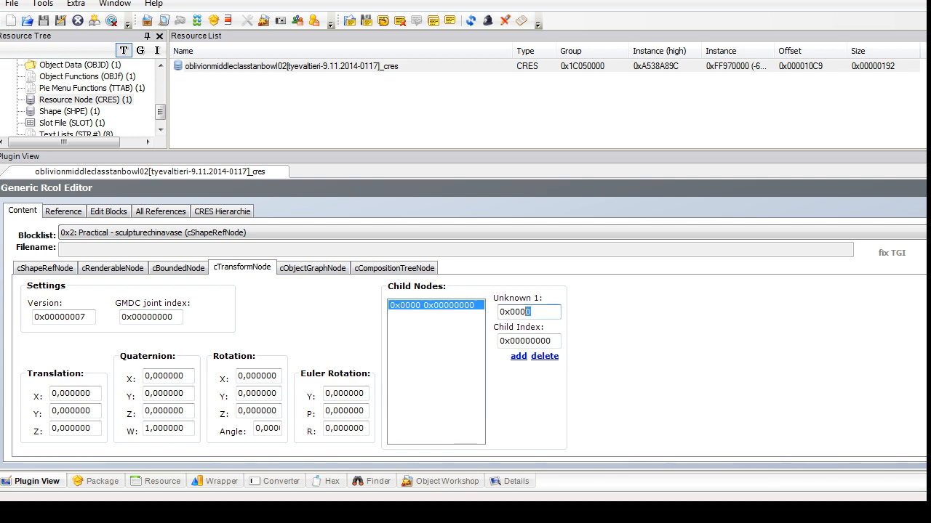
{"action": "type", "text": "1"}
{"action": "left_click_drag", "start_coordinate": [553, 341], "coordinate": [546, 341]}
{"action": "type", "text": "1"}
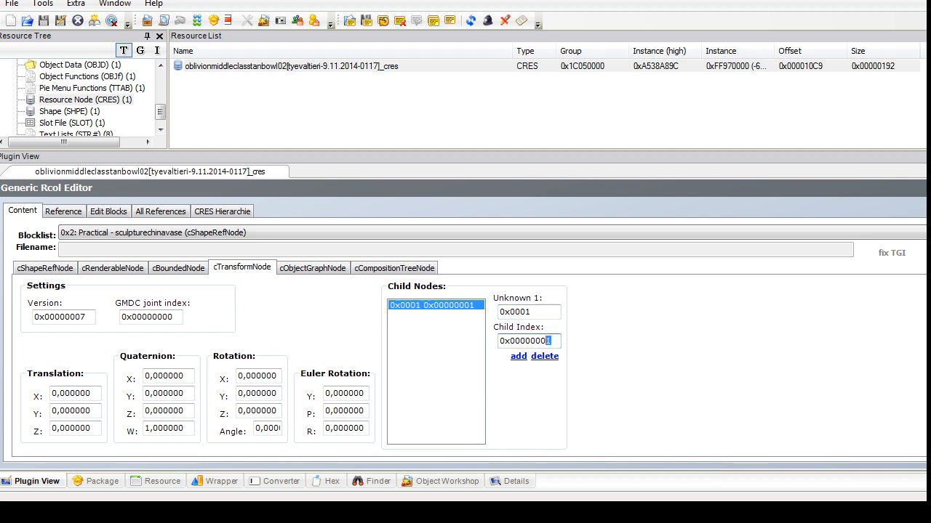
Step: Add a cObjectGraphNode (cTransformNode) block to the bowl's resource node and return to its content settings
{"action": "left_click", "coordinate": [109, 212]}
{"action": "left_click", "coordinate": [465, 291]}
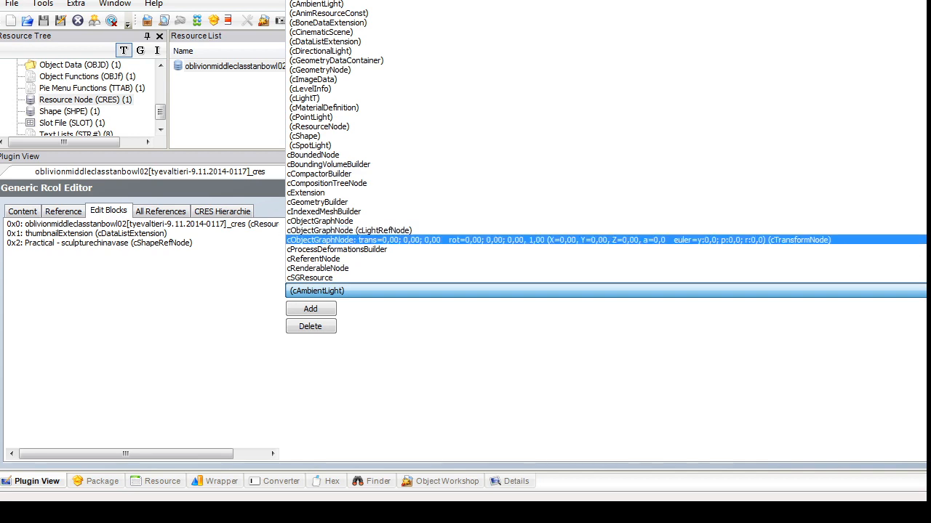
{"action": "left_click", "coordinate": [349, 240]}
{"action": "left_click", "coordinate": [309, 309]}
{"action": "left_click", "coordinate": [23, 211]}
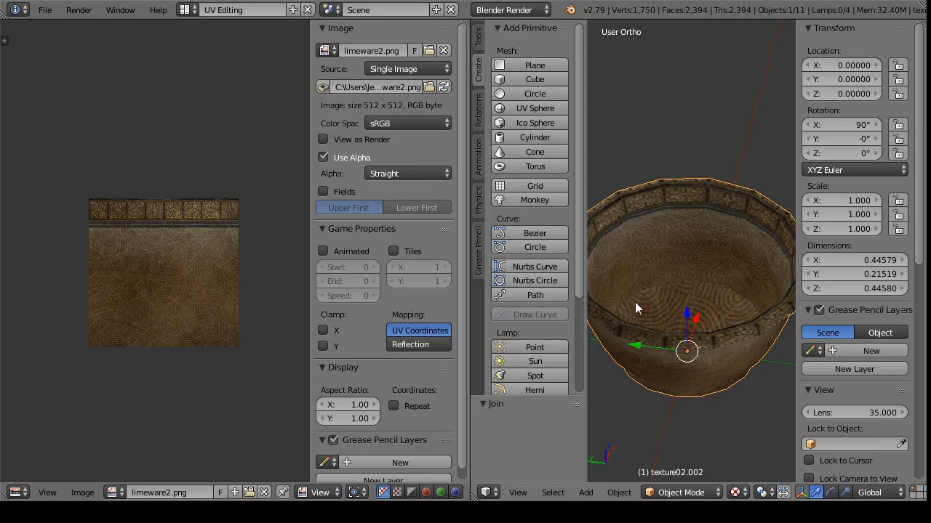
Step: Switch to Blender, enter Edit Mode on the bowl, and copy the Z coordinate of the centre vertex on its inner bottom
{"action": "left_click_drag", "start_coordinate": [635, 302], "coordinate": [653, 356]}
{"action": "key", "text": "Tab"}
{"action": "key", "text": "a"}
{"action": "right_click", "coordinate": [677, 382]}
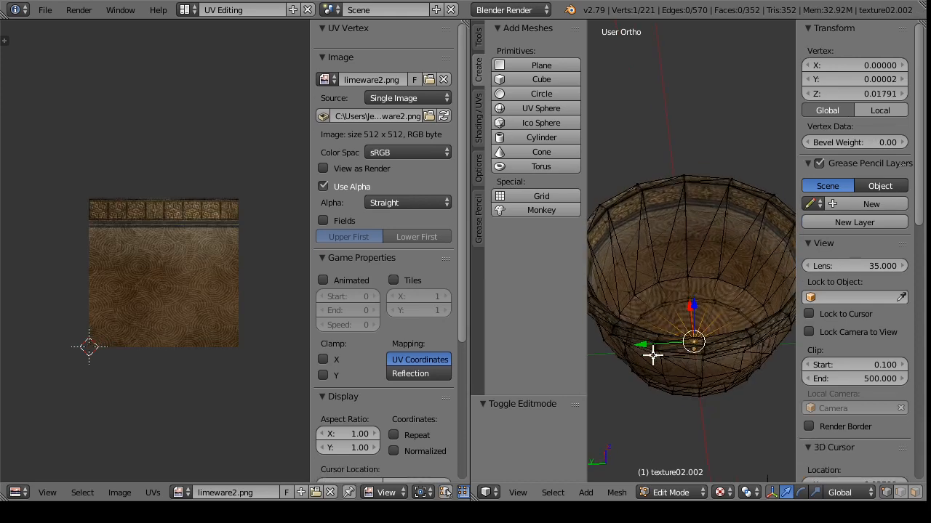
{"action": "left_click", "coordinate": [867, 93]}
{"action": "left_click_drag", "start_coordinate": [867, 93], "coordinate": [820, 92]}
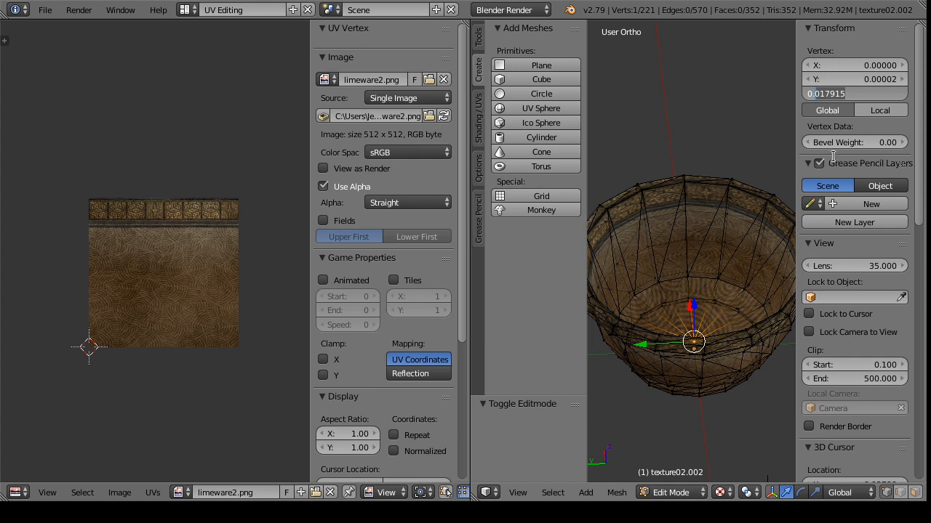
{"action": "left_click", "coordinate": [736, 168]}
{"action": "left_click_drag", "start_coordinate": [726, 252], "coordinate": [752, 305]}
{"action": "scroll", "coordinate": [735, 299], "scroll_direction": "up", "scroll_amount": 6}
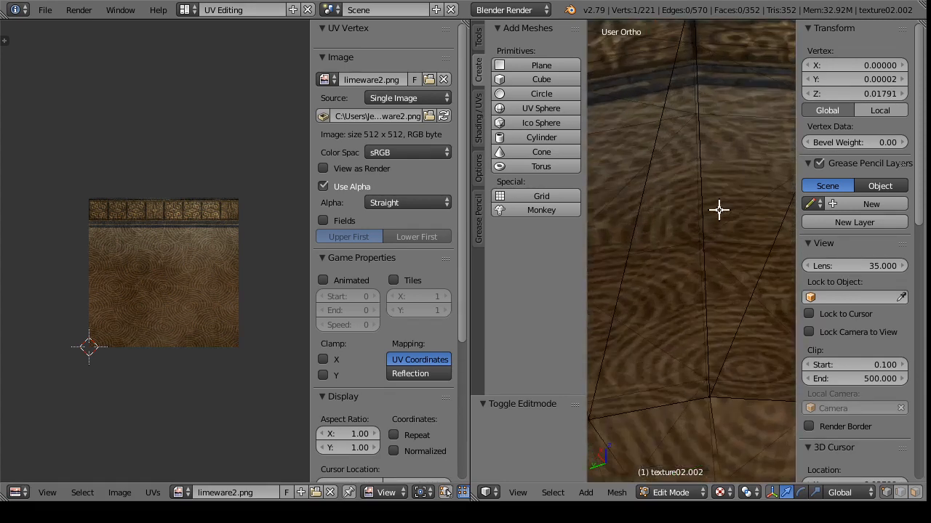
{"action": "scroll", "coordinate": [691, 197], "scroll_direction": "down", "scroll_amount": 7}
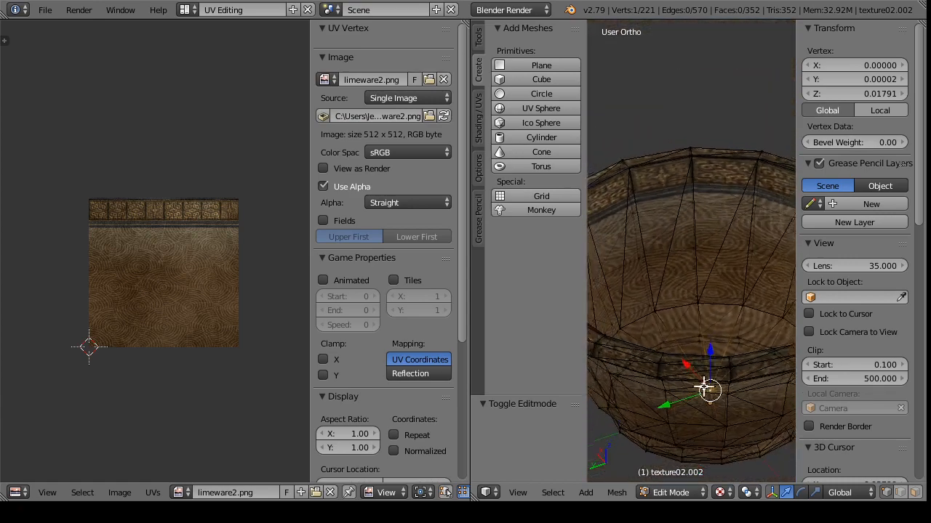
{"action": "left_click_drag", "start_coordinate": [702, 386], "coordinate": [690, 357]}
{"action": "scroll", "coordinate": [691, 357], "scroll_direction": "down", "scroll_amount": 3}
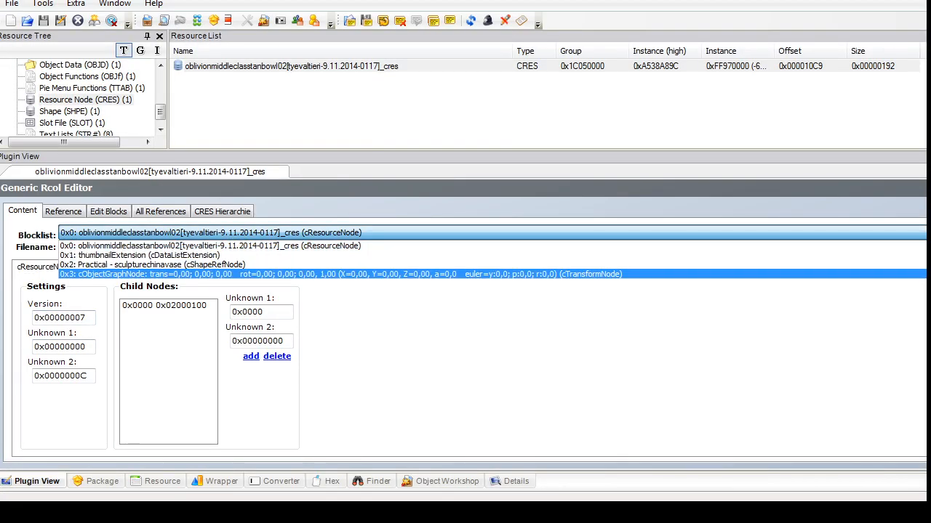
Step: Back in SimPE, set the Z translation of the 0x3 cTransformNode block to 0,017915
{"action": "left_click", "coordinate": [340, 272]}
{"action": "left_click_drag", "start_coordinate": [92, 429], "coordinate": [59, 429]}
{"action": "type", "text": "017910"}
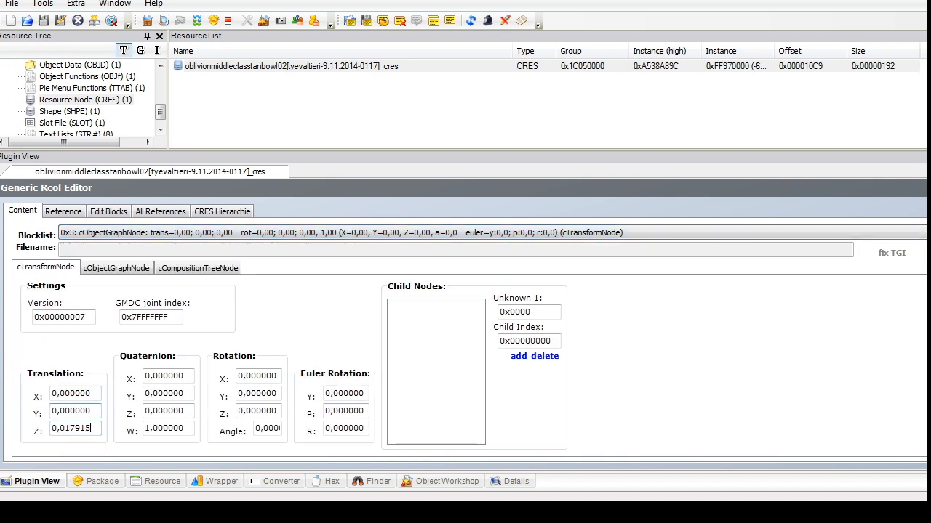
Step: Set the 0x3 block's cObjectGraphNode filename to deco1 and commit the resource node
{"action": "left_click", "coordinate": [116, 268]}
{"action": "double_click", "coordinate": [74, 346]}
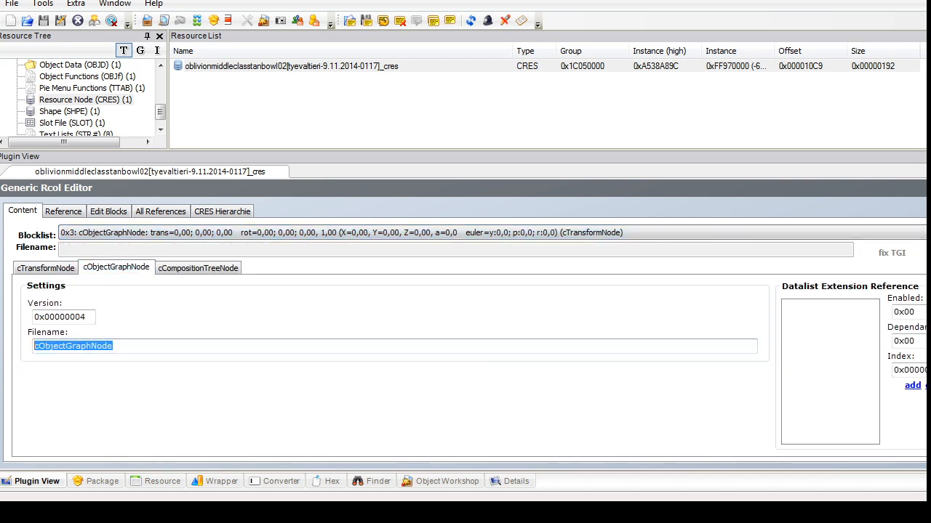
{"action": "type", "text": "deco1"}
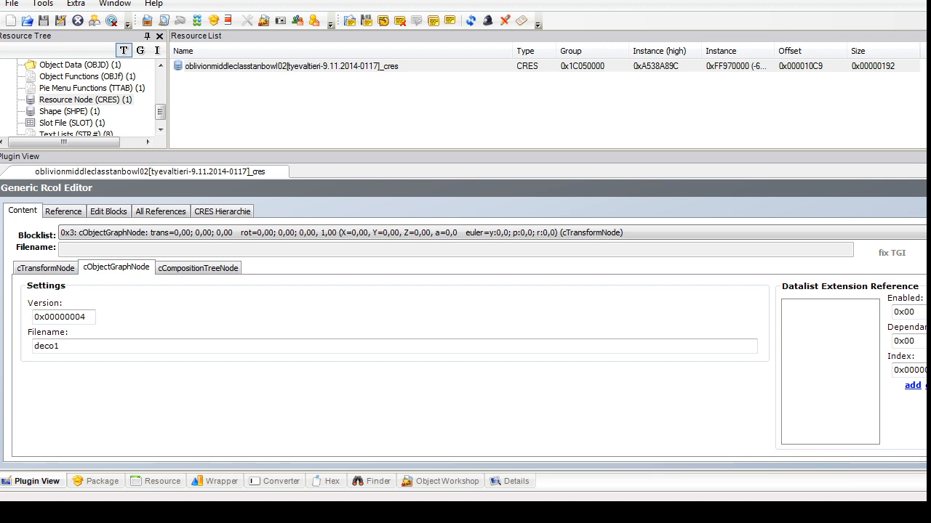
{"action": "key", "text": "Return"}
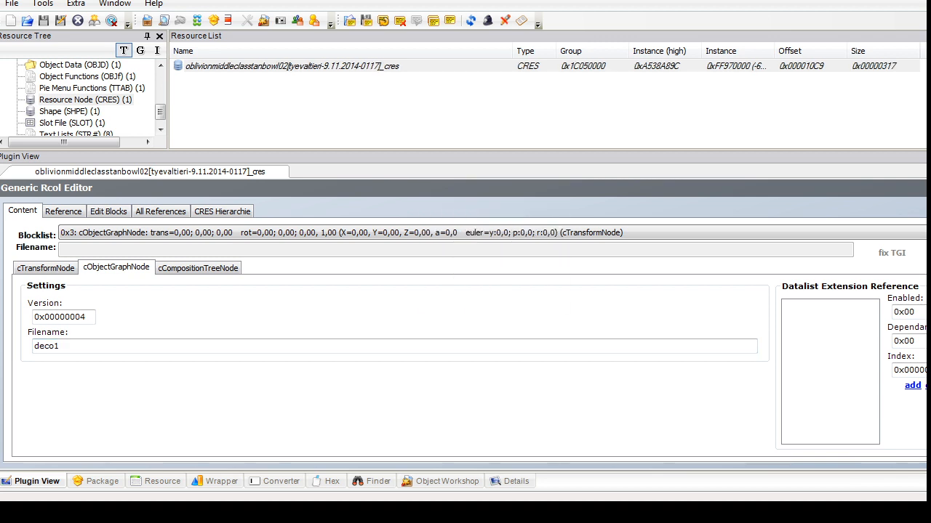
Step: Run the Scenegraph rename Wizard on the bowl 02 package with its existing model name, and save the package
{"action": "left_click_drag", "start_coordinate": [160, 111], "coordinate": [160, 80]}
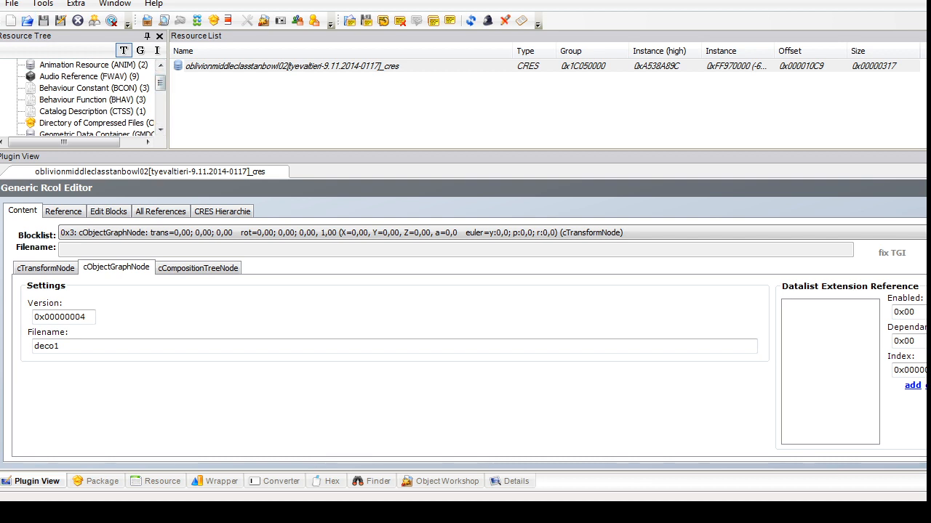
{"action": "left_click", "coordinate": [90, 99]}
{"action": "left_click", "coordinate": [43, 3]}
{"action": "mouse_move", "coordinate": [77, 98]}
{"action": "left_click", "coordinate": [291, 179]}
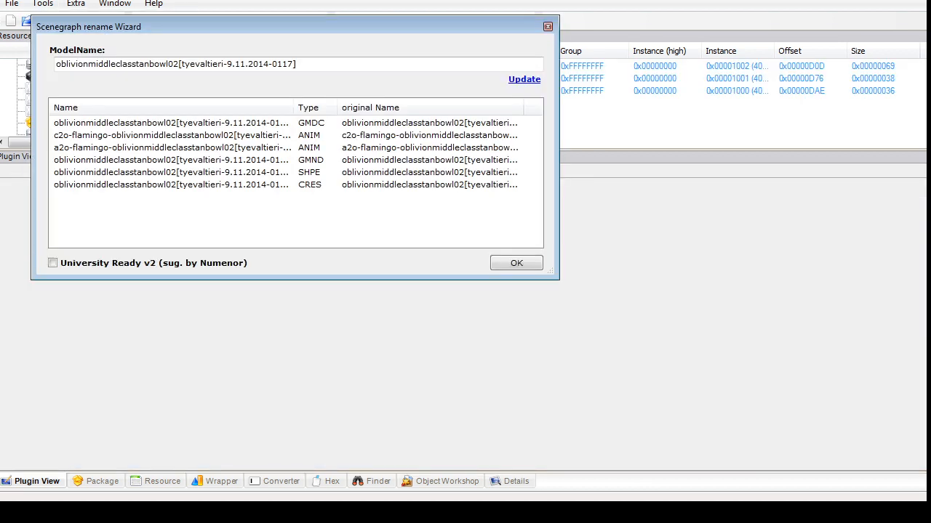
{"action": "left_click", "coordinate": [516, 263]}
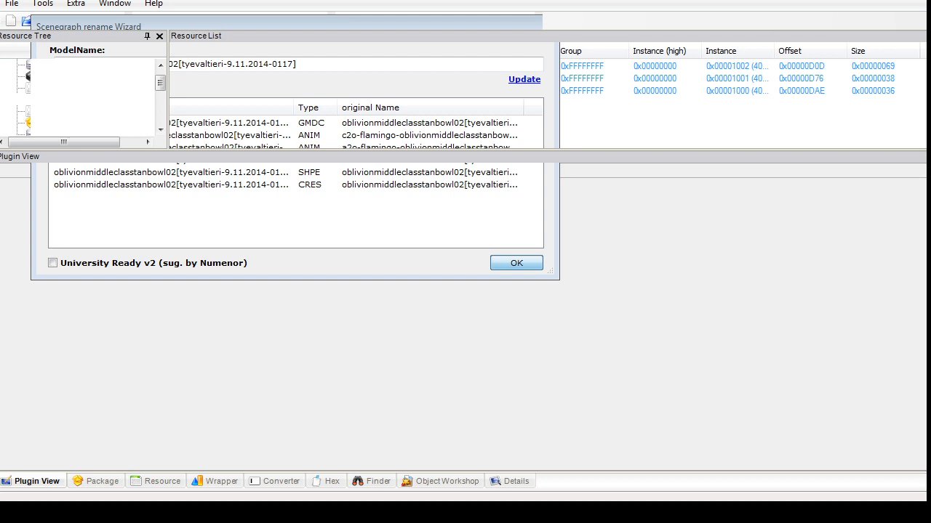
{"action": "left_click", "coordinate": [12, 4]}
{"action": "left_click", "coordinate": [38, 83]}
Step: Check the catalog description and the resource node's block list in the saved bowl 02 package
{"action": "left_click_drag", "start_coordinate": [159, 80], "coordinate": [160, 115]}
{"action": "left_click", "coordinate": [73, 112]}
{"action": "left_click", "coordinate": [218, 67]}
{"action": "left_click", "coordinate": [51, 99]}
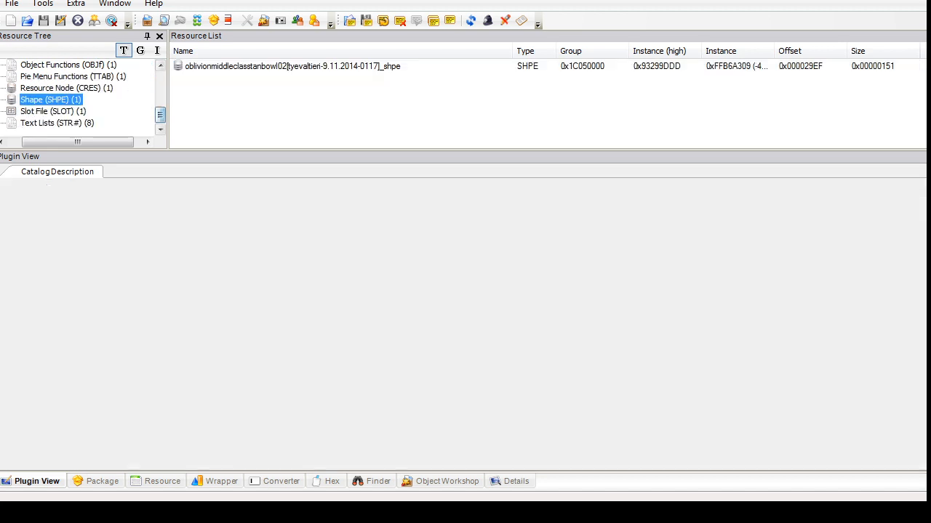
{"action": "left_click", "coordinate": [66, 88]}
{"action": "left_click", "coordinate": [290, 66]}
{"action": "left_click", "coordinate": [290, 233]}
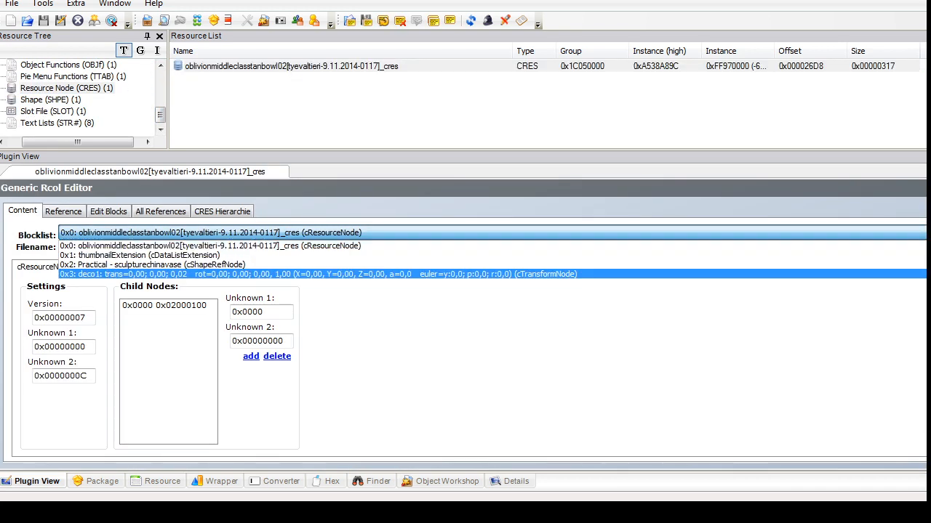
{"action": "left_click", "coordinate": [290, 243]}
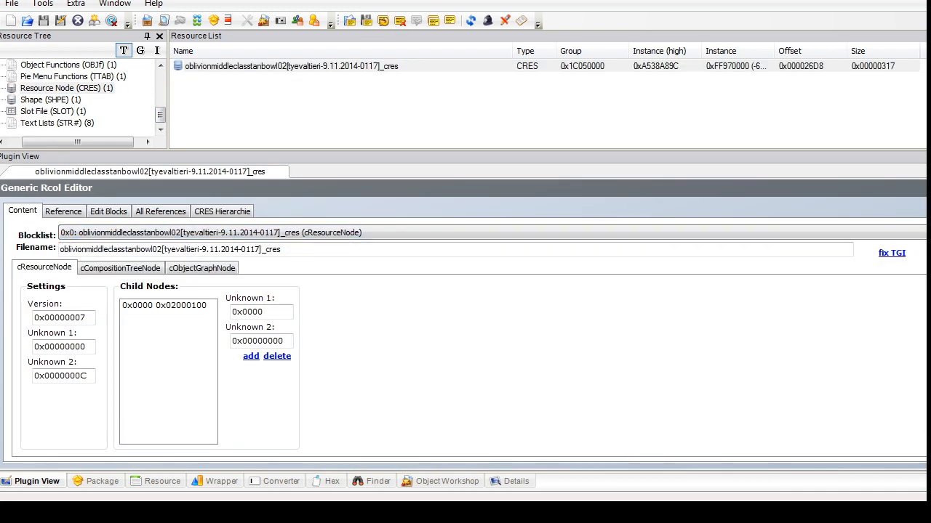
{"action": "left_click", "coordinate": [66, 64]}
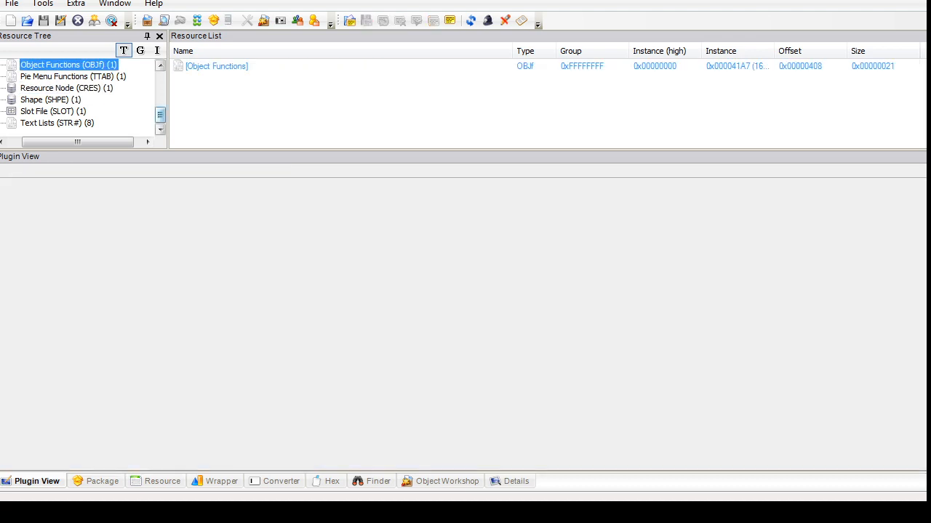
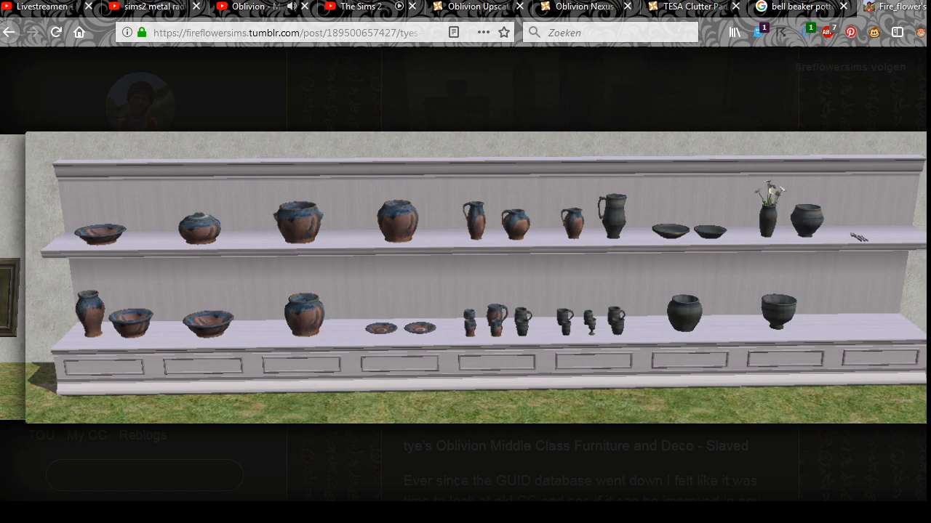
Step: Return to SimPE and open tan bowl 03.package from the glazed pottery tye folder
{"action": "key", "text": "alt+Tab"}
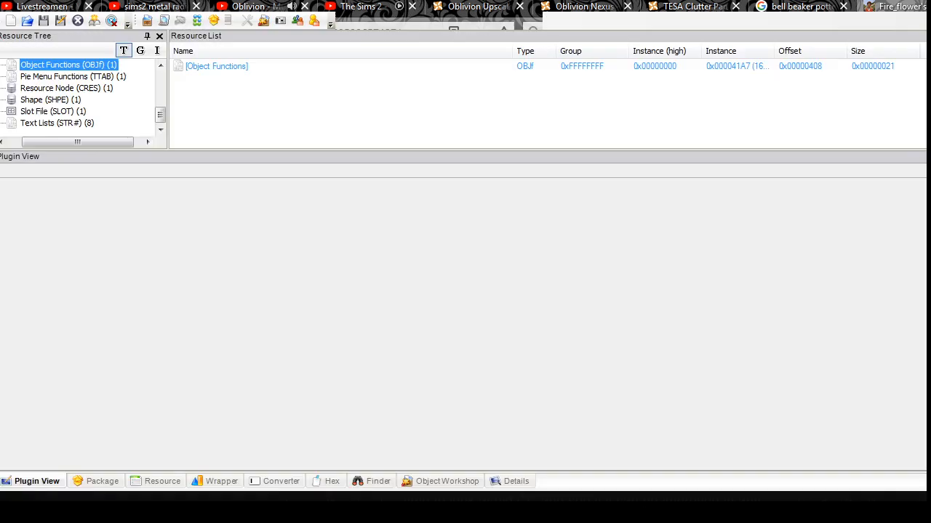
{"action": "left_click", "coordinate": [12, 3]}
{"action": "left_click", "coordinate": [38, 34]}
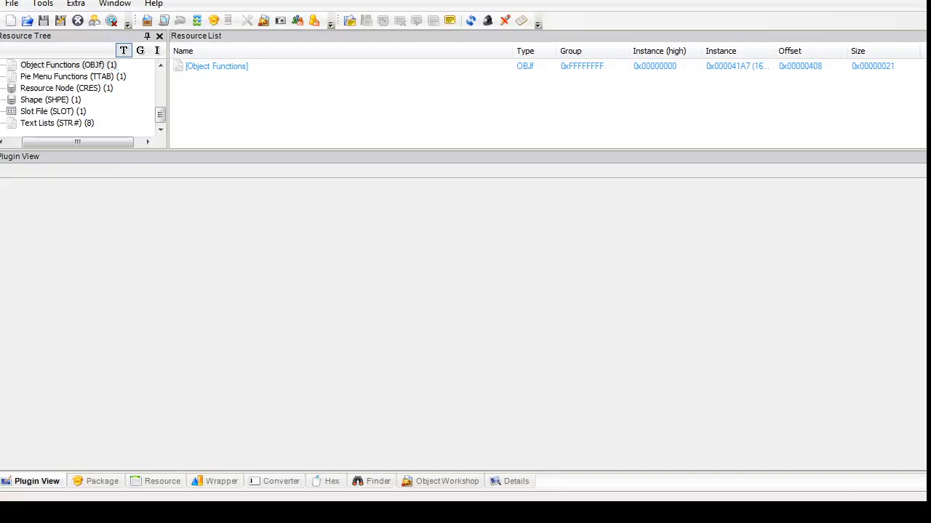
{"action": "left_click", "coordinate": [225, 247]}
{"action": "left_click", "coordinate": [362, 314]}
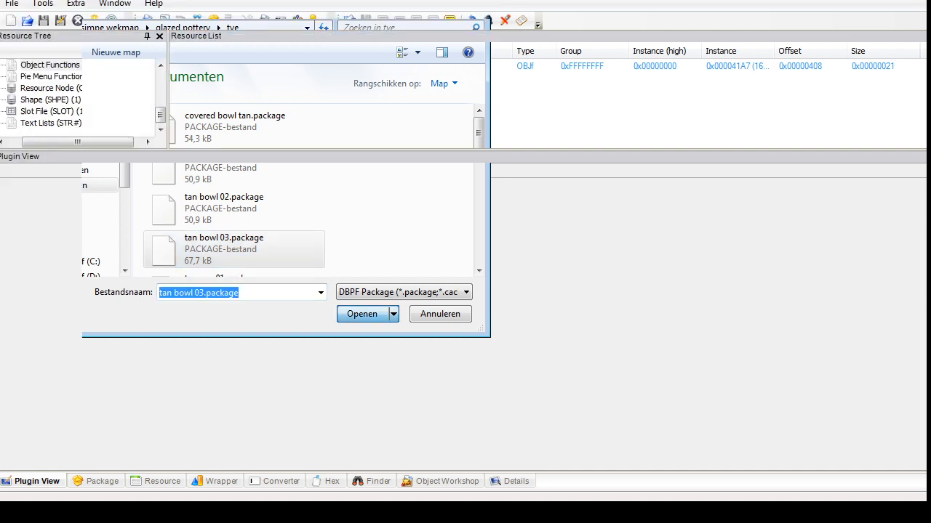
Step: Export both mesh models of tan bowl 03 from its Geometric Data Container (GMDC)
{"action": "left_click_drag", "start_coordinate": [160, 101], "coordinate": [161, 89]}
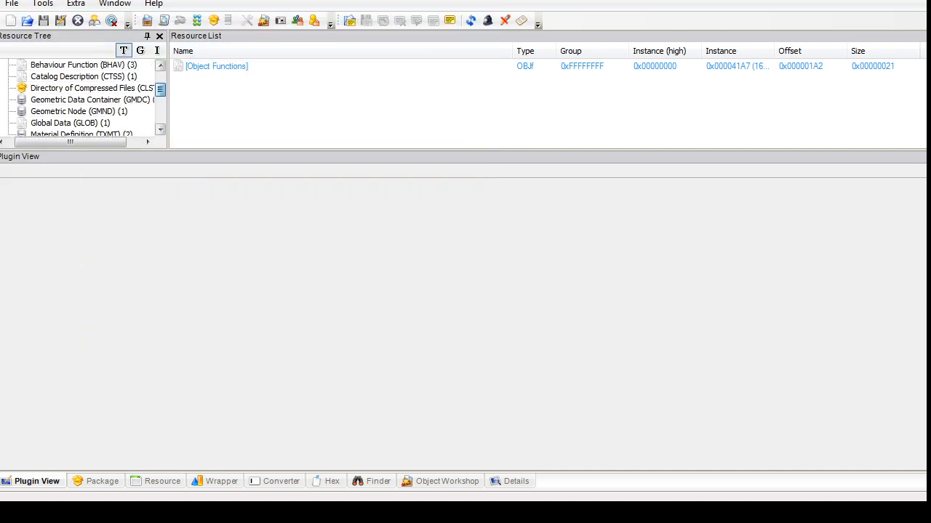
{"action": "left_click", "coordinate": [90, 99]}
{"action": "left_click", "coordinate": [276, 66]}
{"action": "left_click", "coordinate": [51, 418]}
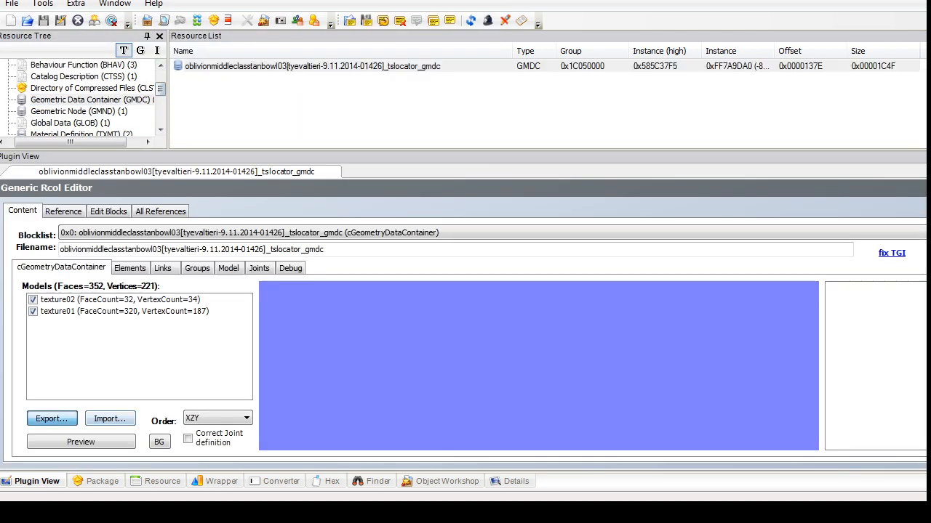
{"action": "left_click", "coordinate": [368, 314]}
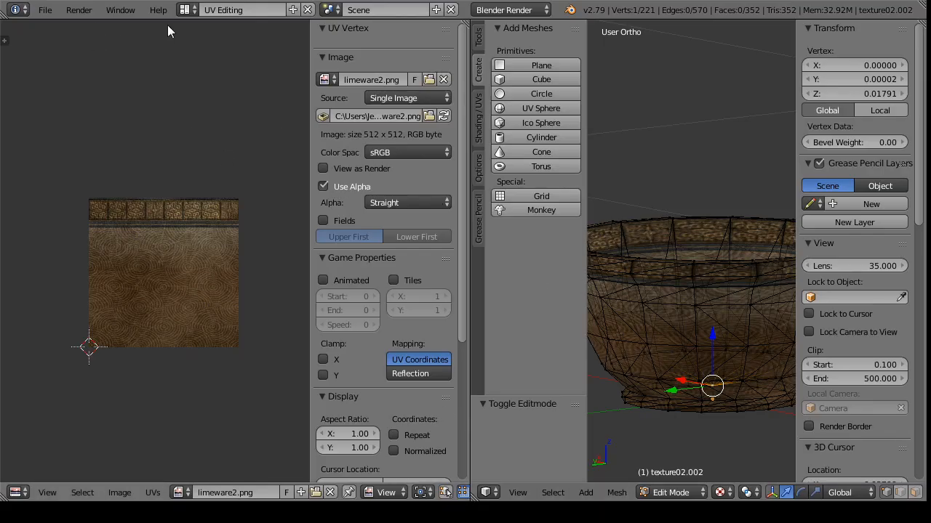
Step: In Blender, return the bowl 02 mesh to Object Mode, switch to the Default screen layout, and hide texture02.002
{"action": "left_click", "coordinate": [671, 492]}
{"action": "left_click", "coordinate": [680, 475]}
{"action": "left_click", "coordinate": [186, 9]}
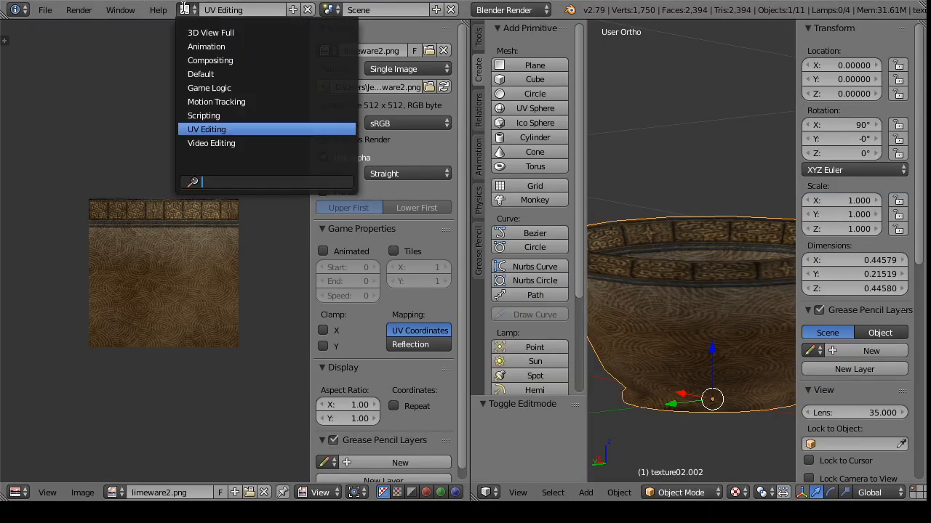
{"action": "left_click", "coordinate": [210, 74]}
{"action": "left_click", "coordinate": [890, 222]}
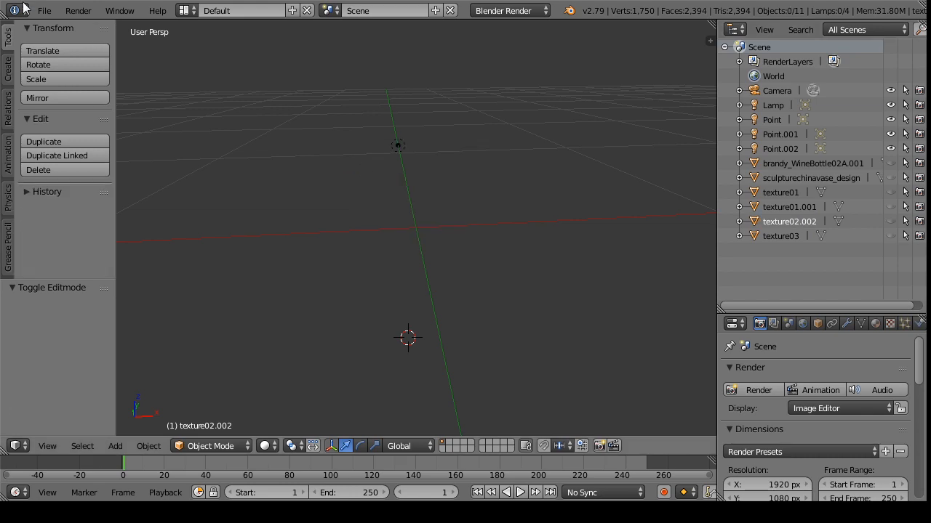
Step: Import the exported oblivionmiddleclasstanbowl03 tslocator_gmdc OBJ file into the scene
{"action": "left_click", "coordinate": [45, 10]}
{"action": "mouse_move", "coordinate": [66, 288]}
{"action": "left_click", "coordinate": [320, 373]}
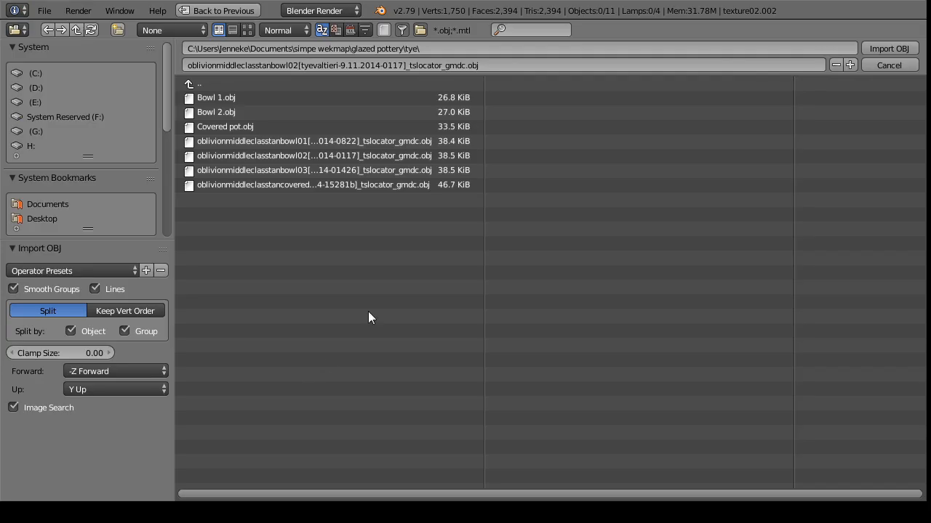
{"action": "left_click", "coordinate": [377, 185]}
{"action": "left_click", "coordinate": [376, 170]}
{"action": "left_click", "coordinate": [888, 48]}
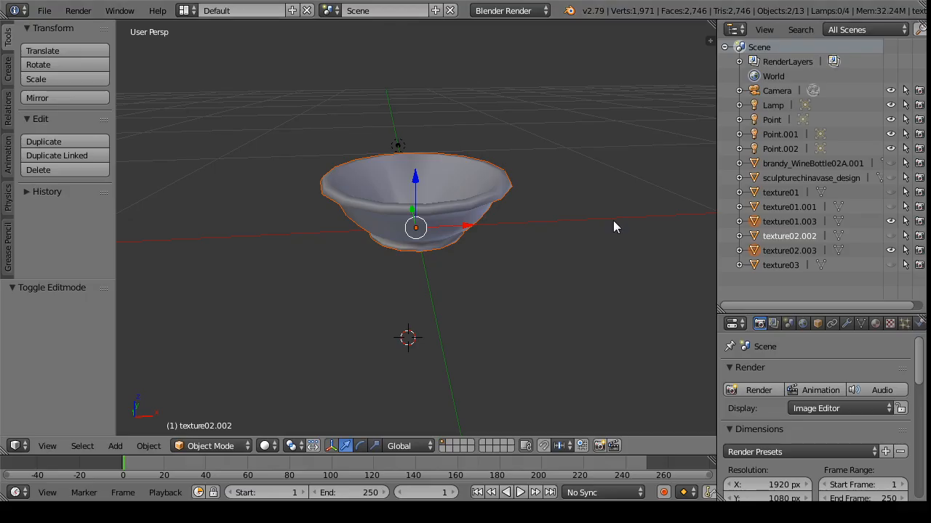
Step: Check the pottery reference photo in the browser, and open the texture01.003 bowl mesh in Edit Mode in the UV Editing layout
{"action": "left_click_drag", "start_coordinate": [402, 292], "coordinate": [408, 314]}
{"action": "left_click", "coordinate": [138, 512]}
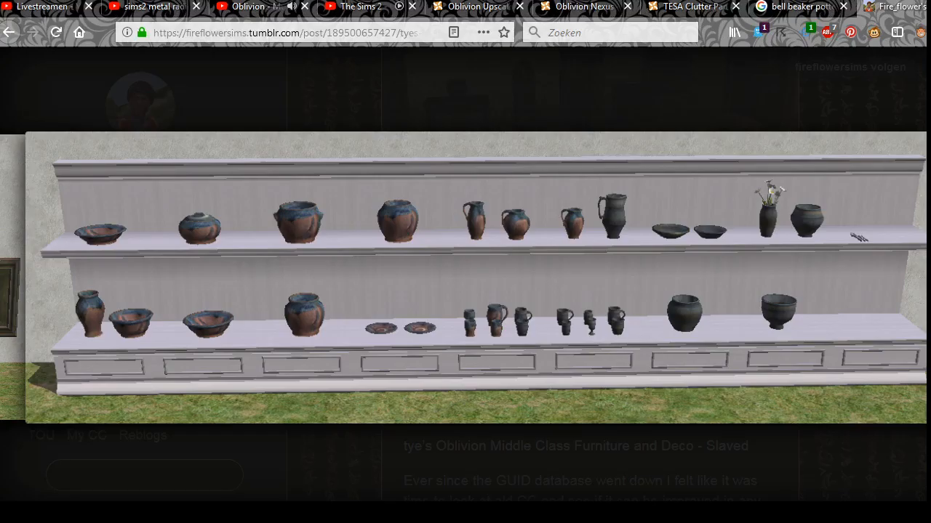
{"action": "left_click", "coordinate": [139, 511]}
{"action": "left_click_drag", "start_coordinate": [557, 179], "coordinate": [463, 246]}
{"action": "right_click", "coordinate": [418, 250]}
{"action": "left_click", "coordinate": [186, 10]}
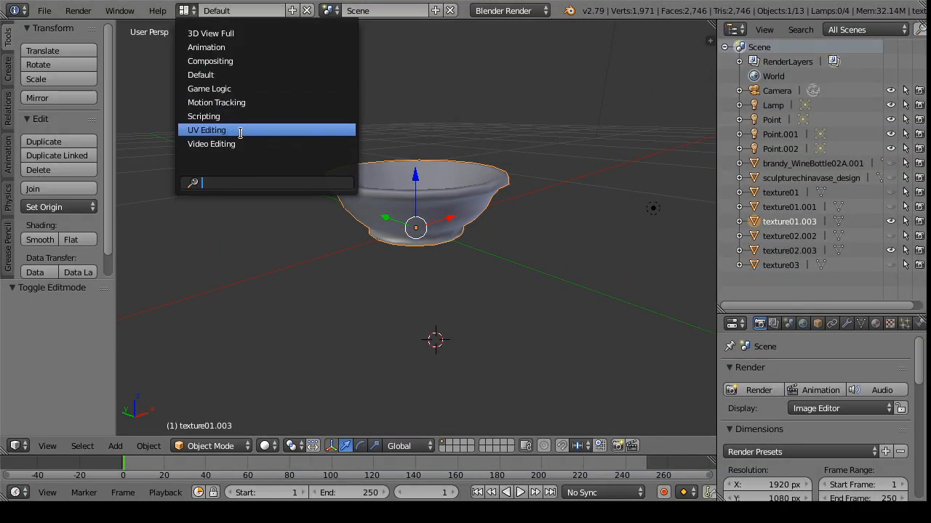
{"action": "left_click", "coordinate": [233, 126]}
{"action": "left_click", "coordinate": [687, 494]}
{"action": "left_click", "coordinate": [700, 458]}
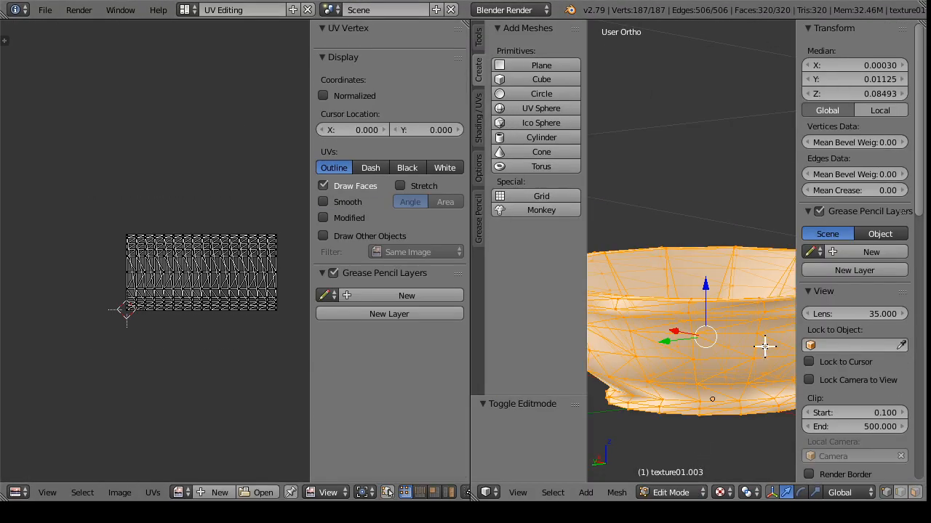
Step: Narrow the 3D view's tool shelf and properties region, and fit the whole bowl 03 mesh in the enlarged view
{"action": "scroll", "coordinate": [709, 269], "scroll_direction": "down", "scroll_amount": 3}
{"action": "left_click_drag", "start_coordinate": [709, 269], "coordinate": [829, 326]}
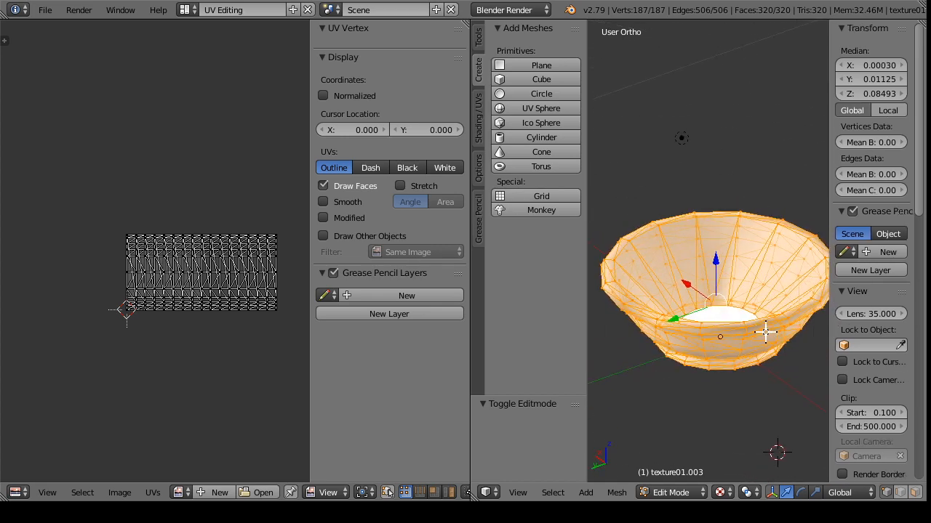
{"action": "left_click_drag", "start_coordinate": [765, 333], "coordinate": [715, 322]}
{"action": "left_click_drag", "start_coordinate": [584, 316], "coordinate": [534, 312]}
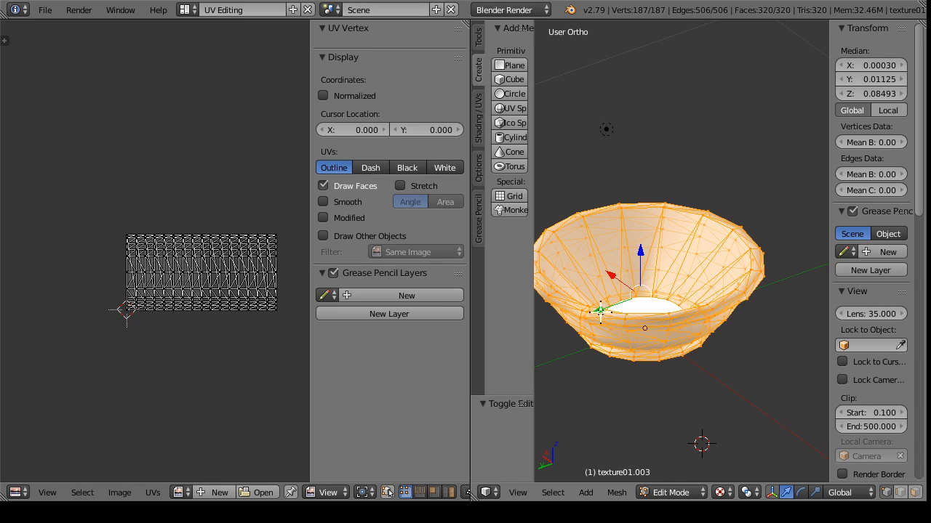
{"action": "left_click_drag", "start_coordinate": [601, 312], "coordinate": [643, 307]}
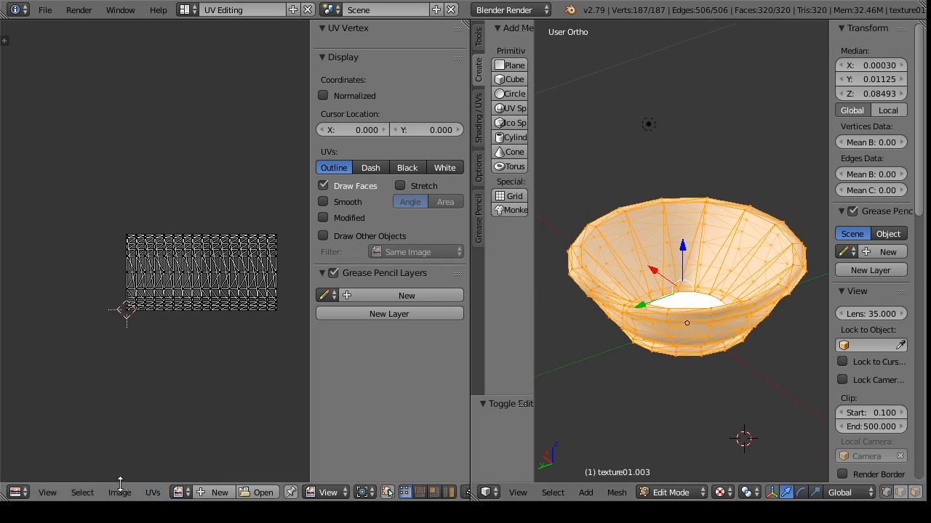
Step: Assign the greek01.png image to the texture01.003 bowl mesh, return it to Object Mode, and bring the bowl's underside into view
{"action": "left_click", "coordinate": [181, 492]}
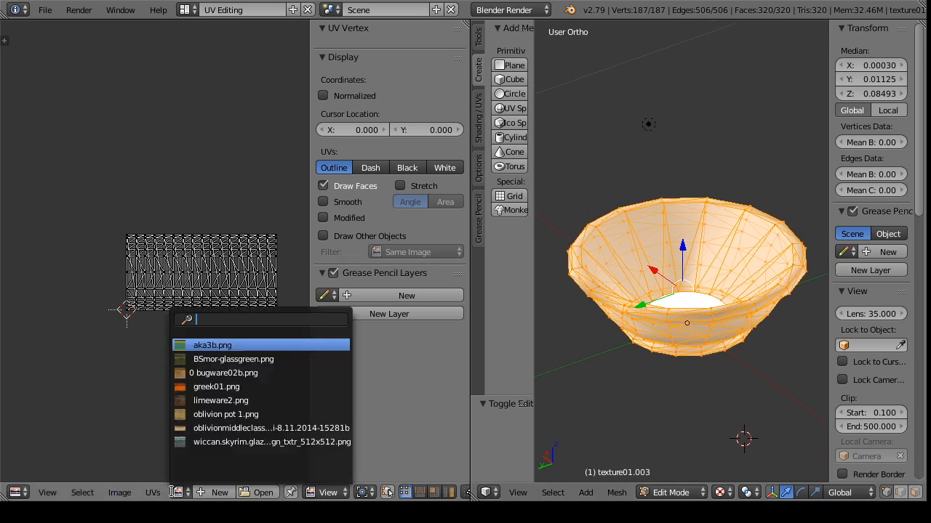
{"action": "left_click", "coordinate": [222, 386]}
{"action": "left_click", "coordinate": [670, 493]}
{"action": "left_click", "coordinate": [658, 476]}
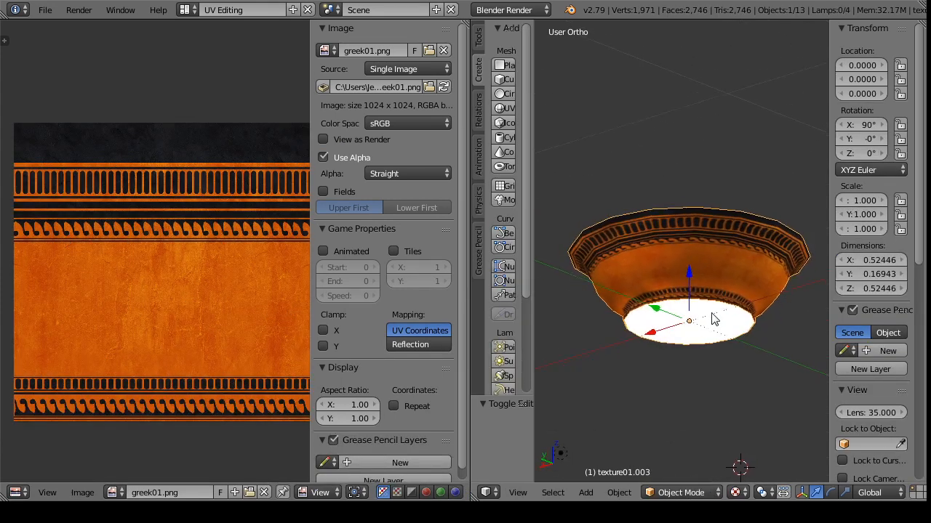
{"action": "left_click_drag", "start_coordinate": [711, 314], "coordinate": [682, 331]}
Step: Open the texture02.003 base disc in Edit Mode and load greek02.png from the glazed pottery folder onto it
{"action": "right_click", "coordinate": [682, 331]}
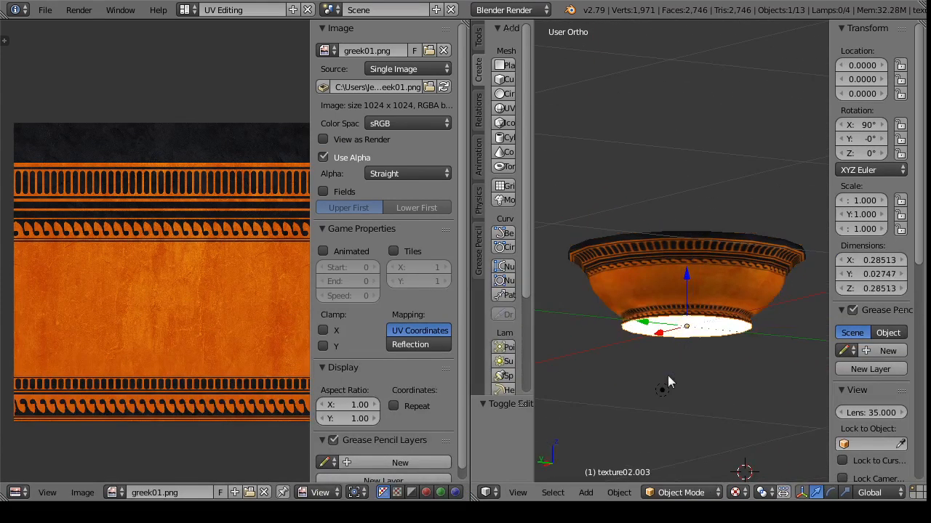
{"action": "left_click", "coordinate": [681, 492]}
{"action": "left_click", "coordinate": [720, 459]}
{"action": "left_click", "coordinate": [182, 492]}
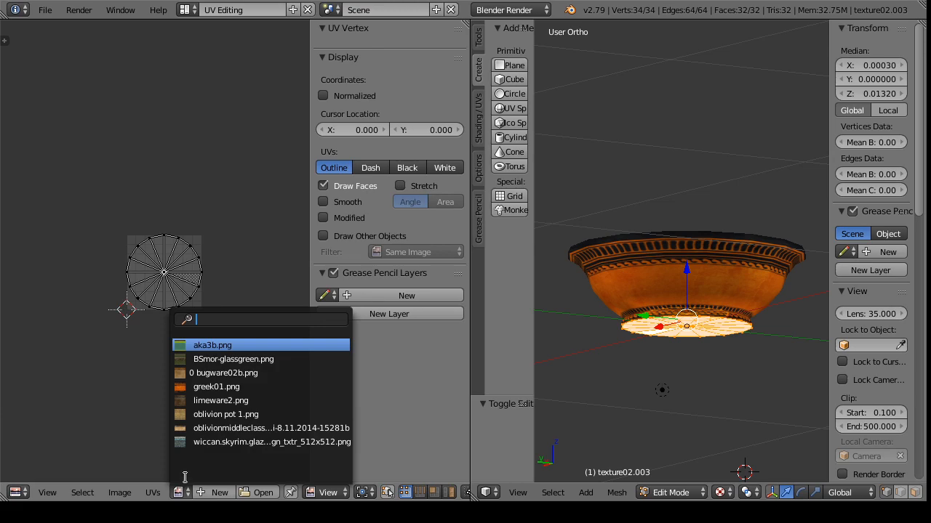
{"action": "left_click", "coordinate": [119, 492]}
{"action": "left_click", "coordinate": [146, 458]}
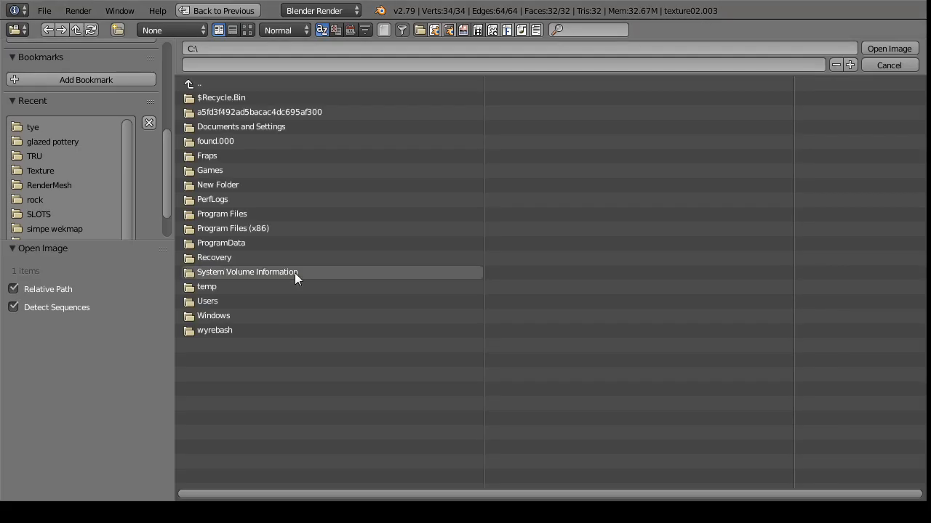
{"action": "left_click", "coordinate": [49, 140]}
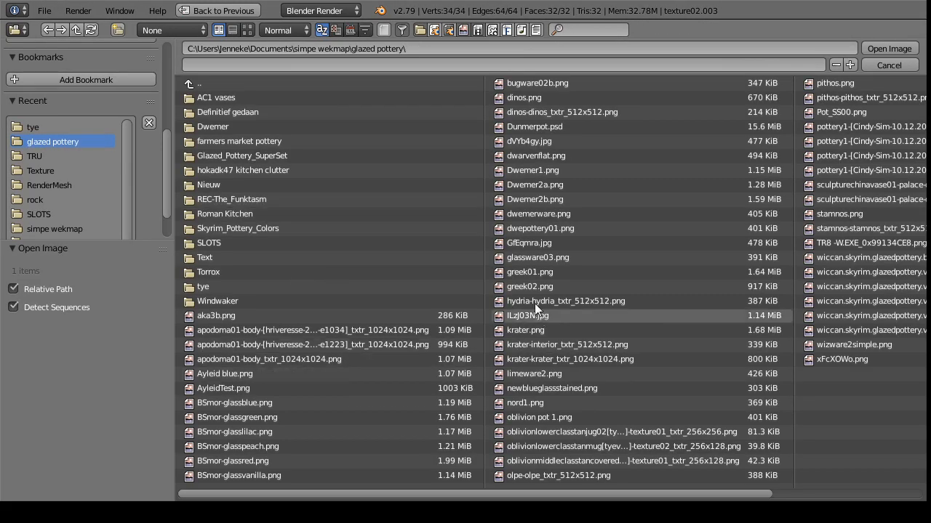
{"action": "left_click", "coordinate": [529, 287]}
{"action": "left_click", "coordinate": [889, 48]}
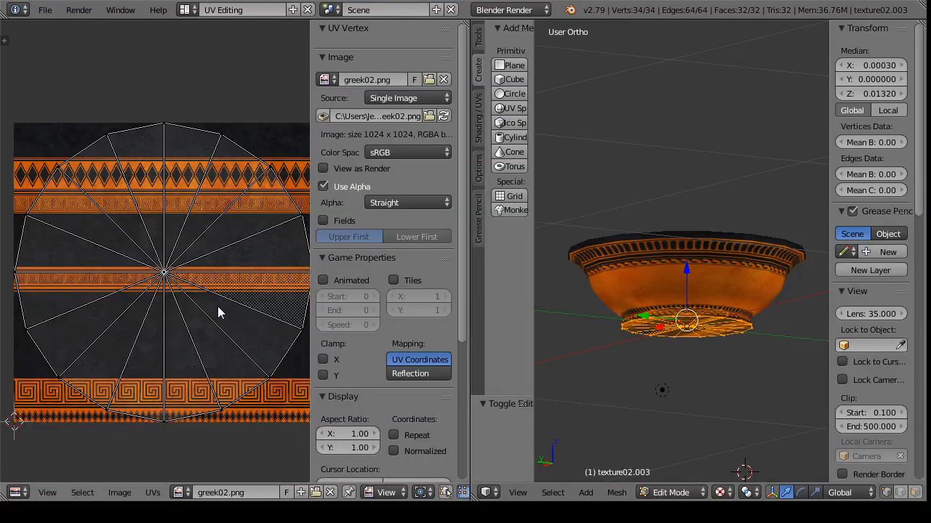
Step: Scale the base disc's whole UV island to about 0.50 and switch its image to greek01.png
{"action": "key", "text": "a"}
{"action": "key", "text": "s"}
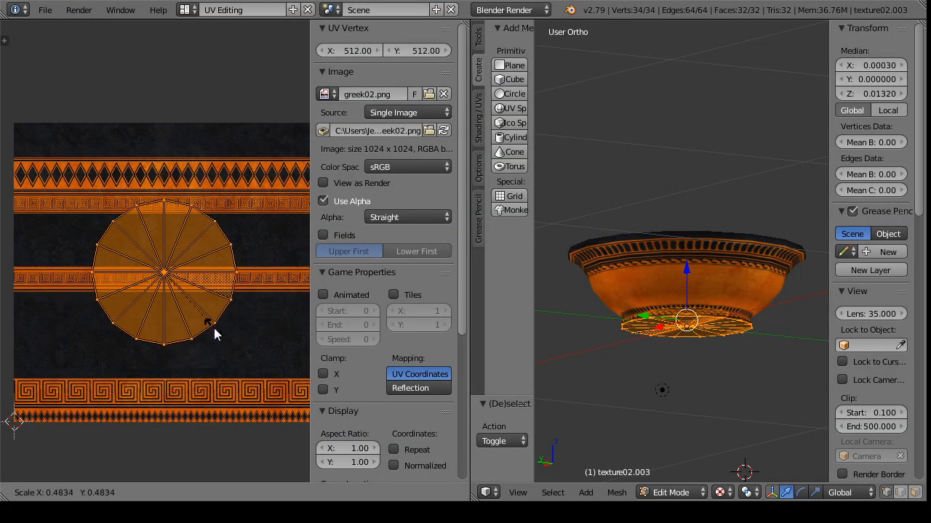
{"action": "left_click", "coordinate": [212, 328]}
{"action": "left_click", "coordinate": [190, 492]}
{"action": "left_click", "coordinate": [213, 382]}
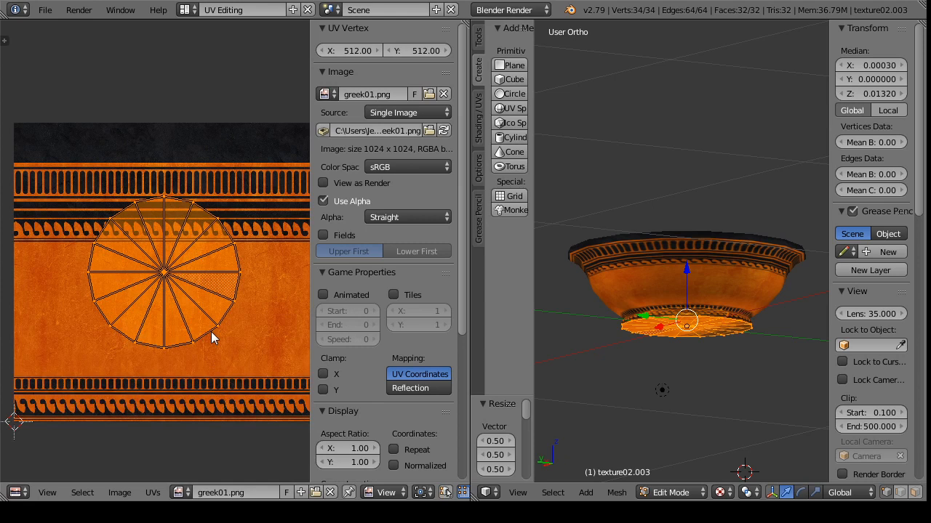
Step: Move the base disc's UVs down along Y by about 124 pixels into the plain orange band and scale them to about 0.85
{"action": "key", "text": "g"}
{"action": "key", "text": "y"}
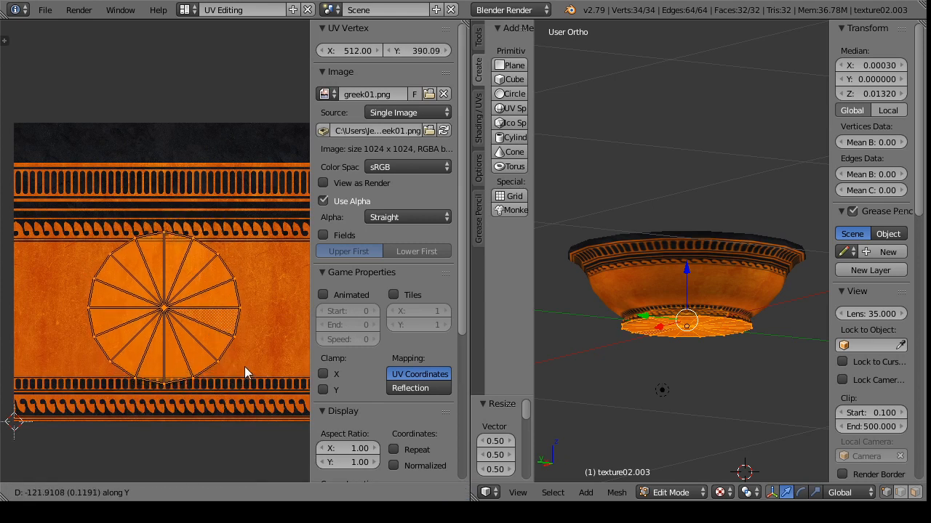
{"action": "left_click", "coordinate": [245, 367]}
{"action": "key", "text": "s"}
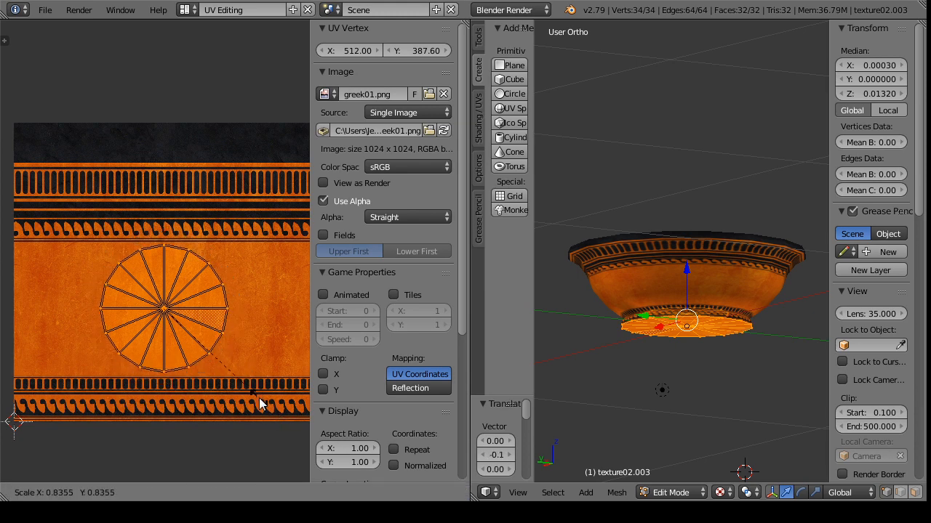
{"action": "left_click", "coordinate": [260, 400]}
Step: Preview greek02.png on the base disc from inside the bowl, and switch the disc back to greek01.png
{"action": "left_click", "coordinate": [178, 492]}
{"action": "left_click", "coordinate": [212, 397]}
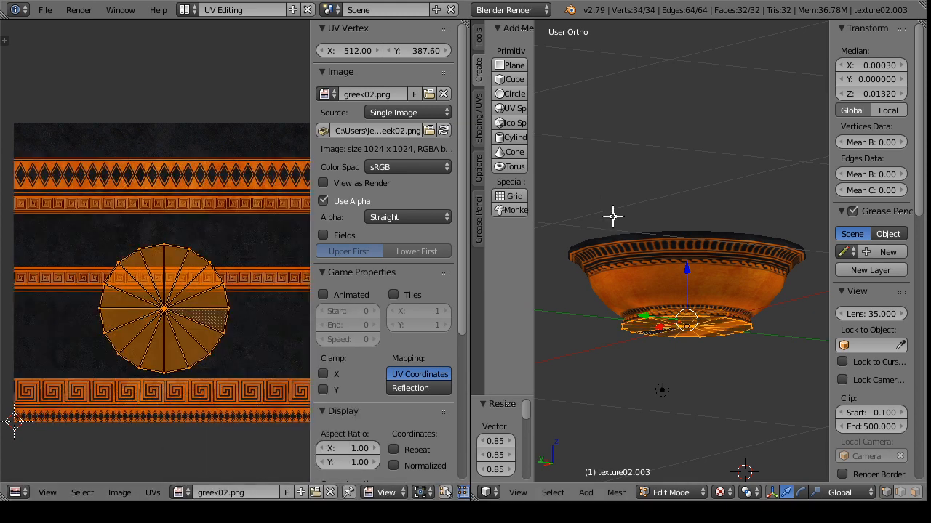
{"action": "left_click_drag", "start_coordinate": [613, 214], "coordinate": [640, 346]}
{"action": "scroll", "coordinate": [641, 346], "scroll_direction": "up", "scroll_amount": 6}
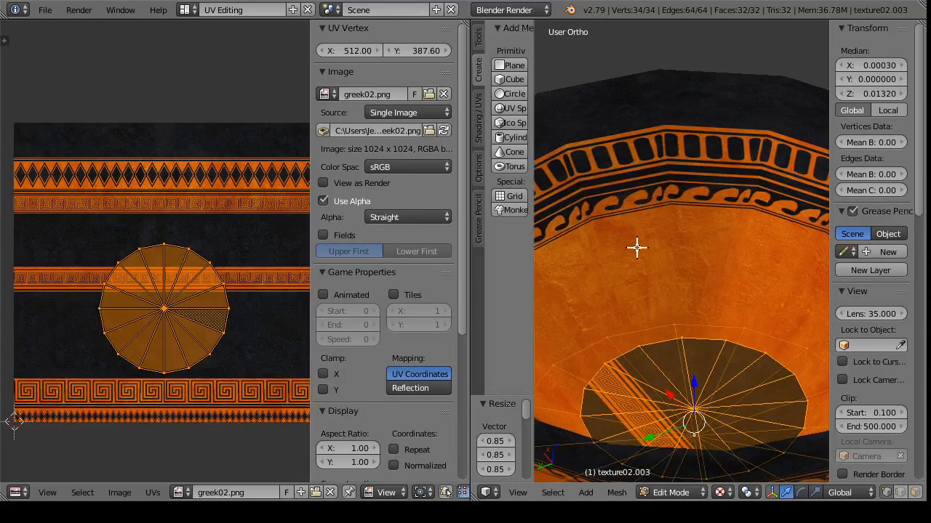
{"action": "left_click_drag", "start_coordinate": [637, 247], "coordinate": [684, 335]}
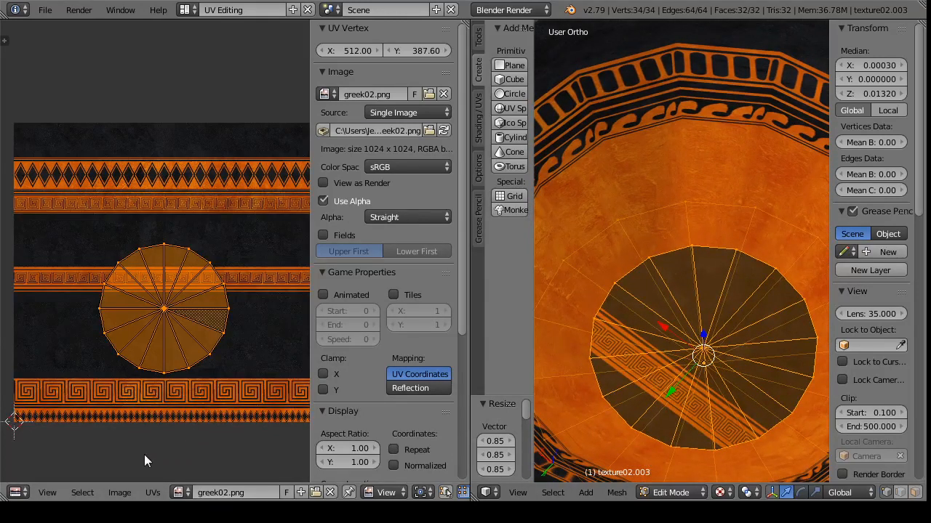
{"action": "left_click", "coordinate": [180, 492]}
{"action": "left_click", "coordinate": [209, 390]}
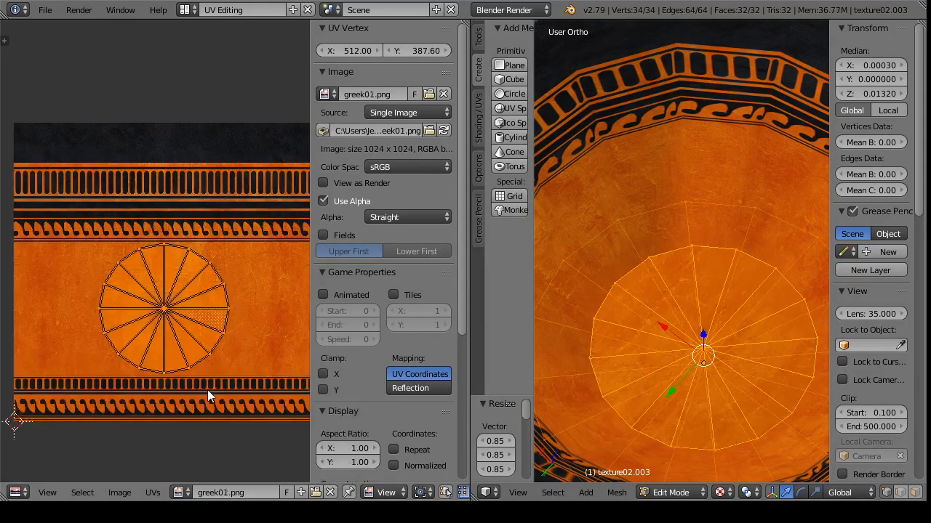
Step: Return the base disc to Object Mode and examine the greek01 texture on the whole bowl from the side and above
{"action": "key", "text": "Tab"}
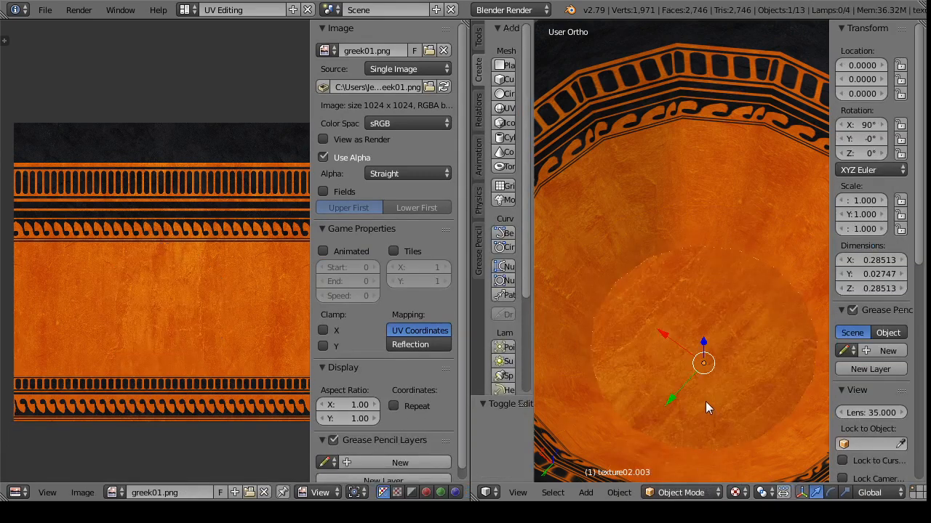
{"action": "left_click_drag", "start_coordinate": [705, 402], "coordinate": [695, 321]}
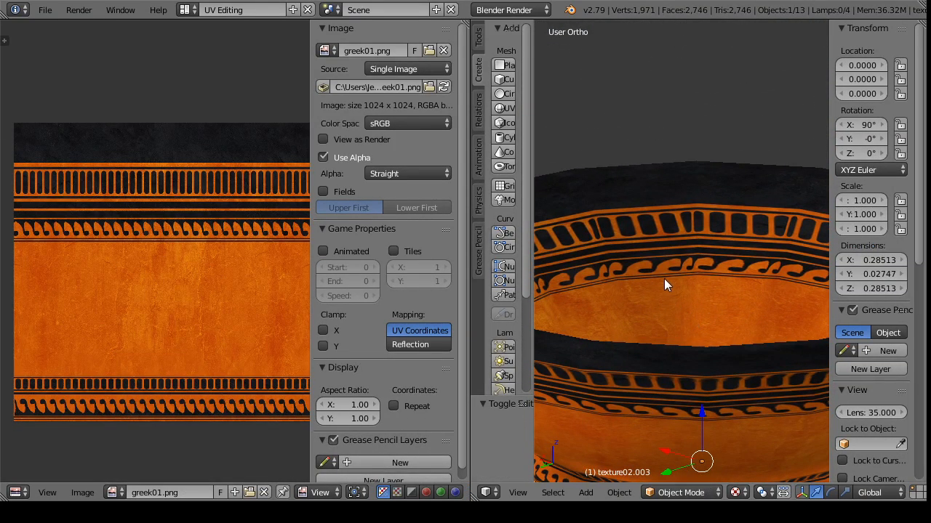
{"action": "scroll", "coordinate": [664, 254], "scroll_direction": "down", "scroll_amount": 5}
{"action": "left_click_drag", "start_coordinate": [669, 340], "coordinate": [654, 437]}
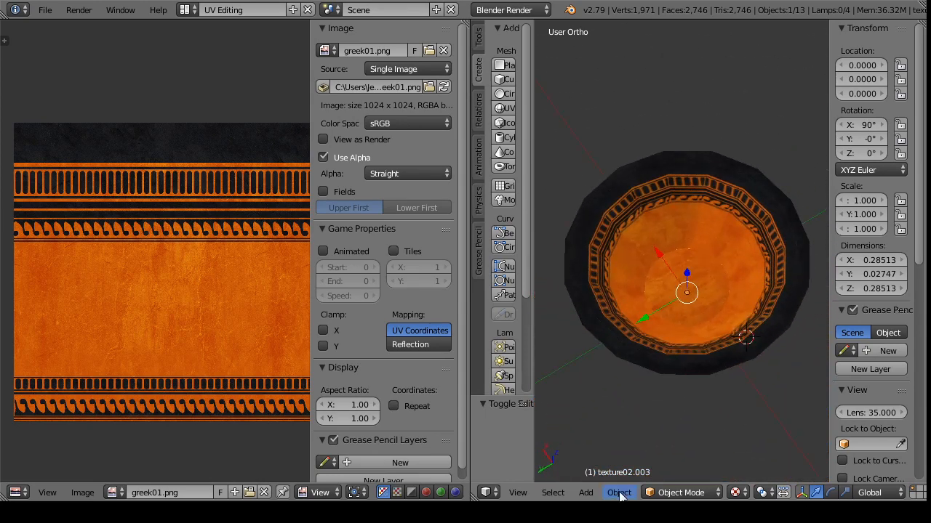
Step: Load apodoma01-body_txtr_1024x1024.png onto the texture02.003 base disc in Edit Mode and return it to Object Mode
{"action": "left_click", "coordinate": [676, 492]}
{"action": "left_click", "coordinate": [676, 469]}
{"action": "left_click", "coordinate": [120, 493]}
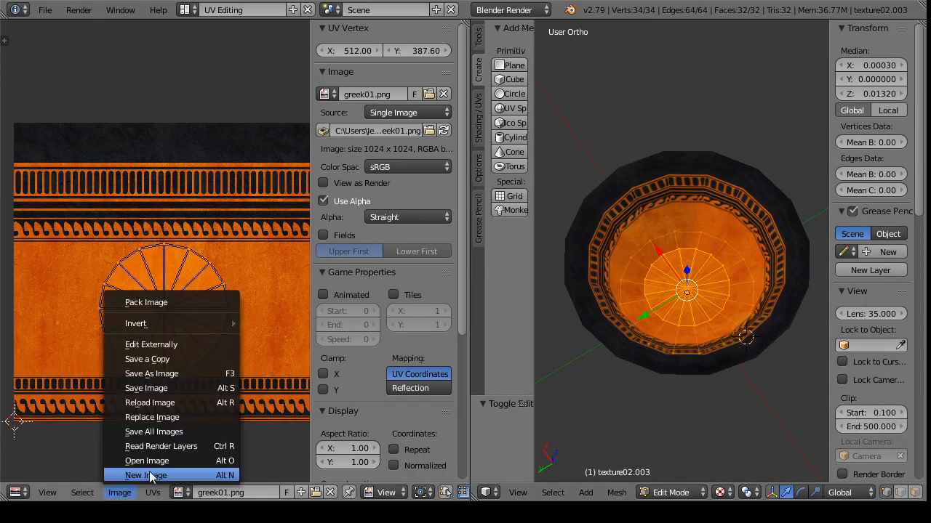
{"action": "left_click", "coordinate": [151, 475]}
{"action": "left_click", "coordinate": [264, 330]}
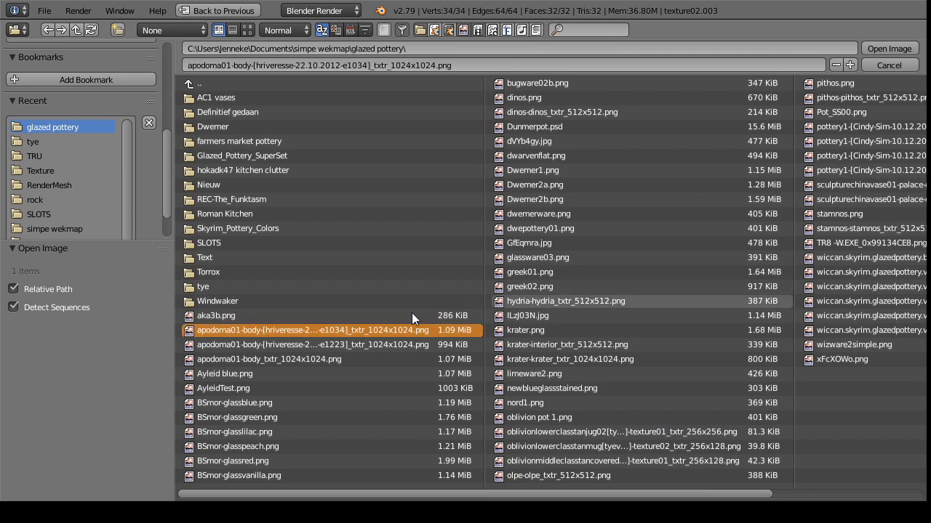
{"action": "left_click", "coordinate": [277, 359]}
{"action": "left_click", "coordinate": [888, 48]}
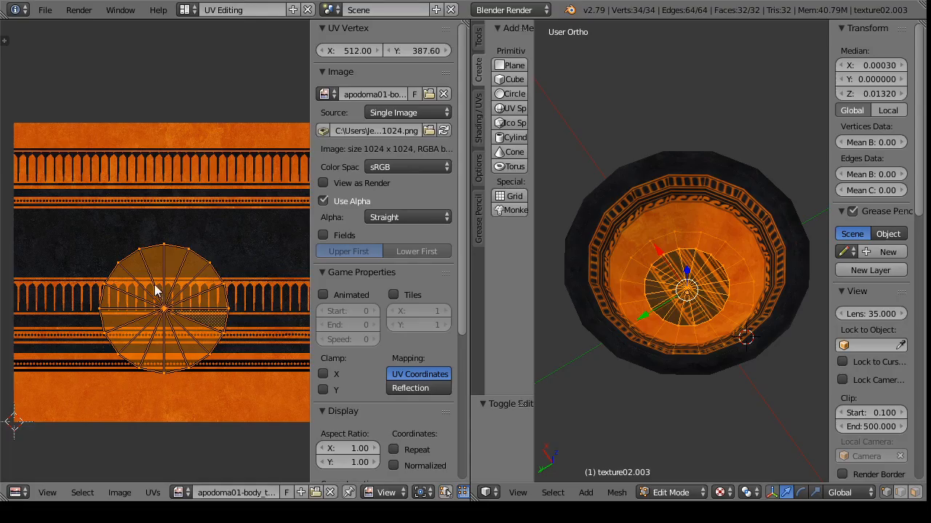
{"action": "left_click", "coordinate": [662, 493]}
{"action": "left_click", "coordinate": [672, 464]}
Step: Assign apodoma01-body_txtr_1024x1024.png to the texture01.003 bowl mesh and check the result in Object Mode
{"action": "left_click_drag", "start_coordinate": [689, 398], "coordinate": [691, 304]}
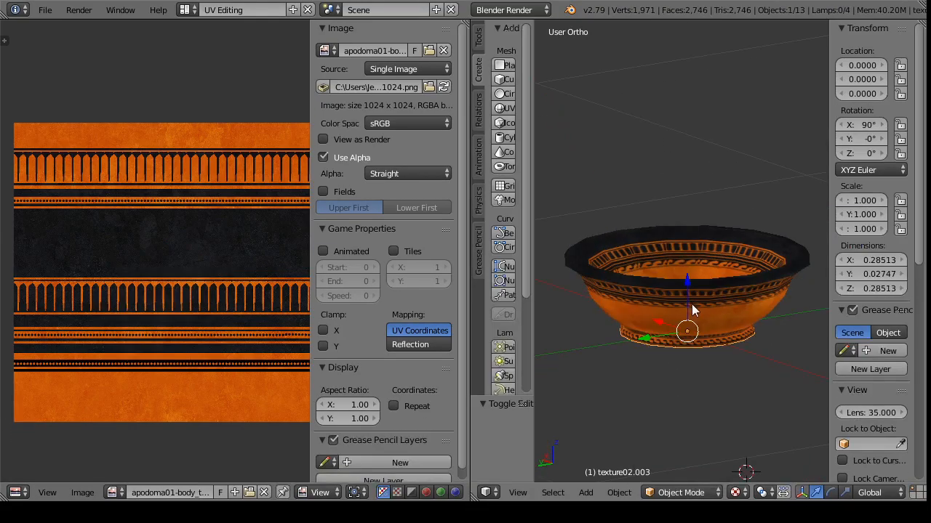
{"action": "right_click", "coordinate": [692, 310]}
{"action": "left_click", "coordinate": [680, 492]}
{"action": "left_click", "coordinate": [182, 492]}
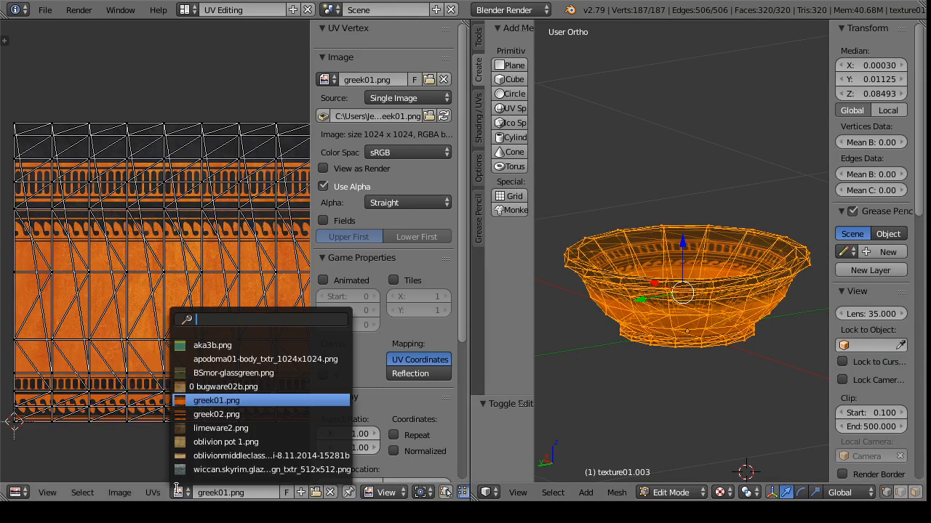
{"action": "left_click", "coordinate": [239, 364]}
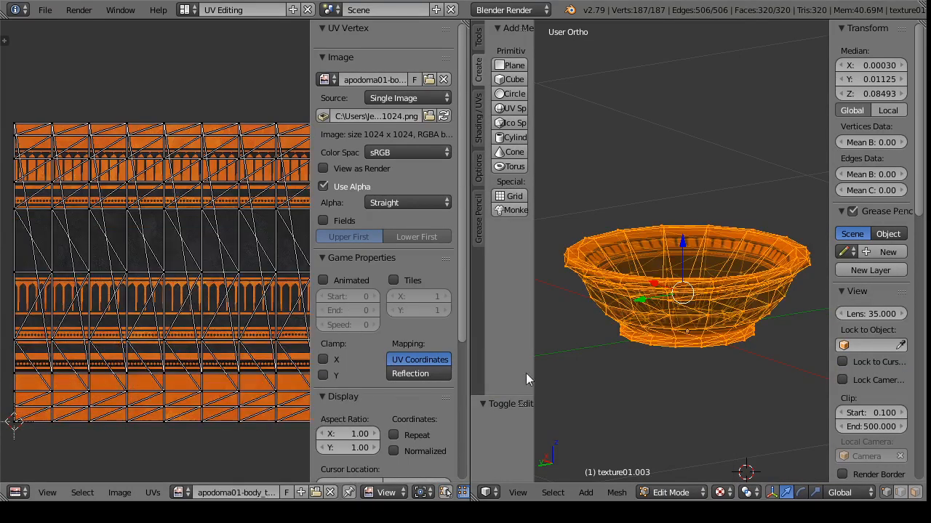
{"action": "left_click", "coordinate": [672, 493]}
{"action": "left_click", "coordinate": [669, 461]}
{"action": "left_click_drag", "start_coordinate": [643, 363], "coordinate": [757, 429]}
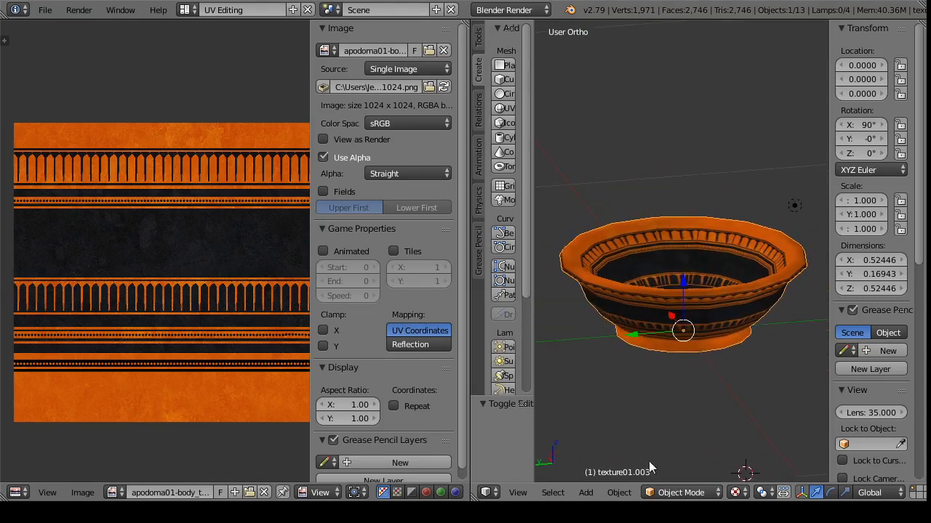
Step: Load the e1223 variant of the apodoma01-body texture onto the texture01.003 bowl mesh and inspect it in Object Mode
{"action": "left_click", "coordinate": [671, 493]}
{"action": "left_click", "coordinate": [677, 463]}
{"action": "left_click", "coordinate": [120, 493]}
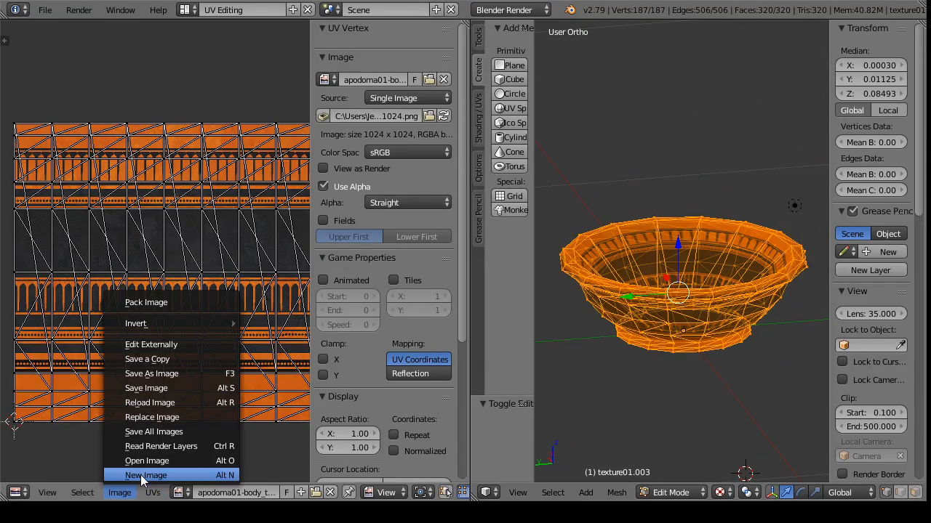
{"action": "left_click", "coordinate": [141, 460]}
{"action": "left_click", "coordinate": [262, 346]}
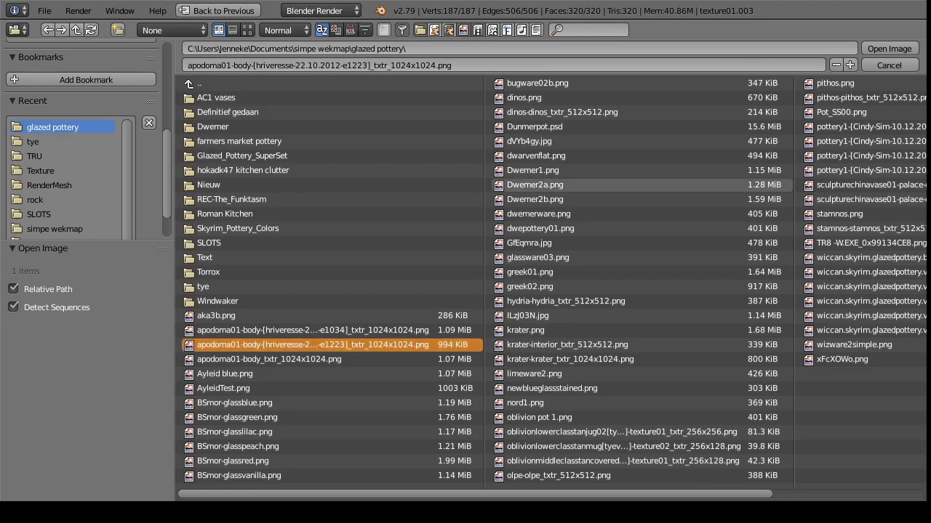
{"action": "left_click", "coordinate": [888, 48]}
{"action": "left_click", "coordinate": [671, 492]}
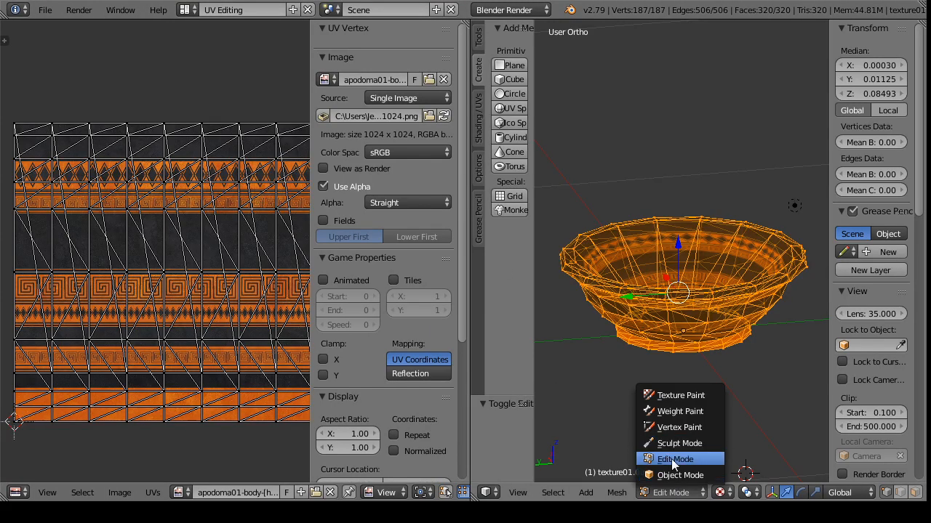
{"action": "left_click", "coordinate": [673, 469]}
{"action": "left_click_drag", "start_coordinate": [631, 420], "coordinate": [655, 432]}
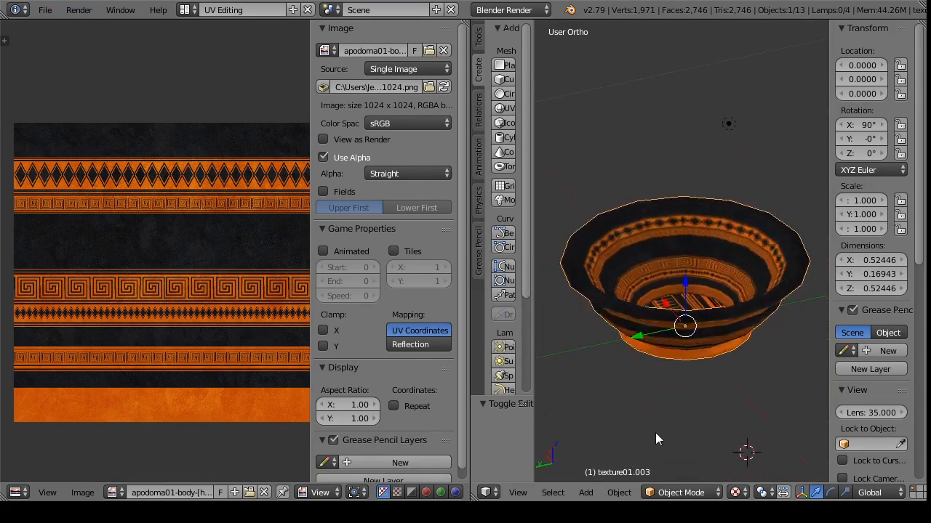
Step: Put the texture01.003 bowl mesh back in Edit Mode and reopen the e1223 apodoma01-body image for it
{"action": "left_click", "coordinate": [680, 492]}
{"action": "left_click", "coordinate": [684, 459]}
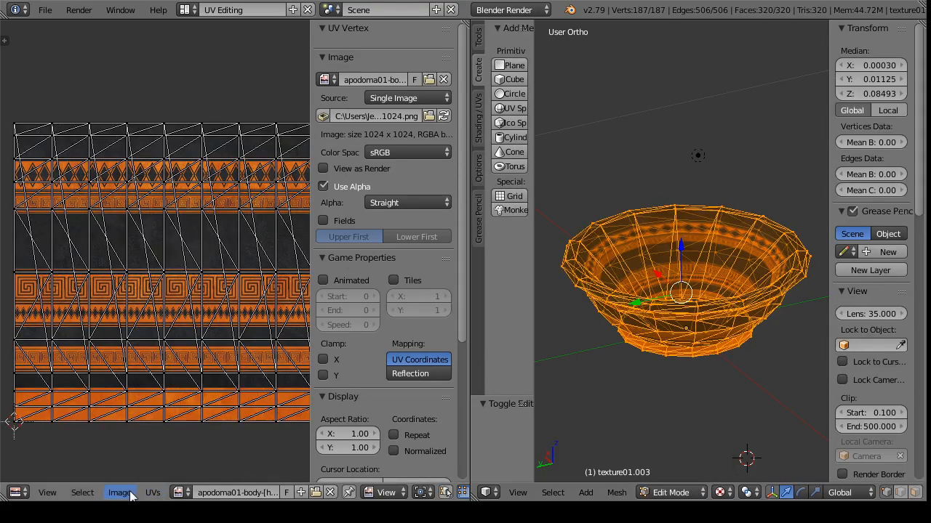
{"action": "left_click", "coordinate": [130, 496]}
{"action": "left_click", "coordinate": [214, 426]}
{"action": "left_click", "coordinate": [251, 359]}
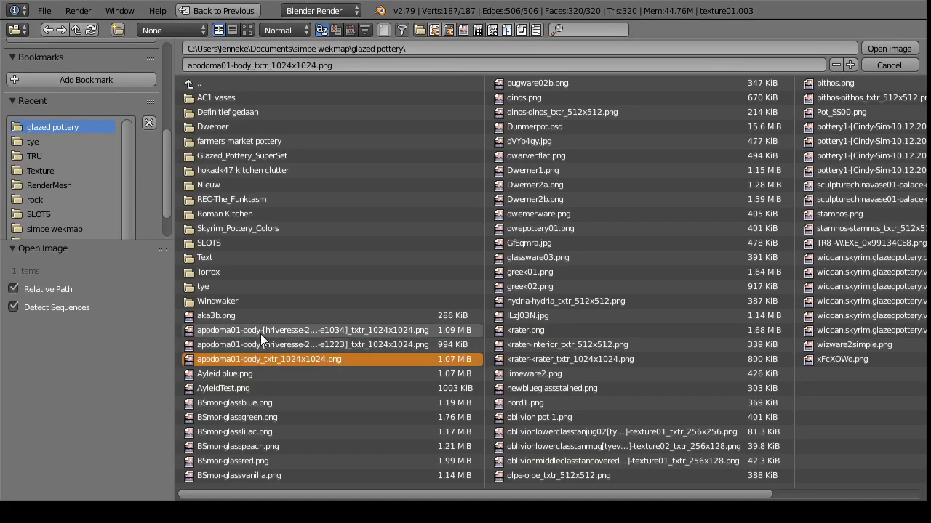
{"action": "left_click", "coordinate": [263, 345]}
{"action": "left_click", "coordinate": [886, 49]}
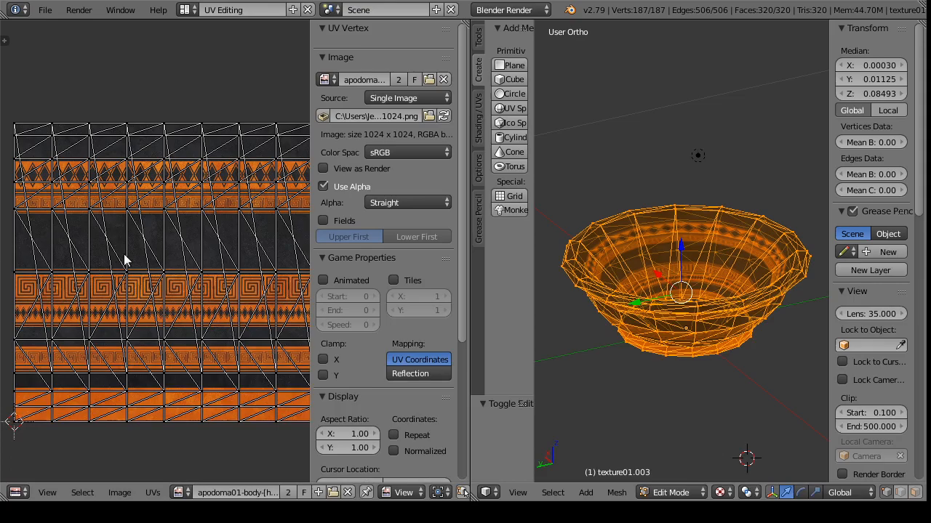
Step: Load the e1034 variant of the apodoma01-body texture onto the texture01.003 bowl mesh and inspect it in Object Mode
{"action": "left_click", "coordinate": [179, 496]}
{"action": "left_click", "coordinate": [121, 495]}
{"action": "left_click", "coordinate": [151, 457]}
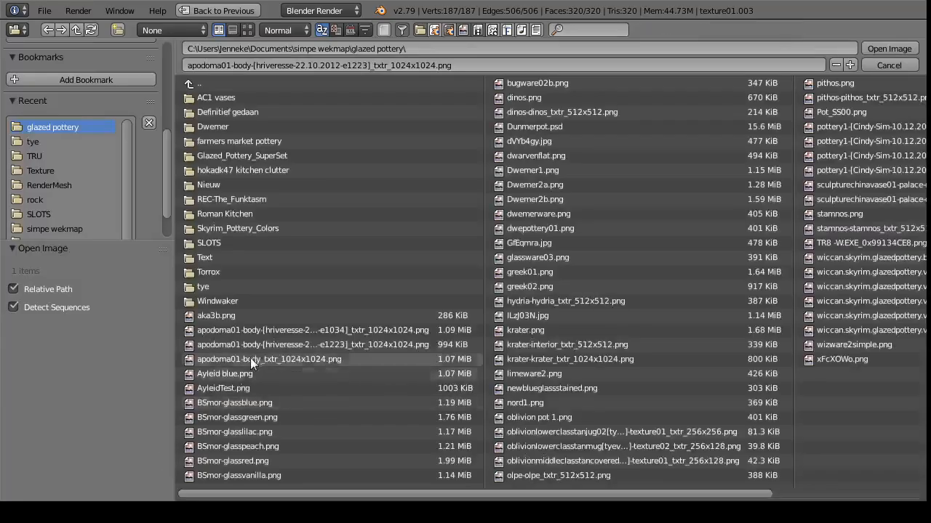
{"action": "left_click", "coordinate": [260, 331]}
{"action": "left_click", "coordinate": [893, 48]}
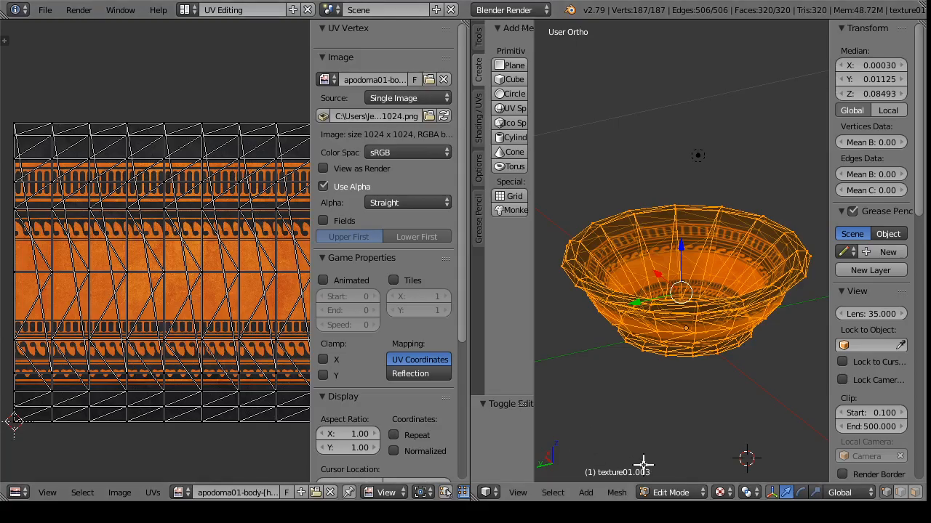
{"action": "left_click", "coordinate": [670, 492]}
{"action": "left_click", "coordinate": [679, 477]}
{"action": "left_click_drag", "start_coordinate": [672, 440], "coordinate": [600, 480]}
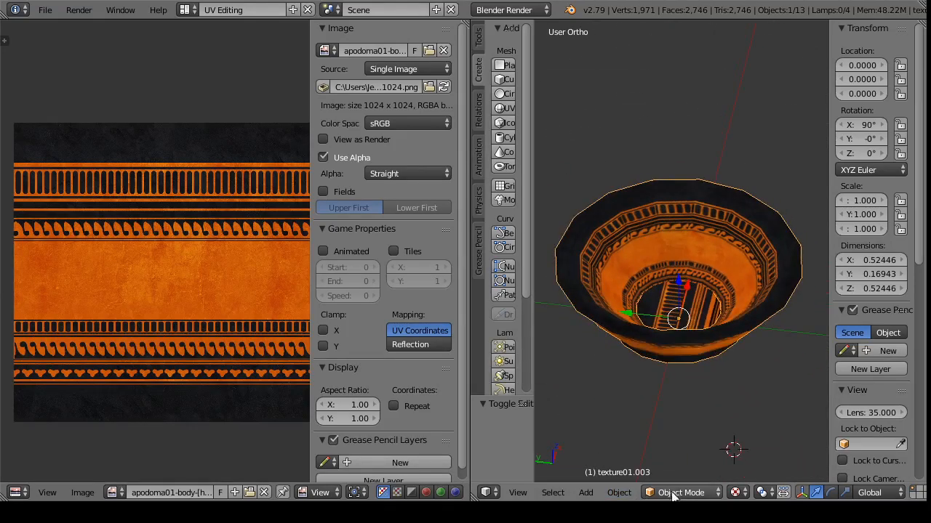
Step: Load krater.png onto the texture01.003 bowl mesh and inspect the bowl from the side in Object Mode
{"action": "left_click", "coordinate": [670, 492]}
{"action": "left_click", "coordinate": [679, 460]}
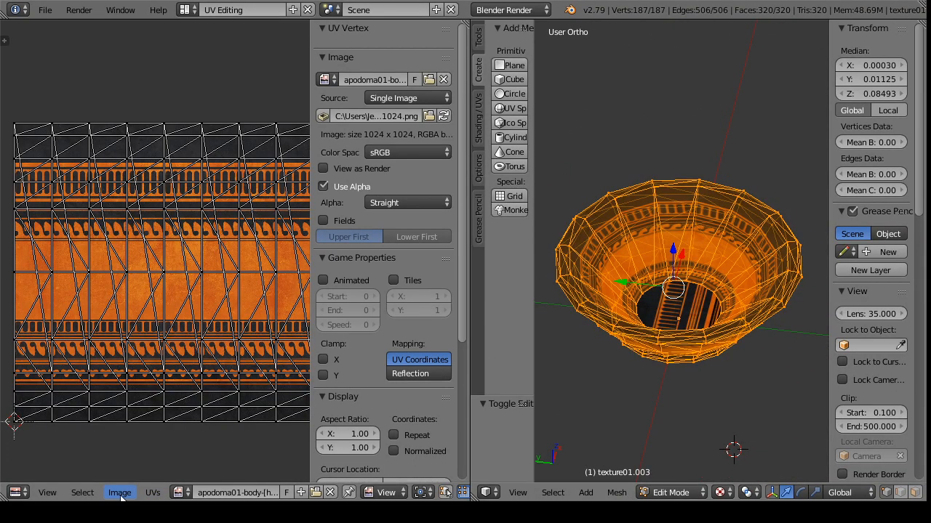
{"action": "left_click", "coordinate": [120, 493]}
{"action": "left_click", "coordinate": [131, 461]}
{"action": "left_click", "coordinate": [527, 330]}
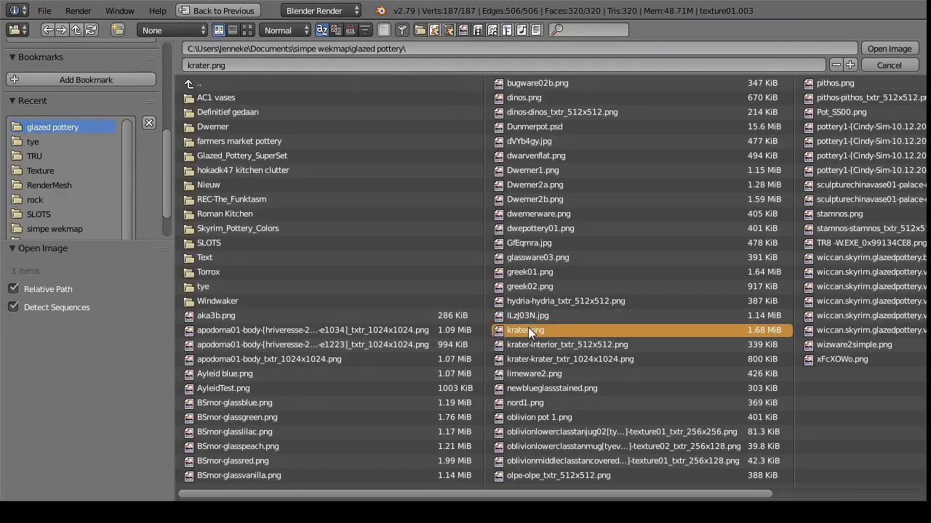
{"action": "left_click", "coordinate": [889, 49]}
{"action": "left_click", "coordinate": [670, 492]}
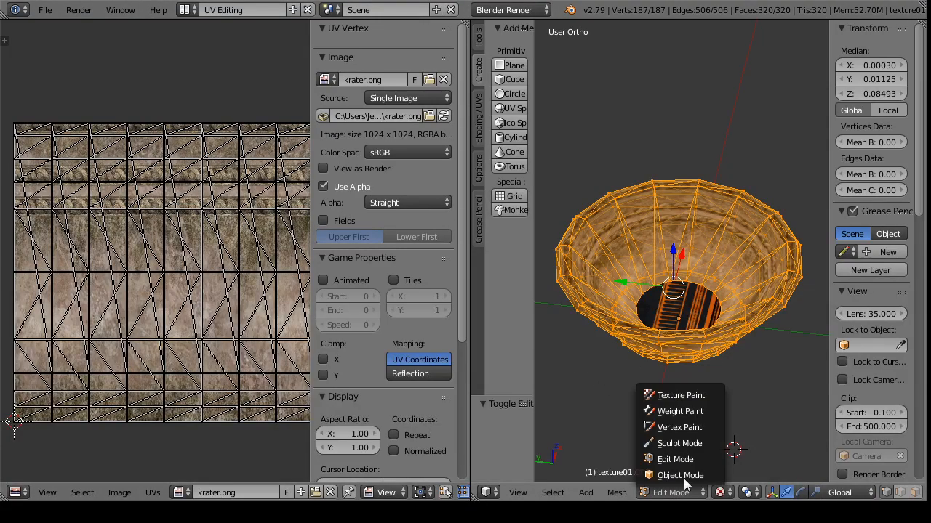
{"action": "left_click", "coordinate": [669, 478]}
{"action": "left_click_drag", "start_coordinate": [665, 402], "coordinate": [680, 333]}
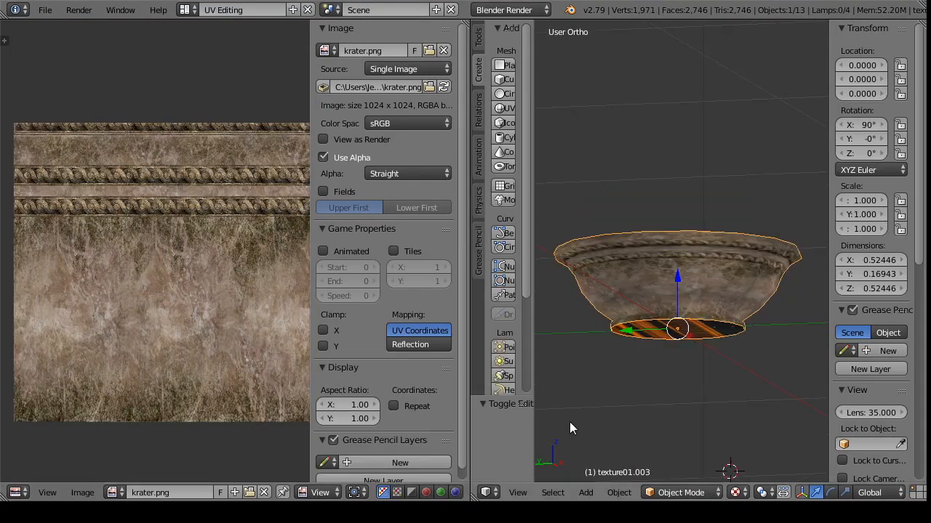
{"action": "left_click_drag", "start_coordinate": [706, 392], "coordinate": [649, 349]}
Step: Undo the krater.png texture test on the bowl mesh
{"action": "key", "text": "ctrl+z"}
{"action": "key", "text": "ctrl+z"}
{"action": "key", "text": "ctrl+z"}
Step: Load dinos.png onto the texture01.003 bowl mesh in Edit Mode and inspect it in Object Mode
{"action": "left_click", "coordinate": [669, 492]}
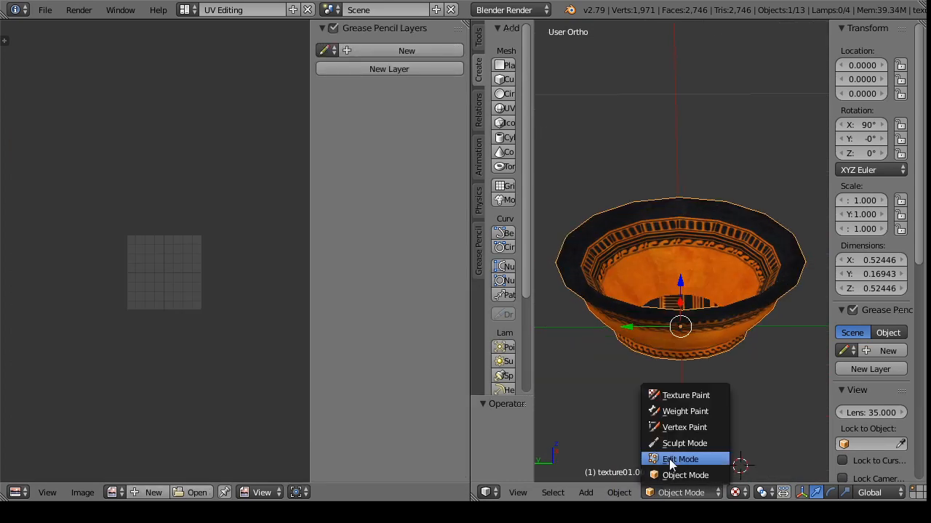
{"action": "left_click", "coordinate": [671, 460]}
{"action": "left_click", "coordinate": [119, 493]}
{"action": "left_click", "coordinate": [146, 459]}
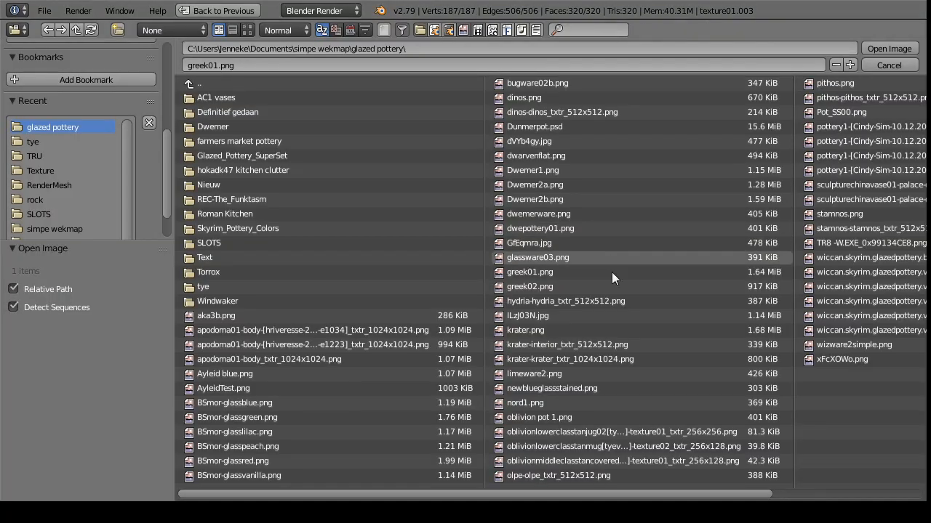
{"action": "left_click", "coordinate": [566, 332]}
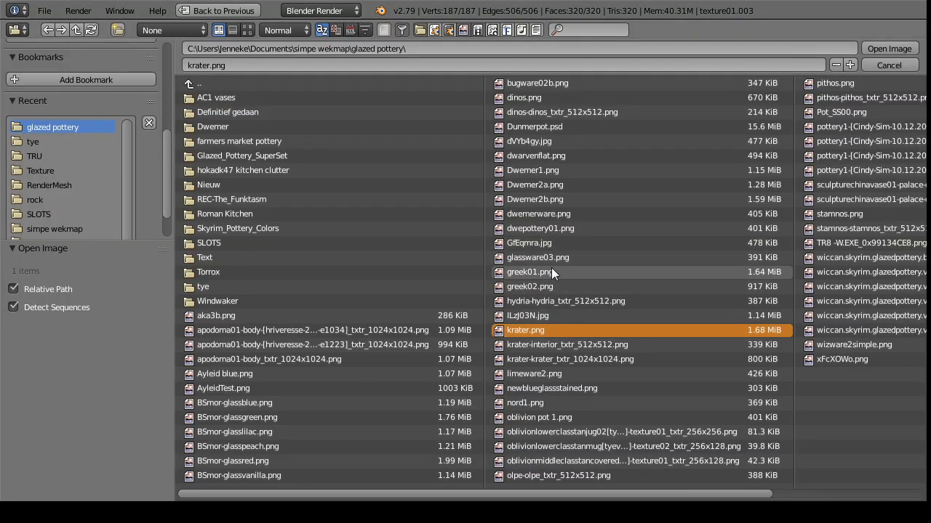
{"action": "left_click", "coordinate": [549, 96]}
{"action": "left_click", "coordinate": [887, 49]}
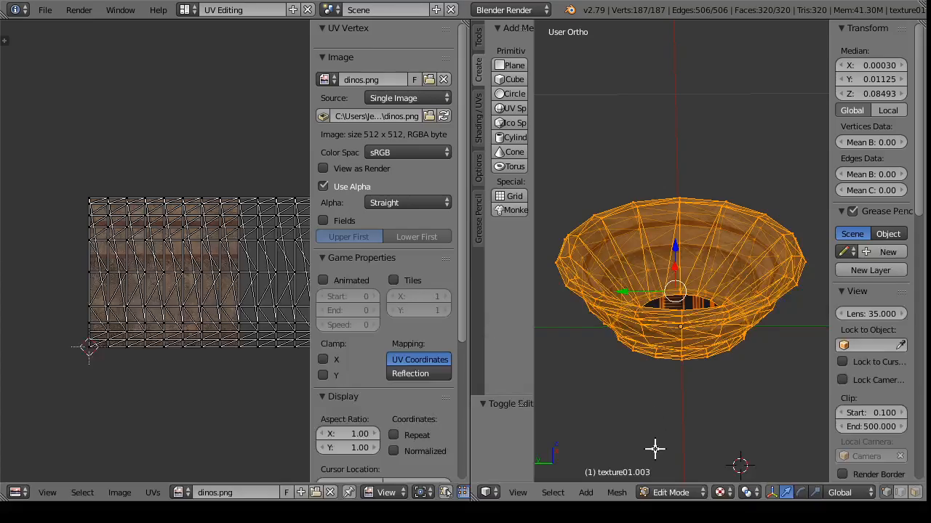
{"action": "left_click", "coordinate": [679, 490]}
{"action": "left_click", "coordinate": [683, 463]}
{"action": "left_click_drag", "start_coordinate": [690, 427], "coordinate": [666, 309]}
Step: Assign the dinos.png image to the texture02.003 base mesh and check the whole bowl in Object Mode
{"action": "right_click", "coordinate": [661, 313]}
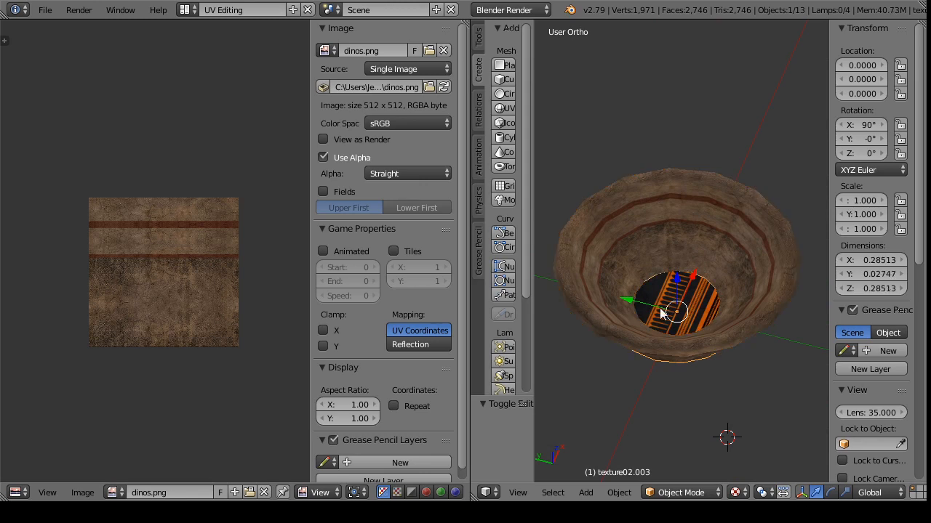
{"action": "left_click", "coordinate": [652, 492]}
{"action": "left_click", "coordinate": [661, 461]}
{"action": "left_click", "coordinate": [177, 493]}
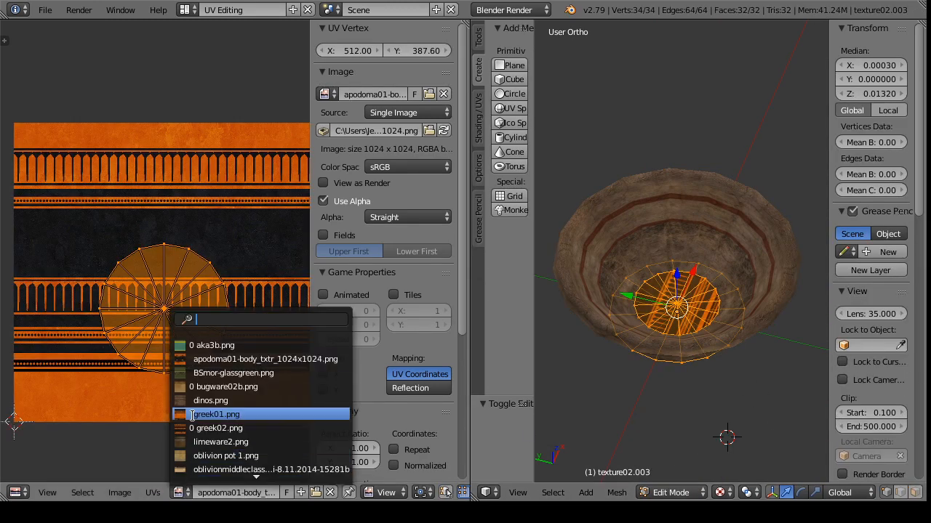
{"action": "left_click", "coordinate": [222, 406]}
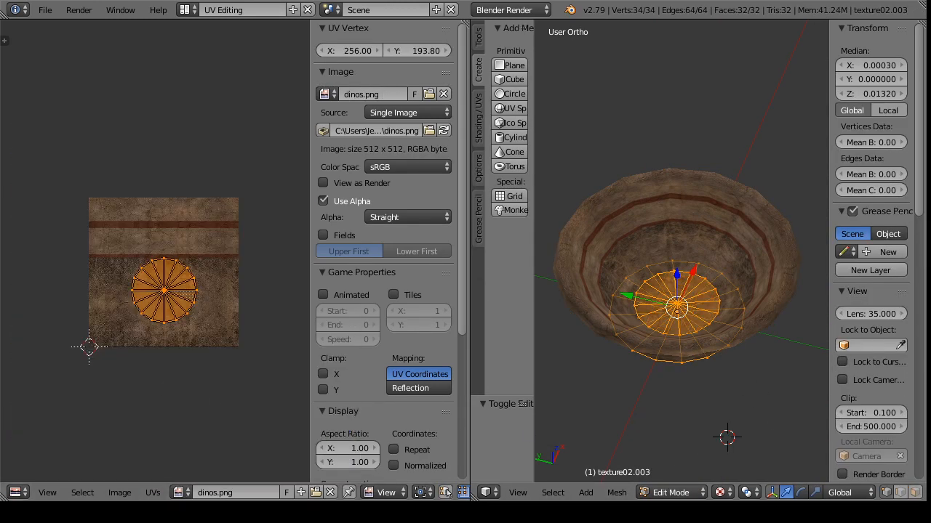
{"action": "left_click", "coordinate": [670, 492]}
{"action": "left_click", "coordinate": [654, 399]}
{"action": "left_click_drag", "start_coordinate": [735, 371], "coordinate": [667, 324]}
Step: Join the texture02.003 base with the texture01.003 bowl mesh into one object
{"action": "left_click", "coordinate": [680, 493]}
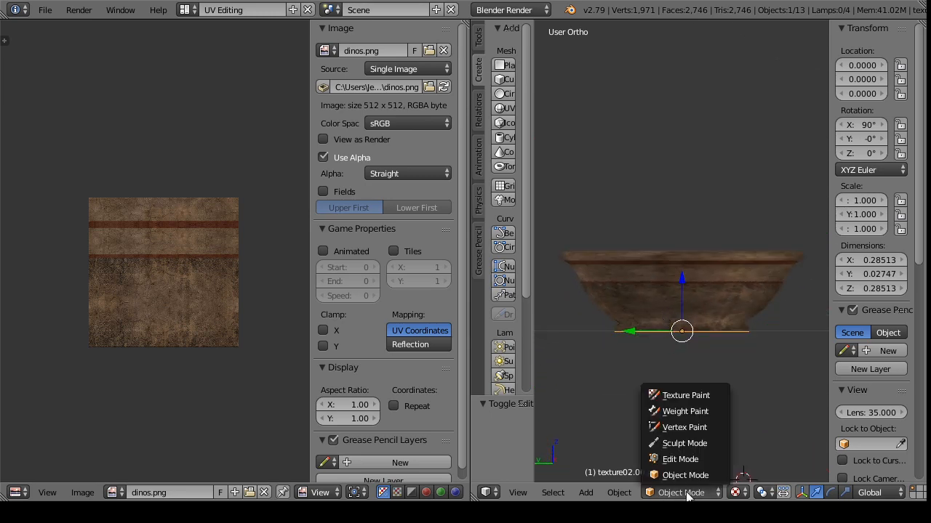
{"action": "left_click", "coordinate": [683, 468]}
{"action": "left_click", "coordinate": [680, 493]}
{"action": "left_click", "coordinate": [683, 483]}
{"action": "left_click_drag", "start_coordinate": [673, 346], "coordinate": [676, 315]}
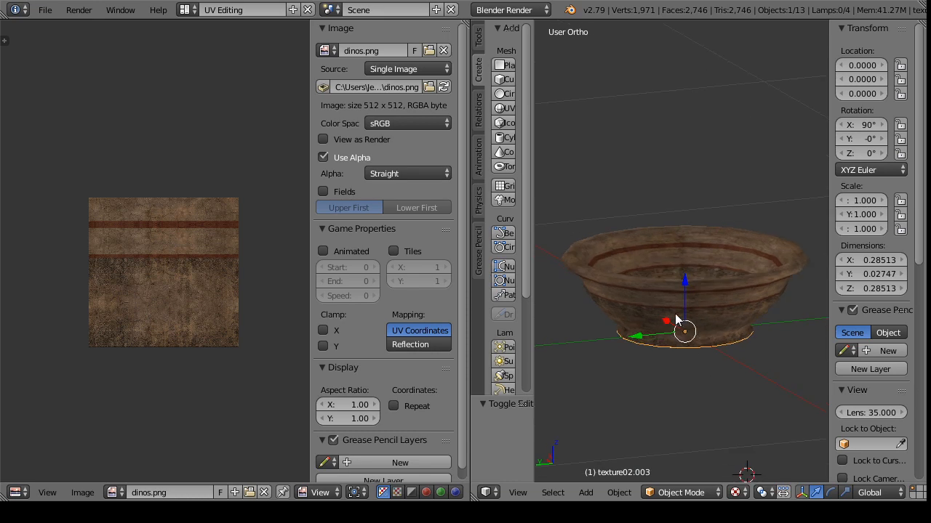
{"action": "right_click", "coordinate": [673, 321], "text": "shift"}
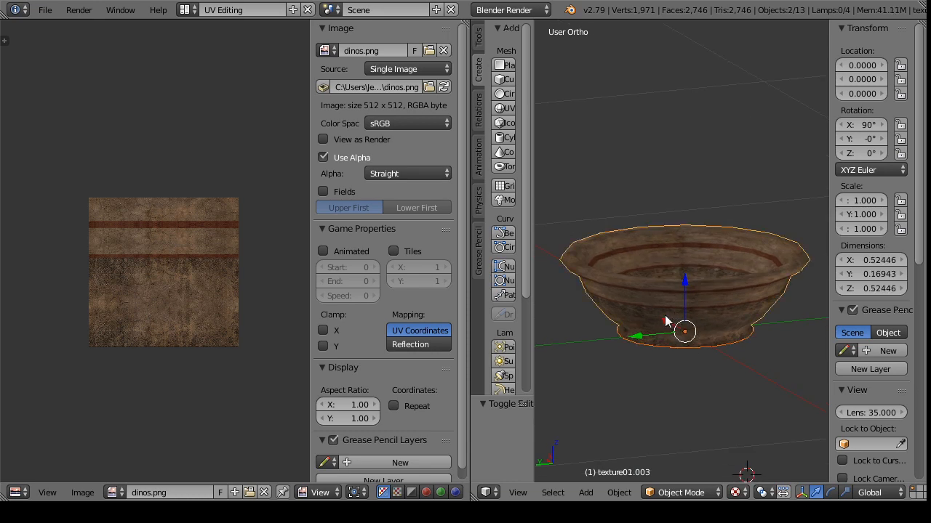
Step: Export the joined bowl as an OBJ in the tye folder, changing the number in the suggested Bowl 2.obj file name
{"action": "left_click", "coordinate": [44, 10]}
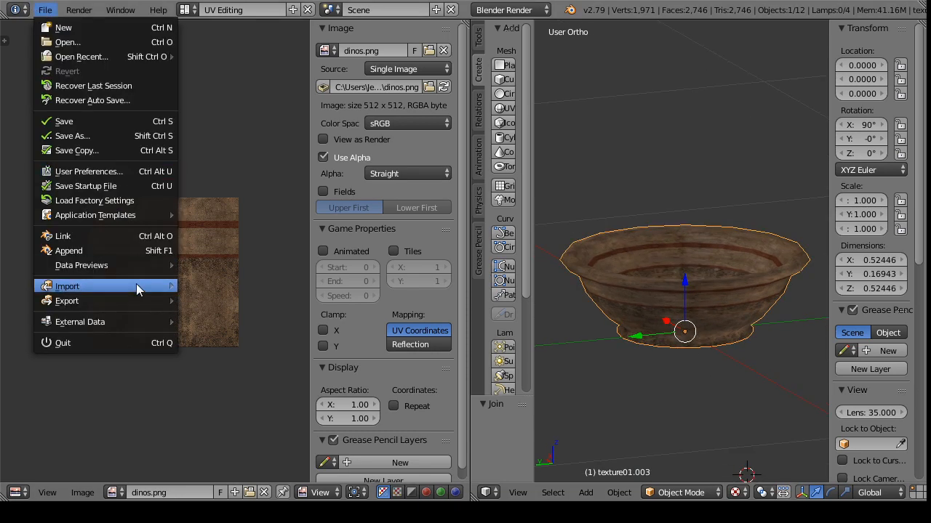
{"action": "mouse_move", "coordinate": [138, 300]}
{"action": "left_click", "coordinate": [233, 388]}
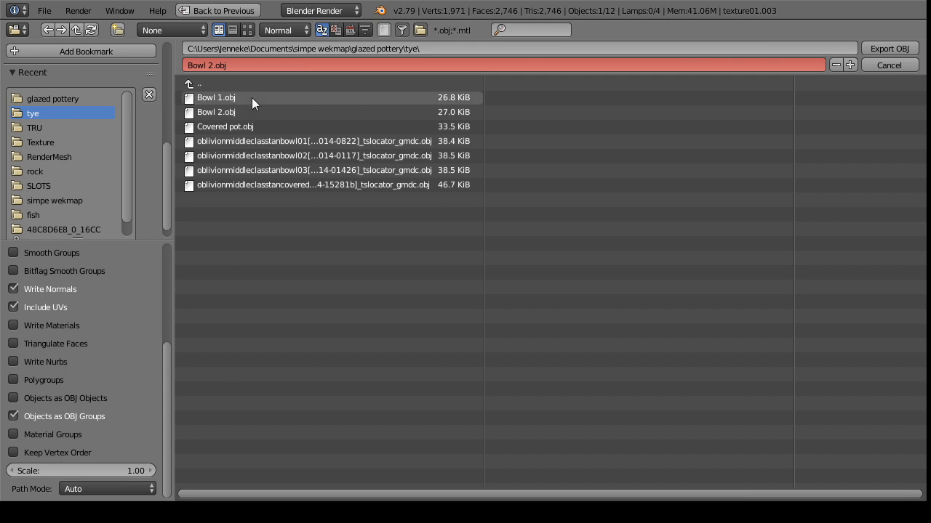
{"action": "left_click", "coordinate": [218, 66]}
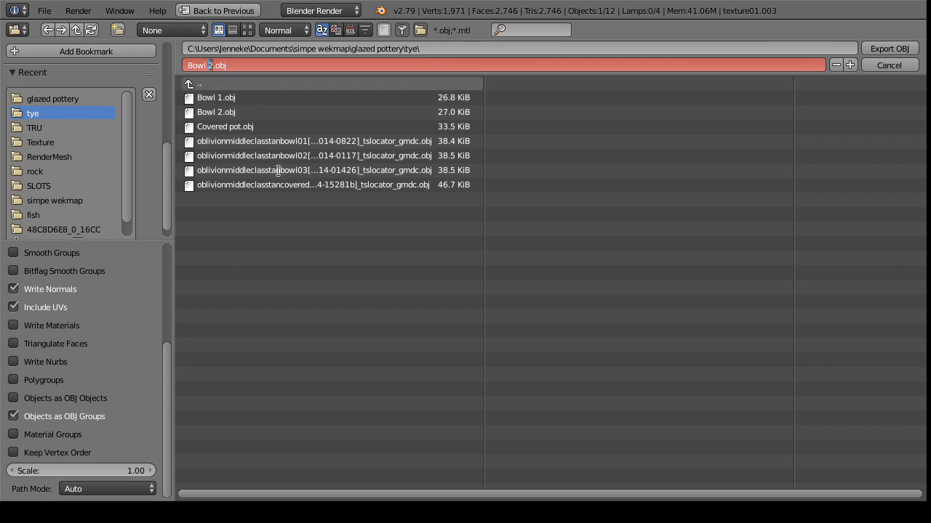
{"action": "key", "text": "Return"}
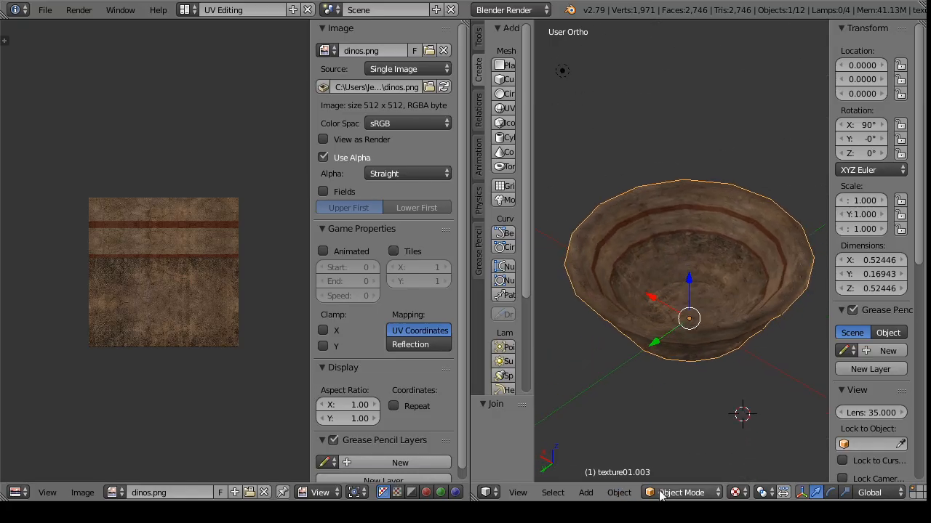
Step: Examine the joined bowl's mesh and UV layout in Edit Mode
{"action": "left_click", "coordinate": [669, 493]}
{"action": "left_click", "coordinate": [684, 460]}
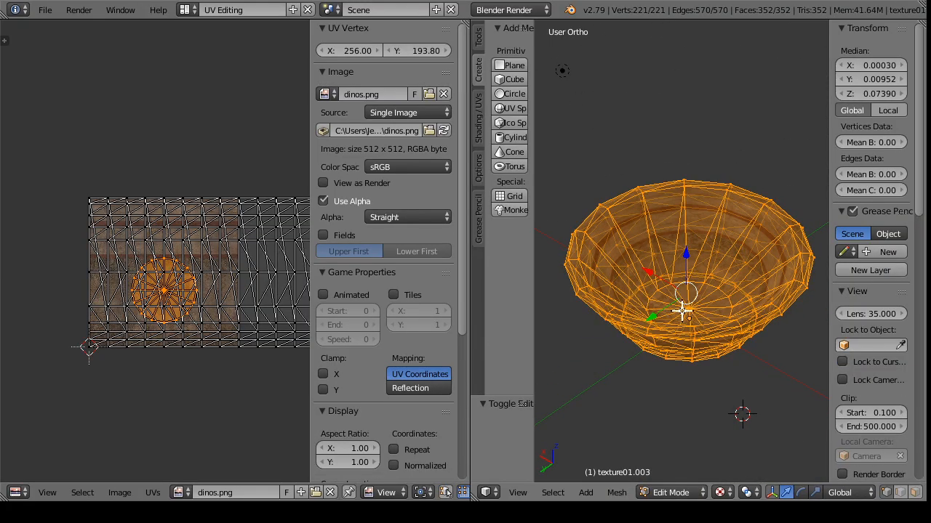
{"action": "right_click", "coordinate": [682, 310]}
{"action": "left_click_drag", "start_coordinate": [696, 306], "coordinate": [757, 232]}
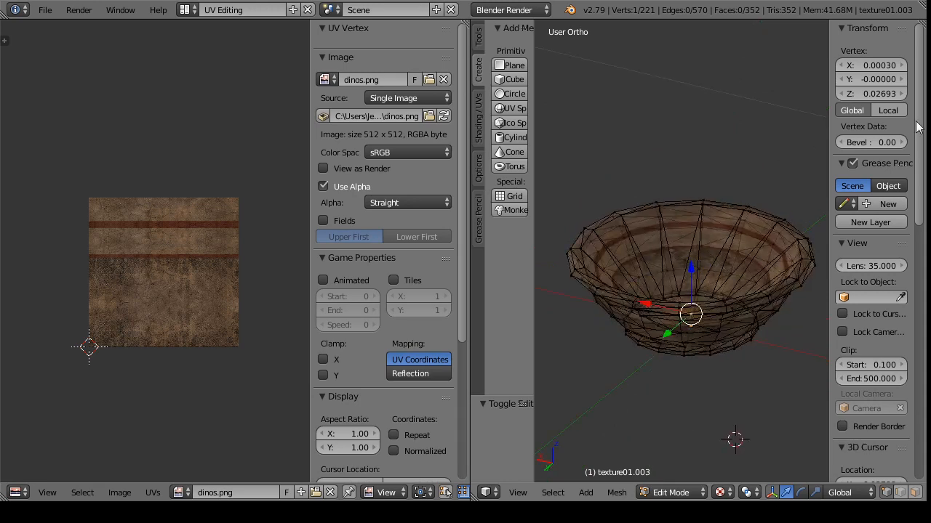
{"action": "left_click", "coordinate": [245, 512]}
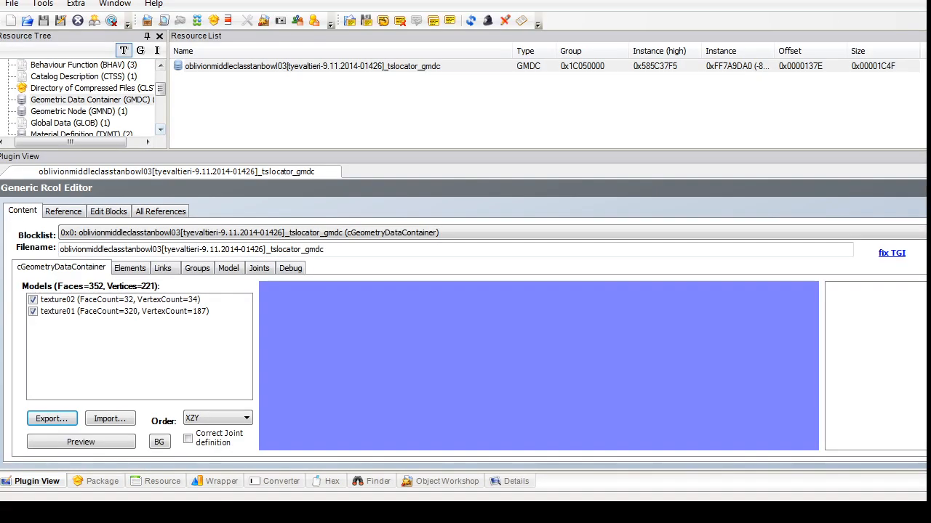
{"action": "right_click", "coordinate": [223, 106]}
{"action": "left_click", "coordinate": [254, 114]}
{"action": "double_click", "coordinate": [255, 120]}
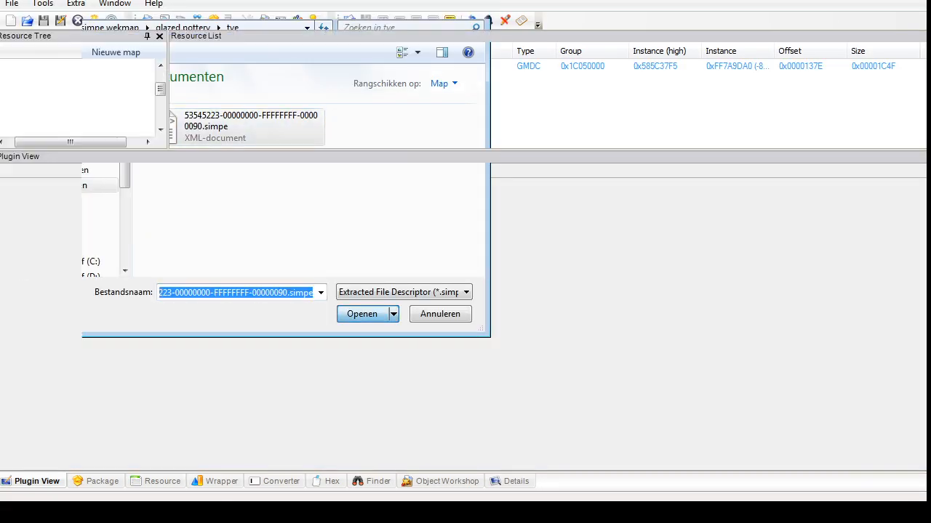
Step: In bowl 03's Geometric Data Container, delete the texture02 group and rename the texture01 group to glazing
{"action": "left_click", "coordinate": [287, 66]}
{"action": "left_click", "coordinate": [163, 268]}
{"action": "left_click", "coordinate": [196, 267]}
{"action": "left_click", "coordinate": [163, 306]}
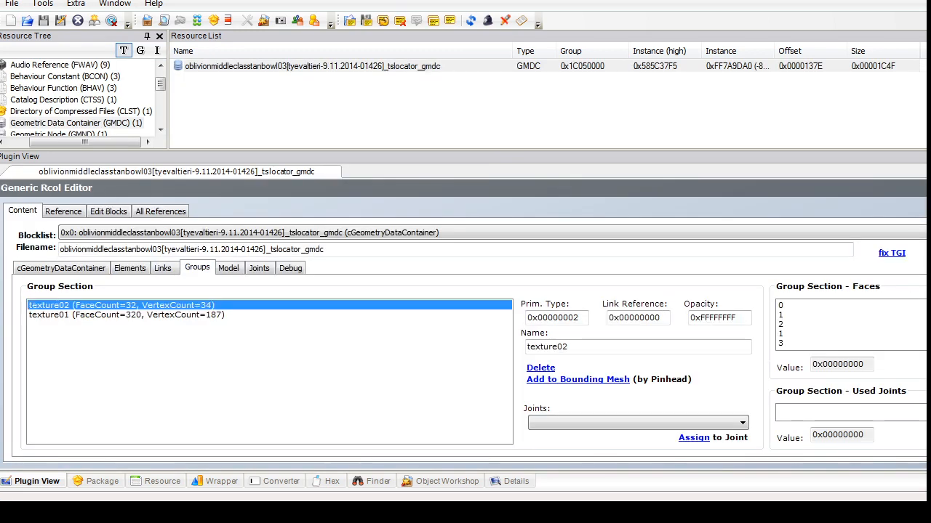
{"action": "left_click", "coordinate": [540, 367]}
{"action": "left_click", "coordinate": [127, 306]}
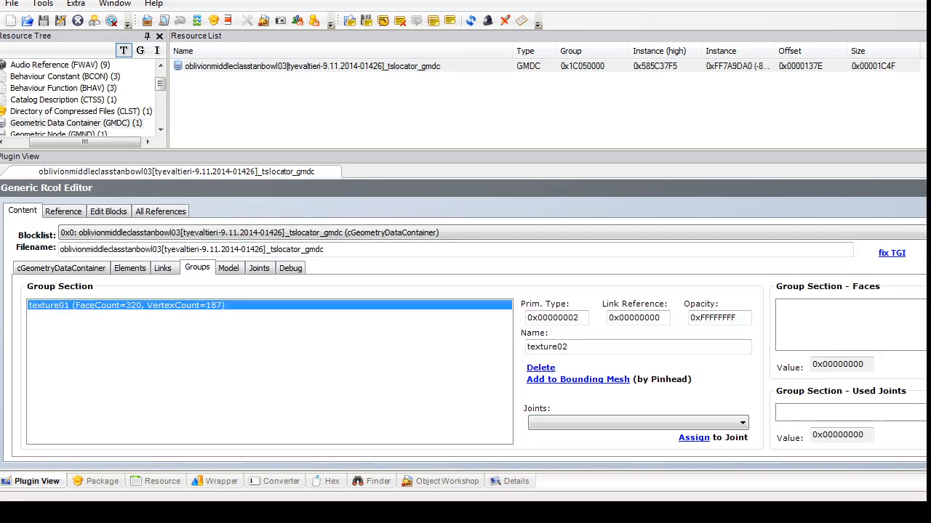
{"action": "type", "text": "glazing"}
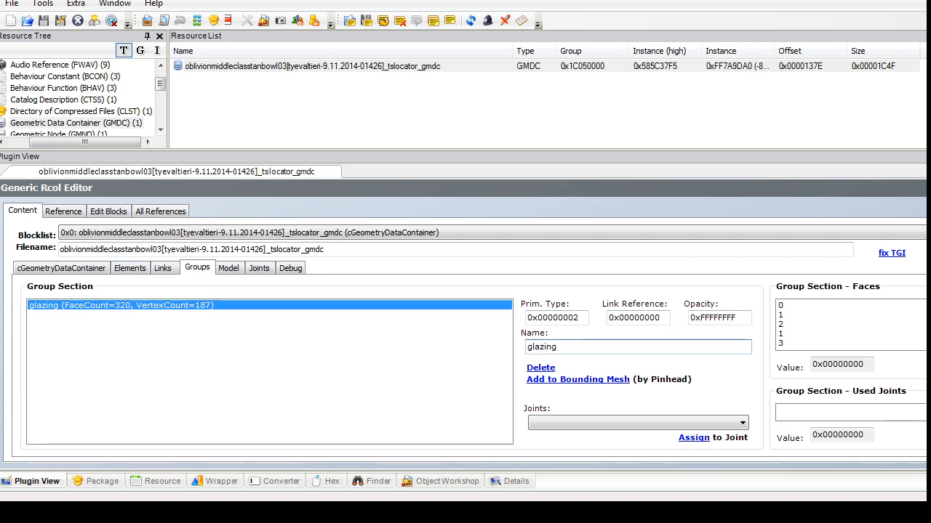
Step: Import the exported bowl OBJ with the Replace action targeting the glazing group, and commit the Geometric Data Container
{"action": "left_click", "coordinate": [61, 268]}
{"action": "left_click", "coordinate": [110, 419]}
{"action": "double_click", "coordinate": [197, 201]}
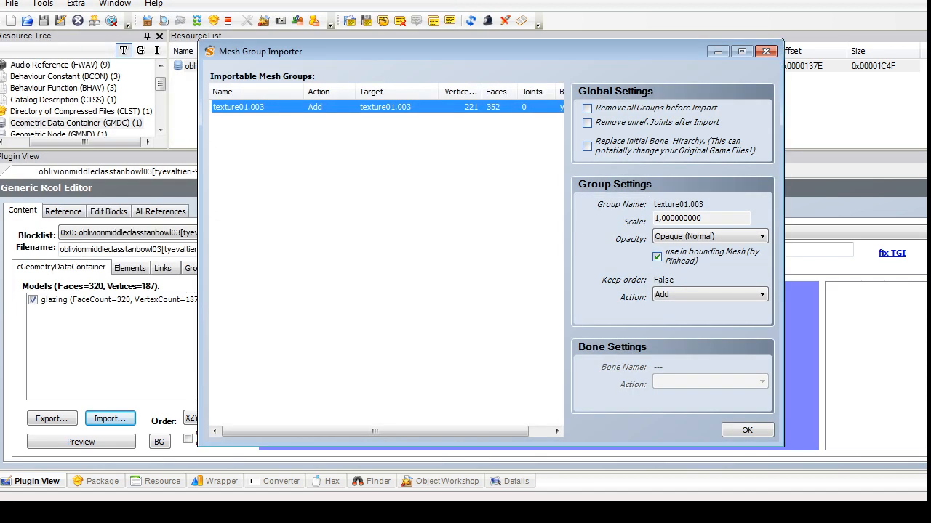
{"action": "left_click", "coordinate": [711, 294]}
{"action": "left_click", "coordinate": [684, 309]}
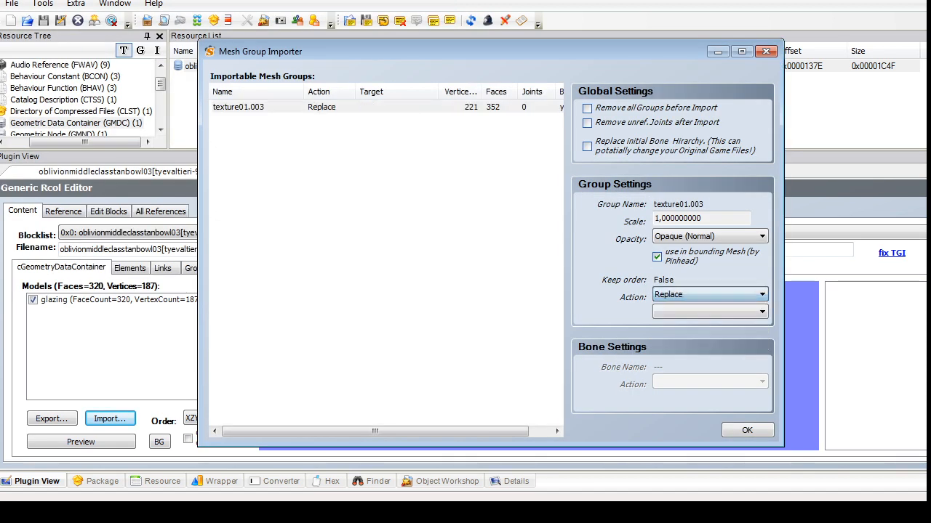
{"action": "left_click", "coordinate": [710, 311]}
{"action": "left_click", "coordinate": [683, 324]}
{"action": "left_click", "coordinate": [747, 431]}
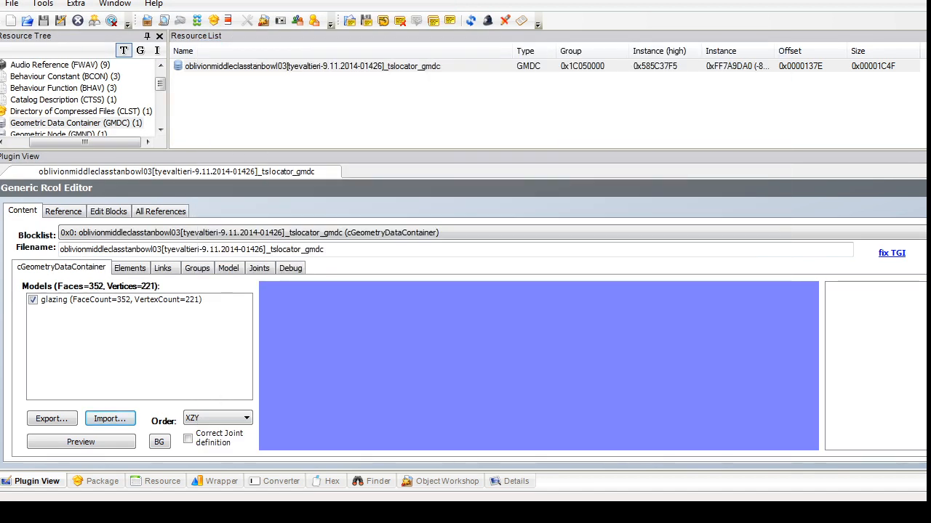
{"action": "left_click", "coordinate": [922, 188]}
{"action": "left_click", "coordinate": [522, 293]}
Step: Check the package's Catalog Description and open bowl 03's Shape resource with its parts
{"action": "left_click", "coordinate": [64, 100]}
{"action": "left_click", "coordinate": [219, 66]}
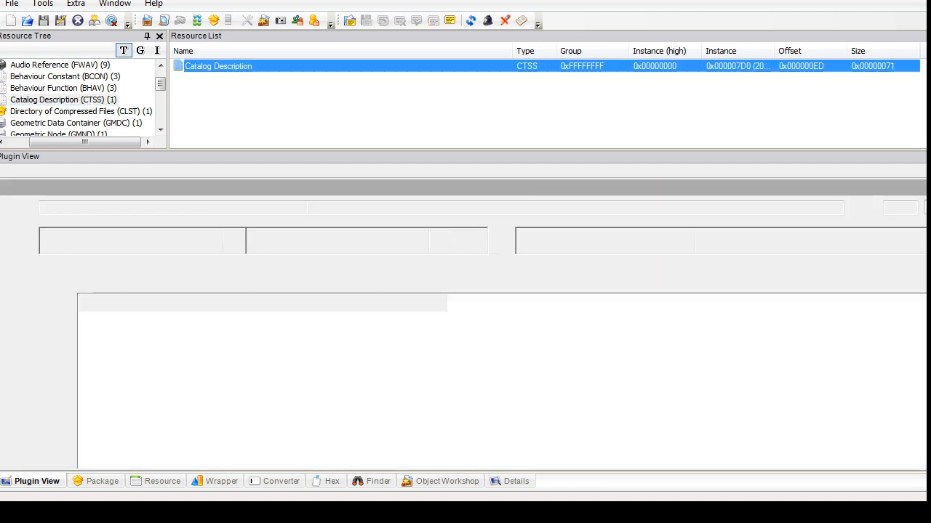
{"action": "left_click_drag", "start_coordinate": [160, 84], "coordinate": [160, 117]}
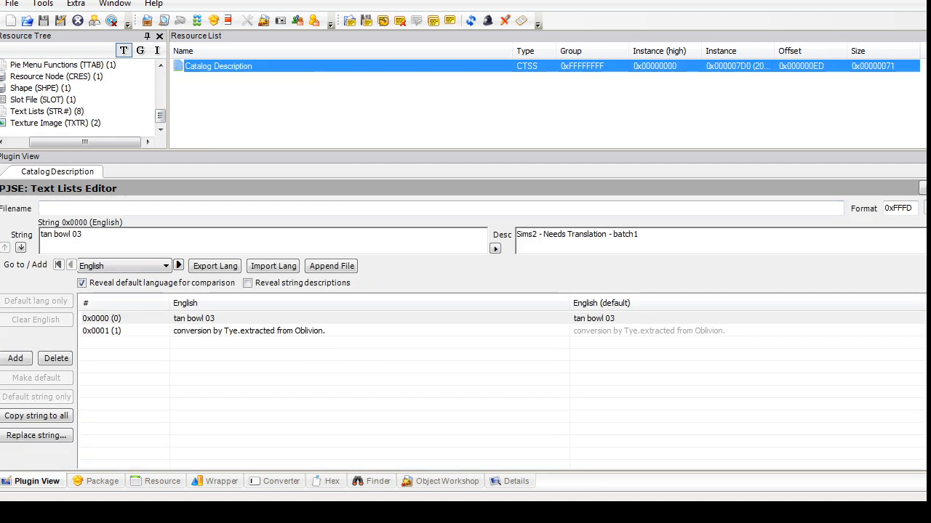
{"action": "left_click", "coordinate": [40, 88]}
{"action": "left_click", "coordinate": [218, 66]}
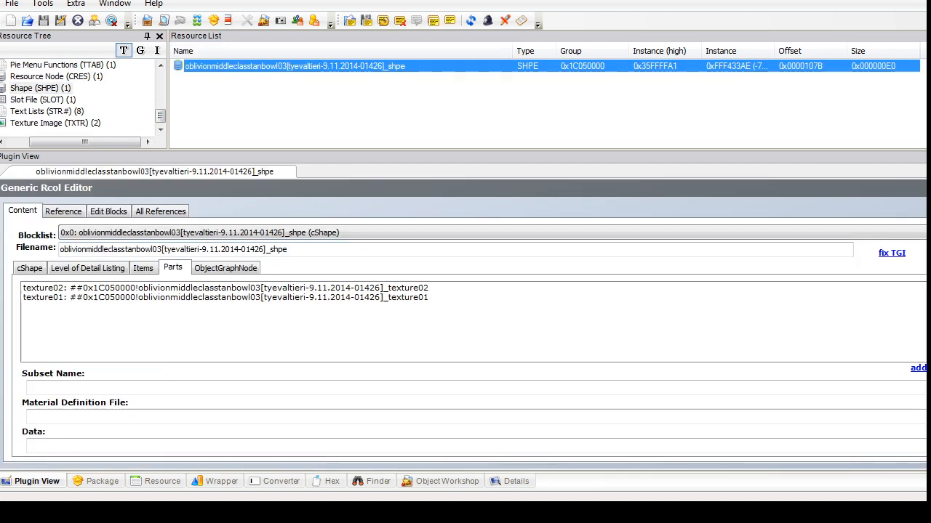
Step: Set the texture01 part's Material Definition File to ##0x1C050000!wiccan.skyrim.glazedpottery.bowl_design, copied from the Notepad notes
{"action": "left_click", "coordinate": [218, 297]}
{"action": "double_click", "coordinate": [218, 417]}
{"action": "type", "text": "017915"}
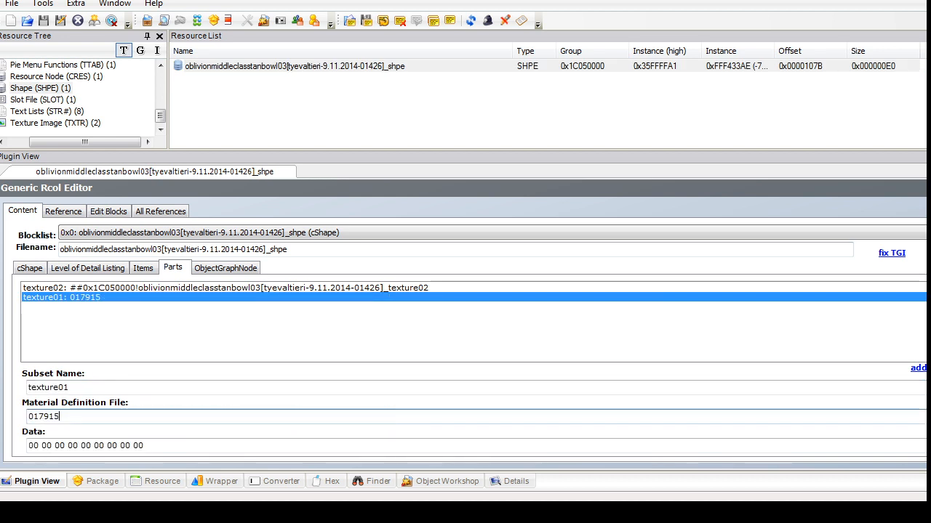
{"action": "key", "text": "ctrl+z"}
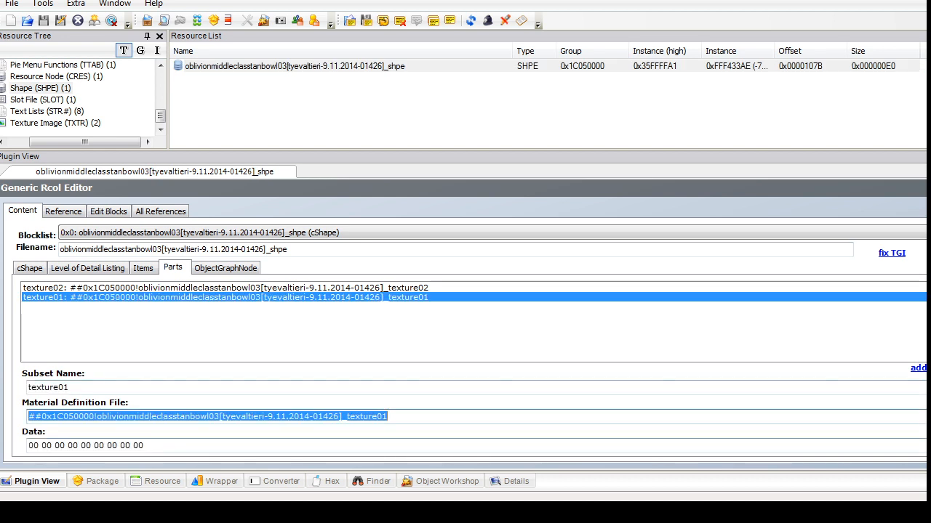
{"action": "key", "text": "alt+Tab"}
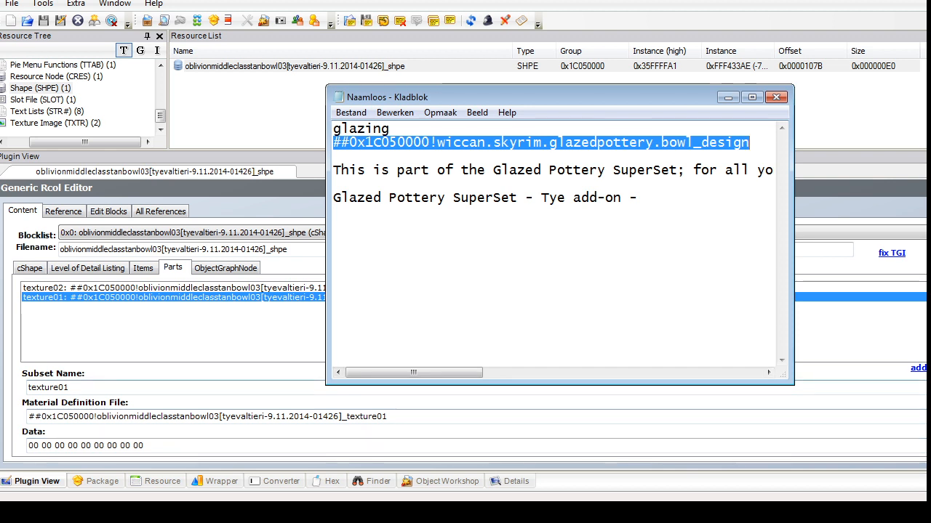
{"action": "key", "text": "alt+Tab"}
{"action": "key", "text": "ctrl+v"}
{"action": "key", "text": "shift+Tab"}
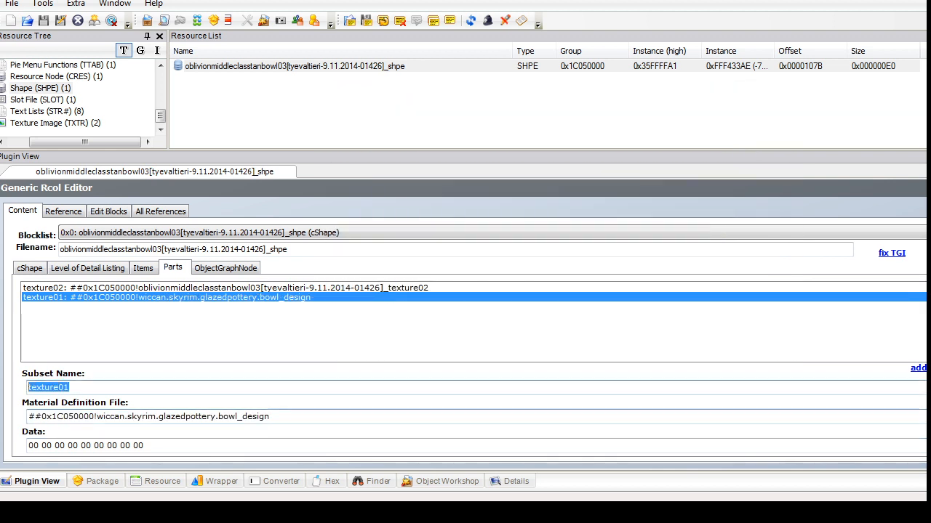
Step: Rename the Shape's texture01 subset to glazing and commit the Shape resource
{"action": "type", "text": "gl"}
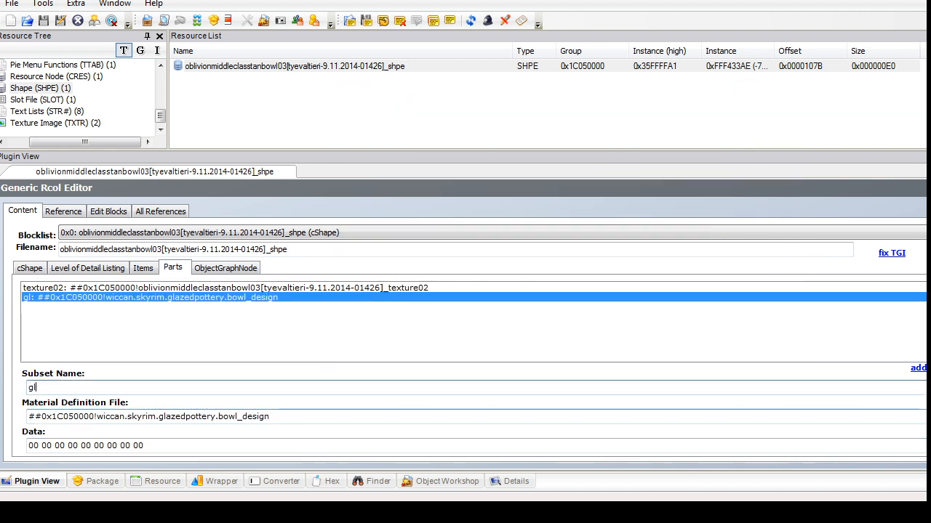
{"action": "type", "text": "az"}
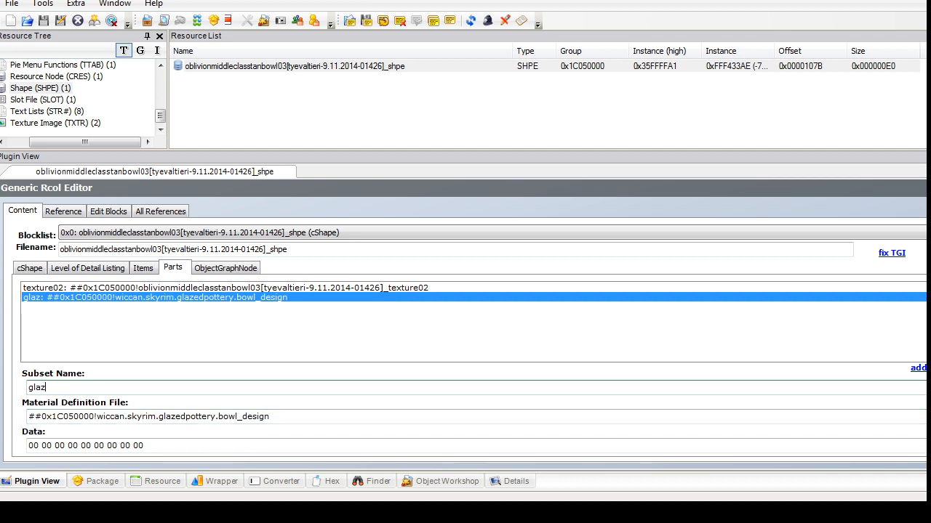
{"action": "type", "text": "ing"}
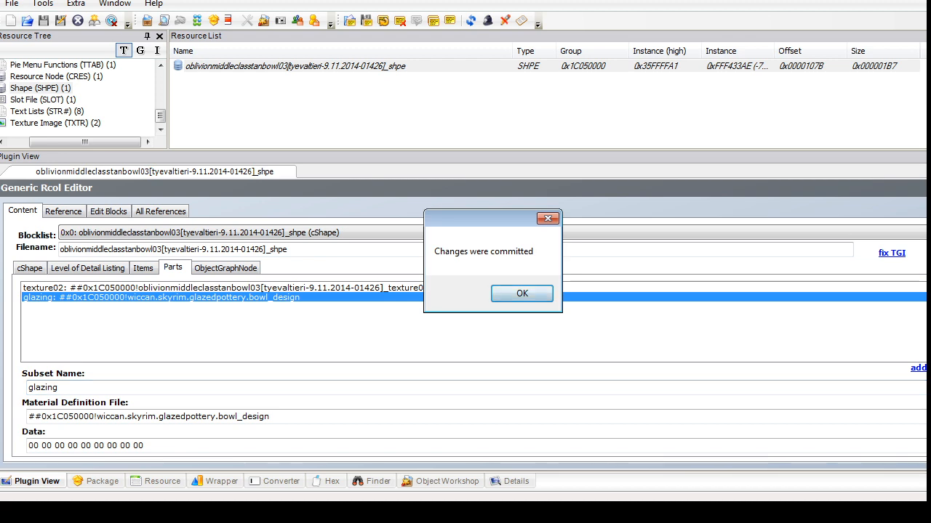
{"action": "key", "text": "Return"}
Step: Delete both Texture Image resources, texture01 and texture02, from bowl 03's package
{"action": "left_click", "coordinate": [55, 123]}
{"action": "left_click", "coordinate": [226, 66]}
{"action": "key", "text": "ctrl+a"}
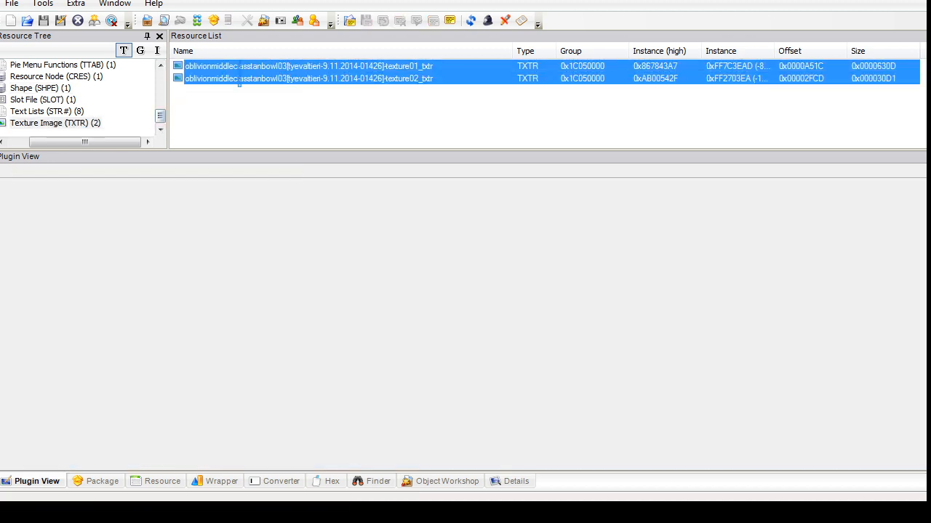
{"action": "right_click", "coordinate": [226, 67]}
{"action": "left_click", "coordinate": [264, 124]}
Step: Delete the sculpturechinavase_design Material Override resource from bowl 03's package
{"action": "left_click", "coordinate": [69, 99]}
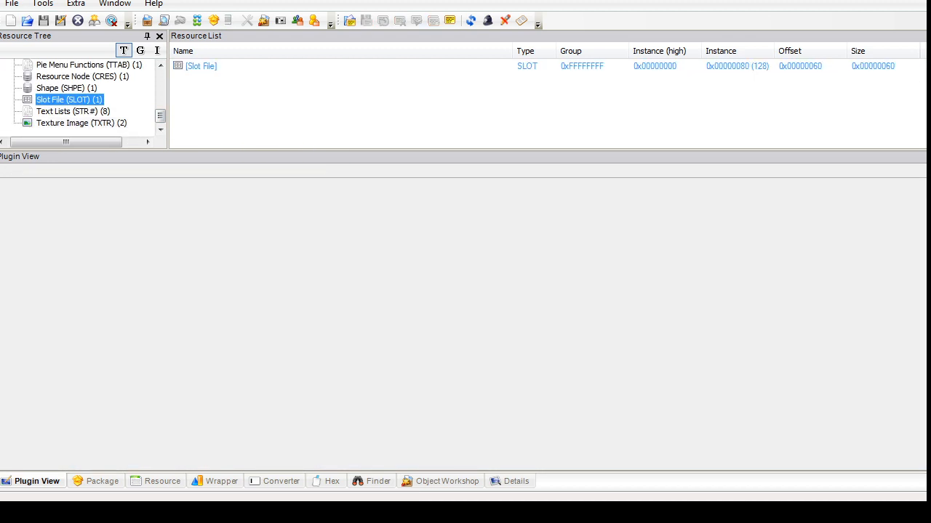
{"action": "left_click", "coordinate": [72, 112]}
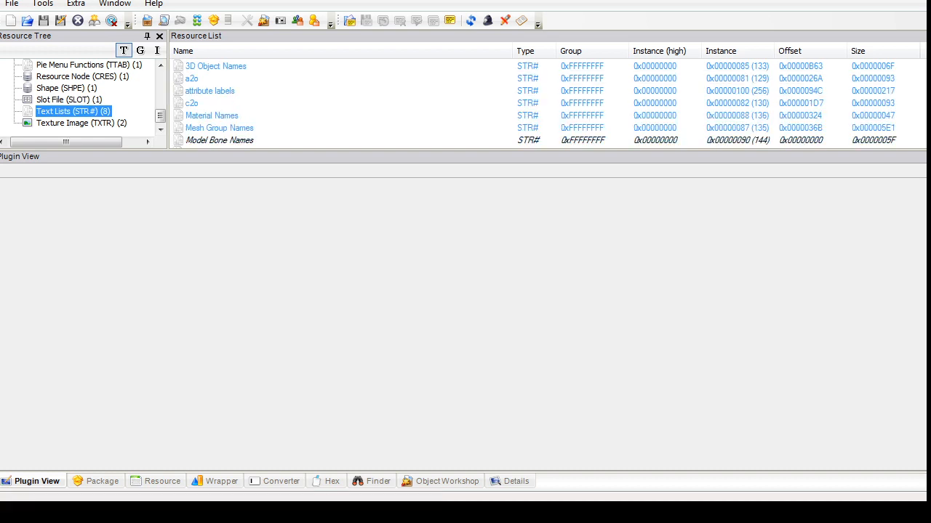
{"action": "left_click", "coordinate": [69, 100]}
{"action": "left_click_drag", "start_coordinate": [160, 115], "coordinate": [160, 98]}
{"action": "left_click", "coordinate": [86, 100]}
{"action": "left_click", "coordinate": [226, 66]}
{"action": "right_click", "coordinate": [226, 66]}
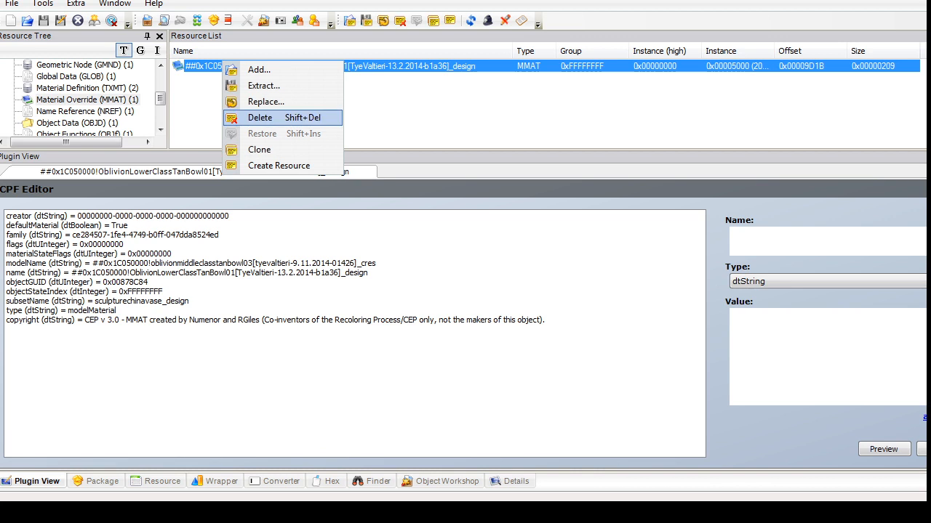
{"action": "left_click", "coordinate": [251, 118]}
Step: Open the raw values of bowl 03's Object Data, and set the sale price to 35 and version_1 to 139
{"action": "left_click", "coordinate": [160, 129]}
{"action": "left_click", "coordinate": [160, 130]}
{"action": "left_click", "coordinate": [159, 129]}
{"action": "left_click", "coordinate": [66, 112]}
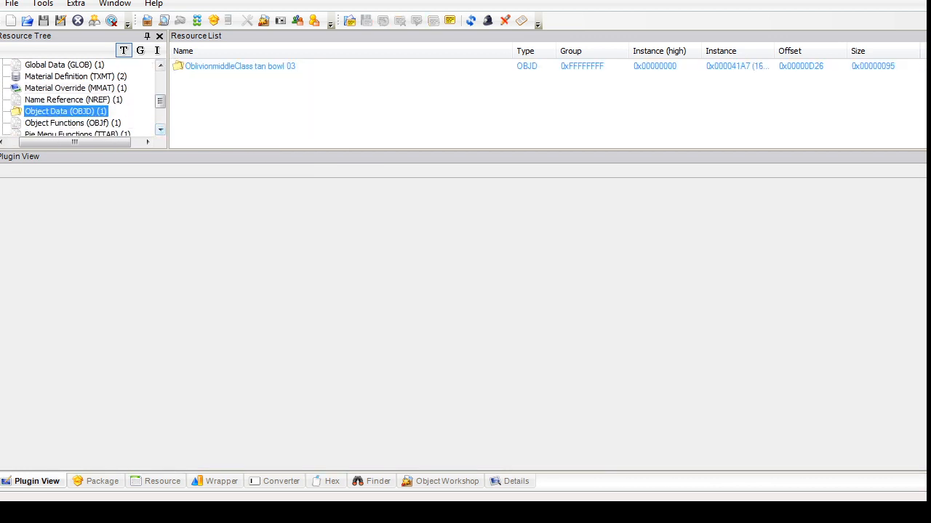
{"action": "left_click", "coordinate": [240, 66]}
{"action": "left_click", "coordinate": [288, 229]}
{"action": "double_click", "coordinate": [597, 325]}
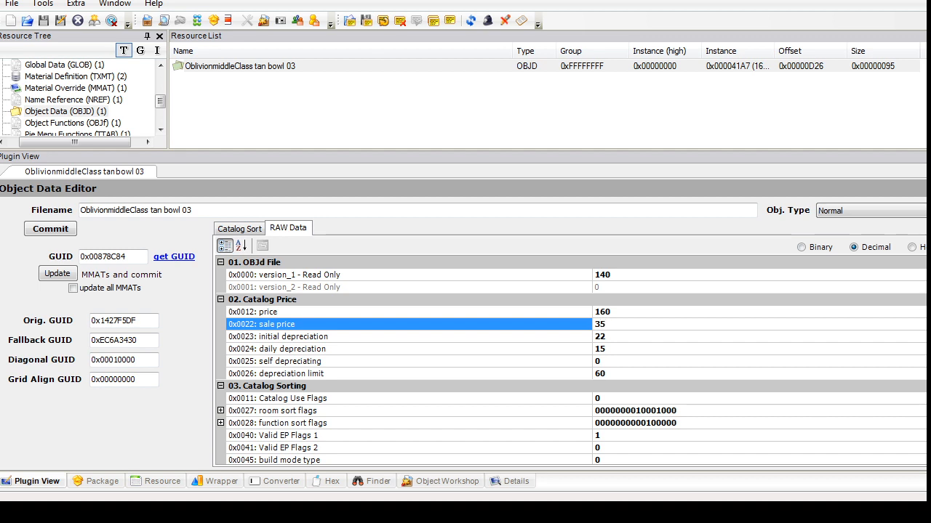
{"action": "double_click", "coordinate": [602, 274]}
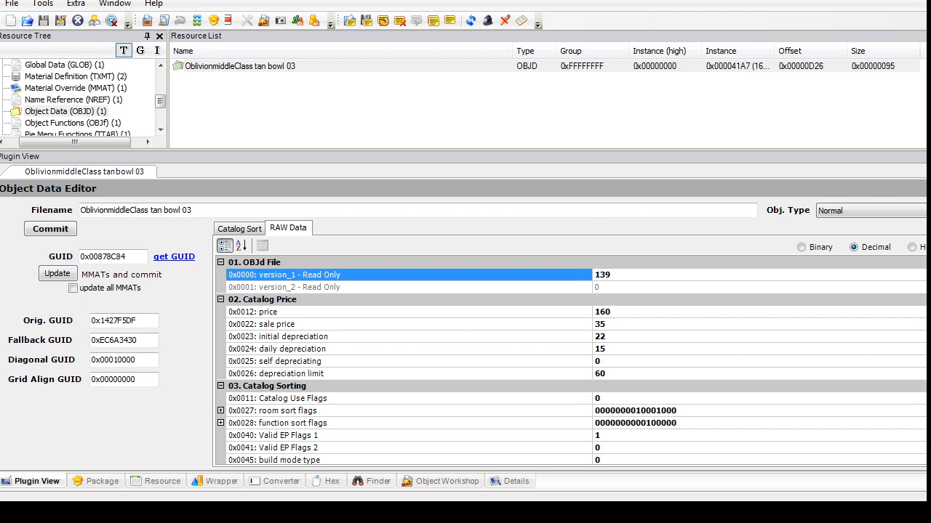
Step: Set Object size (quantity per shelf) to 0 and 3D Object Type to 1 in the Object Data
{"action": "scroll", "coordinate": [571, 360], "scroll_direction": "down", "scroll_amount": 10}
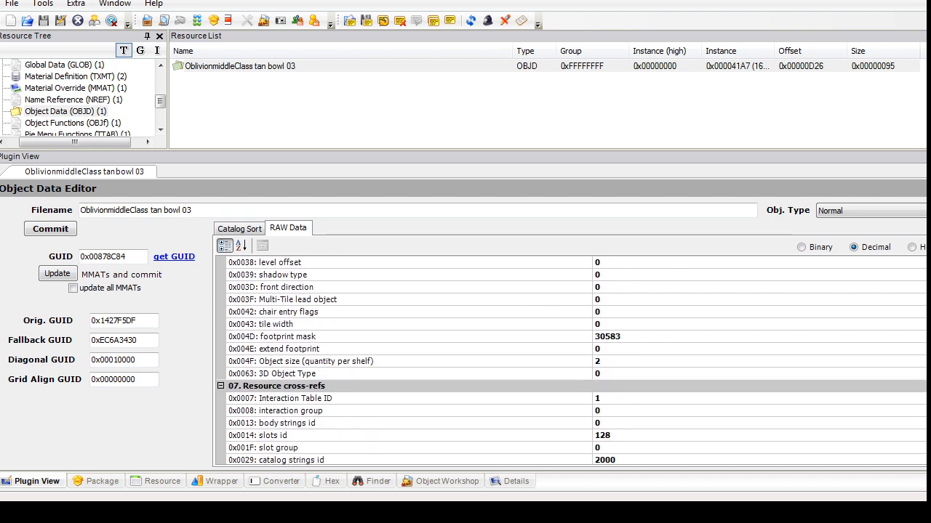
{"action": "double_click", "coordinate": [598, 361]}
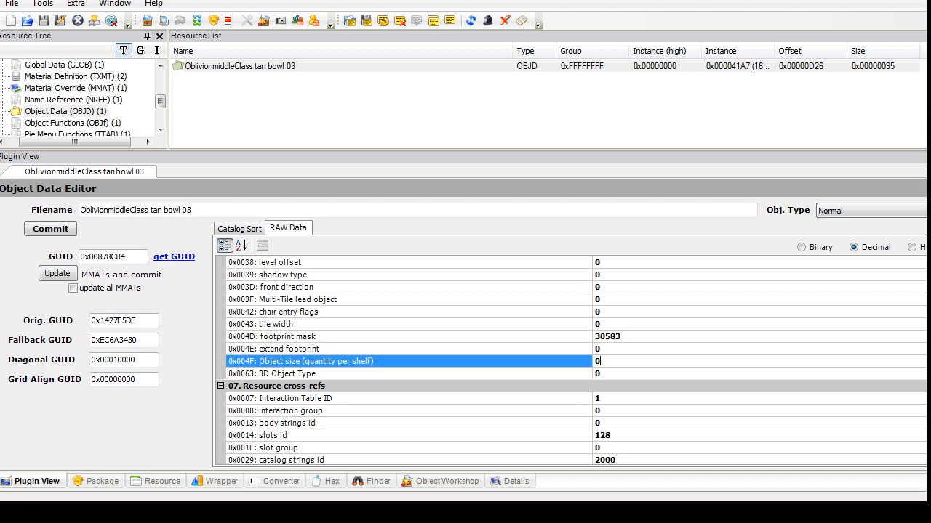
{"action": "key", "text": "alt+Tab"}
{"action": "key", "text": "alt+Tab"}
{"action": "left_click", "coordinate": [602, 374]}
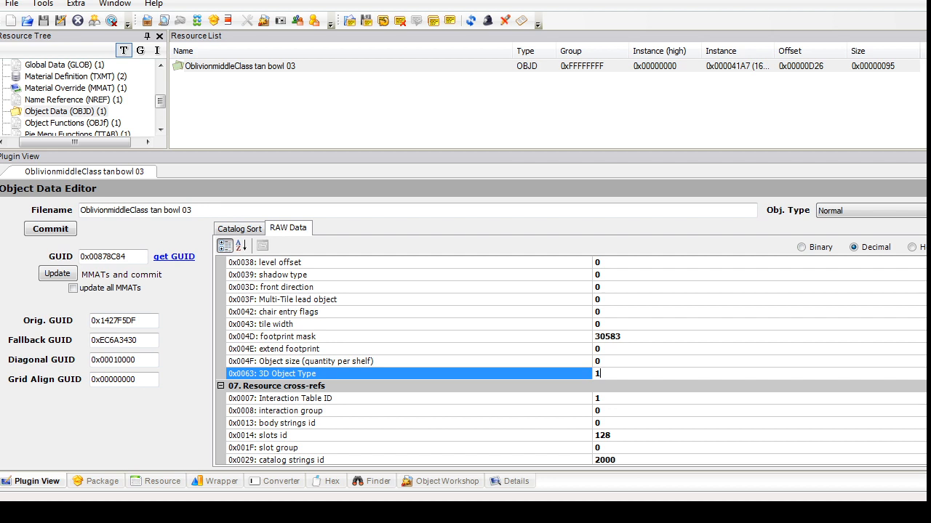
Step: Set ratingFun to 0 and ratingRoom to 2, commit the Object Data, and recheck its raw values
{"action": "scroll", "coordinate": [602, 373], "scroll_direction": "down", "scroll_amount": 1}
{"action": "scroll", "coordinate": [602, 363], "scroll_direction": "up", "scroll_amount": 8}
{"action": "left_click", "coordinate": [602, 349]}
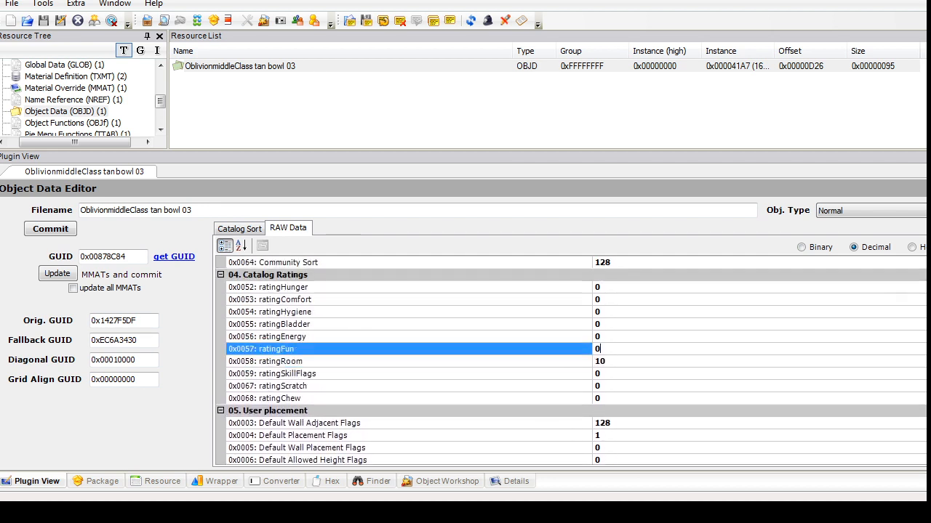
{"action": "left_click", "coordinate": [605, 362]}
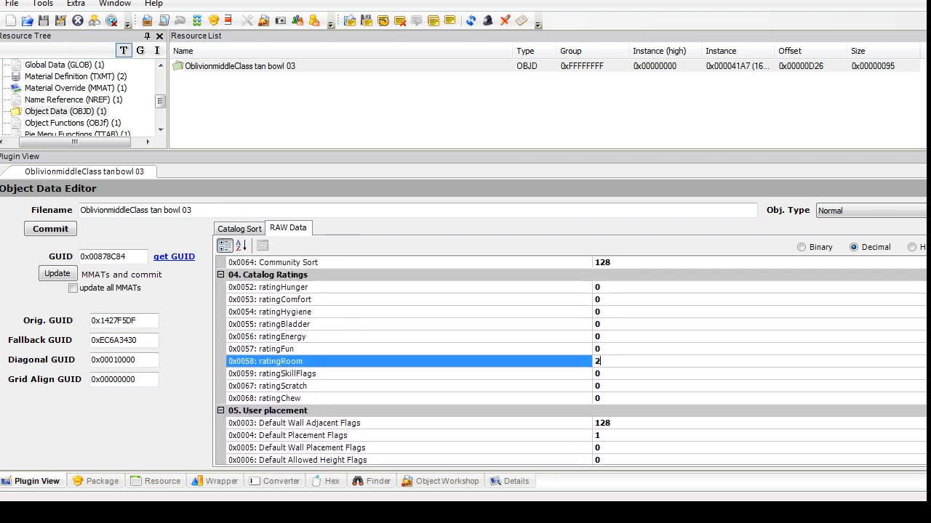
{"action": "left_click", "coordinate": [193, 210]}
{"action": "left_click", "coordinate": [239, 229]}
{"action": "left_click", "coordinate": [50, 229]}
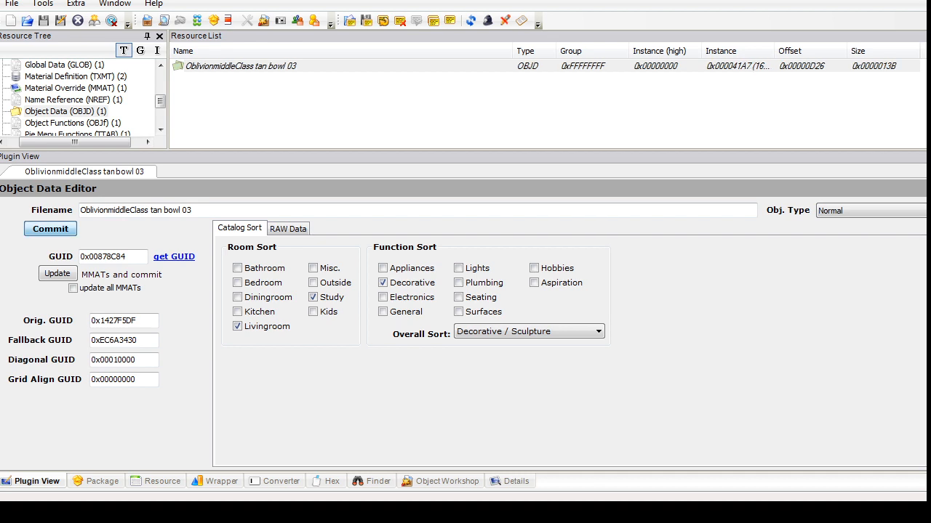
{"action": "left_click", "coordinate": [288, 229]}
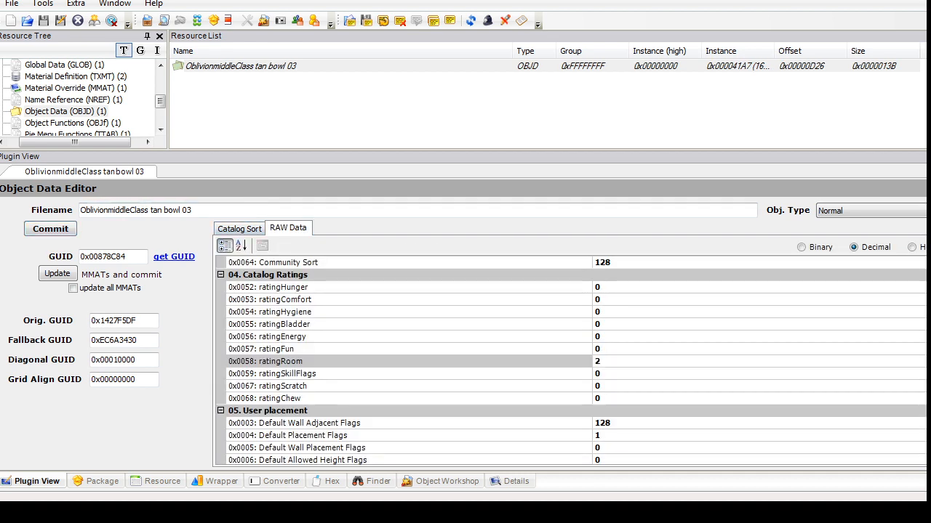
{"action": "scroll", "coordinate": [571, 362], "scroll_direction": "up", "scroll_amount": 9}
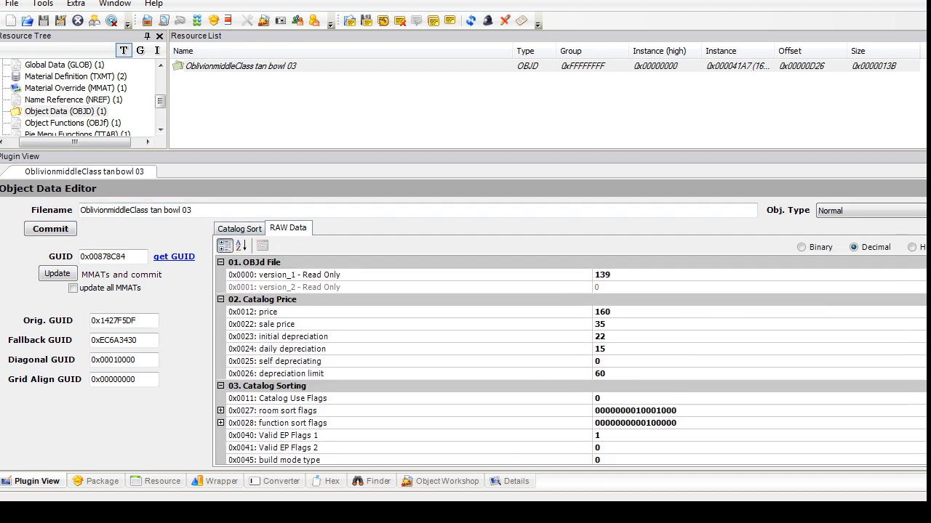
{"action": "left_click", "coordinate": [239, 229]}
Step: Delete the texture01 and texture02 Material Definition resources from bowl 03's package
{"action": "left_click_drag", "start_coordinate": [160, 101], "coordinate": [161, 98]}
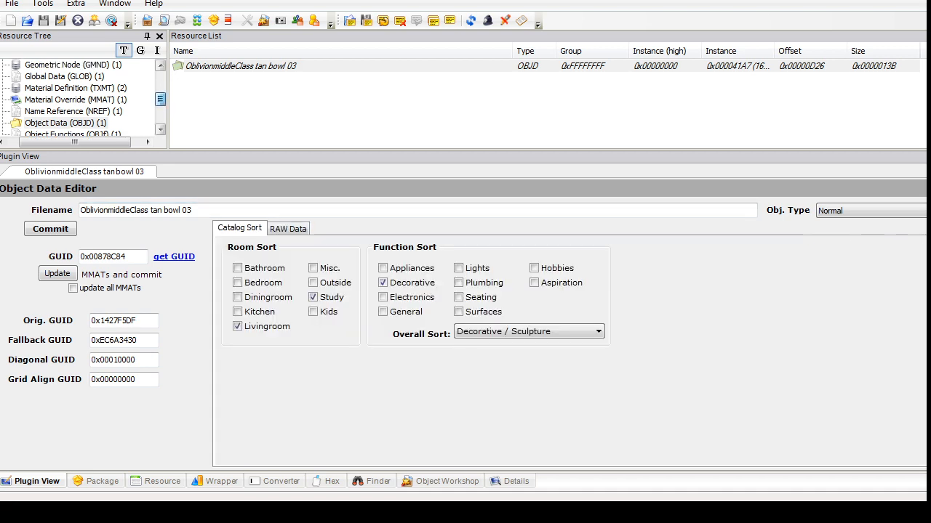
{"action": "left_click", "coordinate": [76, 100]}
{"action": "left_click", "coordinate": [76, 88]}
{"action": "left_click_drag", "start_coordinate": [229, 91], "coordinate": [216, 65]}
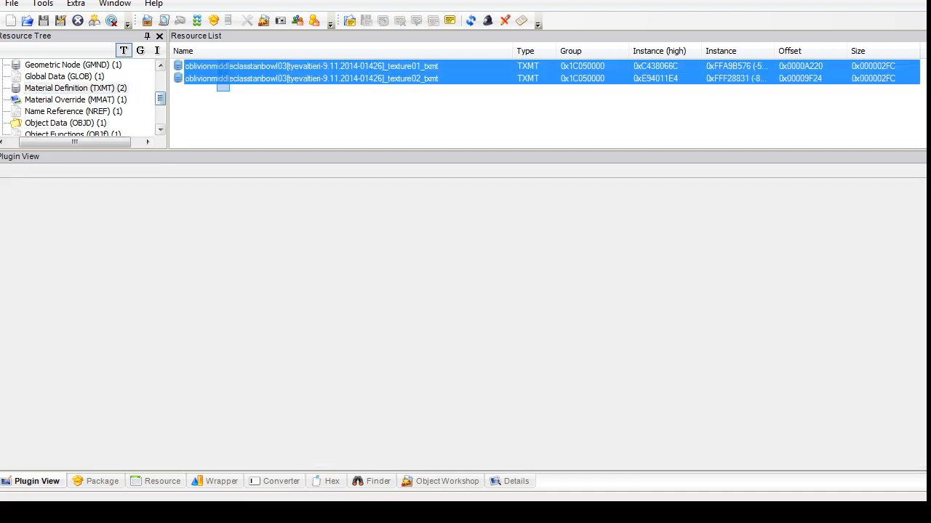
{"action": "right_click", "coordinate": [217, 64]}
{"action": "left_click", "coordinate": [254, 121]}
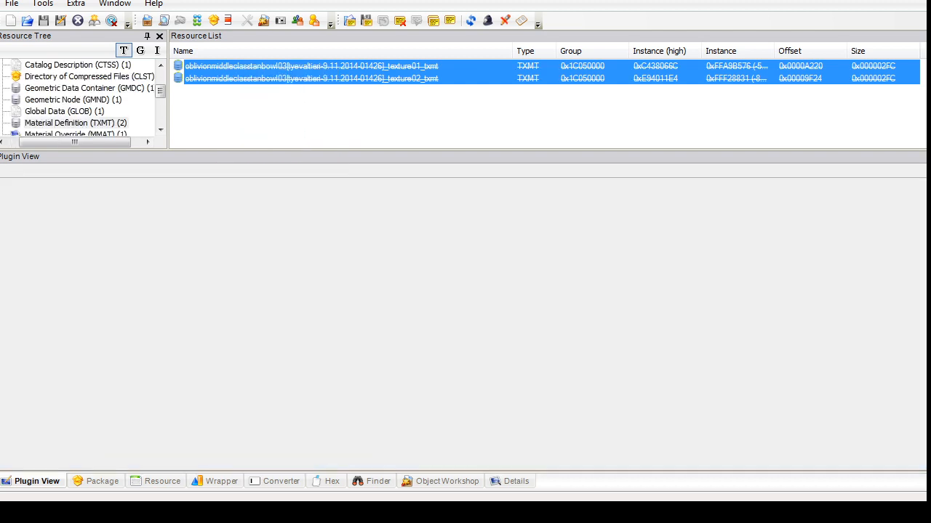
Step: Add a third datalist extension reference to bowl 03's Geometric Node, with Enabled set to 0x01 and index 3
{"action": "left_click", "coordinate": [73, 100]}
{"action": "left_click", "coordinate": [232, 66]}
{"action": "left_click", "coordinate": [114, 268]}
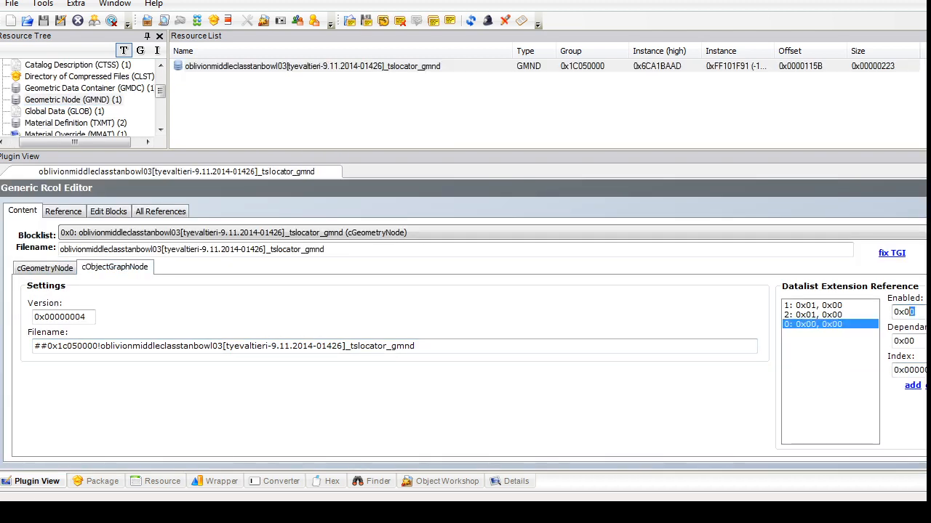
Step: In the Geometric Node's tsDesignModeEnabled block, rename the sculpturechinavase_design array to glazing
{"action": "left_click", "coordinate": [436, 232]}
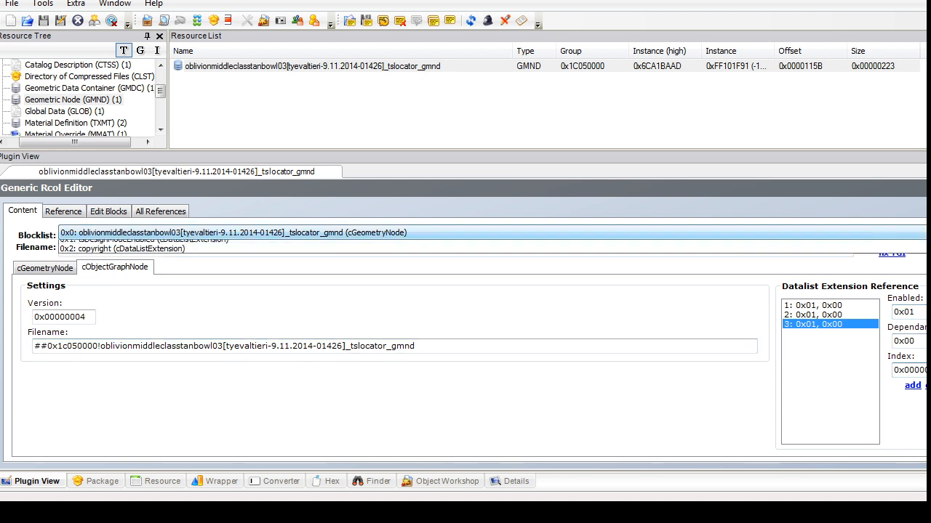
{"action": "left_click", "coordinate": [437, 255]}
{"action": "left_click", "coordinate": [297, 306]}
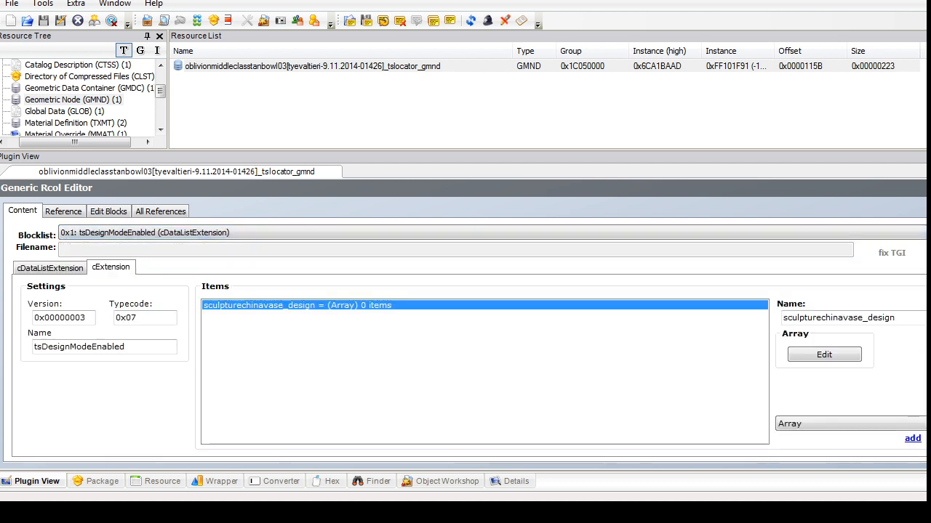
{"action": "double_click", "coordinate": [838, 318]}
{"action": "type", "text": "glazing"}
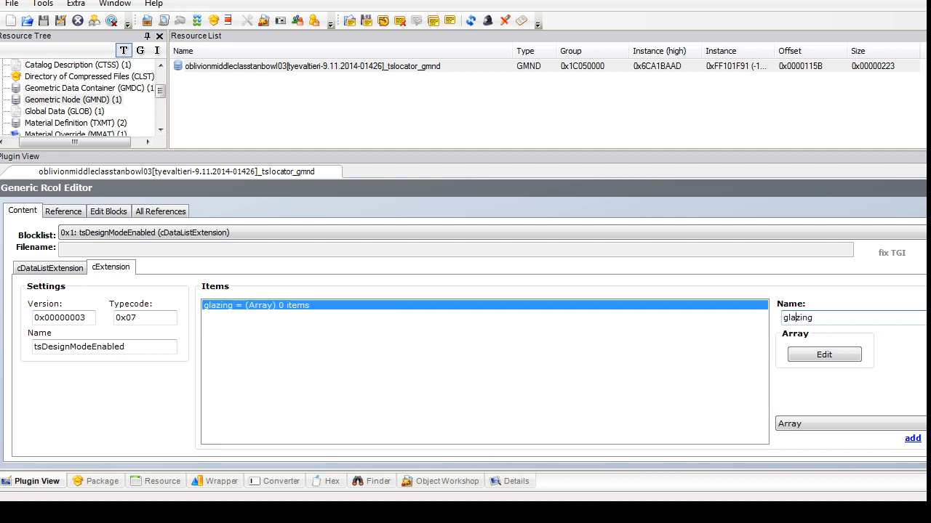
Step: Add a new cDataListExtension block to the Geometric Node
{"action": "left_click", "coordinate": [108, 211]}
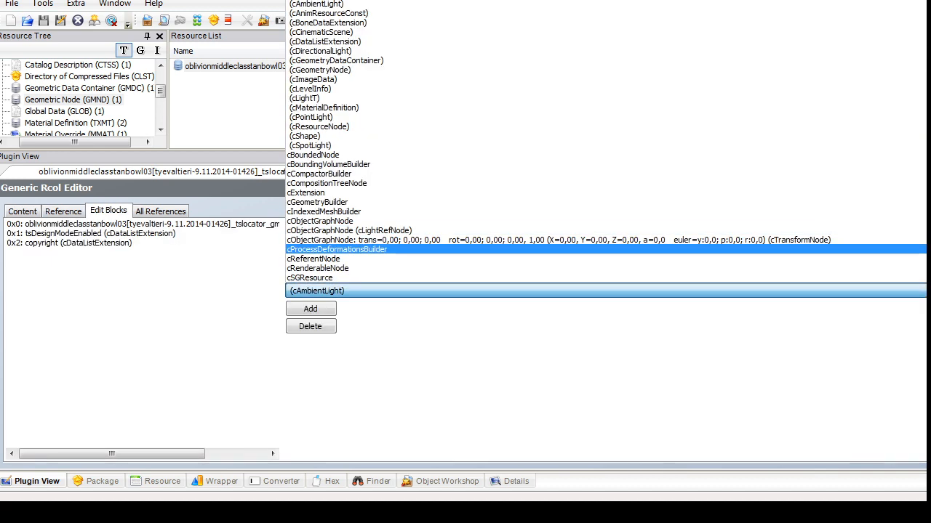
{"action": "left_click", "coordinate": [328, 240]}
{"action": "left_click", "coordinate": [327, 291]}
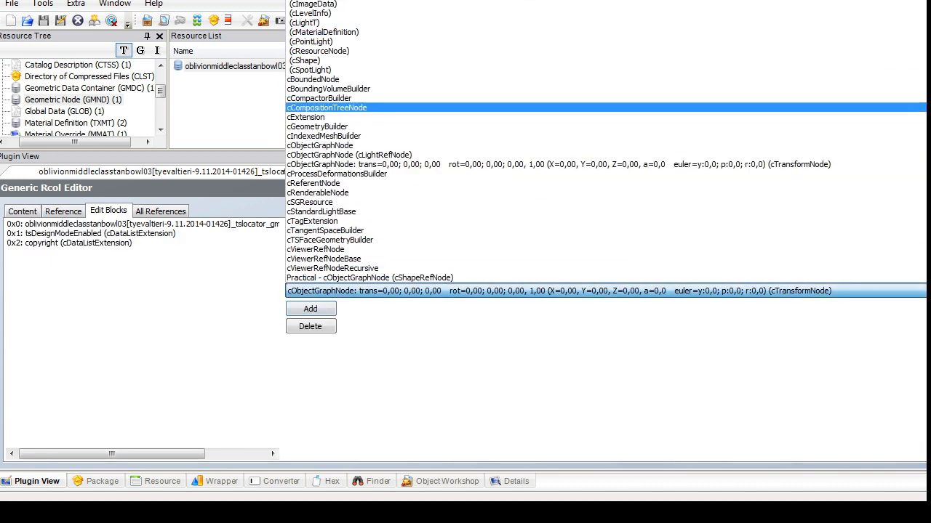
{"action": "scroll", "coordinate": [606, 141], "scroll_direction": "up", "scroll_amount": 3}
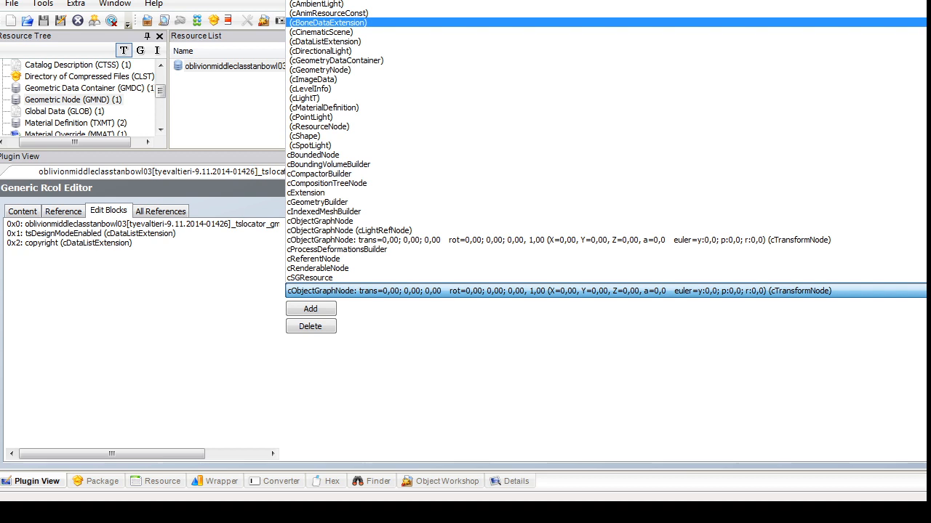
{"action": "left_click", "coordinate": [327, 42]}
{"action": "left_click", "coordinate": [310, 309]}
Step: Open the new data list extension block and name it tsMaterialsMeshName
{"action": "left_click", "coordinate": [21, 211]}
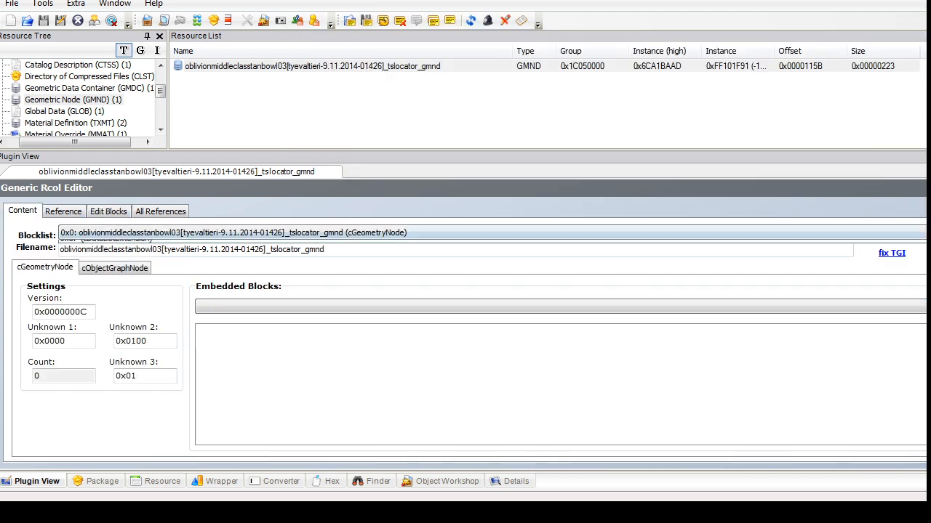
{"action": "left_click", "coordinate": [131, 274]}
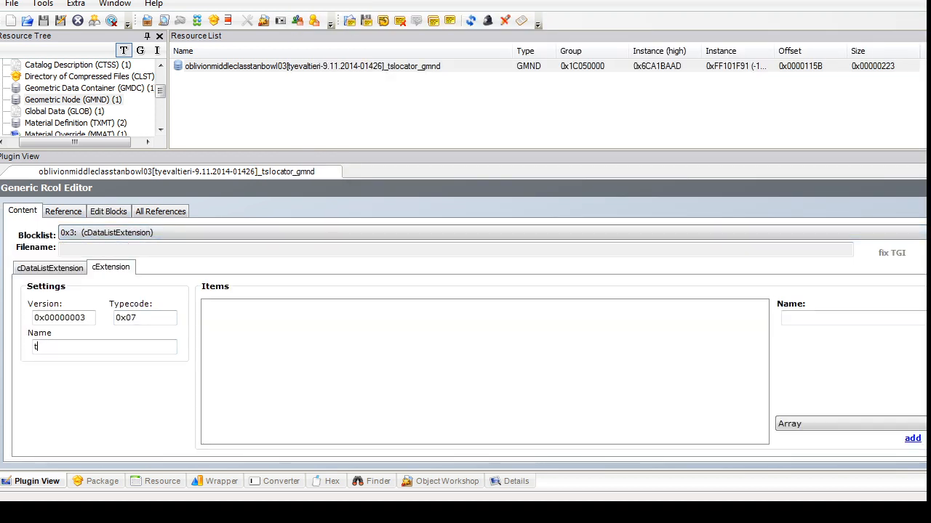
{"action": "type", "text": "tsMaterials"}
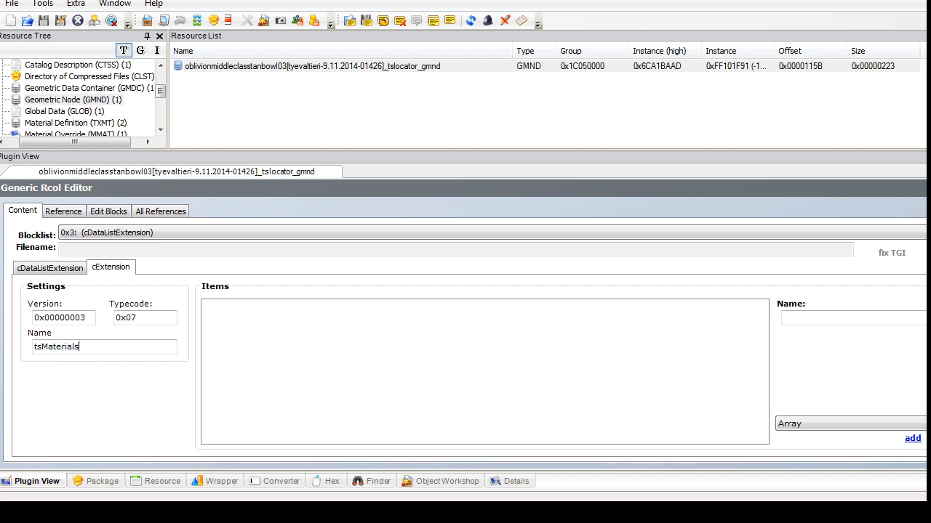
{"action": "type", "text": "MeshName"}
Step: Add a String item to the tsMaterialsMeshName block
{"action": "left_click", "coordinate": [850, 424]}
{"action": "left_click", "coordinate": [851, 475]}
{"action": "left_click", "coordinate": [851, 424]}
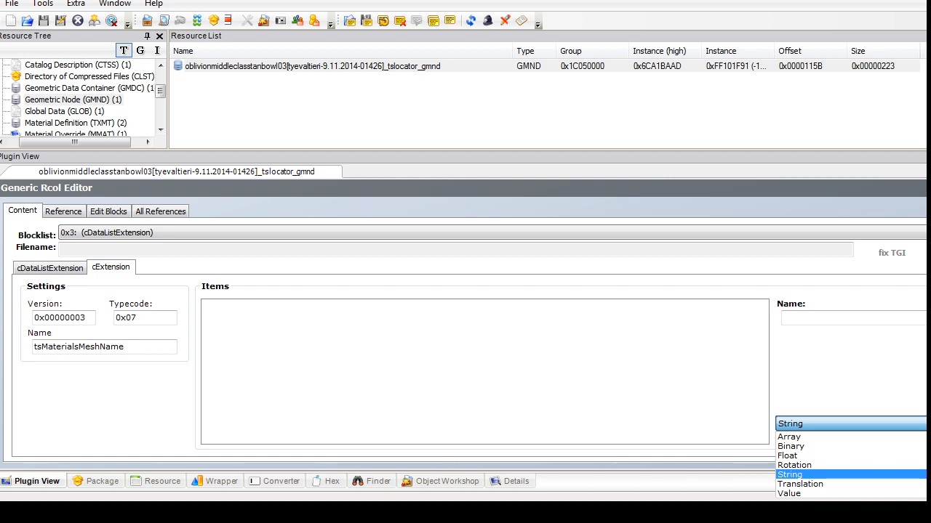
{"action": "left_click", "coordinate": [851, 423]}
{"action": "left_click", "coordinate": [913, 439]}
Step: Set the new item's string value to ##0x1C050000!wiccan.skyrim.glazedpottery.bowl, pasting the copied reference and trimming its ending
{"action": "left_click", "coordinate": [509, 305]}
{"action": "left_click", "coordinate": [850, 353]}
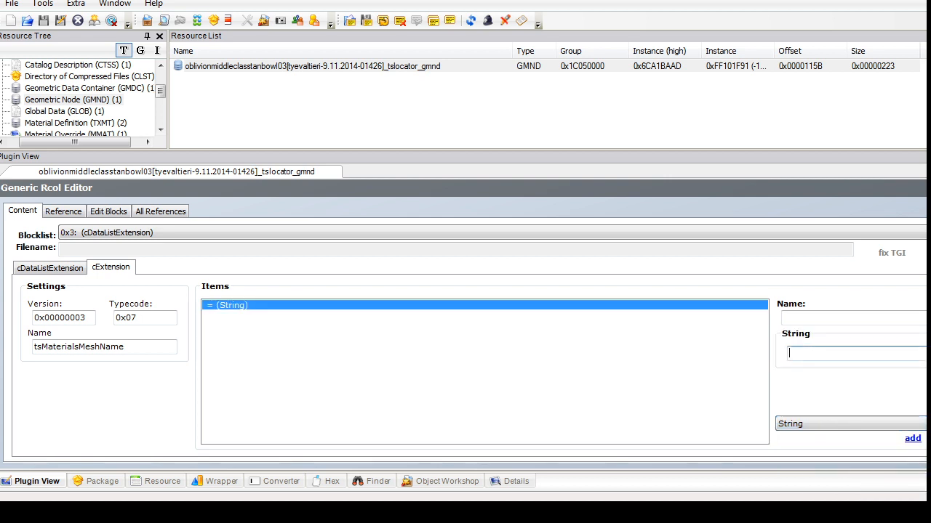
{"action": "key", "text": "ctrl+v"}
{"action": "key", "text": "BackSpace"}
{"action": "key", "text": "BackSpace"}
Step: Name the String item of tsMaterialsMeshName glazing and commit the Geometric Node
{"action": "left_click", "coordinate": [850, 318]}
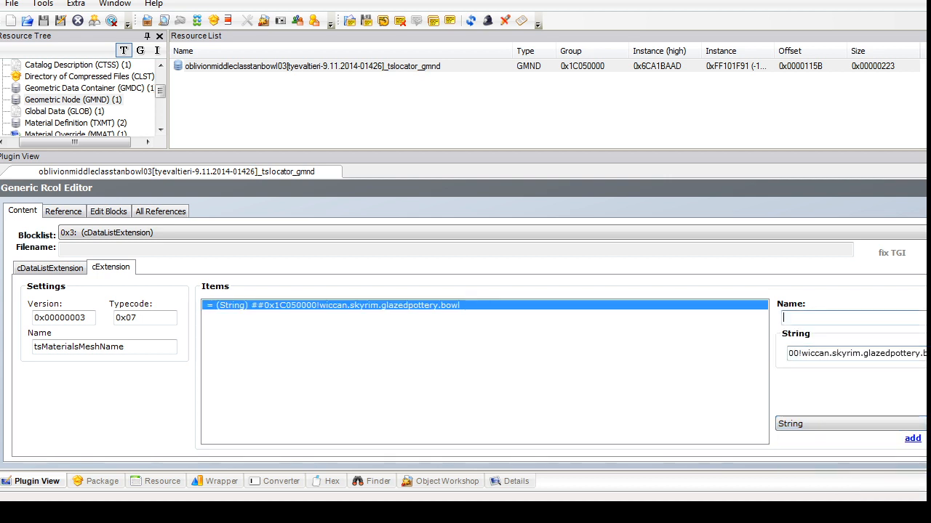
{"action": "type", "text": "g"}
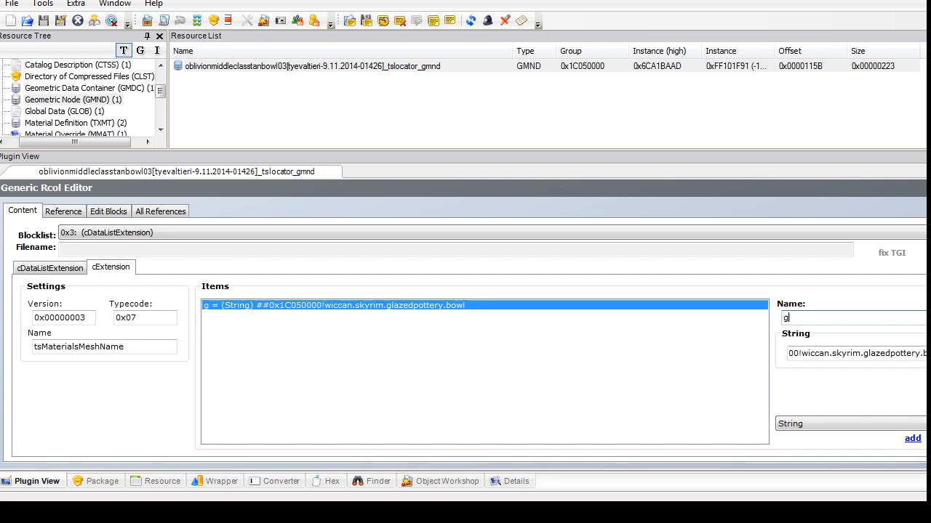
{"action": "type", "text": "lazing"}
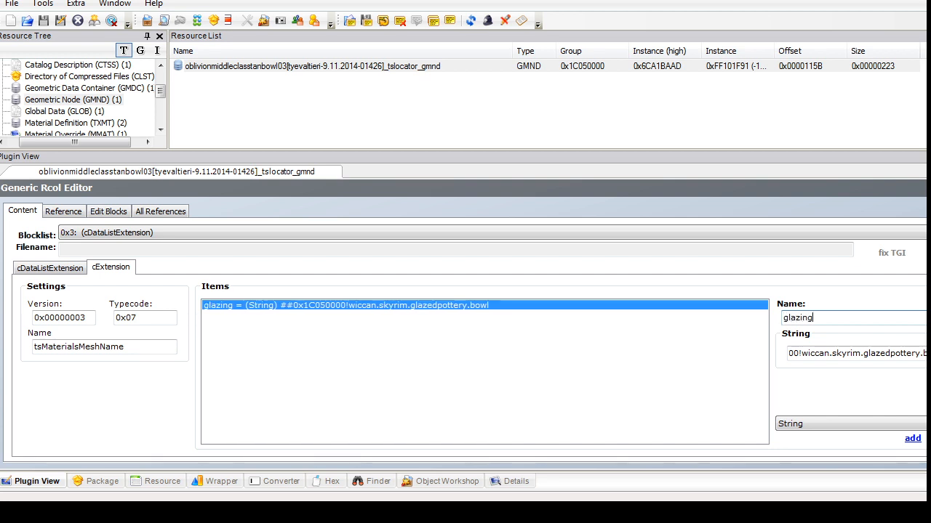
{"action": "left_click", "coordinate": [925, 188]}
{"action": "key", "text": "Return"}
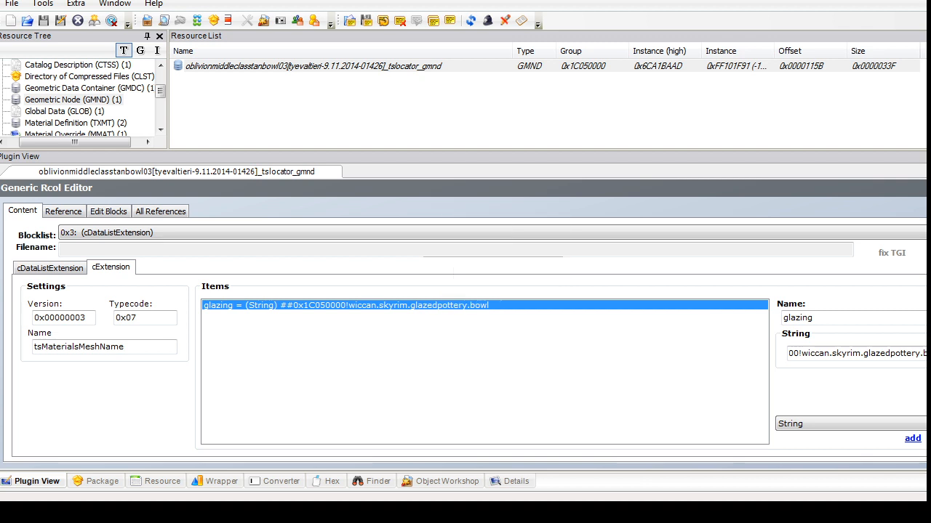
Step: Retitle the Catalog Description as Glazed Pottery SuperSet, add-on credited to the original creator, Bowl C, SLAVE, separating the parts with hyphens
{"action": "left_click", "coordinate": [90, 88]}
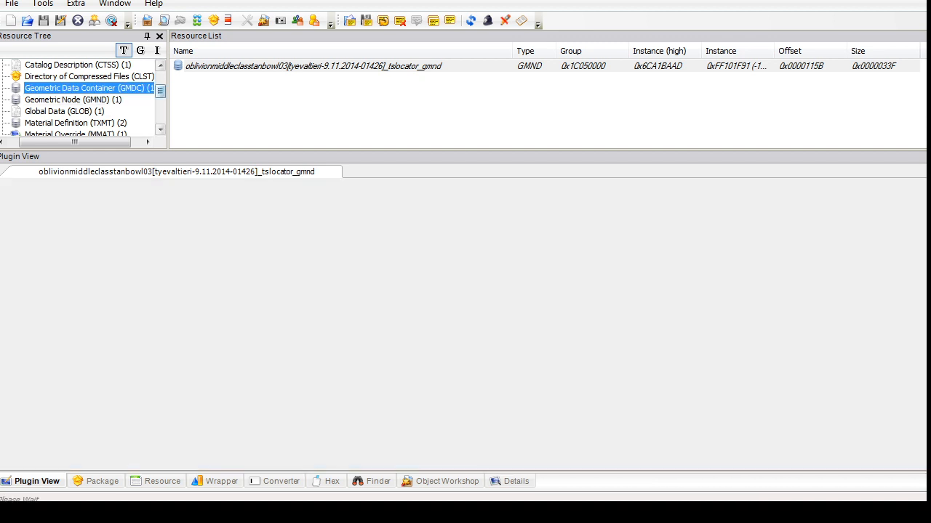
{"action": "left_click", "coordinate": [78, 64]}
{"action": "left_click", "coordinate": [218, 67]}
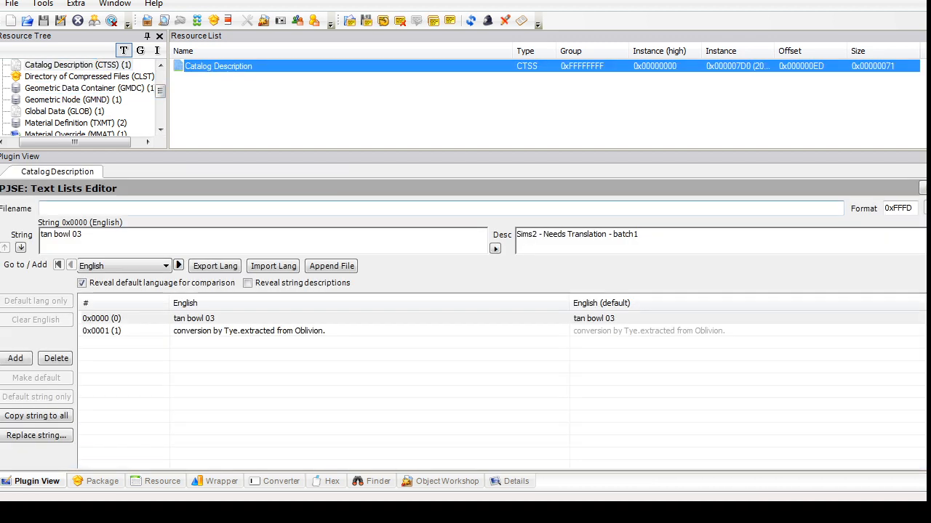
{"action": "left_click_drag", "start_coordinate": [90, 234], "coordinate": [41, 234]}
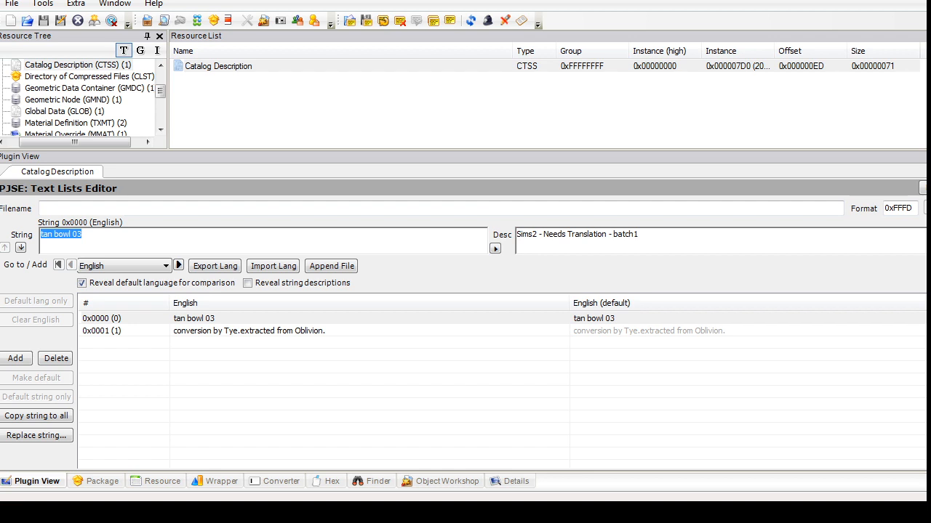
{"action": "type", "text": "Glazed"}
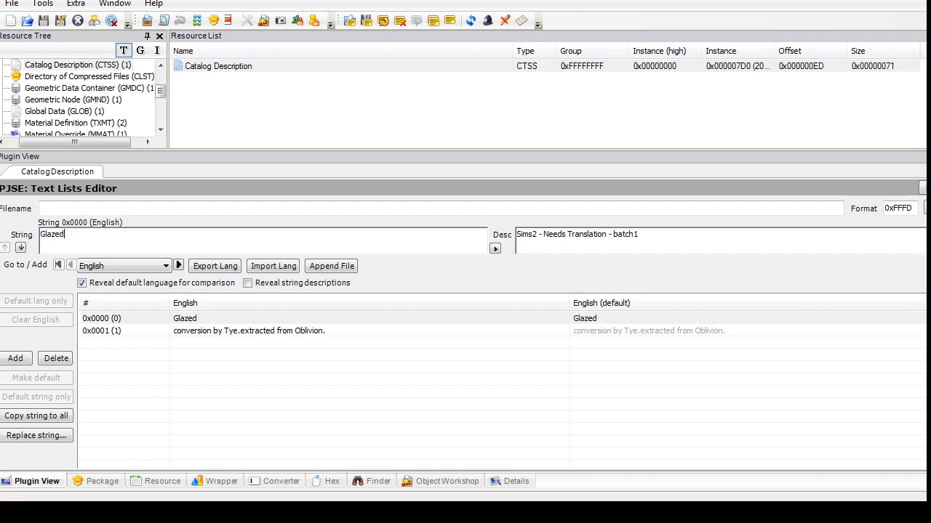
{"action": "type", "text": " Pottery Supers"}
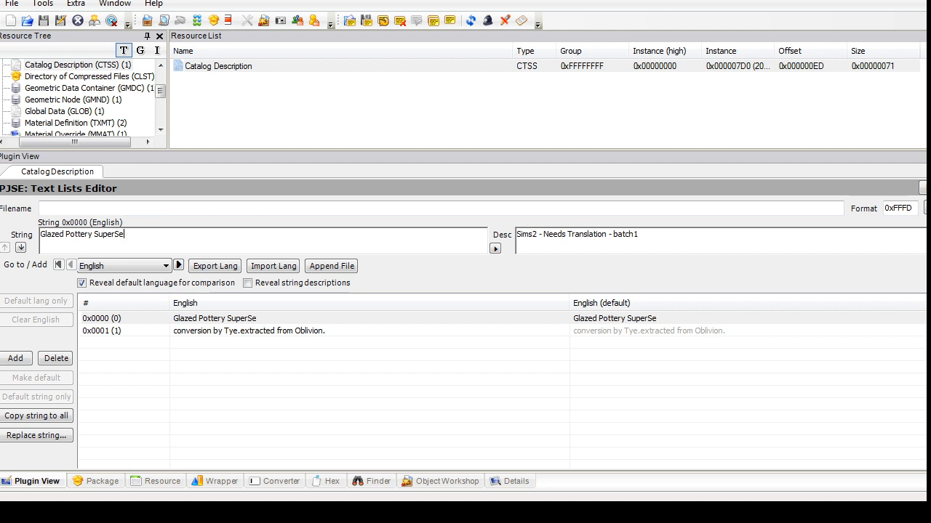
{"action": "type", "text": "et - Tye add-on"}
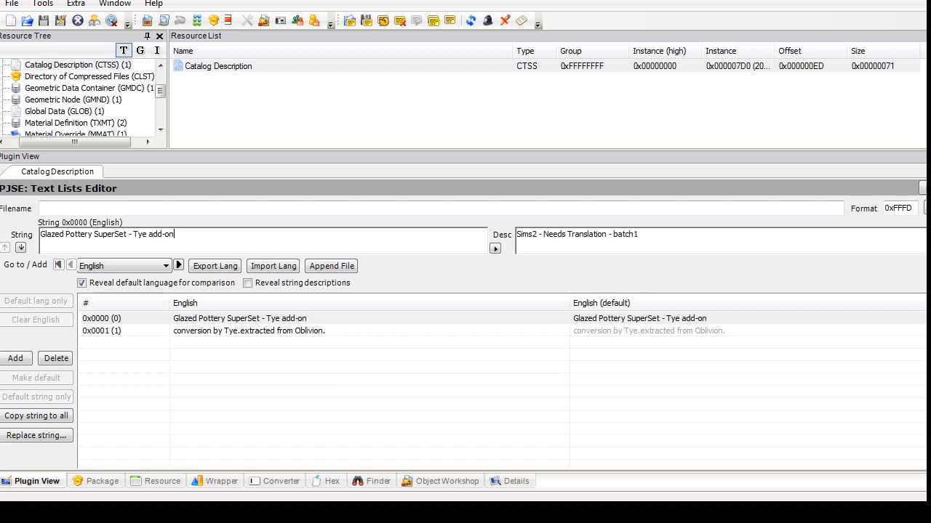
{"action": "type", "text": " - Bowl C - "}
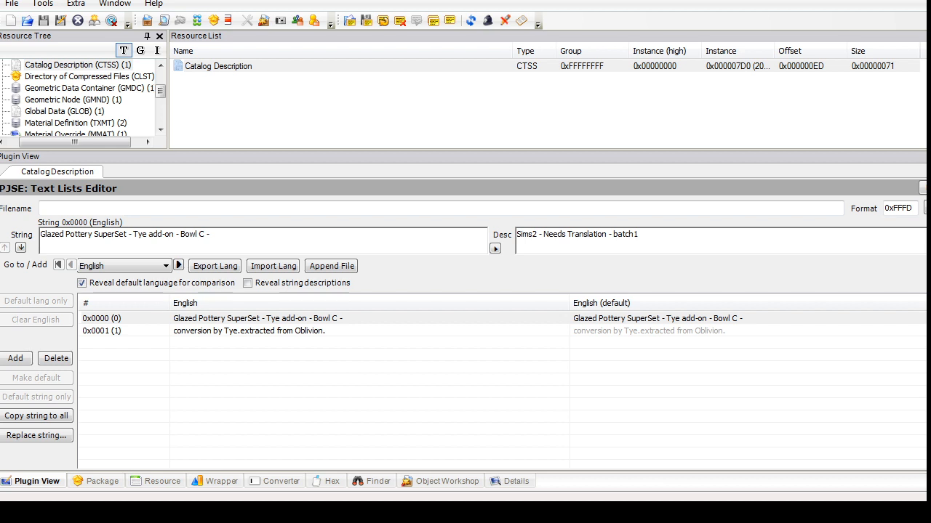
{"action": "type", "text": "SLAVE"}
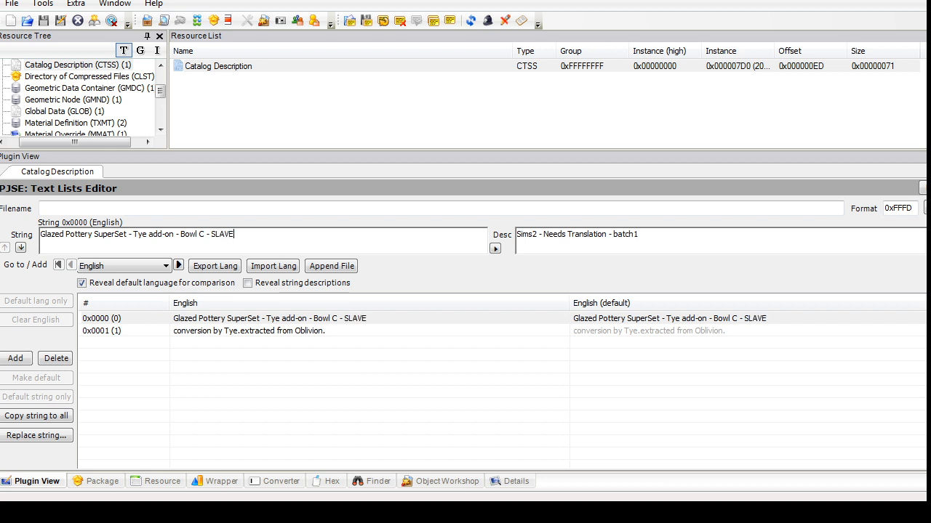
Step: Insert the word Original before the conversion credit in the second catalog string
{"action": "double_click", "coordinate": [247, 331]}
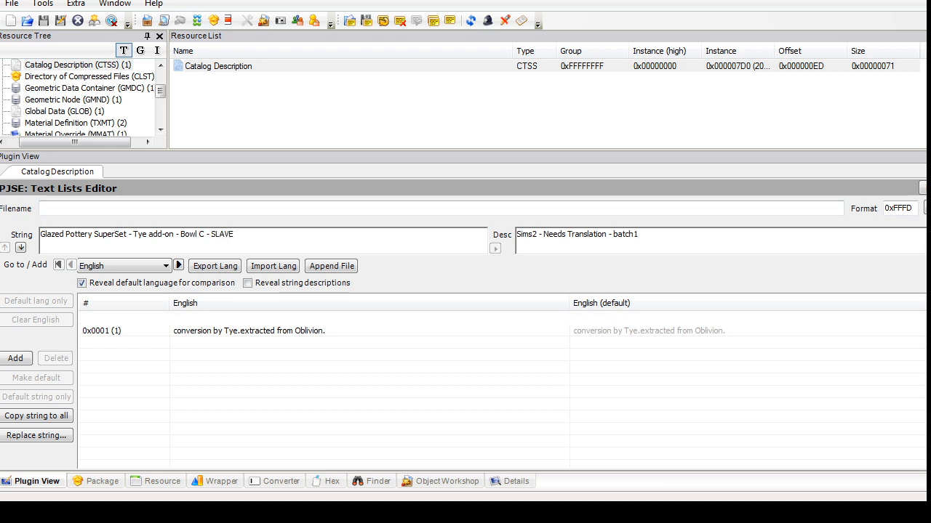
{"action": "left_click", "coordinate": [42, 234]}
{"action": "key", "text": "BackSpace"}
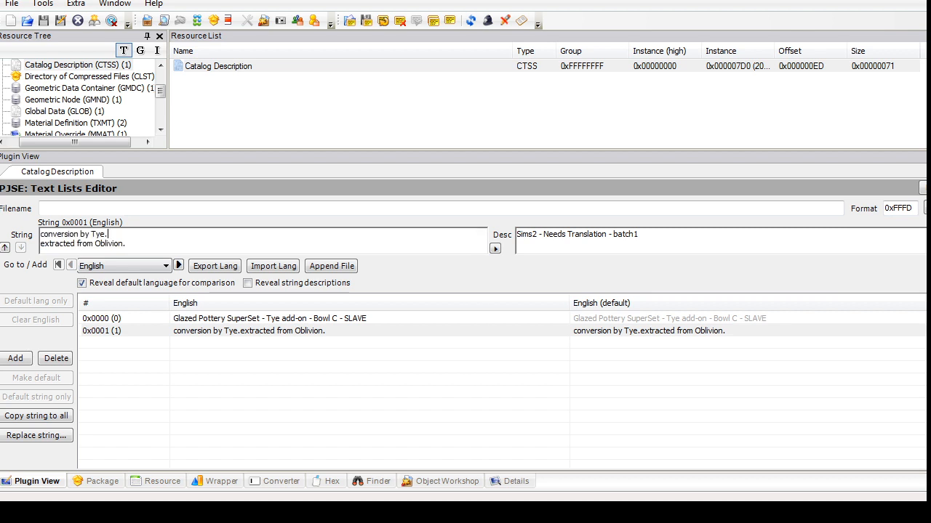
{"action": "type", "text": "Original"}
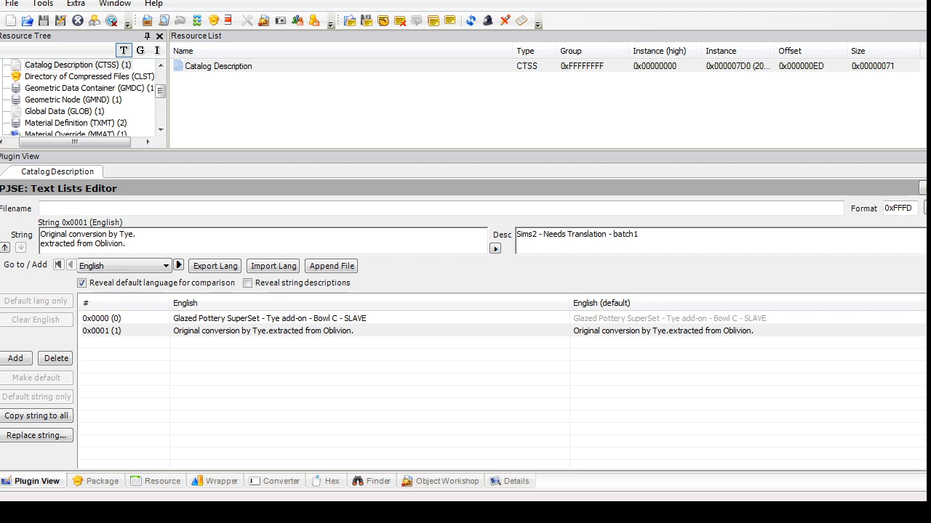
Step: Copy the Glazed Pottery SuperSet blurb from the Notepad notes and paste it above the conversion credit in the catalog description
{"action": "key", "text": "alt+Tab"}
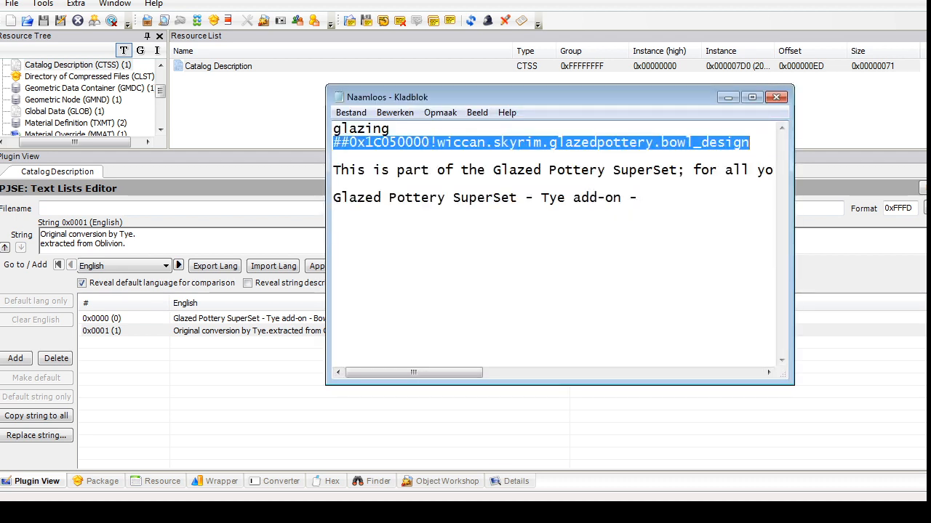
{"action": "left_click_drag", "start_coordinate": [334, 171], "coordinate": [792, 173]}
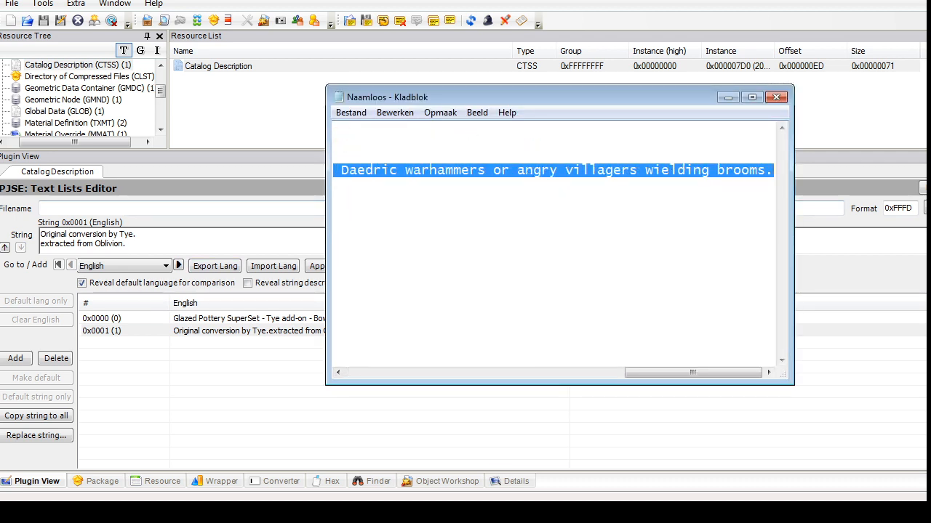
{"action": "left_click", "coordinate": [40, 234]}
{"action": "key", "text": "Return"}
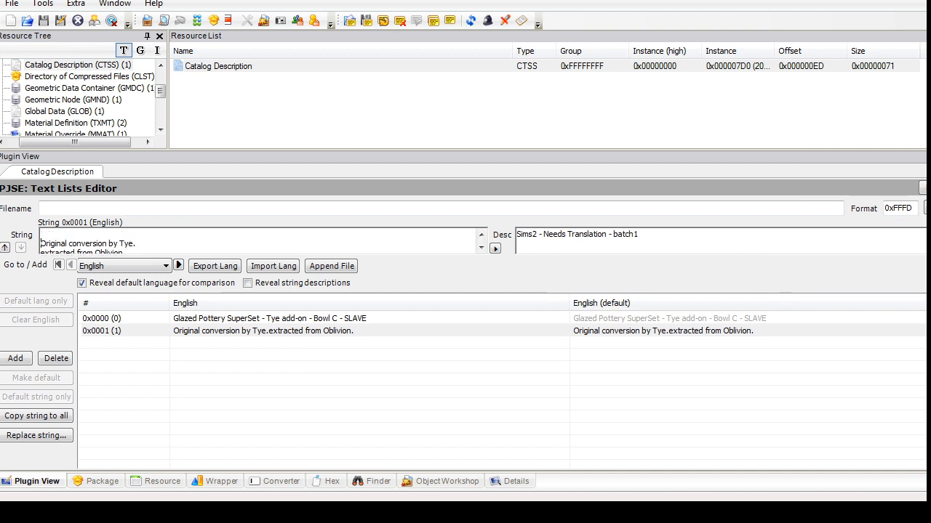
{"action": "type", "text": "This is part of the Glazed Pottery SuperSet; for all your pottery needs. Warning: this item is not resistant to Daedric warhammers or angry villagers wielding brooms."}
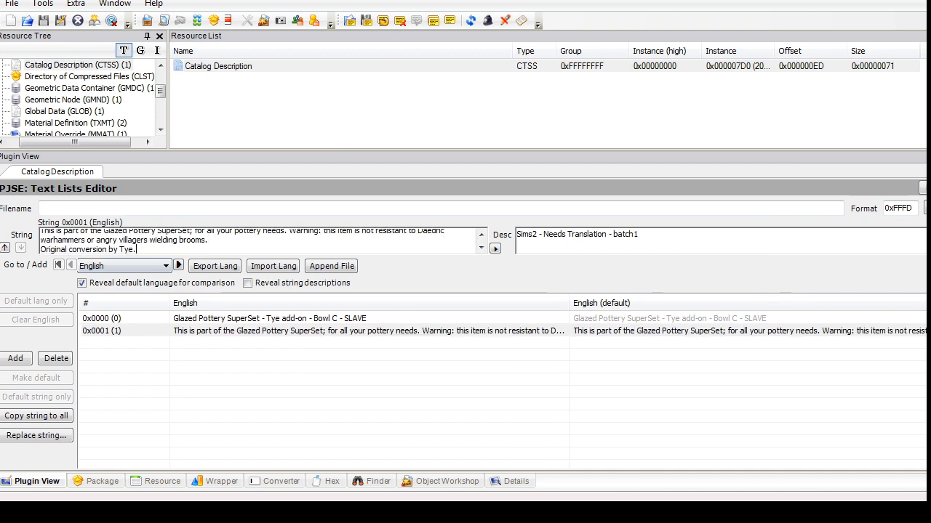
Step: Append a final "Slaved by" credit line with the slaving creator's username and PBK to the description, and commit the Catalog Description
{"action": "key", "text": "Down"}
{"action": "key", "text": "Return"}
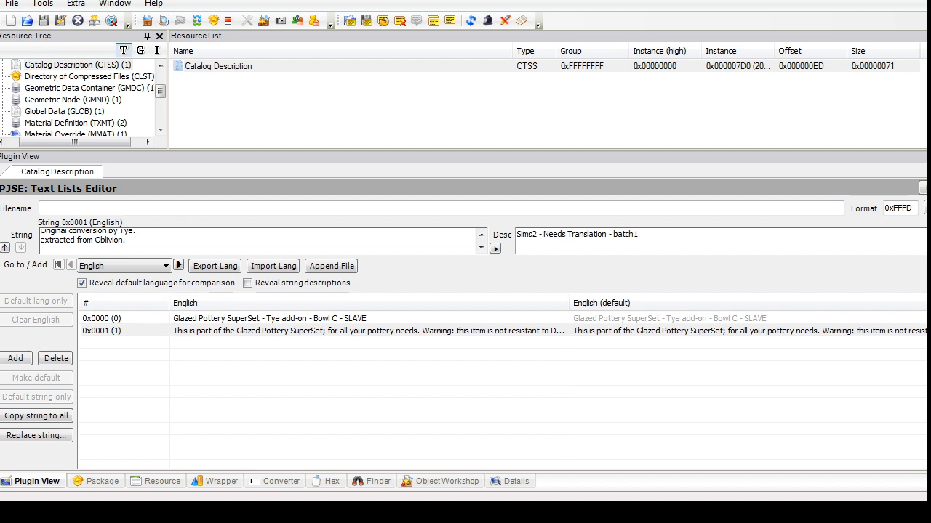
{"action": "type", "text": "Slaved byuFire "}
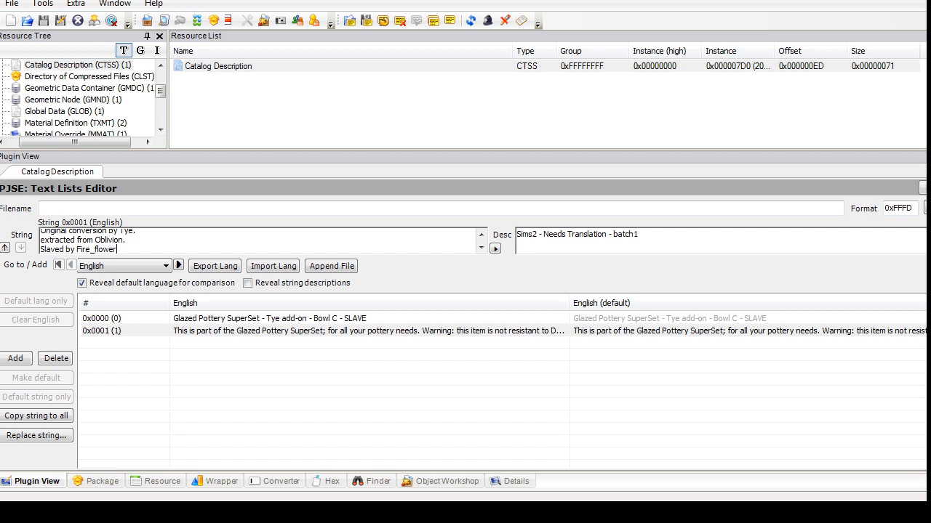
{"action": "type", "text": "flower @PBK"}
{"action": "left_click", "coordinate": [925, 208]}
Step: Look through the package's material, name reference, object data and shape resources, and view the Resource Node
{"action": "mouse_move", "coordinate": [160, 91]}
{"action": "left_mouse_down"}
{"action": "mouse_move", "coordinate": [160, 77]}
{"action": "mouse_move", "coordinate": [160, 100]}
{"action": "left_mouse_up"}
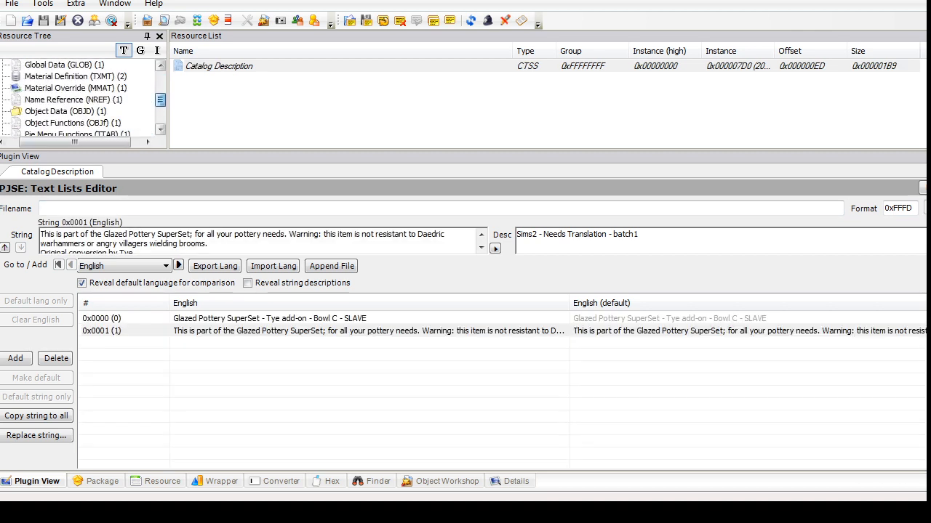
{"action": "left_click", "coordinate": [76, 77]}
{"action": "left_click", "coordinate": [75, 88]}
{"action": "left_click", "coordinate": [74, 100]}
{"action": "left_click", "coordinate": [73, 123]}
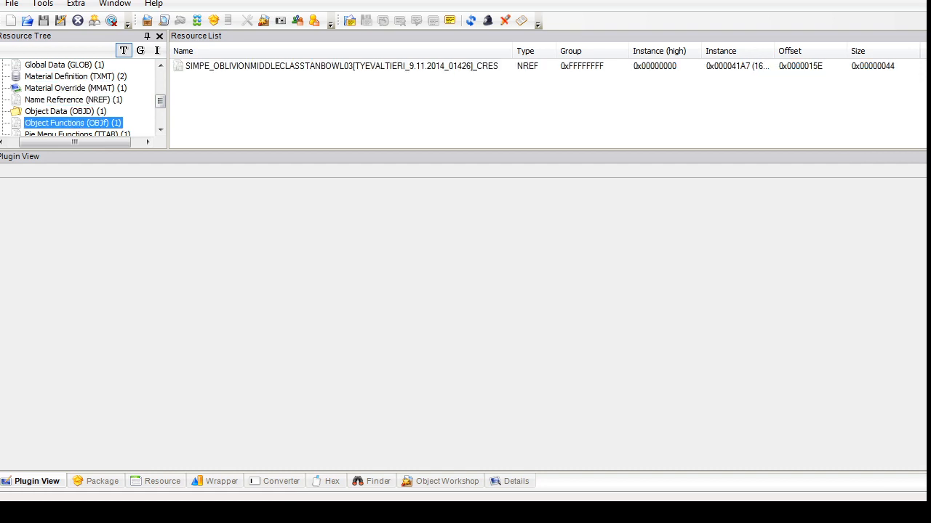
{"action": "left_click", "coordinate": [65, 111]}
{"action": "left_click_drag", "start_coordinate": [160, 101], "coordinate": [160, 117]}
{"action": "left_click", "coordinate": [56, 88]}
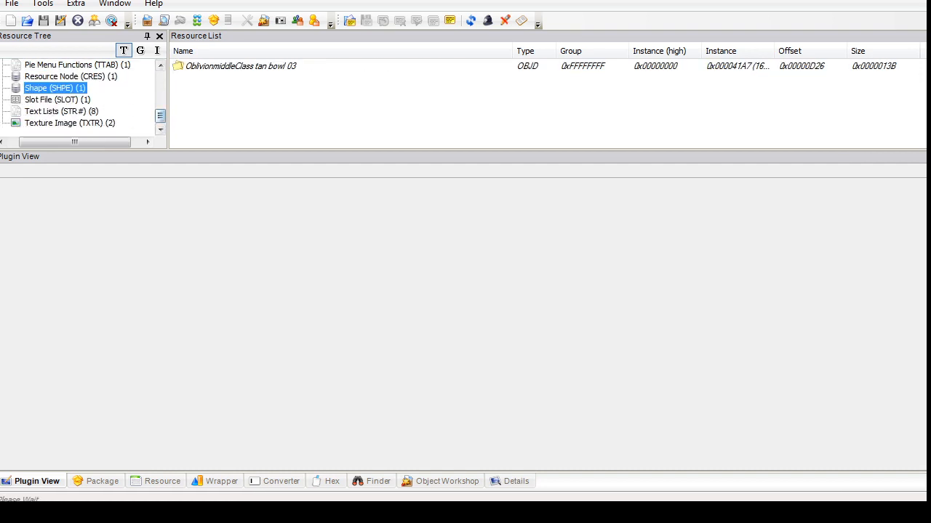
{"action": "left_click", "coordinate": [71, 77]}
{"action": "left_click", "coordinate": [293, 66]}
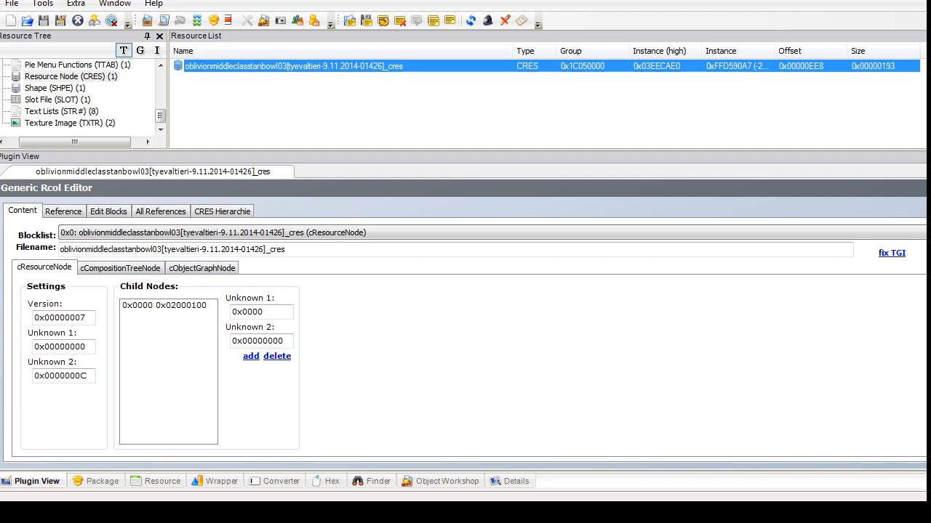
Step: Open the Slot File and add a new Container slot below the routing slots
{"action": "left_click", "coordinate": [57, 100]}
{"action": "left_click", "coordinate": [201, 66]}
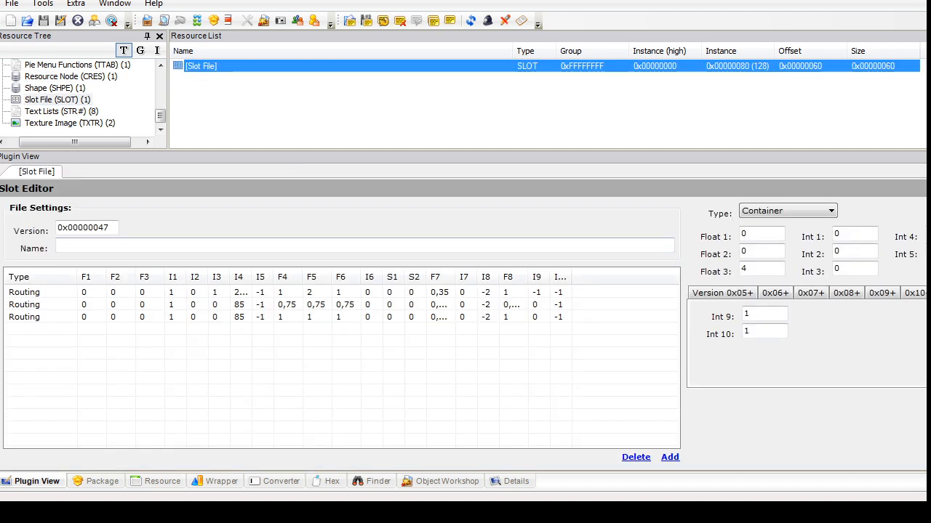
{"action": "left_click", "coordinate": [670, 457]}
{"action": "left_click", "coordinate": [722, 293]}
{"action": "left_click", "coordinate": [29, 329]}
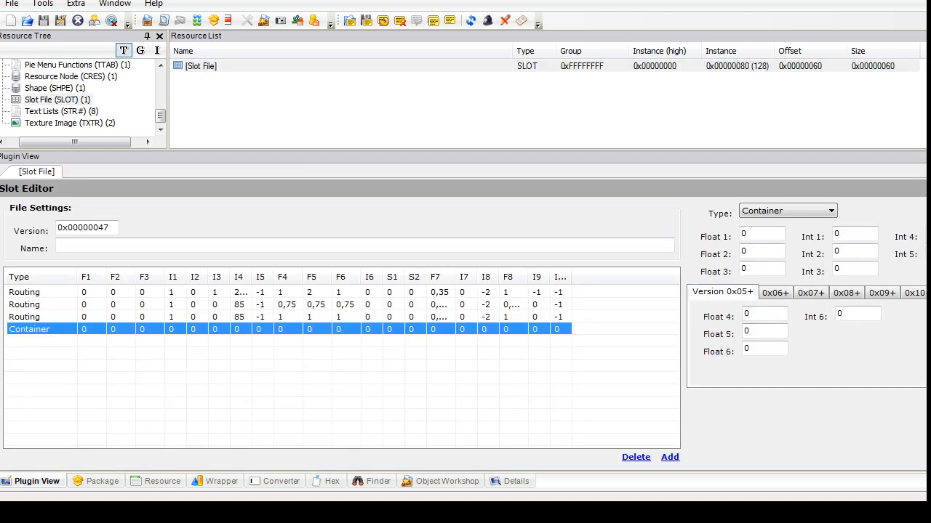
Step: Set the Container slot's Float 4, Float 5, Float 6 and Int 6 to 1, Float 3 to 4 and Int 5 to -5
{"action": "left_click", "coordinate": [763, 314]}
{"action": "key", "text": "BackSpace"}
{"action": "type", "text": "1"}
{"action": "key", "text": "Tab"}
{"action": "type", "text": "1"}
{"action": "key", "text": "Tab"}
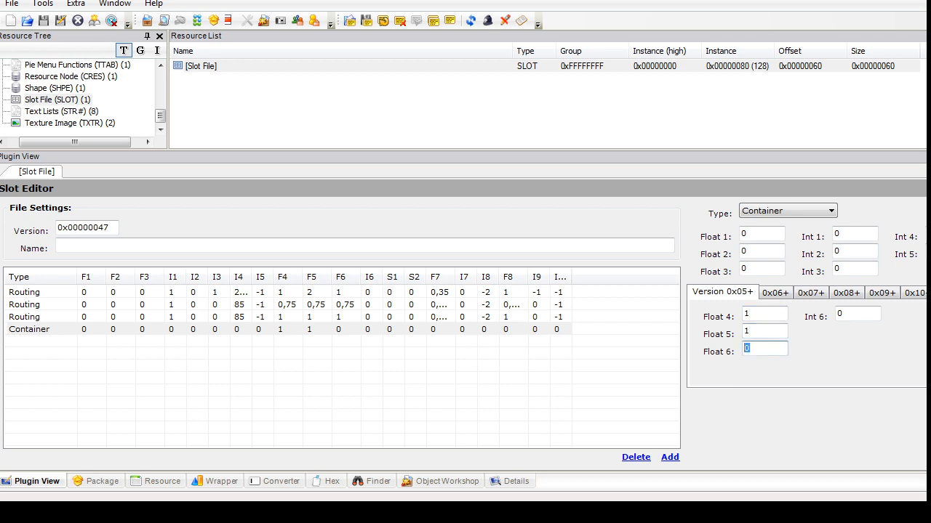
{"action": "type", "text": "1"}
{"action": "key", "text": "Tab"}
{"action": "type", "text": "1"}
{"action": "key", "text": "Tab"}
Step: Set the Container slot's Short 2 to 2, Int 7 to 8 and Int 8 to 2
{"action": "left_click", "coordinate": [774, 293]}
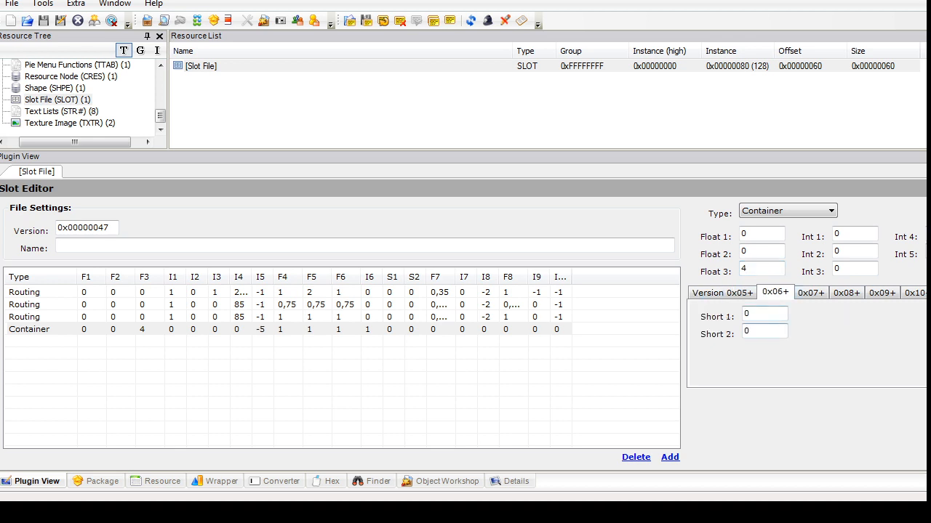
{"action": "type", "text": "2"}
{"action": "left_click", "coordinate": [811, 293]}
{"action": "left_click", "coordinate": [846, 293]}
{"action": "double_click", "coordinate": [760, 314]}
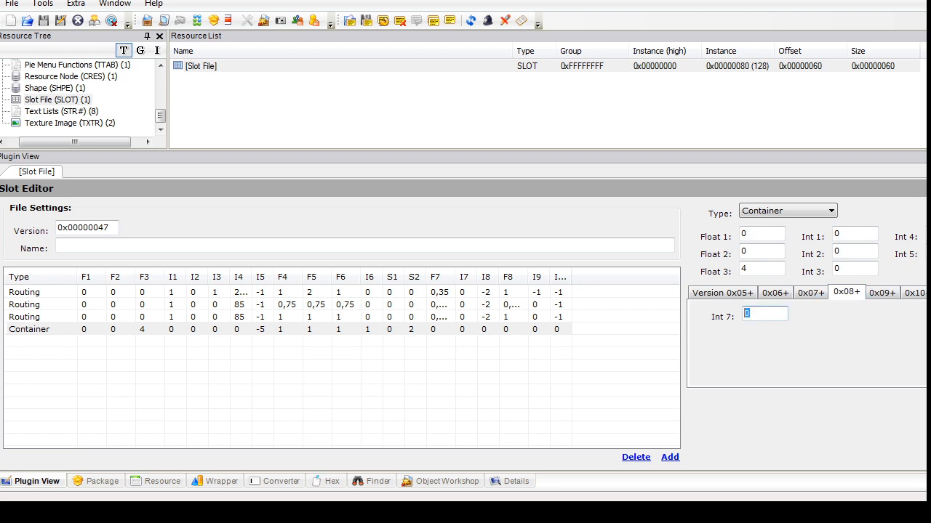
{"action": "left_click", "coordinate": [882, 293]}
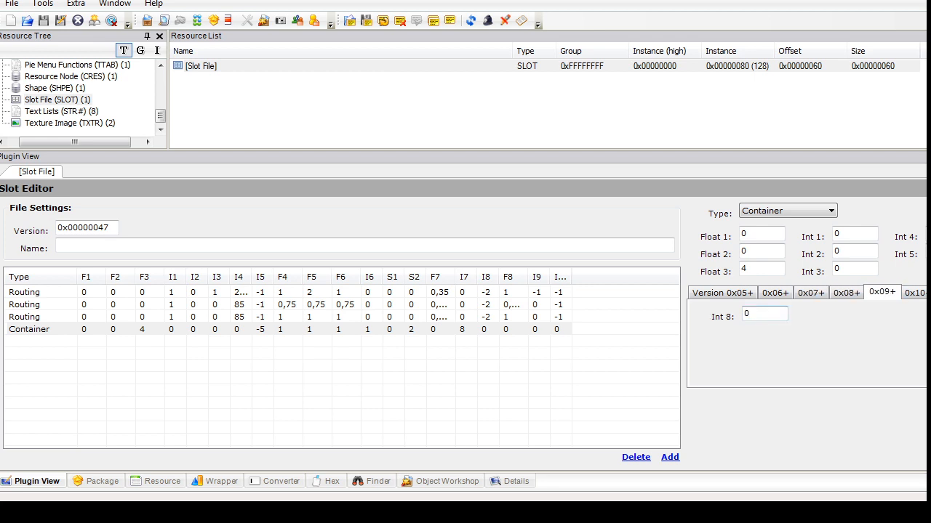
{"action": "double_click", "coordinate": [761, 314]}
{"action": "type", "text": "2"}
Step: Set the Container slot's Float 8, Int 9 and Int 10 to 1 and commit the Slot File
{"action": "left_click", "coordinate": [914, 292]}
{"action": "double_click", "coordinate": [760, 314]}
{"action": "type", "text": "1"}
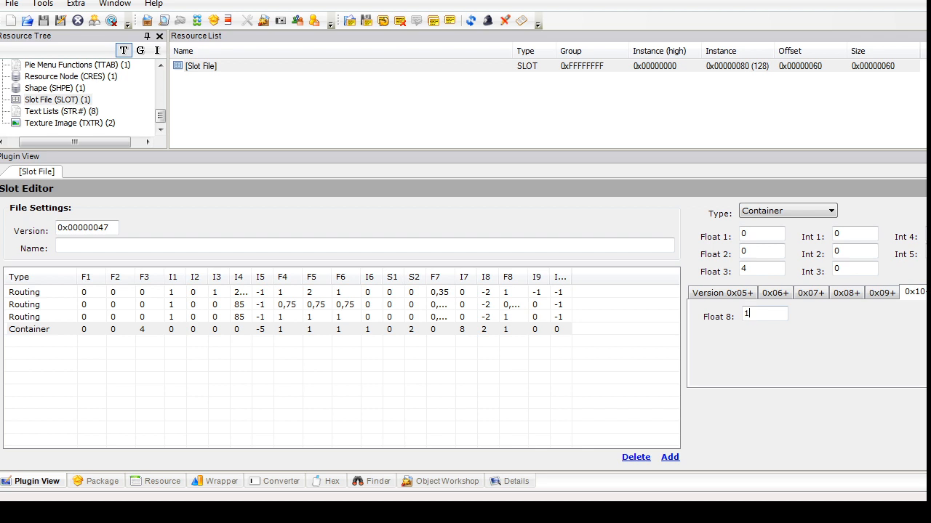
{"action": "left_click", "coordinate": [930, 293]}
{"action": "double_click", "coordinate": [761, 315]}
{"action": "type", "text": "1"}
{"action": "double_click", "coordinate": [760, 332]}
{"action": "type", "text": "1"}
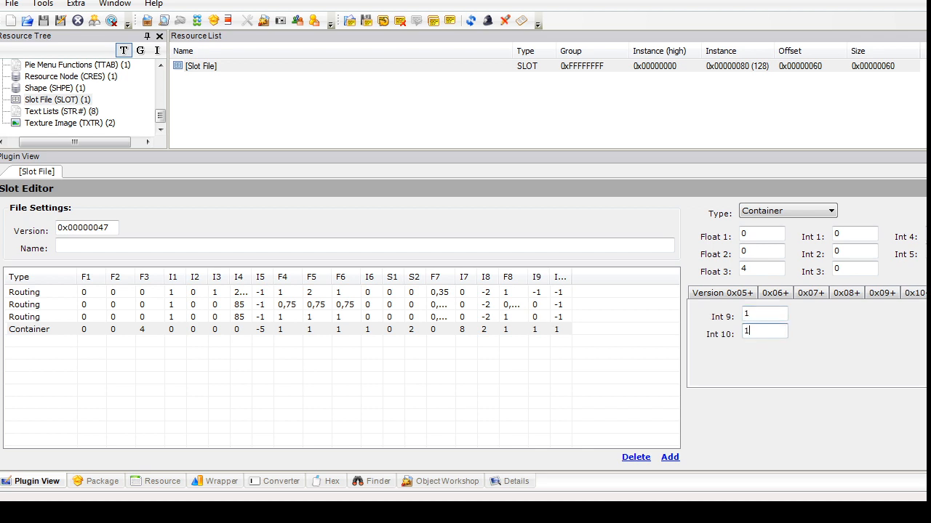
{"action": "left_click", "coordinate": [927, 189]}
Step: Open the tan bowl's Resource Node and examine its object graph node and CRES hierarchy
{"action": "left_click", "coordinate": [61, 111]}
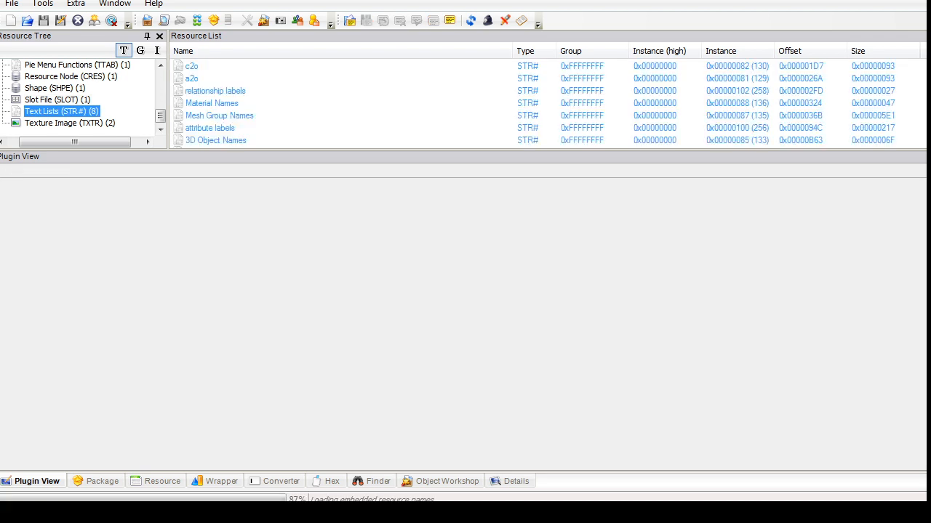
{"action": "left_click", "coordinate": [66, 76]}
{"action": "left_click", "coordinate": [233, 66]}
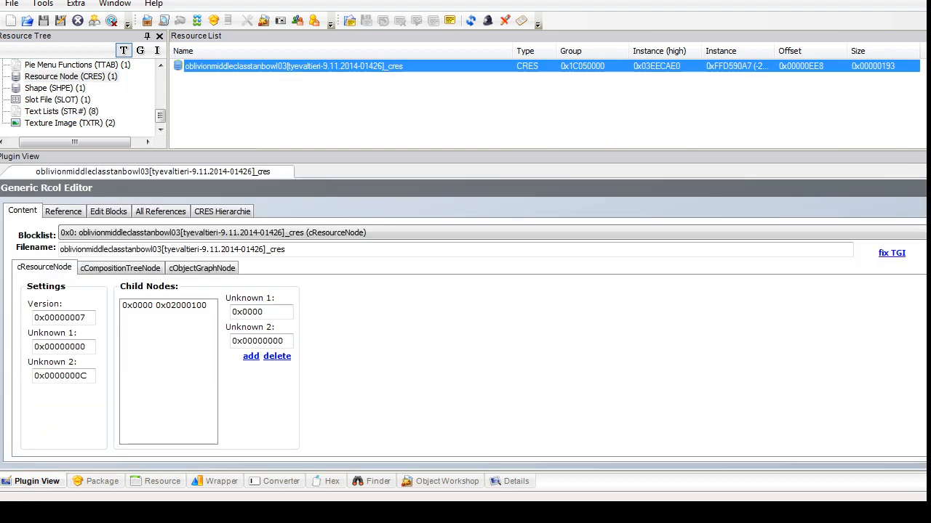
{"action": "left_click", "coordinate": [202, 269]}
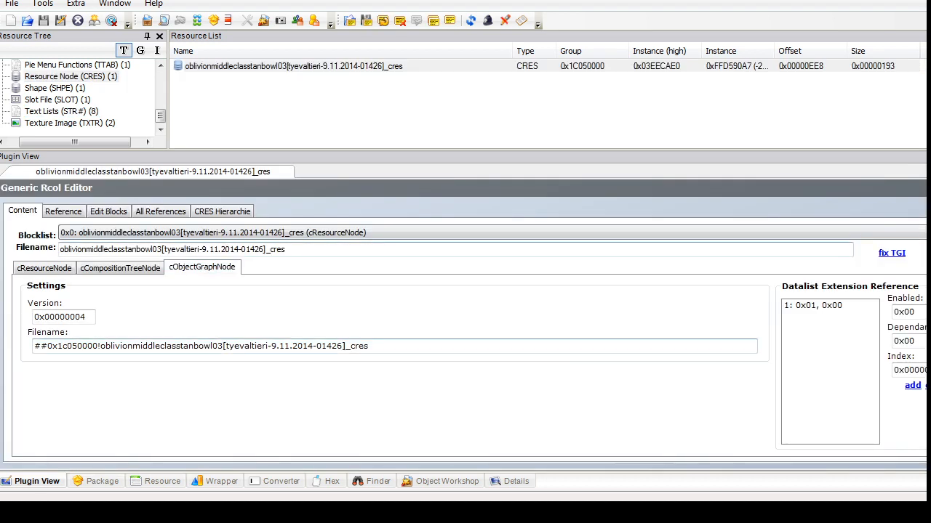
{"action": "left_click", "coordinate": [120, 268]}
{"action": "left_click", "coordinate": [161, 212]}
{"action": "left_click", "coordinate": [222, 212]}
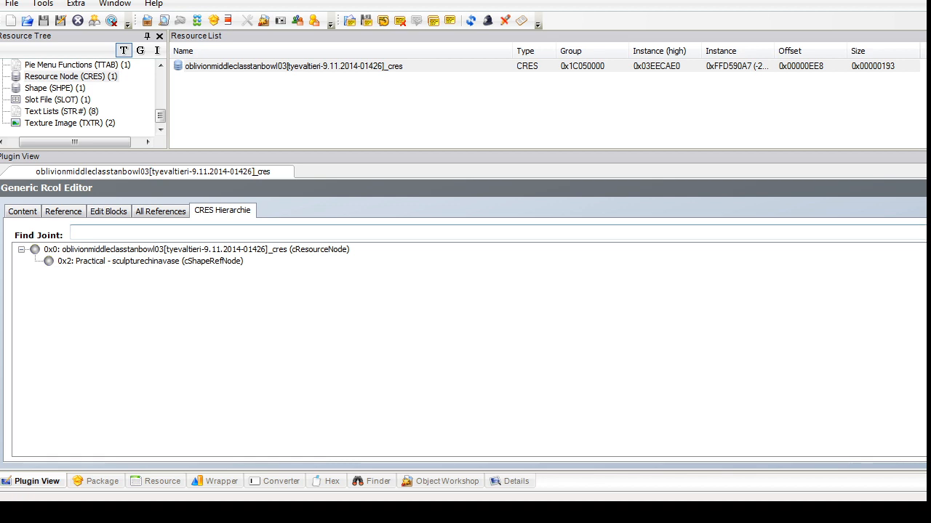
Step: Add a cTransformNode block to the bowl's Resource Node
{"action": "left_click", "coordinate": [108, 212]}
{"action": "left_click", "coordinate": [378, 291]}
{"action": "left_click", "coordinate": [349, 240]}
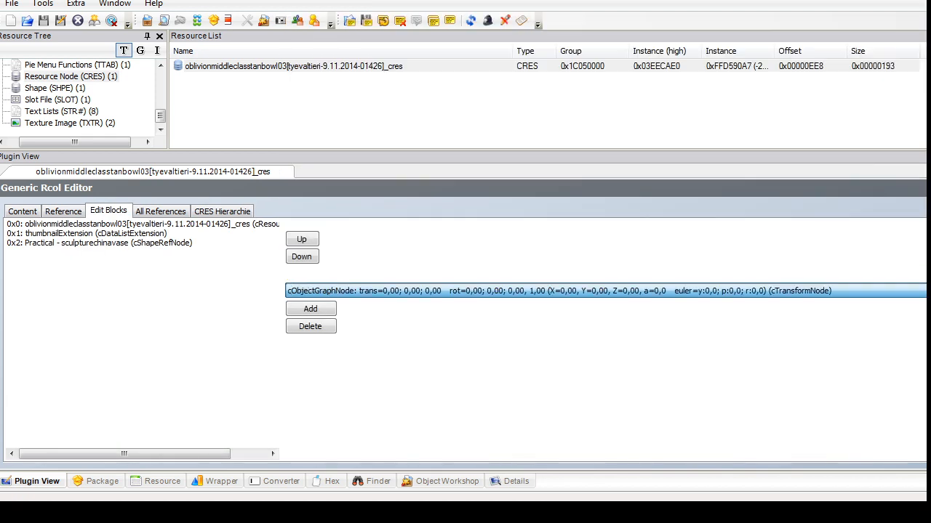
{"action": "left_click", "coordinate": [310, 309]}
Step: Give the cShapeRefNode block's transform node a child node with Unknown 1 set to 0x0001 and Child Index set to 0x00000003
{"action": "left_click", "coordinate": [23, 211]}
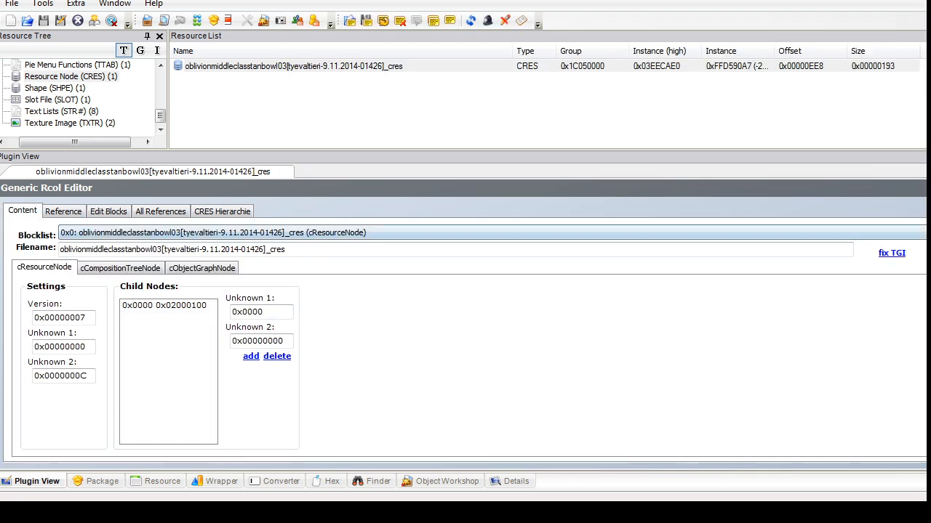
{"action": "left_click", "coordinate": [218, 233]}
{"action": "left_click", "coordinate": [189, 264]}
{"action": "left_click", "coordinate": [241, 268]}
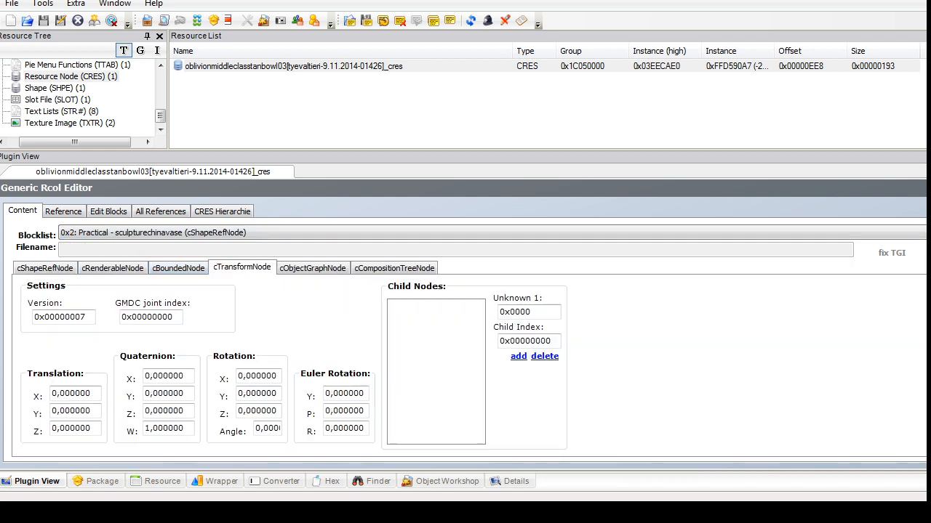
{"action": "left_click", "coordinate": [431, 306]}
{"action": "left_click_drag", "start_coordinate": [532, 313], "coordinate": [525, 312]}
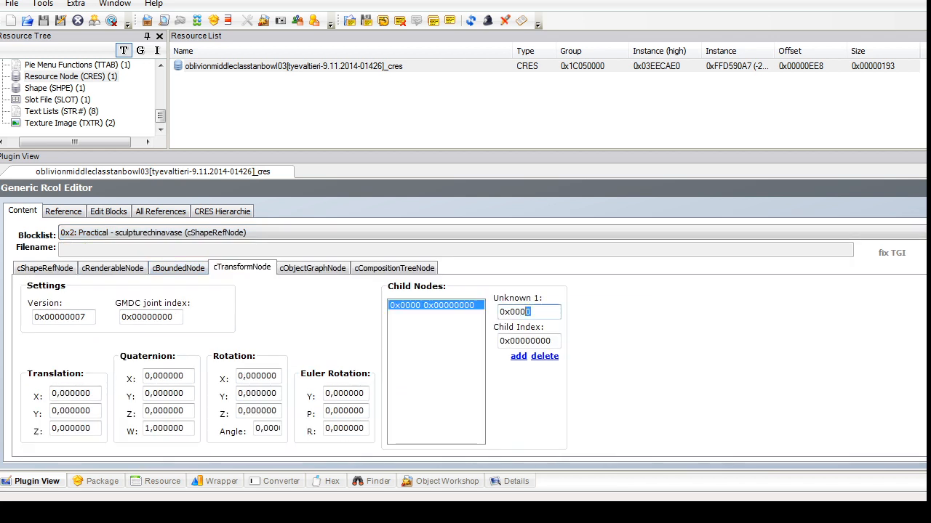
{"action": "type", "text": "1"}
{"action": "left_click_drag", "start_coordinate": [552, 342], "coordinate": [546, 342]}
{"action": "type", "text": "3"}
Step: Name the 0x3 cTransformNode block's object graph node deco1
{"action": "left_click", "coordinate": [117, 233]}
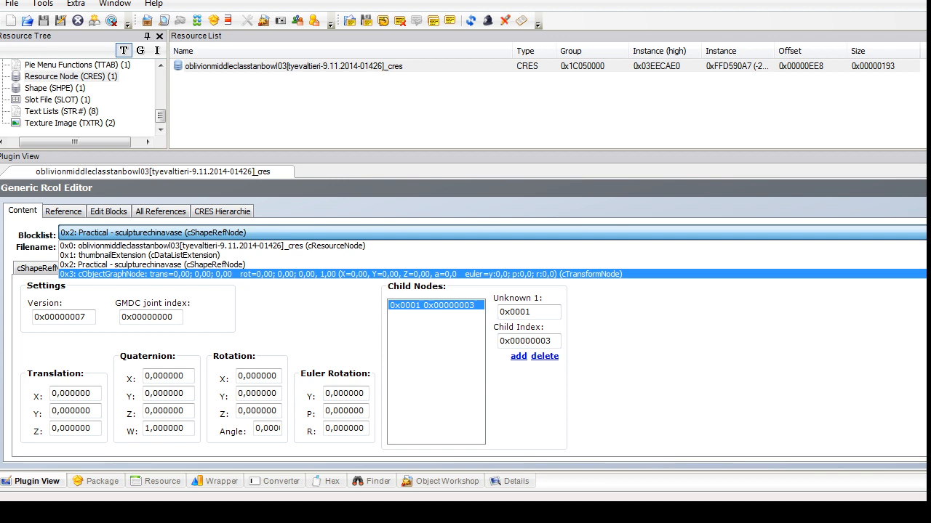
{"action": "left_click", "coordinate": [120, 274]}
{"action": "left_click", "coordinate": [117, 268]}
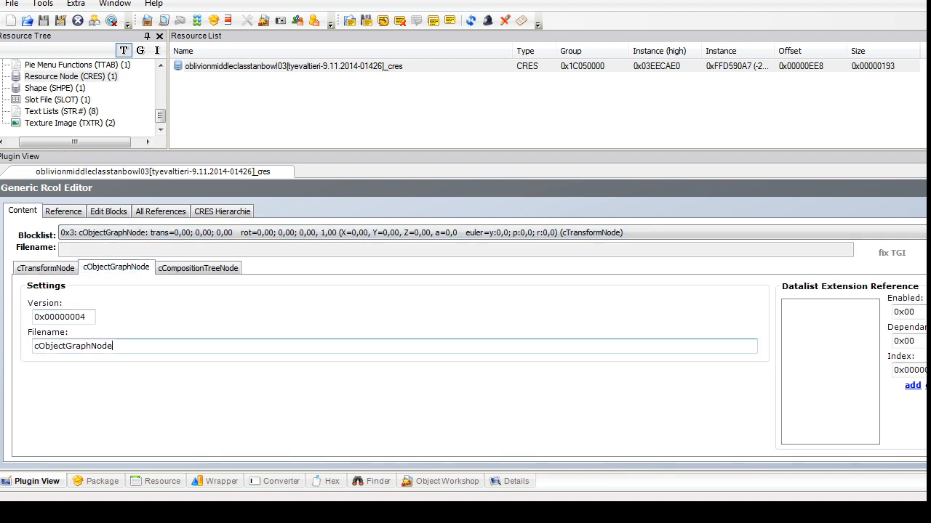
{"action": "left_click_drag", "start_coordinate": [116, 346], "coordinate": [33, 346]}
{"action": "type", "text": "deco1"}
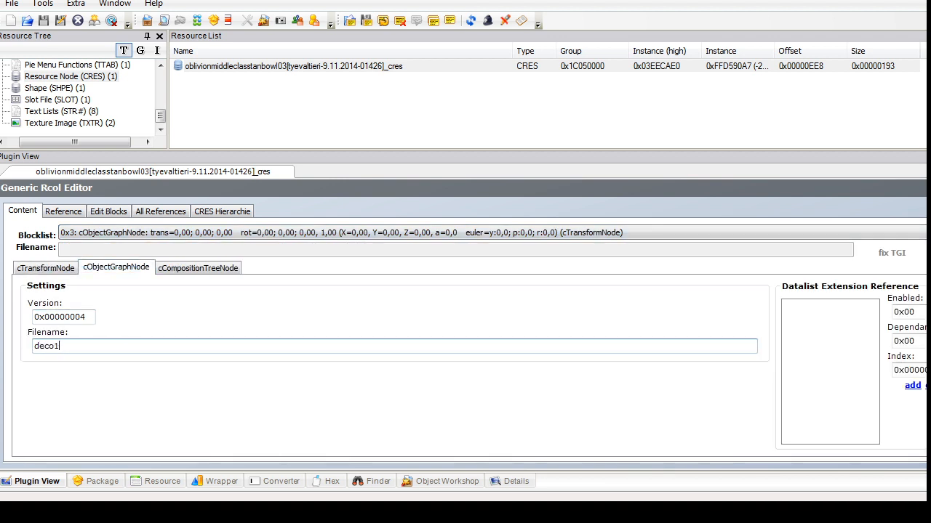
Step: Show the deco1 node's transform settings and switch to Blender to copy the Z coordinate of the bowl's selected vertex
{"action": "left_click", "coordinate": [46, 269]}
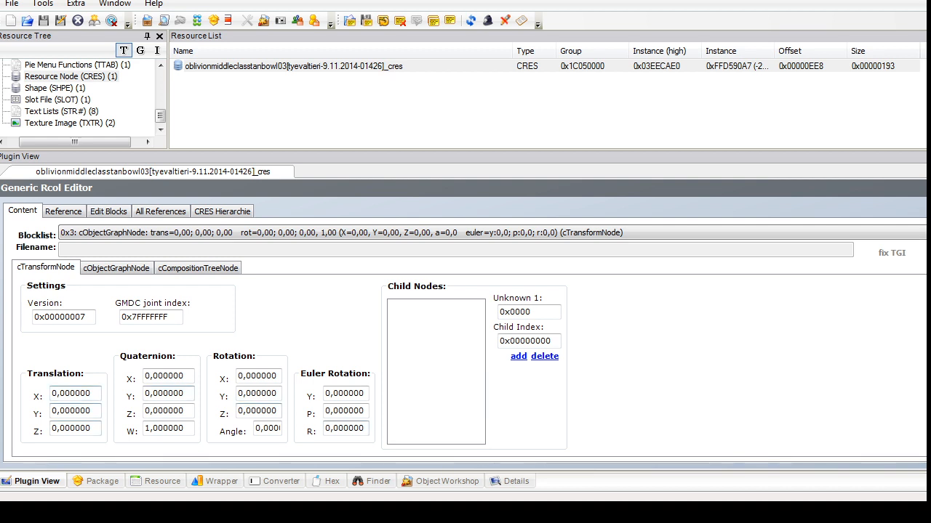
{"action": "key", "text": "alt+Tab"}
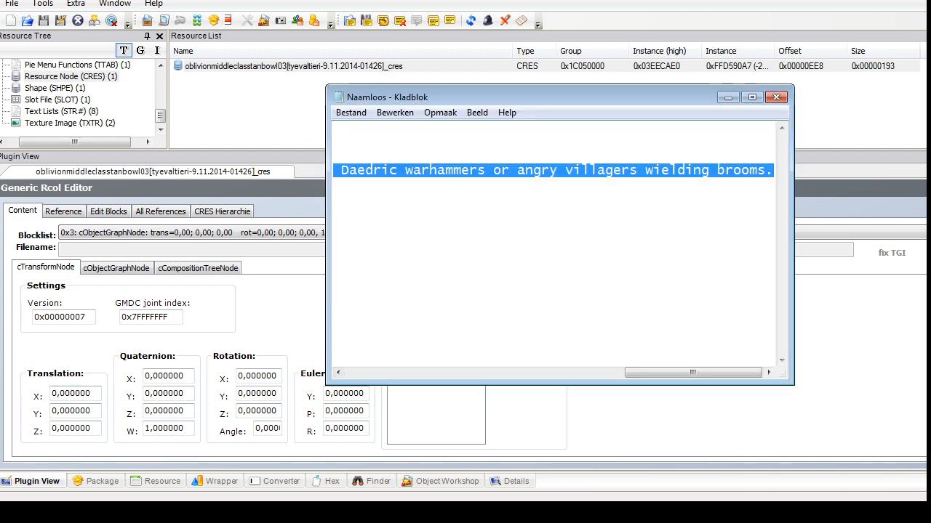
{"action": "left_click_drag", "start_coordinate": [693, 373], "coordinate": [608, 373]}
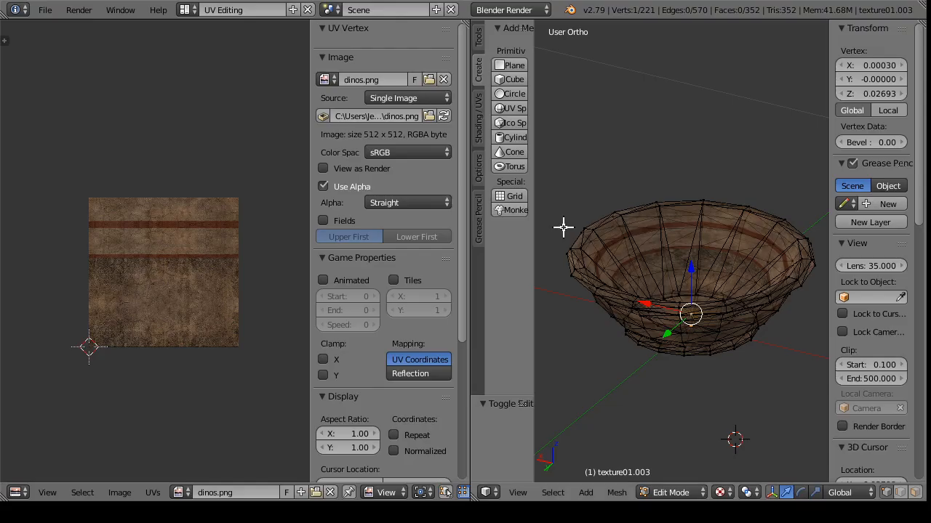
{"action": "left_click", "coordinate": [877, 92]}
{"action": "left_click_drag", "start_coordinate": [877, 92], "coordinate": [849, 104]}
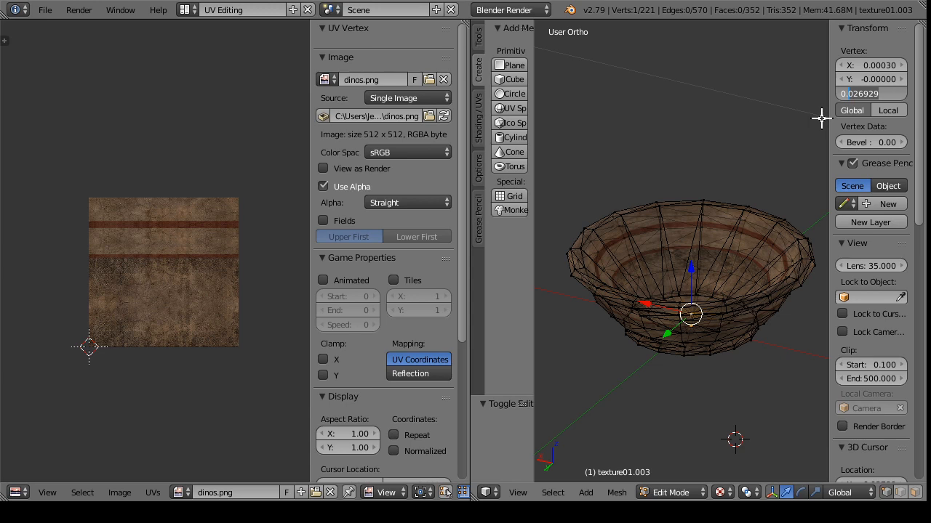
{"action": "key", "text": "Return"}
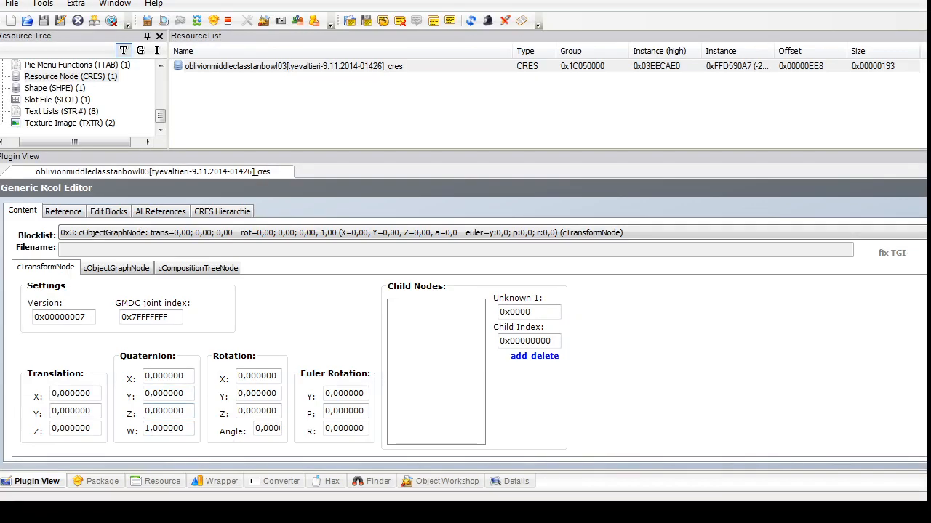
Step: Return to SimPE, set the deco1 node's Z translation to 0,026929 and commit the Resource Node
{"action": "left_click_drag", "start_coordinate": [93, 429], "coordinate": [71, 429]}
{"action": "type", "text": "026929"}
{"action": "left_click", "coordinate": [922, 188]}
{"action": "key", "text": "Return"}
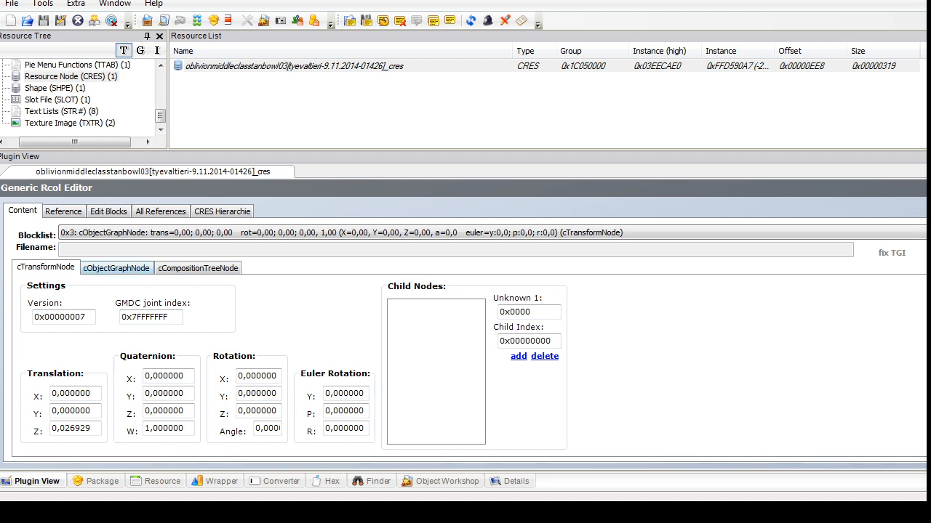
{"action": "left_click", "coordinate": [116, 268]}
{"action": "left_click", "coordinate": [46, 267]}
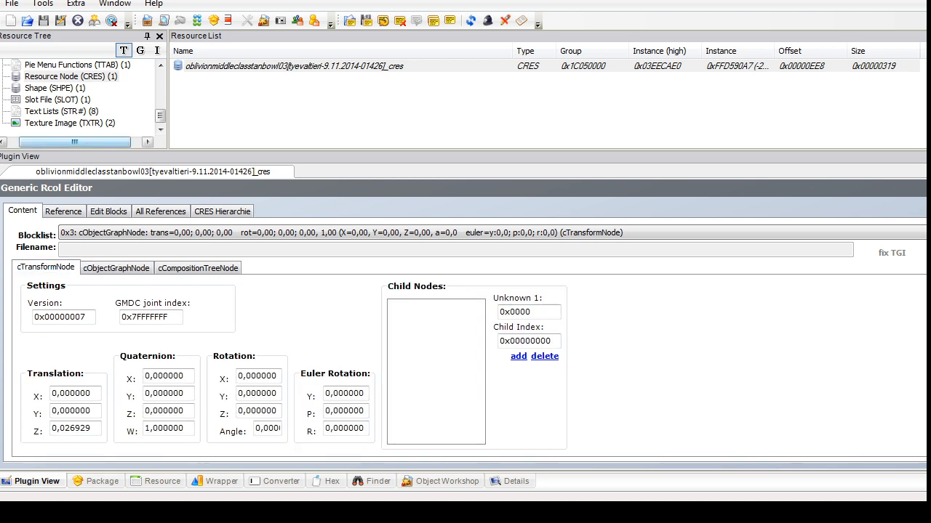
{"action": "key", "text": "Return"}
Step: Save the package with the edited Resource Node
{"action": "left_click", "coordinate": [54, 88]}
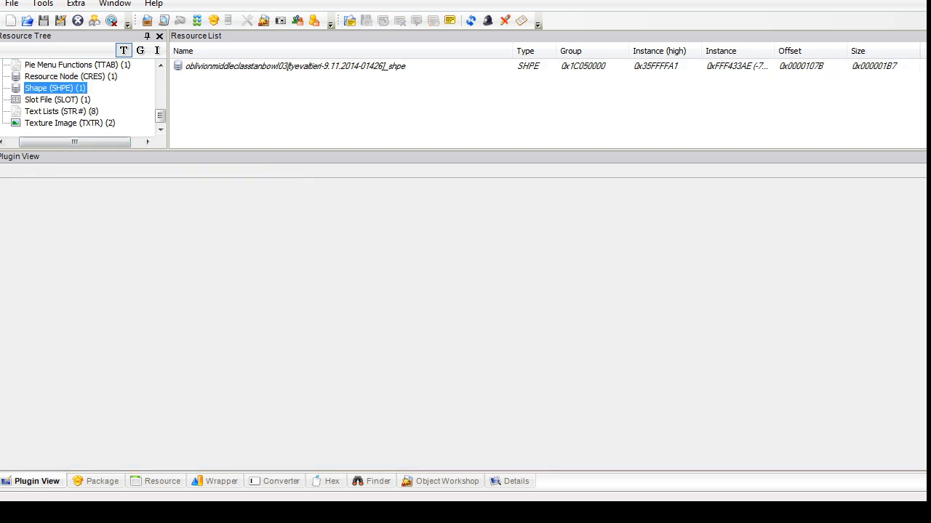
{"action": "left_click", "coordinate": [65, 76]}
{"action": "left_click", "coordinate": [43, 4]}
{"action": "mouse_move", "coordinate": [113, 99]}
{"action": "left_click", "coordinate": [247, 115]}
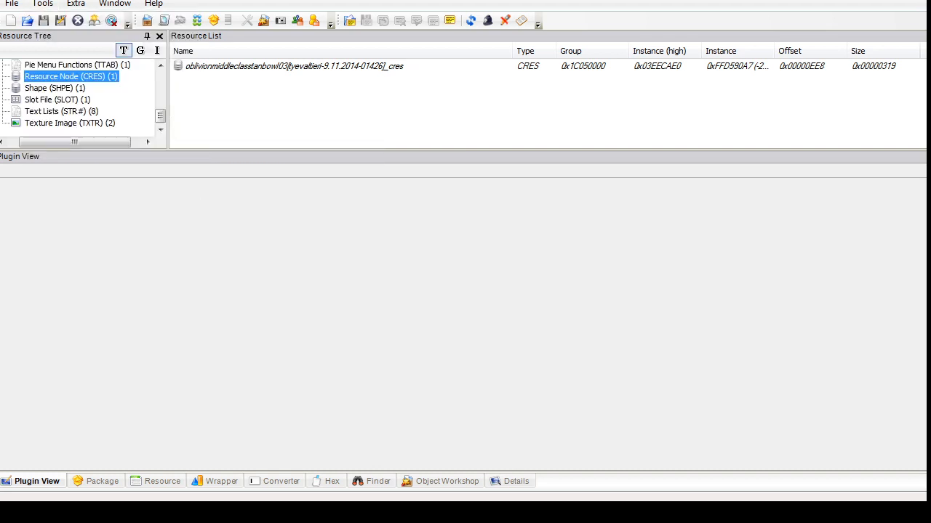
{"action": "left_click", "coordinate": [12, 5]}
{"action": "left_click", "coordinate": [34, 83]}
Step: Run the Scenegraph rename Wizard with the existing model name and save the package again
{"action": "left_click", "coordinate": [43, 5]}
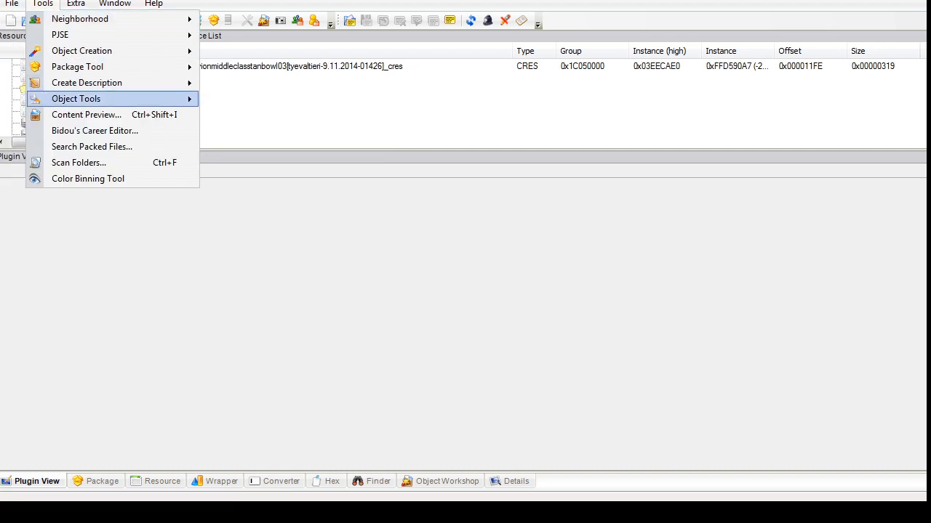
{"action": "left_click", "coordinate": [249, 179]}
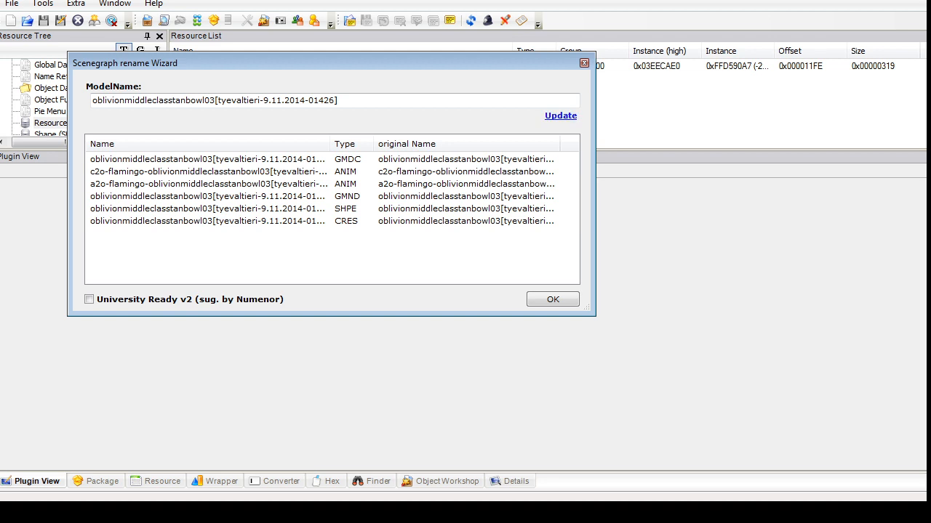
{"action": "left_click", "coordinate": [553, 298]}
{"action": "left_click", "coordinate": [12, 5]}
{"action": "left_click", "coordinate": [33, 81]}
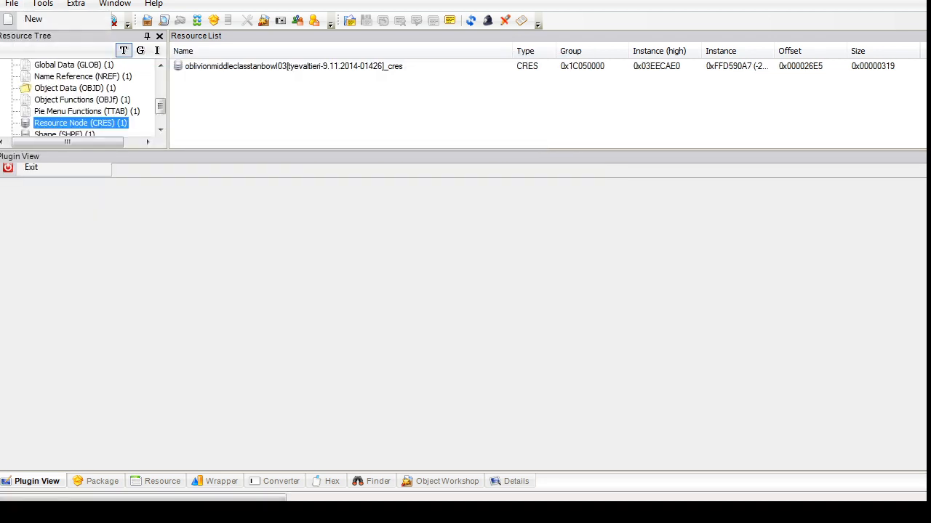
Step: Check the bowl's Catalog Description text and its list of Behaviour Functions
{"action": "left_click_drag", "start_coordinate": [161, 106], "coordinate": [161, 79]}
{"action": "left_click", "coordinate": [87, 123]}
{"action": "left_click", "coordinate": [219, 67]}
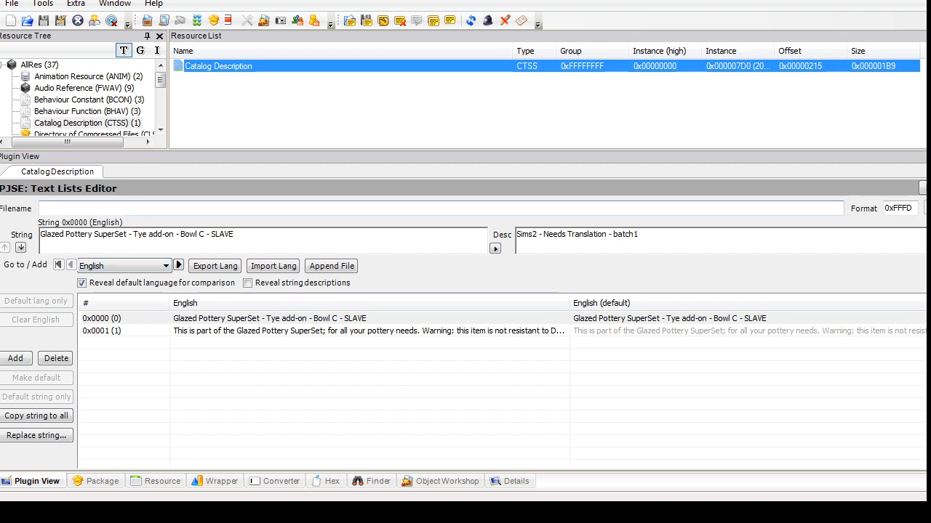
{"action": "left_click", "coordinate": [88, 112]}
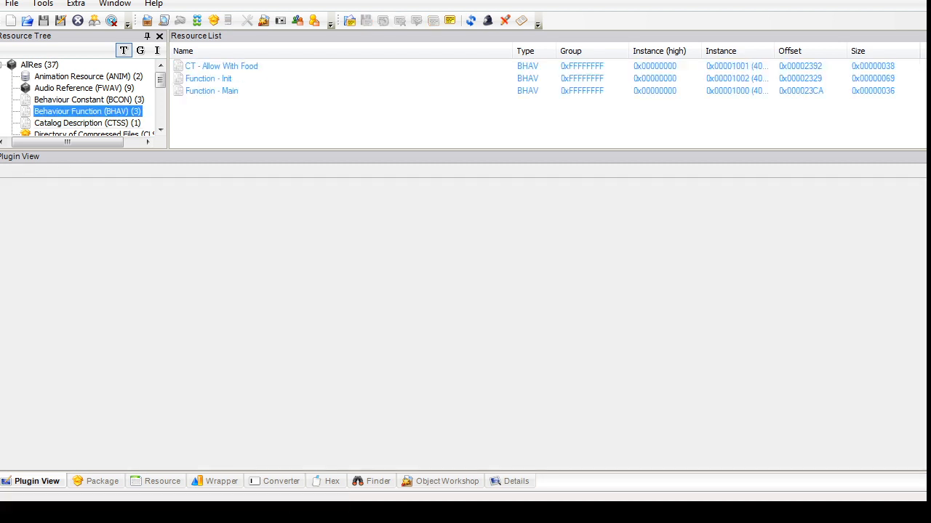
Step: Open the bowl's Object Data and review its raw data and catalog sorting
{"action": "left_click_drag", "start_coordinate": [161, 80], "coordinate": [161, 109]}
{"action": "left_click", "coordinate": [75, 76]}
{"action": "left_click", "coordinate": [239, 66]}
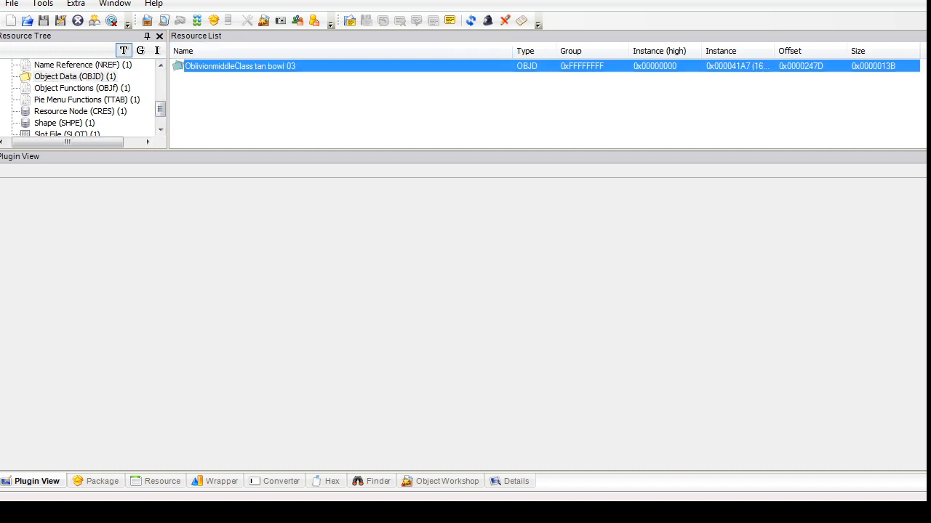
{"action": "left_click", "coordinate": [288, 228]}
{"action": "scroll", "coordinate": [570, 360], "scroll_direction": "down", "scroll_amount": 20}
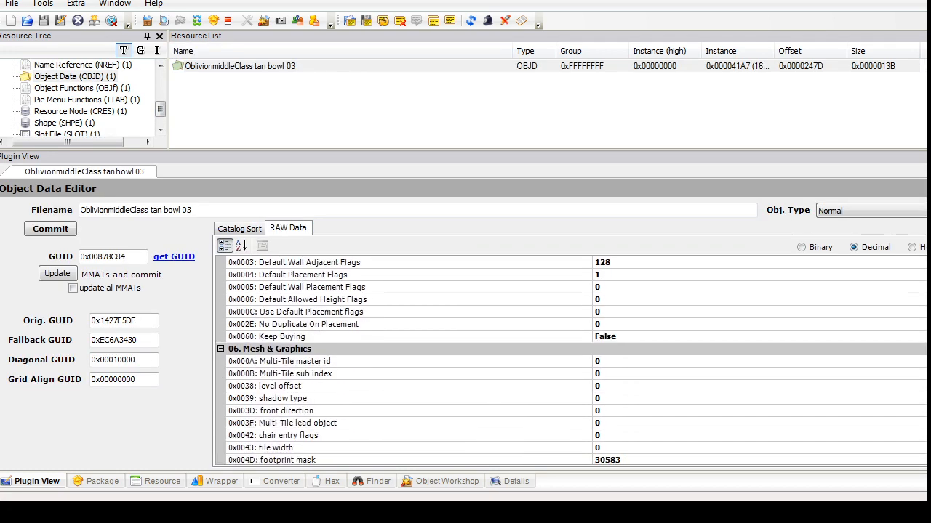
{"action": "scroll", "coordinate": [571, 360], "scroll_direction": "down", "scroll_amount": 6}
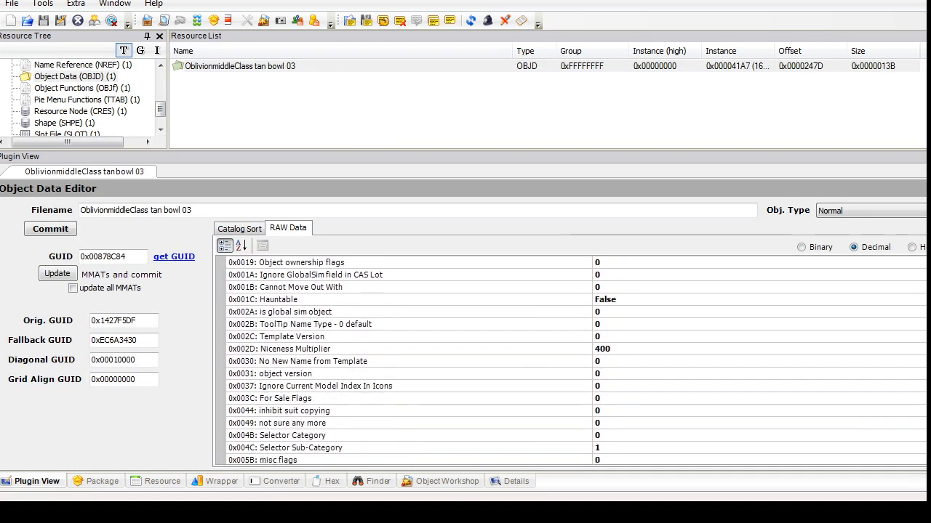
{"action": "scroll", "coordinate": [570, 360], "scroll_direction": "up", "scroll_amount": 15}
{"action": "scroll", "coordinate": [570, 360], "scroll_direction": "down", "scroll_amount": 1}
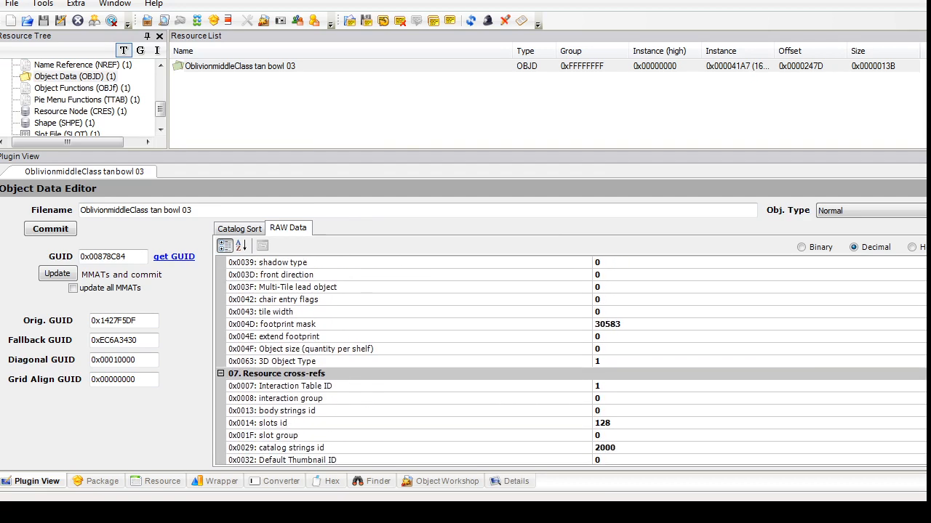
{"action": "left_click", "coordinate": [239, 228]}
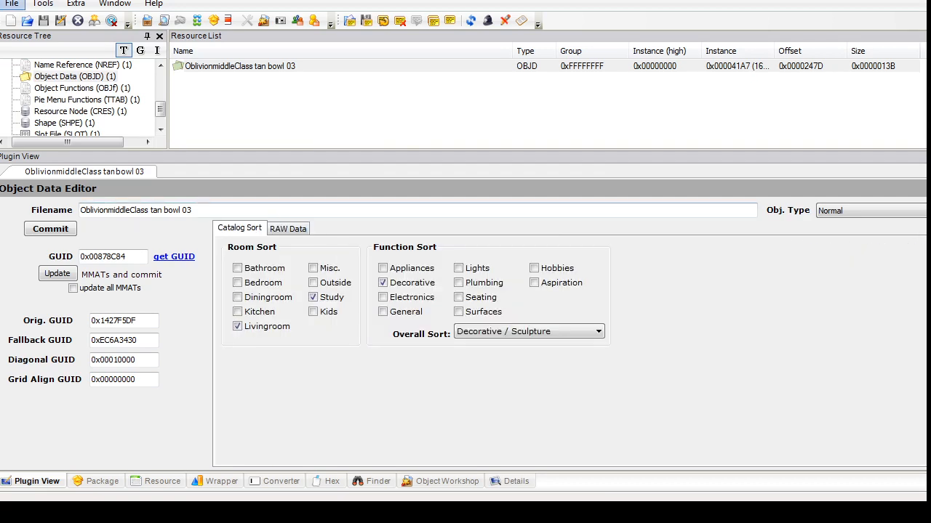
Step: Open the tan cup 01.package file from the glazed pottery tye folder
{"action": "left_click", "coordinate": [12, 4]}
{"action": "left_click", "coordinate": [38, 35]}
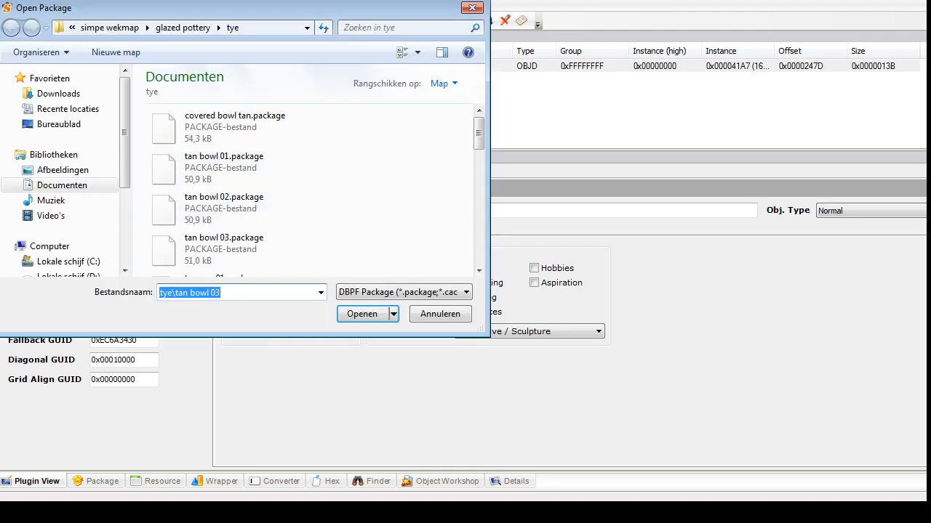
{"action": "scroll", "coordinate": [327, 139], "scroll_direction": "down", "scroll_amount": 4}
{"action": "scroll", "coordinate": [327, 138], "scroll_direction": "down", "scroll_amount": 3}
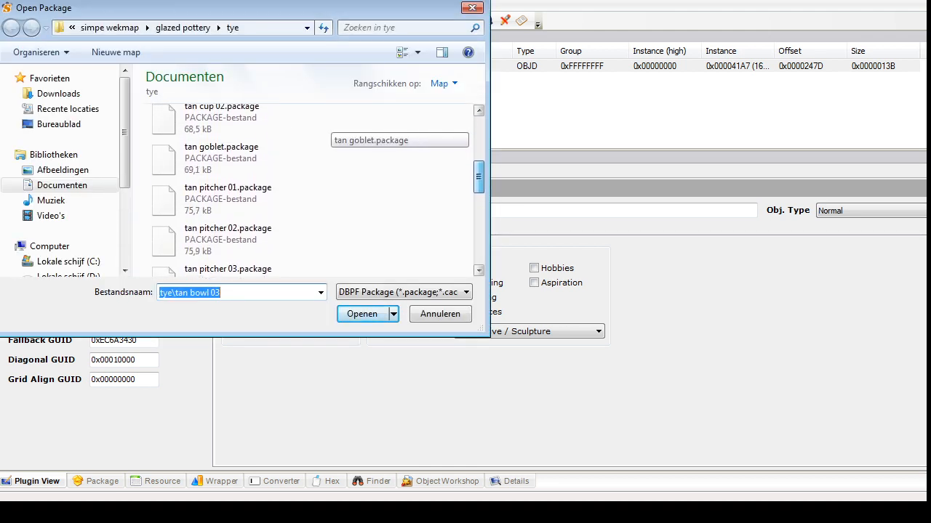
{"action": "scroll", "coordinate": [312, 189], "scroll_direction": "down", "scroll_amount": 3}
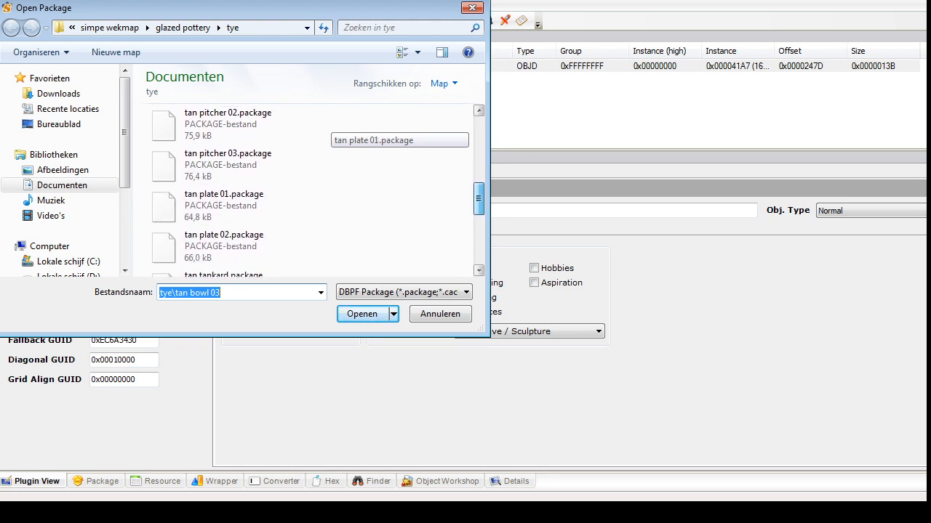
{"action": "scroll", "coordinate": [313, 189], "scroll_direction": "down", "scroll_amount": 6}
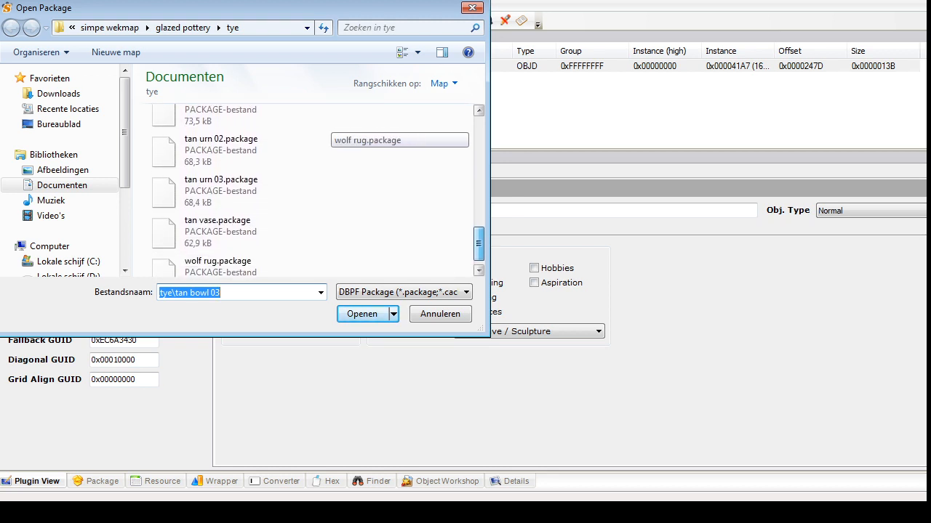
{"action": "scroll", "coordinate": [312, 189], "scroll_direction": "down", "scroll_amount": 1}
{"action": "scroll", "coordinate": [312, 189], "scroll_direction": "up", "scroll_amount": 10}
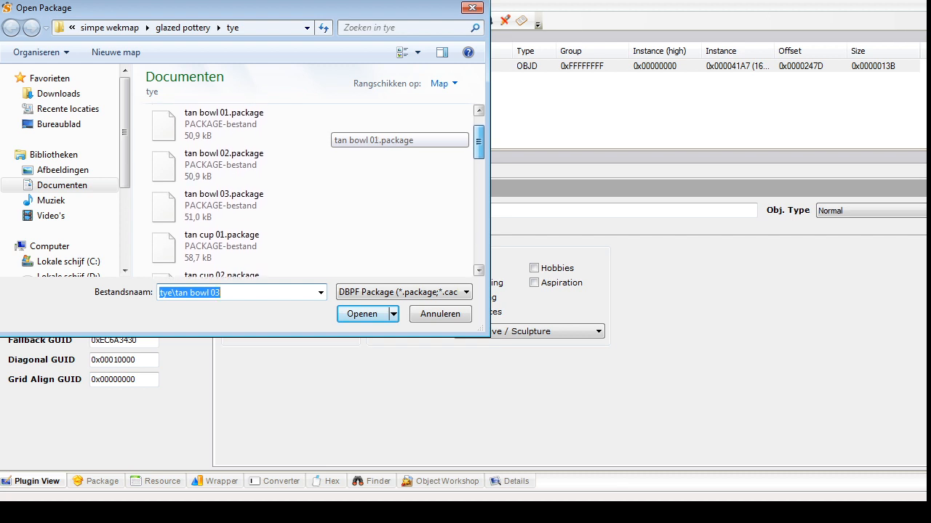
{"action": "left_click_drag", "start_coordinate": [478, 142], "coordinate": [478, 167]}
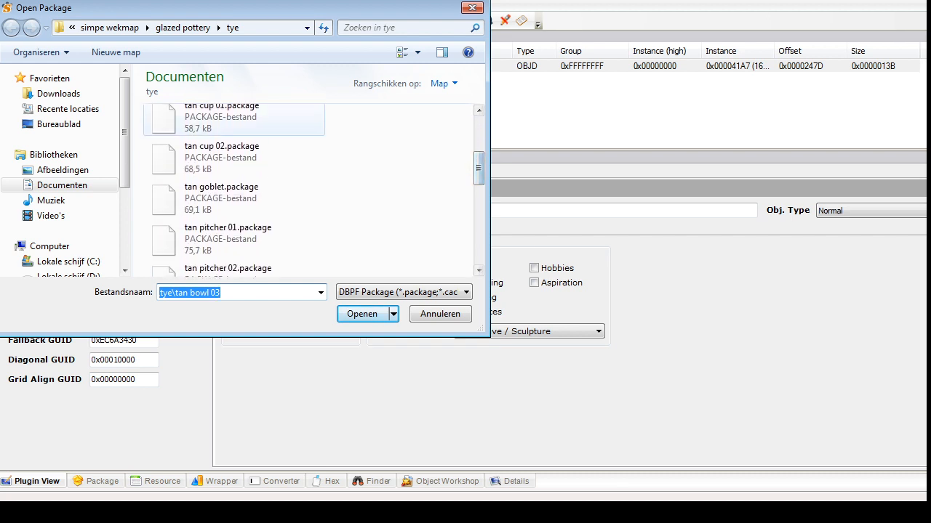
{"action": "double_click", "coordinate": [221, 122]}
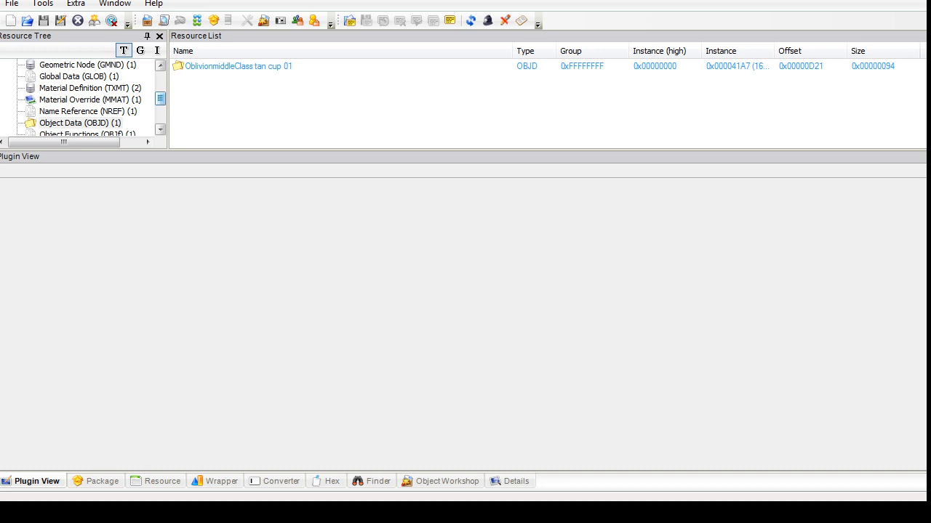
Step: Delete both Texture Image resources from the tan cup 01 package
{"action": "scroll", "coordinate": [80, 102], "scroll_direction": "down", "scroll_amount": 3}
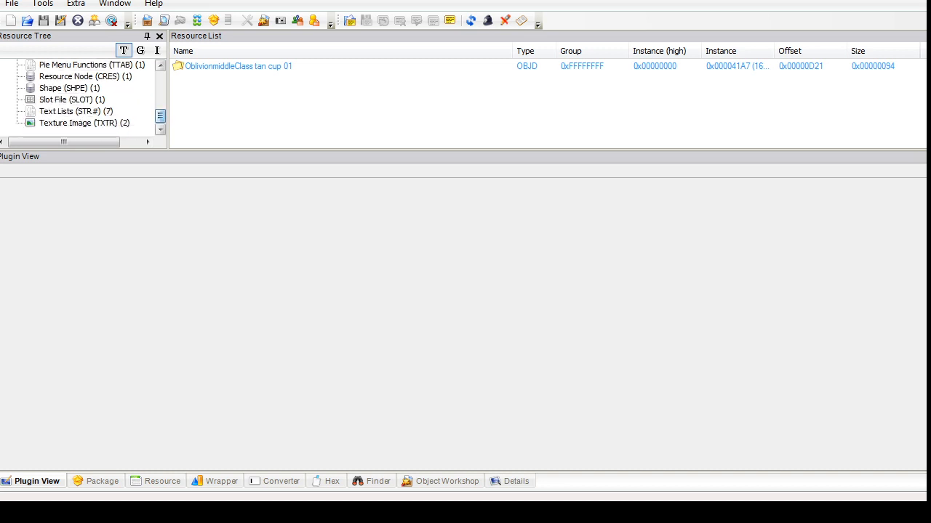
{"action": "left_click", "coordinate": [85, 122]}
{"action": "left_click", "coordinate": [218, 78]}
{"action": "left_click", "coordinate": [215, 66], "text": "shift"}
{"action": "right_click", "coordinate": [215, 66]}
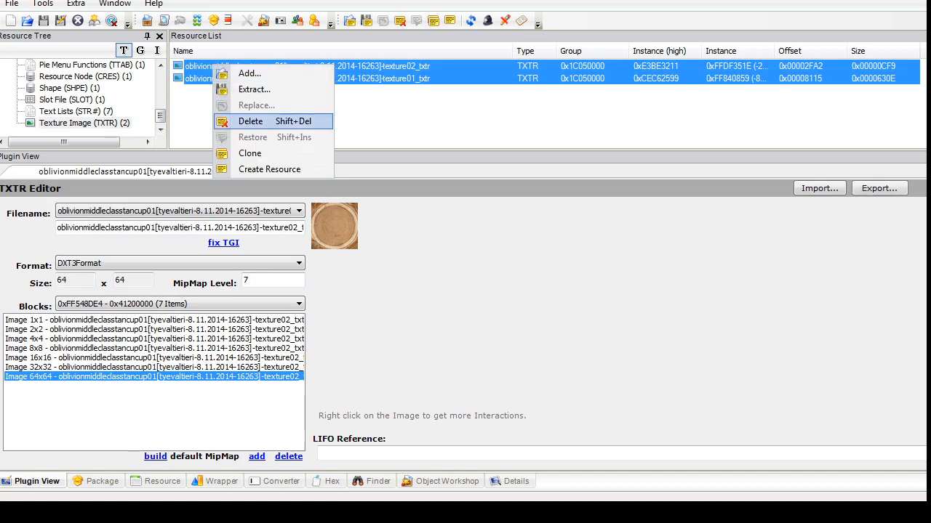
{"action": "left_click", "coordinate": [250, 122]}
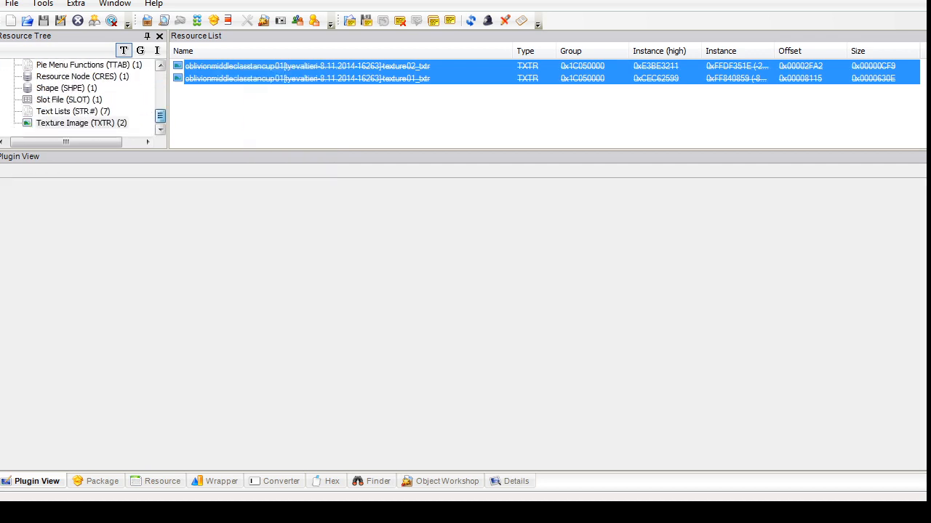
Step: Copy ##0x1C050000!wiccan.skyrim.glazedpottery.bowl_design from the Notepad notes into the Shape's texture02 part as its Material Definition File
{"action": "left_click", "coordinate": [66, 88]}
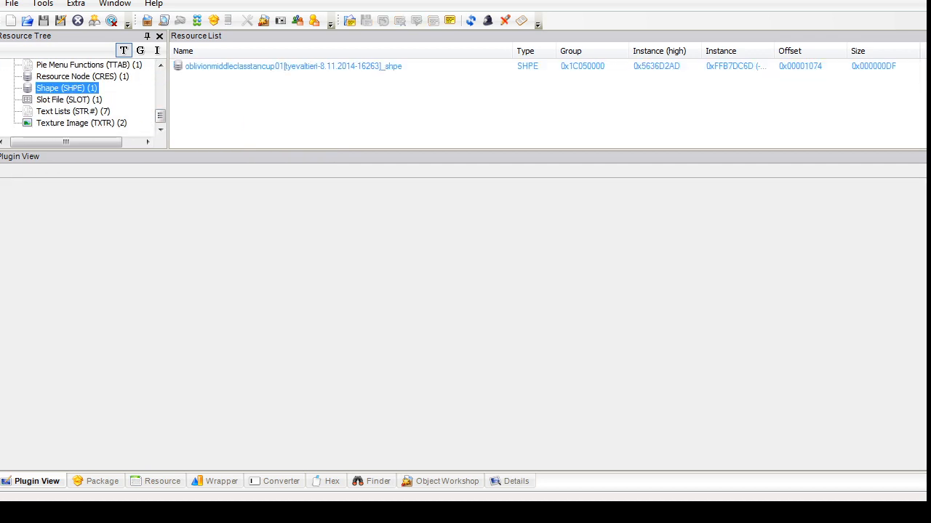
{"action": "left_click", "coordinate": [293, 66]}
{"action": "key", "text": "alt+Tab"}
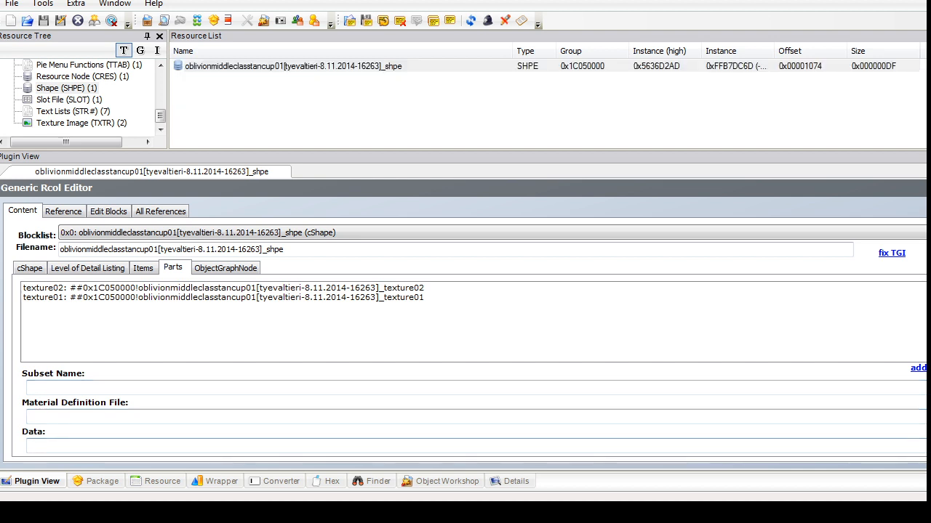
{"action": "left_click_drag", "start_coordinate": [693, 373], "coordinate": [458, 373]}
{"action": "left_click_drag", "start_coordinate": [609, 143], "coordinate": [585, 143]}
{"action": "key", "text": "Home"}
{"action": "key", "text": "shift+End"}
{"action": "key", "text": "ctrl+c"}
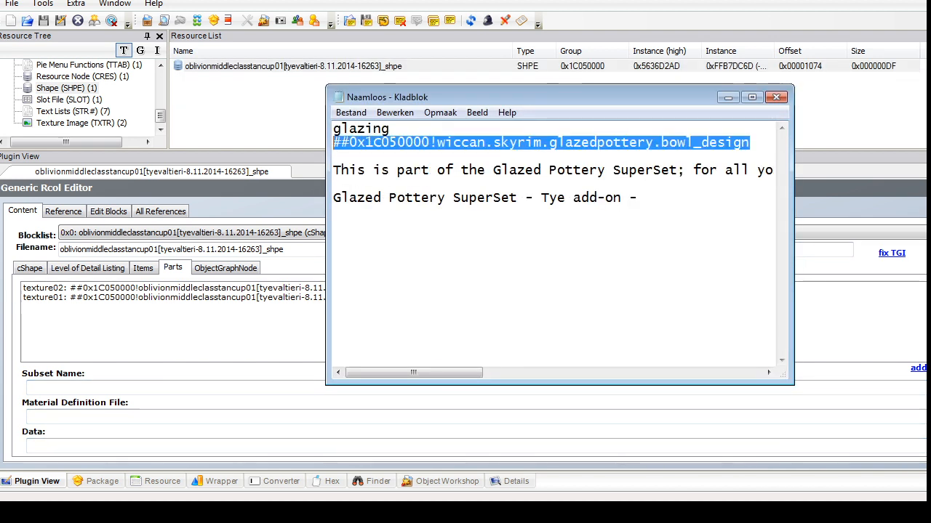
{"action": "left_click", "coordinate": [218, 288]}
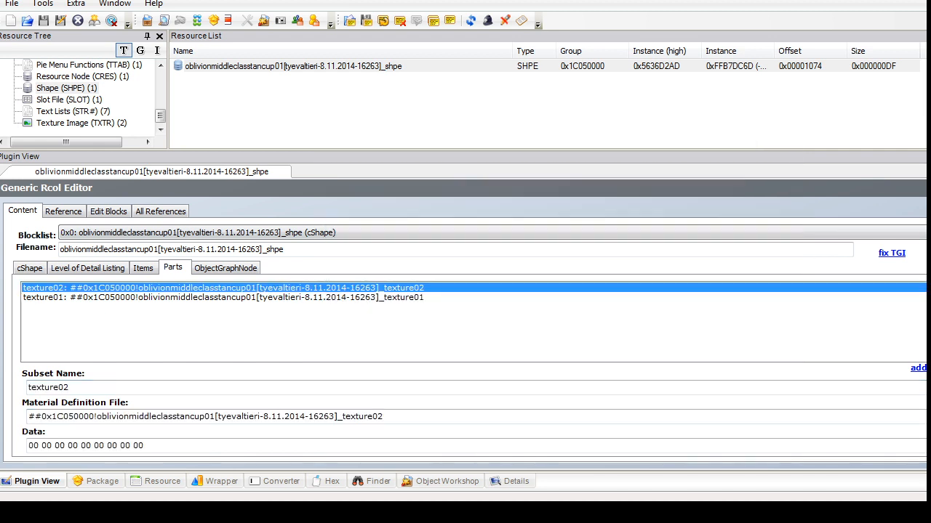
{"action": "double_click", "coordinate": [218, 417]}
{"action": "key", "text": "ctrl+v"}
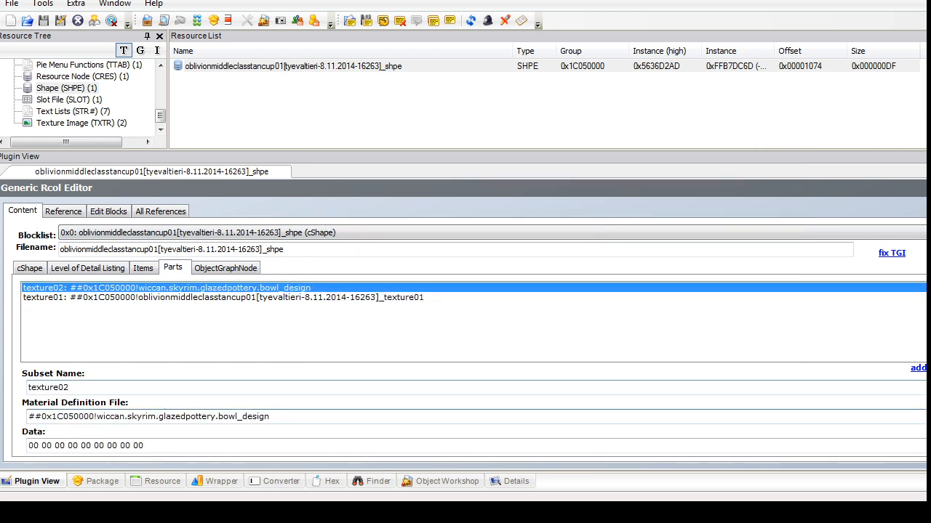
Step: Delete the Shape's texture01 part, rename the remaining part's subset to glazing, and commit the Shape
{"action": "left_click", "coordinate": [218, 297]}
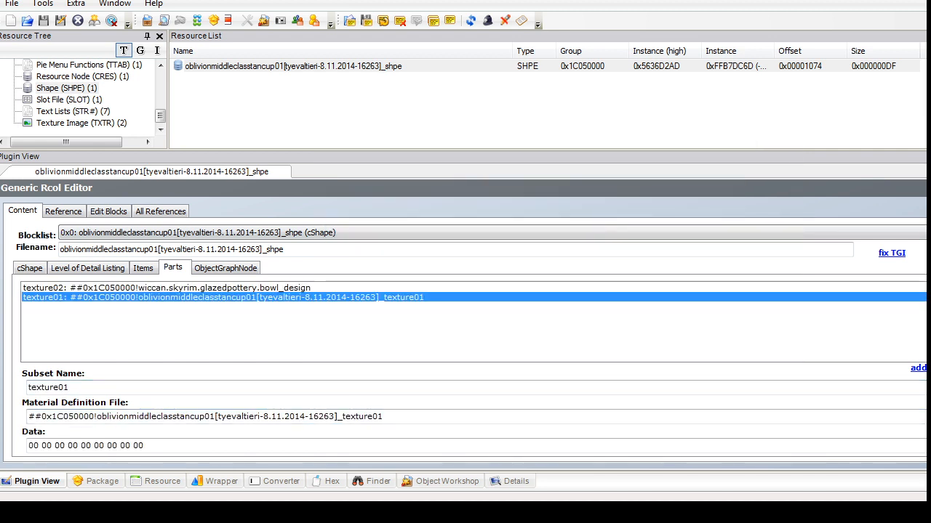
{"action": "left_click", "coordinate": [928, 368]}
{"action": "left_click", "coordinate": [218, 288]}
{"action": "double_click", "coordinate": [48, 388]}
{"action": "type", "text": "d"}
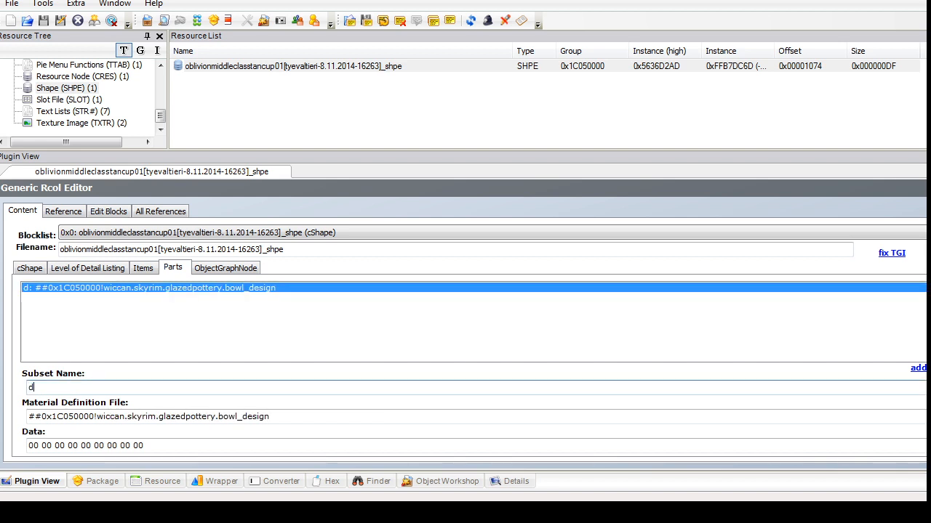
{"action": "type", "text": "esign"}
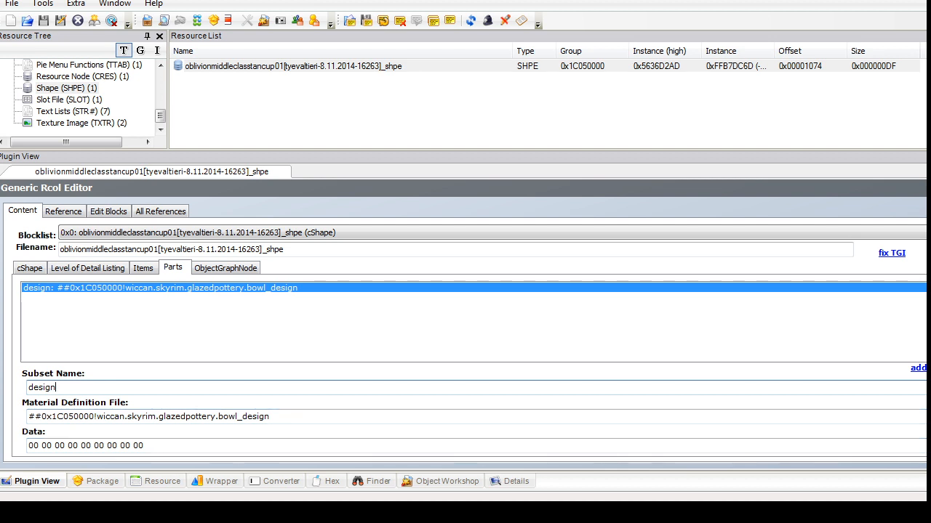
{"action": "type", "text": "glazing"}
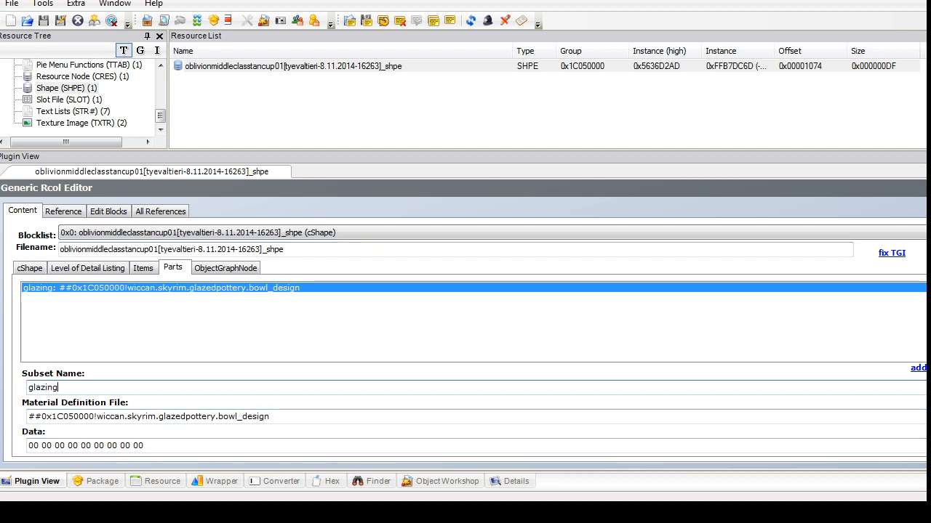
{"action": "left_click", "coordinate": [928, 188]}
{"action": "key", "text": "Return"}
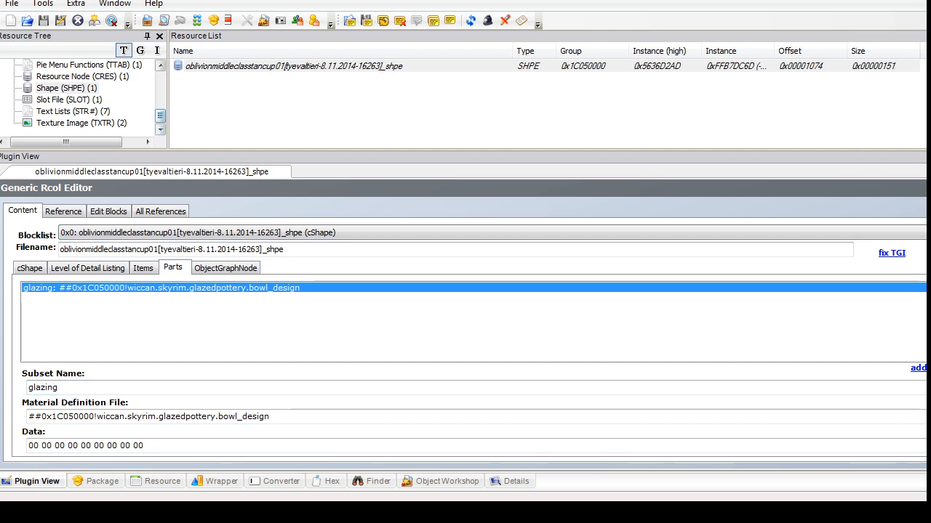
Step: Set the sale price to 35 in the raw data of the cup's Object Data
{"action": "scroll", "coordinate": [80, 95], "scroll_direction": "up", "scroll_amount": 1}
{"action": "scroll", "coordinate": [80, 94], "scroll_direction": "up", "scroll_amount": 2}
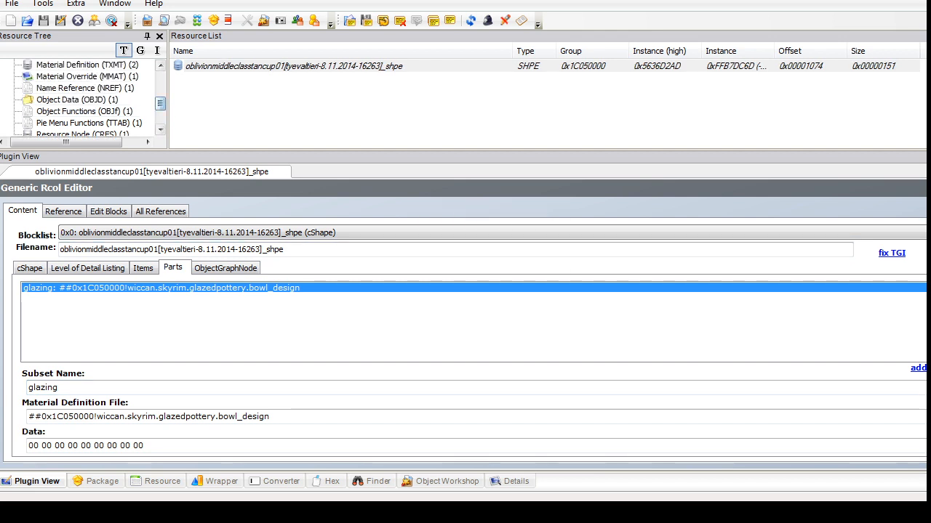
{"action": "left_click", "coordinate": [85, 88]}
{"action": "left_click", "coordinate": [77, 100]}
{"action": "left_click", "coordinate": [238, 66]}
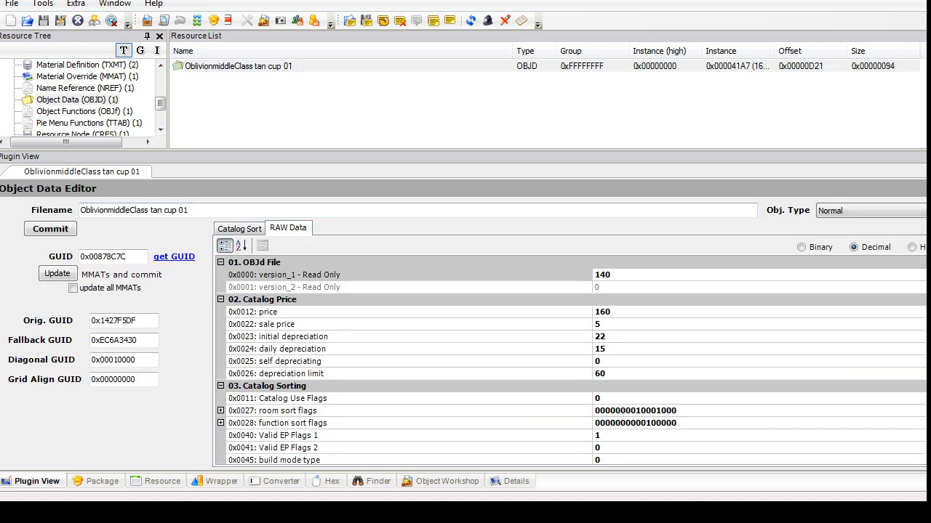
{"action": "double_click", "coordinate": [597, 324]}
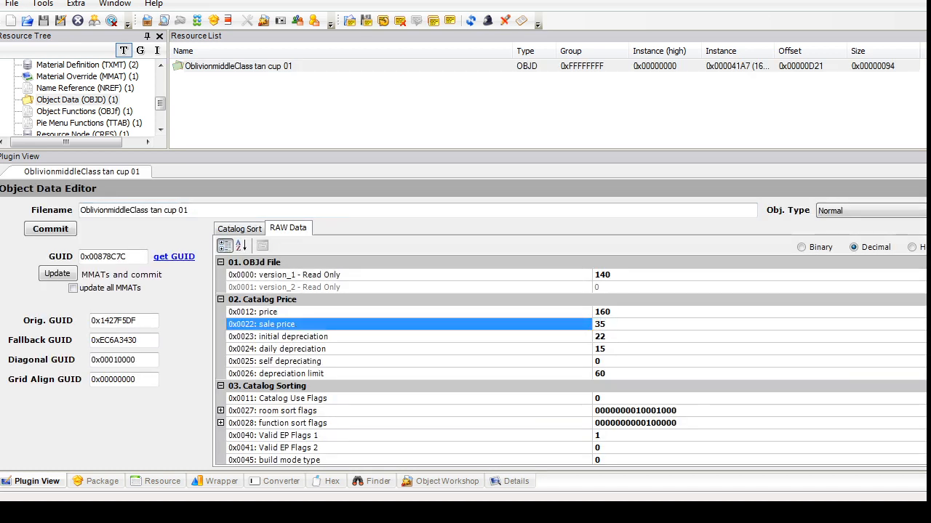
{"action": "left_click", "coordinate": [611, 275]}
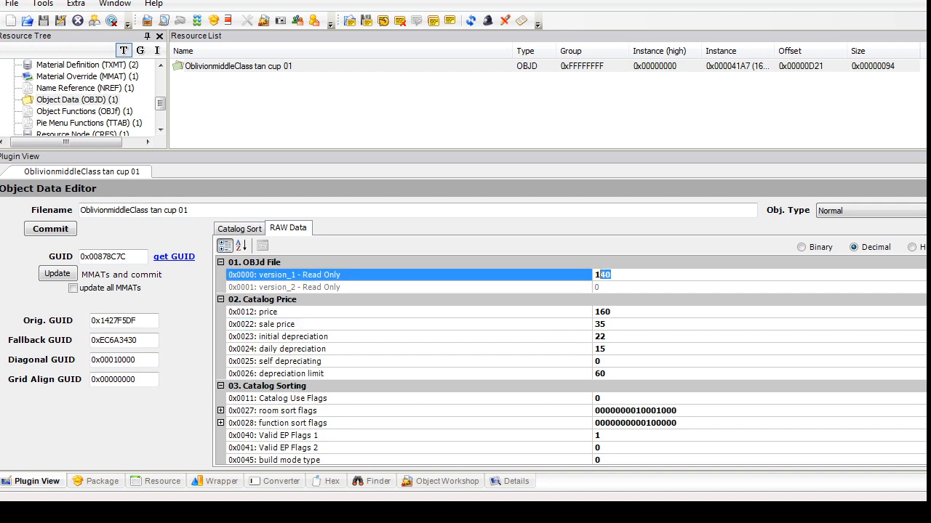
Step: Set ratingRoom to 2 in the cup's raw catalog ratings, check the catalog sorting, and commit the Object Data
{"action": "scroll", "coordinate": [571, 359], "scroll_direction": "down", "scroll_amount": 15}
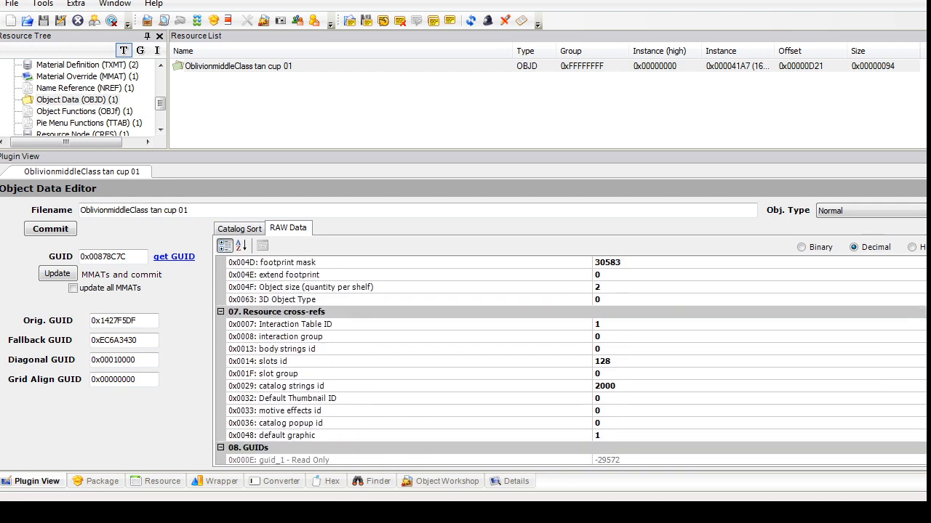
{"action": "scroll", "coordinate": [571, 359], "scroll_direction": "up", "scroll_amount": 1}
{"action": "left_click", "coordinate": [611, 349]}
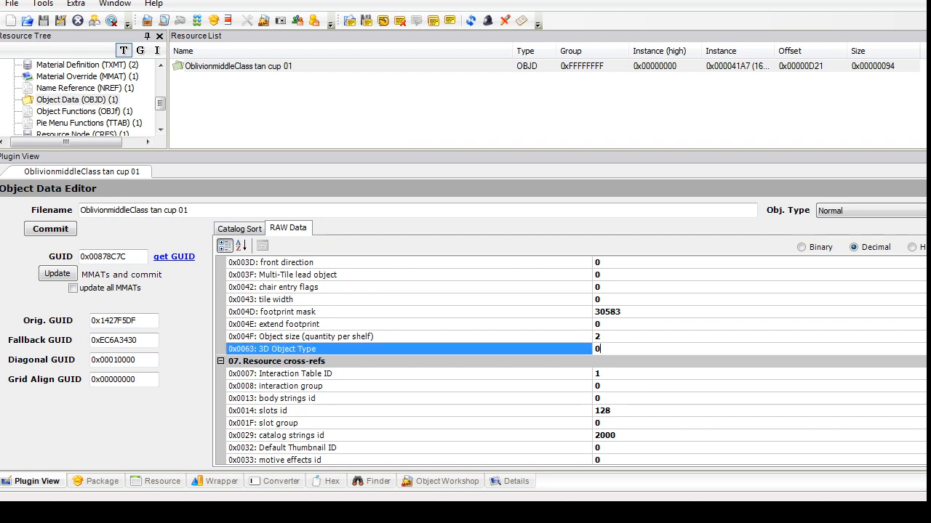
{"action": "scroll", "coordinate": [571, 360], "scroll_direction": "up", "scroll_amount": 8}
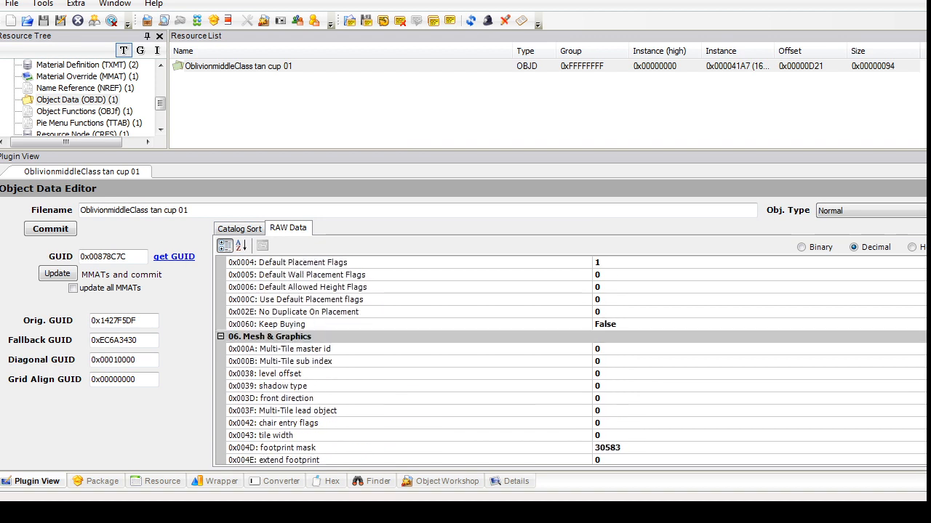
{"action": "double_click", "coordinate": [600, 362]}
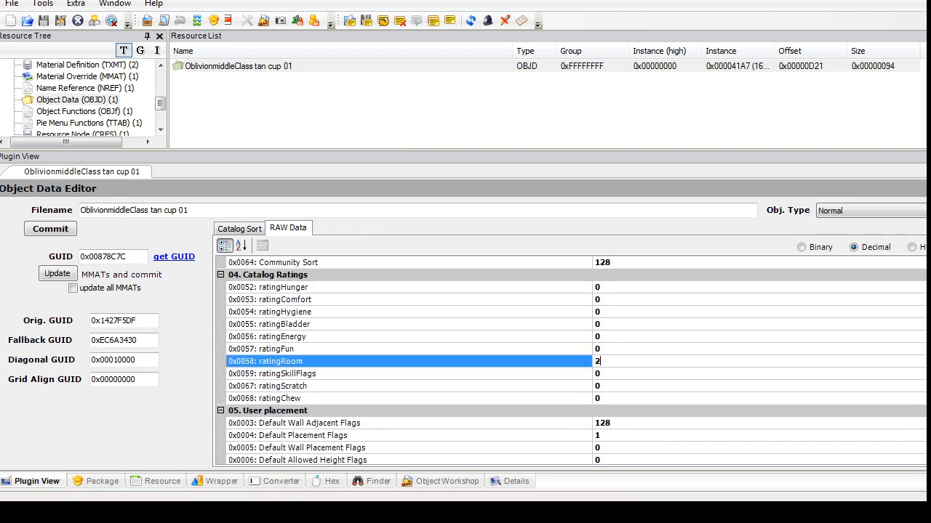
{"action": "left_click", "coordinate": [239, 229]}
{"action": "left_click", "coordinate": [51, 229]}
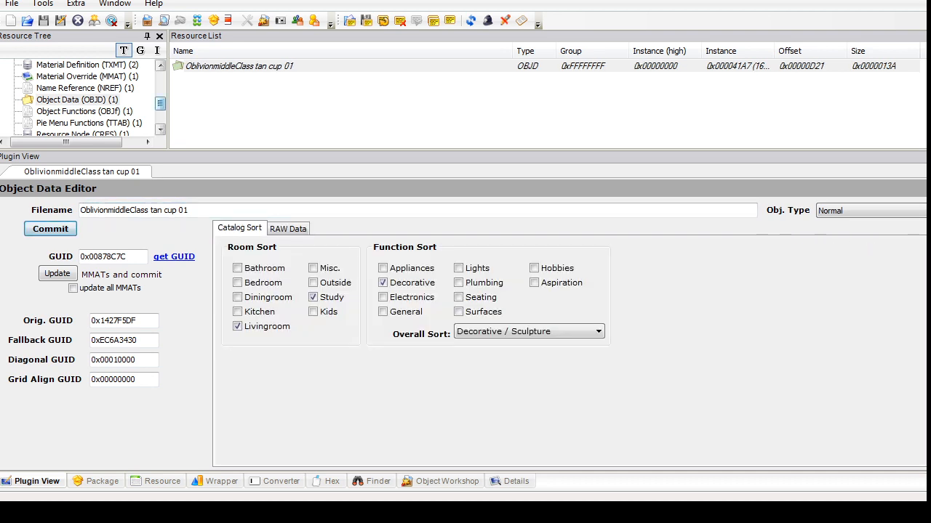
Step: Delete the Material Override (MMAT) resource from the cup package
{"action": "left_click", "coordinate": [87, 77]}
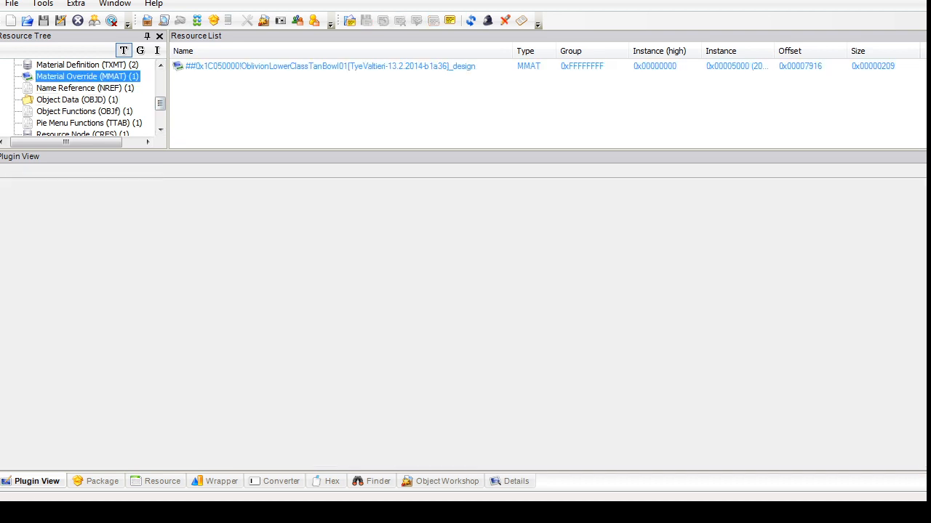
{"action": "left_click", "coordinate": [226, 66]}
{"action": "right_click", "coordinate": [226, 66]}
{"action": "left_click", "coordinate": [263, 126]}
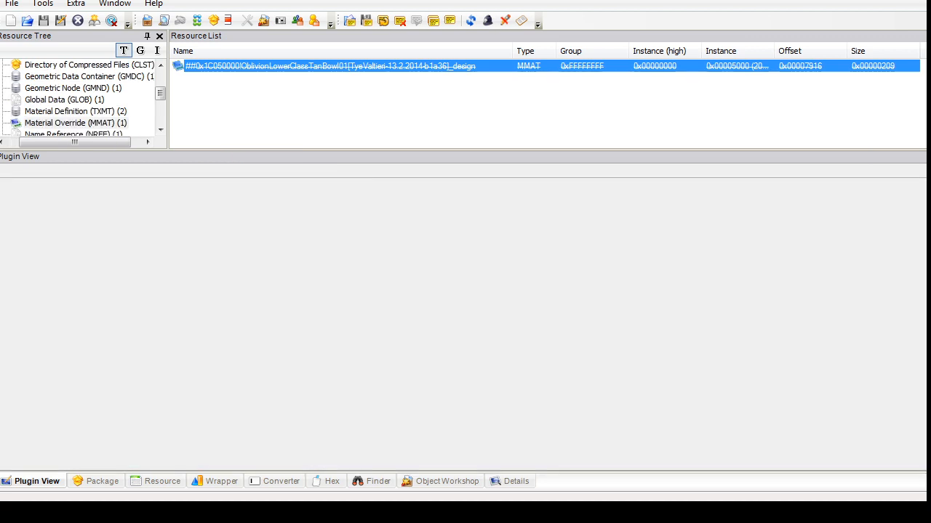
Step: Delete both Material Definition (TXMT) resources from the package
{"action": "left_click", "coordinate": [75, 112]}
{"action": "left_click_drag", "start_coordinate": [226, 95], "coordinate": [216, 62]}
{"action": "right_click", "coordinate": [213, 69]}
{"action": "left_click", "coordinate": [250, 127]}
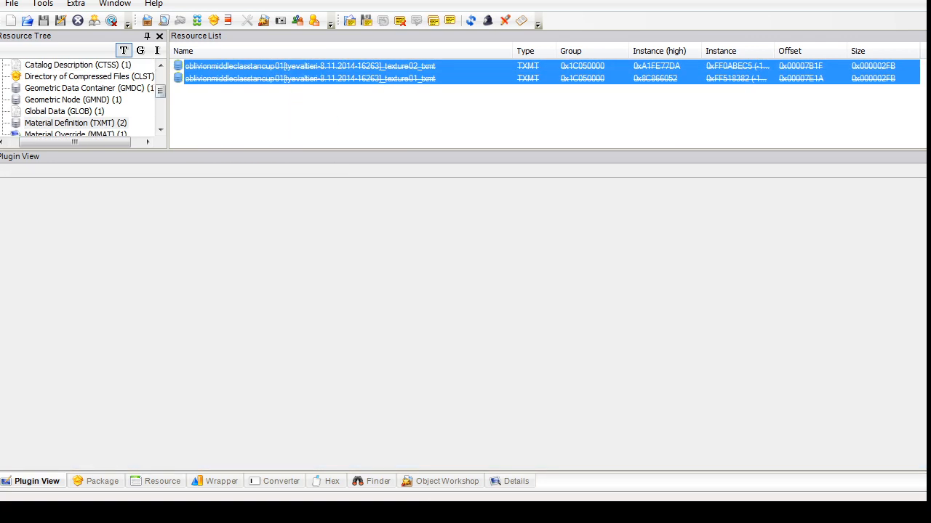
Step: Open the cup's Geometric Data Container (GMDC) and export its mesh with both the texture02 and texture01 models
{"action": "left_click_drag", "start_coordinate": [160, 116], "coordinate": [160, 92]}
{"action": "left_click", "coordinate": [102, 88]}
{"action": "left_click", "coordinate": [218, 66]}
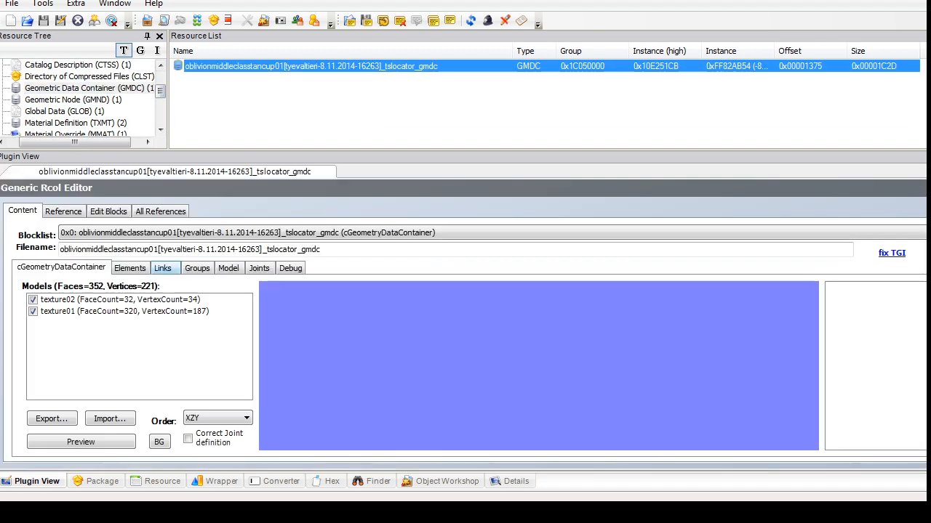
{"action": "left_click", "coordinate": [52, 419]}
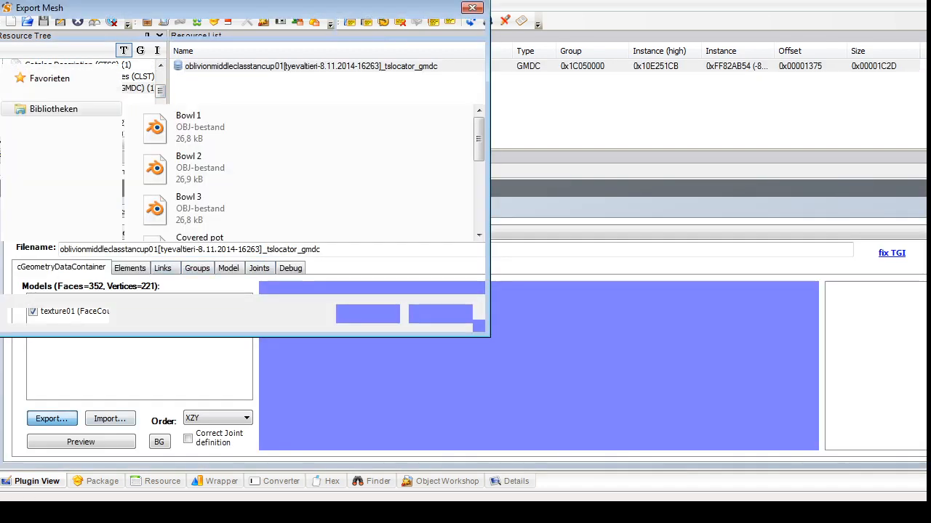
{"action": "left_click", "coordinate": [368, 314]}
Step: Delete the texture02 mesh group and rename the texture01 group to glazing
{"action": "left_click", "coordinate": [197, 269]}
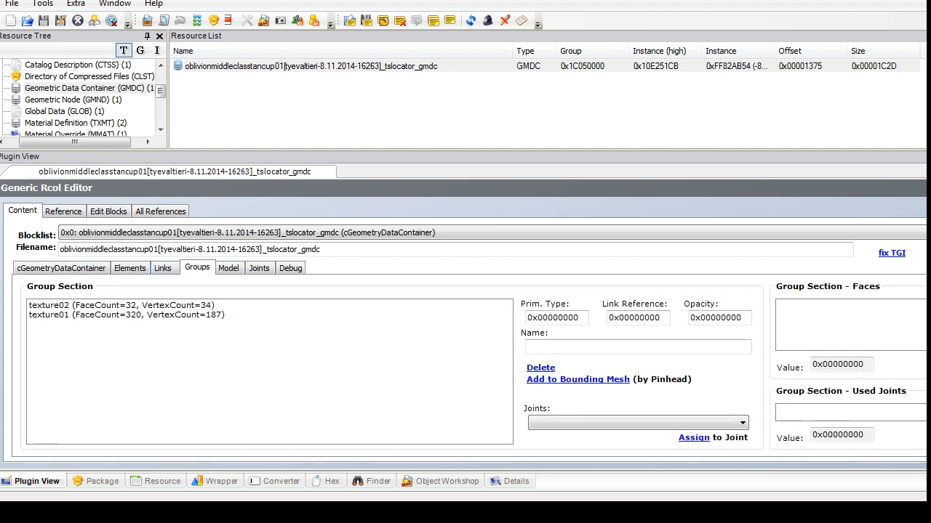
{"action": "left_click", "coordinate": [123, 305]}
{"action": "left_click", "coordinate": [541, 368]}
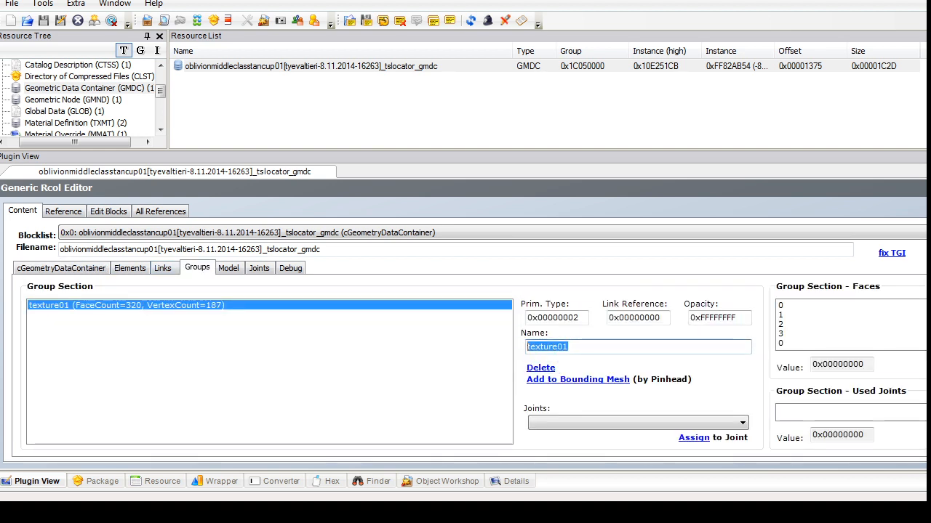
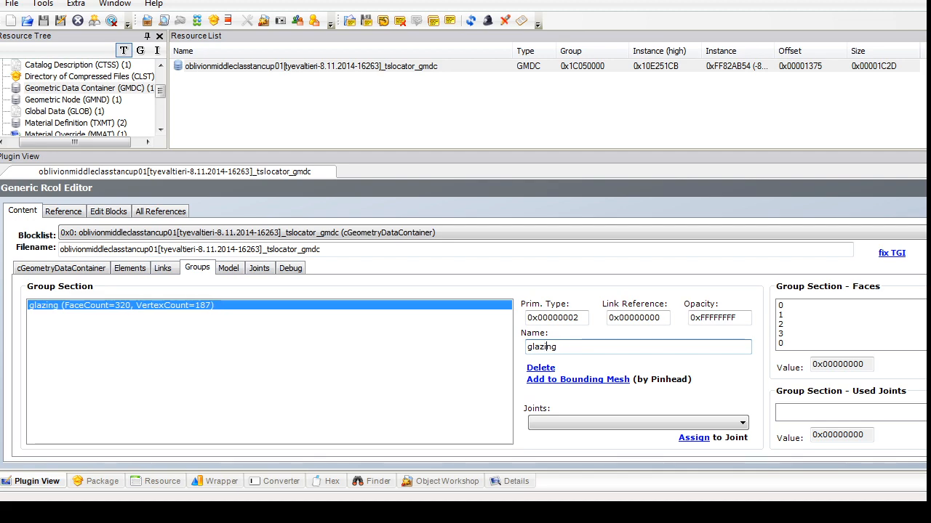
{"action": "left_click", "coordinate": [61, 268]}
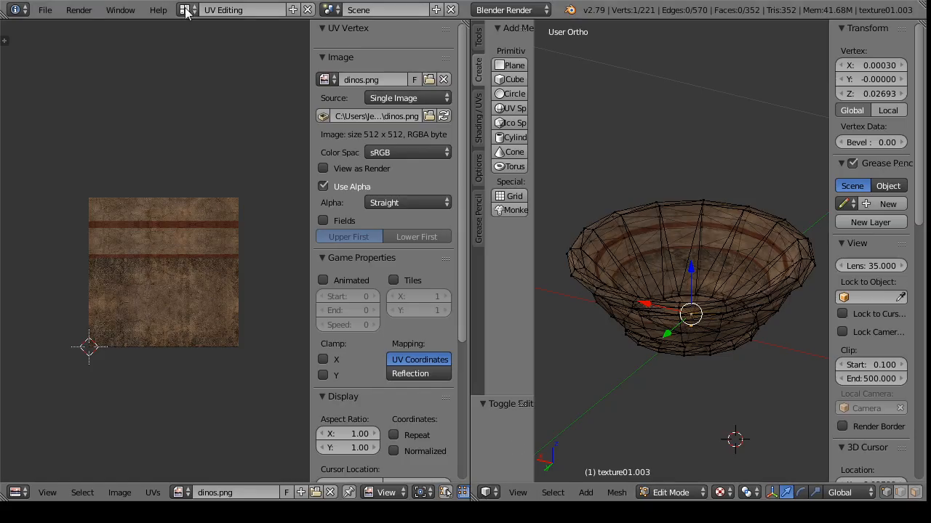
Step: In Blender, change to the Default screen layout and set the viewport shading to Texture
{"action": "left_click", "coordinate": [187, 10]}
{"action": "left_click", "coordinate": [245, 73]}
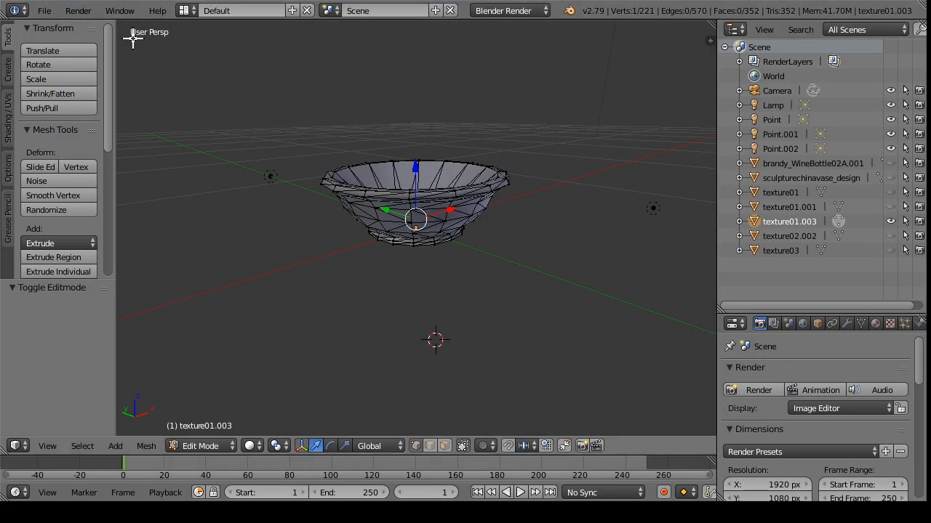
{"action": "left_click", "coordinate": [890, 222]}
{"action": "left_click", "coordinate": [250, 446]}
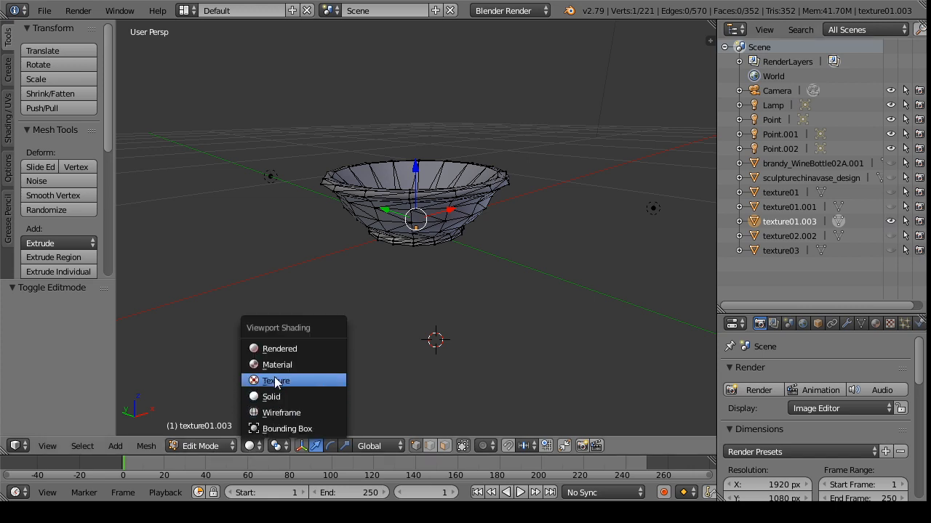
{"action": "left_click", "coordinate": [256, 381]}
Step: Return to Object Mode and hide the bowl object texture01.003
{"action": "left_click", "coordinate": [228, 446]}
{"action": "left_click", "coordinate": [211, 434]}
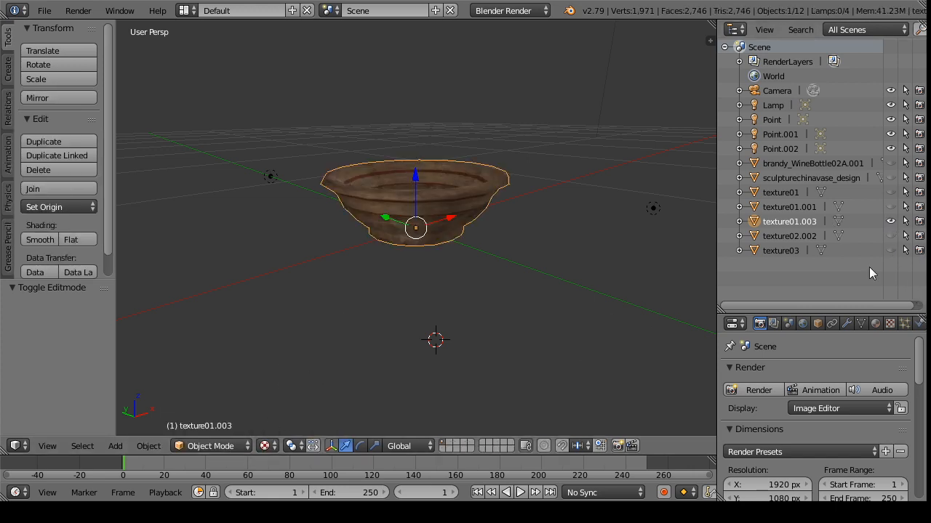
{"action": "left_click", "coordinate": [890, 222]}
Step: Import the exported oblivionmiddleclasstancup01 mesh as a Wavefront OBJ
{"action": "left_click", "coordinate": [44, 10]}
{"action": "mouse_move", "coordinate": [103, 286]}
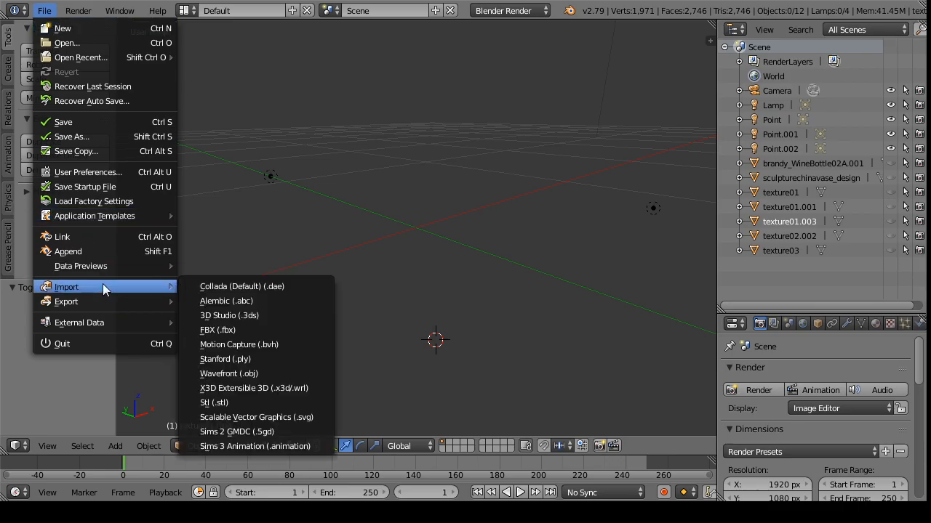
{"action": "left_click", "coordinate": [254, 374]}
{"action": "left_click", "coordinate": [258, 140]}
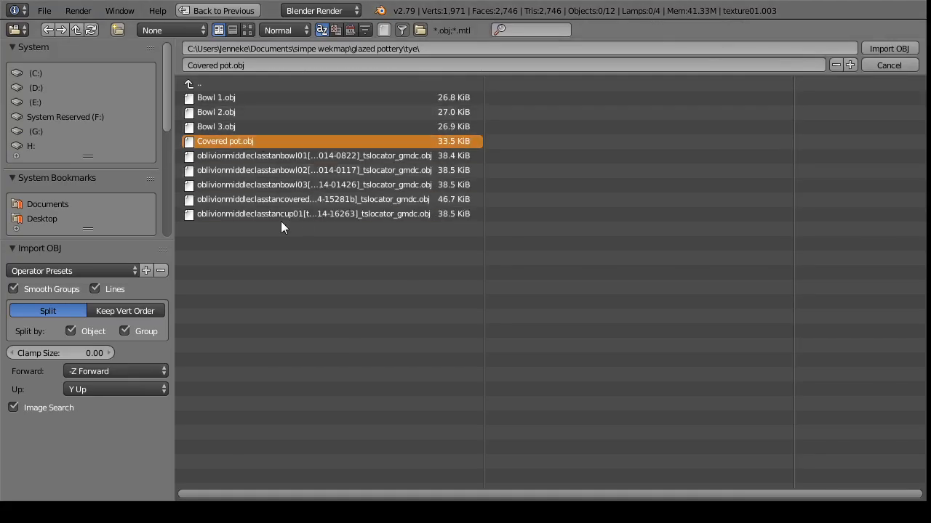
{"action": "left_click", "coordinate": [297, 213]}
{"action": "left_click", "coordinate": [883, 48]}
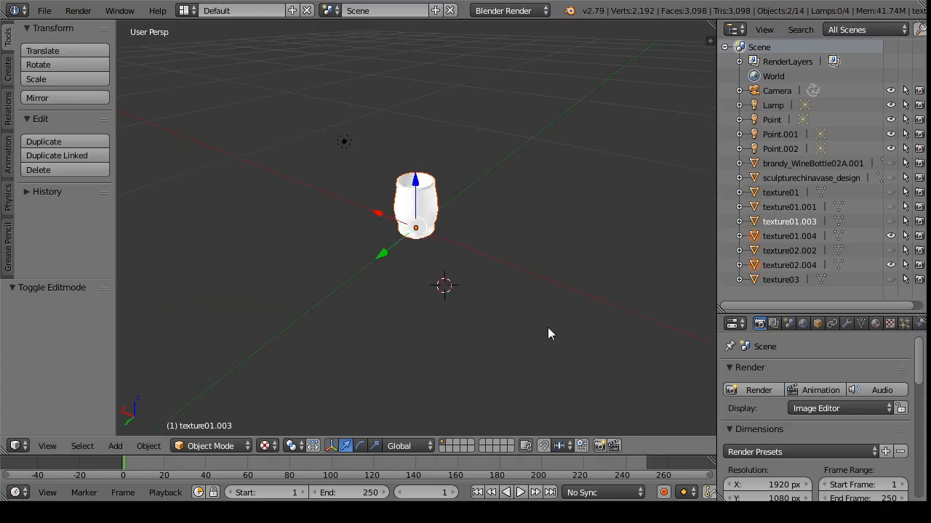
Step: Change to the UV Editing layout and assign bugware02b.png to the UVs of the cup body texture01.004
{"action": "left_click", "coordinate": [184, 10]}
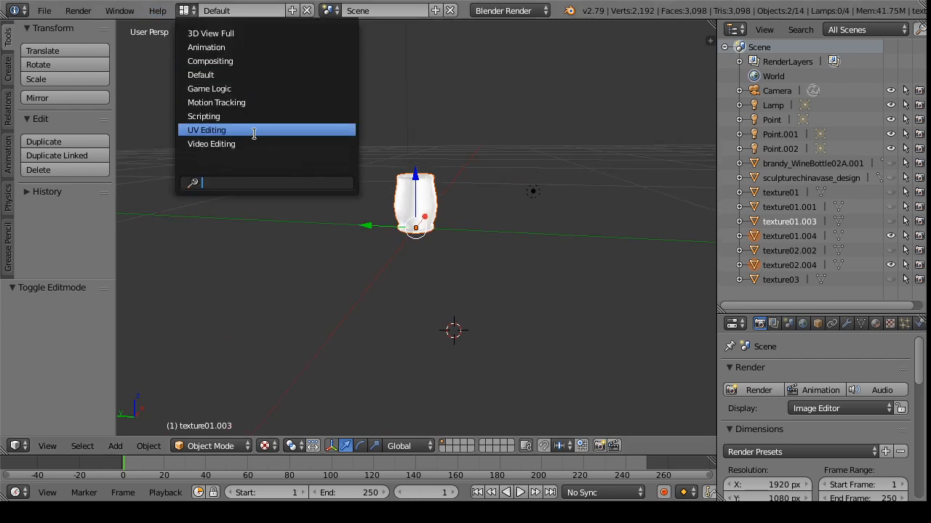
{"action": "left_click", "coordinate": [218, 129]}
{"action": "left_click", "coordinate": [676, 492]}
{"action": "left_click", "coordinate": [702, 445]}
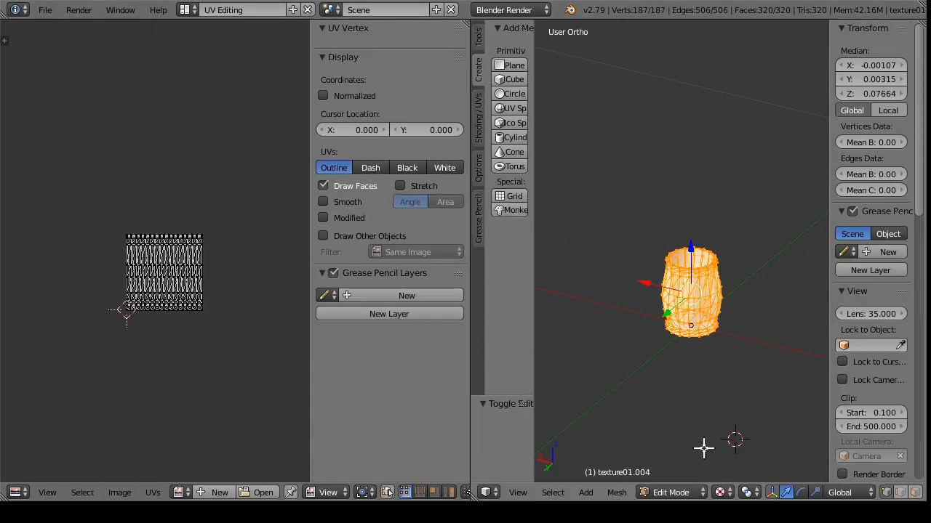
{"action": "left_click", "coordinate": [182, 495]}
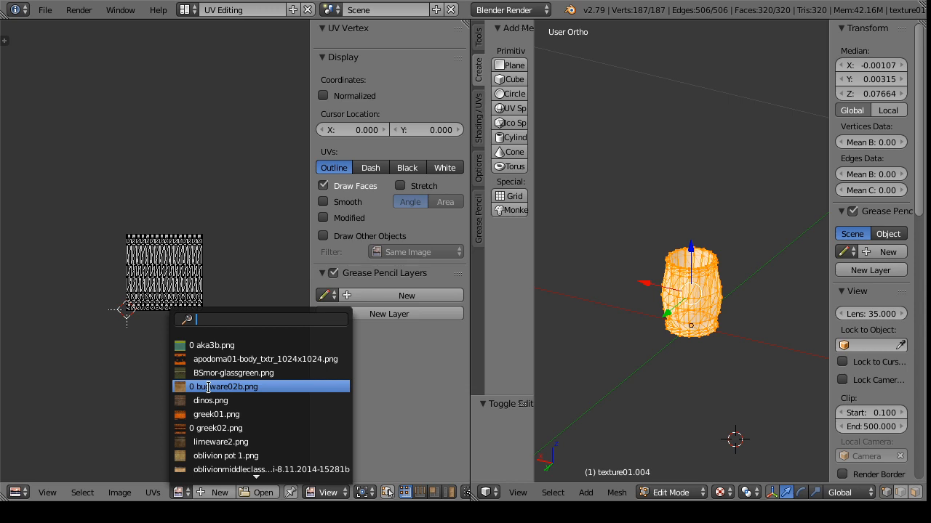
{"action": "left_click", "coordinate": [182, 385]}
{"action": "left_click", "coordinate": [673, 492]}
{"action": "left_click", "coordinate": [678, 476]}
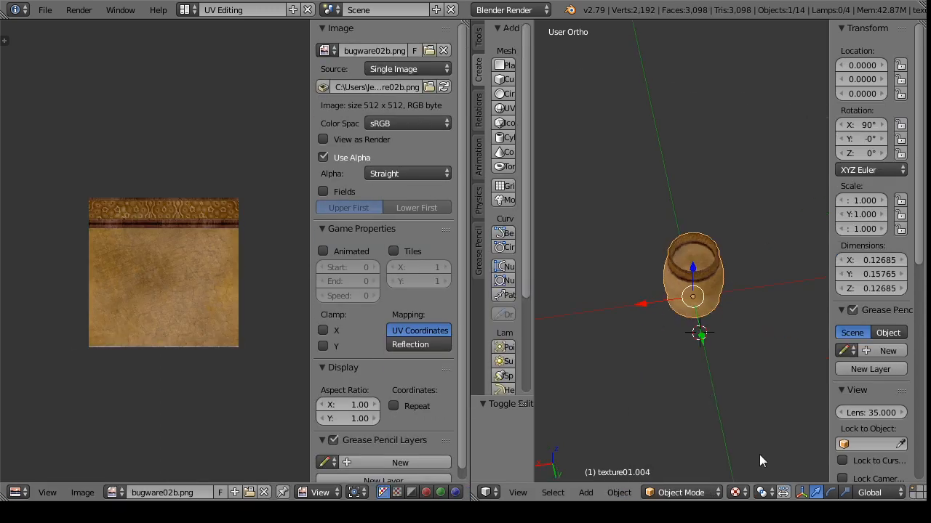
Step: Select the cup's inner bottom, texture02.004, and assign bugware02b.png to its UVs in Edit Mode
{"action": "scroll", "coordinate": [690, 294], "scroll_direction": "up", "scroll_amount": 5}
{"action": "left_click_drag", "start_coordinate": [690, 294], "coordinate": [730, 423]}
{"action": "right_click", "coordinate": [713, 279]}
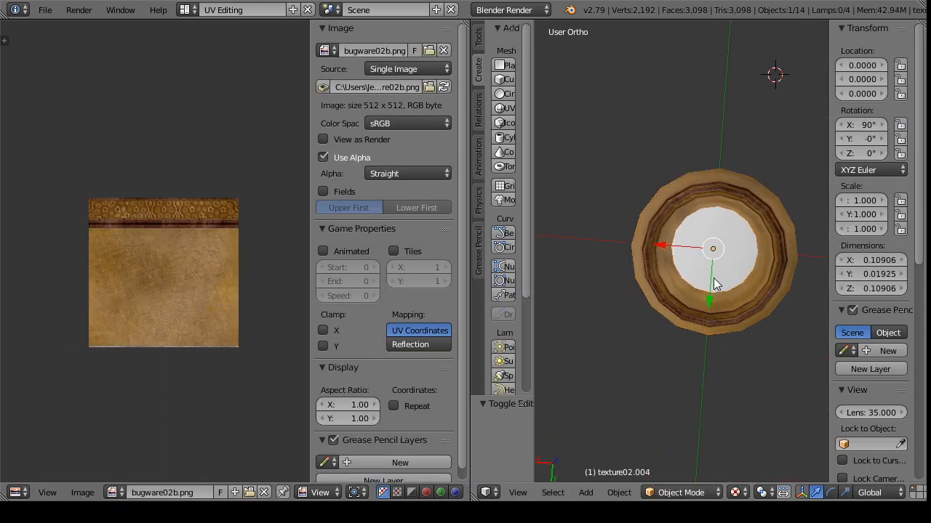
{"action": "left_click", "coordinate": [683, 492]}
{"action": "left_click", "coordinate": [703, 451]}
{"action": "left_click", "coordinate": [182, 492]}
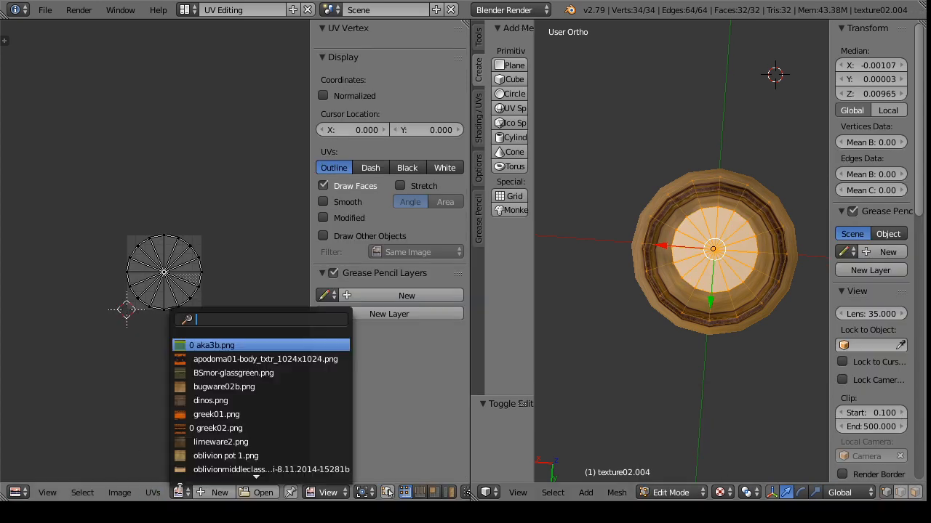
{"action": "left_click", "coordinate": [218, 387]}
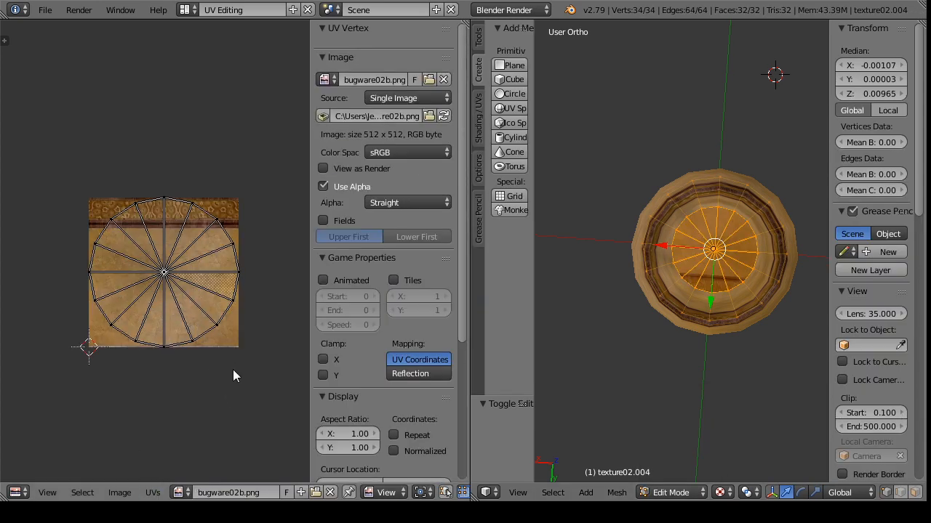
Step: Scale all UVs of the cup's inner bottom to about 0.37, inside the plain area of the texture
{"action": "key", "text": "a"}
{"action": "key", "text": "s"}
{"action": "left_click", "coordinate": [209, 314]}
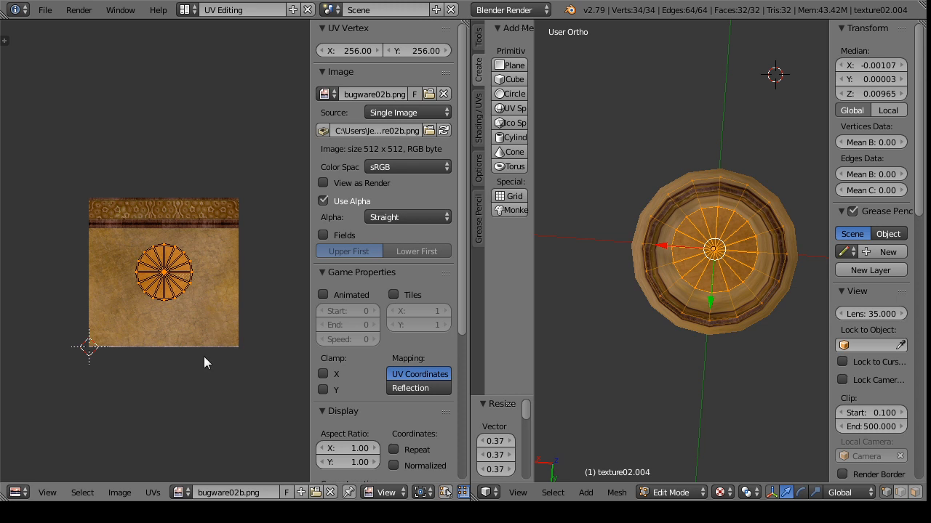
Step: Assign greek01.png to the cup's inner bottom and move its UVs down along Y to about 378 px
{"action": "left_click", "coordinate": [182, 492]}
{"action": "left_click", "coordinate": [209, 415]}
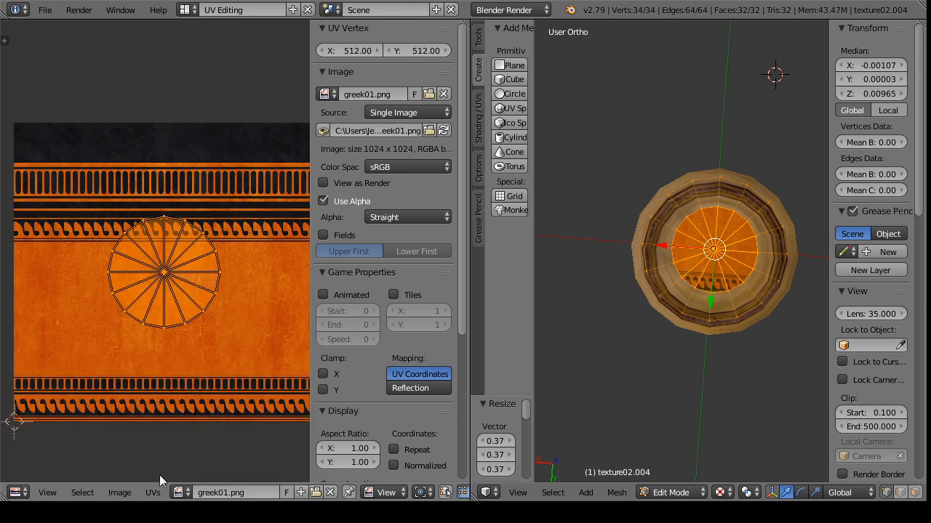
{"action": "key", "text": "g"}
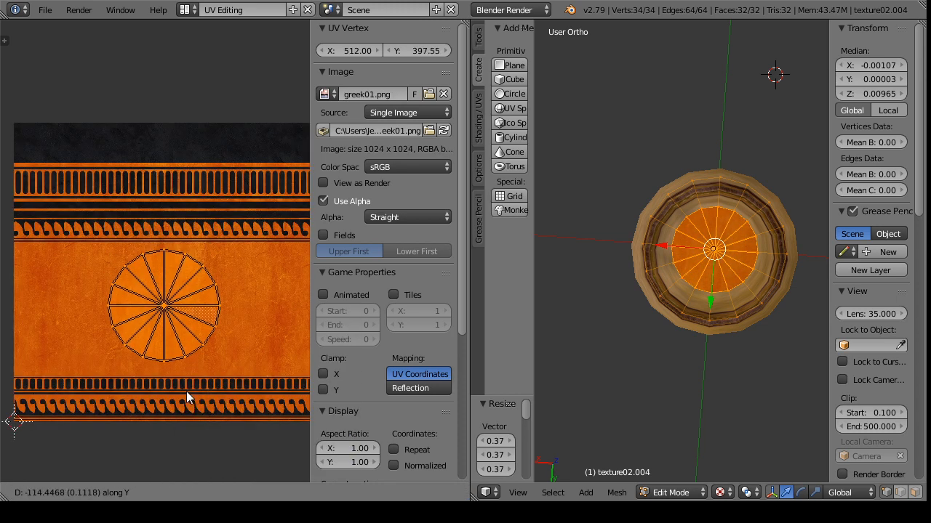
{"action": "left_click", "coordinate": [190, 391]}
Step: Assign greek02.png to the cup's inner bottom and scale its UVs by about 0.67
{"action": "left_click", "coordinate": [183, 492]}
{"action": "left_click", "coordinate": [208, 424]}
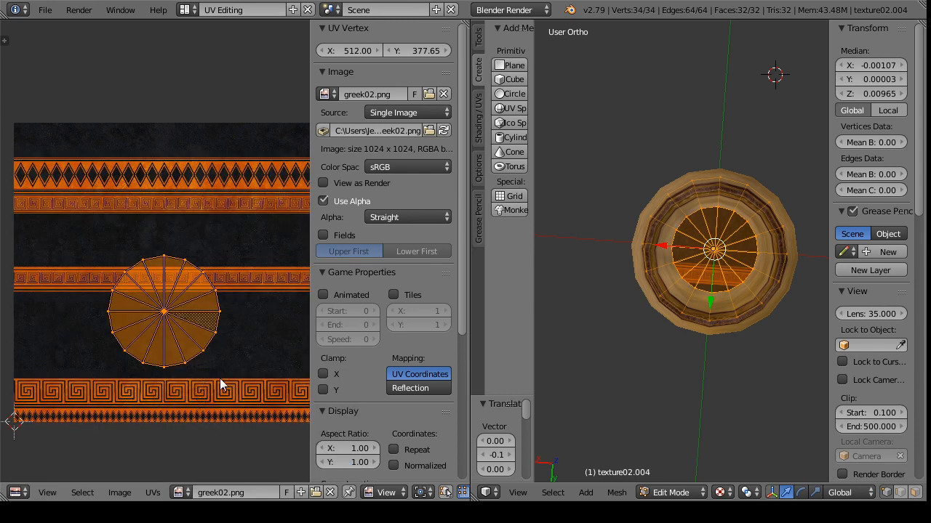
{"action": "key", "text": "s"}
{"action": "left_click", "coordinate": [207, 355]}
Step: Move the inner bottom's UVs down along Y to about 306 px, onto the plain black area, and return to Object Mode
{"action": "key", "text": "g"}
{"action": "key", "text": "y"}
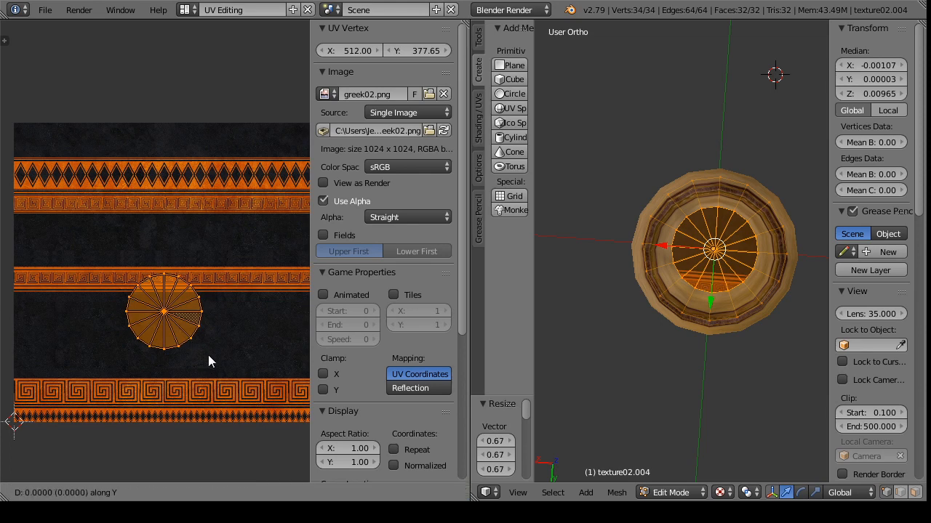
{"action": "left_click", "coordinate": [203, 373]}
{"action": "mouse_move", "coordinate": [679, 347]}
{"action": "left_mouse_down"}
{"action": "mouse_move", "coordinate": [677, 294]}
{"action": "mouse_move", "coordinate": [663, 349]}
{"action": "left_mouse_up"}
{"action": "left_click", "coordinate": [649, 493]}
{"action": "left_click", "coordinate": [671, 472]}
{"action": "scroll", "coordinate": [659, 334], "scroll_direction": "up", "scroll_amount": 1}
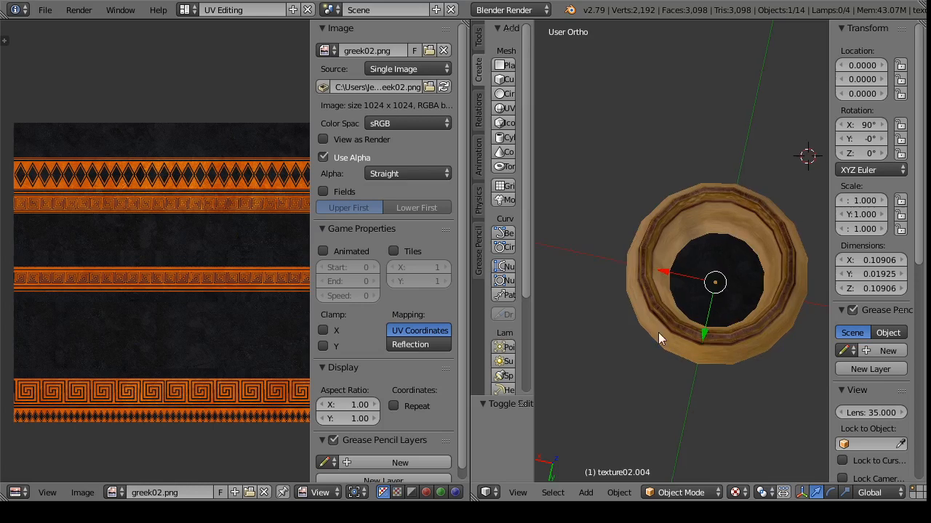
{"action": "scroll", "coordinate": [658, 337], "scroll_direction": "up", "scroll_amount": 4}
{"action": "scroll", "coordinate": [649, 283], "scroll_direction": "down", "scroll_amount": 1}
{"action": "left_click", "coordinate": [661, 495]}
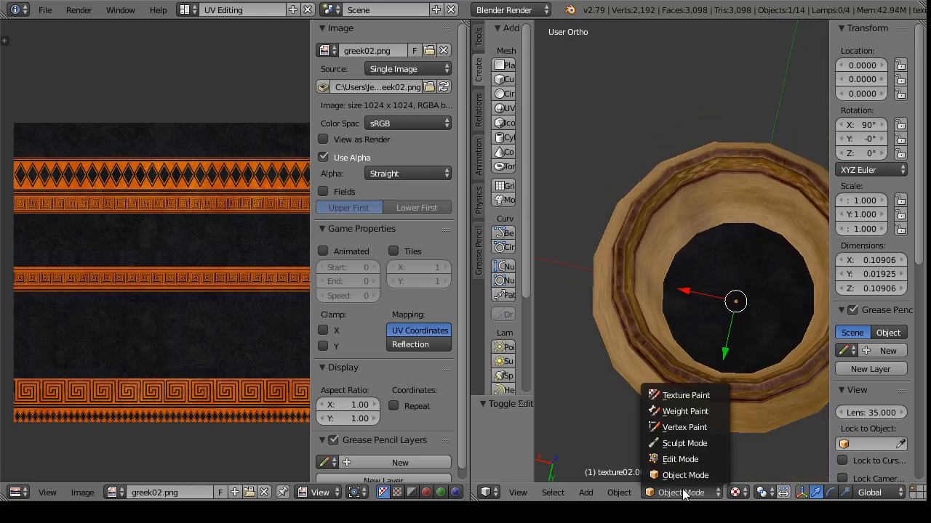
{"action": "left_click", "coordinate": [671, 459]}
{"action": "left_click", "coordinate": [181, 495]}
{"action": "left_click", "coordinate": [217, 430]}
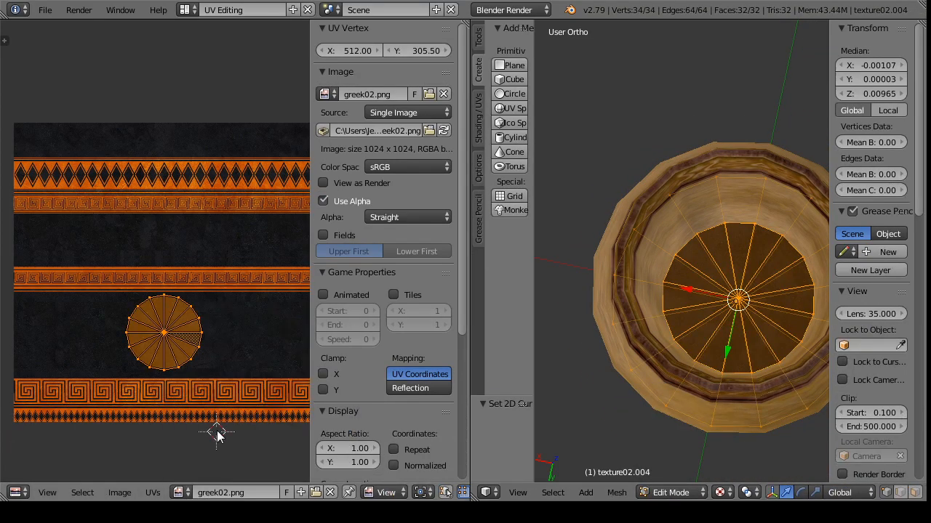
{"action": "left_click", "coordinate": [671, 492]}
{"action": "left_click", "coordinate": [672, 490]}
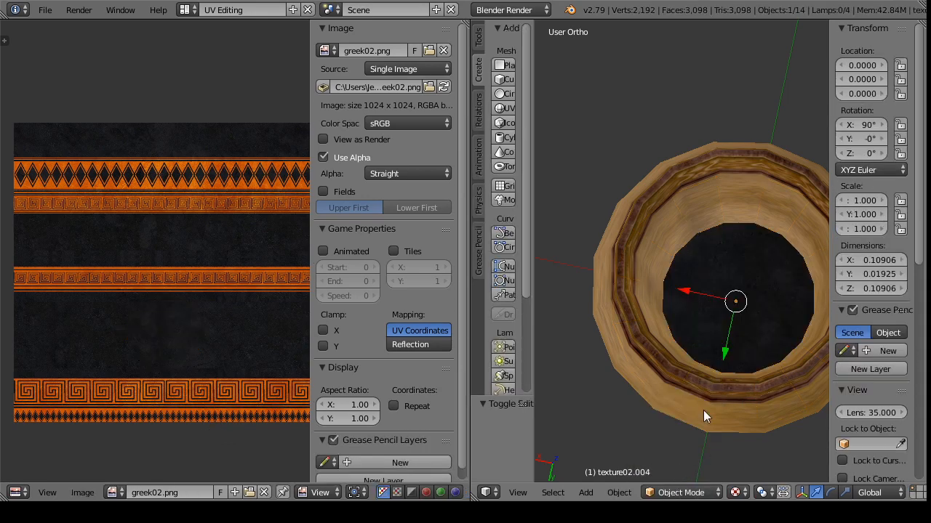
Step: Assign greek02.png to the cup body texture01.004 and view the textured cup from several sides in Object Mode
{"action": "left_click", "coordinate": [685, 496]}
{"action": "left_click", "coordinate": [671, 459]}
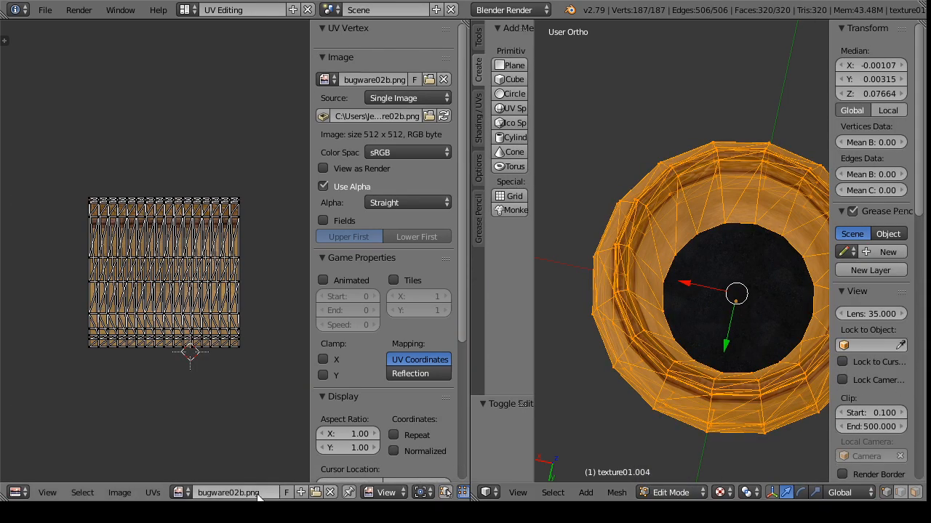
{"action": "left_click", "coordinate": [182, 492]}
{"action": "left_click", "coordinate": [218, 426]}
{"action": "left_click", "coordinate": [671, 492]}
{"action": "left_click", "coordinate": [680, 489]}
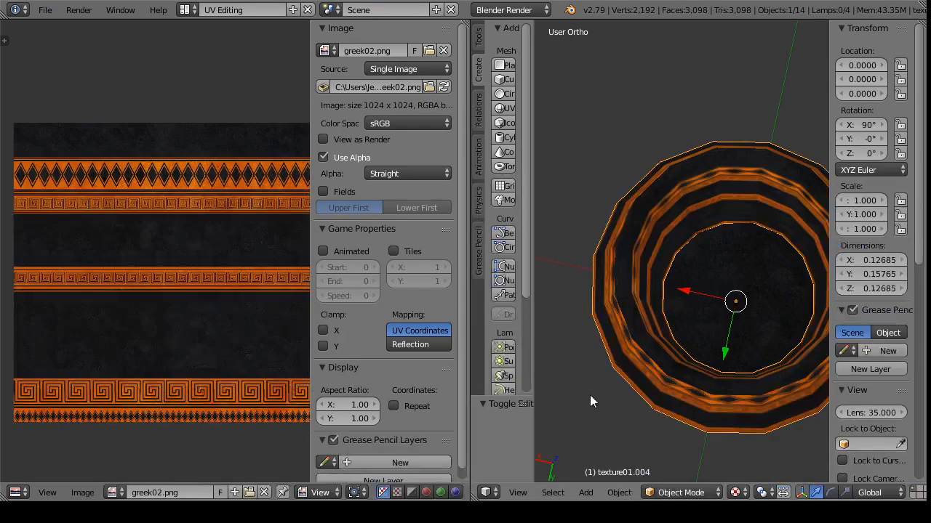
{"action": "left_click_drag", "start_coordinate": [590, 395], "coordinate": [642, 473]}
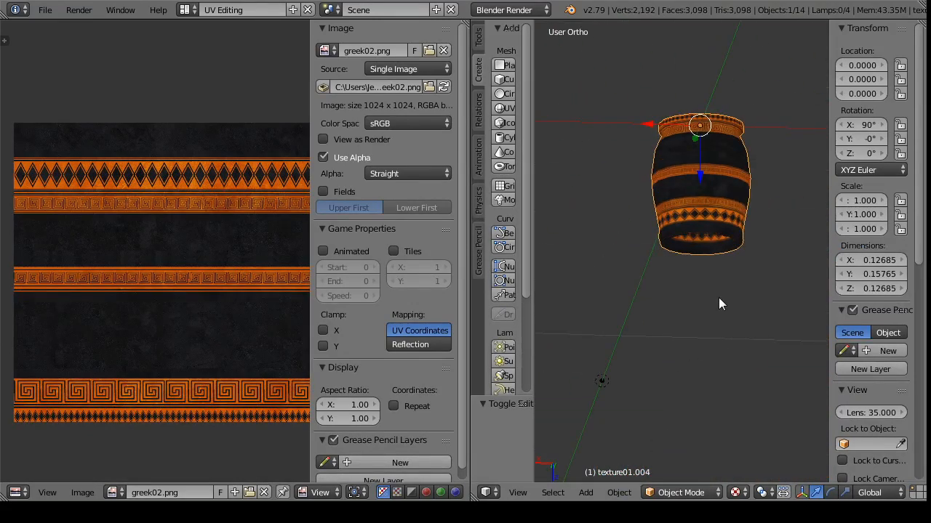
{"action": "left_click_drag", "start_coordinate": [719, 299], "coordinate": [670, 478]}
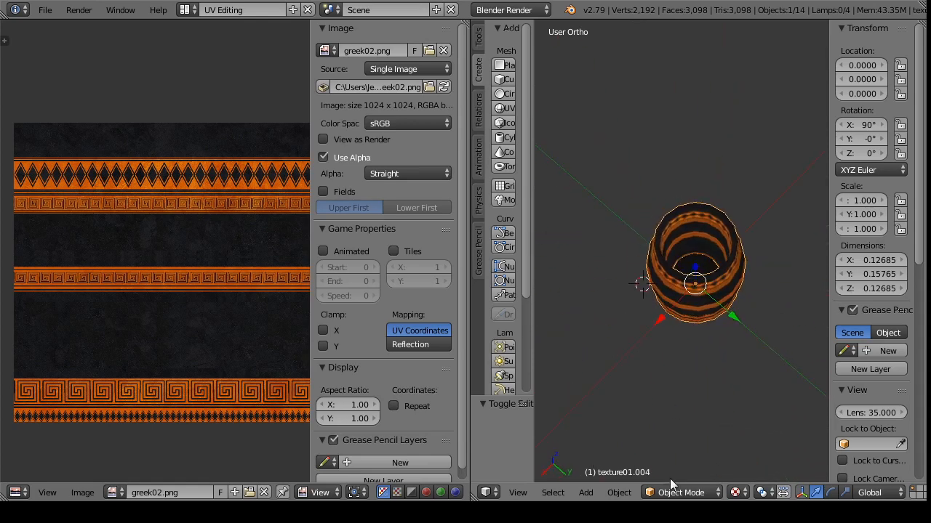
Step: Assign BSmor-glassgreen.png to the cup body texture01.004 and return to Object Mode
{"action": "left_click", "coordinate": [681, 492]}
{"action": "left_click", "coordinate": [670, 454]}
{"action": "left_click", "coordinate": [179, 493]}
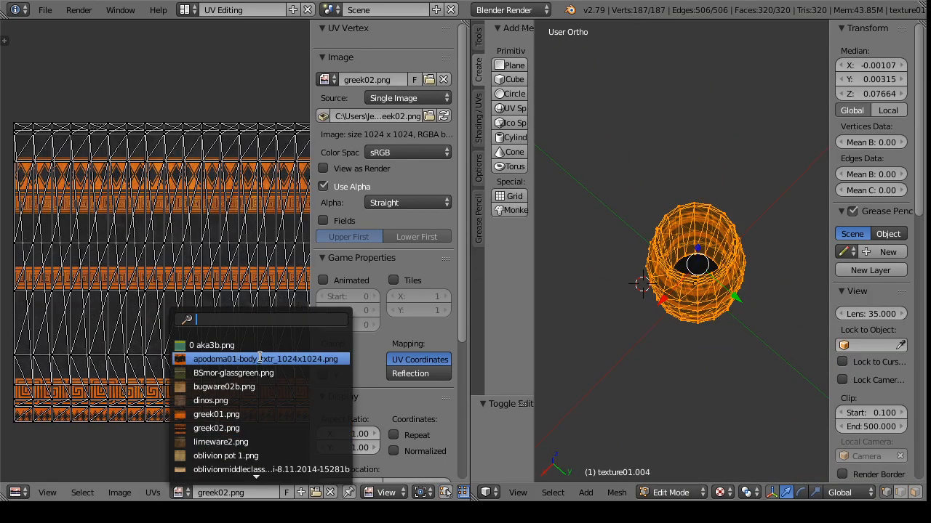
{"action": "left_click", "coordinate": [234, 373]}
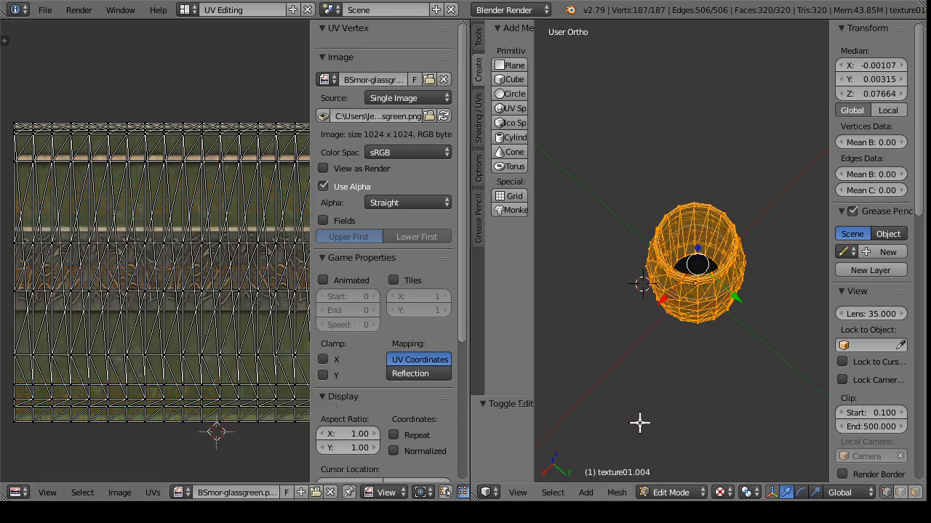
{"action": "left_click", "coordinate": [673, 491]}
{"action": "left_click", "coordinate": [677, 467]}
Step: Assign BSmor-glassgreen.png to the cup's inner bottom texture02.004 and examine the inside of the cup in Object Mode
{"action": "left_click_drag", "start_coordinate": [678, 385], "coordinate": [700, 280]}
{"action": "left_click", "coordinate": [681, 492]}
{"action": "left_click", "coordinate": [679, 465]}
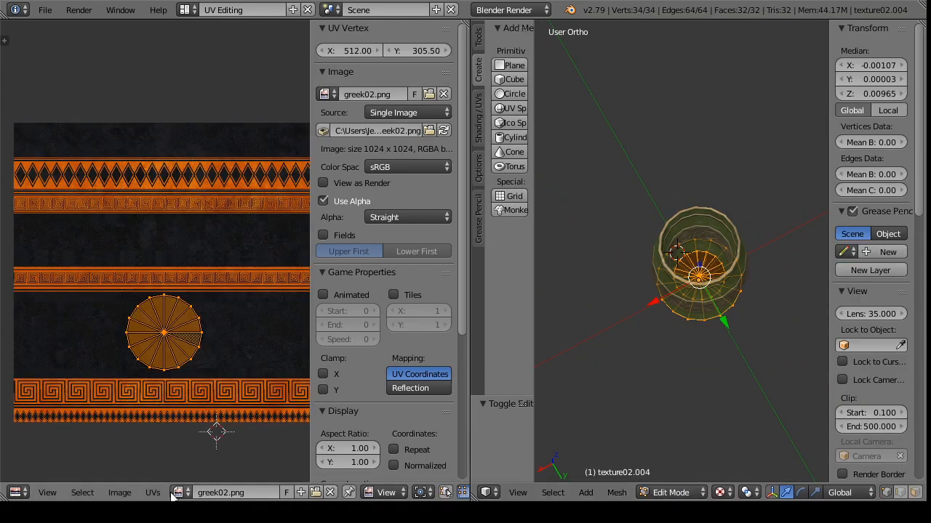
{"action": "left_click", "coordinate": [179, 492]}
{"action": "left_click", "coordinate": [216, 371]}
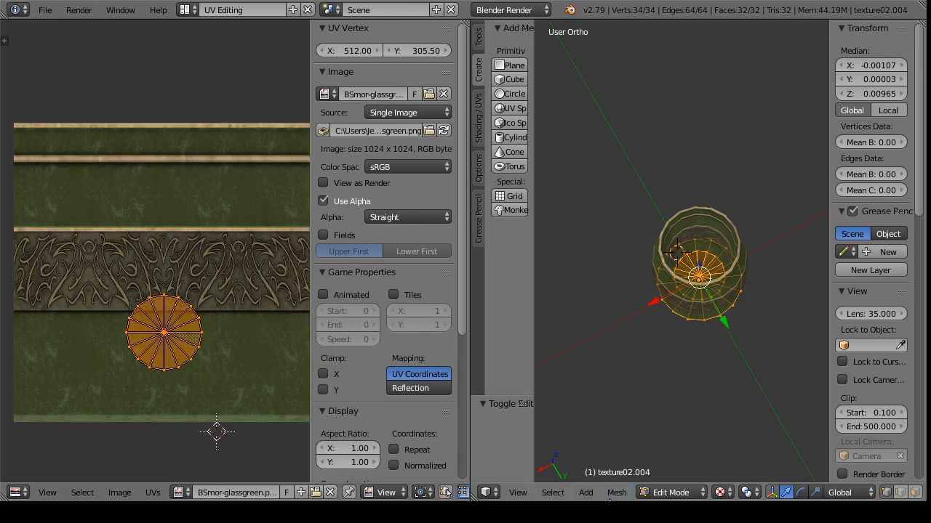
{"action": "left_click", "coordinate": [672, 492]}
{"action": "left_click", "coordinate": [676, 473]}
{"action": "left_click_drag", "start_coordinate": [692, 335], "coordinate": [737, 371]}
{"action": "scroll", "coordinate": [713, 207], "scroll_direction": "up", "scroll_amount": 10}
{"action": "scroll", "coordinate": [713, 232], "scroll_direction": "down", "scroll_amount": 8}
{"action": "left_click_drag", "start_coordinate": [711, 261], "coordinate": [702, 279]}
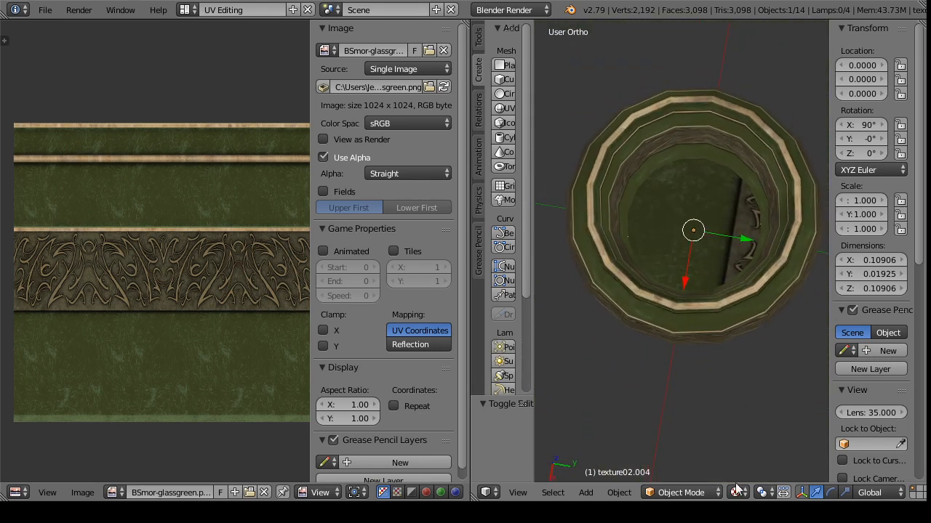
Step: Try greek02.png and BSmor-glassgreen.png on the cup's inner bottom in Edit Mode, and assign greek01.png to it
{"action": "left_click", "coordinate": [683, 492]}
{"action": "left_click", "coordinate": [686, 461]}
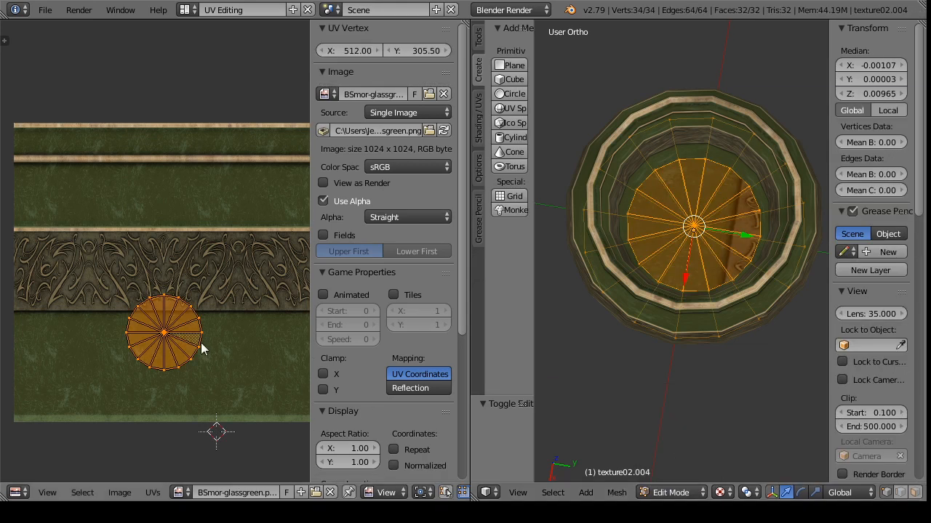
{"action": "left_click", "coordinate": [182, 494]}
{"action": "left_click", "coordinate": [205, 432]}
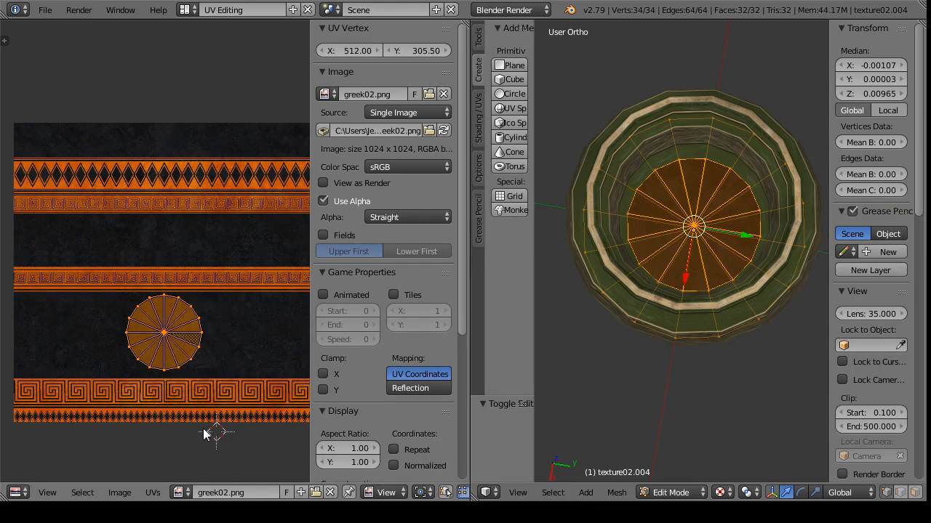
{"action": "left_click", "coordinate": [180, 492]}
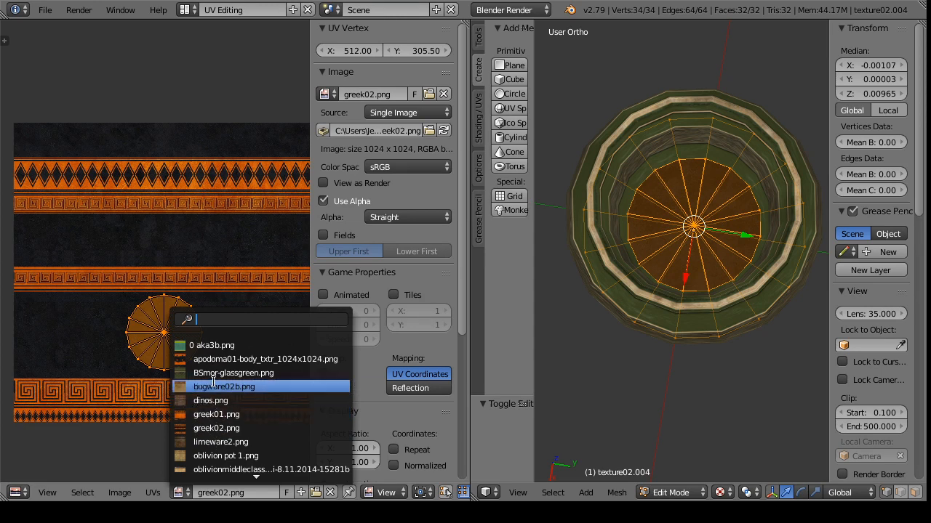
{"action": "left_click", "coordinate": [211, 386]}
{"action": "left_click", "coordinate": [181, 492]}
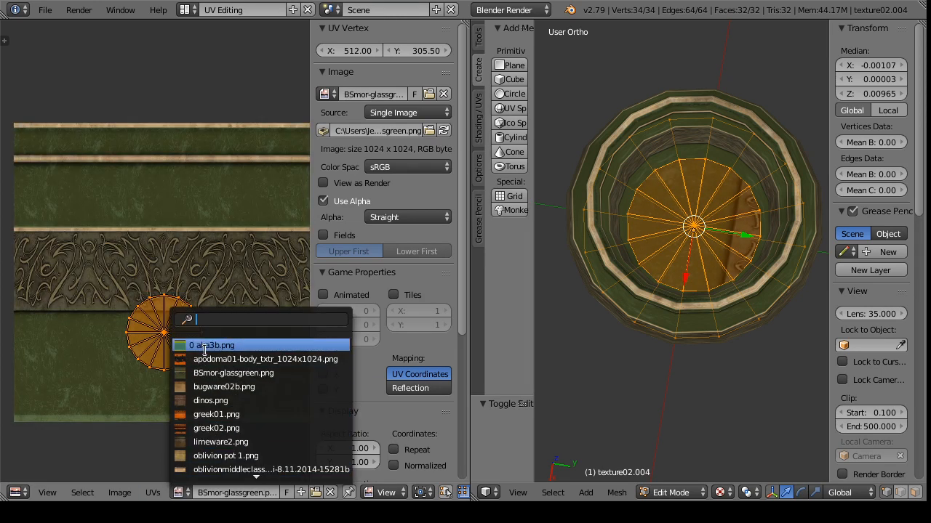
{"action": "left_click", "coordinate": [212, 411]}
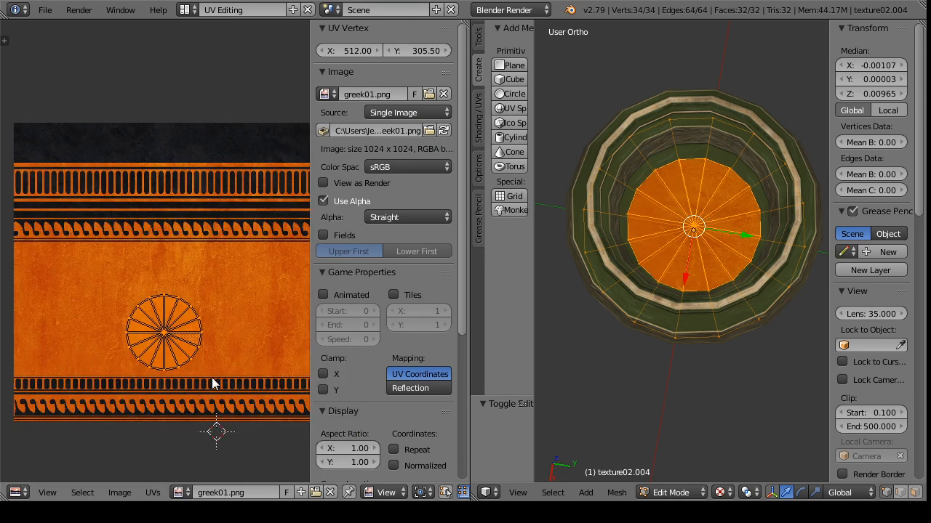
Step: Try moving the inner bottom's UVs up along Y to about 385 px and scaling them by about 1.31, and undo both changes
{"action": "key", "text": "g"}
{"action": "key", "text": "y"}
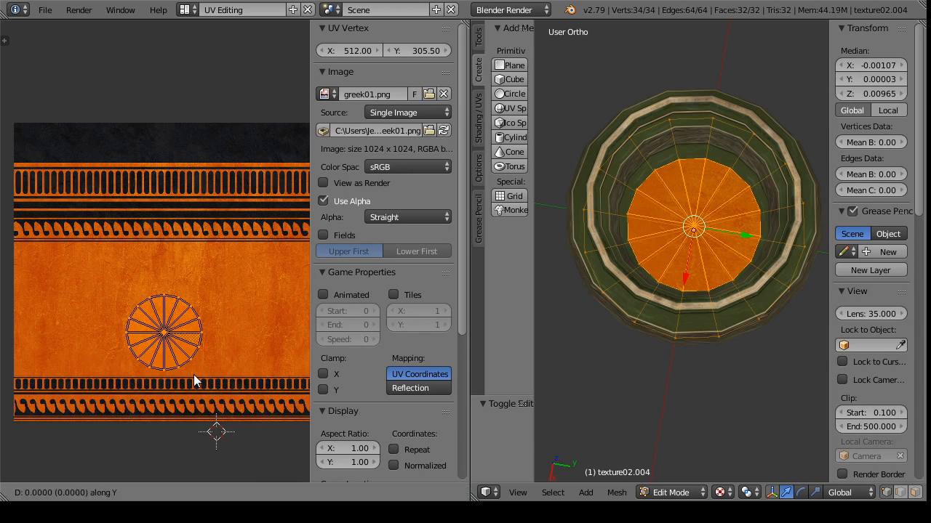
{"action": "left_click", "coordinate": [201, 354]}
{"action": "key", "text": "s"}
{"action": "left_click", "coordinate": [229, 372]}
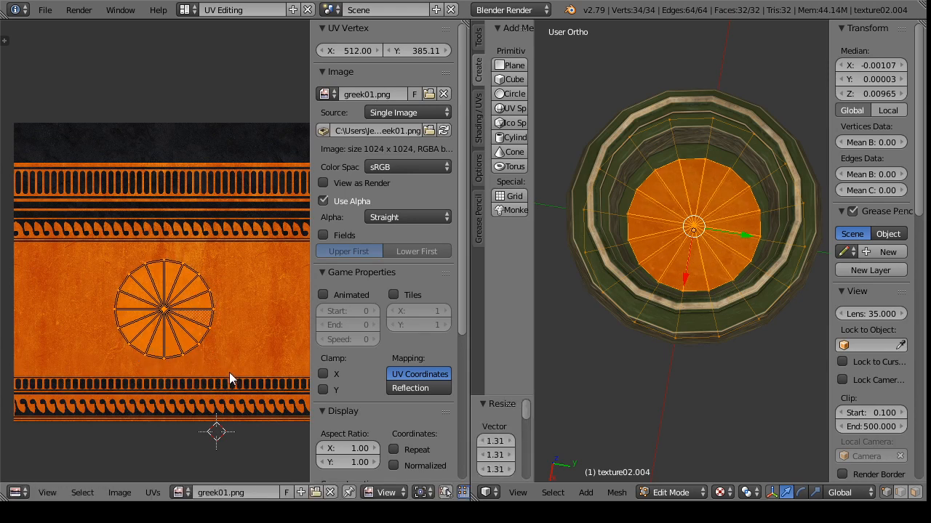
{"action": "key", "text": "ctrl+z"}
{"action": "key", "text": "ctrl+z"}
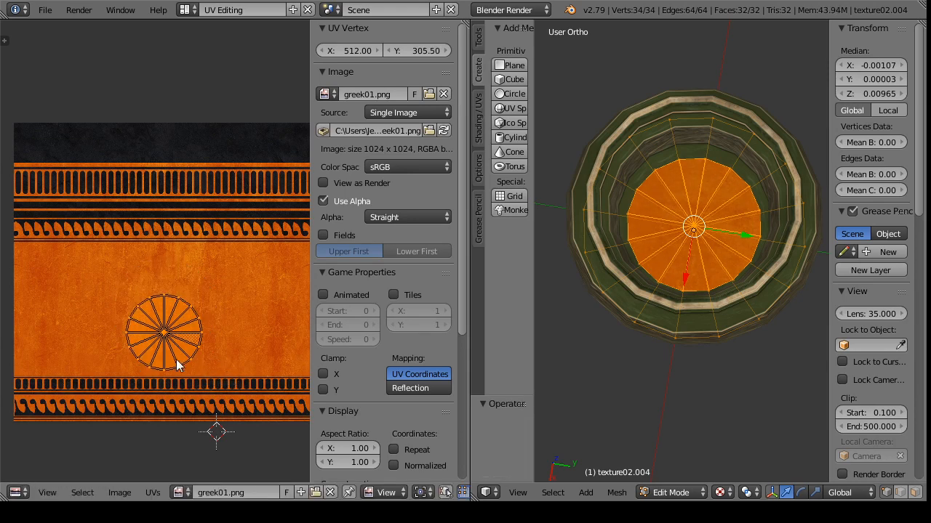
Step: Return to Object Mode and join the inner bottom texture02.004 with the cup body texture01.004 into one object
{"action": "left_click", "coordinate": [668, 490]}
{"action": "left_click", "coordinate": [674, 461]}
{"action": "left_click_drag", "start_coordinate": [689, 418], "coordinate": [672, 286]}
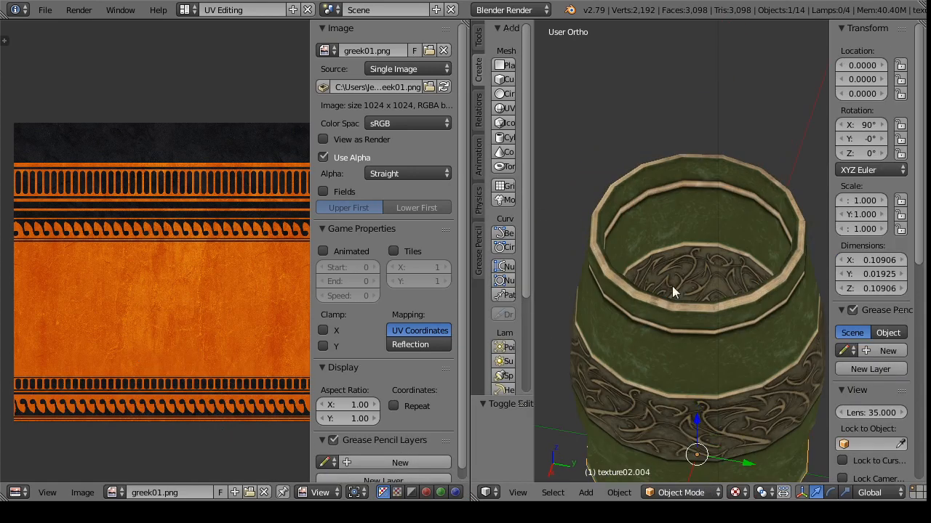
{"action": "right_click", "coordinate": [681, 351], "text": "shift"}
{"action": "key", "text": "ctrl+j"}
{"action": "left_click_drag", "start_coordinate": [670, 251], "coordinate": [677, 284]}
{"action": "scroll", "coordinate": [677, 333], "scroll_direction": "down", "scroll_amount": 5}
{"action": "key", "text": "g"}
{"action": "key", "text": "Escape"}
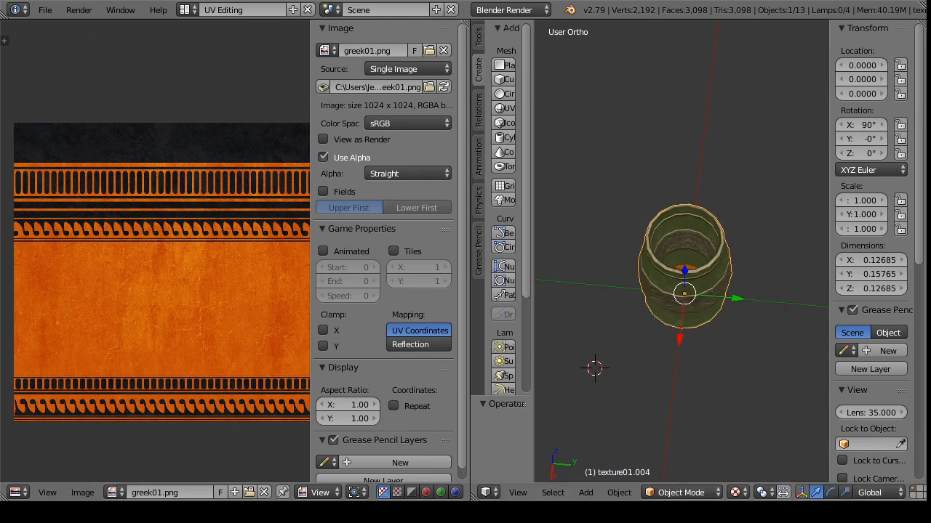
{"action": "left_click", "coordinate": [45, 9]}
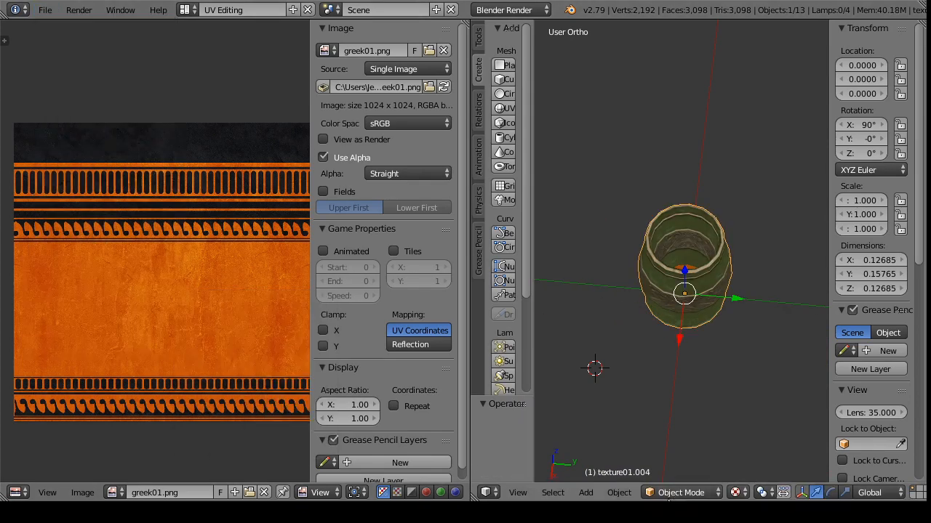
Step: Assign limeware2.png to the whole joined cup and view it from the side in Object Mode
{"action": "left_click", "coordinate": [681, 492]}
{"action": "left_click", "coordinate": [682, 459]}
{"action": "left_click", "coordinate": [181, 493]}
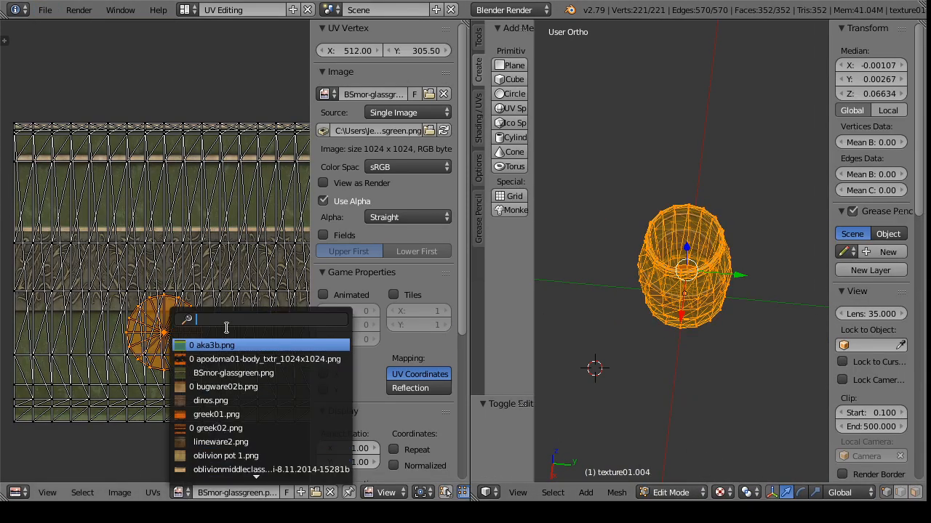
{"action": "left_click", "coordinate": [226, 443]}
{"action": "left_click", "coordinate": [662, 492]}
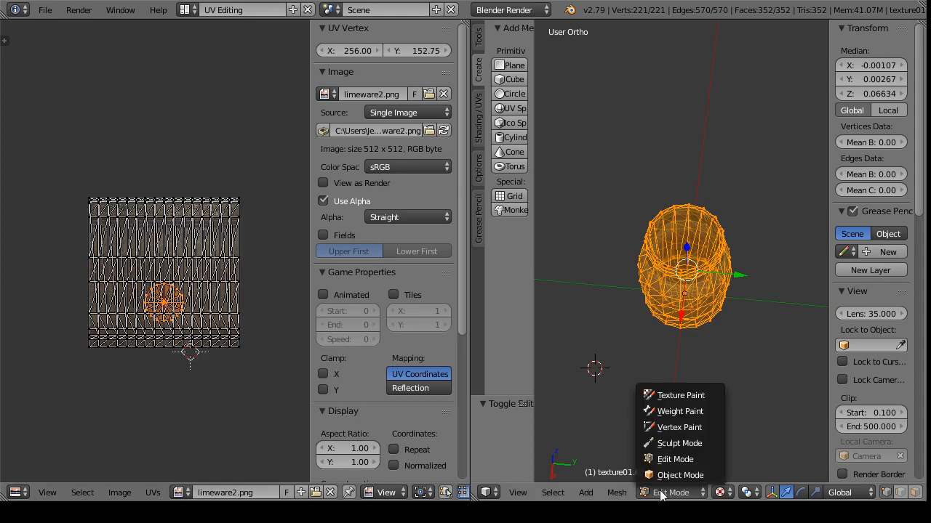
{"action": "left_click", "coordinate": [687, 475]}
{"action": "left_click_drag", "start_coordinate": [657, 418], "coordinate": [716, 334]}
Step: Export the joined cup as an OBJ file named "cup a.obj" in the tye folder
{"action": "left_click", "coordinate": [45, 9]}
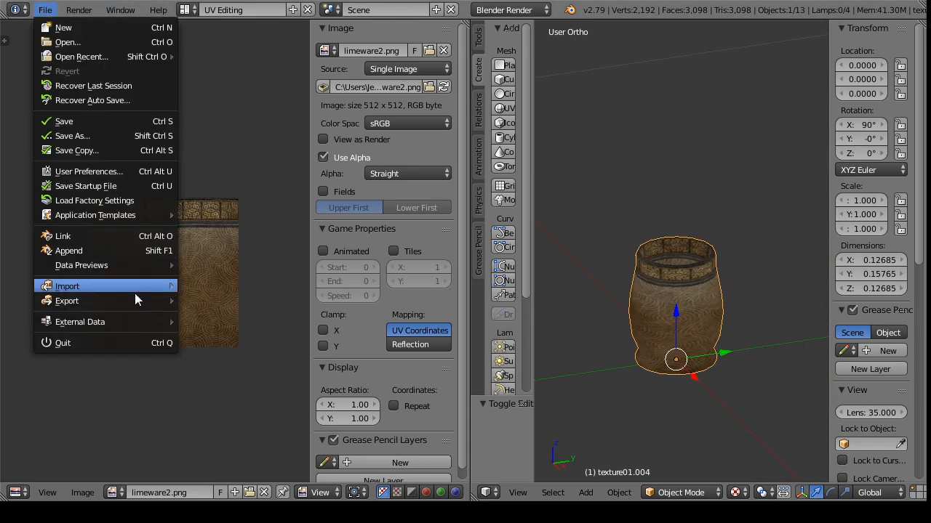
{"action": "mouse_move", "coordinate": [134, 300]}
{"action": "left_click", "coordinate": [240, 387]}
{"action": "left_click", "coordinate": [226, 65]}
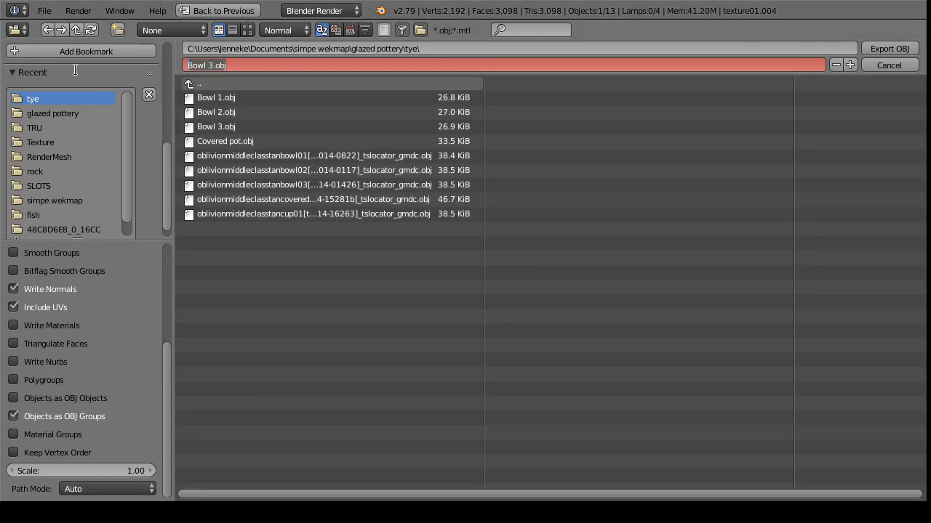
{"action": "type", "text": "cup"}
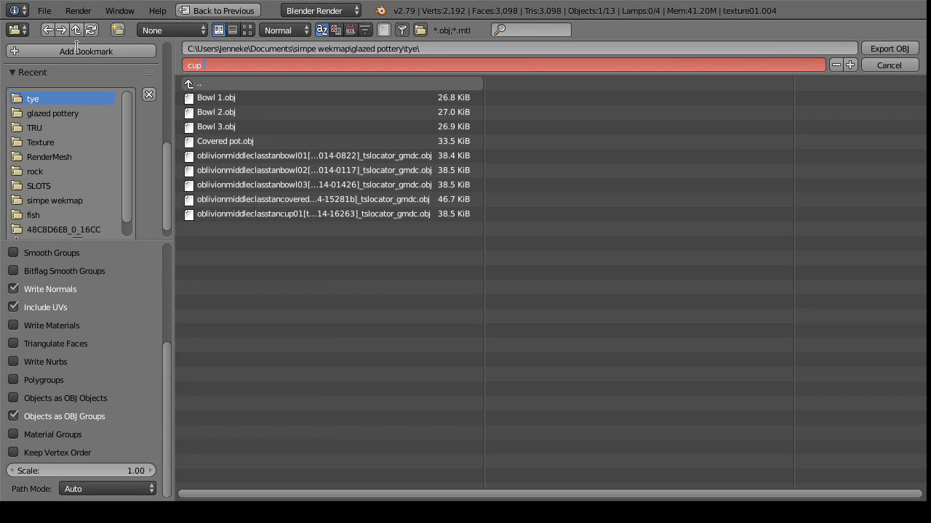
{"action": "type", "text": " a"}
{"action": "key", "text": "Return"}
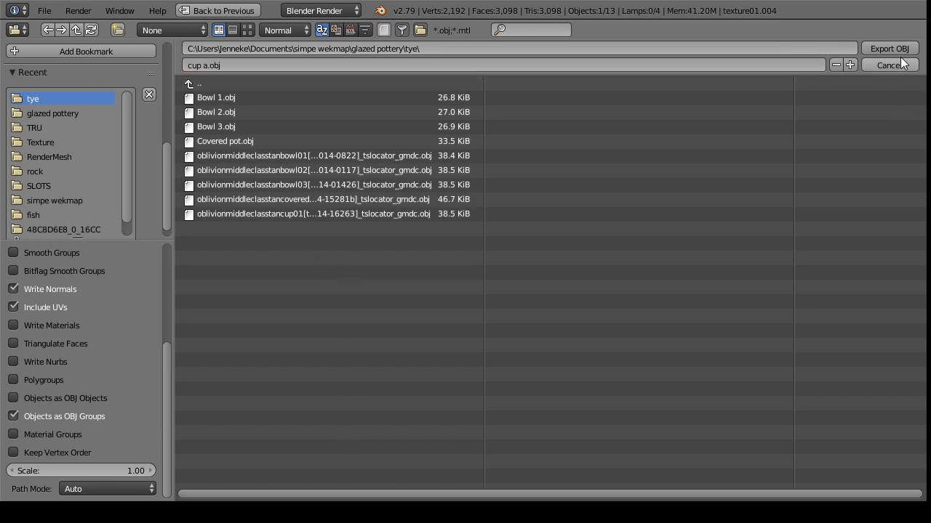
{"action": "key", "text": "Return"}
Step: Switch to SimPE and load the exported cup a.obj mesh into the cup's Geometric Data Container
{"action": "left_click", "coordinate": [265, 512]}
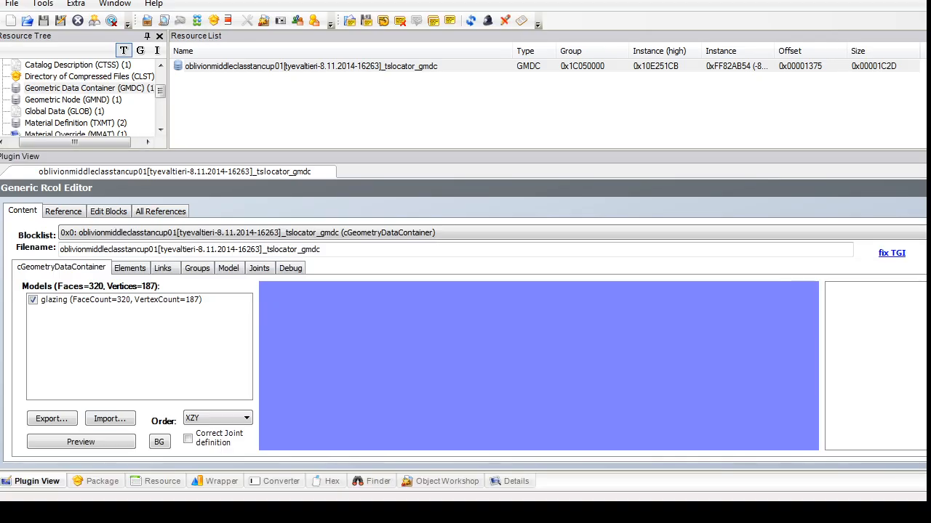
{"action": "left_click", "coordinate": [110, 419]}
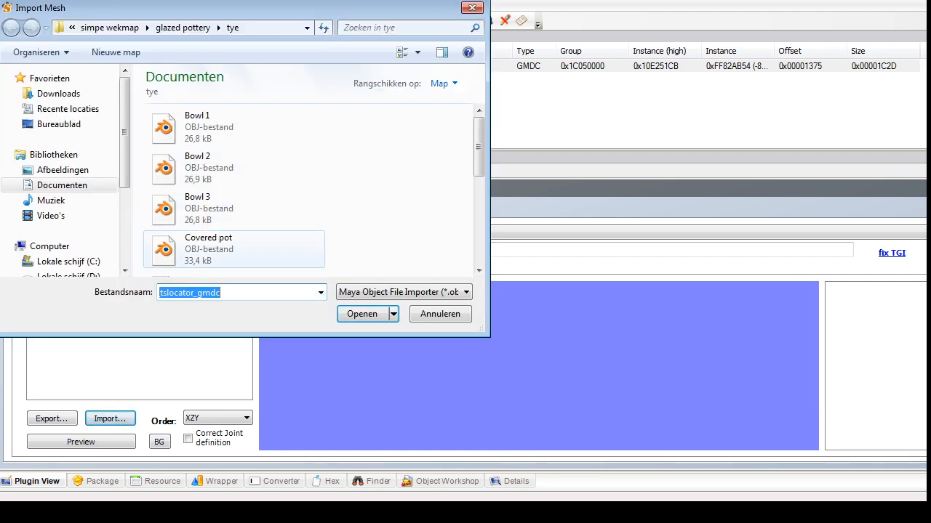
{"action": "left_click_drag", "start_coordinate": [478, 144], "coordinate": [478, 175]}
{"action": "left_click", "coordinate": [233, 197]}
{"action": "left_click", "coordinate": [362, 314]}
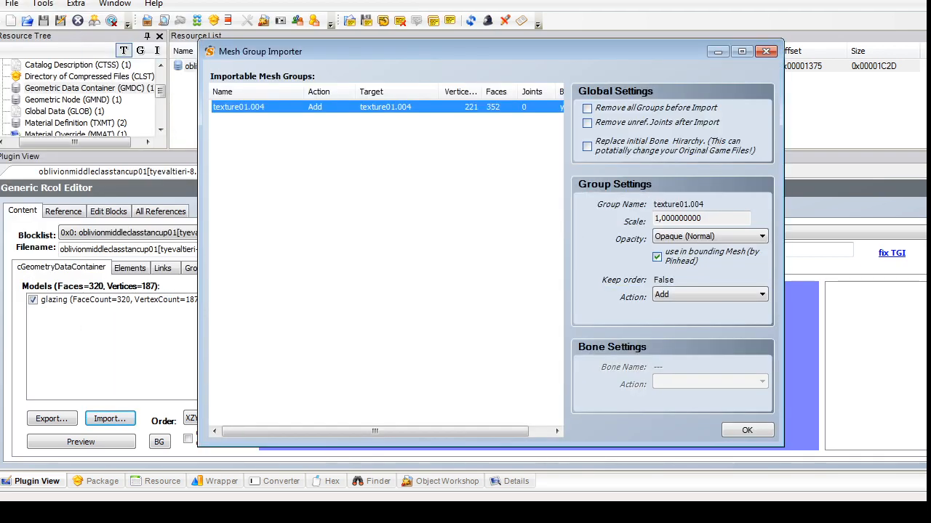
Step: Set the imported texture01.004 mesh group to replace the glazing group, run the import and commit the changes
{"action": "left_click", "coordinate": [727, 295]}
{"action": "left_click", "coordinate": [698, 336]}
{"action": "left_click", "coordinate": [709, 312]}
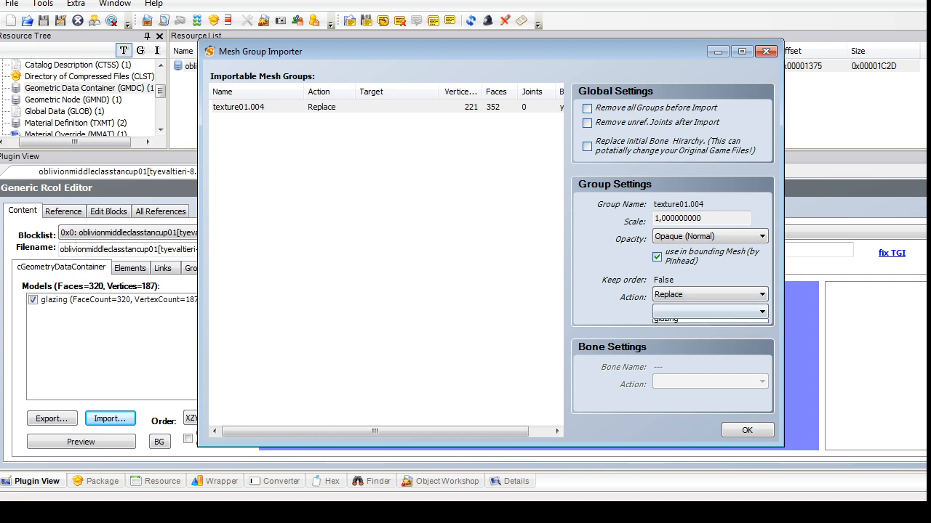
{"action": "left_click", "coordinate": [691, 325]}
{"action": "left_click", "coordinate": [747, 431]}
{"action": "left_click", "coordinate": [924, 188]}
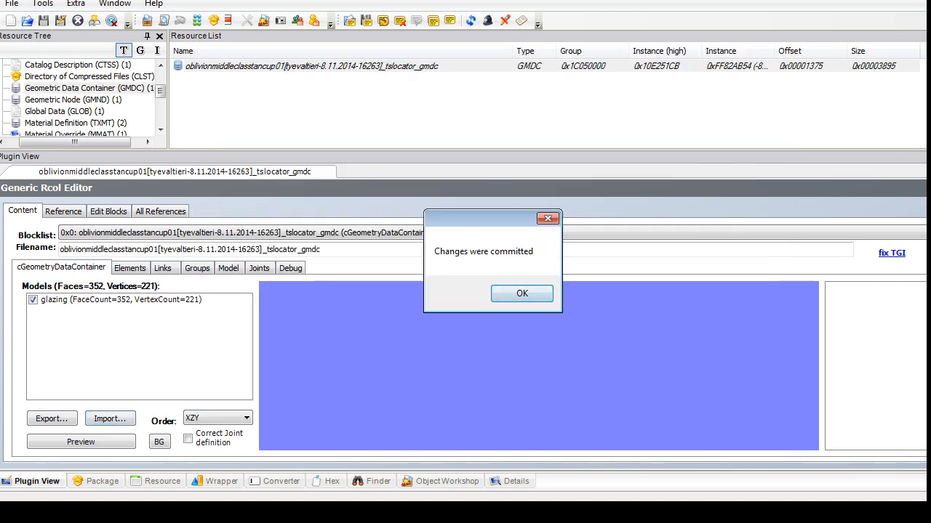
{"action": "left_click", "coordinate": [521, 293]}
Step: In the cup's Geometric Node, rename the sculpturechinavase_design item of the tsDesignModeEnabled block to glazing
{"action": "left_click", "coordinate": [73, 99]}
{"action": "left_click", "coordinate": [311, 66]}
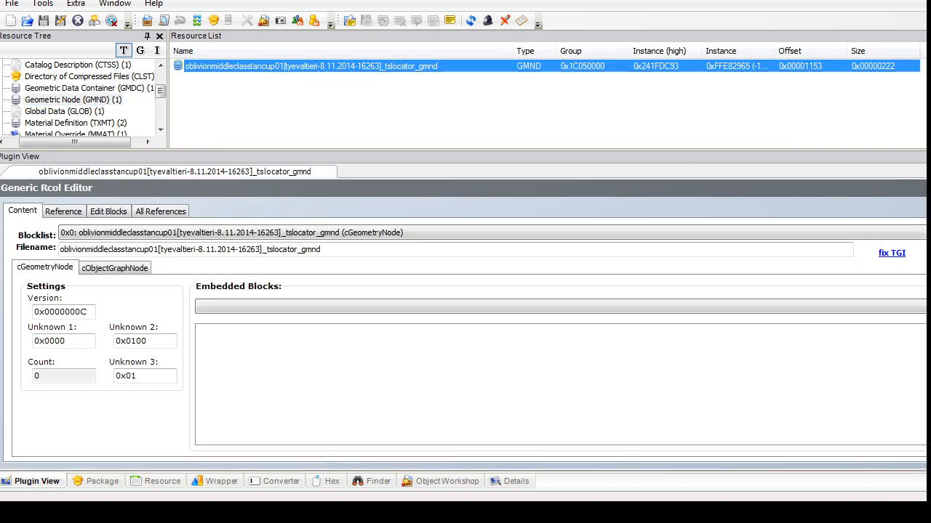
{"action": "left_click", "coordinate": [291, 232]}
{"action": "left_click", "coordinate": [219, 255]}
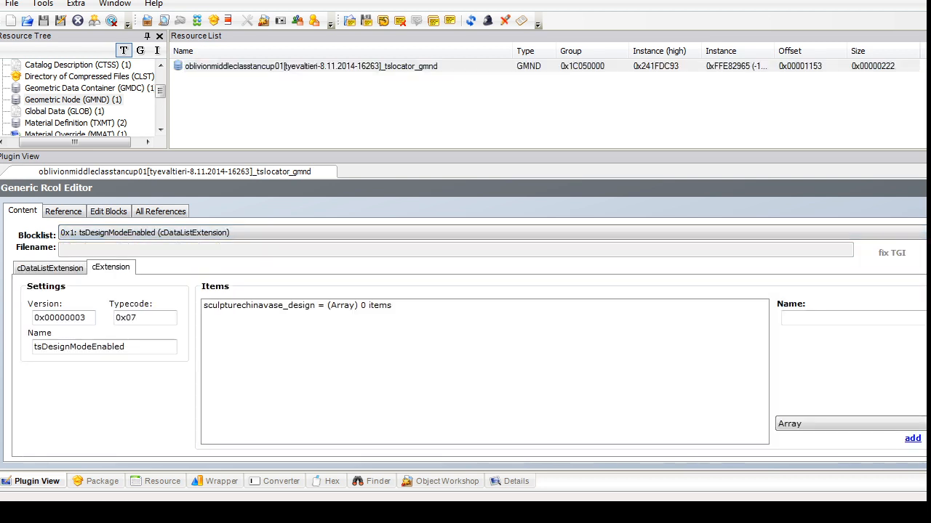
{"action": "left_click", "coordinate": [297, 305]}
{"action": "left_click_drag", "start_coordinate": [901, 317], "coordinate": [779, 317]}
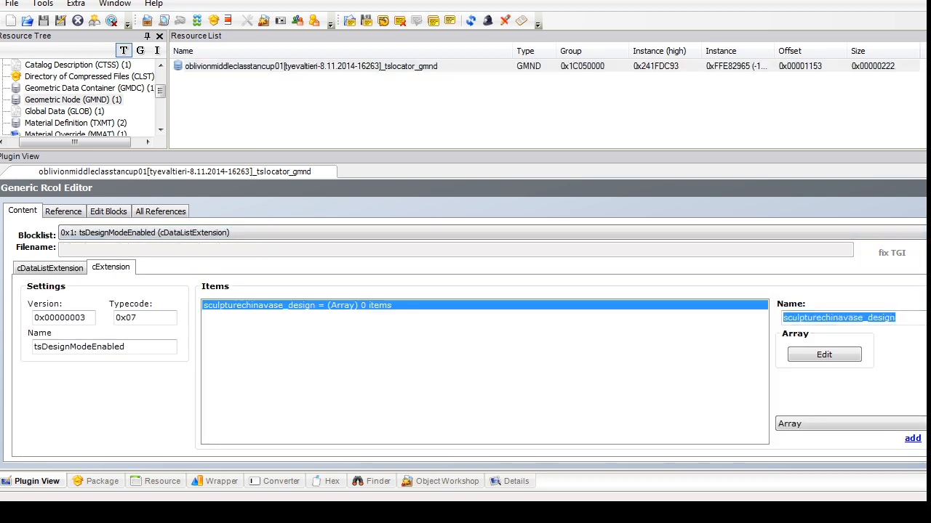
{"action": "type", "text": "glazing"}
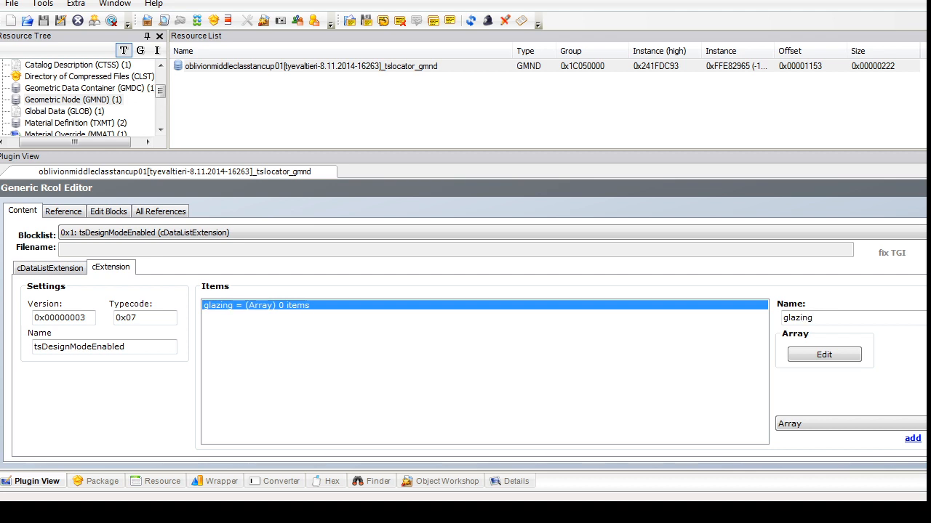
Step: Add a new cDataListExtension block to the Geometric Node's block list
{"action": "left_click", "coordinate": [109, 211]}
{"action": "left_click", "coordinate": [437, 291]}
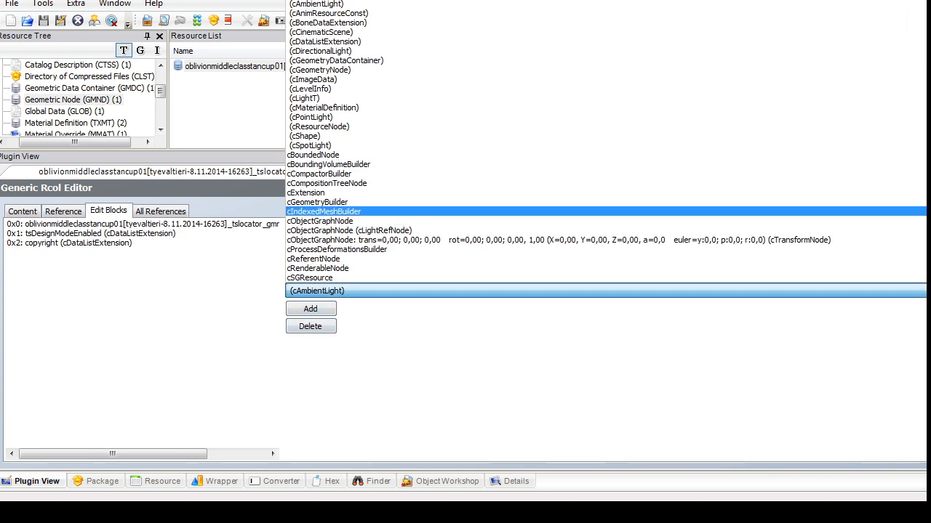
{"action": "left_click", "coordinate": [324, 41]}
{"action": "left_click", "coordinate": [310, 309]}
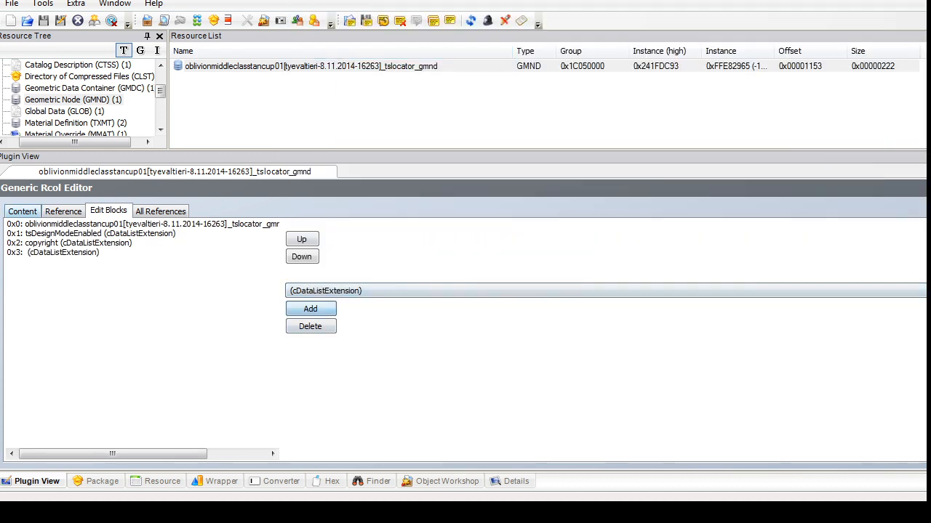
Step: Select the newly added cDataListExtension block 0x3 in the Geometric Node and name it tsMaterialsMeshName
{"action": "left_click", "coordinate": [23, 211]}
{"action": "left_click", "coordinate": [160, 233]}
{"action": "left_click", "coordinate": [145, 274]}
{"action": "left_click", "coordinate": [116, 347]}
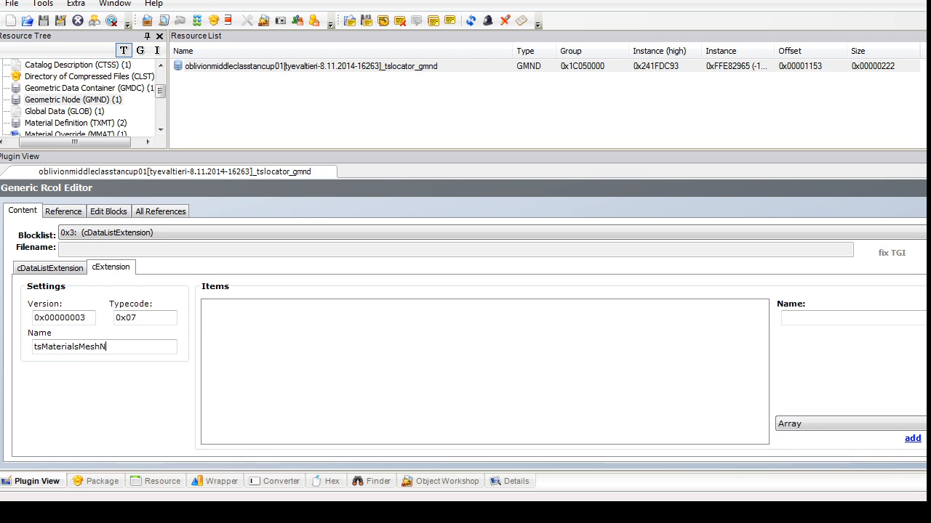
Step: Add a String item named glazing to tsMaterialsMeshName with the value ##0x1C050000!wiccan.skyrim.glazedpottery.bowl and commit the change
{"action": "left_click", "coordinate": [850, 424]}
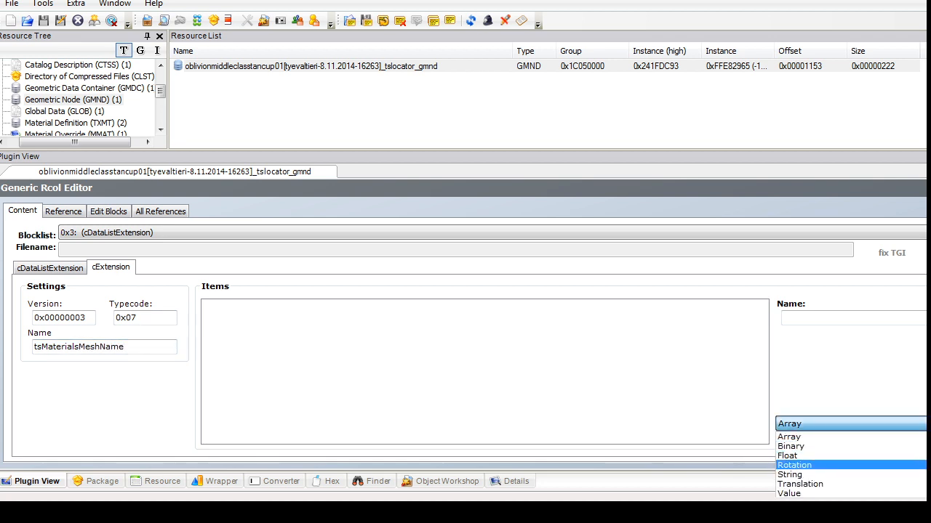
{"action": "left_click", "coordinate": [814, 473]}
{"action": "left_click", "coordinate": [912, 438]}
{"action": "left_click", "coordinate": [233, 305]}
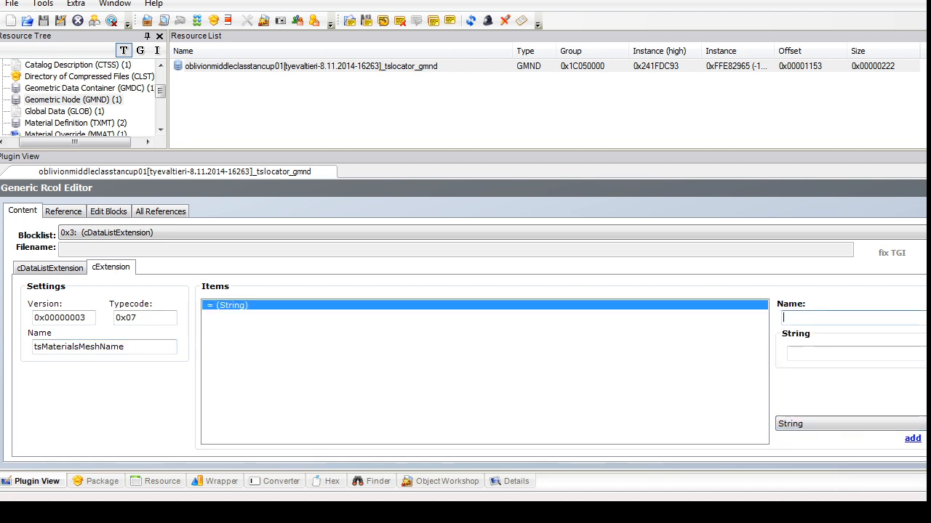
{"action": "type", "text": "glazing"}
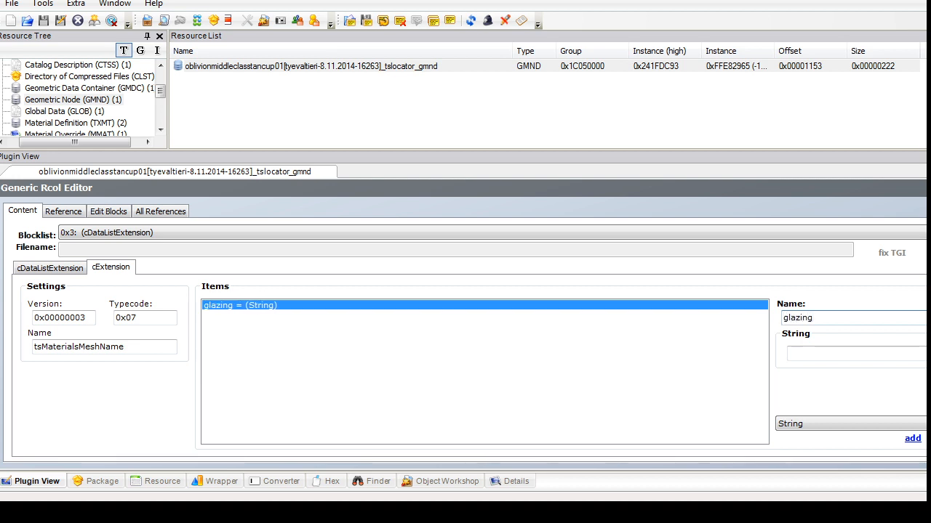
{"action": "key", "text": "Tab"}
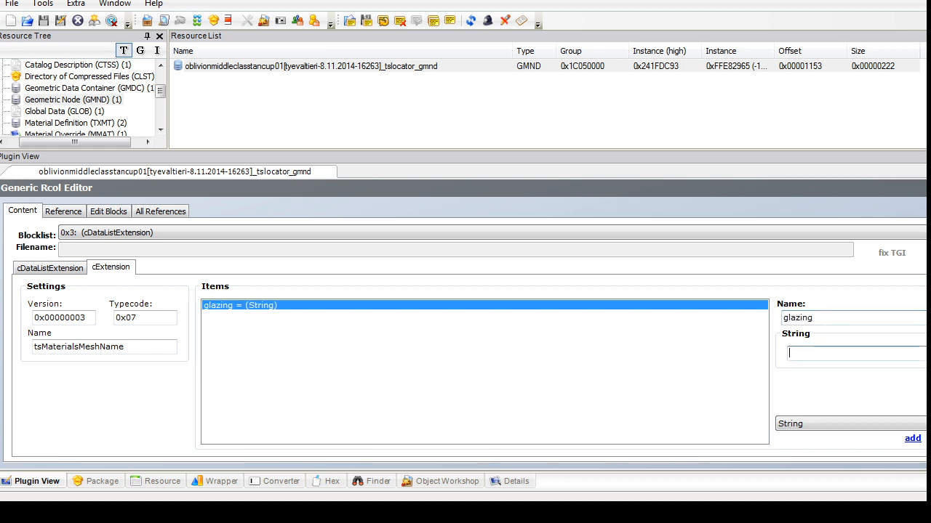
{"action": "key", "text": "ctrl+v"}
{"action": "left_click", "coordinate": [928, 189]}
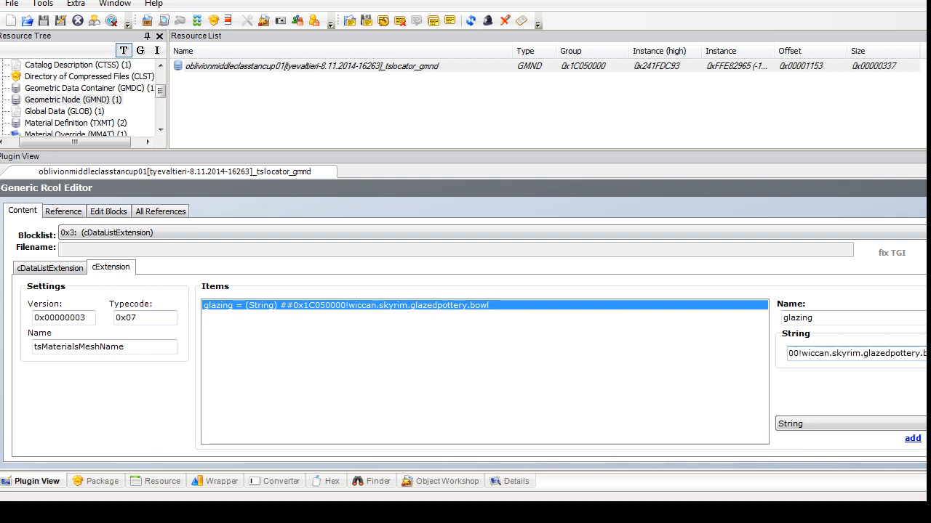
{"action": "key", "text": "Return"}
Step: In the Catalog Description, set the object's title to "Glazed Pottery SuperSet - Tye add-on - Cup A - SLAVE"
{"action": "left_click_drag", "start_coordinate": [160, 91], "coordinate": [160, 89]}
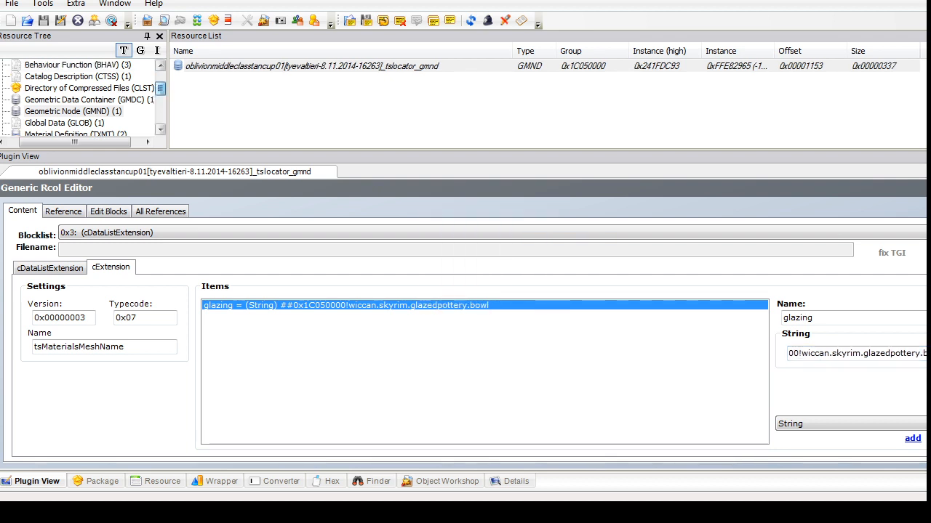
{"action": "left_click", "coordinate": [77, 76]}
{"action": "left_click", "coordinate": [218, 66]}
{"action": "left_click_drag", "start_coordinate": [79, 235], "coordinate": [41, 235]}
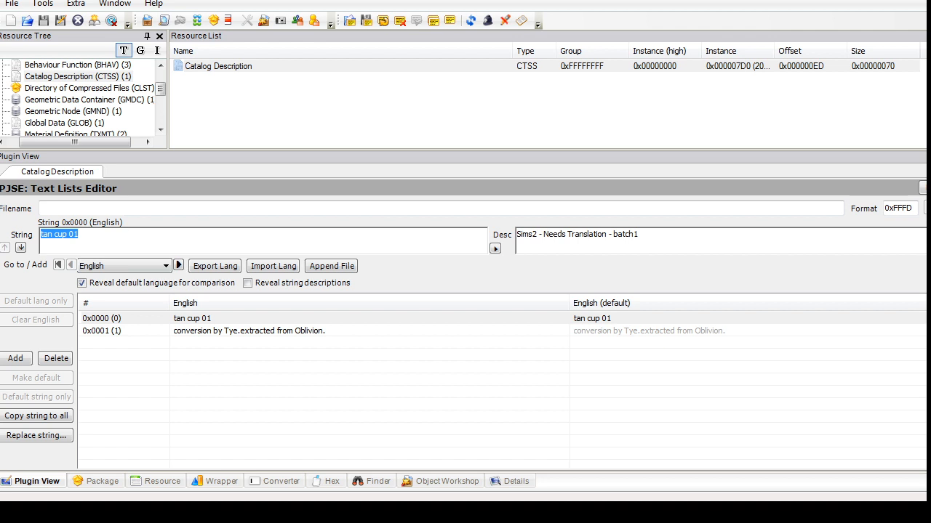
{"action": "type", "text": "Gla"}
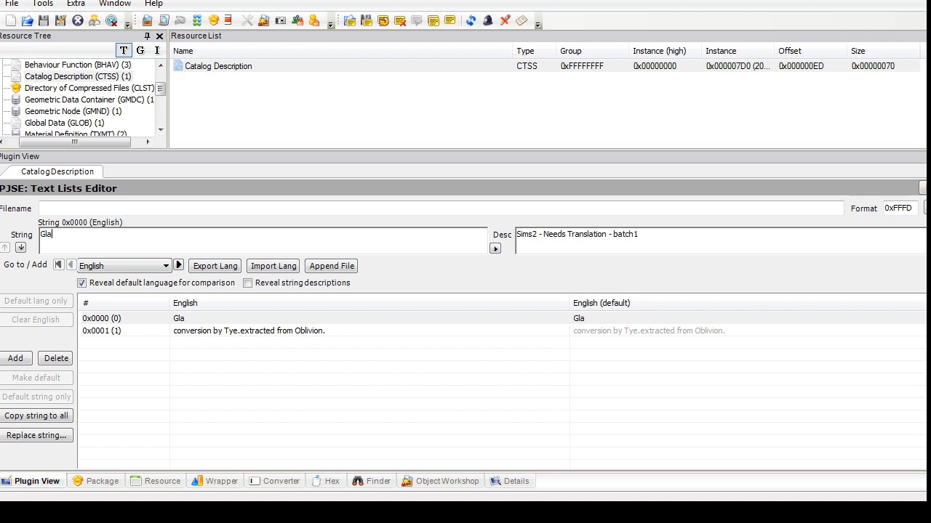
{"action": "type", "text": "zed"}
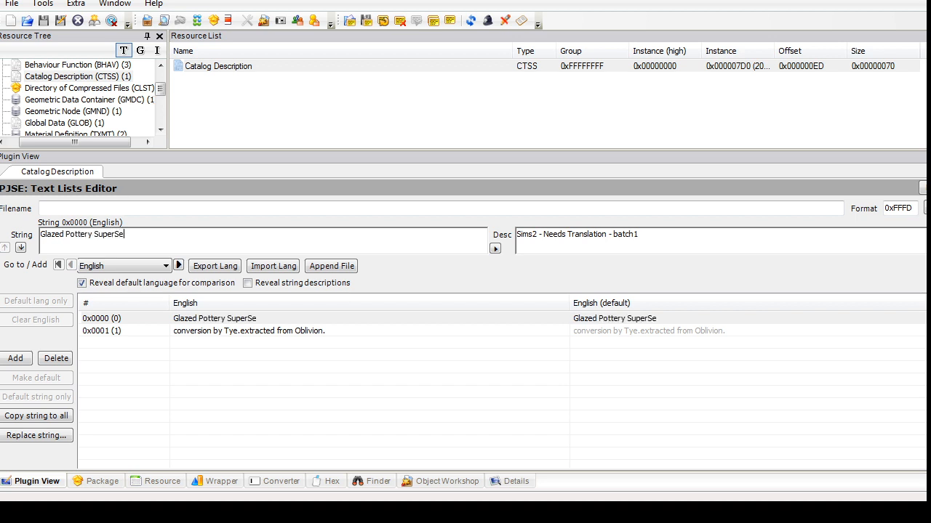
{"action": "type", "text": "Pottery SuperSet - Tye add-on -"}
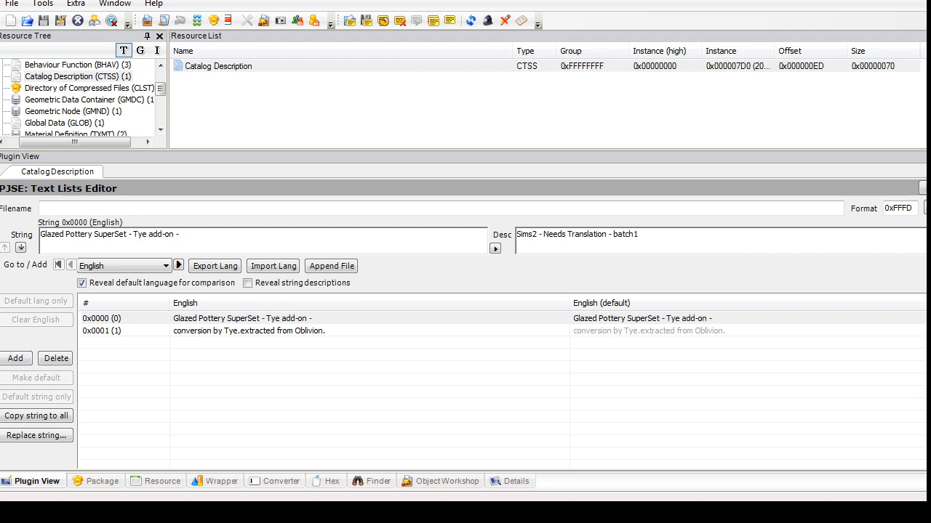
{"action": "type", "text": " Cup A - SLAVE"}
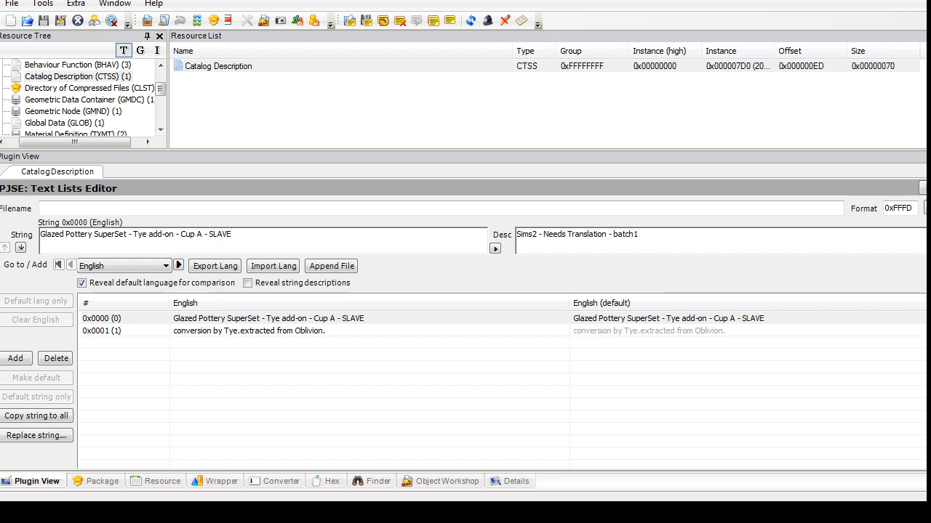
Step: Switch to Notepad and copy the prepared SuperSet description line that ends with "Daedric warhammers or angry villagers wielding brooms."
{"action": "key", "text": "alt+Tab"}
{"action": "key", "text": "Down"}
{"action": "key", "text": "Down"}
{"action": "key", "text": "shift+Down"}
{"action": "key", "text": "shift+Left"}
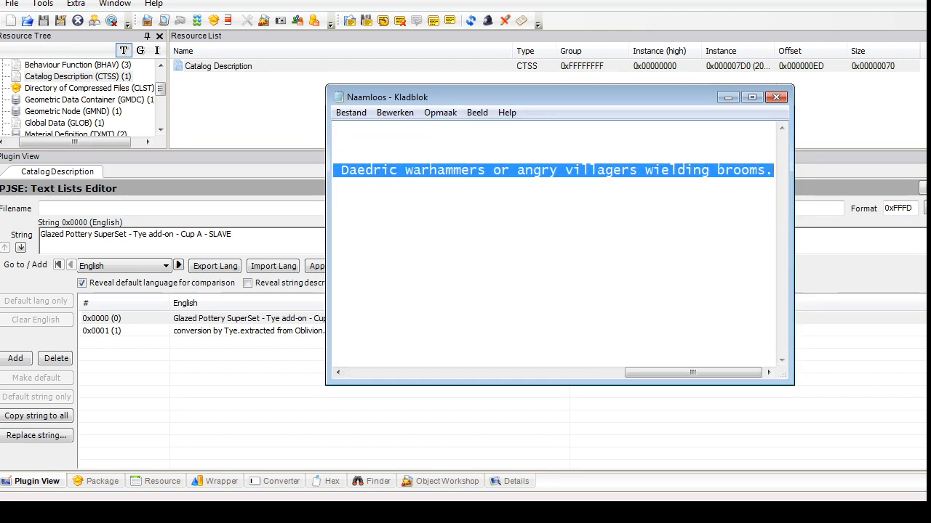
{"action": "left_click", "coordinate": [102, 331]}
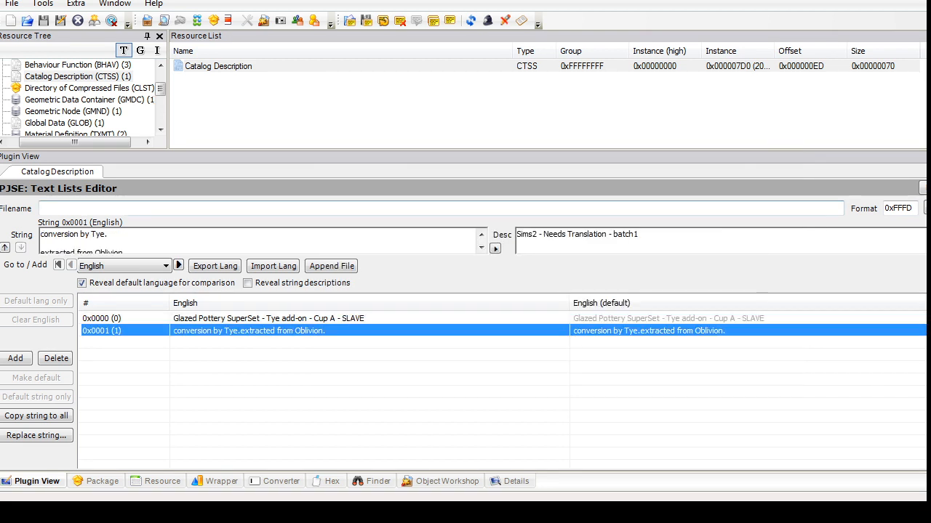
{"action": "left_click", "coordinate": [45, 243]}
{"action": "left_click", "coordinate": [45, 243]}
{"action": "key", "text": "BackSpace"}
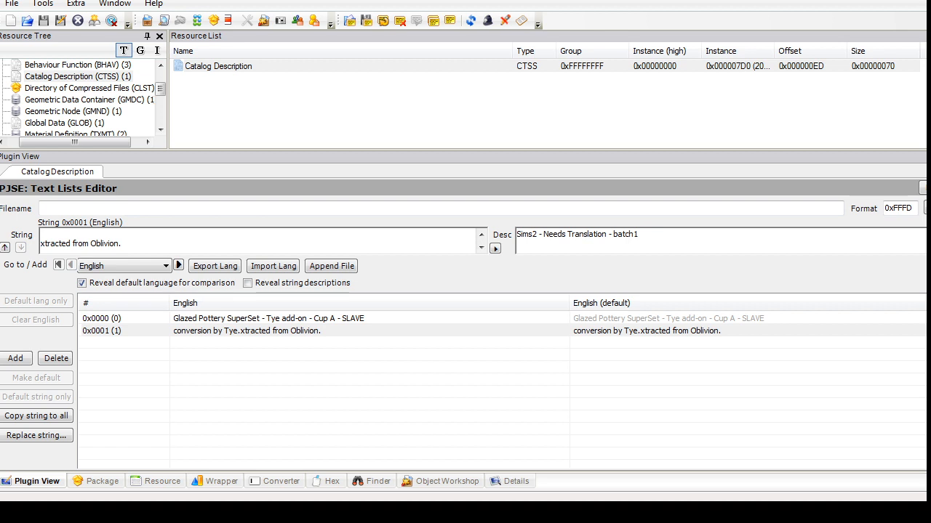
{"action": "type", "text": "e"}
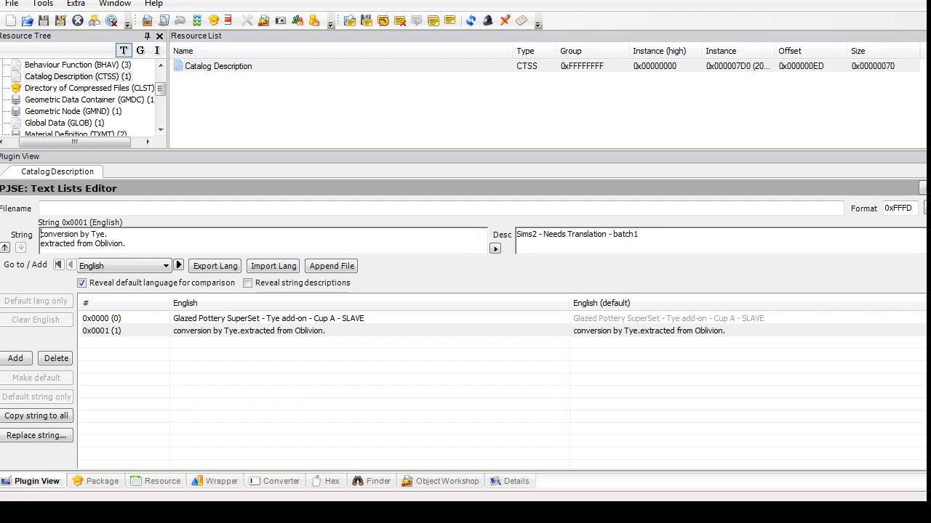
{"action": "type", "text": "Original"}
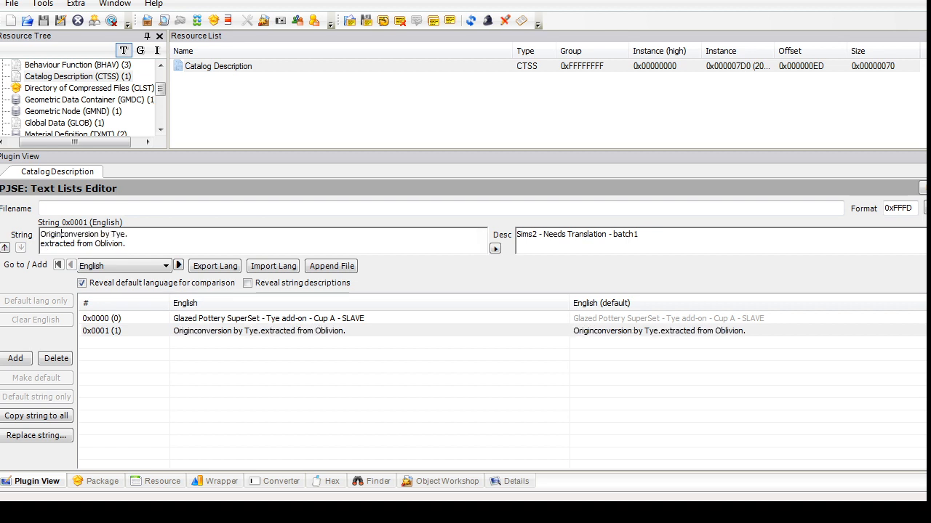
{"action": "key", "text": "ctrl+End"}
{"action": "key", "text": "Return"}
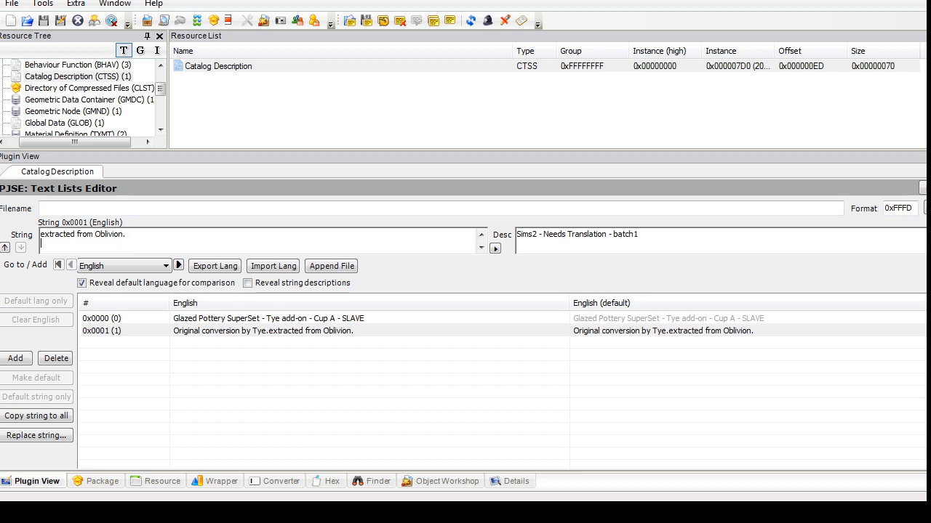
{"action": "type", "text": "Slaved by"}
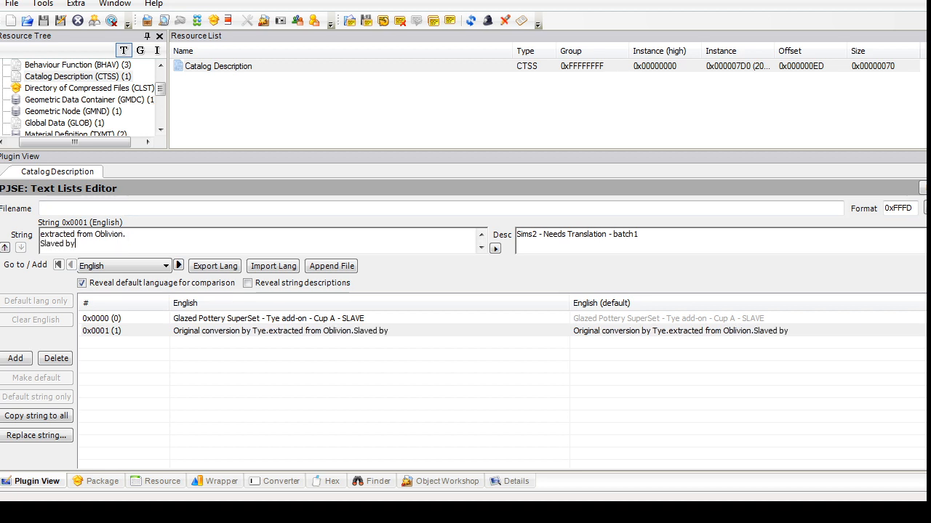
{"action": "type", "text": " Fire"}
{"action": "key", "text": "BackSpace"}
{"action": "type", "text": "re_flower @PBK"}
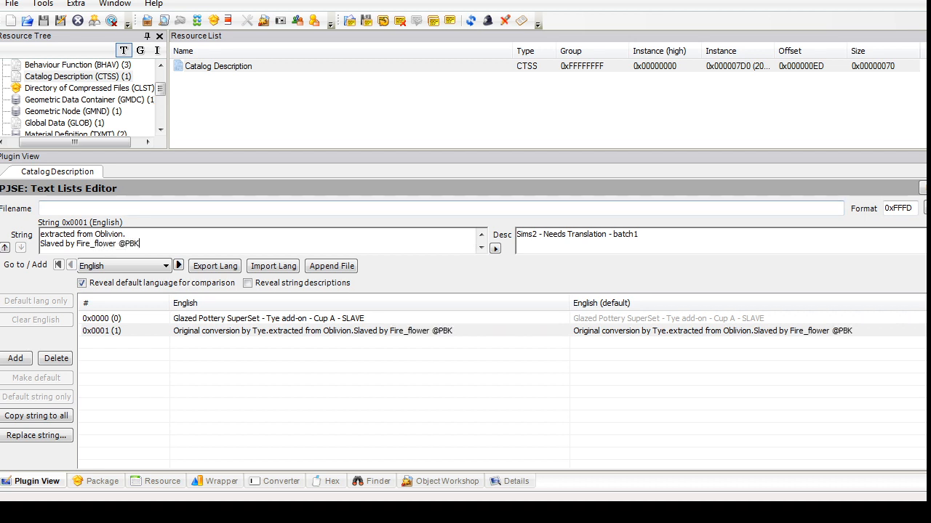
Step: Insert the copied Glazed Pottery SuperSet description and warning above the credits in string 0x0001 and commit the Catalog Description
{"action": "left_click", "coordinate": [482, 235]}
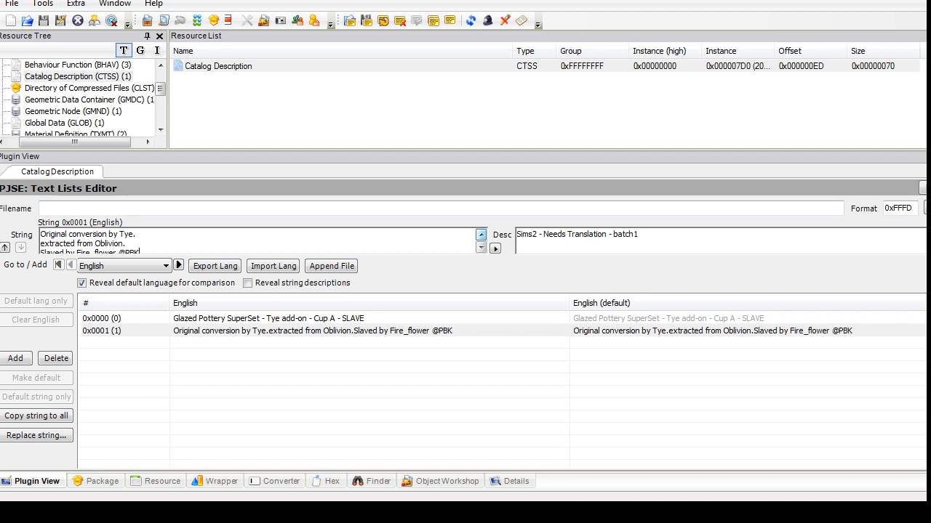
{"action": "left_click", "coordinate": [42, 235]}
{"action": "key", "text": "Return"}
{"action": "key", "text": "Up"}
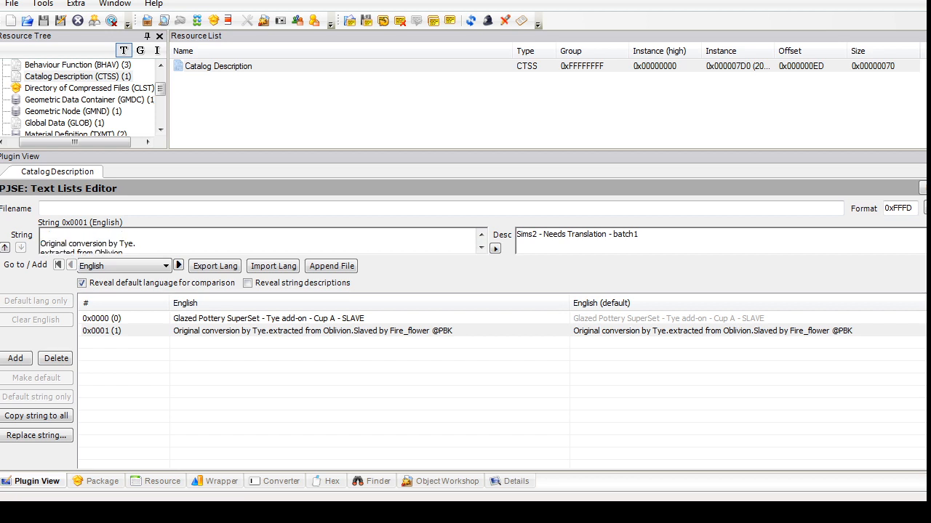
{"action": "type", "text": "This is part of the Glazed Pottery SuperSet; for all your pottery needs. Warning: this item is not resistant to Daedric warhammers or angry villagers wielding brooms."}
{"action": "left_click", "coordinate": [481, 248]}
{"action": "left_click", "coordinate": [481, 248]}
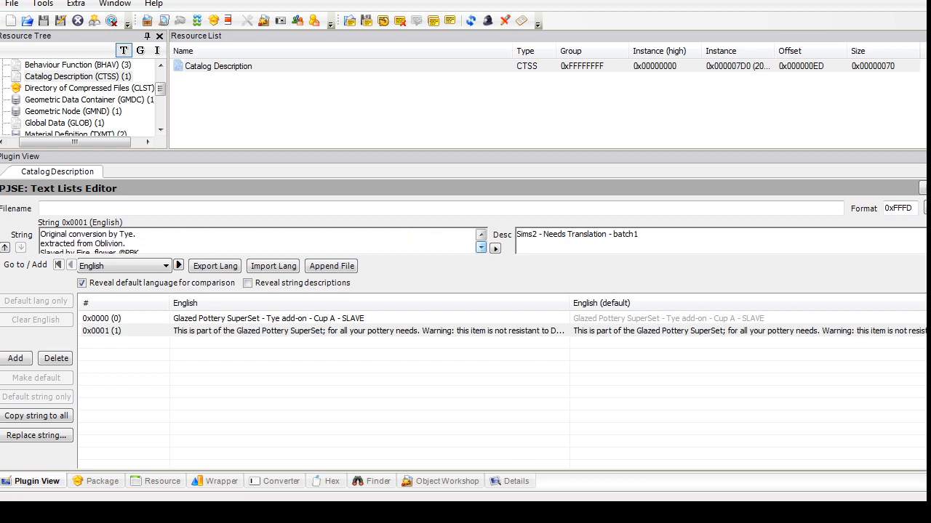
{"action": "left_click", "coordinate": [482, 248]}
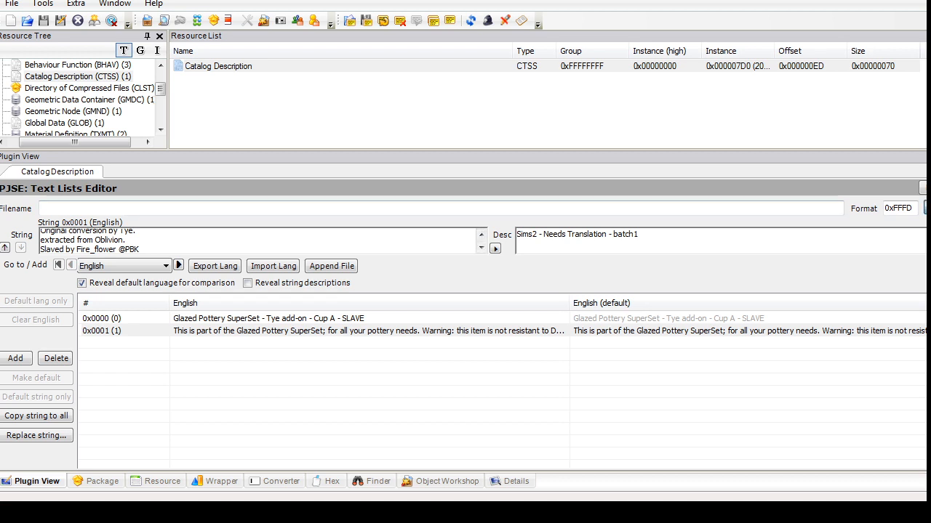
{"action": "left_click", "coordinate": [923, 188]}
Step: Select the Material Override (MMAT) resource type and save the package
{"action": "left_click_drag", "start_coordinate": [160, 88], "coordinate": [161, 103]}
{"action": "left_click", "coordinate": [76, 76]}
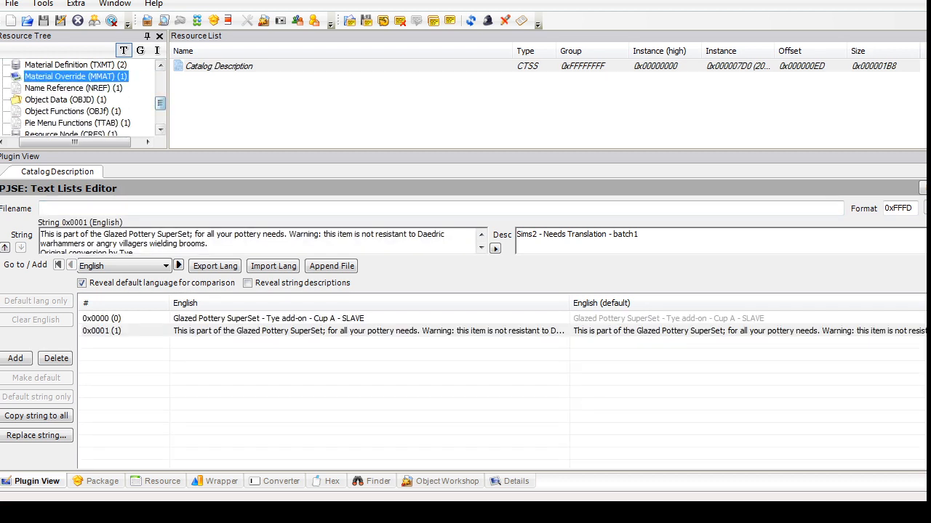
{"action": "left_click", "coordinate": [12, 3]}
{"action": "left_click", "coordinate": [34, 83]}
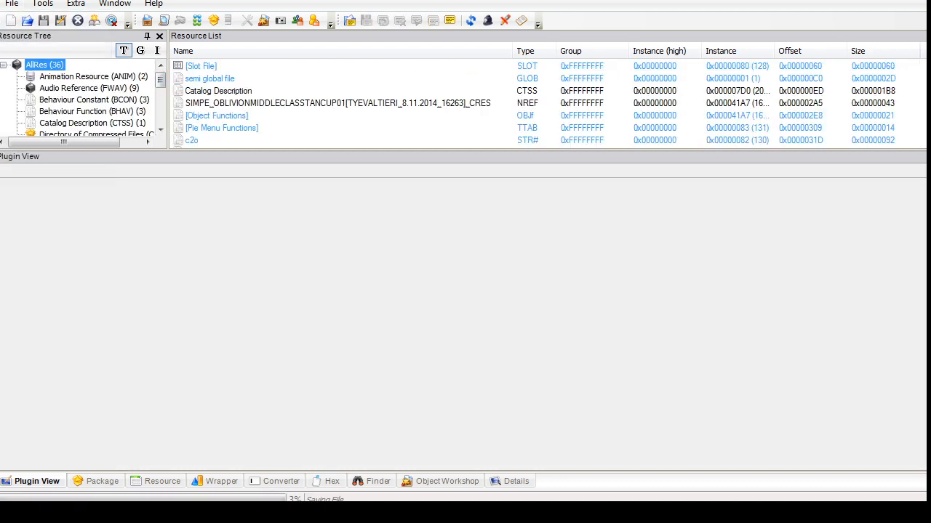
Step: Open the cup's Shape (SHPE) resource and check the material assigned to its parts
{"action": "left_click_drag", "start_coordinate": [161, 79], "coordinate": [160, 117]}
{"action": "left_click", "coordinate": [75, 123]}
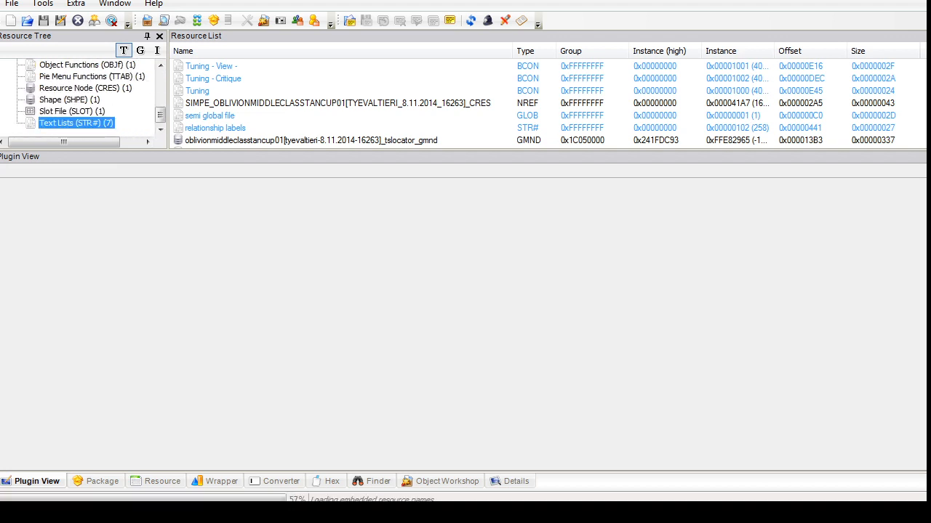
{"action": "left_click", "coordinate": [85, 88]}
{"action": "left_click", "coordinate": [70, 100]}
{"action": "left_click", "coordinate": [232, 66]}
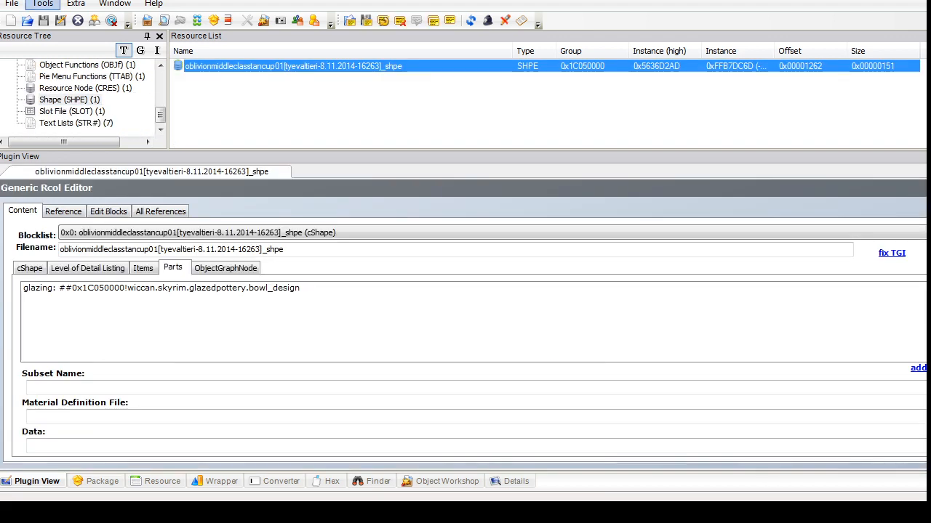
Step: Run the Scenegraph rename Wizard on the package with the model name left as is, and save the package under its existing file name
{"action": "left_click", "coordinate": [43, 4]}
{"action": "mouse_move", "coordinate": [72, 97]}
{"action": "left_click", "coordinate": [250, 148]}
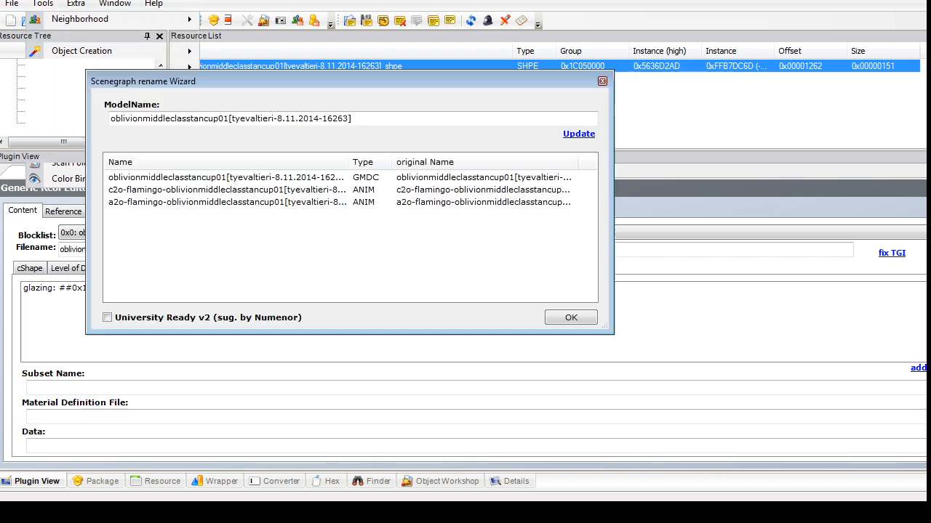
{"action": "left_click", "coordinate": [571, 318]}
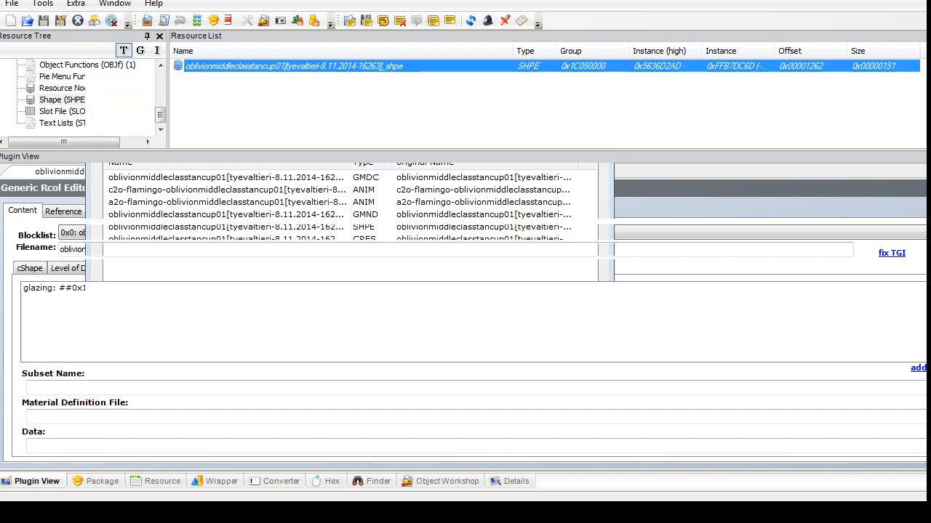
{"action": "left_click", "coordinate": [11, 4]}
{"action": "left_click", "coordinate": [42, 99]}
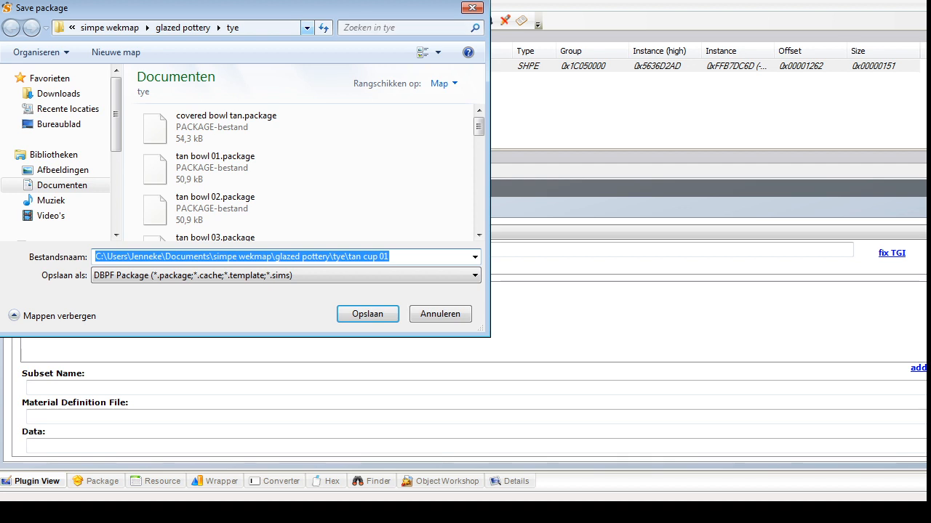
{"action": "left_click", "coordinate": [12, 4]}
{"action": "left_click", "coordinate": [38, 83]}
Step: Open tan cup 02.package from the tye folder and list its Texture Image (TXTR) resources
{"action": "left_click", "coordinate": [11, 3]}
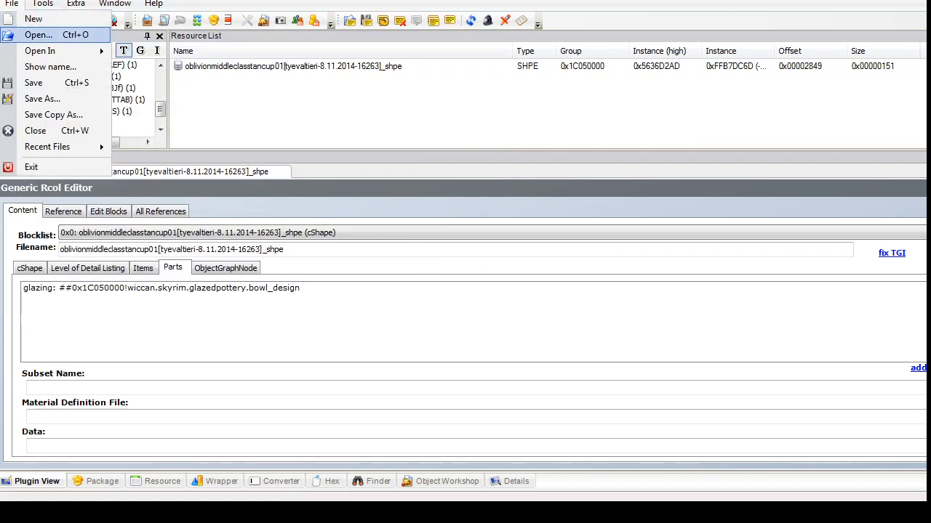
{"action": "left_click", "coordinate": [38, 34]}
{"action": "left_click_drag", "start_coordinate": [479, 128], "coordinate": [479, 161]}
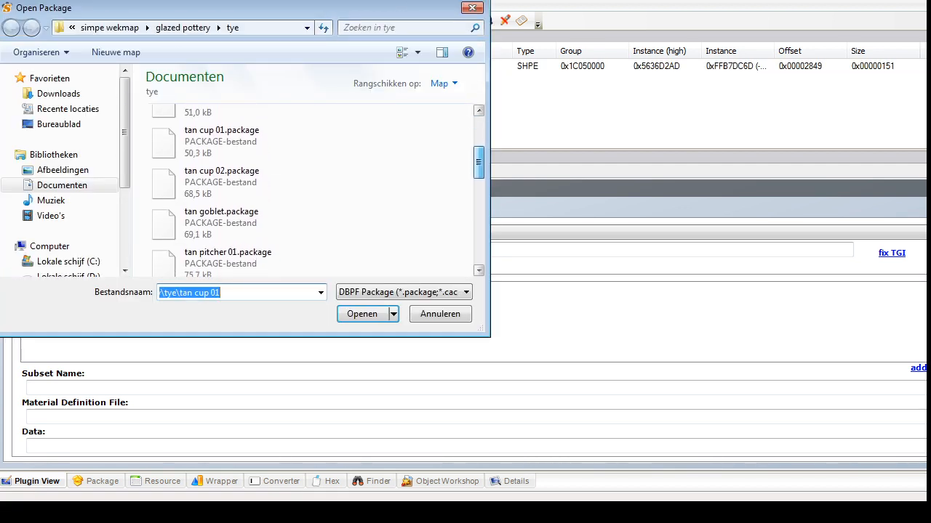
{"action": "left_click", "coordinate": [222, 182]}
{"action": "left_click", "coordinate": [362, 314]}
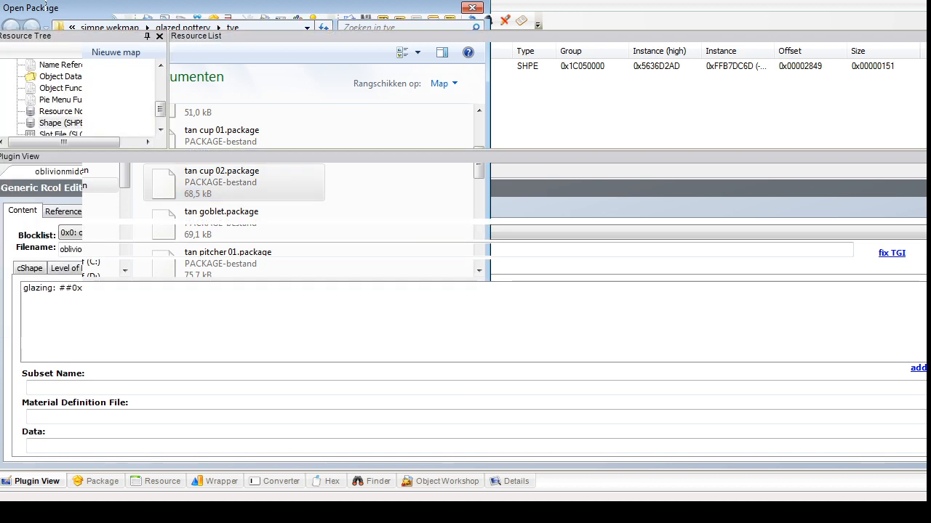
{"action": "left_click_drag", "start_coordinate": [160, 108], "coordinate": [160, 118]}
{"action": "left_click", "coordinate": [84, 122]}
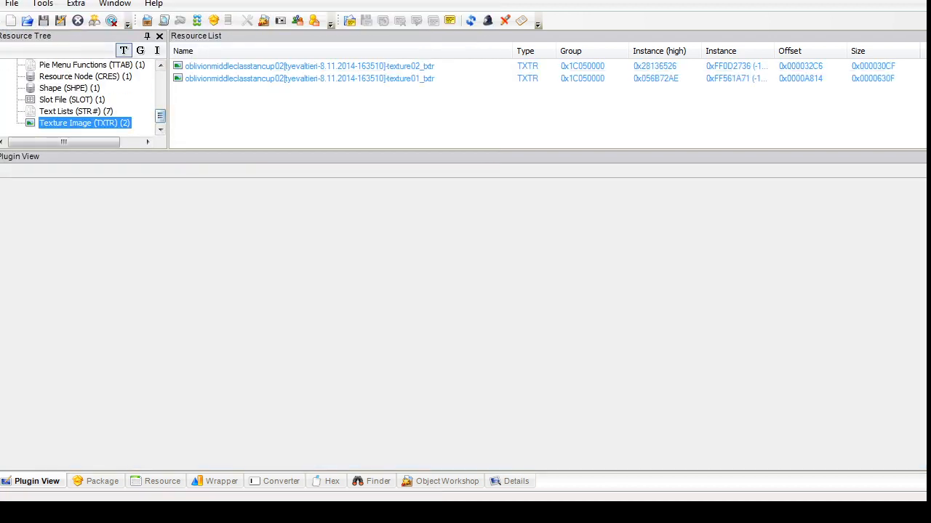
Step: Mark both Texture Image (TXTR) resources of tan cup 02 for deletion
{"action": "left_click_drag", "start_coordinate": [218, 100], "coordinate": [203, 70]}
{"action": "right_click", "coordinate": [203, 70]}
{"action": "left_click", "coordinate": [240, 127]}
Step: Set the title string in the Catalog Description resource to "Glazed Pottery Superset - Tye add-on - Cup B -SLAVE"
{"action": "scroll", "coordinate": [80, 95], "scroll_direction": "up", "scroll_amount": 10}
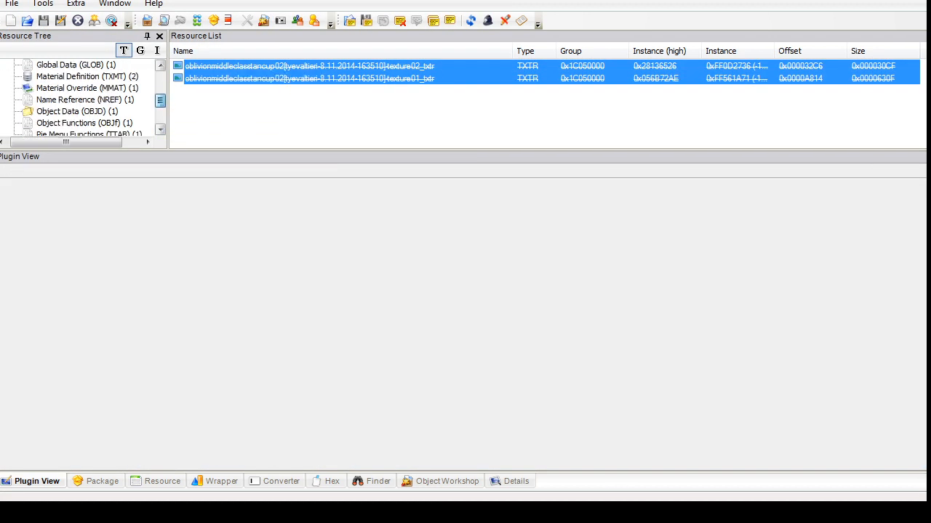
{"action": "left_click", "coordinate": [89, 122]}
{"action": "left_click", "coordinate": [218, 66]}
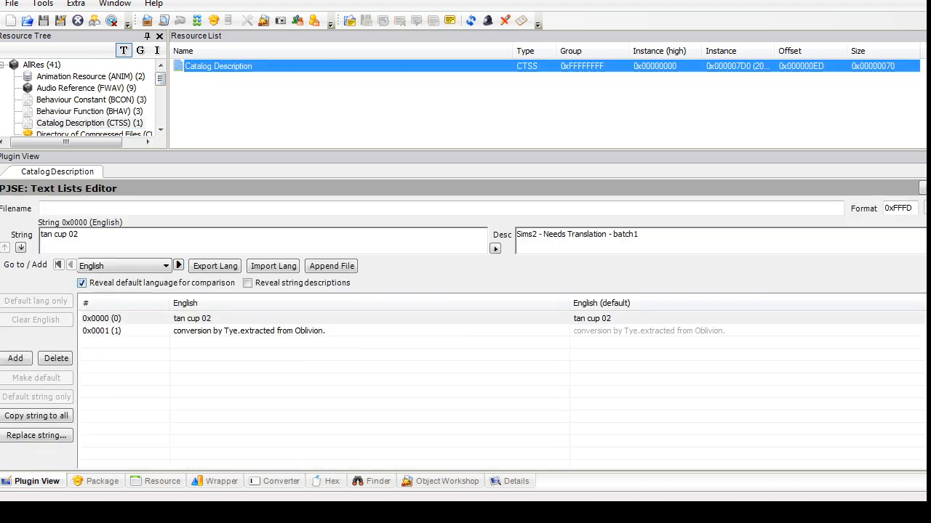
{"action": "left_click_drag", "start_coordinate": [81, 235], "coordinate": [40, 235]}
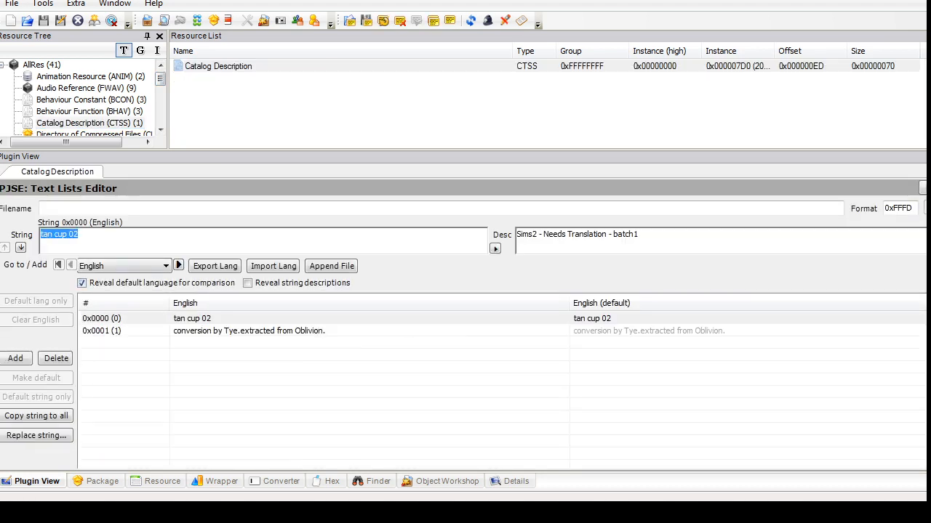
{"action": "type", "text": "Glazed Pottery Supe"}
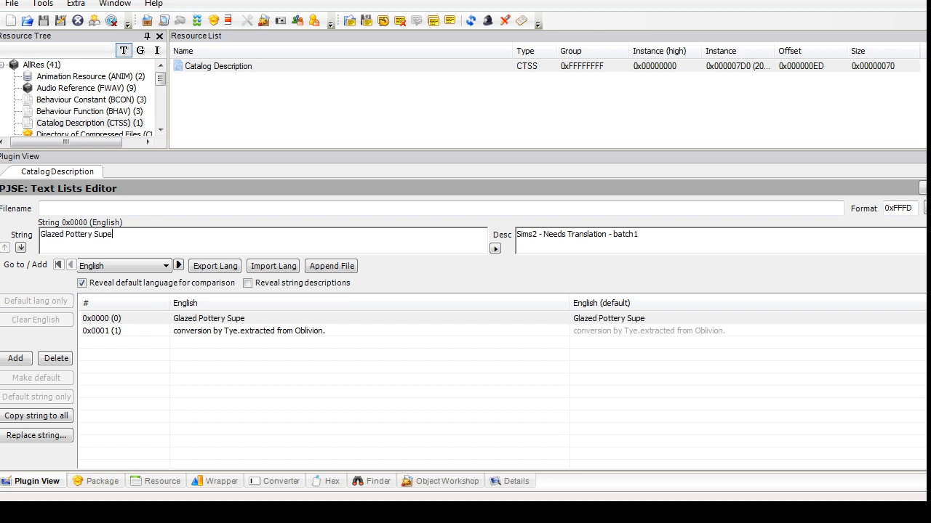
{"action": "type", "text": "rset - Tye add-on - C"}
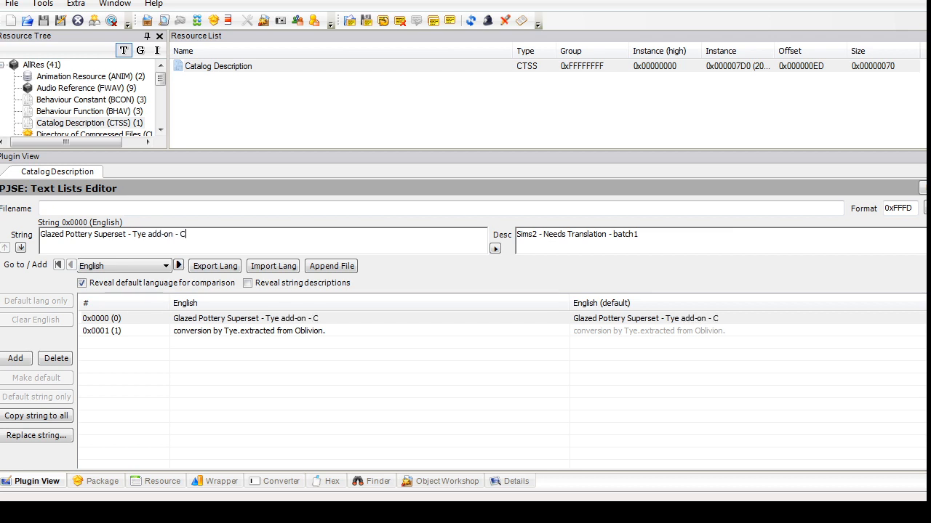
{"action": "type", "text": "up B -SLAVE"}
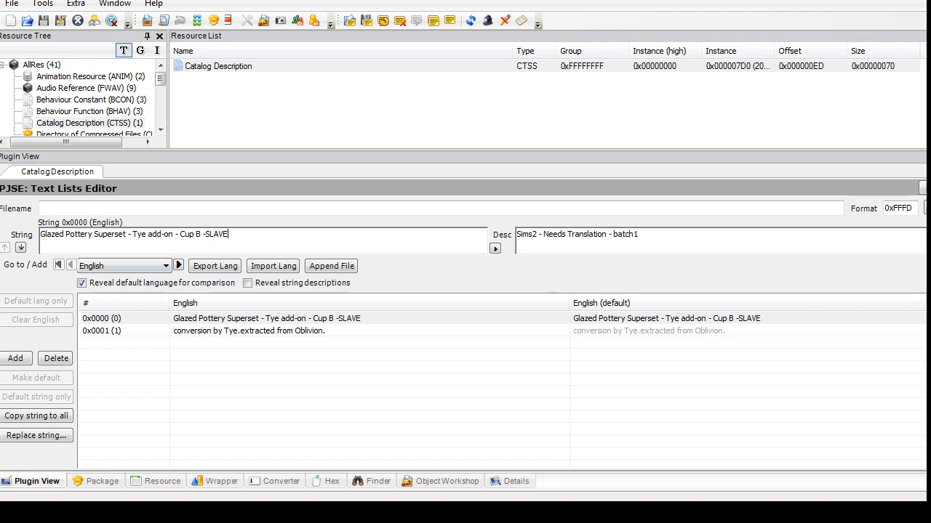
{"action": "double_click", "coordinate": [249, 331]}
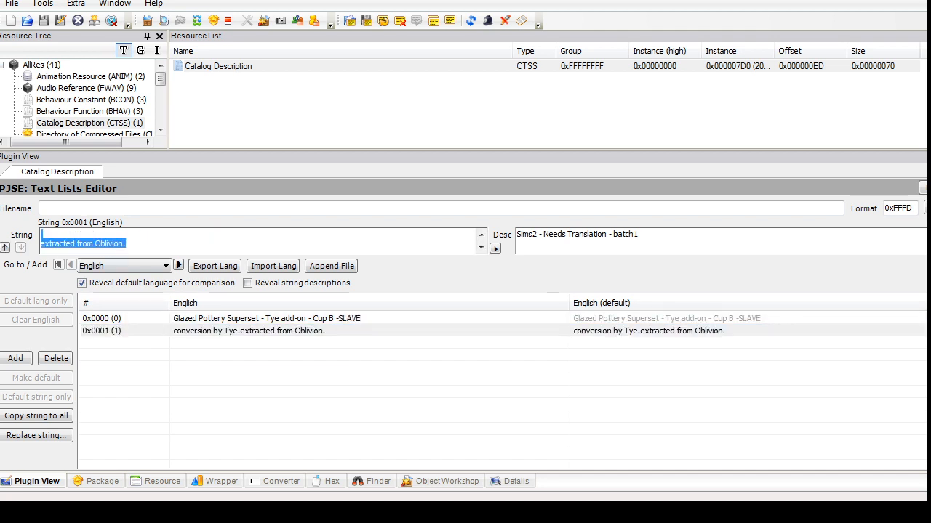
{"action": "key", "text": "BackSpace"}
{"action": "key", "text": "ctrl+z"}
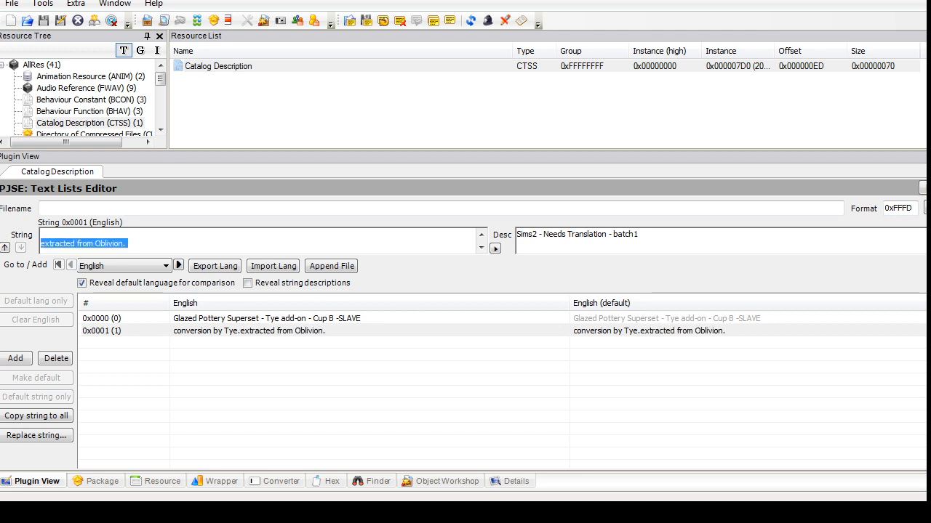
{"action": "key", "text": "Left"}
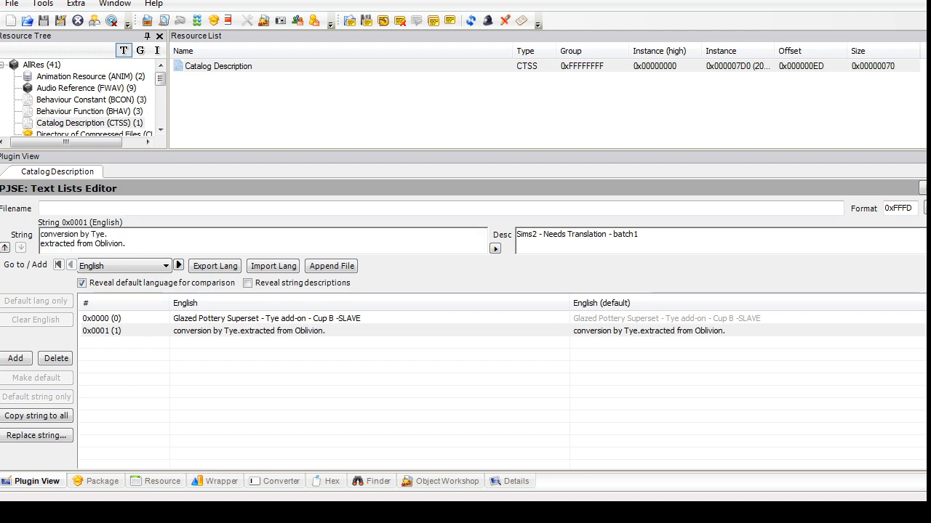
{"action": "type", "text": "Original"}
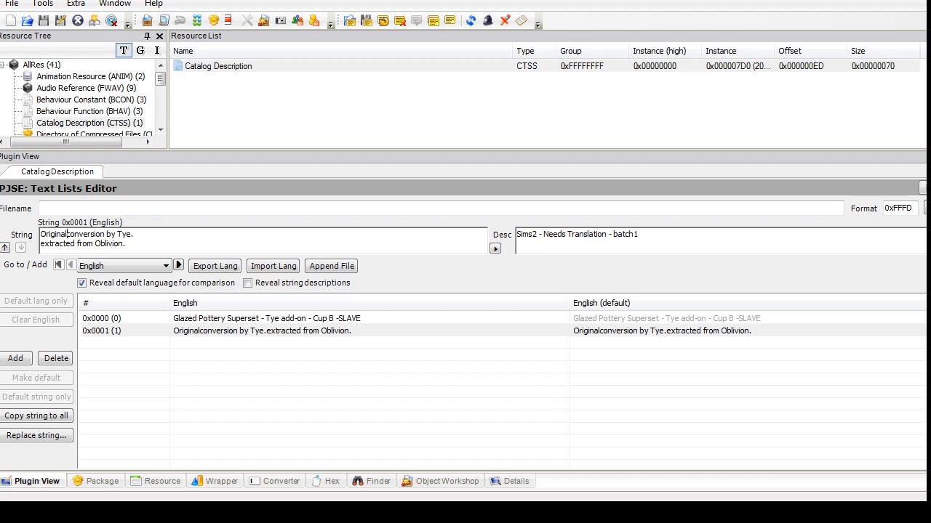
{"action": "key", "text": "ctrl+End"}
{"action": "key", "text": "Return"}
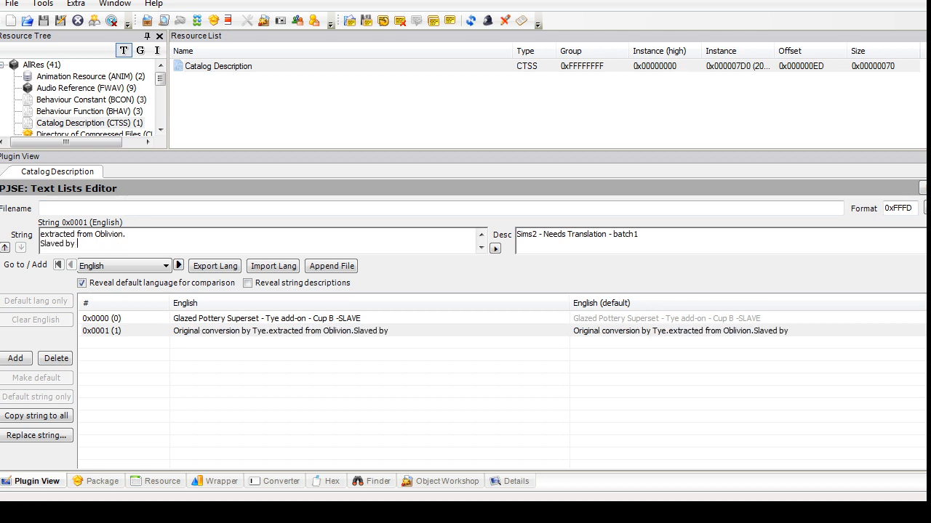
{"action": "type", "text": "Slaved by Fire_flower"}
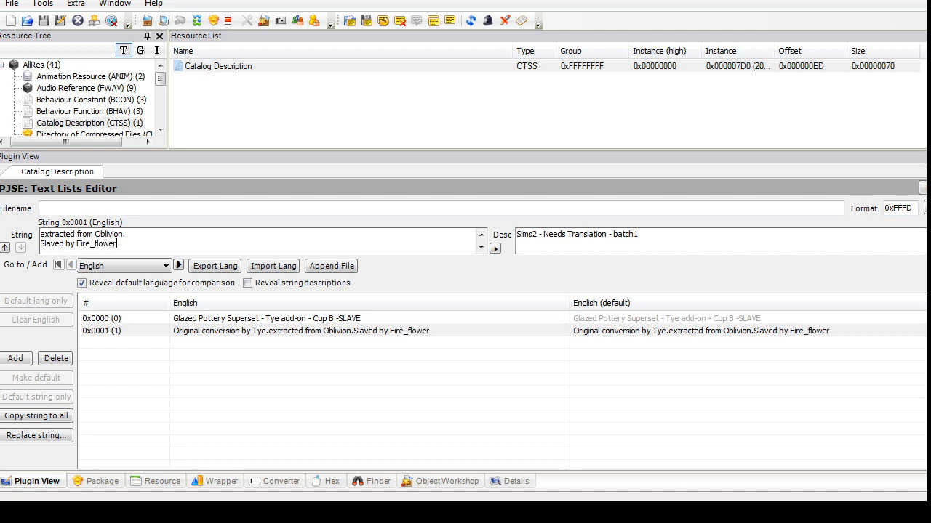
{"action": "type", "text": " @PBK"}
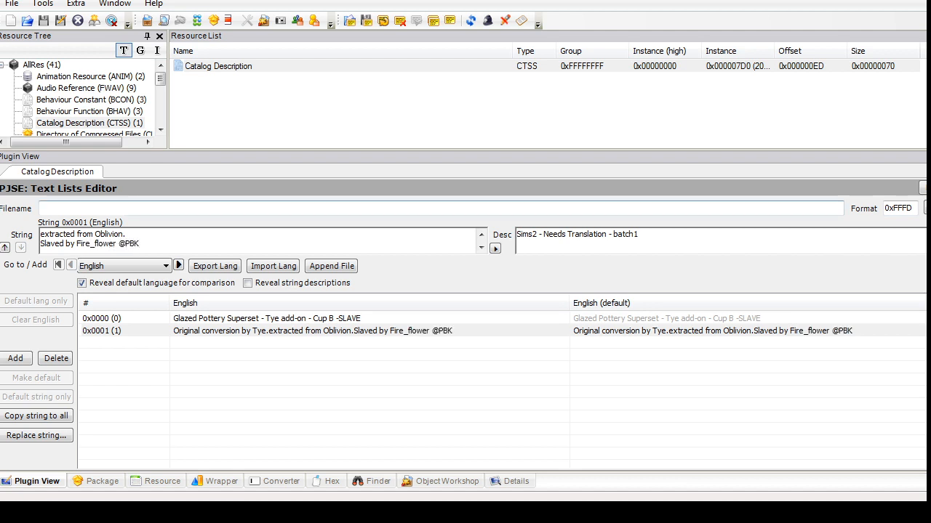
Step: Insert the Glazed Pottery SuperSet introduction and the warning about Daedric warhammers and angry villagers wielding brooms above the conversion credits
{"action": "left_click", "coordinate": [481, 234]}
{"action": "left_click", "coordinate": [41, 234]}
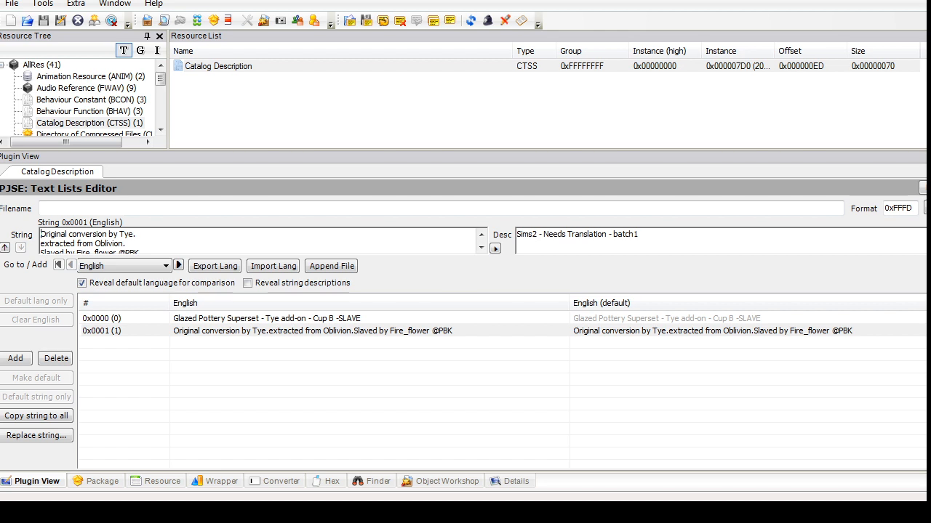
{"action": "key", "text": "Return"}
{"action": "key", "text": "Up"}
{"action": "type", "text": "This is part of the Glazed Pottery SuperSet; for all your pottery needs. Warning: this item is not resistant to Daedric warhammers or angry villagers wielding brooms."}
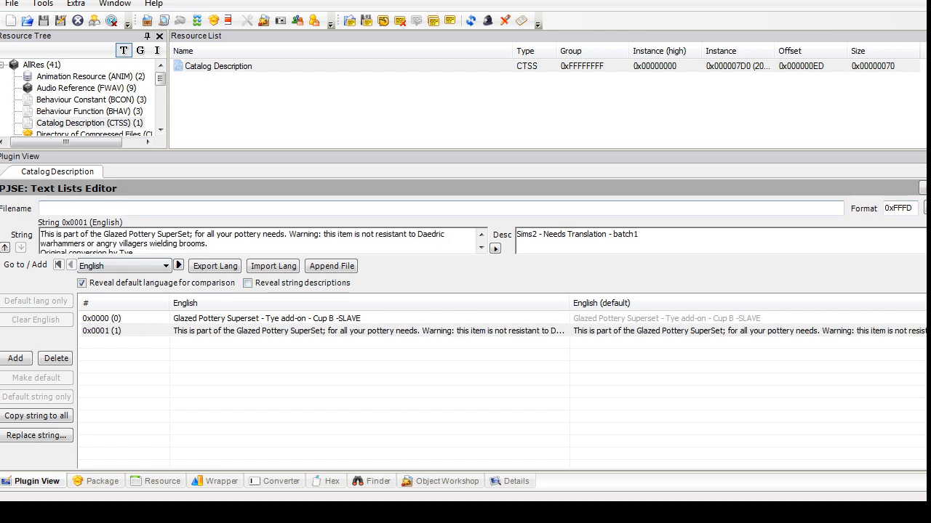
Step: Correct the spacing in the title string so that it ends in "Cup B - SLAVE"
{"action": "left_click", "coordinate": [218, 318]}
{"action": "left_click", "coordinate": [204, 235]}
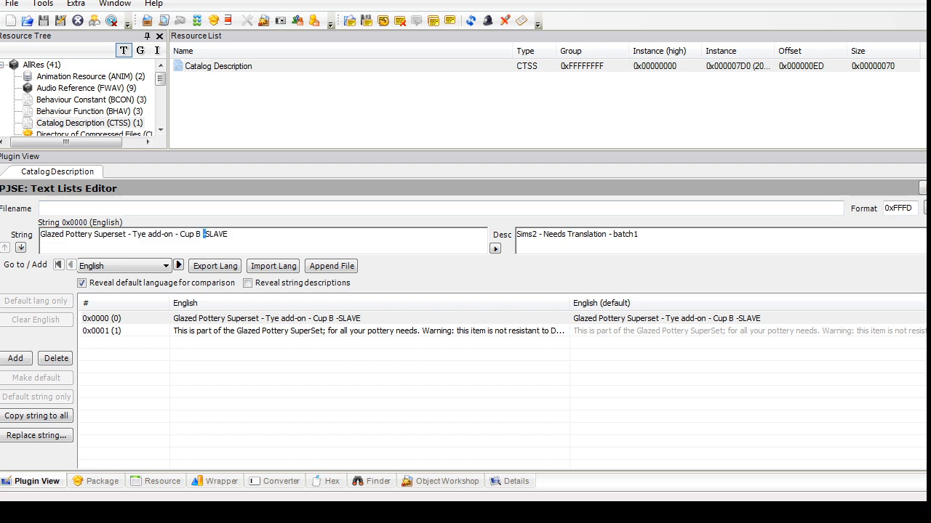
{"action": "triple_click", "coordinate": [203, 234]}
{"action": "left_click", "coordinate": [204, 235]}
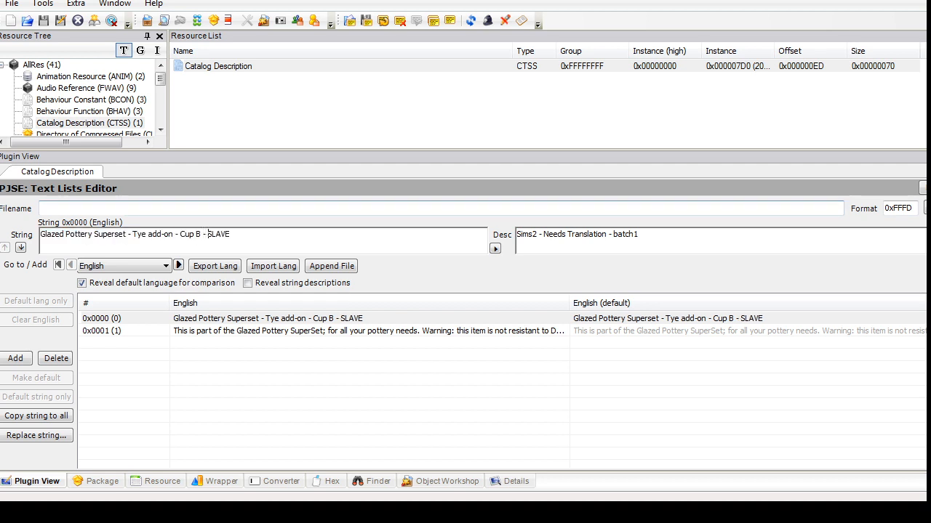
Step: Open the cup's Geometric Data Container (GMDC) and export both of its models as an OBJ file
{"action": "left_click_drag", "start_coordinate": [160, 79], "coordinate": [161, 88]}
{"action": "left_click", "coordinate": [95, 100]}
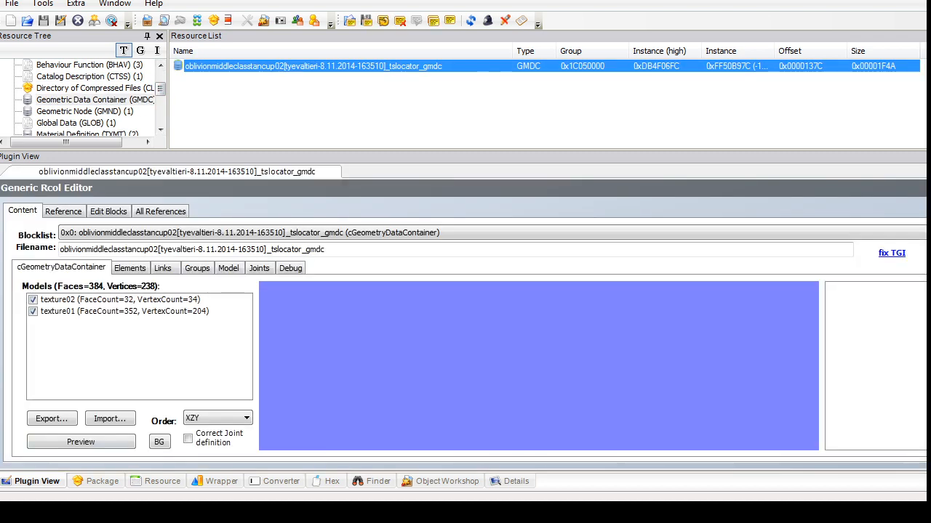
{"action": "left_click", "coordinate": [51, 419]}
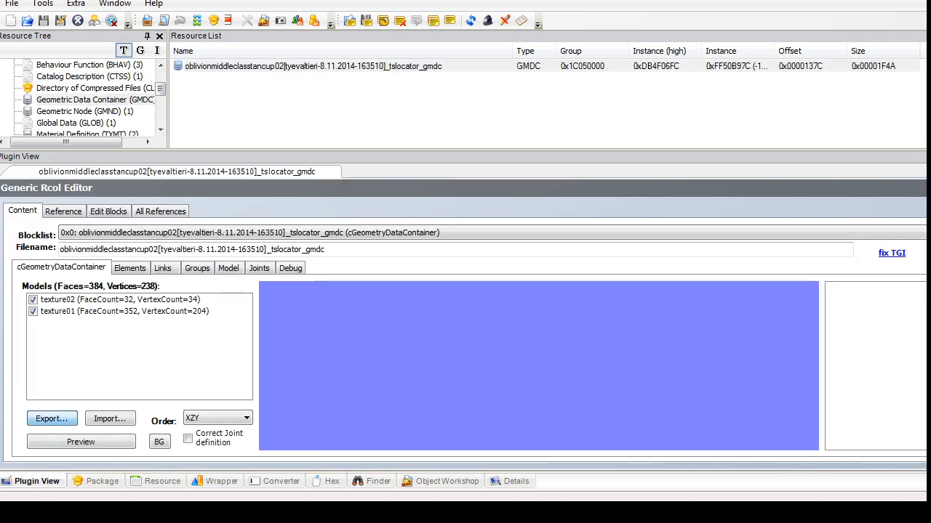
{"action": "left_click", "coordinate": [368, 314]}
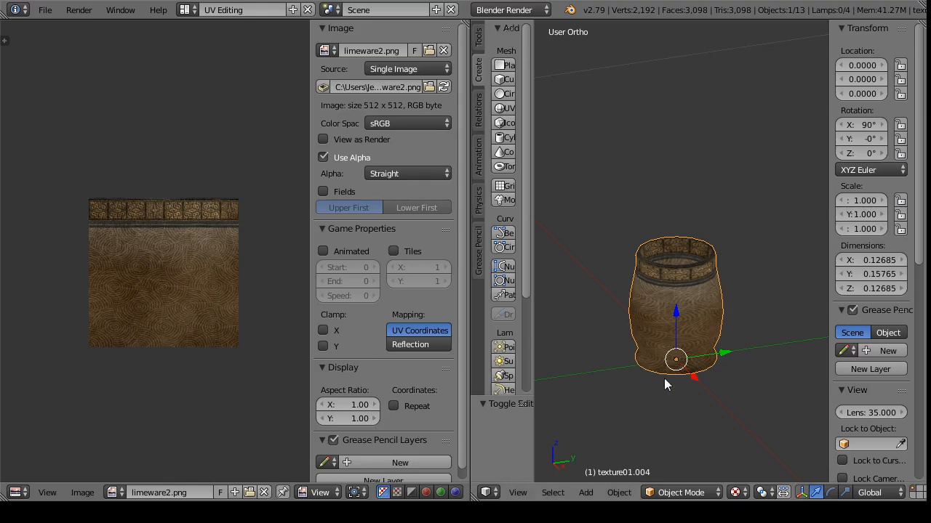
Step: Switch to Blender, use the Default screen layout and hide the texture01.004 object
{"action": "left_click", "coordinate": [185, 9]}
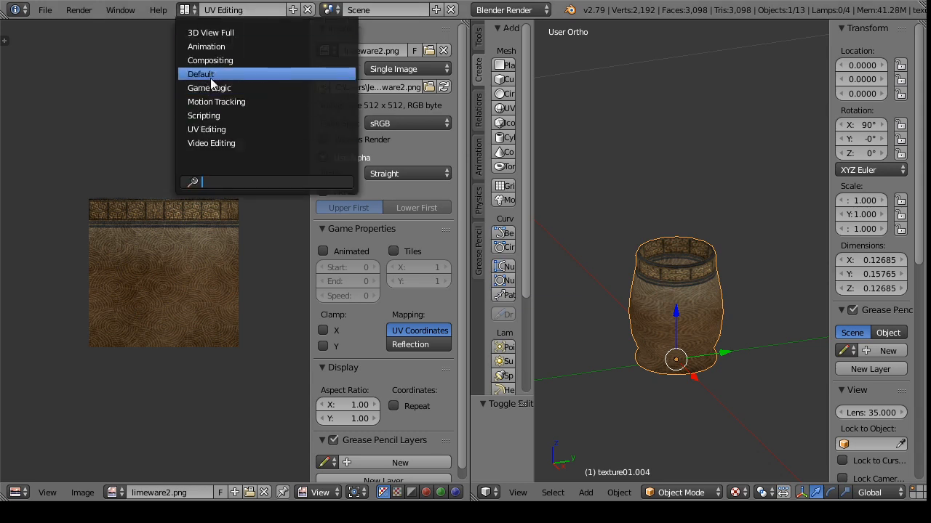
{"action": "left_click", "coordinate": [211, 74]}
{"action": "left_click", "coordinate": [891, 235]}
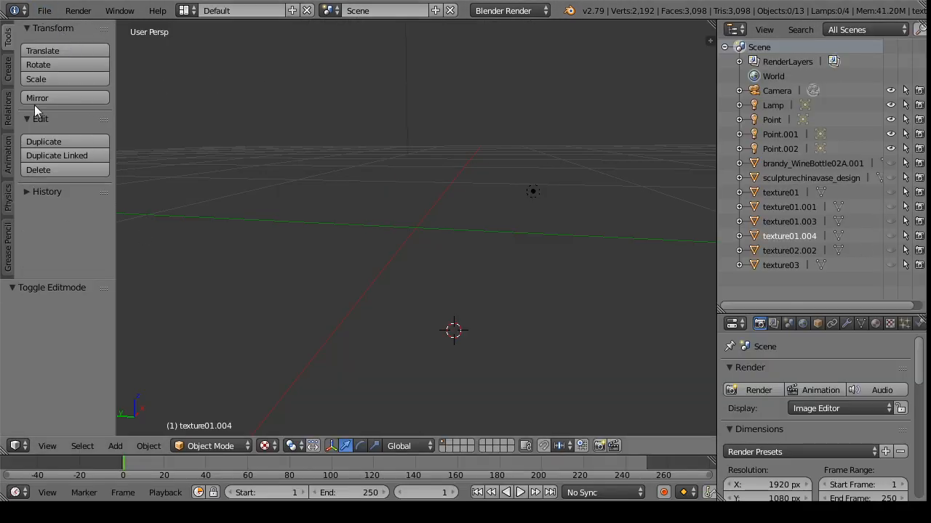
Step: Import the exported oblivionmiddleclasstancup02 OBJ file from the tye folder
{"action": "left_click", "coordinate": [43, 10]}
{"action": "mouse_move", "coordinate": [145, 287]}
{"action": "left_click", "coordinate": [228, 373]}
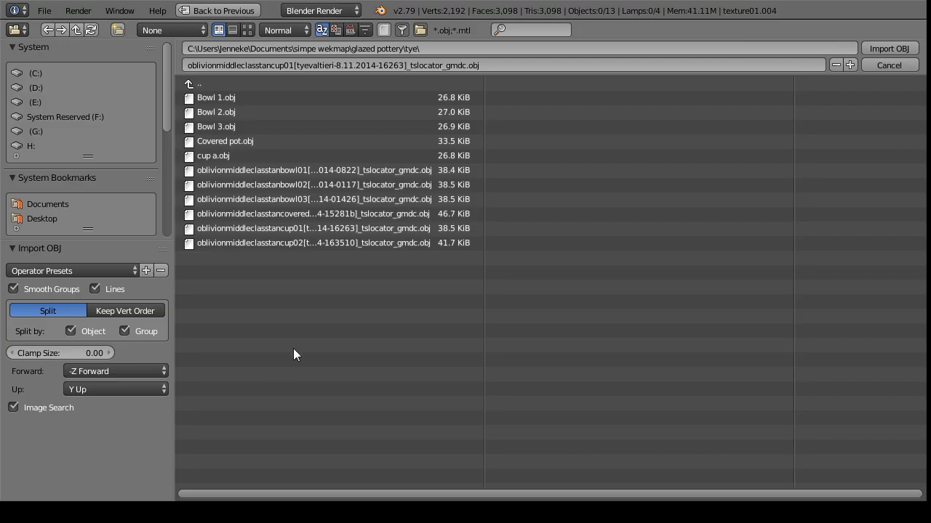
{"action": "left_click", "coordinate": [382, 243]}
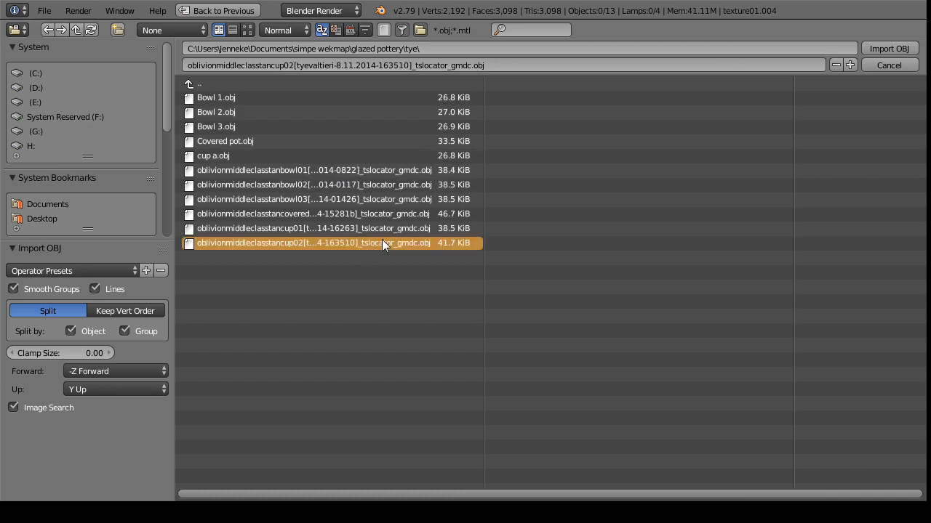
{"action": "left_click", "coordinate": [888, 48]}
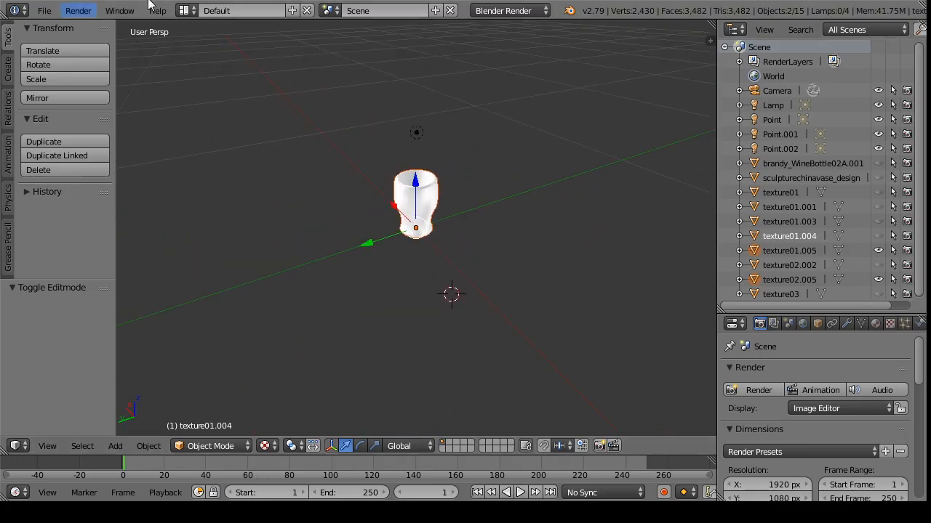
Step: In the UV Editing layout, assign aka3b.png to the cup body, texture01.005, in Edit Mode and return to Object Mode
{"action": "left_click", "coordinate": [189, 10]}
{"action": "left_click", "coordinate": [210, 130]}
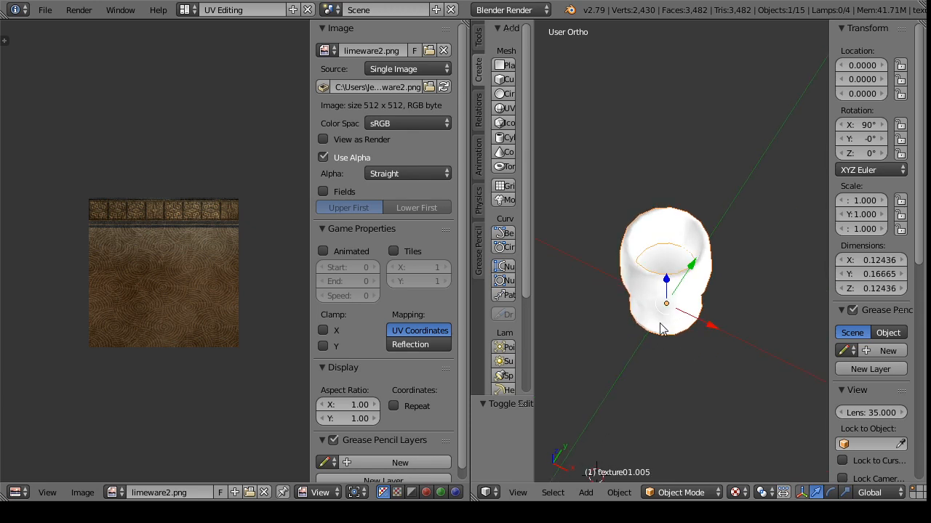
{"action": "left_click", "coordinate": [669, 492]}
{"action": "left_click", "coordinate": [695, 452]}
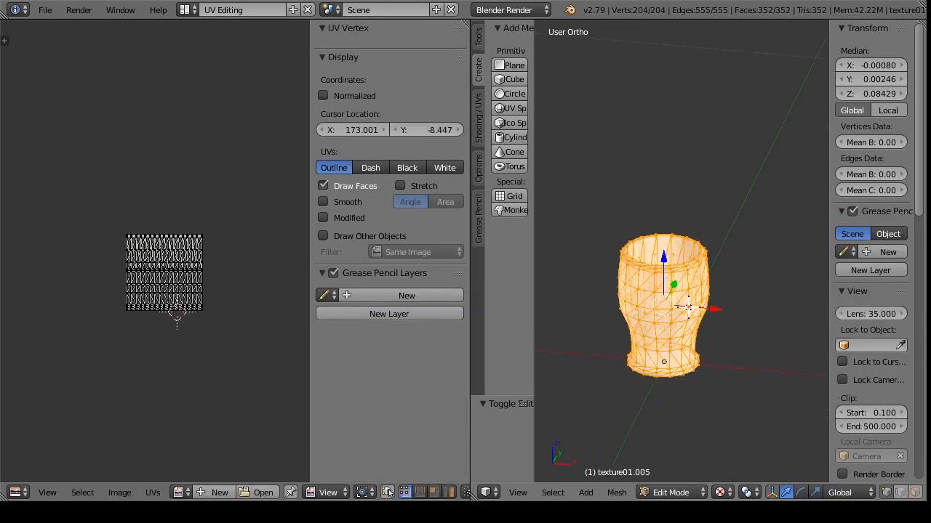
{"action": "left_click", "coordinate": [182, 492]}
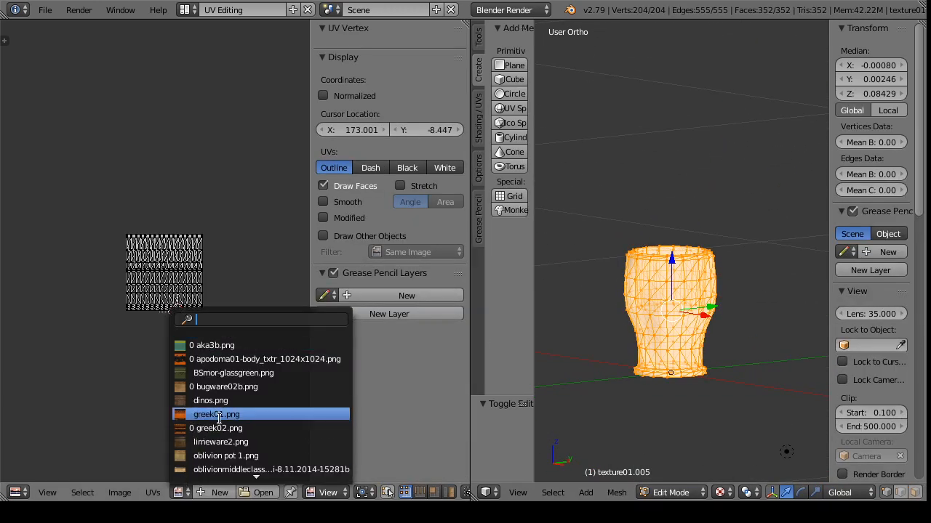
{"action": "left_click", "coordinate": [238, 346]}
{"action": "left_click", "coordinate": [669, 492]}
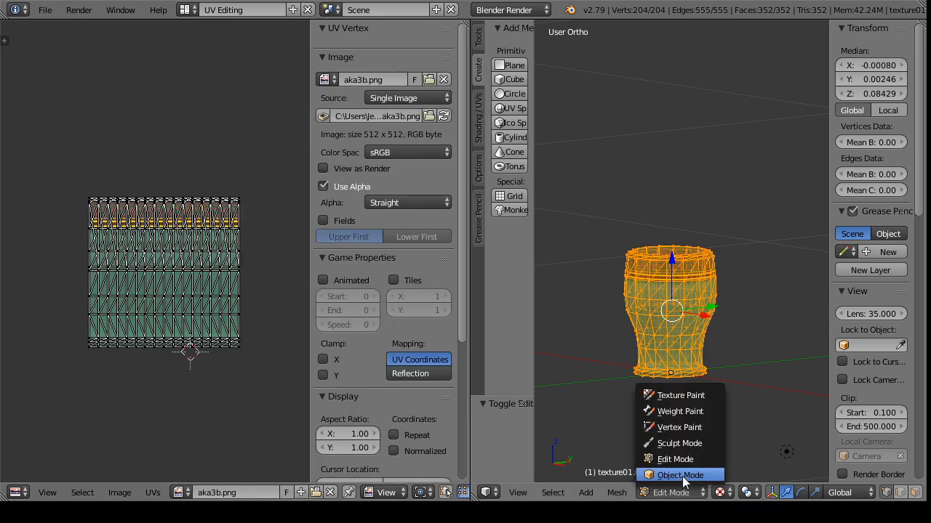
{"action": "left_click", "coordinate": [682, 476]}
Step: Open the cup's inner base, texture02.005, in Edit Mode and try aka3b.png and greek02.png as its UV images
{"action": "left_click_drag", "start_coordinate": [719, 410], "coordinate": [711, 48]}
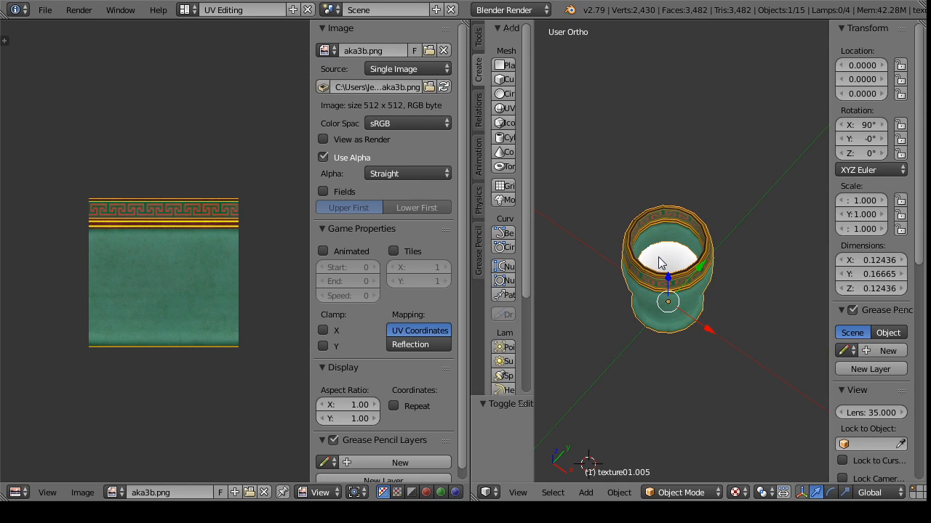
{"action": "left_click", "coordinate": [680, 492]}
{"action": "left_click", "coordinate": [689, 462]}
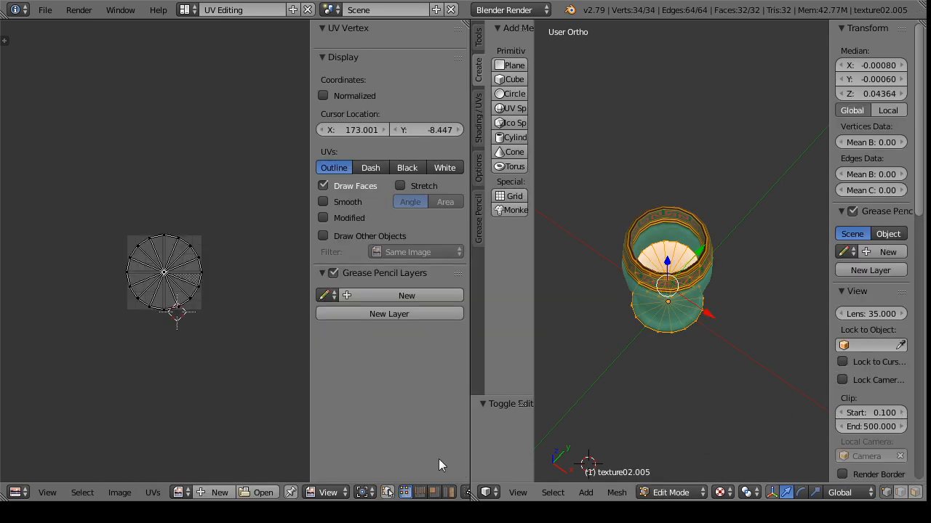
{"action": "left_click", "coordinate": [177, 492]}
{"action": "left_click", "coordinate": [231, 345]}
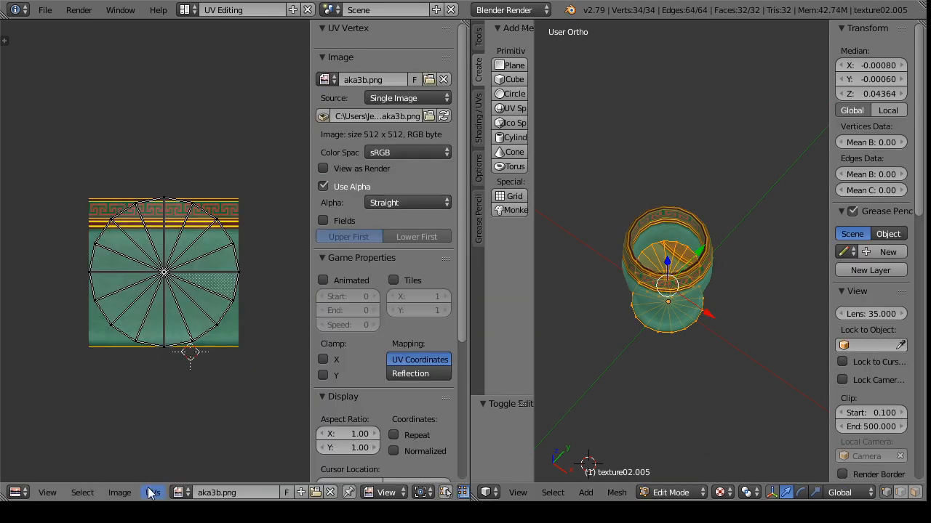
{"action": "left_click", "coordinate": [178, 492]}
{"action": "left_click", "coordinate": [219, 427]}
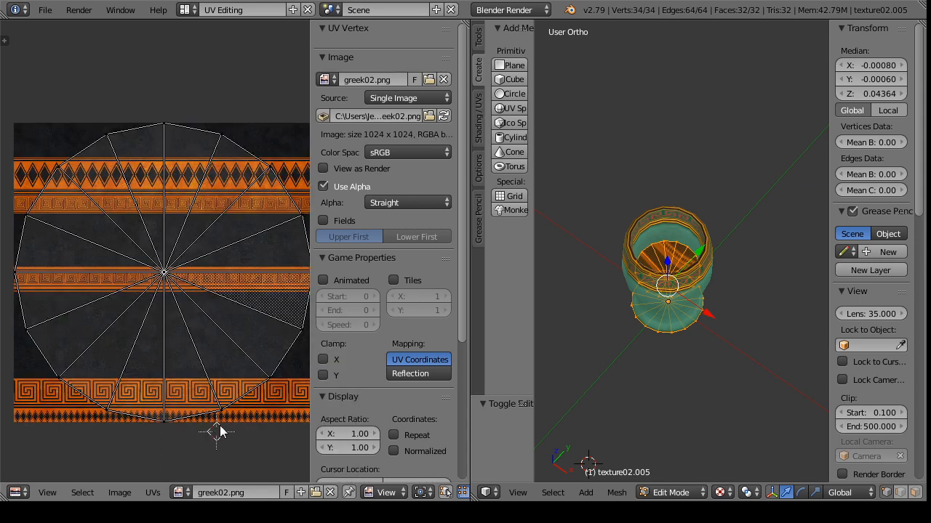
Step: Scale all UVs of the inner base to about 0.45 and assign greek01.png as its image
{"action": "key", "text": "a"}
{"action": "key", "text": "s"}
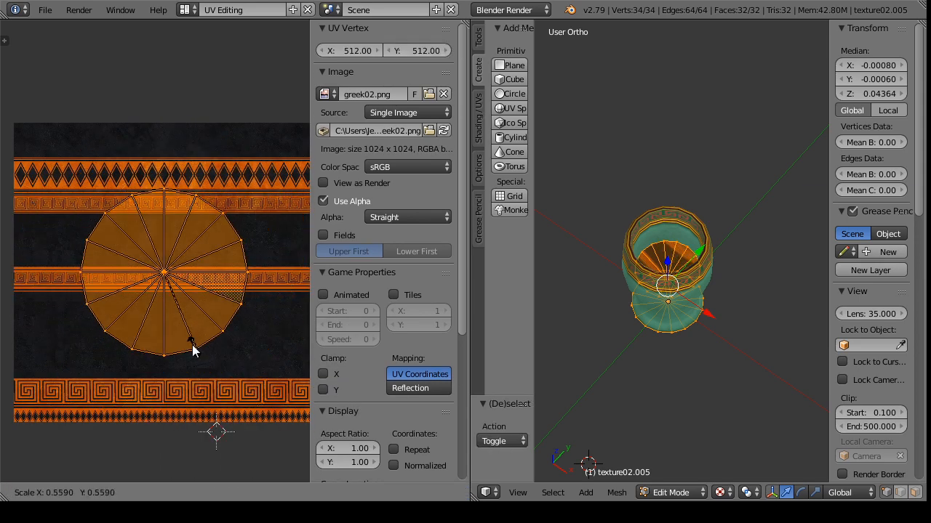
{"action": "left_click", "coordinate": [189, 339]}
{"action": "left_click", "coordinate": [178, 492]}
{"action": "left_click", "coordinate": [214, 413]}
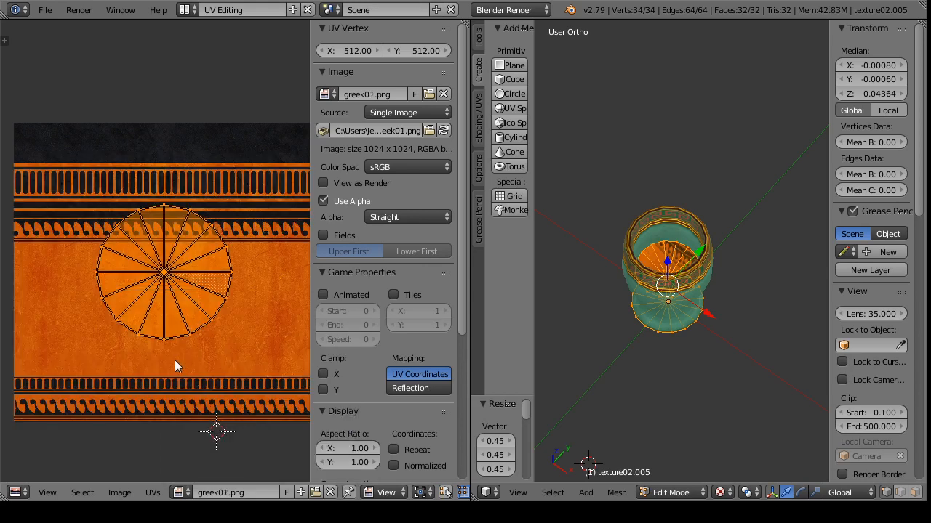
Step: Move the inner base's UVs down into the plain orange area of greek01.png and scale them to about 0.70
{"action": "key", "text": "g"}
{"action": "key", "text": "y"}
{"action": "left_click", "coordinate": [204, 408]}
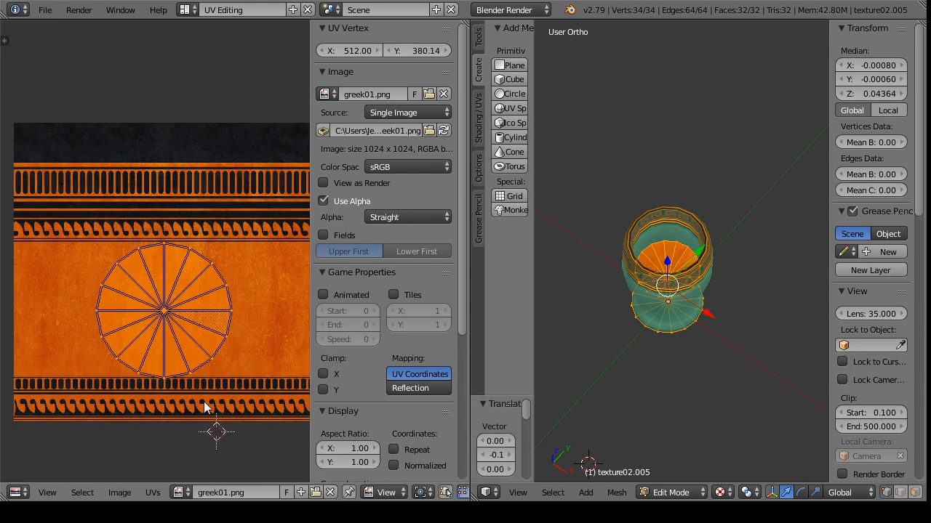
{"action": "key", "text": "s"}
{"action": "left_click", "coordinate": [216, 391]}
Step: Assign greek02.png to the inner base, move its UVs down into the black area above the lowest bands, and scale them to about 0.83
{"action": "left_click", "coordinate": [178, 492]}
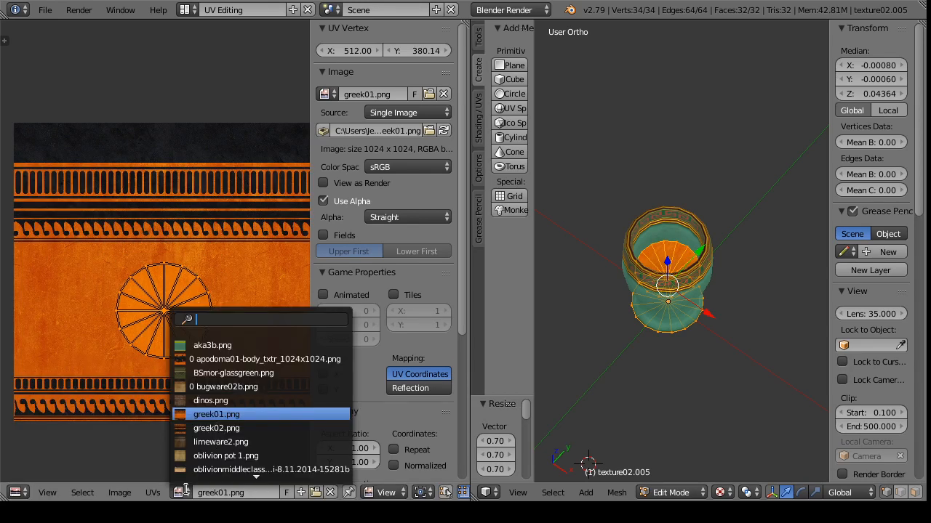
{"action": "left_click", "coordinate": [216, 428]}
{"action": "key", "text": "g"}
{"action": "key", "text": "y"}
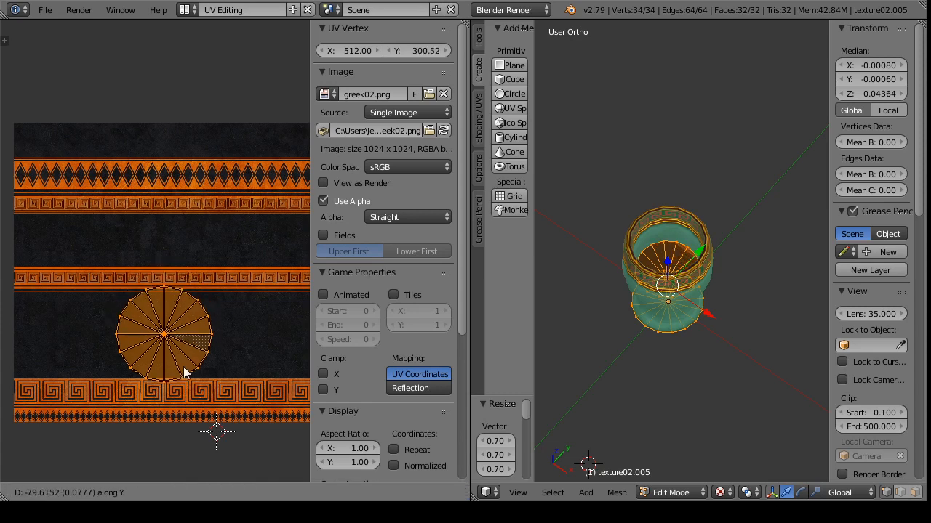
{"action": "left_click", "coordinate": [187, 366]}
{"action": "key", "text": "s"}
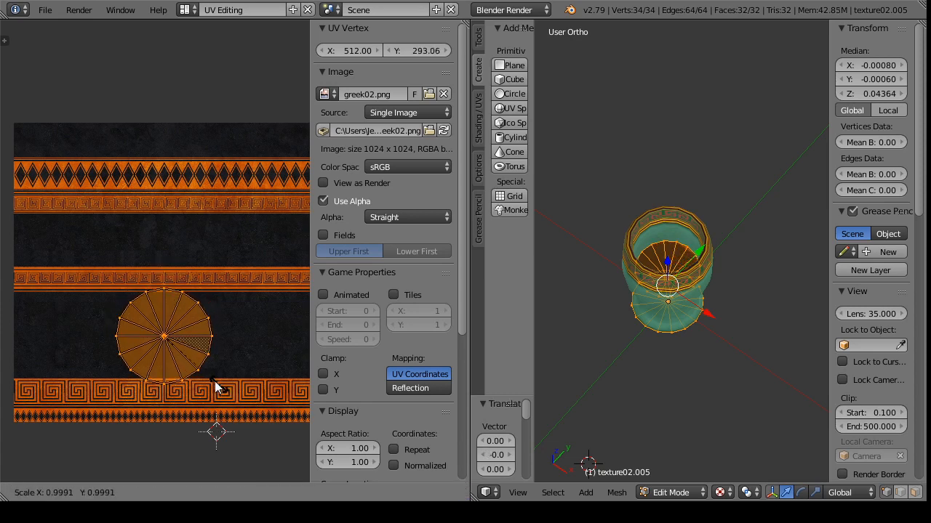
{"action": "left_click", "coordinate": [208, 380]}
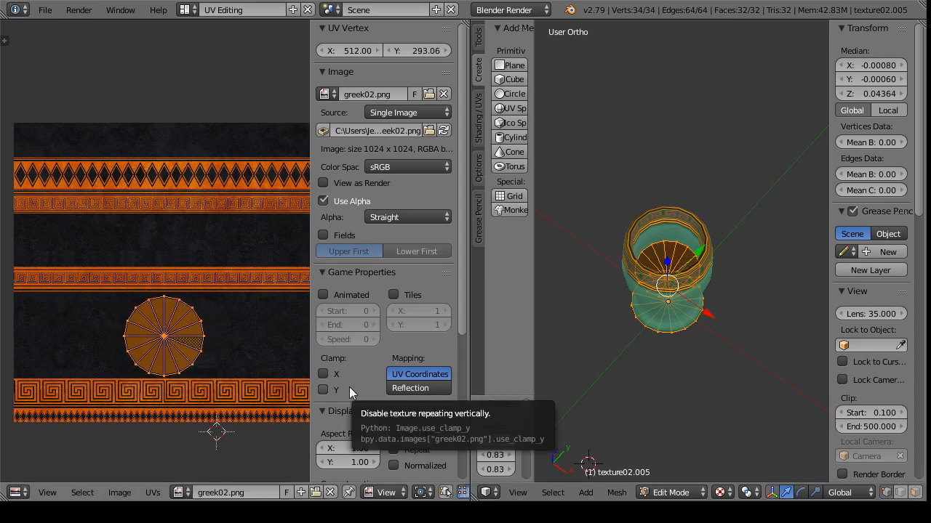
Step: Try BSmor-glassgreen.png as the inner base's UV image and switch back to greek02.png
{"action": "left_click", "coordinate": [182, 493]}
{"action": "left_click", "coordinate": [208, 323]}
{"action": "left_click", "coordinate": [180, 493]}
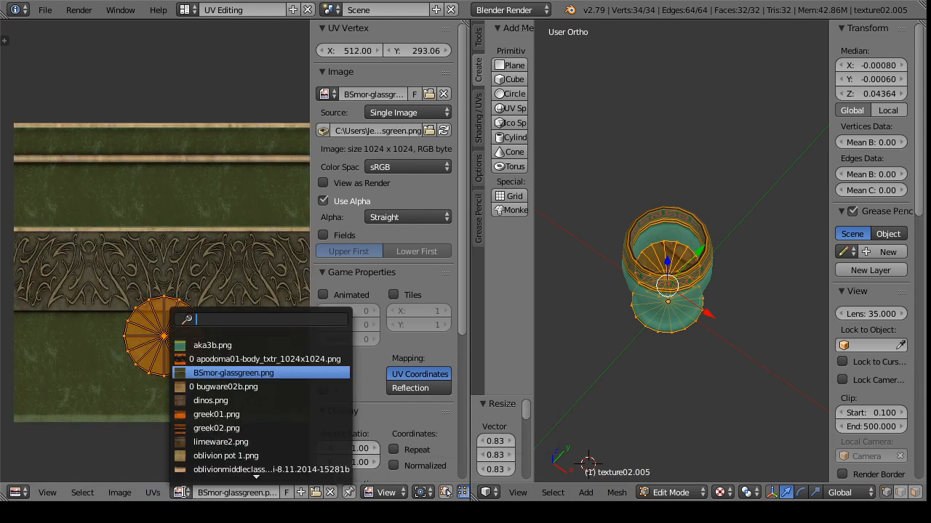
{"action": "left_click", "coordinate": [207, 426]}
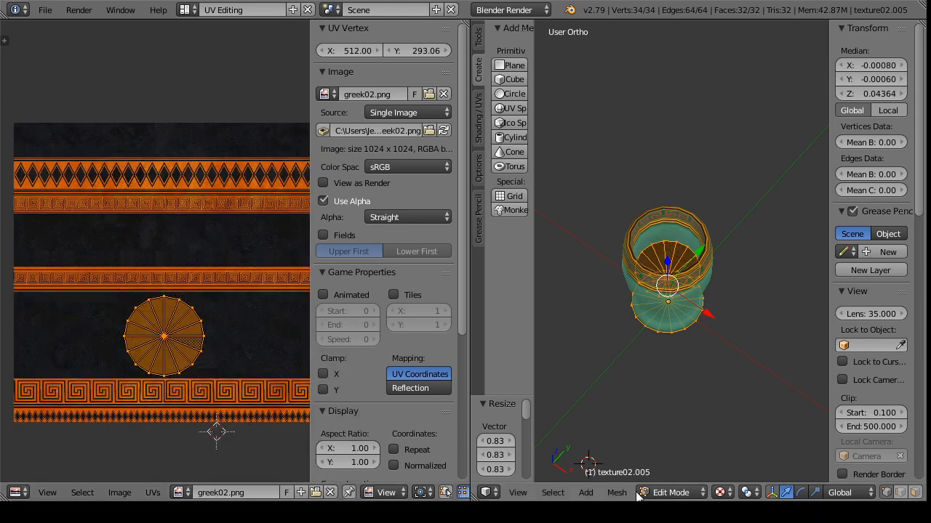
Step: Return to Object Mode and join the inner base with the cup body, texture01.005
{"action": "left_click", "coordinate": [672, 492]}
{"action": "left_click", "coordinate": [680, 471]}
{"action": "left_click", "coordinate": [673, 325], "text": "shift"}
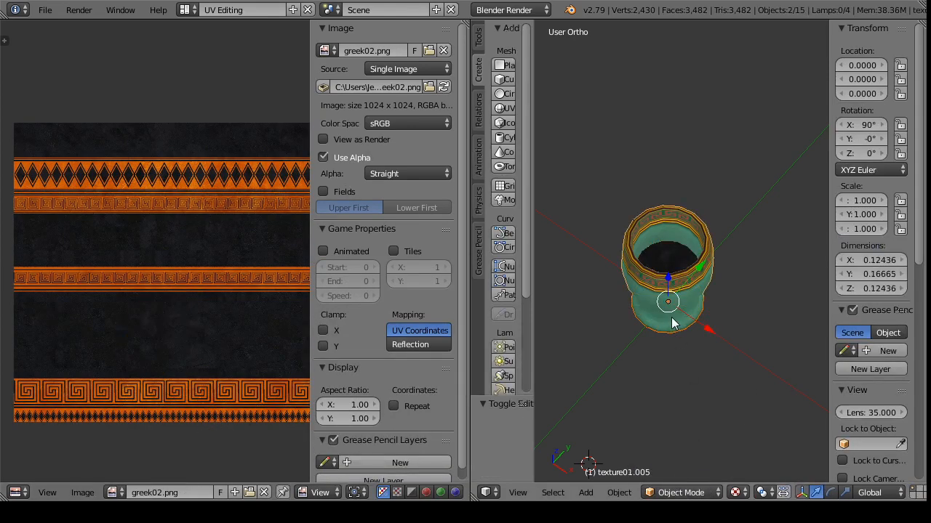
Step: Assign aka3b.png to the whole joined cup mesh in Edit Mode and return to Object Mode to check it
{"action": "left_click", "coordinate": [672, 493]}
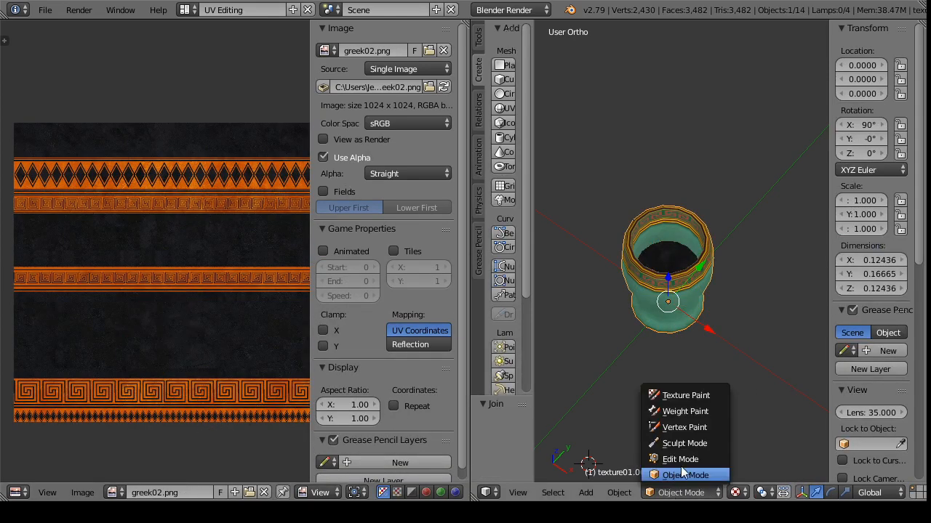
{"action": "left_click", "coordinate": [680, 455]}
{"action": "left_click", "coordinate": [181, 493]}
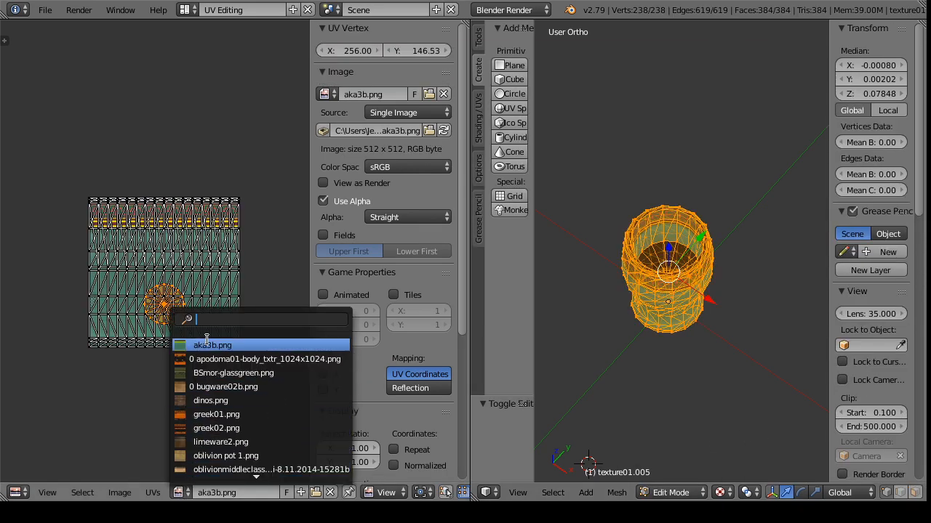
{"action": "left_click", "coordinate": [684, 493]}
{"action": "left_click", "coordinate": [676, 476]}
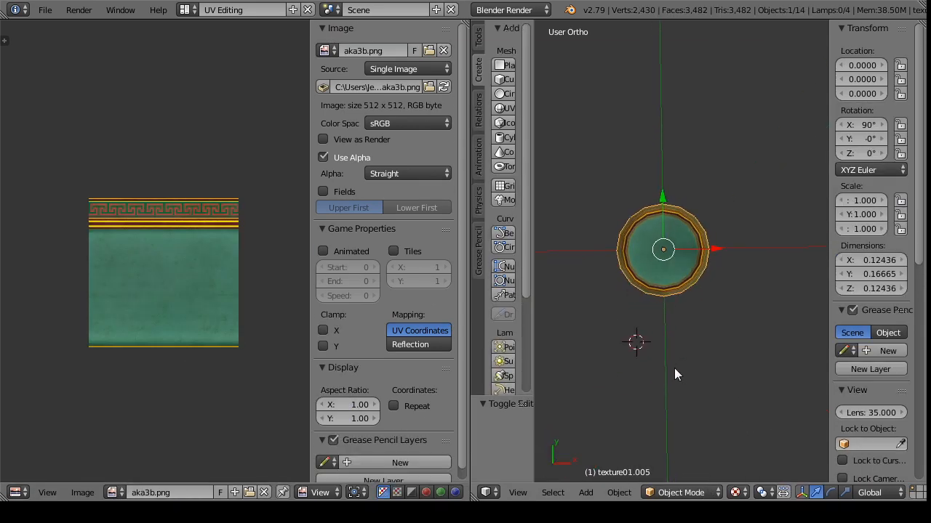
{"action": "left_click_drag", "start_coordinate": [662, 346], "coordinate": [641, 289]}
Step: Export the joined cup as a Wavefront OBJ named cup b.obj in the tye folder
{"action": "left_click", "coordinate": [48, 19]}
{"action": "mouse_move", "coordinate": [135, 300]}
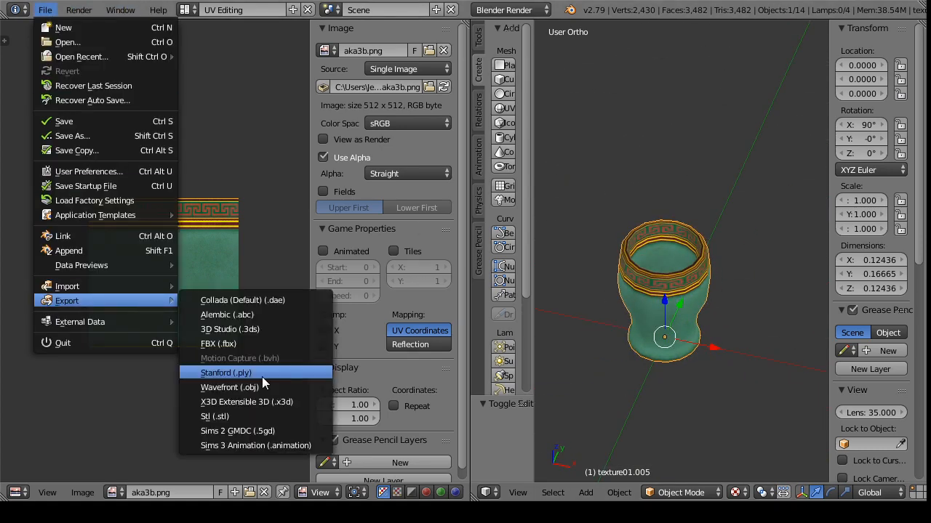
{"action": "left_click", "coordinate": [291, 371]}
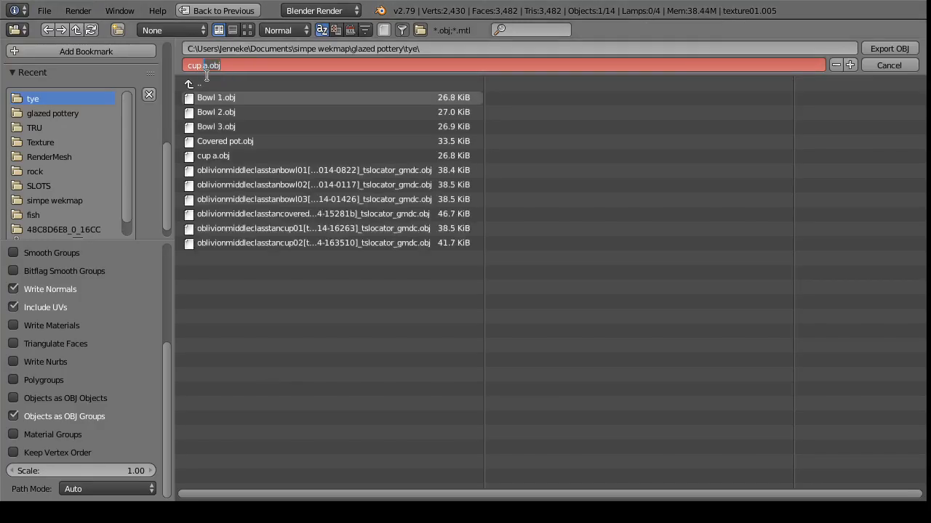
{"action": "type", "text": "cup b"}
{"action": "key", "text": "Return"}
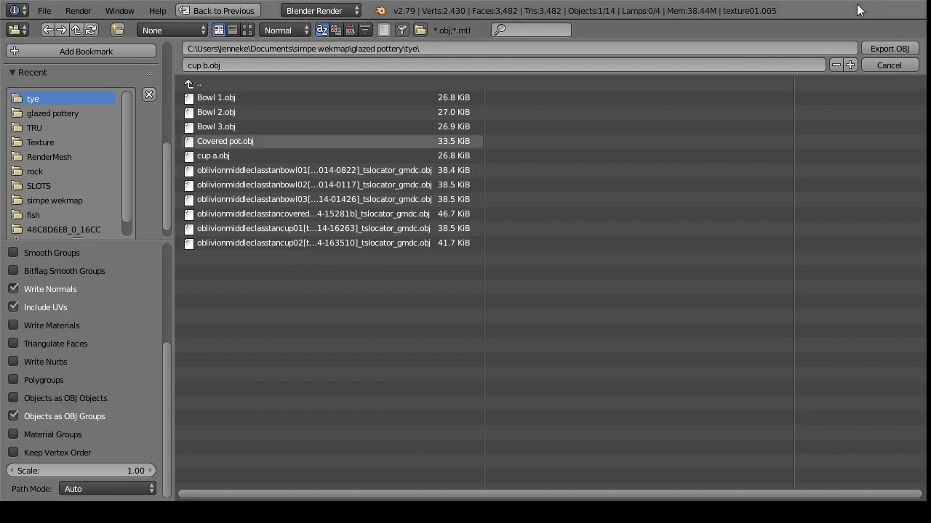
{"action": "left_click", "coordinate": [888, 48]}
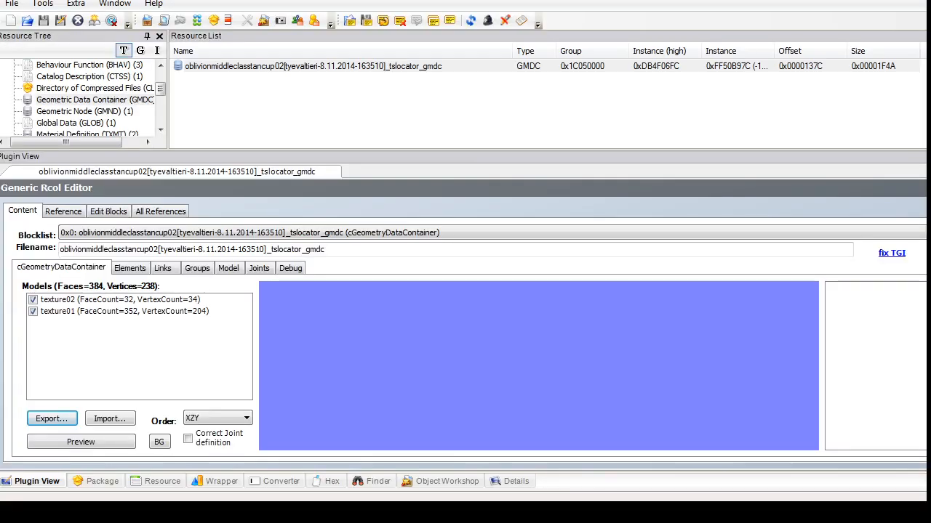
Step: In SimPE, delete the texture02 group from the oblivionmiddleclasstancup02 GMDC and rename the texture01 group to glazing
{"action": "left_click", "coordinate": [197, 268]}
{"action": "left_click", "coordinate": [121, 305]}
{"action": "left_click", "coordinate": [540, 368]}
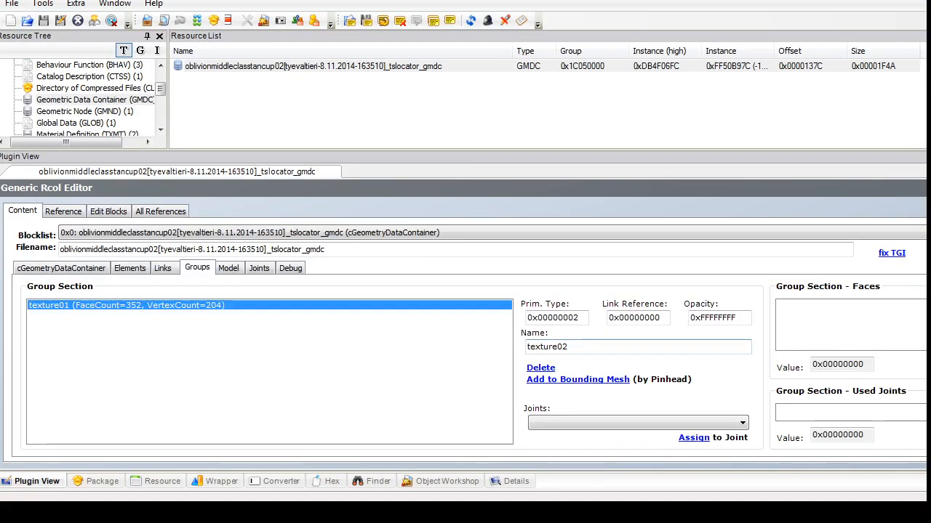
{"action": "type", "text": "glazing"}
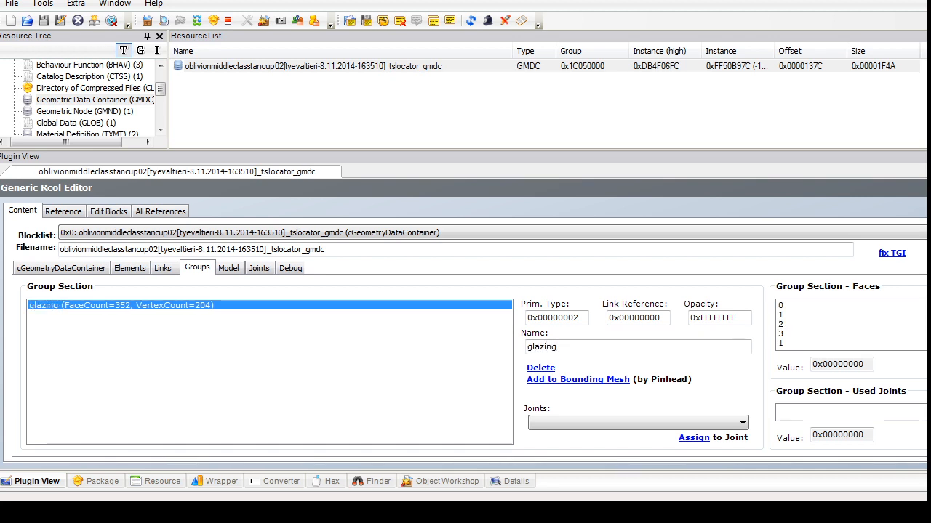
Step: Import cup b.obj into the GMDC with the Replace action targeting the glazing group, and commit the geometry
{"action": "left_click", "coordinate": [61, 268]}
{"action": "left_click", "coordinate": [110, 419]}
{"action": "left_click_drag", "start_coordinate": [478, 142], "coordinate": [478, 175]}
{"action": "left_click", "coordinate": [209, 216]}
{"action": "left_click", "coordinate": [362, 314]}
{"action": "left_click", "coordinate": [709, 294]}
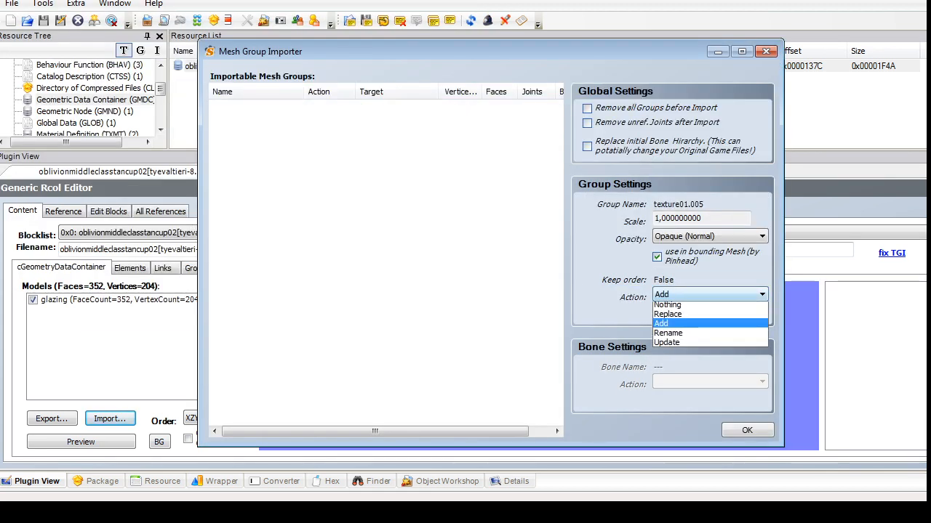
{"action": "left_click", "coordinate": [710, 314]}
{"action": "left_click", "coordinate": [710, 312]}
{"action": "left_click", "coordinate": [666, 325]}
{"action": "left_click", "coordinate": [746, 430]}
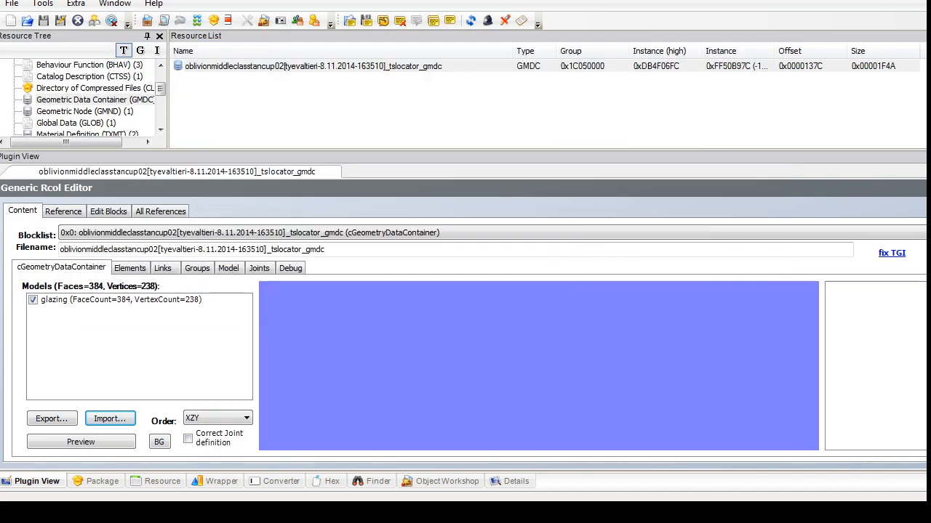
{"action": "left_click", "coordinate": [522, 293]}
Step: Open the parts list of the cup's Shape (SHPE) resource
{"action": "left_click_drag", "start_coordinate": [160, 89], "coordinate": [161, 116]}
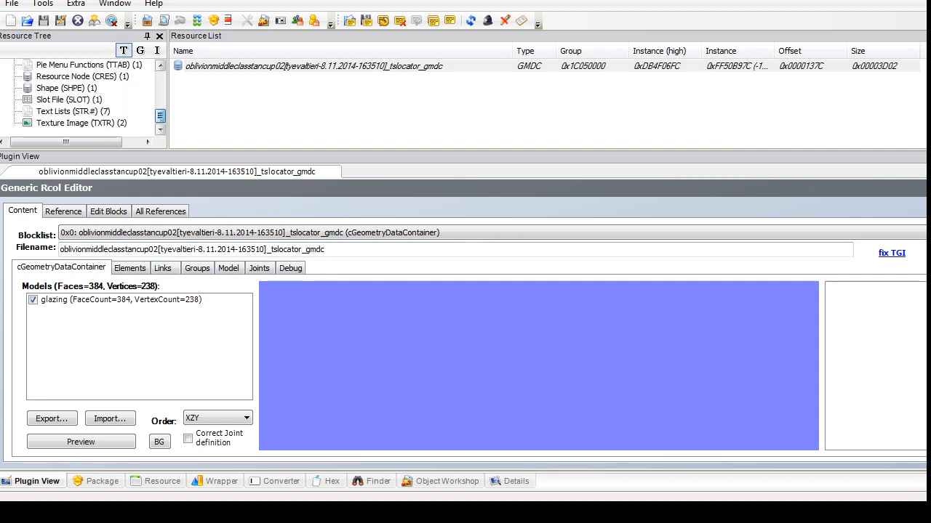
{"action": "left_click", "coordinate": [81, 123]}
{"action": "left_click", "coordinate": [69, 100]}
{"action": "left_click", "coordinate": [66, 88]}
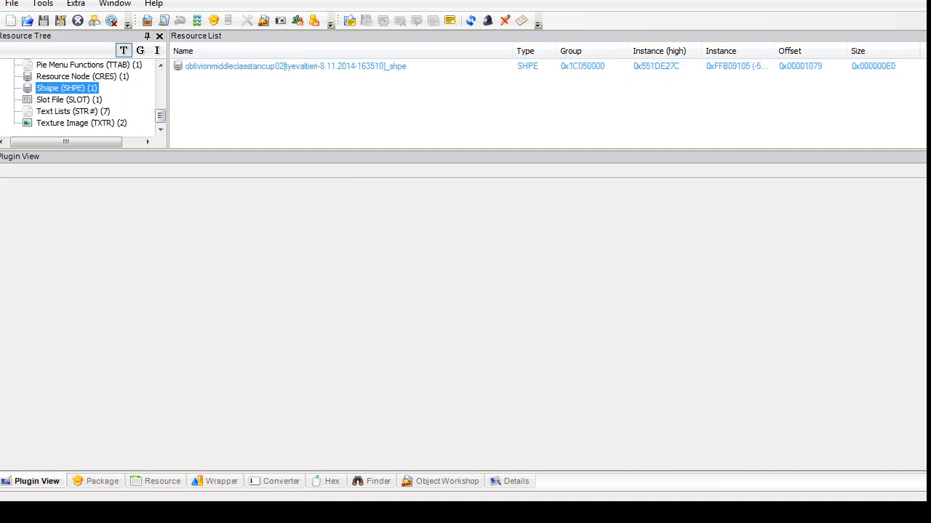
{"action": "left_click", "coordinate": [295, 67]}
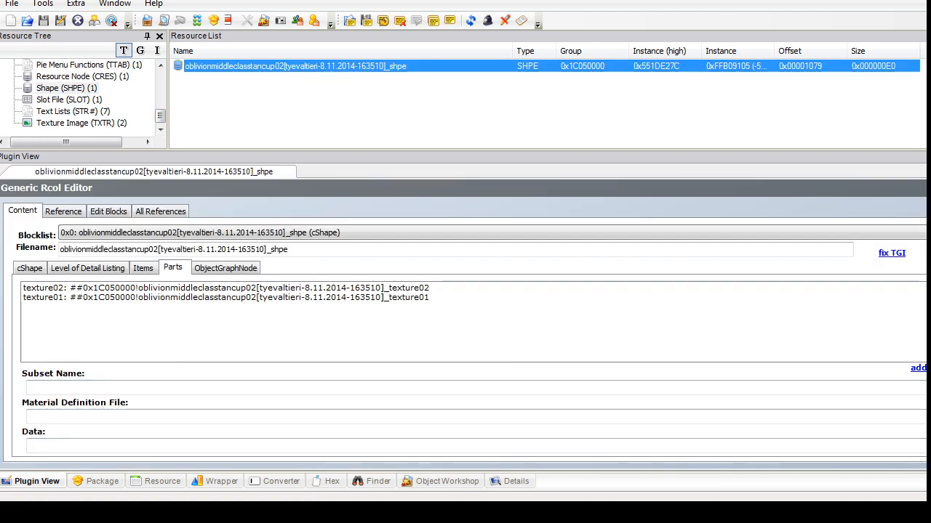
Step: Switch to Notepad and copy the line ##0x1C050000!wiccan.skyrim.glazedpottery.bowl_design
{"action": "key", "text": "alt+Tab"}
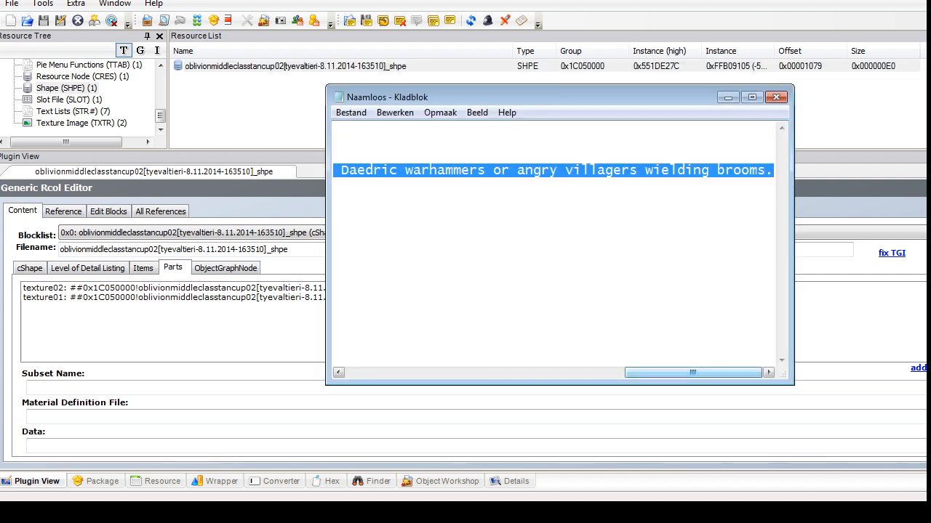
{"action": "left_click_drag", "start_coordinate": [695, 372], "coordinate": [414, 372]}
{"action": "left_click", "coordinate": [750, 142]}
{"action": "key", "text": "shift+Home"}
{"action": "key", "text": "ctrl+c"}
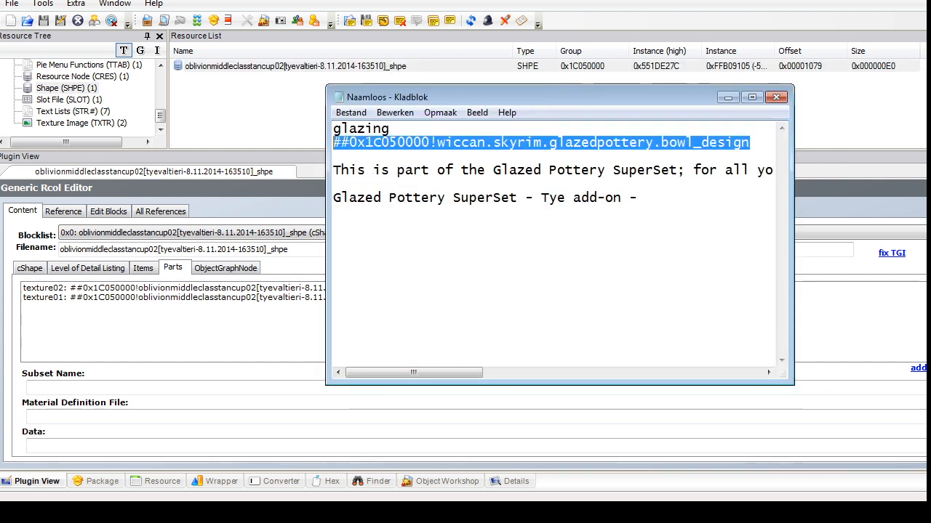
Step: In the SHPE parts list, delete the texture02 part and rename the texture01 subset to glazing
{"action": "left_click", "coordinate": [175, 288]}
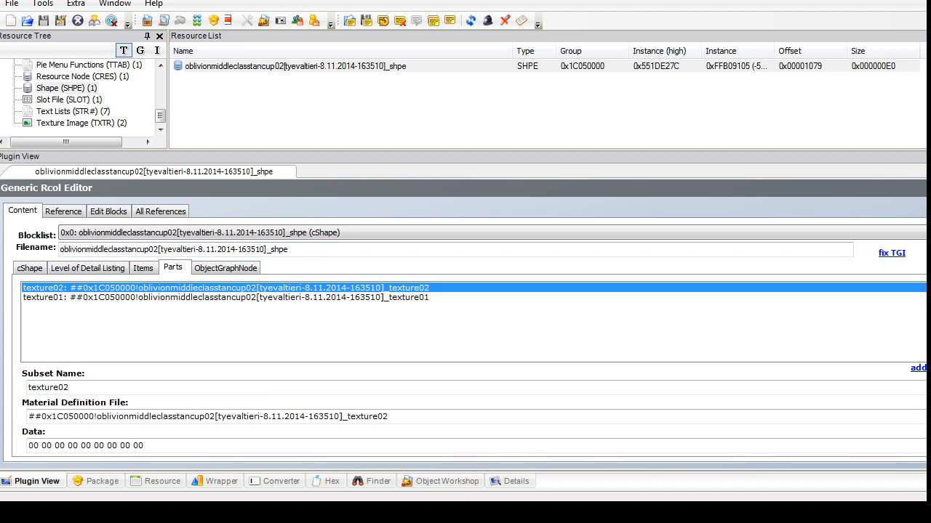
{"action": "left_click", "coordinate": [929, 368]}
{"action": "left_click", "coordinate": [291, 288]}
{"action": "left_click_drag", "start_coordinate": [71, 387], "coordinate": [27, 387]}
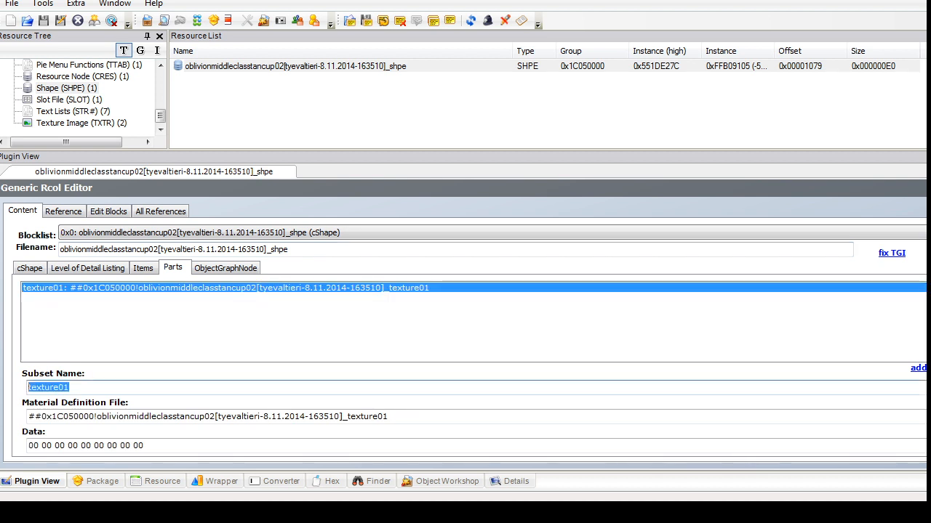
{"action": "type", "text": "glazing"}
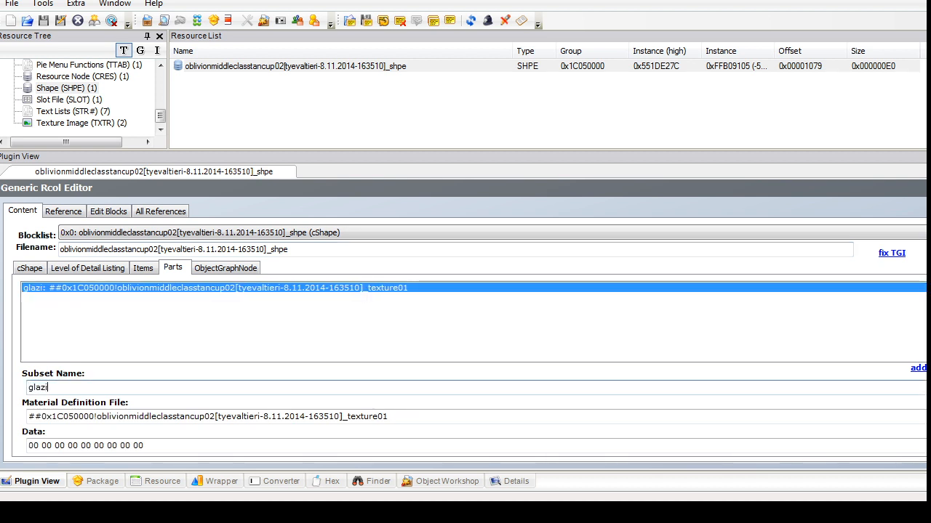
Step: Set the glazing part's material definition file to ##0x1C050000!wiccan.skyrim.glazedpottery.bowl_design and commit the shape
{"action": "double_click", "coordinate": [194, 418]}
{"action": "key", "text": "ctrl+v"}
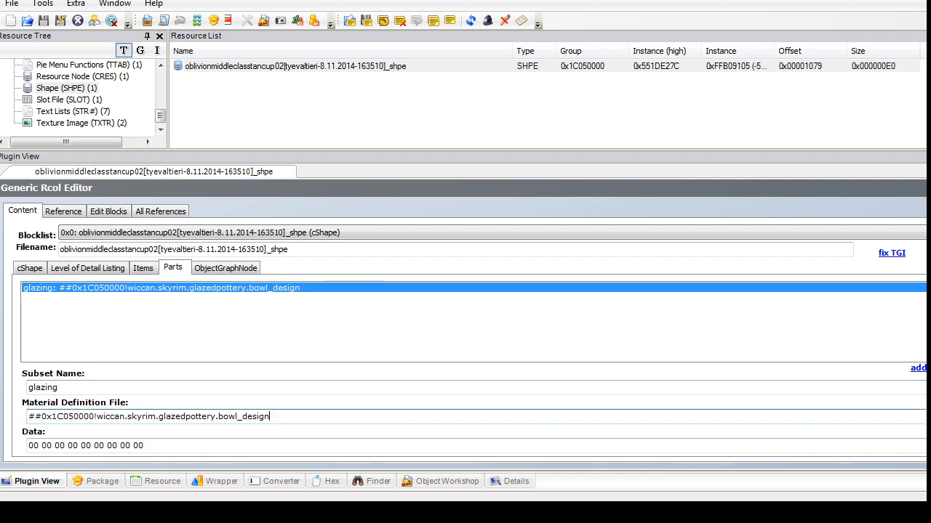
{"action": "left_click", "coordinate": [927, 188]}
{"action": "left_click", "coordinate": [521, 293]}
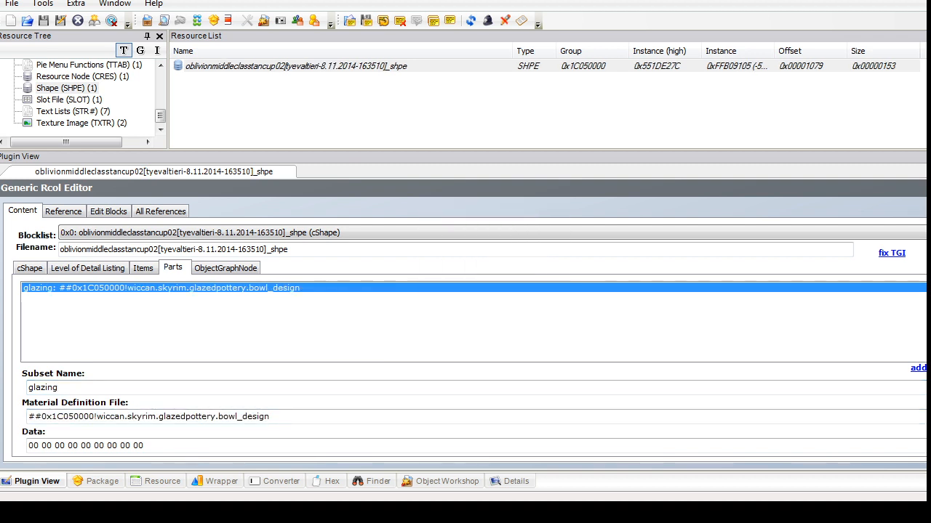
Step: In the raw data of the cup's Object Data (OBJD), set version_1 to 139 and the sale price to 35
{"action": "left_click_drag", "start_coordinate": [160, 115], "coordinate": [160, 107]}
{"action": "left_click", "coordinate": [77, 88]}
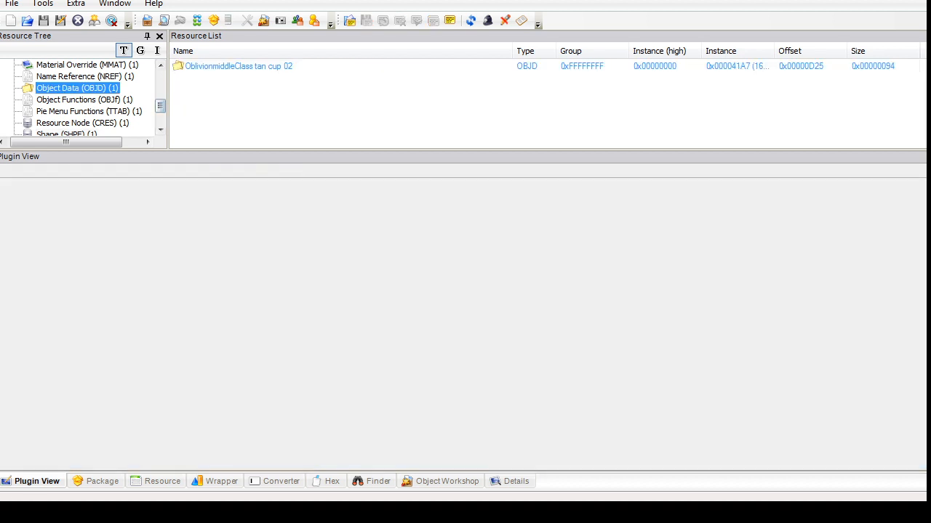
{"action": "left_click", "coordinate": [239, 67]}
{"action": "left_click", "coordinate": [288, 229]}
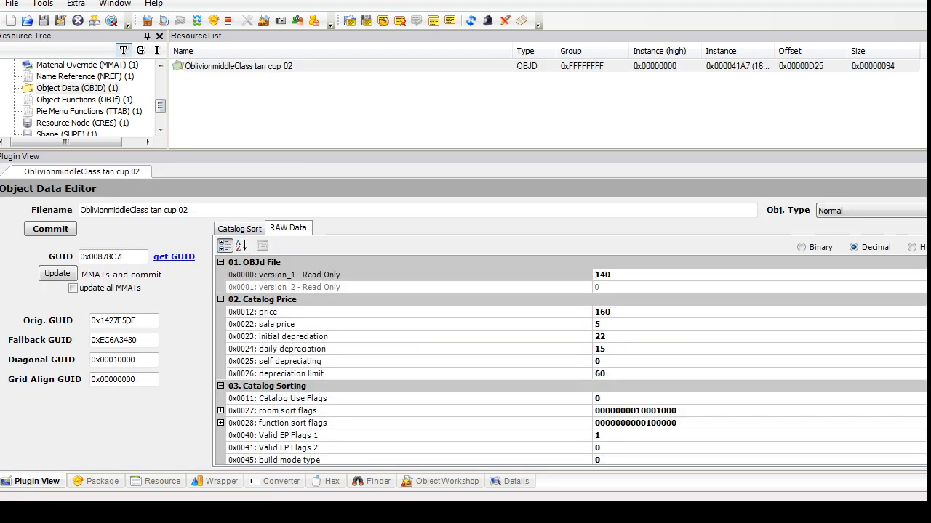
{"action": "left_click", "coordinate": [610, 312]}
{"action": "double_click", "coordinate": [603, 274]}
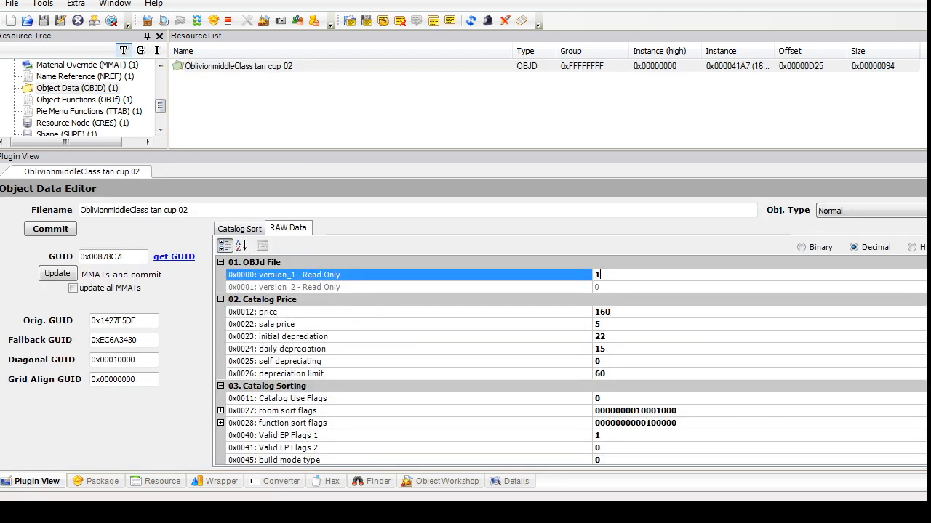
{"action": "type", "text": "139"}
{"action": "double_click", "coordinate": [597, 324]}
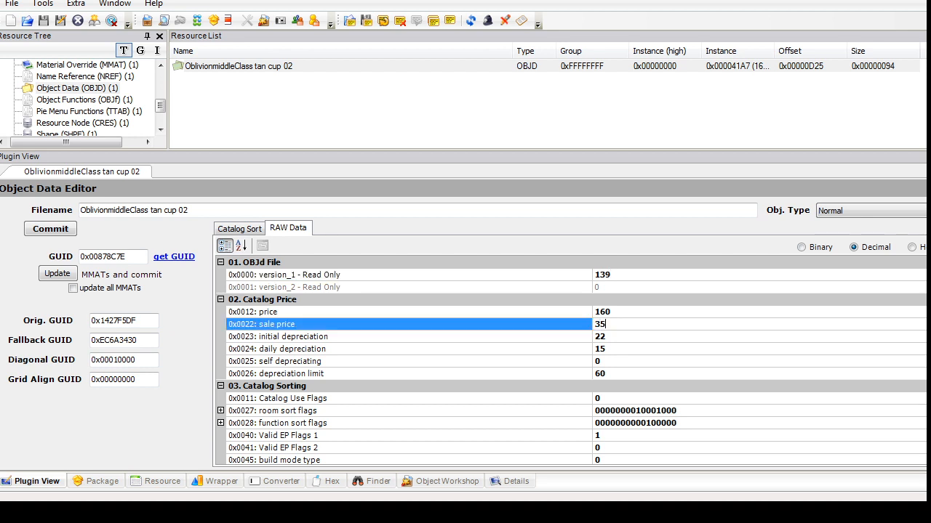
Step: Set the cup's ratingRoom and Object size (quantity per shelf) to 2 in the raw object data and commit the OBJD
{"action": "scroll", "coordinate": [603, 324], "scroll_direction": "down", "scroll_amount": 9}
{"action": "scroll", "coordinate": [604, 324], "scroll_direction": "up", "scroll_amount": 1}
{"action": "left_click", "coordinate": [610, 312]}
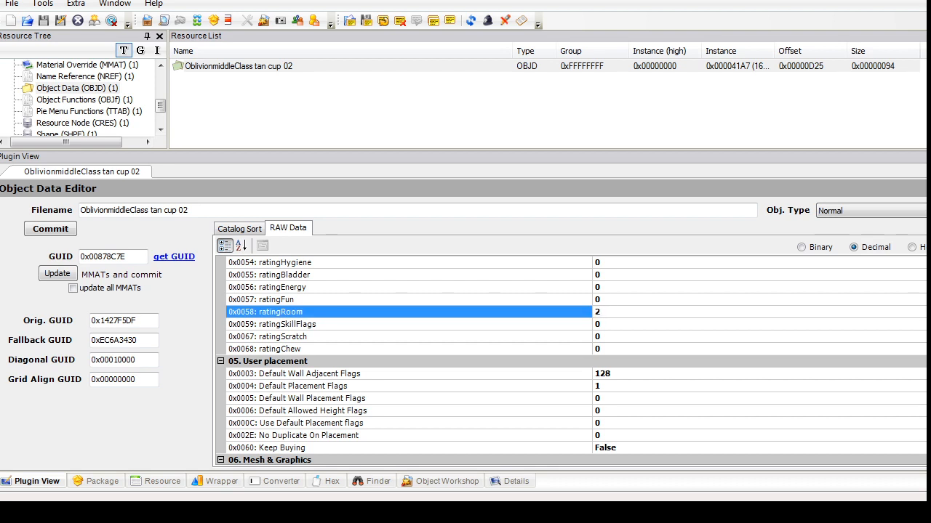
{"action": "scroll", "coordinate": [604, 324], "scroll_direction": "down", "scroll_amount": 2}
{"action": "scroll", "coordinate": [604, 324], "scroll_direction": "up", "scroll_amount": 1}
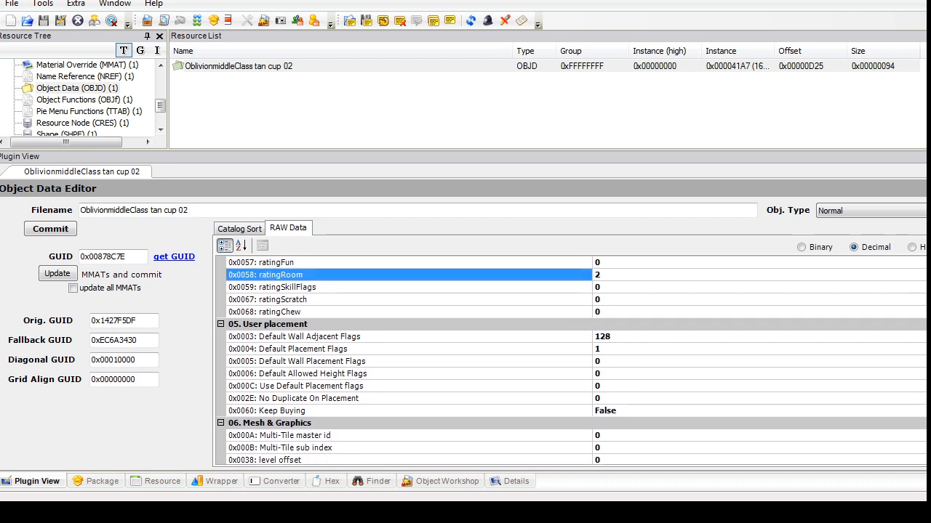
{"action": "scroll", "coordinate": [571, 361], "scroll_direction": "down", "scroll_amount": 5}
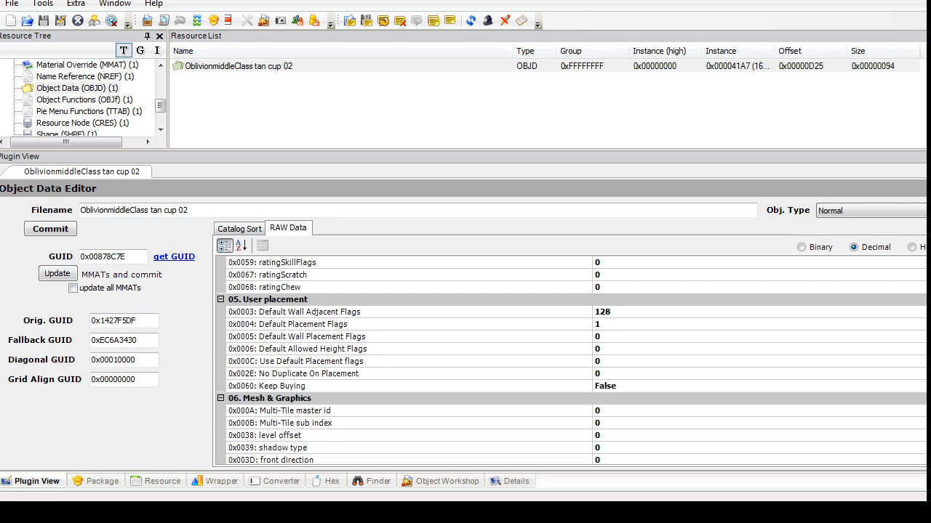
{"action": "left_click", "coordinate": [605, 362]}
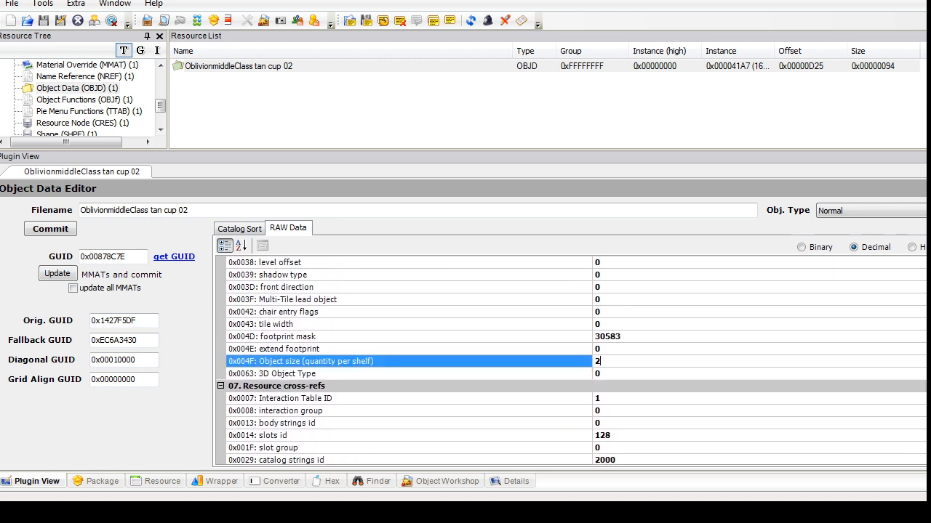
{"action": "left_click", "coordinate": [240, 228]}
{"action": "left_click", "coordinate": [51, 229]}
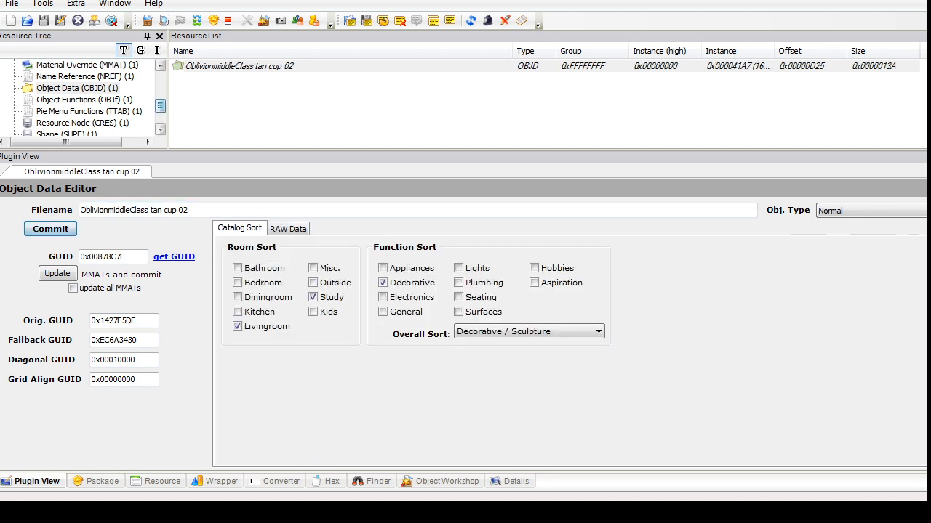
Step: Delete the cup package's Material Override (MMAT) resource
{"action": "left_click_drag", "start_coordinate": [160, 105], "coordinate": [160, 101]}
{"action": "left_click", "coordinate": [85, 100]}
{"action": "left_click", "coordinate": [88, 88]}
{"action": "left_click", "coordinate": [255, 66]}
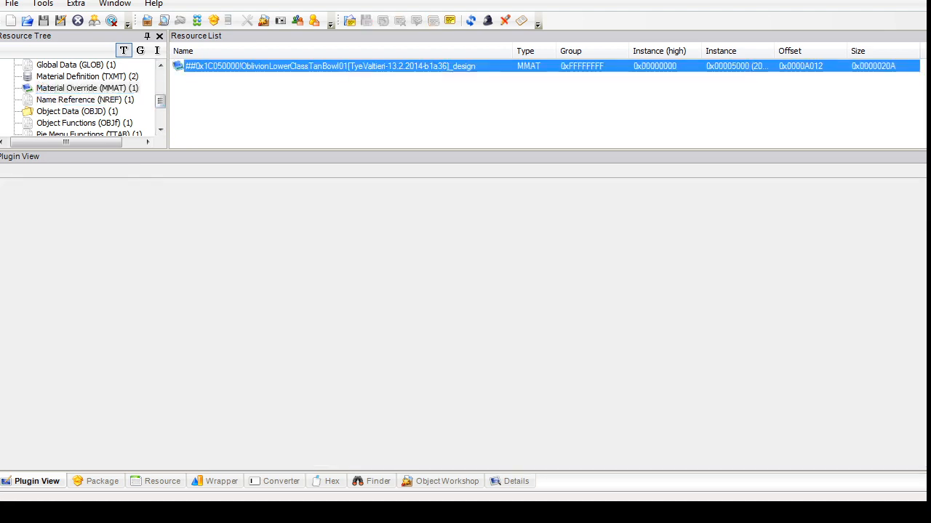
{"action": "right_click", "coordinate": [201, 64]}
{"action": "left_click", "coordinate": [237, 121]}
Step: Delete both Material Definition (TXMT) resources, texture01 and texture02, from the package
{"action": "left_click", "coordinate": [76, 111]}
{"action": "left_click", "coordinate": [211, 66]}
{"action": "left_click", "coordinate": [209, 79], "text": "shift"}
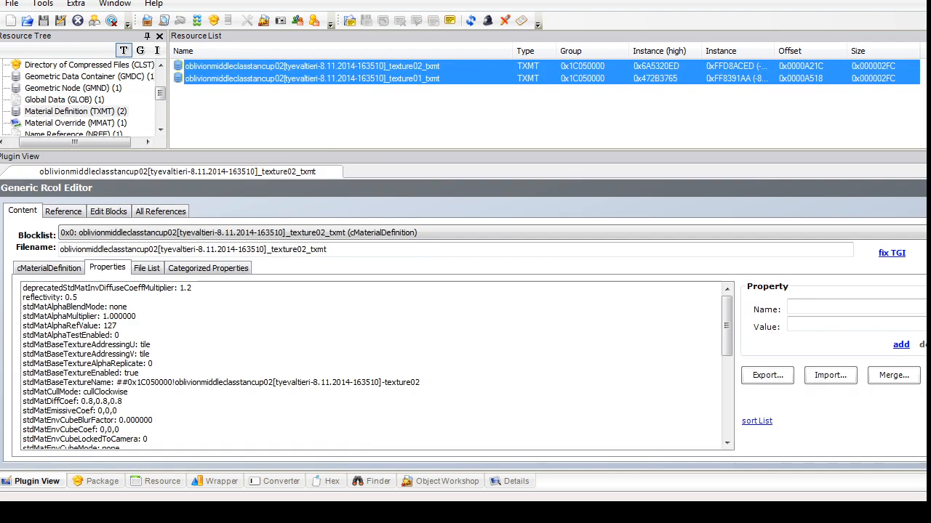
{"action": "right_click", "coordinate": [207, 68]}
{"action": "left_click", "coordinate": [233, 123]}
Step: In the GMND's tsDesignModeEnabled block, rename the sculpturechinavase_design array item to glazing
{"action": "left_click", "coordinate": [73, 99]}
{"action": "left_click", "coordinate": [291, 66]}
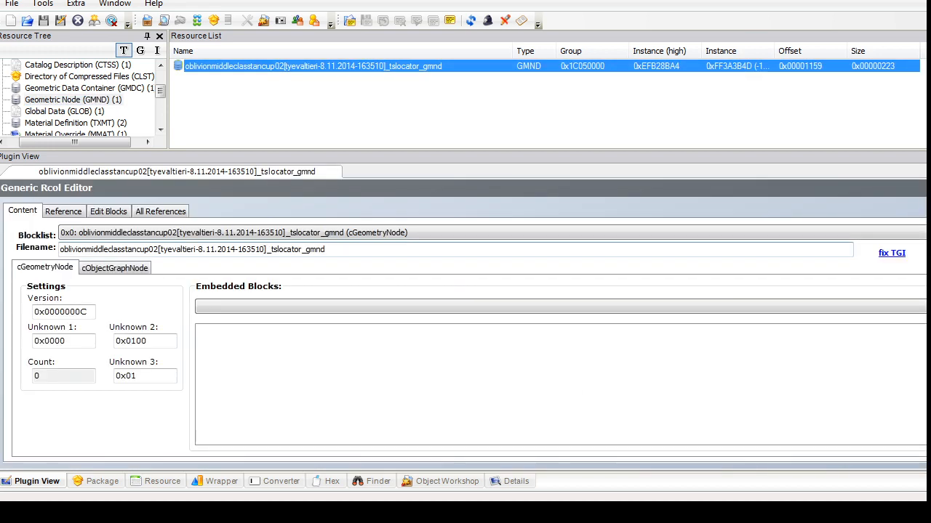
{"action": "left_click", "coordinate": [232, 233]}
{"action": "left_click", "coordinate": [167, 255]}
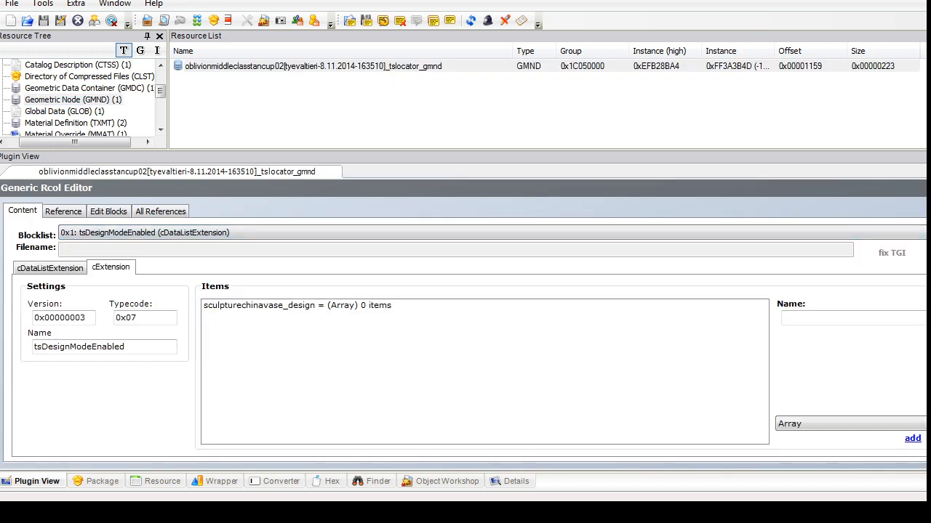
{"action": "left_click", "coordinate": [297, 305]}
{"action": "left_click_drag", "start_coordinate": [896, 319], "coordinate": [781, 319]}
{"action": "type", "text": "g"}
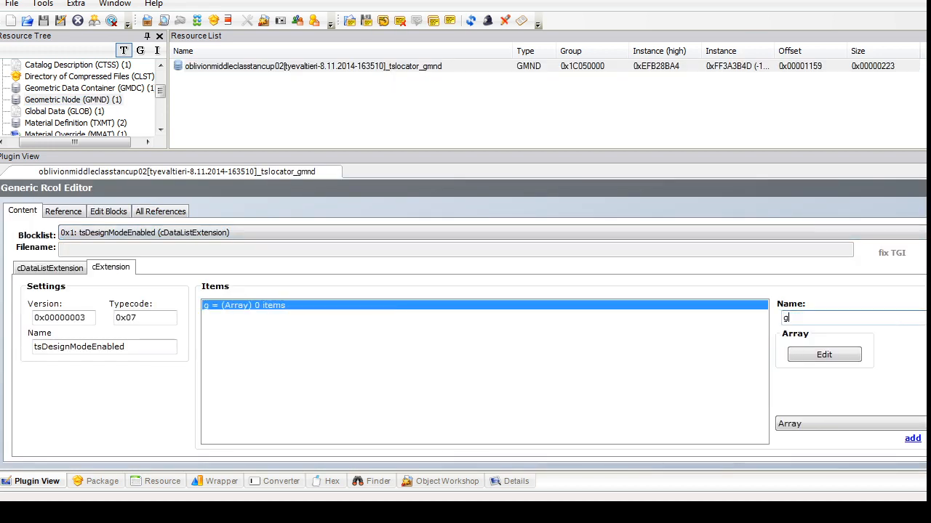
{"action": "type", "text": "lazing"}
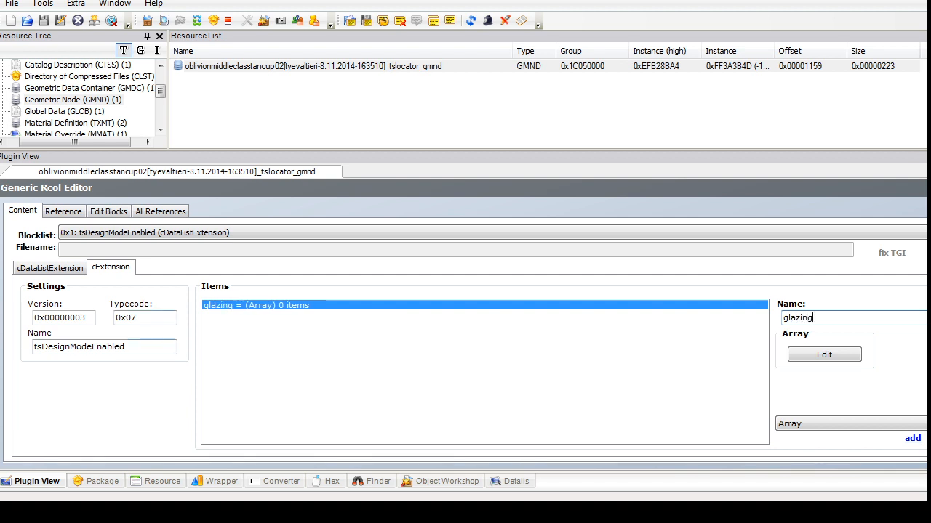
Step: Add a new cDataListExtension block to the cup's Geometric Node (GMND)
{"action": "left_click", "coordinate": [109, 212]}
{"action": "left_click", "coordinate": [364, 291]}
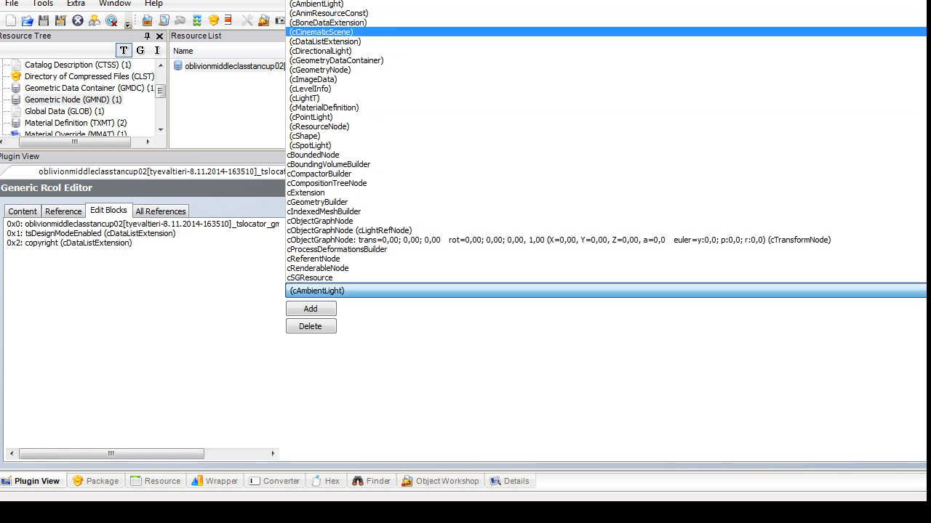
{"action": "left_click", "coordinate": [325, 42]}
{"action": "left_click", "coordinate": [311, 309]}
Step: In the geometry node's cObjectGraphNode, add an extension reference with Enabled 0x01, Dependant 0x00 and index 3
{"action": "left_click", "coordinate": [22, 212]}
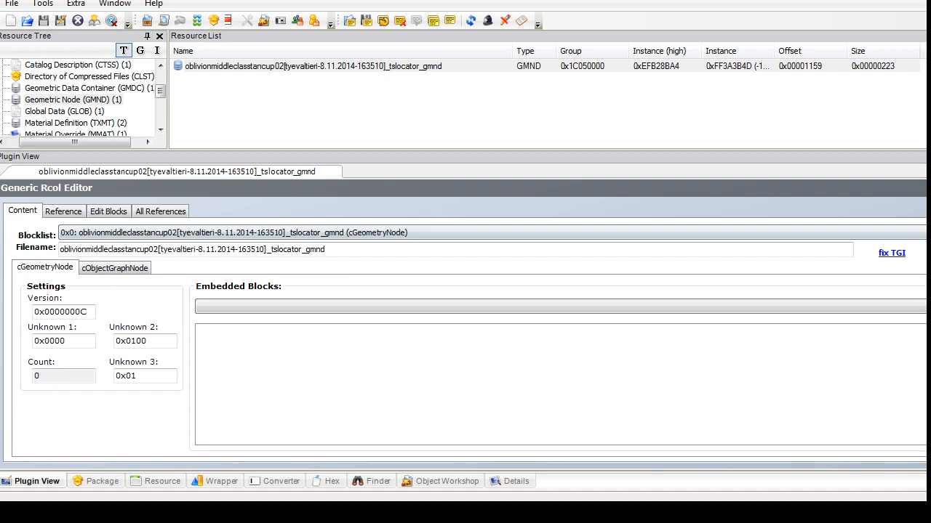
{"action": "left_click", "coordinate": [145, 233]}
{"action": "left_click", "coordinate": [144, 244]}
{"action": "left_click", "coordinate": [115, 268]}
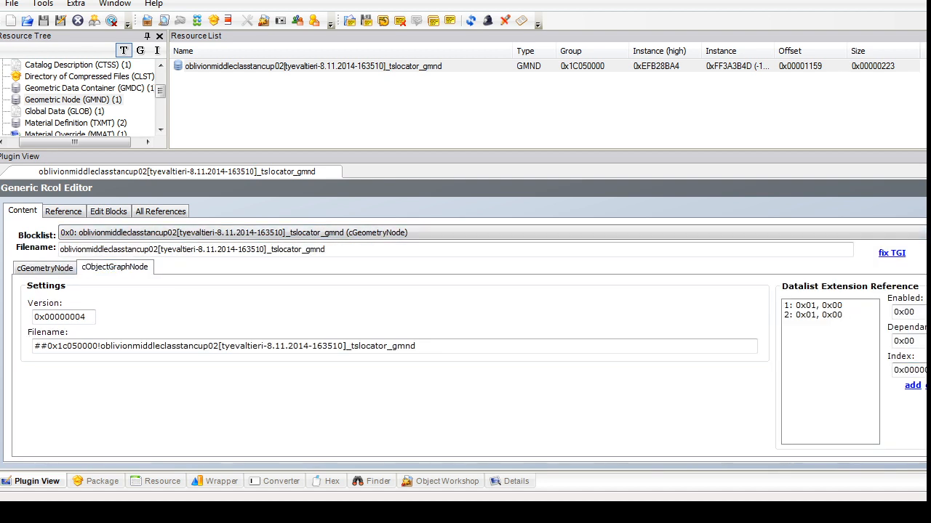
{"action": "left_click", "coordinate": [912, 386]}
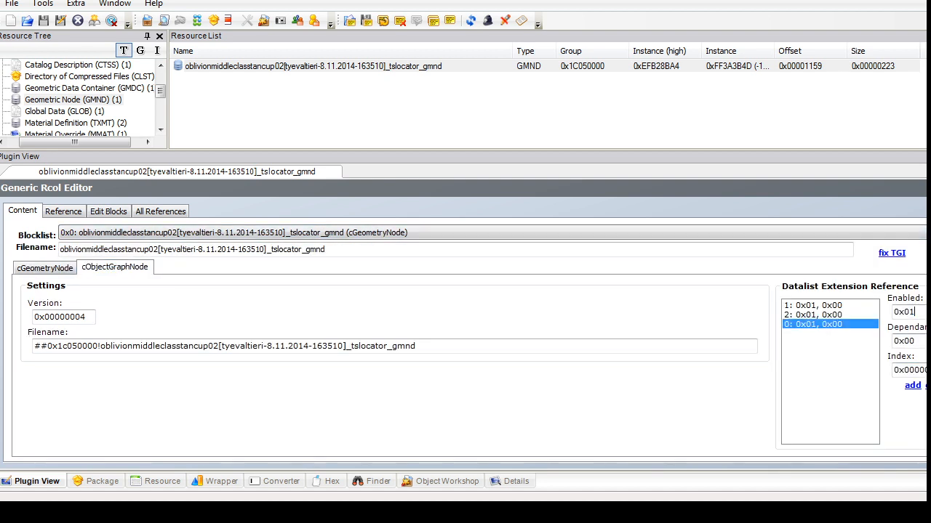
Step: Name the new 0x3 cDataListExtension block tsMaterialsMeshName
{"action": "left_click", "coordinate": [146, 233]}
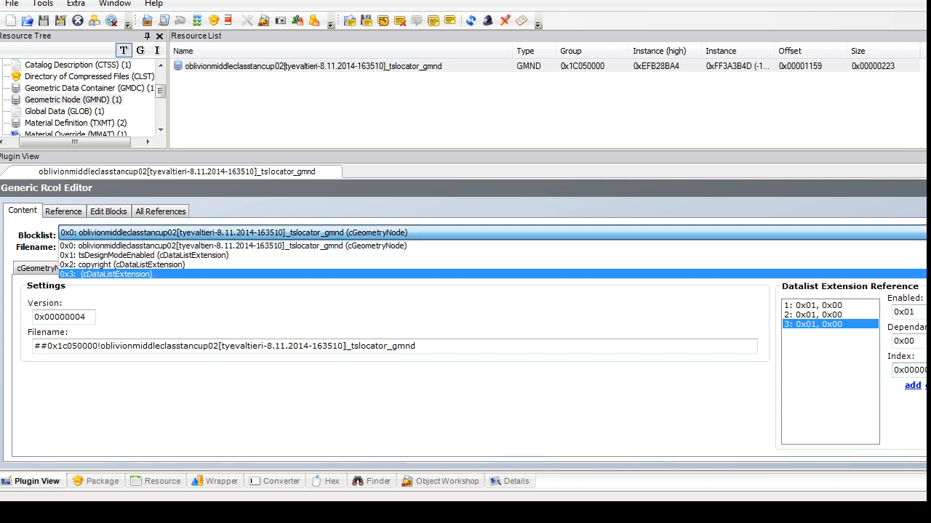
{"action": "left_click", "coordinate": [116, 274]}
{"action": "left_click", "coordinate": [104, 347]}
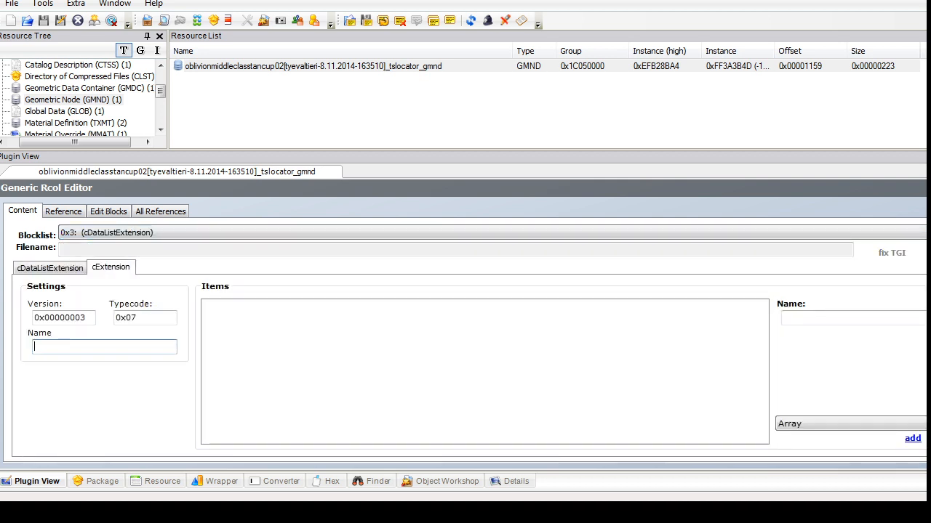
{"action": "type", "text": "tsMaterialsMeshName"}
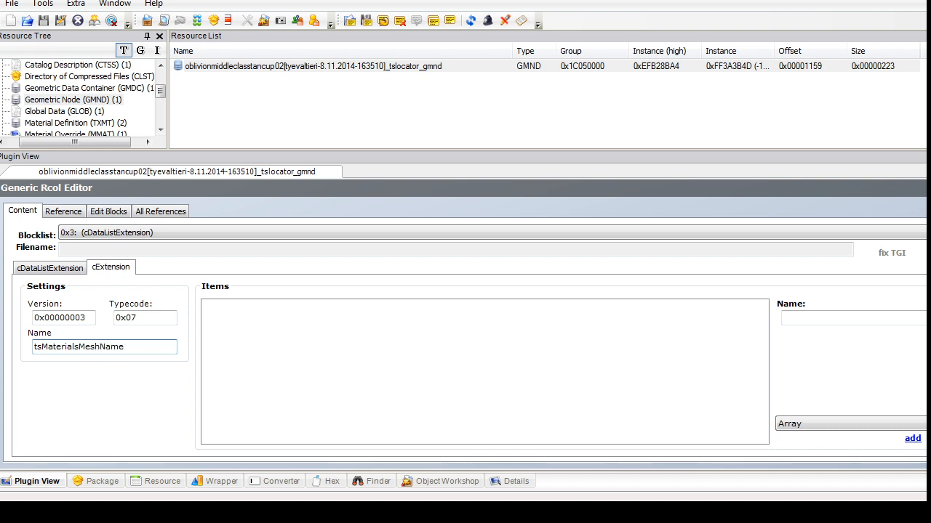
Step: Add a String item named glazing with the value ##0x1C050000!wiccan.skyrim.glazedpottery.bowl to tsMaterialsMeshName and commit the GMND
{"action": "left_click", "coordinate": [850, 424]}
{"action": "left_click", "coordinate": [821, 475]}
{"action": "left_click", "coordinate": [912, 438]}
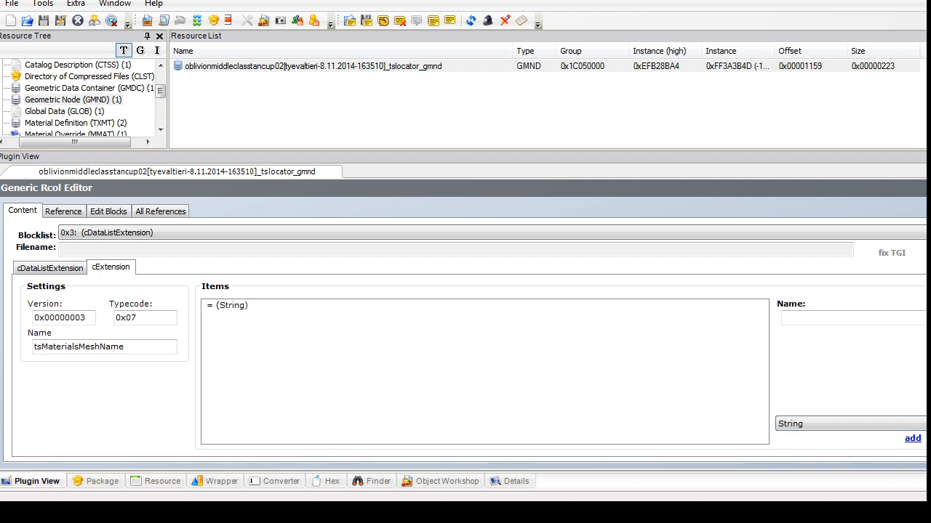
{"action": "left_click", "coordinate": [233, 305]}
{"action": "key", "text": "ctrl+v"}
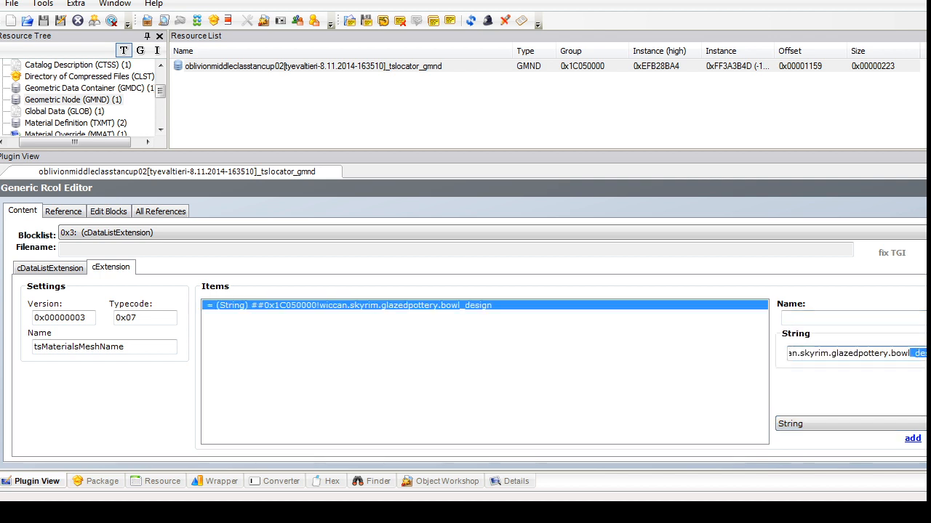
{"action": "key", "text": "BackSpace"}
{"action": "type", "text": "g"}
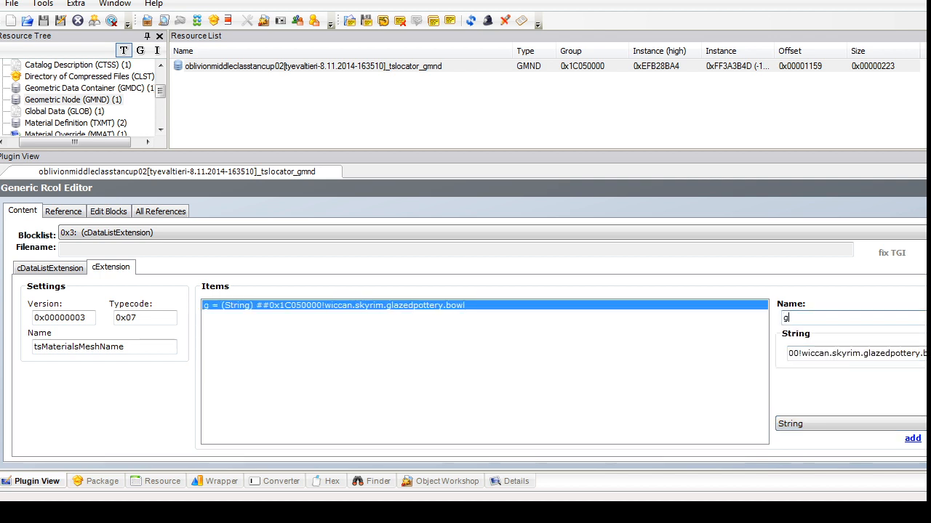
{"action": "type", "text": "lazing"}
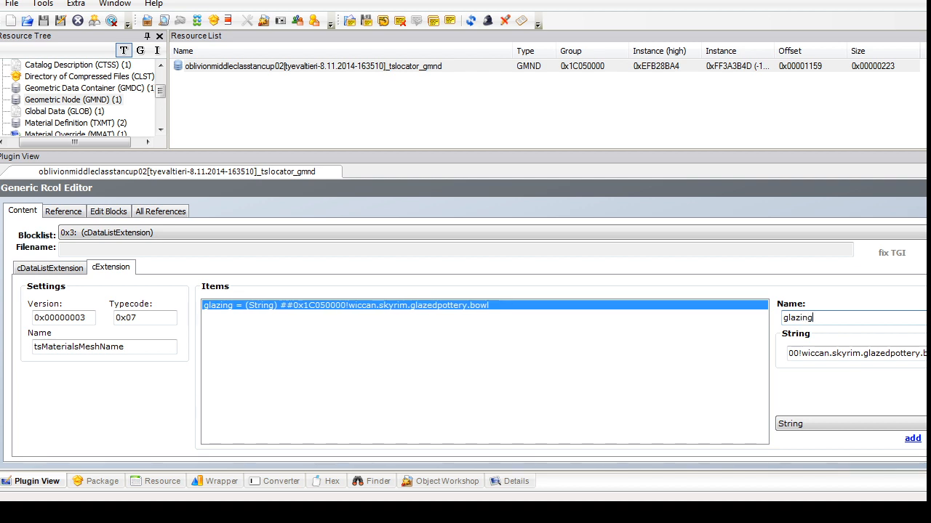
{"action": "key", "text": "Return"}
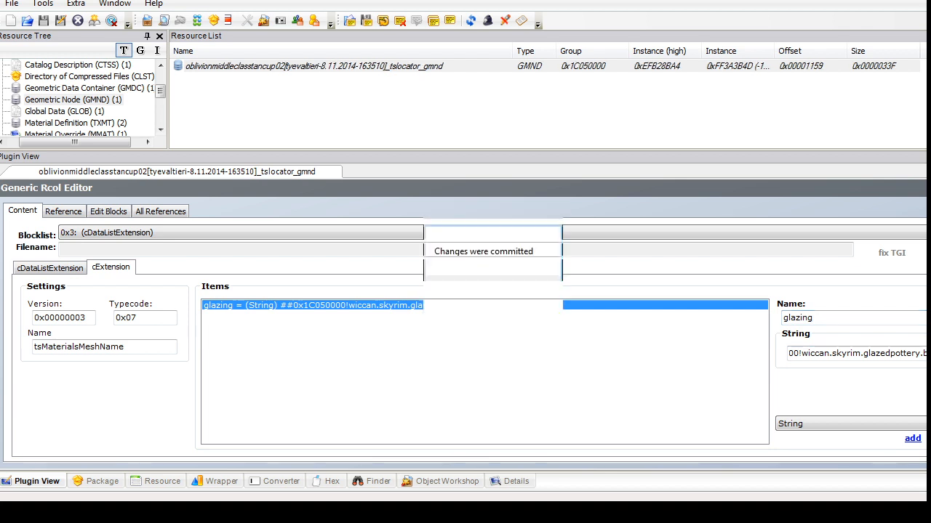
Step: Check the GMND's tsDesignModeEnabled block, the Geometric Data Container and the Catalog Description text
{"action": "left_click_drag", "start_coordinate": [160, 92], "coordinate": [161, 89]}
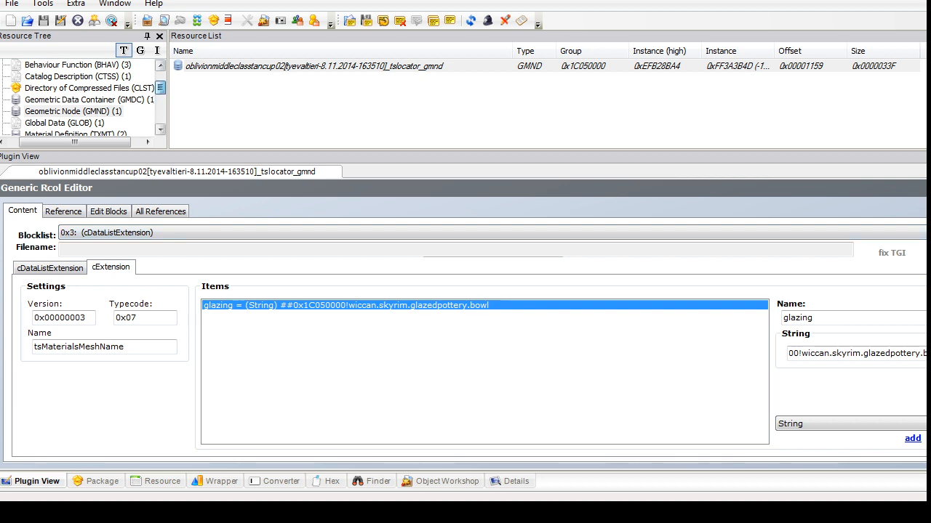
{"action": "left_click", "coordinate": [291, 232]}
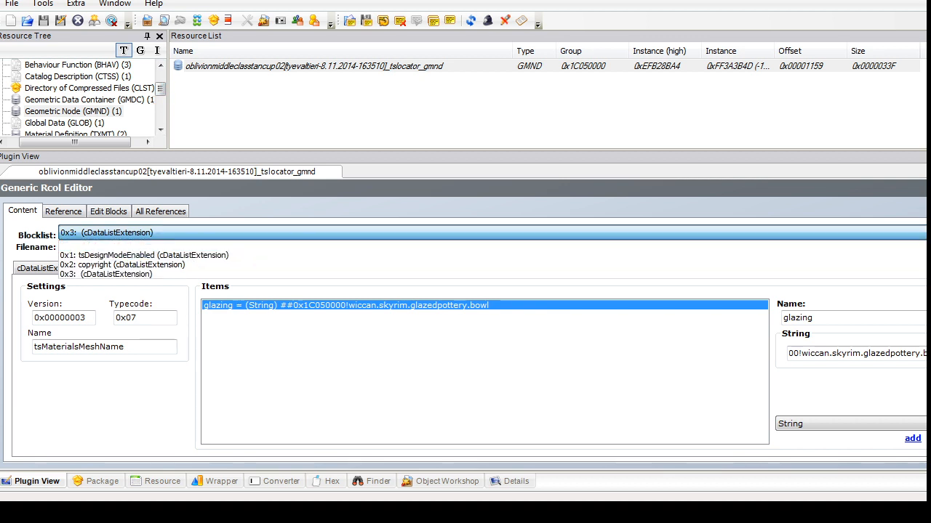
{"action": "left_click", "coordinate": [218, 253]}
{"action": "left_click", "coordinate": [88, 100]}
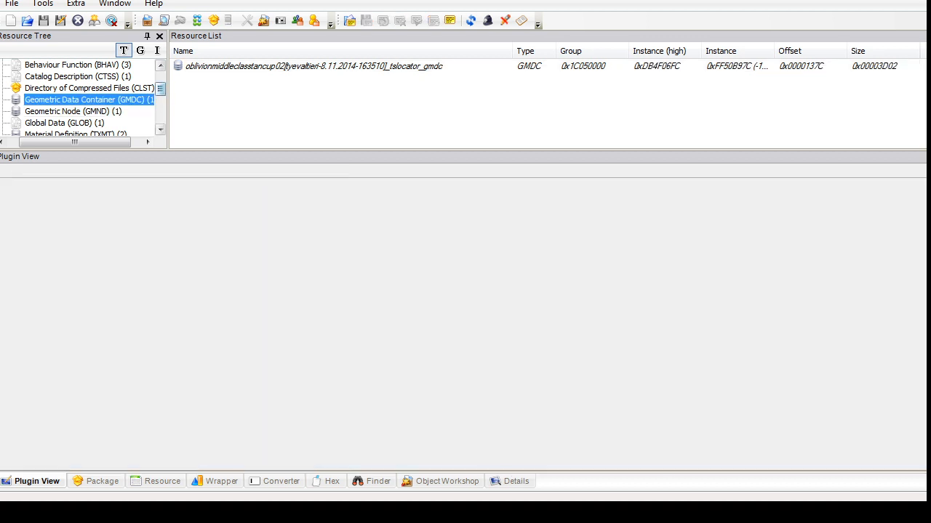
{"action": "left_click", "coordinate": [312, 66]}
{"action": "left_click", "coordinate": [78, 77]}
{"action": "left_click", "coordinate": [219, 66]}
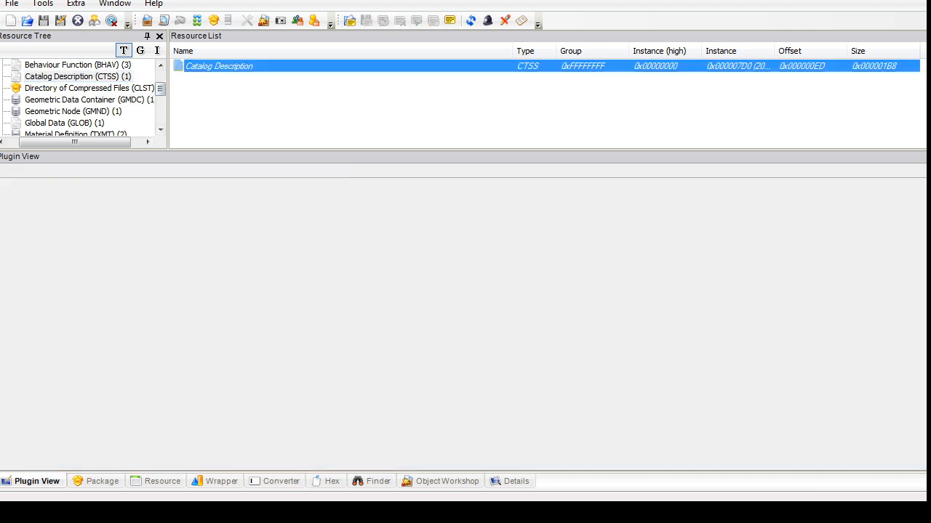
Step: Save the package and run Fix Integrity, accepting the existing model name in the Scenegraph rename Wizard
{"action": "left_click", "coordinate": [11, 4]}
{"action": "left_click", "coordinate": [35, 96]}
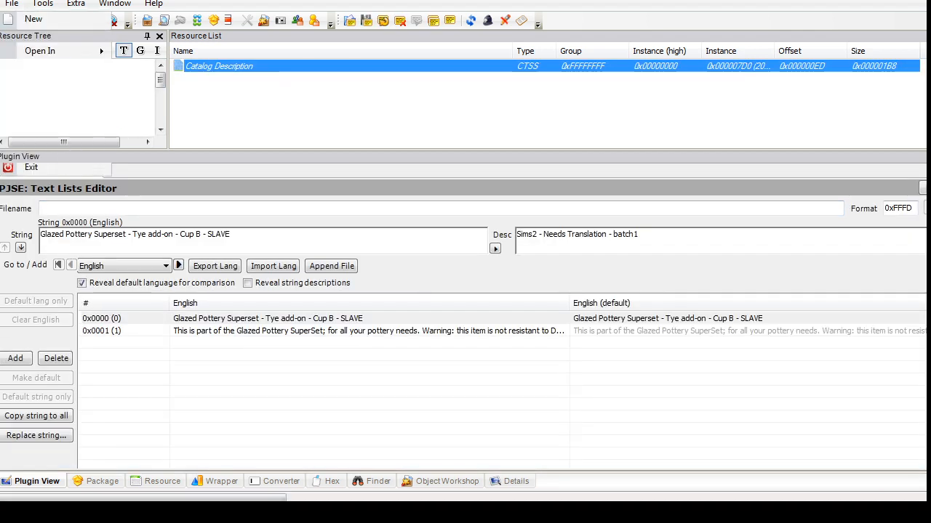
{"action": "left_click", "coordinate": [42, 4]}
{"action": "mouse_move", "coordinate": [72, 99]}
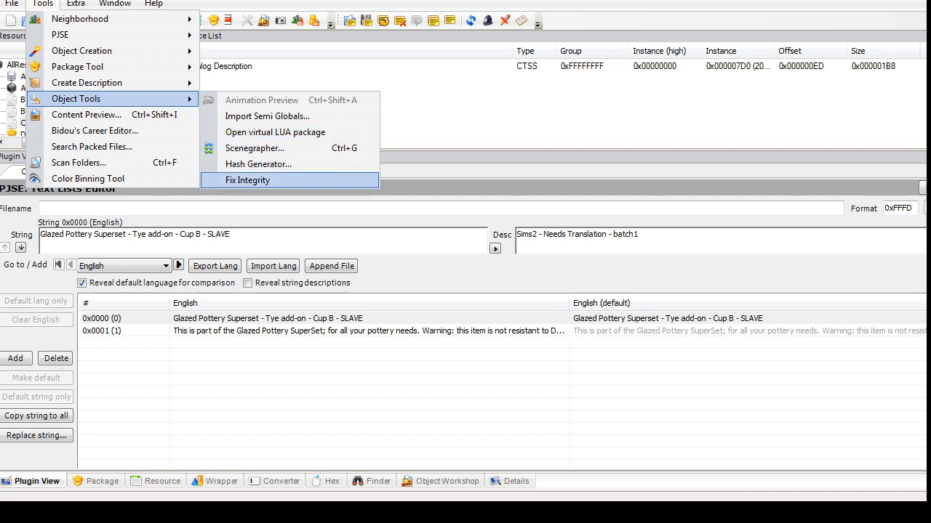
{"action": "left_click", "coordinate": [240, 180]}
{"action": "left_click_drag", "start_coordinate": [367, 100], "coordinate": [371, 101]}
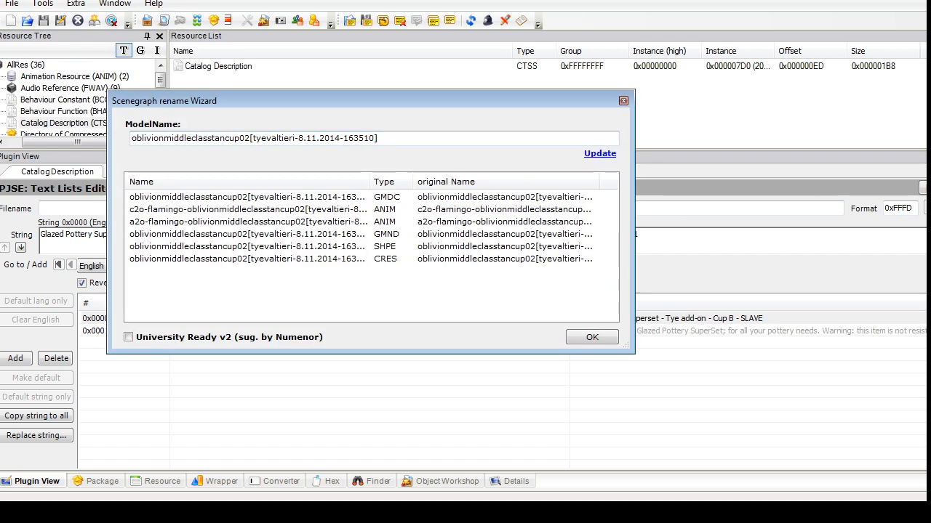
{"action": "left_click", "coordinate": [591, 337]}
Step: Run Fix Integrity a second time with the same model name and save the cup package
{"action": "left_click", "coordinate": [71, 99]}
{"action": "left_click", "coordinate": [42, 4]}
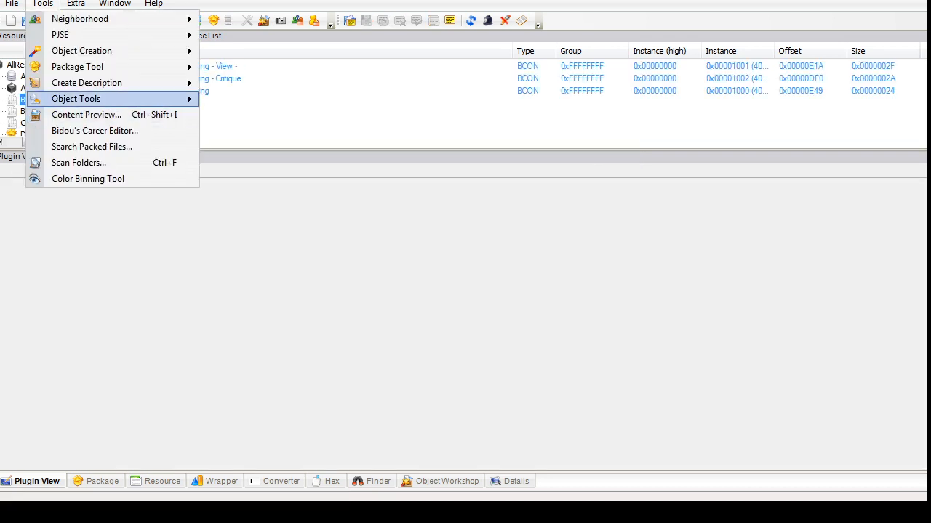
{"action": "mouse_move", "coordinate": [75, 98]}
{"action": "left_click", "coordinate": [247, 179]}
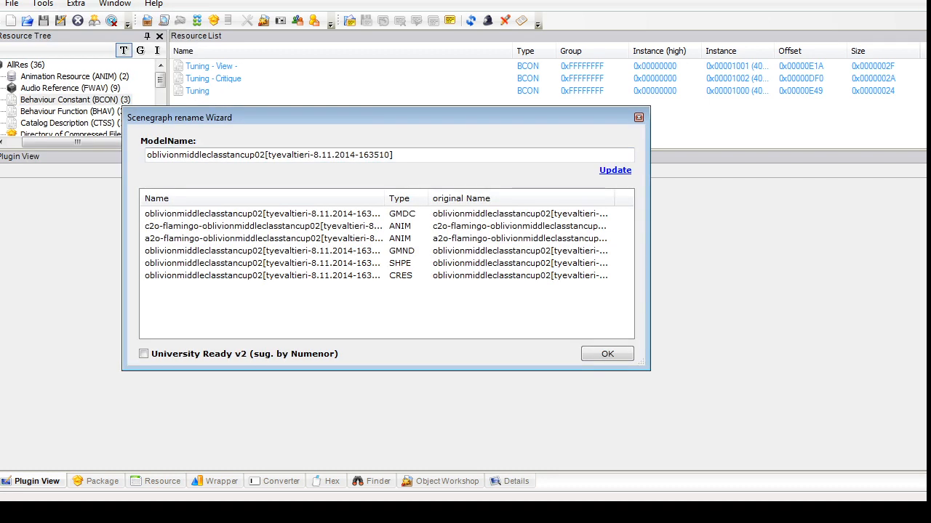
{"action": "left_click", "coordinate": [607, 354]}
{"action": "left_click", "coordinate": [12, 4]}
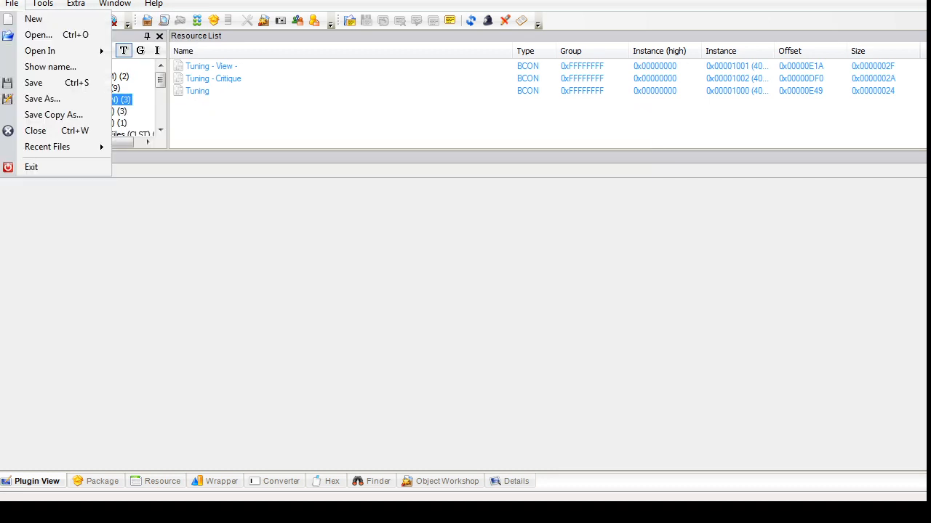
{"action": "left_click", "coordinate": [33, 82]}
Step: Open tan cup 01.package from the recently used files
{"action": "left_click", "coordinate": [11, 3]}
{"action": "mouse_move", "coordinate": [61, 147]}
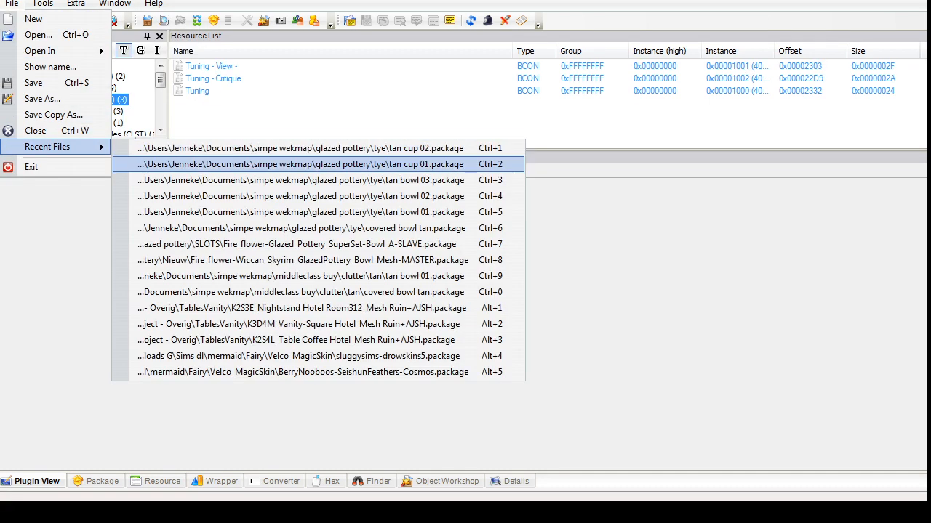
{"action": "left_click", "coordinate": [218, 164]}
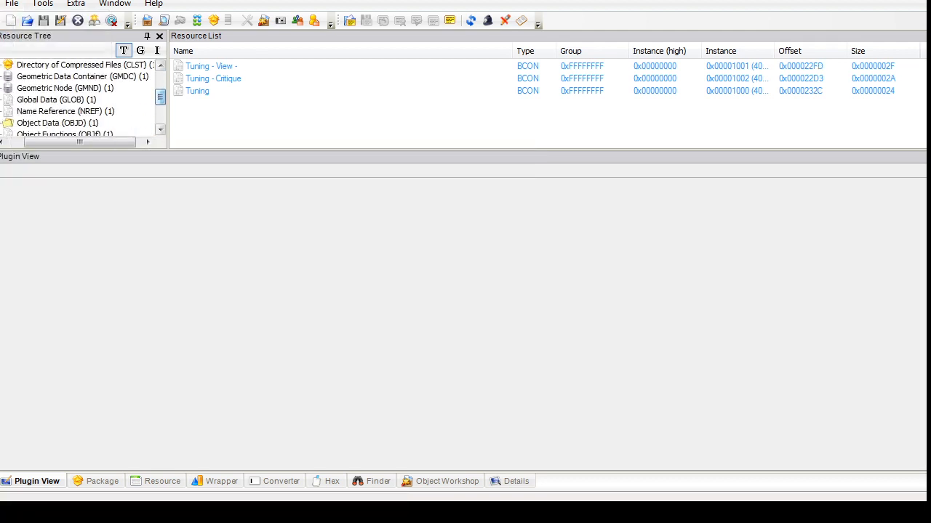
Step: Add a third datalist extension reference, enabled 0x01 and dependant 0x00, to the cObjectGraphNode of the GMND and commit it
{"action": "left_click", "coordinate": [65, 88]}
{"action": "left_click", "coordinate": [311, 66]}
{"action": "left_click", "coordinate": [465, 232]}
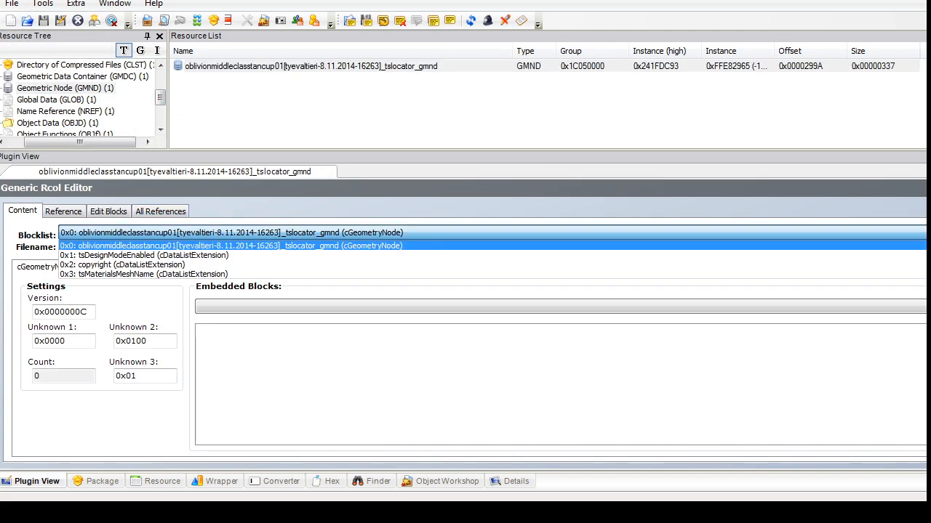
{"action": "left_click", "coordinate": [123, 246]}
{"action": "left_click", "coordinate": [115, 267]}
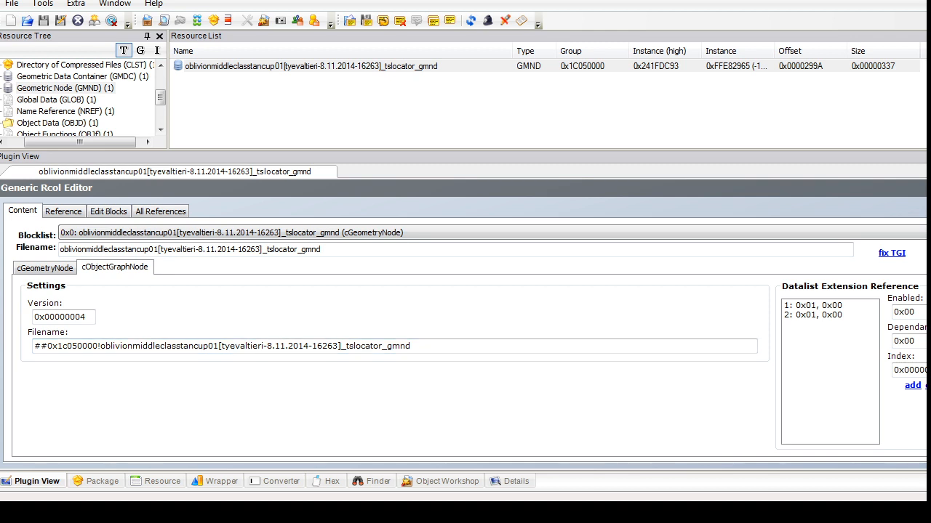
{"action": "left_click", "coordinate": [813, 325]}
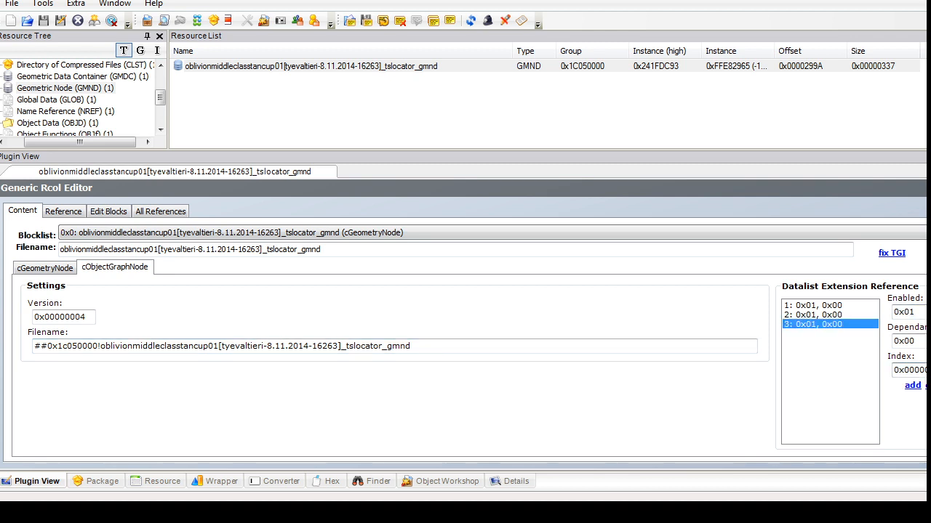
{"action": "left_click", "coordinate": [519, 293]}
Step: Run Fix Integrity on the tan cup 01 package with the existing model name and save the package
{"action": "left_click", "coordinate": [43, 3]}
{"action": "mouse_move", "coordinate": [102, 98]}
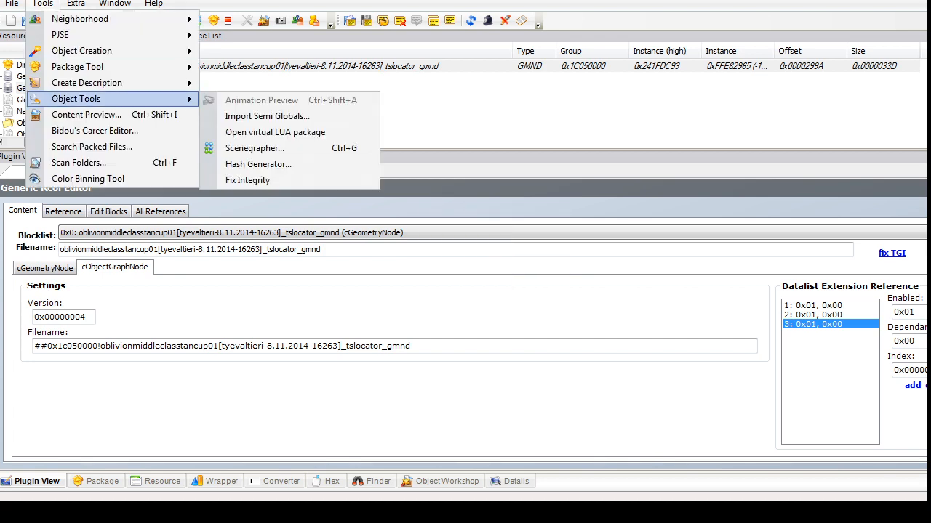
{"action": "left_click", "coordinate": [247, 179]}
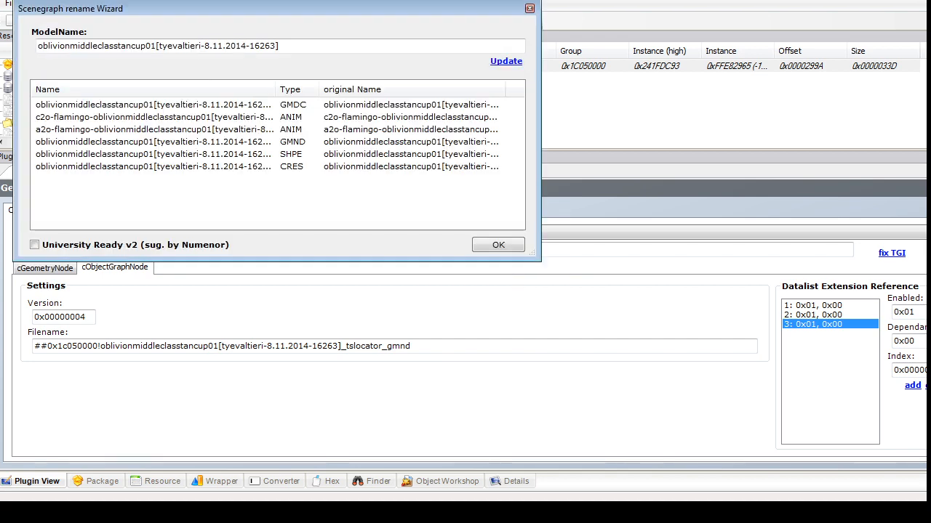
{"action": "left_click", "coordinate": [498, 245]}
{"action": "left_click", "coordinate": [11, 4]}
{"action": "left_click", "coordinate": [33, 84]}
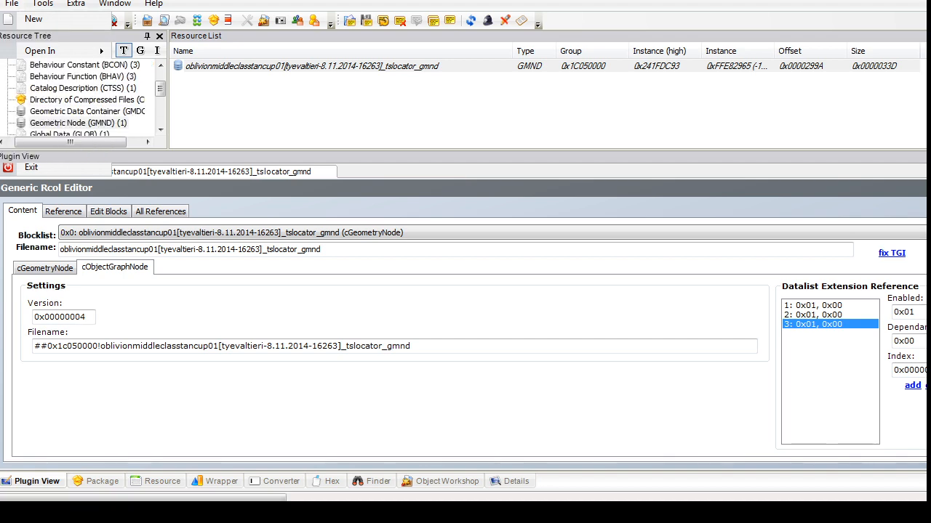
Step: Open tan bowl 03.package and check the datalist extension references in its GMND's cObjectGraphNode
{"action": "left_click", "coordinate": [11, 4]}
{"action": "mouse_move", "coordinate": [59, 147]}
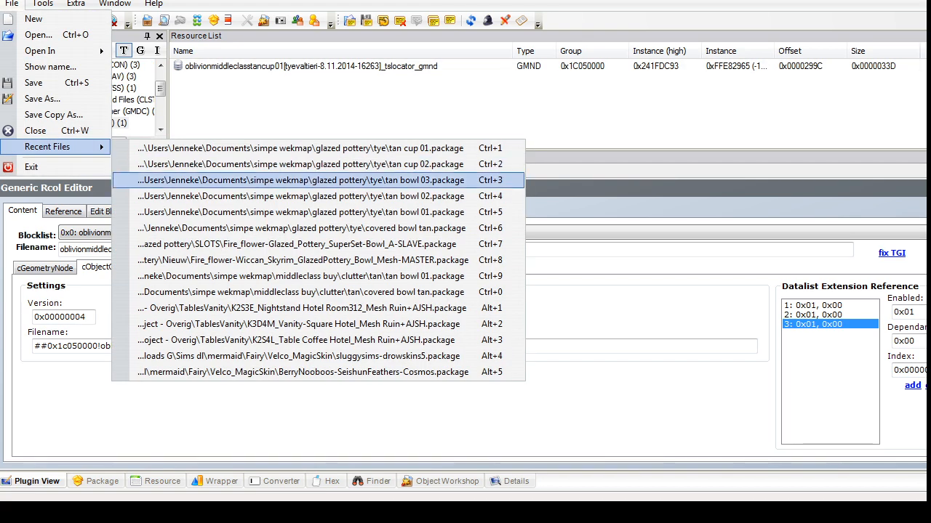
{"action": "left_click", "coordinate": [300, 180]}
{"action": "left_click", "coordinate": [306, 66]}
{"action": "left_click", "coordinate": [291, 233]}
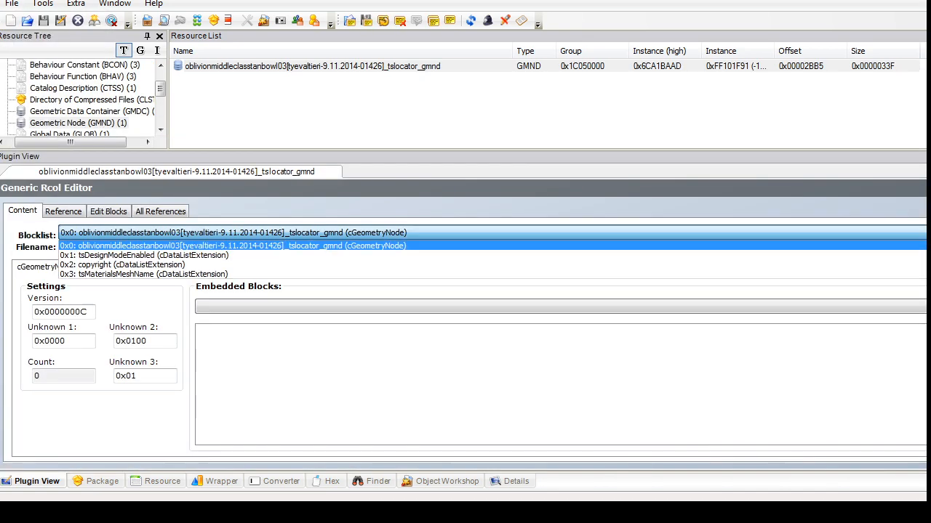
{"action": "left_click", "coordinate": [291, 233]}
{"action": "left_click", "coordinate": [115, 269]}
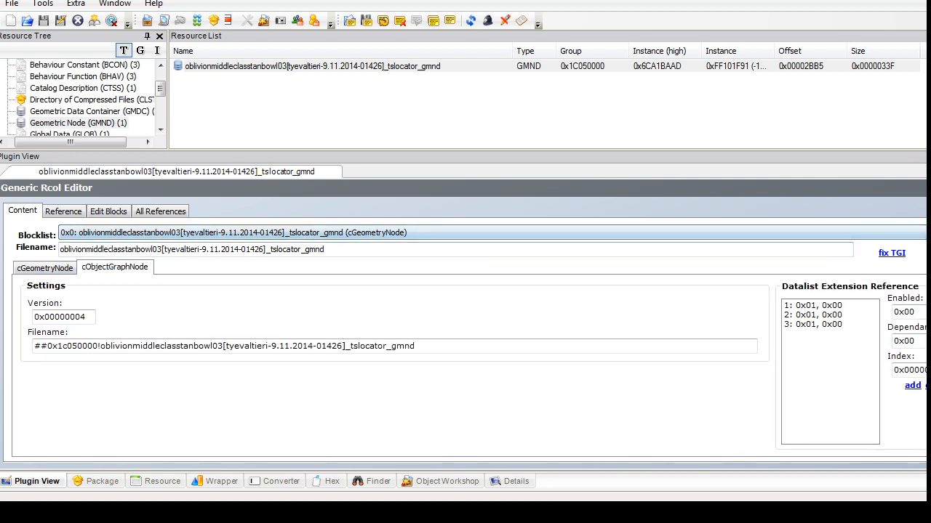
Step: Open tan goblet.package and export the mesh in its Geometric Data Container as an OBJ file
{"action": "left_click", "coordinate": [12, 4]}
{"action": "left_click", "coordinate": [31, 34]}
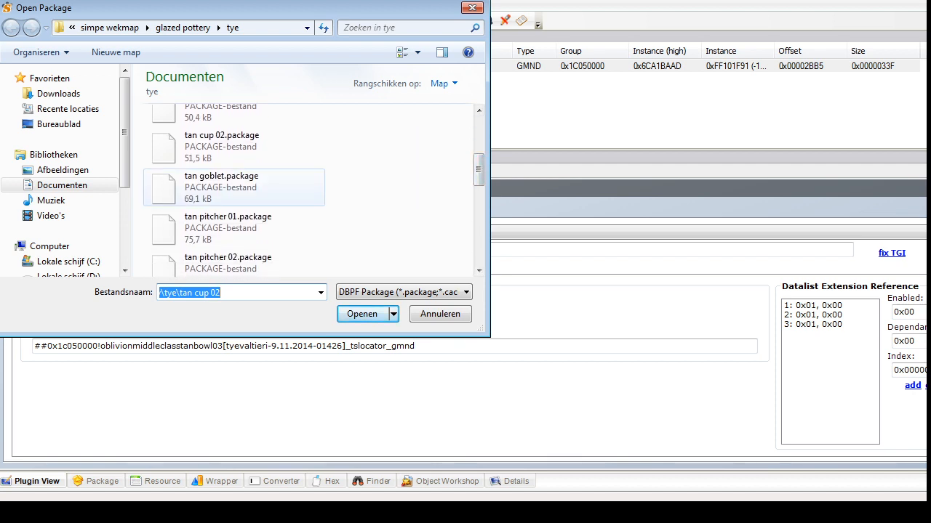
{"action": "left_click", "coordinate": [221, 187]}
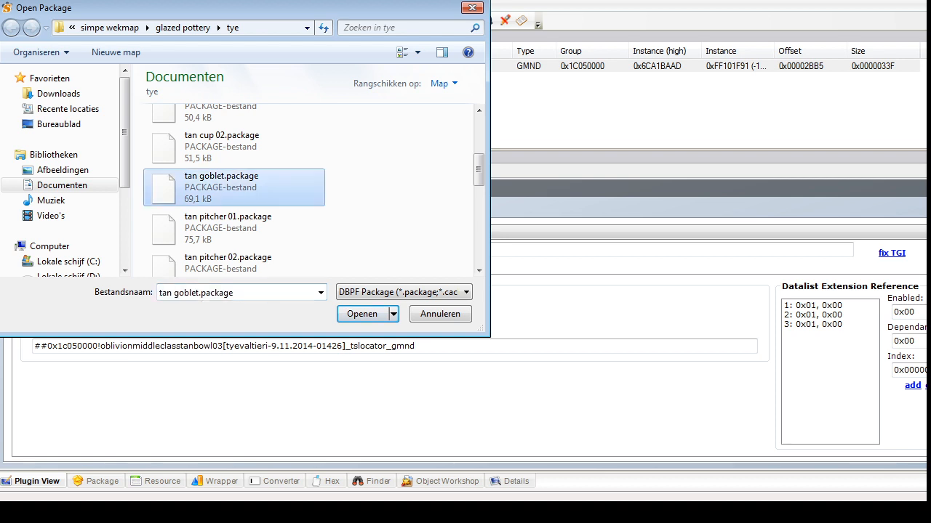
{"action": "left_click_drag", "start_coordinate": [478, 173], "coordinate": [479, 166]}
{"action": "key", "text": "Return"}
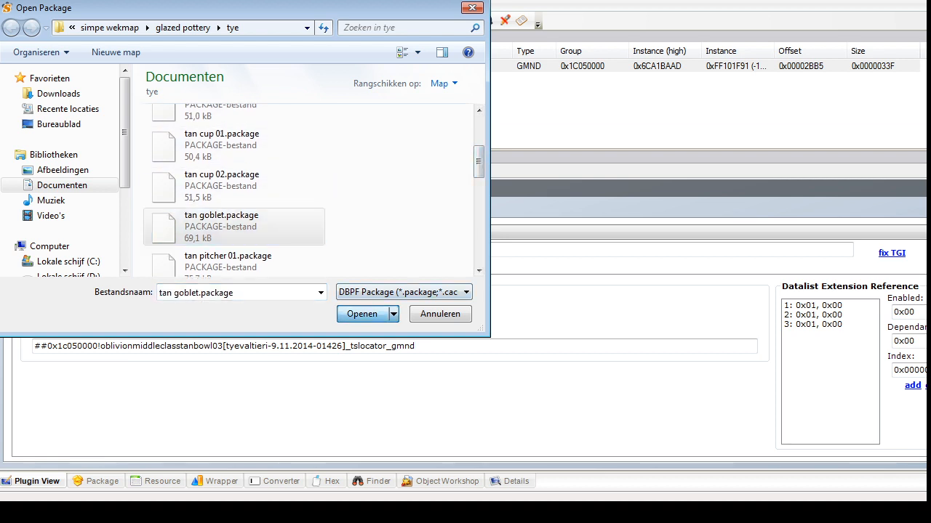
{"action": "left_click", "coordinate": [312, 66]}
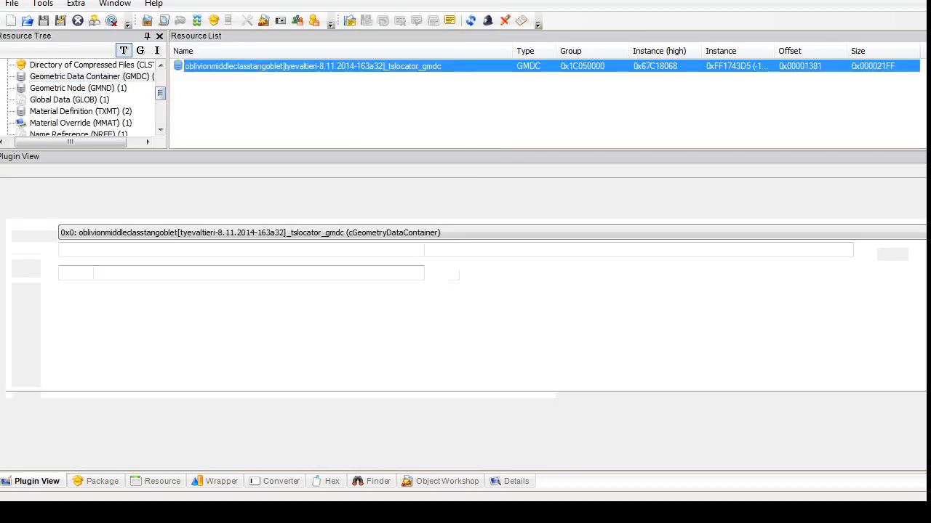
{"action": "left_click", "coordinate": [51, 419]}
{"action": "key", "text": "Return"}
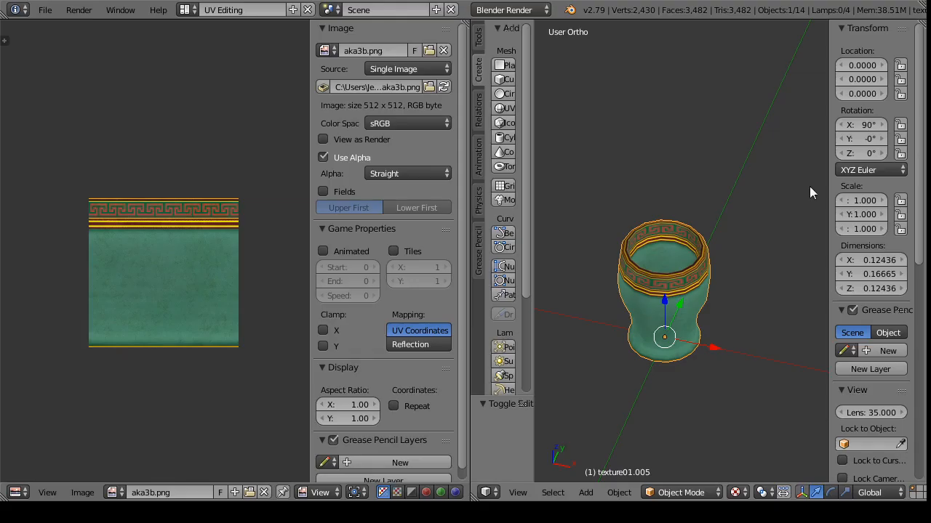
Step: Switch to Blender's Default screen layout and import the tan goblet OBJ from the tye folder
{"action": "left_click", "coordinate": [187, 9]}
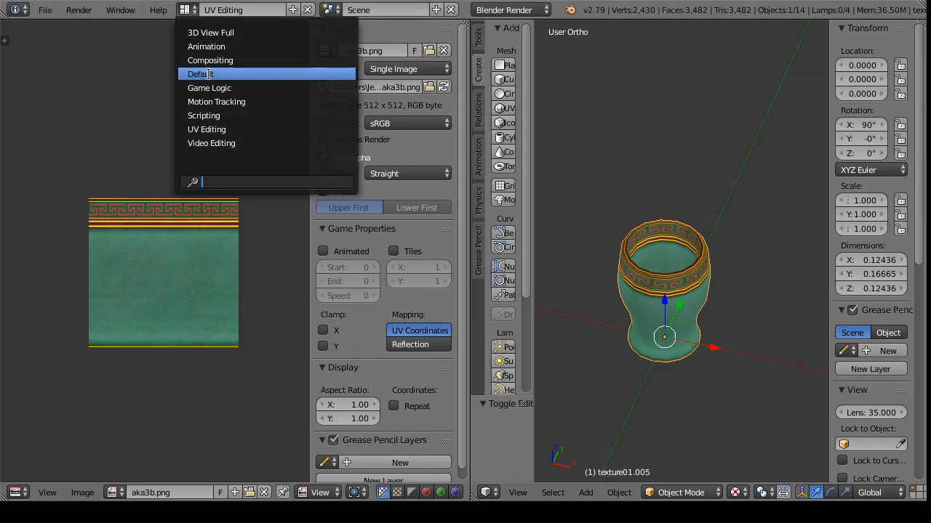
{"action": "left_click", "coordinate": [211, 75]}
{"action": "left_click", "coordinate": [44, 11]}
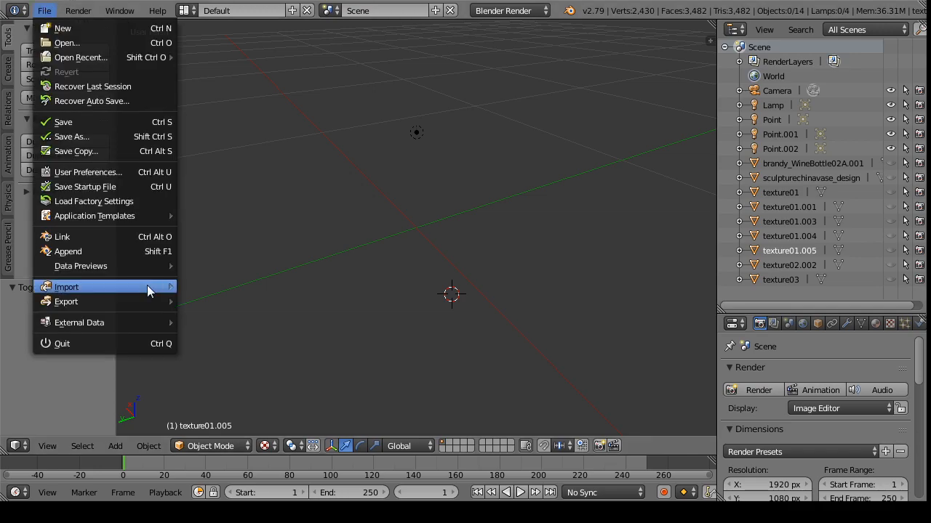
{"action": "mouse_move", "coordinate": [132, 285]}
{"action": "left_click", "coordinate": [229, 374]}
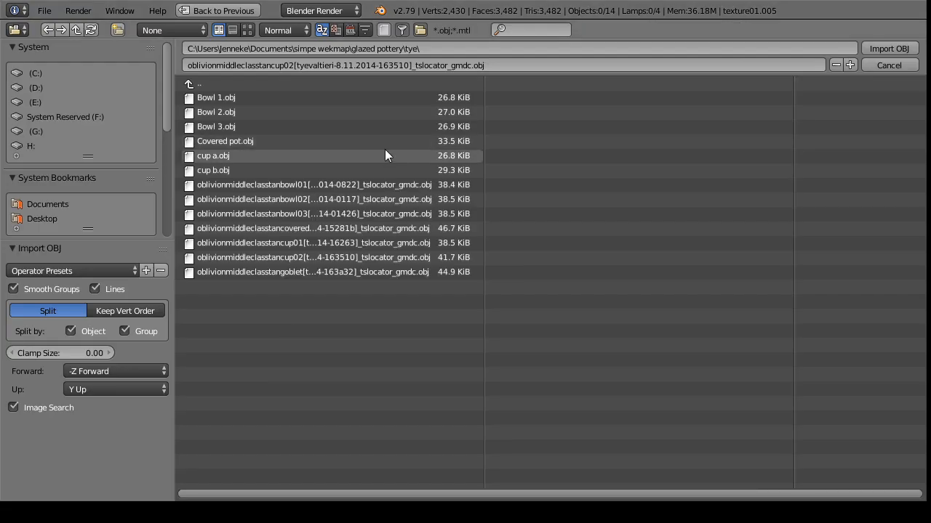
{"action": "left_click", "coordinate": [373, 272]}
{"action": "left_click", "coordinate": [894, 50]}
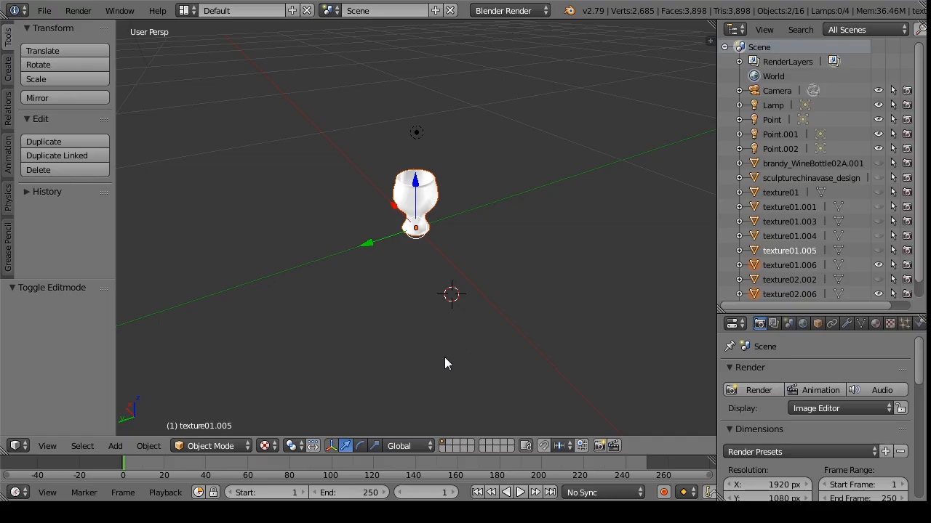
{"action": "left_click_drag", "start_coordinate": [445, 357], "coordinate": [409, 338]}
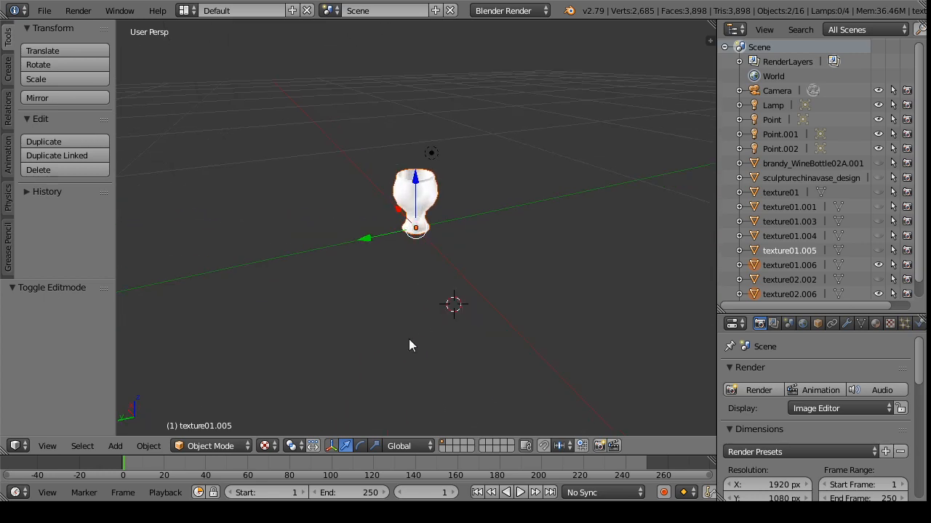
Step: Assign the oblivion pot 1.png image to the goblet's body mesh in the UV Editing layout
{"action": "left_click", "coordinate": [185, 10]}
{"action": "left_click", "coordinate": [215, 126]}
{"action": "left_click", "coordinate": [681, 493]}
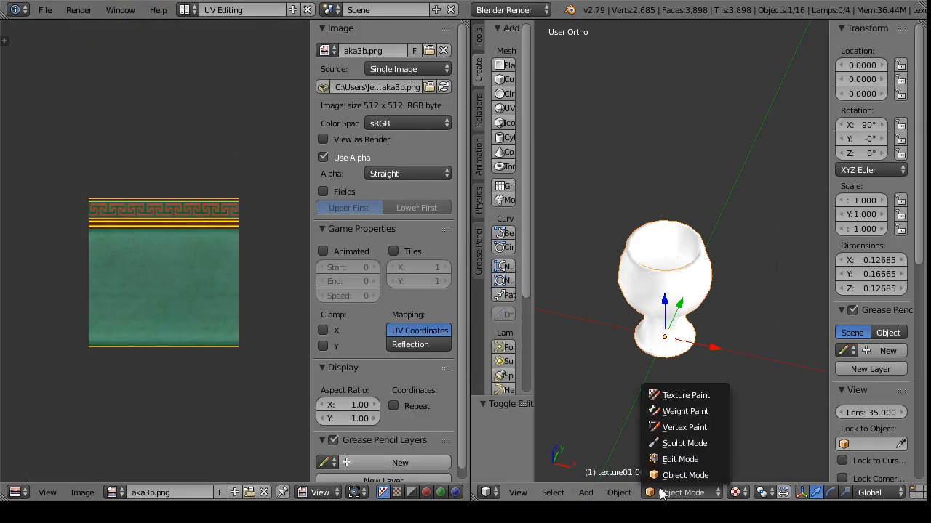
{"action": "left_click", "coordinate": [680, 463]}
{"action": "left_click", "coordinate": [178, 492]}
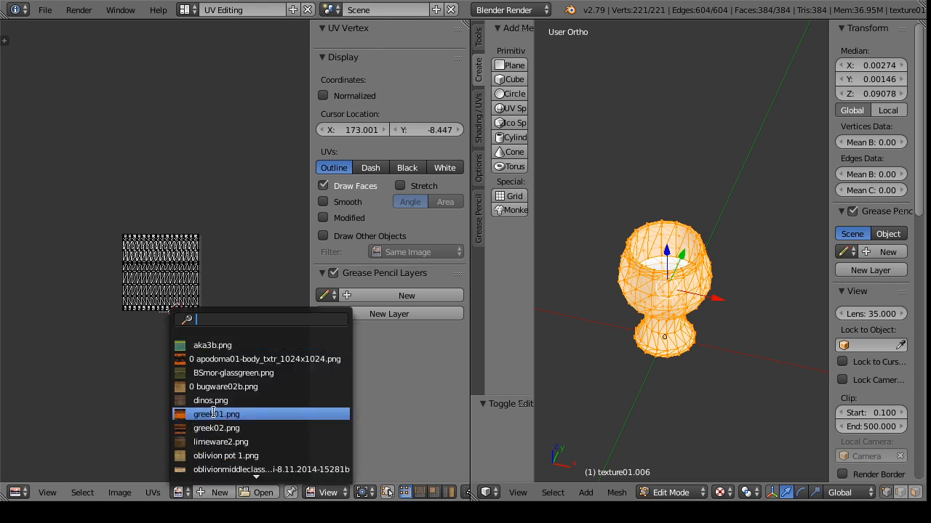
{"action": "left_click", "coordinate": [226, 456]}
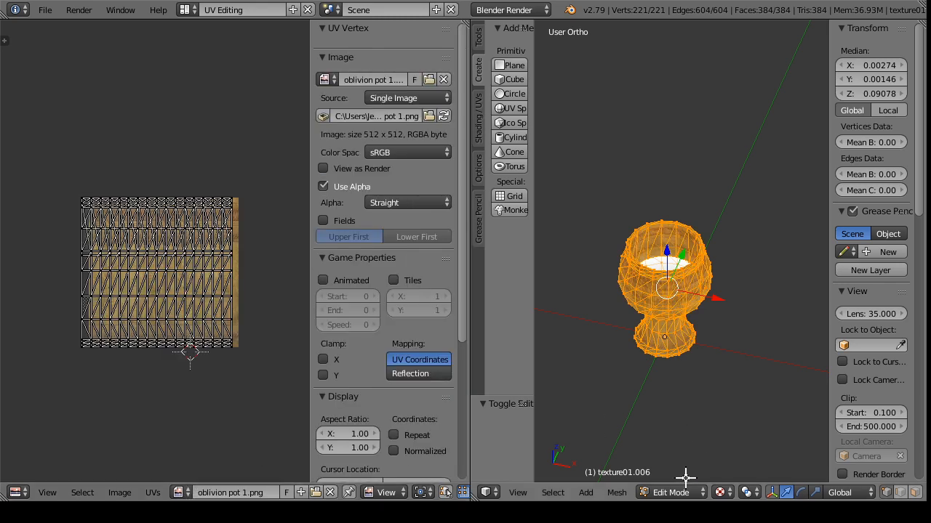
{"action": "left_click", "coordinate": [681, 493]}
{"action": "left_click", "coordinate": [680, 474]}
Step: Assign the greek02.png image to the goblet's separate disc mesh that forms the underside and inner surface
{"action": "left_click_drag", "start_coordinate": [680, 372], "coordinate": [643, 263]}
{"action": "right_click", "coordinate": [666, 346]}
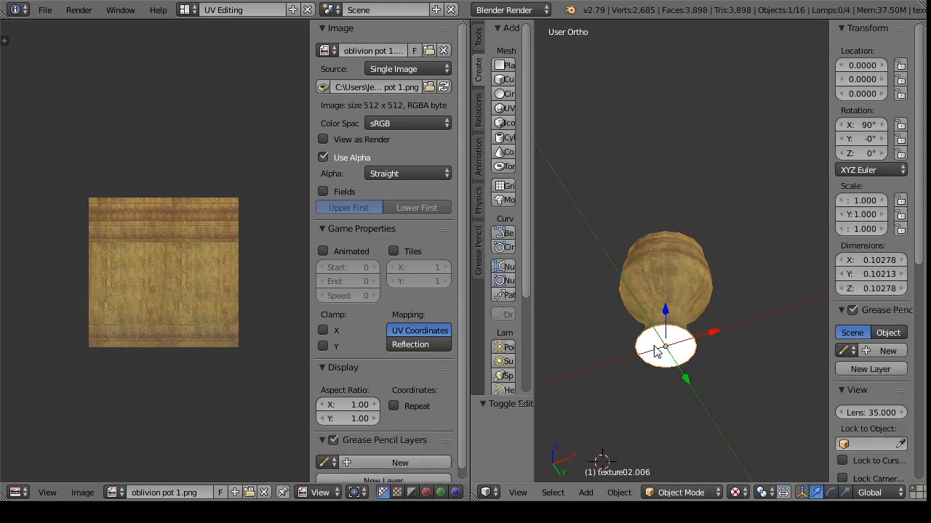
{"action": "left_click_drag", "start_coordinate": [655, 346], "coordinate": [664, 100]}
{"action": "left_click_drag", "start_coordinate": [686, 247], "coordinate": [626, 337]}
{"action": "left_click_drag", "start_coordinate": [627, 337], "coordinate": [586, 245]}
{"action": "key", "text": "ctrl+z"}
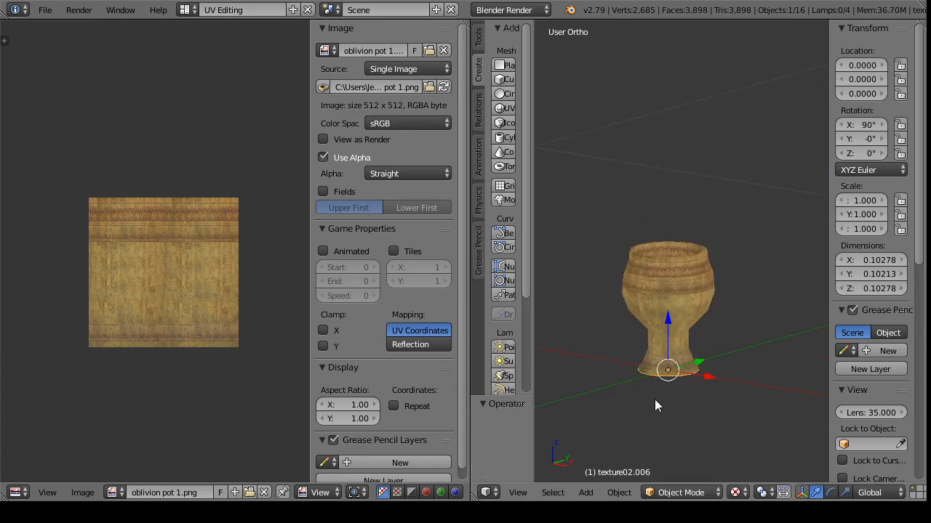
{"action": "left_click", "coordinate": [689, 493]}
{"action": "left_click", "coordinate": [687, 459]}
{"action": "left_click", "coordinate": [180, 492]}
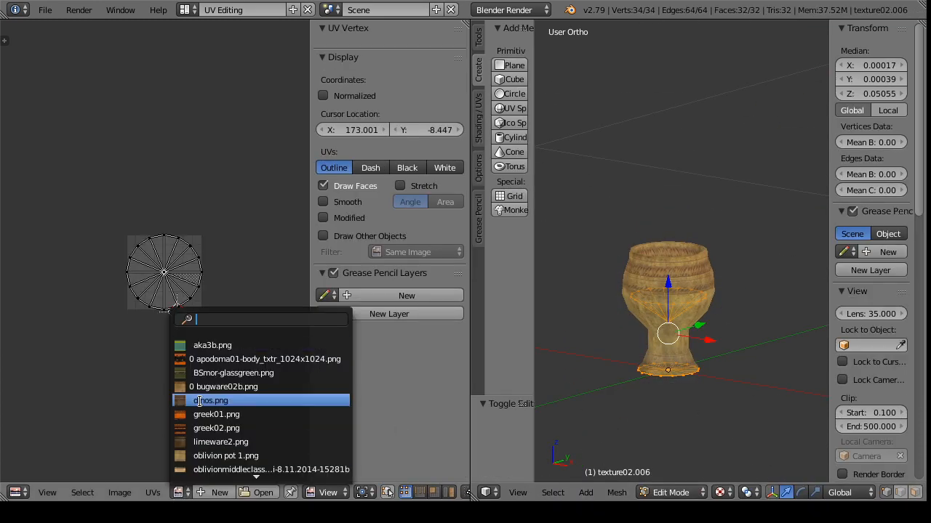
{"action": "left_click", "coordinate": [221, 412]}
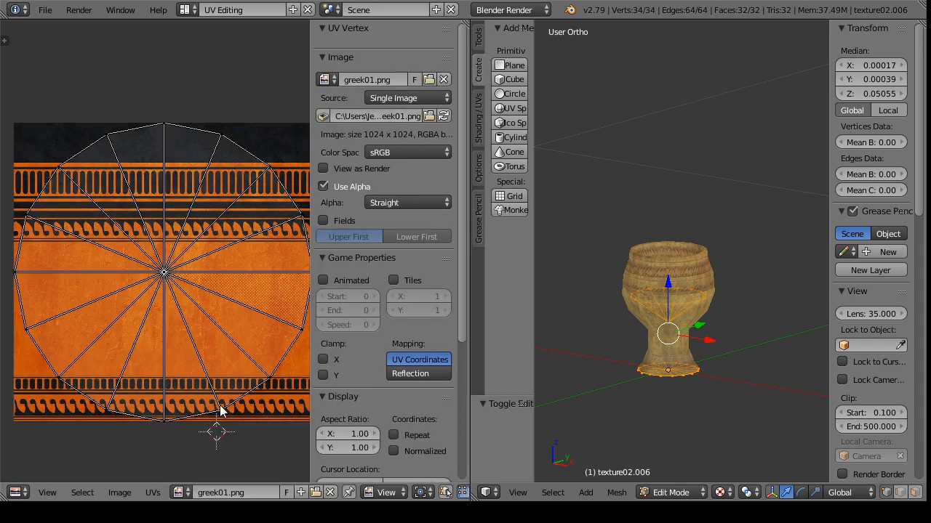
{"action": "left_click", "coordinate": [181, 492]}
{"action": "left_click", "coordinate": [222, 427]}
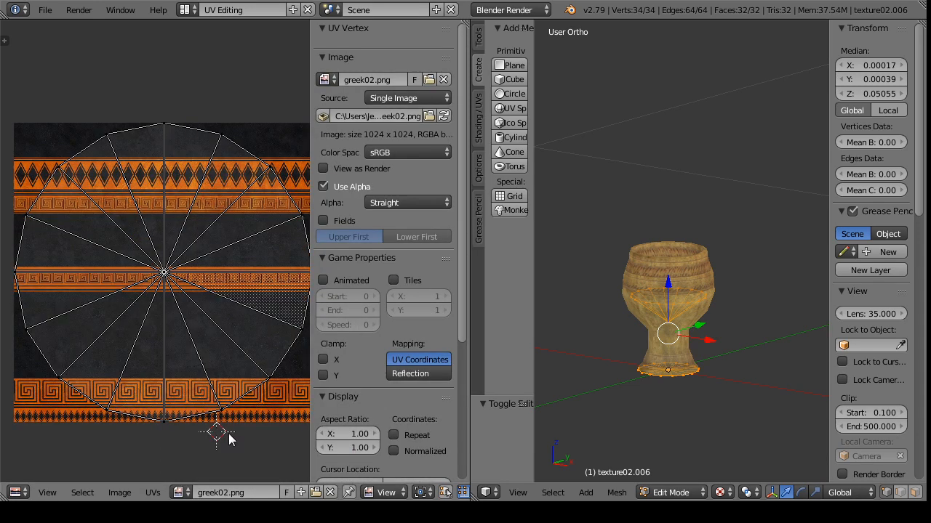
Step: Scale the disc mesh's UV island by about 0.31 and 0.88 and move it down to Y 298.03, inside the plain dark area
{"action": "key", "text": "a"}
{"action": "key", "text": "s"}
{"action": "left_click", "coordinate": [187, 338]}
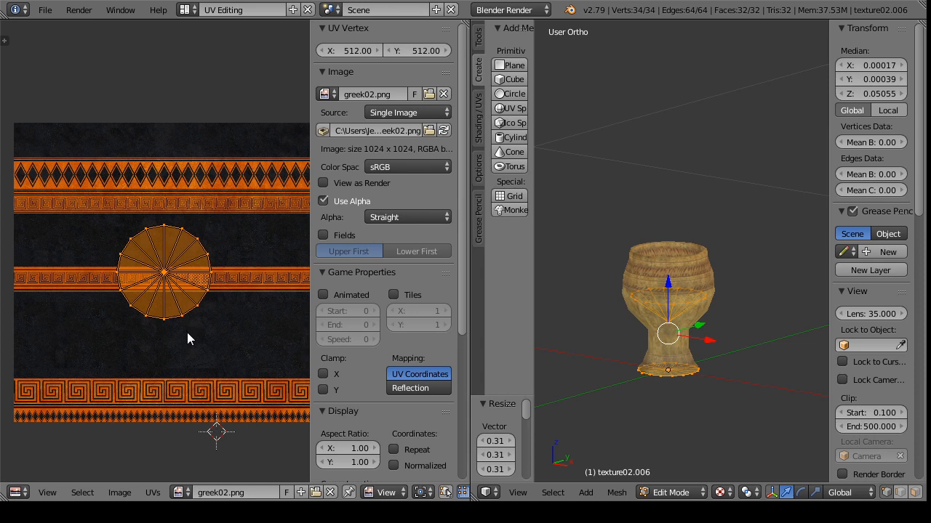
{"action": "key", "text": "g"}
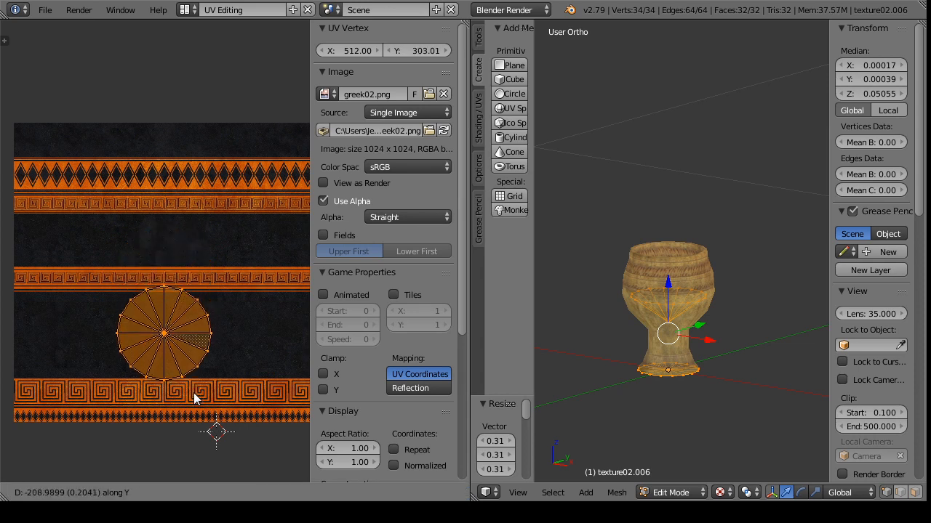
{"action": "left_click", "coordinate": [193, 398]}
{"action": "key", "text": "s"}
{"action": "left_click", "coordinate": [201, 396]}
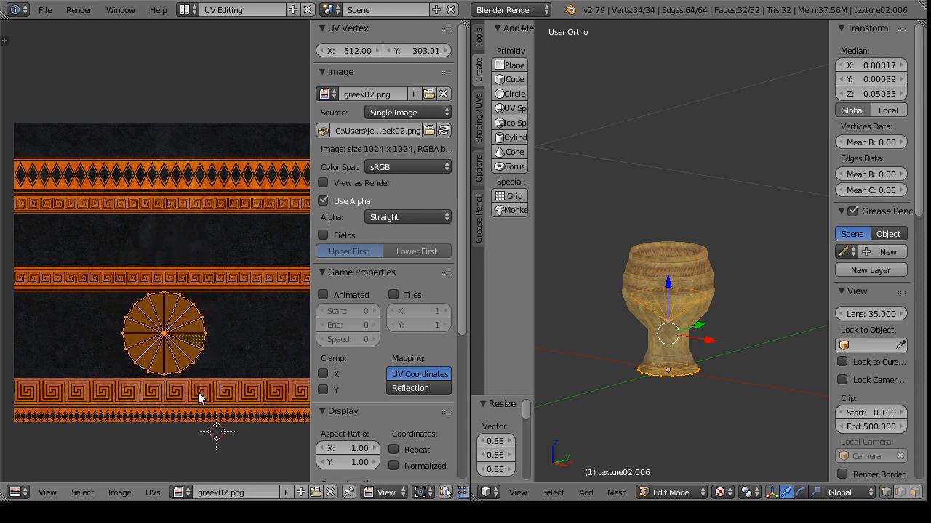
{"action": "key", "text": "g"}
{"action": "left_click", "coordinate": [200, 399]}
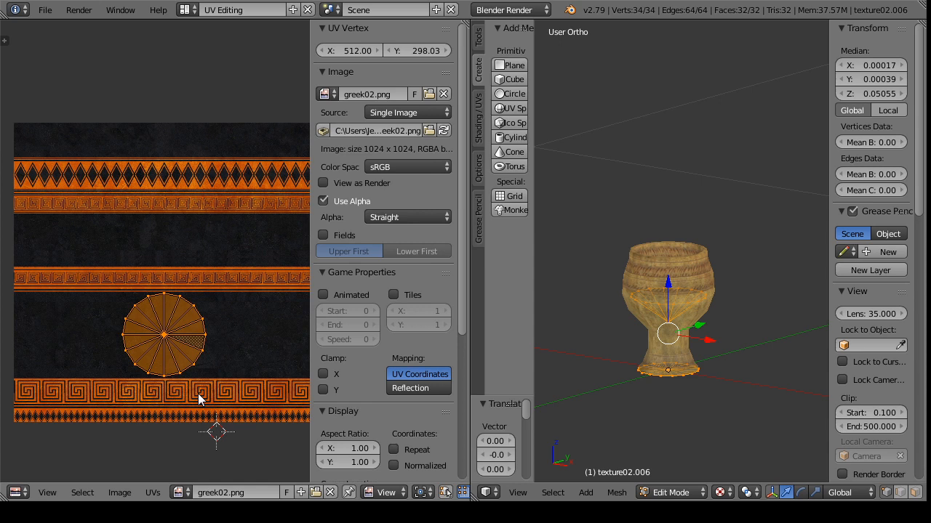
{"action": "left_click", "coordinate": [682, 493]}
{"action": "left_click", "coordinate": [680, 476]}
Step: Join the goblet's body and disc meshes and assign apodoma01-body_txtr_1024x1024.png to the combined mesh
{"action": "left_click_drag", "start_coordinate": [669, 345], "coordinate": [654, 383]}
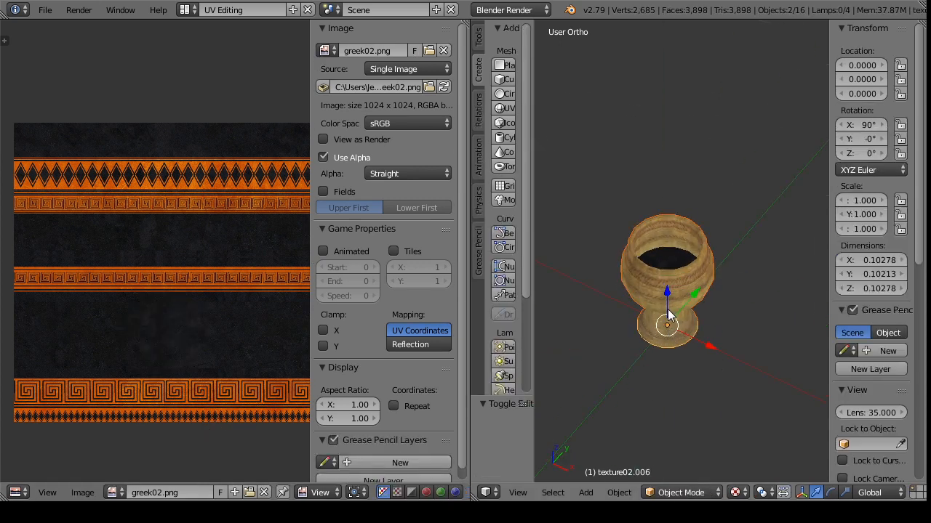
{"action": "key", "text": "ctrl+j"}
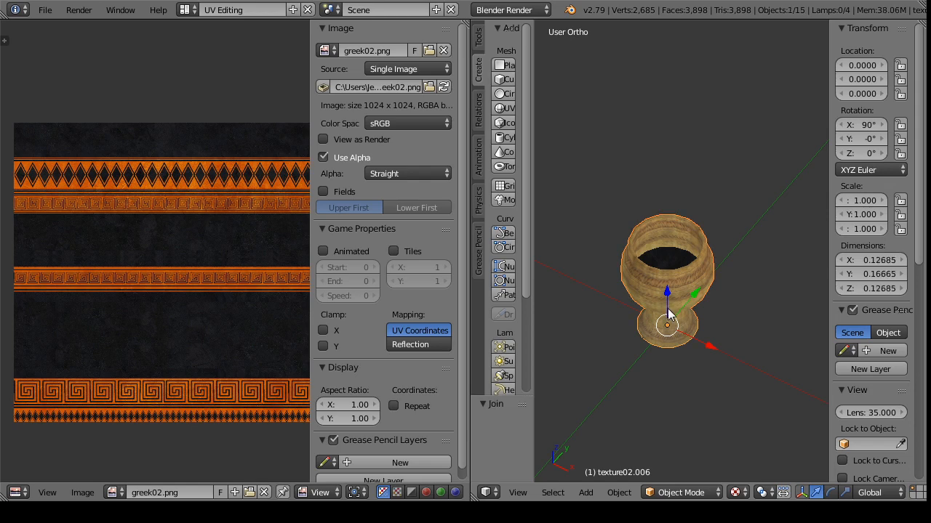
{"action": "left_click", "coordinate": [680, 492]}
{"action": "left_click", "coordinate": [680, 460]}
{"action": "left_click", "coordinate": [178, 492]}
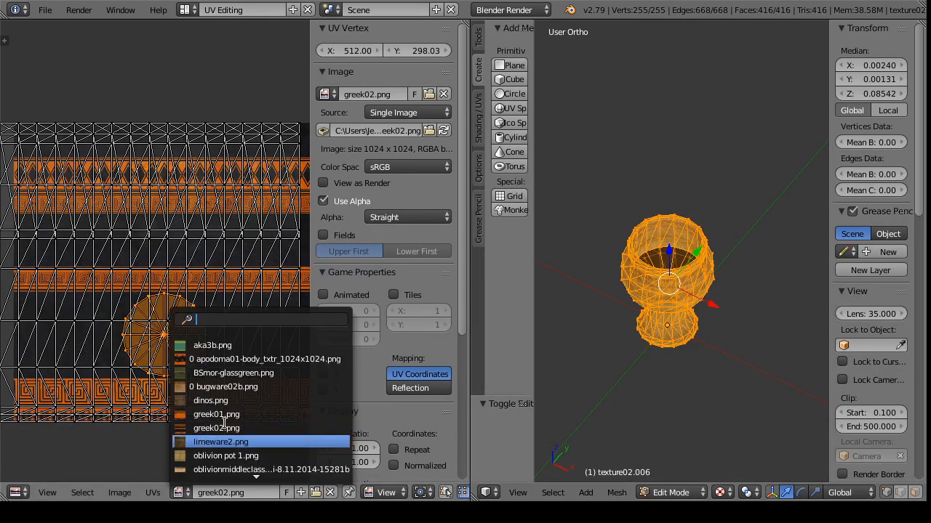
{"action": "left_click", "coordinate": [221, 361]}
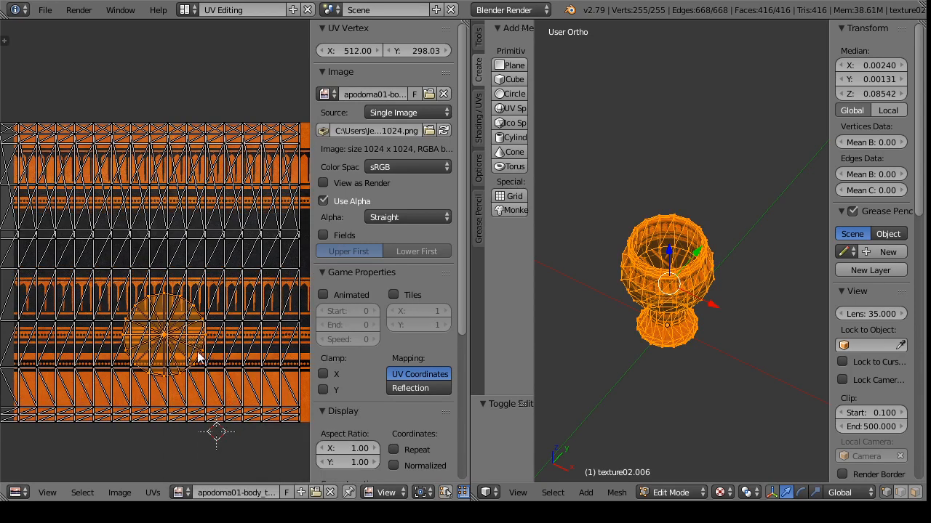
Step: Return the goblet to Object Mode and inspect how apodoma01-body_txtr_1024x1024.png maps around its outside and rim
{"action": "left_click", "coordinate": [670, 492]}
{"action": "left_click", "coordinate": [665, 488]}
{"action": "left_click_drag", "start_coordinate": [609, 372], "coordinate": [626, 312]}
Step: Assign greek02.png to the joined goblet mesh in Edit Mode, then return to Object Mode to check the pattern
{"action": "left_click", "coordinate": [675, 494]}
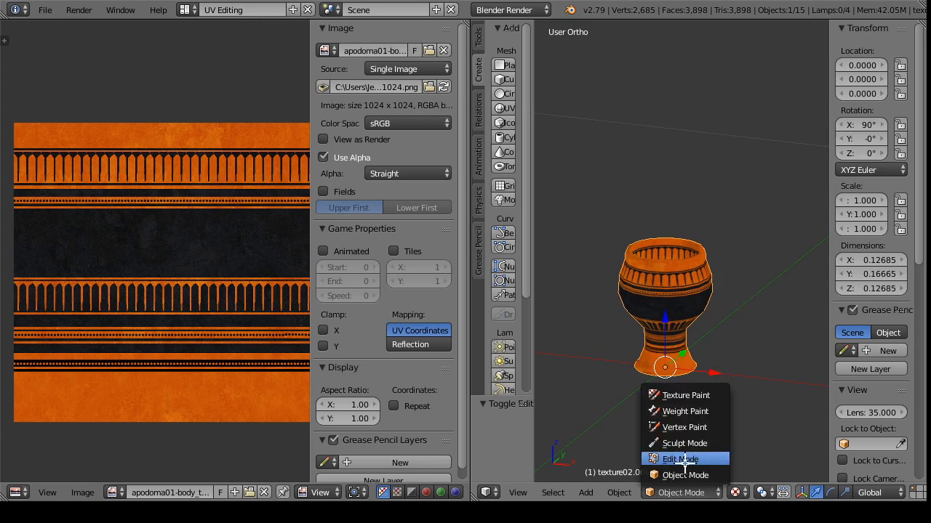
{"action": "left_click", "coordinate": [669, 455]}
{"action": "left_click", "coordinate": [178, 492]}
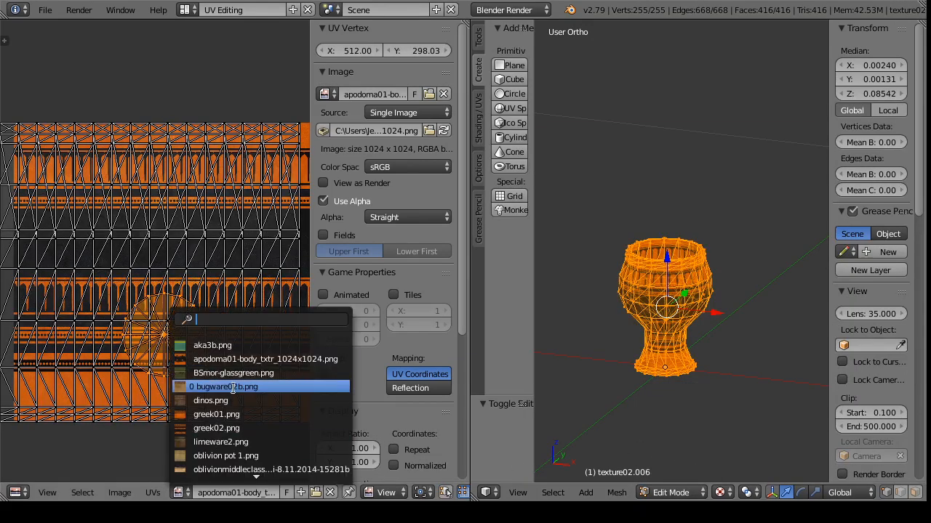
{"action": "left_click", "coordinate": [234, 428]}
{"action": "left_click", "coordinate": [662, 492]}
{"action": "left_click", "coordinate": [679, 476]}
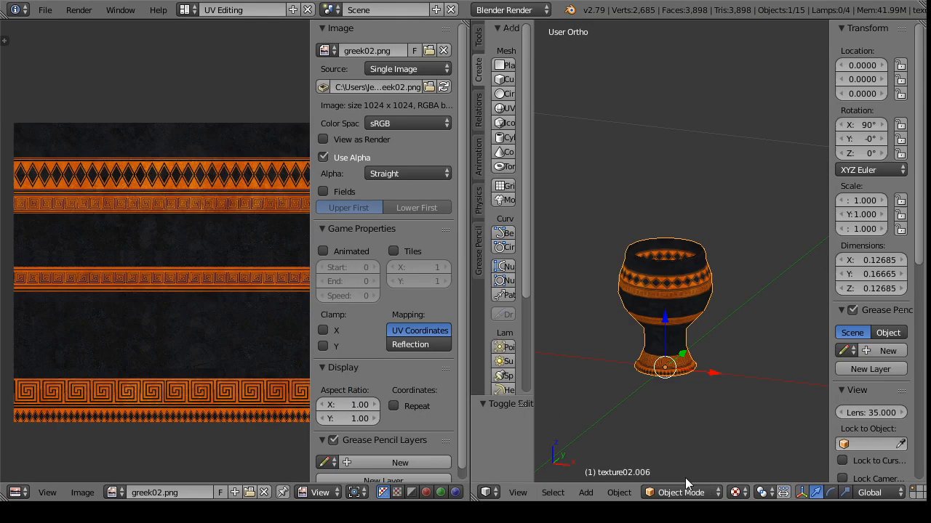
{"action": "mouse_move", "coordinate": [625, 384]}
{"action": "left_mouse_down"}
{"action": "mouse_move", "coordinate": [718, 429]}
{"action": "mouse_move", "coordinate": [625, 394]}
{"action": "left_mouse_up"}
Step: Export the goblet mesh as goblet.obj to the glazed pottery\tye folder
{"action": "left_click", "coordinate": [43, 15]}
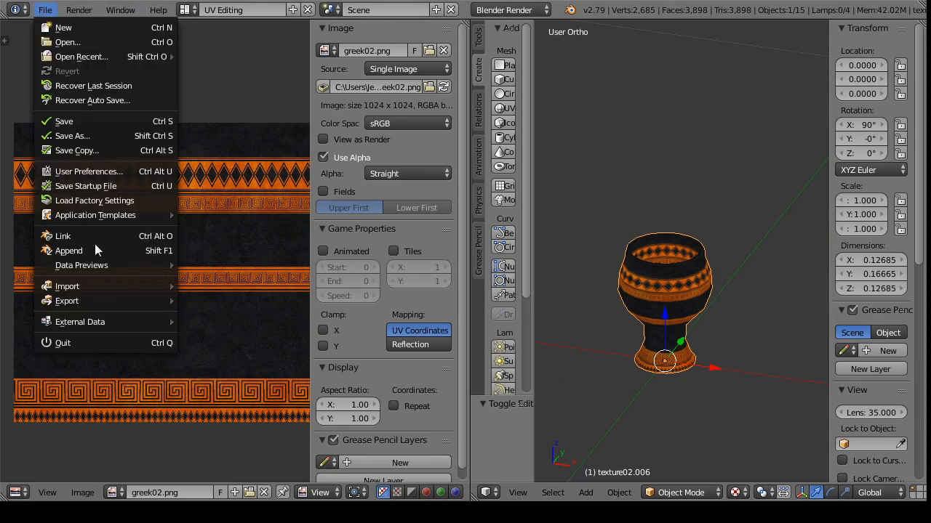
{"action": "mouse_move", "coordinate": [73, 299]}
{"action": "left_click", "coordinate": [182, 377]}
{"action": "left_click", "coordinate": [229, 66]}
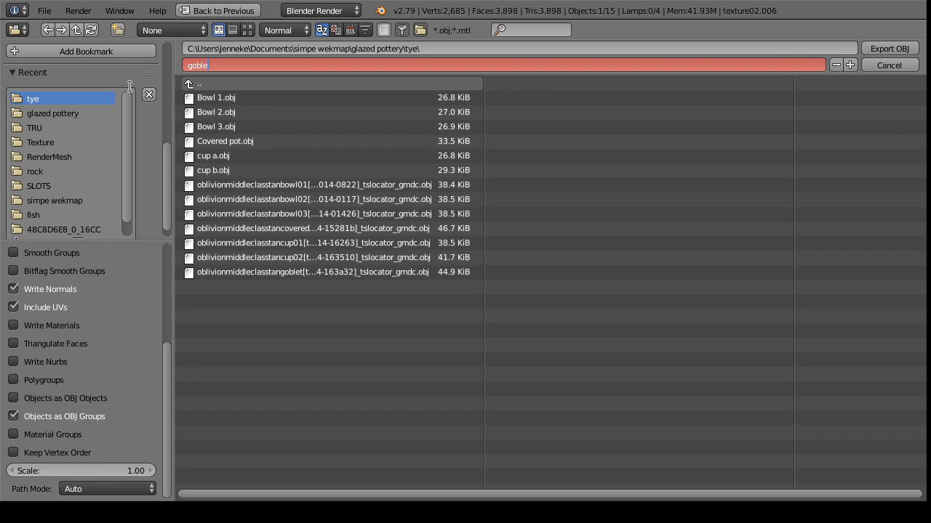
{"action": "key", "text": "Return"}
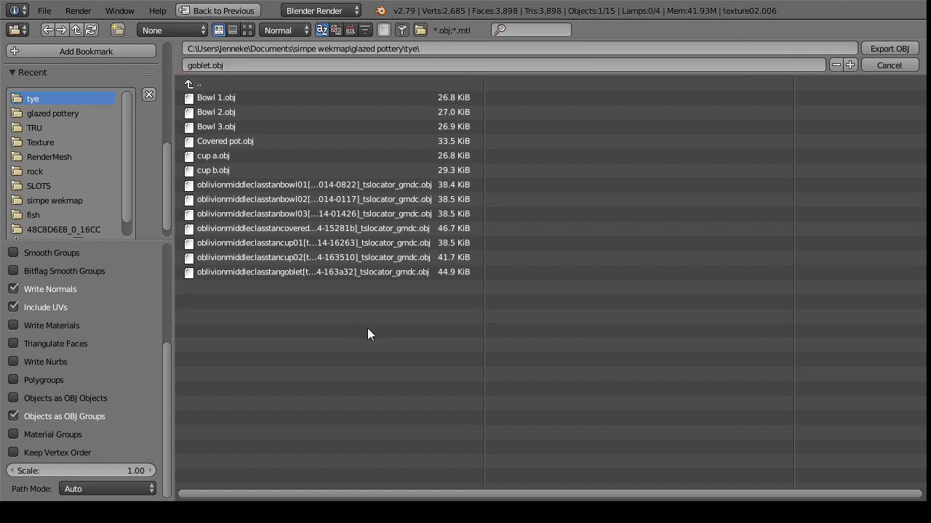
{"action": "left_click", "coordinate": [889, 49]}
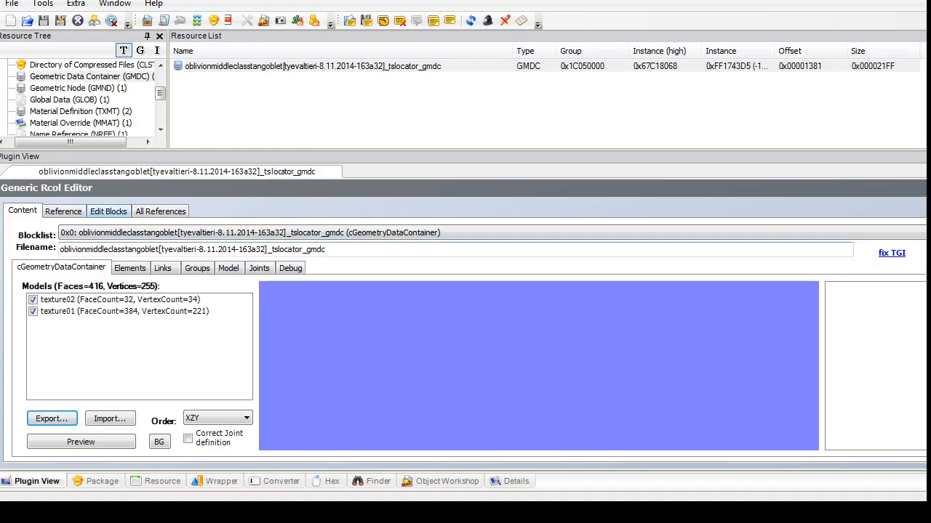
Step: In SimPE, delete the texture02 group from the goblet's GMDC and rename the texture01 group to glazing
{"action": "left_click", "coordinate": [197, 268]}
{"action": "left_click", "coordinate": [121, 306]}
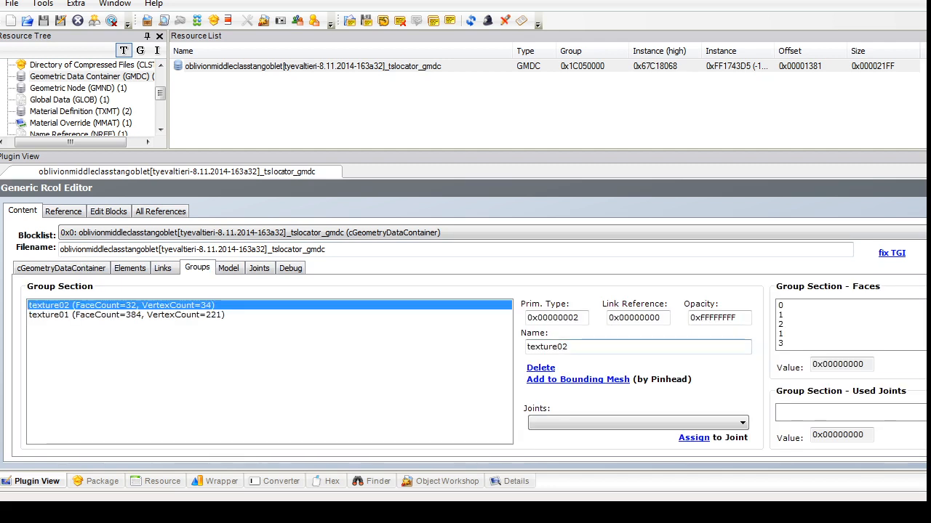
{"action": "left_click", "coordinate": [540, 367]}
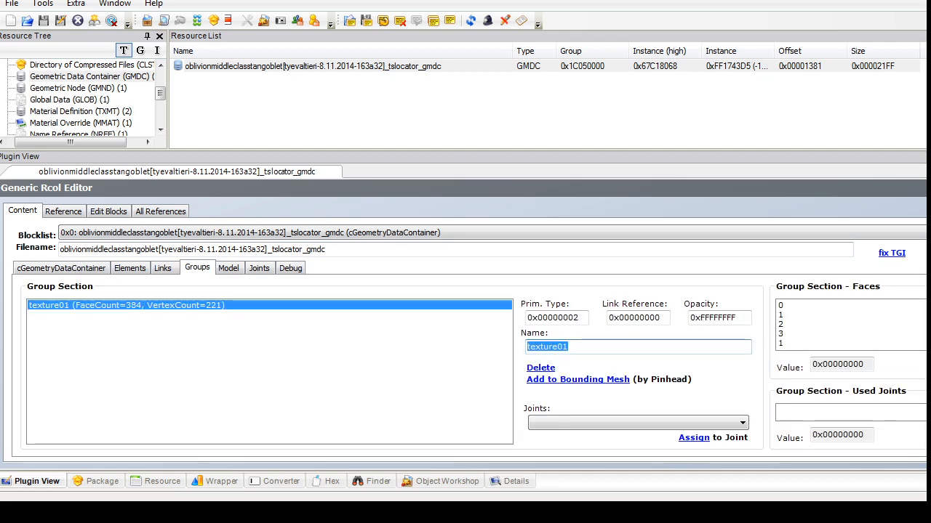
{"action": "type", "text": "glazing"}
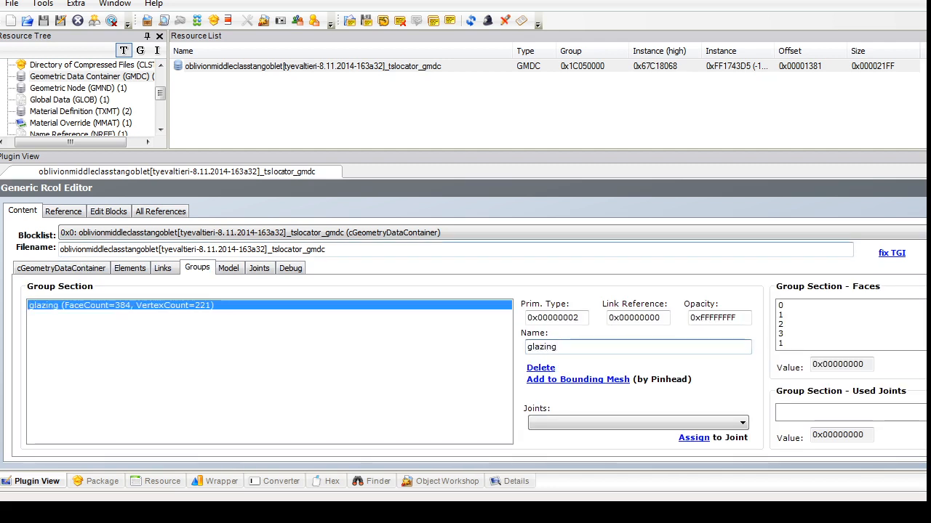
Step: Import goblet.obj into the GMDC with the Replace action targeting the glazing group
{"action": "left_click", "coordinate": [61, 268]}
{"action": "left_click", "coordinate": [109, 419]}
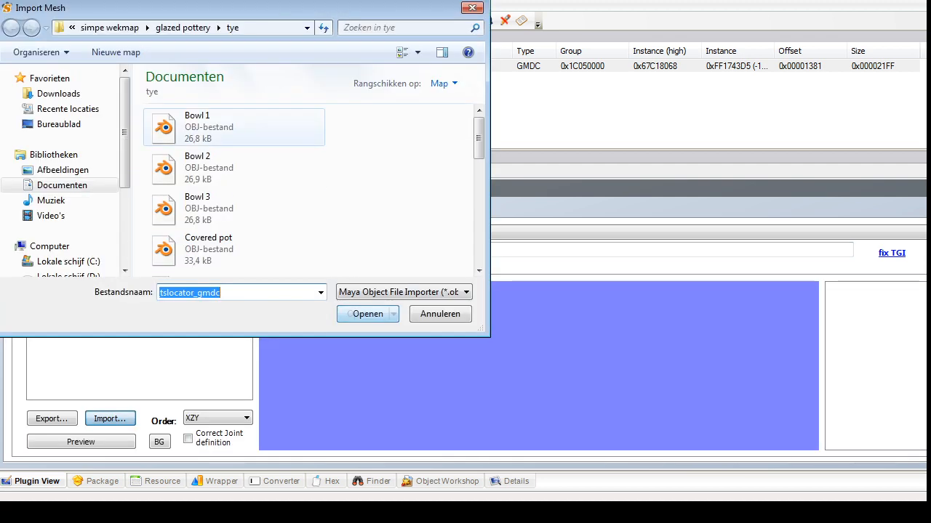
{"action": "scroll", "coordinate": [291, 145], "scroll_direction": "down", "scroll_amount": 5}
{"action": "double_click", "coordinate": [233, 147]}
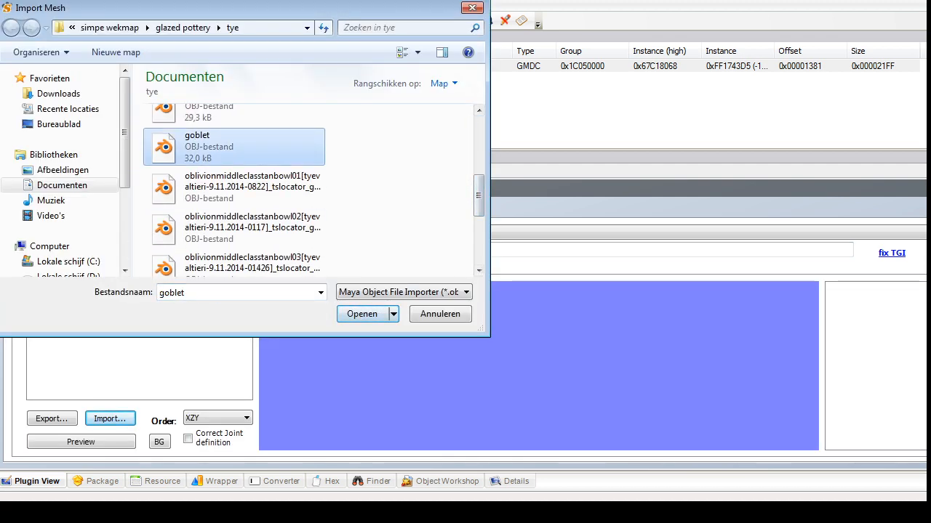
{"action": "left_click", "coordinate": [727, 294]}
{"action": "left_click", "coordinate": [727, 317]}
{"action": "left_click", "coordinate": [727, 312]}
{"action": "left_click", "coordinate": [727, 324]}
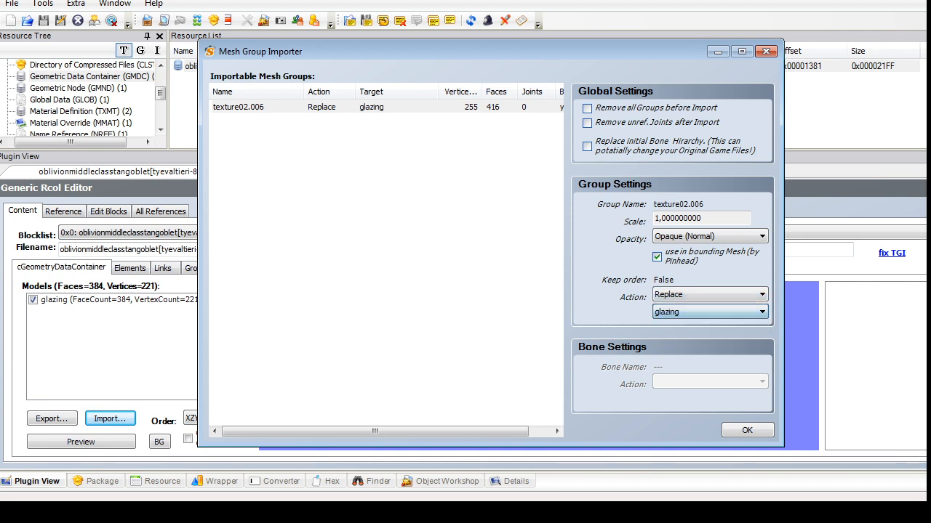
{"action": "left_click", "coordinate": [747, 430]}
{"action": "key", "text": "Return"}
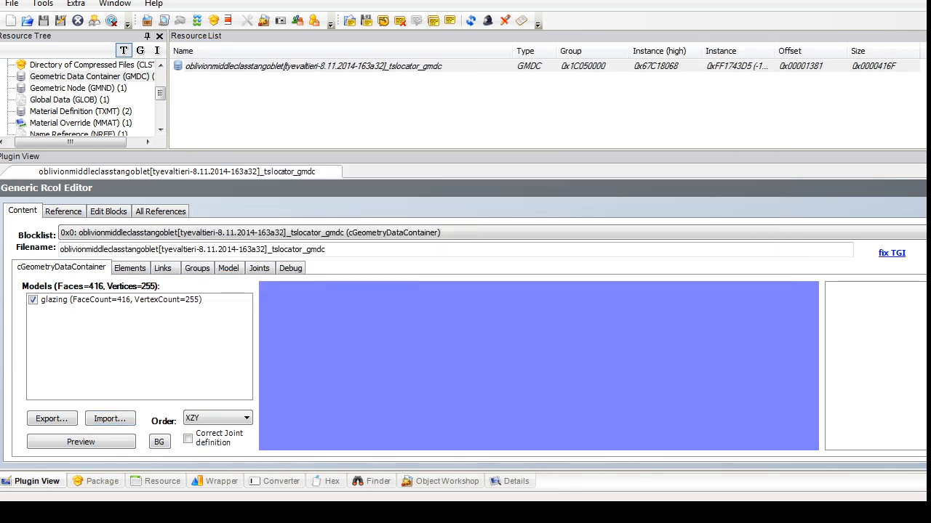
Step: Copy the ##0x1C050000!wiccan.skyrim.glazedpottery.bowl_design line from the notes, and delete both of the goblet's TXTR texture images
{"action": "key", "text": "alt+Tab"}
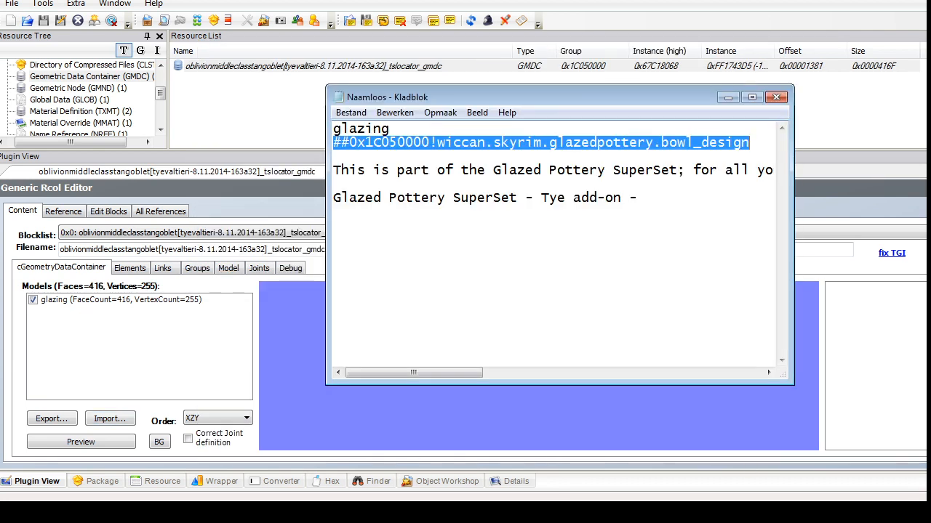
{"action": "left_click", "coordinate": [160, 82]}
{"action": "left_click_drag", "start_coordinate": [160, 82], "coordinate": [160, 120]}
{"action": "left_click", "coordinate": [75, 123]}
{"action": "left_click", "coordinate": [291, 79]}
{"action": "left_click", "coordinate": [226, 67], "text": "shift"}
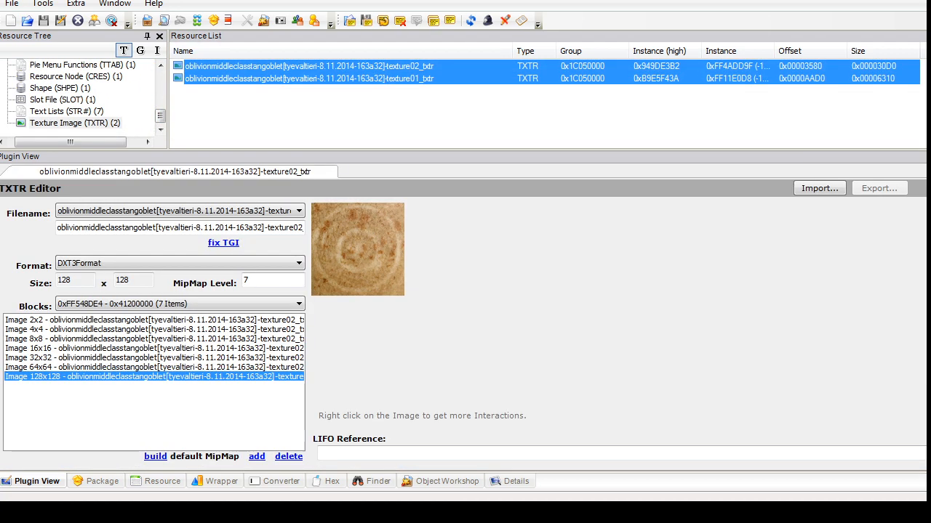
{"action": "right_click", "coordinate": [225, 68]}
{"action": "left_click", "coordinate": [262, 126]}
Step: Set the SHPE's texture02 part to material ##0x1C050000!wiccan.skyrim.glazedpottery.bowl_design and subset name glazing
{"action": "left_click", "coordinate": [69, 100]}
{"action": "left_click", "coordinate": [66, 88]}
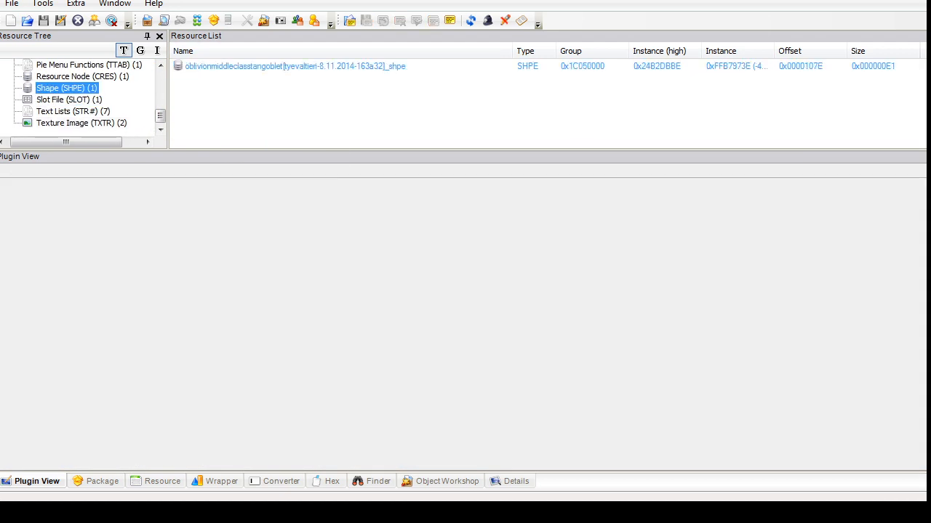
{"action": "left_click", "coordinate": [291, 66]}
{"action": "left_click", "coordinate": [218, 288]}
{"action": "double_click", "coordinate": [207, 417]}
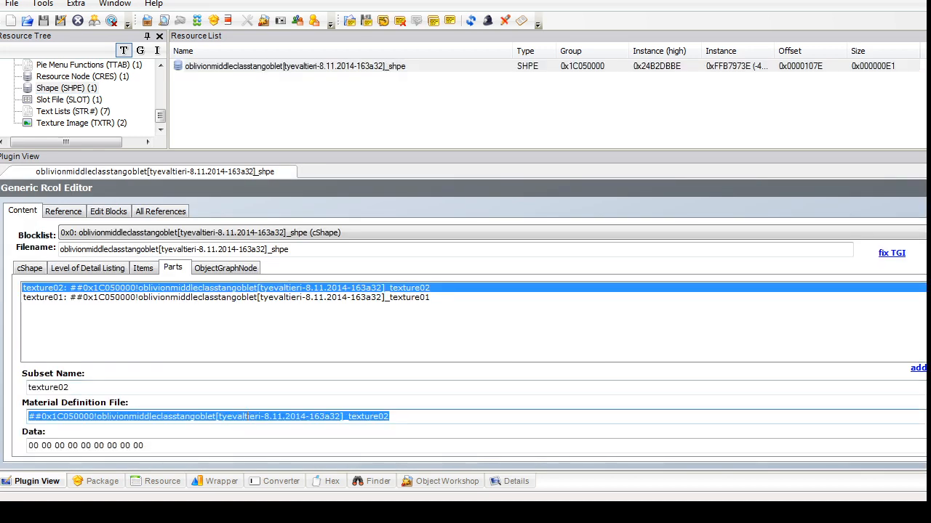
{"action": "key", "text": "ctrl+v"}
{"action": "double_click", "coordinate": [49, 387]}
{"action": "type", "text": "glazing"}
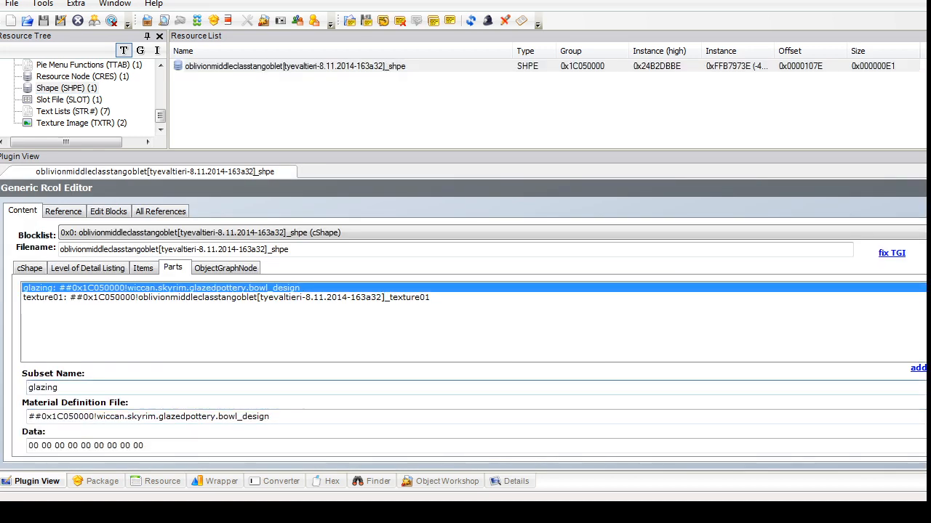
Step: Delete the texture01 part from the goblet's SHPE and commit the resource
{"action": "left_click", "coordinate": [225, 297]}
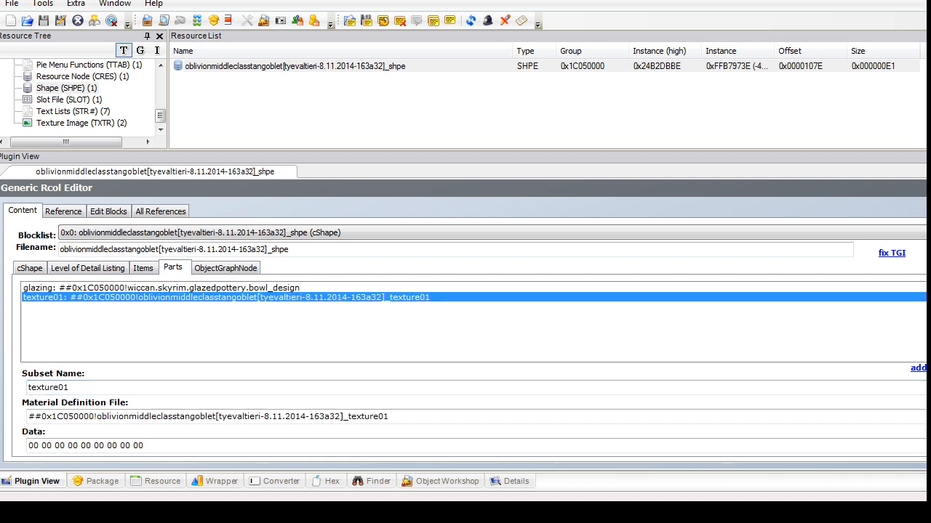
{"action": "left_click", "coordinate": [929, 368]}
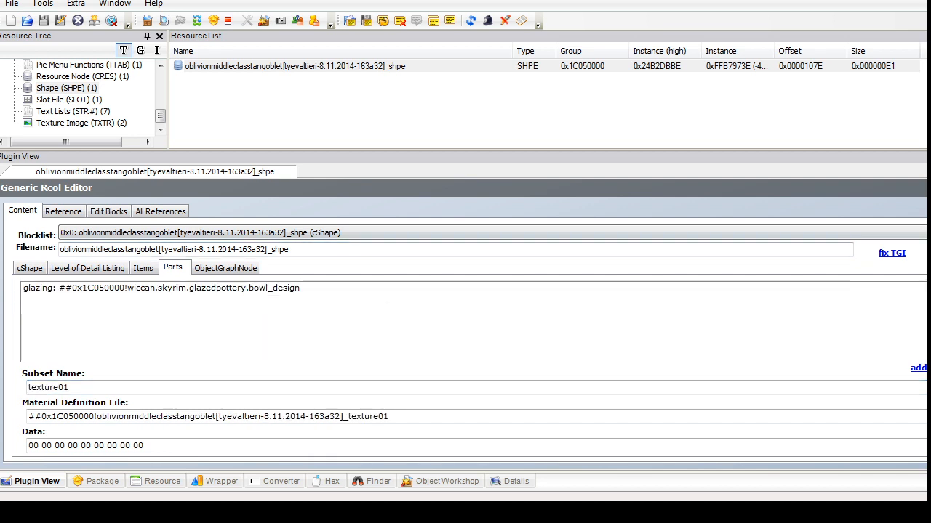
{"action": "left_click", "coordinate": [930, 188]}
{"action": "left_click", "coordinate": [522, 293]}
Step: Set the sale price to 35 in the raw data of the goblet's OBJD
{"action": "scroll", "coordinate": [80, 94], "scroll_direction": "up", "scroll_amount": 2}
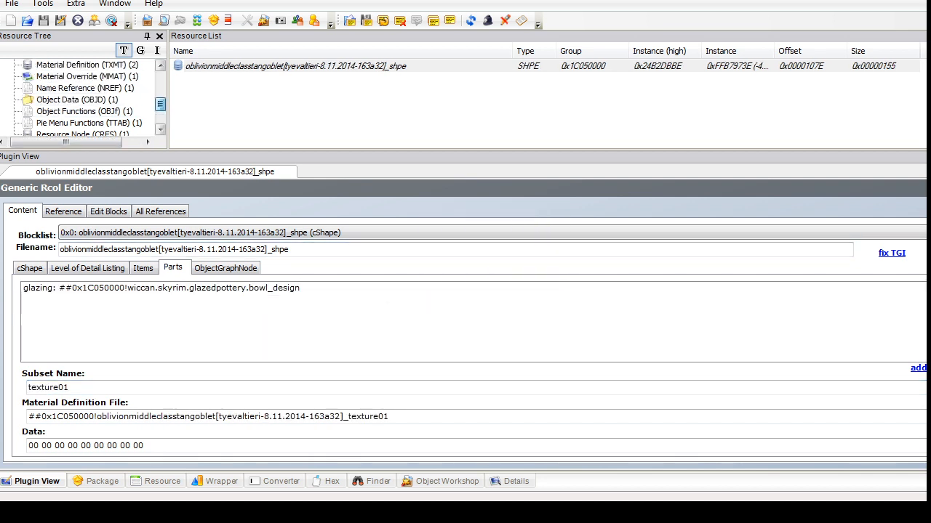
{"action": "left_click", "coordinate": [76, 99]}
{"action": "left_click", "coordinate": [237, 66]}
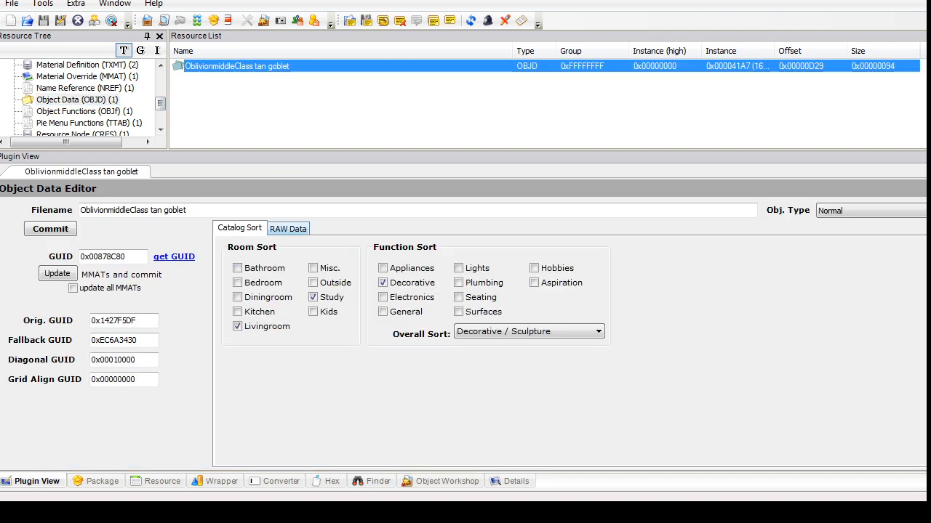
{"action": "left_click", "coordinate": [288, 229]}
{"action": "left_click", "coordinate": [610, 275]}
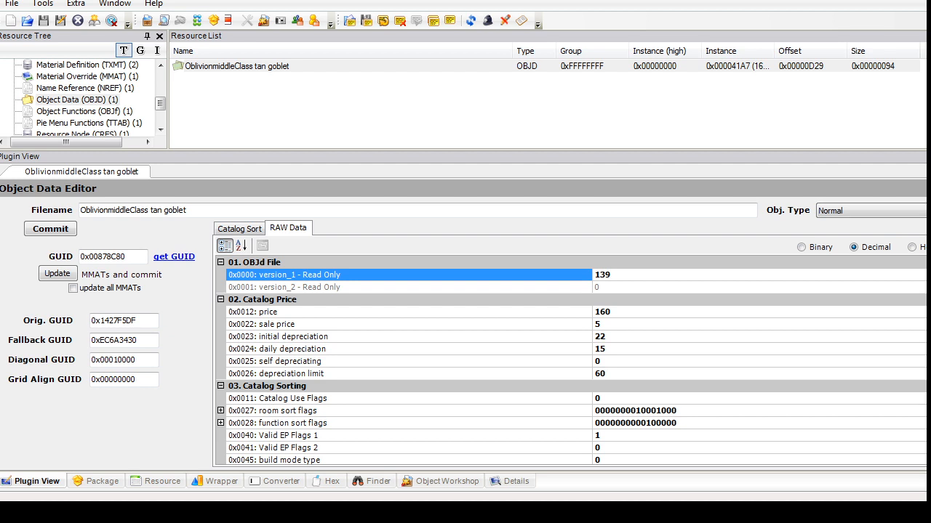
{"action": "double_click", "coordinate": [598, 324]}
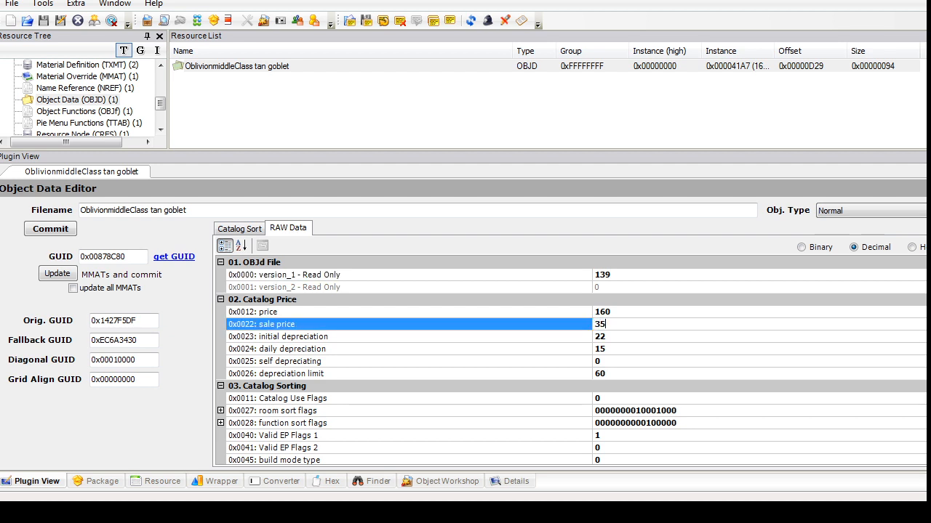
{"action": "type", "text": "35"}
Step: Set ratingRoom to 10 in the goblet's raw object data and commit the OBJD
{"action": "scroll", "coordinate": [571, 360], "scroll_direction": "down", "scroll_amount": 12}
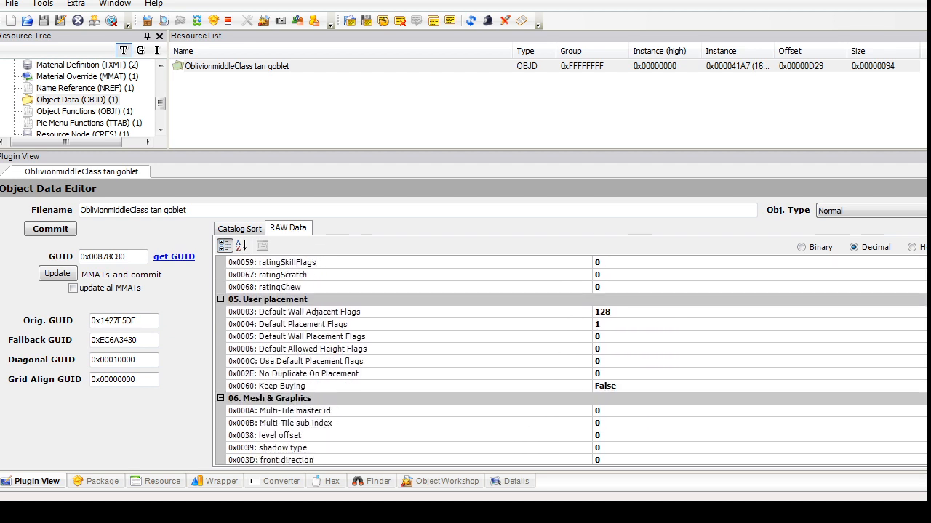
{"action": "left_click", "coordinate": [608, 324]}
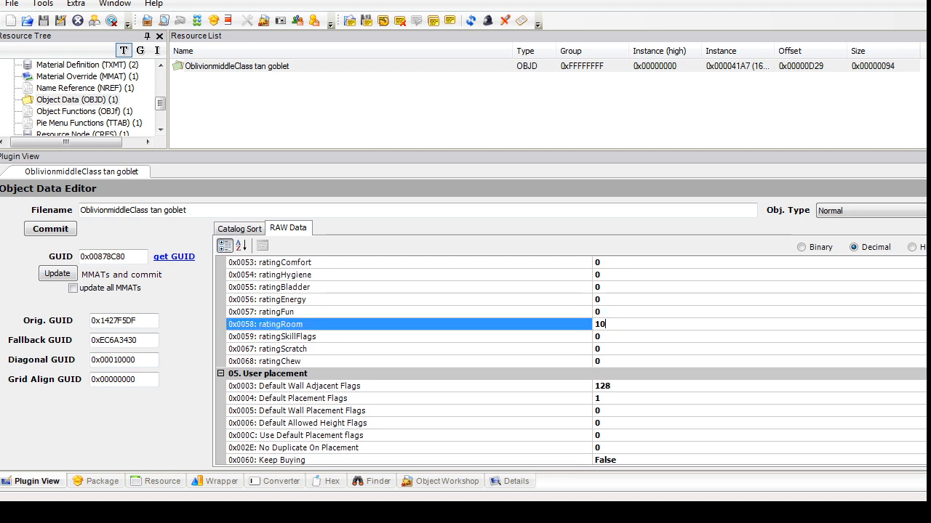
{"action": "scroll", "coordinate": [571, 360], "scroll_direction": "down", "scroll_amount": 6}
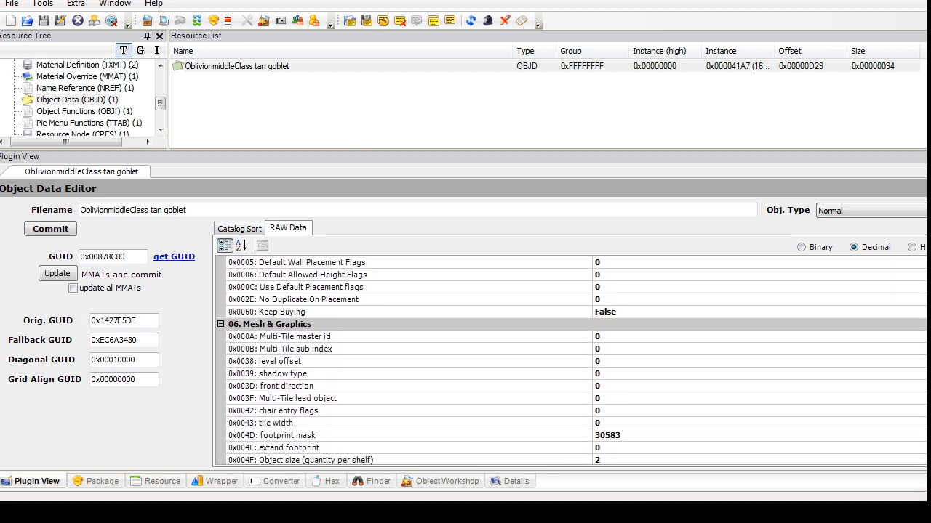
{"action": "scroll", "coordinate": [570, 360], "scroll_direction": "down", "scroll_amount": 1}
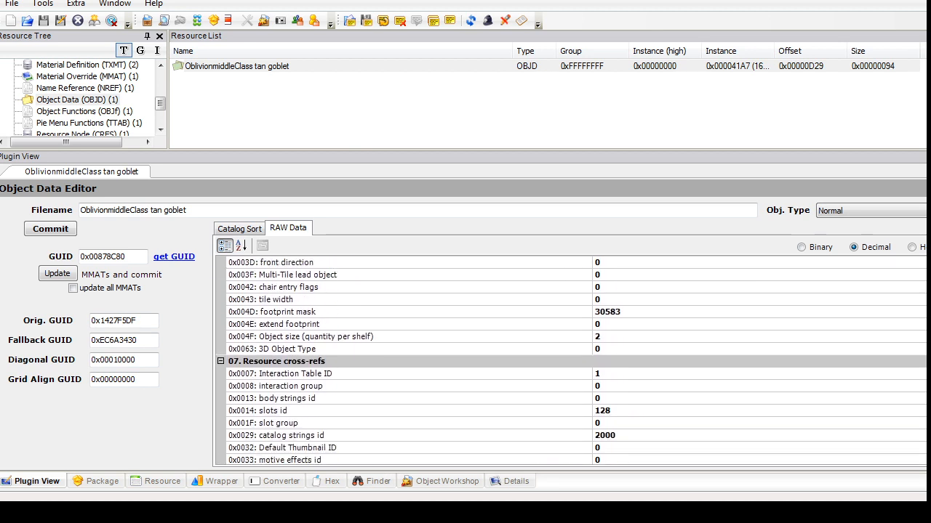
{"action": "scroll", "coordinate": [571, 350], "scroll_direction": "up", "scroll_amount": 1}
{"action": "left_click", "coordinate": [239, 229]}
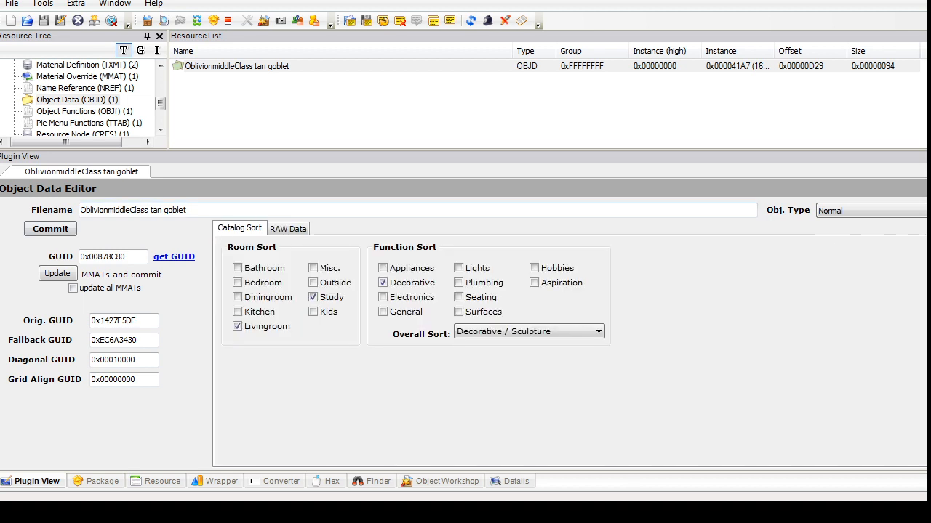
{"action": "left_click", "coordinate": [50, 229]}
Step: Delete the goblet's Material Override (MMAT) resource
{"action": "left_click", "coordinate": [76, 76]}
{"action": "left_click", "coordinate": [225, 66]}
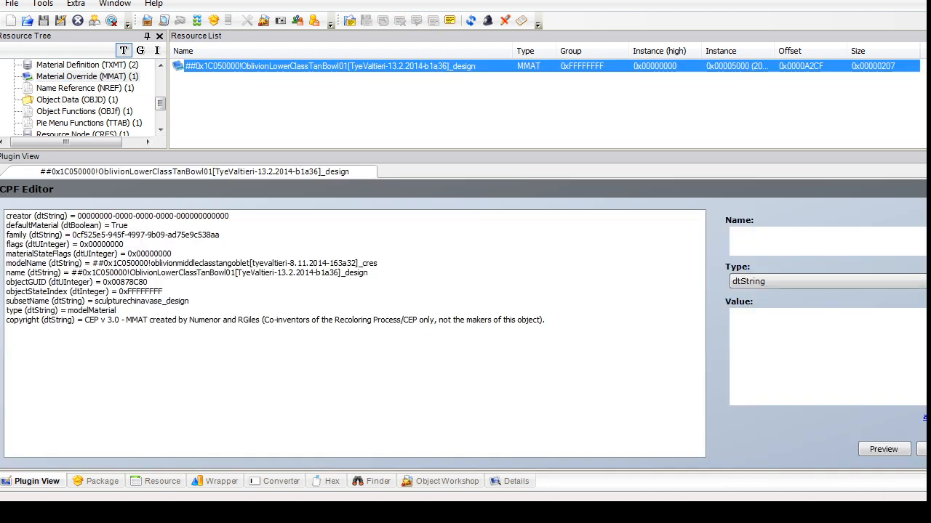
{"action": "right_click", "coordinate": [224, 66]}
{"action": "left_click", "coordinate": [262, 120]}
Step: Delete the texture01 and texture02 Material Definition (TXMT) resources of the goblet
{"action": "left_click", "coordinate": [75, 111]}
{"action": "left_click_drag", "start_coordinate": [218, 101], "coordinate": [227, 55]}
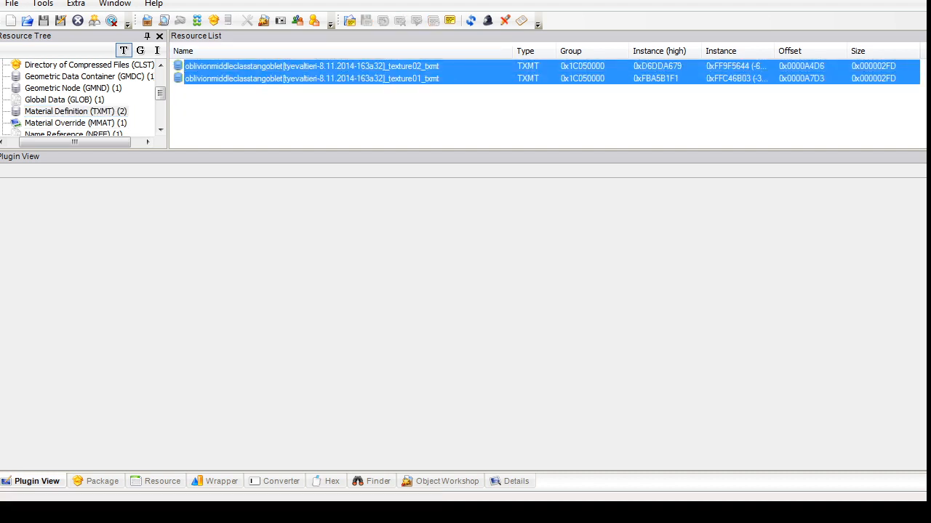
{"action": "right_click", "coordinate": [228, 79]}
{"action": "left_click", "coordinate": [268, 139]}
Step: Rename the tsDesignModeEnabled item in the goblet's Geometric Node (GMND) to glazing
{"action": "left_click", "coordinate": [72, 99]}
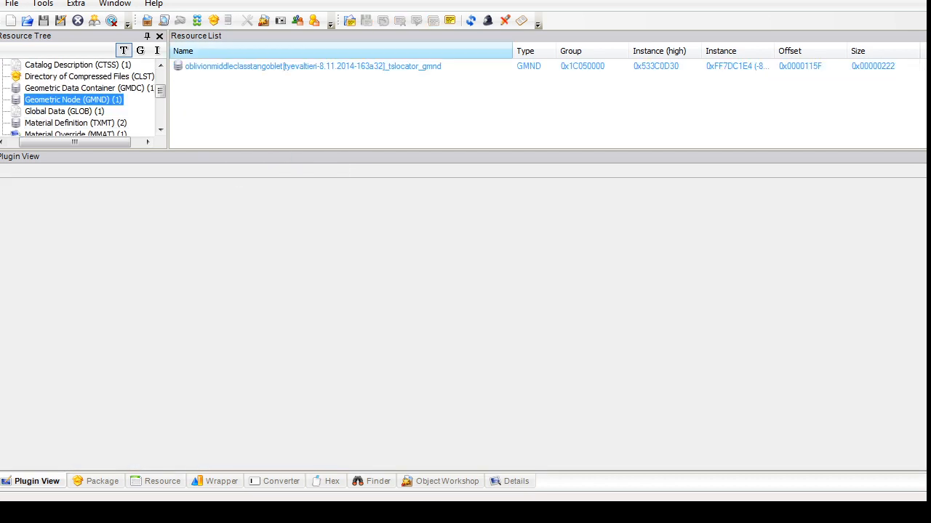
{"action": "left_click", "coordinate": [227, 66]}
{"action": "left_click", "coordinate": [226, 232]}
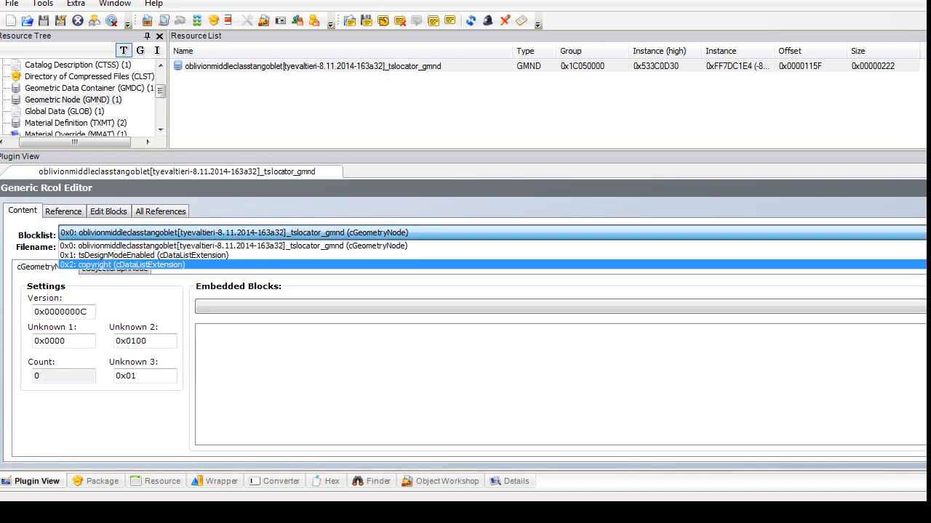
{"action": "left_click", "coordinate": [211, 256]}
{"action": "left_click", "coordinate": [255, 305]}
{"action": "left_click_drag", "start_coordinate": [891, 318], "coordinate": [781, 318]}
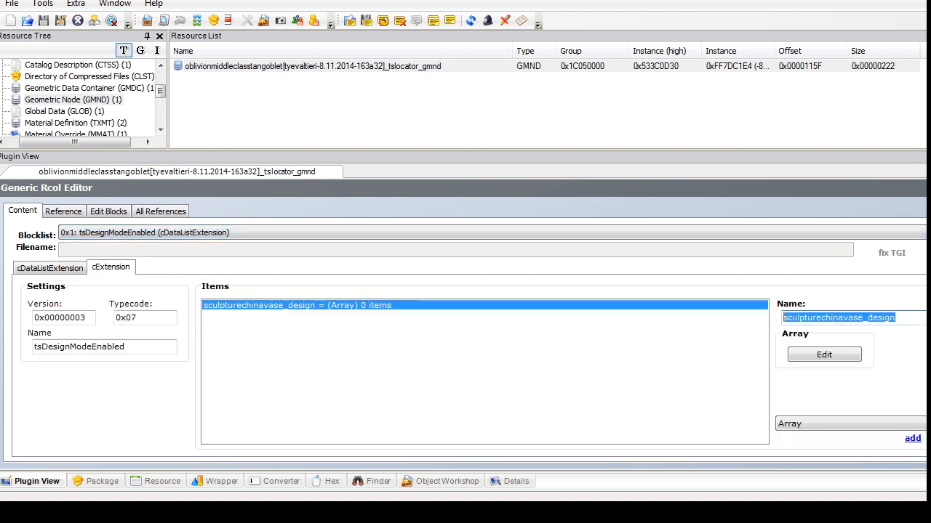
{"action": "type", "text": "glazing"}
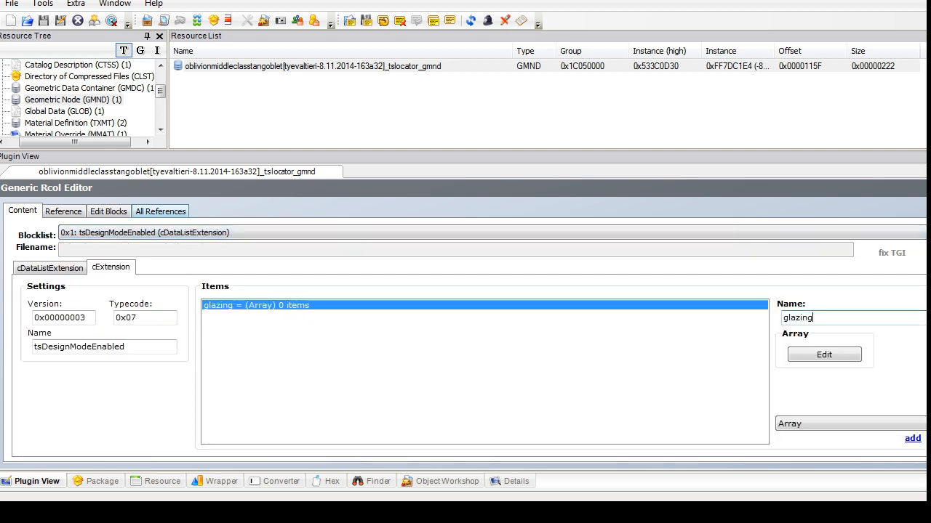
Step: Add a third datalist extension reference to the cObjectGraphNode of the goblet's main GMND block
{"action": "left_click", "coordinate": [164, 233]}
{"action": "left_click", "coordinate": [156, 245]}
{"action": "left_click", "coordinate": [115, 268]}
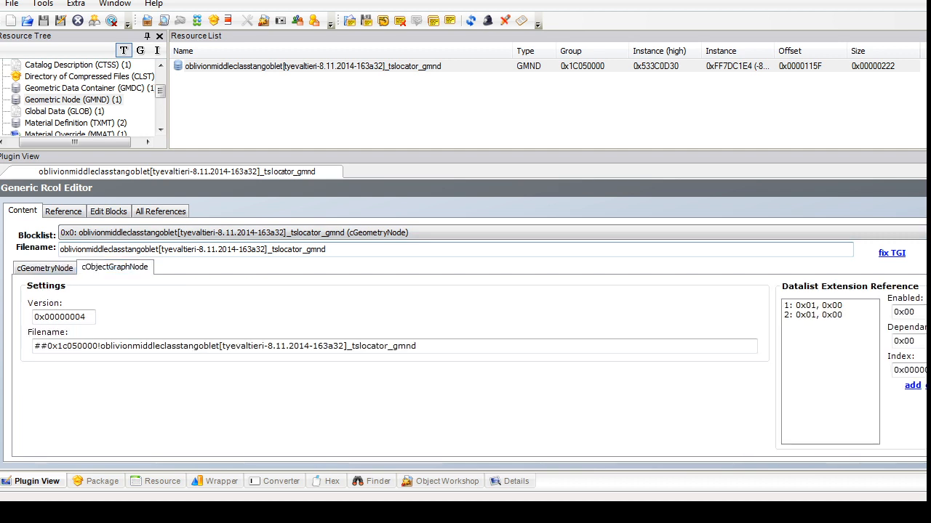
{"action": "left_click", "coordinate": [913, 386]}
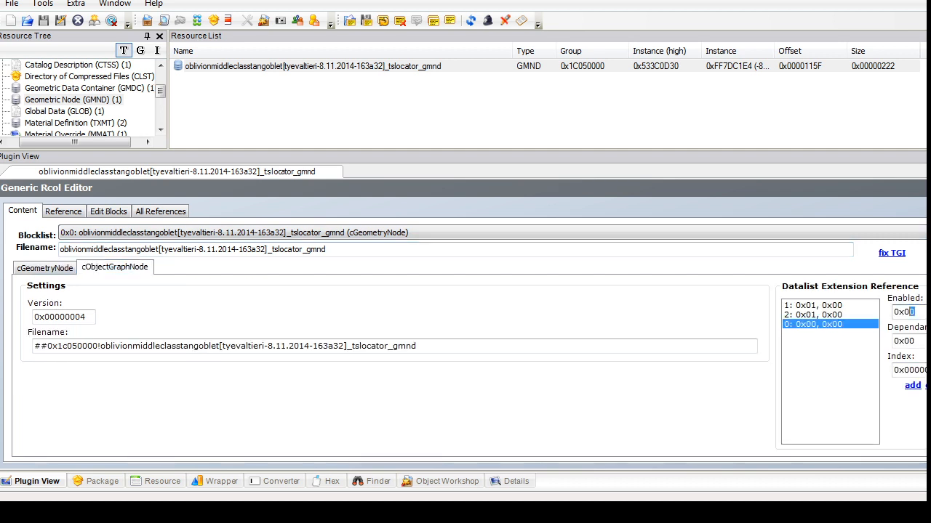
Step: Add a cDataListExtension block to the goblet's GMND and name it tsMaterialsMeshName
{"action": "left_click", "coordinate": [109, 212]}
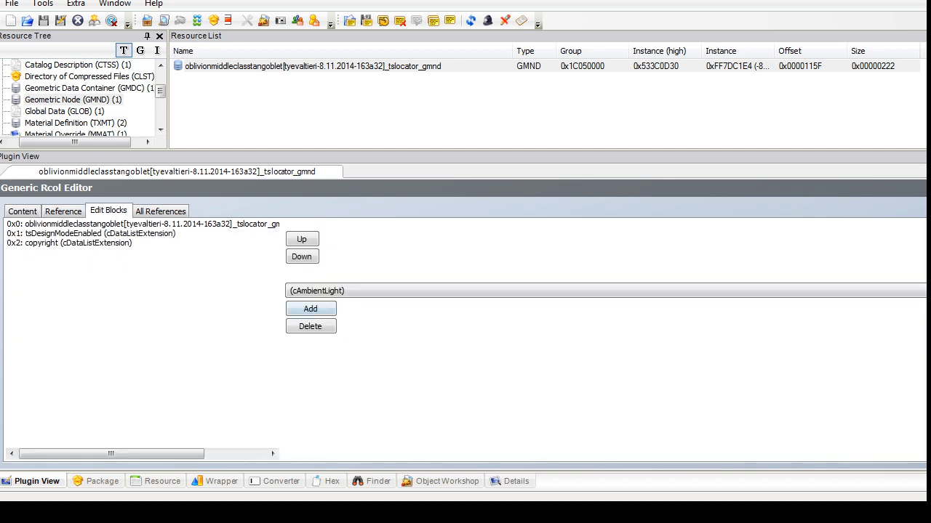
{"action": "left_click", "coordinate": [364, 291]}
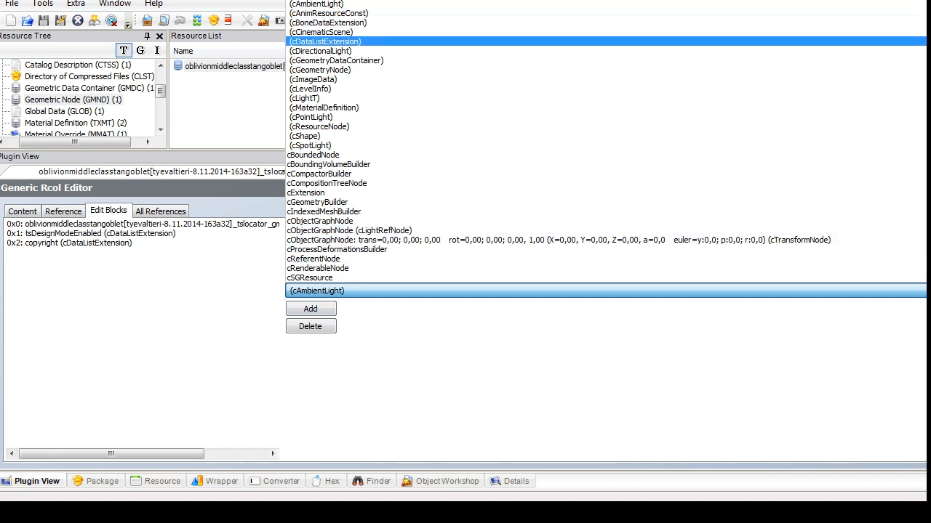
{"action": "left_click", "coordinate": [325, 41]}
{"action": "left_click", "coordinate": [311, 309]}
{"action": "left_click", "coordinate": [23, 211]}
{"action": "left_click", "coordinate": [116, 233]}
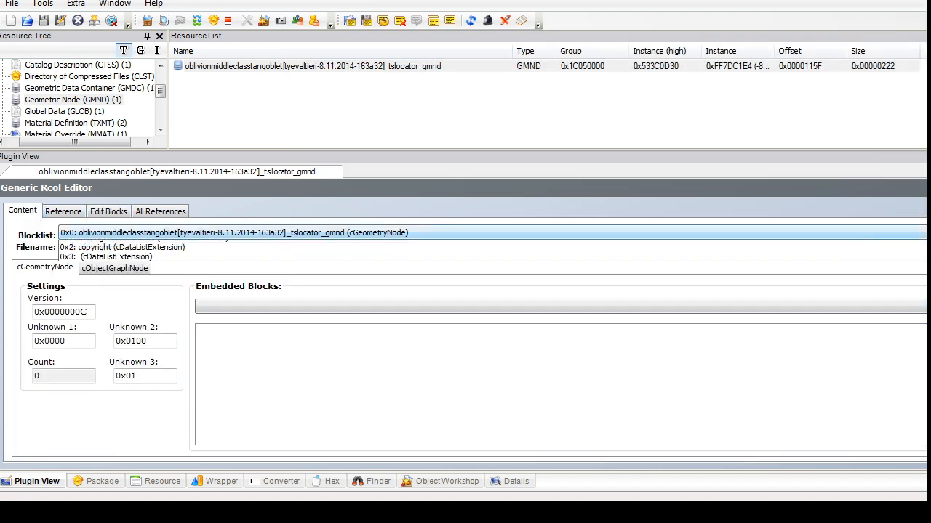
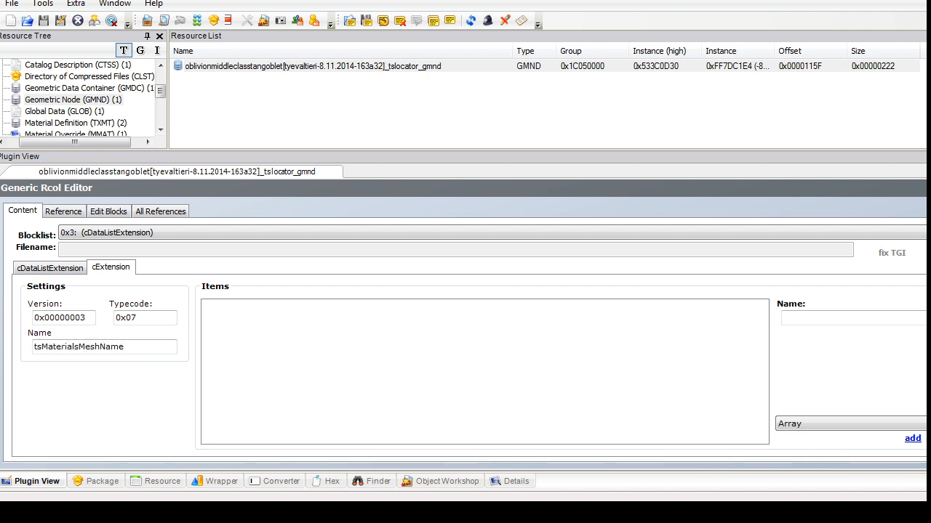
Step: Add a String item named glazing with value ##0x1C050000!wiccan.skyrim.glazedpottery.bowl to the tsMaterialsMeshName block, and commit the GMND
{"action": "left_click", "coordinate": [851, 475]}
{"action": "left_click", "coordinate": [233, 305]}
{"action": "key", "text": "ctrl+v"}
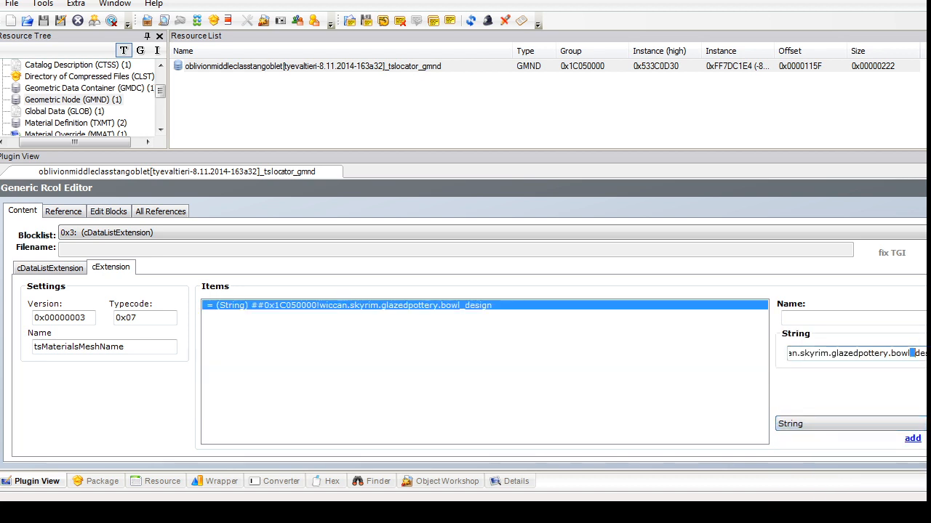
{"action": "left_click_drag", "start_coordinate": [915, 353], "coordinate": [928, 354]}
{"action": "key", "text": "BackSpace"}
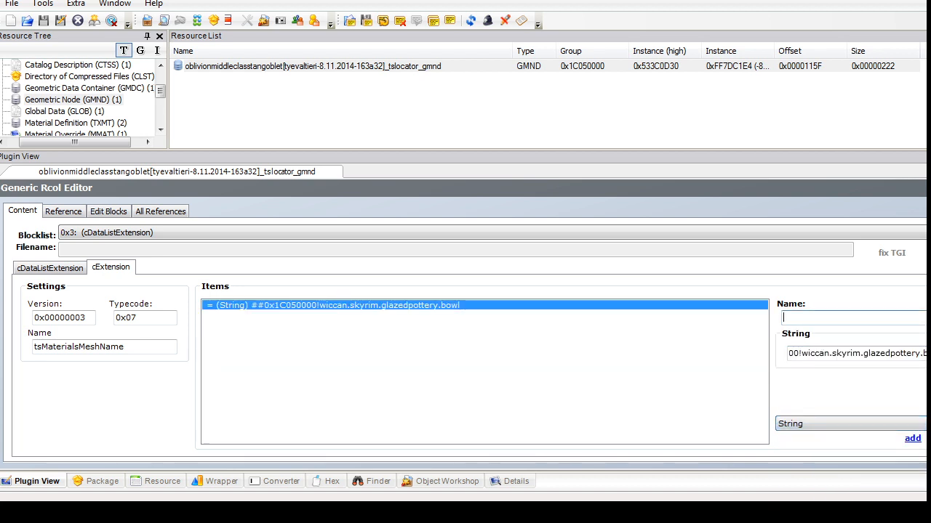
{"action": "type", "text": "glsaz"}
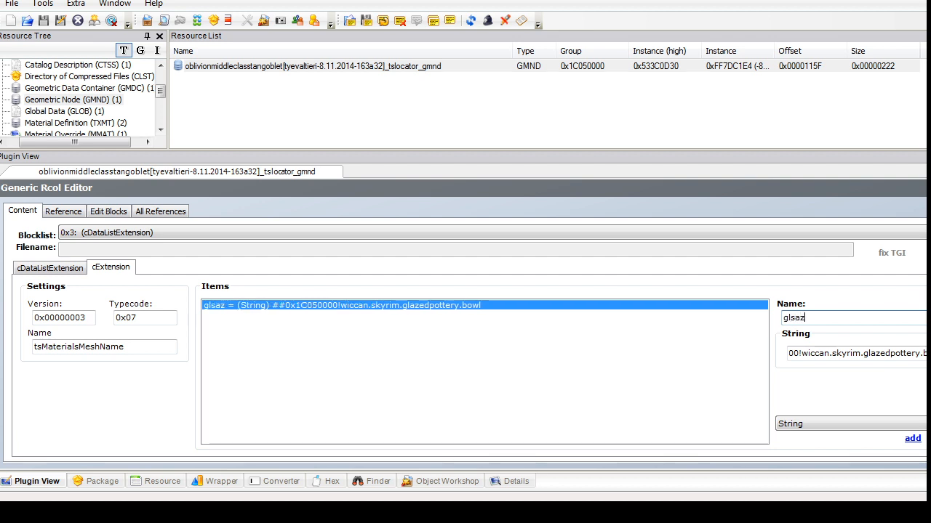
{"action": "type", "text": "ing"}
{"action": "key", "text": "BackSpace"}
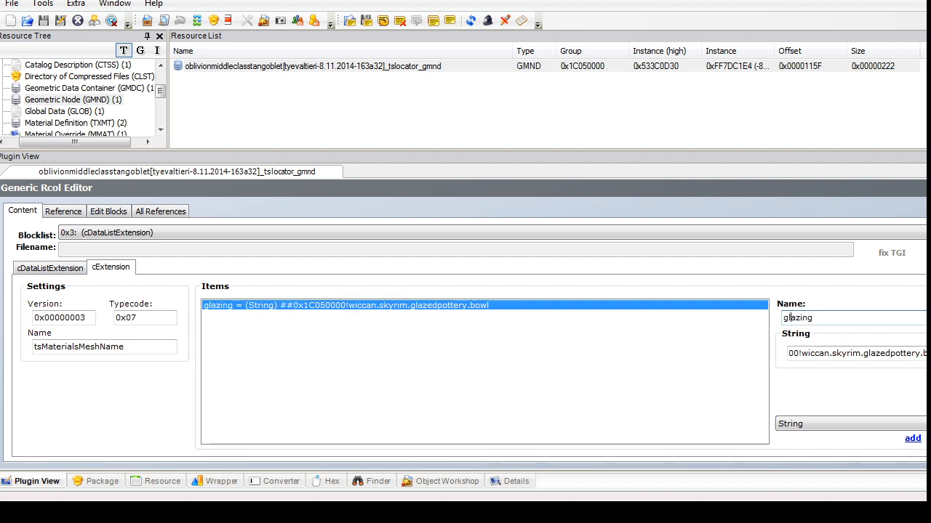
{"action": "key", "text": "Return"}
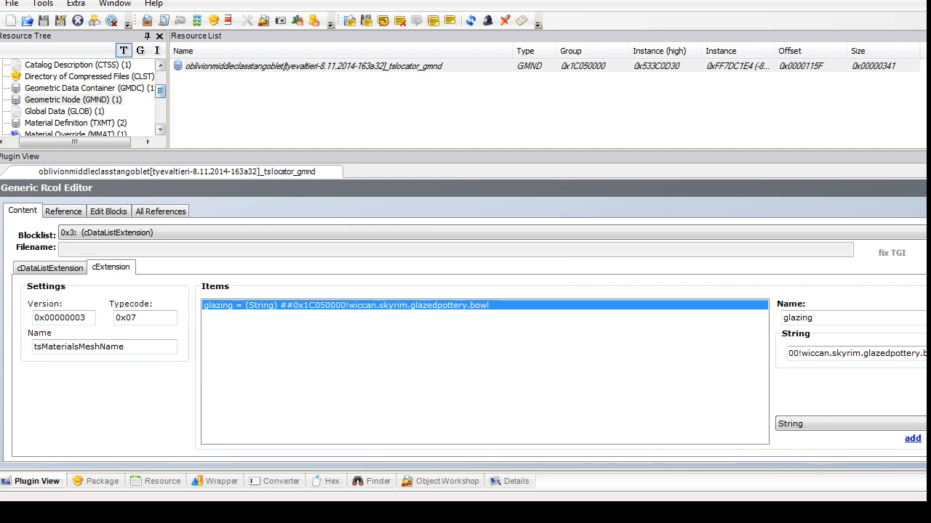
Step: Open the goblet's Catalog Description (CTSS) and copy the Glazed Pottery SuperSet description line from the Notepad notes
{"action": "left_click", "coordinate": [89, 88]}
{"action": "left_click", "coordinate": [313, 66]}
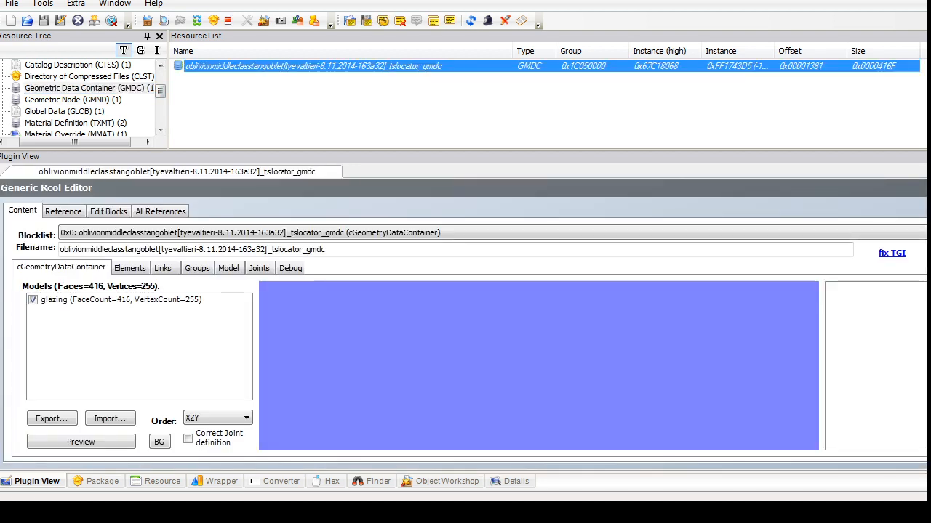
{"action": "left_click", "coordinate": [78, 65]}
{"action": "left_click", "coordinate": [218, 66]}
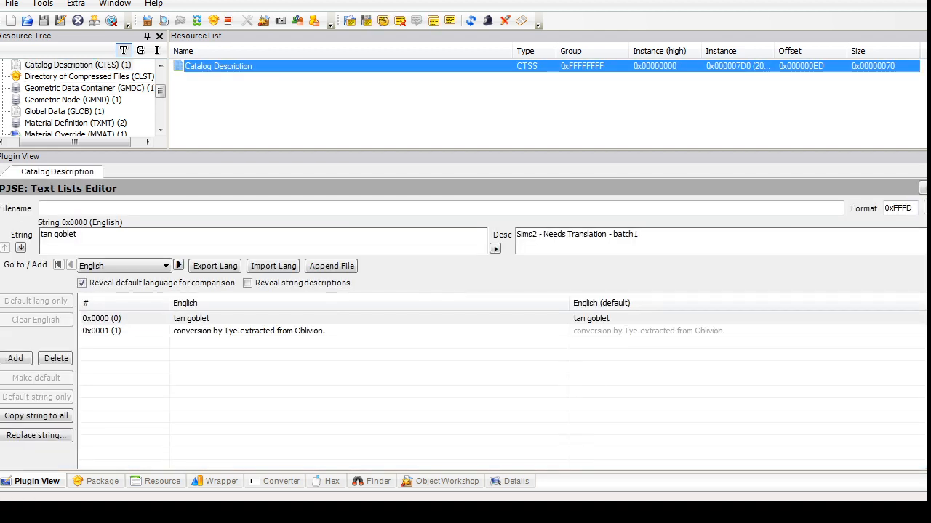
{"action": "key", "text": "alt+Tab"}
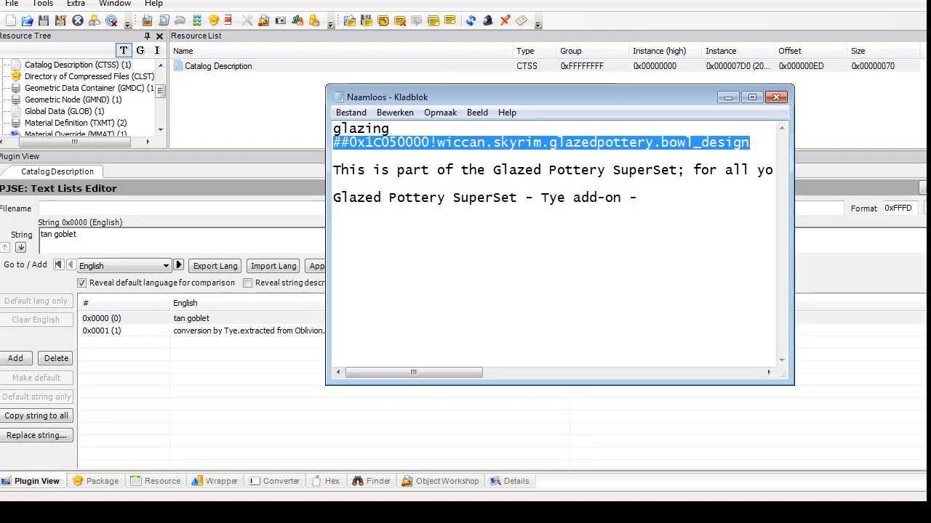
{"action": "left_click_drag", "start_coordinate": [333, 170], "coordinate": [777, 171]}
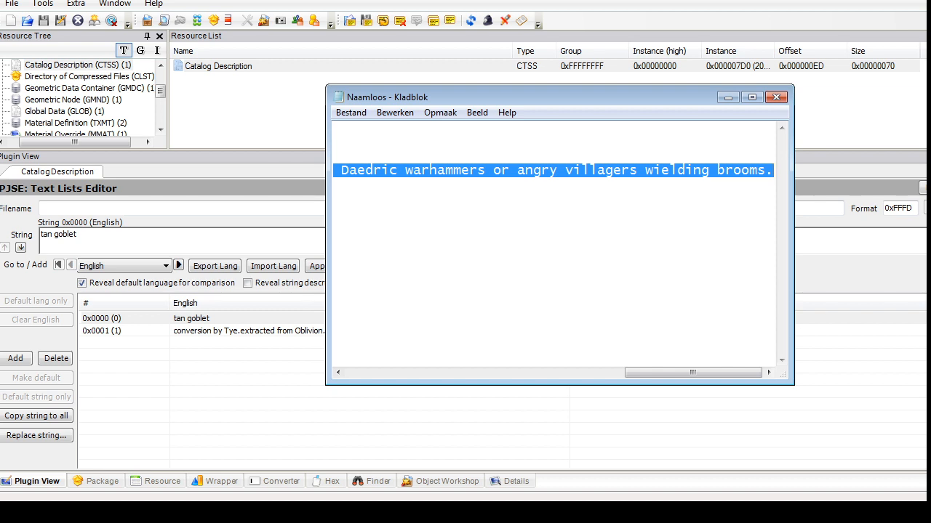
Step: Insert "Original" before the conversion credit in the goblet's description and add a last line crediting the author of the slaved version
{"action": "left_click", "coordinate": [233, 331]}
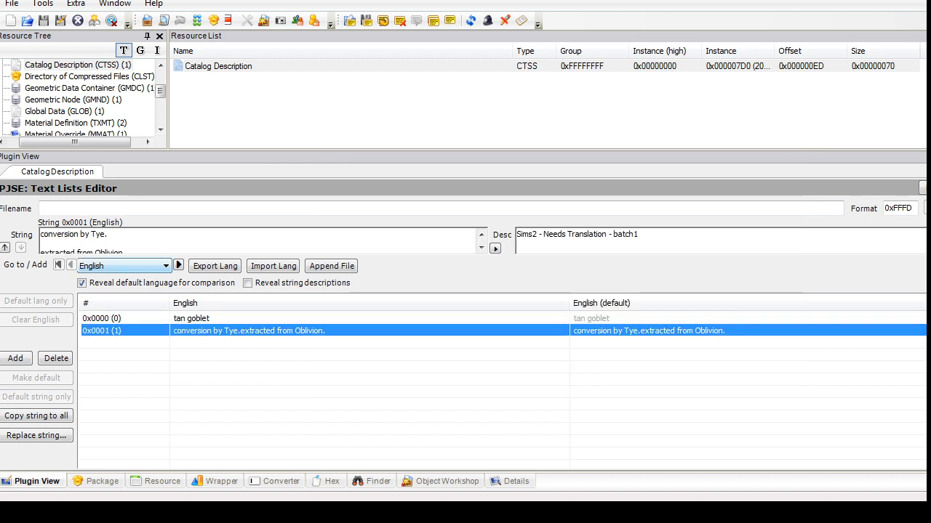
{"action": "left_click_drag", "start_coordinate": [130, 250], "coordinate": [41, 234]}
{"action": "left_click", "coordinate": [42, 235]}
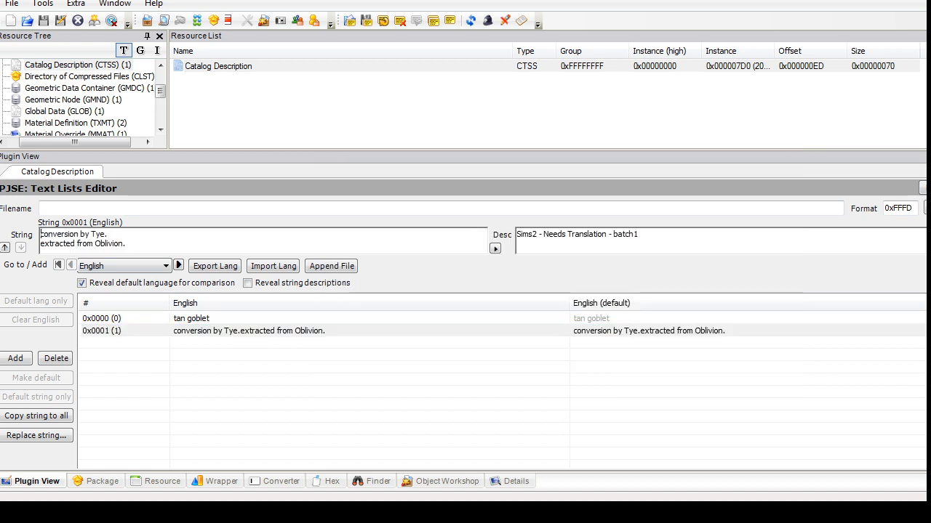
{"action": "type", "text": "Original"}
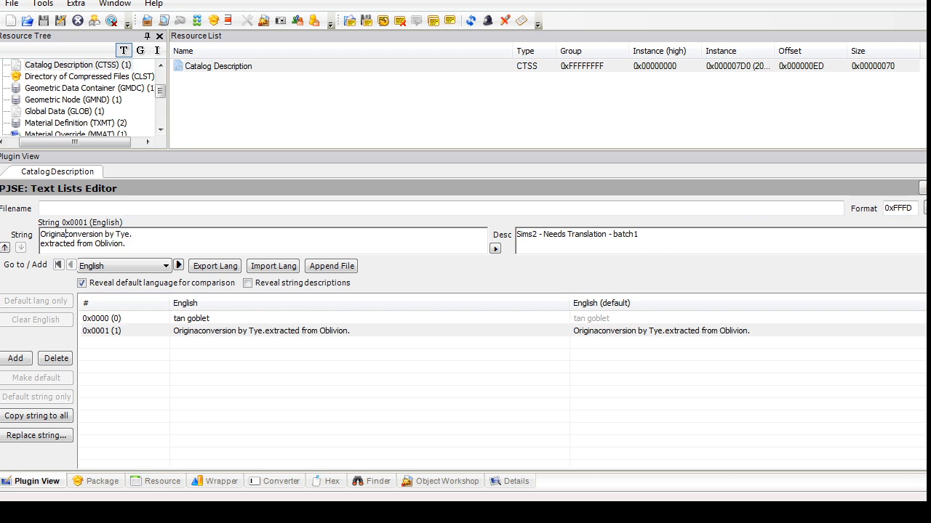
{"action": "left_click", "coordinate": [128, 245]}
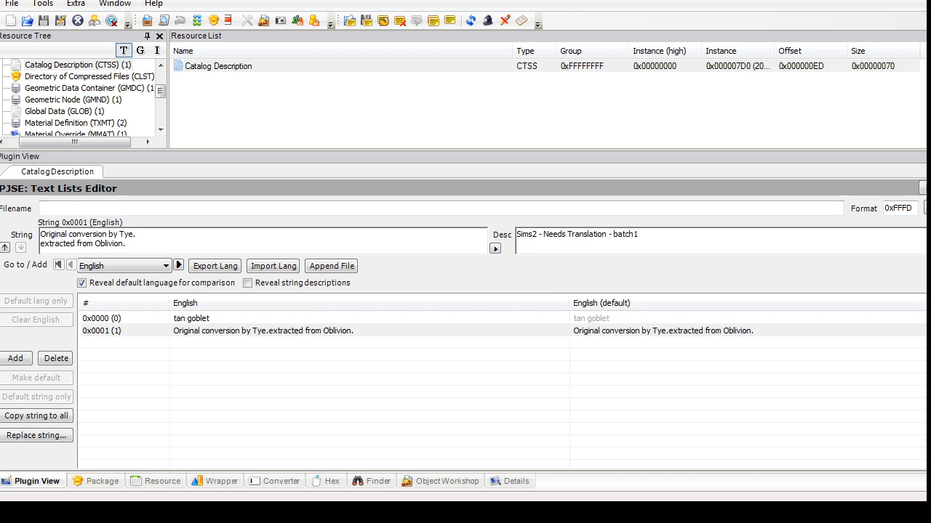
{"action": "key", "text": "Return"}
{"action": "type", "text": "Sla"}
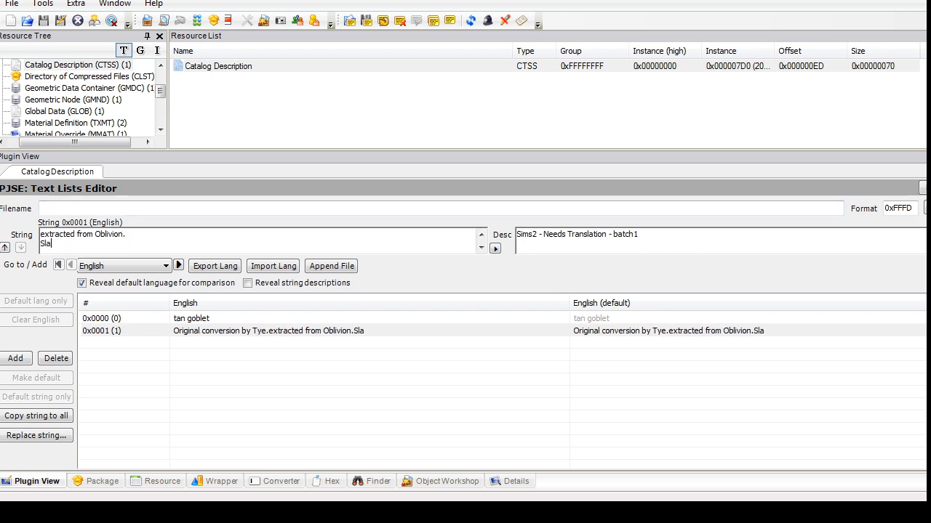
{"action": "type", "text": "ved by Fire_flower @PBK"}
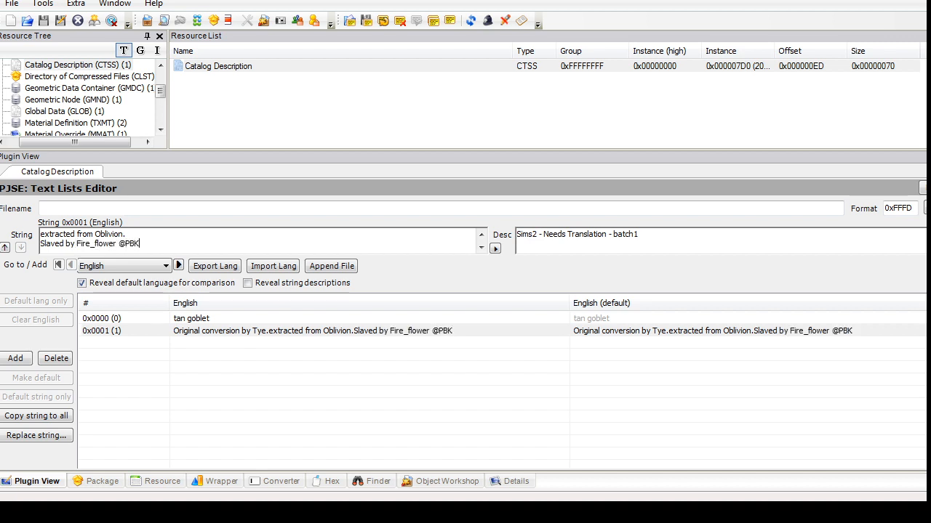
Step: Paste the copied "This is part of the Glazed Pottery SuperSet" text on its own line above the credits in the description
{"action": "key", "text": "ctrl+Home"}
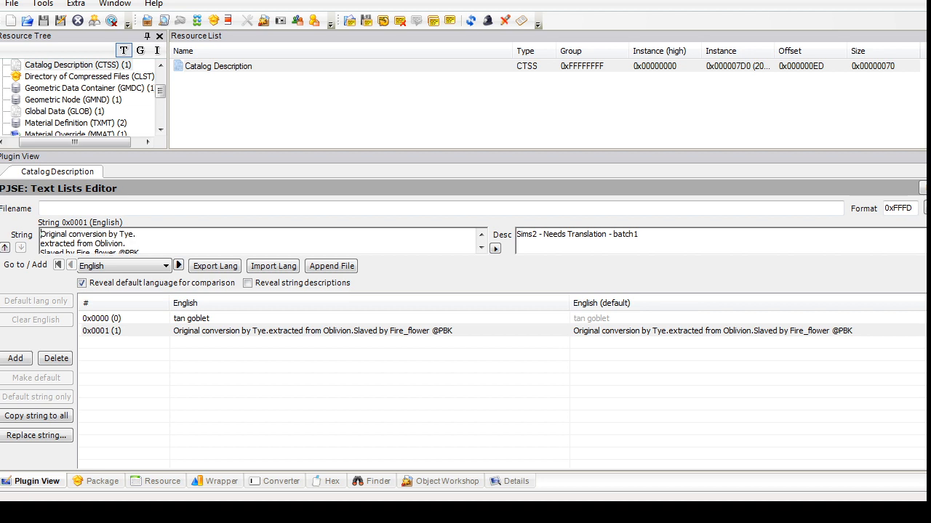
{"action": "key", "text": "Return"}
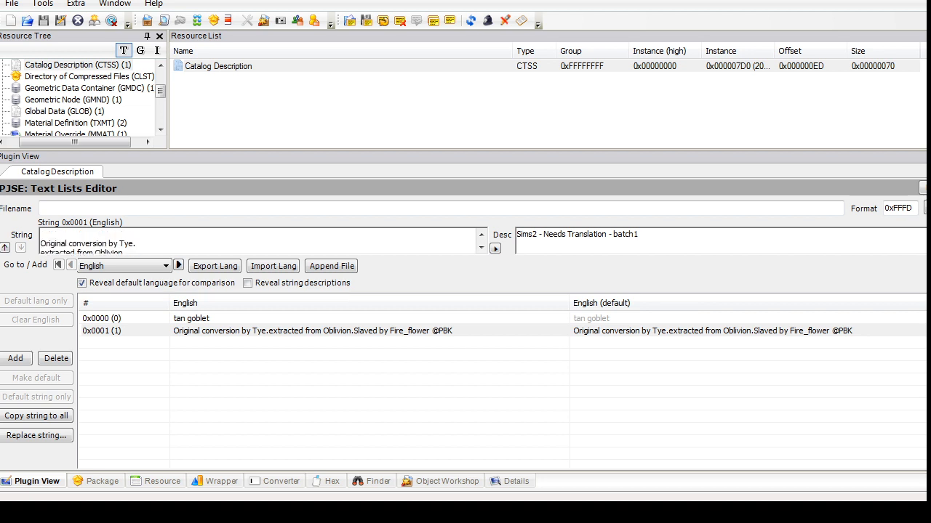
{"action": "type", "text": "This is part of the Glazed Pottery SuperSet; for all your pottery needs. Warning: this item is not resistant to Daedric warhammers or angry villagers wielding brooms."}
Step: Retitle the goblet "Glazed Pottery SuperSet - [original creator's name] add-on - Goblet - SLAVE" and commit the catalog description
{"action": "double_click", "coordinate": [191, 319]}
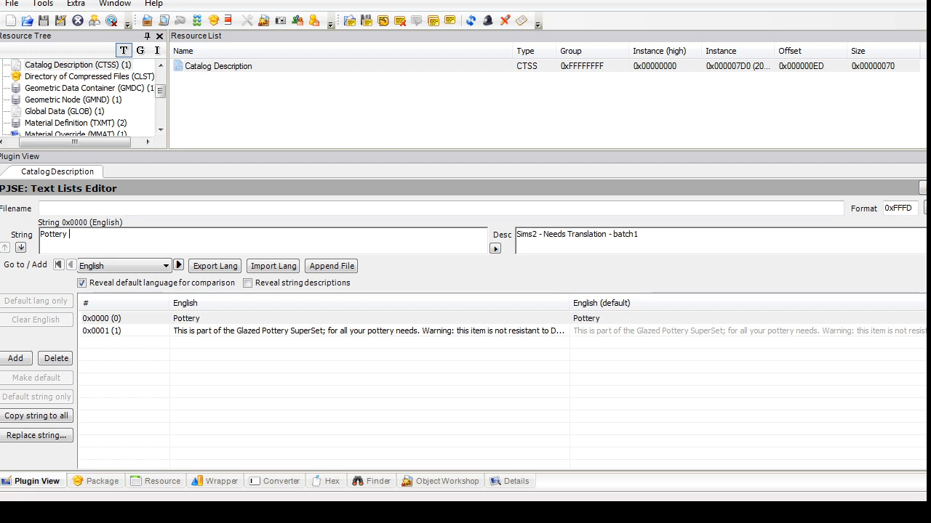
{"action": "key", "text": "ctrl+a"}
{"action": "key", "text": "BackSpace"}
{"action": "type", "text": "Glazed Pott"}
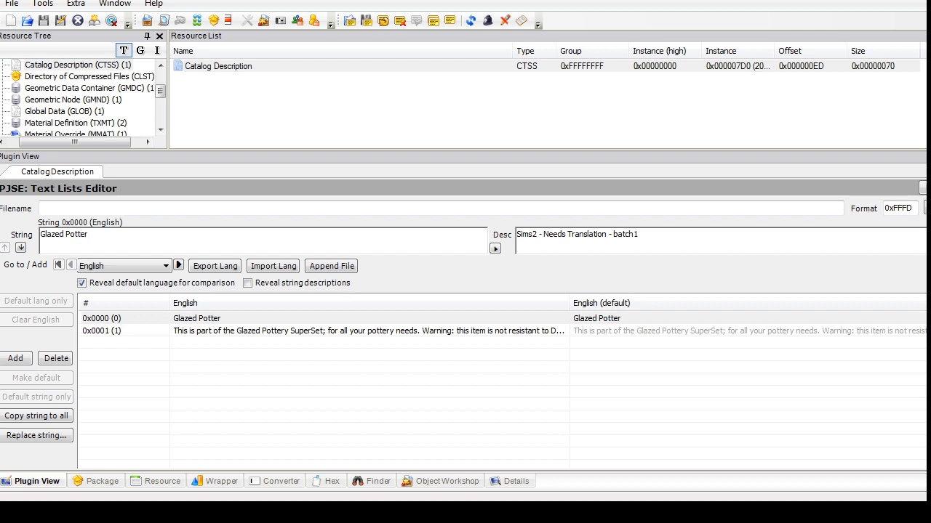
{"action": "type", "text": "ery SuperSet - Ty"}
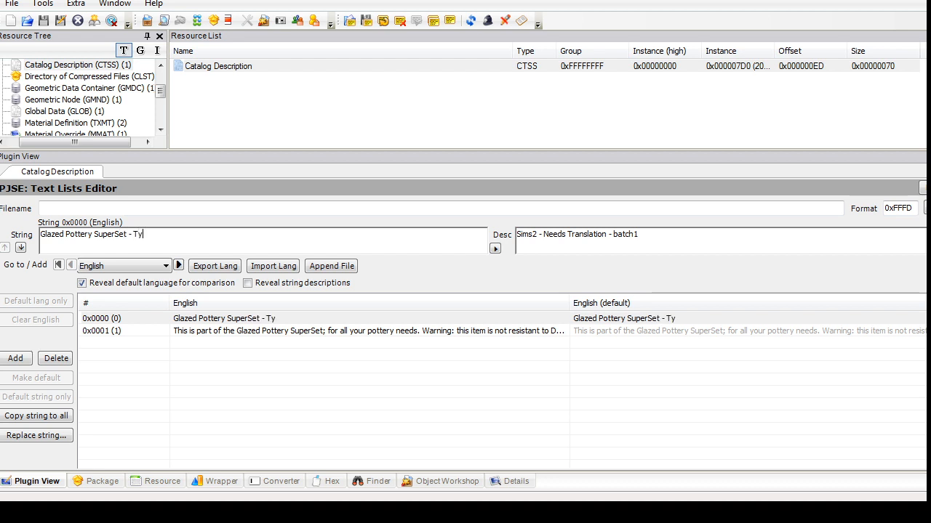
{"action": "type", "text": "e add-on - Goblet -"}
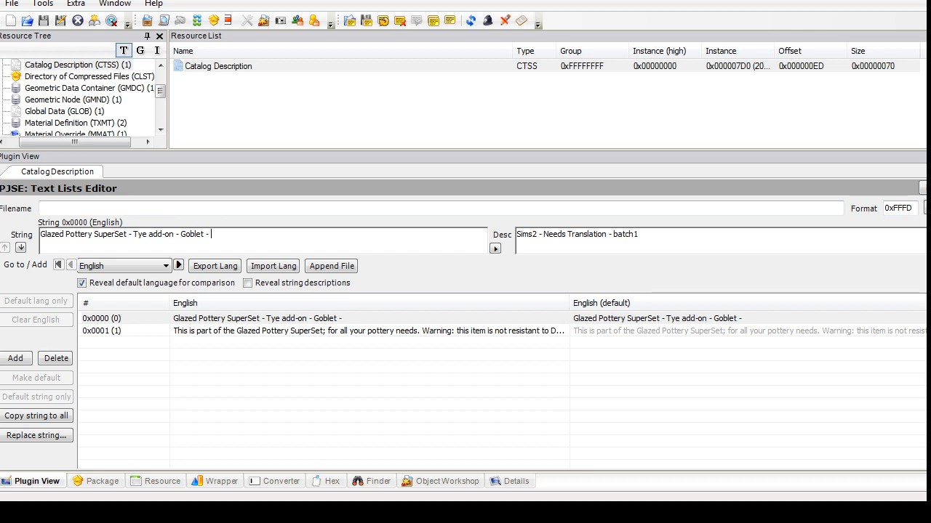
{"action": "type", "text": "SLAVE"}
{"action": "left_click", "coordinate": [926, 208]}
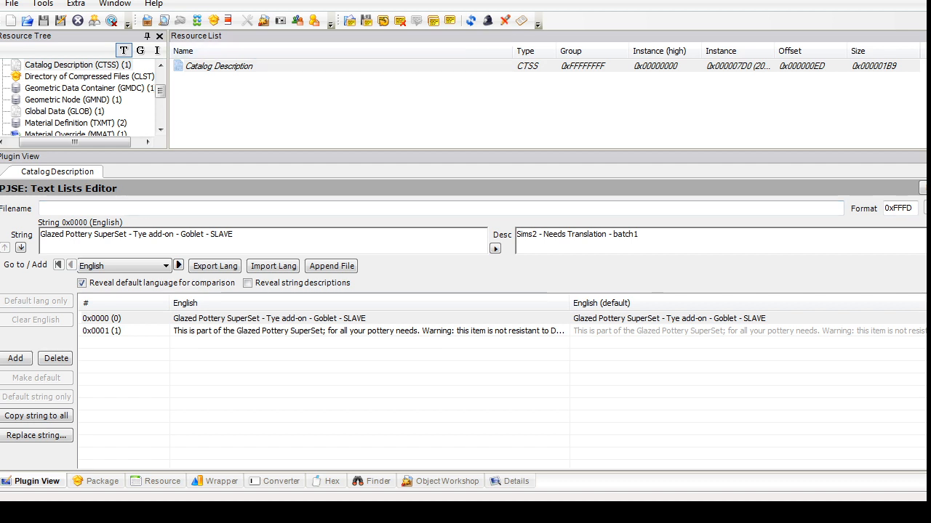
Step: List the goblet's Behaviour Function (BHAV) resources and save the package
{"action": "left_click", "coordinate": [161, 92]}
{"action": "left_click_drag", "start_coordinate": [161, 92], "coordinate": [161, 84]}
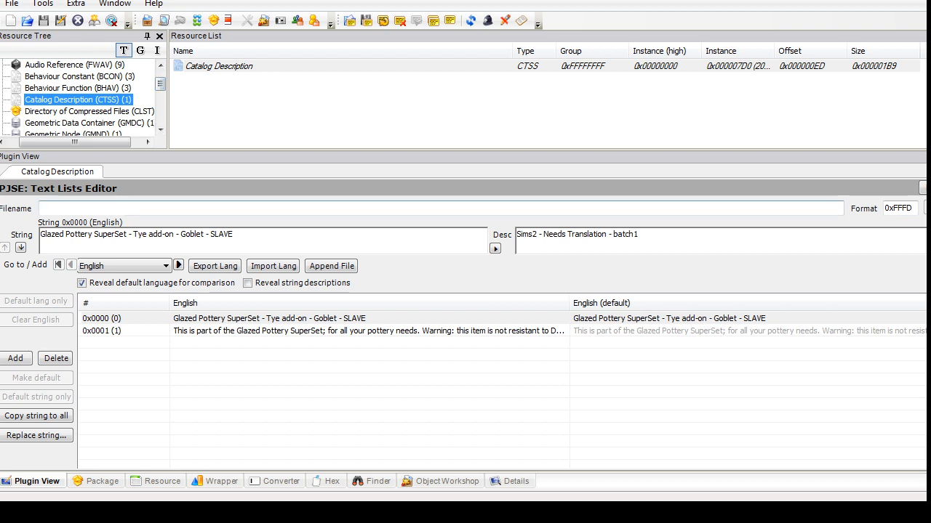
{"action": "left_click", "coordinate": [77, 88]}
{"action": "left_click", "coordinate": [11, 4]}
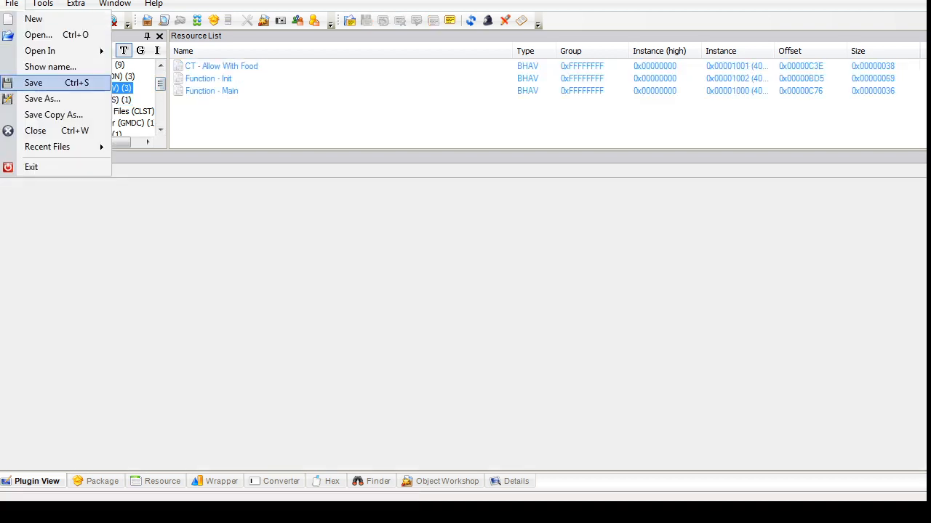
{"action": "left_click", "coordinate": [35, 83]}
Step: Run the Scenegraph rename Wizard on the goblet package with the proposed model name and save the package
{"action": "left_click", "coordinate": [42, 4]}
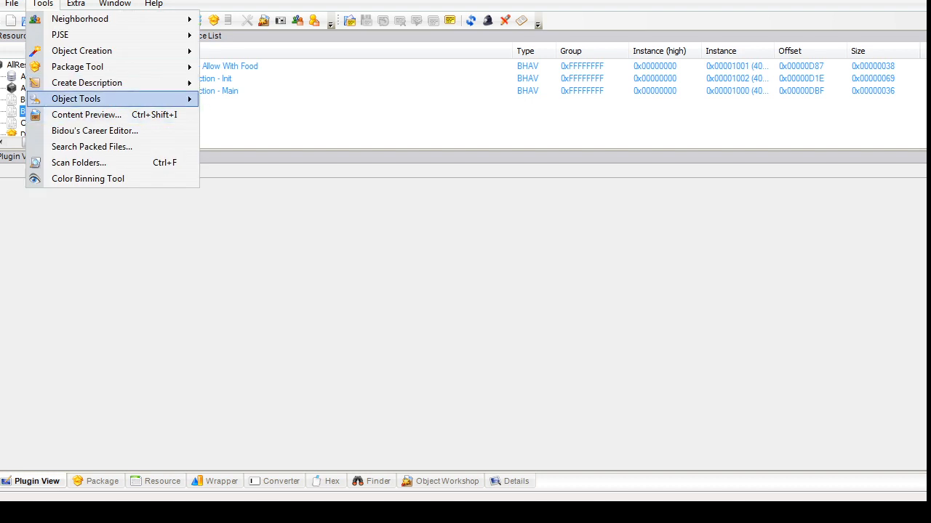
{"action": "mouse_move", "coordinate": [76, 99]}
{"action": "left_click", "coordinate": [247, 180]}
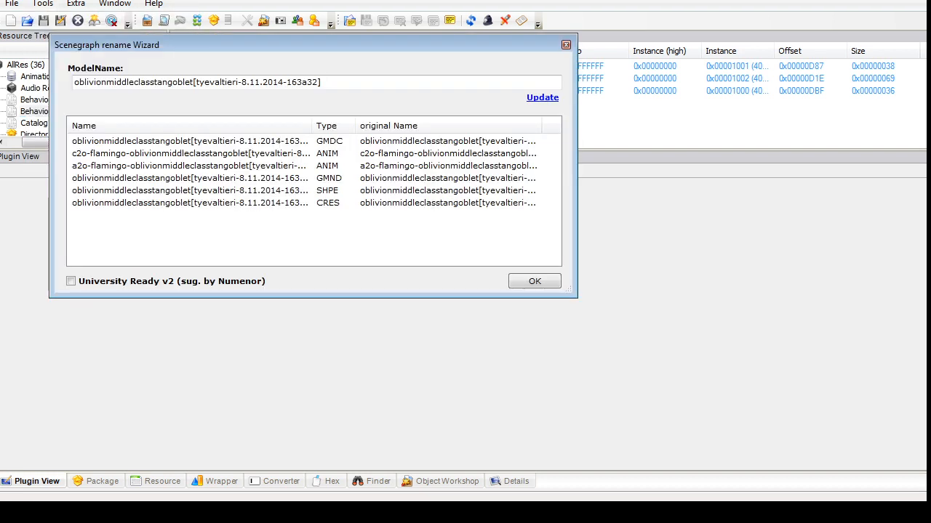
{"action": "key", "text": "Return"}
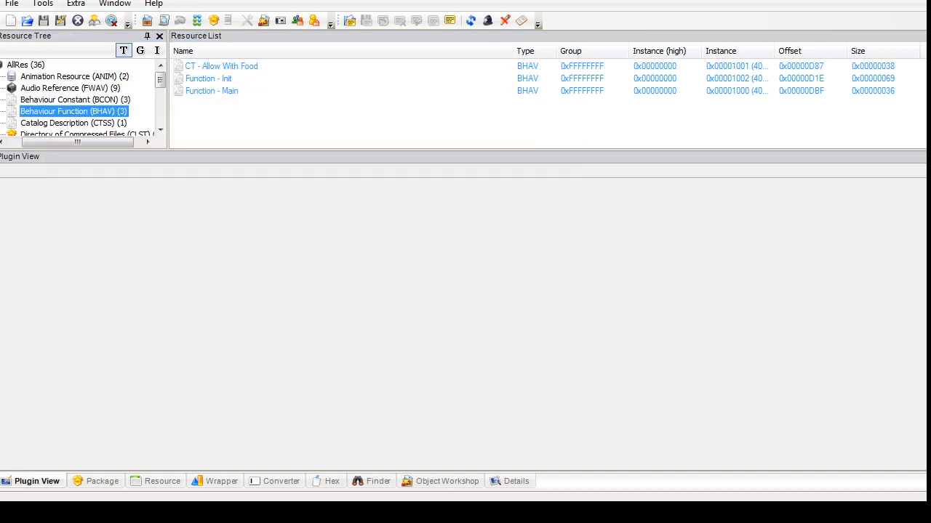
{"action": "left_click_drag", "start_coordinate": [161, 80], "coordinate": [161, 108]}
{"action": "left_click", "coordinate": [12, 4]}
{"action": "left_click", "coordinate": [31, 83]}
Step: Open the tan pitcher 01 package from the tye folder
{"action": "left_click", "coordinate": [12, 3]}
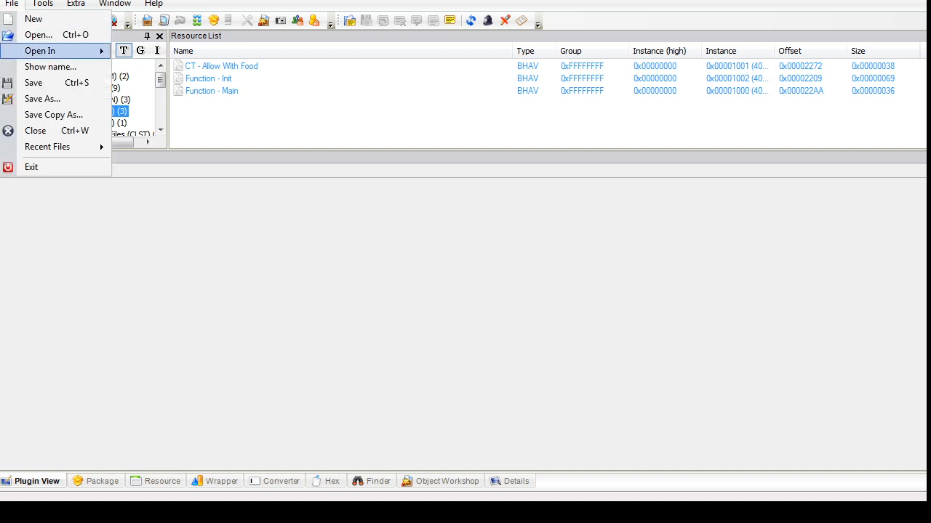
{"action": "left_click", "coordinate": [35, 34]}
{"action": "scroll", "coordinate": [305, 190], "scroll_direction": "down", "scroll_amount": 3}
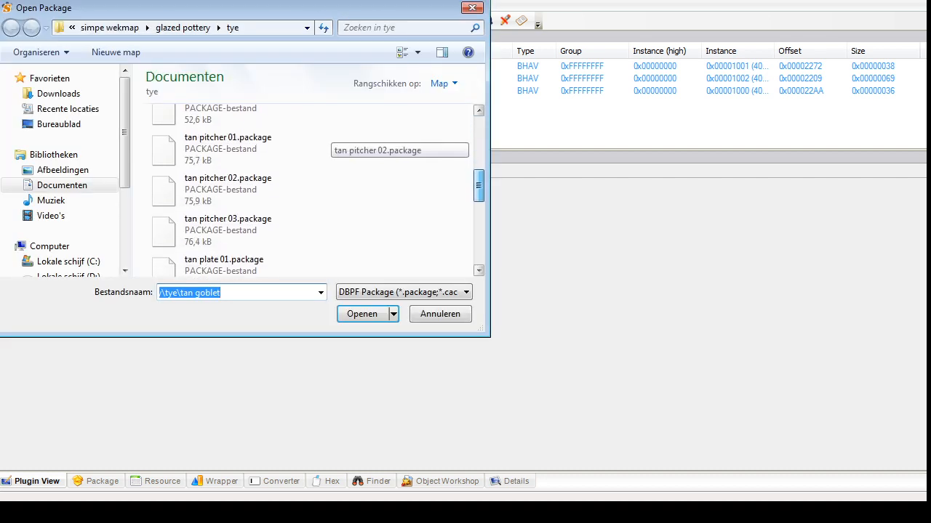
{"action": "mouse_move", "coordinate": [479, 185]}
{"action": "left_mouse_down"}
{"action": "mouse_move", "coordinate": [478, 194]}
{"action": "mouse_move", "coordinate": [478, 132]}
{"action": "mouse_move", "coordinate": [478, 247]}
{"action": "mouse_move", "coordinate": [478, 169]}
{"action": "mouse_move", "coordinate": [479, 184]}
{"action": "left_mouse_up"}
{"action": "left_click", "coordinate": [236, 201]}
{"action": "left_click", "coordinate": [361, 313]}
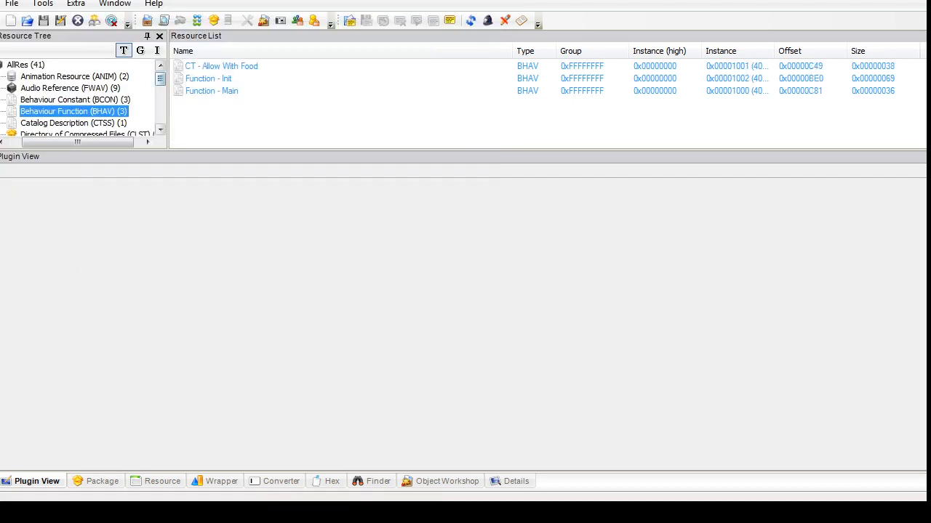
Step: Delete both Texture Image (TXTR) resources, texture01 and texture02, from the pitcher package
{"action": "left_click", "coordinate": [65, 123]}
{"action": "left_click_drag", "start_coordinate": [225, 110], "coordinate": [216, 64]}
{"action": "right_click", "coordinate": [207, 68]}
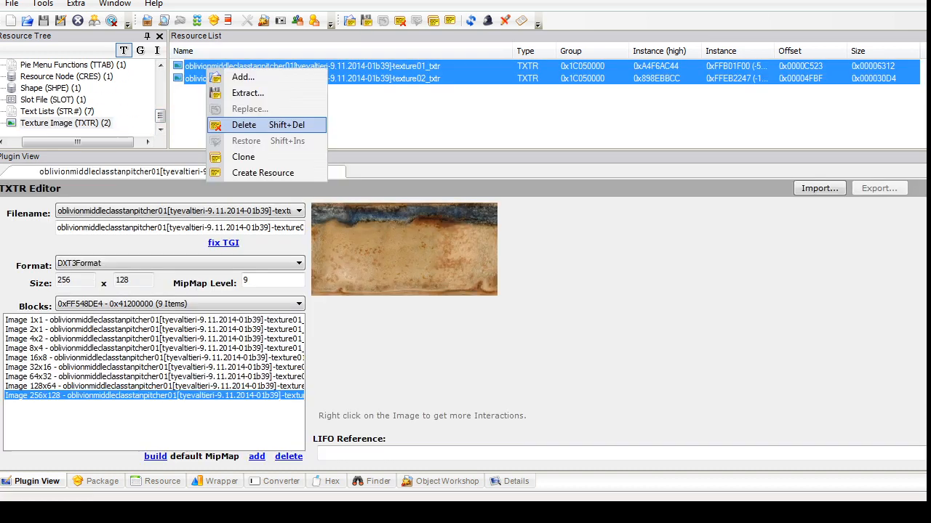
{"action": "left_click", "coordinate": [244, 125]}
Step: Open the English description string in the pitcher's Catalog Description (CTSS) and remove the blank line between its two credit lines
{"action": "left_click_drag", "start_coordinate": [160, 116], "coordinate": [160, 76]}
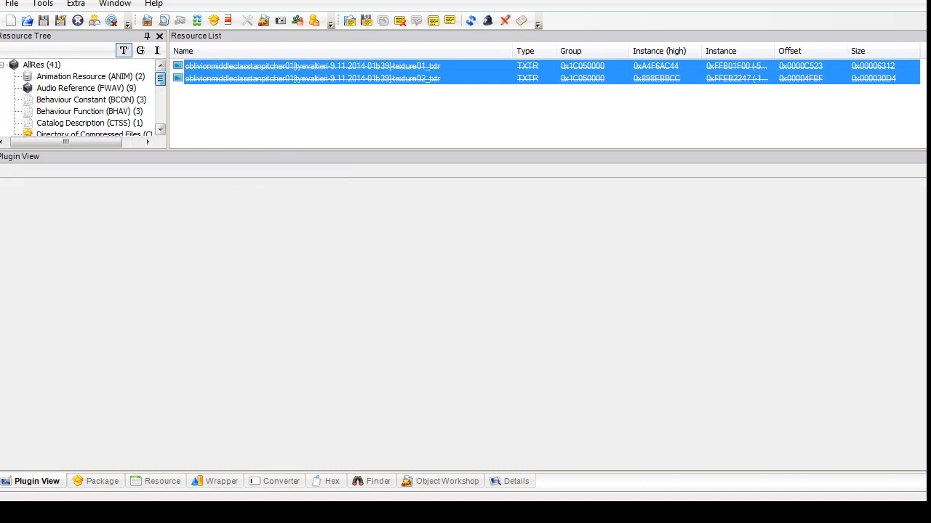
{"action": "left_click", "coordinate": [89, 123]}
{"action": "left_click", "coordinate": [218, 66]}
{"action": "left_click", "coordinate": [219, 331]}
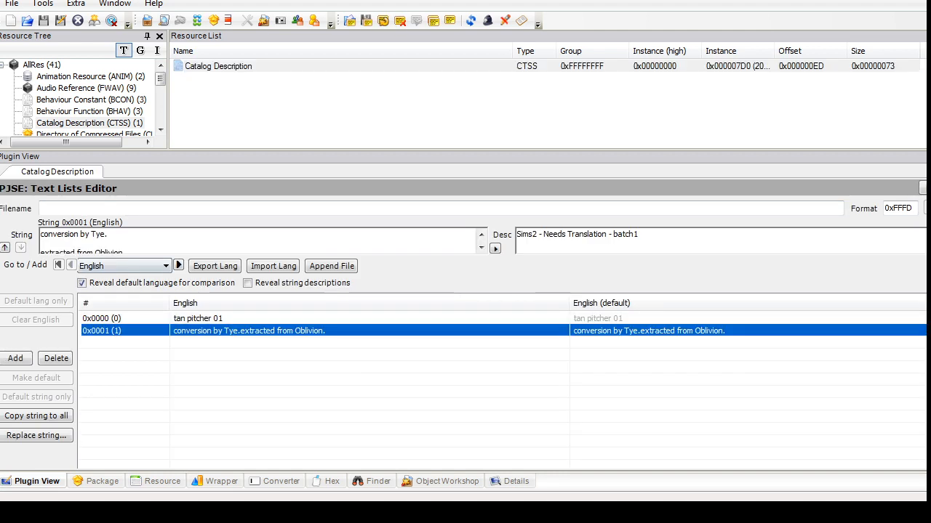
{"action": "left_click_drag", "start_coordinate": [127, 251], "coordinate": [41, 234]}
{"action": "left_click", "coordinate": [41, 234]}
{"action": "key", "text": "BackSpace"}
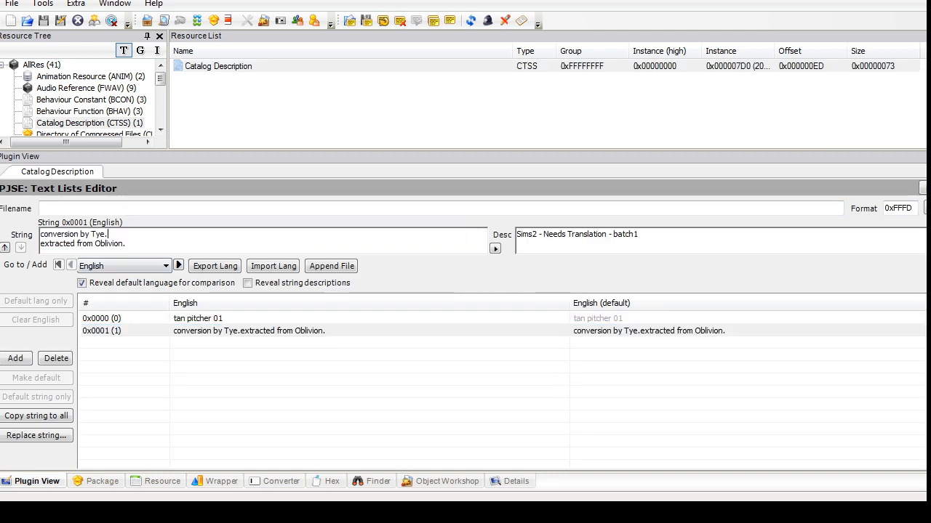
{"action": "key", "text": "Return"}
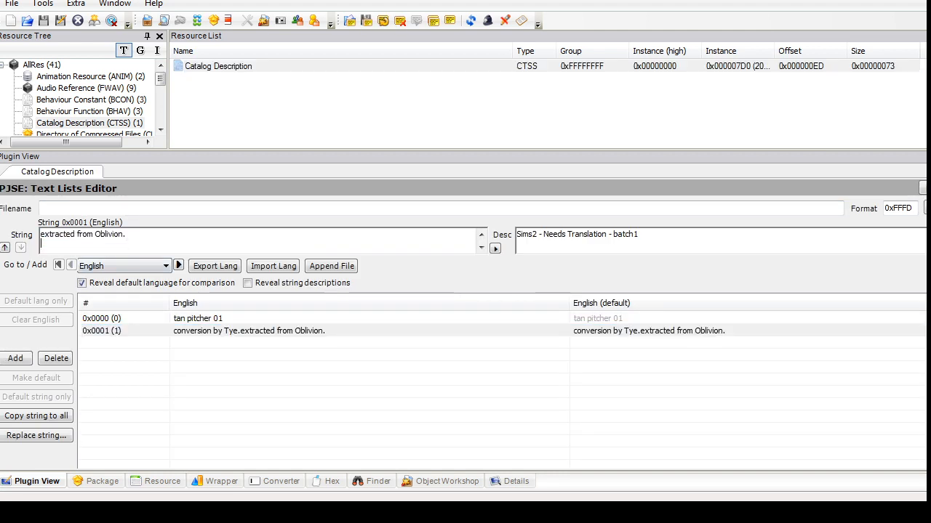
{"action": "type", "text": "Slaved b"}
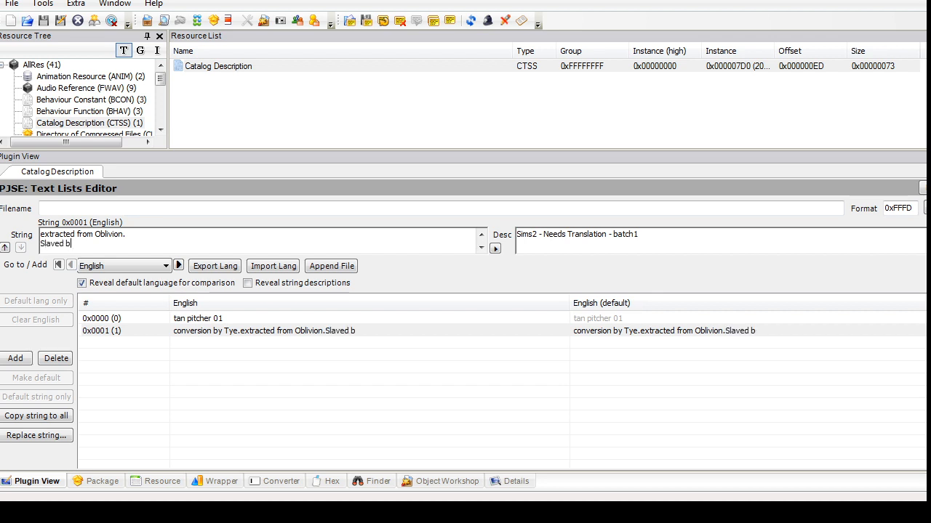
{"action": "type", "text": "y Fire_flow"}
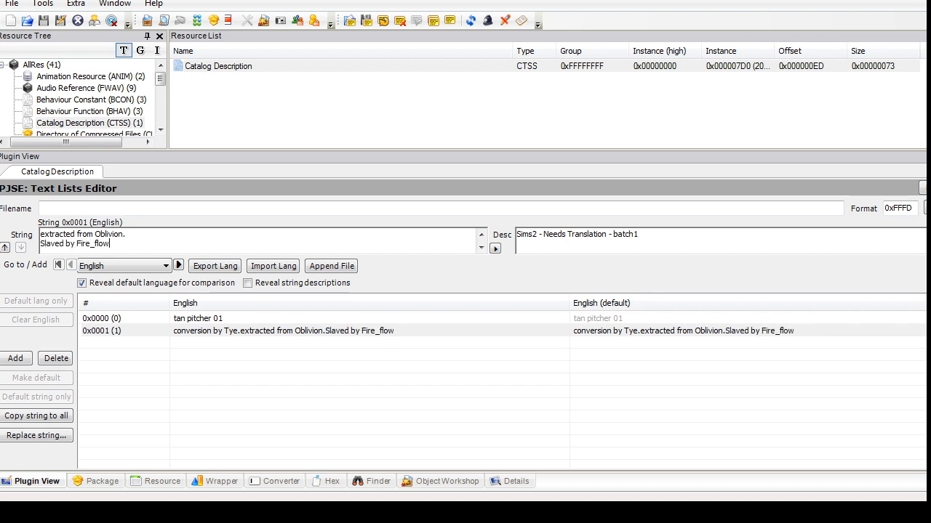
{"action": "type", "text": "er @PBK"}
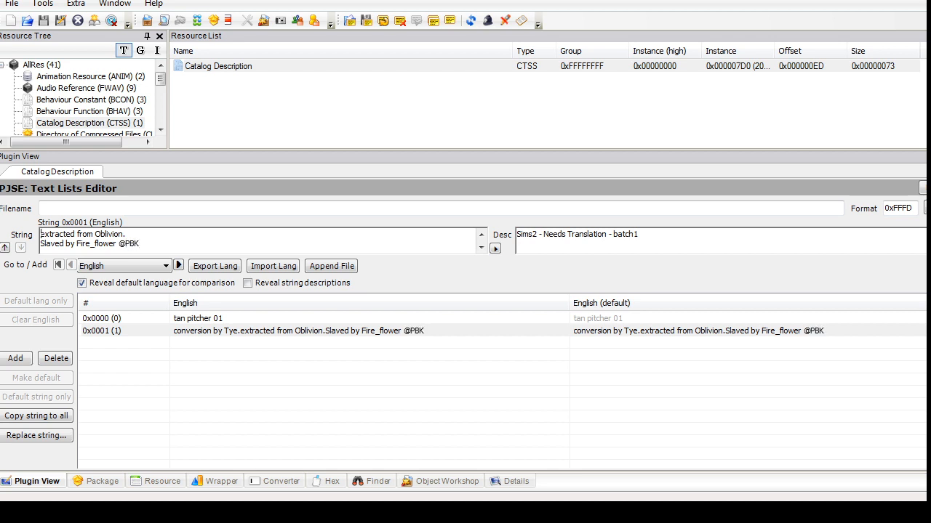
Step: Insert "Original" before the pitcher's conversion credit and paste the "This is part of the Glazed Pottery SuperSet" text above the credits
{"action": "key", "text": "Up"}
{"action": "type", "text": "Original"}
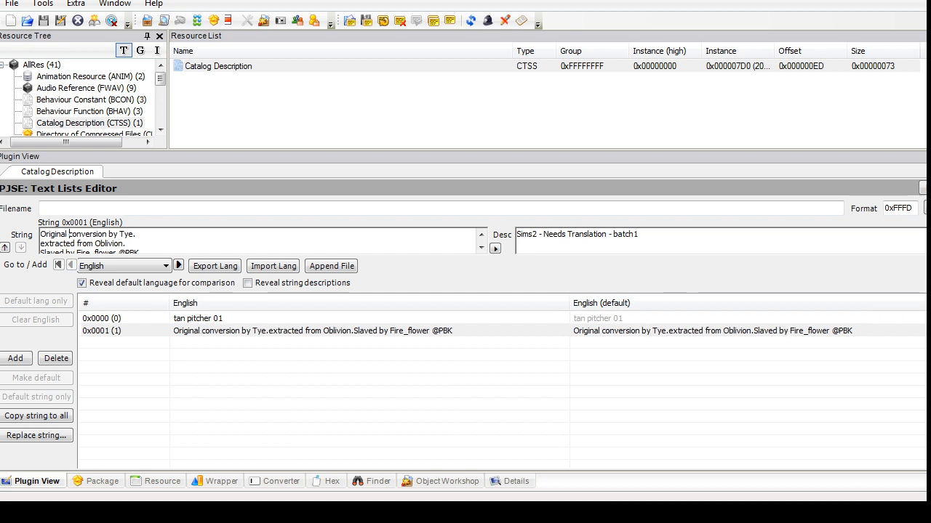
{"action": "key", "text": "Return"}
{"action": "type", "text": "This is part of the Glazed Pottery SuperSet; for all your pottery needs. Warning: this item is not resistant to Daedric warhammers or angry villagers wielding brooms."}
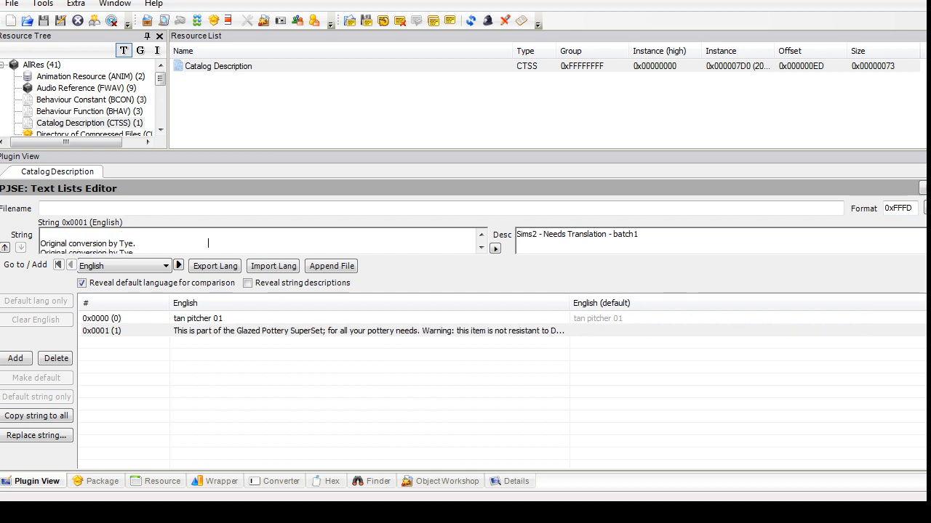
Step: Retitle the pitcher "Glazed Pottery SuperSet - [original creator's name] add-on - Pitcher A -SLAVE" and commit the catalog description
{"action": "double_click", "coordinate": [198, 318]}
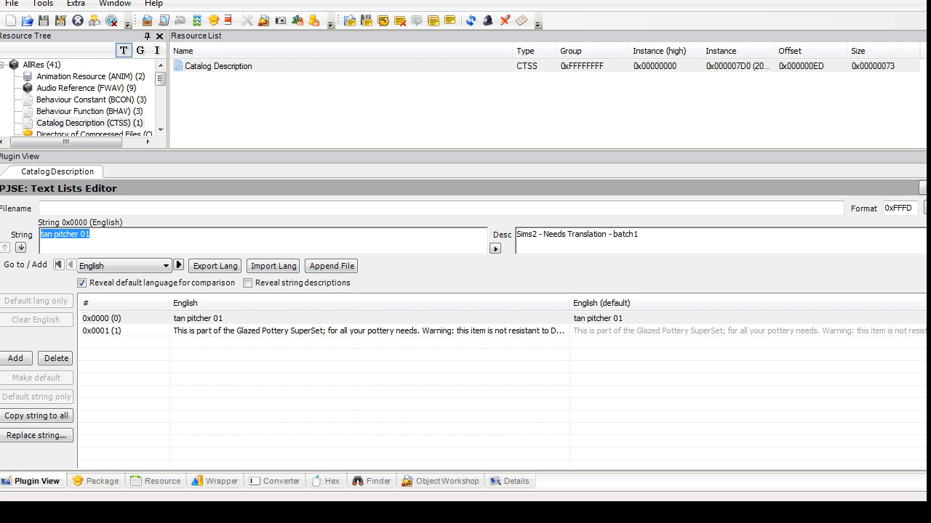
{"action": "type", "text": "G"}
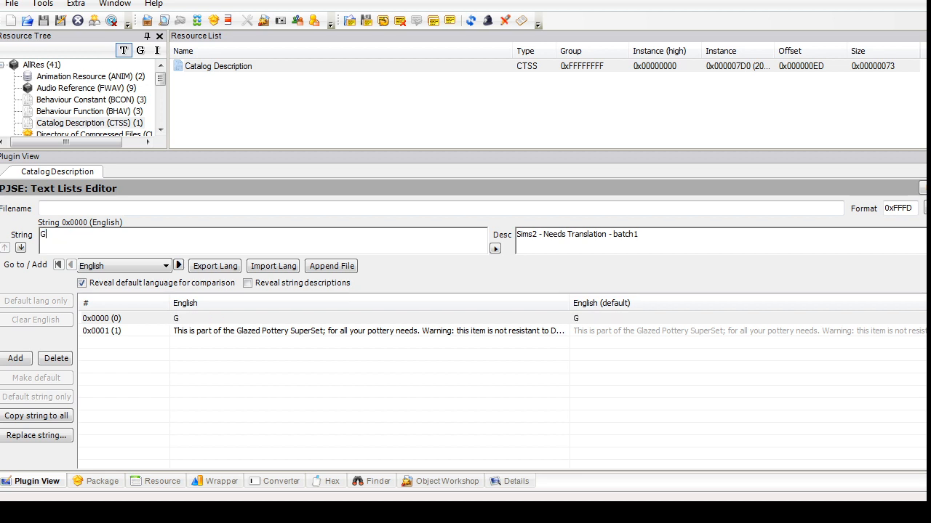
{"action": "type", "text": "lazed Potter"}
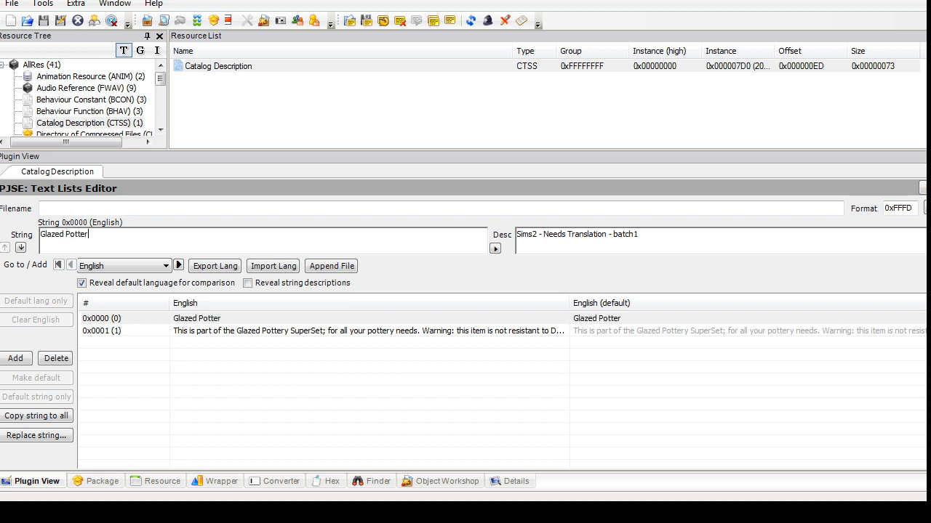
{"action": "type", "text": "y SuperSet - Tye a"}
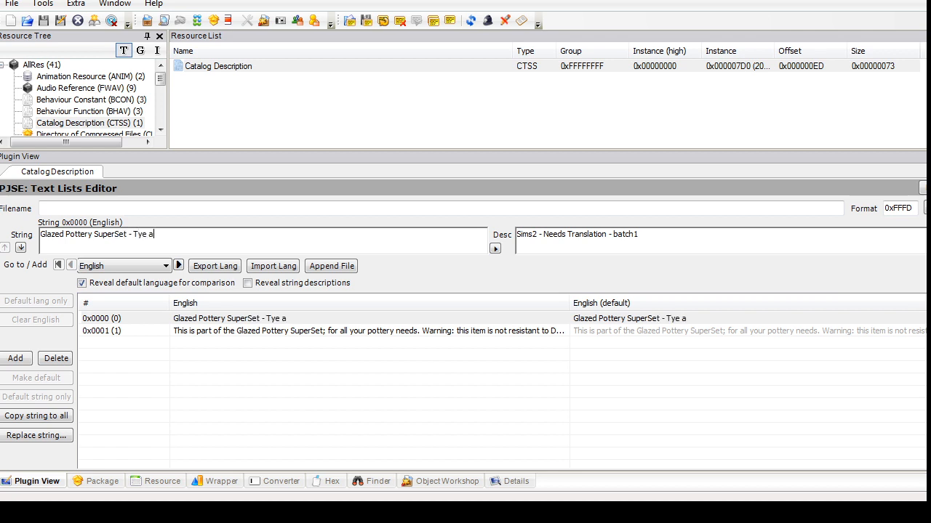
{"action": "type", "text": "dd-on - Pitcher A "}
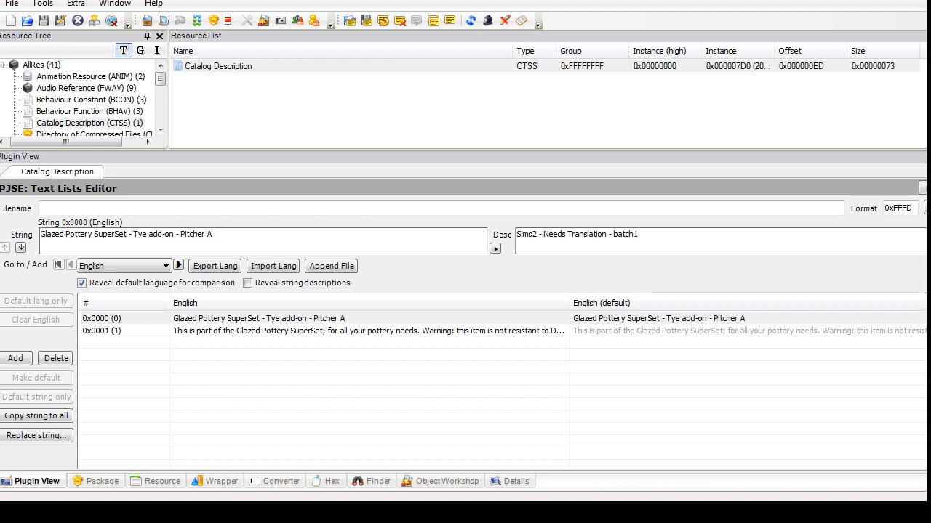
{"action": "type", "text": "-SLAVE"}
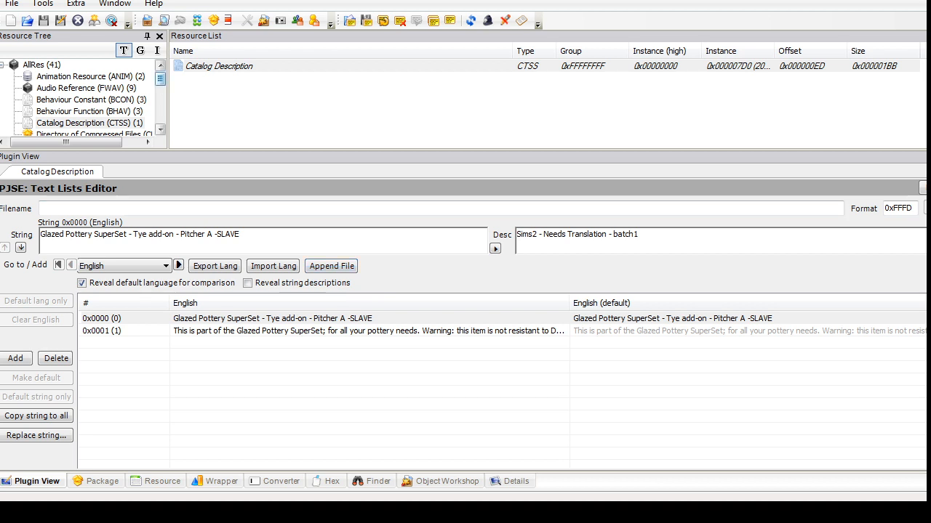
Step: Export the pitcher's Geometric Data Container mesh as an OBJ file to the tye folder with the Maya Object Exporter
{"action": "left_click_drag", "start_coordinate": [160, 79], "coordinate": [160, 88]}
{"action": "left_click", "coordinate": [95, 100]}
{"action": "left_click", "coordinate": [240, 66]}
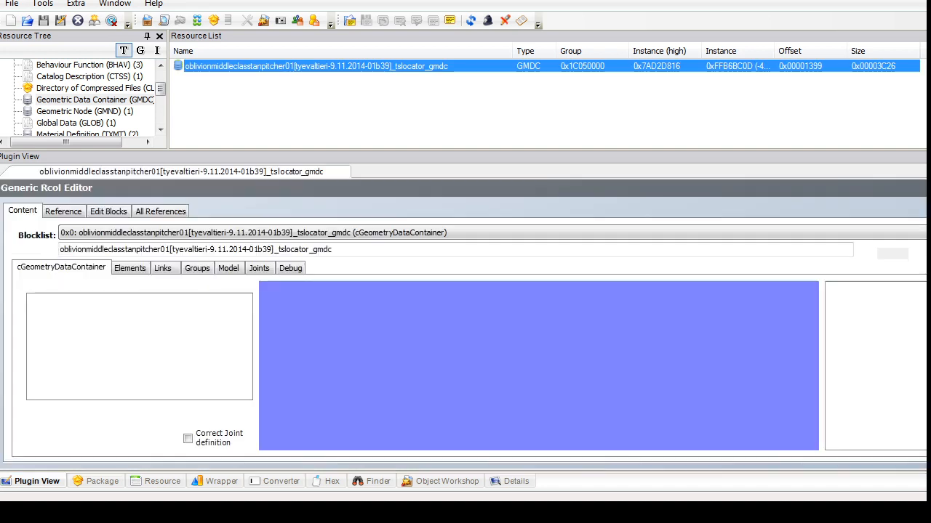
{"action": "left_click", "coordinate": [53, 419]}
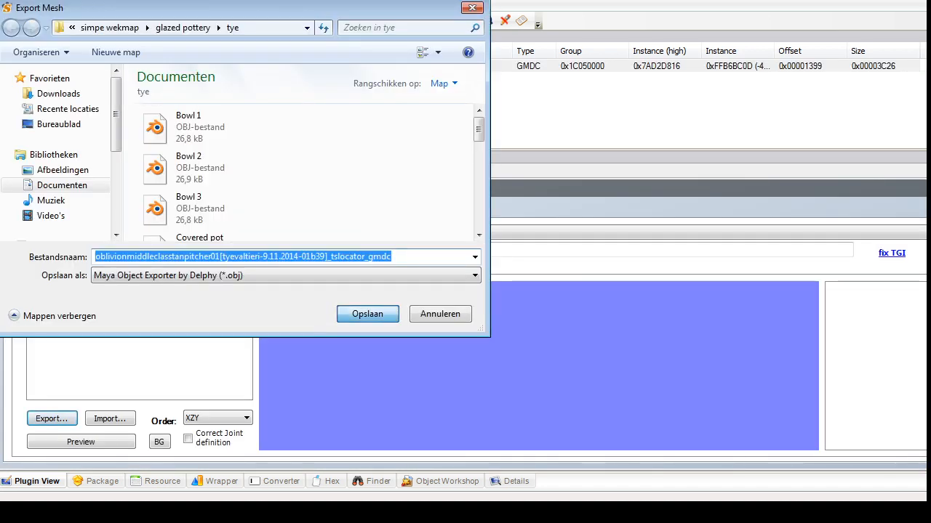
{"action": "left_click", "coordinate": [368, 314]}
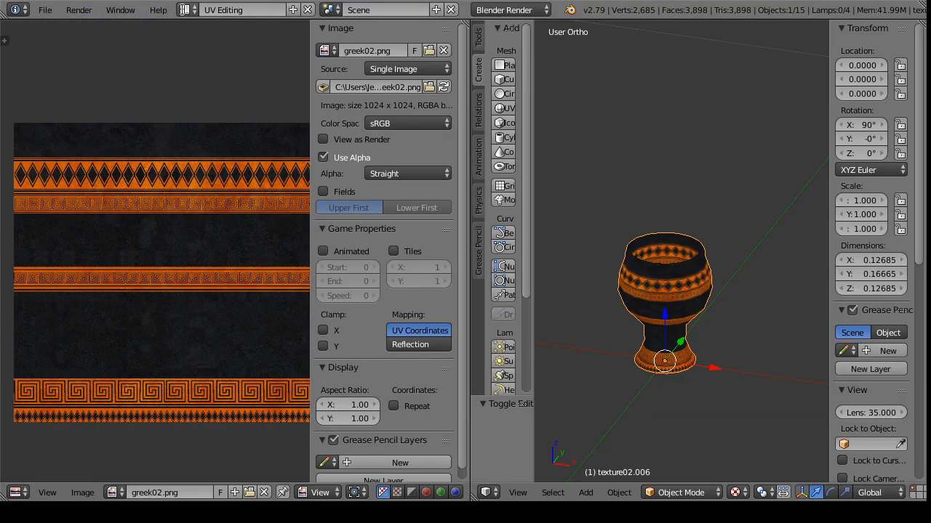
Step: Switch to Blender, change to the Default screen layout and hide the goblet mesh texture02.006
{"action": "left_click", "coordinate": [187, 10]}
{"action": "left_click", "coordinate": [210, 72]}
{"action": "left_click", "coordinate": [879, 279]}
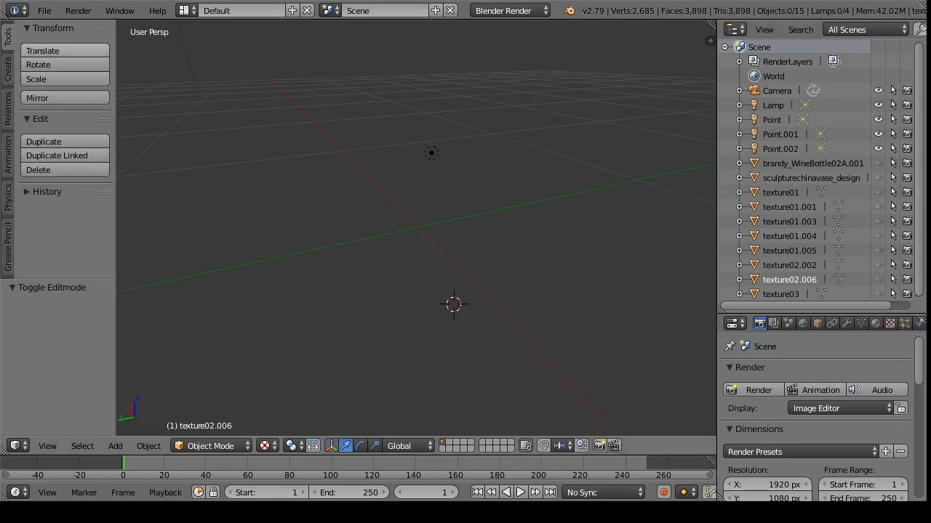
Step: Import the exported pitcher 01 OBJ file from the tye folder into the scene
{"action": "left_click", "coordinate": [44, 10]}
{"action": "mouse_move", "coordinate": [155, 287]}
{"action": "left_click", "coordinate": [264, 373]}
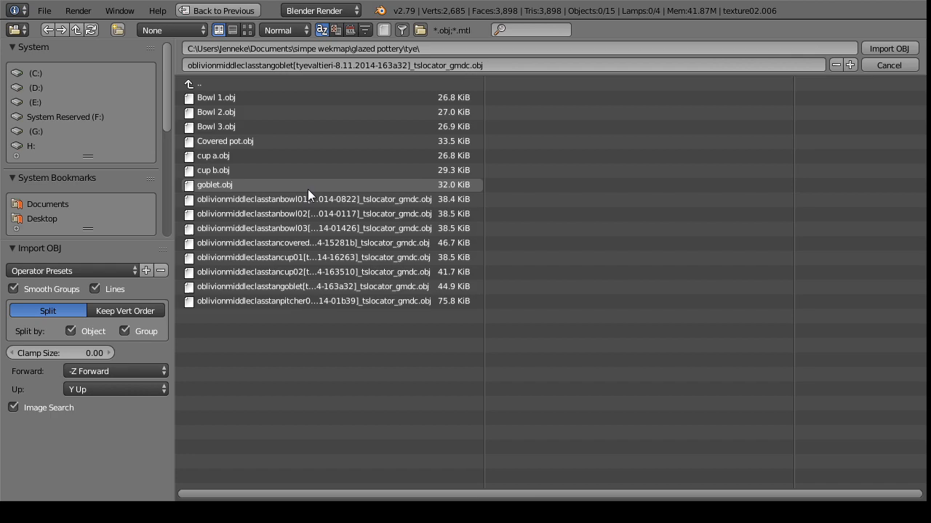
{"action": "left_click", "coordinate": [343, 301]}
{"action": "left_click", "coordinate": [880, 49]}
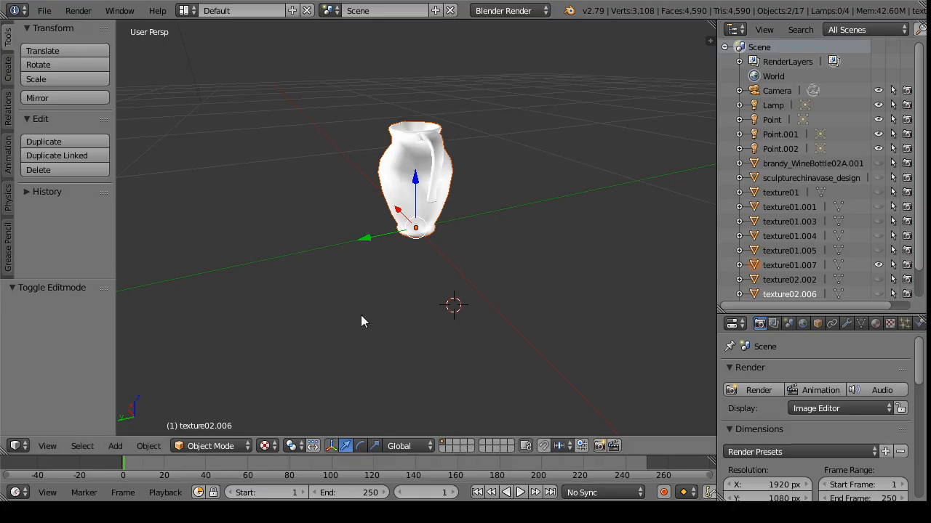
Step: Examine the imported pitcher's shape against the shelf picture of the pottery set in the browser, and return to Blender
{"action": "left_click_drag", "start_coordinate": [360, 314], "coordinate": [508, 318]}
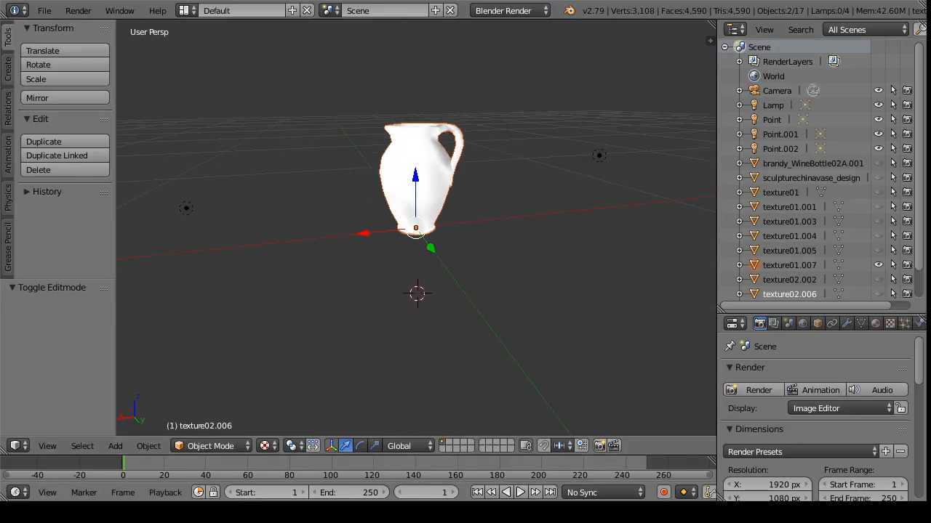
{"action": "key", "text": "alt+Tab"}
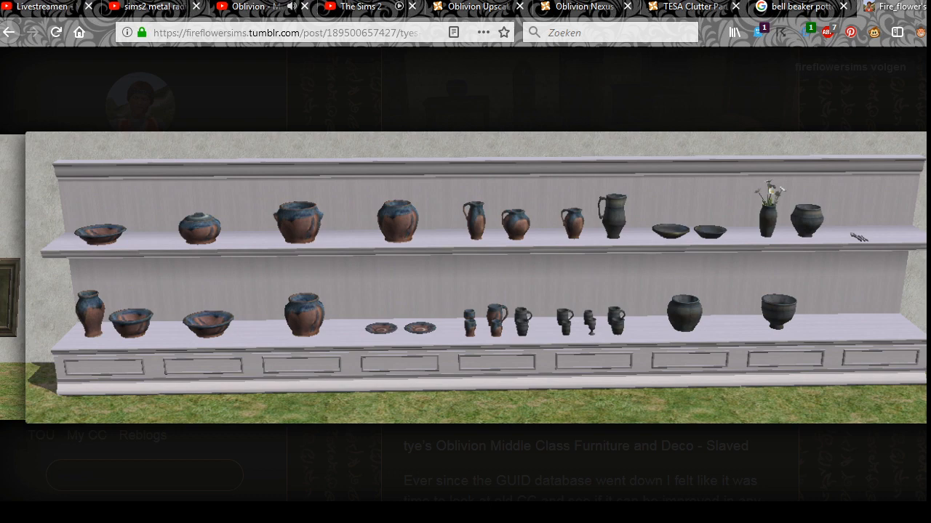
{"action": "key", "text": "alt+Tab"}
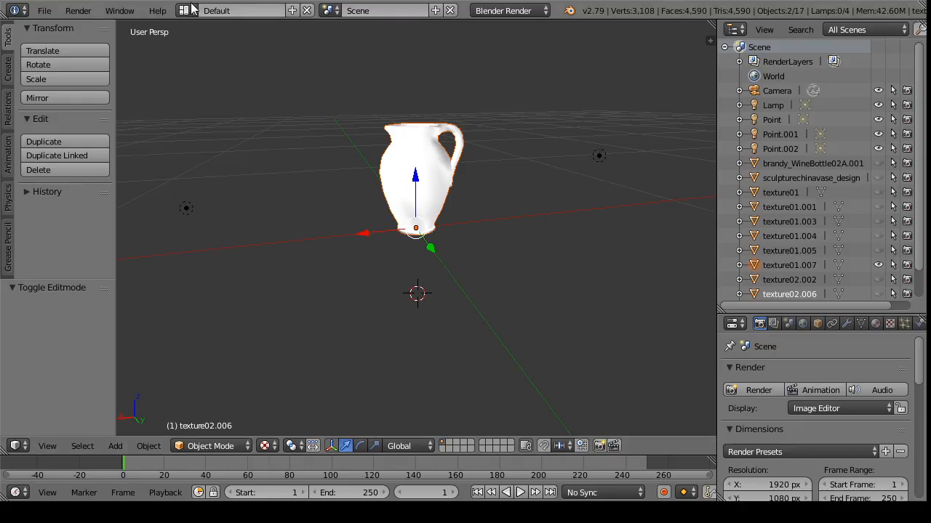
Step: Select the pitcher mesh, switch to the UV Editing screen layout and put the mesh into Edit Mode
{"action": "right_click", "coordinate": [409, 208]}
{"action": "left_click", "coordinate": [186, 11]}
{"action": "left_click", "coordinate": [218, 127]}
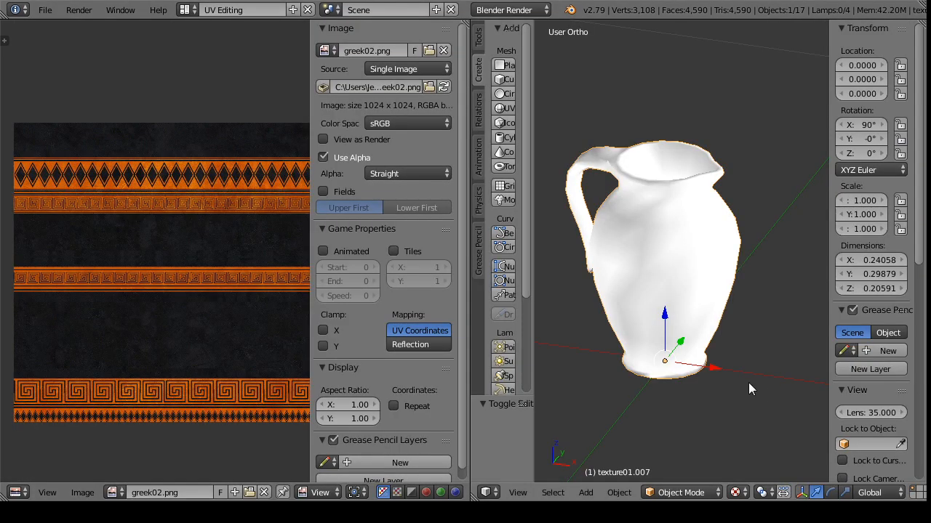
{"action": "left_click_drag", "start_coordinate": [748, 382], "coordinate": [668, 484]}
{"action": "left_click", "coordinate": [676, 493]}
{"action": "left_click", "coordinate": [680, 459]}
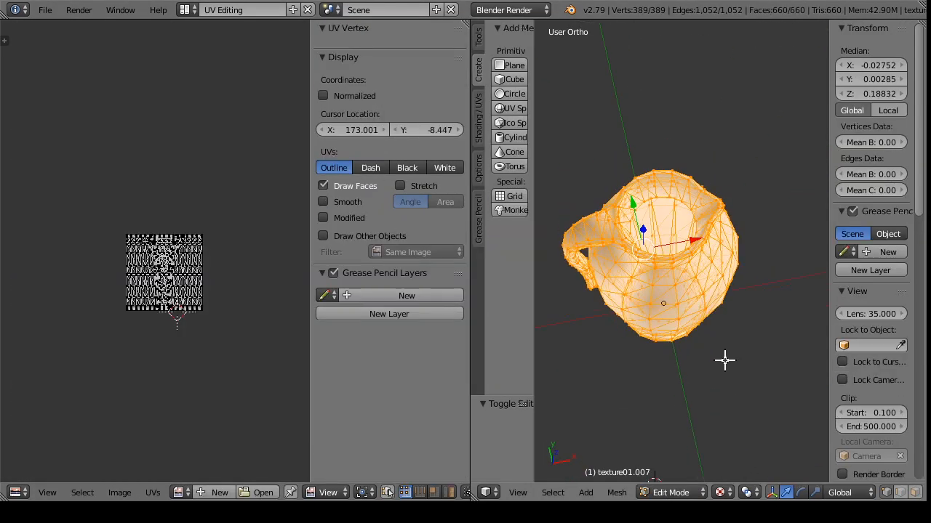
Step: Open newblueglassstained.png from the glazed pottery folder as the pitcher body's texture
{"action": "left_click", "coordinate": [178, 492]}
{"action": "left_click", "coordinate": [120, 492]}
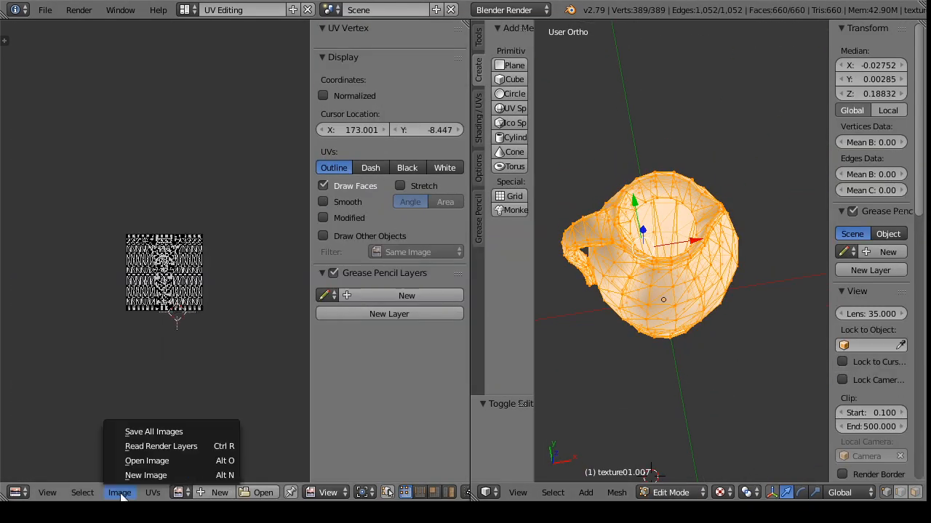
{"action": "left_click", "coordinate": [146, 459]}
{"action": "left_click", "coordinate": [62, 128]}
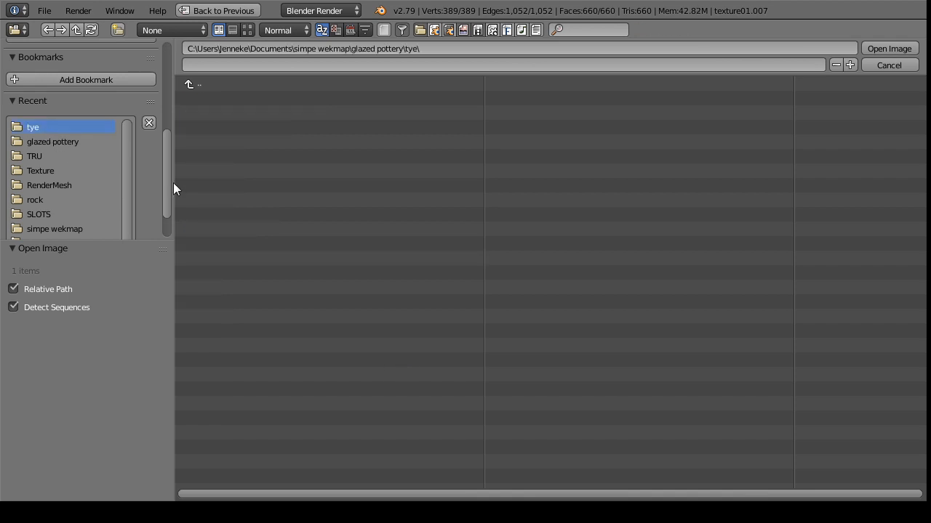
{"action": "left_click", "coordinate": [69, 142]}
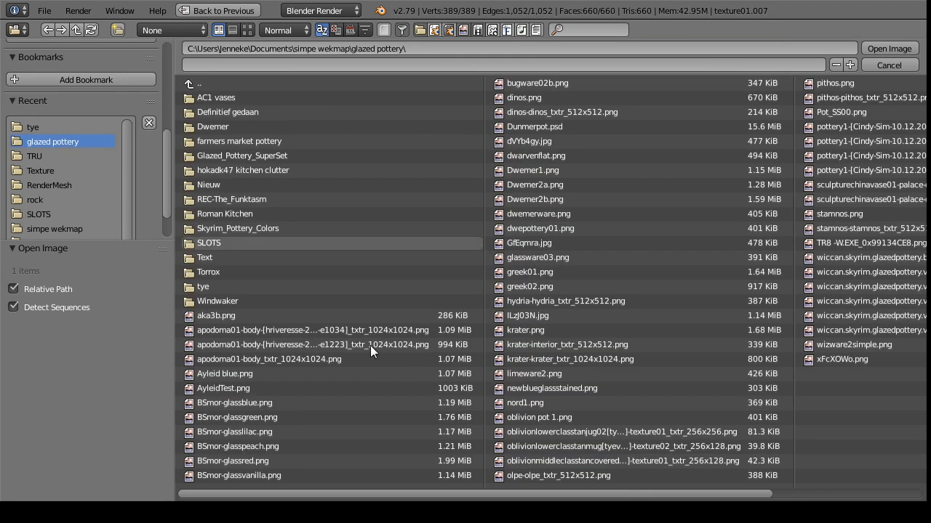
{"action": "left_click", "coordinate": [563, 403]}
{"action": "left_click", "coordinate": [551, 415]}
{"action": "left_click", "coordinate": [546, 476]}
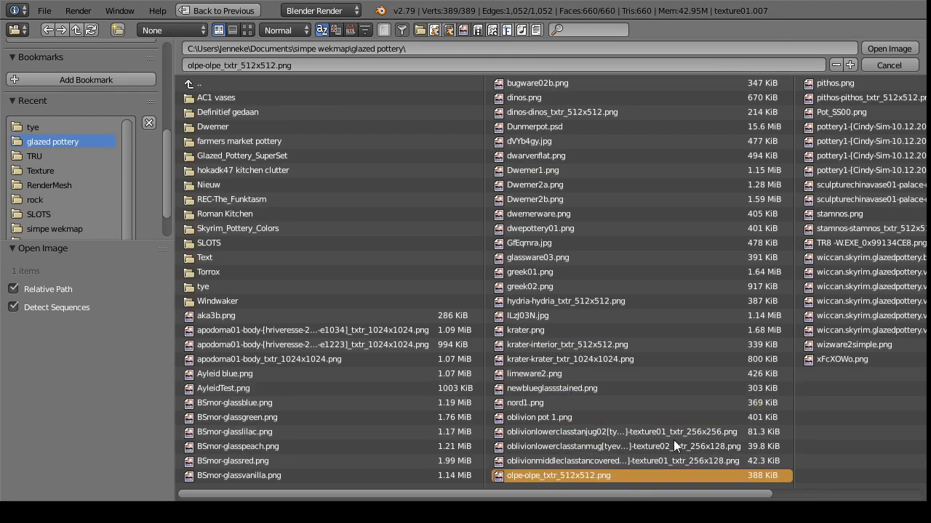
{"action": "left_click", "coordinate": [661, 462]}
{"action": "left_click", "coordinate": [568, 199]}
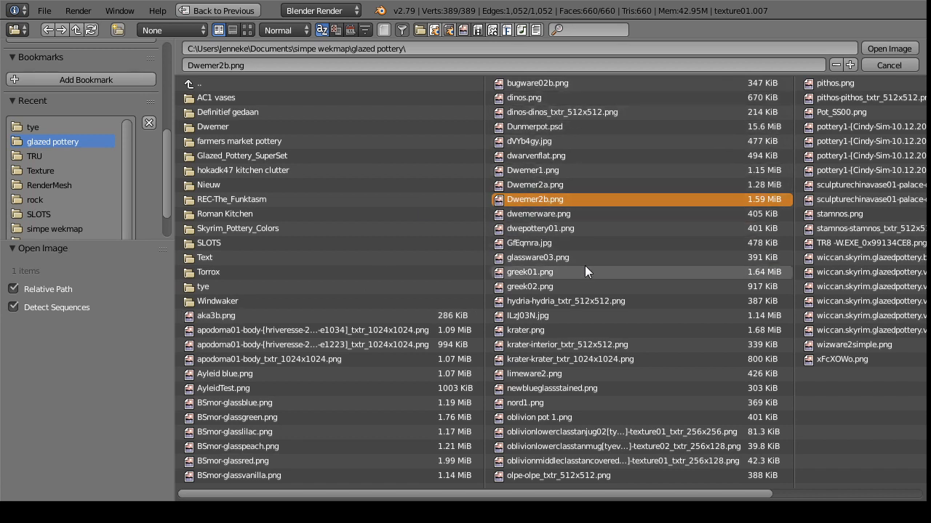
{"action": "left_click", "coordinate": [564, 388]}
{"action": "left_click", "coordinate": [887, 49]}
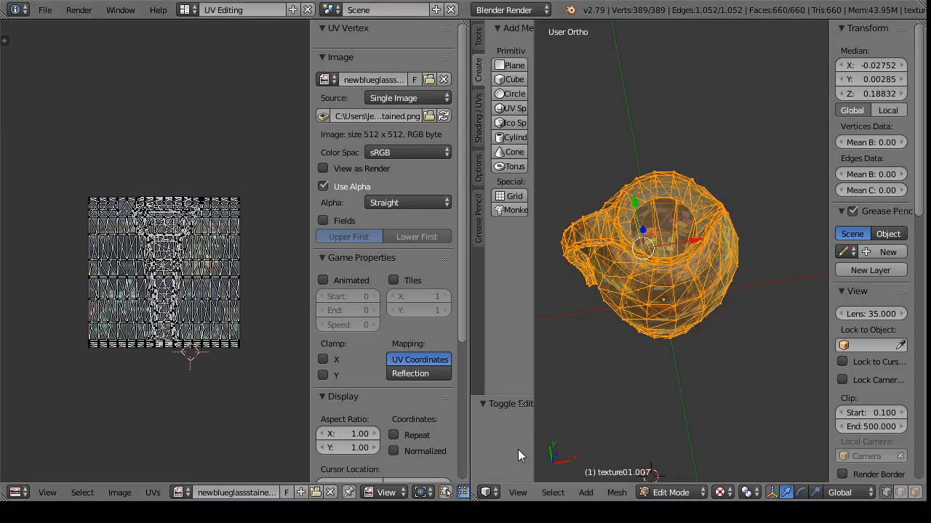
Step: In Object Mode, select the pitcher's untextured base disc, put it into Edit Mode and assign greek02.png to it
{"action": "left_click", "coordinate": [670, 492]}
{"action": "left_click", "coordinate": [687, 474]}
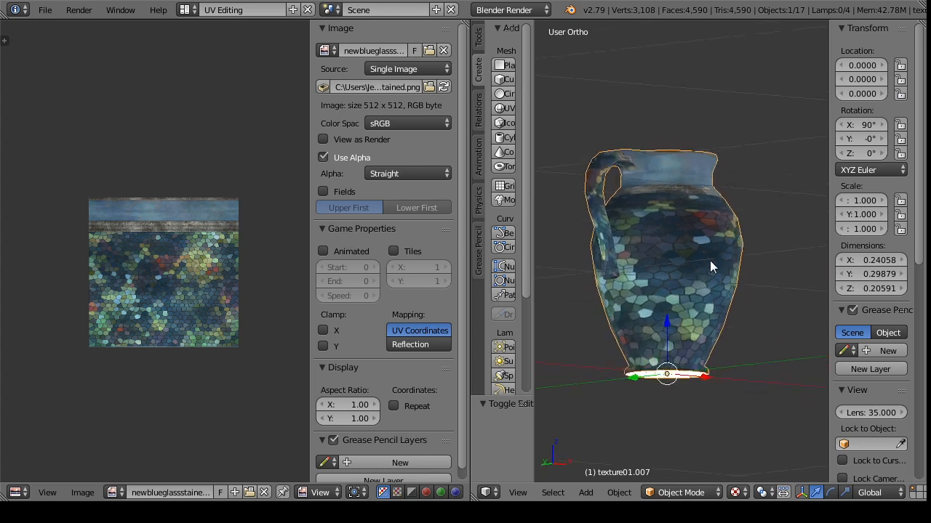
{"action": "left_click_drag", "start_coordinate": [709, 260], "coordinate": [662, 361]}
{"action": "right_click", "coordinate": [663, 374]}
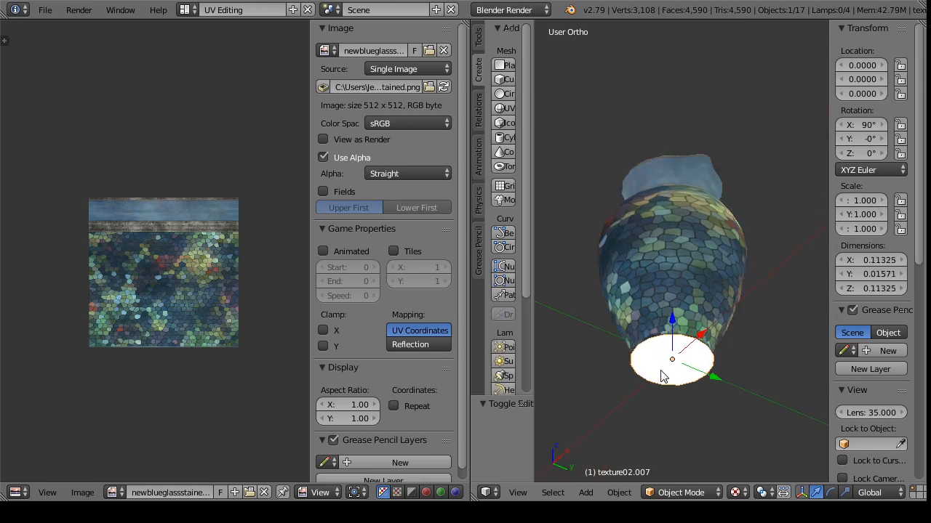
{"action": "left_click", "coordinate": [681, 492]}
{"action": "left_click", "coordinate": [687, 460]}
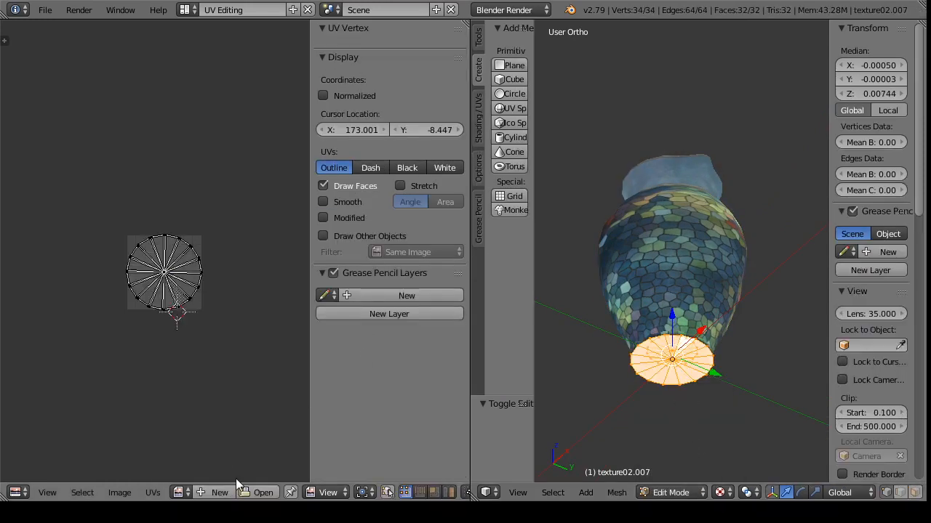
{"action": "left_click", "coordinate": [180, 492]}
{"action": "left_click", "coordinate": [218, 426]}
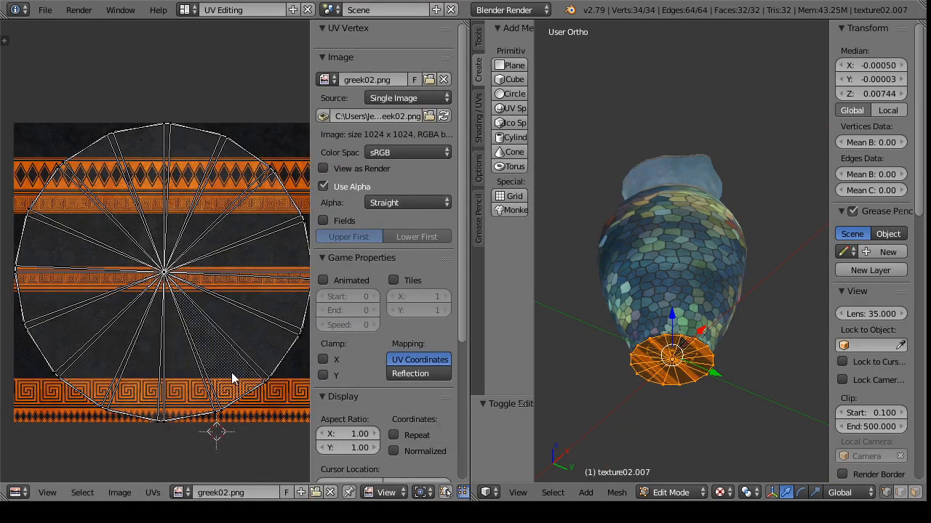
Step: Scale the base's UVs to about 0.32, move them down onto the lower dark band and scale them again to about 0.88
{"action": "key", "text": "a"}
{"action": "key", "text": "s"}
{"action": "left_click", "coordinate": [196, 309]}
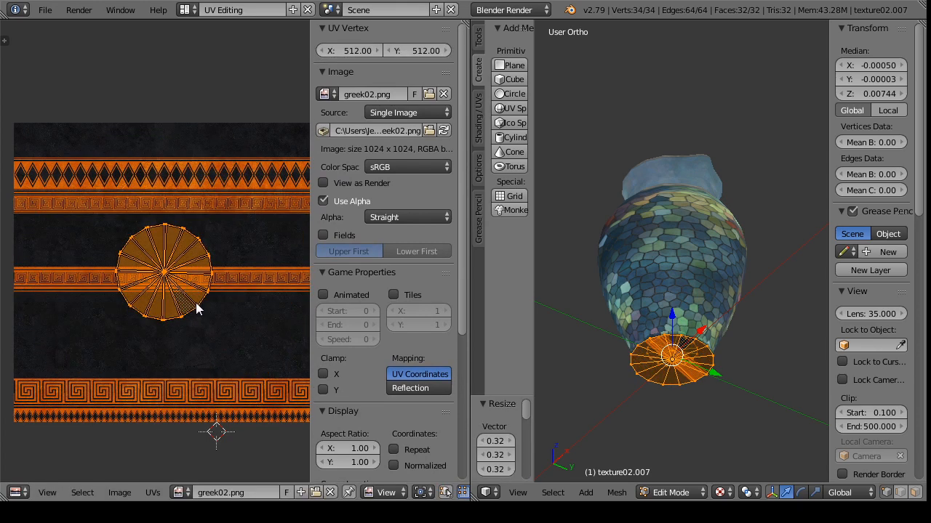
{"action": "key", "text": "g"}
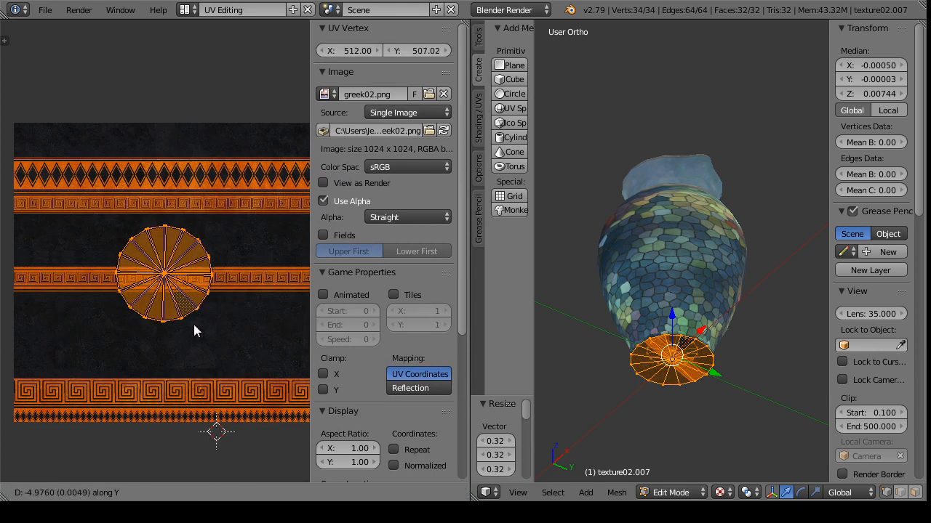
{"action": "left_click", "coordinate": [204, 365]}
{"action": "key", "text": "s"}
{"action": "left_click", "coordinate": [233, 379]}
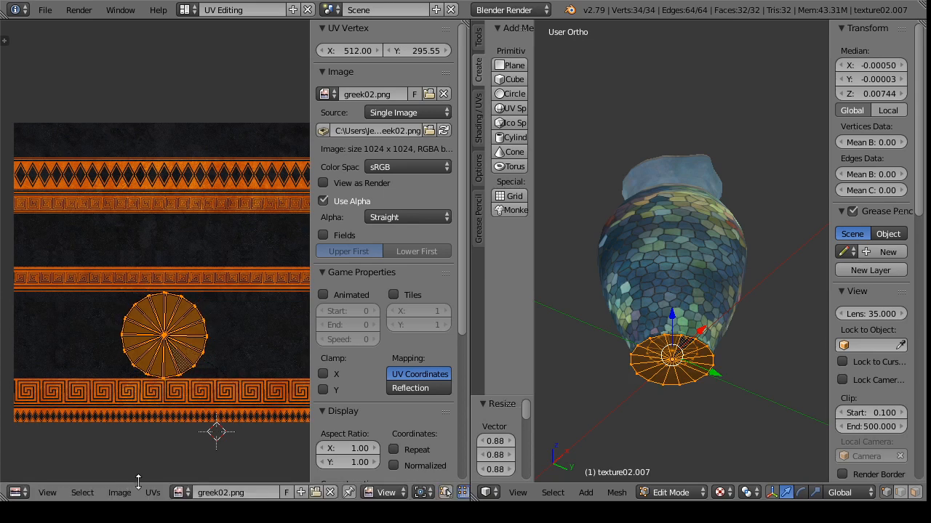
Step: Assign newblueglassstained.png to the base disc and return to Object Mode
{"action": "left_click", "coordinate": [180, 492]}
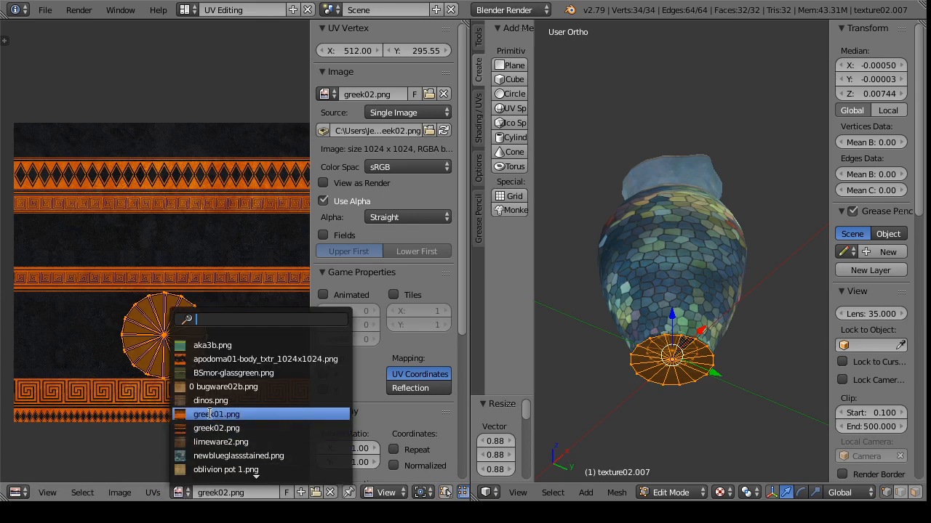
{"action": "left_click", "coordinate": [222, 456]}
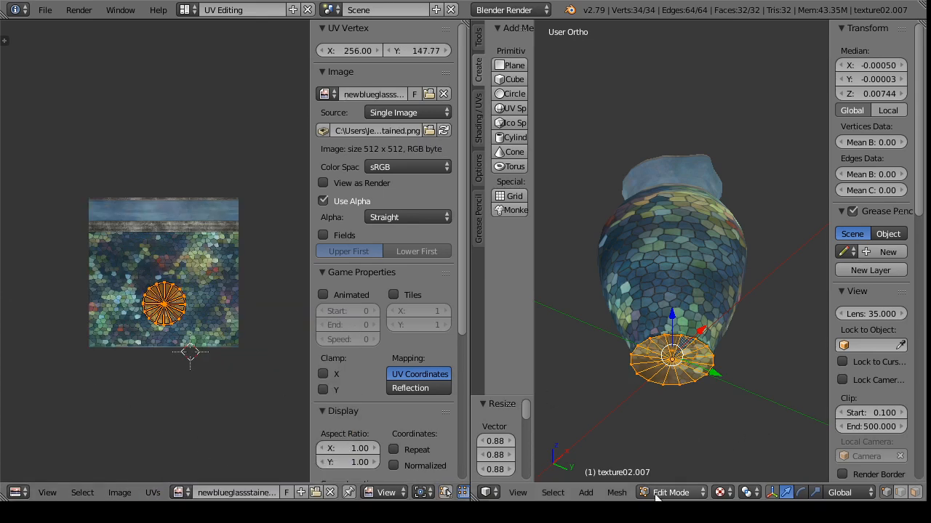
{"action": "key", "text": "Tab"}
Step: Select the pitcher body together with the base, inspect the texture on all sides and join both into one object
{"action": "left_click_drag", "start_coordinate": [672, 476], "coordinate": [702, 389]}
{"action": "right_click", "coordinate": [687, 221]}
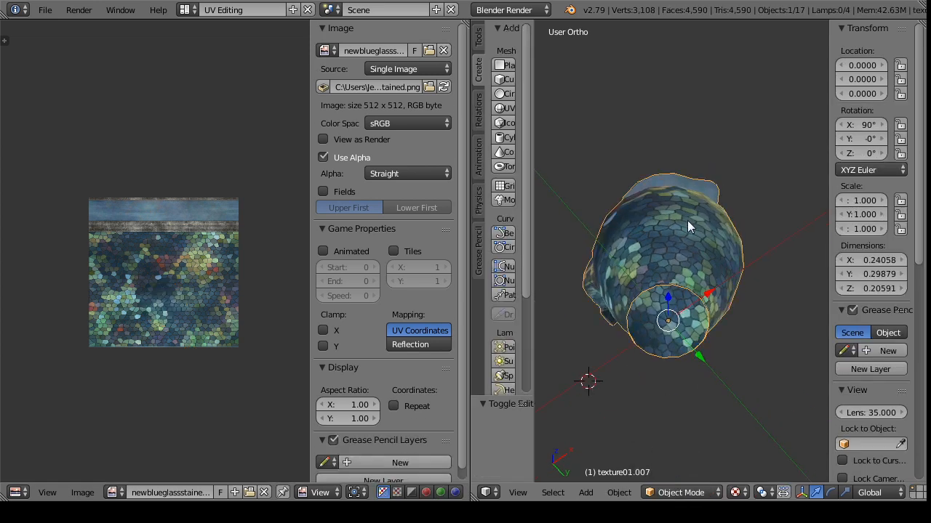
{"action": "left_click_drag", "start_coordinate": [687, 221], "coordinate": [709, 366]}
{"action": "scroll", "coordinate": [690, 295], "scroll_direction": "up", "scroll_amount": 4}
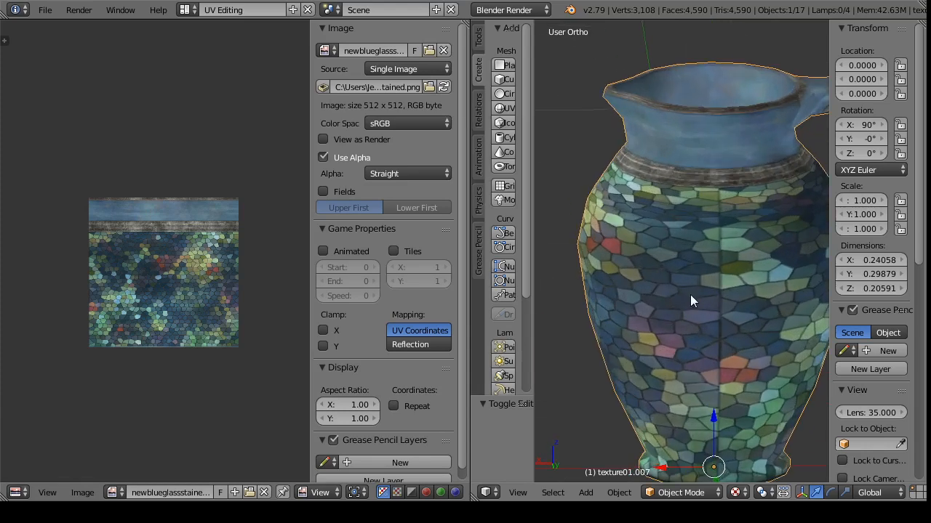
{"action": "scroll", "coordinate": [696, 269], "scroll_direction": "down", "scroll_amount": 5}
{"action": "left_click_drag", "start_coordinate": [637, 420], "coordinate": [799, 392]}
Step: Export the joined pitcher as a Wavefront OBJ named pitcher a in the tye folder
{"action": "left_click", "coordinate": [50, 9]}
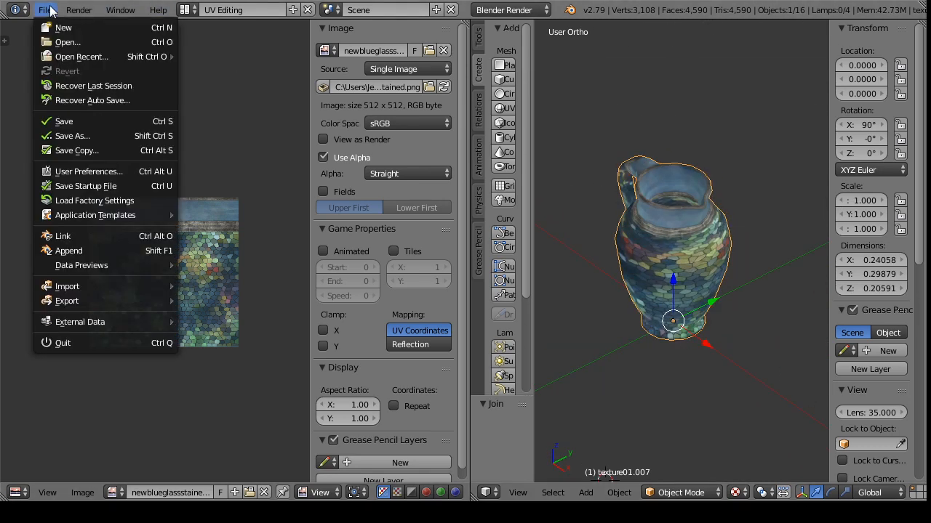
{"action": "mouse_move", "coordinate": [146, 301]}
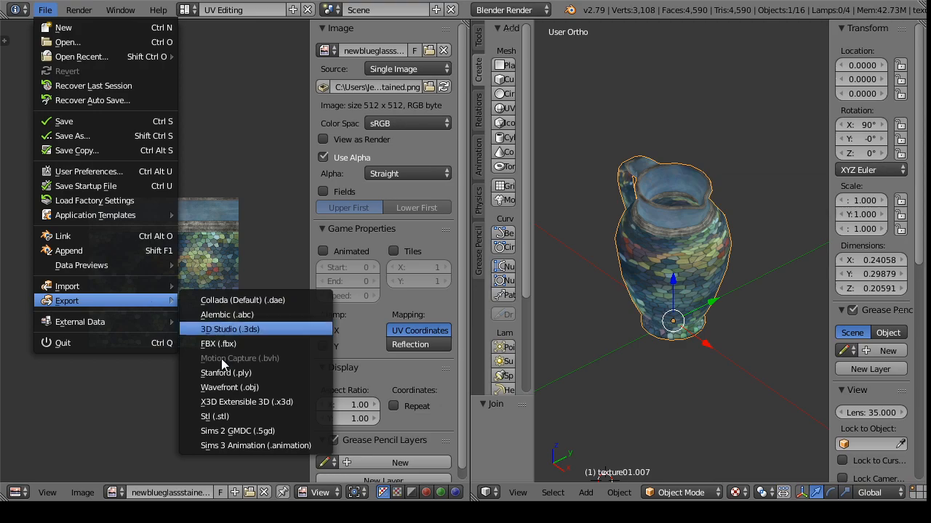
{"action": "left_click", "coordinate": [257, 388]}
{"action": "left_click", "coordinate": [246, 65]}
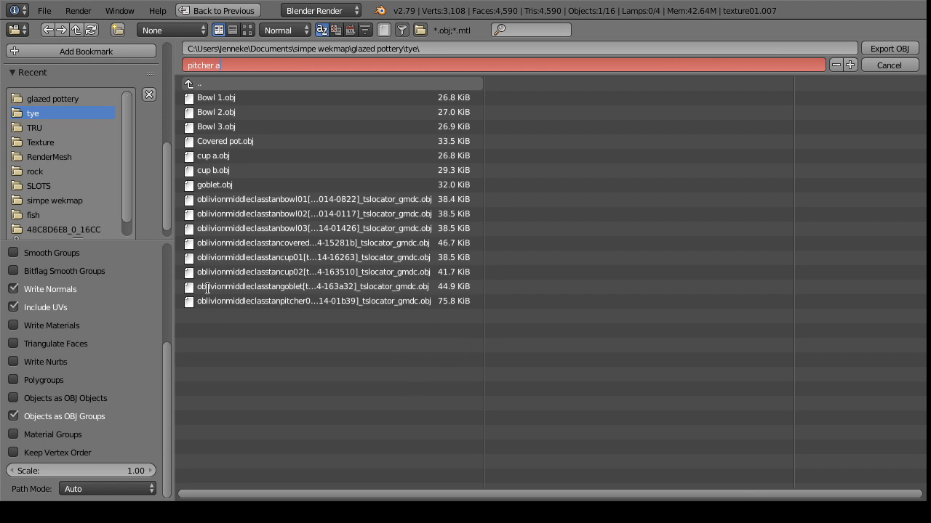
{"action": "type", "text": "pitcher a"}
{"action": "key", "text": "Return"}
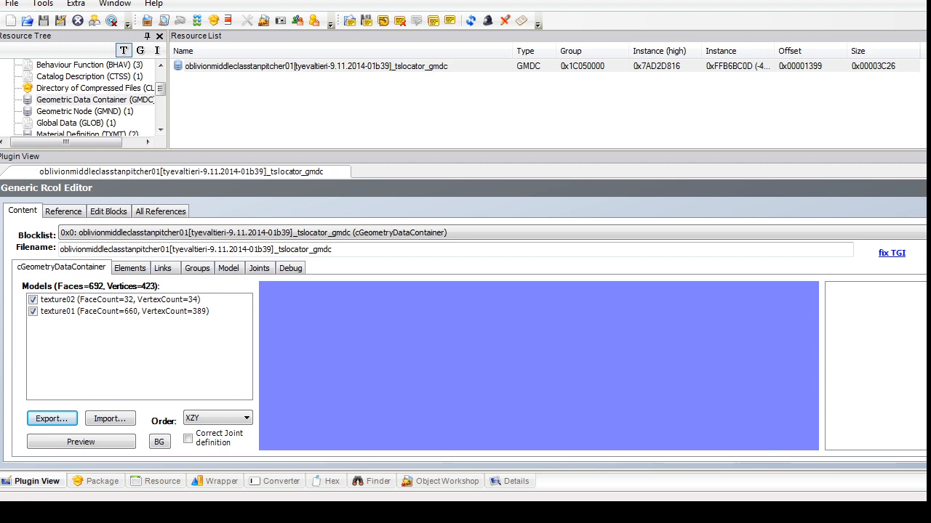
Step: Switch to SimPE, delete the texture02 group from the pitcher's geometric data container and rename texture01 to glazing
{"action": "left_click", "coordinate": [197, 268]}
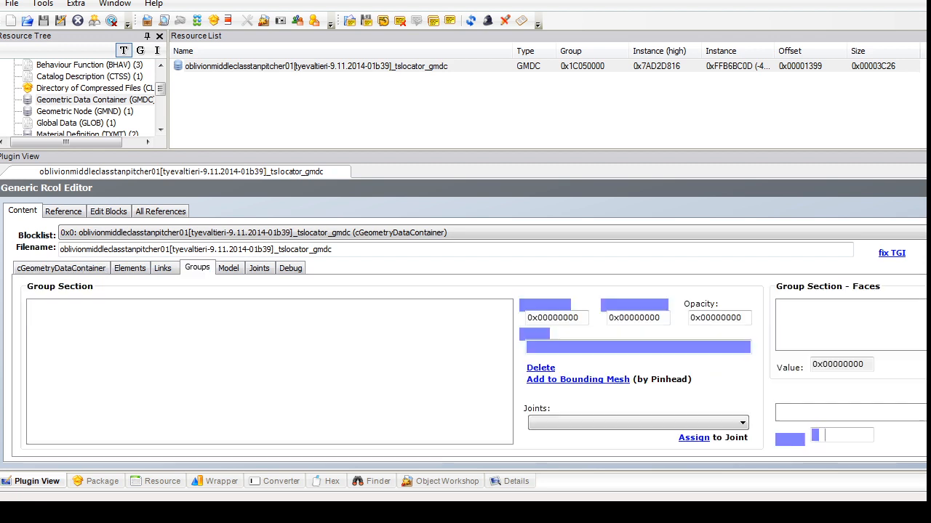
{"action": "left_click", "coordinate": [135, 305]}
{"action": "left_click", "coordinate": [540, 368]}
{"action": "left_click", "coordinate": [61, 268]}
{"action": "left_click", "coordinate": [198, 268]}
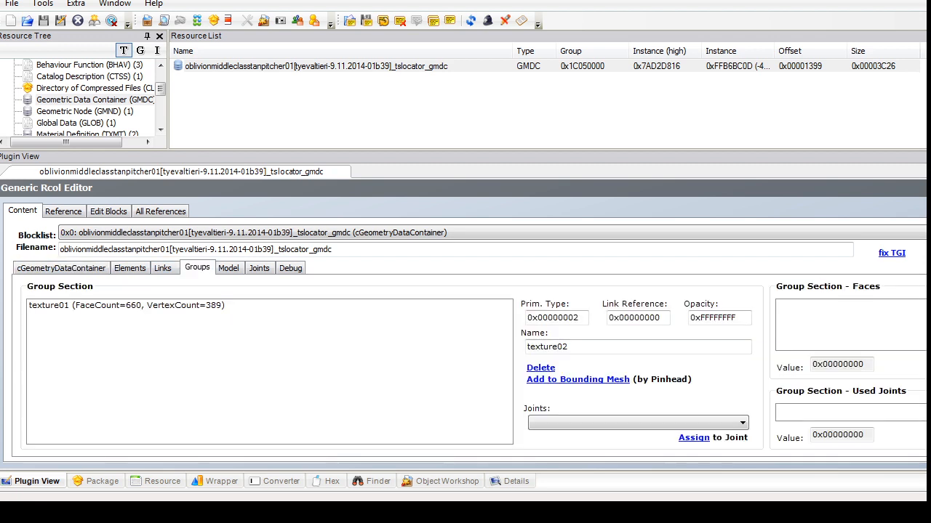
{"action": "left_click", "coordinate": [126, 306]}
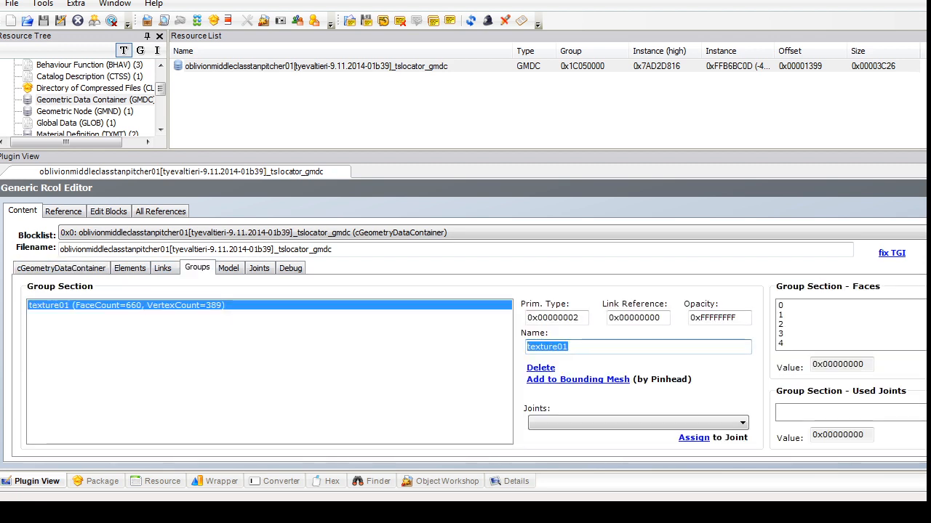
{"action": "type", "text": "glazing"}
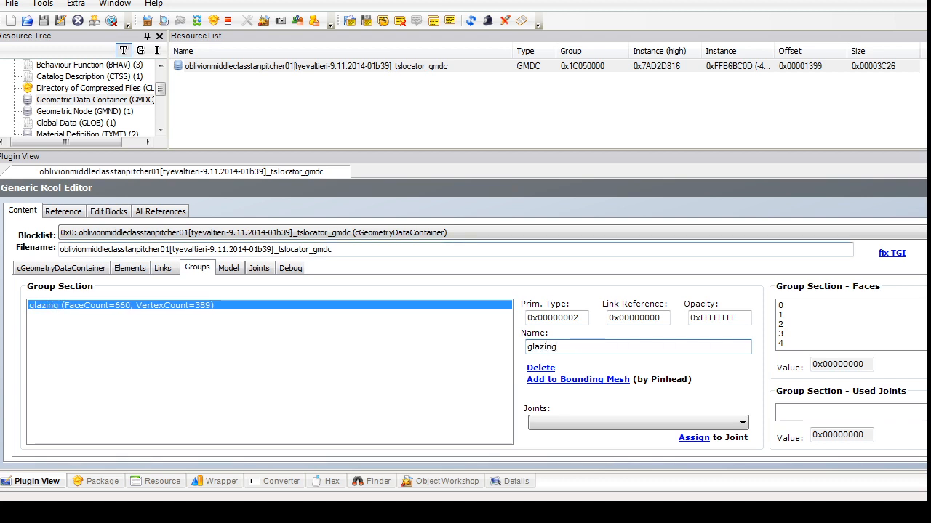
Step: Import pitcher a.obj into the geometric data container, replacing the glazing group, and commit the changes
{"action": "left_click", "coordinate": [61, 268]}
{"action": "left_click", "coordinate": [109, 418]}
{"action": "left_click_drag", "start_coordinate": [479, 135], "coordinate": [478, 249]}
{"action": "double_click", "coordinate": [218, 257]}
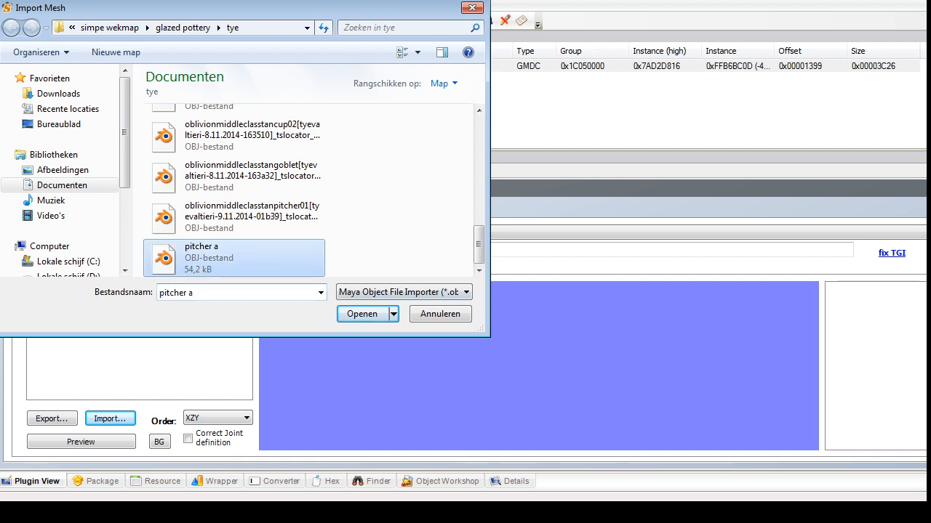
{"action": "left_click", "coordinate": [727, 295]}
{"action": "left_click", "coordinate": [684, 334]}
{"action": "left_click", "coordinate": [727, 311]}
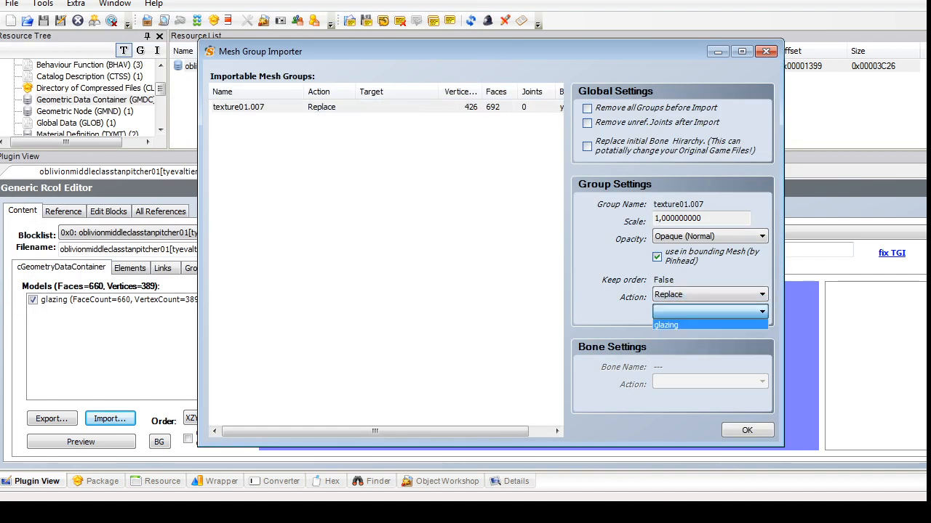
{"action": "left_click", "coordinate": [698, 324]}
{"action": "left_click", "coordinate": [747, 431]}
{"action": "left_click", "coordinate": [925, 188]}
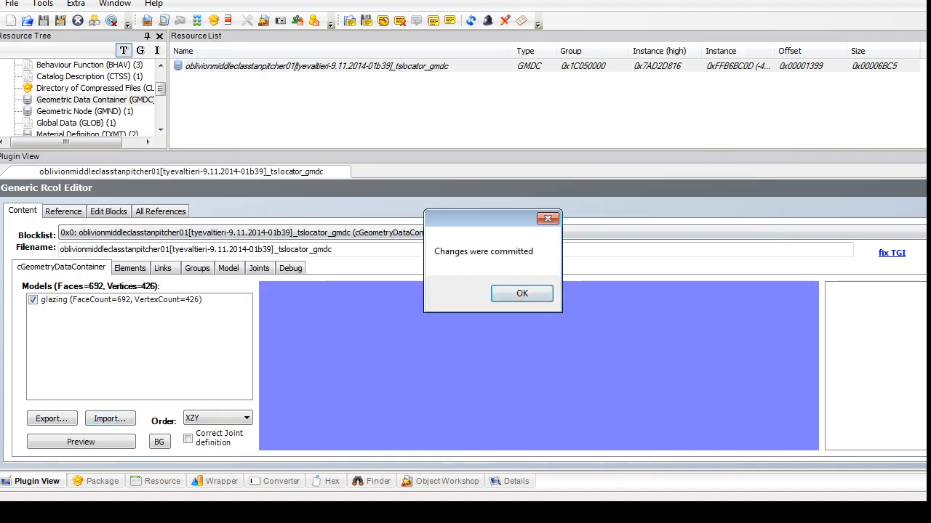
{"action": "left_click", "coordinate": [522, 294]}
Step: In the pitcher's GMND, add a third datalist extension reference with Enabled 0x02 to the cObjectGraphNode
{"action": "left_click", "coordinate": [84, 112]}
{"action": "left_click", "coordinate": [316, 66]}
{"action": "left_click", "coordinate": [305, 232]}
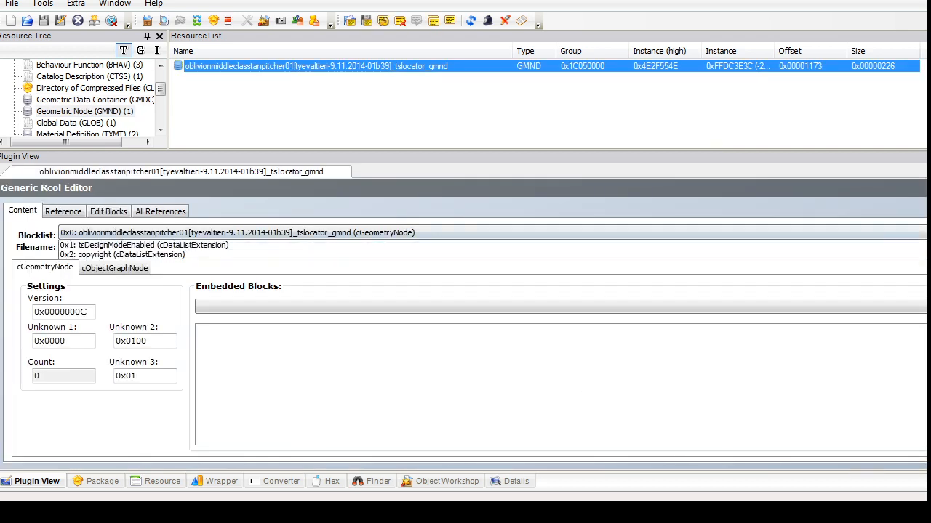
{"action": "left_click", "coordinate": [182, 245]}
{"action": "left_click", "coordinate": [115, 267]}
{"action": "left_click", "coordinate": [913, 386]}
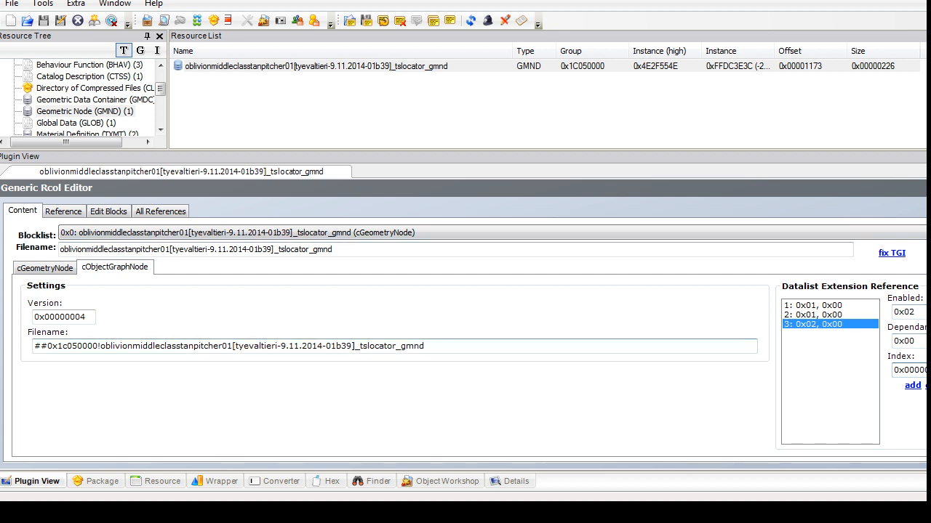
Step: Rename the sculpturechinavase_design item of the tsDesignModeEnabled block to glazing
{"action": "left_click", "coordinate": [436, 233]}
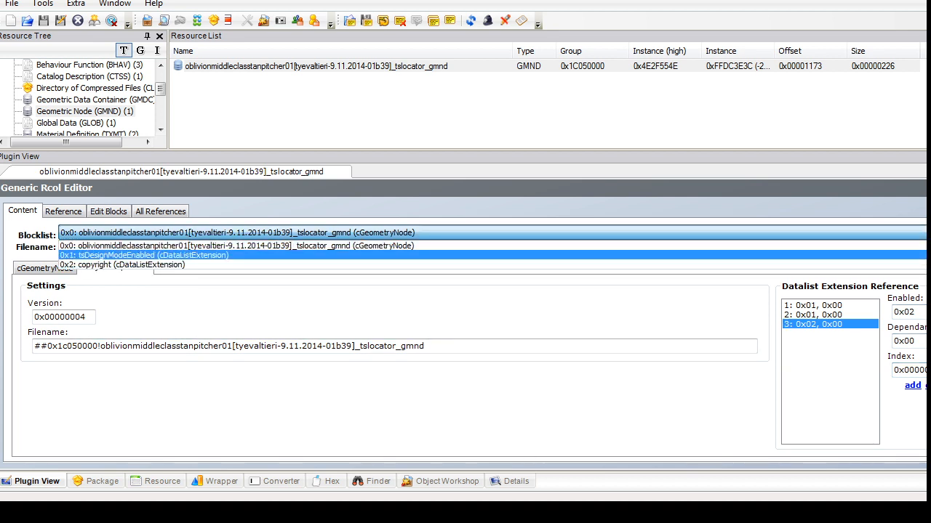
{"action": "left_click", "coordinate": [363, 255]}
{"action": "left_click", "coordinate": [363, 306]}
{"action": "key", "text": "ctrl+a"}
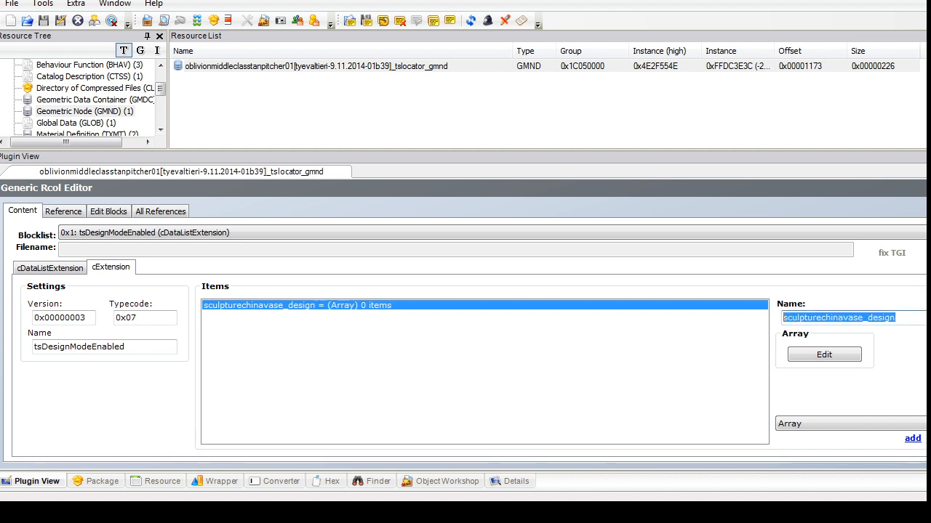
{"action": "type", "text": "glazing"}
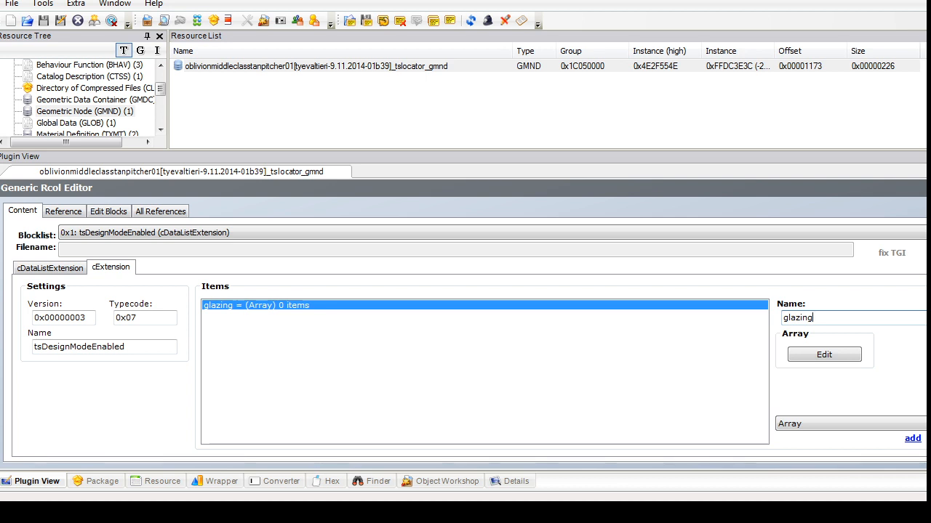
Step: Switch to the Notepad notes and copy the line ##0x1C050000!wiccan.skyrim.glazedpottery.bowl_design
{"action": "key", "text": "alt+Tab"}
{"action": "left_click_drag", "start_coordinate": [693, 373], "coordinate": [440, 373]}
{"action": "left_click", "coordinate": [335, 156]}
{"action": "left_click_drag", "start_coordinate": [334, 156], "coordinate": [334, 143]}
{"action": "key", "text": "ctrl+c"}
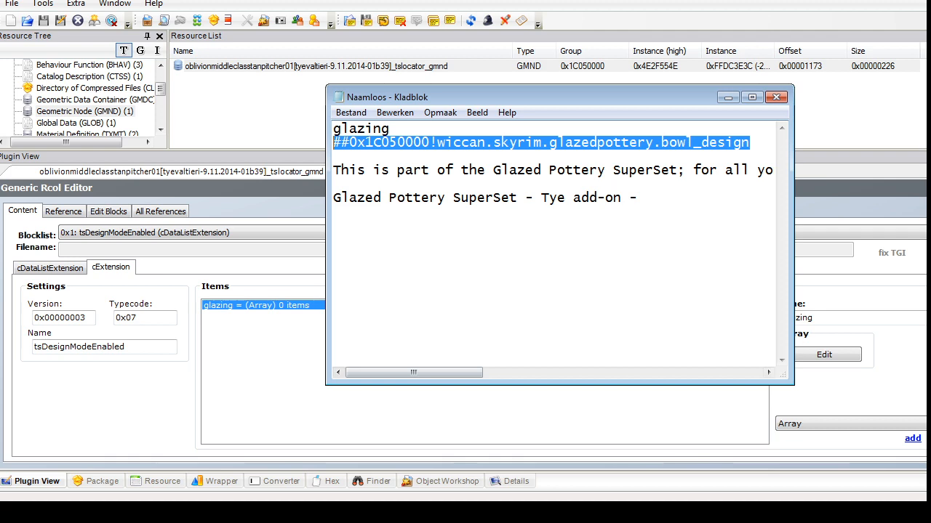
Step: Add a cDataListExtension block to the pitcher's GMND and name it tsMaterialsMeshName
{"action": "left_click", "coordinate": [175, 232]}
{"action": "left_click", "coordinate": [108, 211]}
{"action": "left_click", "coordinate": [108, 212]}
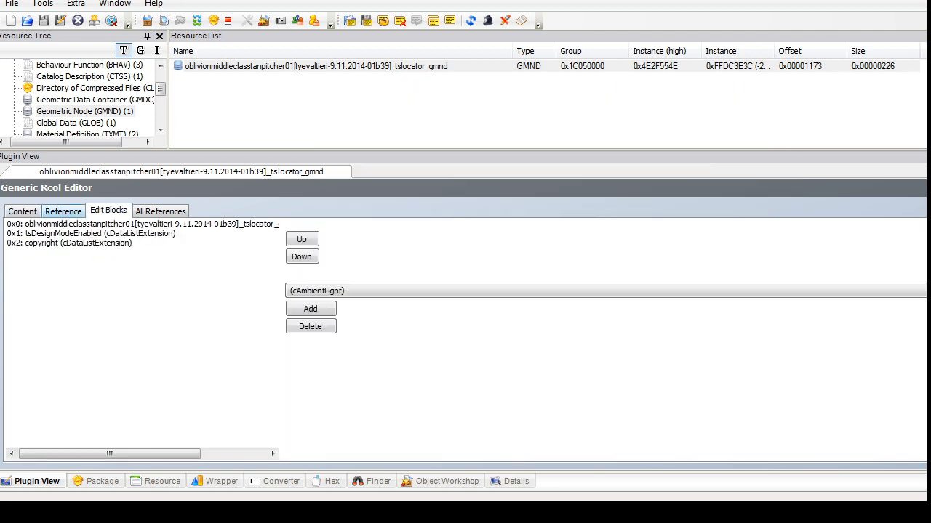
{"action": "left_click", "coordinate": [465, 291]}
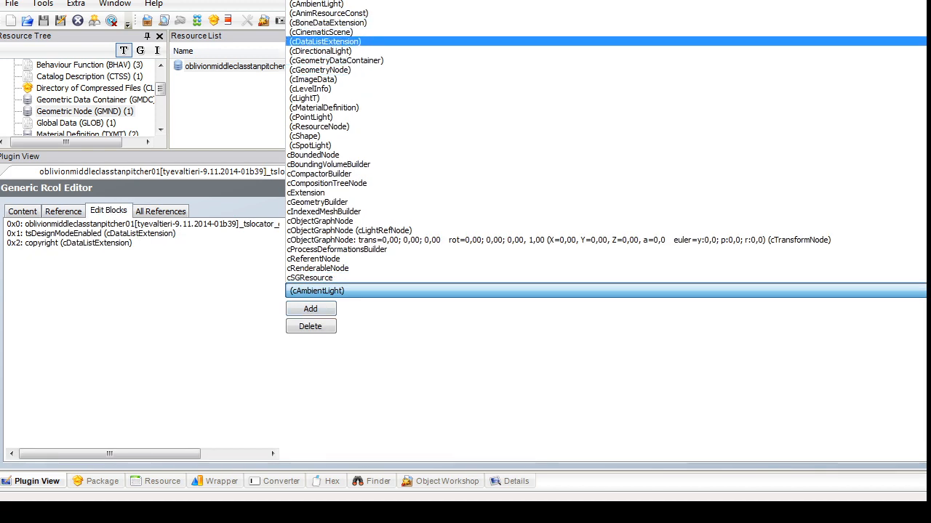
{"action": "left_click", "coordinate": [465, 41]}
{"action": "left_click", "coordinate": [311, 309]}
{"action": "left_click", "coordinate": [22, 211]}
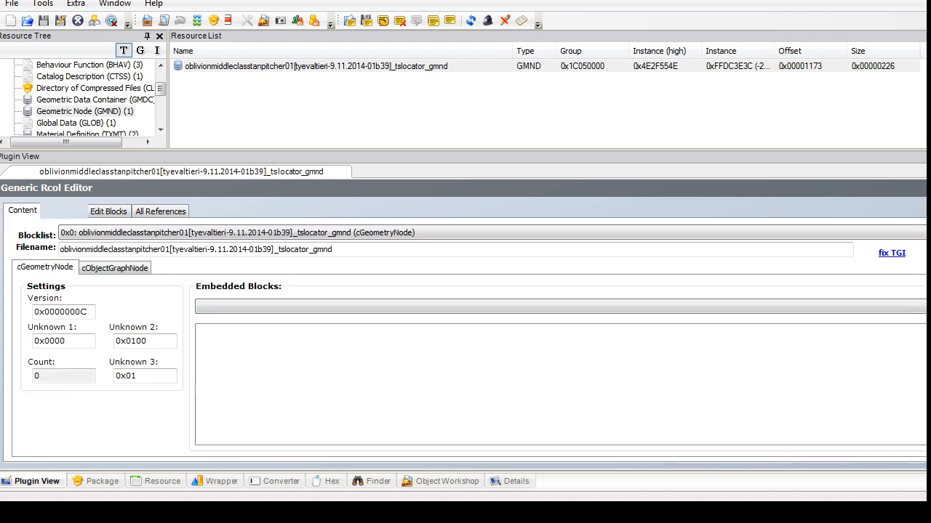
{"action": "left_click", "coordinate": [167, 233]}
{"action": "left_click", "coordinate": [163, 274]}
{"action": "left_click", "coordinate": [138, 347]}
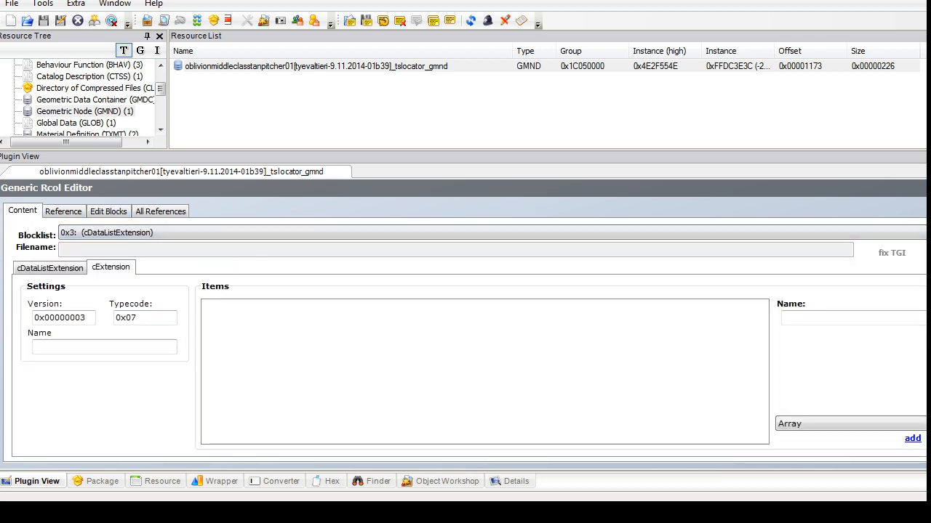
{"action": "type", "text": "ysMaterialsMeshName"}
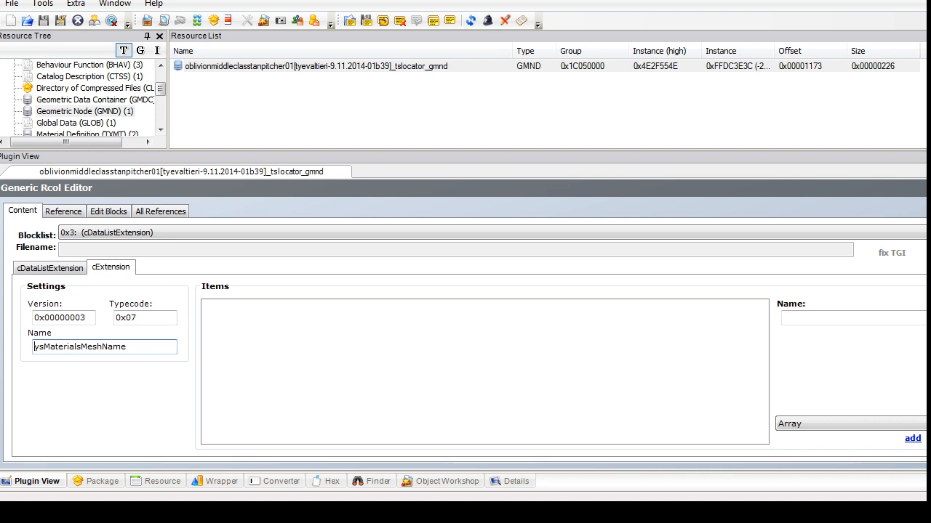
Step: Add a String item named glazing with value ##0x1C050000!wiccan.skyrim.glazedpottery.bowl to the tsMaterialsMeshName block and commit the GMND
{"action": "left_click", "coordinate": [851, 424]}
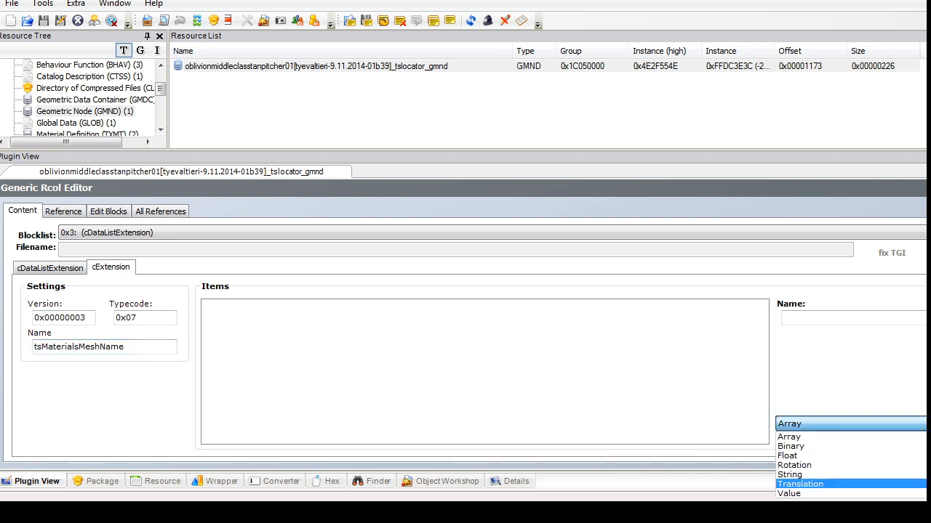
{"action": "left_click", "coordinate": [807, 474]}
{"action": "left_click", "coordinate": [912, 438]}
{"action": "left_click", "coordinate": [233, 305]}
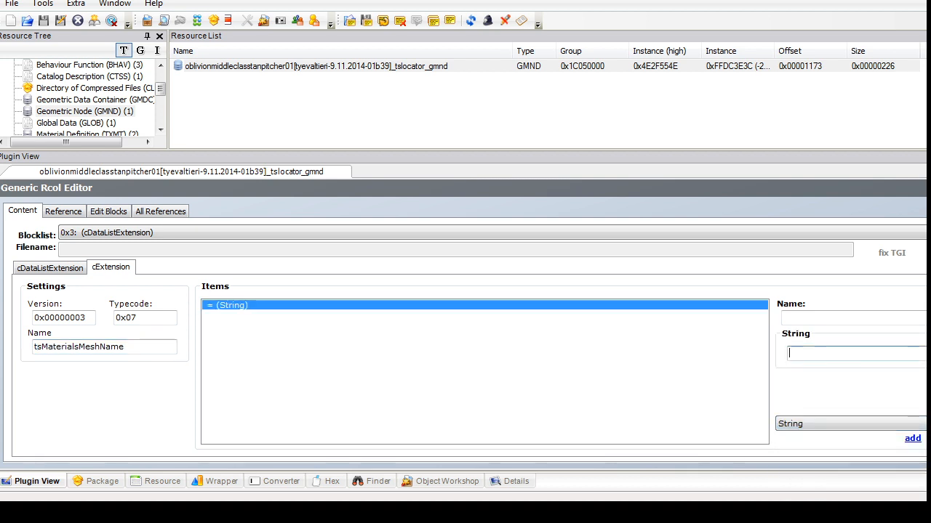
{"action": "key", "text": "ctrl+v"}
{"action": "key", "text": "BackSpace"}
{"action": "key", "text": "BackSpace"}
{"action": "key", "text": "BackSpace"}
{"action": "key", "text": "BackSpace"}
{"action": "key", "text": "BackSpace"}
{"action": "key", "text": "BackSpace"}
{"action": "key", "text": "BackSpace"}
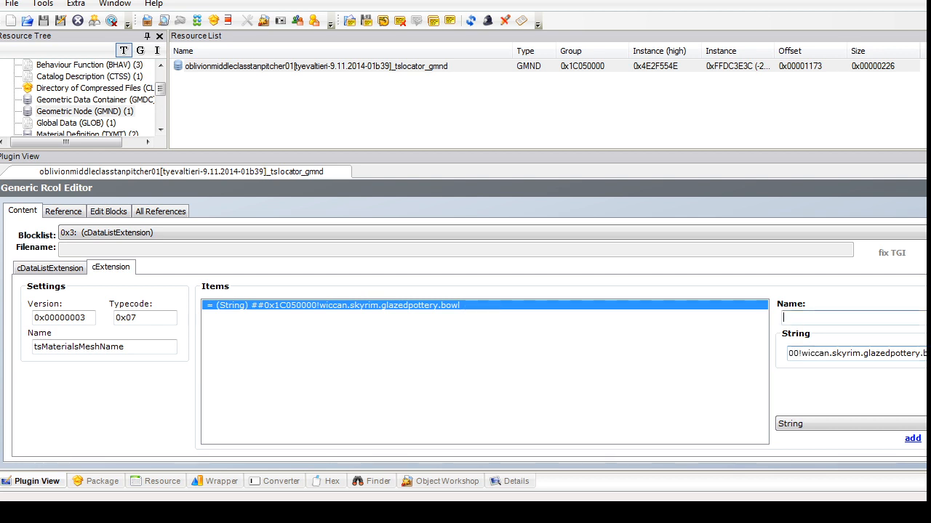
{"action": "type", "text": "glazing"}
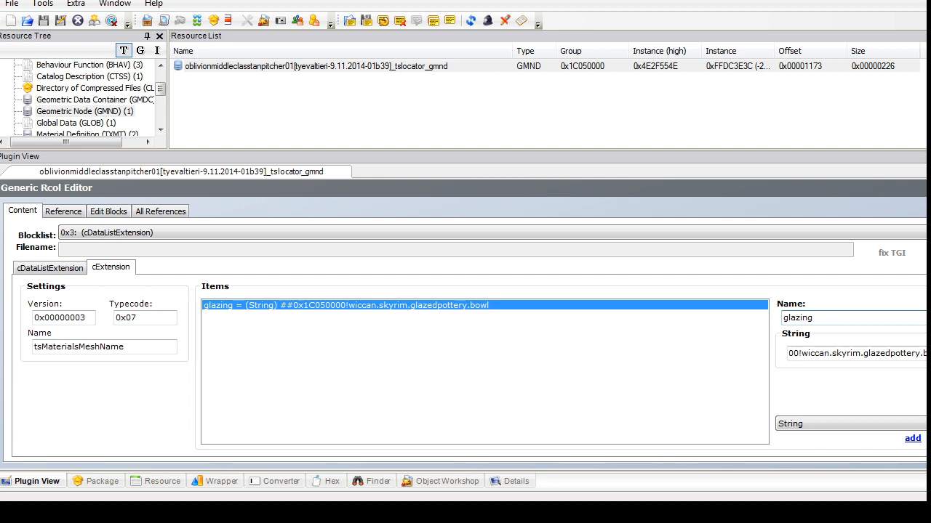
{"action": "key", "text": "Return"}
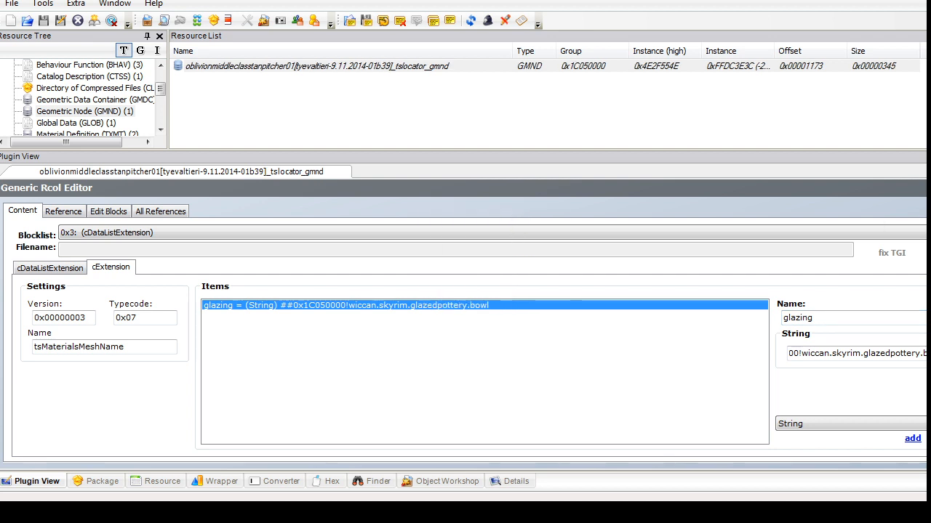
{"action": "left_click", "coordinate": [218, 232]}
{"action": "left_click", "coordinate": [218, 255]}
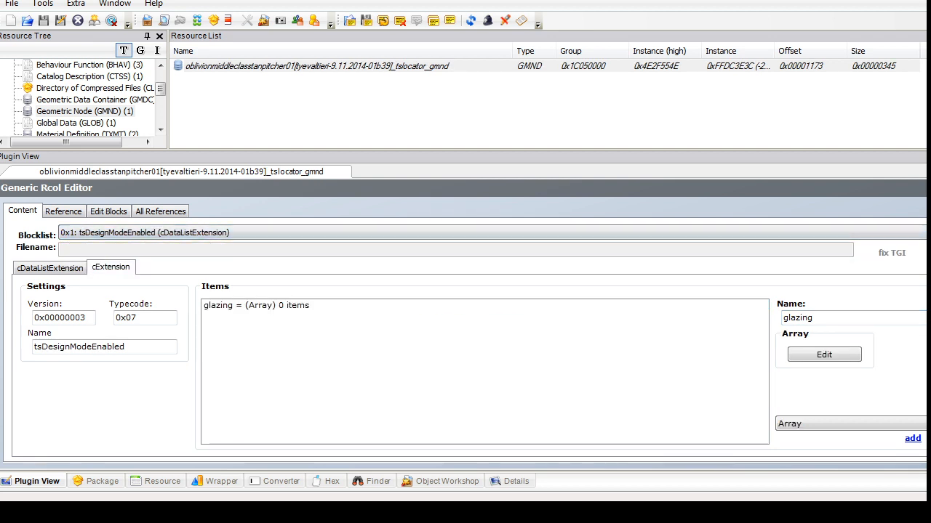
Step: Delete the texture01 part from the pitcher's Shape (SHPE) resource
{"action": "left_click_drag", "start_coordinate": [160, 88], "coordinate": [160, 117]}
{"action": "left_click", "coordinate": [87, 76]}
{"action": "left_click", "coordinate": [81, 122]}
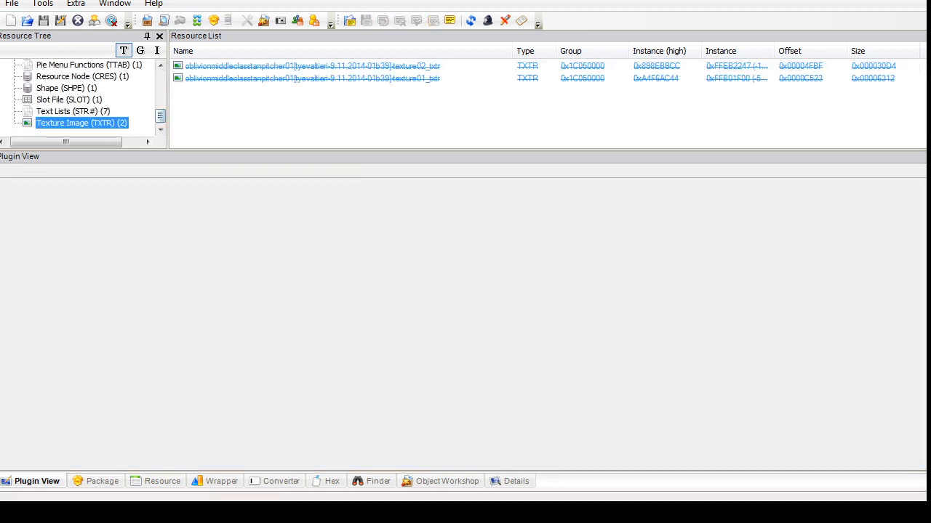
{"action": "left_click", "coordinate": [66, 88]}
{"action": "left_click", "coordinate": [298, 66]}
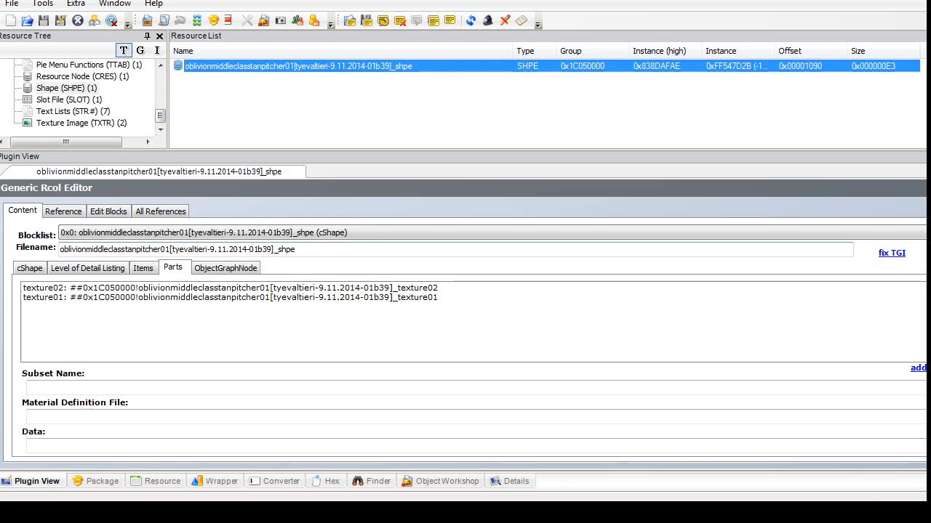
{"action": "left_click", "coordinate": [230, 297]}
{"action": "key", "text": "Delete"}
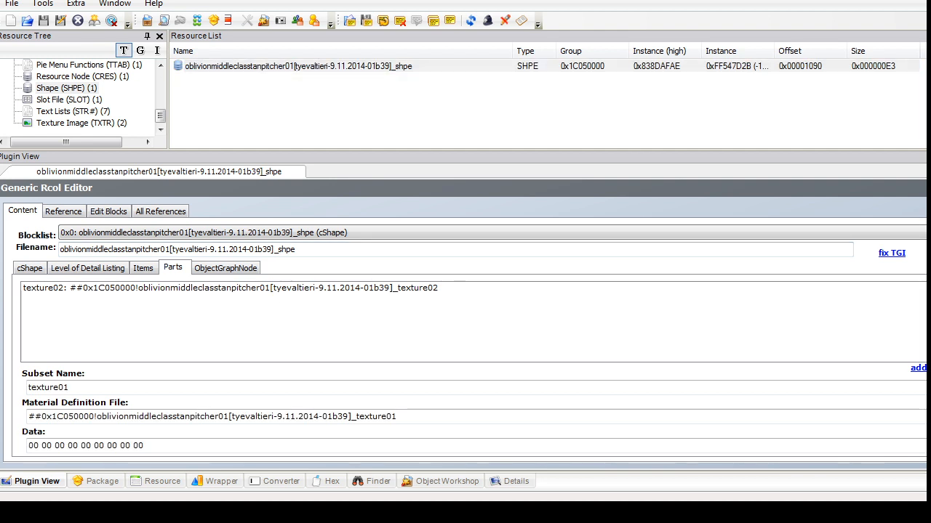
Step: Rename the remaining SHPE part's subset to glazing, set its material definition file to ##0x1C050000!wiccan.skyrim.glazedpottery.bowl_design, and commit
{"action": "left_click", "coordinate": [230, 288]}
{"action": "double_click", "coordinate": [48, 388]}
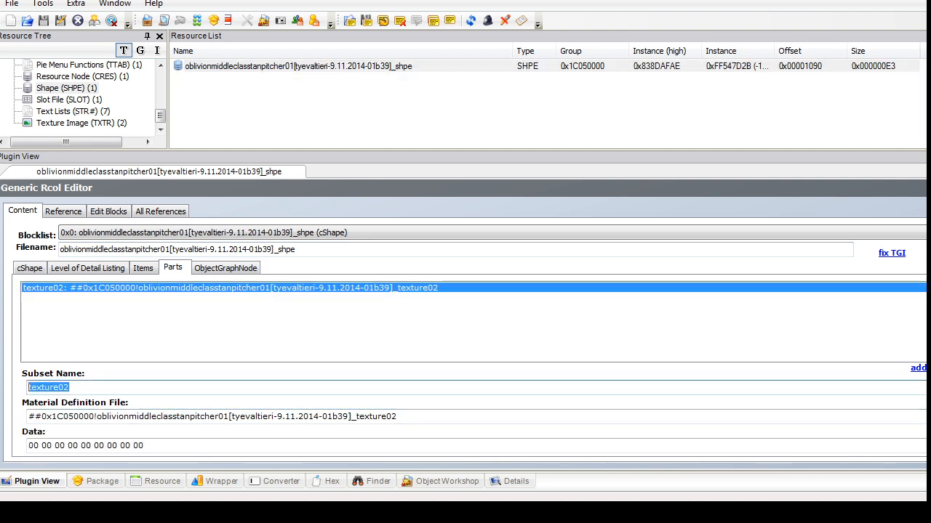
{"action": "type", "text": "glaiz"}
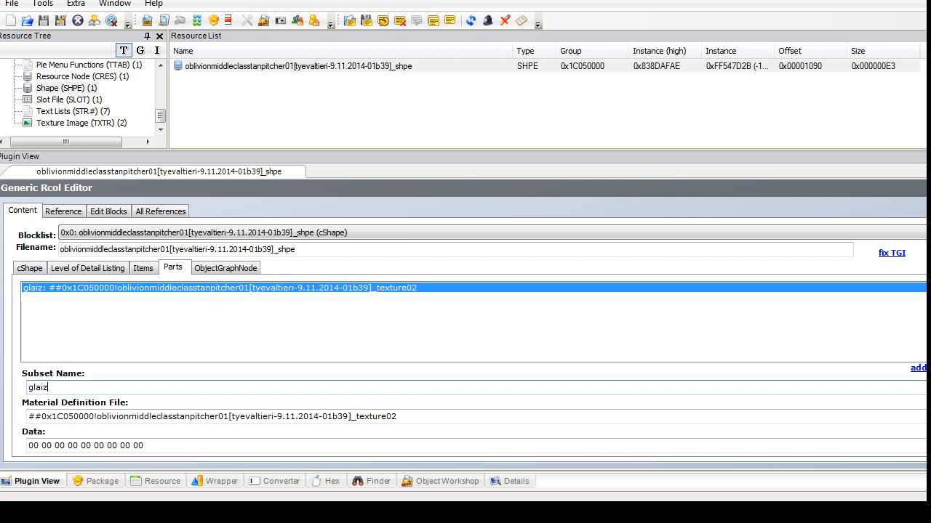
{"action": "type", "text": "ng"}
{"action": "key", "text": "BackSpace"}
{"action": "key", "text": "BackSpace"}
{"action": "key", "text": "BackSpace"}
{"action": "key", "text": "BackSpace"}
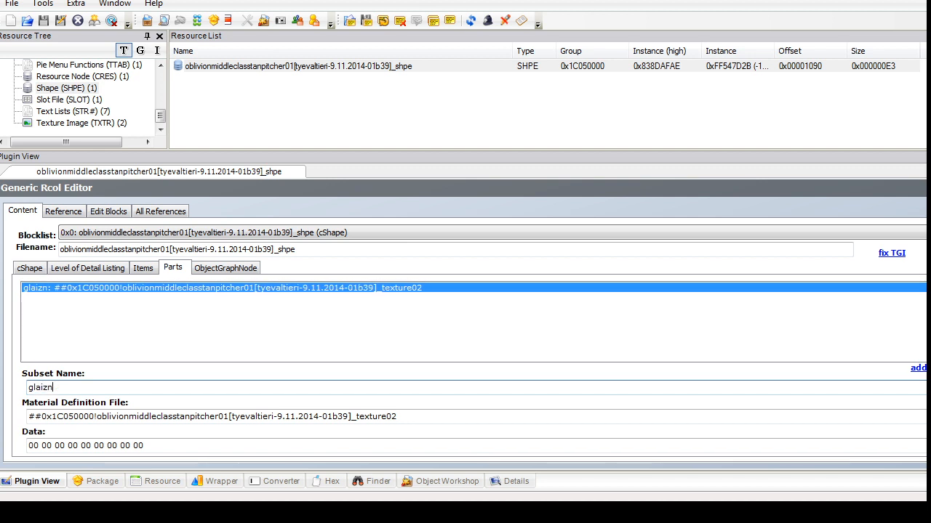
{"action": "type", "text": "zing"}
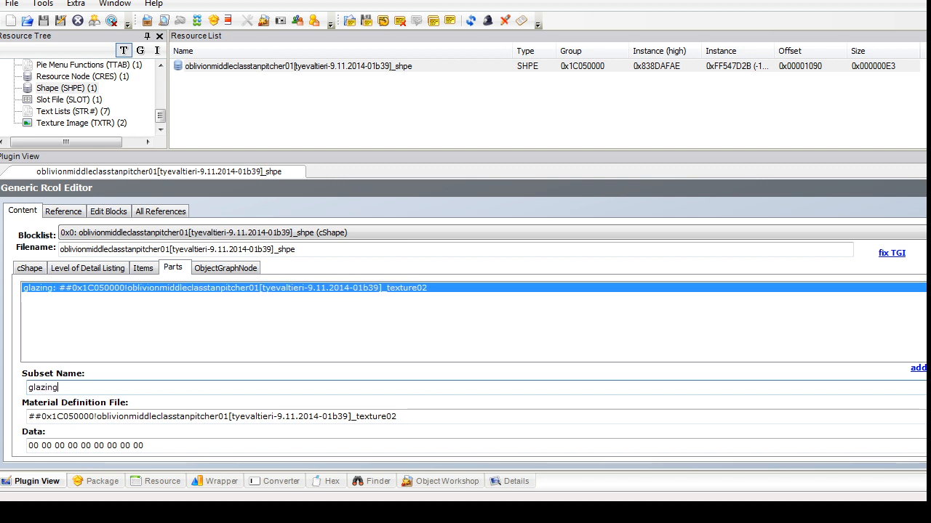
{"action": "key", "text": "Tab"}
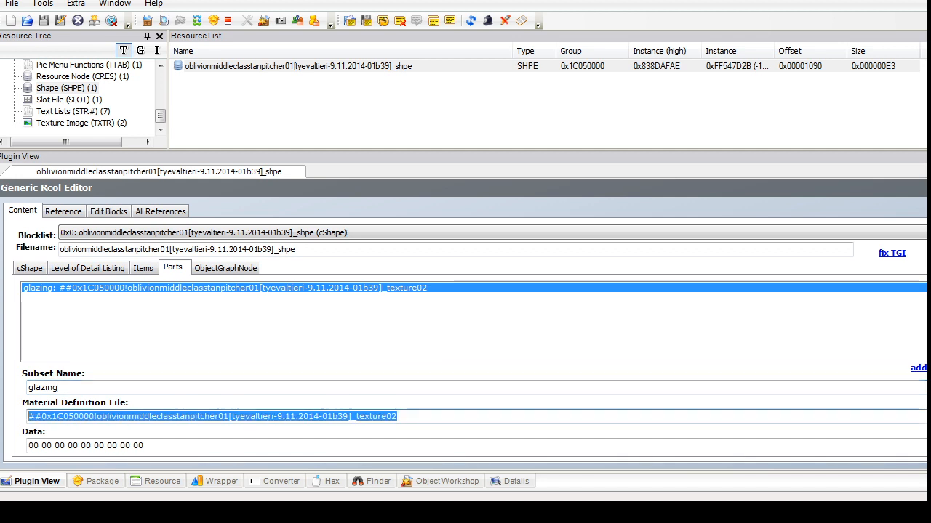
{"action": "key", "text": "ctrl+v"}
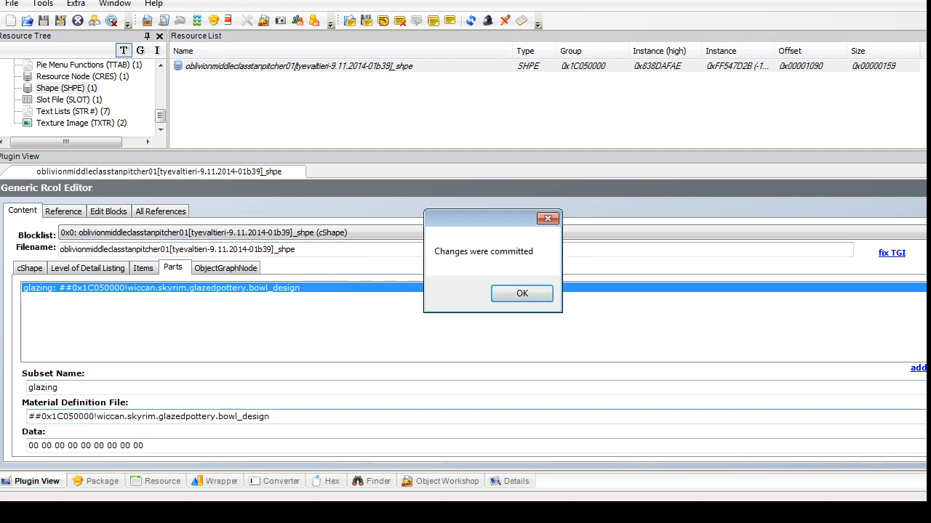
{"action": "left_click", "coordinate": [522, 294]}
Step: Delete the pitcher's Material Override (MMAT) and both Material Definition (TXMT) resources
{"action": "left_click_drag", "start_coordinate": [161, 115], "coordinate": [161, 106]}
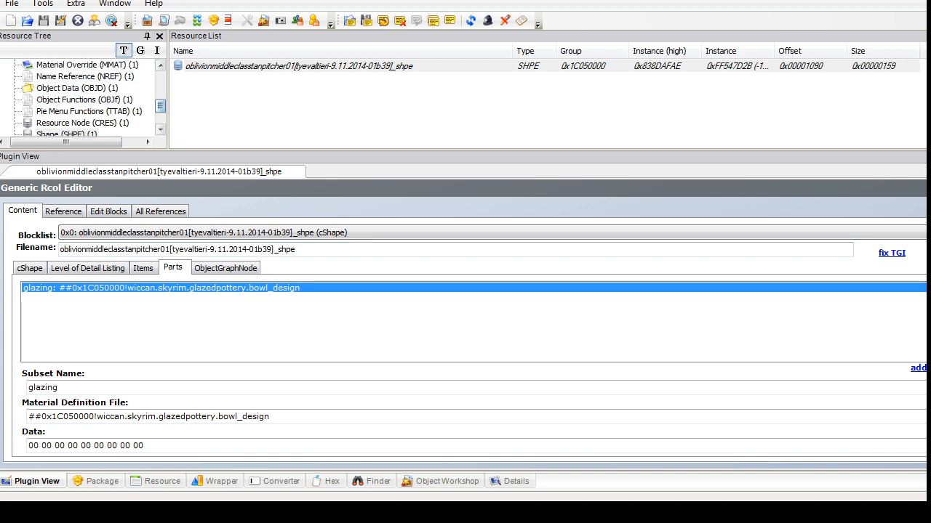
{"action": "left_click", "coordinate": [87, 65]}
{"action": "right_click", "coordinate": [245, 66]}
{"action": "left_click", "coordinate": [277, 119]}
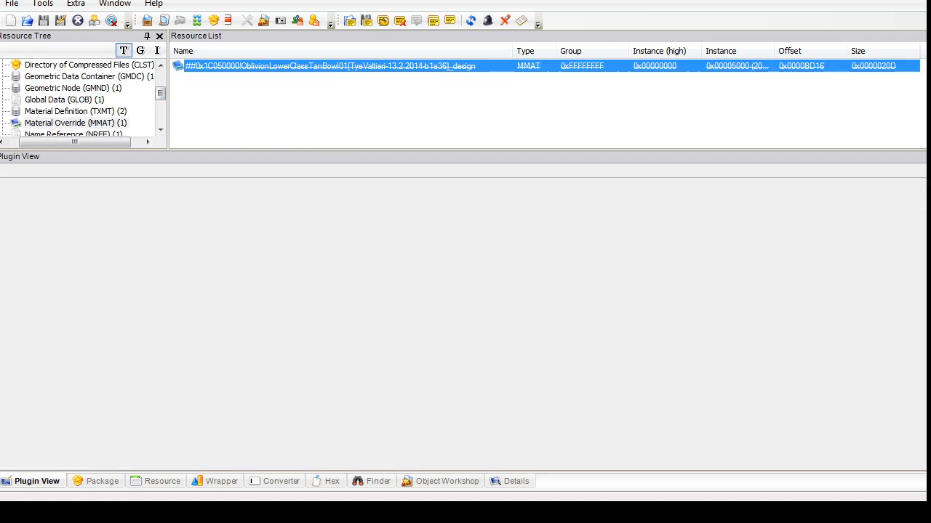
{"action": "left_click", "coordinate": [76, 111]}
{"action": "left_click", "coordinate": [251, 66]}
{"action": "right_click", "coordinate": [251, 66]}
{"action": "left_click", "coordinate": [276, 126]}
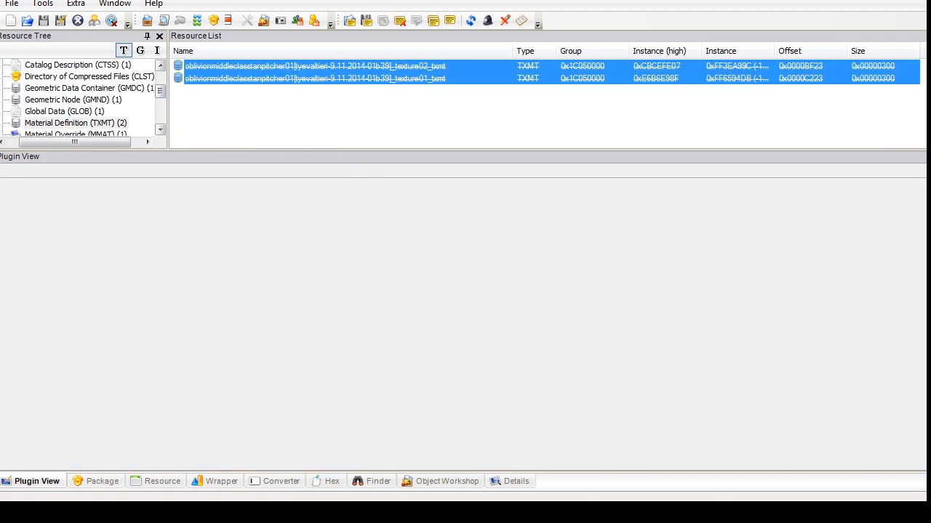
Step: Open the raw data of the tan pitcher's Object Data (OBJD) resource
{"action": "left_click", "coordinate": [73, 100]}
{"action": "left_click_drag", "start_coordinate": [161, 91], "coordinate": [160, 98]}
{"action": "left_click", "coordinate": [73, 111]}
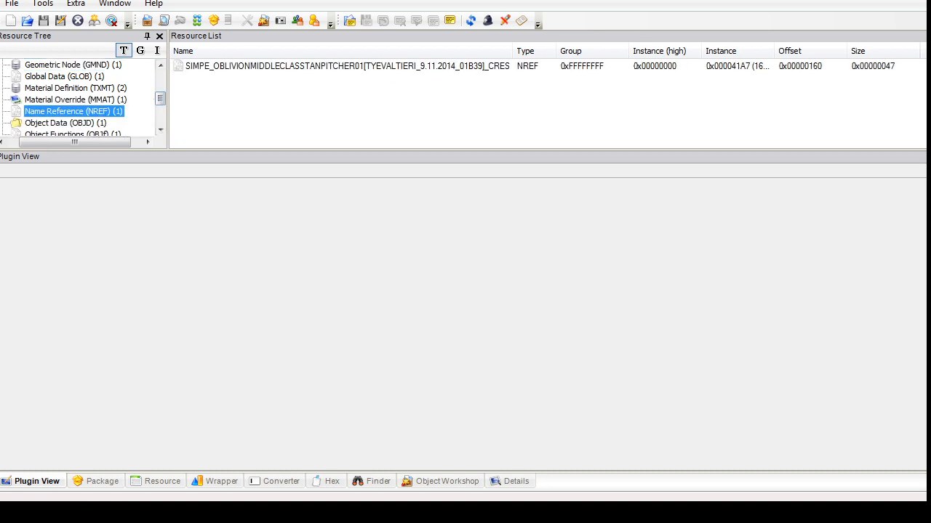
{"action": "left_click", "coordinate": [67, 123]}
{"action": "left_click", "coordinate": [244, 66]}
{"action": "left_click", "coordinate": [288, 227]}
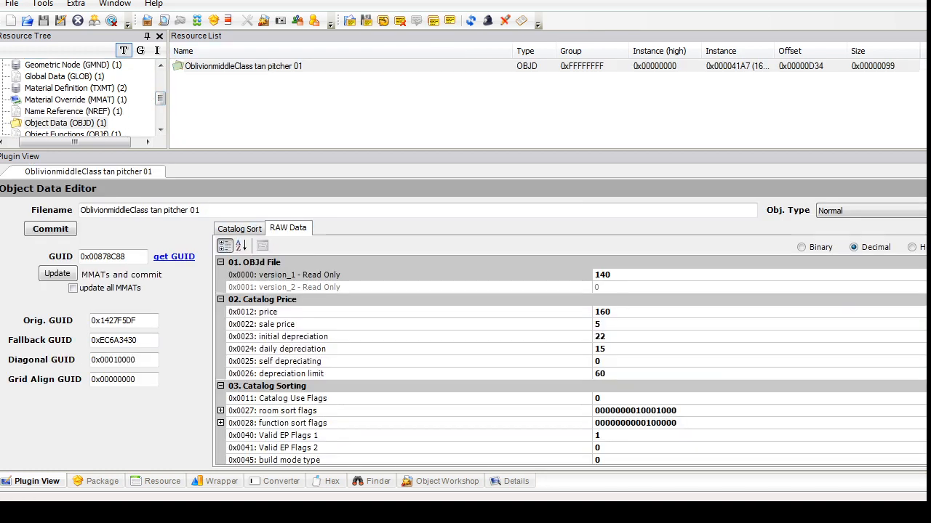
Step: Set version_1 to 139 and the sale price to 35 in tan pitcher 01's raw object data
{"action": "left_click", "coordinate": [611, 275]}
{"action": "left_click_drag", "start_coordinate": [610, 275], "coordinate": [600, 275]}
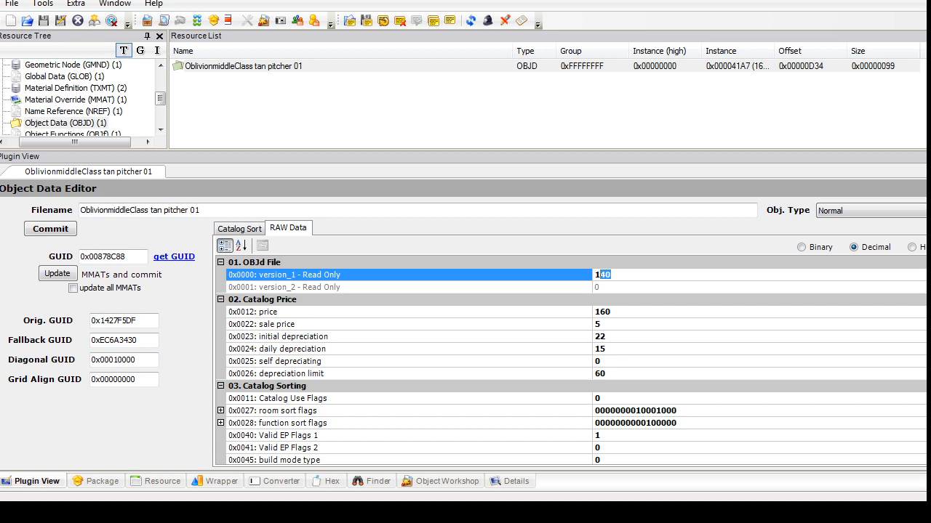
{"action": "left_click", "coordinate": [603, 337]}
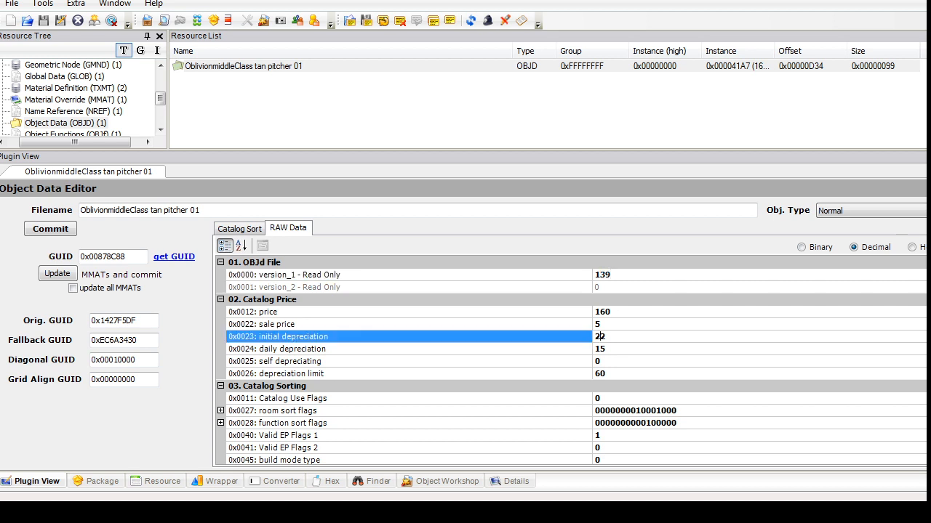
{"action": "left_click_drag", "start_coordinate": [603, 324], "coordinate": [594, 324]}
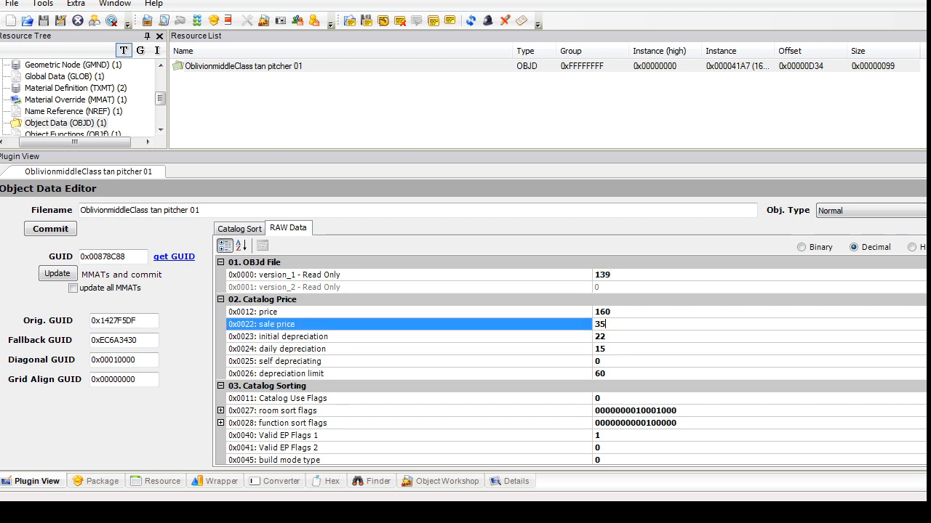
Step: Set ratingRoom to 2 in tan pitcher 01's raw object data
{"action": "scroll", "coordinate": [570, 360], "scroll_direction": "down", "scroll_amount": 15}
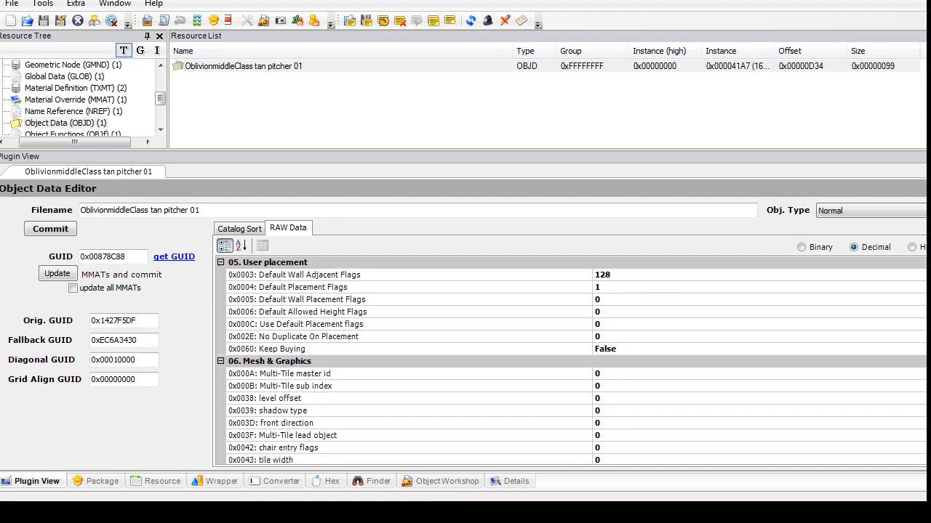
{"action": "scroll", "coordinate": [571, 360], "scroll_direction": "down", "scroll_amount": 6}
{"action": "scroll", "coordinate": [570, 360], "scroll_direction": "up", "scroll_amount": 9}
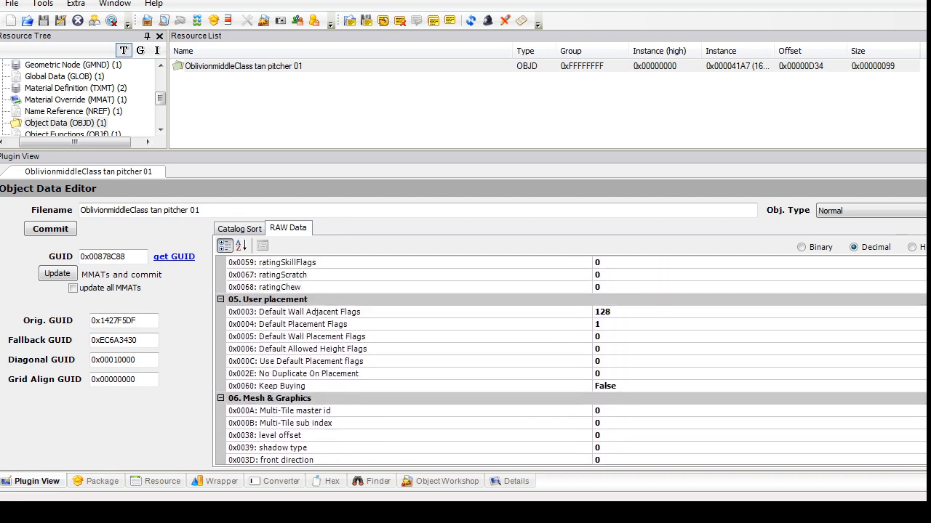
{"action": "double_click", "coordinate": [600, 287]}
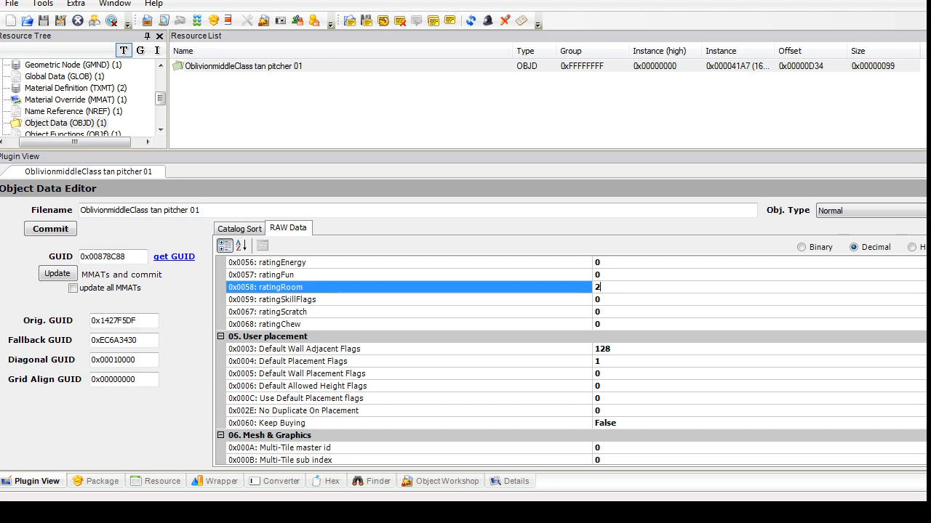
Step: Set the object size (quantity per shelf) to 2 and commit tan pitcher 01's object data
{"action": "scroll", "coordinate": [571, 360], "scroll_direction": "down", "scroll_amount": 8}
{"action": "scroll", "coordinate": [570, 360], "scroll_direction": "up", "scroll_amount": 8}
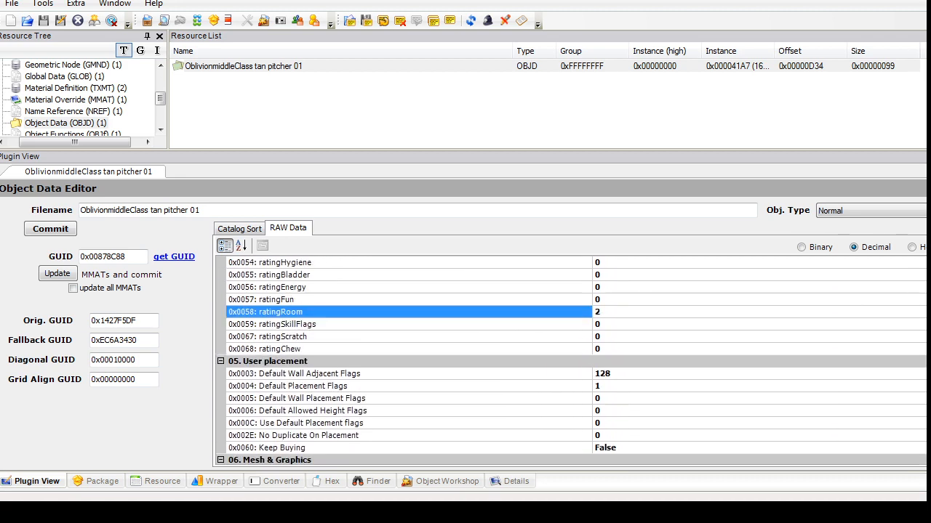
{"action": "scroll", "coordinate": [571, 360], "scroll_direction": "down", "scroll_amount": 5}
{"action": "left_click", "coordinate": [602, 398]}
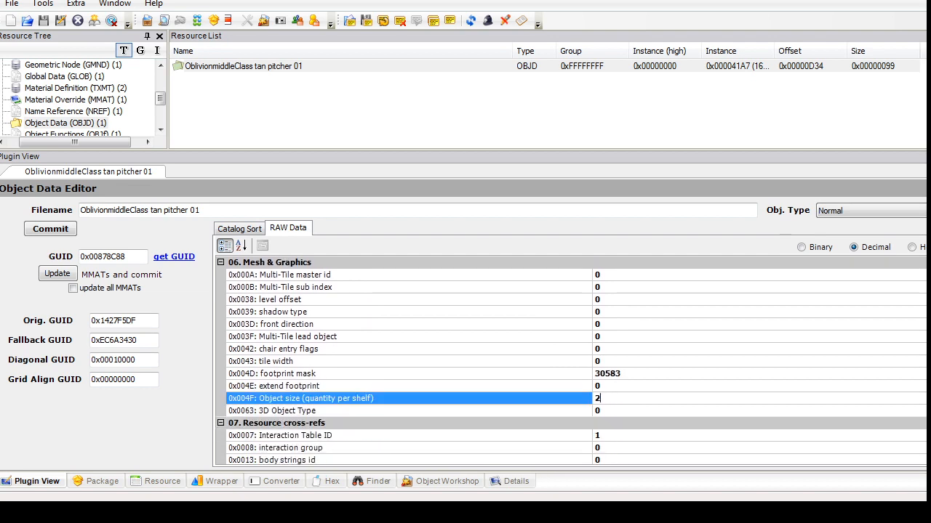
{"action": "left_click", "coordinate": [239, 229]}
{"action": "left_click", "coordinate": [50, 229]}
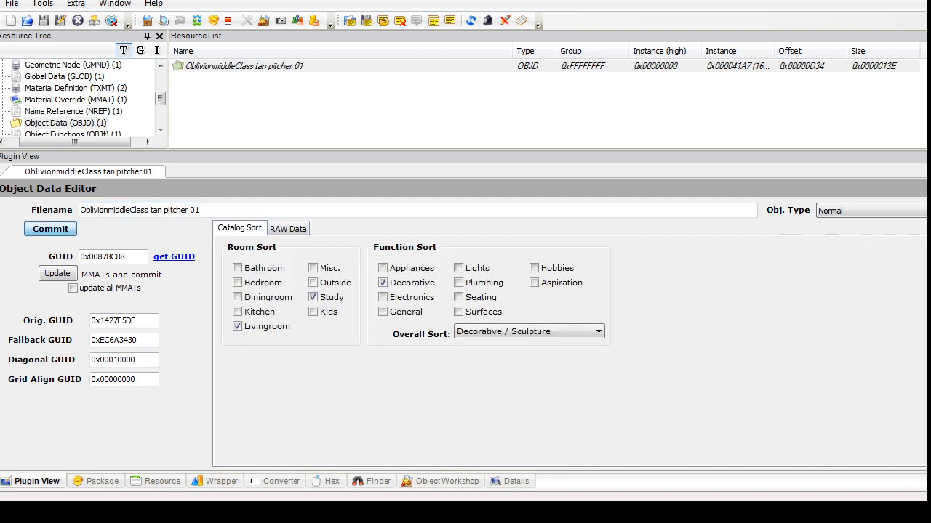
Step: Review the pitcher's Geometric Node, Geometric Data Container and Catalog Description resources
{"action": "left_click_drag", "start_coordinate": [160, 98], "coordinate": [160, 93]}
{"action": "left_click", "coordinate": [73, 88]}
{"action": "left_click", "coordinate": [218, 66]}
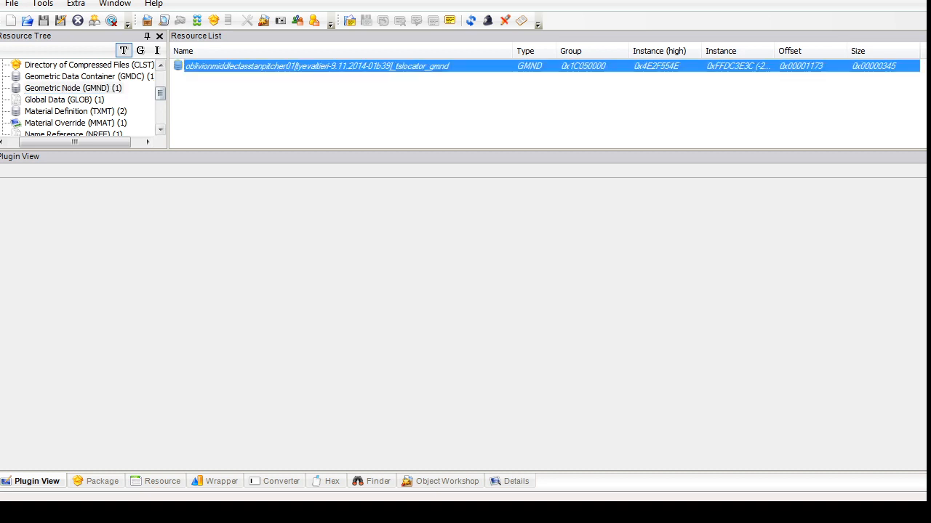
{"action": "left_click", "coordinate": [80, 77]}
{"action": "left_click", "coordinate": [218, 66]}
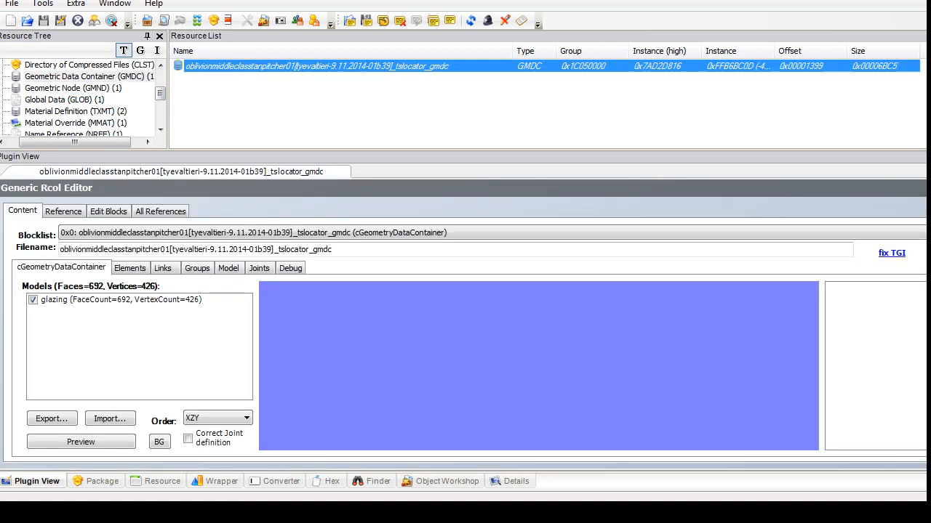
{"action": "mouse_move", "coordinate": [160, 94]}
{"action": "left_mouse_down"}
{"action": "mouse_move", "coordinate": [160, 105]}
{"action": "mouse_move", "coordinate": [160, 88]}
{"action": "left_mouse_up"}
{"action": "left_click", "coordinate": [78, 77]}
{"action": "left_click", "coordinate": [218, 67]}
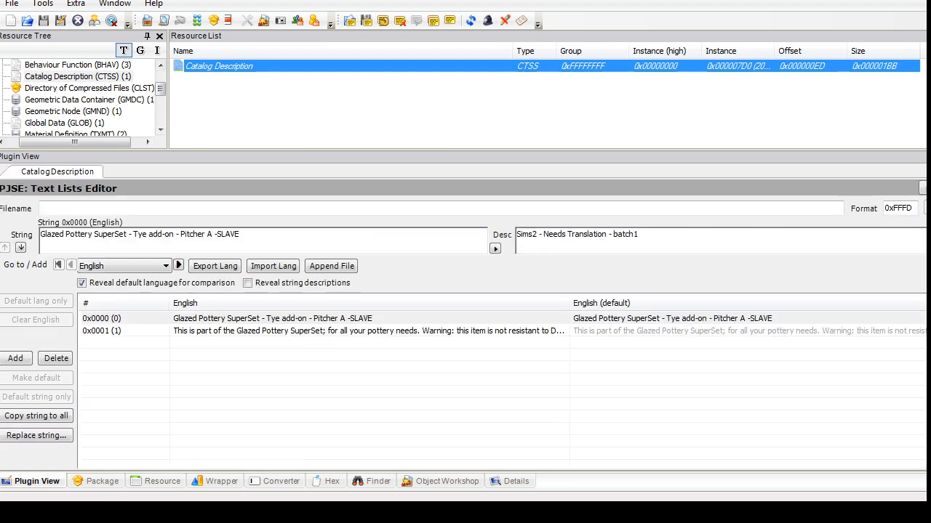
{"action": "left_click", "coordinate": [84, 100]}
{"action": "left_click", "coordinate": [43, 3]}
{"action": "left_click", "coordinate": [43, 3]}
{"action": "left_click", "coordinate": [78, 77]}
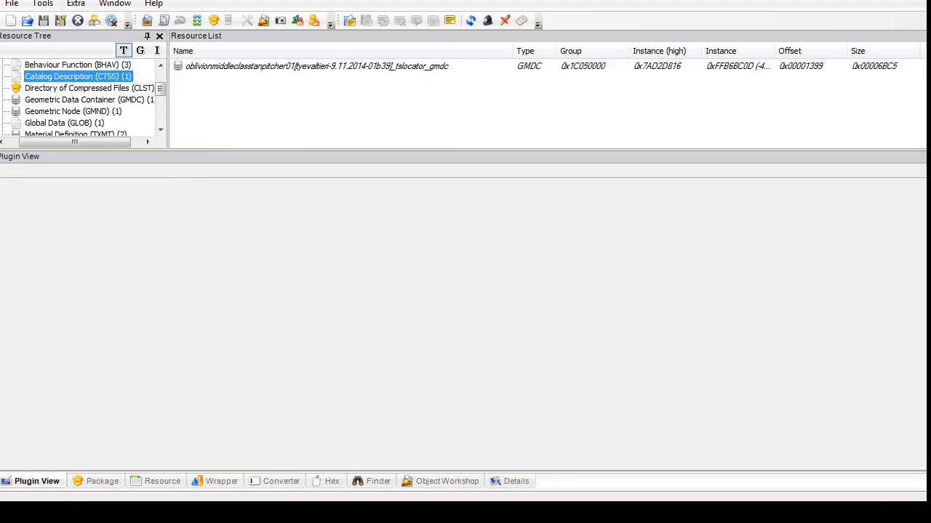
{"action": "left_click", "coordinate": [218, 66]}
{"action": "left_click", "coordinate": [65, 123]}
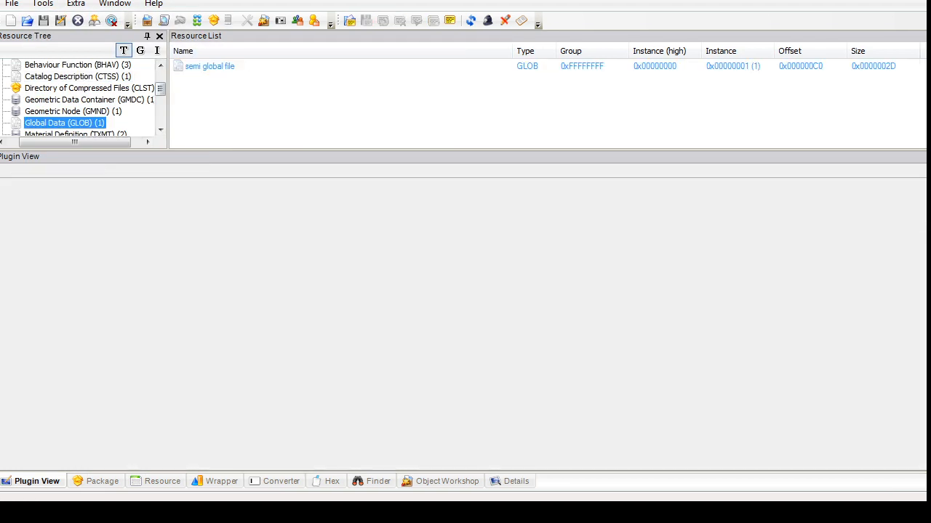
Step: Correct the ending of the catalog title to "Pitcher A - SLAVE" and commit the Catalog Description
{"action": "left_click", "coordinate": [78, 76]}
{"action": "left_click", "coordinate": [219, 66]}
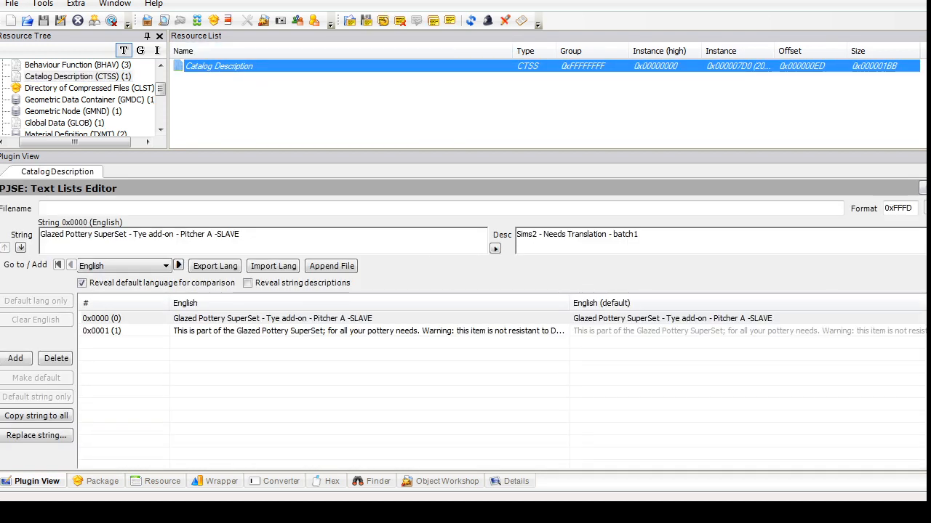
{"action": "left_click", "coordinate": [215, 234]}
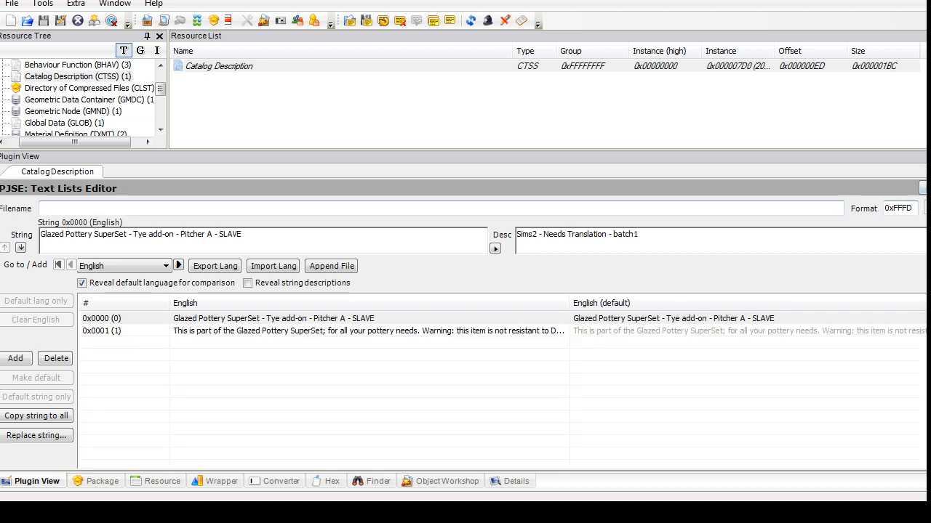
Step: Run Fix Integrity on the tan pitcher 01 package and save it
{"action": "left_click", "coordinate": [42, 4]}
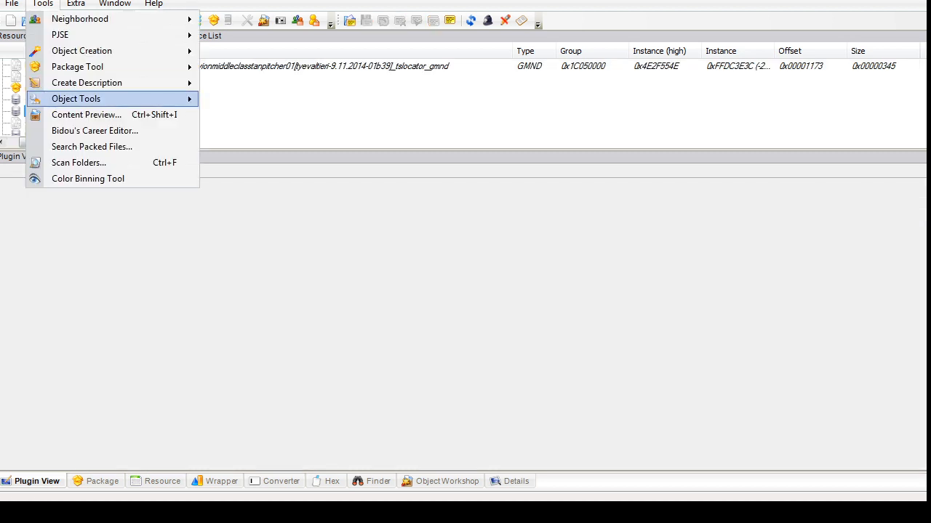
{"action": "mouse_move", "coordinate": [109, 99]}
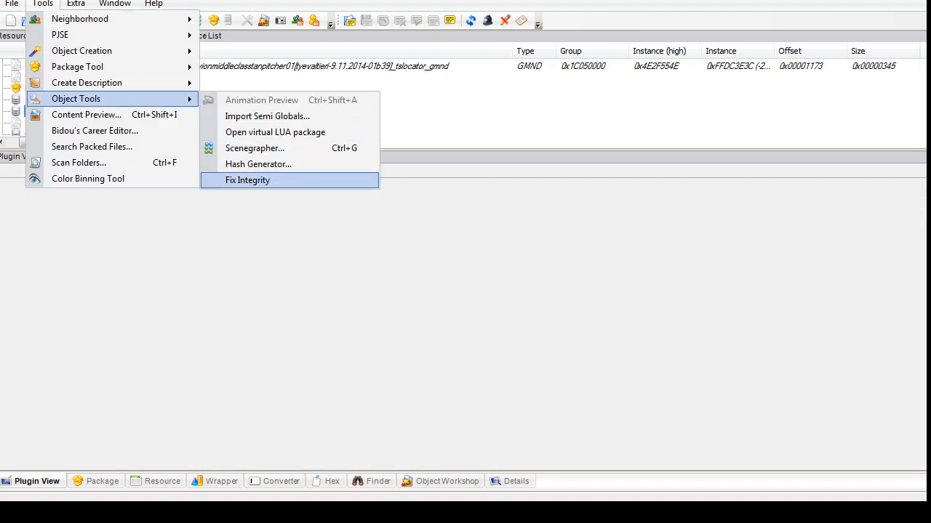
{"action": "left_click", "coordinate": [247, 180]}
{"action": "left_click", "coordinate": [553, 299]}
{"action": "left_click", "coordinate": [11, 4]}
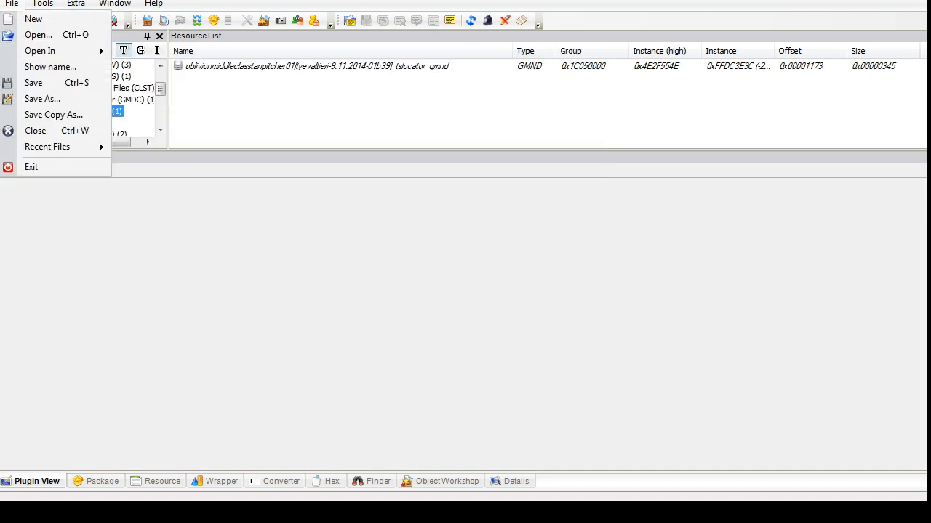
{"action": "left_click", "coordinate": [35, 83]}
Step: Run Fix Integrity a second time, accepting the existing model name, and save the package again
{"action": "left_click", "coordinate": [43, 4]}
{"action": "mouse_move", "coordinate": [109, 99]}
{"action": "left_click", "coordinate": [247, 179]}
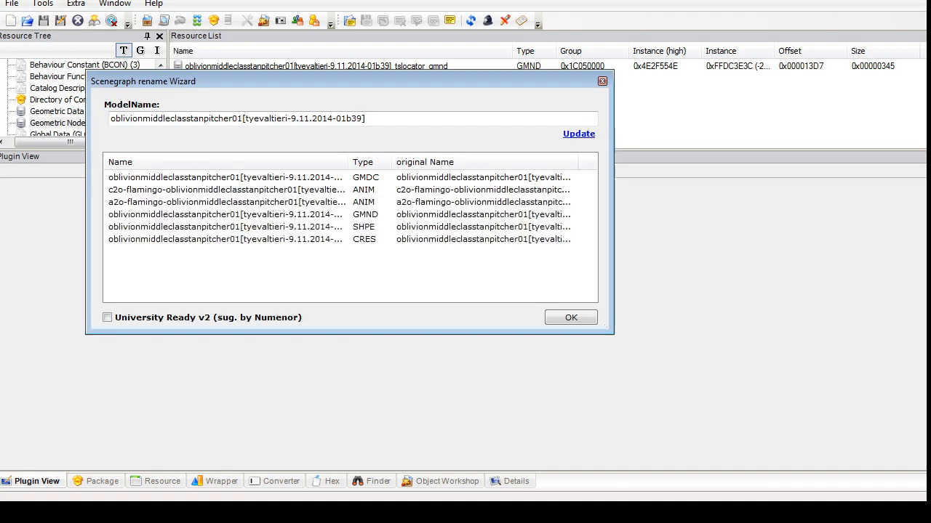
{"action": "left_click", "coordinate": [570, 317]}
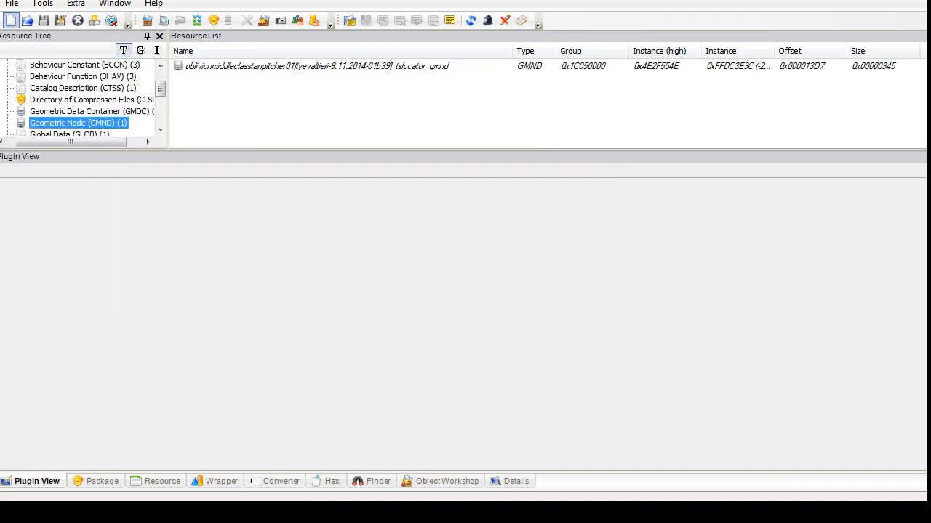
{"action": "left_click", "coordinate": [12, 3]}
{"action": "left_click", "coordinate": [34, 82]}
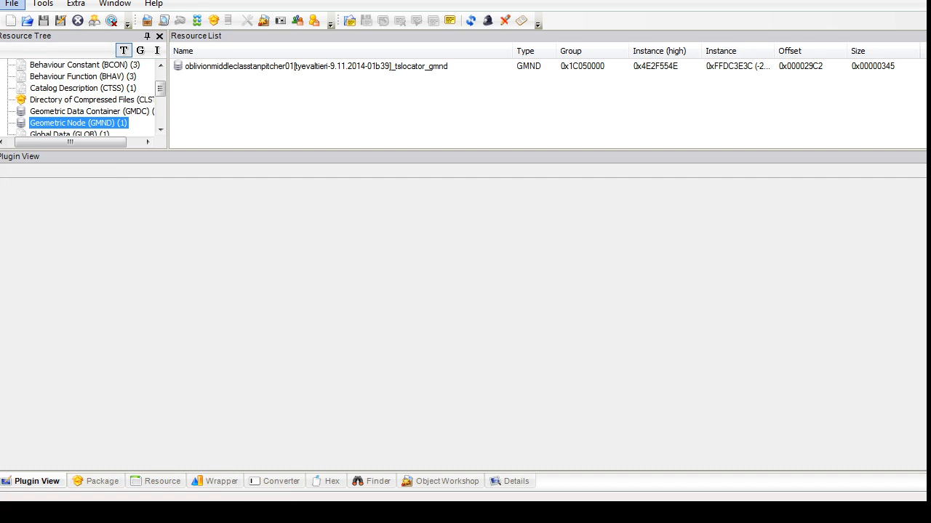
Step: Open tan pitcher 02.package from the tye folder
{"action": "left_click", "coordinate": [12, 3]}
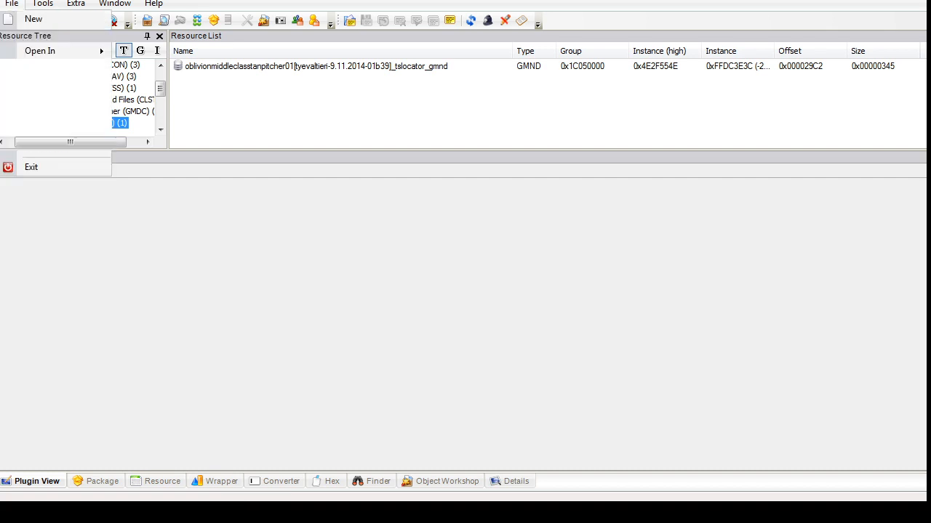
{"action": "left_click", "coordinate": [33, 35]}
{"action": "left_click_drag", "start_coordinate": [479, 134], "coordinate": [479, 200]}
{"action": "left_click", "coordinate": [227, 122]}
{"action": "left_click", "coordinate": [362, 314]}
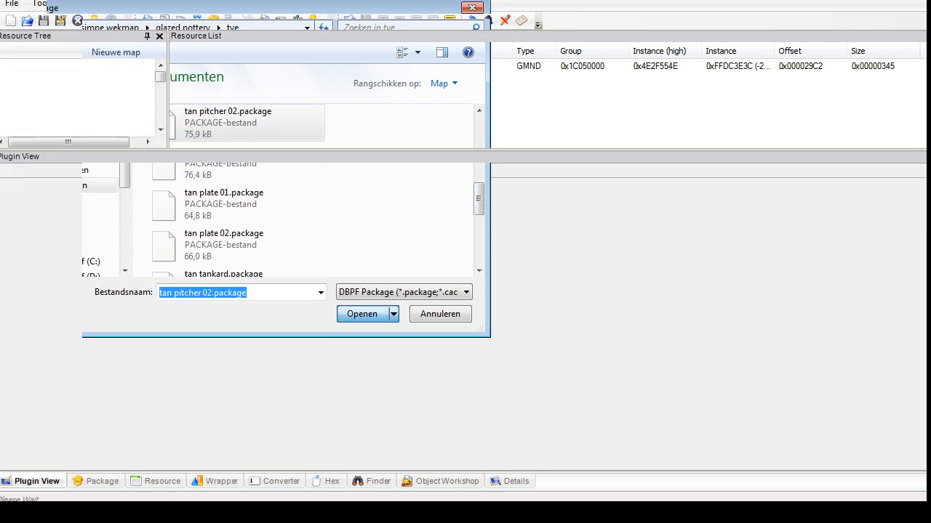
Step: Mark both Texture Image (TXTR) resources of tan pitcher 02 as deleted
{"action": "left_click_drag", "start_coordinate": [160, 86], "coordinate": [160, 120]}
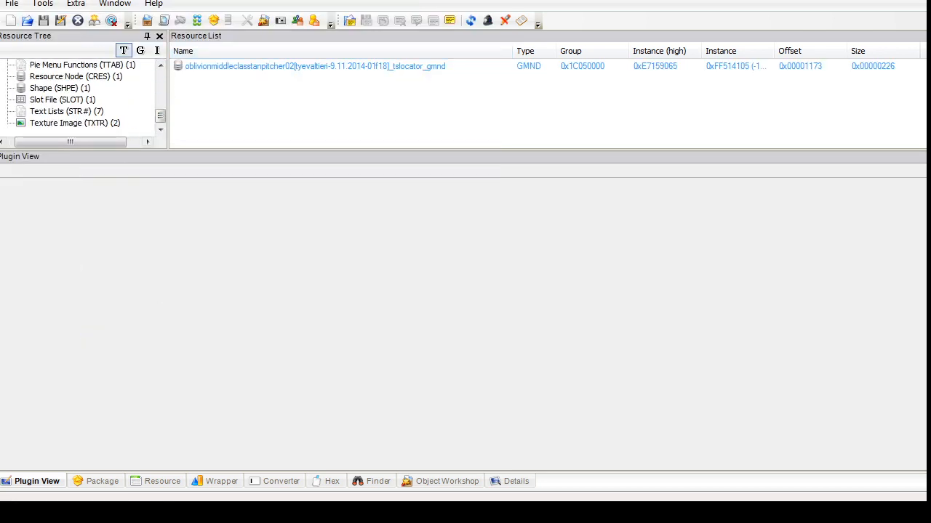
{"action": "left_click", "coordinate": [74, 123]}
{"action": "left_click_drag", "start_coordinate": [233, 102], "coordinate": [246, 57]}
{"action": "right_click", "coordinate": [244, 62]}
{"action": "left_click", "coordinate": [280, 117]}
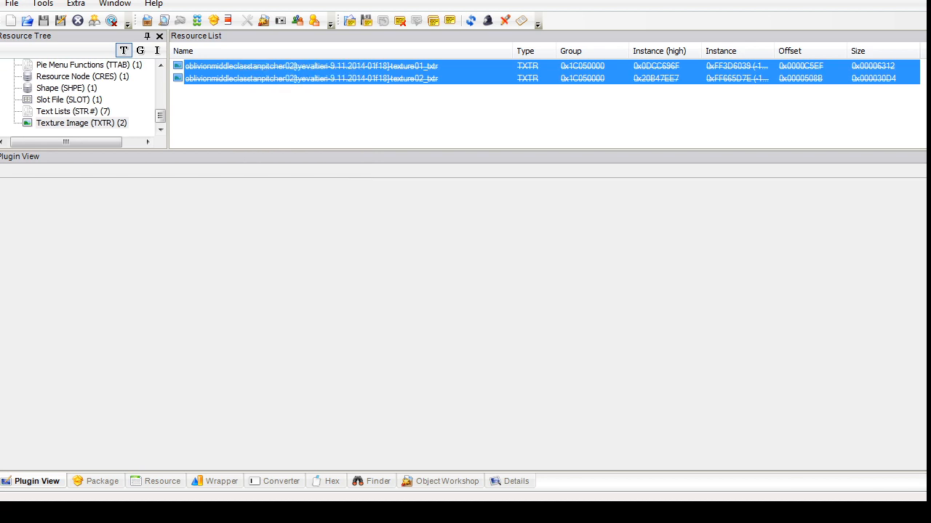
Step: Delete the texture02 entry from the parts of tan pitcher 02's Shape resource
{"action": "left_click", "coordinate": [63, 87]}
{"action": "left_click", "coordinate": [296, 65]}
{"action": "left_click", "coordinate": [232, 288]}
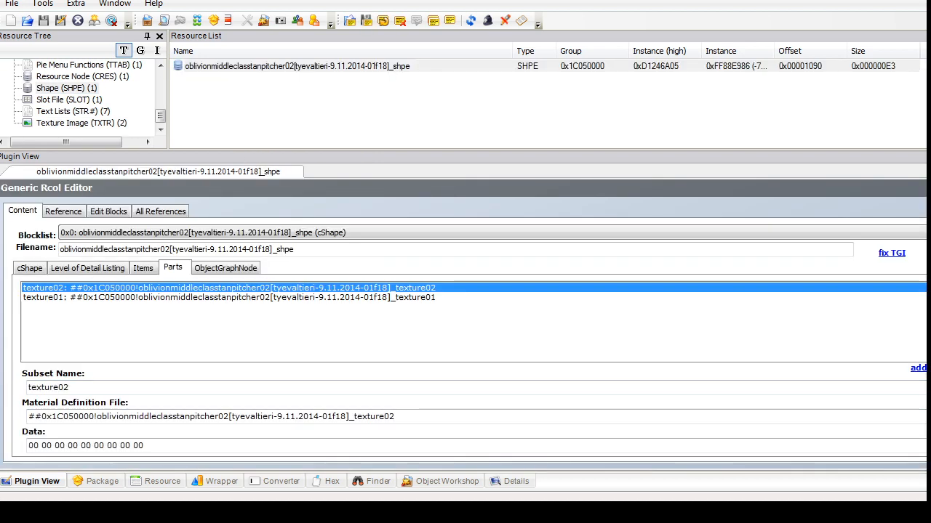
{"action": "left_click", "coordinate": [929, 368]}
Step: Rename the remaining shape part's subset to glazing, set its material definition to ##0x1C050000!wiccan.skyrim.glazedpottery.bowl_design, and commit the shape
{"action": "left_click", "coordinate": [231, 288]}
{"action": "double_click", "coordinate": [49, 388]}
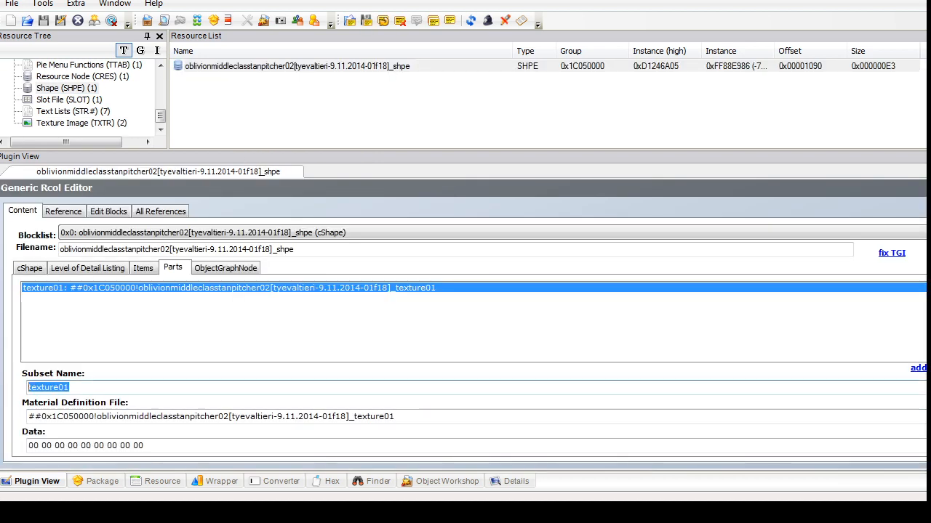
{"action": "type", "text": "glazing"}
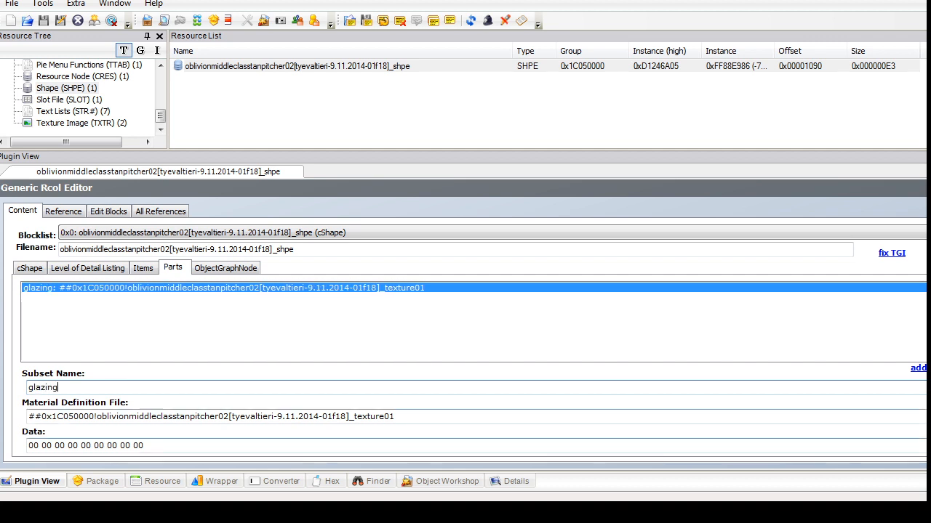
{"action": "left_click", "coordinate": [233, 416]}
{"action": "key", "text": "ctrl+v"}
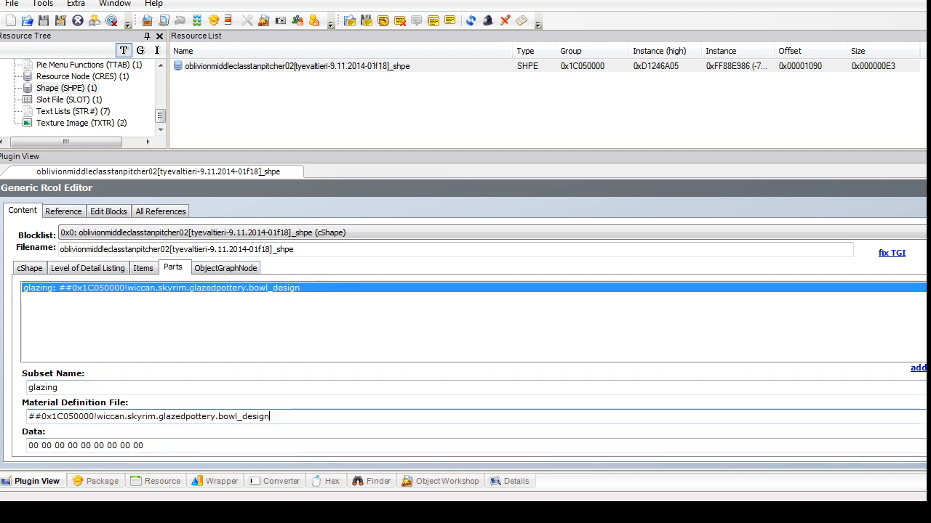
{"action": "left_click", "coordinate": [924, 188]}
{"action": "key", "text": "Return"}
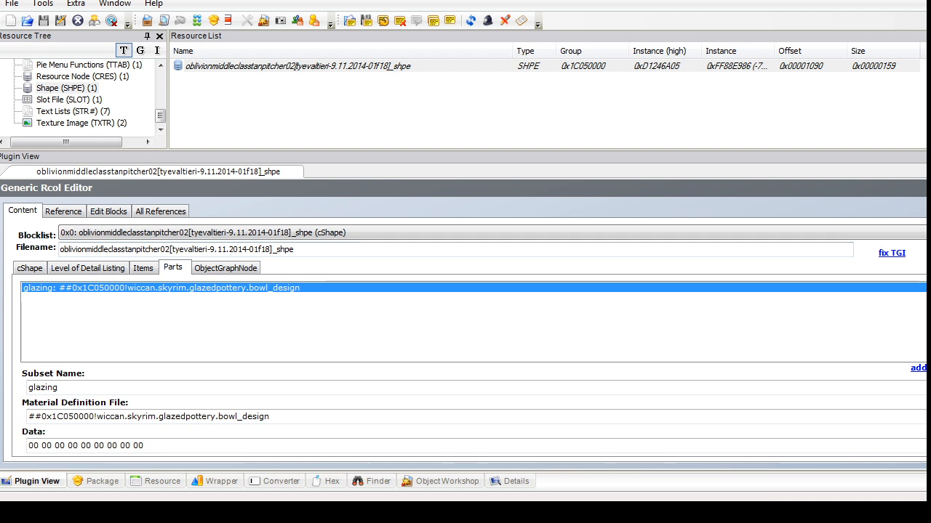
Step: In tan pitcher 02's raw Object Data, set version_1 to 139 and the sale price to 35
{"action": "left_click_drag", "start_coordinate": [160, 115], "coordinate": [160, 104]}
{"action": "left_click", "coordinate": [77, 100]}
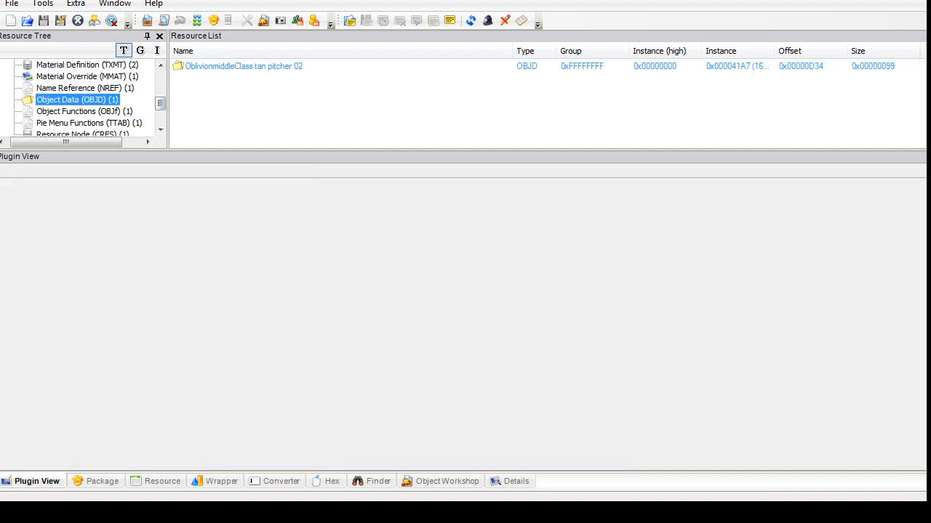
{"action": "left_click", "coordinate": [244, 66]}
{"action": "left_click", "coordinate": [287, 228]}
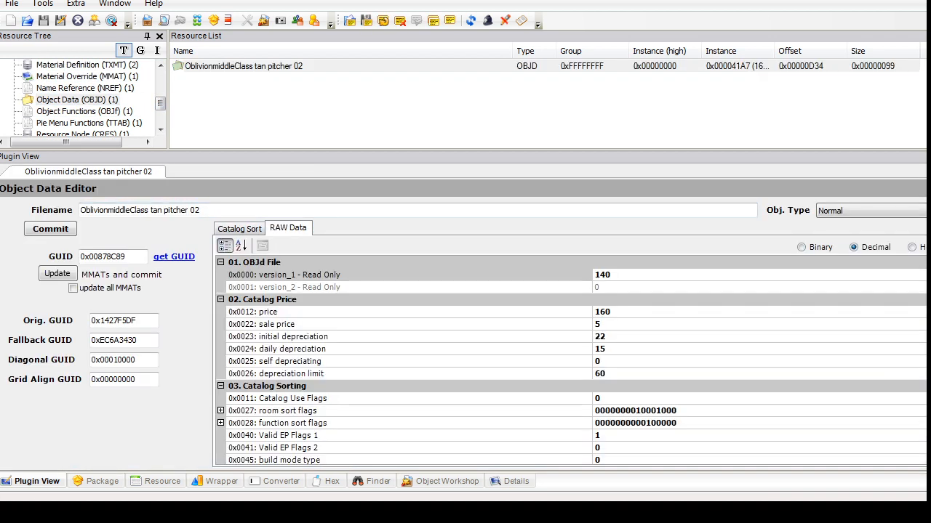
{"action": "left_click_drag", "start_coordinate": [616, 275], "coordinate": [600, 275]}
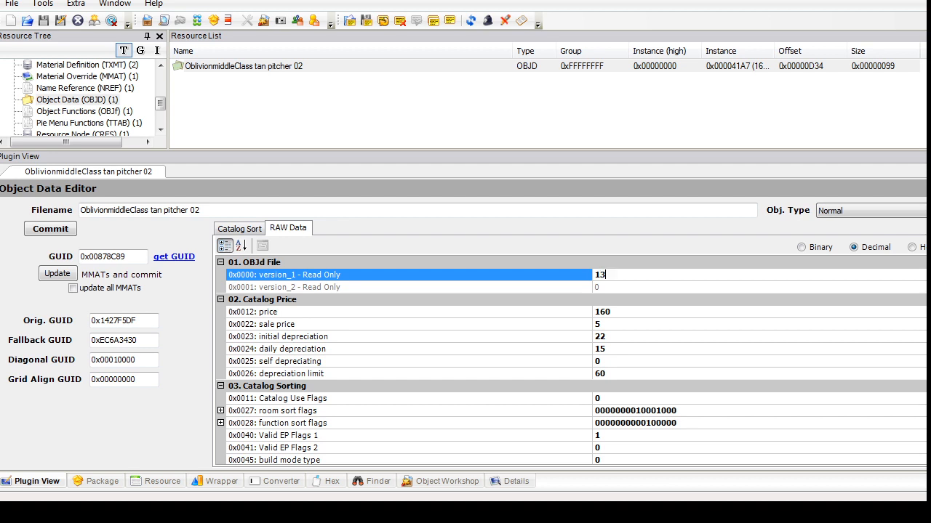
{"action": "left_click_drag", "start_coordinate": [607, 324], "coordinate": [594, 324]}
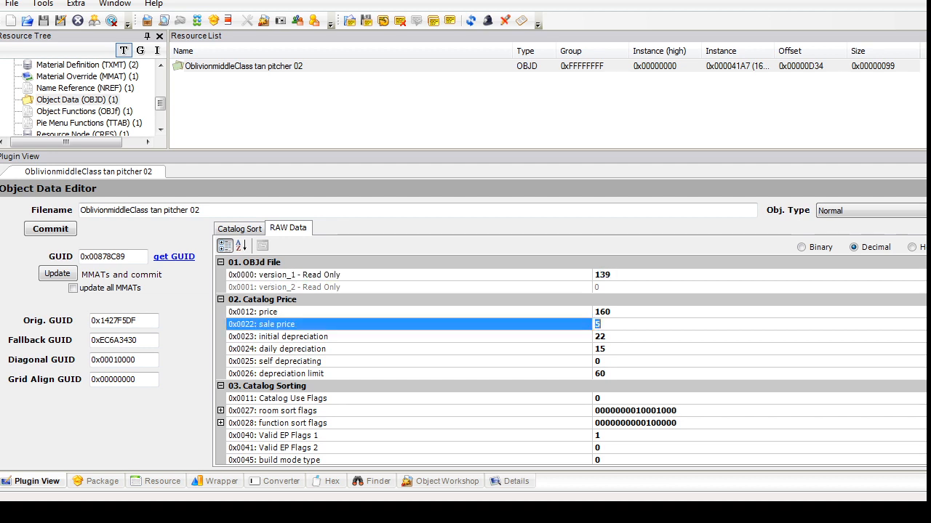
{"action": "type", "text": "35"}
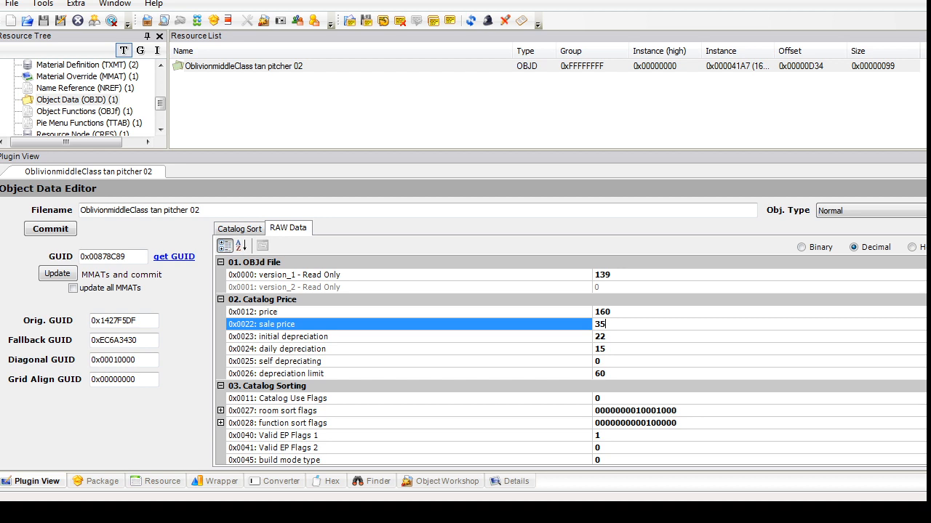
Step: Set the object size (quantity per shelf) to 1 and ratingRoom to 2, and commit the object data
{"action": "scroll", "coordinate": [571, 360], "scroll_direction": "down", "scroll_amount": 15}
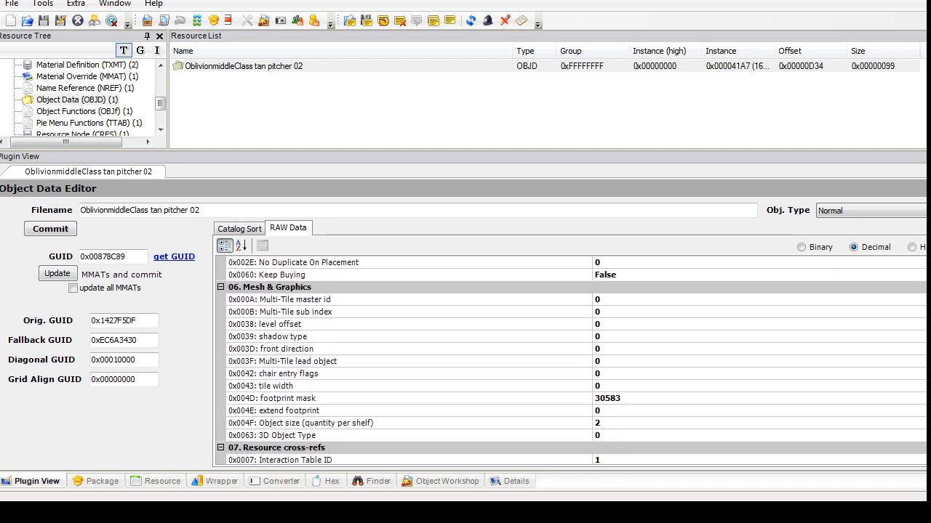
{"action": "left_click", "coordinate": [608, 349]}
{"action": "left_click", "coordinate": [608, 337]}
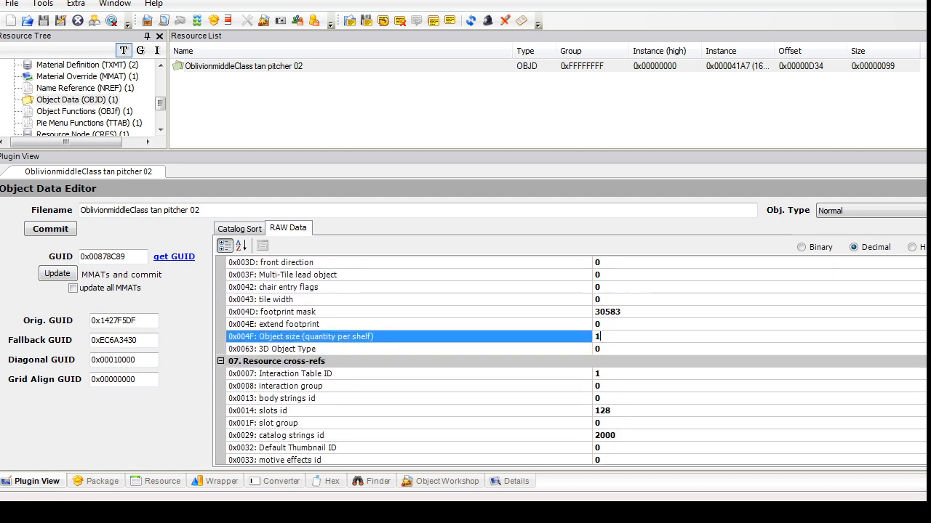
{"action": "scroll", "coordinate": [571, 360], "scroll_direction": "up", "scroll_amount": 8}
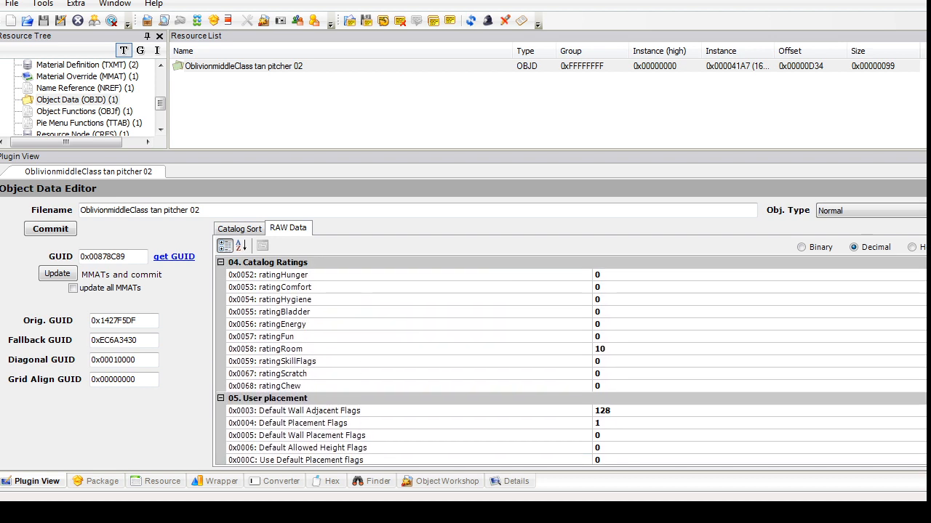
{"action": "double_click", "coordinate": [600, 349]}
{"action": "type", "text": "2"}
{"action": "left_click", "coordinate": [239, 229]}
{"action": "left_click", "coordinate": [51, 229]}
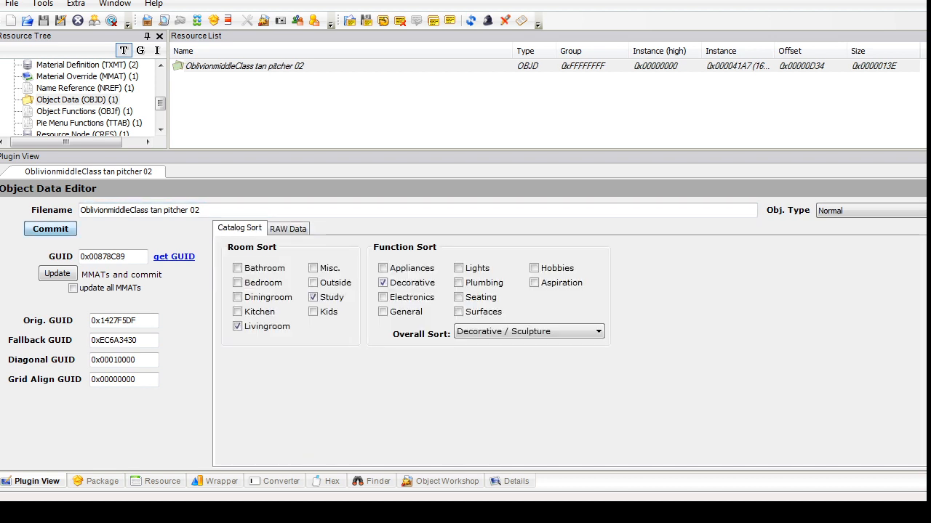
Step: Mark tan pitcher 02's Material Override (MMAT) and both Material Definition (TXMT) resources as deleted
{"action": "left_click", "coordinate": [87, 76]}
{"action": "right_click", "coordinate": [213, 66]}
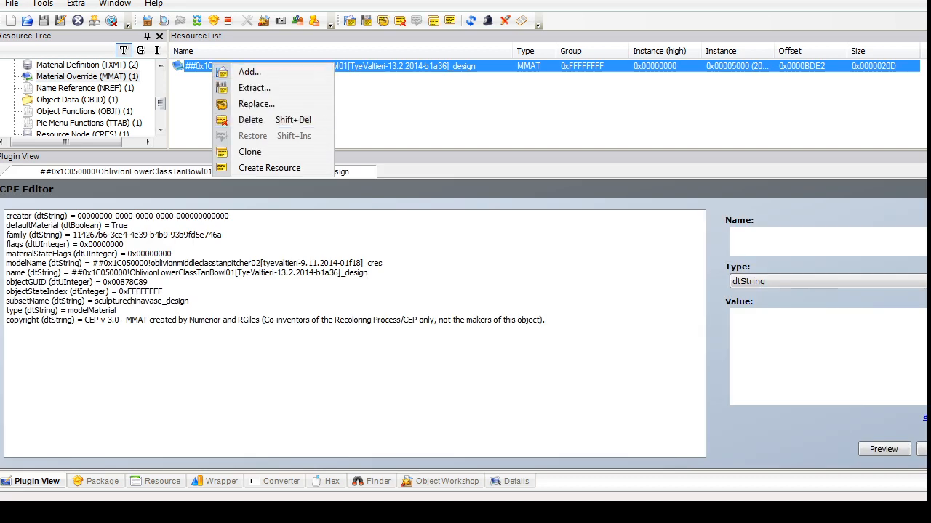
{"action": "left_click", "coordinate": [250, 120]}
{"action": "left_click", "coordinate": [76, 111]}
{"action": "left_click_drag", "start_coordinate": [280, 109], "coordinate": [243, 54]}
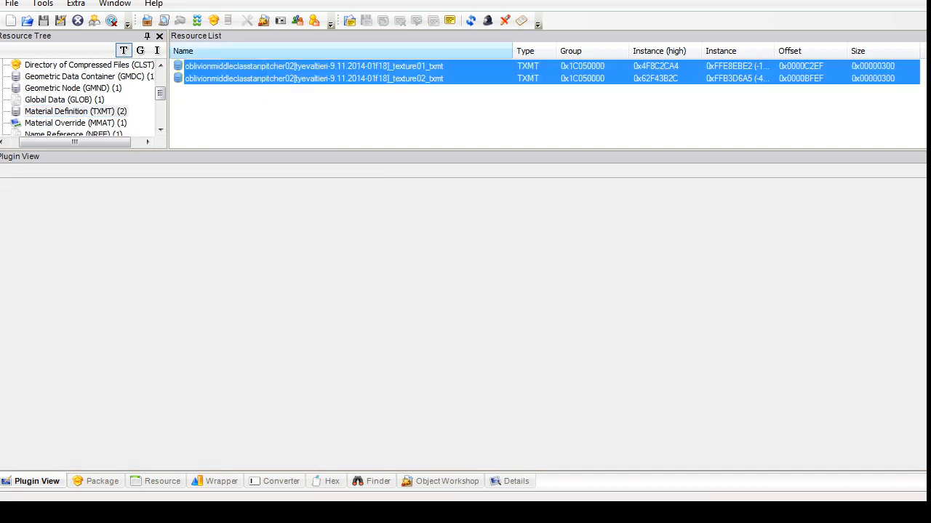
{"action": "right_click", "coordinate": [244, 69]}
{"action": "left_click", "coordinate": [282, 128]}
Step: Add a datalist extension reference with enabled 0x01, dependant 0x00 and index 3 to the Geometric Node's cObjectGraphNode
{"action": "left_click", "coordinate": [72, 99]}
{"action": "left_click", "coordinate": [225, 66]}
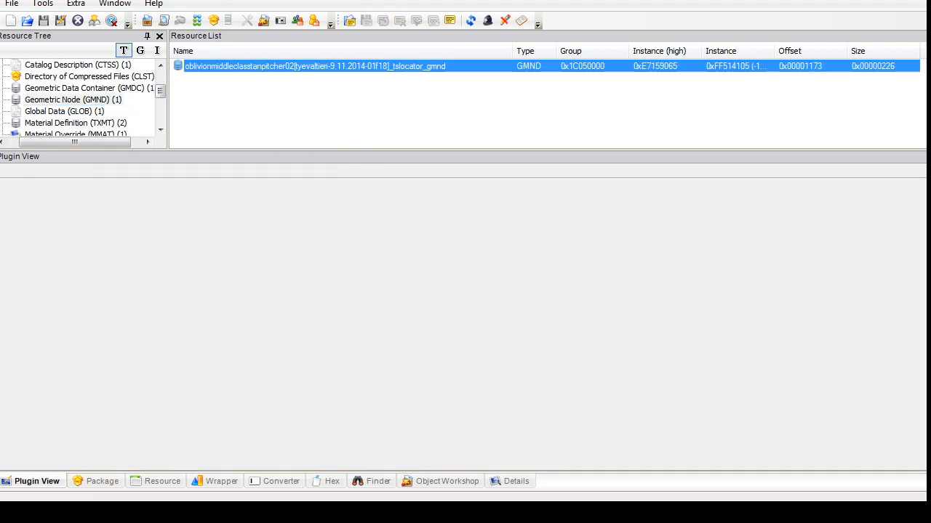
{"action": "left_click", "coordinate": [114, 268]}
{"action": "left_click", "coordinate": [912, 385]}
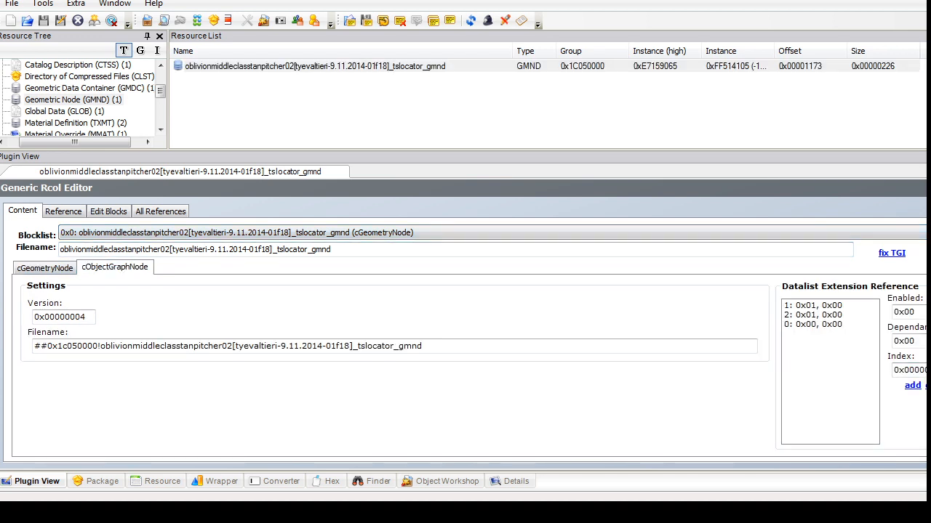
{"action": "left_click", "coordinate": [814, 324]}
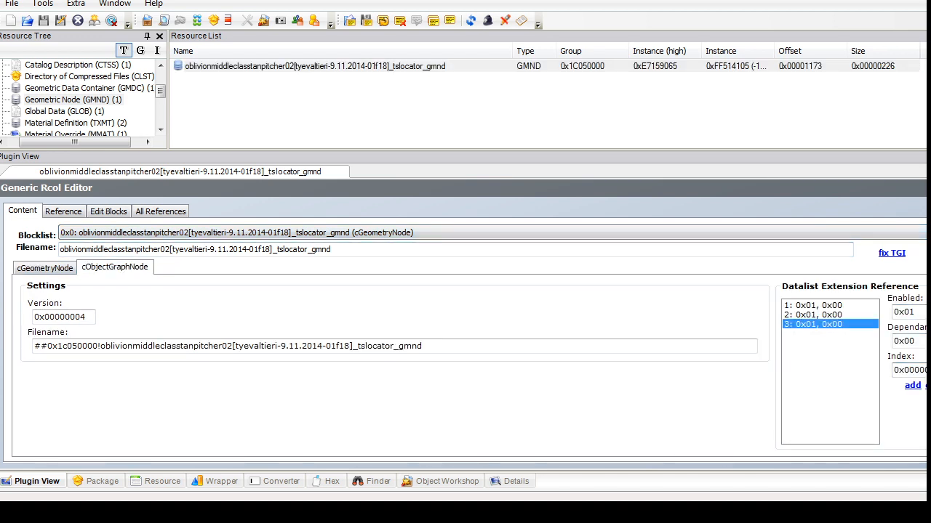
Step: Rename the array item in the Geometric Node's tsDesignModeEnabled block to glazing
{"action": "left_click", "coordinate": [407, 233]}
{"action": "left_click", "coordinate": [290, 254]}
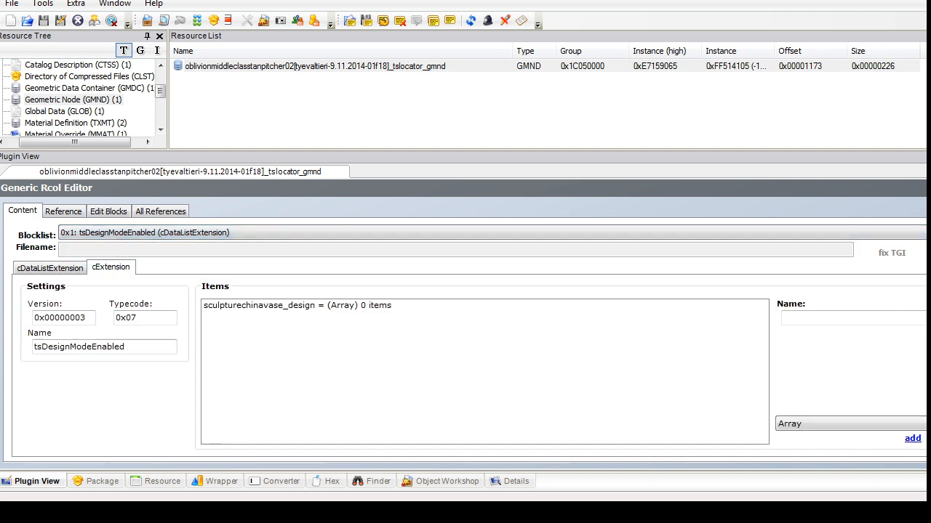
{"action": "left_click", "coordinate": [298, 306]}
{"action": "double_click", "coordinate": [839, 317]}
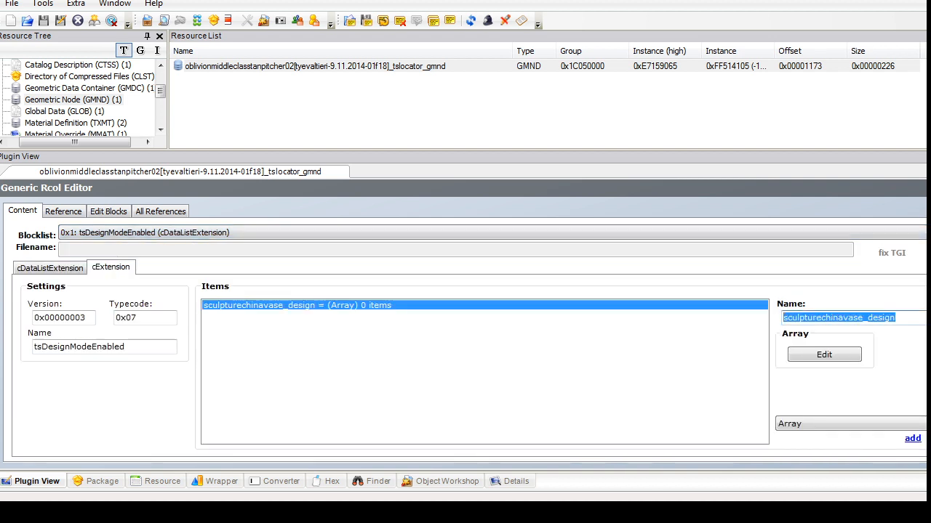
{"action": "key", "text": "BackSpace"}
{"action": "type", "text": "gl"}
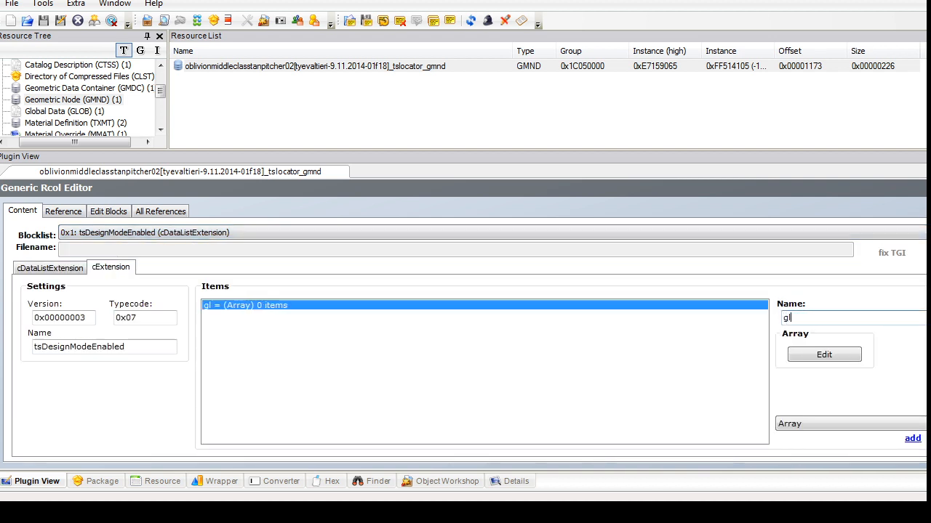
{"action": "type", "text": "azing"}
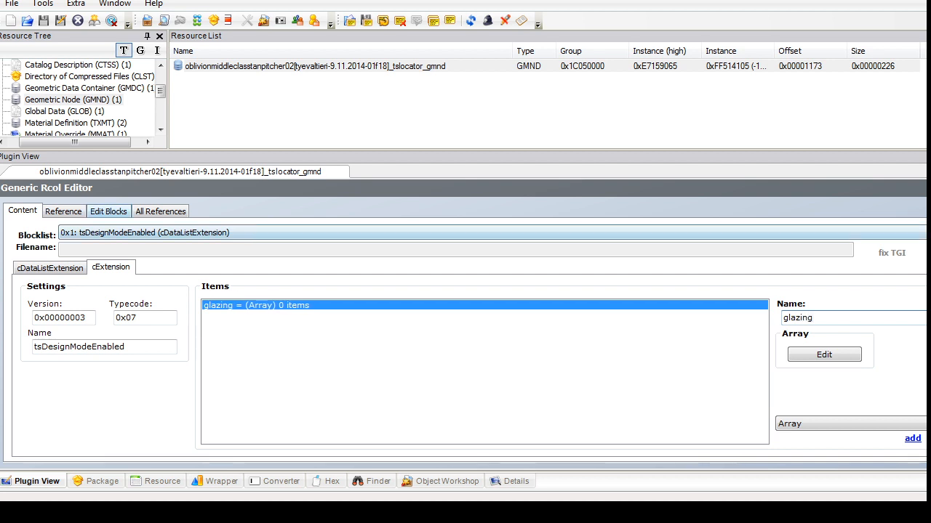
{"action": "left_click", "coordinate": [108, 211]}
{"action": "left_click", "coordinate": [407, 291]}
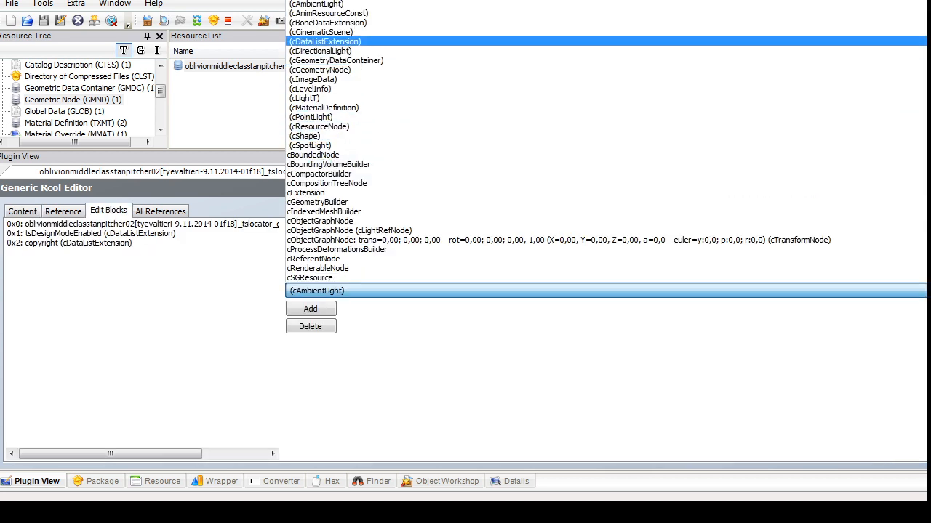
{"action": "left_click", "coordinate": [321, 50]}
{"action": "left_click", "coordinate": [310, 309]}
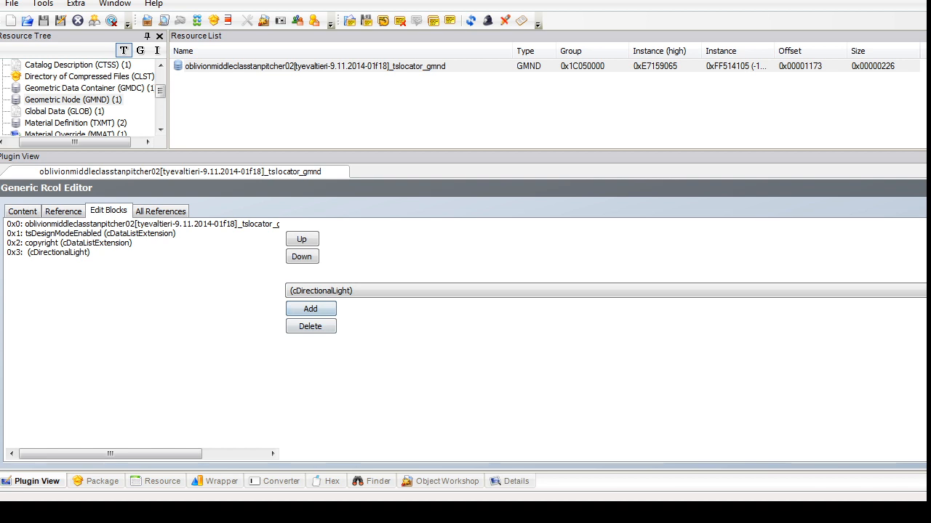
{"action": "left_click", "coordinate": [58, 253]}
{"action": "left_click", "coordinate": [310, 326]}
Step: Add a cDataListExtension block to the Geometric Node's block list
{"action": "left_click", "coordinate": [349, 291]}
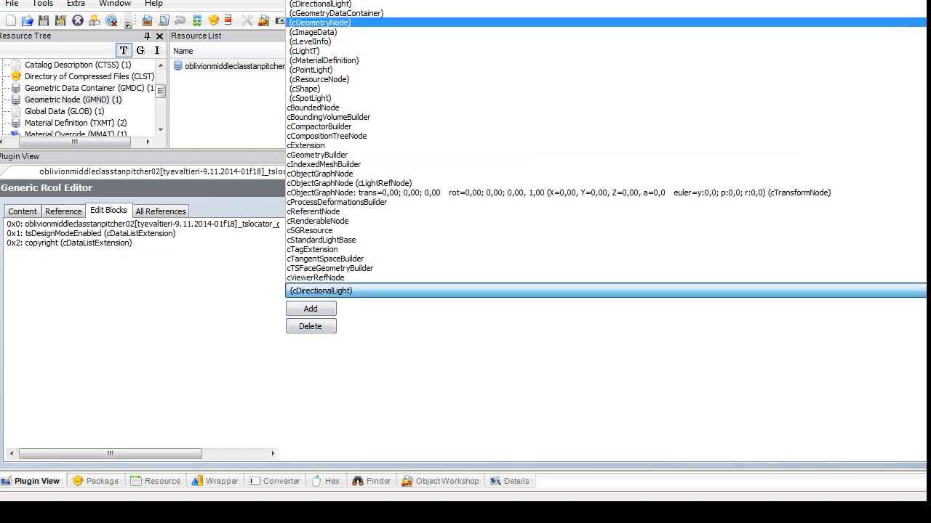
{"action": "scroll", "coordinate": [327, 13], "scroll_direction": "up", "scroll_amount": 2}
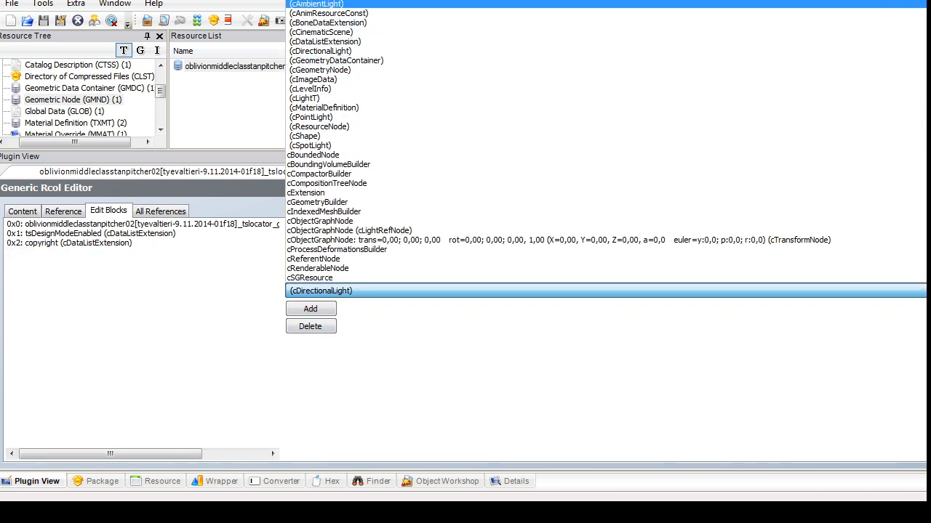
{"action": "left_click", "coordinate": [324, 41]}
{"action": "left_click", "coordinate": [310, 309]}
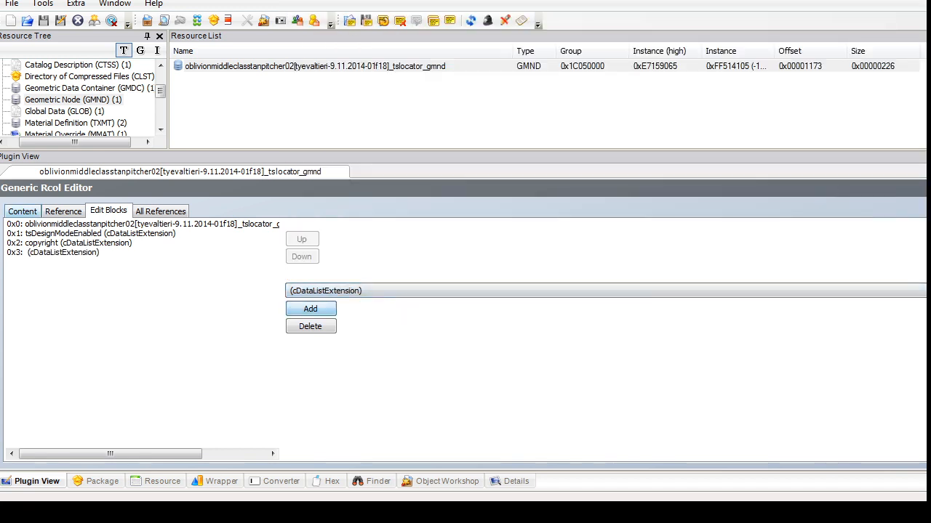
Step: Name the extension of the new 0x3 cDataListExtension block tsMaterialsMeshName
{"action": "left_click", "coordinate": [22, 211]}
{"action": "left_click", "coordinate": [117, 233]}
{"action": "left_click", "coordinate": [116, 275]}
{"action": "left_click", "coordinate": [104, 348]}
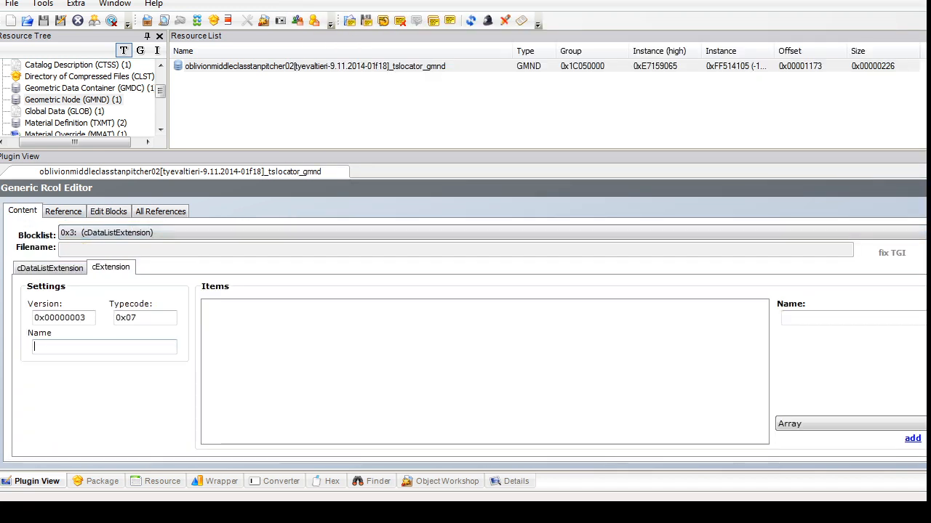
{"action": "type", "text": "tsMa"}
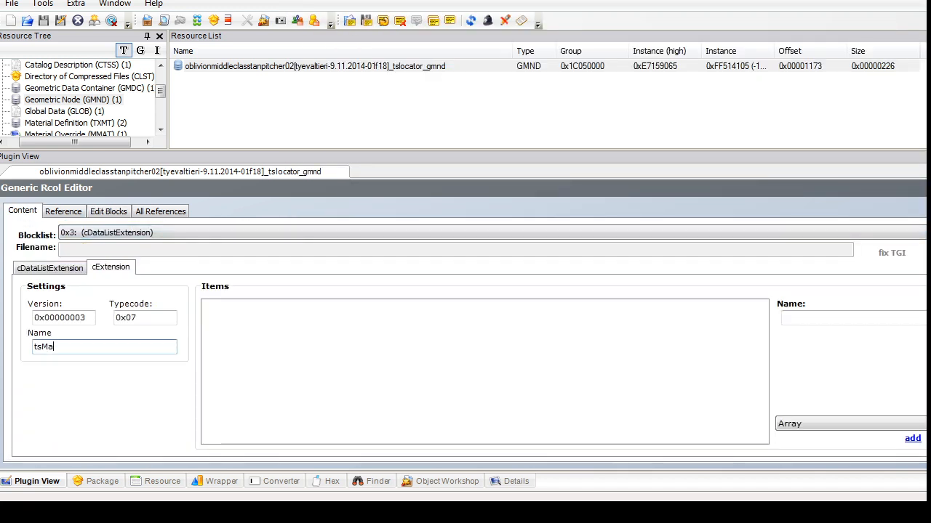
{"action": "type", "text": "terialsMeshName"}
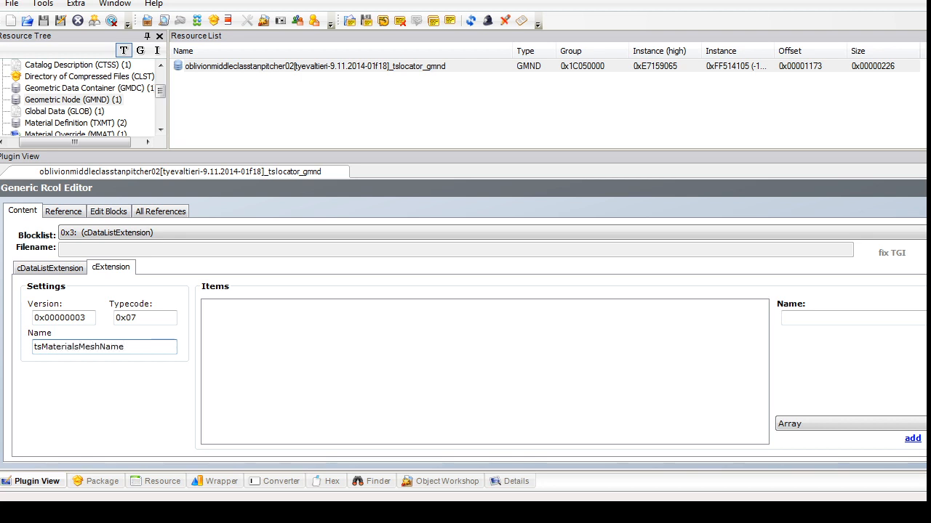
Step: Add a String item to the tsMaterialsMeshName extension with the value ##0x1C050000!wiccan.skyrim.glazedpottery.bowl
{"action": "left_click", "coordinate": [851, 424]}
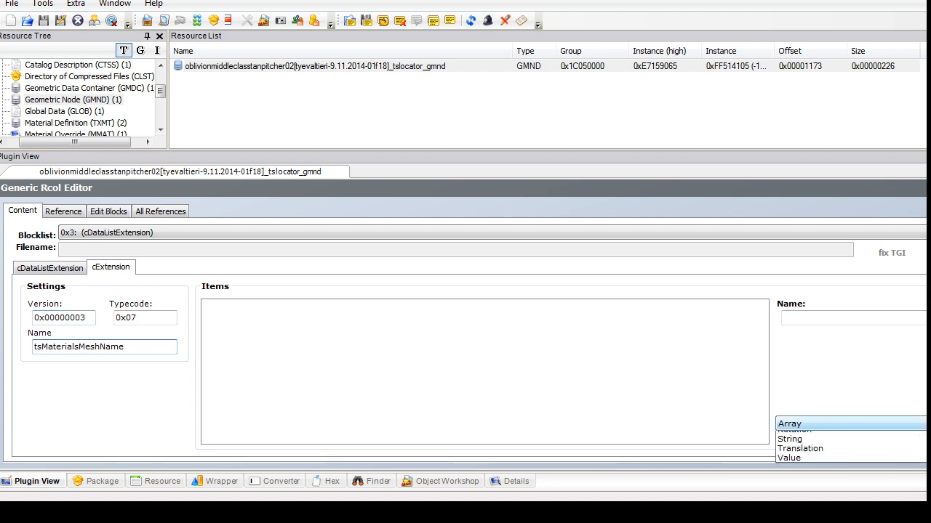
{"action": "left_click", "coordinate": [851, 476]}
{"action": "left_click", "coordinate": [912, 438]}
{"action": "left_click", "coordinate": [231, 305]}
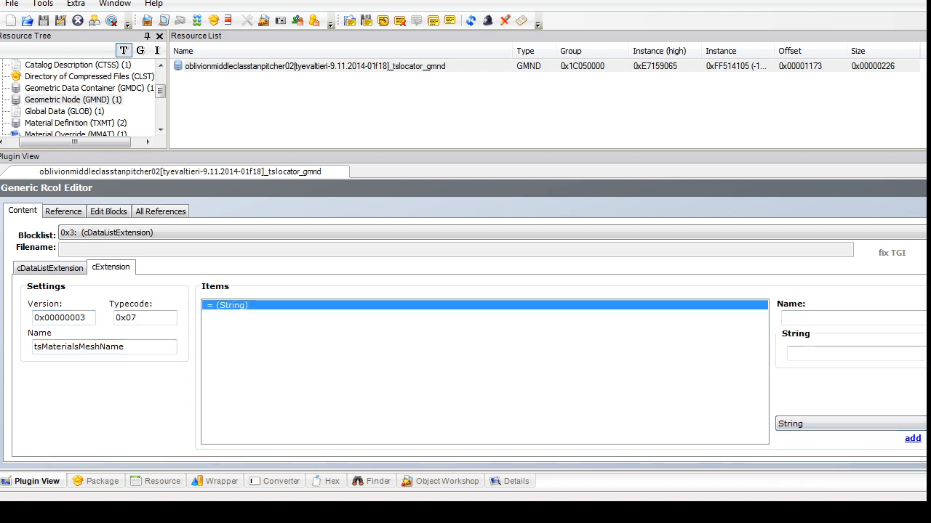
{"action": "left_click", "coordinate": [851, 353]}
{"action": "key", "text": "ctrl+v"}
{"action": "left_click_drag", "start_coordinate": [911, 353], "coordinate": [928, 353]}
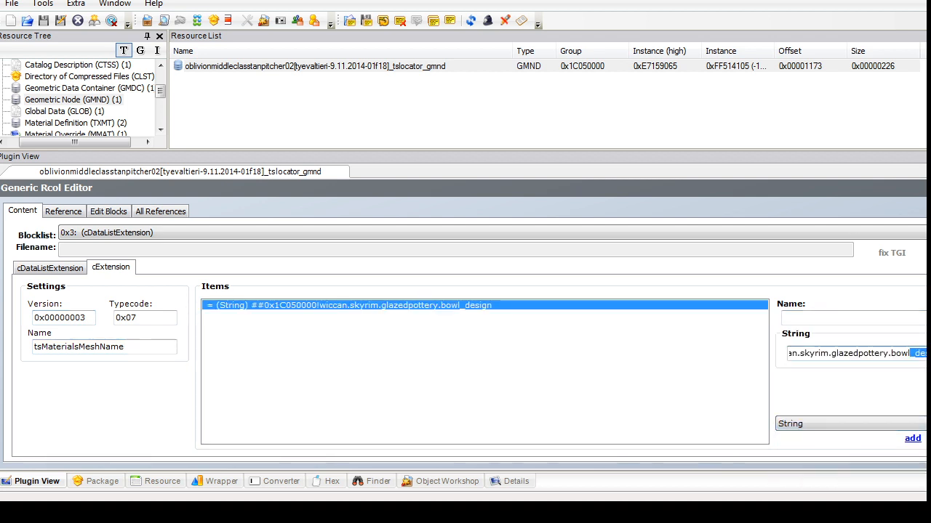
{"action": "key", "text": "BackSpace"}
Step: Name the string item glazing and commit the Geometric Node changes
{"action": "left_click", "coordinate": [851, 318]}
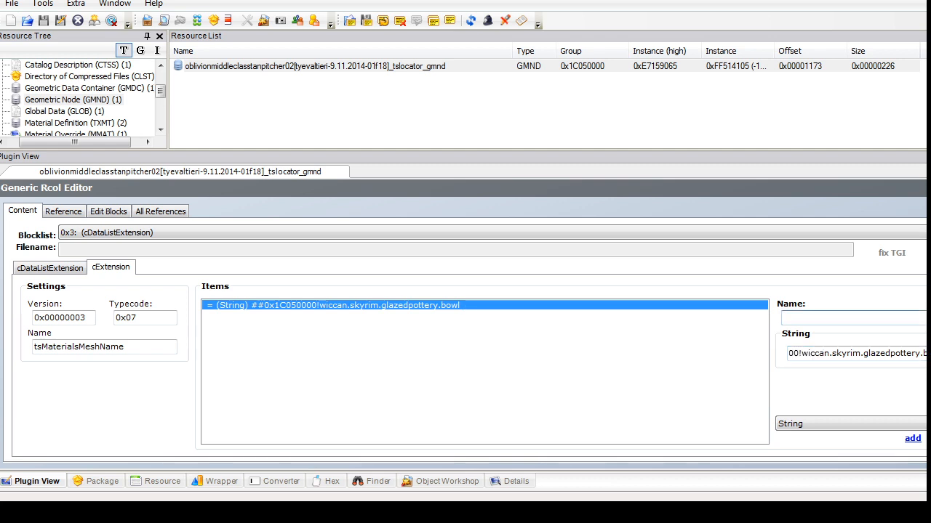
{"action": "type", "text": "glazing"}
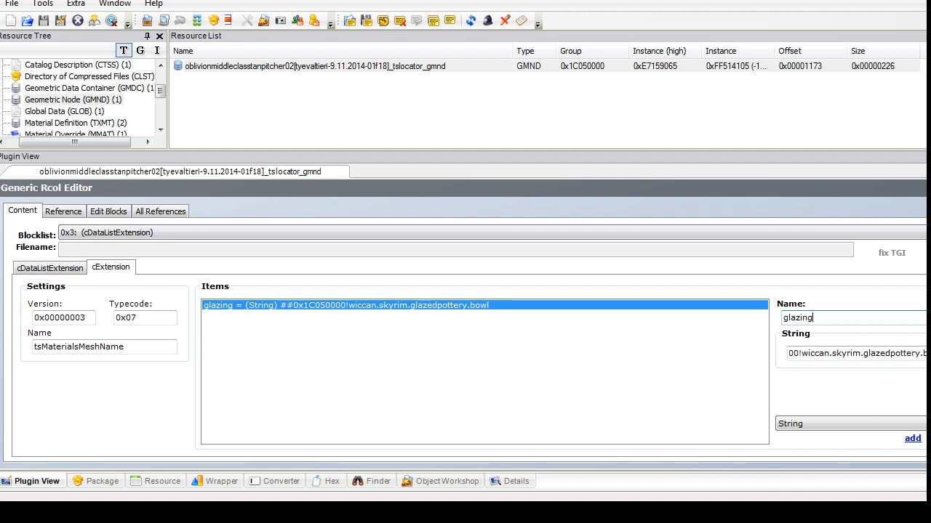
{"action": "left_click", "coordinate": [925, 188]}
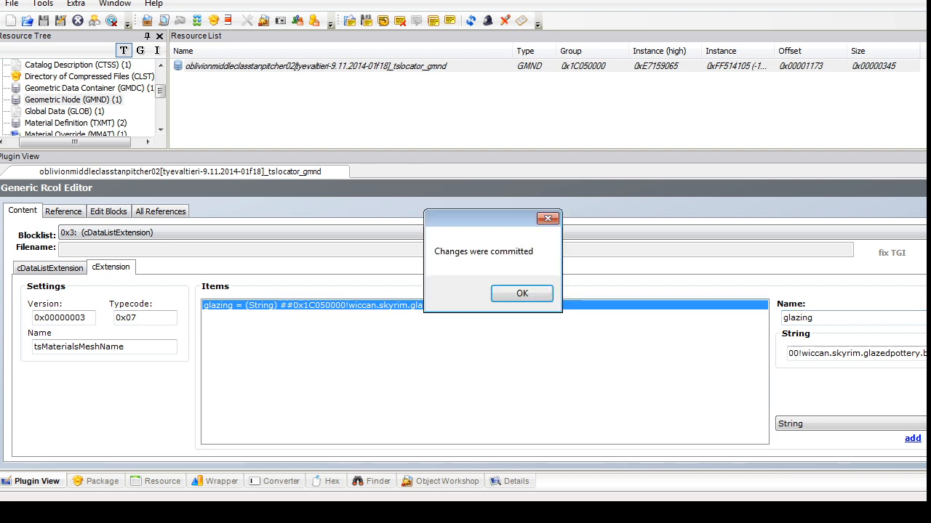
{"action": "left_click", "coordinate": [521, 293]}
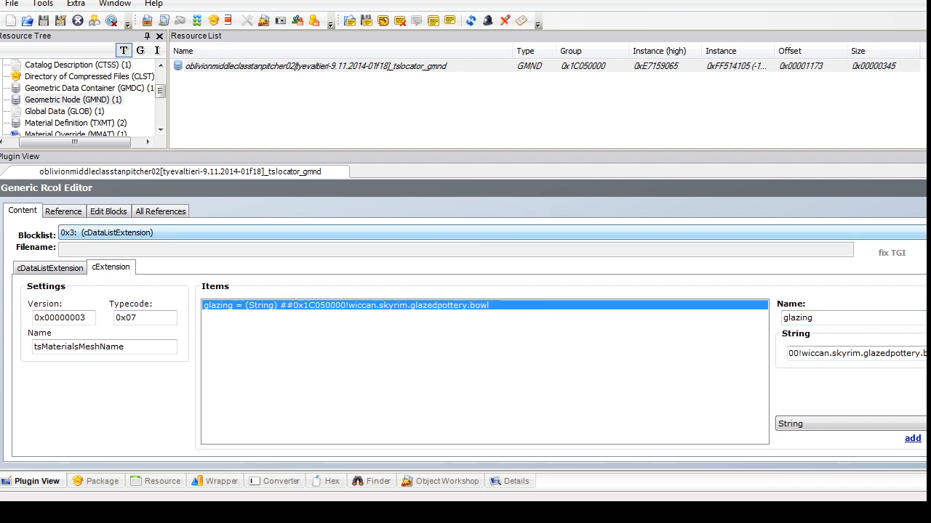
Step: Export the tan pitcher 02 Geometric Data Container mesh as an OBJ file with its default name in the tye folder
{"action": "left_click", "coordinate": [87, 87]}
{"action": "left_click", "coordinate": [291, 67]}
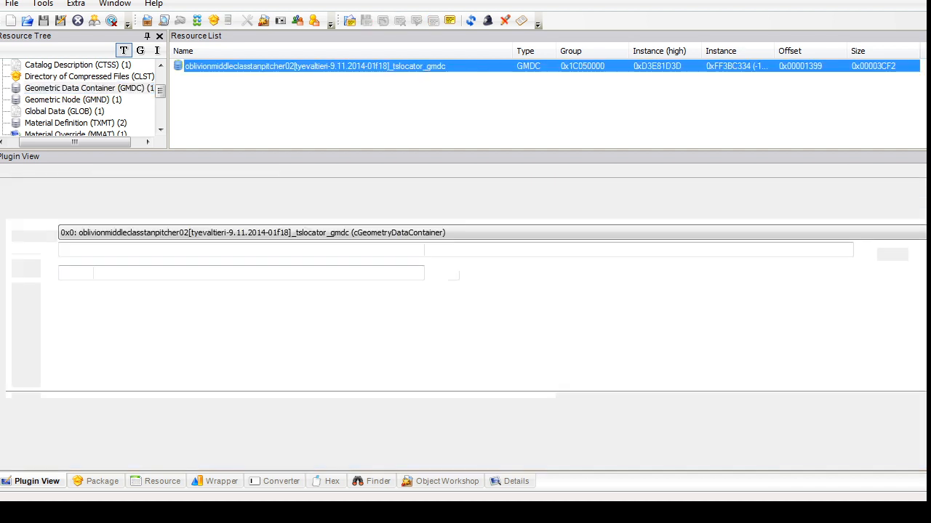
{"action": "left_click", "coordinate": [52, 418]}
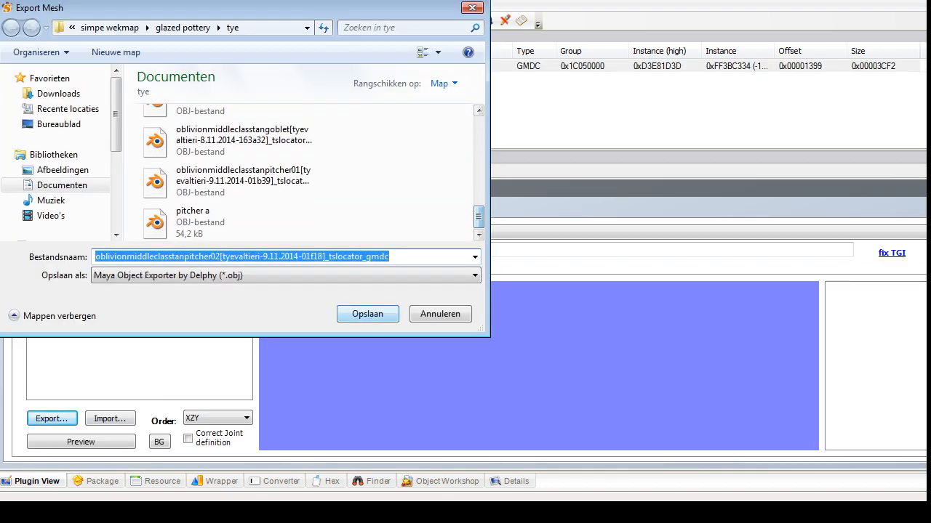
{"action": "left_click", "coordinate": [368, 314]}
Step: Delete the texture01 mesh group and rename the remaining texture02 group as glazing
{"action": "left_click", "coordinate": [127, 315]}
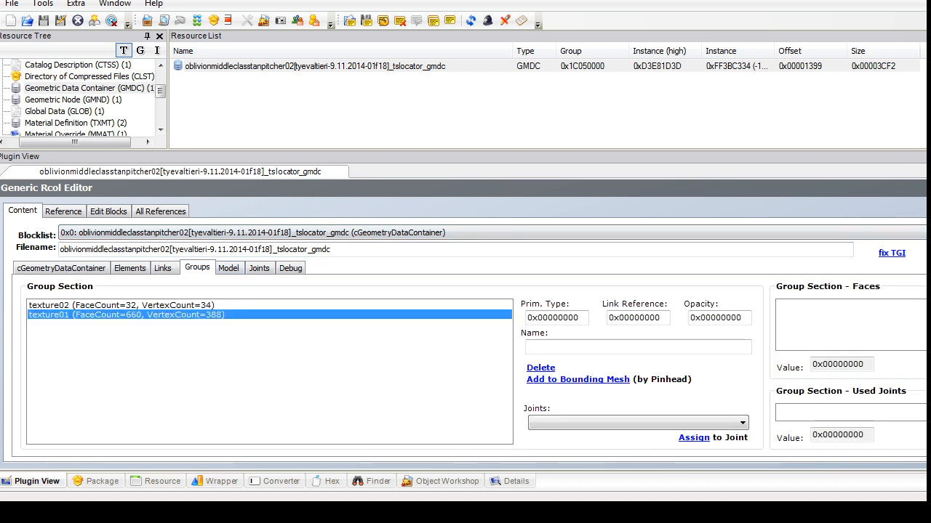
{"action": "left_click", "coordinate": [540, 368]}
{"action": "left_click", "coordinate": [122, 305]}
{"action": "left_click_drag", "start_coordinate": [574, 347], "coordinate": [525, 347]}
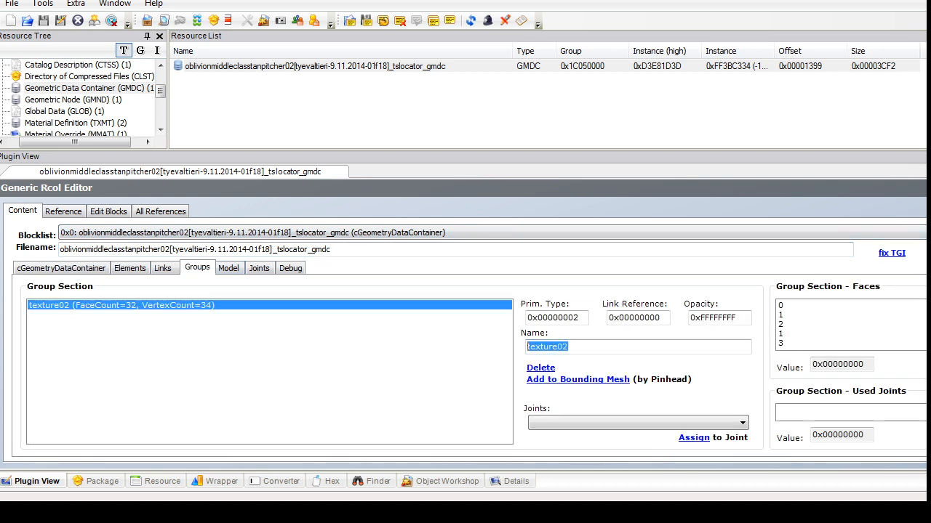
{"action": "type", "text": "glazing"}
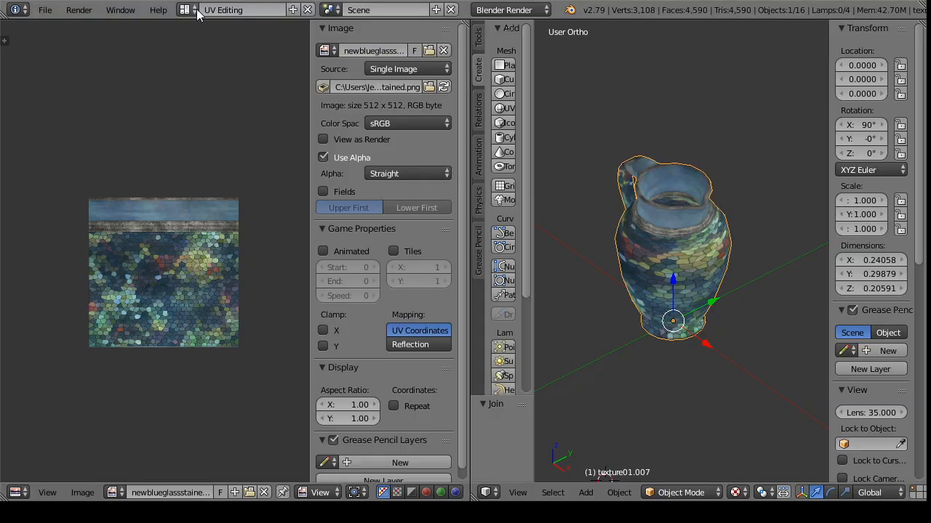
Step: Switch to Blender, use the Default screen layout and hide the texture01.007 object
{"action": "left_click", "coordinate": [187, 9]}
{"action": "left_click", "coordinate": [211, 76]}
{"action": "left_click", "coordinate": [879, 266]}
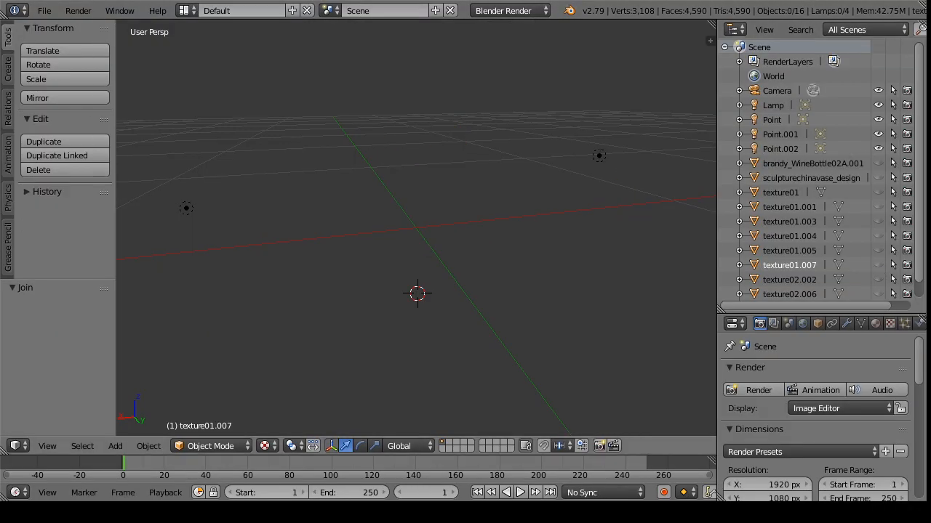
Step: Import the exported oblivionmiddleclasstanpitcher02 OBJ file from the tye folder as a Wavefront mesh
{"action": "left_click", "coordinate": [44, 10]}
{"action": "mouse_move", "coordinate": [115, 289]}
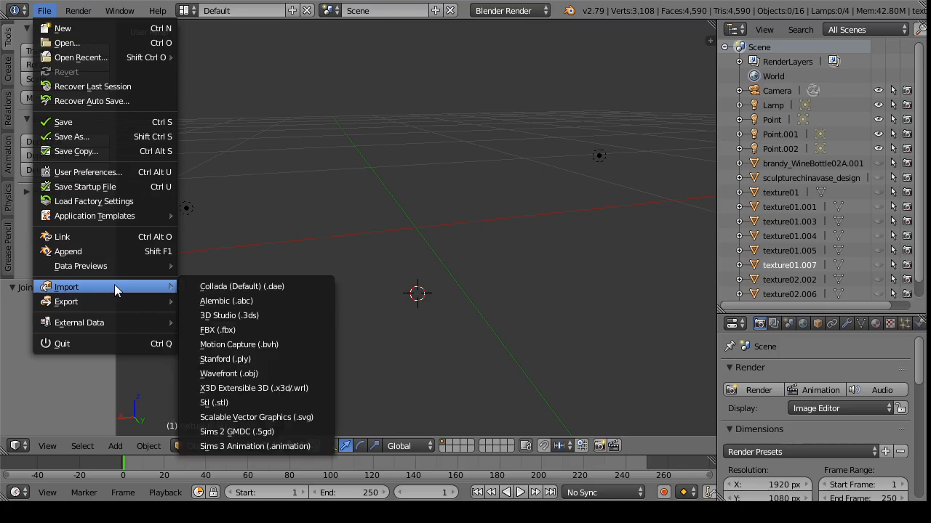
{"action": "left_click", "coordinate": [237, 373]}
{"action": "left_click", "coordinate": [319, 315]}
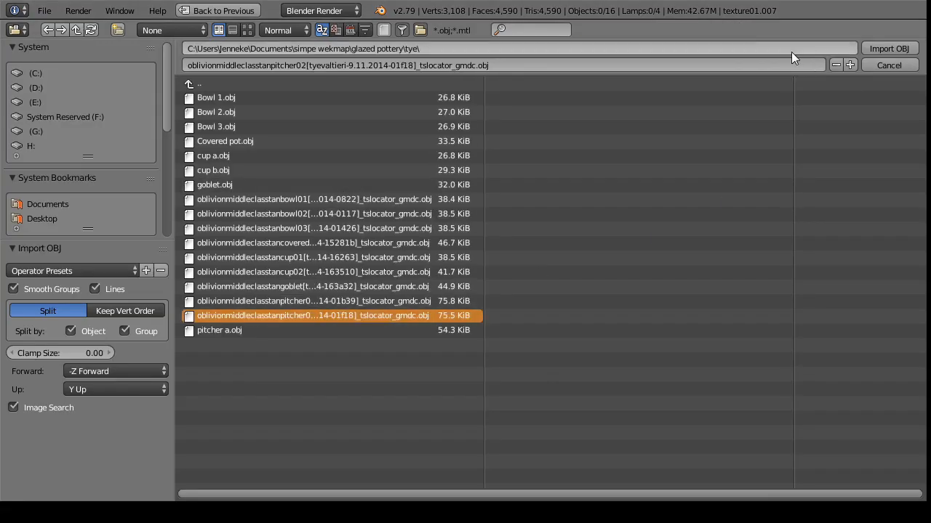
{"action": "left_click", "coordinate": [880, 48]}
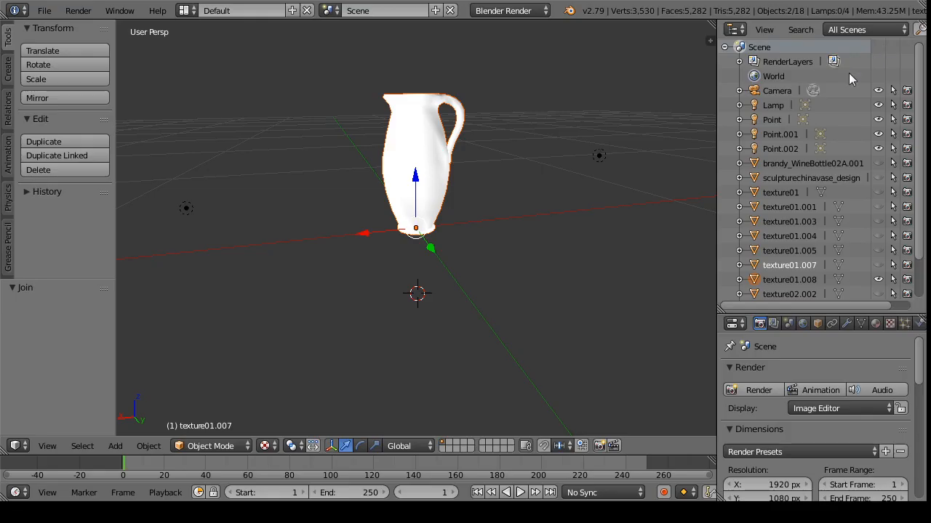
Step: Assign the newblueglassstained.png image to the pitcher body's UV map in the UV Editing layout and return to Object Mode
{"action": "left_click_drag", "start_coordinate": [320, 220], "coordinate": [395, 230]}
{"action": "right_click", "coordinate": [397, 218]}
{"action": "left_click", "coordinate": [184, 10]}
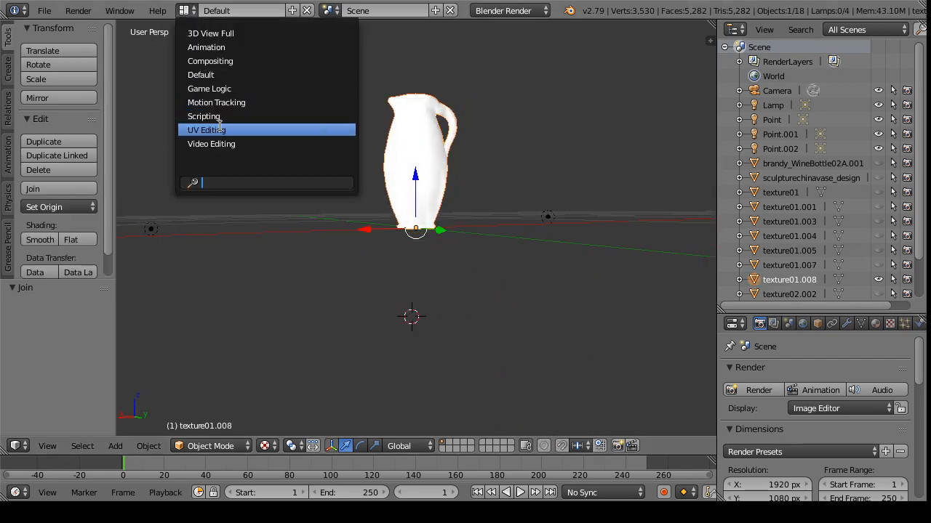
{"action": "left_click", "coordinate": [208, 127]}
{"action": "left_click", "coordinate": [673, 492]}
{"action": "left_click", "coordinate": [658, 459]}
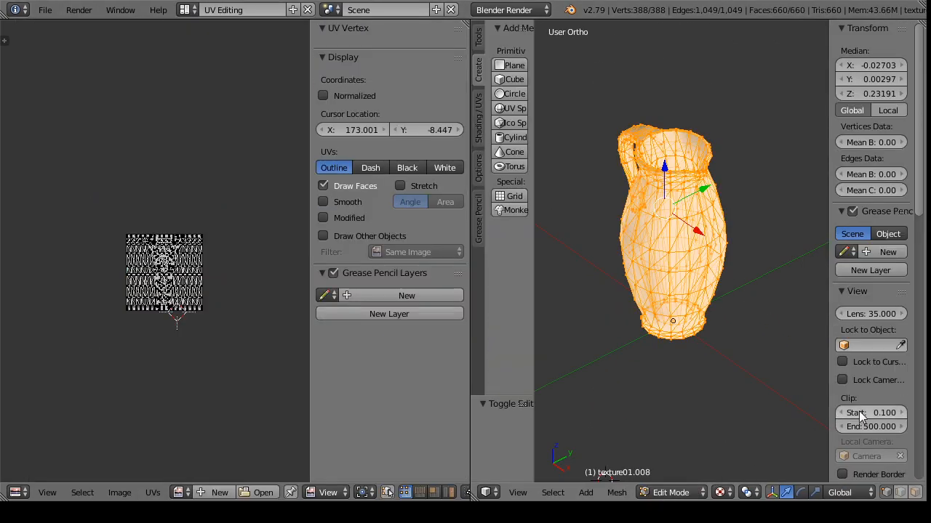
{"action": "left_click", "coordinate": [178, 492]}
{"action": "left_click", "coordinate": [218, 454]}
{"action": "left_click", "coordinate": [673, 492]}
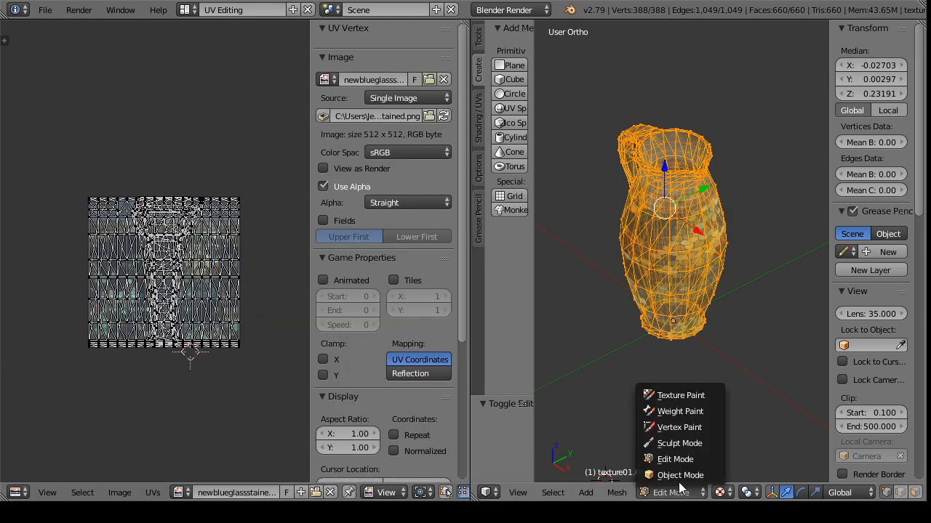
{"action": "left_click", "coordinate": [676, 474]}
Step: Select the pitcher's bottom disc and scale all its UVs to about 0.34 in Edit Mode
{"action": "left_click_drag", "start_coordinate": [589, 234], "coordinate": [673, 263]}
{"action": "right_click", "coordinate": [666, 285]}
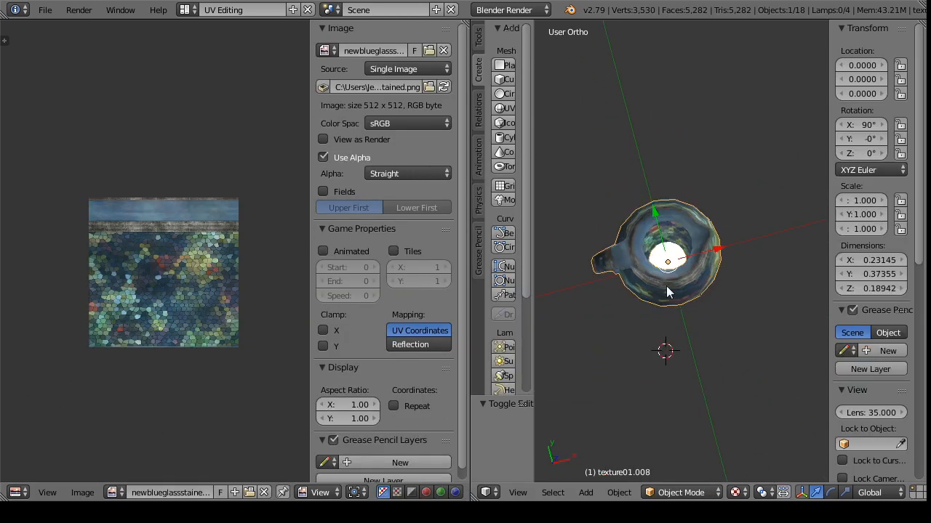
{"action": "left_click", "coordinate": [673, 492]}
{"action": "left_click", "coordinate": [675, 456]}
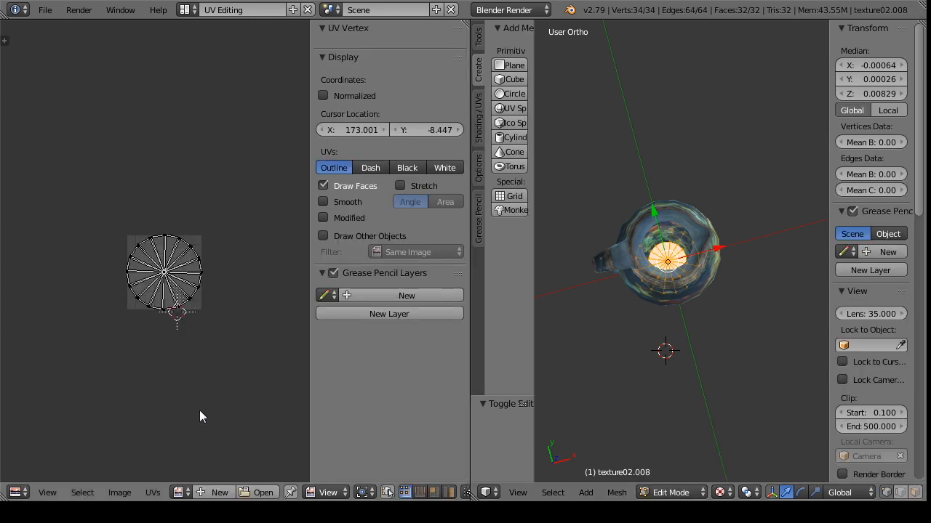
{"action": "key", "text": "a"}
{"action": "key", "text": "s"}
{"action": "left_click", "coordinate": [184, 390]}
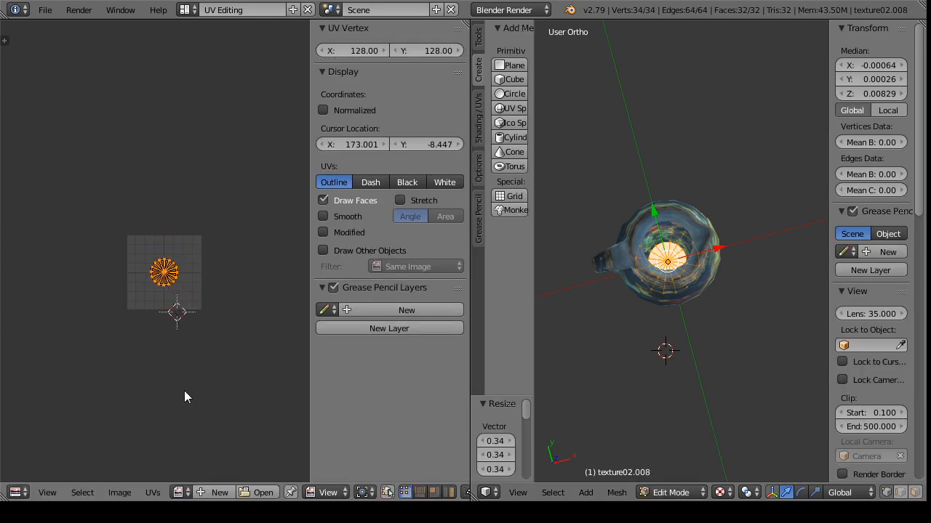
Step: Display greek02.png behind the disc's UVs, move them down about 216 pixels along Y and scale them to about 0.81
{"action": "left_click", "coordinate": [178, 493]}
{"action": "left_click", "coordinate": [211, 428]}
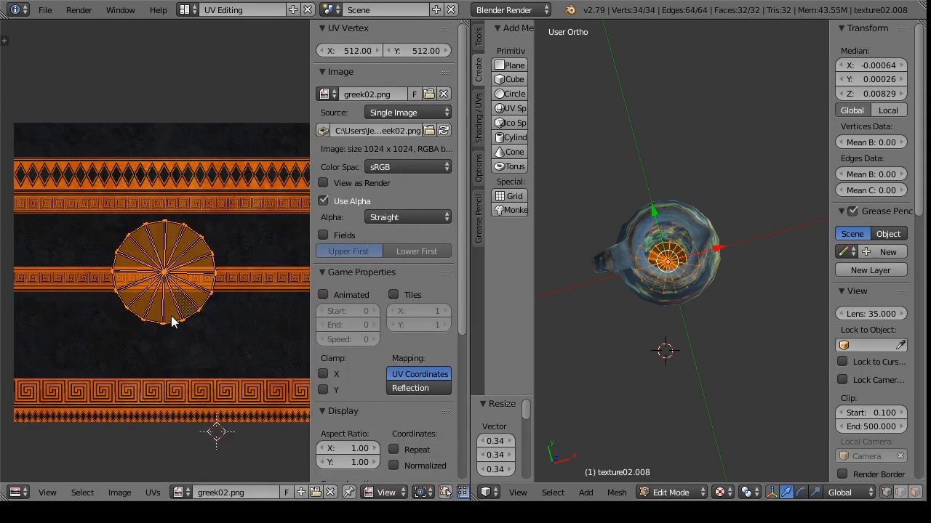
{"action": "key", "text": "g"}
{"action": "key", "text": "y"}
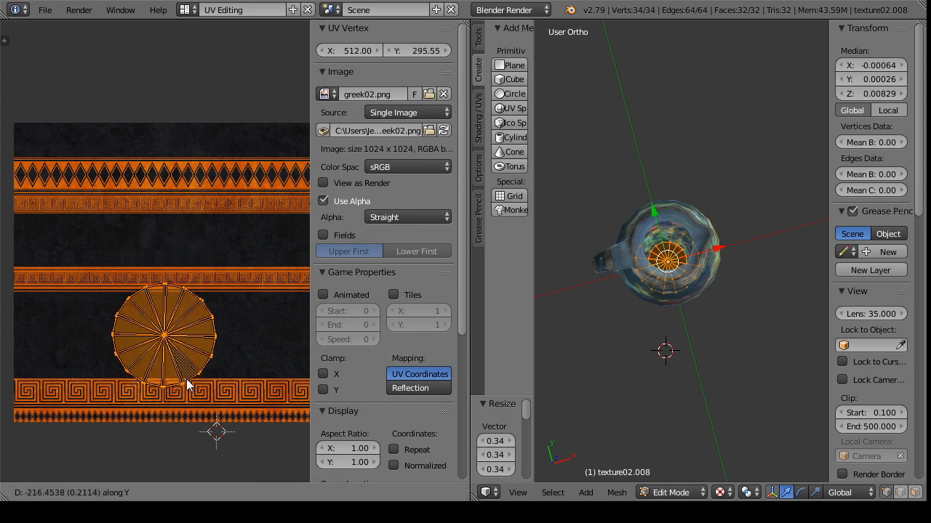
{"action": "left_click", "coordinate": [187, 386]}
{"action": "key", "text": "s"}
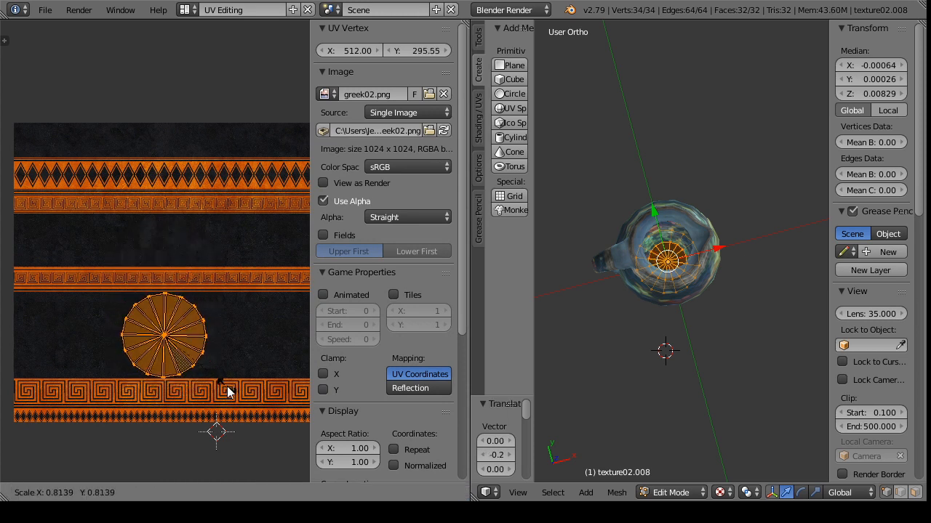
{"action": "left_click", "coordinate": [230, 392]}
Step: Assign the newblueglassstained.png image to the bottom disc and return to Object Mode
{"action": "left_click", "coordinate": [181, 493]}
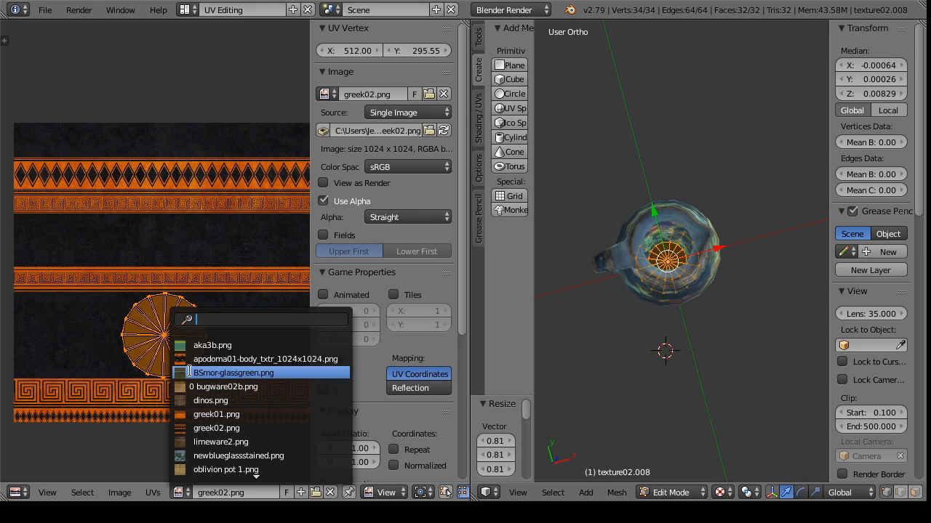
{"action": "left_click", "coordinate": [219, 455]}
{"action": "left_click", "coordinate": [673, 492]}
{"action": "left_click", "coordinate": [679, 475]}
Step: Select the pitcher body together with its bottom disc and join them into one object
{"action": "left_click_drag", "start_coordinate": [667, 325], "coordinate": [669, 239]}
{"action": "right_click", "coordinate": [673, 244], "text": "shift"}
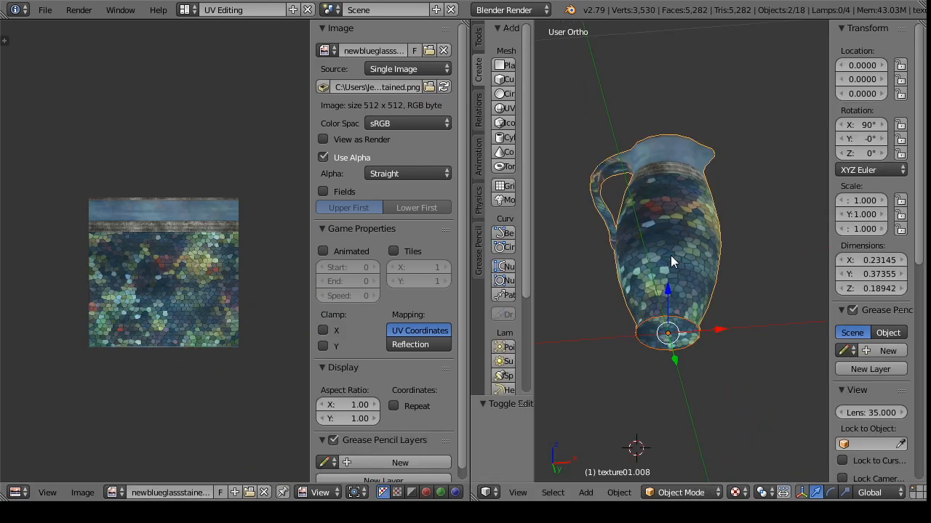
{"action": "key", "text": "ctrl+j"}
{"action": "left_click_drag", "start_coordinate": [626, 250], "coordinate": [720, 343]}
Step: Export the joined pitcher as the Wavefront file pitcher b.obj in the tye folder
{"action": "left_click", "coordinate": [44, 9]}
{"action": "mouse_move", "coordinate": [147, 305]}
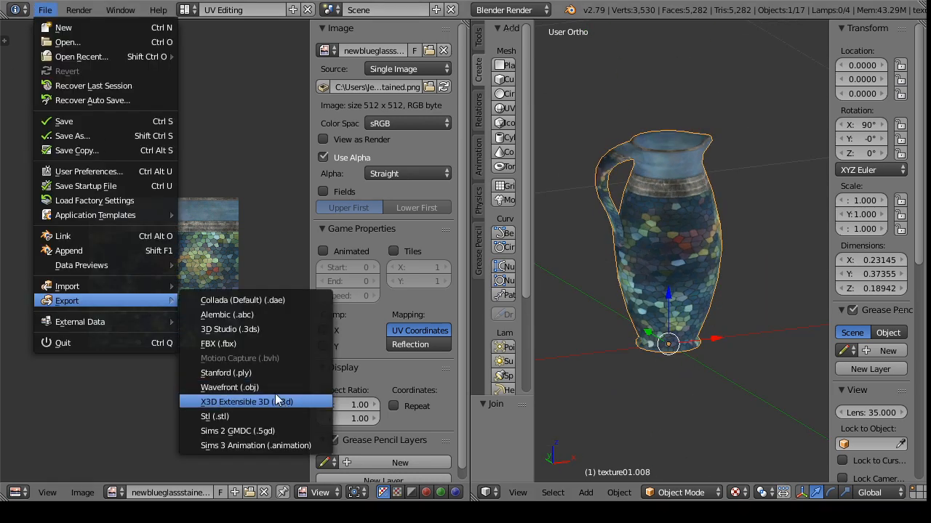
{"action": "left_click", "coordinate": [229, 387]}
{"action": "double_click", "coordinate": [217, 66]}
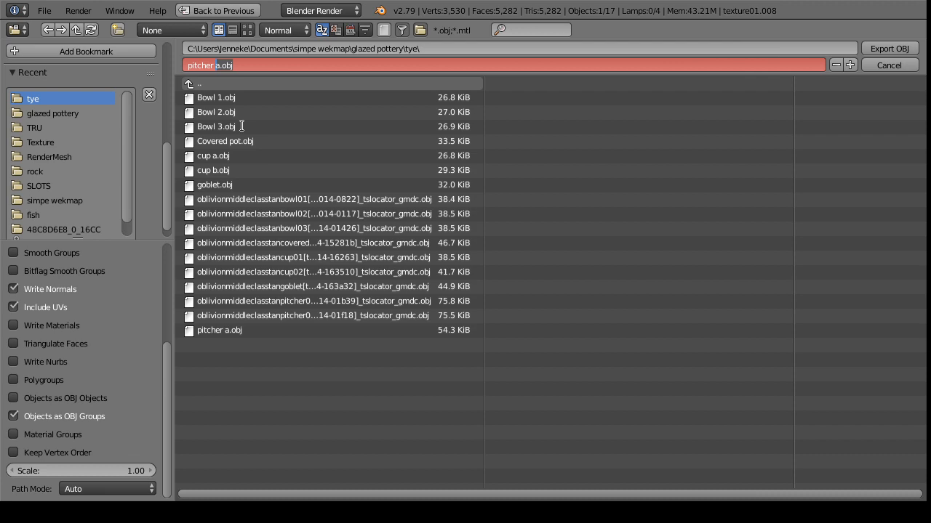
{"action": "type", "text": "b"}
{"action": "left_click", "coordinate": [371, 410]}
{"action": "left_click", "coordinate": [887, 49]}
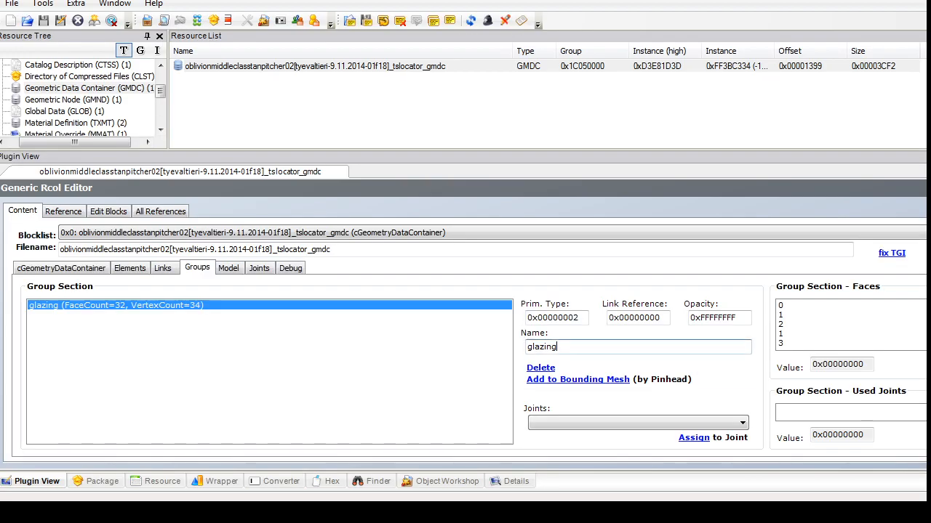
Step: Switch back to SimPE and import the pitcher b OBJ file into the Geometric Data Container
{"action": "left_click", "coordinate": [61, 268]}
{"action": "left_click", "coordinate": [110, 419]}
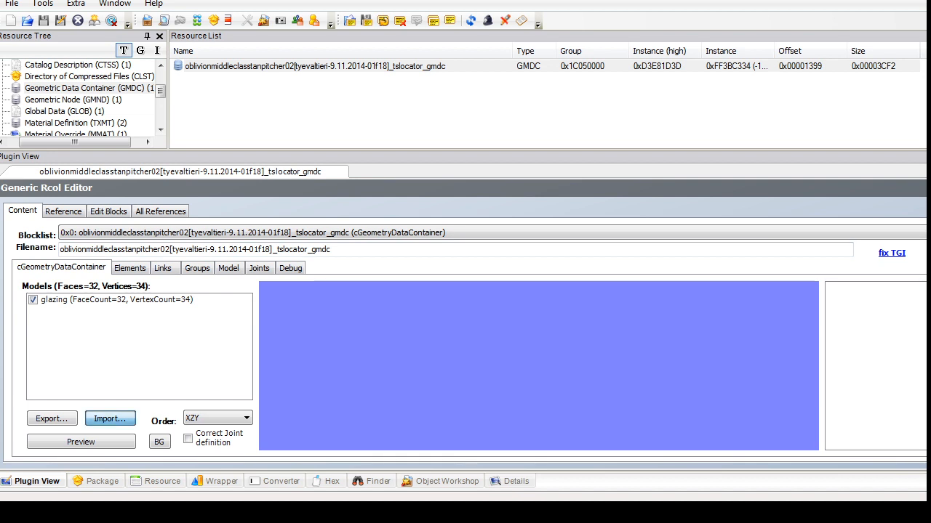
{"action": "scroll", "coordinate": [313, 189], "scroll_direction": "down", "scroll_amount": 5}
{"action": "left_click_drag", "start_coordinate": [478, 241], "coordinate": [479, 249]}
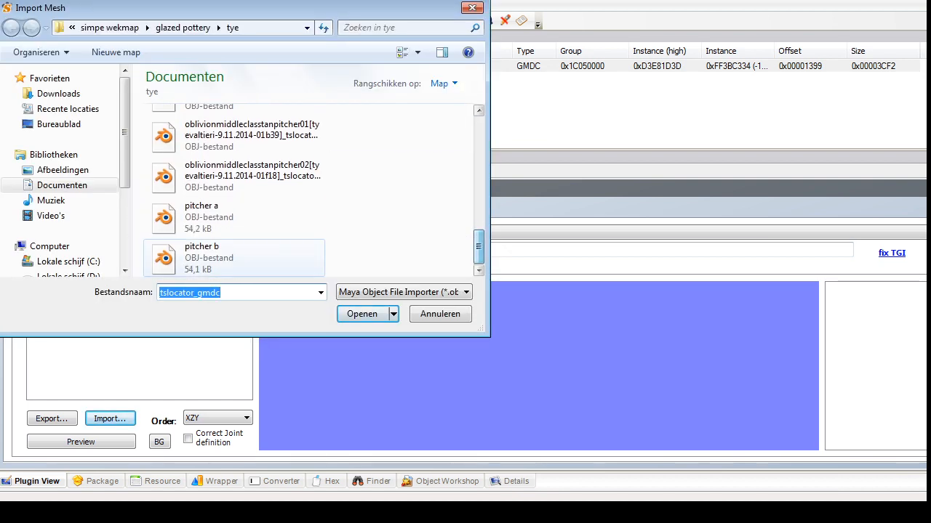
{"action": "left_click", "coordinate": [233, 257]}
{"action": "left_click", "coordinate": [362, 314]}
Step: Replace the glazing group with the imported texture01.008 mesh and commit the Geometric Data Container changes
{"action": "left_click", "coordinate": [761, 294]}
{"action": "left_click", "coordinate": [668, 310]}
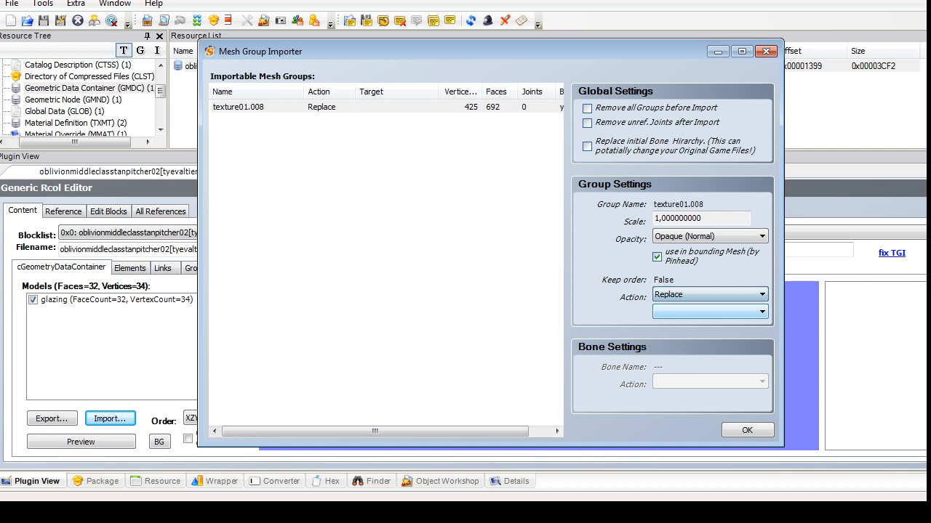
{"action": "left_click", "coordinate": [747, 430]}
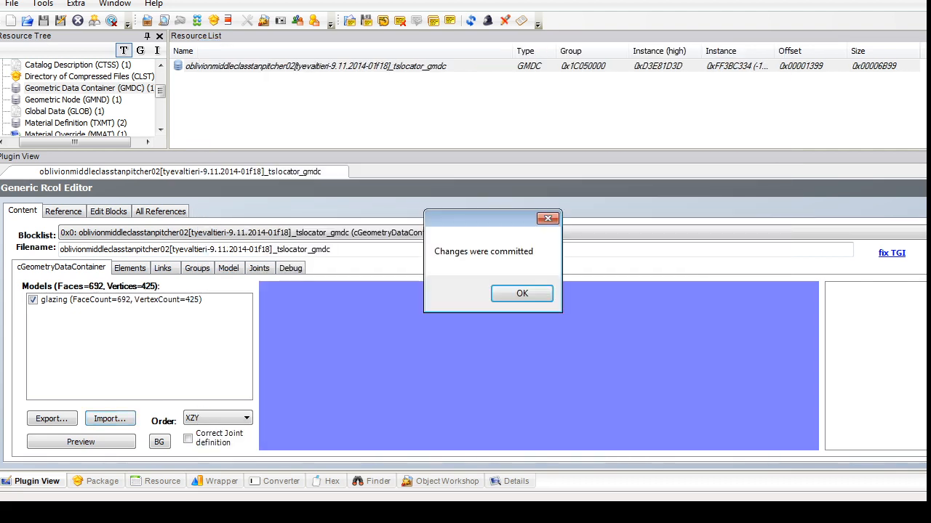
{"action": "key", "text": "Return"}
Step: Change the Catalog Description's title string to "Glazed Pottery SuperSet - Tye add-on - Pitcher A - SLAVE"
{"action": "left_click", "coordinate": [78, 66]}
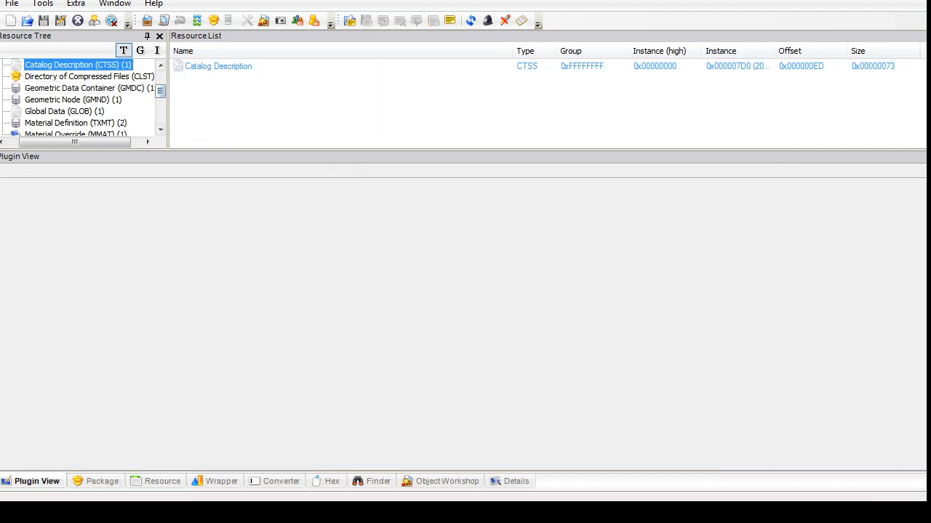
{"action": "left_click", "coordinate": [219, 66]}
{"action": "left_click_drag", "start_coordinate": [91, 234], "coordinate": [39, 234]}
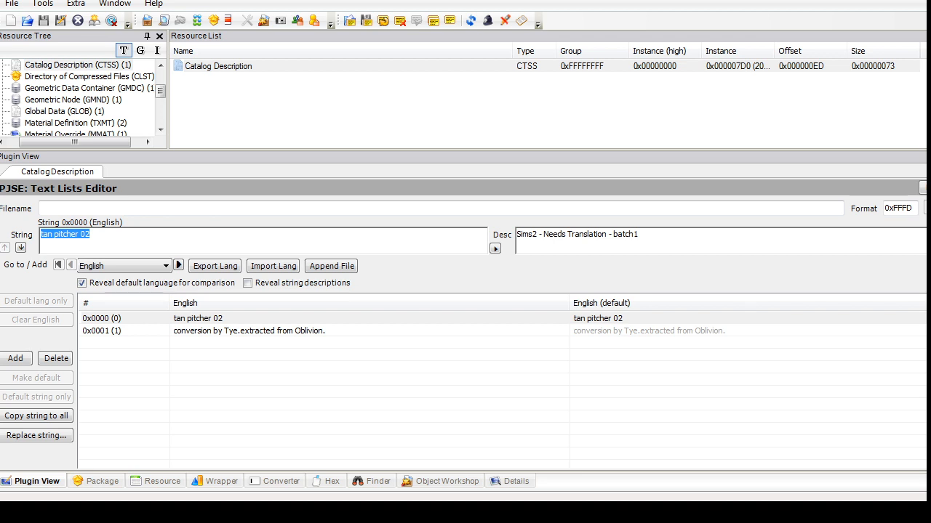
{"action": "type", "text": "Glazed"}
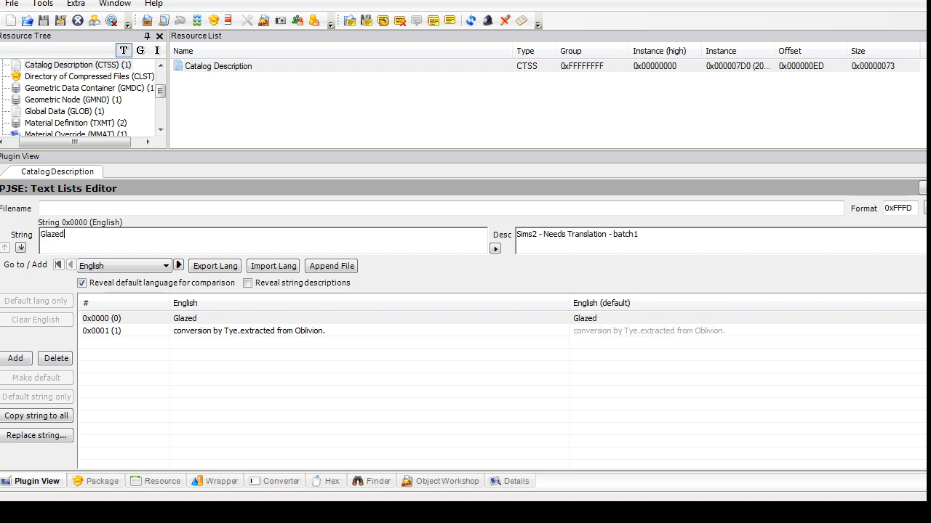
{"action": "type", "text": " Pottery SuperSet - Tye add-o"}
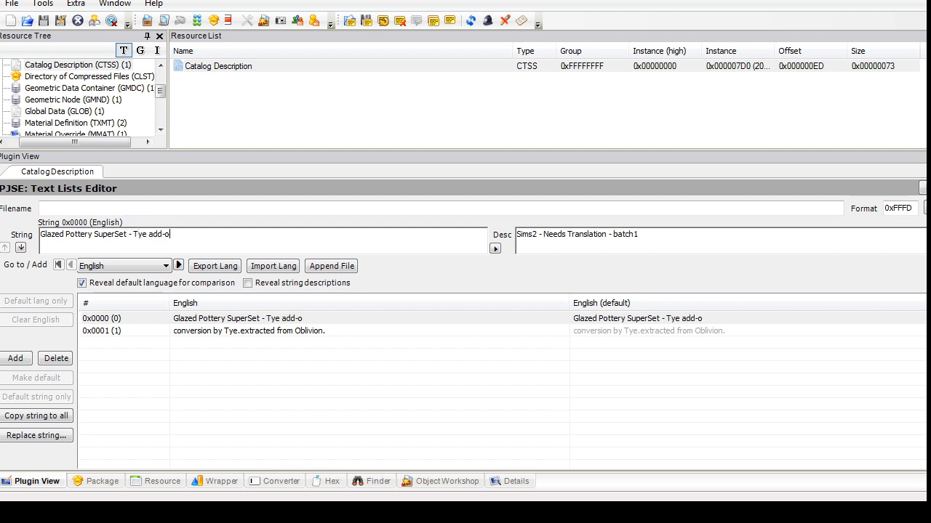
{"action": "type", "text": "Pitcher A - SLAVE"}
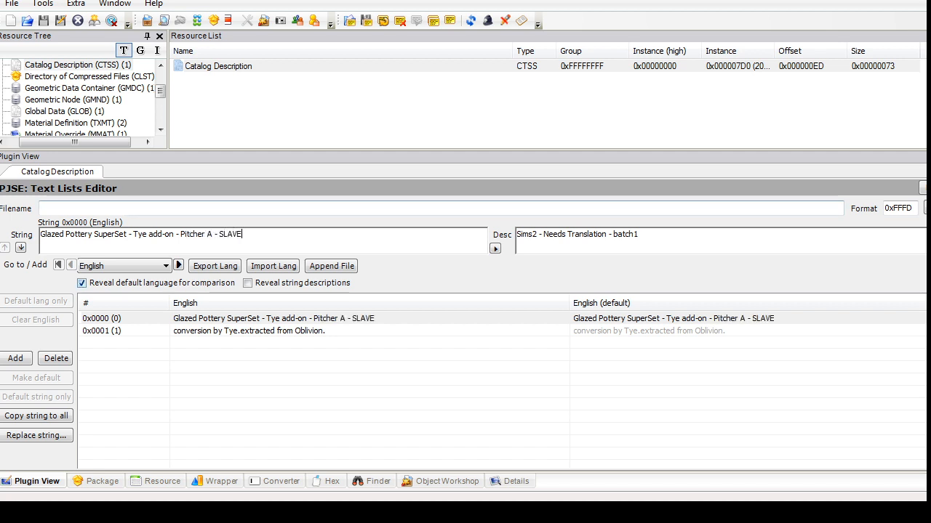
Step: Remove the blank line above "extracted from Oblivion." in the Catalog Description's second string
{"action": "left_click", "coordinate": [101, 331]}
{"action": "left_click_drag", "start_coordinate": [41, 234], "coordinate": [128, 252]}
{"action": "left_click", "coordinate": [42, 234]}
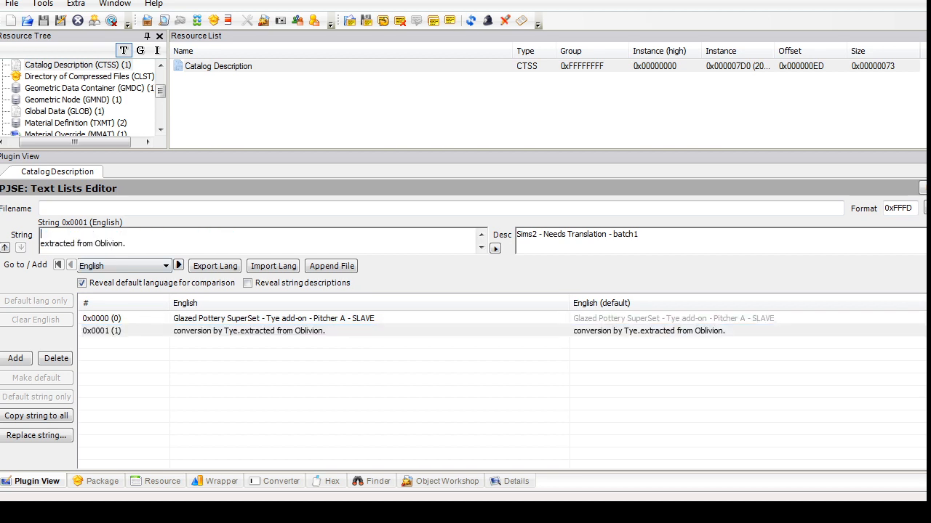
{"action": "key", "text": "BackSpace"}
{"action": "left_click", "coordinate": [127, 243]}
{"action": "key", "text": "Return"}
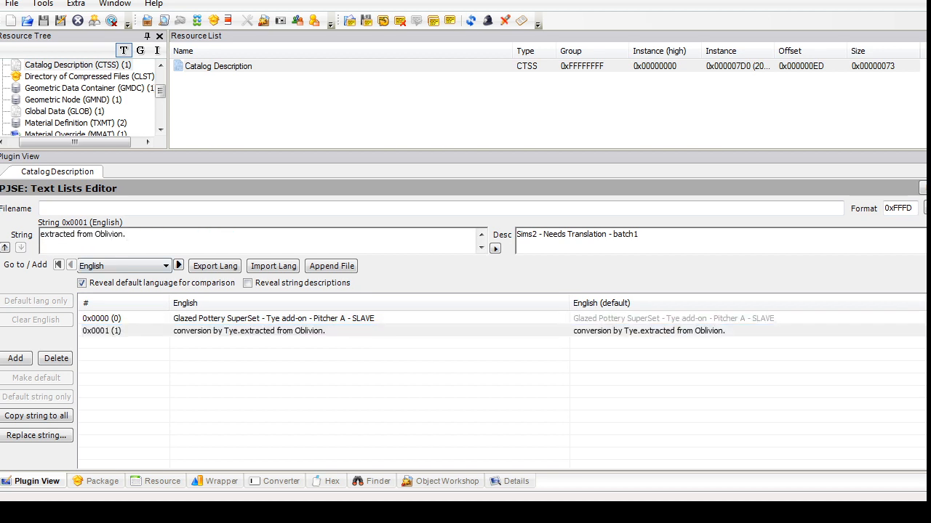
{"action": "type", "text": "Slaved byFire_fl"}
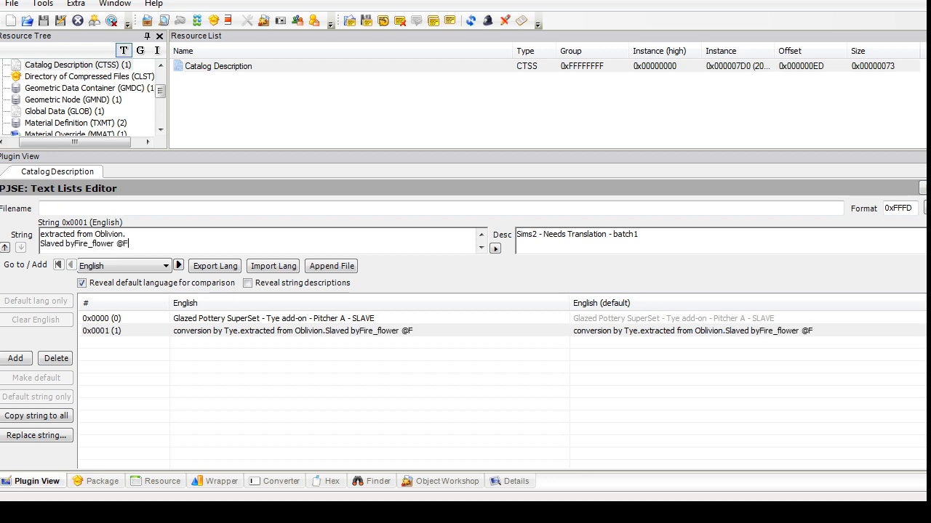
{"action": "type", "text": "owe"}
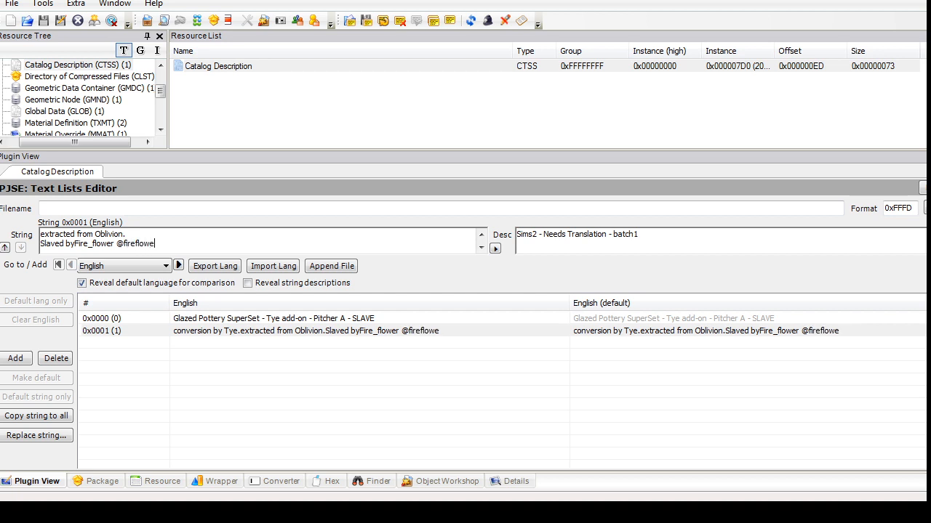
{"action": "key", "text": "BackSpace"}
{"action": "key", "text": "BackSpace"}
{"action": "key", "text": "BackSpace"}
{"action": "key", "text": "BackSpace"}
{"action": "key", "text": "BackSpace"}
{"action": "key", "text": "BackSpace"}
{"action": "key", "text": "BackSpace"}
{"action": "key", "text": "BackSpace"}
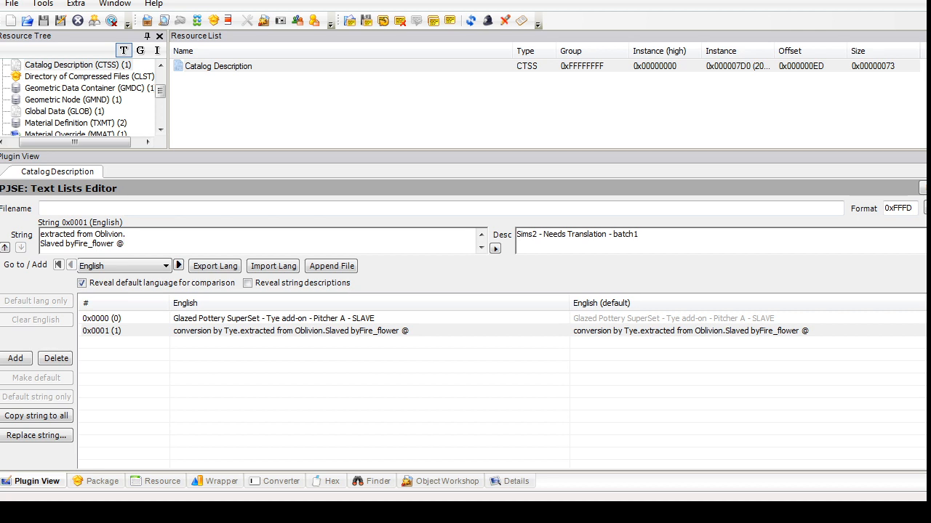
{"action": "left_click", "coordinate": [75, 245]}
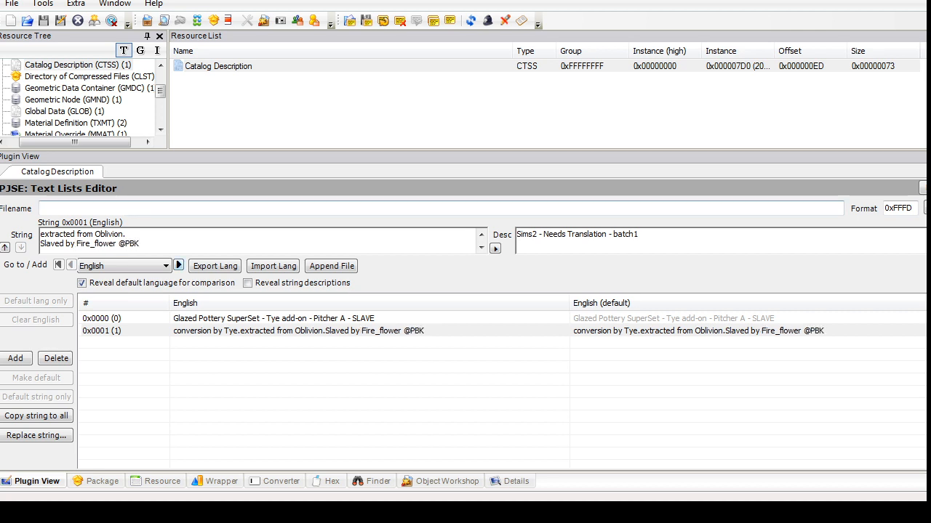
Step: Insert "Original" before "conversion by" at the start of the second catalog string
{"action": "left_click", "coordinate": [273, 318]}
{"action": "left_click", "coordinate": [140, 235]}
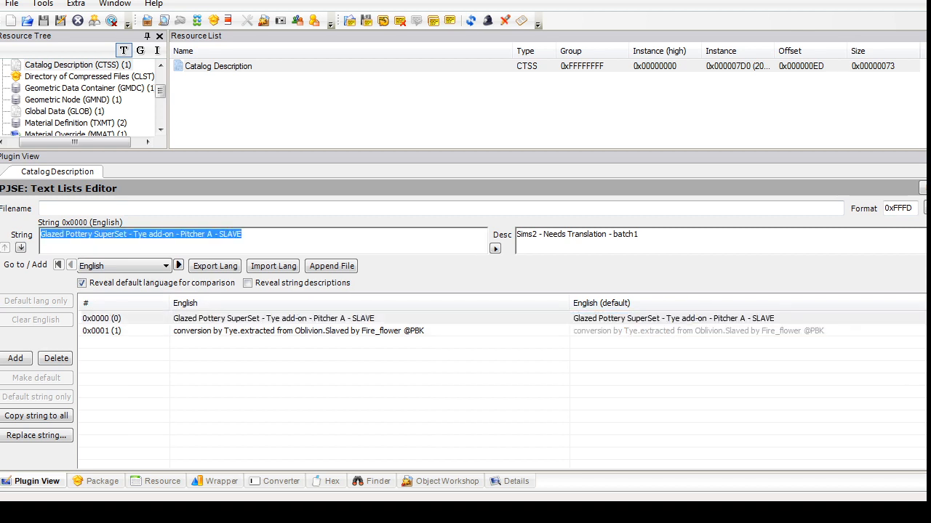
{"action": "left_click", "coordinate": [273, 331]}
{"action": "left_click", "coordinate": [45, 235]}
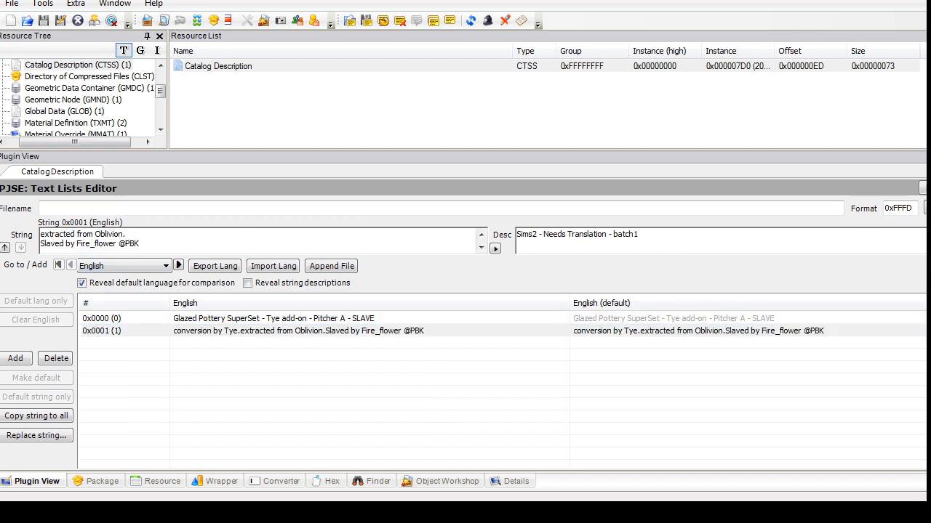
{"action": "left_click", "coordinate": [482, 234]}
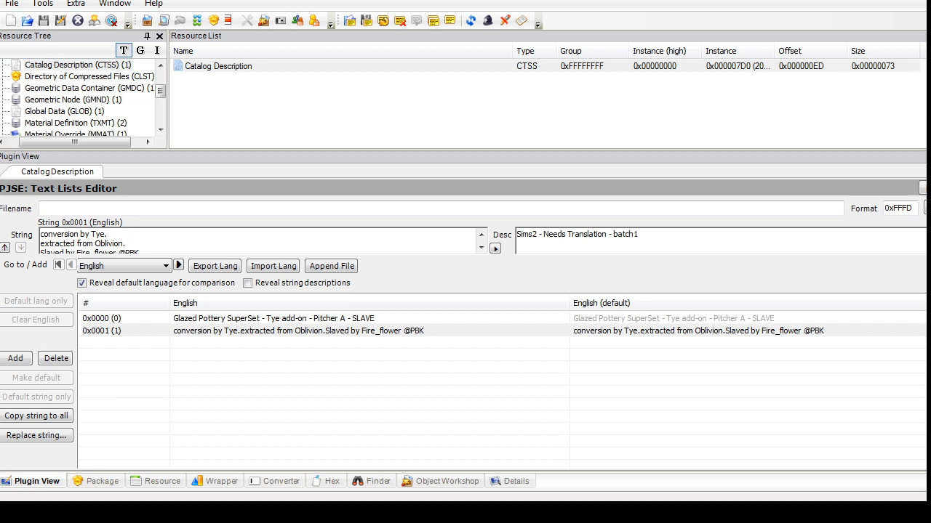
{"action": "type", "text": "Original"}
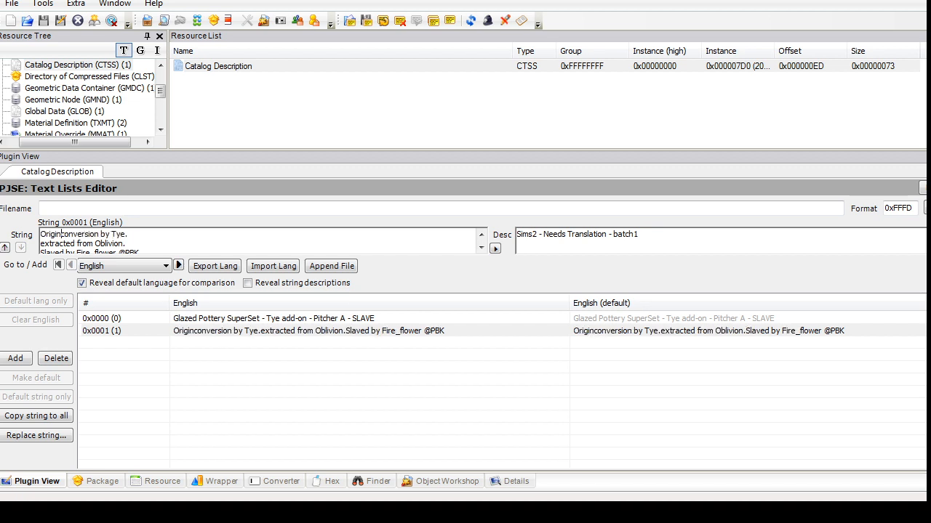
Step: Switch to Notepad, copy the paragraph starting "This is part of the Glazed Pottery SuperSet", and return to SimPE
{"action": "key", "text": "alt+Tab"}
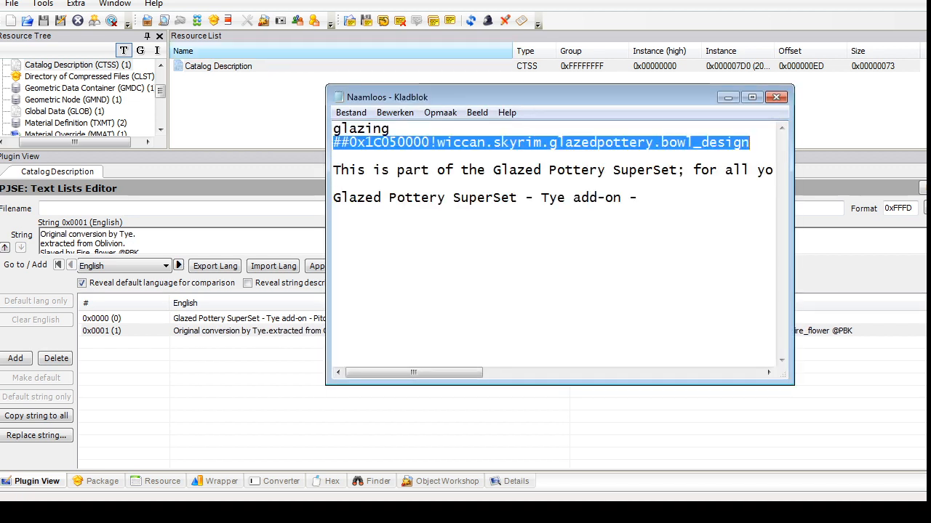
{"action": "key", "text": "Down"}
{"action": "key", "text": "Home"}
{"action": "key", "text": "shift+End"}
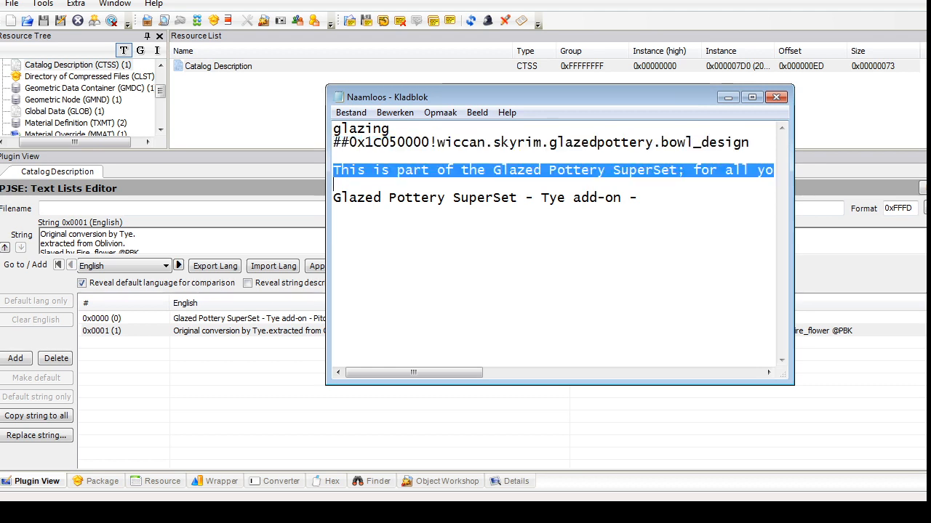
{"action": "mouse_move", "coordinate": [693, 372]}
{"action": "left_mouse_down"}
{"action": "mouse_move", "coordinate": [518, 372]}
{"action": "mouse_move", "coordinate": [693, 373]}
{"action": "left_mouse_up"}
{"action": "key", "text": "alt+Tab"}
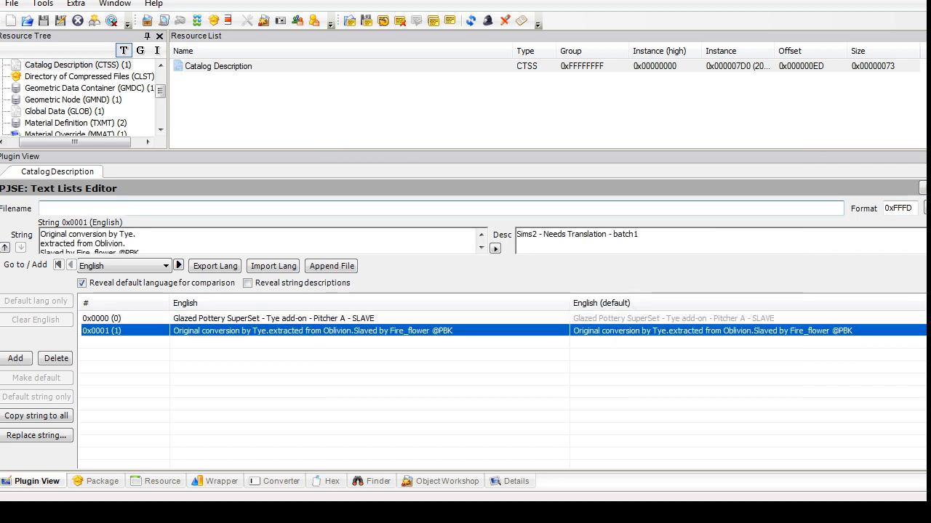
Step: Insert the copied Glazed Pottery SuperSet paragraph with the Daedric warhammers warning above the conversion credit in the description string
{"action": "left_click_drag", "start_coordinate": [41, 234], "coordinate": [140, 250]}
{"action": "left_click", "coordinate": [42, 235]}
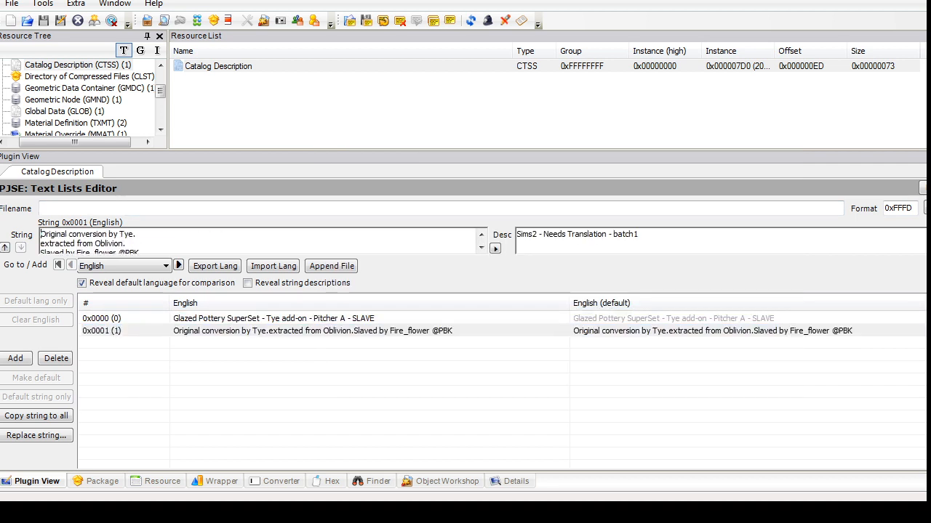
{"action": "key", "text": "Return"}
{"action": "type", "text": "This is part of the Glazed Pottery SuperSet; for all your pottery needs. Warning: this item is not resistant to Daedric warhammers or angry villagers wielding brooms."}
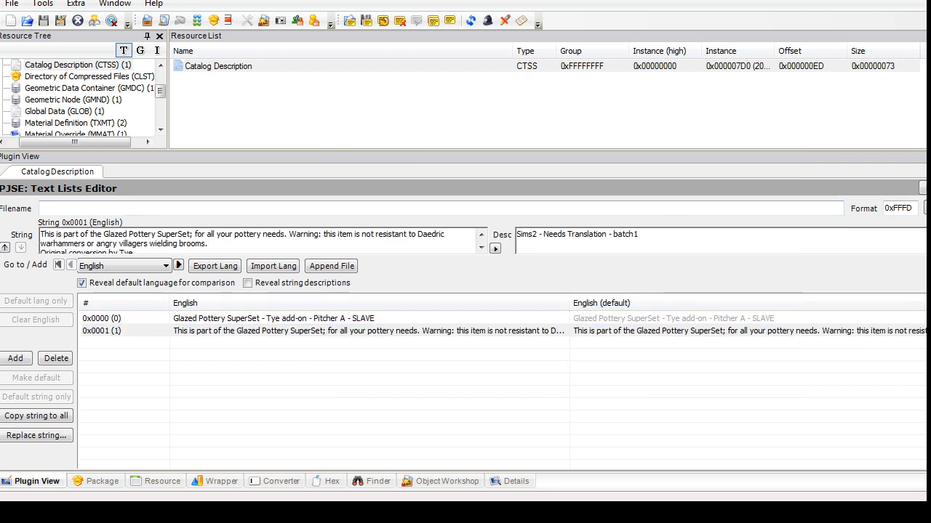
Step: Commit the Catalog Description changes and save the package
{"action": "scroll", "coordinate": [79, 94], "scroll_direction": "down", "scroll_amount": 2}
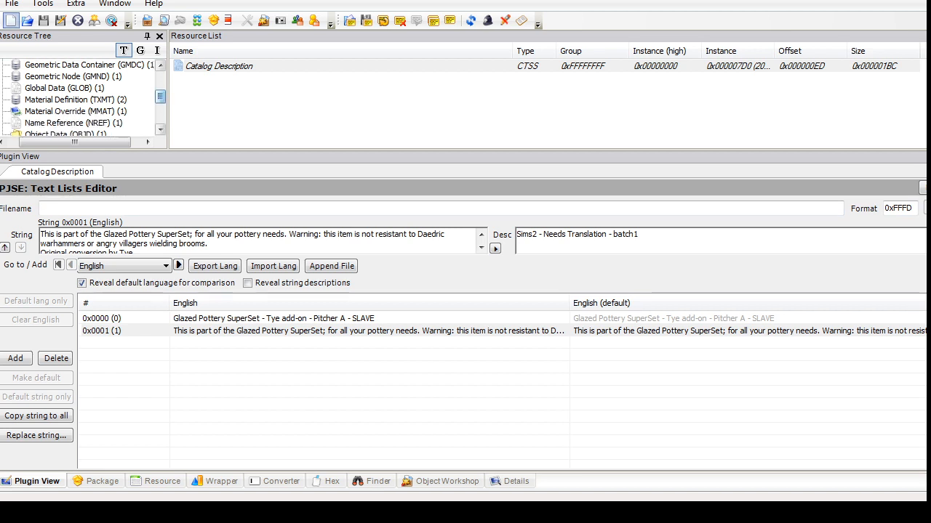
{"action": "left_click", "coordinate": [12, 3]}
{"action": "left_click", "coordinate": [34, 82]}
{"action": "left_click", "coordinate": [63, 112]}
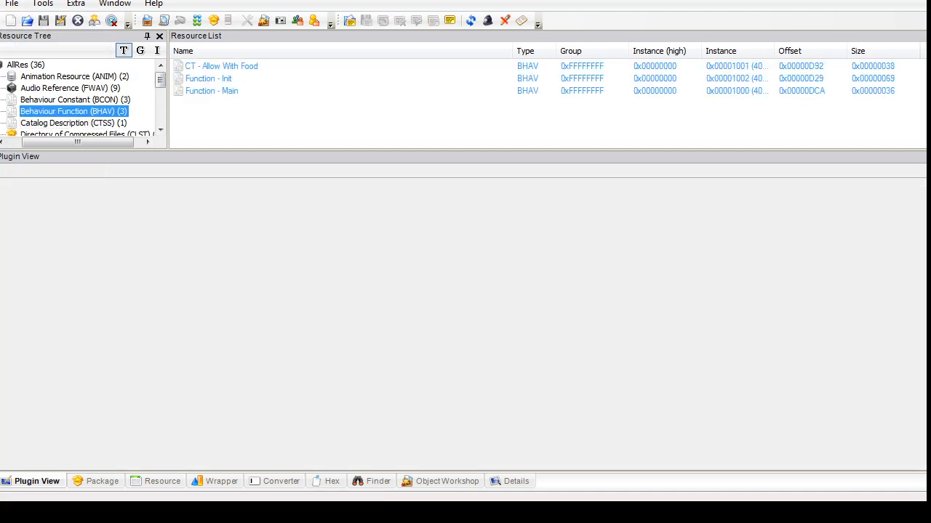
Step: Run the Scenegraph rename Wizard with the existing model name and save the package again
{"action": "left_click", "coordinate": [43, 4]}
{"action": "mouse_move", "coordinate": [76, 98]}
{"action": "left_click", "coordinate": [254, 147]}
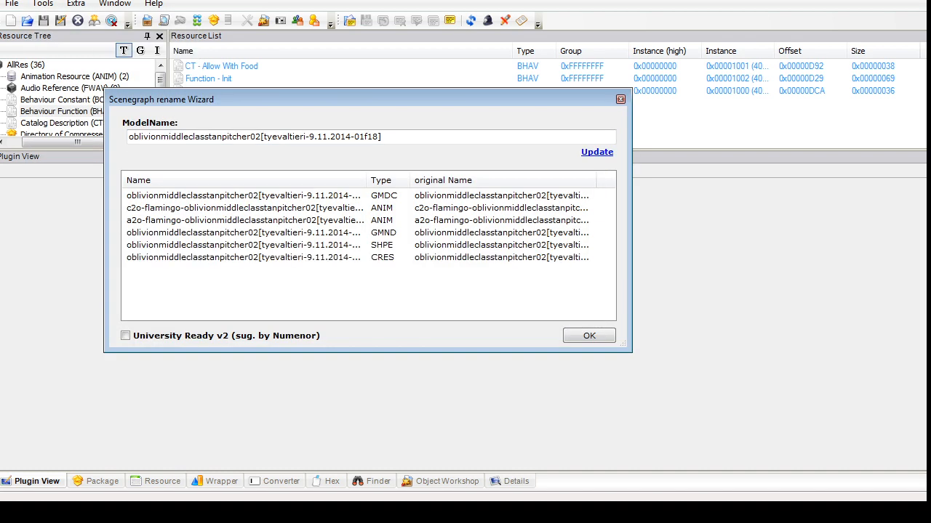
{"action": "left_click", "coordinate": [589, 335]}
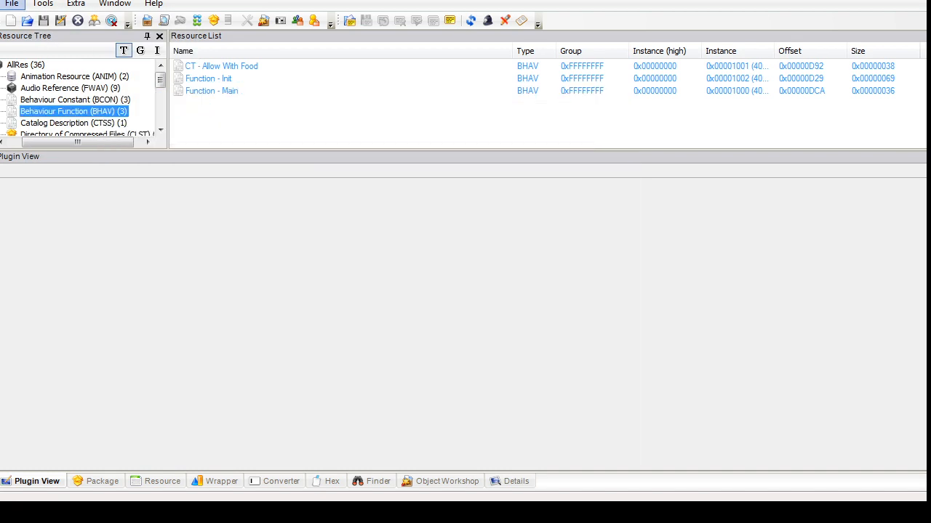
{"action": "left_click", "coordinate": [12, 4]}
{"action": "left_click", "coordinate": [34, 82]}
Step: Reopen the recent tan pitcher 01 package and check its Catalog Description
{"action": "left_click", "coordinate": [12, 4]}
{"action": "mouse_move", "coordinate": [67, 147]}
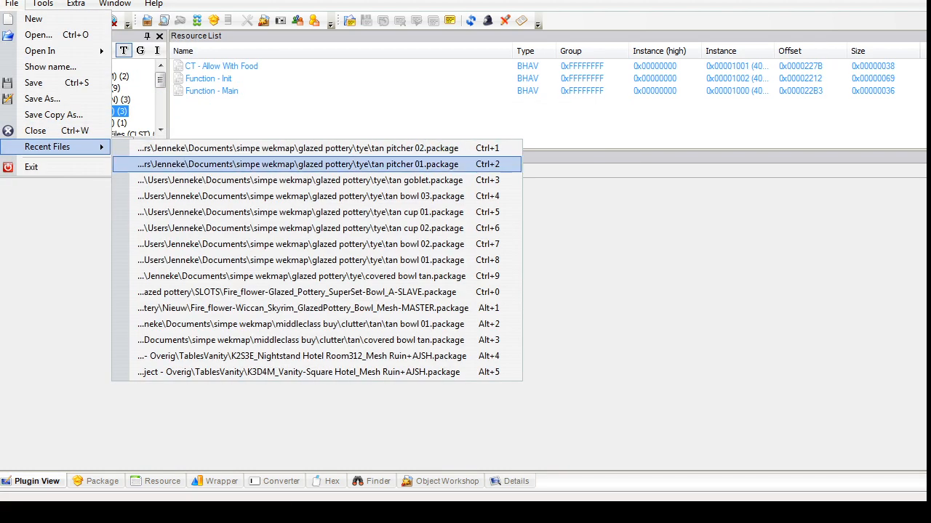
{"action": "left_click", "coordinate": [240, 165]}
{"action": "left_click", "coordinate": [80, 123]}
{"action": "left_click", "coordinate": [218, 66]}
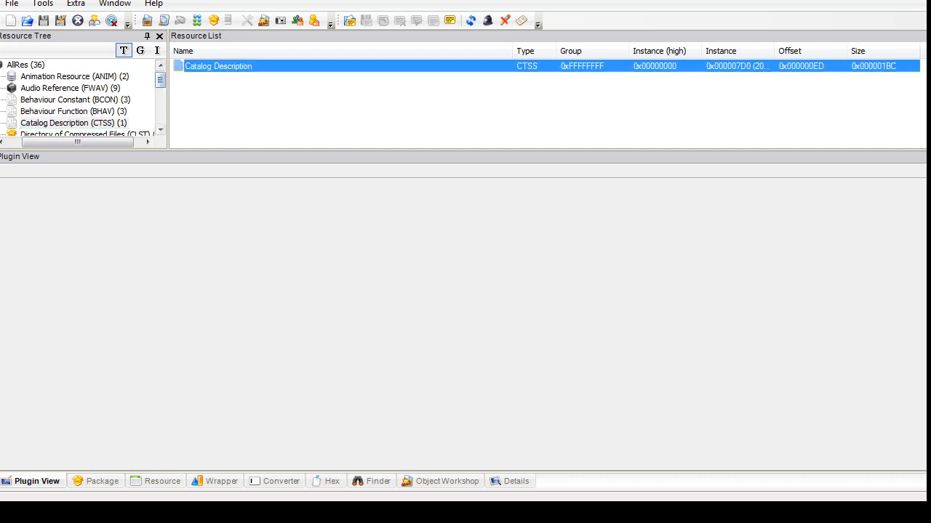
Step: Open the next pitcher package from the tye folder
{"action": "left_click", "coordinate": [12, 4]}
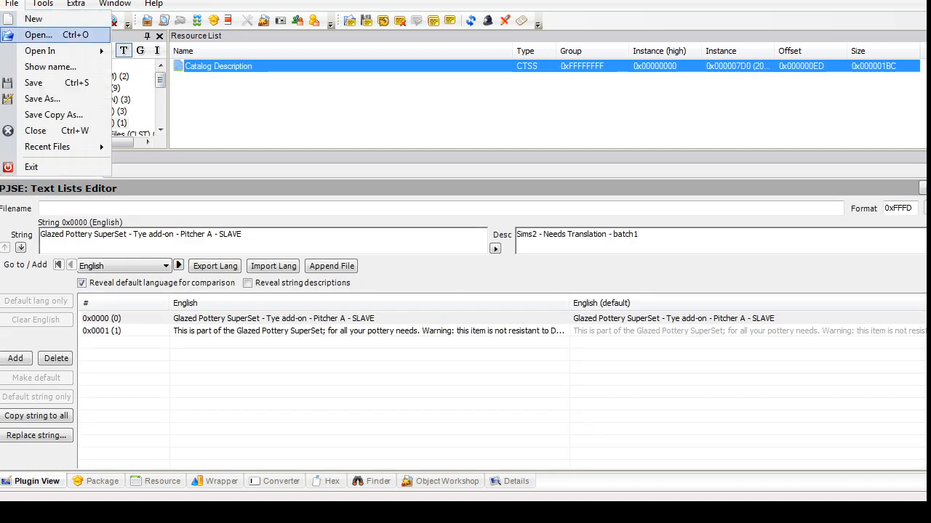
{"action": "left_click", "coordinate": [29, 34]}
{"action": "scroll", "coordinate": [320, 131], "scroll_direction": "down", "scroll_amount": 6}
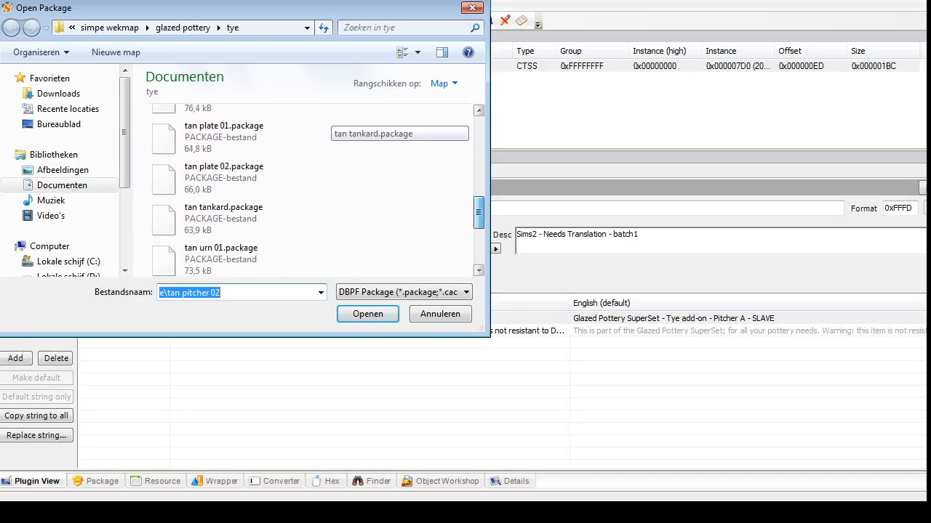
{"action": "left_click_drag", "start_coordinate": [478, 251], "coordinate": [478, 194]}
{"action": "left_click", "coordinate": [247, 213]}
{"action": "left_click", "coordinate": [362, 315]}
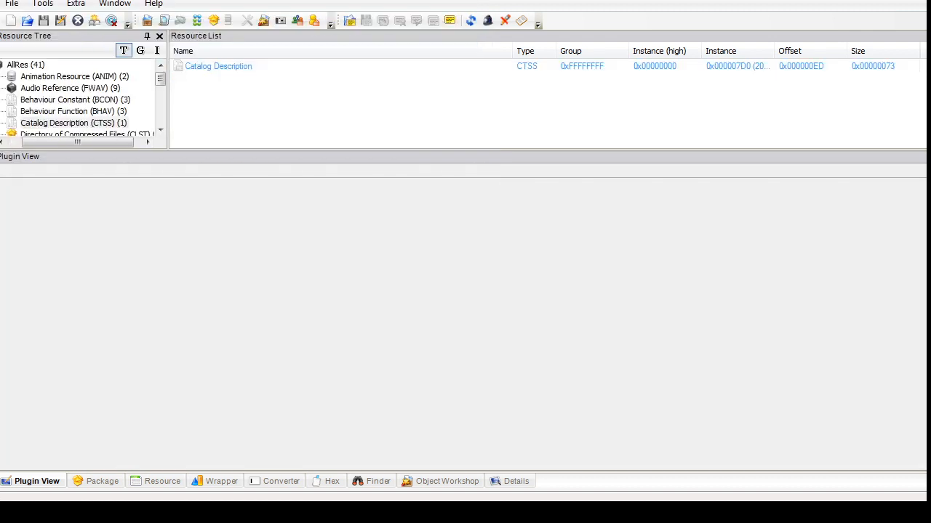
Step: Change the Catalog Description's title string to "Glazed Pottery SuperSet - Tye add-on - Pitcher C - SLAVE"
{"action": "left_click", "coordinate": [218, 67]}
{"action": "left_click_drag", "start_coordinate": [93, 235], "coordinate": [39, 235]}
{"action": "type", "text": "Glazed Pottery"}
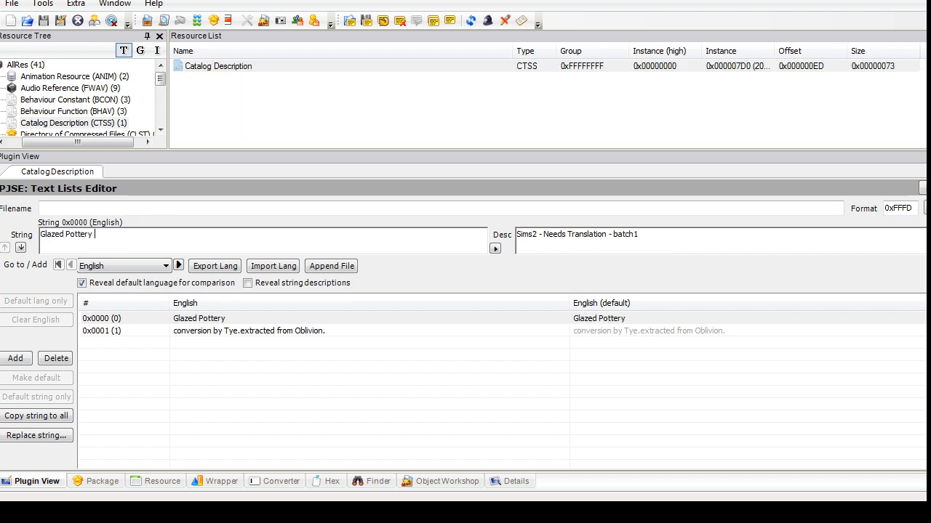
{"action": "type", "text": " SuperSet"}
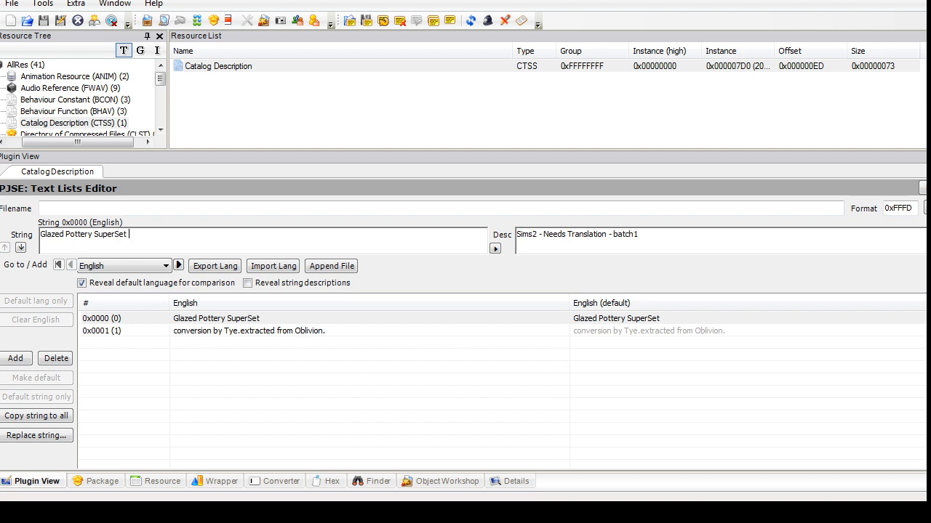
{"action": "type", "text": " - Tye add-on - Pitcher C - SLAVE"}
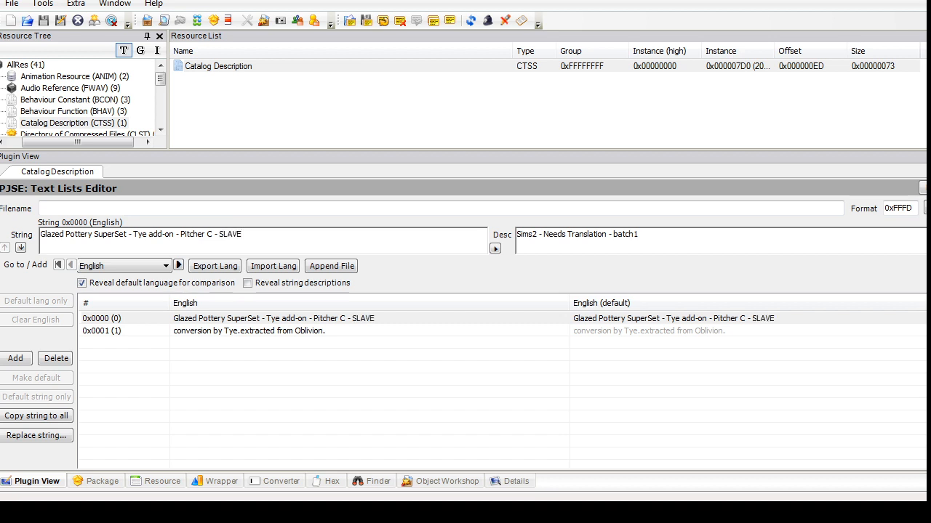
Step: Remove the blank line from Pitcher C's second catalog string and insert "Original" before "conversion by"
{"action": "left_click", "coordinate": [249, 331]}
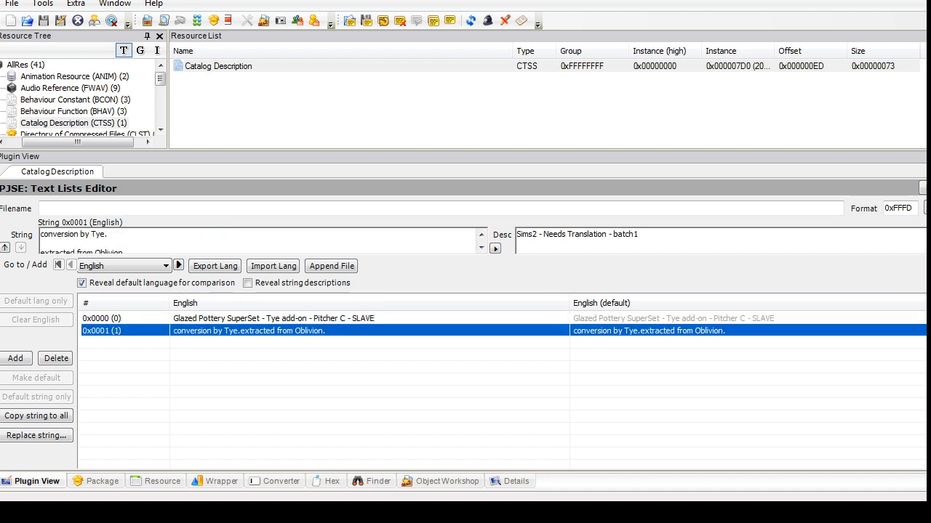
{"action": "left_click", "coordinate": [44, 235]}
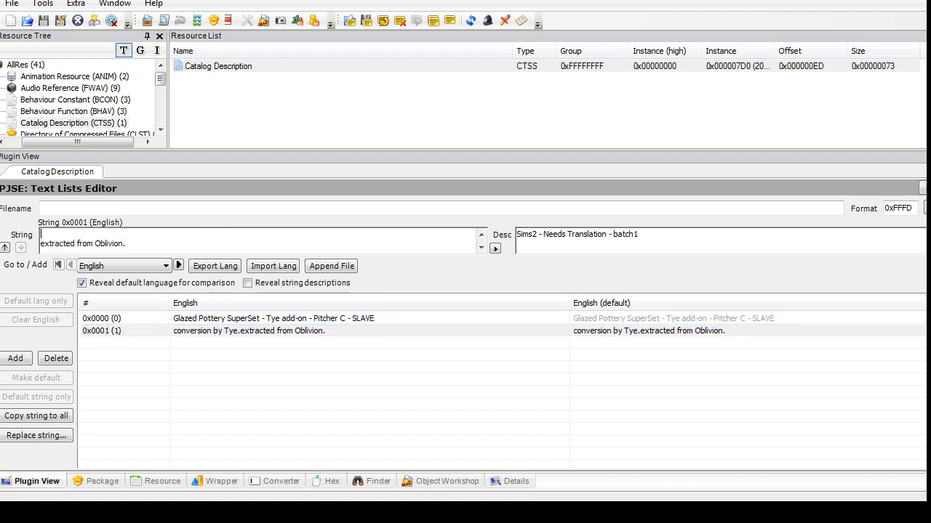
{"action": "key", "text": "BackSpace"}
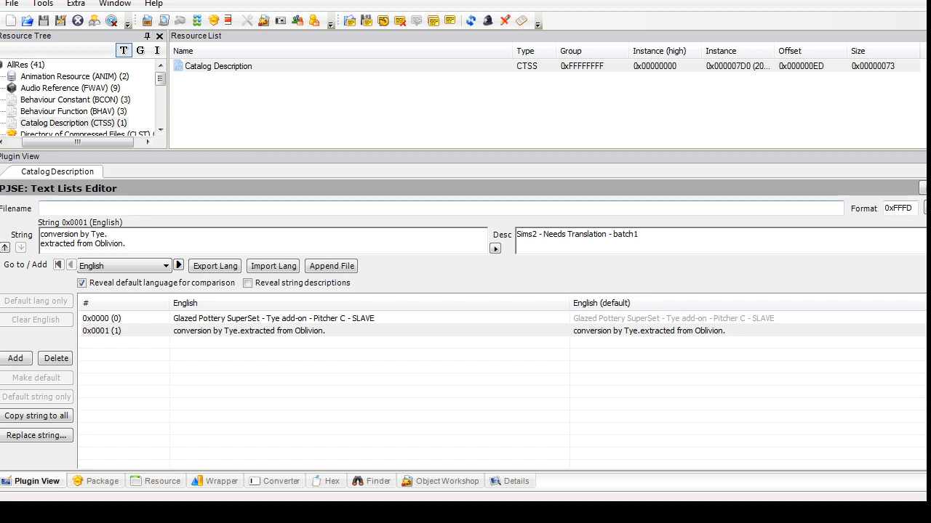
{"action": "type", "text": "Ori"}
{"action": "type", "text": "ginal"}
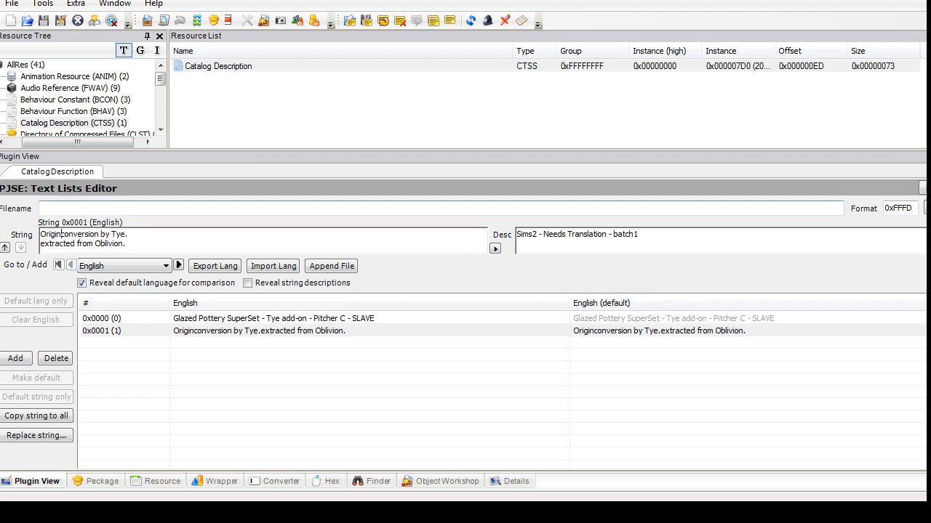
{"action": "left_click", "coordinate": [127, 243]}
{"action": "key", "text": "Return"}
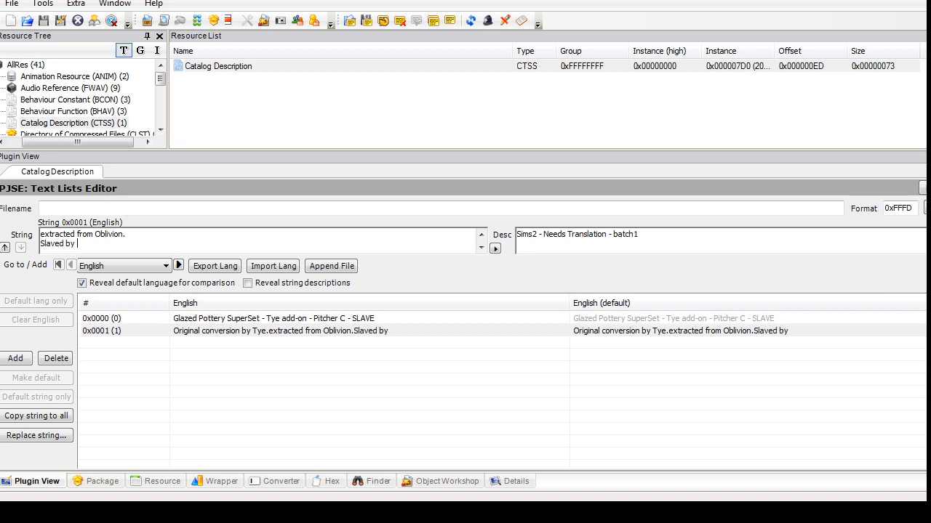
{"action": "type", "text": "er"}
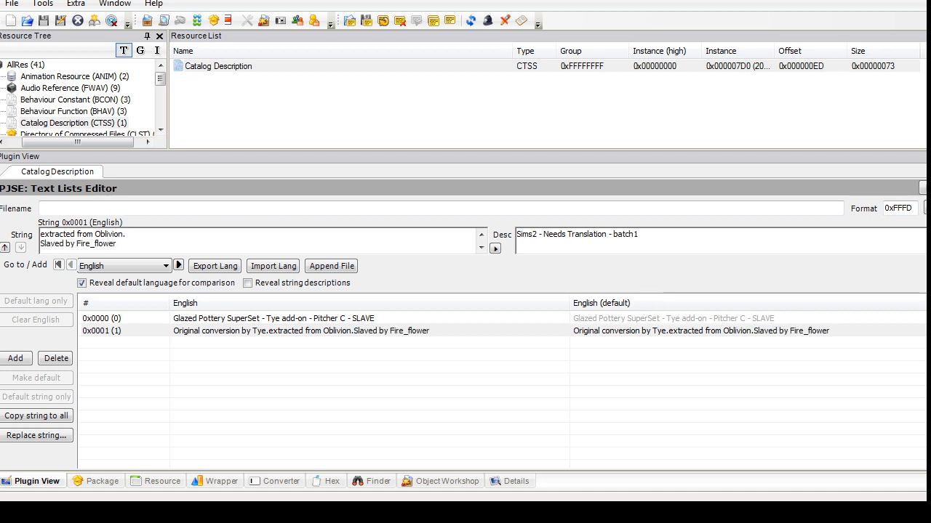
{"action": "type", "text": " @PBK"}
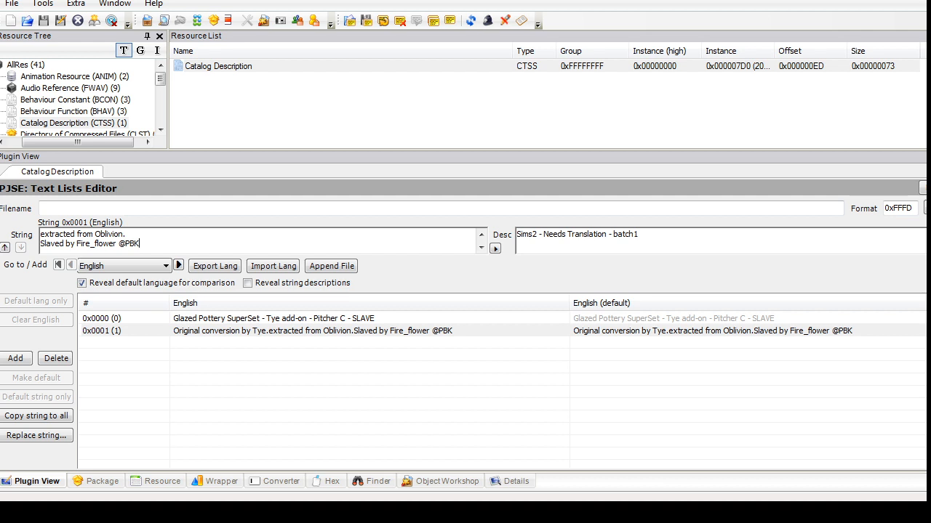
{"action": "key", "text": "Up"}
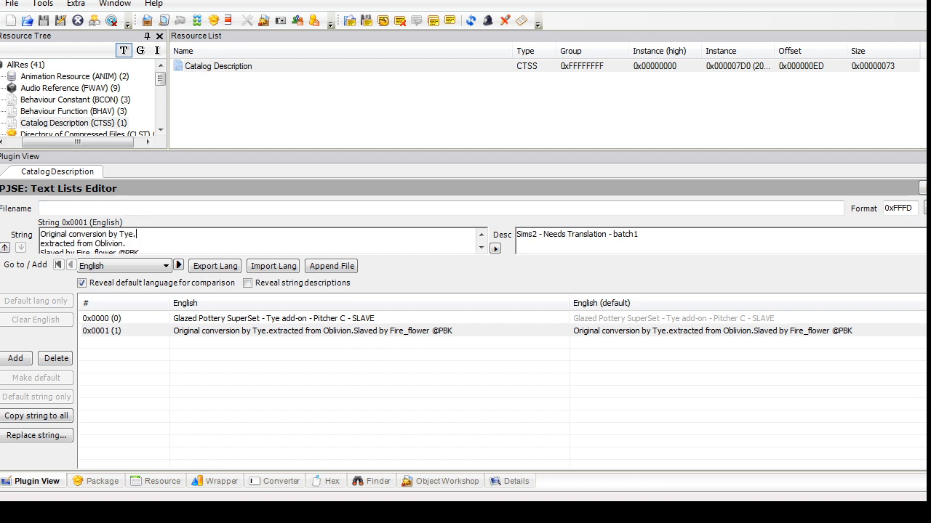
Step: Insert the Glazed Pottery SuperSet blurb with its Daedric warhammers and angry villagers warning at the start of Pitcher C's description and commit it
{"action": "key", "text": "Return"}
{"action": "type", "text": "This is part of the Glazed Pottery SuperSet; for all your pottery needs. Warning: this item is not resistant to Daedric warhammers or angry villagers wielding brooms."}
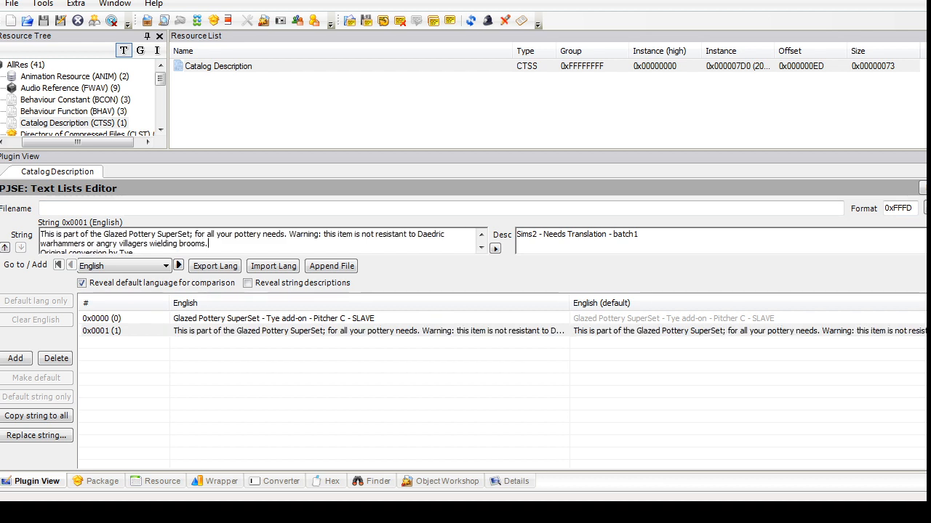
{"action": "left_click", "coordinate": [923, 189]}
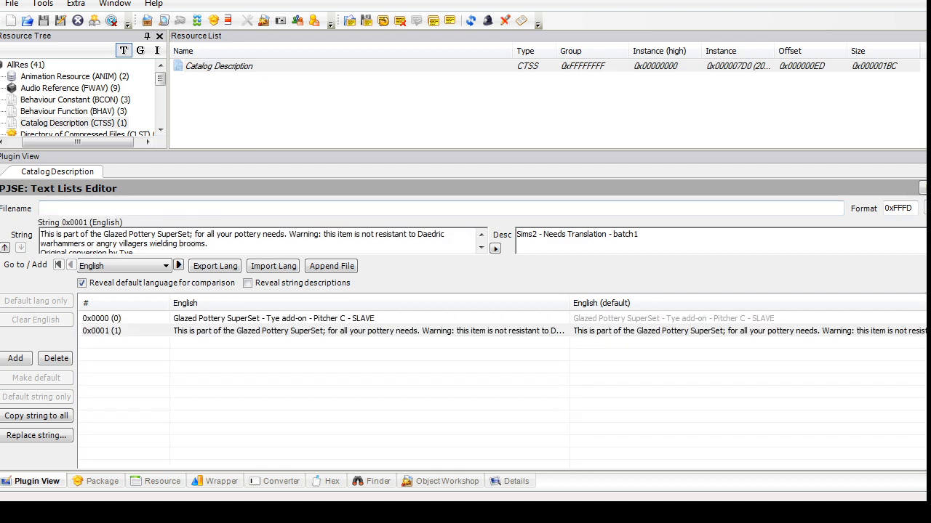
Step: Delete both Texture Image resources, texture01 and texture02, from the Pitcher C package
{"action": "left_click_drag", "start_coordinate": [160, 78], "coordinate": [160, 116]}
{"action": "left_click", "coordinate": [65, 123]}
{"action": "left_click_drag", "start_coordinate": [253, 105], "coordinate": [243, 68]}
{"action": "right_click", "coordinate": [239, 75]}
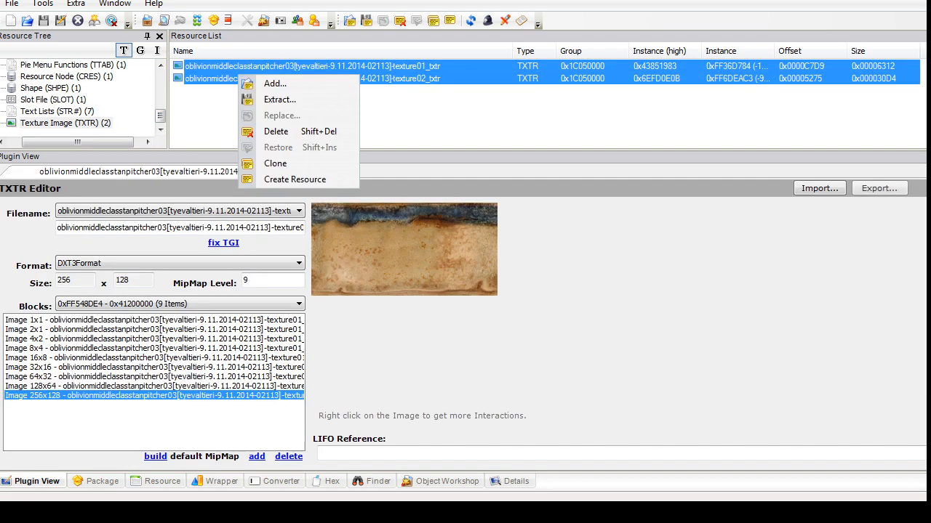
{"action": "left_click", "coordinate": [276, 132]}
Step: Switch to Notepad and copy the material reference "##0x1C050000!wiccan.skyrim.glazedpottery.bowl_design"
{"action": "key", "text": "alt+Tab"}
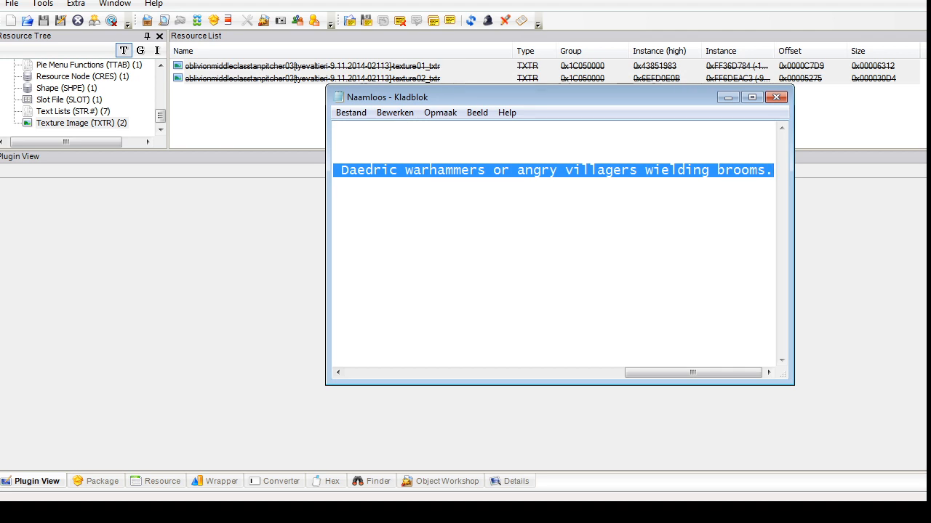
{"action": "left_click_drag", "start_coordinate": [693, 372], "coordinate": [411, 372]}
{"action": "left_click_drag", "start_coordinate": [752, 143], "coordinate": [332, 143]}
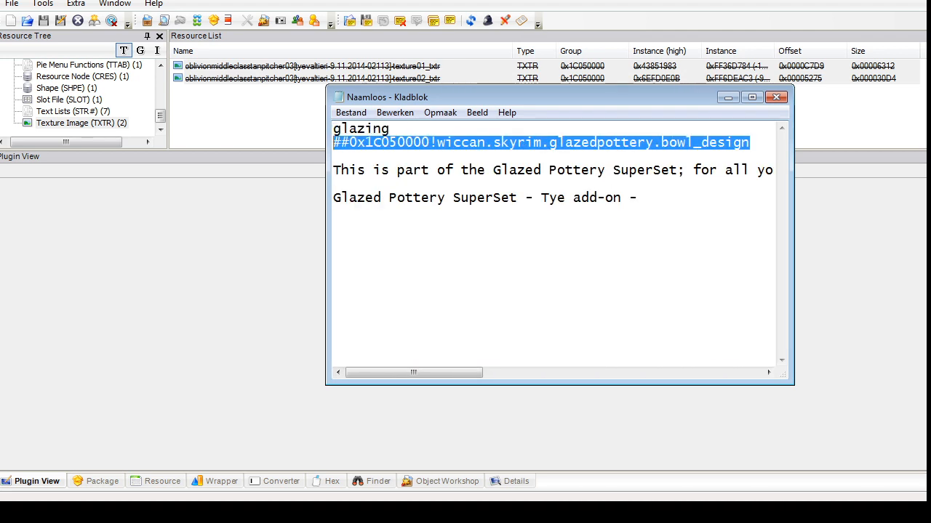
{"action": "left_click", "coordinate": [480, 143]}
{"action": "key", "text": "shift+Up"}
{"action": "key", "text": "ctrl+c"}
Step: Delete the texture01 part from the pitcher's Shape resource
{"action": "left_click", "coordinate": [67, 87]}
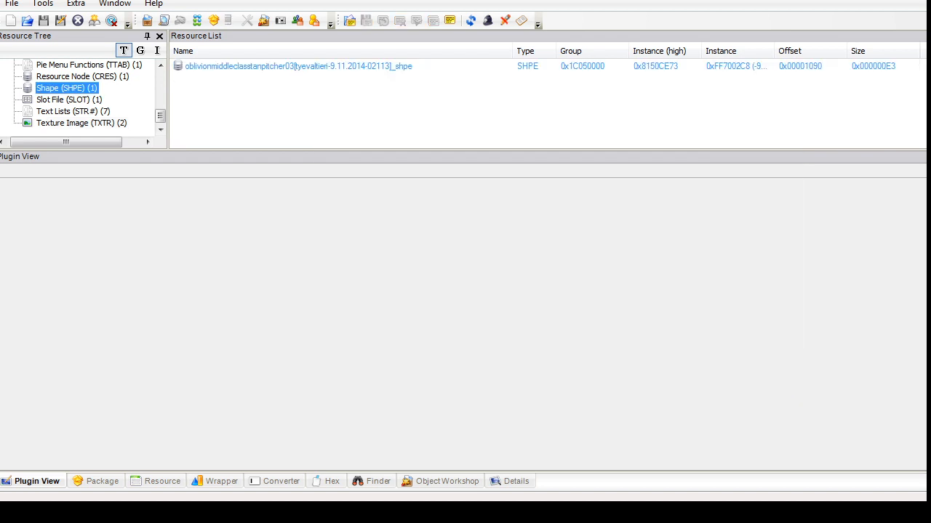
{"action": "left_click", "coordinate": [298, 66]}
{"action": "left_click", "coordinate": [230, 298]}
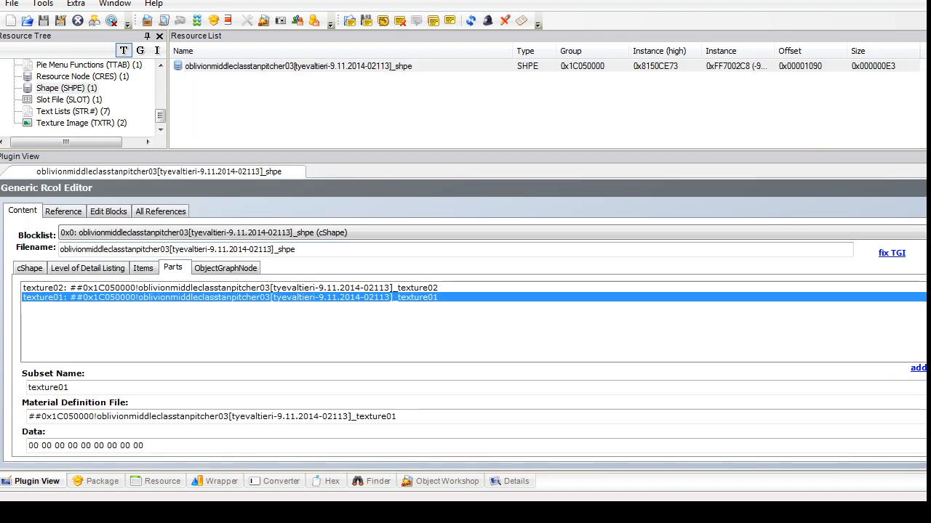
{"action": "key", "text": "Delete"}
Step: Rename the remaining texture02 subset to "glazing", set its material definition file to "##0x1C050000!wiccan.skyrim.glazedpottery.bowl_design", and commit the Shape
{"action": "left_click", "coordinate": [230, 288]}
{"action": "double_click", "coordinate": [48, 387]}
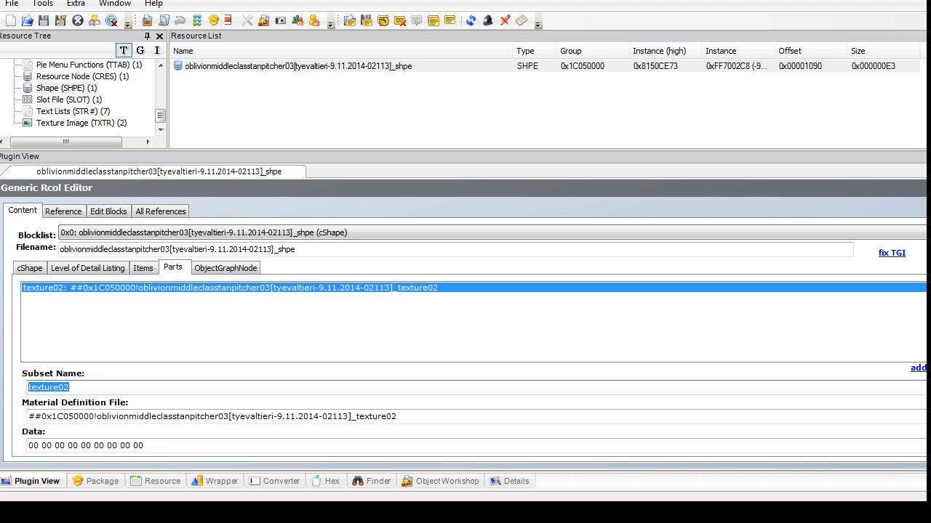
{"action": "type", "text": "glazing"}
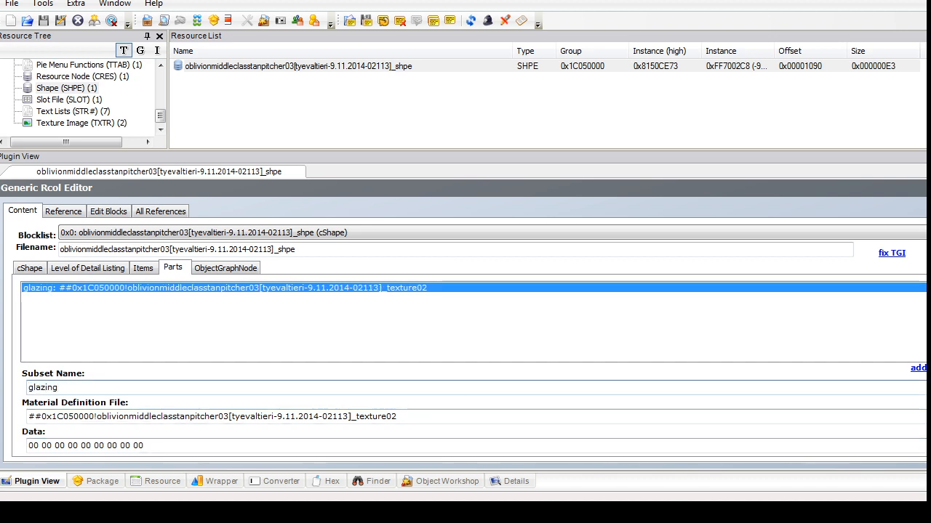
{"action": "key", "text": "Tab"}
{"action": "key", "text": "ctrl+v"}
{"action": "left_click", "coordinate": [924, 188]}
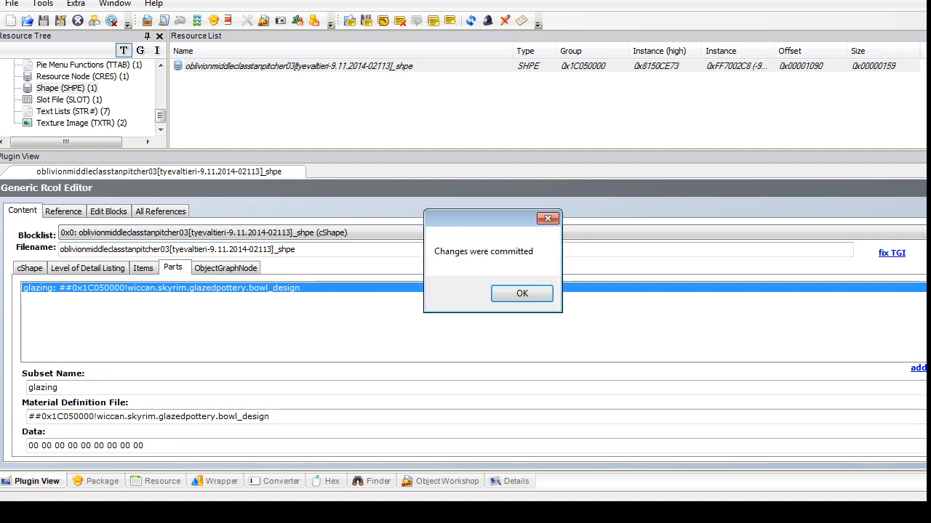
{"action": "left_click", "coordinate": [522, 293]}
Step: Delete the Material Override resource from the pitcher package
{"action": "left_click_drag", "start_coordinate": [160, 116], "coordinate": [160, 112]}
{"action": "scroll", "coordinate": [87, 101], "scroll_direction": "up", "scroll_amount": 2}
{"action": "left_click", "coordinate": [88, 76]}
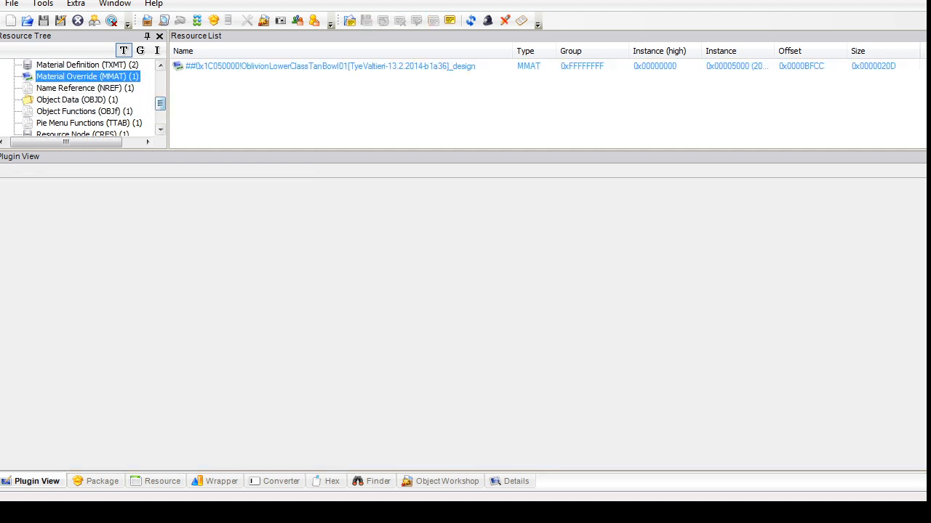
{"action": "left_click", "coordinate": [291, 66]}
{"action": "right_click", "coordinate": [229, 68]}
{"action": "left_click", "coordinate": [266, 127]}
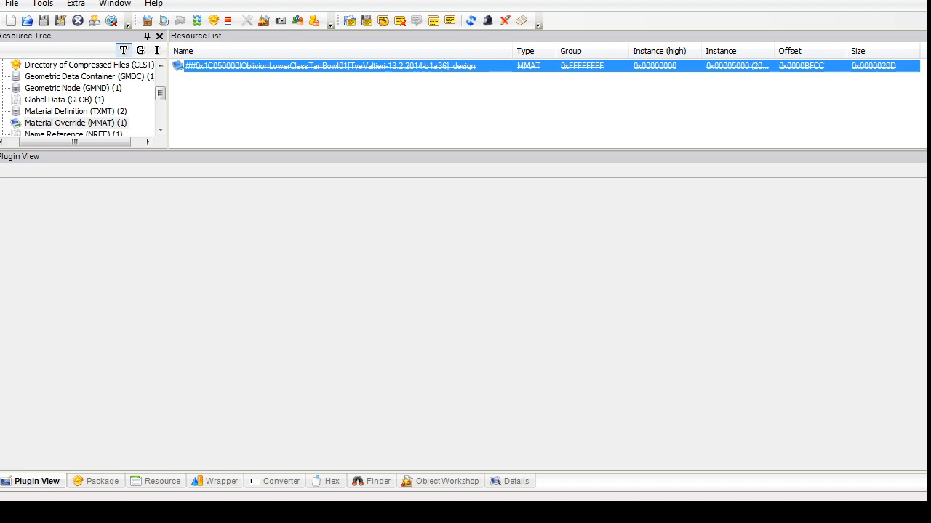
Step: In the pitcher's Object Data raw values, set the sale price to 35 and version_1 to 139
{"action": "left_click", "coordinate": [160, 130]}
{"action": "left_click", "coordinate": [161, 130]}
{"action": "left_click", "coordinate": [160, 130]}
{"action": "left_click", "coordinate": [65, 111]}
{"action": "left_click", "coordinate": [291, 66]}
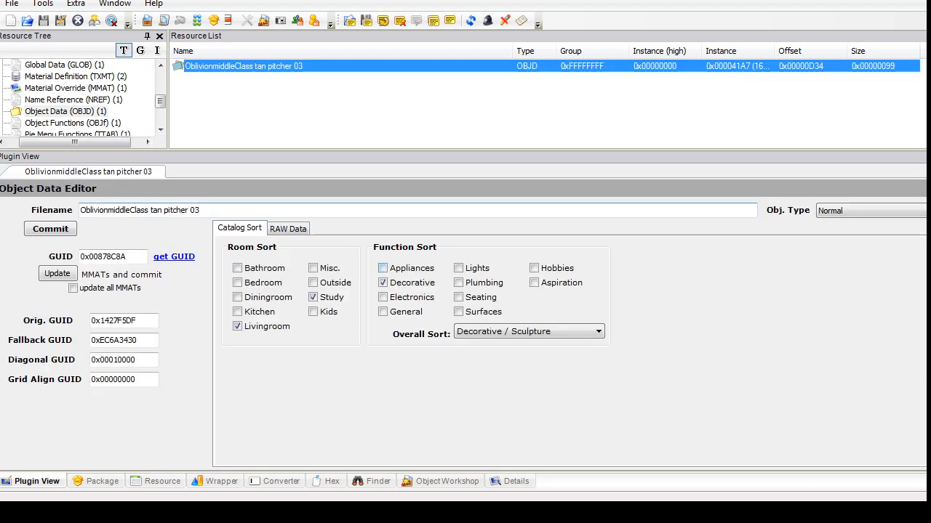
{"action": "left_click", "coordinate": [288, 229]}
{"action": "left_click", "coordinate": [602, 325]}
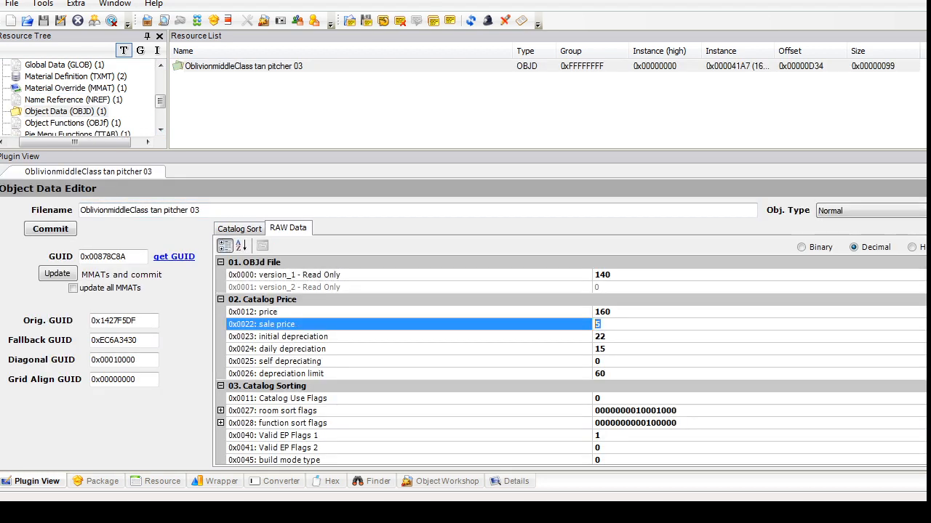
{"action": "key", "text": "Return"}
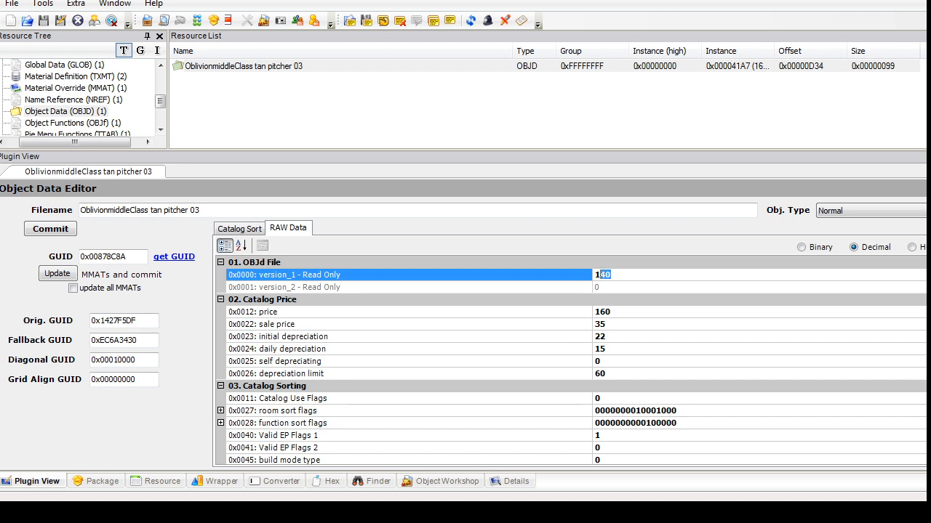
{"action": "type", "text": "9"}
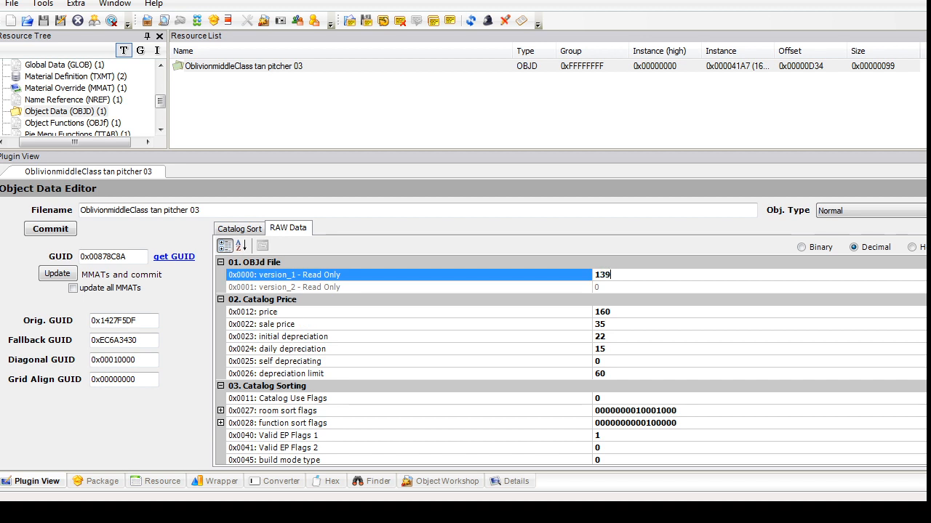
Step: Set ratingRoom under the pitcher's catalog ratings to 2
{"action": "scroll", "coordinate": [603, 361], "scroll_direction": "down", "scroll_amount": 6}
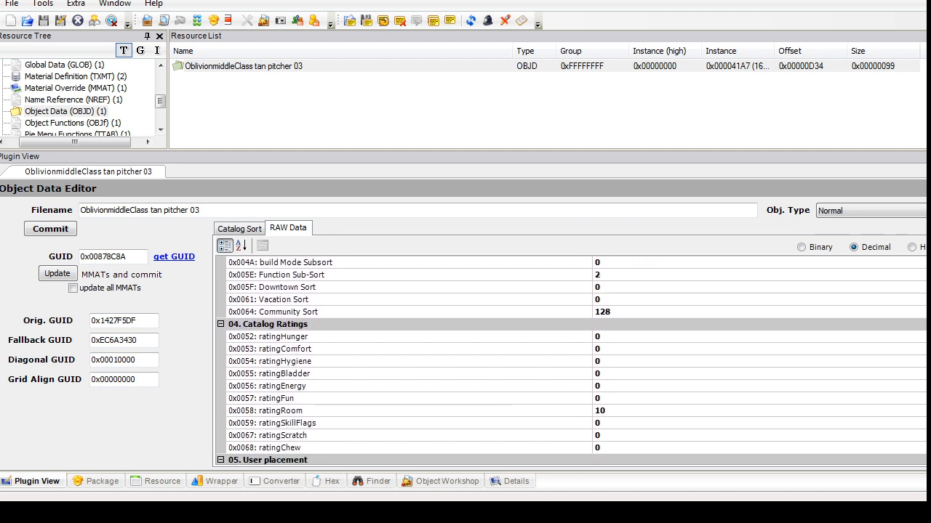
{"action": "left_click", "coordinate": [605, 410]}
{"action": "key", "text": "BackSpace"}
{"action": "key", "text": "BackSpace"}
{"action": "type", "text": "2"}
Step: Check the pitcher's object size (quantity per shelf) value and commit the Object Data
{"action": "scroll", "coordinate": [571, 361], "scroll_direction": "down", "scroll_amount": 12}
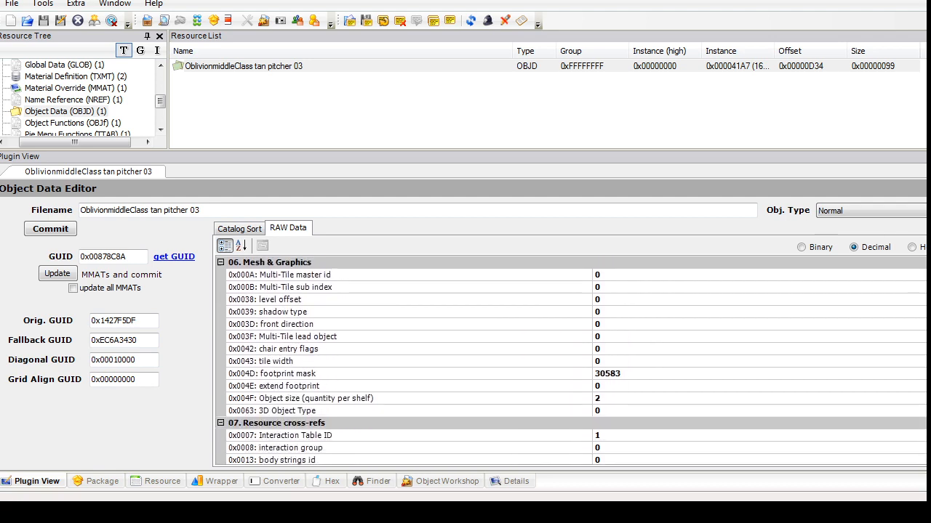
{"action": "scroll", "coordinate": [570, 361], "scroll_direction": "up", "scroll_amount": 5}
{"action": "scroll", "coordinate": [571, 362], "scroll_direction": "down", "scroll_amount": 2}
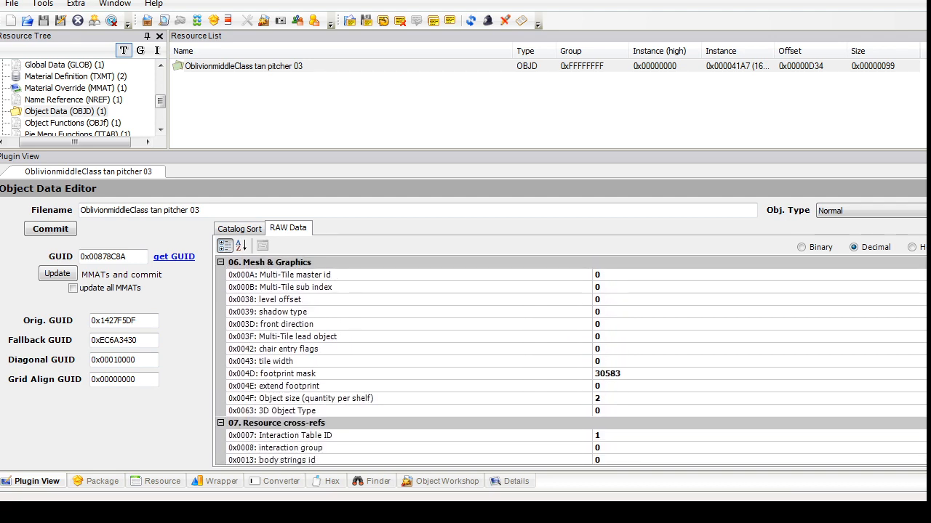
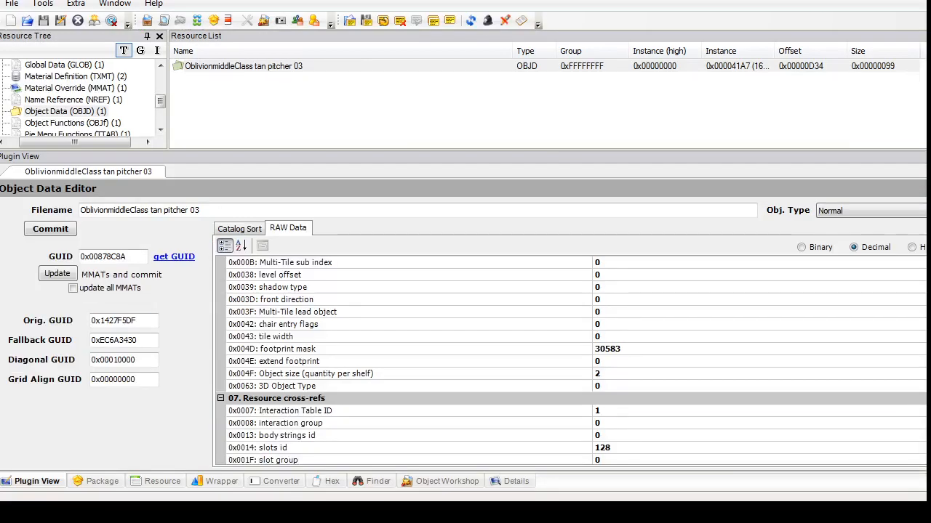
{"action": "left_click", "coordinate": [601, 374]}
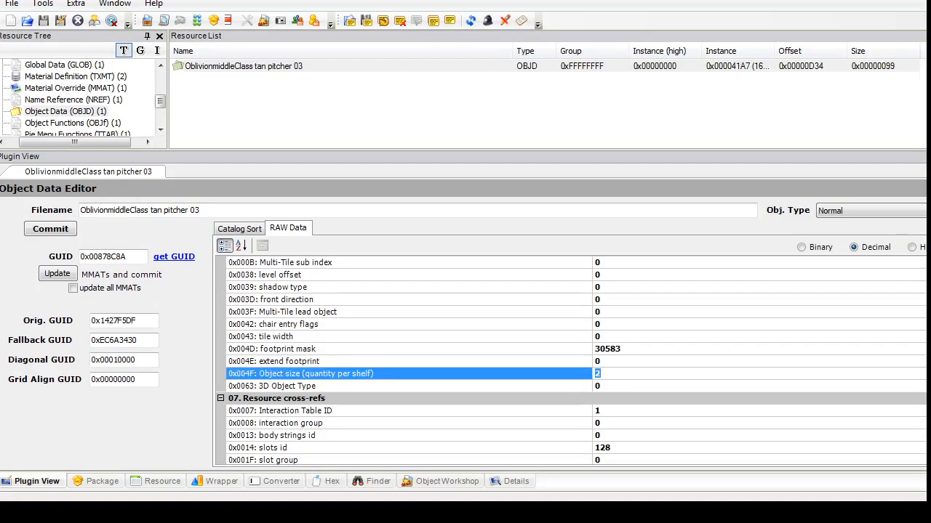
{"action": "scroll", "coordinate": [571, 361], "scroll_direction": "up", "scroll_amount": 14}
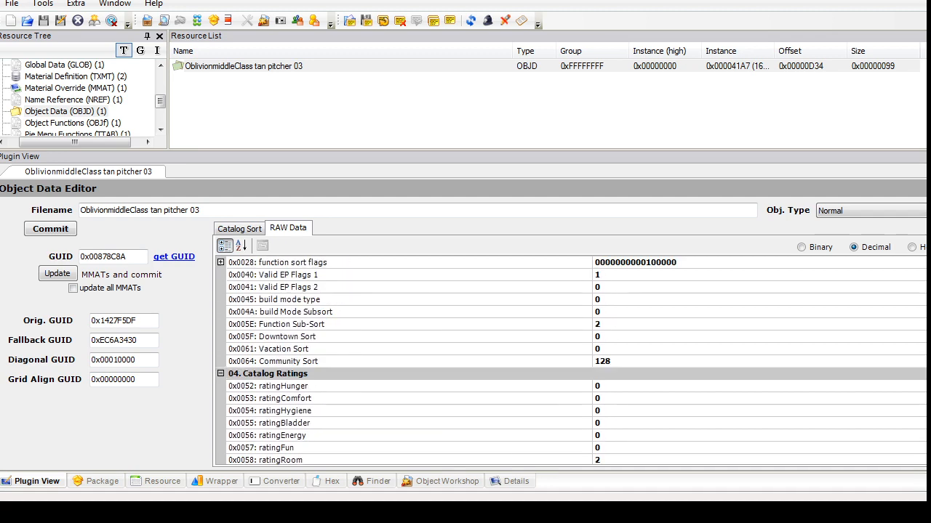
{"action": "left_click", "coordinate": [239, 228]}
{"action": "left_click", "coordinate": [50, 229]}
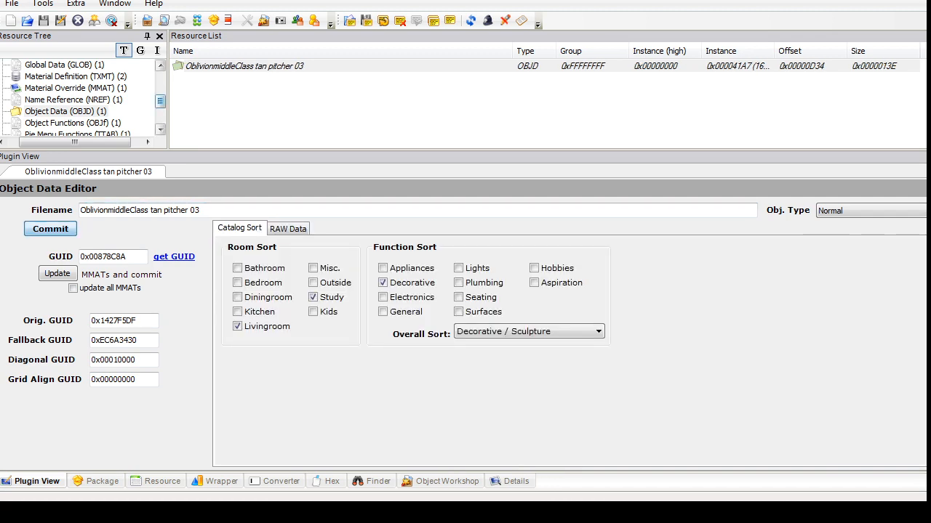
Step: Delete both Material Definition resources from the pitcher package
{"action": "left_click_drag", "start_coordinate": [160, 101], "coordinate": [160, 98]}
{"action": "left_click", "coordinate": [75, 99]}
{"action": "left_click", "coordinate": [75, 88]}
{"action": "left_click_drag", "start_coordinate": [225, 105], "coordinate": [209, 67]}
{"action": "right_click", "coordinate": [200, 72]}
{"action": "left_click", "coordinate": [231, 128]}
Step: Add a third datalist extension reference to the pitcher's Geometric Node and add a new cDataListExtension block
{"action": "left_click", "coordinate": [72, 99]}
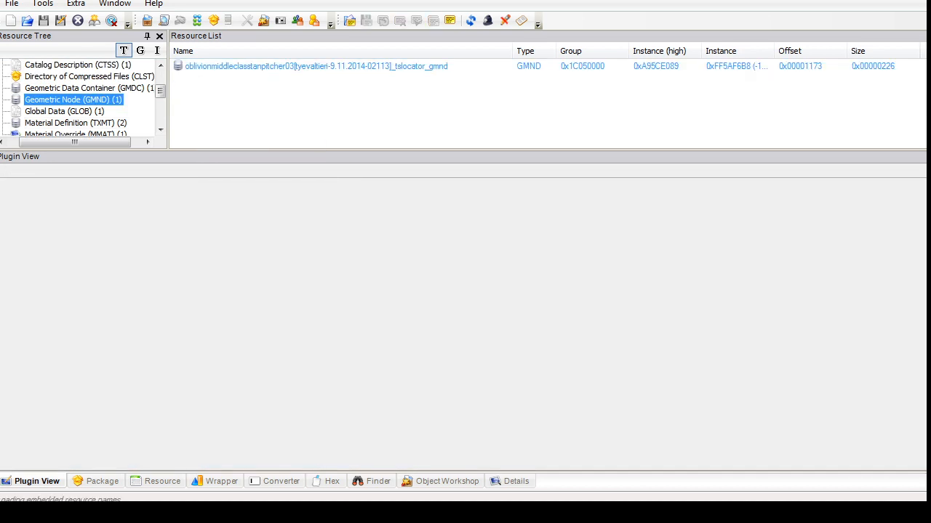
{"action": "left_click", "coordinate": [294, 66]}
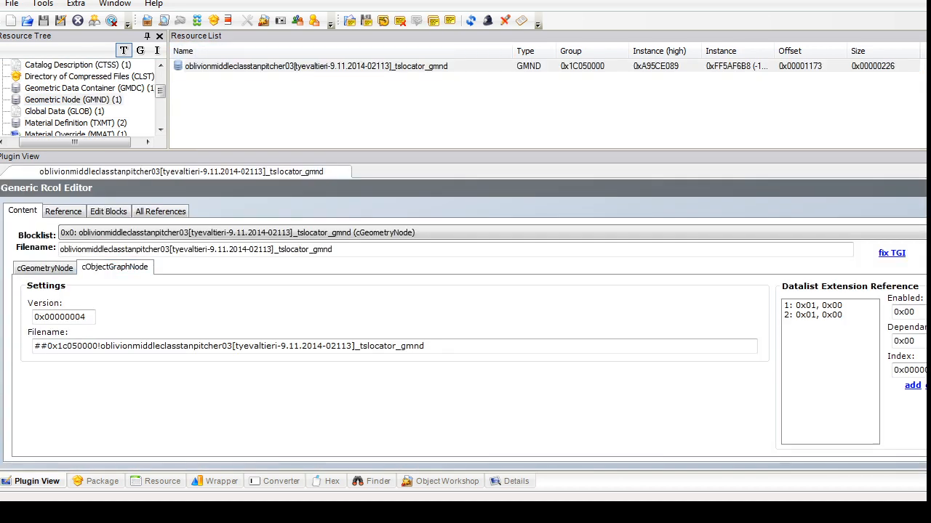
{"action": "left_click", "coordinate": [913, 386]}
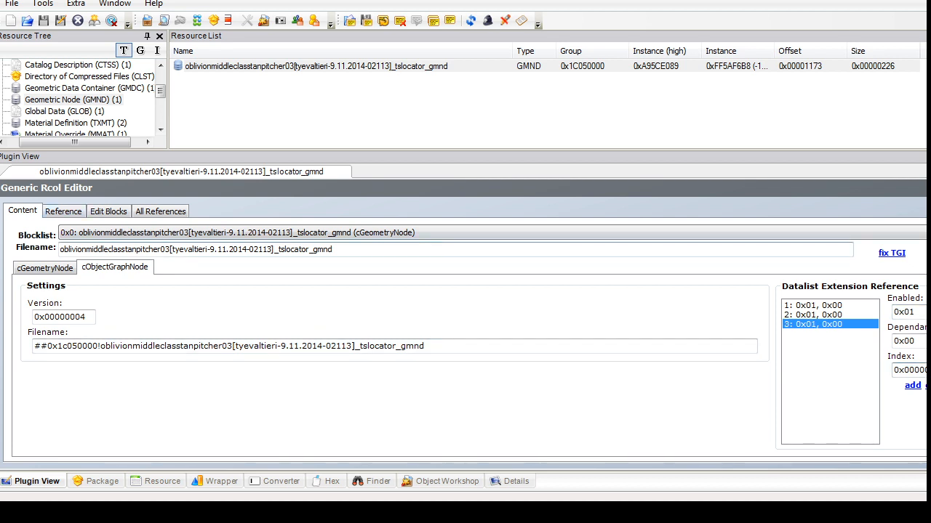
{"action": "left_click", "coordinate": [108, 212]}
{"action": "left_click", "coordinate": [342, 291]}
{"action": "left_click", "coordinate": [325, 41]}
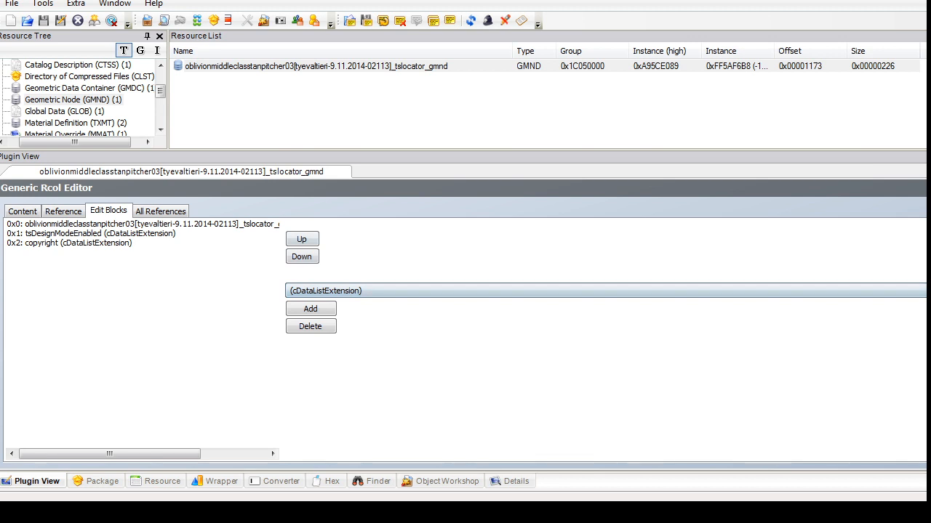
{"action": "left_click", "coordinate": [310, 309]}
Step: Rename the array item in the tsDesignModeEnabled block to "glazing"
{"action": "left_click", "coordinate": [22, 211]}
{"action": "left_click", "coordinate": [305, 233]}
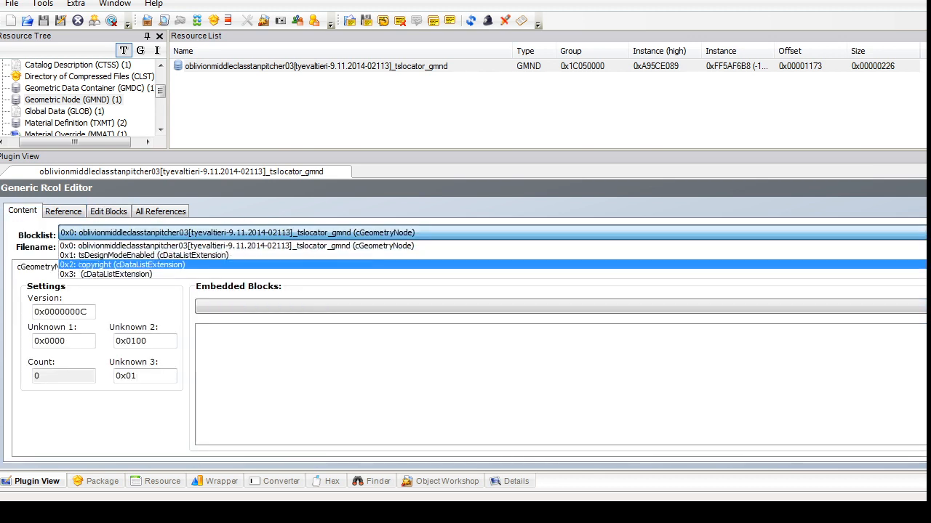
{"action": "left_click", "coordinate": [291, 255]}
{"action": "left_click", "coordinate": [297, 305]}
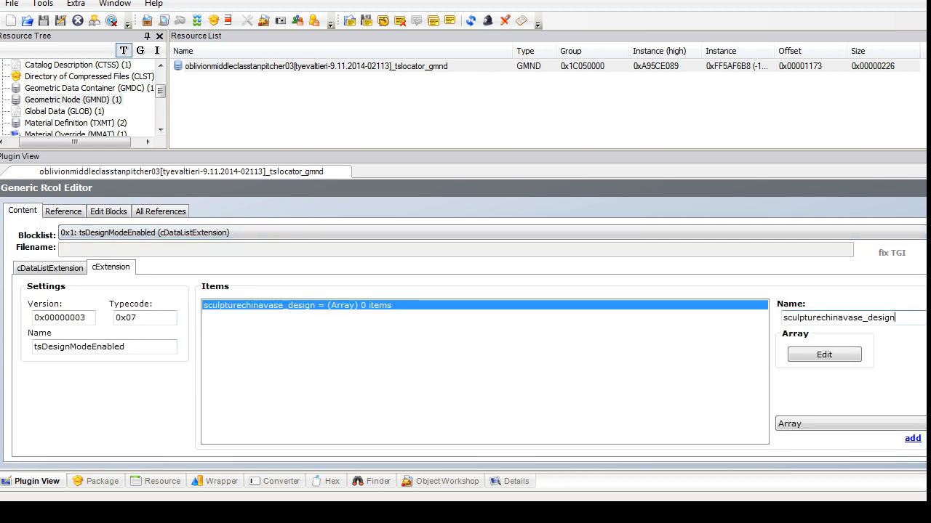
{"action": "left_click_drag", "start_coordinate": [898, 318], "coordinate": [783, 318]}
{"action": "type", "text": "glazing"}
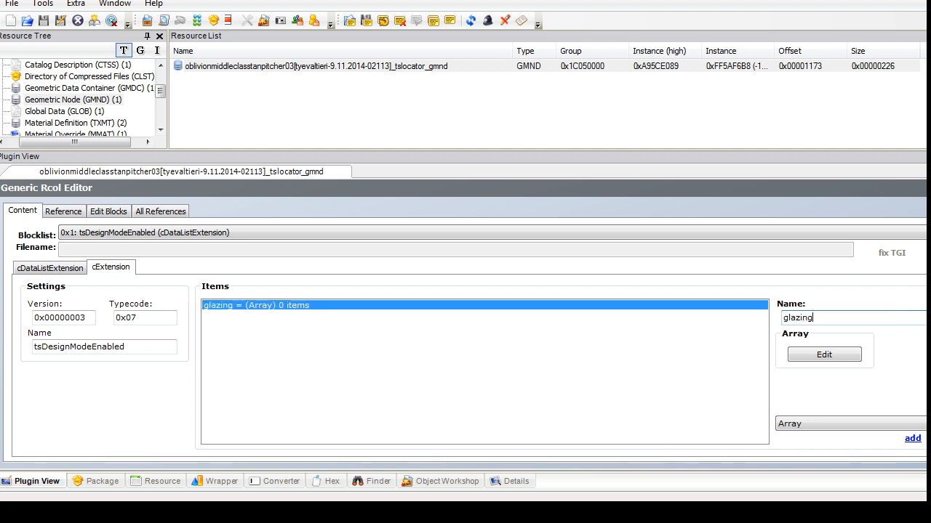
Step: Name the new 0x3 cDataListExtension block "tsMaterialsMeshName" and add a String item to it
{"action": "left_click", "coordinate": [218, 233]}
{"action": "left_click", "coordinate": [145, 274]}
{"action": "left_click", "coordinate": [104, 347]}
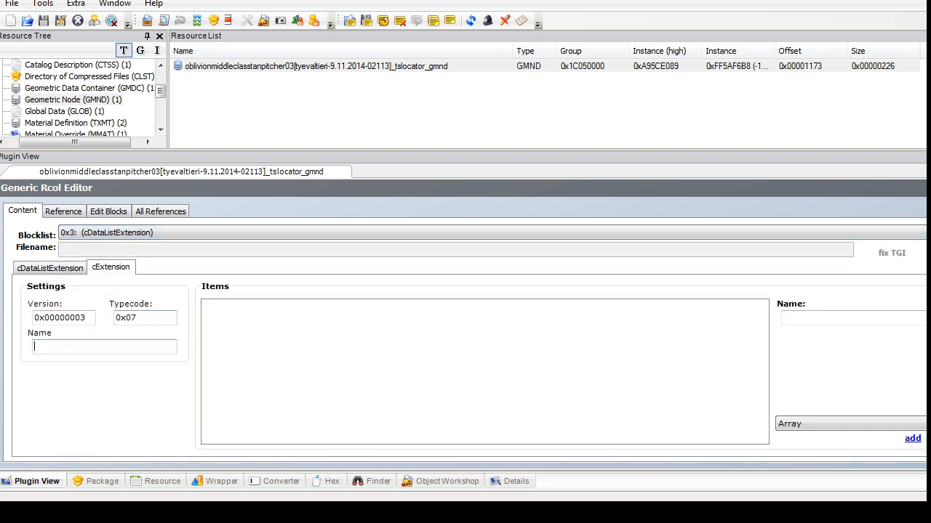
{"action": "type", "text": "tsMaterialsMeshName"}
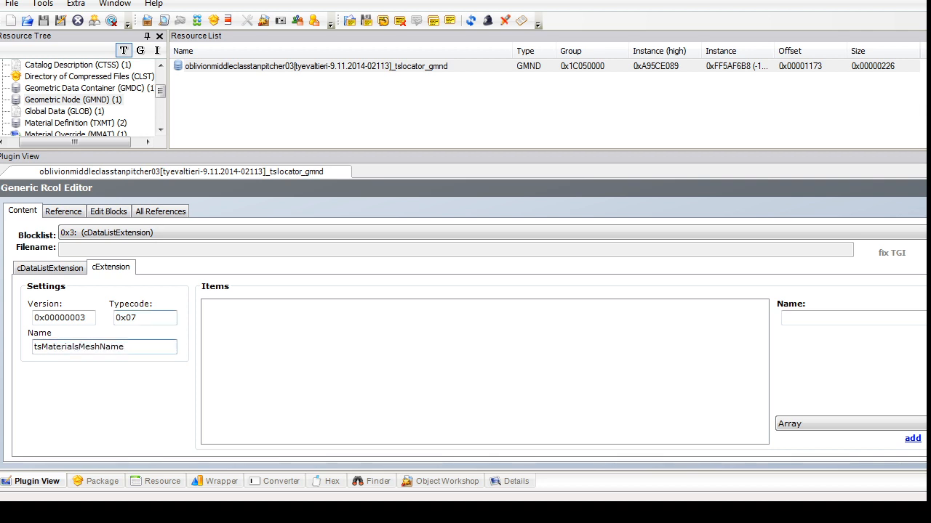
{"action": "left_click", "coordinate": [850, 424]}
{"action": "left_click", "coordinate": [851, 474]}
{"action": "left_click", "coordinate": [913, 438]}
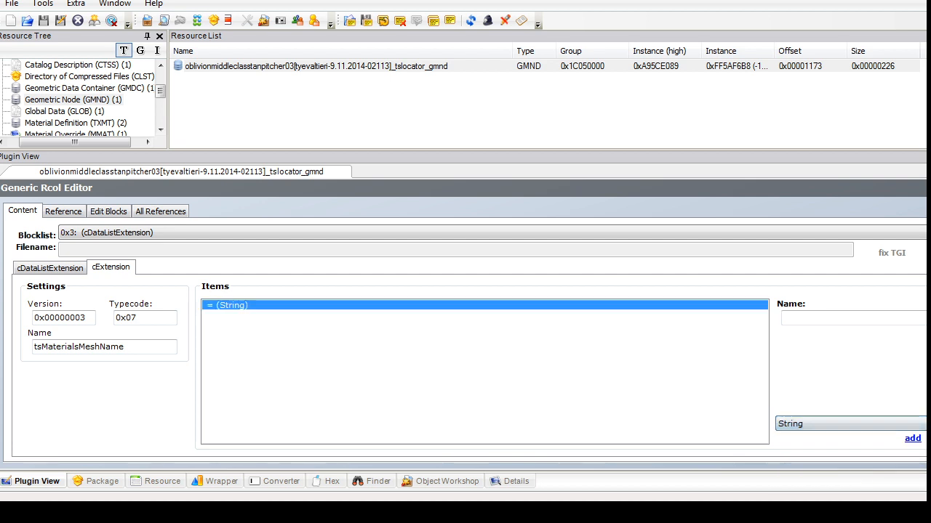
Step: Set the String item to "##0x1C050000!wiccan.skyrim.glazedpottery.bowl", name it "glazing", and commit the Geometric Node
{"action": "left_click", "coordinate": [872, 353]}
{"action": "key", "text": "ctrl+v"}
{"action": "left_click", "coordinate": [911, 353]}
{"action": "left_click_drag", "start_coordinate": [910, 353], "coordinate": [926, 353]}
{"action": "key", "text": "BackSpace"}
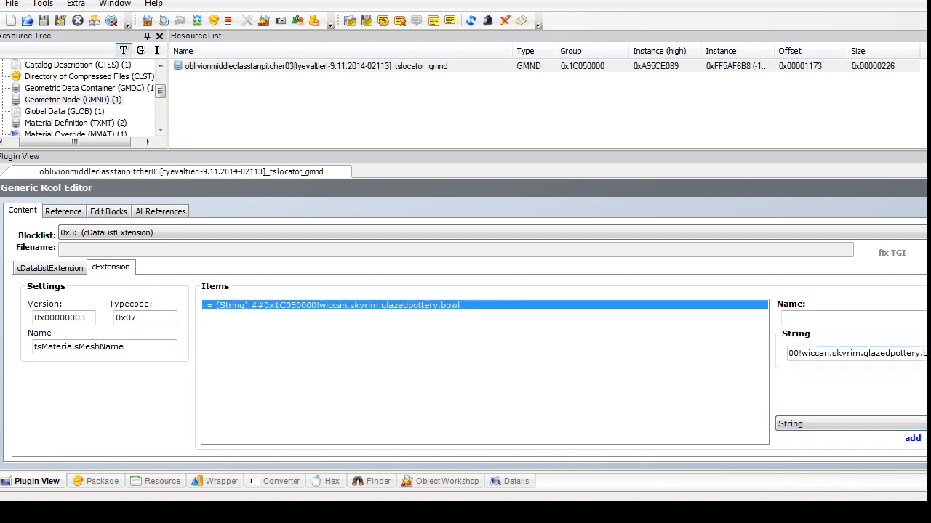
{"action": "left_click", "coordinate": [851, 318]}
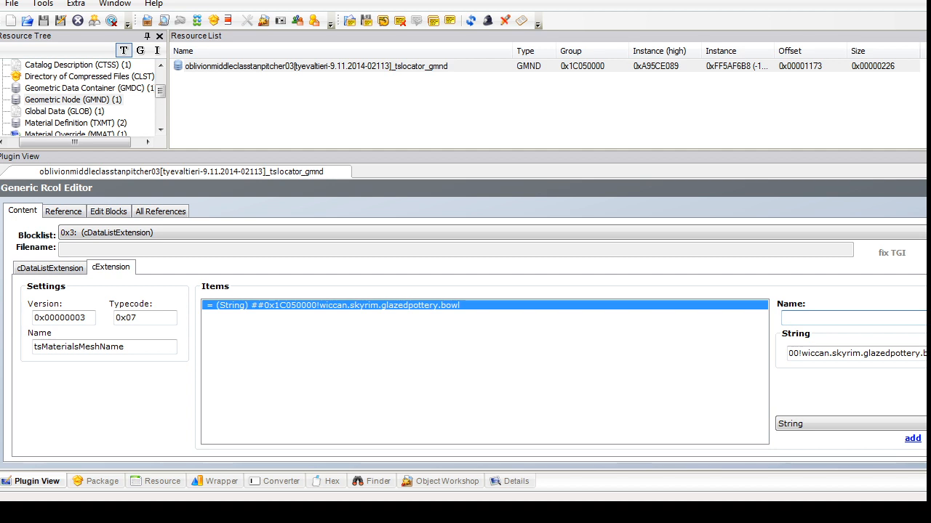
{"action": "type", "text": "glazing"}
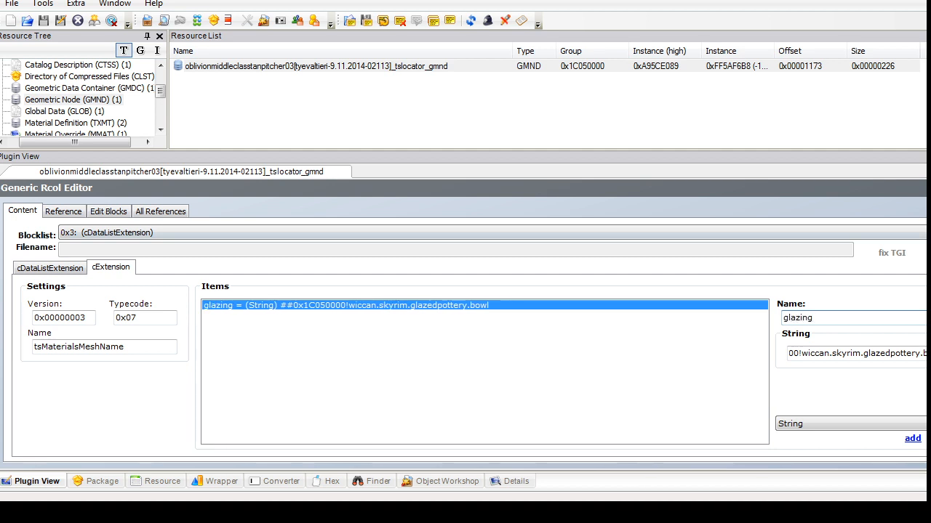
{"action": "left_click", "coordinate": [925, 188]}
{"action": "left_click", "coordinate": [521, 293]}
Step: Export the pitcher's Geometric Data Container mesh as an OBJ file under its default name
{"action": "left_click", "coordinate": [88, 88]}
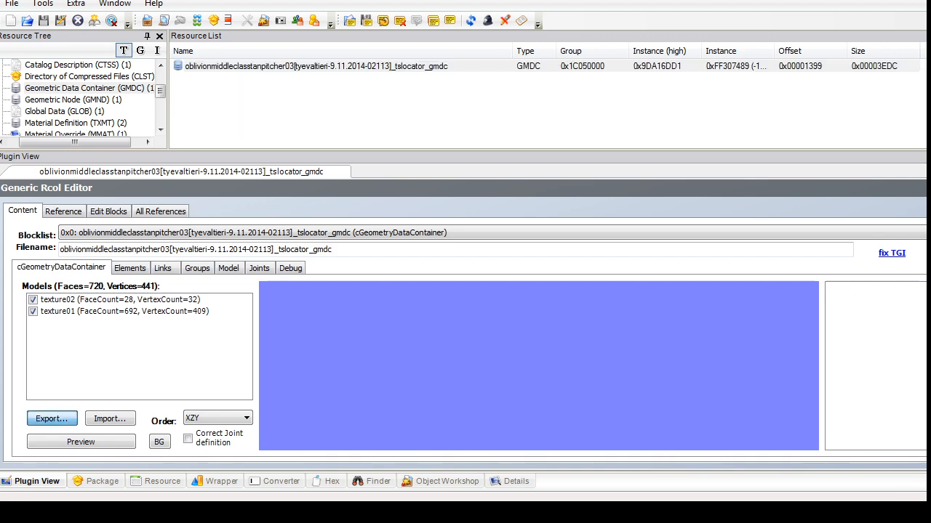
{"action": "left_click", "coordinate": [51, 418]}
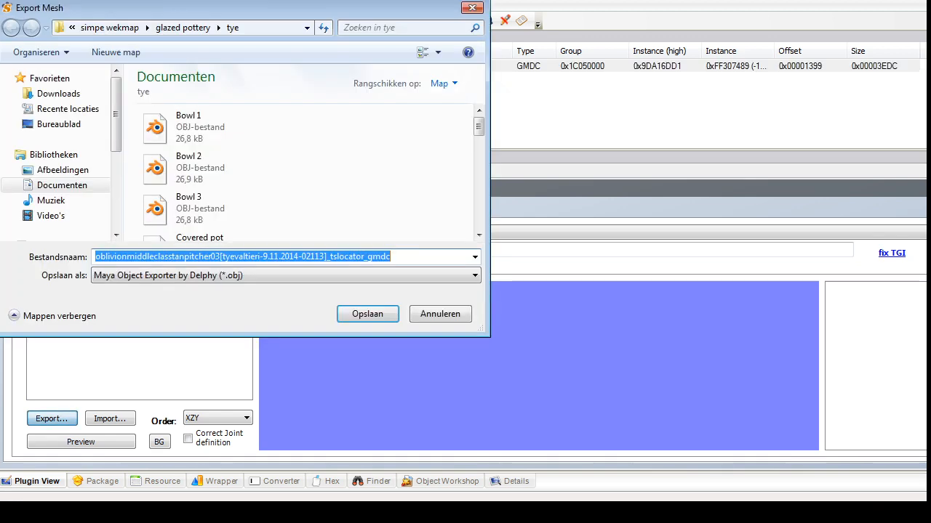
{"action": "left_click", "coordinate": [368, 314]}
Step: Delete the texture02 group from the Geometric Data Container and rename the texture01 group to "glazing"
{"action": "left_click", "coordinate": [197, 268]}
{"action": "left_click", "coordinate": [174, 305]}
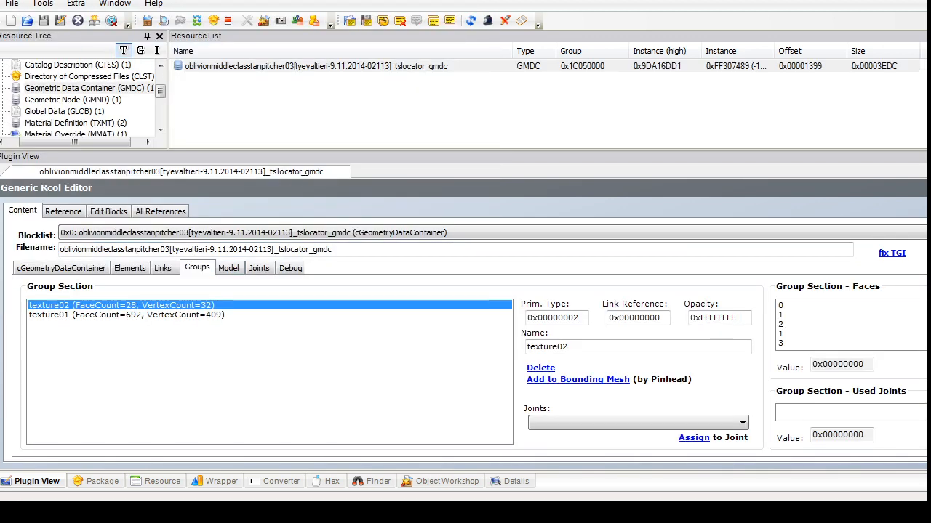
{"action": "left_click", "coordinate": [541, 368]}
{"action": "left_click", "coordinate": [127, 306]}
{"action": "left_click_drag", "start_coordinate": [570, 346], "coordinate": [526, 346]}
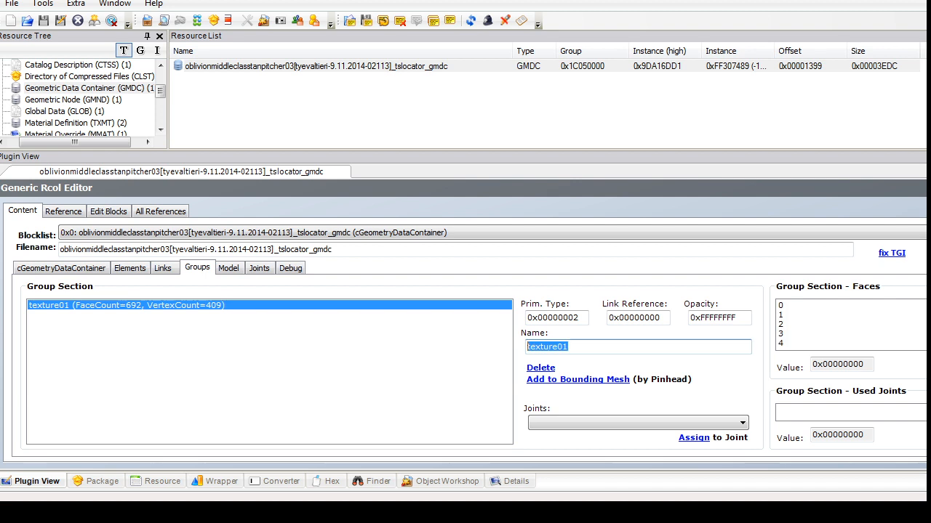
{"action": "type", "text": "glaz"}
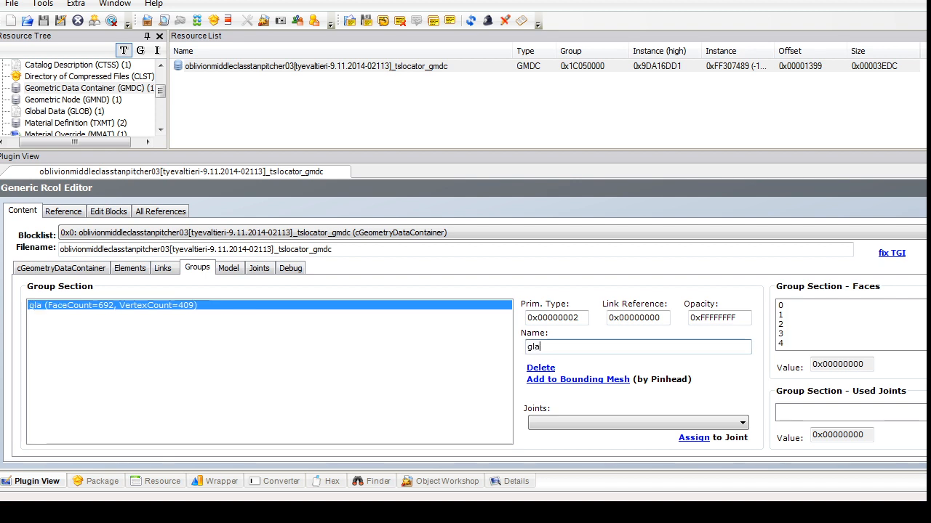
{"action": "type", "text": "ing"}
{"action": "left_click", "coordinate": [61, 268]}
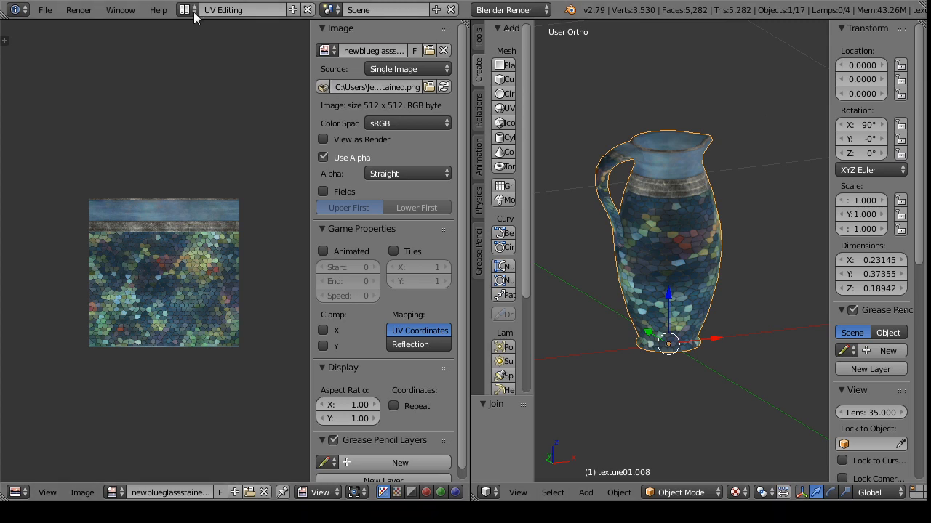
Step: In Blender, hide the previous pitcher texture01.008 and import the exported pitcher03 OBJ file
{"action": "left_click", "coordinate": [185, 10]}
{"action": "left_click", "coordinate": [222, 75]}
{"action": "left_click", "coordinate": [878, 280]}
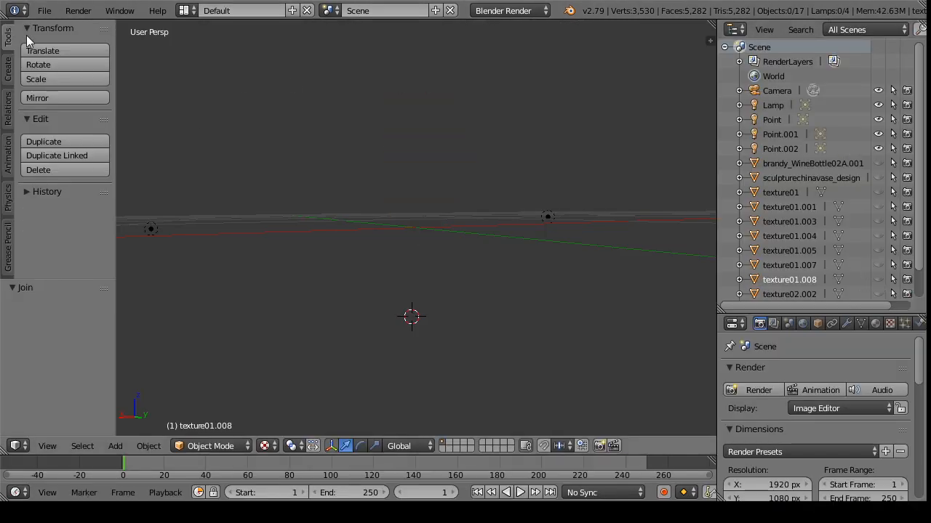
{"action": "left_click", "coordinate": [44, 11]}
{"action": "mouse_move", "coordinate": [114, 288]}
{"action": "left_click", "coordinate": [229, 374]}
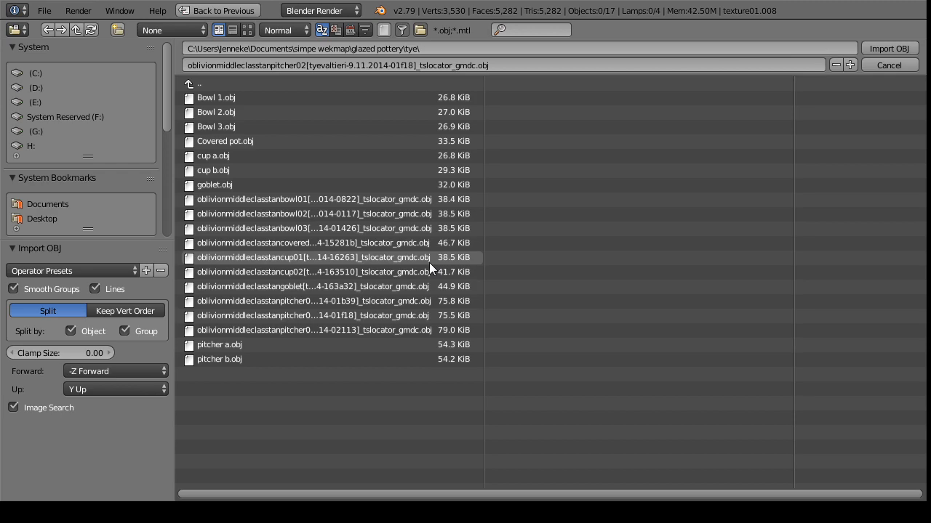
{"action": "left_click", "coordinate": [393, 328]}
{"action": "left_click", "coordinate": [887, 47]}
Step: Open the pitcher's base mesh texture02.009 in Edit Mode in the UV Editing layout and assign greek02.png to it
{"action": "left_click_drag", "start_coordinate": [381, 209], "coordinate": [328, 232]}
{"action": "right_click", "coordinate": [409, 217]}
{"action": "left_click", "coordinate": [187, 11]}
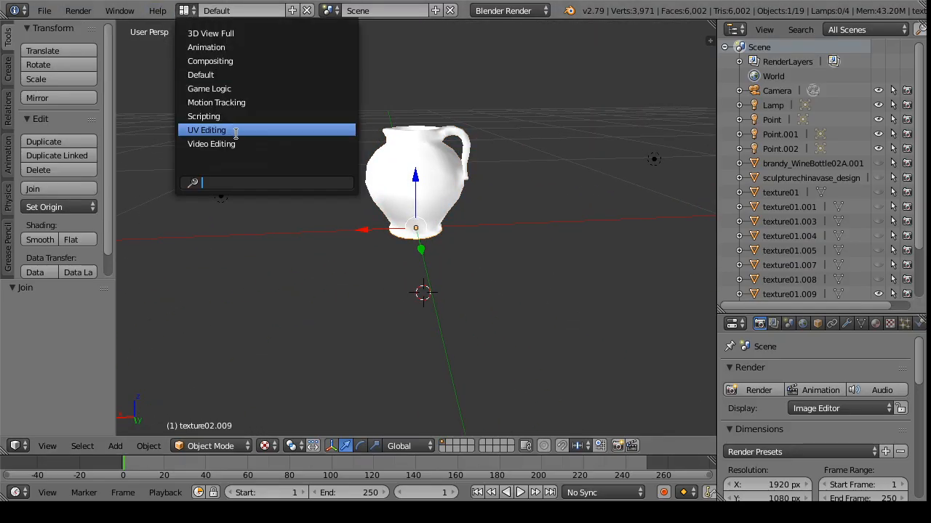
{"action": "left_click", "coordinate": [211, 132]}
{"action": "left_click", "coordinate": [680, 492]}
{"action": "left_click", "coordinate": [671, 457]}
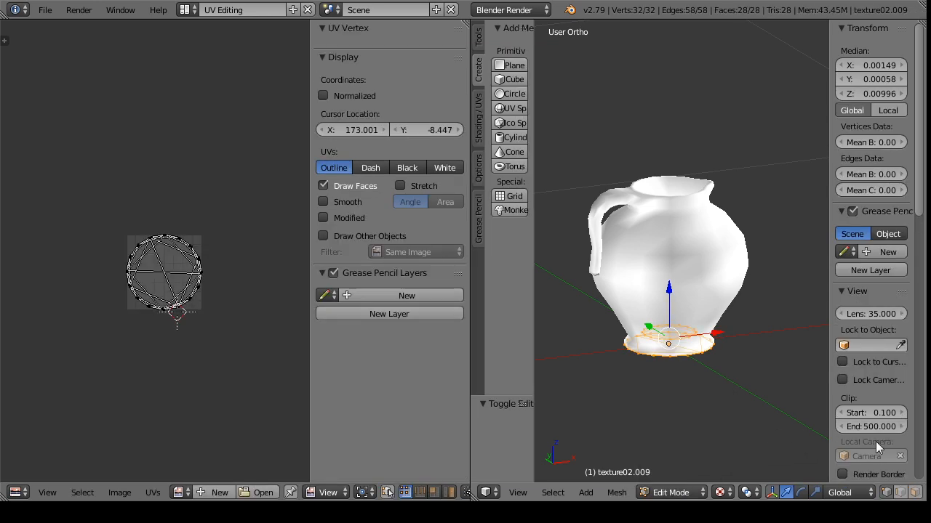
{"action": "left_click", "coordinate": [179, 492]}
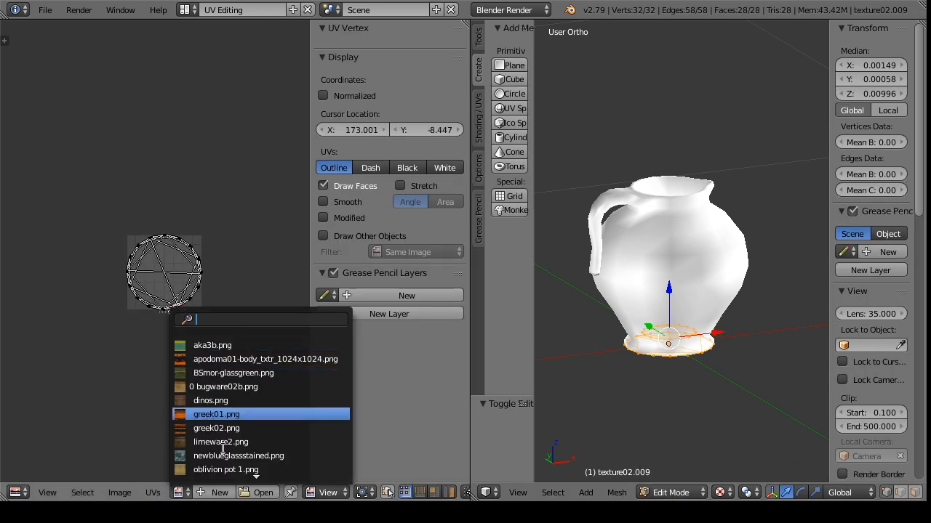
{"action": "left_click", "coordinate": [215, 429]}
Step: Scale the base's UVs by about 0.36, move them down to about Y 300, and scale them by about 0.74
{"action": "key", "text": "a"}
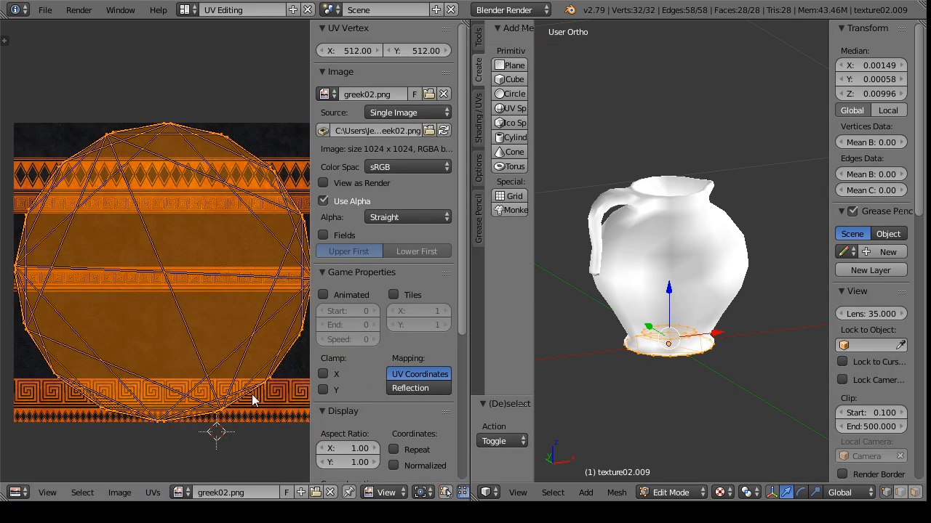
{"action": "key", "text": "s"}
{"action": "left_click", "coordinate": [199, 324]}
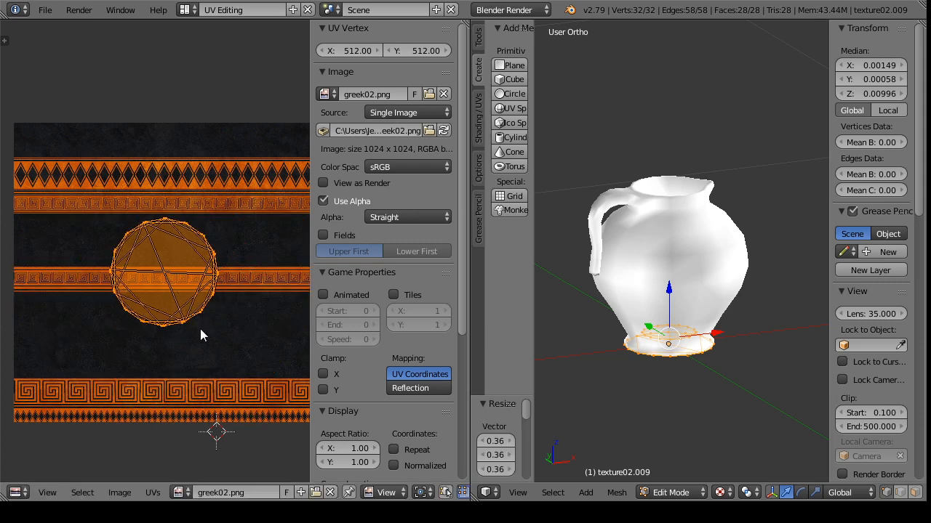
{"action": "key", "text": "g"}
{"action": "key", "text": "y"}
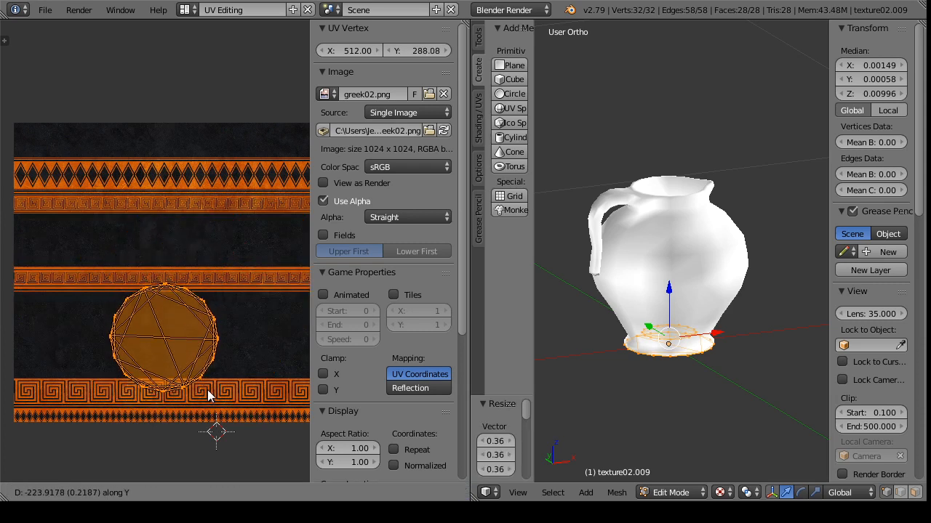
{"action": "left_click", "coordinate": [210, 394]}
{"action": "key", "text": "s"}
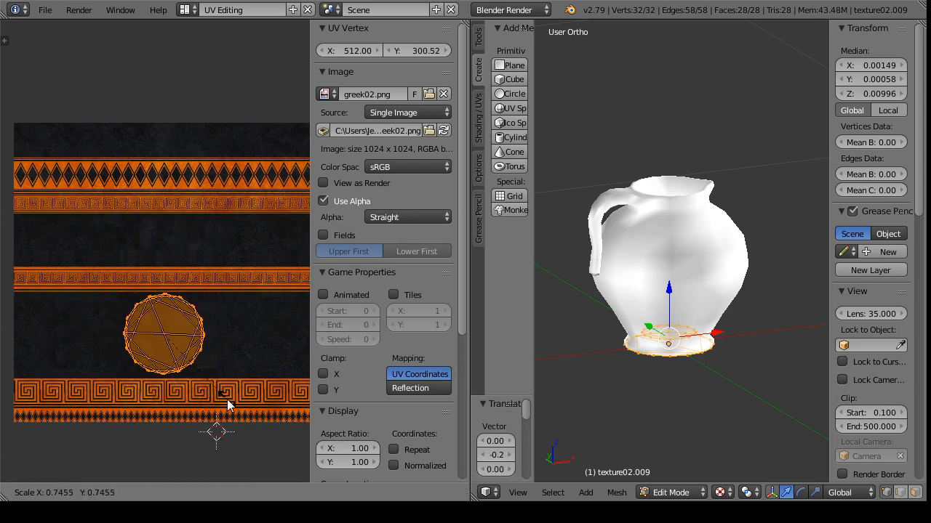
{"action": "left_click", "coordinate": [218, 422]}
Step: Assign the BSmor-glassgreen.png image to the pitcher's base and to its body mesh, ending in Object Mode
{"action": "left_click", "coordinate": [179, 492]}
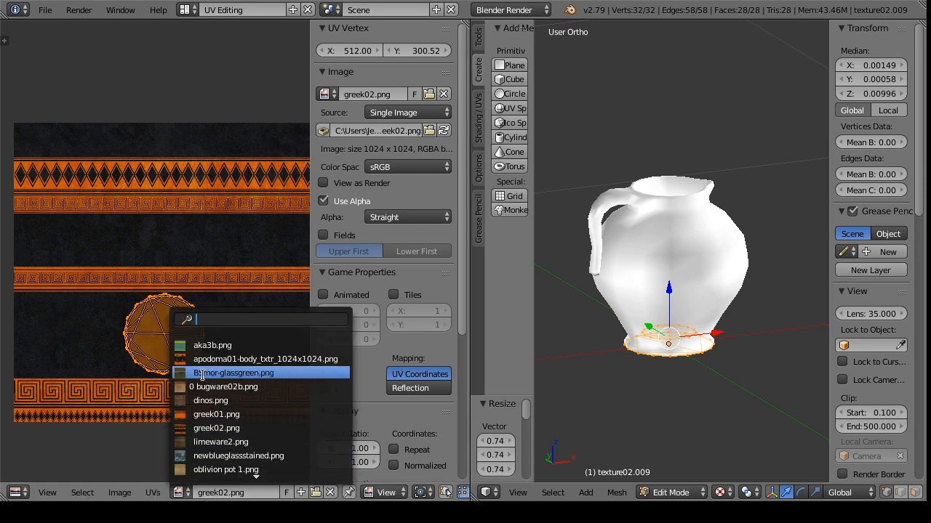
{"action": "left_click", "coordinate": [204, 374]}
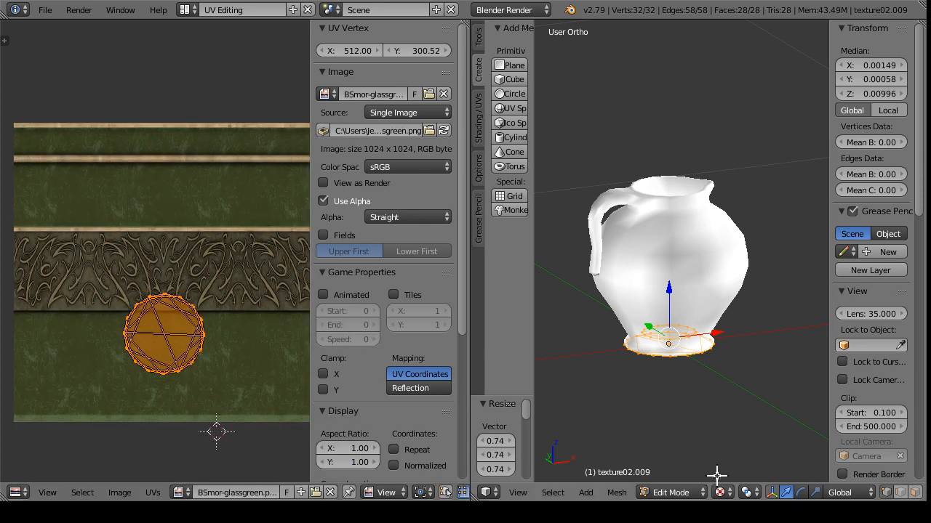
{"action": "left_click", "coordinate": [671, 492]}
{"action": "left_click", "coordinate": [683, 475]}
{"action": "left_click_drag", "start_coordinate": [716, 429], "coordinate": [687, 425]}
{"action": "right_click", "coordinate": [670, 325]}
{"action": "left_click_drag", "start_coordinate": [670, 326], "coordinate": [666, 403]}
{"action": "key", "text": "Tab"}
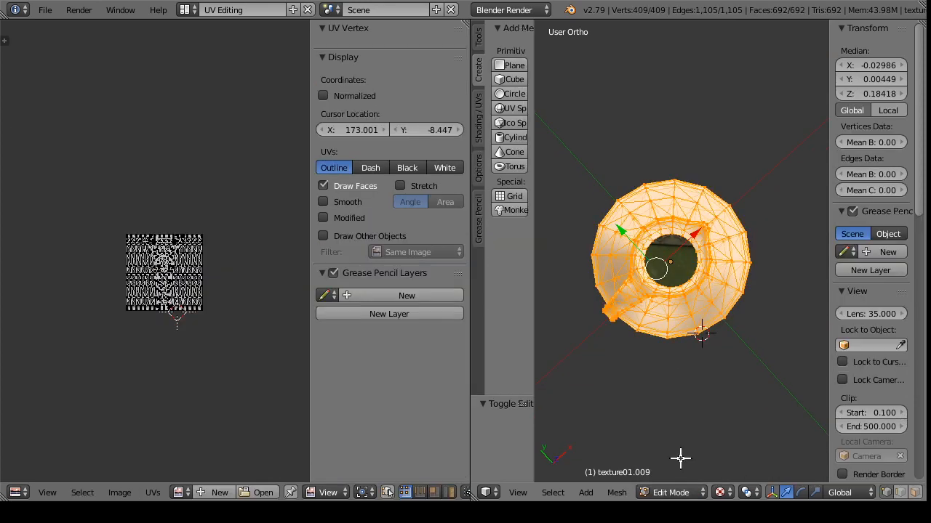
{"action": "left_click", "coordinate": [179, 492]}
{"action": "left_click", "coordinate": [670, 492]}
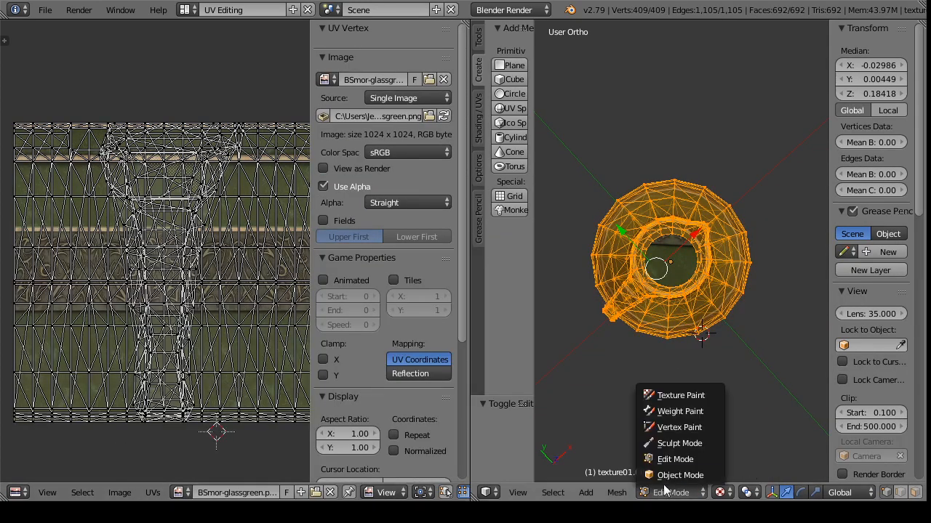
{"action": "left_click", "coordinate": [676, 476]}
Step: Join the pitcher's base and body into one object
{"action": "left_click_drag", "start_coordinate": [626, 329], "coordinate": [686, 266]}
{"action": "right_click", "coordinate": [678, 254]}
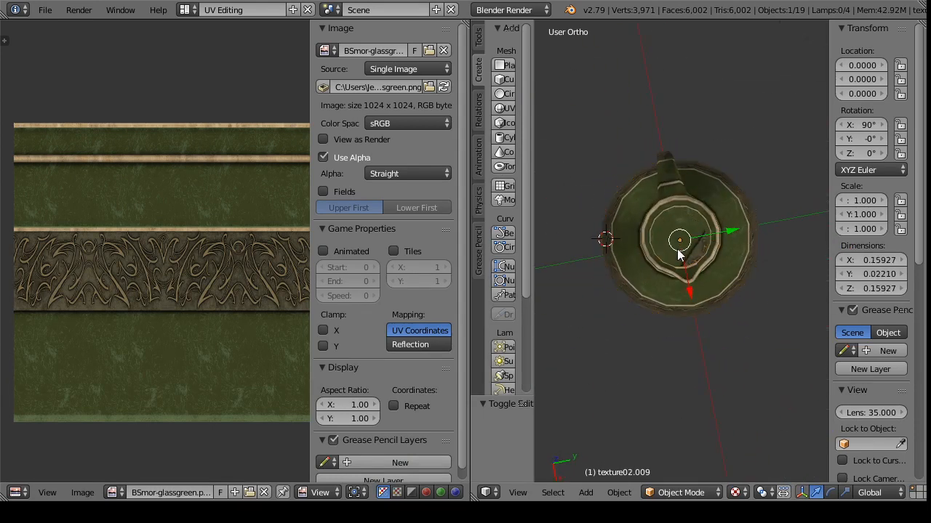
{"action": "right_click", "coordinate": [683, 309], "text": "shift"}
{"action": "key", "text": "ctrl+j"}
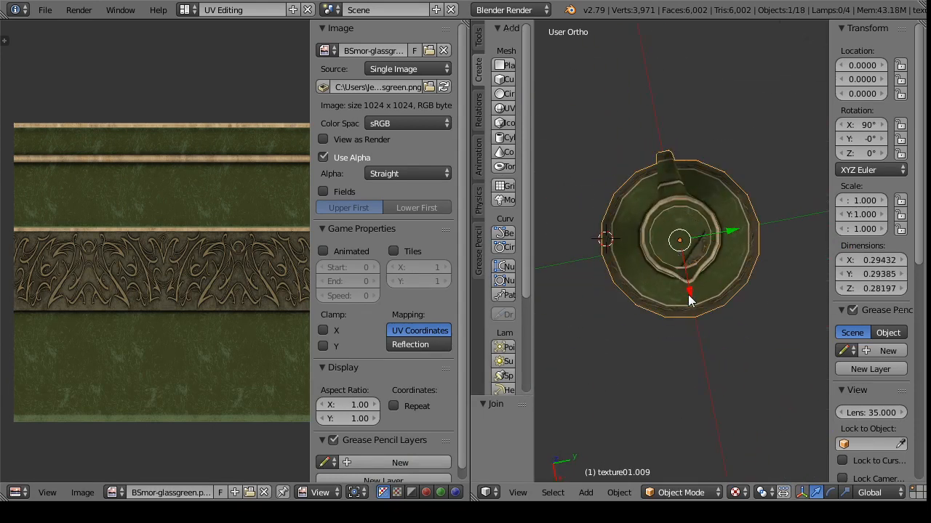
{"action": "left_click_drag", "start_coordinate": [688, 295], "coordinate": [666, 179]}
{"action": "key", "text": "ctrl+z"}
{"action": "left_click_drag", "start_coordinate": [596, 240], "coordinate": [704, 127]}
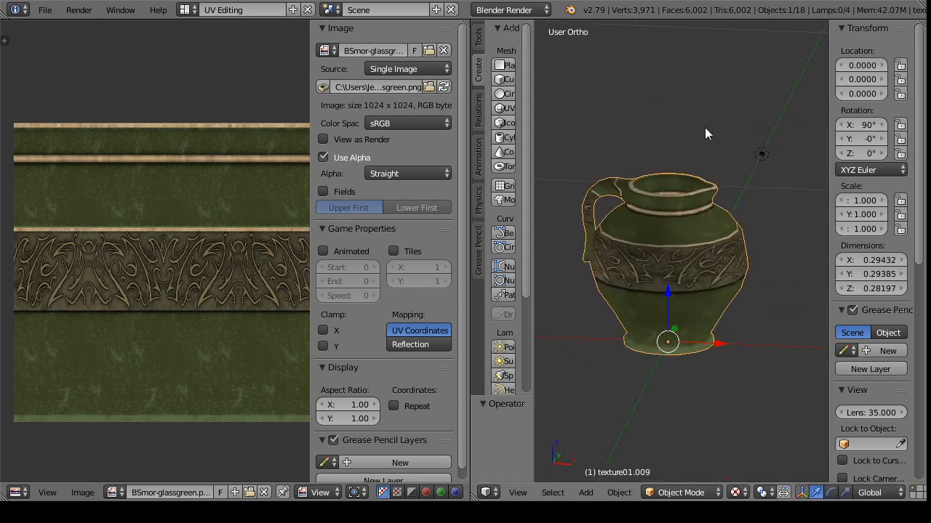
Step: Export the joined pitcher as "pitcher c.obj" in the tye folder
{"action": "left_click", "coordinate": [45, 10]}
{"action": "mouse_move", "coordinate": [95, 300]}
{"action": "left_click", "coordinate": [292, 397]}
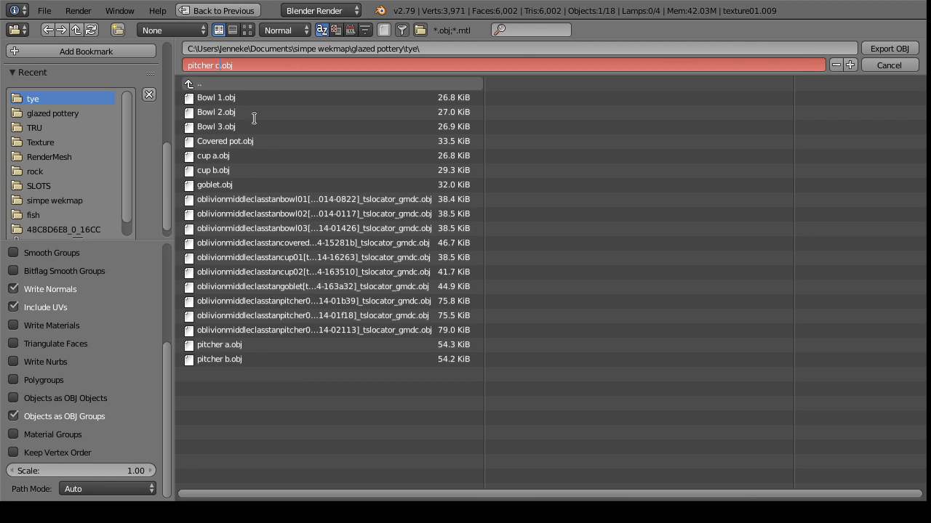
{"action": "key", "text": "Return"}
{"action": "left_click", "coordinate": [890, 49]}
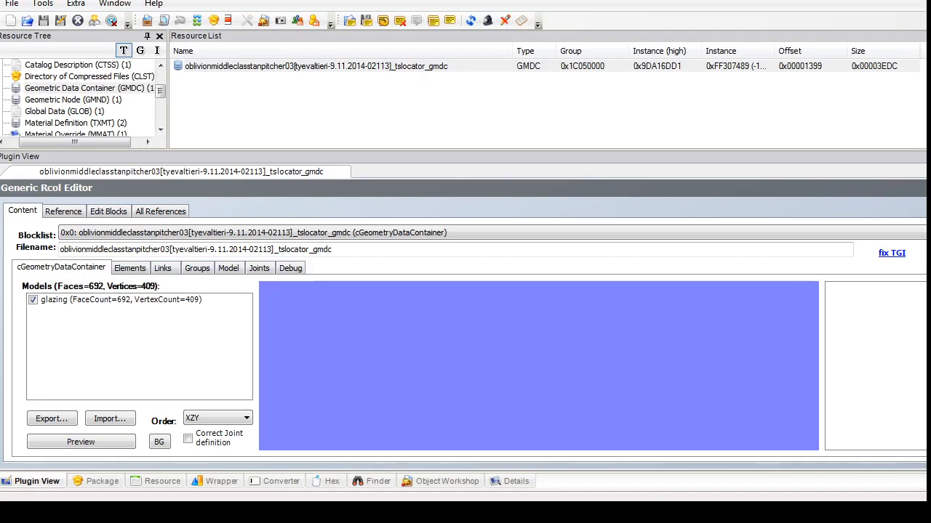
Step: Back in SimPe, load the "pitcher c" OBJ file for import into the Geometric Data Container
{"action": "left_click", "coordinate": [110, 419]}
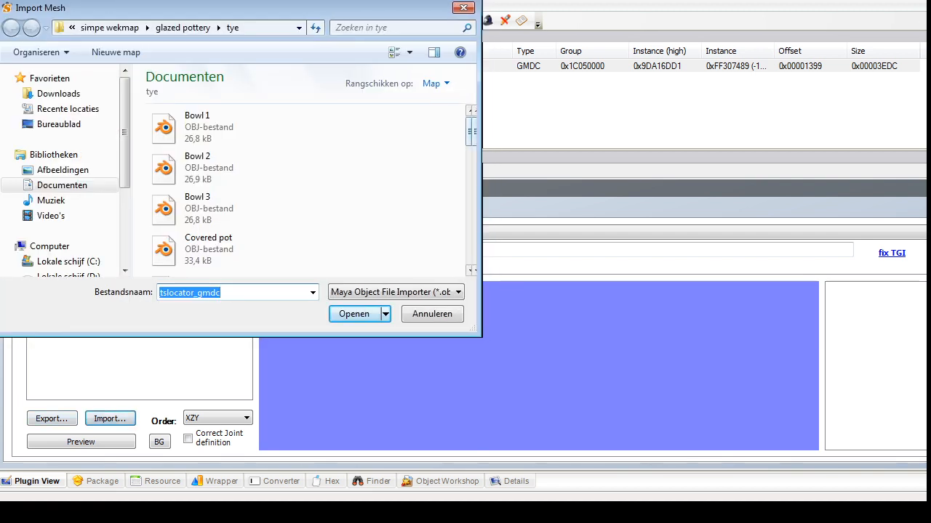
{"action": "left_click_drag", "start_coordinate": [507, 132], "coordinate": [507, 250]}
{"action": "left_click", "coordinate": [233, 217]}
{"action": "left_click", "coordinate": [233, 258]}
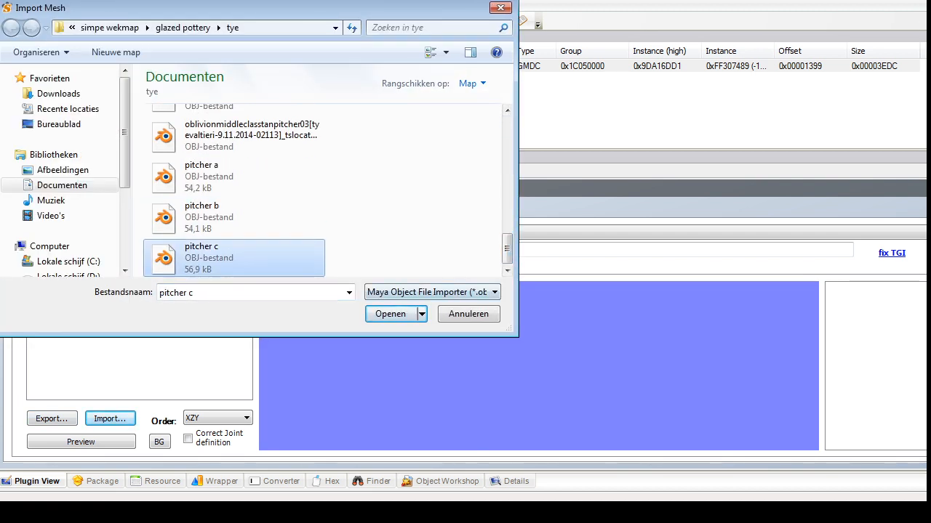
{"action": "left_click", "coordinate": [422, 314]}
{"action": "left_click", "coordinate": [422, 314]}
{"action": "left_click", "coordinate": [233, 258]}
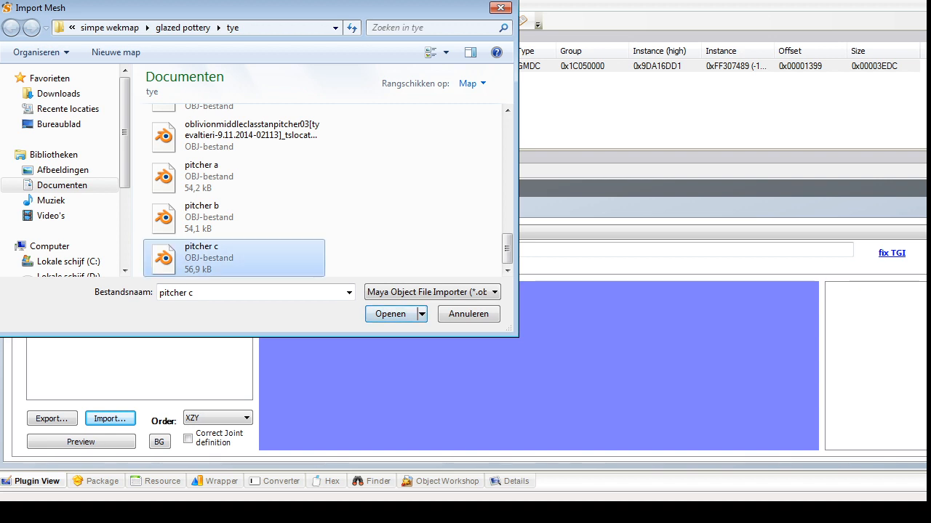
{"action": "left_click", "coordinate": [390, 314]}
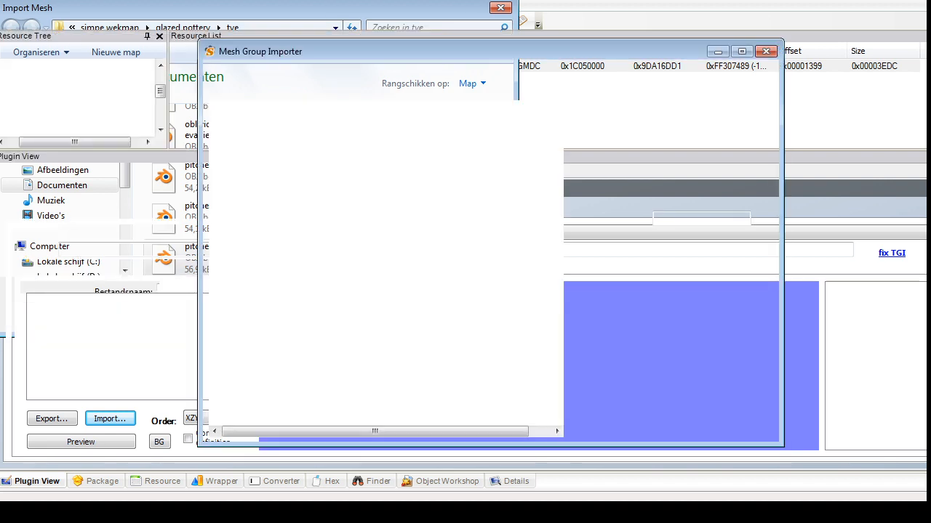
Step: Import the texture01.009 mesh group with the Replace action targeting "glazing", and commit the Geometric Data Container
{"action": "left_click", "coordinate": [761, 295]}
{"action": "left_click", "coordinate": [727, 311]}
{"action": "left_click", "coordinate": [761, 312]}
{"action": "left_click", "coordinate": [727, 324]}
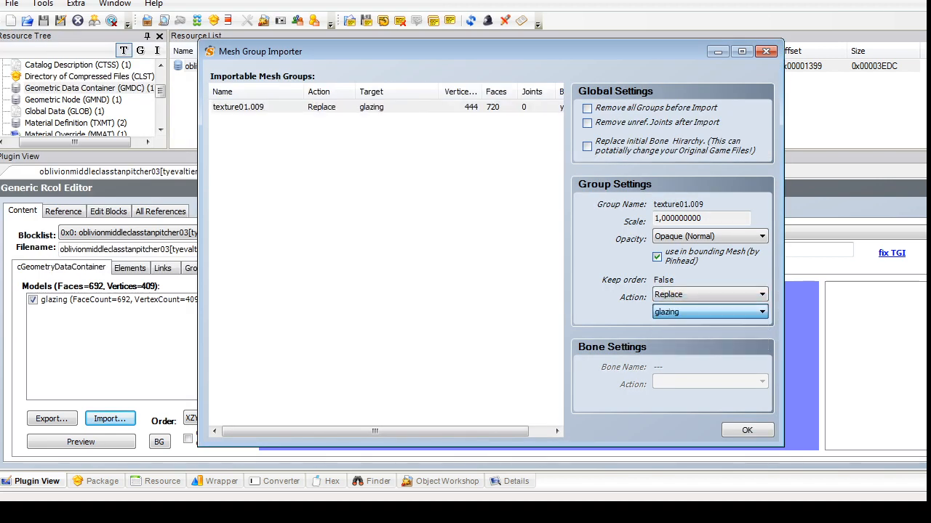
{"action": "left_click", "coordinate": [746, 431]}
{"action": "left_click", "coordinate": [924, 188]}
{"action": "left_click", "coordinate": [521, 293]}
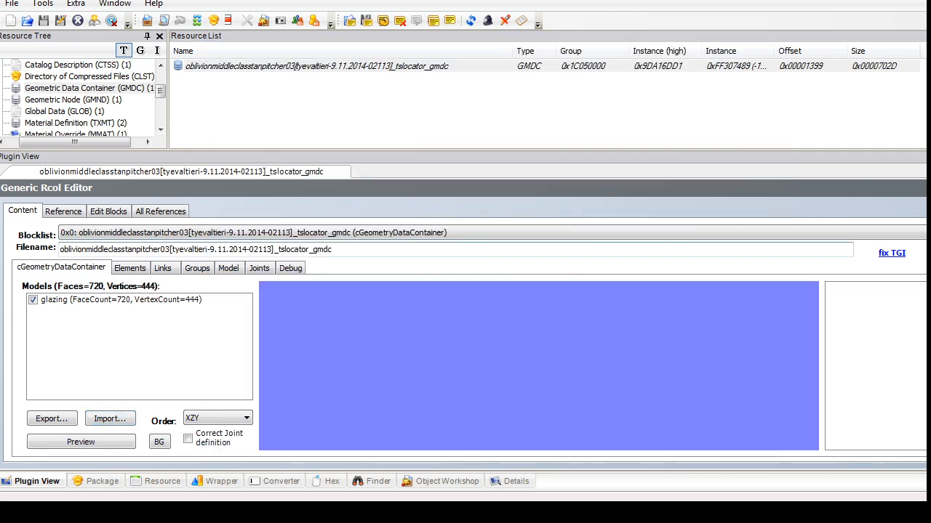
Step: Check the Catalog Description of tan pitcher 03, return to the Geometric Data Container, and save the package
{"action": "left_click_drag", "start_coordinate": [160, 91], "coordinate": [160, 86]}
{"action": "left_click", "coordinate": [78, 88]}
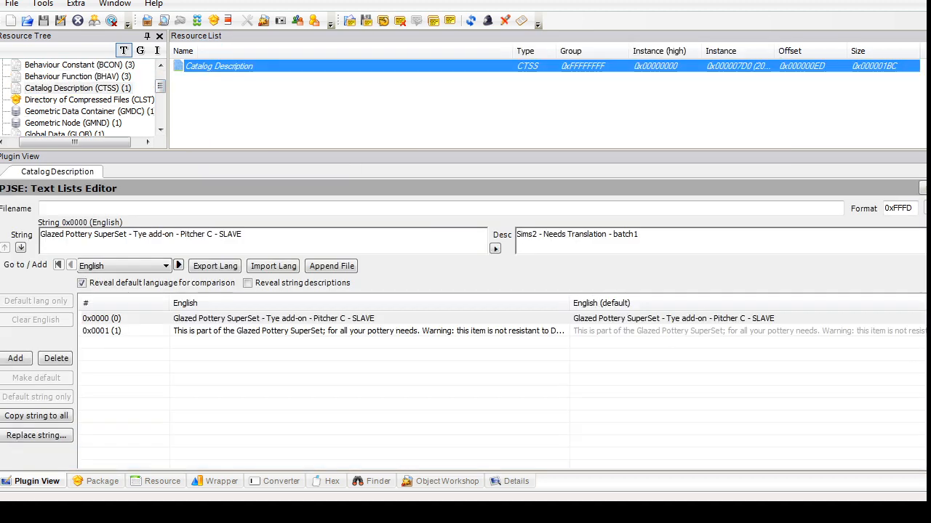
{"action": "left_click", "coordinate": [80, 112]}
{"action": "left_click", "coordinate": [43, 4]}
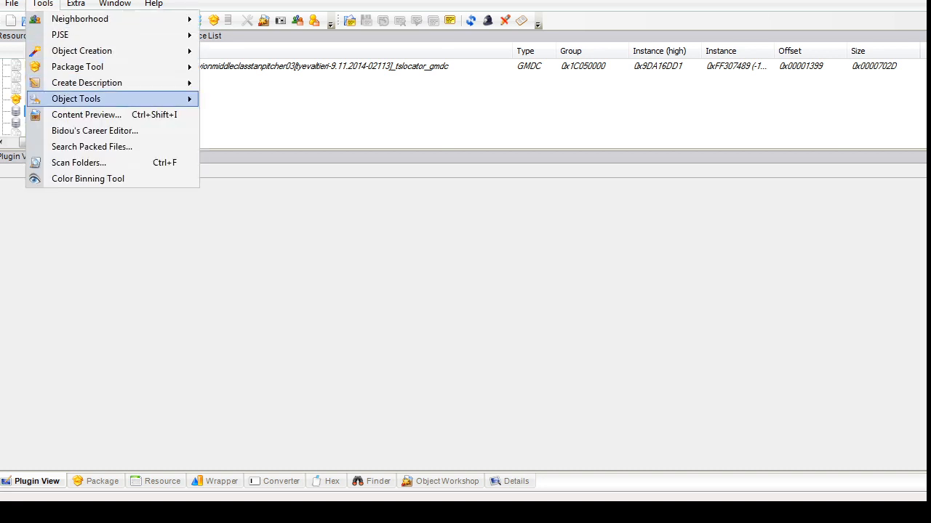
{"action": "mouse_move", "coordinate": [12, 3]}
{"action": "left_click", "coordinate": [33, 82]}
Step: Run the Scenegraph rename Wizard on tan pitcher 03 with its existing model name and save the package again
{"action": "left_click", "coordinate": [43, 4]}
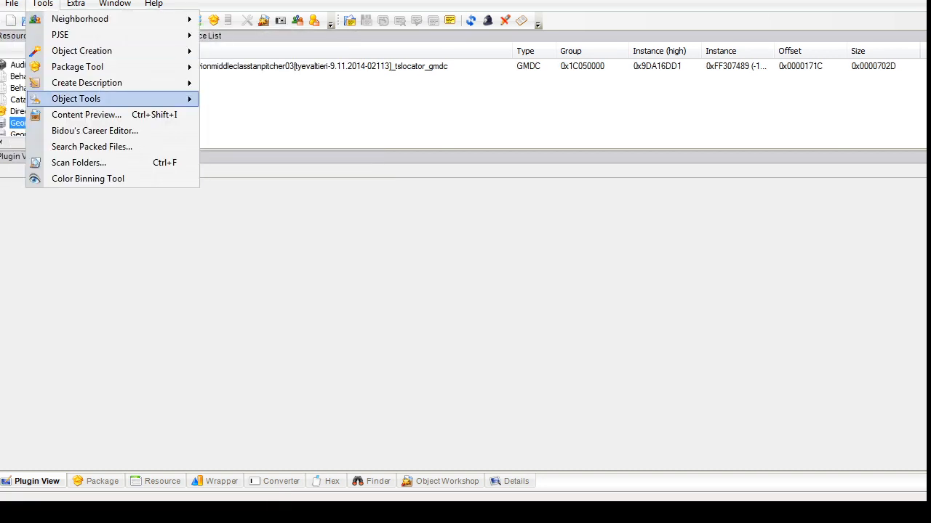
{"action": "mouse_move", "coordinate": [109, 98]}
{"action": "left_click", "coordinate": [291, 181]}
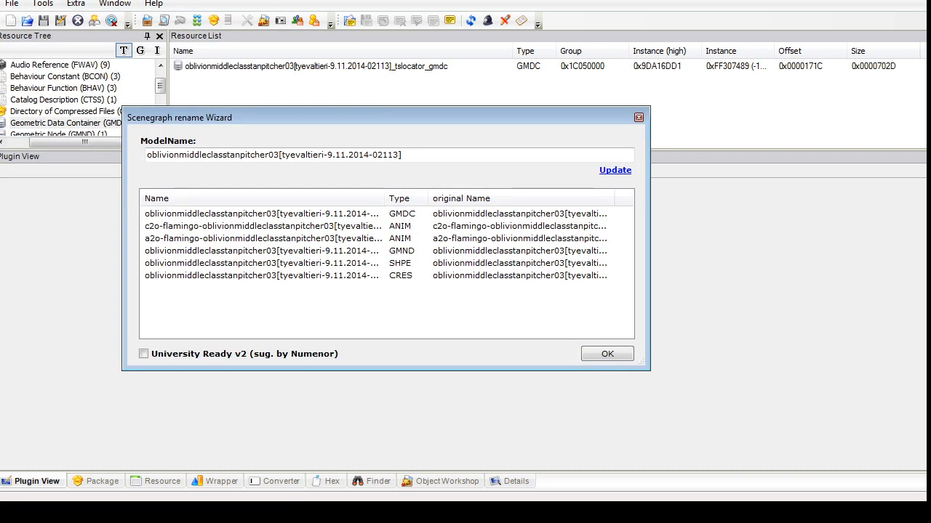
{"action": "left_click", "coordinate": [607, 354]}
{"action": "left_click", "coordinate": [12, 4]}
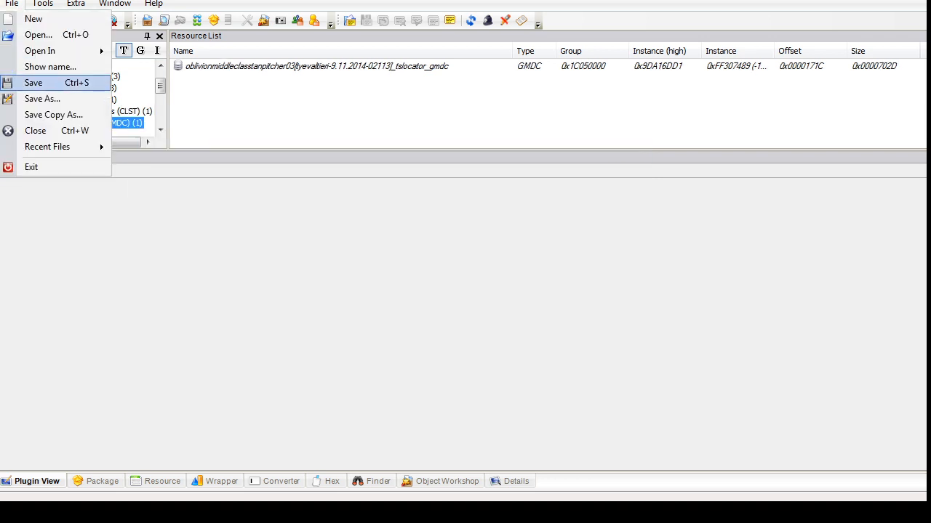
{"action": "left_click", "coordinate": [33, 83]}
Step: Open "tan plate 01.package" from the tye folder
{"action": "left_click", "coordinate": [12, 4]}
{"action": "left_click", "coordinate": [29, 34]}
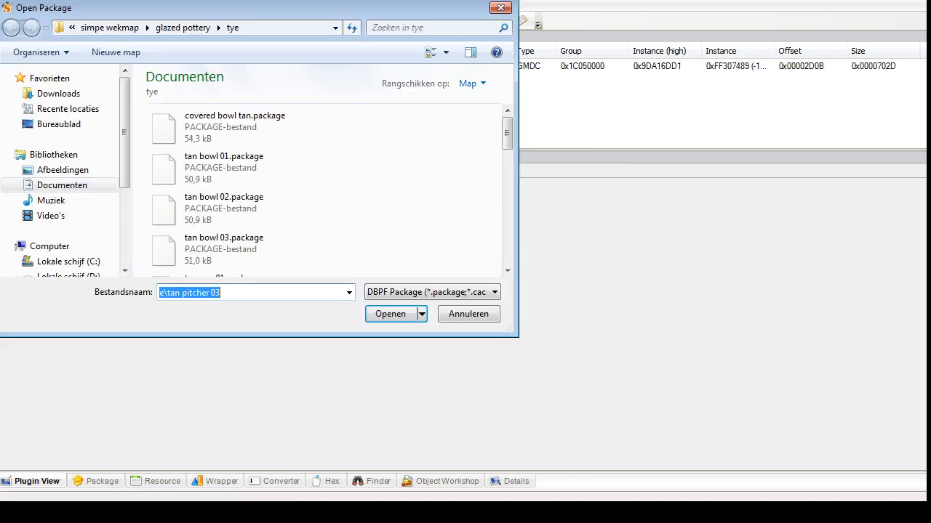
{"action": "scroll", "coordinate": [356, 138], "scroll_direction": "down", "scroll_amount": 5}
{"action": "scroll", "coordinate": [356, 139], "scroll_direction": "up", "scroll_amount": 2}
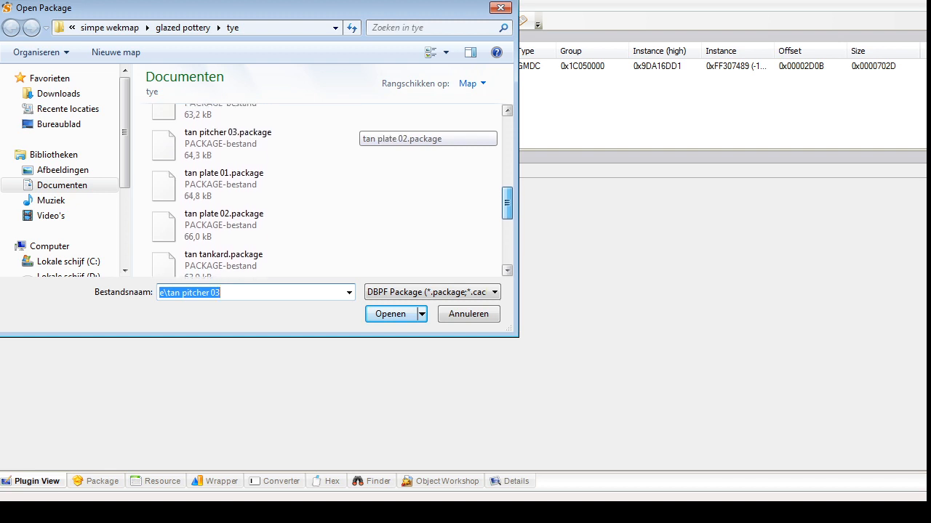
{"action": "scroll", "coordinate": [321, 191], "scroll_direction": "up", "scroll_amount": 2}
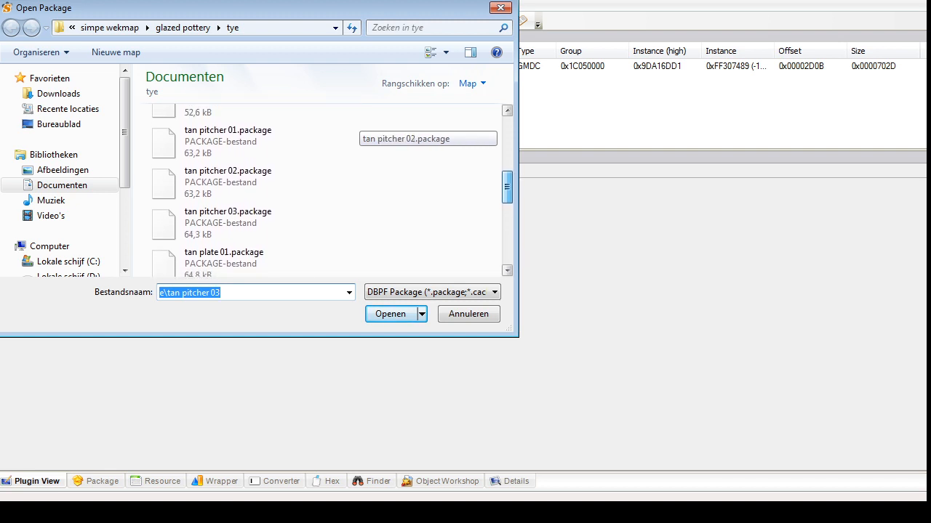
{"action": "scroll", "coordinate": [312, 191], "scroll_direction": "up", "scroll_amount": 1}
{"action": "scroll", "coordinate": [312, 190], "scroll_direction": "down", "scroll_amount": 3}
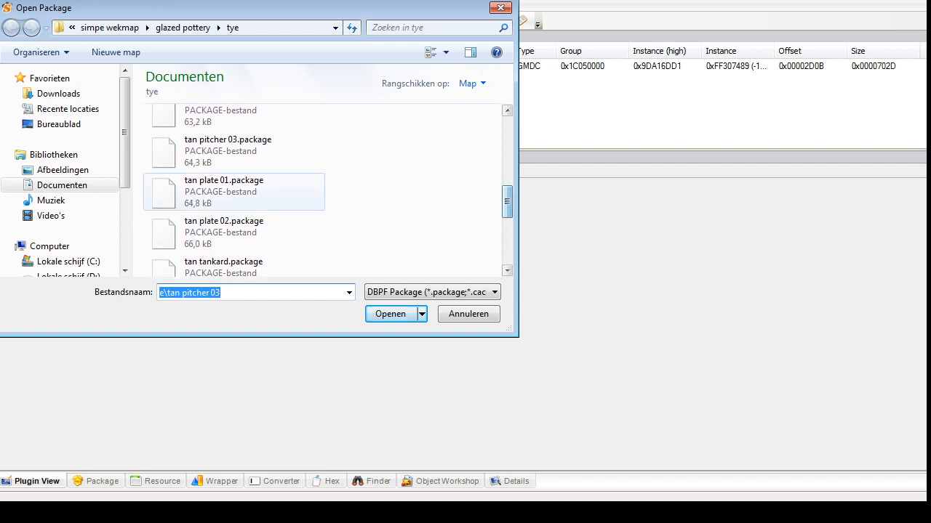
{"action": "left_click", "coordinate": [234, 192]}
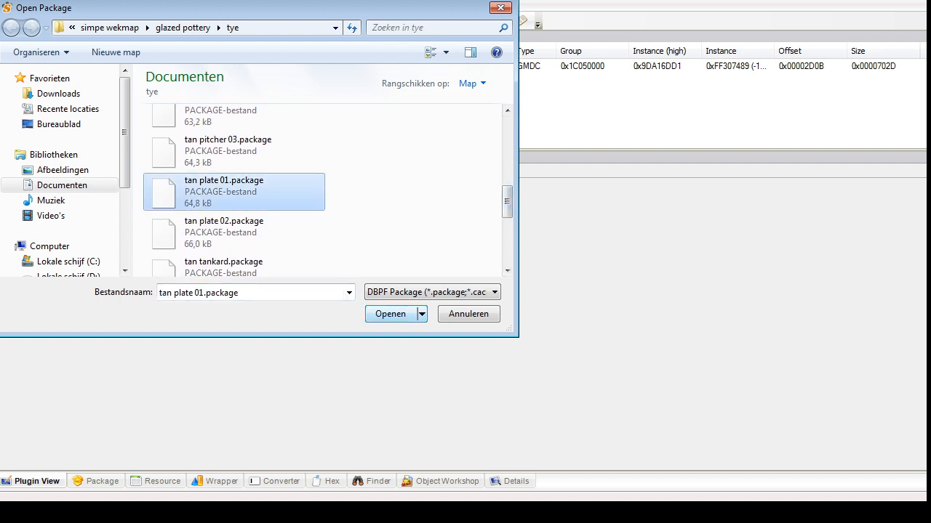
{"action": "scroll", "coordinate": [324, 191], "scroll_direction": "down", "scroll_amount": 3}
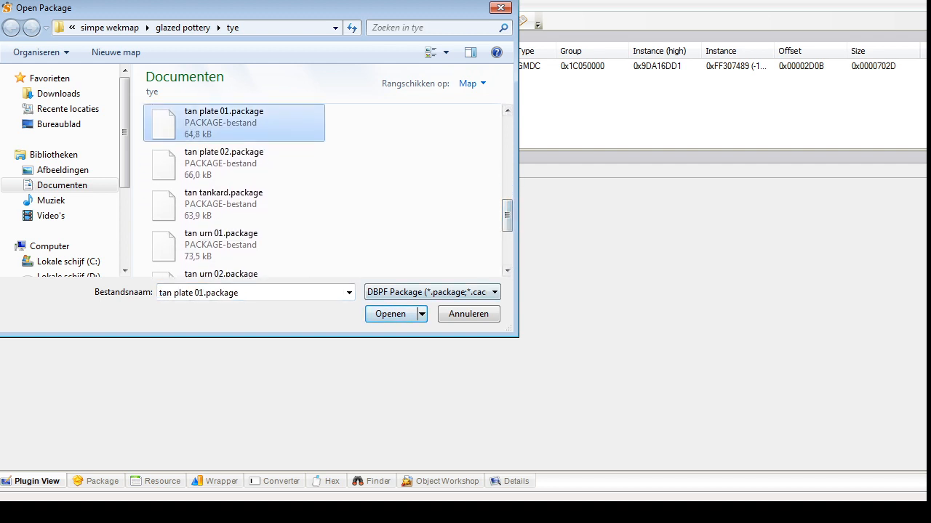
{"action": "key", "text": "Return"}
{"action": "left_click_drag", "start_coordinate": [160, 86], "coordinate": [160, 118]}
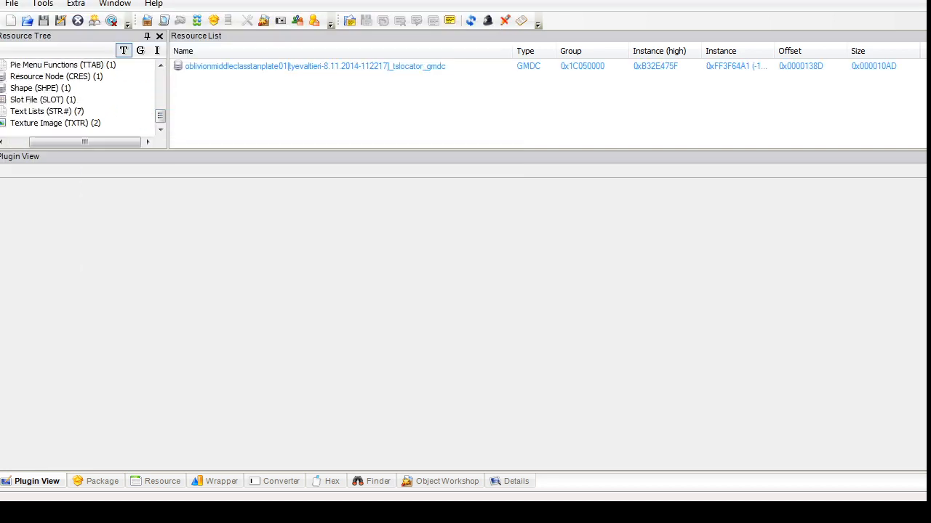
{"action": "left_click", "coordinate": [55, 122]}
{"action": "left_click_drag", "start_coordinate": [239, 110], "coordinate": [232, 62]}
{"action": "right_click", "coordinate": [233, 76]}
{"action": "left_click", "coordinate": [270, 133]}
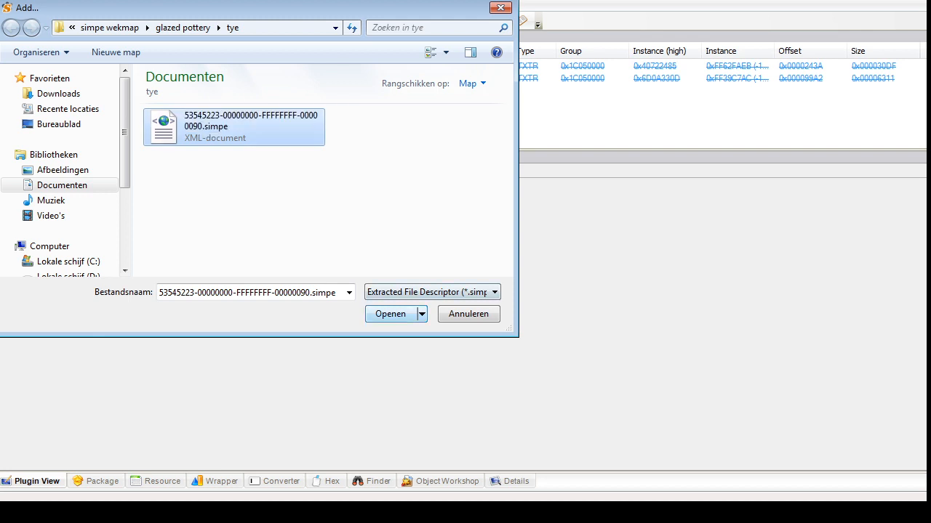
{"action": "key", "text": "Return"}
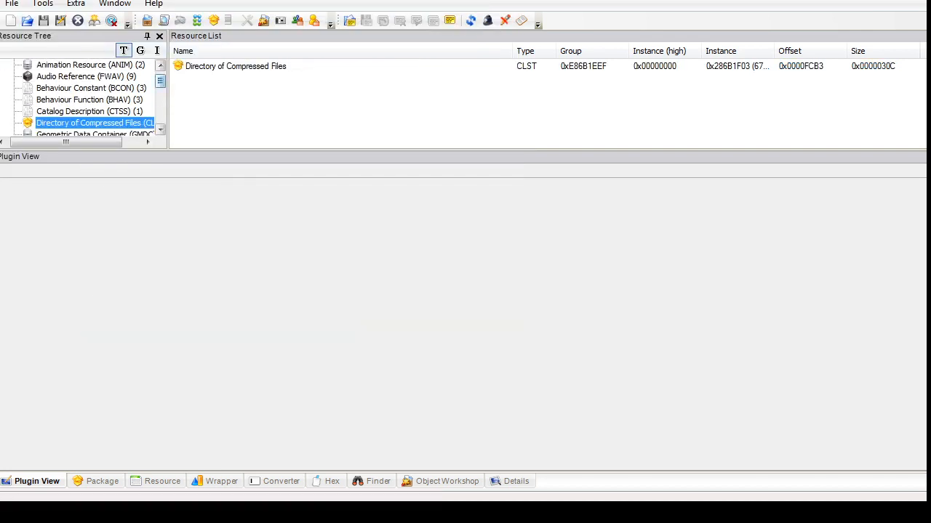
Step: Open the plate's Catalog Description and examine its title string
{"action": "left_click", "coordinate": [89, 111]}
{"action": "left_click", "coordinate": [218, 66]}
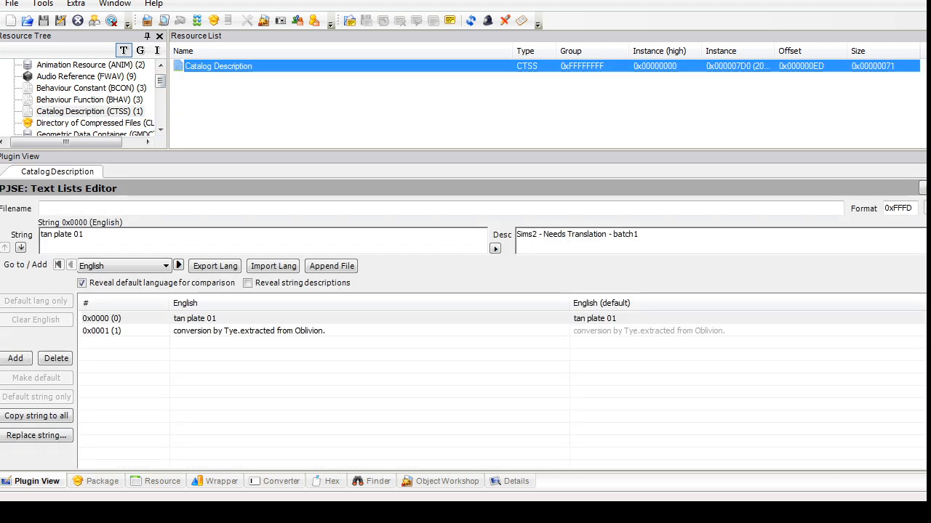
{"action": "left_click_drag", "start_coordinate": [85, 235], "coordinate": [40, 234]}
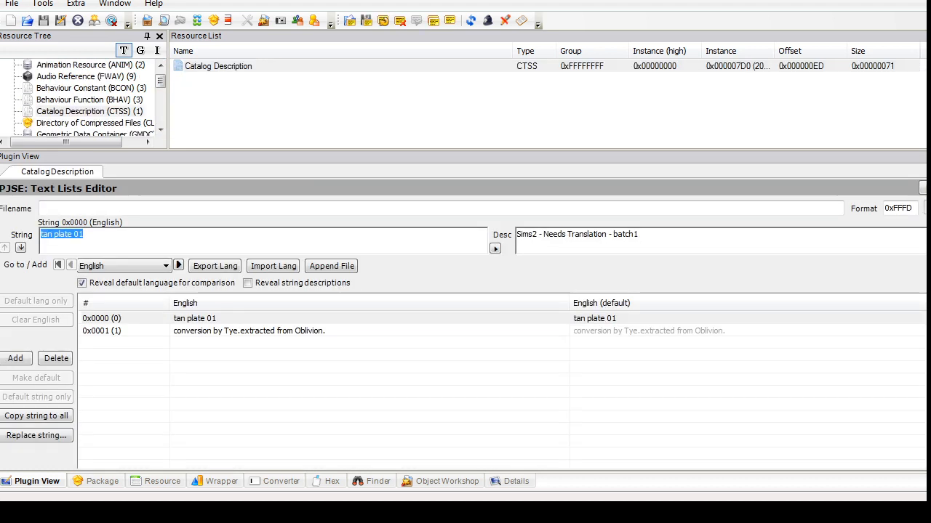
Step: In the parts of the plate's Shape resource, rename the texture02 subset as "glazing"
{"action": "left_click_drag", "start_coordinate": [160, 81], "coordinate": [160, 116]}
{"action": "left_click", "coordinate": [66, 88]}
{"action": "left_click", "coordinate": [291, 66]}
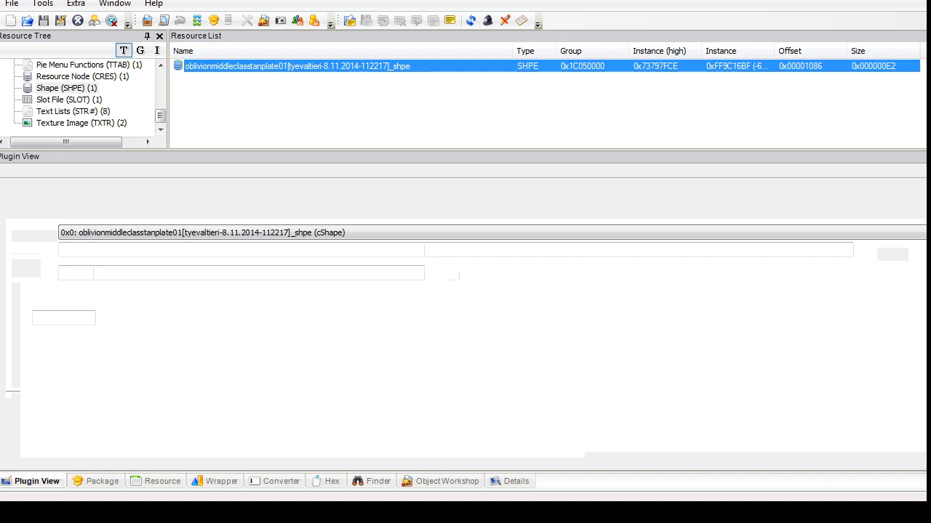
{"action": "left_click", "coordinate": [228, 298]}
{"action": "left_click", "coordinate": [929, 368]}
{"action": "left_click", "coordinate": [228, 288]}
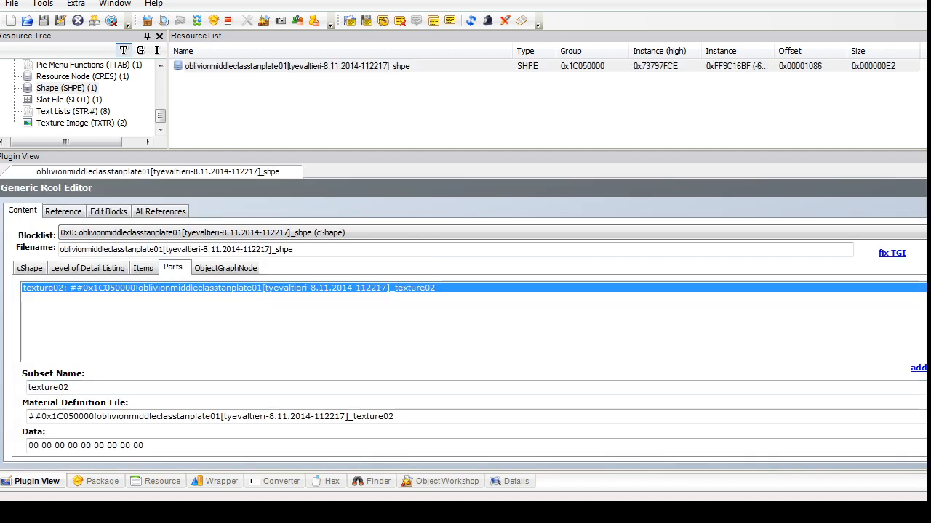
{"action": "left_click_drag", "start_coordinate": [71, 388], "coordinate": [27, 387]}
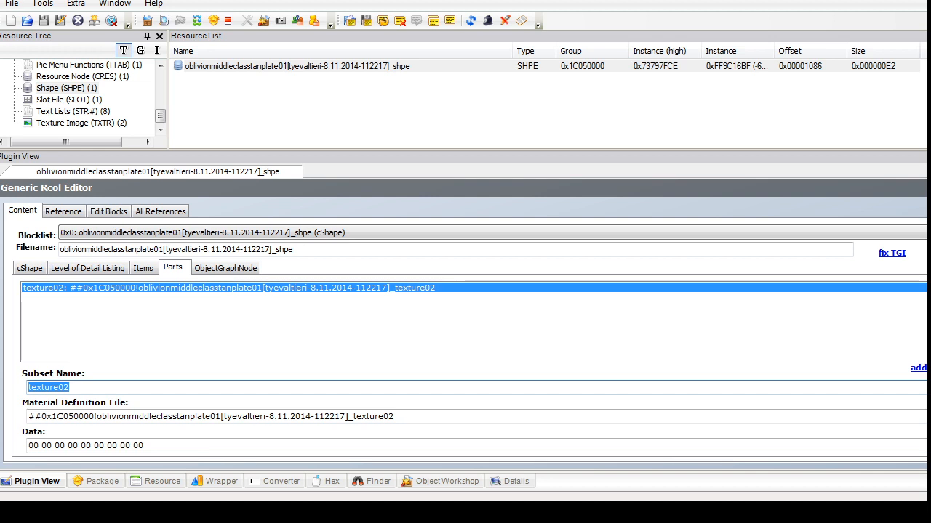
{"action": "type", "text": "glazing"}
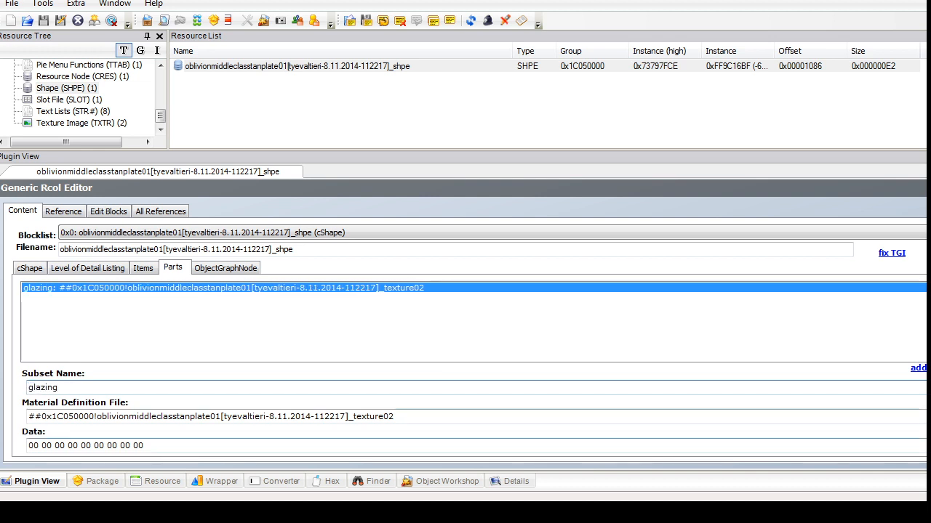
Step: Set the glazing part's material definition file to "##0x1C050000!wiccan.skyrim.glazedpottery.bowl_design" and commit the Shape
{"action": "key", "text": "Tab"}
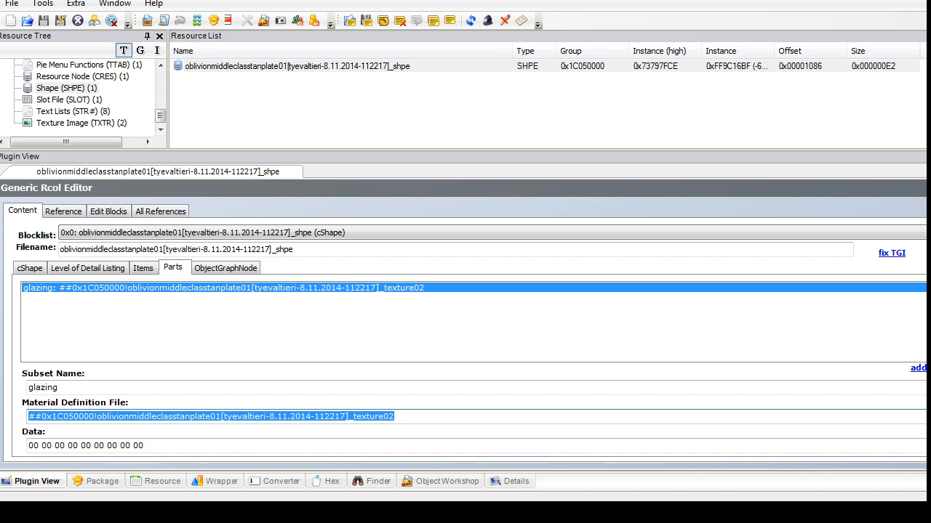
{"action": "key", "text": "ctrl+v"}
{"action": "left_click", "coordinate": [925, 188]}
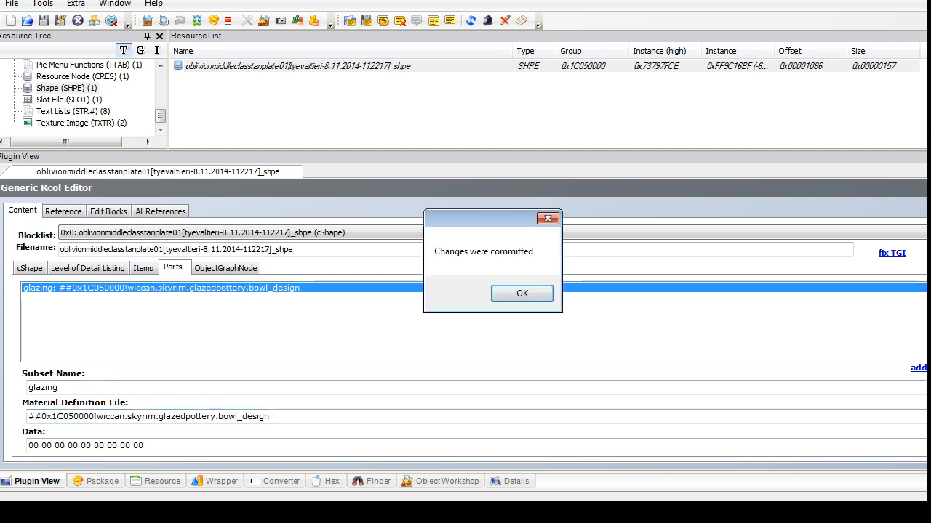
{"action": "left_click", "coordinate": [522, 293]}
Step: In the raw Object Data of tan plate 01, set version_1 to 139 and the sale price to 35
{"action": "left_click_drag", "start_coordinate": [160, 115], "coordinate": [160, 106]}
{"action": "left_click", "coordinate": [77, 88]}
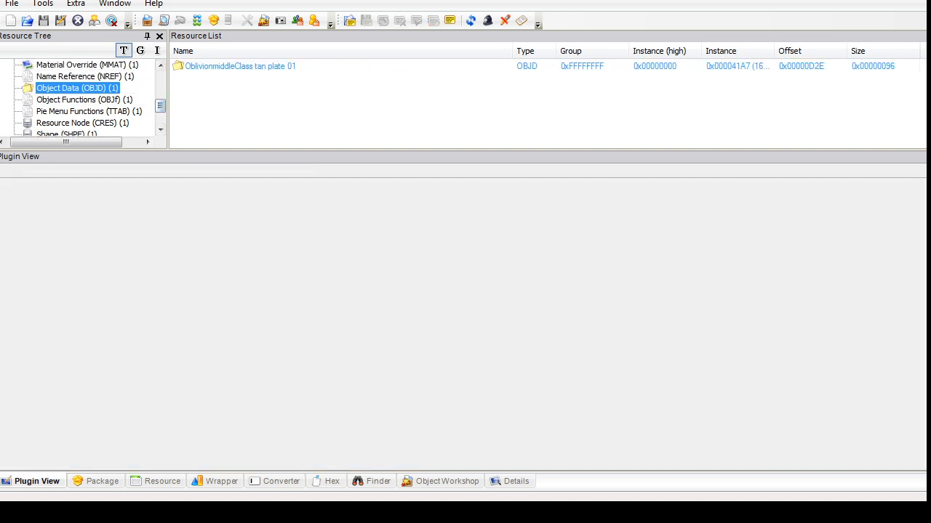
{"action": "left_click", "coordinate": [240, 66]}
{"action": "key", "text": "alt+Tab"}
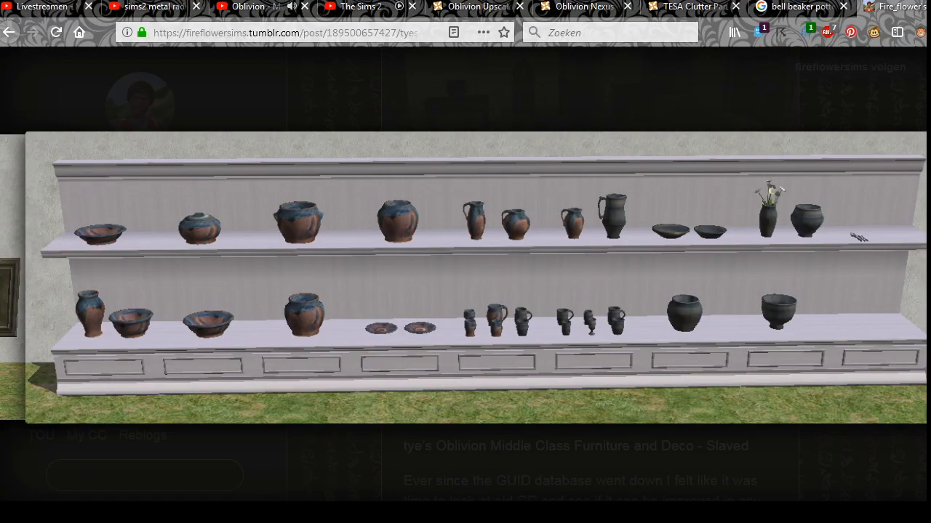
{"action": "key", "text": "alt+Tab"}
{"action": "left_click", "coordinate": [287, 228]}
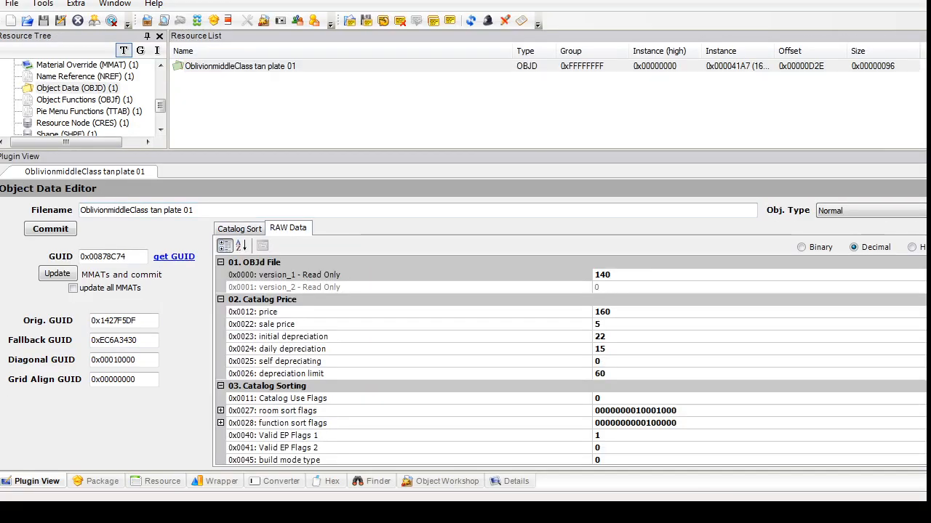
{"action": "left_click", "coordinate": [618, 312]}
{"action": "left_click", "coordinate": [618, 275]}
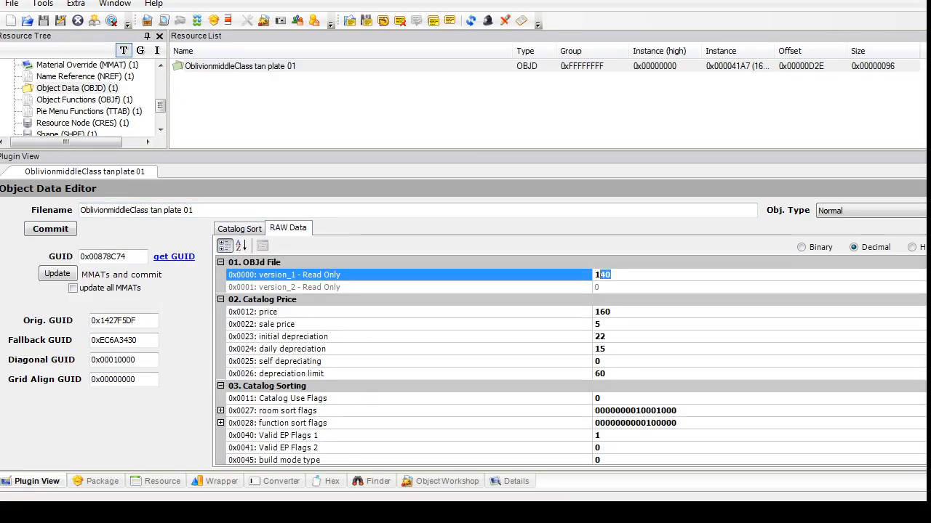
{"action": "type", "text": "39"}
{"action": "double_click", "coordinate": [597, 325]}
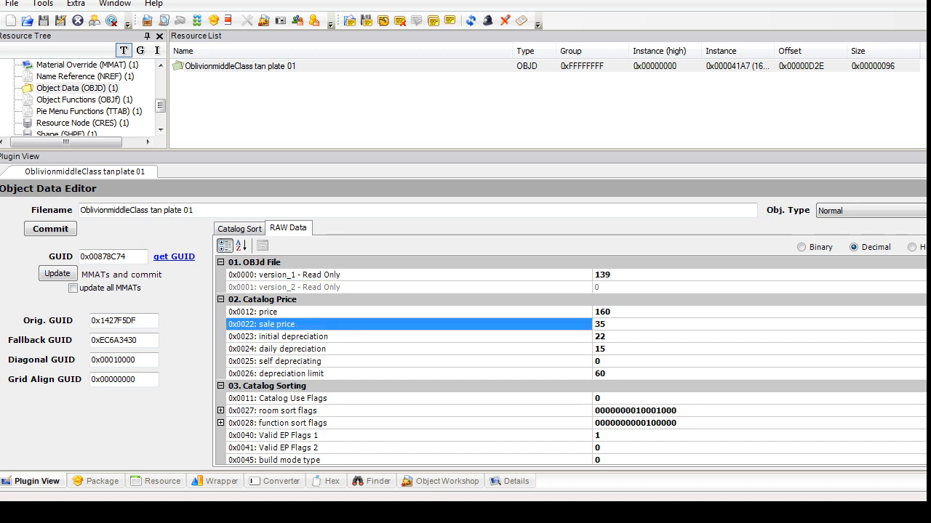
Step: Switch to the browser and check the Tumblr reference picture of the slaved pottery set
{"action": "scroll", "coordinate": [570, 362], "scroll_direction": "down", "scroll_amount": 8}
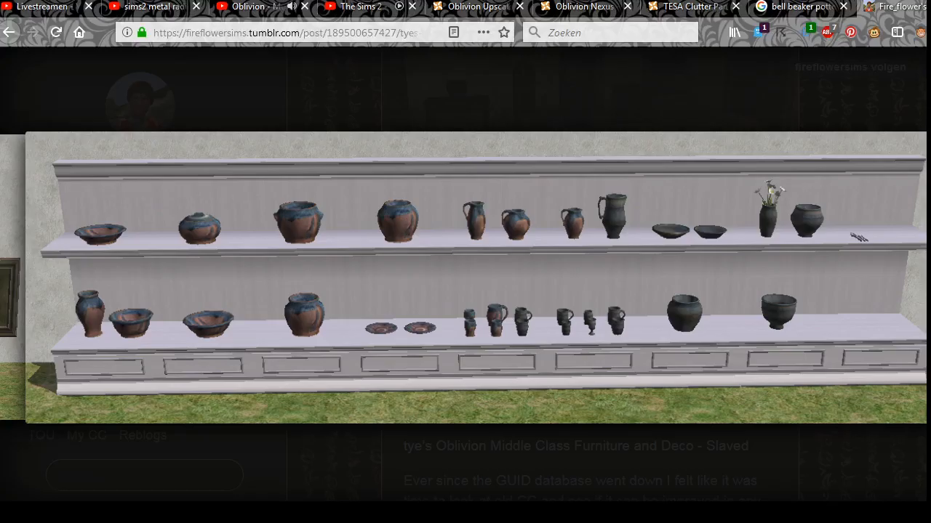
{"action": "left_click", "coordinate": [252, 6]}
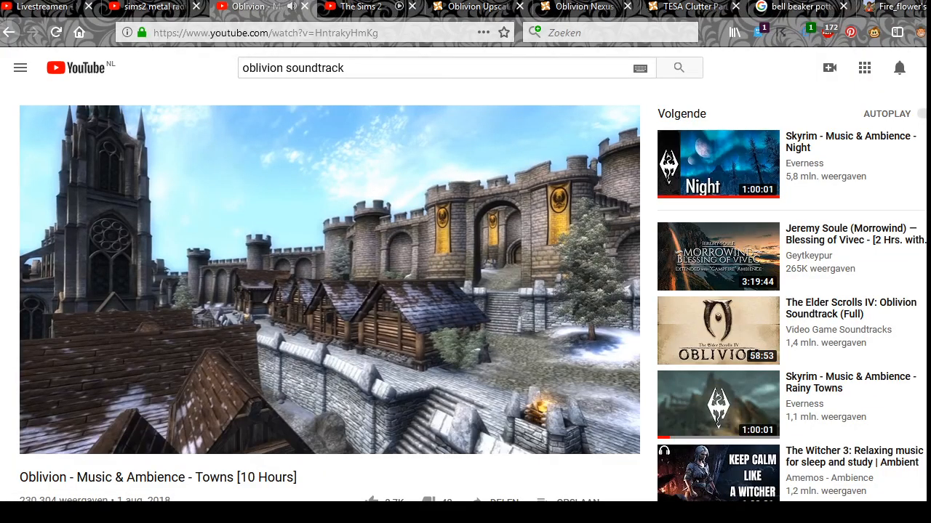
{"action": "left_click", "coordinate": [899, 7]}
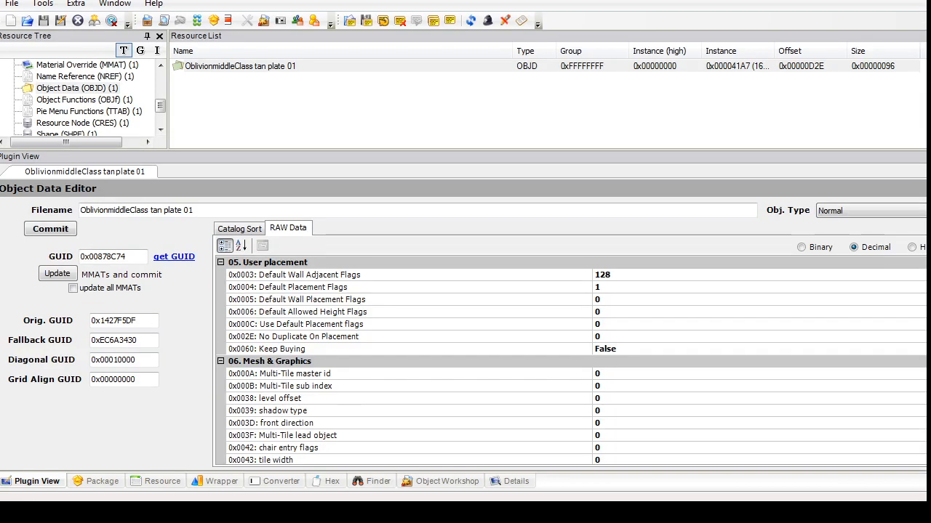
Step: Back in SimPe, set the plate's 3D Object Type to 1 and its Object size (quantity per shelf) to 1
{"action": "scroll", "coordinate": [571, 361], "scroll_direction": "down", "scroll_amount": 8}
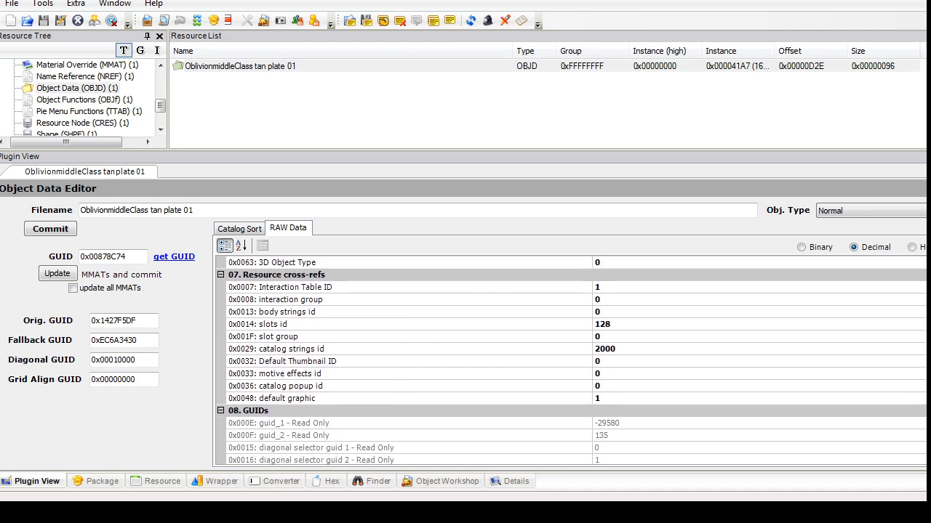
{"action": "scroll", "coordinate": [570, 361], "scroll_direction": "up", "scroll_amount": 3}
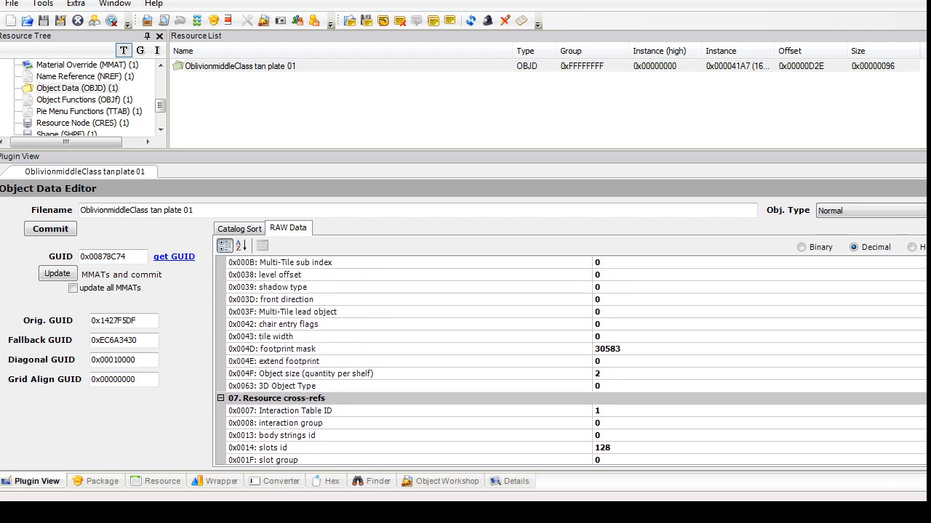
{"action": "double_click", "coordinate": [597, 386]}
{"action": "type", "text": "1"}
{"action": "left_click", "coordinate": [601, 374]}
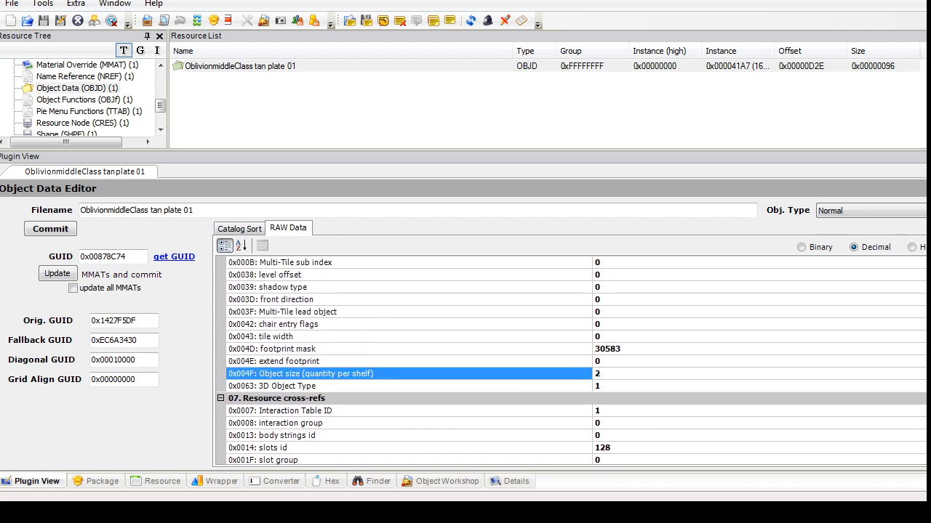
{"action": "double_click", "coordinate": [599, 373]}
{"action": "type", "text": "1"}
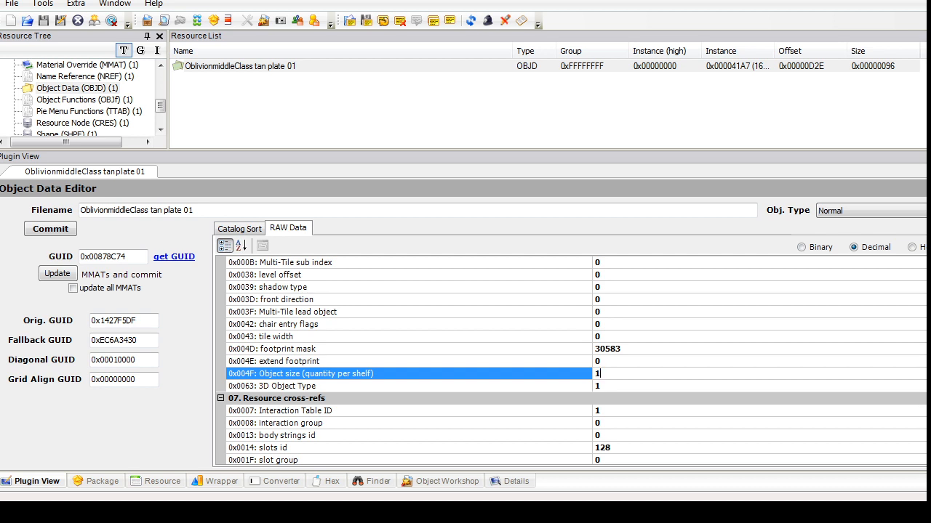
{"action": "scroll", "coordinate": [571, 361], "scroll_direction": "up", "scroll_amount": 8}
{"action": "scroll", "coordinate": [571, 362], "scroll_direction": "down", "scroll_amount": 1}
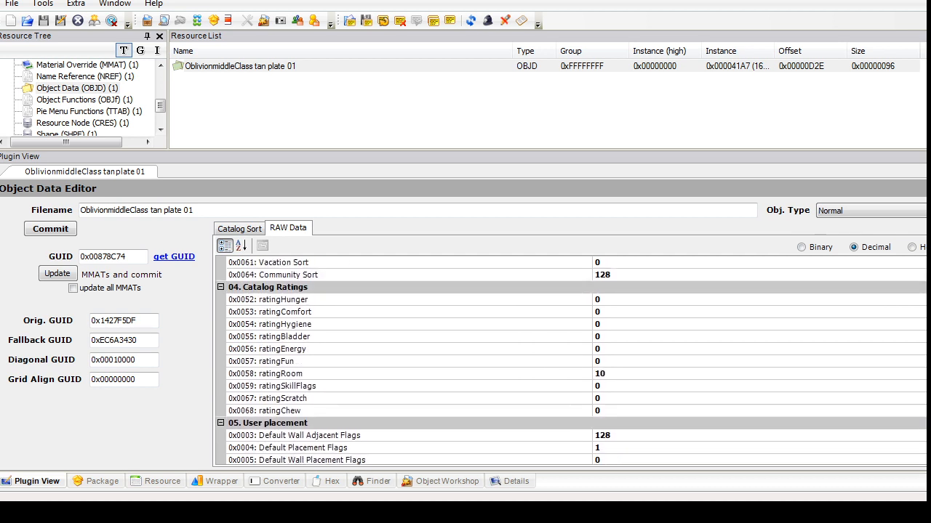
Step: Set the plate's ratingRoom to 2 in the raw Object Data and commit the Object Data resource
{"action": "left_click", "coordinate": [606, 374]}
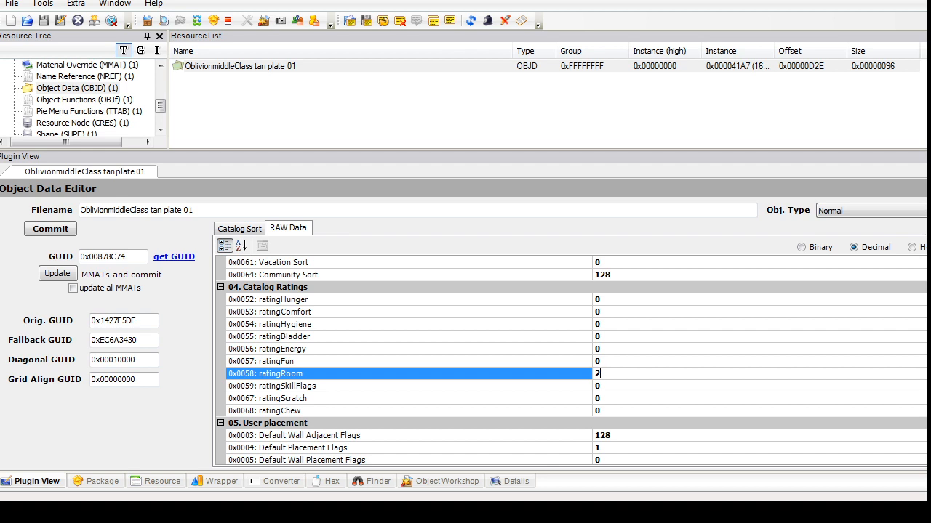
{"action": "scroll", "coordinate": [571, 361], "scroll_direction": "up", "scroll_amount": 5}
{"action": "left_click", "coordinate": [240, 229]}
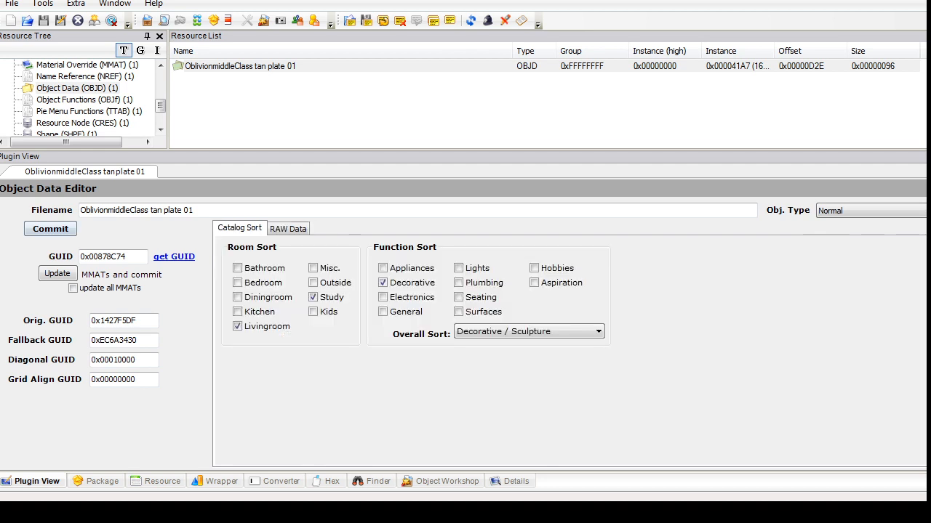
{"action": "left_click", "coordinate": [50, 229]}
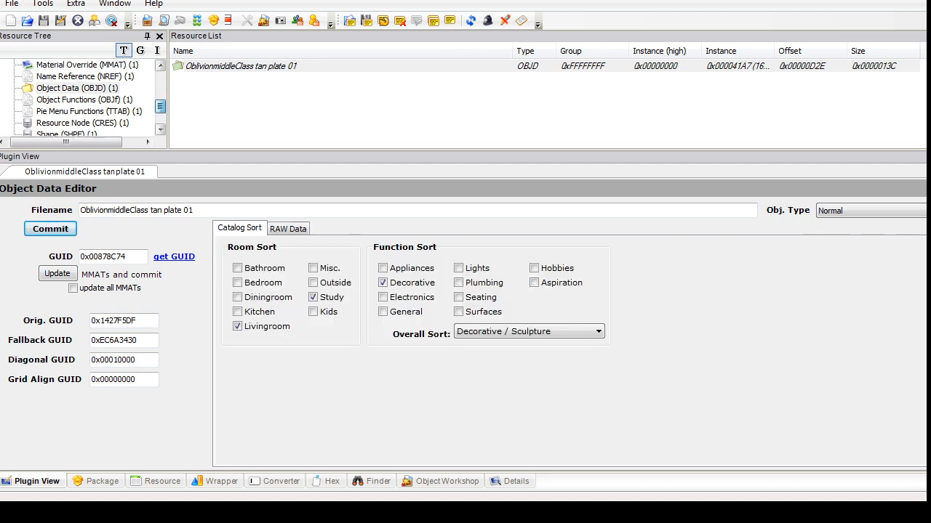
Step: Add a Container slot to the plate's Slot File with Float 3 set to 4 and Int 5 set to -5
{"action": "left_click_drag", "start_coordinate": [161, 107], "coordinate": [161, 111]}
{"action": "left_click", "coordinate": [69, 123]}
{"action": "left_click", "coordinate": [202, 66]}
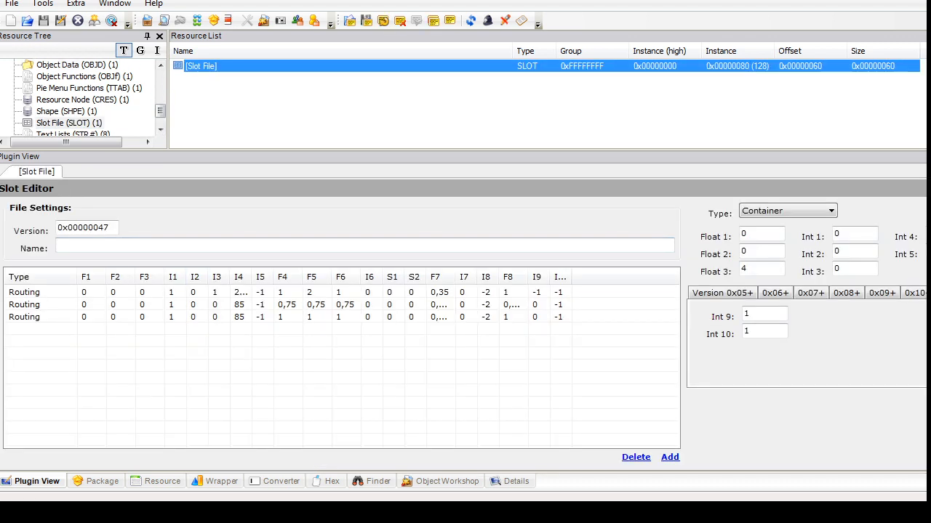
{"action": "left_click", "coordinate": [669, 457]}
{"action": "left_click", "coordinate": [466, 329]}
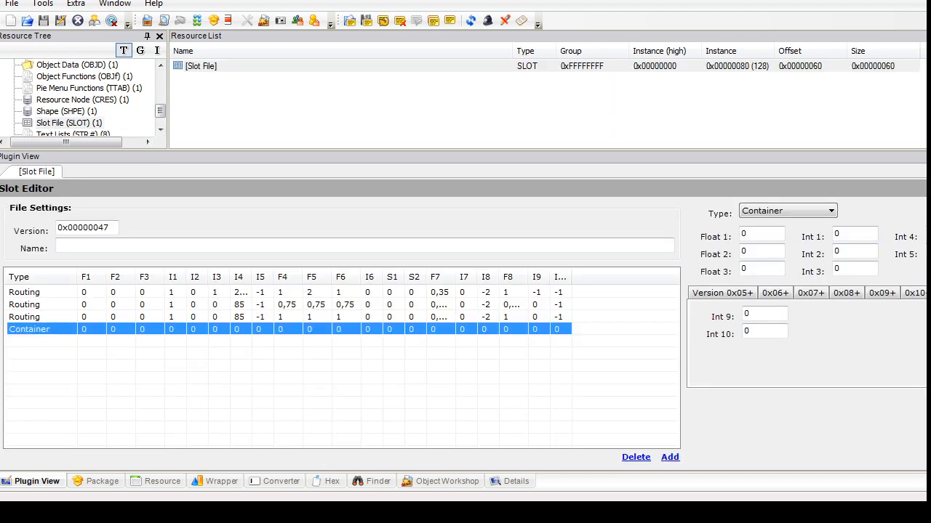
{"action": "double_click", "coordinate": [744, 233]}
{"action": "double_click", "coordinate": [744, 269]}
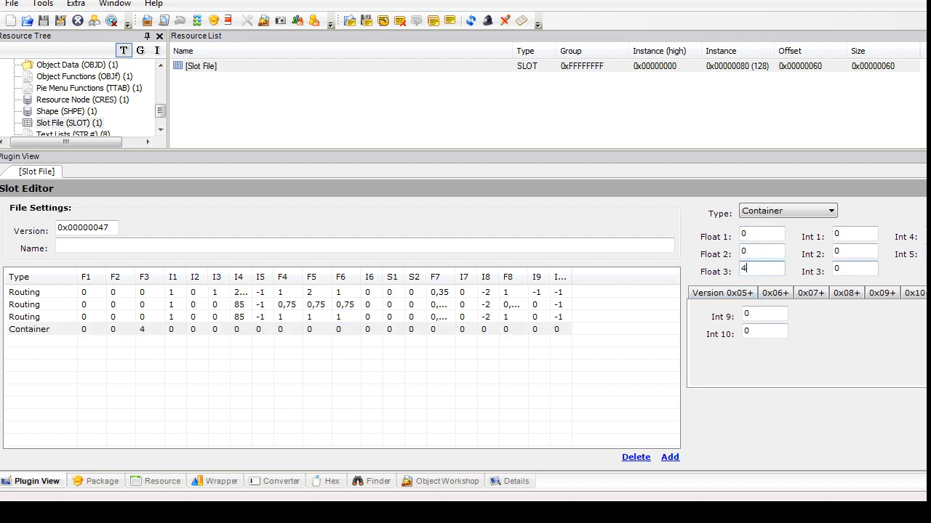
{"action": "left_click", "coordinate": [844, 251]}
Step: Set the new Container slot's Float 4, Float 5, Float 6 and Int 6 to 1, and Short 2 to 2
{"action": "left_click", "coordinate": [723, 293]}
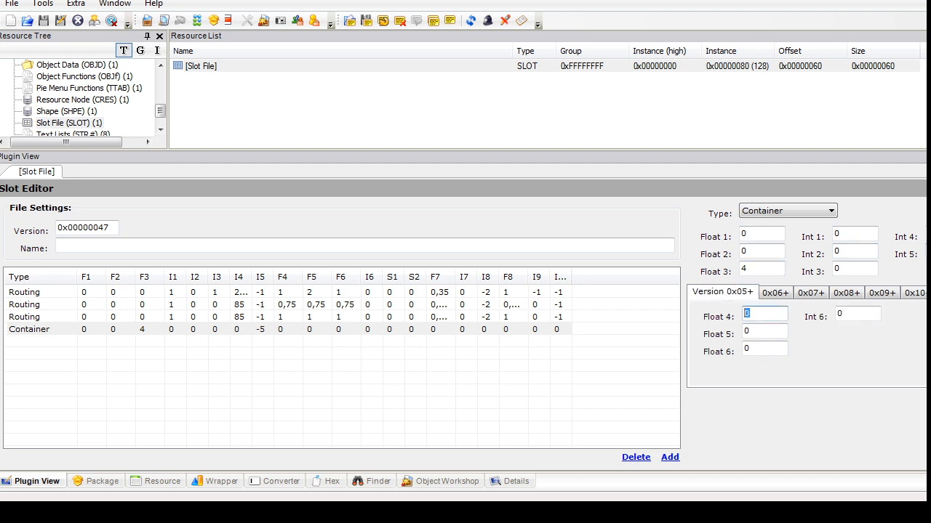
{"action": "type", "text": "1"}
{"action": "key", "text": "Tab"}
{"action": "type", "text": "1"}
{"action": "key", "text": "Tab"}
{"action": "type", "text": "1"}
{"action": "key", "text": "Tab"}
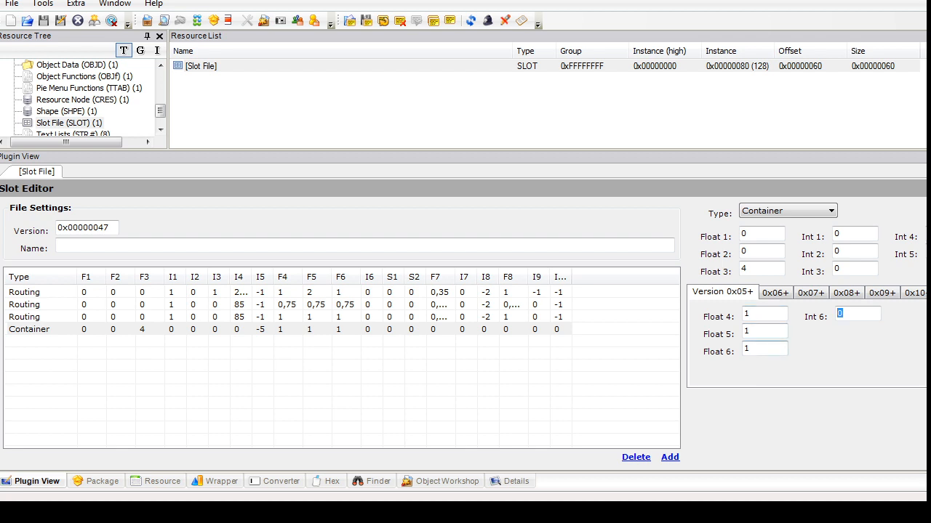
{"action": "left_click", "coordinate": [775, 293]}
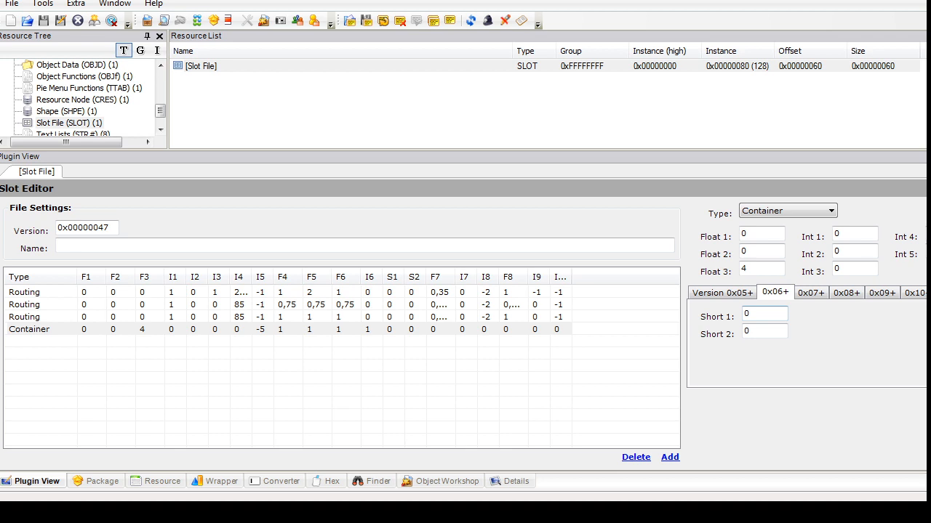
{"action": "key", "text": "Tab"}
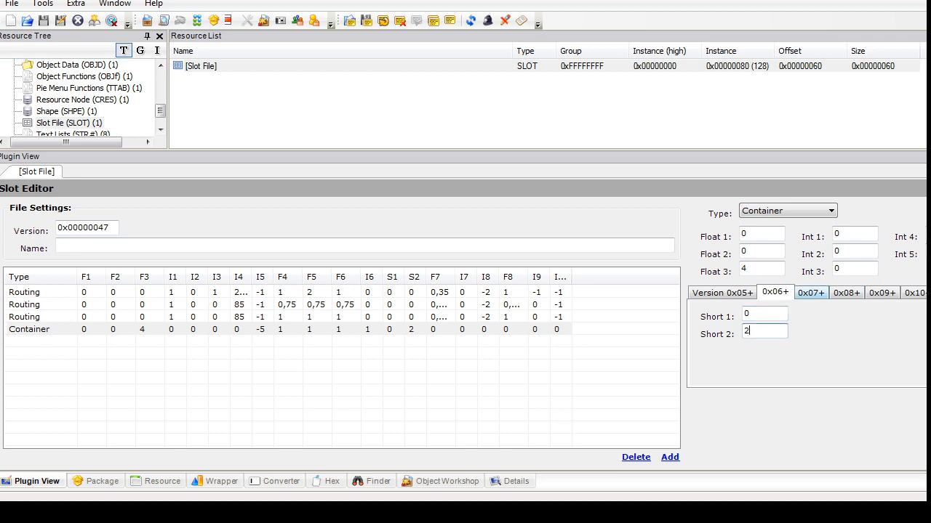
Step: Set the Container slot's Int 7 to 8, Int 8 to 2 and Float 8 to 1
{"action": "left_click", "coordinate": [811, 292]}
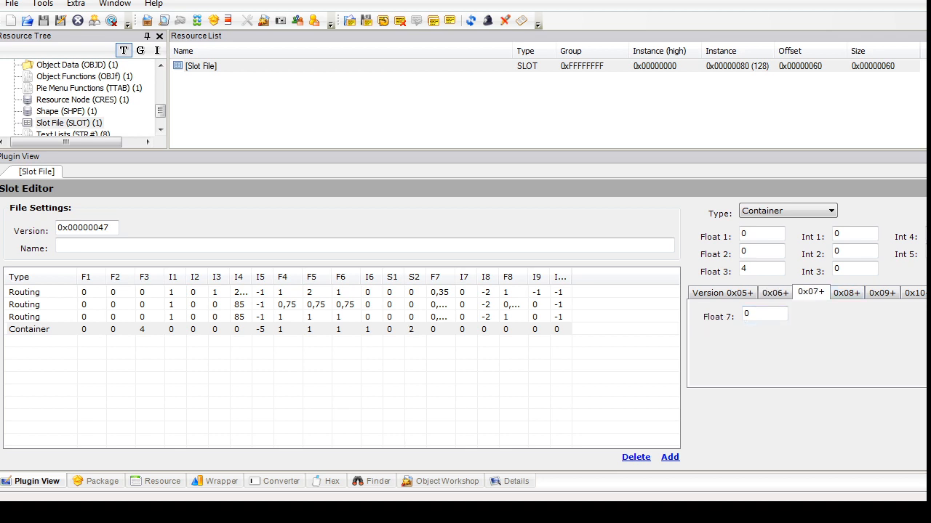
{"action": "left_click", "coordinate": [847, 293]}
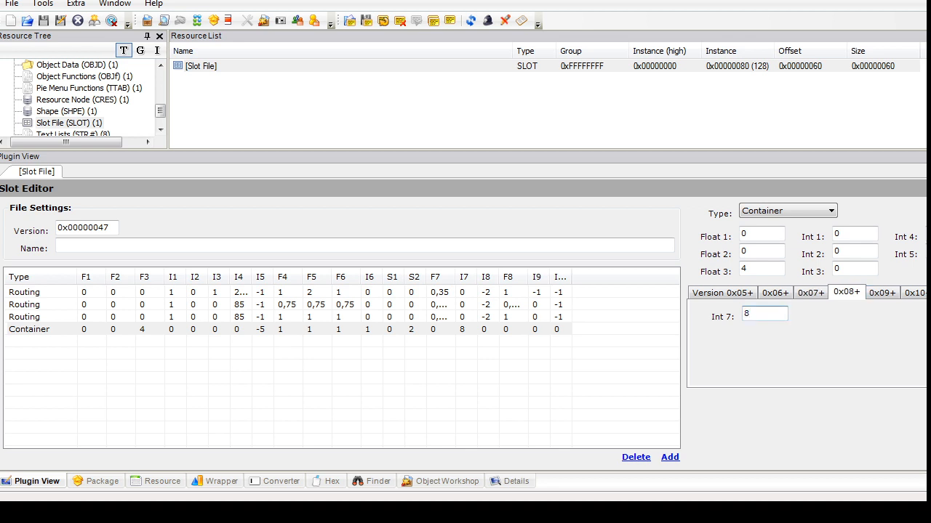
{"action": "left_click", "coordinate": [882, 293]}
{"action": "left_click", "coordinate": [847, 293]}
{"action": "left_click", "coordinate": [882, 293]}
{"action": "key", "text": "Tab"}
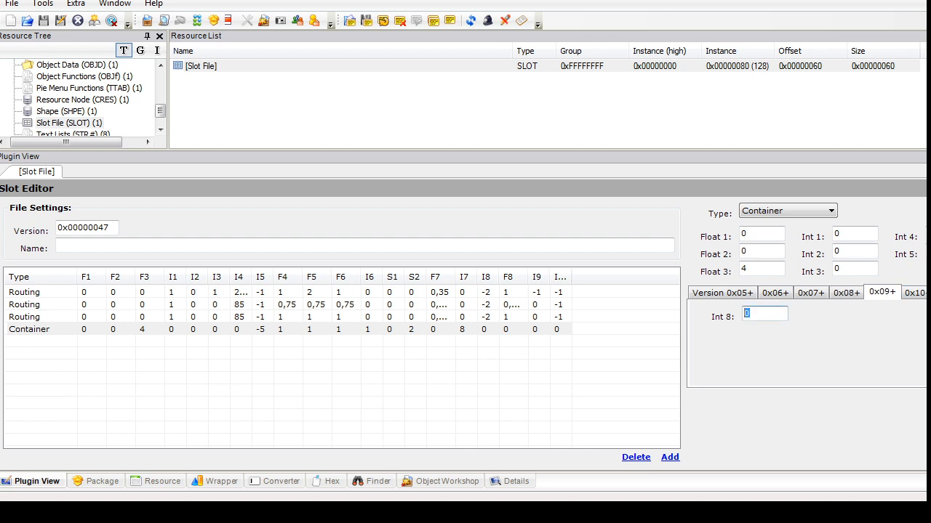
{"action": "left_click", "coordinate": [914, 293]}
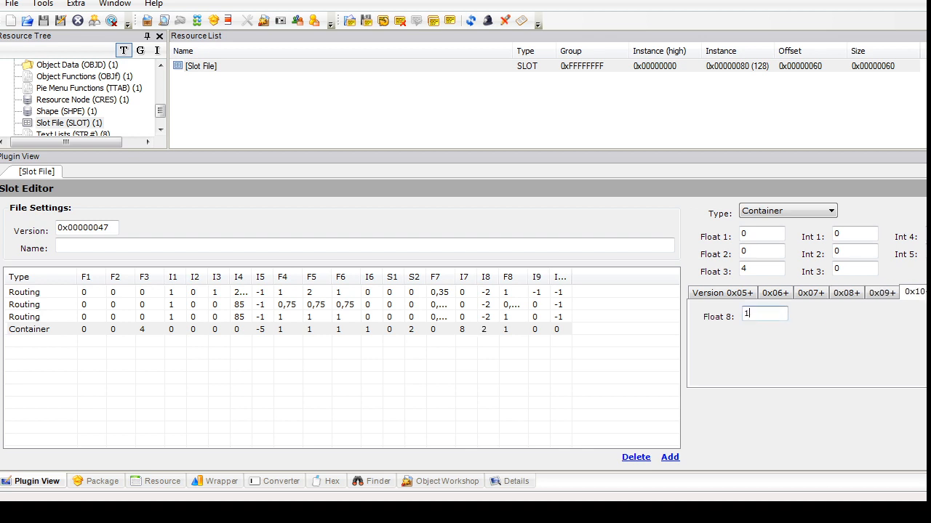
Step: Set the Container slot's Int 9 and Int 10 to 1 and commit the Slot File
{"action": "left_click", "coordinate": [929, 293]}
{"action": "type", "text": "1"}
{"action": "key", "text": "Tab"}
{"action": "type", "text": "1"}
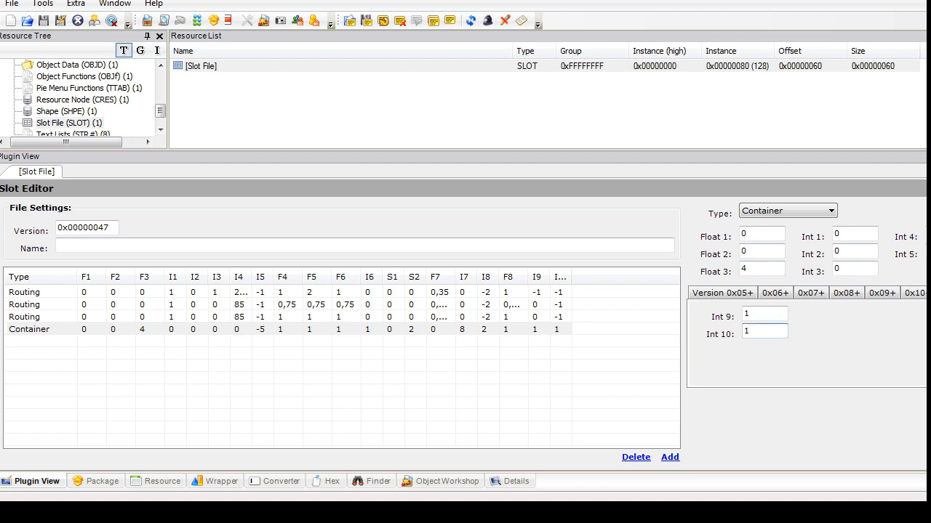
{"action": "left_click", "coordinate": [930, 188]}
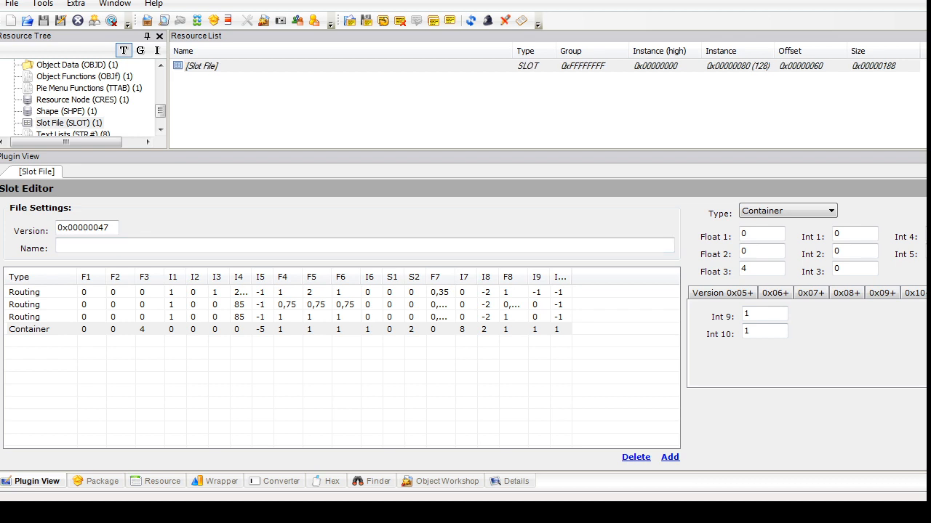
Step: Mark the plate's Material Override (MMAT) resource for deletion
{"action": "left_click", "coordinate": [160, 98]}
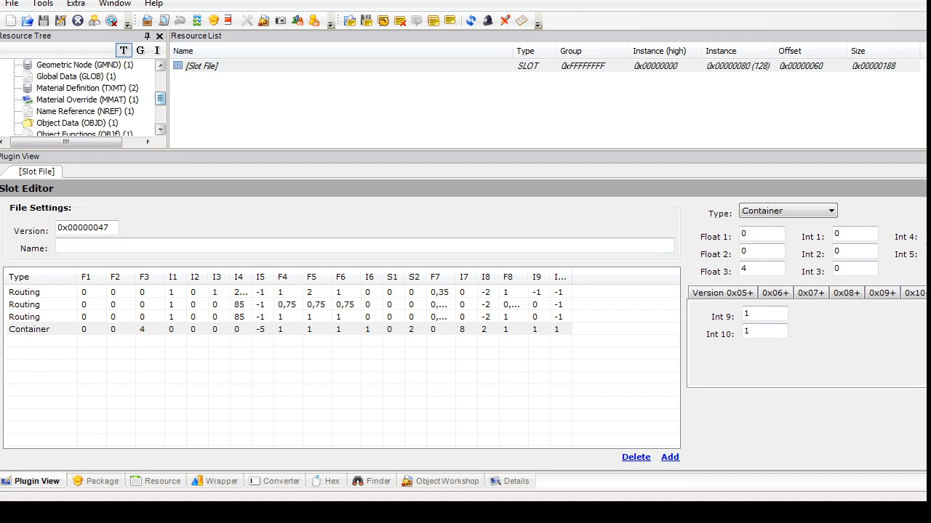
{"action": "left_click", "coordinate": [78, 123]}
{"action": "left_click", "coordinate": [160, 65]}
{"action": "left_click", "coordinate": [87, 111]}
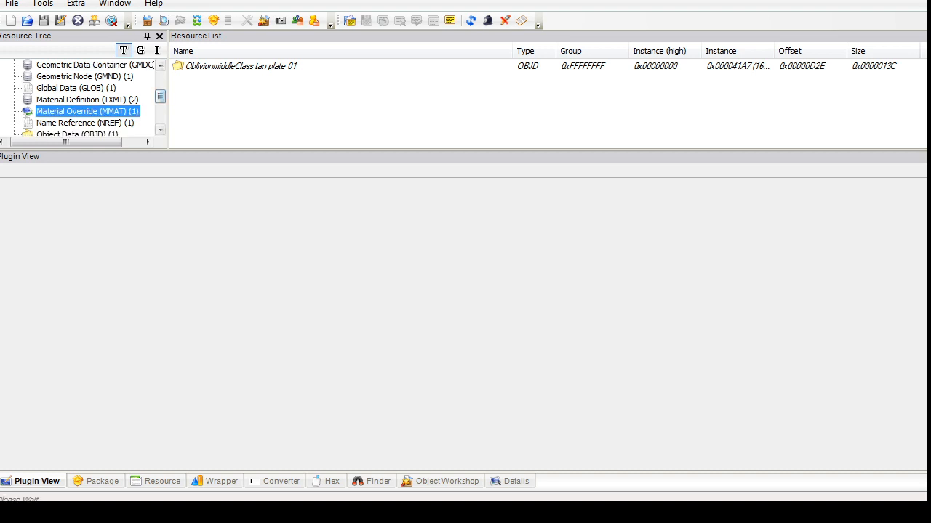
{"action": "right_click", "coordinate": [235, 66]}
{"action": "left_click", "coordinate": [273, 122]}
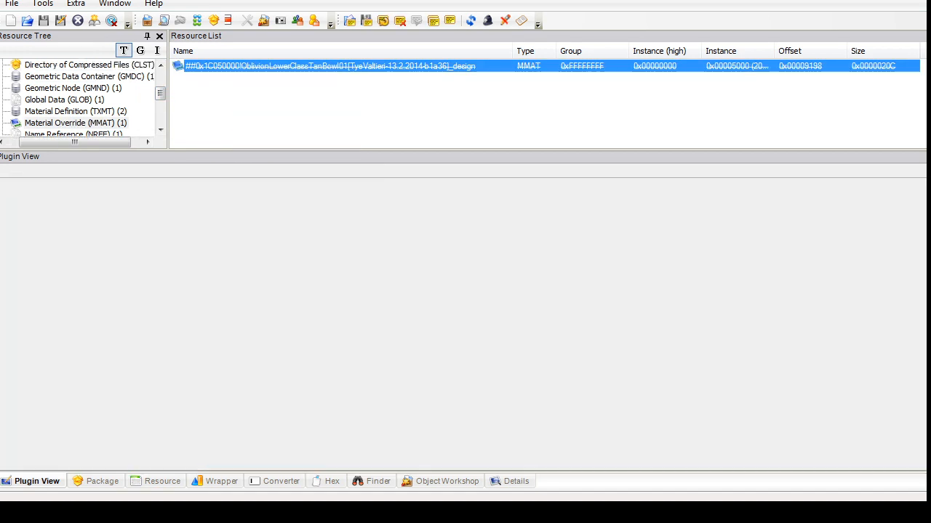
Step: Mark both of the plate's Material Definition (TXMT) resources for deletion
{"action": "left_click", "coordinate": [76, 112]}
{"action": "left_click_drag", "start_coordinate": [242, 97], "coordinate": [232, 68]}
{"action": "right_click", "coordinate": [224, 71]}
{"action": "left_click", "coordinate": [261, 129]}
Step: Add a third Datalist Extension Reference to the Geometric Node's cObjectGraphNode and set its Enabled value to 0x01
{"action": "left_click_drag", "start_coordinate": [160, 94], "coordinate": [159, 92]}
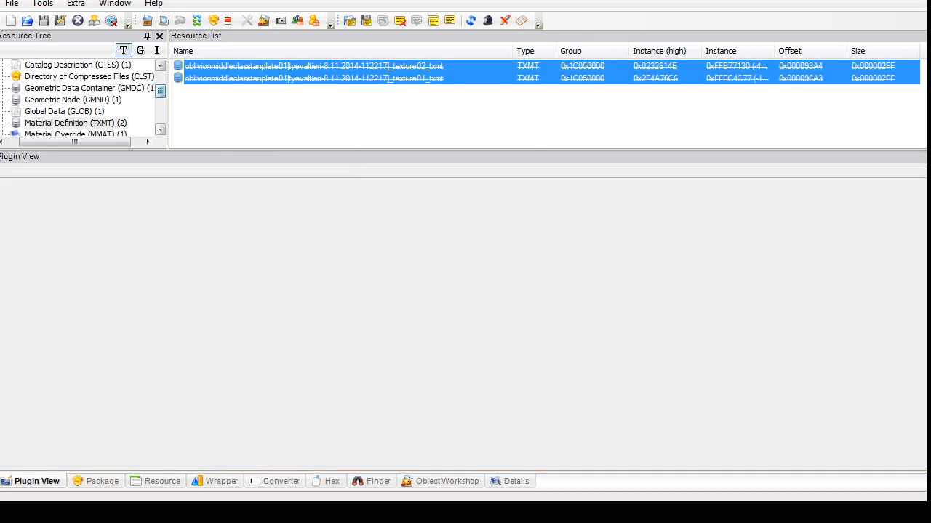
{"action": "left_click", "coordinate": [74, 99]}
{"action": "left_click", "coordinate": [229, 67]}
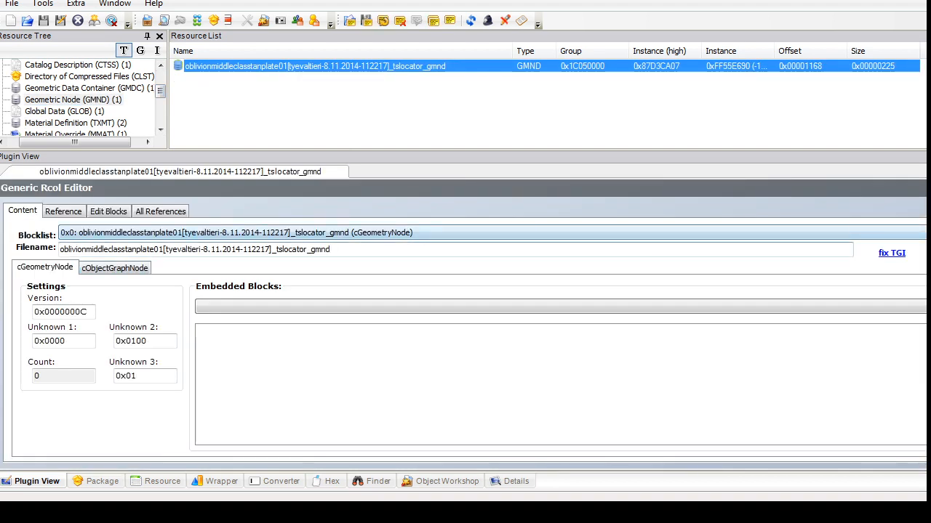
{"action": "left_click", "coordinate": [218, 234]}
{"action": "left_click", "coordinate": [146, 255]}
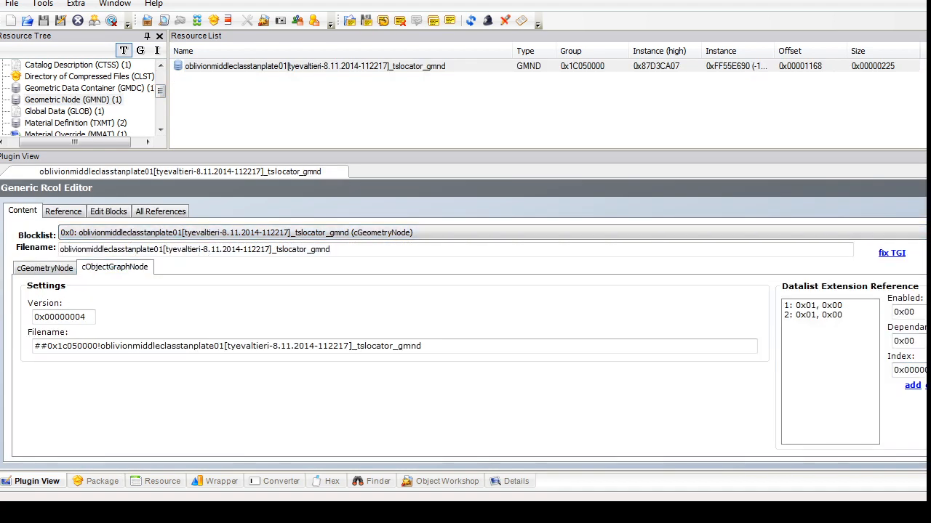
{"action": "left_click", "coordinate": [912, 386]}
{"action": "left_click", "coordinate": [813, 325]}
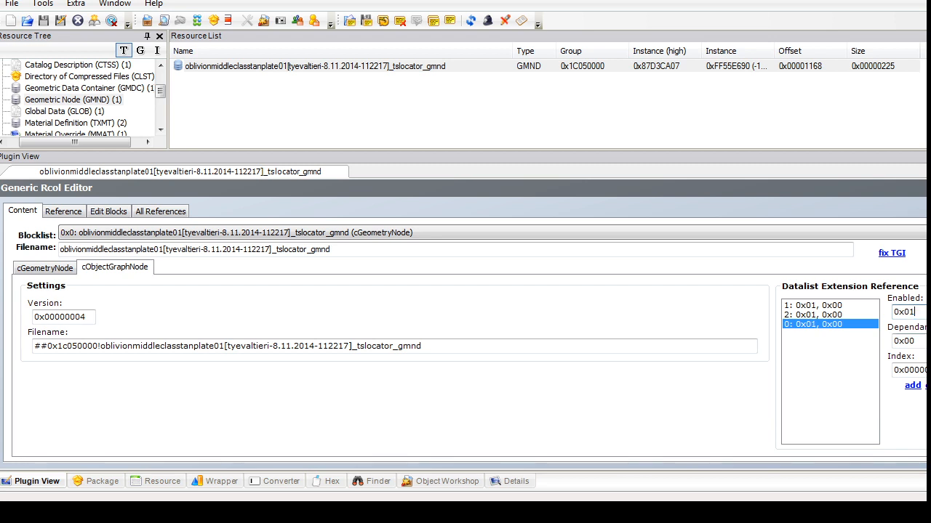
Step: Add a new cDataListExtension block to the plate's Geometric Node
{"action": "left_click", "coordinate": [109, 212]}
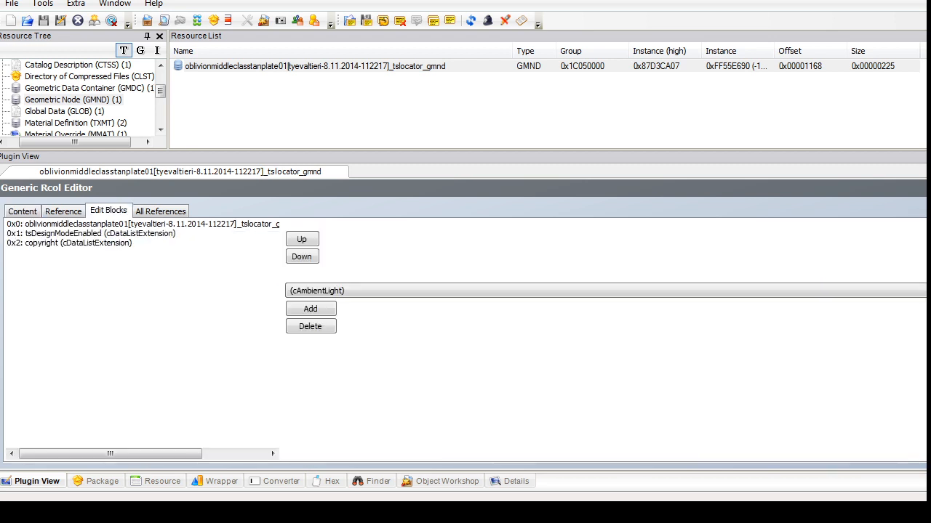
{"action": "left_click", "coordinate": [407, 291]}
{"action": "left_click", "coordinate": [325, 42]}
{"action": "left_click", "coordinate": [311, 309]}
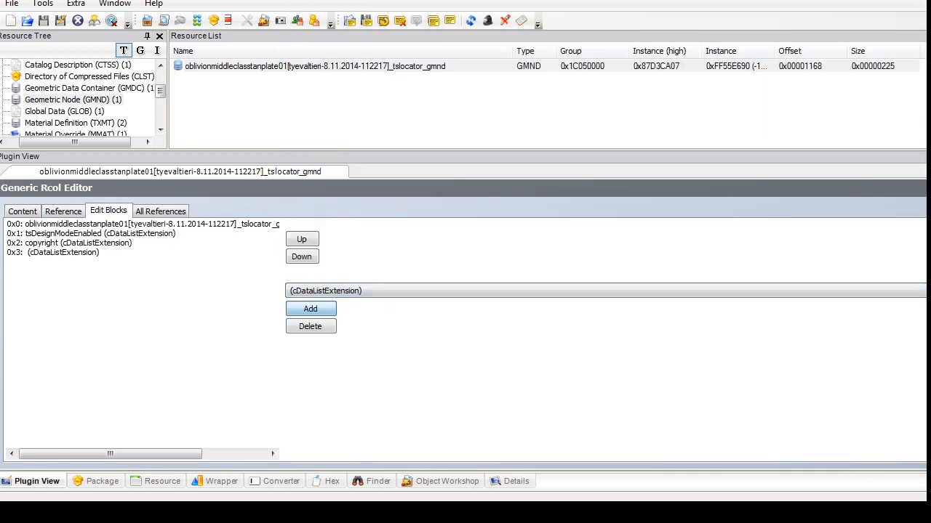
Step: Rename the array item in the tsDesignModeEnabled block to "glazing"
{"action": "left_click", "coordinate": [22, 210]}
{"action": "left_click", "coordinate": [236, 233]}
{"action": "left_click", "coordinate": [206, 254]}
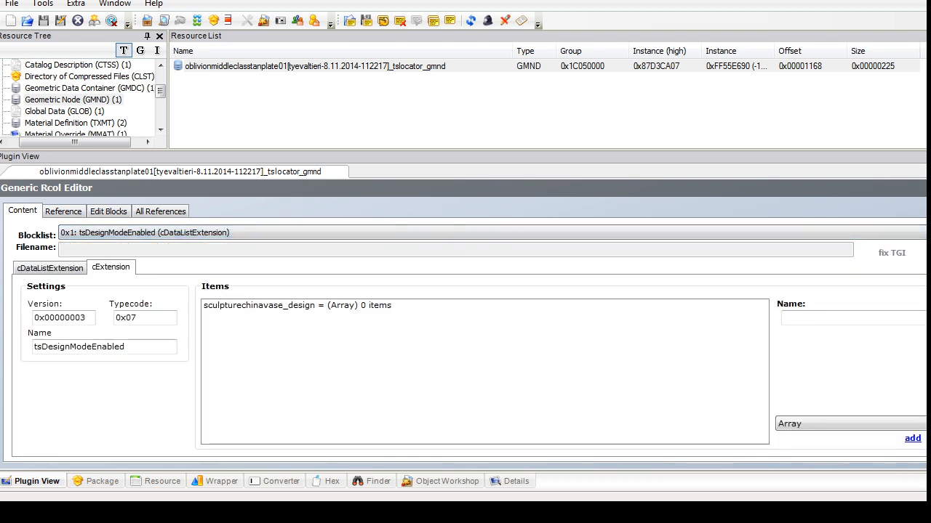
{"action": "left_click", "coordinate": [291, 305]}
{"action": "left_click_drag", "start_coordinate": [897, 317], "coordinate": [782, 317]}
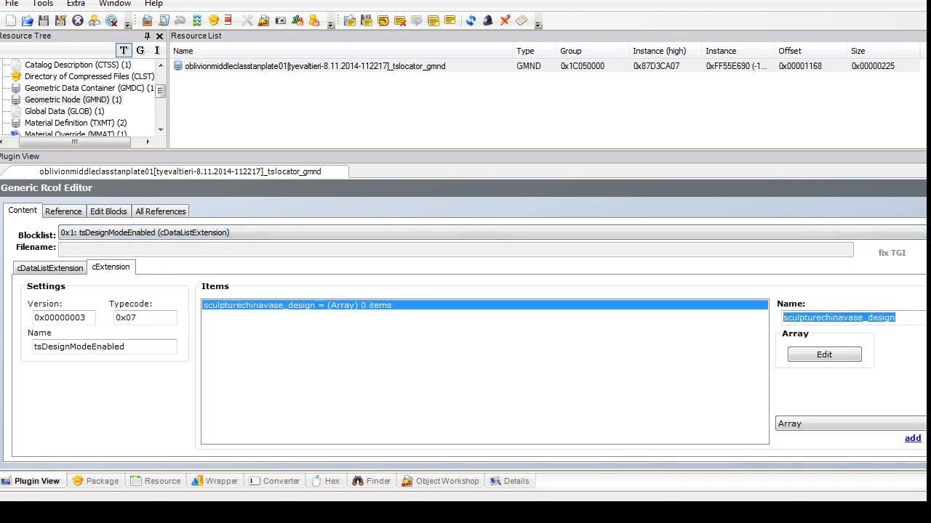
{"action": "type", "text": "glazing"}
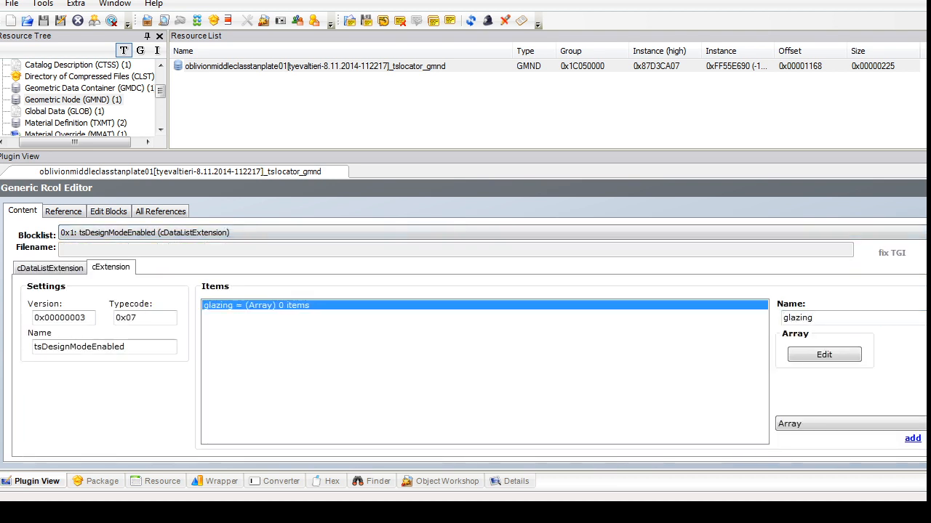
Step: Name the new data list extension block "tsMaterialsMeshName" and add a String item to it
{"action": "left_click", "coordinate": [236, 232]}
{"action": "left_click", "coordinate": [189, 274]}
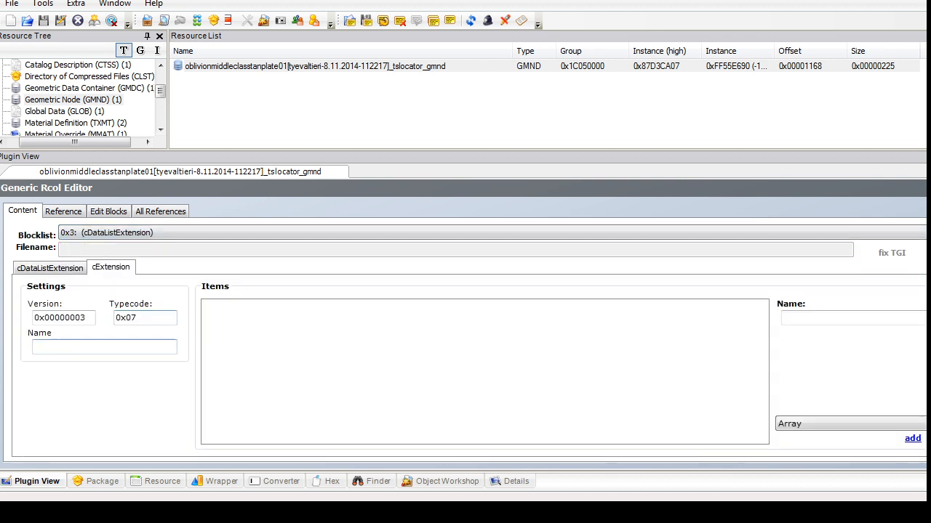
{"action": "left_click", "coordinate": [109, 347]}
{"action": "type", "text": "tsMaterialsMes"}
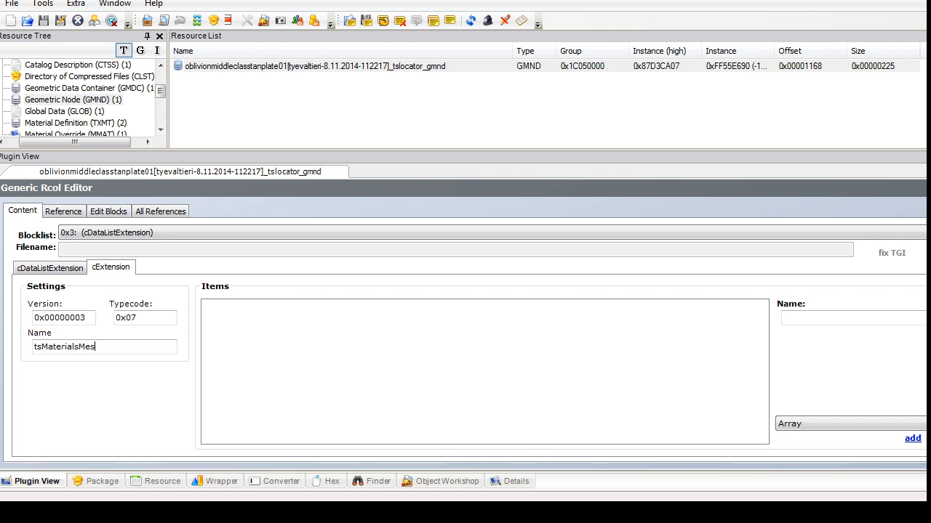
{"action": "type", "text": "hName"}
{"action": "left_click", "coordinate": [873, 424]}
{"action": "left_click", "coordinate": [872, 476]}
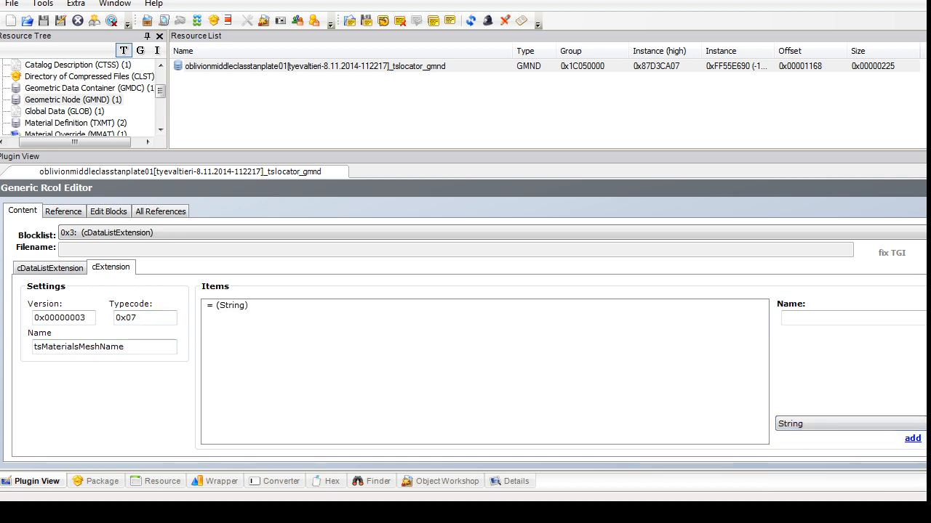
Step: Name the String item "glazing", set its value to "##0x1C050000!wiccan.skyrim.glazedpottery.bowl" and commit the Geometric Node
{"action": "left_click", "coordinate": [229, 305]}
{"action": "left_click", "coordinate": [856, 353]}
{"action": "key", "text": "ctrl+v"}
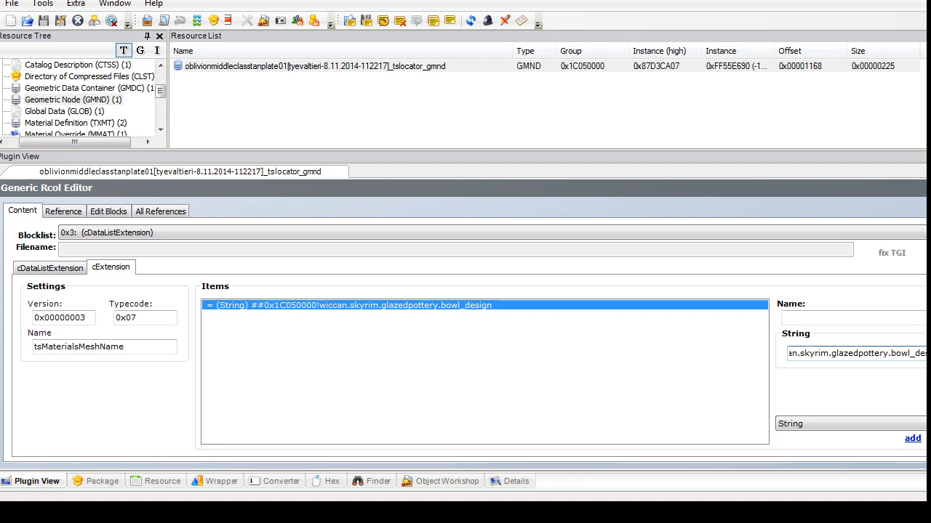
{"action": "key", "text": "BackSpace"}
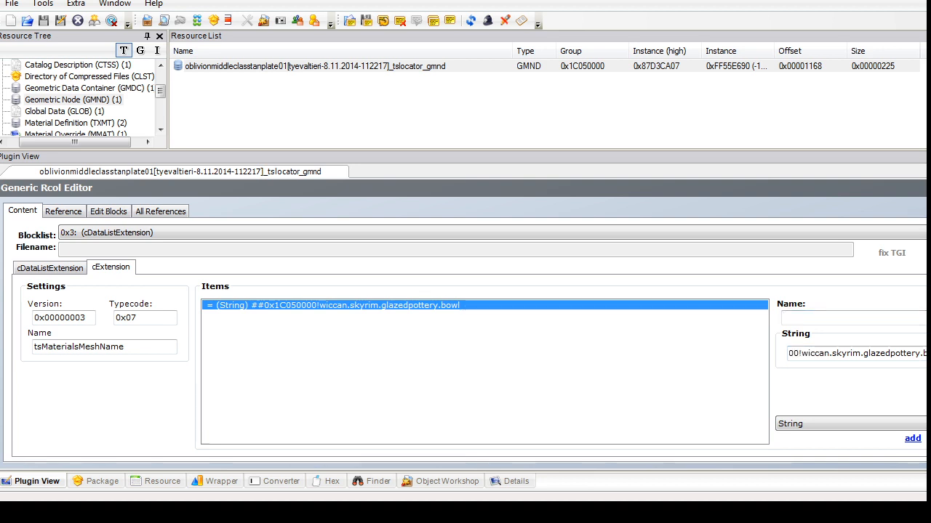
{"action": "type", "text": "glazing"}
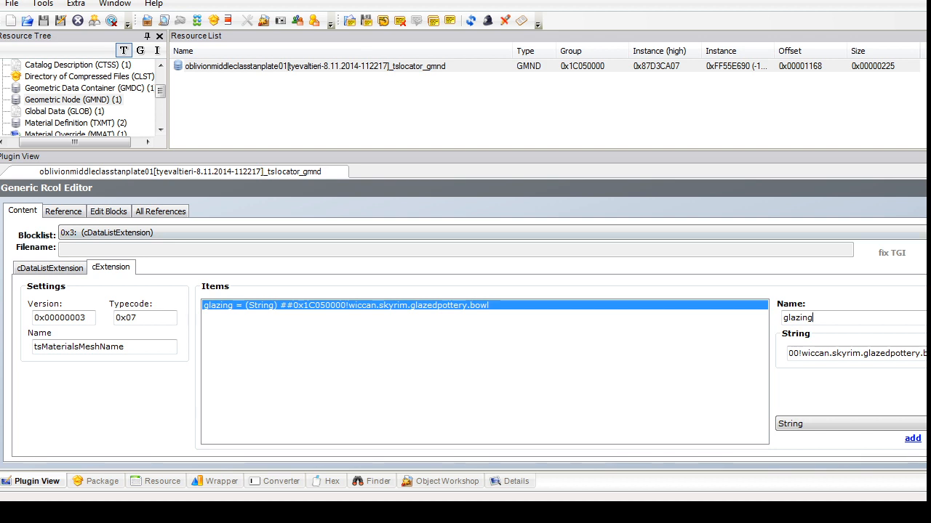
{"action": "left_click", "coordinate": [925, 188]}
{"action": "left_click", "coordinate": [521, 293]}
{"action": "left_click", "coordinate": [509, 233]}
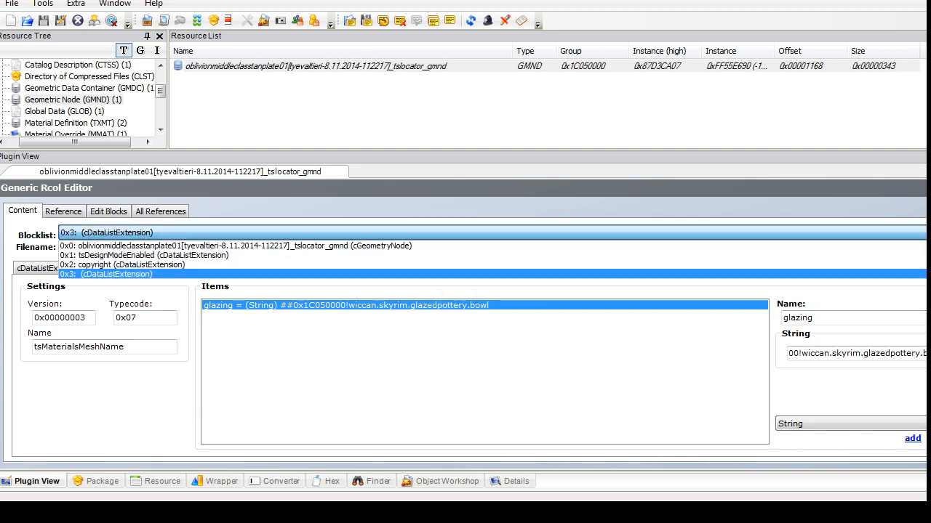
Step: Open the plate's Geometric Data Container and export its texture01 and texture02 mesh groups
{"action": "left_click", "coordinate": [436, 255]}
{"action": "left_click", "coordinate": [89, 88]}
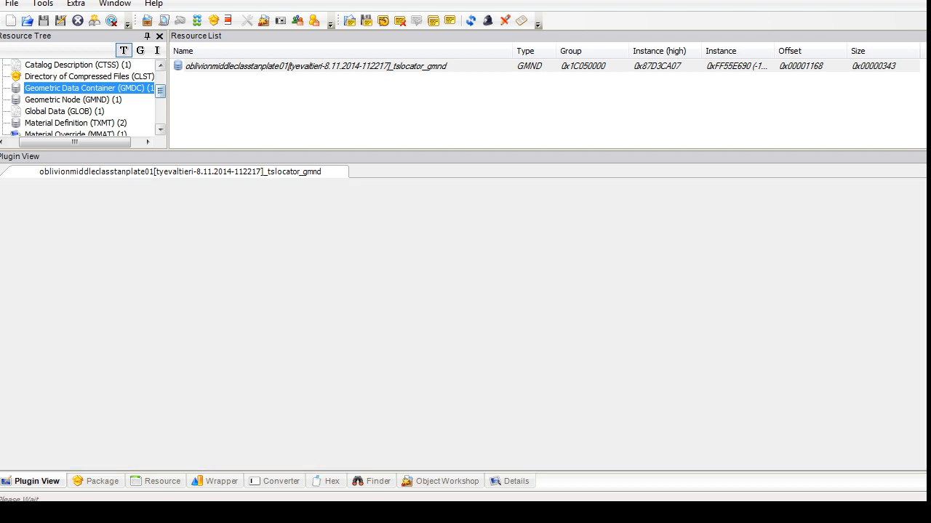
{"action": "left_click", "coordinate": [314, 66]}
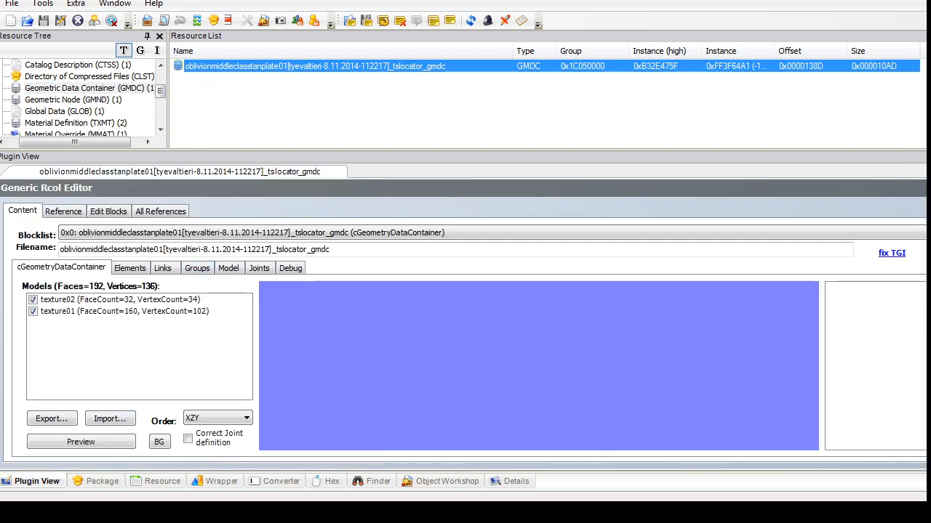
{"action": "left_click", "coordinate": [52, 418]}
{"action": "left_click", "coordinate": [396, 314]}
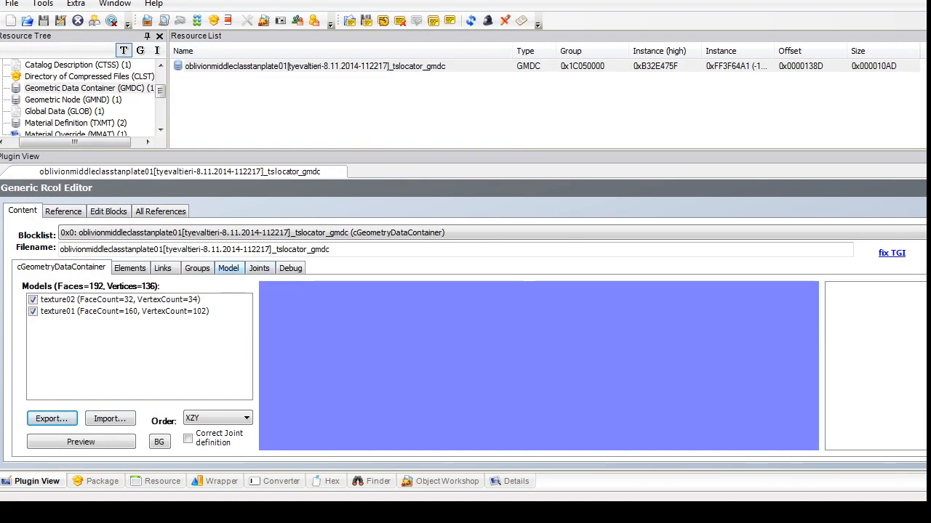
Step: Delete the texture02 group from the plate's Geometric Data Container and rename the texture01 group to "glazing"
{"action": "left_click", "coordinate": [197, 268]}
{"action": "left_click", "coordinate": [160, 305]}
{"action": "left_click", "coordinate": [541, 368]}
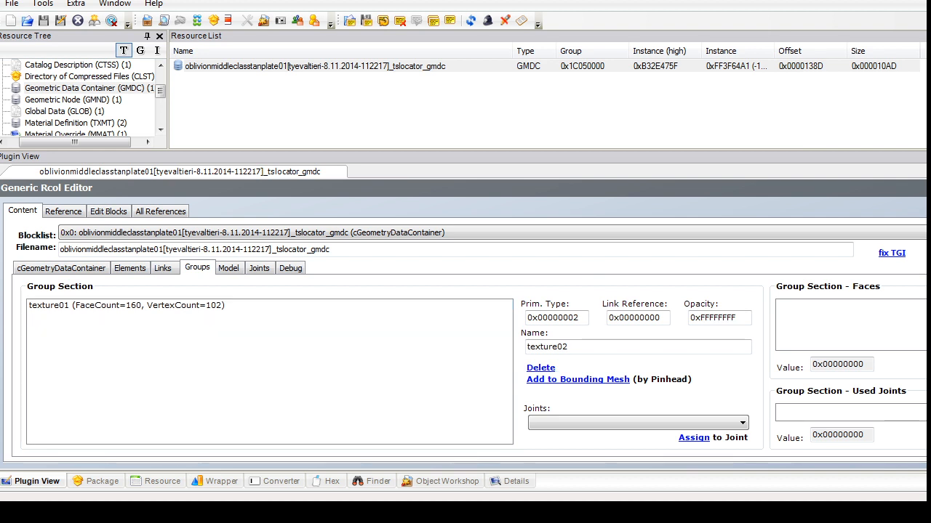
{"action": "left_click", "coordinate": [160, 306]}
{"action": "type", "text": "gl"}
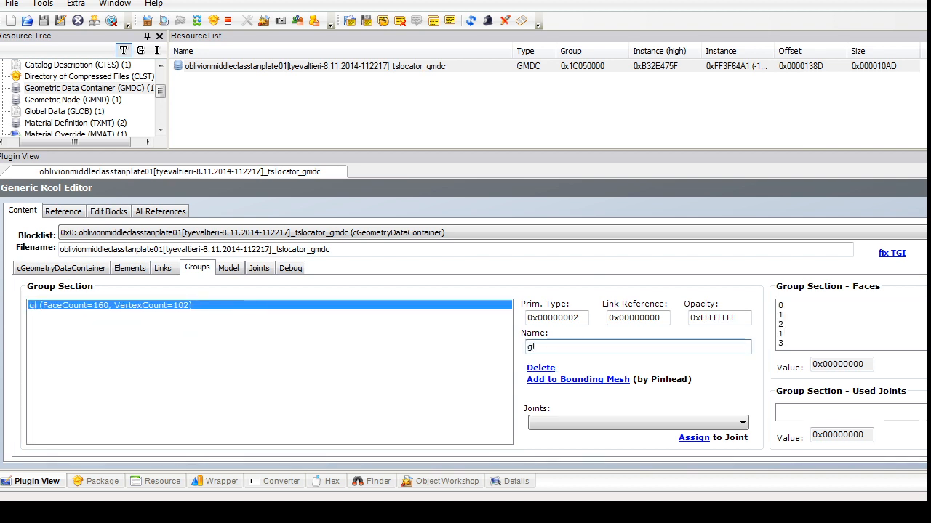
{"action": "type", "text": "azing"}
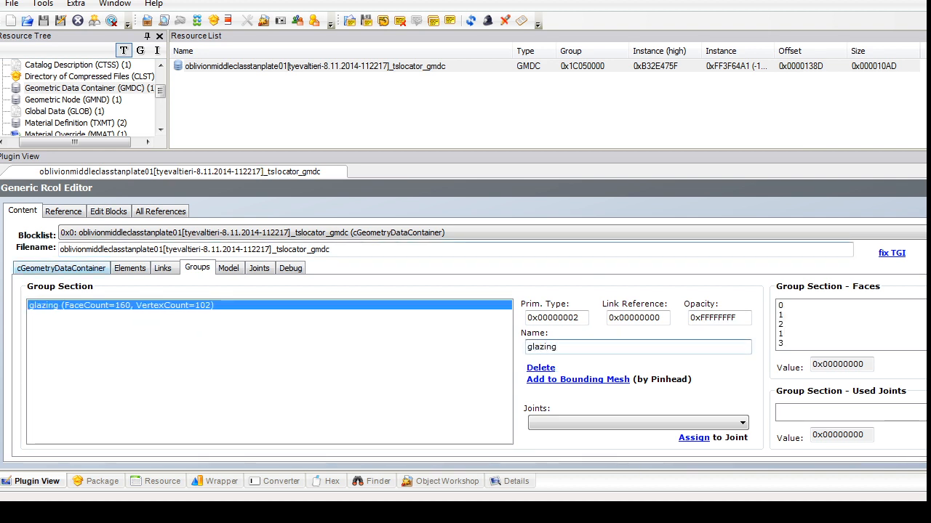
{"action": "left_click", "coordinate": [61, 268]}
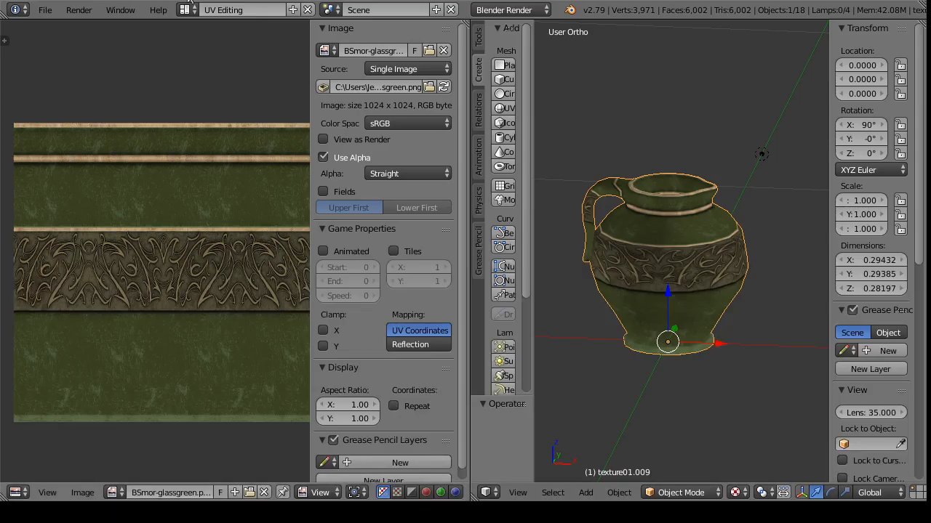
Step: Switch to Blender's Default layout, hide the pitcher texture01.009, and import the exported plate mesh as Wavefront OBJ
{"action": "left_click", "coordinate": [187, 10]}
{"action": "left_click", "coordinate": [218, 81]}
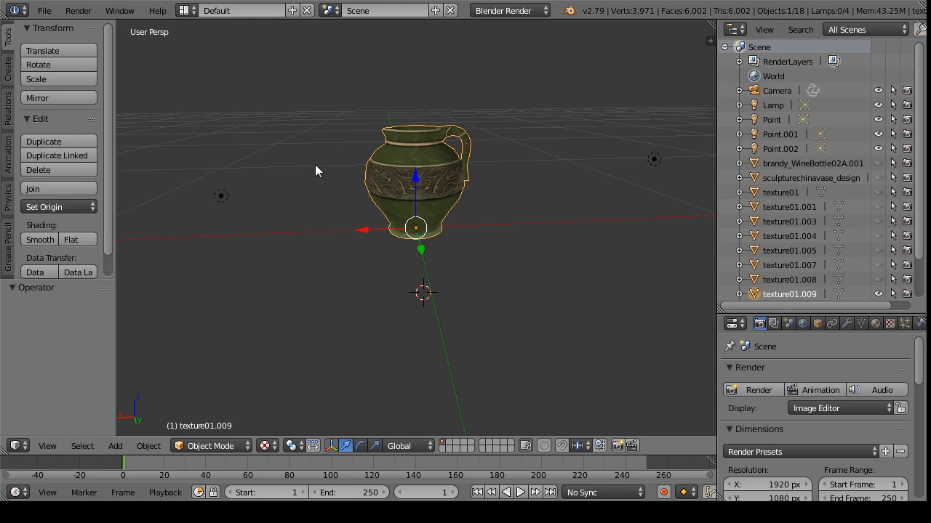
{"action": "left_click", "coordinate": [878, 294]}
{"action": "left_click", "coordinate": [44, 11]}
{"action": "mouse_move", "coordinate": [120, 288]}
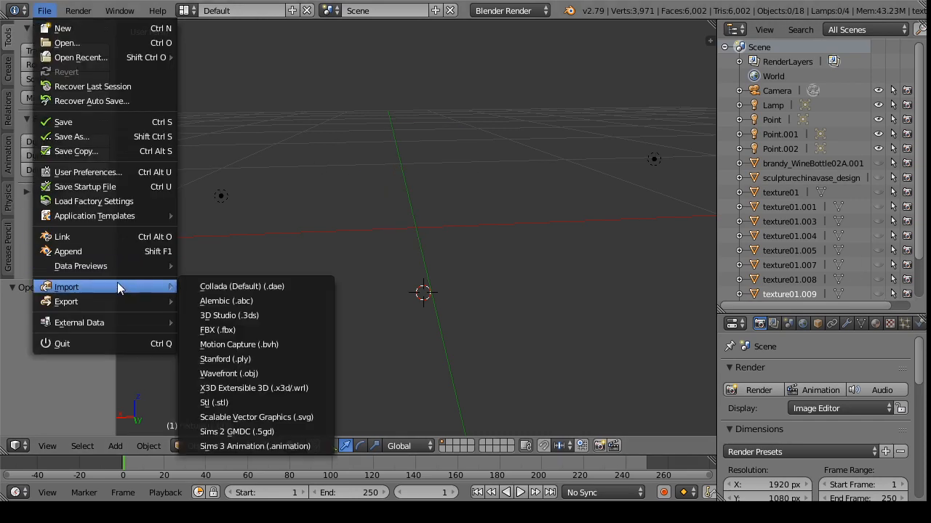
{"action": "left_click", "coordinate": [233, 374]}
{"action": "left_click", "coordinate": [306, 344]}
{"action": "left_click", "coordinate": [888, 48]}
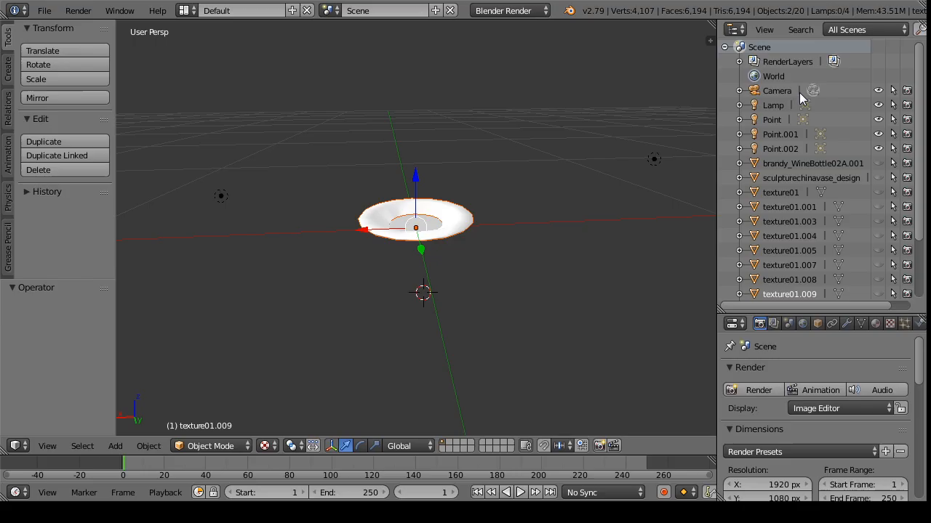
Step: In the UV Editing layout, assign BSmor-glassgreen.png to the plate's outer mesh in Edit Mode and return to Object Mode
{"action": "left_click", "coordinate": [186, 10]}
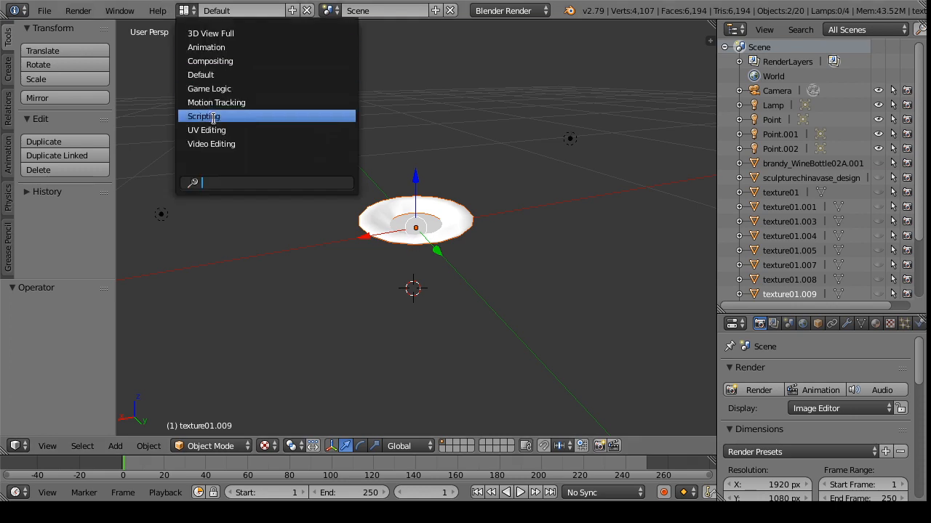
{"action": "left_click", "coordinate": [211, 131]}
{"action": "mouse_move", "coordinate": [671, 373]}
{"action": "left_mouse_down"}
{"action": "mouse_move", "coordinate": [722, 417]}
{"action": "mouse_move", "coordinate": [673, 369]}
{"action": "left_mouse_up"}
{"action": "right_click", "coordinate": [667, 354]}
{"action": "left_click", "coordinate": [675, 493]}
{"action": "left_click", "coordinate": [688, 456]}
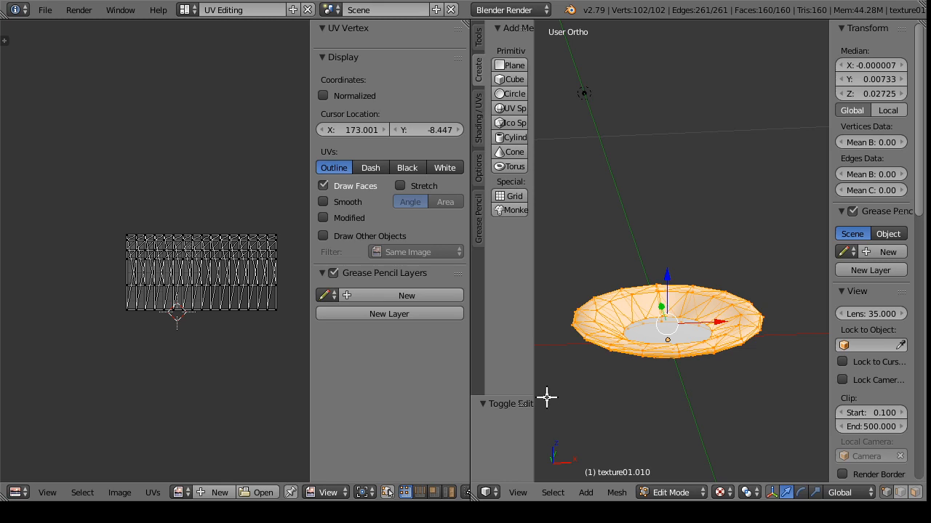
{"action": "left_click", "coordinate": [180, 492]}
{"action": "left_click", "coordinate": [239, 367]}
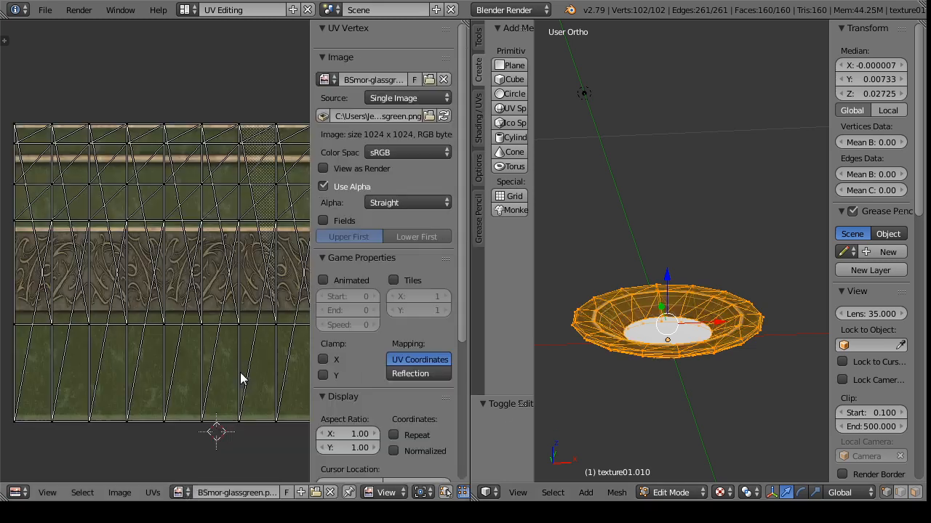
{"action": "left_click", "coordinate": [674, 493]}
{"action": "left_click", "coordinate": [673, 471]}
{"action": "left_click_drag", "start_coordinate": [673, 472], "coordinate": [633, 325]}
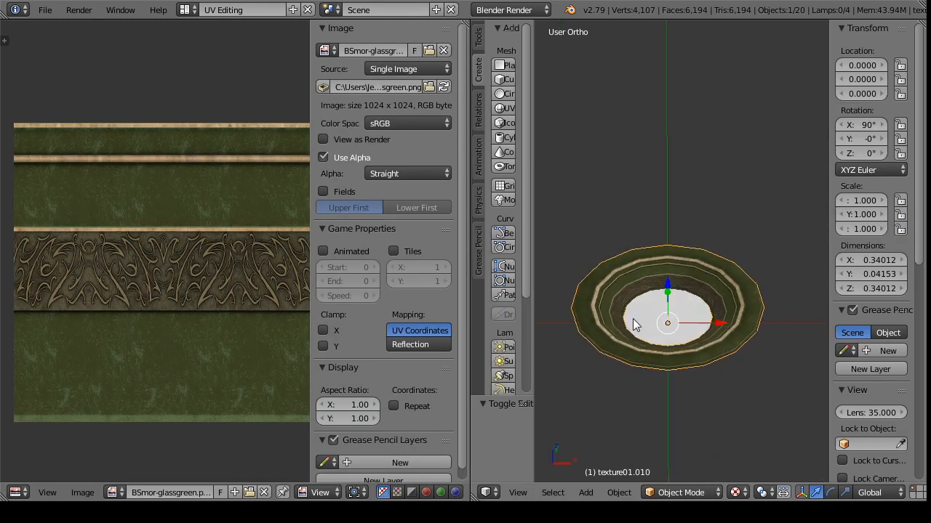
Step: Put the plate's centre mesh texture02.010 in Edit Mode and assign bugware02b.png to it
{"action": "left_click", "coordinate": [674, 493]}
{"action": "left_click", "coordinate": [676, 458]}
{"action": "left_click", "coordinate": [182, 493]}
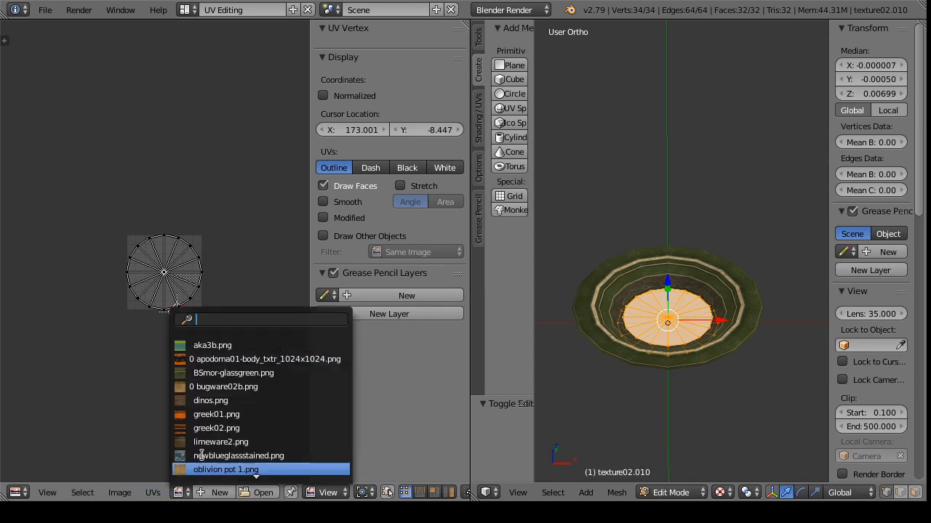
{"action": "left_click", "coordinate": [219, 387]}
{"action": "left_click_drag", "start_coordinate": [648, 366], "coordinate": [663, 477]}
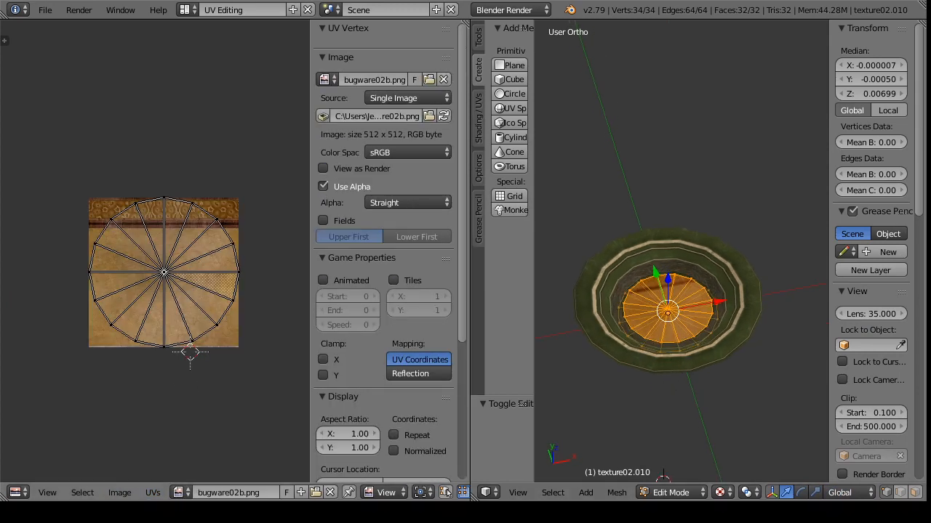
Step: Lay the centre mesh's UVs over BSmor-glassgreen.png and scale all of them by about 0.33
{"action": "left_click", "coordinate": [178, 494]}
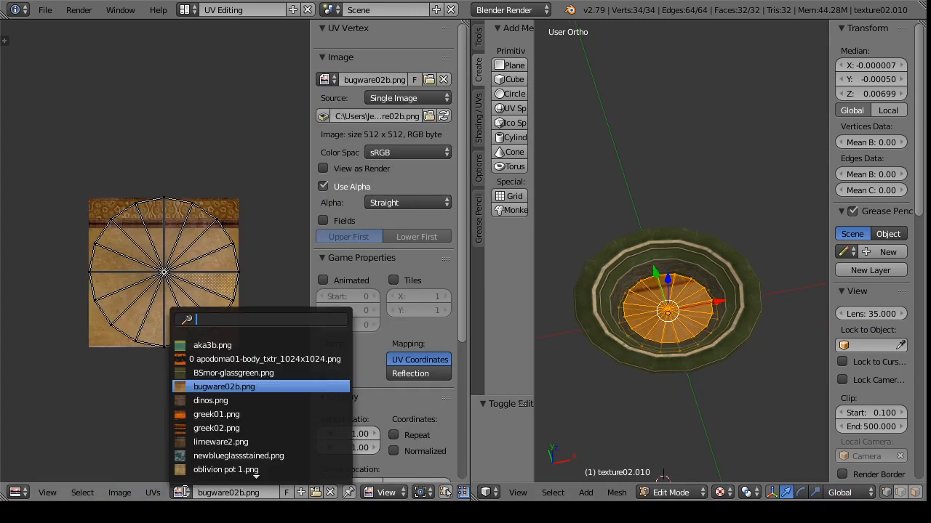
{"action": "left_click", "coordinate": [188, 368]}
{"action": "key", "text": "a"}
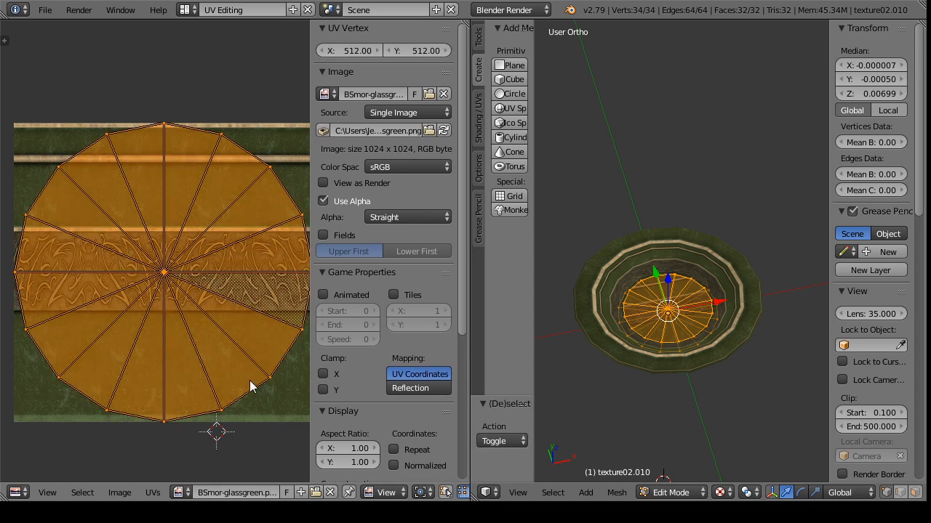
{"action": "key", "text": "s"}
{"action": "left_click", "coordinate": [195, 306]}
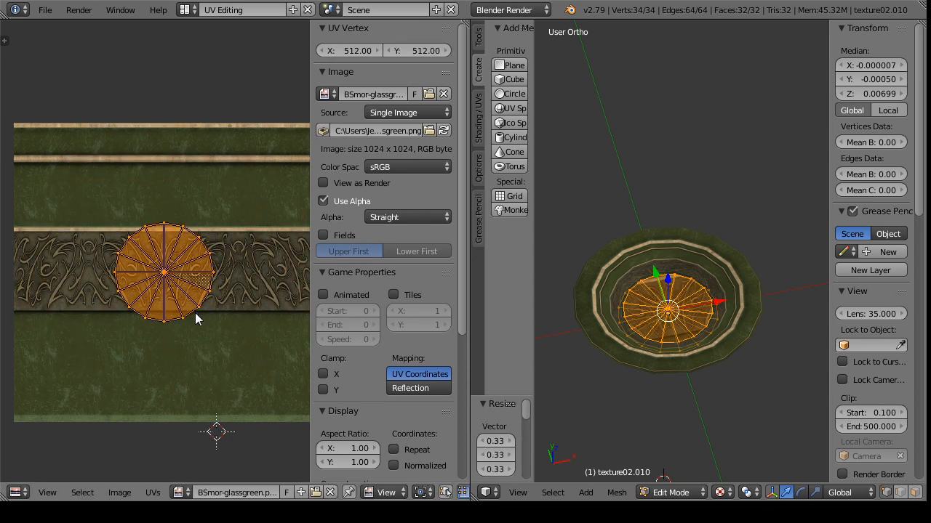
Step: Move the centre mesh's UVs down along Y to about Y 273
{"action": "key", "text": "g"}
{"action": "key", "text": "y"}
{"action": "left_click", "coordinate": [203, 384]}
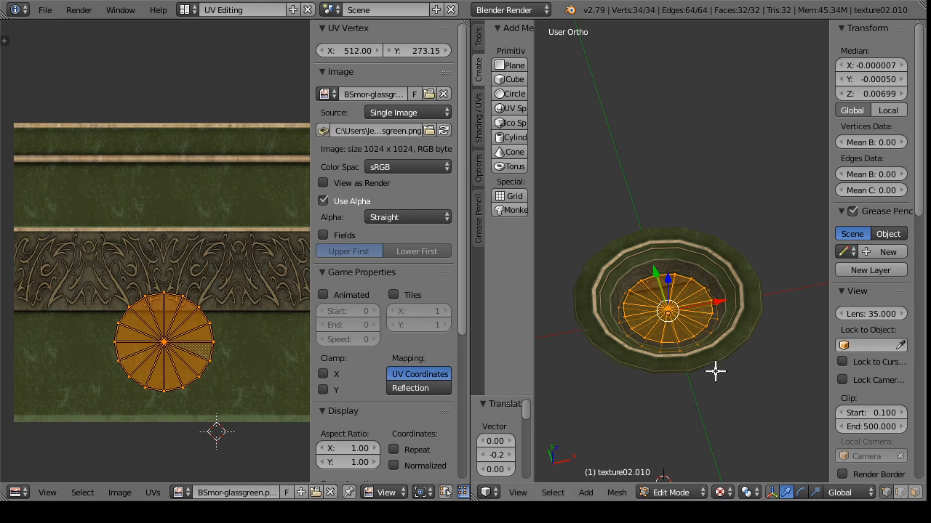
Step: Try greek01.png and greek02.png as the image for the plate's centre mesh
{"action": "scroll", "coordinate": [670, 394], "scroll_direction": "up", "scroll_amount": 4}
{"action": "scroll", "coordinate": [566, 449], "scroll_direction": "up", "scroll_amount": 3}
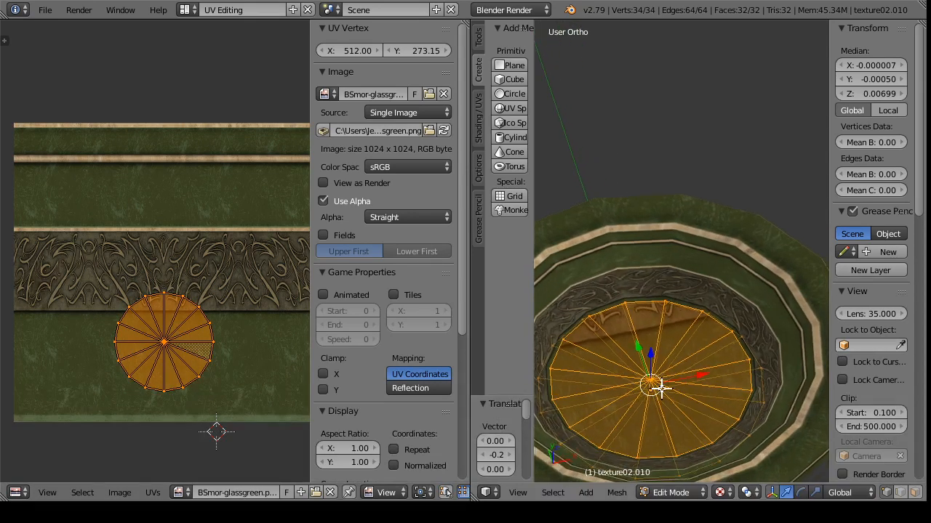
{"action": "left_click", "coordinate": [178, 492]}
{"action": "left_click", "coordinate": [202, 412]}
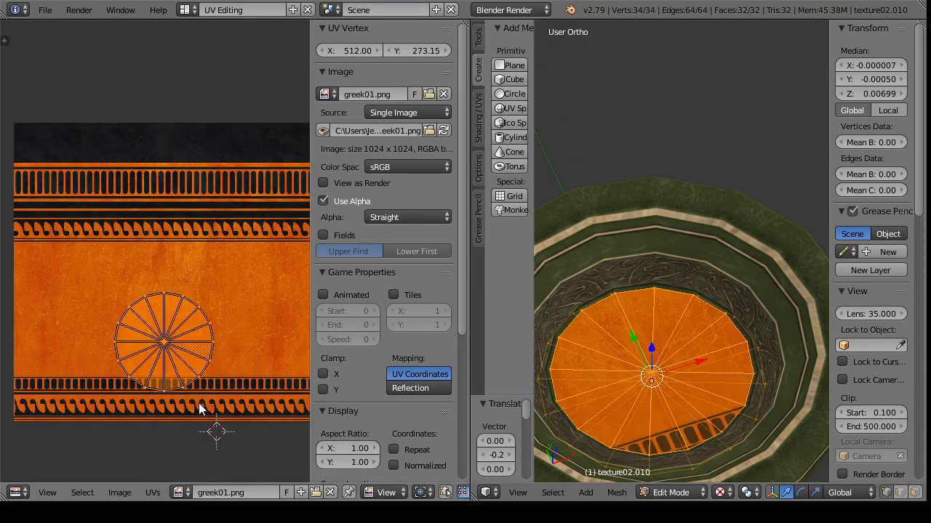
{"action": "left_click", "coordinate": [185, 493]}
{"action": "left_click", "coordinate": [205, 425]}
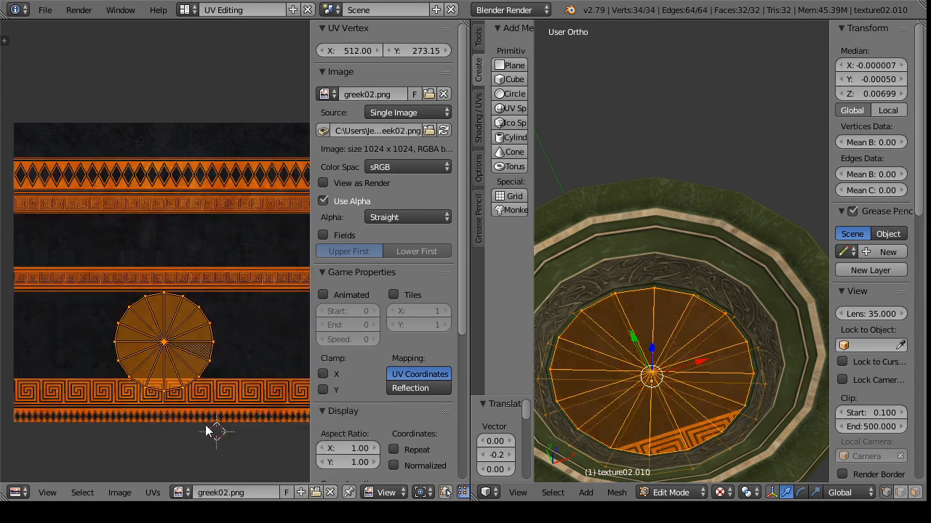
Step: Move the centre UVs up along Y to about Y 303 and scale them by about 0.68, clear of the bottom Greek border
{"action": "key", "text": "g"}
{"action": "key", "text": "y"}
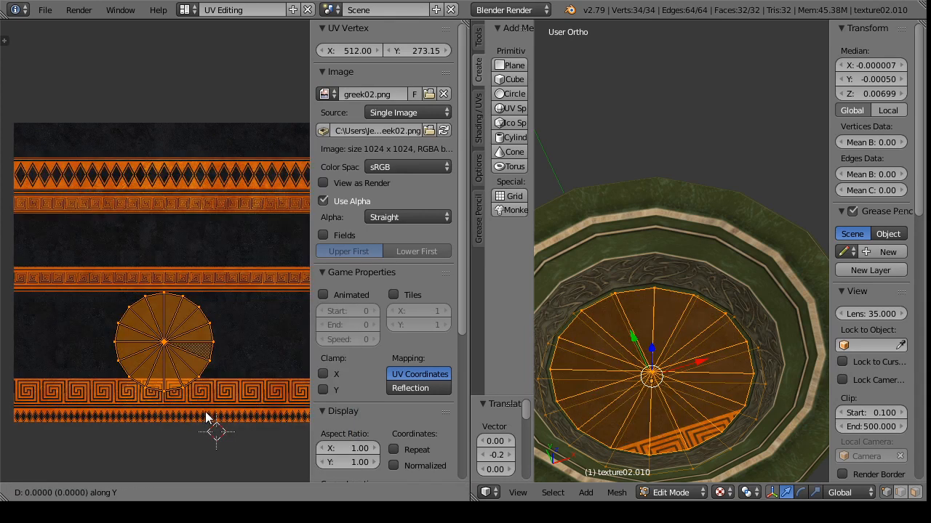
{"action": "left_click", "coordinate": [209, 404]}
{"action": "key", "text": "s"}
{"action": "left_click", "coordinate": [209, 396]}
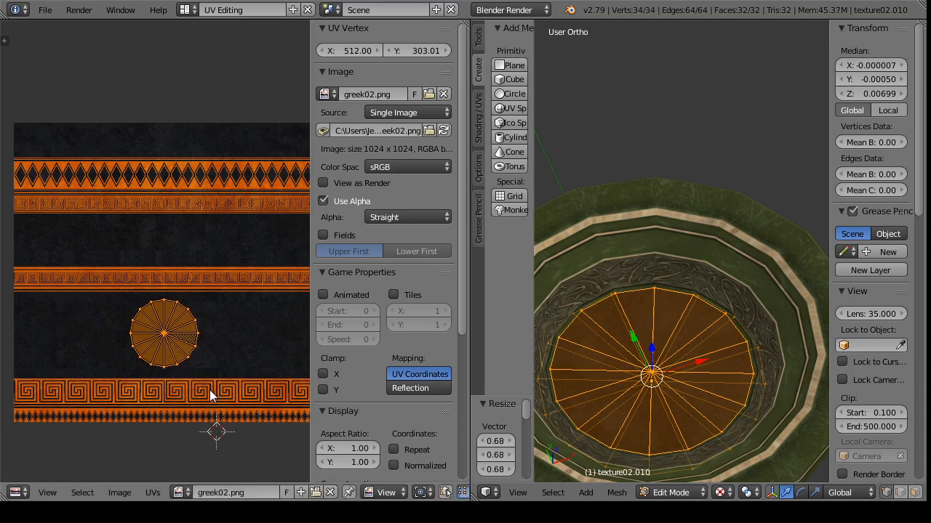
Step: Check the centre UVs against BSmor-glassgreen.png and switch the image back to greek02.png
{"action": "left_click", "coordinate": [184, 493]}
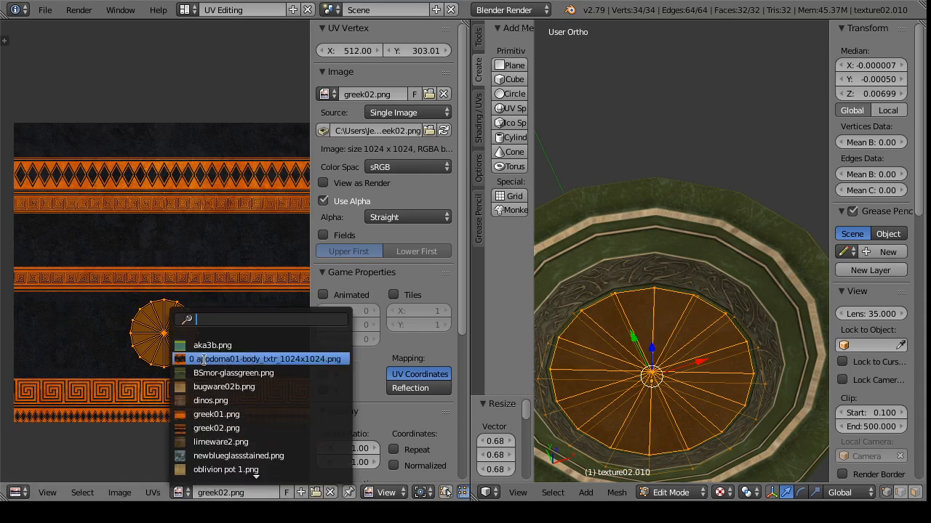
{"action": "left_click", "coordinate": [219, 358]}
{"action": "left_click", "coordinate": [181, 492]}
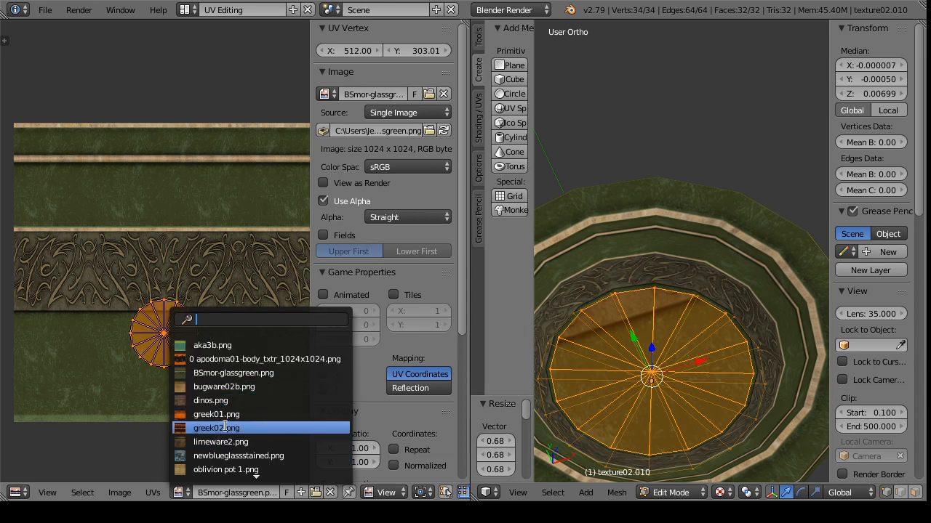
{"action": "left_click", "coordinate": [211, 428]}
Step: Enlarge the centre UVs by about 1.09 twice and shift them down to about Y 298 between the greek02.png borders
{"action": "key", "text": "s"}
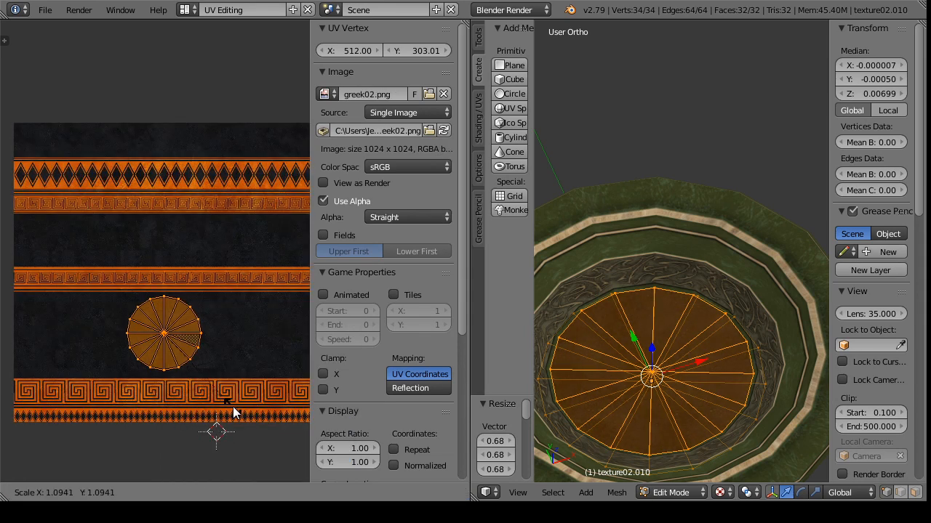
{"action": "left_click", "coordinate": [233, 413]}
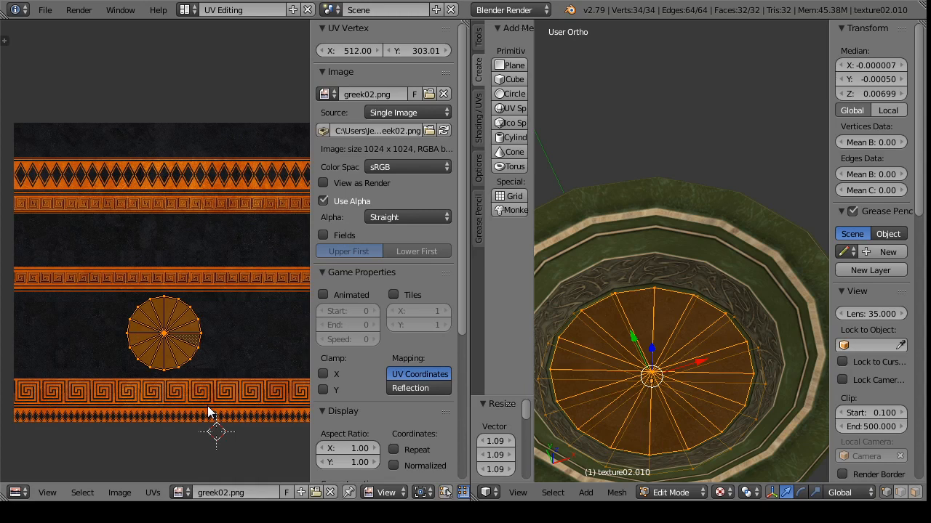
{"action": "key", "text": "g"}
{"action": "left_click", "coordinate": [212, 413]}
{"action": "key", "text": "s"}
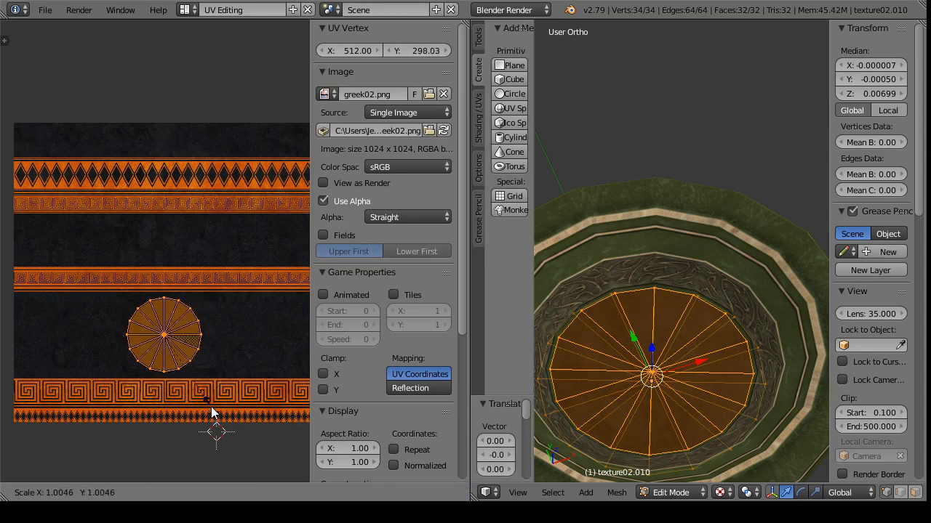
{"action": "left_click", "coordinate": [218, 415]}
Step: Assign greek01.png to the plate's centre, scale its UVs by about 0.94, and return to Object Mode
{"action": "left_click", "coordinate": [182, 492]}
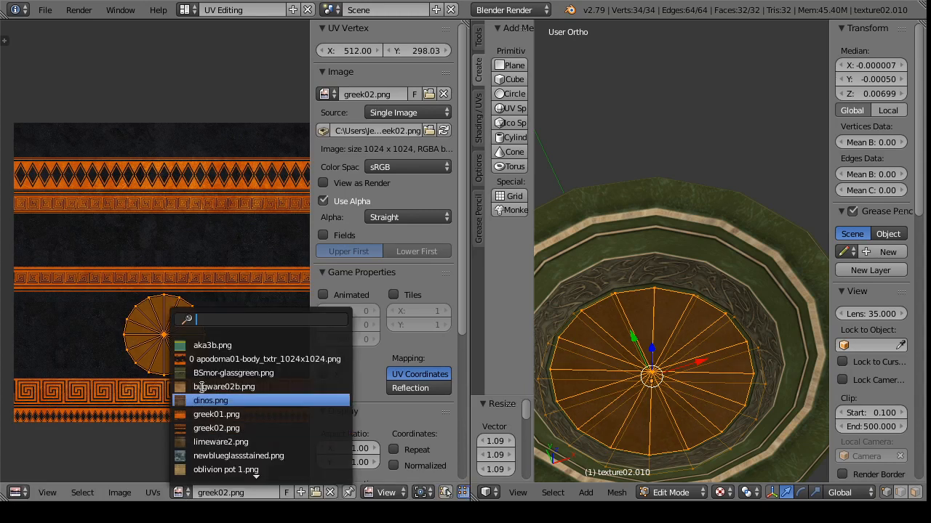
{"action": "left_click", "coordinate": [211, 414]}
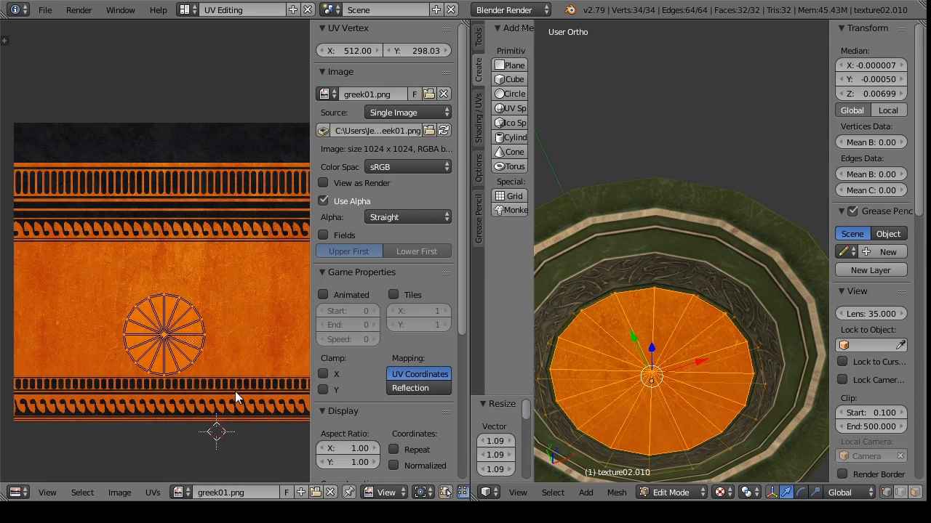
{"action": "key", "text": "s"}
{"action": "left_click", "coordinate": [201, 453]}
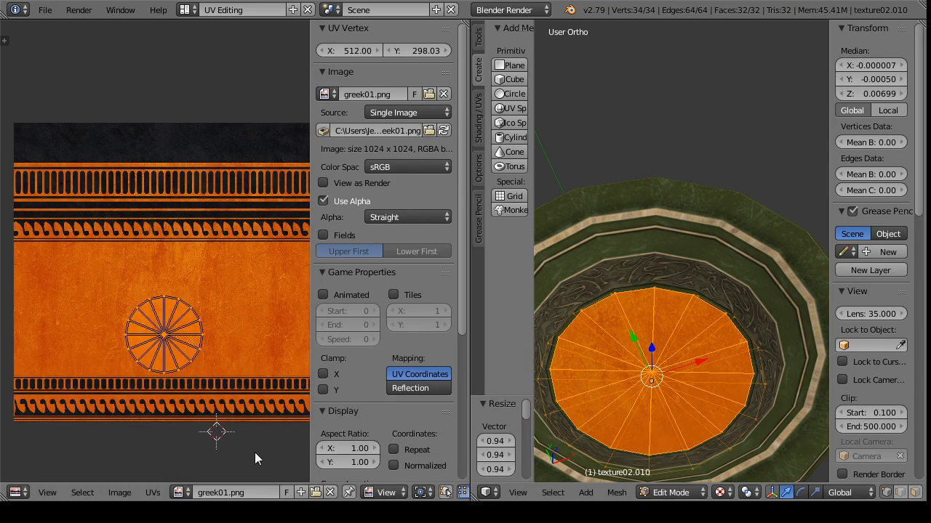
{"action": "left_click", "coordinate": [685, 492]}
{"action": "left_click", "coordinate": [686, 482]}
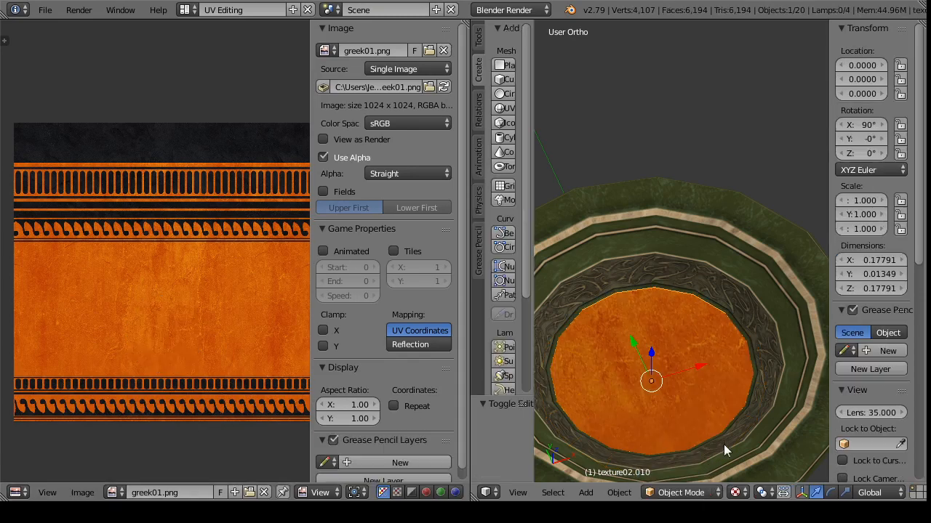
Step: Assign greek01.png to the plate's outer body (texture01.010) in Edit Mode and return to Object Mode
{"action": "right_click", "coordinate": [723, 444]}
{"action": "left_click", "coordinate": [677, 492]}
{"action": "left_click", "coordinate": [680, 461]}
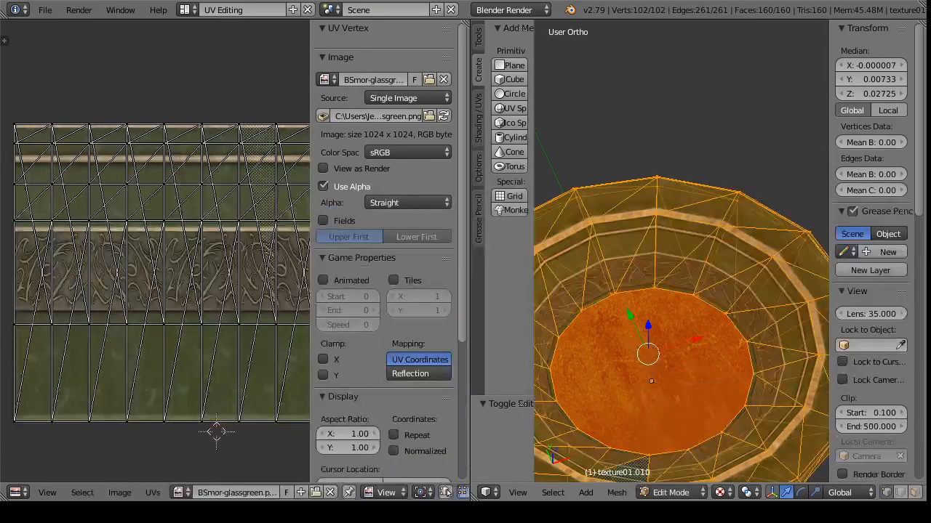
{"action": "left_click", "coordinate": [181, 492]}
{"action": "key", "text": "Return"}
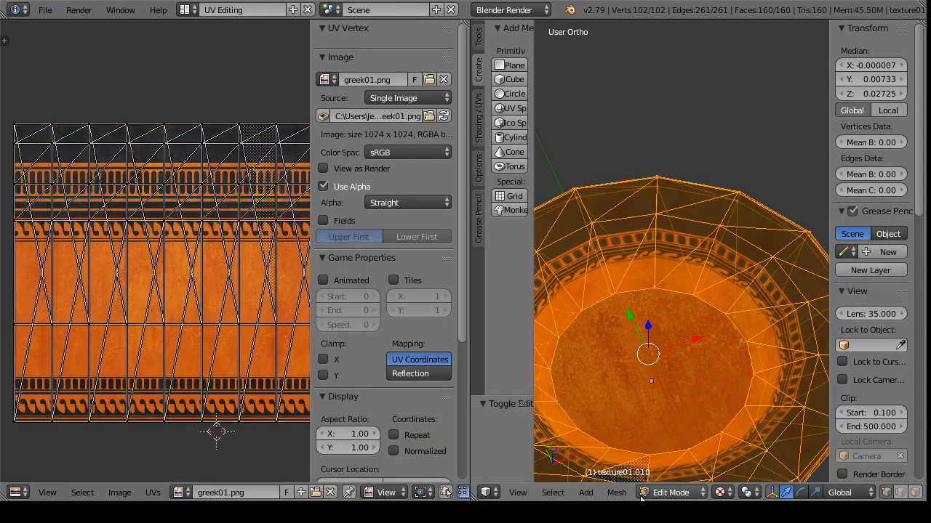
{"action": "left_click", "coordinate": [673, 492]}
{"action": "left_click", "coordinate": [670, 479]}
Step: Examine how greek01.png meets between the plate's centre and rim from several angles, with the plate deselected
{"action": "left_click_drag", "start_coordinate": [663, 394], "coordinate": [735, 371]}
{"action": "left_click_drag", "start_coordinate": [628, 302], "coordinate": [602, 264]}
{"action": "right_click", "coordinate": [638, 439]}
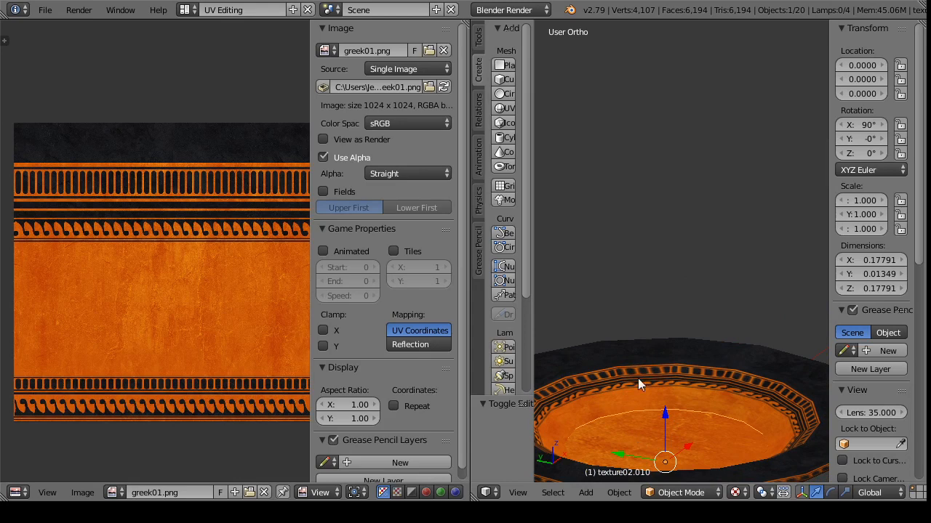
{"action": "left_click_drag", "start_coordinate": [638, 378], "coordinate": [669, 379]}
{"action": "left_click_drag", "start_coordinate": [701, 338], "coordinate": [700, 336]}
{"action": "key", "text": "ctrl+z"}
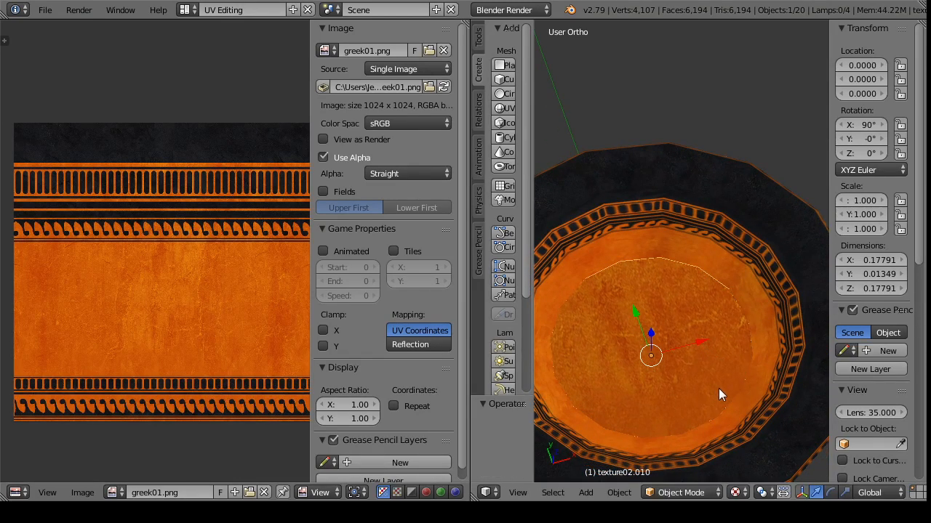
{"action": "left_click_drag", "start_coordinate": [718, 388], "coordinate": [702, 269]}
{"action": "scroll", "coordinate": [709, 255], "scroll_direction": "down", "scroll_amount": 4}
{"action": "scroll", "coordinate": [719, 247], "scroll_direction": "down", "scroll_amount": 5}
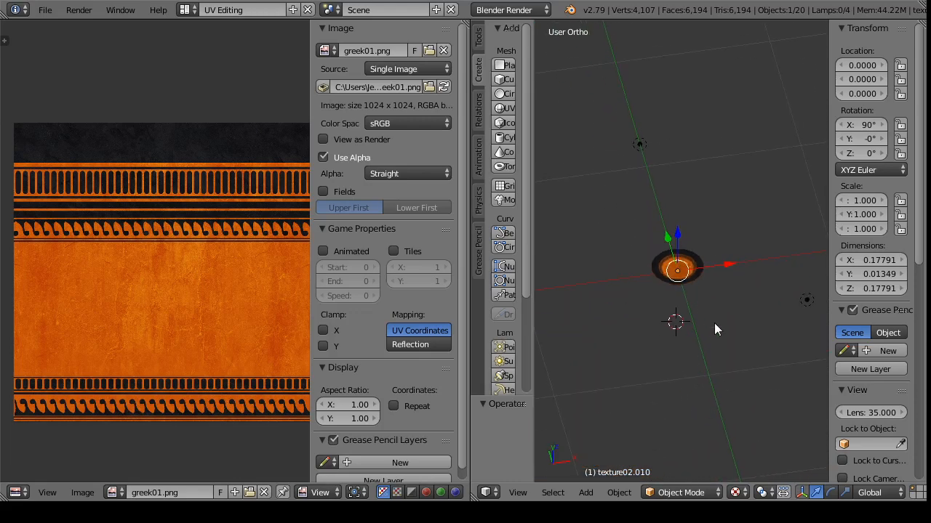
{"action": "right_click", "coordinate": [806, 298]}
{"action": "scroll", "coordinate": [688, 247], "scroll_direction": "up", "scroll_amount": 10}
{"action": "left_click_drag", "start_coordinate": [659, 354], "coordinate": [625, 251]}
{"action": "scroll", "coordinate": [625, 255], "scroll_direction": "down", "scroll_amount": 3}
{"action": "left_click_drag", "start_coordinate": [627, 311], "coordinate": [661, 365]}
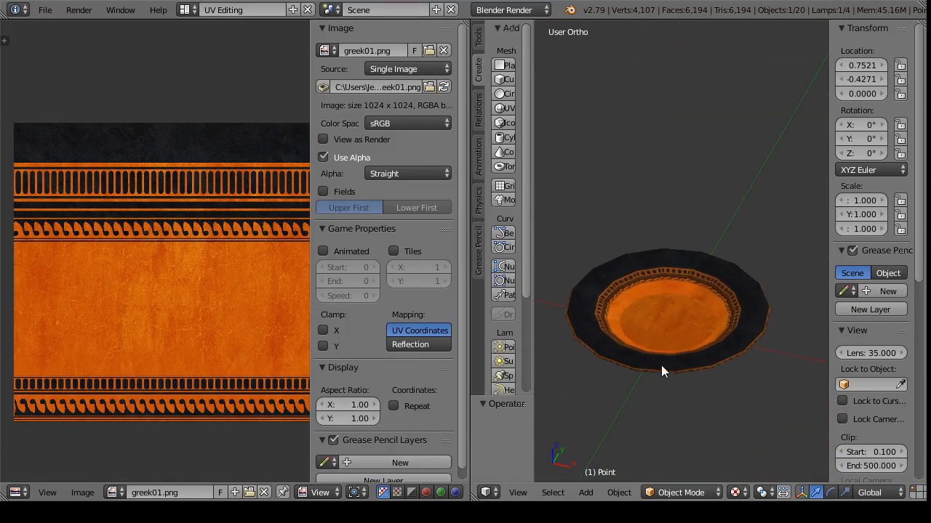
{"action": "scroll", "coordinate": [661, 349], "scroll_direction": "up", "scroll_amount": 5}
{"action": "scroll", "coordinate": [665, 277], "scroll_direction": "down", "scroll_amount": 3}
Step: Assign limeware2.png to the plate's centre (texture02.010) in Edit Mode and return to Object Mode
{"action": "right_click", "coordinate": [659, 334]}
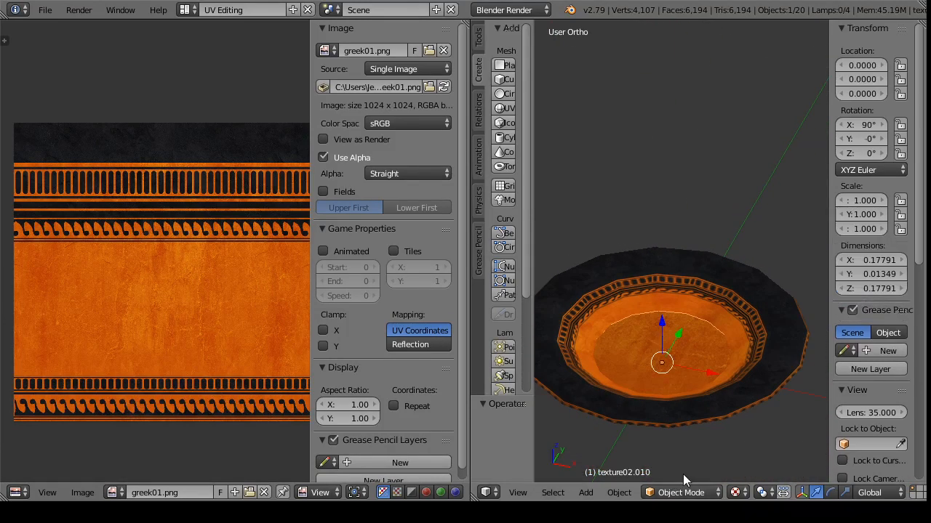
{"action": "left_click", "coordinate": [681, 492]}
{"action": "left_click", "coordinate": [676, 467]}
{"action": "left_click", "coordinate": [178, 492]}
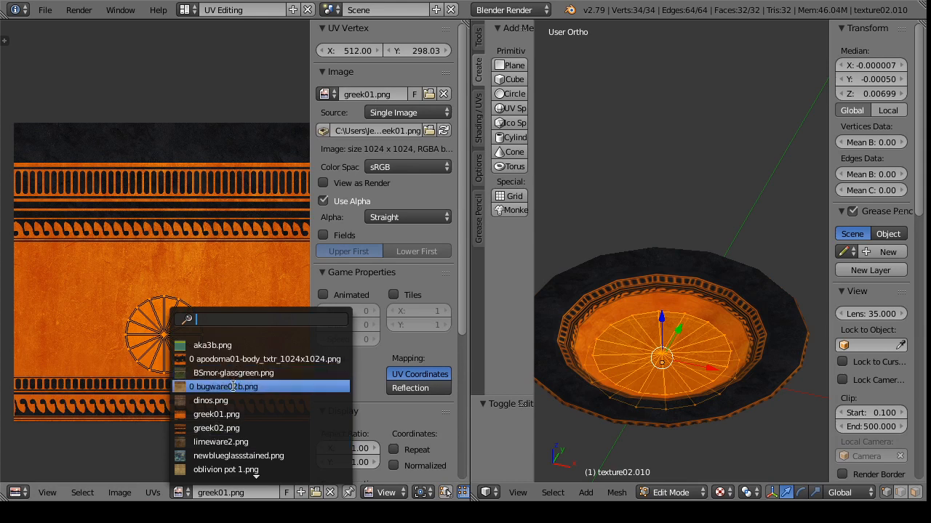
{"action": "left_click", "coordinate": [234, 442]}
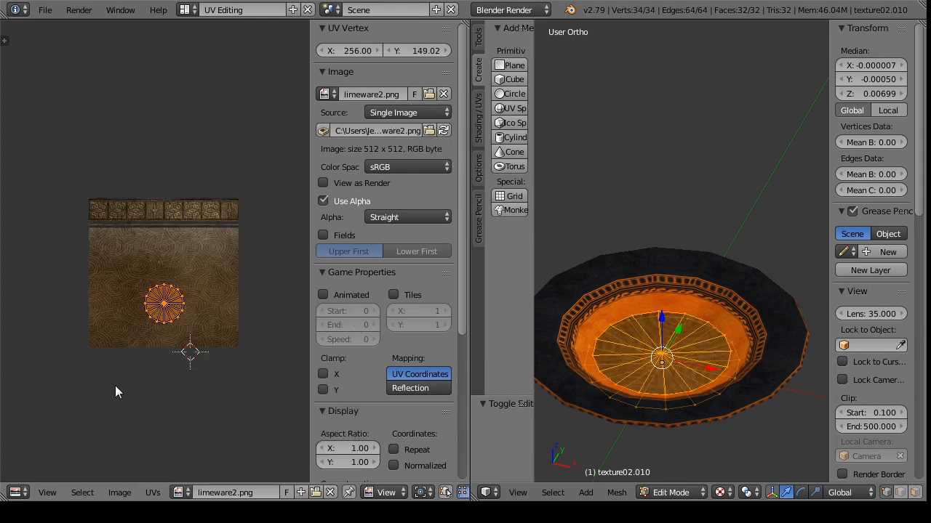
{"action": "left_click", "coordinate": [680, 493]}
{"action": "left_click", "coordinate": [683, 476]}
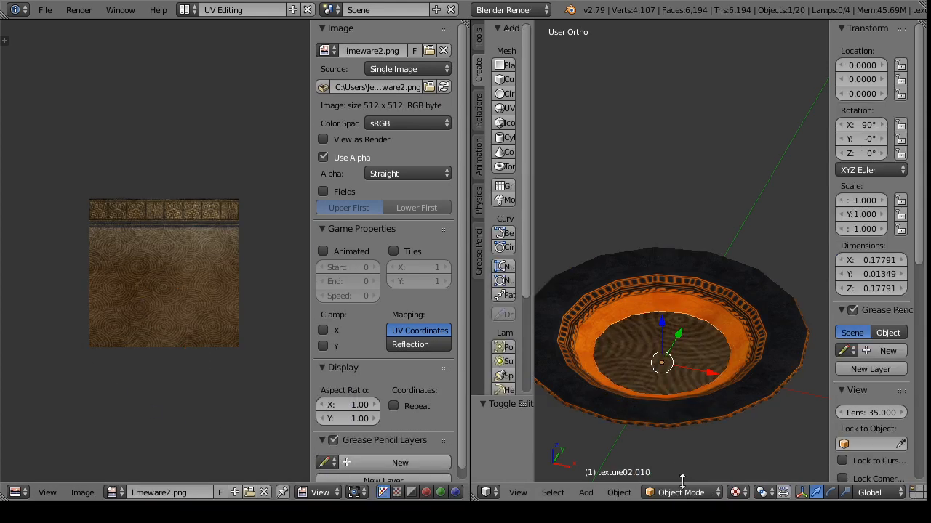
Step: Assign limeware2.png to the plate's outer body (texture01.010) and return to Object Mode
{"action": "right_click", "coordinate": [657, 418]}
{"action": "left_click", "coordinate": [680, 492]}
{"action": "left_click", "coordinate": [669, 458]}
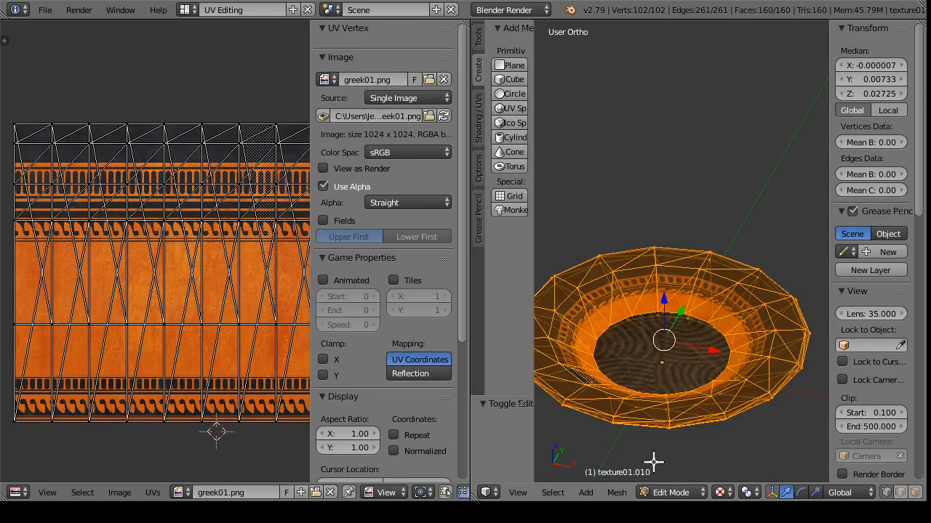
{"action": "left_click", "coordinate": [185, 492]}
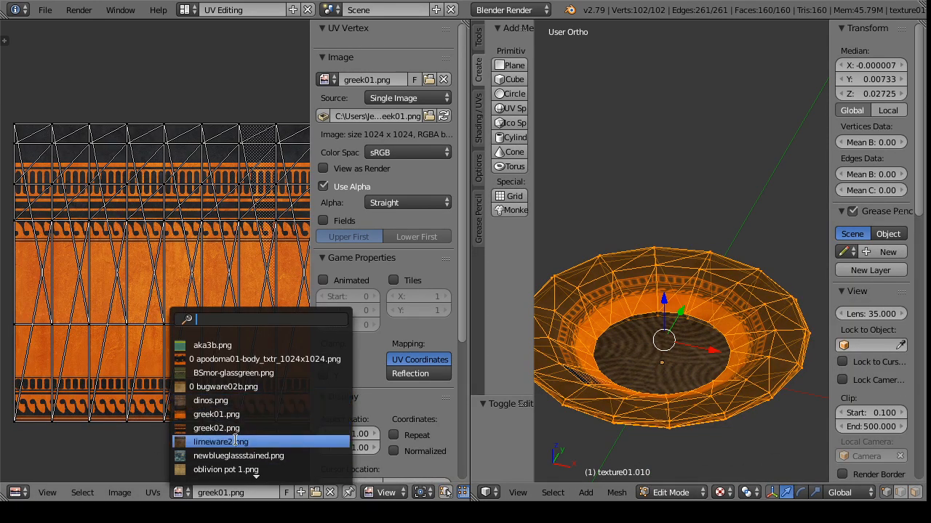
{"action": "left_click", "coordinate": [235, 441]}
{"action": "left_click", "coordinate": [681, 492]}
{"action": "left_click", "coordinate": [686, 477]}
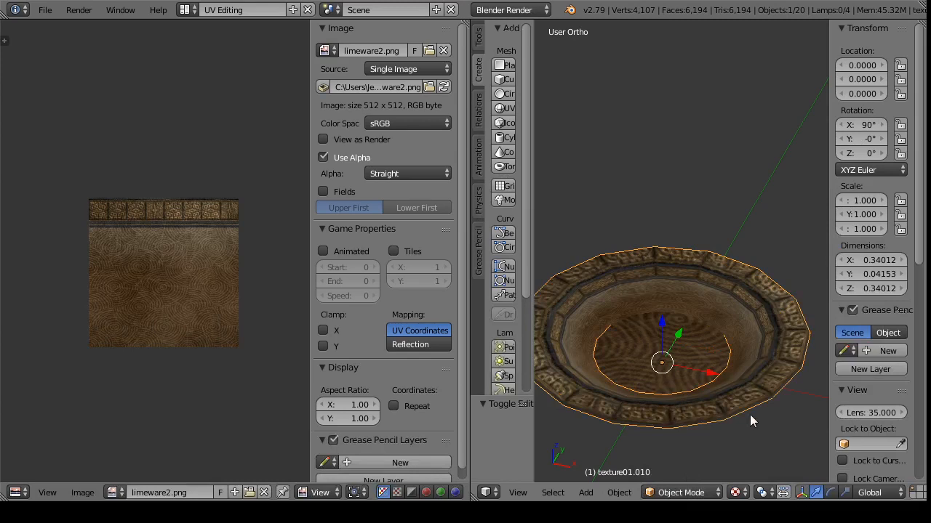
Step: Examine the limeware2.png pattern on the plate's centre and rim from several angles, with the plate deselected
{"action": "left_click_drag", "start_coordinate": [724, 368], "coordinate": [684, 211]}
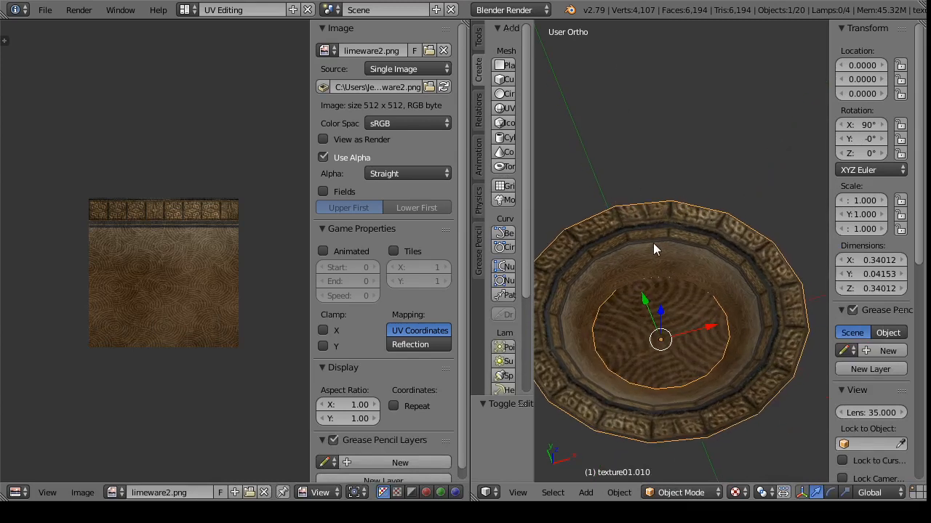
{"action": "scroll", "coordinate": [650, 259], "scroll_direction": "down", "scroll_amount": 7}
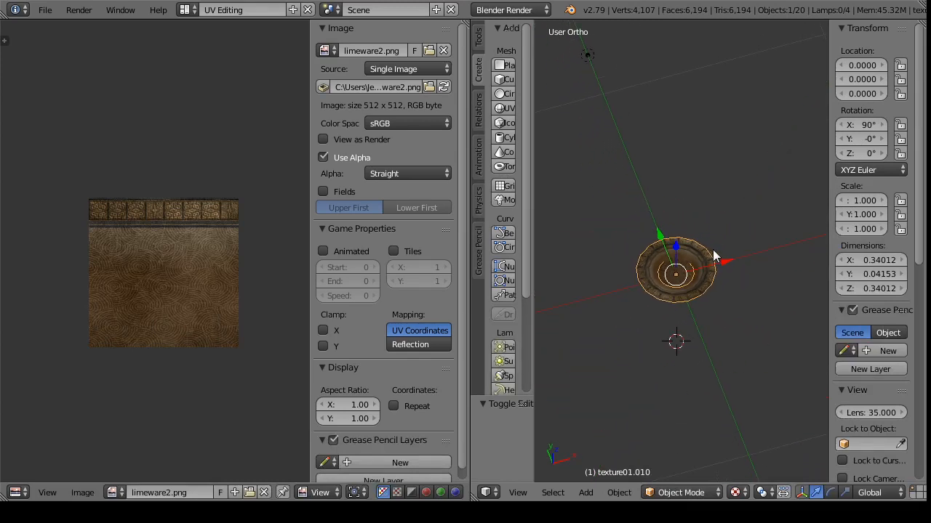
{"action": "right_click", "coordinate": [772, 278]}
{"action": "scroll", "coordinate": [688, 397], "scroll_direction": "up", "scroll_amount": 8}
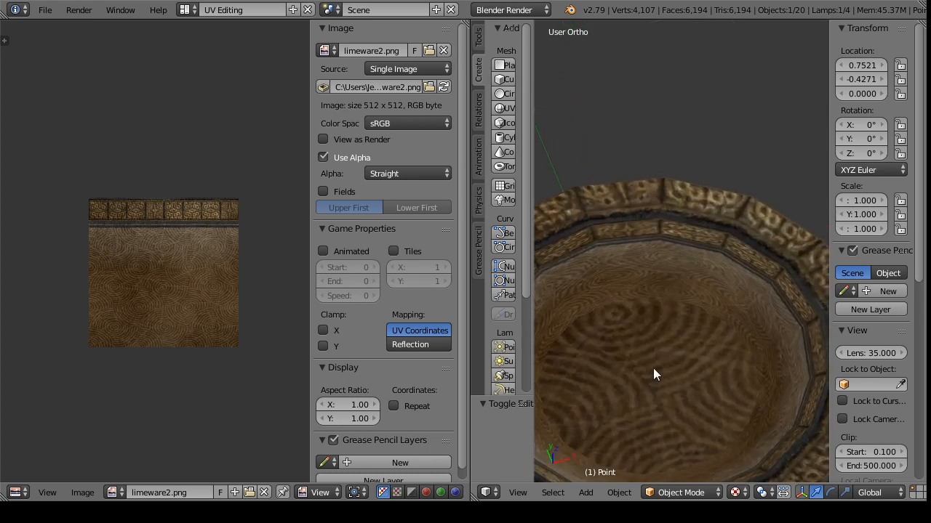
{"action": "left_click_drag", "start_coordinate": [653, 368], "coordinate": [579, 314]}
{"action": "scroll", "coordinate": [634, 354], "scroll_direction": "down", "scroll_amount": 5}
{"action": "left_click_drag", "start_coordinate": [633, 354], "coordinate": [677, 438]}
{"action": "scroll", "coordinate": [668, 372], "scroll_direction": "up", "scroll_amount": 3}
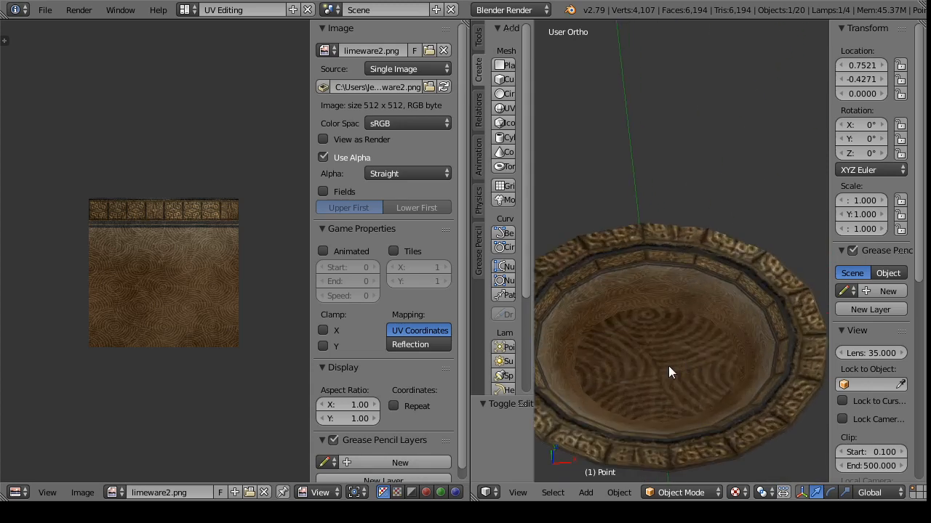
Step: Open the plate's centre in Edit Mode and try a standard Unwrap on its UVs
{"action": "right_click", "coordinate": [666, 376]}
{"action": "left_click", "coordinate": [681, 492]}
{"action": "left_click", "coordinate": [735, 444]}
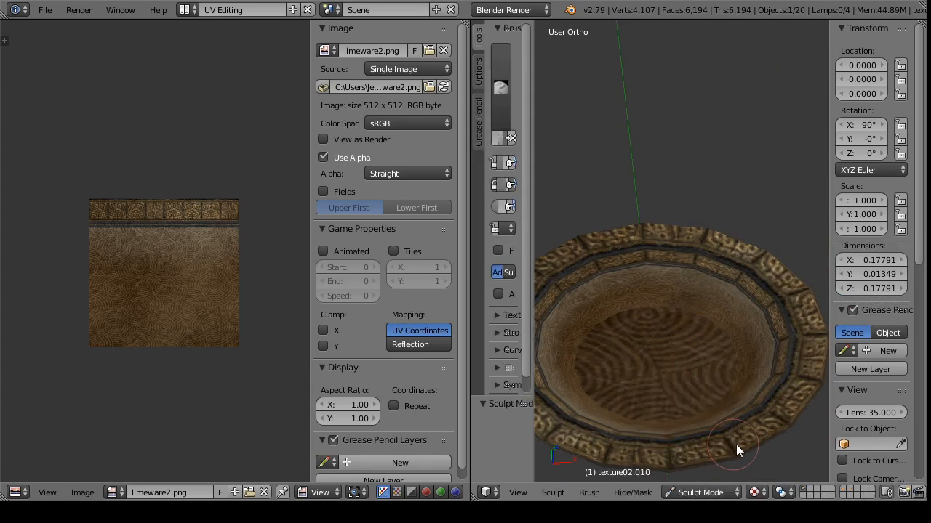
{"action": "left_click", "coordinate": [680, 492]}
{"action": "left_click", "coordinate": [690, 461]}
{"action": "left_click", "coordinate": [617, 493]}
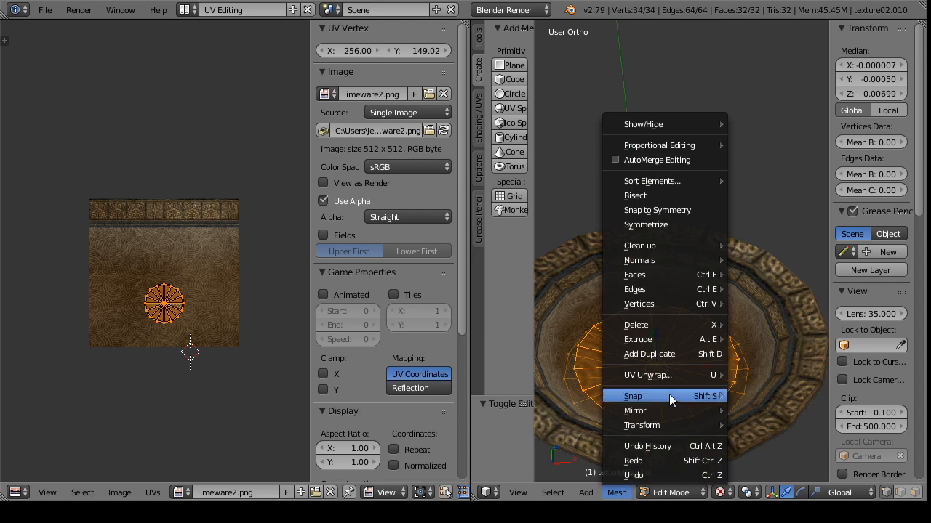
{"action": "mouse_move", "coordinate": [671, 376]}
{"action": "left_click", "coordinate": [767, 223]}
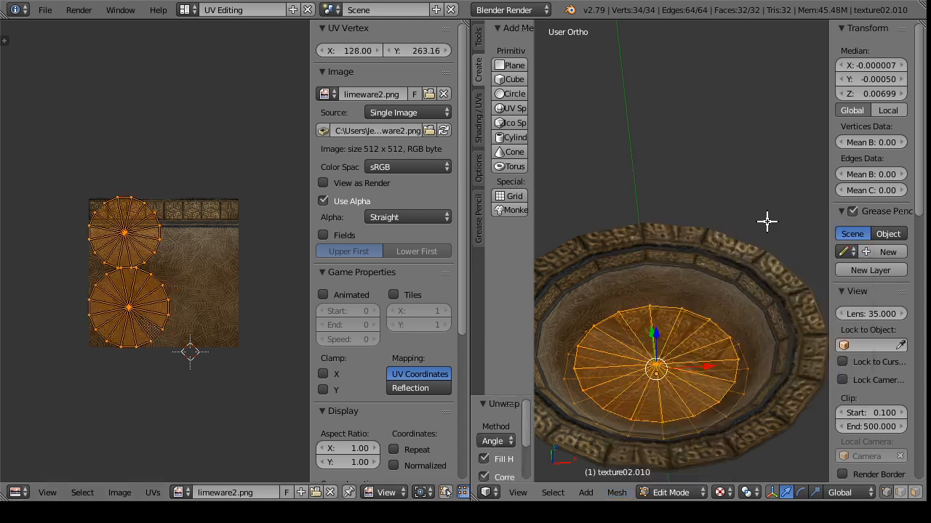
Step: Try Smart UV Project with its default settings on the plate's centre, then undo it
{"action": "left_click", "coordinate": [616, 493]}
{"action": "mouse_move", "coordinate": [674, 376]}
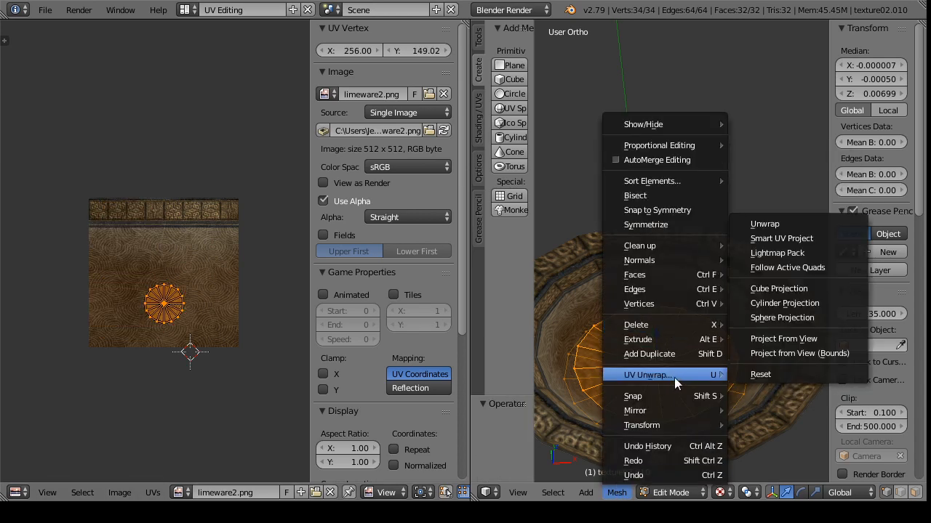
{"action": "left_click", "coordinate": [773, 244]}
{"action": "left_click", "coordinate": [773, 348]}
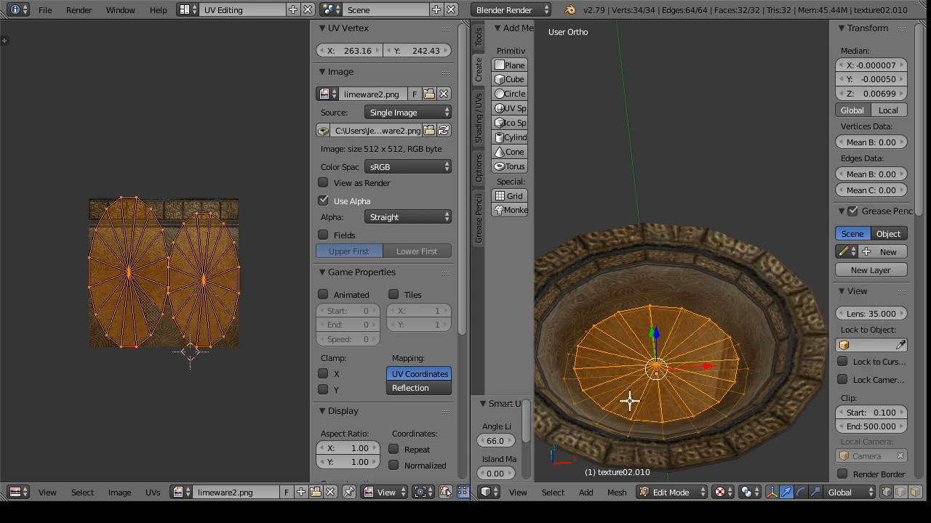
{"action": "key", "text": "ctrl+z"}
Step: Try Cube Projection on the plate's centre UVs and undo it
{"action": "left_click", "coordinate": [617, 493]}
{"action": "mouse_move", "coordinate": [683, 375]}
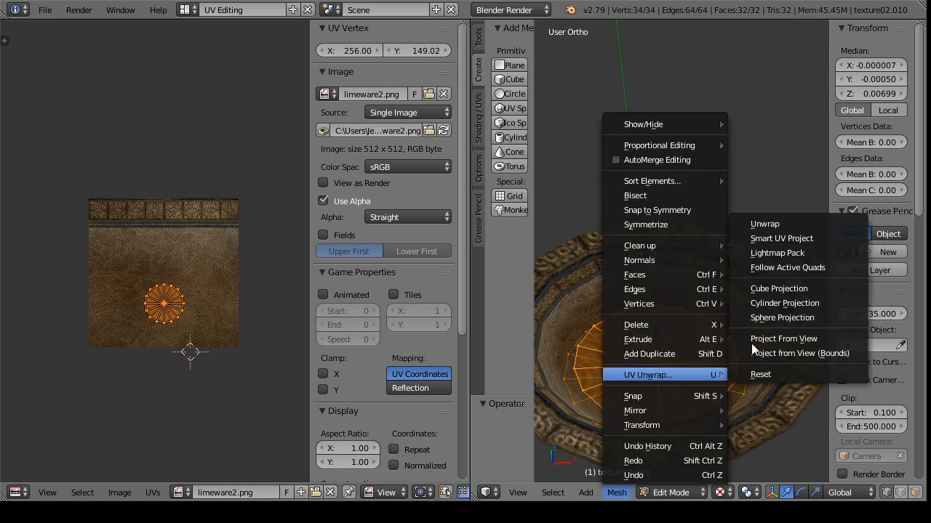
{"action": "left_click", "coordinate": [778, 289]}
{"action": "key", "text": "ctrl+z"}
Step: Try Cylinder Projection on the plate's centre and check the resulting pattern with the mesh deselected
{"action": "left_click", "coordinate": [617, 493]}
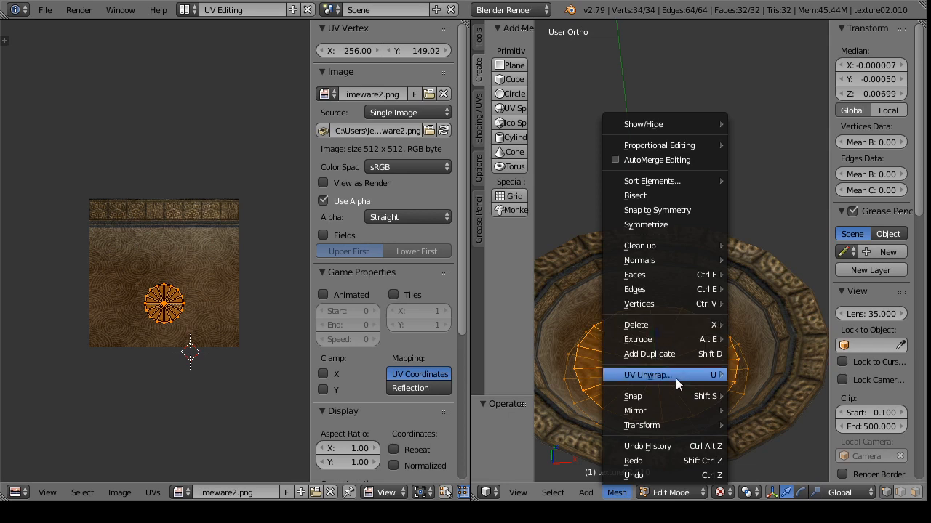
{"action": "mouse_move", "coordinate": [676, 377]}
{"action": "left_click", "coordinate": [768, 304]}
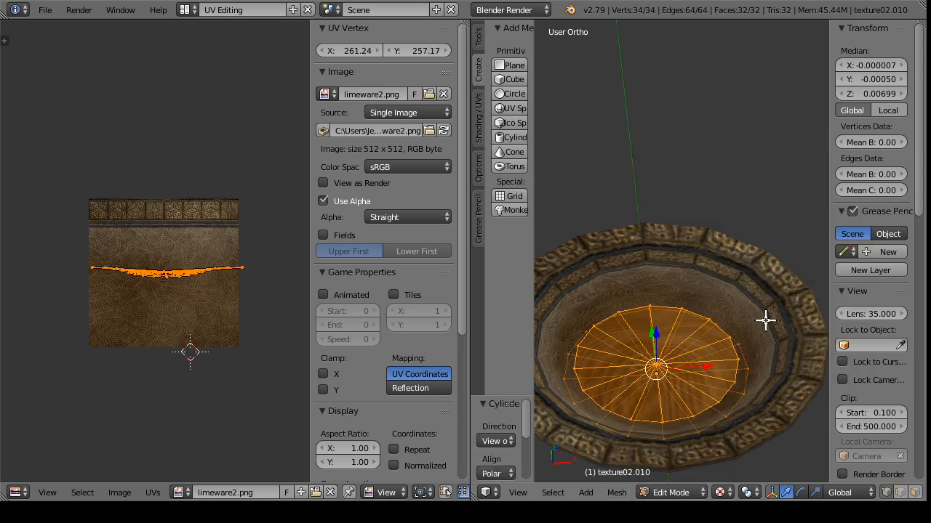
{"action": "left_click_drag", "start_coordinate": [691, 374], "coordinate": [642, 451]}
{"action": "key", "text": "a"}
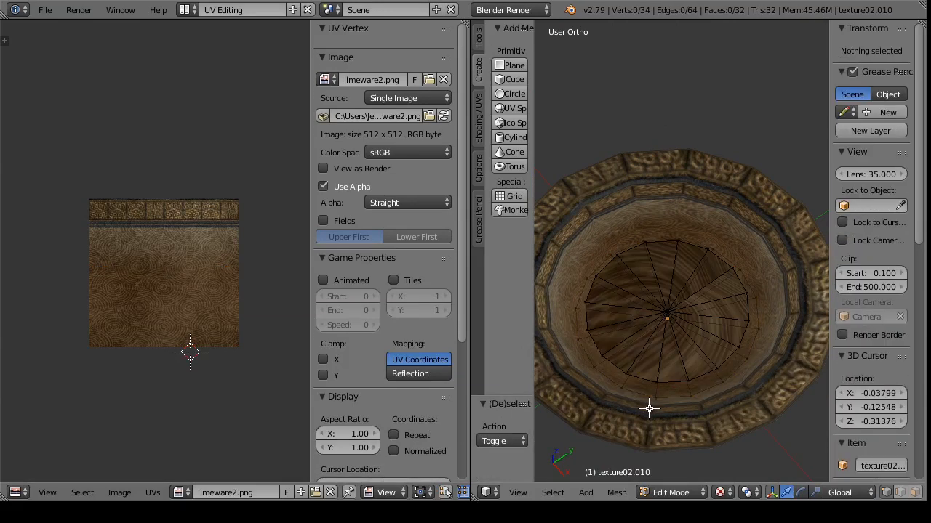
{"action": "left_click_drag", "start_coordinate": [648, 409], "coordinate": [683, 374]}
{"action": "key", "text": "a"}
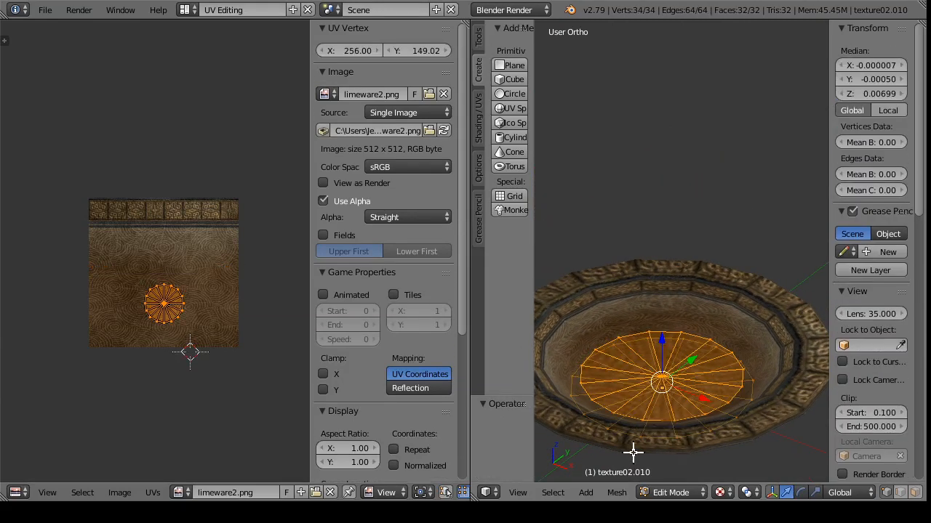
Step: Try Sphere Projection on the plate's centre, check the pattern with the mesh deselected, and undo the projection
{"action": "left_click", "coordinate": [630, 493]}
{"action": "mouse_move", "coordinate": [672, 374]}
{"action": "left_click", "coordinate": [779, 316]}
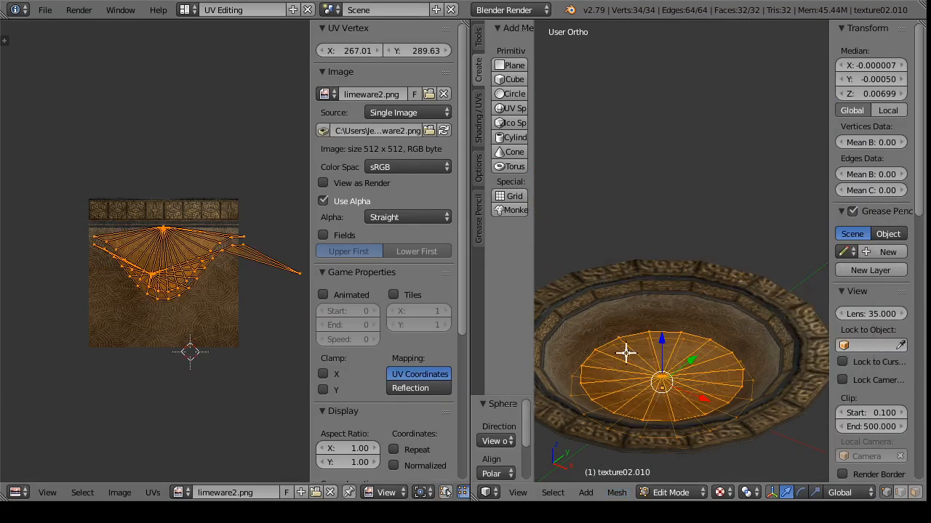
{"action": "left_click_drag", "start_coordinate": [661, 345], "coordinate": [646, 407]}
{"action": "key", "text": "a"}
{"action": "scroll", "coordinate": [647, 306], "scroll_direction": "up", "scroll_amount": 4}
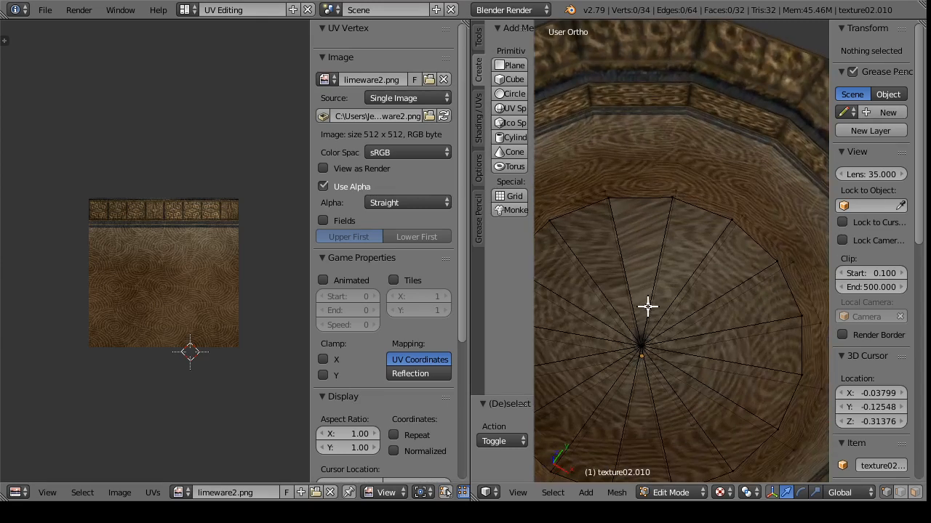
{"action": "scroll", "coordinate": [646, 218], "scroll_direction": "down", "scroll_amount": 5}
{"action": "key", "text": "ctrl+z"}
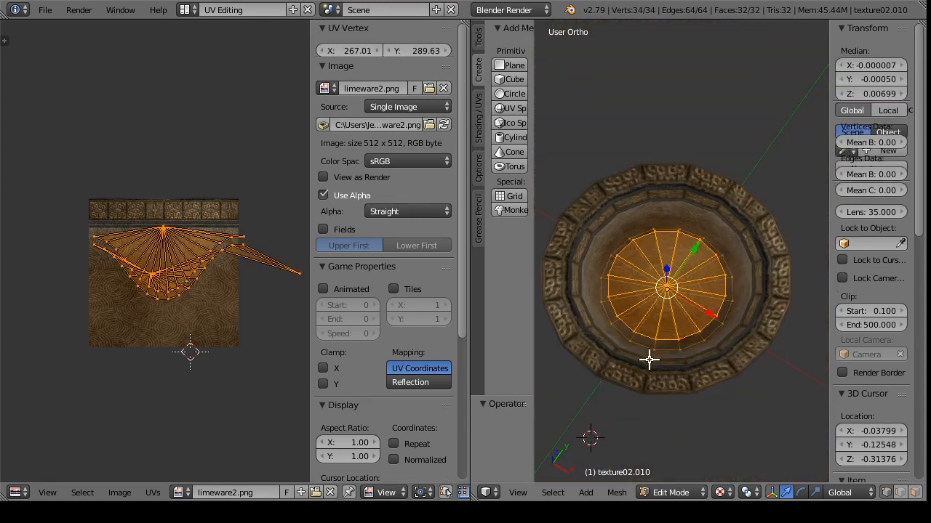
{"action": "key", "text": "ctrl+z"}
Step: Try Project From View on the plate's centre, undo it, and return to Object Mode
{"action": "left_click", "coordinate": [618, 493]}
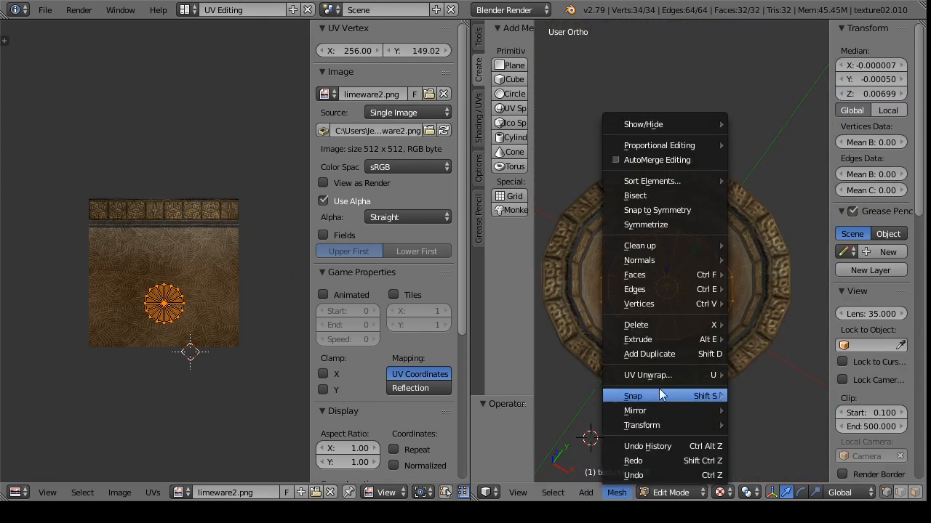
{"action": "mouse_move", "coordinate": [661, 376]}
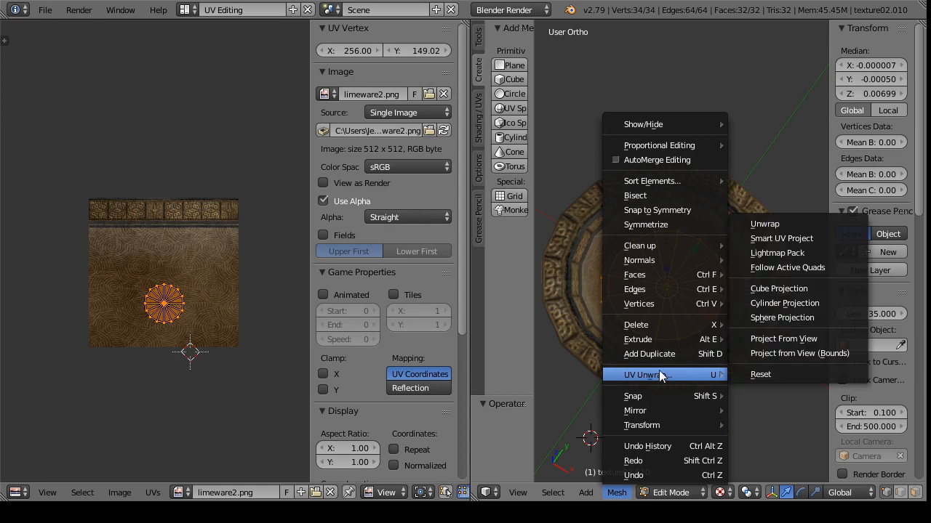
{"action": "left_click", "coordinate": [777, 339]}
{"action": "left_click_drag", "start_coordinate": [645, 389], "coordinate": [692, 393]}
{"action": "key", "text": "ctrl+z"}
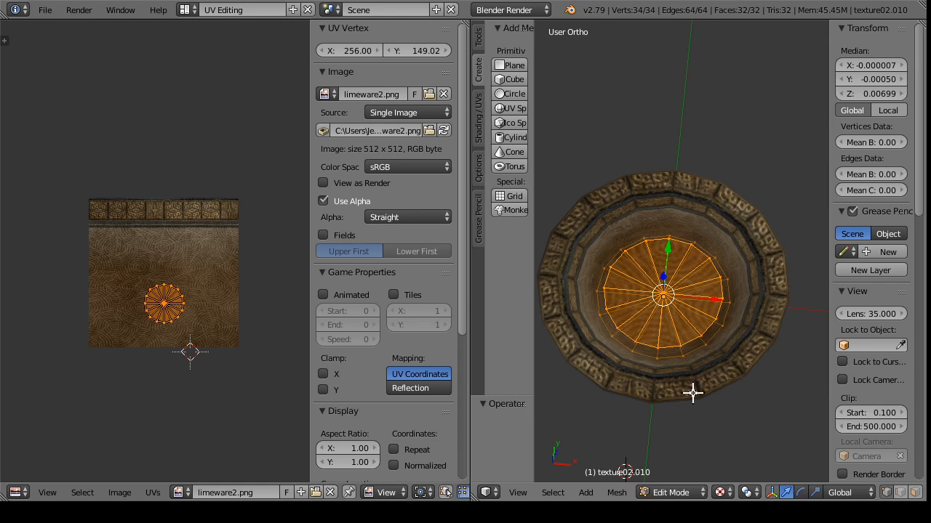
{"action": "left_click", "coordinate": [663, 494]}
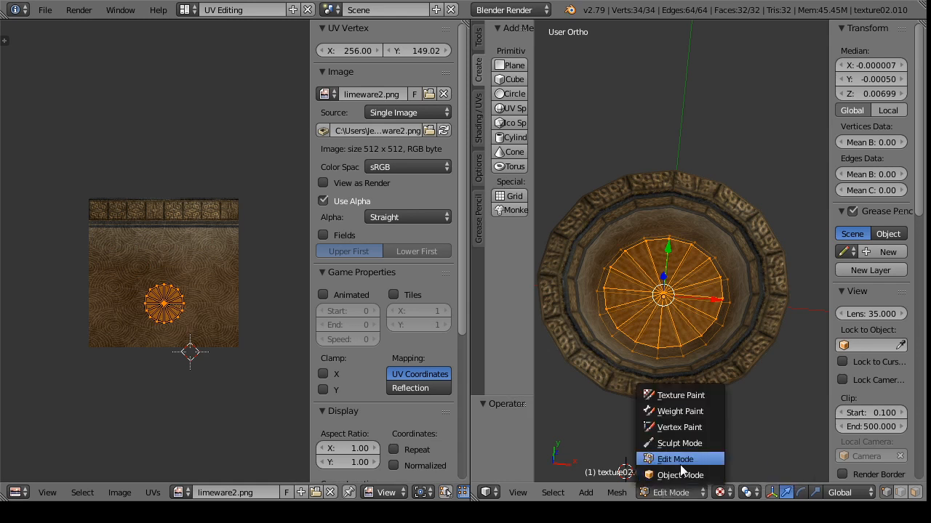
{"action": "left_click", "coordinate": [682, 475]}
{"action": "mouse_move", "coordinate": [646, 383]}
{"action": "left_mouse_down"}
{"action": "mouse_move", "coordinate": [601, 300]}
{"action": "mouse_move", "coordinate": [661, 383]}
{"action": "left_mouse_up"}
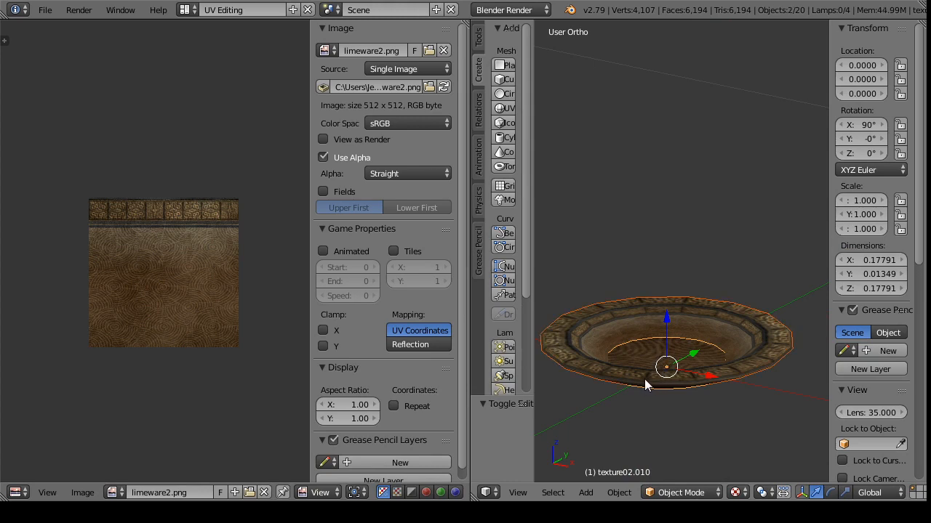
Step: Join the selected plate centre and rim meshes into a single object and inspect the combined plate
{"action": "key", "text": "ctrl+j"}
{"action": "left_click_drag", "start_coordinate": [644, 382], "coordinate": [688, 443]}
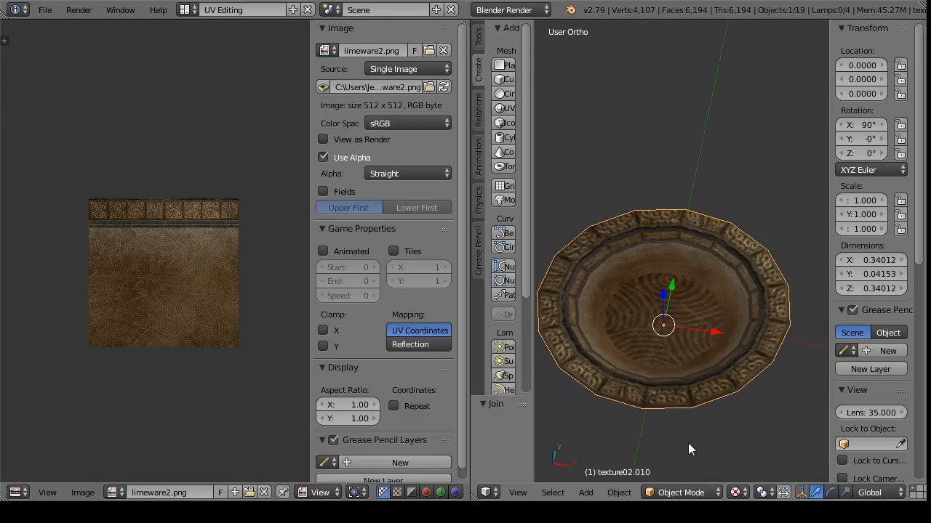
{"action": "left_click_drag", "start_coordinate": [759, 403], "coordinate": [704, 372]}
Step: Export the joined plate as the OBJ file plate a.obj in the glazed pottery\tye folder
{"action": "left_click", "coordinate": [45, 9]}
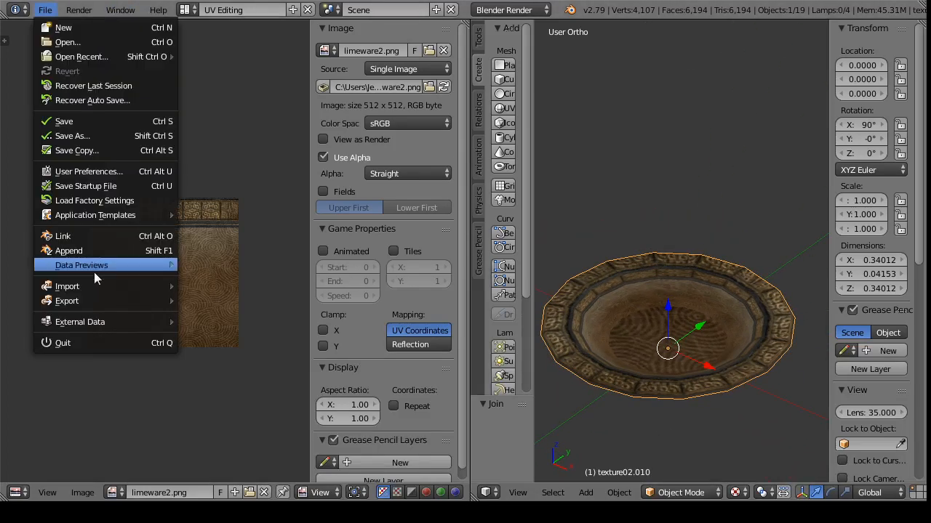
{"action": "mouse_move", "coordinate": [115, 301]}
{"action": "left_click", "coordinate": [278, 387]}
{"action": "left_click", "coordinate": [243, 66]}
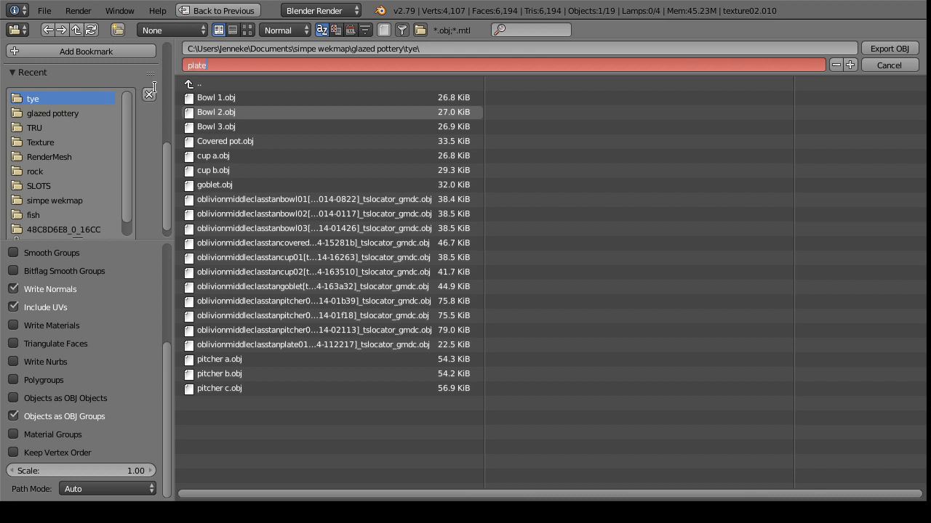
{"action": "key", "text": "Return"}
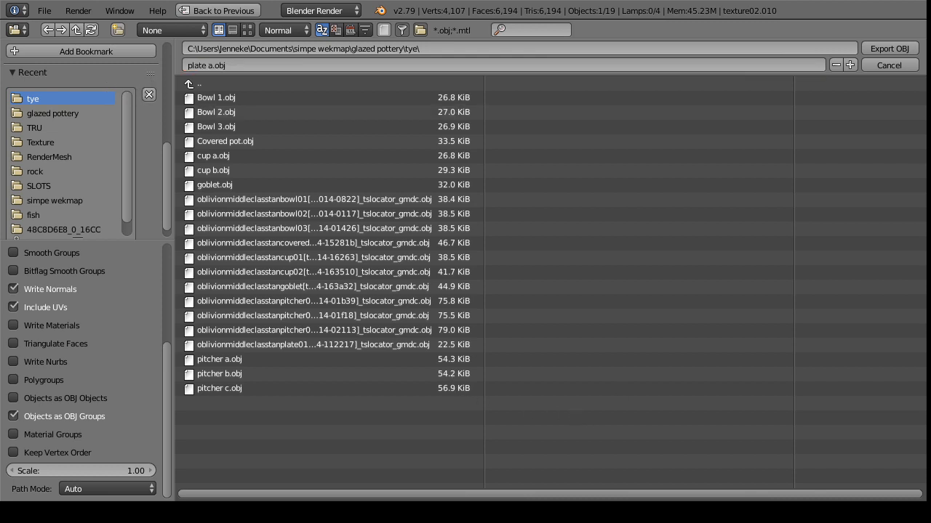
{"action": "left_click", "coordinate": [888, 48]}
Step: In Edit Mode, select the plate's centre vertex to read its height
{"action": "left_click", "coordinate": [669, 492]}
{"action": "left_click", "coordinate": [684, 458]}
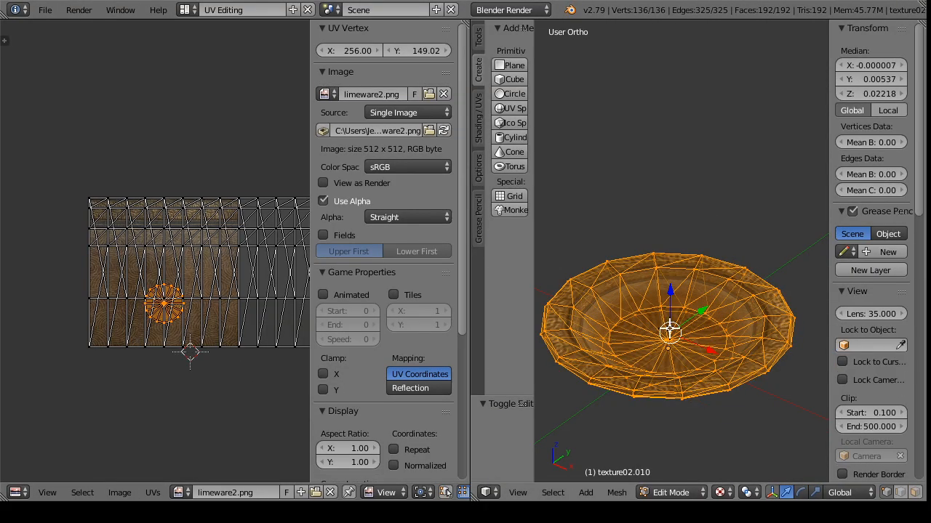
{"action": "right_click", "coordinate": [668, 341]}
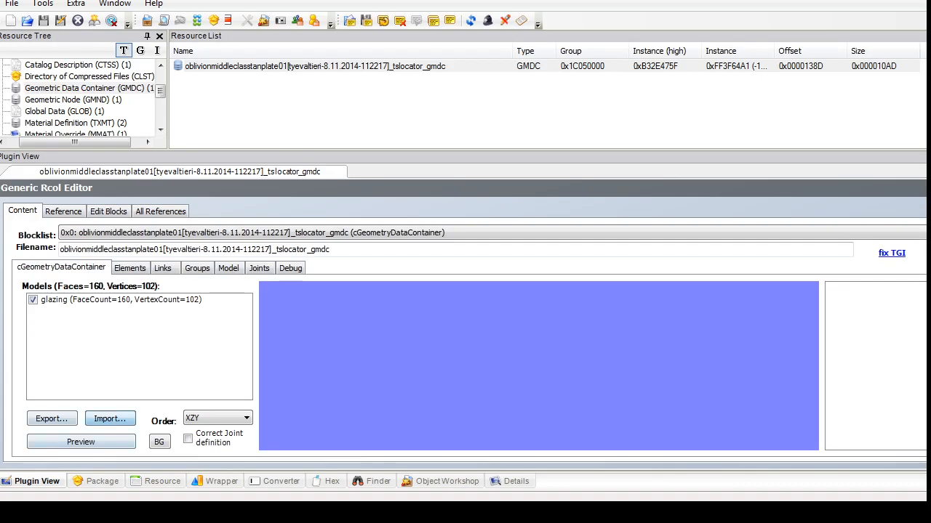
Step: Switch to SimPE and import plate a.obj into the plate's Geometric Data Container, replacing the glazing group, and commit the change
{"action": "left_click", "coordinate": [110, 419]}
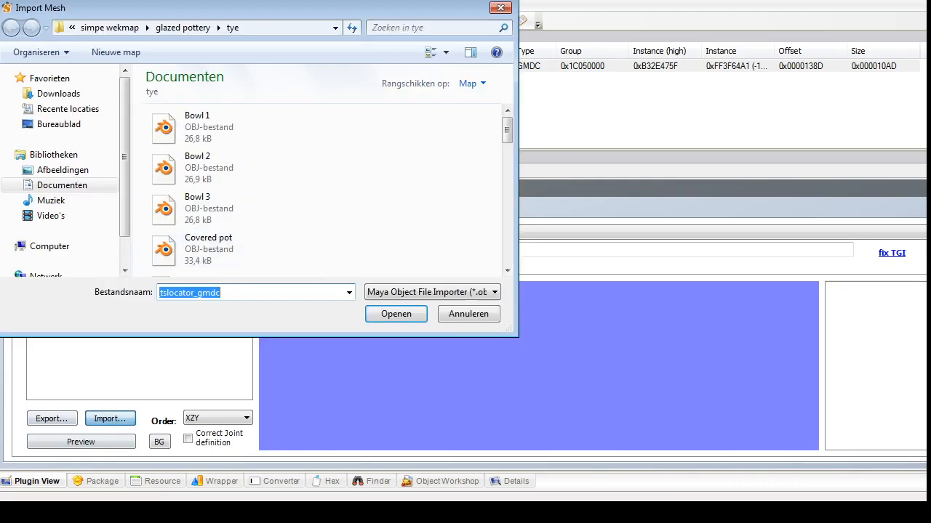
{"action": "scroll", "coordinate": [327, 189], "scroll_direction": "down", "scroll_amount": 5}
{"action": "left_click", "coordinate": [390, 314]}
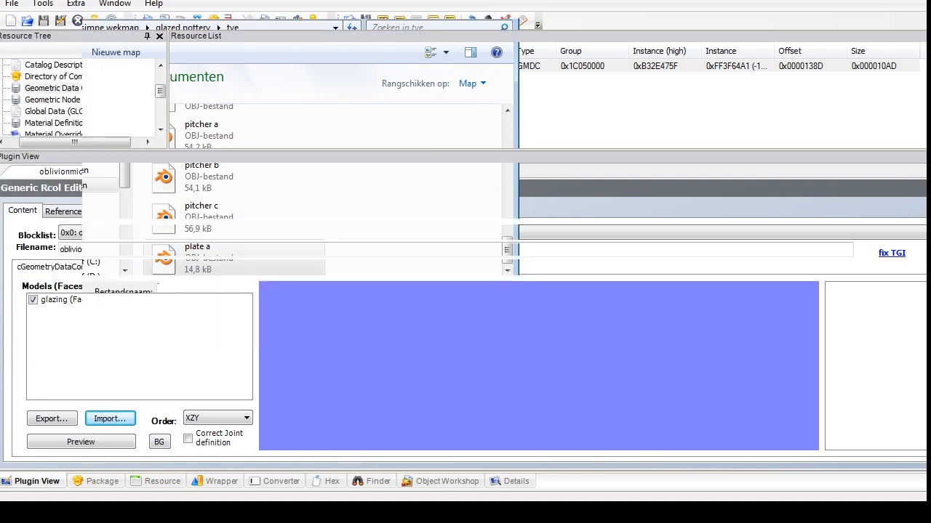
{"action": "left_click", "coordinate": [760, 294]}
{"action": "left_click", "coordinate": [709, 317]}
{"action": "left_click", "coordinate": [760, 312]}
{"action": "left_click", "coordinate": [666, 325]}
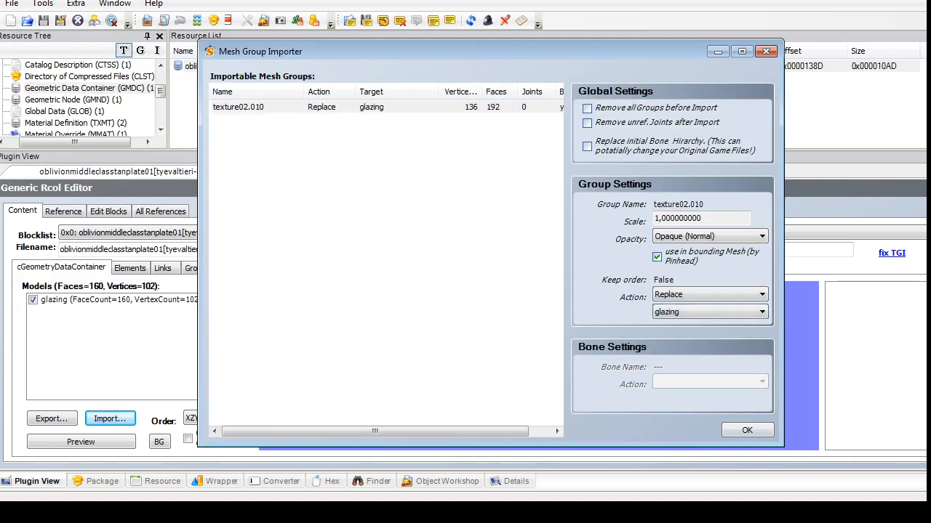
{"action": "left_click", "coordinate": [747, 430]}
{"action": "left_click", "coordinate": [521, 293]}
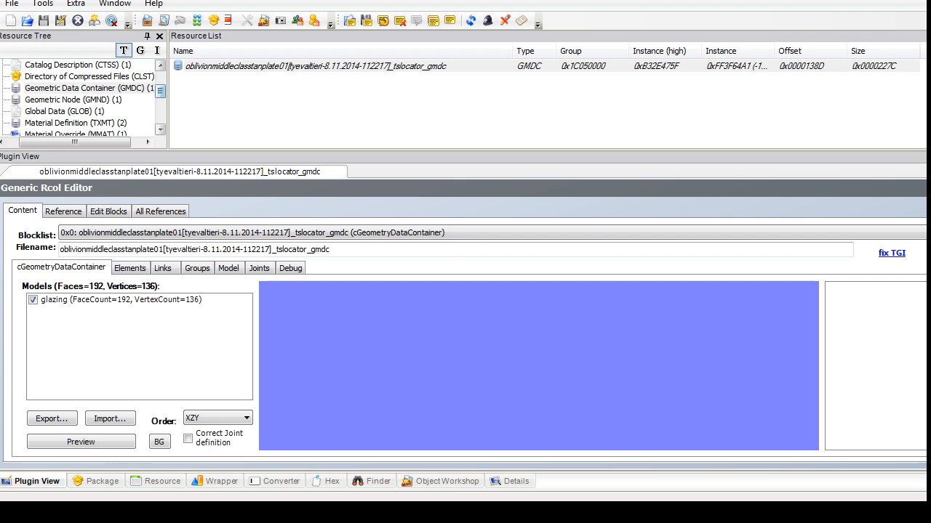
Step: Find the plate's Resource Node (CRES) in the resource tree and open it
{"action": "left_click_drag", "start_coordinate": [160, 90], "coordinate": [160, 118]}
{"action": "left_click", "coordinate": [55, 88]}
{"action": "left_click", "coordinate": [61, 111]}
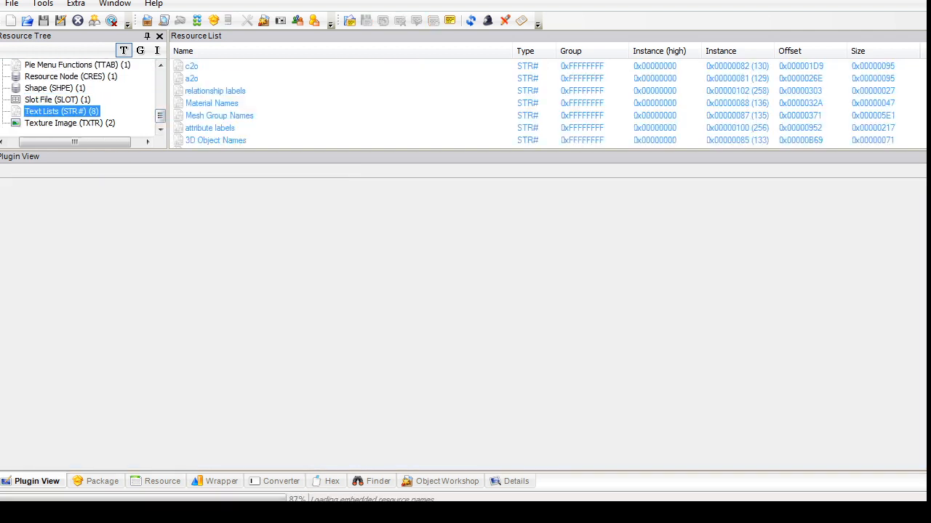
{"action": "left_click", "coordinate": [57, 100]}
{"action": "left_click", "coordinate": [55, 88]}
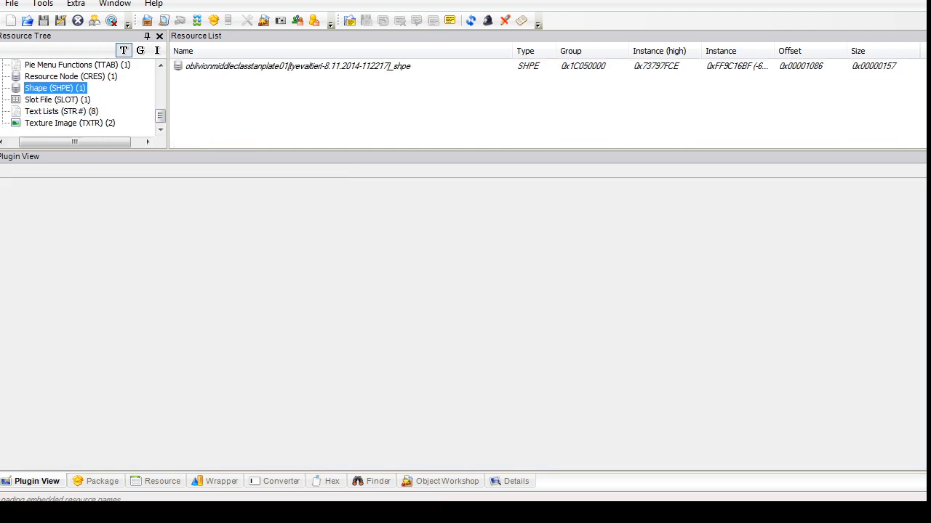
{"action": "left_click", "coordinate": [57, 99]}
{"action": "left_click", "coordinate": [202, 66]}
{"action": "left_click", "coordinate": [55, 88]}
{"action": "left_click", "coordinate": [66, 77]}
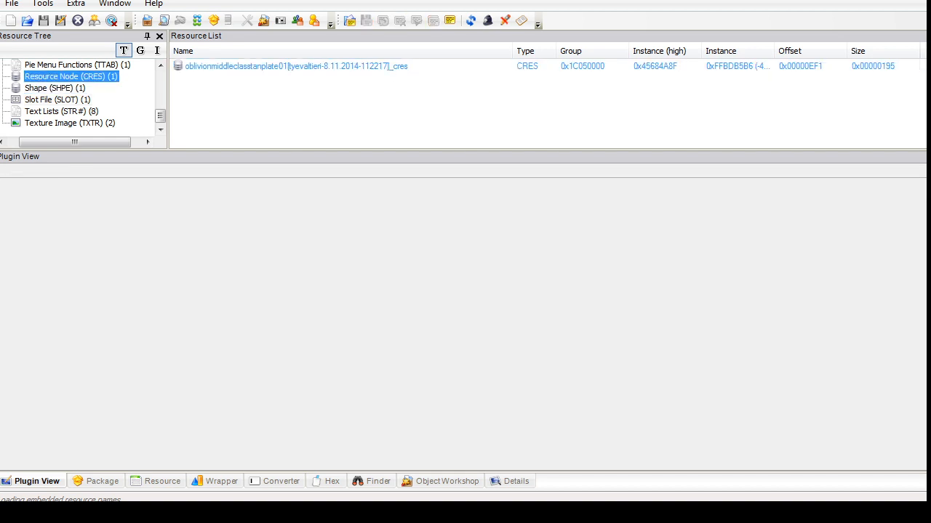
{"action": "left_click", "coordinate": [218, 67]}
Step: In the cShapeRefNode block's transform node, add a child node with Unknown 1 set to 0x0001 and child index 0x00000003
{"action": "left_click", "coordinate": [197, 233]}
{"action": "left_click", "coordinate": [167, 233]}
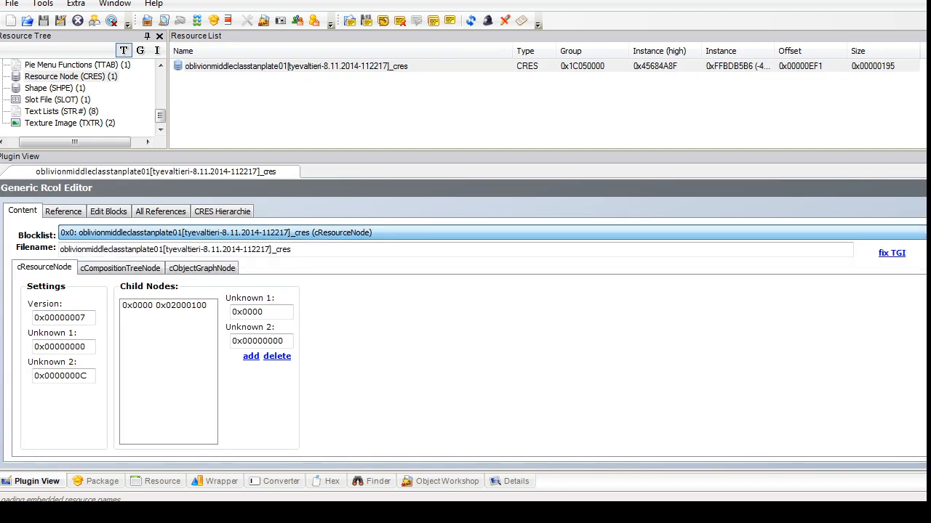
{"action": "left_click", "coordinate": [145, 233]}
{"action": "left_click", "coordinate": [145, 265]}
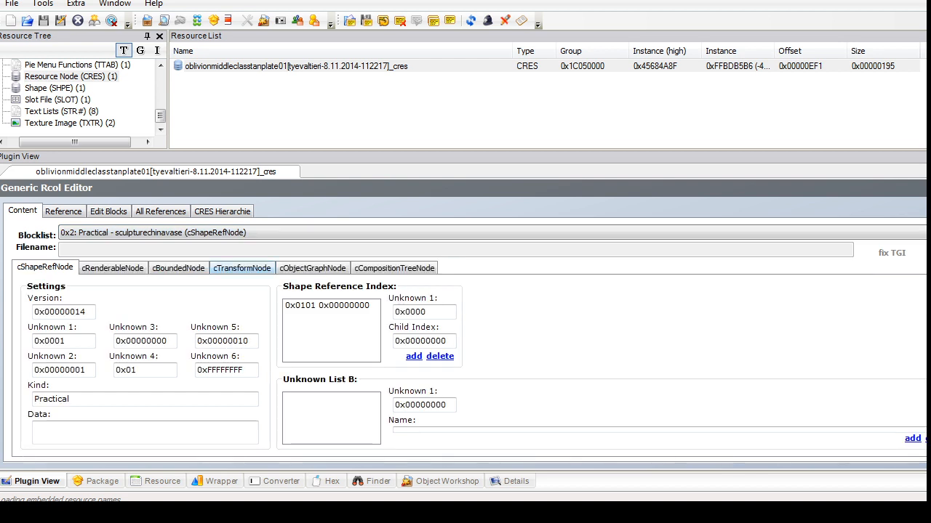
{"action": "left_click", "coordinate": [242, 268]}
{"action": "left_click", "coordinate": [312, 269]}
{"action": "left_click", "coordinate": [243, 268]}
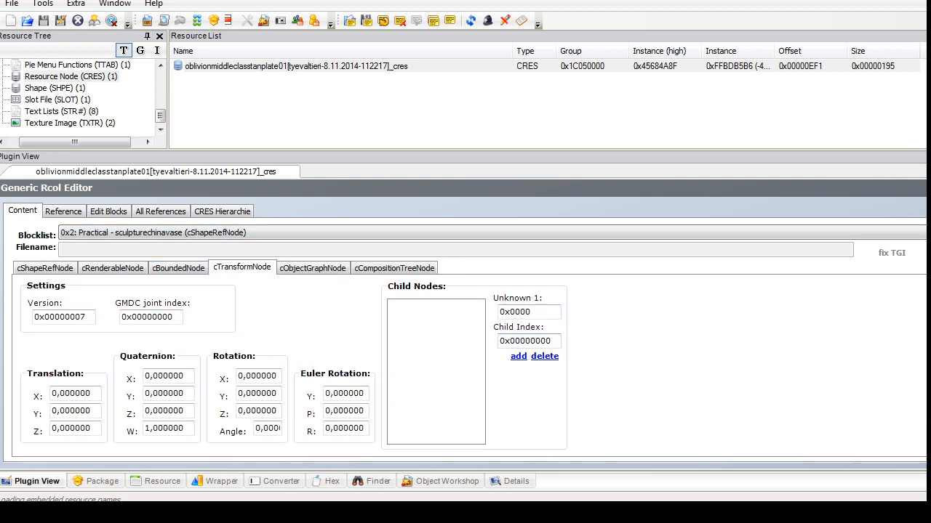
{"action": "left_click", "coordinate": [518, 356]}
{"action": "left_click", "coordinate": [434, 306]}
{"action": "left_click_drag", "start_coordinate": [532, 312], "coordinate": [525, 312]}
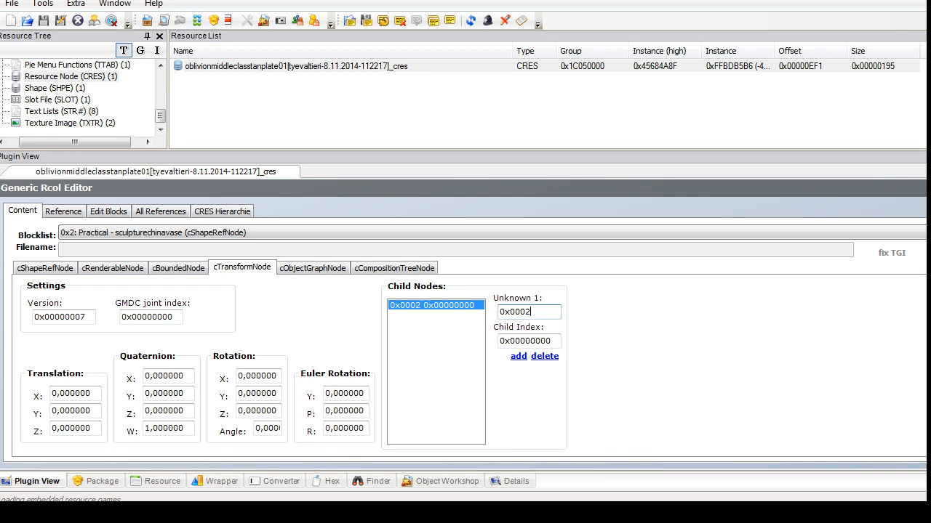
{"action": "left_click_drag", "start_coordinate": [552, 341], "coordinate": [545, 341]}
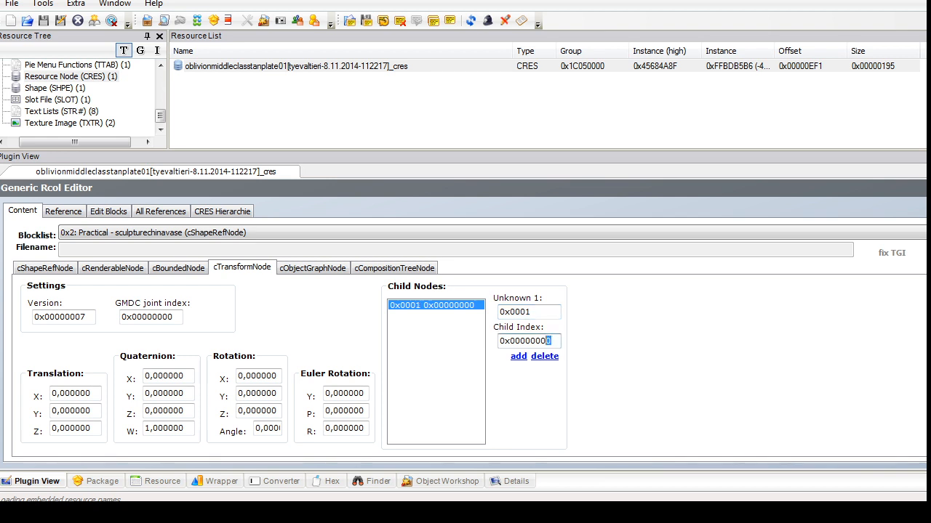
Step: Add a cTransformNode block to the plate's Resource Node and return to its content
{"action": "left_click", "coordinate": [465, 233]}
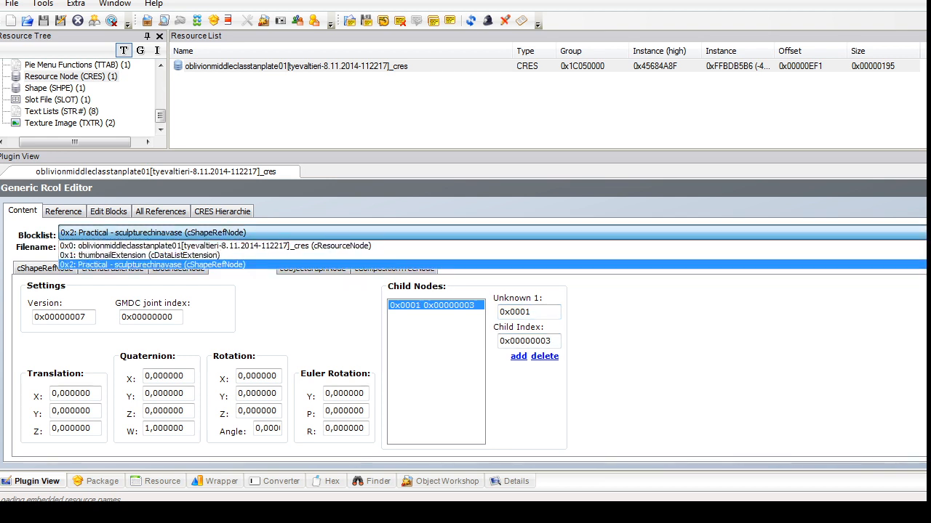
{"action": "left_click", "coordinate": [145, 233]}
{"action": "left_click", "coordinate": [108, 211]}
{"action": "left_click", "coordinate": [349, 290]}
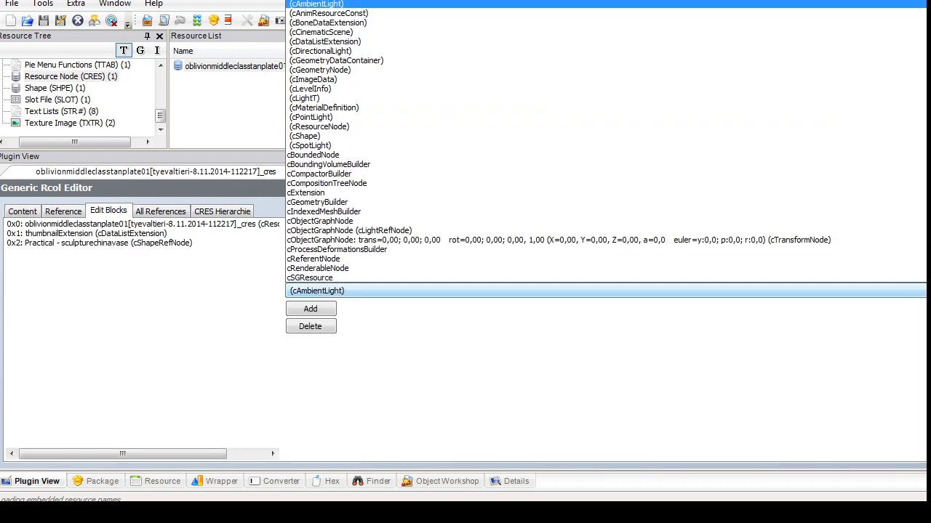
{"action": "left_click", "coordinate": [349, 291]}
{"action": "left_click", "coordinate": [349, 290]}
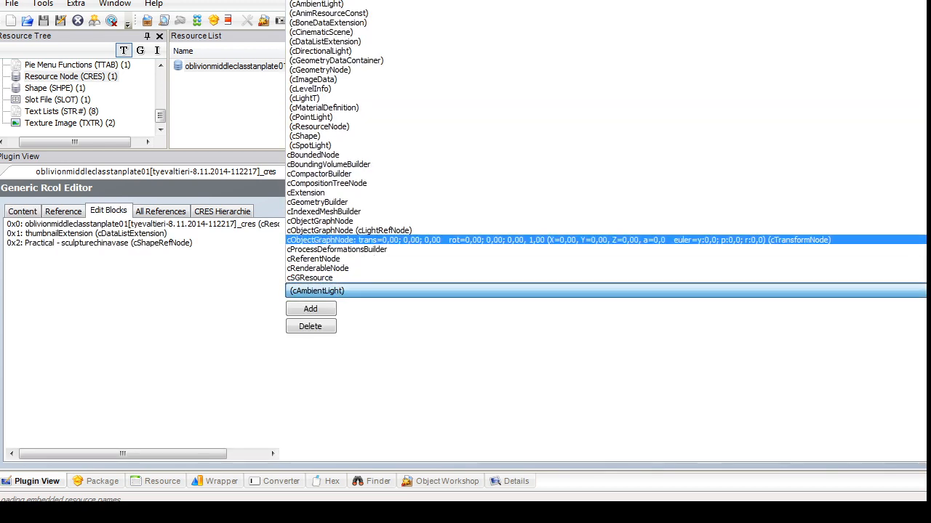
{"action": "left_click", "coordinate": [363, 240]}
{"action": "left_click", "coordinate": [310, 309]}
{"action": "left_click", "coordinate": [23, 211]}
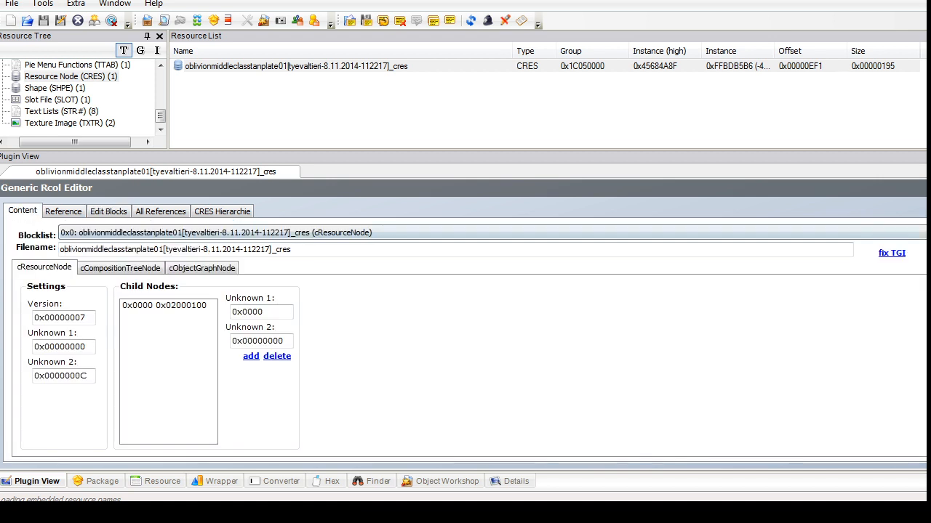
Step: Set the object graph node filename of the new cTransformNode block to deco1
{"action": "left_click", "coordinate": [218, 233]}
{"action": "left_click", "coordinate": [146, 274]}
{"action": "left_click", "coordinate": [117, 268]}
{"action": "double_click", "coordinate": [79, 346]}
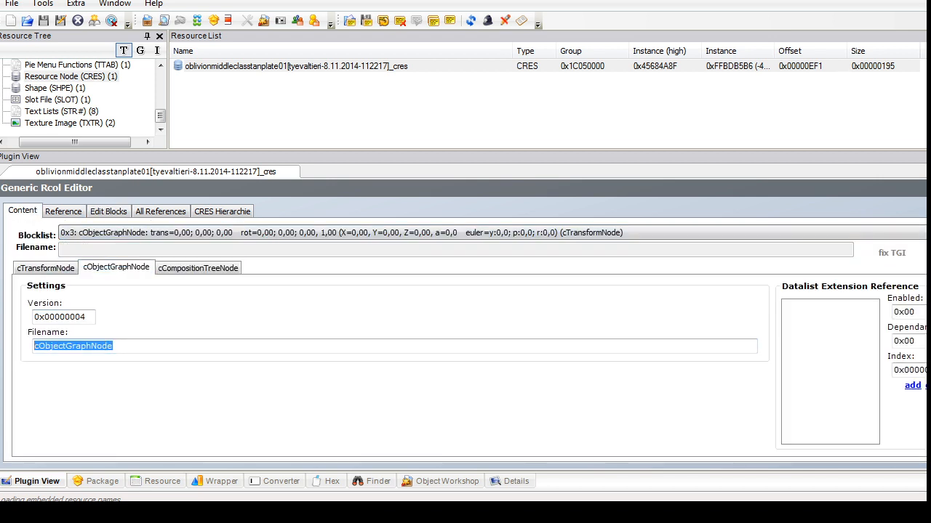
{"action": "type", "text": "deco1"}
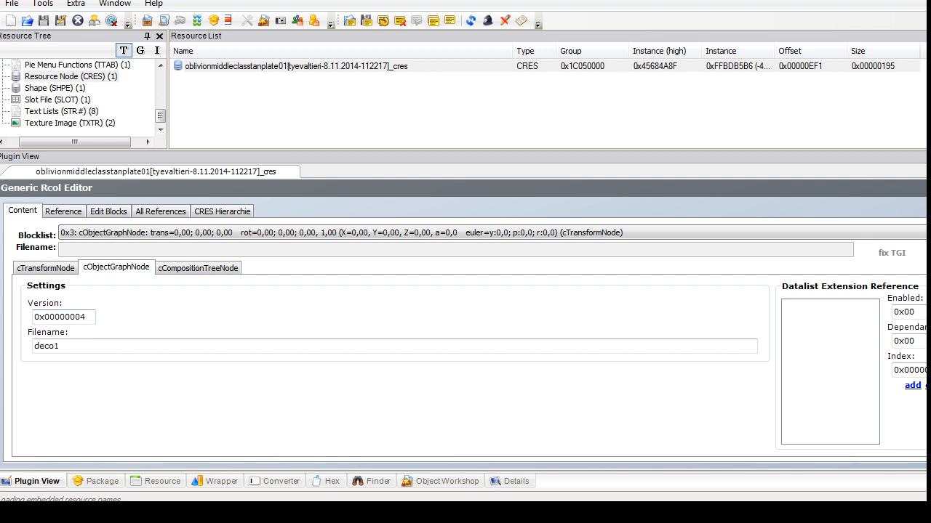
Step: Set the deco1 node's Z translation to 0,013736 and commit the Resource Node
{"action": "left_click", "coordinate": [45, 268]}
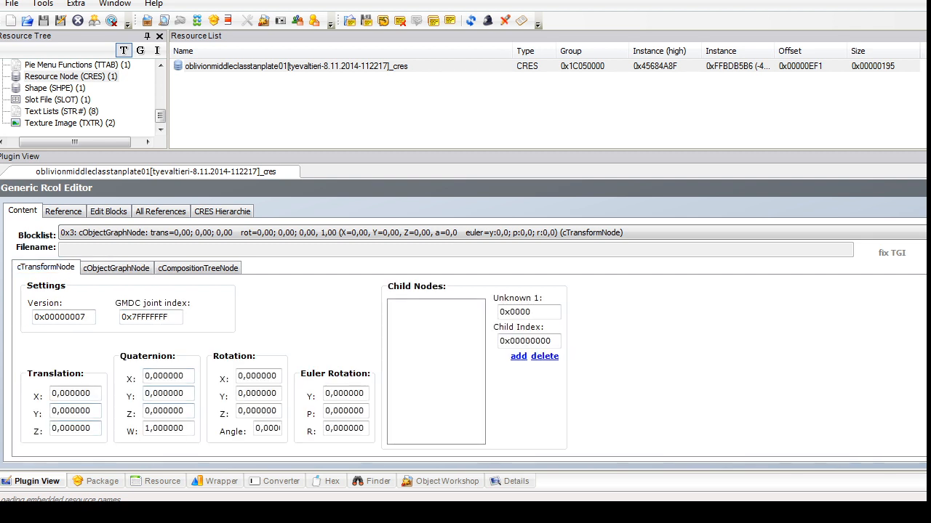
{"action": "left_click_drag", "start_coordinate": [93, 429], "coordinate": [59, 429]}
{"action": "type", "text": "013736"}
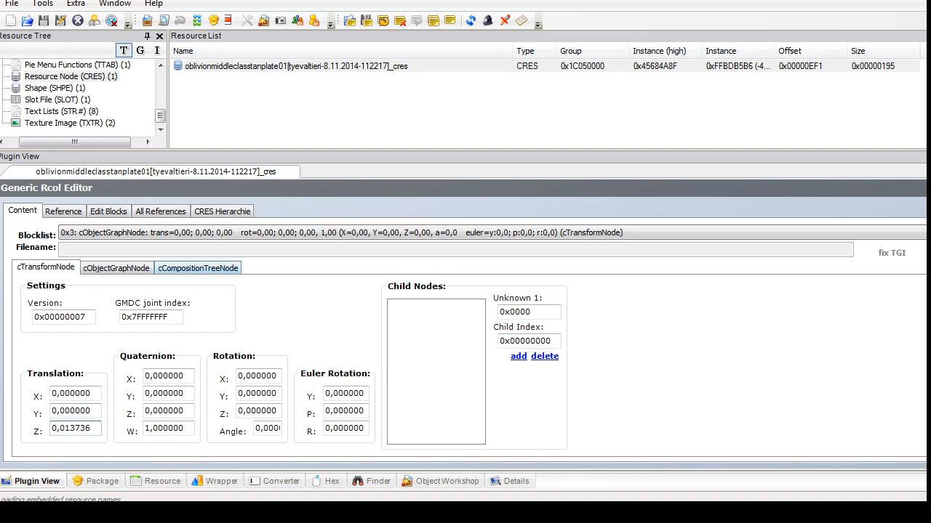
{"action": "left_click", "coordinate": [923, 188]}
{"action": "left_click", "coordinate": [522, 293]}
Step: Reopen the plate's Resource Node and check its block list, hierarchy and shape reference
{"action": "left_click", "coordinate": [55, 88]}
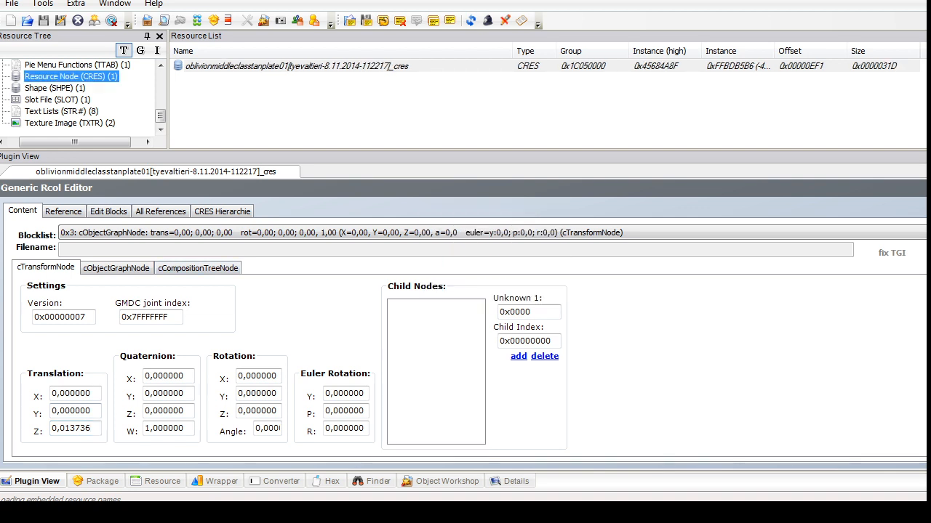
{"action": "left_click", "coordinate": [66, 77]}
{"action": "left_click", "coordinate": [297, 66]}
{"action": "left_click", "coordinate": [451, 233]}
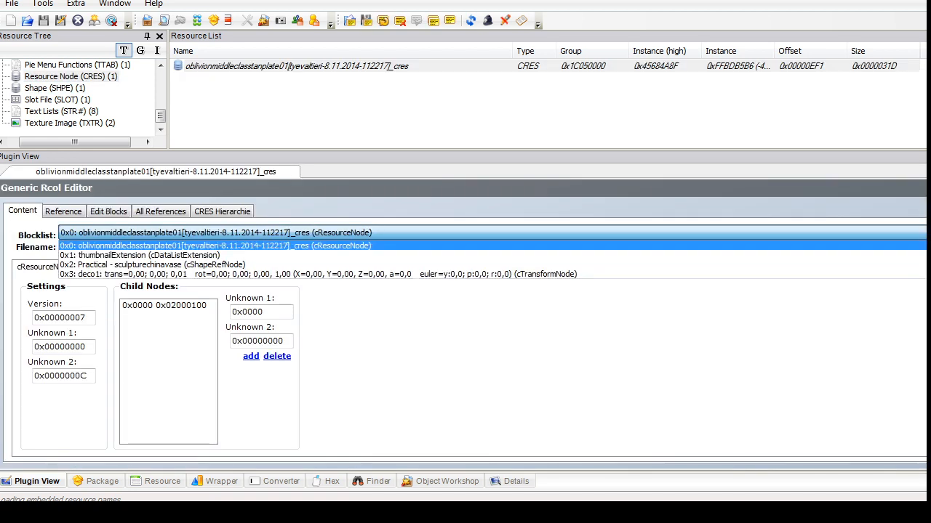
{"action": "left_click", "coordinate": [161, 211]}
{"action": "left_click", "coordinate": [222, 212]}
{"action": "left_click", "coordinate": [63, 211]}
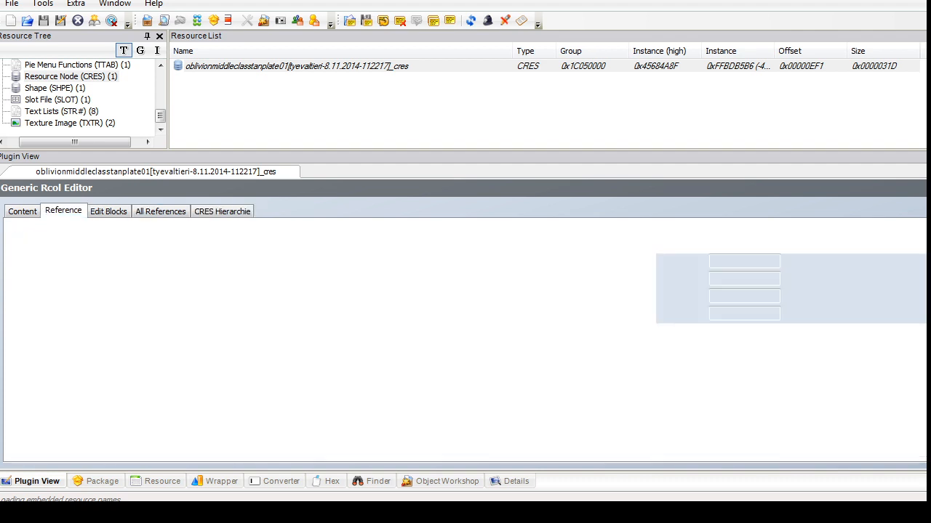
Step: Open the plate's Catalog Description (CTSS) from the resource tree
{"action": "scroll", "coordinate": [80, 95], "scroll_direction": "up", "scroll_amount": 4}
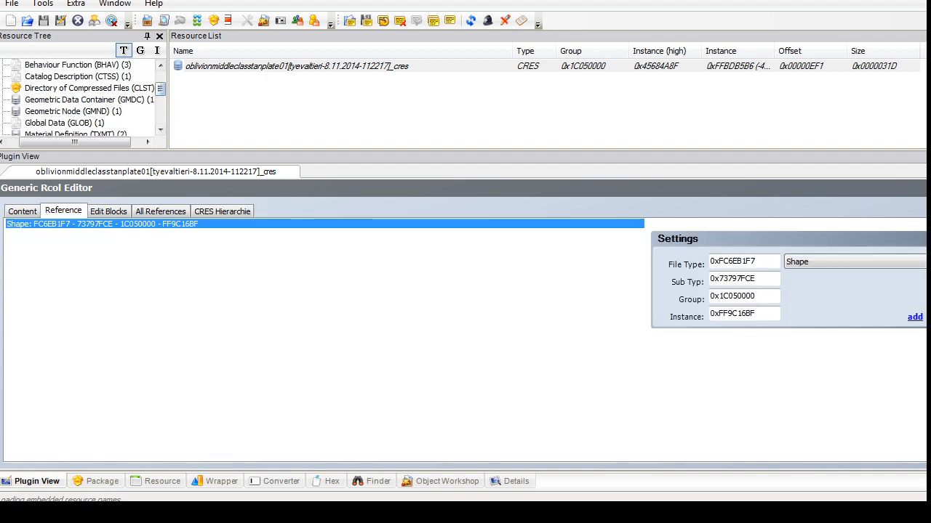
{"action": "left_click_drag", "start_coordinate": [160, 89], "coordinate": [161, 81]}
{"action": "left_click", "coordinate": [77, 100]}
{"action": "left_click", "coordinate": [78, 112]}
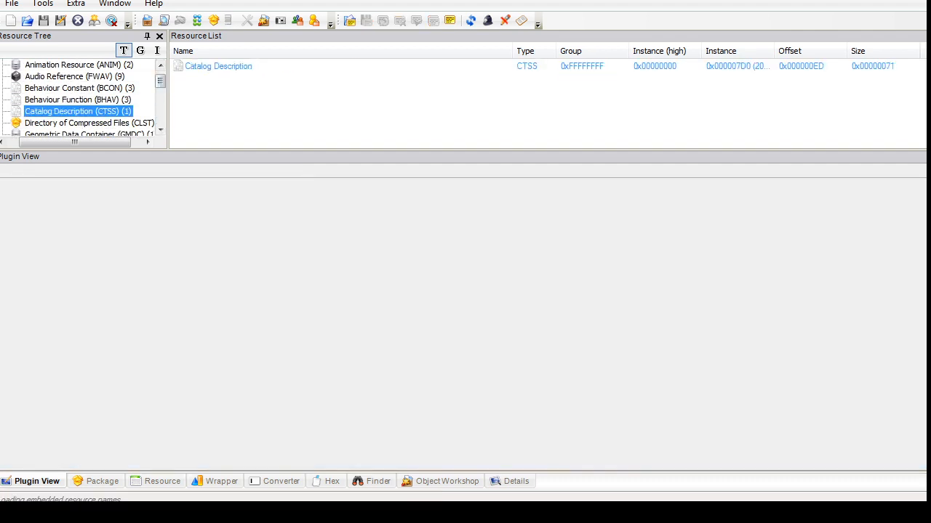
{"action": "left_click", "coordinate": [219, 66]}
Step: Copy the Glazed Pottery SuperSet description sentence from the Notepad notes and return to the plate's Catalog Description
{"action": "key", "text": "alt+Tab"}
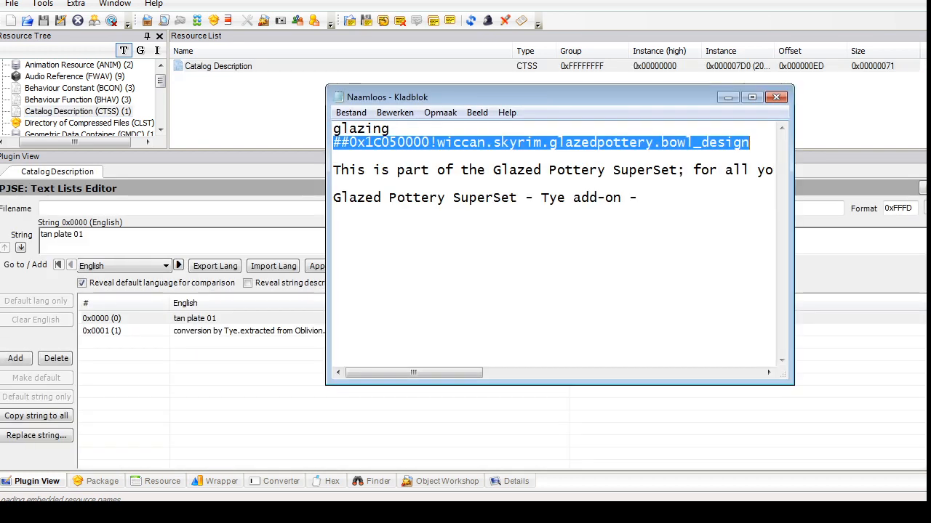
{"action": "left_click_drag", "start_coordinate": [334, 171], "coordinate": [789, 170]}
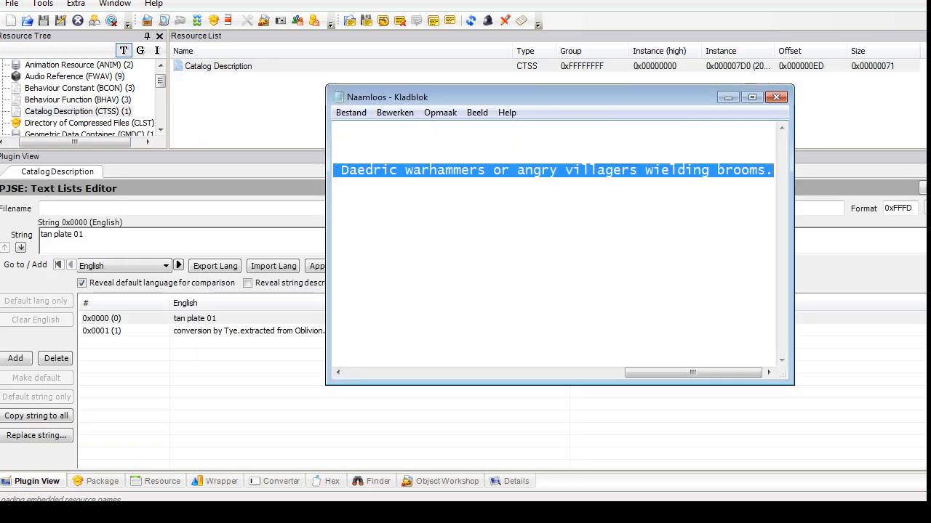
{"action": "left_click", "coordinate": [333, 157]}
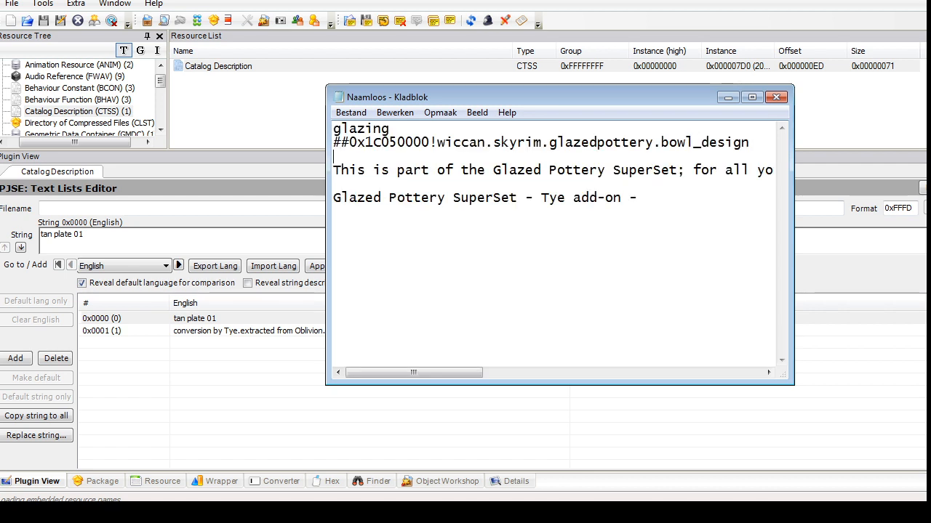
{"action": "key", "text": "alt+Tab"}
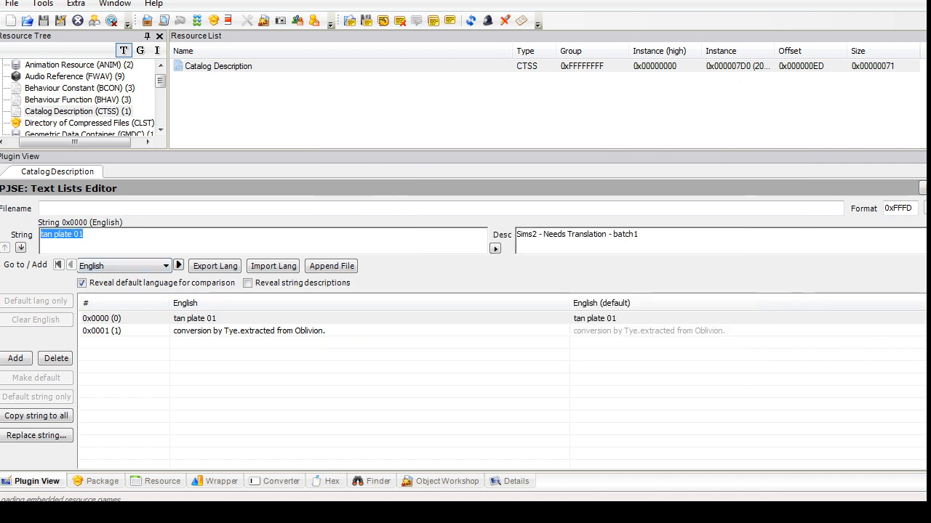
Step: Replace the plate's catalog title with "Glazed Pottery SuperSet - Tye add-on - Plate A - SLAVE"
{"action": "type", "text": "Gl"}
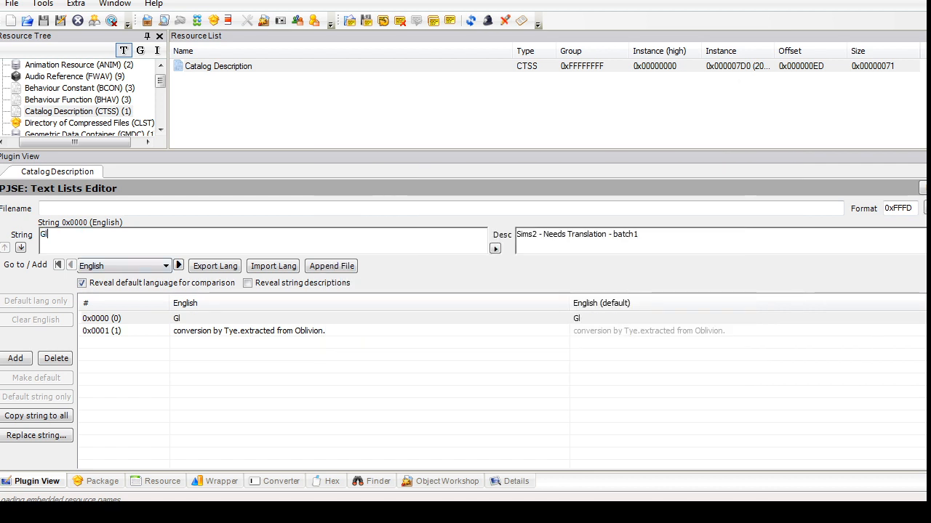
{"action": "type", "text": "azed Pottery SuperS"}
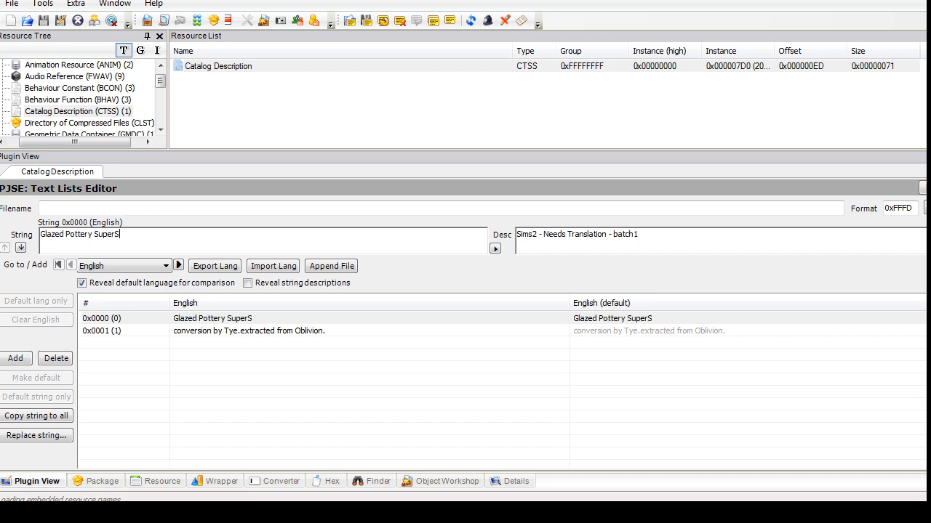
{"action": "type", "text": "et - Tye add-o"}
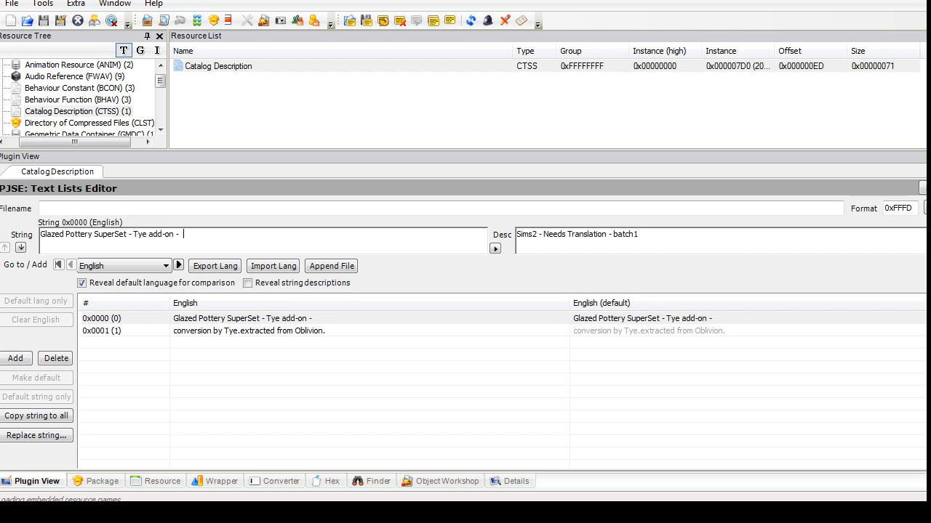
{"action": "type", "text": "n -  Plate"}
{"action": "type", "text": "A - SLAVE"}
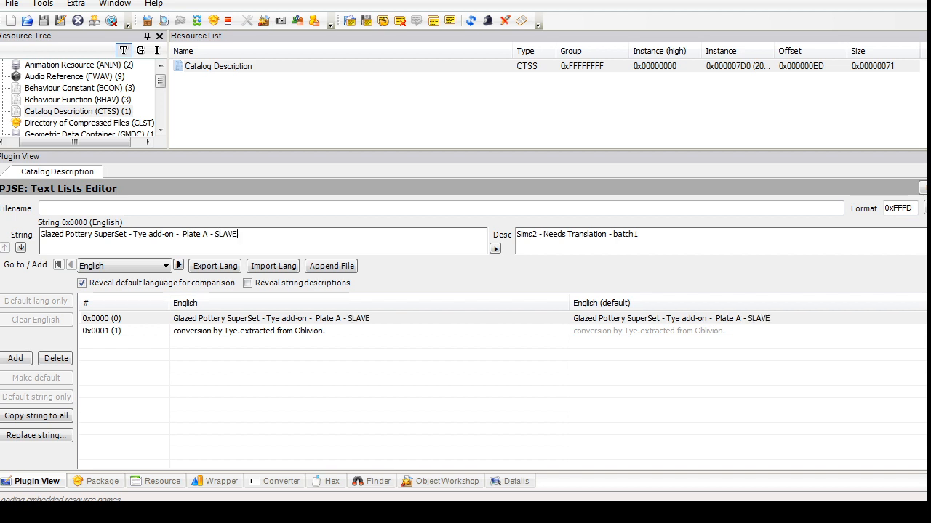
{"action": "left_click", "coordinate": [248, 319]}
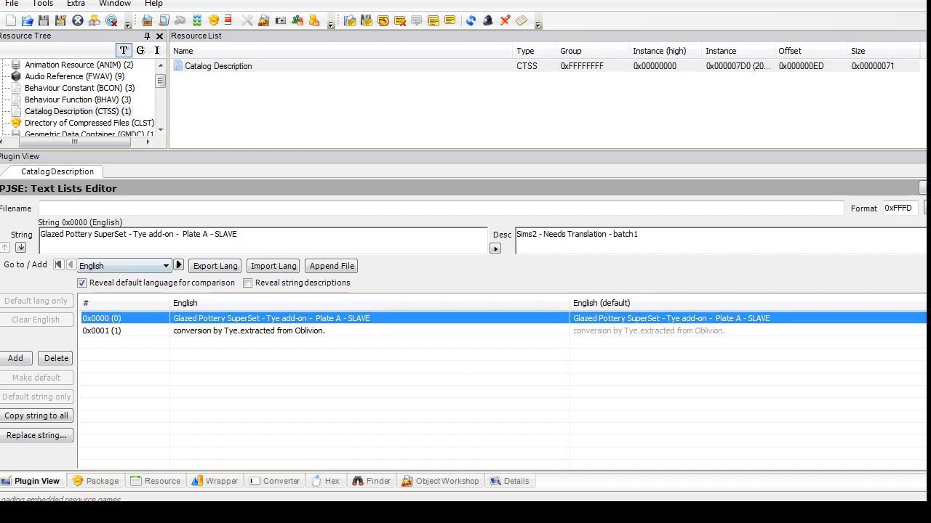
Step: Prefix the catalog description's conversion credit with "Original" and insert the copied SuperSet sentence on a line above it
{"action": "left_click", "coordinate": [249, 331]}
{"action": "left_click", "coordinate": [42, 234]}
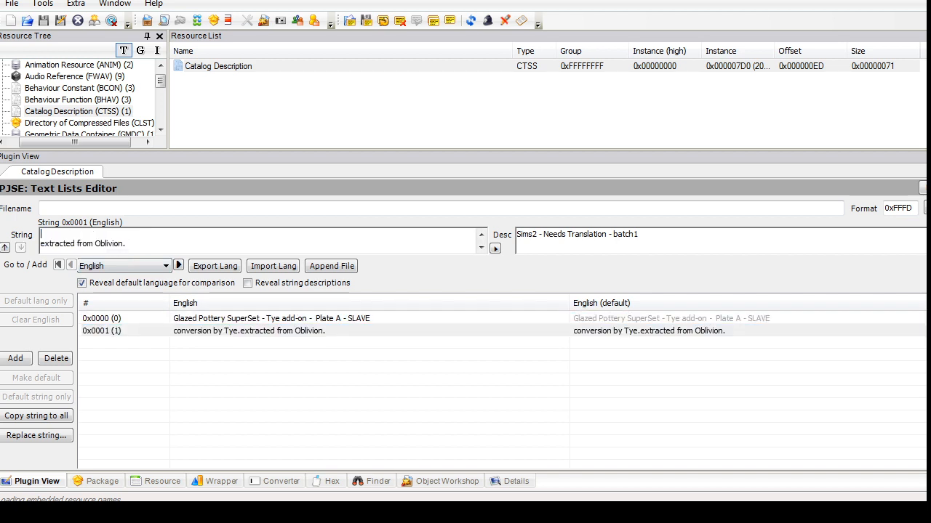
{"action": "key", "text": "BackSpace"}
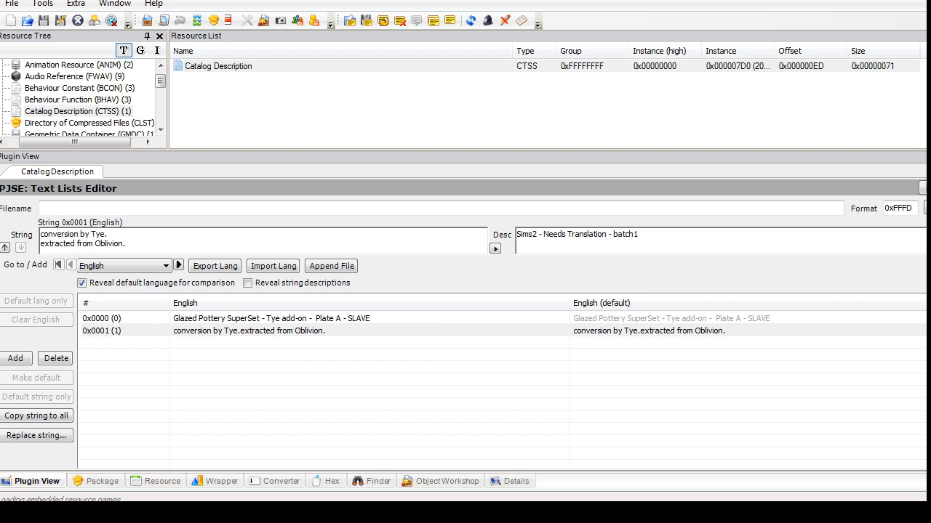
{"action": "type", "text": "Original"}
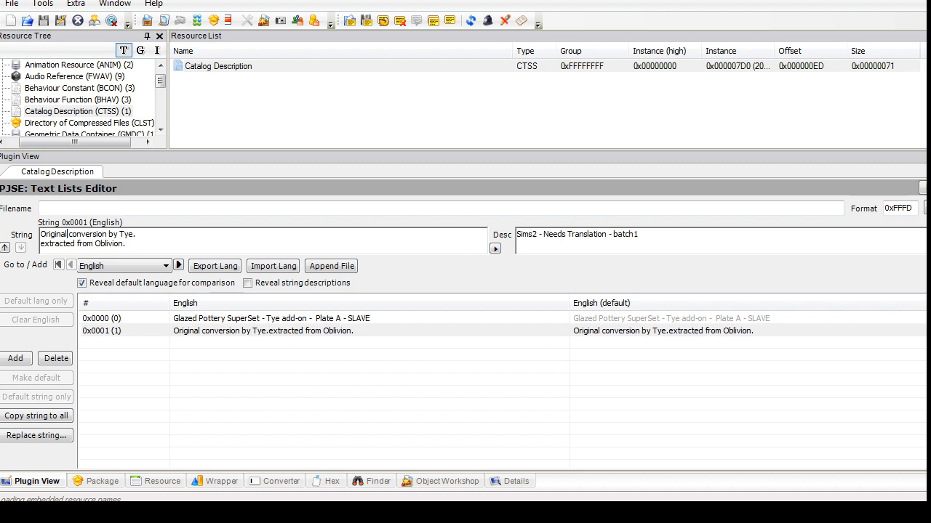
{"action": "key", "text": "Return"}
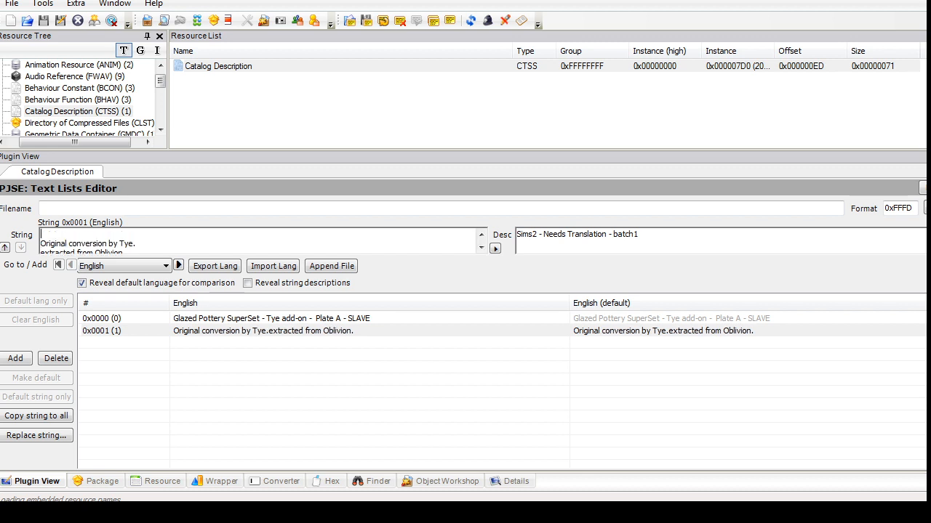
{"action": "type", "text": "This is part of the Glazed Pottery SuperSet; for all your pottery needs. Warning: this item is not resistant to Daedric warhammers or angry villagers wielding brooms."}
Step: Add a final "Slaved by" credit line with the creator's handle to the plate's catalog description
{"action": "key", "text": "Down"}
{"action": "key", "text": "Down"}
{"action": "key", "text": "Return"}
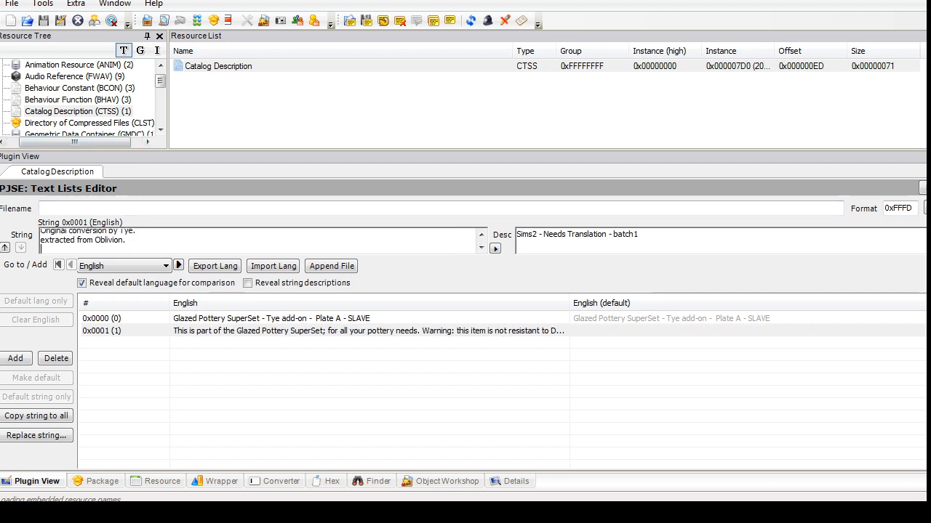
{"action": "type", "text": "Slaved "}
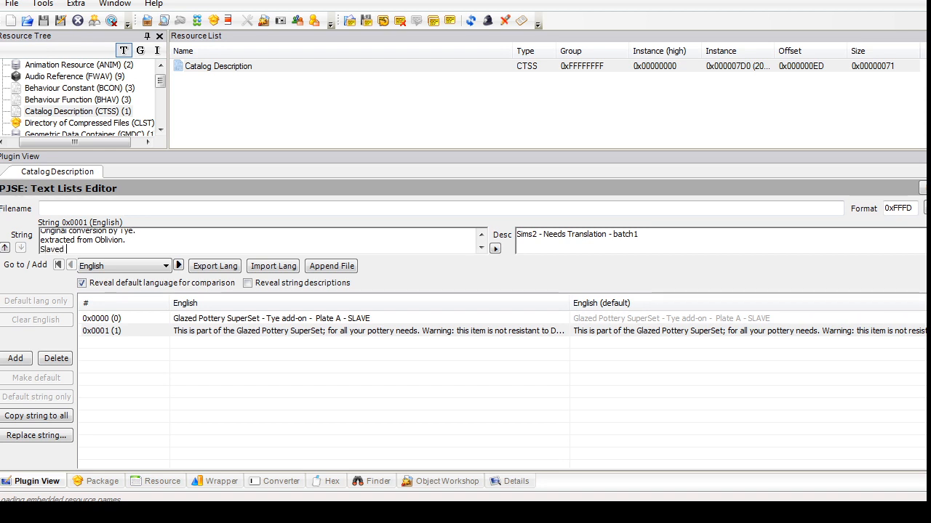
{"action": "type", "text": "by Fire_flower @PBK"}
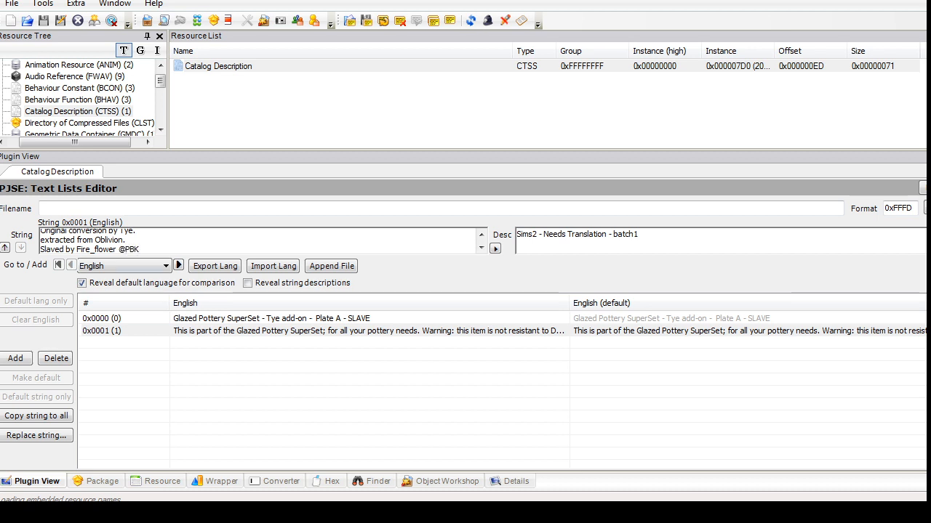
Step: Commit the edited Catalog Description and save the first tan plate package
{"action": "left_click", "coordinate": [922, 189]}
{"action": "left_click", "coordinate": [43, 4]}
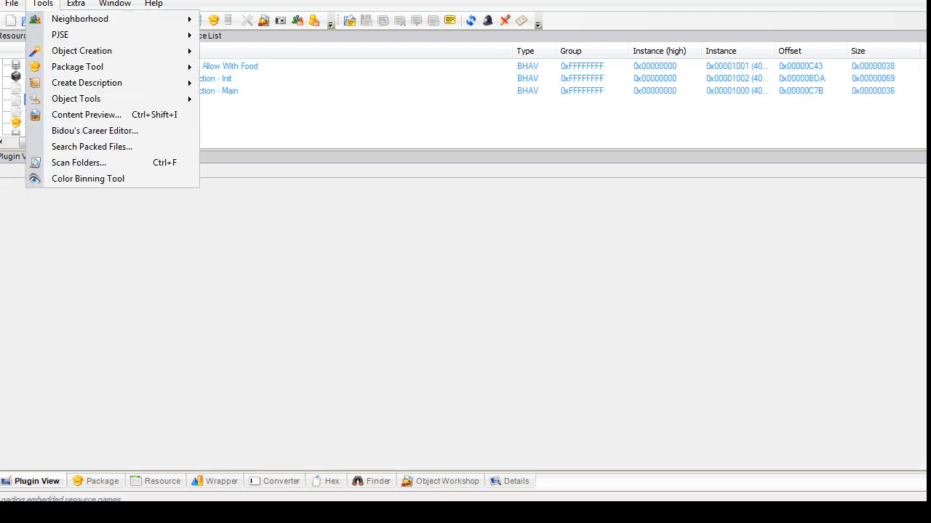
{"action": "left_click", "coordinate": [11, 4]}
{"action": "left_click", "coordinate": [12, 4]}
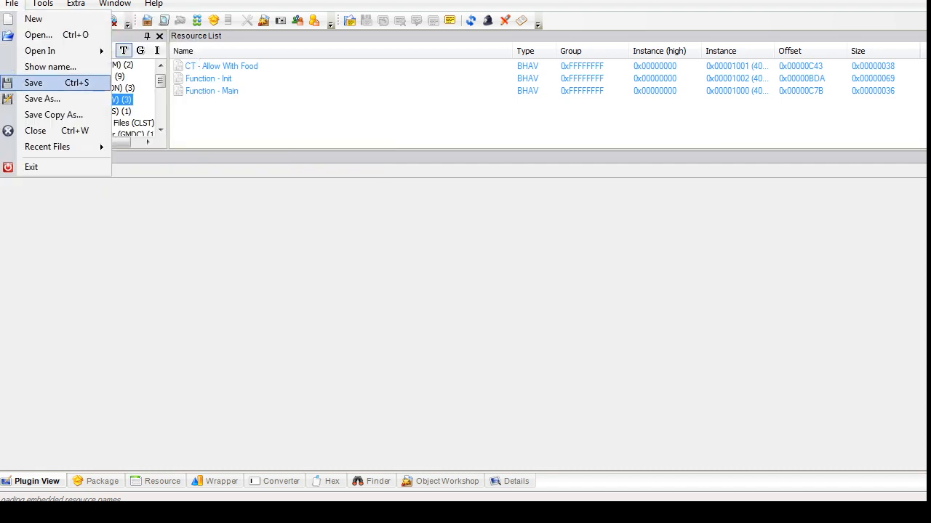
{"action": "left_click", "coordinate": [34, 82]}
Step: Run Fix Integrity on the first tan plate package and accept the listed resource names
{"action": "left_click", "coordinate": [43, 4]}
{"action": "mouse_move", "coordinate": [75, 98]}
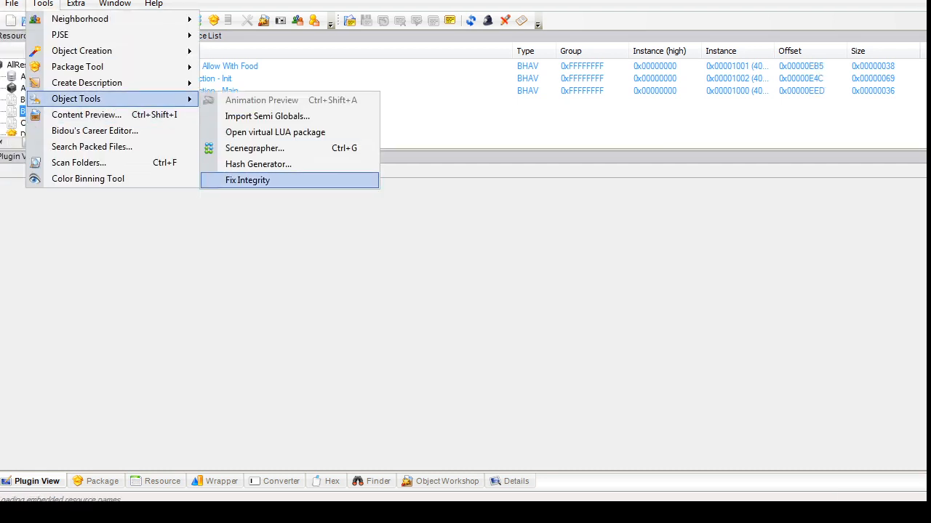
{"action": "left_click", "coordinate": [247, 180]}
{"action": "left_click", "coordinate": [498, 244]}
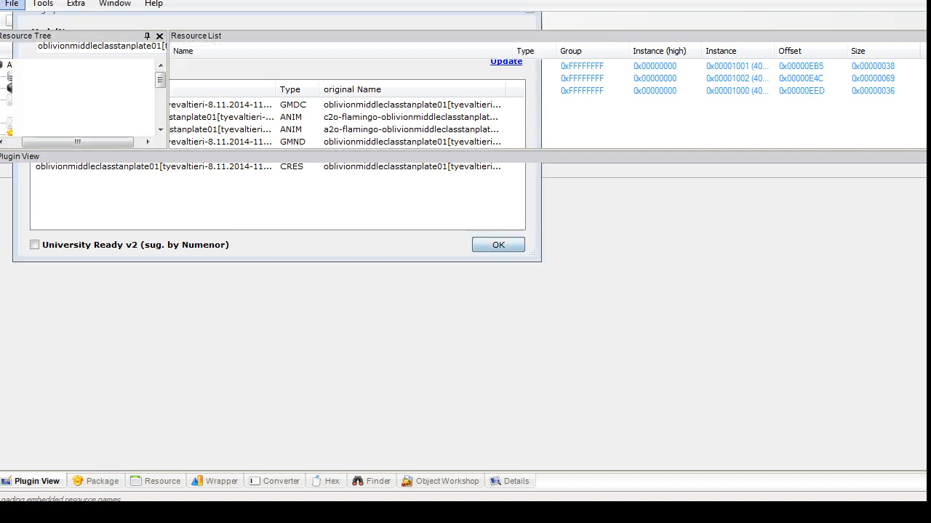
Step: Open the second tan plate's package file
{"action": "left_click", "coordinate": [12, 4]}
{"action": "left_click", "coordinate": [37, 34]}
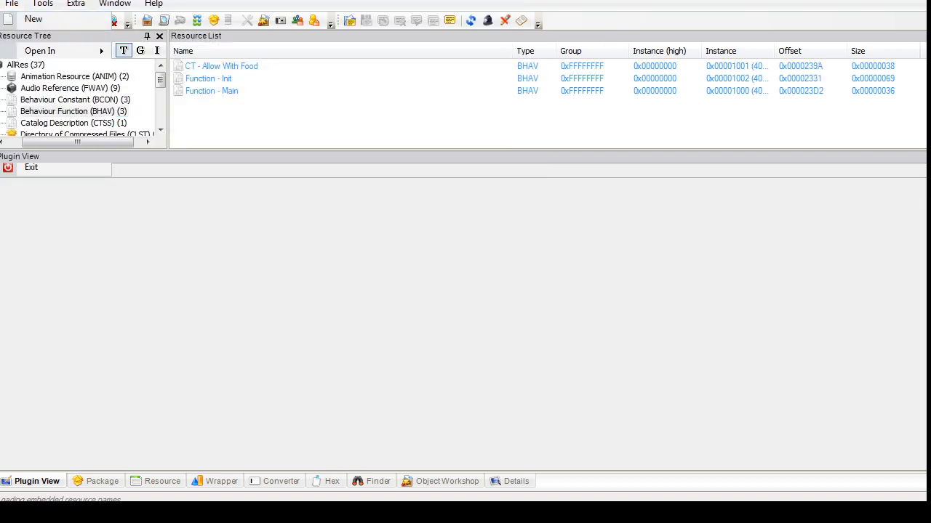
{"action": "scroll", "coordinate": [320, 189], "scroll_direction": "down", "scroll_amount": 3}
{"action": "left_click_drag", "start_coordinate": [506, 222], "coordinate": [507, 213]}
{"action": "left_click", "coordinate": [233, 174]}
{"action": "left_click", "coordinate": [391, 314]}
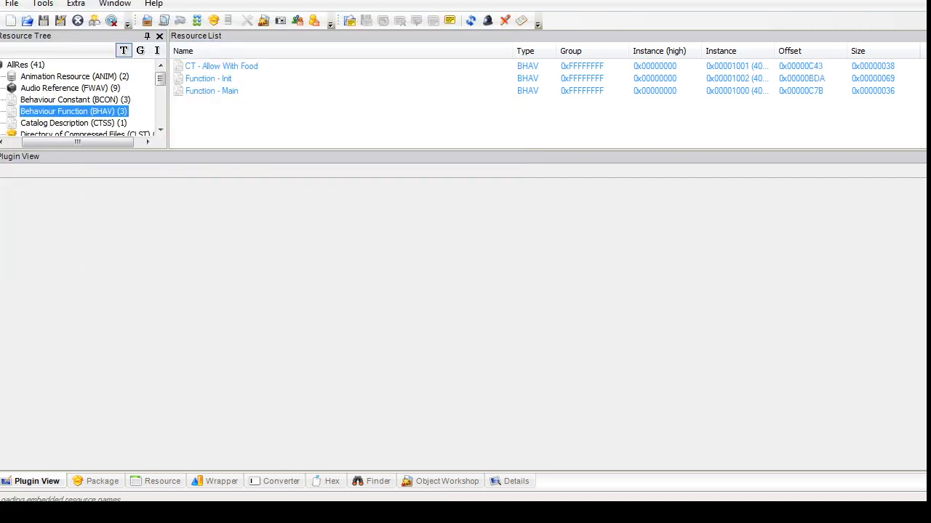
Step: Delete both Texture Image (TXTR) resources, texture01 and texture02, from the second tan plate package
{"action": "left_click_drag", "start_coordinate": [160, 79], "coordinate": [160, 116]}
{"action": "left_click", "coordinate": [66, 123]}
{"action": "left_click_drag", "start_coordinate": [236, 101], "coordinate": [233, 67]}
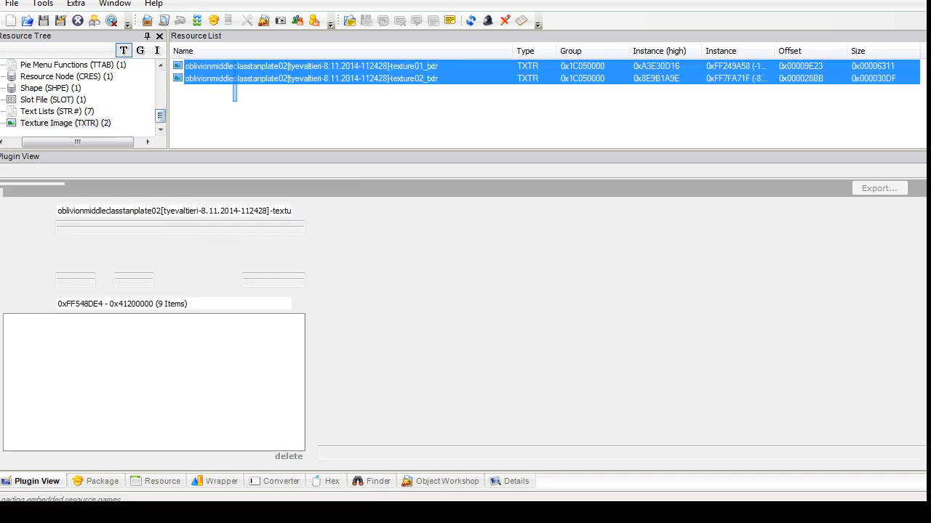
{"action": "right_click", "coordinate": [243, 66]}
{"action": "left_click", "coordinate": [259, 122]}
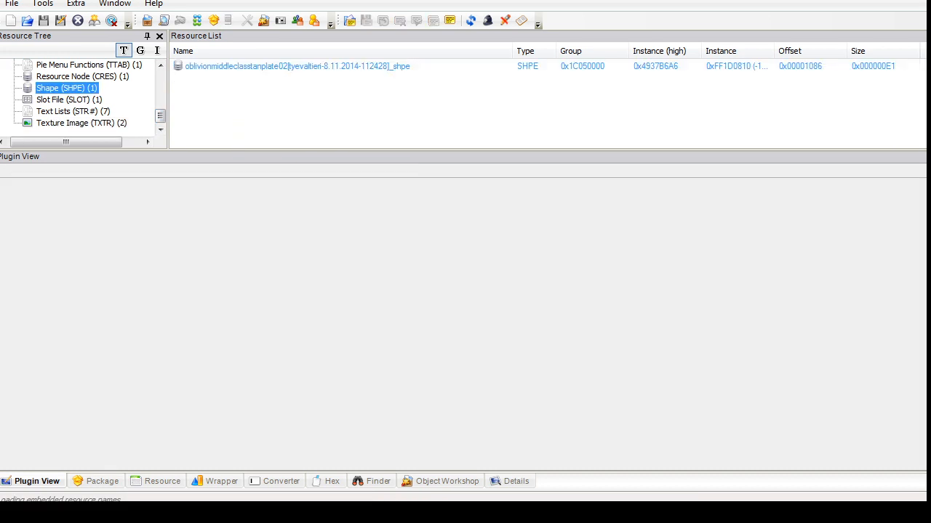
Step: Check the texture parts in the second plate's Shape (SHPE) and open its Catalog Description (CTSS)
{"action": "left_click", "coordinate": [235, 66]}
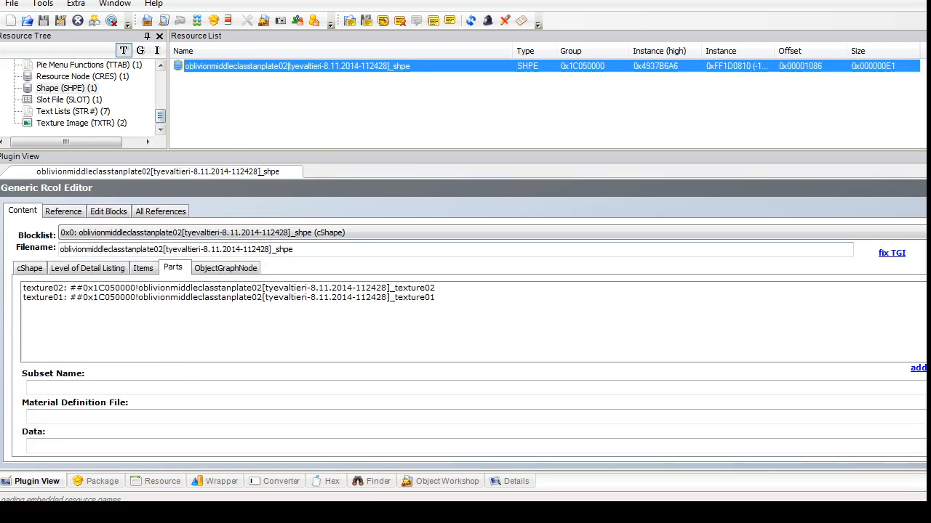
{"action": "left_click_drag", "start_coordinate": [160, 117], "coordinate": [160, 78]}
{"action": "left_click", "coordinate": [95, 123]}
{"action": "left_click", "coordinate": [222, 66]}
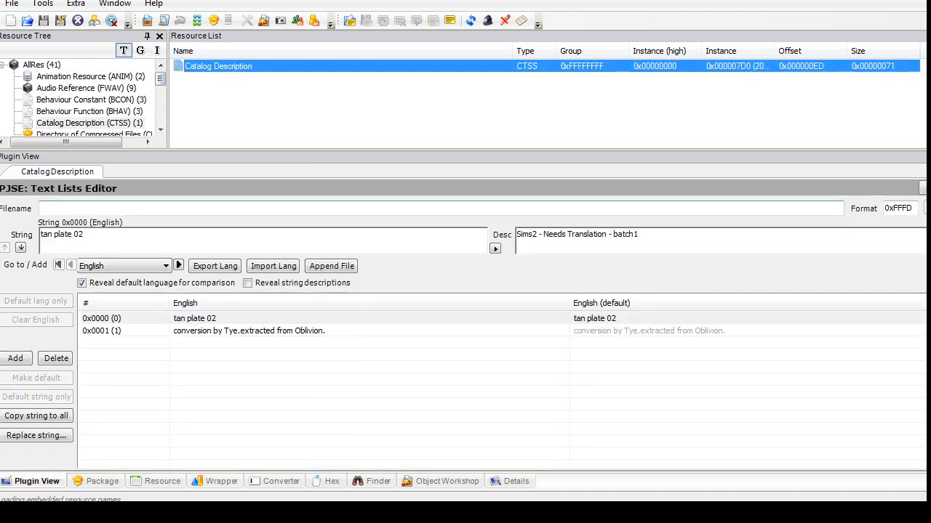
Step: Replace the second plate's catalog title with "Glazed Pottery SuperSet - Tye add-on - Plate B - SLAVE"
{"action": "left_click_drag", "start_coordinate": [86, 235], "coordinate": [41, 235]}
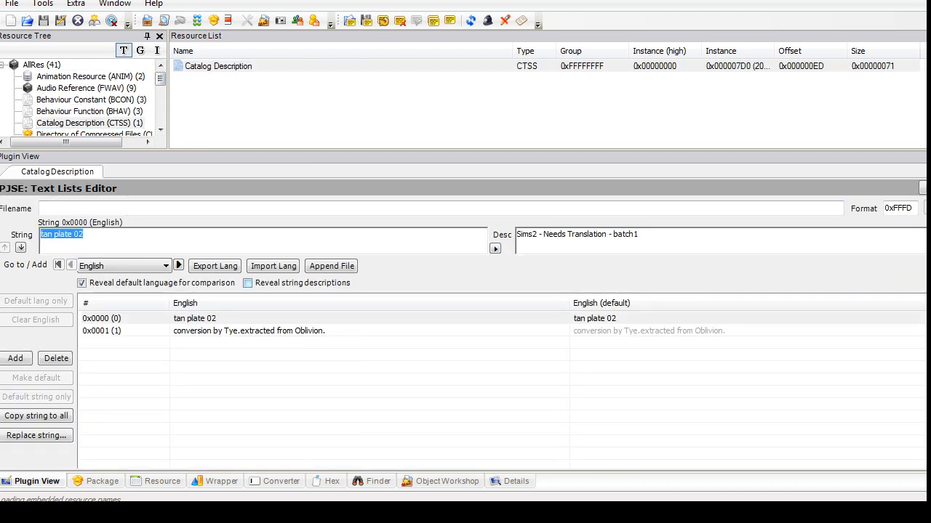
{"action": "type", "text": "Glazed Po"}
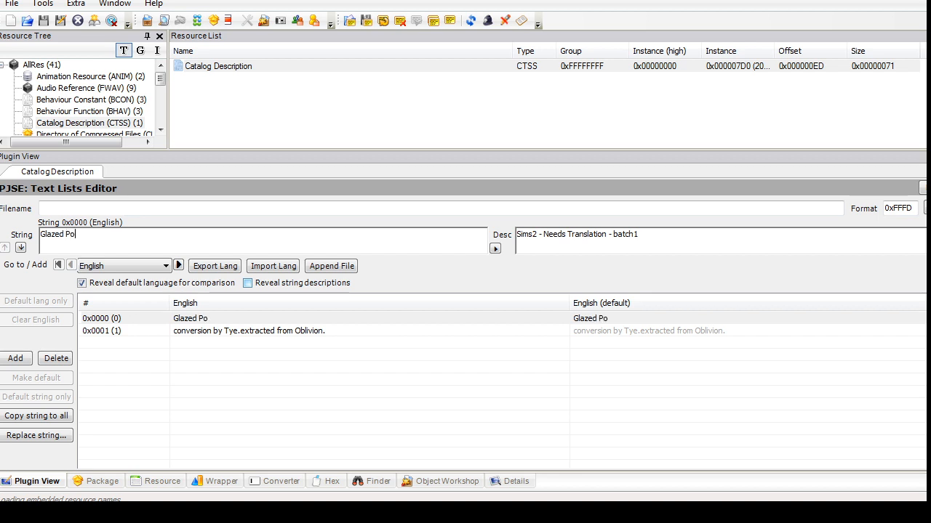
{"action": "type", "text": "ttery SuperSet"}
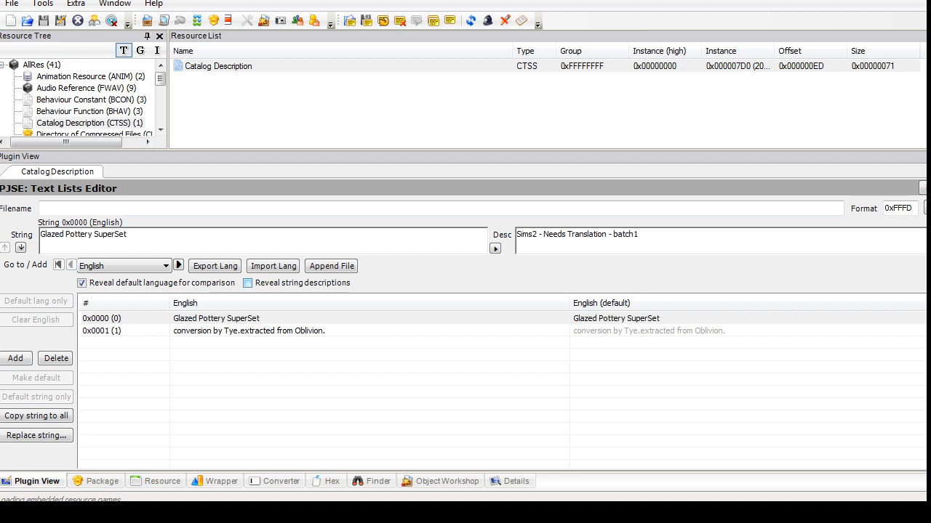
{"action": "type", "text": " - Tye add-on - Plate B - SLAVE"}
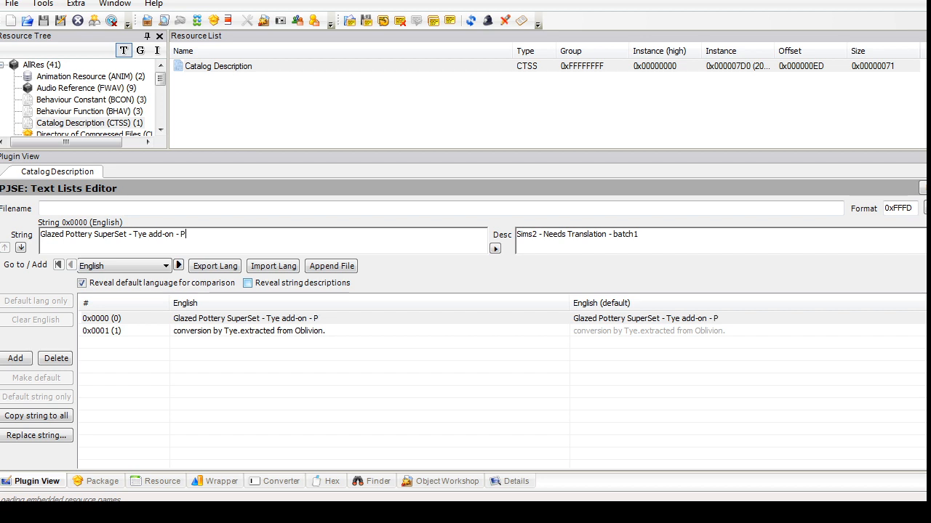
{"action": "type", "text": "late B - "}
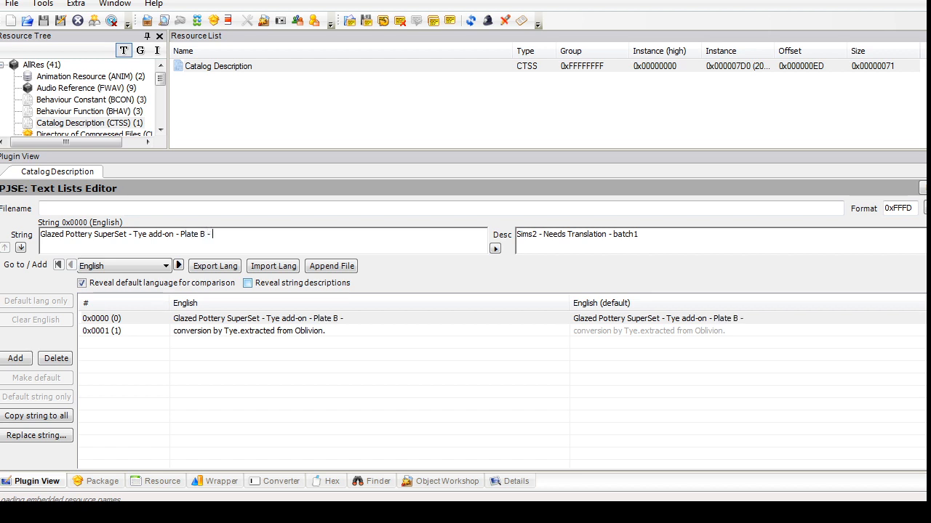
Step: End the plate's catalog title with "SLAVE" and insert the Glazed Pottery SuperSet blurb with its Daedric warhammer and broom warning above the conversion credit
{"action": "type", "text": "SLAVE"}
{"action": "double_click", "coordinate": [249, 331]}
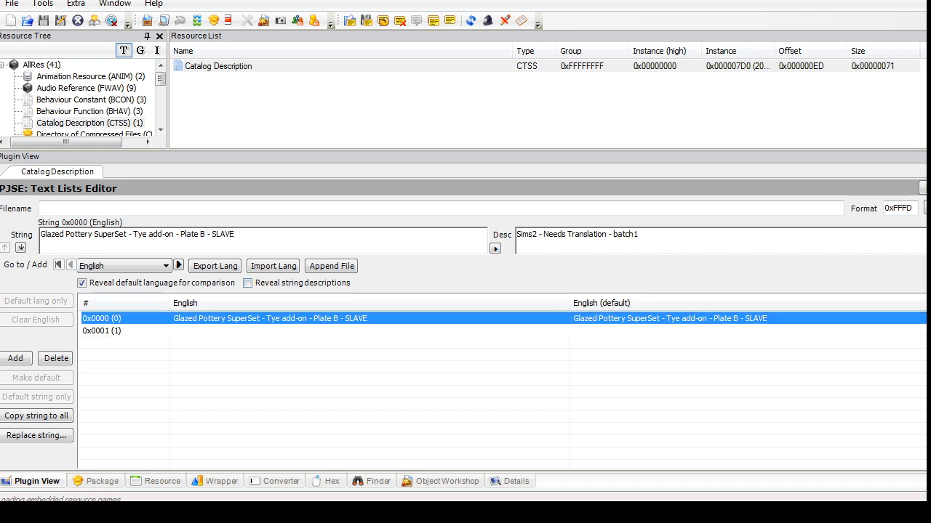
{"action": "left_click", "coordinate": [43, 235]}
{"action": "key", "text": "BackSpace"}
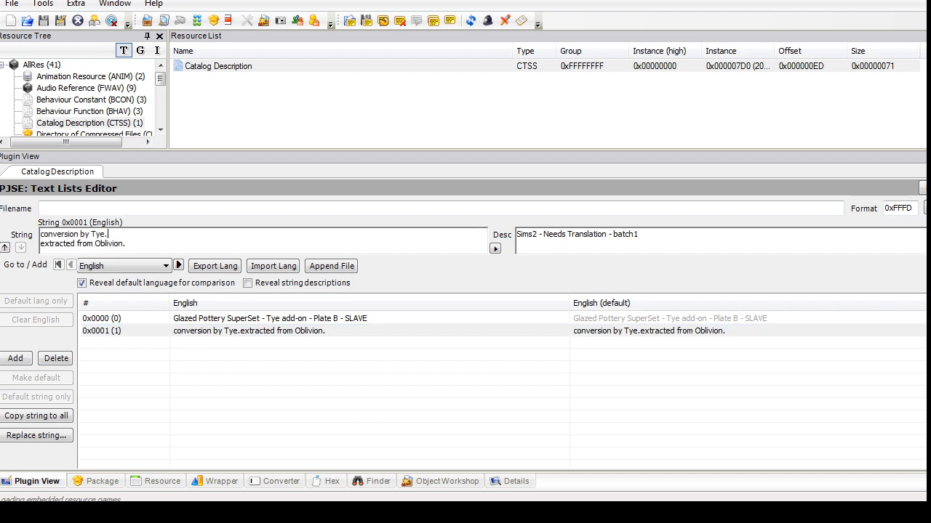
{"action": "key", "text": "shift+Home"}
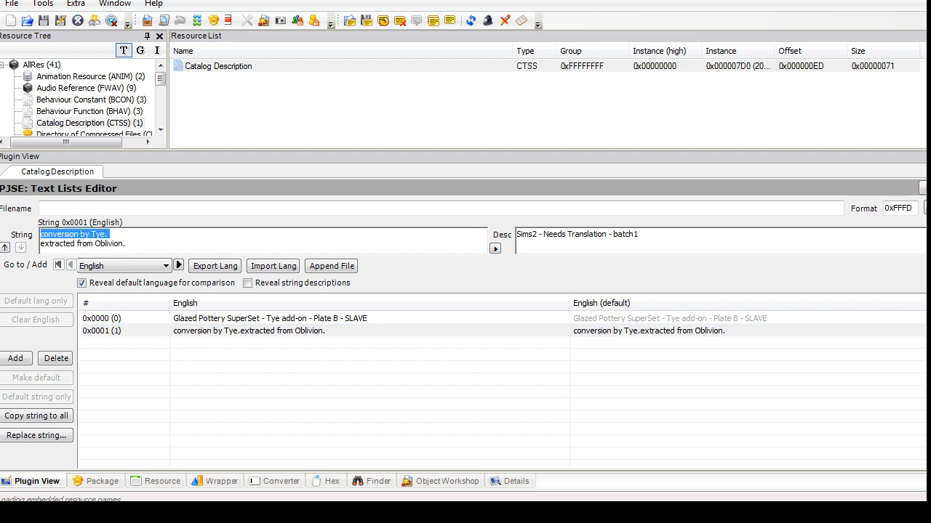
{"action": "key", "text": "Home"}
{"action": "key", "text": "Return"}
{"action": "type", "text": "This is part of the Glazed Pottery SuperSet; for all your pottery needs. Warning: this item is not resistant to Daedric warhammers or angry villagers wielding brooms."}
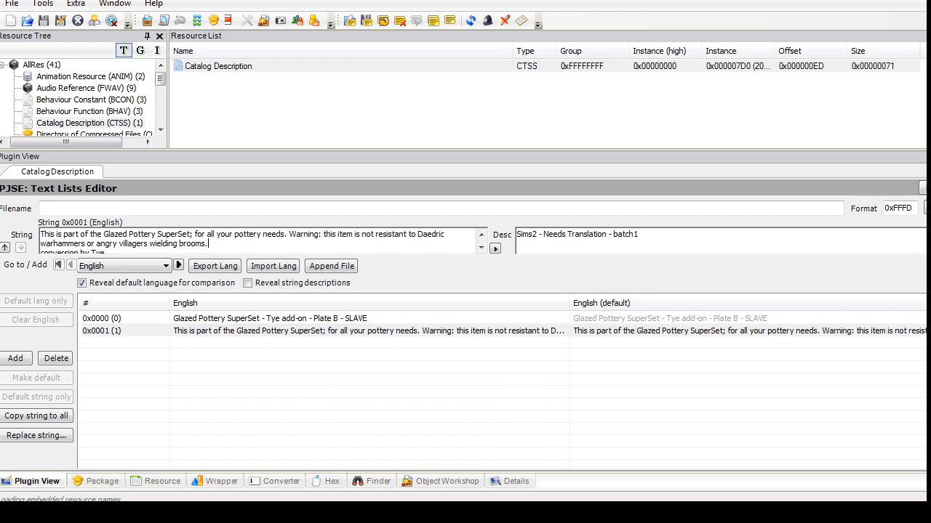
{"action": "left_click", "coordinate": [107, 251]}
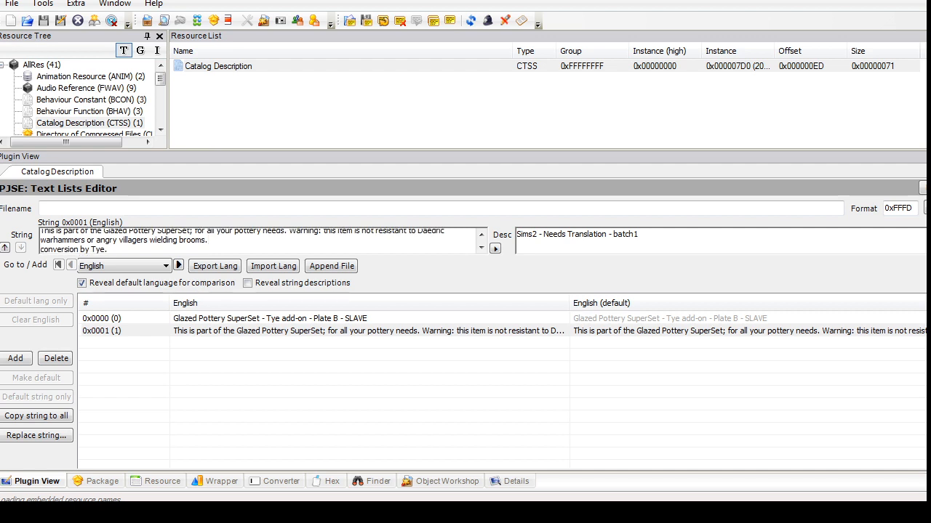
{"action": "type", "text": "Original"}
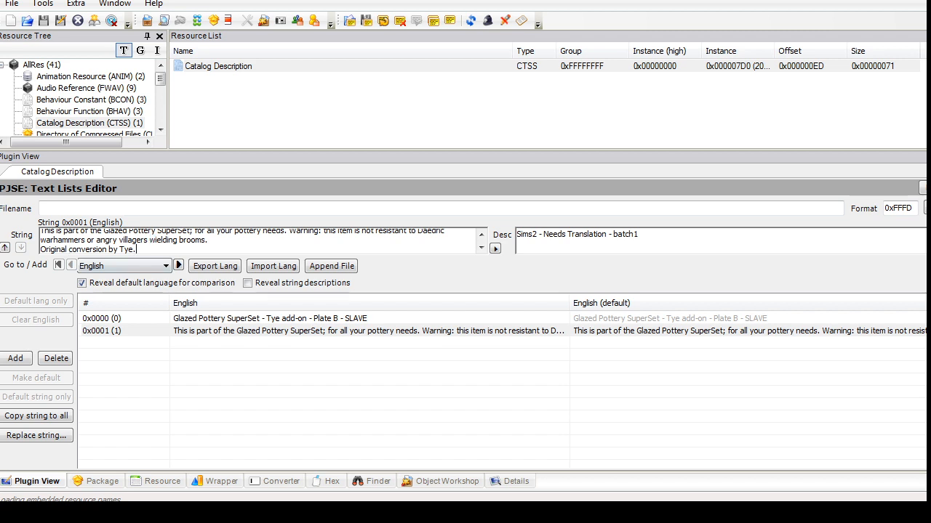
{"action": "key", "text": "Return"}
{"action": "type", "text": "extracted from Oblivion."}
{"action": "key", "text": "Return"}
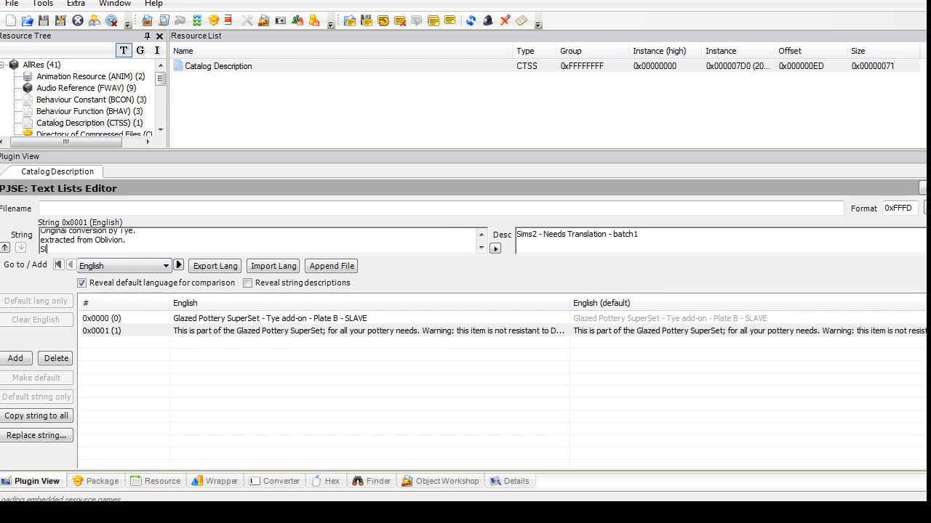
{"action": "type", "text": "Slaved by Fire_flower @"}
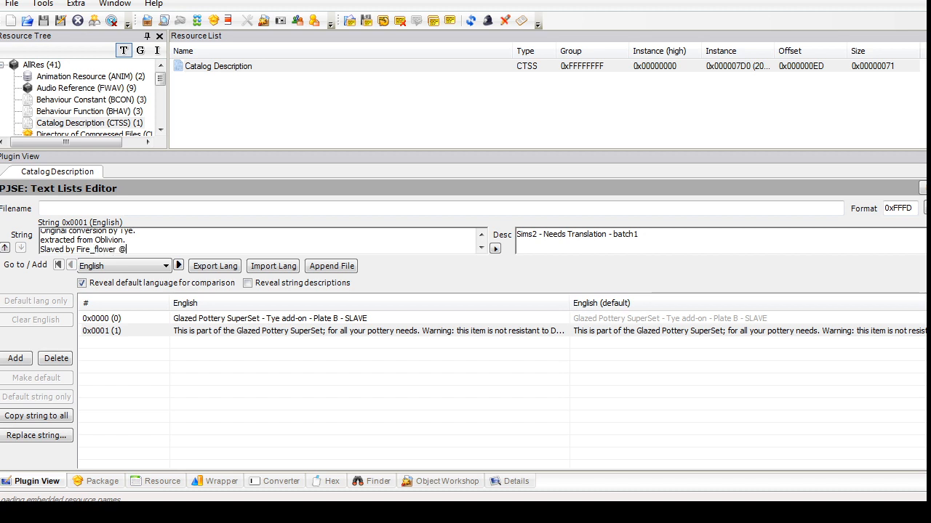
{"action": "type", "text": "PBK"}
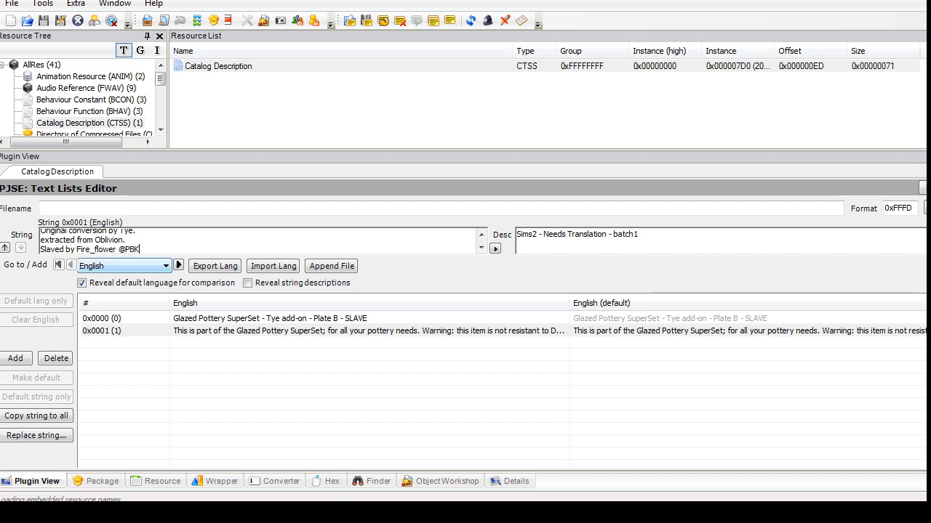
{"action": "left_click", "coordinate": [924, 189]}
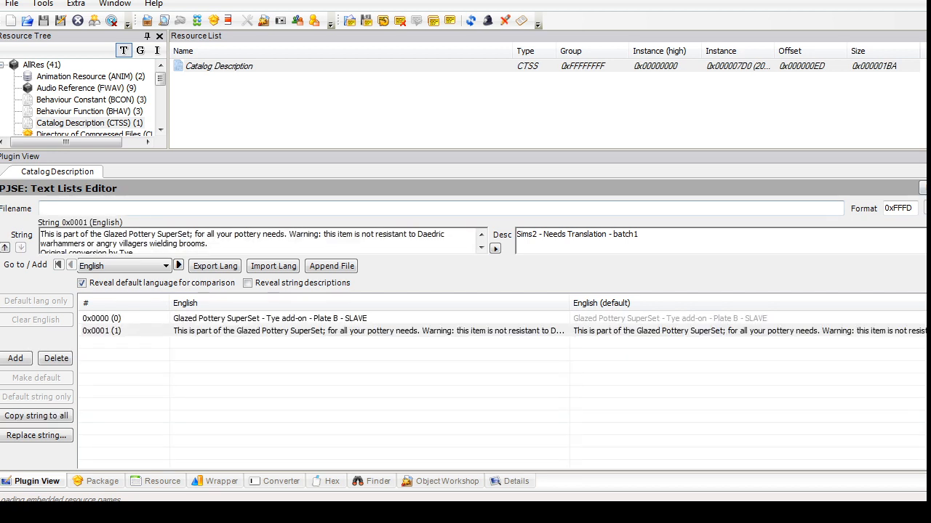
Step: Open the plate's Shape (SHPE) resource and add a saved resource file to the package
{"action": "left_click_drag", "start_coordinate": [160, 79], "coordinate": [160, 116]}
{"action": "left_click", "coordinate": [67, 88]}
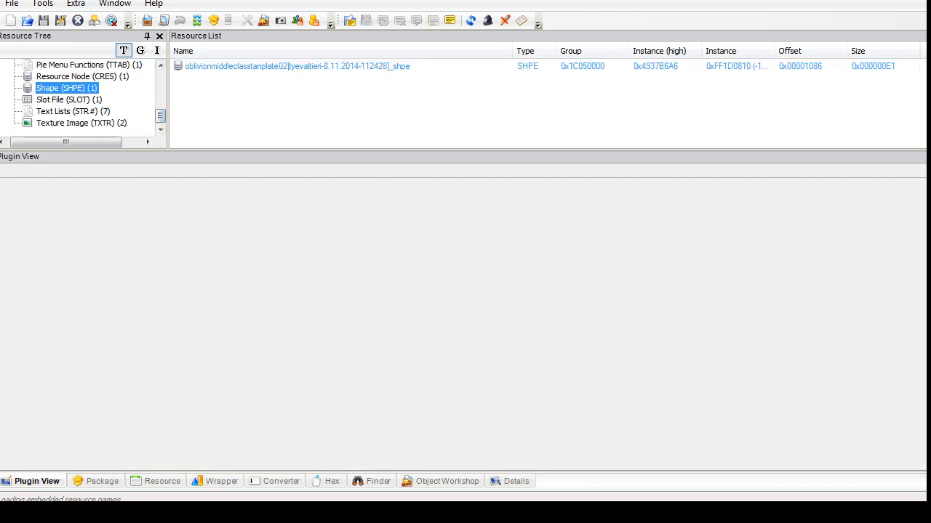
{"action": "left_click", "coordinate": [291, 66]}
{"action": "right_click", "coordinate": [292, 107]}
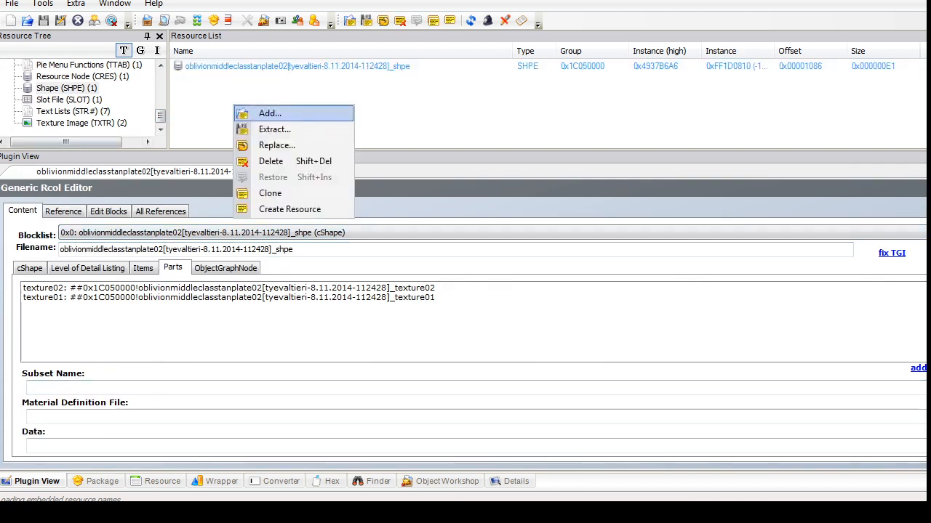
{"action": "left_click", "coordinate": [322, 114]}
{"action": "double_click", "coordinate": [234, 127]}
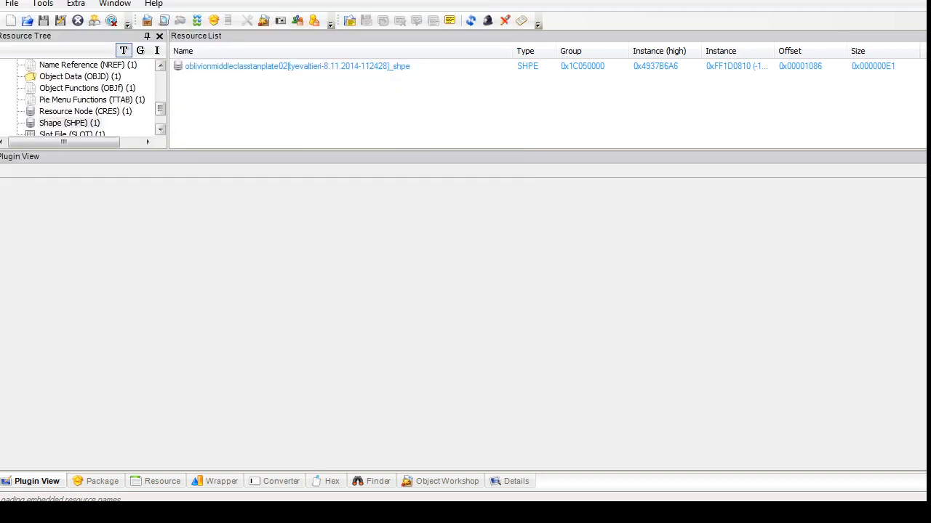
Step: Open the plate's Geometric Data Container and export its texture01 and texture02 models
{"action": "left_click_drag", "start_coordinate": [160, 106], "coordinate": [160, 86]}
{"action": "left_click", "coordinate": [96, 111]}
{"action": "left_click", "coordinate": [291, 66]}
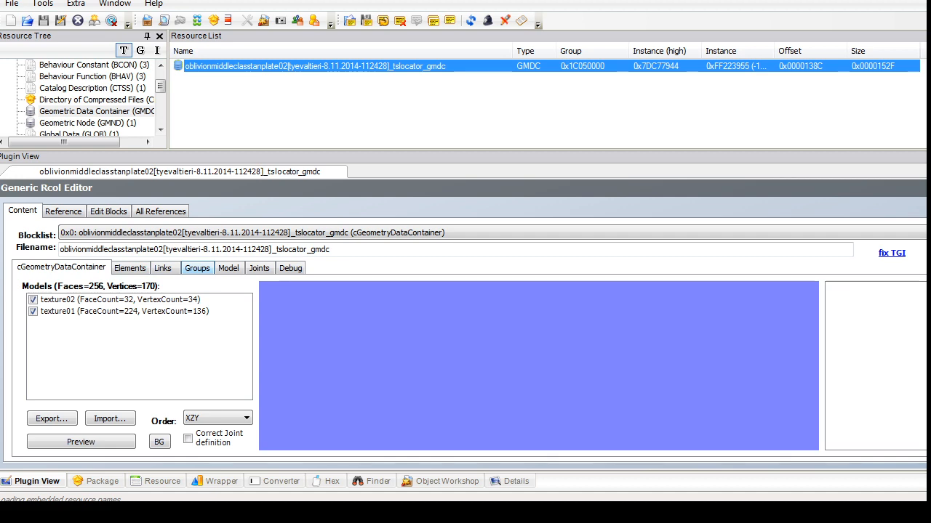
{"action": "left_click", "coordinate": [197, 269]}
{"action": "left_click", "coordinate": [61, 268]}
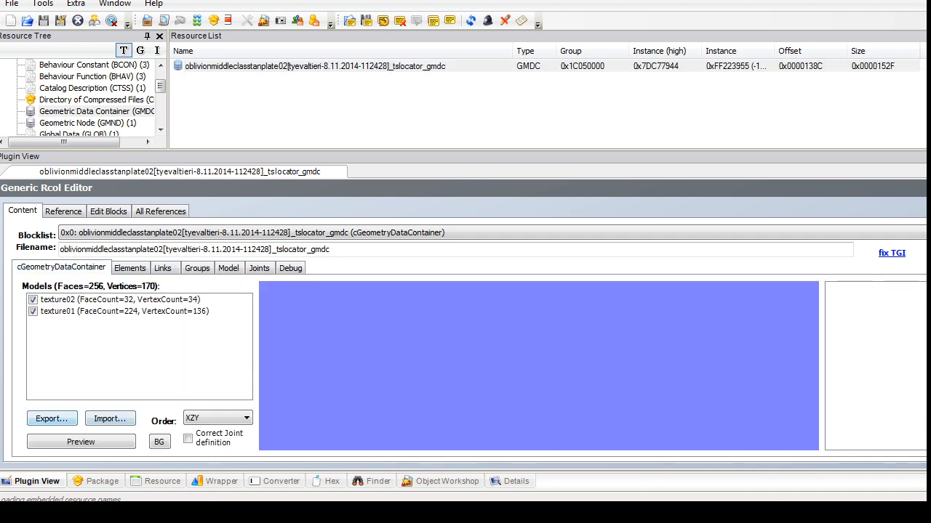
{"action": "left_click", "coordinate": [110, 419]}
{"action": "left_click", "coordinate": [52, 418]}
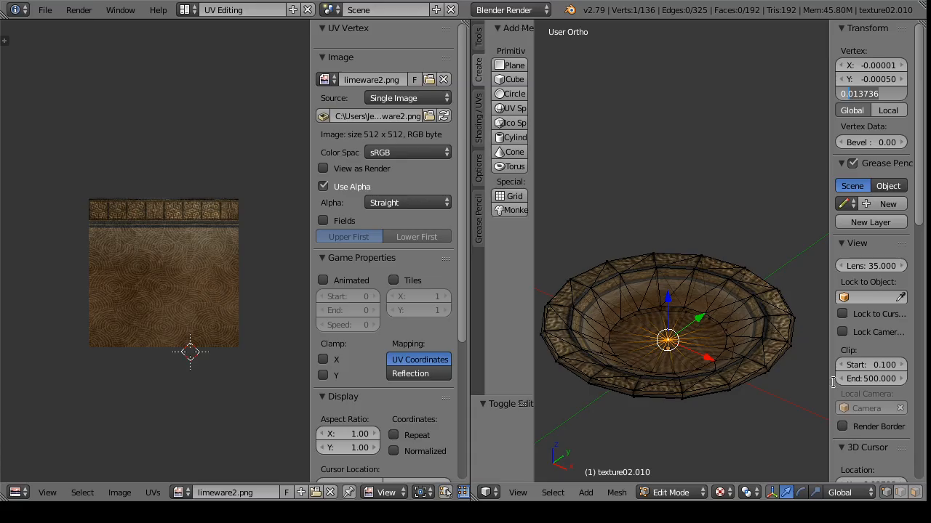
Step: Switch to Blender's Default layout and hide the existing plate texture02.010 in Object Mode
{"action": "left_click", "coordinate": [188, 9]}
{"action": "left_click", "coordinate": [211, 72]}
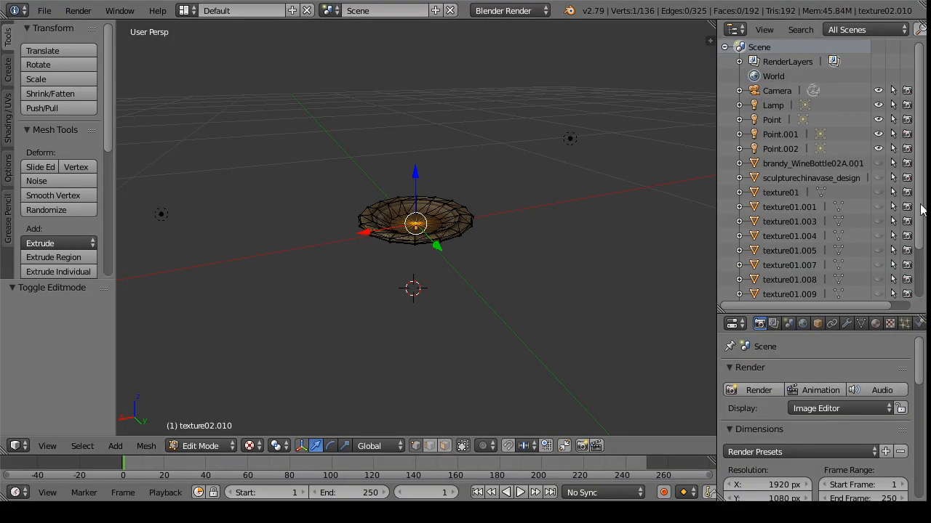
{"action": "scroll", "coordinate": [893, 282], "scroll_direction": "down", "scroll_amount": 4}
{"action": "left_click", "coordinate": [201, 446]}
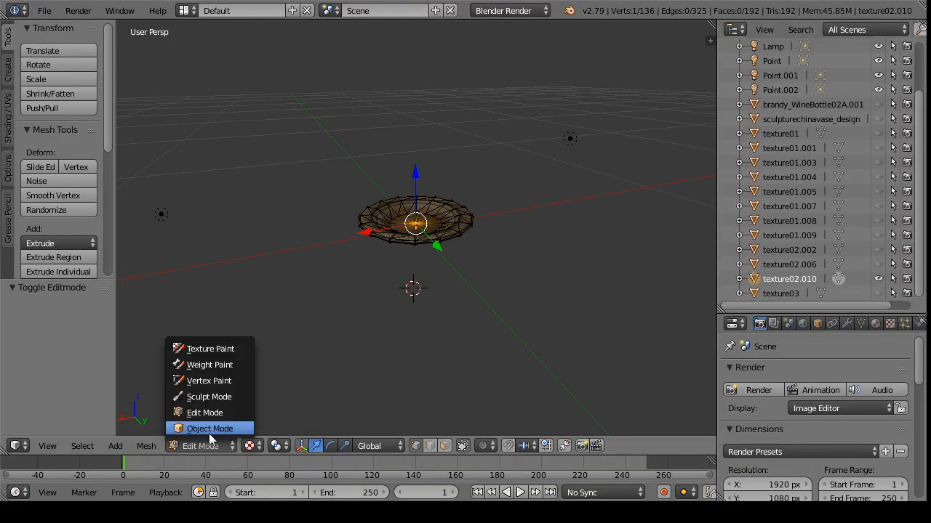
{"action": "left_click", "coordinate": [215, 426]}
{"action": "key", "text": "h"}
Step: Import the exported oblivionmiddleclasstanplate02 geometry as an OBJ file
{"action": "left_click", "coordinate": [44, 10]}
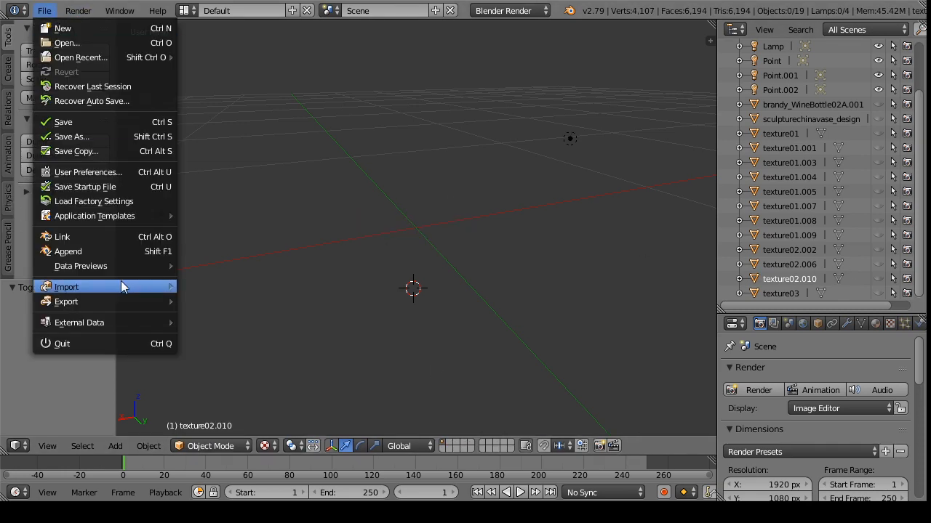
{"action": "mouse_move", "coordinate": [175, 287]}
{"action": "left_click", "coordinate": [265, 375]}
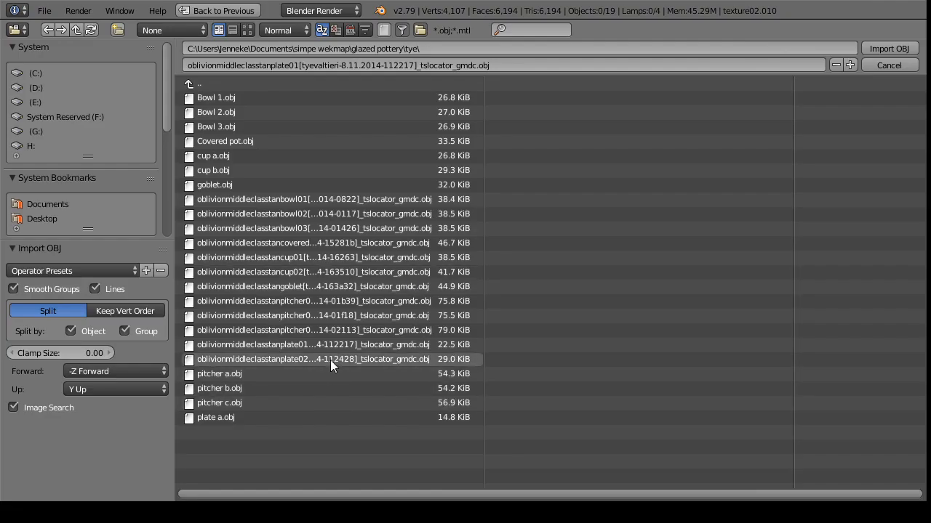
{"action": "left_click", "coordinate": [889, 48]}
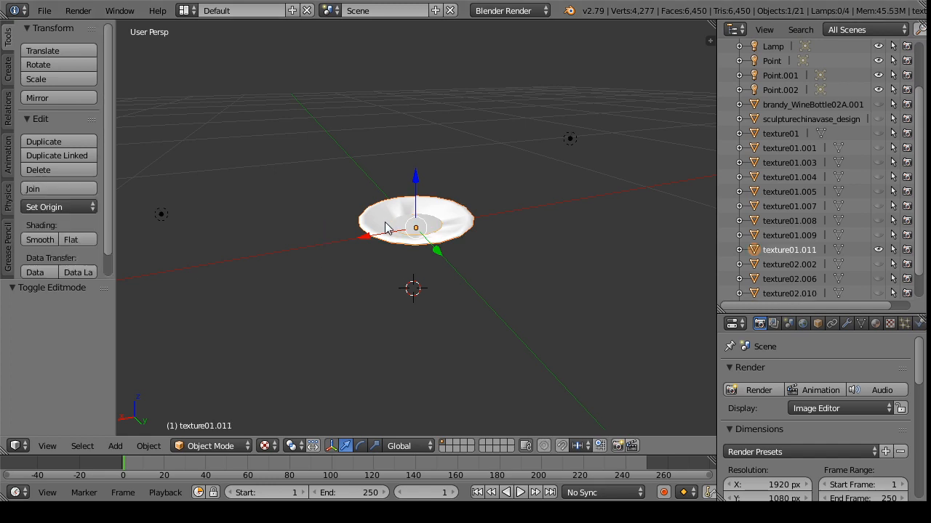
Step: In the UV Editing layout, assign greek02.png to the plate's outer part texture01.011 and return to Object Mode
{"action": "left_click", "coordinate": [186, 10]}
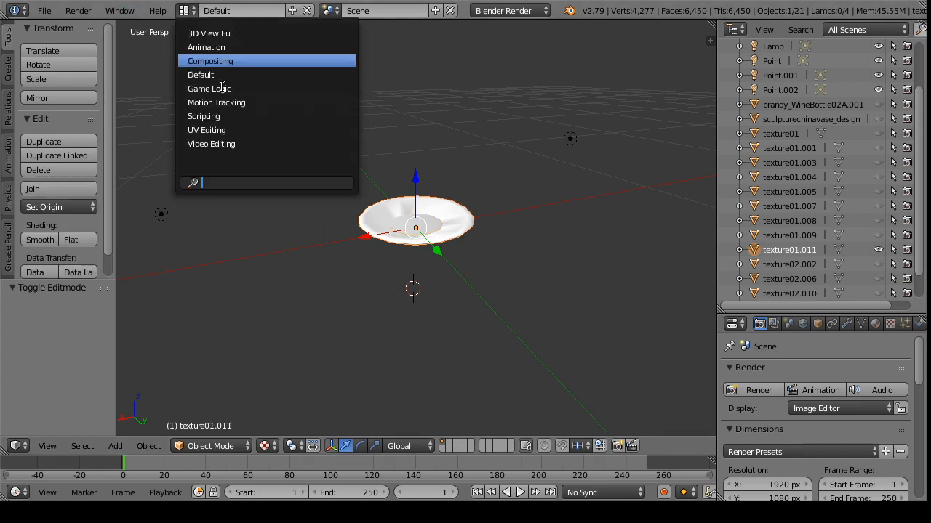
{"action": "left_click", "coordinate": [229, 129]}
{"action": "left_click", "coordinate": [680, 493]}
{"action": "left_click", "coordinate": [674, 475]}
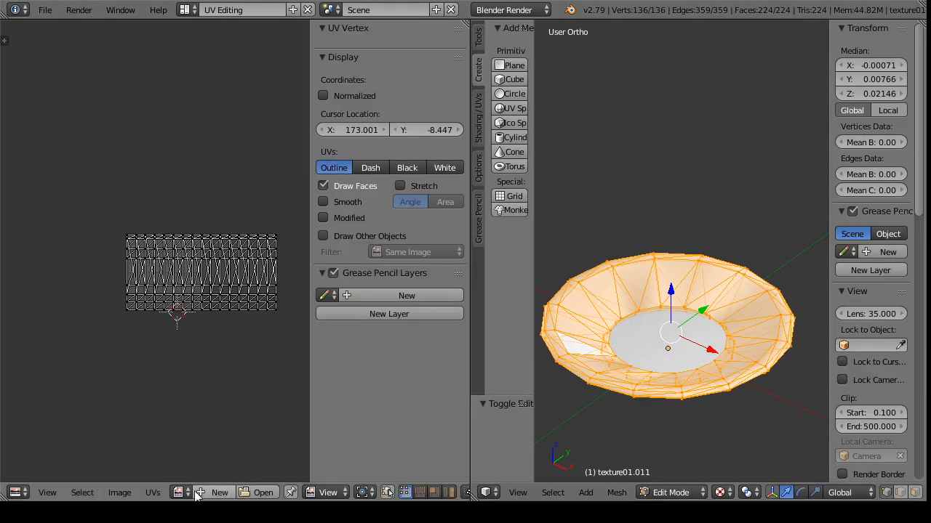
{"action": "left_click", "coordinate": [179, 492]}
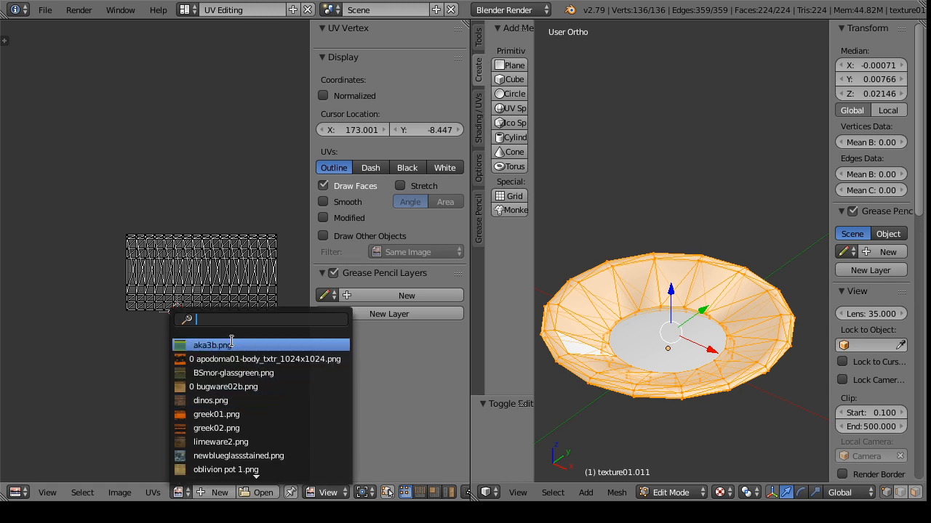
{"action": "left_click", "coordinate": [671, 492]}
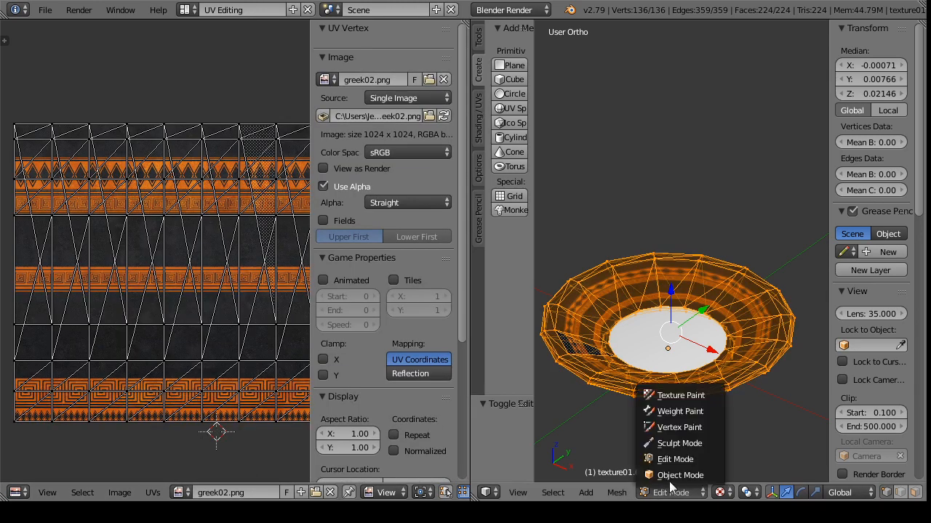
{"action": "left_click", "coordinate": [672, 475]}
Step: Put the plate's centre disc texture02.011 into Edit Mode and assign greek02.png to its UVs
{"action": "left_click", "coordinate": [680, 492]}
{"action": "left_click", "coordinate": [679, 460]}
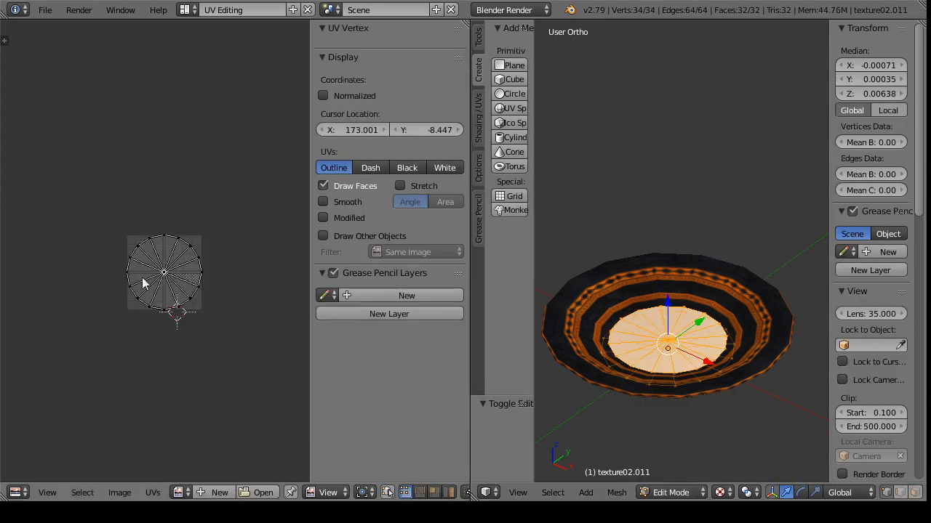
{"action": "left_click", "coordinate": [180, 492]}
{"action": "left_click", "coordinate": [245, 441]}
Step: Scale the centre disc's UVs by about 0.27, move them down onto the lower plain dark band, and scale them again by about 0.95
{"action": "key", "text": "a"}
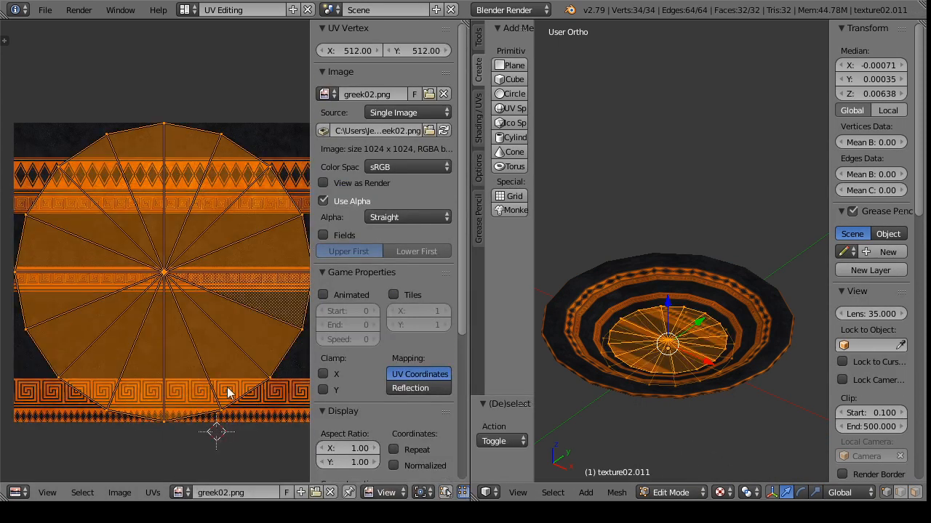
{"action": "key", "text": "s"}
{"action": "left_click", "coordinate": [187, 319]}
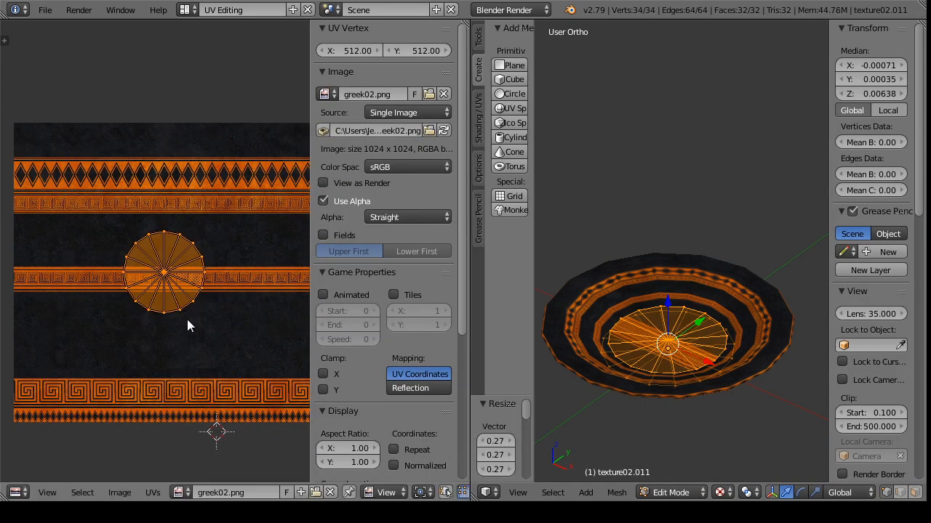
{"action": "key", "text": "g"}
{"action": "key", "text": "y"}
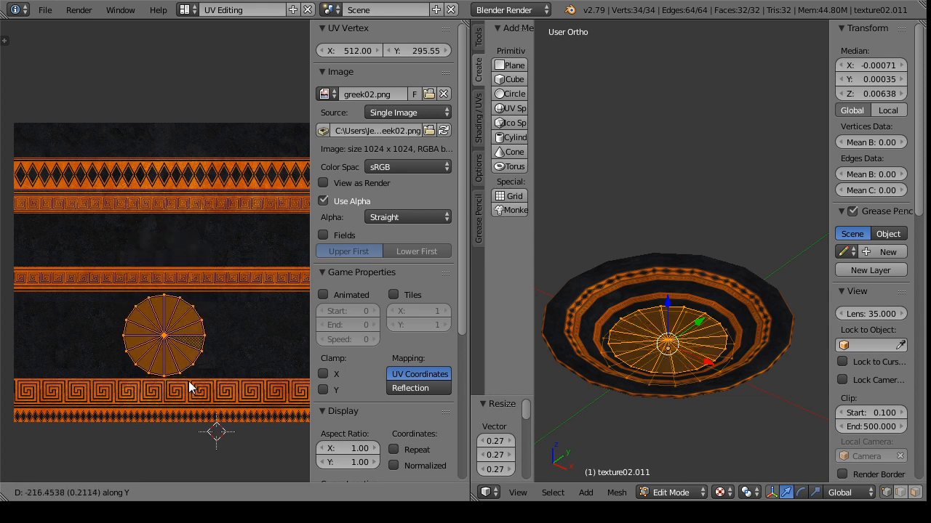
{"action": "left_click", "coordinate": [189, 387]}
{"action": "key", "text": "s"}
{"action": "left_click", "coordinate": [215, 391]}
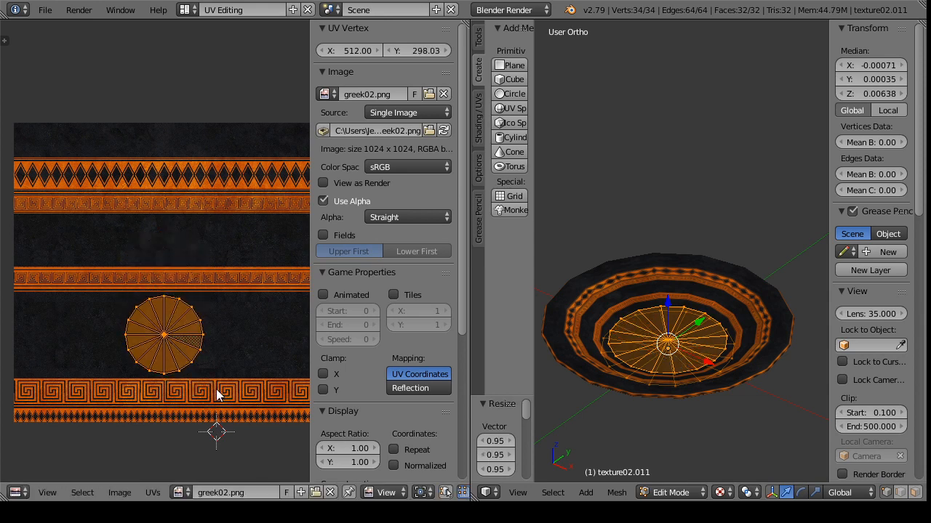
Step: Select both the centre disc and the outer part of the plate in Object Mode and join them into one mesh
{"action": "left_click", "coordinate": [675, 490]}
{"action": "left_click", "coordinate": [675, 481]}
{"action": "left_click_drag", "start_coordinate": [678, 398], "coordinate": [665, 344]}
{"action": "right_click", "coordinate": [655, 379], "text": "shift"}
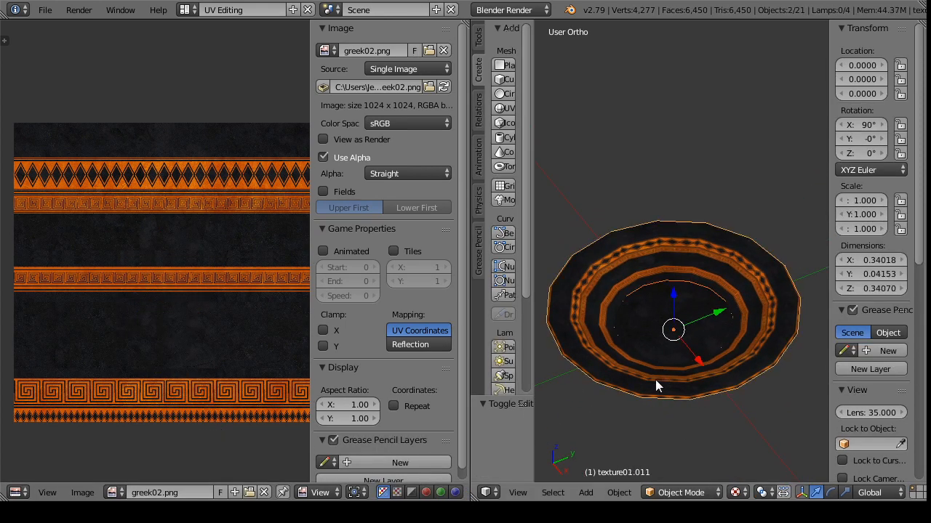
Step: Assign BSmor-glassgreen.png to the joined plate's UVs in Edit Mode and inspect the textured plate in Object Mode
{"action": "left_click", "coordinate": [680, 492]}
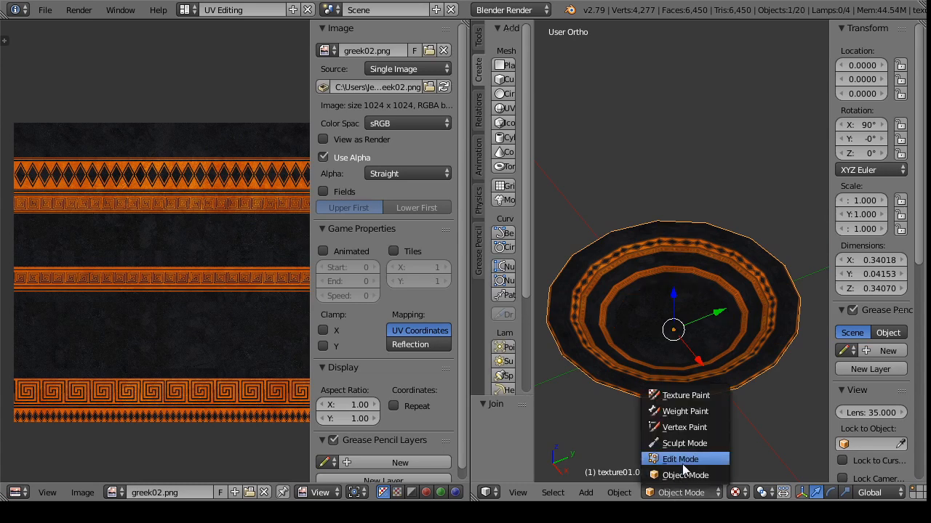
{"action": "left_click", "coordinate": [682, 462]}
{"action": "left_click", "coordinate": [181, 492]}
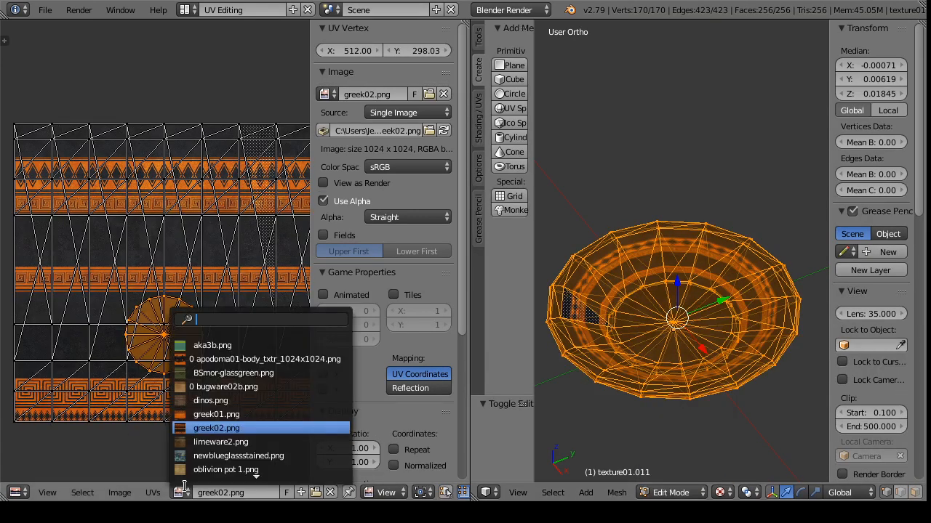
{"action": "left_click", "coordinate": [225, 380]}
{"action": "left_click", "coordinate": [680, 492]}
{"action": "left_click", "coordinate": [679, 476]}
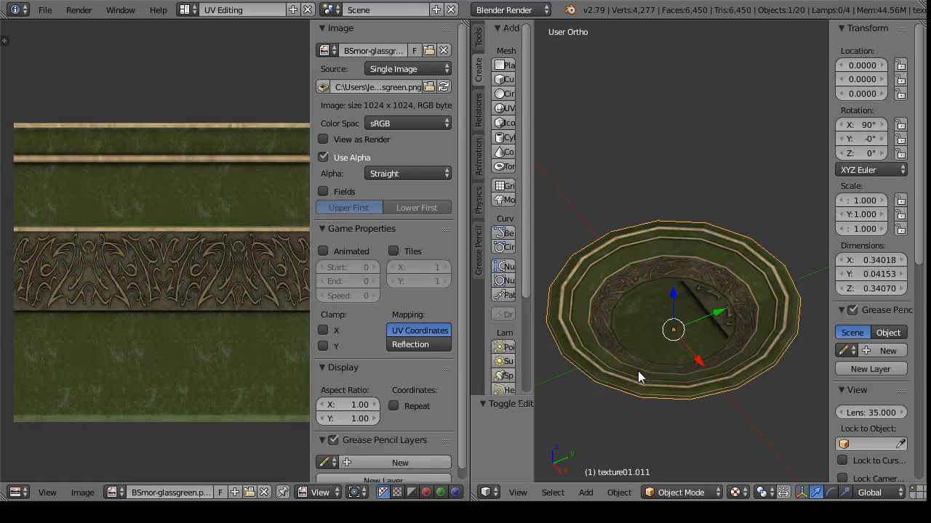
{"action": "left_click_drag", "start_coordinate": [709, 349], "coordinate": [710, 357]}
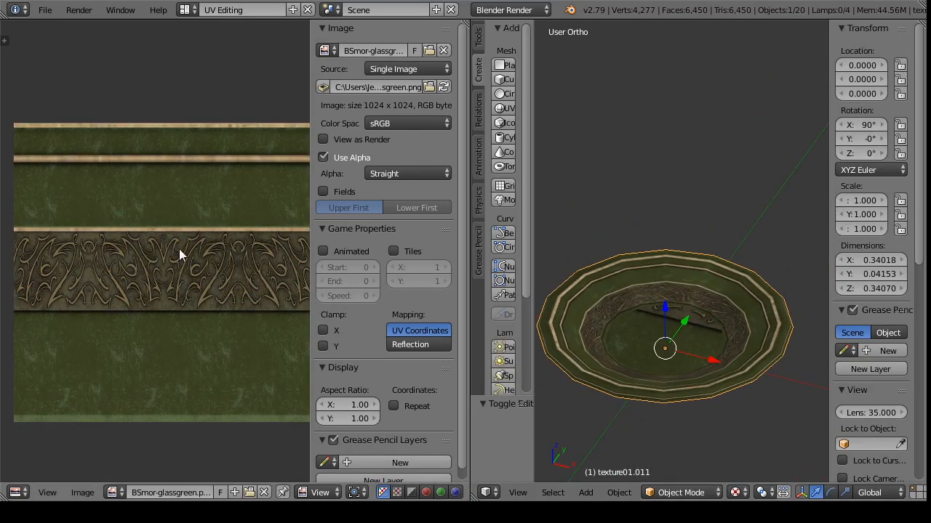
Step: Assign newblueglassstained.png to the joined plate's UVs in Edit Mode and inspect the textured plate in Object Mode
{"action": "left_click_drag", "start_coordinate": [174, 238], "coordinate": [166, 276]}
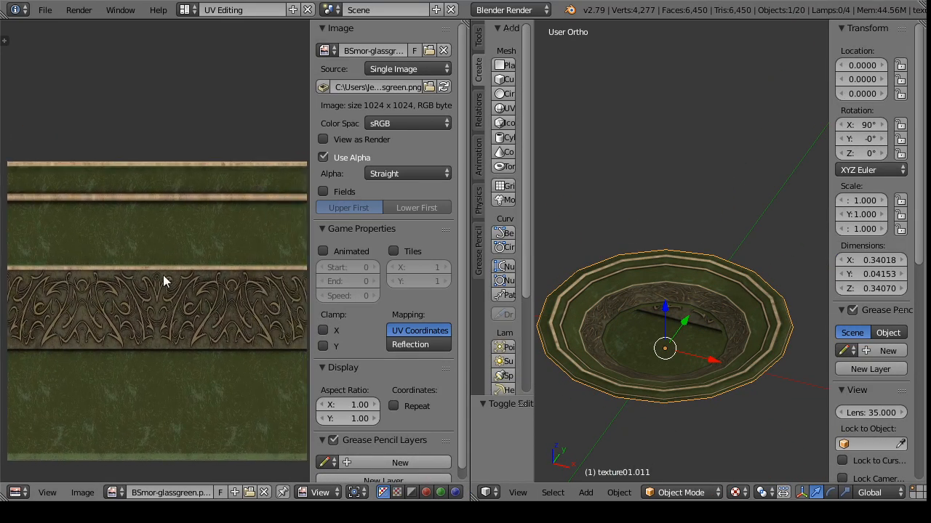
{"action": "left_click", "coordinate": [681, 492]}
{"action": "left_click", "coordinate": [679, 461]}
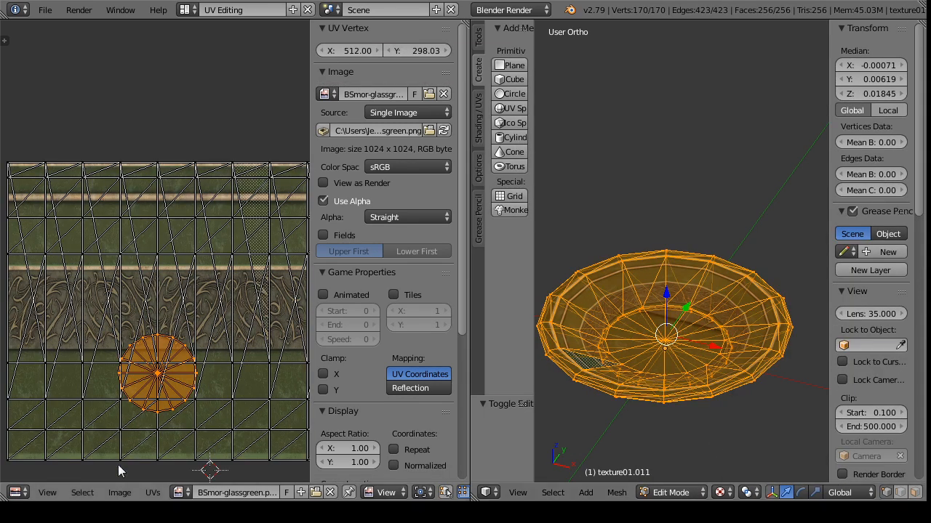
{"action": "left_click", "coordinate": [183, 494]}
{"action": "left_click", "coordinate": [231, 454]}
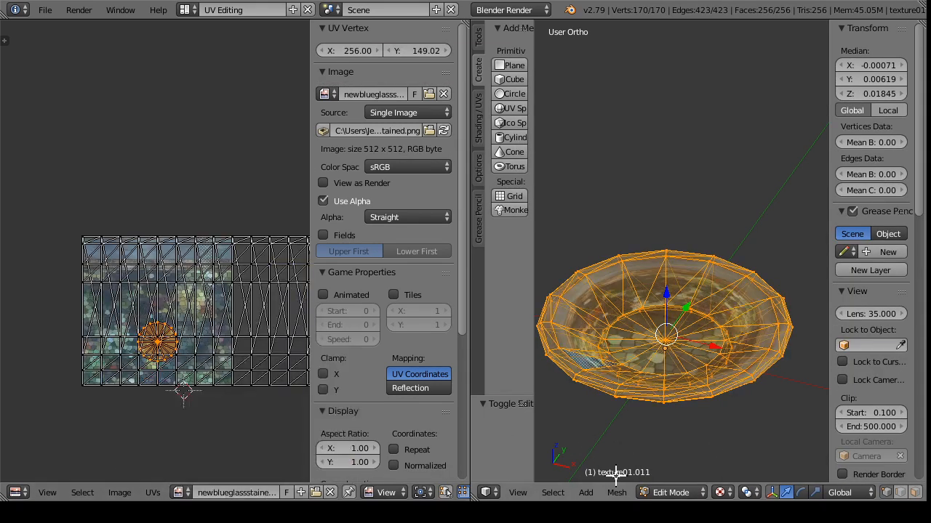
{"action": "left_click", "coordinate": [670, 492]}
{"action": "left_click", "coordinate": [673, 474]}
{"action": "left_click_drag", "start_coordinate": [654, 429], "coordinate": [608, 382]}
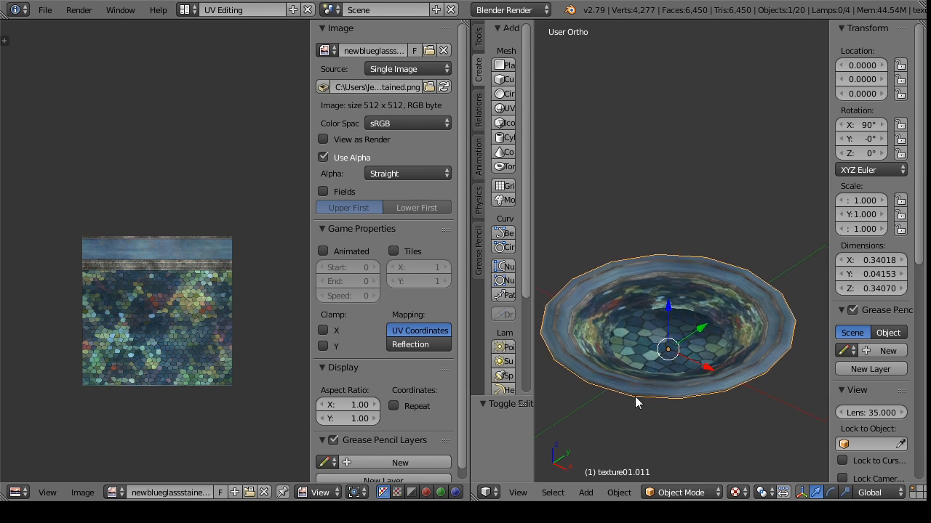
Step: Export the joined plate as a Wavefront OBJ named plate b.obj in the tye folder
{"action": "left_click", "coordinate": [44, 9]}
{"action": "mouse_move", "coordinate": [129, 295]}
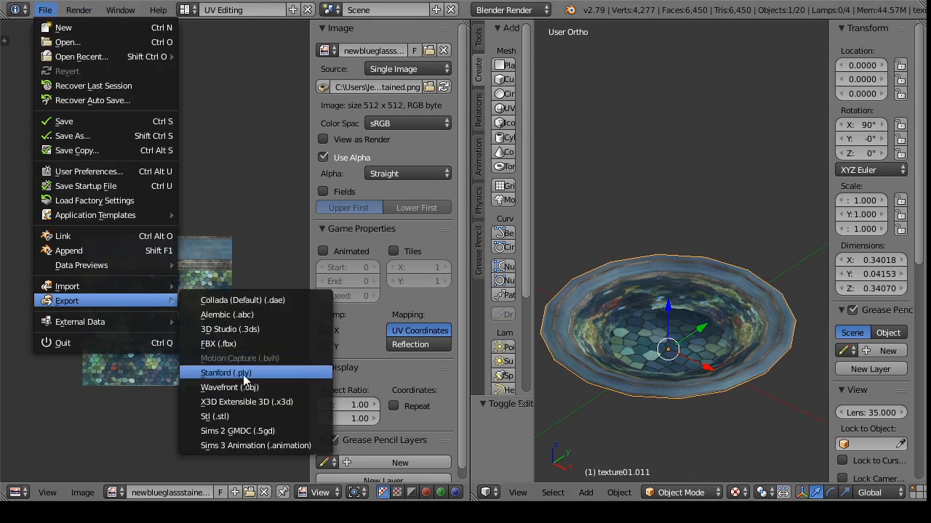
{"action": "left_click", "coordinate": [231, 386]}
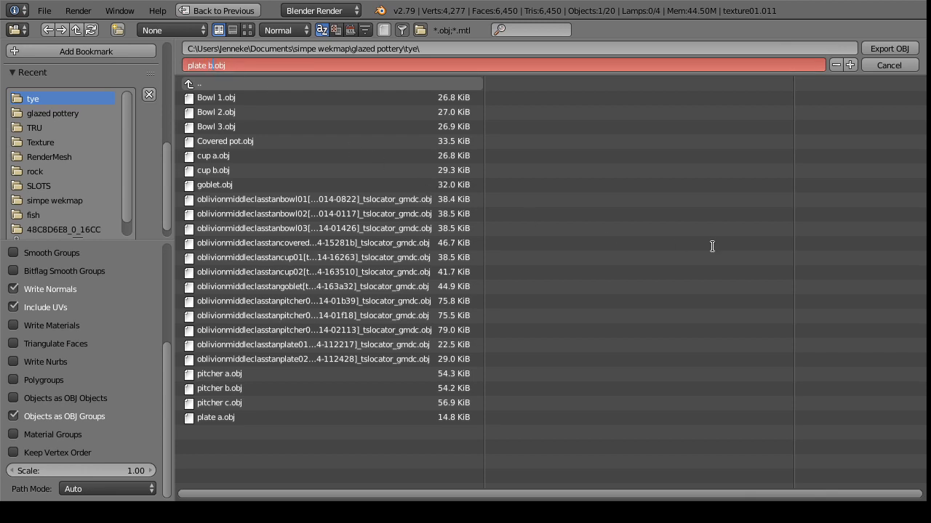
{"action": "key", "text": "Return"}
{"action": "left_click", "coordinate": [910, 48]}
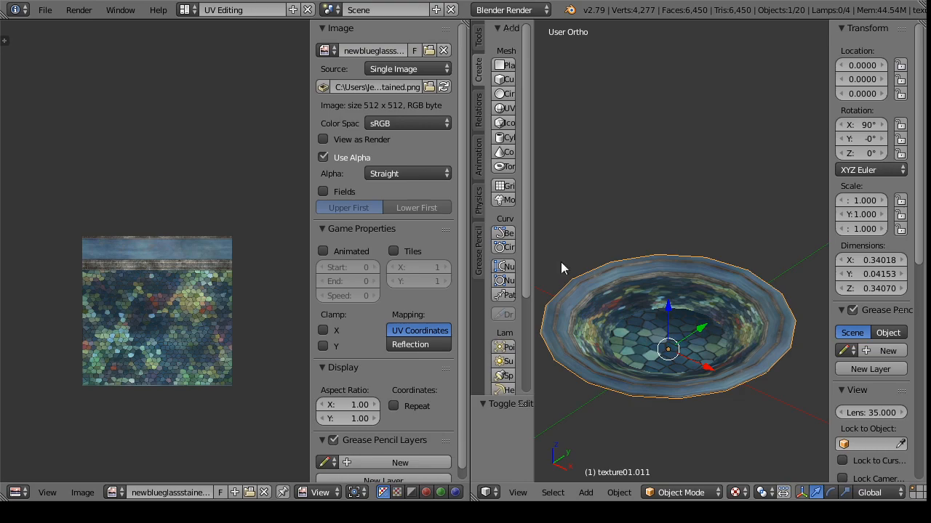
Step: Import glazedplatea_tslocator_gmdc.obj from the SLOTS folder inside glazed pottery as a comparison plate
{"action": "left_click", "coordinate": [44, 10]}
{"action": "mouse_move", "coordinate": [148, 286]}
{"action": "left_click", "coordinate": [218, 374]}
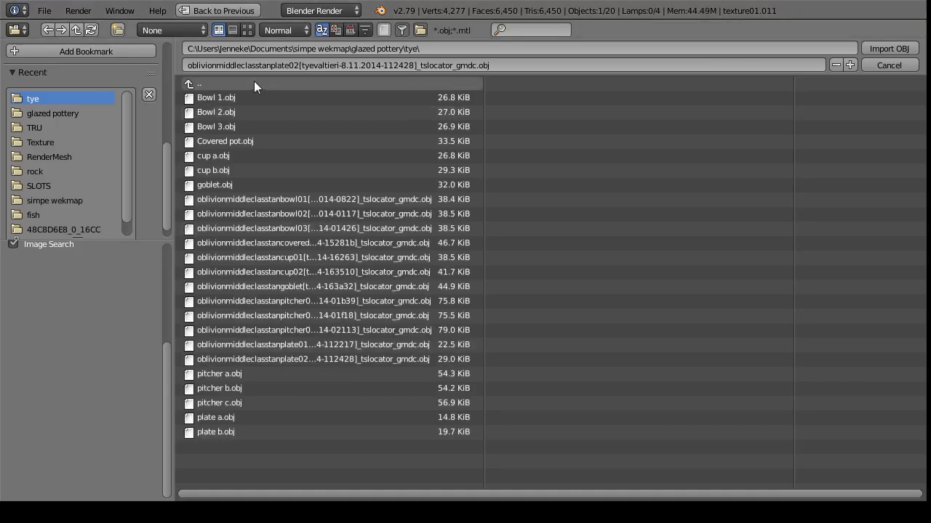
{"action": "left_click", "coordinate": [255, 84]}
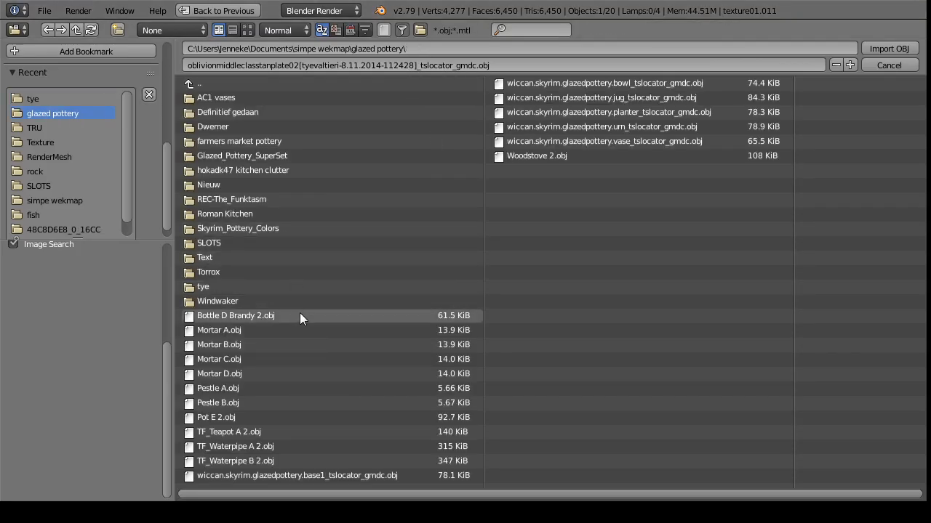
{"action": "left_click", "coordinate": [313, 243]}
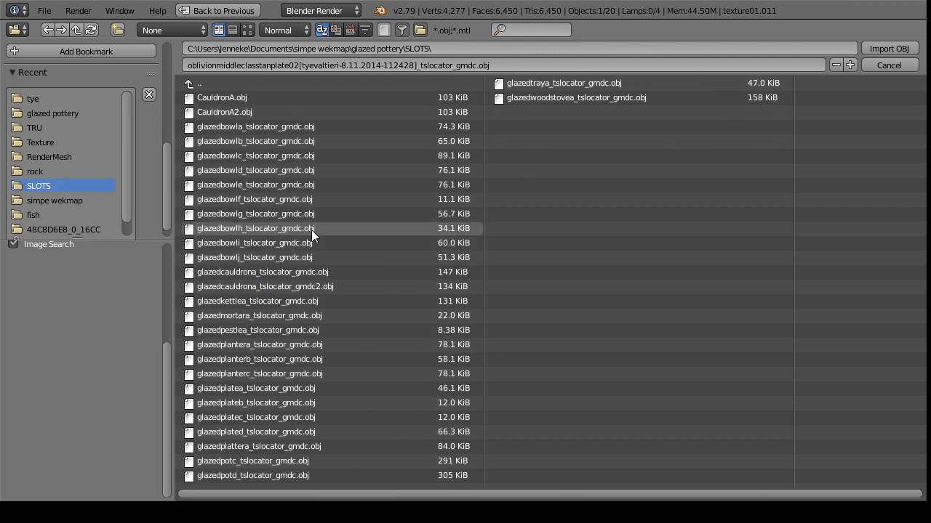
{"action": "double_click", "coordinate": [326, 388]}
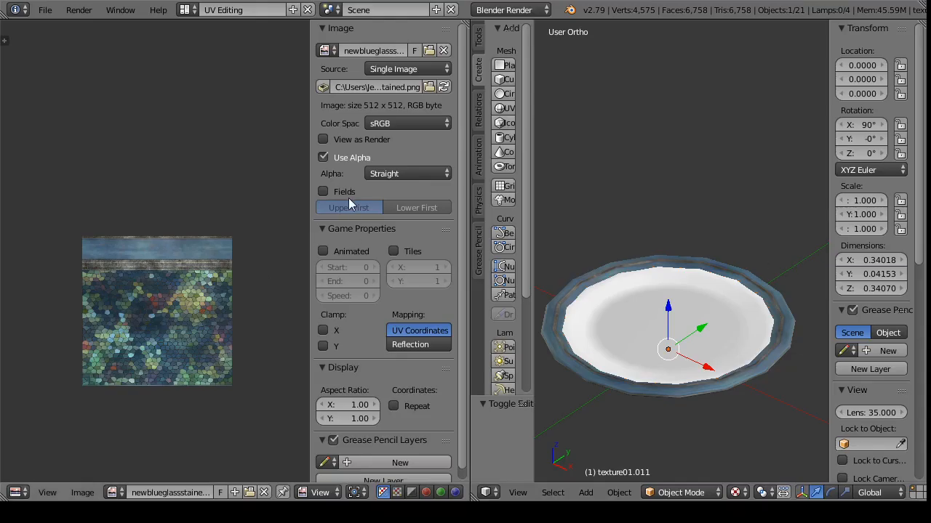
Step: Hide the imported glazing object and show it again in the Default layout, and return to the UV Editing layout
{"action": "left_click", "coordinate": [187, 10]}
{"action": "left_click", "coordinate": [211, 73]}
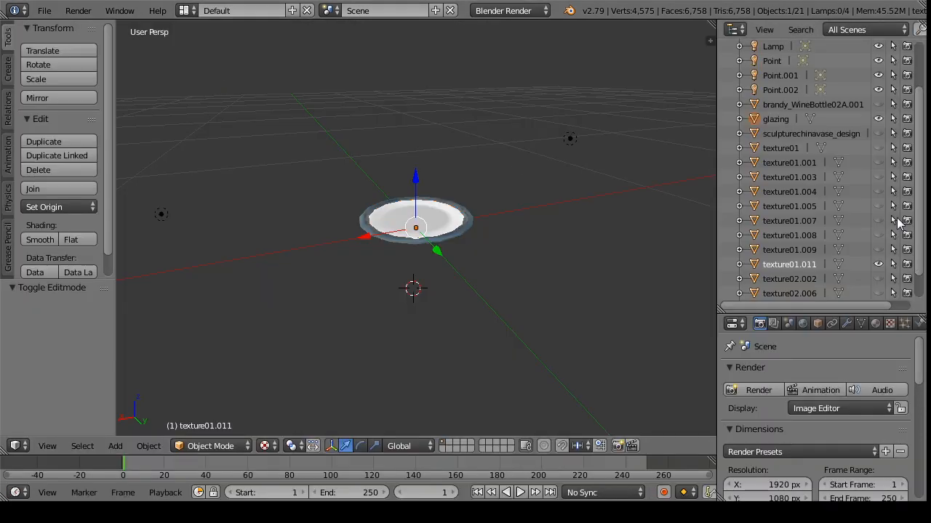
{"action": "left_click", "coordinate": [878, 120]}
{"action": "left_click", "coordinate": [877, 121]}
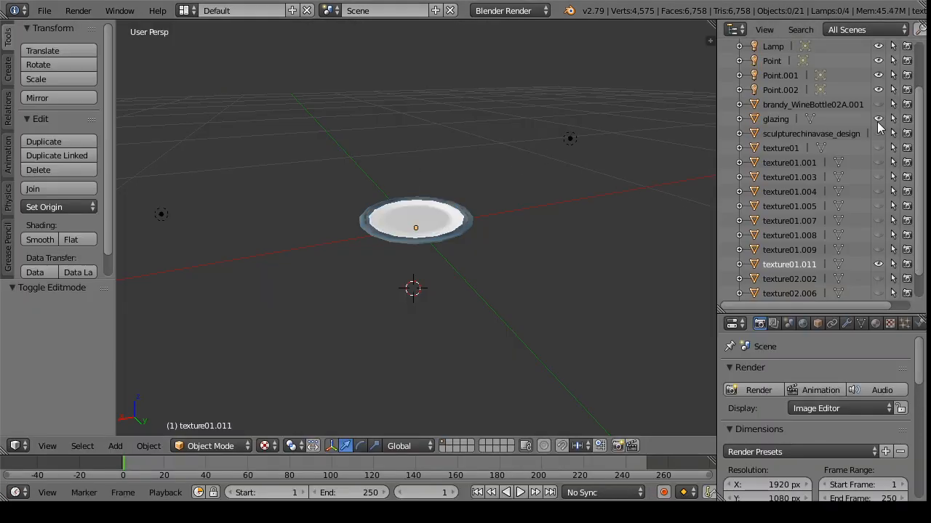
{"action": "left_click", "coordinate": [187, 9]}
{"action": "left_click", "coordinate": [240, 147]}
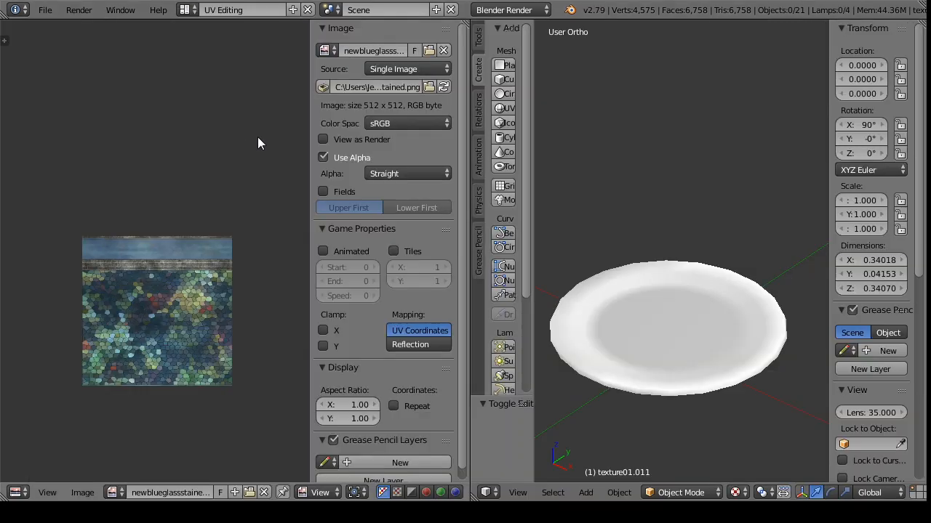
Step: Select the imported glazing plate, assign newblueglassstained.png to its UVs in Edit Mode, and inspect it in Object Mode
{"action": "right_click", "coordinate": [732, 333]}
{"action": "left_click", "coordinate": [681, 492]}
{"action": "left_click", "coordinate": [679, 443]}
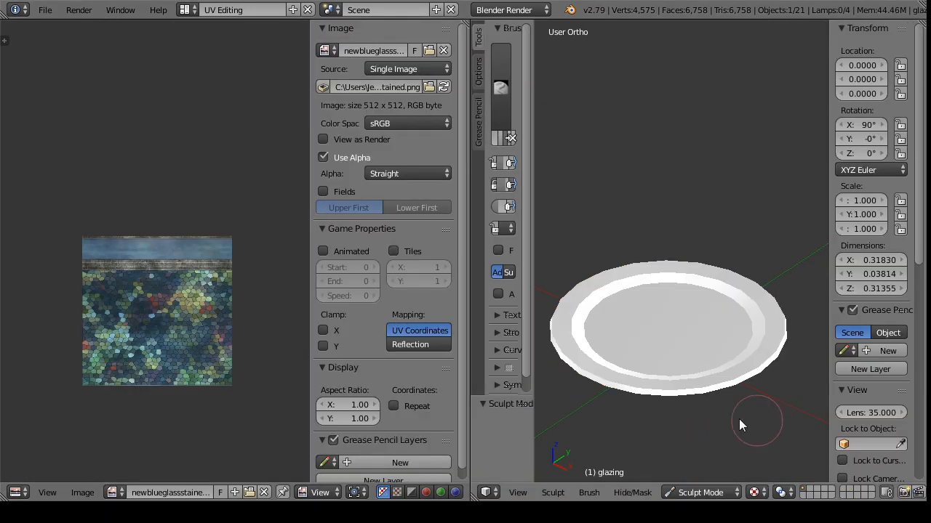
{"action": "left_click", "coordinate": [676, 492]}
{"action": "left_click", "coordinate": [698, 459]}
{"action": "left_click_drag", "start_coordinate": [698, 430], "coordinate": [727, 411]}
{"action": "left_click", "coordinate": [180, 492]}
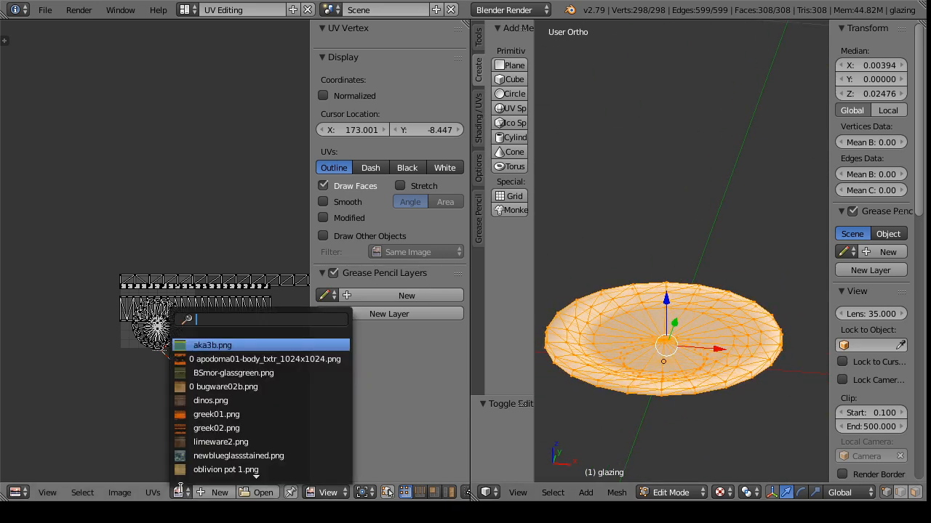
{"action": "left_click", "coordinate": [240, 456]}
{"action": "left_click", "coordinate": [676, 493]}
{"action": "left_click", "coordinate": [664, 426]}
{"action": "left_click_drag", "start_coordinate": [664, 426], "coordinate": [696, 432]}
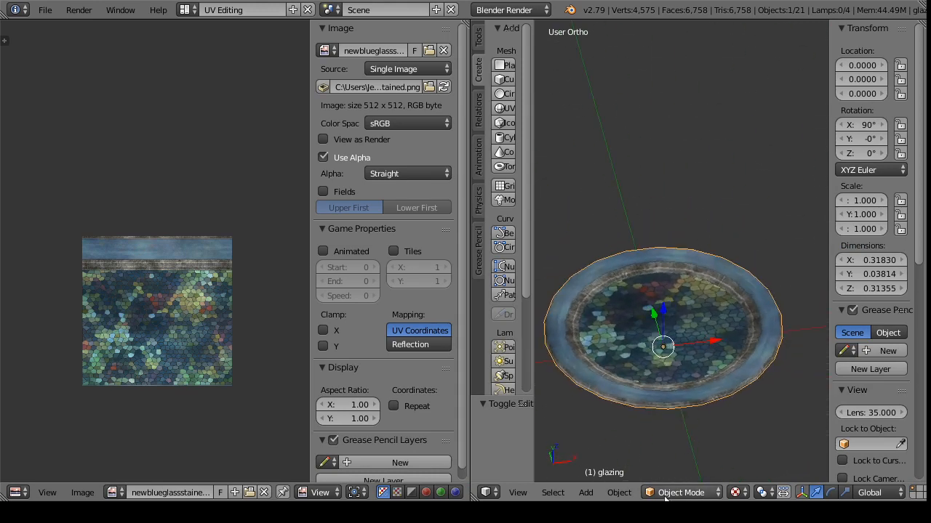
Step: Assign BSmor-glassgreen.png to the imported glazing plate's UVs in Edit Mode and inspect the pattern in Object Mode
{"action": "left_click", "coordinate": [676, 492]}
{"action": "left_click", "coordinate": [681, 455]}
{"action": "left_click", "coordinate": [182, 492]}
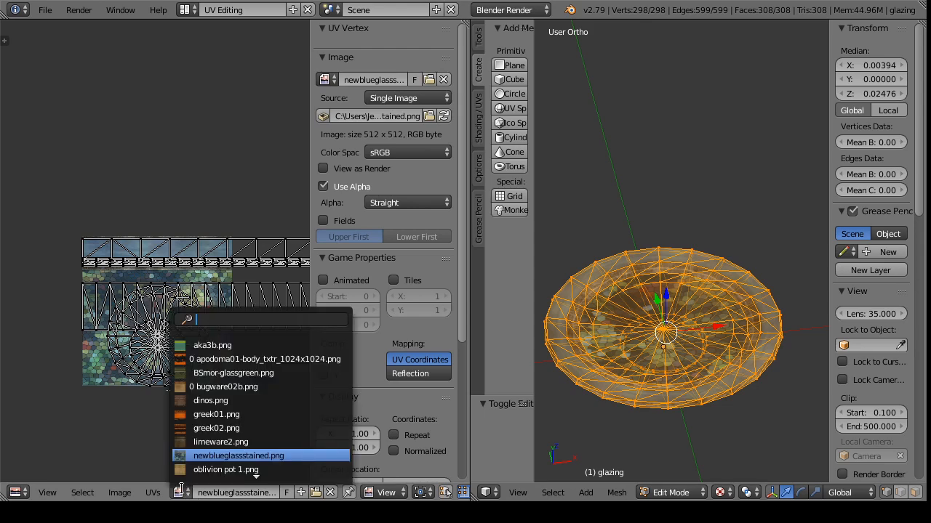
{"action": "left_click", "coordinate": [221, 374]}
{"action": "left_click", "coordinate": [668, 492]}
{"action": "left_click", "coordinate": [682, 469]}
{"action": "left_click_drag", "start_coordinate": [697, 445], "coordinate": [646, 427]}
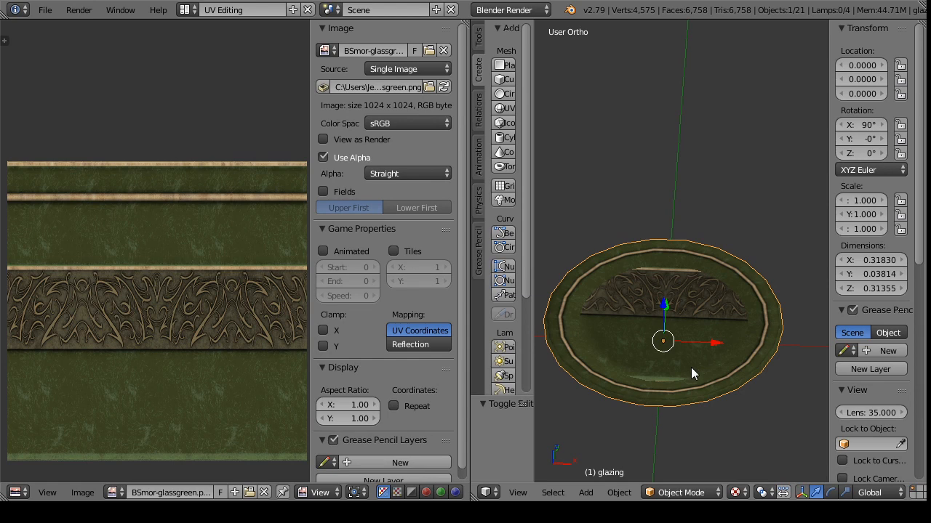
Step: Undo the comparison plate's import and the texture swaps, back to the joined plate textured with greek02.png
{"action": "key", "text": "ctrl+z"}
{"action": "key", "text": "ctrl+z"}
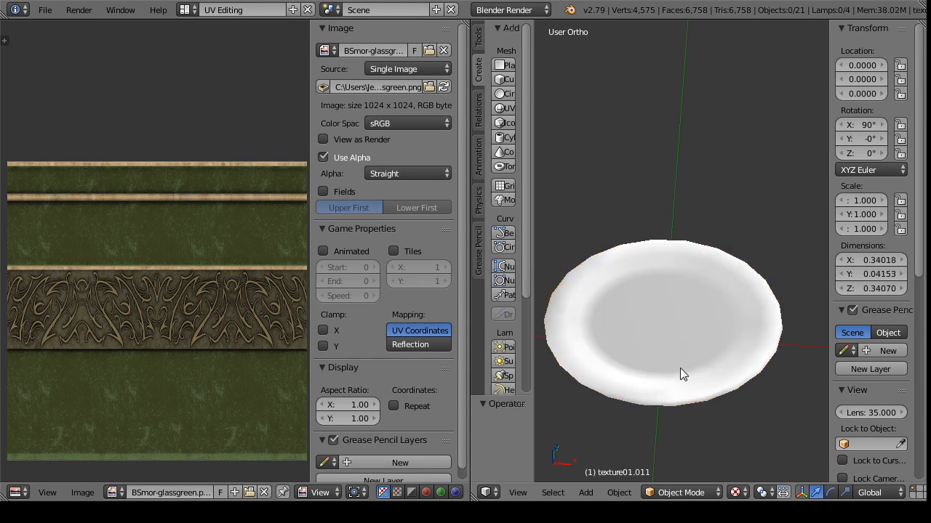
{"action": "key", "text": "ctrl+z"}
{"action": "key", "text": "ctrl+z"}
{"action": "left_click_drag", "start_coordinate": [649, 393], "coordinate": [682, 392]}
{"action": "key", "text": "ctrl+z"}
{"action": "key", "text": "ctrl+z"}
{"action": "key", "text": "ctrl+z"}
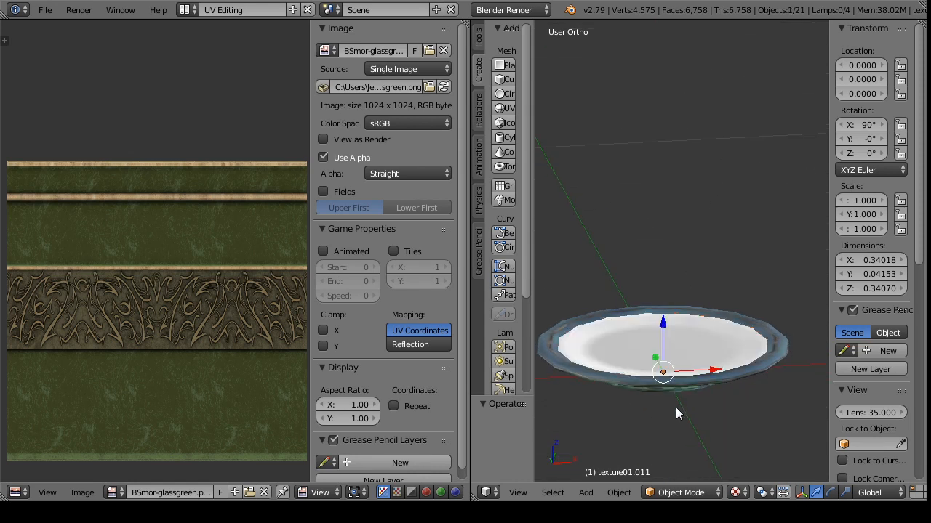
{"action": "key", "text": "ctrl+z"}
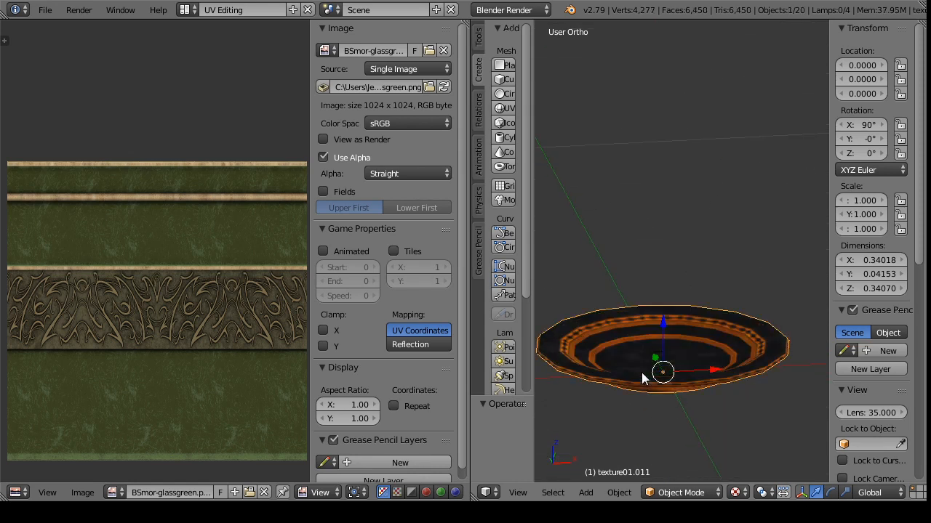
{"action": "left_click_drag", "start_coordinate": [629, 342], "coordinate": [677, 396]}
{"action": "left_click", "coordinate": [189, 10]}
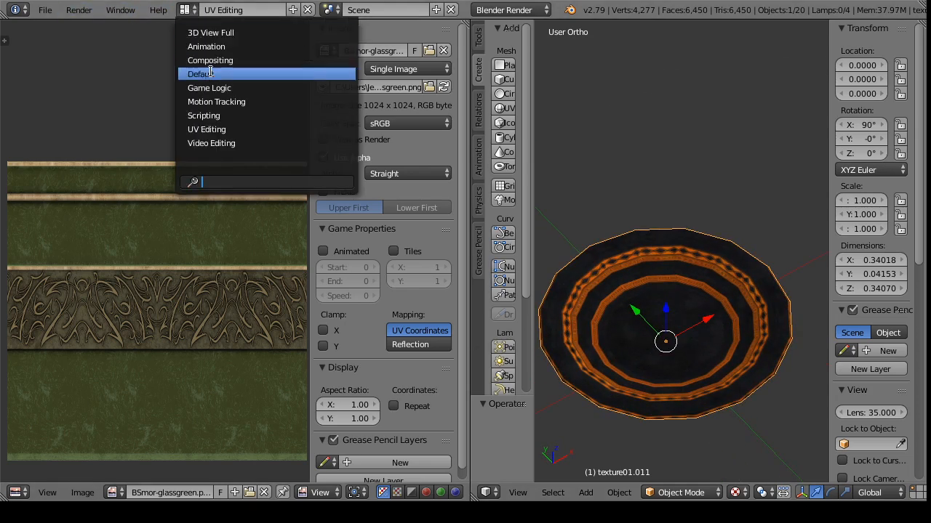
{"action": "left_click", "coordinate": [208, 73]}
{"action": "key", "text": "Delete"}
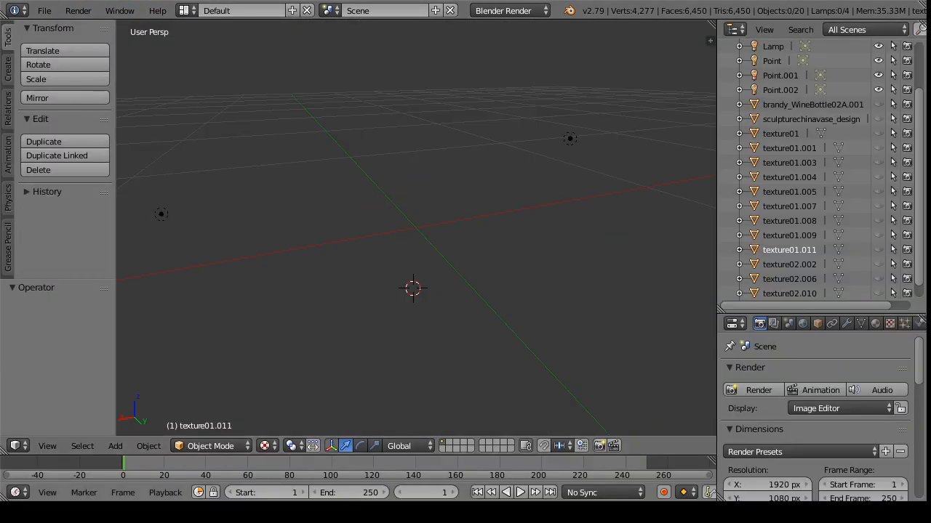
{"action": "key", "text": "alt+Tab"}
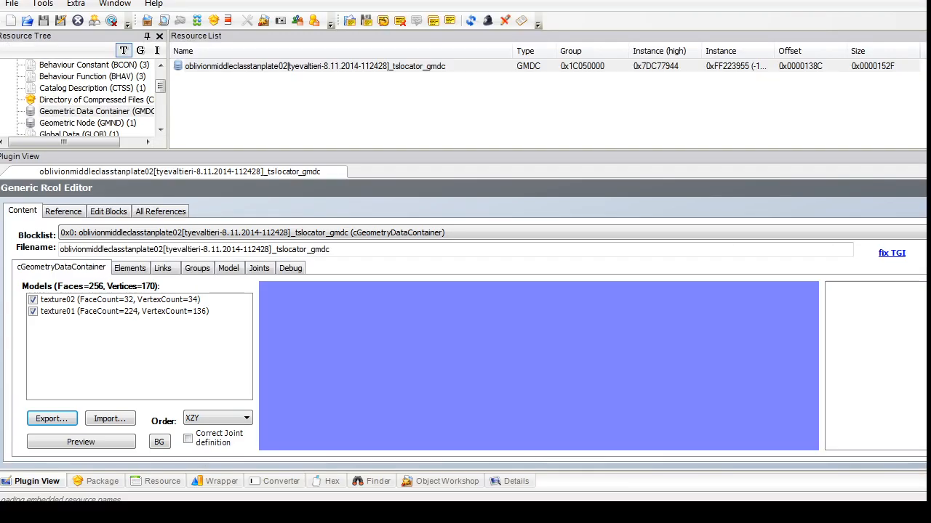
{"action": "key", "text": "alt+Tab"}
{"action": "key", "text": "ctrl+z"}
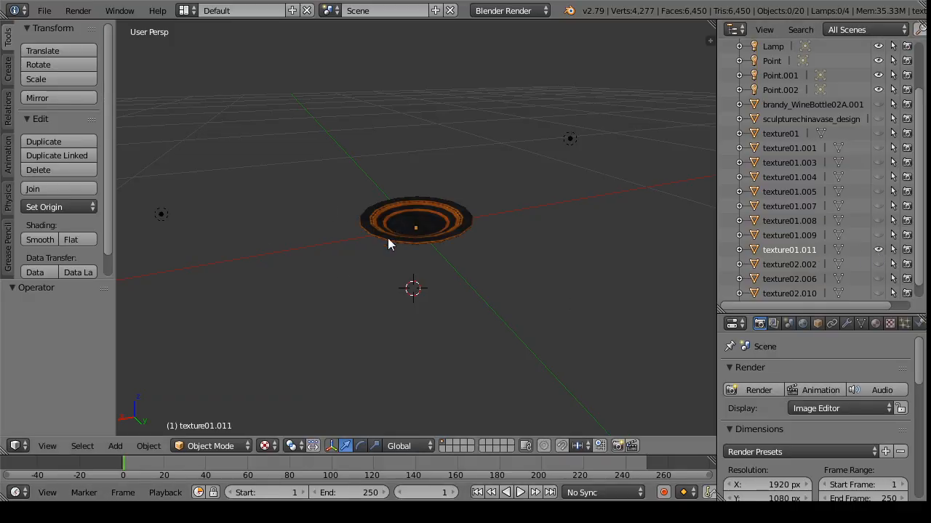
Step: Put the joined plate into Edit Mode in the UV Editing layout, select its centre vertex, and read its Z coordinate
{"action": "left_click_drag", "start_coordinate": [387, 240], "coordinate": [411, 224]}
{"action": "right_click", "coordinate": [410, 223]}
{"action": "left_click", "coordinate": [188, 11]}
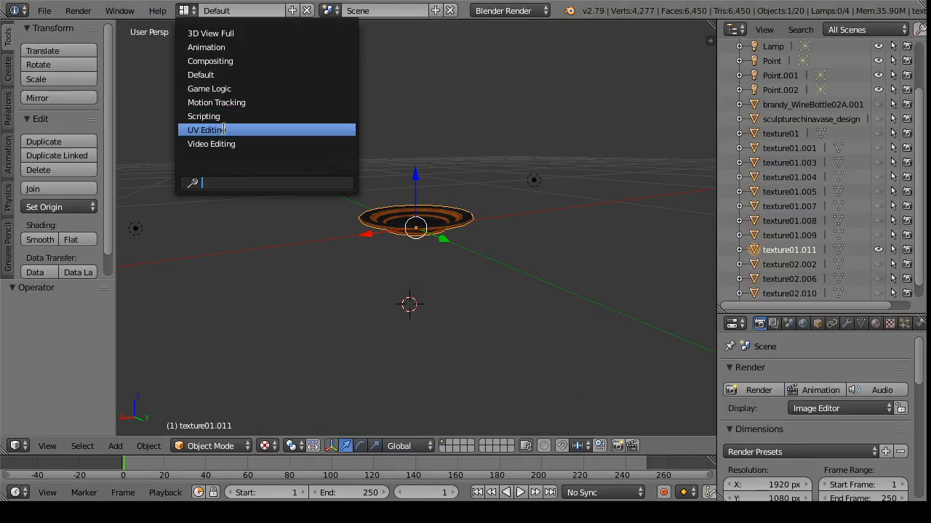
{"action": "left_click", "coordinate": [269, 127]}
{"action": "left_click", "coordinate": [681, 492]}
{"action": "left_click", "coordinate": [680, 459]}
{"action": "key", "text": "a"}
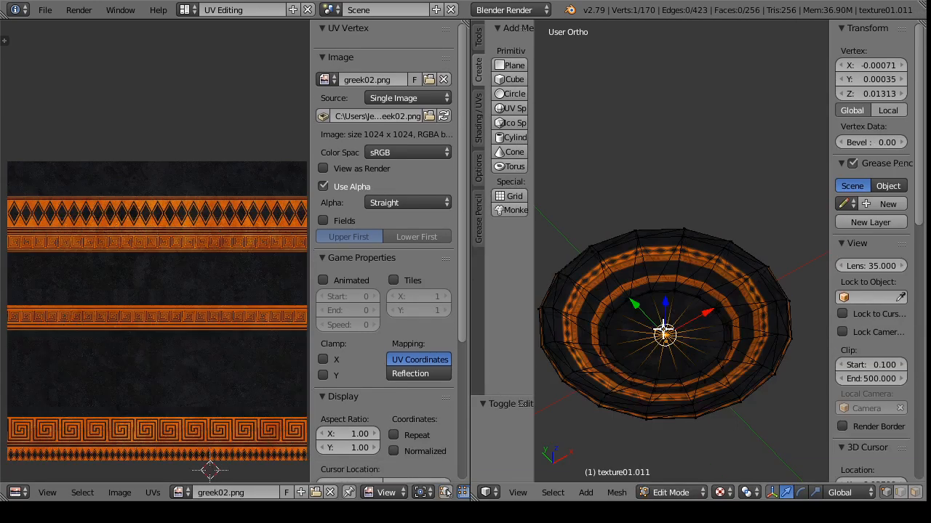
{"action": "left_click_drag", "start_coordinate": [663, 327], "coordinate": [645, 334]}
{"action": "left_click", "coordinate": [887, 94]}
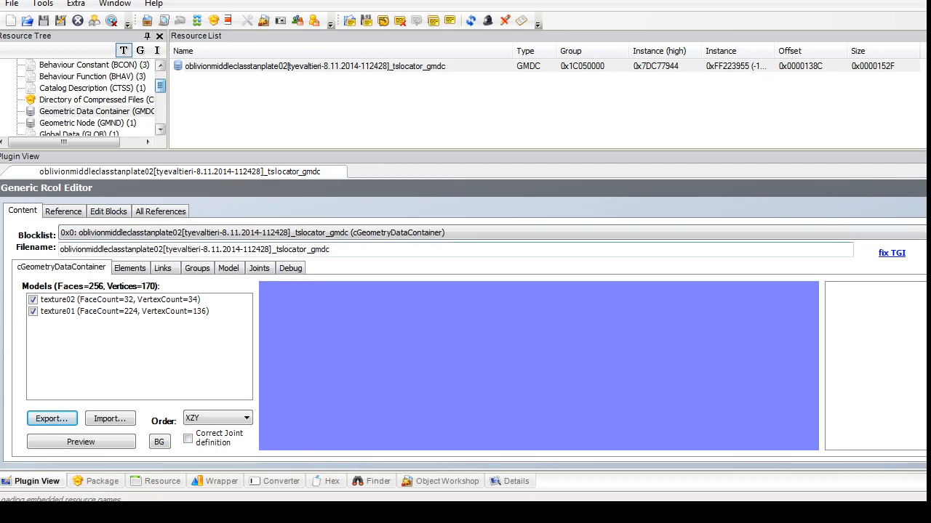
Step: Switch to SimPe and open the plate package's Slot File (SLOT) resource
{"action": "left_click_drag", "start_coordinate": [161, 87], "coordinate": [161, 116]}
{"action": "left_click", "coordinate": [69, 88]}
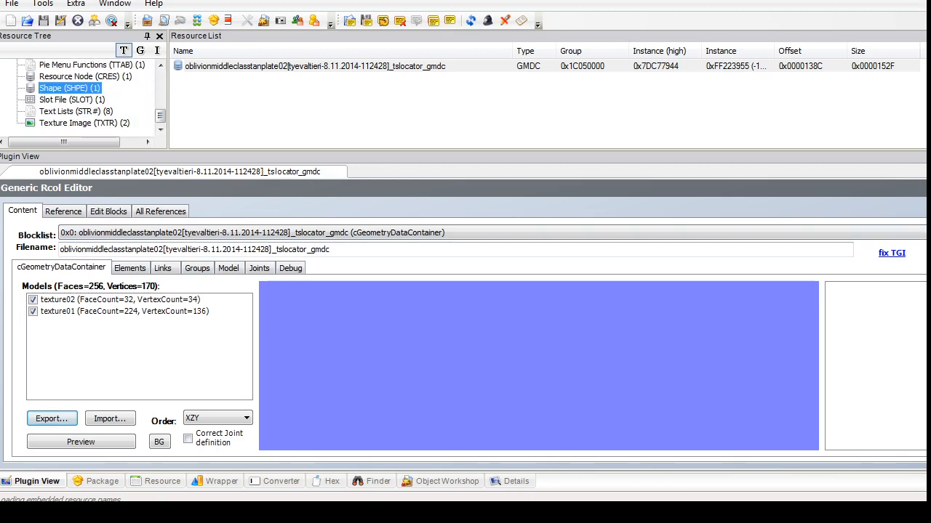
{"action": "left_click", "coordinate": [72, 99]}
{"action": "left_click", "coordinate": [201, 66]}
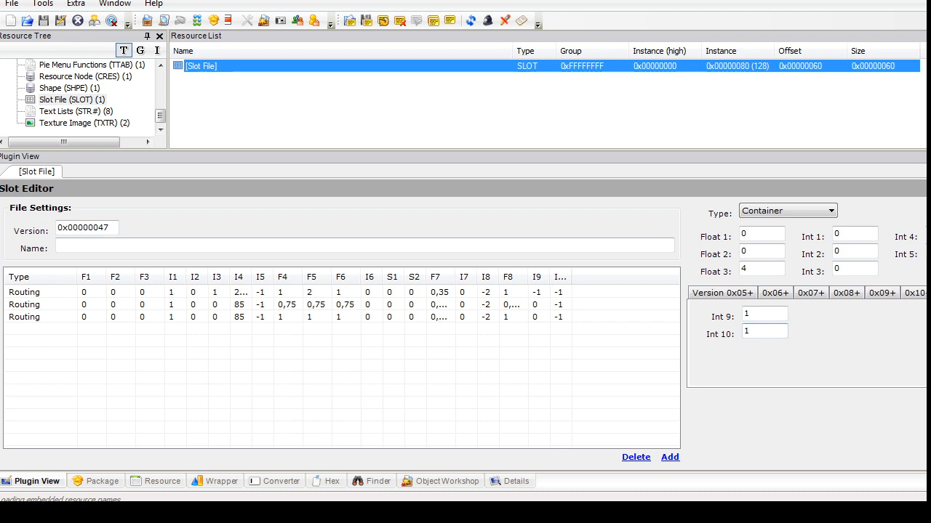
Step: Add a Container slot and set Float 3 to 4, Int 5 to -5, and Floats 4 to 6 and Int 6 to 1
{"action": "left_click", "coordinate": [670, 457]}
{"action": "left_click", "coordinate": [29, 329]}
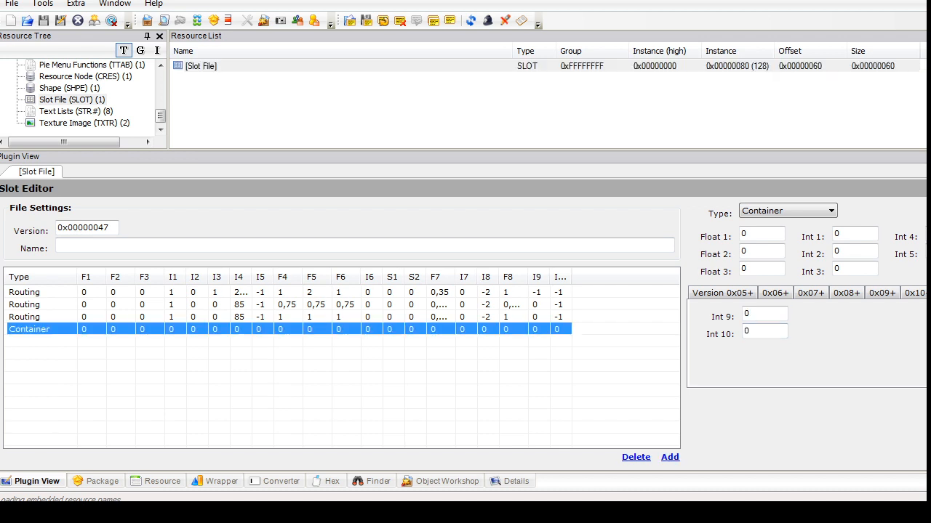
{"action": "double_click", "coordinate": [754, 234]}
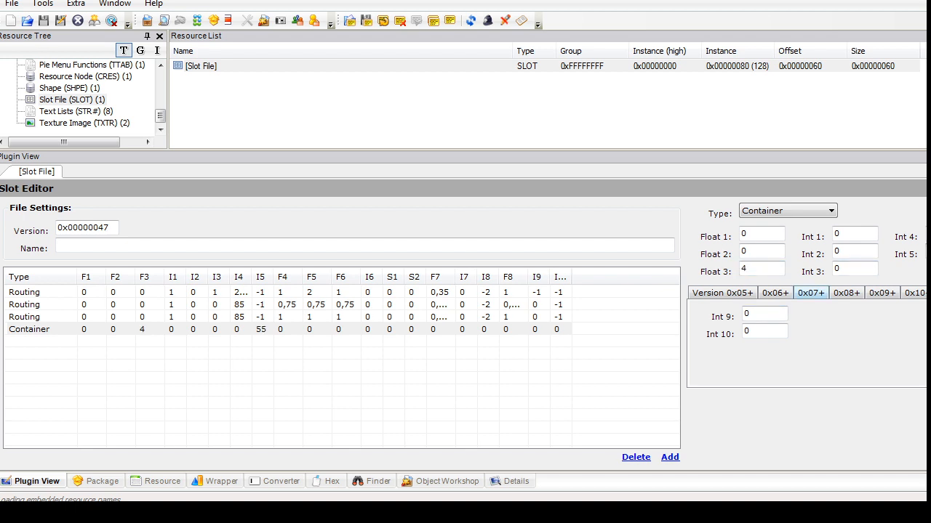
{"action": "left_click", "coordinate": [722, 293]}
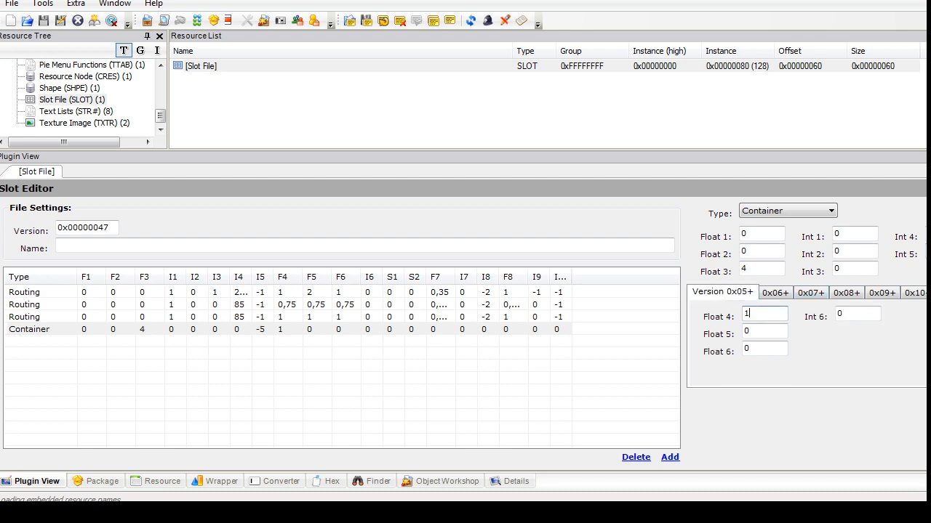
Step: Set the Container slot's Short 2 to 2, Int 7 to 8, Int 8 to 2, Float 8, Int 9 and Int 10 to 1, and commit the slot file
{"action": "left_click", "coordinate": [775, 293]}
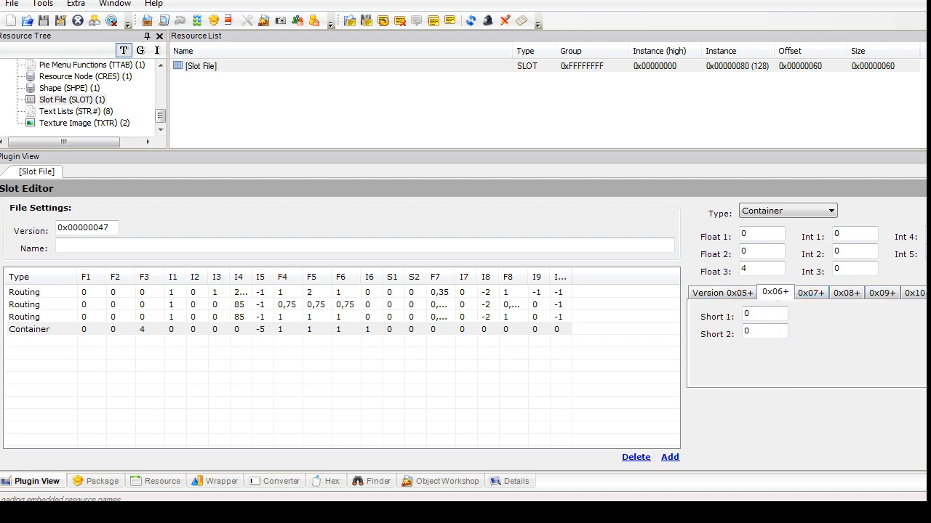
{"action": "left_click", "coordinate": [811, 293]}
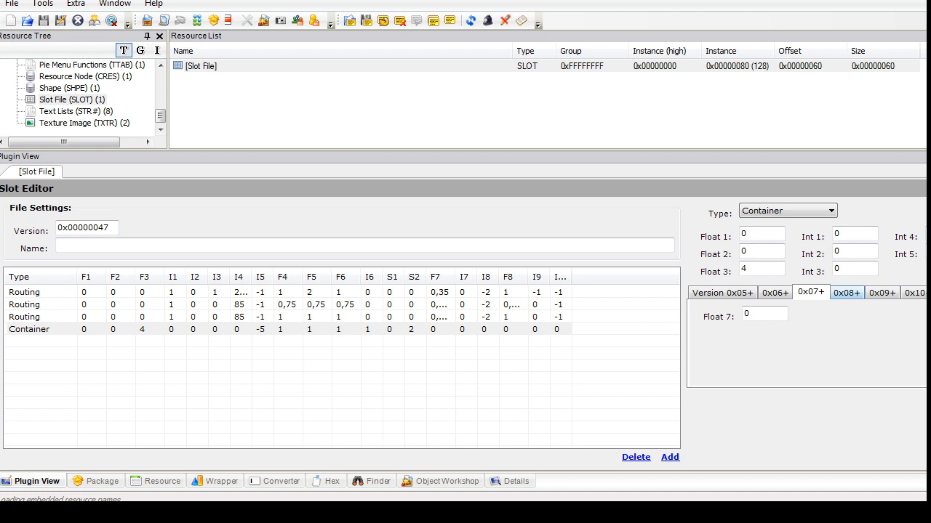
{"action": "left_click", "coordinate": [846, 293]}
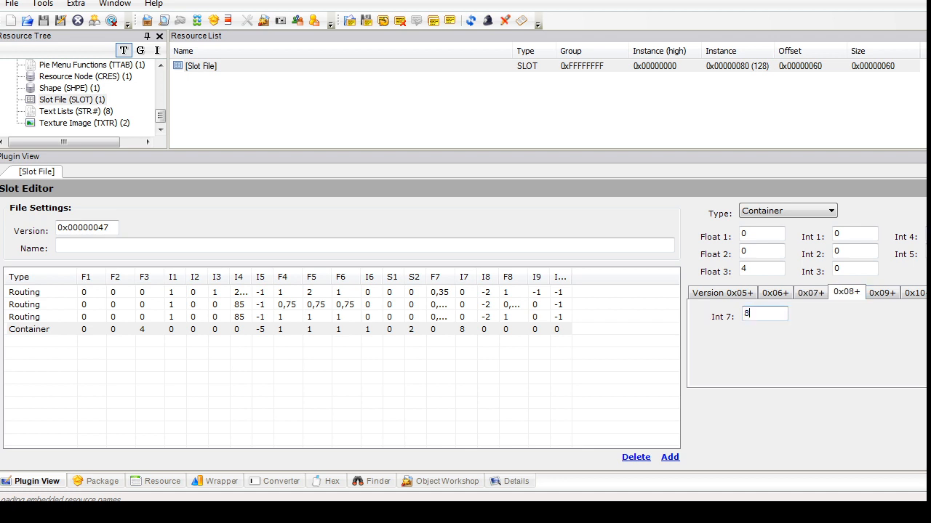
{"action": "left_click", "coordinate": [882, 293]}
{"action": "left_click", "coordinate": [914, 292]}
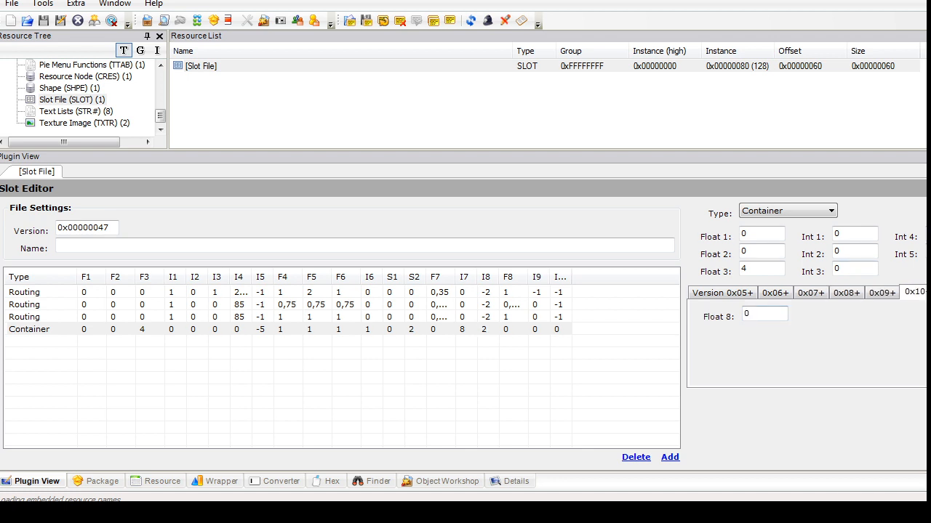
{"action": "left_click", "coordinate": [930, 293]}
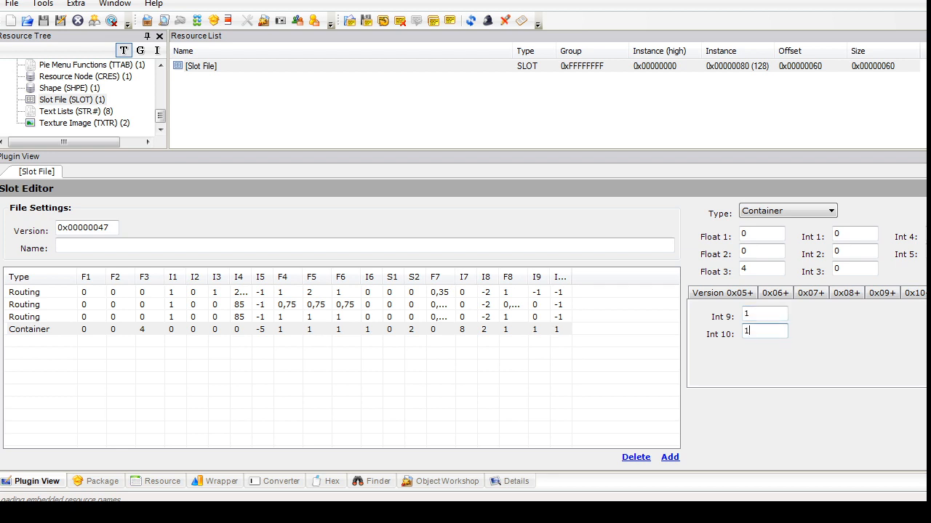
{"action": "left_click", "coordinate": [930, 188]}
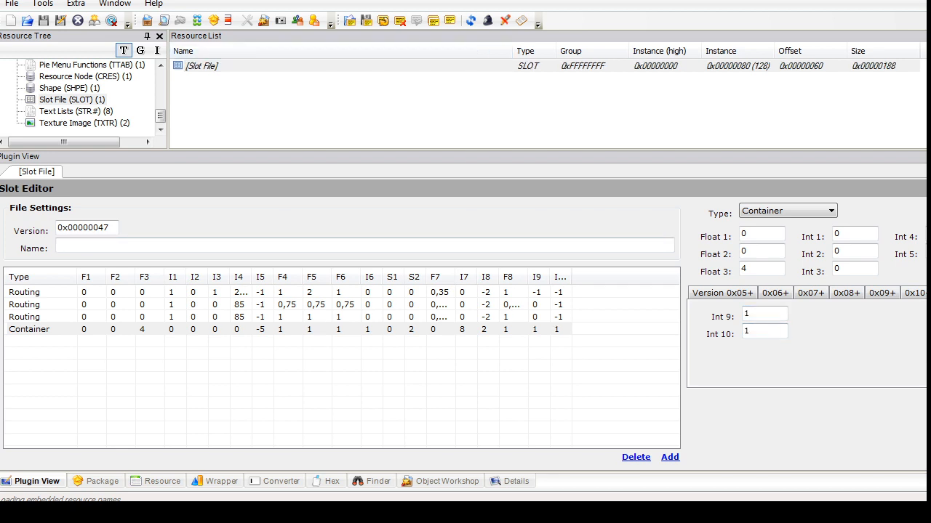
Step: In the Resource Node's cShapeRefNode block, add a cTransformNode child node with Unknown 1 0x0001 and Child Index 0x00000003
{"action": "left_click", "coordinate": [86, 76]}
{"action": "left_click", "coordinate": [218, 66]}
{"action": "left_click", "coordinate": [211, 233]}
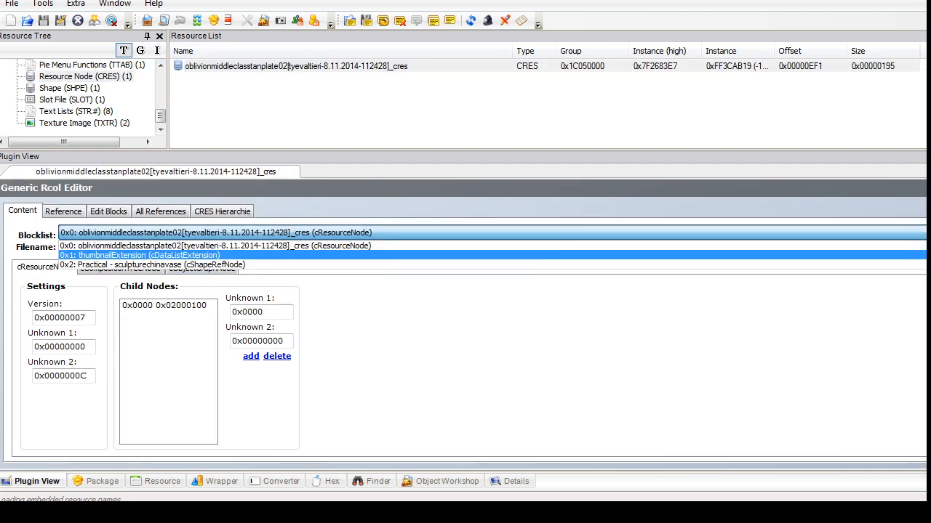
{"action": "left_click", "coordinate": [182, 234]}
{"action": "left_click", "coordinate": [181, 234]}
{"action": "left_click", "coordinate": [180, 265]}
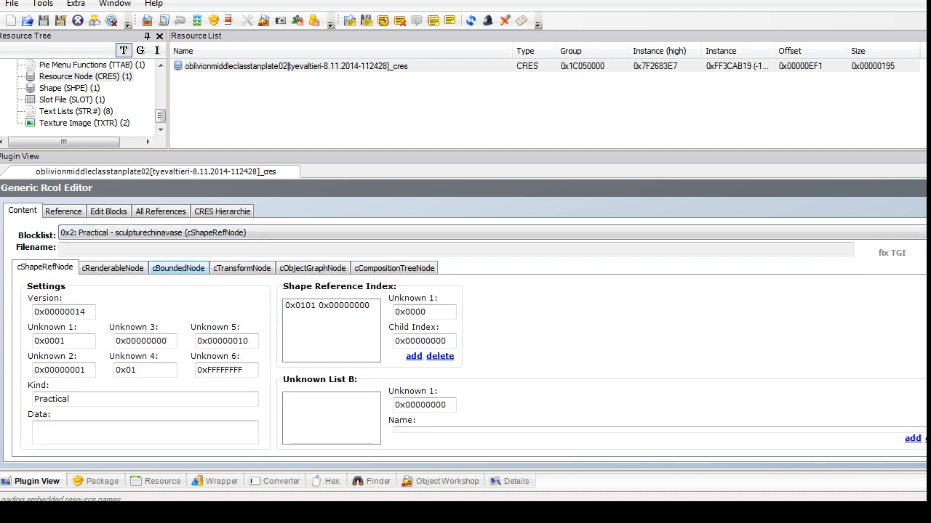
{"action": "left_click", "coordinate": [242, 268]}
{"action": "left_click", "coordinate": [518, 357]}
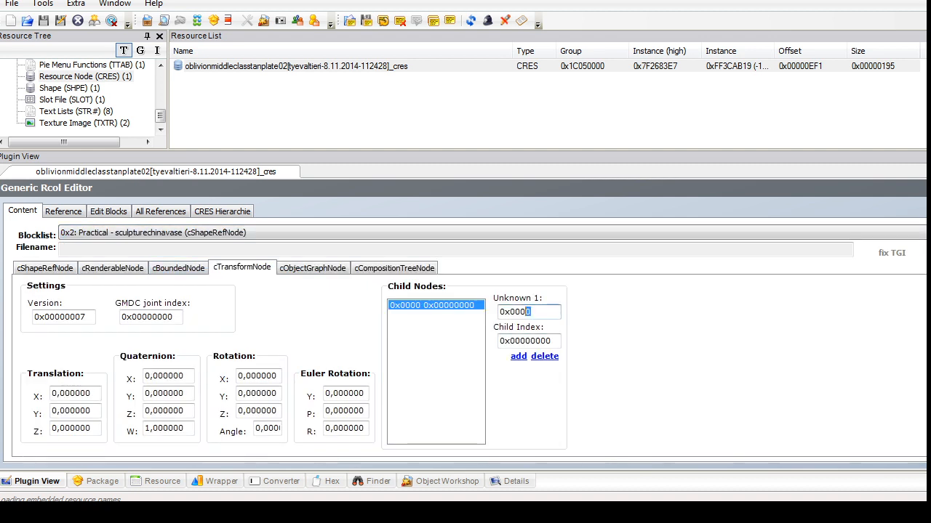
Step: Add a new cObjectGraphNode (cTransformNode) block to the plate's Resource Node (CRES)
{"action": "left_click", "coordinate": [174, 233]}
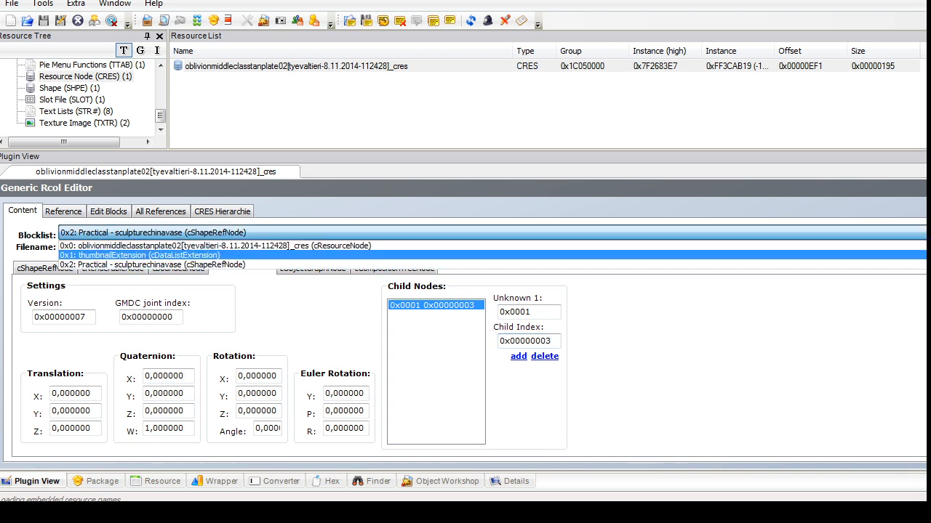
{"action": "left_click", "coordinate": [146, 234]}
{"action": "left_click", "coordinate": [109, 212]}
{"action": "left_click", "coordinate": [335, 290]}
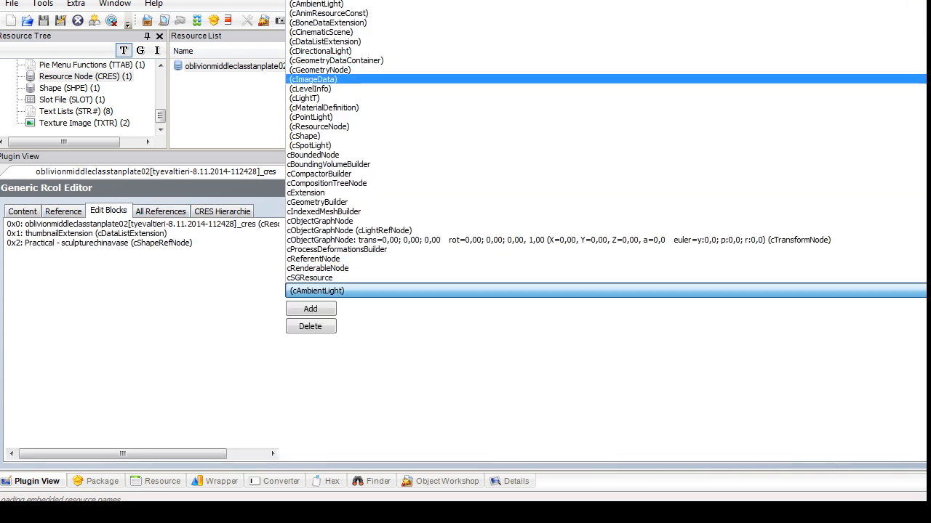
{"action": "left_click", "coordinate": [349, 240]}
{"action": "left_click", "coordinate": [311, 309]}
Step: Select the new 0x3 transform block and set its cObjectGraphNode filename to deco1
{"action": "left_click", "coordinate": [23, 211]}
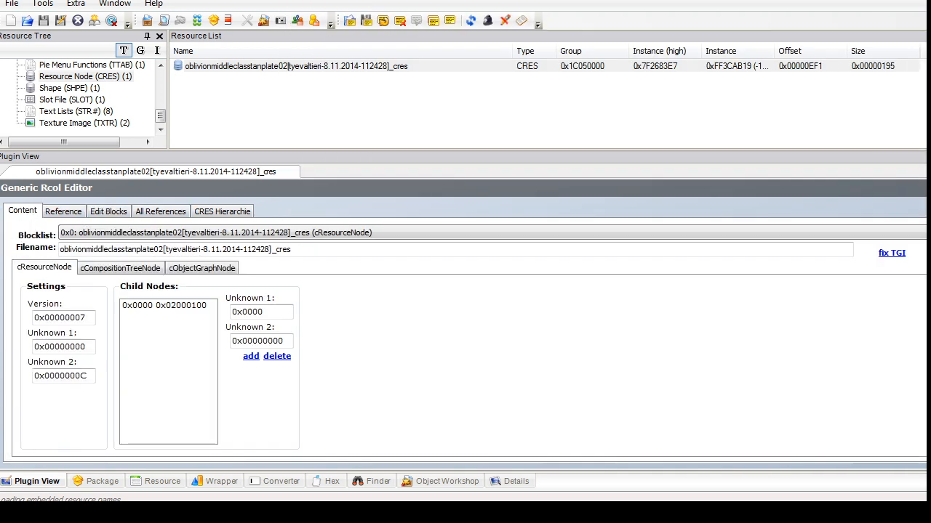
{"action": "left_click", "coordinate": [174, 234]}
{"action": "left_click", "coordinate": [160, 274]}
{"action": "left_click", "coordinate": [117, 267]}
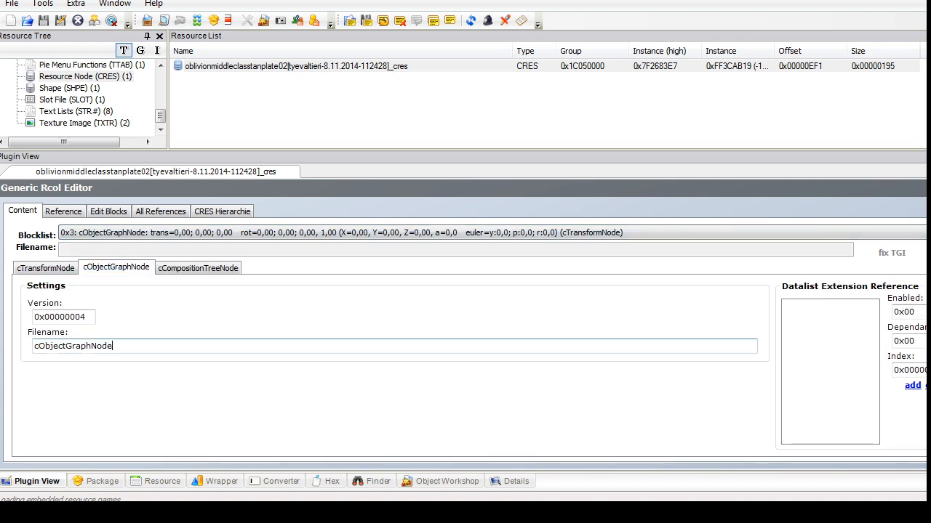
{"action": "double_click", "coordinate": [73, 346]}
{"action": "type", "text": "deco1"}
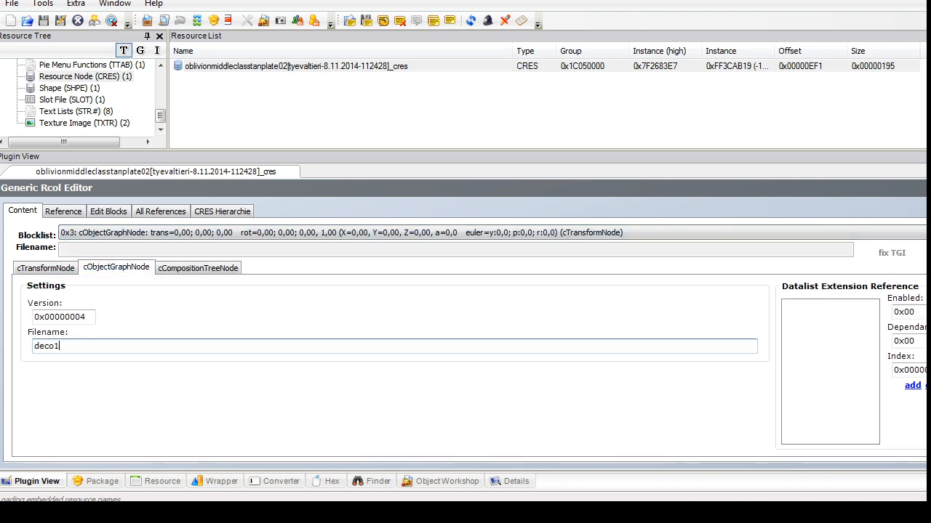
Step: Set the transform block's Z translation to 0,013128 and commit the Resource Node
{"action": "left_click", "coordinate": [45, 268]}
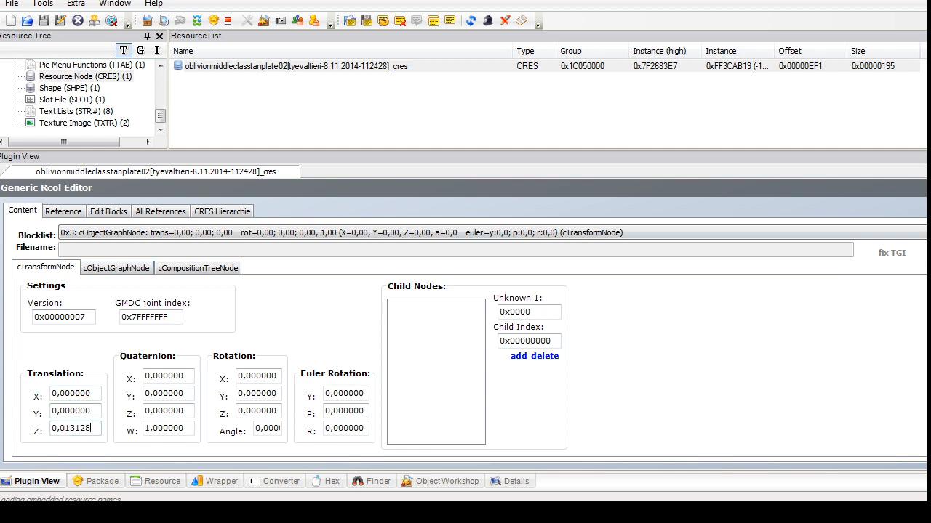
{"action": "left_click", "coordinate": [923, 188]}
{"action": "key", "text": "Return"}
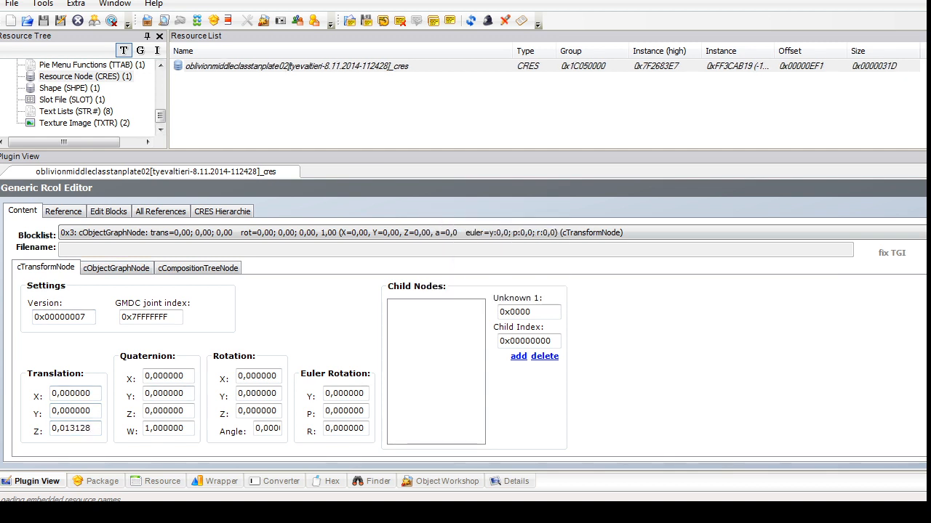
Step: Delete both Texture Image (TXTR) resources from the plate package
{"action": "left_click_drag", "start_coordinate": [159, 116], "coordinate": [159, 112]}
{"action": "left_click", "coordinate": [84, 133]}
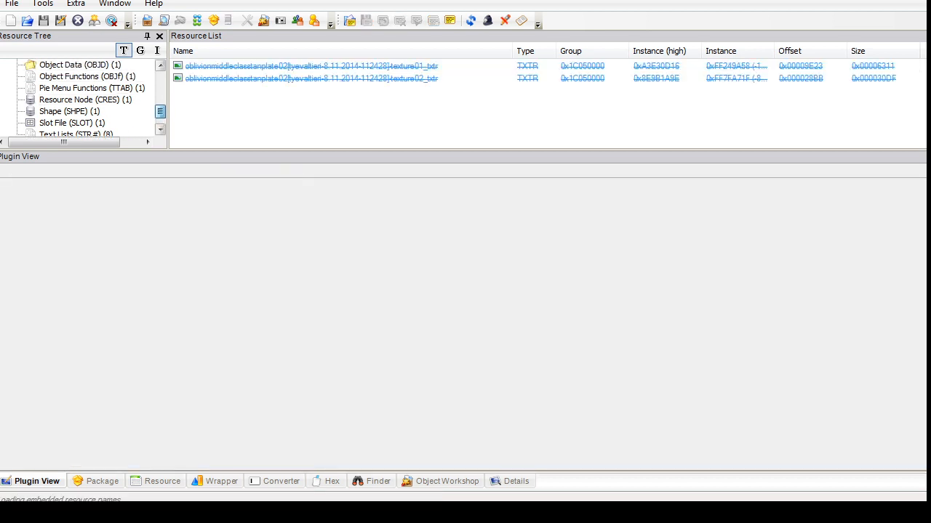
Step: Open the plate's Object Data (OBJD) raw data and set the sale price to 35
{"action": "left_click", "coordinate": [80, 65]}
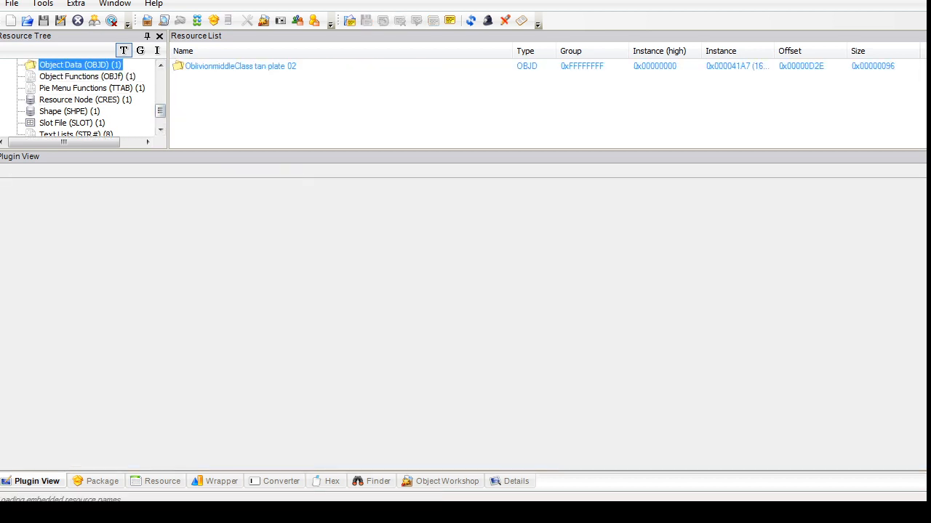
{"action": "left_click", "coordinate": [240, 66]}
{"action": "left_click", "coordinate": [288, 229]}
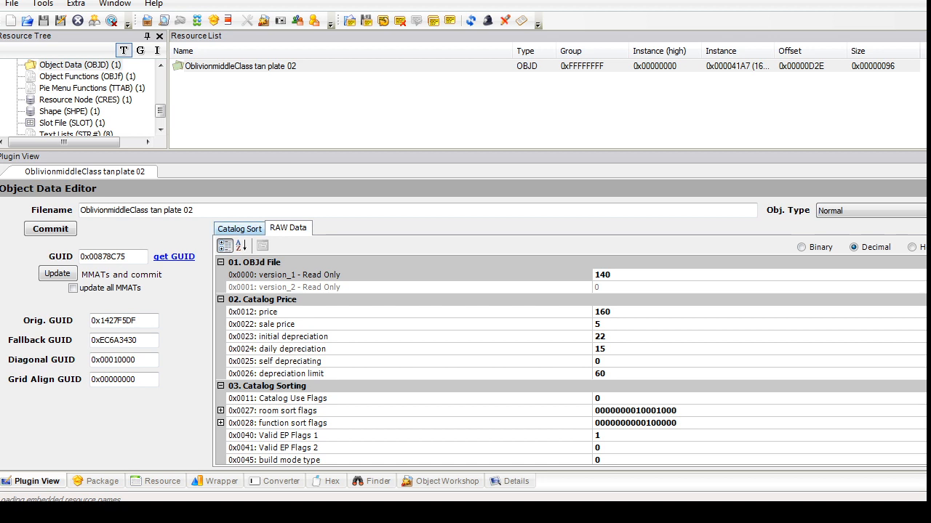
{"action": "double_click", "coordinate": [598, 325]}
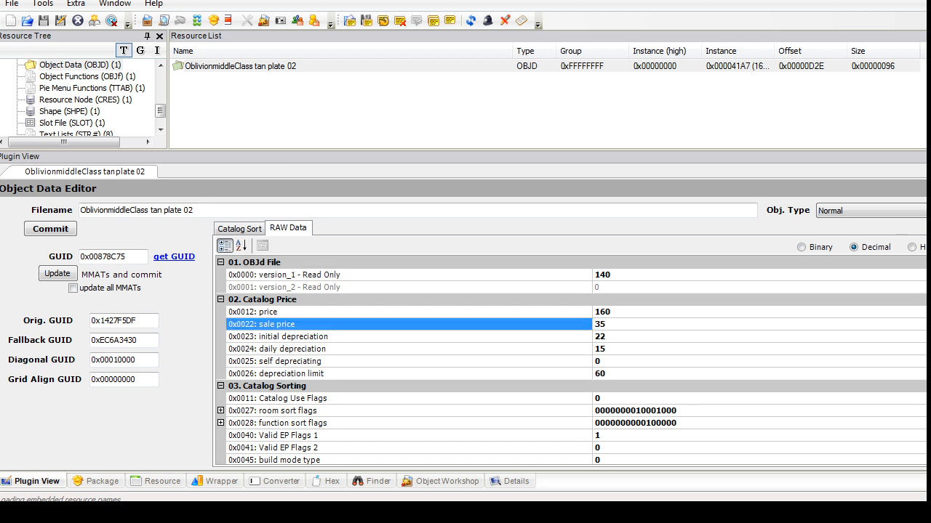
Step: Set the plate's Object size (quantity per shelf) to 1 and commit the object data
{"action": "left_click_drag", "start_coordinate": [612, 275], "coordinate": [605, 274]}
{"action": "scroll", "coordinate": [570, 361], "scroll_direction": "down", "scroll_amount": 15}
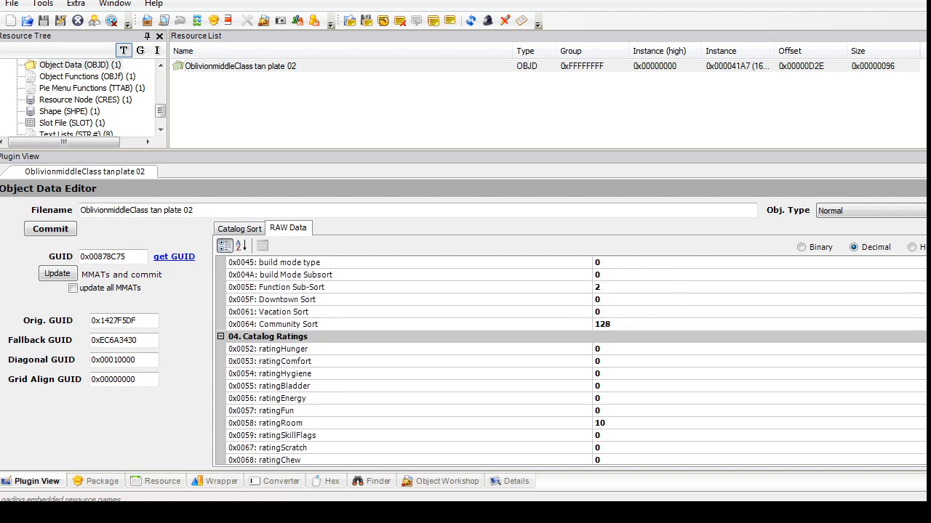
{"action": "scroll", "coordinate": [571, 361], "scroll_direction": "up", "scroll_amount": 10}
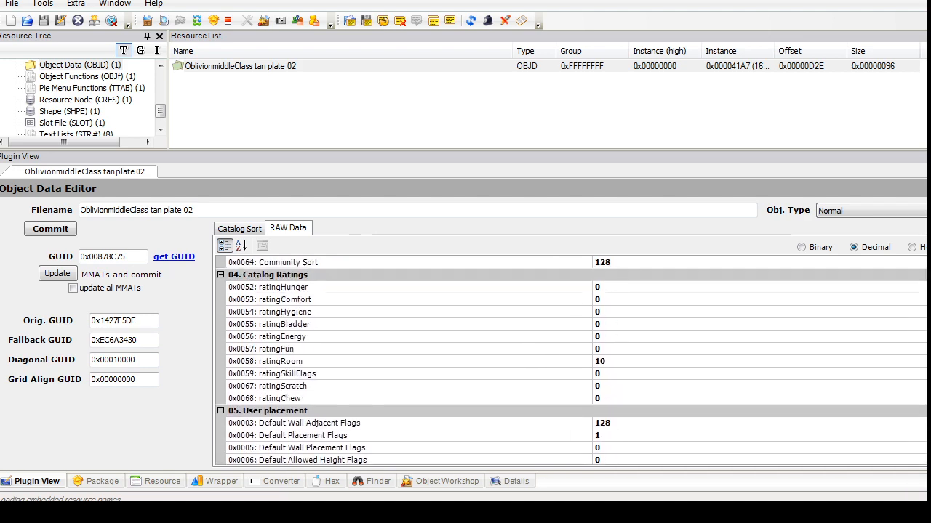
{"action": "double_click", "coordinate": [600, 373]}
{"action": "type", "text": "2"}
{"action": "scroll", "coordinate": [571, 362], "scroll_direction": "down", "scroll_amount": 6}
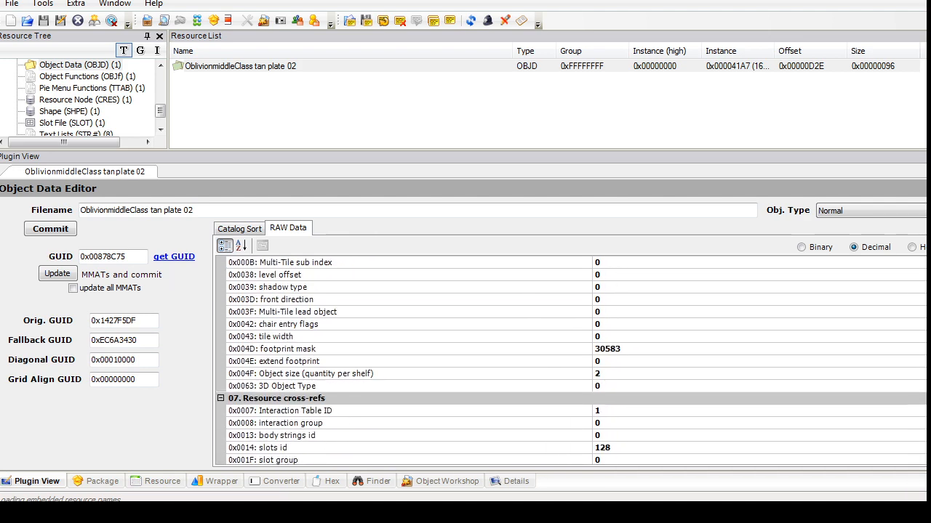
{"action": "scroll", "coordinate": [571, 362], "scroll_direction": "up", "scroll_amount": 3}
{"action": "scroll", "coordinate": [571, 362], "scroll_direction": "up", "scroll_amount": 1}
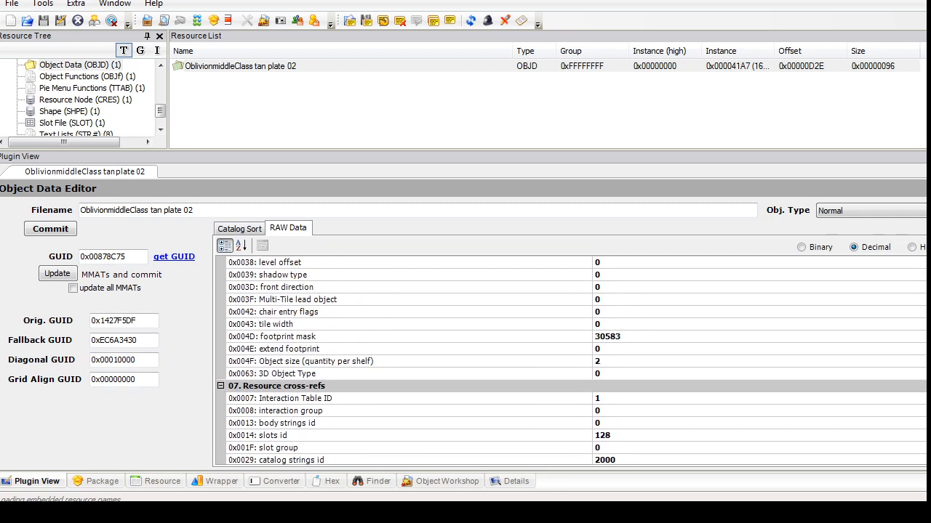
{"action": "left_click", "coordinate": [602, 362]}
{"action": "left_click", "coordinate": [602, 374]}
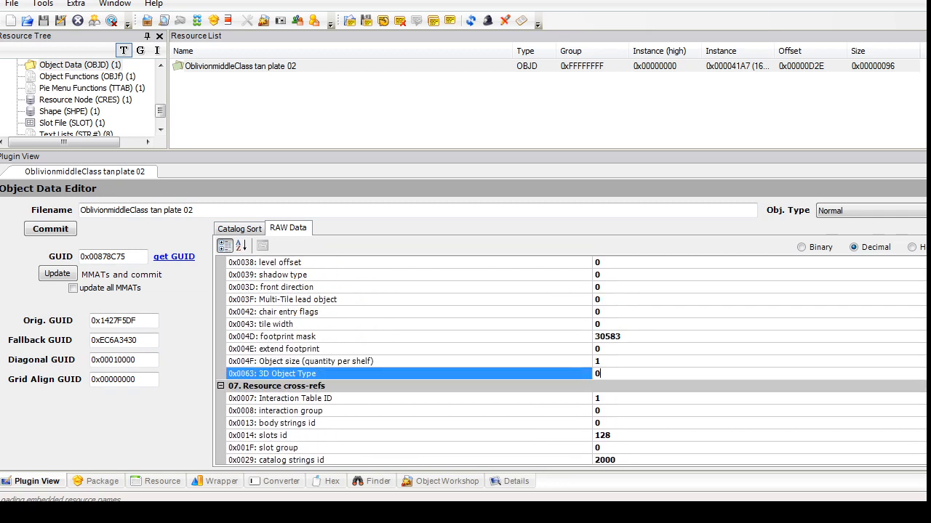
{"action": "left_click", "coordinate": [239, 229]}
{"action": "left_click", "coordinate": [50, 229]}
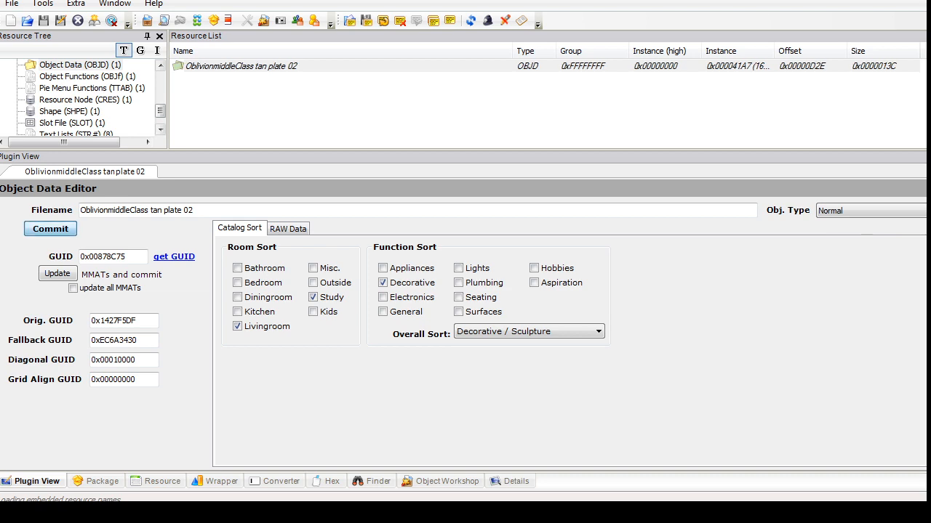
Step: Delete the plate package's Material Override (MMAT) resource
{"action": "left_click_drag", "start_coordinate": [160, 110], "coordinate": [160, 96]}
{"action": "left_click", "coordinate": [90, 111]}
{"action": "right_click", "coordinate": [216, 67]}
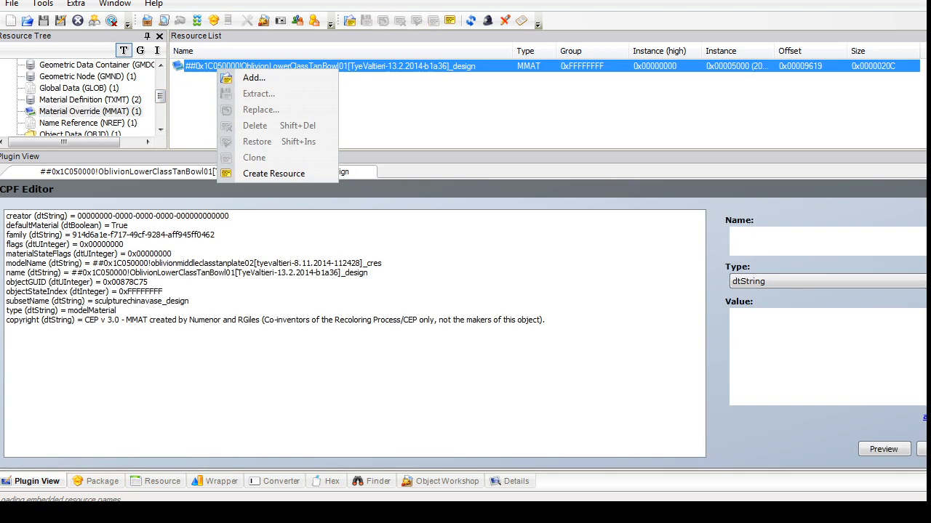
{"action": "left_click", "coordinate": [254, 125]}
{"action": "left_click", "coordinate": [76, 111]}
{"action": "left_click", "coordinate": [218, 66]}
{"action": "left_click_drag", "start_coordinate": [193, 106], "coordinate": [205, 66]}
{"action": "right_click", "coordinate": [204, 66]}
{"action": "left_click", "coordinate": [242, 124]}
Step: Open the Geometric Node (GMND), then switch to Notepad and copy the line ##0x1C050000!wiccan.skyrim.glazedpottery.bowl_design
{"action": "left_click", "coordinate": [72, 100]}
{"action": "left_click", "coordinate": [218, 66]}
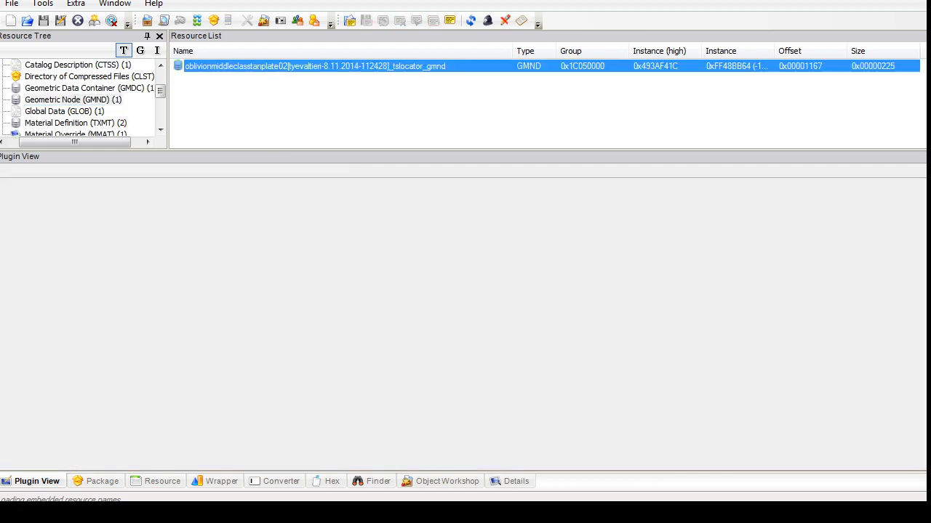
{"action": "key", "text": "alt+Tab"}
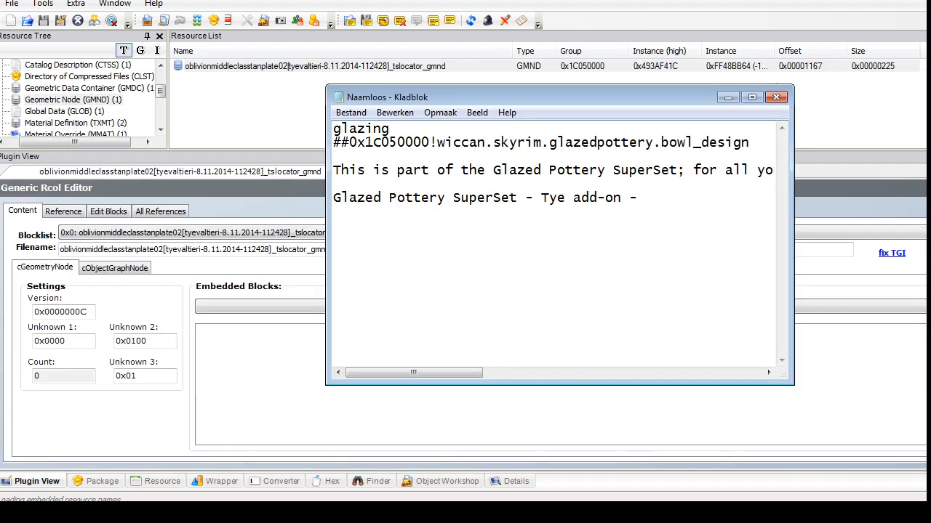
{"action": "left_click_drag", "start_coordinate": [334, 143], "coordinate": [760, 156]}
{"action": "key", "text": "ctrl+c"}
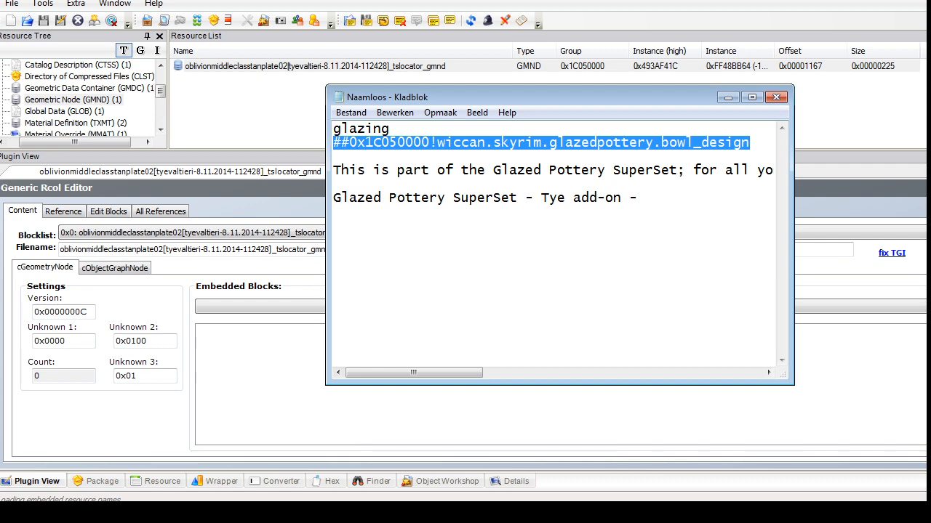
Step: Switch to SimPe, open the plate's Shape (SHPE) resource and delete its texture02 part
{"action": "key", "text": "alt+Tab"}
{"action": "left_click", "coordinate": [54, 88]}
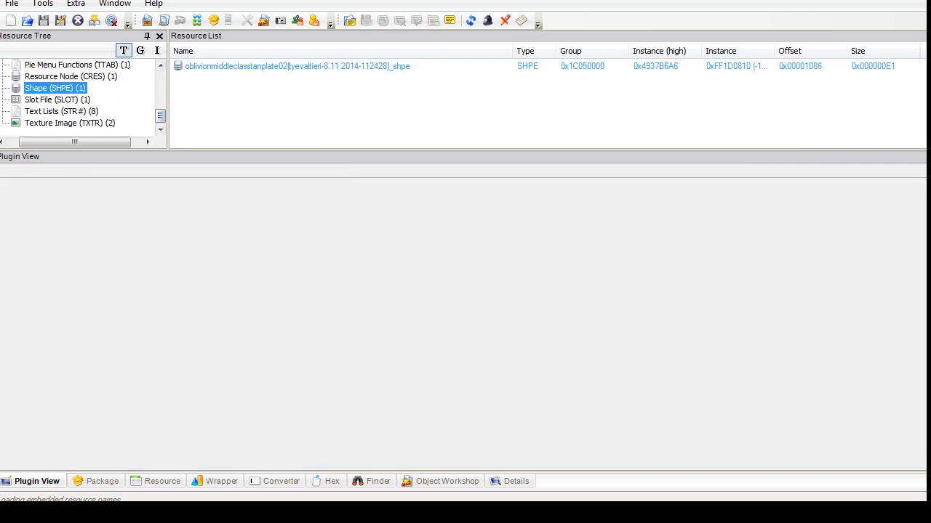
{"action": "left_click", "coordinate": [297, 66]}
{"action": "left_click", "coordinate": [230, 288]}
{"action": "left_click", "coordinate": [930, 368]}
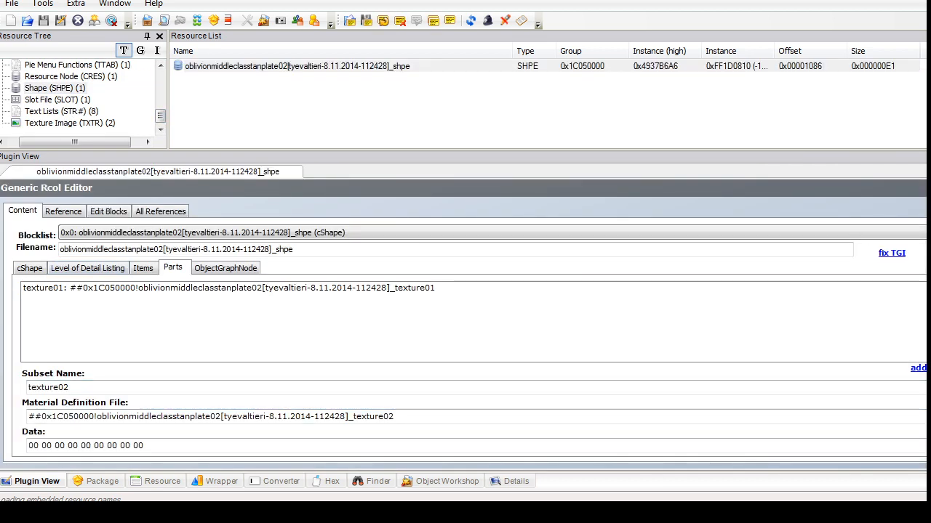
Step: Rename the plate Shape's texture01 part to glazing, set its material definition file to ##0x1C050000!wiccan.skyrim.glazedpottery.bowl_design and commit
{"action": "left_click", "coordinate": [229, 288]}
{"action": "left_click", "coordinate": [69, 387]}
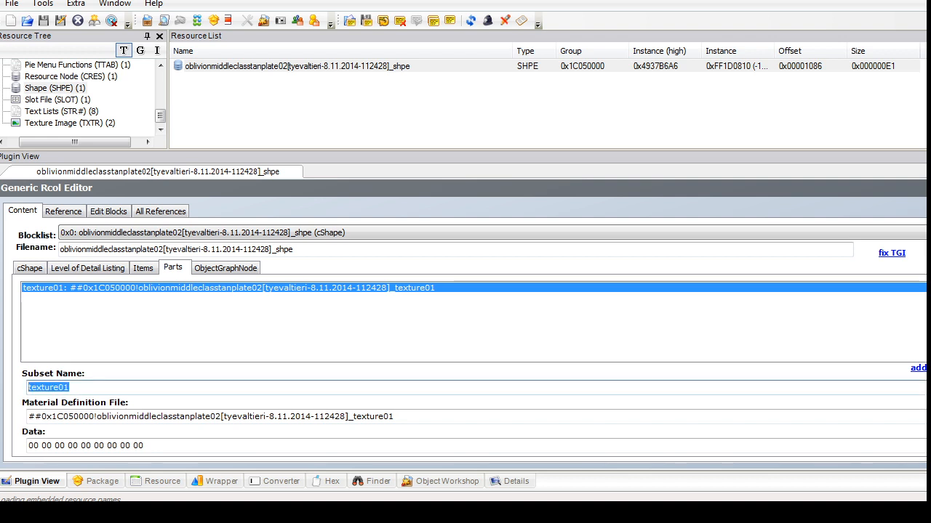
{"action": "type", "text": "glazing"}
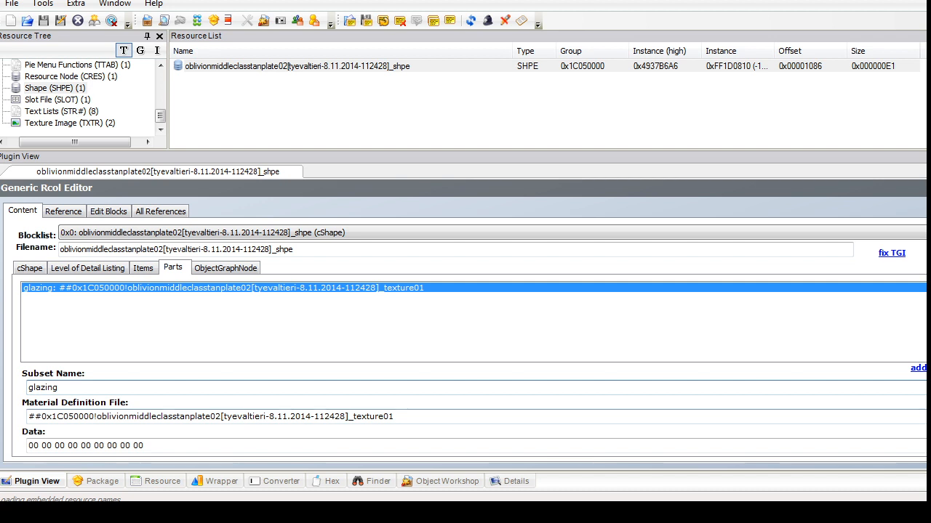
{"action": "key", "text": "Tab"}
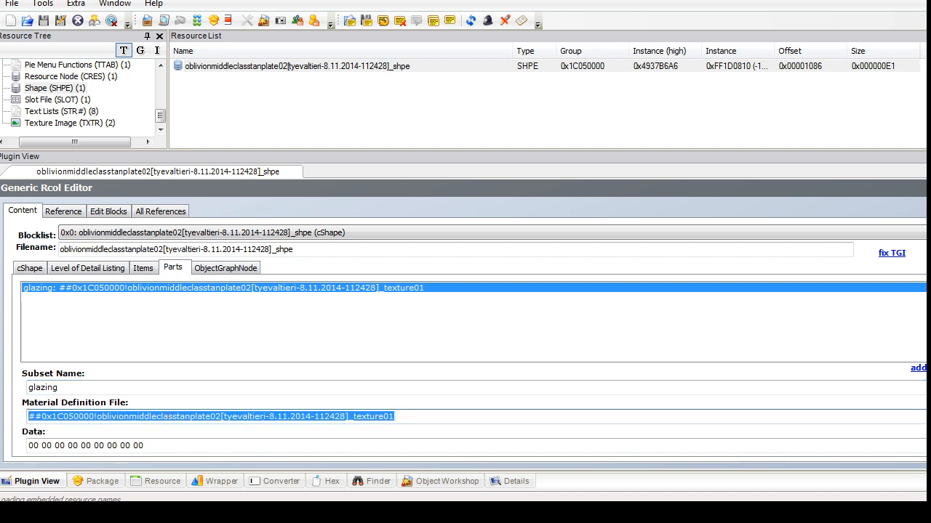
{"action": "key", "text": "ctrl+v"}
{"action": "left_click", "coordinate": [929, 188]}
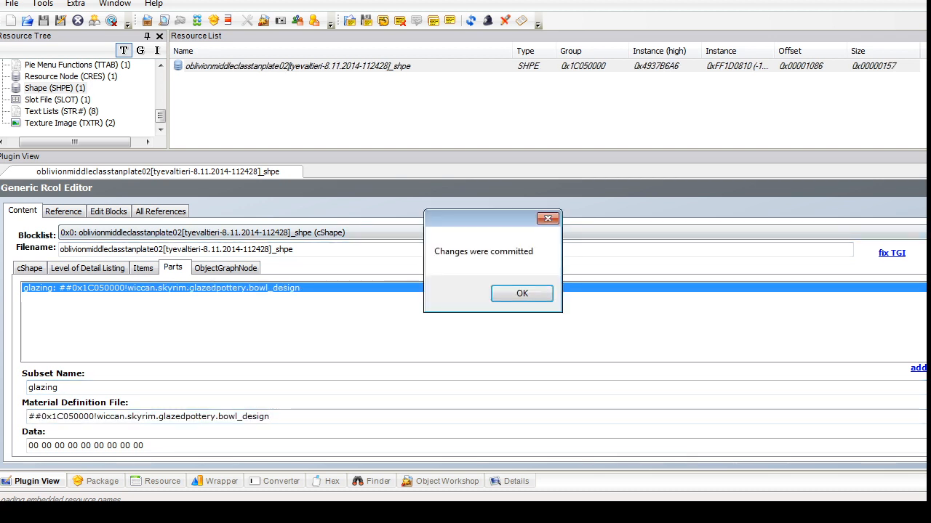
{"action": "key", "text": "Return"}
Step: Open the plate's Geometric Node (GMND) and add a cDataListExtension block to it
{"action": "left_click_drag", "start_coordinate": [160, 116], "coordinate": [160, 90]}
{"action": "left_click", "coordinate": [73, 100]}
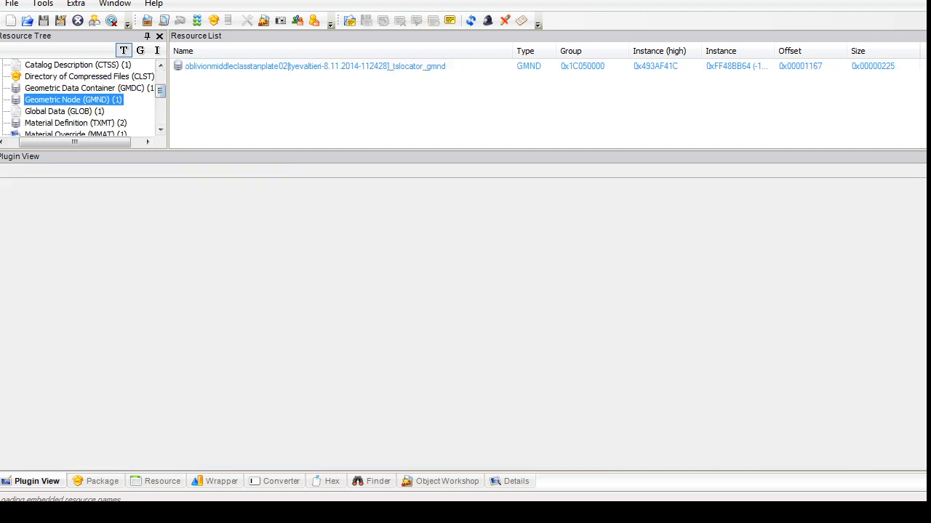
{"action": "left_click", "coordinate": [315, 66]}
{"action": "left_click", "coordinate": [114, 268]}
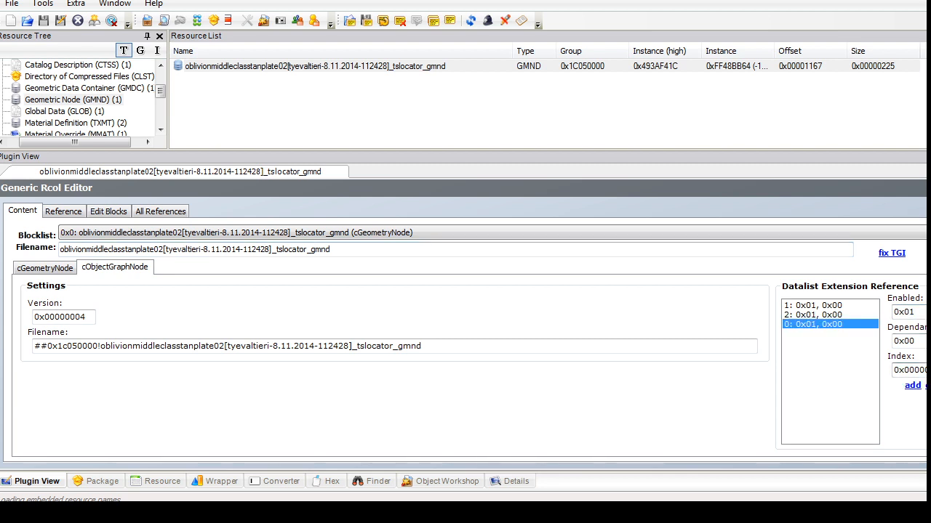
{"action": "left_click", "coordinate": [109, 211]}
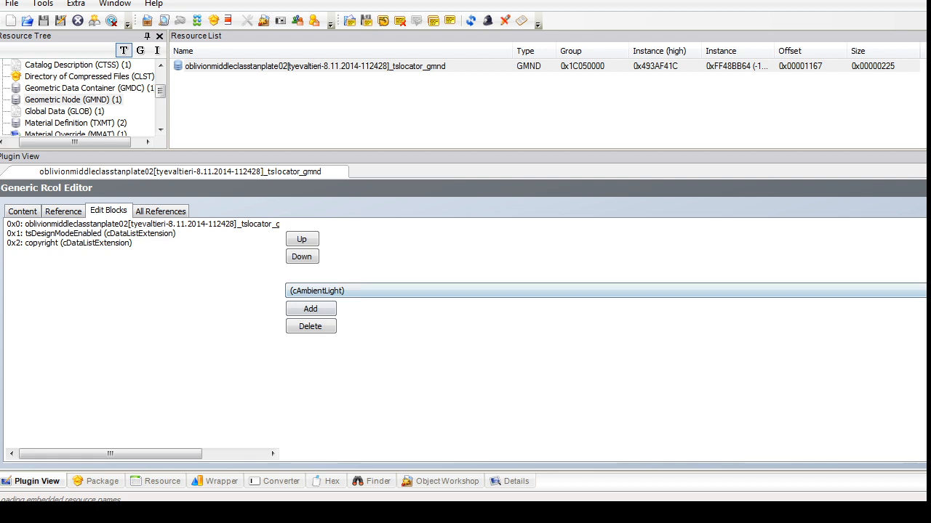
{"action": "left_click", "coordinate": [356, 291]}
{"action": "left_click", "coordinate": [325, 42]}
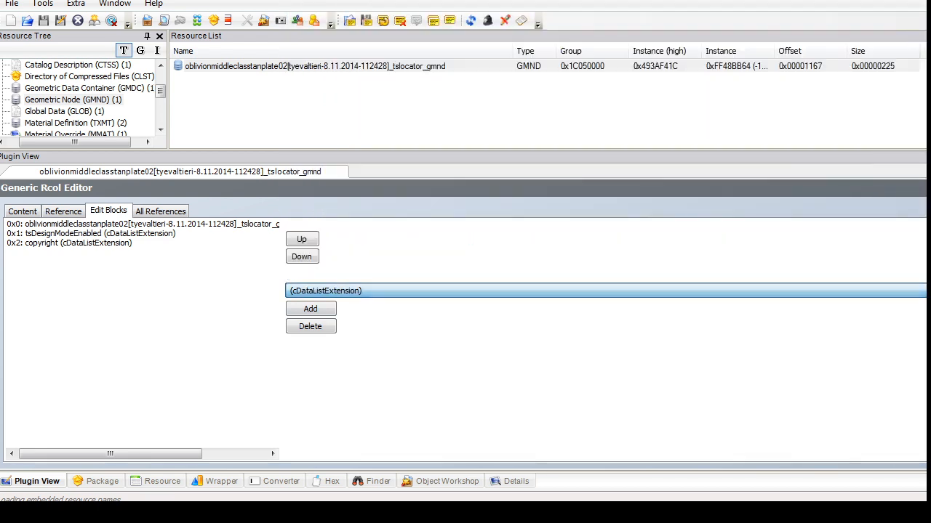
{"action": "left_click", "coordinate": [311, 309]}
Step: Rename the array item in the GMND's tsDesignModeEnabled block to glazing
{"action": "left_click", "coordinate": [22, 211]}
{"action": "left_click", "coordinate": [236, 232]}
{"action": "left_click", "coordinate": [144, 255]}
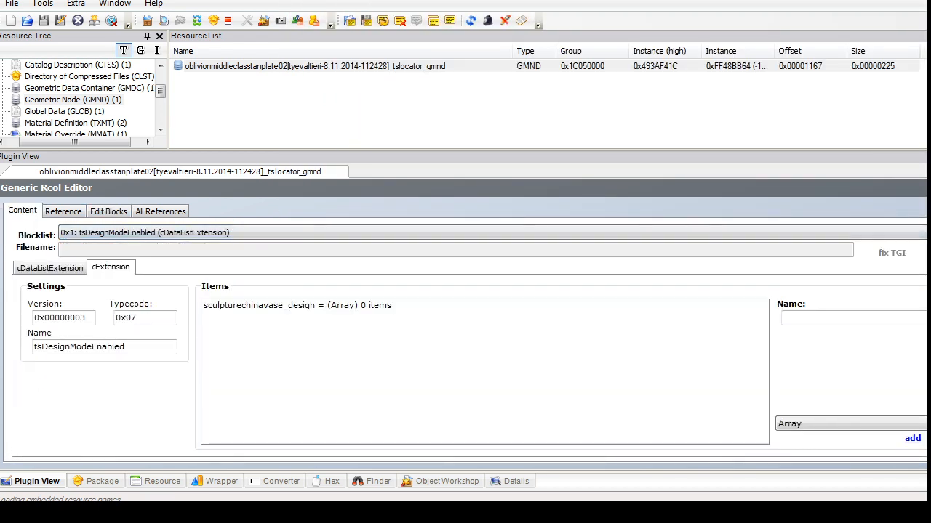
{"action": "left_click", "coordinate": [296, 305]}
{"action": "double_click", "coordinate": [838, 318]}
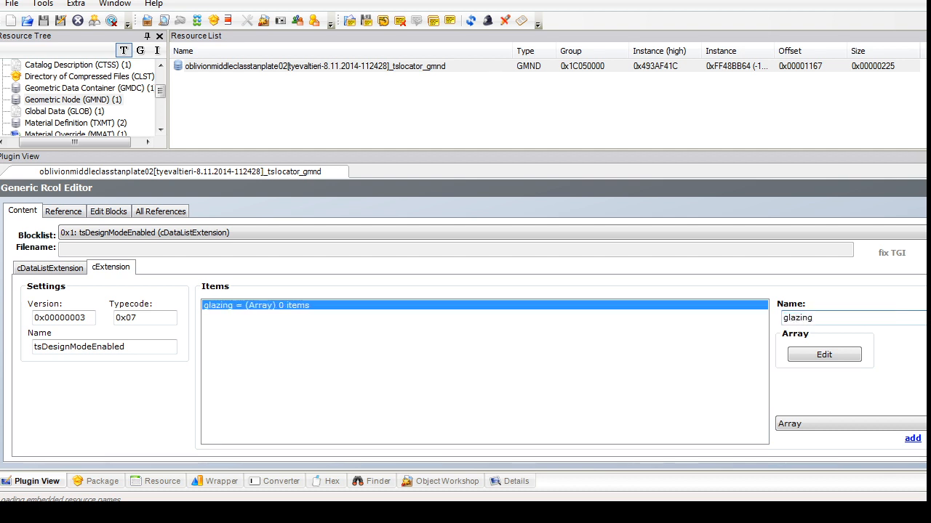
Step: Name the new block tsMaterialsMeshName, add string item glazing with value ##0x1C050000!wiccan.skyrim.glazedpottery.bowl, and commit the GMND
{"action": "left_click", "coordinate": [465, 232]}
{"action": "left_click", "coordinate": [465, 274]}
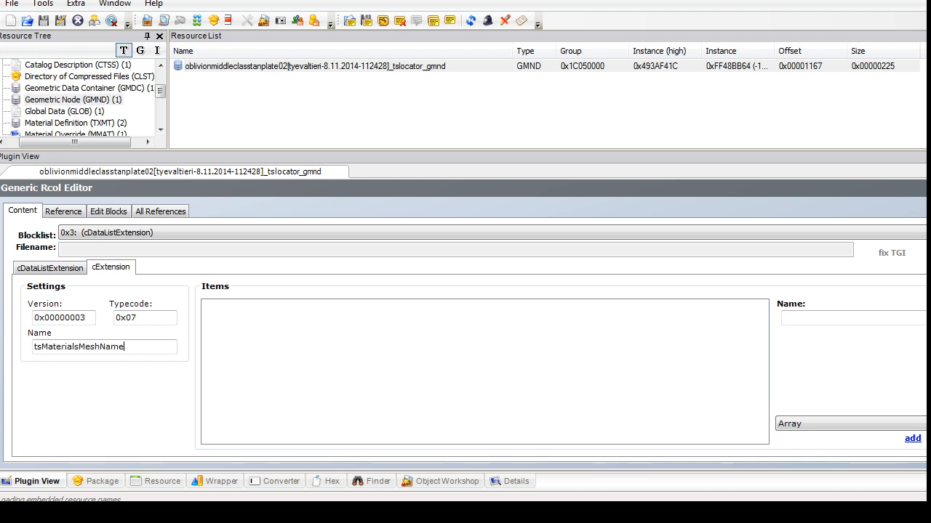
{"action": "left_click", "coordinate": [850, 476]}
{"action": "left_click", "coordinate": [232, 305]}
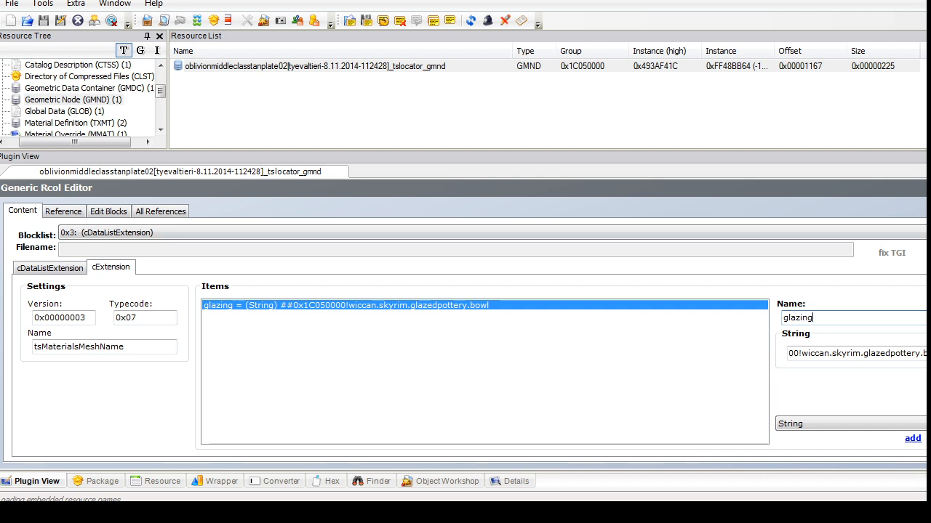
{"action": "key", "text": "Return"}
Step: Open the plate's Geometric Data Container (GMDC), then switch to Blender, set Object Mode and check the OBJ export folder, cancelling the export
{"action": "left_click", "coordinate": [89, 88]}
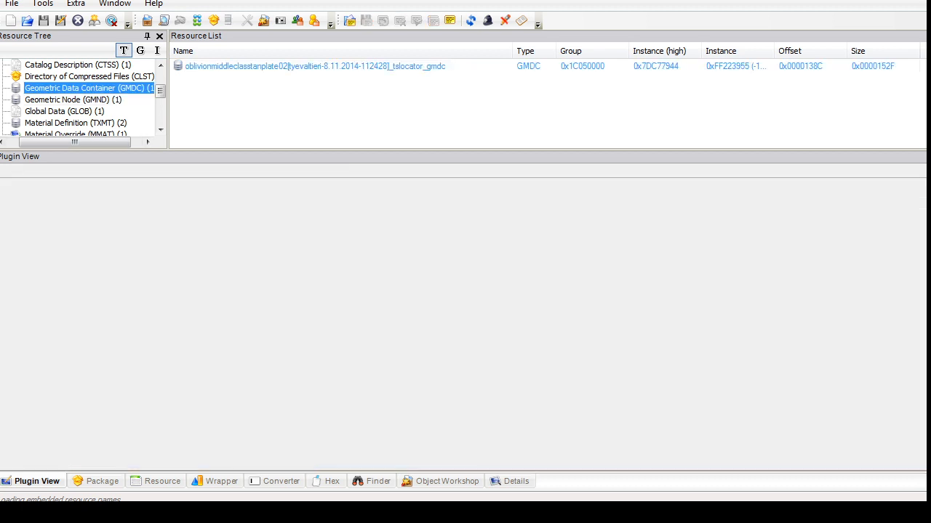
{"action": "left_click", "coordinate": [240, 66]}
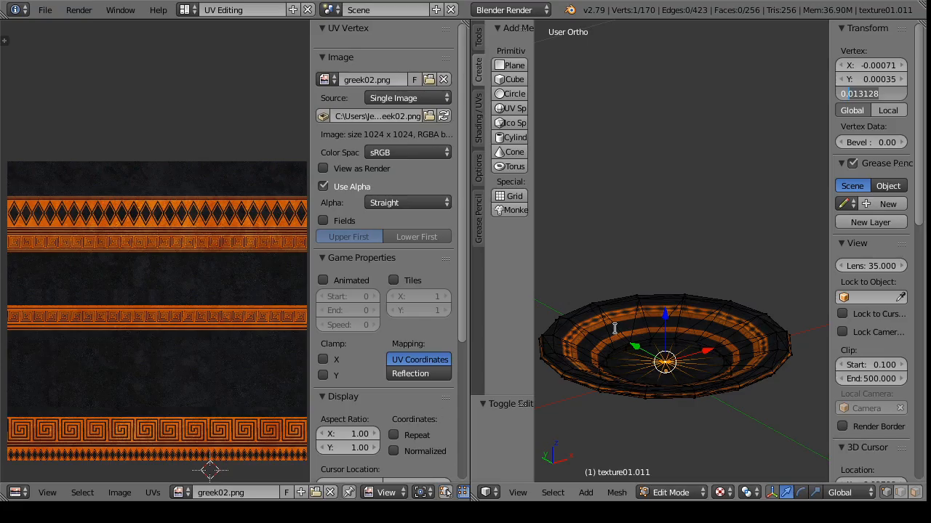
{"action": "left_click", "coordinate": [663, 494]}
{"action": "left_click", "coordinate": [679, 474]}
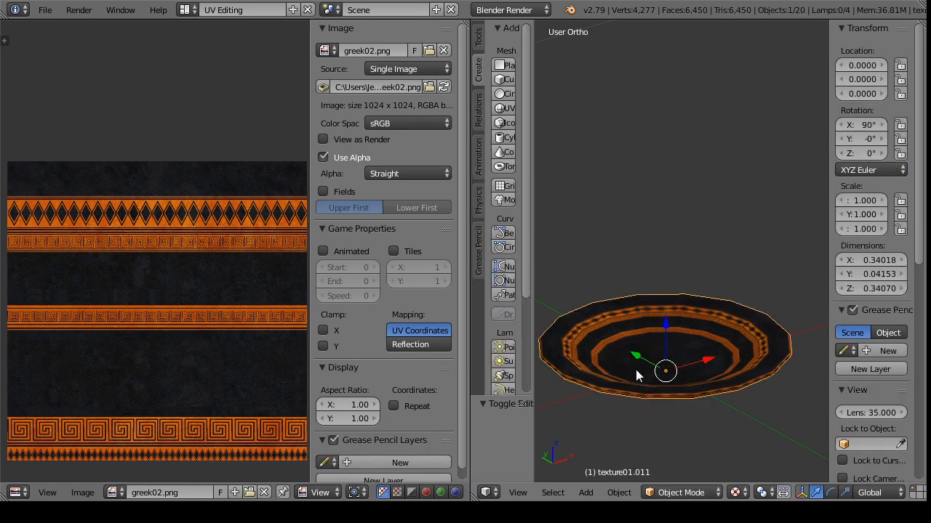
{"action": "left_click", "coordinate": [46, 9]}
{"action": "mouse_move", "coordinate": [135, 301]}
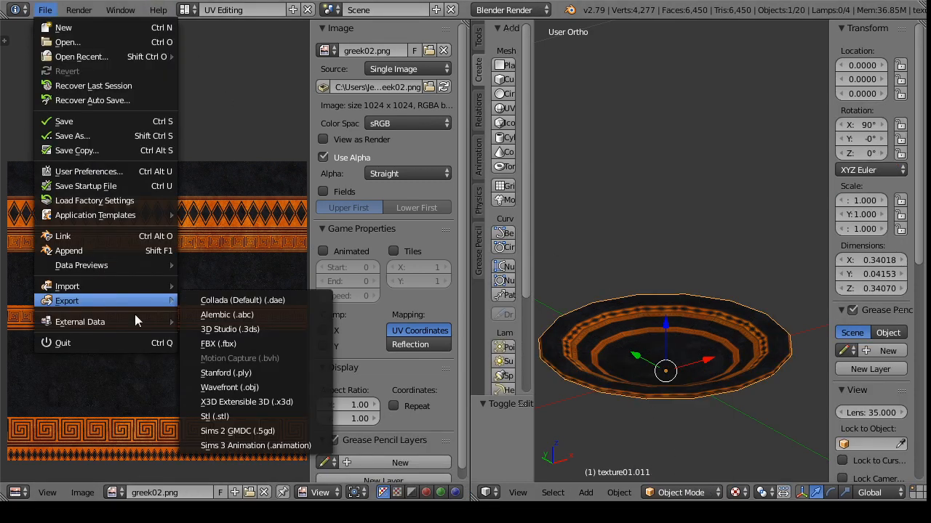
{"action": "left_click", "coordinate": [233, 384]}
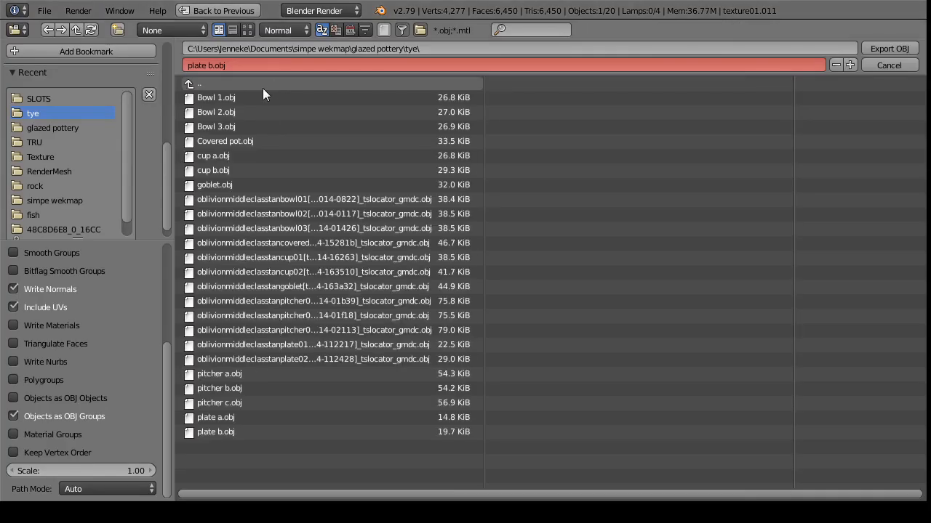
{"action": "left_click", "coordinate": [890, 66]}
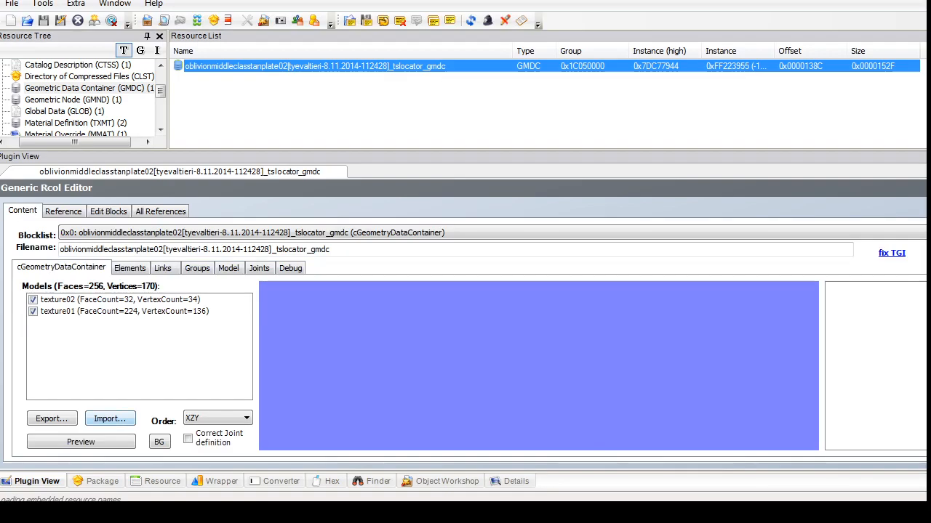
Step: Switch to SimPe, delete the GMDC's texture02 group and rename the texture01 group to glazing
{"action": "left_click", "coordinate": [197, 268]}
{"action": "left_click", "coordinate": [123, 306]}
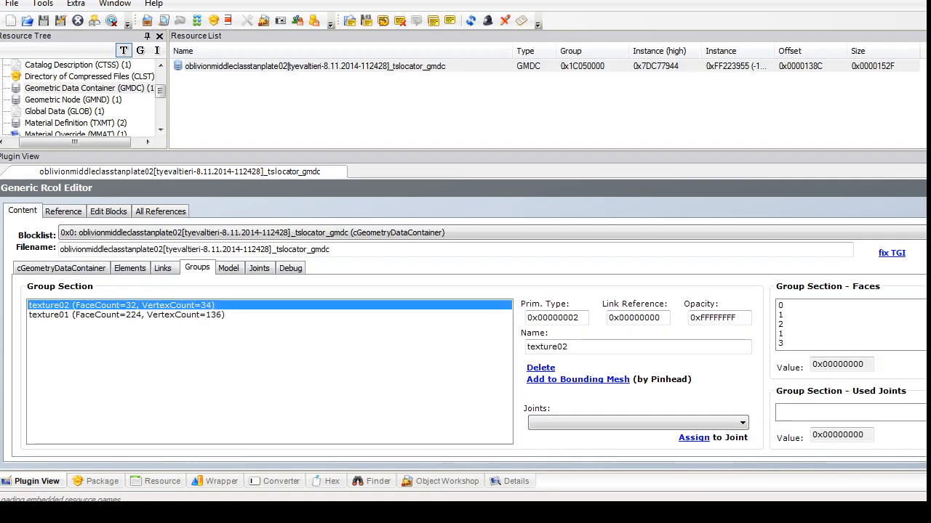
{"action": "left_click", "coordinate": [541, 368]}
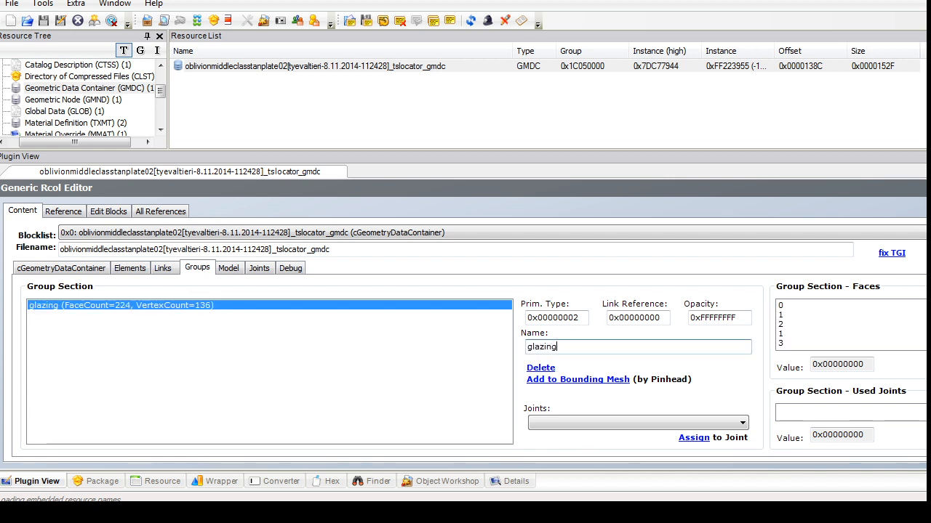
Step: Import plate b.obj into the GMDC with the Replace action targeting the glazing group, and commit the mesh
{"action": "left_click", "coordinate": [61, 268]}
{"action": "left_click", "coordinate": [110, 419]}
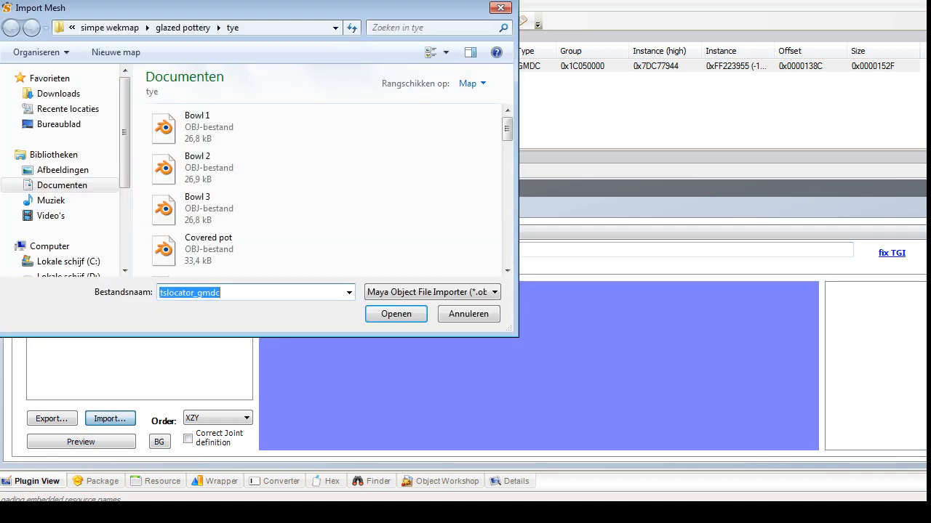
{"action": "left_click_drag", "start_coordinate": [507, 125], "coordinate": [508, 252]}
{"action": "left_click", "coordinate": [234, 258]}
{"action": "left_click", "coordinate": [391, 314]}
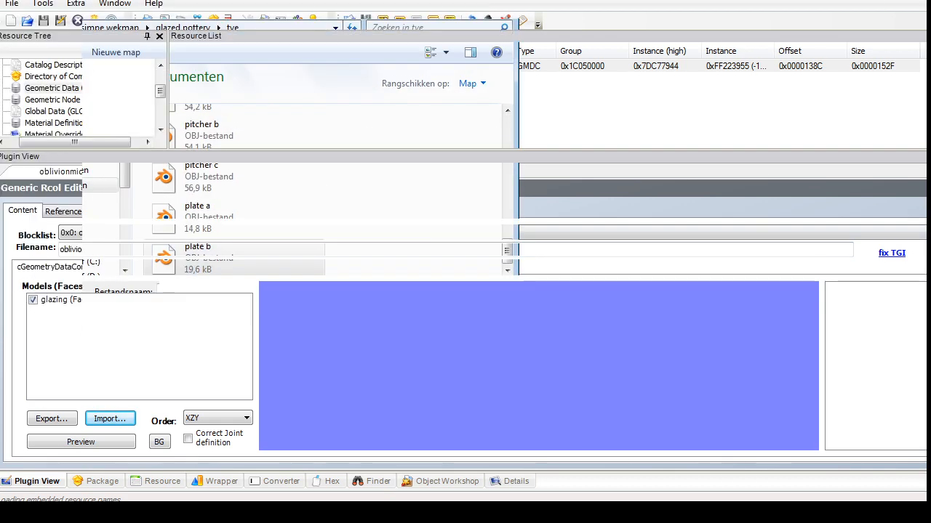
{"action": "left_click", "coordinate": [762, 294]}
{"action": "left_click", "coordinate": [671, 317]}
{"action": "left_click", "coordinate": [762, 312]}
{"action": "left_click", "coordinate": [665, 325]}
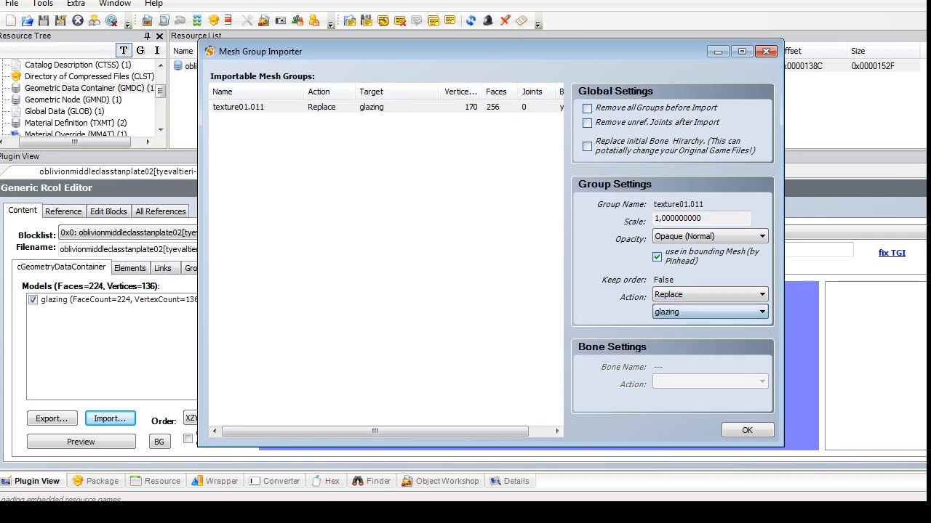
{"action": "left_click", "coordinate": [747, 430]}
{"action": "key", "text": "Return"}
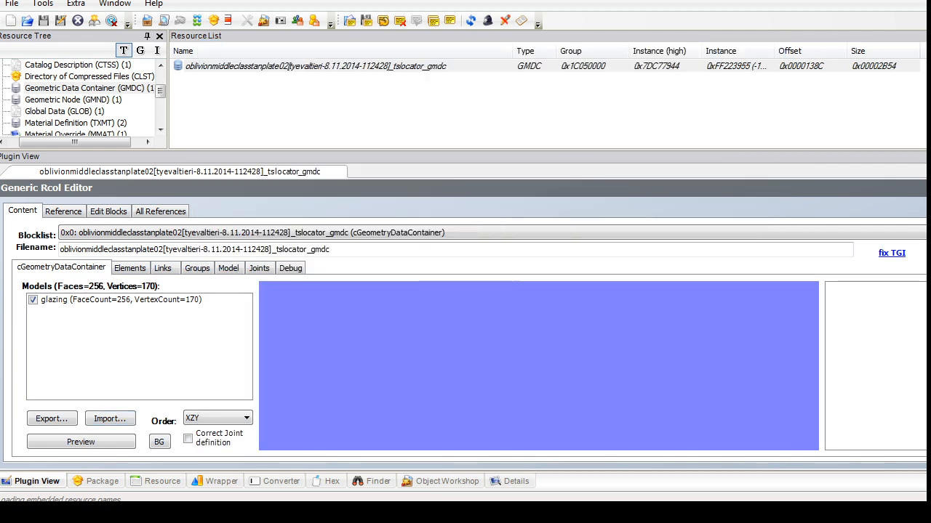
Step: Select the Geometric Node (GMND) resource and save the plate package
{"action": "left_click_drag", "start_coordinate": [161, 90], "coordinate": [161, 86]}
{"action": "left_click", "coordinate": [77, 88]}
{"action": "left_click", "coordinate": [219, 66]}
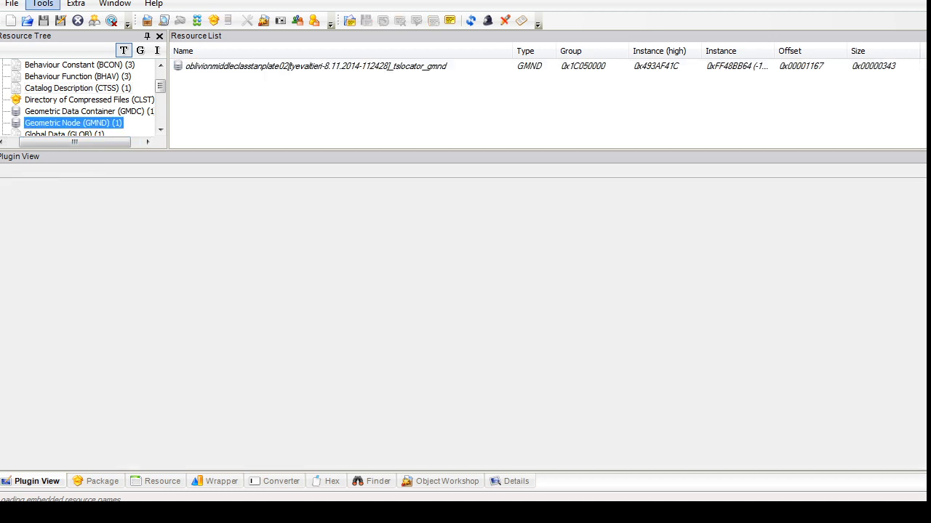
{"action": "left_click", "coordinate": [4, 0]}
{"action": "key", "text": "Escape"}
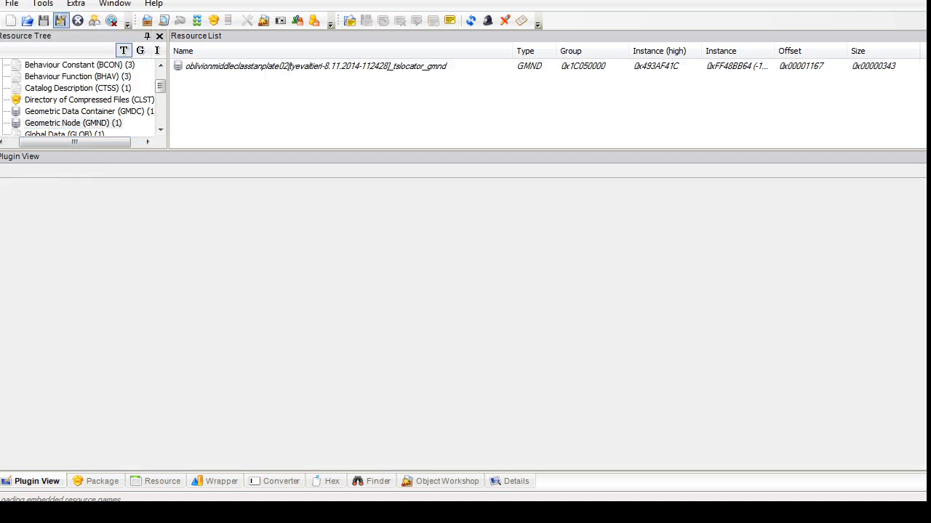
{"action": "left_click", "coordinate": [12, 4]}
{"action": "left_click", "coordinate": [40, 83]}
Step: Run Fix Integrity on the plate package keeping the suggested model name, and save the package again
{"action": "left_click", "coordinate": [43, 3]}
{"action": "mouse_move", "coordinate": [75, 98]}
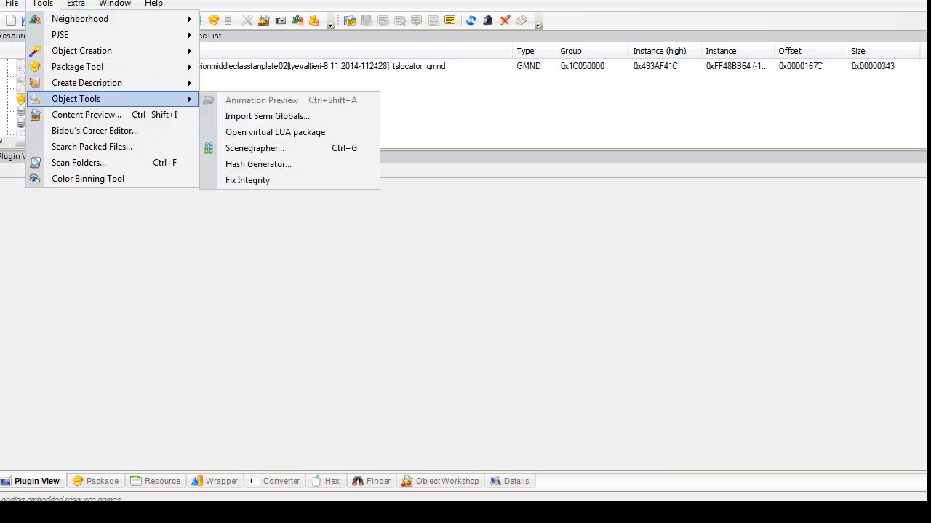
{"action": "left_click", "coordinate": [229, 180]}
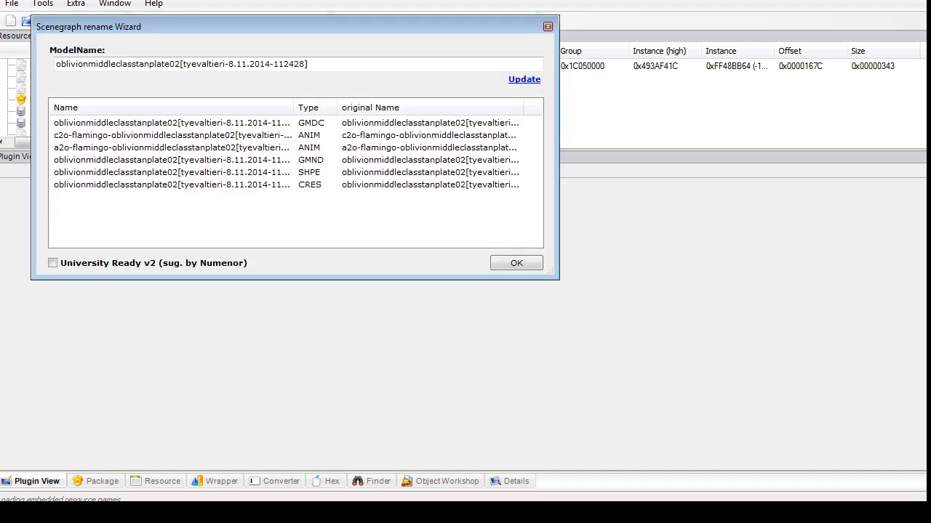
{"action": "left_click", "coordinate": [516, 263]}
{"action": "left_click", "coordinate": [11, 3]}
{"action": "left_click", "coordinate": [36, 83]}
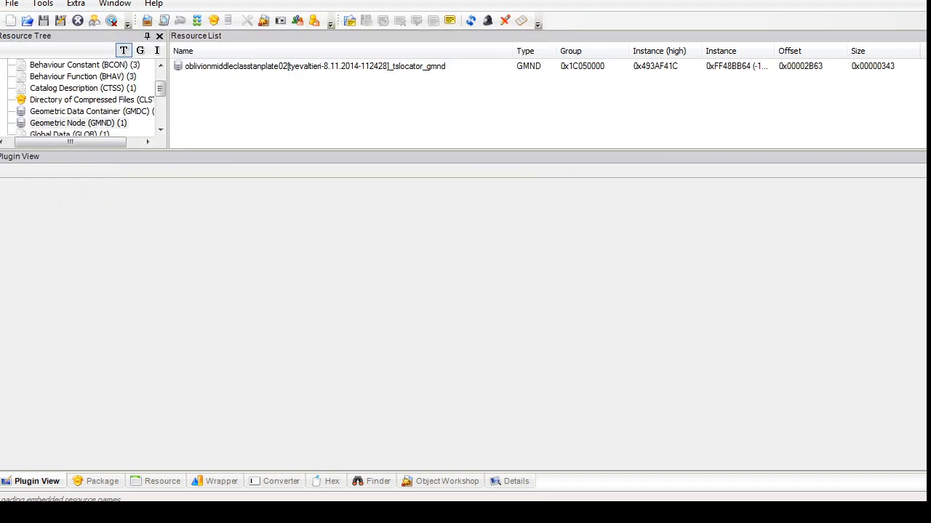
Step: Open the package tan tankard.package from the tye folder
{"action": "left_click", "coordinate": [12, 4]}
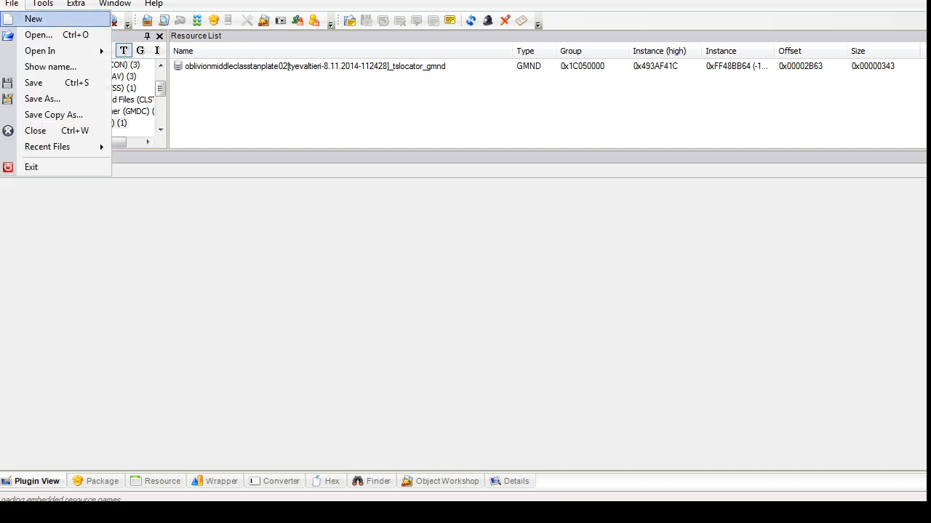
{"action": "left_click", "coordinate": [36, 35]}
{"action": "left_click_drag", "start_coordinate": [507, 132], "coordinate": [507, 223]}
{"action": "double_click", "coordinate": [231, 173]}
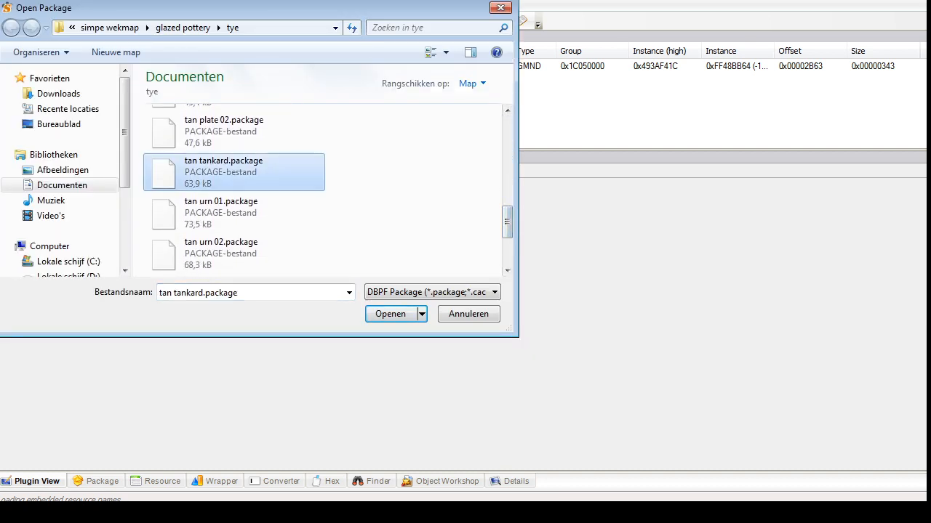
Step: Open the tankard's Geometric Data Container (GMDC) and export its mesh as an OBJ file to the tye folder
{"action": "left_click_drag", "start_coordinate": [161, 86], "coordinate": [160, 88]}
{"action": "left_click", "coordinate": [89, 99]}
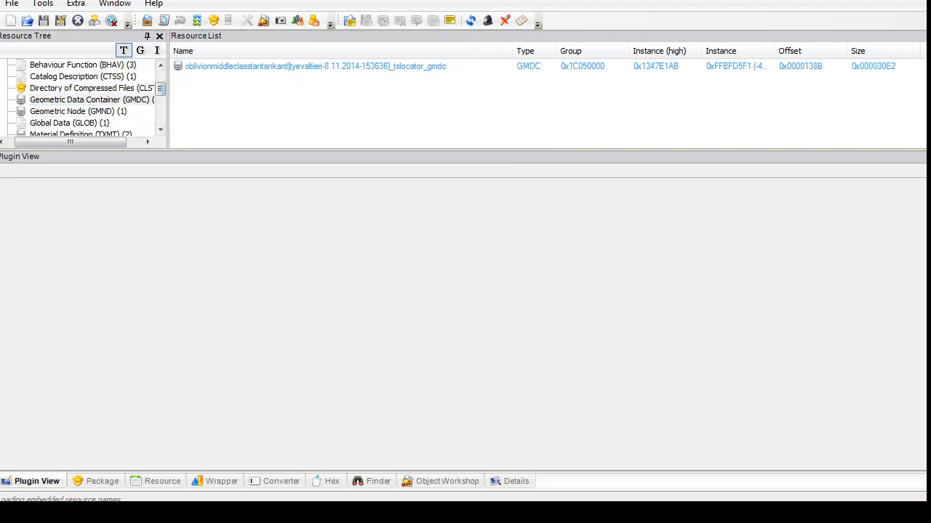
{"action": "left_click", "coordinate": [244, 66]}
{"action": "left_click", "coordinate": [51, 419]}
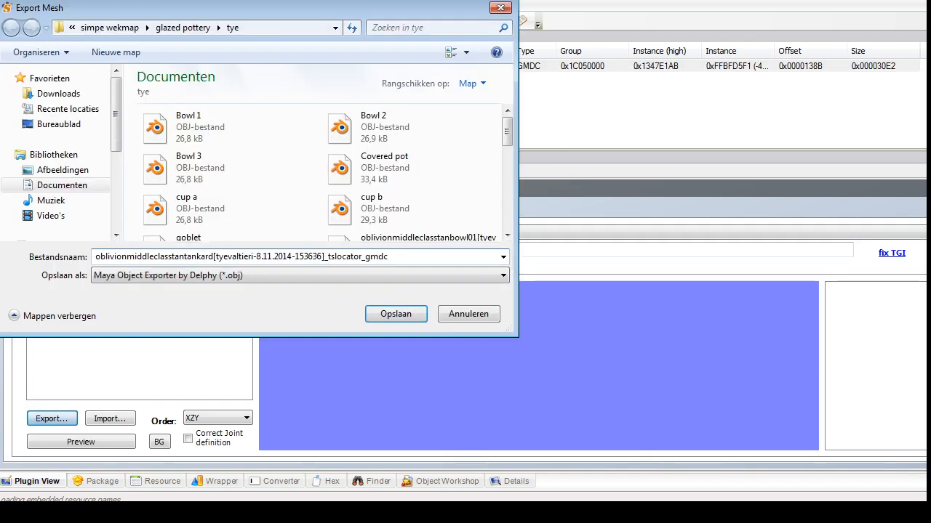
{"action": "left_click", "coordinate": [396, 314]}
Step: Delete the tankard GMDC's texture01 group and rename the remaining texture02 group to glazing
{"action": "left_click", "coordinate": [197, 268]}
{"action": "left_click", "coordinate": [182, 314]}
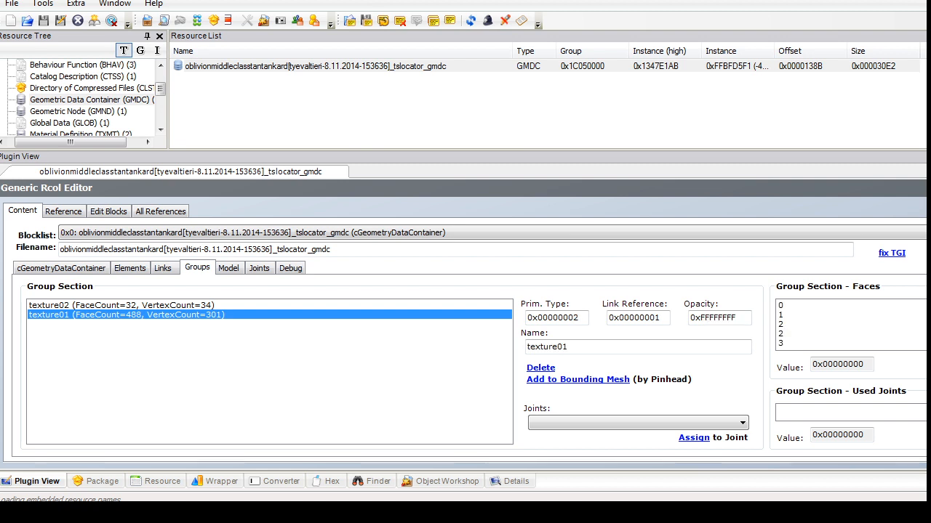
{"action": "left_click", "coordinate": [540, 368]}
{"action": "left_click", "coordinate": [182, 305]}
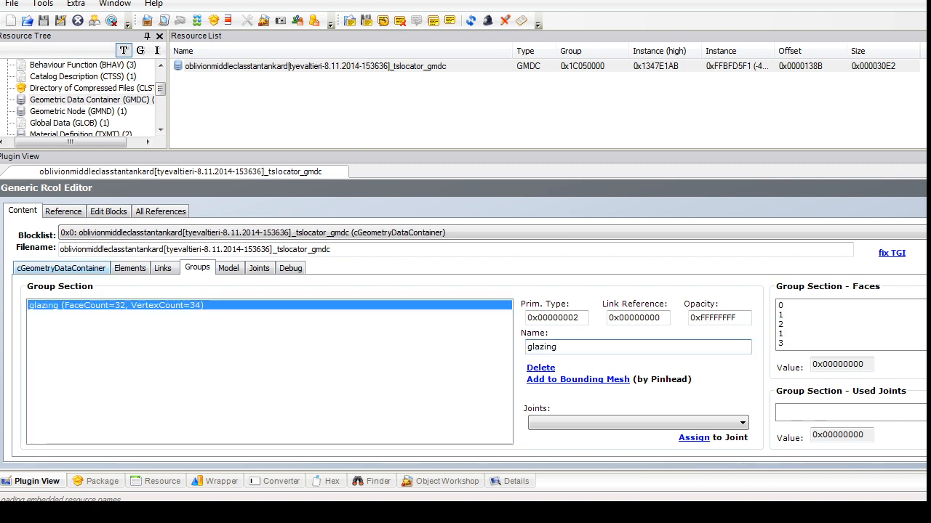
Step: Switch to Blender and hide the plate mesh texture01.011 in the Default layout
{"action": "left_click", "coordinate": [61, 269]}
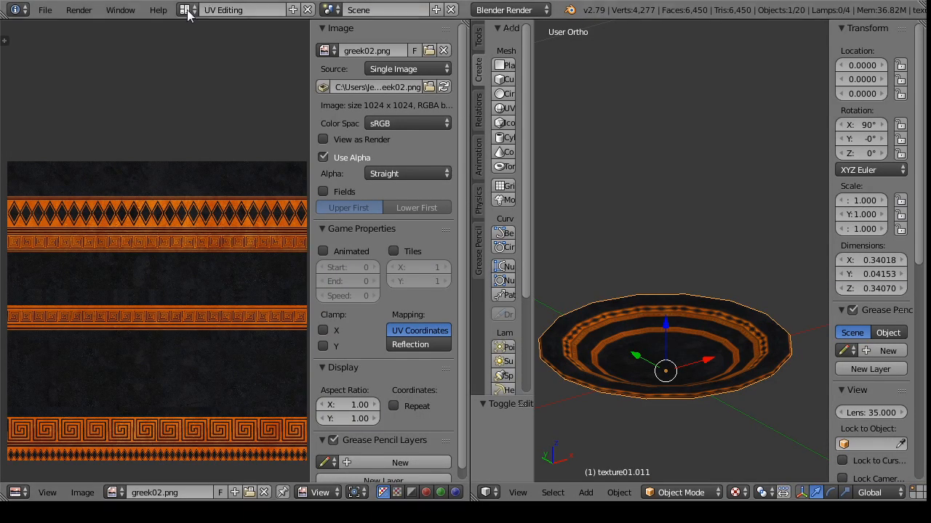
{"action": "left_click", "coordinate": [189, 11]}
{"action": "left_click", "coordinate": [240, 71]}
{"action": "left_click", "coordinate": [878, 249]}
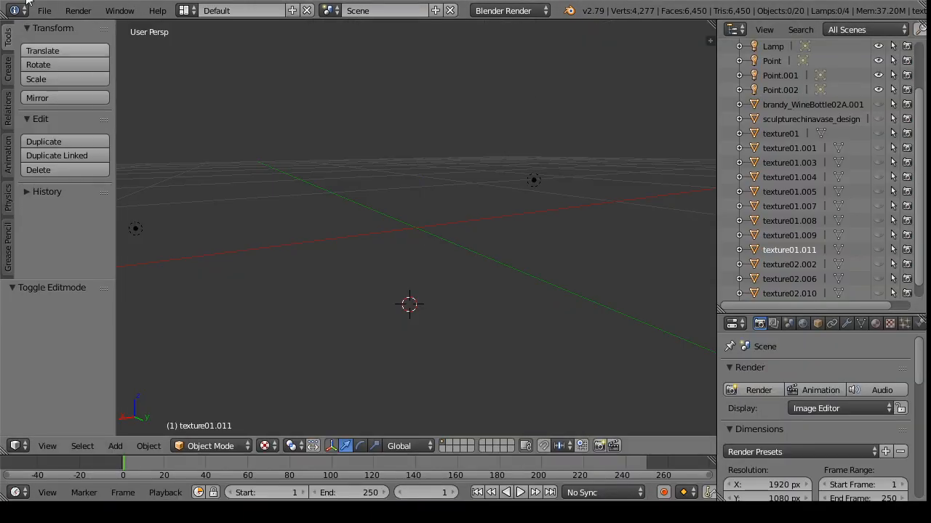
{"action": "left_click", "coordinate": [44, 10]}
{"action": "mouse_move", "coordinate": [132, 288]}
{"action": "left_click", "coordinate": [254, 388]}
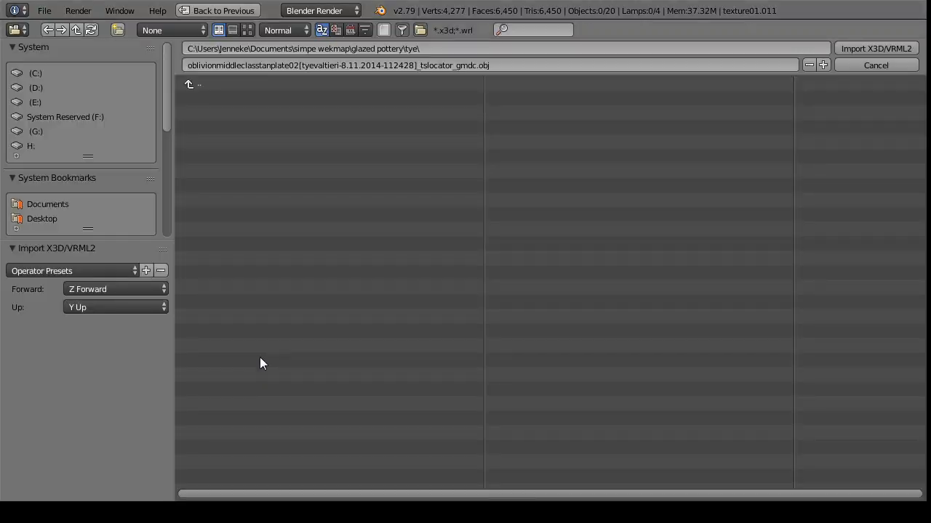
{"action": "left_click", "coordinate": [883, 46]}
Step: Import the exported oblivionmiddleclasstantankard GMDC mesh as an OBJ from the tye folder
{"action": "left_click", "coordinate": [44, 11]}
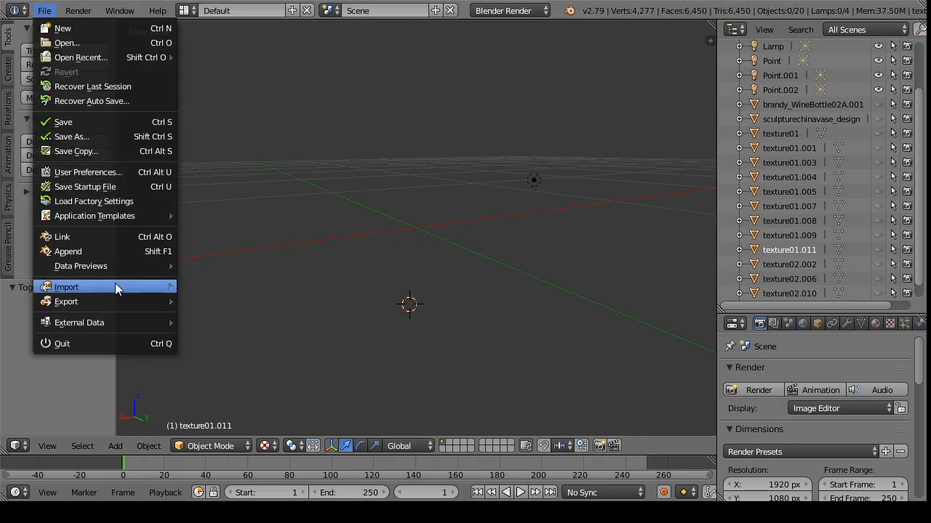
{"action": "mouse_move", "coordinate": [115, 283]}
{"action": "left_click", "coordinate": [247, 373]}
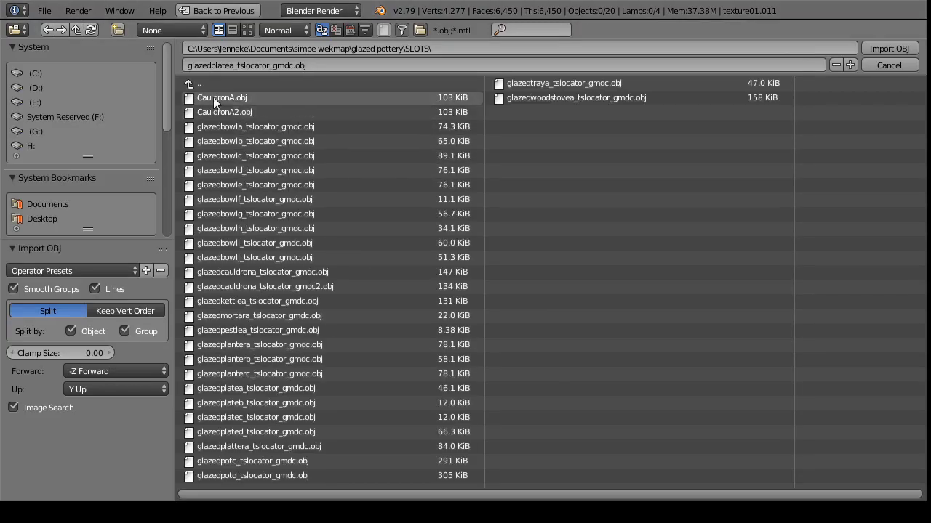
{"action": "scroll", "coordinate": [109, 131], "scroll_direction": "down", "scroll_amount": 4}
{"action": "left_click", "coordinate": [51, 221]}
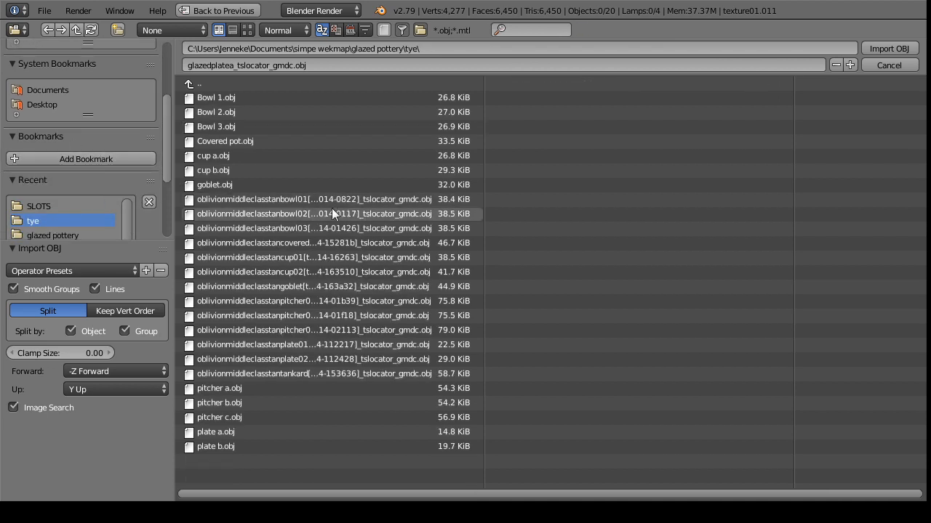
{"action": "left_click", "coordinate": [313, 374]}
{"action": "left_click", "coordinate": [888, 49]}
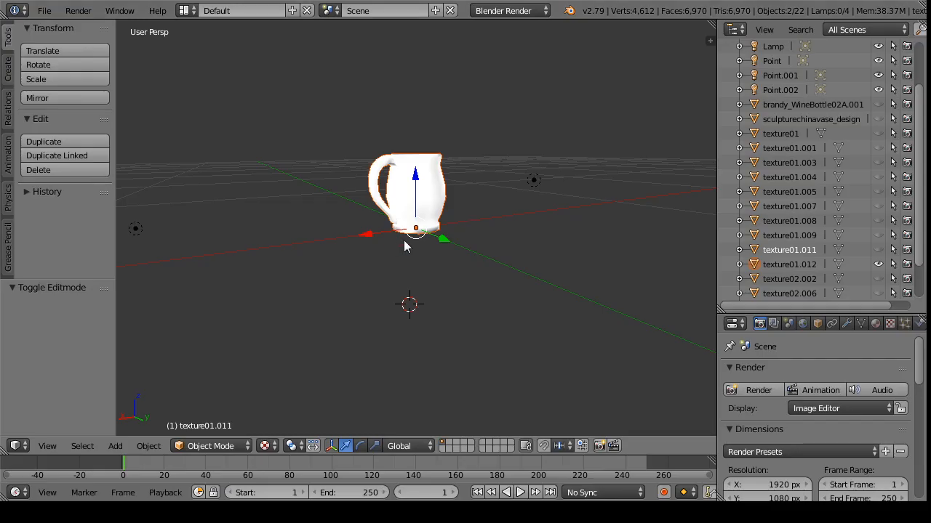
Step: Open the tankard's base disc texture02.012 for editing in the UV Editing layout and assign greek02.png to its UVs
{"action": "left_click", "coordinate": [193, 12]}
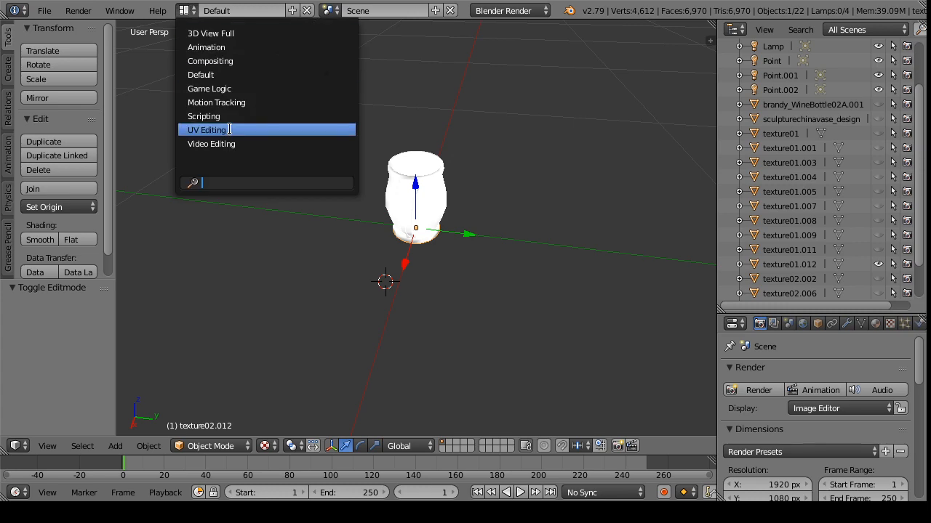
{"action": "left_click", "coordinate": [210, 126]}
{"action": "left_click", "coordinate": [681, 493]}
{"action": "left_click", "coordinate": [681, 460]}
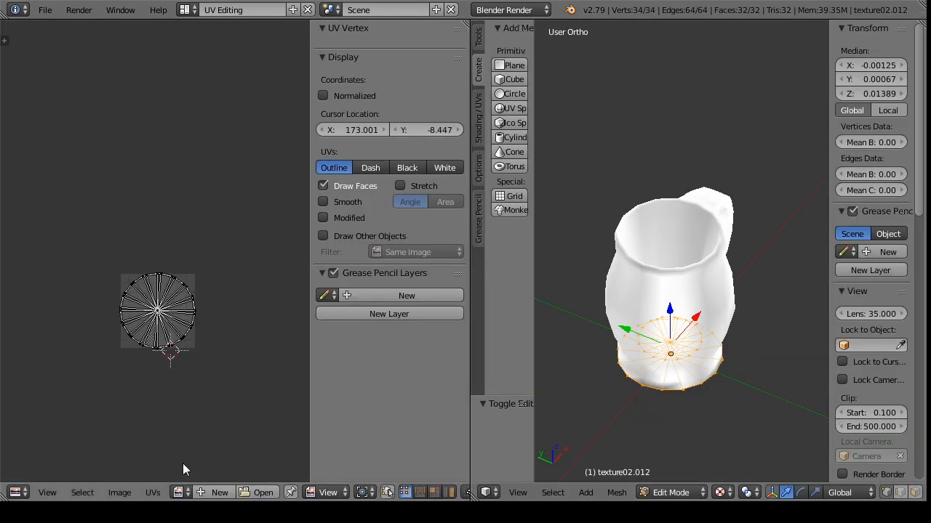
{"action": "left_click", "coordinate": [180, 492]}
{"action": "left_click", "coordinate": [200, 429]}
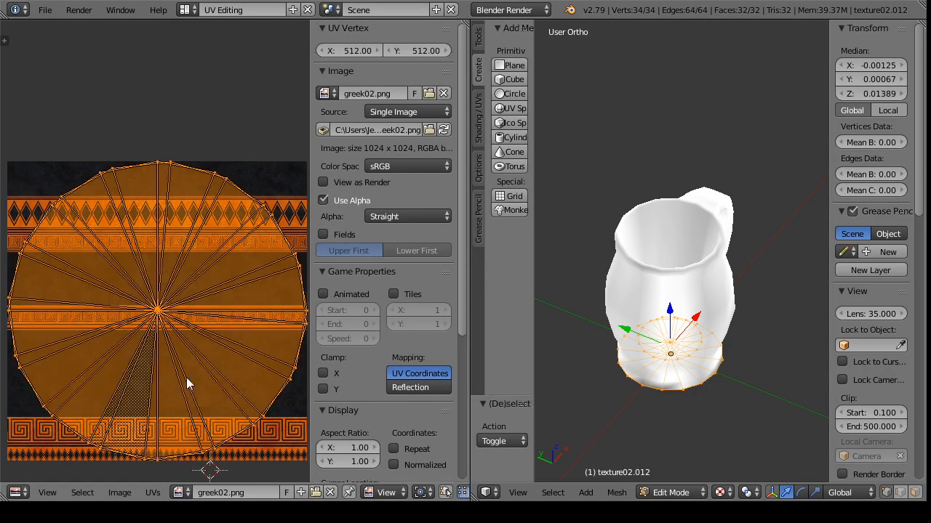
Step: Shrink the base disc's UVs by 0.3 and again by about 0.83, moving them down along Y onto the plain dark area
{"action": "type", "text": "s"}
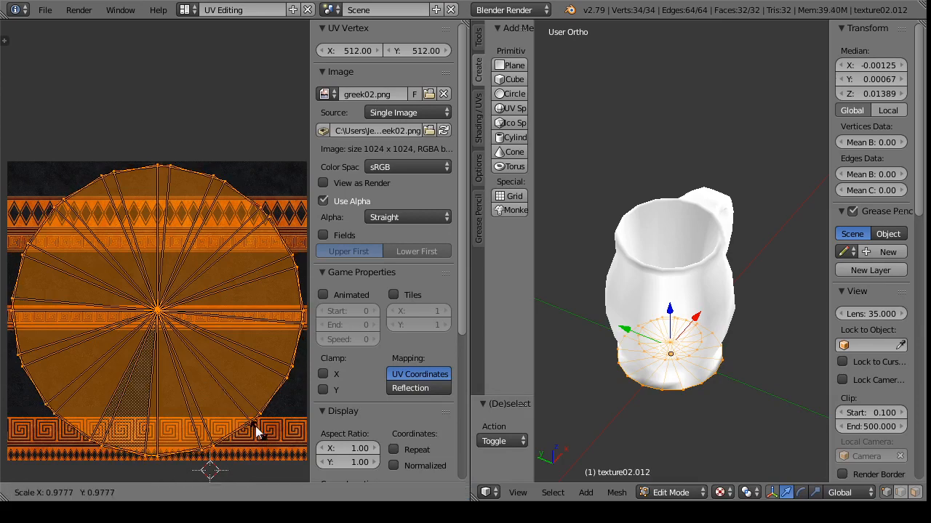
{"action": "type", "text": ".3"}
{"action": "key", "text": "Return"}
{"action": "key", "text": "g"}
{"action": "key", "text": "y"}
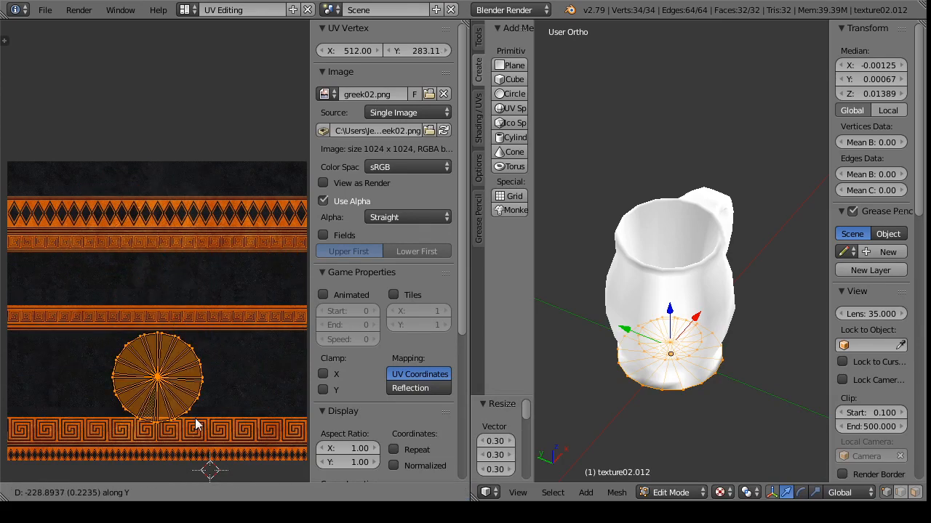
{"action": "left_click", "coordinate": [196, 413]}
{"action": "key", "text": "s"}
{"action": "left_click", "coordinate": [218, 423]}
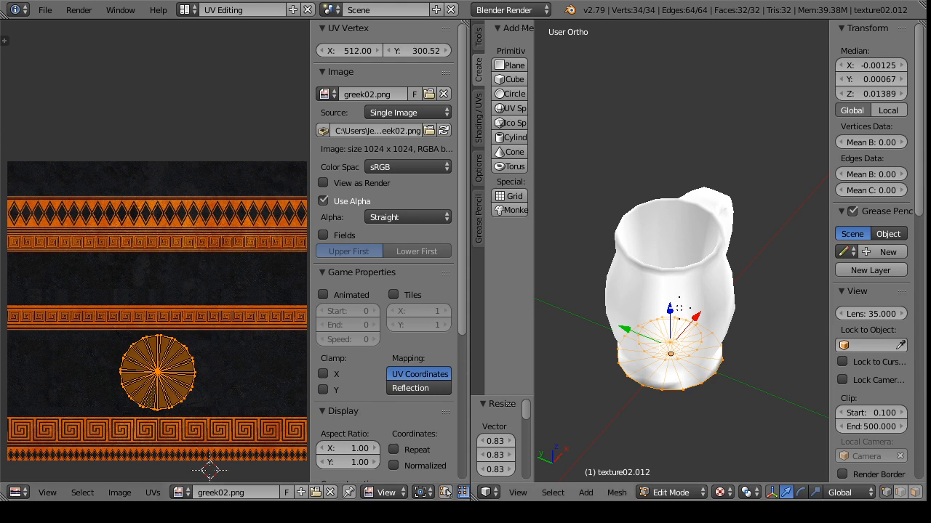
Step: Assign aka3b.png to the base disc's UVs and return to Object Mode
{"action": "left_click_drag", "start_coordinate": [612, 280], "coordinate": [637, 354]}
{"action": "left_click", "coordinate": [182, 493]}
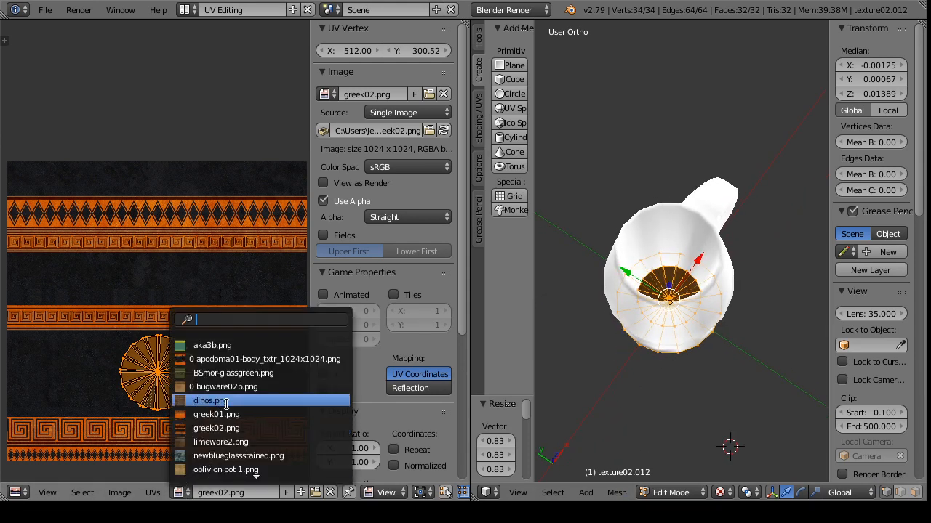
{"action": "left_click", "coordinate": [211, 345]}
{"action": "left_click", "coordinate": [670, 492]}
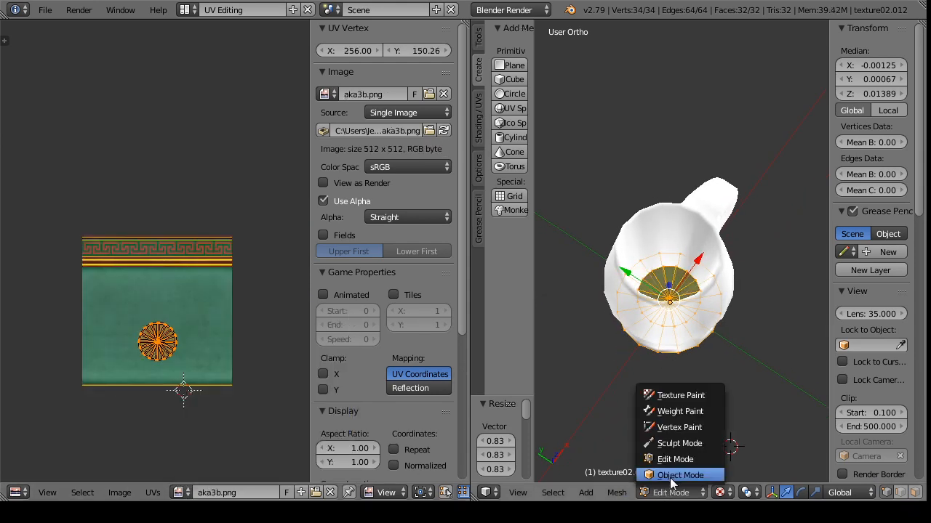
{"action": "left_click", "coordinate": [686, 476]}
Step: Assign aka3b.png to the UVs of the tankard body texture01.012 and return to Object Mode
{"action": "right_click", "coordinate": [674, 347]}
{"action": "left_click", "coordinate": [670, 492]}
{"action": "left_click", "coordinate": [685, 460]}
{"action": "left_click", "coordinate": [181, 493]}
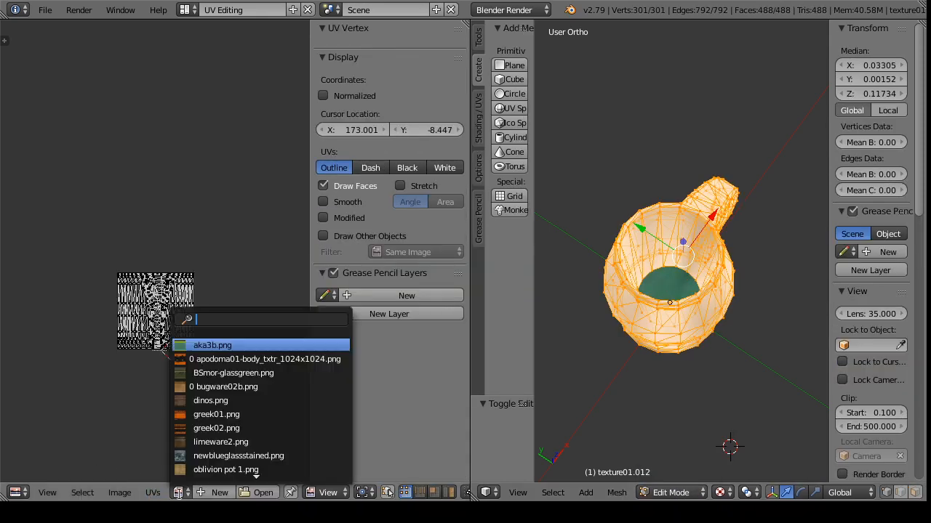
{"action": "left_click", "coordinate": [211, 344]}
{"action": "left_click", "coordinate": [689, 494]}
{"action": "left_click", "coordinate": [689, 476]}
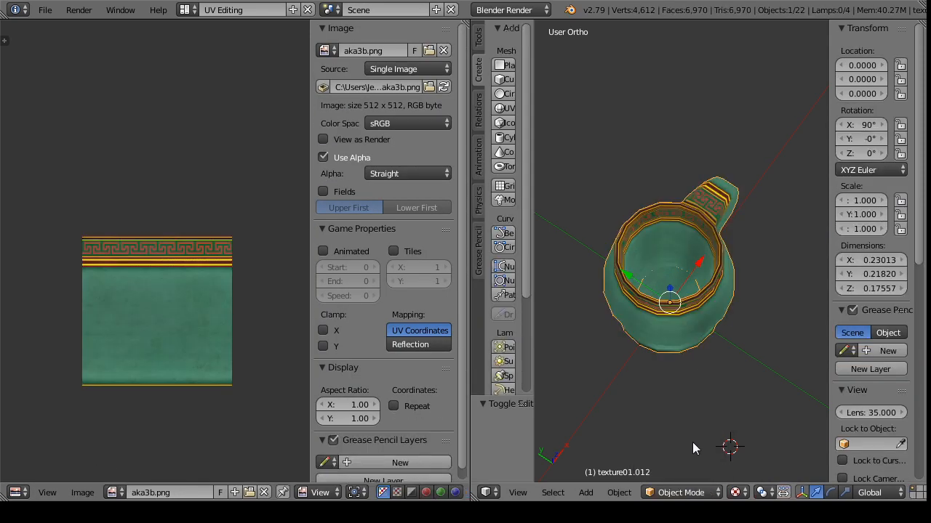
Step: Inspect the textured tankard from several angles, switching Use Alpha for aka3b.png off and on again
{"action": "left_click_drag", "start_coordinate": [694, 443], "coordinate": [607, 334]}
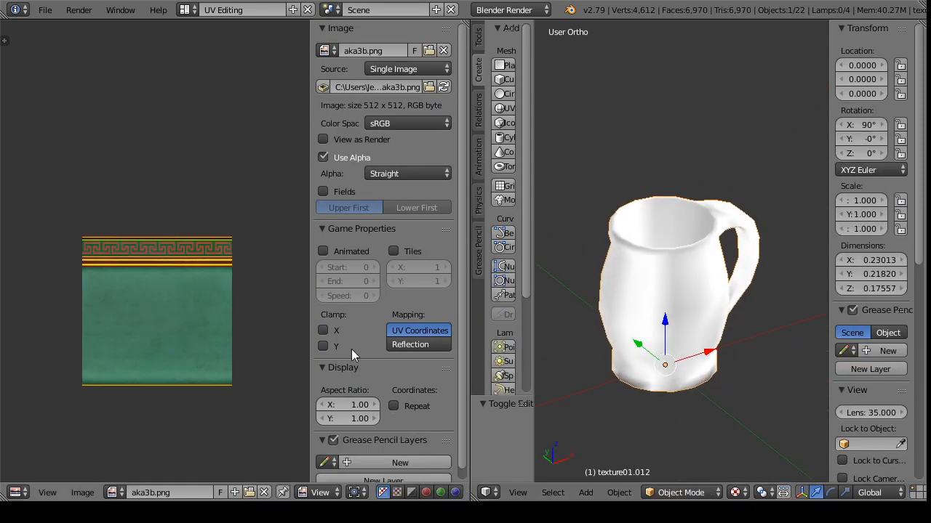
{"action": "left_click", "coordinate": [324, 157]}
{"action": "left_click", "coordinate": [325, 157]}
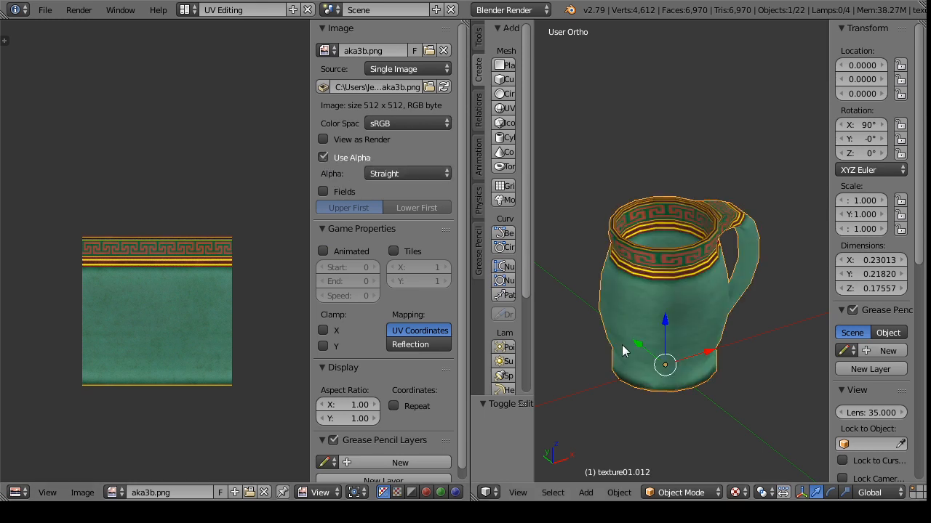
{"action": "left_click_drag", "start_coordinate": [622, 345], "coordinate": [664, 422]}
Step: Select the tankard's base disc and body, check them up close, and join them into one mesh
{"action": "right_click", "coordinate": [643, 383]}
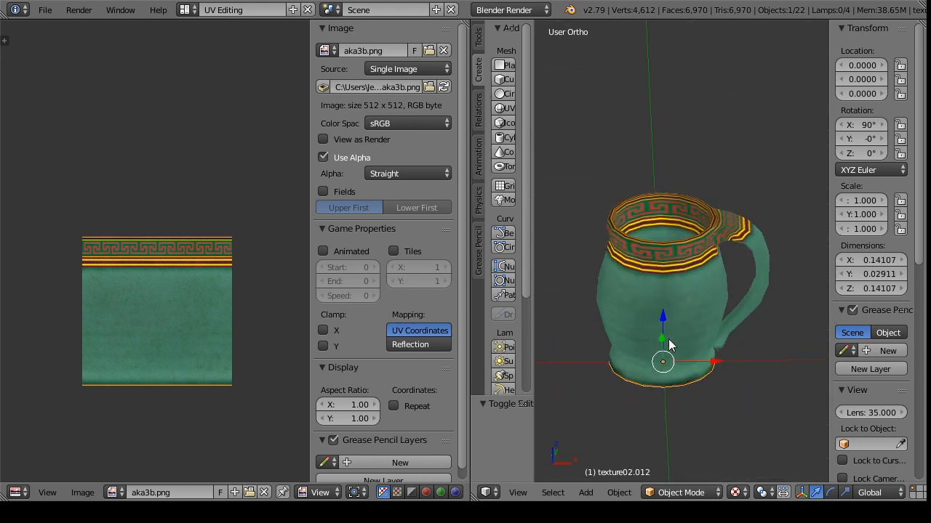
{"action": "left_click_drag", "start_coordinate": [667, 343], "coordinate": [789, 356]}
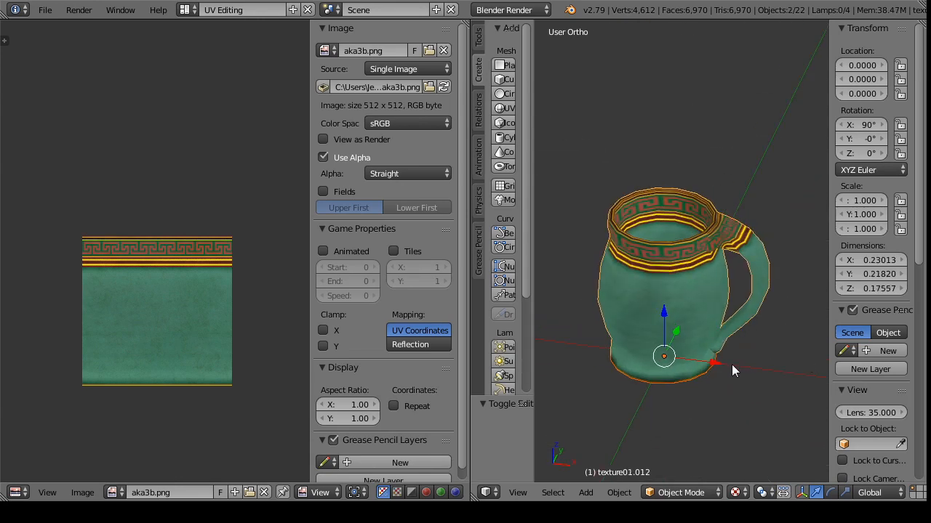
{"action": "scroll", "coordinate": [732, 365], "scroll_direction": "up", "scroll_amount": 4}
{"action": "left_click_drag", "start_coordinate": [738, 319], "coordinate": [564, 338]}
{"action": "scroll", "coordinate": [670, 436], "scroll_direction": "down", "scroll_amount": 5}
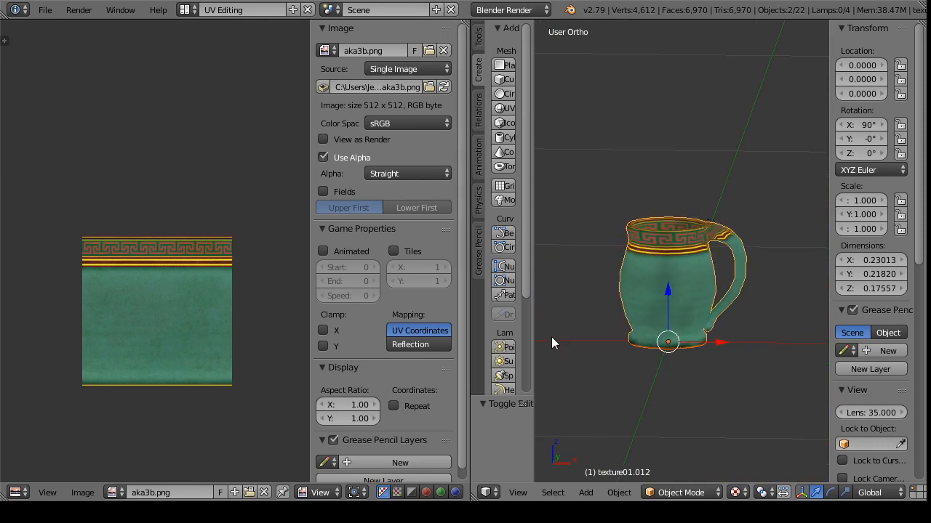
{"action": "key", "text": "ctrl+j"}
Step: Try bugware02b.png on the joined tankard mesh and view it in Object Mode
{"action": "left_click", "coordinate": [676, 492]}
{"action": "left_click", "coordinate": [676, 458]}
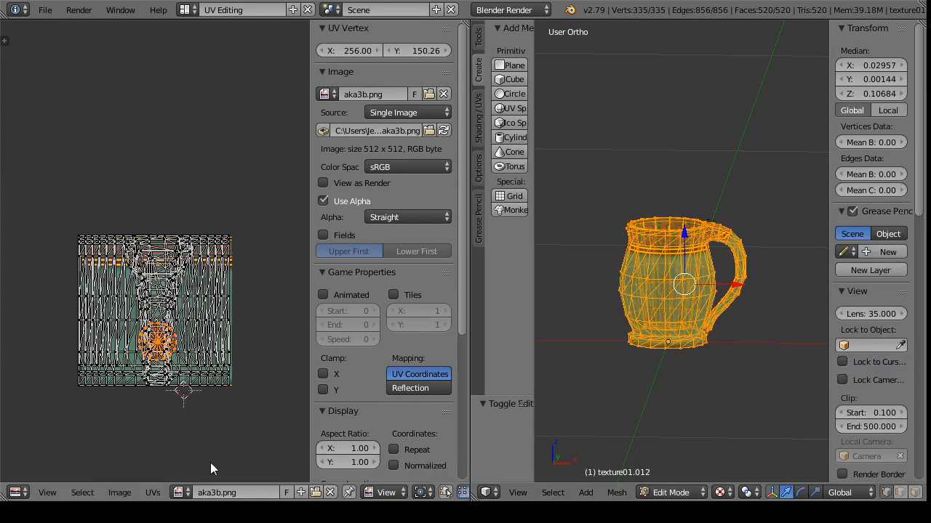
{"action": "left_click", "coordinate": [180, 492]}
{"action": "left_click", "coordinate": [233, 387]}
{"action": "left_click", "coordinate": [676, 493]}
{"action": "left_click", "coordinate": [675, 392]}
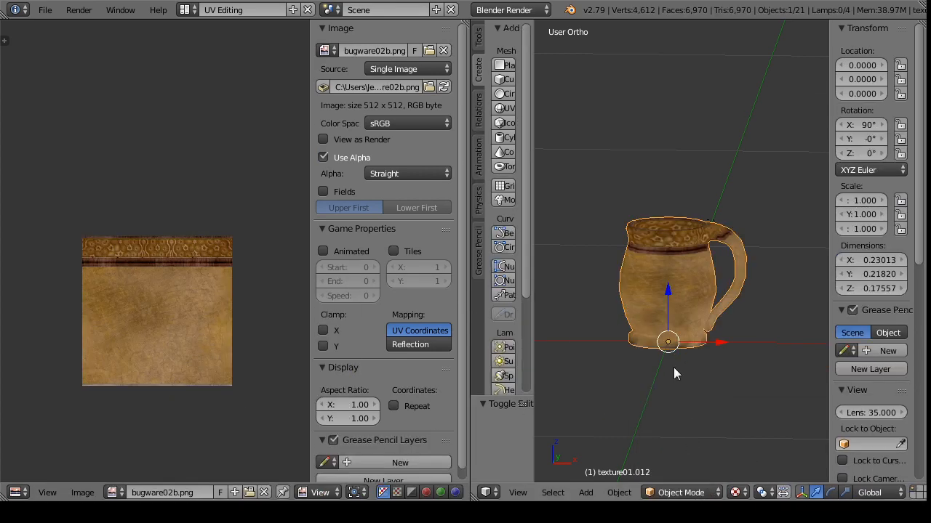
{"action": "left_click_drag", "start_coordinate": [649, 354], "coordinate": [667, 480]}
Step: Try oblivion pot 1.png on the joined tankard mesh and view it in Object Mode
{"action": "left_click", "coordinate": [677, 493]}
{"action": "left_click", "coordinate": [680, 471]}
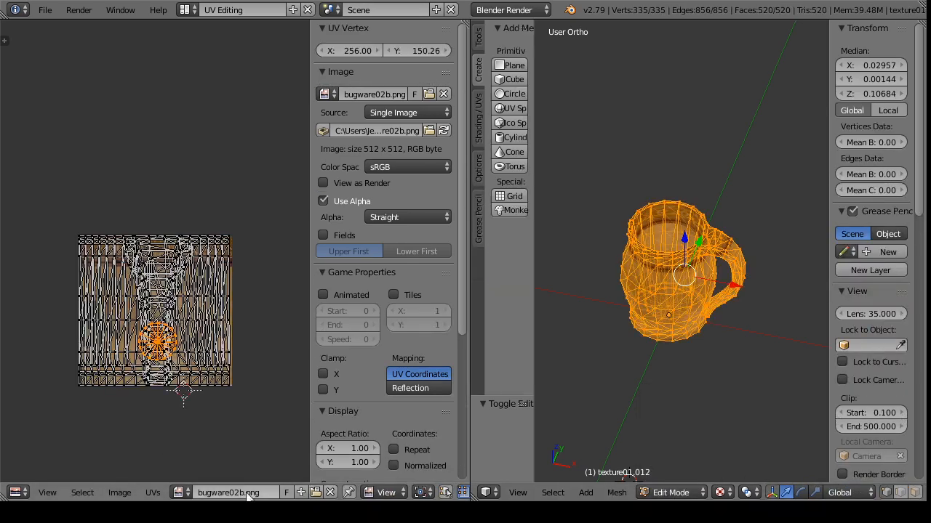
{"action": "left_click", "coordinate": [179, 492]}
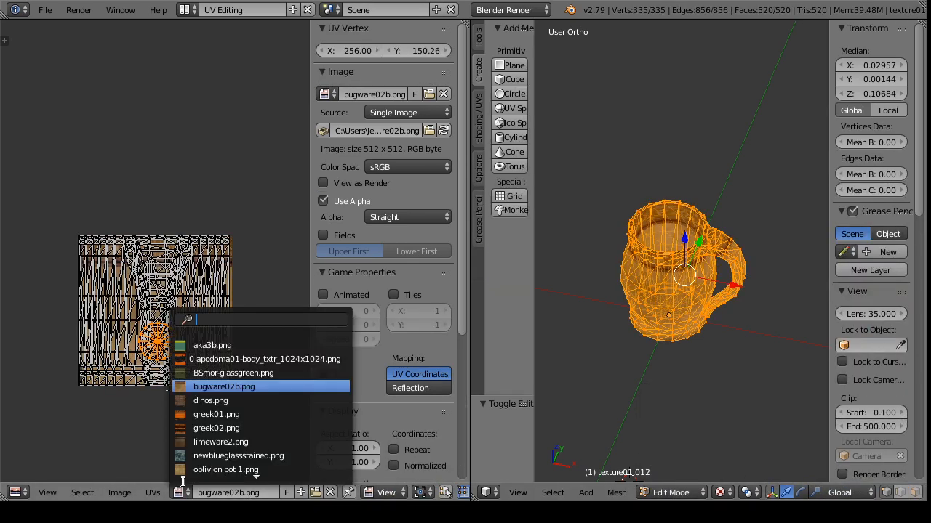
{"action": "scroll", "coordinate": [226, 464], "scroll_direction": "down", "scroll_amount": 1}
{"action": "left_click", "coordinate": [226, 457]}
{"action": "left_click", "coordinate": [653, 492]}
{"action": "left_click", "coordinate": [681, 464]}
{"action": "left_click_drag", "start_coordinate": [663, 393], "coordinate": [660, 327]}
Step: Assign the wiccan.skyrim 512x512 glazing texture to the joined tankard mesh and view it in Object Mode
{"action": "left_click", "coordinate": [673, 492]}
{"action": "left_click", "coordinate": [680, 462]}
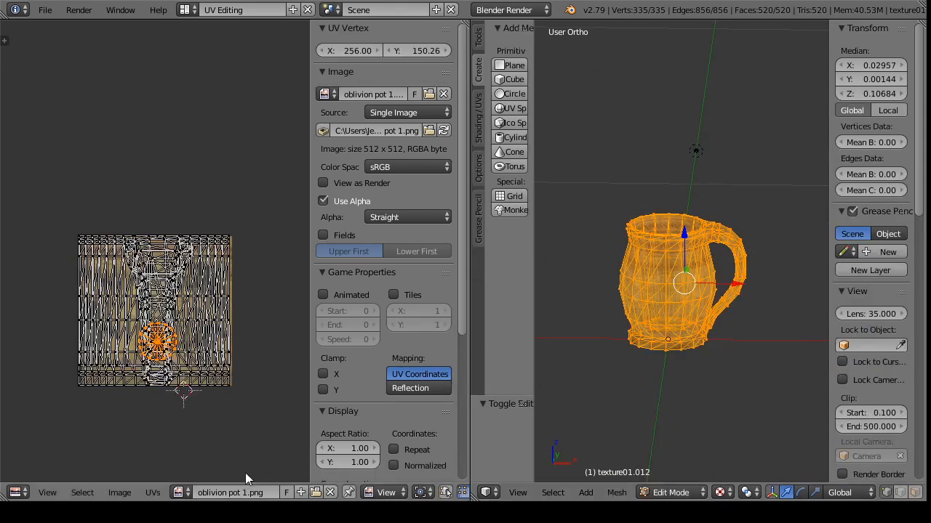
{"action": "left_click", "coordinate": [180, 492]}
{"action": "scroll", "coordinate": [216, 465], "scroll_direction": "down", "scroll_amount": 2}
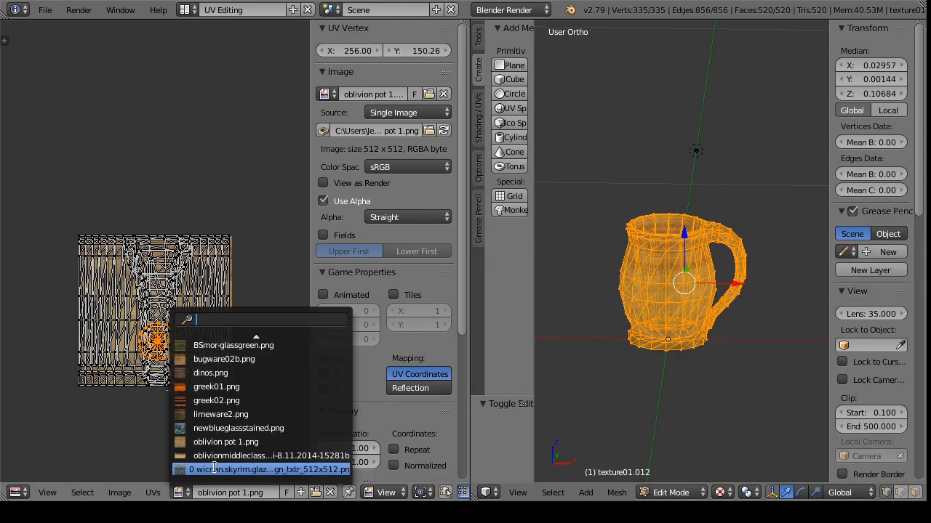
{"action": "left_click", "coordinate": [214, 469]}
{"action": "left_click", "coordinate": [672, 492]}
{"action": "left_click", "coordinate": [683, 476]}
{"action": "left_click_drag", "start_coordinate": [647, 366], "coordinate": [367, 500]}
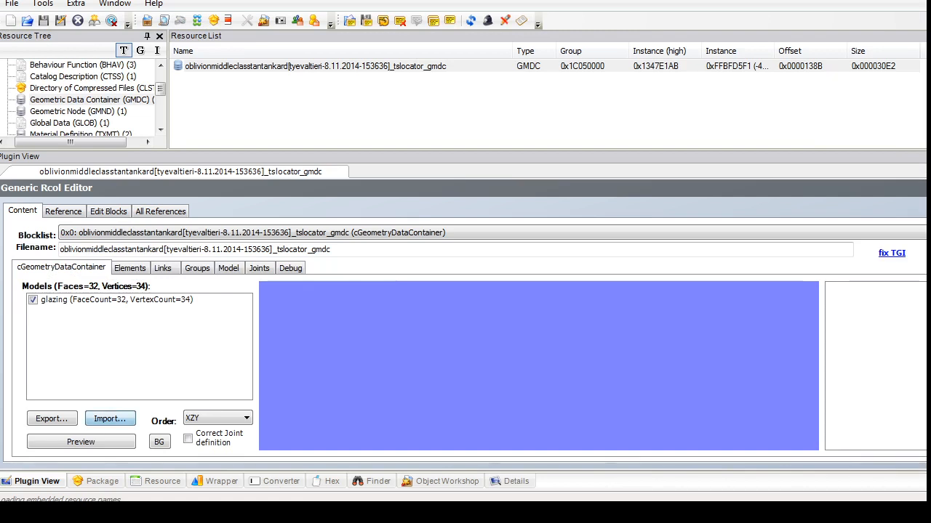
{"action": "left_click", "coordinate": [109, 419]}
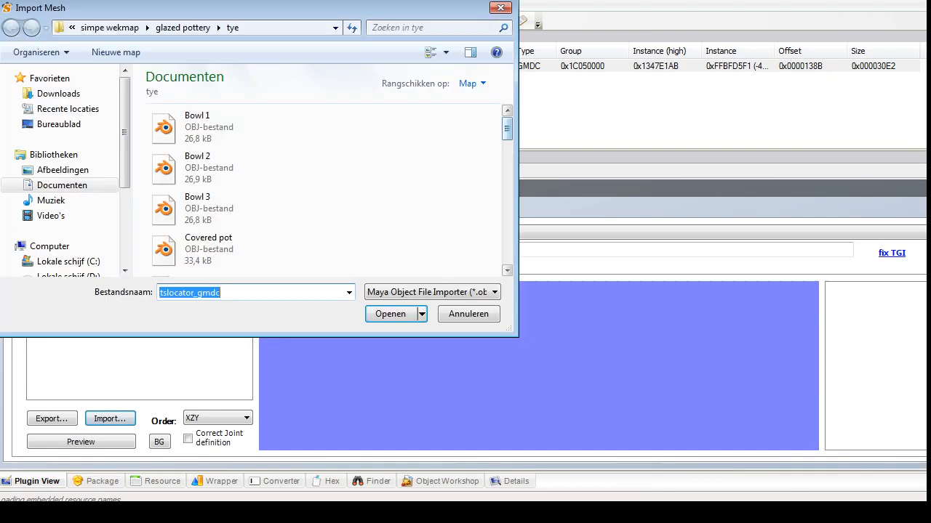
{"action": "left_click_drag", "start_coordinate": [517, 131], "coordinate": [512, 252]}
{"action": "left_click", "coordinate": [313, 255]}
{"action": "scroll", "coordinate": [312, 255], "scroll_direction": "up", "scroll_amount": 5}
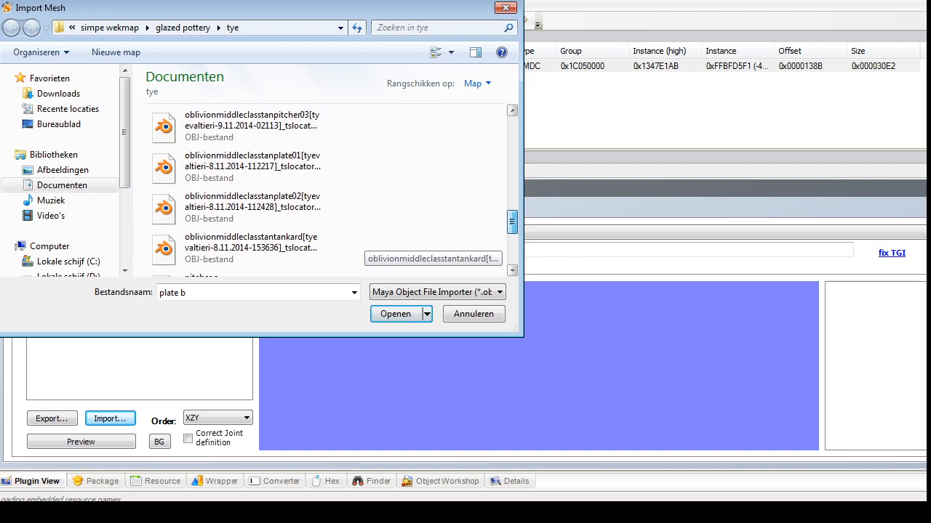
{"action": "key", "text": "Return"}
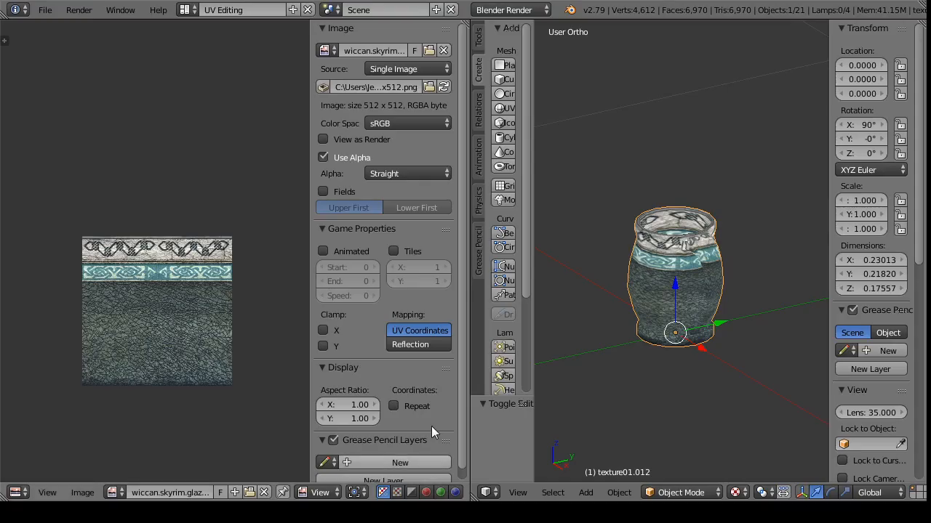
Step: Export the joined tankard mesh from Blender as a Wavefront OBJ named tankard in the tye folder
{"action": "left_click", "coordinate": [45, 10]}
{"action": "mouse_move", "coordinate": [124, 306]}
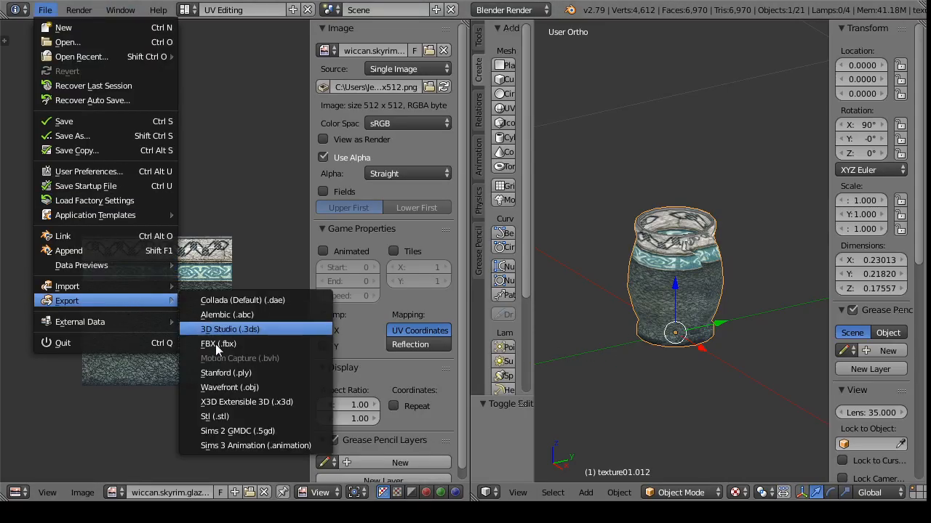
{"action": "left_click", "coordinate": [230, 389]}
{"action": "left_click", "coordinate": [233, 65]}
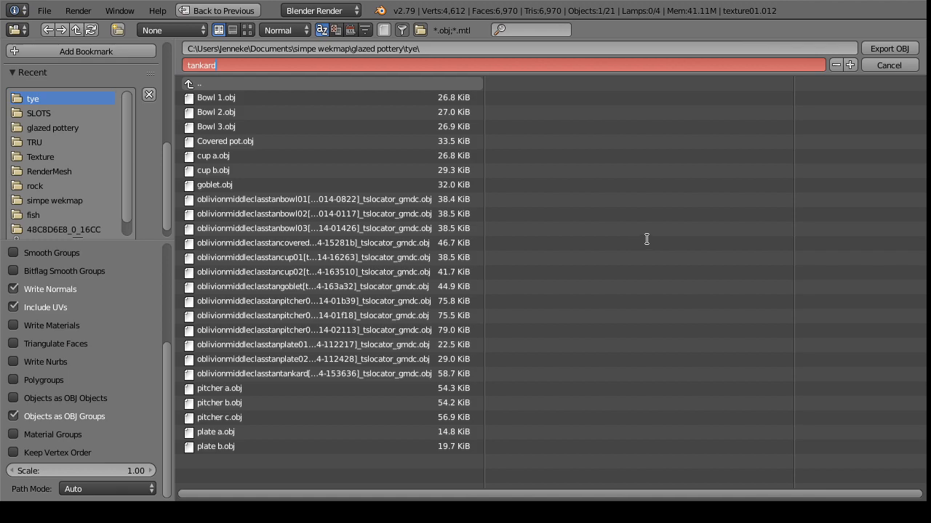
{"action": "type", "text": "tankard"}
{"action": "key", "text": "Return"}
{"action": "left_click", "coordinate": [889, 49]}
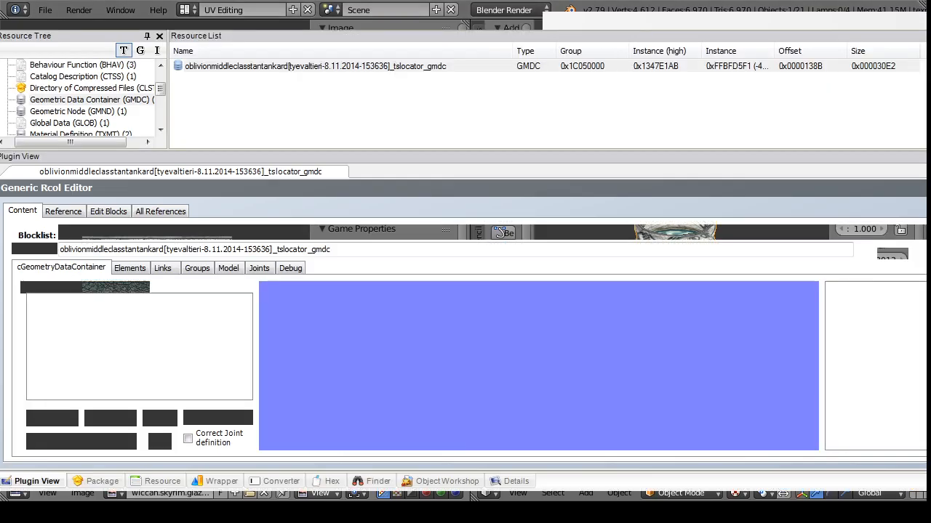
Step: In SimPe, import the tankard OBJ into the geometric data container, replacing the glazing group, and commit it
{"action": "left_click", "coordinate": [109, 419]}
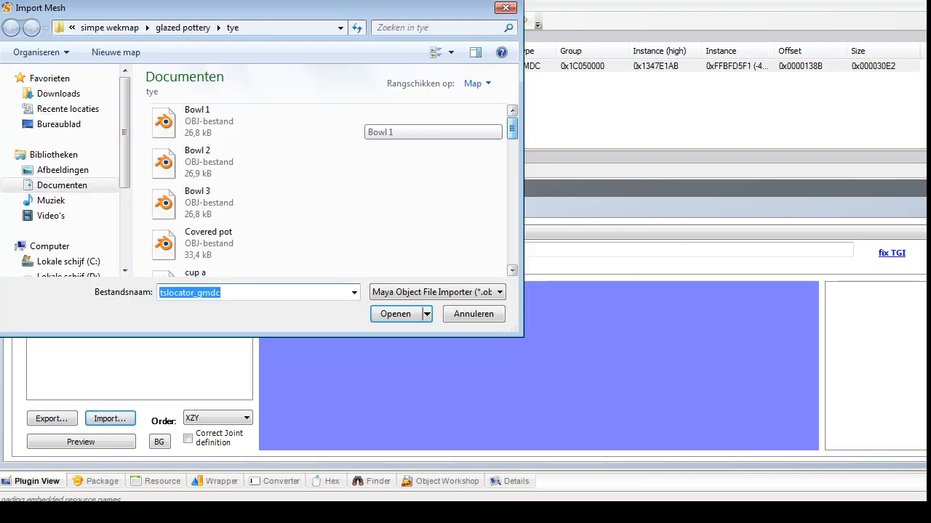
{"action": "scroll", "coordinate": [328, 189], "scroll_direction": "down", "scroll_amount": 5}
{"action": "left_click", "coordinate": [232, 258]}
{"action": "left_click", "coordinate": [395, 314]}
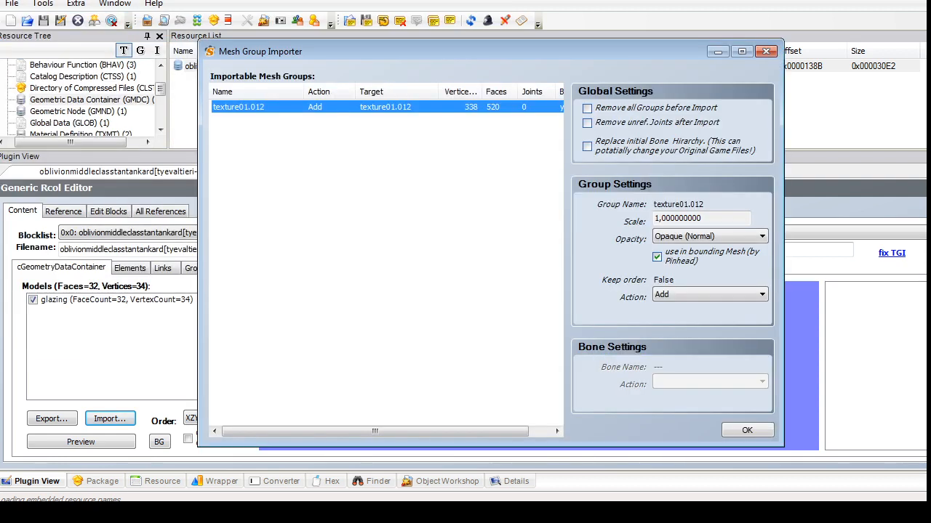
{"action": "left_click", "coordinate": [762, 294]}
{"action": "left_click", "coordinate": [670, 317]}
{"action": "left_click", "coordinate": [709, 311]}
{"action": "left_click", "coordinate": [698, 324]}
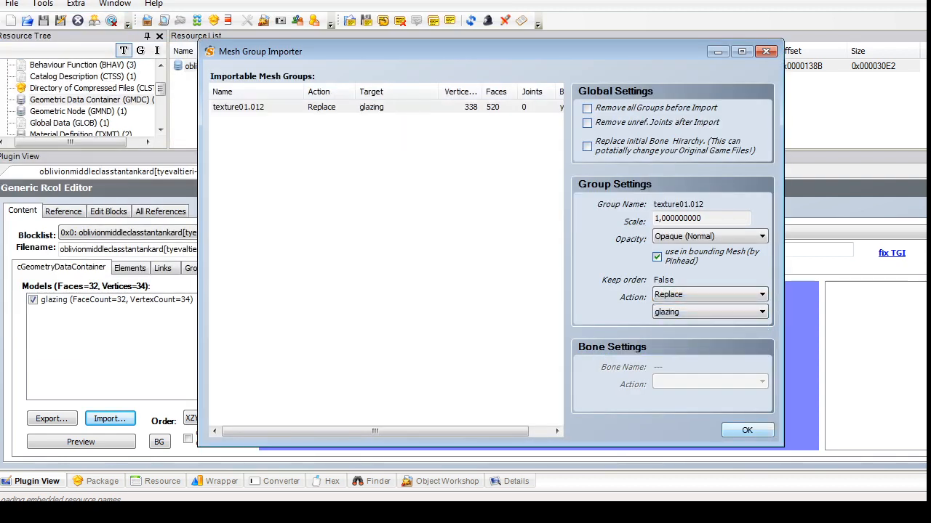
{"action": "left_click", "coordinate": [747, 430]}
{"action": "key", "text": "Return"}
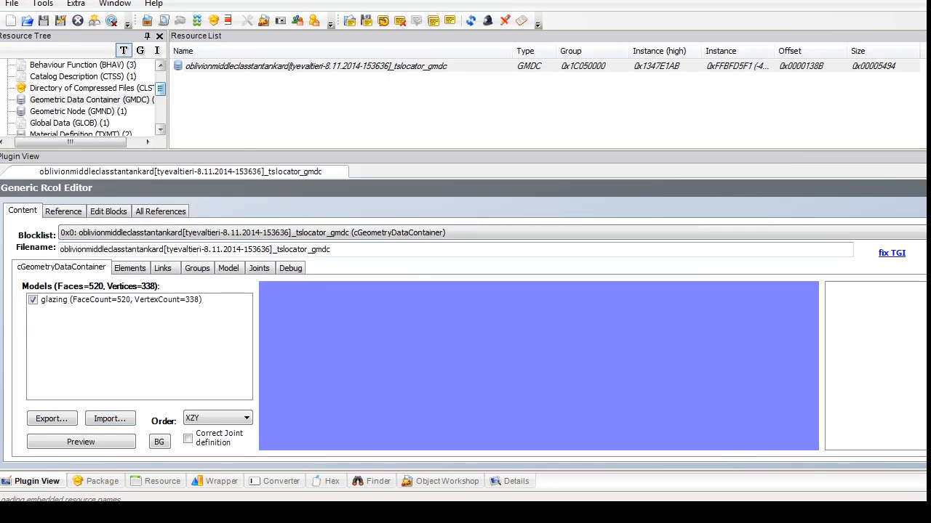
Step: Delete the tankard package's texture01 and texture02 texture images
{"action": "scroll", "coordinate": [80, 98], "scroll_direction": "down", "scroll_amount": 4}
{"action": "left_click_drag", "start_coordinate": [229, 106], "coordinate": [223, 69]}
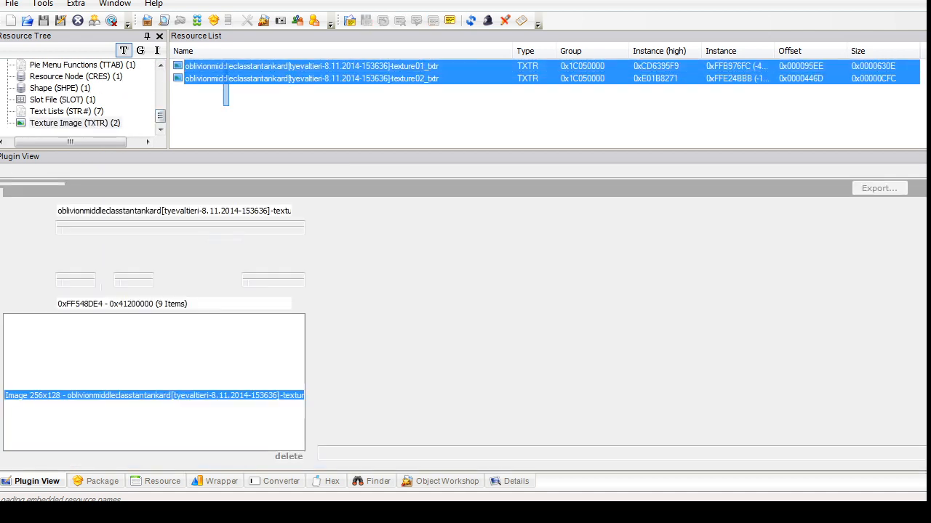
{"action": "right_click", "coordinate": [223, 74]}
{"action": "left_click", "coordinate": [257, 131]}
Step: Remove the texture02 part from the tankard's shape resource
{"action": "left_click", "coordinate": [66, 88]}
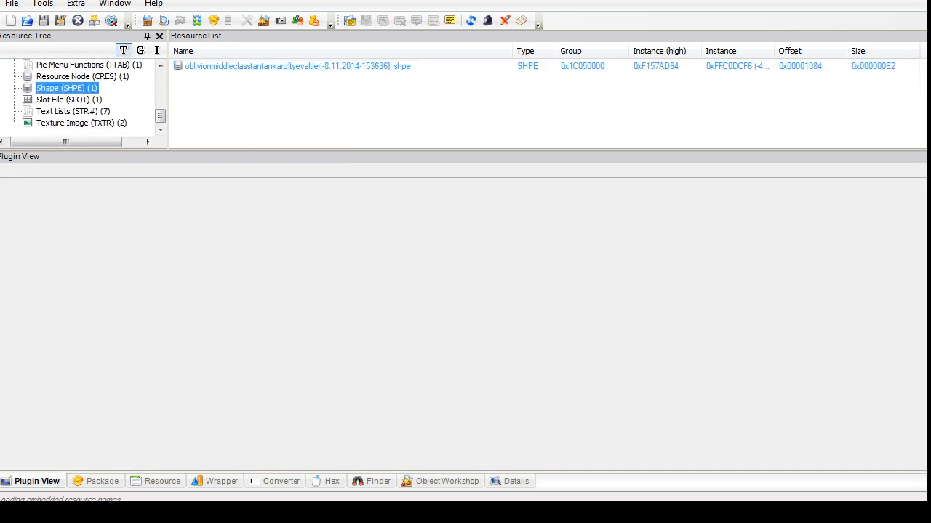
{"action": "left_click", "coordinate": [297, 66]}
{"action": "left_click", "coordinate": [229, 288]}
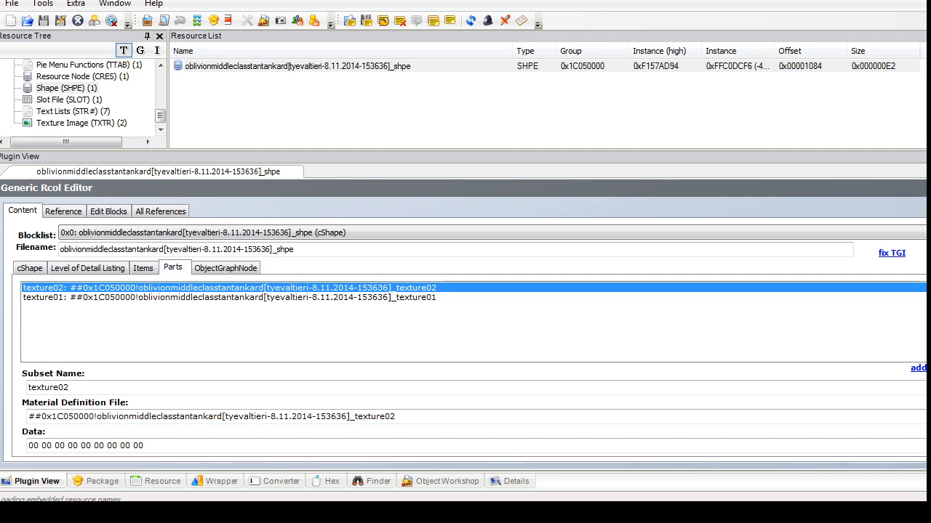
{"action": "left_click", "coordinate": [929, 368]}
Step: Point the remaining shape part to ##0x1C050000!wiccan.skyrim.glazedpottery.bowl_design, name its subset glazing, and commit
{"action": "left_click", "coordinate": [229, 288]}
{"action": "left_click", "coordinate": [396, 416]}
{"action": "key", "text": "ctrl+a"}
{"action": "key", "text": "ctrl+v"}
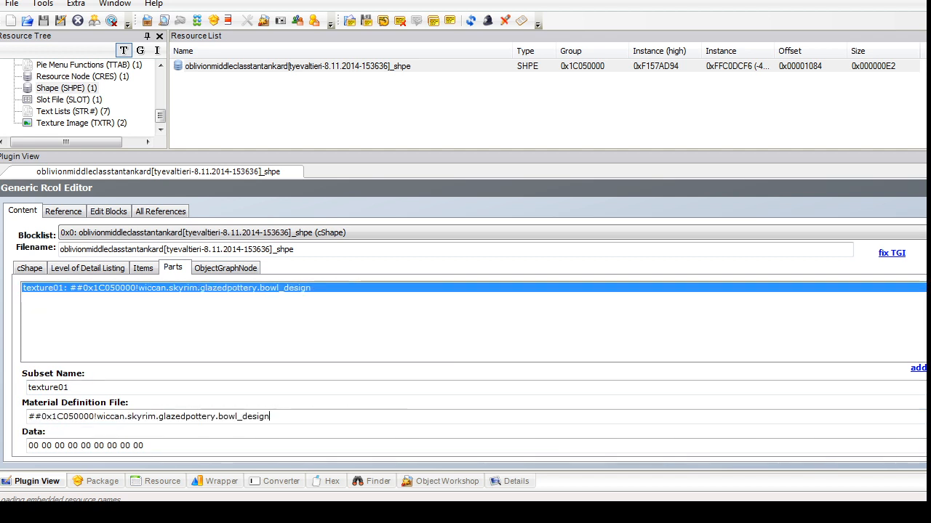
{"action": "key", "text": "shift+Tab"}
{"action": "type", "text": "glazing"}
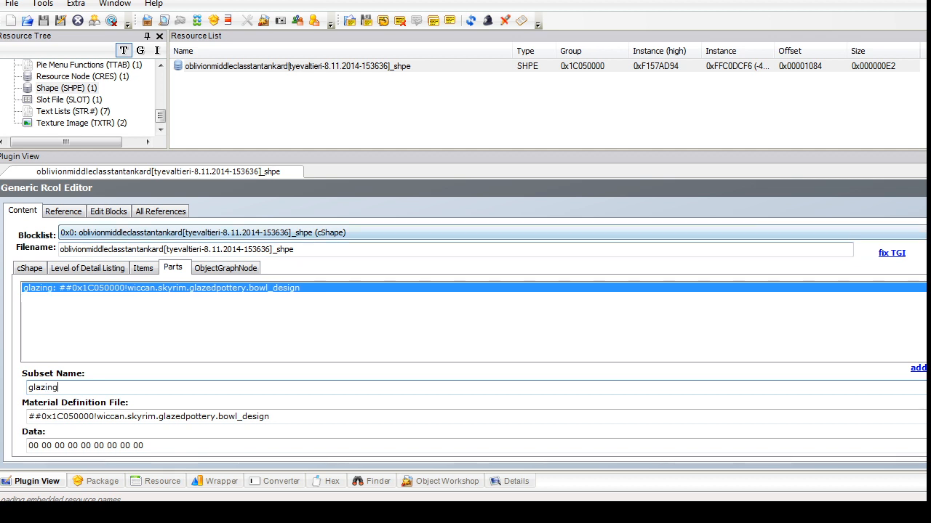
{"action": "left_click", "coordinate": [929, 188]}
{"action": "left_click", "coordinate": [522, 293]}
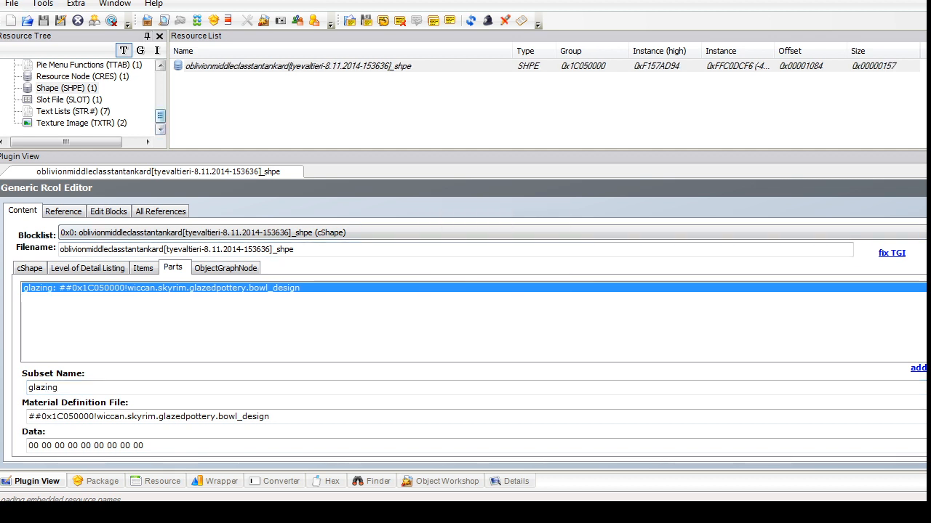
Step: In the tankard's raw object data, set version_1 to 139 and the sale price to 35
{"action": "left_click_drag", "start_coordinate": [160, 116], "coordinate": [160, 106]}
{"action": "left_click", "coordinate": [84, 99]}
{"action": "left_click", "coordinate": [217, 66]}
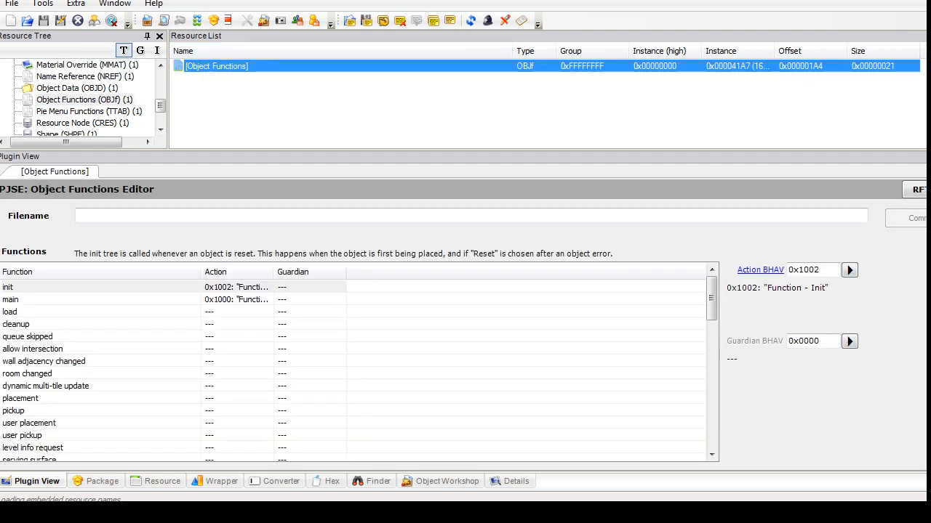
{"action": "left_click", "coordinate": [77, 88]}
{"action": "left_click", "coordinate": [239, 66]}
{"action": "left_click", "coordinate": [287, 229]}
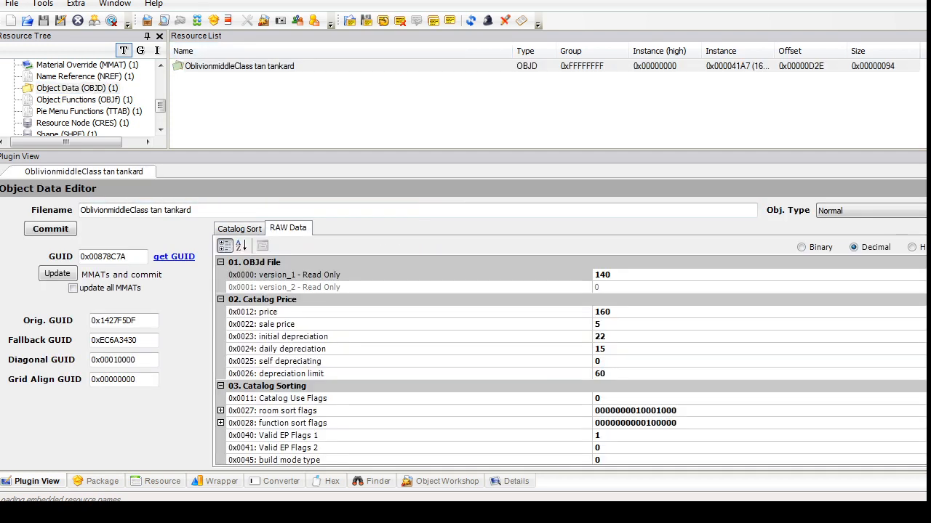
{"action": "left_click_drag", "start_coordinate": [614, 275], "coordinate": [599, 276]}
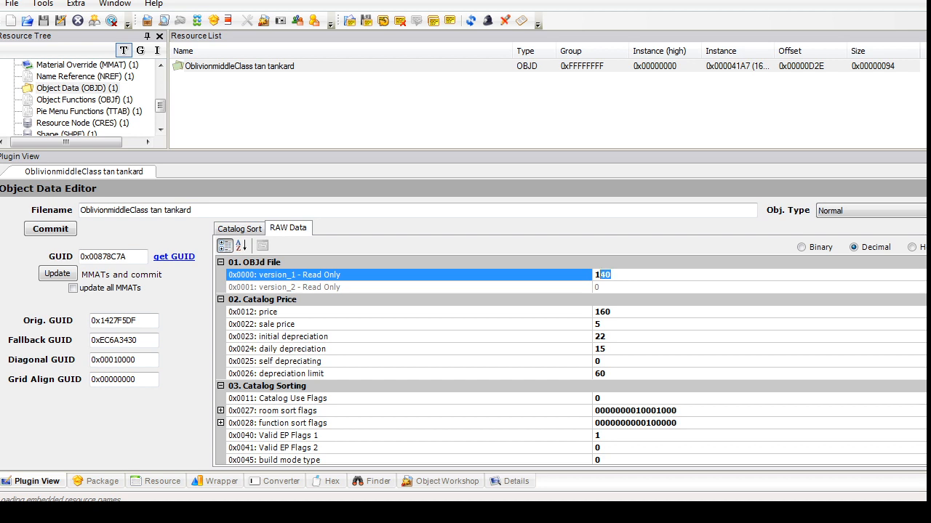
{"action": "type", "text": "39"}
{"action": "left_click", "coordinate": [603, 324]}
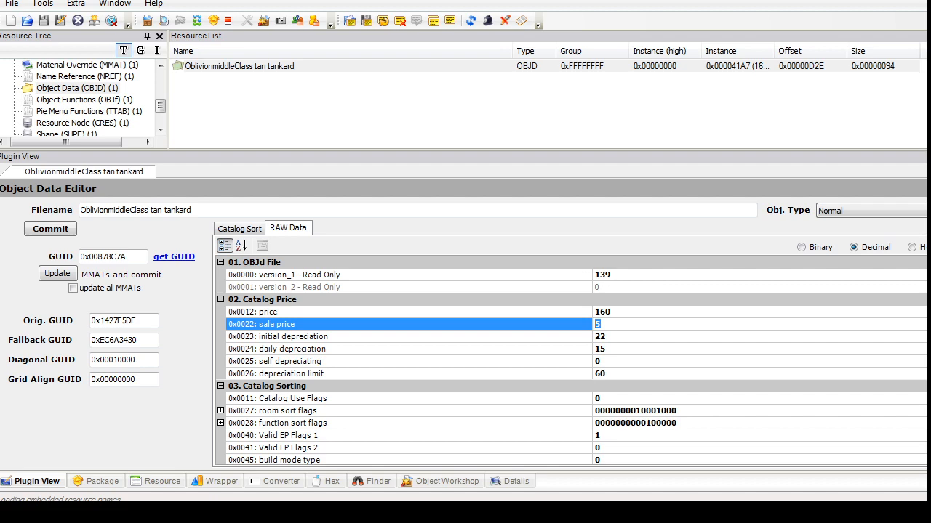
Step: Set the tankard's ratingRoom value to 2 in the catalog ratings
{"action": "scroll", "coordinate": [571, 360], "scroll_direction": "down", "scroll_amount": 20}
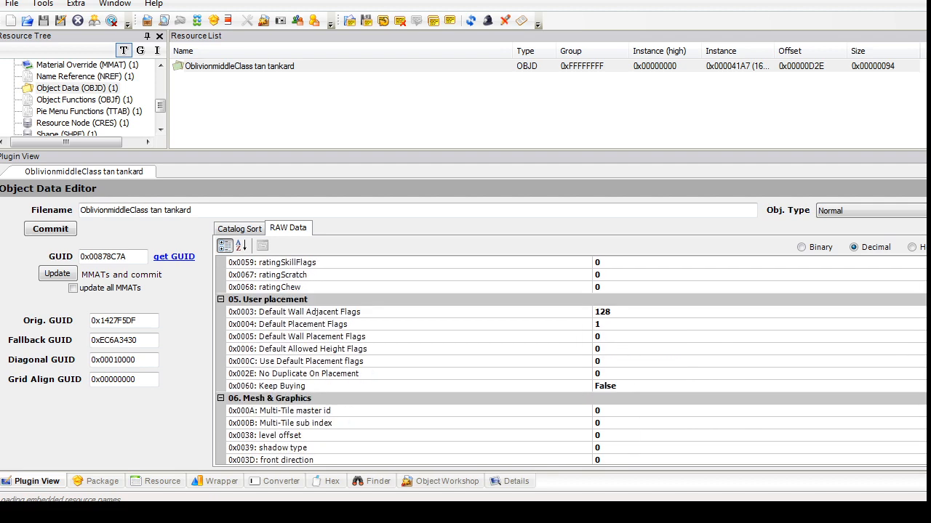
{"action": "scroll", "coordinate": [570, 360], "scroll_direction": "down", "scroll_amount": 15}
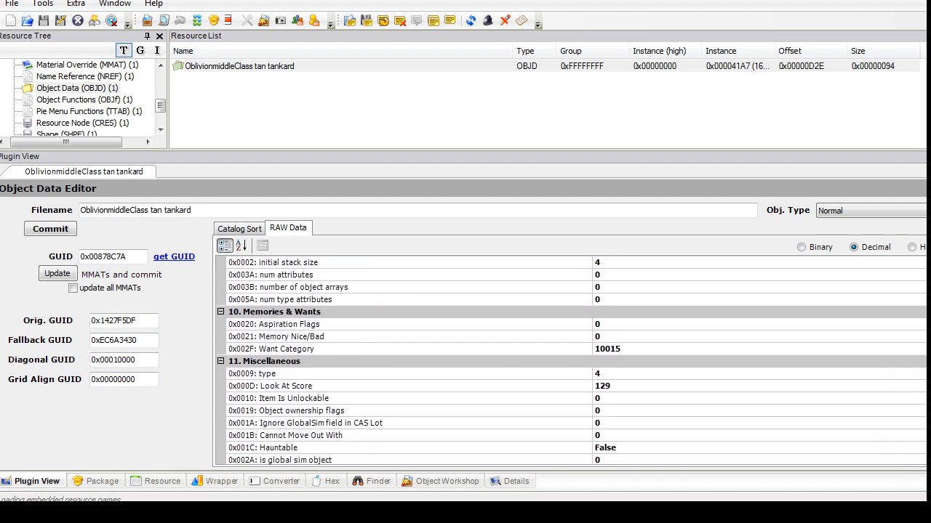
{"action": "scroll", "coordinate": [571, 361], "scroll_direction": "up", "scroll_amount": 20}
{"action": "scroll", "coordinate": [571, 361], "scroll_direction": "up", "scroll_amount": 5}
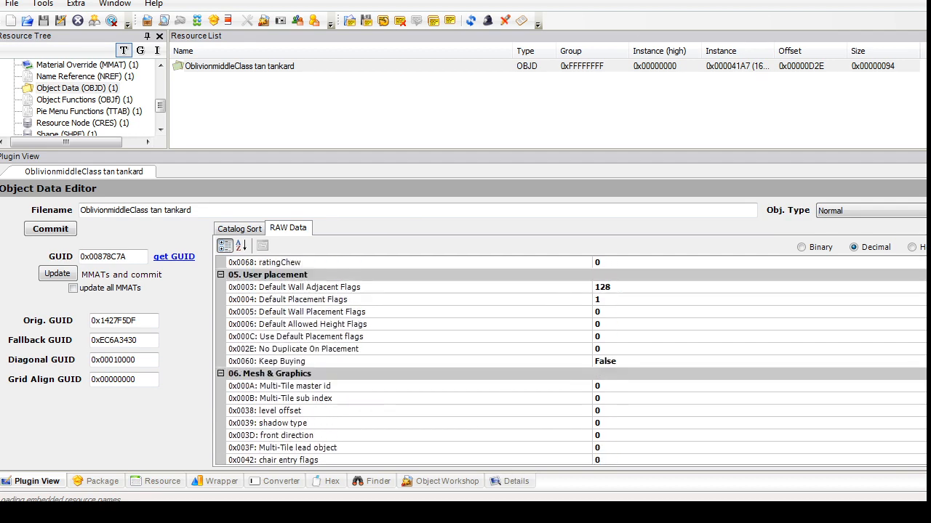
{"action": "left_click", "coordinate": [607, 387]}
{"action": "key", "text": "BackSpace"}
{"action": "key", "text": "BackSpace"}
{"action": "type", "text": "2"}
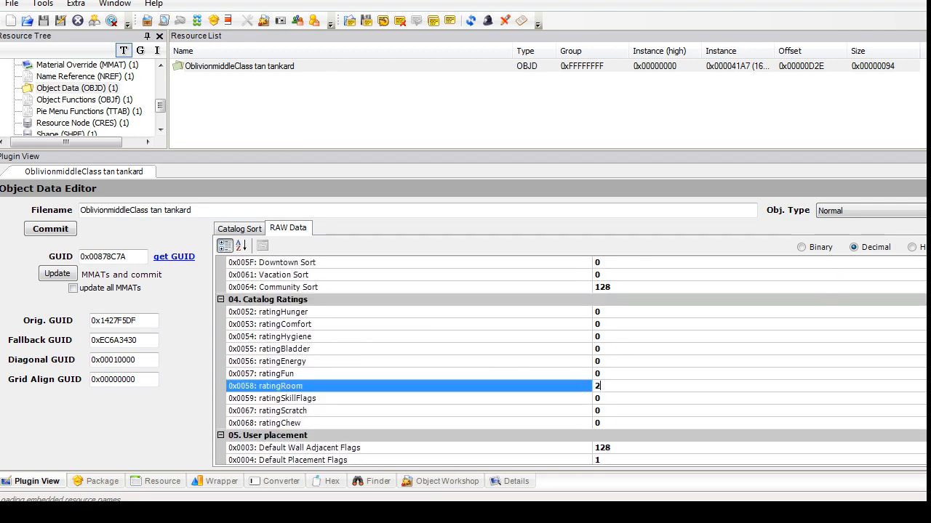
Step: Review the tankard's remaining raw data and catalog sorting, and commit the object data
{"action": "scroll", "coordinate": [571, 361], "scroll_direction": "up", "scroll_amount": 8}
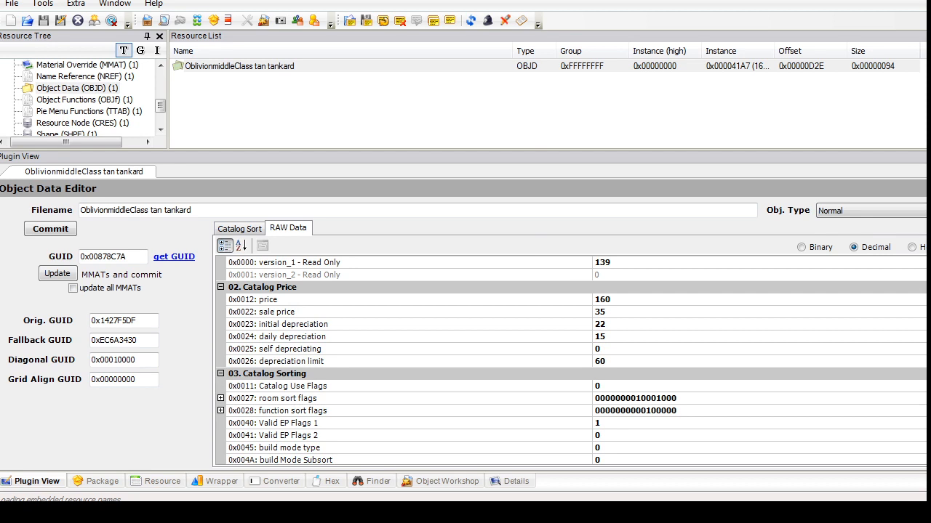
{"action": "scroll", "coordinate": [570, 361], "scroll_direction": "down", "scroll_amount": 1}
{"action": "scroll", "coordinate": [571, 361], "scroll_direction": "down", "scroll_amount": 1}
{"action": "scroll", "coordinate": [571, 360], "scroll_direction": "up", "scroll_amount": 3}
{"action": "scroll", "coordinate": [571, 361], "scroll_direction": "down", "scroll_amount": 10}
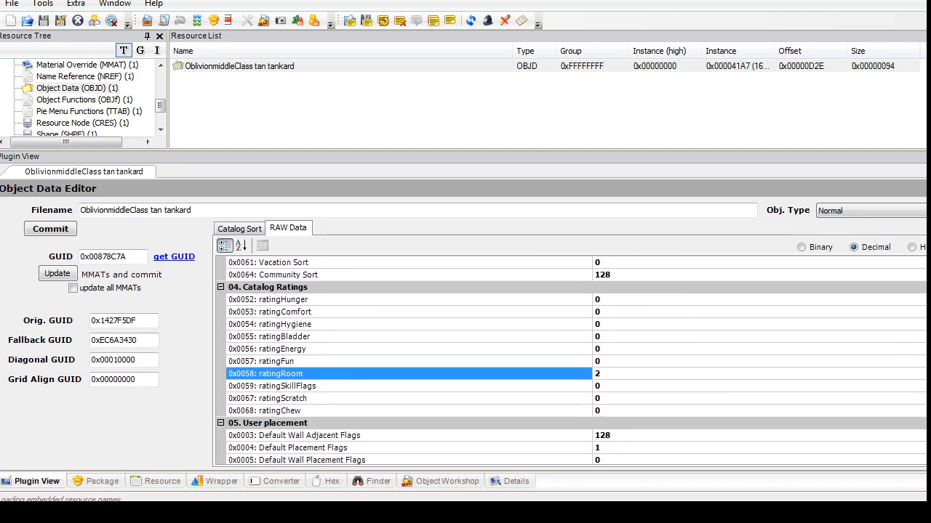
{"action": "scroll", "coordinate": [571, 360], "scroll_direction": "down", "scroll_amount": 6}
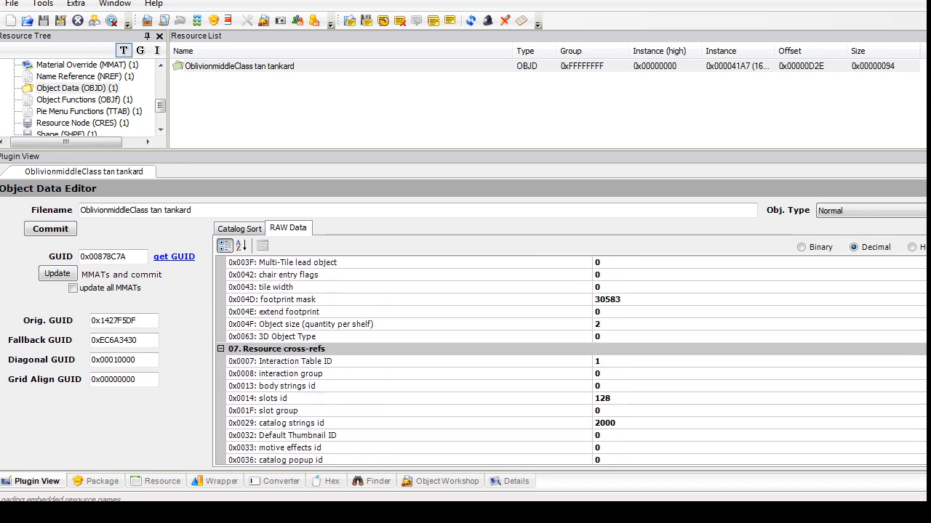
{"action": "left_click", "coordinate": [239, 229]}
{"action": "left_click", "coordinate": [50, 229]}
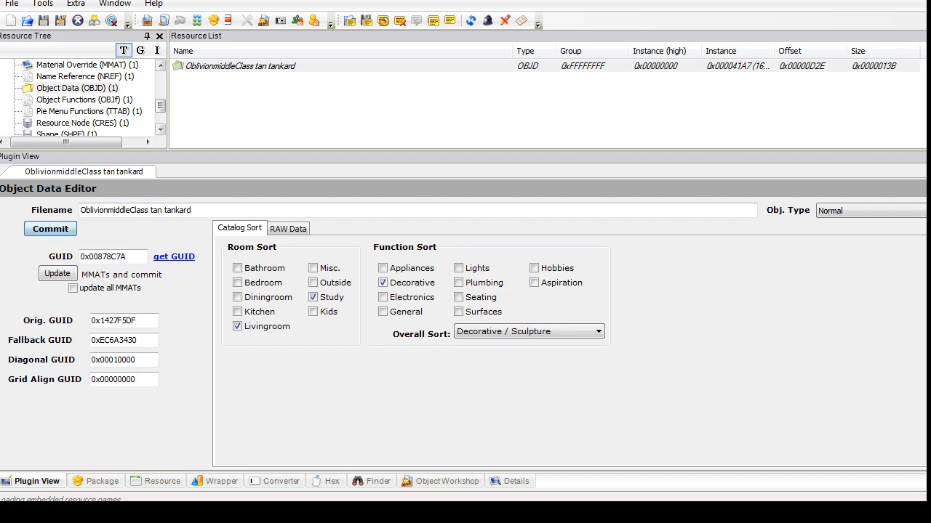
Step: Delete the tankard package's material override resource
{"action": "left_click_drag", "start_coordinate": [160, 105], "coordinate": [159, 101]}
{"action": "left_click", "coordinate": [87, 88]}
{"action": "left_click", "coordinate": [256, 66]}
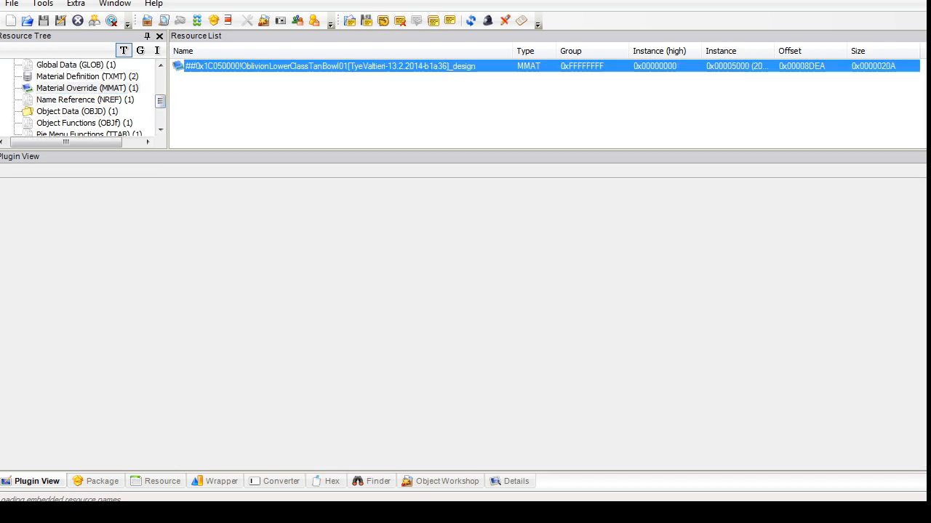
{"action": "right_click", "coordinate": [256, 66]}
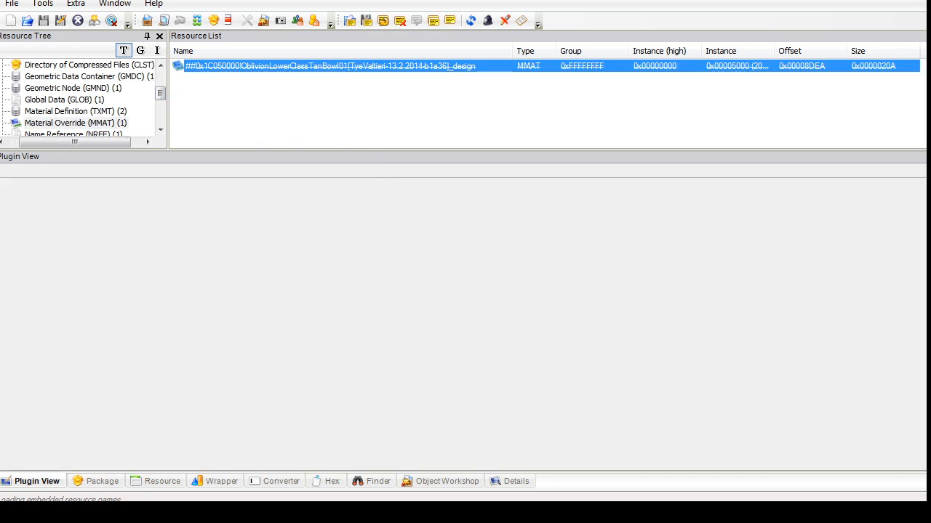
Step: Delete the texture01 and texture02 material definitions from the tankard package
{"action": "left_click", "coordinate": [76, 111]}
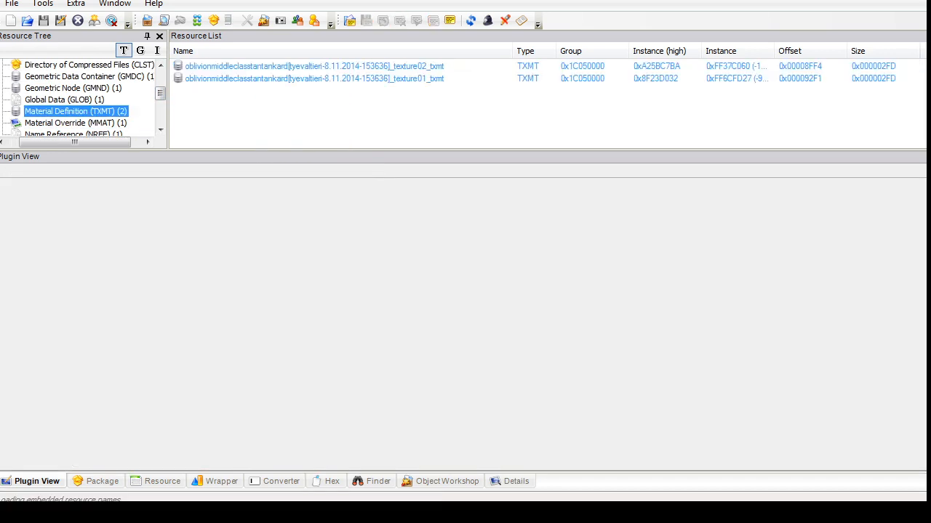
{"action": "right_click", "coordinate": [249, 70]}
{"action": "left_click", "coordinate": [232, 79], "text": "shift"}
{"action": "right_click", "coordinate": [229, 65]}
{"action": "left_click", "coordinate": [268, 121]}
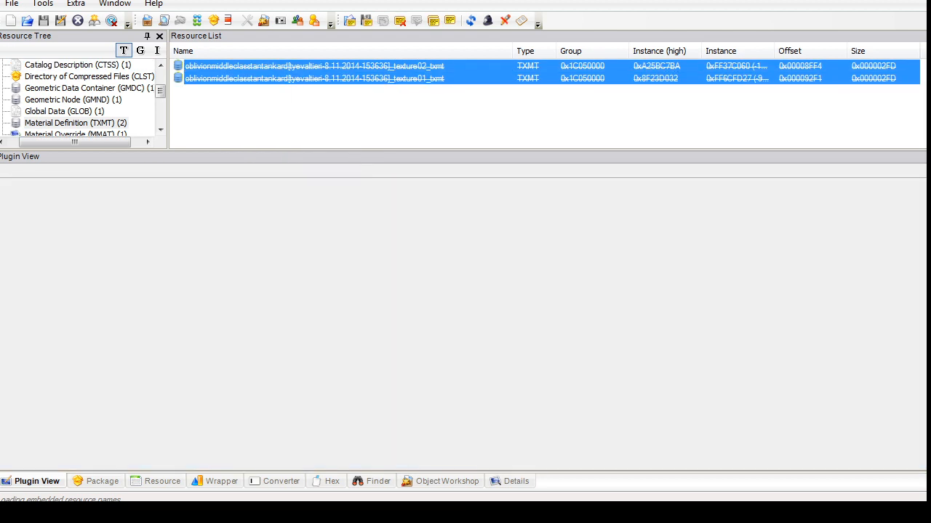
Step: Add a third datalist extension reference to the tankard's geometric node, with Enabled 0x01 and Index 3
{"action": "left_click", "coordinate": [73, 99]}
{"action": "left_click", "coordinate": [240, 66]}
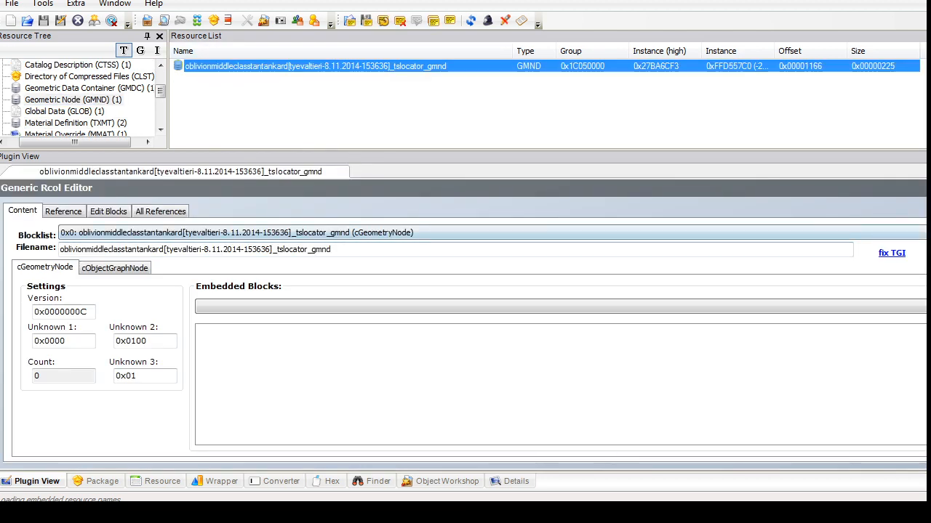
{"action": "left_click", "coordinate": [115, 269]}
{"action": "left_click", "coordinate": [912, 385]}
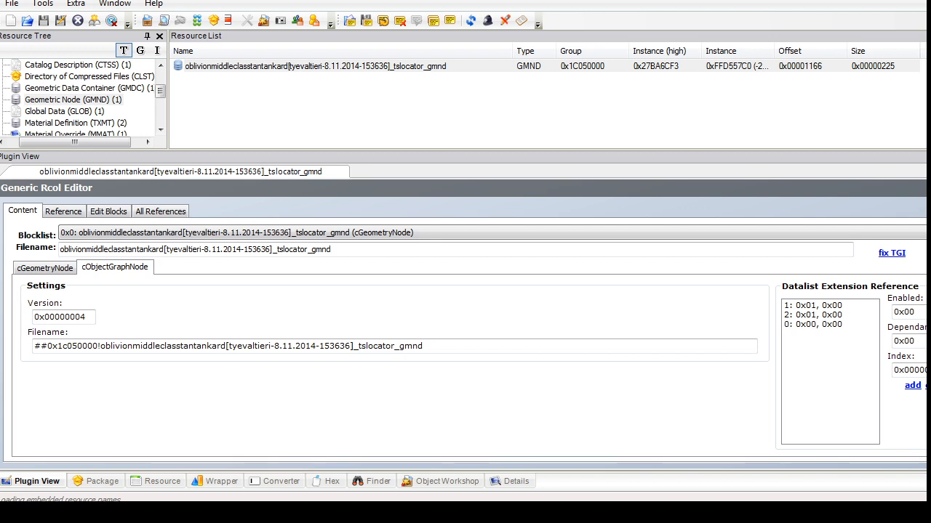
{"action": "left_click", "coordinate": [815, 325]}
{"action": "left_click_drag", "start_coordinate": [916, 311], "coordinate": [904, 312]}
{"action": "type", "text": "014-153"}
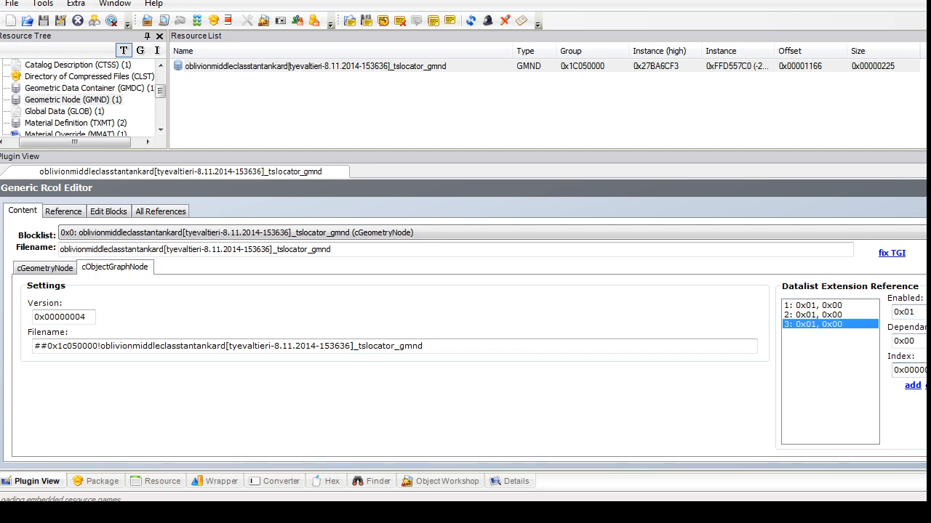
Step: Add a cDataListExtension block to the tankard's geometric node
{"action": "left_click", "coordinate": [108, 211]}
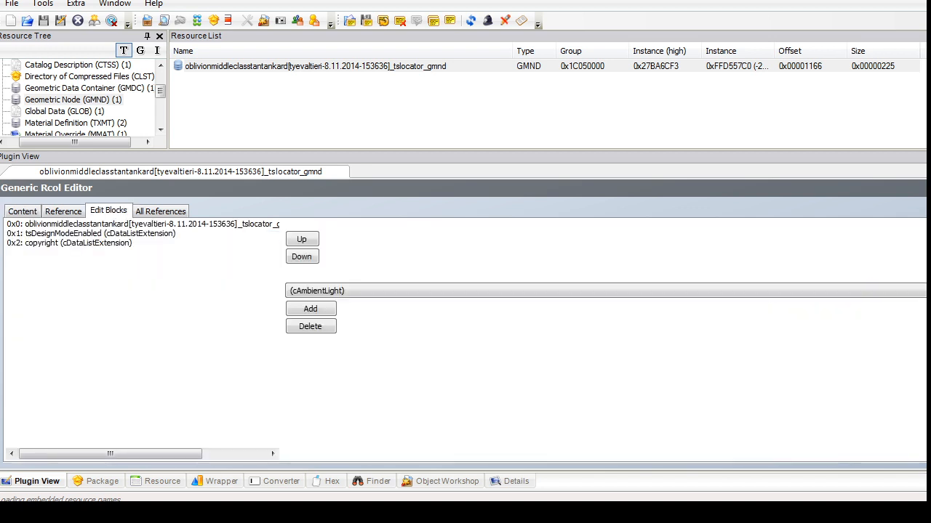
{"action": "left_click", "coordinate": [378, 291]}
{"action": "left_click", "coordinate": [325, 41]}
{"action": "left_click", "coordinate": [311, 309]}
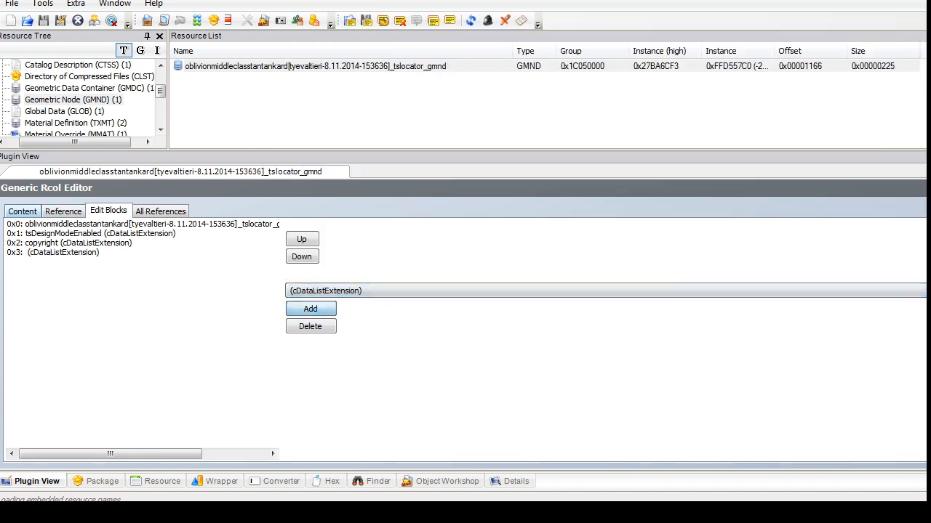
Step: Rename the sculpturechinavase_design array in the tsDesignModeEnabled block to glazing
{"action": "left_click", "coordinate": [22, 211]}
{"action": "left_click", "coordinate": [145, 233]}
{"action": "left_click", "coordinate": [145, 254]}
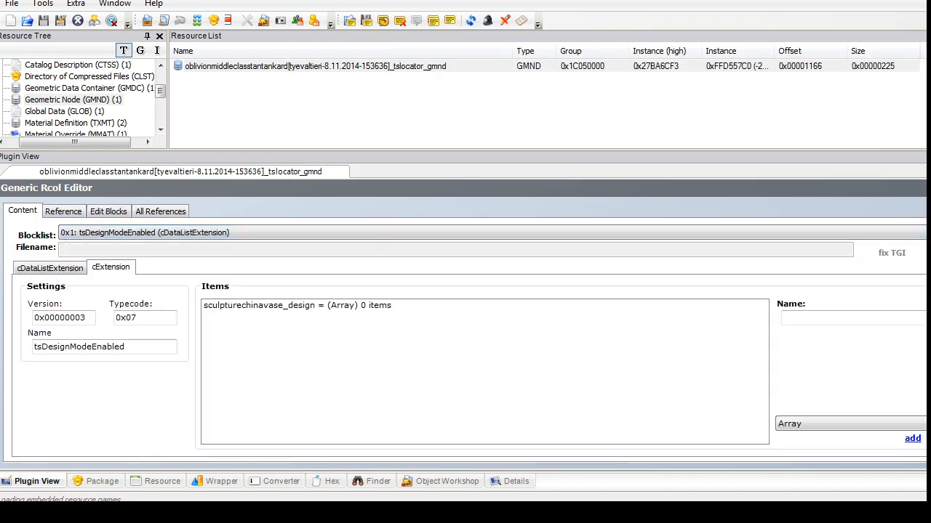
{"action": "left_click", "coordinate": [297, 306]}
{"action": "double_click", "coordinate": [839, 318]}
{"action": "type", "text": "glazing"}
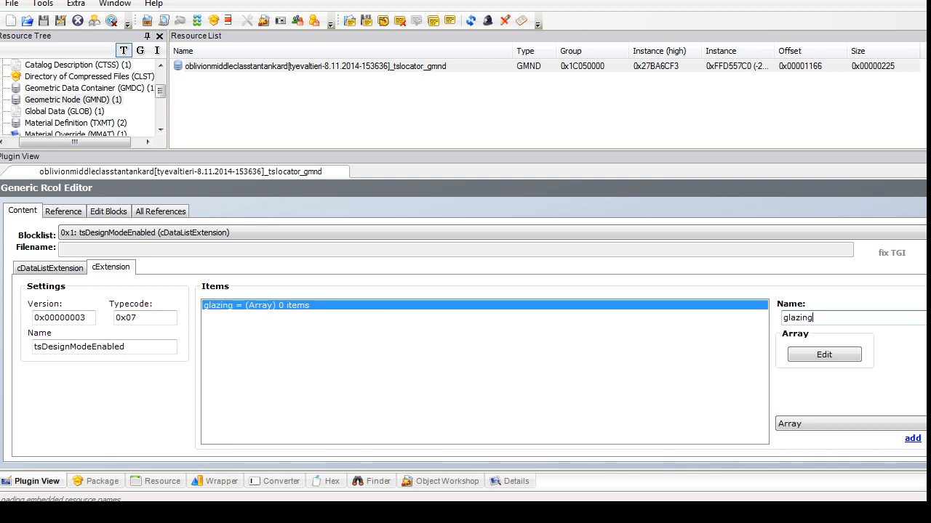
Step: Name the new third cDataListExtension block of the tankard's geometric node tsMaterialsMeshName
{"action": "left_click", "coordinate": [145, 233]}
{"action": "left_click", "coordinate": [131, 275]}
{"action": "left_click", "coordinate": [105, 346]}
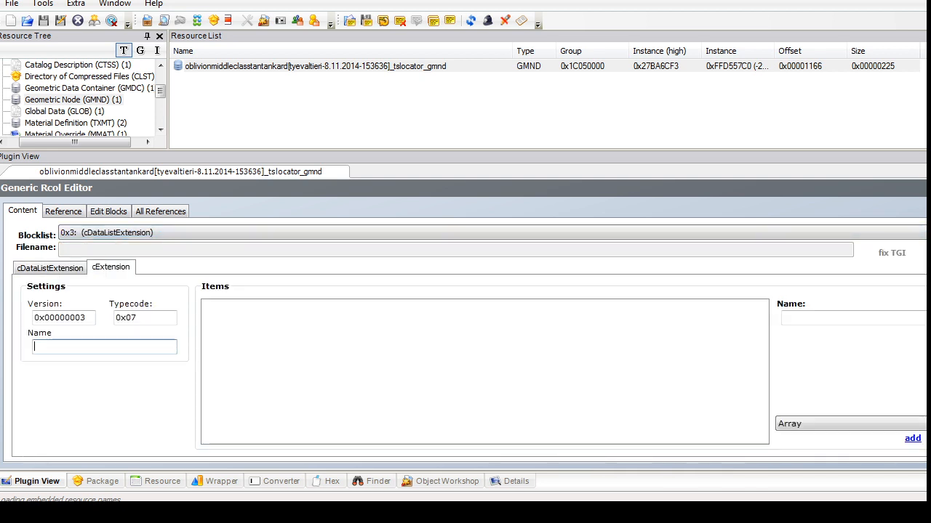
{"action": "type", "text": "tsMat"}
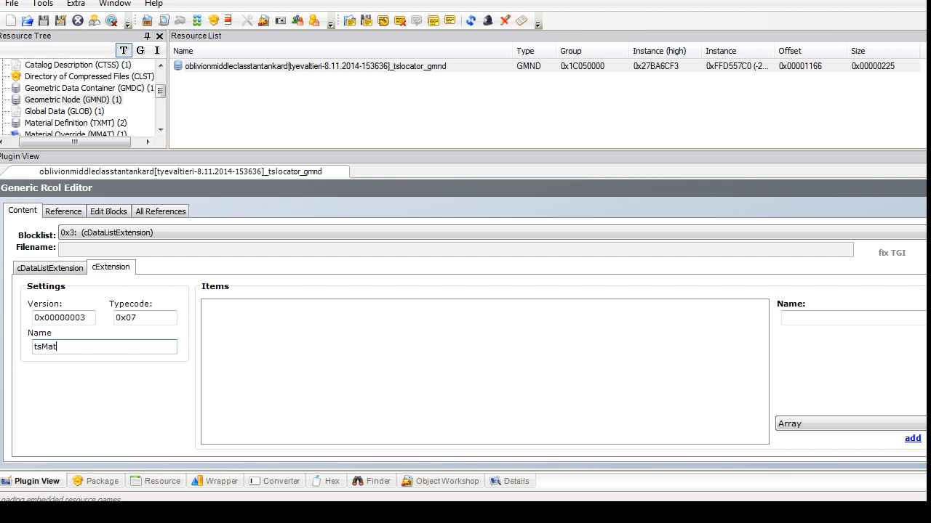
{"action": "type", "text": "erialsMeshName"}
Step: Add a String item to the tsMaterialsMeshName block with the value ##0x1C050000!wiccan.skyrim.glazedpottery.bowl
{"action": "left_click", "coordinate": [858, 424]}
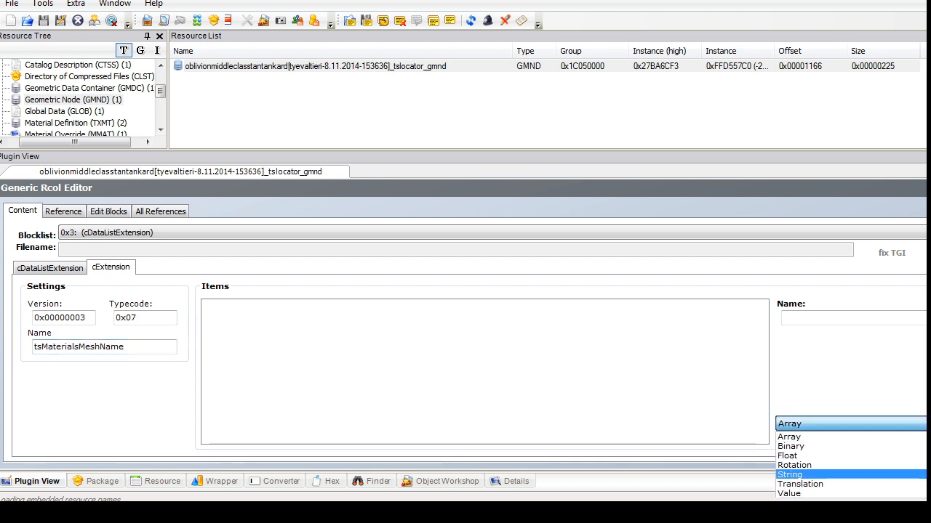
{"action": "left_click", "coordinate": [858, 475]}
{"action": "left_click", "coordinate": [913, 439]}
{"action": "left_click", "coordinate": [233, 305]}
{"action": "left_click", "coordinate": [858, 354]}
{"action": "key", "text": "ctrl+v"}
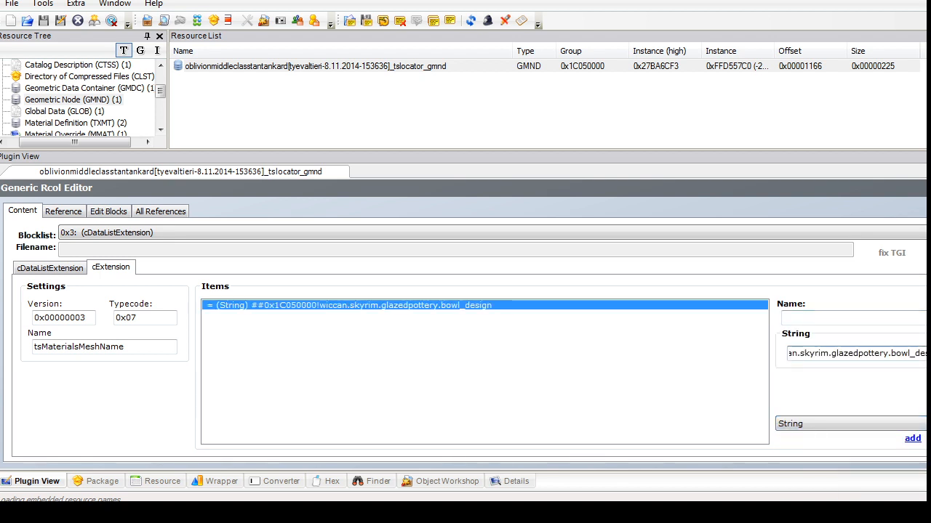
{"action": "left_click_drag", "start_coordinate": [930, 353], "coordinate": [914, 354]}
{"action": "key", "text": "BackSpace"}
{"action": "key", "text": "BackSpace"}
Step: Name the new string item glazing and commit the geometric node's changes
{"action": "left_click", "coordinate": [851, 317]}
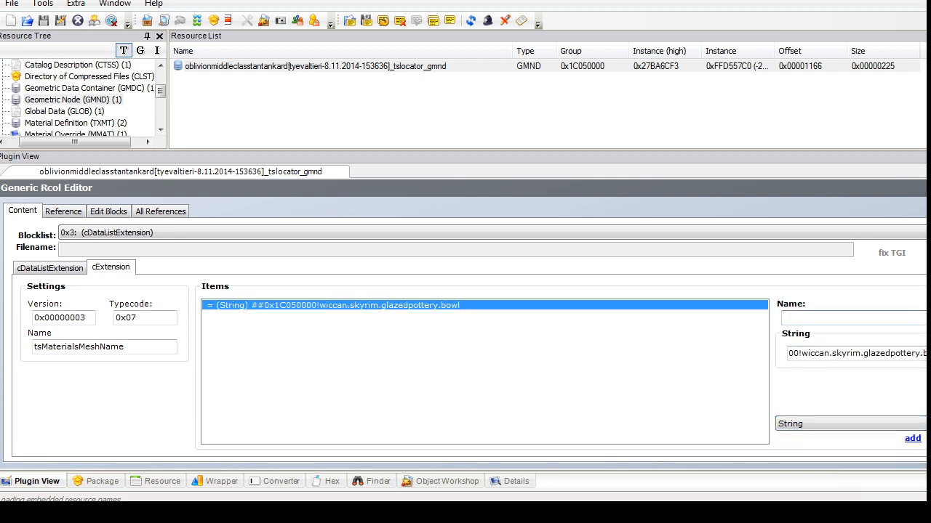
{"action": "type", "text": "glazing"}
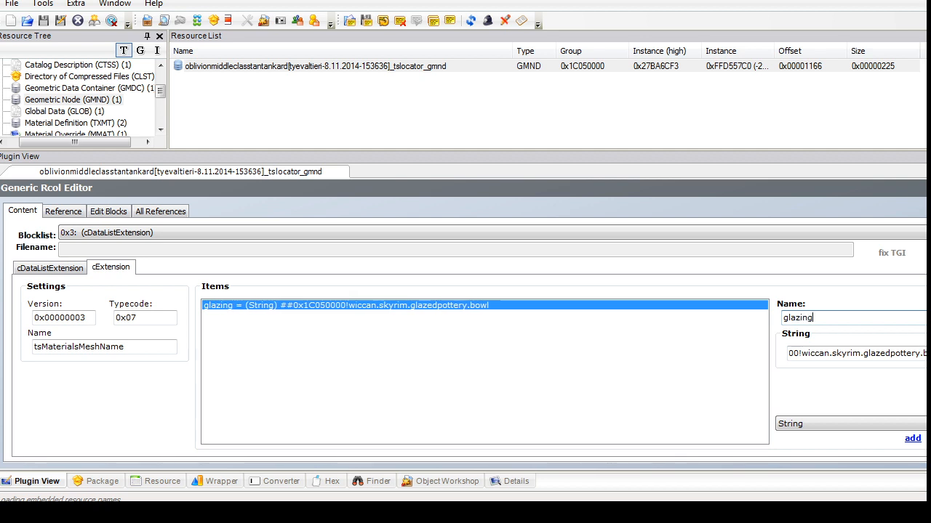
{"action": "left_click", "coordinate": [924, 189]}
{"action": "left_click", "coordinate": [521, 293]}
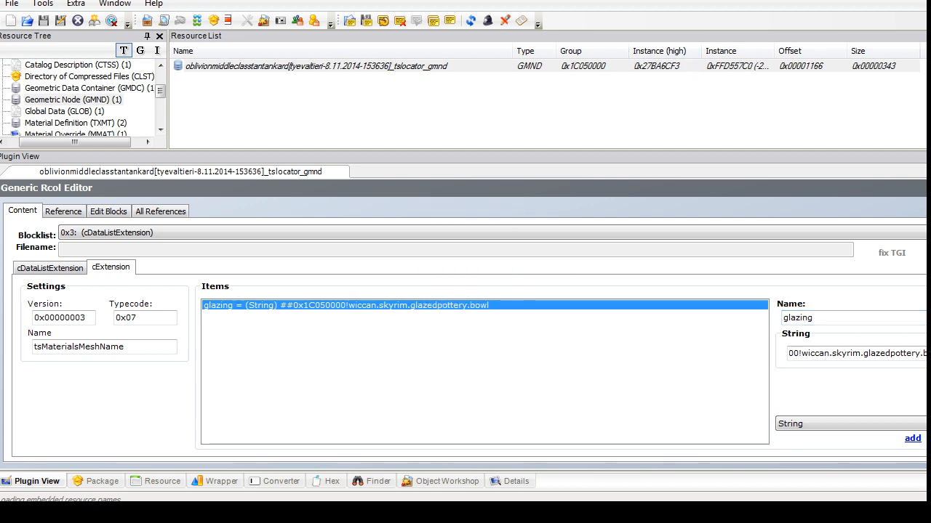
Step: Open the tankard's catalog description and copy the SuperSet description line ending in "angry villagers wielding brooms." from Notepad
{"action": "left_click", "coordinate": [88, 88]}
{"action": "left_click", "coordinate": [316, 66]}
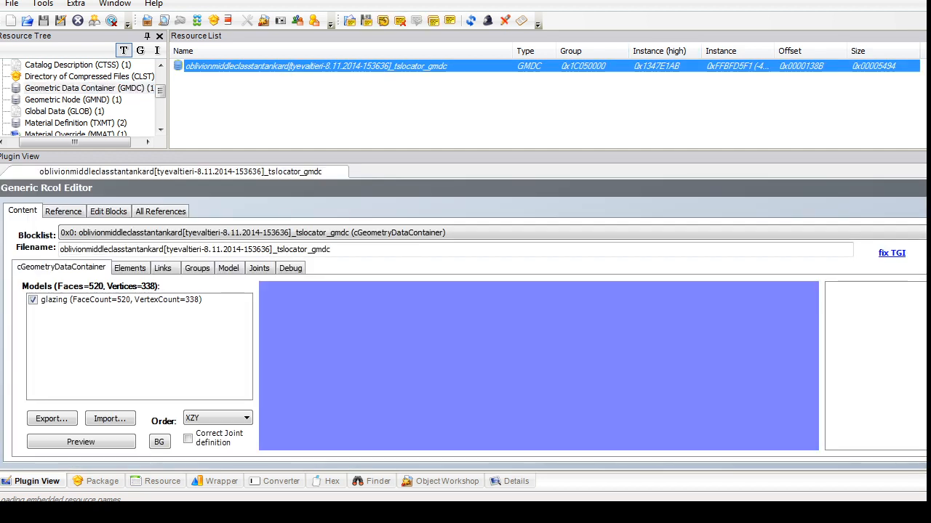
{"action": "left_click", "coordinate": [87, 88]}
{"action": "scroll", "coordinate": [87, 88], "scroll_direction": "up", "scroll_amount": 1}
{"action": "left_click", "coordinate": [78, 100]}
{"action": "left_click", "coordinate": [218, 67]}
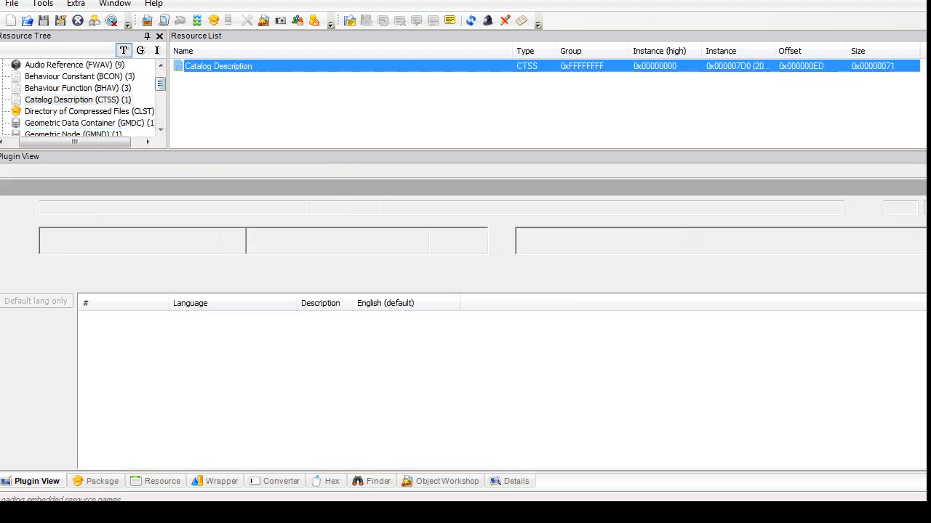
{"action": "key", "text": "alt+Tab"}
{"action": "key", "text": "Down"}
{"action": "key", "text": "shift+End"}
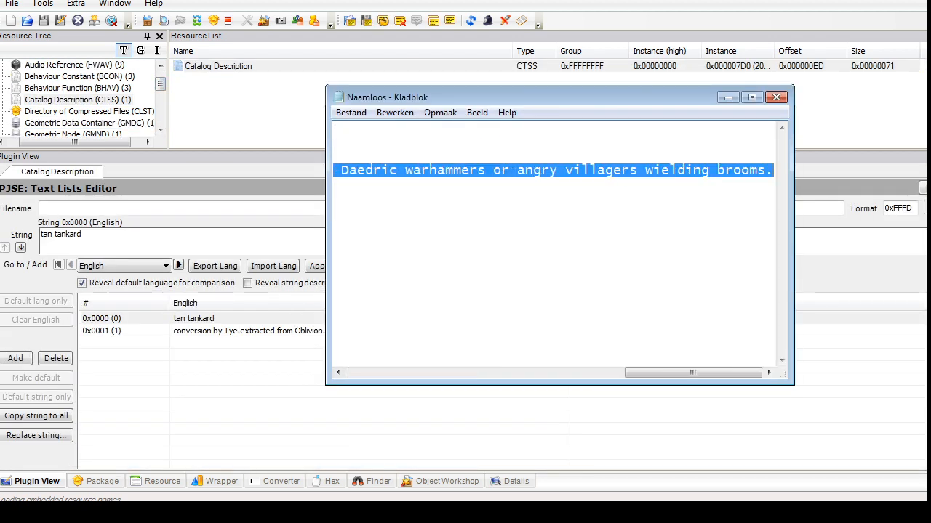
{"action": "key", "text": "shift+Down"}
{"action": "left_click_drag", "start_coordinate": [777, 184], "coordinate": [780, 171]}
{"action": "key", "text": "alt+Tab"}
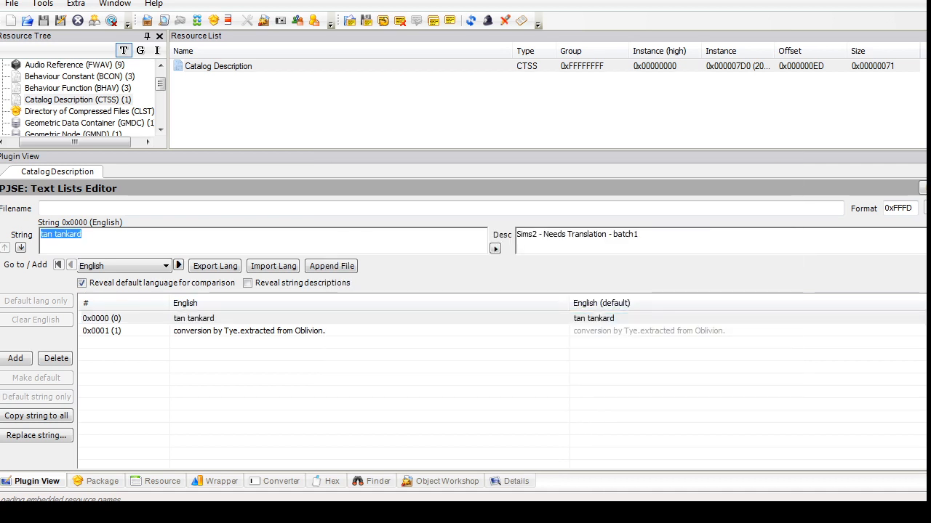
Step: Set the tankard's catalog title to "Glazed Pottery SuperSet - [original creator's name] add-on - Tankard - SLAVE"
{"action": "type", "text": "Glaz"}
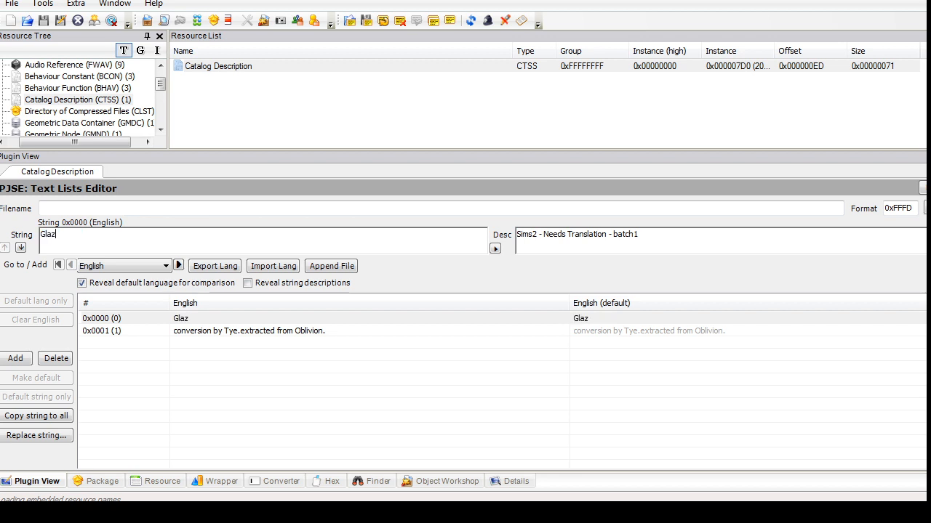
{"action": "type", "text": "ed Pottery"}
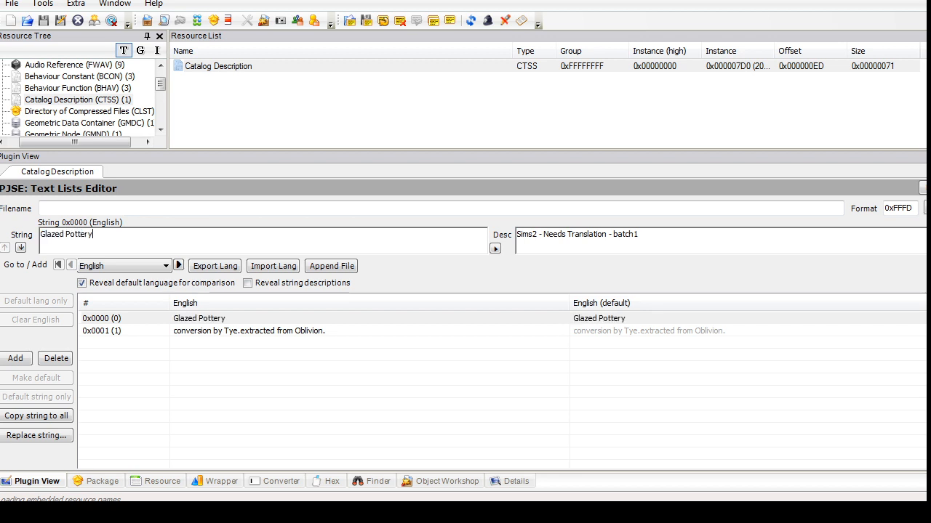
{"action": "type", "text": " SuperSet"}
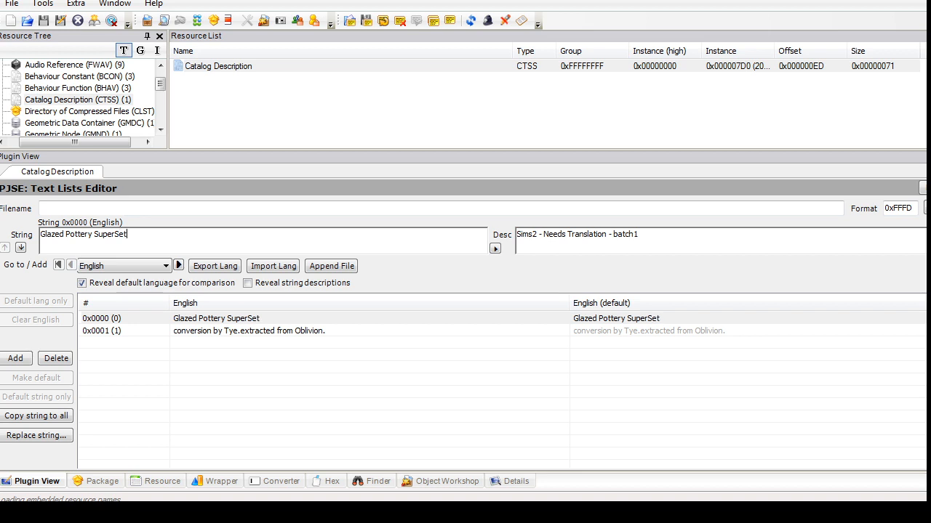
{"action": "type", "text": " - Tye add-on - Tan"}
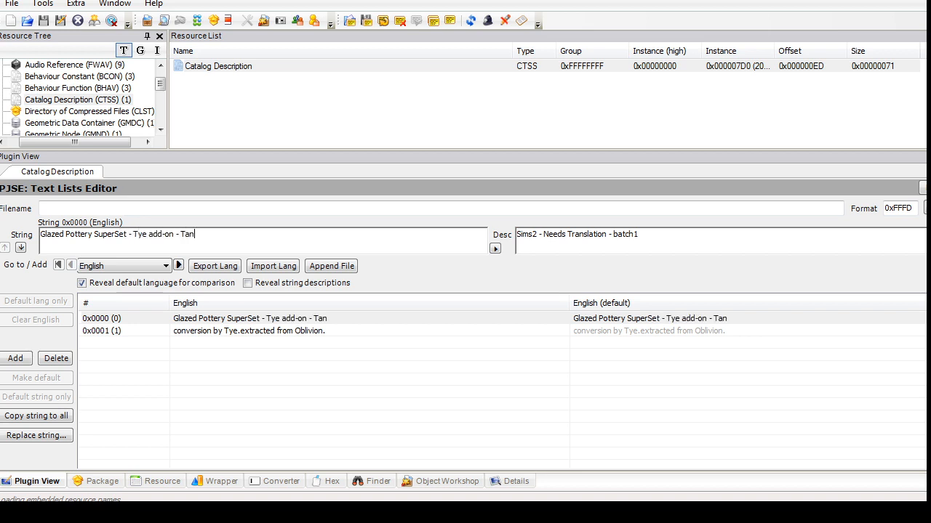
{"action": "type", "text": "kard - SL"}
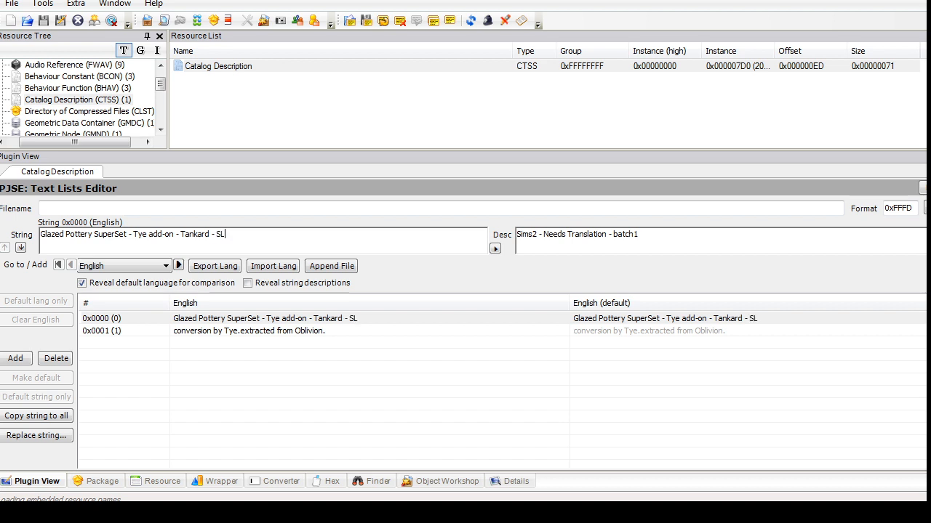
{"action": "type", "text": "AVE"}
{"action": "double_click", "coordinate": [249, 331]}
{"action": "left_click", "coordinate": [43, 234]}
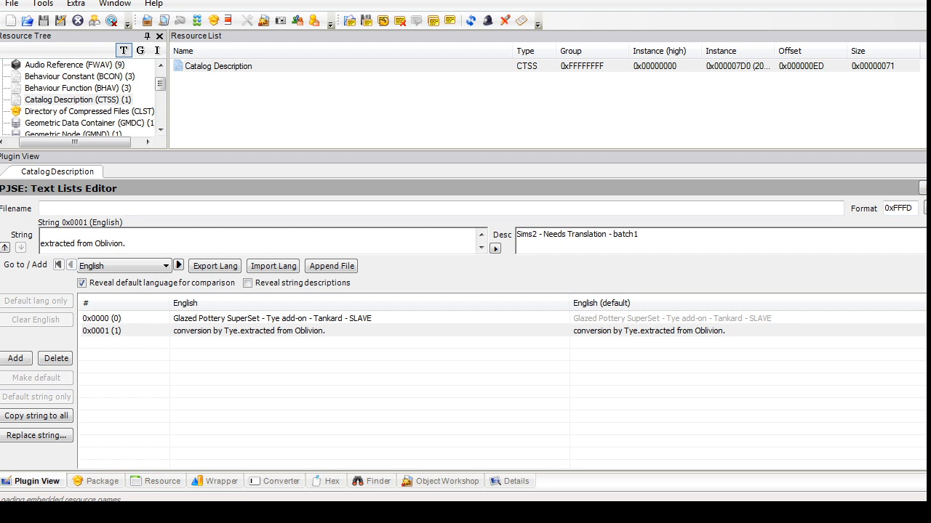
{"action": "key", "text": "BackSpace"}
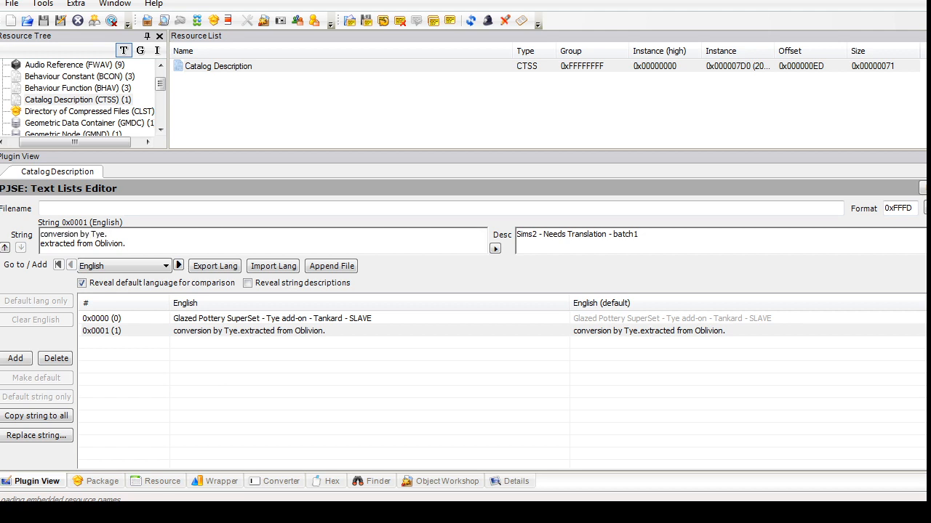
{"action": "type", "text": "Original"}
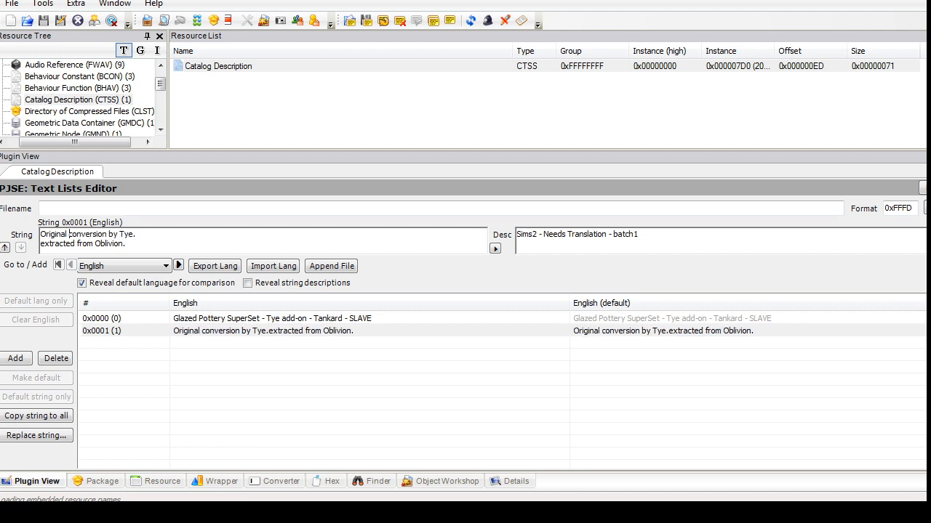
{"action": "left_click", "coordinate": [126, 245]}
{"action": "key", "text": "Return"}
{"action": "type", "text": "S"}
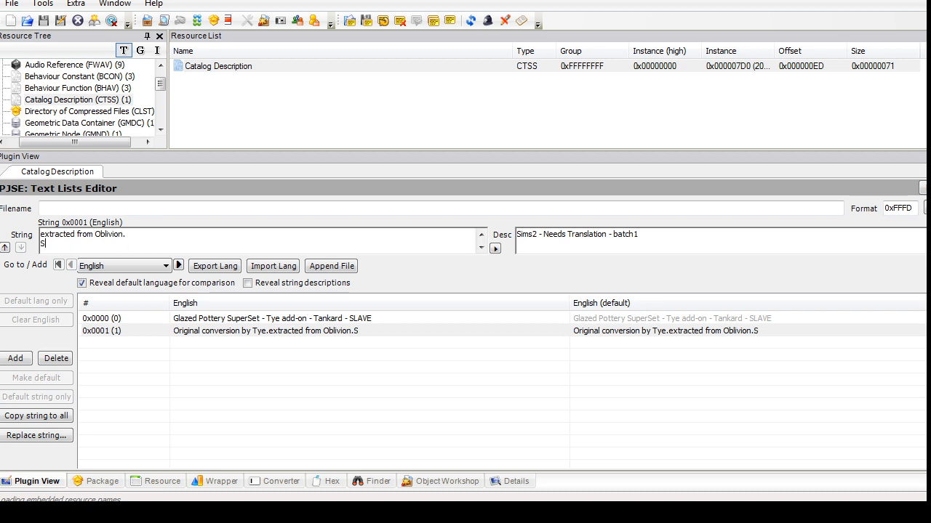
{"action": "type", "text": "laved by Fir"}
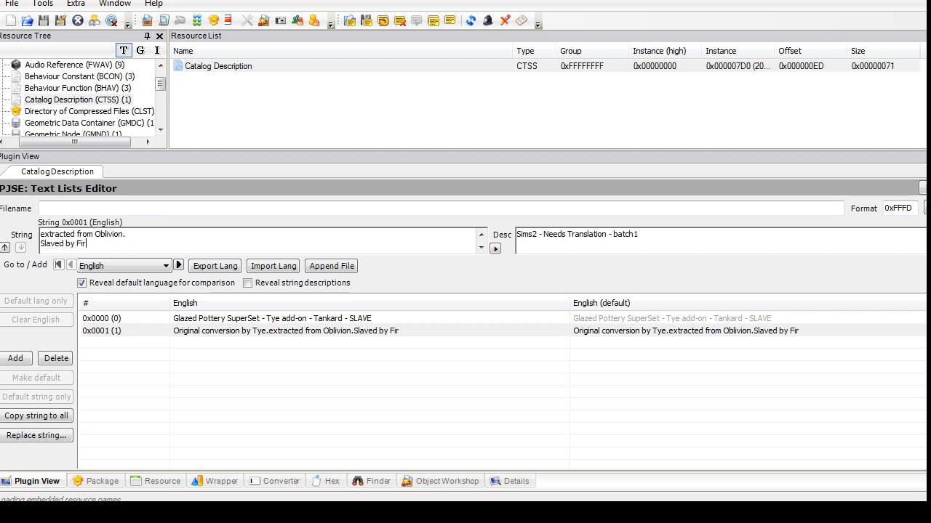
{"action": "type", "text": "e_flower @PBK"}
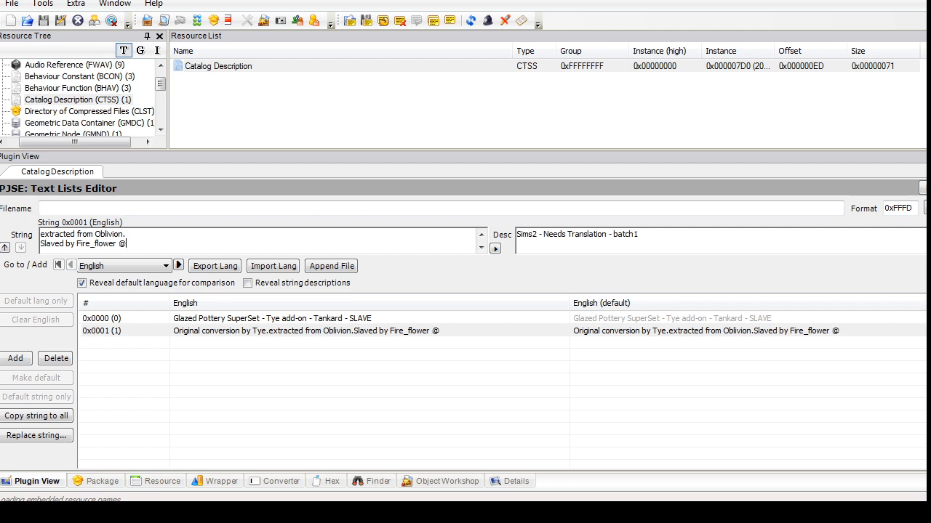
{"action": "key", "text": "Up"}
{"action": "key", "text": "Up"}
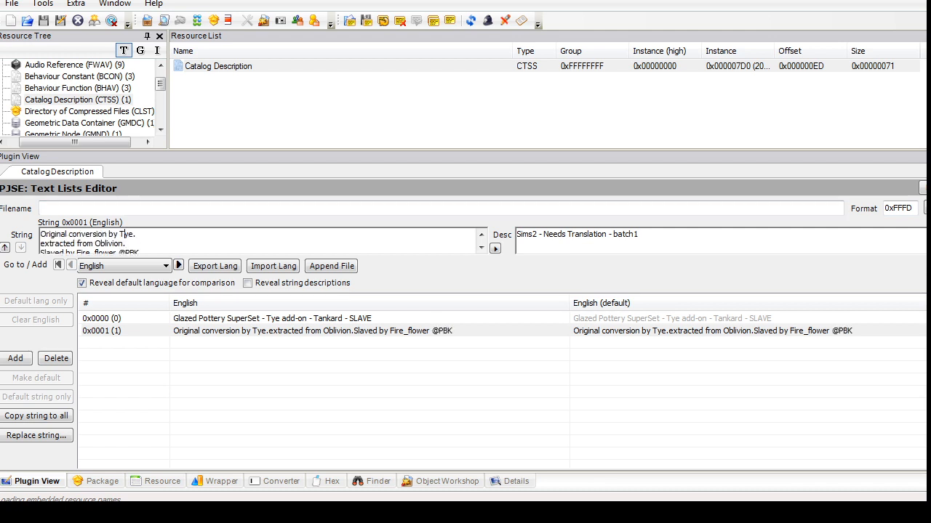
Step: Paste the copied "This is part of the Glazed Pottery SuperSet" text as the first line of the catalog description and commit the changes
{"action": "left_click", "coordinate": [40, 234]}
{"action": "left_click", "coordinate": [42, 234]}
{"action": "key", "text": "Return"}
{"action": "key", "text": "Up"}
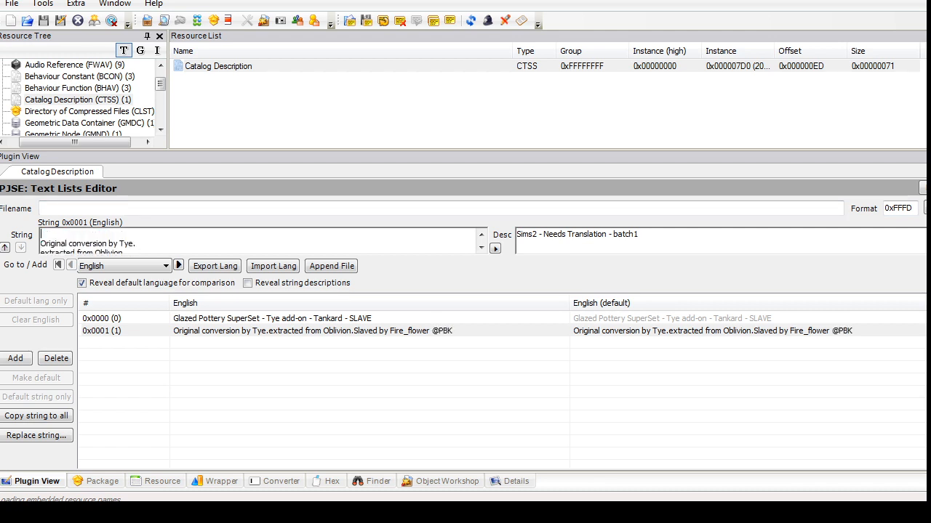
{"action": "type", "text": "This is part of the Glazed Pottery SuperSet; for all your pottery needs. Warning: this item is not resistant to Daedric warhammers or angry villagers wielding brooms."}
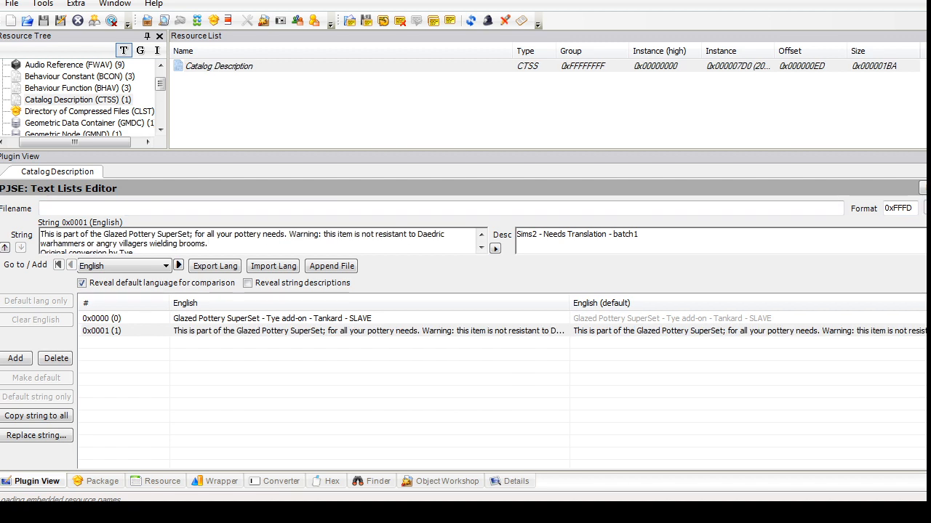
Step: Save the tankard package and run the Scenegraph rename Wizard on it, keeping the existing model name
{"action": "left_click_drag", "start_coordinate": [160, 84], "coordinate": [160, 81]}
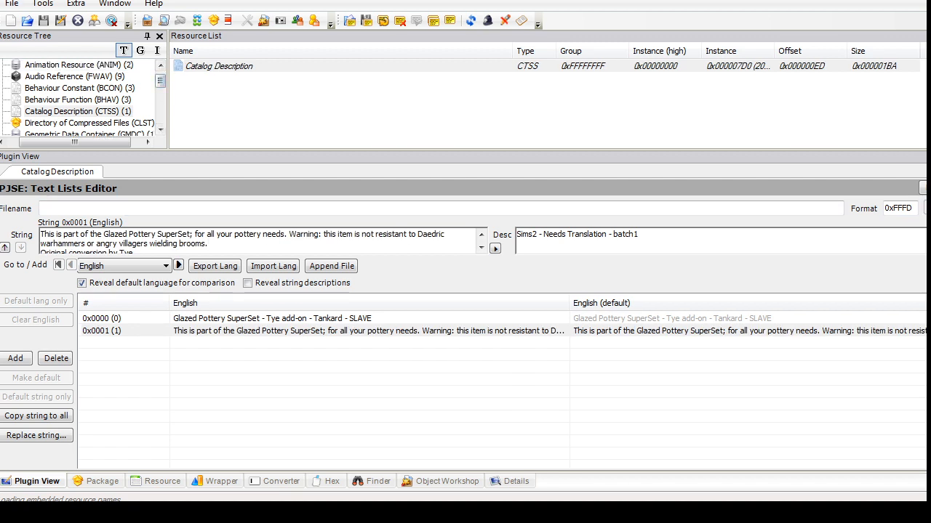
{"action": "left_click", "coordinate": [12, 4]}
{"action": "left_click", "coordinate": [34, 82]}
{"action": "left_click", "coordinate": [72, 97]}
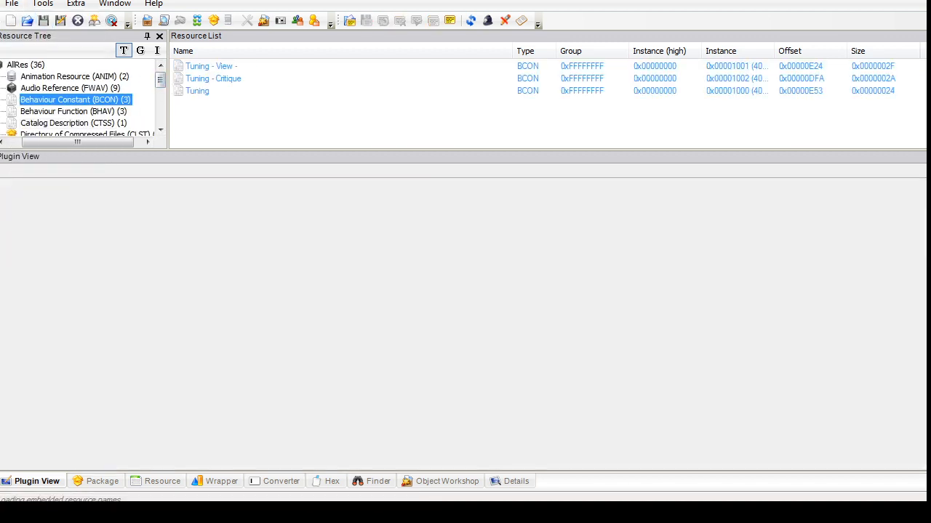
{"action": "left_click", "coordinate": [43, 3]}
{"action": "mouse_move", "coordinate": [87, 98]}
{"action": "left_click", "coordinate": [290, 181]}
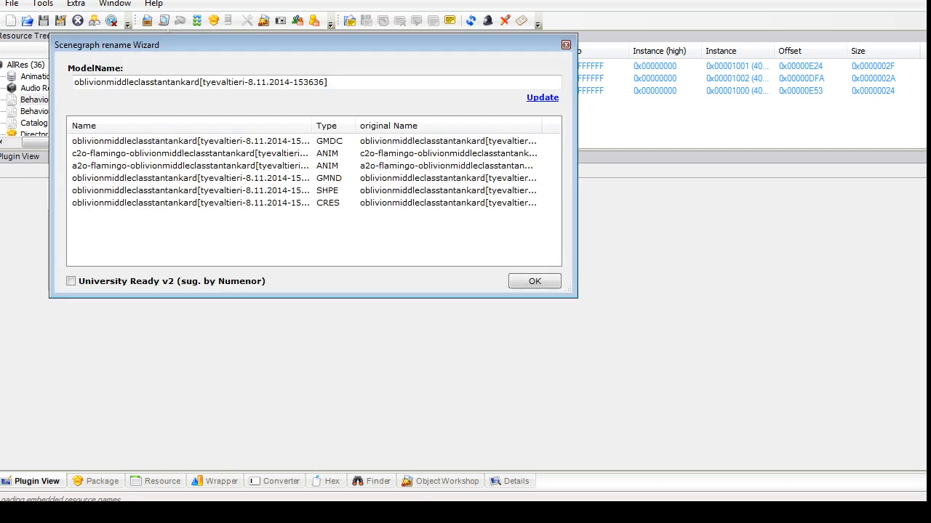
{"action": "left_click", "coordinate": [535, 281]}
Step: Open tan urn 01.package from the folder that holds the tankard package
{"action": "left_click", "coordinate": [11, 3]}
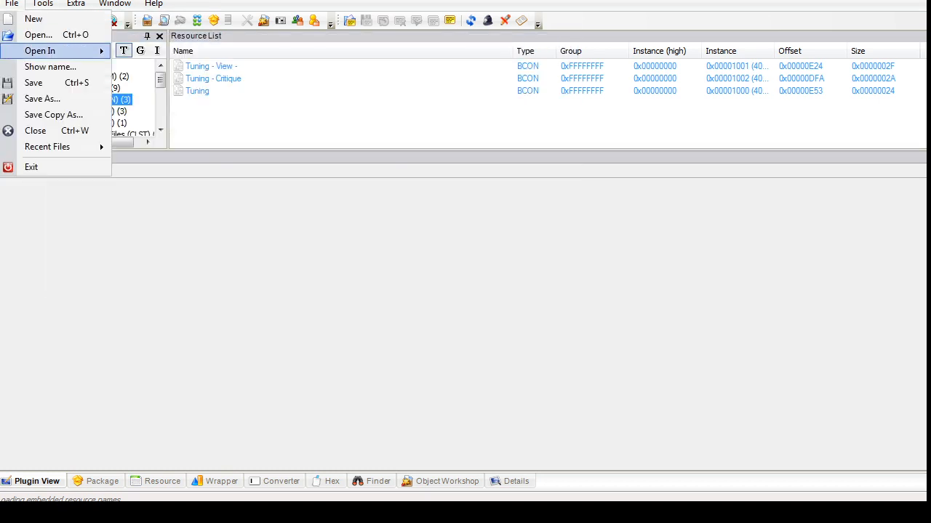
{"action": "left_click", "coordinate": [38, 35]}
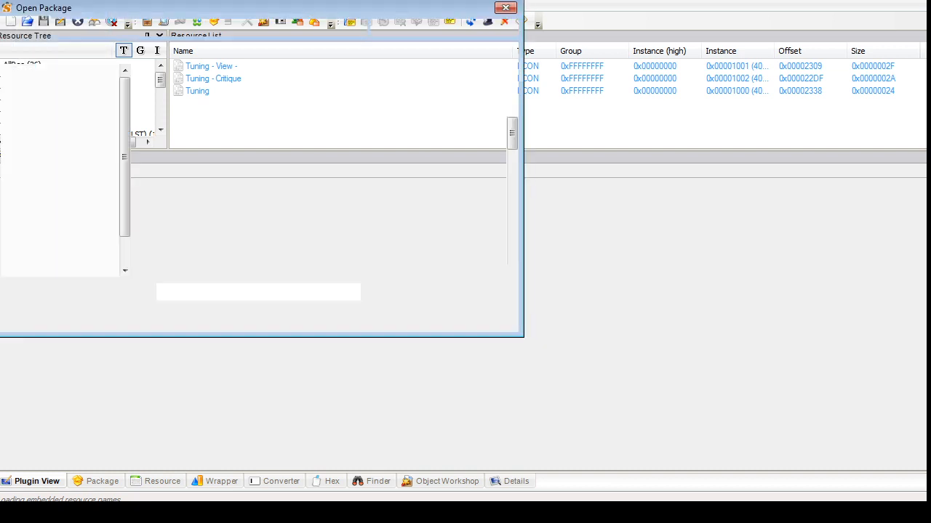
{"action": "scroll", "coordinate": [320, 189], "scroll_direction": "down", "scroll_amount": 3}
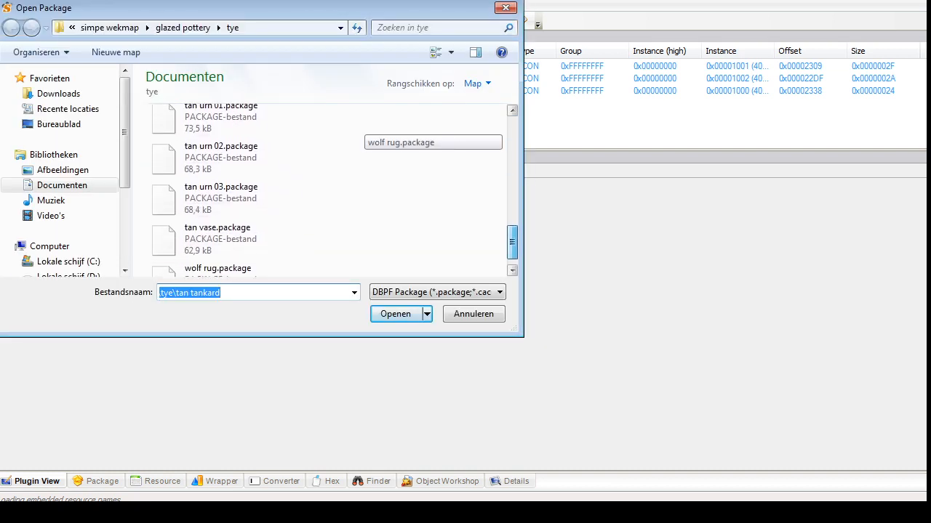
{"action": "scroll", "coordinate": [319, 189], "scroll_direction": "up", "scroll_amount": 2}
{"action": "double_click", "coordinate": [218, 186]}
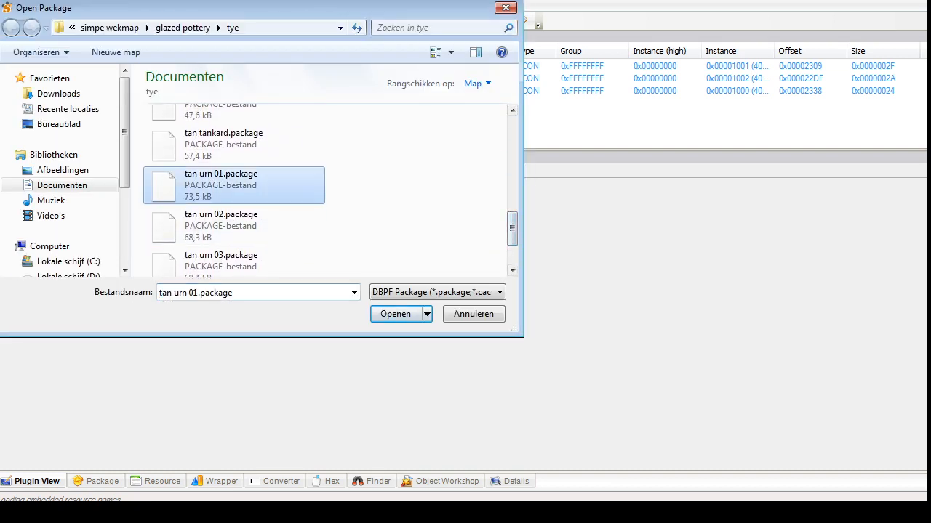
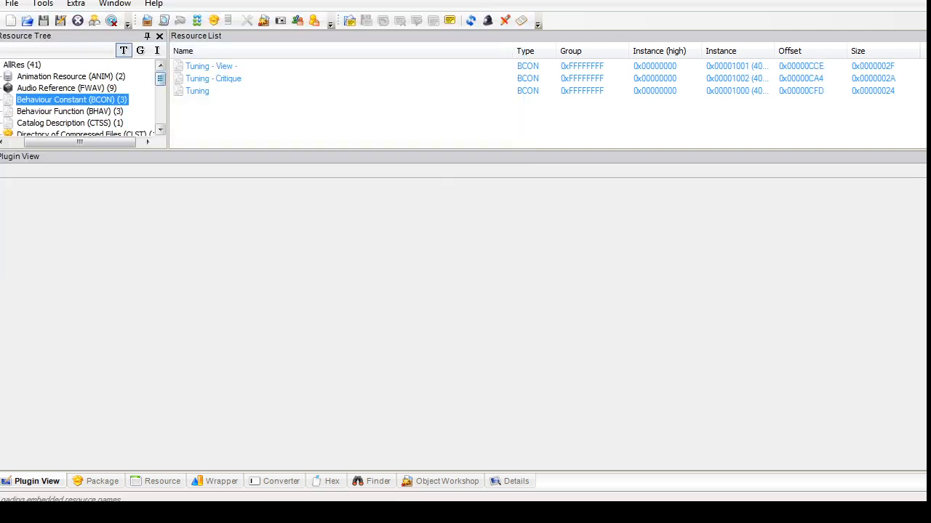
Step: Open the urn's catalog description and set its title to "Glazed Pottery Super Set - Tye add-on - Urn A - SLAVE"
{"action": "scroll", "coordinate": [80, 99], "scroll_direction": "down", "scroll_amount": 5}
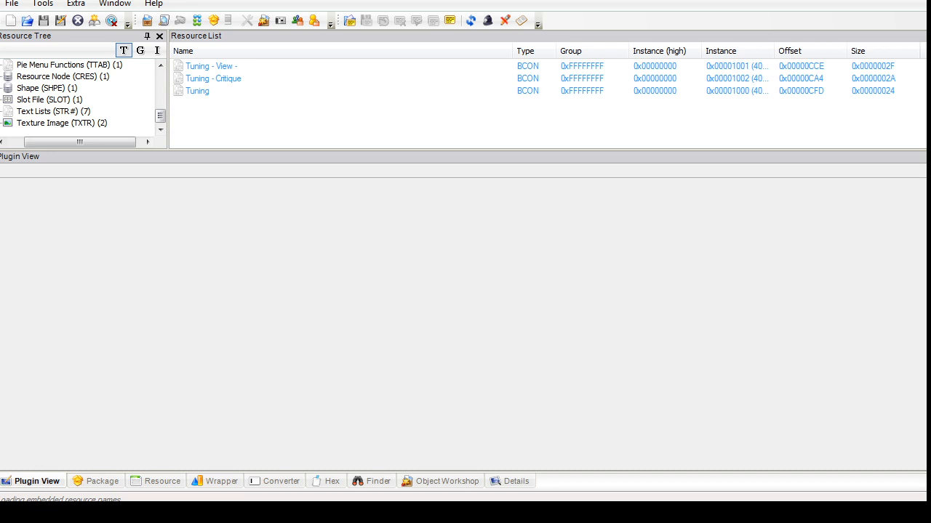
{"action": "left_click_drag", "start_coordinate": [160, 117], "coordinate": [160, 80]}
{"action": "left_click", "coordinate": [70, 111]}
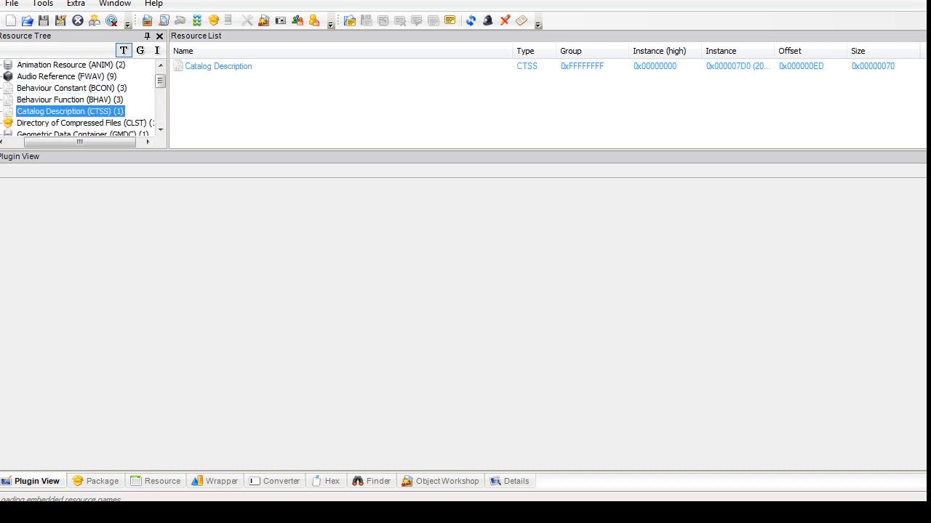
{"action": "left_click", "coordinate": [219, 66]}
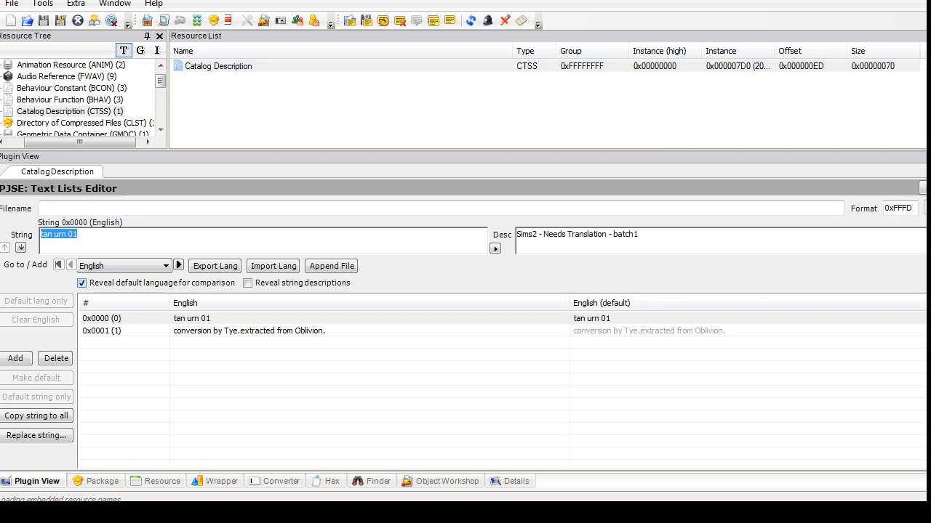
{"action": "type", "text": "Glazed Po"}
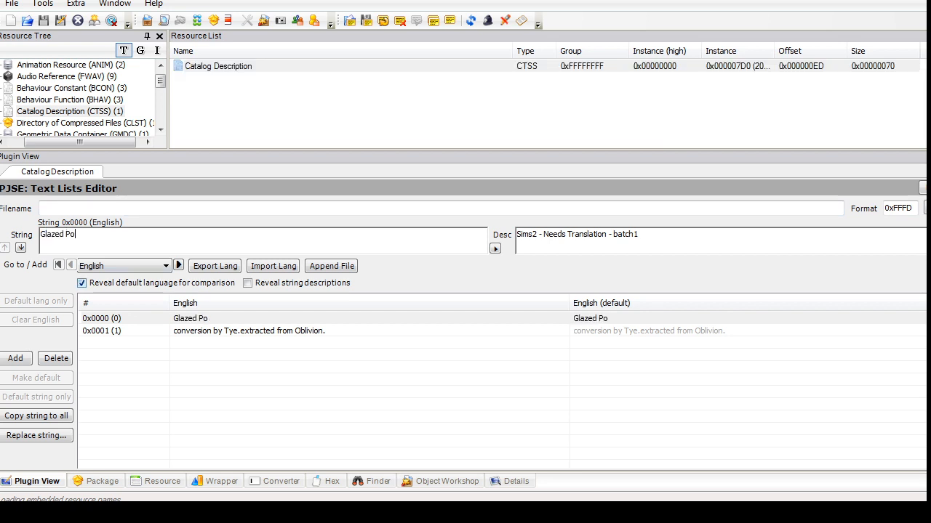
{"action": "type", "text": "ttery Supe"}
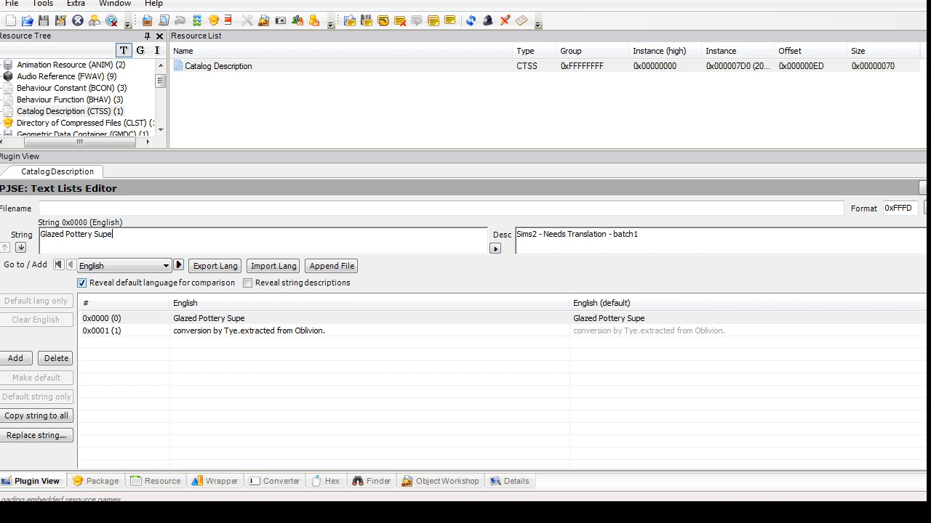
{"action": "type", "text": "r Set - Tye add-on -"}
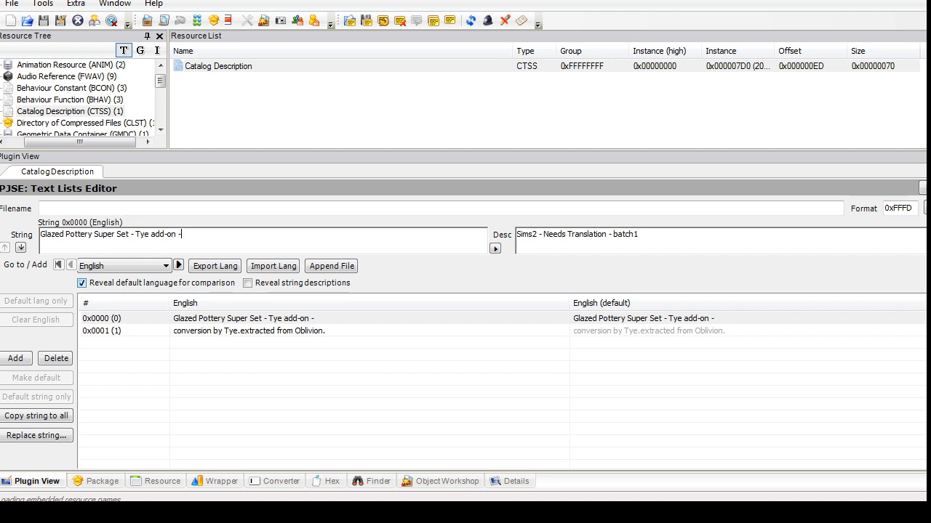
{"action": "type", "text": " Urn AQ"}
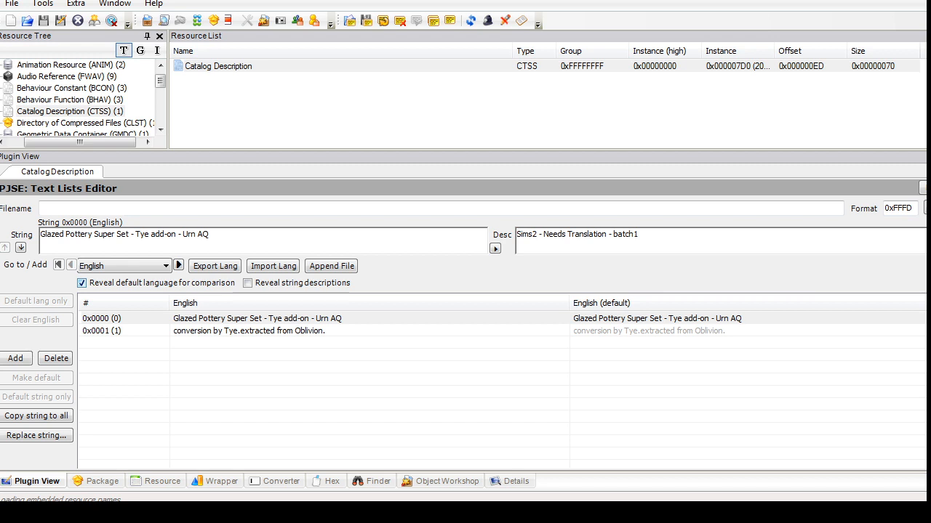
{"action": "key", "text": "BackSpace"}
{"action": "type", "text": "- SLAVE"}
Step: Prefix the description's conversion credit with "Original" and insert the "This is part of the Glazed Pottery SuperSet" text as a line above it
{"action": "double_click", "coordinate": [248, 330]}
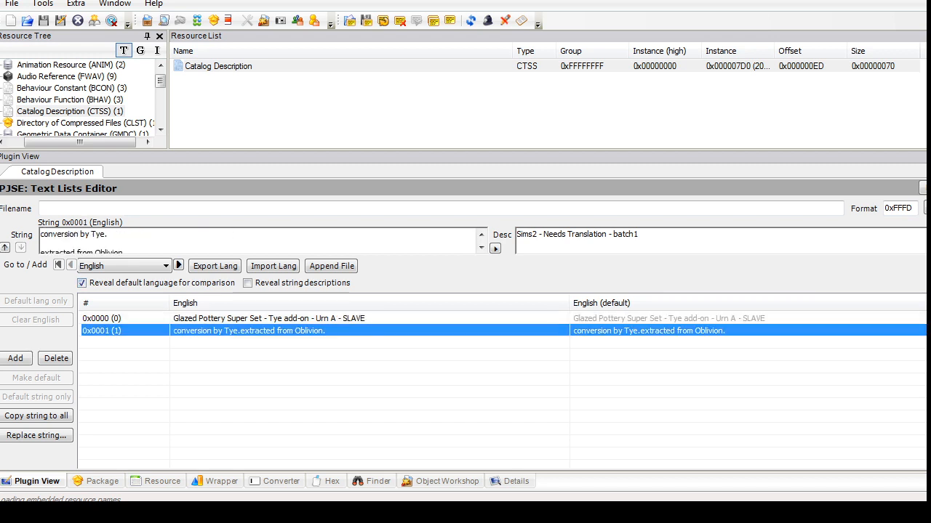
{"action": "left_click", "coordinate": [46, 234]}
{"action": "key", "text": "BackSpace"}
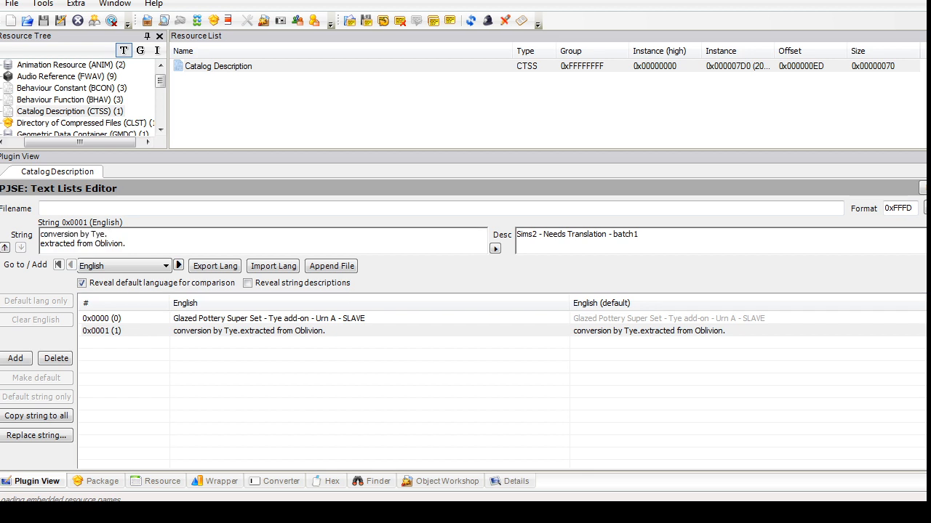
{"action": "type", "text": "Original"}
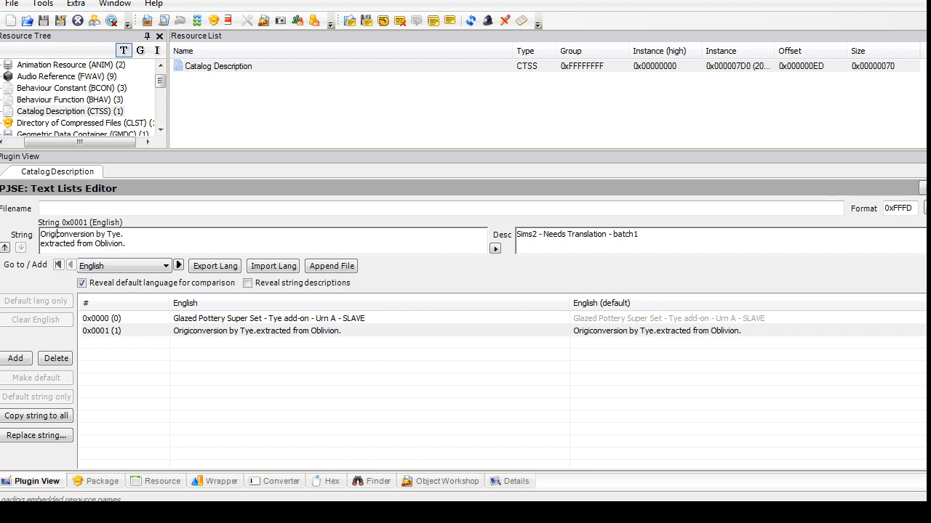
{"action": "key", "text": "Return"}
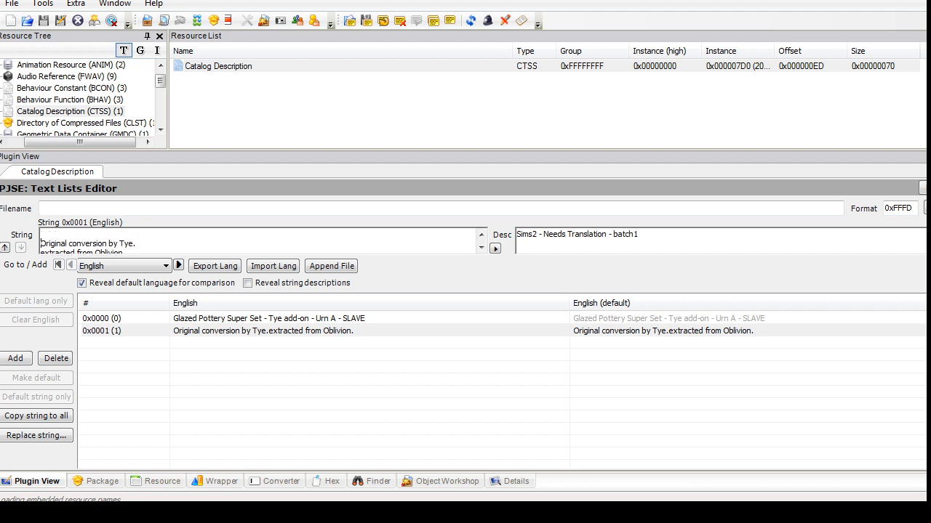
{"action": "type", "text": "This is part of the Glazed Pottery SuperSet; for all your pottery needs. Warning: this item is not resistant to Daedric warhammers or angry villagers wielding brooms."}
{"action": "scroll", "coordinate": [128, 244], "scroll_direction": "down", "scroll_amount": 1}
{"action": "left_click", "coordinate": [127, 244]}
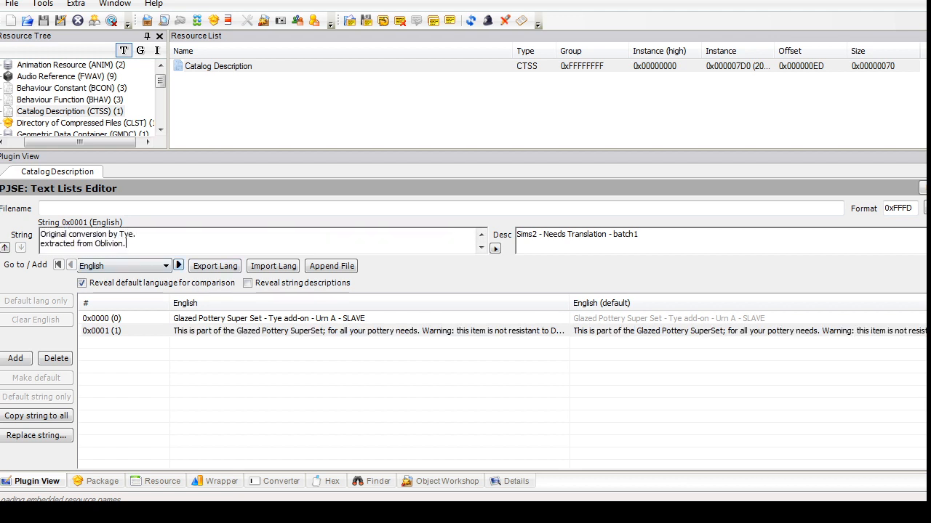
{"action": "key", "text": "Return"}
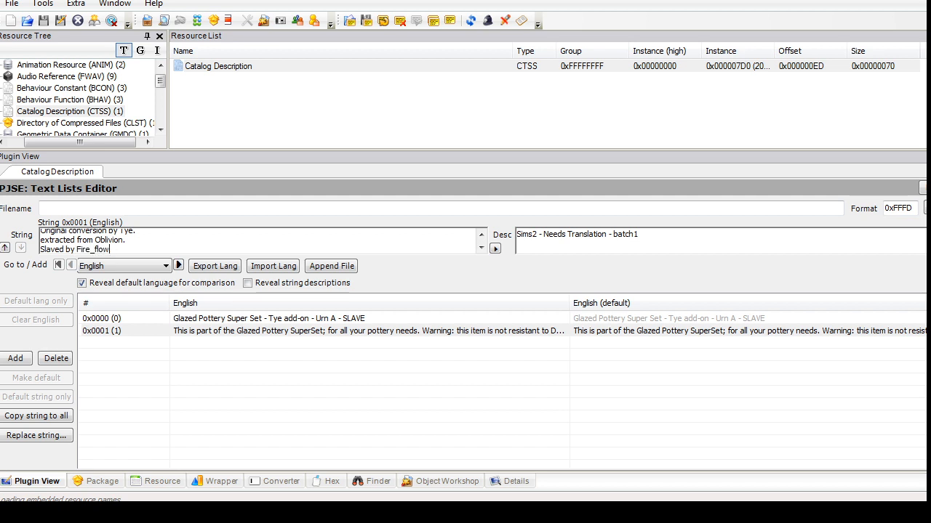
{"action": "type", "text": "@PBK"}
{"action": "left_click", "coordinate": [925, 208]}
Step: Select the ##0x1C050000!wiccan.skyrim.glazedpottery.bowl_design line in the Notepad notes, and open the Groups of the urn's Geometric Data Container
{"action": "left_click_drag", "start_coordinate": [160, 82], "coordinate": [160, 91]}
{"action": "left_click", "coordinate": [82, 88]}
{"action": "left_click", "coordinate": [68, 123]}
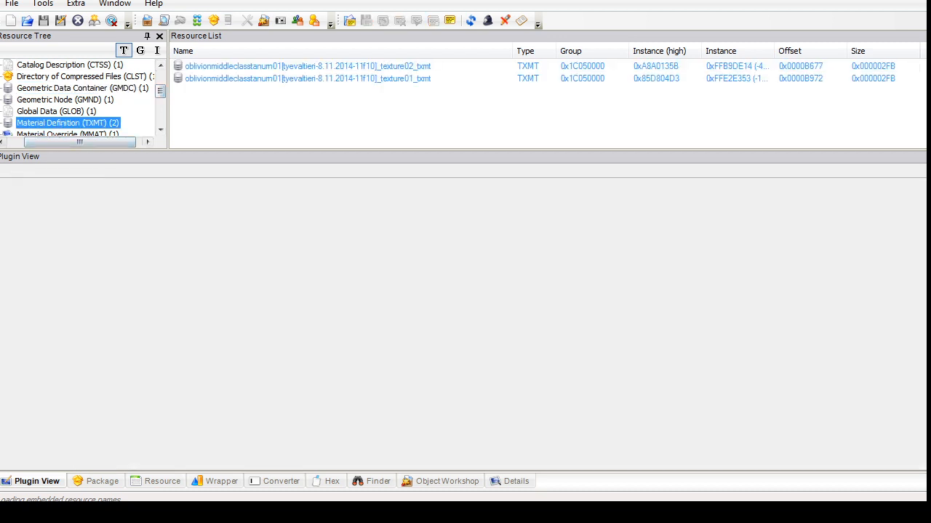
{"action": "left_click", "coordinate": [82, 88]}
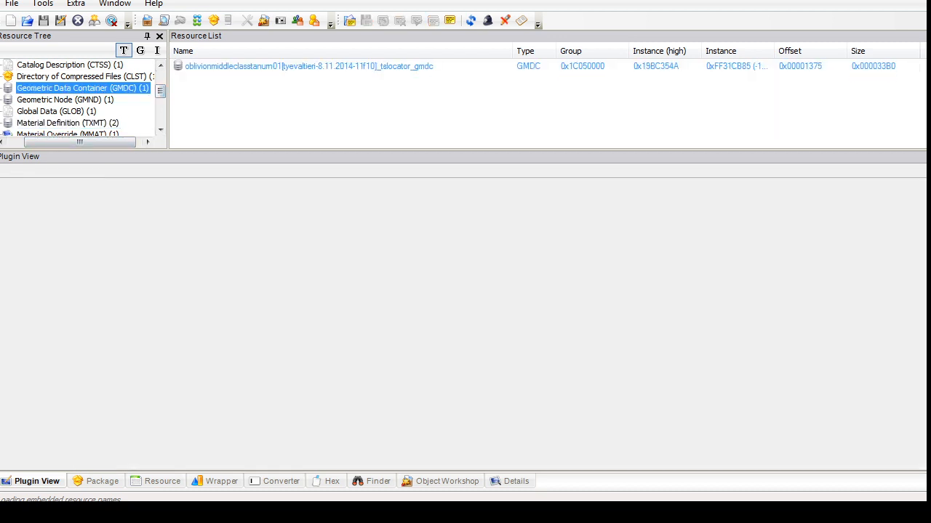
{"action": "key", "text": "alt+Tab"}
{"action": "left_click_drag", "start_coordinate": [694, 373], "coordinate": [443, 373]}
{"action": "key", "text": "Home"}
{"action": "key", "text": "Up"}
{"action": "key", "text": "Up"}
{"action": "key", "text": "shift+End"}
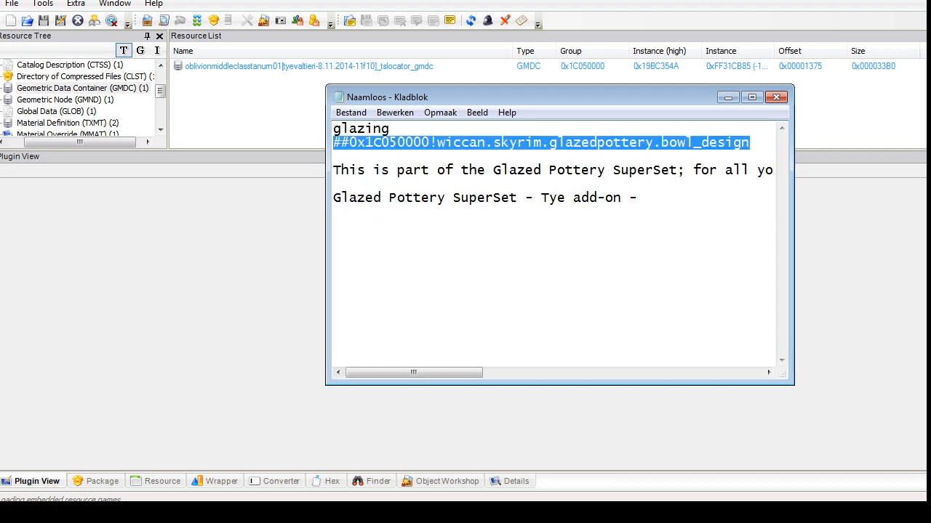
{"action": "left_click", "coordinate": [308, 67]}
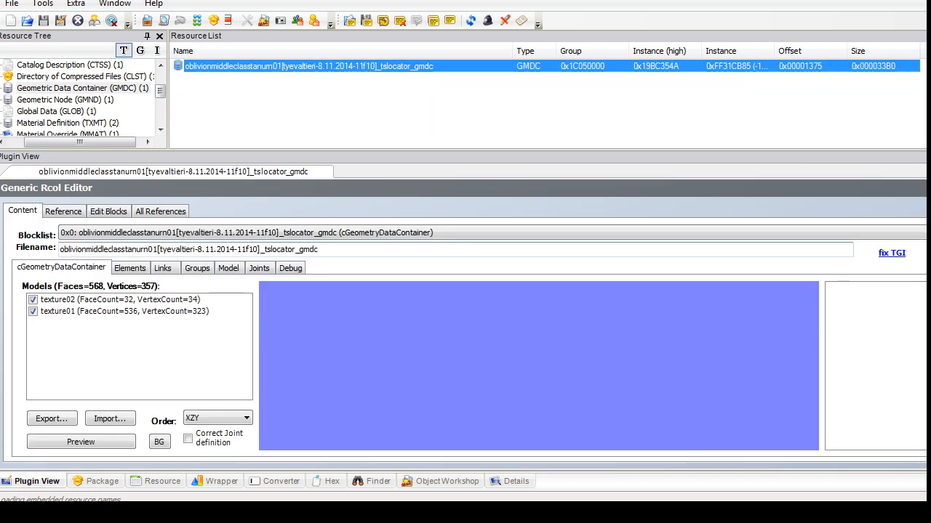
{"action": "left_click", "coordinate": [197, 269]}
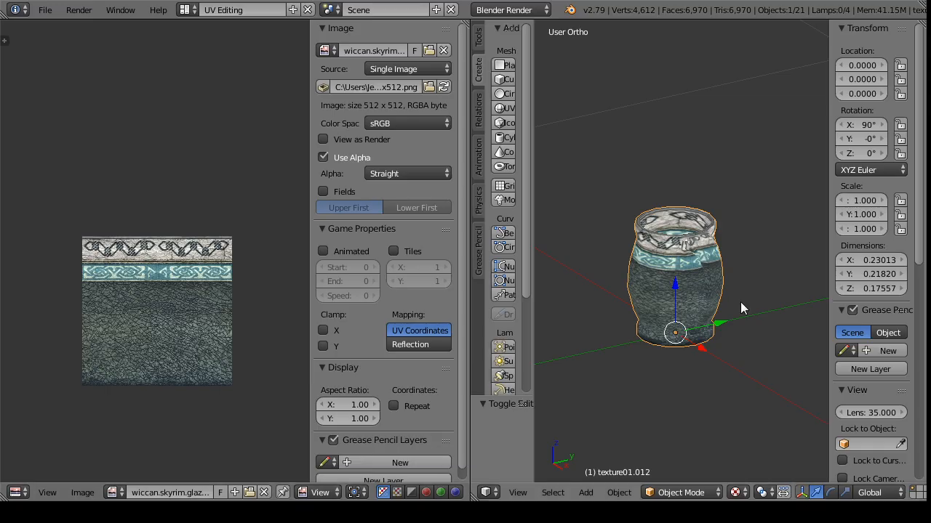
Step: Switch to Blender's Default layout, hide texture01.012 and import the oblivionmiddleclasstanurn01 OBJ mesh from the tye folder
{"action": "left_click", "coordinate": [188, 9]}
{"action": "left_click", "coordinate": [206, 75]}
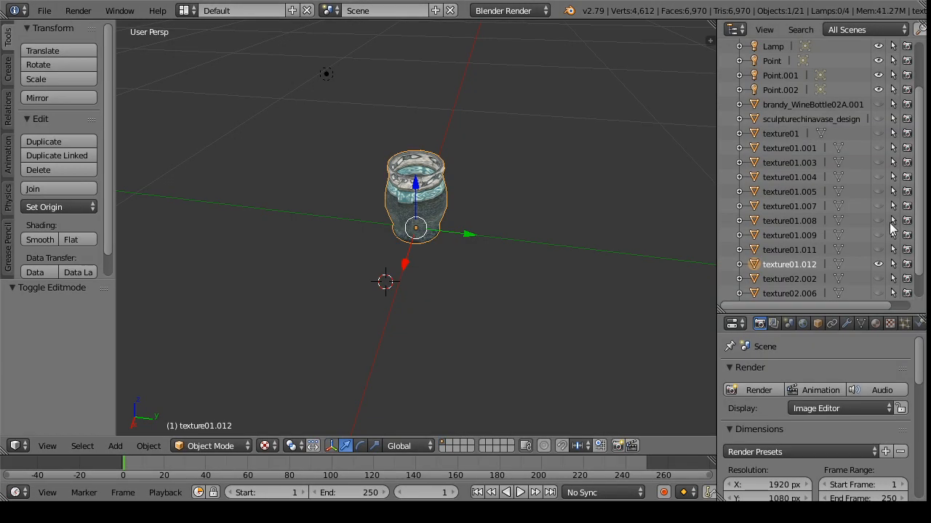
{"action": "left_click", "coordinate": [877, 264]}
{"action": "left_click", "coordinate": [44, 10]}
{"action": "mouse_move", "coordinate": [134, 287]}
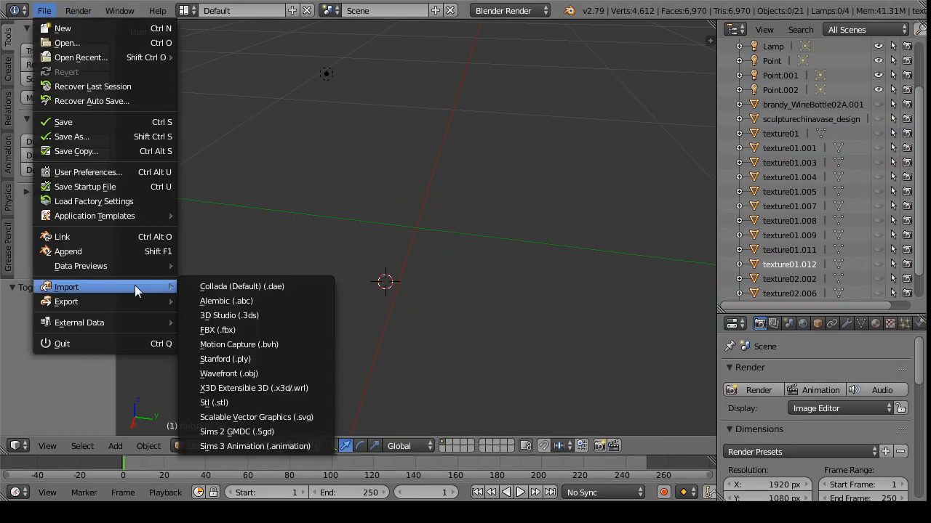
{"action": "left_click", "coordinate": [228, 374]}
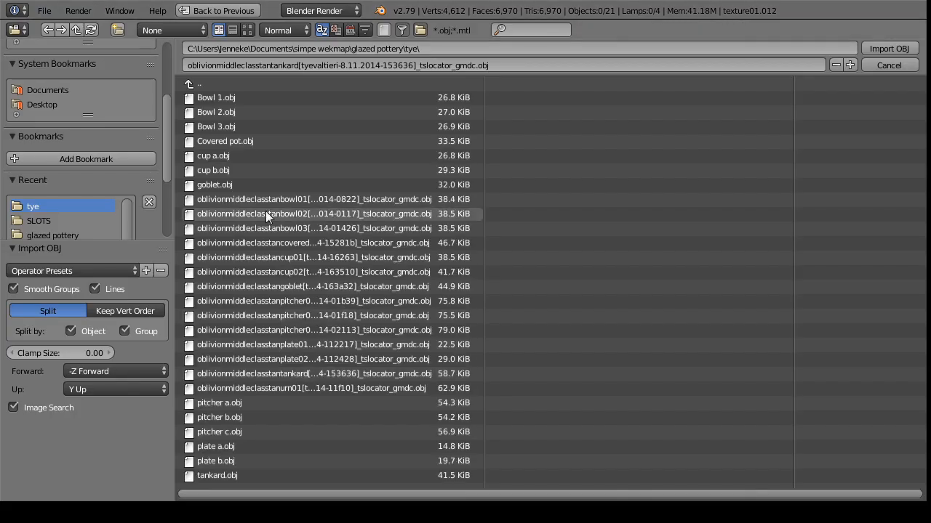
{"action": "left_click", "coordinate": [328, 389]}
{"action": "left_click", "coordinate": [877, 50]}
Step: Map greek02.png onto all faces of the urn's body mesh in the UV Editing layout and return to Object Mode
{"action": "left_click_drag", "start_coordinate": [309, 269], "coordinate": [421, 240]}
{"action": "right_click", "coordinate": [420, 240]}
{"action": "left_click", "coordinate": [210, 446]}
{"action": "left_click", "coordinate": [208, 415]}
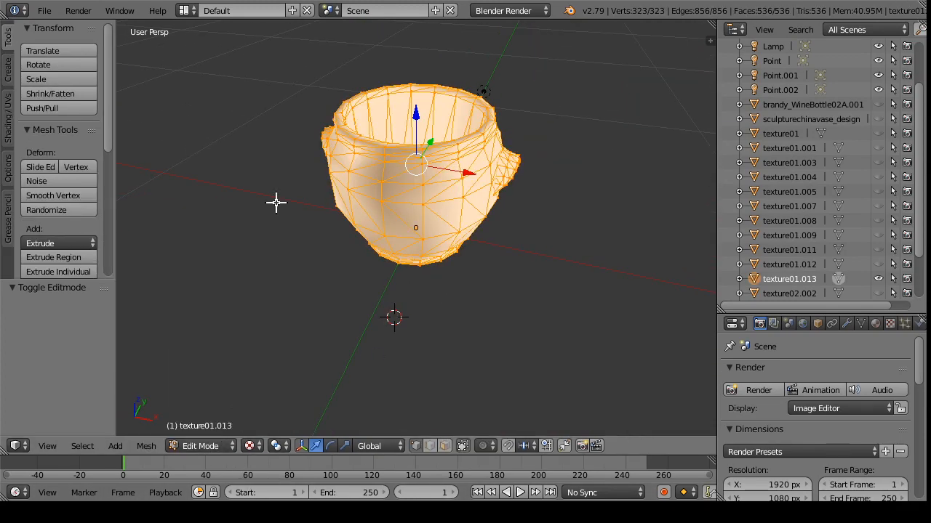
{"action": "left_click_drag", "start_coordinate": [276, 202], "coordinate": [497, 205]}
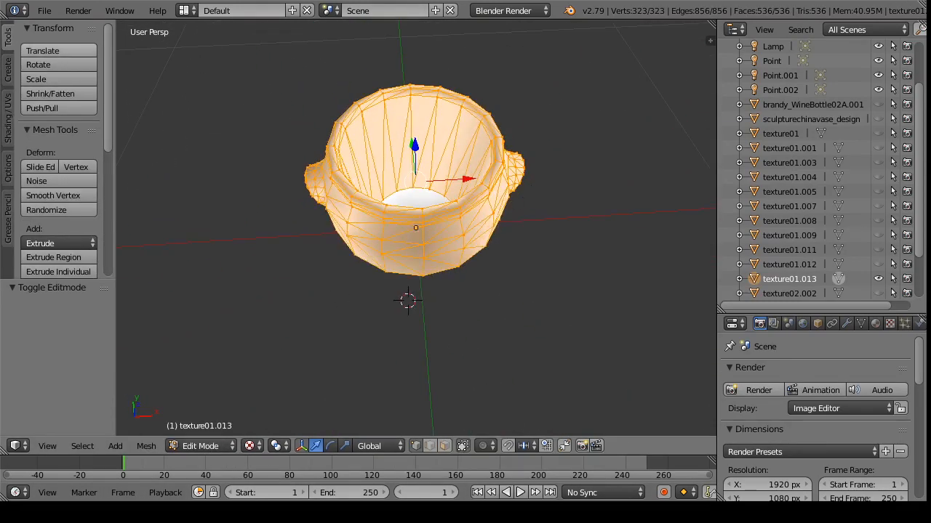
{"action": "left_click", "coordinate": [185, 11]}
{"action": "left_click", "coordinate": [219, 131]}
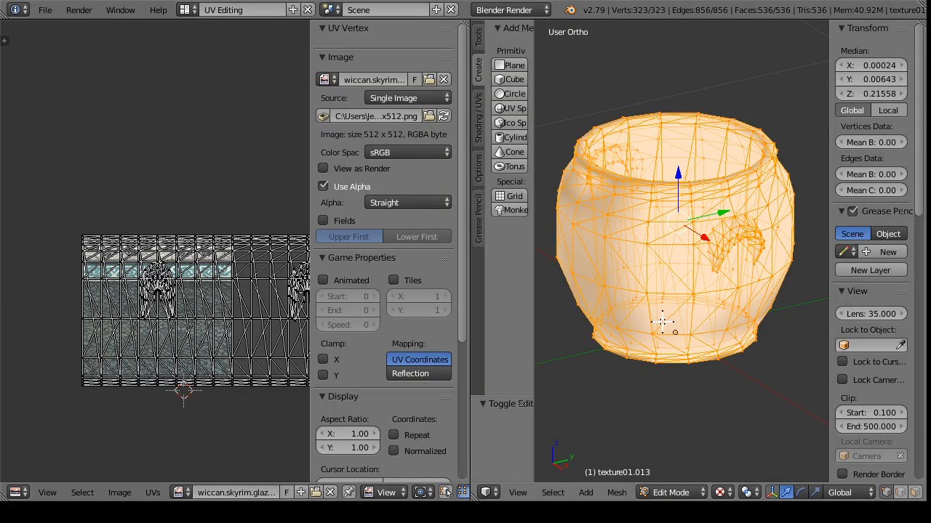
{"action": "left_click", "coordinate": [179, 492]}
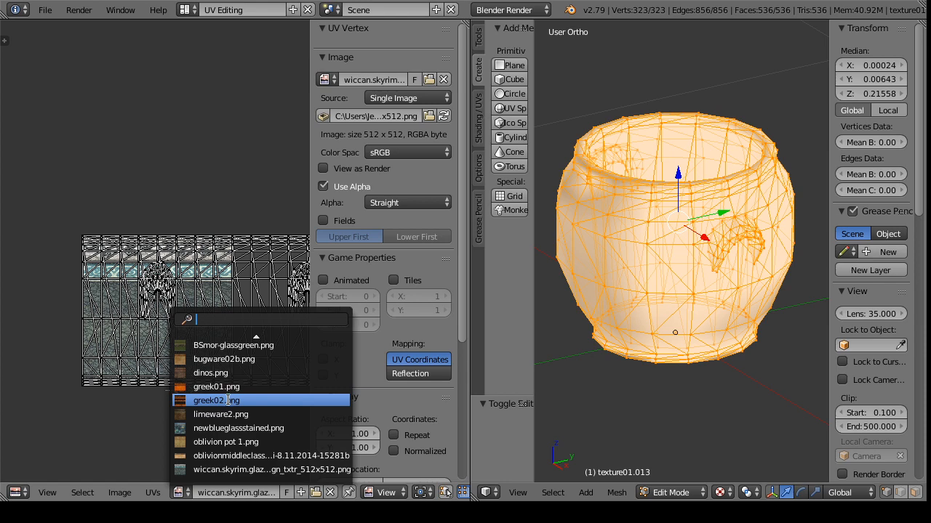
{"action": "left_click", "coordinate": [227, 401]}
{"action": "left_click", "coordinate": [671, 493]}
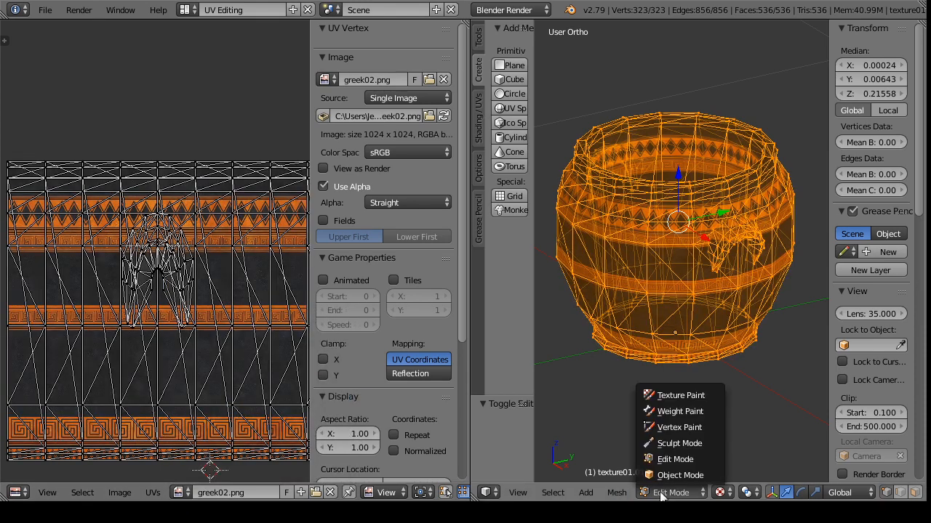
{"action": "left_click", "coordinate": [699, 474]}
Step: Select the urn's white bottom mesh, put it in Edit Mode and assign greek02.png to its faces
{"action": "left_click_drag", "start_coordinate": [610, 358], "coordinate": [698, 431]}
{"action": "right_click", "coordinate": [670, 259]}
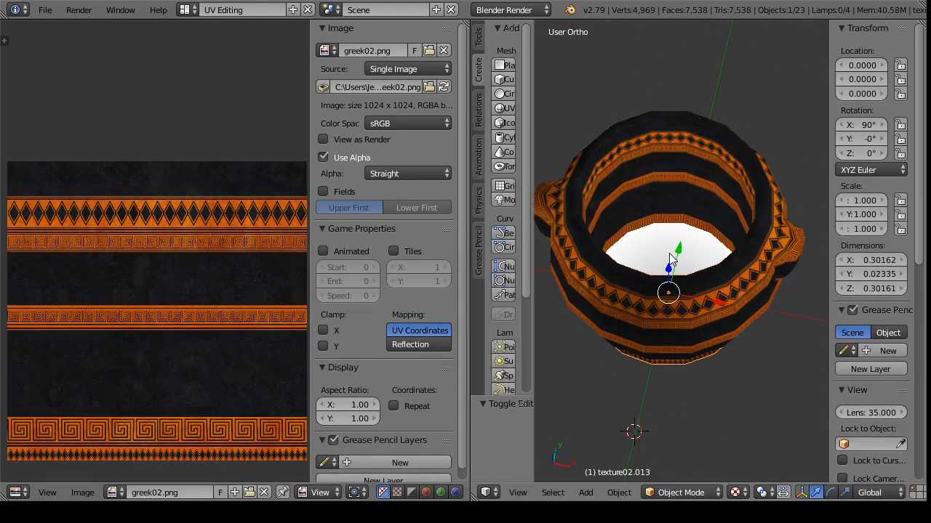
{"action": "left_click", "coordinate": [680, 492]}
{"action": "left_click", "coordinate": [690, 447]}
{"action": "left_click", "coordinate": [688, 492]}
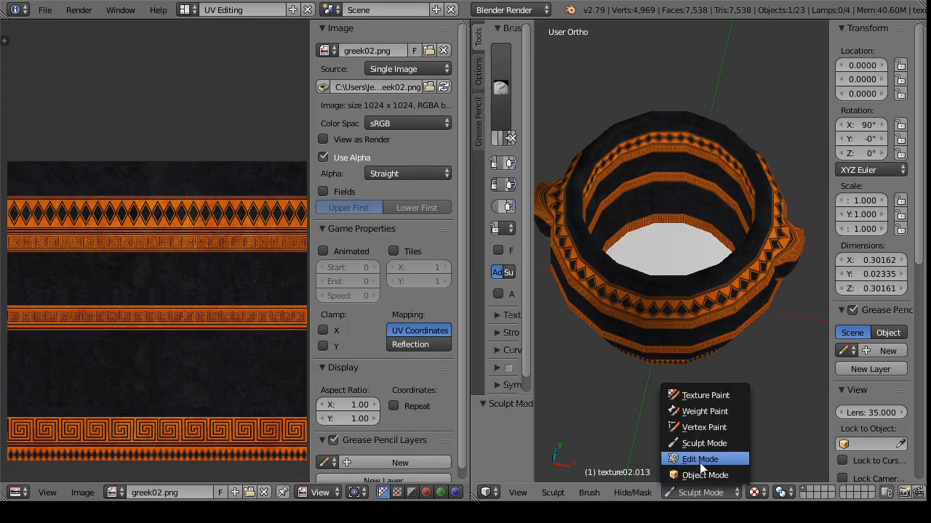
{"action": "left_click", "coordinate": [678, 455]}
{"action": "left_click", "coordinate": [180, 492]}
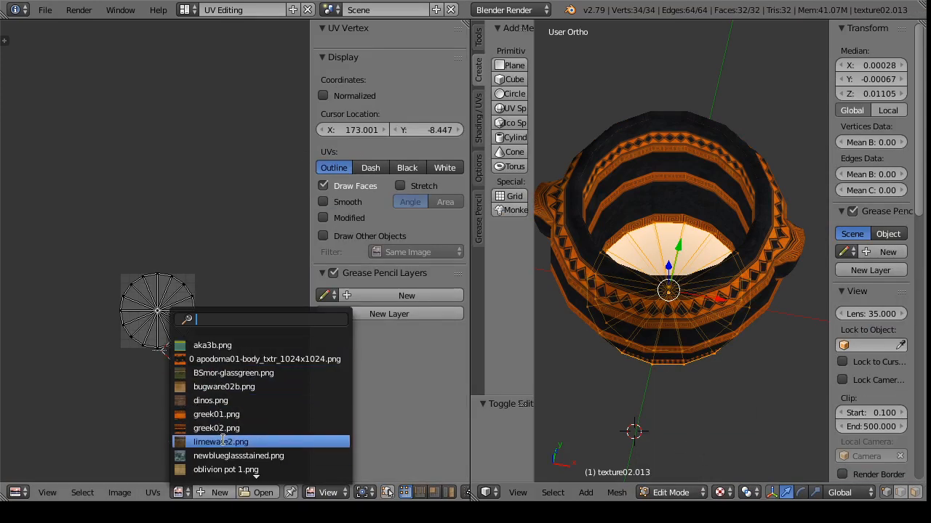
{"action": "left_click", "coordinate": [225, 428]}
Step: Shrink the bottom mesh's circular UV island and move it down into the plain dark area between the greek02.png bands, finishing in Object Mode
{"action": "key", "text": "a"}
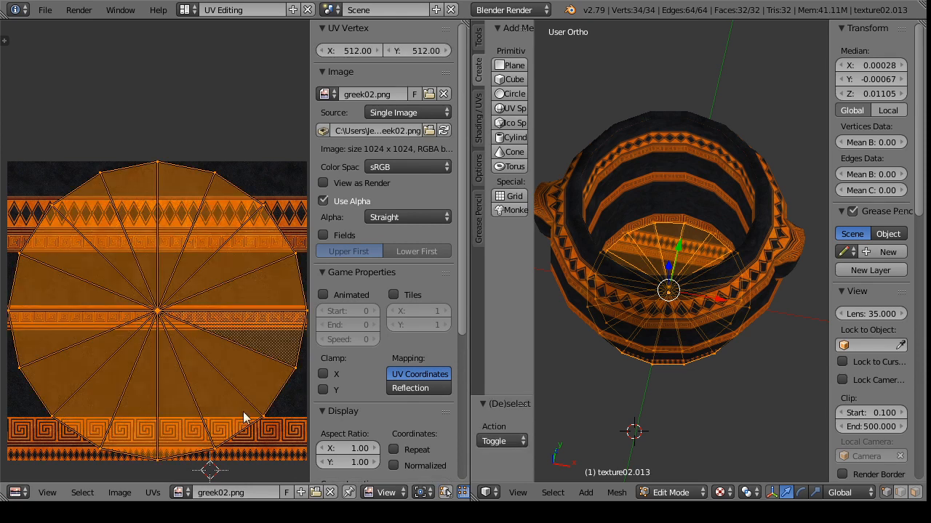
{"action": "key", "text": "s"}
{"action": "left_click", "coordinate": [190, 347]}
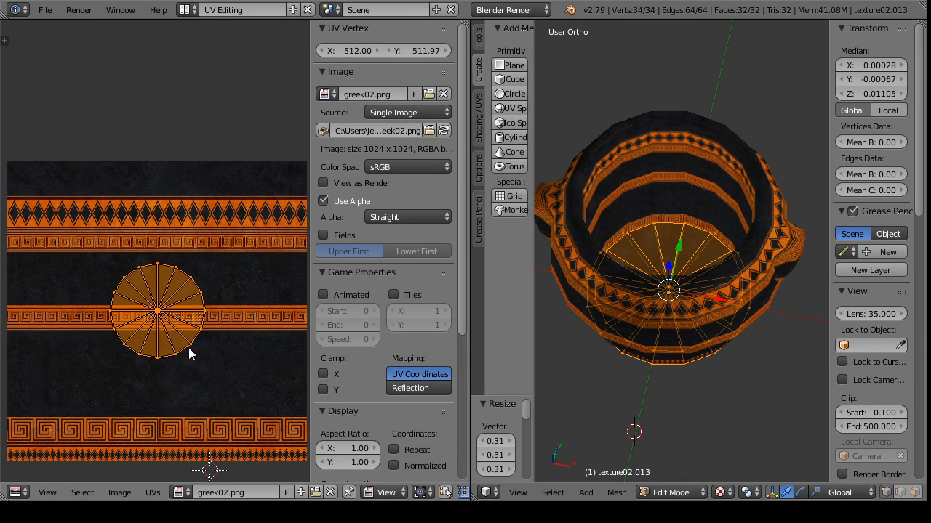
{"action": "key", "text": "g"}
{"action": "key", "text": "y"}
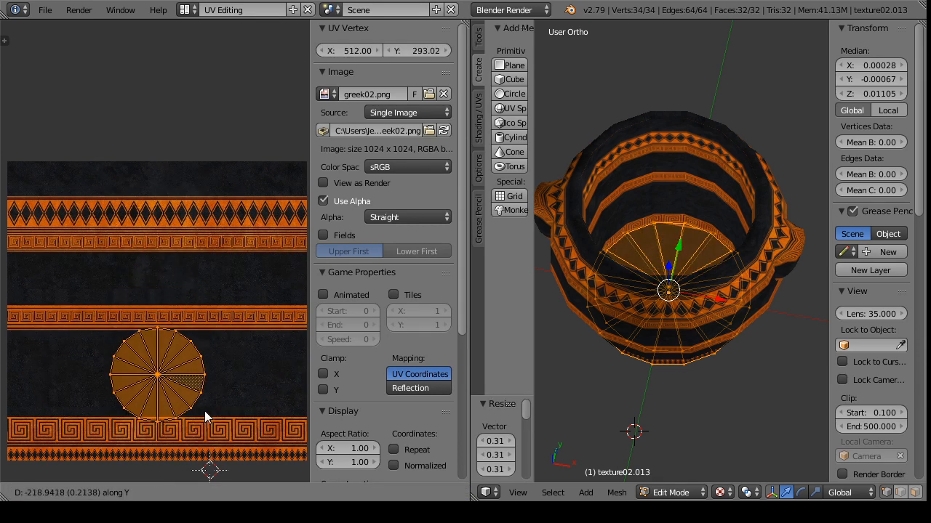
{"action": "left_click", "coordinate": [207, 412]}
{"action": "key", "text": "s"}
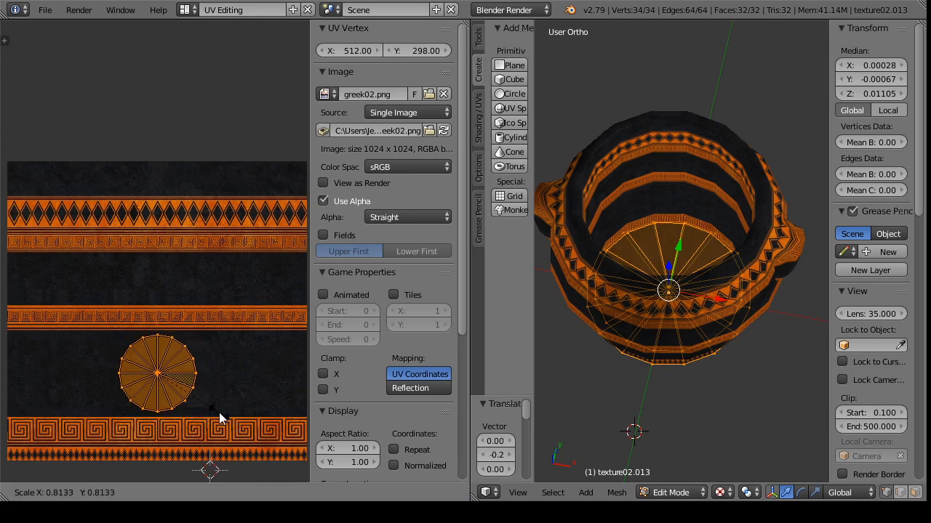
{"action": "left_click", "coordinate": [221, 415]}
{"action": "left_click", "coordinate": [670, 492]}
{"action": "left_click", "coordinate": [688, 477]}
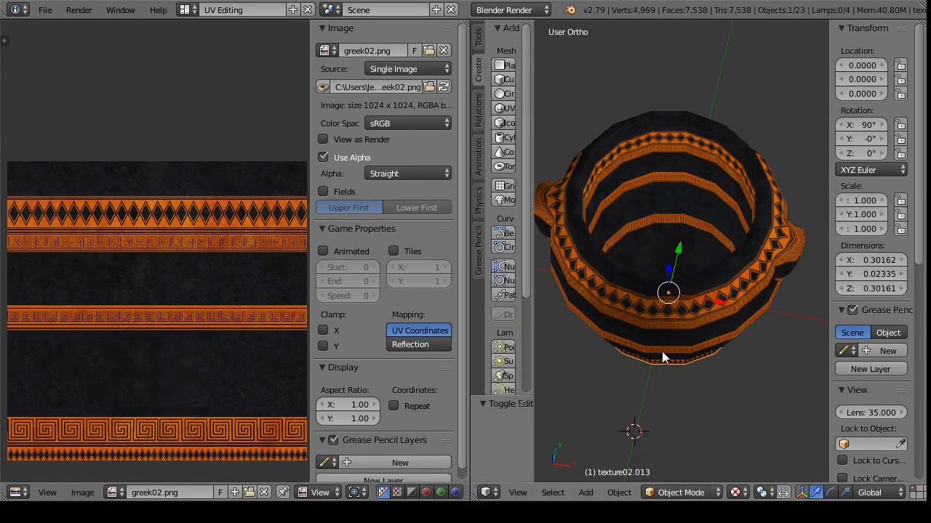
{"action": "left_click_drag", "start_coordinate": [661, 351], "coordinate": [603, 255]}
{"action": "left_click", "coordinate": [673, 492]}
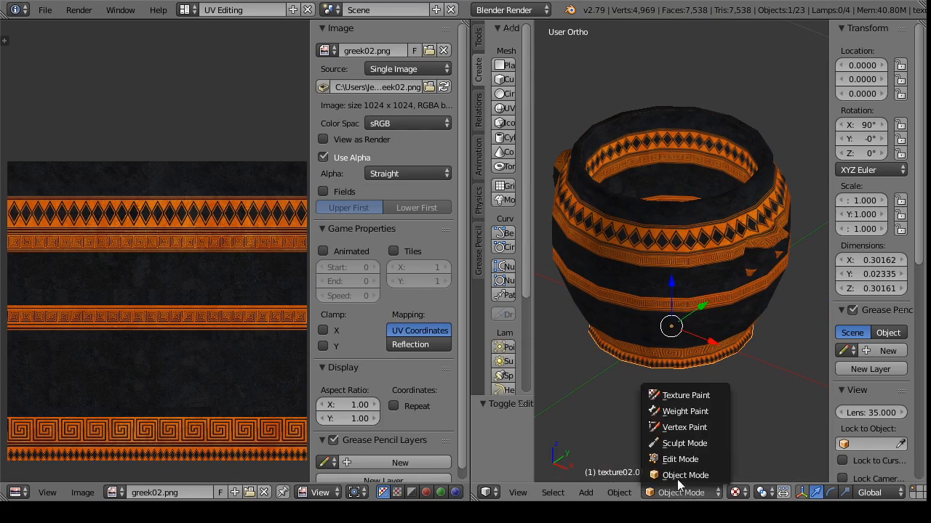
Step: Assign dinos.png to the urn's bottom mesh in Edit Mode and return to Object Mode
{"action": "left_click", "coordinate": [676, 466]}
{"action": "left_click", "coordinate": [181, 492]}
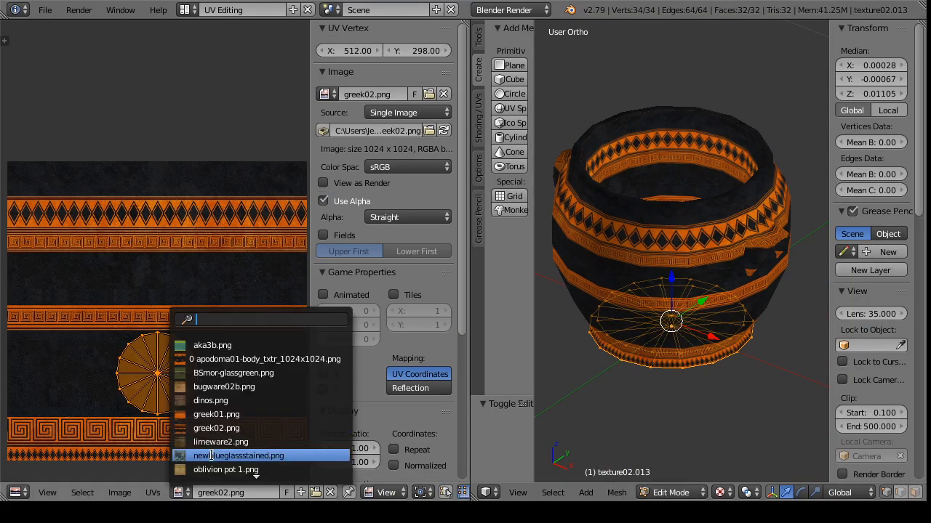
{"action": "left_click", "coordinate": [261, 401]}
{"action": "left_click", "coordinate": [673, 492]}
{"action": "left_click", "coordinate": [675, 473]}
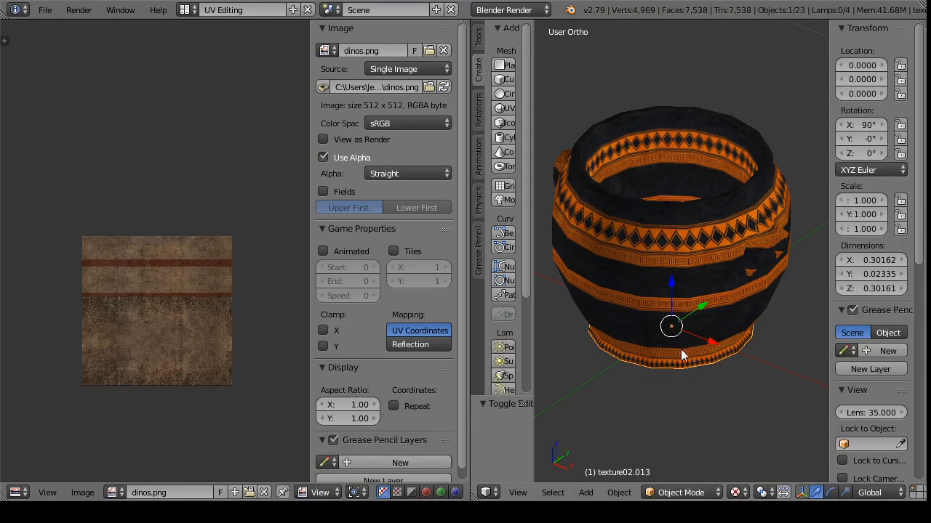
Step: Assign dinos.png to all faces of the urn's body mesh in Edit Mode and return to Object Mode
{"action": "left_click", "coordinate": [680, 492]}
{"action": "left_click", "coordinate": [687, 457]}
{"action": "left_click", "coordinate": [178, 492]}
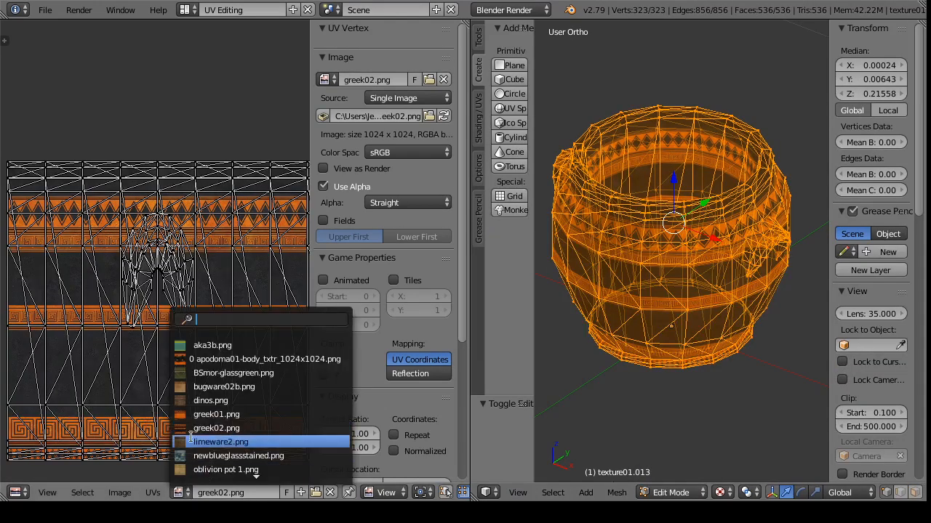
{"action": "left_click", "coordinate": [204, 401]}
{"action": "left_click", "coordinate": [674, 492]}
{"action": "left_click", "coordinate": [688, 432]}
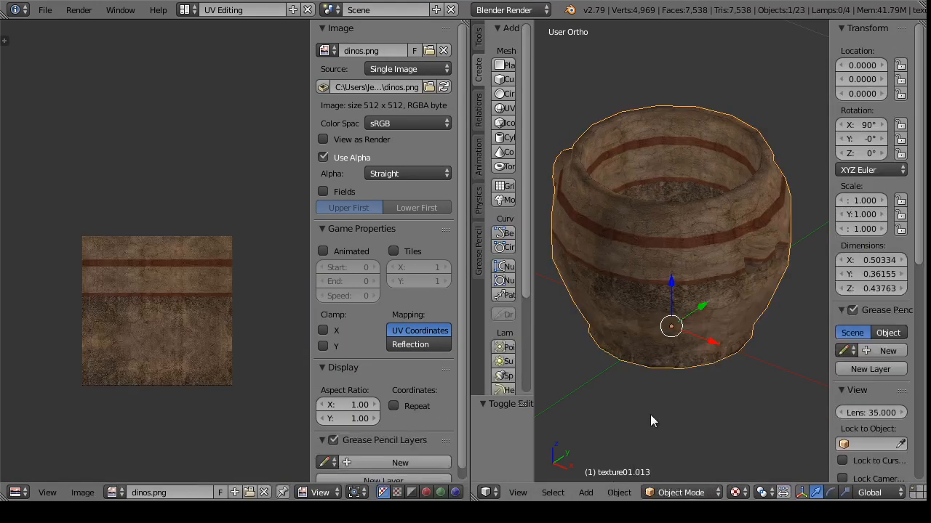
Step: Join the urn's bottom mesh with its body mesh into one object
{"action": "left_click_drag", "start_coordinate": [650, 414], "coordinate": [677, 383]}
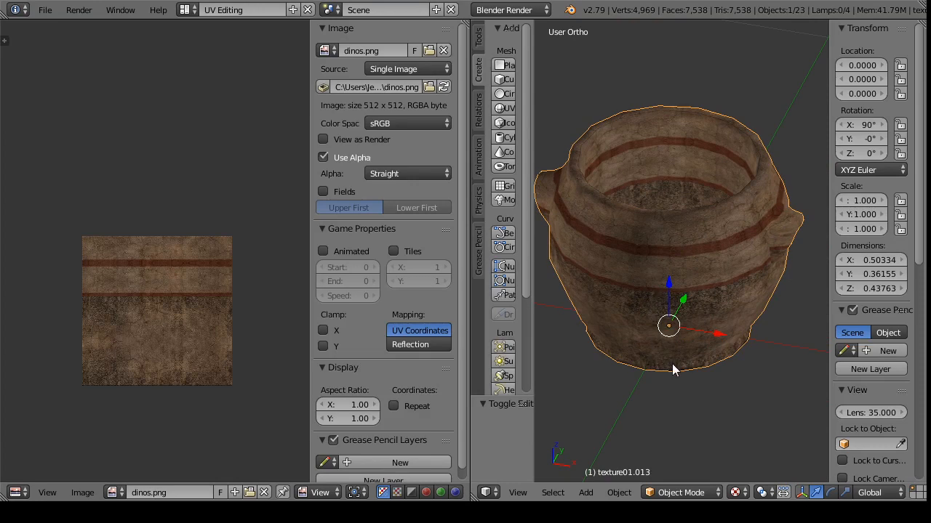
{"action": "right_click", "coordinate": [673, 365]}
{"action": "right_click", "coordinate": [682, 305], "text": "shift"}
{"action": "key", "text": "ctrl+j"}
{"action": "left_click_drag", "start_coordinate": [666, 249], "coordinate": [655, 226]}
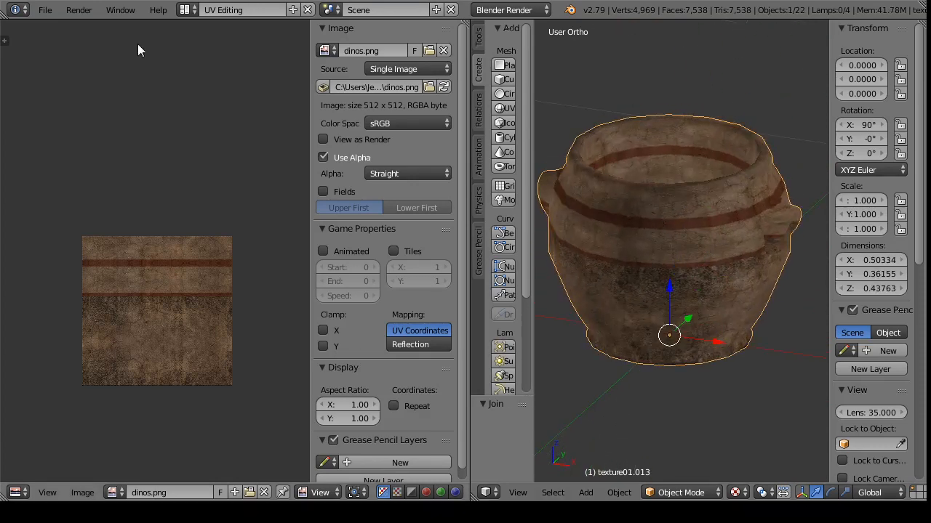
Step: Export the joined urn mesh to the tye folder as an OBJ file named urn a
{"action": "left_click", "coordinate": [44, 9]}
{"action": "mouse_move", "coordinate": [136, 297]}
{"action": "left_click", "coordinate": [265, 375]}
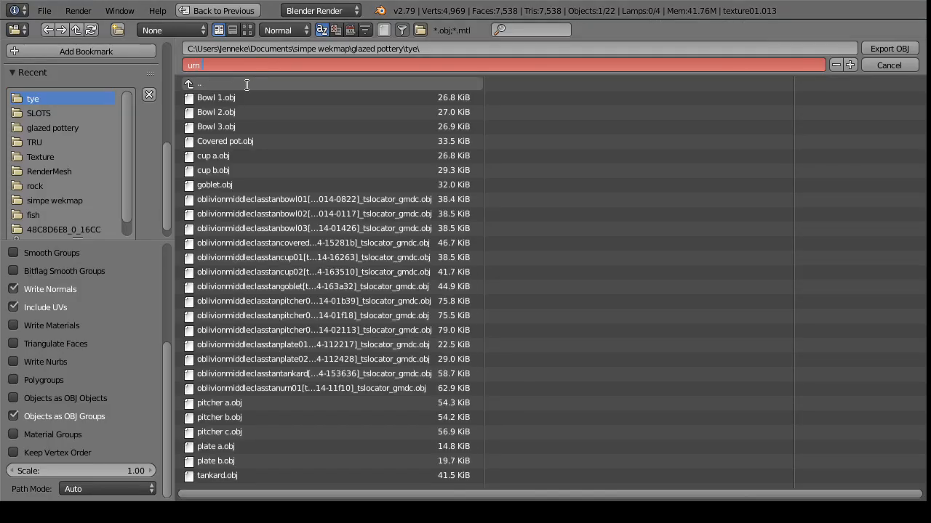
{"action": "key", "text": "Return"}
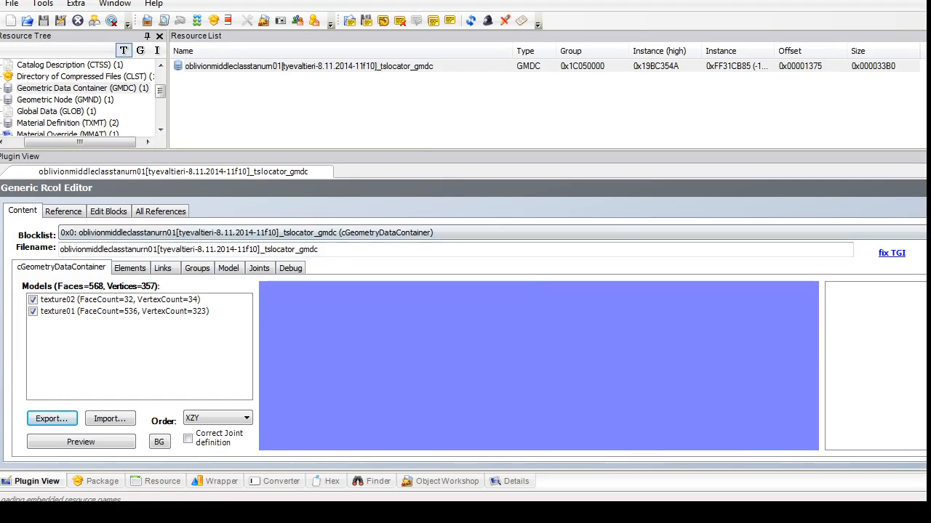
Step: Switch to SimPE and delete the texture02 group from the urn's Geometric Data Container
{"action": "left_click", "coordinate": [197, 269]}
{"action": "left_click", "coordinate": [195, 306]}
{"action": "left_click", "coordinate": [540, 368]}
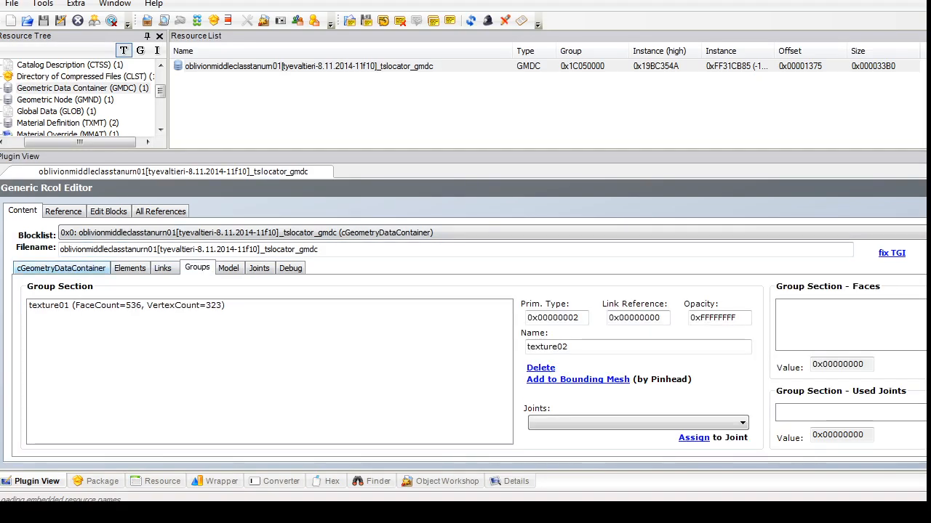
Step: Import urn a.obj from the tye folder into the Geometric Data Container, replacing the texture01 mesh group
{"action": "left_click", "coordinate": [61, 268]}
{"action": "left_click", "coordinate": [110, 419]}
{"action": "left_click_drag", "start_coordinate": [513, 129], "coordinate": [513, 253]}
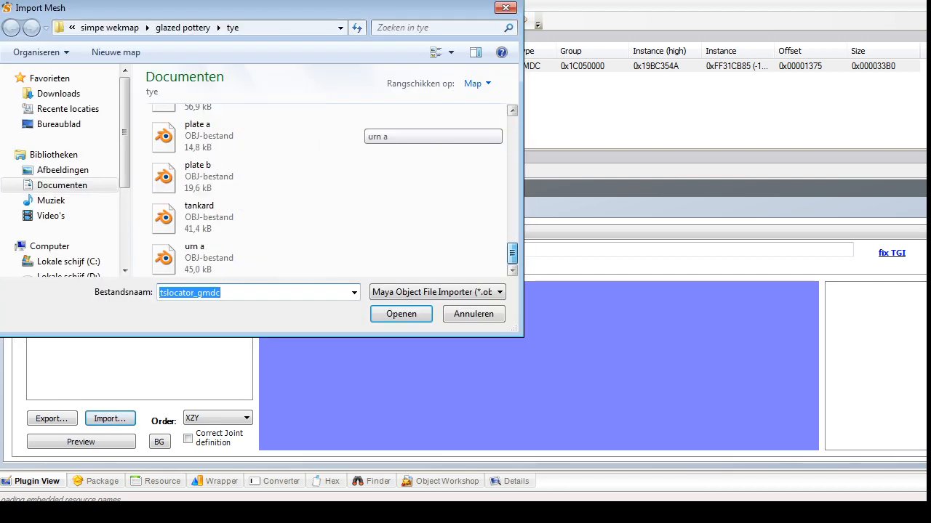
{"action": "double_click", "coordinate": [200, 254]}
{"action": "left_click", "coordinate": [238, 107]}
{"action": "left_click", "coordinate": [761, 294]}
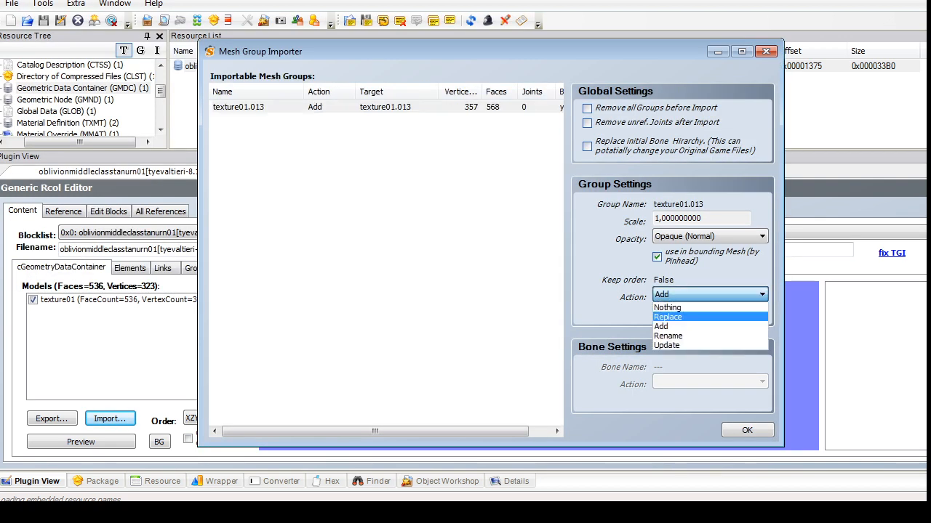
{"action": "left_click", "coordinate": [676, 318]}
{"action": "left_click", "coordinate": [761, 312]}
{"action": "left_click", "coordinate": [676, 324]}
{"action": "left_click", "coordinate": [747, 430]}
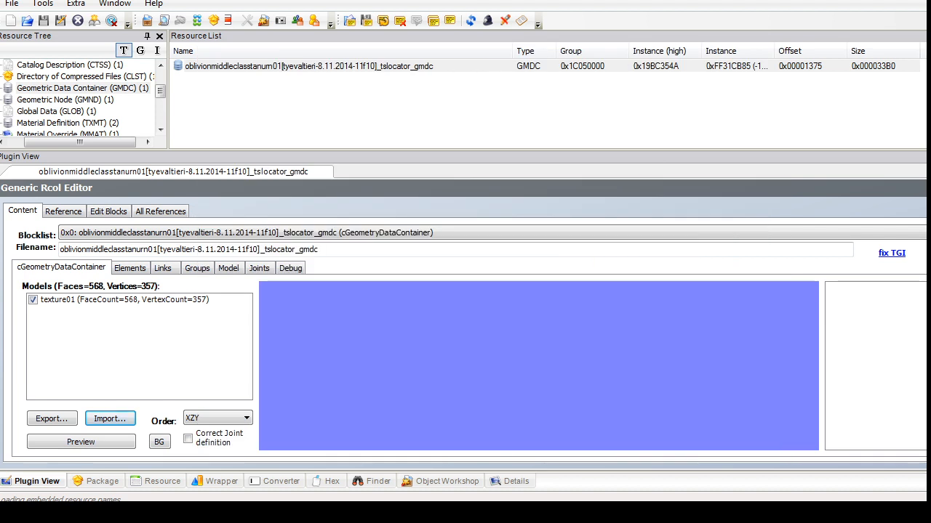
Step: Rename the urn's mesh group to glazing and commit the Geometric Data Container
{"action": "left_click", "coordinate": [197, 268]}
{"action": "left_click", "coordinate": [127, 305]}
{"action": "type", "text": "g"}
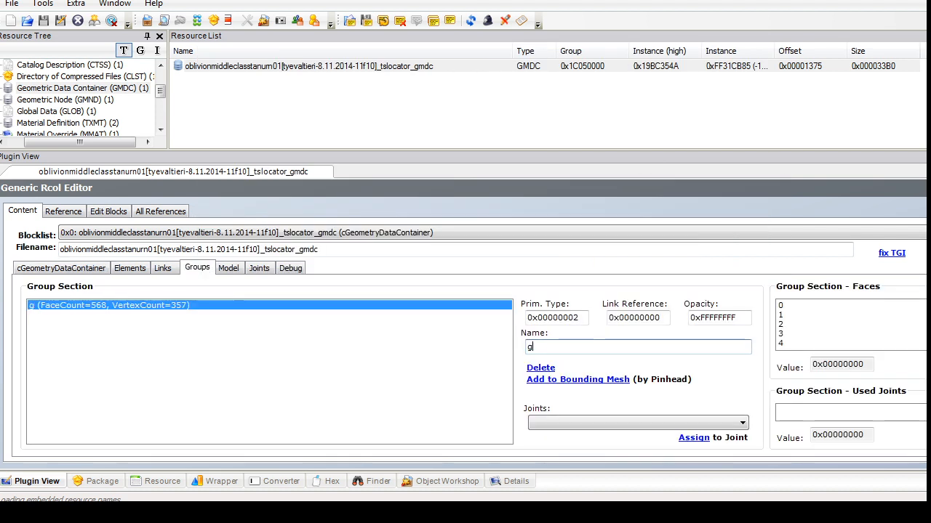
{"action": "type", "text": "lazing"}
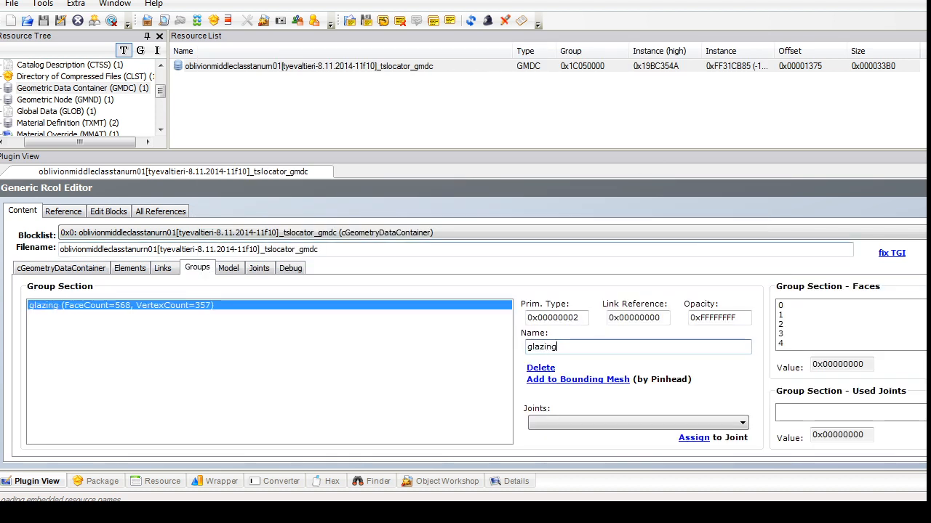
{"action": "left_click", "coordinate": [924, 189]}
{"action": "left_click", "coordinate": [522, 293]}
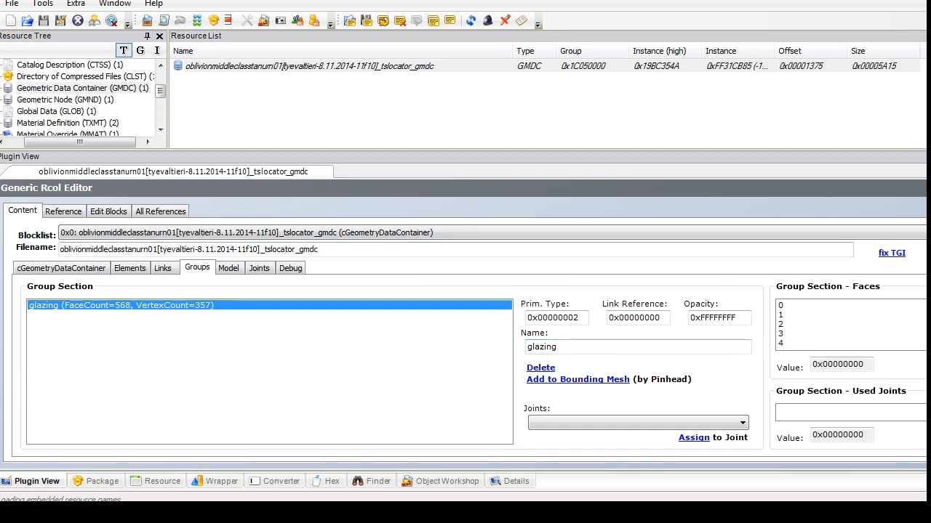
Step: Check the urn's catalog description and mark both of the package's texture images for deletion
{"action": "left_click", "coordinate": [64, 100]}
{"action": "left_click", "coordinate": [69, 65]}
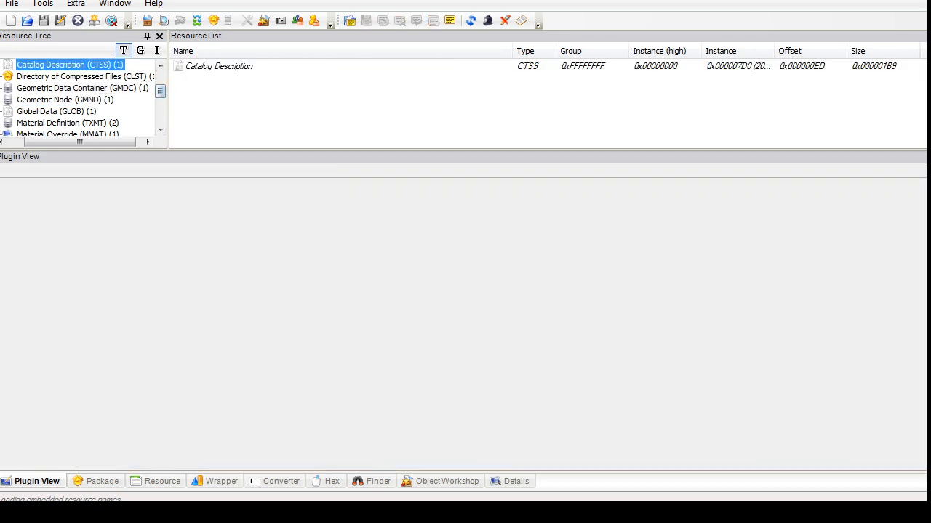
{"action": "left_click", "coordinate": [219, 66]}
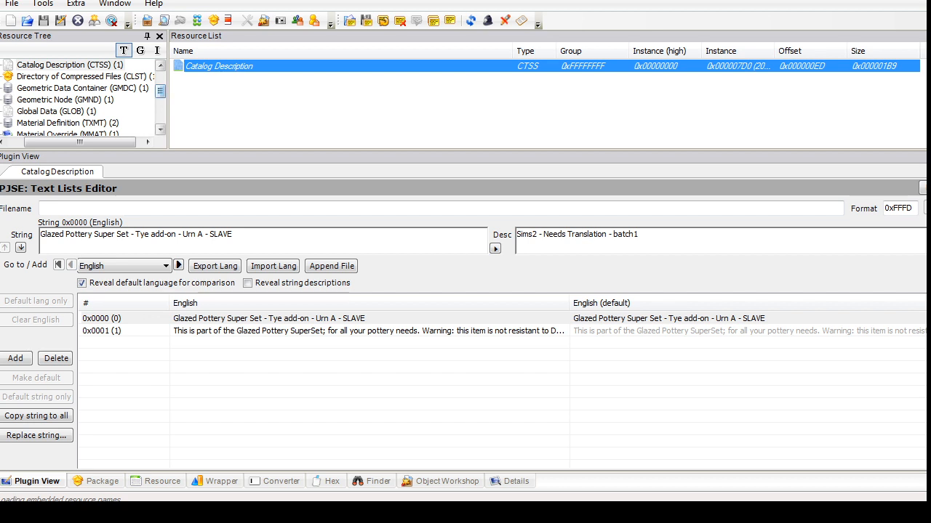
{"action": "left_click_drag", "start_coordinate": [160, 92], "coordinate": [160, 118]}
{"action": "left_click", "coordinate": [61, 123]}
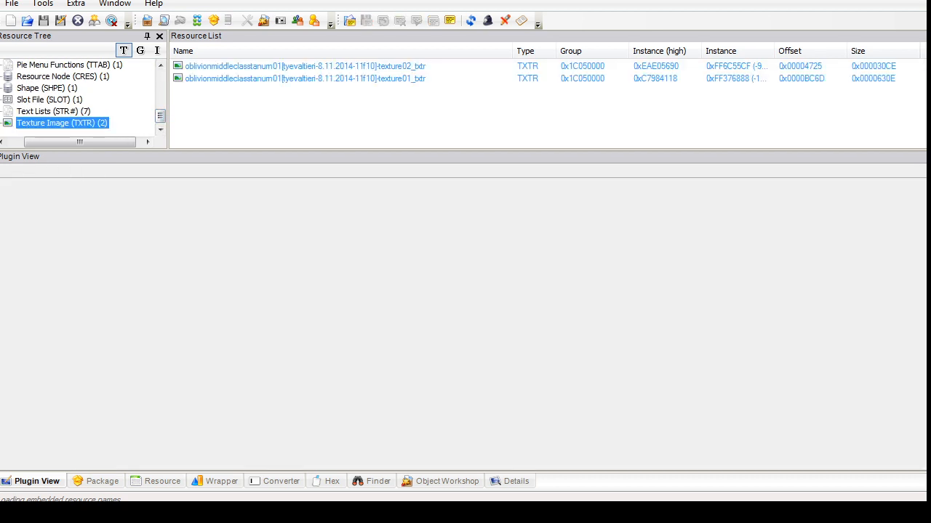
{"action": "left_click_drag", "start_coordinate": [248, 92], "coordinate": [218, 66]}
{"action": "right_click", "coordinate": [227, 67]}
{"action": "left_click", "coordinate": [261, 123]}
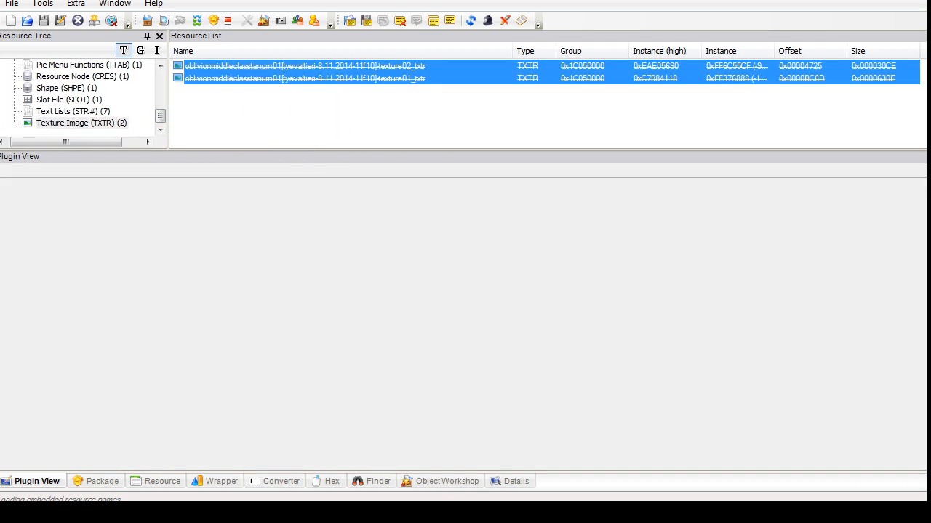
Step: Open the urn's Shape resource and fetch the reference ##0x1C050000!wiccan.skyrim.glazedpottery.bowl_design from the Notepad notes
{"action": "left_click", "coordinate": [66, 88]}
{"action": "left_click", "coordinate": [226, 66]}
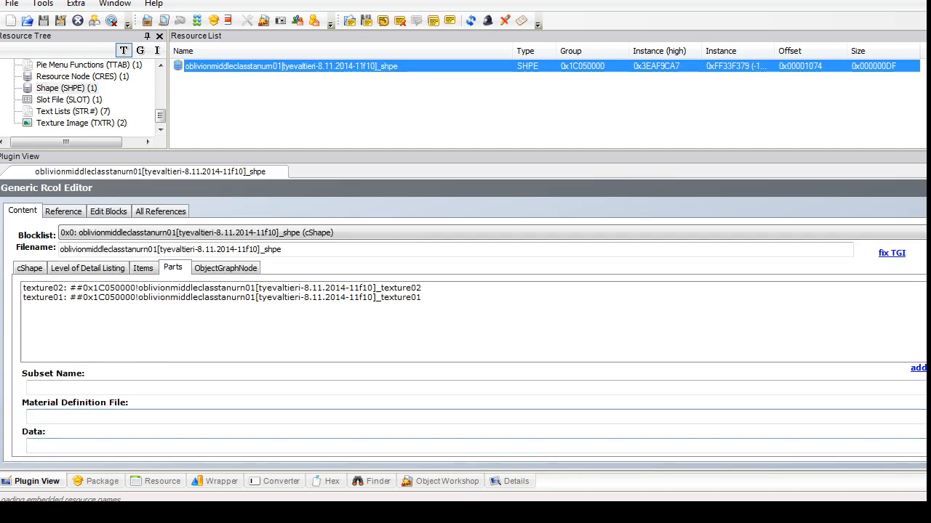
{"action": "key", "text": "alt+Tab"}
{"action": "key", "text": "alt+Tab"}
{"action": "key", "text": "alt+Tab"}
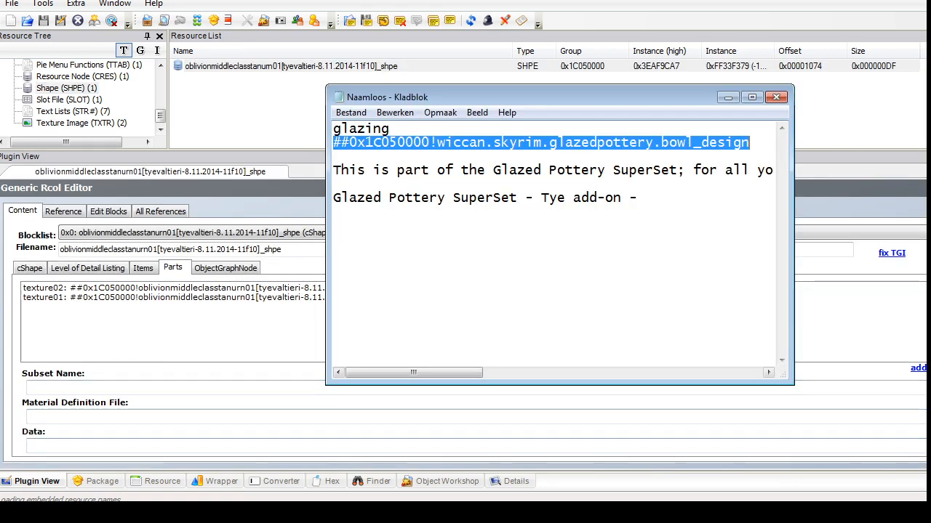
{"action": "key", "text": "alt+Tab"}
Step: Try to point the Shape's texture02 part to ##0x1C050000!wiccan.skyrim.glazedpottery.bowl_design and rename its subset glazing
{"action": "left_click", "coordinate": [226, 289]}
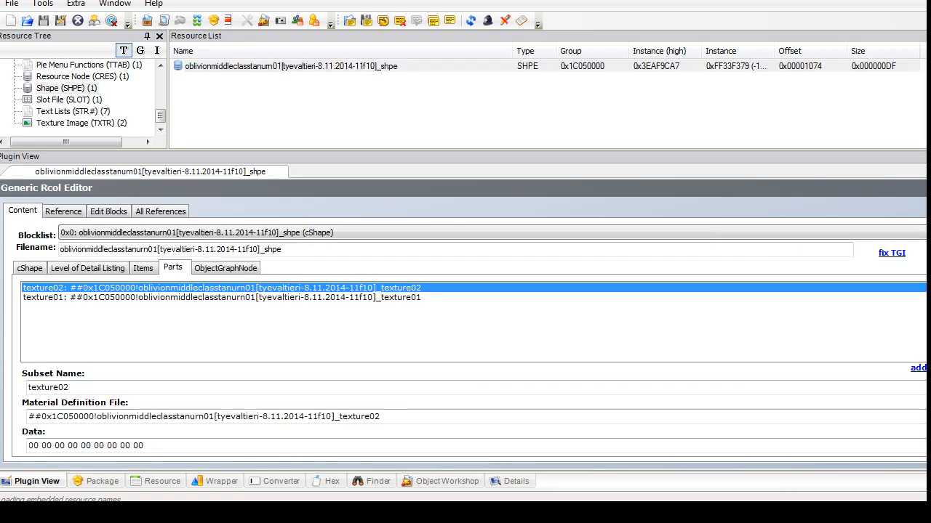
{"action": "double_click", "coordinate": [238, 416]}
{"action": "key", "text": "ctrl+v"}
{"action": "double_click", "coordinate": [48, 388]}
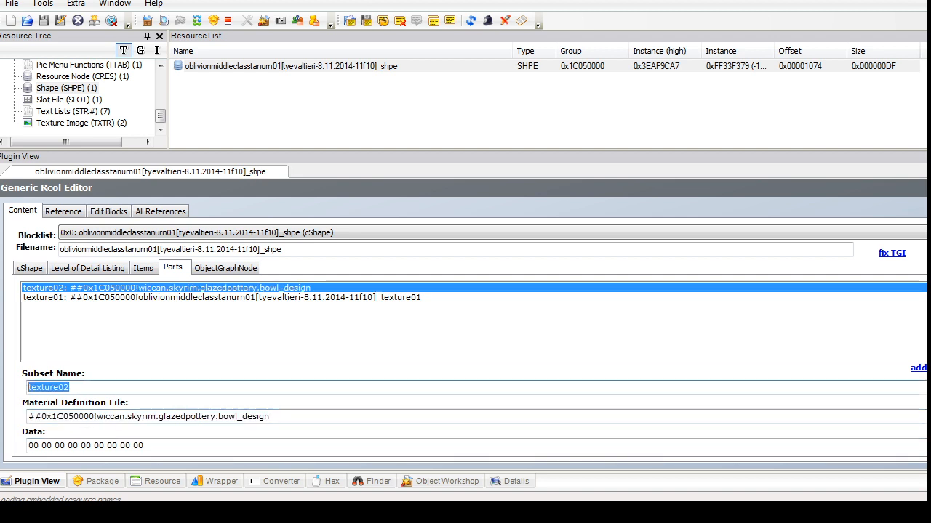
{"action": "type", "text": "glazing"}
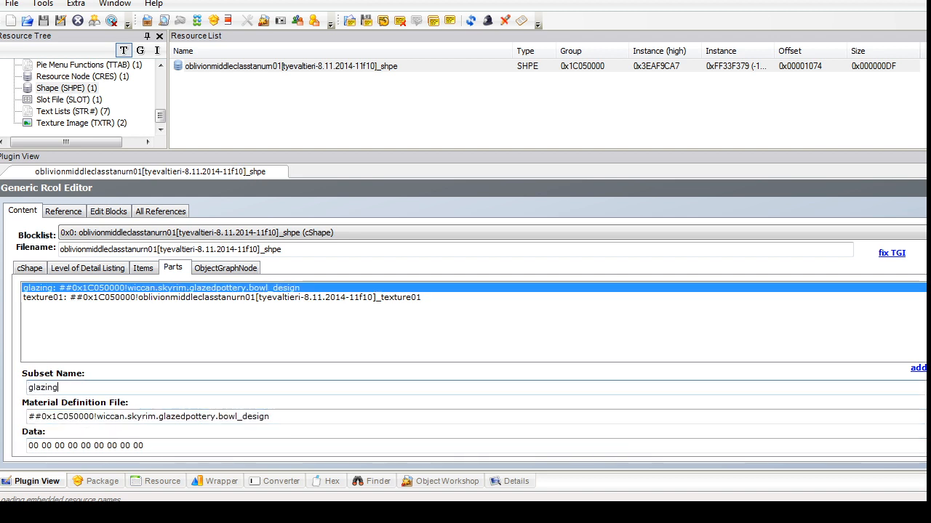
{"action": "left_click", "coordinate": [222, 297]}
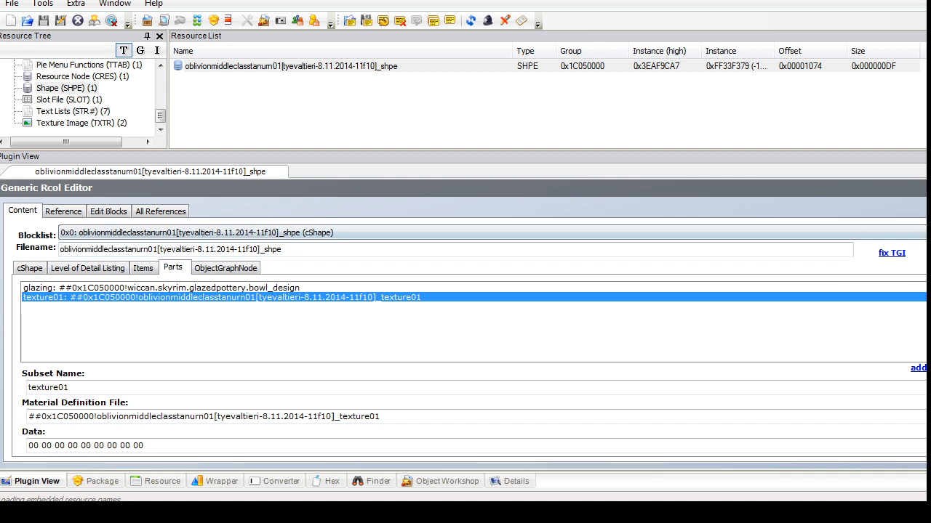
{"action": "right_click", "coordinate": [397, 112]}
{"action": "left_click", "coordinate": [418, 121]}
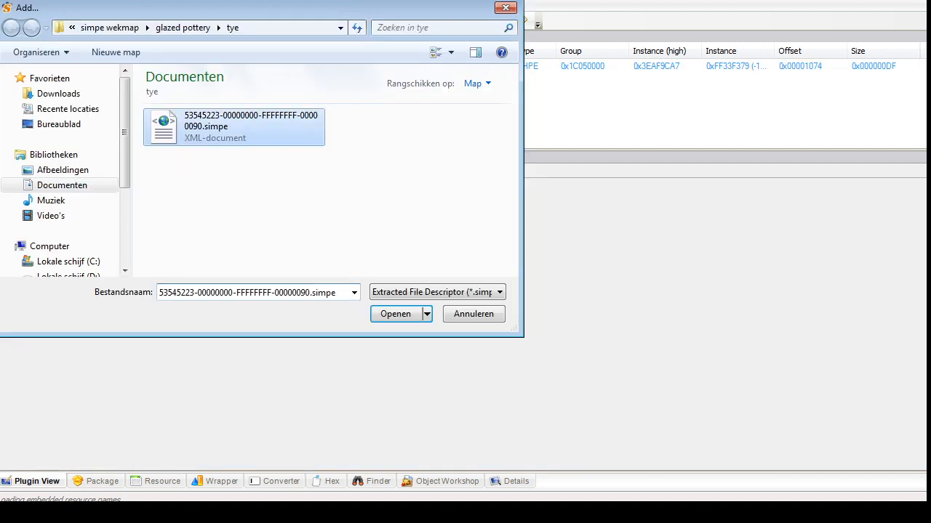
{"action": "double_click", "coordinate": [234, 127]}
Step: Reopen the Shape resource, set the texture02 part's material definition to ##0x1C050000!wiccan.skyrim.glazedpottery.bowl_design and its subset name to glazing
{"action": "left_click", "coordinate": [85, 112]}
{"action": "left_click", "coordinate": [69, 123]}
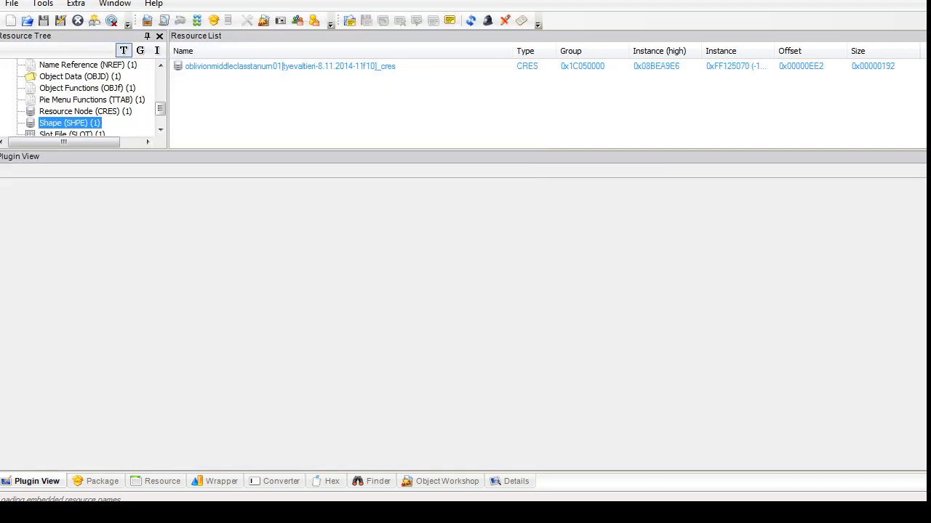
{"action": "left_click", "coordinate": [290, 67]}
{"action": "left_click", "coordinate": [222, 288]}
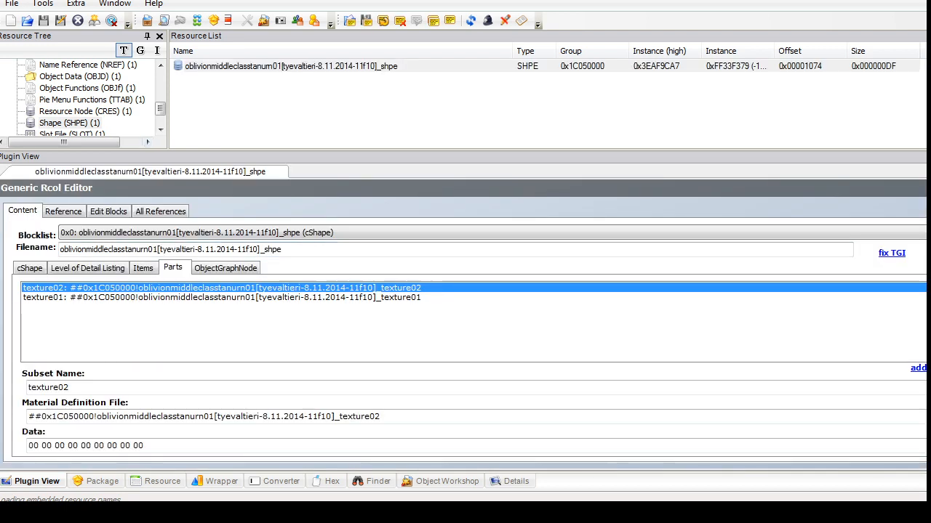
{"action": "double_click", "coordinate": [204, 417]}
{"action": "key", "text": "ctrl+v"}
{"action": "key", "text": "Tab"}
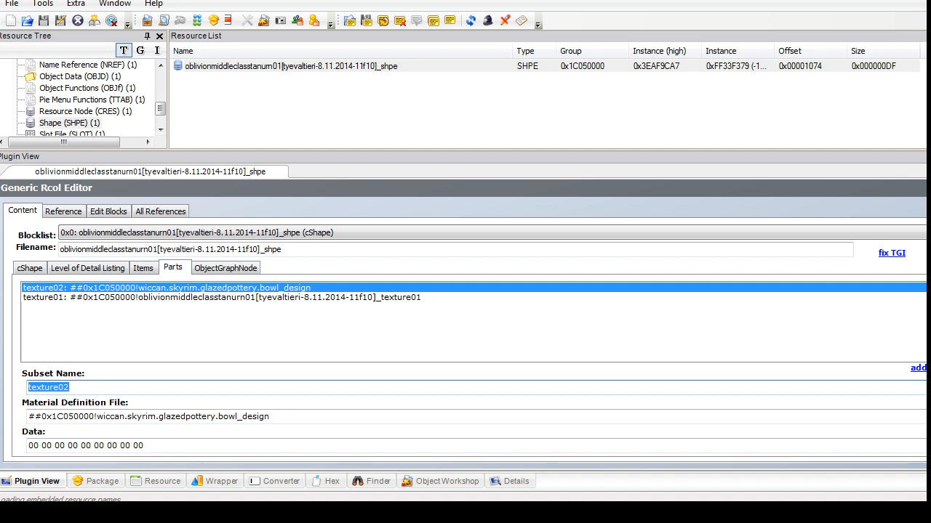
{"action": "type", "text": "glazing"}
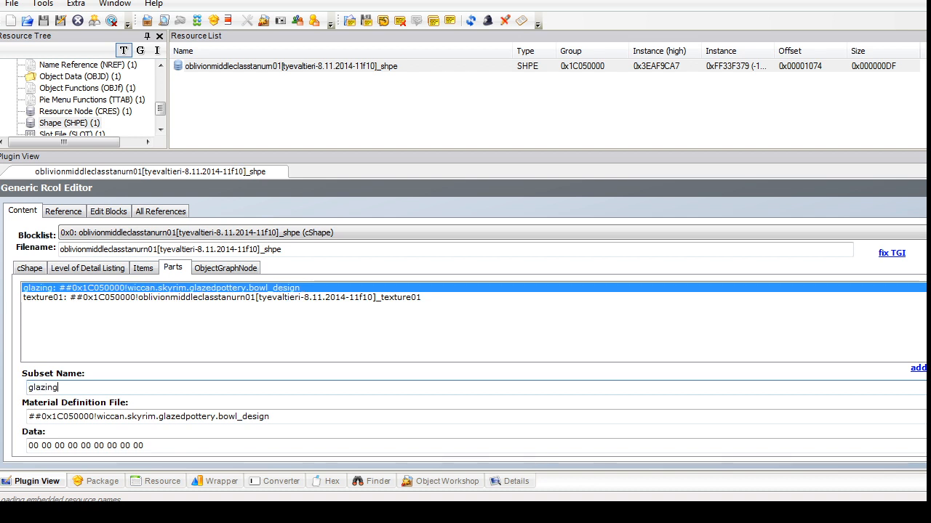
Step: Delete the texture01 part from the urn's Shape resource and commit the Shape
{"action": "left_click", "coordinate": [222, 297]}
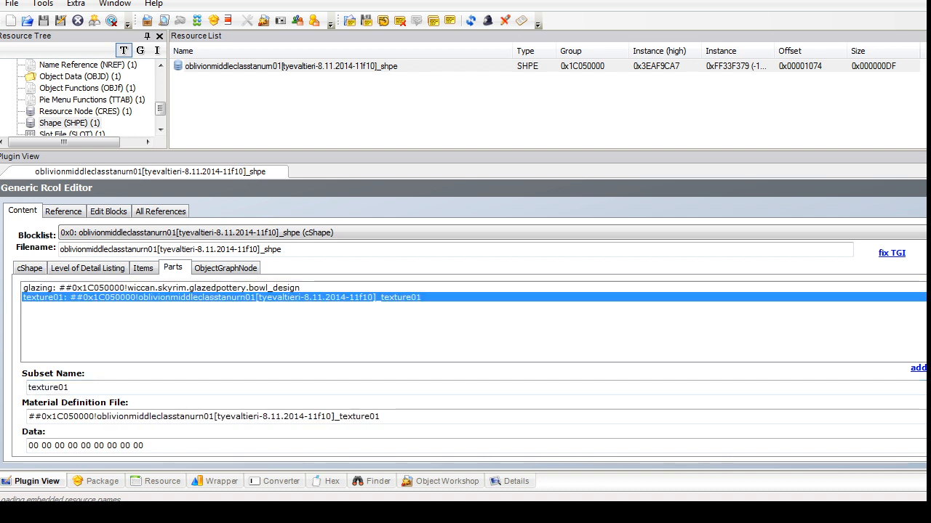
{"action": "left_click", "coordinate": [929, 368]}
{"action": "left_click", "coordinate": [929, 189]}
{"action": "left_click", "coordinate": [522, 293]}
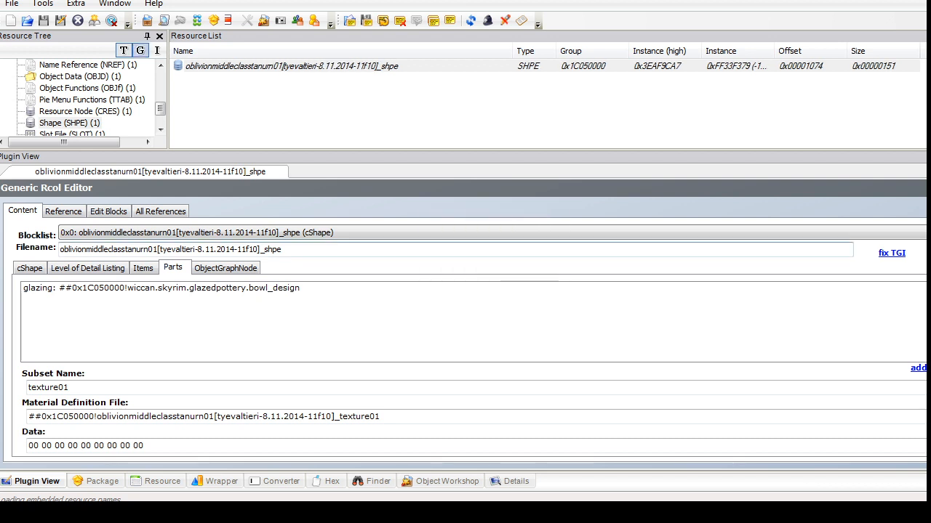
Step: In the urn's Resource Node, add a child node with Unknown 1 set to 0x0001 to the cShapeRefNode block's cTransformNode
{"action": "left_click", "coordinate": [80, 76]}
{"action": "left_click", "coordinate": [218, 66]}
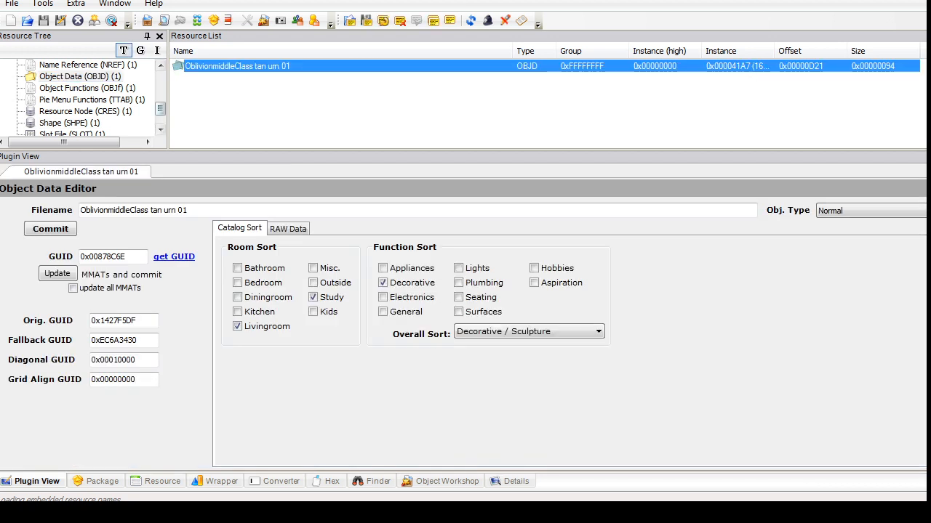
{"action": "left_click", "coordinate": [86, 111]}
{"action": "left_click", "coordinate": [247, 66]}
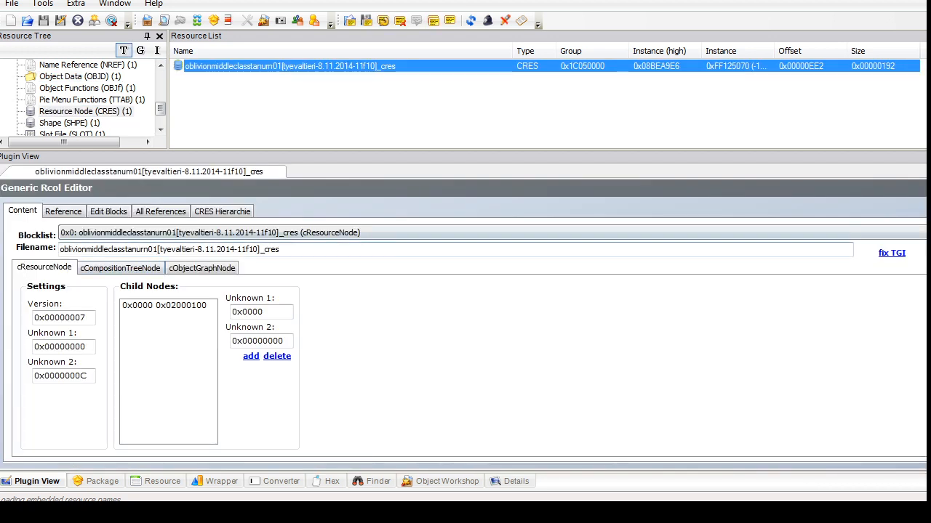
{"action": "left_click", "coordinate": [220, 233]}
{"action": "left_click", "coordinate": [219, 233]}
{"action": "left_click", "coordinate": [219, 233]}
{"action": "left_click", "coordinate": [220, 256]}
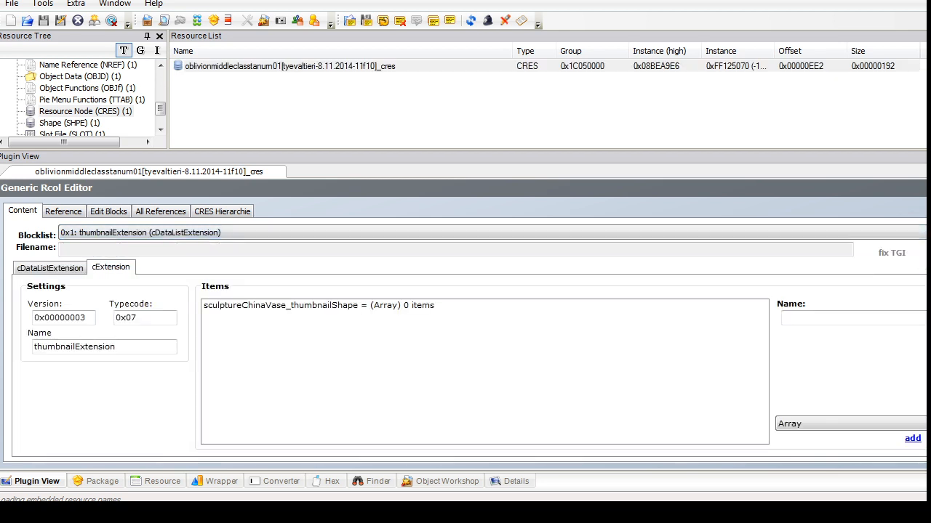
{"action": "left_click", "coordinate": [189, 233]}
{"action": "left_click", "coordinate": [185, 266]}
{"action": "left_click", "coordinate": [241, 267]}
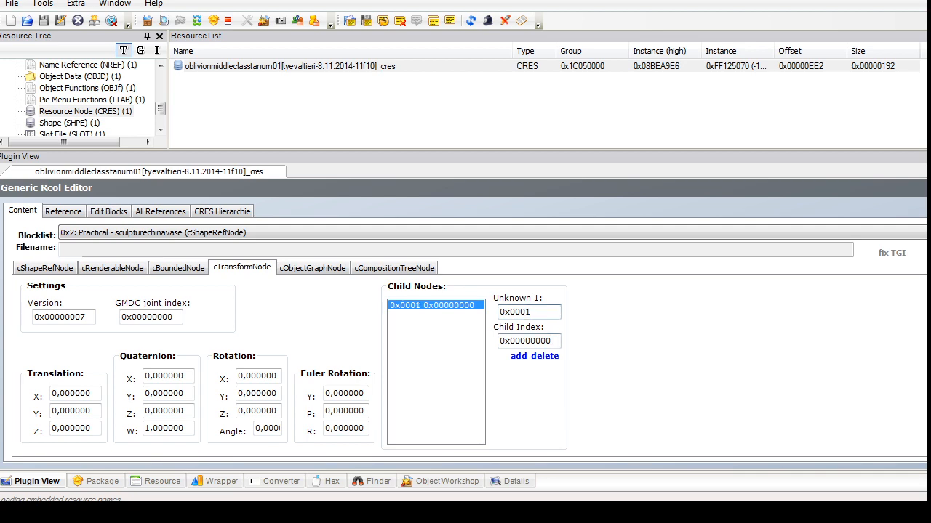
Step: Add a new cTransformNode block to the urn's Resource Node
{"action": "left_click", "coordinate": [109, 211]}
{"action": "left_click", "coordinate": [349, 291]}
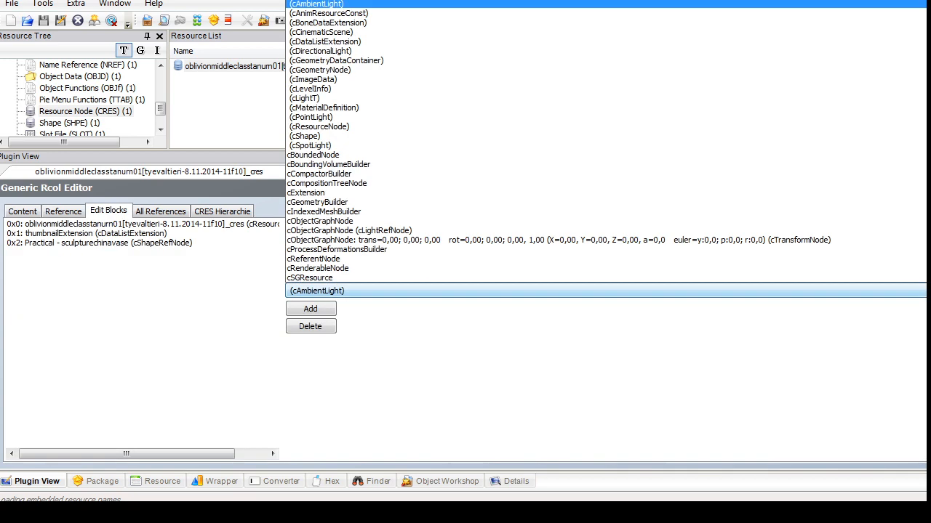
{"action": "left_click", "coordinate": [349, 239]}
{"action": "left_click", "coordinate": [311, 309]}
{"action": "left_click", "coordinate": [23, 211]}
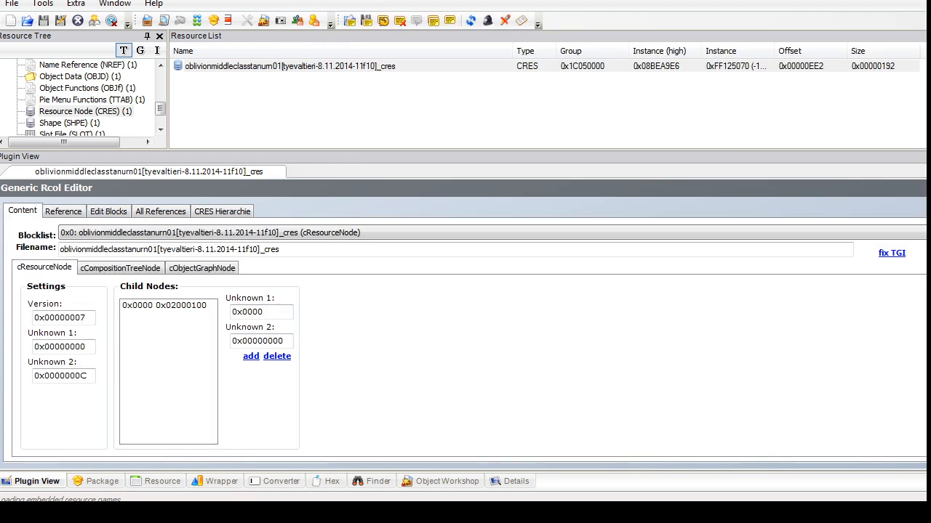
Step: Set the new cTransformNode block's object graph filename to deco1 and commit the Resource Node
{"action": "left_click", "coordinate": [218, 233]}
{"action": "left_click", "coordinate": [218, 277]}
{"action": "left_click", "coordinate": [116, 269]}
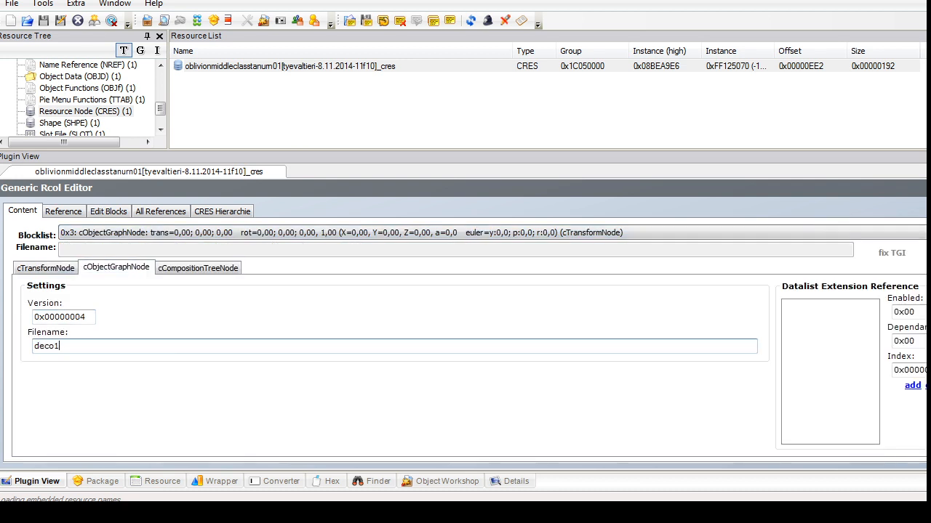
{"action": "left_click", "coordinate": [146, 233]}
{"action": "left_click", "coordinate": [62, 269]}
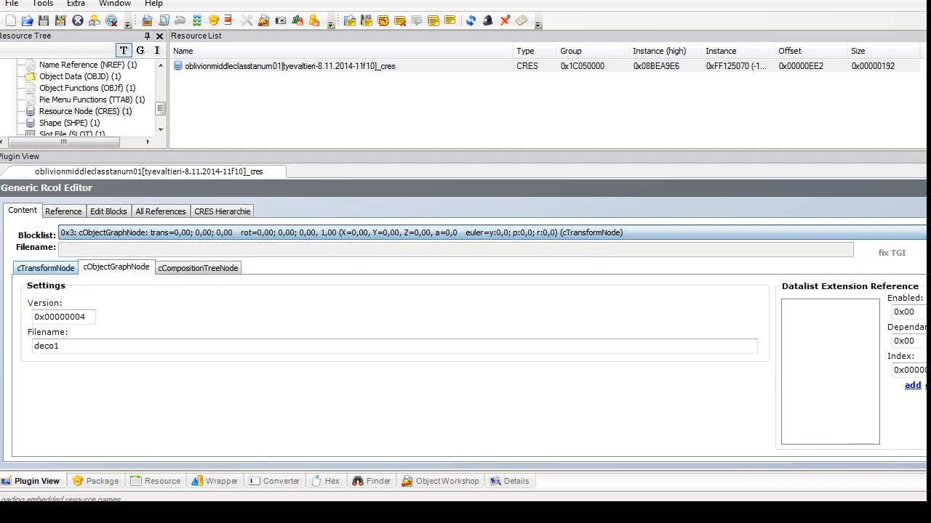
{"action": "left_click", "coordinate": [51, 269]}
{"action": "key", "text": "Return"}
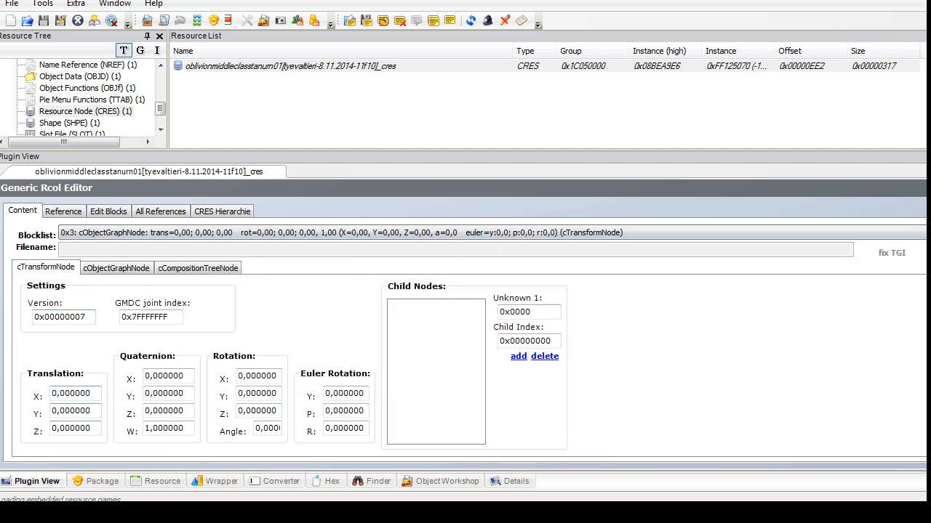
Step: In the urn's Object Data raw values, set the sale price to 35 and version_1 to 139
{"action": "left_click_drag", "start_coordinate": [161, 108], "coordinate": [160, 106]}
{"action": "left_click", "coordinate": [80, 88]}
{"action": "left_click", "coordinate": [237, 67]}
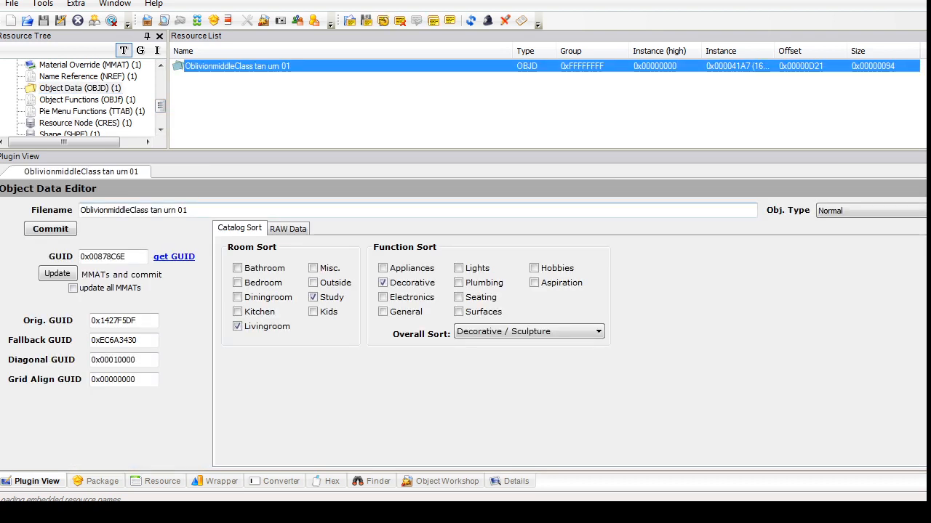
{"action": "left_click", "coordinate": [288, 229]}
{"action": "left_click", "coordinate": [605, 336]}
{"action": "left_click", "coordinate": [605, 324]}
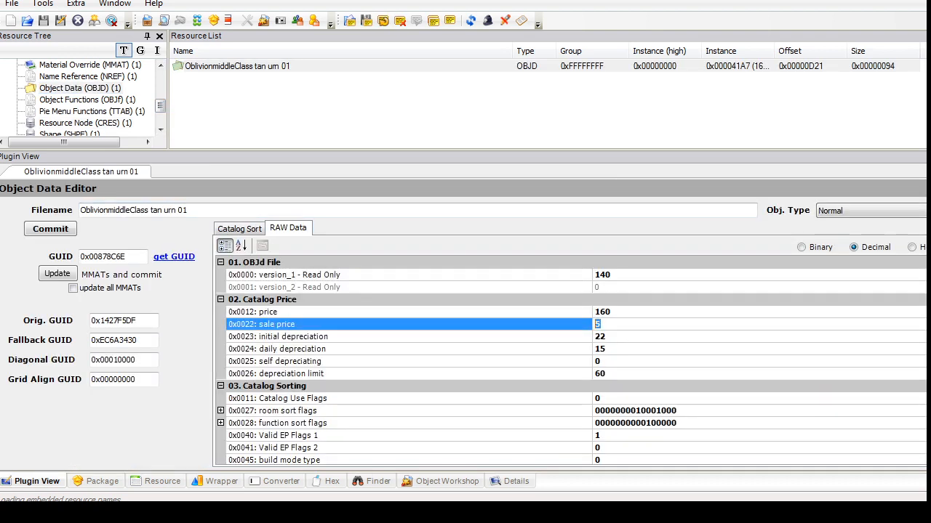
{"action": "left_click_drag", "start_coordinate": [611, 275], "coordinate": [601, 274]}
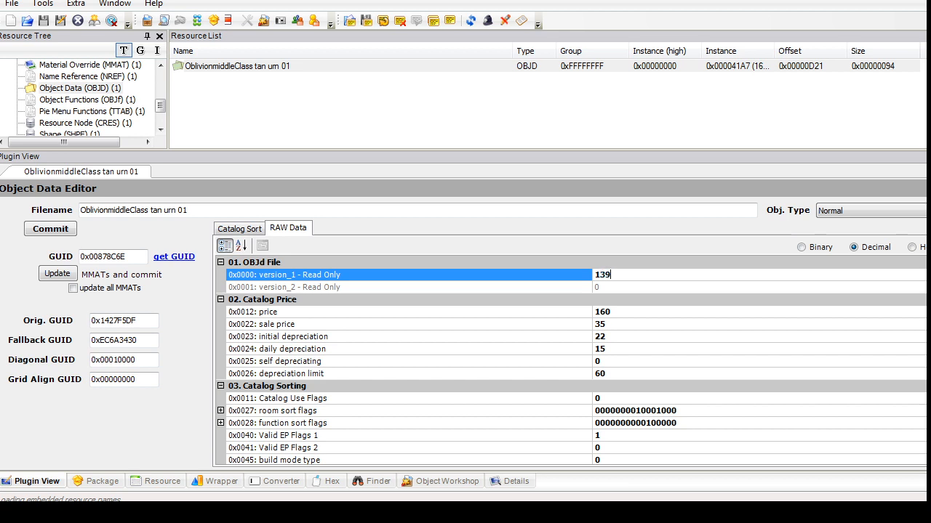
Step: Set the Object Data's 3D Object Type under Mesh & Graphics to 1
{"action": "scroll", "coordinate": [570, 360], "scroll_direction": "down", "scroll_amount": 12}
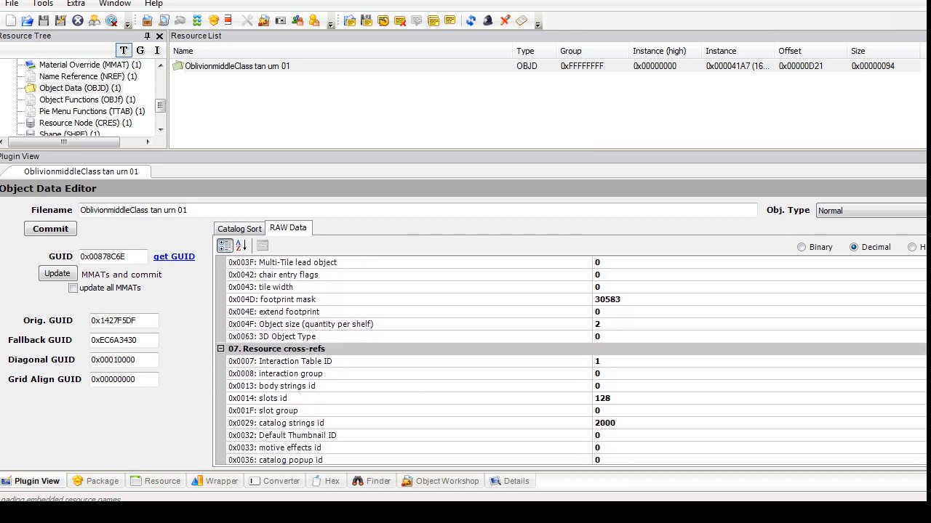
{"action": "left_click", "coordinate": [604, 324]}
{"action": "left_click", "coordinate": [603, 337]}
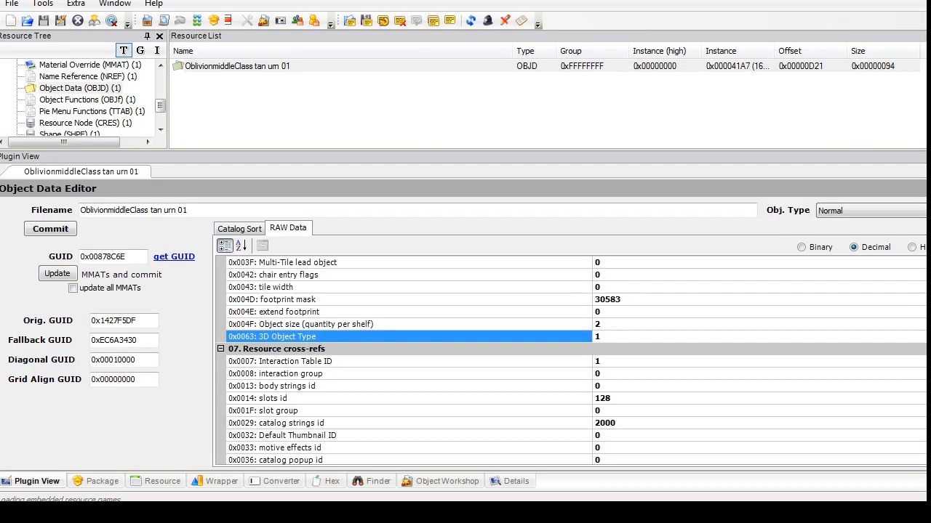
{"action": "left_click", "coordinate": [604, 324]}
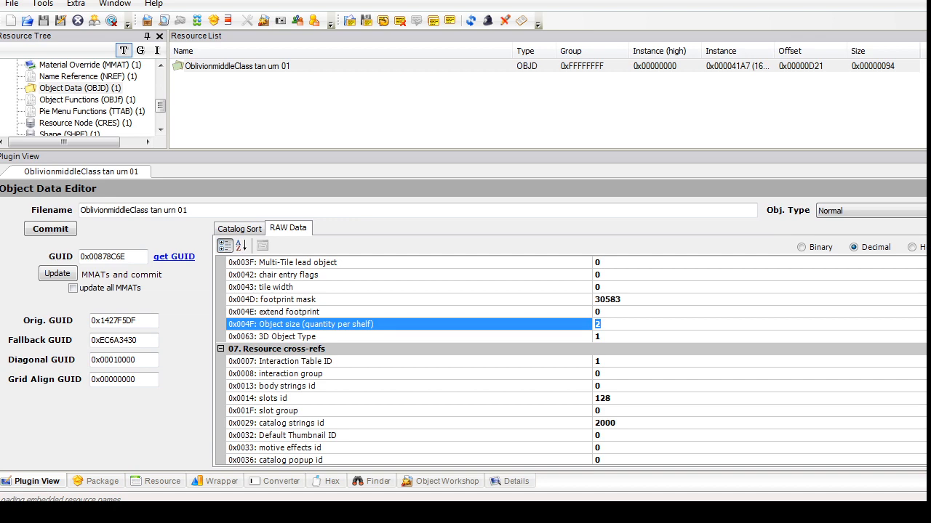
{"action": "scroll", "coordinate": [571, 362], "scroll_direction": "down", "scroll_amount": 1}
{"action": "scroll", "coordinate": [570, 362], "scroll_direction": "up", "scroll_amount": 12}
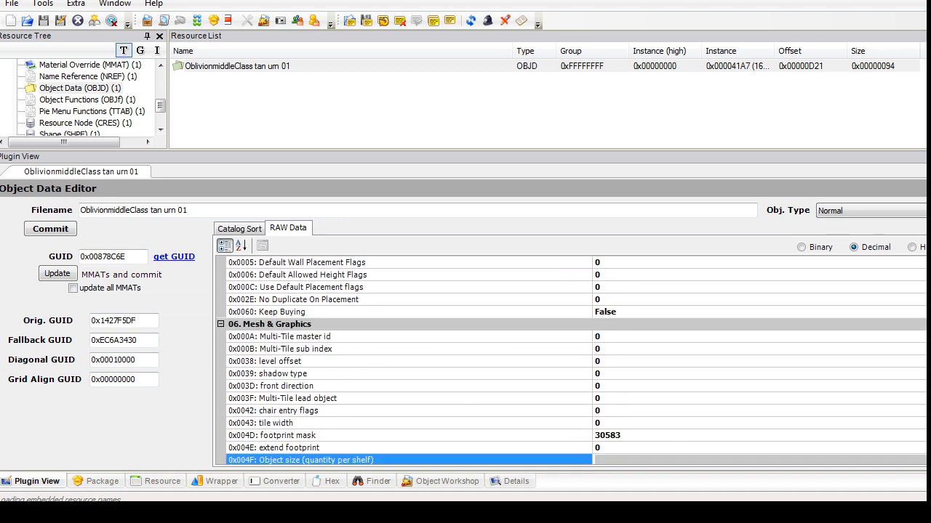
Step: Set the catalog's ratingRoom value to 2 and commit the Object Data
{"action": "double_click", "coordinate": [600, 361]}
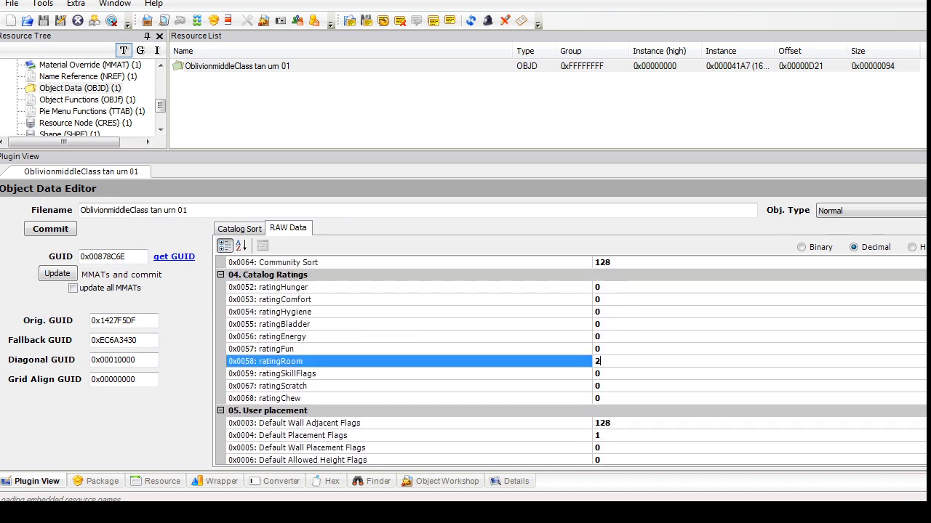
{"action": "left_click", "coordinate": [239, 229]}
{"action": "left_click", "coordinate": [288, 229]}
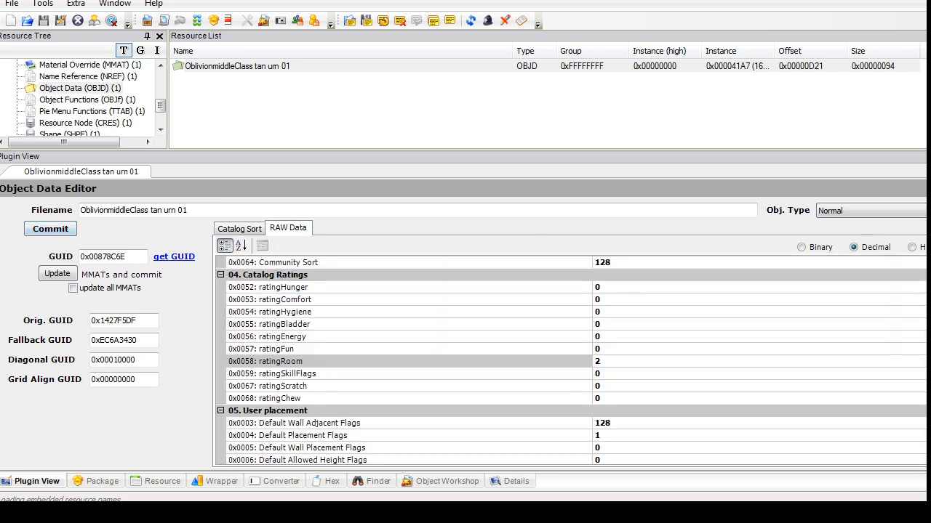
{"action": "left_click", "coordinate": [50, 229]}
{"action": "left_click", "coordinate": [239, 229]}
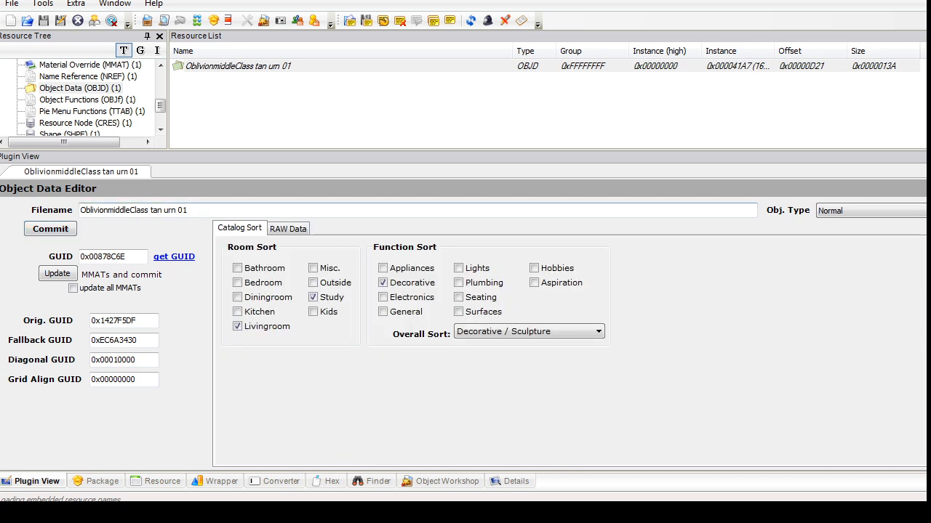
{"action": "left_click", "coordinate": [288, 229]}
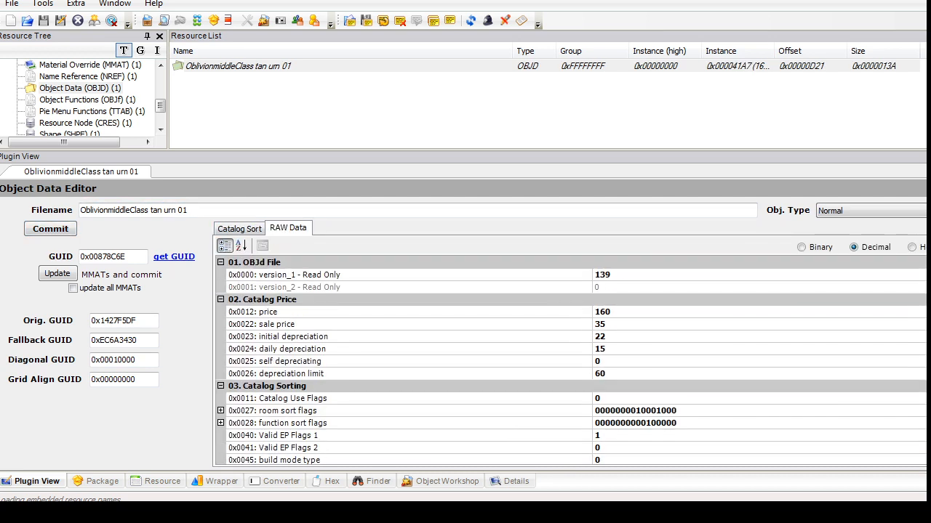
Step: Delete the Material Override resource from the urn package
{"action": "left_click", "coordinate": [90, 65]}
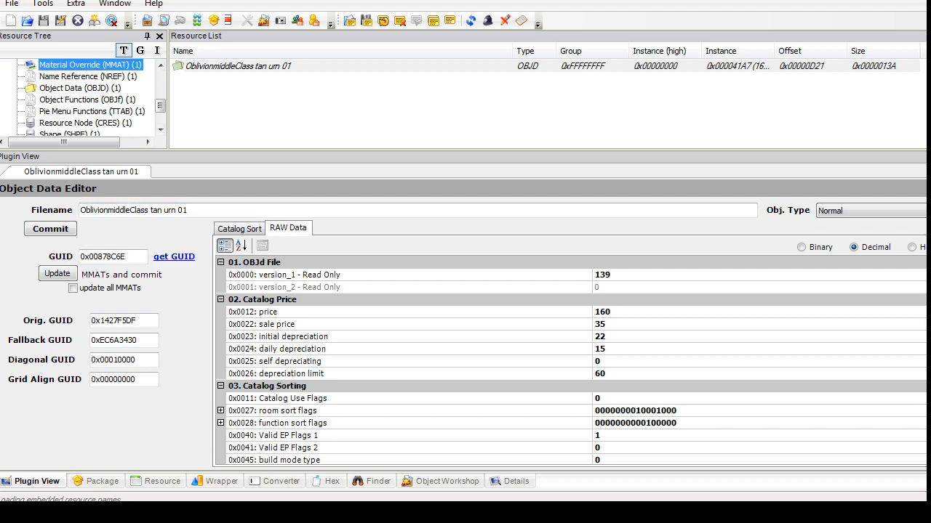
{"action": "left_click", "coordinate": [196, 66]}
{"action": "right_click", "coordinate": [197, 65]}
{"action": "left_click", "coordinate": [236, 122]}
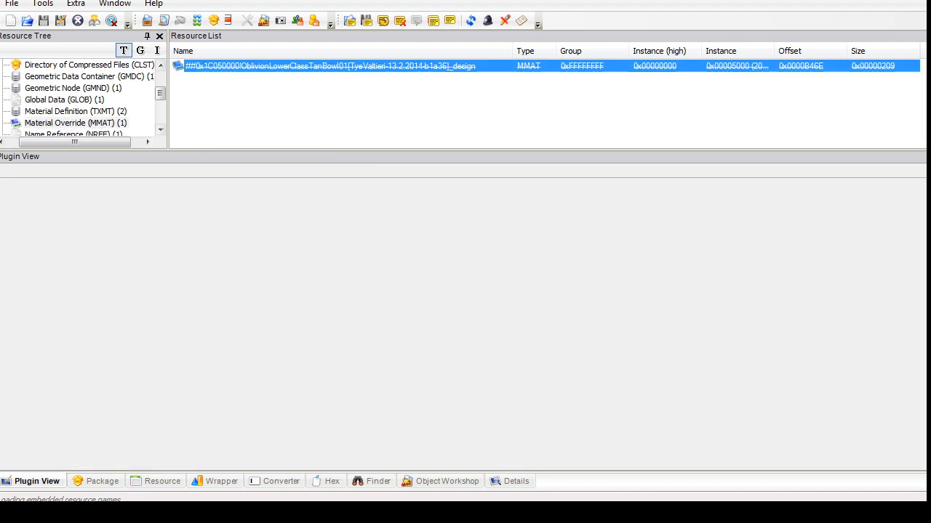
Step: Delete both Material Definition resources, texture01 and texture02, from the urn package
{"action": "left_click", "coordinate": [76, 111]}
{"action": "left_click_drag", "start_coordinate": [235, 108], "coordinate": [211, 55]}
{"action": "right_click", "coordinate": [211, 67]}
{"action": "left_click", "coordinate": [236, 75]}
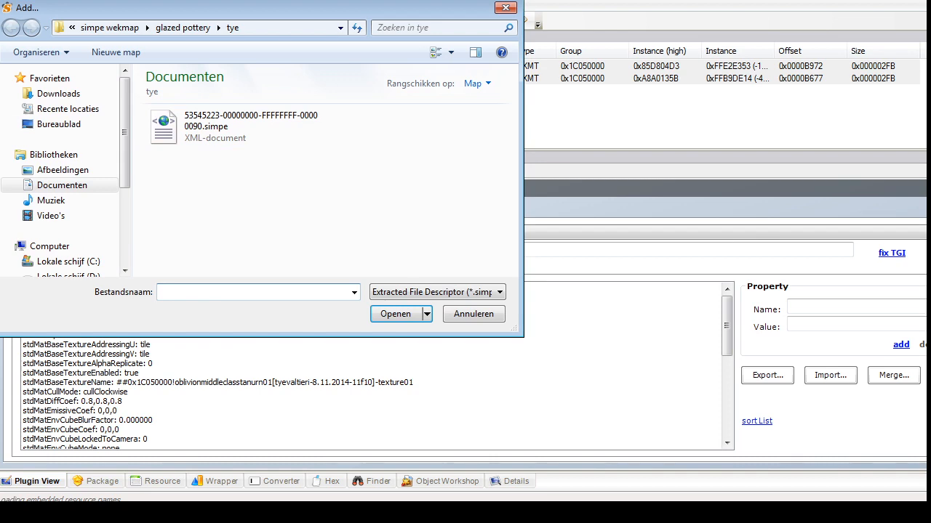
{"action": "left_click", "coordinate": [505, 7]}
{"action": "right_click", "coordinate": [211, 68]}
{"action": "left_click", "coordinate": [236, 127]}
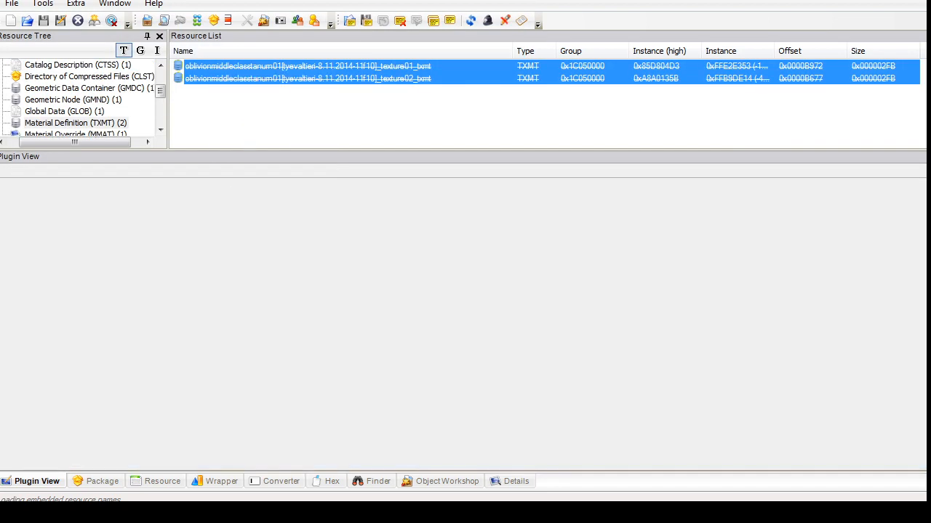
Step: In the Geometric Node's cObjectGraphNode, add a datalist extension reference with index 3 and enabled set to 0x01
{"action": "left_click", "coordinate": [73, 99]}
{"action": "left_click", "coordinate": [218, 67]}
{"action": "left_click", "coordinate": [218, 233]}
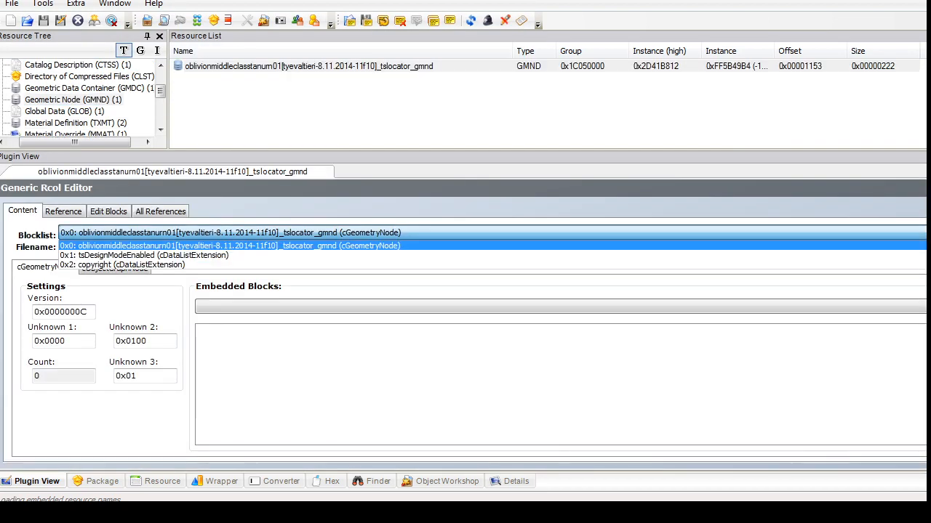
{"action": "left_click", "coordinate": [218, 233]}
{"action": "left_click", "coordinate": [114, 269]}
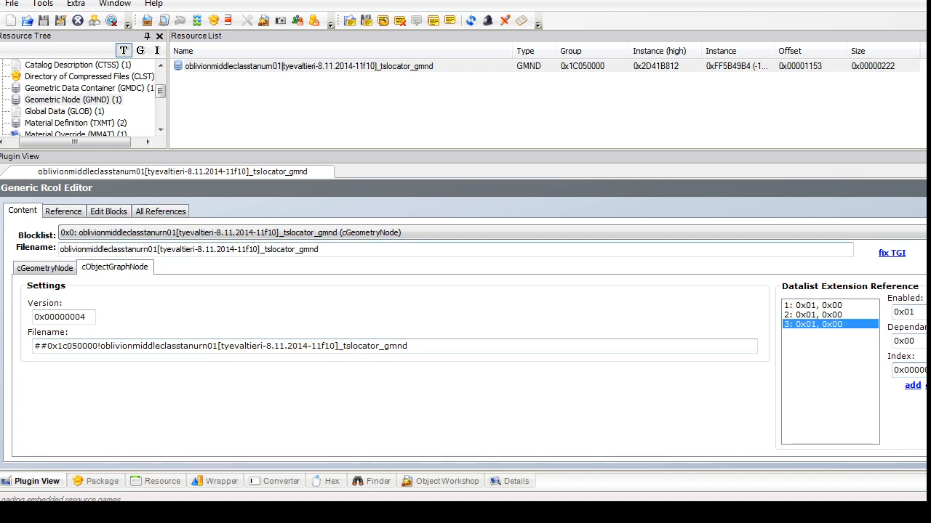
Step: Rename the sculpturechinavase_design item in the tsDesignModeEnabled block to glazing
{"action": "left_click", "coordinate": [218, 233]}
{"action": "left_click", "coordinate": [218, 253]}
{"action": "left_click", "coordinate": [291, 306]}
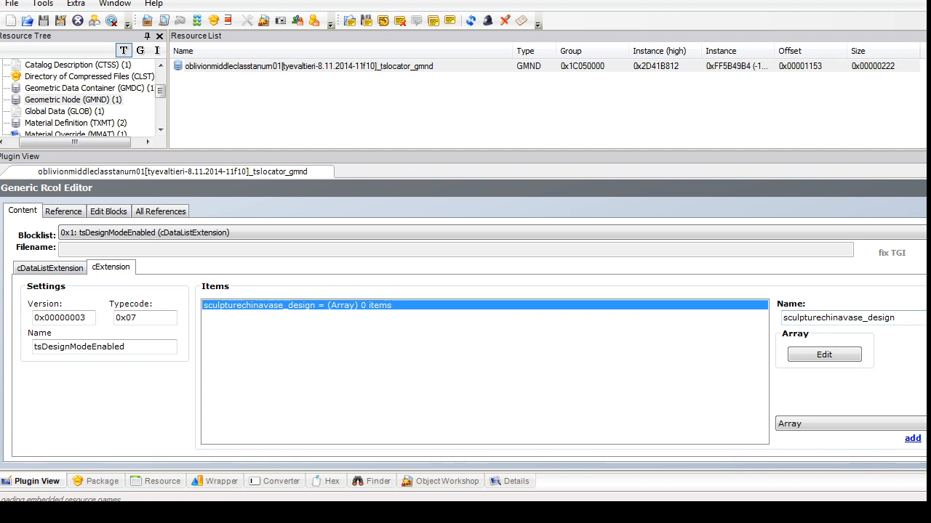
{"action": "double_click", "coordinate": [838, 318]}
{"action": "type", "text": "glazing"}
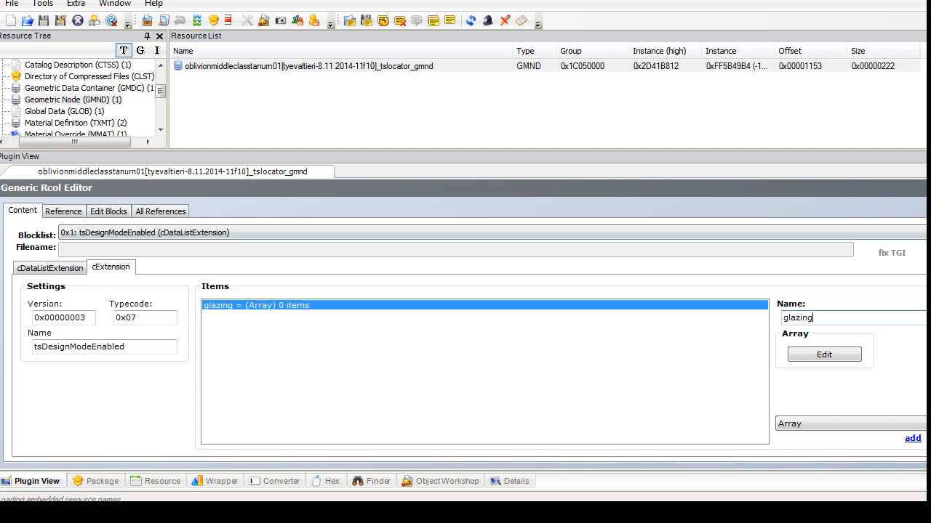
Step: Add a cDataListExtension block to the Geometric Node and name its extension tsMaterialsMeshName
{"action": "left_click", "coordinate": [108, 212]}
{"action": "left_click", "coordinate": [364, 291]}
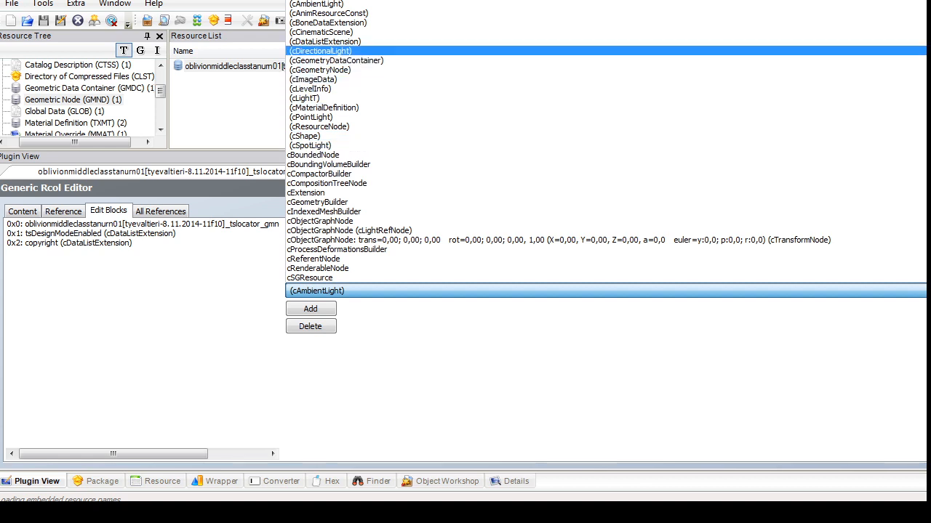
{"action": "left_click", "coordinate": [328, 42]}
{"action": "left_click", "coordinate": [310, 308]}
{"action": "left_click", "coordinate": [22, 211]}
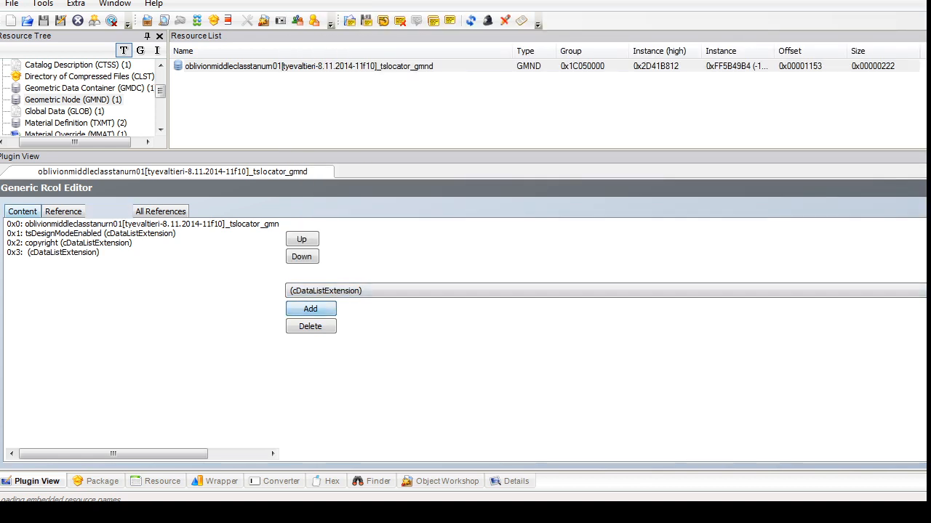
{"action": "left_click", "coordinate": [437, 232]}
{"action": "left_click", "coordinate": [436, 232]}
{"action": "left_click", "coordinate": [436, 274]}
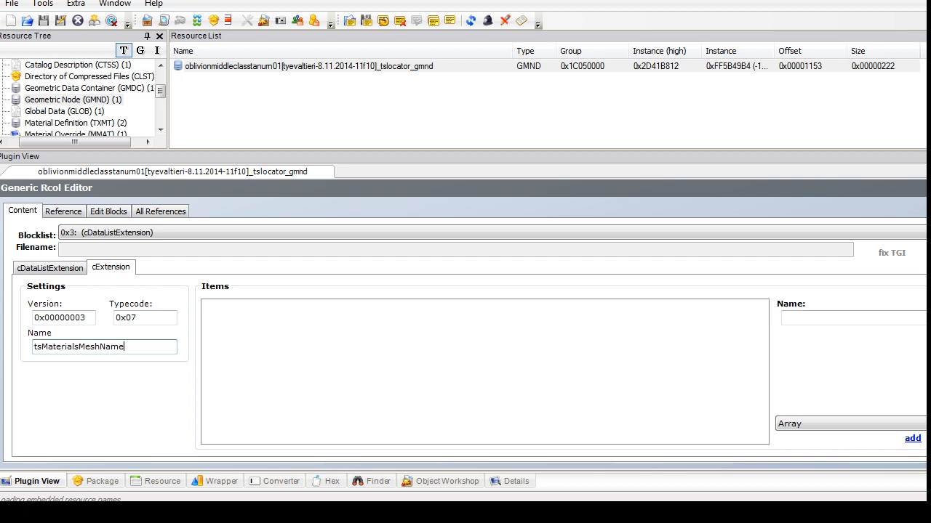
Step: Add a String item named glazing with the value ##0x1C050000!wiccan.skyrim.glazedpottery.bowl to the tsMaterialsMeshName extension
{"action": "left_click", "coordinate": [850, 424]}
{"action": "left_click", "coordinate": [851, 476]}
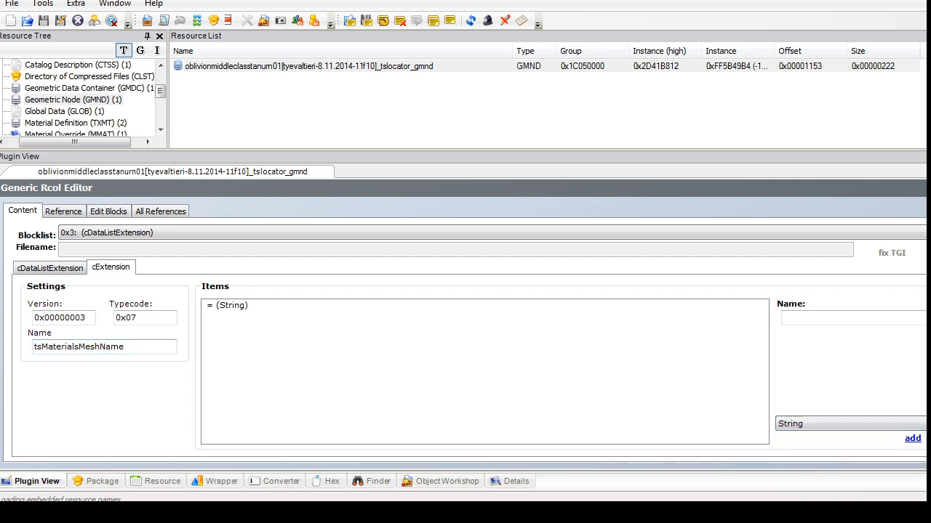
{"action": "left_click", "coordinate": [232, 305]}
{"action": "left_click", "coordinate": [851, 353]}
{"action": "key", "text": "ctrl+v"}
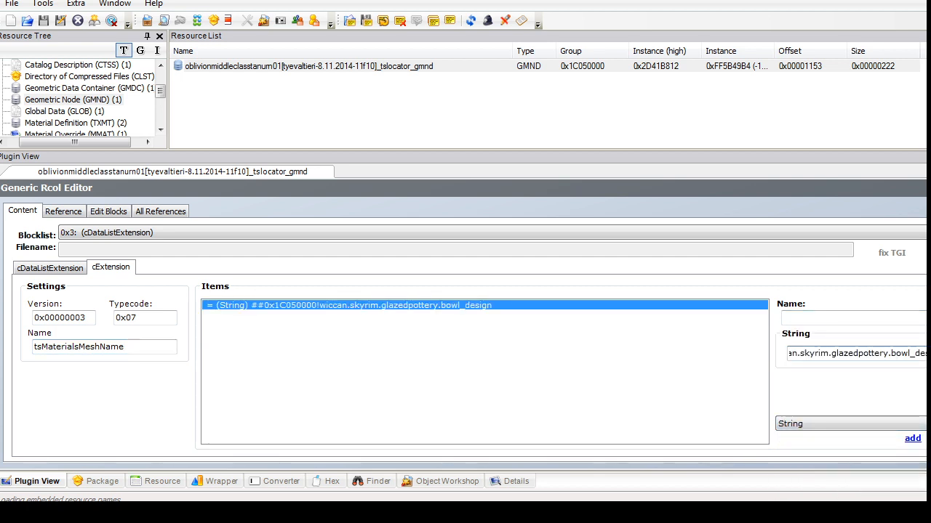
{"action": "left_click_drag", "start_coordinate": [909, 353], "coordinate": [929, 353]}
{"action": "key", "text": "BackSpace"}
{"action": "left_click", "coordinate": [850, 318]}
{"action": "type", "text": "g"}
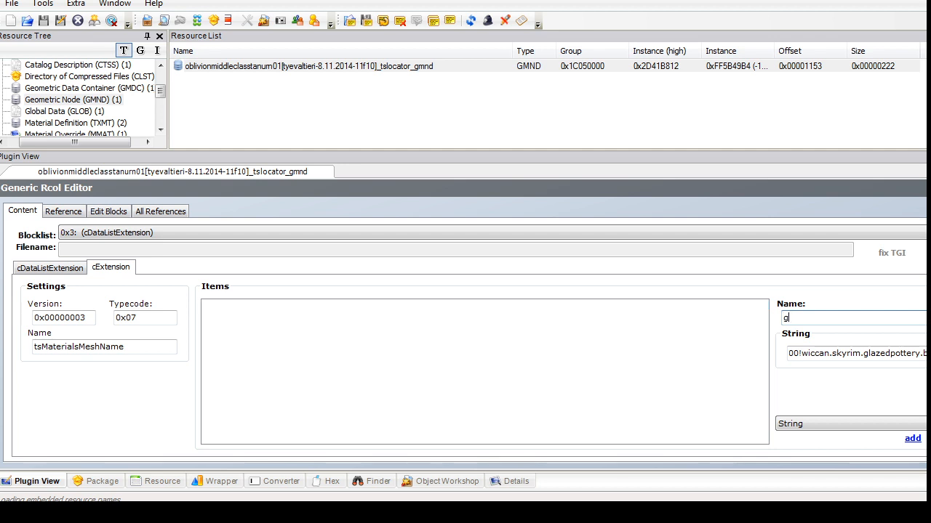
{"action": "type", "text": "lazing"}
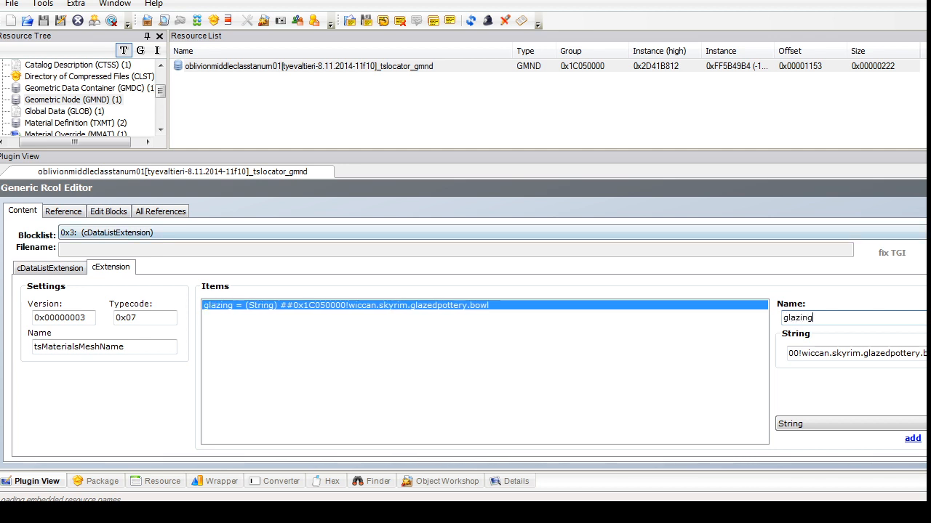
Step: Commit the edited extension blocks to the Geometric Node resource
{"action": "left_click", "coordinate": [928, 189]}
{"action": "left_click", "coordinate": [522, 294]}
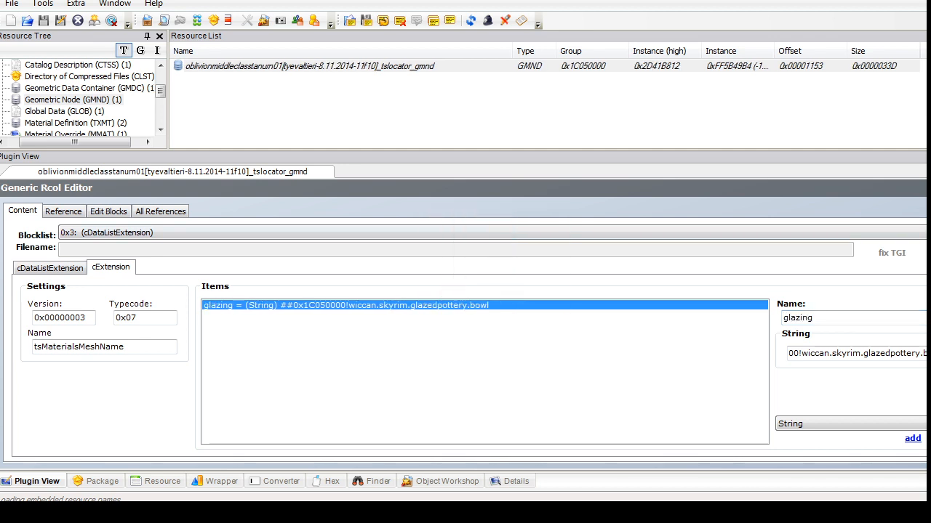
Step: Check the urn's Geometric Data Container models and its Catalog Description text
{"action": "left_click", "coordinate": [89, 88]}
{"action": "left_click", "coordinate": [309, 66]}
{"action": "left_click_drag", "start_coordinate": [160, 91], "coordinate": [160, 88]}
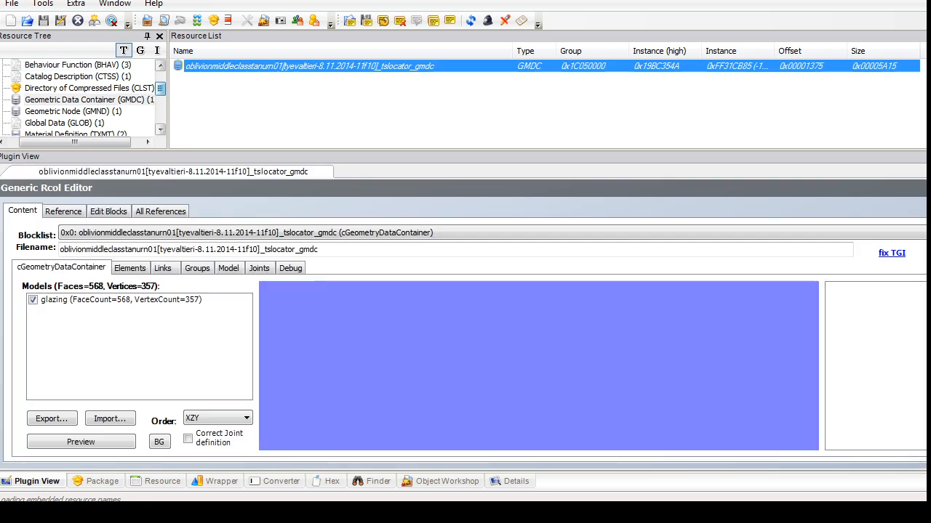
{"action": "left_click", "coordinate": [78, 76]}
{"action": "left_click", "coordinate": [78, 64]}
{"action": "left_click", "coordinate": [78, 76]}
{"action": "left_click", "coordinate": [219, 66]}
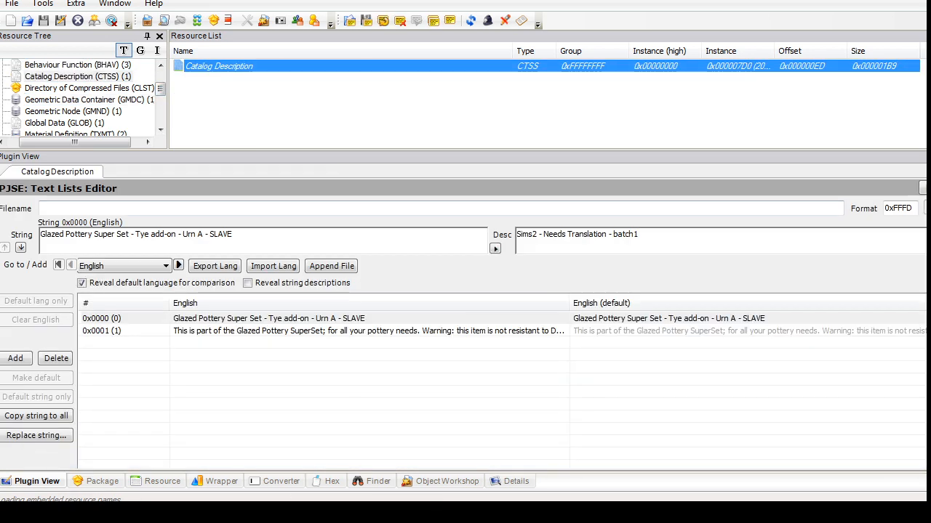
Step: Add a new Container entry to the package's Slot File
{"action": "left_click_drag", "start_coordinate": [160, 89], "coordinate": [160, 116]}
{"action": "left_click", "coordinate": [55, 88]}
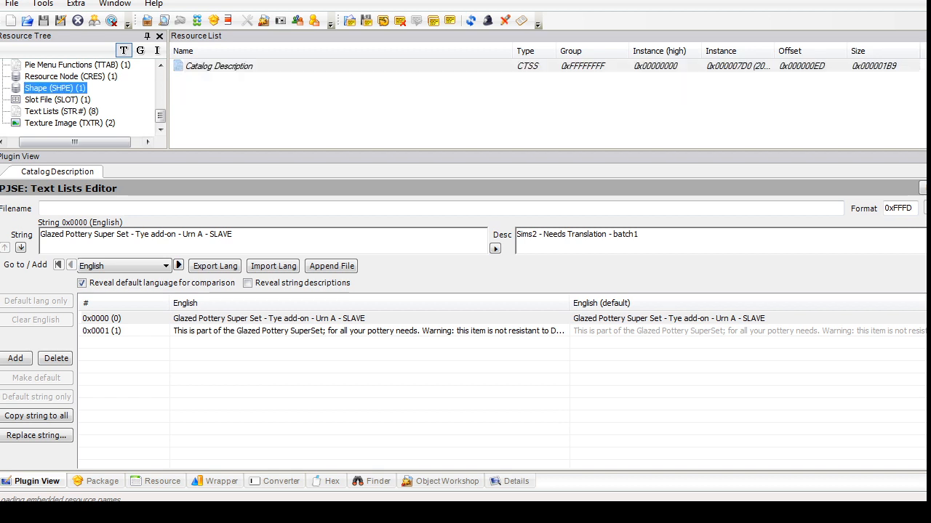
{"action": "left_click", "coordinate": [57, 100]}
{"action": "left_click", "coordinate": [211, 66]}
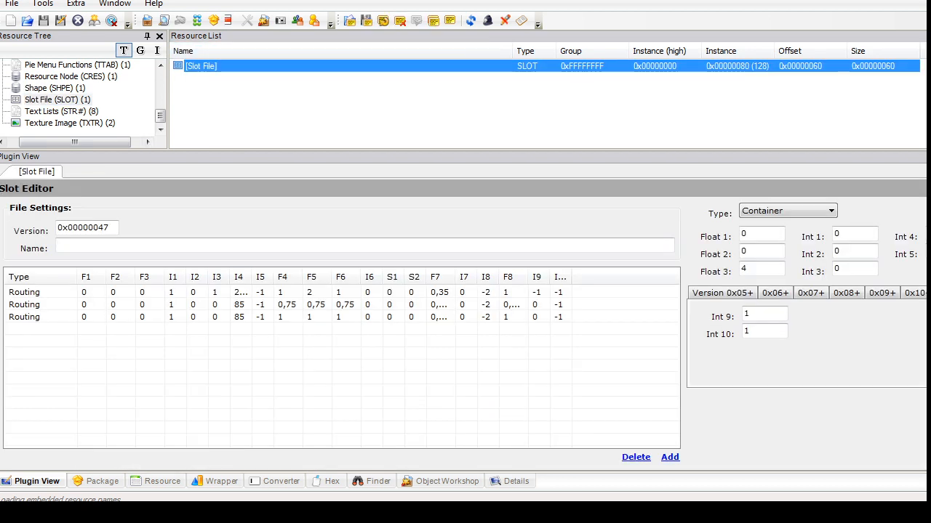
{"action": "left_click", "coordinate": [670, 457]}
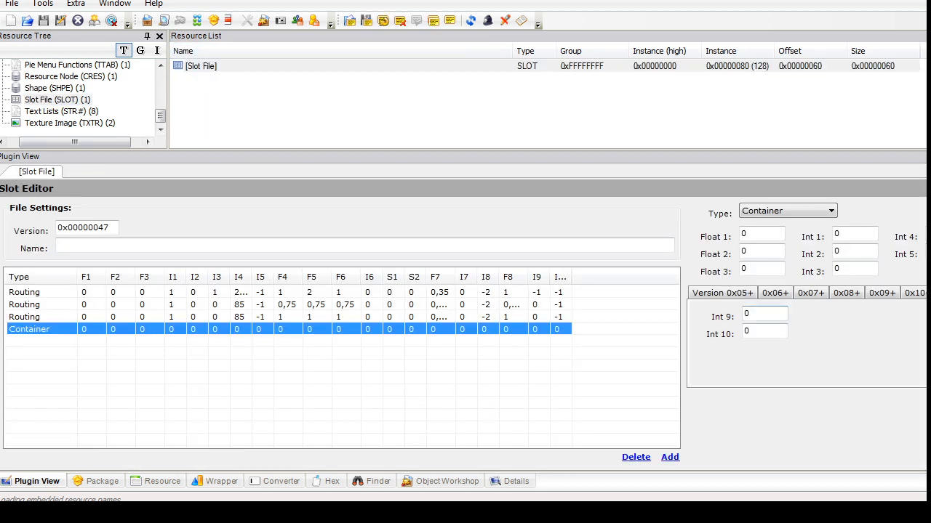
Step: For the new Container slot, set Float 3 to 4, Int 5 to -5, and Floats 4, 5, 6 and Int 6 to 1
{"action": "left_click", "coordinate": [722, 293]}
{"action": "key", "text": "Tab"}
{"action": "type", "text": "1"}
{"action": "key", "text": "Tab"}
{"action": "type", "text": "1"}
{"action": "key", "text": "Tab"}
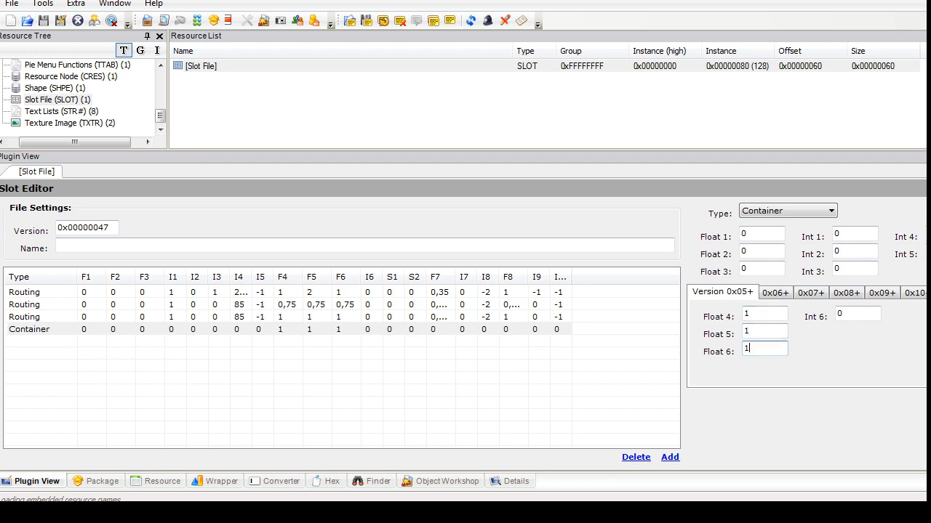
{"action": "type", "text": "1"}
{"action": "key", "text": "Tab"}
{"action": "type", "text": "1"}
{"action": "key", "text": "Tab"}
{"action": "type", "text": "-"}
Step: Set the Container slot's Short 2 to 2, Int 7 to 8, Int 8 to 2, and Float 8, Int 9 and Int 10 to 1, and commit
{"action": "left_click", "coordinate": [775, 292]}
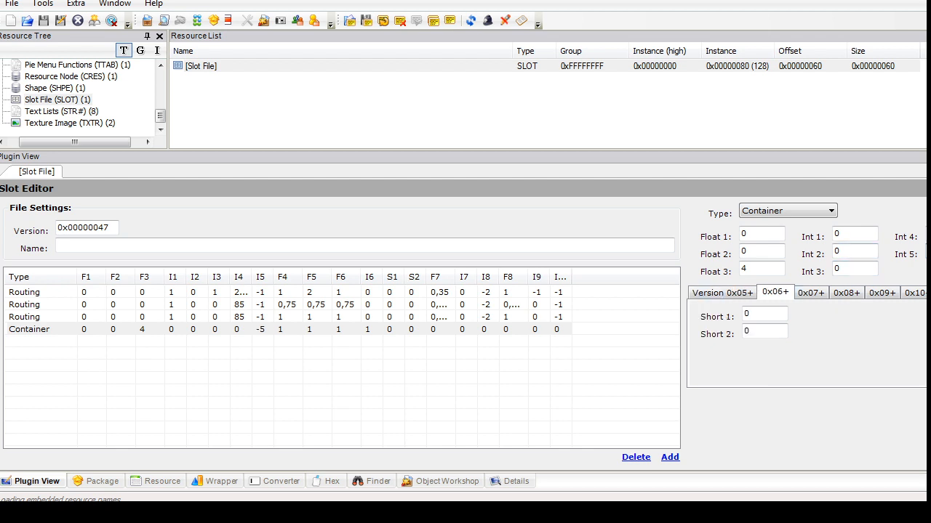
{"action": "left_click", "coordinate": [811, 292]}
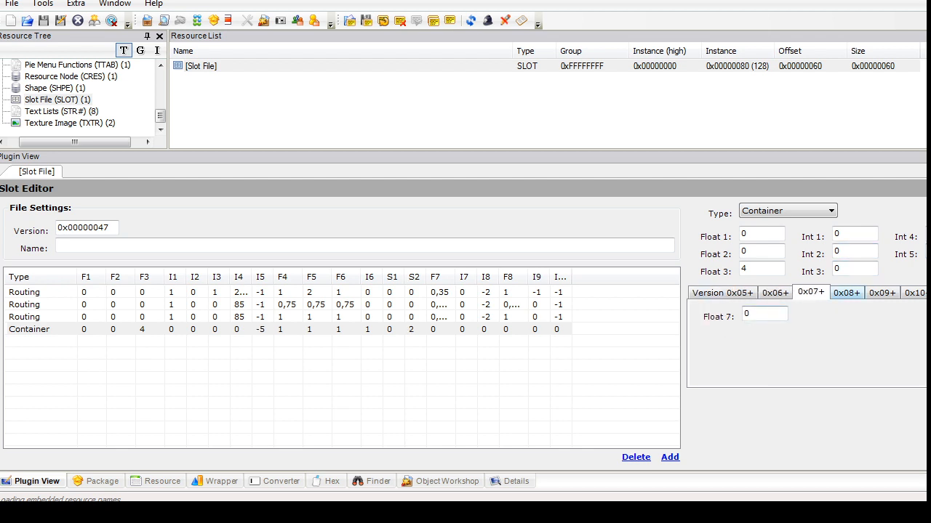
{"action": "left_click", "coordinate": [846, 293]}
{"action": "key", "text": "Tab"}
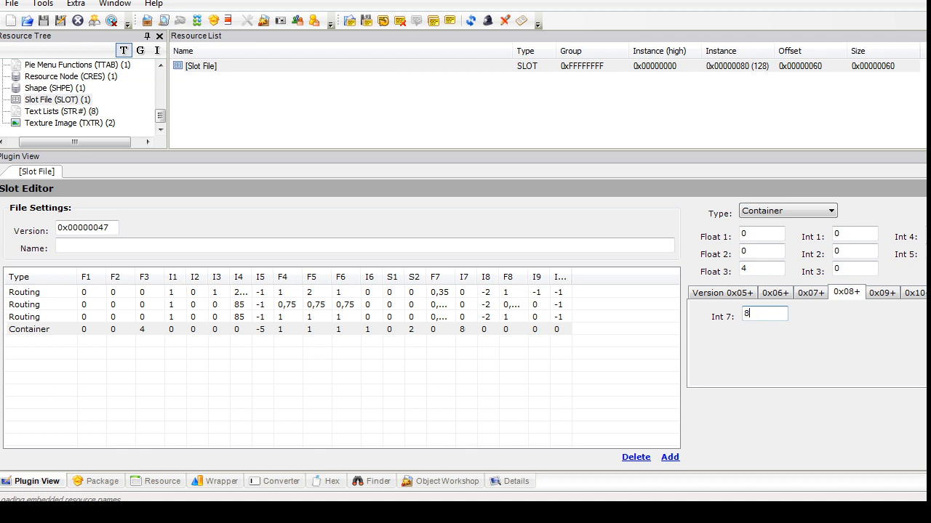
{"action": "left_click", "coordinate": [882, 292]}
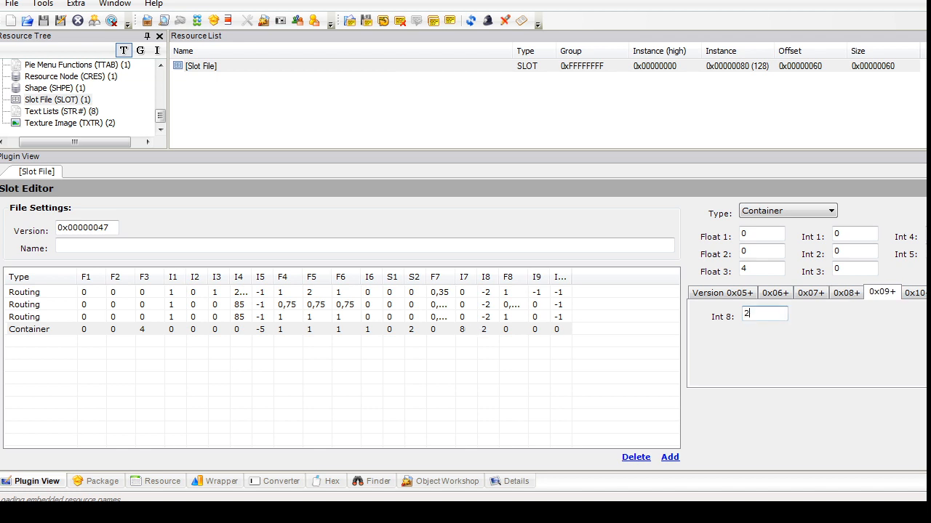
{"action": "left_click", "coordinate": [914, 292]}
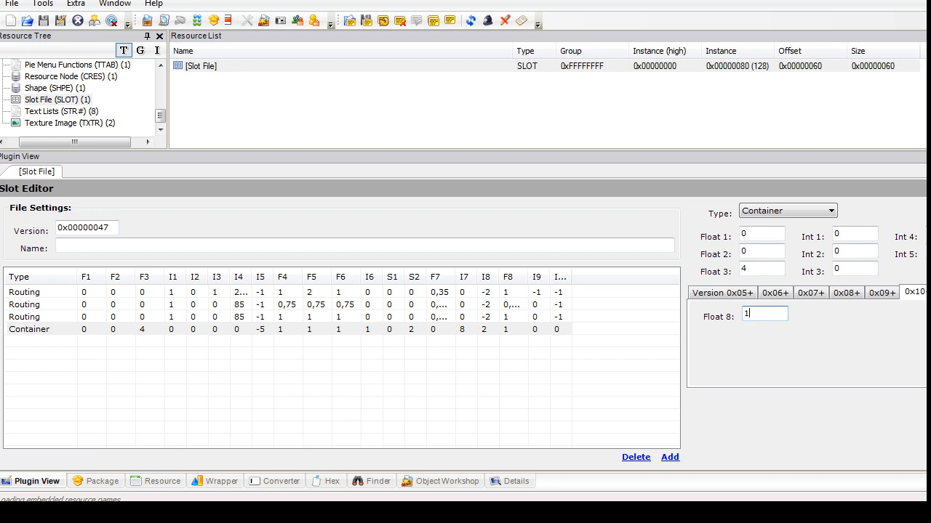
{"action": "key", "text": "ctrl+Tab"}
{"action": "type", "text": "1"}
{"action": "key", "text": "Tab"}
{"action": "type", "text": "0"}
{"action": "left_click", "coordinate": [926, 188]}
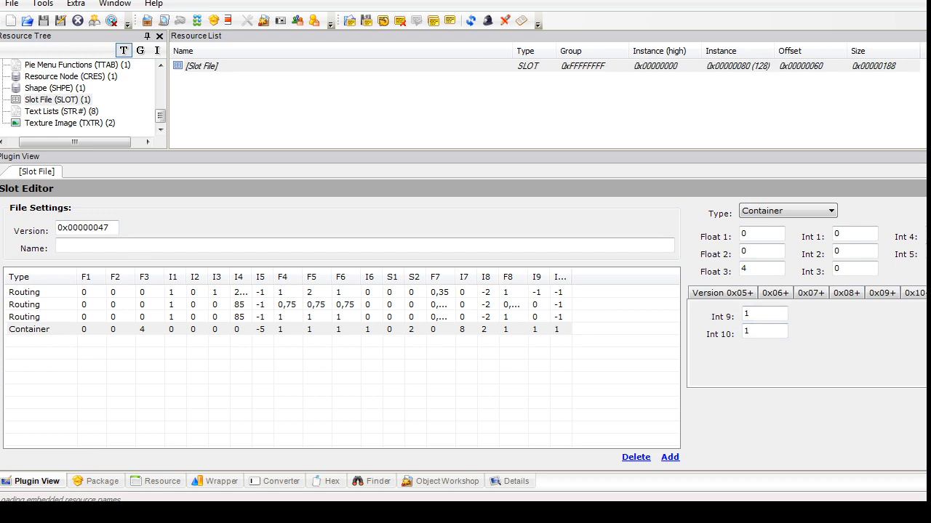
Step: Open the Resource Node (CRES) and display its deco1 cTransformNode block
{"action": "left_click_drag", "start_coordinate": [160, 116], "coordinate": [159, 114]}
{"action": "left_click", "coordinate": [71, 88]}
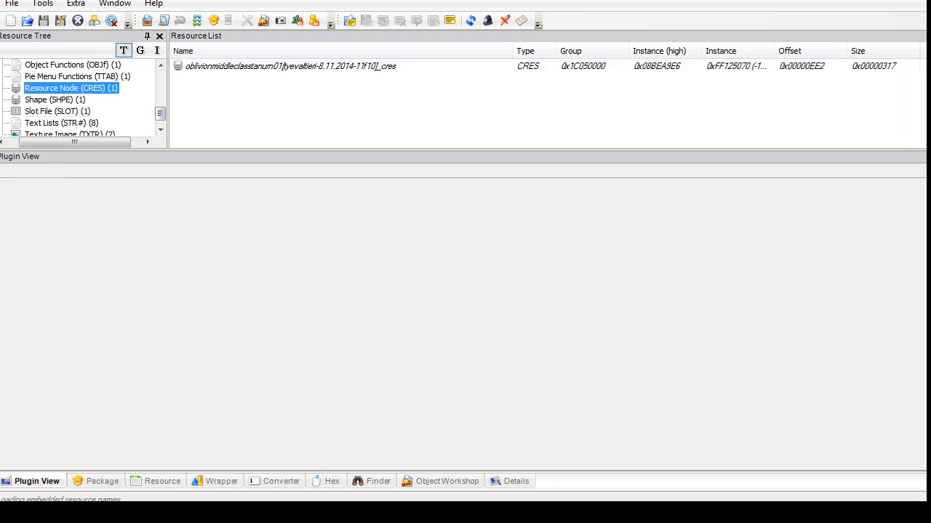
{"action": "left_click", "coordinate": [290, 66]}
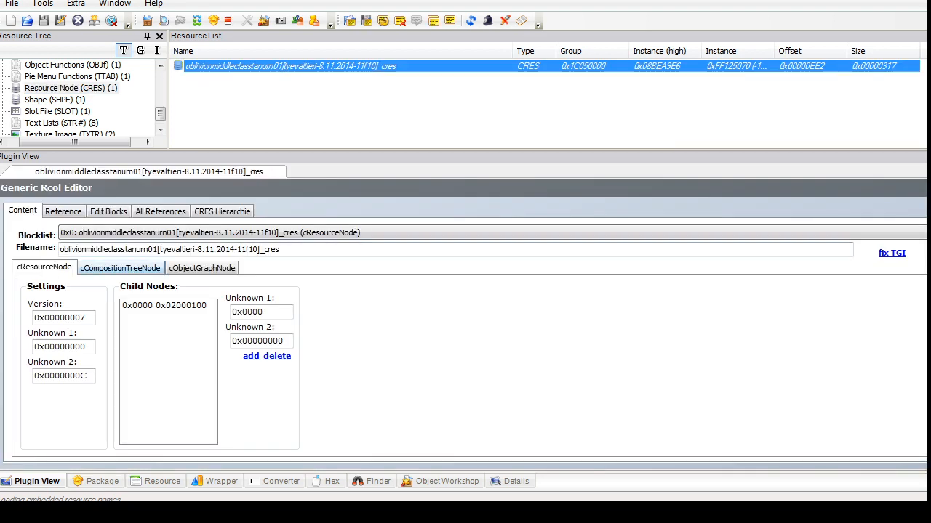
{"action": "left_click", "coordinate": [318, 232]}
{"action": "left_click", "coordinate": [319, 274]}
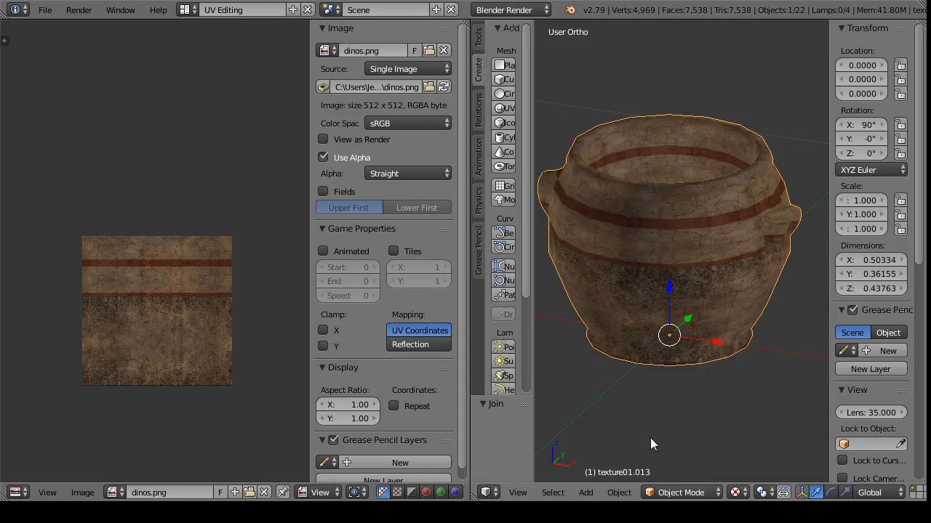
Step: In Blender, select the centre vertex of the urn's inner bottom in Edit Mode and copy its Z coordinate
{"action": "left_click", "coordinate": [679, 493]}
{"action": "left_click", "coordinate": [682, 460]}
{"action": "left_click_drag", "start_coordinate": [736, 251], "coordinate": [727, 353]}
{"action": "right_click", "coordinate": [673, 259]}
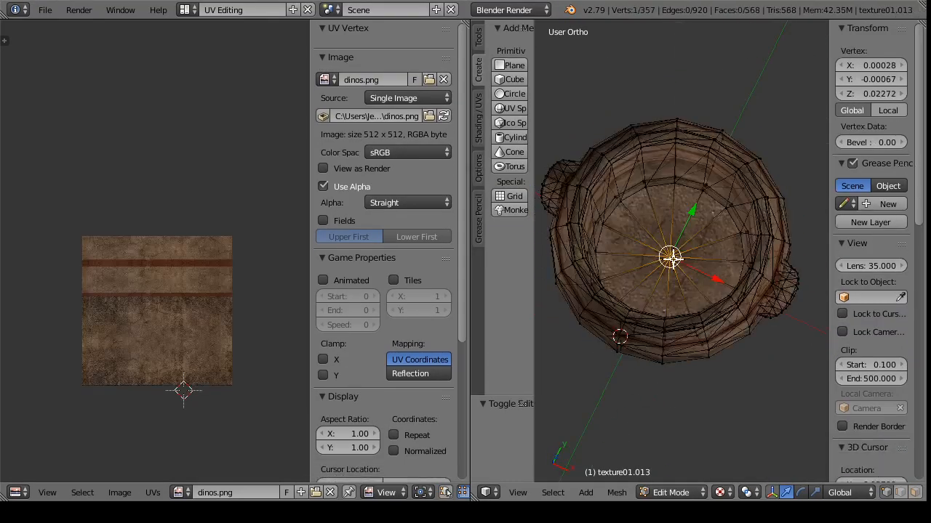
{"action": "left_click_drag", "start_coordinate": [638, 306], "coordinate": [641, 267]}
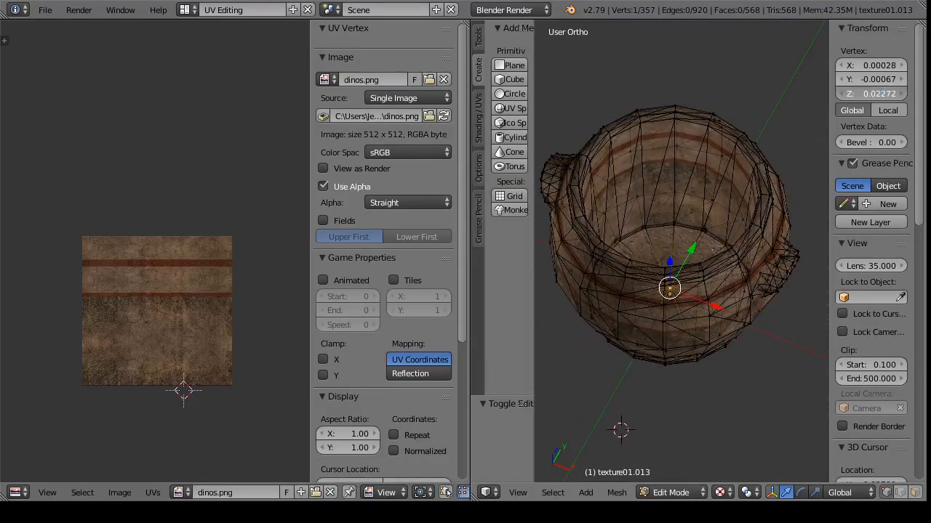
{"action": "left_click", "coordinate": [849, 94]}
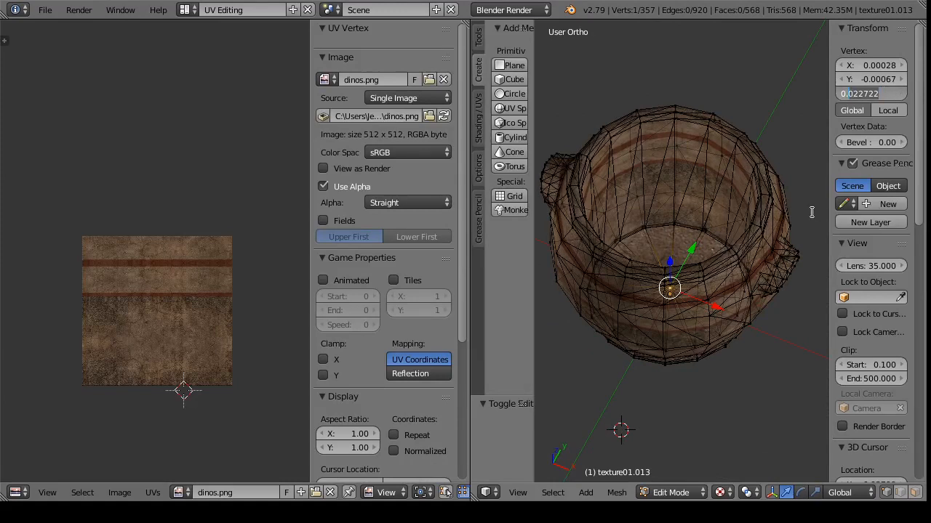
{"action": "left_click", "coordinate": [443, 511]}
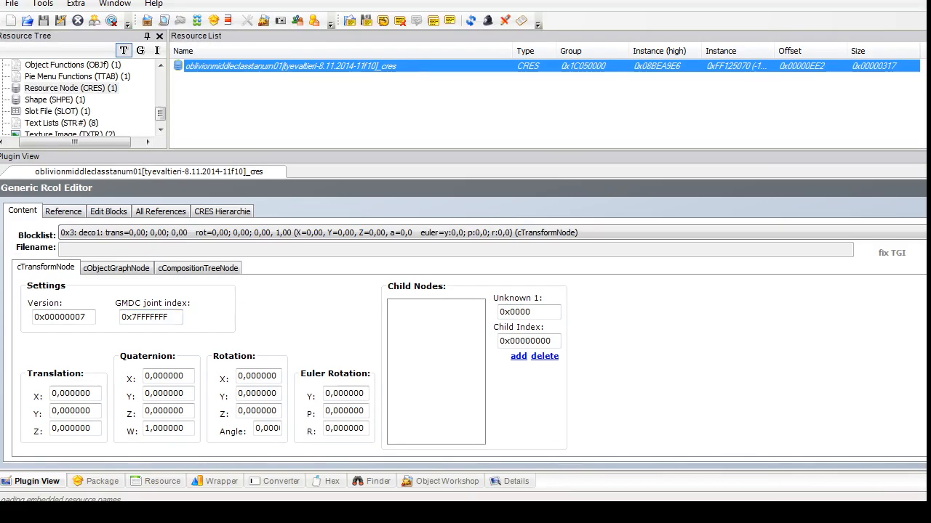
Step: In SimPE, set the deco1 node's Z translation to 0,022722 and commit the Resource Node
{"action": "left_click_drag", "start_coordinate": [60, 429], "coordinate": [93, 429]}
{"action": "type", "text": "022722"}
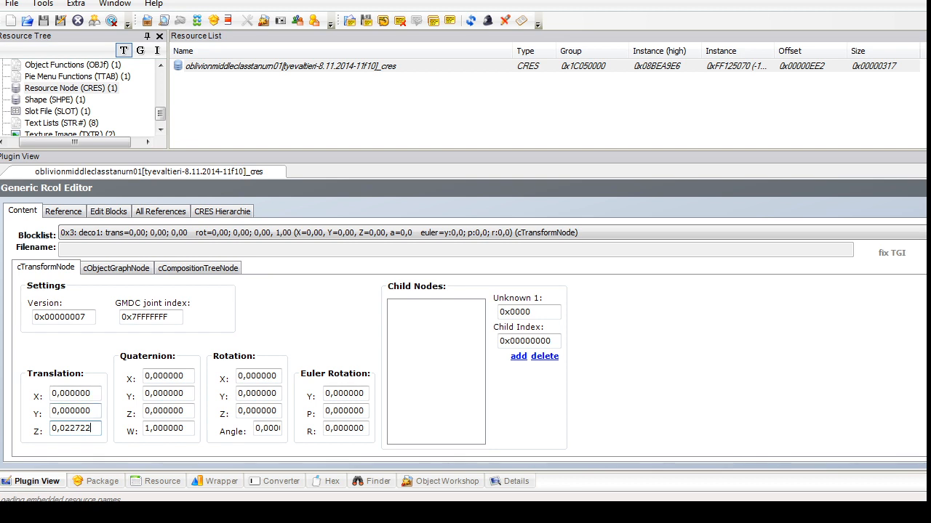
{"action": "left_click", "coordinate": [922, 188]}
{"action": "left_click", "coordinate": [522, 293]}
Step: Save the tan urn 01 package
{"action": "left_click_drag", "start_coordinate": [160, 115], "coordinate": [159, 89]}
{"action": "left_click", "coordinate": [64, 88]}
{"action": "left_click", "coordinate": [12, 4]}
{"action": "left_click", "coordinate": [33, 83]}
Step: Check the Geometric Data Container's link section and models, and list the Behaviour Constants
{"action": "left_click", "coordinate": [86, 112]}
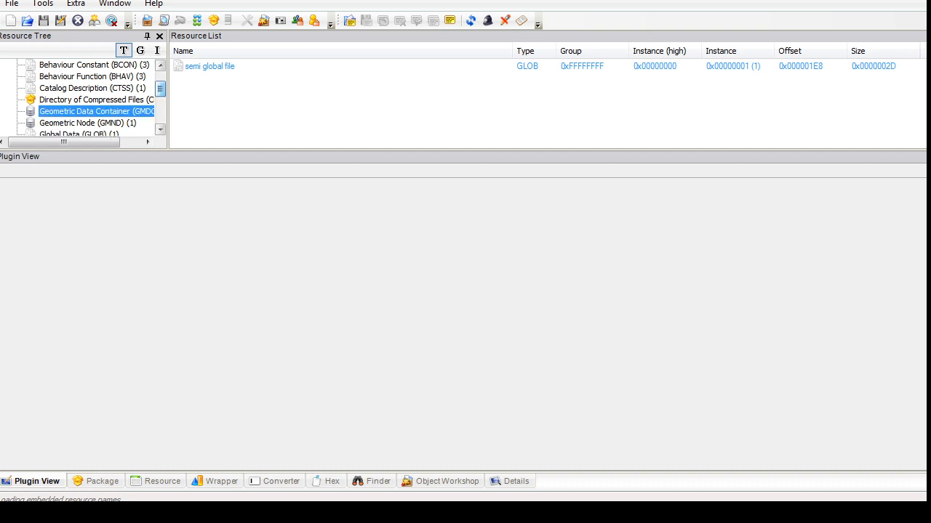
{"action": "left_click", "coordinate": [218, 66]}
{"action": "left_click", "coordinate": [162, 267]}
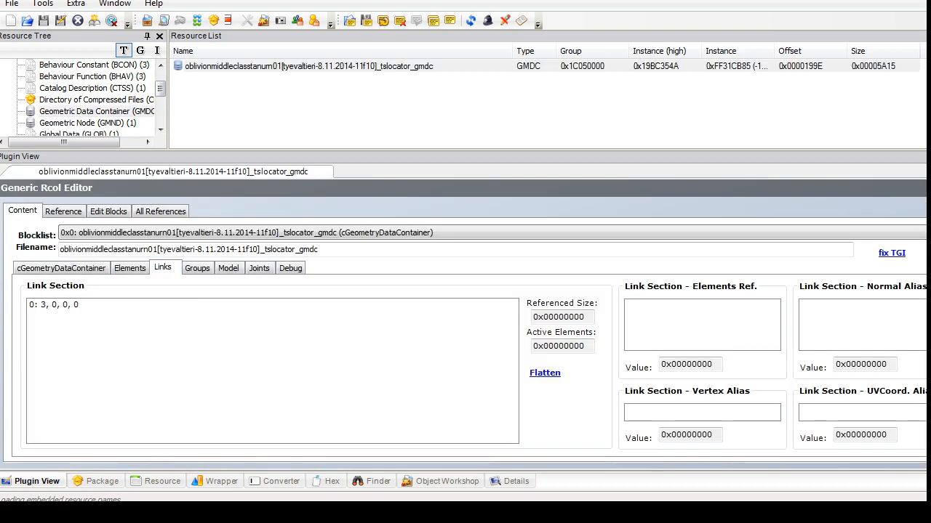
{"action": "left_click", "coordinate": [61, 268]}
{"action": "left_click_drag", "start_coordinate": [160, 88], "coordinate": [160, 86]}
{"action": "left_click", "coordinate": [94, 112]}
{"action": "left_click", "coordinate": [94, 76]}
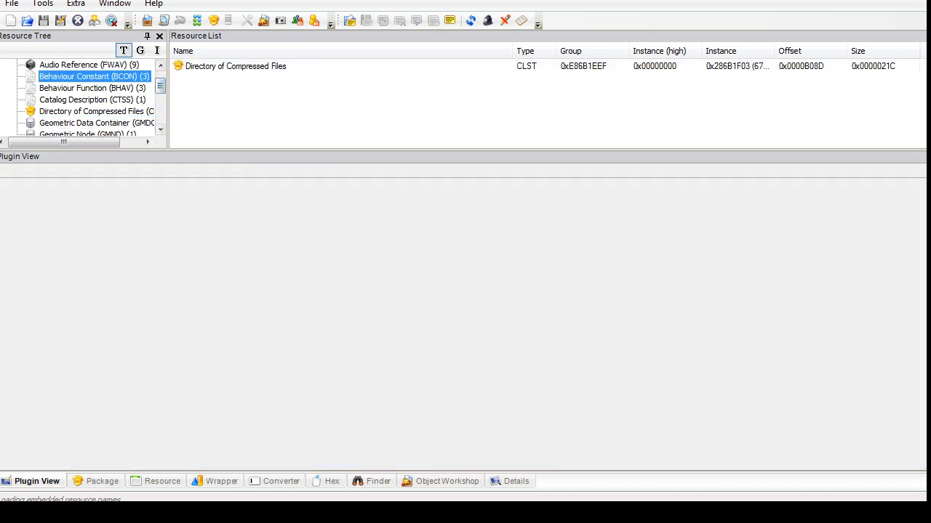
Step: Run Fix Integrity on the tan urn 01 package and save it again
{"action": "left_click", "coordinate": [42, 4]}
{"action": "mouse_move", "coordinate": [88, 100]}
{"action": "left_click", "coordinate": [247, 181]}
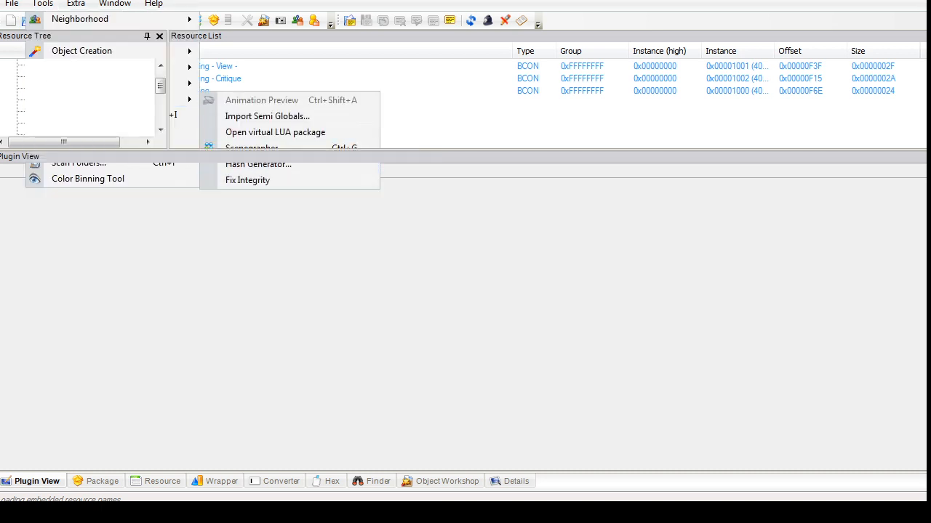
{"action": "left_click", "coordinate": [552, 300]}
{"action": "left_click", "coordinate": [11, 4]}
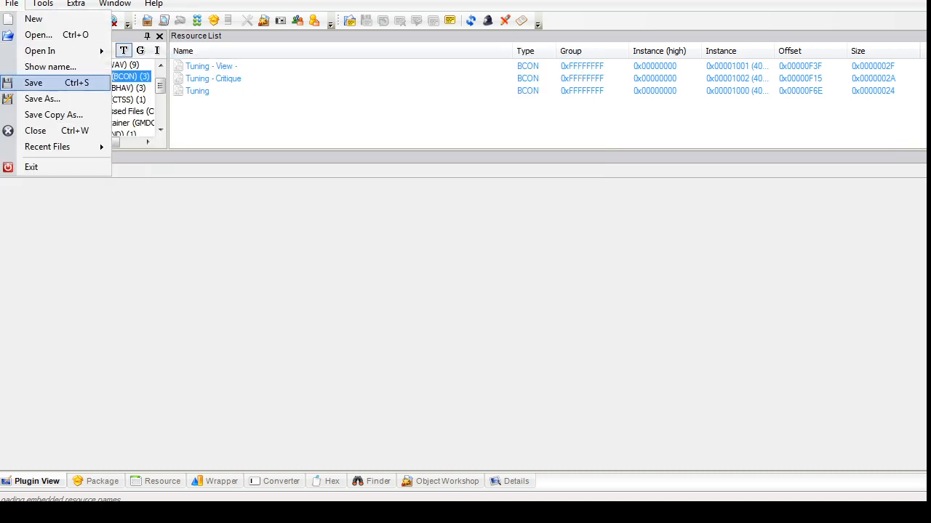
{"action": "left_click", "coordinate": [34, 83]}
Step: Open tan urn 02.package
{"action": "left_click", "coordinate": [11, 4]}
{"action": "left_click", "coordinate": [38, 35]}
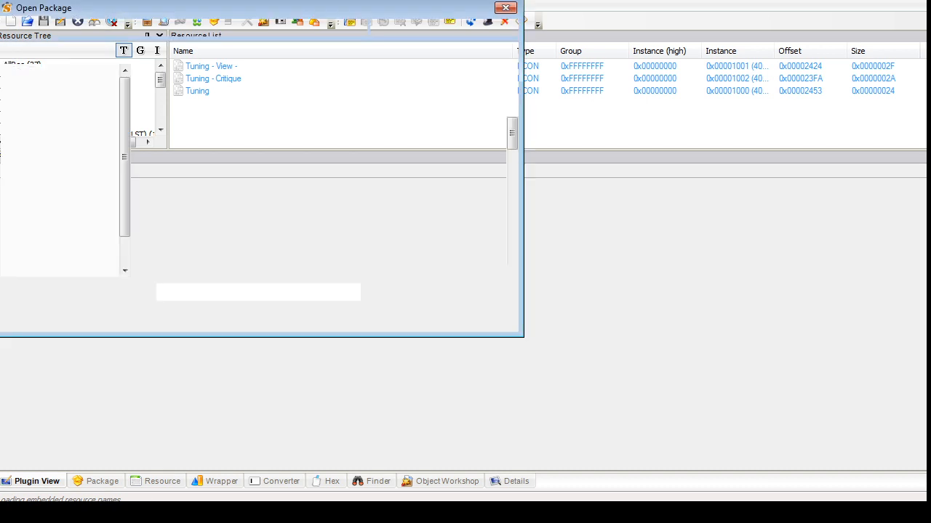
{"action": "mouse_move", "coordinate": [512, 247]}
{"action": "left_mouse_down"}
{"action": "mouse_move", "coordinate": [512, 233]}
{"action": "mouse_move", "coordinate": [512, 249]}
{"action": "left_mouse_up"}
{"action": "left_click", "coordinate": [221, 205]}
{"action": "left_click", "coordinate": [396, 315]}
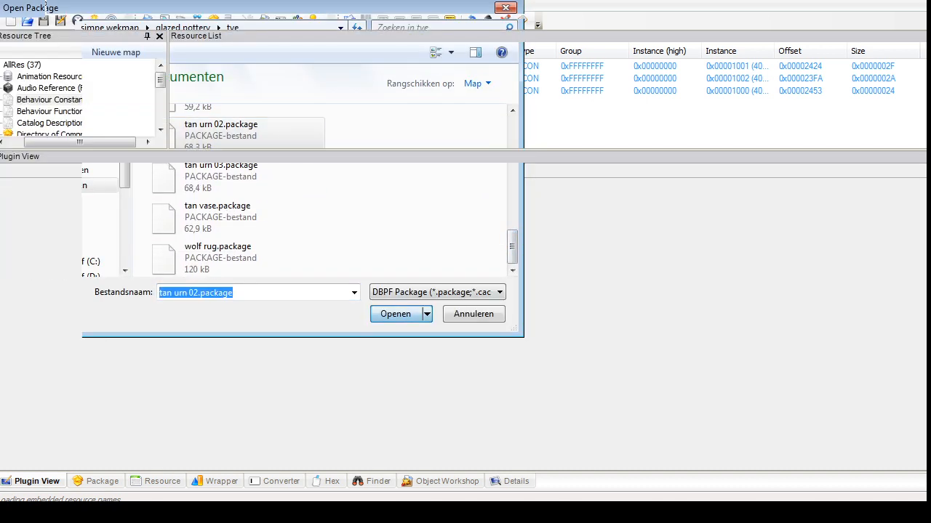
Step: Delete both Texture Image resources, texture01 and texture02, from the tan urn 02 package
{"action": "scroll", "coordinate": [80, 95], "scroll_direction": "down", "scroll_amount": 5}
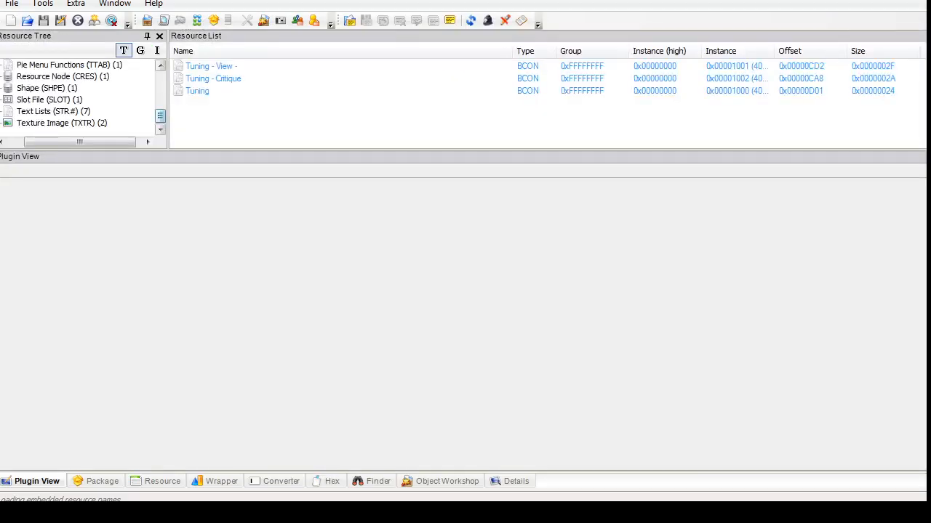
{"action": "left_click", "coordinate": [62, 123]}
{"action": "left_click_drag", "start_coordinate": [218, 101], "coordinate": [234, 68]}
{"action": "right_click", "coordinate": [234, 68]}
{"action": "left_click", "coordinate": [272, 126]}
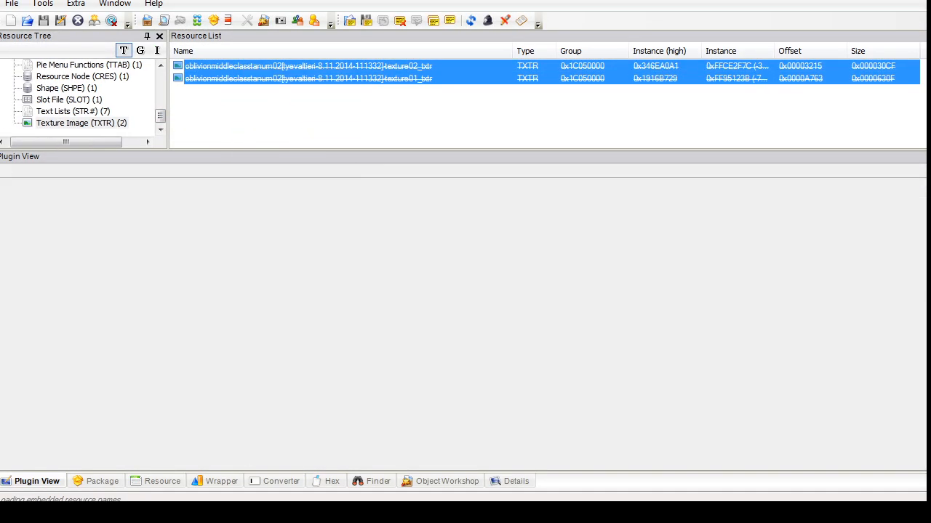
Step: Export the texture01 and texture02 models from tan urn 02's Geometric Data Container
{"action": "left_click", "coordinate": [95, 122]}
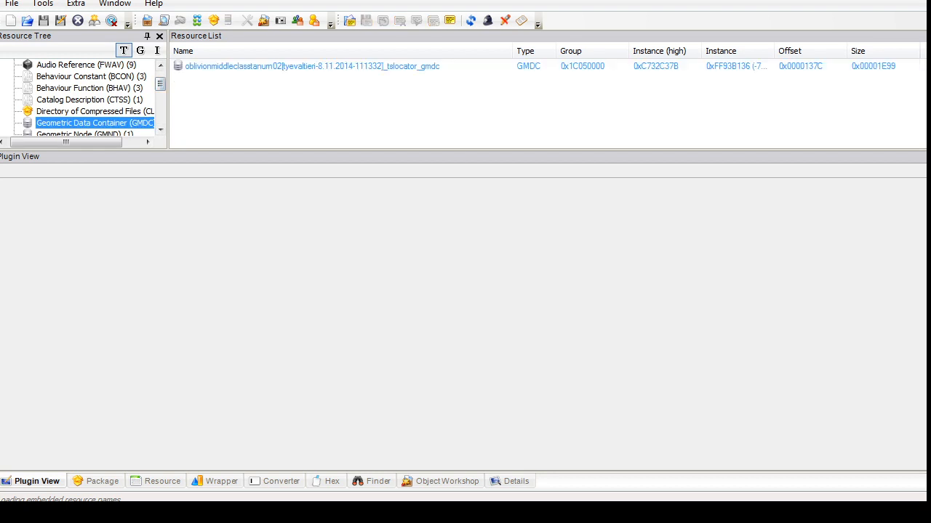
{"action": "left_click", "coordinate": [291, 66]}
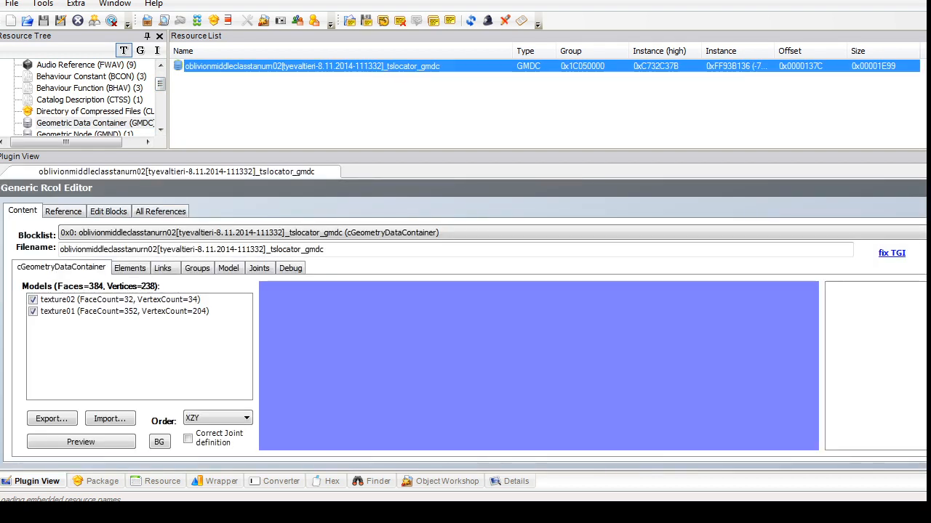
{"action": "left_click", "coordinate": [52, 419]}
{"action": "left_click", "coordinate": [401, 313]}
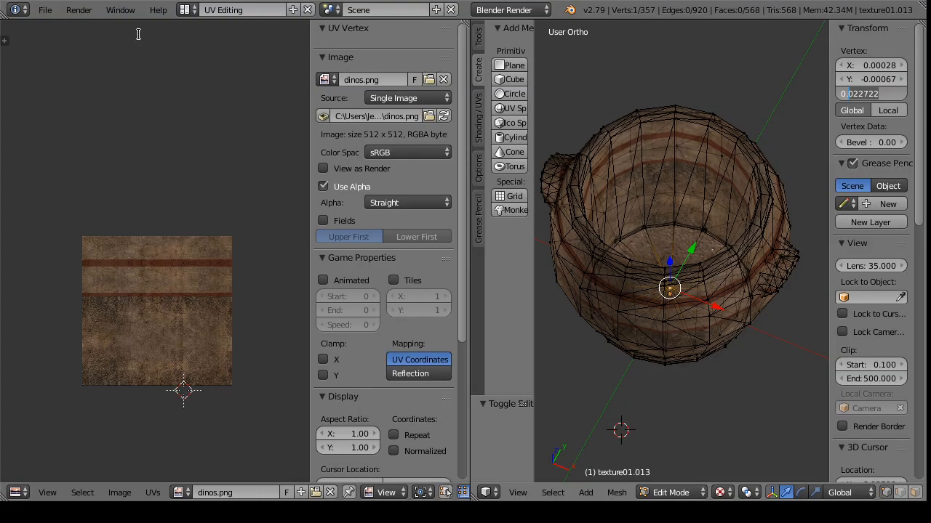
Step: Return to the Default screen layout in Object Mode and hide the finished urn object texture01.013
{"action": "left_click", "coordinate": [188, 10]}
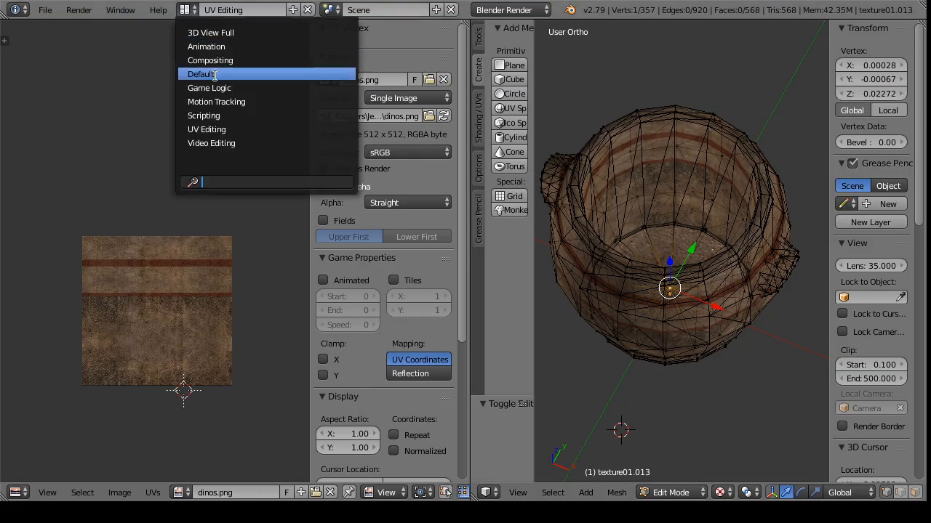
{"action": "left_click", "coordinate": [209, 74]}
{"action": "left_click", "coordinate": [200, 446]}
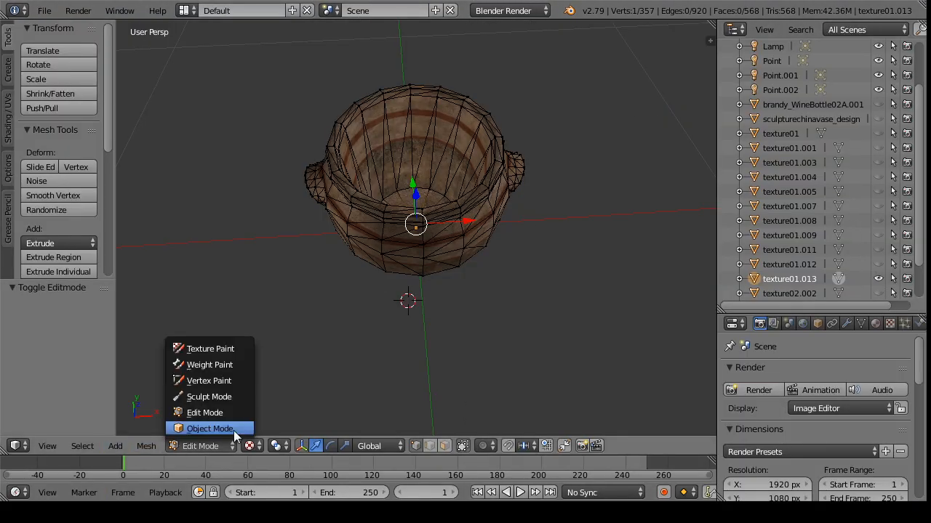
{"action": "left_click", "coordinate": [218, 429]}
{"action": "left_click", "coordinate": [878, 279]}
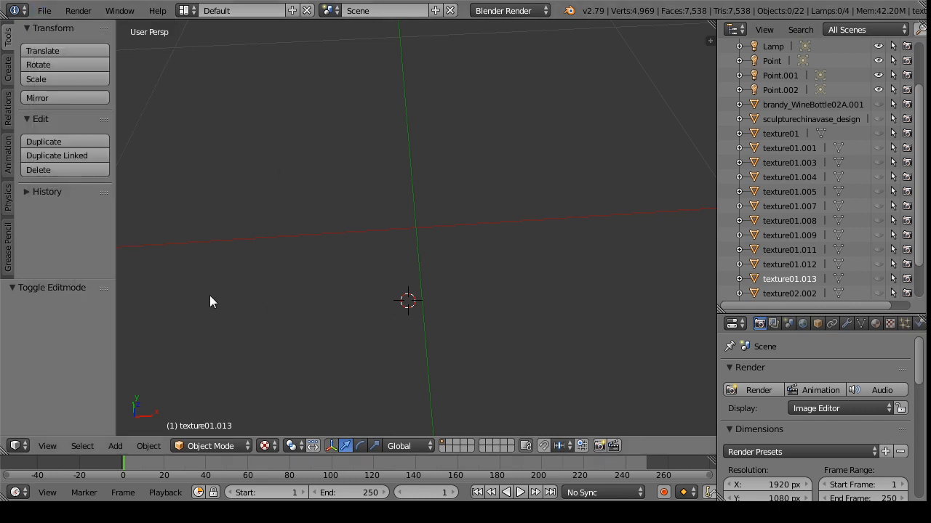
Step: Import the tan urn 02 mesh from oblivionmiddleclasstanurn02's exported Wavefront OBJ file
{"action": "left_click", "coordinate": [44, 10]}
{"action": "mouse_move", "coordinate": [109, 288]}
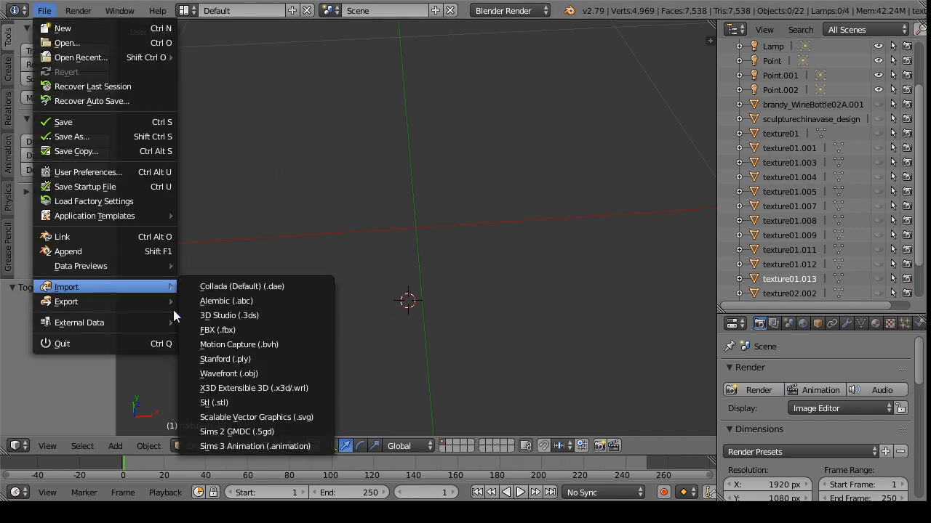
{"action": "left_click", "coordinate": [277, 373]}
{"action": "left_click", "coordinate": [389, 404]}
{"action": "left_click", "coordinate": [876, 48]}
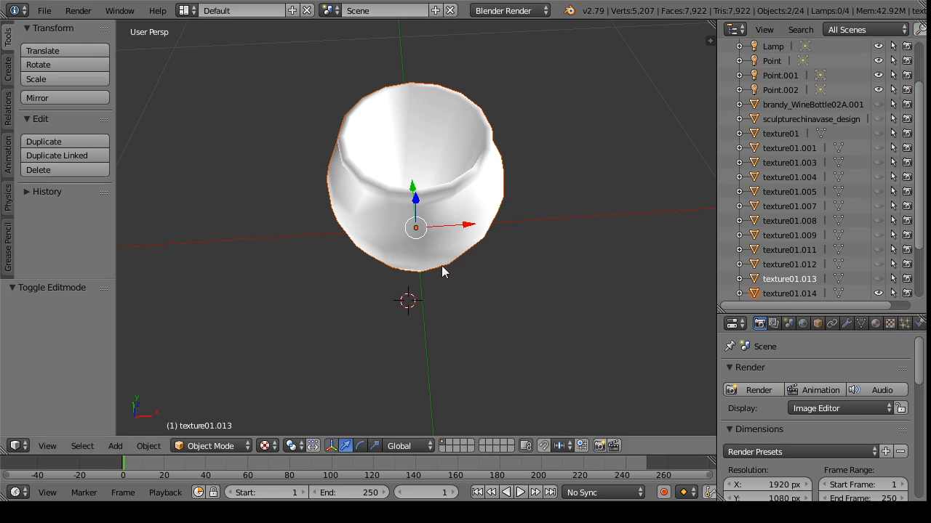
Step: Assign the greek02.png image to the imported urn body's faces in the UV Editing layout
{"action": "left_click", "coordinate": [186, 10]}
{"action": "left_click", "coordinate": [211, 127]}
{"action": "left_click", "coordinate": [675, 474]}
{"action": "left_click", "coordinate": [681, 492]}
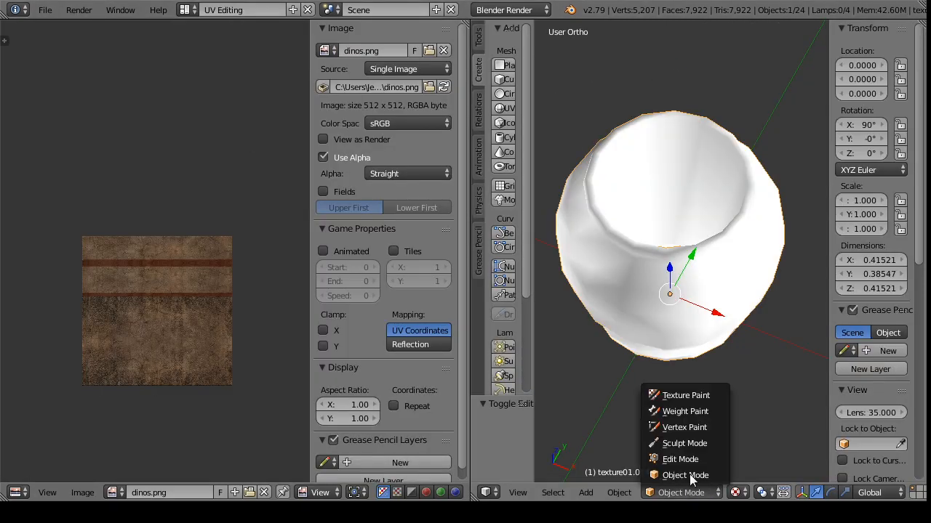
{"action": "left_click", "coordinate": [676, 459]}
{"action": "left_click", "coordinate": [178, 492]}
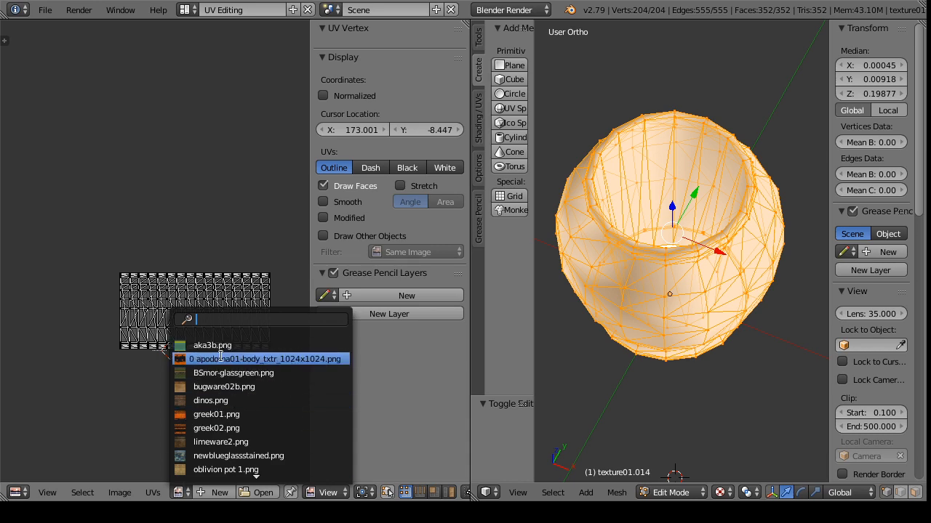
{"action": "left_click", "coordinate": [222, 428]}
{"action": "left_click", "coordinate": [672, 492]}
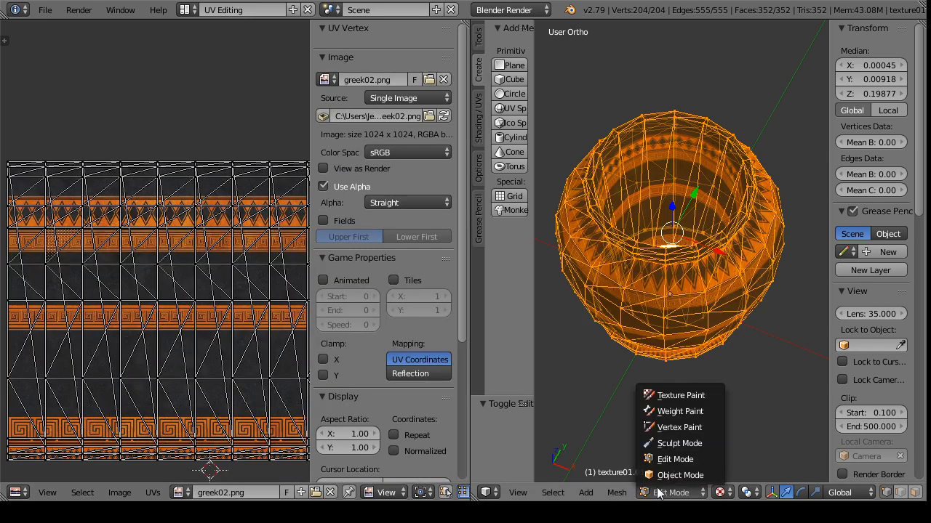
{"action": "left_click", "coordinate": [661, 482]}
Step: Scale the inner base disc's UVs to about 0.33 and assign greek02.png to its faces
{"action": "right_click", "coordinate": [675, 275]}
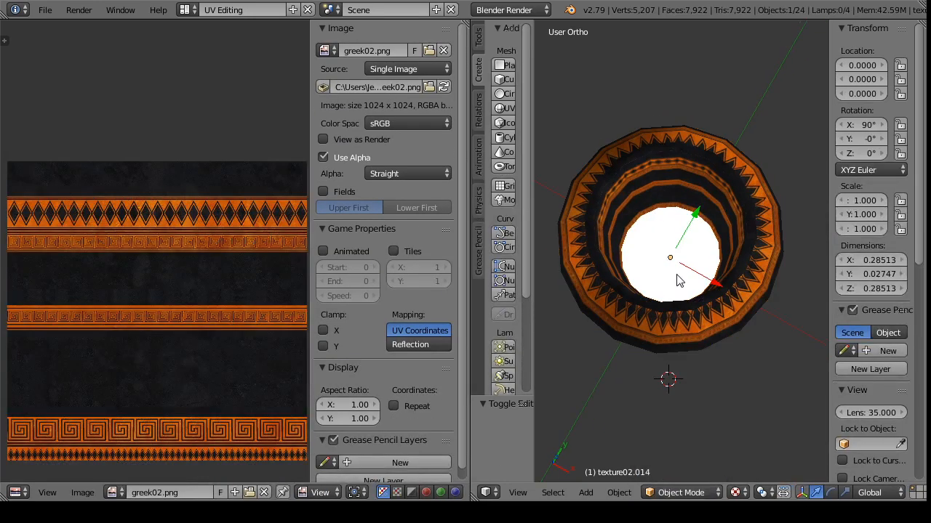
{"action": "left_click", "coordinate": [681, 492]}
{"action": "left_click", "coordinate": [692, 454]}
{"action": "key", "text": "a"}
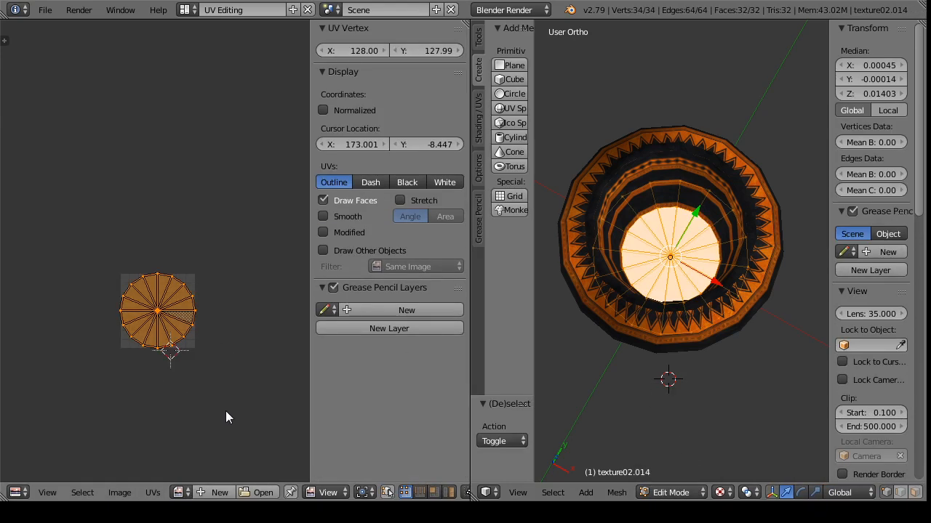
{"action": "key", "text": "s"}
{"action": "left_click", "coordinate": [183, 356]}
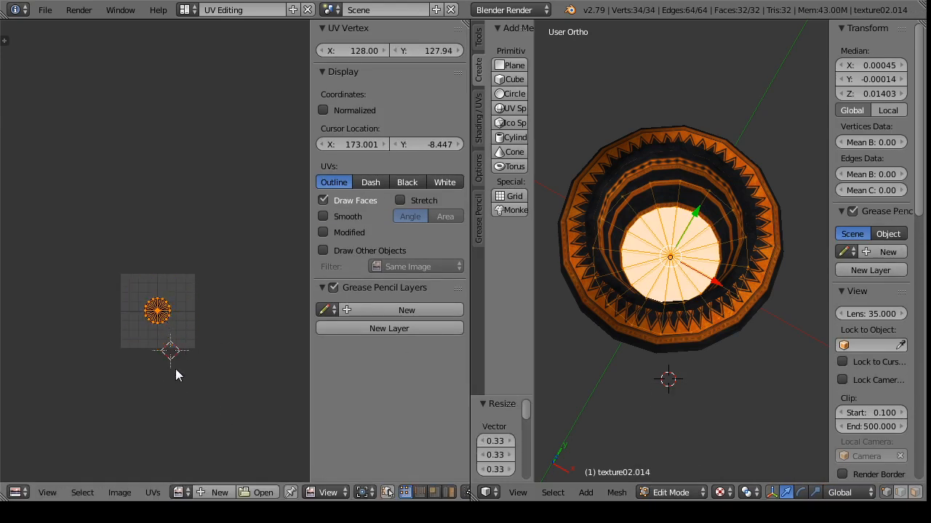
{"action": "left_click", "coordinate": [182, 492]}
{"action": "left_click", "coordinate": [204, 428]}
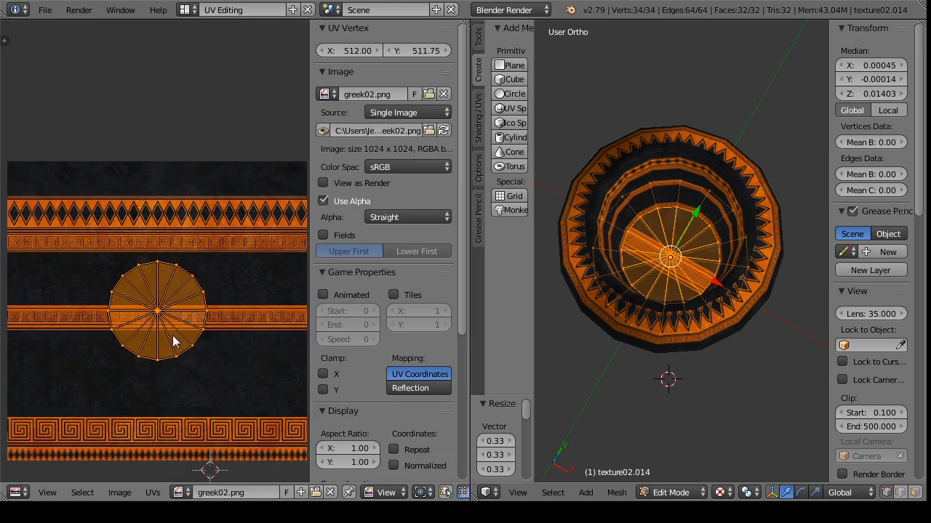
Step: Fit the disc's UVs into the plain black area above the Greek key band, moving them along Y and scaling to about 0.81
{"action": "key", "text": "g"}
{"action": "key", "text": "y"}
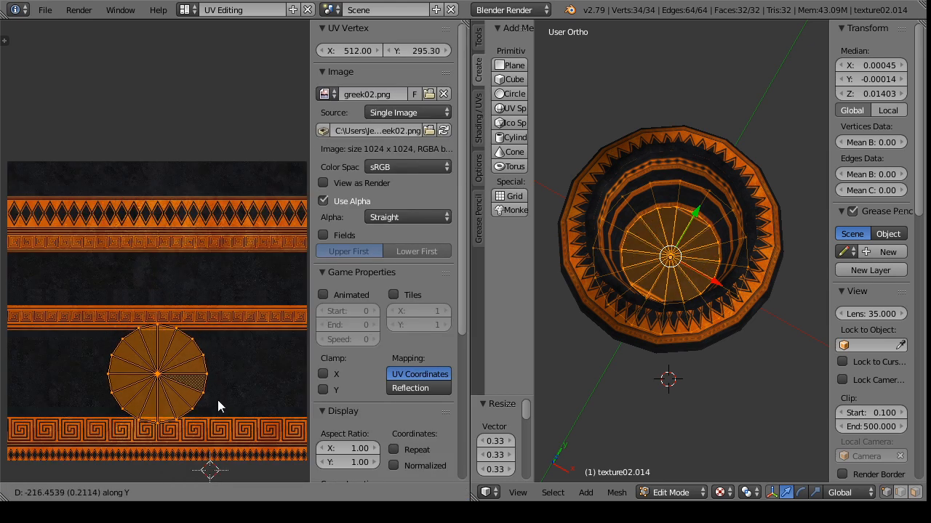
{"action": "left_click", "coordinate": [217, 396]}
{"action": "key", "text": "s"}
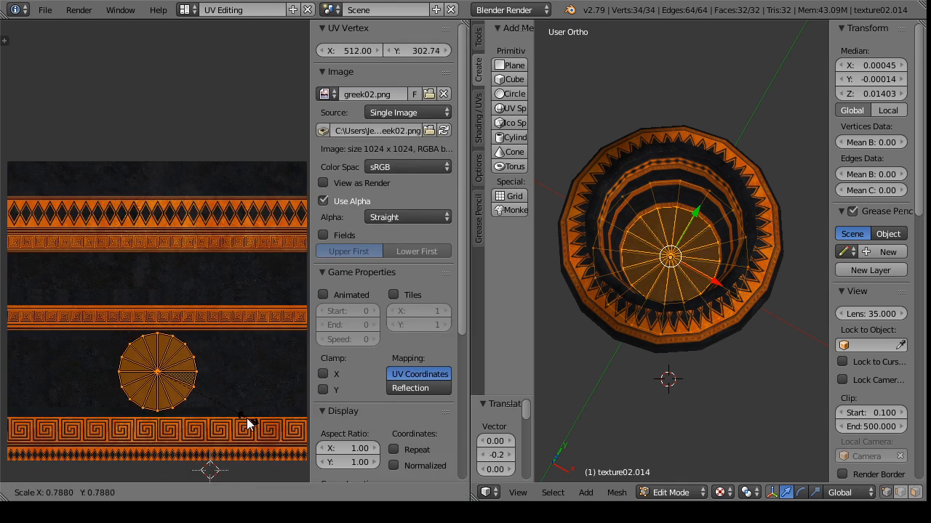
{"action": "left_click", "coordinate": [253, 426]}
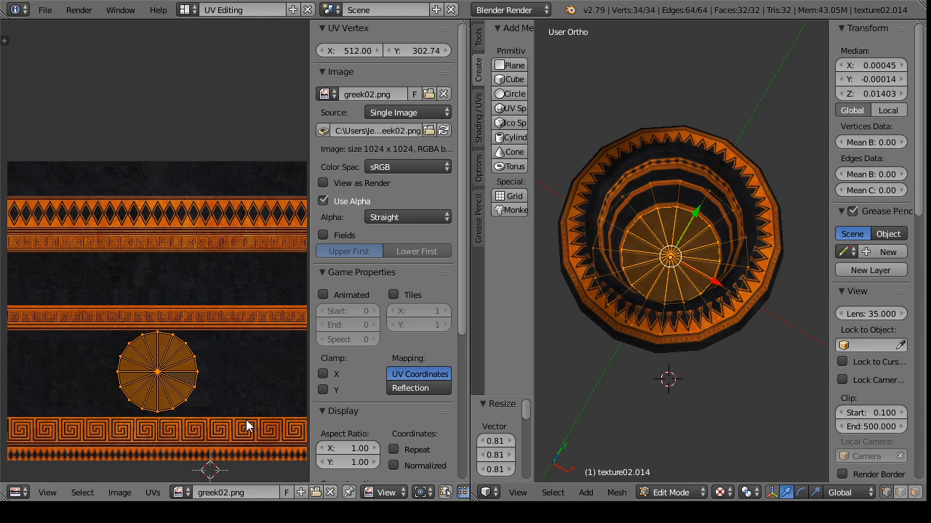
{"action": "key", "text": "g"}
{"action": "key", "text": "y"}
{"action": "left_click", "coordinate": [246, 427]}
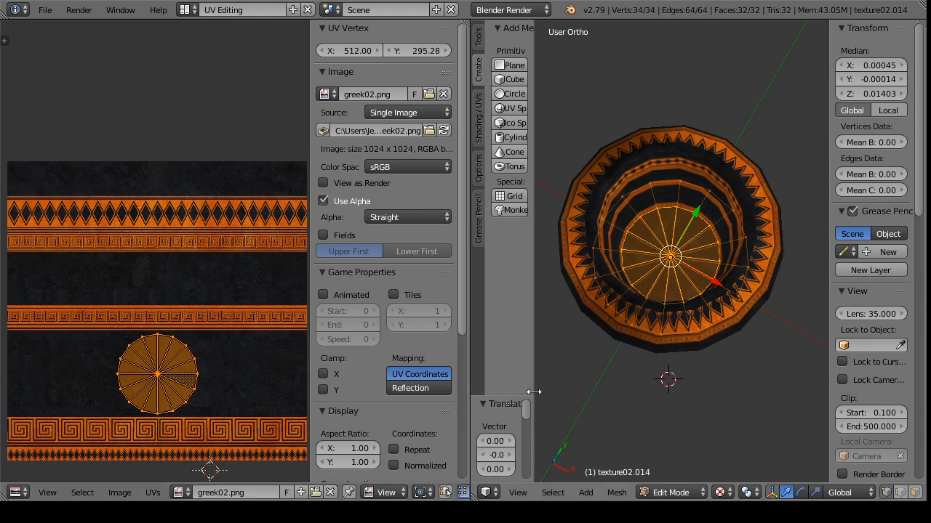
Step: Join the base disc and the urn body into one mesh and open it in Edit Mode
{"action": "key", "text": "Tab"}
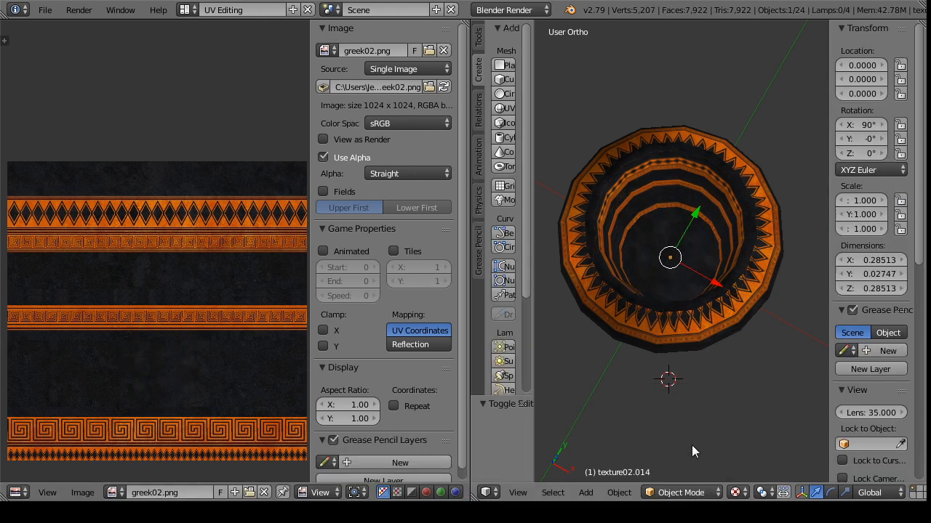
{"action": "right_click", "coordinate": [667, 326], "text": "shift"}
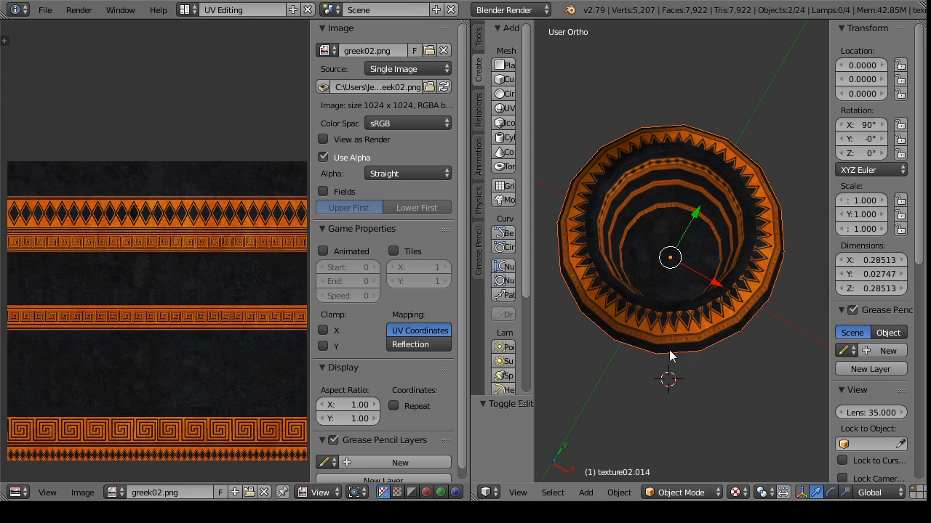
{"action": "key", "text": "Tab"}
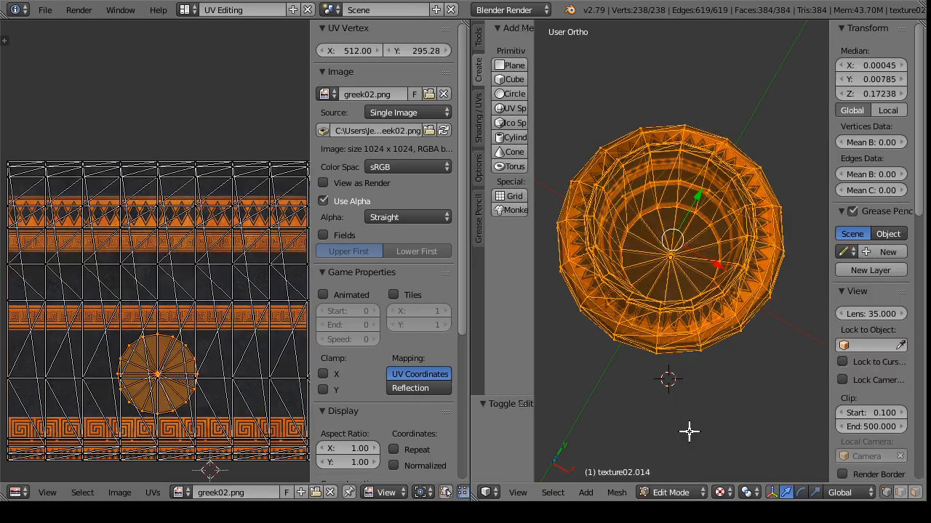
Step: Check the Z coordinate of the inner base's centre vertex, and return to Object Mode
{"action": "right_click", "coordinate": [672, 260]}
{"action": "right_click", "coordinate": [669, 249]}
{"action": "left_click_drag", "start_coordinate": [636, 330], "coordinate": [620, 250]}
{"action": "left_click", "coordinate": [865, 97]}
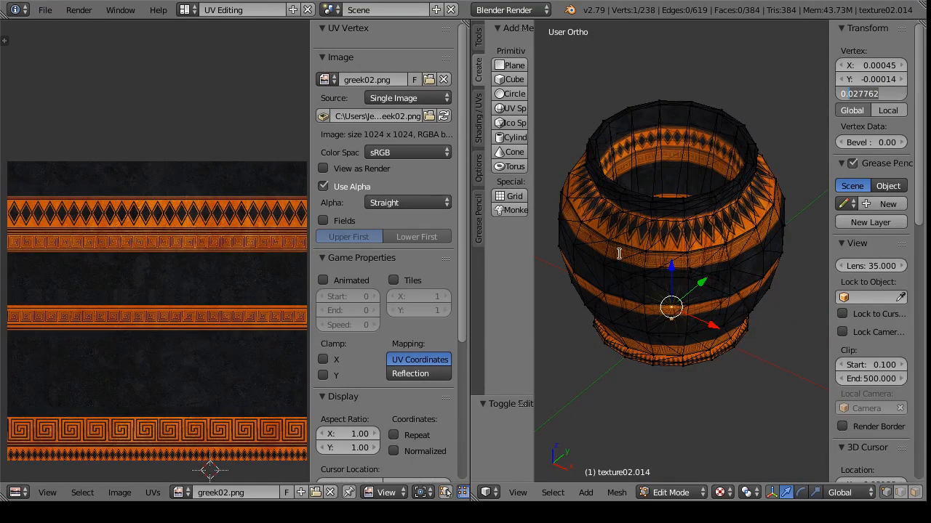
{"action": "key", "text": "Return"}
{"action": "left_click", "coordinate": [671, 492]}
{"action": "left_click", "coordinate": [691, 477]}
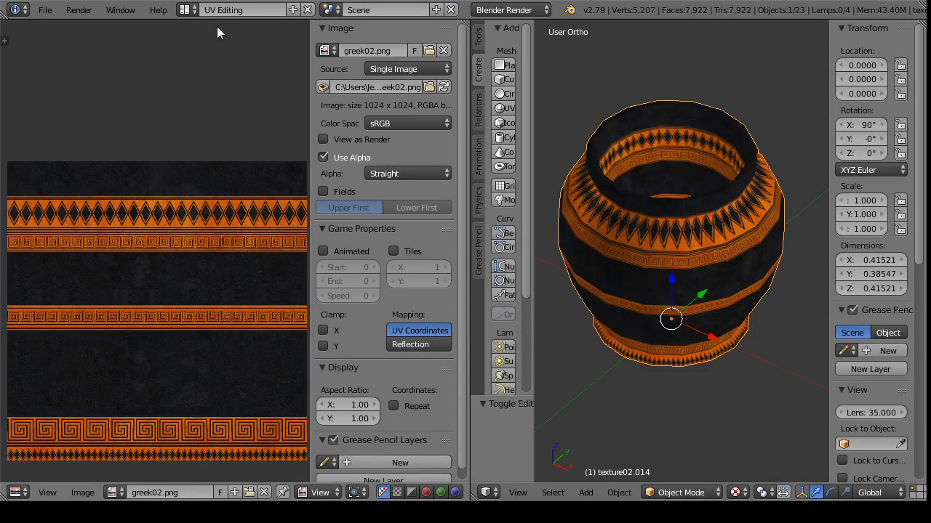
Step: Export the joined urn as urn b.obj to the tye folder and hide it in the scene
{"action": "left_click", "coordinate": [186, 10]}
{"action": "left_click", "coordinate": [214, 83]}
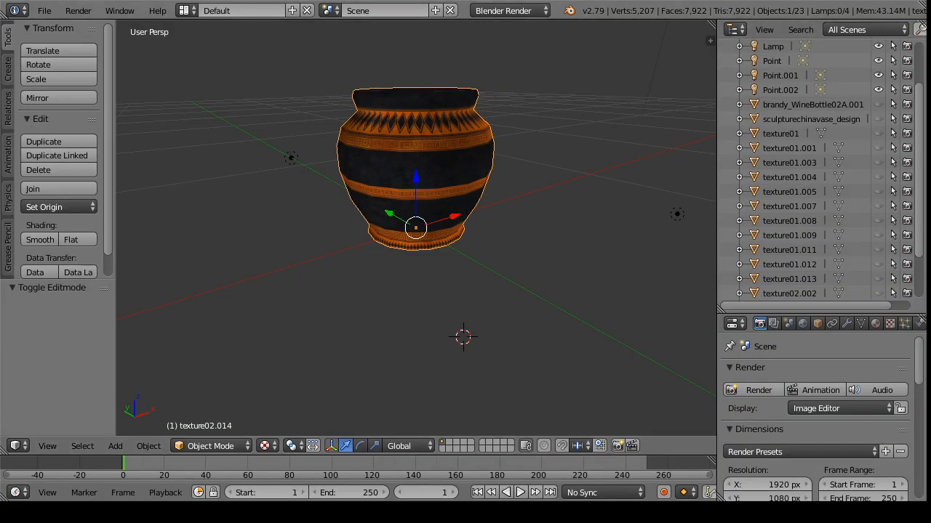
{"action": "left_click", "coordinate": [44, 11]}
{"action": "mouse_move", "coordinate": [129, 300]}
{"action": "left_click", "coordinate": [285, 387]}
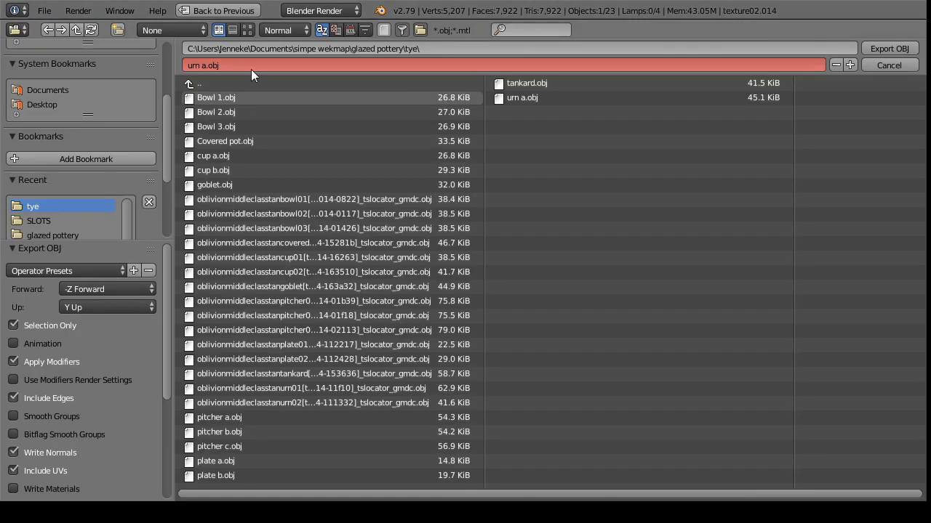
{"action": "left_click", "coordinate": [251, 69]}
{"action": "type", "text": "urn b"}
{"action": "key", "text": "Return"}
{"action": "left_click", "coordinate": [889, 48]}
{"action": "scroll", "coordinate": [884, 266], "scroll_direction": "down", "scroll_amount": 2}
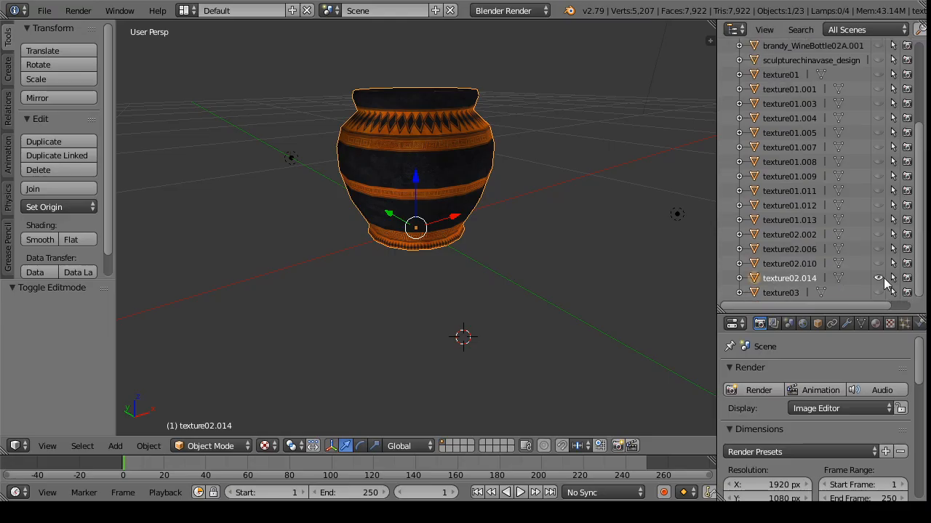
{"action": "left_click", "coordinate": [879, 279]}
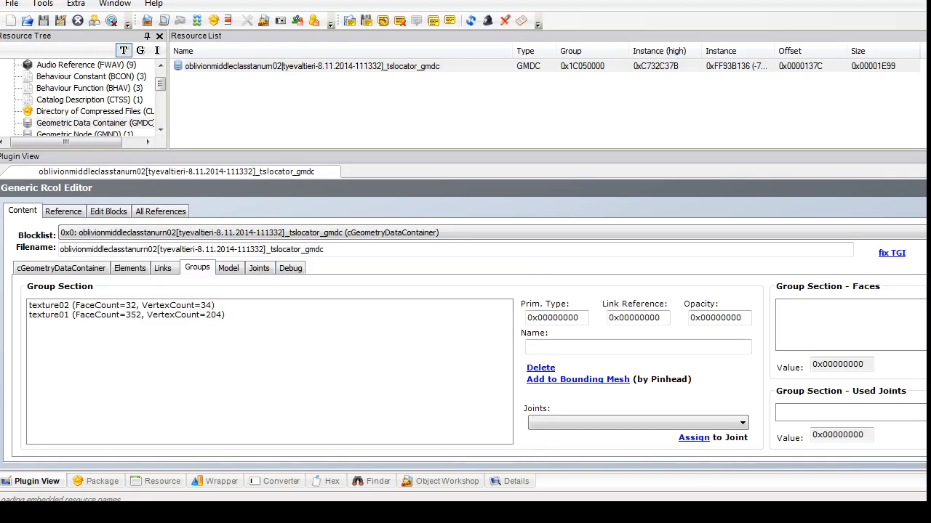
Step: In SimPE, delete the texture01 group from tan urn 02's Geometric Data Container and open the texture02 group's name for editing
{"action": "left_click", "coordinate": [126, 315]}
{"action": "left_click", "coordinate": [540, 368]}
{"action": "left_click", "coordinate": [122, 306]}
{"action": "left_click_drag", "start_coordinate": [575, 347], "coordinate": [526, 347]}
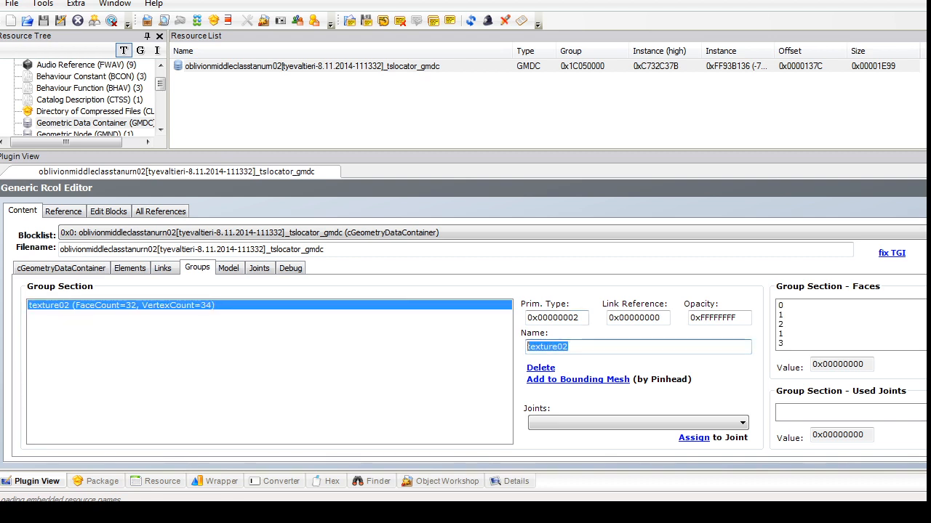
Step: Rename the GMDC's texture02 mesh group to glazing
{"action": "type", "text": "glazi"}
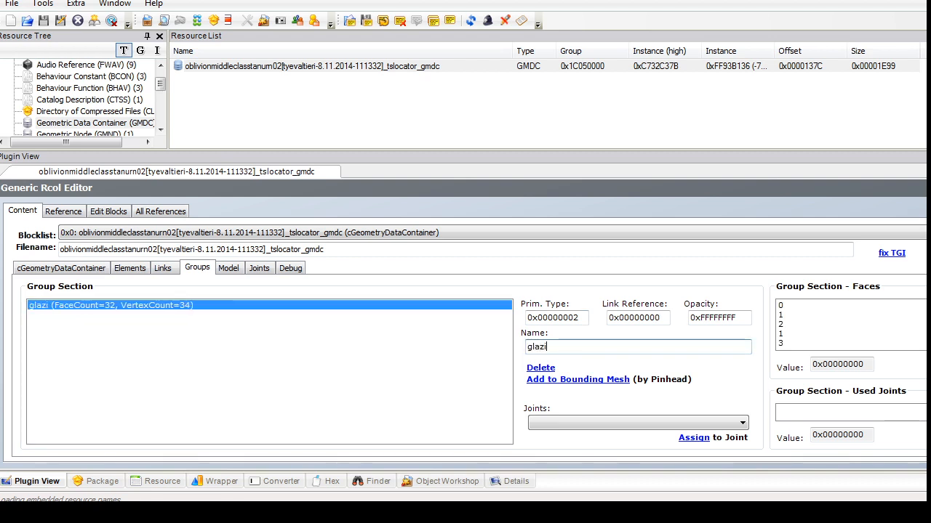
{"action": "type", "text": "ng"}
{"action": "left_click", "coordinate": [61, 268]}
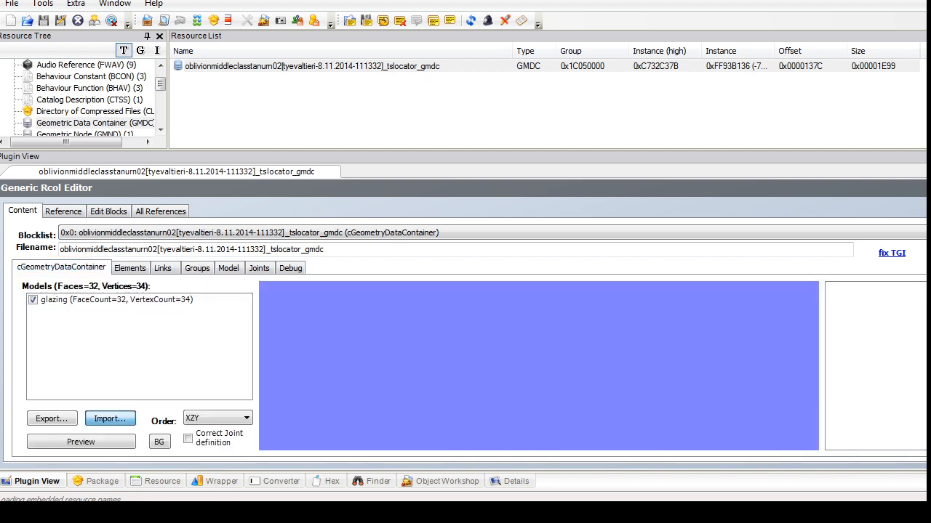
Step: Import the urn b OBJ mesh into the geometry container, replacing the glazing group, and commit the GMDC
{"action": "left_click", "coordinate": [110, 419]}
{"action": "scroll", "coordinate": [328, 189], "scroll_direction": "down", "scroll_amount": 10}
{"action": "left_click", "coordinate": [194, 258]}
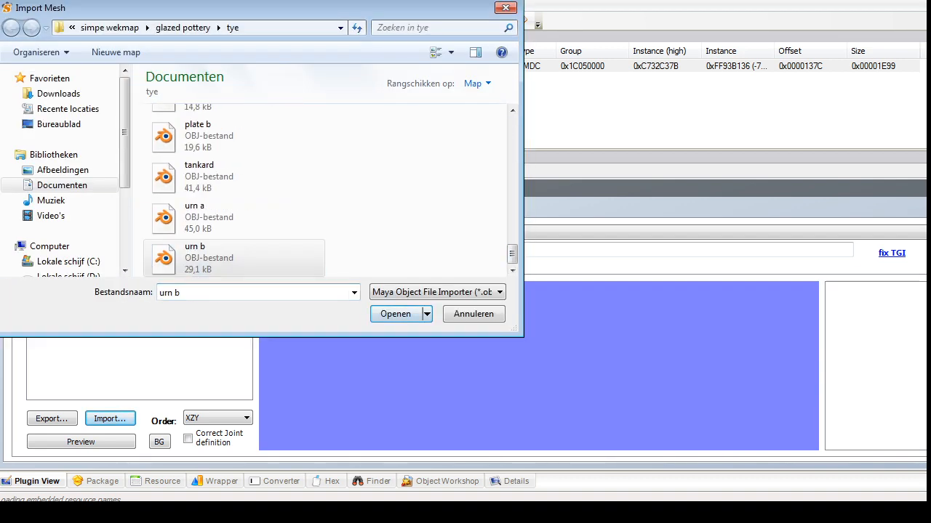
{"action": "left_click", "coordinate": [396, 314]}
{"action": "left_click", "coordinate": [710, 295]}
{"action": "left_click", "coordinate": [683, 317]}
{"action": "left_click", "coordinate": [684, 312]}
{"action": "left_click", "coordinate": [684, 324]}
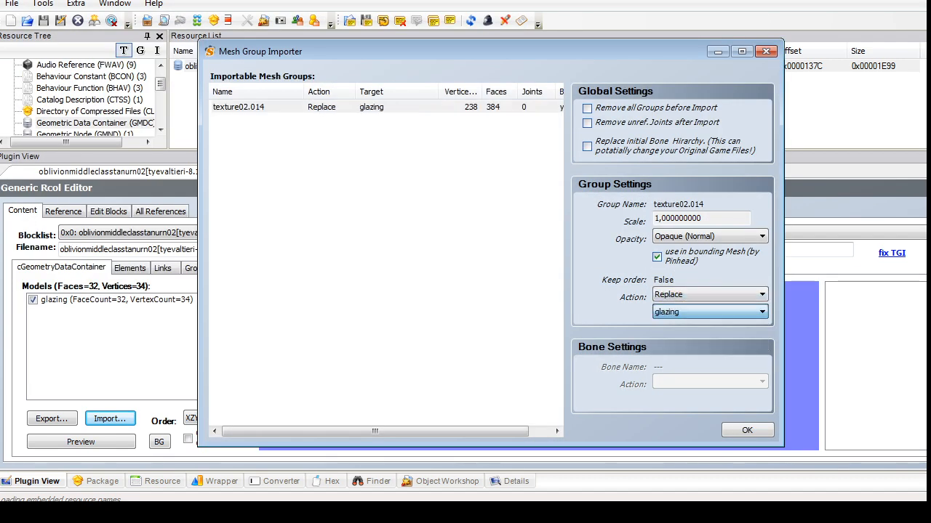
{"action": "left_click", "coordinate": [747, 431]}
{"action": "left_click", "coordinate": [923, 188]}
{"action": "left_click", "coordinate": [521, 294]}
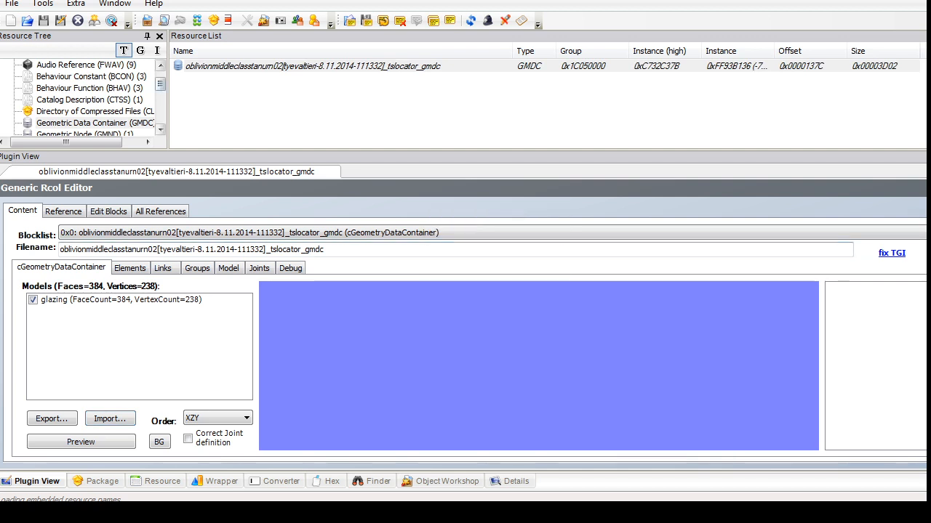
Step: In the CRES resource's cShapeRefNode block, add a transform child node with Unknown 1 set to 0x0001 and child index 3
{"action": "left_click", "coordinate": [90, 100]}
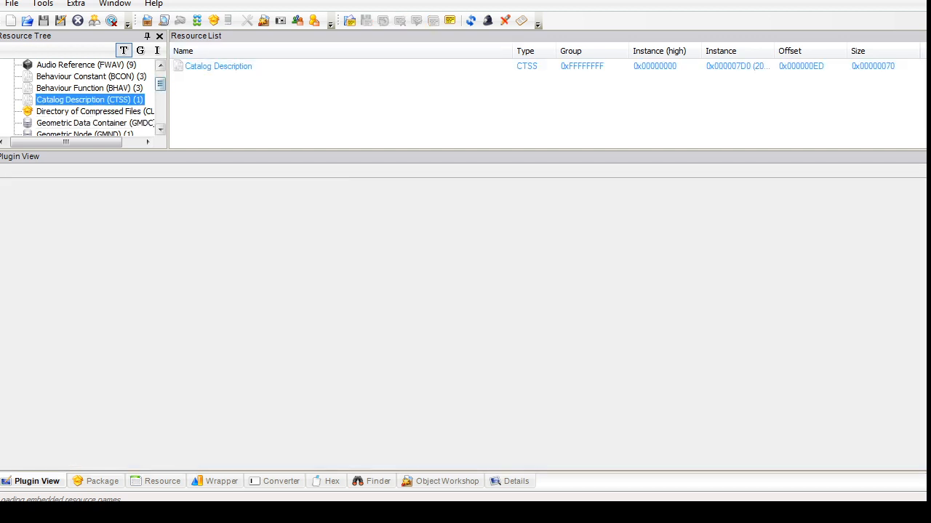
{"action": "scroll", "coordinate": [80, 98], "scroll_direction": "down", "scroll_amount": 3}
{"action": "left_click", "coordinate": [293, 66]}
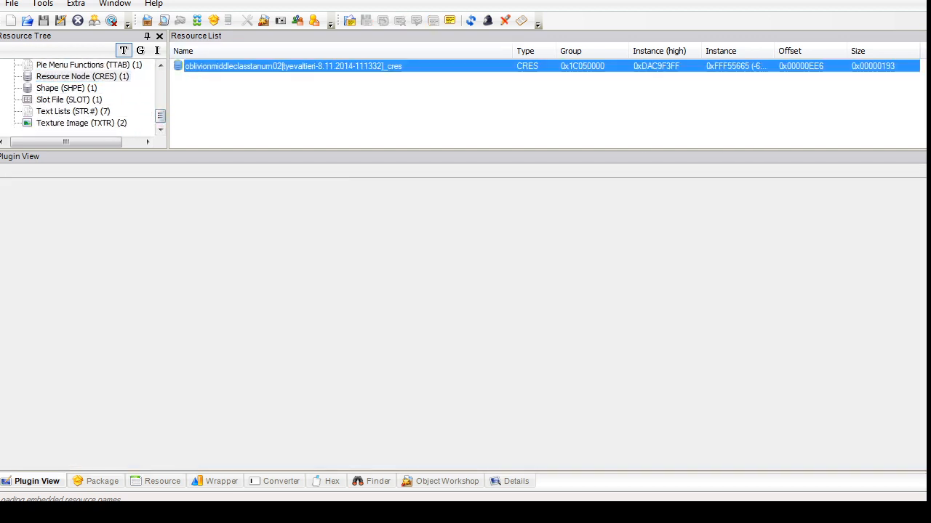
{"action": "left_click", "coordinate": [202, 267]}
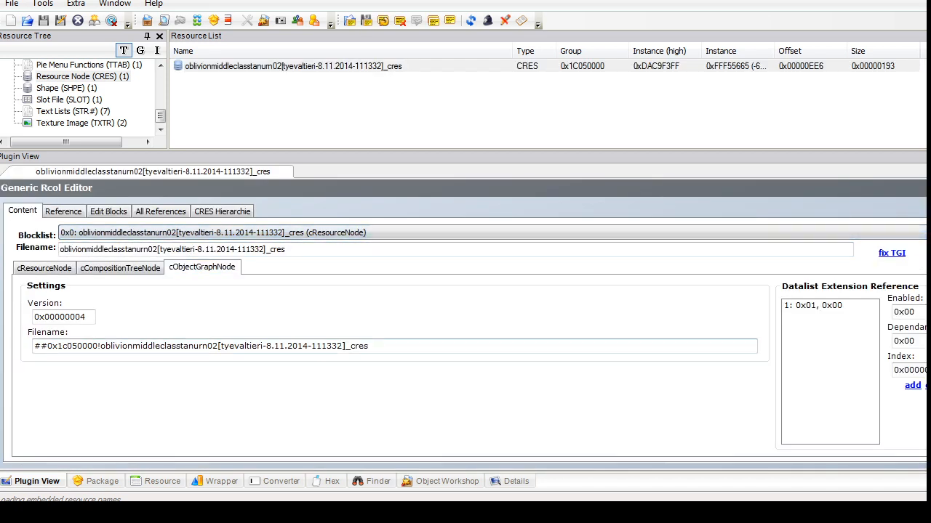
{"action": "left_click", "coordinate": [436, 234]}
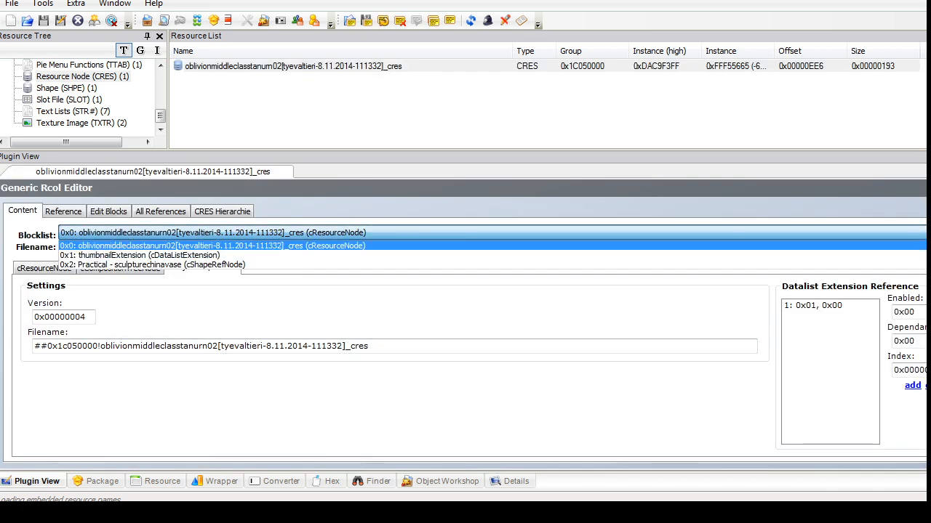
{"action": "left_click", "coordinate": [189, 265]}
{"action": "left_click", "coordinate": [242, 268]}
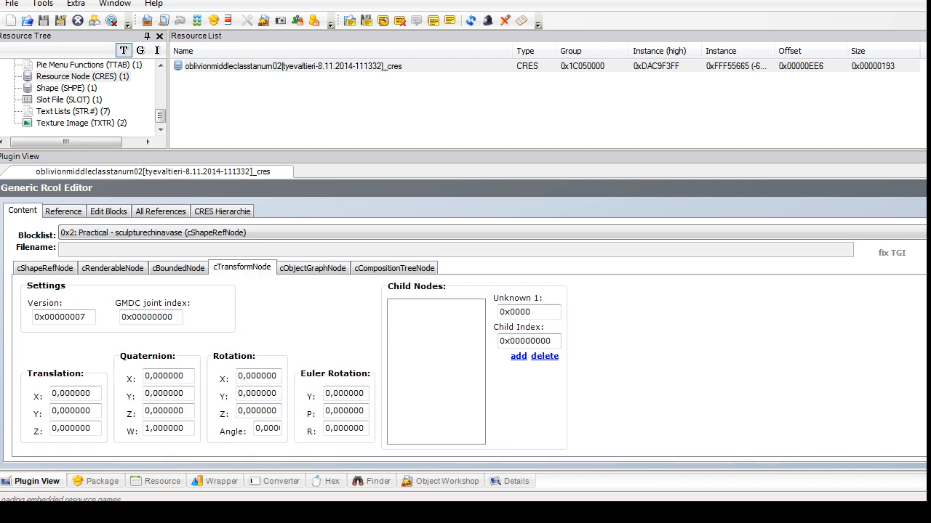
{"action": "left_click", "coordinate": [518, 356]}
{"action": "left_click", "coordinate": [432, 305]}
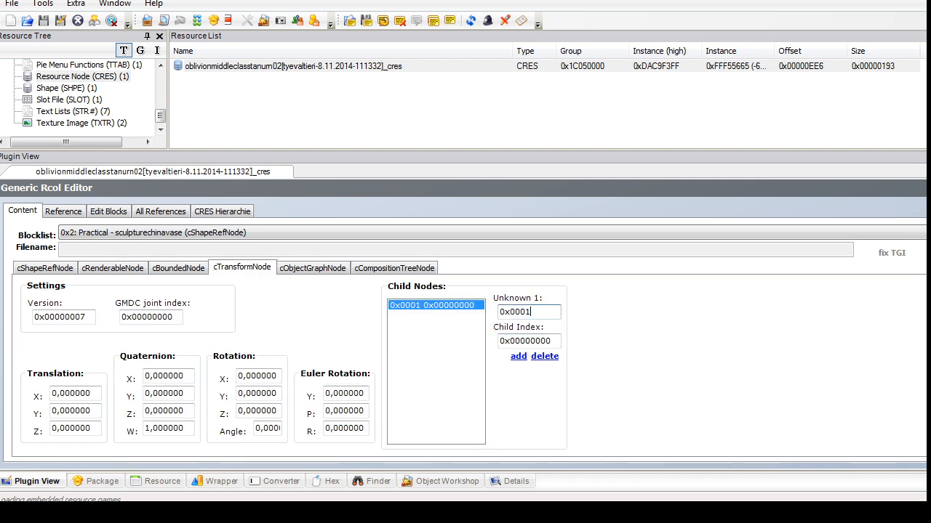
{"action": "left_click_drag", "start_coordinate": [551, 341], "coordinate": [545, 341]}
{"action": "type", "text": "3"}
Step: Add a cTransformNode block to the CRES resource's block list
{"action": "left_click", "coordinate": [108, 211]}
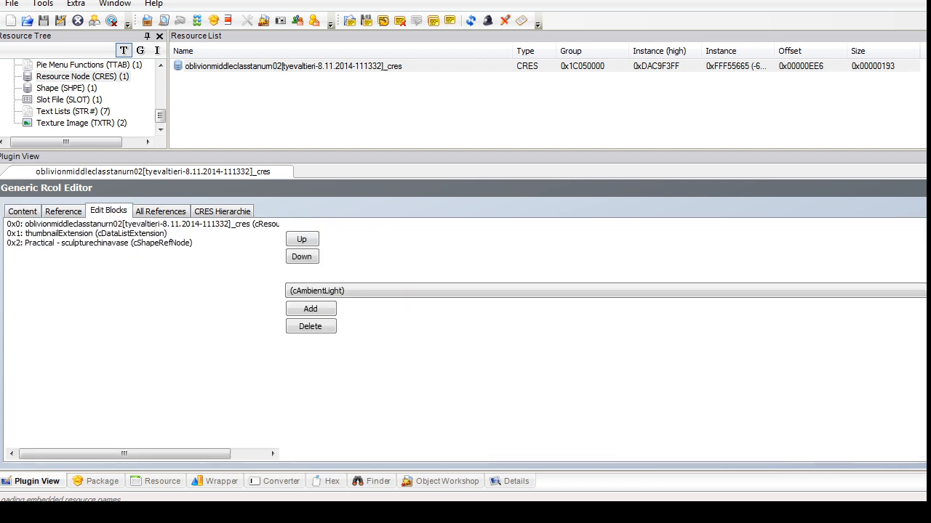
{"action": "left_click", "coordinate": [606, 291]}
{"action": "left_click", "coordinate": [436, 250]}
{"action": "left_click", "coordinate": [310, 309]}
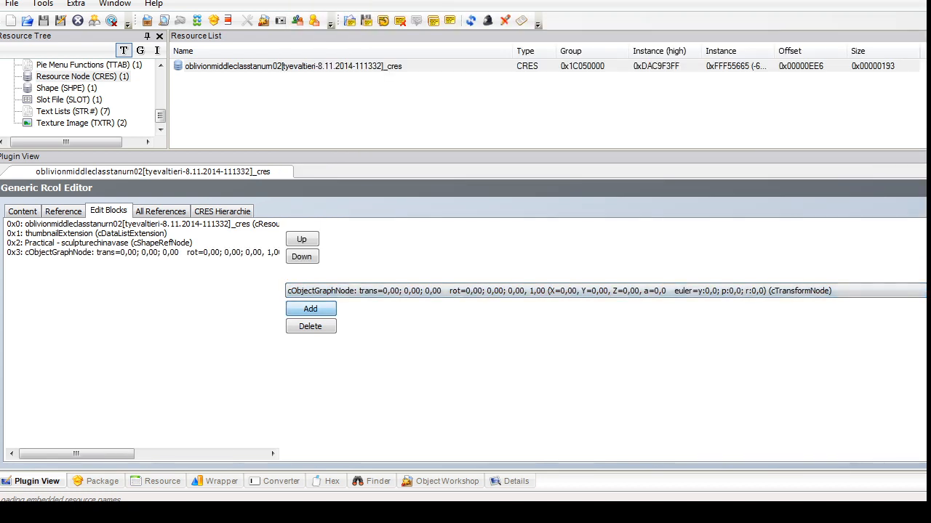
Step: Set the Z translation of the new cTransformNode block 0x3 to 0,027763
{"action": "left_click", "coordinate": [23, 212]}
{"action": "left_click", "coordinate": [436, 232]}
{"action": "left_click", "coordinate": [363, 275]}
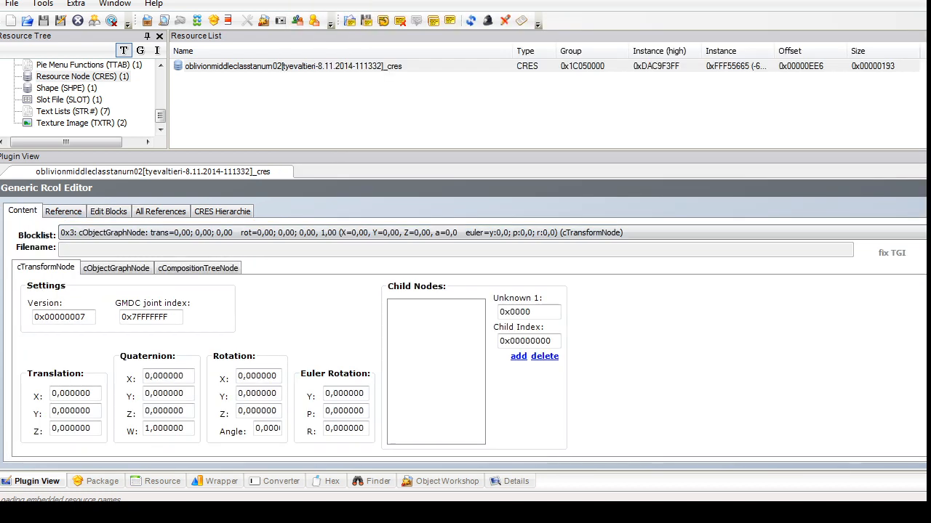
{"action": "left_click_drag", "start_coordinate": [92, 428], "coordinate": [60, 429]}
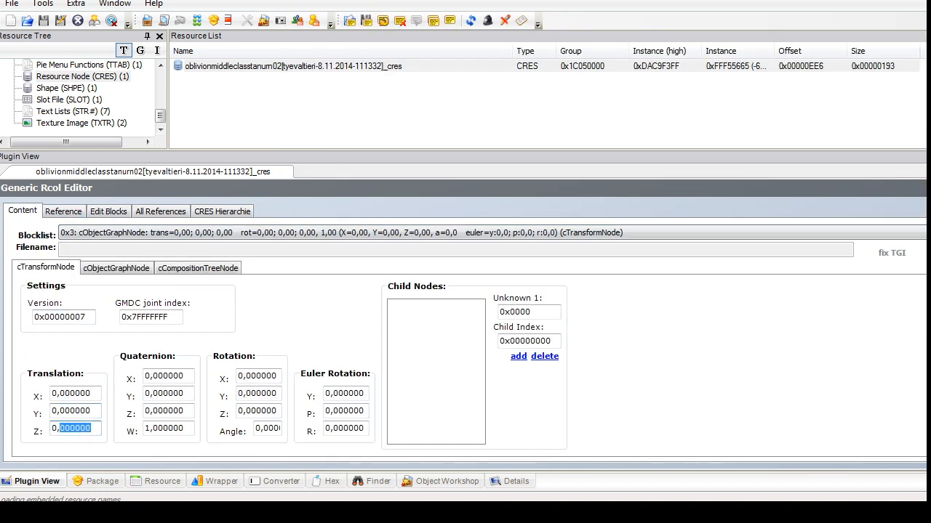
{"action": "type", "text": "027763"}
Step: Name the cTransformNode block's object graph node deco1 and commit the CRES resource
{"action": "left_click", "coordinate": [116, 268]}
{"action": "double_click", "coordinate": [72, 347]}
{"action": "type", "text": "de"}
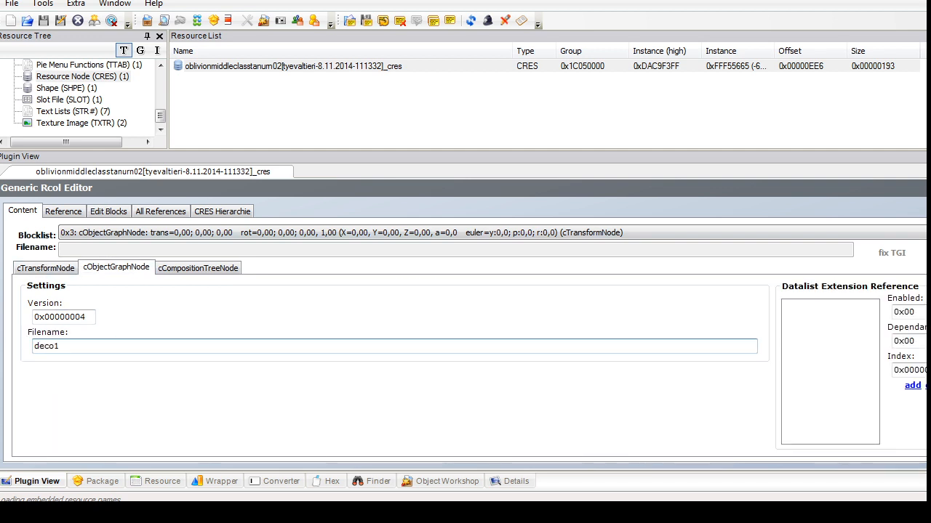
{"action": "left_click", "coordinate": [924, 188]}
{"action": "left_click", "coordinate": [522, 293]}
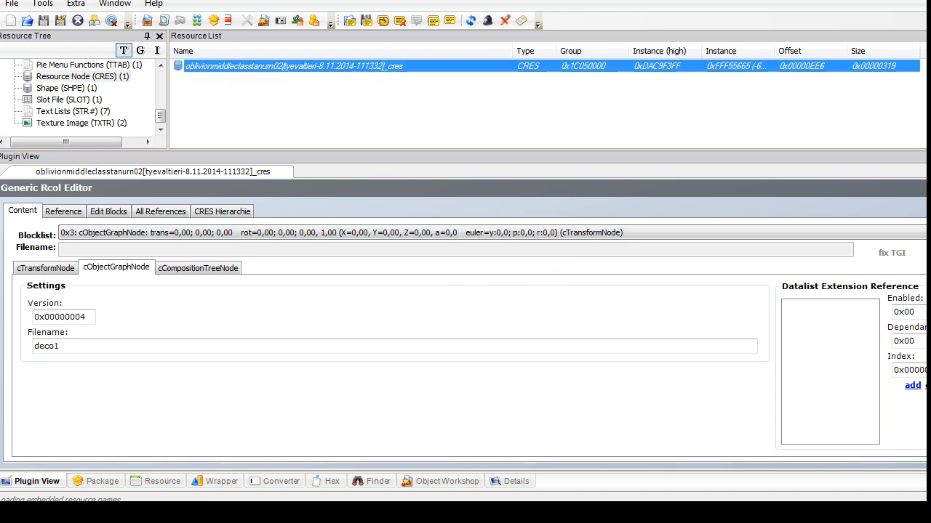
{"action": "right_click", "coordinate": [232, 116]}
{"action": "left_click", "coordinate": [269, 125]}
{"action": "double_click", "coordinate": [251, 126]}
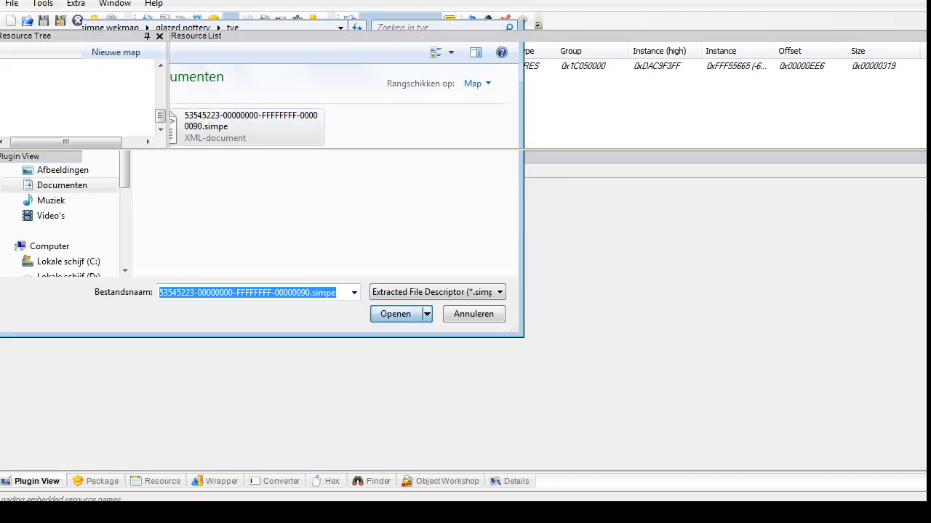
Step: Open the package's Slot File resource and add a new Container slot entry
{"action": "left_click_drag", "start_coordinate": [161, 106], "coordinate": [161, 118]}
{"action": "left_click", "coordinate": [67, 100]}
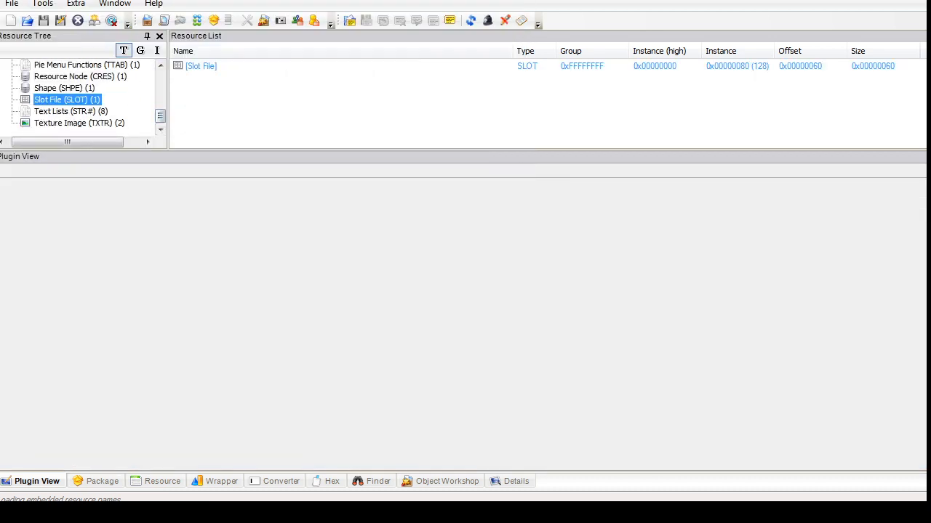
{"action": "left_click", "coordinate": [201, 66]}
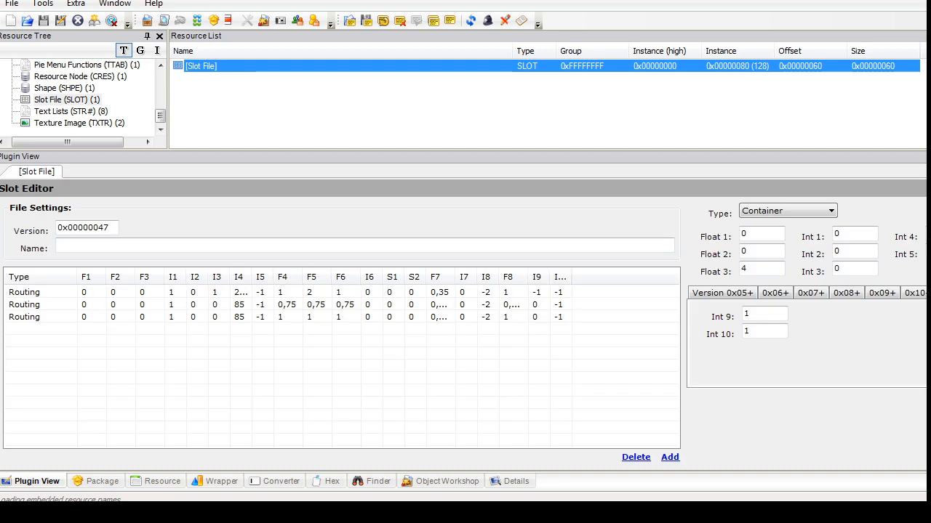
{"action": "left_click", "coordinate": [669, 457]}
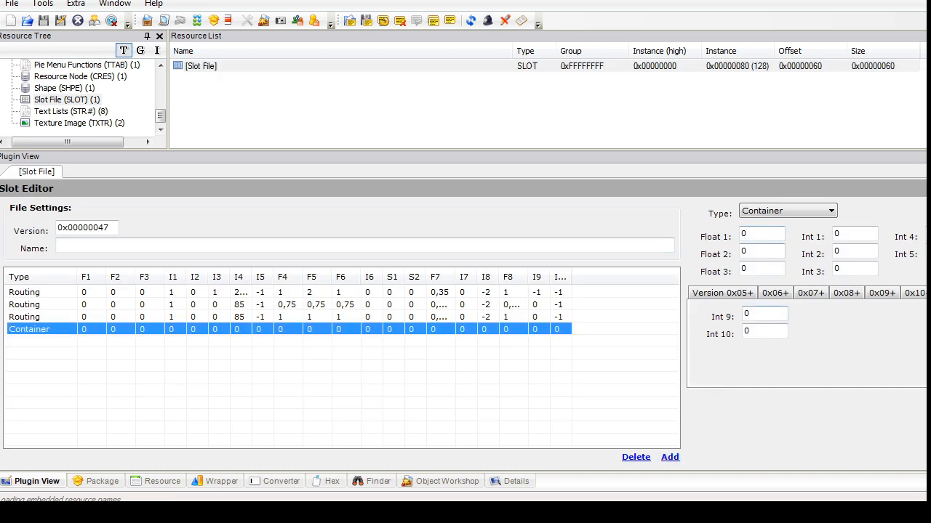
Step: Set Float 4, Float 5, Float 6 and Int 6 of the new Container slot to 1
{"action": "left_click", "coordinate": [722, 293]}
{"action": "double_click", "coordinate": [747, 314]}
{"action": "type", "text": "1"}
{"action": "double_click", "coordinate": [747, 331]}
{"action": "type", "text": "1"}
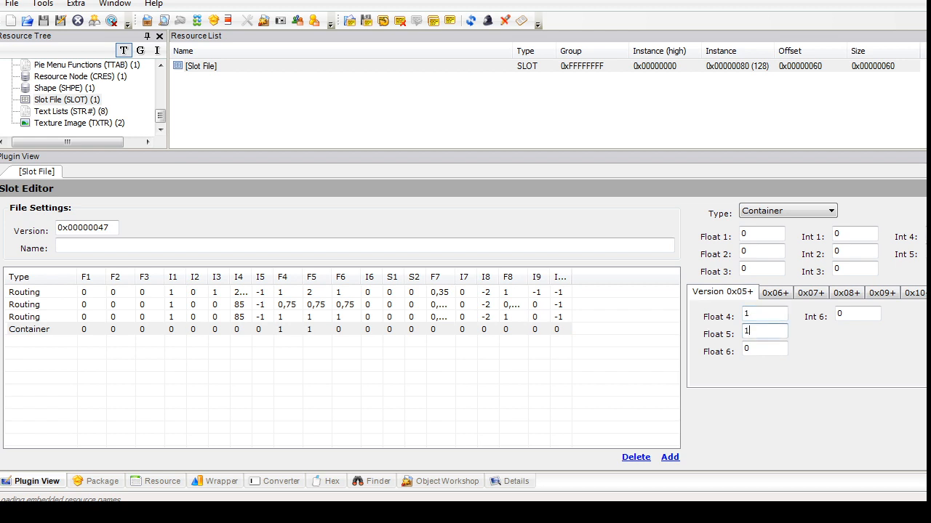
{"action": "double_click", "coordinate": [746, 349]}
{"action": "type", "text": "1"}
{"action": "double_click", "coordinate": [840, 314]}
Step: Set the Container slot's Float 3 to 4 and its Int 5 to -5
{"action": "double_click", "coordinate": [744, 269]}
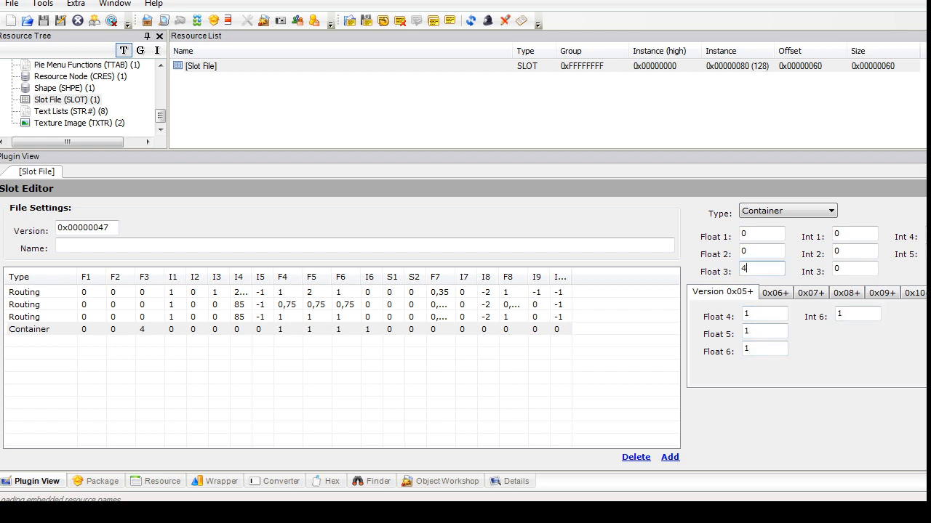
{"action": "double_click", "coordinate": [930, 252]}
{"action": "type", "text": "-5"}
Step: Set the Container slot's Short 2 to 2 and its Int 7 to 8
{"action": "left_click", "coordinate": [775, 293]}
{"action": "double_click", "coordinate": [747, 332]}
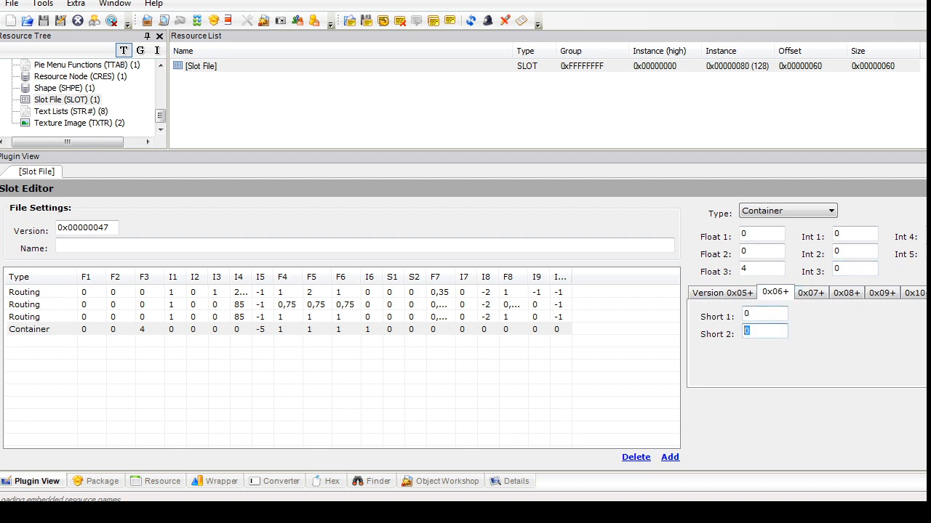
{"action": "type", "text": "2"}
{"action": "left_click", "coordinate": [810, 293]}
{"action": "left_click", "coordinate": [845, 292]}
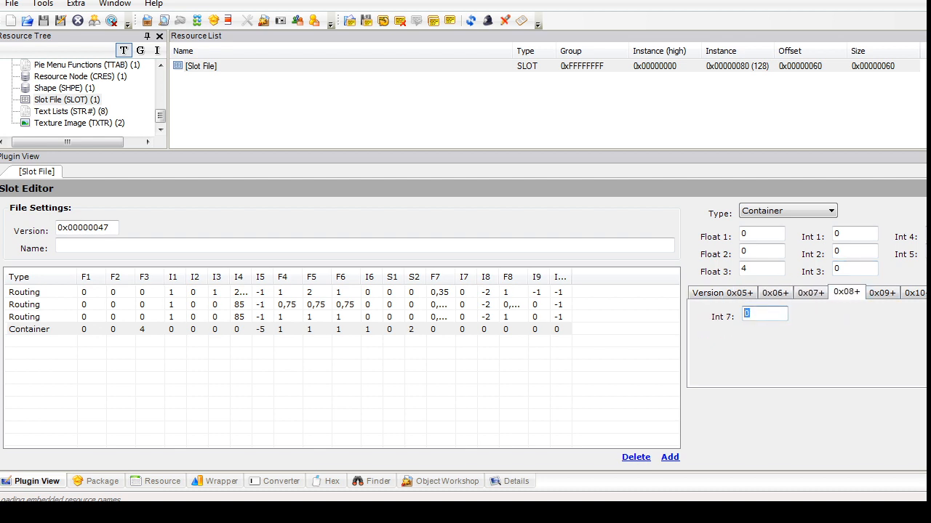
{"action": "type", "text": "8"}
Step: Set the Container slot's Int 8 to 2 and its Float 8 to 1
{"action": "left_click", "coordinate": [882, 293]}
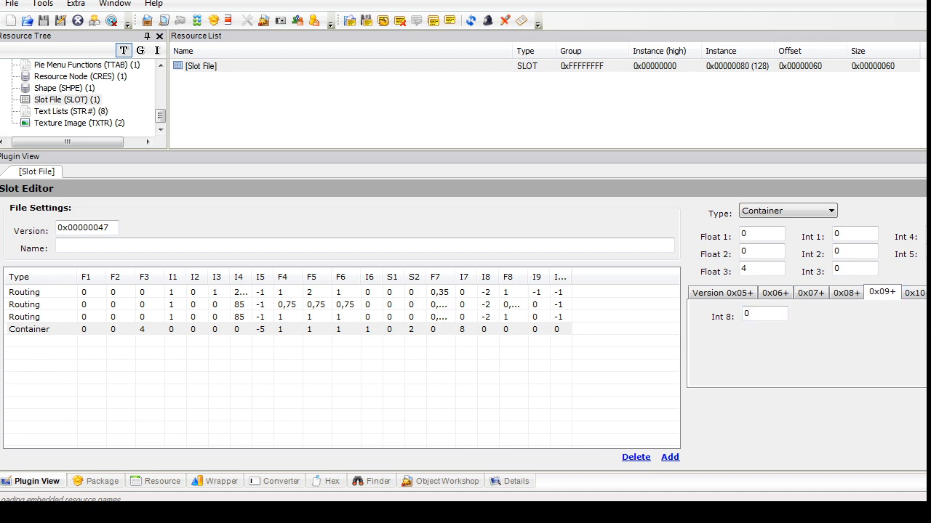
{"action": "double_click", "coordinate": [747, 313]}
{"action": "type", "text": "2"}
{"action": "left_click", "coordinate": [914, 293]}
{"action": "left_click", "coordinate": [749, 314]}
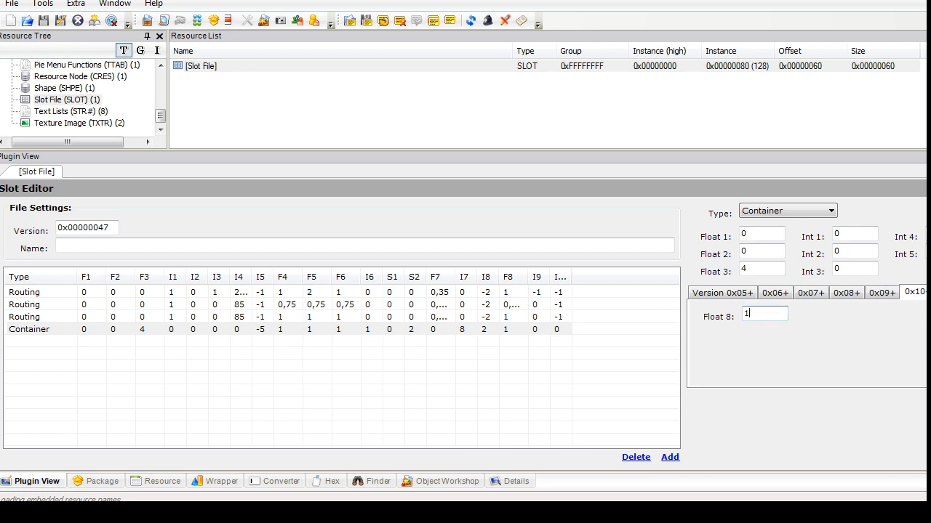
Step: Set the Container slot's Int 9 and Int 10 to 1 and commit the Slot File
{"action": "left_click", "coordinate": [930, 293]}
{"action": "double_click", "coordinate": [747, 313]}
{"action": "type", "text": "1"}
{"action": "key", "text": "Tab"}
{"action": "type", "text": "1"}
{"action": "left_click", "coordinate": [930, 188]}
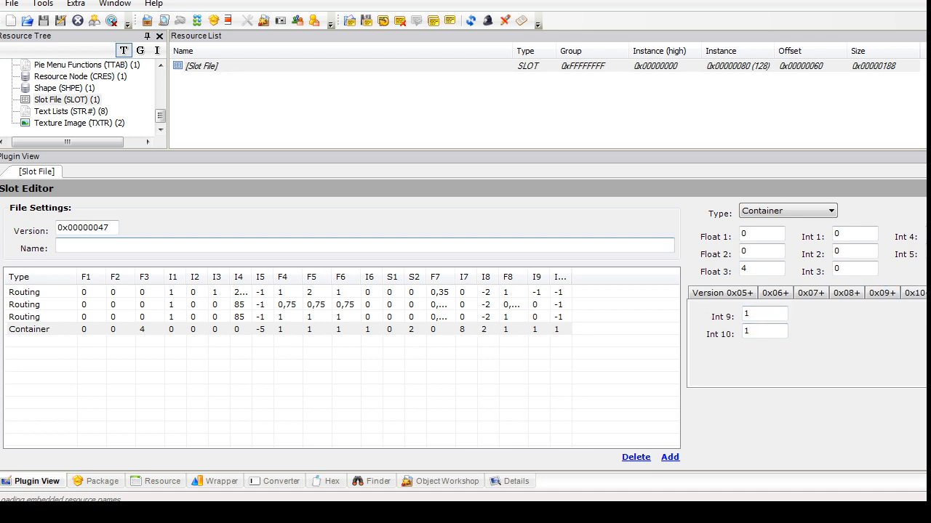
{"action": "left_click", "coordinate": [79, 123]}
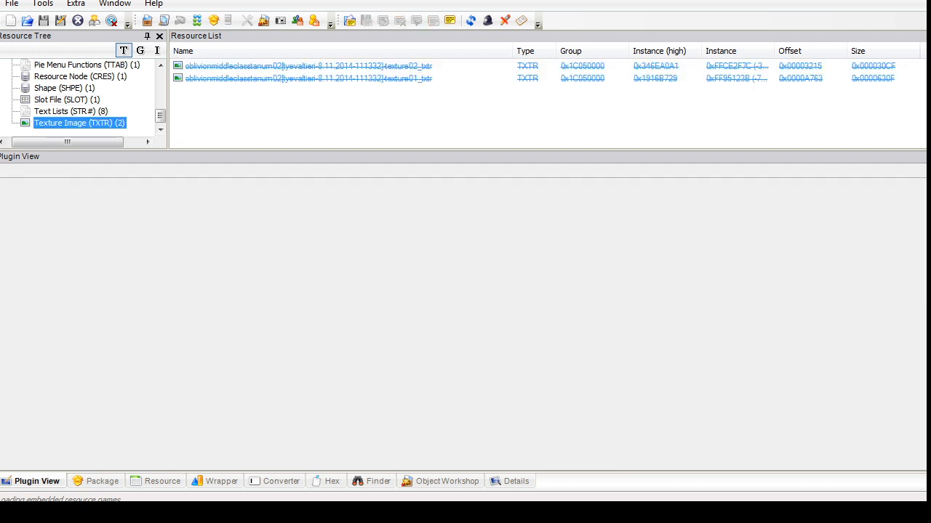
{"action": "left_click", "coordinate": [64, 88]}
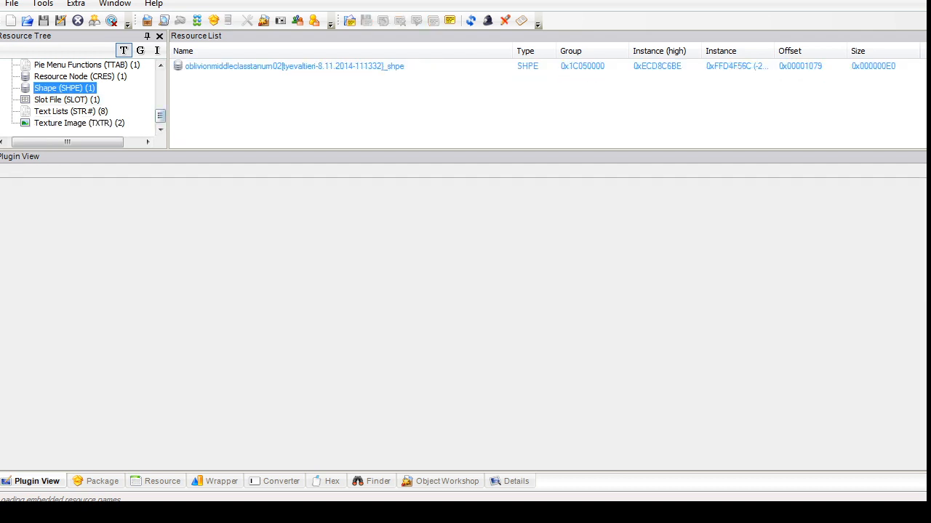
Step: Open the Catalog Description resource, switch to Notepad and select the full line starting "This is part of the Glazed Pottery SuperSet"
{"action": "left_click_drag", "start_coordinate": [160, 117], "coordinate": [160, 77]}
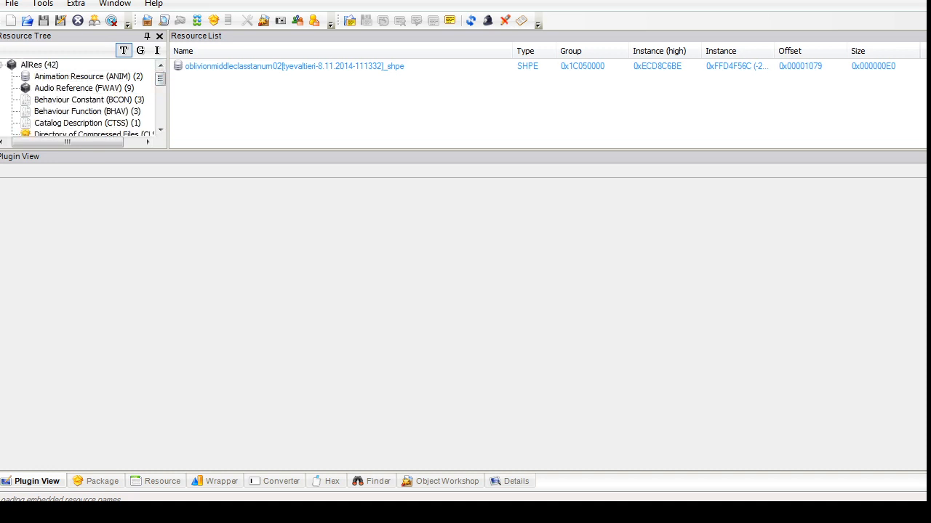
{"action": "left_click", "coordinate": [87, 123]}
{"action": "left_click", "coordinate": [218, 67]}
{"action": "key", "text": "alt+Tab"}
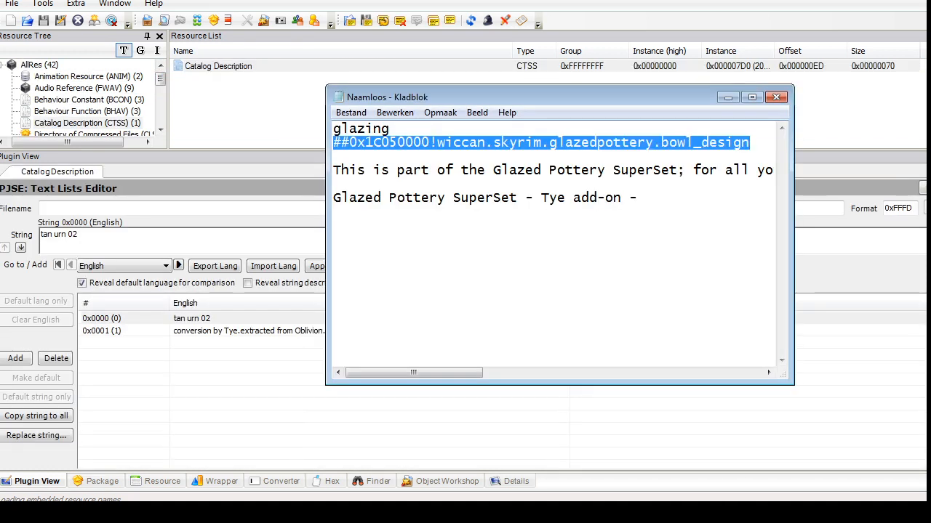
{"action": "left_click_drag", "start_coordinate": [340, 170], "coordinate": [782, 170]}
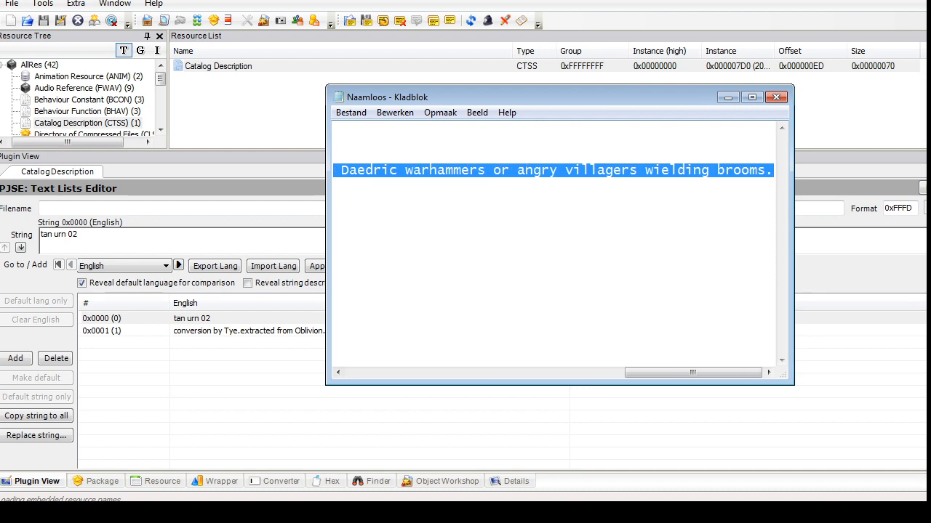
Step: Insert the Glazed Pottery SuperSet description and its warning about Daedric warhammers and angry villagers at the start of English string 0x0001
{"action": "left_click", "coordinate": [218, 331]}
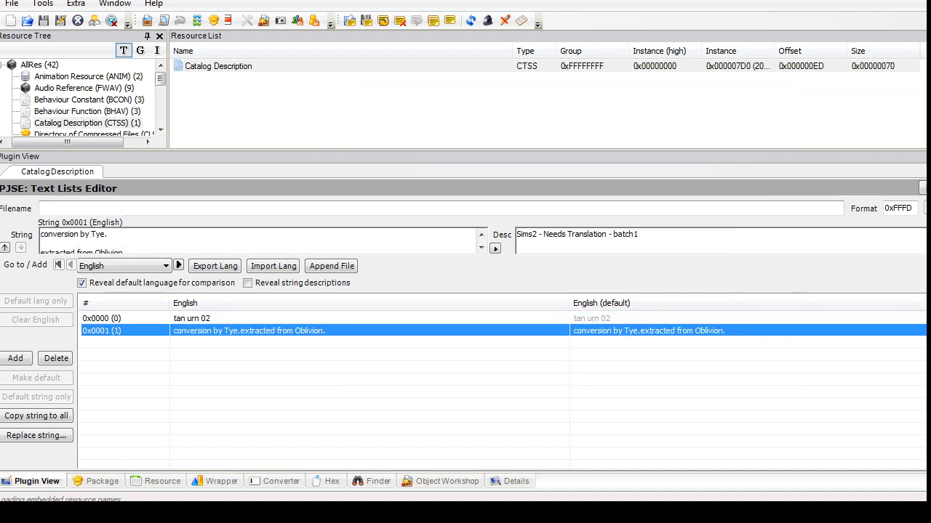
{"action": "left_click_drag", "start_coordinate": [41, 233], "coordinate": [131, 253]}
{"action": "key", "text": "Up"}
{"action": "key", "text": "Up"}
{"action": "key", "text": "Return"}
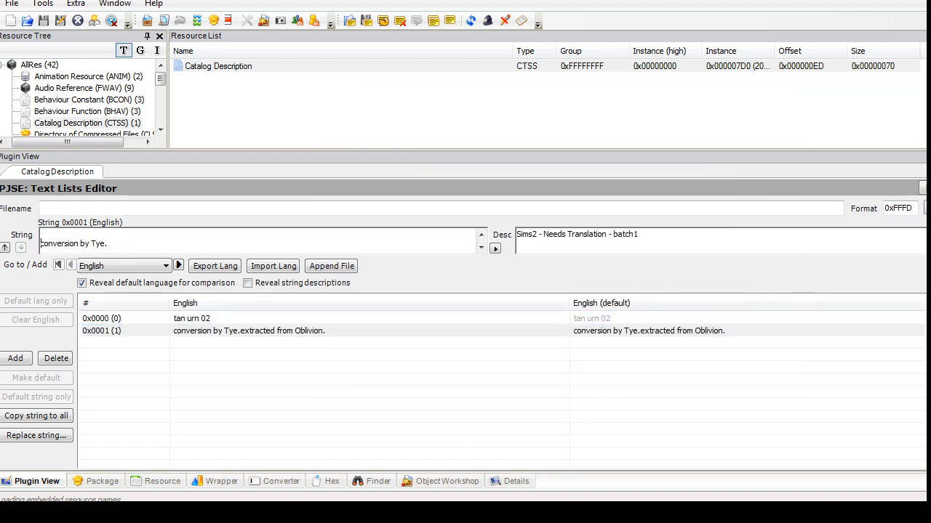
{"action": "type", "text": "his is part of the Glazed Pottery SuperSet; for all your pottery needs. Warning: this item is not resistant to Daedric warhammers or angry villagers wielding brooms."}
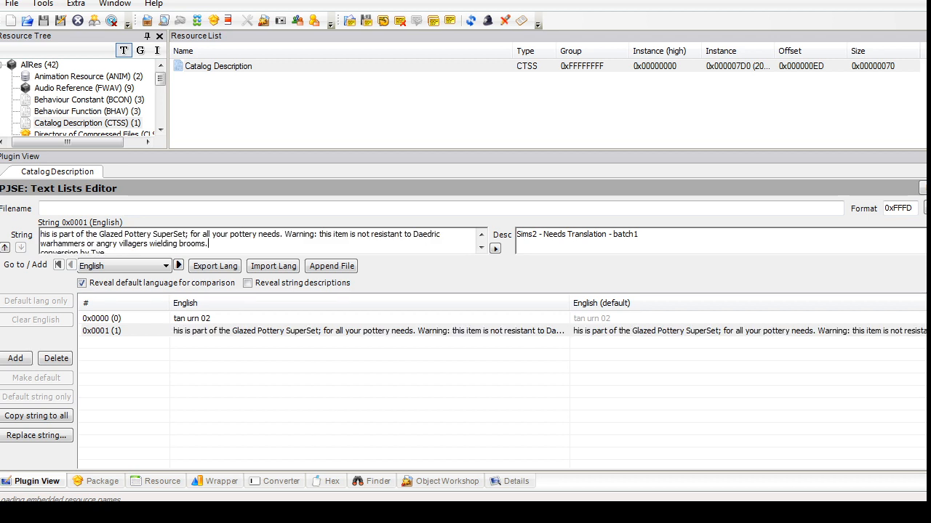
{"action": "left_click", "coordinate": [40, 235]}
{"action": "type", "text": "T"}
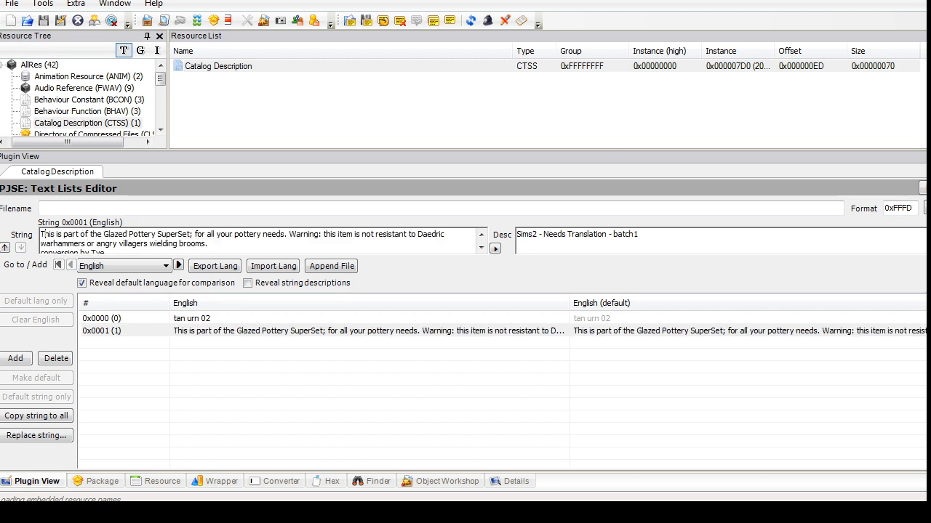
Step: Switch to Notepad, copy the line "##0x1C050000!wiccan.skyrim.glazedpottery.bowl_design" and return to SimPE
{"action": "key", "text": "alt+Tab"}
{"action": "left_click_drag", "start_coordinate": [692, 372], "coordinate": [413, 372]}
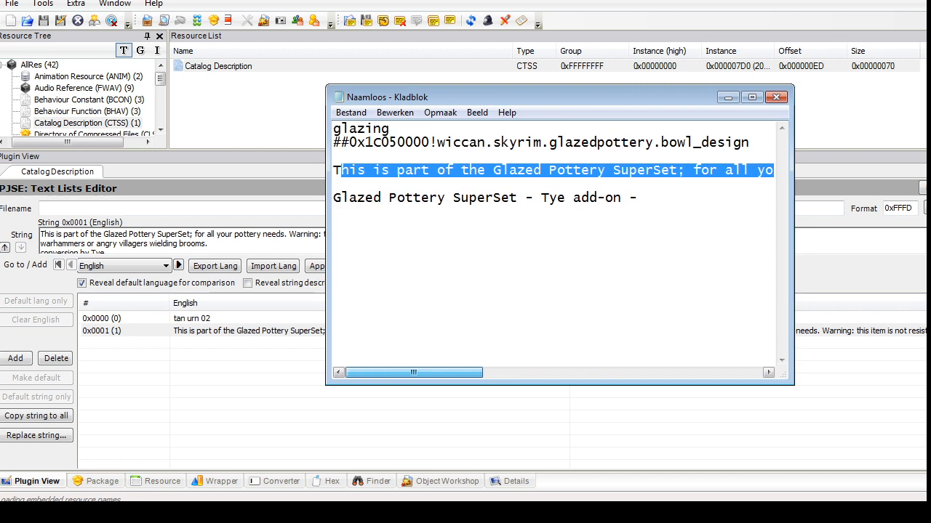
{"action": "left_click_drag", "start_coordinate": [749, 143], "coordinate": [334, 143]}
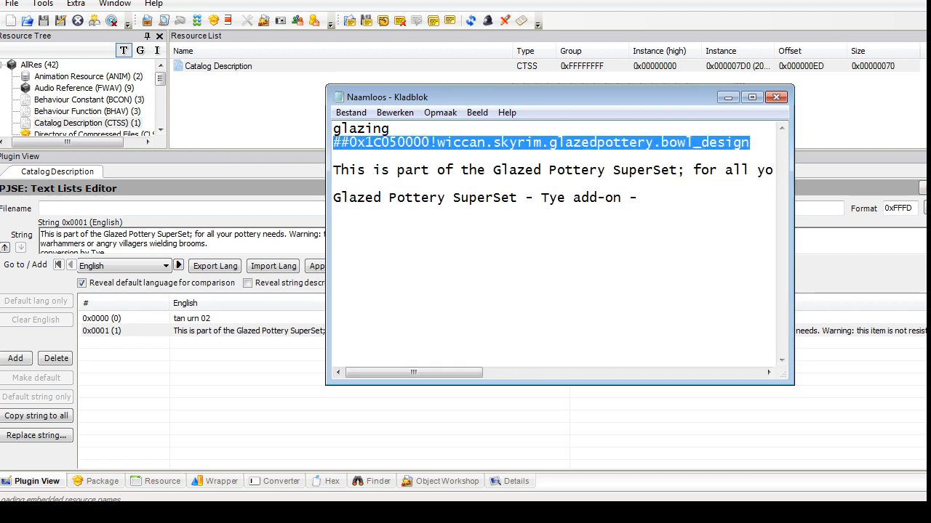
{"action": "key", "text": "alt+Tab"}
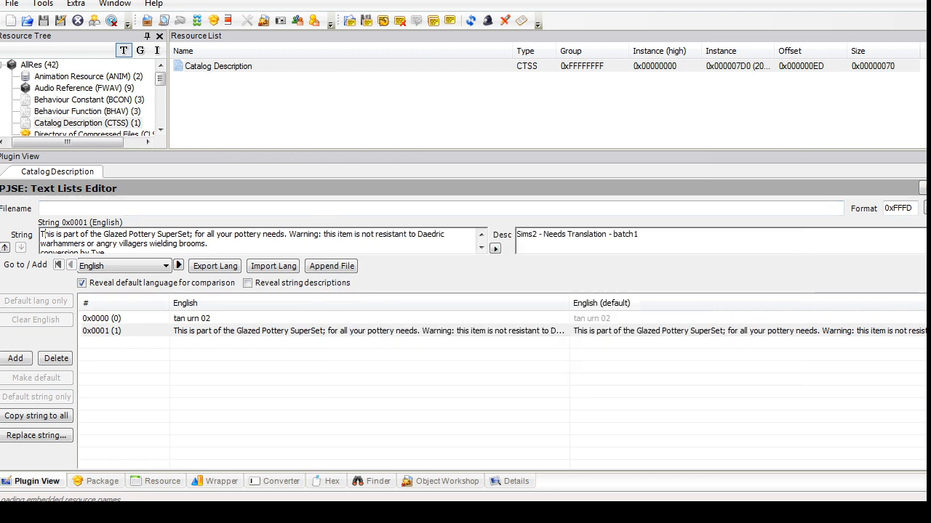
Step: Put "Original" before the conversion credit, remove the blank line below it and append a "Slaved by" line with the creator's handle
{"action": "left_click", "coordinate": [42, 249]}
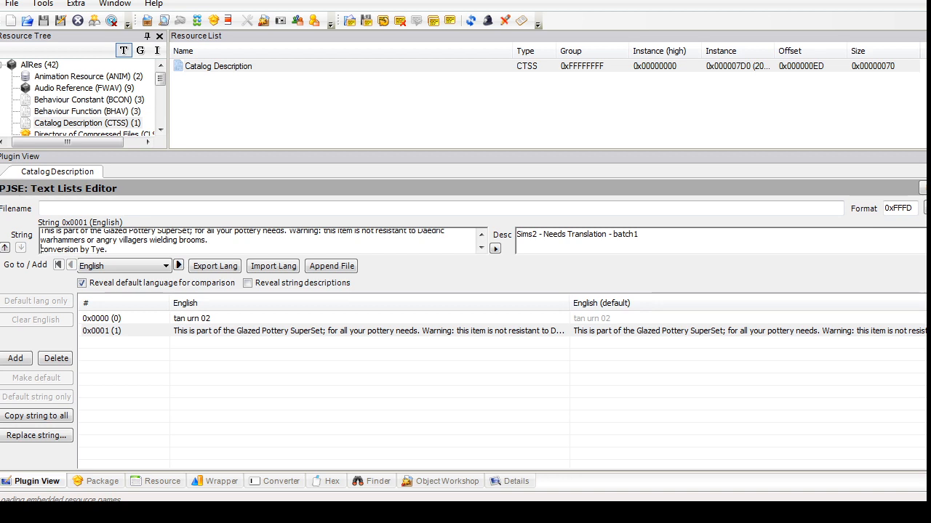
{"action": "type", "text": "Original"}
{"action": "key", "text": "Down"}
{"action": "key", "text": "Down"}
{"action": "key", "text": "End"}
{"action": "key", "text": "BackSpace"}
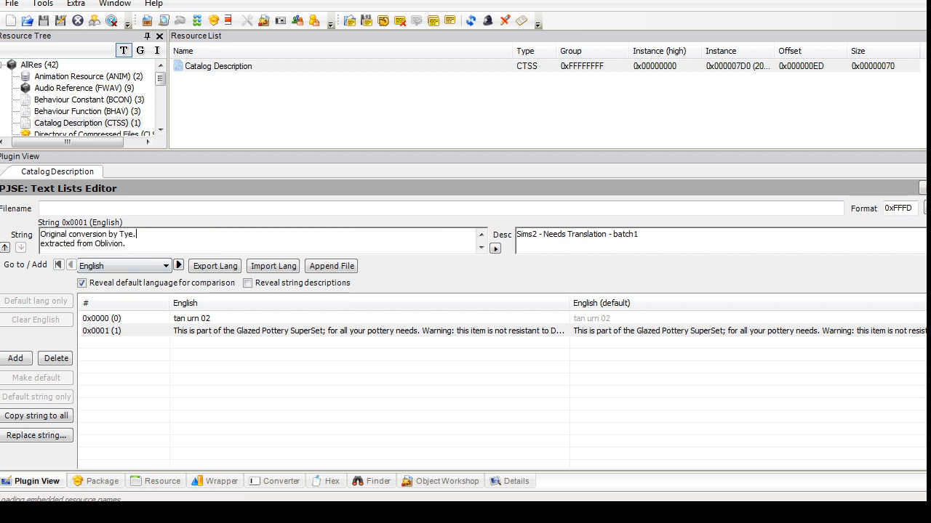
{"action": "key", "text": "Return"}
{"action": "type", "text": "Si"}
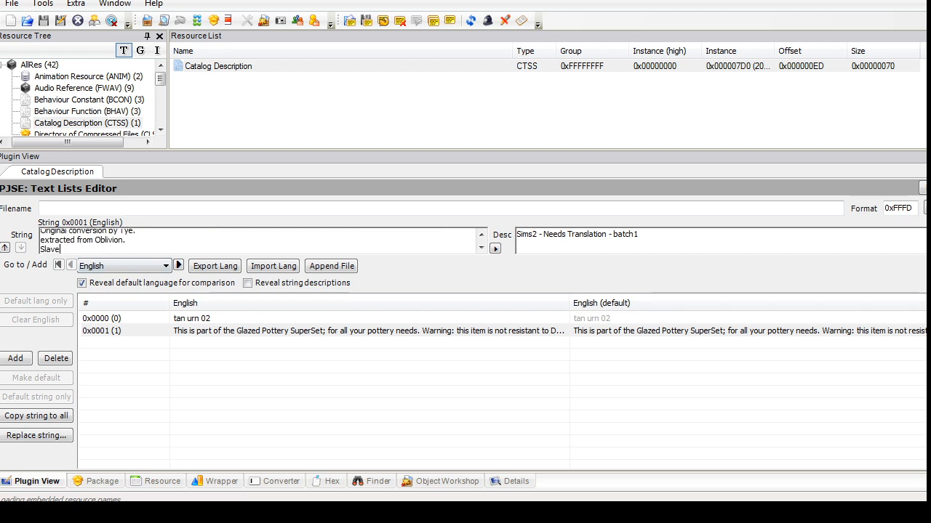
{"action": "type", "text": "aved by Fire_flower @PBk"}
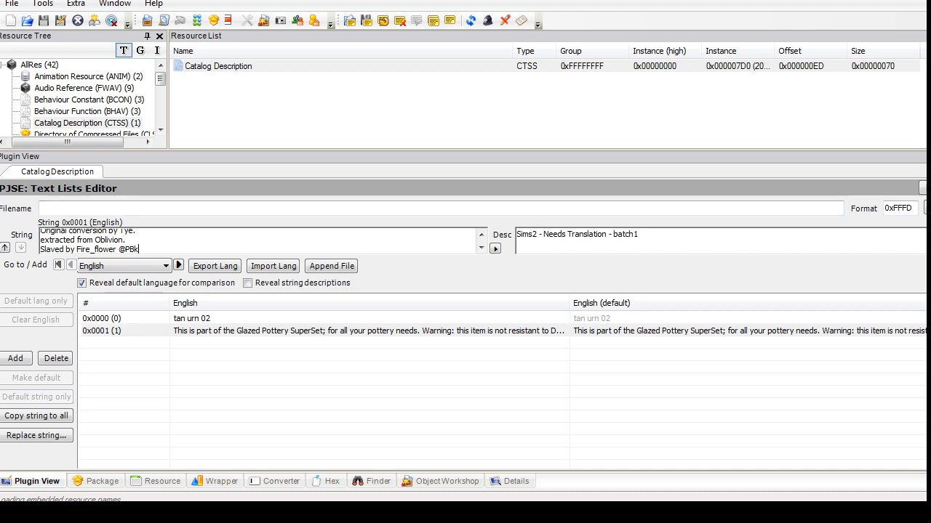
Step: Replace the catalog title in string 0x0000 with "Glazed Pottery SuperSet - Tye add-on - Urn B - SLAVE" and commit the Catalog Description
{"action": "left_click", "coordinate": [191, 319]}
{"action": "left_click_drag", "start_coordinate": [79, 235], "coordinate": [40, 235]}
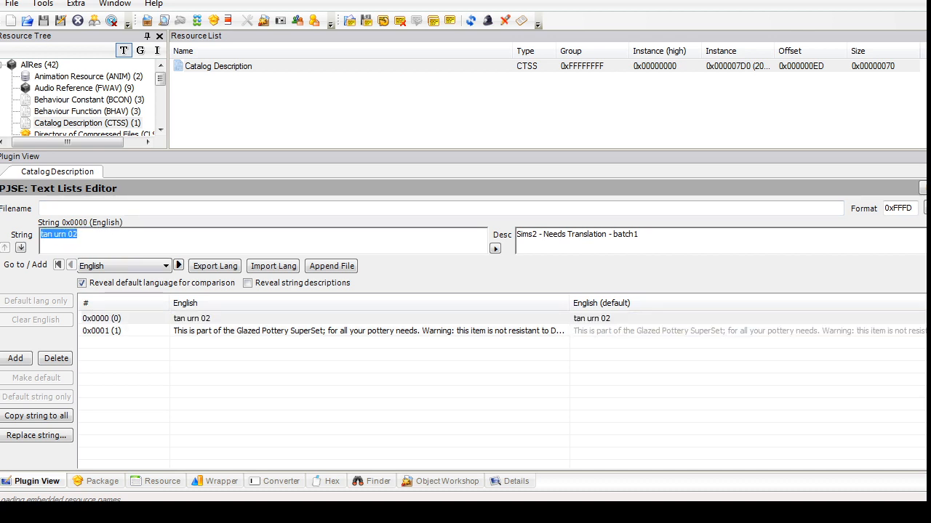
{"action": "type", "text": "Glazed "}
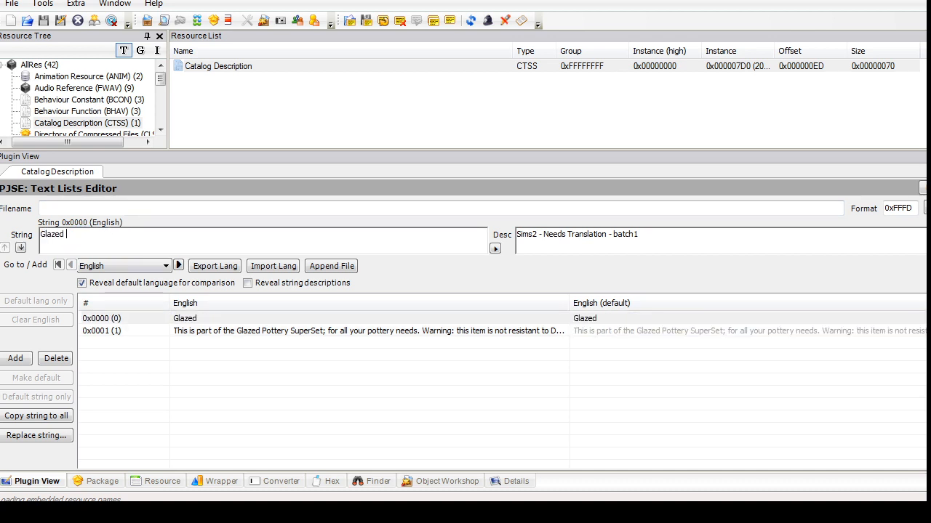
{"action": "type", "text": "Pottery SuperSet -"}
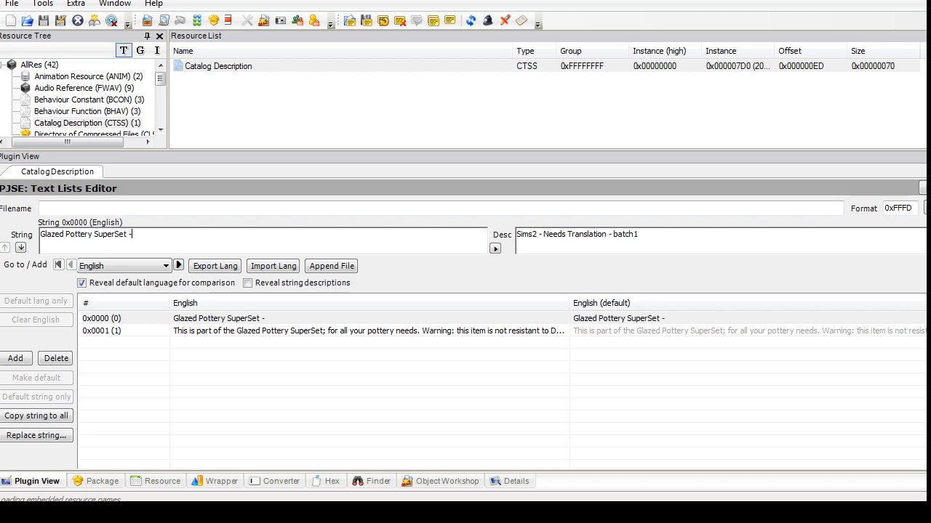
{"action": "type", "text": " Tye add-o"}
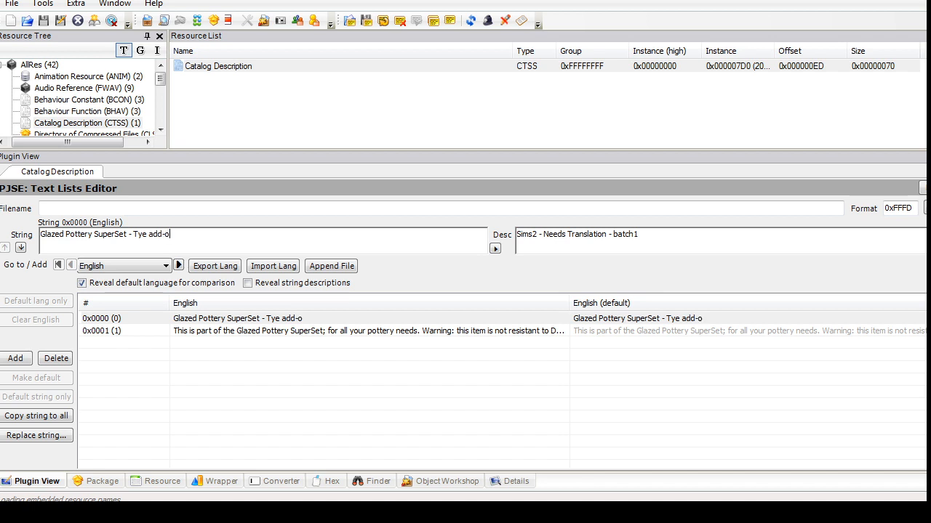
{"action": "type", "text": "n - Urn B - S:A"}
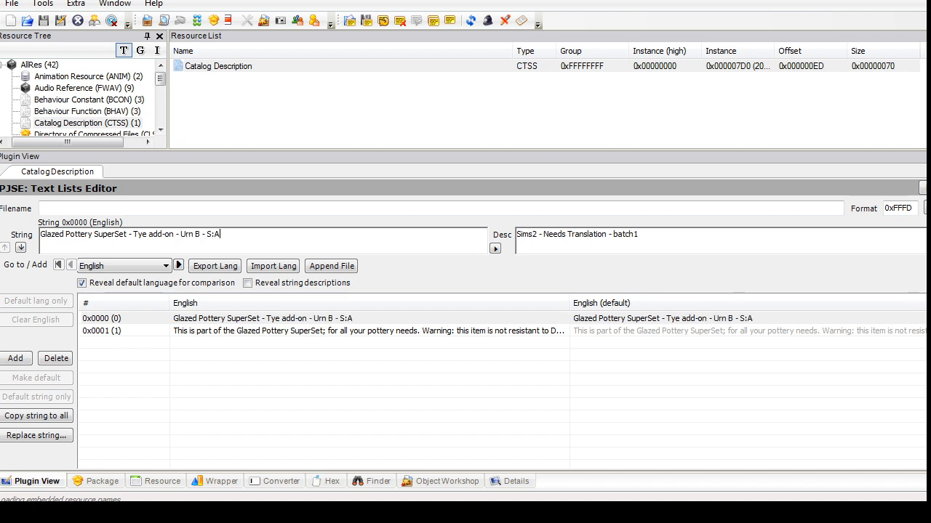
{"action": "key", "text": "BackSpace"}
{"action": "key", "text": "BackSpace"}
{"action": "type", "text": "LAVE"}
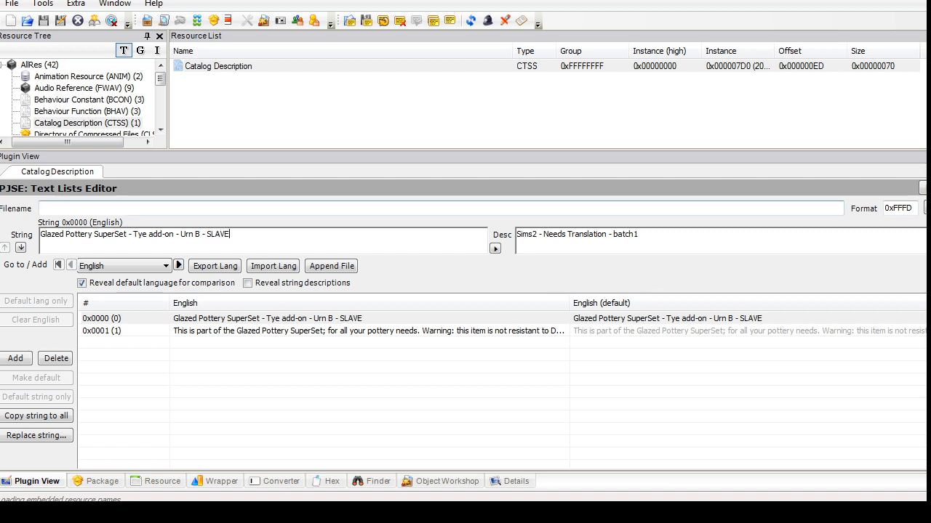
{"action": "left_click", "coordinate": [925, 208]}
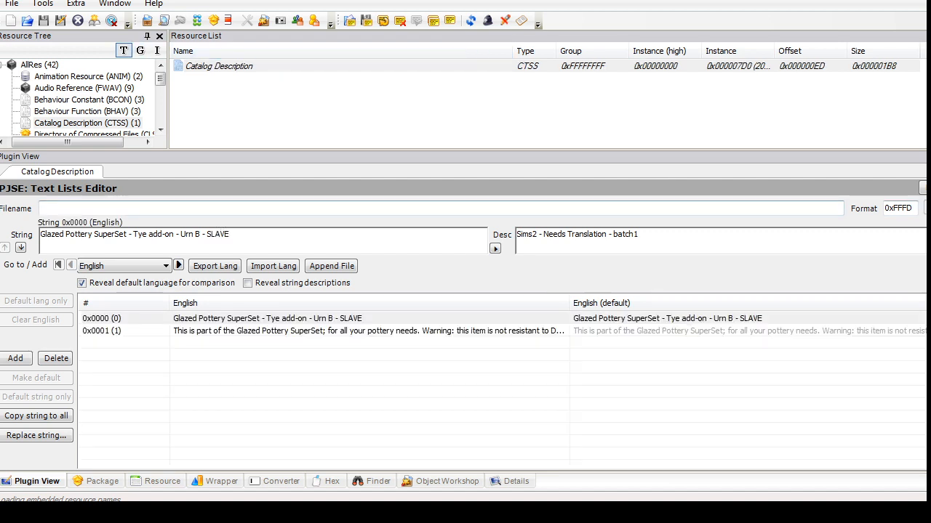
Step: Open the urn's Shape resource and delete the texture02 part
{"action": "left_click_drag", "start_coordinate": [160, 79], "coordinate": [160, 116]}
{"action": "left_click", "coordinate": [78, 123]}
{"action": "left_click", "coordinate": [67, 99]}
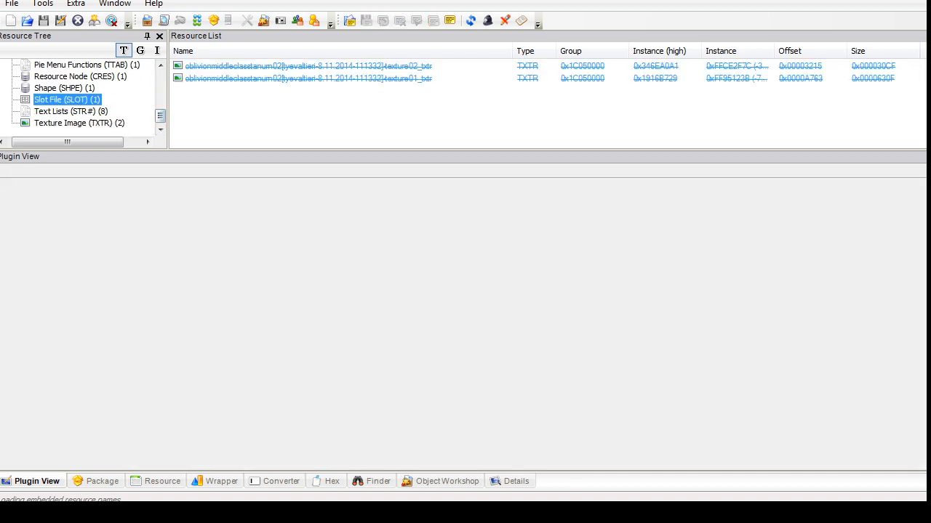
{"action": "left_click", "coordinate": [64, 88]}
{"action": "left_click", "coordinate": [294, 67]}
{"action": "left_click", "coordinate": [291, 287]}
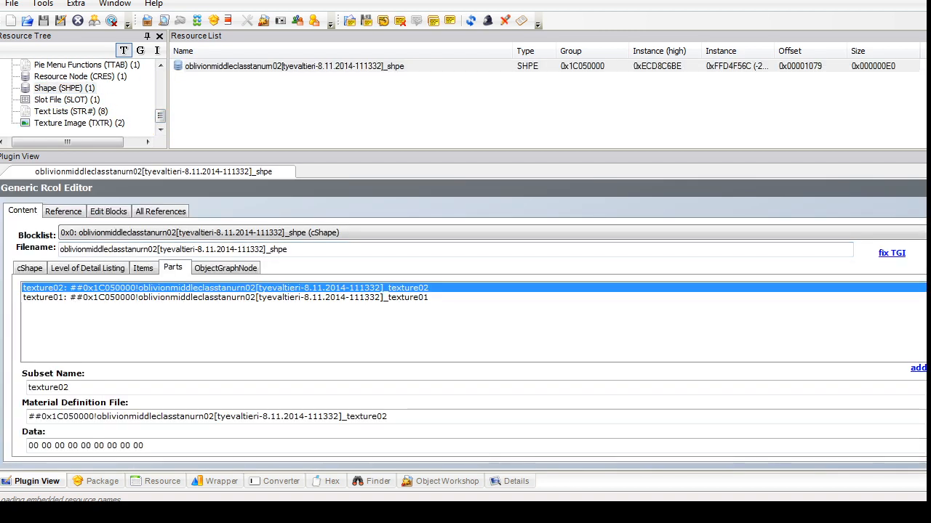
{"action": "left_click", "coordinate": [928, 368]}
Step: Set the remaining part's material definition to "##0x1C050000!wiccan.skyrim.glazedpottery.bowl_design" and its subset name to "glazing", and commit the Shape
{"action": "left_click", "coordinate": [291, 288]}
{"action": "left_click", "coordinate": [436, 417]}
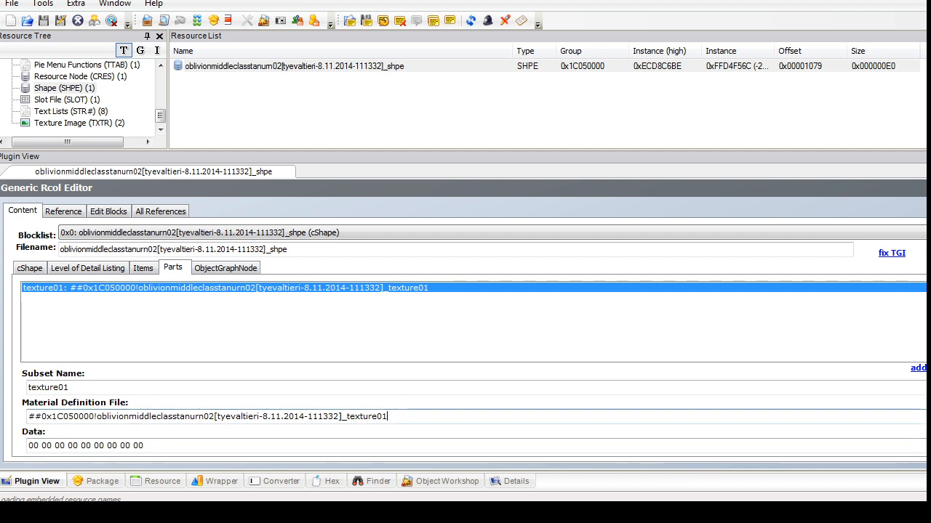
{"action": "key", "text": "ctrl+a"}
{"action": "key", "text": "ctrl+v"}
{"action": "left_click", "coordinate": [436, 388]}
{"action": "key", "text": "ctrl+a"}
{"action": "type", "text": "g"}
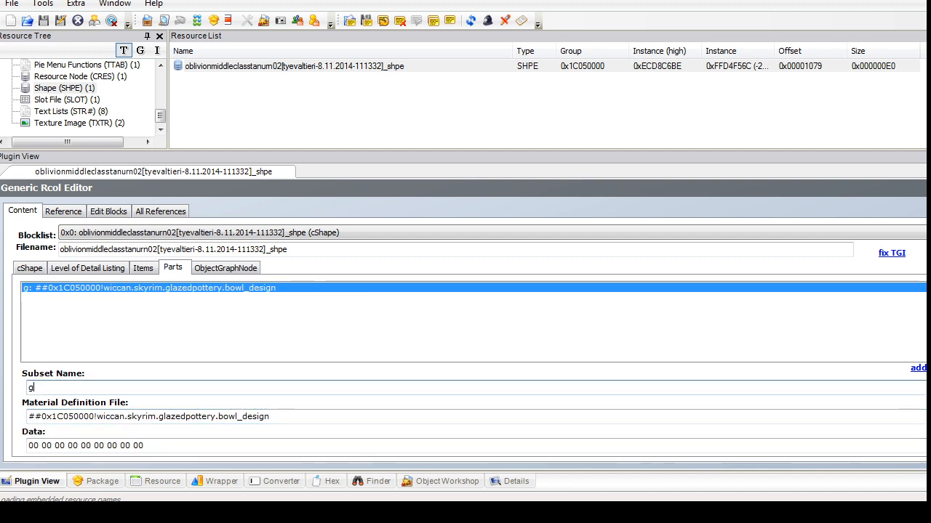
{"action": "type", "text": "lazing"}
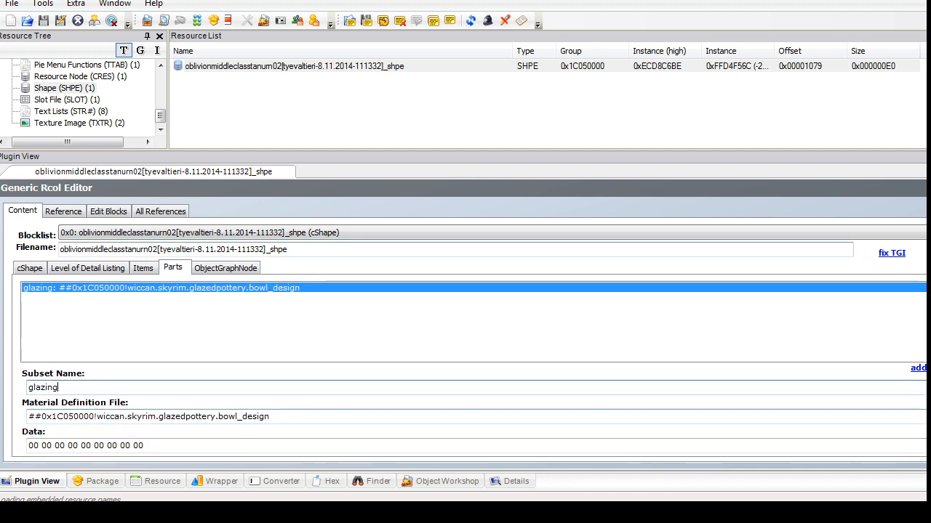
{"action": "key", "text": "alt+c"}
{"action": "key", "text": "Return"}
Step: Open the Object Data resource and set the sale price to 35 and version_1 to 139
{"action": "left_click_drag", "start_coordinate": [160, 116], "coordinate": [160, 106]}
{"action": "left_click", "coordinate": [75, 88]}
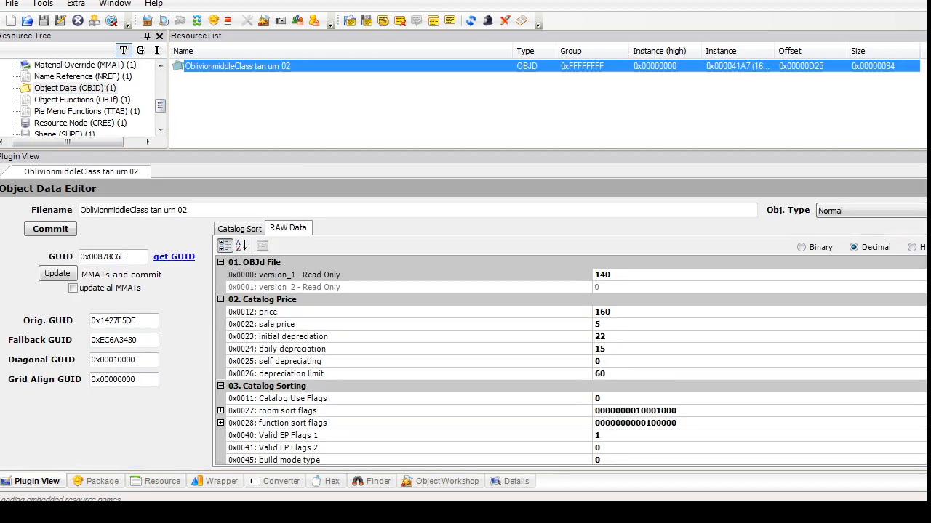
{"action": "left_click", "coordinate": [603, 312]}
{"action": "left_click", "coordinate": [598, 324]}
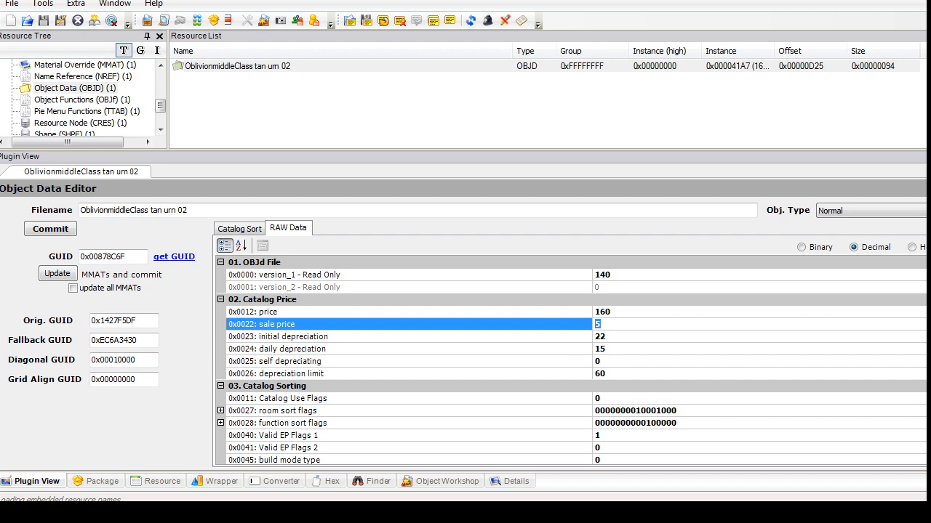
{"action": "left_click_drag", "start_coordinate": [611, 275], "coordinate": [601, 276]}
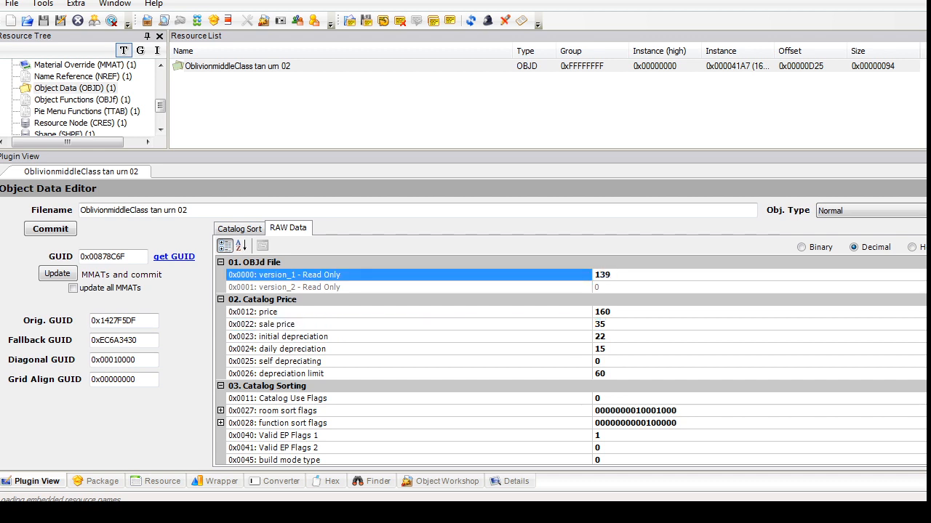
Step: Set ratingRoom to 2 in the Object Data's Catalog Ratings
{"action": "scroll", "coordinate": [570, 360], "scroll_direction": "down", "scroll_amount": 20}
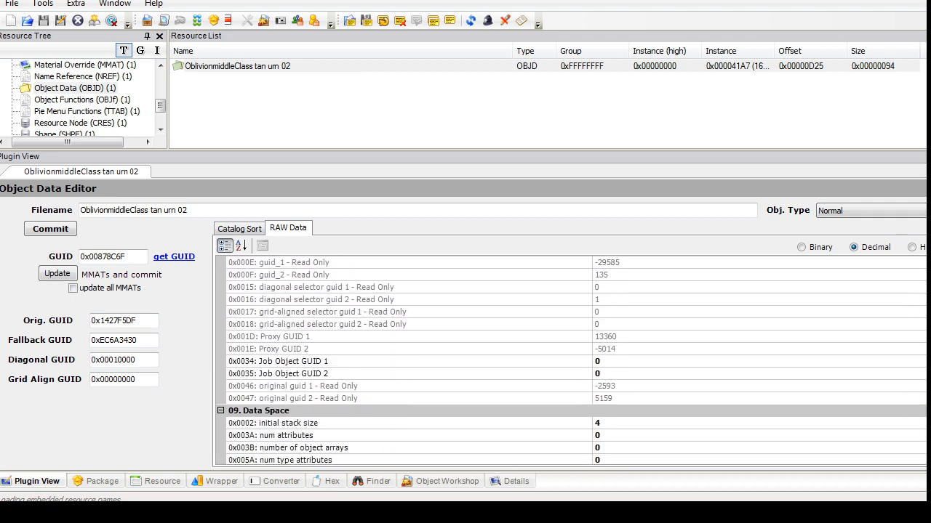
{"action": "scroll", "coordinate": [570, 360], "scroll_direction": "down", "scroll_amount": 20}
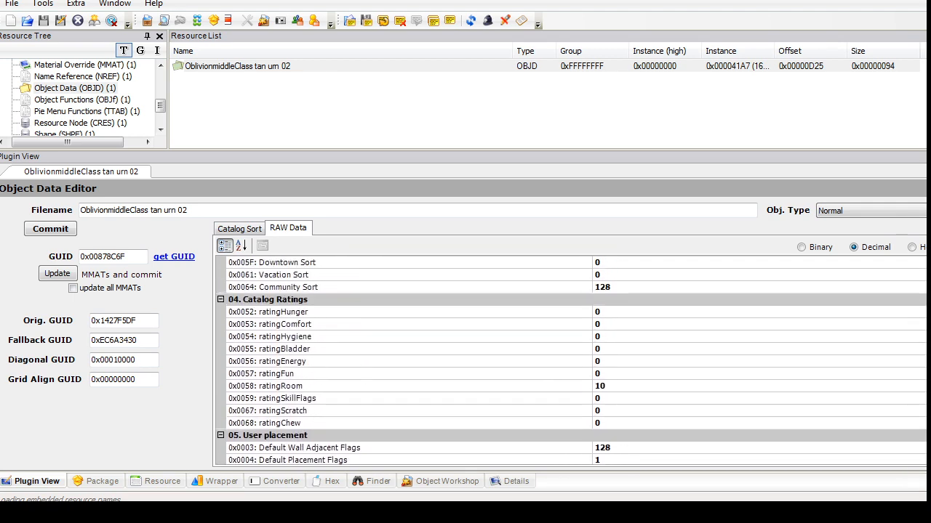
{"action": "scroll", "coordinate": [570, 360], "scroll_direction": "down", "scroll_amount": 1}
{"action": "left_click_drag", "start_coordinate": [609, 373], "coordinate": [594, 373]}
{"action": "type", "text": "2"}
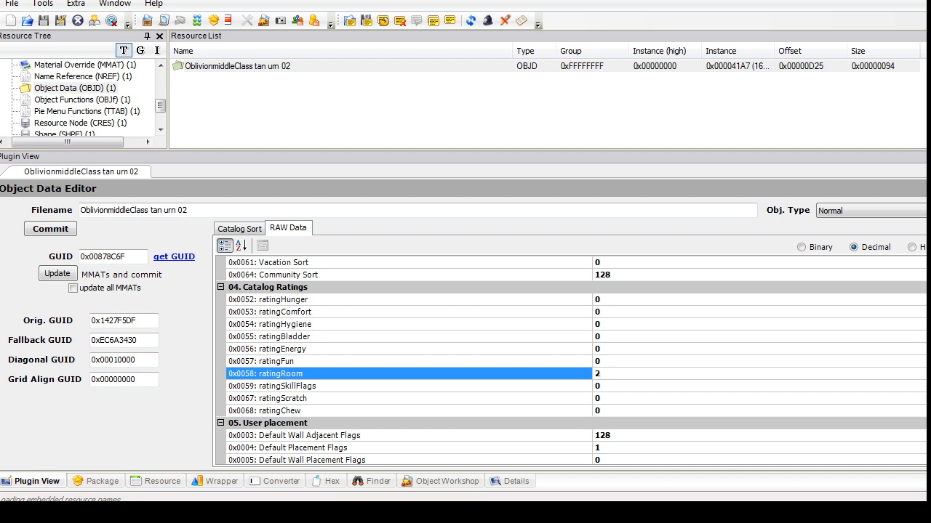
Step: Set the object size (quantity per shelf) to 0 and the 3D Object Type to 1, and commit the Object Data
{"action": "scroll", "coordinate": [571, 361], "scroll_direction": "down", "scroll_amount": 10}
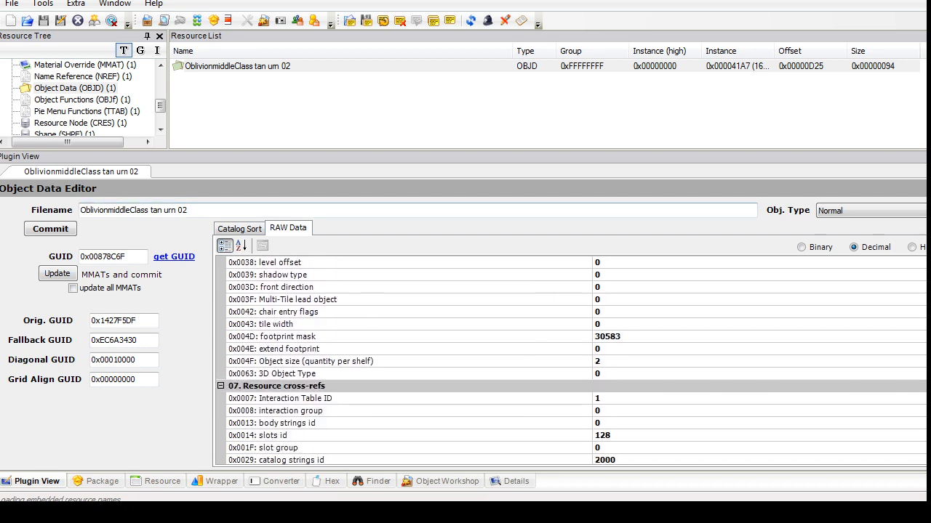
{"action": "left_click", "coordinate": [608, 374]}
{"action": "left_click_drag", "start_coordinate": [609, 361], "coordinate": [594, 374]}
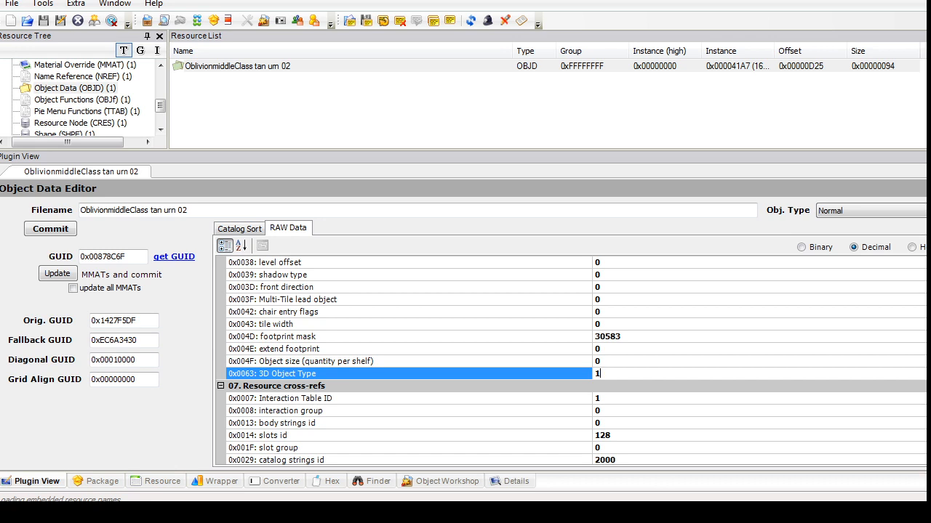
{"action": "scroll", "coordinate": [571, 362], "scroll_direction": "up", "scroll_amount": 10}
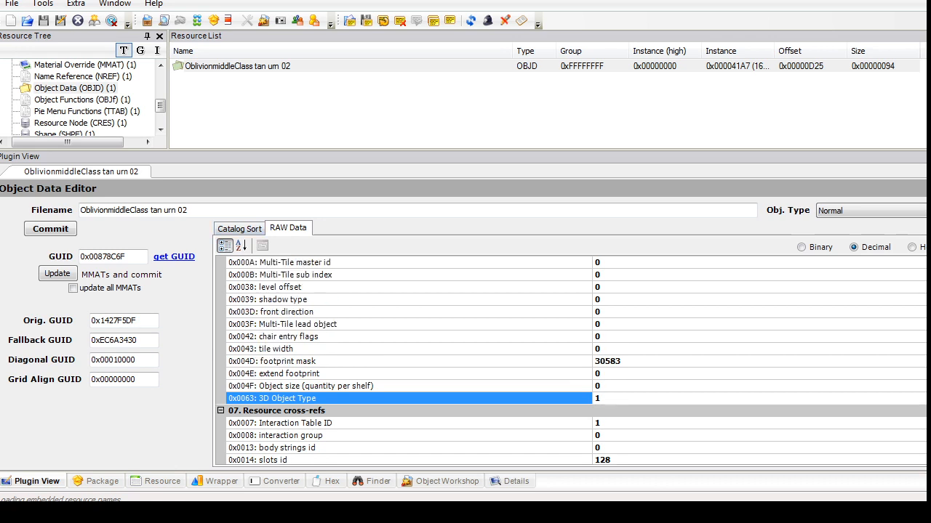
{"action": "left_click", "coordinate": [239, 228]}
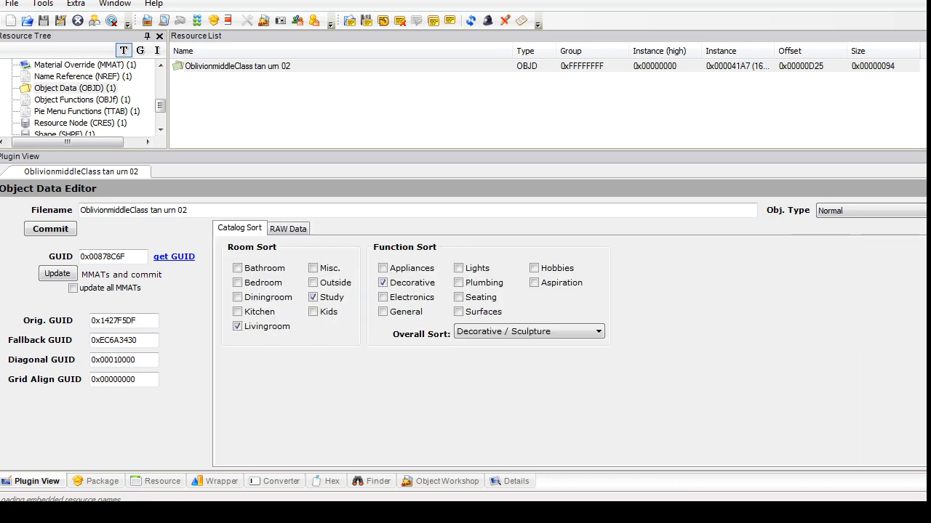
{"action": "left_click", "coordinate": [51, 229]}
Step: Delete both Material Definition resources, texture01 and texture02
{"action": "left_click_drag", "start_coordinate": [160, 107], "coordinate": [160, 99]}
{"action": "left_click", "coordinate": [84, 88]}
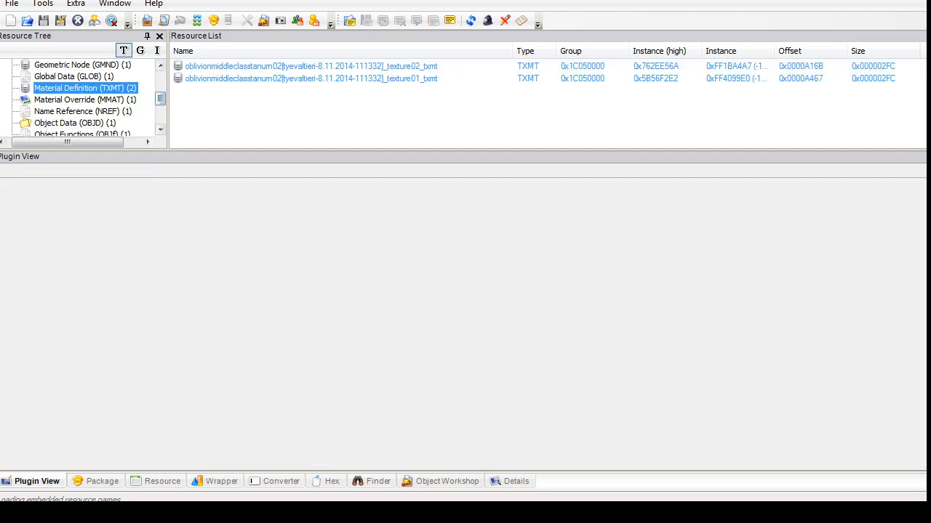
{"action": "left_click_drag", "start_coordinate": [232, 66], "coordinate": [233, 77]}
{"action": "right_click", "coordinate": [233, 73]}
{"action": "left_click", "coordinate": [251, 131]}
Step: Delete the Material Override resource from the package
{"action": "left_click", "coordinate": [76, 134]}
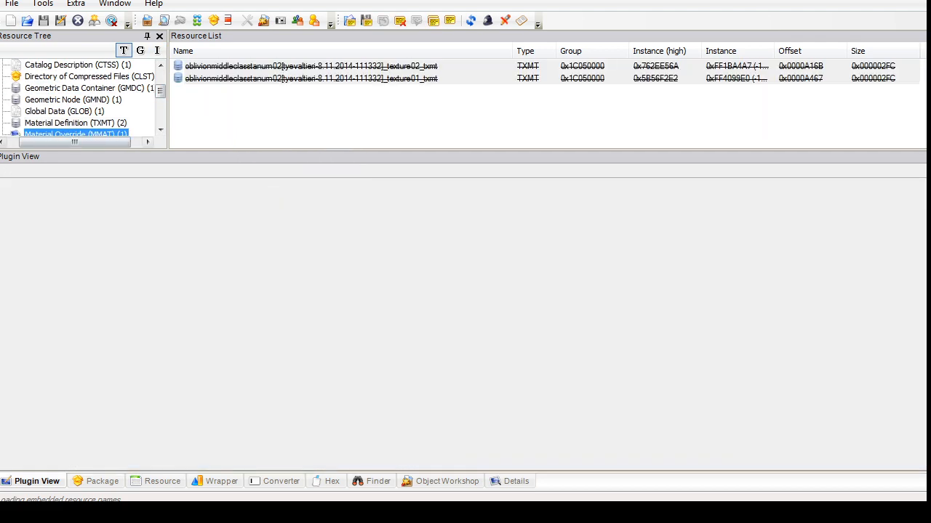
{"action": "right_click", "coordinate": [223, 67]}
{"action": "left_click", "coordinate": [262, 126]}
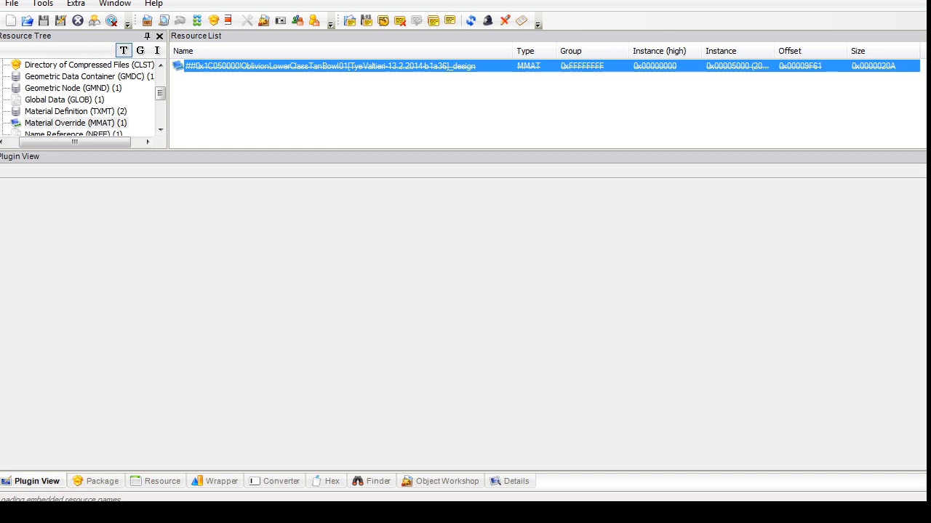
Step: Add a third datalist extension reference to the Geometric Node's cObjectGraphNode, with Enabled 0x01 and index 3
{"action": "left_click", "coordinate": [67, 88]}
{"action": "left_click", "coordinate": [225, 66]}
{"action": "left_click", "coordinate": [115, 268]}
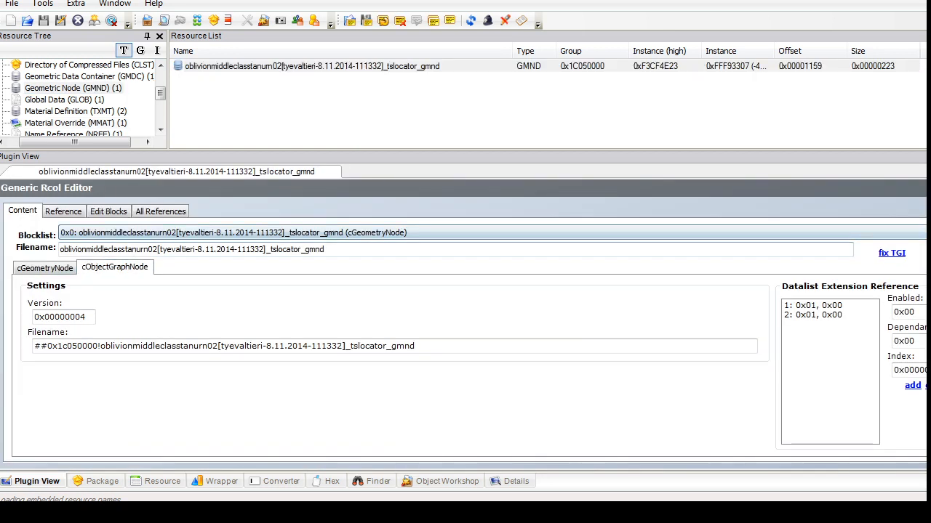
{"action": "left_click", "coordinate": [912, 386]}
{"action": "left_click", "coordinate": [813, 325]}
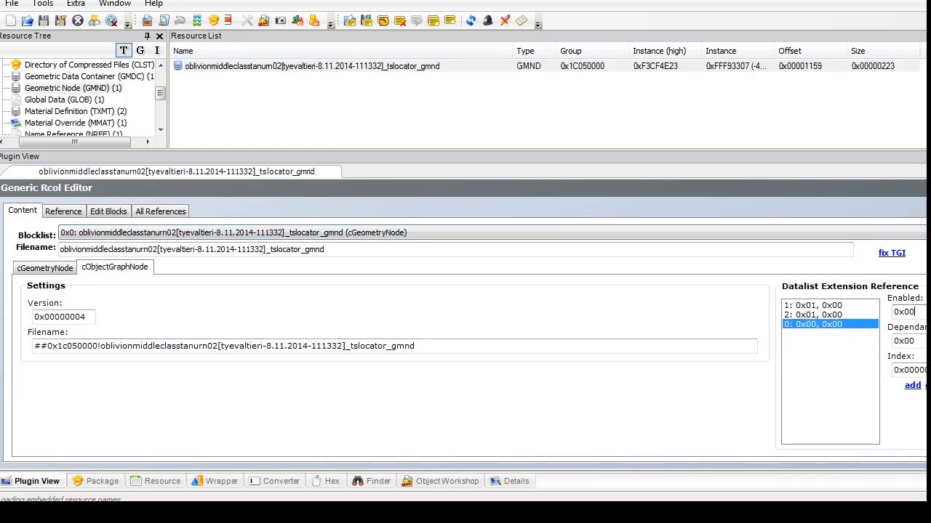
{"action": "key", "text": "BackSpace"}
{"action": "type", "text": "1"}
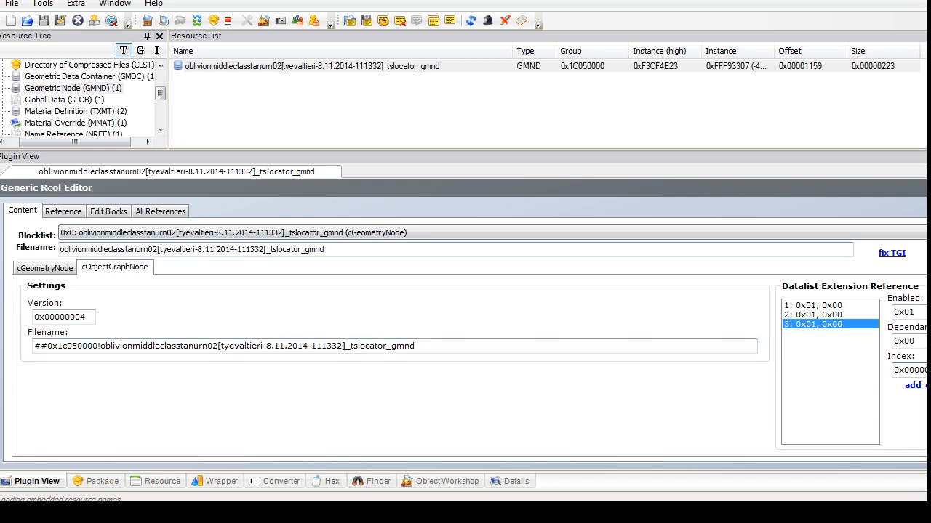
Step: Add a cDataListExtension block to the Geometric Node
{"action": "left_click", "coordinate": [108, 211]}
{"action": "left_click", "coordinate": [378, 291]}
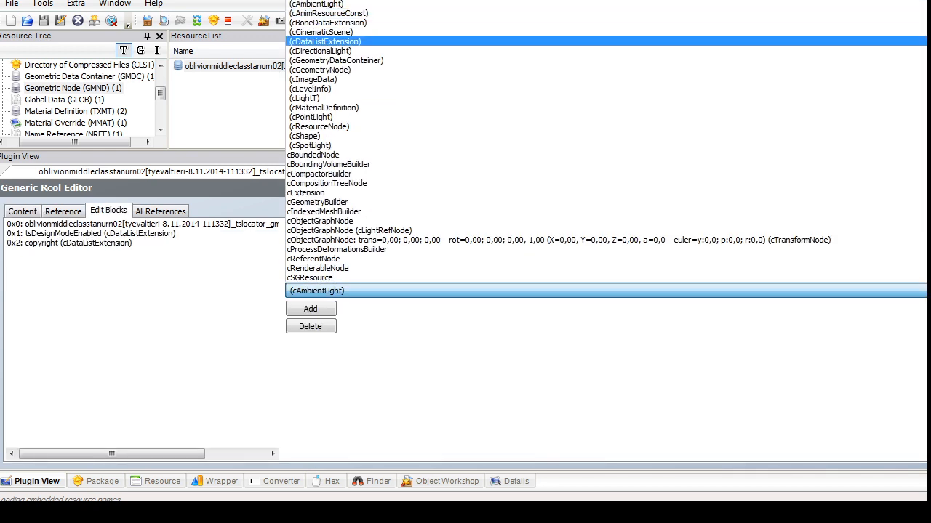
{"action": "left_click", "coordinate": [327, 42]}
{"action": "left_click", "coordinate": [311, 309]}
Step: Rename the array item in the tsDesignModeEnabled block to glazing
{"action": "left_click", "coordinate": [22, 211]}
{"action": "left_click", "coordinate": [145, 233]}
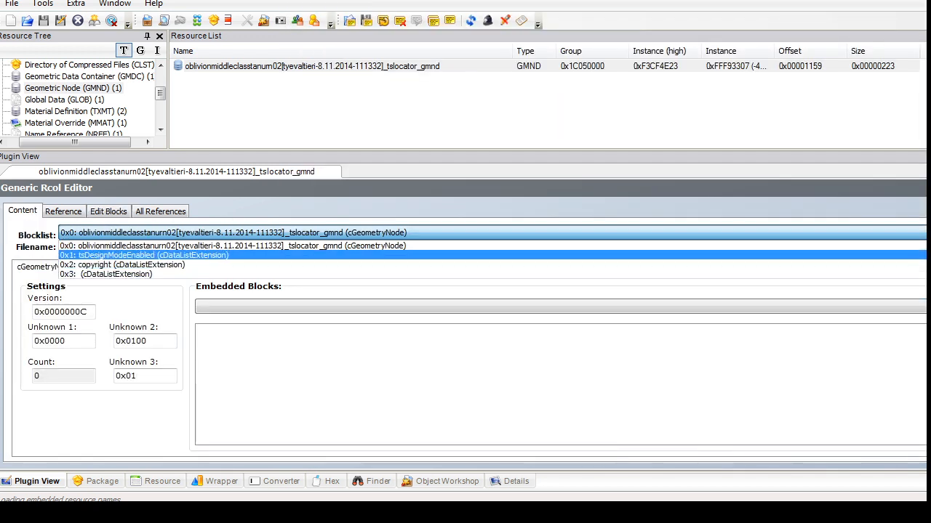
{"action": "left_click", "coordinate": [146, 254]}
{"action": "left_click", "coordinate": [297, 305]}
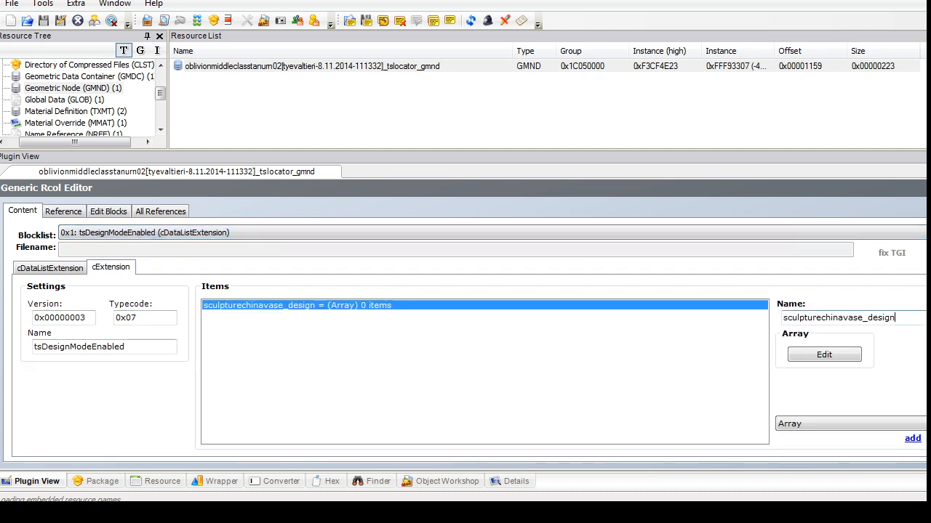
{"action": "left_click_drag", "start_coordinate": [899, 317], "coordinate": [781, 318]}
{"action": "type", "text": "glazing"}
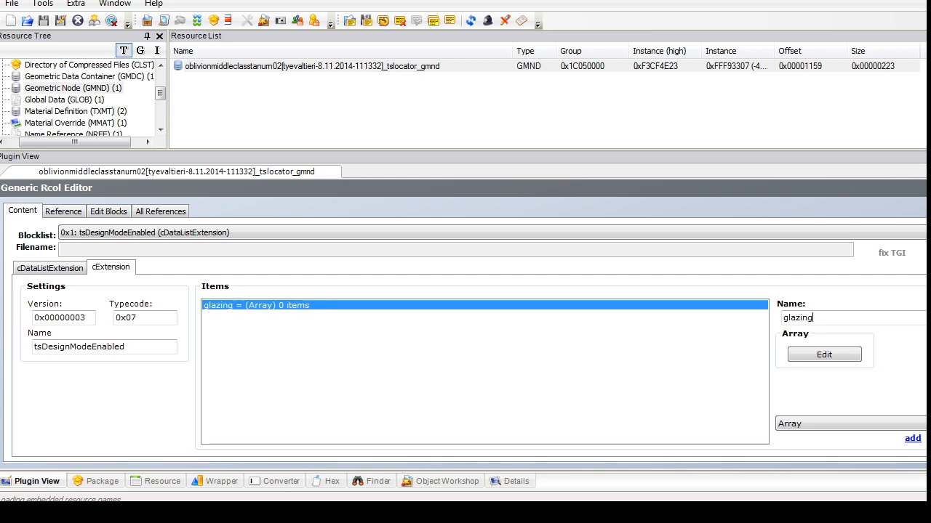
Step: Name the new empty cDataListExtension block tsMaterialsMeshName
{"action": "left_click", "coordinate": [167, 233]}
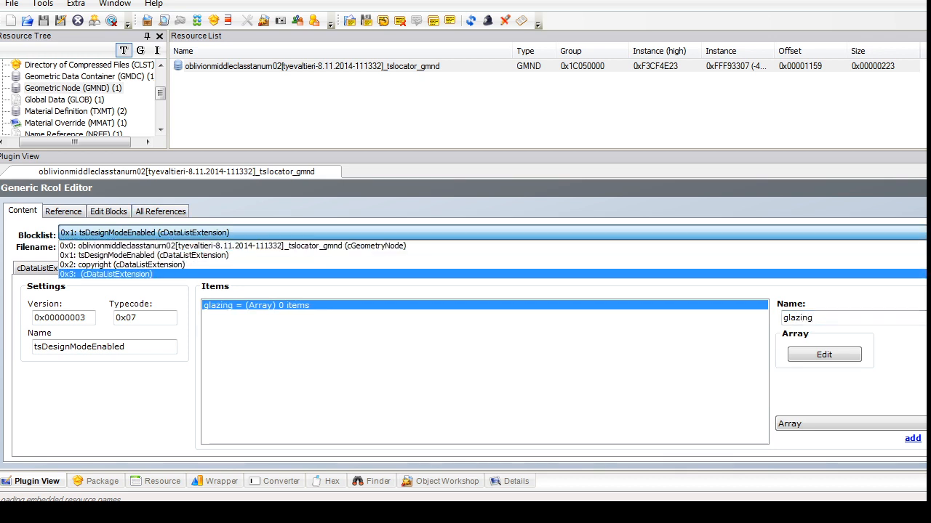
{"action": "left_click", "coordinate": [131, 274]}
{"action": "type", "text": "tsM"}
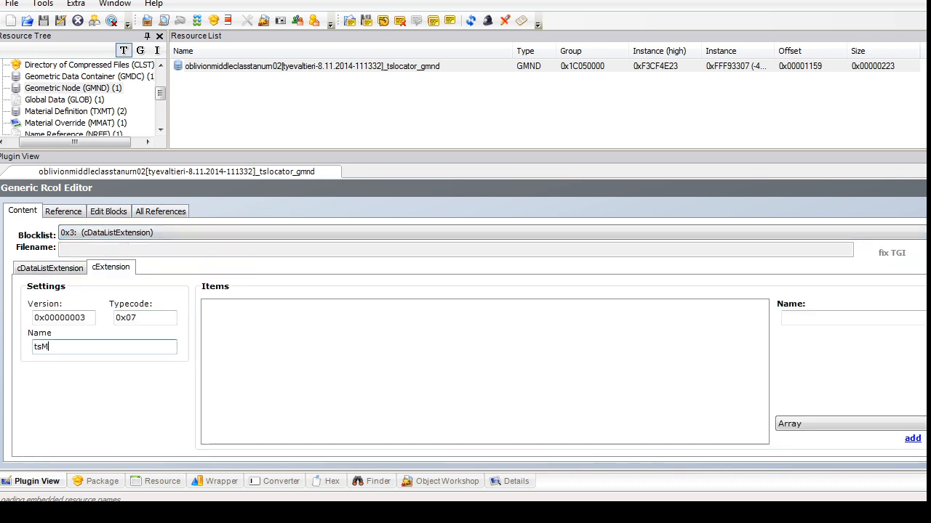
{"action": "type", "text": "aterialsMeshName"}
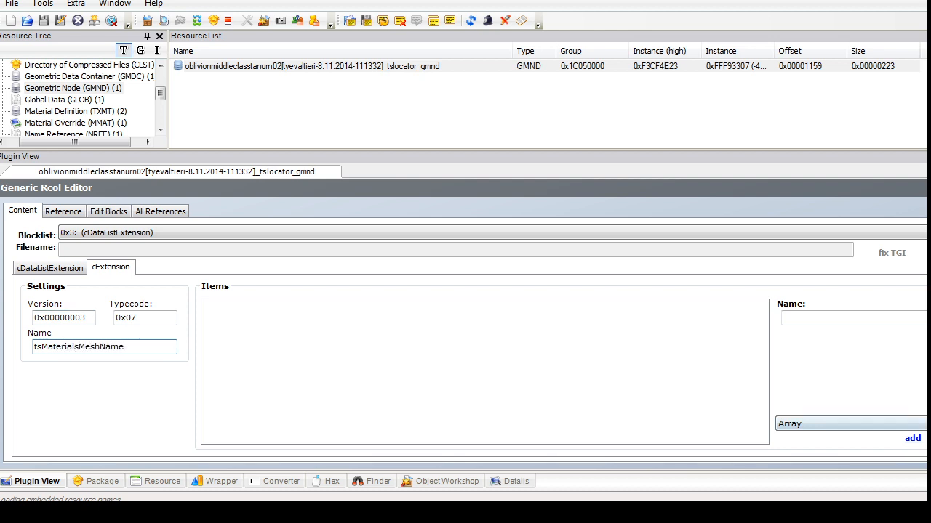
Step: Add a String item named glazing with value ##0x1C050000!wiccan.skyrim.glazedpottery.bowl to tsMaterialsMeshName, and commit the Geometric Node
{"action": "left_click", "coordinate": [850, 424]}
{"action": "left_click", "coordinate": [793, 474]}
{"action": "left_click", "coordinate": [913, 439]}
{"action": "left_click", "coordinate": [233, 305]}
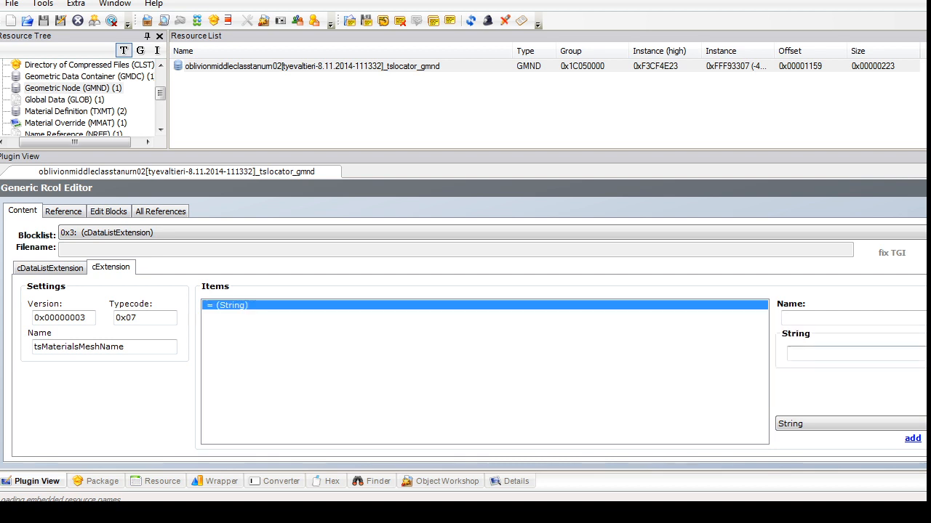
{"action": "key", "text": "ctrl+v"}
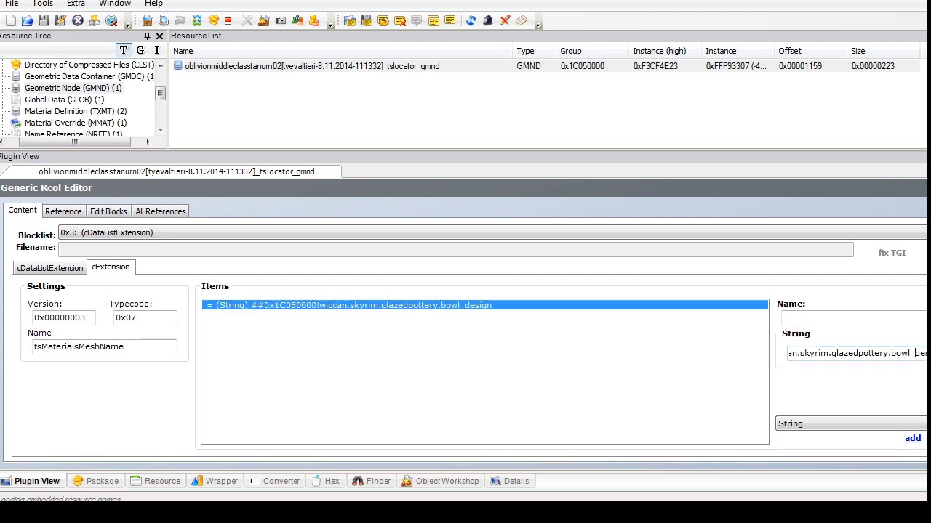
{"action": "key", "text": "BackSpace"}
{"action": "key", "text": "BackSpace"}
{"action": "left_click", "coordinate": [850, 318]}
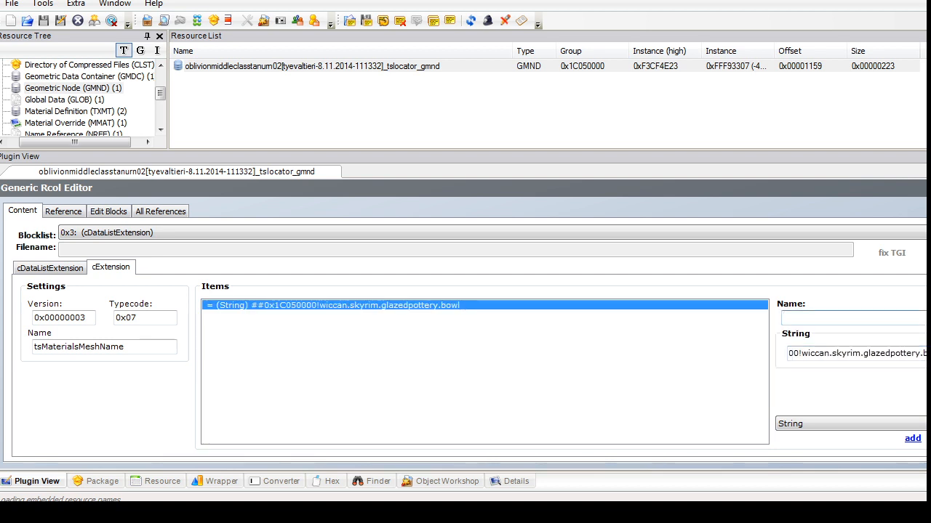
{"action": "type", "text": "glazing"}
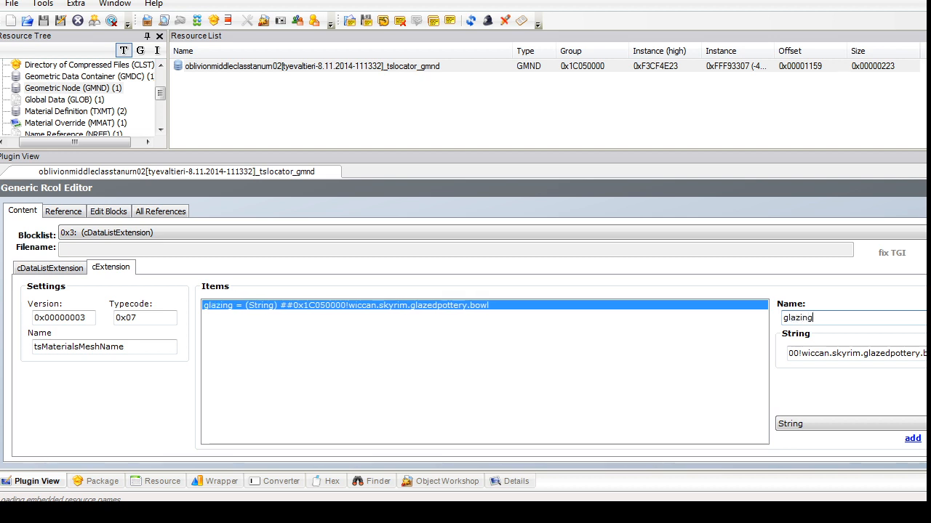
{"action": "left_click_drag", "start_coordinate": [928, 353], "coordinate": [875, 353]}
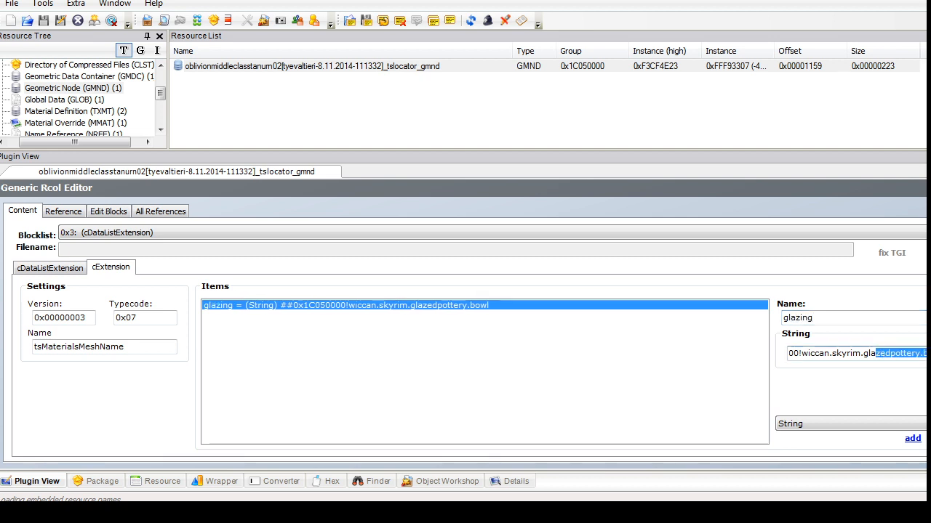
{"action": "left_click", "coordinate": [521, 294]}
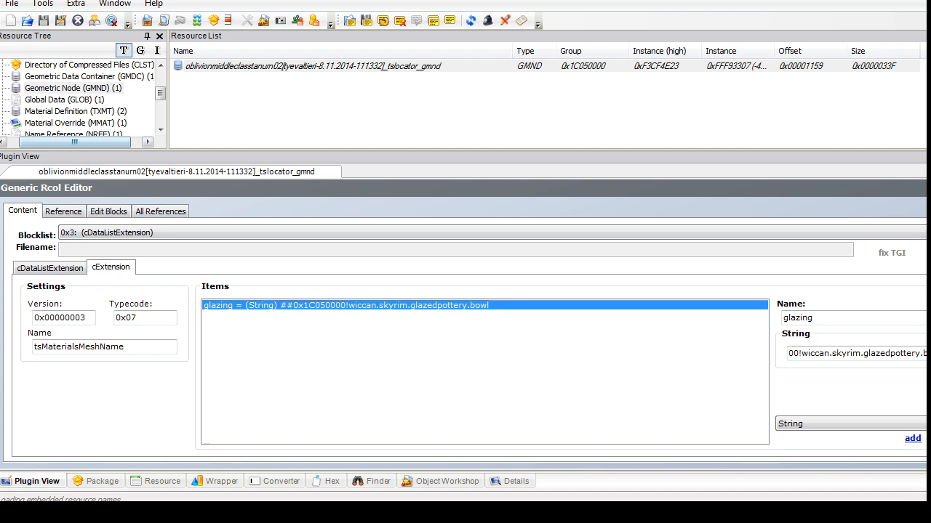
Step: Review the Geometric Data Container's mesh, the Catalog Description text and the Material Definition resources
{"action": "left_click", "coordinate": [89, 76]}
{"action": "left_click", "coordinate": [247, 66]}
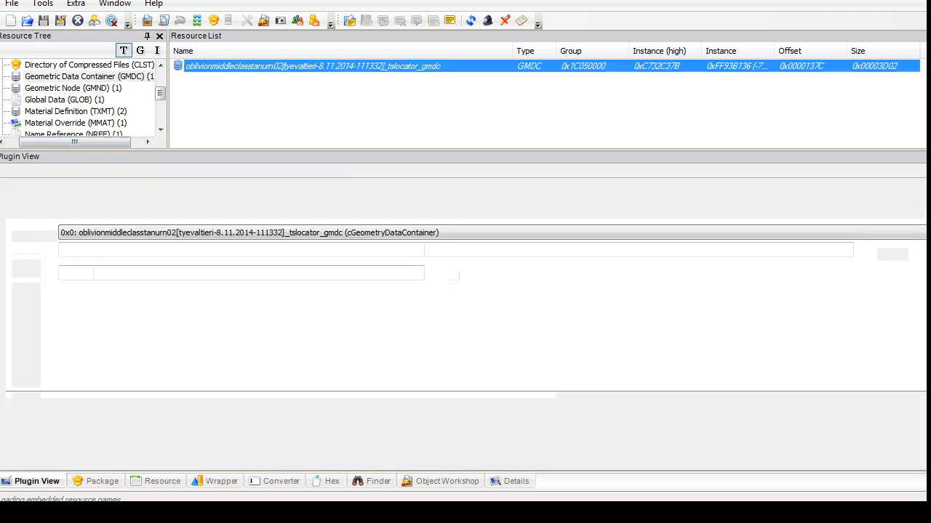
{"action": "scroll", "coordinate": [80, 98], "scroll_direction": "up", "scroll_amount": 1}
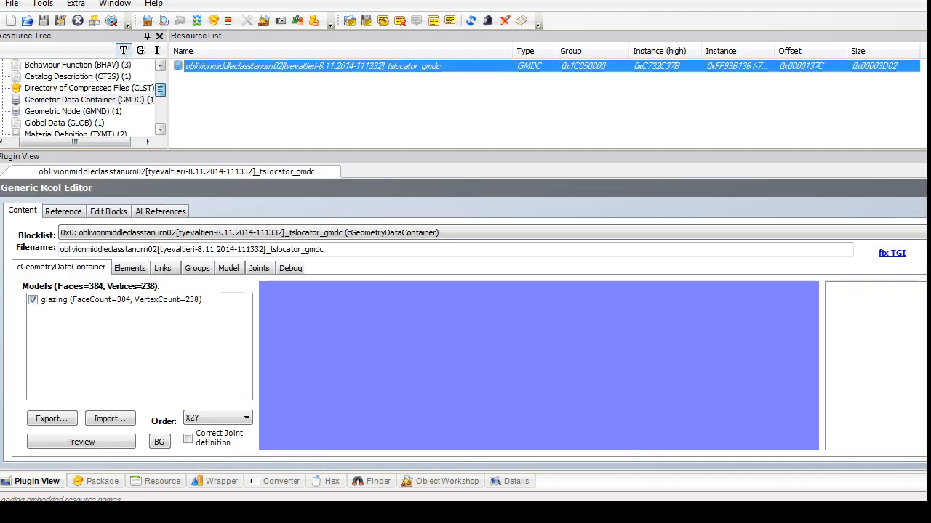
{"action": "left_click", "coordinate": [77, 77]}
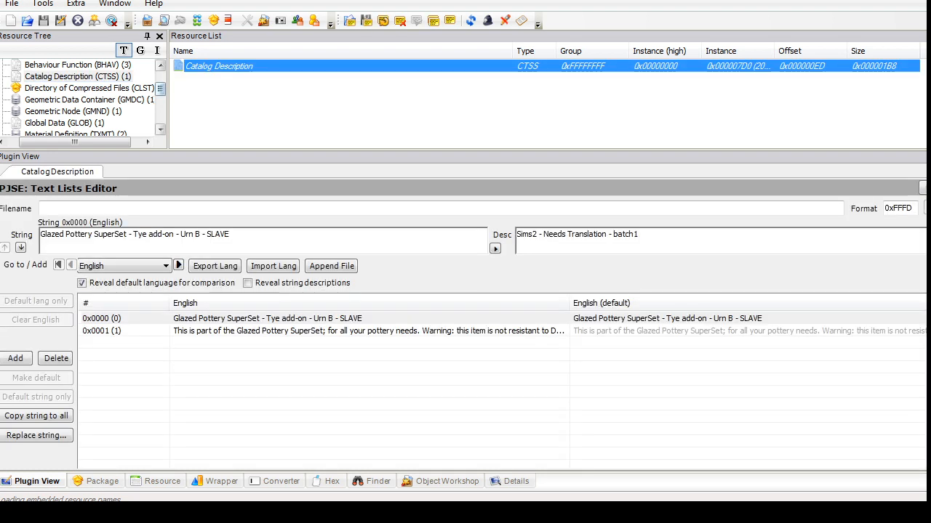
{"action": "left_click_drag", "start_coordinate": [160, 90], "coordinate": [160, 97]}
{"action": "left_click", "coordinate": [73, 76]}
{"action": "left_click", "coordinate": [76, 100]}
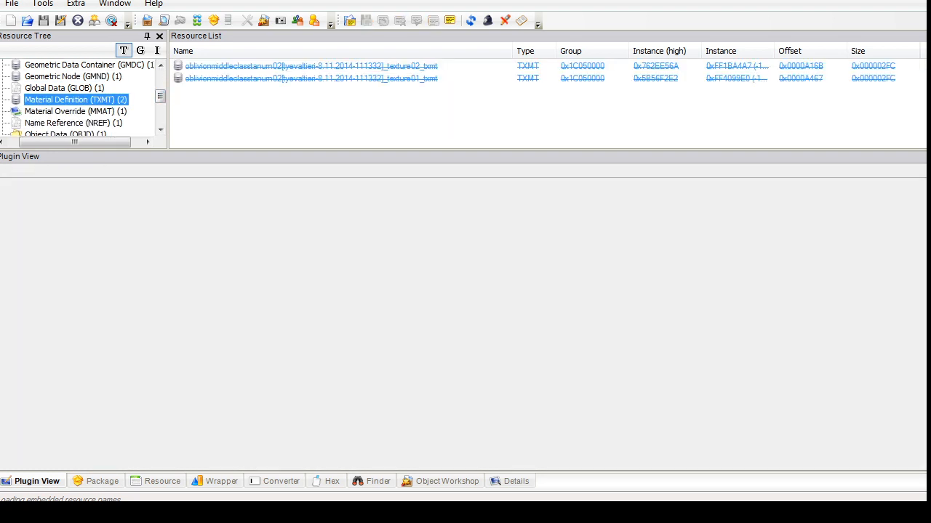
Step: Save the package and run the Scenegraph rename Wizard on it, keeping the existing model name
{"action": "left_click", "coordinate": [12, 3]}
{"action": "left_click", "coordinate": [36, 82]}
{"action": "left_click", "coordinate": [43, 4]}
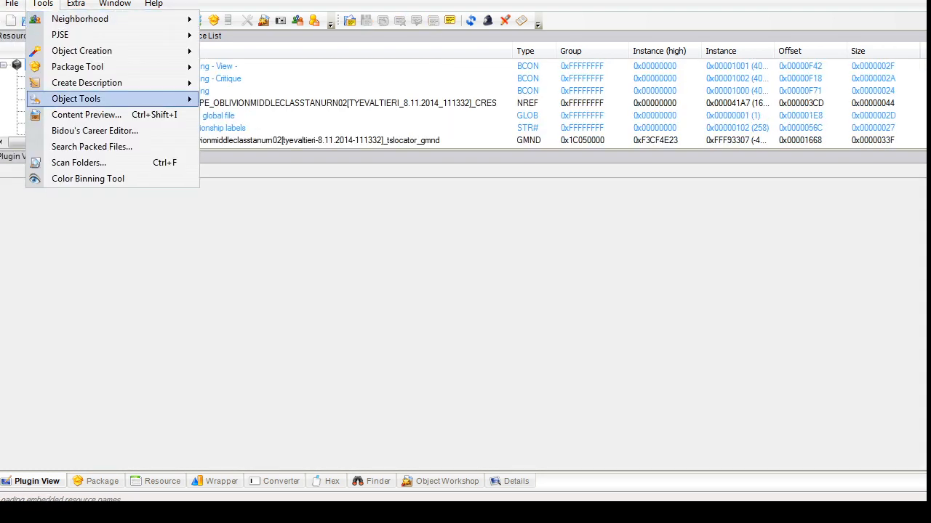
{"action": "mouse_move", "coordinate": [77, 99]}
{"action": "left_click", "coordinate": [247, 179]}
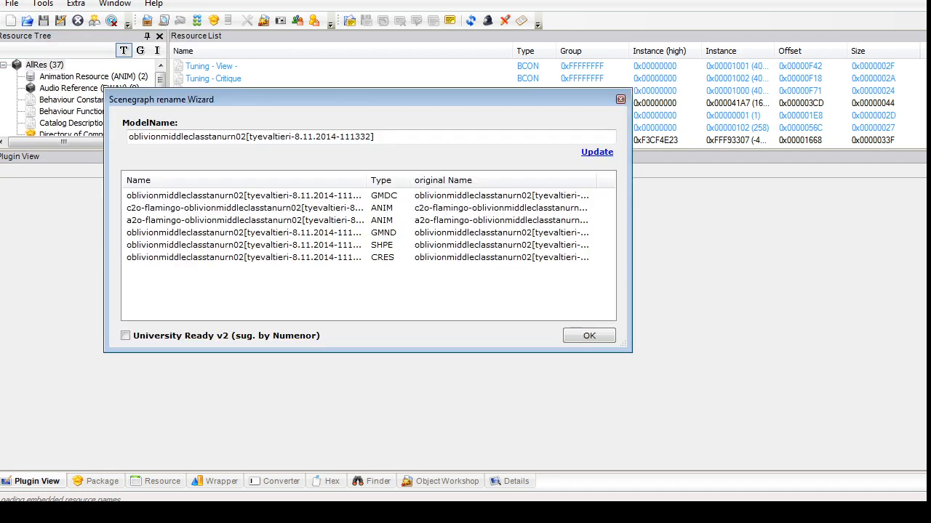
{"action": "left_click", "coordinate": [588, 336]}
Step: Reopen the urn package from the recent files and check the raw values in its Object Data
{"action": "left_click", "coordinate": [12, 4]}
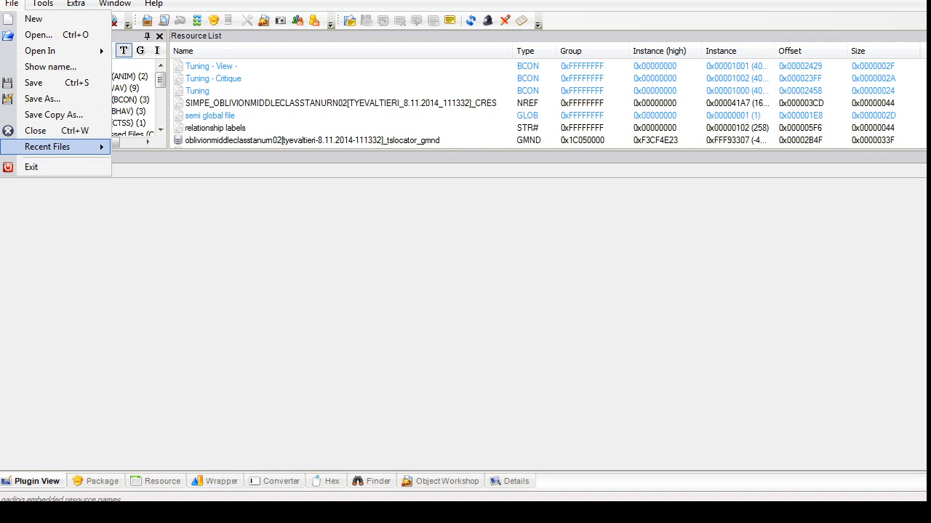
{"action": "mouse_move", "coordinate": [66, 147]}
{"action": "left_click", "coordinate": [189, 165]}
{"action": "left_click_drag", "start_coordinate": [160, 80], "coordinate": [160, 103]}
{"action": "left_click", "coordinate": [79, 100]}
{"action": "left_click", "coordinate": [236, 66]}
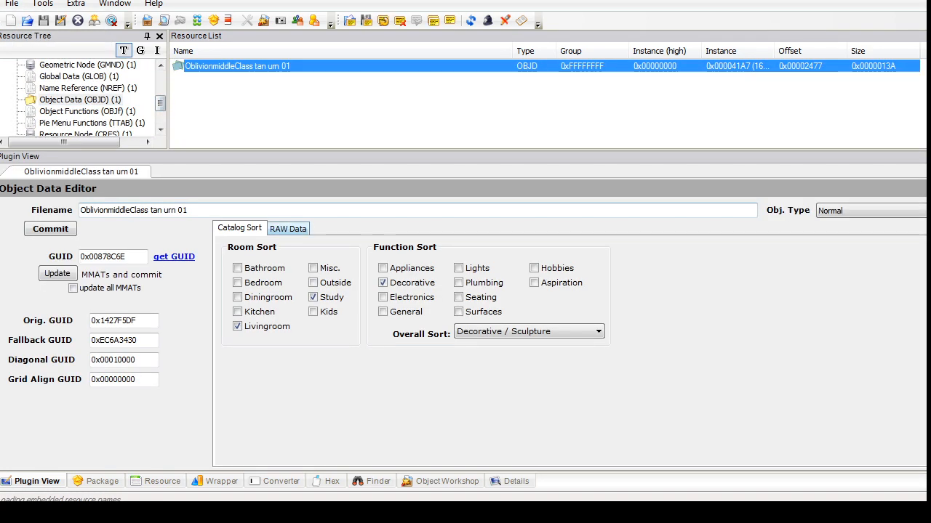
{"action": "left_click", "coordinate": [288, 228]}
{"action": "scroll", "coordinate": [567, 360], "scroll_direction": "down", "scroll_amount": 15}
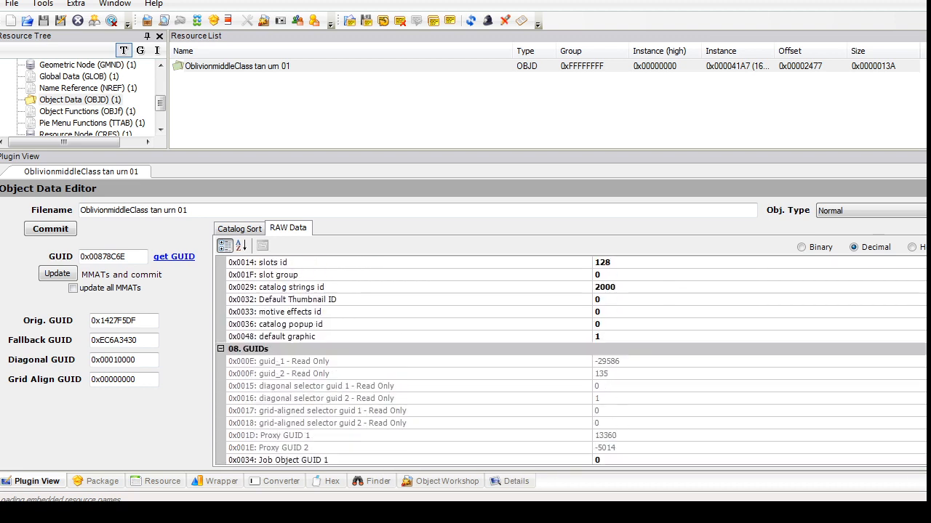
{"action": "scroll", "coordinate": [567, 360], "scroll_direction": "up", "scroll_amount": 5}
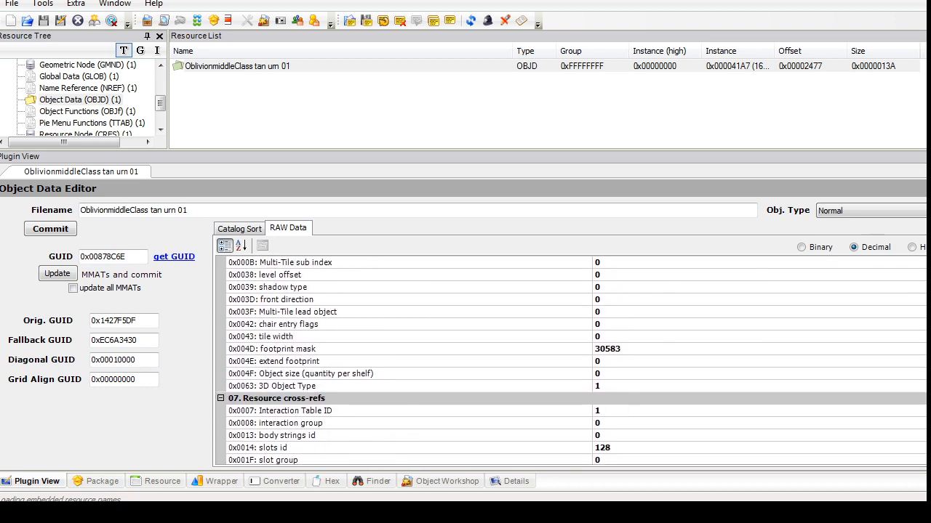
{"action": "left_click", "coordinate": [239, 229]}
Step: Close the current package and open tan urn 03.package from the tye folder
{"action": "left_click", "coordinate": [12, 3]}
{"action": "left_click", "coordinate": [34, 131]}
{"action": "left_click", "coordinate": [11, 3]}
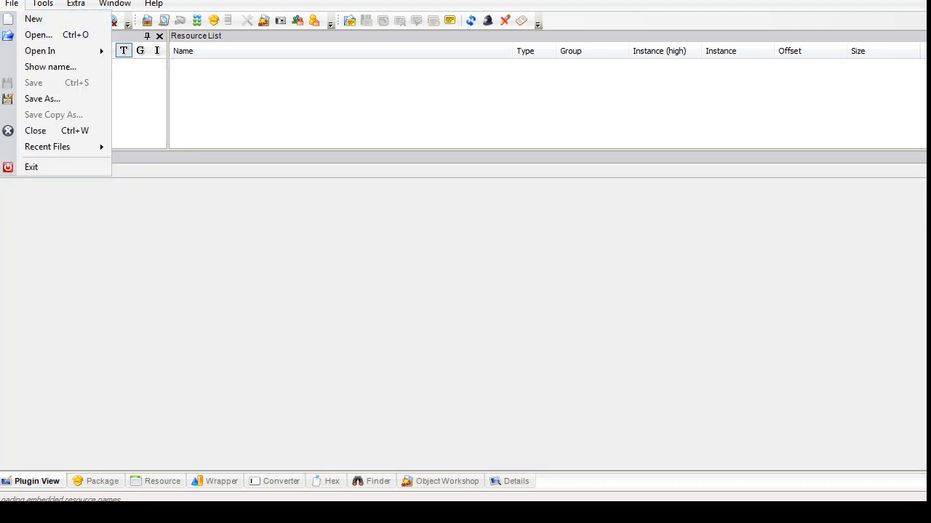
{"action": "left_click", "coordinate": [39, 35]}
{"action": "left_click_drag", "start_coordinate": [513, 131], "coordinate": [512, 251]}
{"action": "left_click", "coordinate": [220, 178]}
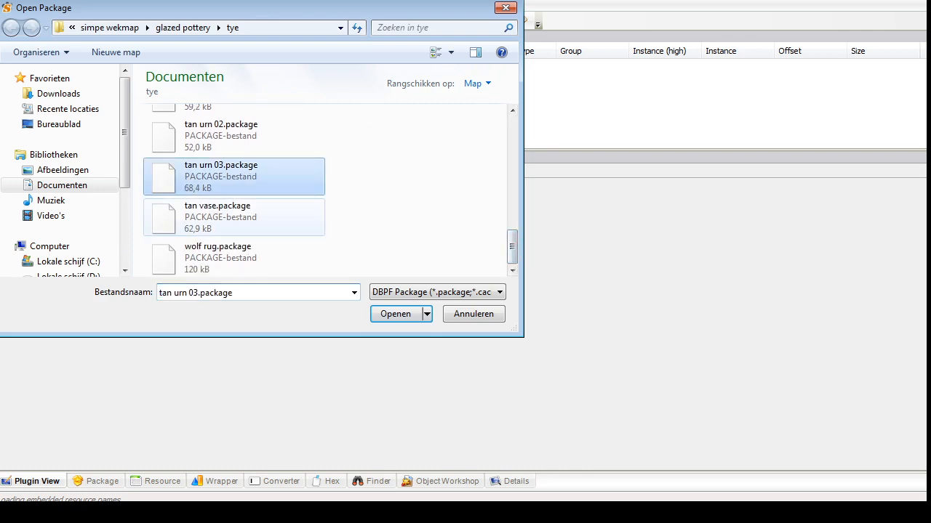
{"action": "left_click", "coordinate": [396, 314]}
Step: Delete both Texture Image resources, texture01 and texture02, from the urn 03 package
{"action": "left_click_drag", "start_coordinate": [160, 78], "coordinate": [160, 117]}
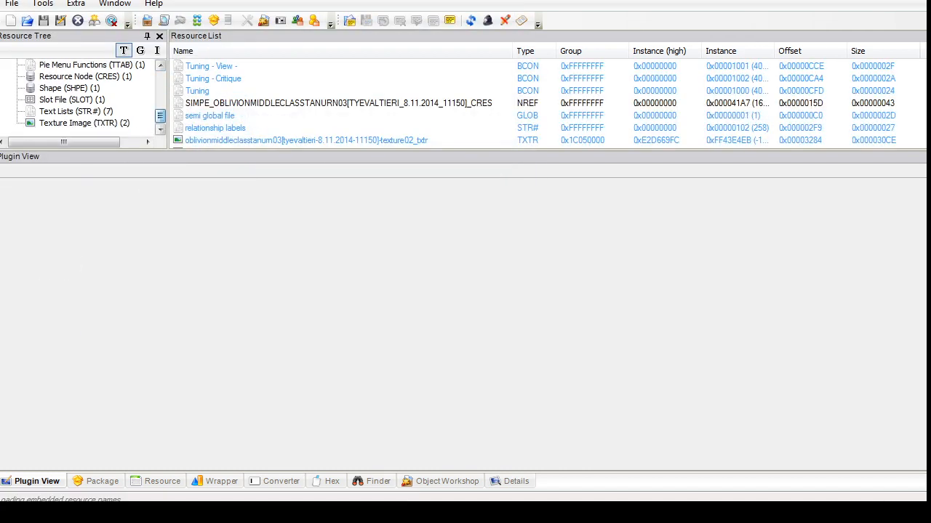
{"action": "left_click", "coordinate": [84, 123]}
{"action": "left_click_drag", "start_coordinate": [215, 104], "coordinate": [204, 67]}
{"action": "right_click", "coordinate": [204, 66]}
{"action": "left_click", "coordinate": [243, 123]}
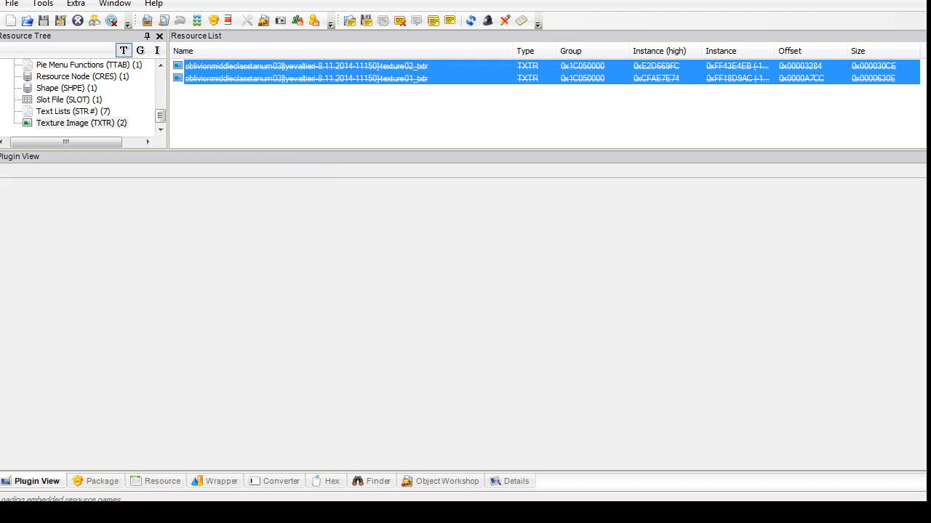
Step: Open the Shape resource and remove the texture02 entry from its parts
{"action": "left_click", "coordinate": [69, 99]}
{"action": "left_click_drag", "start_coordinate": [160, 117], "coordinate": [160, 114]}
{"action": "left_click", "coordinate": [65, 99]}
{"action": "left_click", "coordinate": [218, 66]}
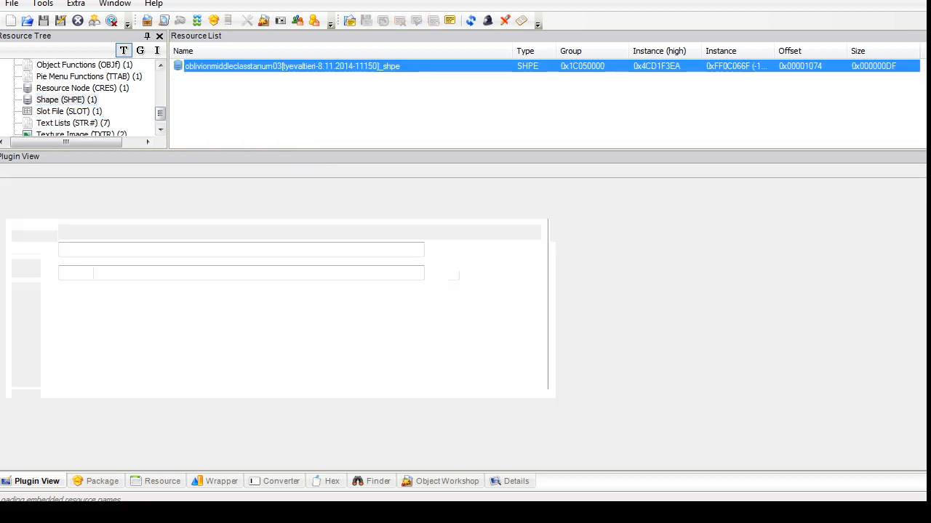
{"action": "left_click", "coordinate": [221, 288]}
{"action": "left_click", "coordinate": [927, 368]}
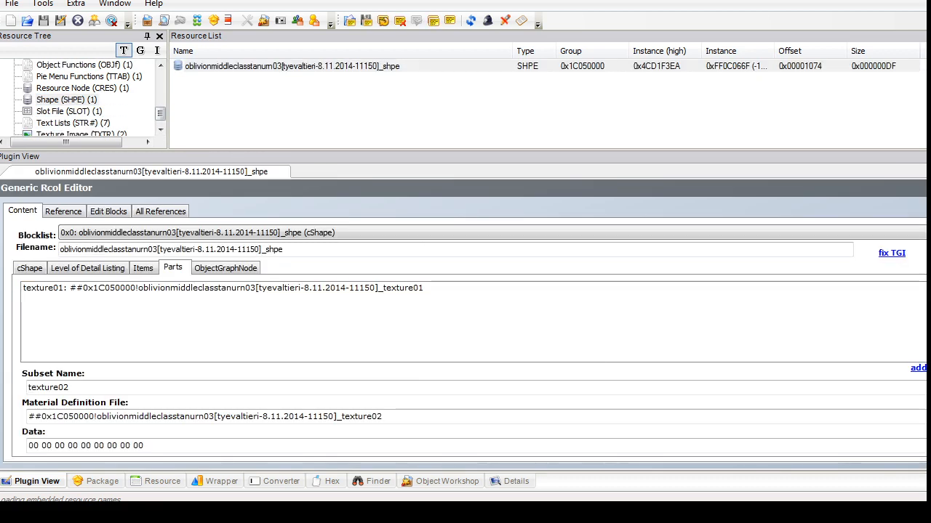
Step: Set the Shape part's subset name to glazing and its material file to ##0x1C050000!wiccan.skyrim.glazedpottery.bowl_design, and commit
{"action": "left_click", "coordinate": [222, 288]}
{"action": "left_click_drag", "start_coordinate": [384, 416], "coordinate": [28, 417]}
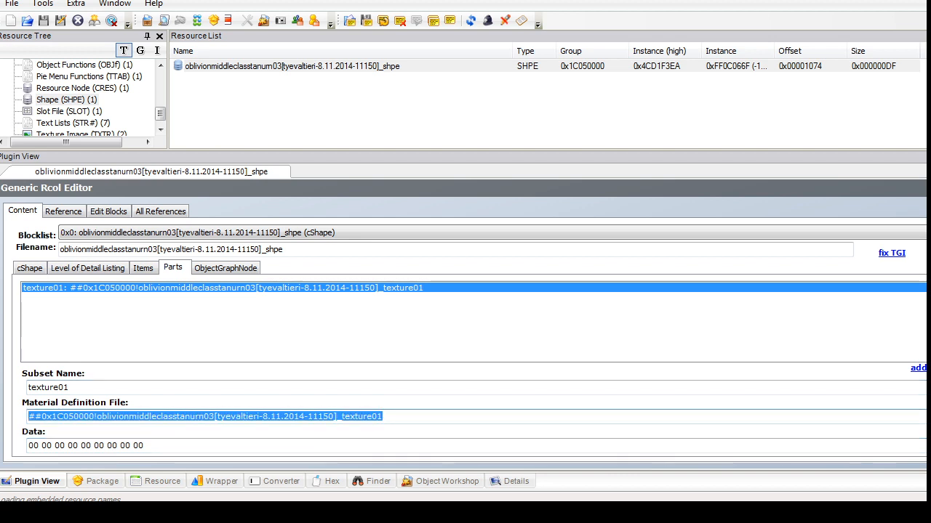
{"action": "key", "text": "ctrl+v"}
{"action": "double_click", "coordinate": [48, 387]}
{"action": "type", "text": "gl"}
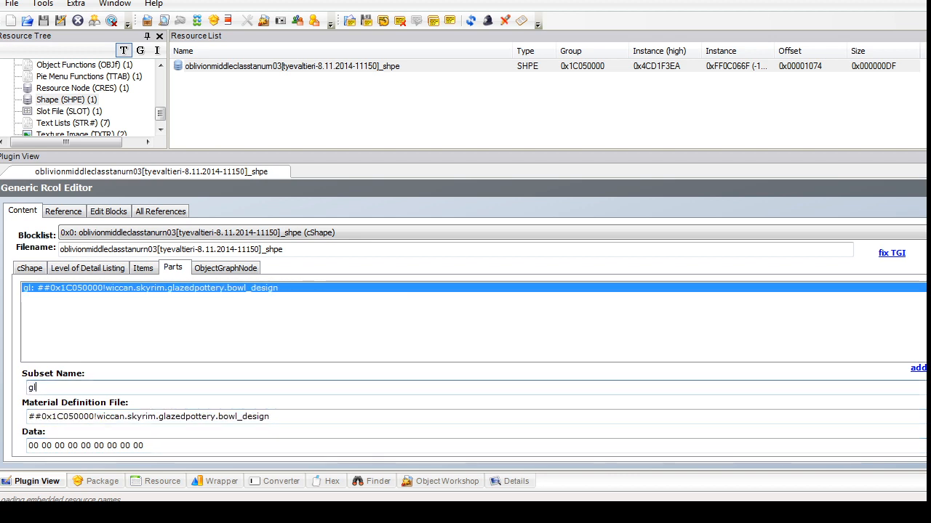
{"action": "type", "text": "azing"}
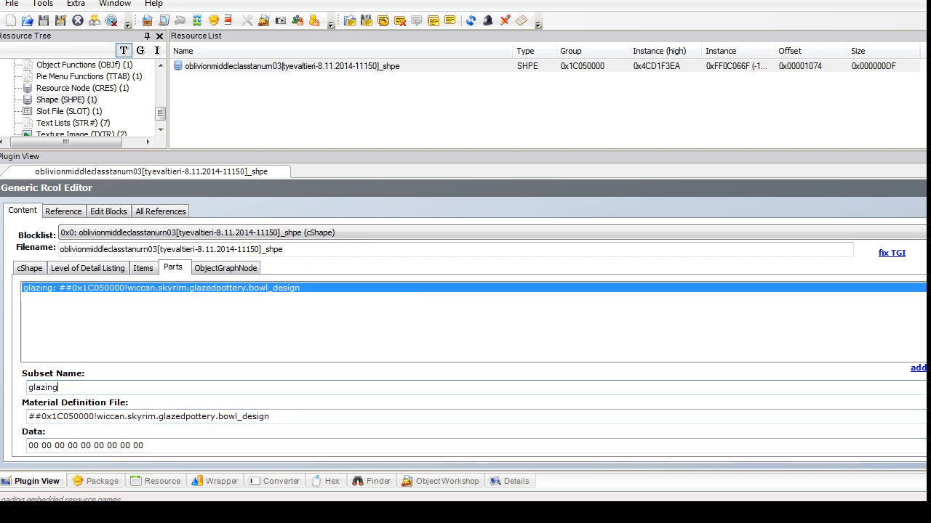
{"action": "left_click", "coordinate": [926, 188]}
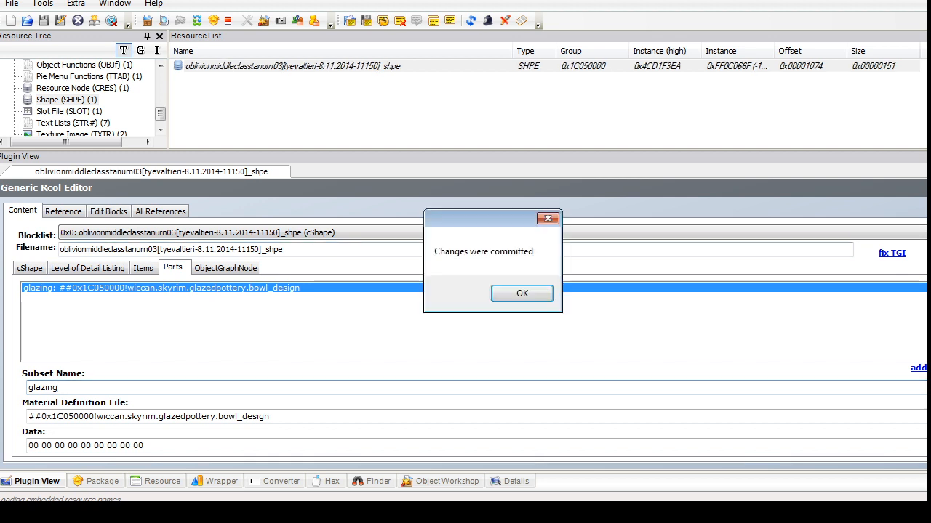
{"action": "key", "text": "Return"}
{"action": "left_click", "coordinate": [69, 112]}
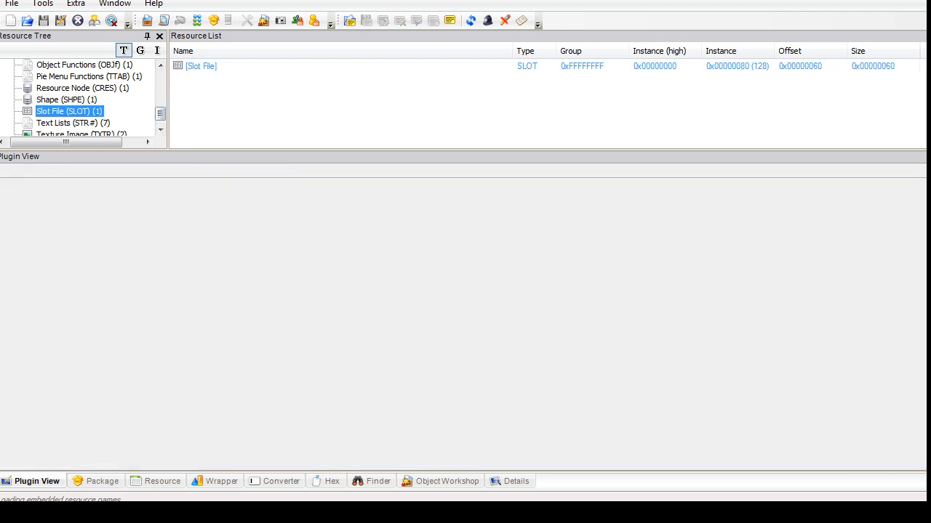
{"action": "right_click", "coordinate": [207, 98]}
{"action": "left_click", "coordinate": [245, 106]}
{"action": "double_click", "coordinate": [234, 127]}
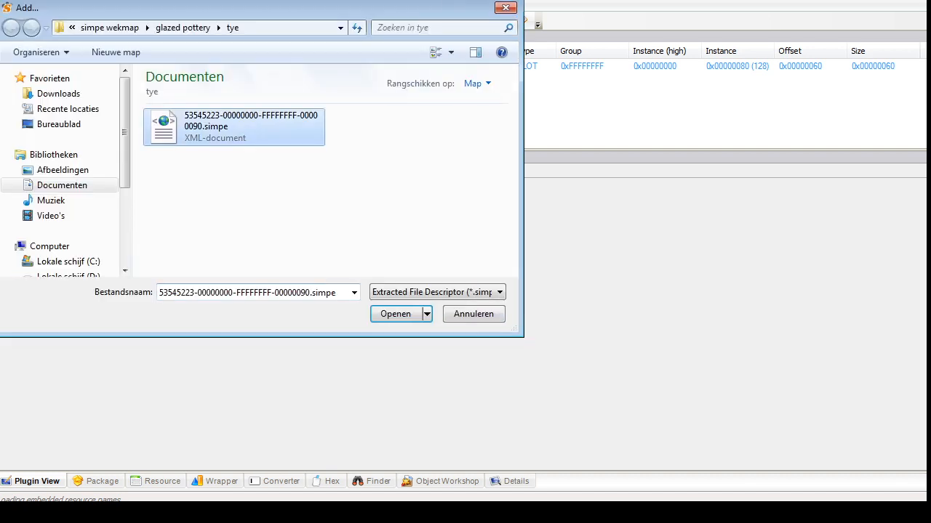
{"action": "left_click_drag", "start_coordinate": [161, 112], "coordinate": [161, 118]}
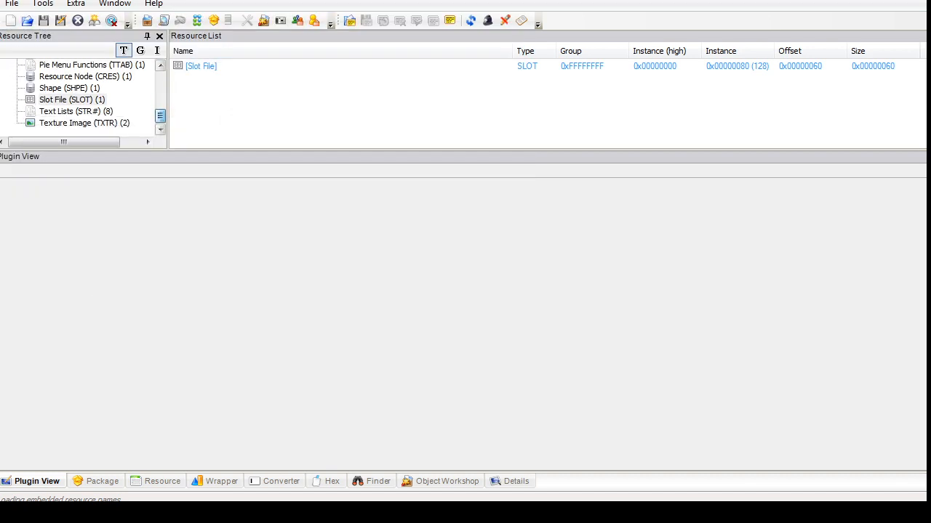
Step: Add a Container slot to the Slot File with Float 3 set to 4 and Int 5 set to -5
{"action": "left_click", "coordinate": [202, 66]}
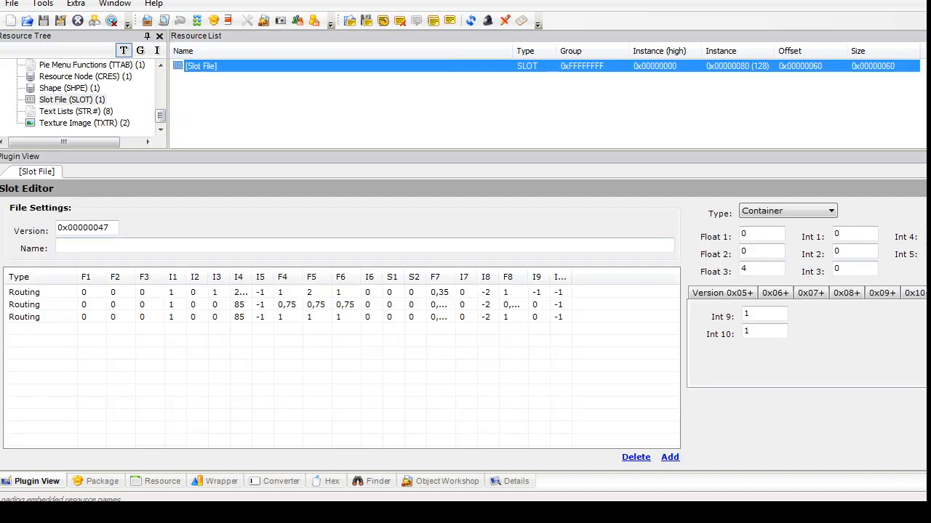
{"action": "left_click", "coordinate": [670, 458]}
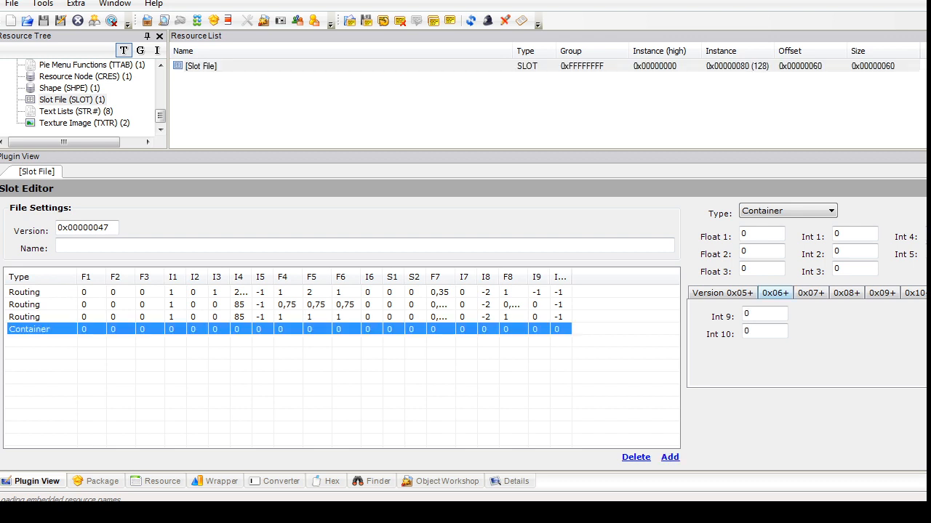
{"action": "double_click", "coordinate": [745, 269]}
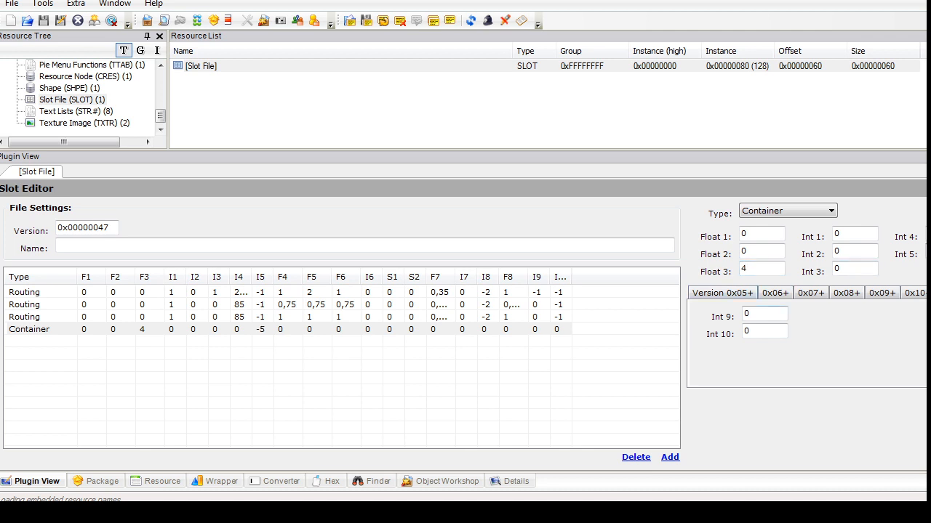
Step: Set the Container slot's F4, F5, F6, I6, F8, I9 and I10 to 1, S2 and I8 to 2, and I7 to 8, and commit
{"action": "left_click", "coordinate": [722, 293]}
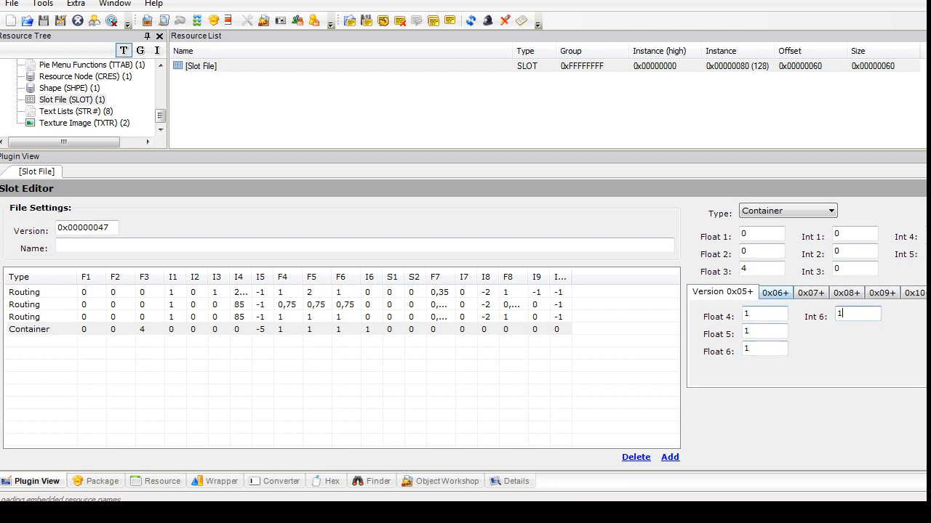
{"action": "left_click", "coordinate": [774, 292]}
{"action": "left_click", "coordinate": [846, 293]}
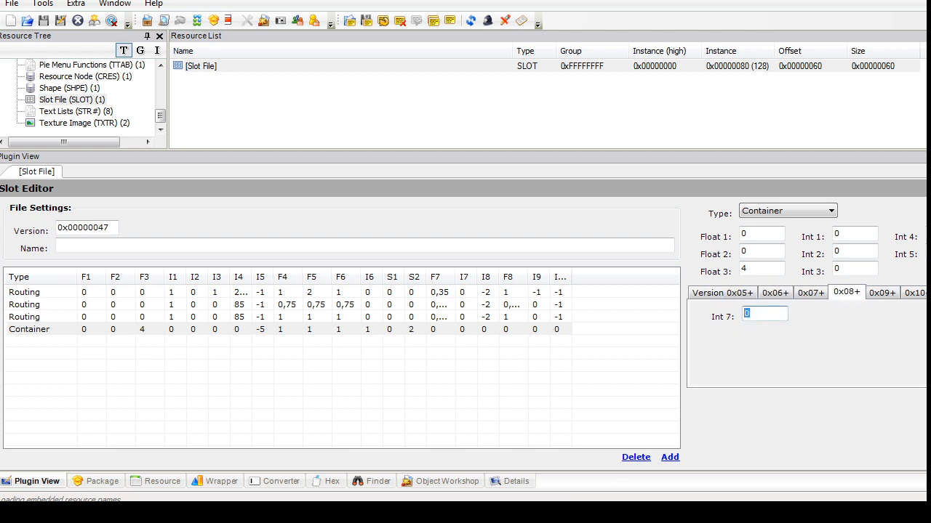
{"action": "left_click", "coordinate": [882, 292]}
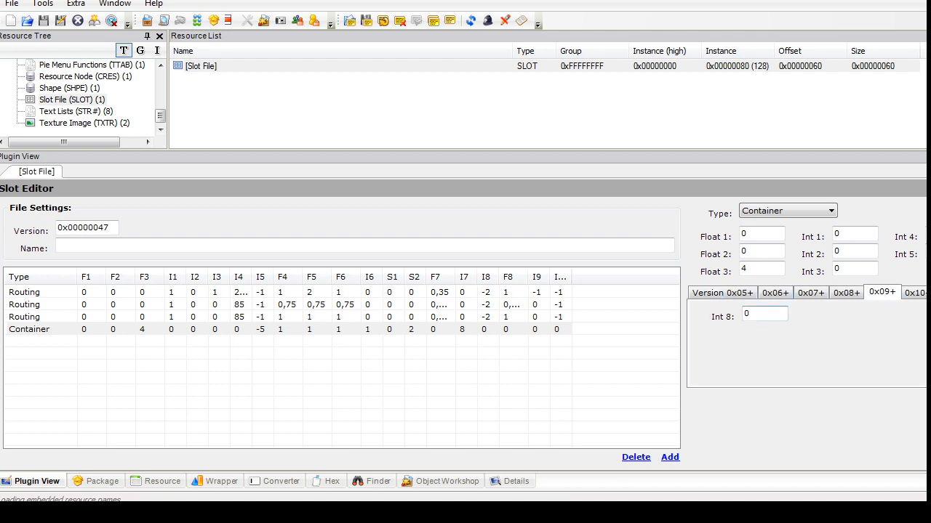
{"action": "type", "text": "2"}
{"action": "left_click", "coordinate": [914, 292]}
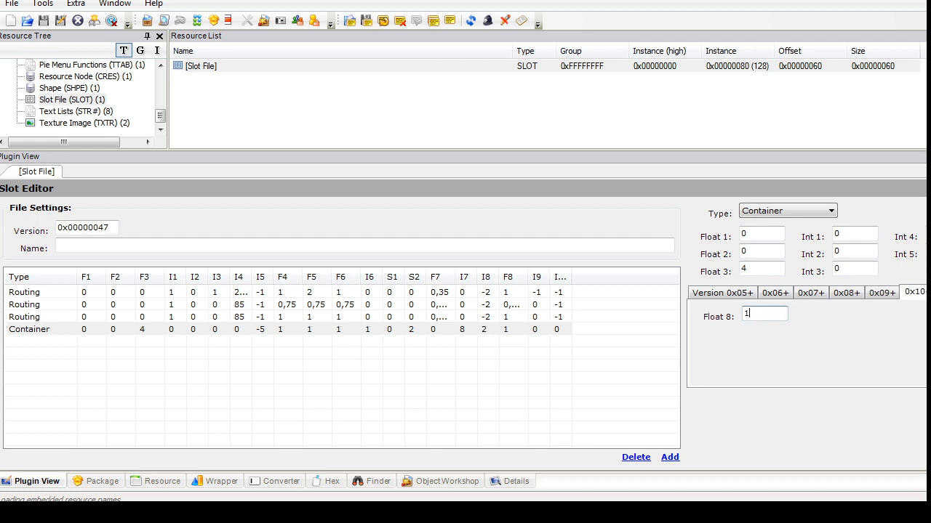
{"action": "left_click", "coordinate": [930, 293]}
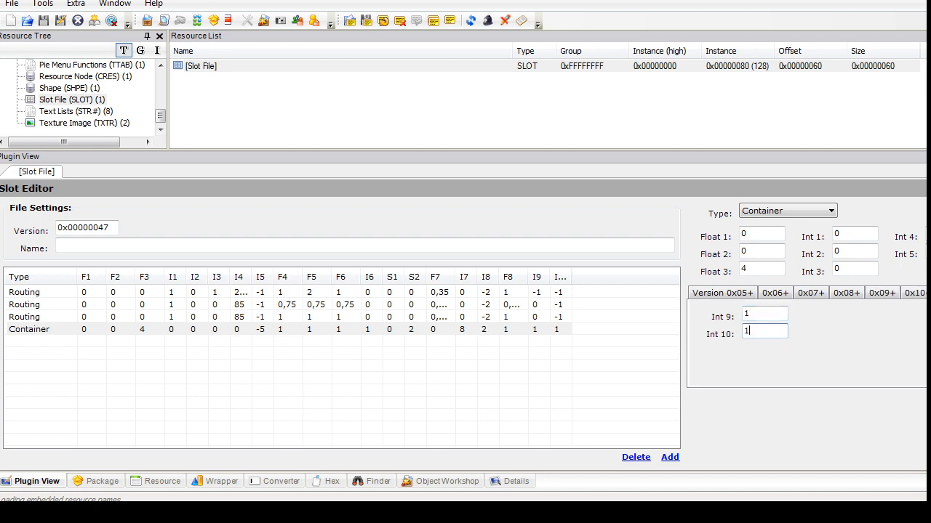
{"action": "left_click", "coordinate": [930, 188]}
Step: Add a cTransformNode block to the urn 03 Resource Node
{"action": "left_click", "coordinate": [69, 88]}
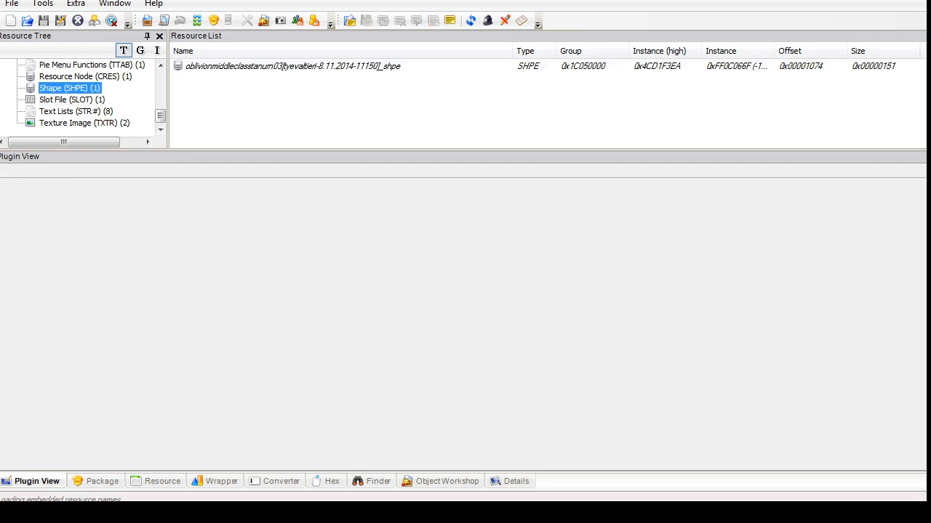
{"action": "left_click", "coordinate": [80, 77]}
{"action": "left_click", "coordinate": [291, 66]}
{"action": "left_click", "coordinate": [161, 212]}
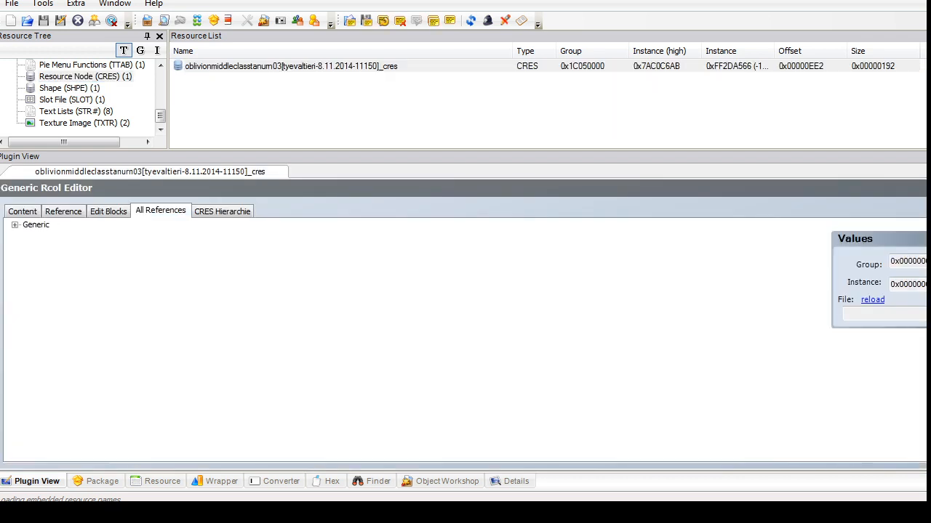
{"action": "left_click", "coordinate": [108, 212]}
{"action": "left_click", "coordinate": [327, 290]}
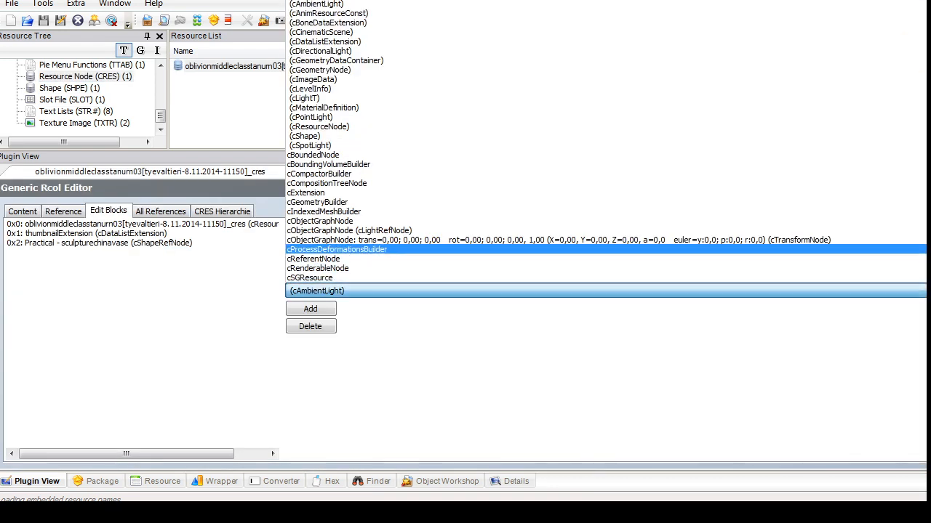
{"action": "left_click", "coordinate": [327, 240]}
{"action": "left_click", "coordinate": [311, 309]}
Step: Name the new cTransformNode block deco1 in its cObjectGraphNode settings
{"action": "left_click", "coordinate": [23, 212]}
{"action": "left_click", "coordinate": [218, 232]}
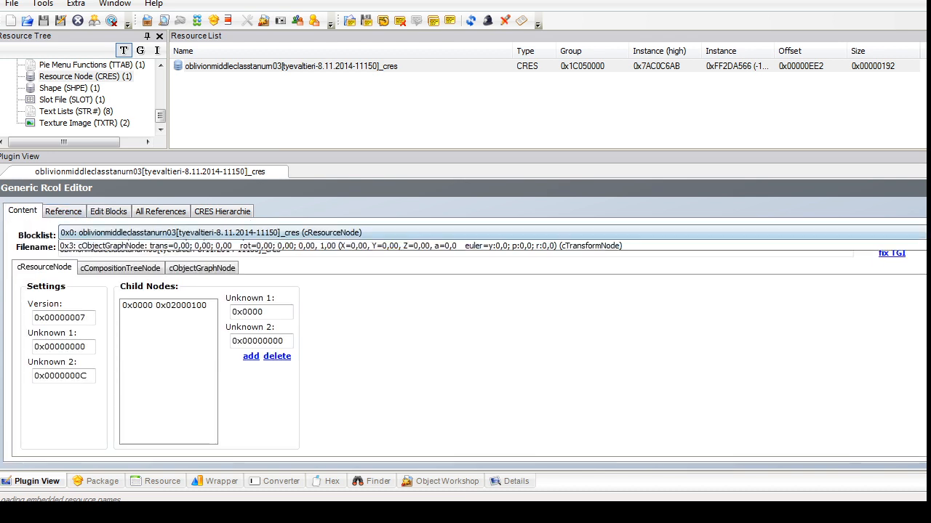
{"action": "left_click", "coordinate": [218, 233]}
{"action": "left_click", "coordinate": [218, 233]}
{"action": "left_click", "coordinate": [203, 274]}
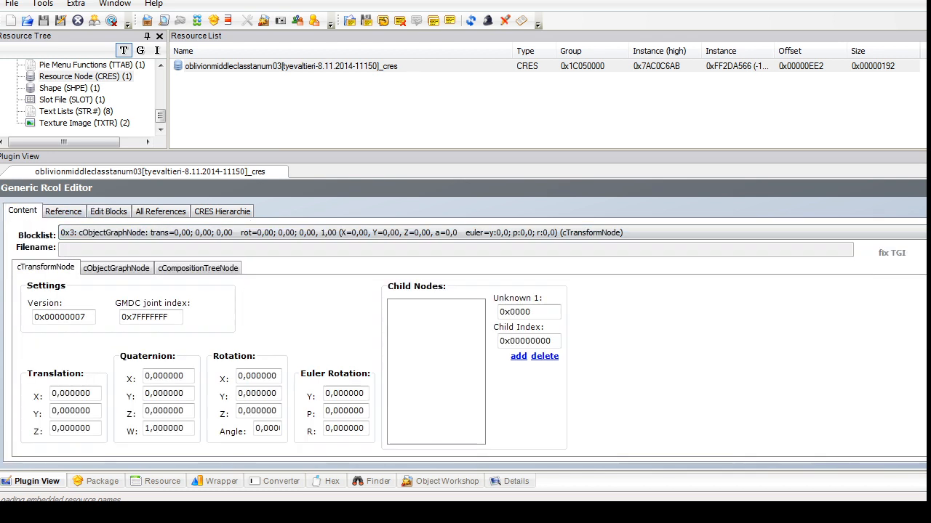
{"action": "left_click", "coordinate": [116, 268]}
{"action": "left_click", "coordinate": [198, 269]}
{"action": "left_click", "coordinate": [116, 268]}
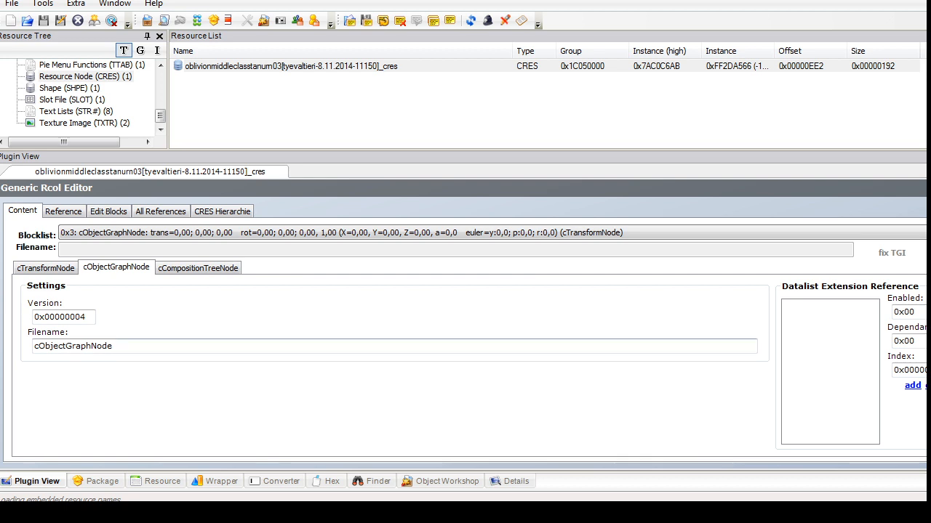
{"action": "double_click", "coordinate": [73, 346]}
{"action": "type", "text": "deco1"}
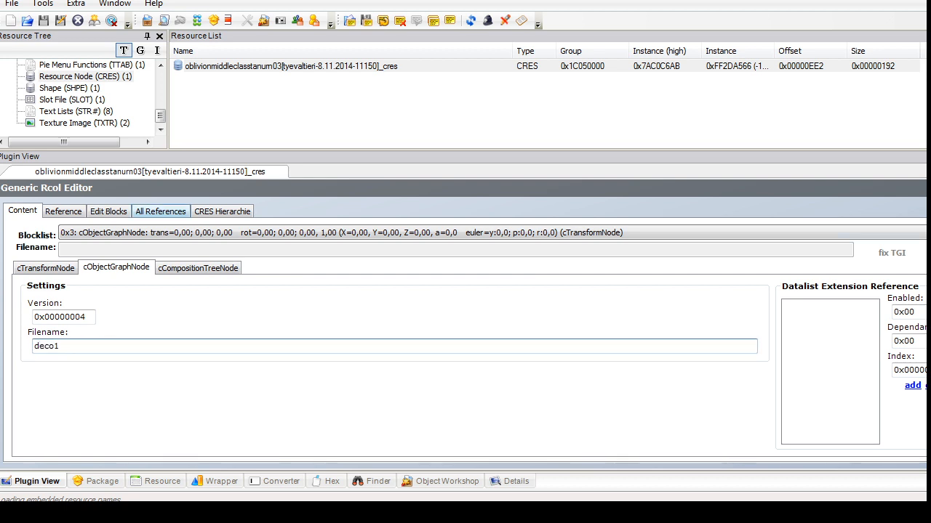
Step: Add a child node to the cShapeRefNode block with Unknown 1 as 0x0001 and Child Index as 0x00000003
{"action": "left_click", "coordinate": [178, 232]}
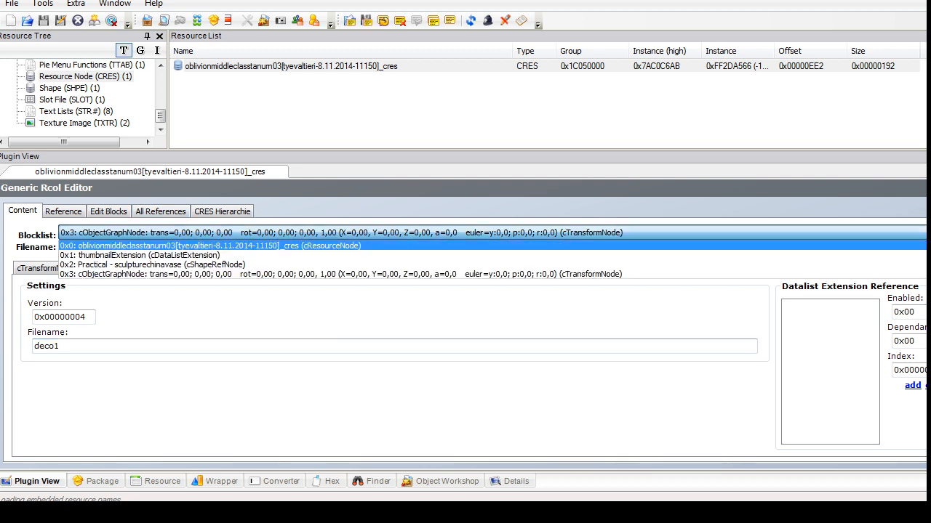
{"action": "left_click", "coordinate": [153, 265]}
{"action": "left_click", "coordinate": [242, 268]}
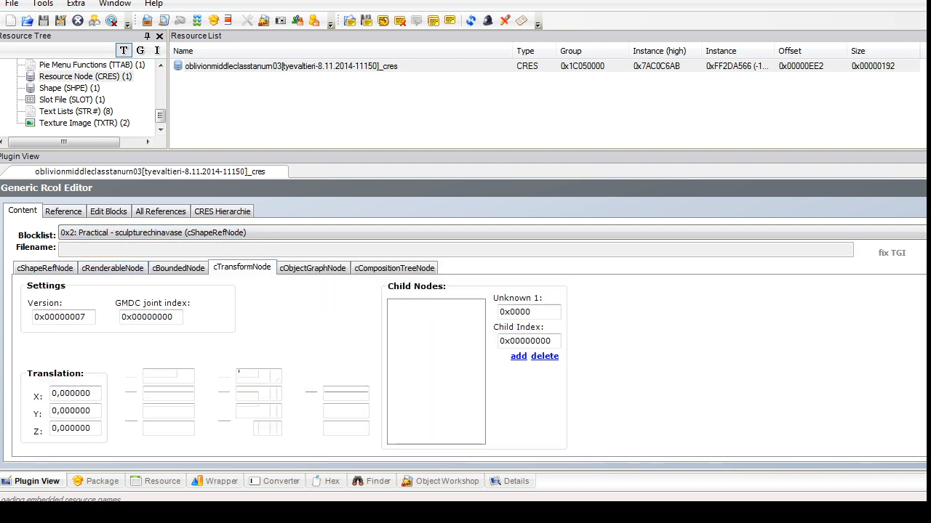
{"action": "left_click", "coordinate": [432, 305]}
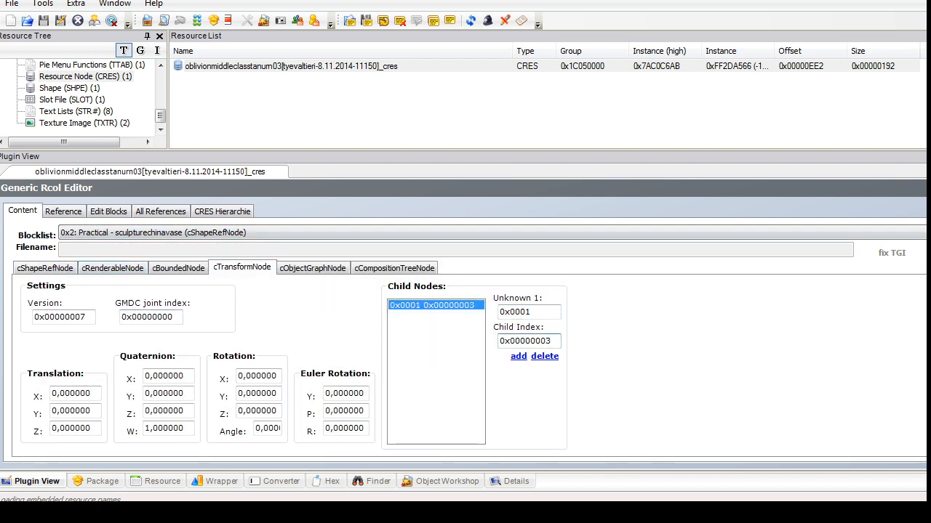
Step: Recheck the filename of transform block 0x3 and commit the Resource Node changes
{"action": "left_click", "coordinate": [45, 268]}
{"action": "left_click", "coordinate": [124, 232]}
{"action": "left_click", "coordinate": [124, 275]}
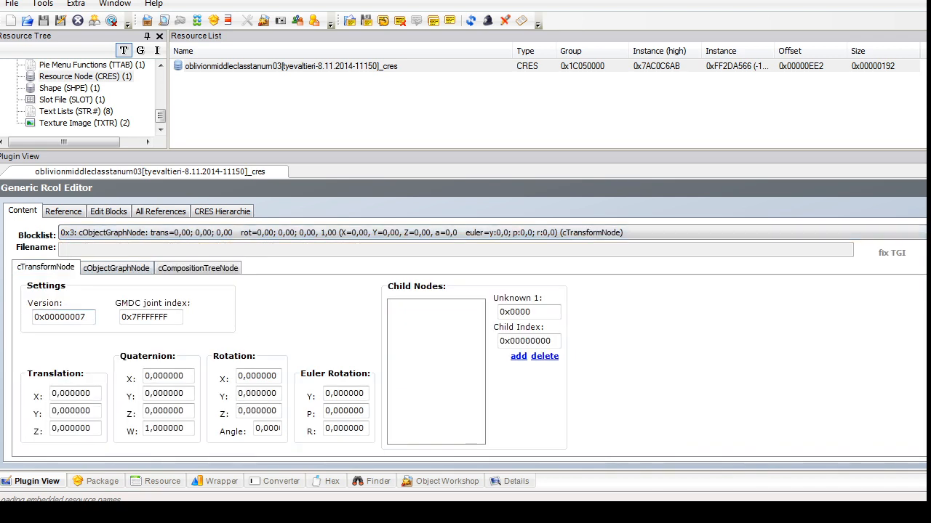
{"action": "left_click", "coordinate": [117, 268]}
{"action": "left_click", "coordinate": [925, 189]}
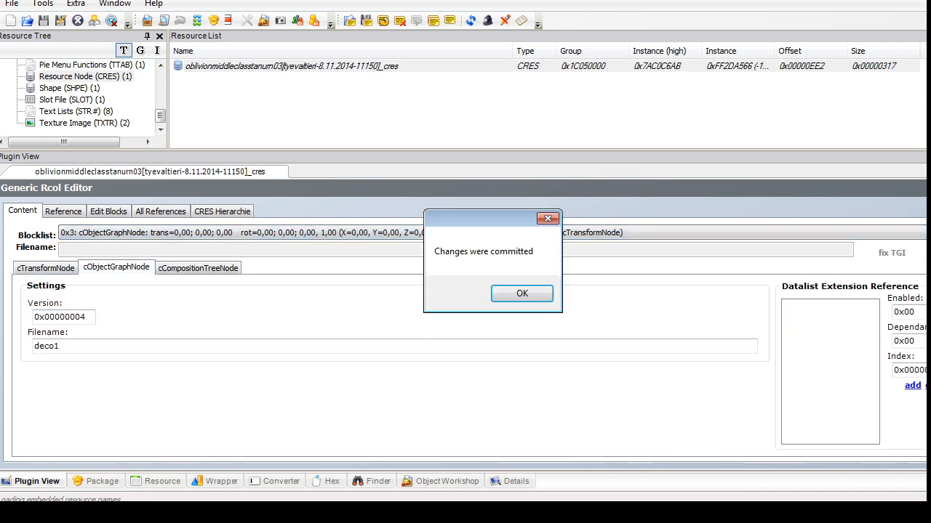
{"action": "key", "text": "Return"}
Step: Open the raw values of the urn 03 Object Data and set version_1 to 139 and sale price to 35
{"action": "left_click_drag", "start_coordinate": [160, 116], "coordinate": [161, 105]}
{"action": "left_click", "coordinate": [80, 88]}
{"action": "left_click", "coordinate": [237, 66]}
{"action": "left_click", "coordinate": [288, 228]}
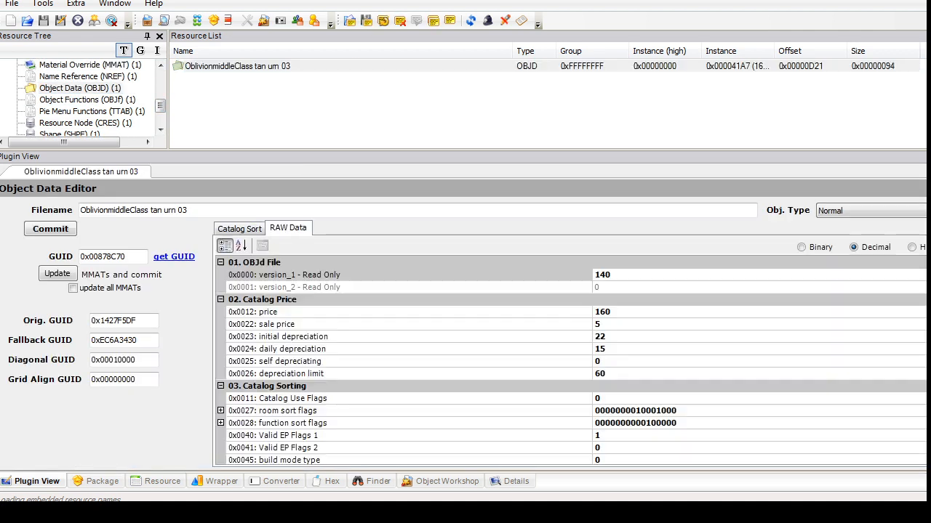
{"action": "double_click", "coordinate": [300, 275]}
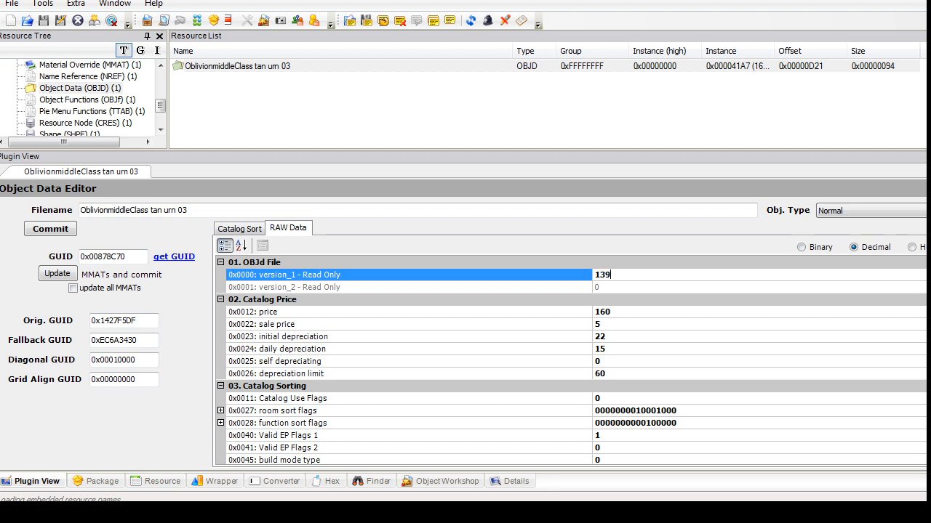
{"action": "key", "text": "Down"}
{"action": "key", "text": "Down"}
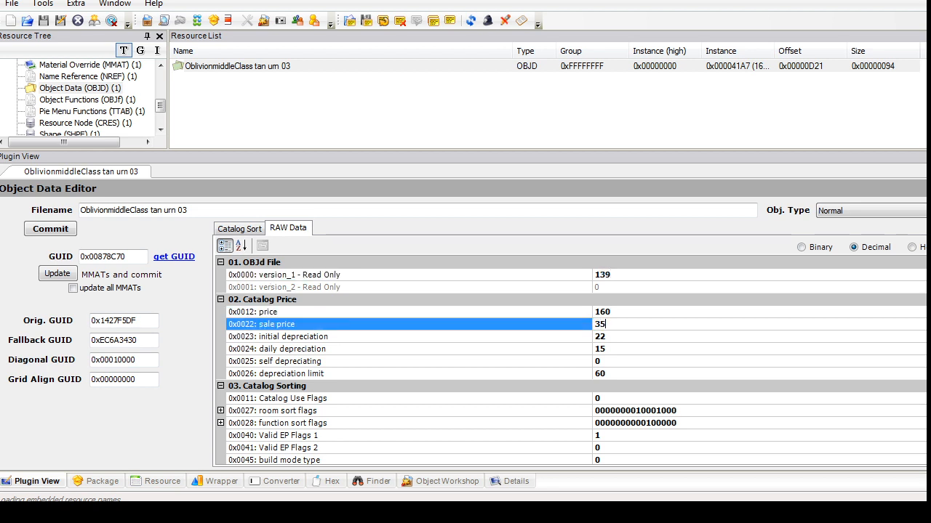
Step: Set the ratingRoom value to 2 in the Object Data
{"action": "scroll", "coordinate": [571, 361], "scroll_direction": "down", "scroll_amount": 8}
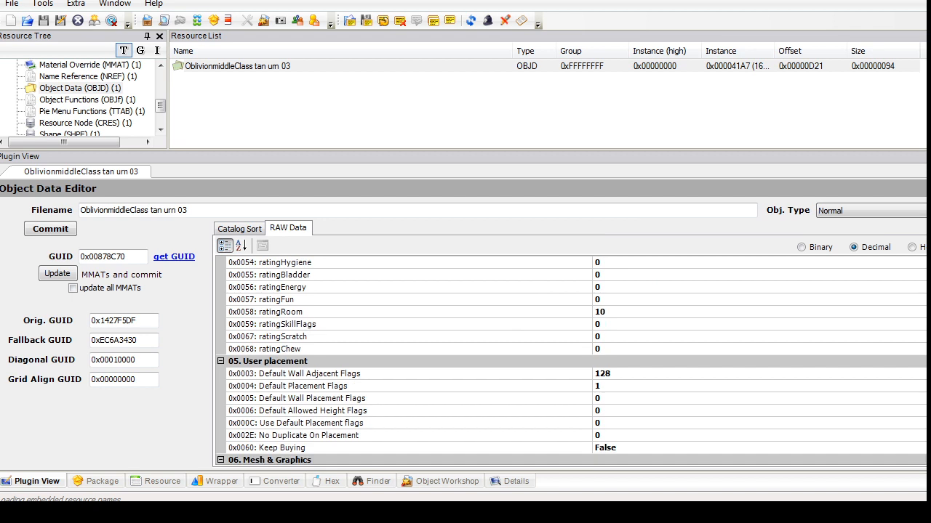
{"action": "double_click", "coordinate": [266, 312]}
{"action": "type", "text": "2"}
Step: Set the 3D Object Type to 1 and the Object size (quantity per shelf) to 0
{"action": "scroll", "coordinate": [571, 362], "scroll_direction": "down", "scroll_amount": 6}
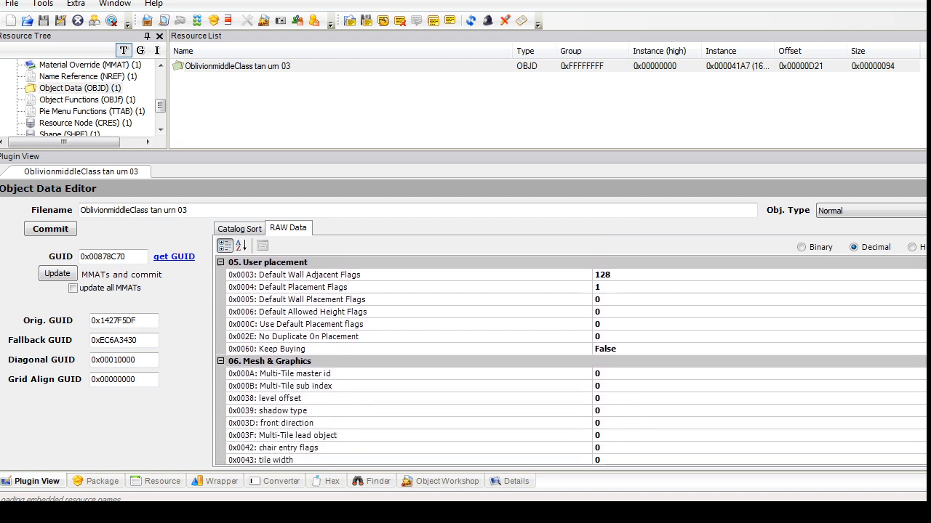
{"action": "double_click", "coordinate": [598, 398]}
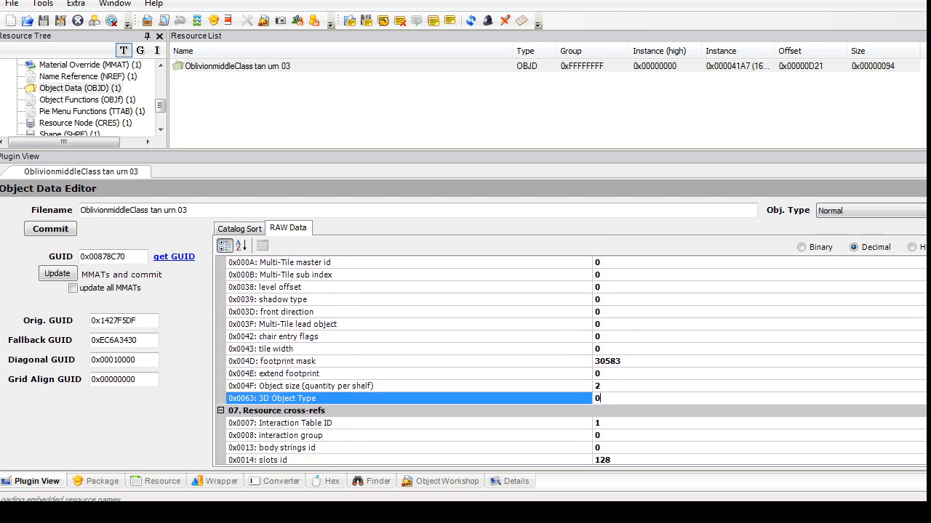
{"action": "left_click", "coordinate": [600, 386]}
{"action": "left_click", "coordinate": [600, 398]}
{"action": "left_click", "coordinate": [600, 386]}
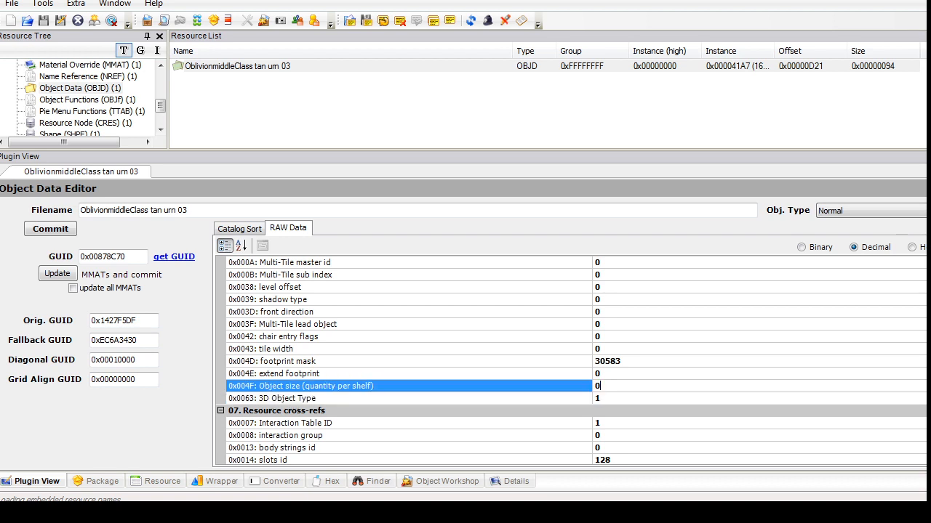
{"action": "scroll", "coordinate": [567, 360], "scroll_direction": "up", "scroll_amount": 9}
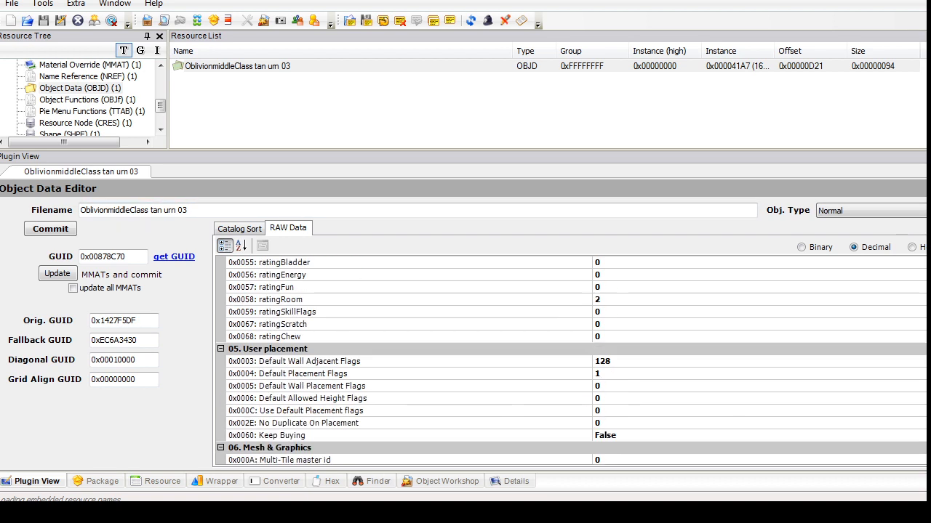
Step: Check the edited raw values from the beginning and commit the urn 03 Object Data changes
{"action": "scroll", "coordinate": [567, 360], "scroll_direction": "up", "scroll_amount": 7}
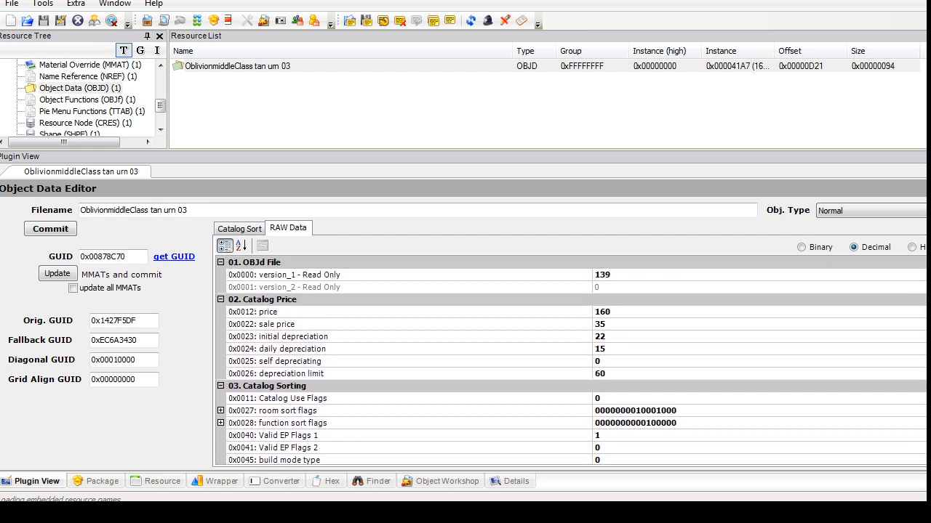
{"action": "left_click", "coordinate": [240, 228]}
{"action": "left_click", "coordinate": [51, 228]}
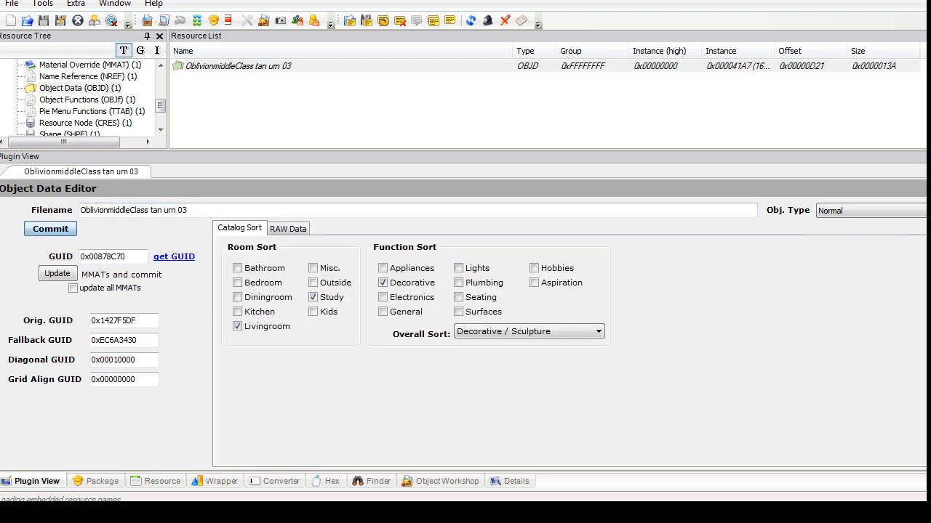
Step: Delete the Material Override (MMAT) resource from the urn 03 package
{"action": "scroll", "coordinate": [80, 100], "scroll_direction": "up", "scroll_amount": 1}
{"action": "left_click", "coordinate": [91, 88]}
{"action": "right_click", "coordinate": [215, 66]}
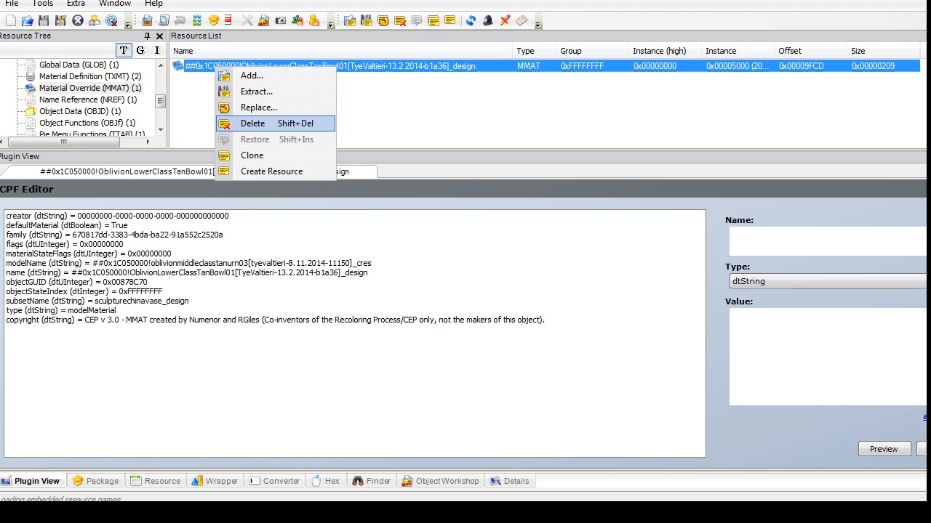
{"action": "left_click", "coordinate": [252, 123]}
Step: Delete both Material Definition (TXMT) resources, texture01 and texture02, from the package
{"action": "left_click", "coordinate": [76, 112]}
{"action": "left_click", "coordinate": [233, 79]}
{"action": "left_click", "coordinate": [233, 67], "text": "shift"}
{"action": "right_click", "coordinate": [234, 69]}
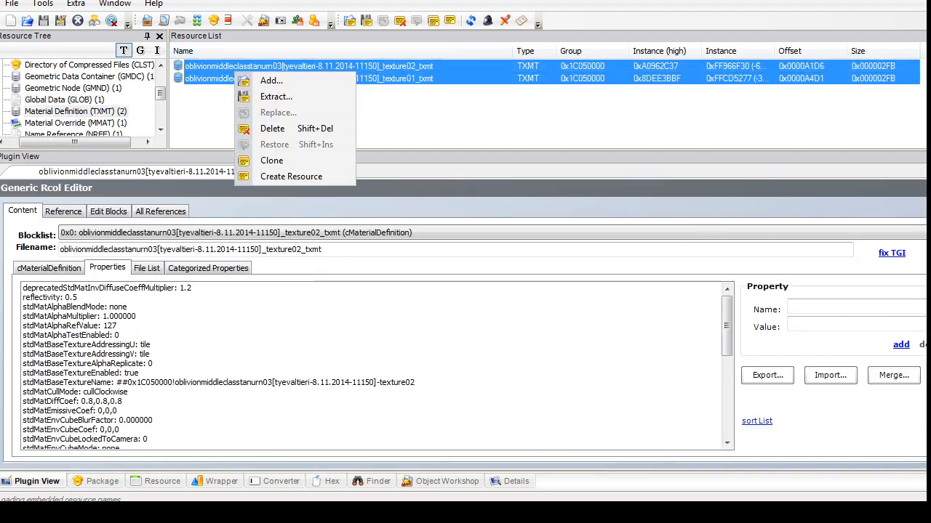
{"action": "left_click", "coordinate": [272, 128]}
Step: In the Geometric Node's cObjectGraphNode, set the index of the third datalist extension reference to 3
{"action": "scroll", "coordinate": [73, 100], "scroll_direction": "up", "scroll_amount": 1}
{"action": "left_click", "coordinate": [73, 99]}
{"action": "left_click", "coordinate": [233, 66]}
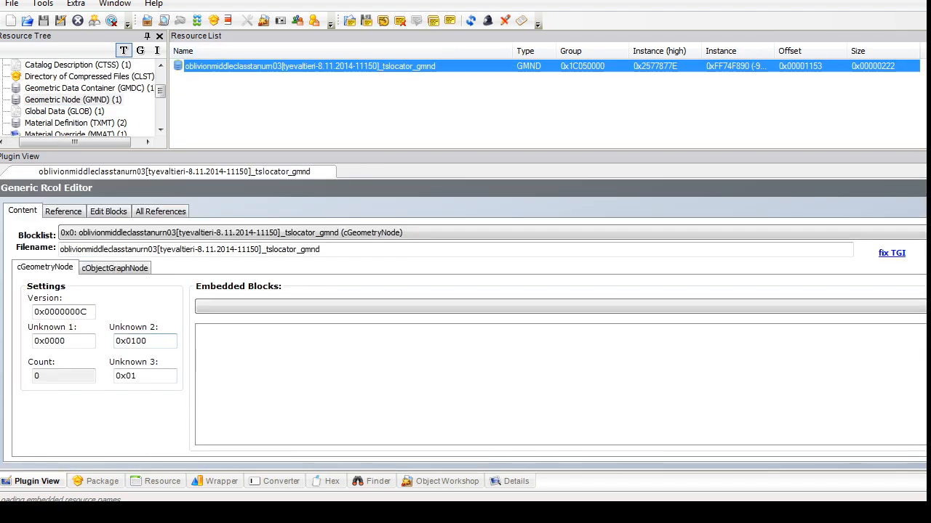
{"action": "left_click", "coordinate": [115, 267]}
{"action": "left_click", "coordinate": [813, 324]}
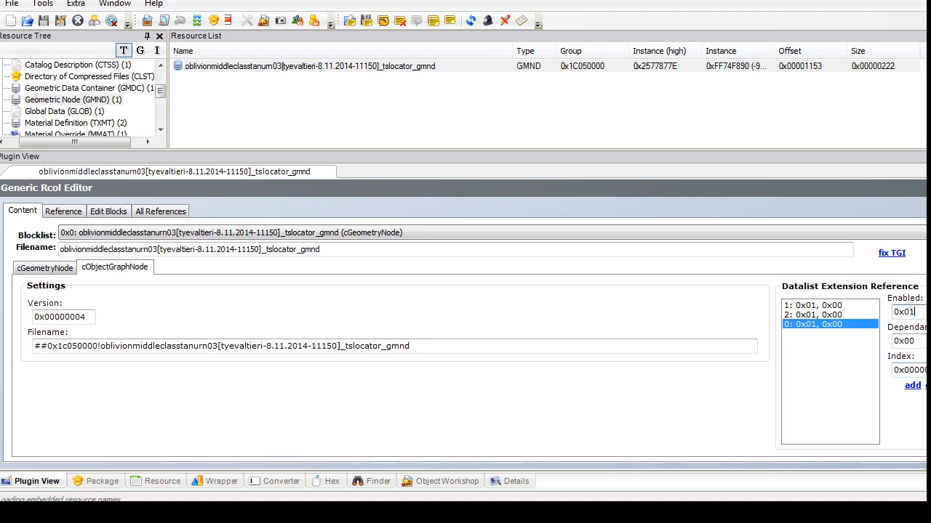
{"action": "type", "text": "3"}
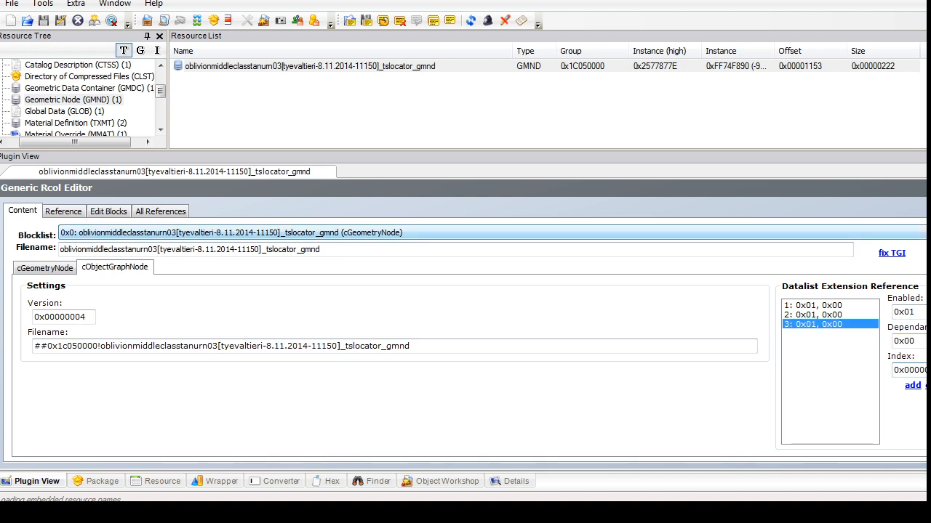
Step: Rename the sculpturechinavase_design item in the Geometric Node's tsDesignModeEnabled block to glazing
{"action": "left_click", "coordinate": [291, 234]}
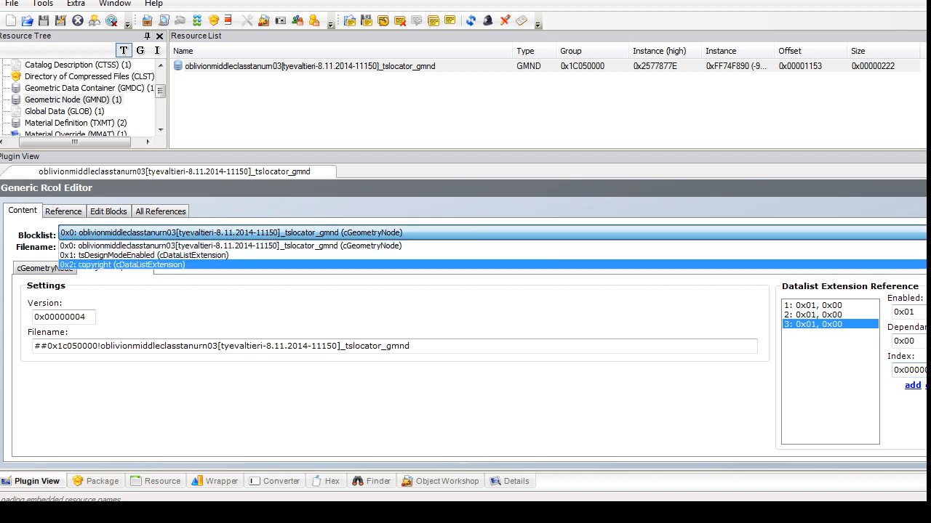
{"action": "left_click", "coordinate": [219, 255]}
{"action": "left_click", "coordinate": [297, 305]}
{"action": "left_click_drag", "start_coordinate": [900, 318], "coordinate": [782, 317]}
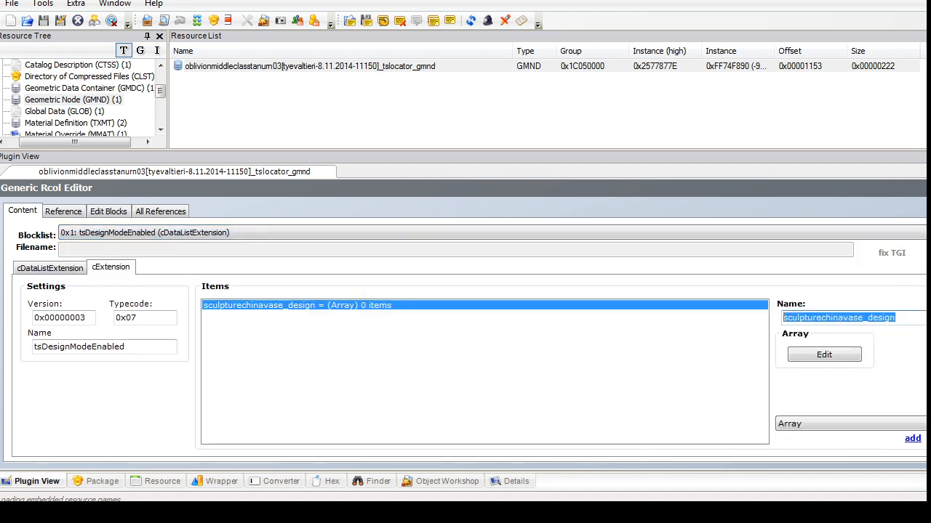
{"action": "type", "text": "glazing"}
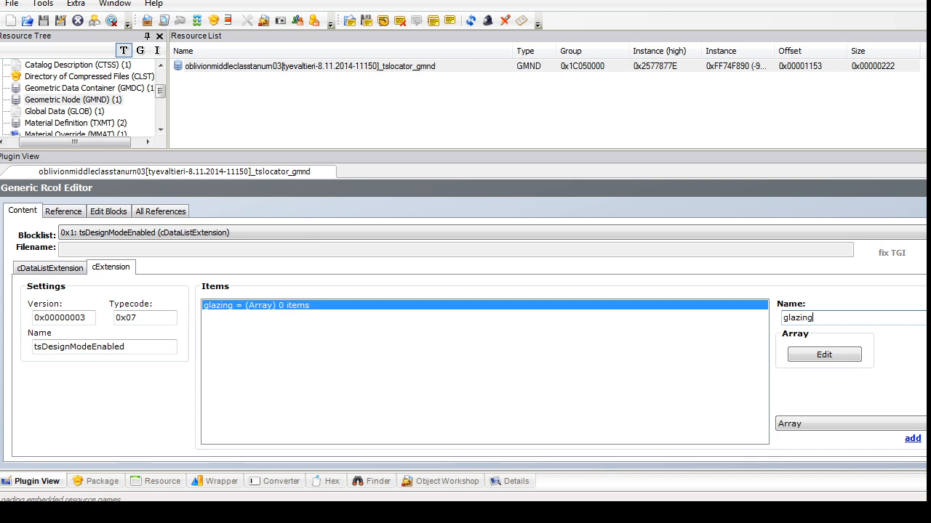
Step: Add a cDataListExtension block to the Geometric Node and name it tsMaterialsMeshName
{"action": "left_click", "coordinate": [108, 211]}
{"action": "left_click", "coordinate": [407, 291]}
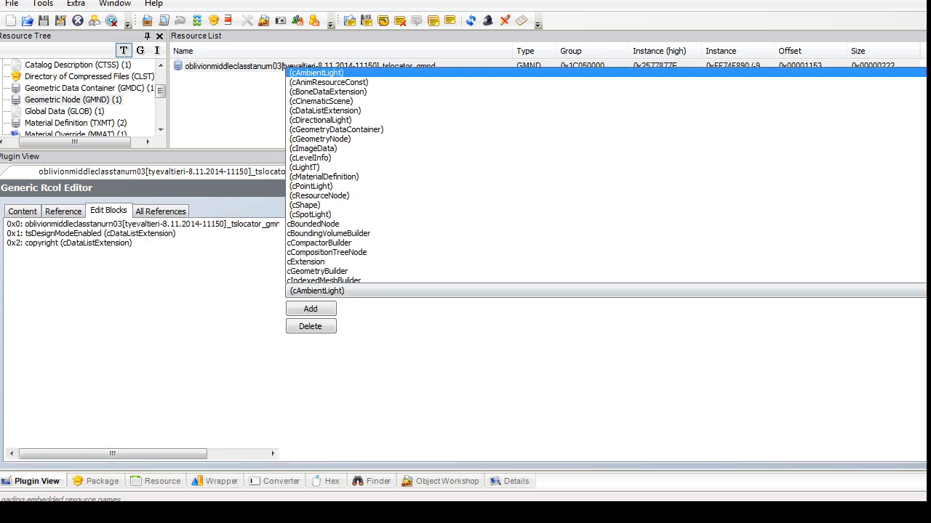
{"action": "left_click", "coordinate": [325, 42]}
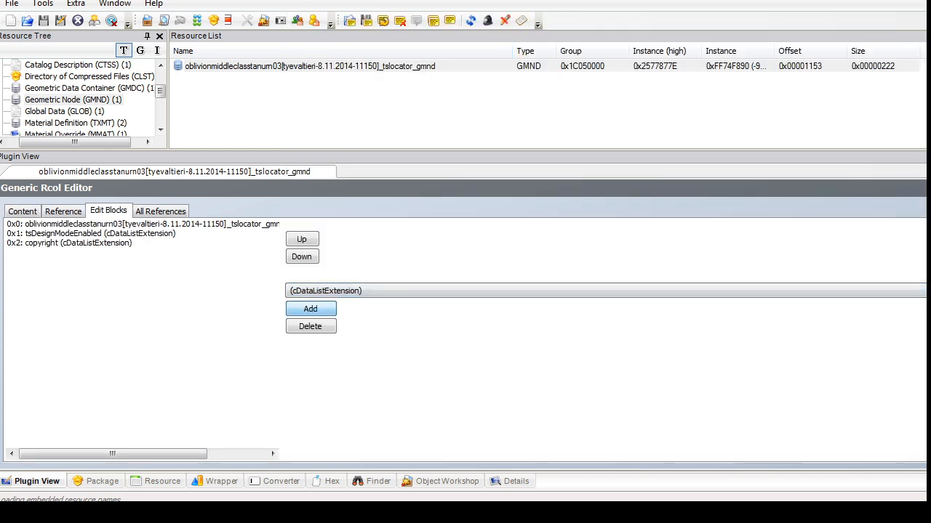
{"action": "left_click", "coordinate": [310, 309]}
{"action": "left_click", "coordinate": [23, 211]}
{"action": "left_click", "coordinate": [218, 232]}
{"action": "left_click", "coordinate": [120, 274]}
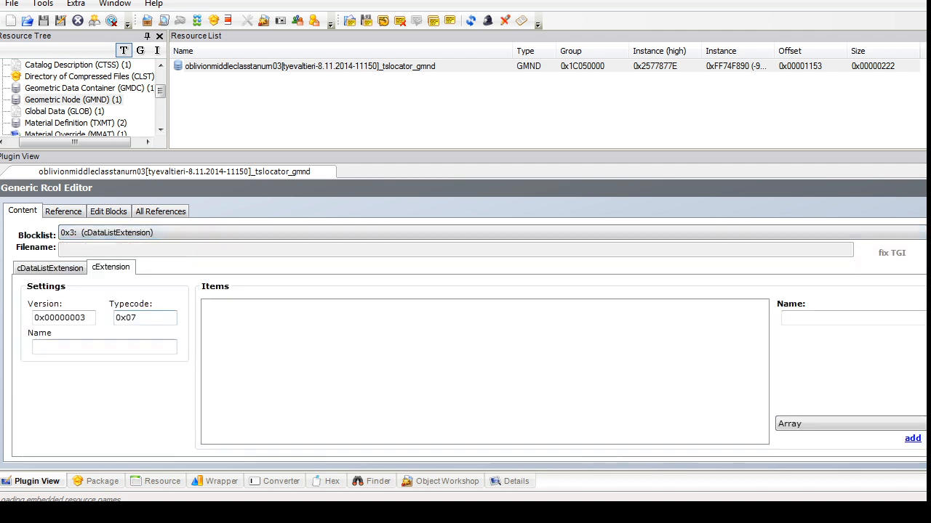
{"action": "type", "text": "ts"}
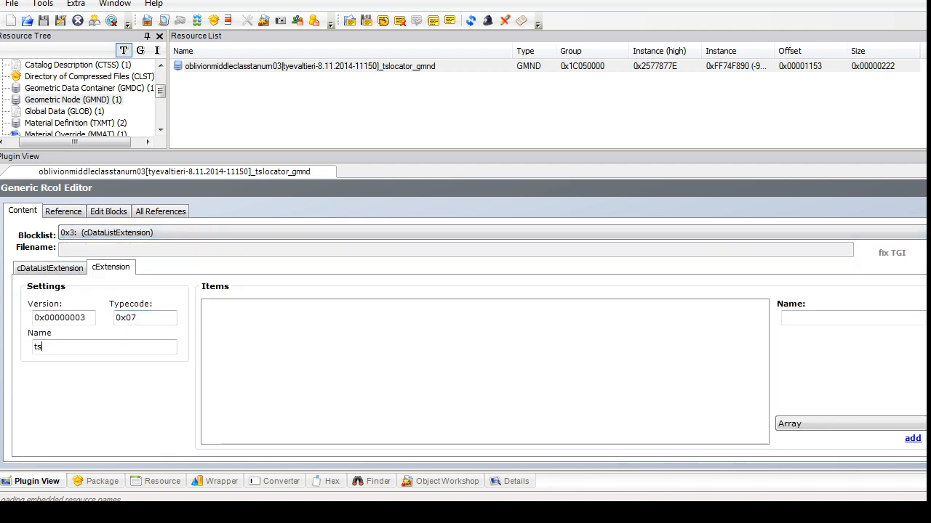
{"action": "type", "text": "MaterialsMeshName"}
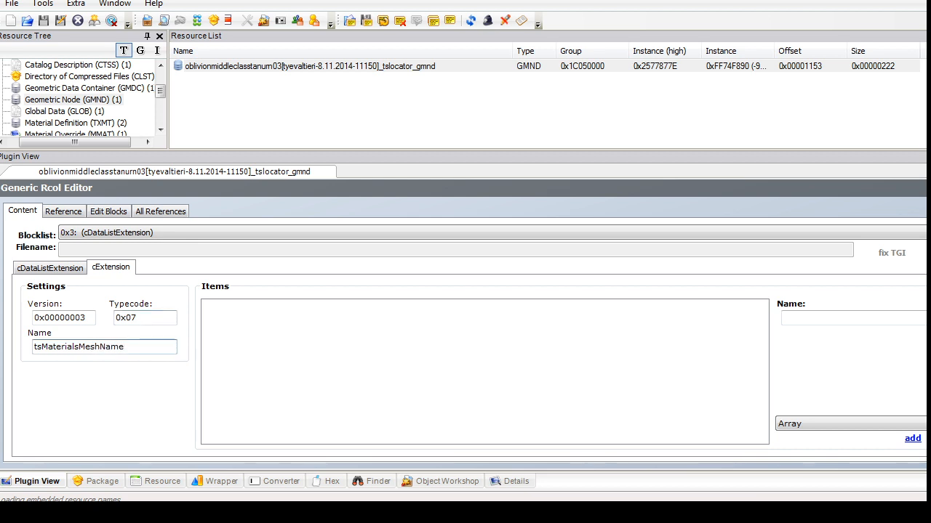
Step: Add a String item glazing with the value ##0x1C050000!wiccan.skyrim.glazedpottery.bowl to tsMaterialsMeshName and commit the Geometric Node
{"action": "left_click", "coordinate": [851, 474]}
{"action": "left_click", "coordinate": [912, 438]}
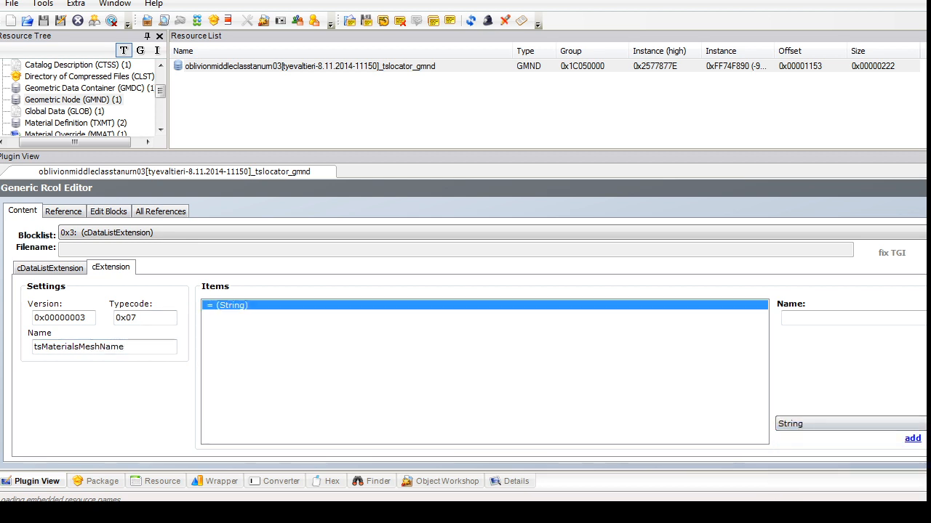
{"action": "left_click", "coordinate": [857, 353]}
{"action": "key", "text": "ctrl+v"}
{"action": "left_click_drag", "start_coordinate": [911, 354], "coordinate": [928, 353]}
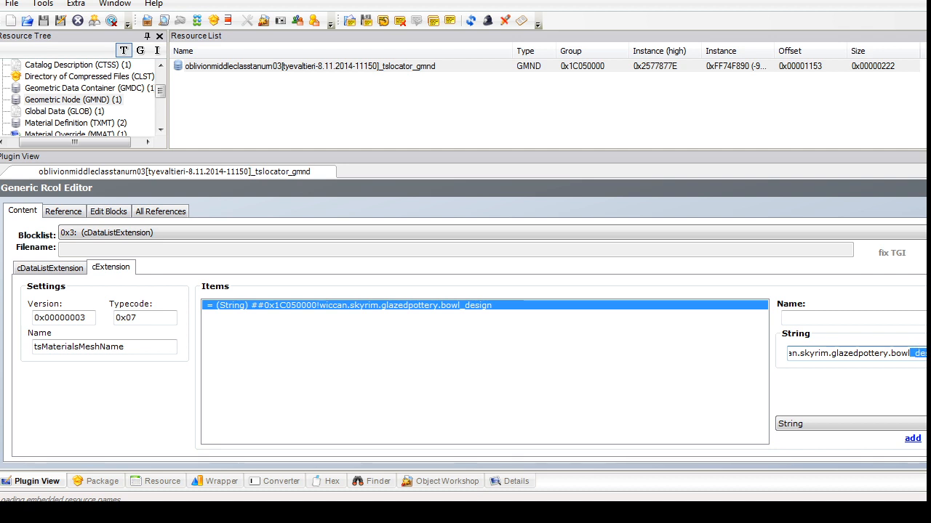
{"action": "key", "text": "BackSpace"}
{"action": "left_click", "coordinate": [894, 318]}
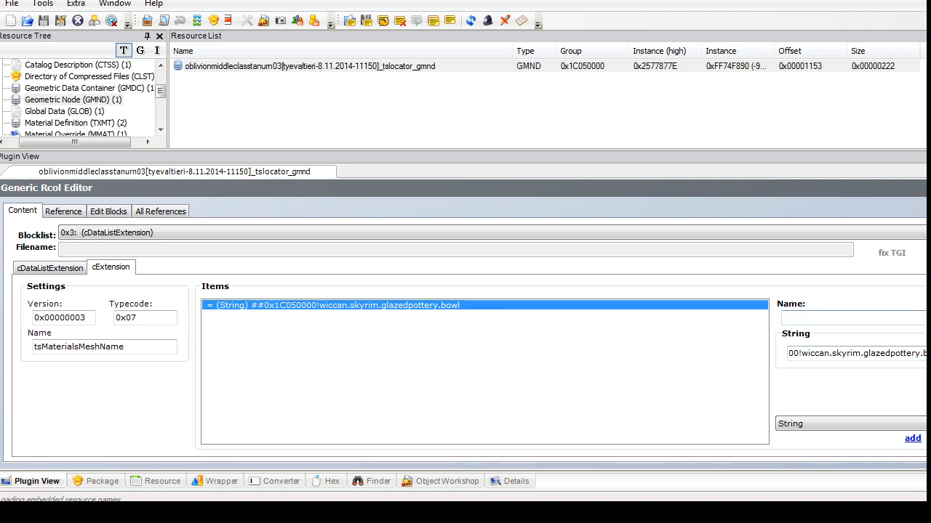
{"action": "type", "text": "glazing"}
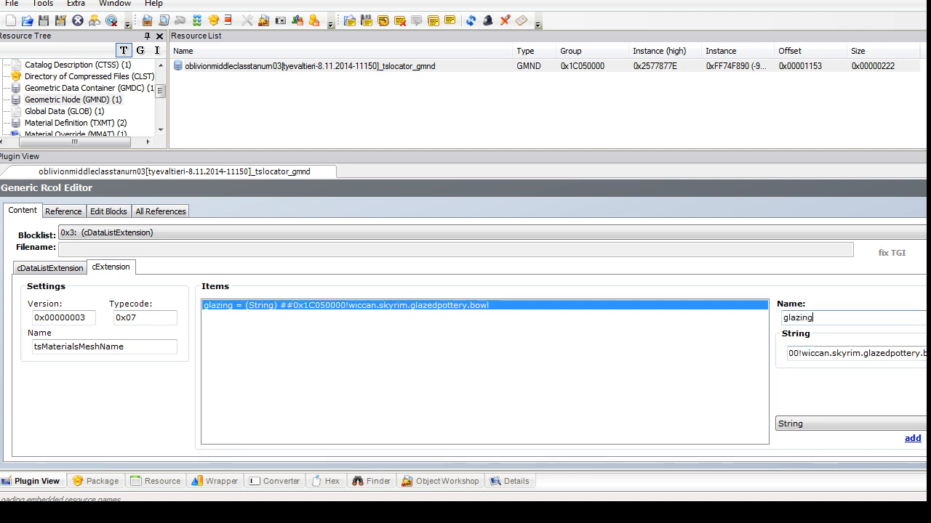
{"action": "key", "text": "Return"}
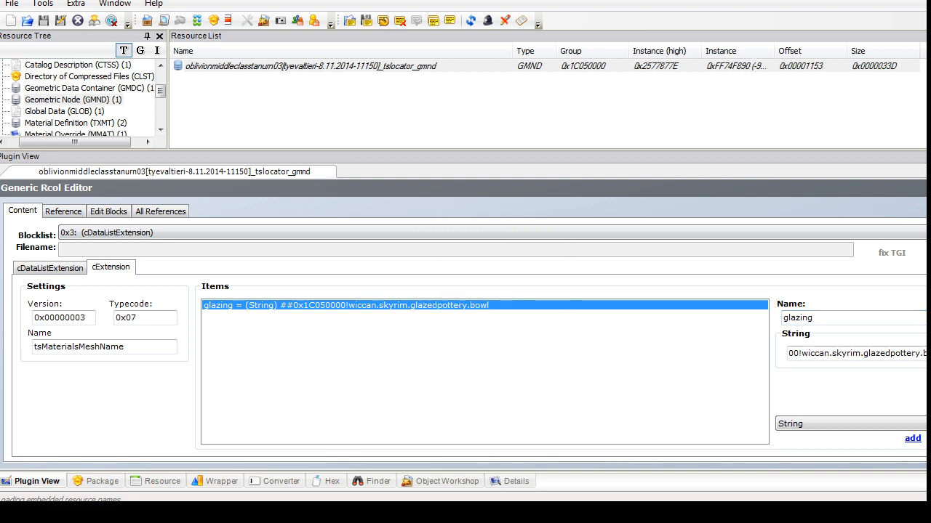
Step: Export the urn 03 mesh from the Geometric Data Container as an OBJ file
{"action": "left_click", "coordinate": [84, 88]}
{"action": "left_click", "coordinate": [310, 66]}
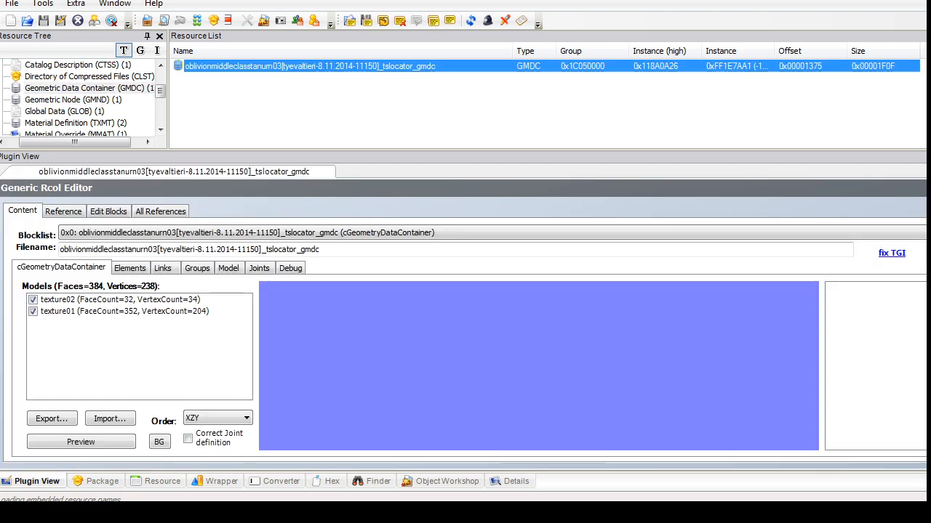
{"action": "left_click", "coordinate": [51, 419]}
{"action": "key", "text": "Return"}
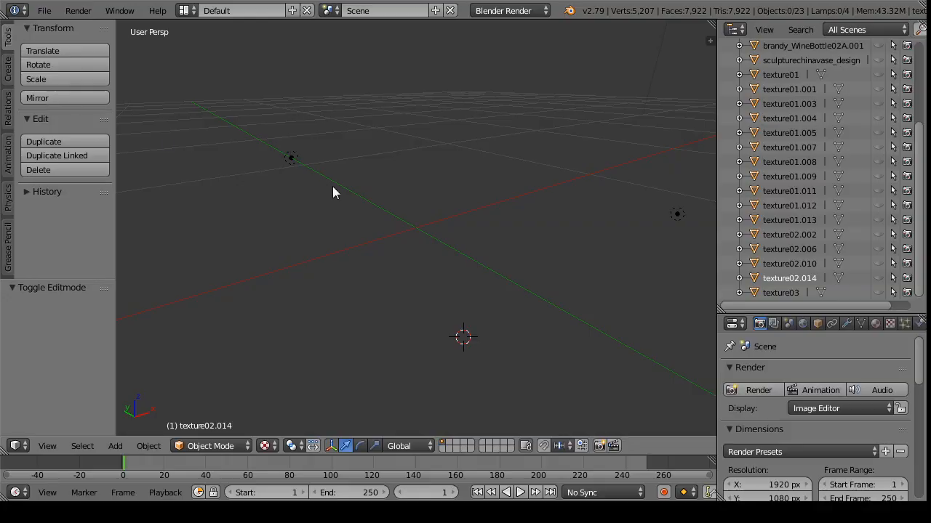
Step: Switch to Blender and import the exported oblivionmiddleclasstanurn03 tslocator_gmdc OBJ file from the tye folder
{"action": "left_click", "coordinate": [44, 10]}
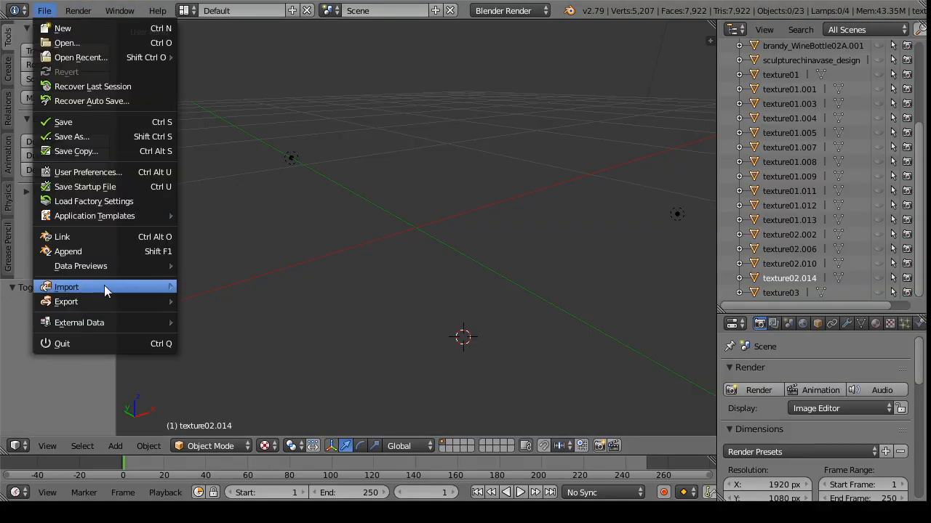
{"action": "mouse_move", "coordinate": [104, 286]}
{"action": "left_click", "coordinate": [237, 376]}
{"action": "left_click", "coordinate": [293, 418]}
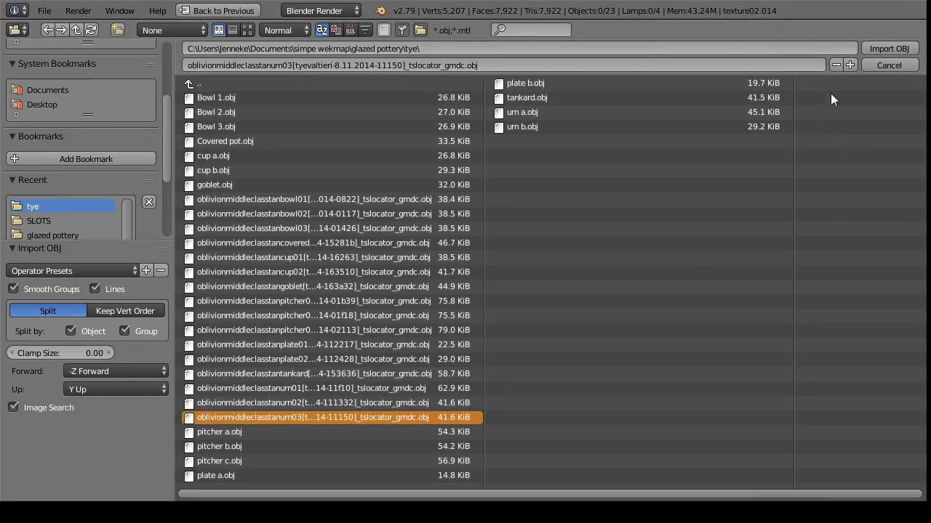
{"action": "left_click", "coordinate": [881, 49]}
{"action": "left_click_drag", "start_coordinate": [349, 276], "coordinate": [230, 33]}
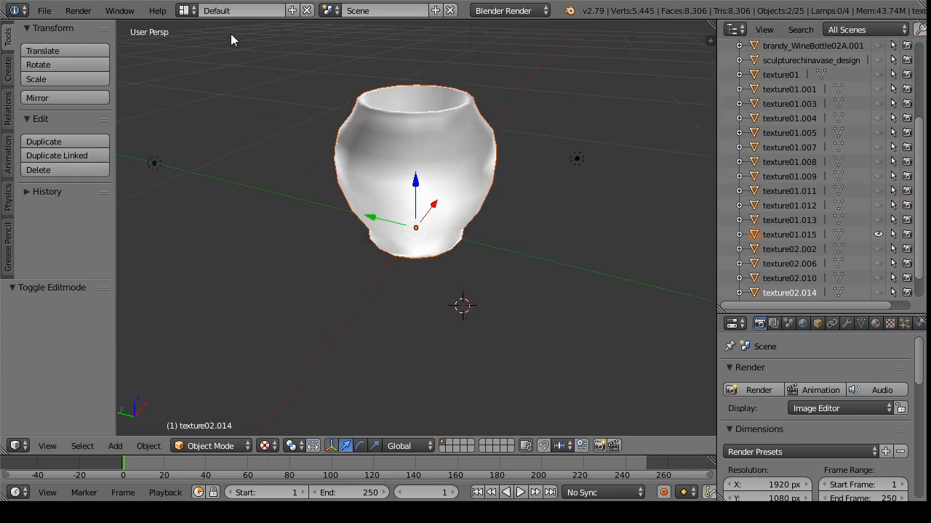
Step: Use the UV Editing layout to assign greek02.png to the urn body mesh, and return to Object Mode
{"action": "left_click", "coordinate": [189, 11]}
{"action": "left_click", "coordinate": [209, 130]}
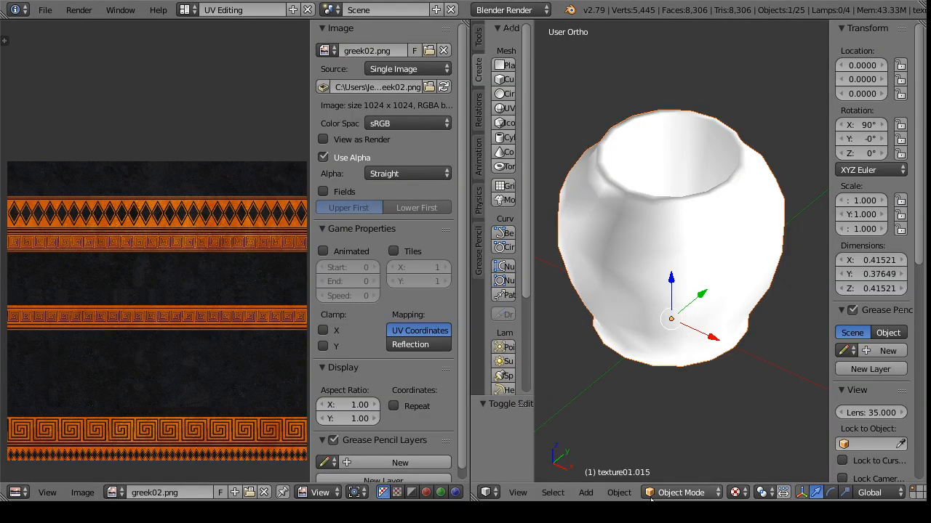
{"action": "left_click", "coordinate": [677, 493]}
{"action": "left_click", "coordinate": [680, 459]}
{"action": "left_click", "coordinate": [178, 492]}
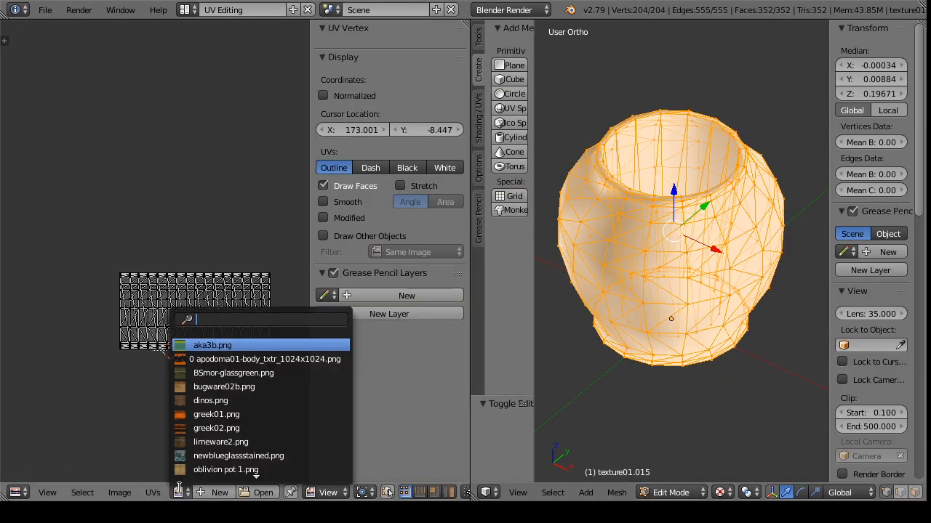
{"action": "left_click", "coordinate": [215, 424]}
{"action": "left_click", "coordinate": [671, 493]}
{"action": "left_click", "coordinate": [675, 476]}
Step: Select the urn's separate base mesh and assign greek02.png to it in Edit Mode
{"action": "left_click_drag", "start_coordinate": [592, 349], "coordinate": [622, 189]}
{"action": "right_click", "coordinate": [674, 342]}
{"action": "left_click", "coordinate": [676, 493]}
{"action": "left_click", "coordinate": [676, 459]}
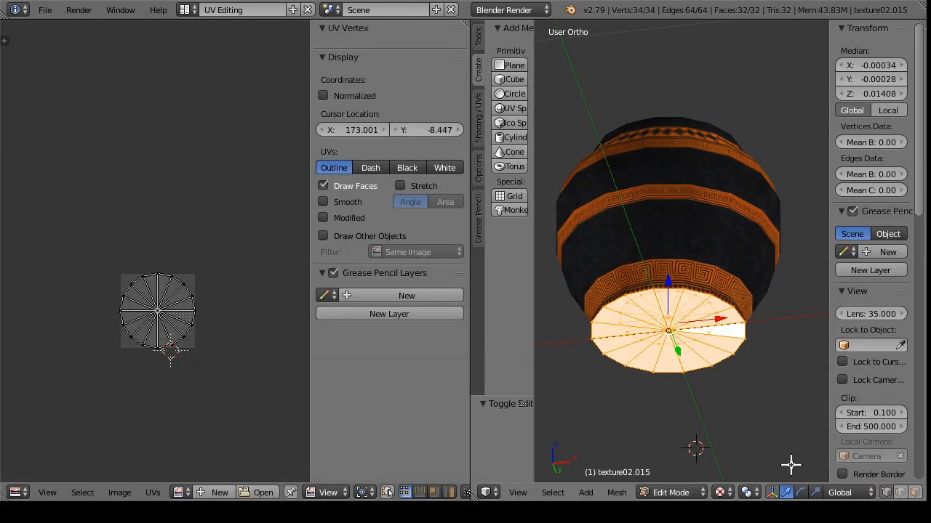
{"action": "left_click", "coordinate": [178, 492]}
{"action": "left_click", "coordinate": [211, 422]}
Step: Scale the base's UV disc to about 0.27 and move it down into the plain dark band above the lowest ornament strips
{"action": "key", "text": "a"}
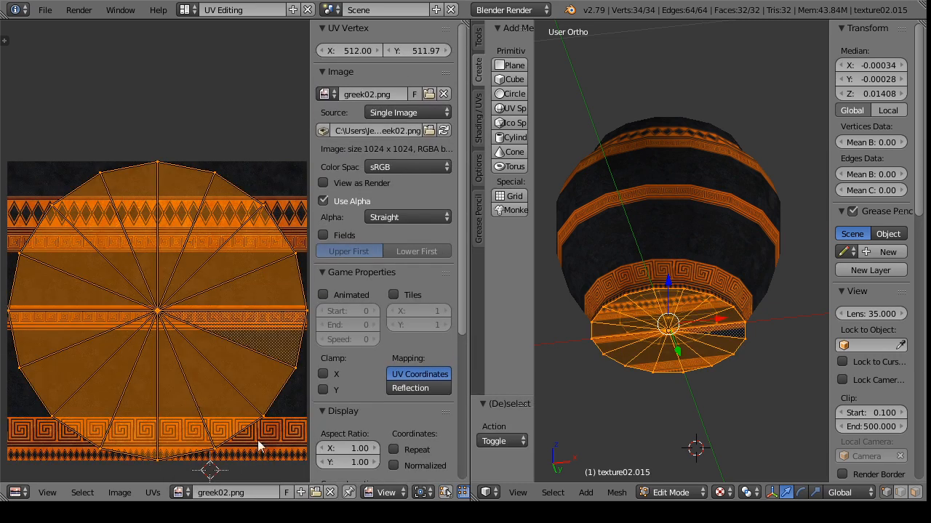
{"action": "key", "text": "s"}
{"action": "left_click", "coordinate": [182, 352]}
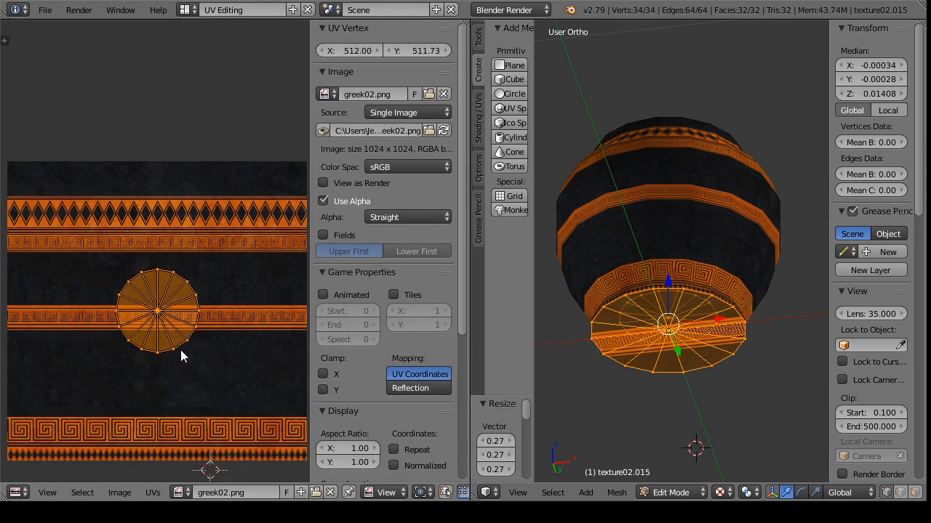
{"action": "key", "text": "g"}
{"action": "key", "text": "y"}
{"action": "left_click", "coordinate": [190, 409]}
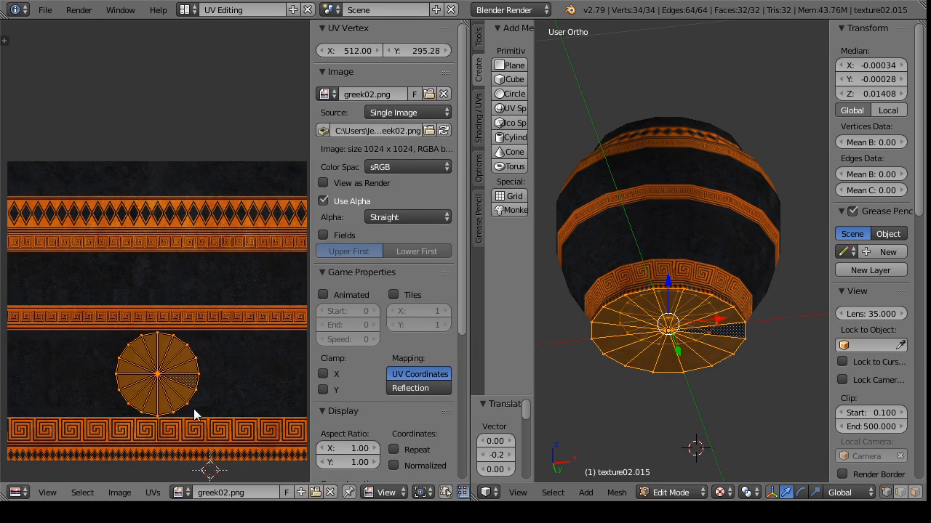
{"action": "key", "text": "s"}
{"action": "left_click", "coordinate": [214, 414]}
Step: Leave Edit Mode and join the urn's base with its body into one object
{"action": "key", "text": "Tab"}
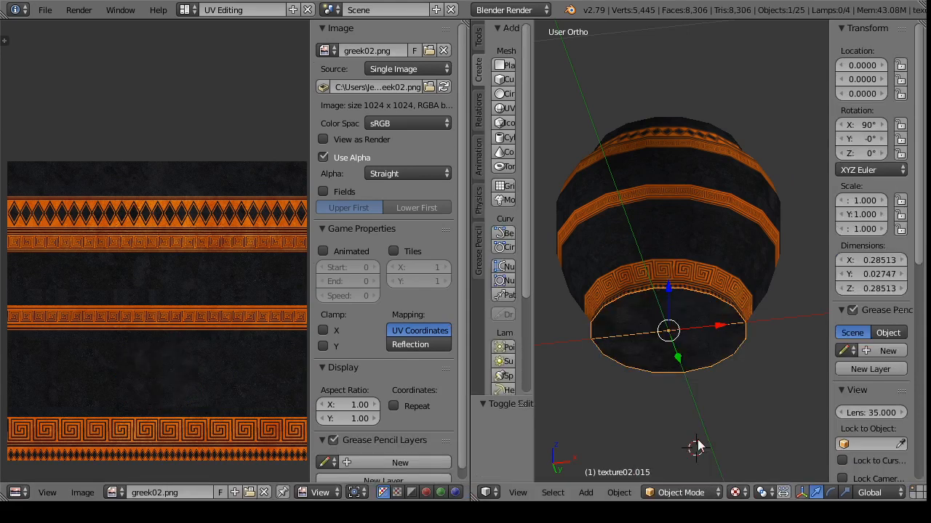
{"action": "right_click", "coordinate": [668, 265]}
{"action": "key", "text": "ctrl+j"}
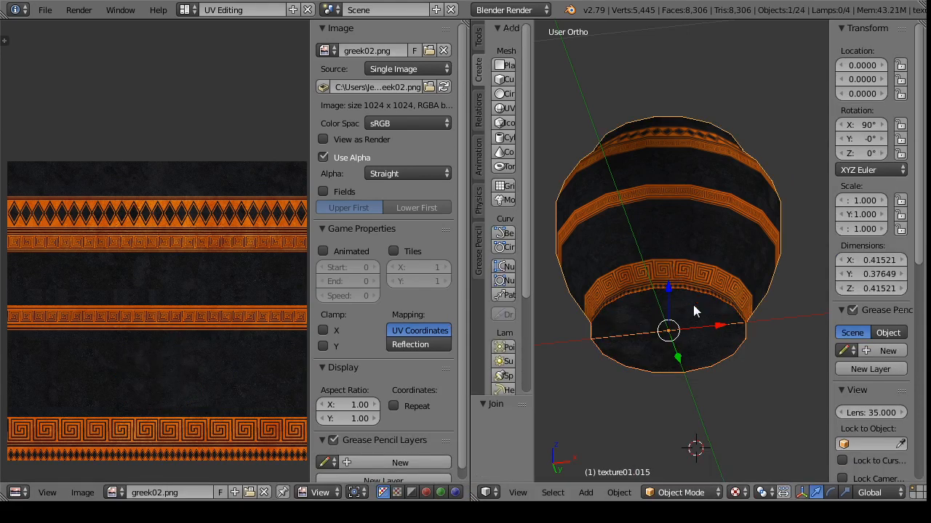
Step: Load Dwemer1.png onto the urn mesh in Edit Mode and inspect the result in Object Mode
{"action": "left_click", "coordinate": [687, 492]}
{"action": "left_click", "coordinate": [654, 458]}
{"action": "left_click", "coordinate": [120, 493]}
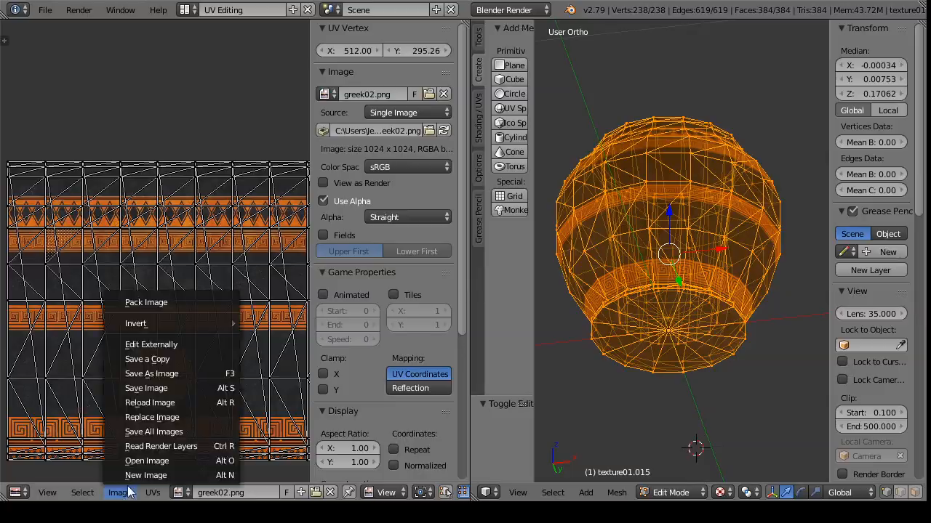
{"action": "left_click", "coordinate": [138, 461]}
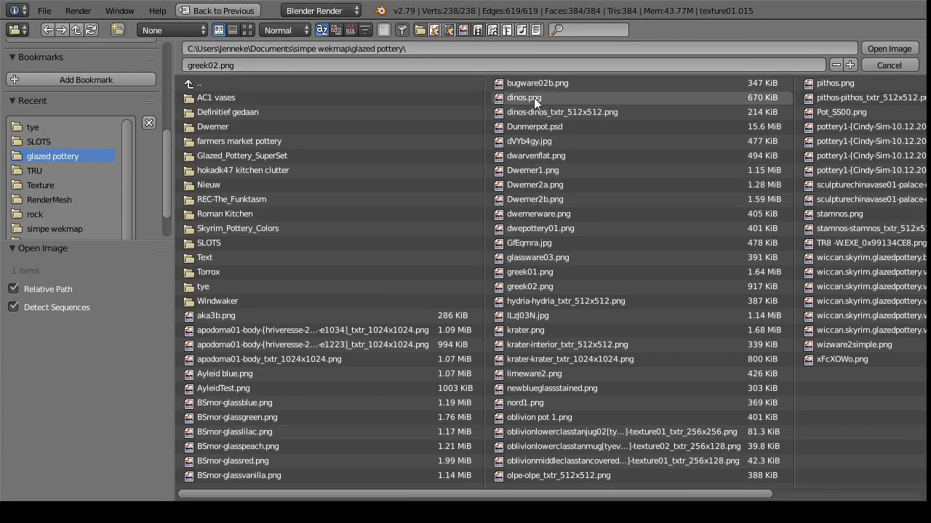
{"action": "left_click", "coordinate": [557, 171]}
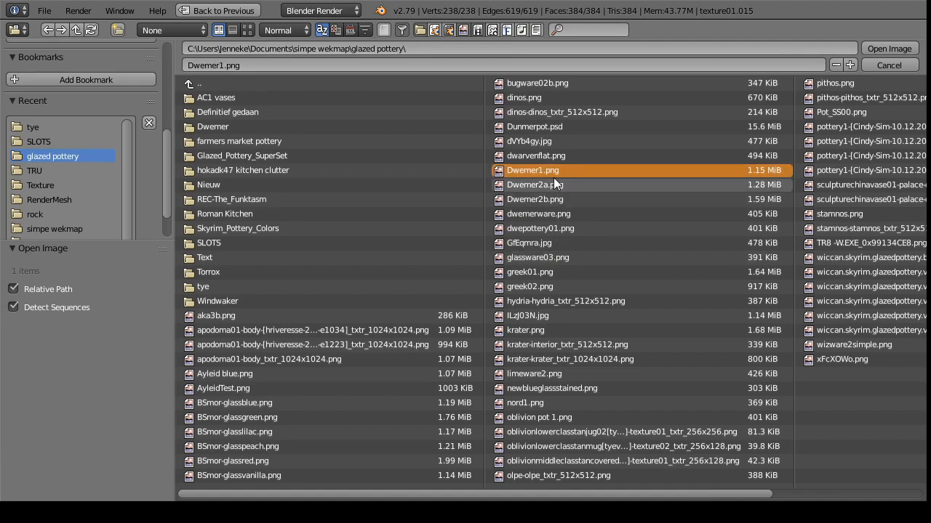
{"action": "left_click", "coordinate": [878, 49]}
{"action": "left_click", "coordinate": [680, 492]}
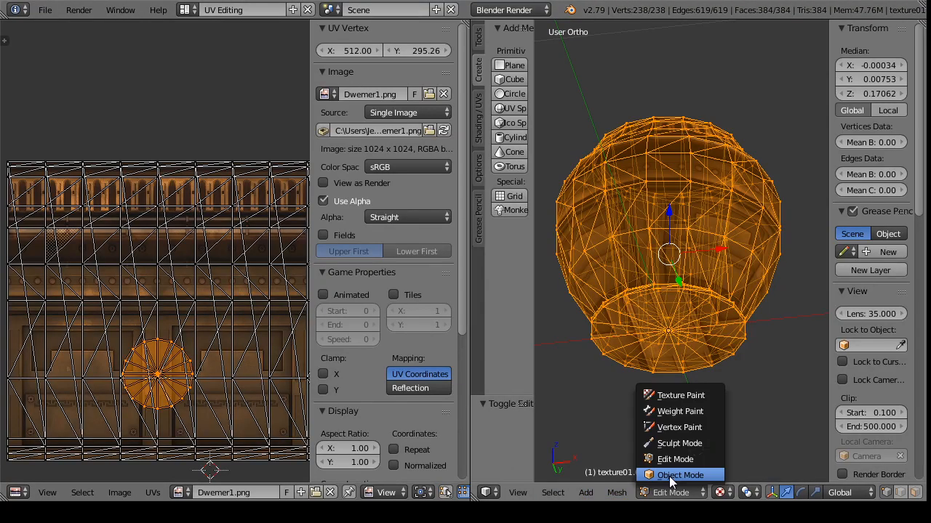
{"action": "left_click", "coordinate": [676, 473]}
{"action": "left_click_drag", "start_coordinate": [632, 306], "coordinate": [558, 367]}
Step: Load TR8 -W.EXE_0x99134CE8.png onto the urn mesh in Edit Mode and inspect the base in Object Mode
{"action": "left_click", "coordinate": [681, 492]}
{"action": "left_click", "coordinate": [676, 460]}
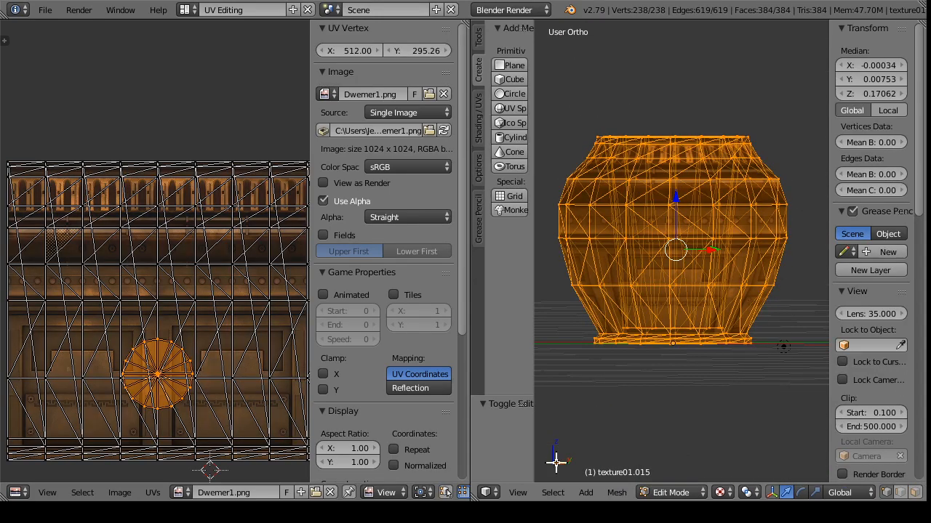
{"action": "left_click", "coordinate": [120, 492]}
{"action": "left_click", "coordinate": [158, 466]}
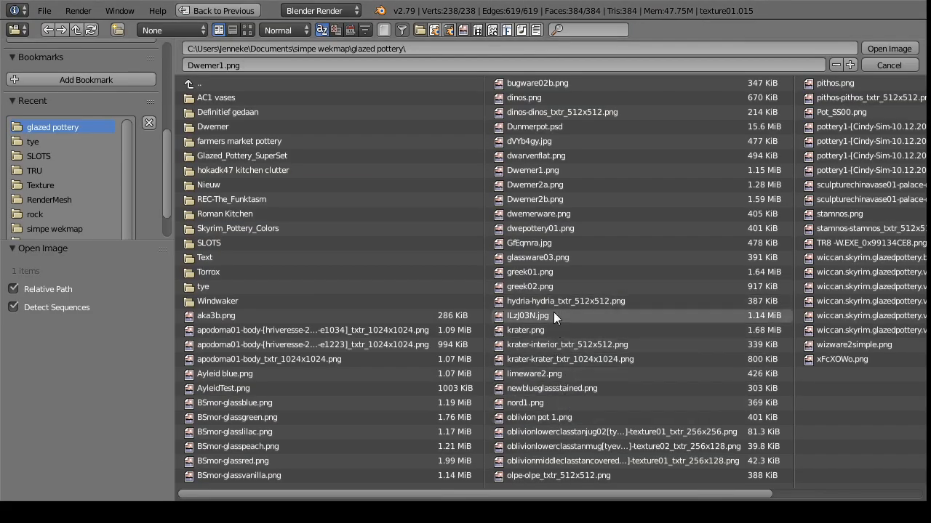
{"action": "left_click_drag", "start_coordinate": [544, 490], "coordinate": [687, 476]}
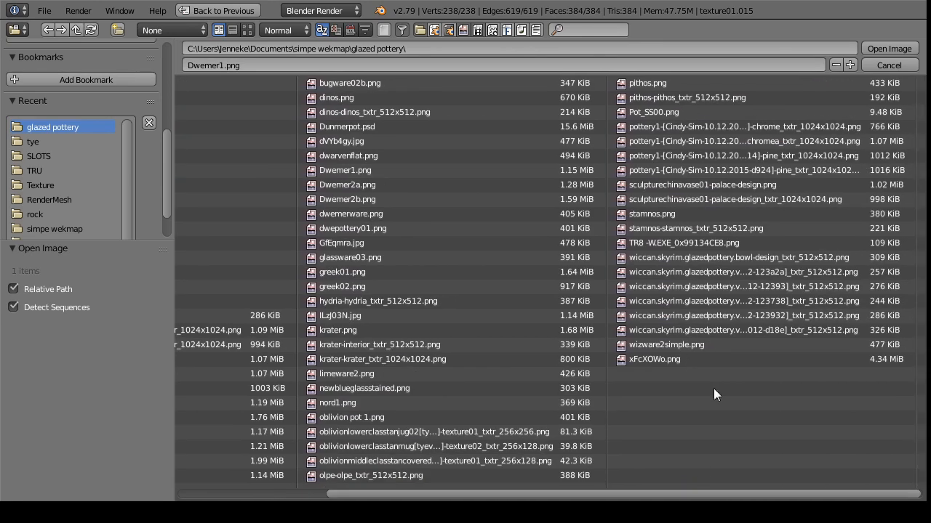
{"action": "left_click", "coordinate": [705, 345]}
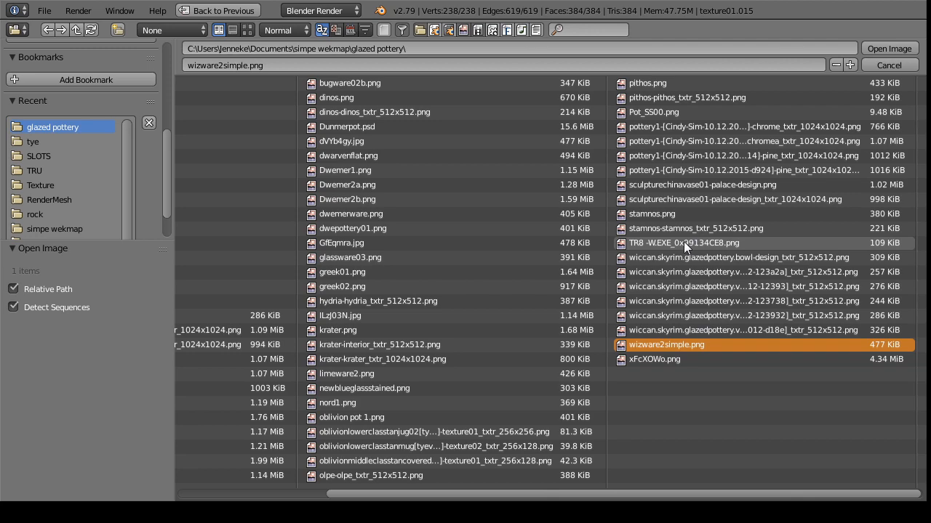
{"action": "left_click", "coordinate": [684, 242]}
{"action": "left_click", "coordinate": [884, 54]}
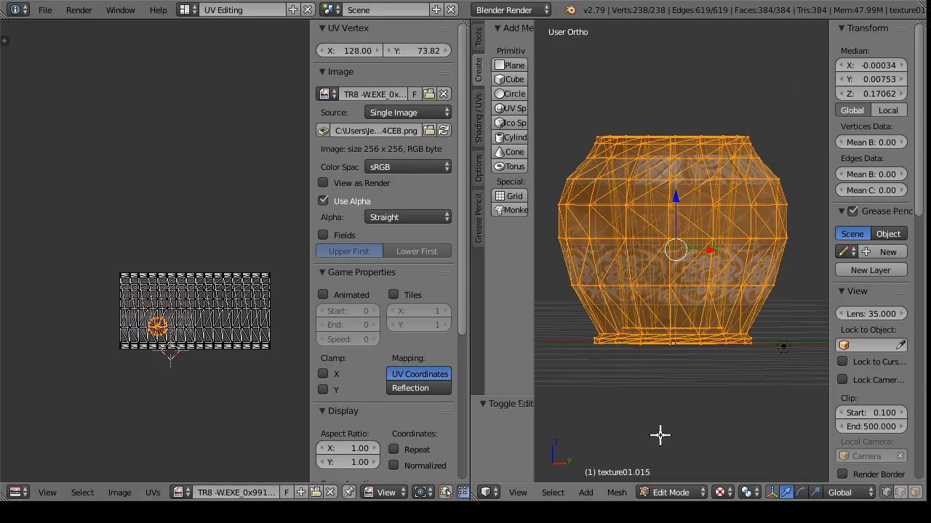
{"action": "left_click", "coordinate": [675, 492]}
{"action": "left_click", "coordinate": [685, 469]}
{"action": "mouse_move", "coordinate": [646, 344]}
{"action": "left_mouse_down"}
{"action": "mouse_move", "coordinate": [767, 385]}
{"action": "mouse_move", "coordinate": [573, 432]}
{"action": "mouse_move", "coordinate": [587, 29]}
{"action": "mouse_move", "coordinate": [665, 385]}
{"action": "mouse_move", "coordinate": [651, 210]}
{"action": "mouse_move", "coordinate": [749, 272]}
{"action": "mouse_move", "coordinate": [743, 337]}
{"action": "mouse_move", "coordinate": [623, 461]}
{"action": "mouse_move", "coordinate": [658, 23]}
{"action": "mouse_move", "coordinate": [577, 351]}
{"action": "mouse_move", "coordinate": [585, 271]}
{"action": "left_mouse_up"}
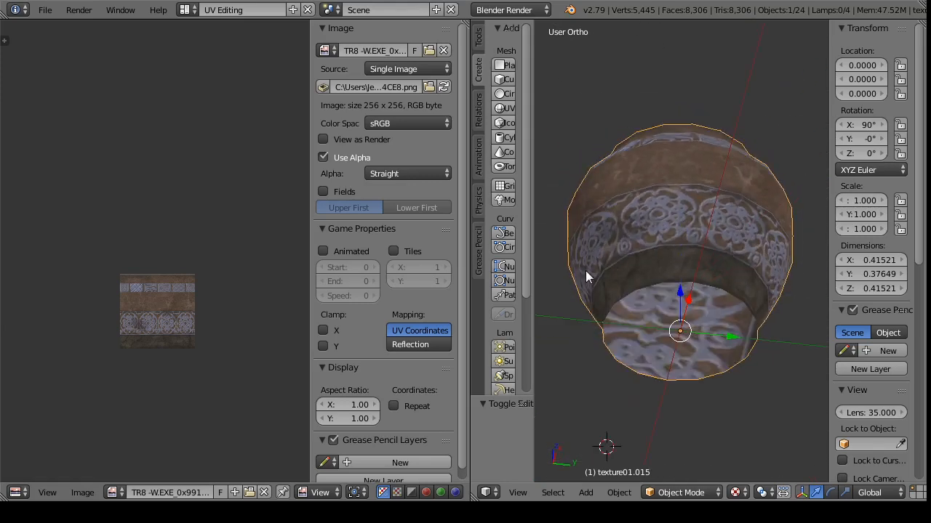
Step: In Edit Mode, scale the base's UV disc to about 0.92 and move it up about 0.01
{"action": "left_click", "coordinate": [669, 492]}
{"action": "left_click", "coordinate": [704, 457]}
{"action": "left_click", "coordinate": [700, 493]}
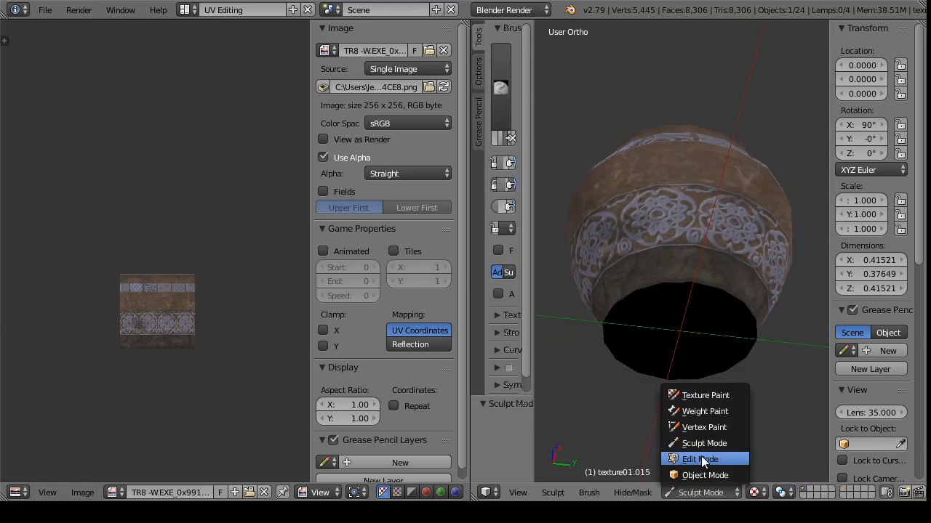
{"action": "left_click", "coordinate": [703, 459]}
{"action": "scroll", "coordinate": [228, 247], "scroll_direction": "up", "scroll_amount": 6}
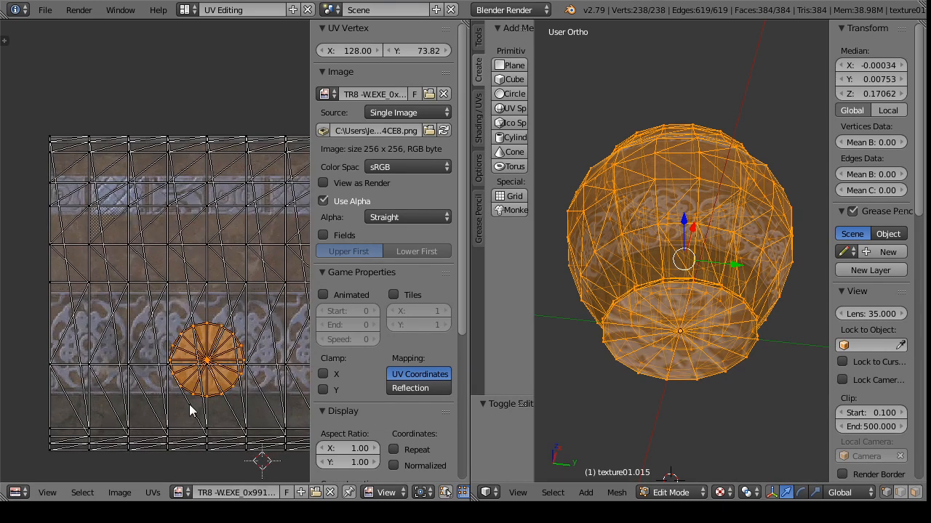
{"action": "key", "text": "s"}
{"action": "left_click", "coordinate": [234, 424]}
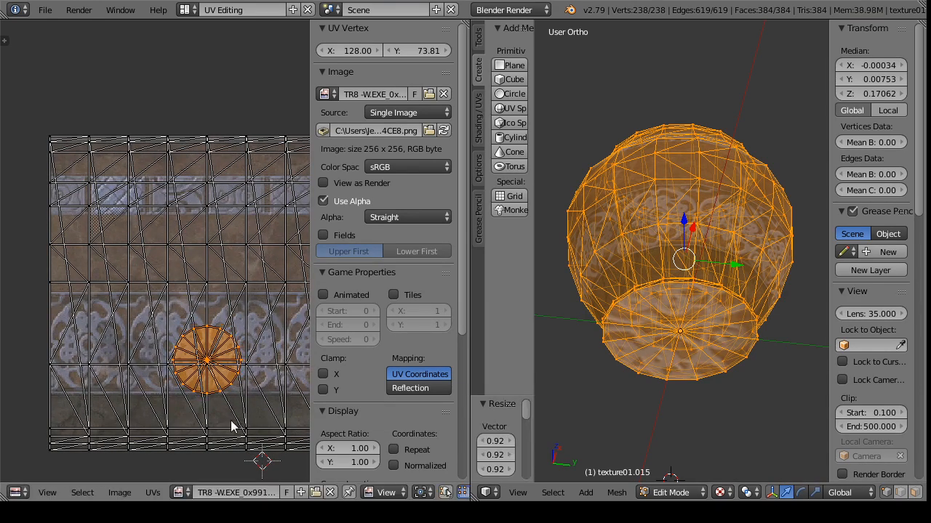
{"action": "key", "text": "g"}
{"action": "left_click", "coordinate": [233, 424]}
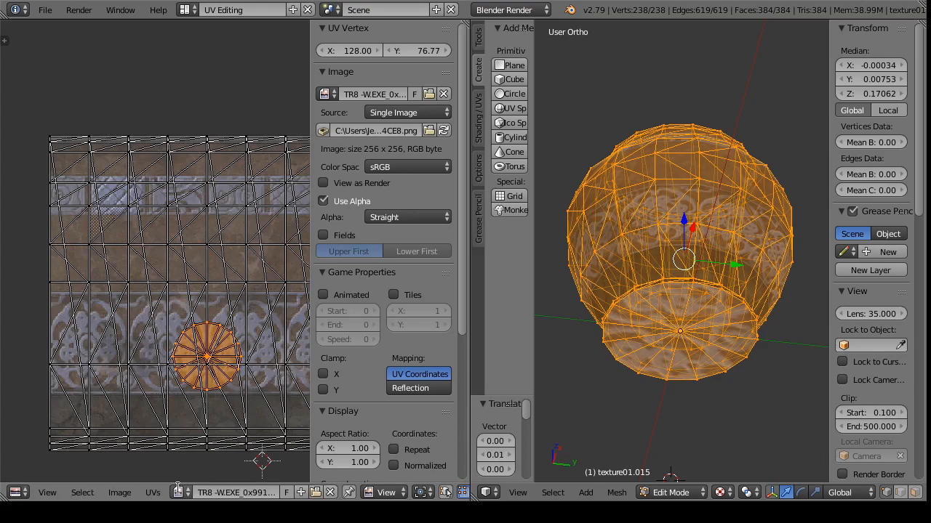
Step: Reassign greek02.png to the urn and enlarge the base's UV disc by about 1.07 within the plain dark band
{"action": "left_click", "coordinate": [178, 493]}
{"action": "left_click", "coordinate": [208, 394]}
{"action": "scroll", "coordinate": [160, 187], "scroll_direction": "down", "scroll_amount": 5}
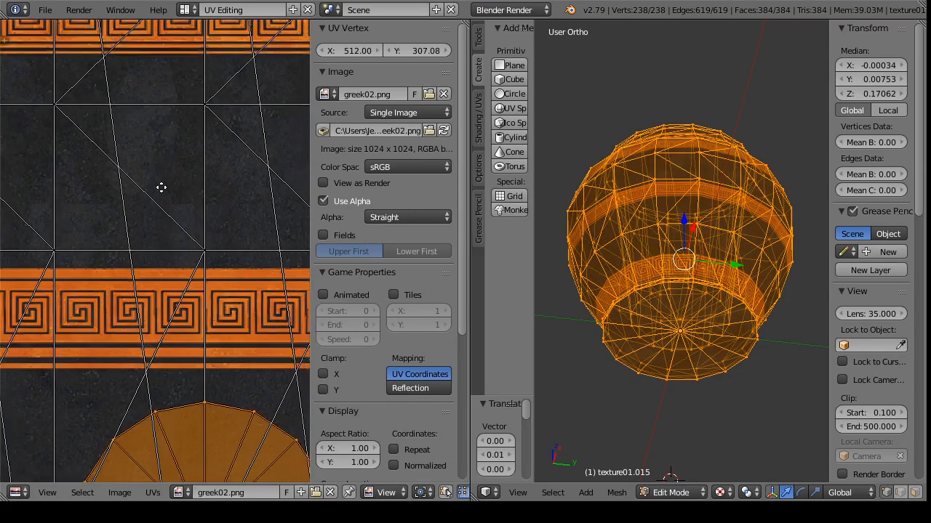
{"action": "scroll", "coordinate": [151, 295], "scroll_direction": "up", "scroll_amount": 3}
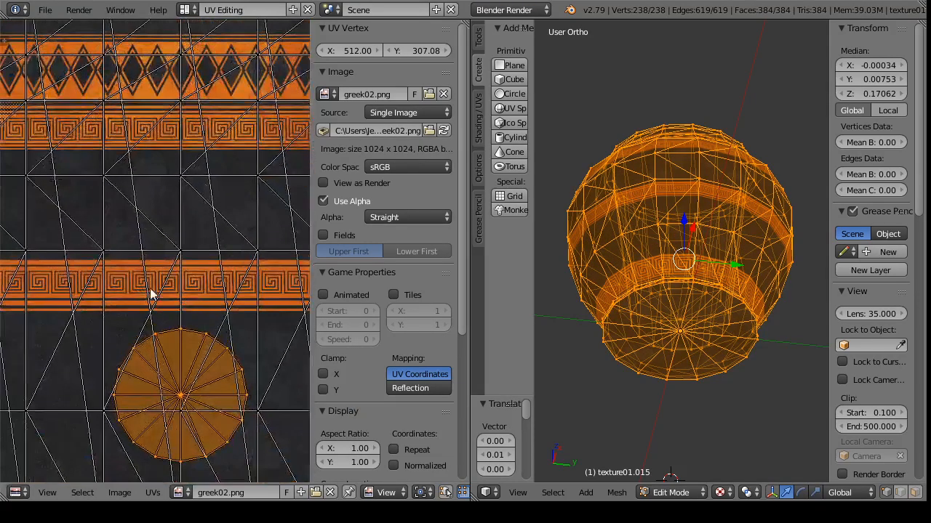
{"action": "key", "text": "s"}
{"action": "left_click", "coordinate": [250, 425]}
Step: Switch the urn back to the TR8 -W.EXE texture and inspect it from above in Object Mode
{"action": "left_click", "coordinate": [178, 492]}
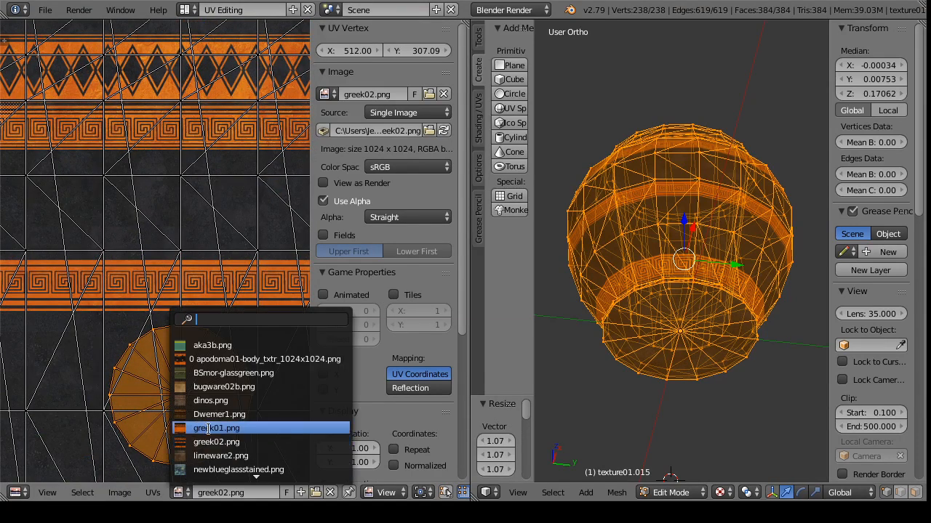
{"action": "type", "text": "x"}
{"action": "left_click", "coordinate": [212, 359]}
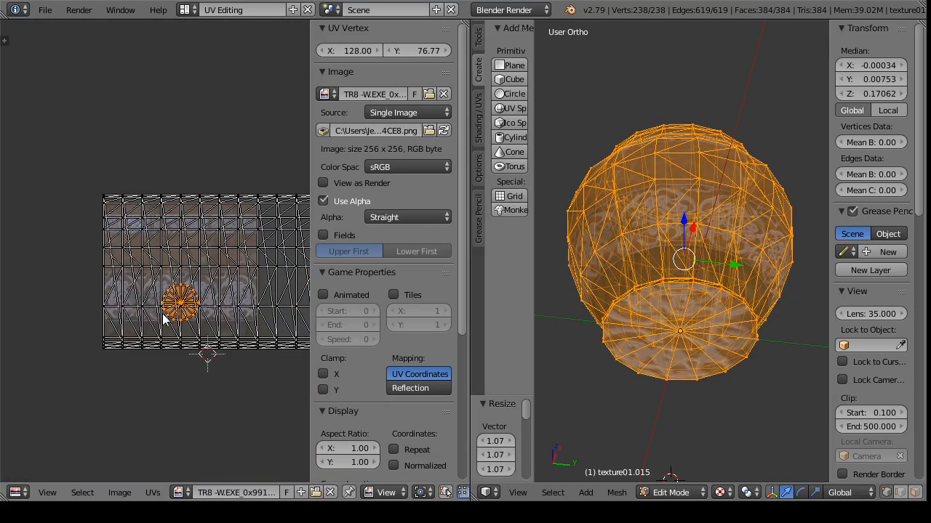
{"action": "scroll", "coordinate": [163, 320], "scroll_direction": "up", "scroll_amount": 3}
{"action": "left_click", "coordinate": [670, 493]}
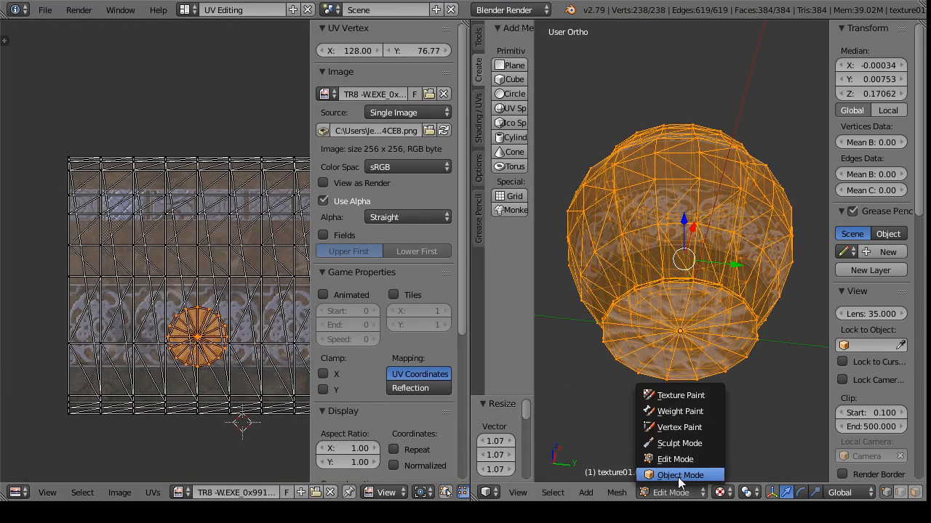
{"action": "left_click", "coordinate": [679, 476]}
{"action": "left_click_drag", "start_coordinate": [681, 378], "coordinate": [572, 87]}
Step: Export the urn as urn c.obj to the tye folder
{"action": "left_click", "coordinate": [45, 10]}
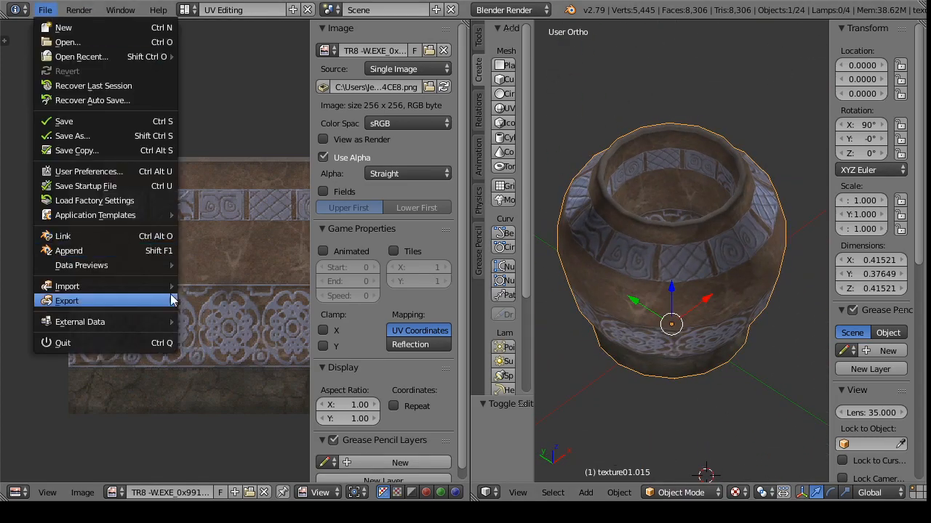
{"action": "mouse_move", "coordinate": [173, 300]}
{"action": "left_click", "coordinate": [240, 386]}
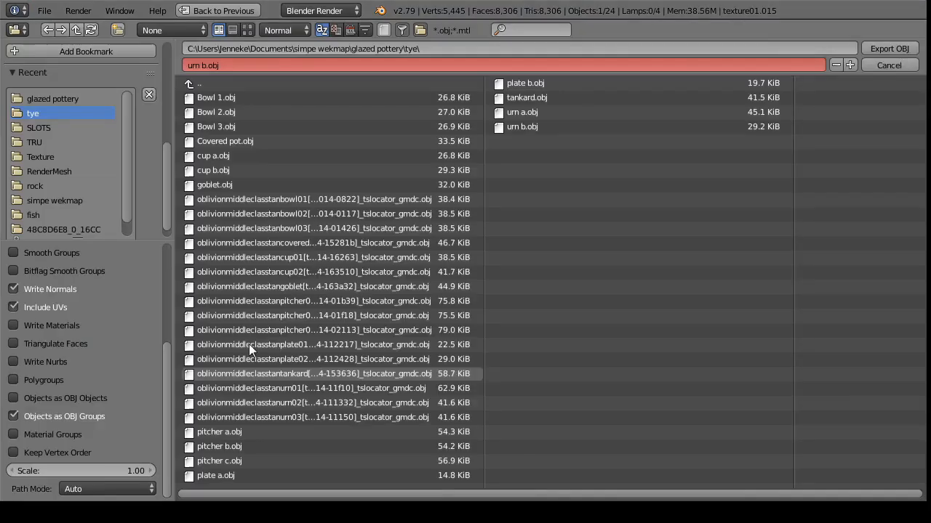
{"action": "left_click", "coordinate": [225, 66]}
{"action": "left_click_drag", "start_coordinate": [223, 66], "coordinate": [203, 67]}
{"action": "type", "text": "c"}
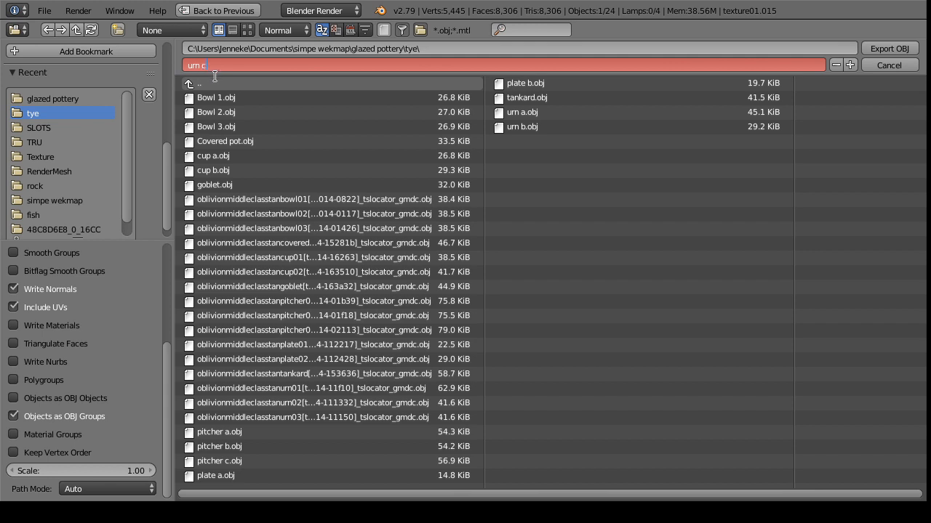
{"action": "key", "text": "Return"}
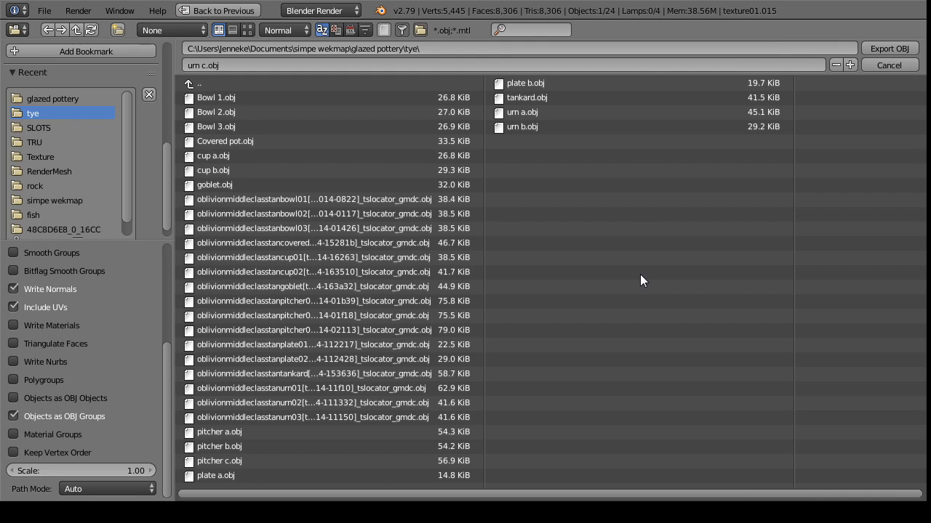
{"action": "left_click", "coordinate": [885, 52]}
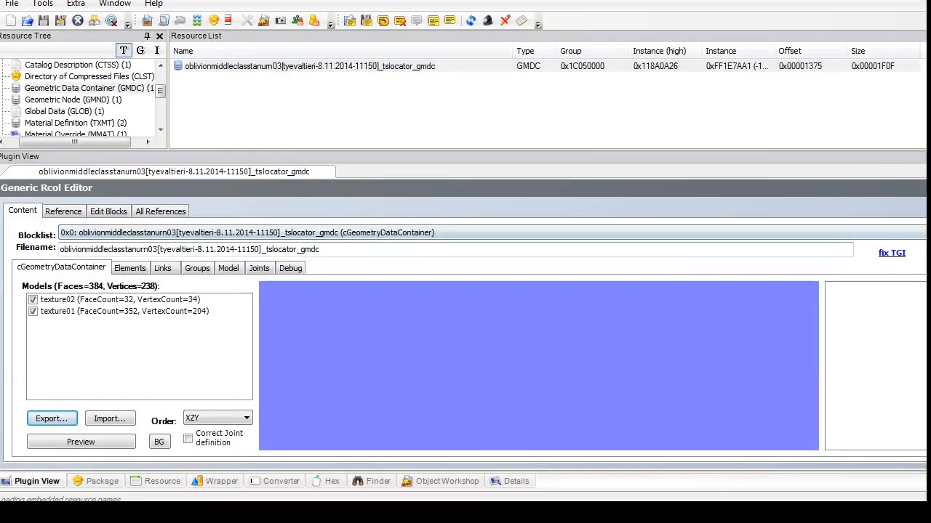
Step: In SimPE, delete the texture02 group from the urn03 GMDC and rename the texture01 group to glazing
{"action": "left_click", "coordinate": [197, 268]}
{"action": "left_click", "coordinate": [174, 306]}
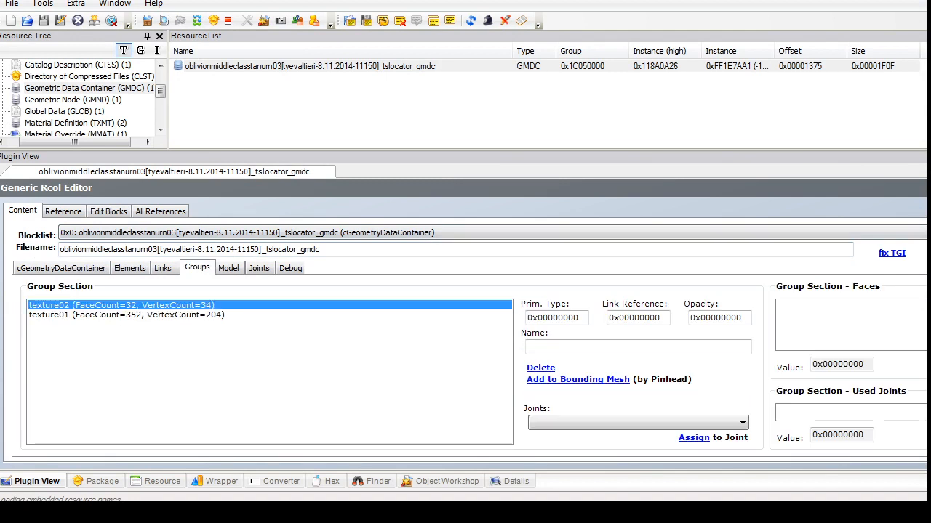
{"action": "left_click", "coordinate": [540, 368]}
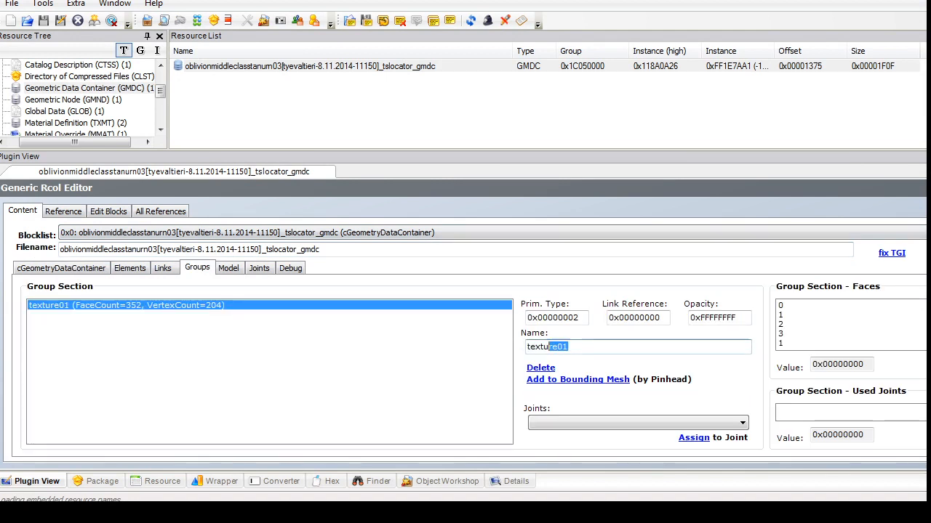
{"action": "type", "text": "g"}
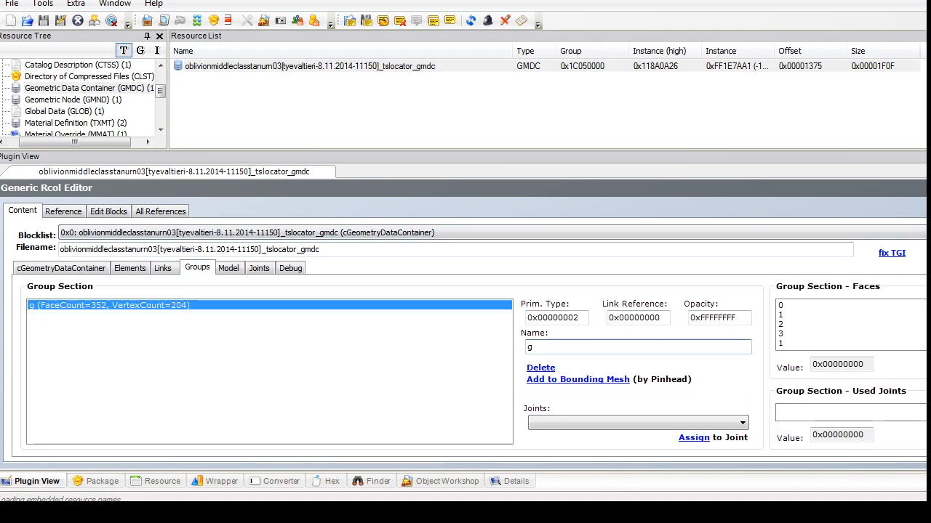
{"action": "type", "text": "lazi"}
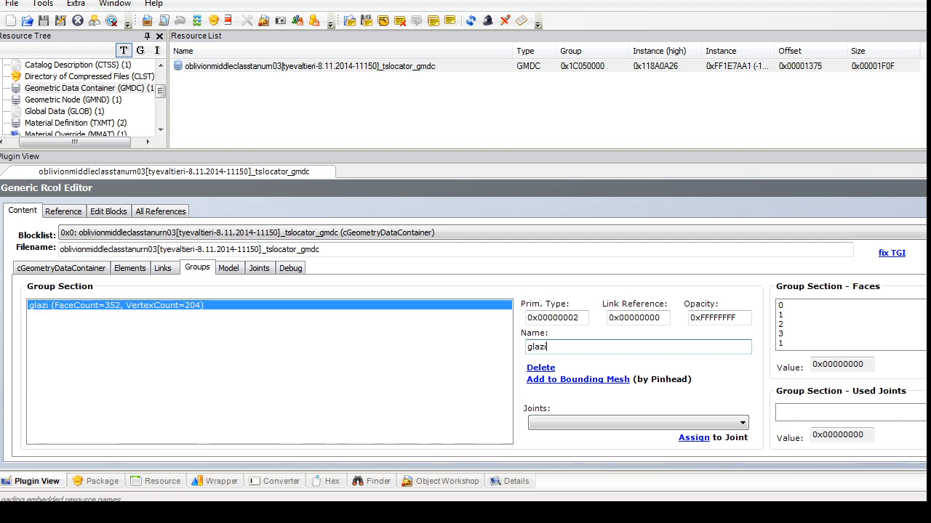
{"action": "type", "text": "ng"}
{"action": "left_click", "coordinate": [61, 269]}
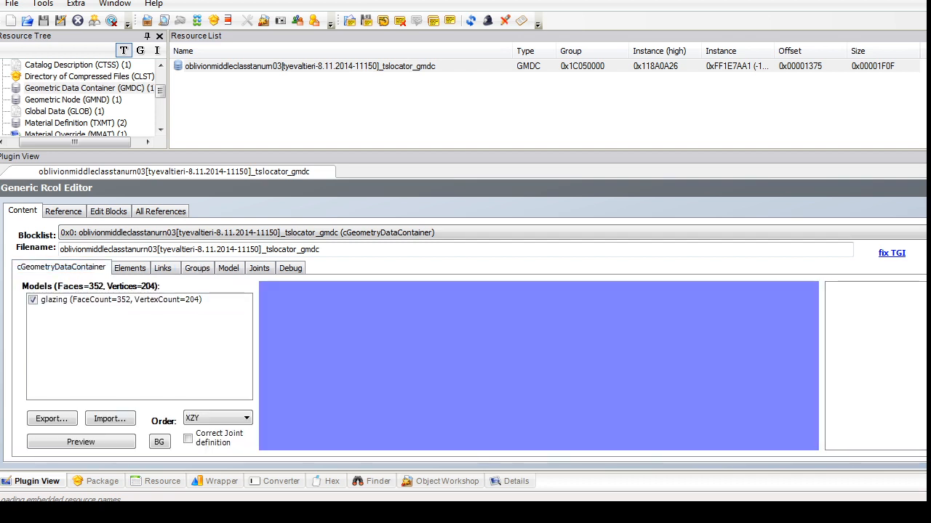
Step: Import urn c.obj into the GMDC as a replacement for the glazing group and commit the resource
{"action": "left_click", "coordinate": [109, 418]}
{"action": "left_click_drag", "start_coordinate": [512, 126], "coordinate": [513, 256]}
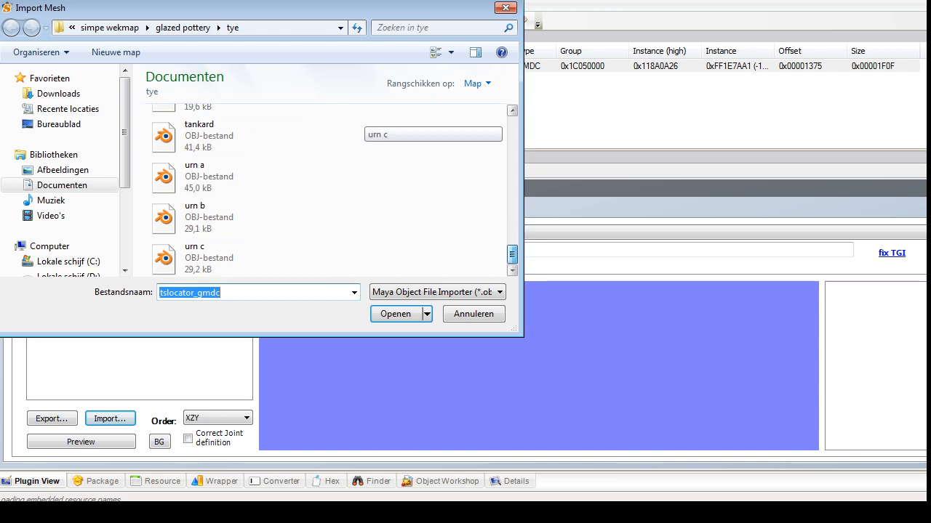
{"action": "left_click", "coordinate": [200, 257]}
{"action": "left_click", "coordinate": [398, 314]}
{"action": "left_click", "coordinate": [709, 294]}
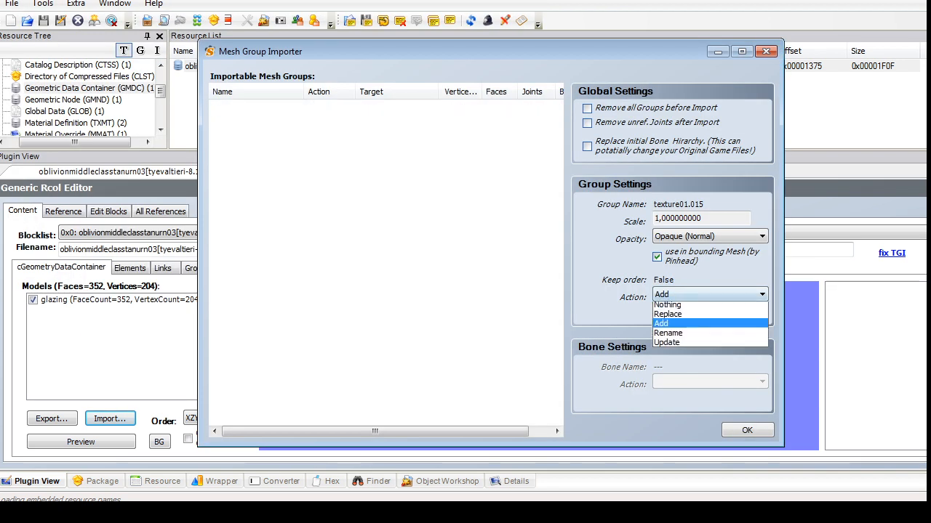
{"action": "left_click", "coordinate": [676, 313]}
{"action": "left_click", "coordinate": [709, 312]}
{"action": "left_click", "coordinate": [676, 324]}
{"action": "left_click", "coordinate": [747, 431]}
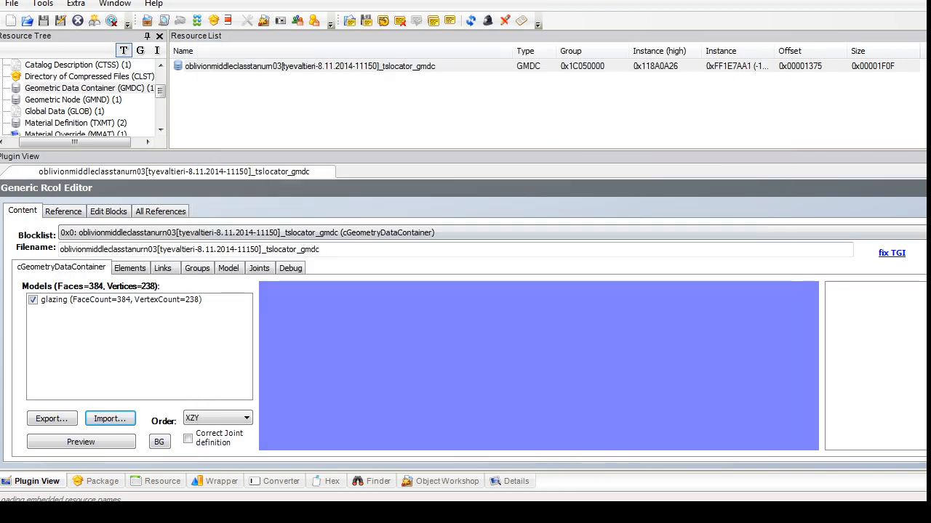
{"action": "left_click", "coordinate": [522, 293]}
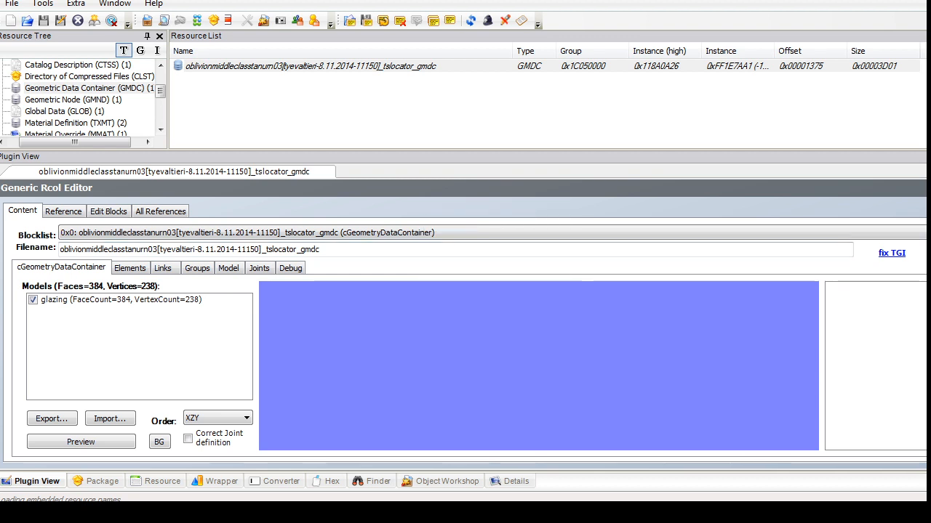
Step: Review the catalog description and texture image resources of the urn 03 package
{"action": "left_click_drag", "start_coordinate": [161, 92], "coordinate": [161, 89]}
{"action": "left_click", "coordinate": [78, 77]}
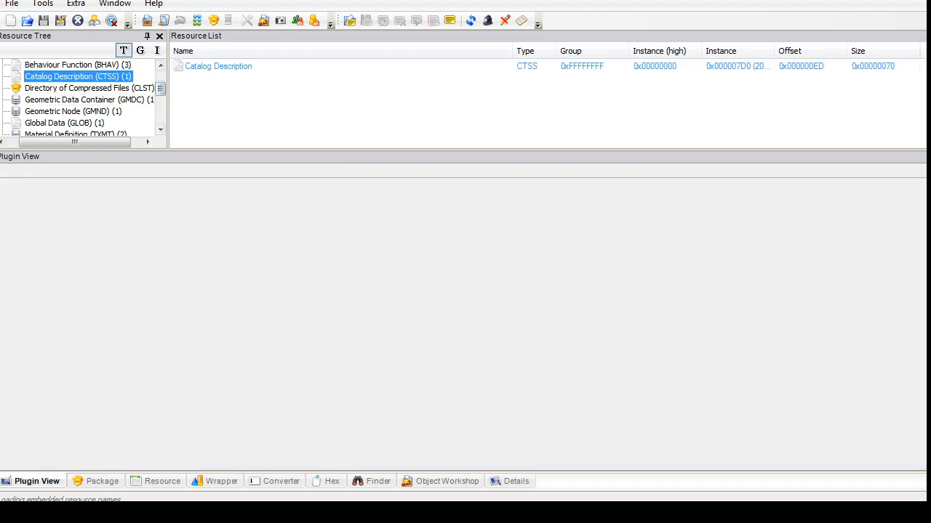
{"action": "left_click", "coordinate": [218, 66]}
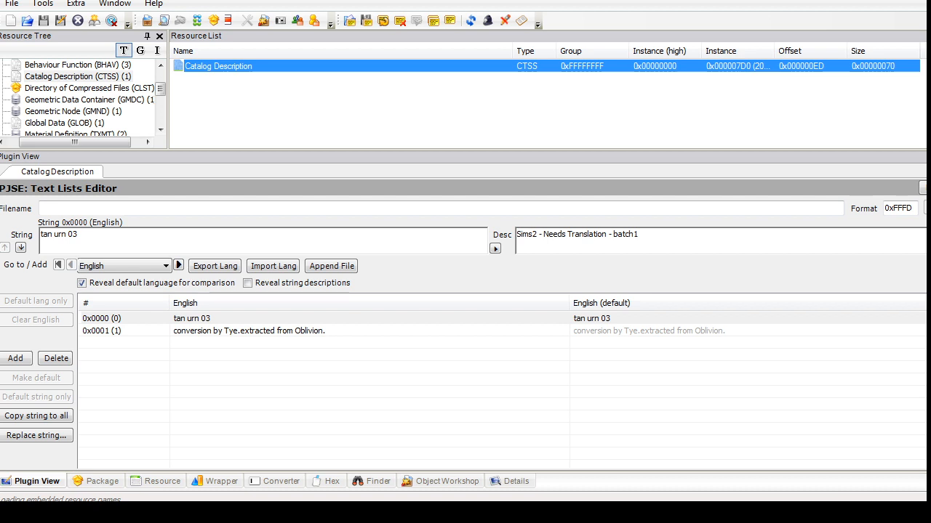
{"action": "left_click_drag", "start_coordinate": [161, 88], "coordinate": [160, 116]}
{"action": "left_click", "coordinate": [70, 122]}
{"action": "left_click", "coordinate": [55, 88]}
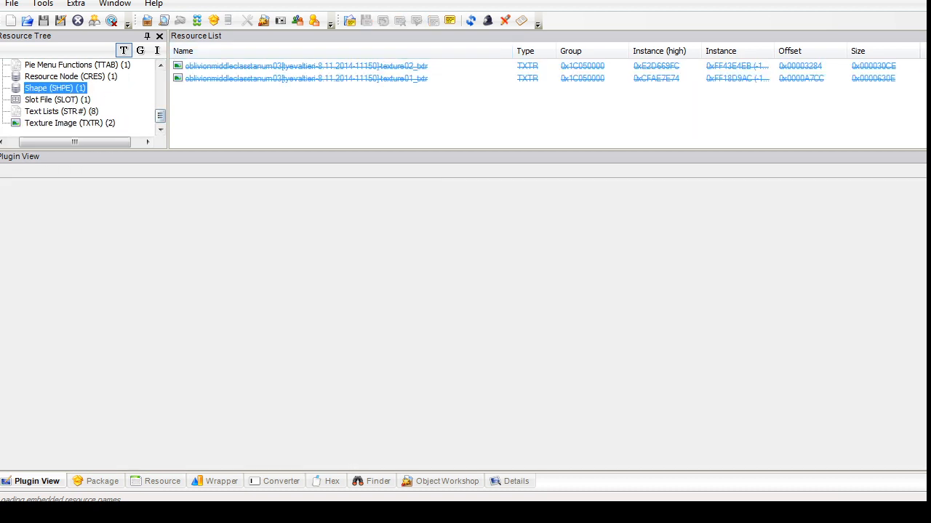
{"action": "left_click", "coordinate": [255, 66]}
Step: Open the urn's resource node (CRES) and bring up its deco1 transform node
{"action": "mouse_move", "coordinate": [161, 116]}
{"action": "left_mouse_down"}
{"action": "mouse_move", "coordinate": [161, 98]}
{"action": "mouse_move", "coordinate": [161, 117]}
{"action": "left_mouse_up"}
{"action": "left_click", "coordinate": [70, 77]}
{"action": "left_click", "coordinate": [254, 67]}
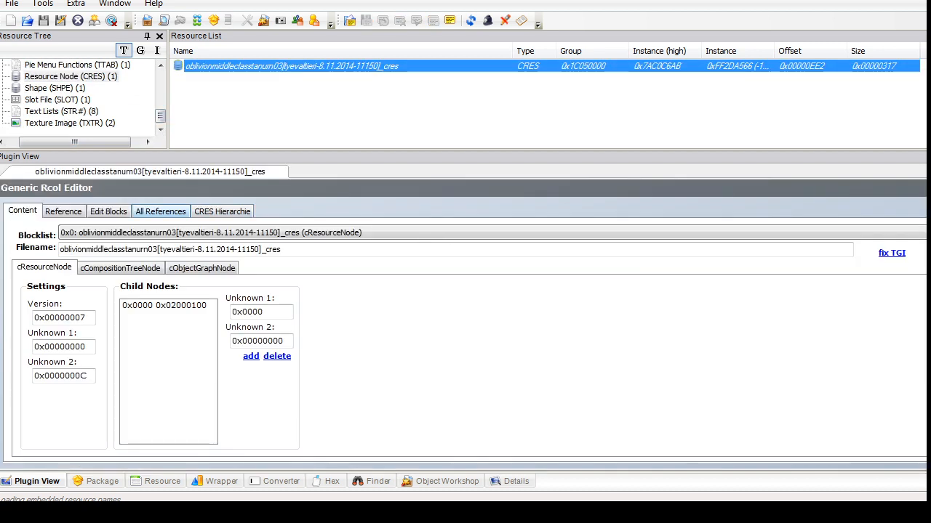
{"action": "left_click", "coordinate": [255, 232]}
{"action": "left_click", "coordinate": [255, 274]}
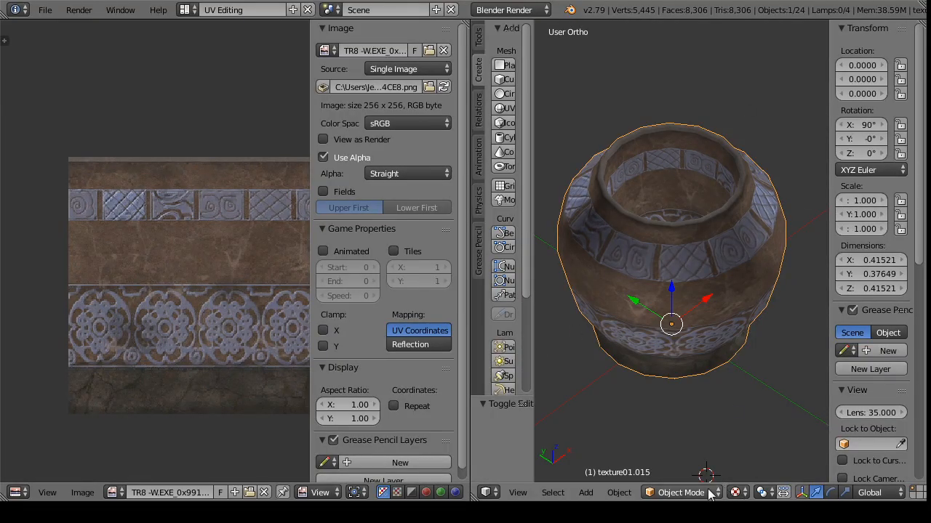
Step: In Blender, put the urn in Edit Mode and copy the Z coordinate of the centre vertex on its inner floor
{"action": "left_click", "coordinate": [680, 492]}
{"action": "left_click", "coordinate": [665, 459]}
{"action": "key", "text": "a"}
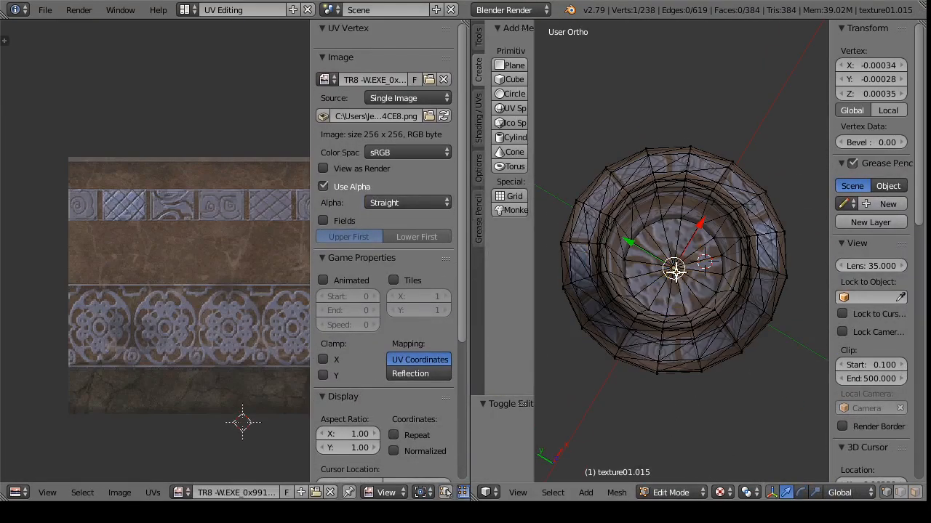
{"action": "right_click", "coordinate": [674, 267]}
{"action": "double_click", "coordinate": [882, 94]}
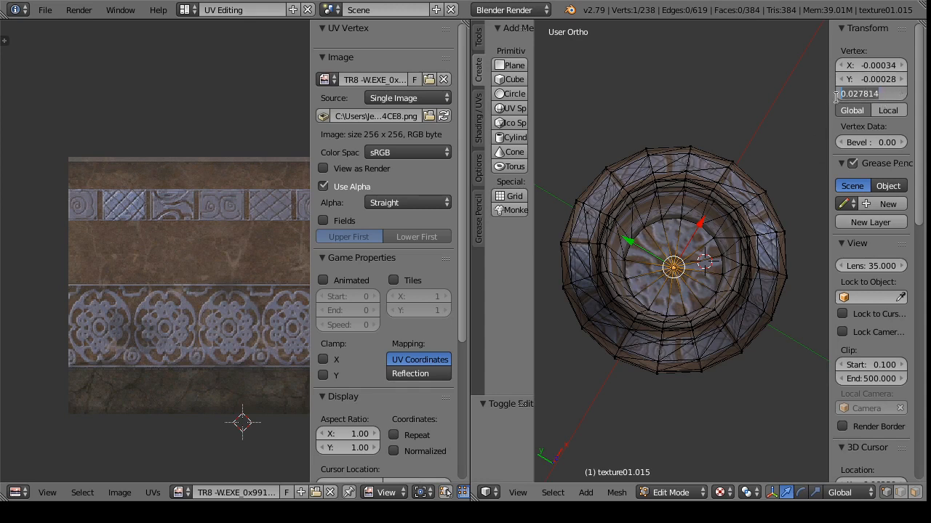
{"action": "key", "text": "ctrl+v"}
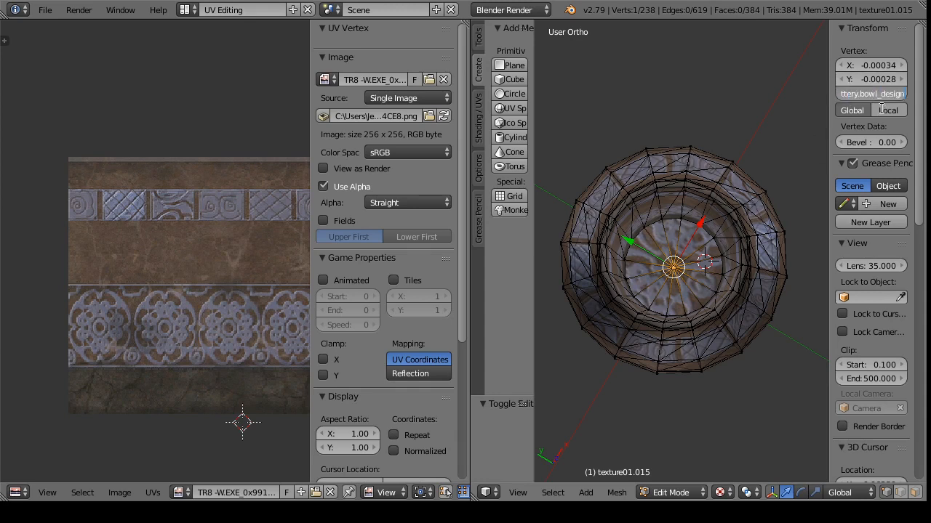
{"action": "key", "text": "Escape"}
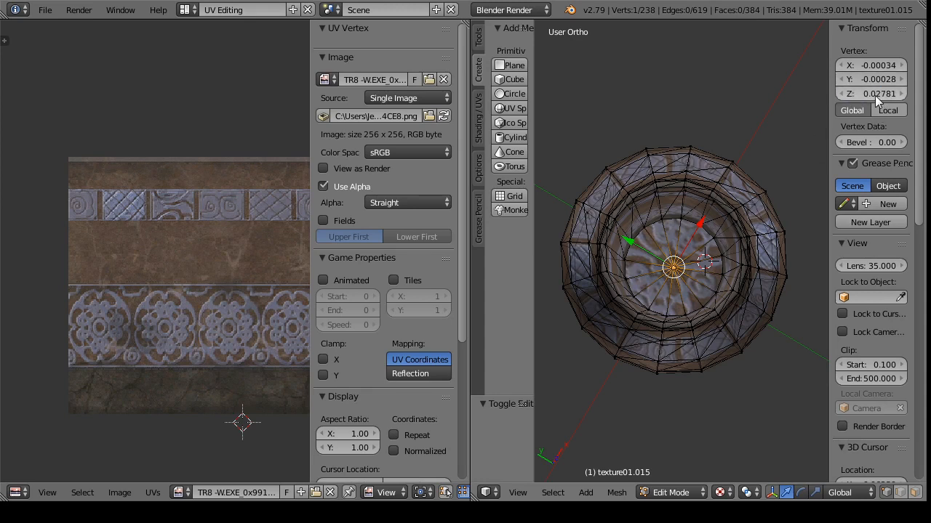
{"action": "double_click", "coordinate": [876, 94]}
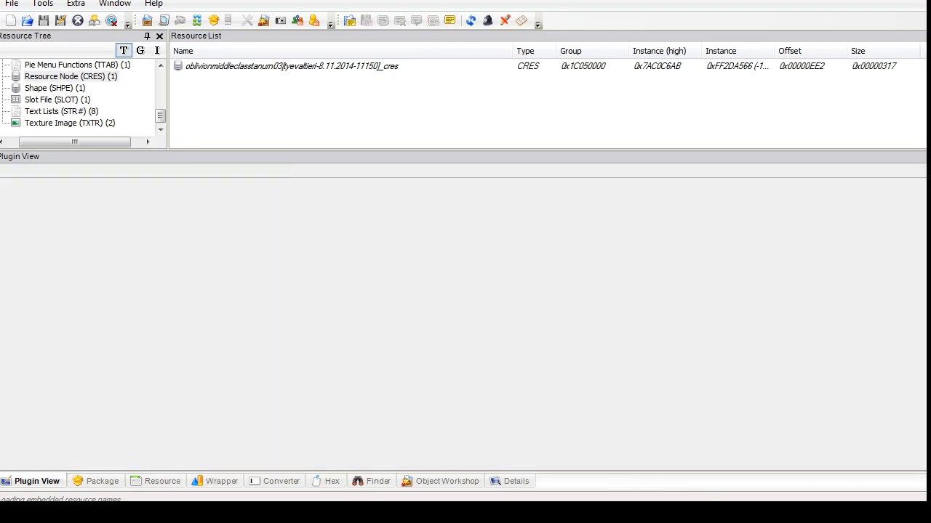
Step: In SimPE, set the Z translation of the CRES deco1 transform node to 0,027814 and commit the change
{"action": "left_click", "coordinate": [291, 66]}
{"action": "left_click", "coordinate": [436, 232]}
{"action": "left_click", "coordinate": [437, 274]}
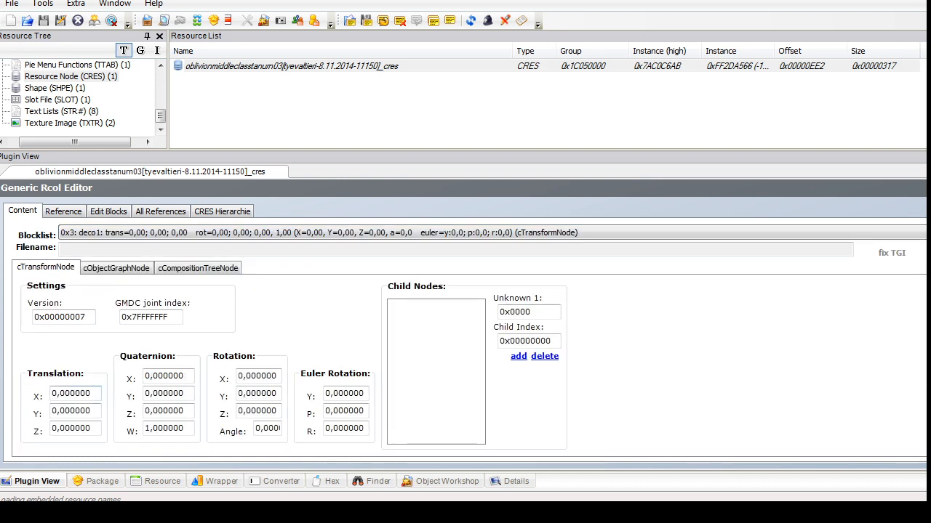
{"action": "double_click", "coordinate": [91, 428]}
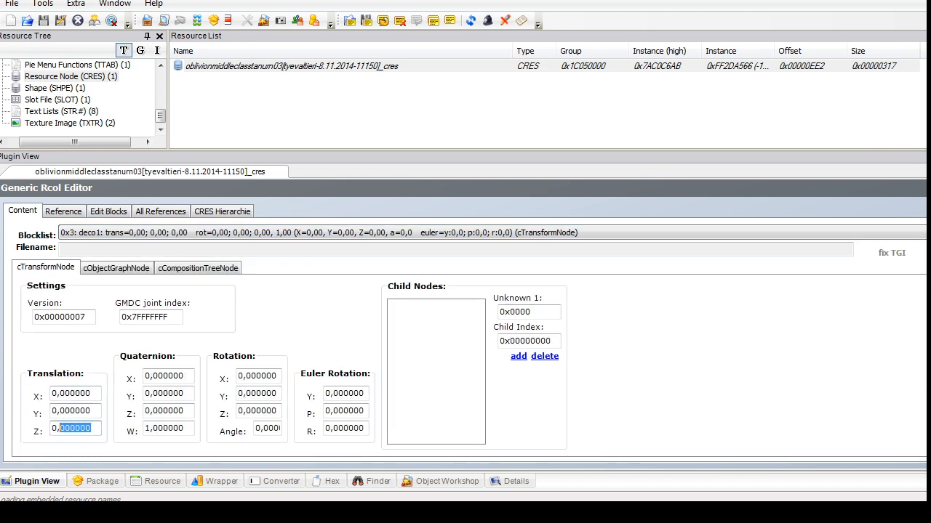
{"action": "type", "text": "027814"}
{"action": "left_click", "coordinate": [925, 188]}
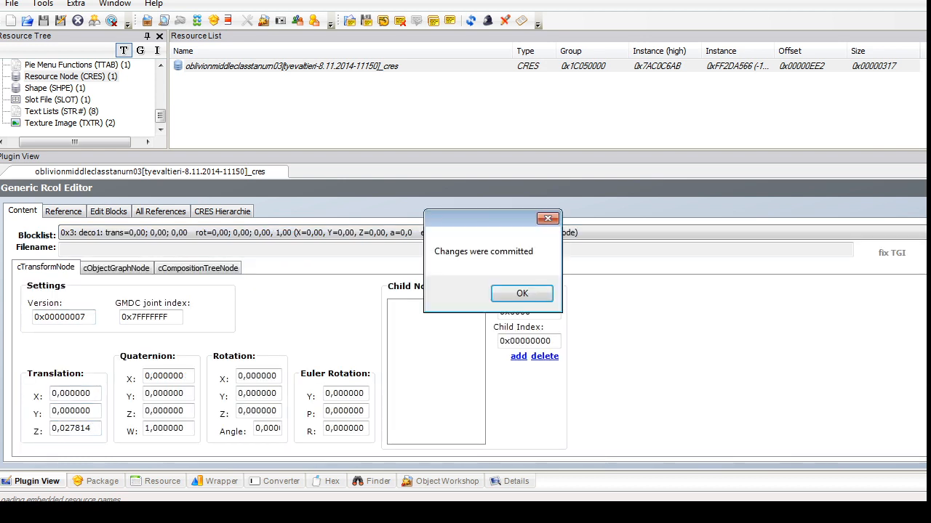
{"action": "key", "text": "Return"}
Step: Change the catalog title to "Glazed Pottery SuperSet - Tye add-on - Urn C - SLAVE"
{"action": "left_click_drag", "start_coordinate": [160, 115], "coordinate": [160, 96]}
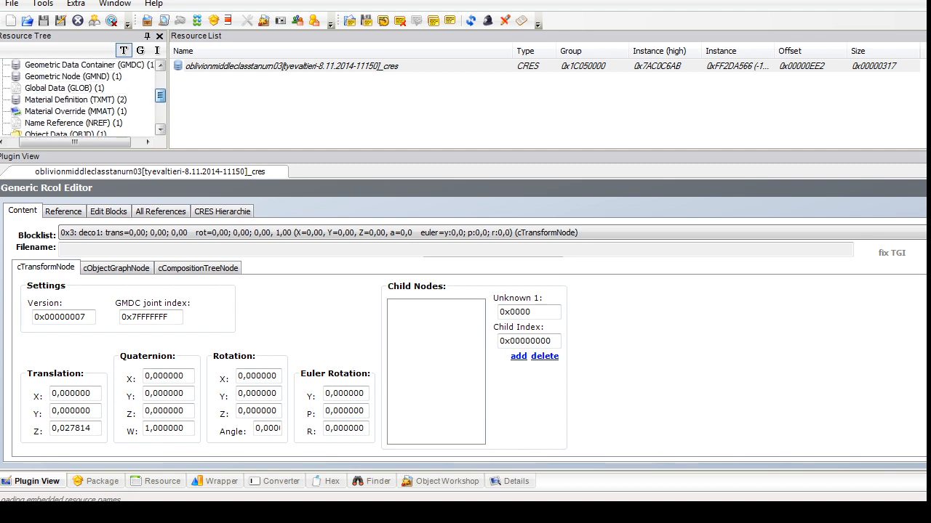
{"action": "left_click", "coordinate": [76, 111]}
{"action": "left_click", "coordinate": [75, 100]}
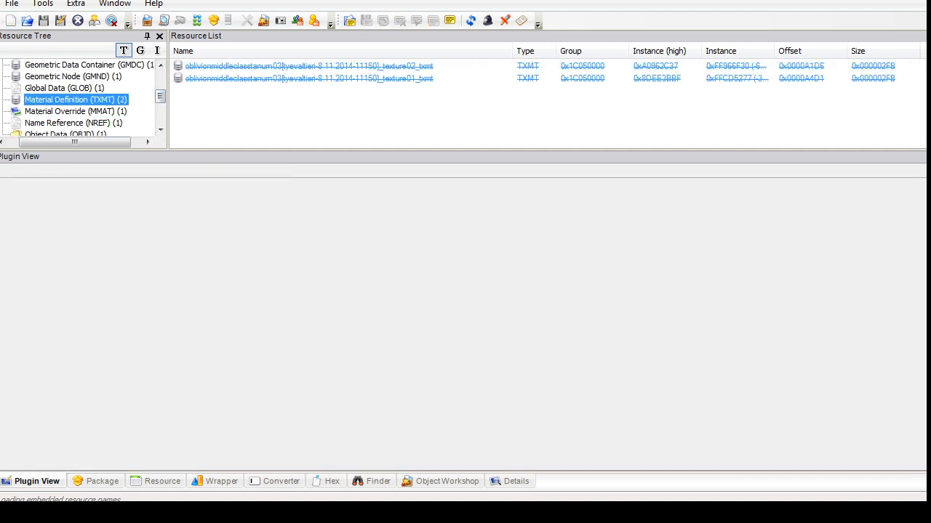
{"action": "left_click_drag", "start_coordinate": [160, 96], "coordinate": [160, 80]}
{"action": "left_click", "coordinate": [77, 111]}
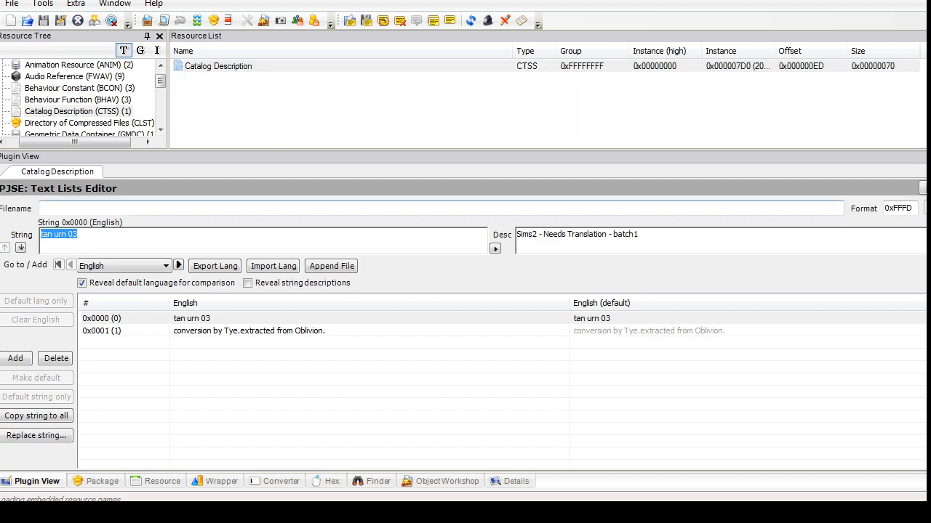
{"action": "type", "text": "Glazed P"}
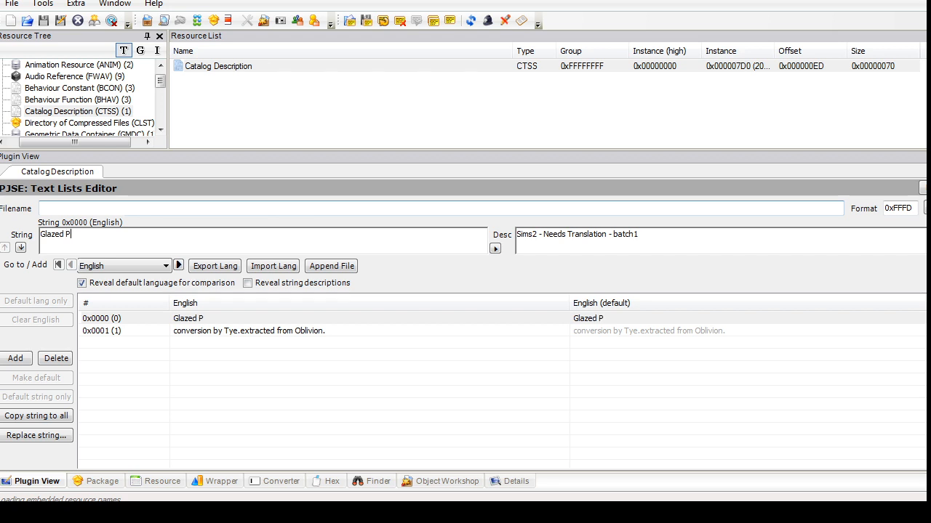
{"action": "type", "text": "ot"}
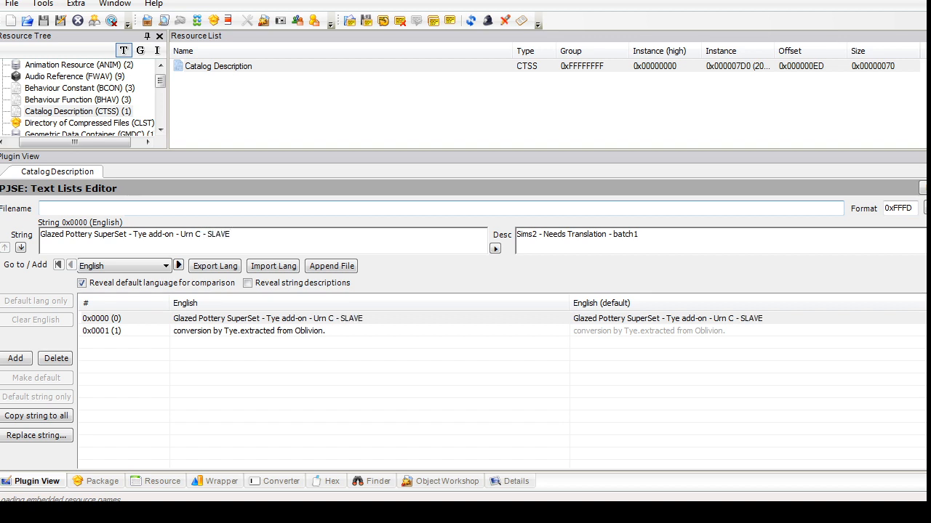
{"action": "left_click", "coordinate": [249, 331]}
{"action": "left_click", "coordinate": [110, 239]}
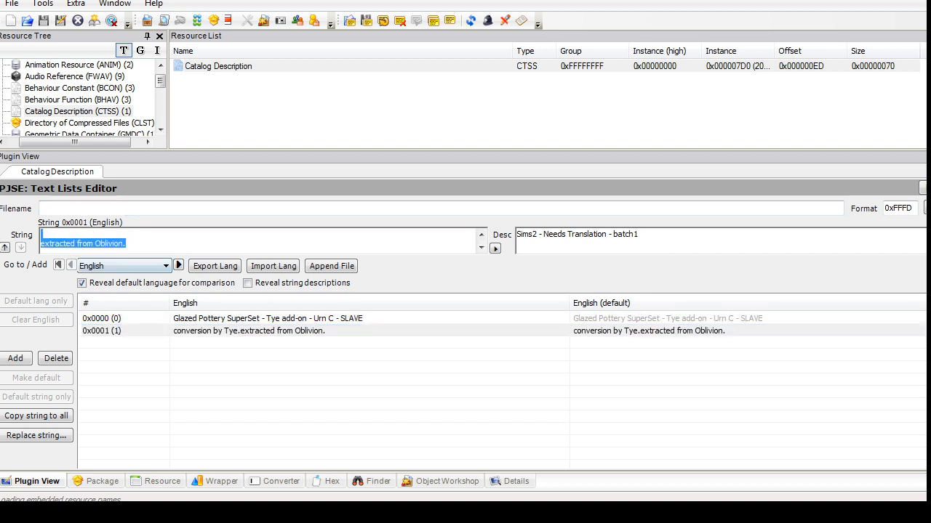
{"action": "key", "text": "BackSpace"}
{"action": "key", "text": "Return"}
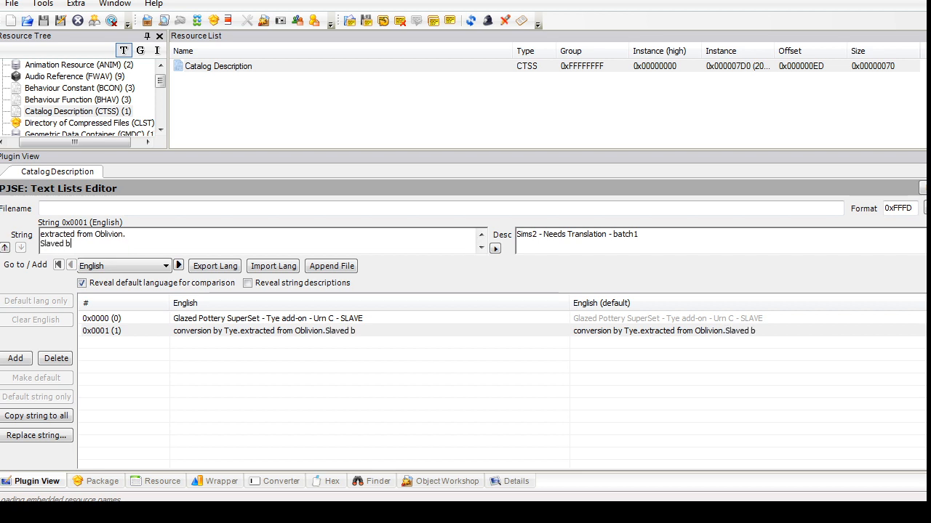
{"action": "type", "text": "Slaved by Fire_flowe"}
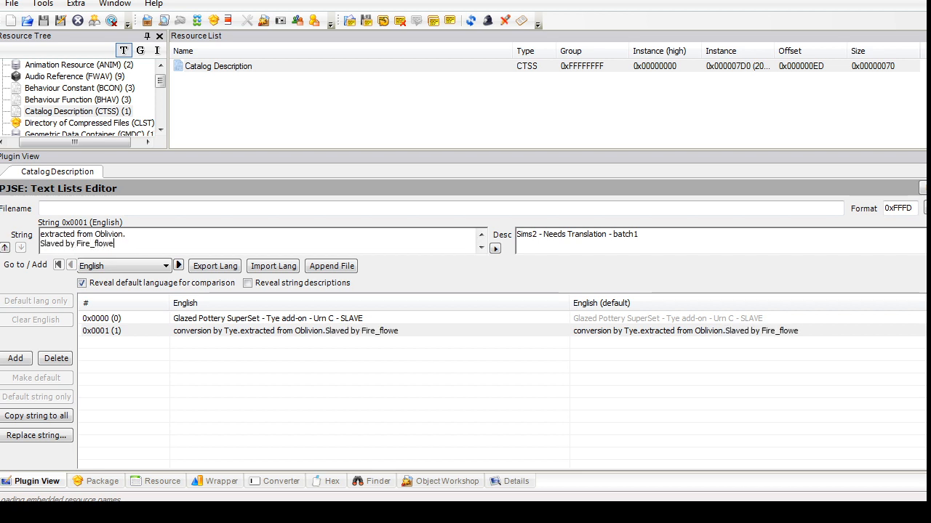
{"action": "type", "text": "r @PBK"}
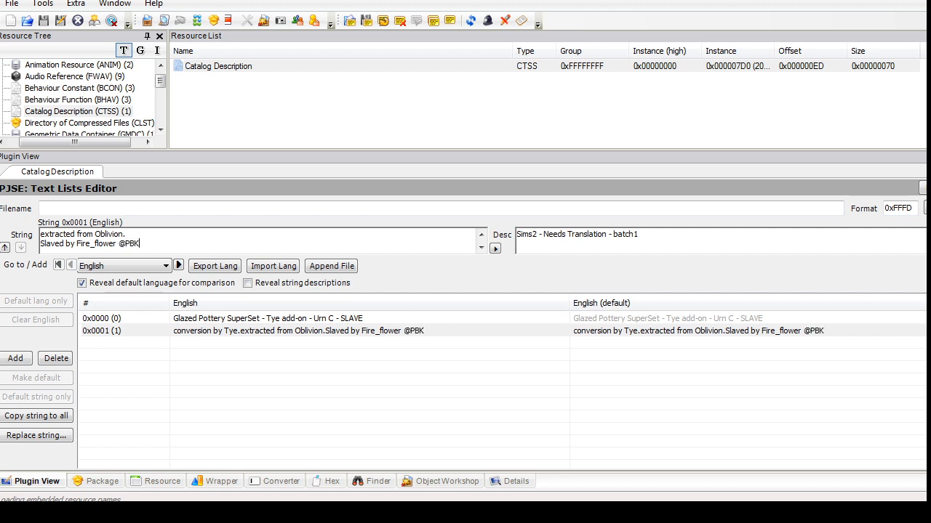
Step: Copy the "This is part of the Glazed Pottery SuperSet" text from Notepad and insert it above the credits in SimPE's catalog description
{"action": "key", "text": "ctrl+Home"}
{"action": "key", "text": "shift+Down"}
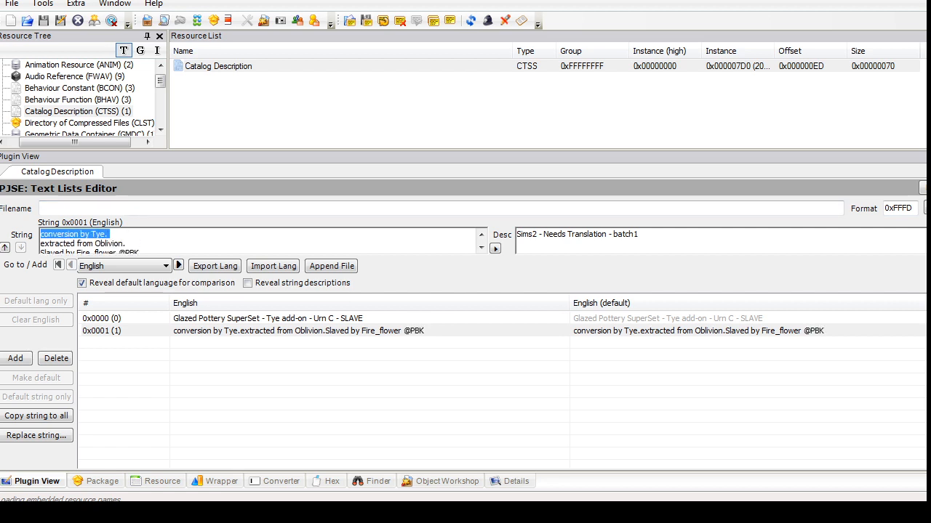
{"action": "key", "text": "Up"}
{"action": "key", "text": "Return"}
{"action": "key", "text": "Up"}
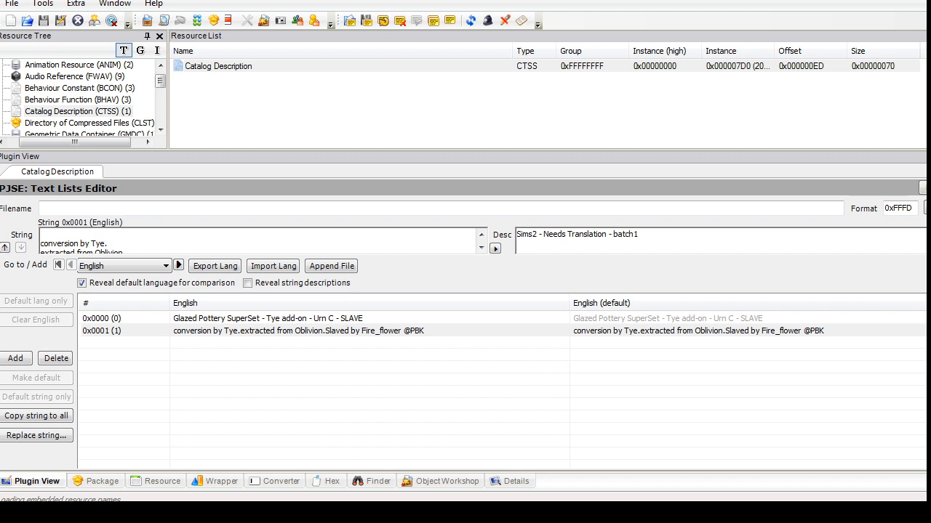
{"action": "key", "text": "alt+Tab"}
{"action": "key", "text": "Down"}
{"action": "key", "text": "shift+End"}
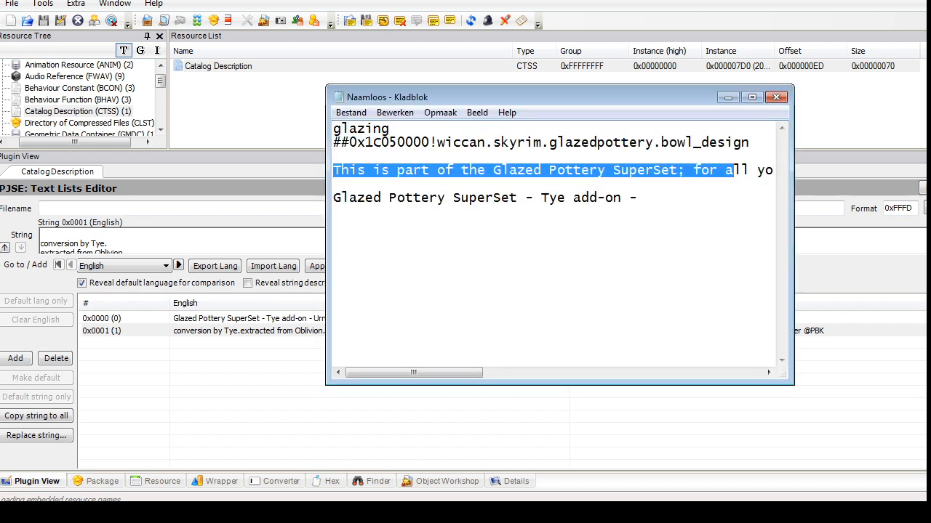
{"action": "key", "text": "ctrl+c"}
{"action": "key", "text": "alt+Tab"}
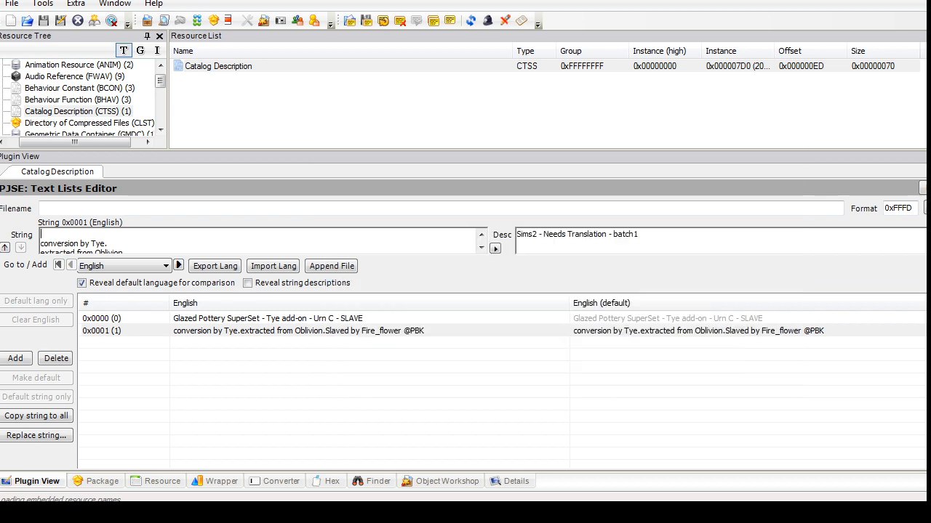
{"action": "key", "text": "ctrl+v"}
Step: Reword the credit line to begin with "Original conversion" and commit the catalog description
{"action": "key", "text": "Down"}
{"action": "key", "text": "shift+End"}
{"action": "key", "text": "Home"}
{"action": "key", "text": "Down"}
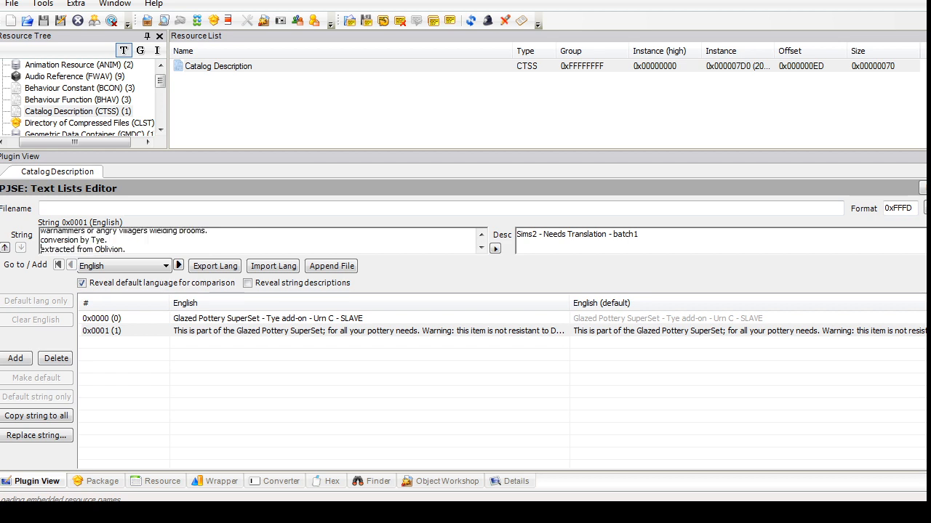
{"action": "type", "text": "Original conversion"}
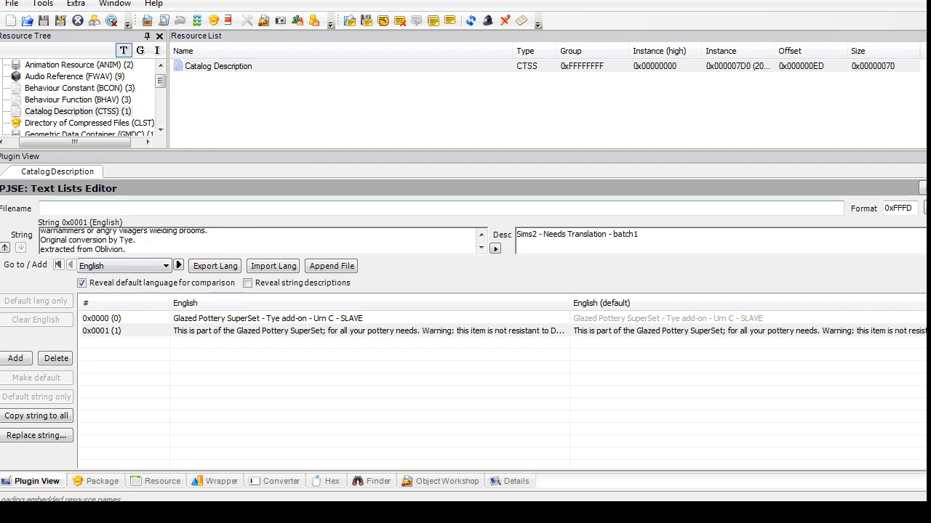
{"action": "left_click", "coordinate": [923, 188]}
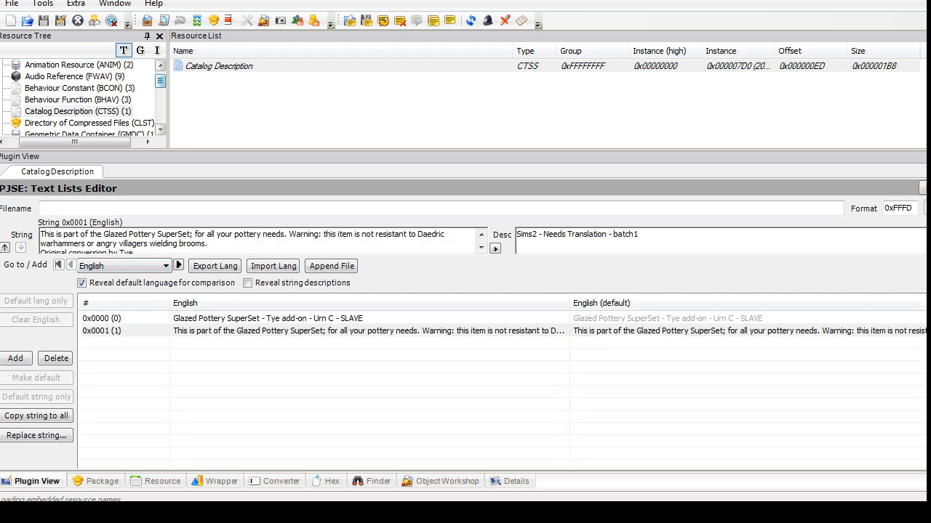
Step: Display the behaviour function resources and save the urn 03 package
{"action": "left_click_drag", "start_coordinate": [160, 82], "coordinate": [160, 76]}
{"action": "left_click", "coordinate": [72, 111]}
{"action": "left_click", "coordinate": [11, 4]}
{"action": "left_click", "coordinate": [33, 83]}
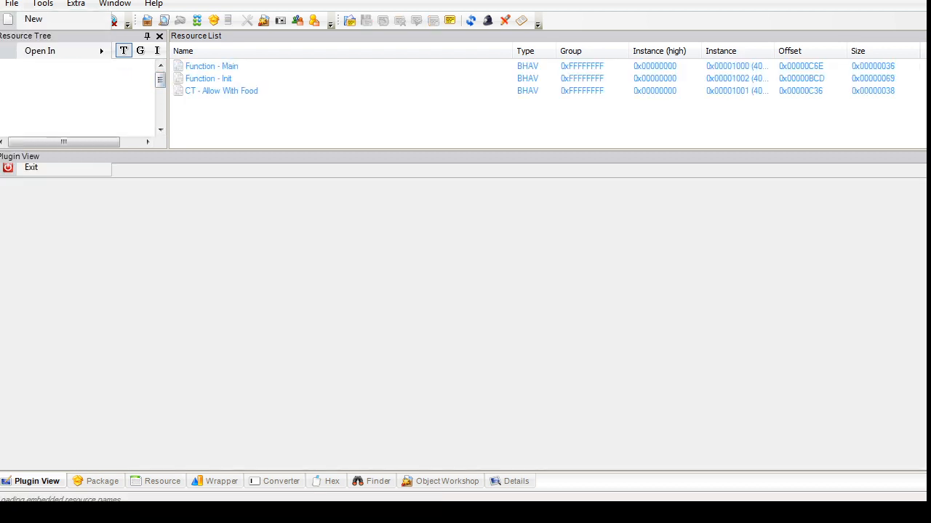
Step: Run Fix Integrity on the urn 03 package, accept the listed names, and save the package again
{"action": "left_click", "coordinate": [43, 3]}
{"action": "mouse_move", "coordinate": [80, 99]}
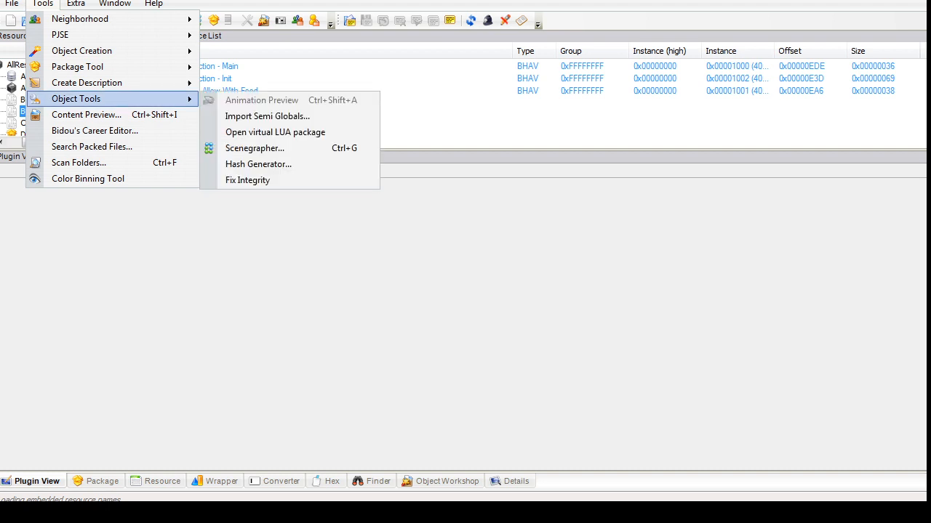
{"action": "left_click", "coordinate": [247, 181]}
{"action": "left_click", "coordinate": [607, 354]}
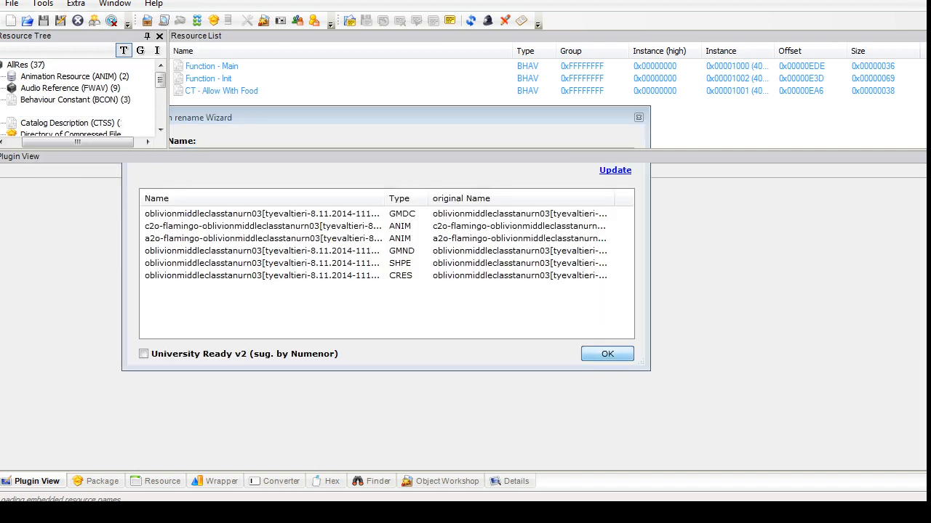
{"action": "left_click", "coordinate": [12, 3]}
{"action": "left_click", "coordinate": [33, 83]}
Step: Open the recently used tan urn 02.package
{"action": "left_click", "coordinate": [12, 4]}
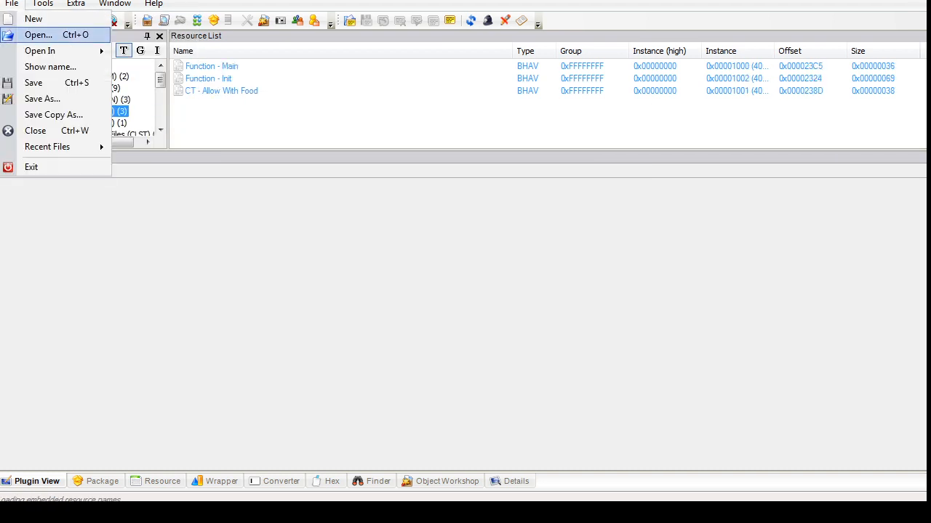
{"action": "mouse_move", "coordinate": [48, 147]}
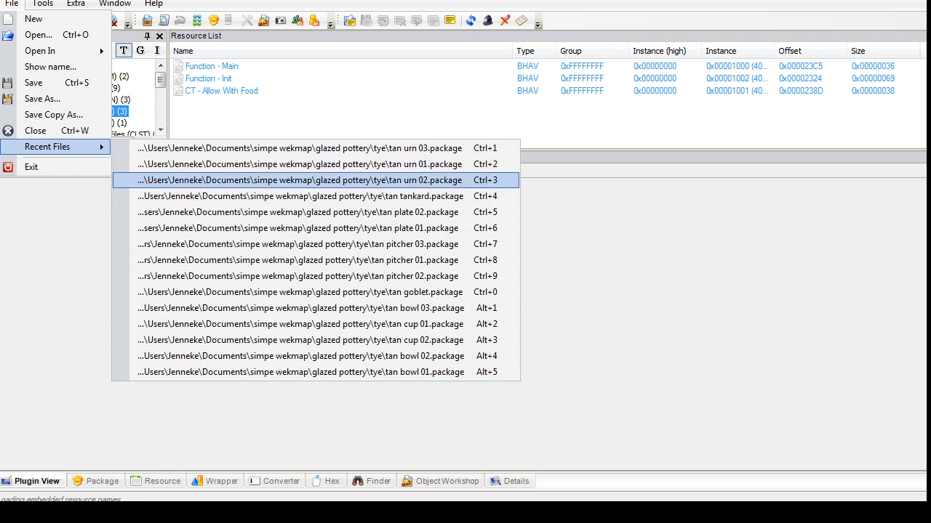
{"action": "left_click", "coordinate": [298, 180]}
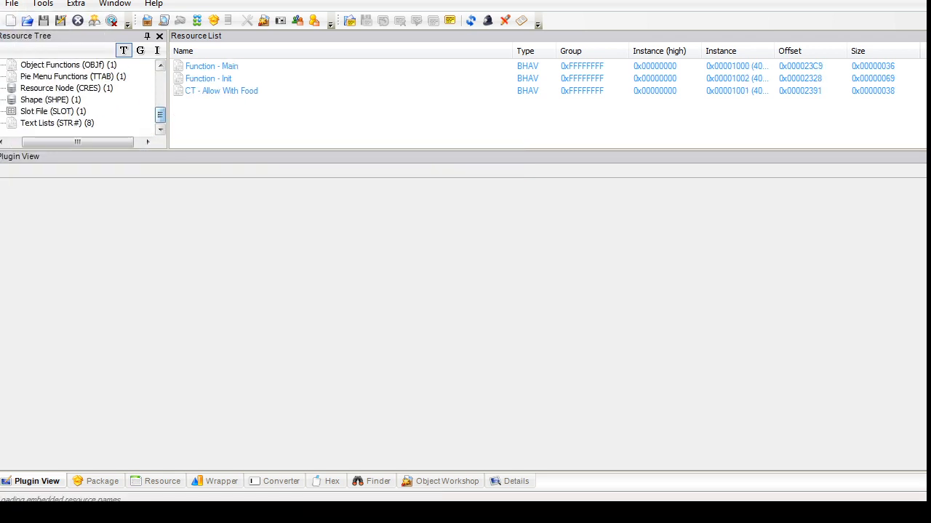
Step: Examine the deco1 transform node's translation in the tan urn 02 package's resource node
{"action": "left_click", "coordinate": [62, 88]}
{"action": "left_click", "coordinate": [68, 99]}
{"action": "left_click", "coordinate": [66, 123]}
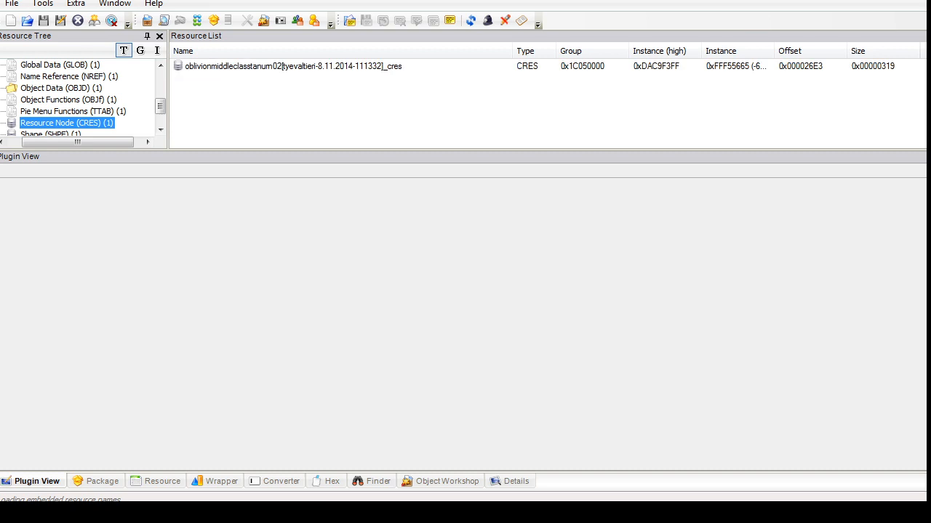
{"action": "left_click", "coordinate": [293, 66]}
{"action": "left_click", "coordinate": [320, 233]}
{"action": "left_click", "coordinate": [320, 274]}
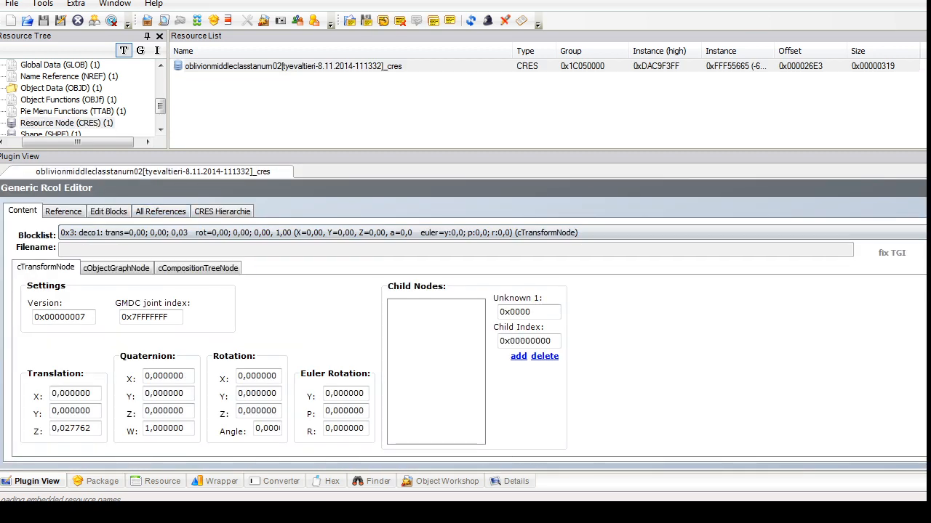
Step: Open the recently used tan urn 01 package and look at the block list of its resource node
{"action": "left_click", "coordinate": [12, 4]}
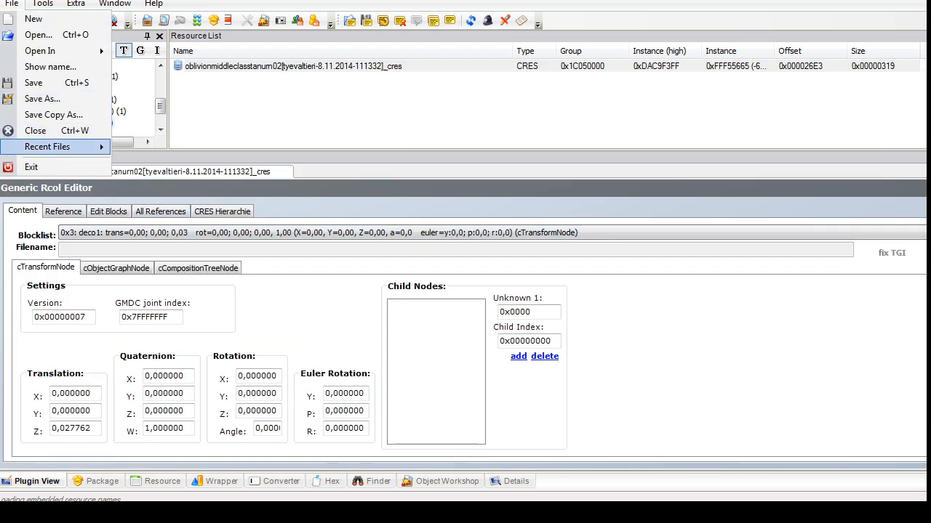
{"action": "mouse_move", "coordinate": [48, 146]}
{"action": "left_click", "coordinate": [300, 180]}
{"action": "left_click", "coordinate": [290, 66]}
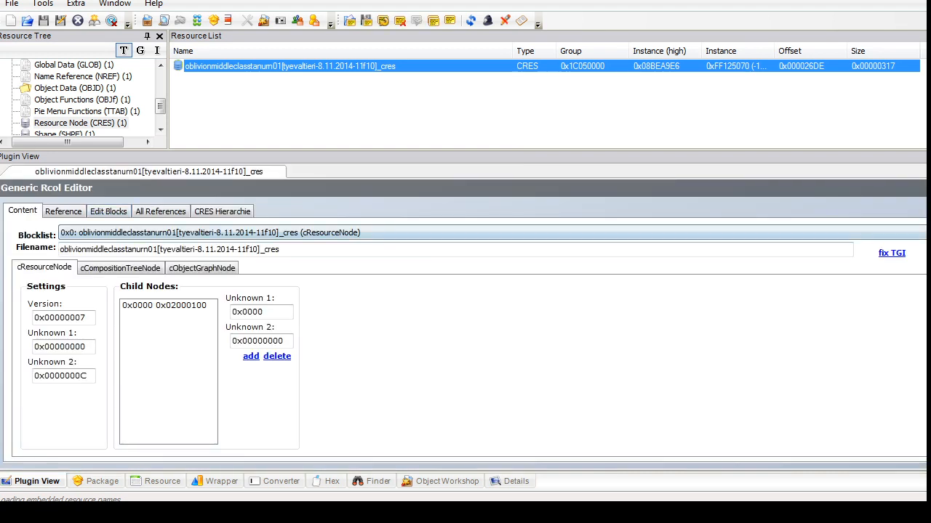
{"action": "left_click", "coordinate": [320, 233]}
{"action": "left_click", "coordinate": [320, 246]}
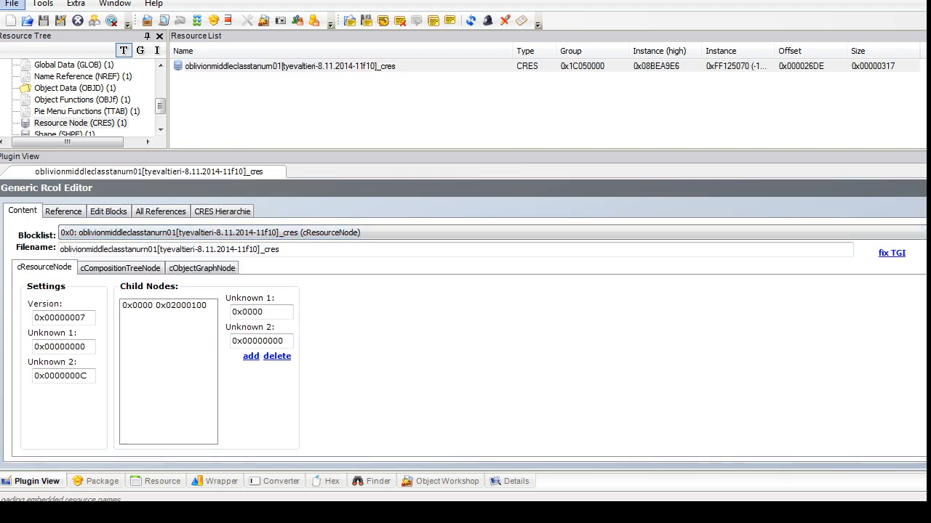
Step: Open tan vase.package from the tye folder
{"action": "left_click", "coordinate": [12, 4]}
{"action": "left_click", "coordinate": [36, 35]}
{"action": "left_click_drag", "start_coordinate": [512, 133], "coordinate": [512, 251]}
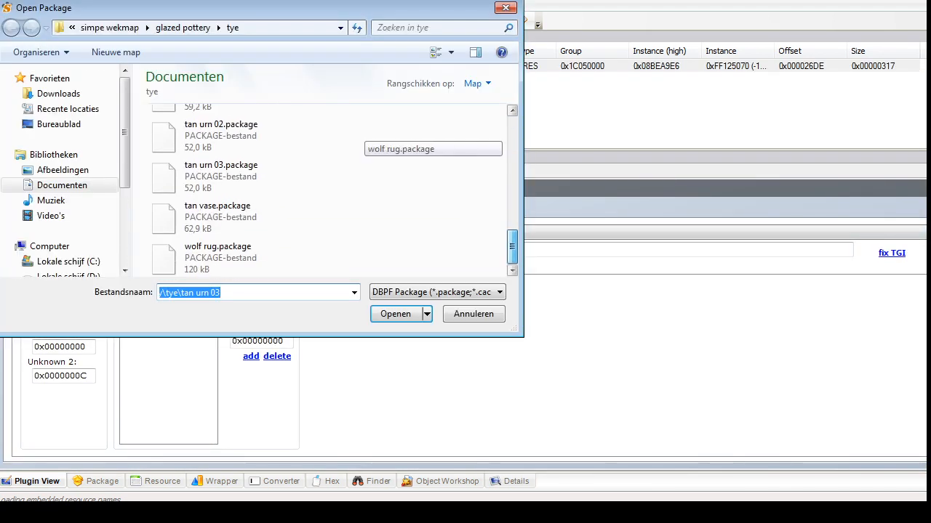
{"action": "left_click", "coordinate": [225, 258]}
{"action": "left_click", "coordinate": [218, 218]}
{"action": "left_click", "coordinate": [395, 314]}
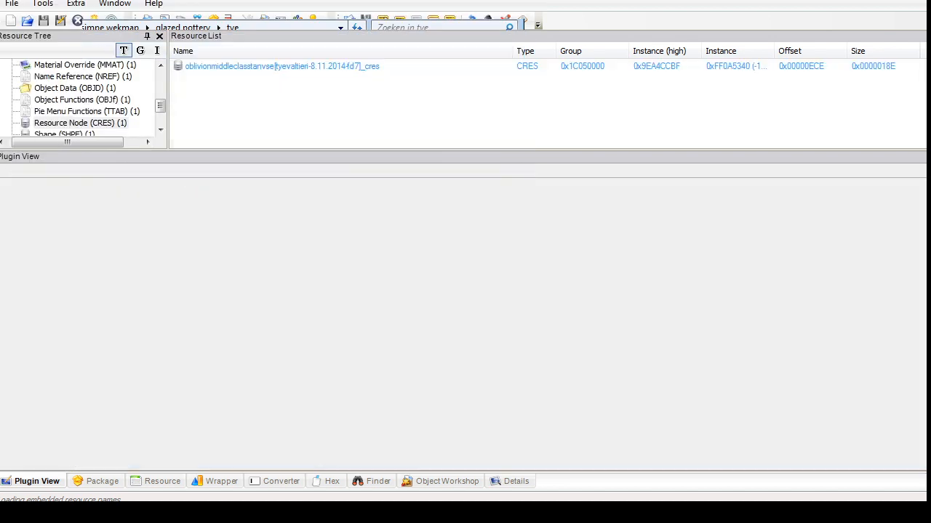
Step: Change the vase's catalog title to "Glazed Pottery SuperSet - Tye add-on - Vase - SLAVE"
{"action": "left_click", "coordinate": [87, 123]}
{"action": "left_click", "coordinate": [218, 66]}
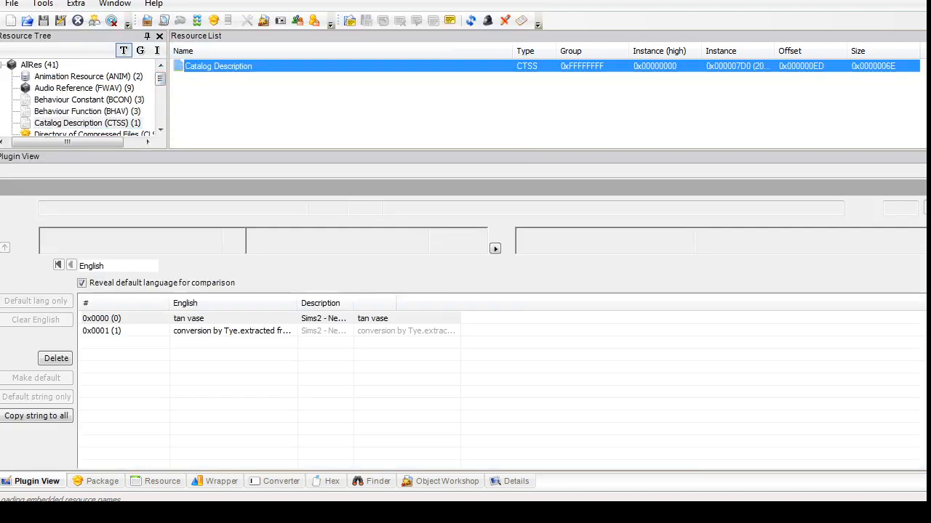
{"action": "left_click_drag", "start_coordinate": [73, 235], "coordinate": [40, 235]}
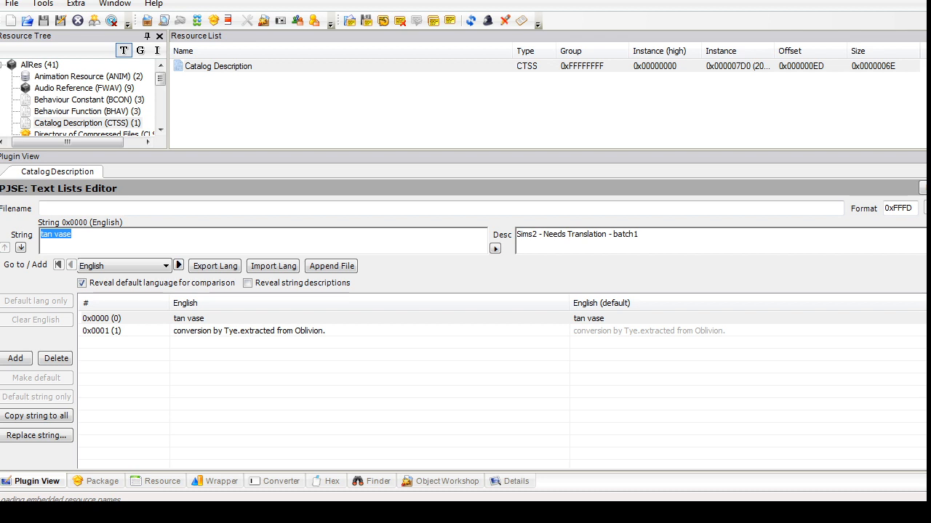
{"action": "type", "text": "Glazed Pottery"}
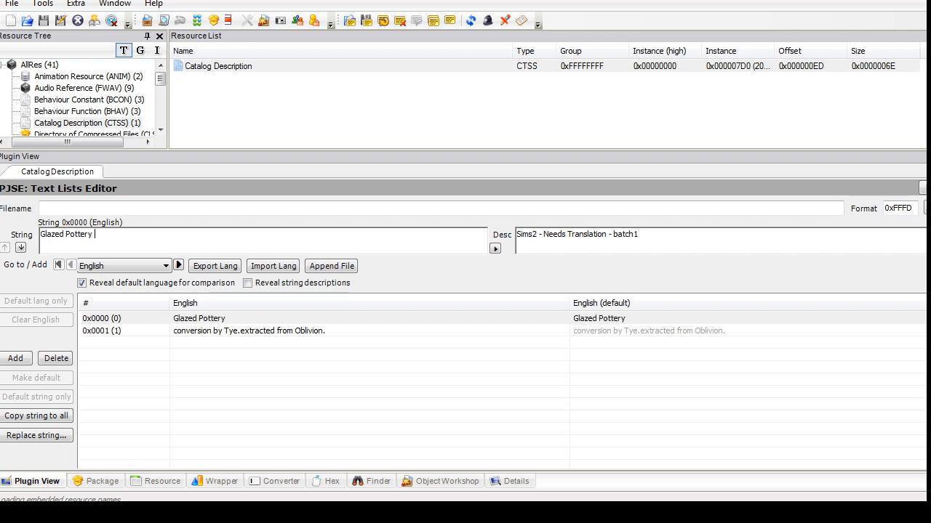
{"action": "type", "text": " SuperSet -"}
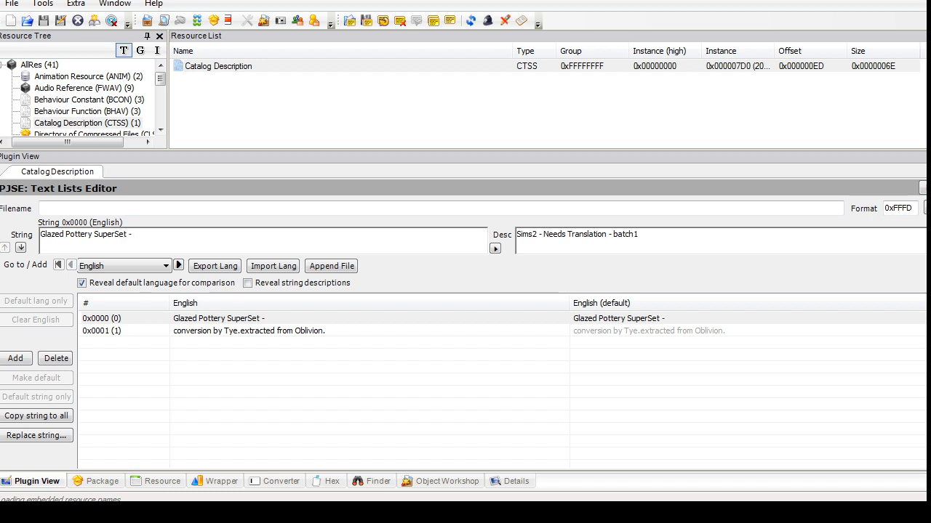
{"action": "type", "text": " Tye add-on - Vase - SLAVE"}
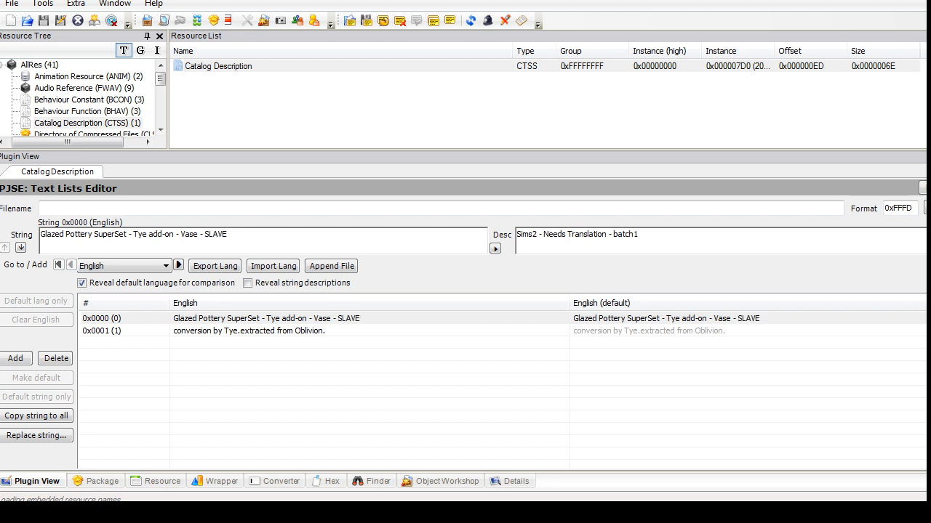
{"action": "key", "text": "alt+Tab"}
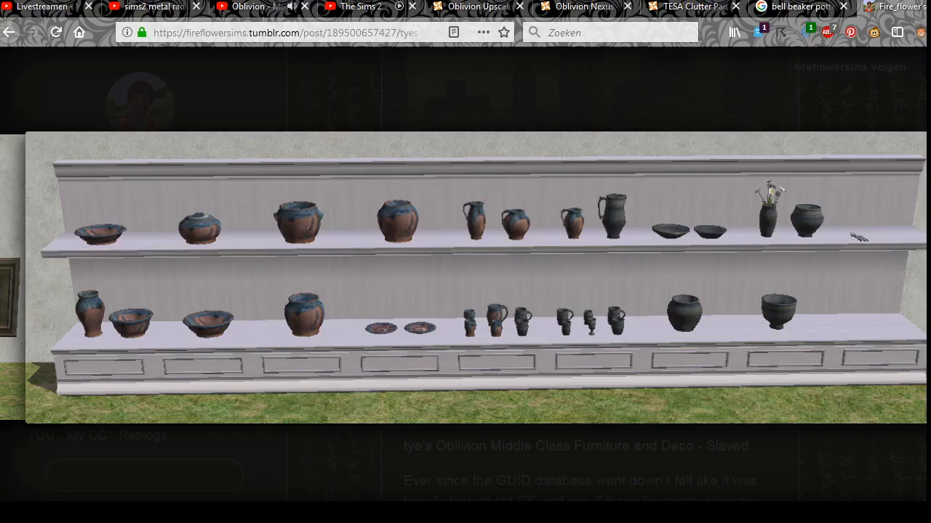
{"action": "key", "text": "alt+Tab"}
Step: Add a "Slaved by" credit line with the author's handle at the end of the vase's catalog description
{"action": "double_click", "coordinate": [218, 331]}
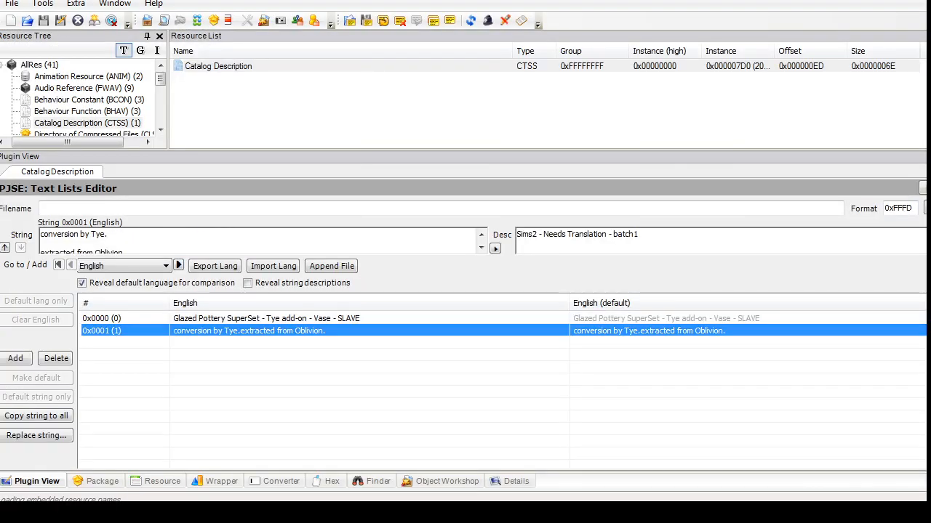
{"action": "key", "text": "Up"}
{"action": "key", "text": "BackSpace"}
{"action": "key", "text": "Return"}
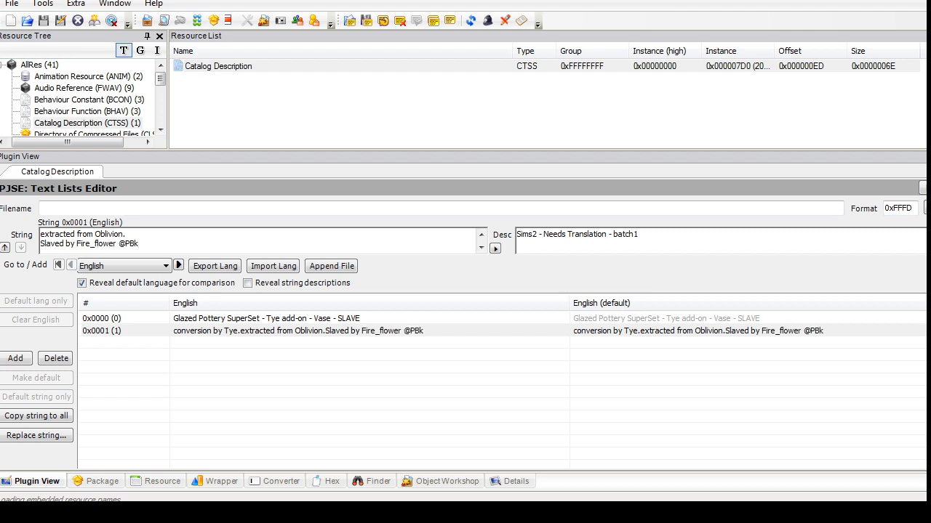
Step: Insert the Glazed Pottery SuperSet introduction with the Daedric warhammers warning above the credits, start the conversion line with "Original", and commit the catalog description
{"action": "key", "text": "Up"}
{"action": "key", "text": "Up"}
{"action": "key", "text": "Home"}
{"action": "key", "text": "Return"}
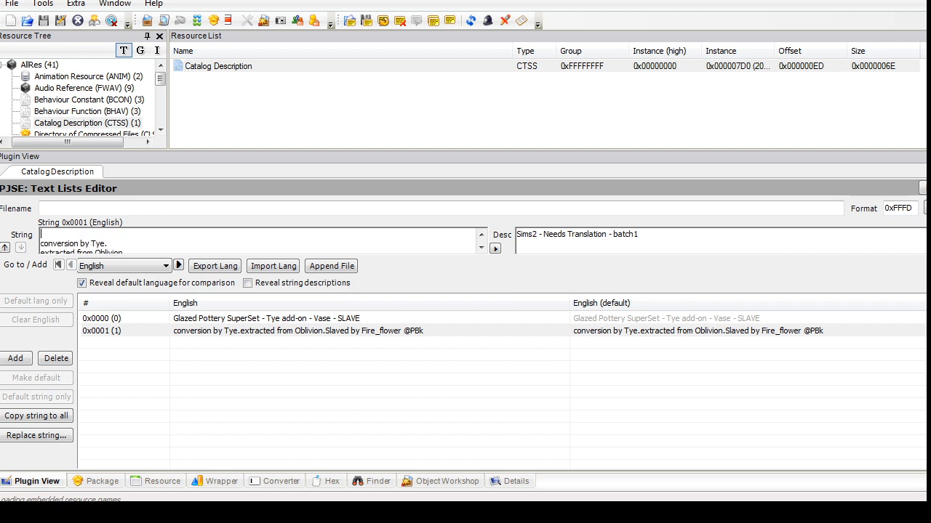
{"action": "type", "text": "This is part of the Glazed Pottery SuperSet; for all your pottery needs. Warning: this item is not resistant to Daedric warhammers or angry villagers wielding brooms."}
{"action": "key", "text": "Down"}
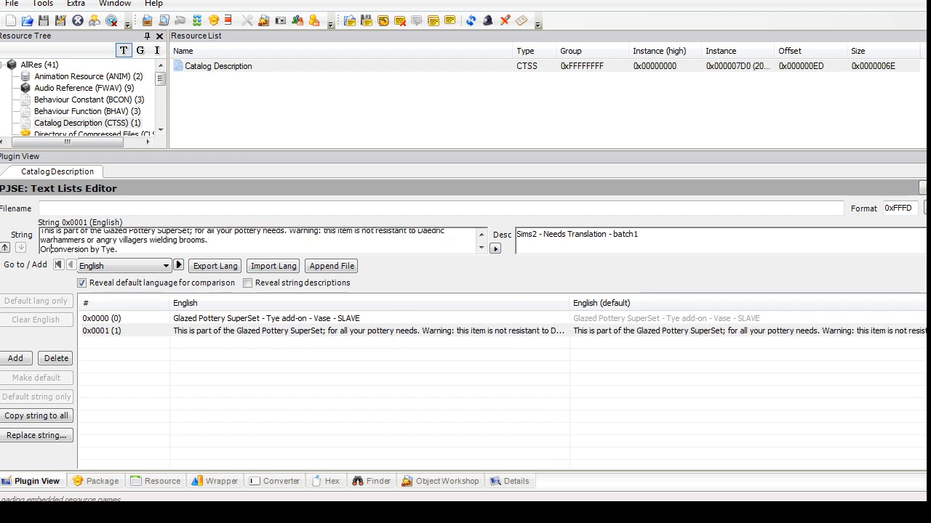
{"action": "type", "text": "ginal"}
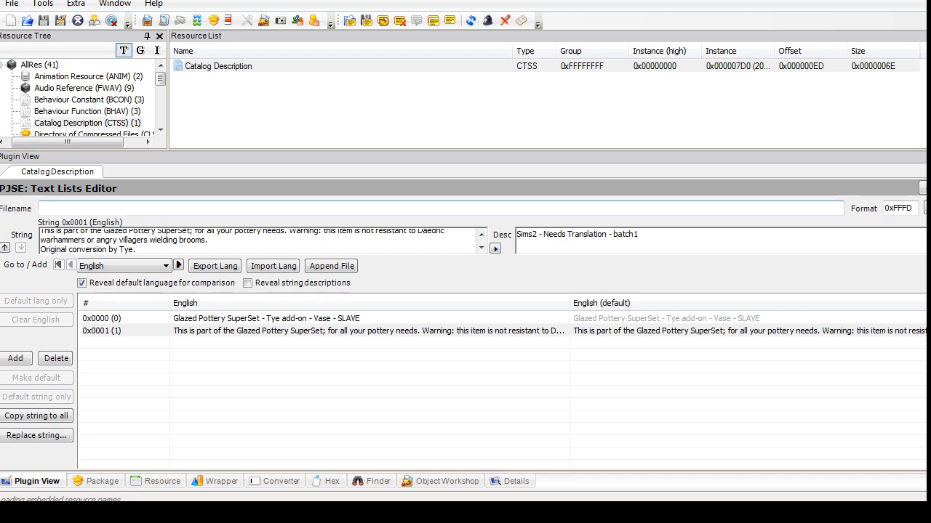
{"action": "left_click", "coordinate": [925, 208]}
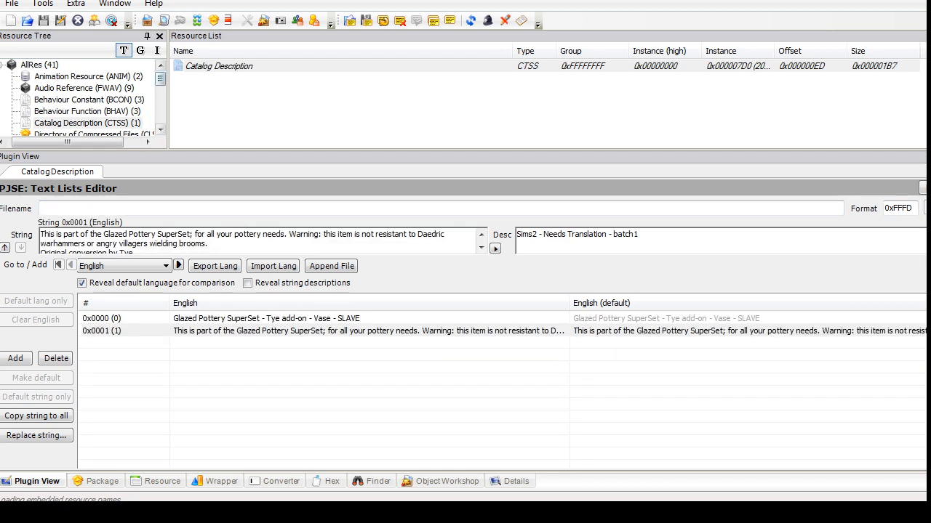
Step: Export the vase's geometric data container as an OBJ mesh under its suggested file name in the tye folder
{"action": "left_click_drag", "start_coordinate": [161, 79], "coordinate": [161, 85]}
{"action": "left_click", "coordinate": [94, 111]}
{"action": "left_click", "coordinate": [301, 66]}
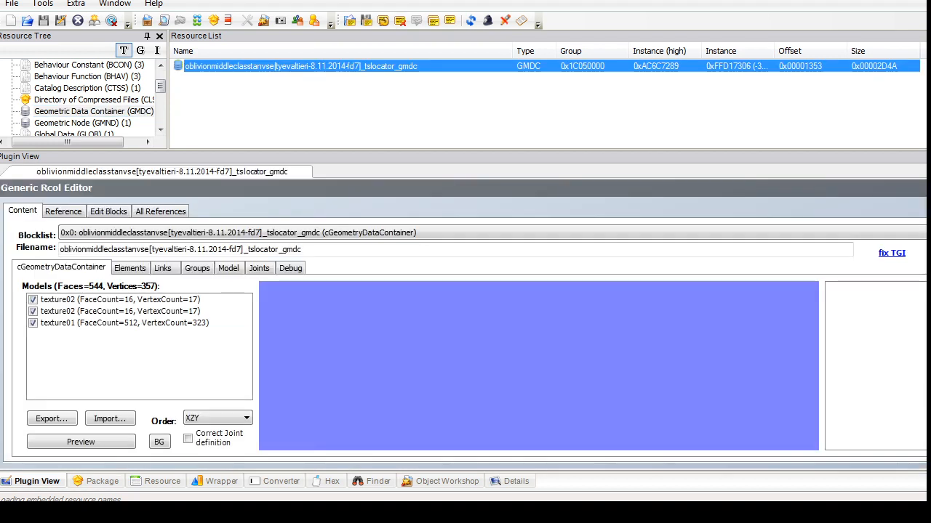
{"action": "left_click", "coordinate": [52, 419]}
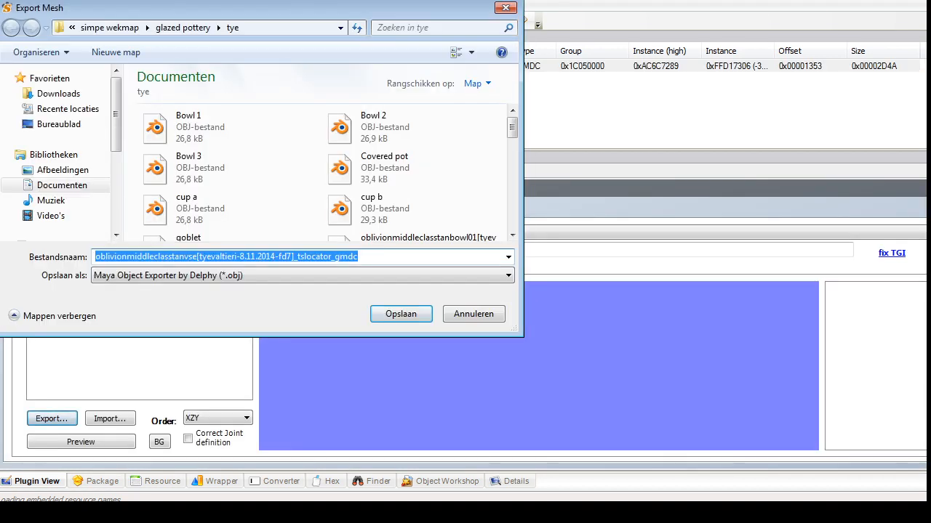
{"action": "key", "text": "Return"}
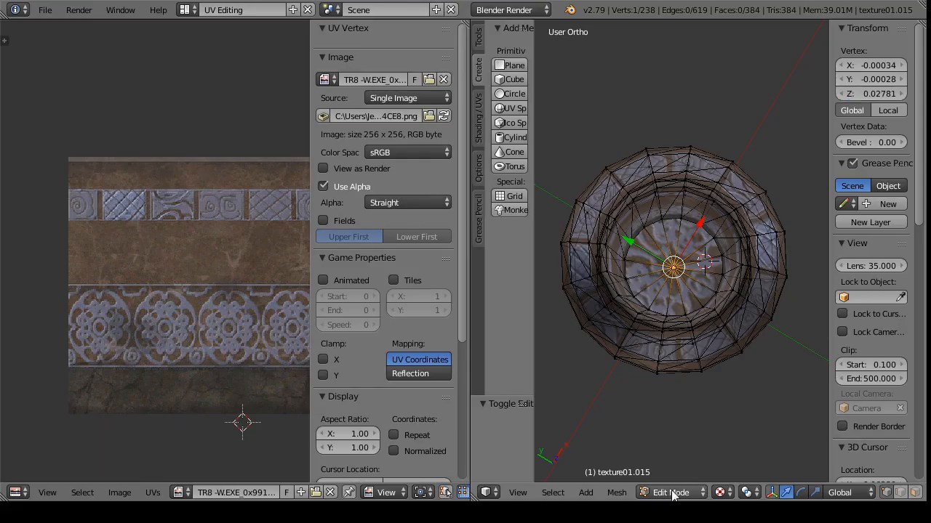
Step: In Blender, return to Object Mode, switch to the Default screen layout and hide the texture01.015 mesh
{"action": "left_click", "coordinate": [676, 492]}
{"action": "left_click", "coordinate": [673, 471]}
{"action": "left_click", "coordinate": [188, 11]}
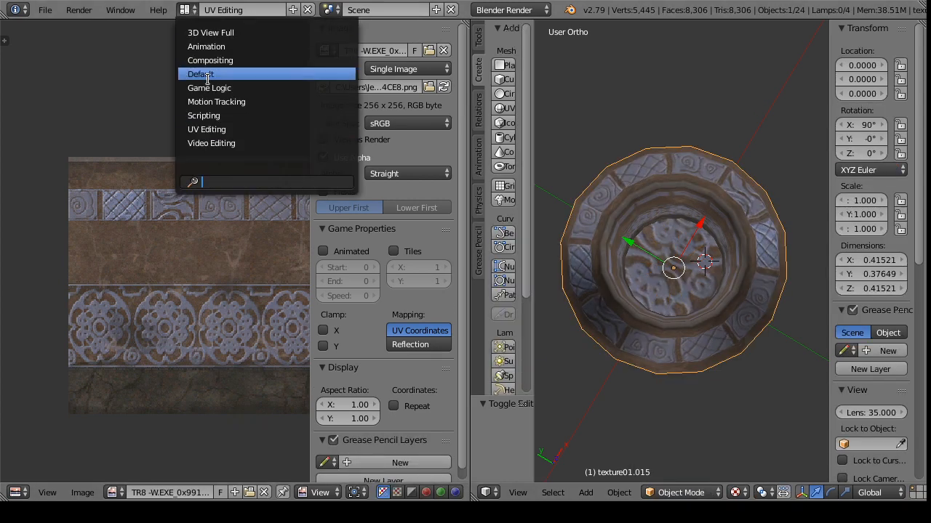
{"action": "left_click", "coordinate": [204, 75]}
{"action": "left_click", "coordinate": [879, 234]}
Step: Import the exported oblivionmiddleclasstanvse OBJ file from the tye folder
{"action": "left_click", "coordinate": [45, 11]}
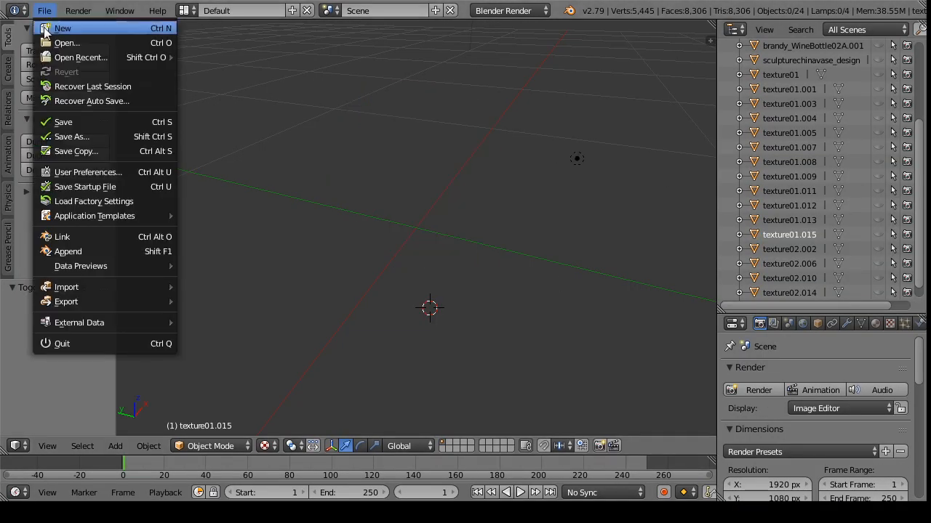
{"action": "mouse_move", "coordinate": [148, 284]}
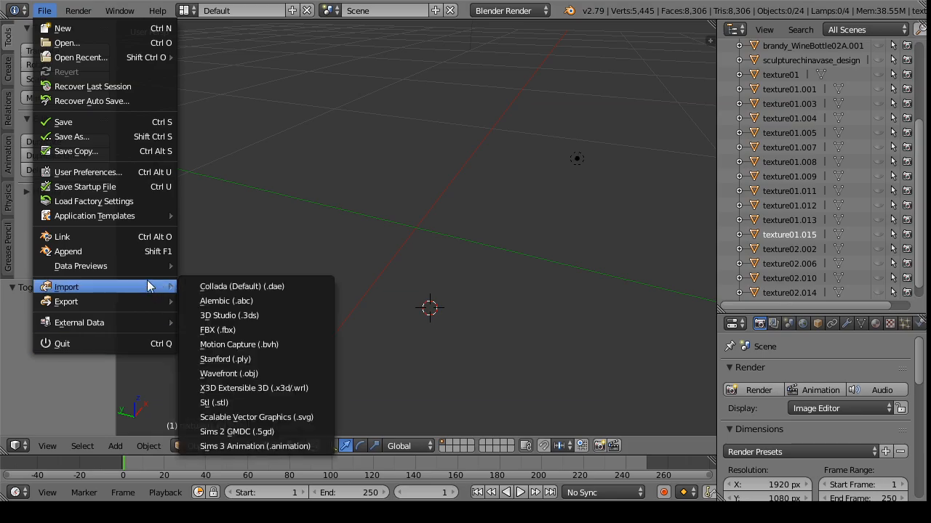
{"action": "left_click", "coordinate": [229, 373]}
{"action": "left_click", "coordinate": [382, 431]}
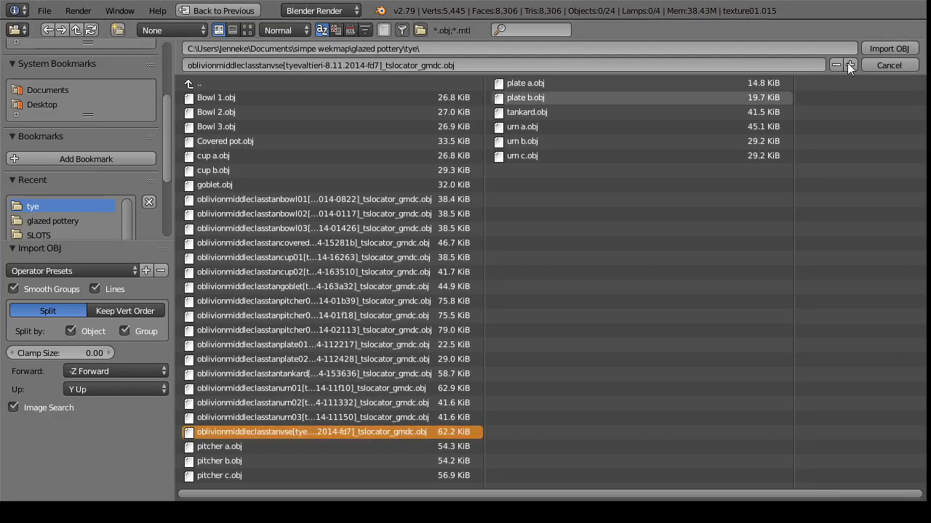
{"action": "left_click", "coordinate": [884, 48]}
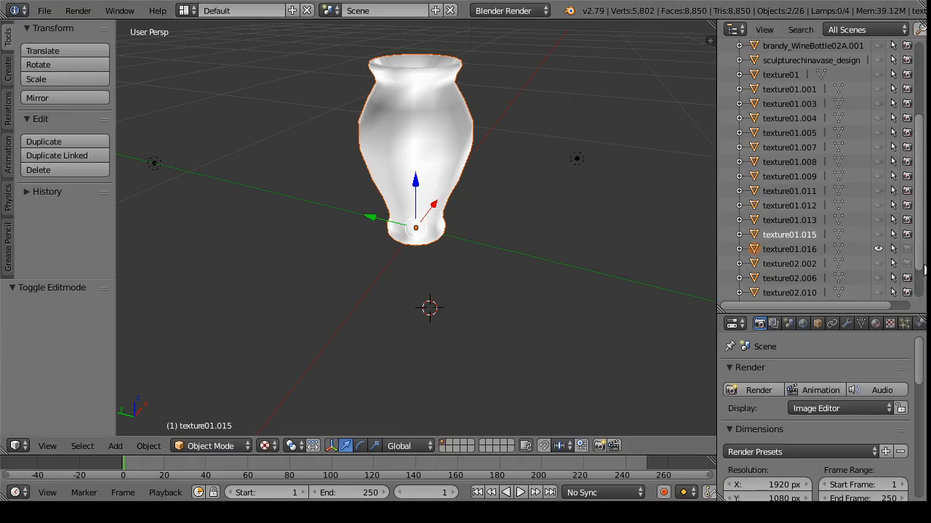
Step: Put the vase body mesh texture01.016 in Edit Mode and assign the TR8 -W.EXE_0x99134CE8.png image to its UVs in the UV Editing layout
{"action": "scroll", "coordinate": [922, 269], "scroll_direction": "down", "scroll_amount": 2}
{"action": "left_click_drag", "start_coordinate": [474, 282], "coordinate": [416, 210]}
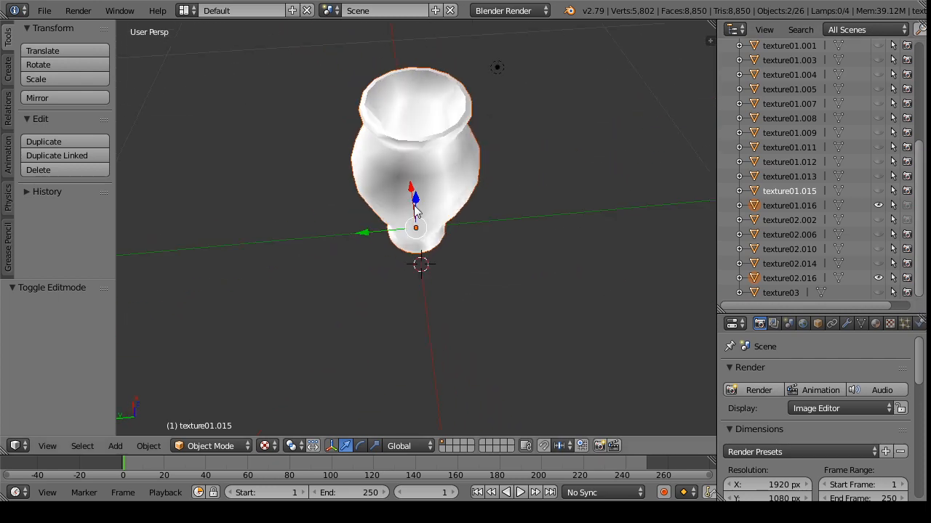
{"action": "right_click", "coordinate": [416, 211]}
{"action": "left_click", "coordinate": [238, 445]}
{"action": "left_click", "coordinate": [238, 412]}
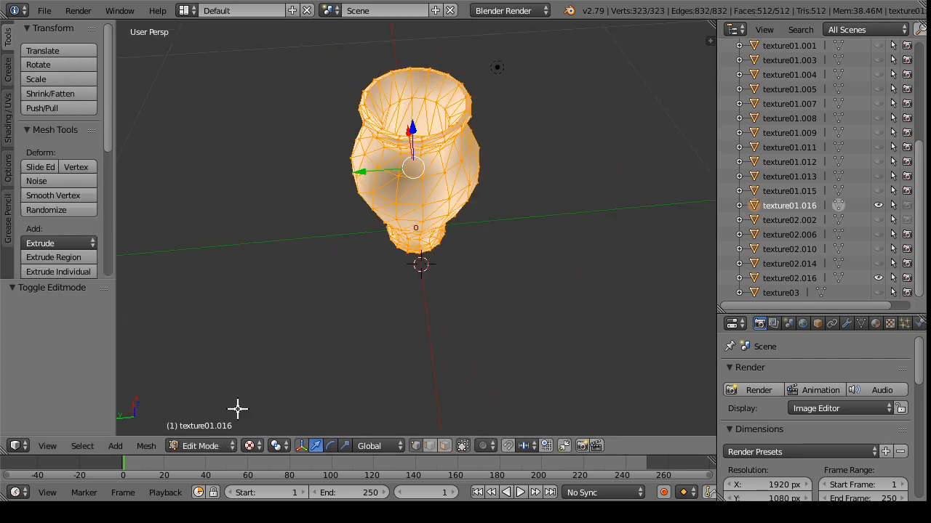
{"action": "left_click", "coordinate": [184, 10]}
{"action": "left_click", "coordinate": [211, 141]}
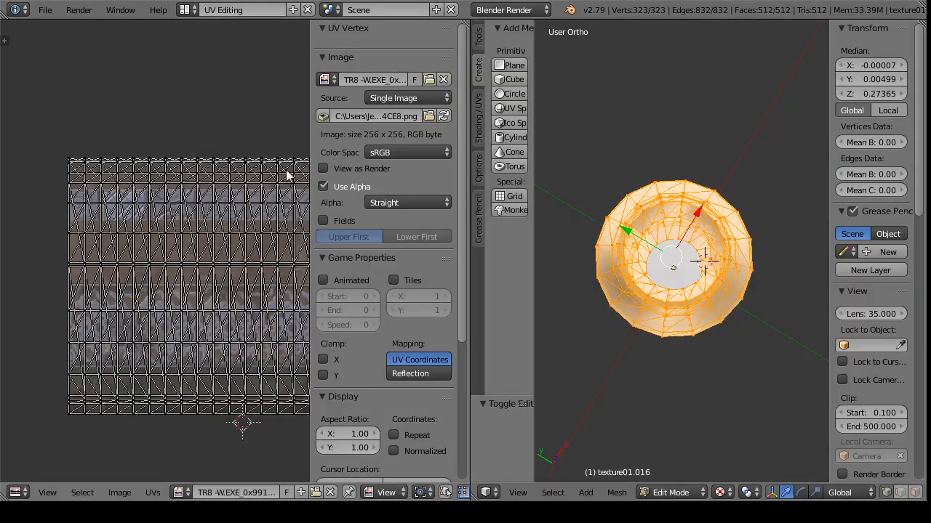
{"action": "left_click", "coordinate": [179, 492]}
{"action": "left_click", "coordinate": [218, 460]}
Step: Edit the vase's base mesh texture02.016, assign it the TR8 -W.EXE_0x99134CE8.png image, and select all its UVs
{"action": "left_click", "coordinate": [682, 492]}
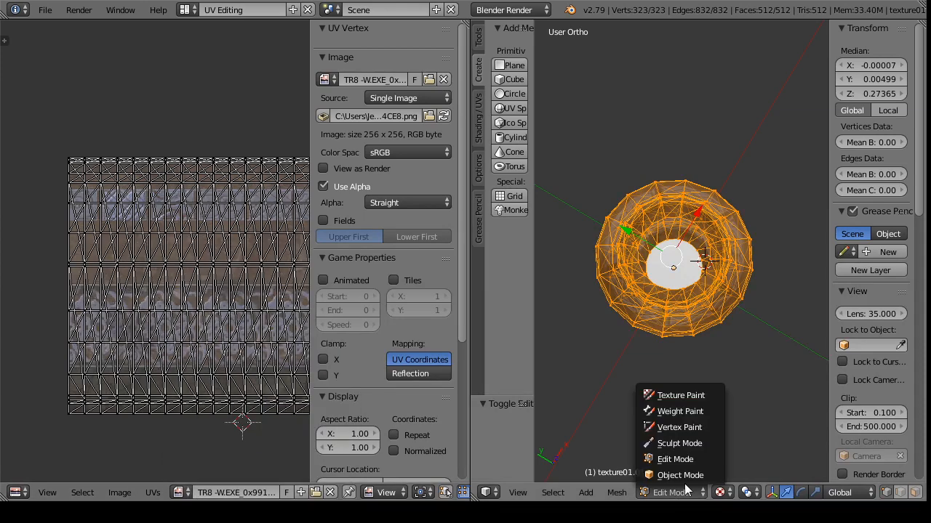
{"action": "left_click", "coordinate": [680, 474]}
{"action": "left_click_drag", "start_coordinate": [605, 372], "coordinate": [602, 418]}
{"action": "right_click", "coordinate": [665, 262]}
{"action": "left_click", "coordinate": [666, 493]}
{"action": "left_click", "coordinate": [682, 461]}
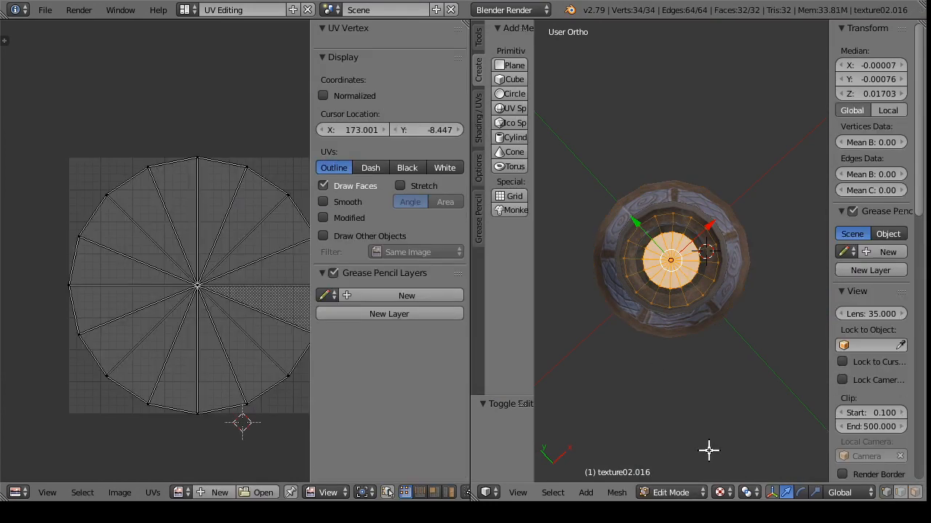
{"action": "left_click", "coordinate": [188, 493]}
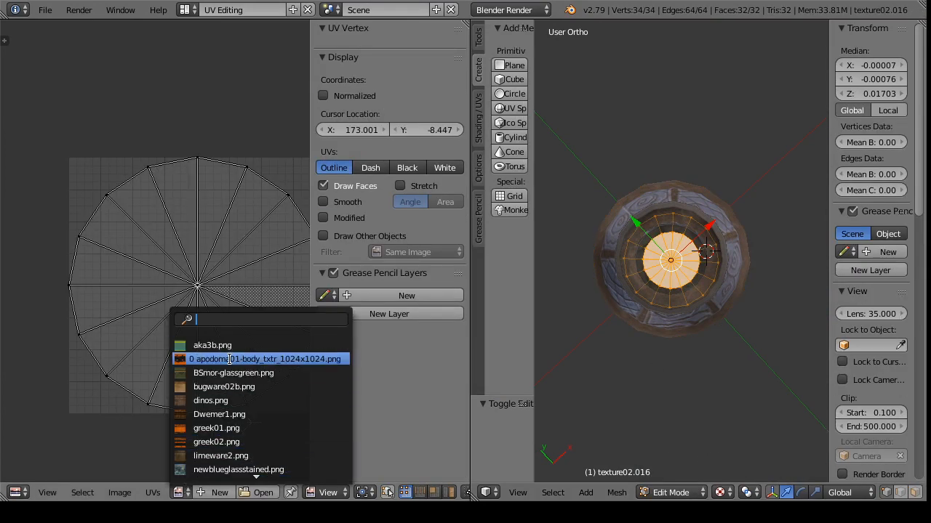
{"action": "type", "text": "tr"}
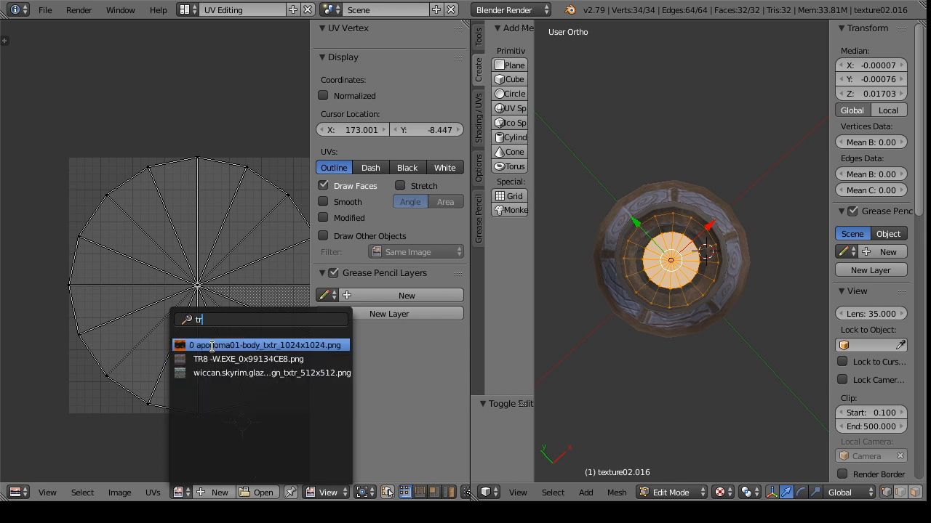
{"action": "left_click", "coordinate": [214, 359]}
{"action": "key", "text": "a"}
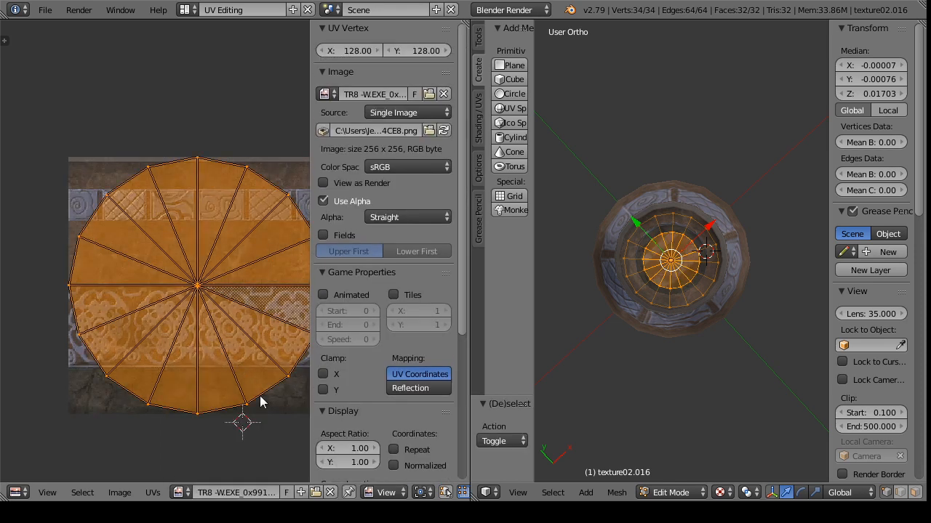
Step: Scale the vase base's UVs to about 0.23 and move them down onto the floral band at about Y 80.21
{"action": "key", "text": "s"}
{"action": "left_click", "coordinate": [212, 318]}
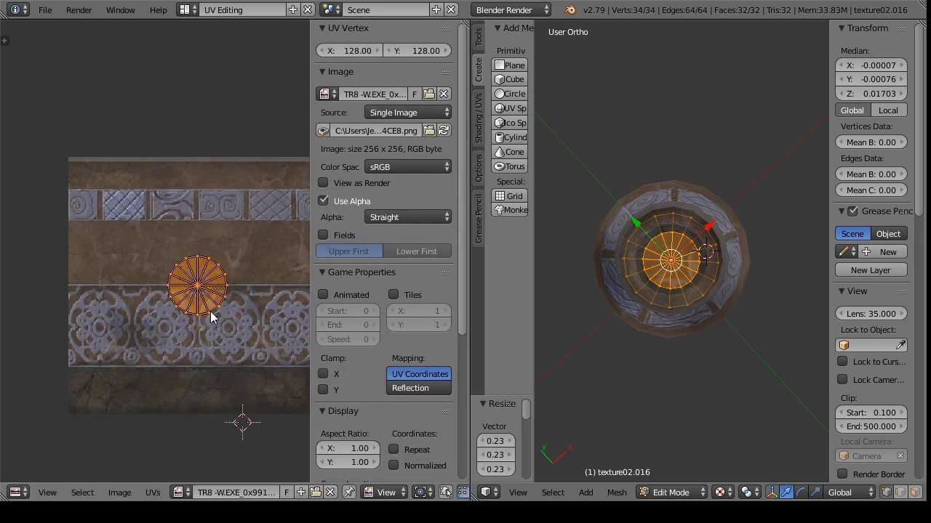
{"action": "key", "text": "g"}
{"action": "left_click", "coordinate": [223, 363]}
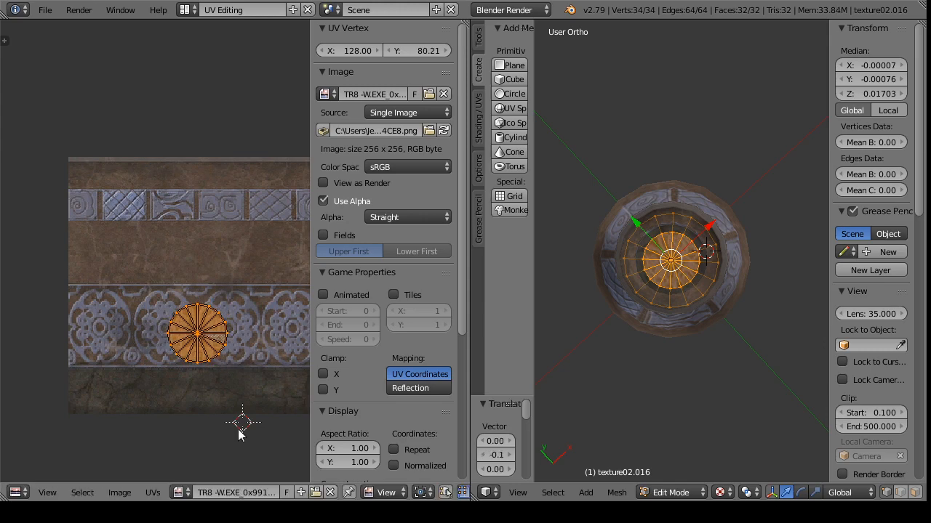
Step: Check the base UV placement against greek02.png and BSmor-glassgreen.png, and reassign TR8 -W.EXE_0x99134CE8.png
{"action": "left_click", "coordinate": [181, 492]}
{"action": "left_click", "coordinate": [211, 387]}
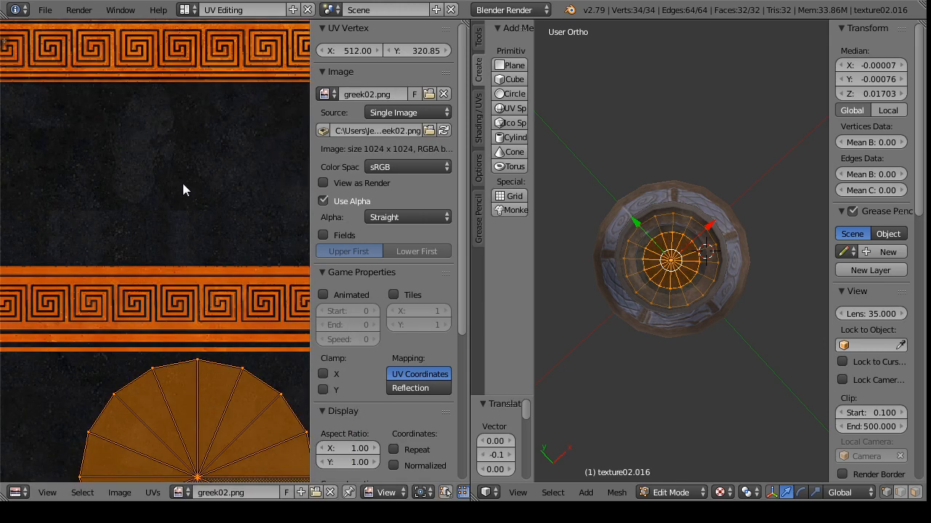
{"action": "scroll", "coordinate": [182, 189], "scroll_direction": "down", "scroll_amount": 3}
{"action": "left_click", "coordinate": [178, 493]}
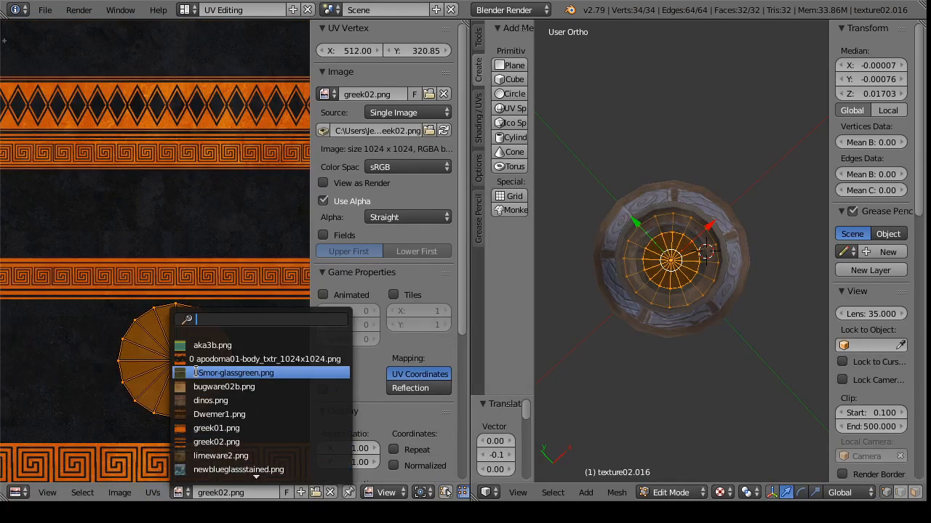
{"action": "left_click", "coordinate": [196, 373]}
{"action": "scroll", "coordinate": [164, 193], "scroll_direction": "down", "scroll_amount": 2}
{"action": "left_click", "coordinate": [178, 493]}
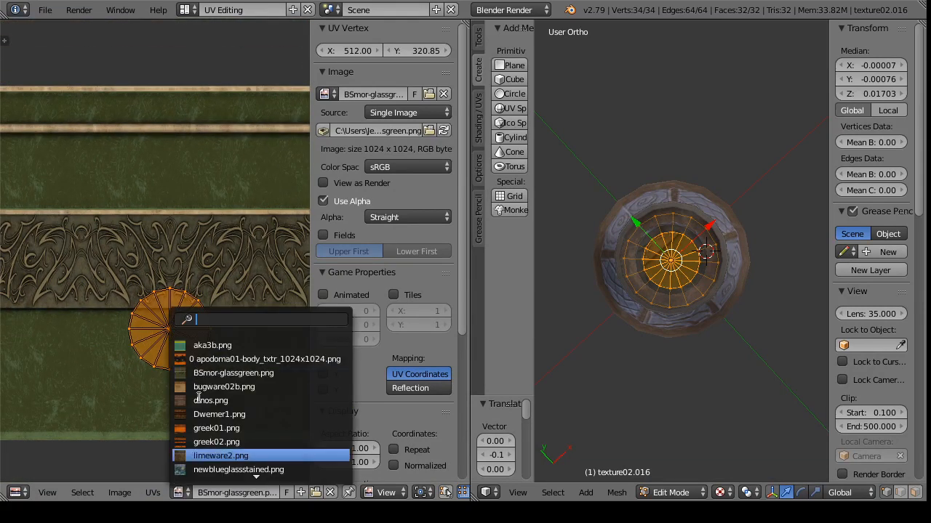
{"action": "left_click", "coordinate": [222, 434]}
{"action": "left_click", "coordinate": [179, 493]}
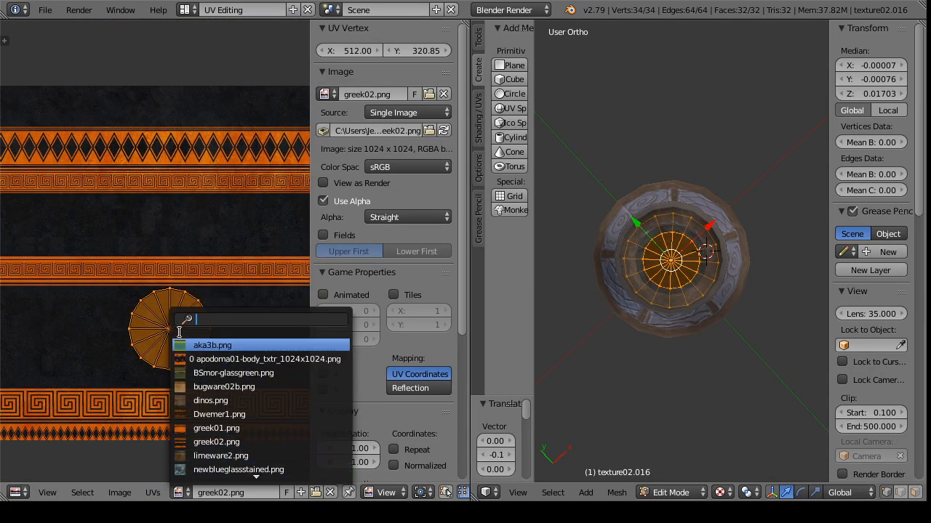
{"action": "type", "text": "tr"}
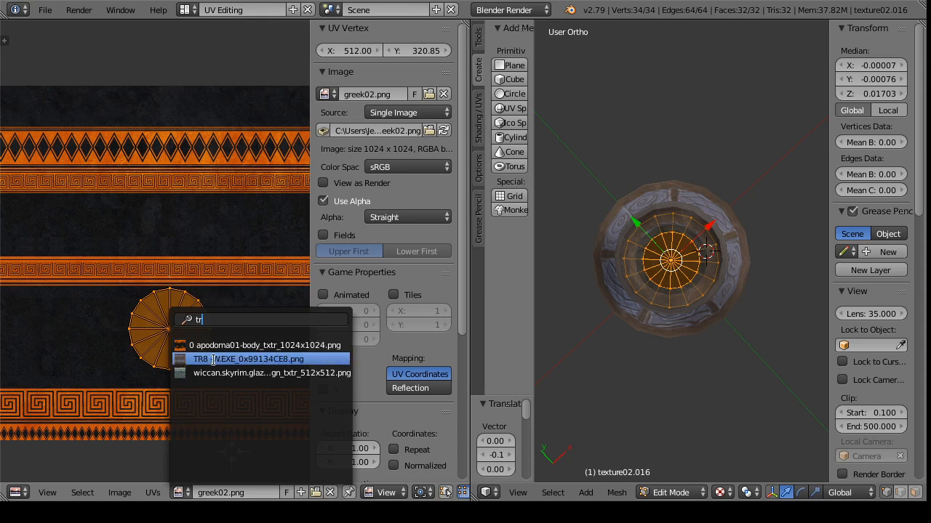
{"action": "left_click", "coordinate": [210, 358]}
{"action": "scroll", "coordinate": [171, 337], "scroll_direction": "up", "scroll_amount": 3}
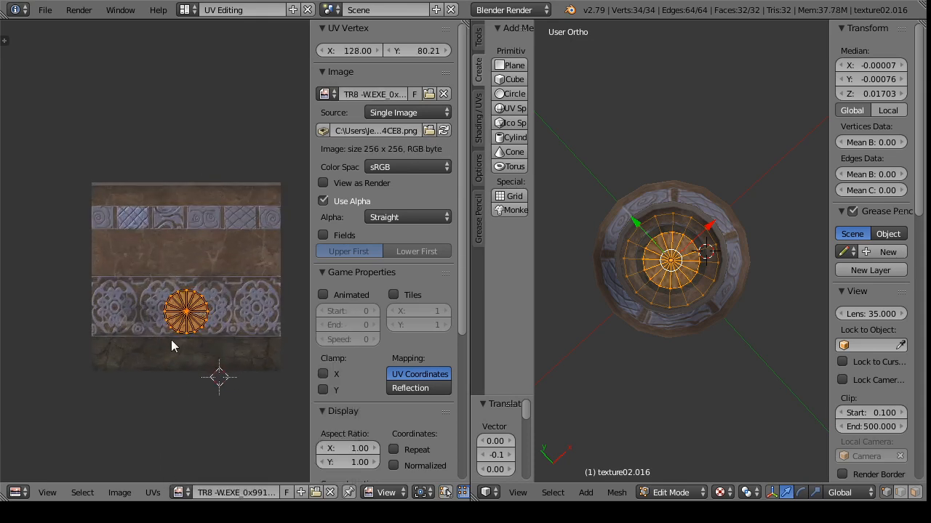
Step: Enlarge the base UVs slightly and shift them up within the floral band to about Y 83.17
{"action": "key", "text": "s"}
{"action": "left_click", "coordinate": [206, 399]}
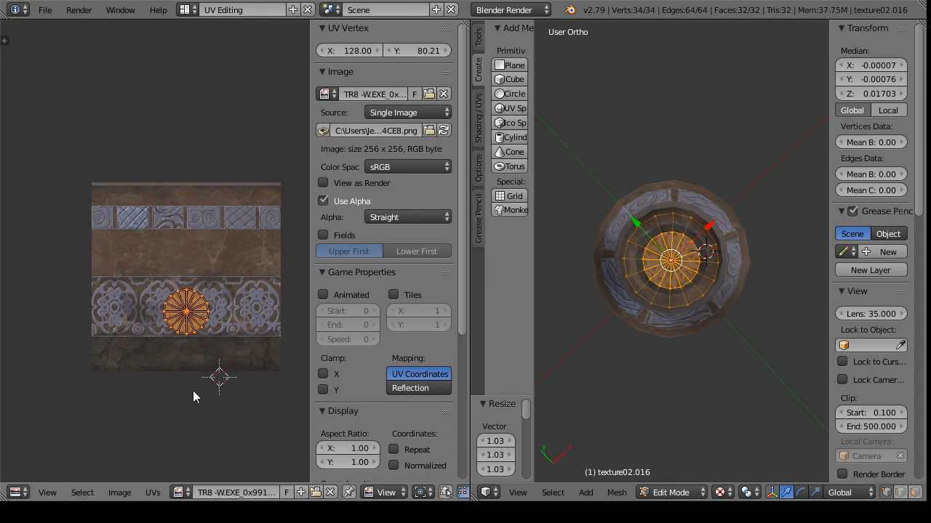
{"action": "key", "text": "s"}
{"action": "left_click", "coordinate": [202, 393]}
{"action": "key", "text": "s"}
{"action": "left_click", "coordinate": [211, 391]}
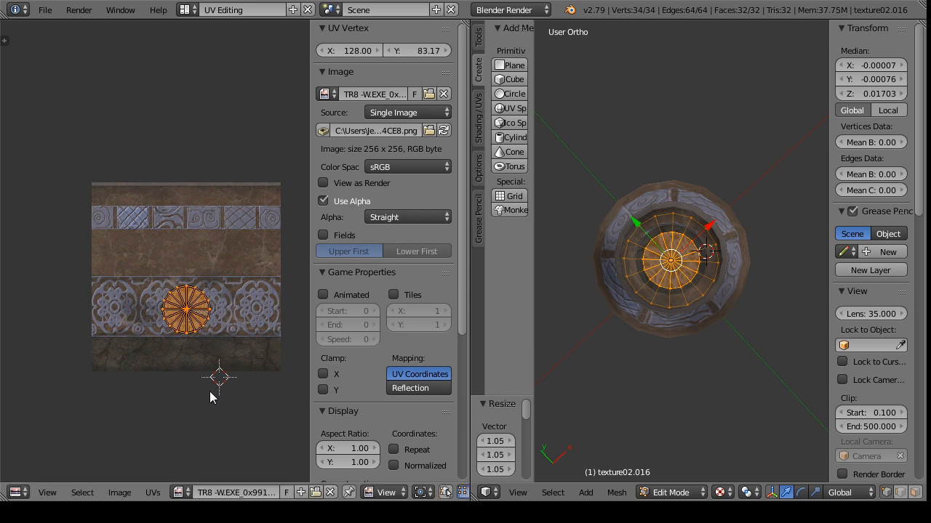
Step: Assign greek02.png, scale the base UVs by about 0.87 and move them into the dark area at about Y 324.13
{"action": "left_click", "coordinate": [184, 495]}
{"action": "left_click", "coordinate": [207, 385]}
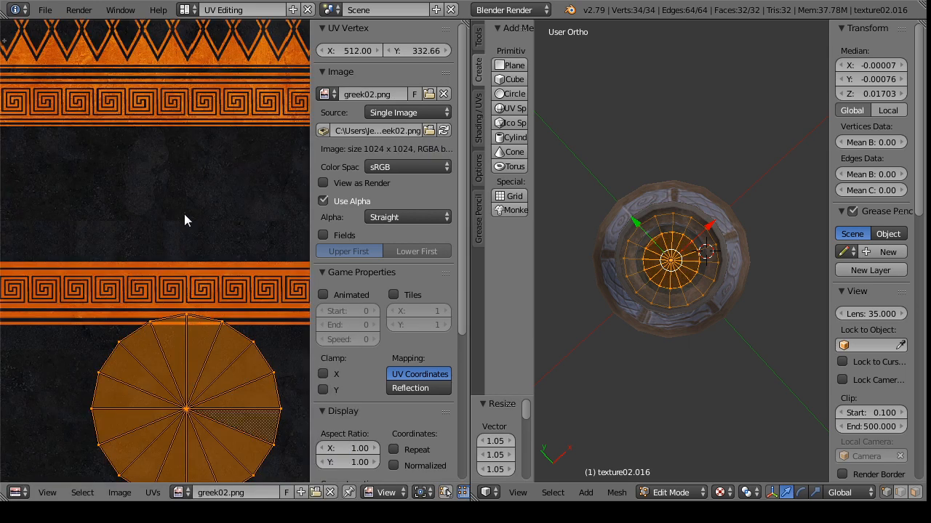
{"action": "scroll", "coordinate": [246, 389], "scroll_direction": "down", "scroll_amount": 2}
{"action": "key", "text": "s"}
{"action": "left_click", "coordinate": [242, 386]}
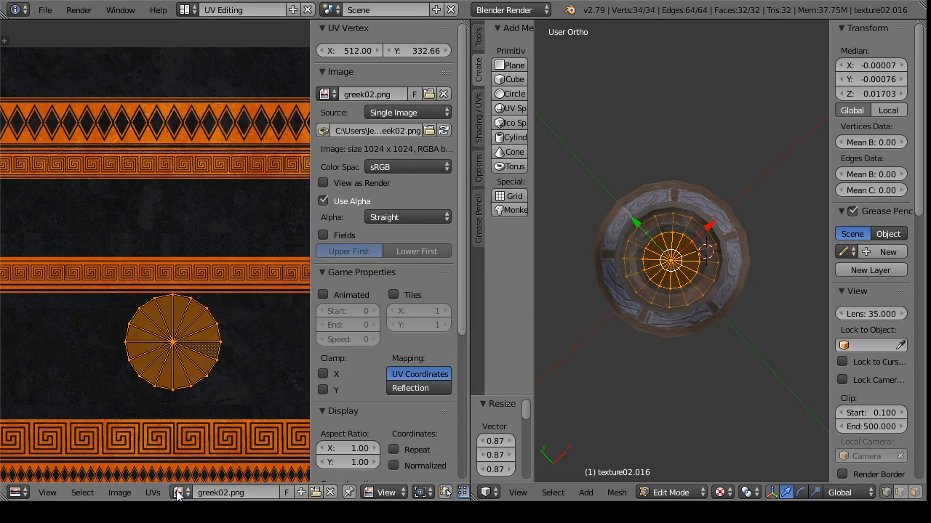
{"action": "key", "text": "g"}
{"action": "left_click", "coordinate": [177, 384]}
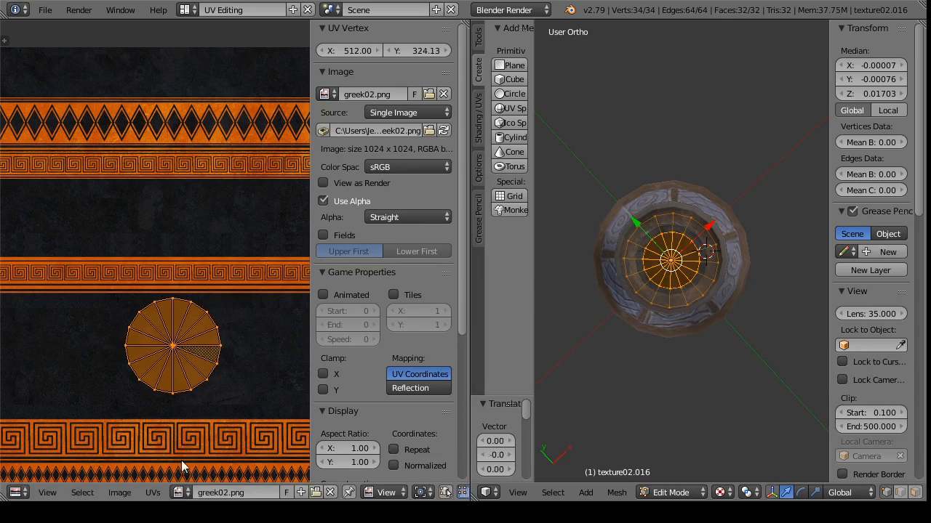
Step: Reassign the TR8 -W.EXE_0x99134CE8.png image to the base mesh's UVs
{"action": "left_click", "coordinate": [184, 493]}
{"action": "type", "text": "x"}
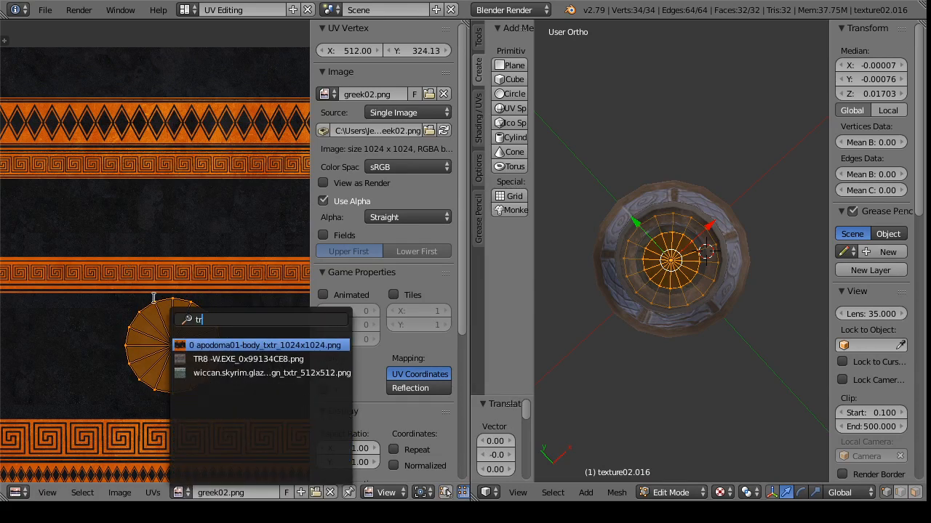
{"action": "key", "text": "Down"}
{"action": "key", "text": "Return"}
{"action": "scroll", "coordinate": [175, 224], "scroll_direction": "up", "scroll_amount": 2}
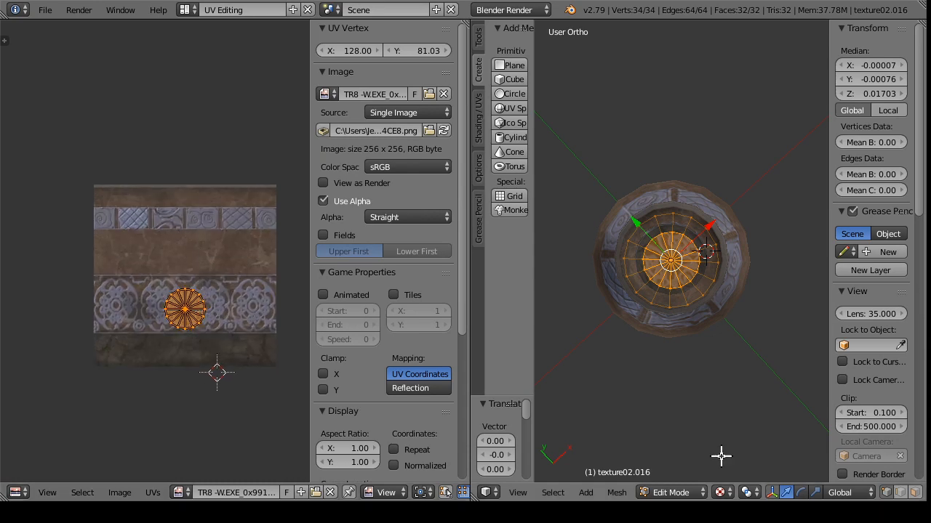
Step: Return to Object Mode and join the base mesh with the vase body texture01.016
{"action": "left_click", "coordinate": [670, 493]}
{"action": "left_click", "coordinate": [672, 475]}
{"action": "left_click_drag", "start_coordinate": [677, 386], "coordinate": [657, 245]}
{"action": "right_click", "coordinate": [659, 247], "text": "shift"}
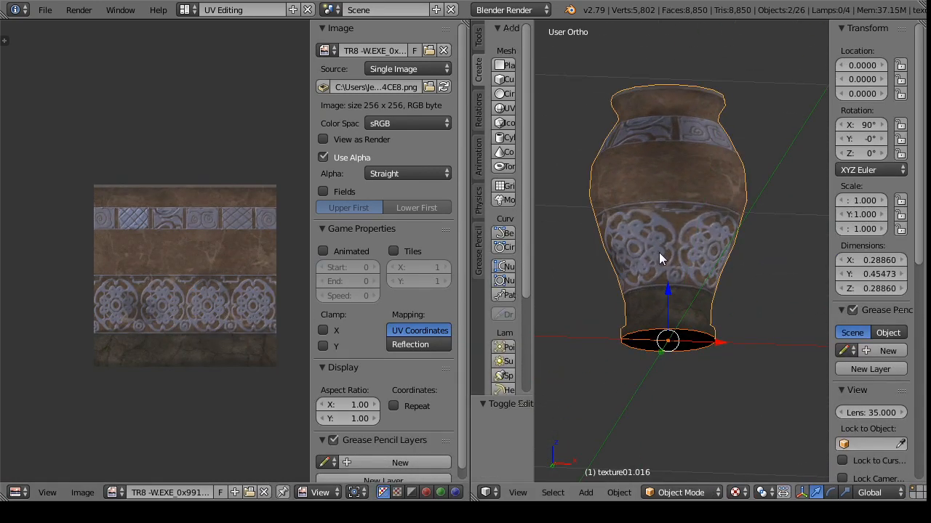
{"action": "key", "text": "ctrl+j"}
{"action": "mouse_move", "coordinate": [655, 338]}
{"action": "left_mouse_down"}
{"action": "mouse_move", "coordinate": [679, 243]}
{"action": "mouse_move", "coordinate": [685, 376]}
{"action": "mouse_move", "coordinate": [639, 334]}
{"action": "left_mouse_up"}
{"action": "left_click", "coordinate": [45, 10]}
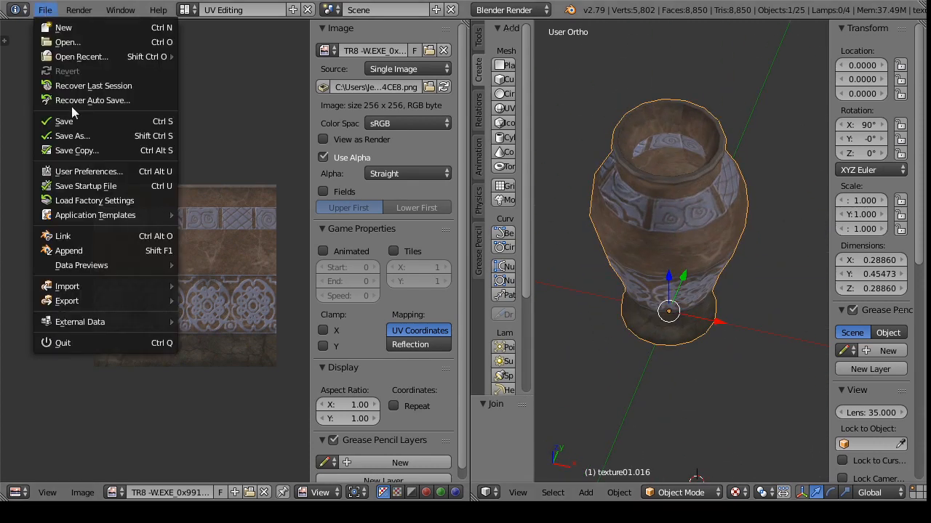
{"action": "mouse_move", "coordinate": [142, 301]}
{"action": "left_click", "coordinate": [261, 372]}
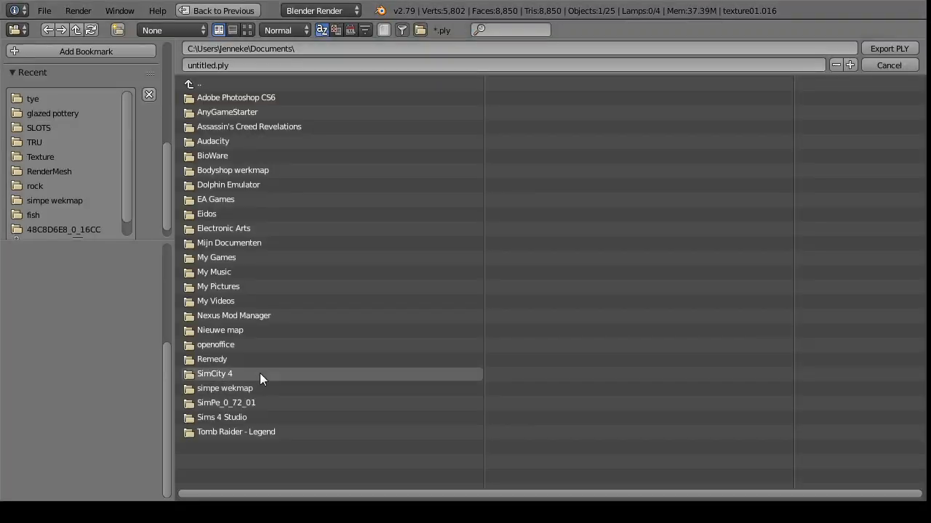
{"action": "left_click", "coordinate": [888, 43]}
Step: Export the joined vase mesh as the Wavefront file vase.obj in the tye folder
{"action": "left_click", "coordinate": [46, 11]}
{"action": "mouse_move", "coordinate": [109, 301]}
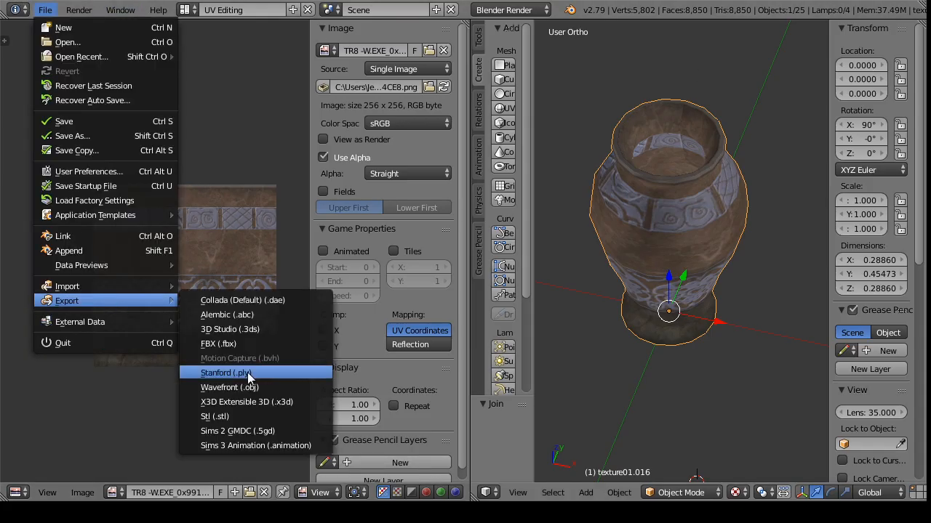
{"action": "left_click", "coordinate": [254, 386]}
{"action": "left_click", "coordinate": [258, 65]}
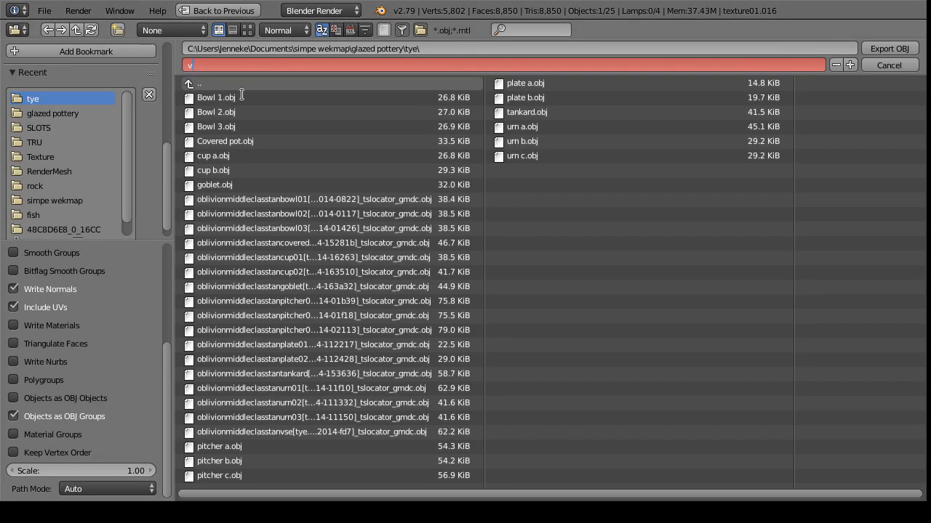
{"action": "type", "text": "vase"}
{"action": "key", "text": "Return"}
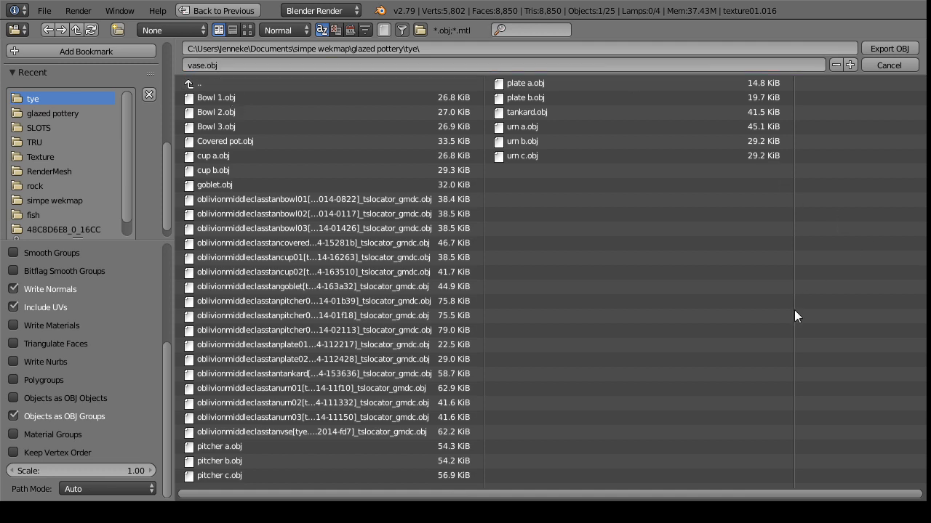
{"action": "left_click", "coordinate": [880, 48]}
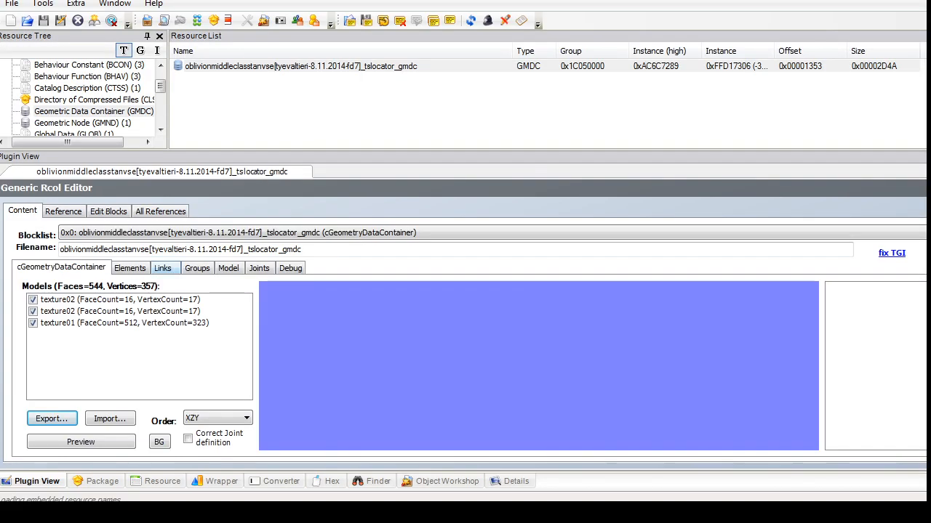
Step: In SimPe, delete the vase GMDC's texture01 group and one texture02 group, and rename the remaining group glazing
{"action": "left_click", "coordinate": [197, 268]}
{"action": "left_click", "coordinate": [123, 324]}
{"action": "left_click", "coordinate": [540, 368]}
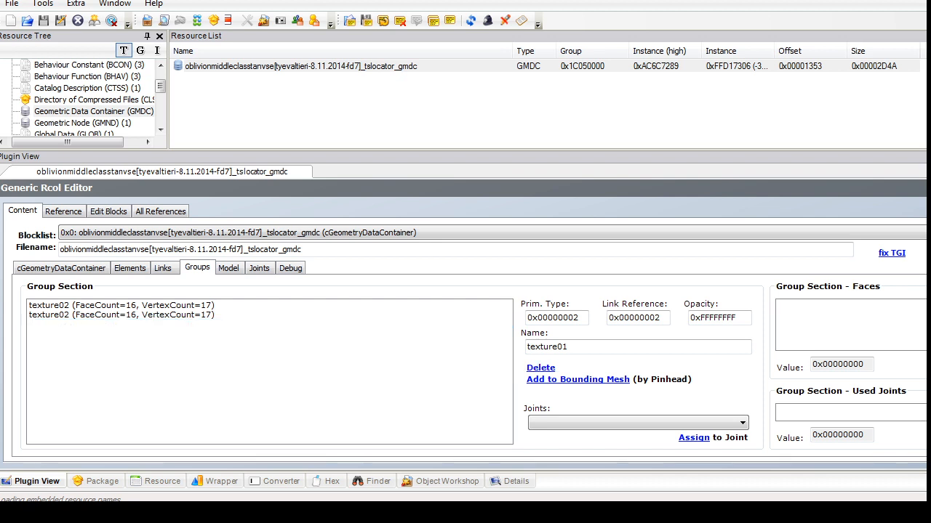
{"action": "left_click", "coordinate": [124, 305]}
{"action": "left_click", "coordinate": [540, 368]}
{"action": "left_click", "coordinate": [124, 305]}
{"action": "left_click_drag", "start_coordinate": [570, 347], "coordinate": [526, 347]}
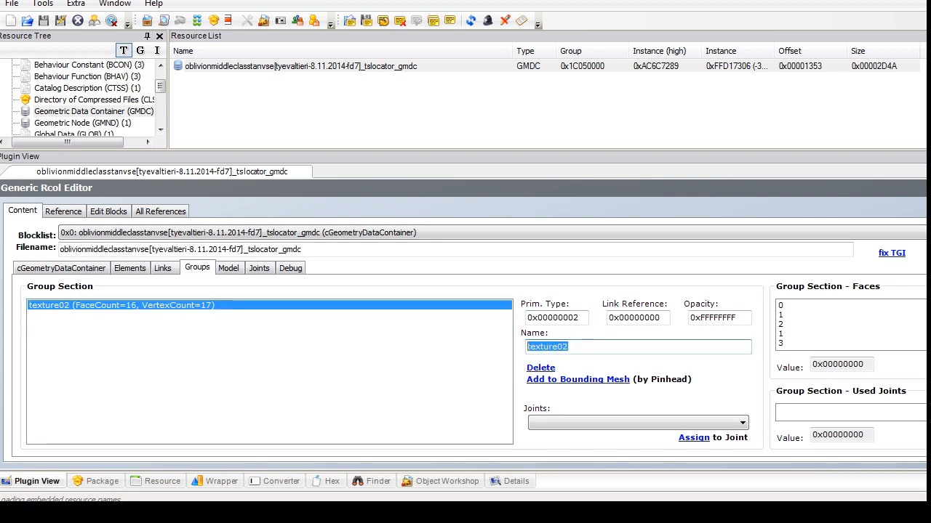
{"action": "type", "text": "glazing"}
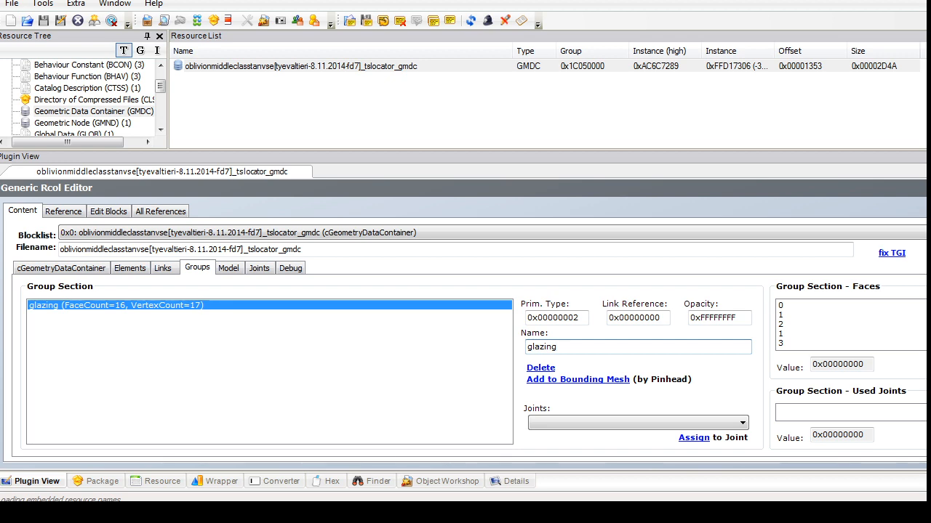
Step: Import the vase.obj mesh into the GMDC, replacing the glazing group, and commit the change
{"action": "left_click", "coordinate": [228, 268]}
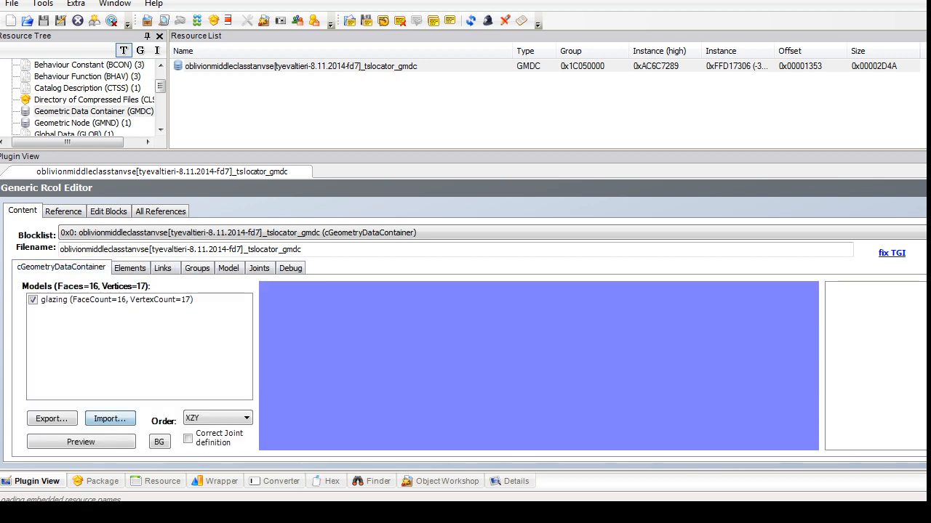
{"action": "left_click", "coordinate": [110, 419]}
{"action": "scroll", "coordinate": [327, 189], "scroll_direction": "down", "scroll_amount": 5}
{"action": "double_click", "coordinate": [208, 254]}
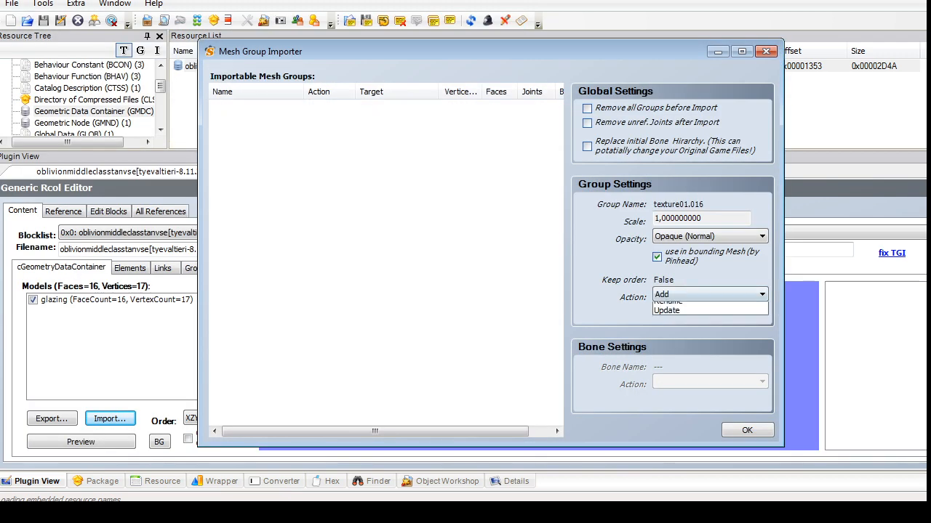
{"action": "left_click", "coordinate": [690, 316]}
{"action": "left_click", "coordinate": [710, 312]}
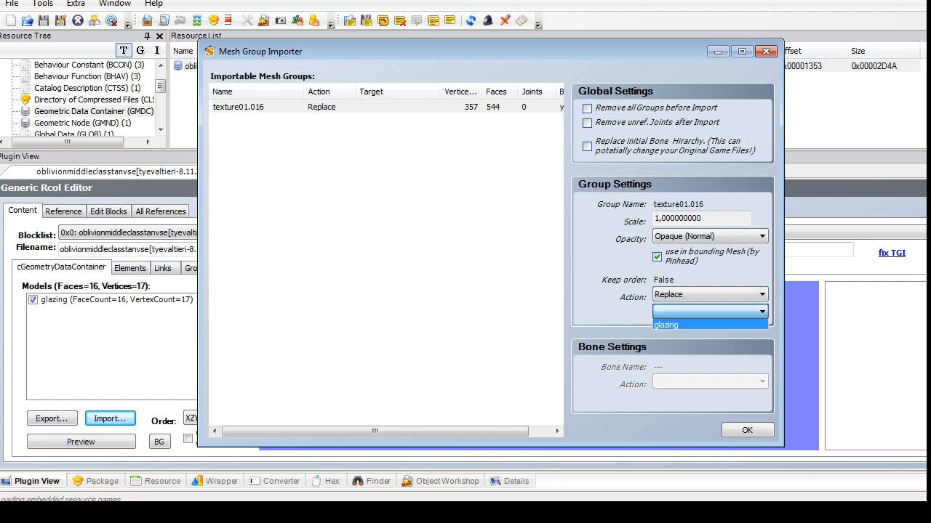
{"action": "left_click", "coordinate": [710, 325]}
{"action": "left_click", "coordinate": [747, 430]}
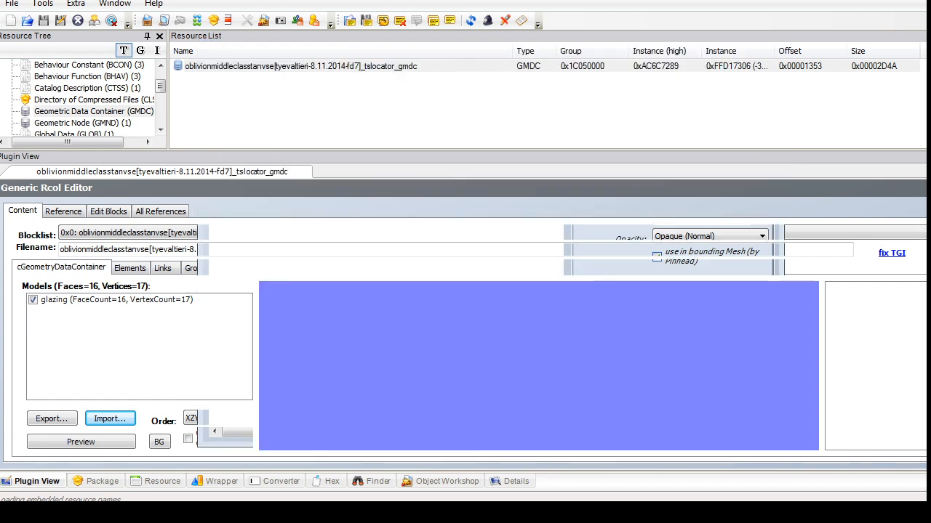
{"action": "left_click", "coordinate": [922, 188]}
{"action": "left_click", "coordinate": [522, 294]}
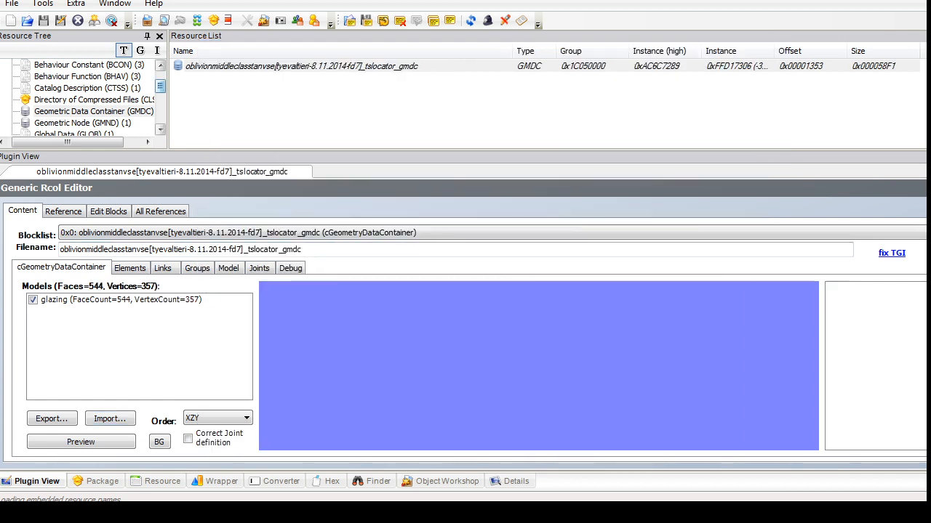
Step: Review the Catalog Description and delete both of the vase's texture image (TXTR) resources
{"action": "left_click", "coordinate": [94, 88]}
{"action": "left_click", "coordinate": [220, 66]}
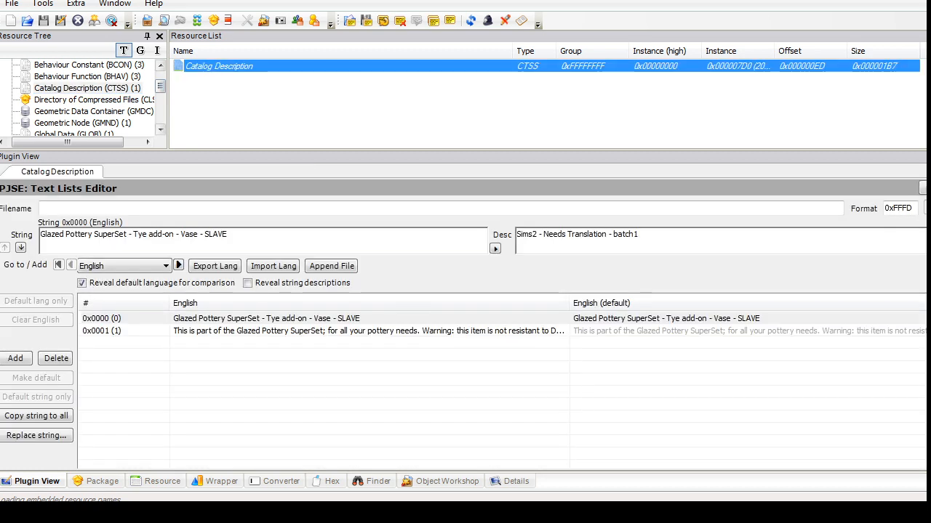
{"action": "left_click_drag", "start_coordinate": [160, 86], "coordinate": [160, 120]}
{"action": "left_click", "coordinate": [80, 122]}
{"action": "left_click_drag", "start_coordinate": [218, 92], "coordinate": [211, 66]}
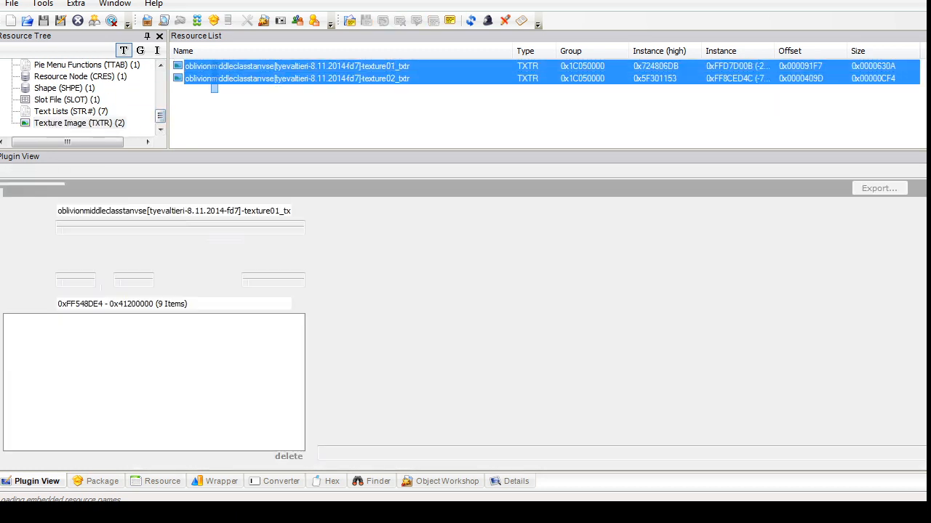
{"action": "right_click", "coordinate": [214, 69]}
{"action": "left_click", "coordinate": [247, 123]}
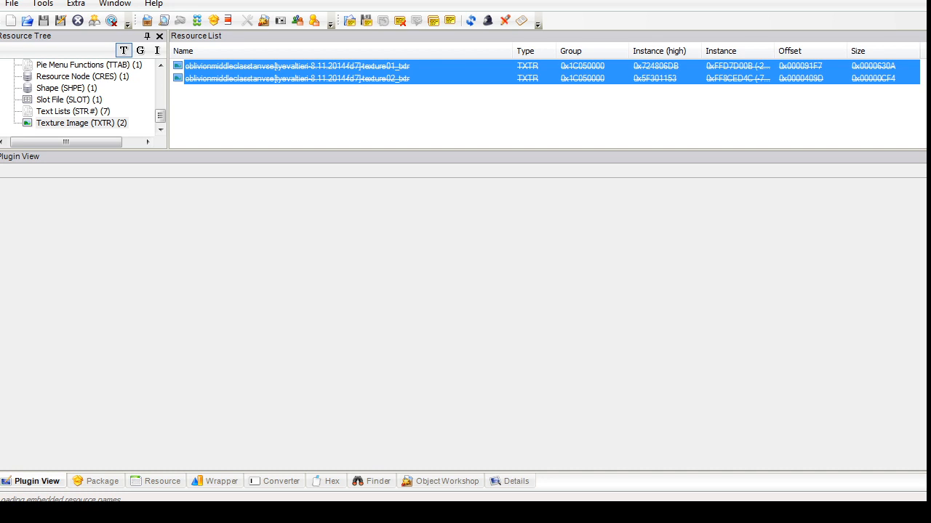
Step: Open the vase's resource node (CRES) for inspection
{"action": "left_click", "coordinate": [66, 88]}
{"action": "left_click", "coordinate": [82, 77]}
{"action": "left_click", "coordinate": [290, 65]}
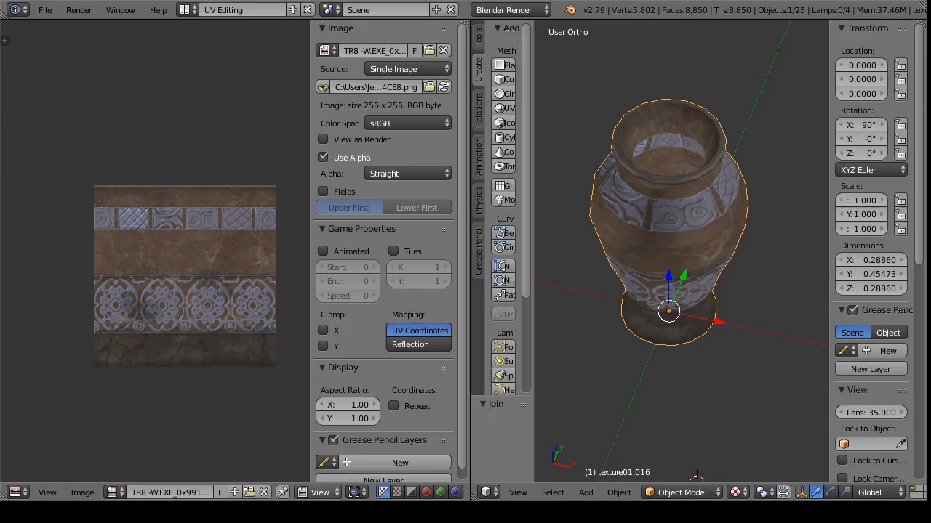
Step: In Blender, put the vase mesh in edit mode, select the centre vertex of its inner bottom, and copy its Z coordinate
{"action": "left_click", "coordinate": [681, 492]}
{"action": "left_click", "coordinate": [669, 460]}
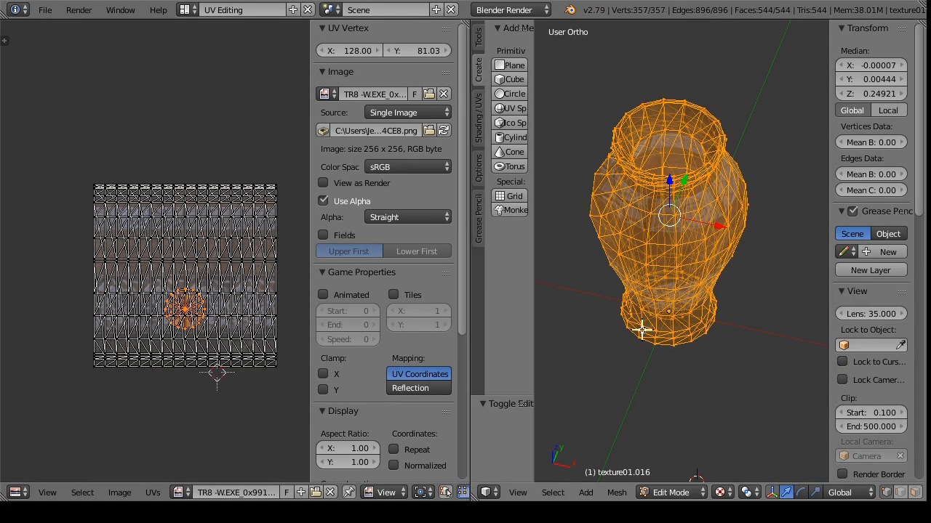
{"action": "left_click_drag", "start_coordinate": [684, 397], "coordinate": [601, 160]}
{"action": "right_click", "coordinate": [676, 242]}
{"action": "right_click", "coordinate": [673, 241]}
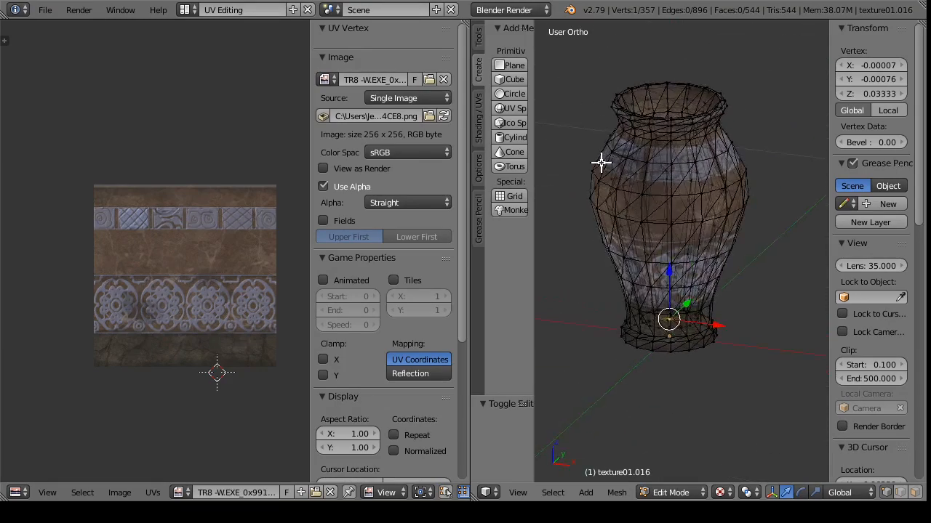
{"action": "left_click", "coordinate": [849, 94]}
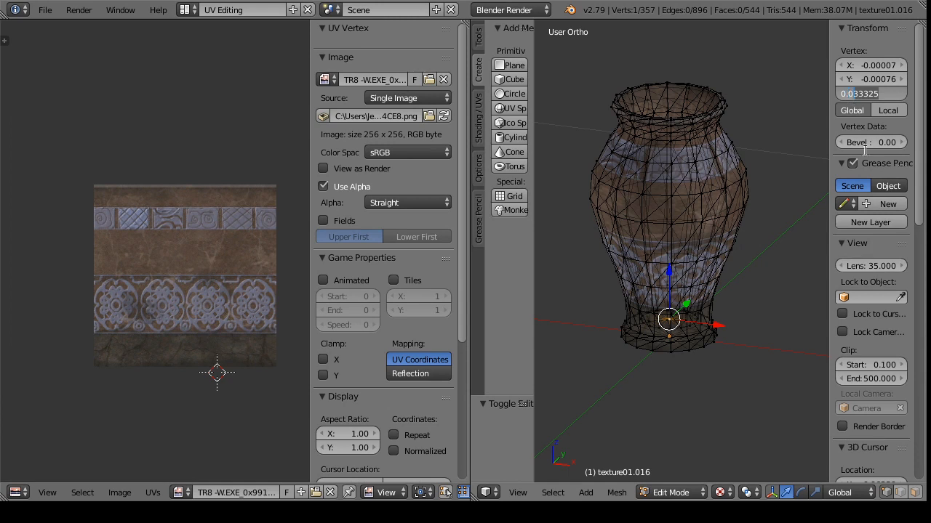
{"action": "left_click_drag", "start_coordinate": [889, 95], "coordinate": [847, 102]}
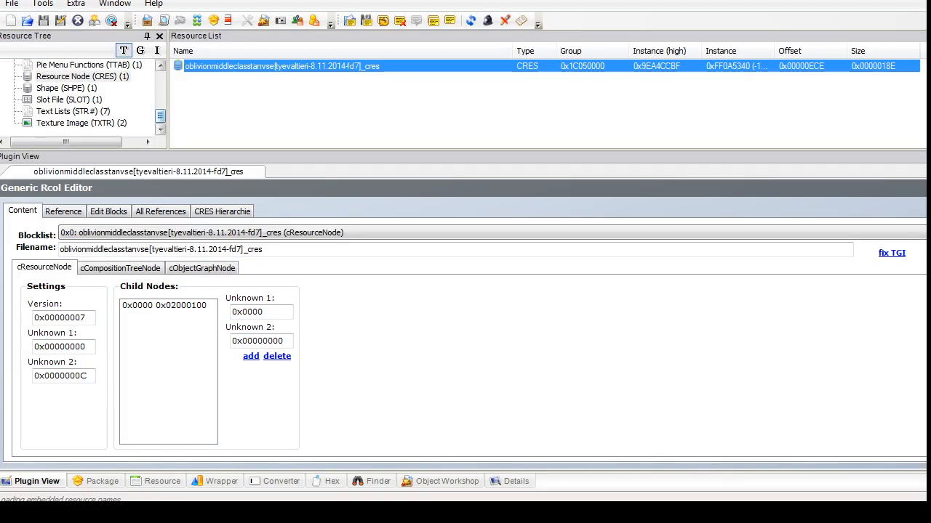
Step: Switch to SimPe and add a text list (STR#) resource from a saved file to the vase package
{"action": "right_click", "coordinate": [195, 88]}
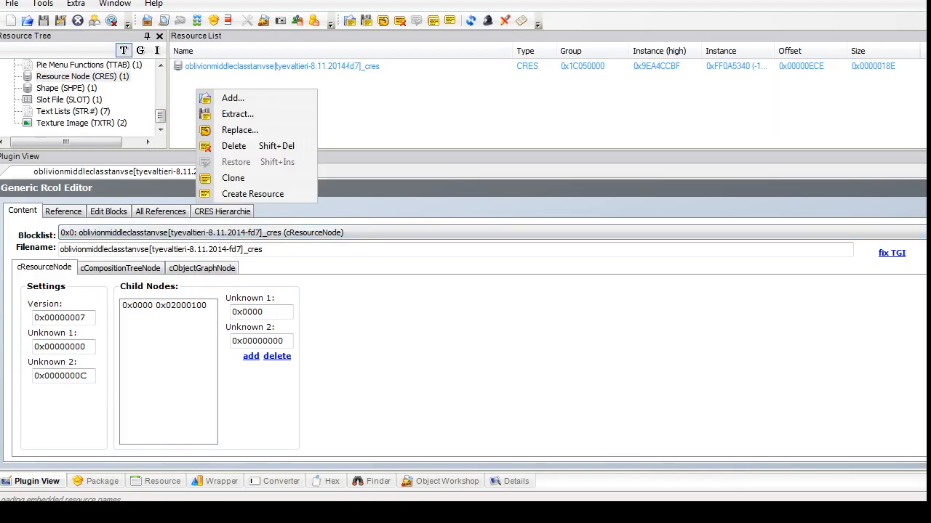
{"action": "left_click", "coordinate": [231, 99]}
{"action": "double_click", "coordinate": [248, 127]}
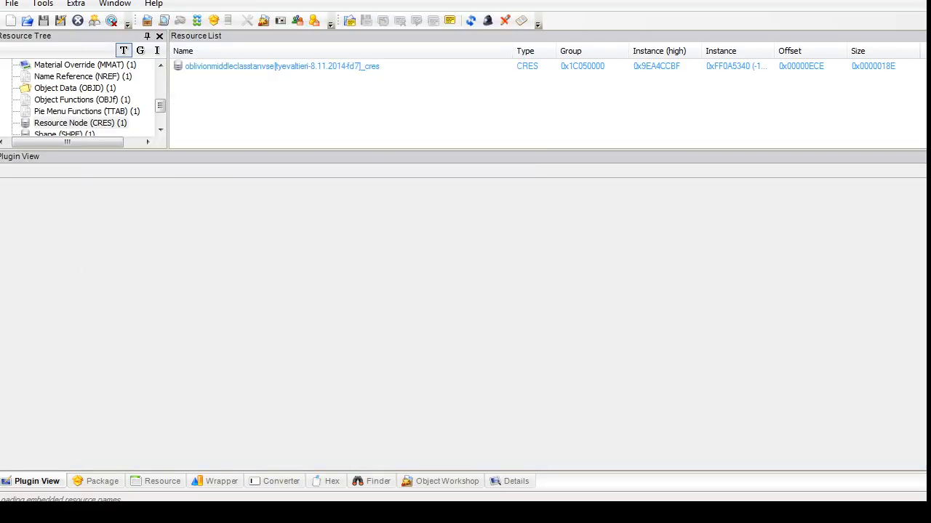
Step: Add a Container slot to the vase's Slot File with Float 3 of 4, Int 5 of -5, and Floats 4 to 6 and Int 6 of 1
{"action": "left_click_drag", "start_coordinate": [160, 105], "coordinate": [160, 117]}
{"action": "left_click", "coordinate": [67, 99]}
{"action": "left_click", "coordinate": [202, 66]}
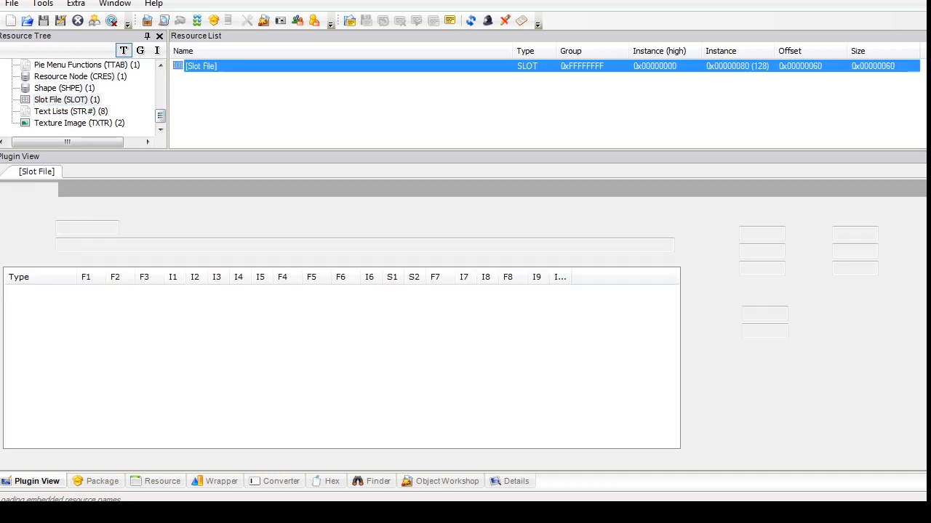
{"action": "left_click", "coordinate": [669, 457]}
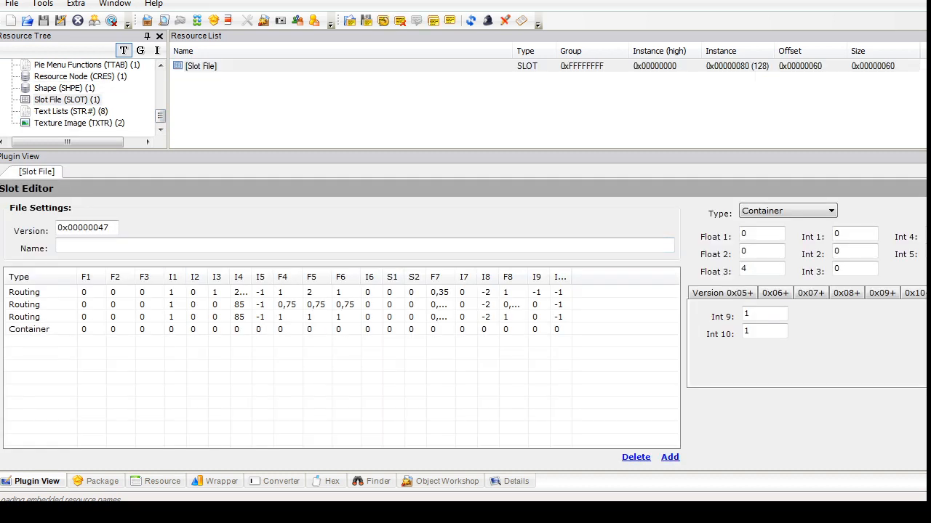
{"action": "left_click", "coordinate": [29, 329]}
{"action": "double_click", "coordinate": [744, 269]}
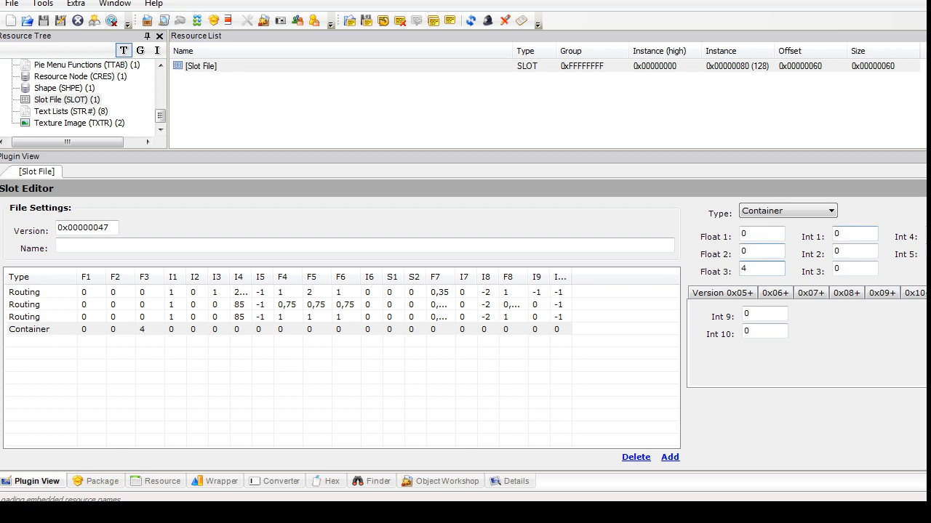
{"action": "left_click", "coordinate": [722, 293]}
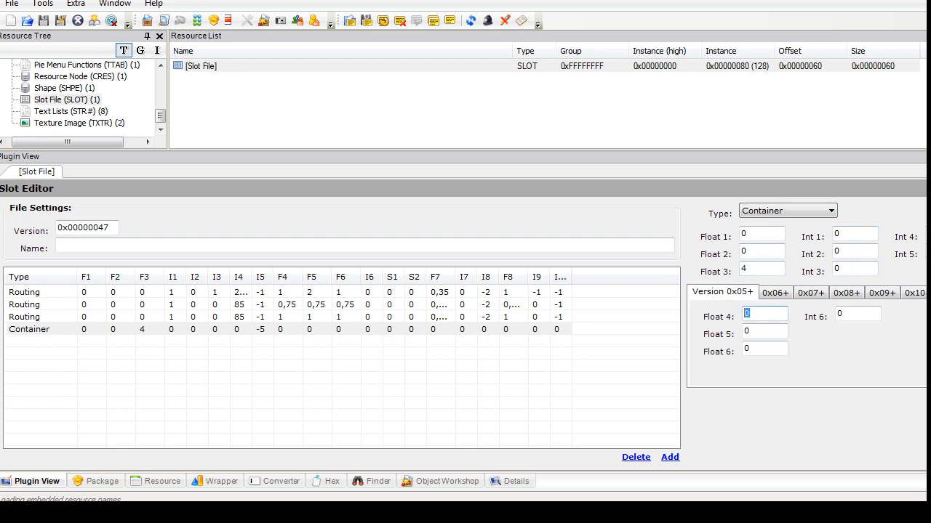
{"action": "double_click", "coordinate": [839, 314]}
{"action": "type", "text": "1"}
Step: Set the Container slot's Short 2 to 2, Int 7 to 8, Int 8 to 2, Float 8, Int 9 and Int 10 to 1, and commit
{"action": "left_click", "coordinate": [775, 293]}
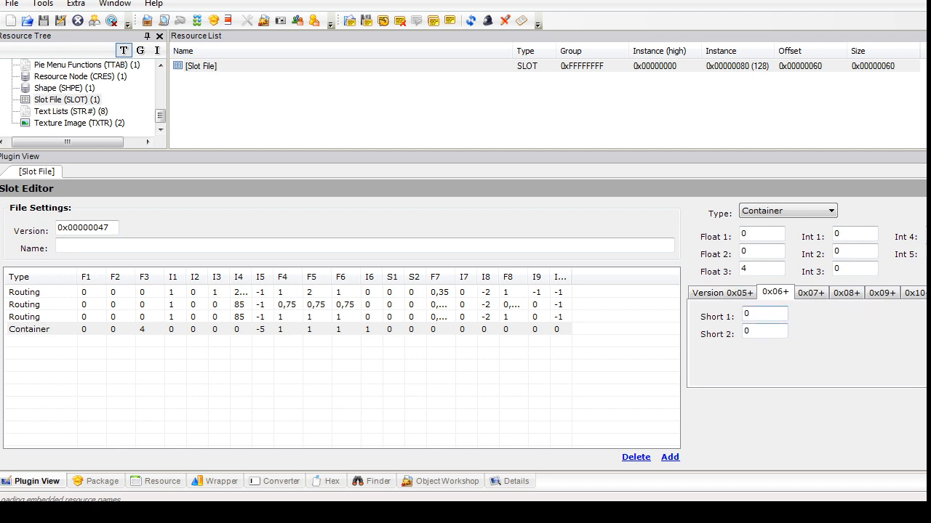
{"action": "left_click", "coordinate": [846, 292]}
{"action": "type", "text": "8"}
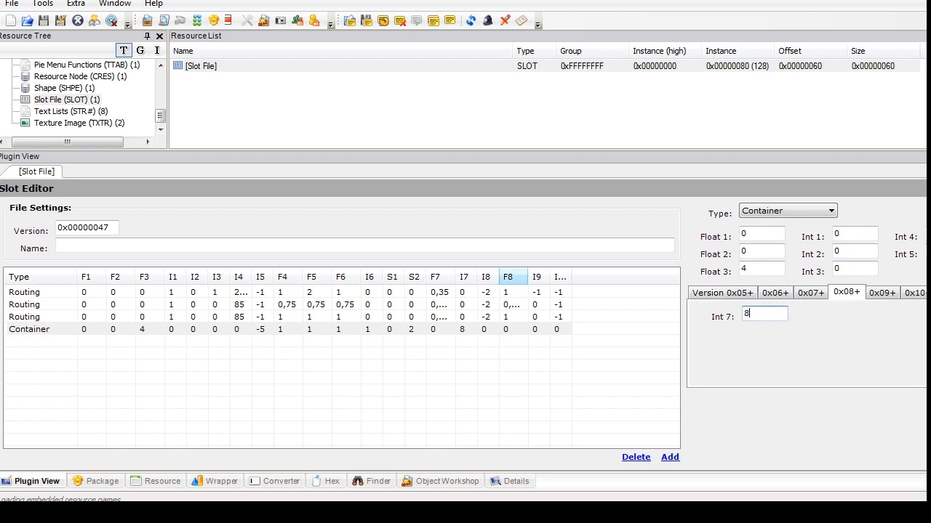
{"action": "left_click", "coordinate": [881, 292]}
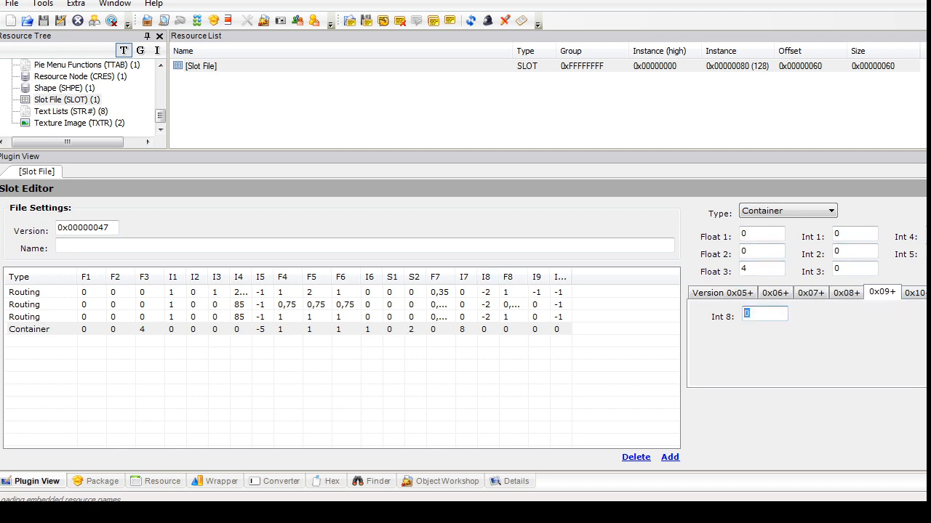
{"action": "type", "text": "2"}
{"action": "left_click", "coordinate": [914, 293]}
{"action": "left_click", "coordinate": [930, 292]}
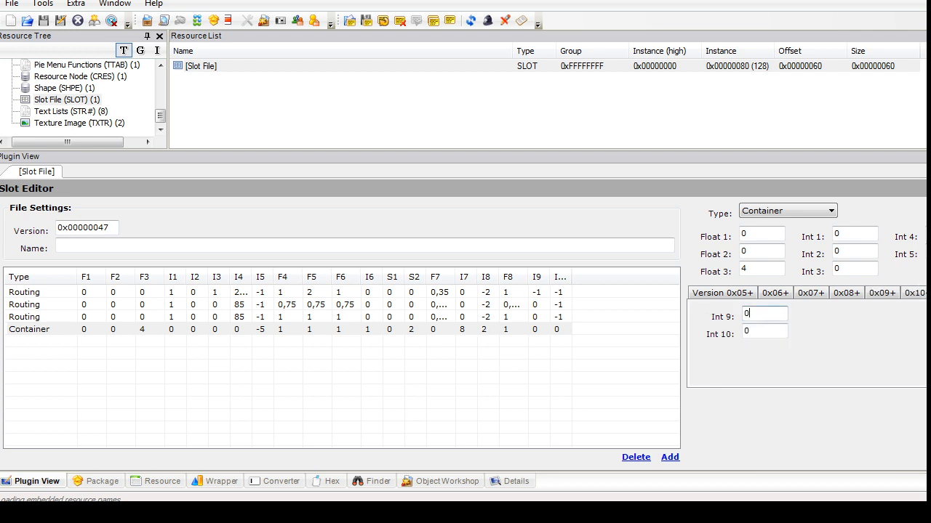
{"action": "left_click", "coordinate": [930, 189]}
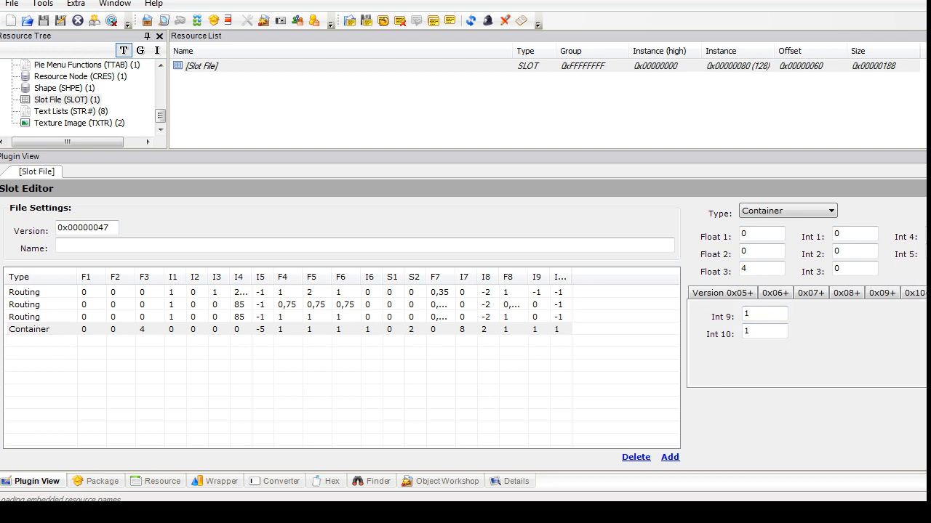
Step: Open the vase's resource node (CRES) and add a cTransformNode block to it
{"action": "left_click", "coordinate": [64, 88]}
{"action": "left_click", "coordinate": [80, 76]}
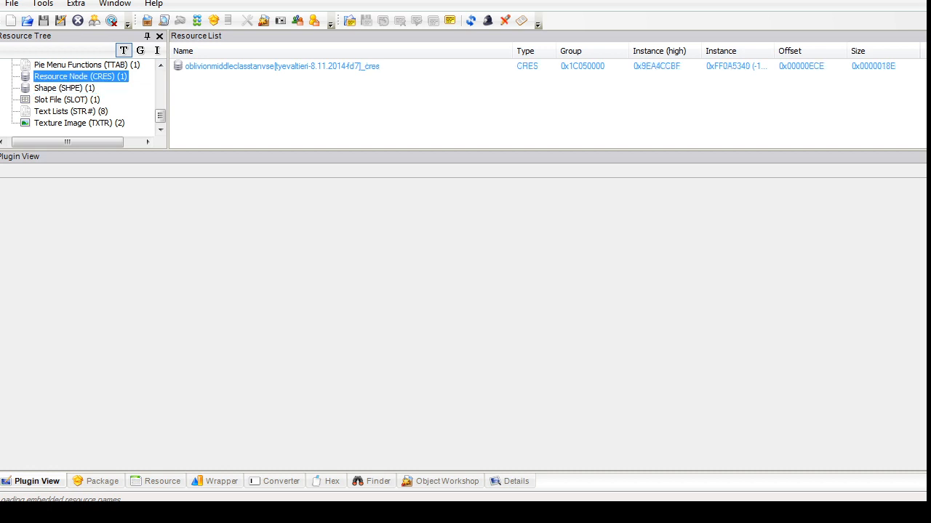
{"action": "left_click", "coordinate": [282, 66]}
{"action": "left_click", "coordinate": [161, 211]}
{"action": "left_click", "coordinate": [108, 211]}
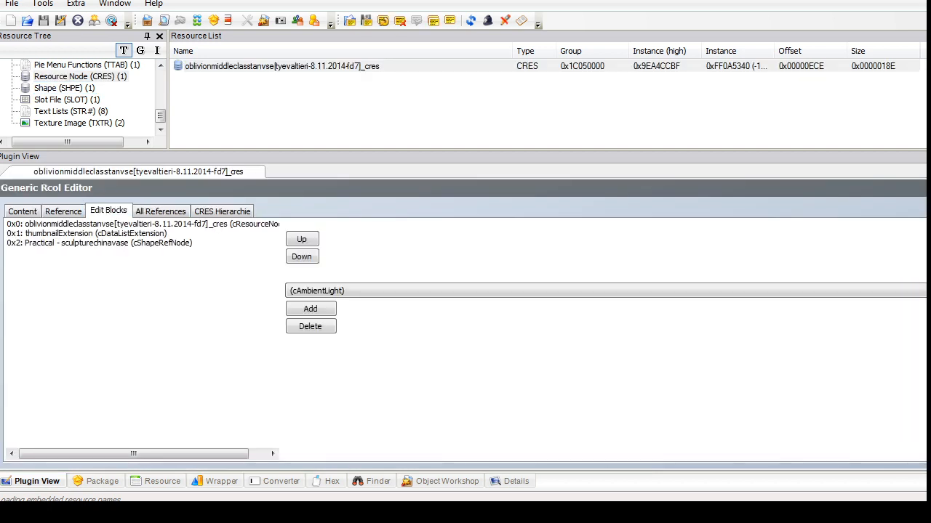
{"action": "left_click", "coordinate": [327, 290]}
{"action": "left_click", "coordinate": [327, 240]}
{"action": "left_click", "coordinate": [310, 309]}
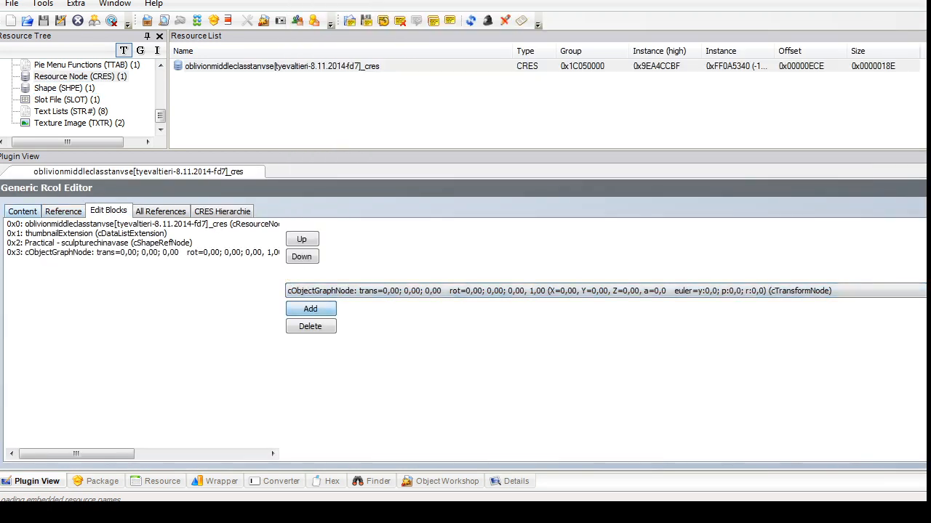
Step: Add a child node to the cShapeRefNode block's cTransformNode with Unknown 1 0x0001 and child index 0x00000003
{"action": "left_click", "coordinate": [23, 211]}
{"action": "left_click", "coordinate": [436, 233]}
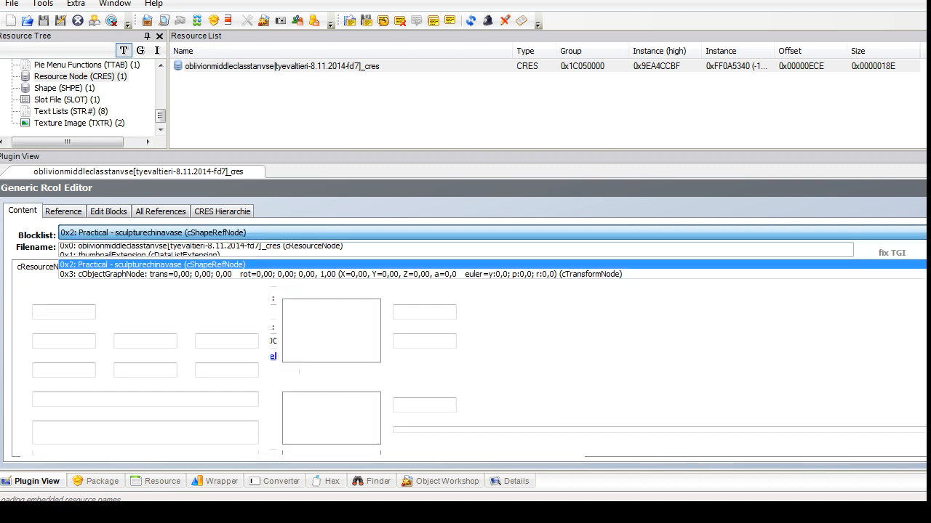
{"action": "left_click", "coordinate": [241, 268]}
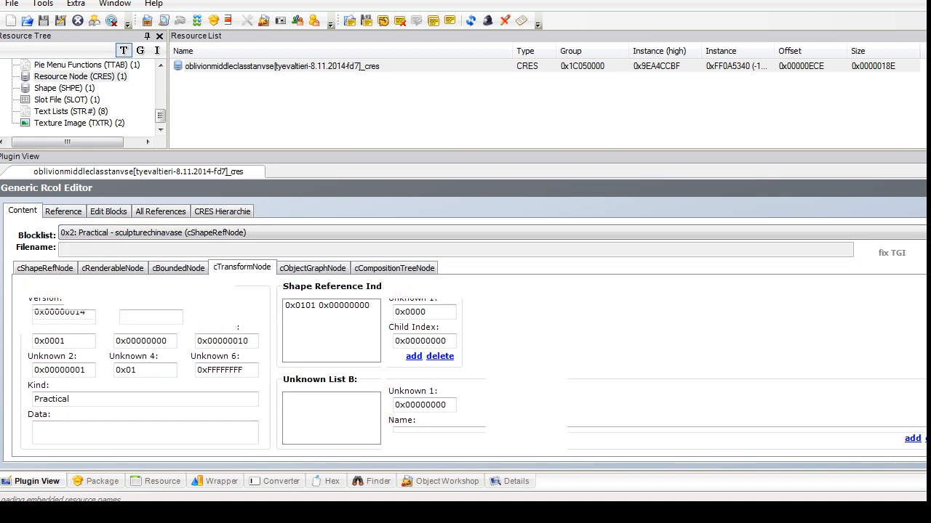
{"action": "left_click", "coordinate": [313, 268]}
{"action": "left_click", "coordinate": [241, 268]}
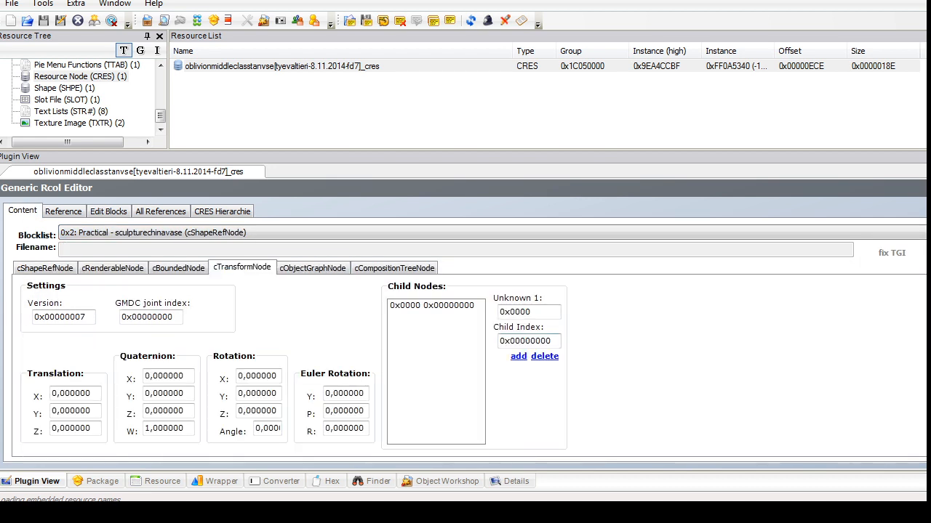
{"action": "left_click", "coordinate": [432, 305]}
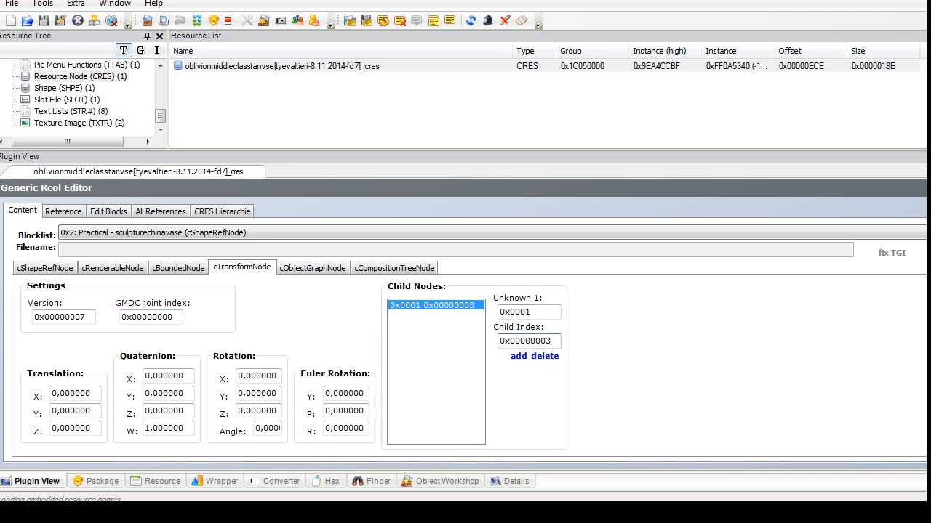
Step: Set the object graph filename of the new 0x3 cTransformNode block to deco1
{"action": "left_click", "coordinate": [363, 232]}
{"action": "left_click", "coordinate": [364, 265]}
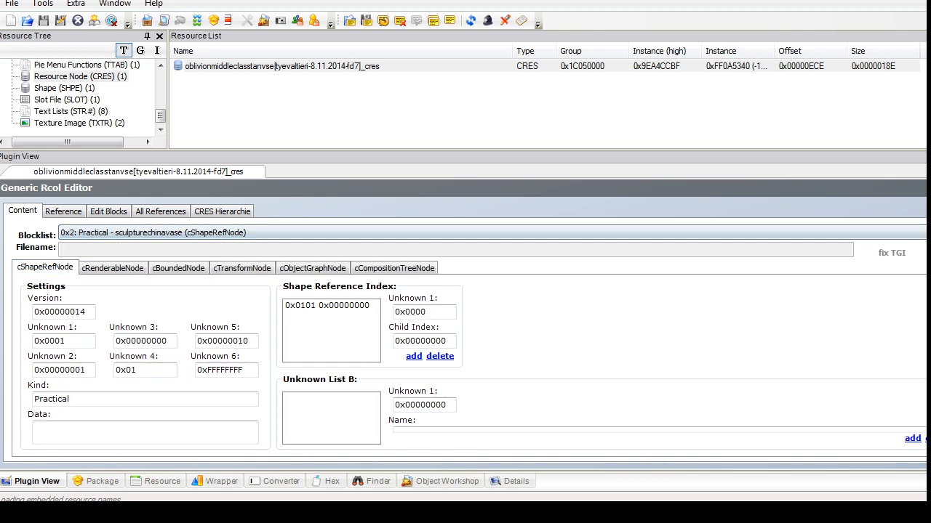
{"action": "left_click", "coordinate": [364, 233]}
{"action": "left_click", "coordinate": [291, 274]}
{"action": "left_click", "coordinate": [116, 267]}
{"action": "double_click", "coordinate": [73, 346]}
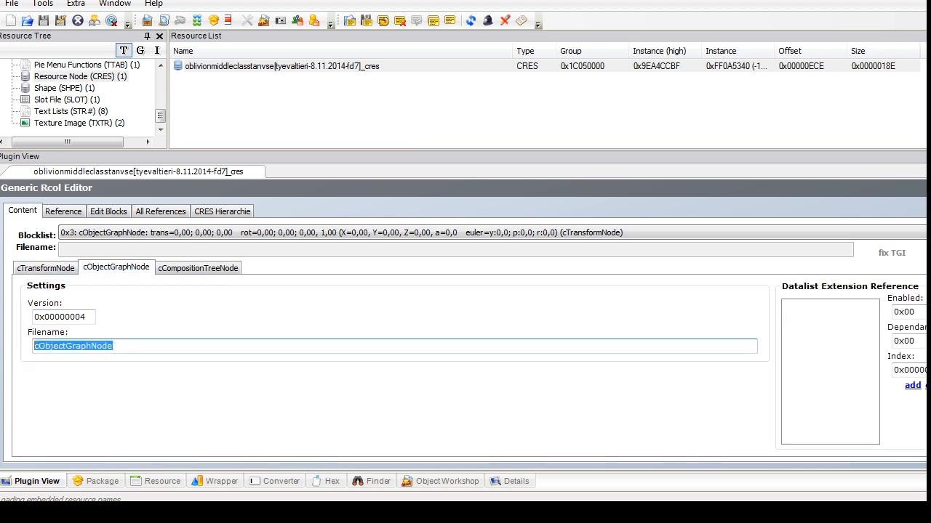
{"action": "type", "text": "deco1"}
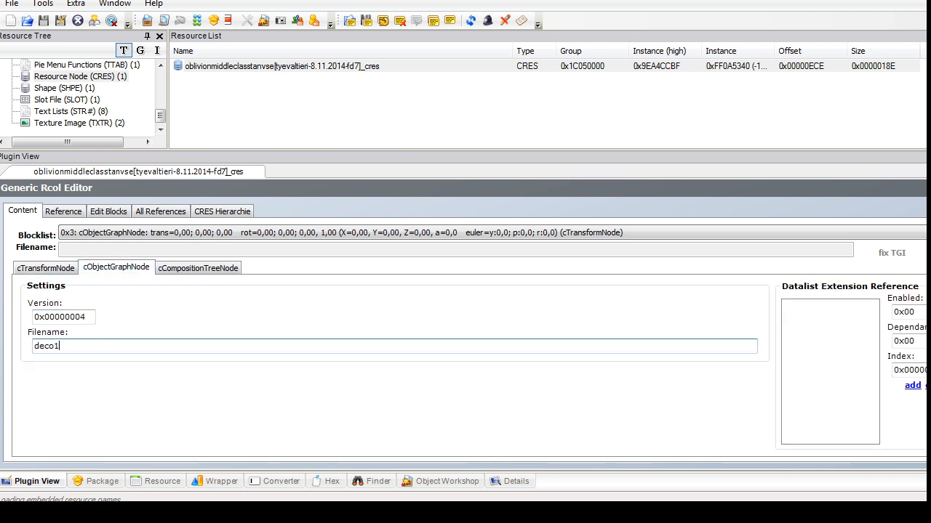
Step: Set the deco1 node's Z translation to 0,033325 and commit the resource node
{"action": "left_click", "coordinate": [46, 268]}
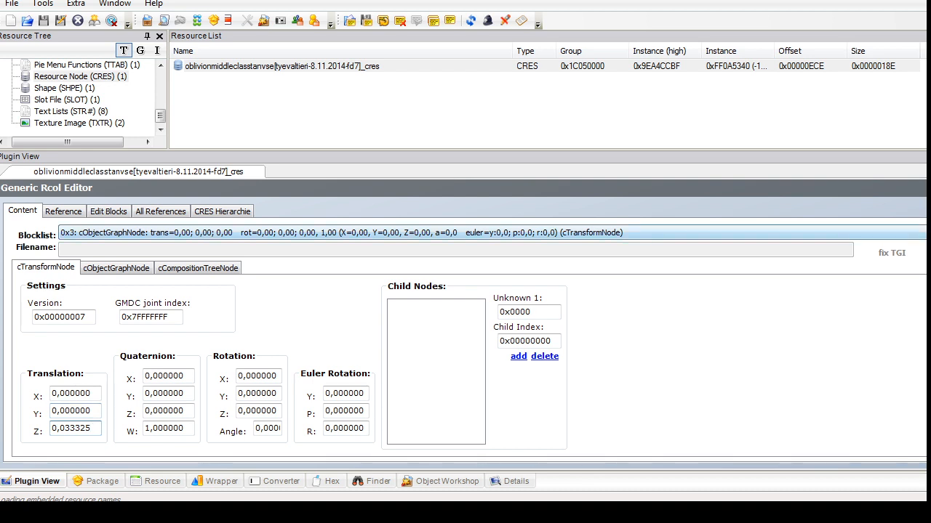
{"action": "left_click", "coordinate": [925, 188]}
{"action": "key", "text": "Return"}
Step: Examine the vase's Shape (SHPE) parts, the material notes in Notepad, and the Catalog Description
{"action": "left_click", "coordinate": [63, 88]}
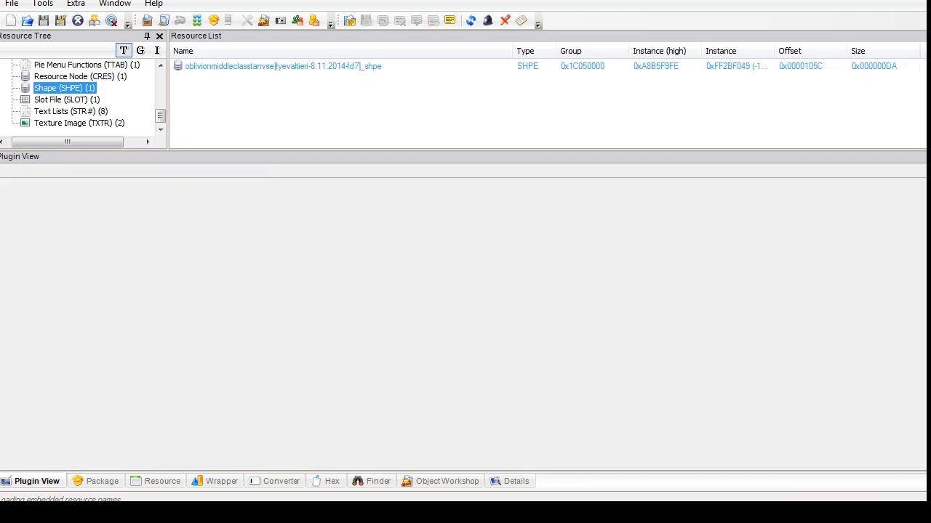
{"action": "left_click", "coordinate": [283, 66]}
{"action": "key", "text": "alt+Tab"}
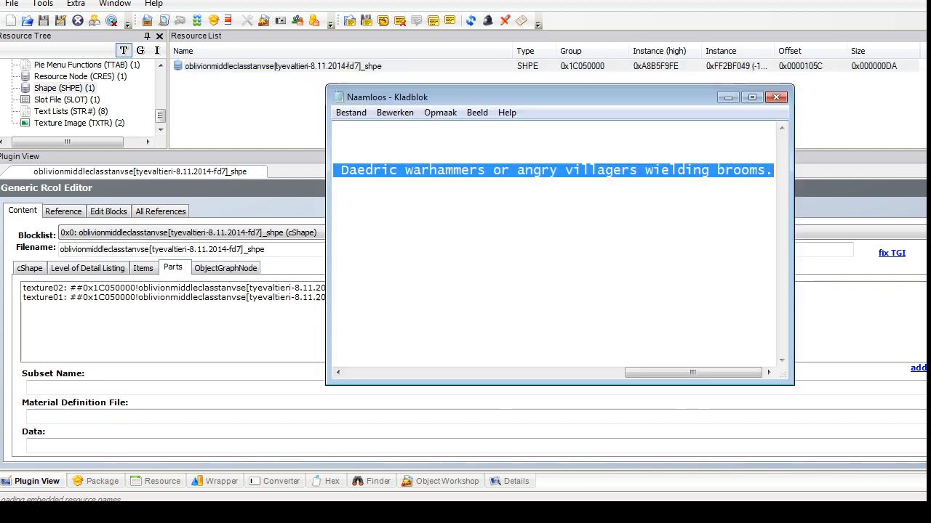
{"action": "left_click_drag", "start_coordinate": [692, 373], "coordinate": [413, 373]}
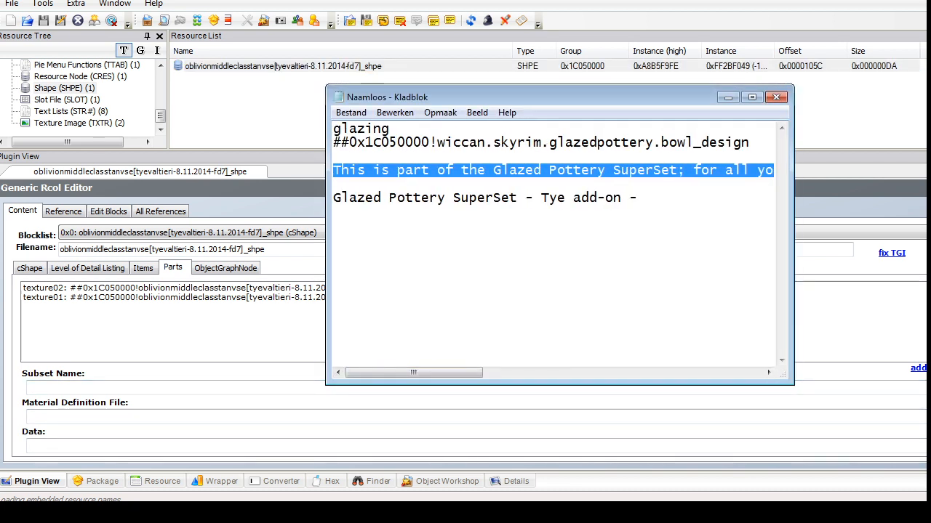
{"action": "key", "text": "alt+Tab"}
{"action": "middle_click", "coordinate": [140, 172]}
{"action": "mouse_move", "coordinate": [160, 116]}
{"action": "left_mouse_down"}
{"action": "mouse_move", "coordinate": [160, 78]}
{"action": "mouse_move", "coordinate": [160, 117]}
{"action": "left_mouse_up"}
{"action": "left_click", "coordinate": [87, 123]}
{"action": "left_click", "coordinate": [218, 66]}
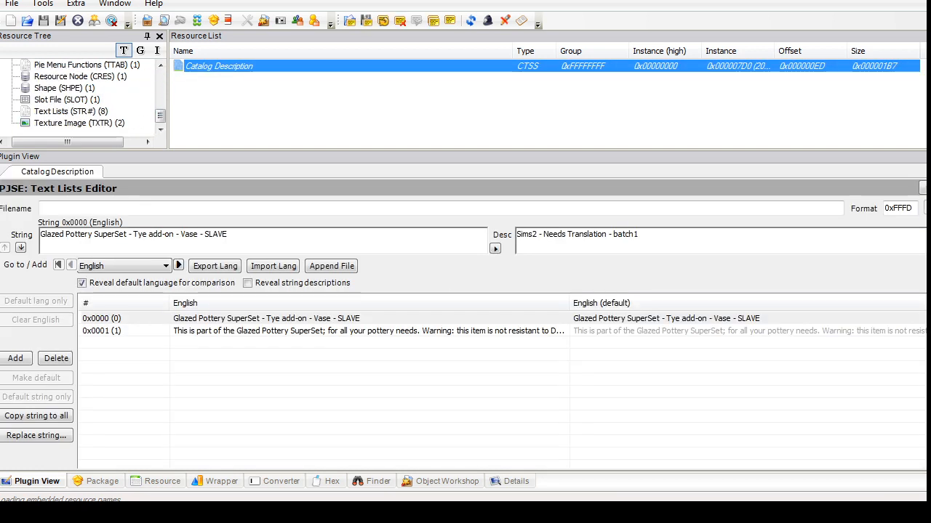
{"action": "left_click", "coordinate": [80, 122]}
Step: In Notepad, copy the material name ##0x1C050000!wiccan.skyrim.glazedpottery.bowl_design and return to SimPe
{"action": "key", "text": "alt+Tab"}
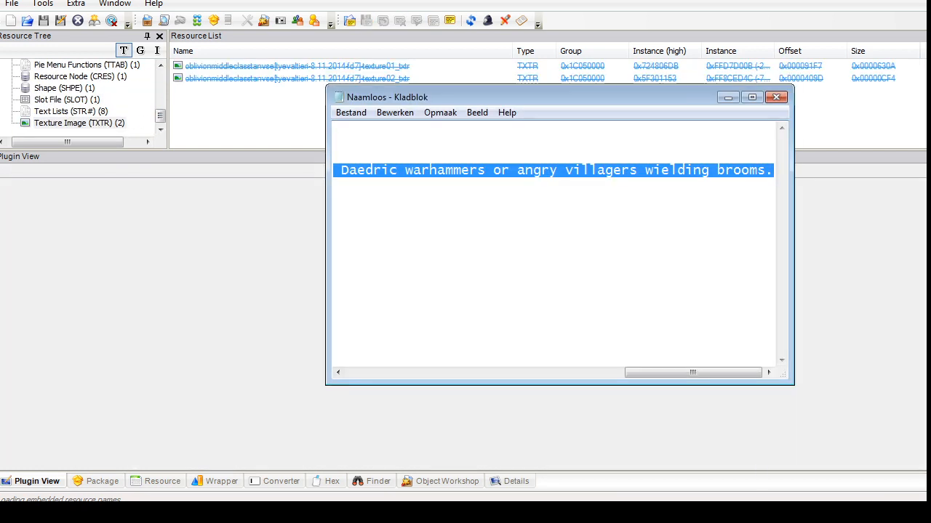
{"action": "left_click_drag", "start_coordinate": [693, 373], "coordinate": [413, 372]}
{"action": "left_click_drag", "start_coordinate": [751, 143], "coordinate": [334, 144]}
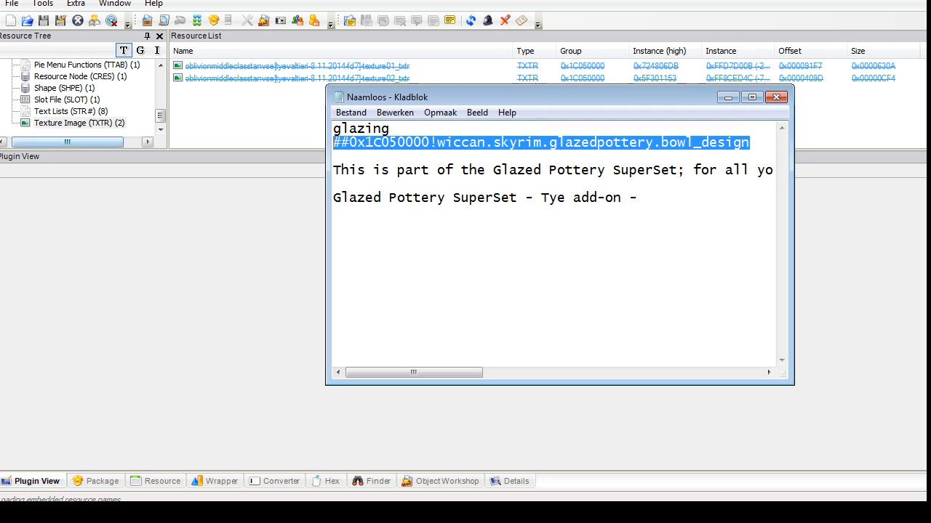
{"action": "left_click", "coordinate": [80, 123]}
Step: In the vase's Shape (SHPE), set the texture01 part's material definition file to ##0x1C050000!wiccan.skyrim.glazedpottery.bowl_design
{"action": "left_click", "coordinate": [64, 88]}
{"action": "left_click", "coordinate": [283, 66]}
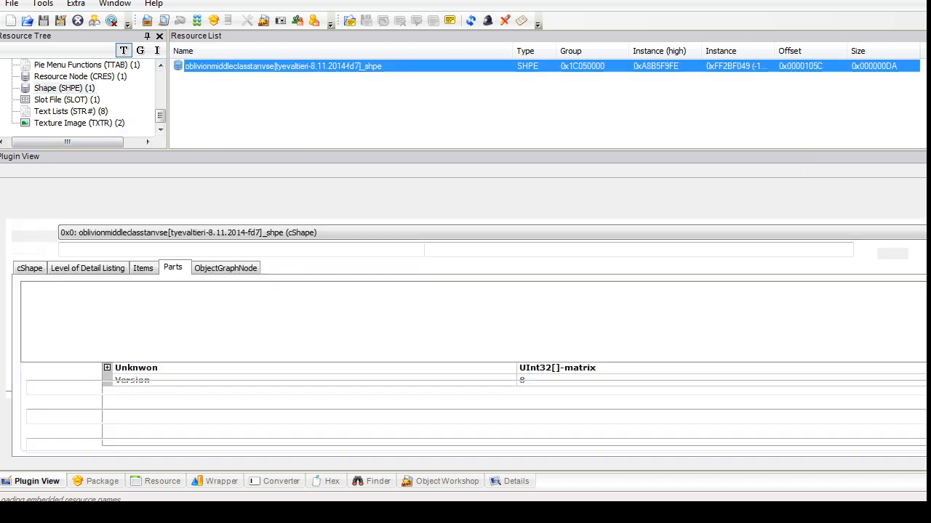
{"action": "left_click", "coordinate": [212, 297]}
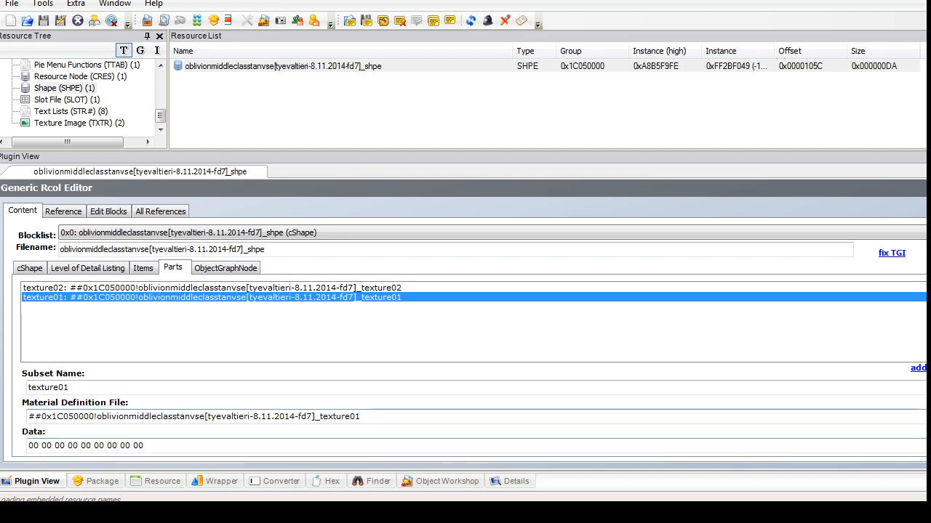
{"action": "triple_click", "coordinate": [287, 416]}
{"action": "key", "text": "ctrl+v"}
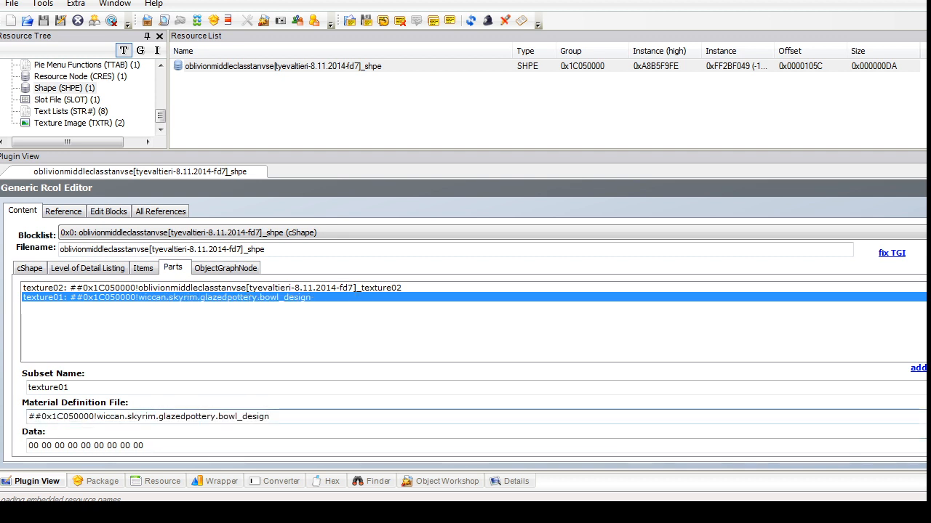
Step: Rename the texture01 subset in the vase's Shape (SHPE) parts to glazing
{"action": "left_click", "coordinate": [70, 388]}
{"action": "key", "text": "BackSpace"}
{"action": "key", "text": "BackSpace"}
{"action": "key", "text": "BackSpace"}
{"action": "key", "text": "BackSpace"}
{"action": "key", "text": "BackSpace"}
{"action": "key", "text": "BackSpace"}
{"action": "key", "text": "BackSpace"}
{"action": "key", "text": "BackSpace"}
{"action": "key", "text": "BackSpace"}
{"action": "type", "text": "gl"}
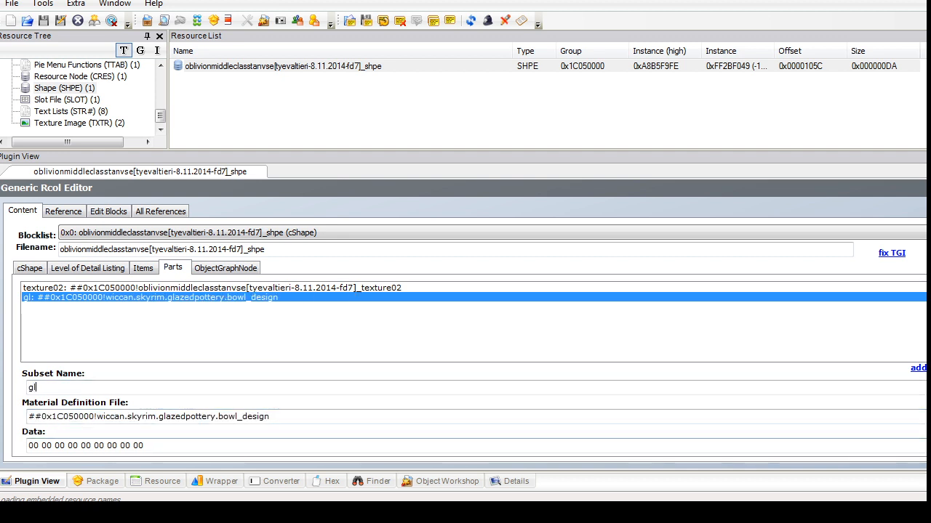
{"action": "type", "text": "azing"}
Step: Delete the texture02 part from the vase's Shape (SHPE) and commit the changes
{"action": "left_click", "coordinate": [181, 288]}
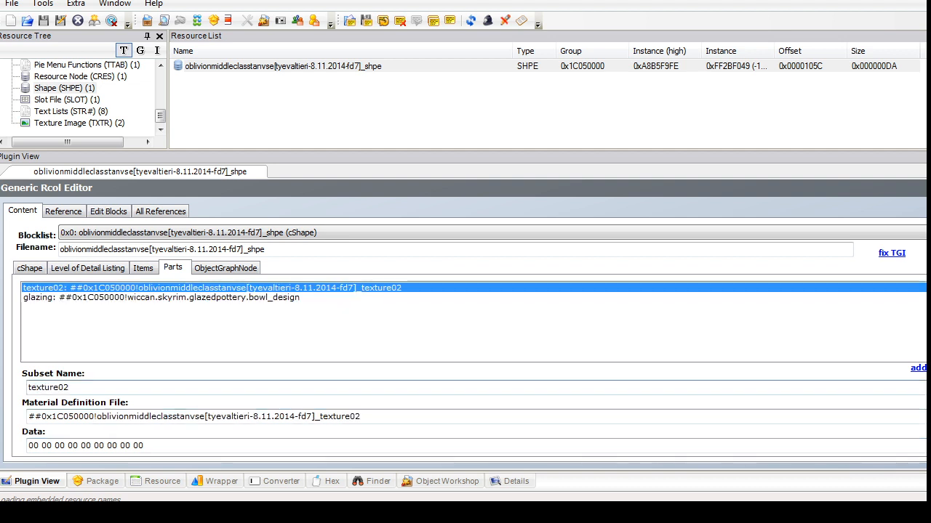
{"action": "left_click", "coordinate": [930, 368]}
{"action": "left_click", "coordinate": [930, 188]}
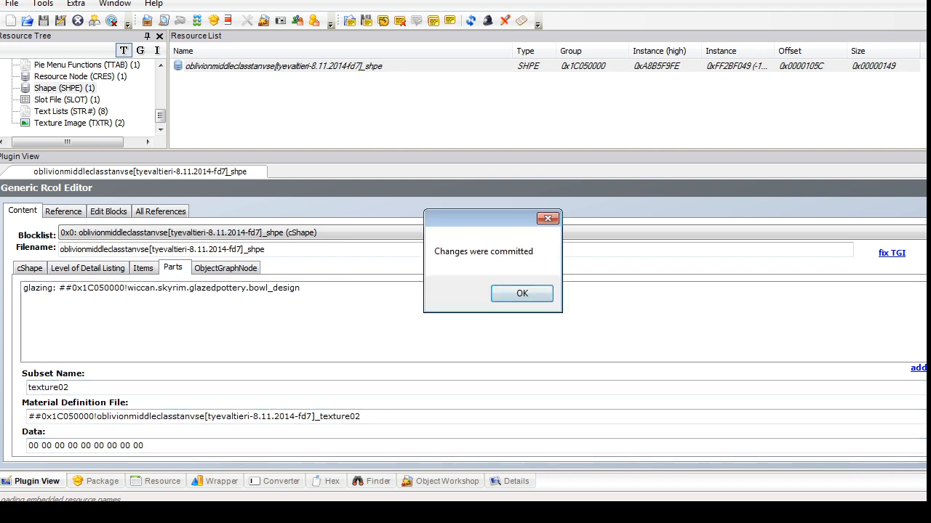
{"action": "left_click", "coordinate": [521, 293]}
Step: In the raw data of the vase's Object Data (OBJD), set version_1 to 139 and the sale price to 3
{"action": "left_click_drag", "start_coordinate": [160, 117], "coordinate": [161, 108]}
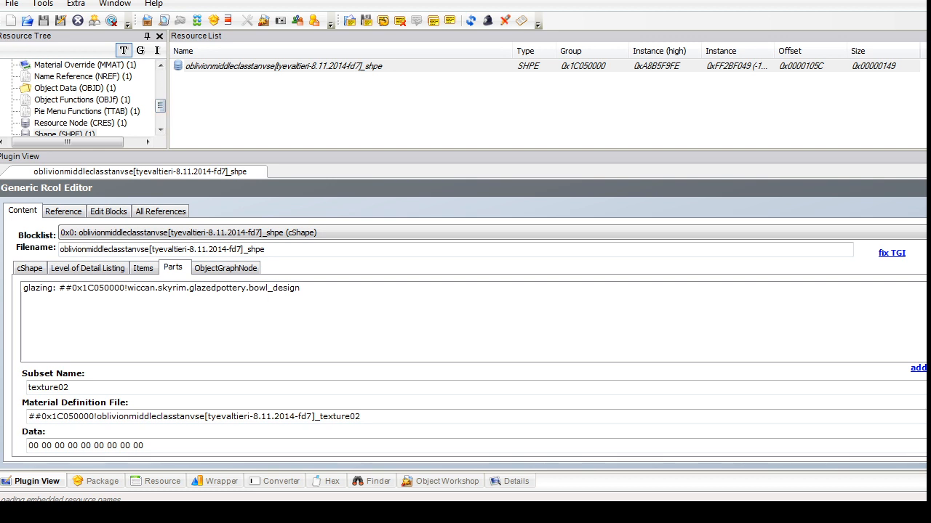
{"action": "left_click", "coordinate": [80, 76]}
{"action": "left_click", "coordinate": [75, 88]}
{"action": "left_click", "coordinate": [235, 66]}
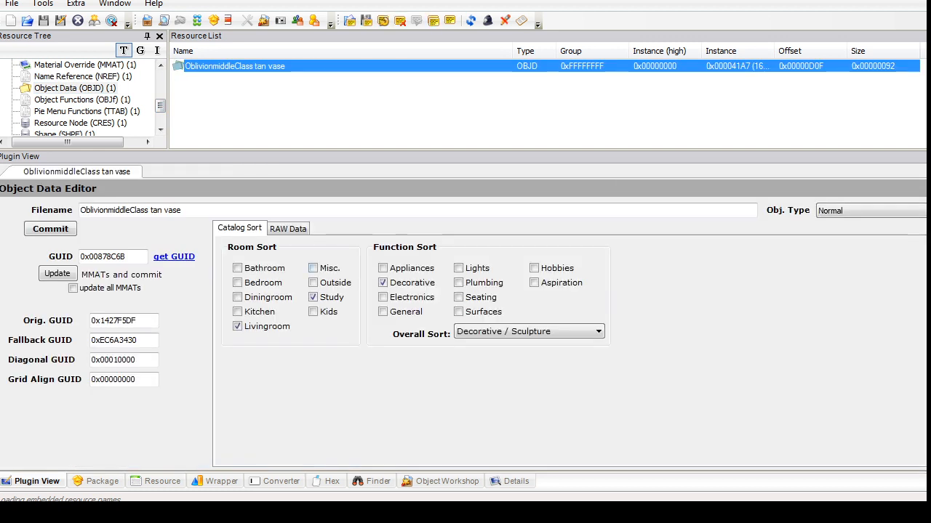
{"action": "left_click", "coordinate": [288, 229]}
{"action": "double_click", "coordinate": [285, 275]}
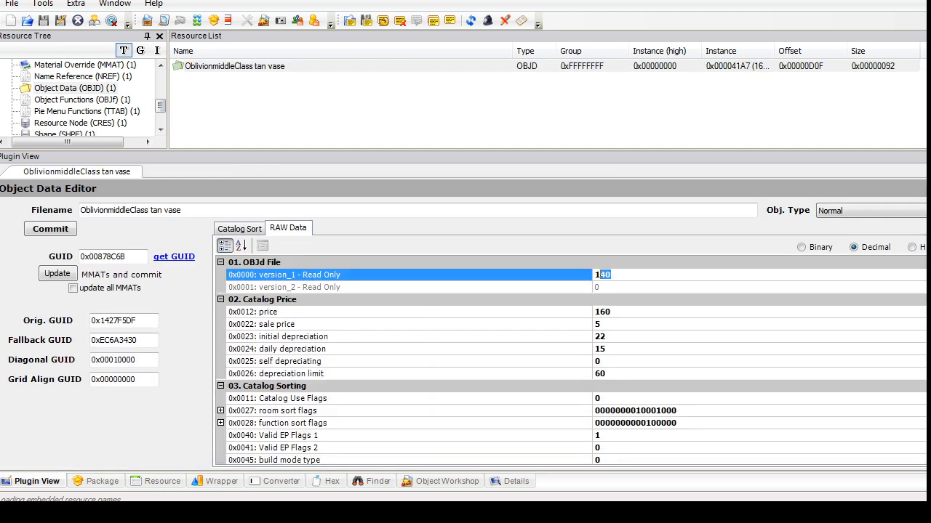
{"action": "type", "text": "39"}
{"action": "left_click", "coordinate": [602, 324]}
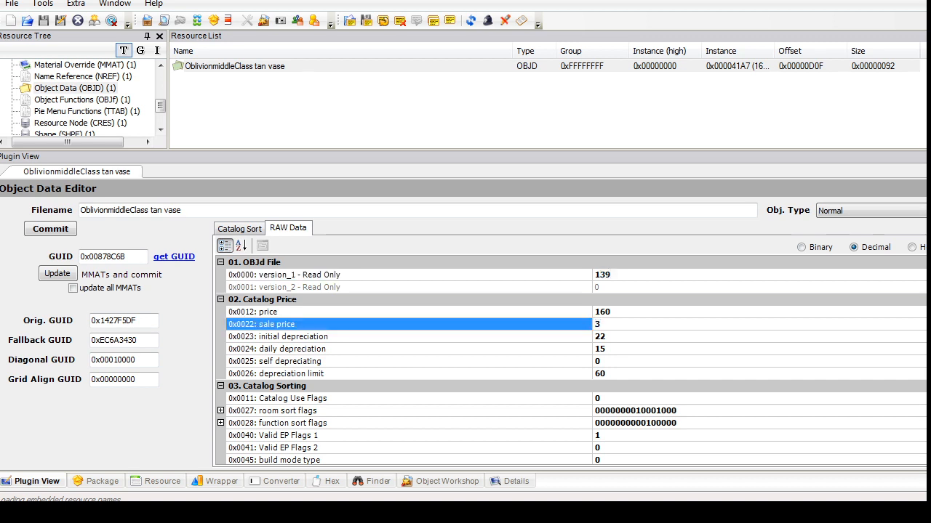
Step: Set the vase's ratingRoom value to 3 in the Object Data raw data
{"action": "scroll", "coordinate": [571, 360], "scroll_direction": "down", "scroll_amount": 10}
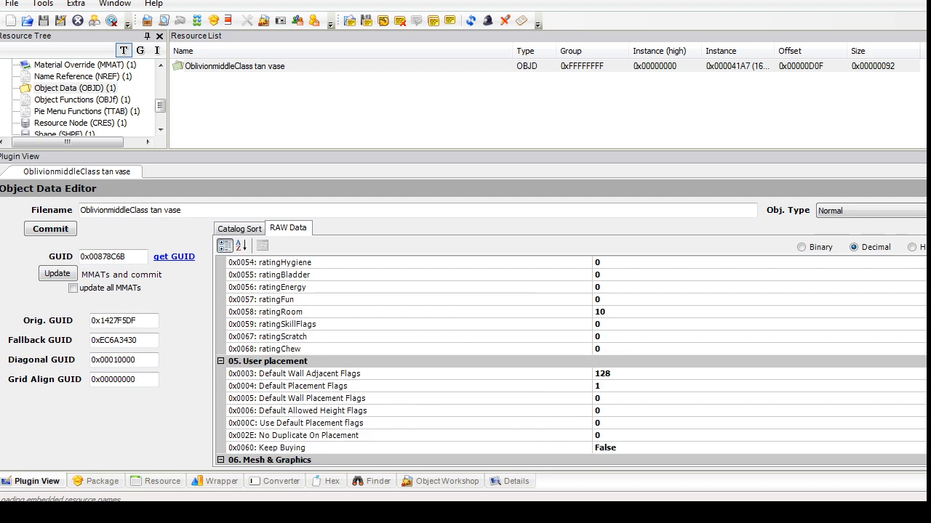
{"action": "double_click", "coordinate": [602, 325]}
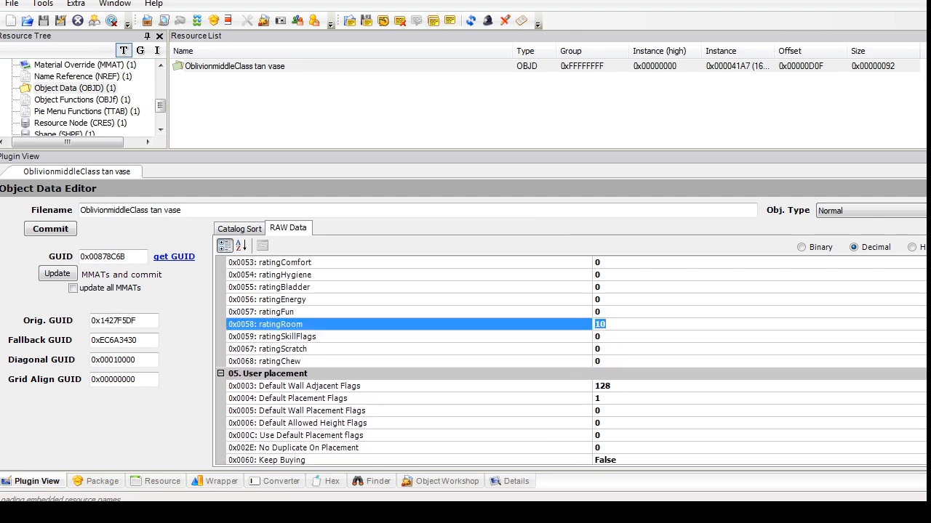
{"action": "type", "text": "3"}
Step: Set the vase's 3D Object Type and Object size (quantity per shelf) to 1 and commit the Object Data
{"action": "scroll", "coordinate": [571, 360], "scroll_direction": "down", "scroll_amount": 10}
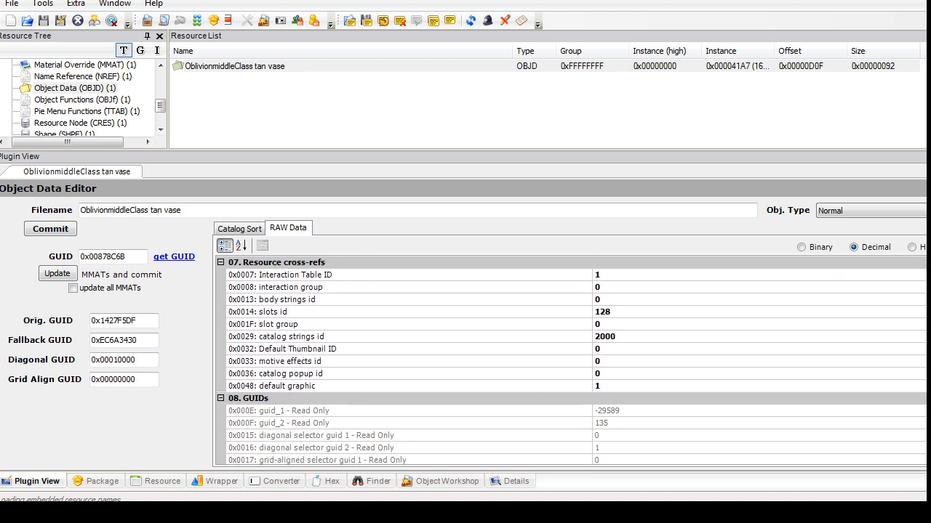
{"action": "scroll", "coordinate": [571, 360], "scroll_direction": "up", "scroll_amount": 4}
{"action": "left_click", "coordinate": [602, 398]}
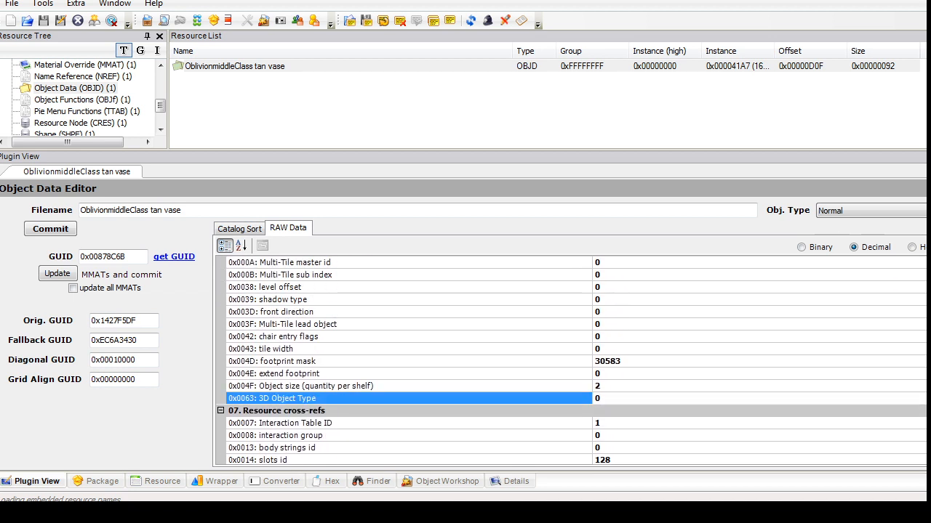
{"action": "type", "text": "1"}
{"action": "key", "text": "Up"}
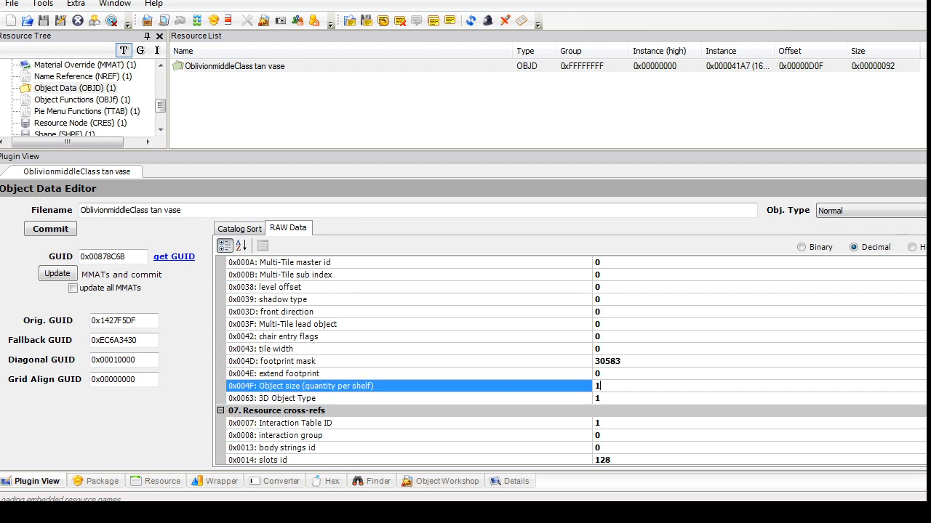
{"action": "left_click", "coordinate": [239, 229]}
{"action": "left_click", "coordinate": [50, 229]}
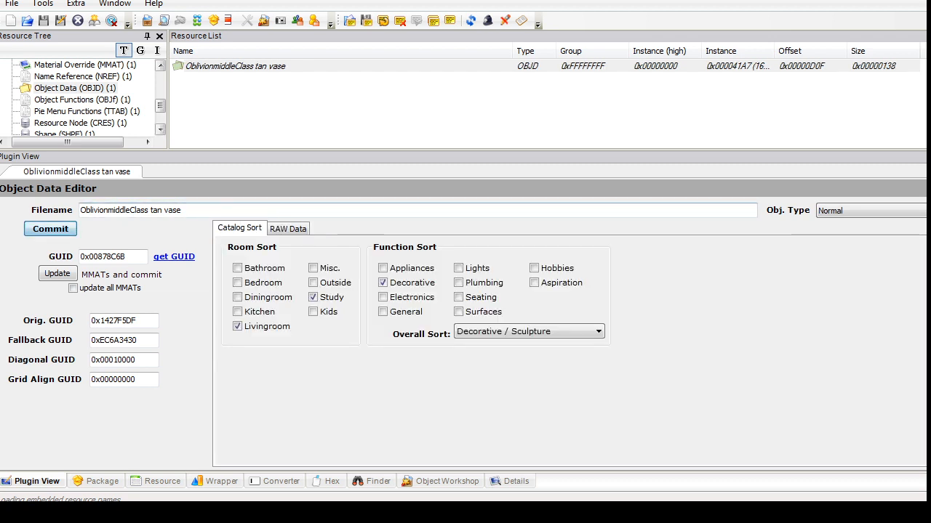
Step: Delete the vase package's Material Override (MMAT) resource
{"action": "left_click_drag", "start_coordinate": [160, 106], "coordinate": [160, 101]}
{"action": "left_click", "coordinate": [85, 88]}
{"action": "right_click", "coordinate": [217, 68]}
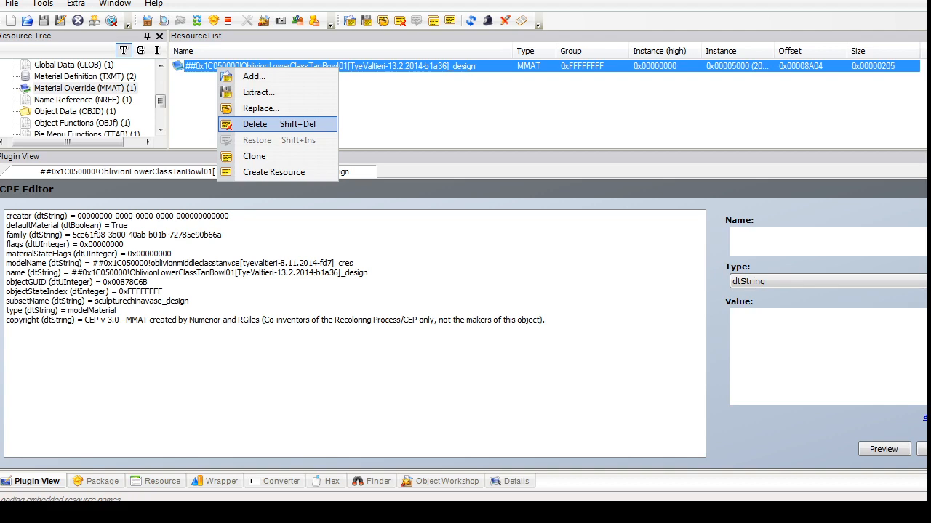
{"action": "left_click", "coordinate": [255, 124]}
Step: Delete both Material Definition (TXMT) resources, texture01 and texture02, from the vase package
{"action": "left_click", "coordinate": [76, 112]}
{"action": "left_click", "coordinate": [240, 66], "text": "shift"}
{"action": "right_click", "coordinate": [240, 67]}
{"action": "left_click", "coordinate": [262, 123]}
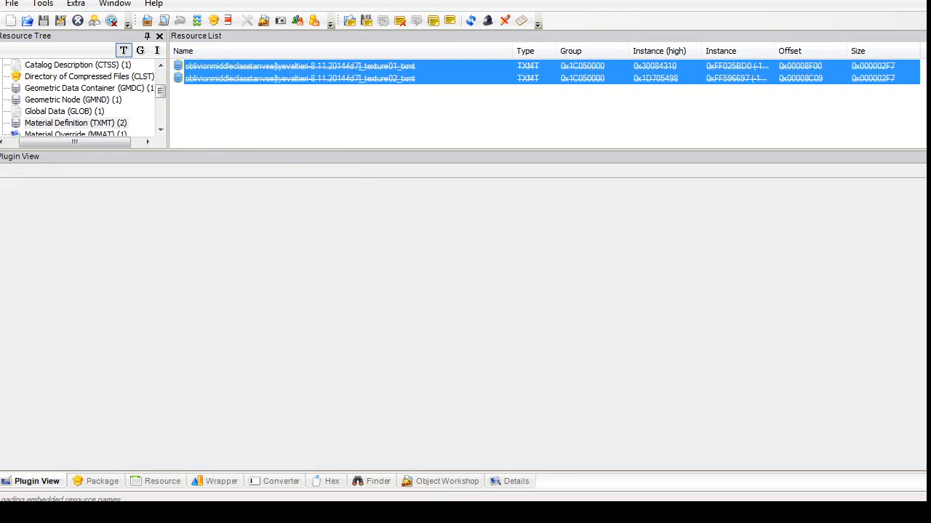
Step: Check the Geometric Node's datalist extension references and the model group name in the Geometric Data Container
{"action": "left_click", "coordinate": [73, 100]}
{"action": "left_click", "coordinate": [273, 66]}
{"action": "left_click", "coordinate": [115, 267]}
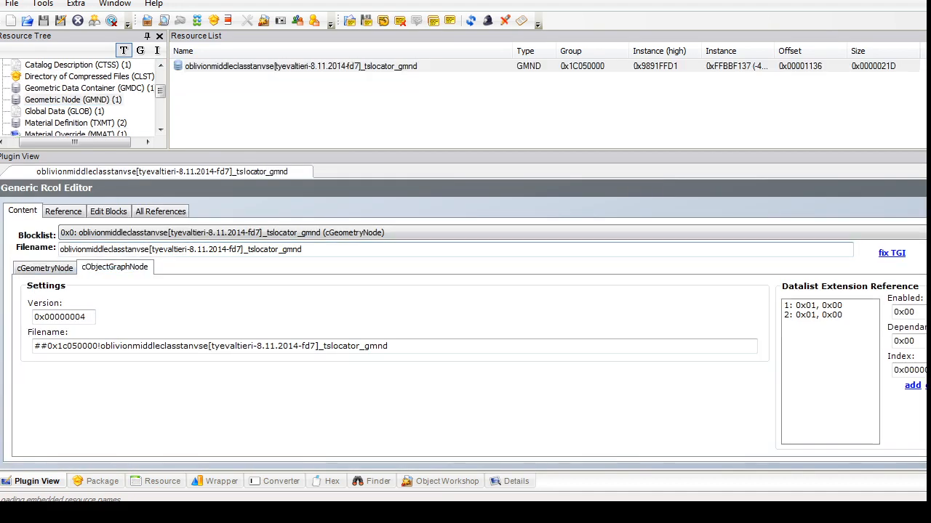
{"action": "left_click", "coordinate": [88, 88]}
{"action": "left_click", "coordinate": [274, 66]}
{"action": "left_click_drag", "start_coordinate": [160, 91], "coordinate": [160, 99]}
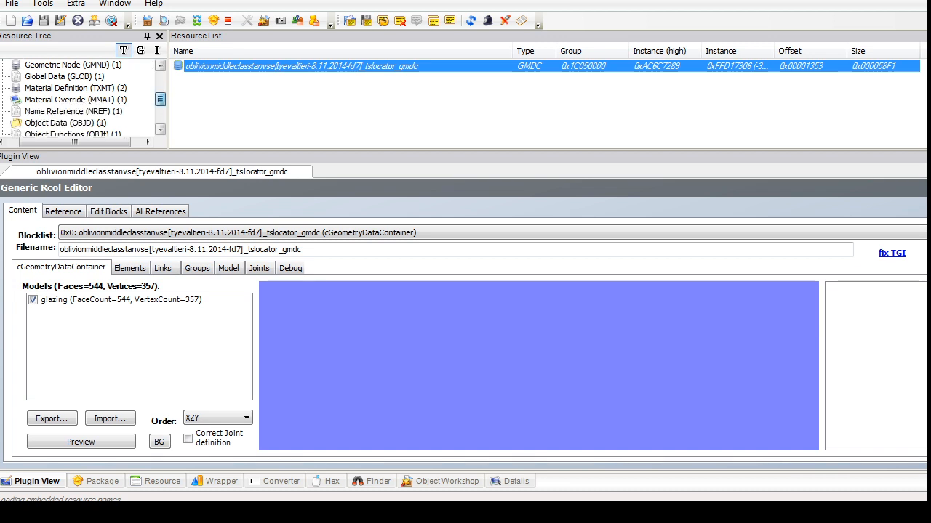
Step: In the Geometric Node's cObjectGraphNode, add a third datalist extension reference with Enabled 0x01 and index 3
{"action": "left_click", "coordinate": [72, 65]}
{"action": "left_click", "coordinate": [273, 66]}
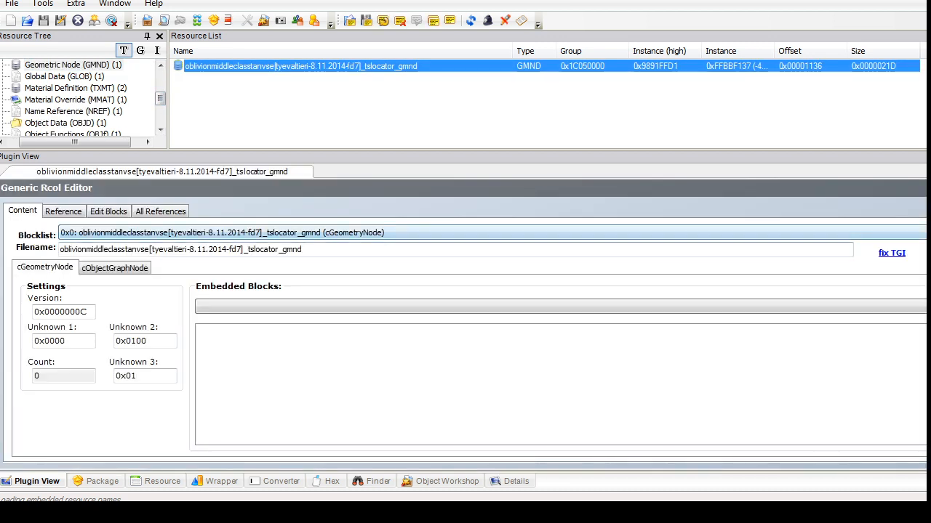
{"action": "left_click", "coordinate": [115, 267]}
{"action": "left_click", "coordinate": [912, 385]}
{"action": "left_click", "coordinate": [813, 315]}
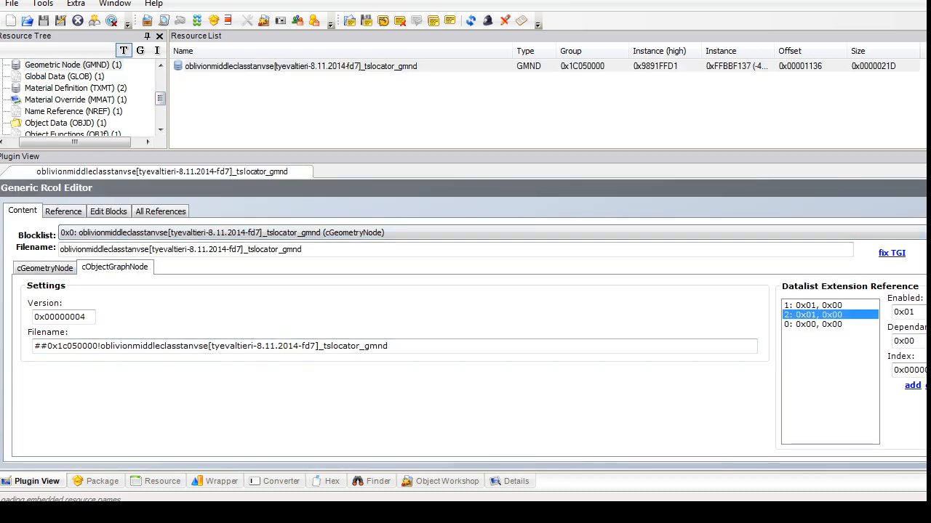
{"action": "left_click", "coordinate": [813, 324]}
{"action": "left_click_drag", "start_coordinate": [916, 313], "coordinate": [909, 312]}
{"action": "type", "text": "1"}
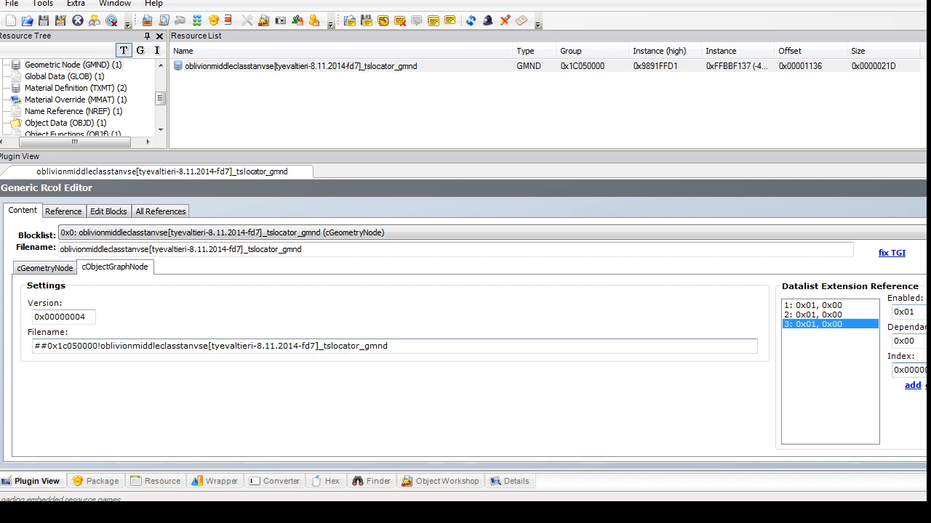
Step: Add a cDataListExtension block to the vase's Geometric Node (GMND)
{"action": "left_click", "coordinate": [109, 211]}
{"action": "left_click", "coordinate": [378, 291]}
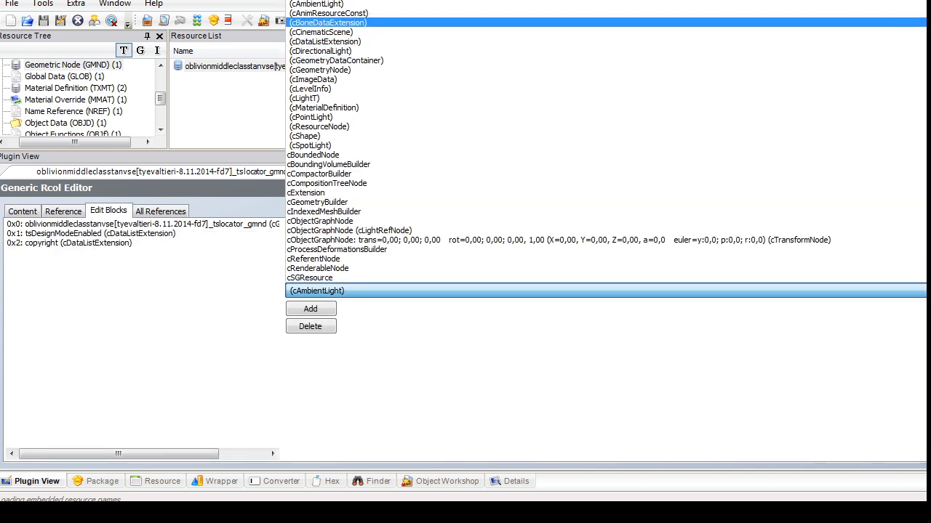
{"action": "left_click", "coordinate": [325, 41]}
{"action": "left_click", "coordinate": [311, 309]}
Step: Rename the sculpturechinavase_design item in the tsDesignModeEnabled block to glazing
{"action": "left_click", "coordinate": [22, 211]}
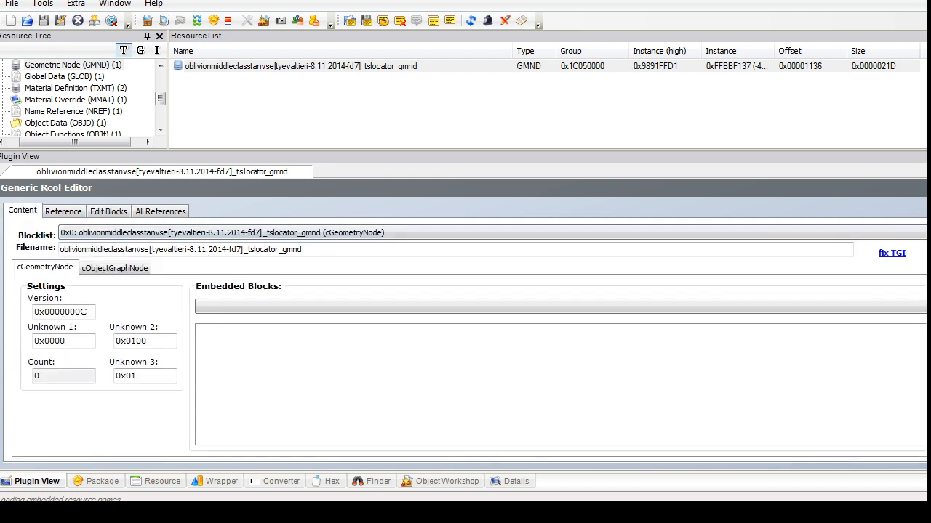
{"action": "left_click", "coordinate": [160, 232]}
{"action": "left_click", "coordinate": [152, 253]}
{"action": "left_click", "coordinate": [296, 306]}
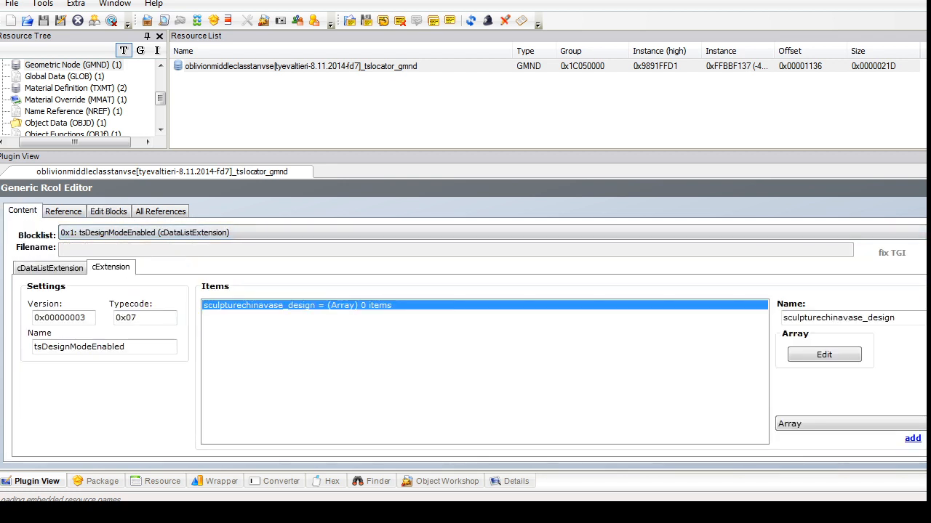
{"action": "double_click", "coordinate": [838, 317]}
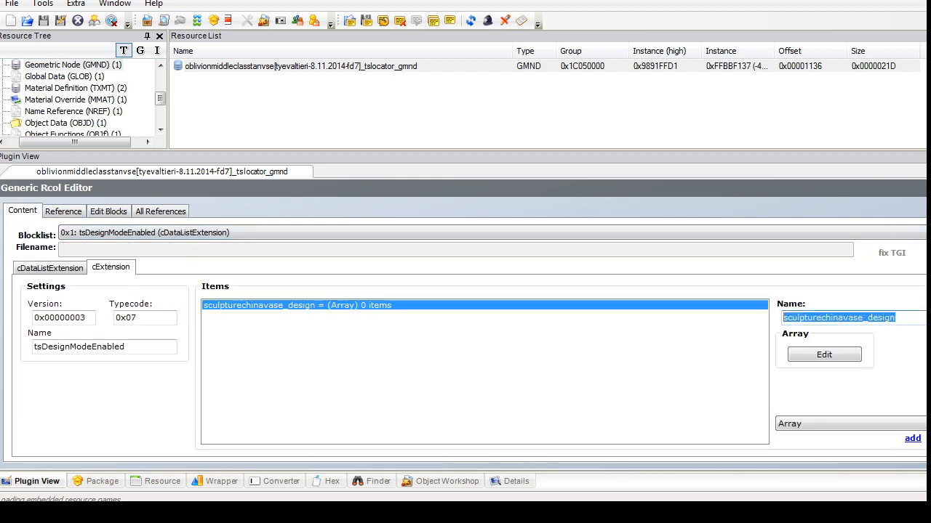
{"action": "type", "text": "glazing"}
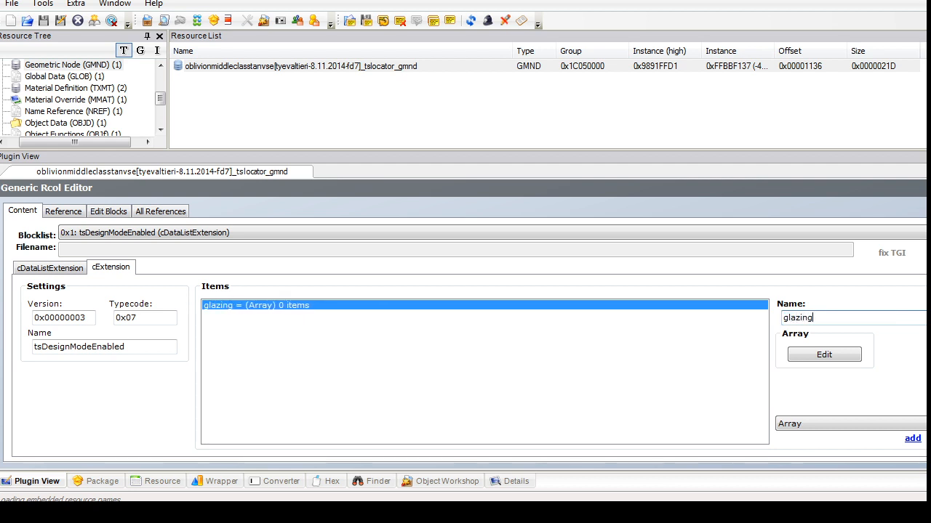
Step: Name the unnamed 0x3 cDataListExtension block tsMaterialsMeshName
{"action": "left_click", "coordinate": [160, 233]}
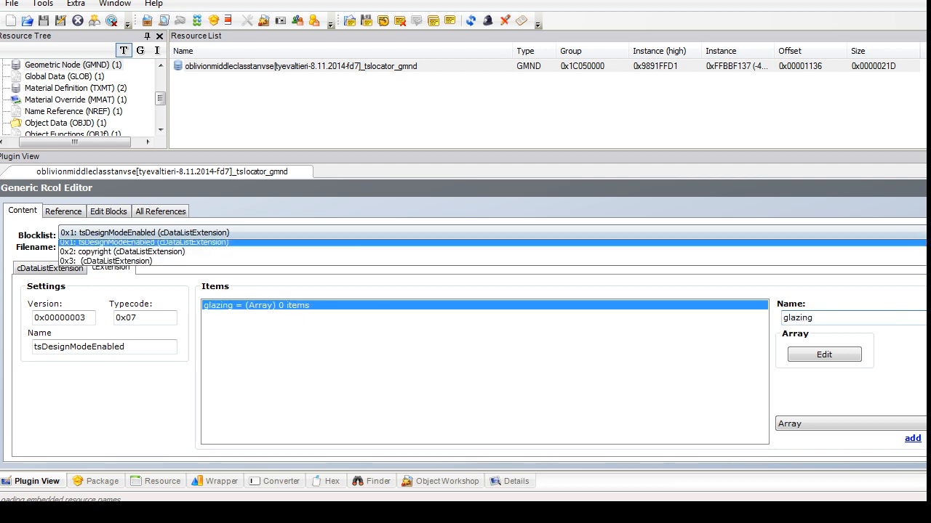
{"action": "left_click", "coordinate": [149, 272]}
{"action": "left_click", "coordinate": [123, 347]}
{"action": "type", "text": "t"}
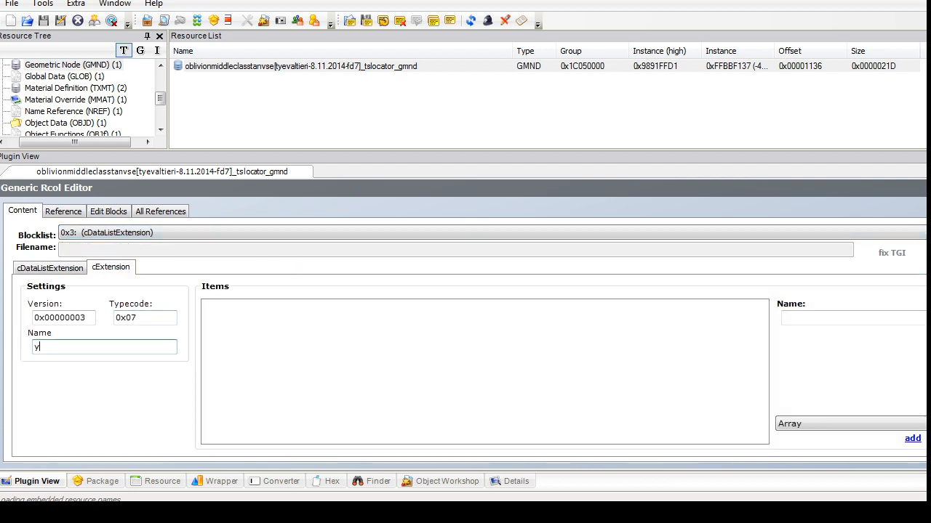
{"action": "type", "text": "sMaterialsMeshName"}
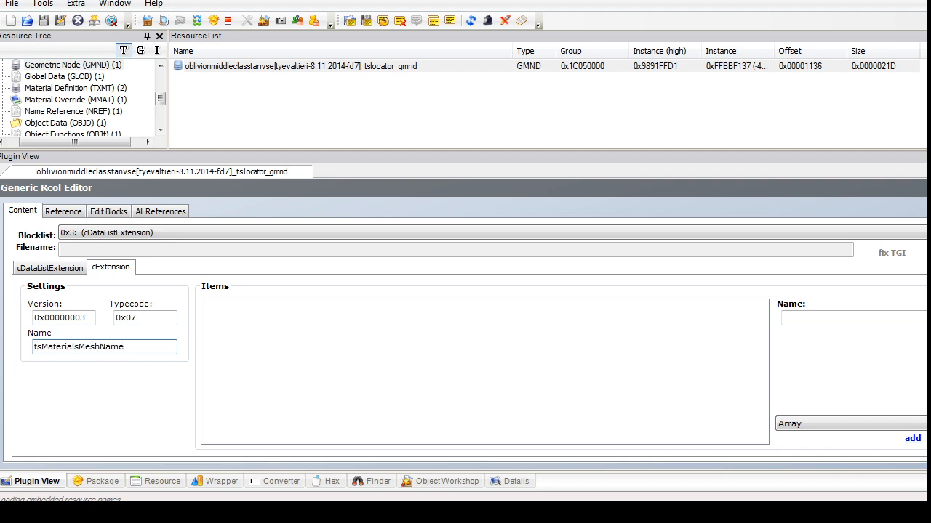
Step: Add a String item named glazing with value ##0x1C050000!wiccan.skyrim.glazedpottery.bowl to tsMaterialsMeshName and commit the Geometric Node
{"action": "left_click", "coordinate": [851, 424]}
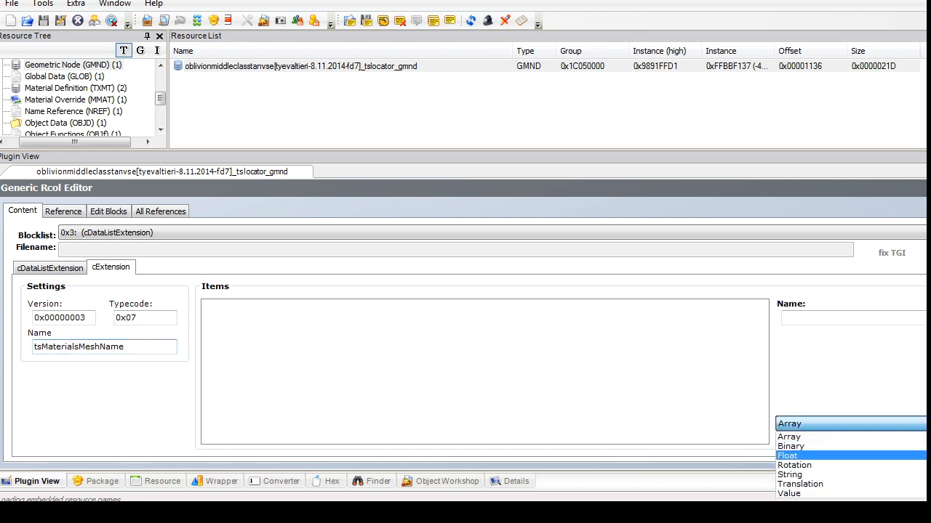
{"action": "left_click", "coordinate": [850, 476]}
{"action": "left_click", "coordinate": [913, 438]}
{"action": "left_click", "coordinate": [232, 305]}
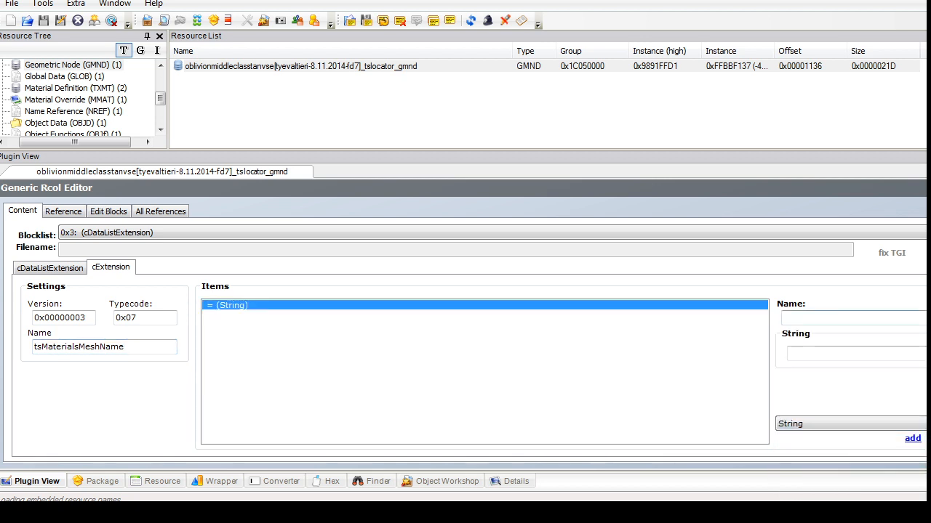
{"action": "left_click", "coordinate": [856, 353]}
{"action": "key", "text": "ctrl+v"}
{"action": "left_click_drag", "start_coordinate": [926, 354], "coordinate": [911, 353]}
{"action": "key", "text": "BackSpace"}
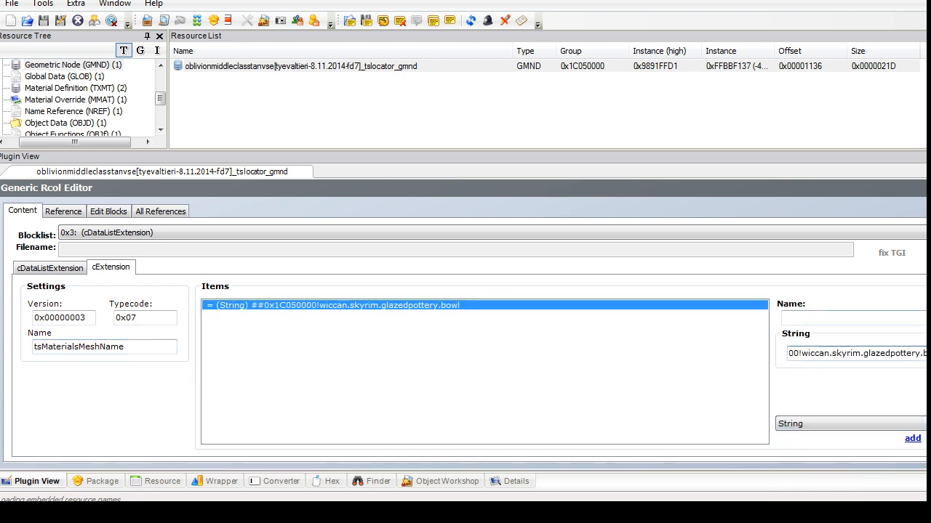
{"action": "left_click", "coordinate": [850, 319]}
{"action": "type", "text": "glazing"}
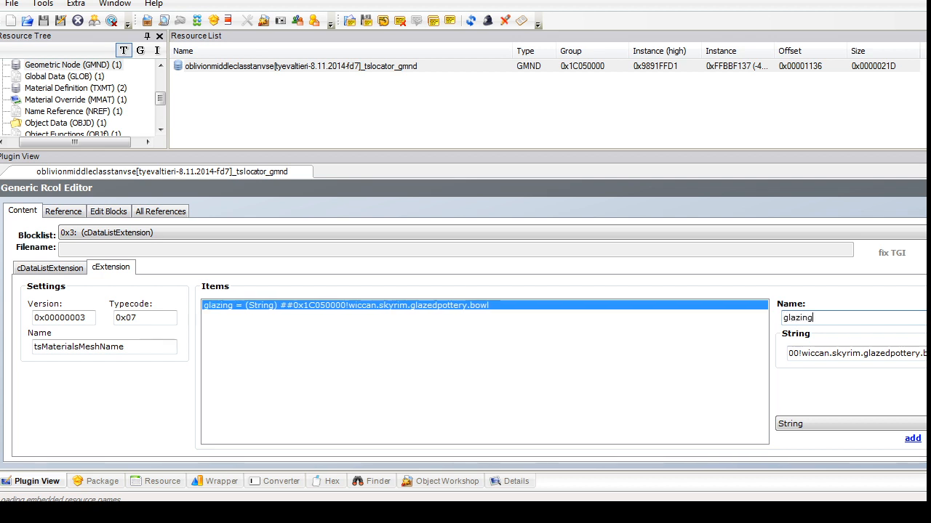
{"action": "left_click", "coordinate": [925, 189]}
{"action": "key", "text": "Return"}
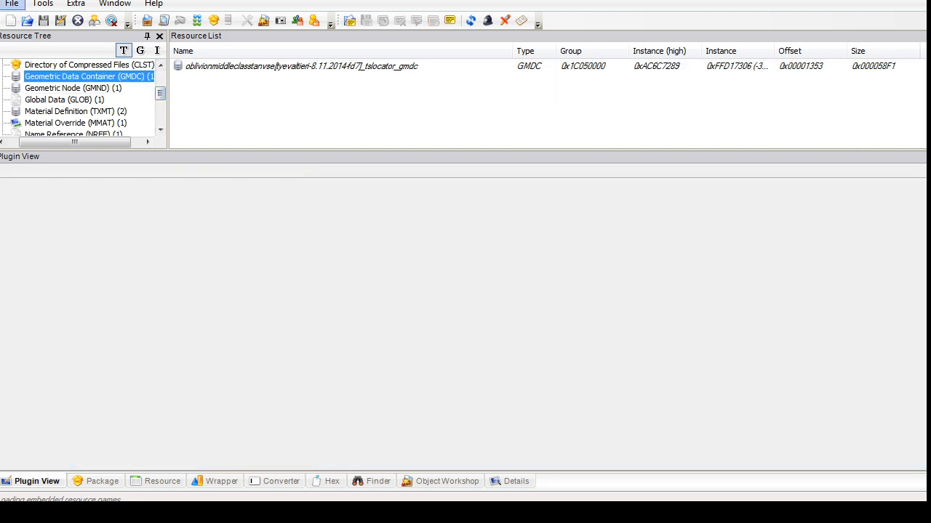
Step: Run the Scenegraph rename Wizard on the tan vase package, keeping its current model name, and save the package
{"action": "left_click", "coordinate": [11, 4]}
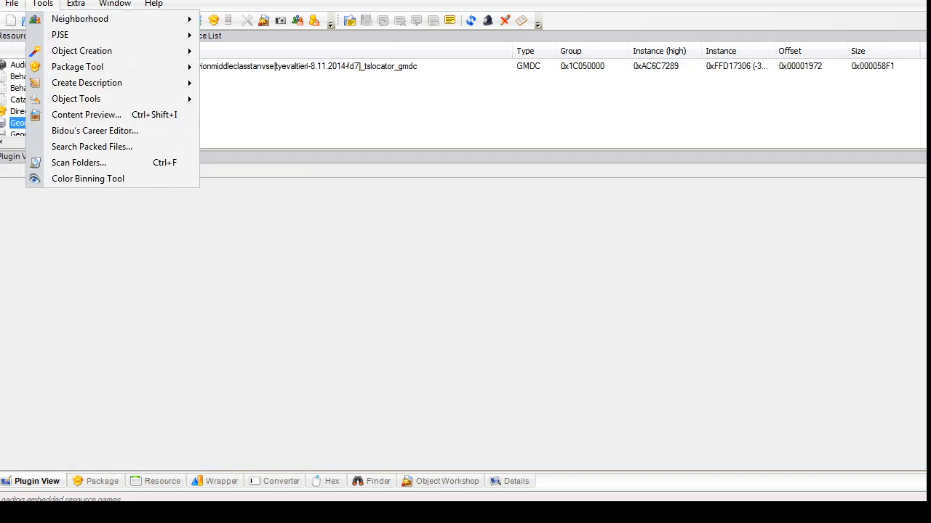
{"action": "mouse_move", "coordinate": [109, 99]}
{"action": "left_click", "coordinate": [248, 147]}
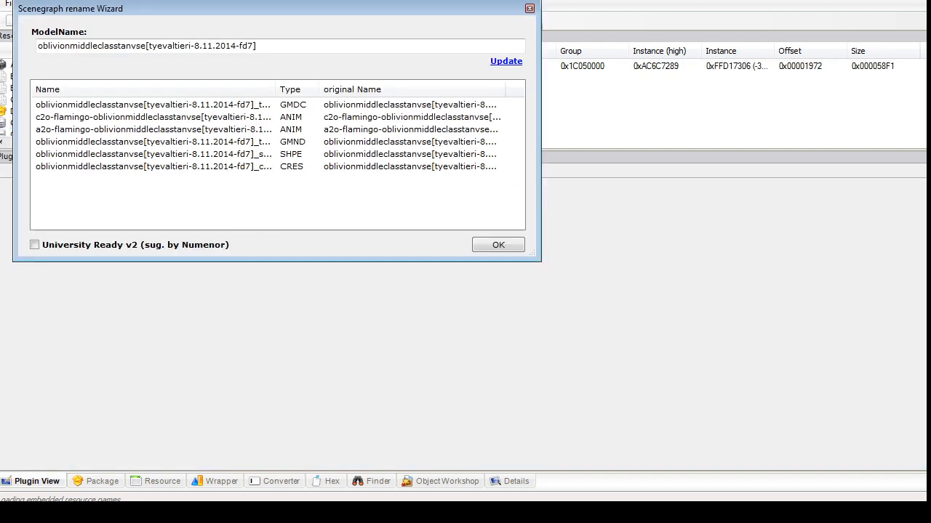
{"action": "left_click", "coordinate": [498, 245]}
{"action": "left_click", "coordinate": [12, 3]}
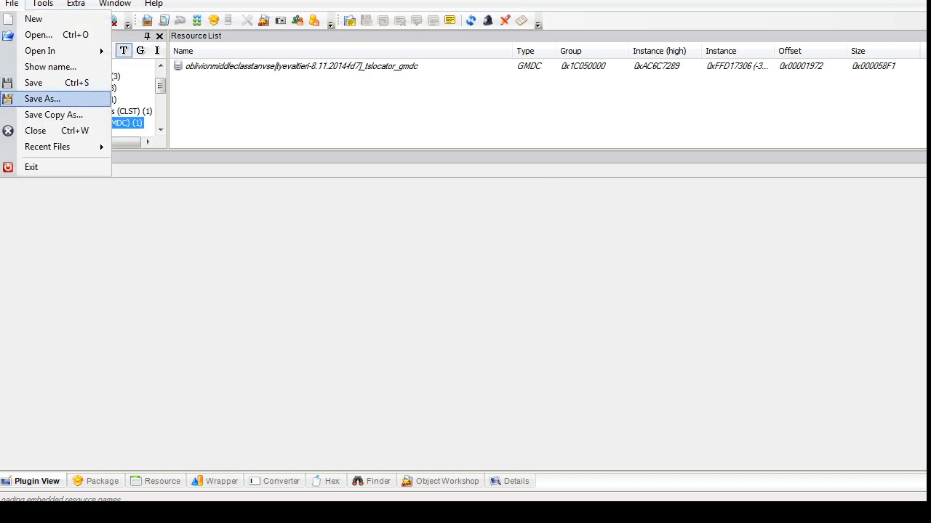
{"action": "left_click", "coordinate": [30, 82]}
Step: Close and reopen the saved vase package, examine its Directory of Compressed Files, and close it again
{"action": "left_click", "coordinate": [12, 3]}
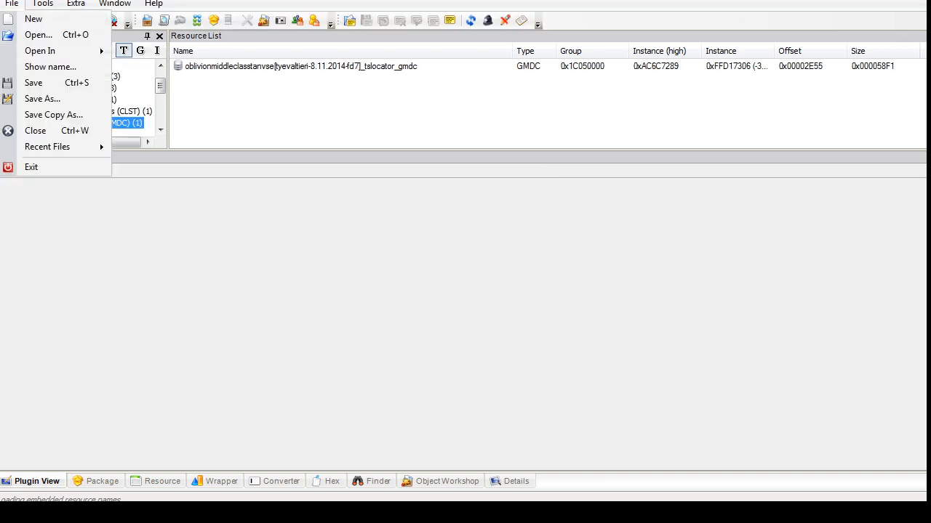
{"action": "left_click", "coordinate": [34, 18]}
{"action": "left_click", "coordinate": [12, 4]}
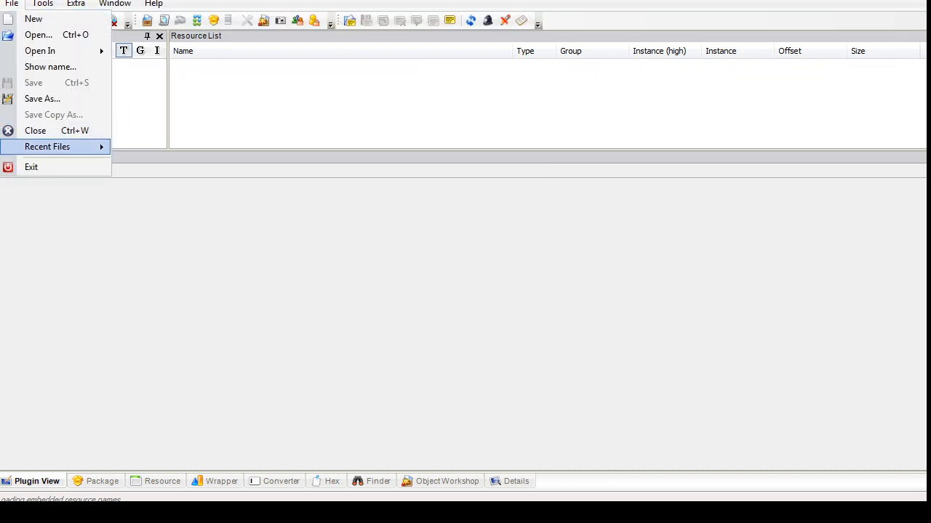
{"action": "mouse_move", "coordinate": [47, 146]}
{"action": "left_click", "coordinate": [182, 162]}
{"action": "left_click", "coordinate": [96, 134]}
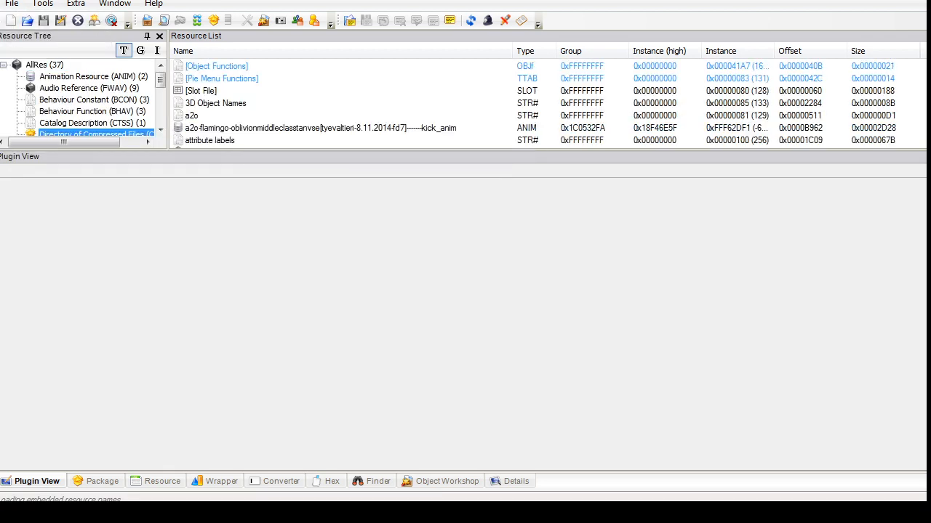
{"action": "left_click", "coordinate": [236, 66]}
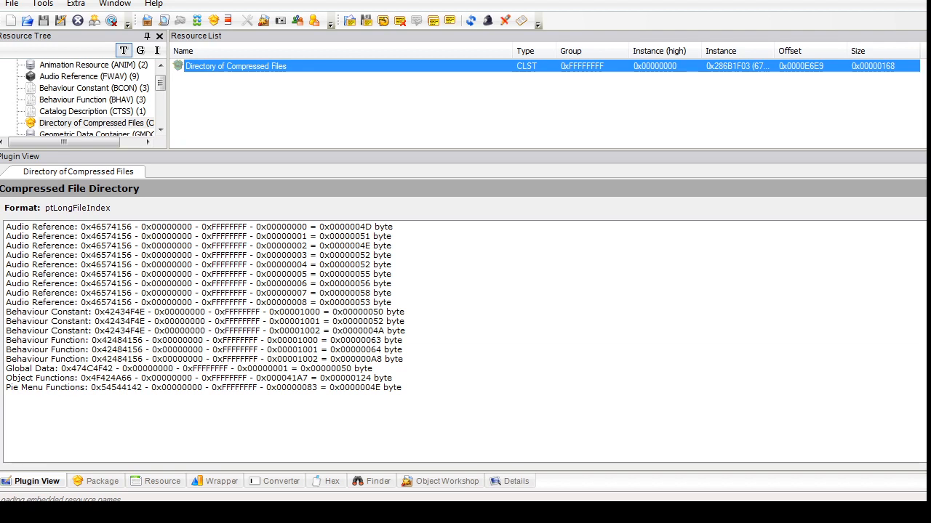
{"action": "left_click", "coordinate": [93, 88]}
{"action": "left_click", "coordinate": [12, 4]}
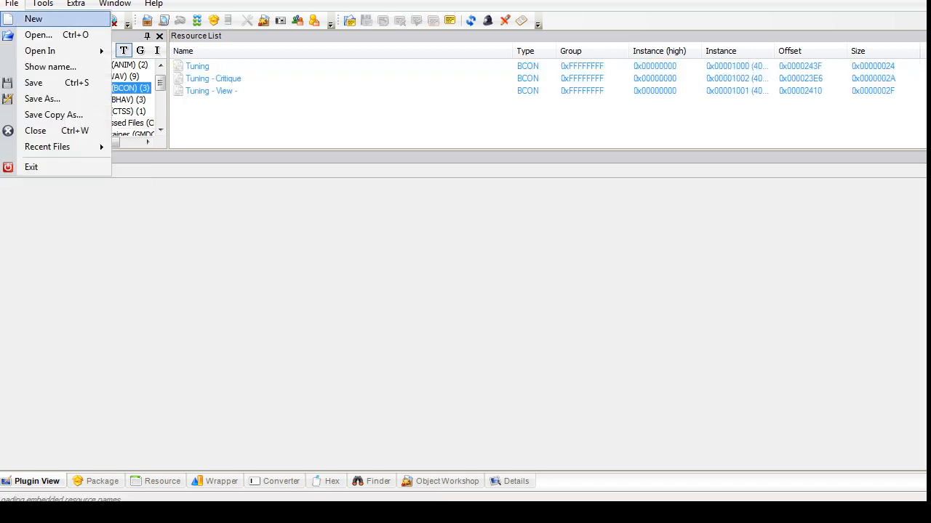
{"action": "left_click", "coordinate": [33, 19]}
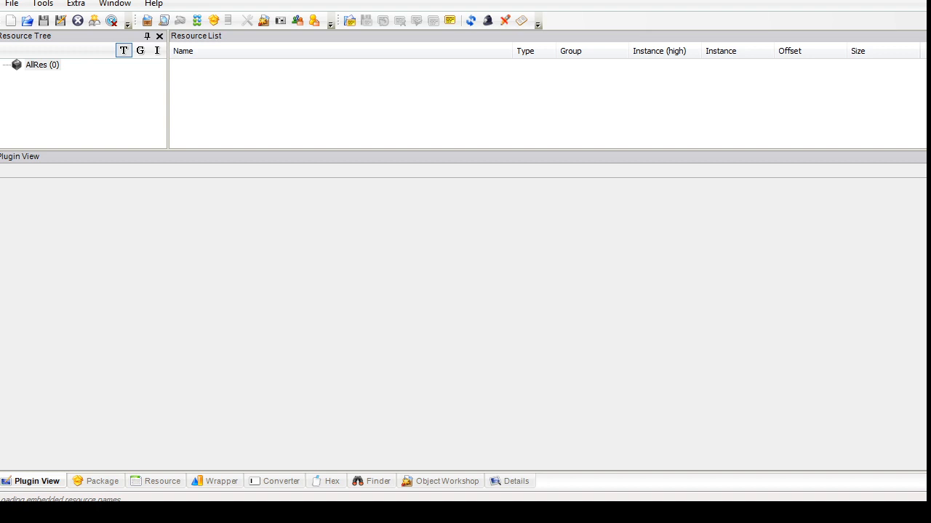
Step: Open The Compressorizer and add the packages in the glazed pottery\tye folder to its list of files to compress
{"action": "left_click", "coordinate": [531, 263]}
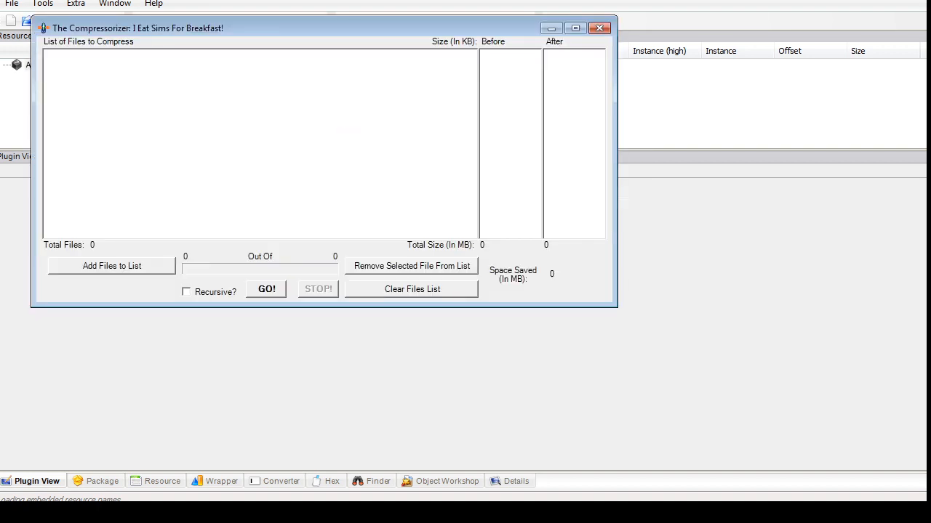
{"action": "left_click", "coordinate": [111, 266]}
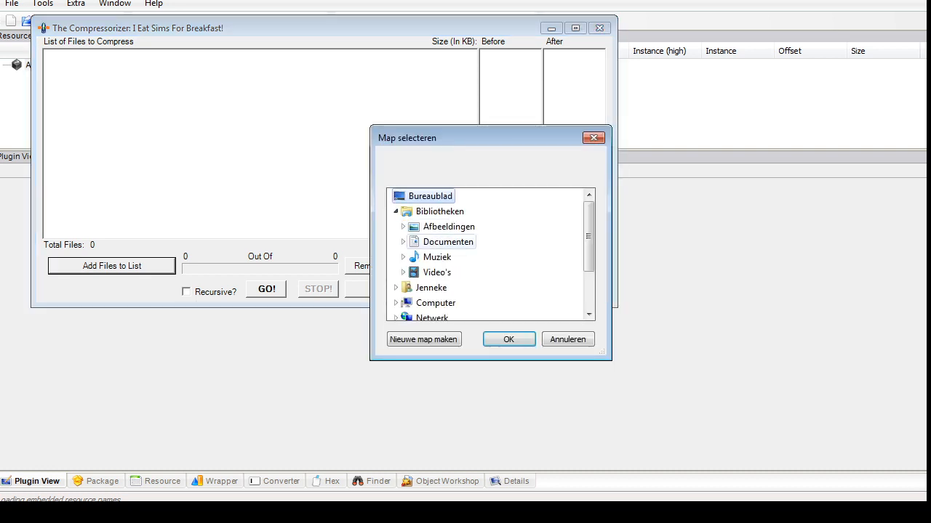
{"action": "left_click", "coordinate": [448, 242]}
{"action": "left_click", "coordinate": [464, 258]}
{"action": "left_click_drag", "start_coordinate": [589, 226], "coordinate": [589, 274]}
{"action": "left_click", "coordinate": [417, 226]}
{"action": "left_click_drag", "start_coordinate": [589, 225], "coordinate": [589, 252]}
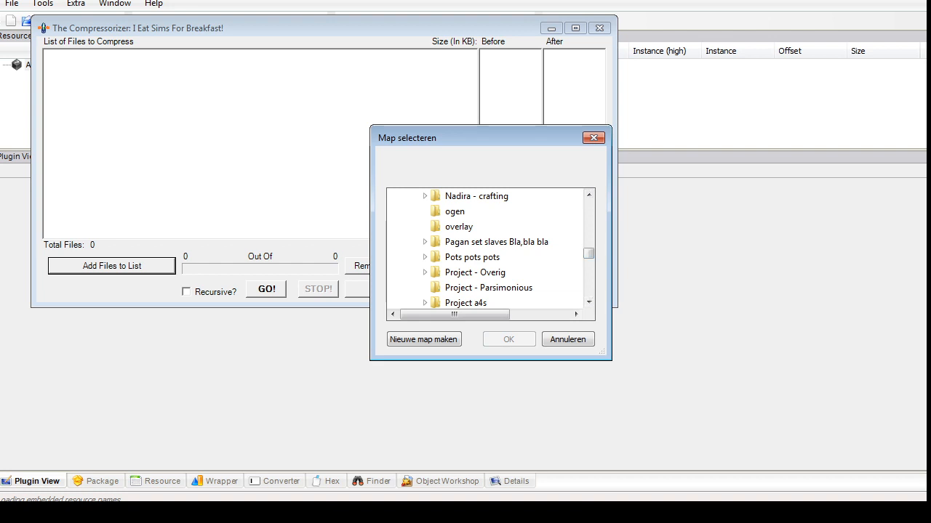
{"action": "scroll", "coordinate": [487, 251], "scroll_direction": "up", "scroll_amount": 3}
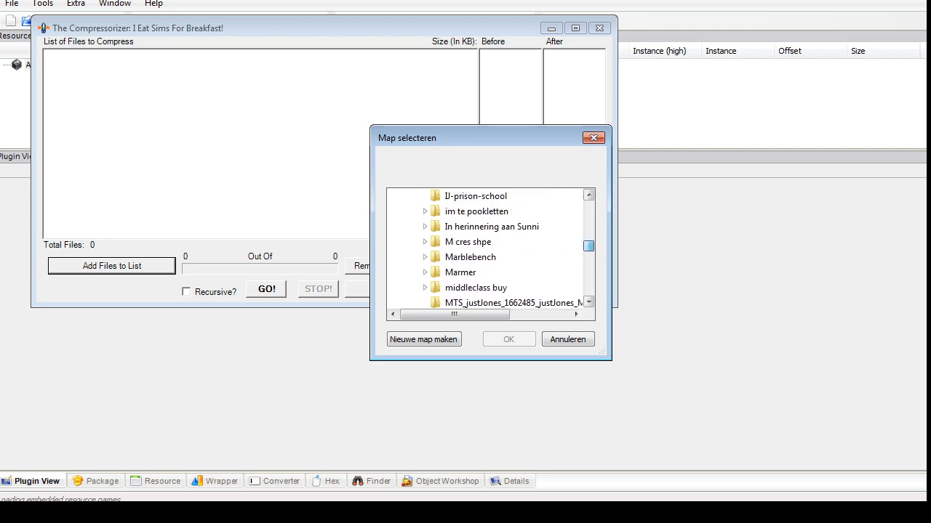
{"action": "scroll", "coordinate": [473, 273], "scroll_direction": "up", "scroll_amount": 2}
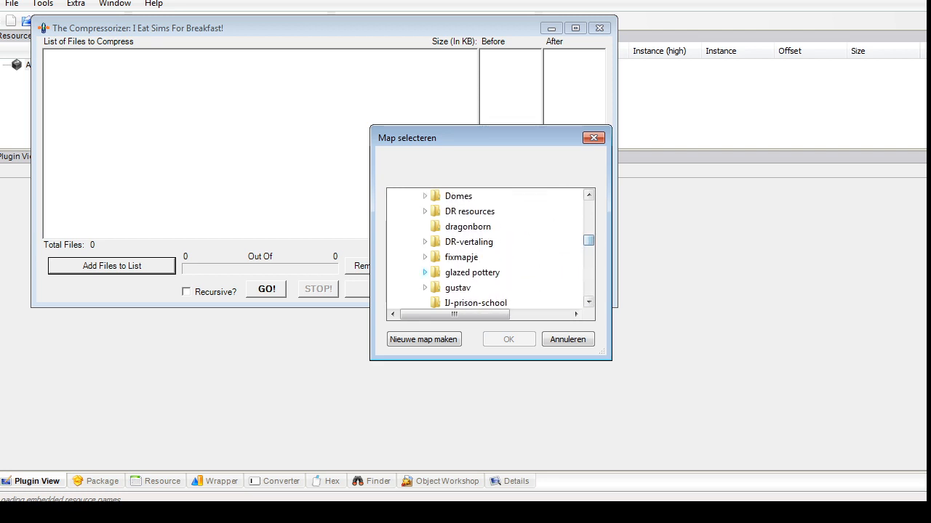
{"action": "left_click", "coordinate": [425, 272]}
{"action": "scroll", "coordinate": [487, 248], "scroll_direction": "down", "scroll_amount": 1}
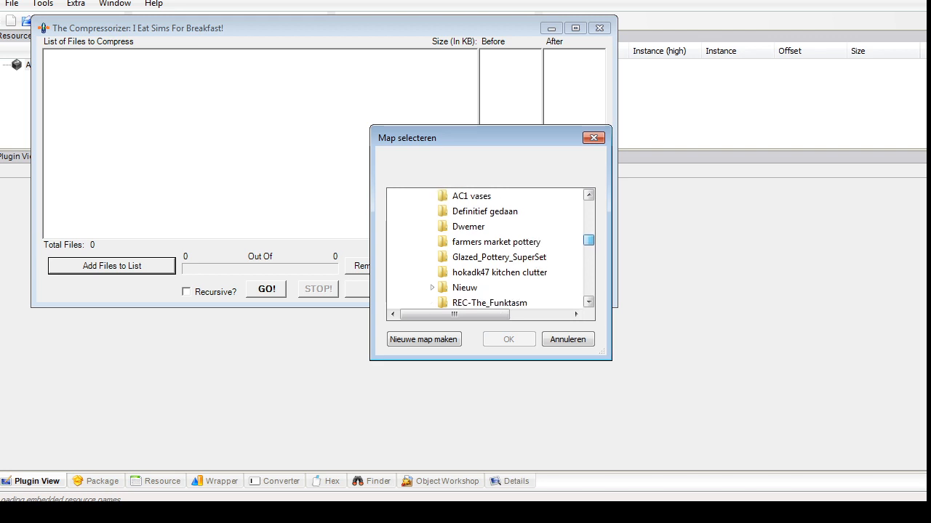
{"action": "scroll", "coordinate": [462, 280], "scroll_direction": "down", "scroll_amount": 2}
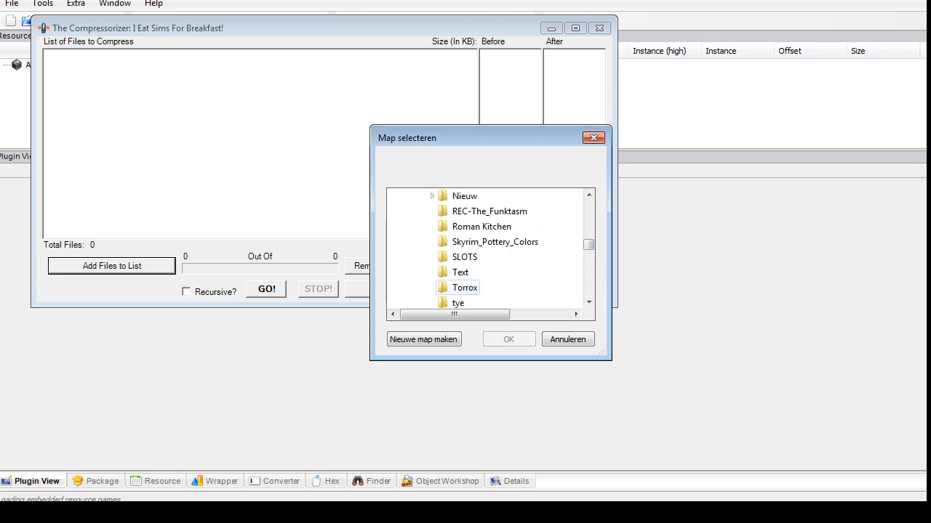
{"action": "left_click", "coordinate": [457, 303]}
{"action": "left_click", "coordinate": [509, 340]}
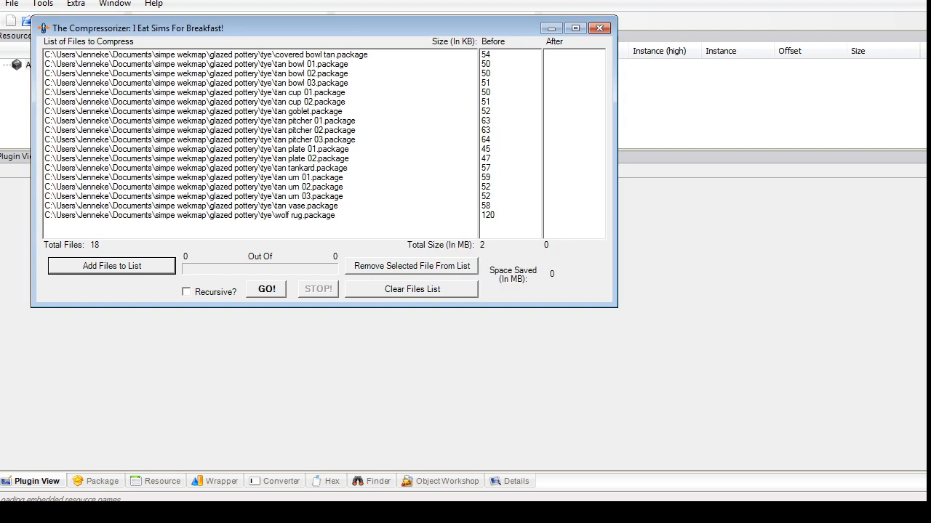
Step: Remove wolf rug.package from the compression list, compress the remaining packages, and close The Compressorizer
{"action": "left_click", "coordinate": [304, 216]}
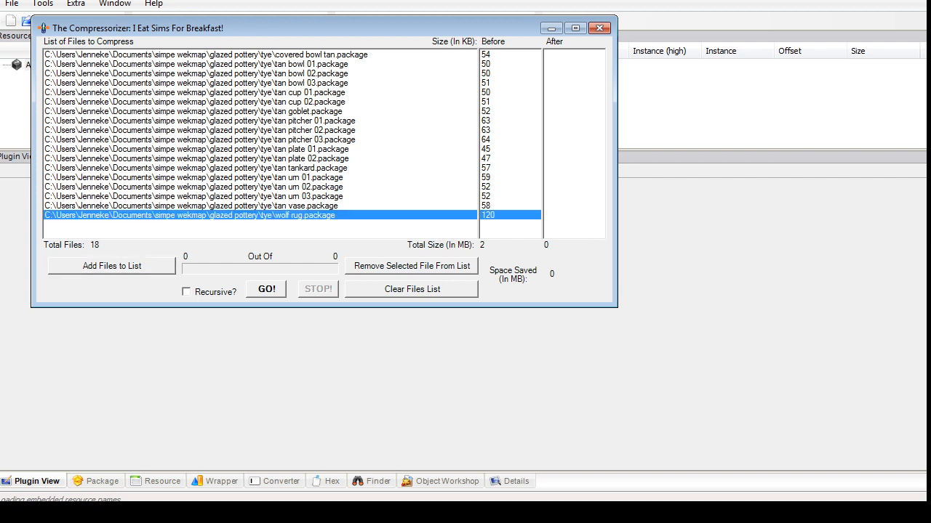
{"action": "left_click", "coordinate": [411, 266]}
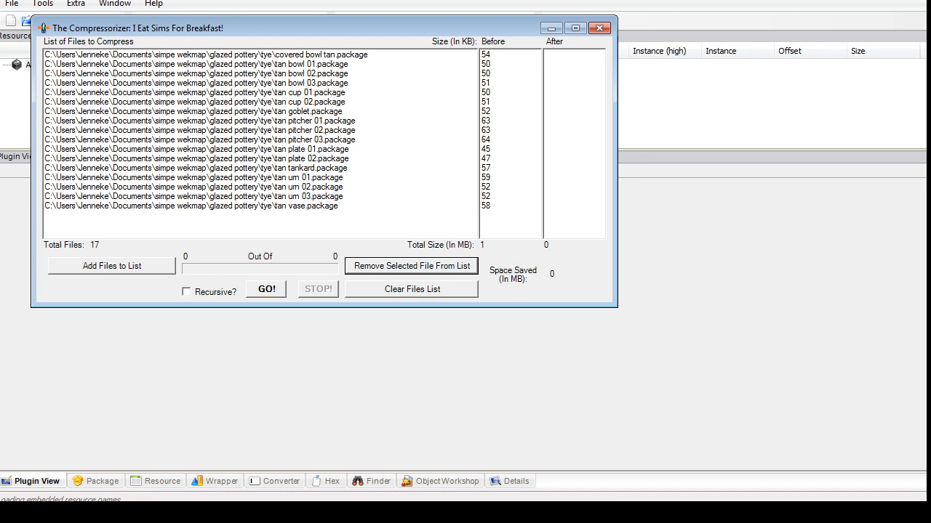
{"action": "left_click", "coordinate": [266, 289]}
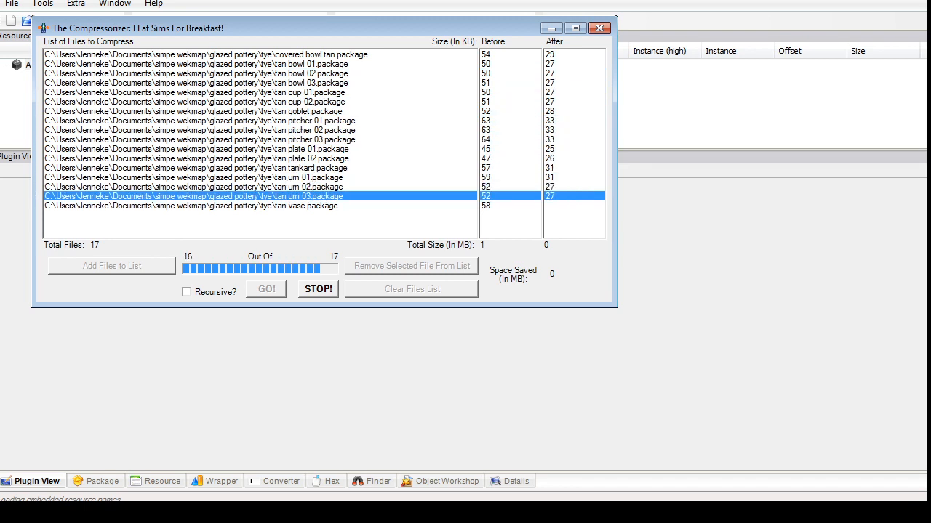
{"action": "key", "text": "Return"}
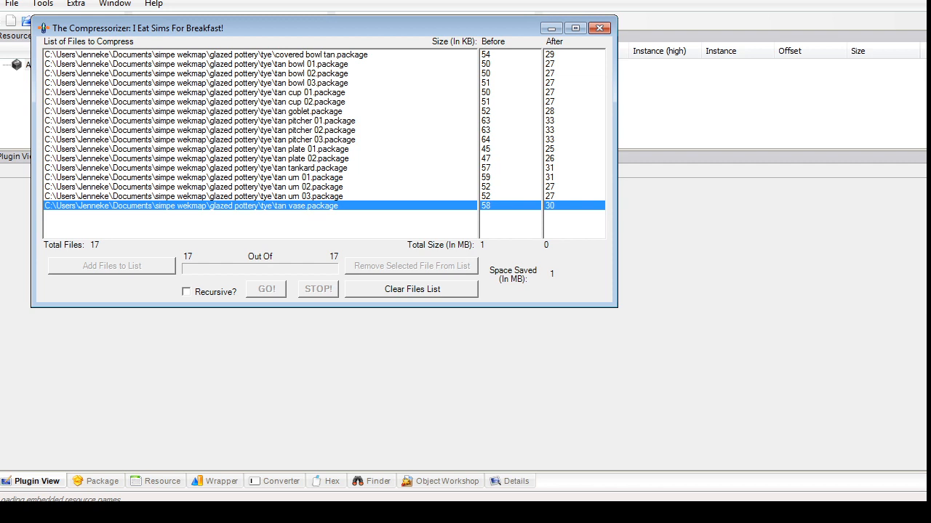
{"action": "key", "text": "alt+F4"}
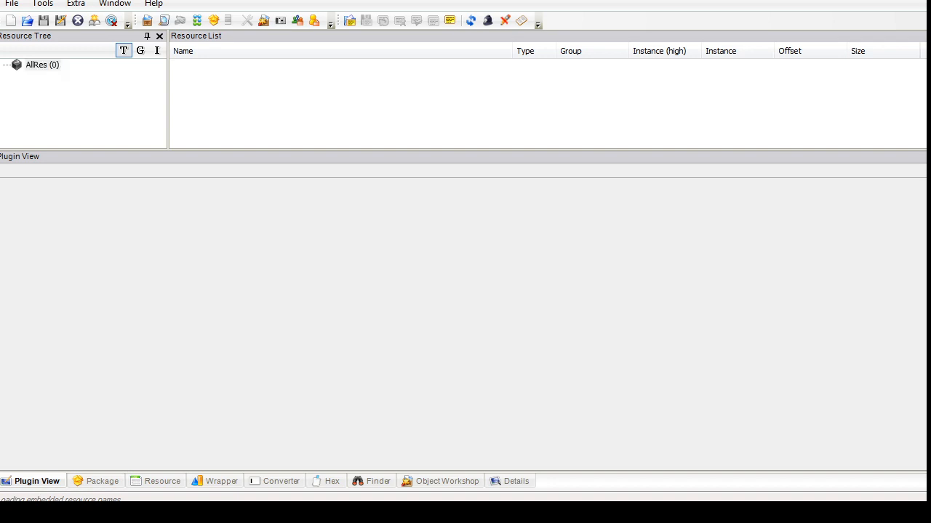
Step: Switch to the browser and bring up the YouTube livestream dashboard with its live chat
{"action": "key", "text": "alt+Tab"}
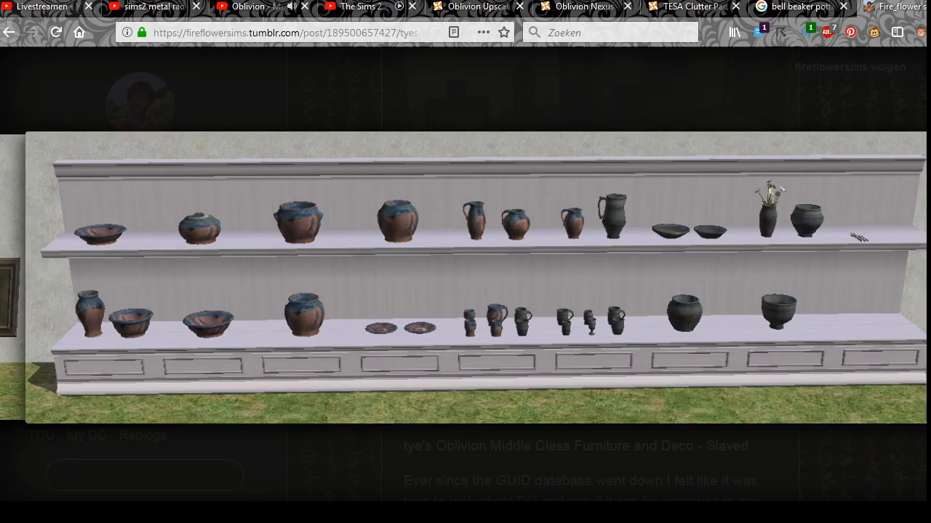
{"action": "left_click", "coordinate": [43, 7]}
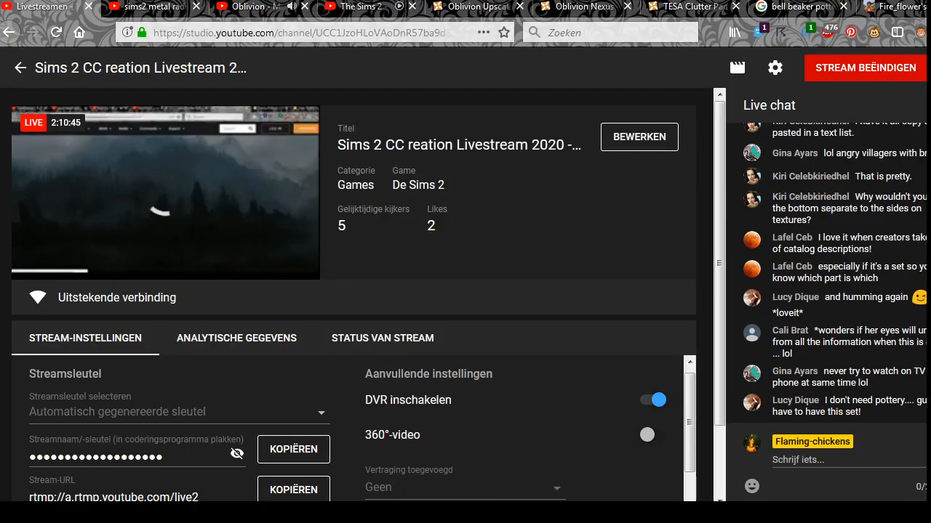